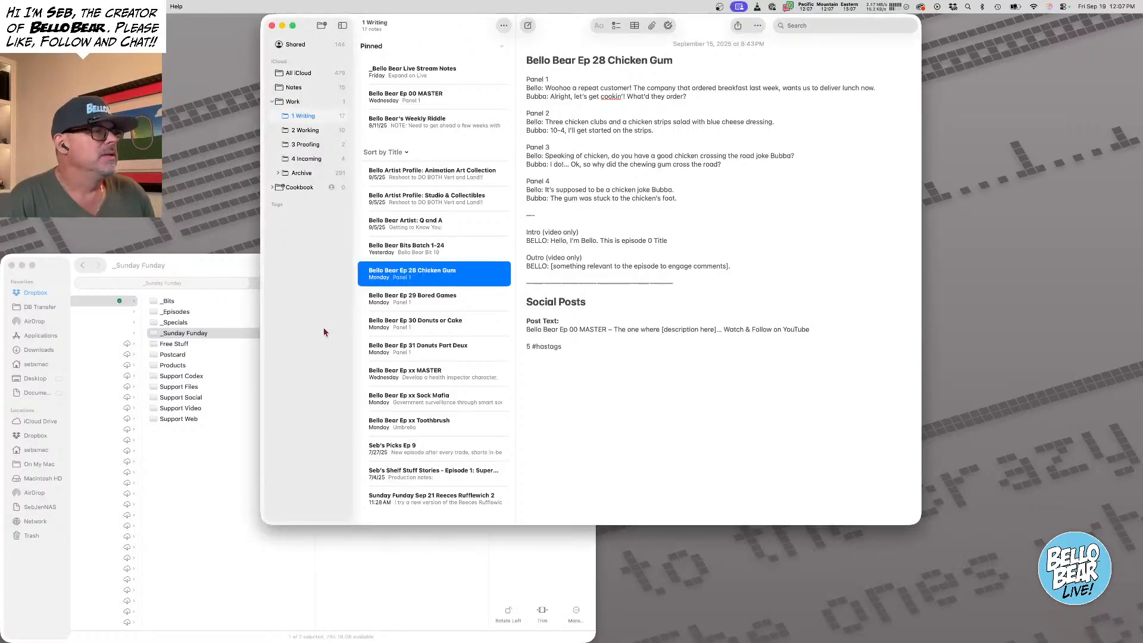
Move the Episode 28 Chicken Gum folder out of _Episodes and into the Old folder inside Archive
{"action": "left_click", "coordinate": [212, 263]}
{"action": "scroll", "coordinate": [291, 305], "scroll_direction": "left", "scroll_amount": 5}
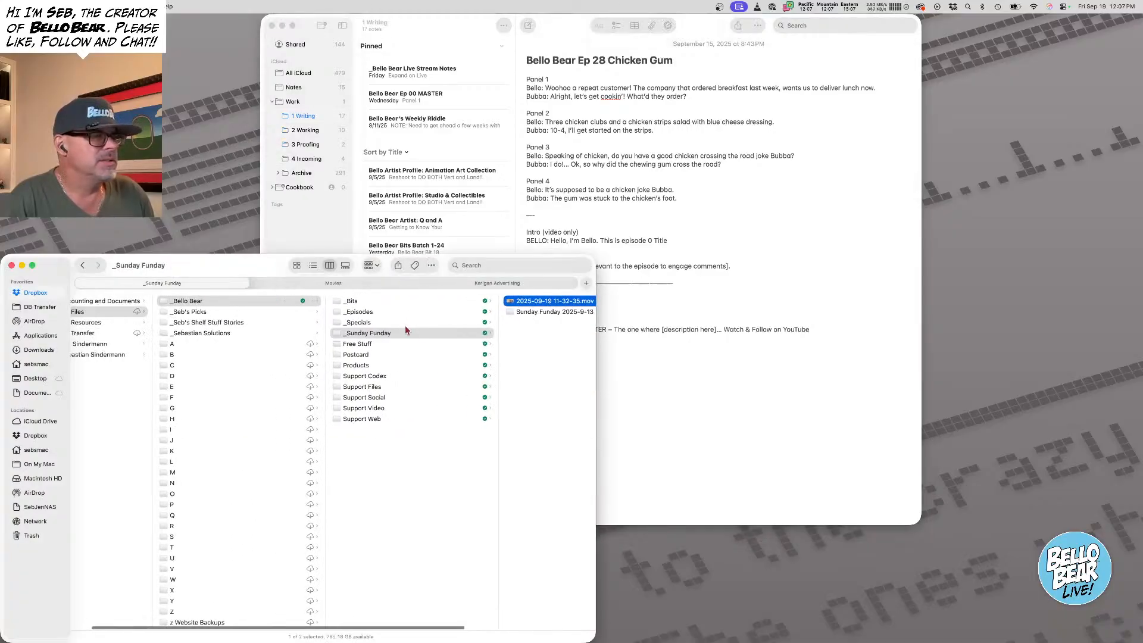
{"action": "left_click", "coordinate": [390, 313]}
{"action": "left_click", "coordinate": [876, 251]}
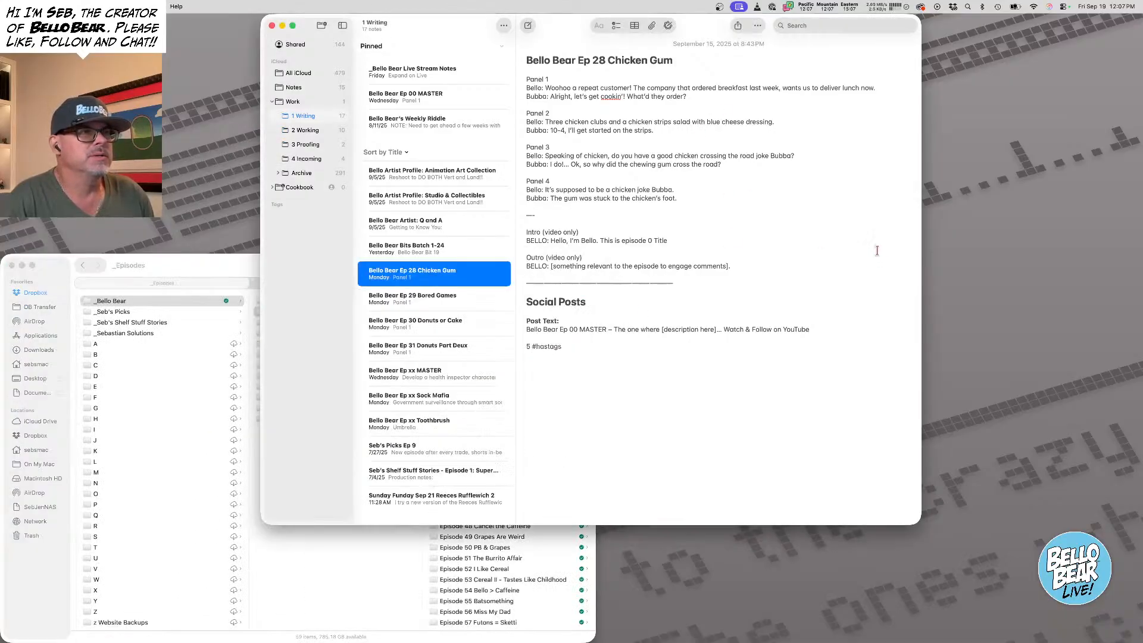
{"action": "left_click", "coordinate": [390, 565]}
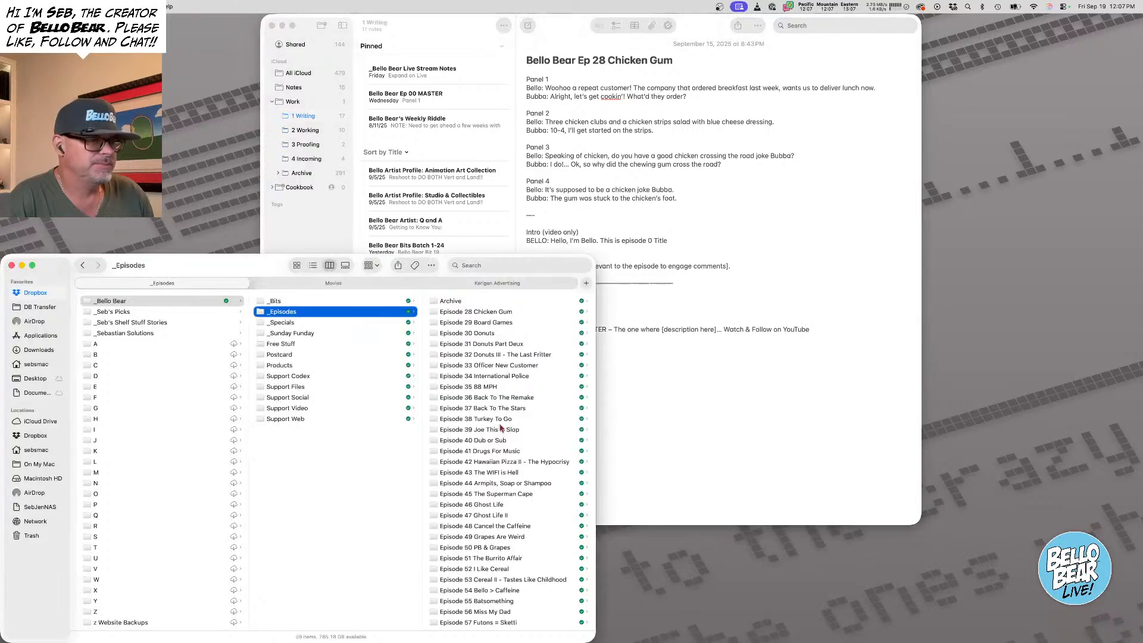
{"action": "left_click", "coordinate": [476, 314]}
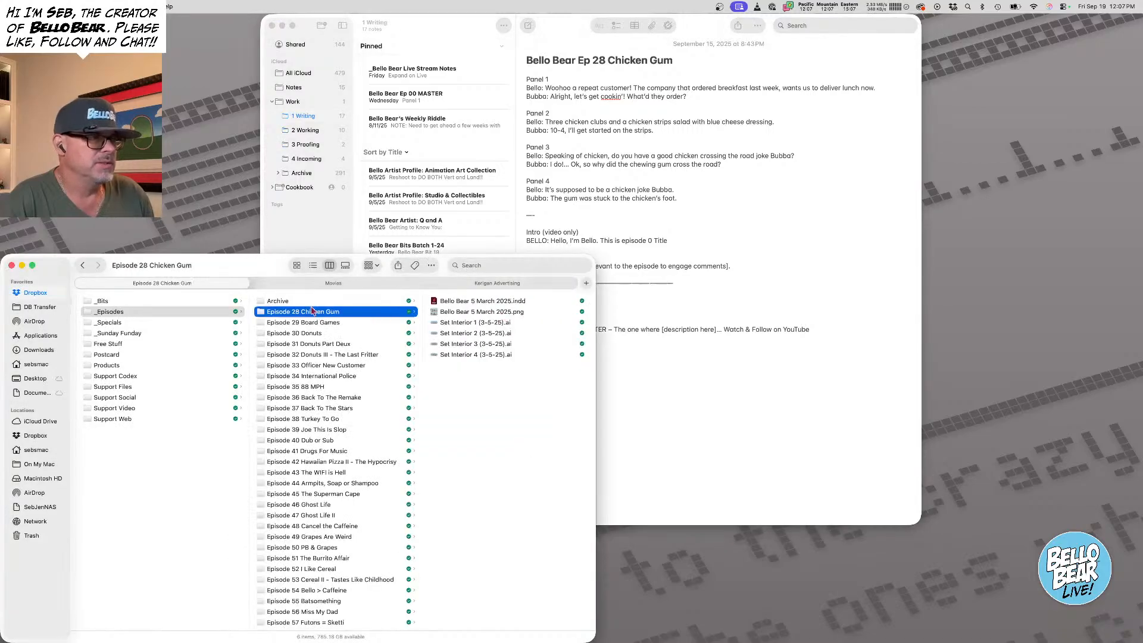
{"action": "left_click_drag", "start_coordinate": [316, 313], "coordinate": [278, 303]}
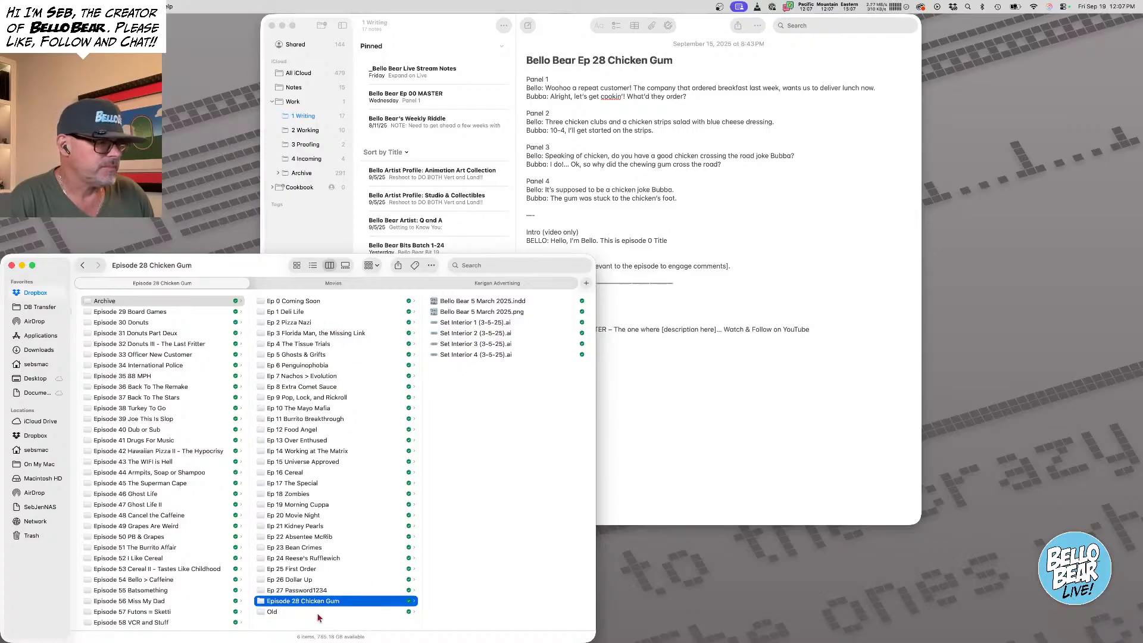
{"action": "left_click_drag", "start_coordinate": [312, 603], "coordinate": [274, 611]}
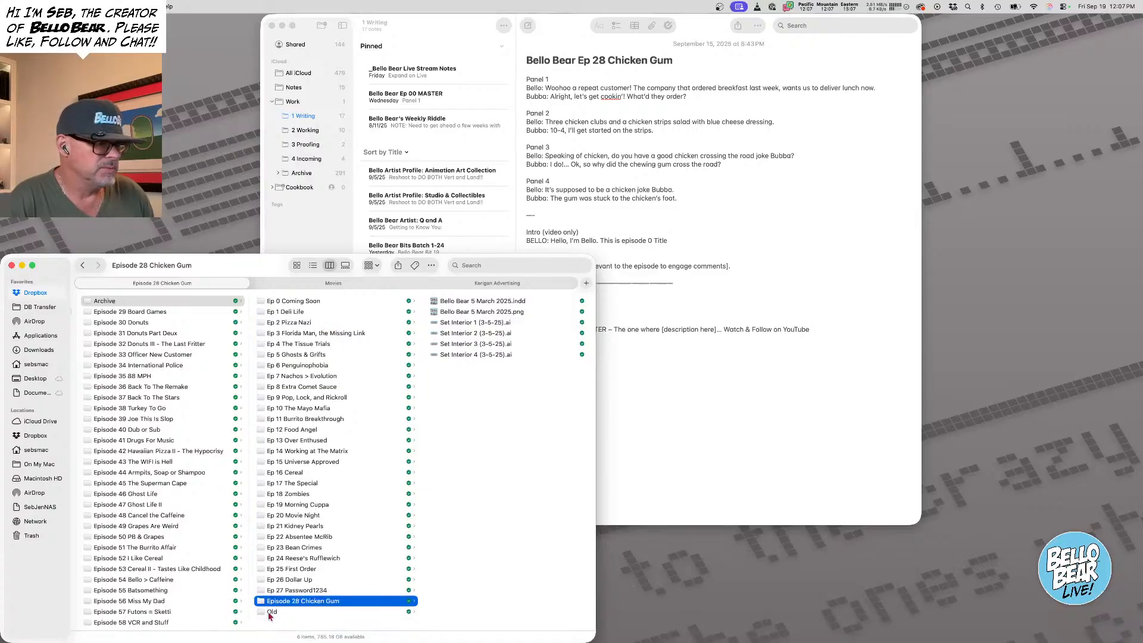
Duplicate the Ep 27 Password1234 folder inside Archive
{"action": "left_click", "coordinate": [291, 591]}
{"action": "right_click", "coordinate": [291, 592]}
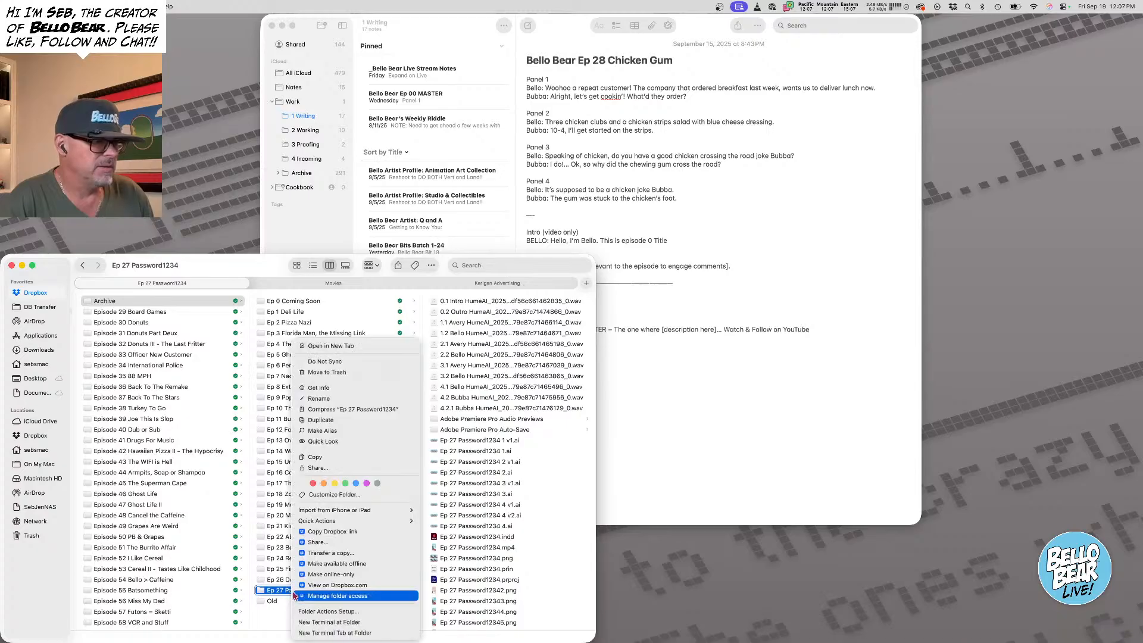
{"action": "left_click", "coordinate": [335, 420]}
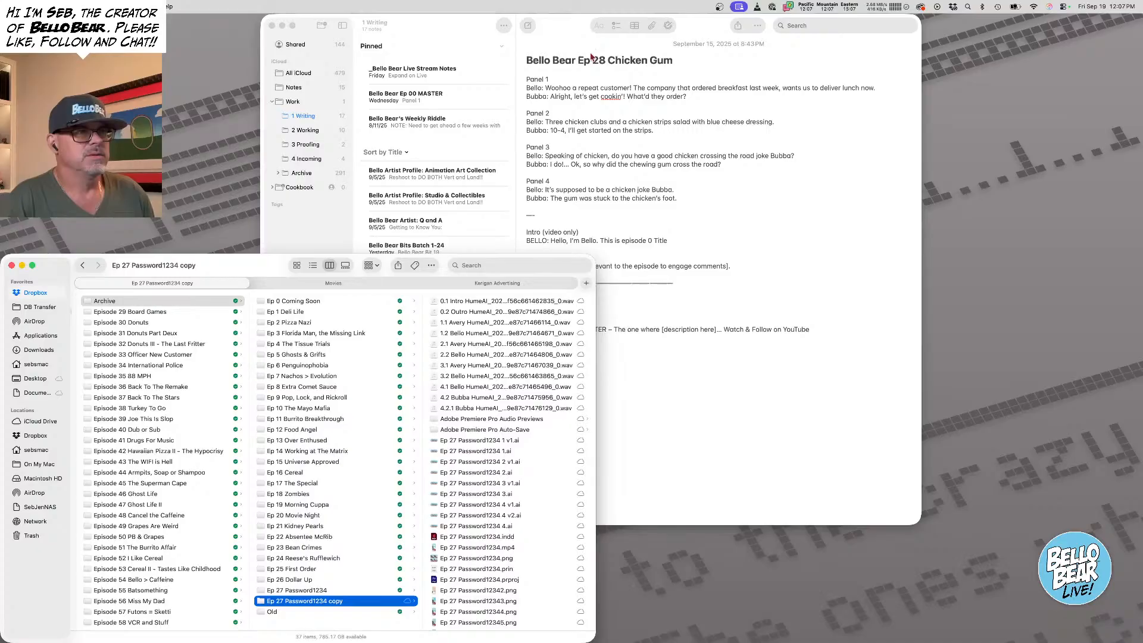
Rename the duplicated folder Ep 28 Chicken Gum, copying the name from the title of the episode's script note
{"action": "left_click_drag", "start_coordinate": [578, 60], "coordinate": [673, 60]}
{"action": "key", "text": "super+c"}
{"action": "left_click", "coordinate": [292, 599]}
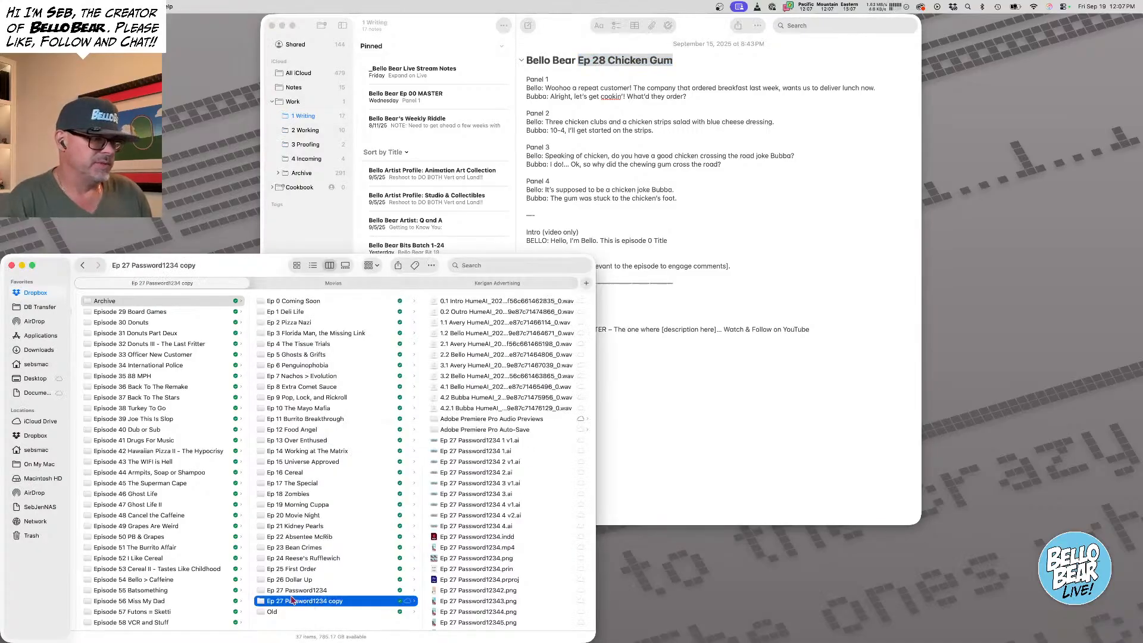
{"action": "right_click", "coordinate": [296, 604]}
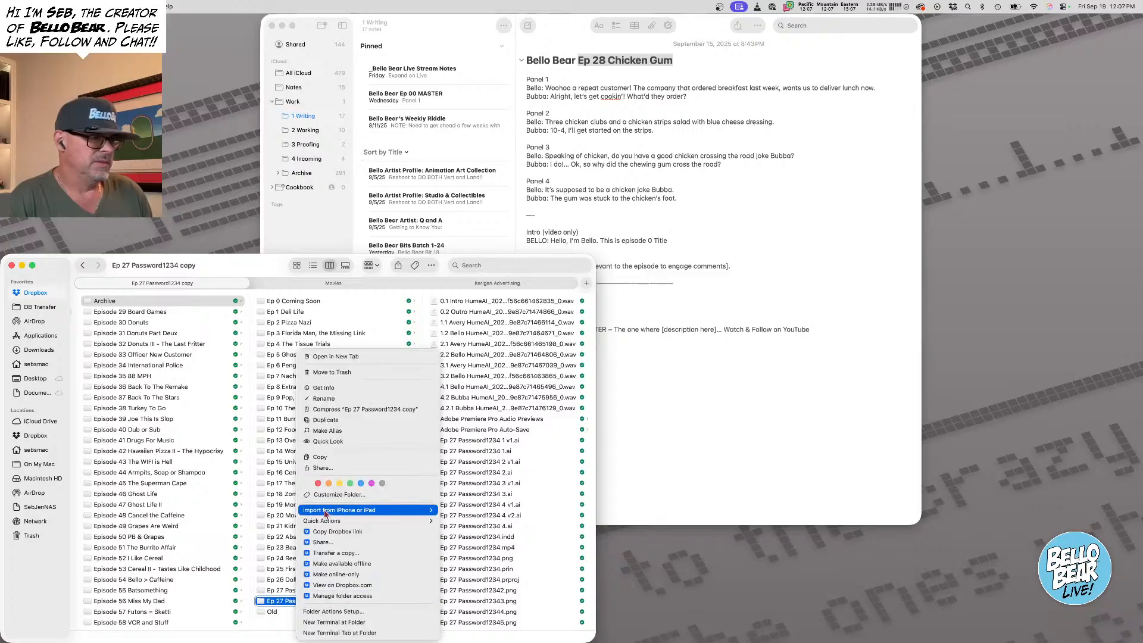
{"action": "left_click", "coordinate": [347, 399]}
{"action": "key", "text": "super+v"}
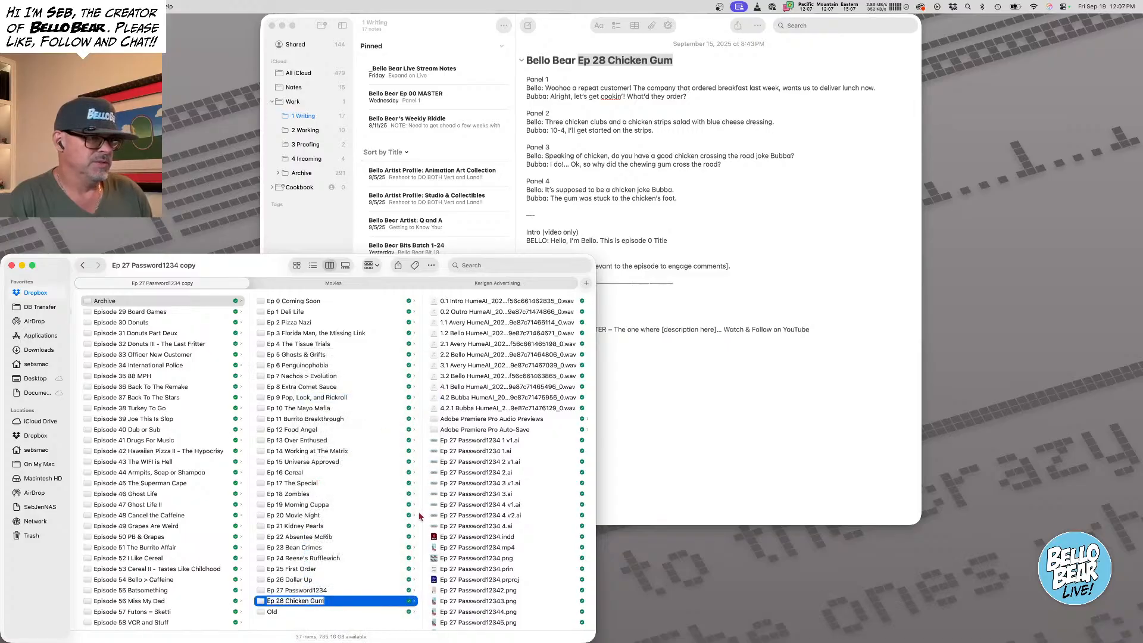
{"action": "key", "text": "Return"}
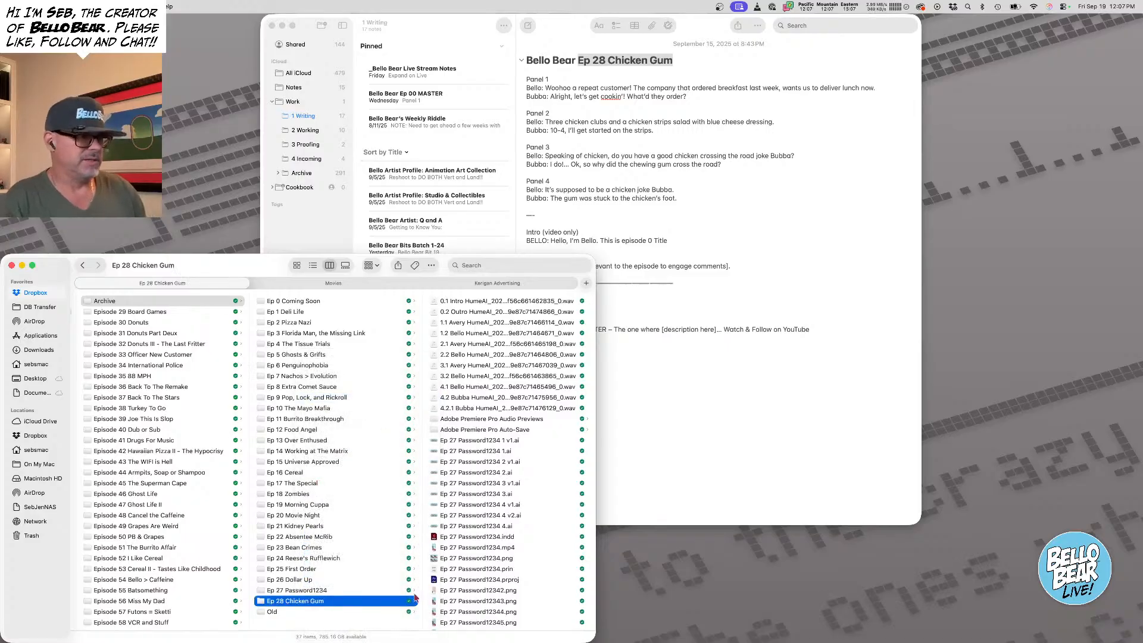
Delete all the .wav audio files and the two Adobe Premiere Pro folders from the Ep 28 Chicken Gum folder
{"action": "left_click", "coordinate": [482, 306]}
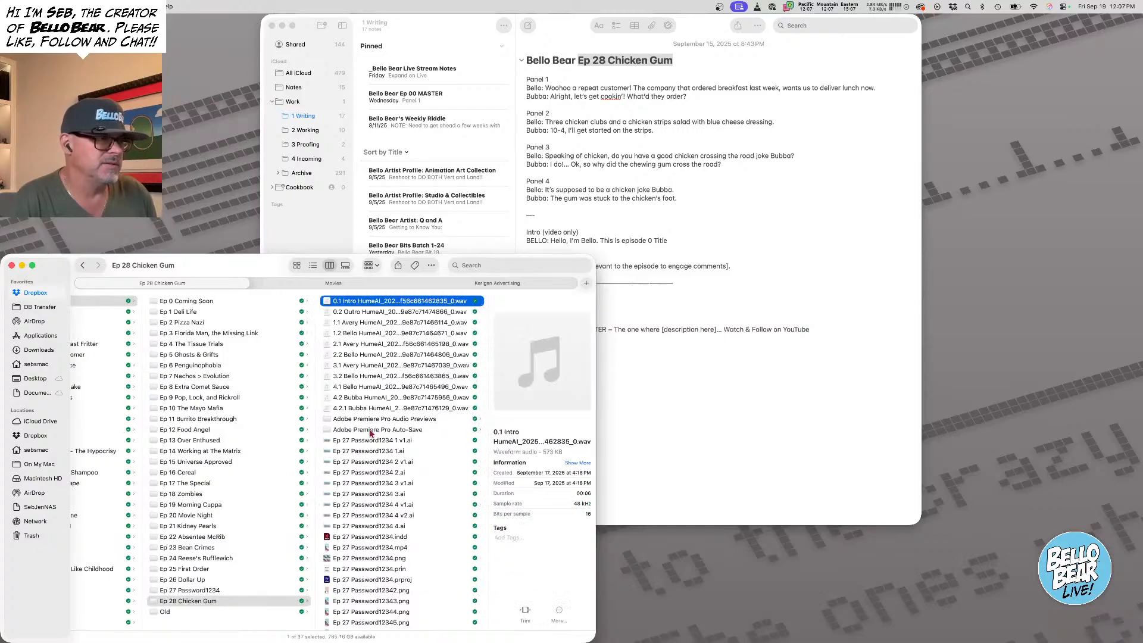
{"action": "left_click", "coordinate": [366, 408], "text": "shift"}
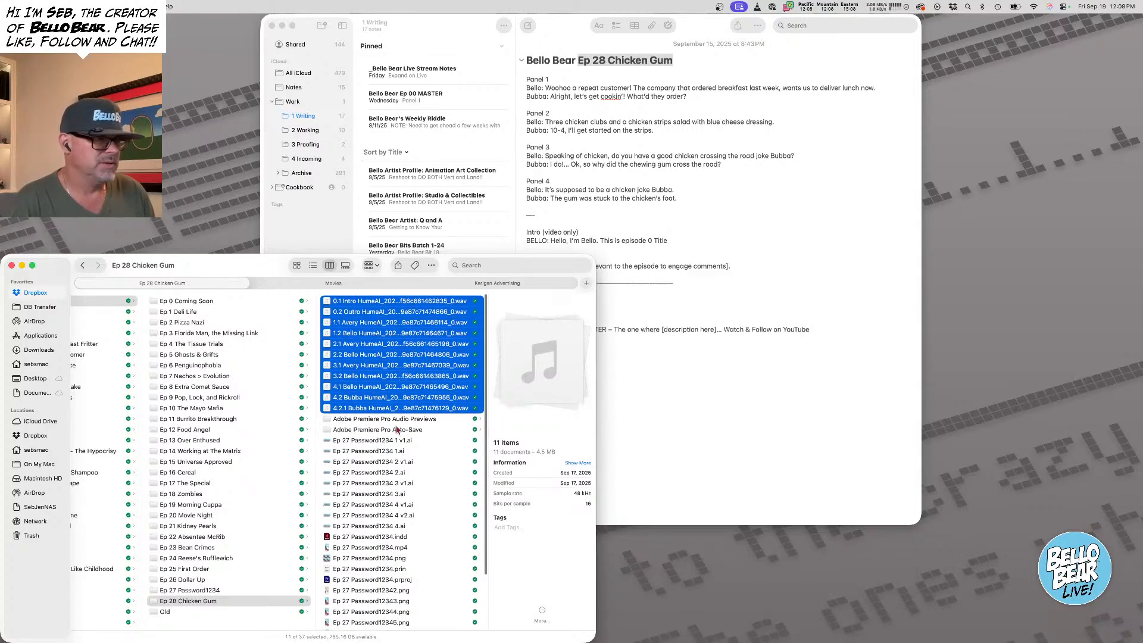
{"action": "left_click", "coordinate": [381, 429], "text": "shift"}
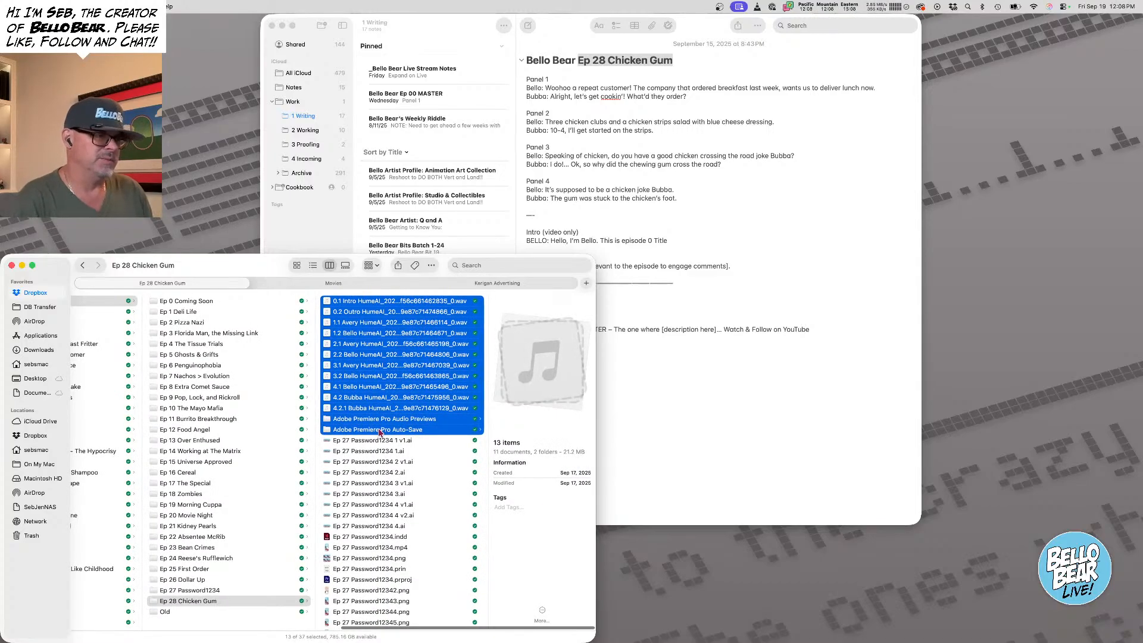
{"action": "key", "text": "super+BackSpace"}
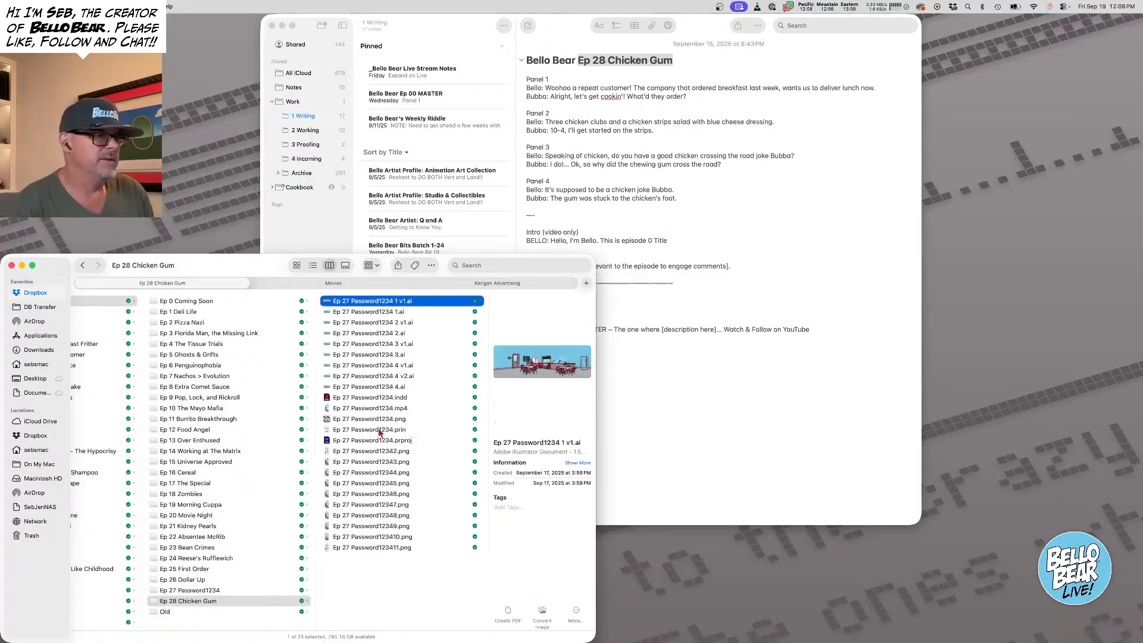
Rename the Illustrator file Ep 27 Password1234 1 v1.ai as Ep 28 Chicken Gum 1.ai
{"action": "right_click", "coordinate": [383, 302]}
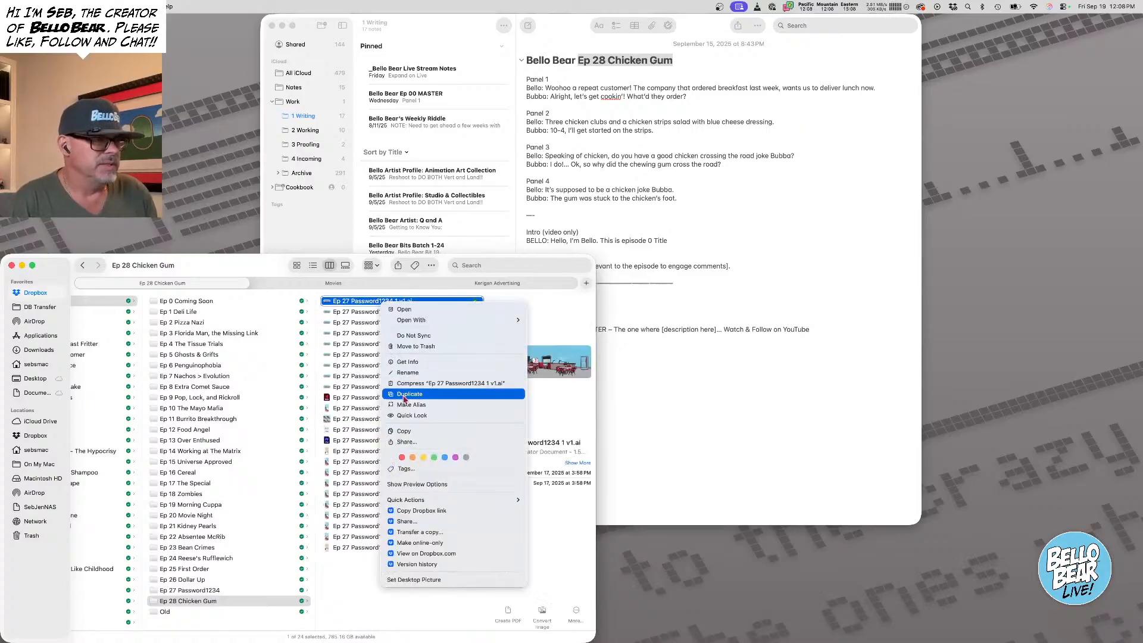
{"action": "left_click", "coordinate": [408, 372]}
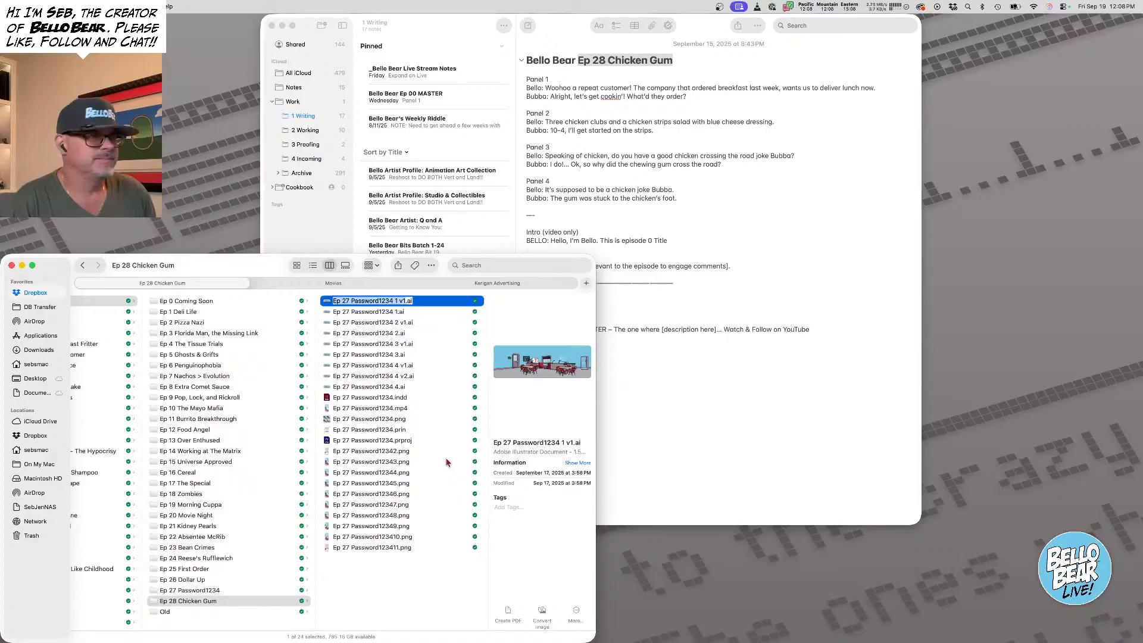
{"action": "key", "text": "super+v"}
{"action": "type", "text": "1"}
{"action": "key", "text": "Return"}
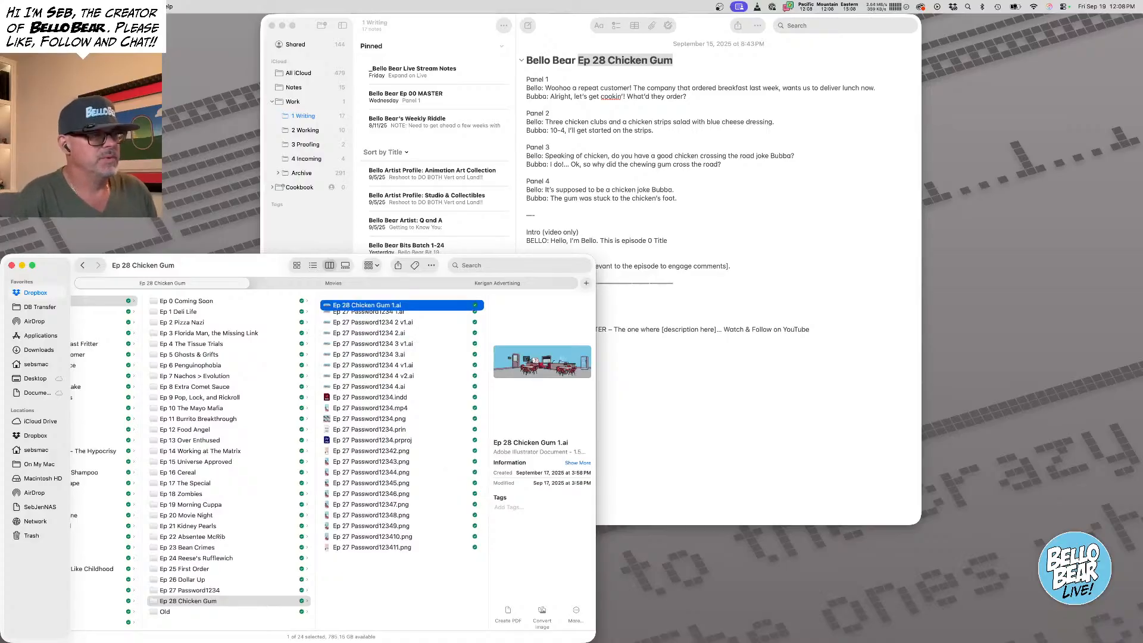
Rename the InDesign file Ep 27 Password1234.indd as Ep 28 Chicken Gum.indd
{"action": "left_click", "coordinate": [360, 301]}
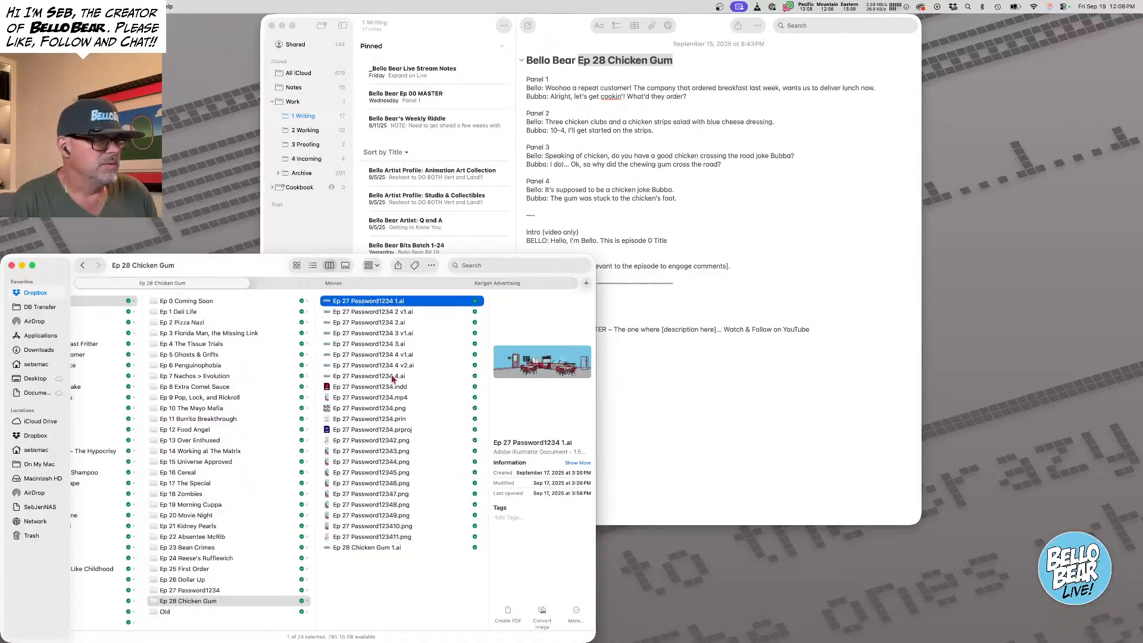
{"action": "left_click", "coordinate": [357, 386]}
{"action": "right_click", "coordinate": [358, 389]}
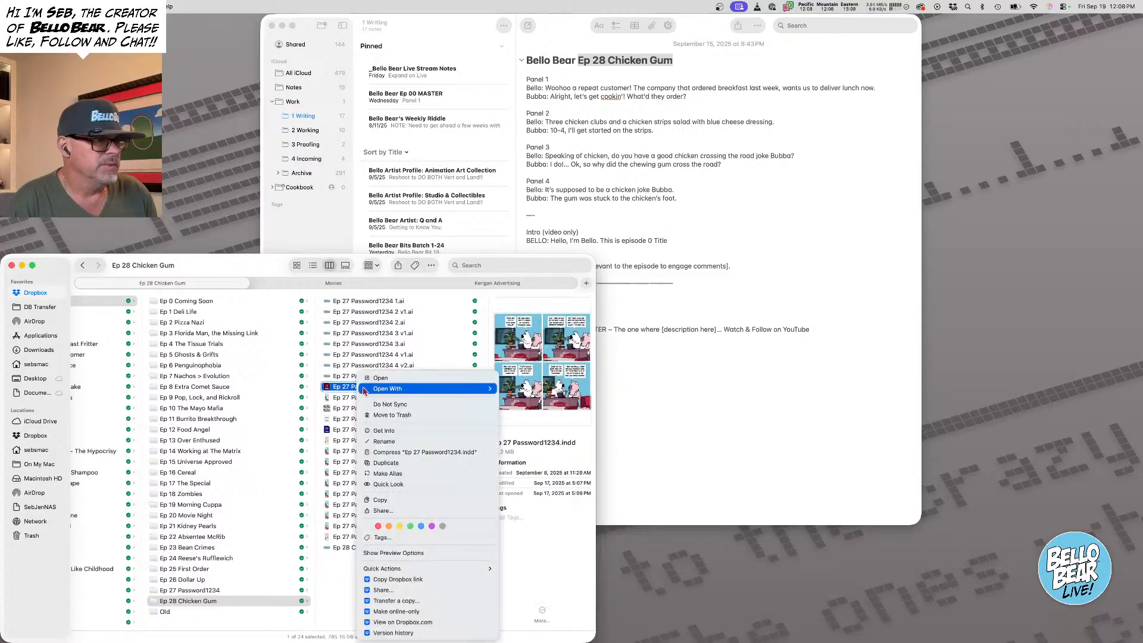
{"action": "left_click", "coordinate": [385, 441]}
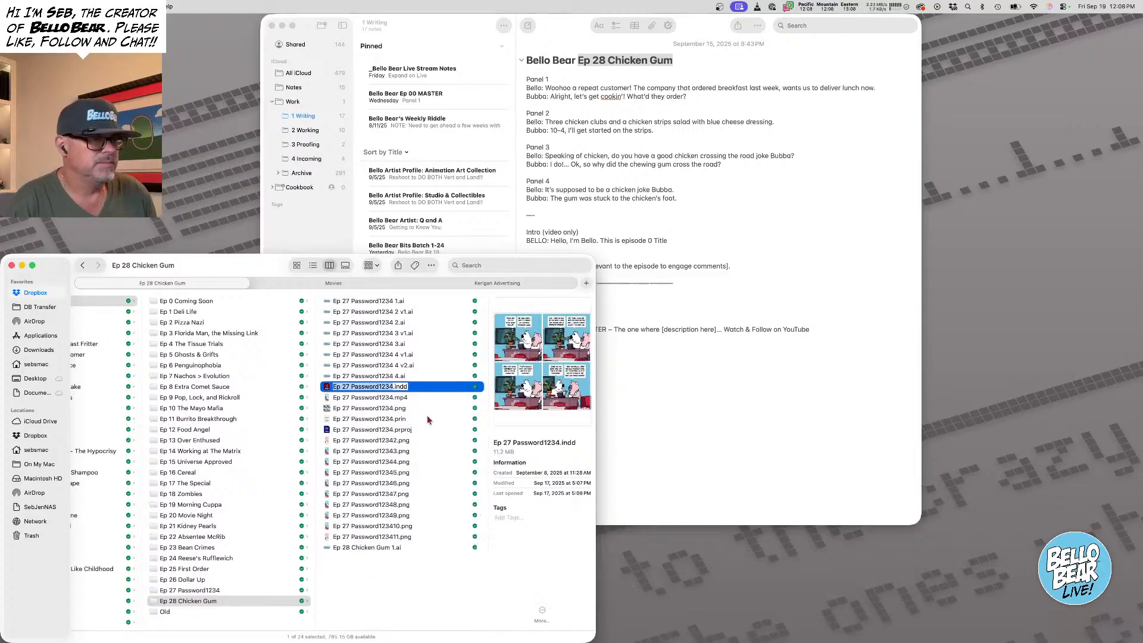
{"action": "key", "text": "super+v"}
{"action": "key", "text": "Return"}
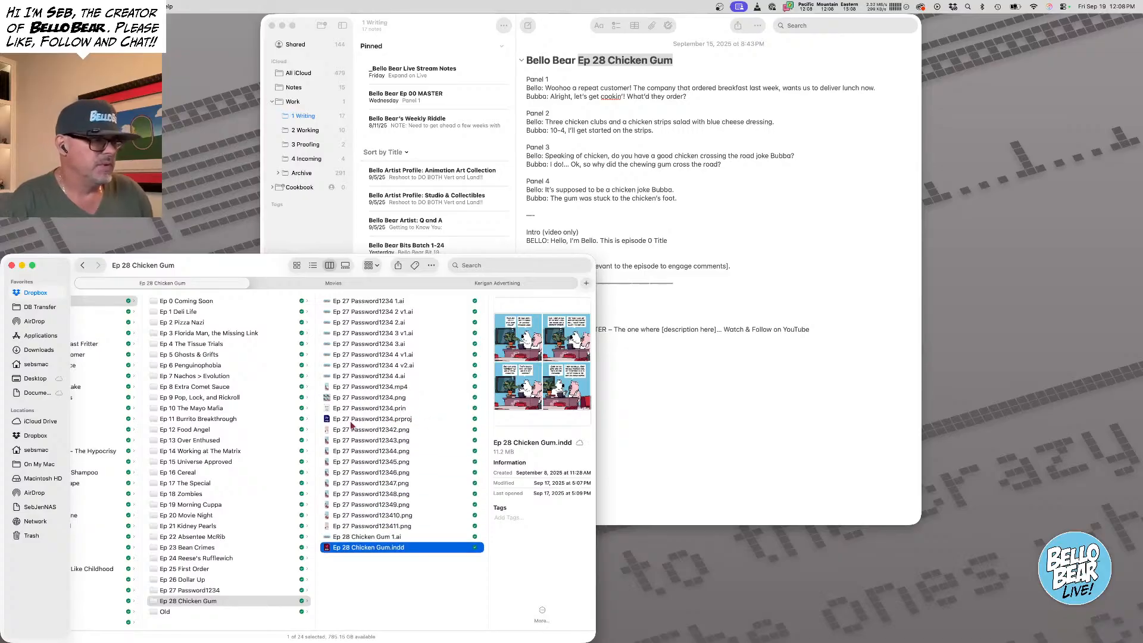
Rename the Premiere project Ep 27 Password1234.prproj as Ep 28 Chicken Gum.prproj
{"action": "left_click", "coordinate": [364, 420]}
{"action": "right_click", "coordinate": [365, 421]}
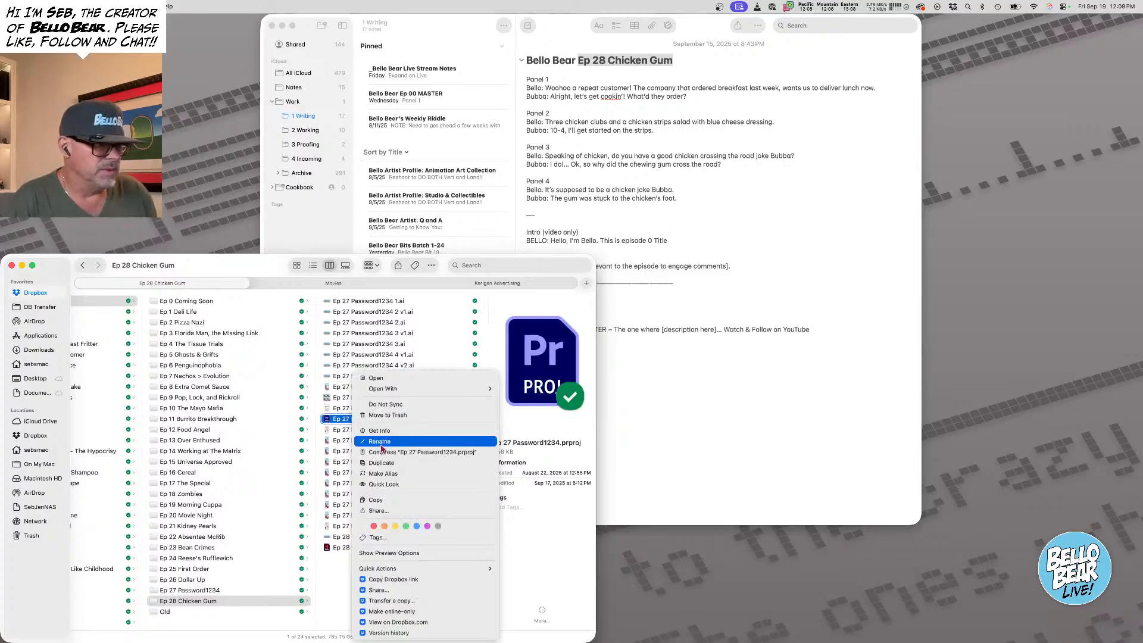
{"action": "left_click", "coordinate": [383, 440]}
{"action": "key", "text": "super+v"}
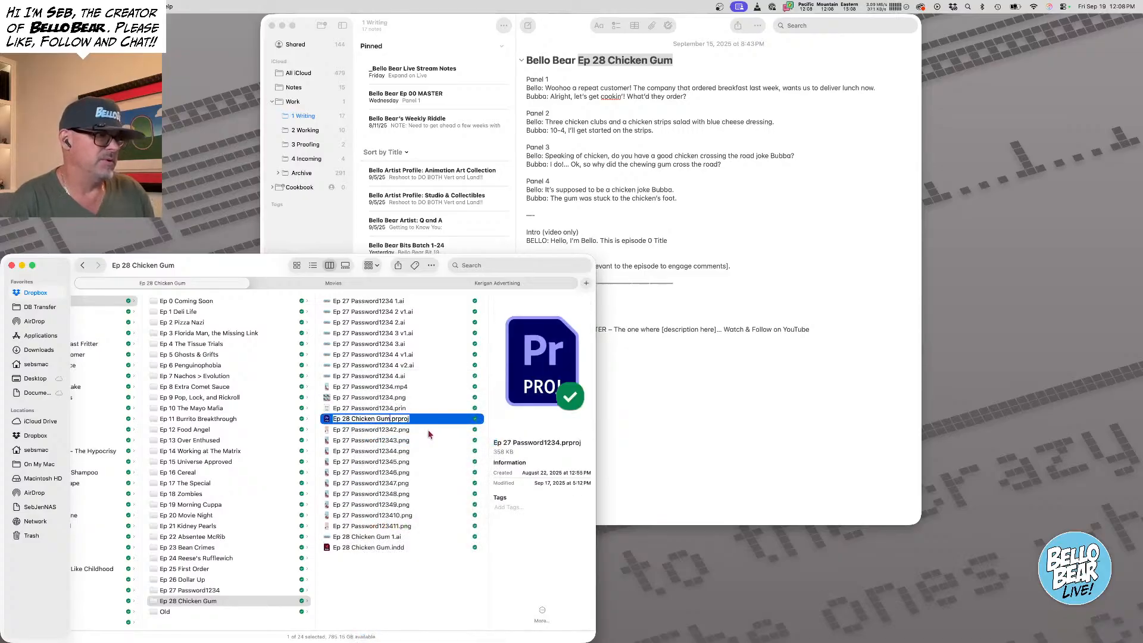
{"action": "key", "text": "Return"}
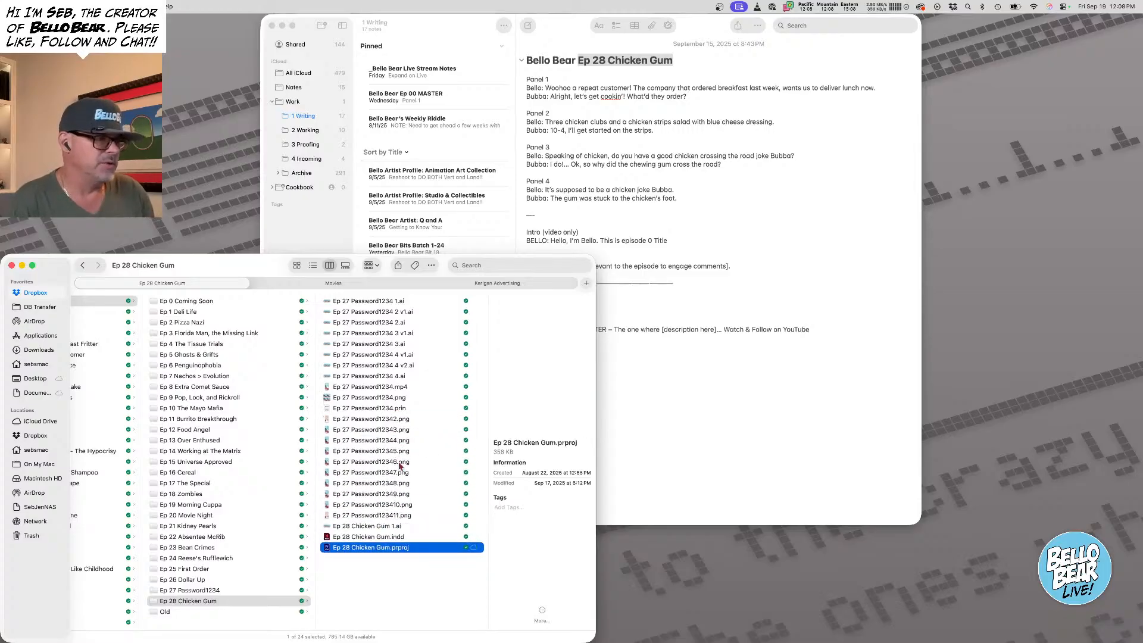
Delete all remaining files named Ep 27 Password1234 from the Ep 28 Chicken Gum folder
{"action": "left_click", "coordinate": [387, 516]}
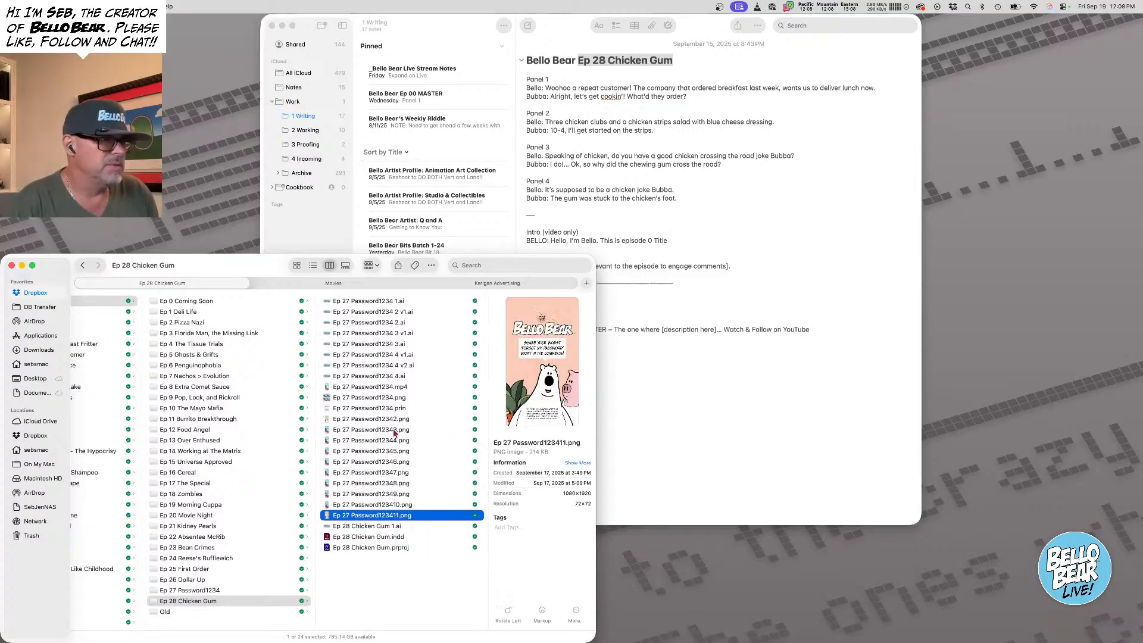
{"action": "left_click", "coordinate": [383, 303], "text": "shift"}
{"action": "key", "text": "super+BackSpace"}
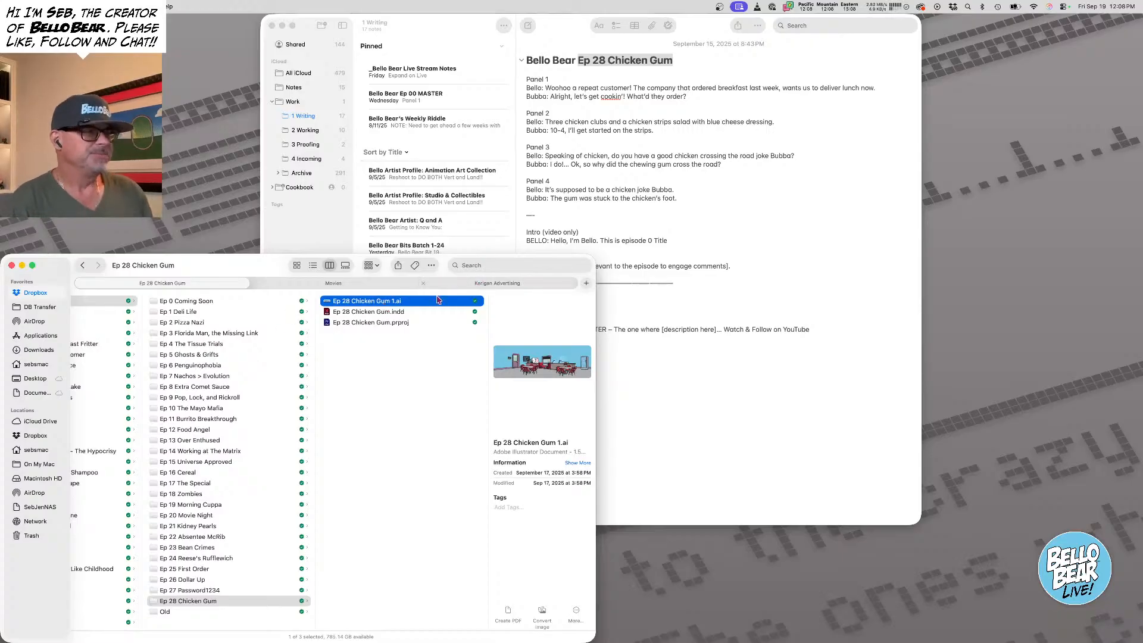
Select Ep 28 Chicken Gum.indd and return to the episode's script note with the cursor below its title
{"action": "left_click", "coordinate": [370, 315]}
{"action": "left_click", "coordinate": [767, 147]}
{"action": "left_click", "coordinate": [704, 70]}
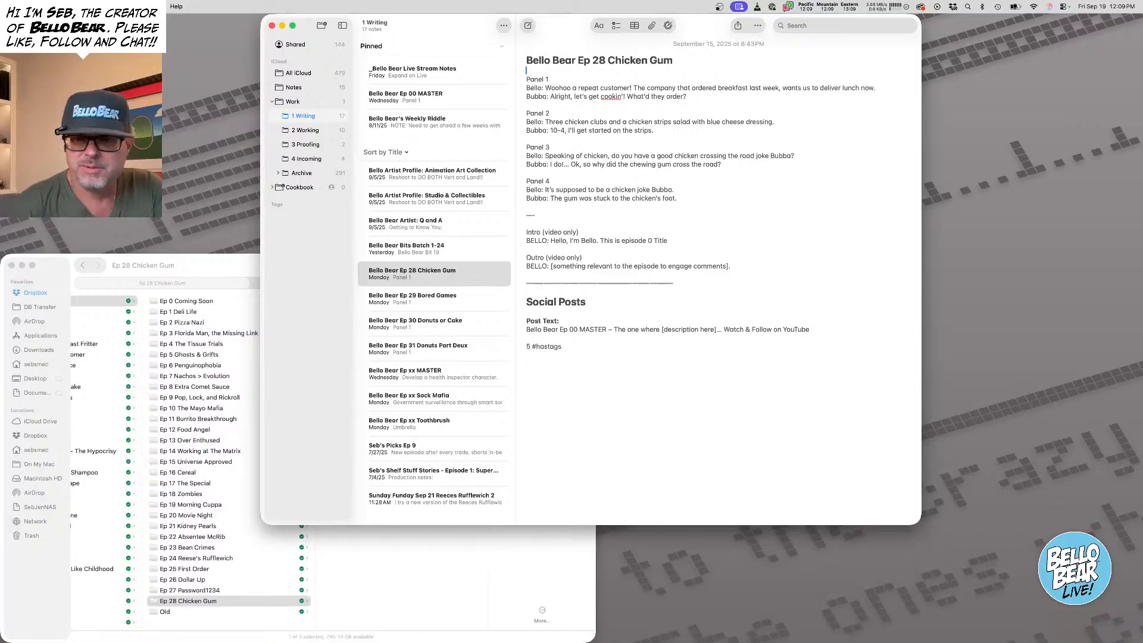
Switch to Chrome, close the Google search tab about macOS theme color, and bring up the Bello Bear TikTok profile
{"action": "key", "text": "super+Tab"}
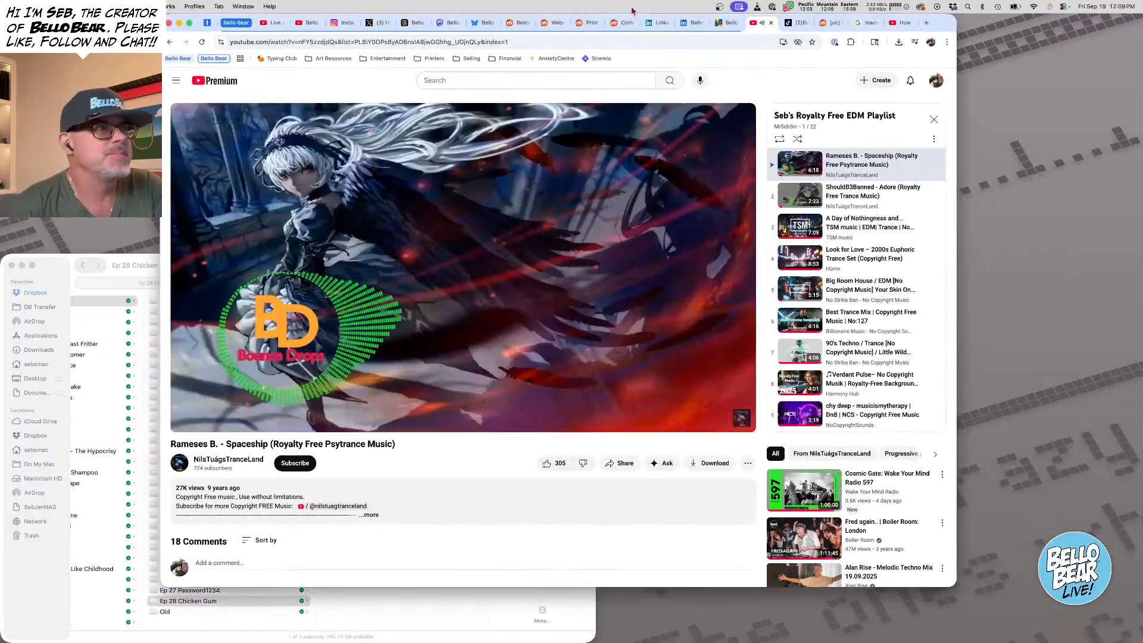
{"action": "left_click", "coordinate": [900, 22]}
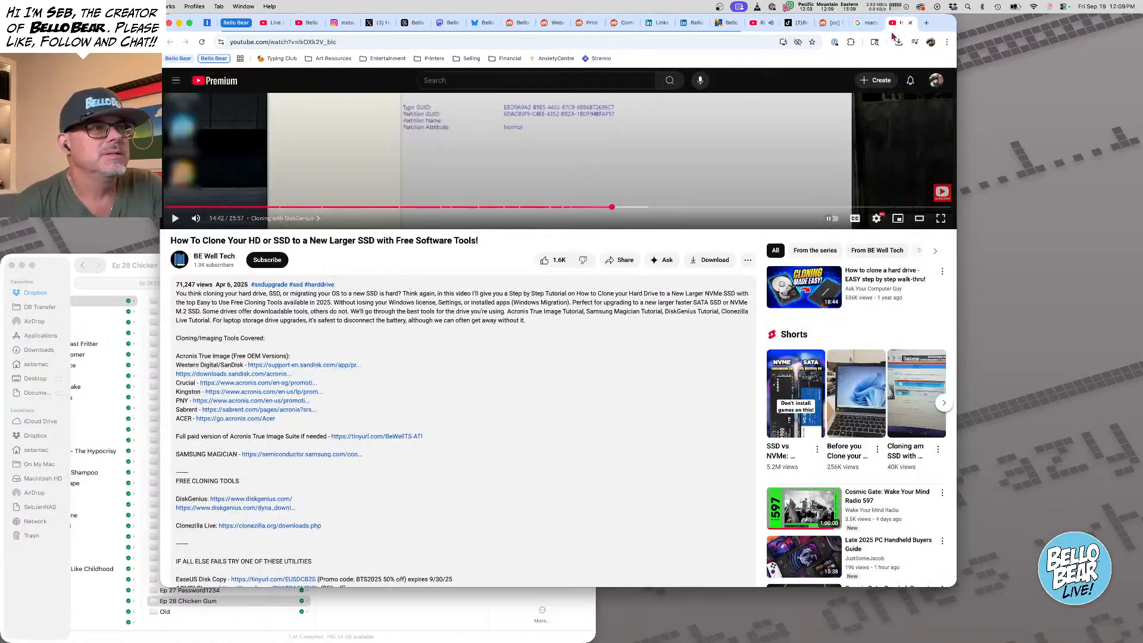
{"action": "left_click", "coordinate": [866, 24]}
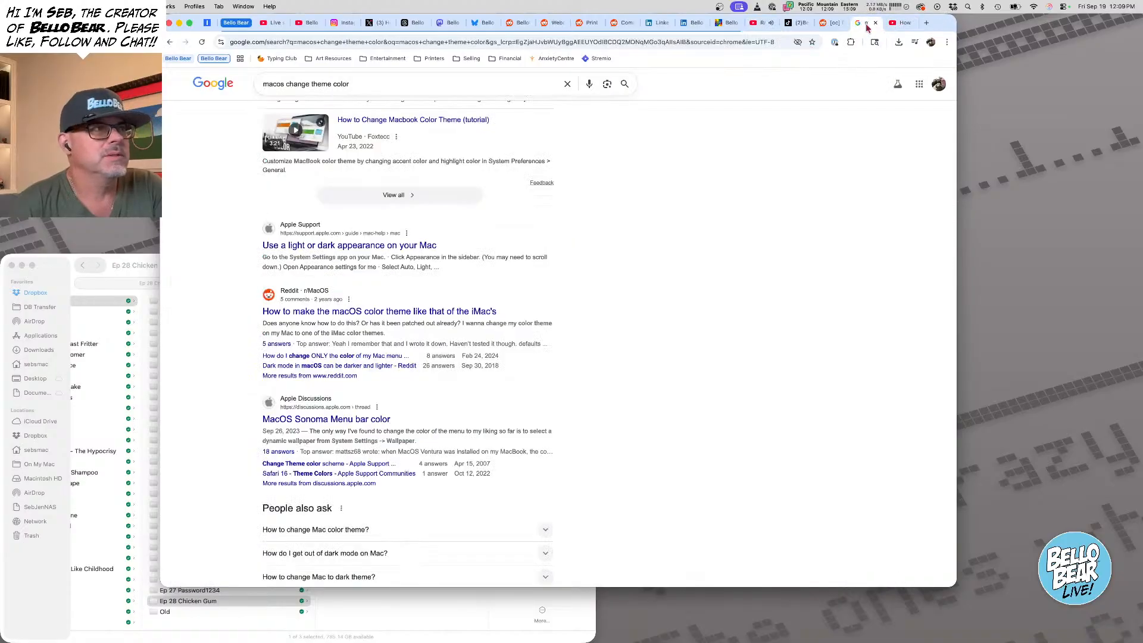
{"action": "left_click", "coordinate": [875, 23]}
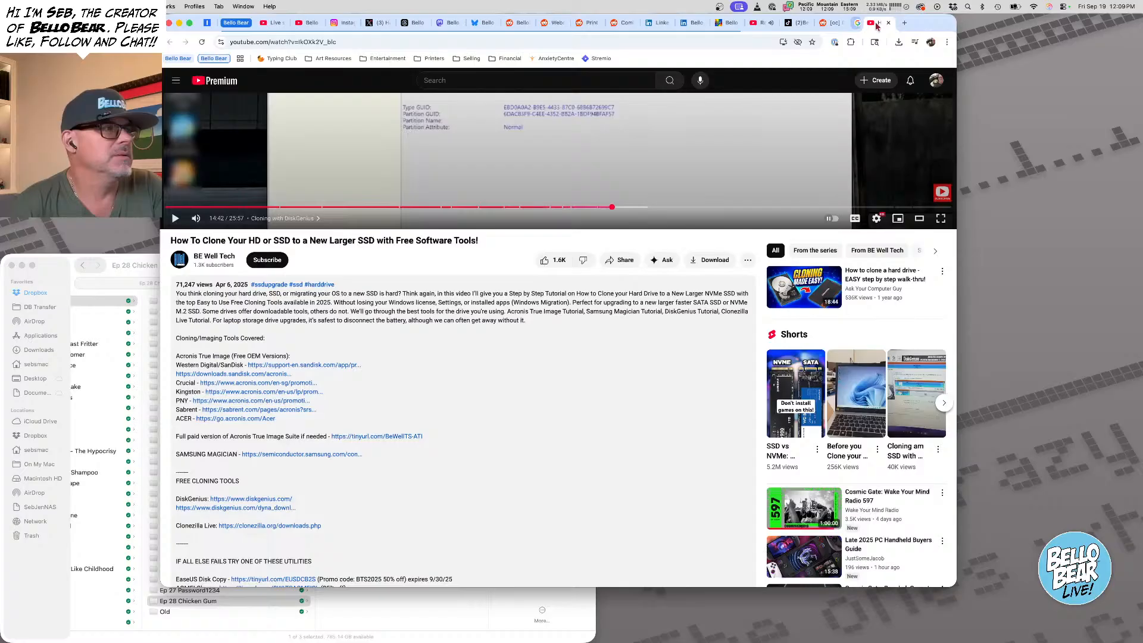
{"action": "left_click", "coordinate": [835, 25]}
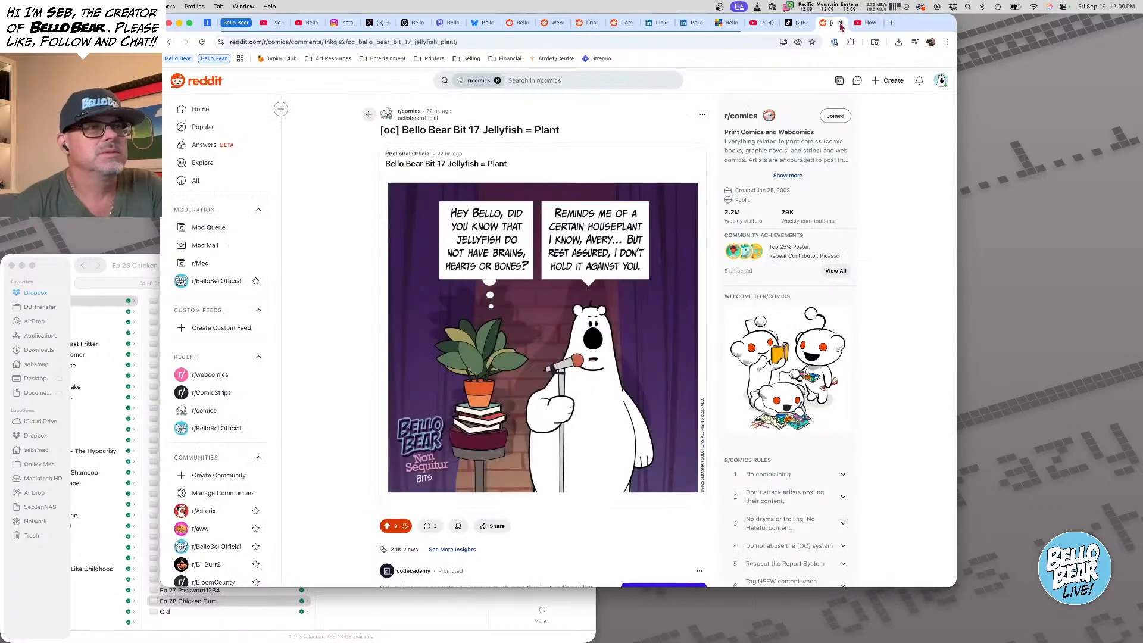
{"action": "left_click", "coordinate": [797, 23]}
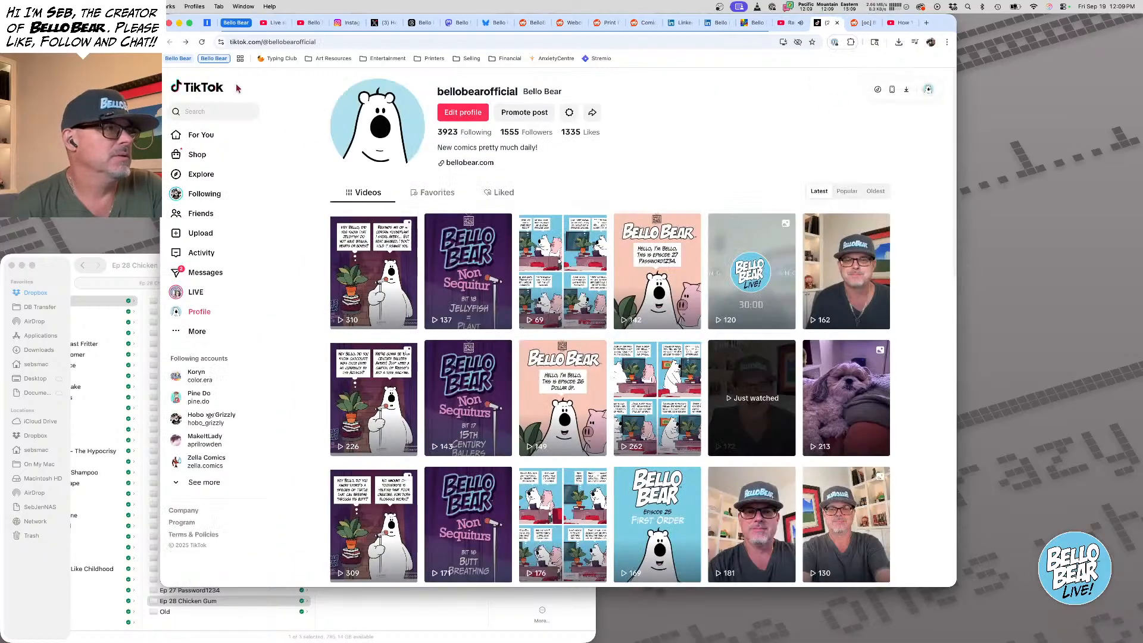
Reload the Bello Bear TikTok profile and hide Chrome to return to the episode's script note
{"action": "left_click", "coordinate": [201, 44]}
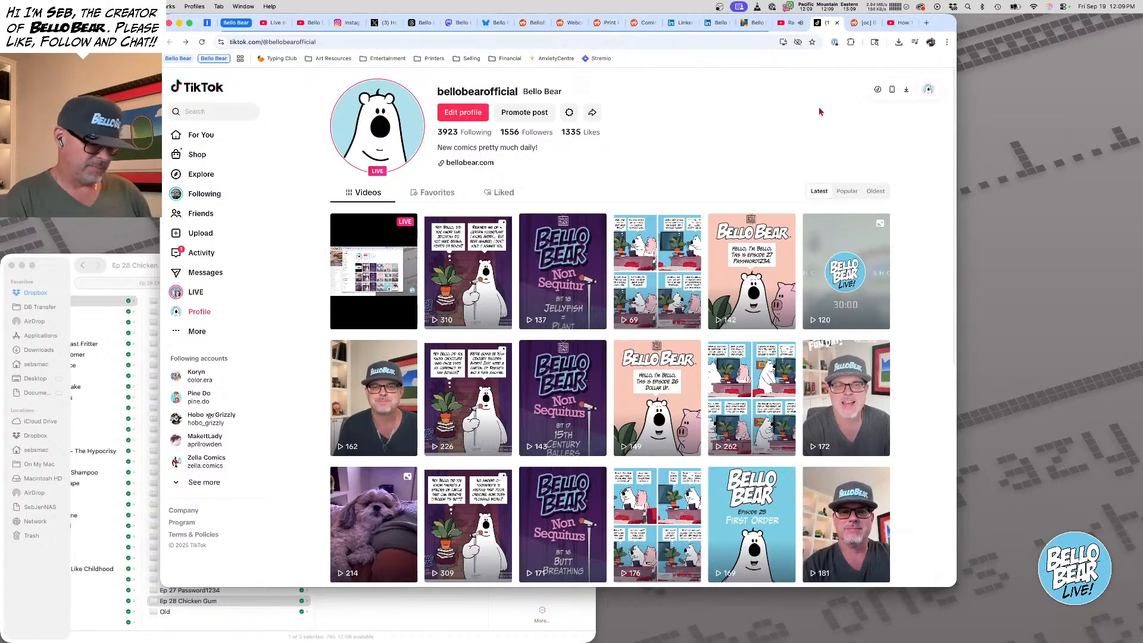
{"action": "key", "text": "super+h"}
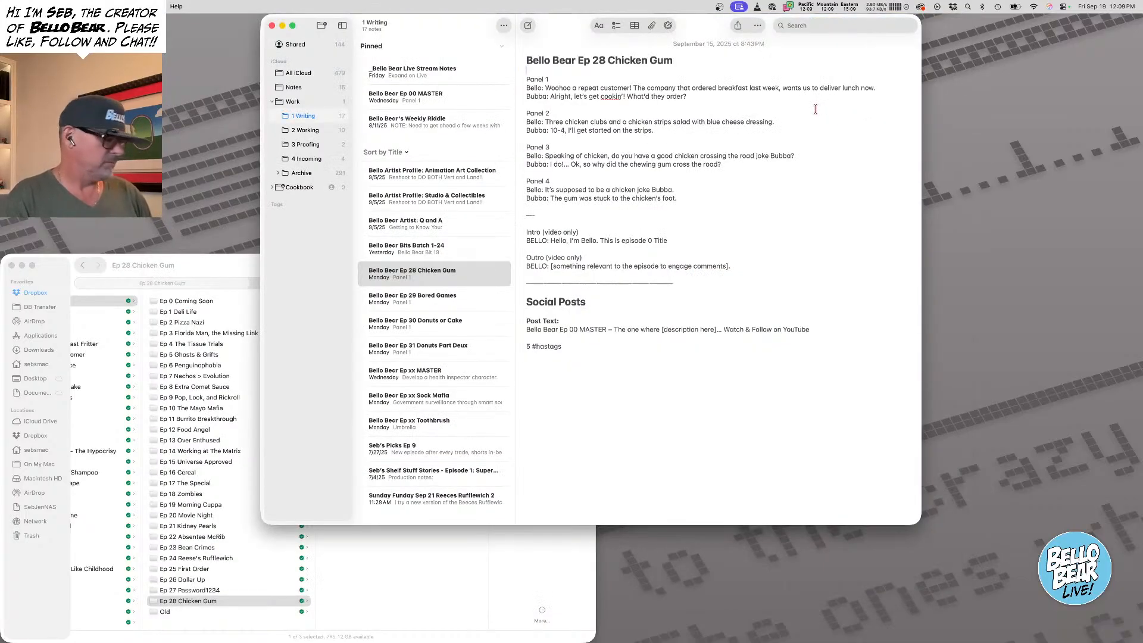
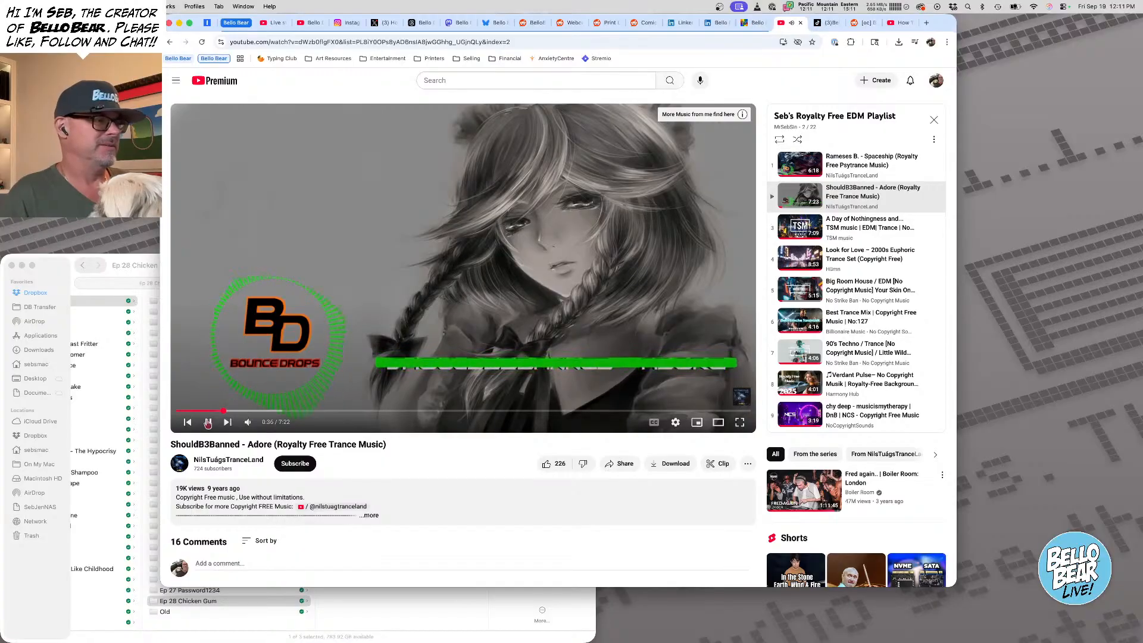
Pause the ShouldB3Banned - Adore track playing on YouTube and hide Chrome
{"action": "left_click", "coordinate": [247, 423]}
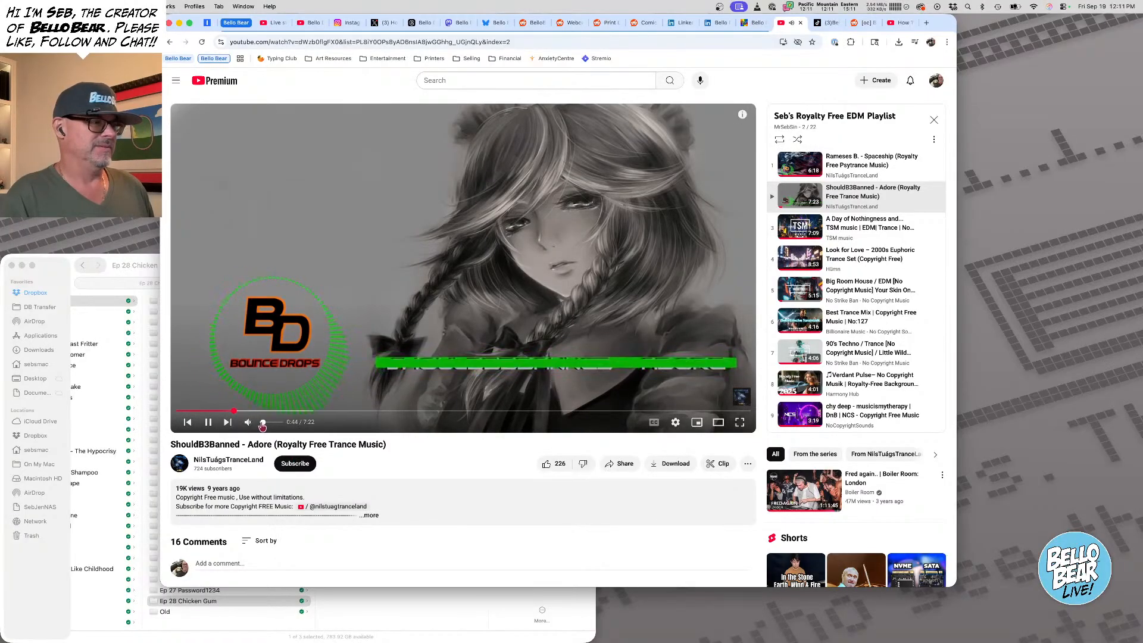
{"action": "left_click", "coordinate": [208, 422]}
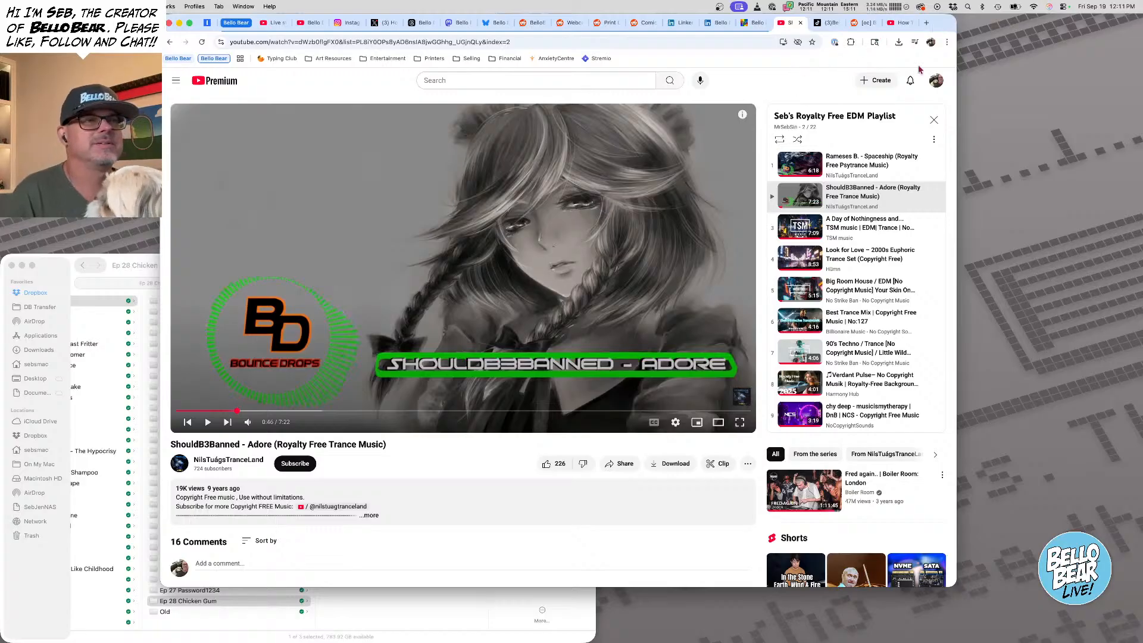
{"action": "key", "text": "super+h"}
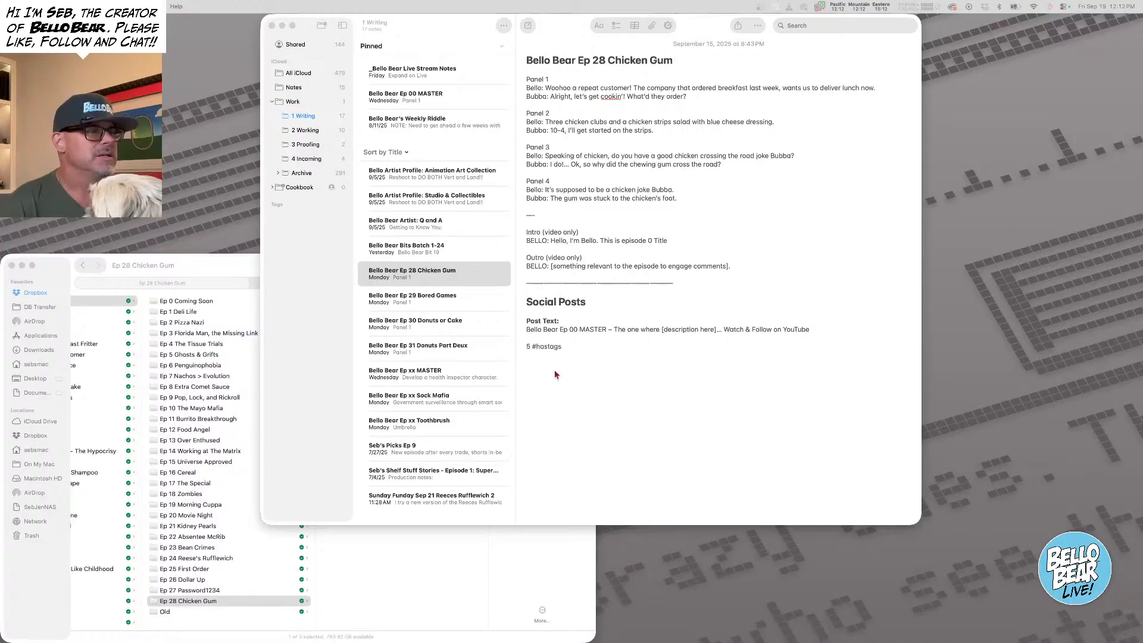
Switch to Chrome and move the YouTube live chat pop-out window onto the other display
{"action": "mouse_move", "coordinate": [541, 632]}
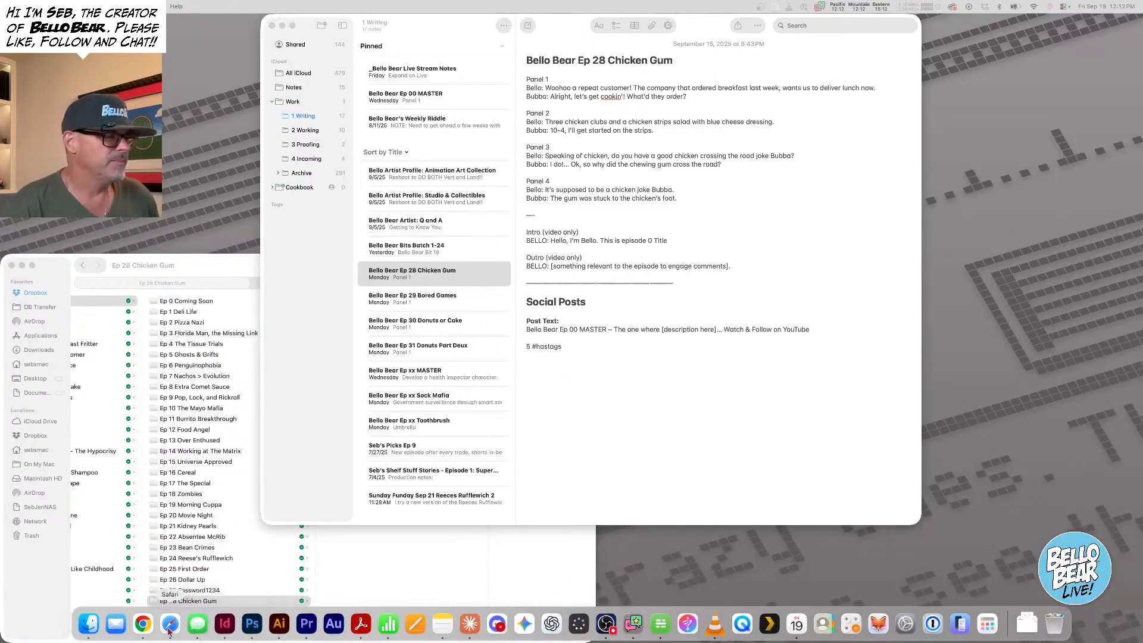
{"action": "left_click", "coordinate": [146, 626]}
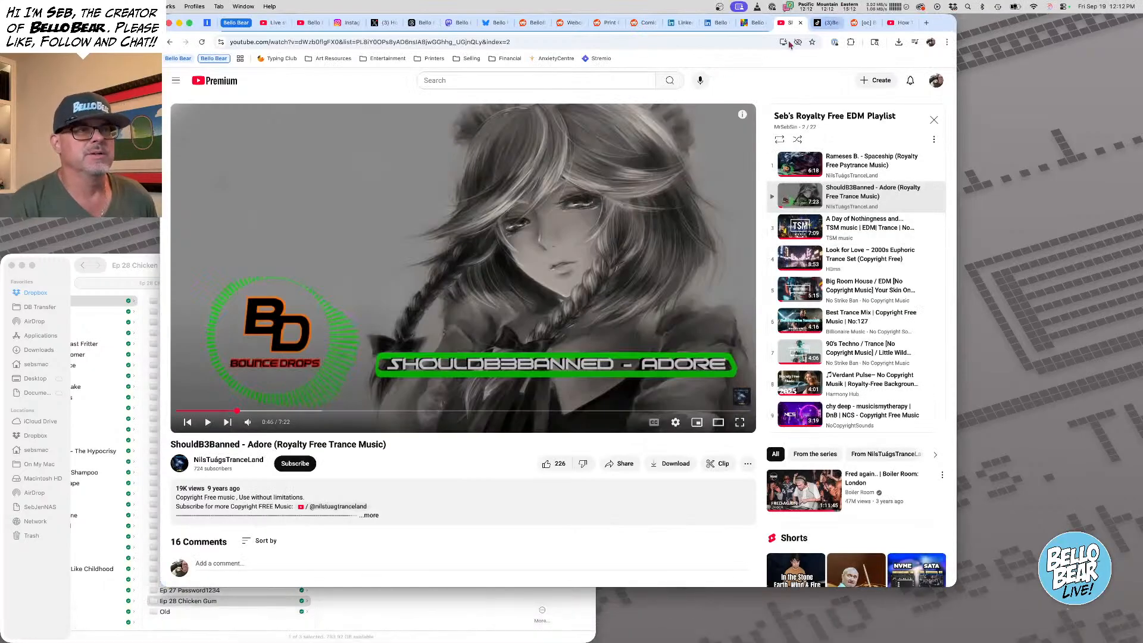
{"action": "mouse_move", "coordinate": [251, 423]}
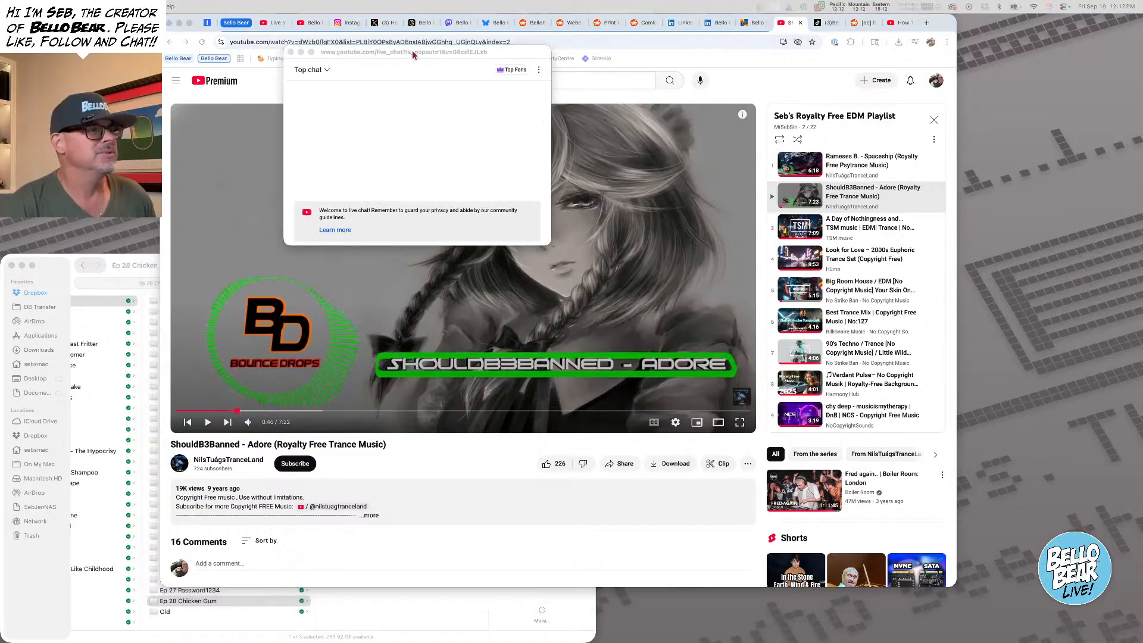
{"action": "left_click_drag", "start_coordinate": [412, 54], "coordinate": [1142, 245]}
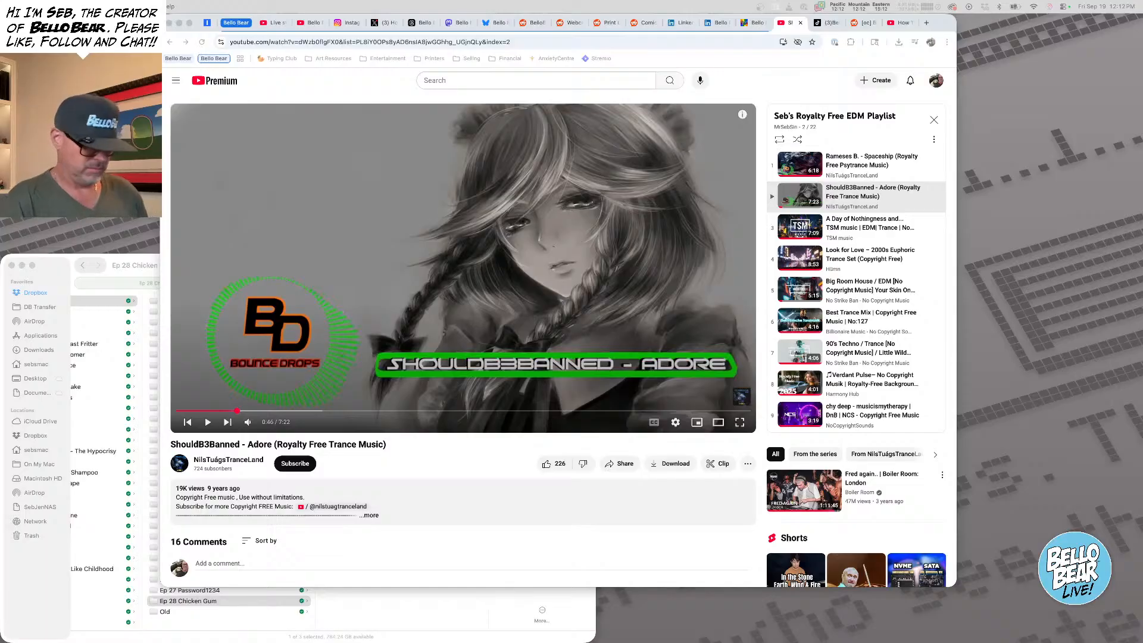
{"action": "key", "text": "super+Tab"}
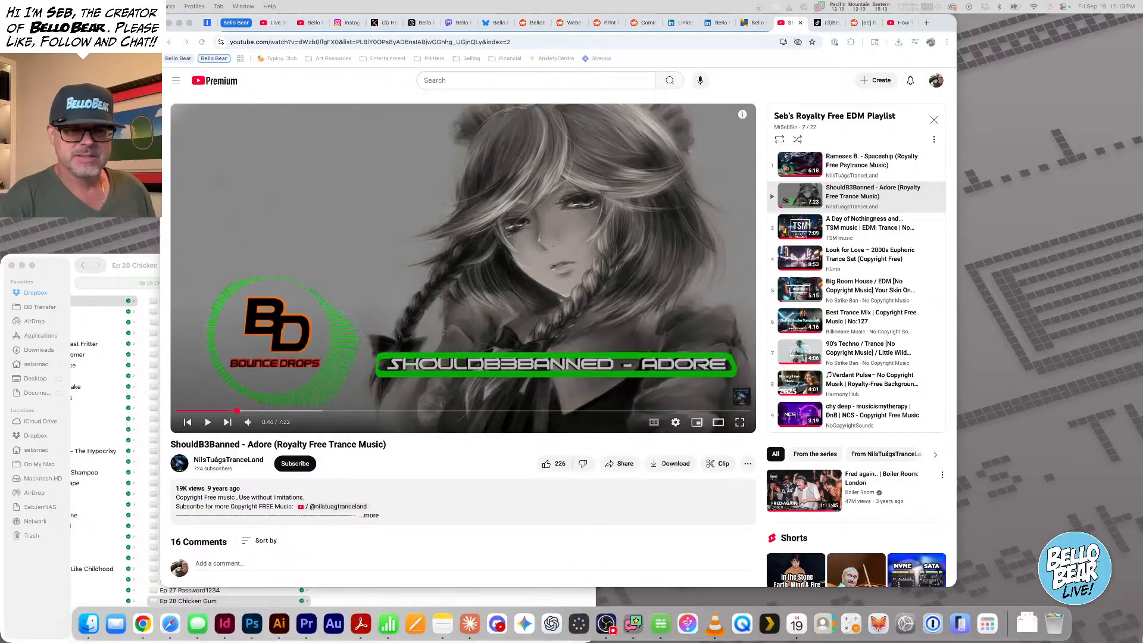
{"action": "mouse_move", "coordinate": [29, 641]}
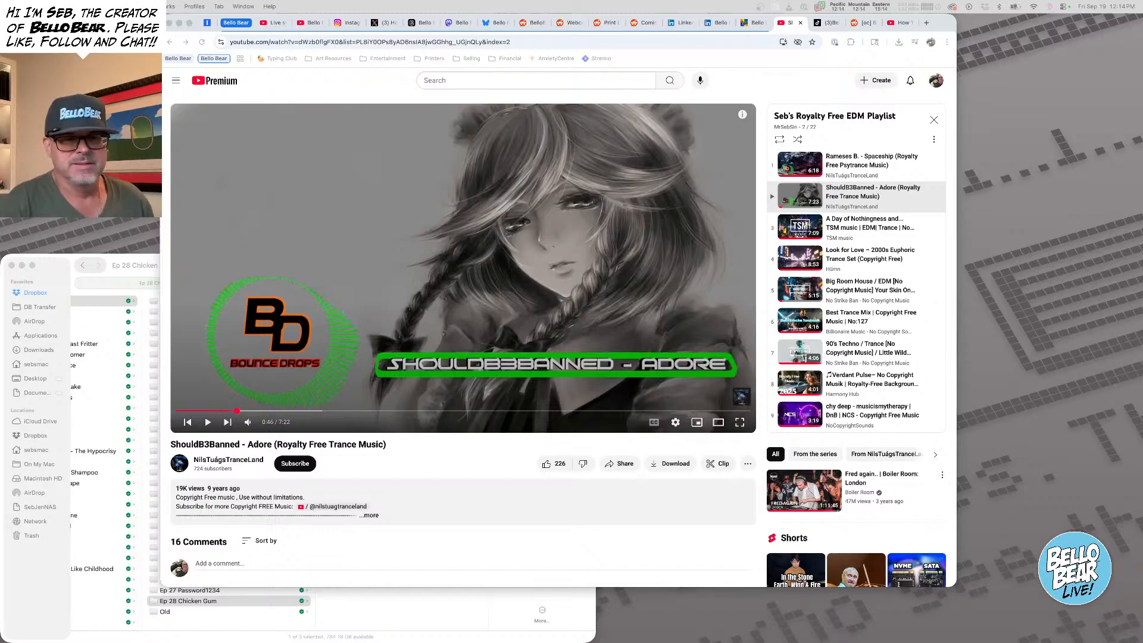
{"action": "key", "text": "super+Tab"}
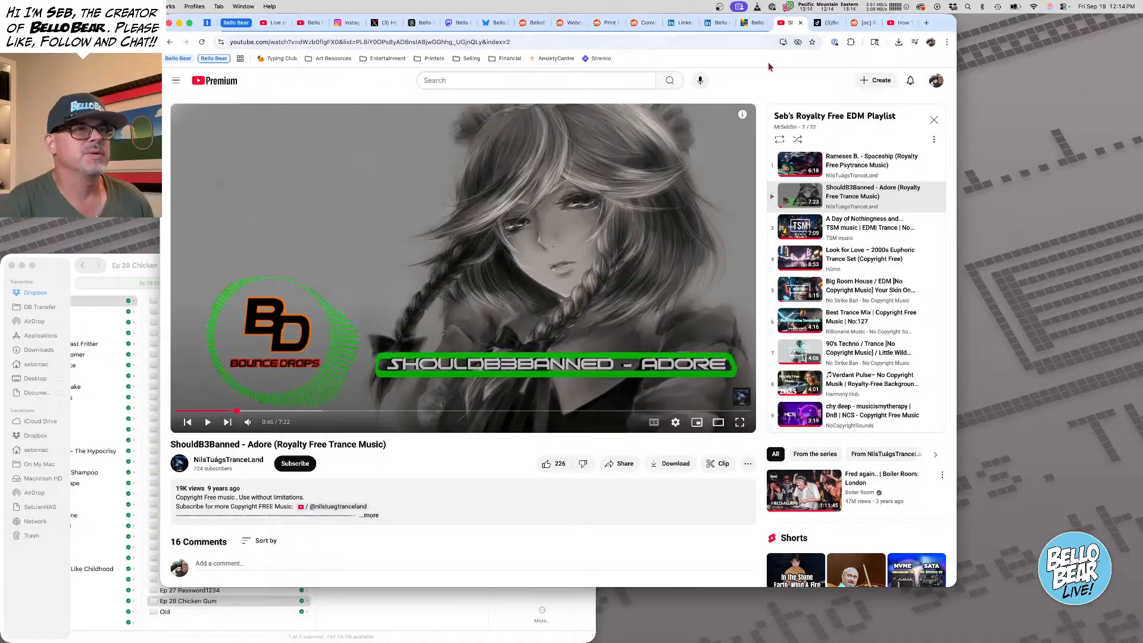
Switch to the streaming chat app, focus the email or username field of the Kick login window, and move that window to the other display
{"action": "mouse_move", "coordinate": [748, 641]}
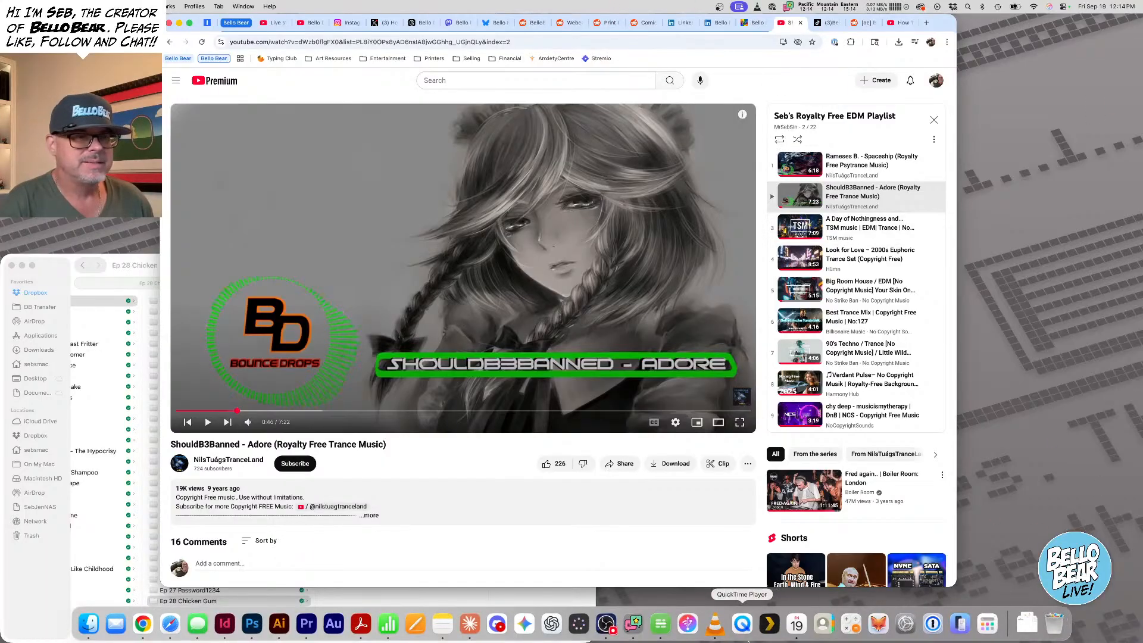
{"action": "left_click", "coordinate": [637, 628]}
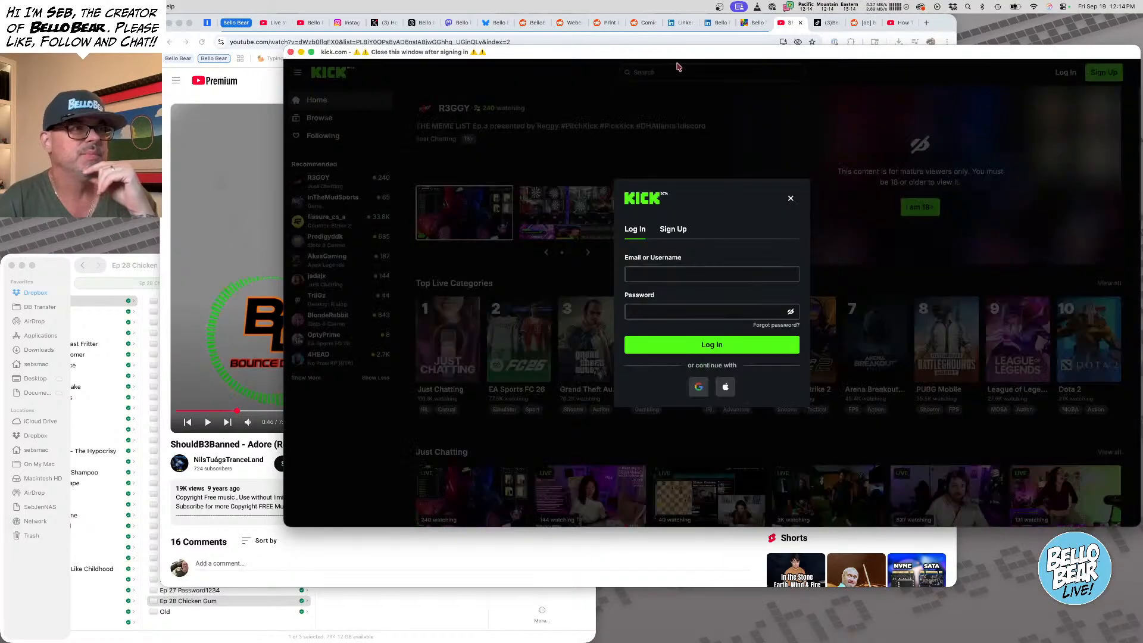
{"action": "left_click", "coordinate": [669, 273]}
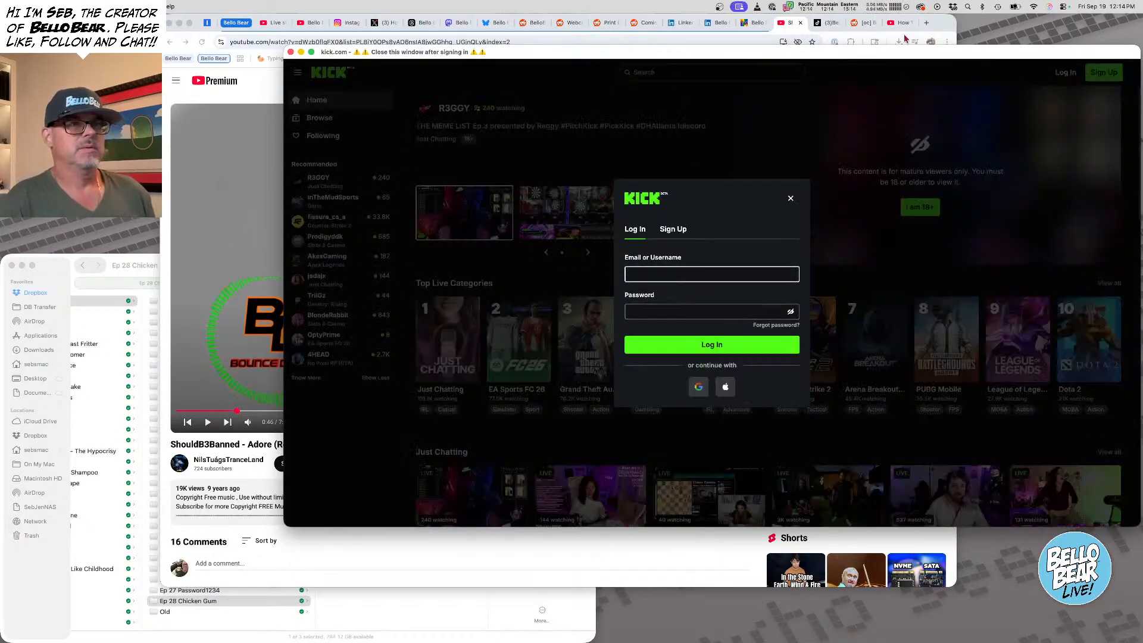
{"action": "left_click_drag", "start_coordinate": [872, 58], "coordinate": [1142, 215]}
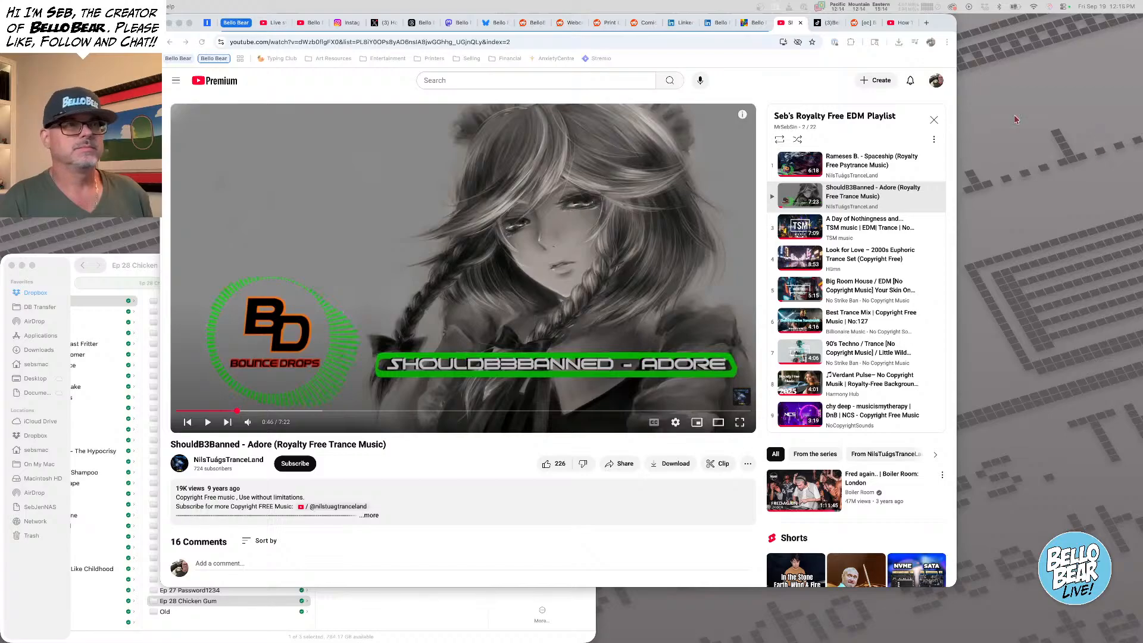
Search 1Password for kick and copy the Kick account's password
{"action": "left_click", "coordinate": [834, 43]}
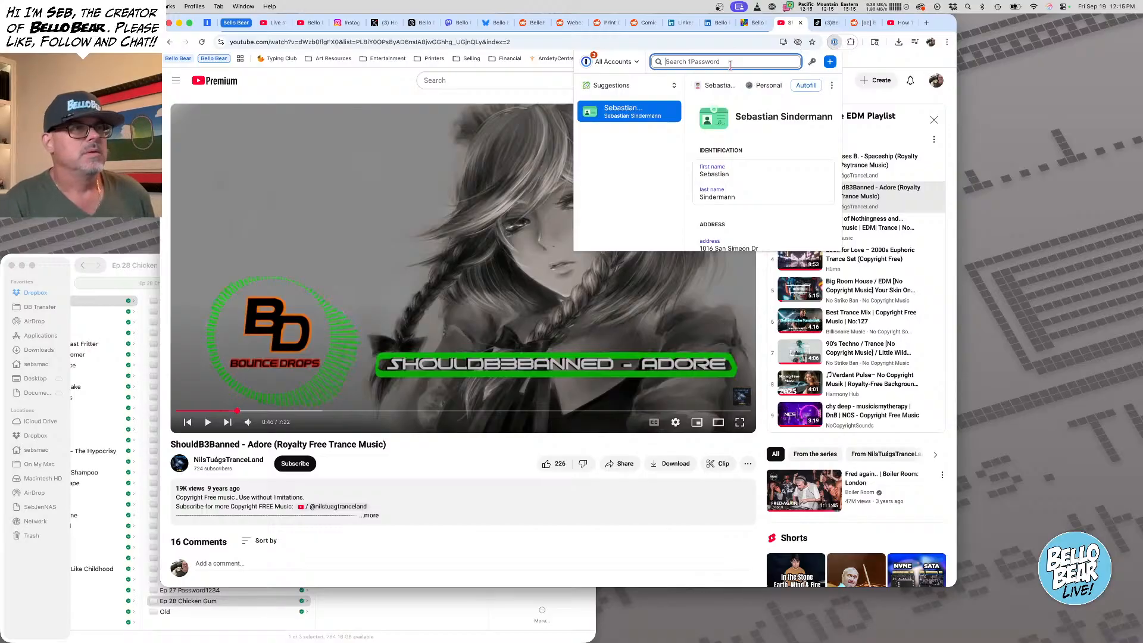
{"action": "type", "text": "kick"}
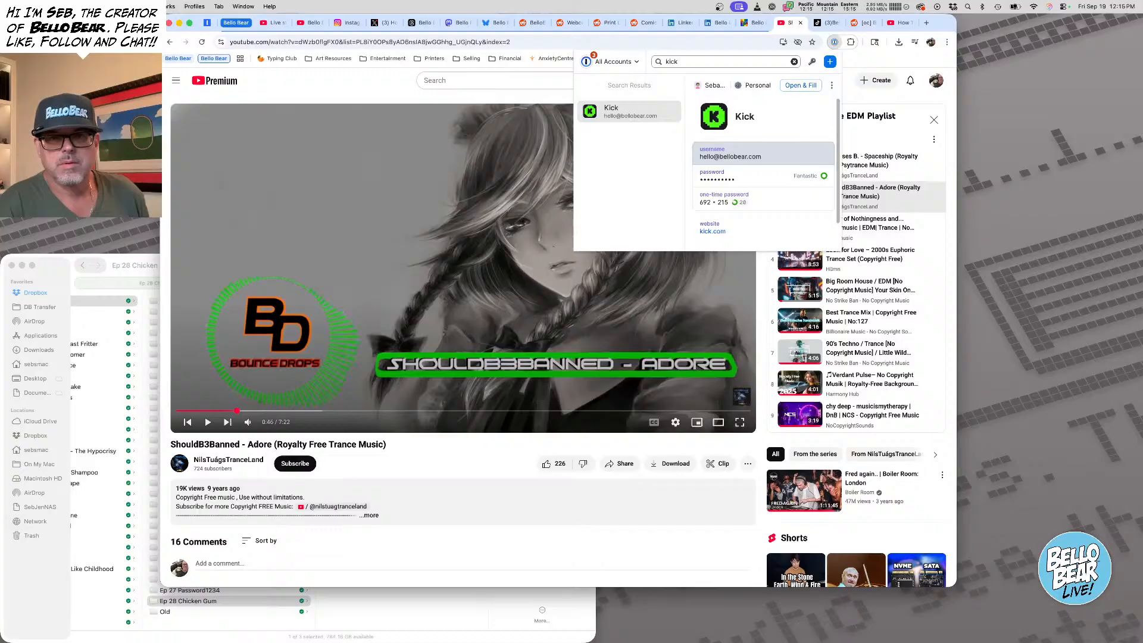
{"action": "left_click", "coordinate": [708, 182]}
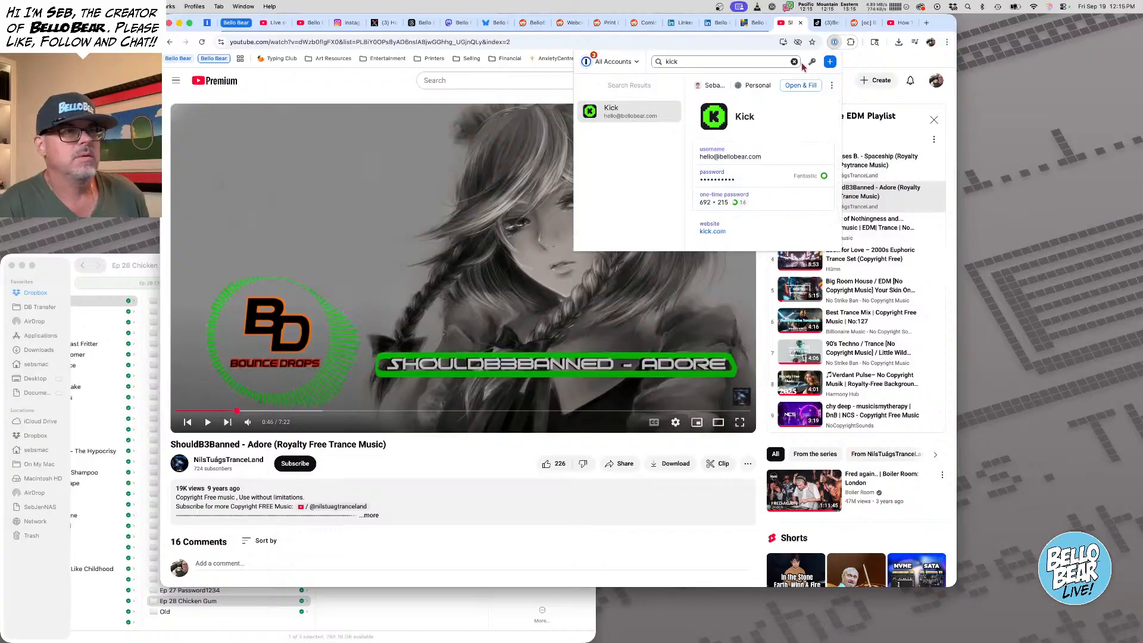
{"action": "left_click", "coordinate": [889, 65]}
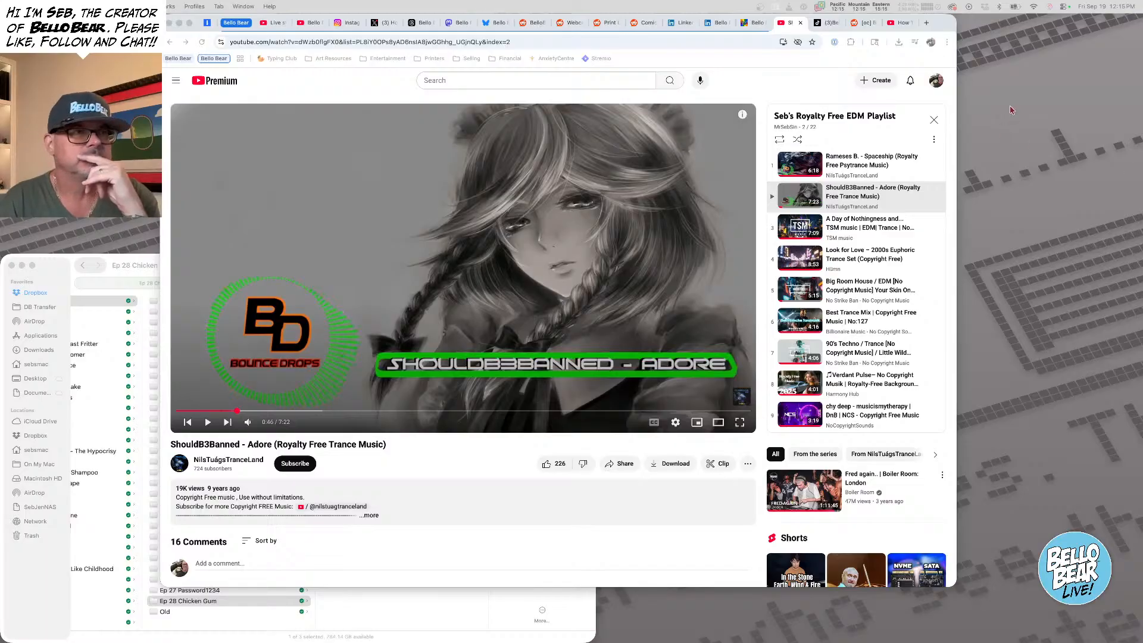
Copy the Kick account's one-time password from 1Password and move the Chrome window to the other display
{"action": "left_click", "coordinate": [834, 42]}
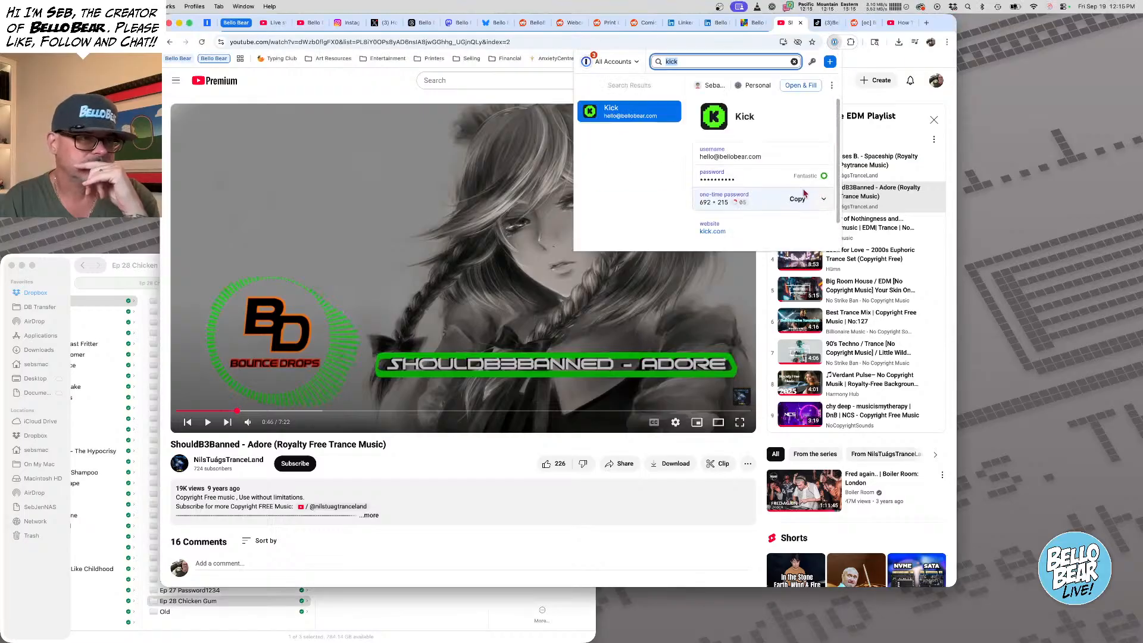
{"action": "left_click", "coordinate": [787, 201]}
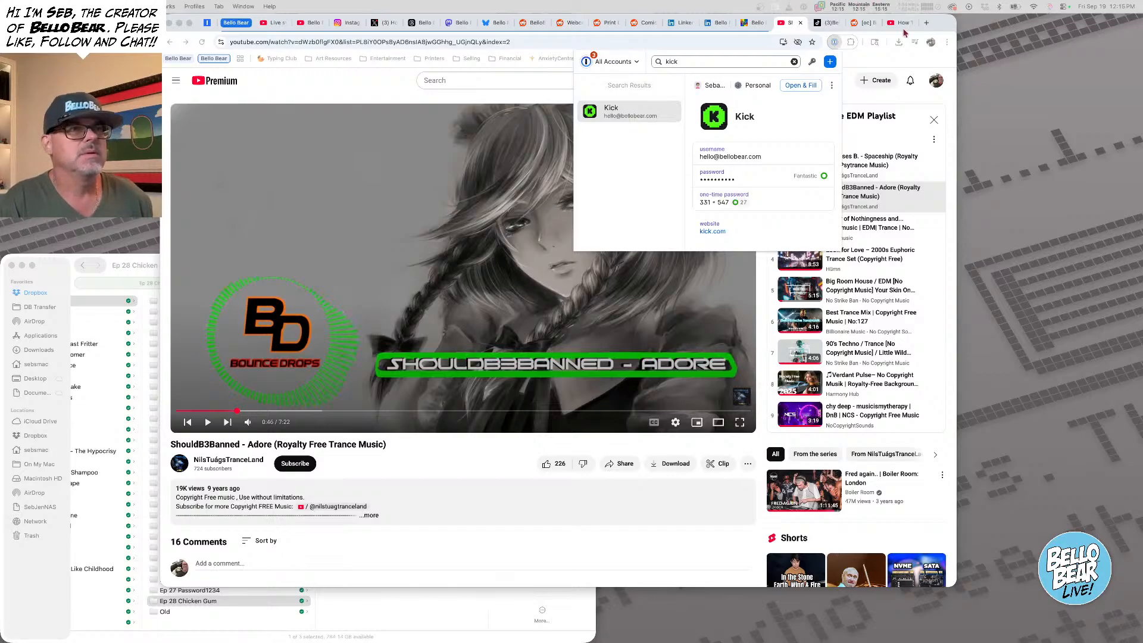
{"action": "left_click_drag", "start_coordinate": [941, 23], "coordinate": [1142, 268]}
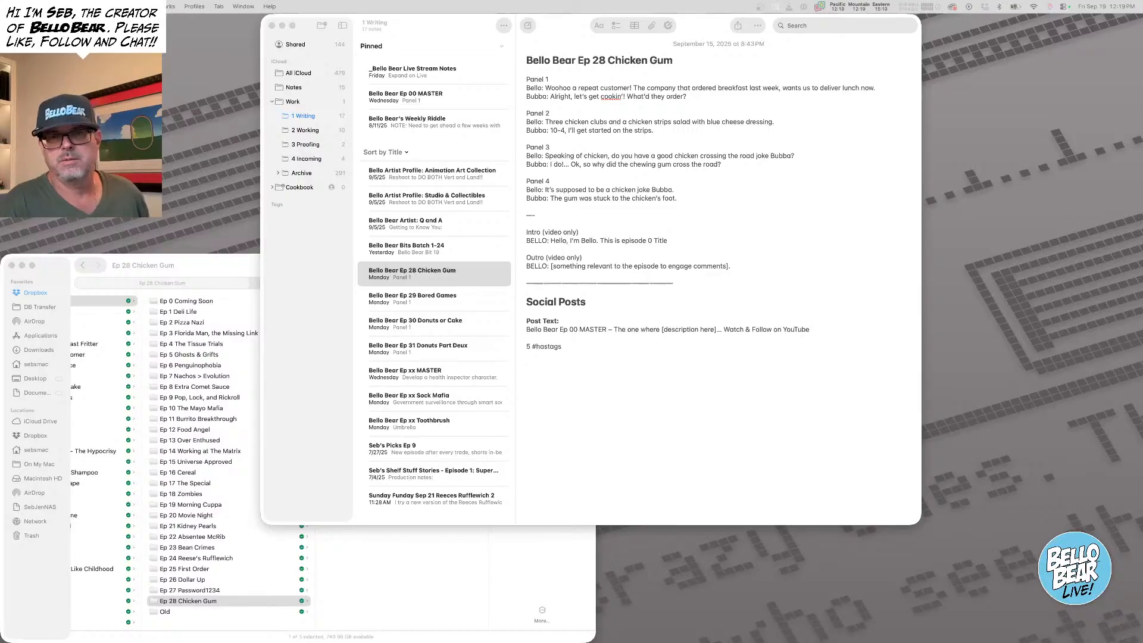
{"action": "left_click_drag", "start_coordinate": [1142, 159], "coordinate": [851, 10]}
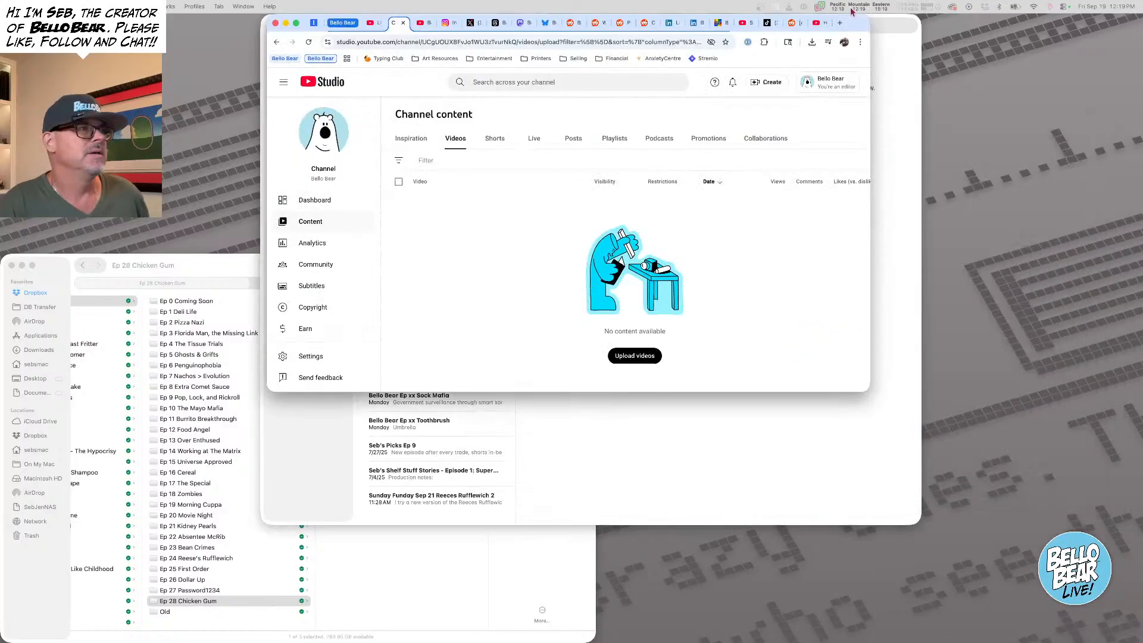
{"action": "left_click", "coordinate": [295, 22]}
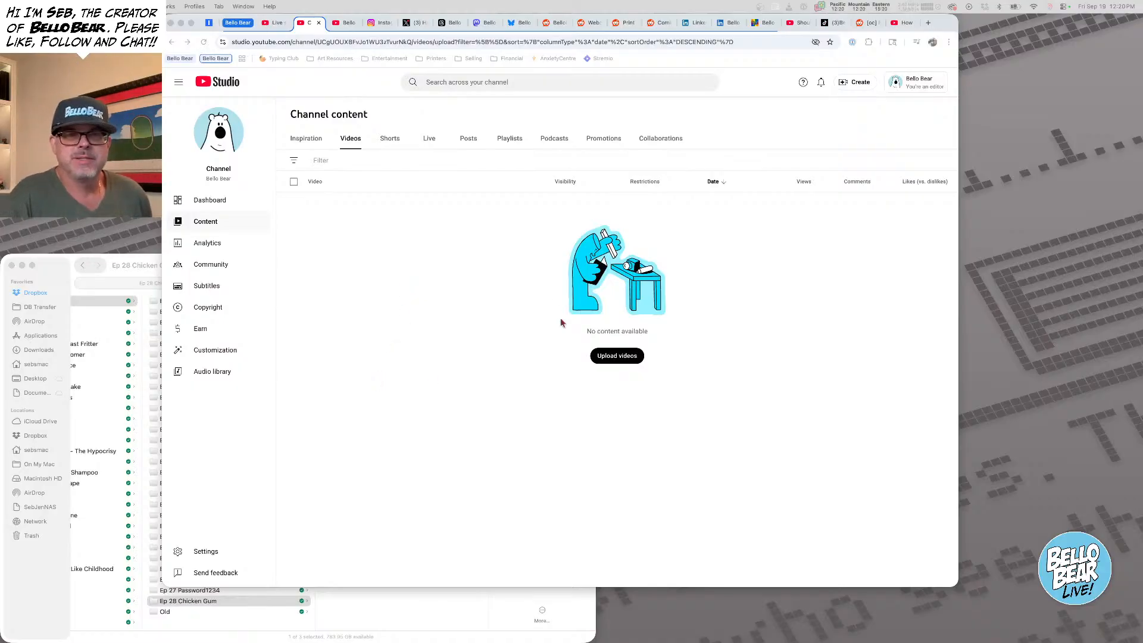
{"action": "left_click", "coordinate": [409, 223]}
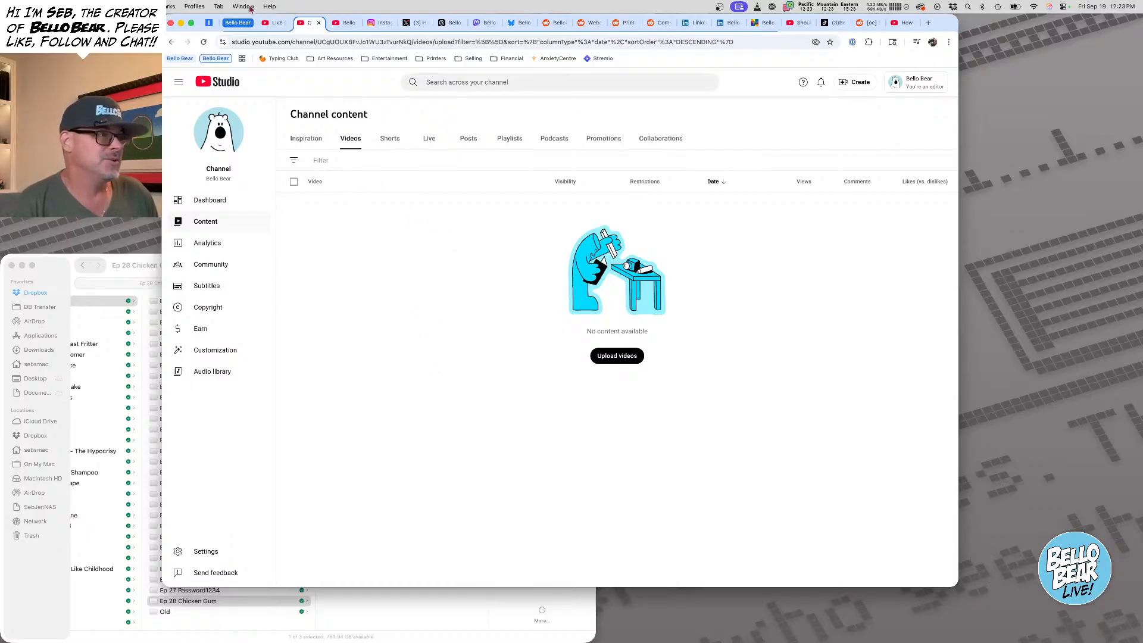
Minimize the Chrome window and return to the Ep 28 Chicken Gum script note
{"action": "left_click", "coordinate": [181, 23]}
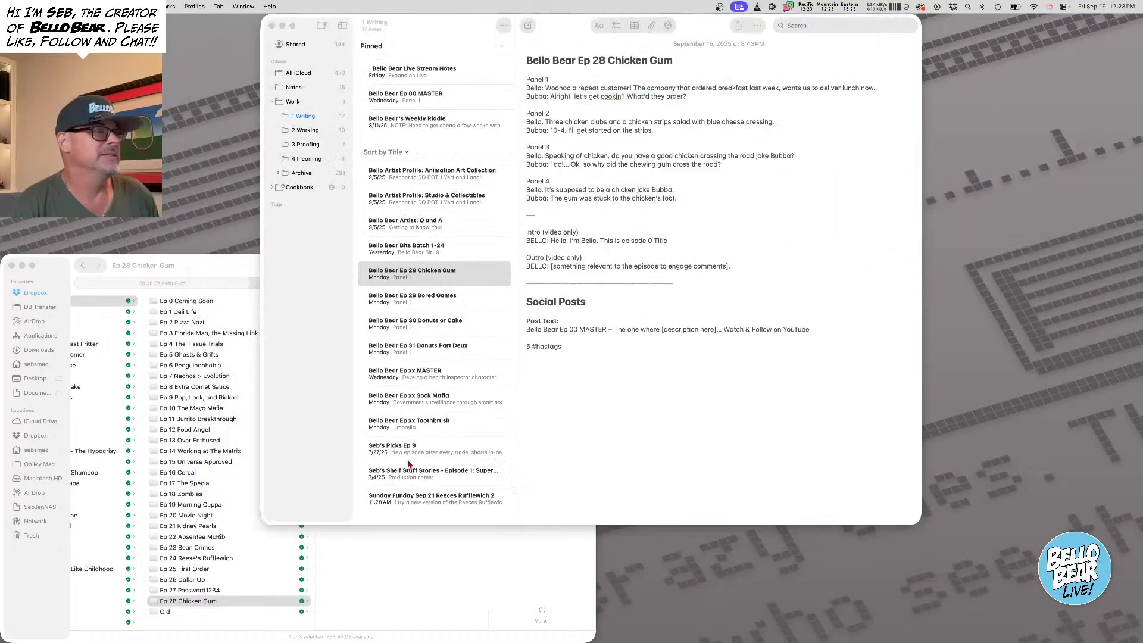
{"action": "left_click", "coordinate": [721, 345]}
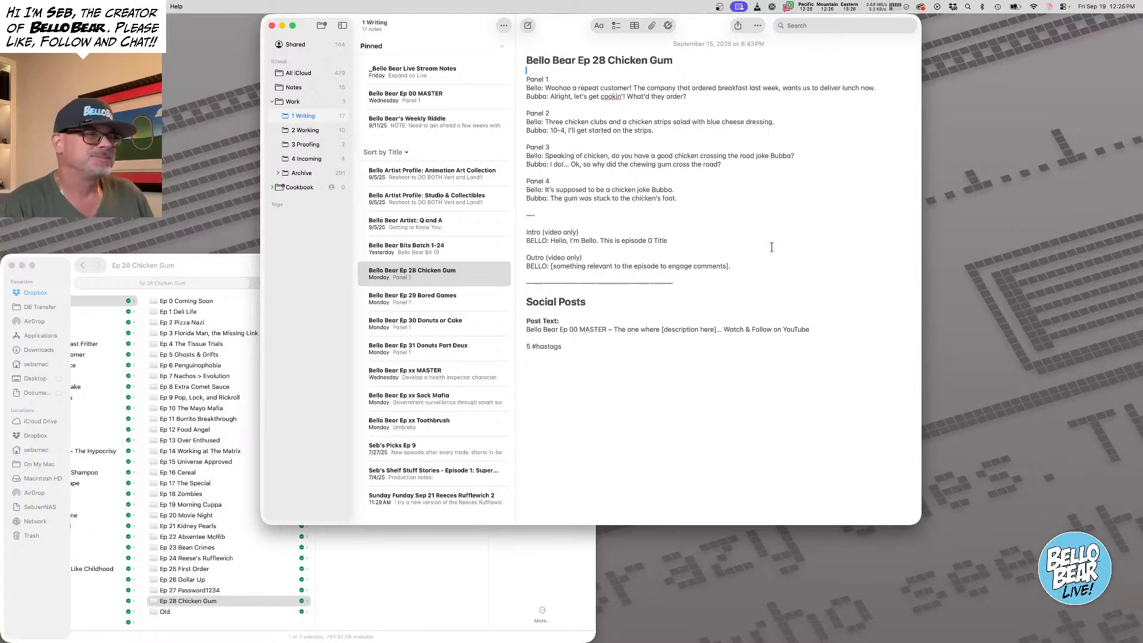
Open Ep 28 Chicken Gum.indd from the episode's Finder folder in InDesign and bring the whole four-panel comic into view
{"action": "left_click", "coordinate": [212, 262]}
{"action": "left_click", "coordinate": [372, 358]}
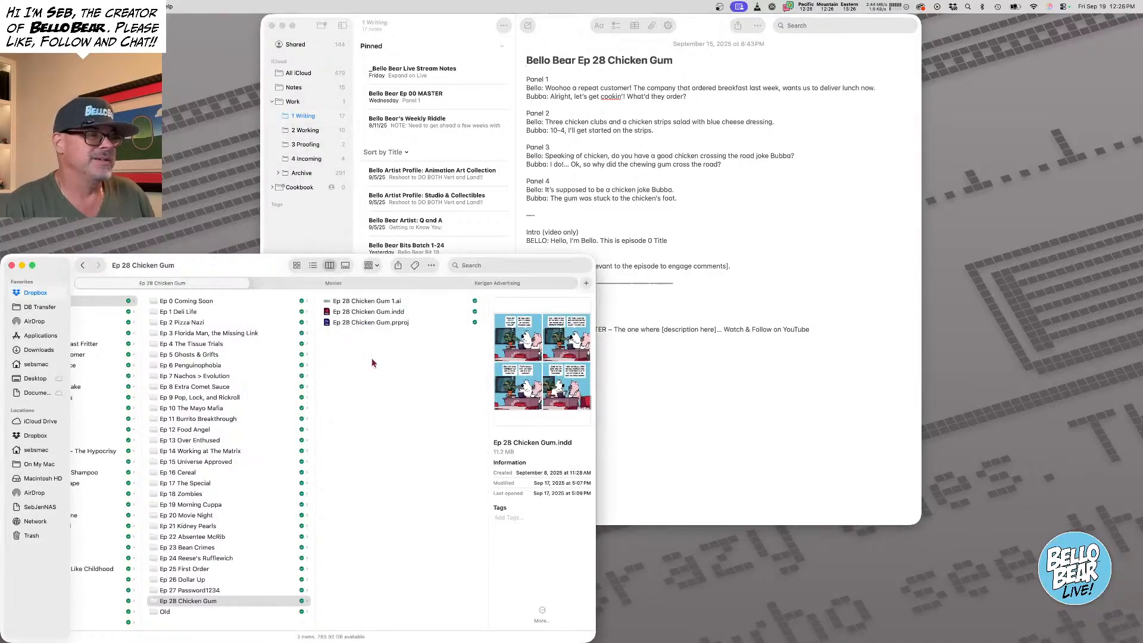
{"action": "double_click", "coordinate": [368, 312]}
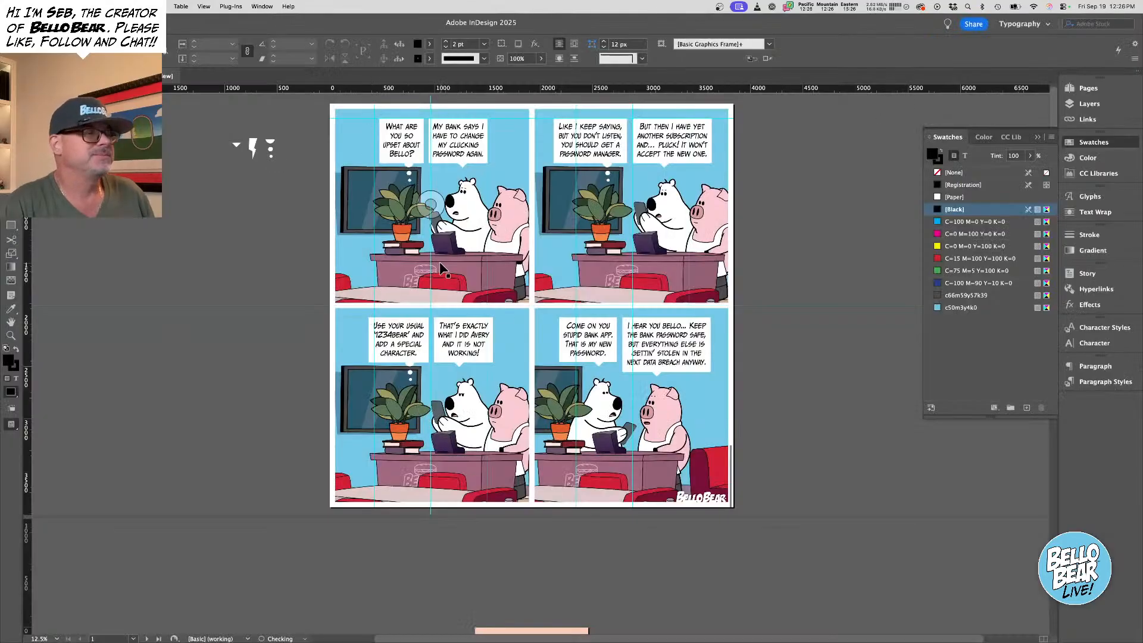
{"action": "left_click_drag", "start_coordinate": [637, 262], "coordinate": [605, 327]}
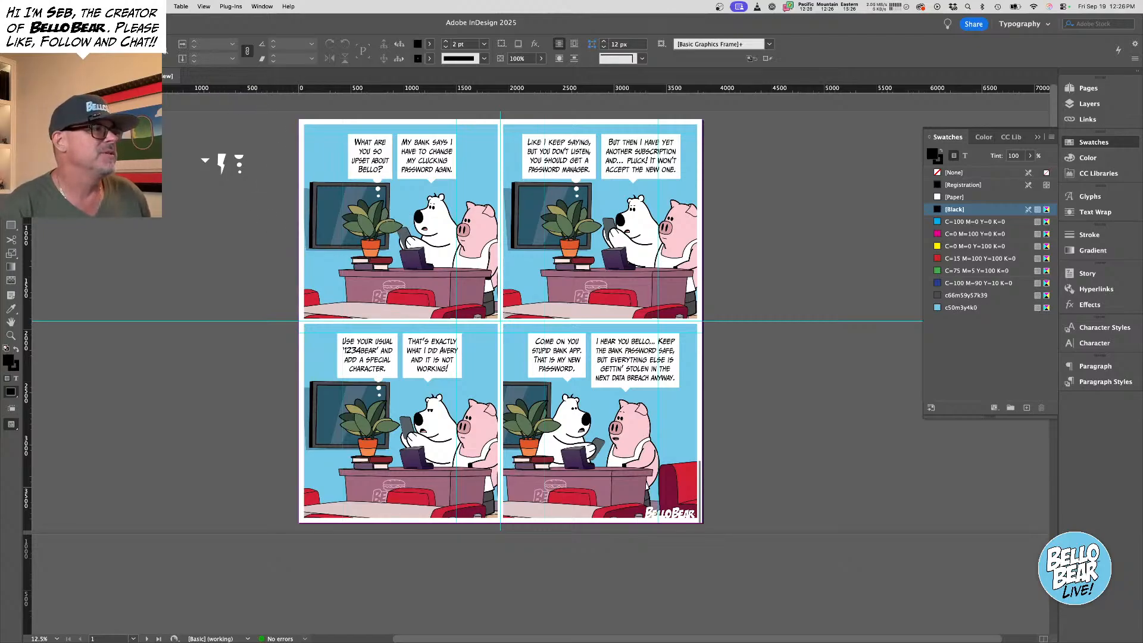
Shrink the InDesign window from its corner and reposition it and the Notes window so the folder and script stay reachable
{"action": "left_click_drag", "start_coordinate": [0, 14], "coordinate": [150, 83]}
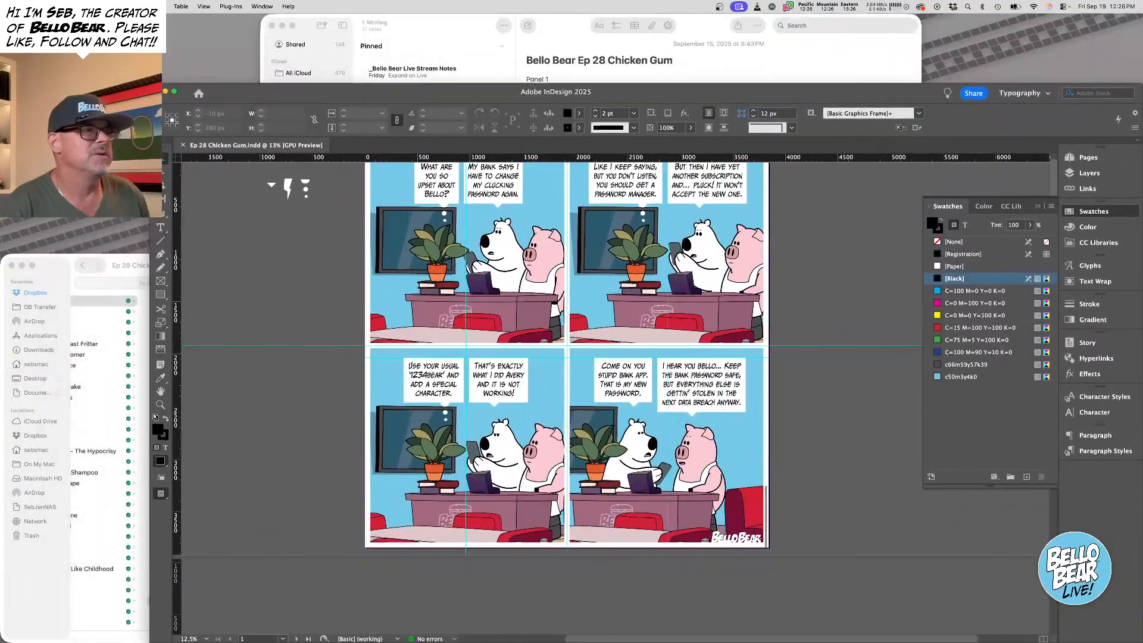
{"action": "left_click_drag", "start_coordinate": [474, 28], "coordinate": [673, 18]}
{"action": "left_click", "coordinate": [425, 104]}
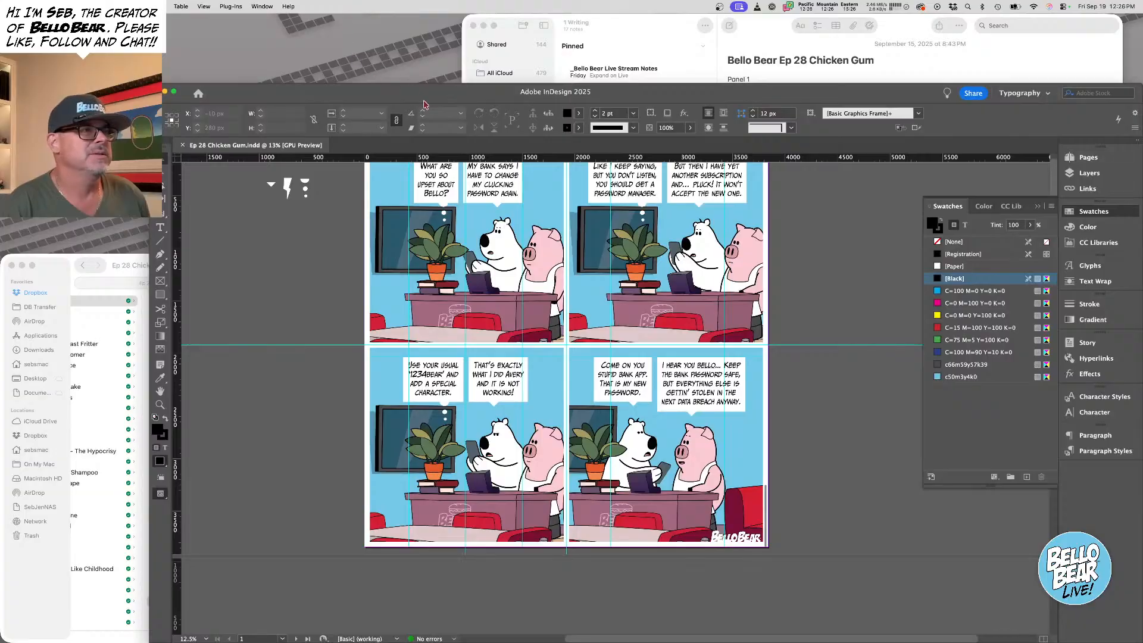
{"action": "left_click_drag", "start_coordinate": [425, 105], "coordinate": [334, 35]}
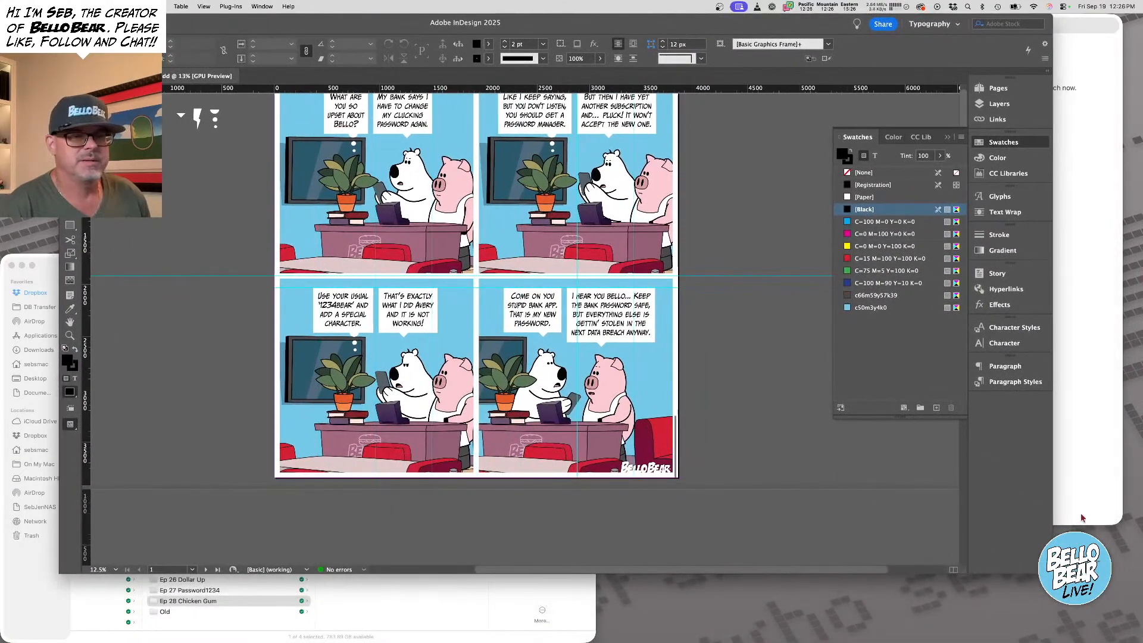
Make the InDesign window narrower and taller so more of the comic fits while the Notes window stays reachable
{"action": "left_click_drag", "start_coordinate": [1052, 573], "coordinate": [996, 629]}
{"action": "left_click_drag", "start_coordinate": [465, 213], "coordinate": [495, 300]}
{"action": "scroll", "coordinate": [500, 235], "scroll_direction": "up", "scroll_amount": 3}
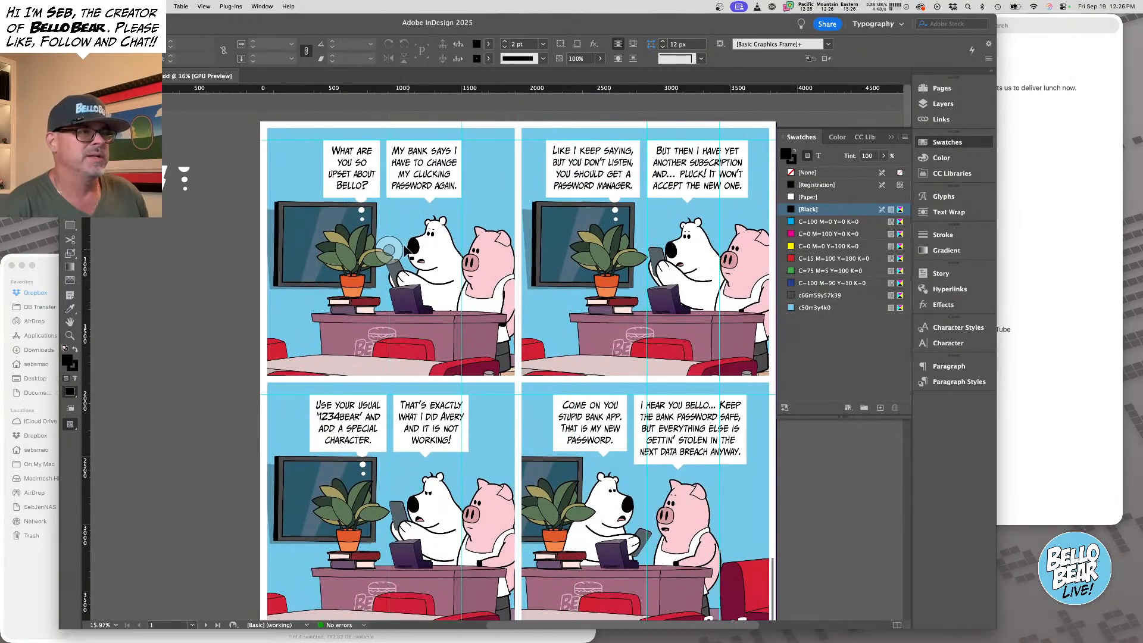
Delete the white thought-bubble dots under the first balloons of panels 1, 2 and 3
{"action": "left_click", "coordinate": [362, 212]}
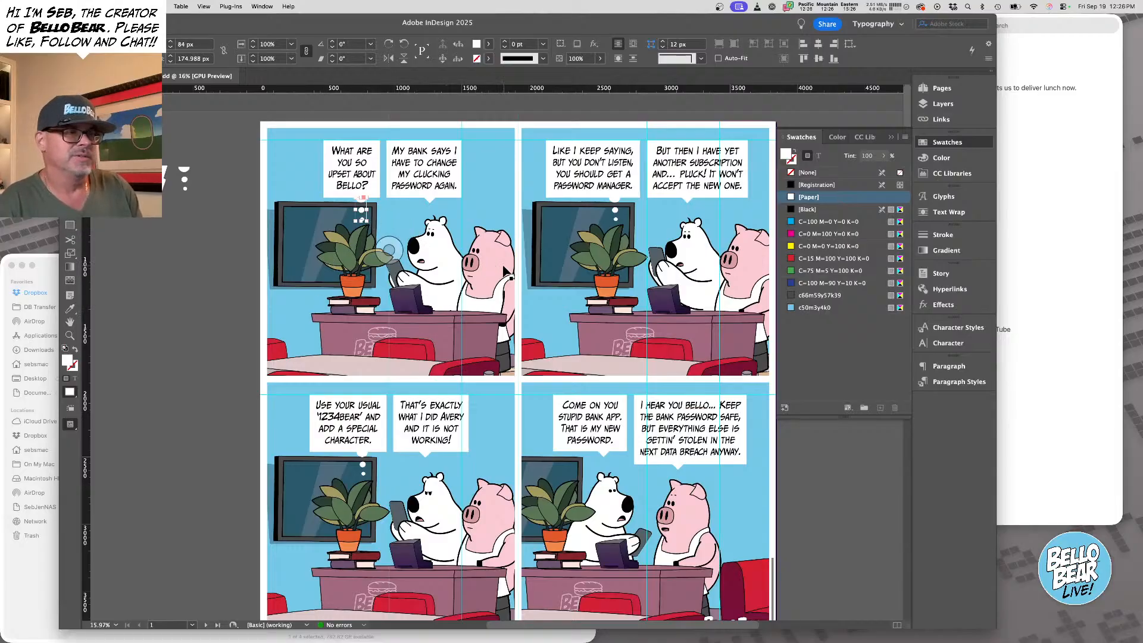
{"action": "left_click", "coordinate": [616, 212]}
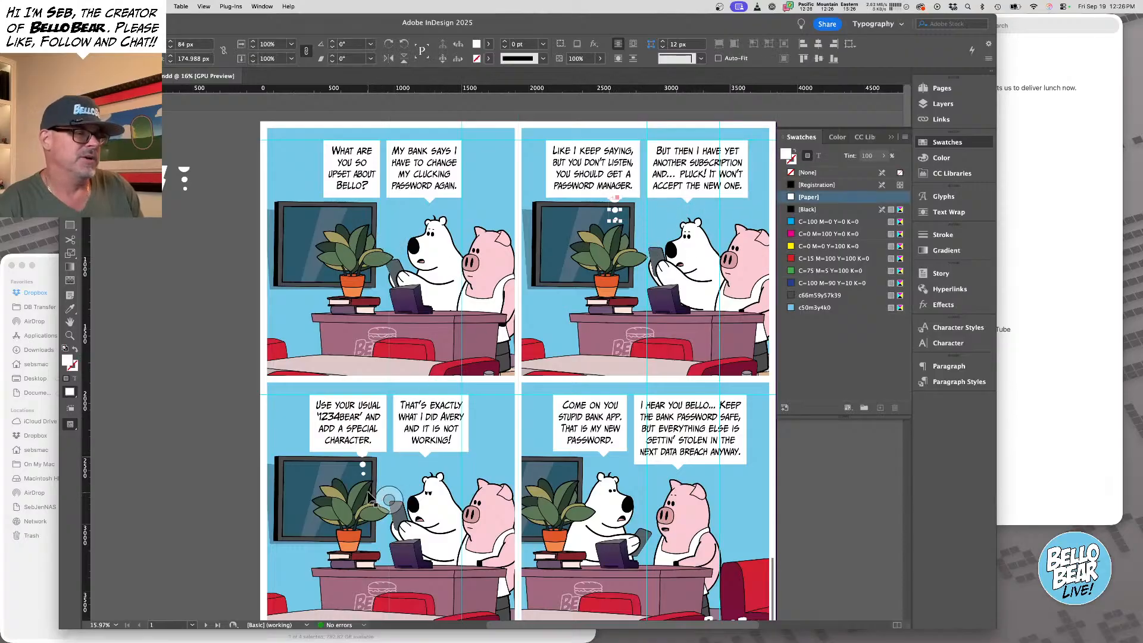
{"action": "left_click", "coordinate": [363, 467]}
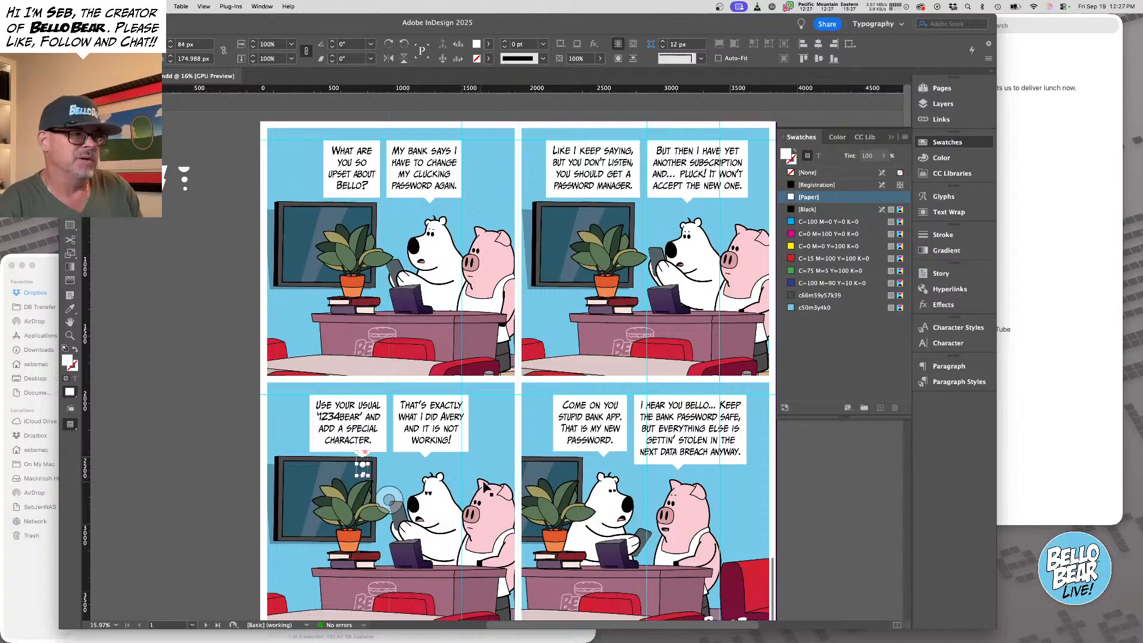
{"action": "key", "text": "Delete"}
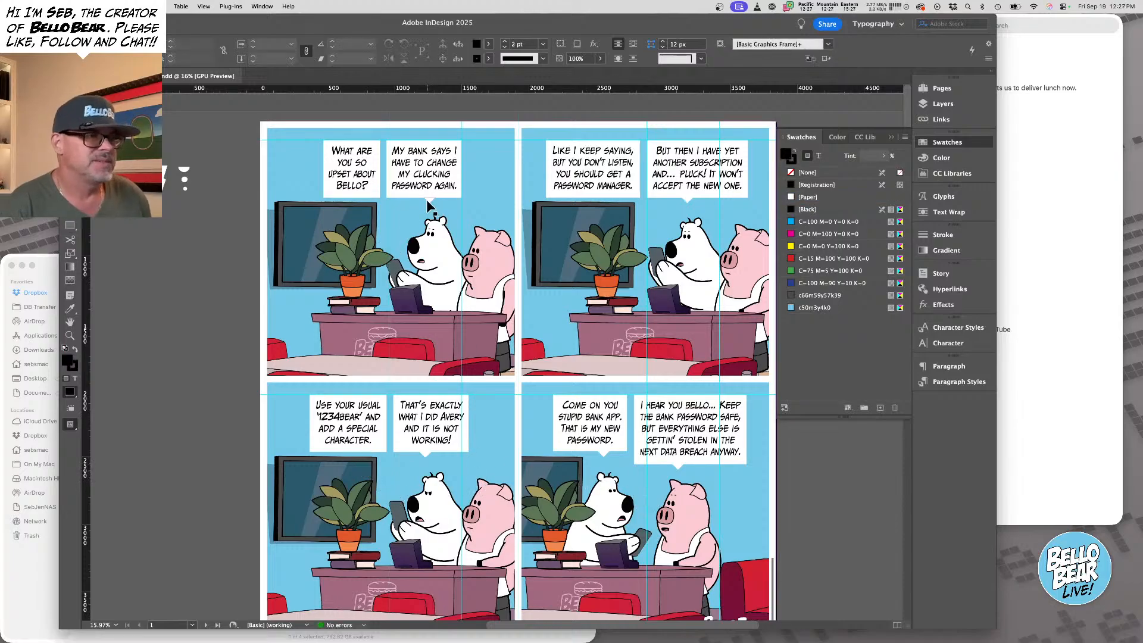
Duplicate the second balloon's speech tail in panels 1, 2 and 3 and place each copy under that panel's first balloon
{"action": "left_click_drag", "start_coordinate": [434, 210], "coordinate": [353, 204]}
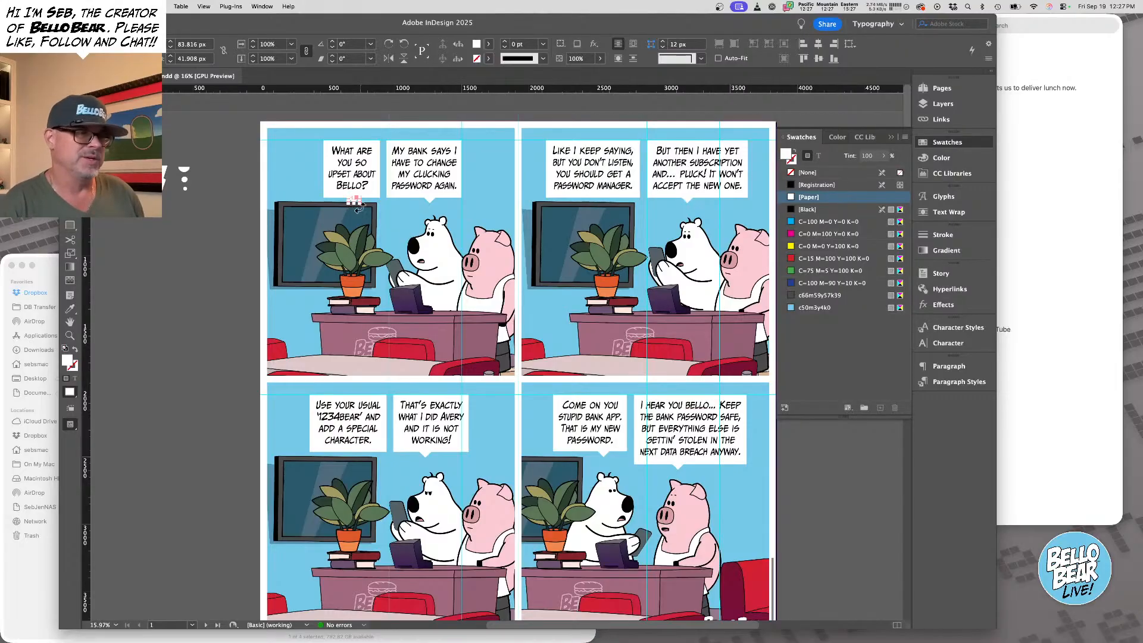
{"action": "left_click_drag", "start_coordinate": [686, 201], "coordinate": [597, 202]}
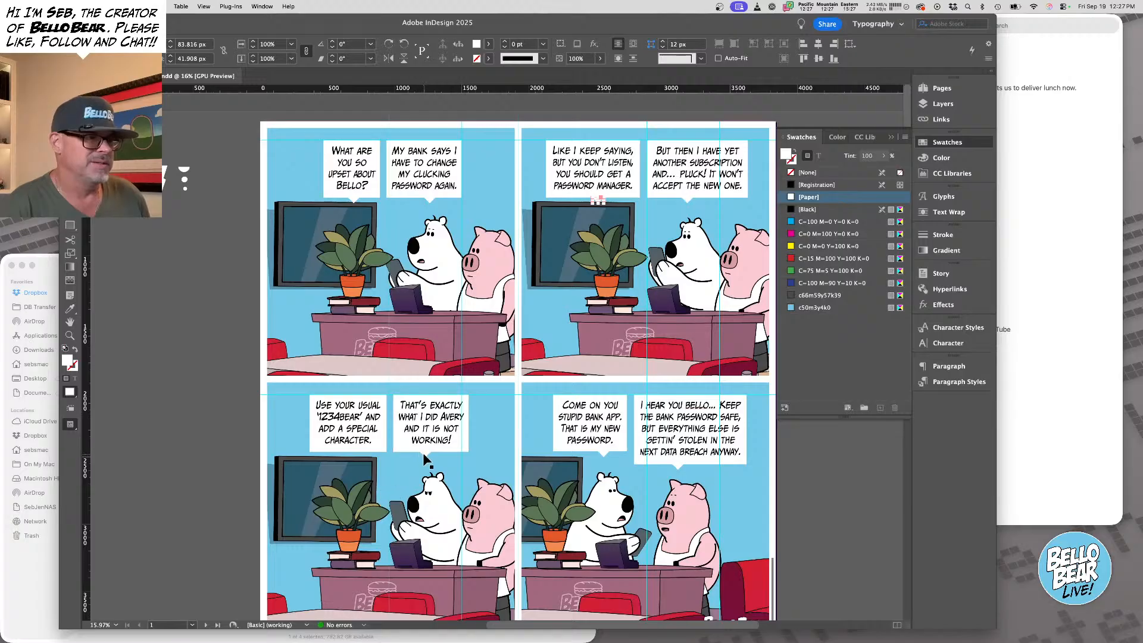
{"action": "left_click_drag", "start_coordinate": [423, 452], "coordinate": [347, 456]}
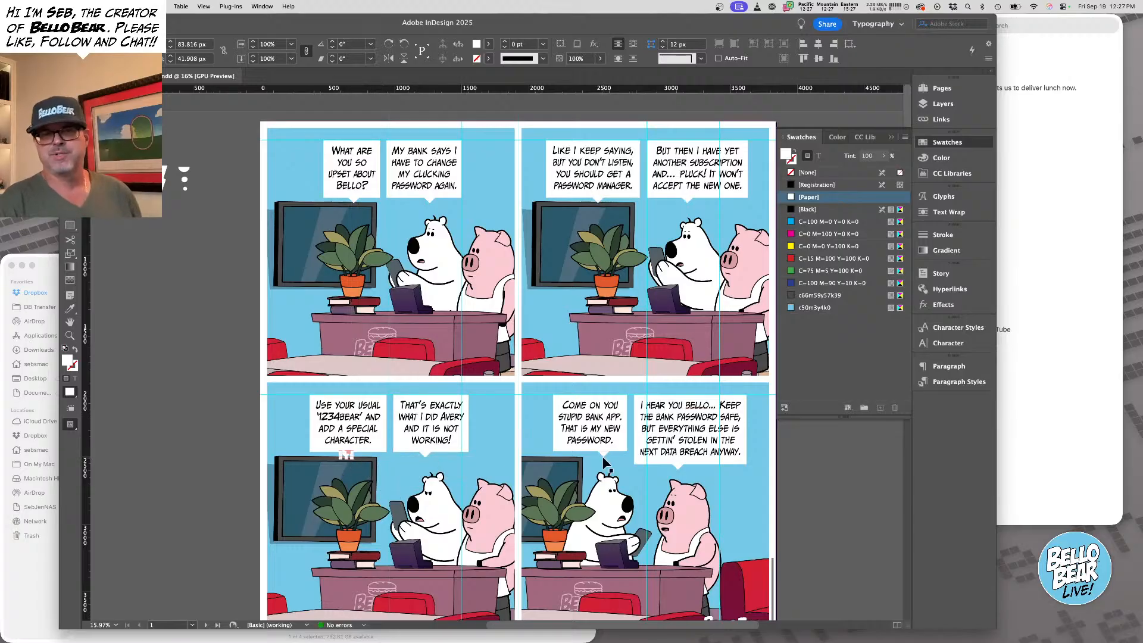
Copy Bello's Panel 1 line from the Ep 28 Chicken Gum script note and return to the InDesign comic
{"action": "left_click", "coordinate": [1067, 292]}
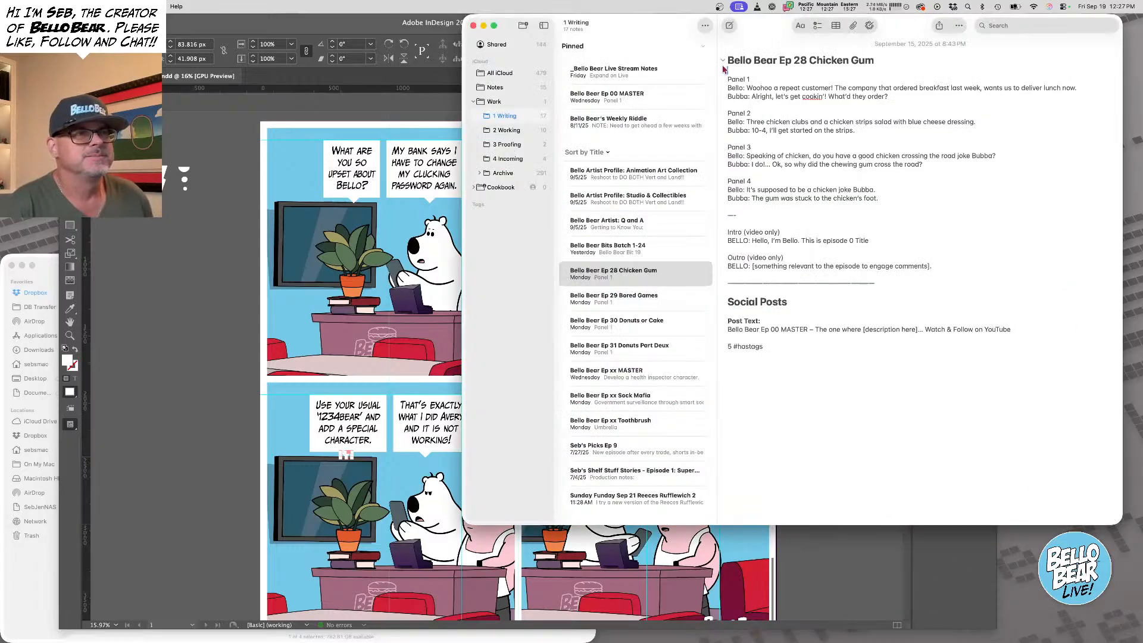
{"action": "left_click_drag", "start_coordinate": [746, 87], "coordinate": [1088, 89]}
{"action": "key", "text": "super+c"}
{"action": "left_click", "coordinate": [162, 119]}
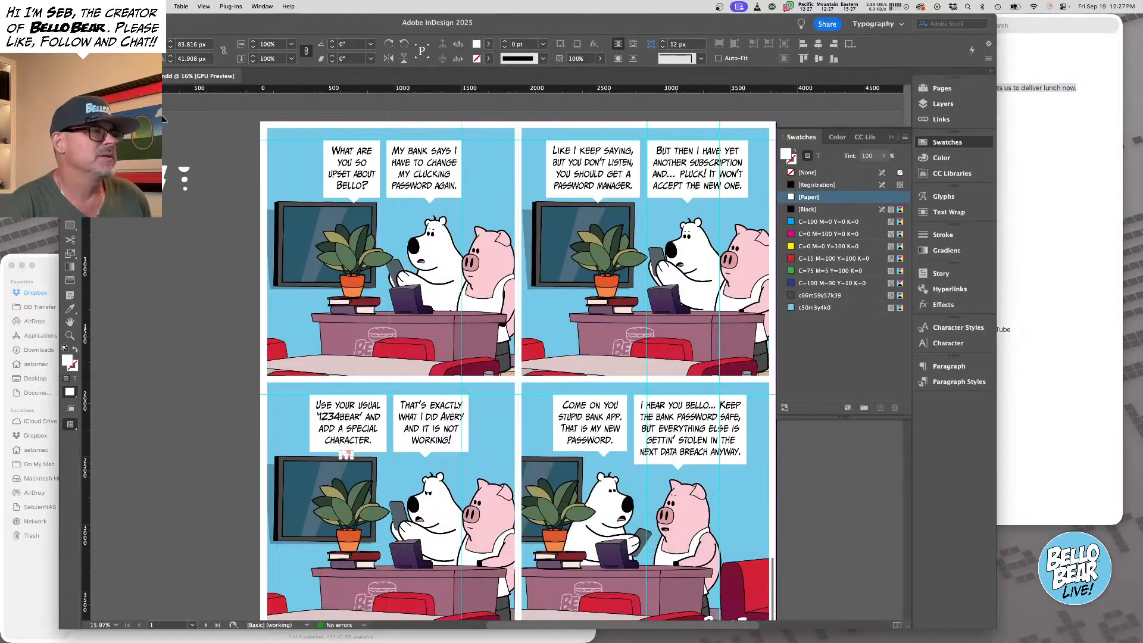
Clear the paragraph style overrides on all eight dialogue balloons across the four panels, keeping them on [Basic Paragraph]
{"action": "left_click", "coordinate": [387, 247]}
{"action": "left_click", "coordinate": [364, 175]}
{"action": "left_click", "coordinate": [430, 171], "text": "shift"}
{"action": "left_click", "coordinate": [586, 175], "text": "shift"}
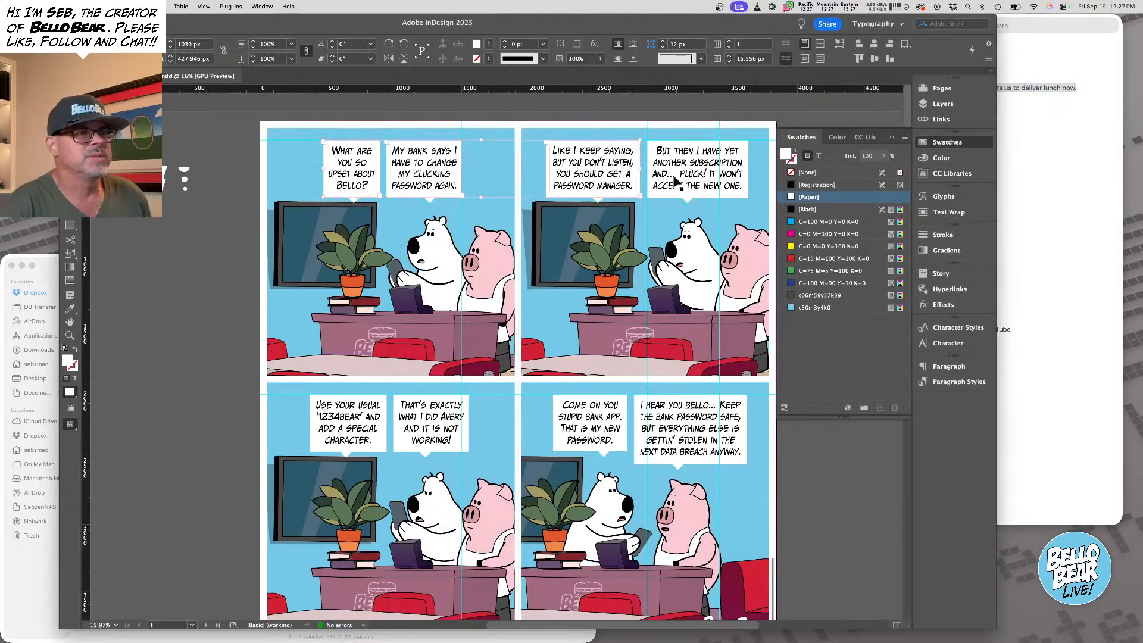
{"action": "left_click", "coordinate": [676, 182], "text": "shift"}
{"action": "left_click", "coordinate": [688, 428], "text": "shift"}
{"action": "left_click", "coordinate": [590, 424], "text": "shift"}
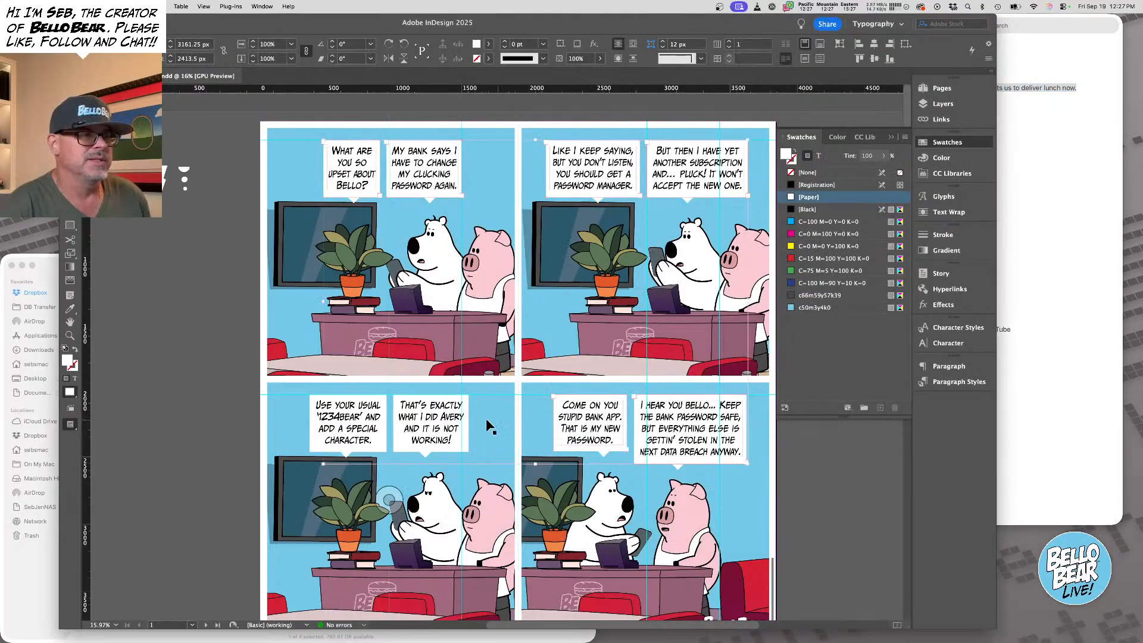
{"action": "left_click", "coordinate": [428, 423], "text": "shift"}
{"action": "left_click", "coordinate": [351, 426], "text": "shift"}
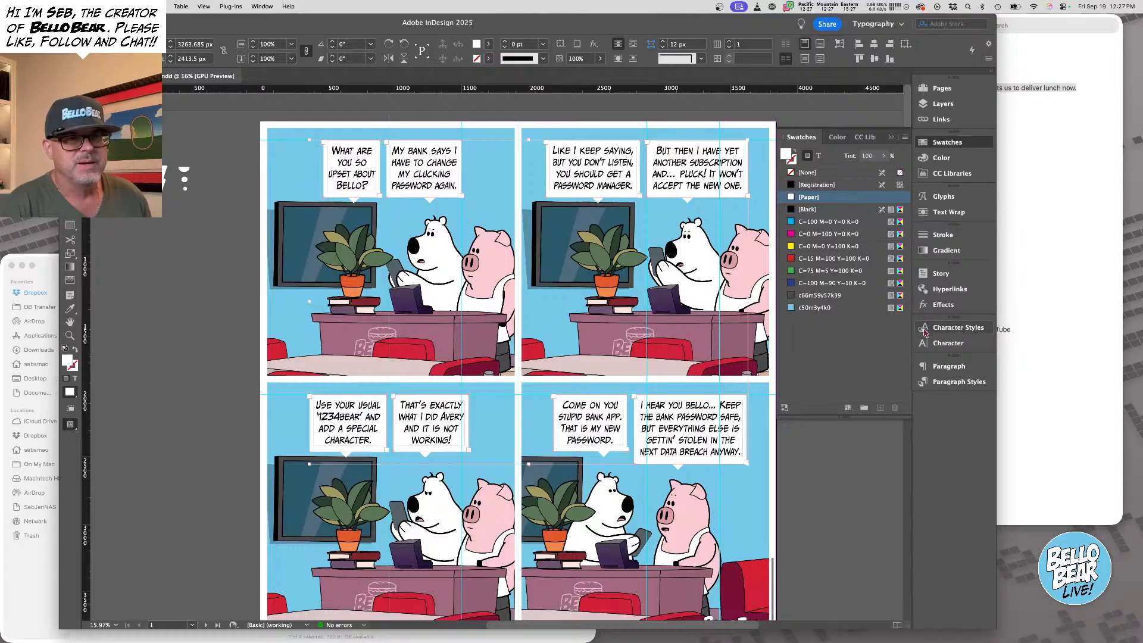
{"action": "left_click", "coordinate": [959, 383]}
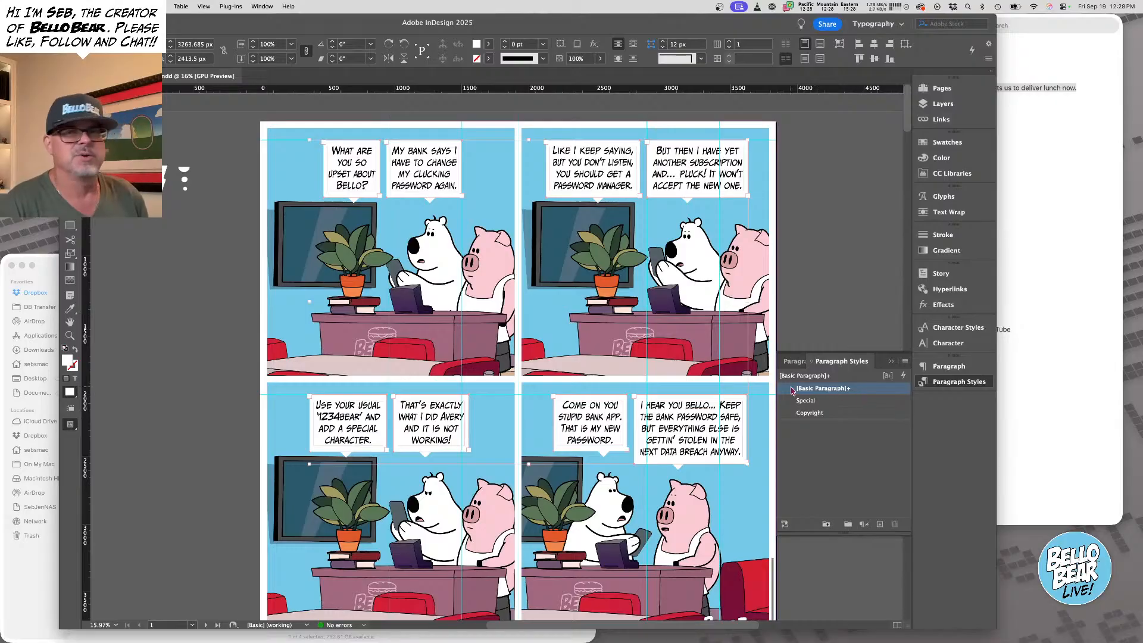
{"action": "left_click", "coordinate": [905, 360]}
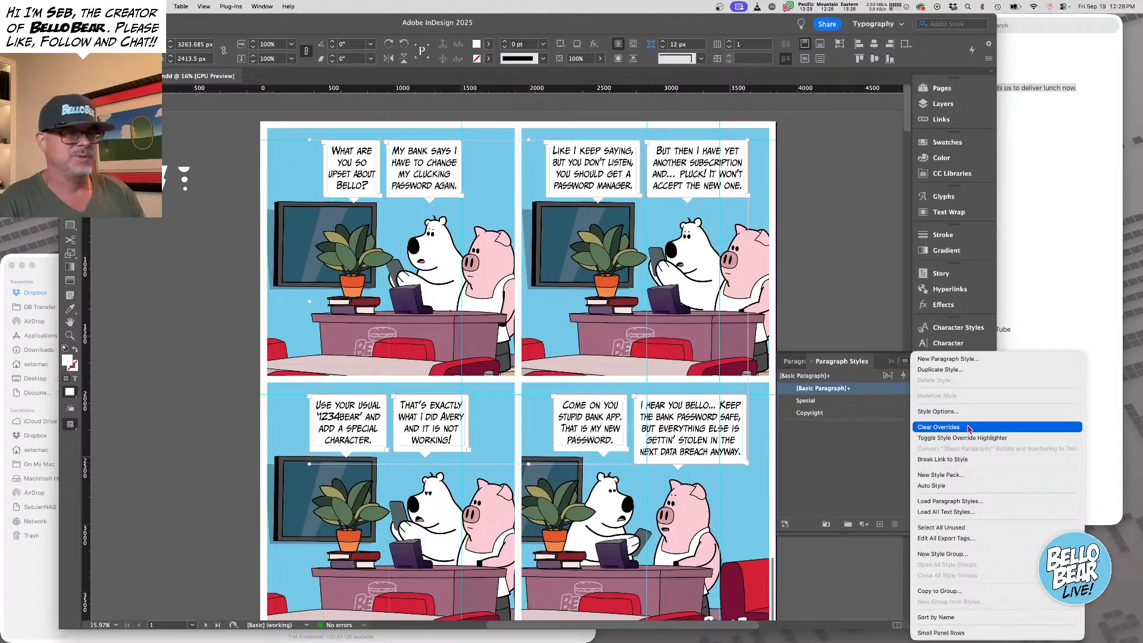
{"action": "left_click", "coordinate": [968, 428]}
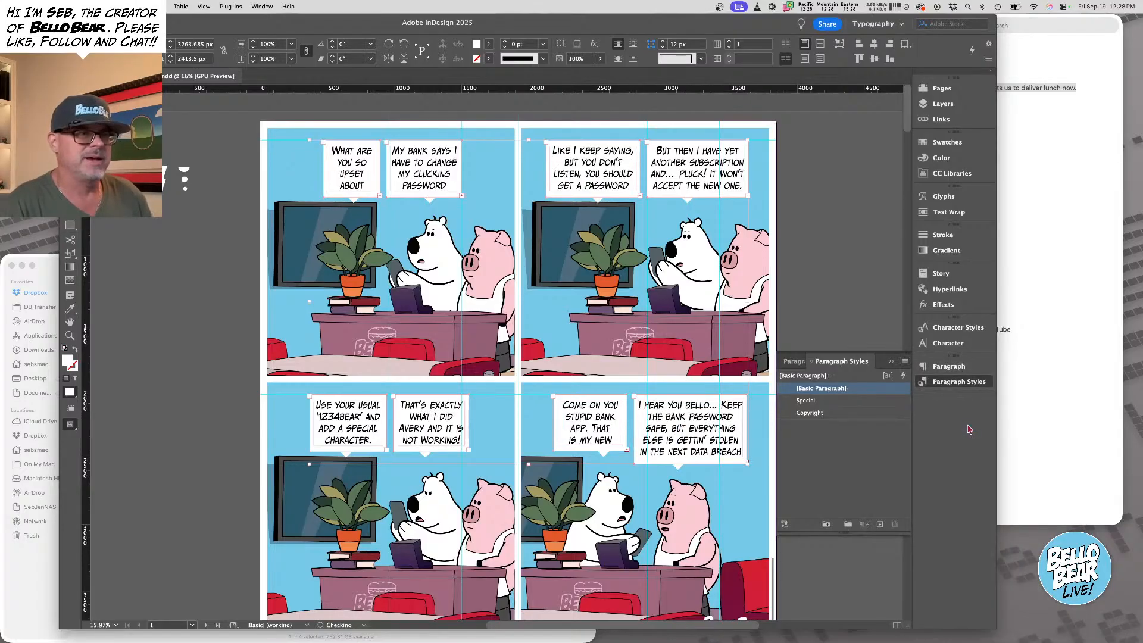
Replace the text of panel 1's first balloon with Bello's copied line beginning "Woohoo a repeat customer!"
{"action": "left_click", "coordinate": [1037, 185]}
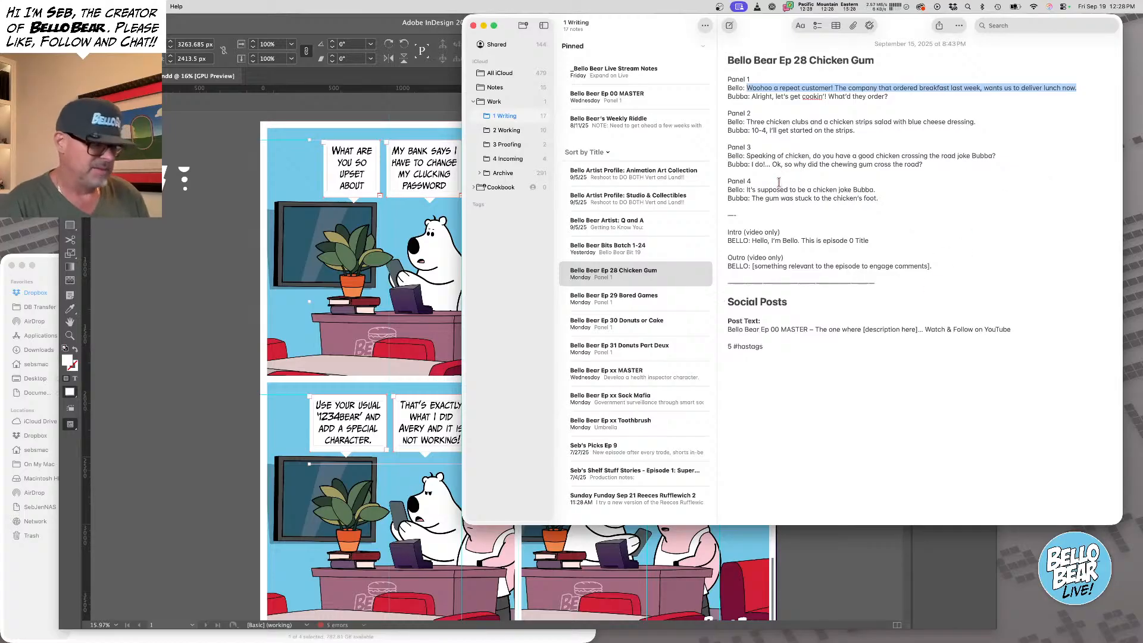
{"action": "left_click", "coordinate": [222, 162]}
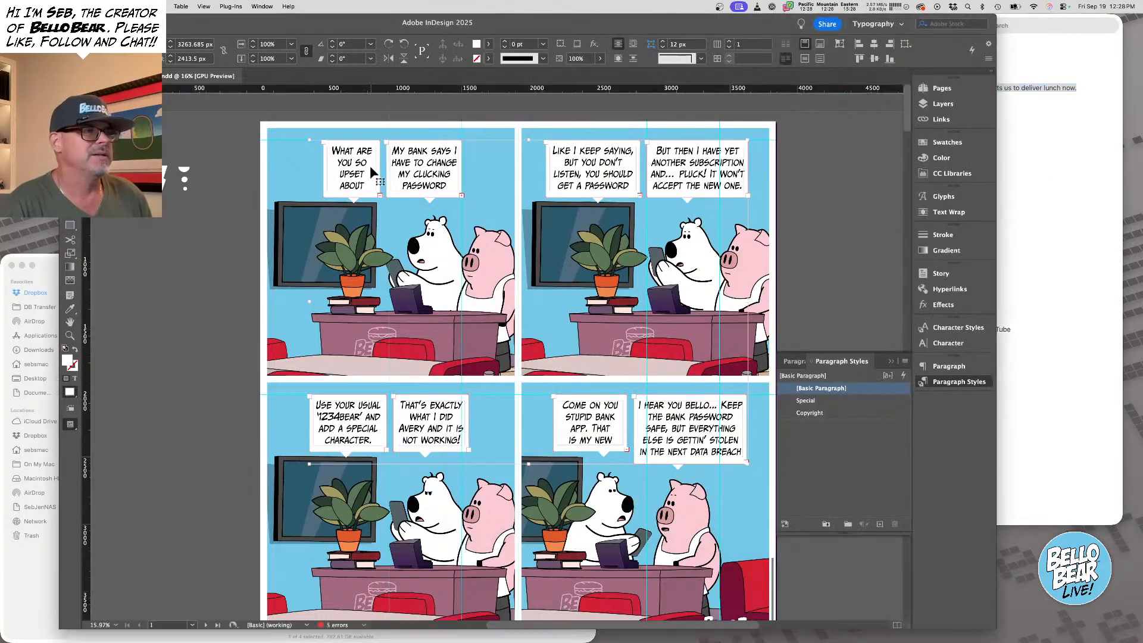
{"action": "double_click", "coordinate": [369, 166]}
{"action": "key", "text": "super+a"}
{"action": "key", "text": "super+v"}
Replace panel 1's second balloon text with Bubba's line from the note, "Alright, let's get cookin'! What'd they order?"
{"action": "left_click", "coordinate": [1016, 220]}
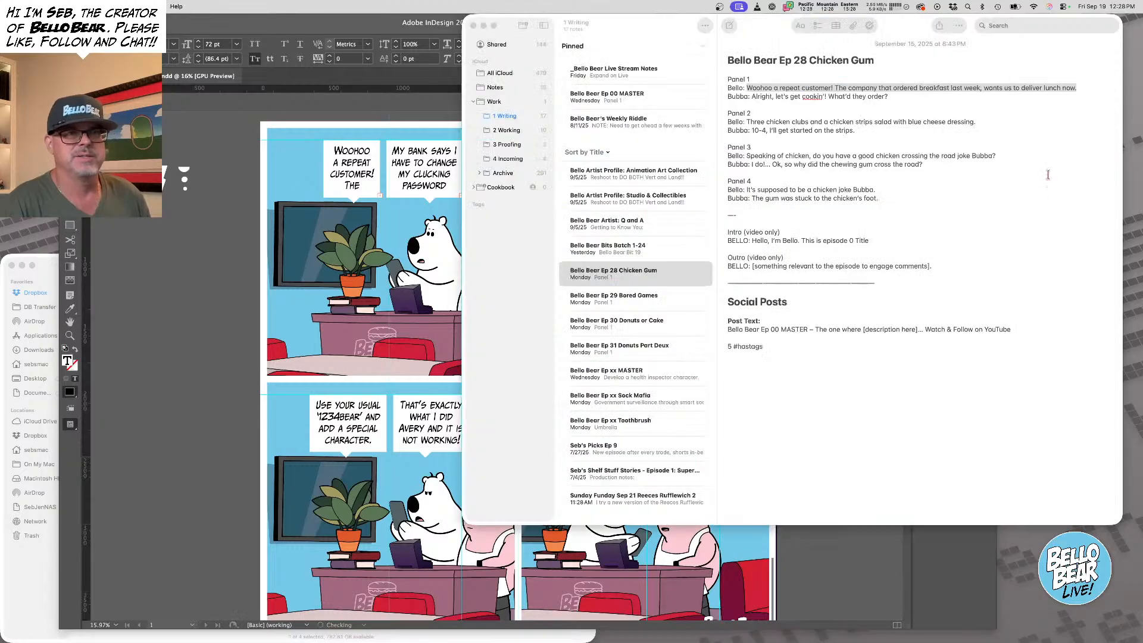
{"action": "left_click_drag", "start_coordinate": [750, 95], "coordinate": [931, 99]}
{"action": "key", "text": "super+c"}
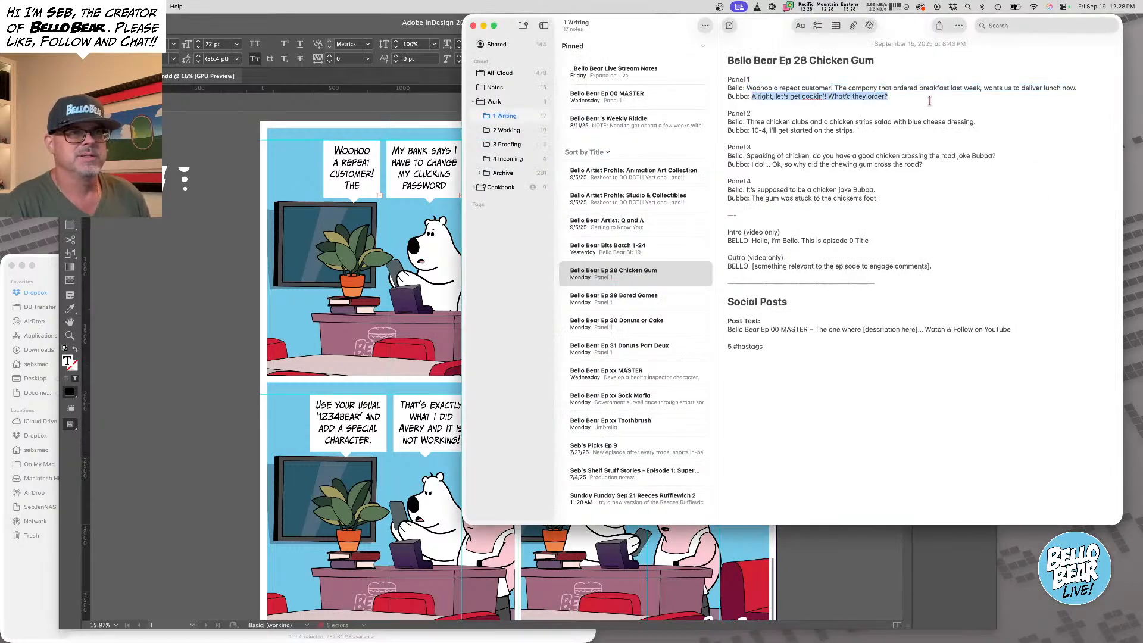
{"action": "triple_click", "coordinate": [414, 174]}
{"action": "key", "text": "super+a"}
{"action": "key", "text": "super+v"}
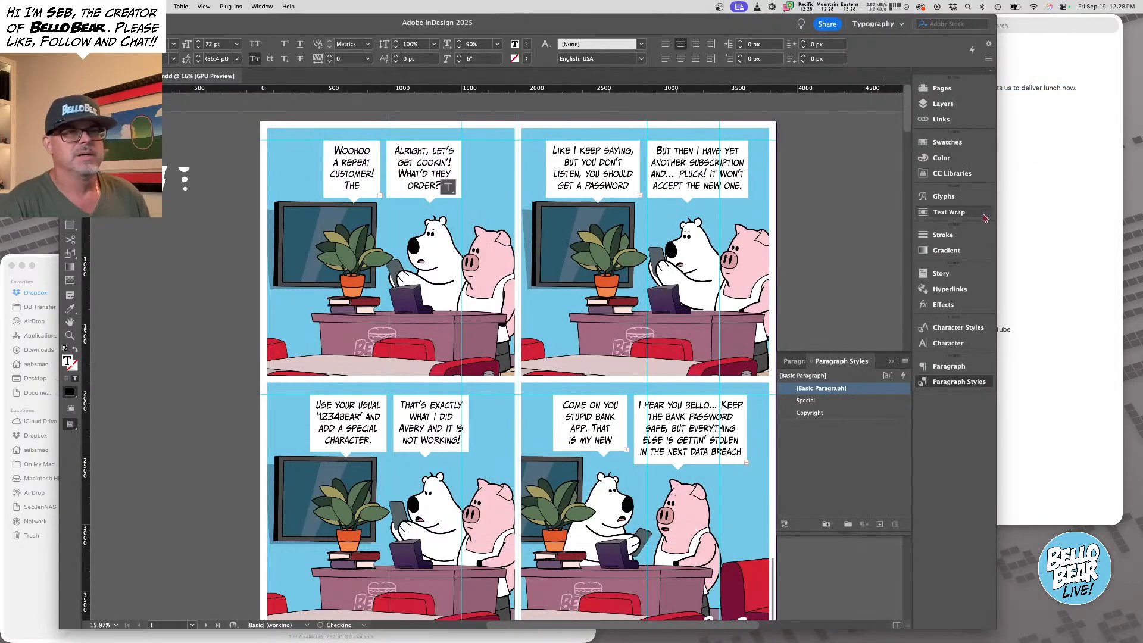
Replace panel 2's first balloon text with Bello's script line, "Three chicken clubs and a chicken strips salad with blue cheese dressing."
{"action": "left_click", "coordinate": [1012, 216]}
{"action": "left_click_drag", "start_coordinate": [747, 121], "coordinate": [988, 122]}
{"action": "key", "text": "super+c"}
{"action": "left_click", "coordinate": [442, 216]}
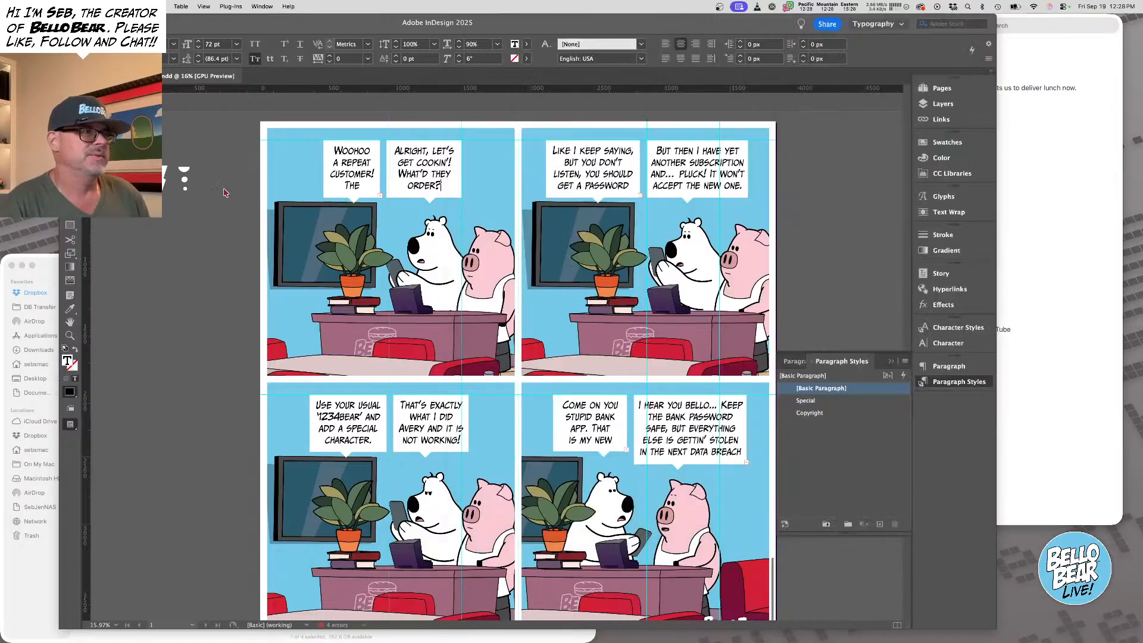
{"action": "left_click", "coordinate": [598, 163]}
{"action": "key", "text": "super+a"}
{"action": "key", "text": "super+v"}
Replace panel 2's second balloon text with Bubba's script line, "10-4, I'll get started on the strips."
{"action": "left_click", "coordinate": [1023, 137]}
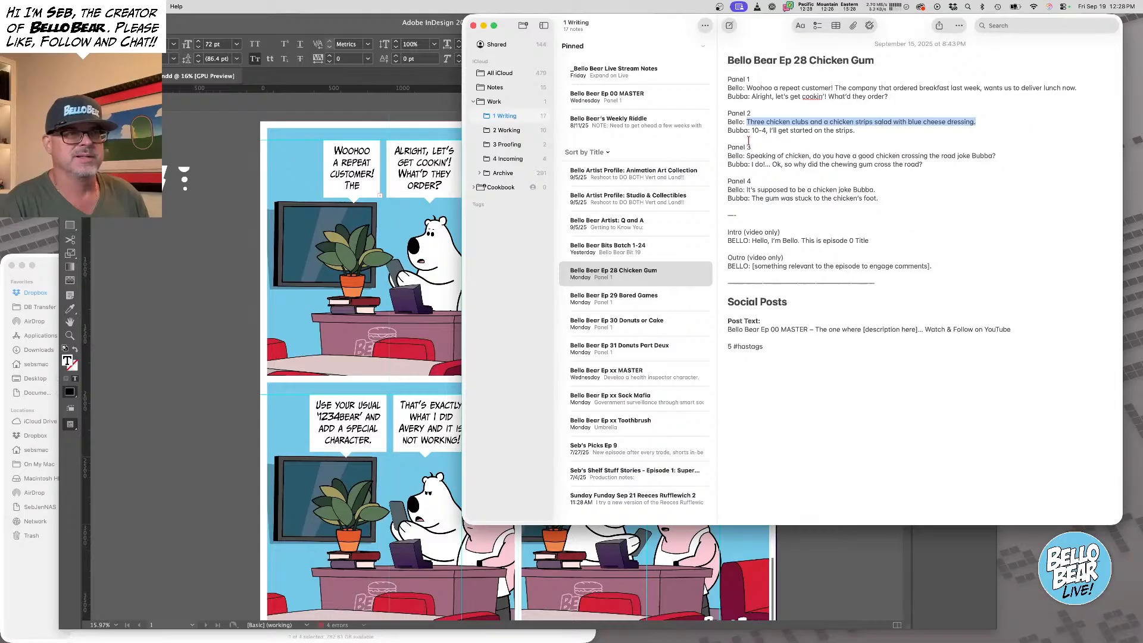
{"action": "left_click_drag", "start_coordinate": [751, 130], "coordinate": [862, 132]}
{"action": "key", "text": "super+c"}
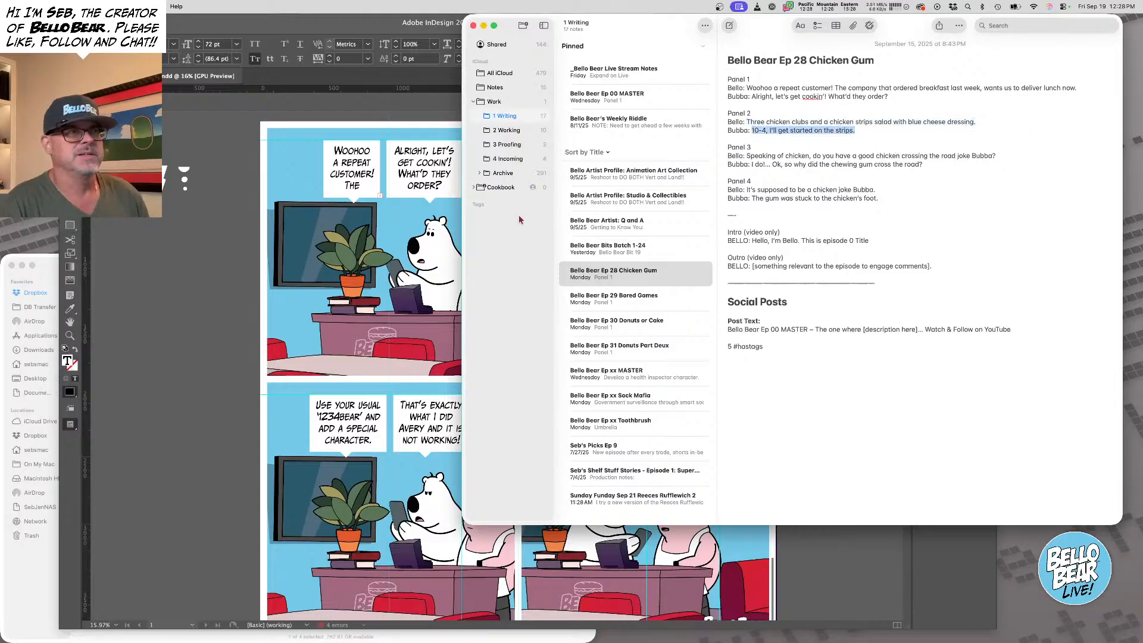
{"action": "left_click", "coordinate": [231, 226]}
{"action": "left_click", "coordinate": [707, 183]}
{"action": "key", "text": "super+a"}
{"action": "key", "text": "super+v"}
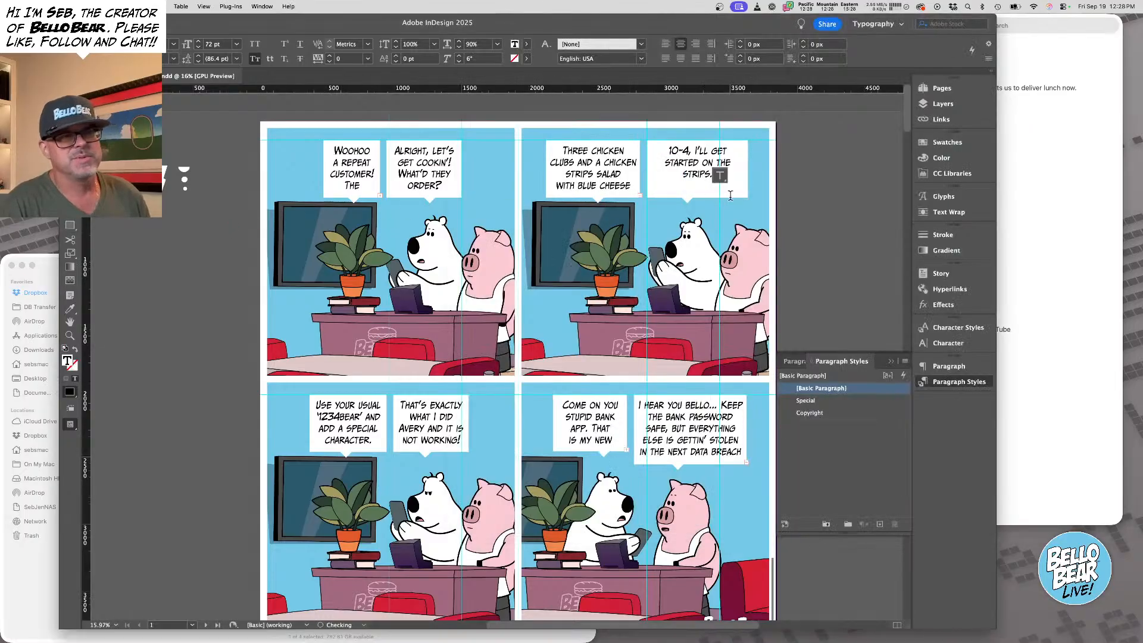
Replace panel 3's first balloon text with Bello's line, "Speaking of chicken, do you have a good chicken crossing the road joke Bubba?"
{"action": "left_click", "coordinate": [1028, 253]}
{"action": "left_click_drag", "start_coordinate": [747, 156], "coordinate": [1023, 158]}
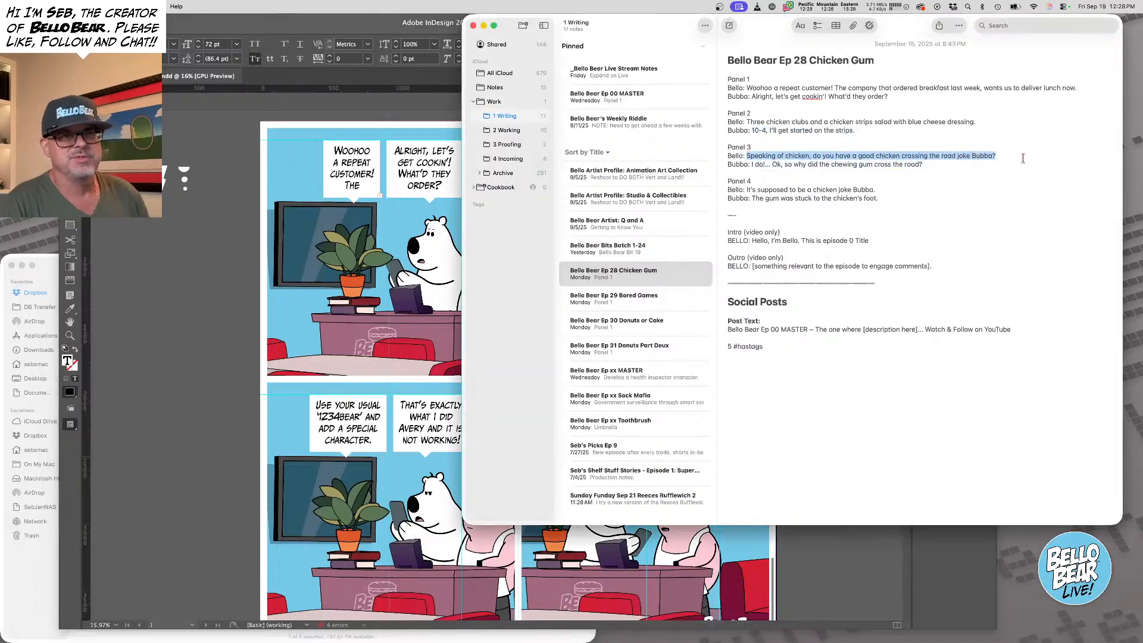
{"action": "left_click", "coordinate": [368, 269]}
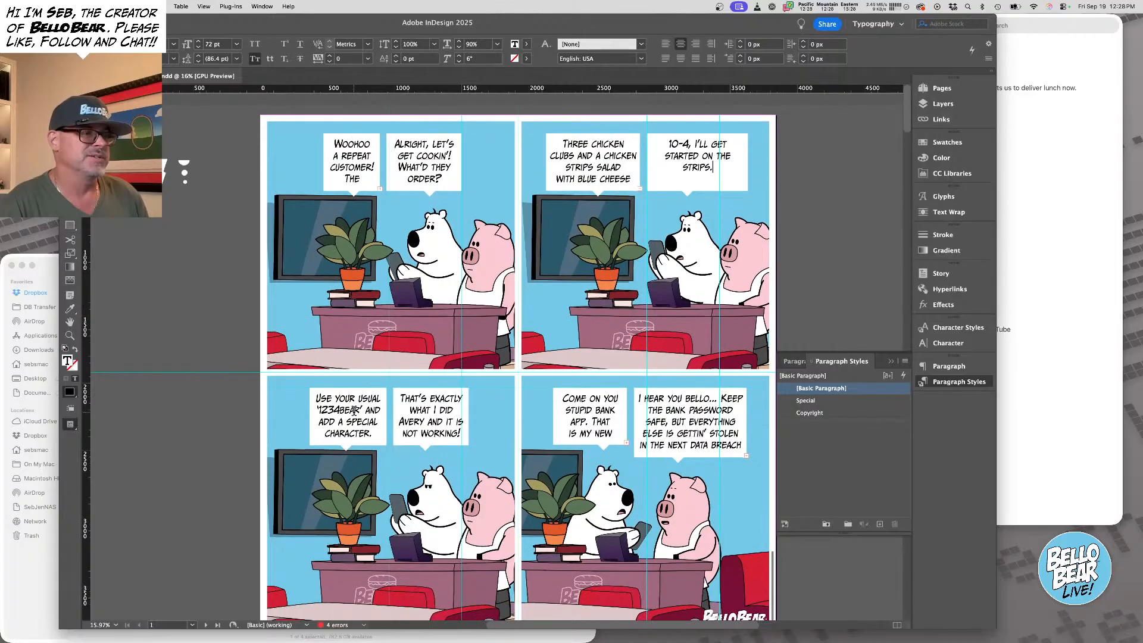
{"action": "key", "text": "super+a"}
{"action": "key", "text": "super+v"}
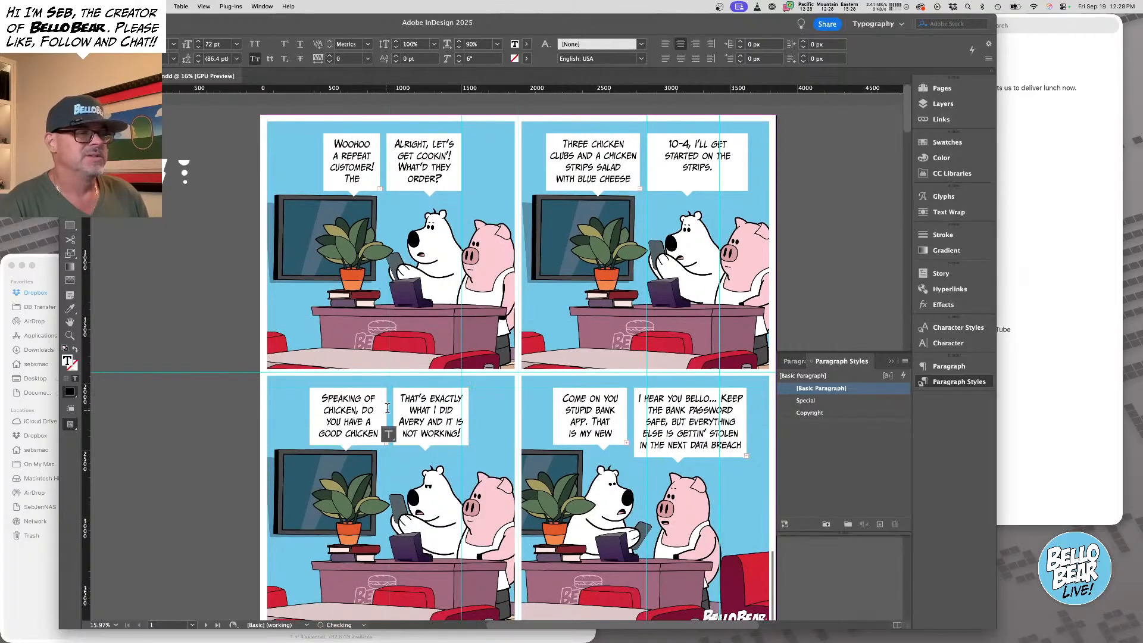
Replace panel 3's second balloon text with Bubba's script line, "I do!... Ok, so why did the chewing gum cross the road?"
{"action": "left_click", "coordinate": [1072, 247]}
{"action": "left_click_drag", "start_coordinate": [748, 164], "coordinate": [945, 165]}
{"action": "key", "text": "super+c"}
{"action": "left_click_drag", "start_coordinate": [400, 399], "coordinate": [447, 399]}
{"action": "key", "text": "super+a"}
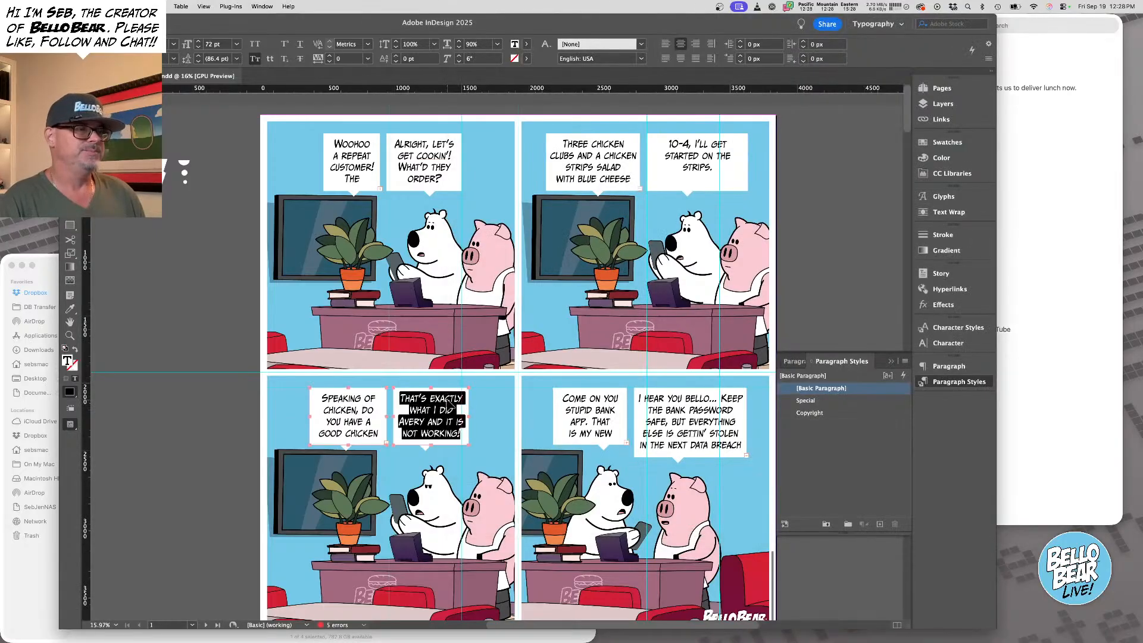
{"action": "key", "text": "super+v"}
Replace panel 4's first balloon text with Bello's script line, "It's supposed to be a chicken joke Bubba."
{"action": "left_click", "coordinate": [1038, 259]}
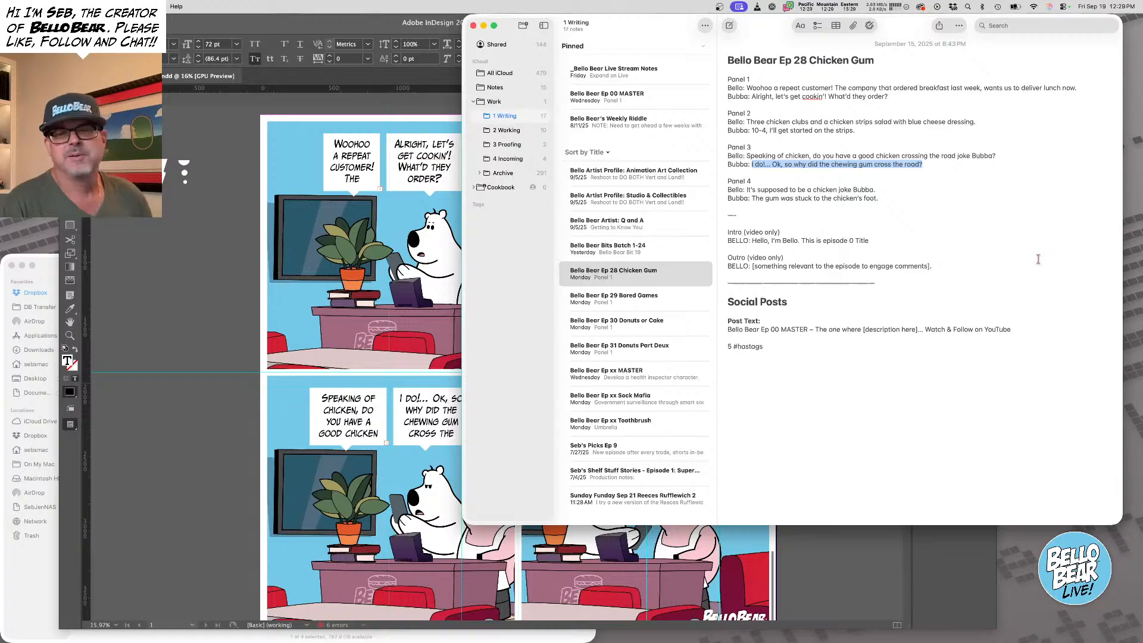
{"action": "left_click_drag", "start_coordinate": [743, 189], "coordinate": [891, 189]}
{"action": "key", "text": "super+c"}
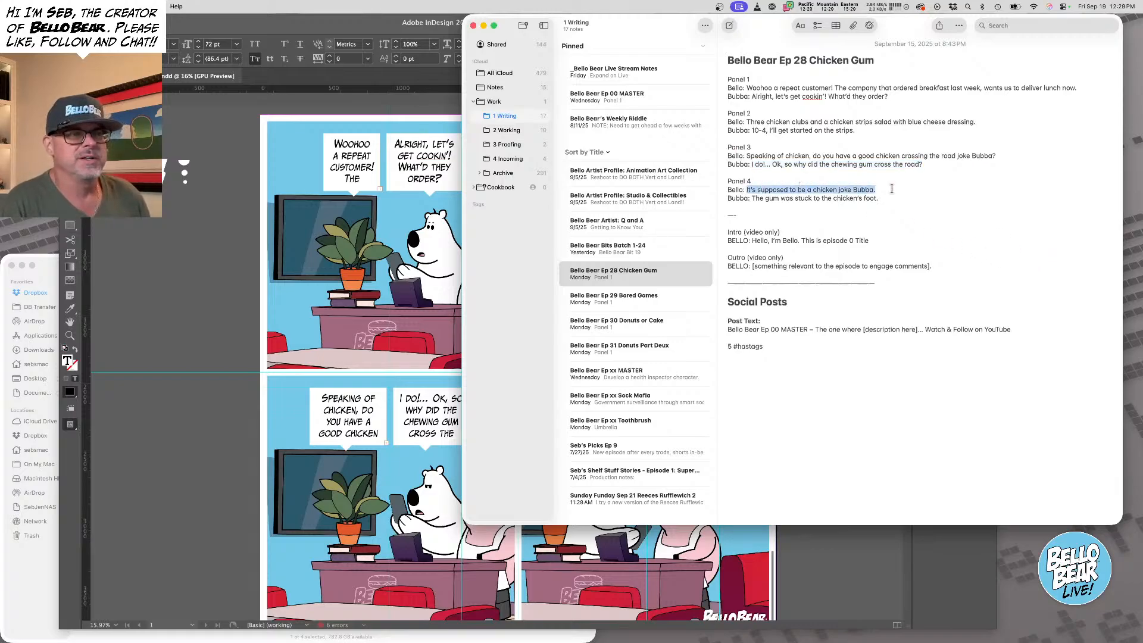
{"action": "left_click", "coordinate": [423, 426]}
{"action": "double_click", "coordinate": [600, 411]}
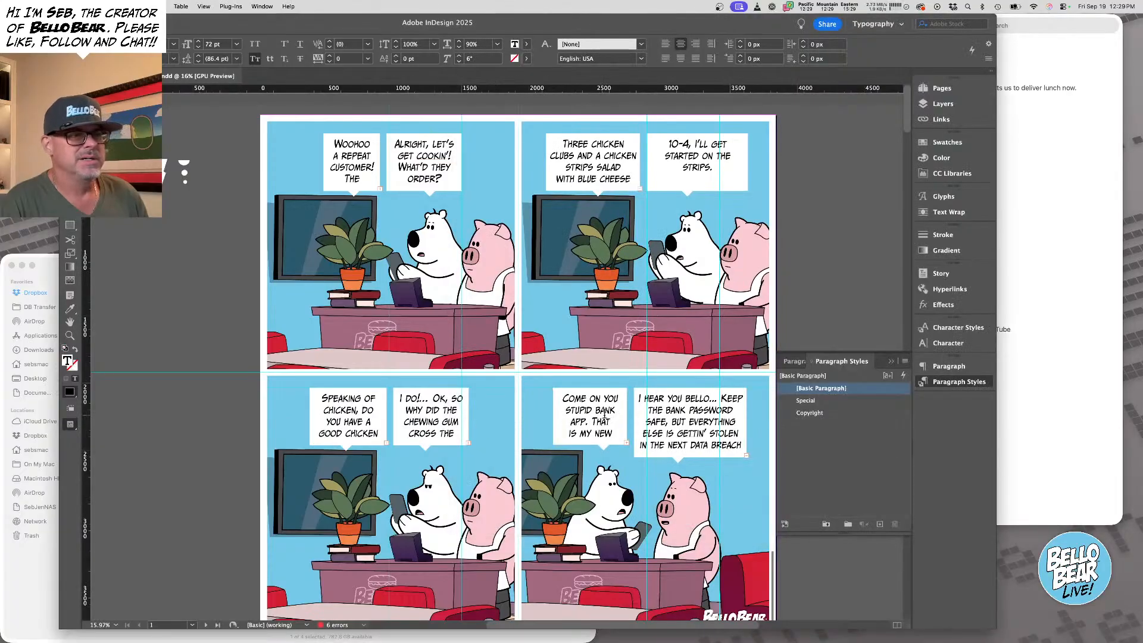
{"action": "key", "text": "super+a"}
{"action": "key", "text": "super+v"}
Replace panel 4's second balloon text with Bubba's script line, "The gum was stuck to the chicken's foot."
{"action": "left_click", "coordinate": [1071, 189]}
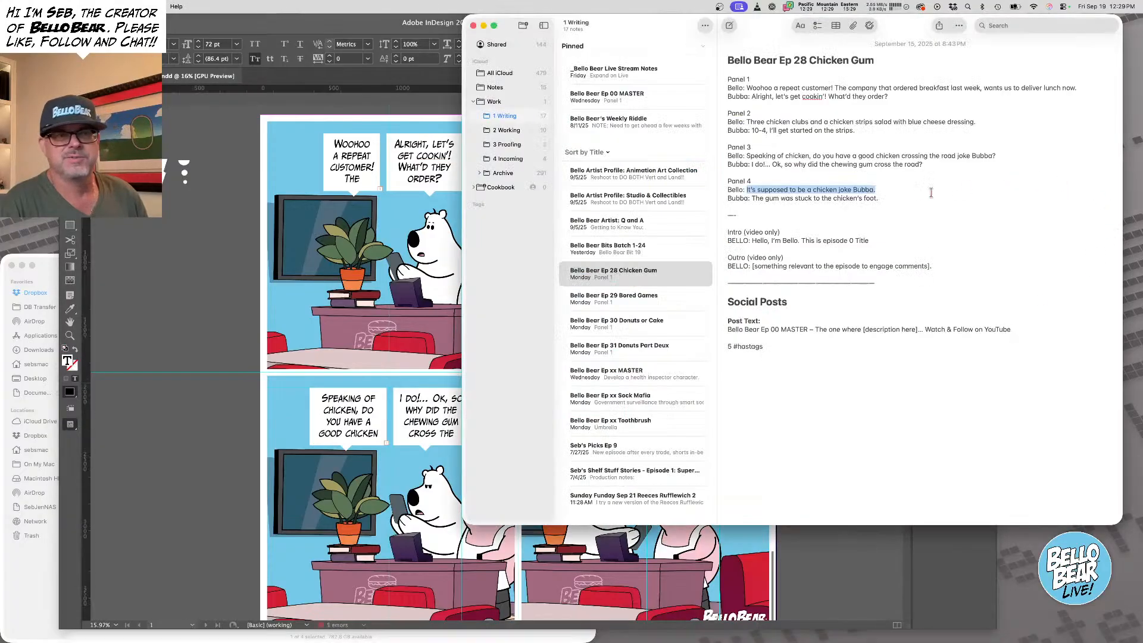
{"action": "left_click_drag", "start_coordinate": [753, 199], "coordinate": [896, 199]}
{"action": "key", "text": "super+c"}
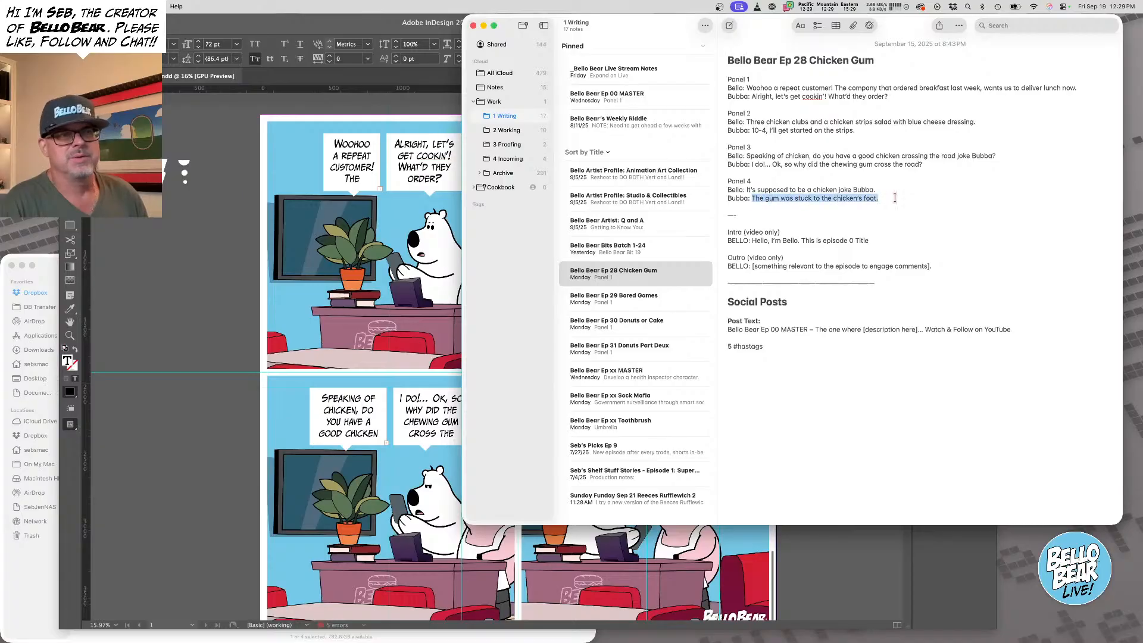
{"action": "left_click", "coordinate": [167, 418]}
{"action": "double_click", "coordinate": [690, 416]}
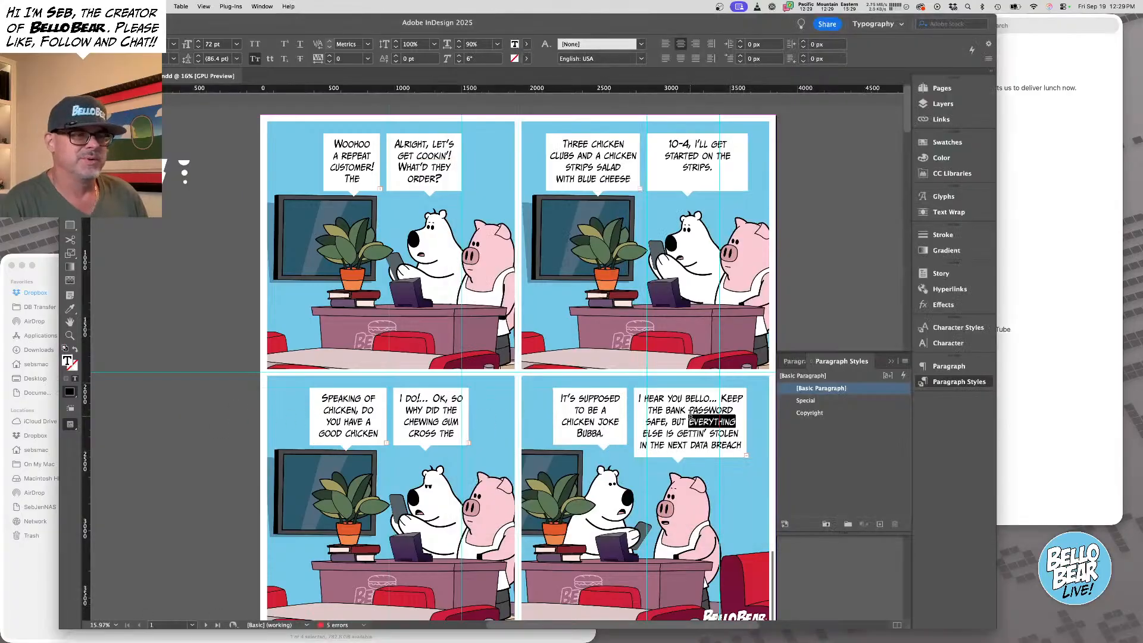
{"action": "key", "text": "super+a"}
{"action": "key", "text": "super+v"}
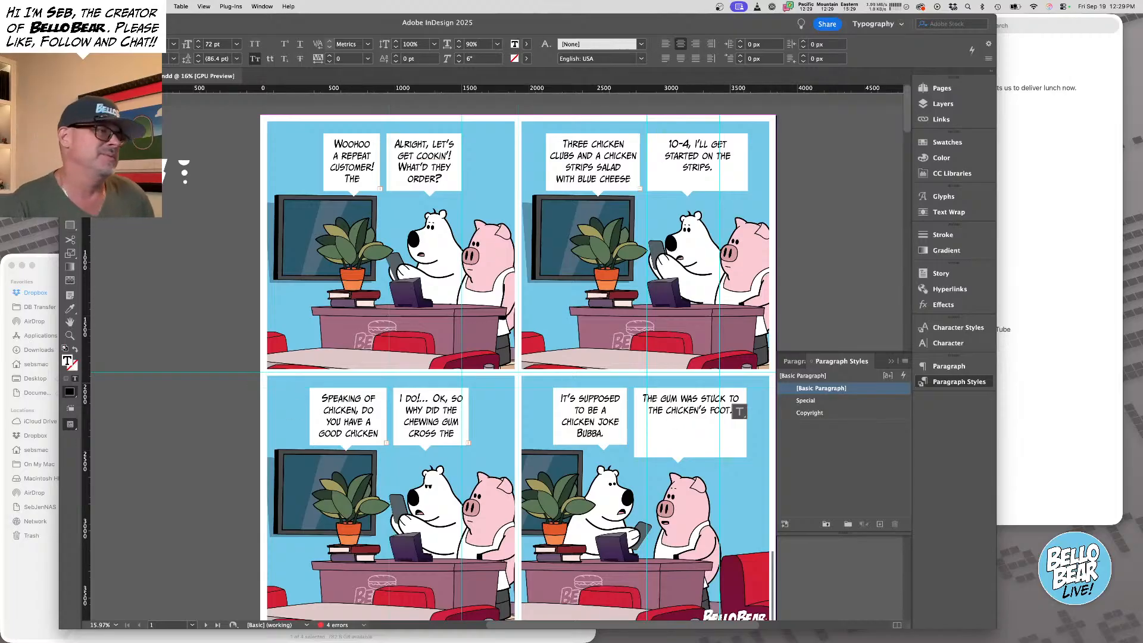
{"action": "key", "text": "Escape"}
{"action": "left_click", "coordinate": [171, 120]}
Widen panel 1's first balloon leftward to about 1,020 px to fit its full line, and narrow the second balloon to about 512 px
{"action": "scroll", "coordinate": [526, 274], "scroll_direction": "up", "scroll_amount": 1}
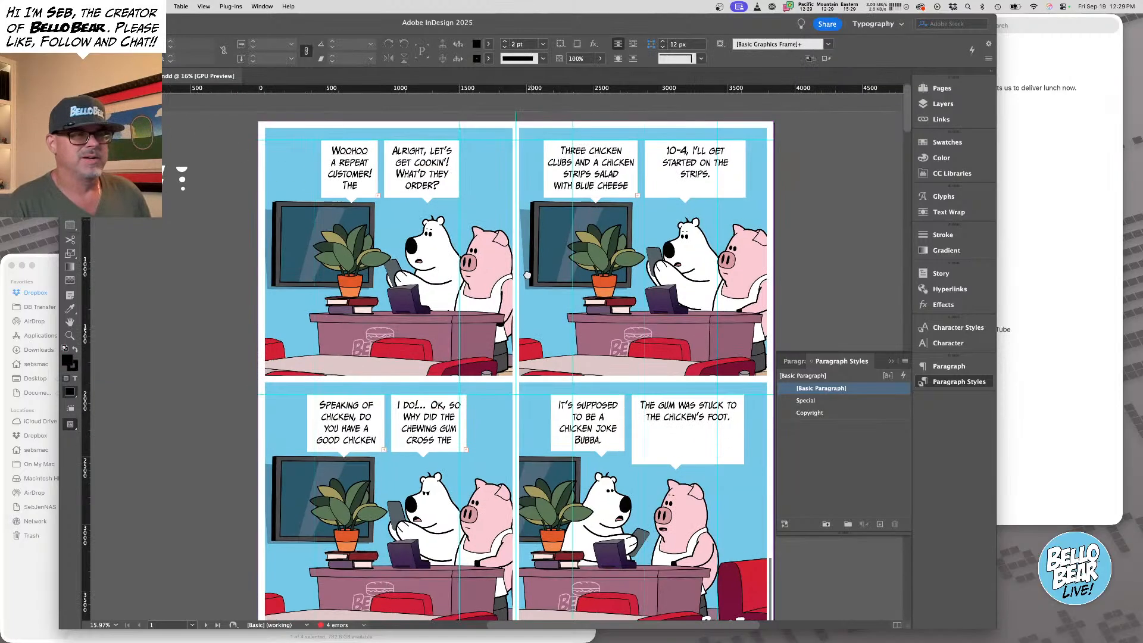
{"action": "key", "text": "super+space"}
{"action": "left_click_drag", "start_coordinate": [324, 192], "coordinate": [437, 281]}
{"action": "left_click_drag", "start_coordinate": [351, 209], "coordinate": [382, 219]}
{"action": "left_click_drag", "start_coordinate": [382, 219], "coordinate": [529, 302]}
{"action": "left_click", "coordinate": [457, 240]}
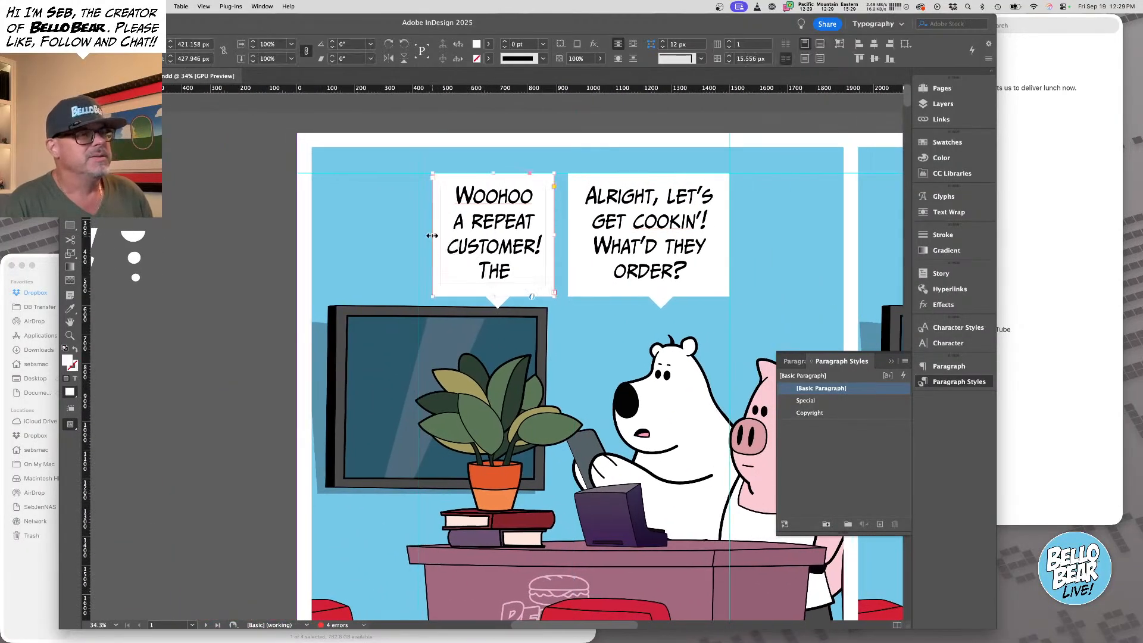
{"action": "left_click_drag", "start_coordinate": [431, 235], "coordinate": [257, 227]}
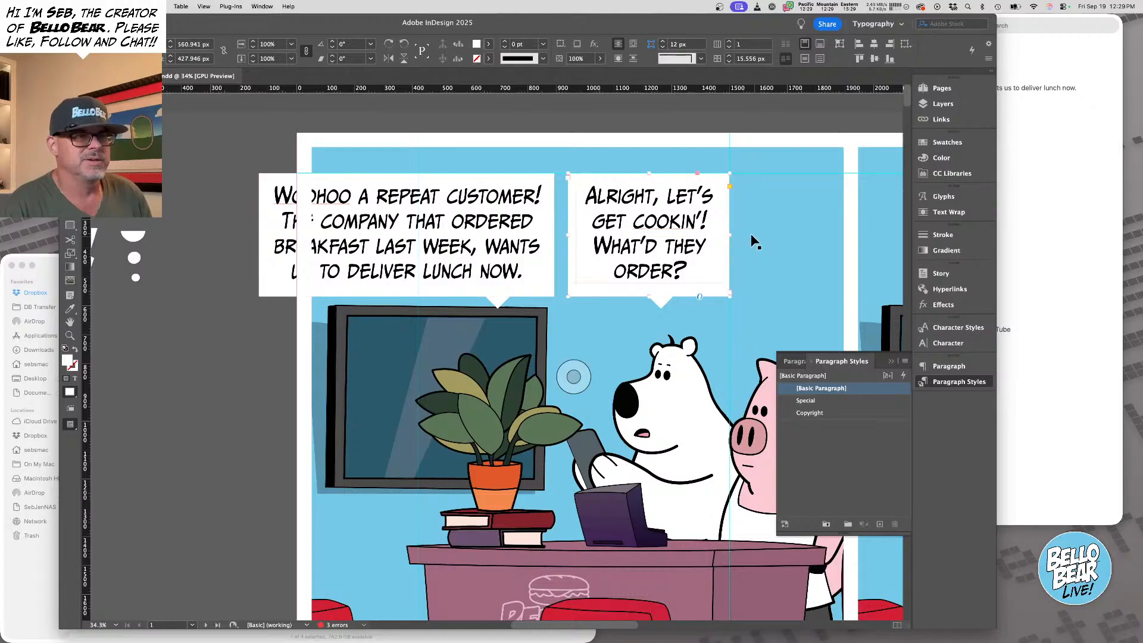
{"action": "left_click", "coordinate": [727, 234]}
{"action": "left_click_drag", "start_coordinate": [730, 234], "coordinate": [716, 233]}
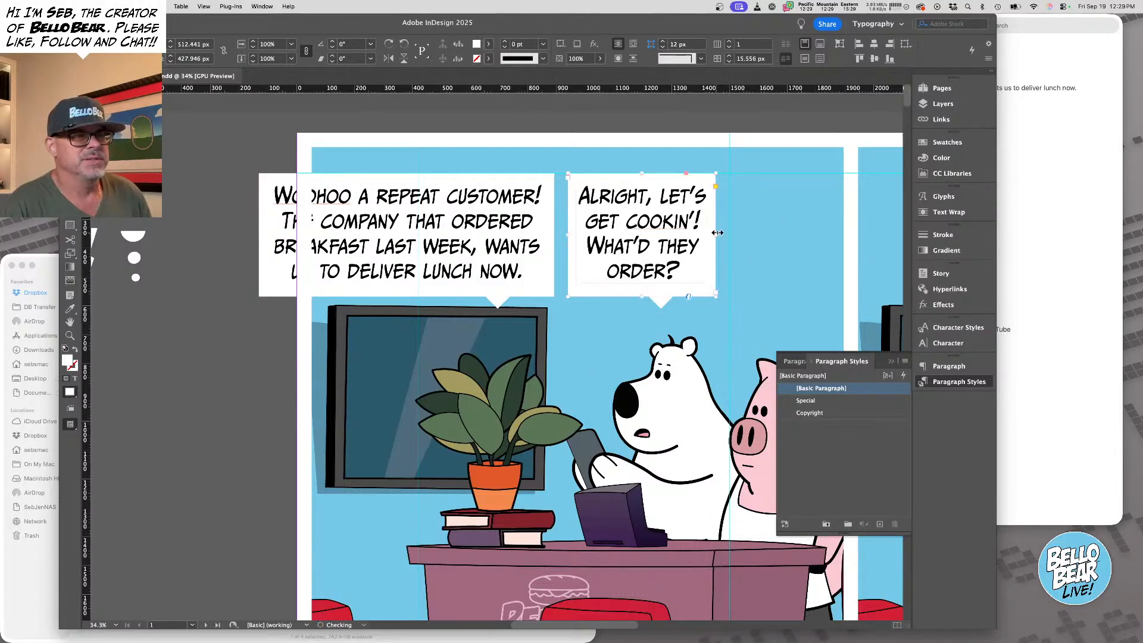
Tighten "Alright, let's" to -20 tracking and 85% horizontal scale, and narrow its balloon to about 490 px
{"action": "triple_click", "coordinate": [638, 209]}
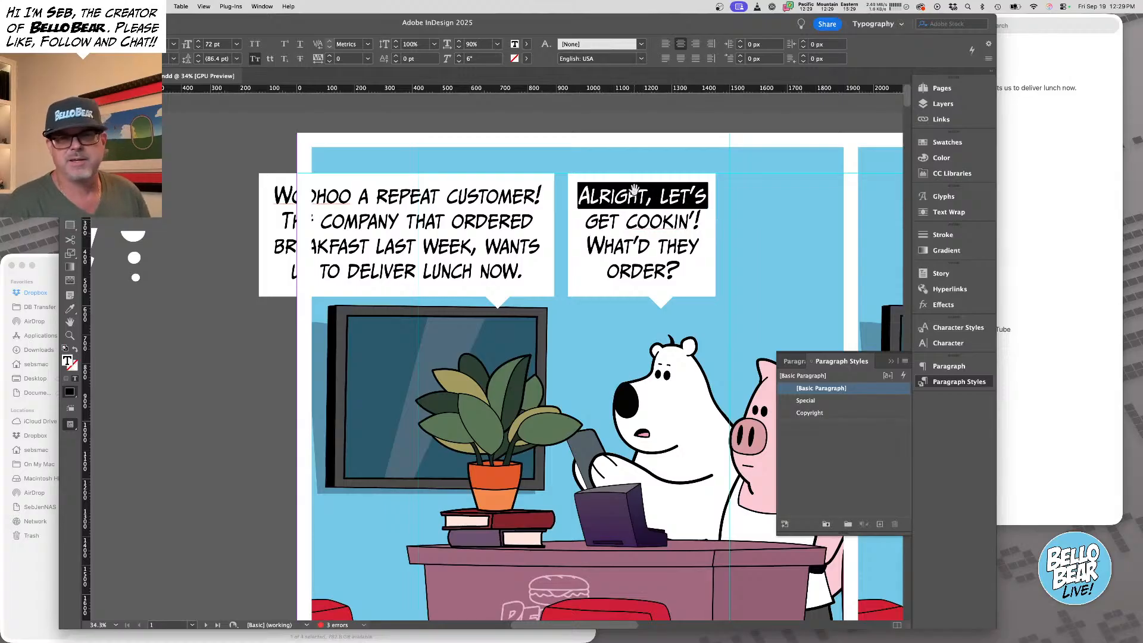
{"action": "key", "text": "alt+Left"}
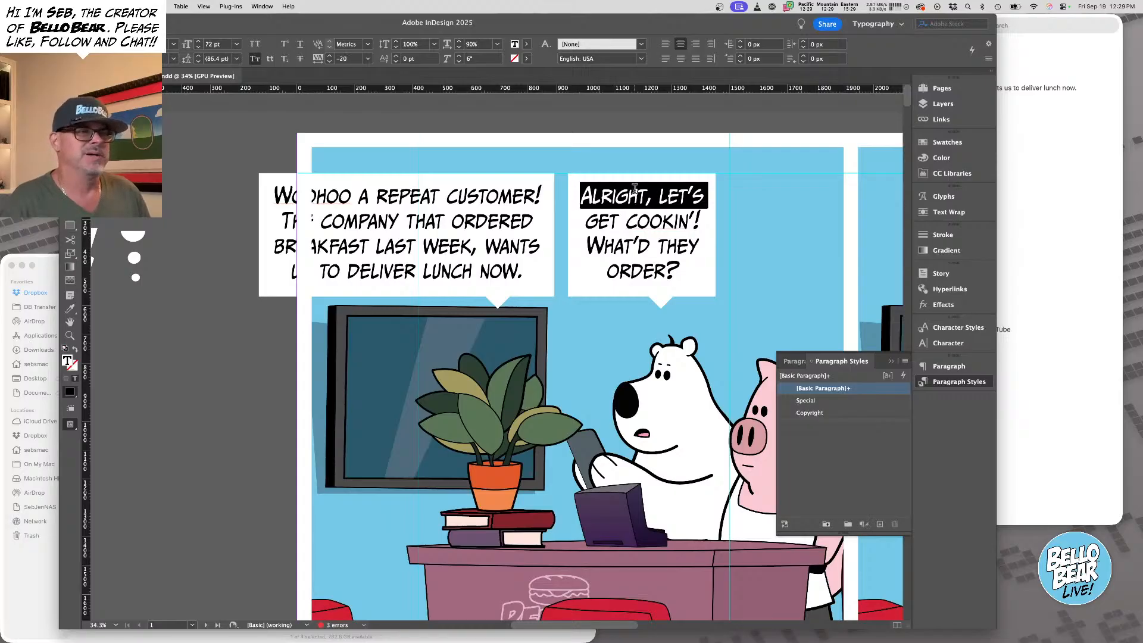
{"action": "left_click", "coordinate": [459, 47]}
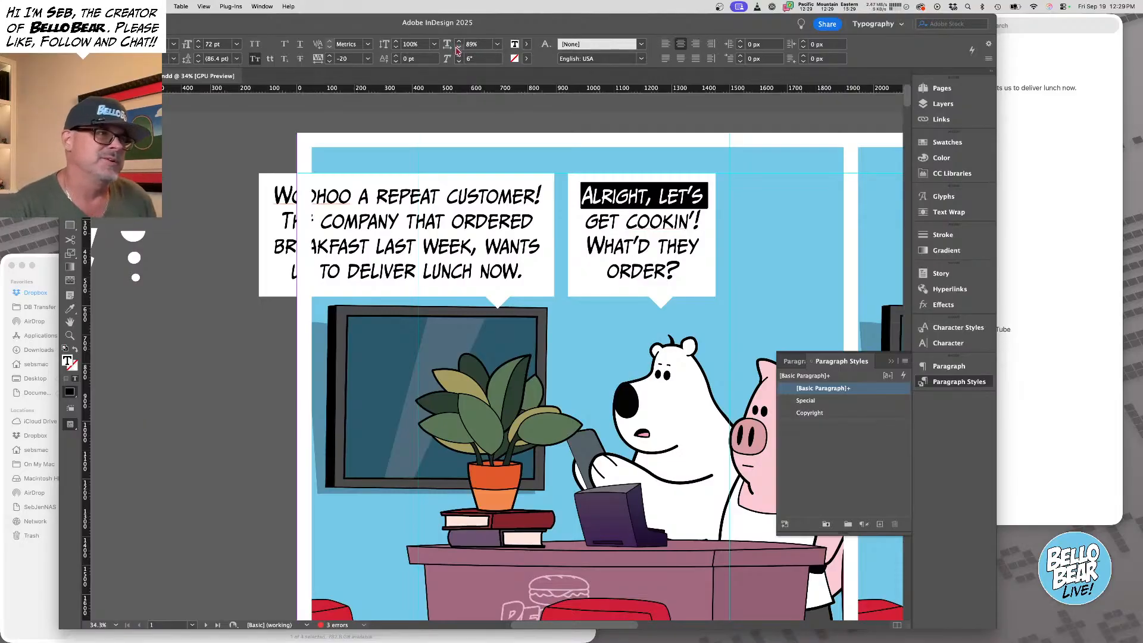
{"action": "left_click", "coordinate": [458, 48]}
{"action": "left_click", "coordinate": [458, 48]}
{"action": "left_click", "coordinate": [459, 48]}
{"action": "left_click", "coordinate": [458, 48]}
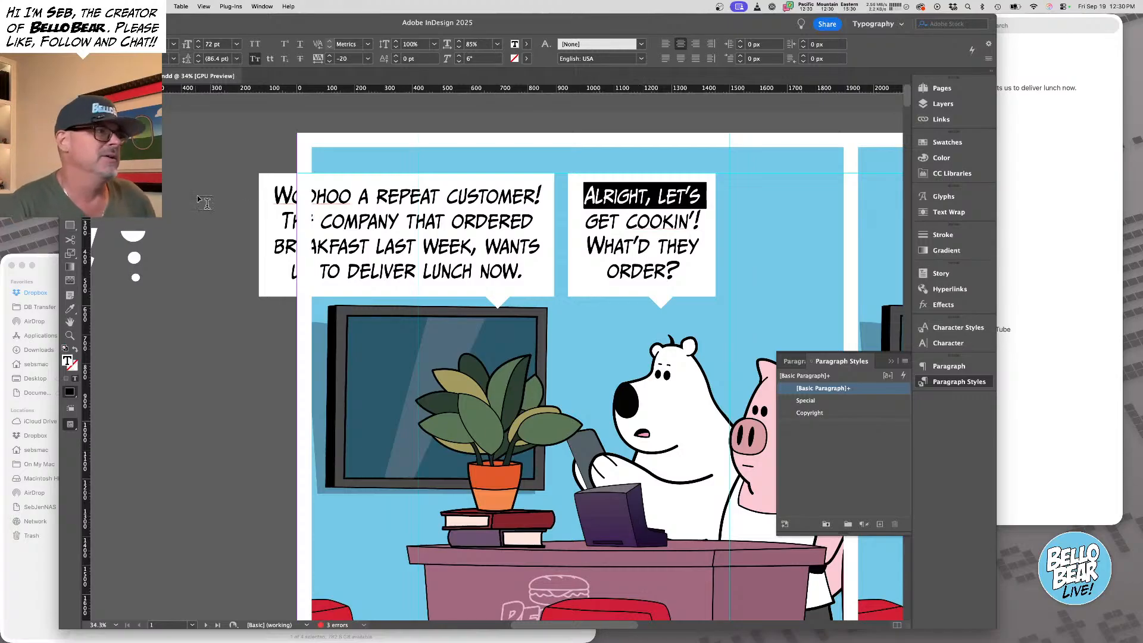
{"action": "key", "text": "Escape"}
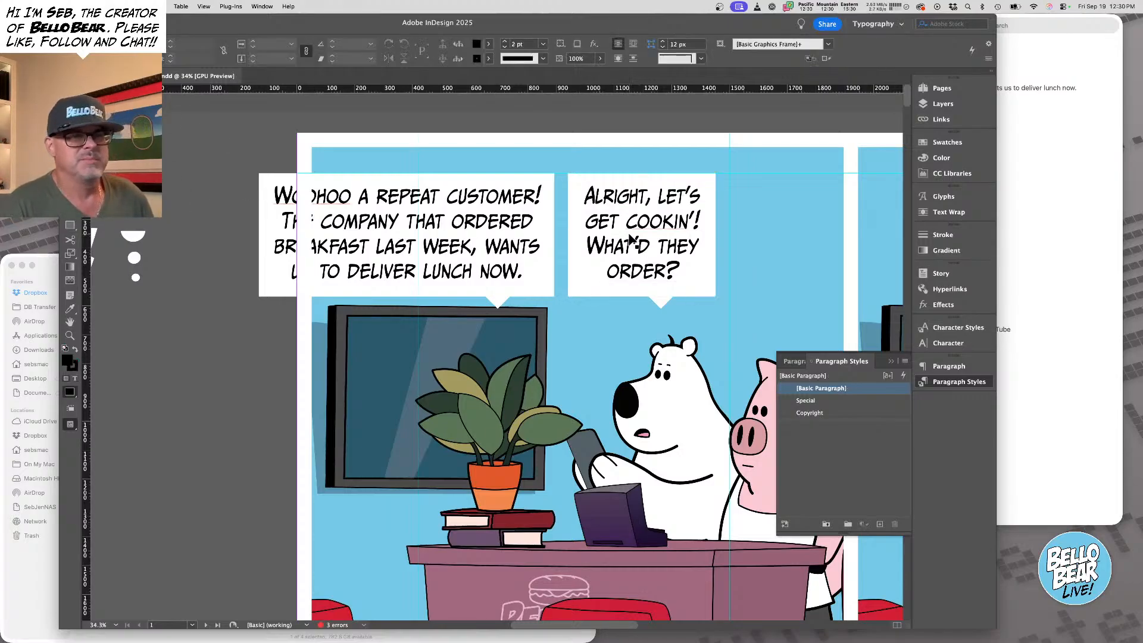
{"action": "left_click_drag", "start_coordinate": [714, 235], "coordinate": [712, 234]}
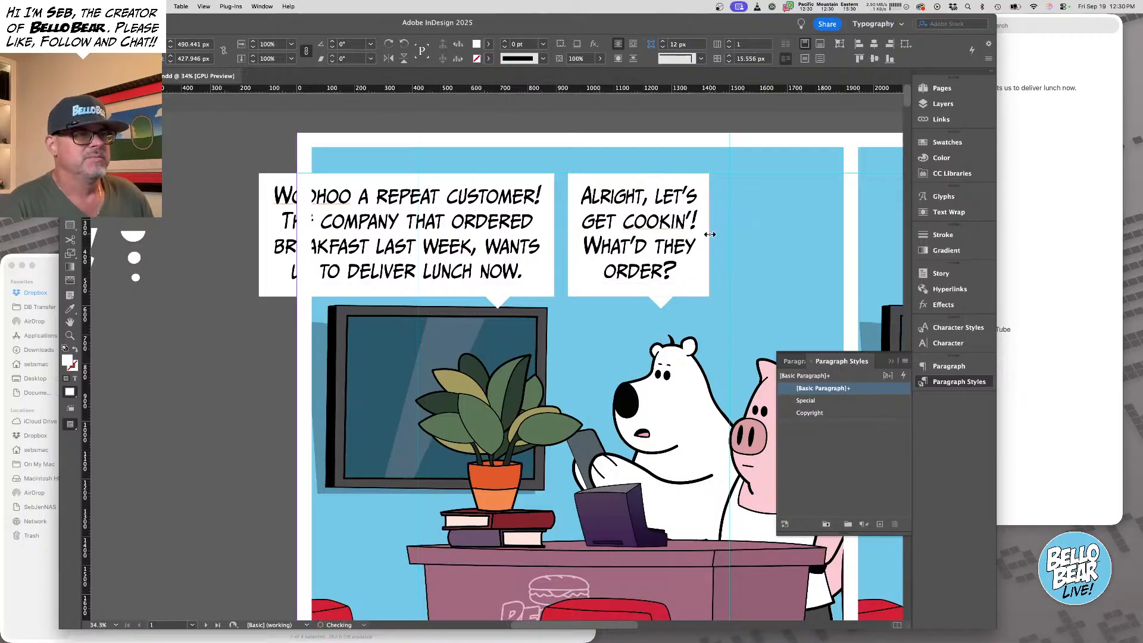
Move panel 1's two balloons together to the right so both sit inside the panel
{"action": "left_click", "coordinate": [476, 246], "text": "shift"}
{"action": "left_click_drag", "start_coordinate": [476, 245], "coordinate": [569, 251]}
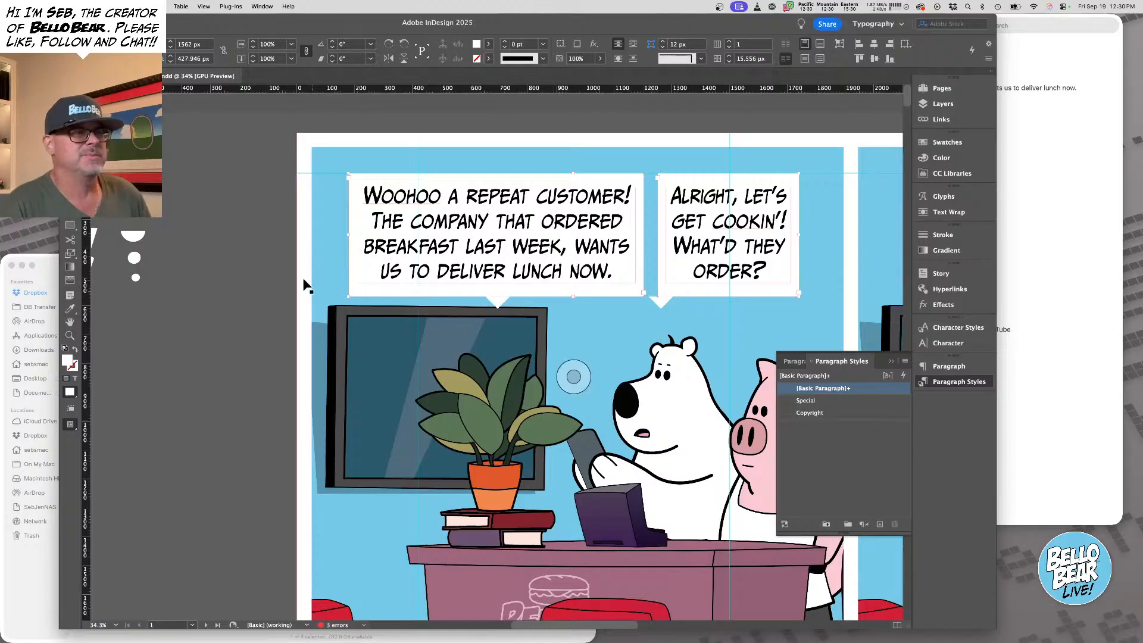
{"action": "left_click", "coordinate": [266, 266]}
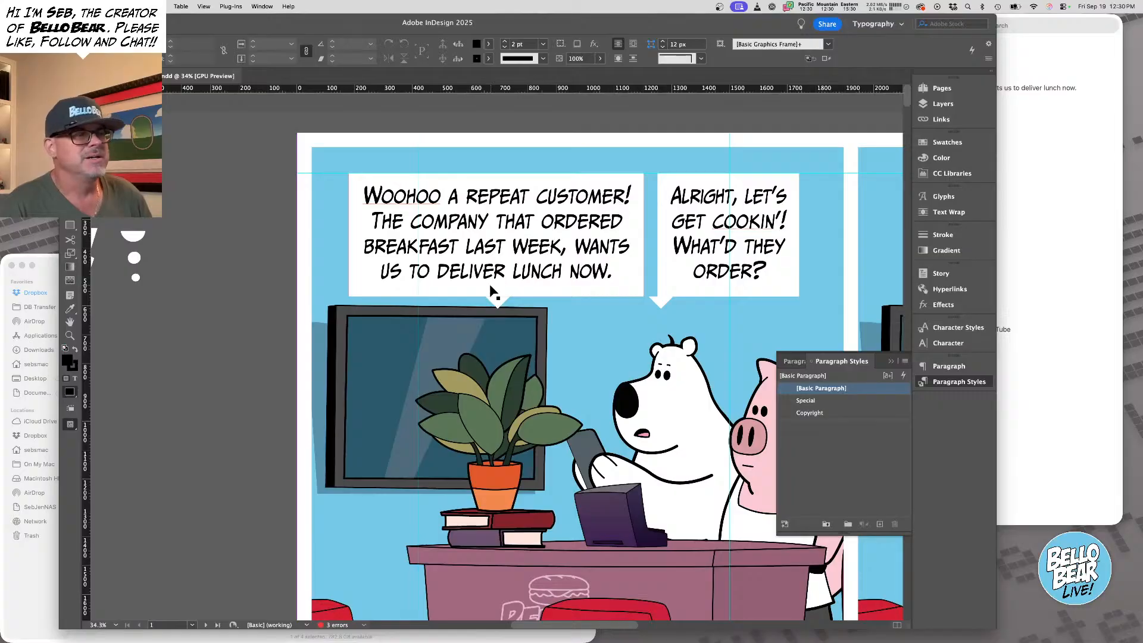
In panel 1's first balloon, set -20 tracking on the first and third lines, and 85% horizontal scale on the third
{"action": "triple_click", "coordinate": [493, 198]}
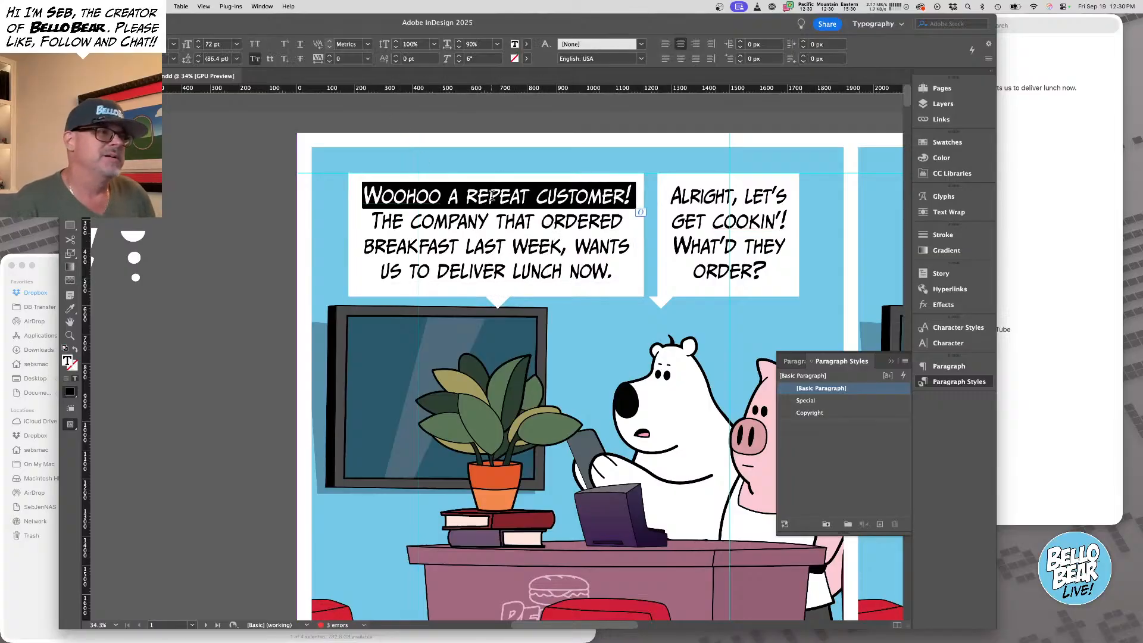
{"action": "key", "text": "alt+Left"}
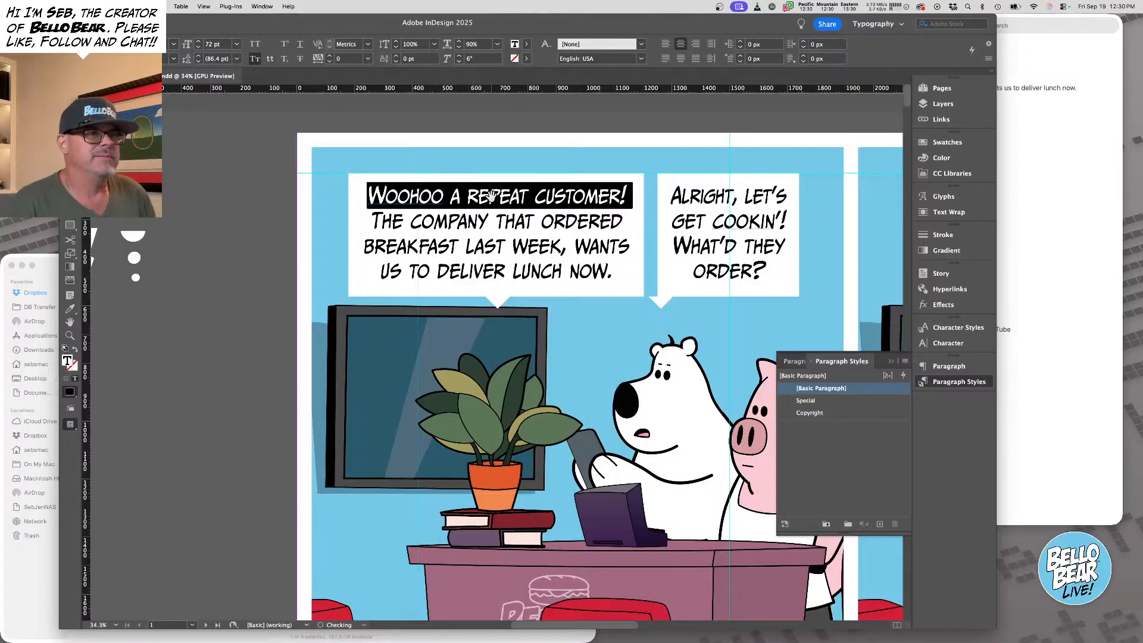
{"action": "triple_click", "coordinate": [538, 249]}
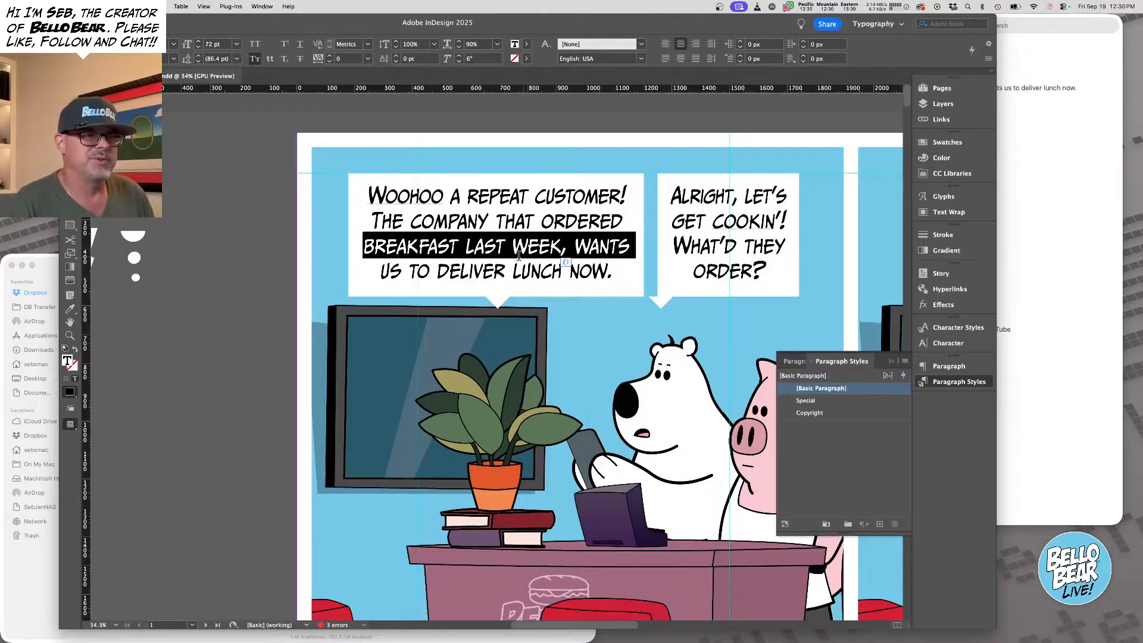
{"action": "key", "text": "alt+Left"}
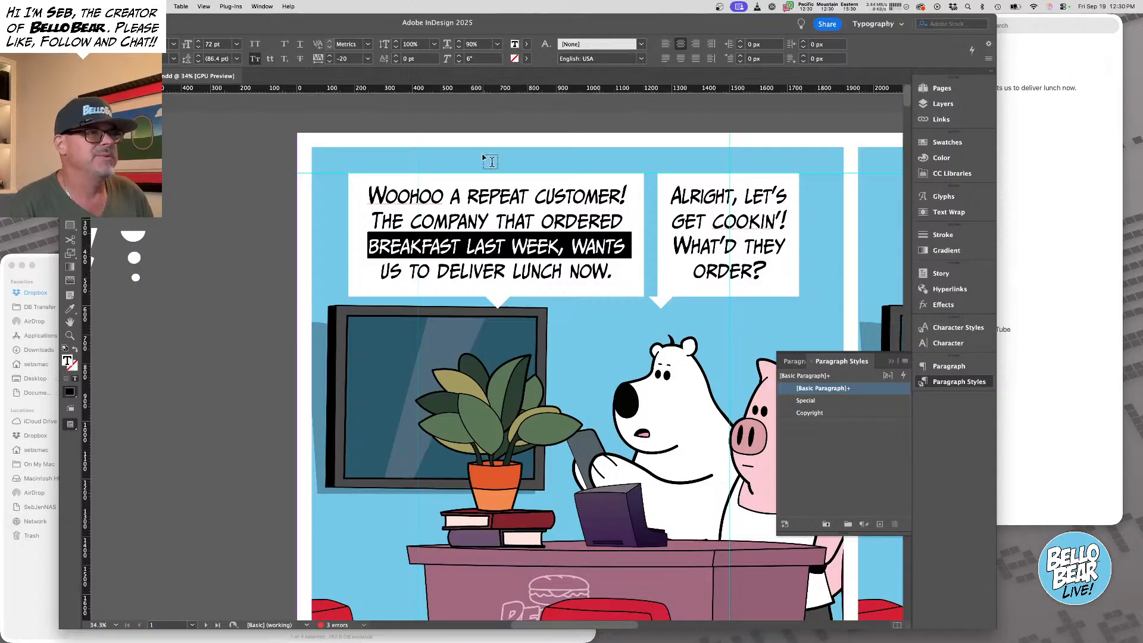
{"action": "left_click", "coordinate": [459, 49]}
{"action": "left_click", "coordinate": [459, 49]}
{"action": "left_click", "coordinate": [459, 48]}
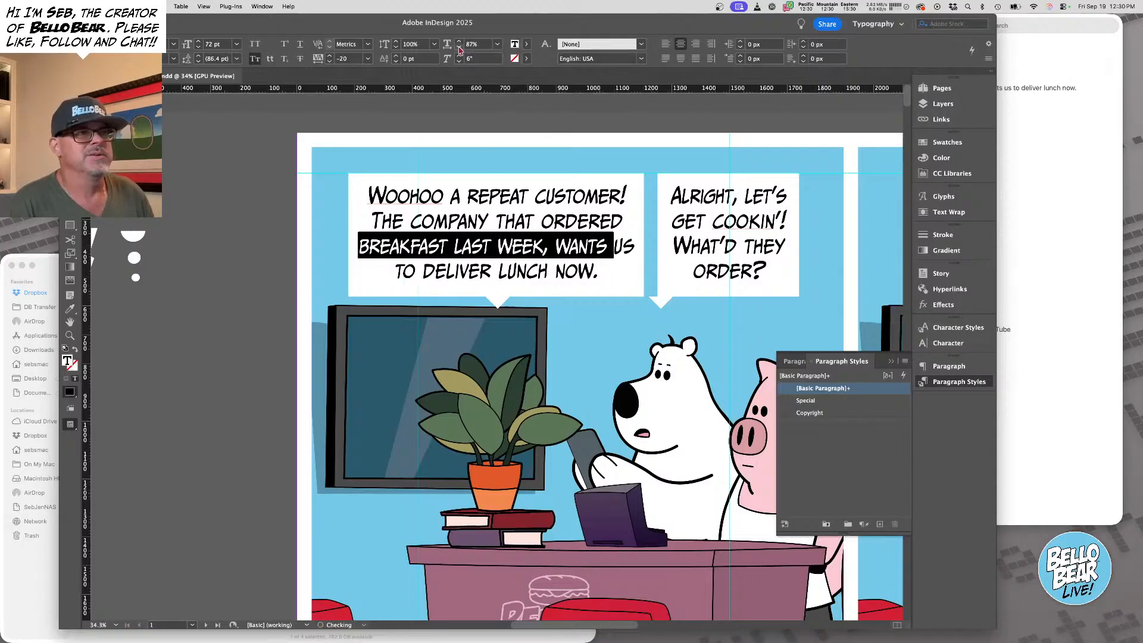
{"action": "left_click", "coordinate": [459, 48]}
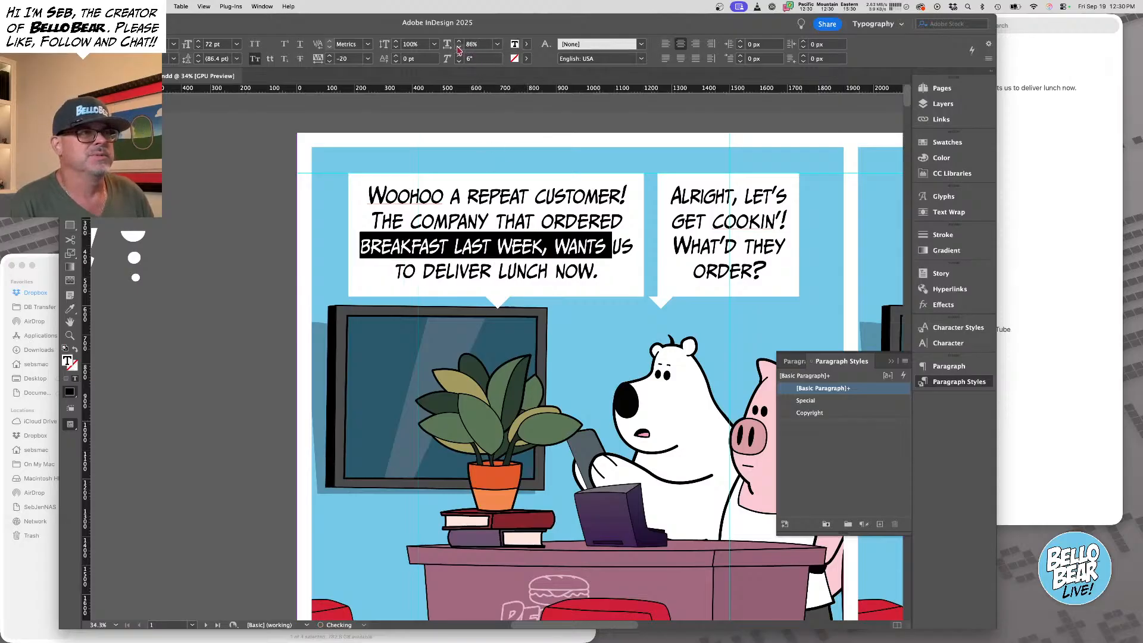
Set the horizontal scale of the "Woohoo a repeat customer!" line to 85%
{"action": "triple_click", "coordinate": [441, 192]}
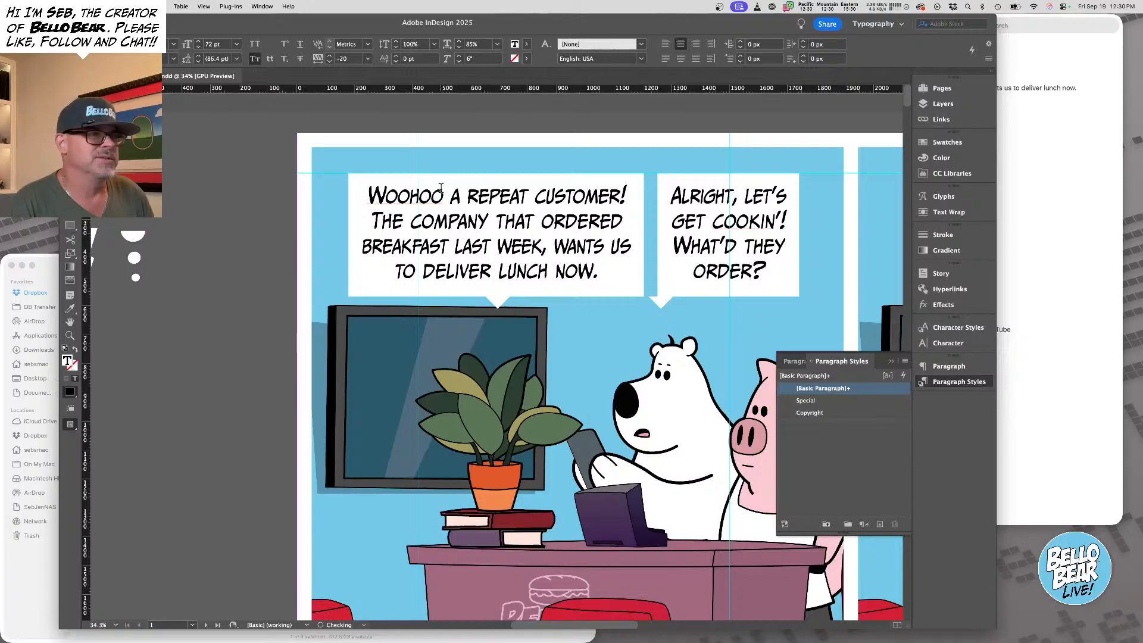
{"action": "left_click", "coordinate": [459, 48]}
{"action": "left_click", "coordinate": [459, 48]}
{"action": "left_click", "coordinate": [459, 49]}
{"action": "left_click", "coordinate": [459, 48]}
{"action": "left_click", "coordinate": [459, 48]}
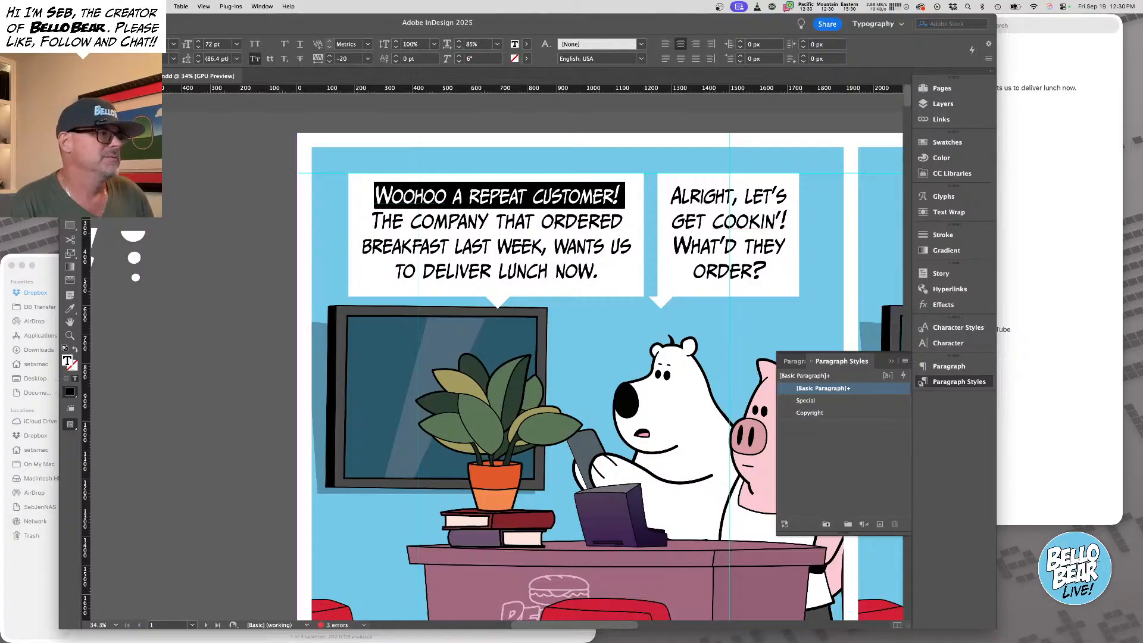
{"action": "key", "text": "Escape"}
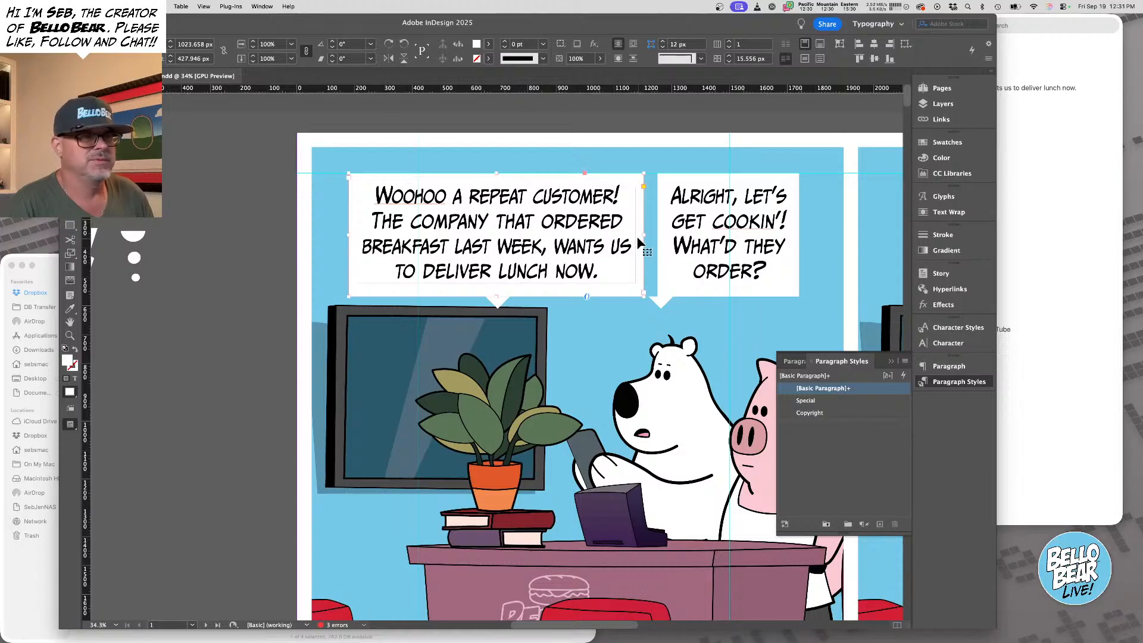
Narrow panel 1's first balloon from its left side to about 943 px wide, keeping the text on four lines
{"action": "left_click_drag", "start_coordinate": [643, 236], "coordinate": [618, 233]}
{"action": "key", "text": "super+z"}
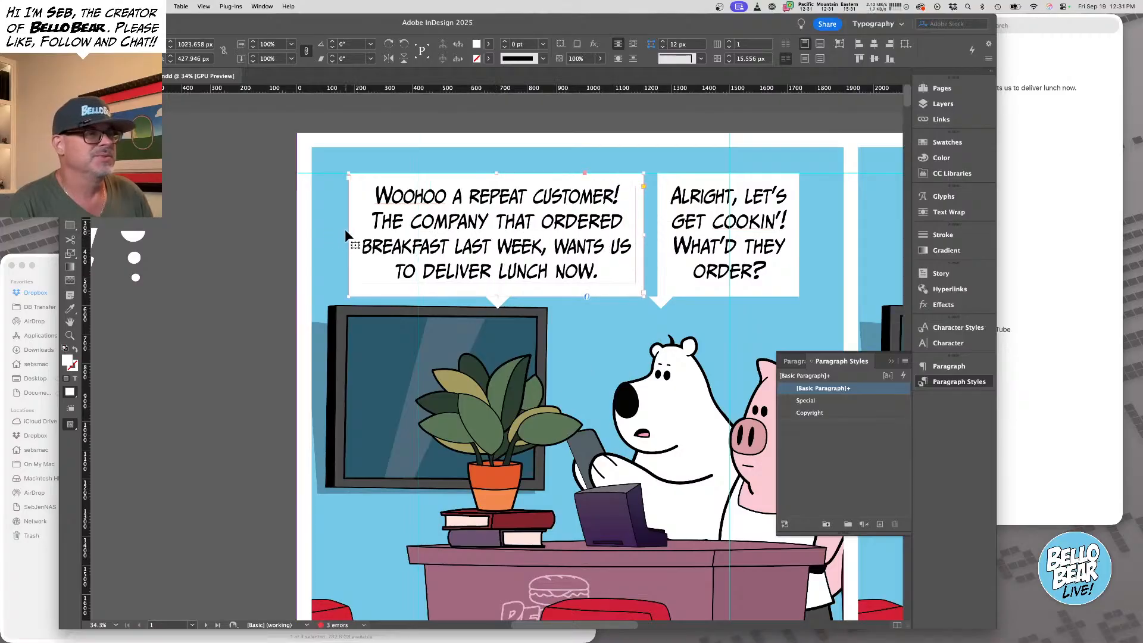
{"action": "left_click_drag", "start_coordinate": [348, 234], "coordinate": [371, 236]}
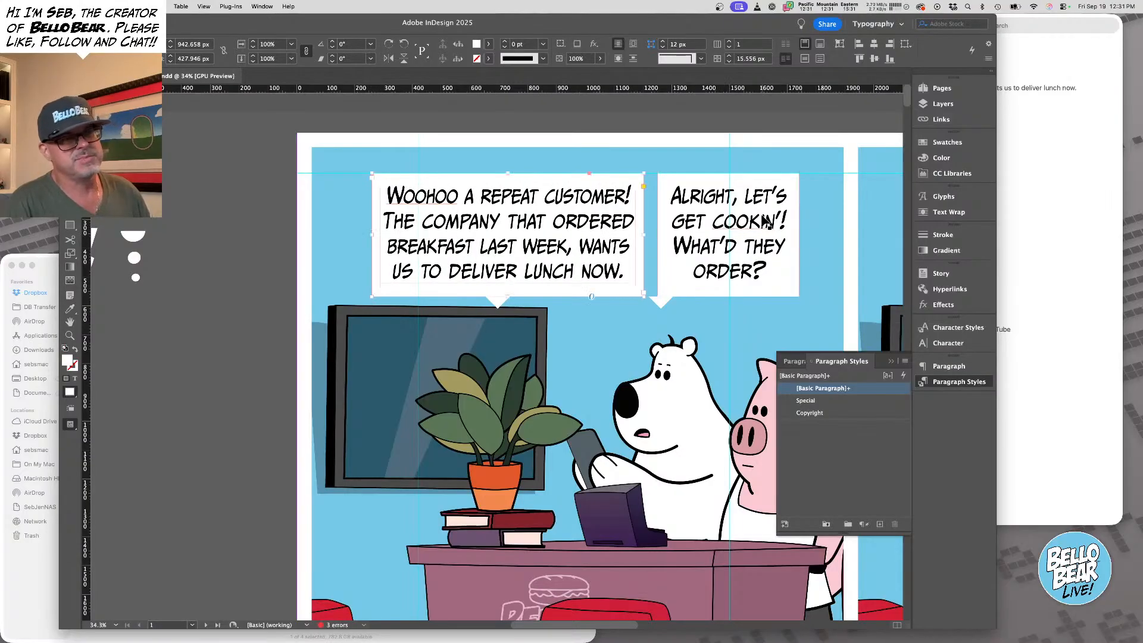
Set the horizontal scale of "Woohoo a repeat customer!" to 87% to match the width of the line below
{"action": "triple_click", "coordinate": [388, 220]}
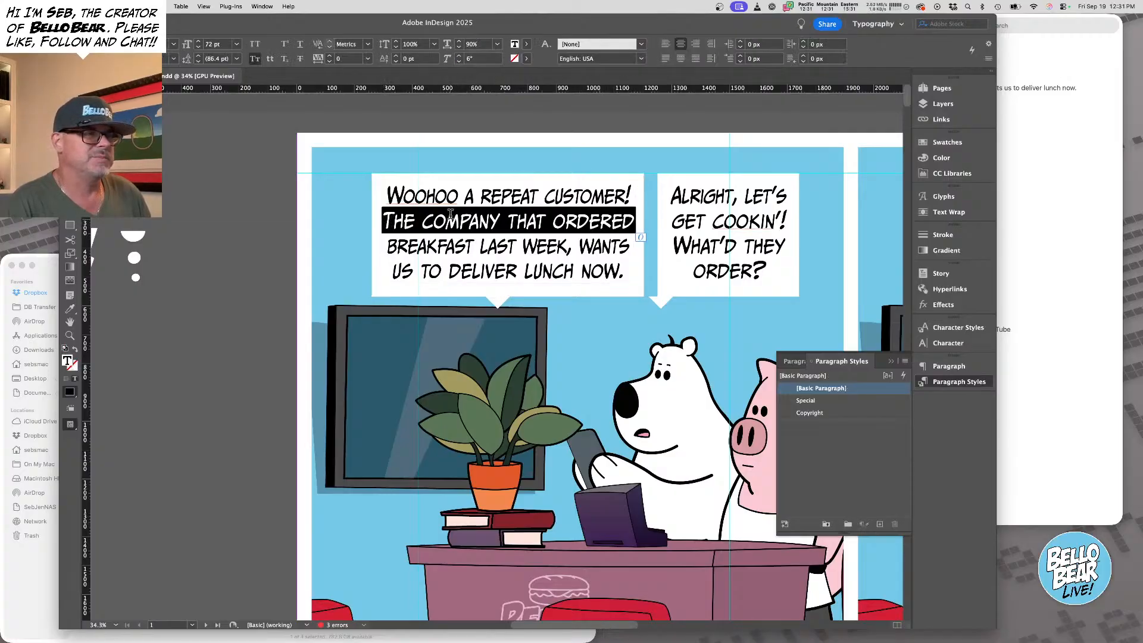
{"action": "triple_click", "coordinate": [546, 196]}
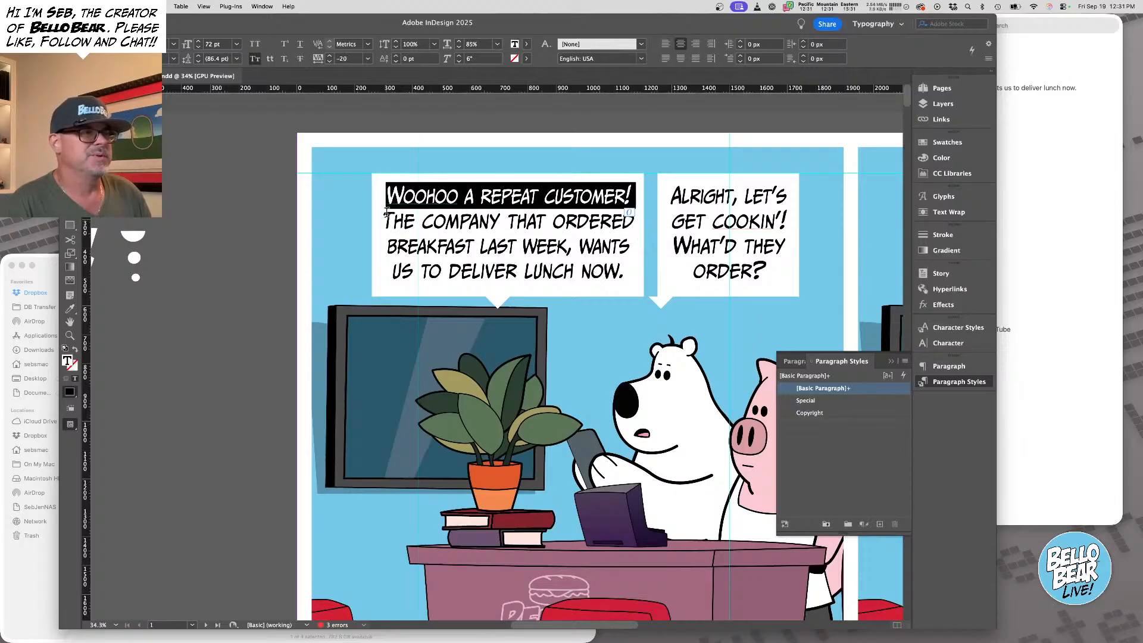
{"action": "left_click", "coordinate": [459, 41]}
{"action": "left_click", "coordinate": [459, 41]}
{"action": "left_click", "coordinate": [459, 41]}
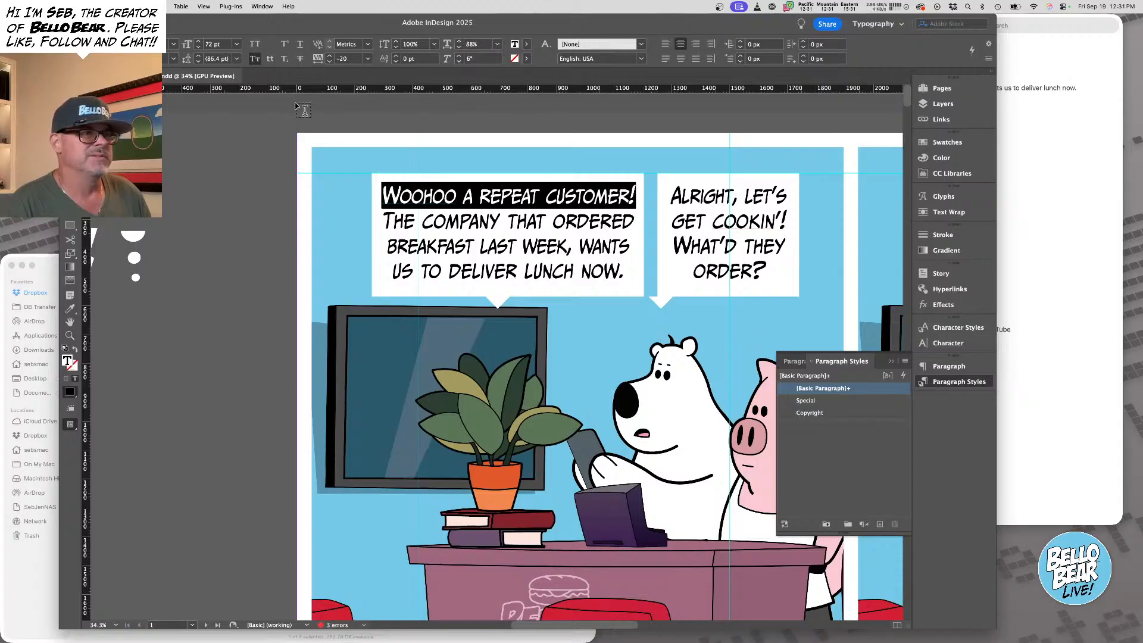
{"action": "left_click", "coordinate": [459, 47]}
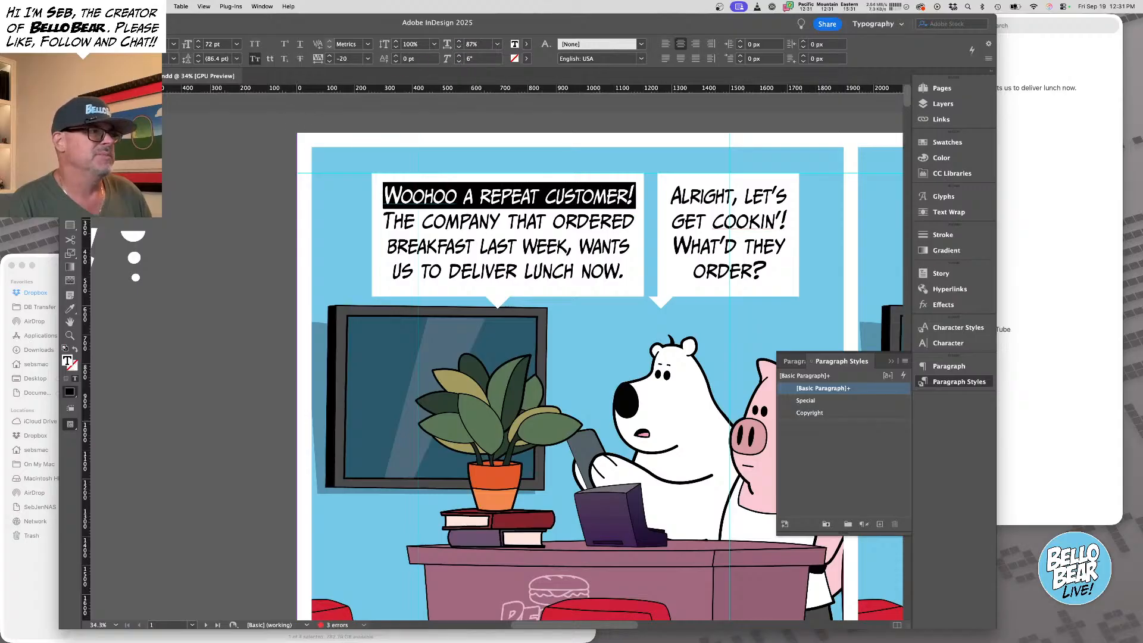
{"action": "key", "text": "Escape"}
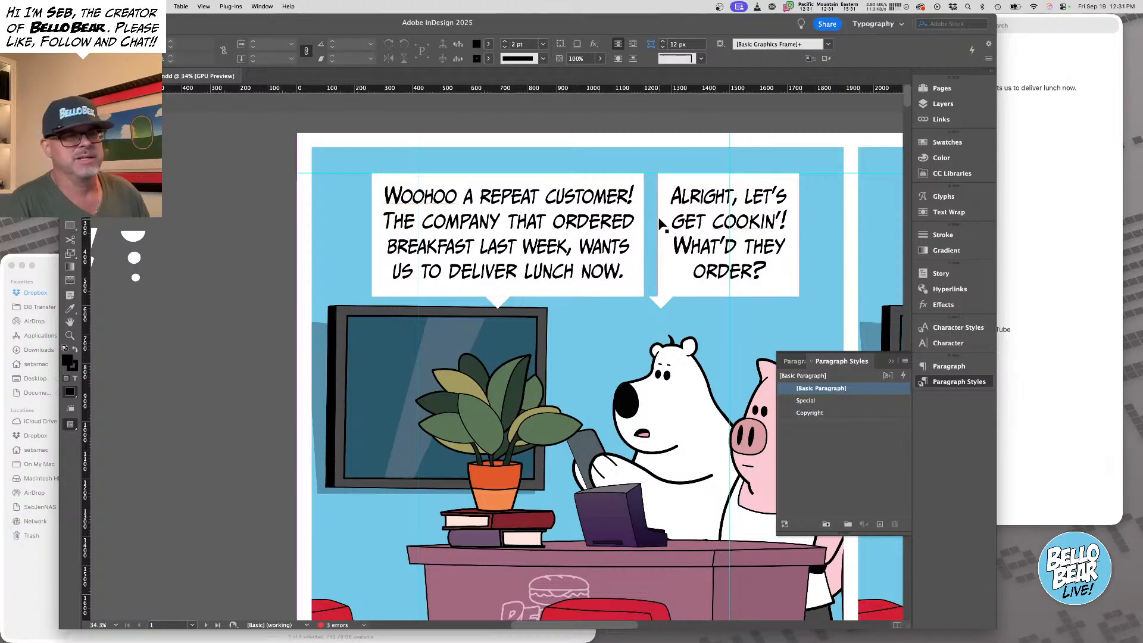
Shift panel 1's two balloons slightly left together, and move the second balloon's tail right to sit beneath it
{"action": "left_click", "coordinate": [670, 212]}
{"action": "left_click", "coordinate": [636, 215], "text": "shift"}
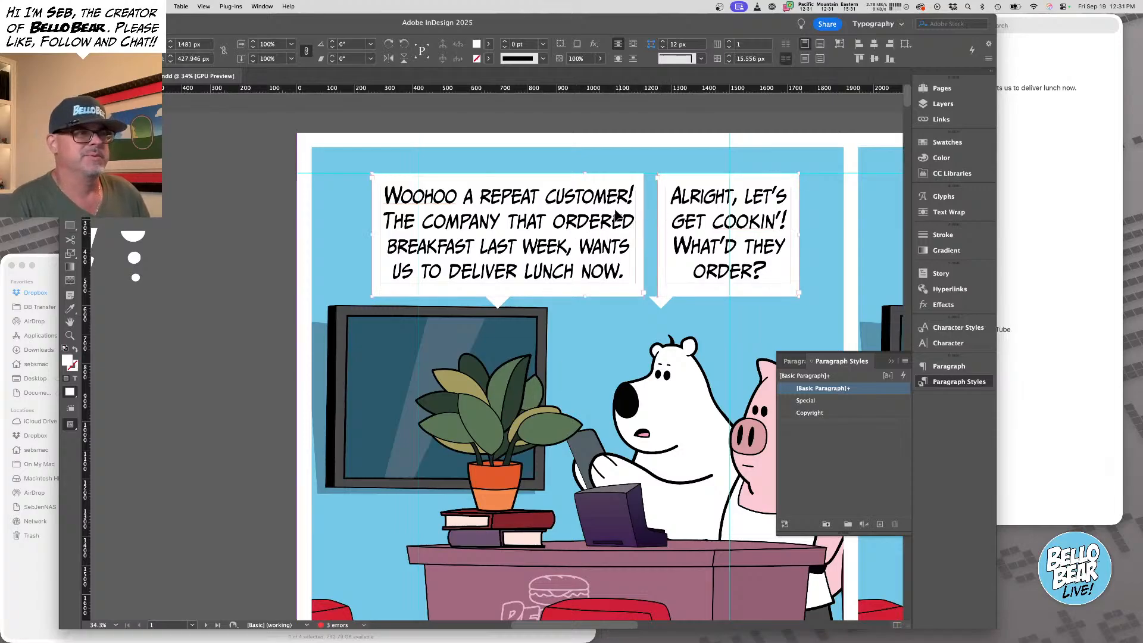
{"action": "left_click_drag", "start_coordinate": [615, 213], "coordinate": [613, 212]}
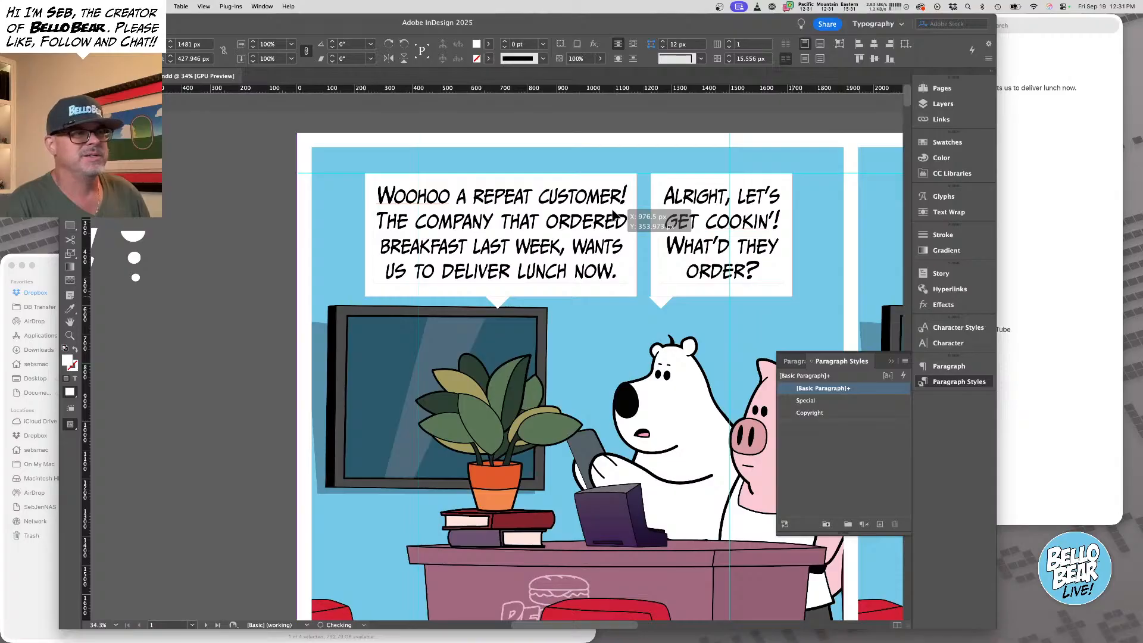
{"action": "left_click_drag", "start_coordinate": [668, 300], "coordinate": [705, 299]}
{"action": "scroll", "coordinate": [510, 314], "scroll_direction": "right", "scroll_amount": 5}
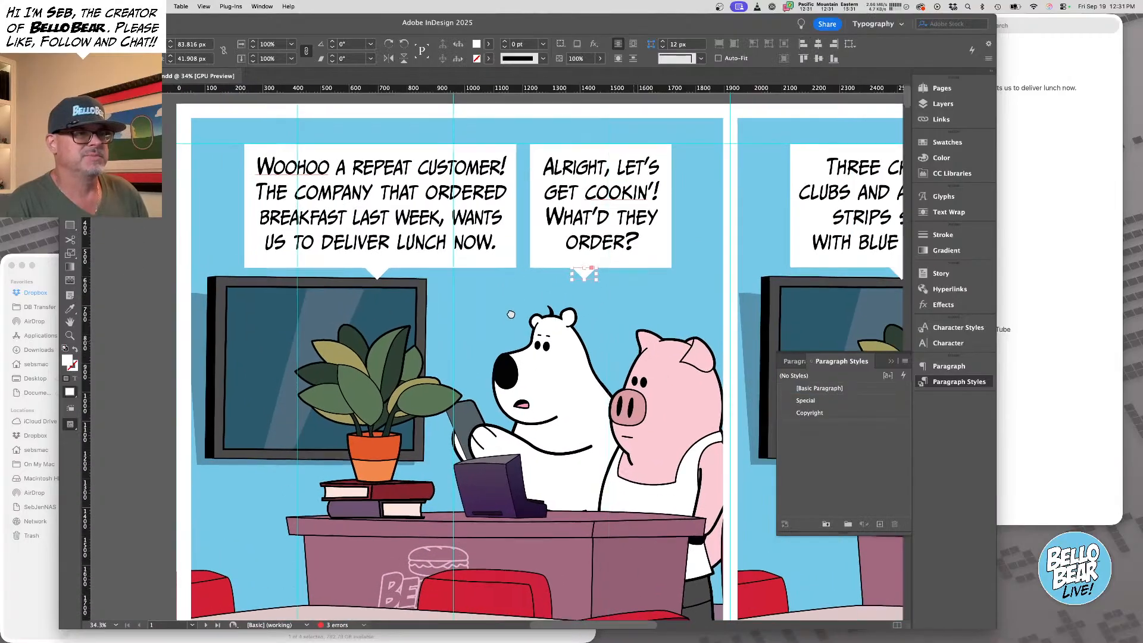
Narrow panel 2's second balloon from its right side to about 454 px wide, wrapping its text onto four lines
{"action": "scroll", "coordinate": [510, 314], "scroll_direction": "up", "scroll_amount": 1}
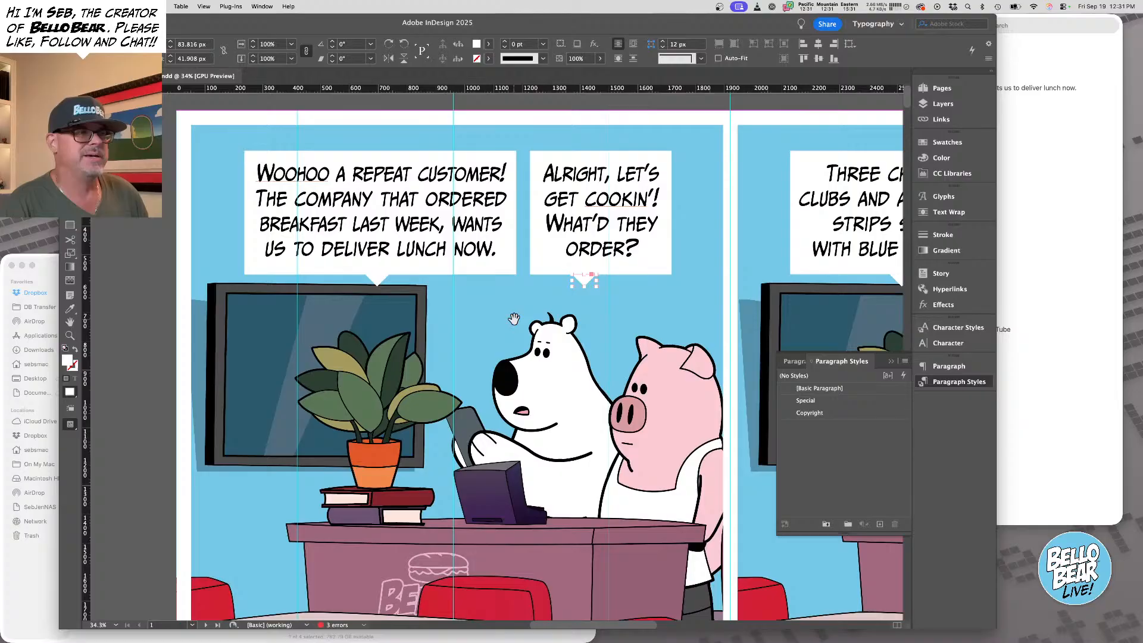
{"action": "left_click_drag", "start_coordinate": [453, 365], "coordinate": [446, 366]}
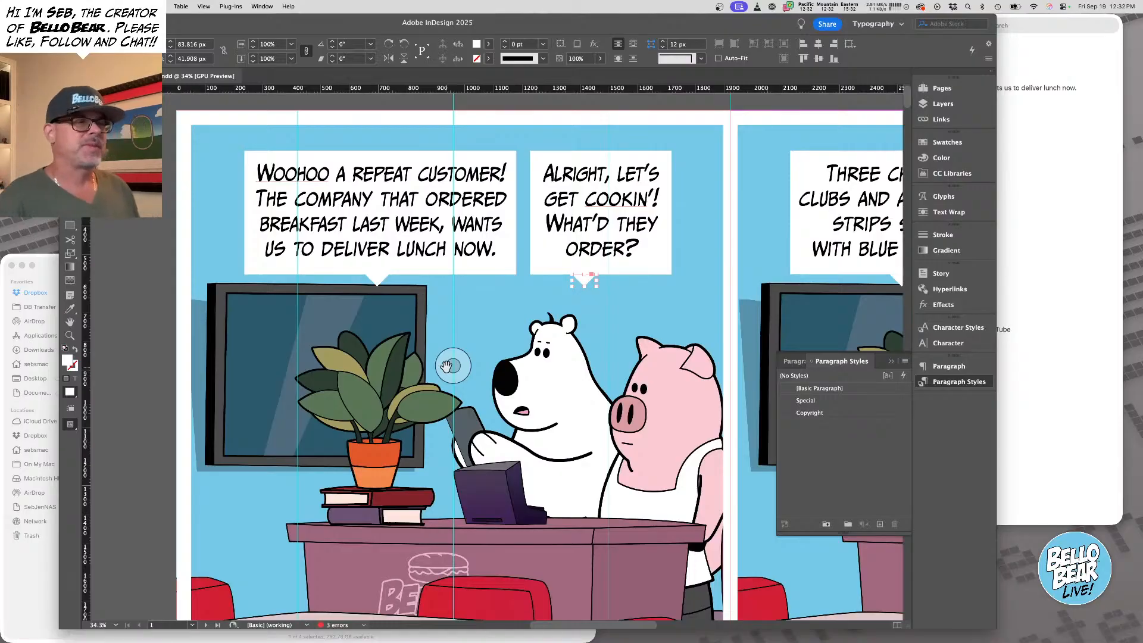
{"action": "left_click", "coordinate": [435, 128]}
{"action": "left_click", "coordinate": [625, 257], "text": "alt"}
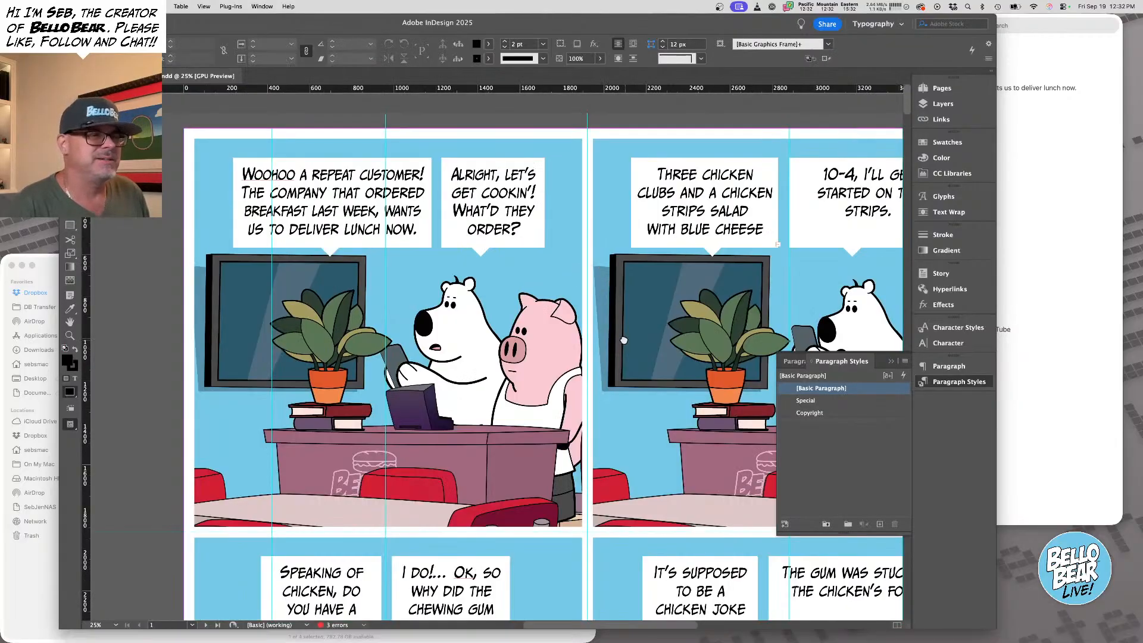
{"action": "left_click_drag", "start_coordinate": [624, 340], "coordinate": [454, 328]}
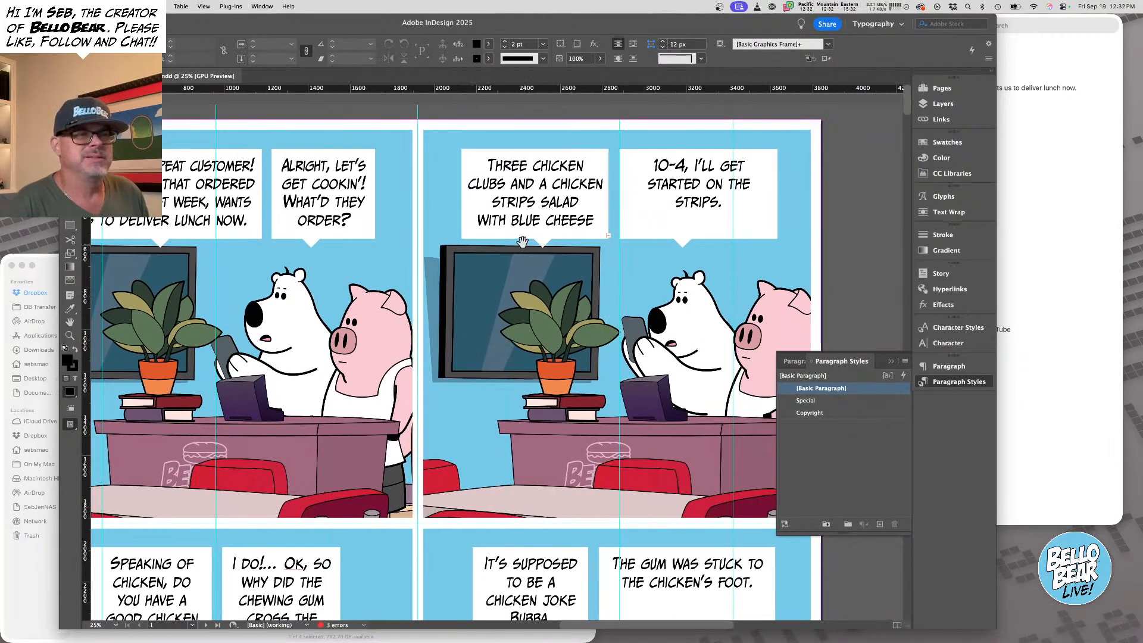
{"action": "left_click_drag", "start_coordinate": [523, 243], "coordinate": [554, 251]}
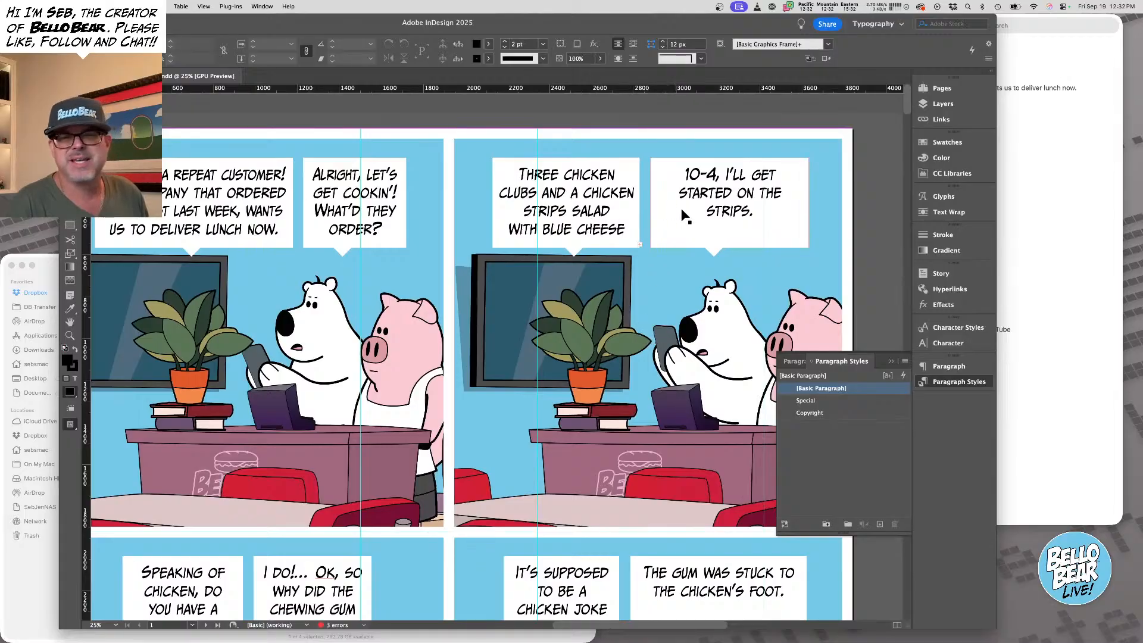
{"action": "left_click", "coordinate": [744, 213]}
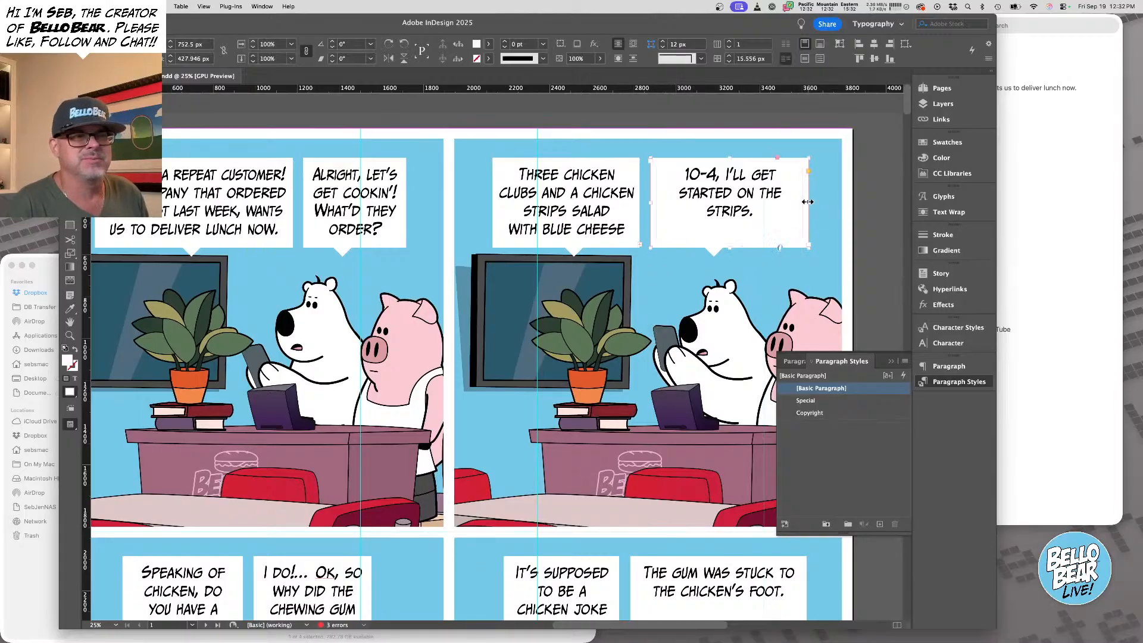
{"action": "left_click_drag", "start_coordinate": [800, 203], "coordinate": [745, 201]}
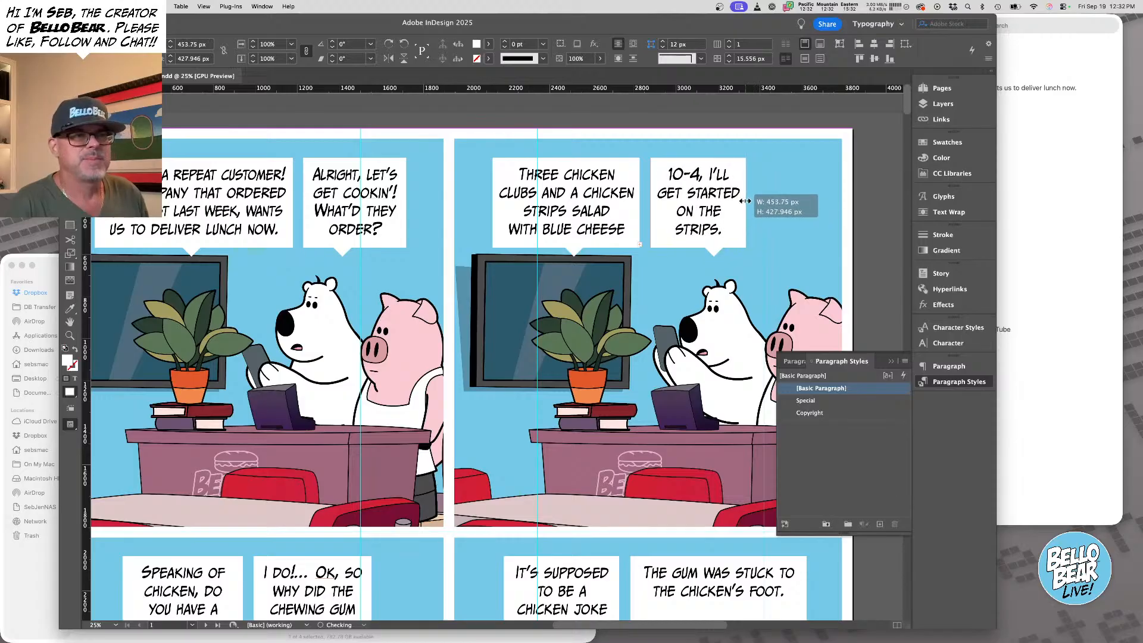
Widen panel 2's first balloon from its left side to about 745 px so the whole salad order fits on four lines
{"action": "scroll", "coordinate": [479, 219], "scroll_direction": "up", "scroll_amount": 3}
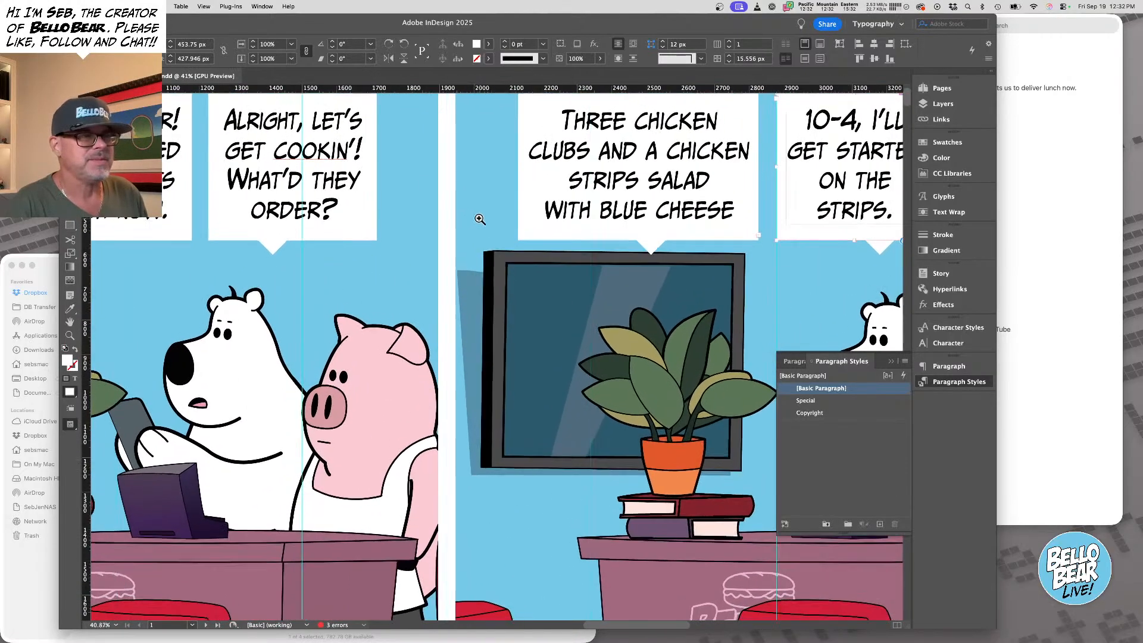
{"action": "scroll", "coordinate": [479, 219], "scroll_direction": "up", "scroll_amount": 3}
{"action": "left_click", "coordinate": [552, 263]}
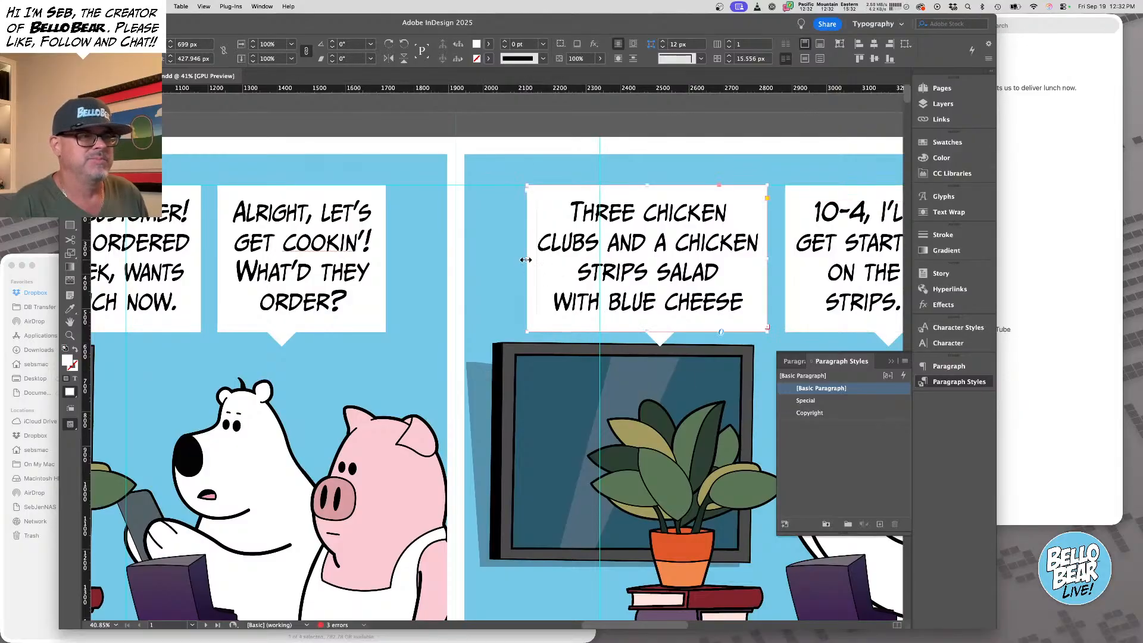
{"action": "mouse_move", "coordinate": [526, 259]}
{"action": "left_mouse_down"}
{"action": "mouse_move", "coordinate": [487, 258]}
{"action": "mouse_move", "coordinate": [511, 258]}
{"action": "left_mouse_up"}
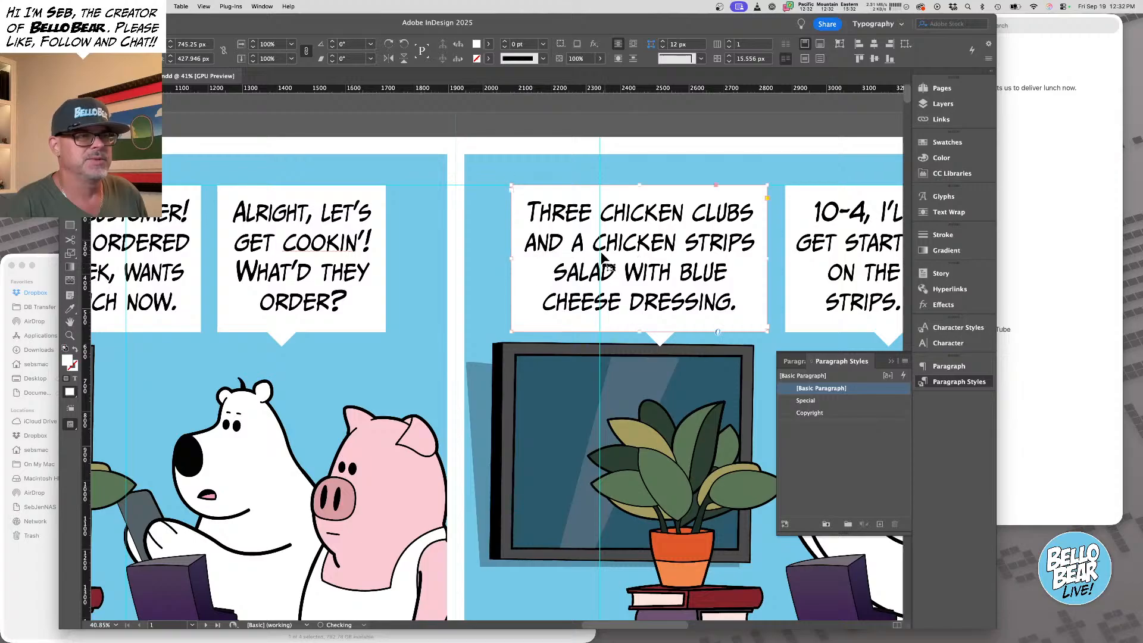
Set the first two lines of panel 2's first balloon to -20 tracking and 85% horizontal scale, and narrow the balloon to about 687 px
{"action": "double_click", "coordinate": [601, 253]}
{"action": "left_click_drag", "start_coordinate": [599, 244], "coordinate": [590, 206]}
{"action": "scroll", "coordinate": [584, 203], "scroll_direction": "right", "scroll_amount": 1}
{"action": "scroll", "coordinate": [584, 203], "scroll_direction": "up", "scroll_amount": 1}
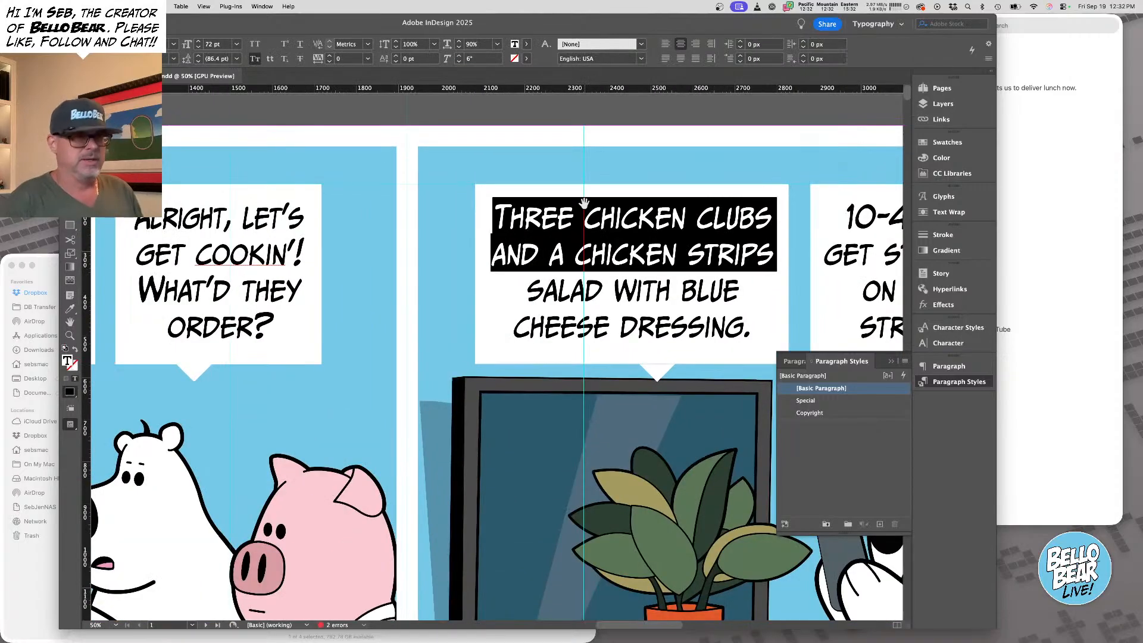
{"action": "key", "text": "alt+Left"}
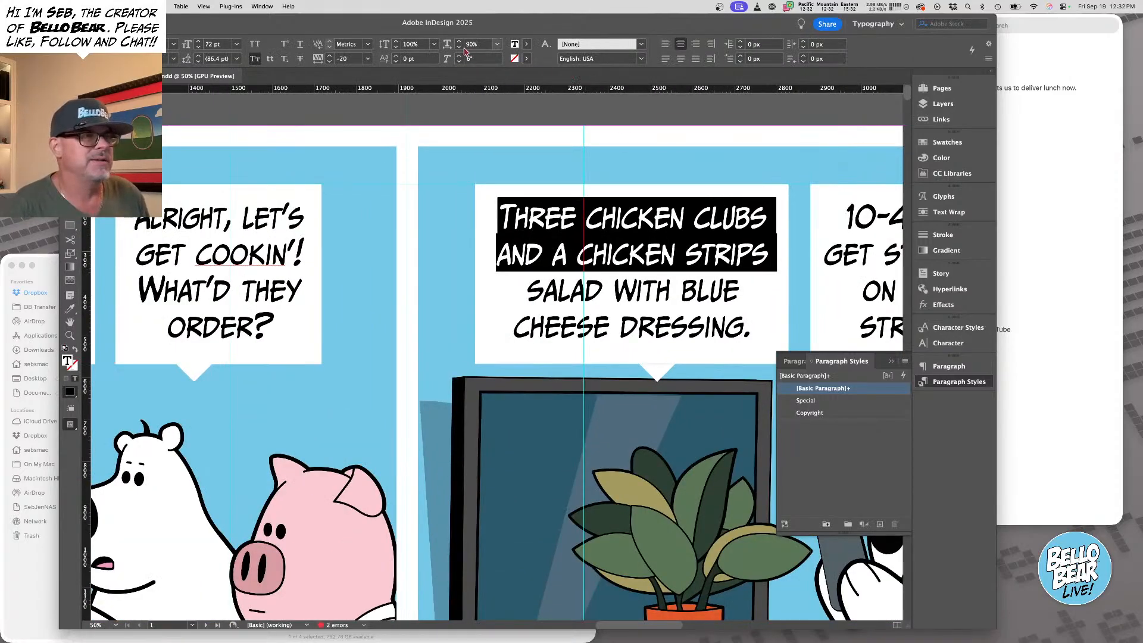
{"action": "left_click", "coordinate": [459, 48]}
{"action": "left_click", "coordinate": [458, 48]}
{"action": "left_click", "coordinate": [458, 47]}
{"action": "left_click", "coordinate": [459, 48]}
{"action": "left_click", "coordinate": [458, 47]}
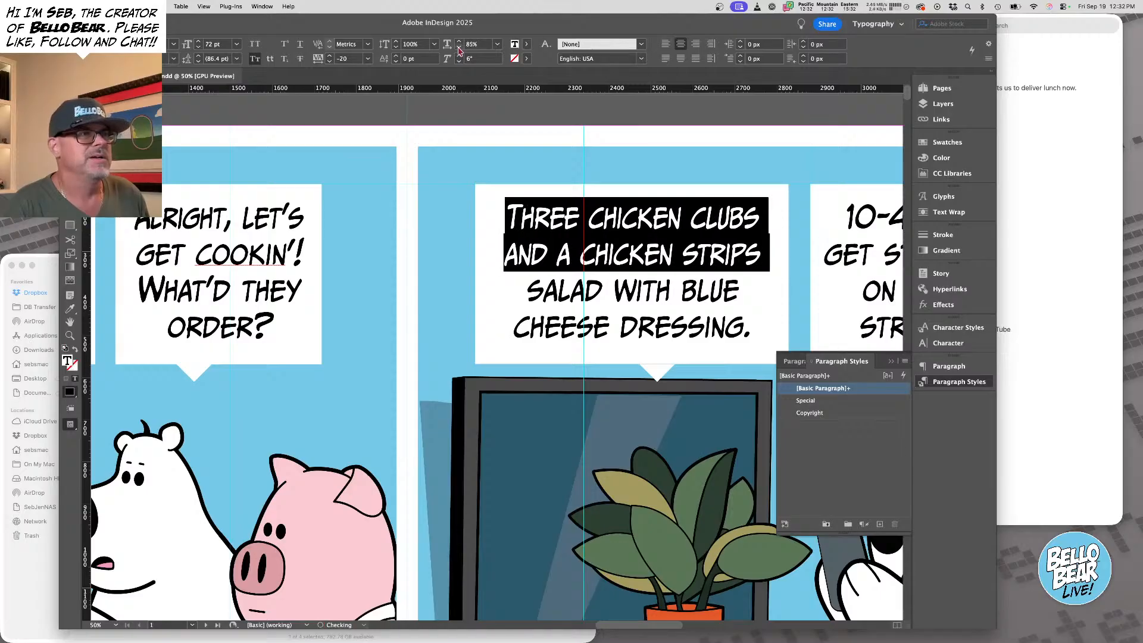
{"action": "key", "text": "Escape"}
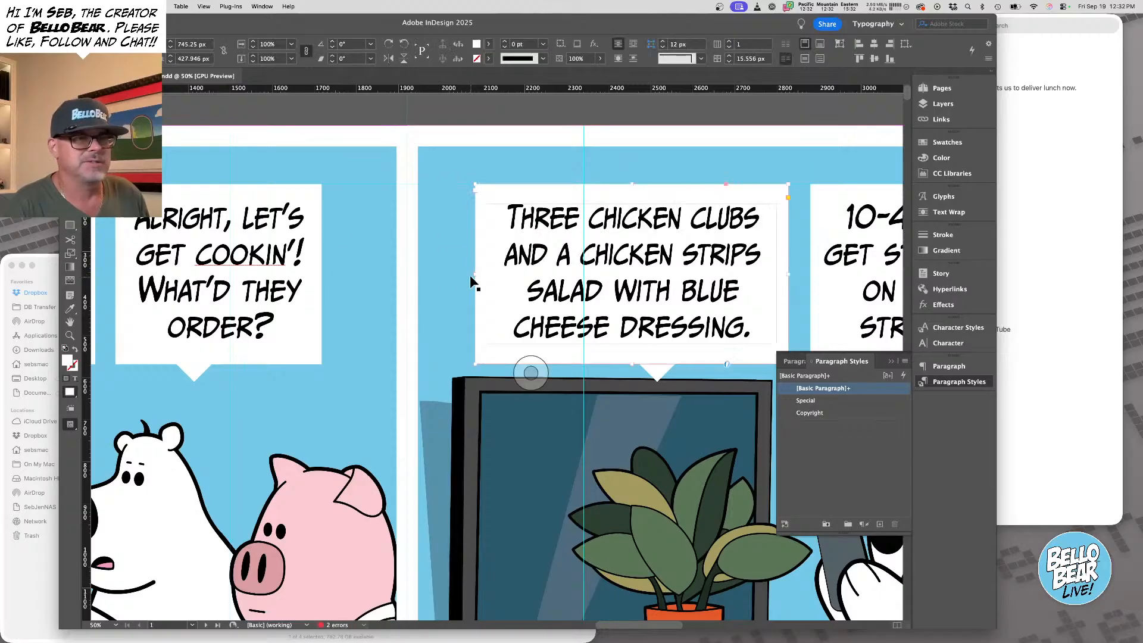
{"action": "left_click_drag", "start_coordinate": [473, 275], "coordinate": [499, 274]}
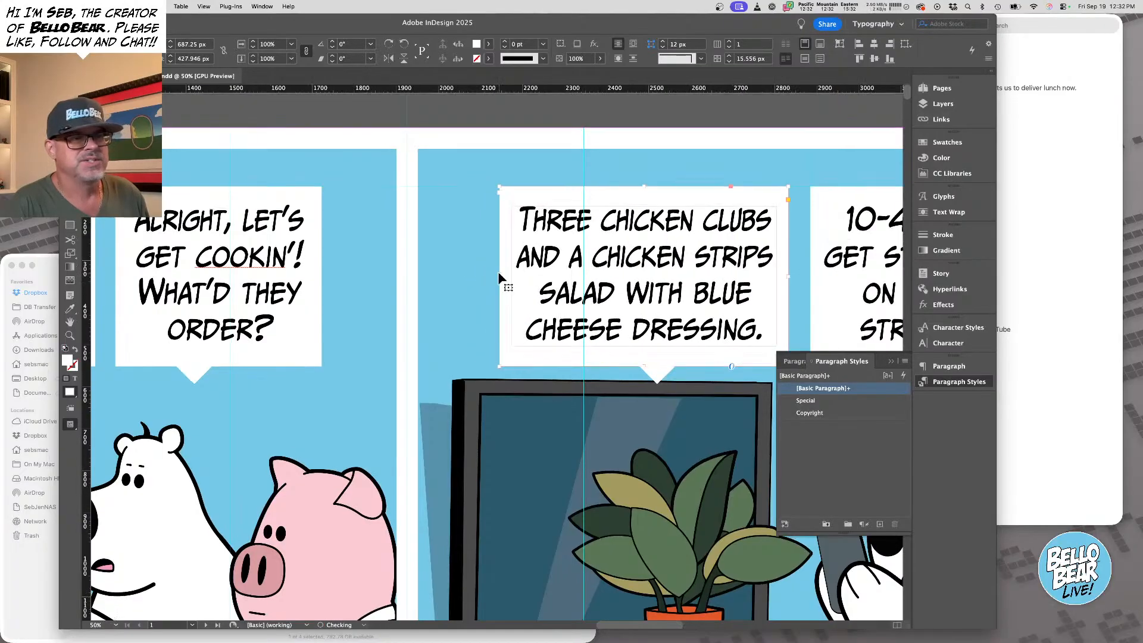
Set the "get started" line in panel 2's second balloon to -20 tracking and 85% horizontal scale
{"action": "scroll", "coordinate": [506, 286], "scroll_direction": "right", "scroll_amount": 5}
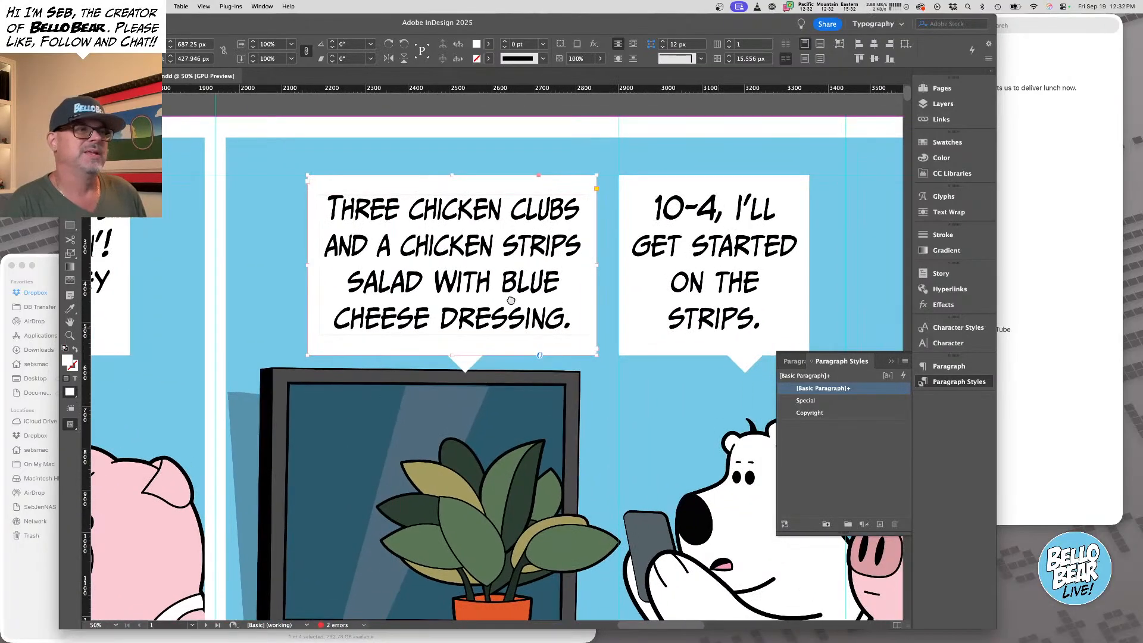
{"action": "scroll", "coordinate": [510, 301], "scroll_direction": "right", "scroll_amount": 2}
{"action": "scroll", "coordinate": [511, 300], "scroll_direction": "down", "scroll_amount": 1}
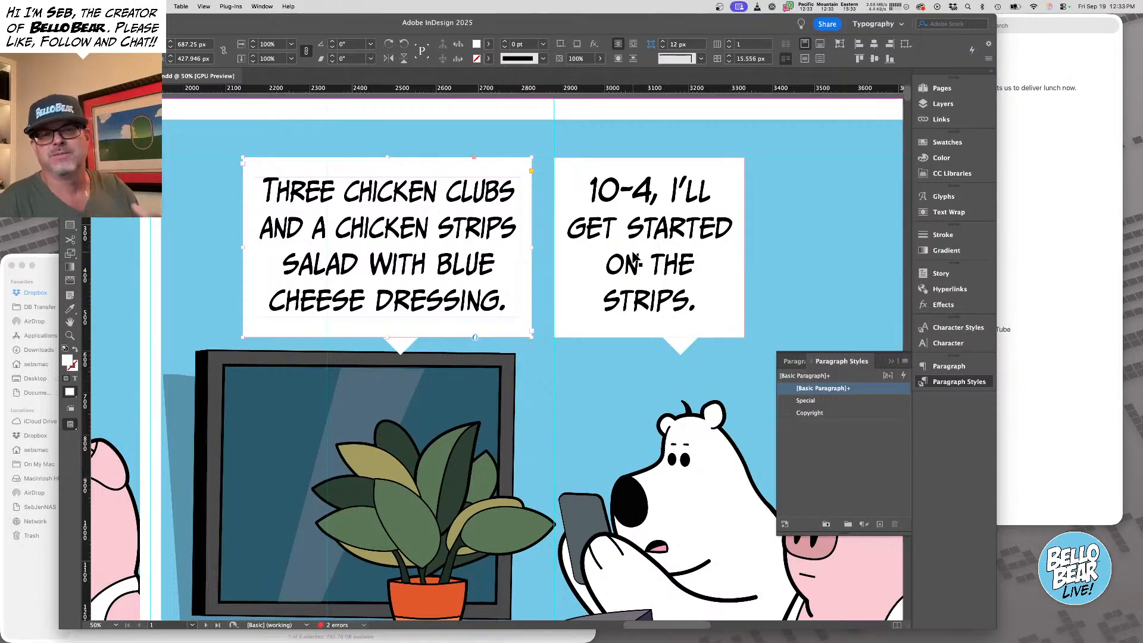
{"action": "double_click", "coordinate": [659, 237]}
{"action": "triple_click", "coordinate": [660, 236]}
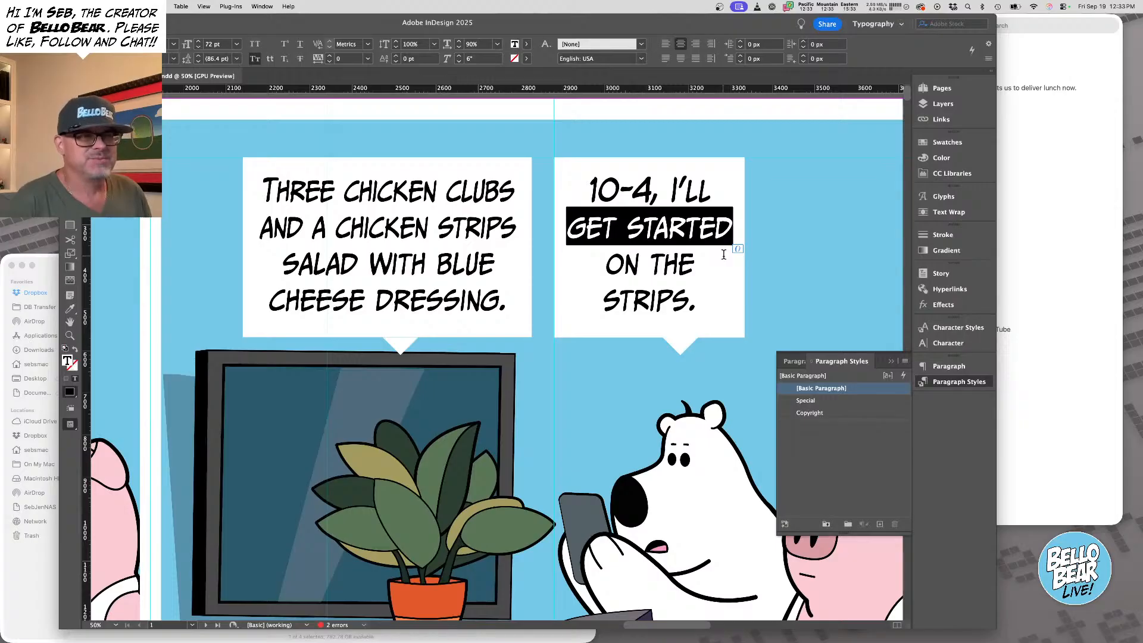
{"action": "key", "text": "alt+Left"}
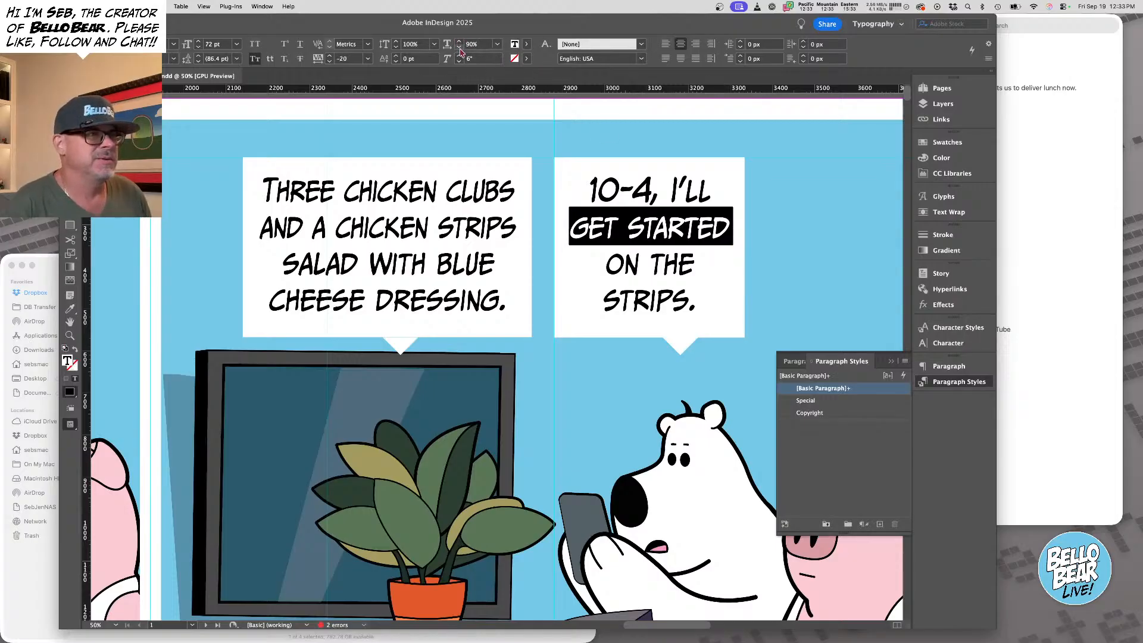
{"action": "left_click", "coordinate": [458, 48]}
{"action": "left_click", "coordinate": [459, 48]}
{"action": "left_click", "coordinate": [459, 48]}
{"action": "left_click", "coordinate": [459, 48]}
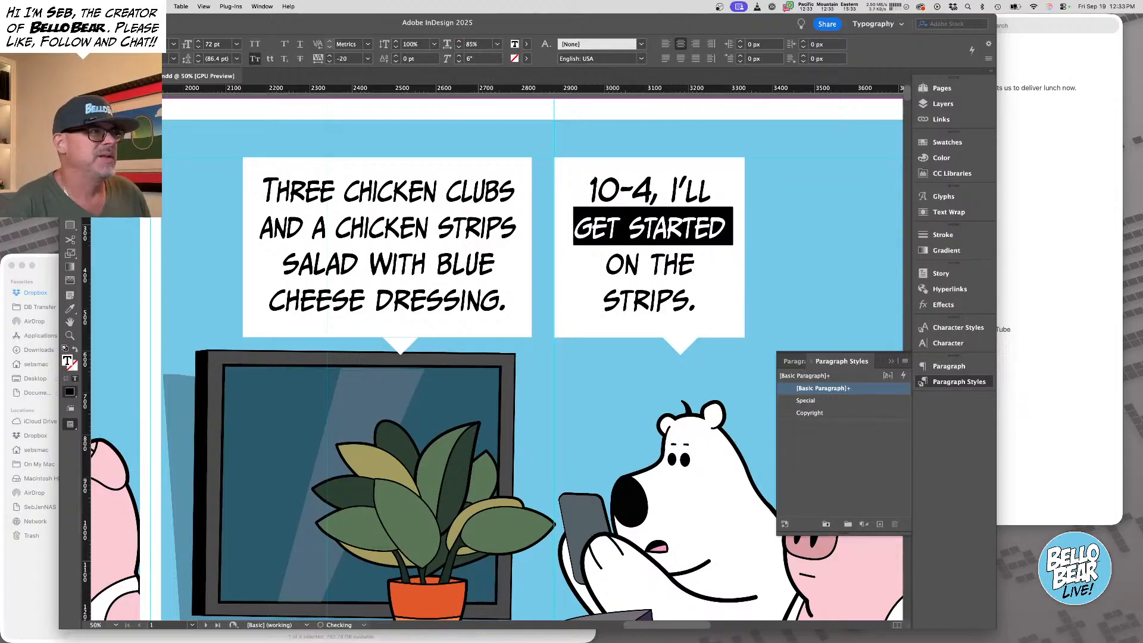
Narrow panel 2's second balloon from its right side to about 421 px wide, keeping "10-4, I'll" together on the first line
{"action": "key", "text": "Escape"}
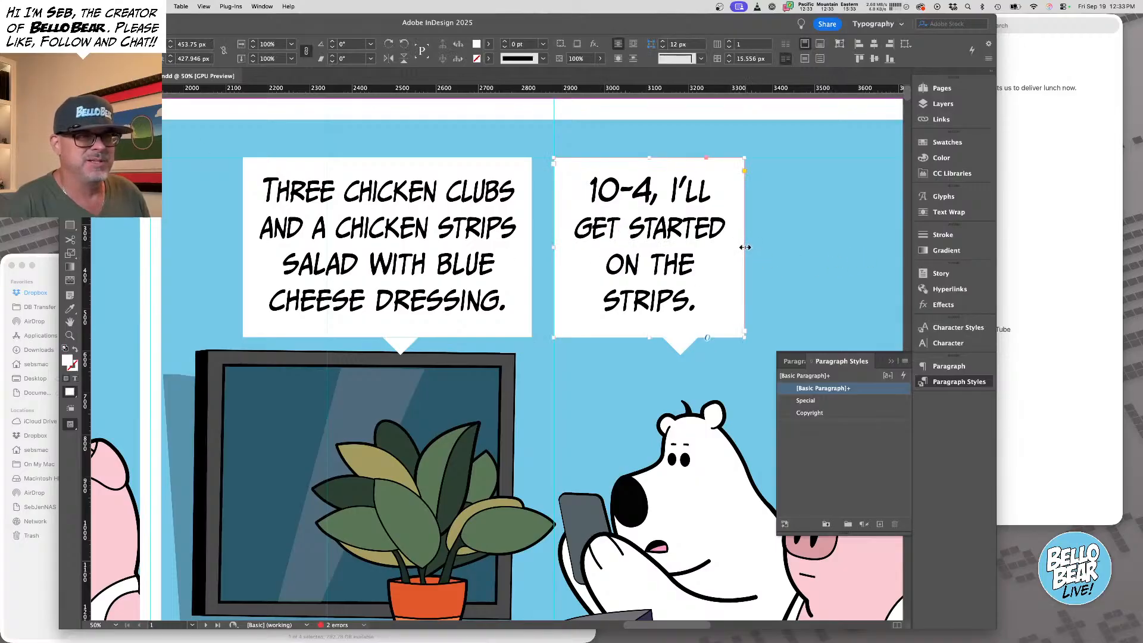
{"action": "mouse_move", "coordinate": [744, 247]}
{"action": "left_mouse_down"}
{"action": "mouse_move", "coordinate": [714, 247]}
{"action": "mouse_move", "coordinate": [725, 246]}
{"action": "left_mouse_up"}
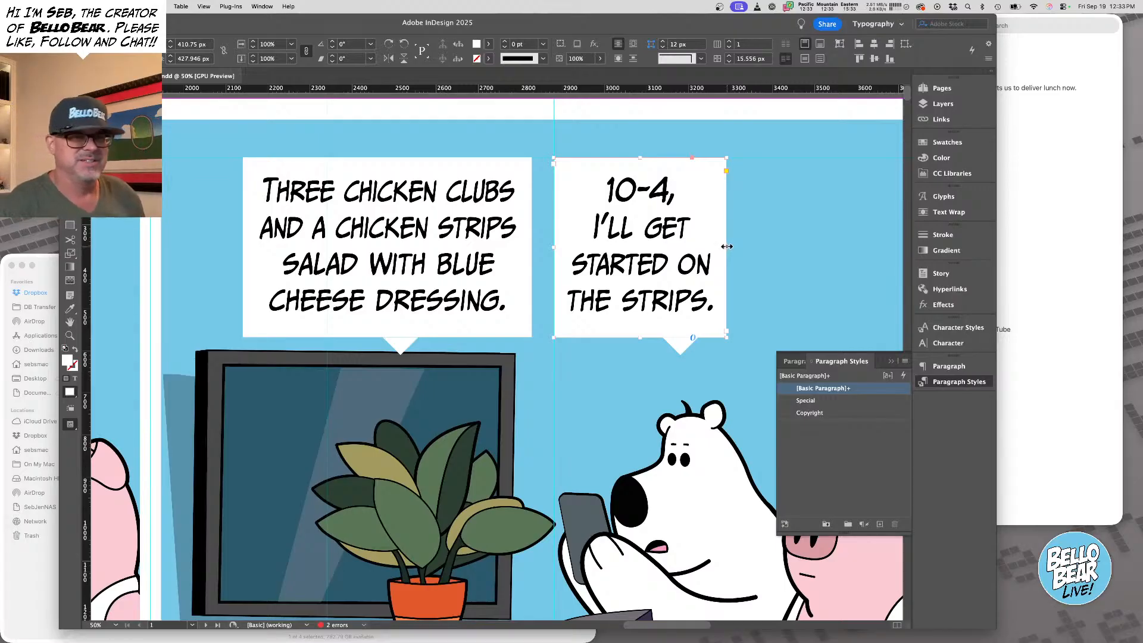
{"action": "left_click_drag", "start_coordinate": [725, 248], "coordinate": [725, 248]}
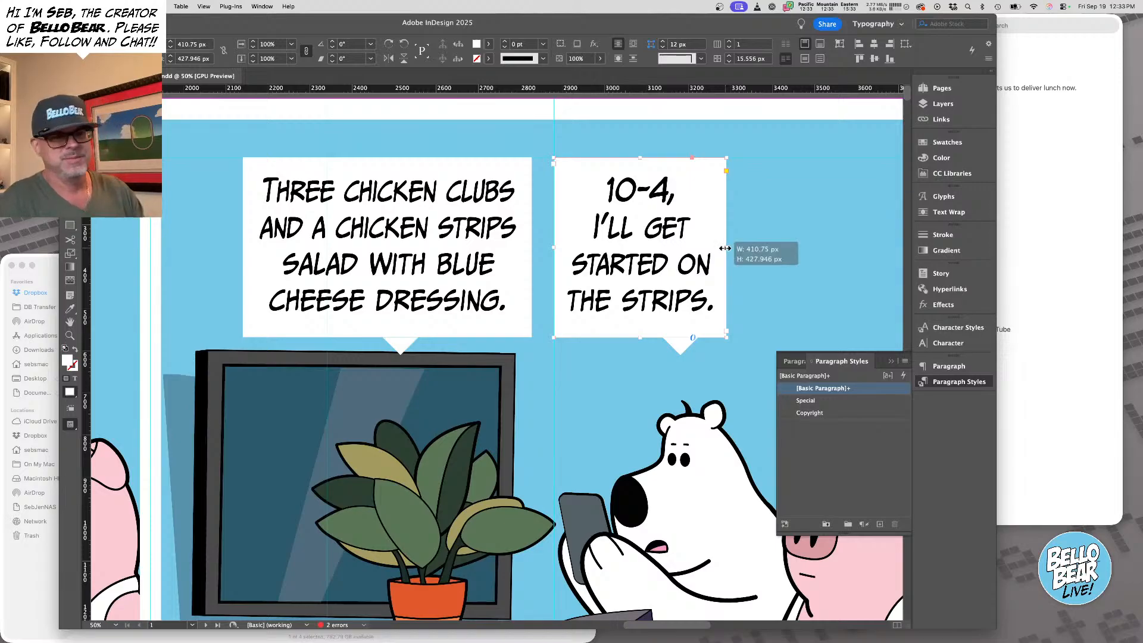
{"action": "left_click_drag", "start_coordinate": [725, 248], "coordinate": [725, 248]}
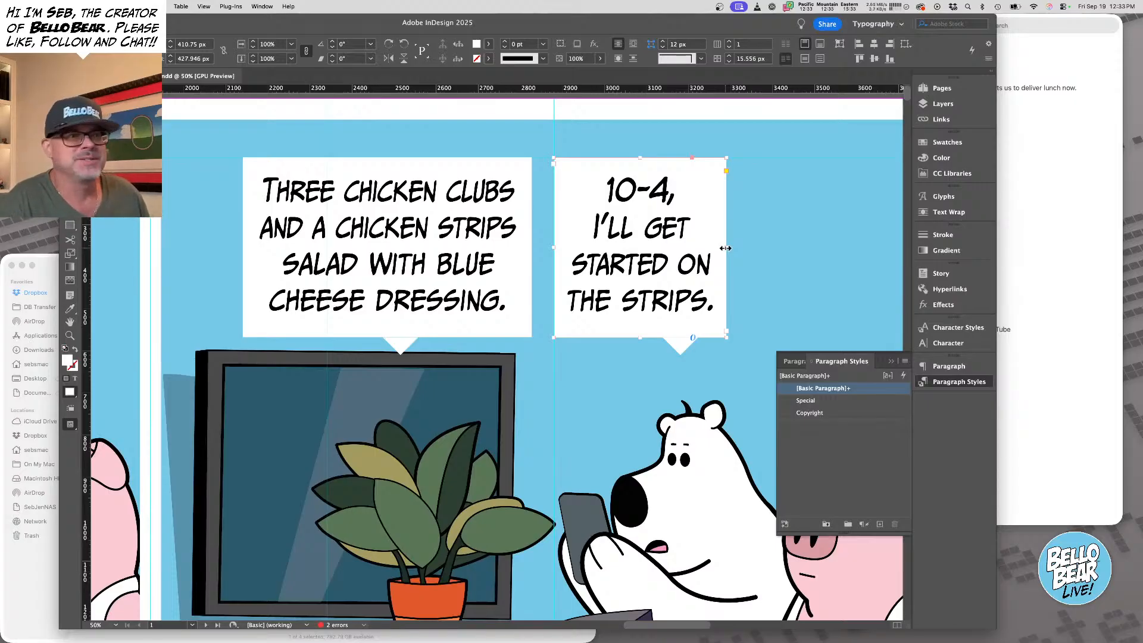
{"action": "left_click_drag", "start_coordinate": [725, 248], "coordinate": [730, 247]}
{"action": "double_click", "coordinate": [659, 192]}
{"action": "triple_click", "coordinate": [655, 191]}
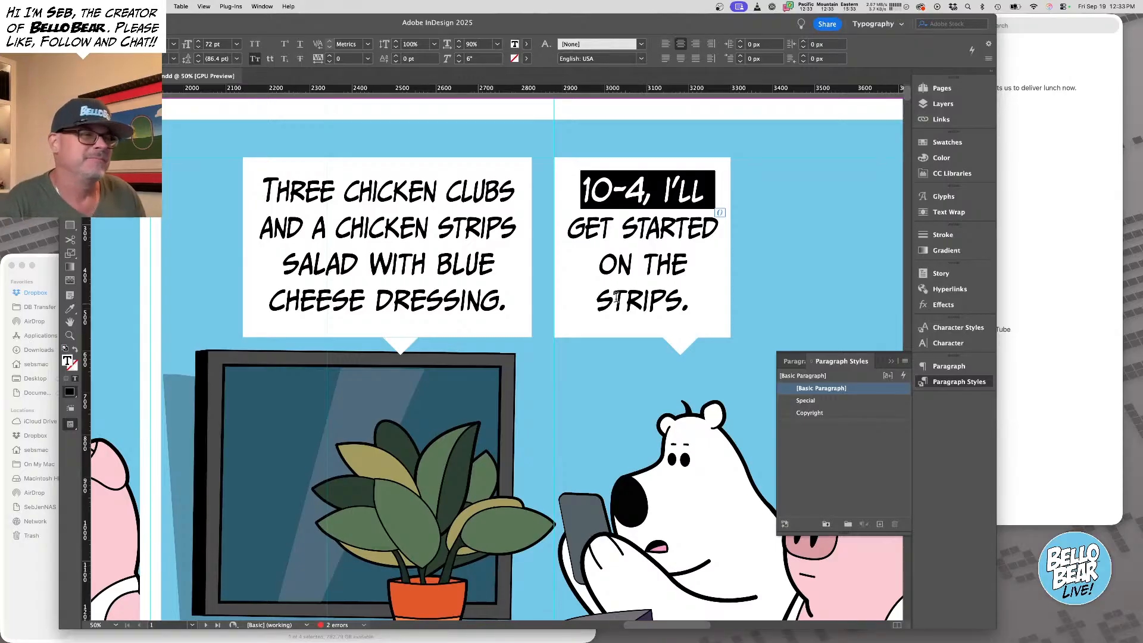
{"action": "key", "text": "Escape"}
Shift panel 2's two balloons right together, leaving their tails in place
{"action": "scroll", "coordinate": [666, 259], "scroll_direction": "down", "scroll_amount": 5}
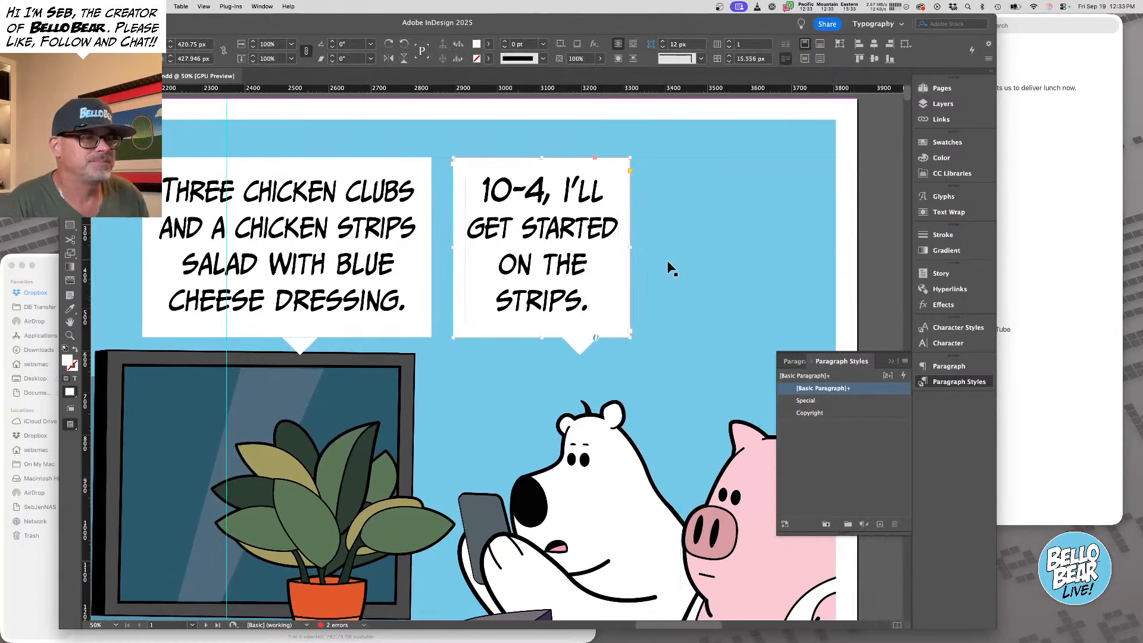
{"action": "scroll", "coordinate": [412, 150], "scroll_direction": "up", "scroll_amount": 2}
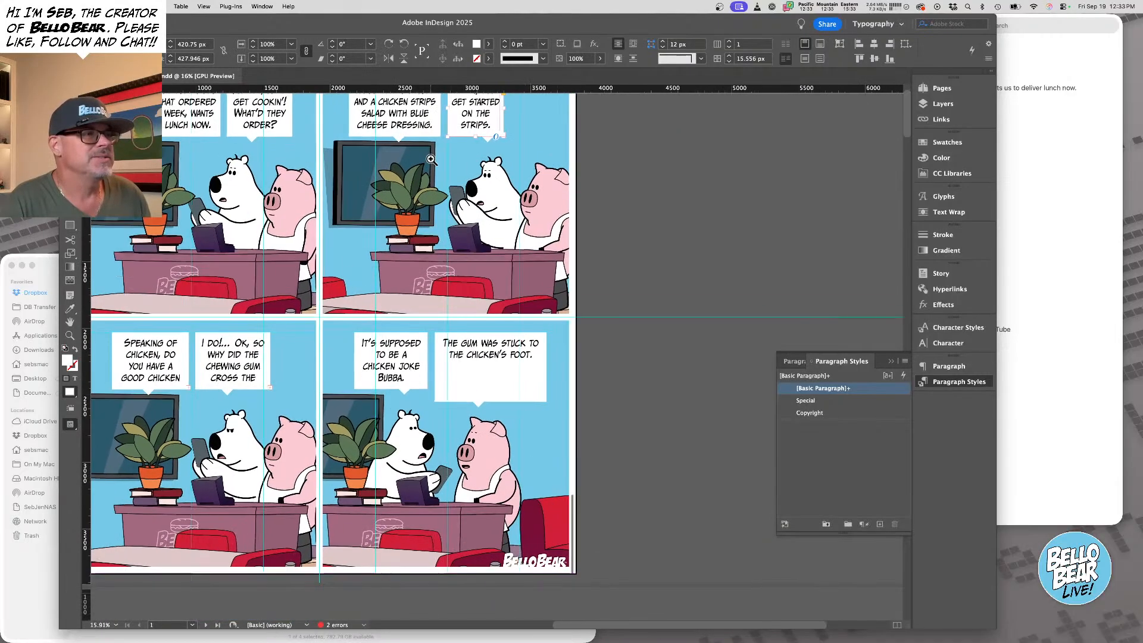
{"action": "scroll", "coordinate": [430, 159], "scroll_direction": "up", "scroll_amount": 6}
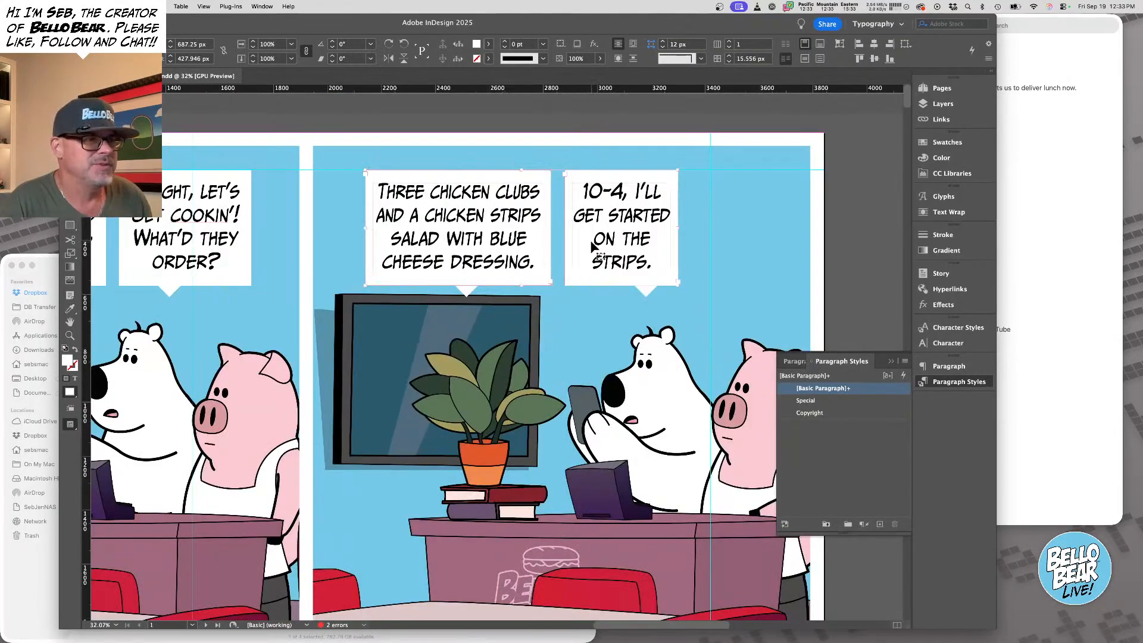
{"action": "left_click_drag", "start_coordinate": [601, 246], "coordinate": [644, 247]}
{"action": "left_click", "coordinate": [753, 281]}
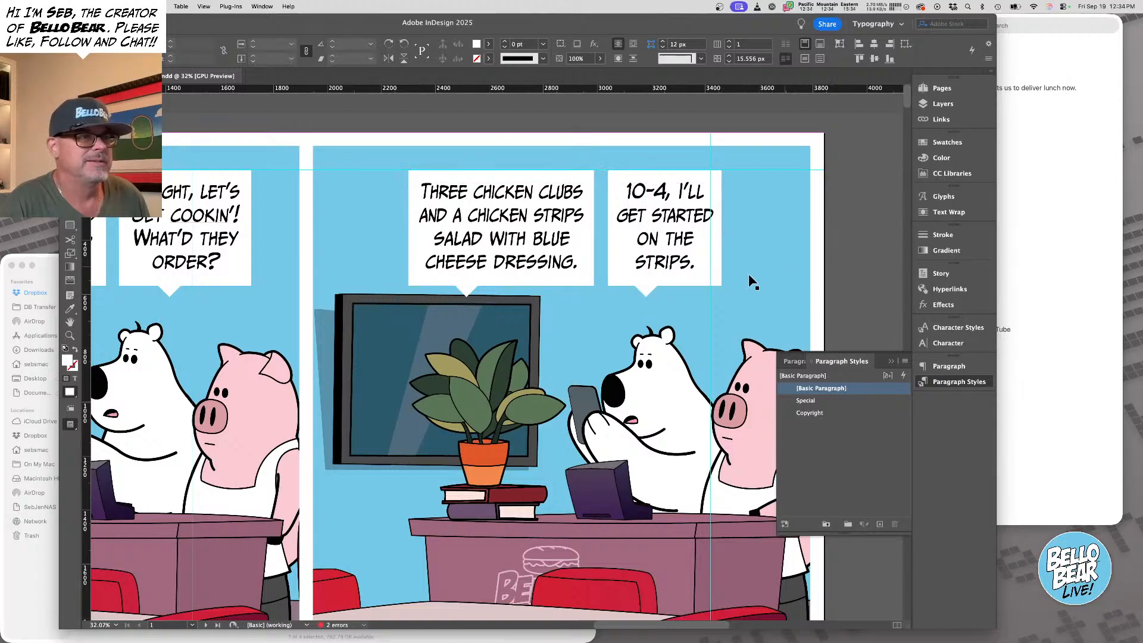
Widen panel 3's first balloon from its left side to about 791 px so its full question fits on four lines
{"action": "scroll", "coordinate": [753, 282], "scroll_direction": "down", "scroll_amount": 5}
{"action": "scroll", "coordinate": [752, 282], "scroll_direction": "left", "scroll_amount": 5}
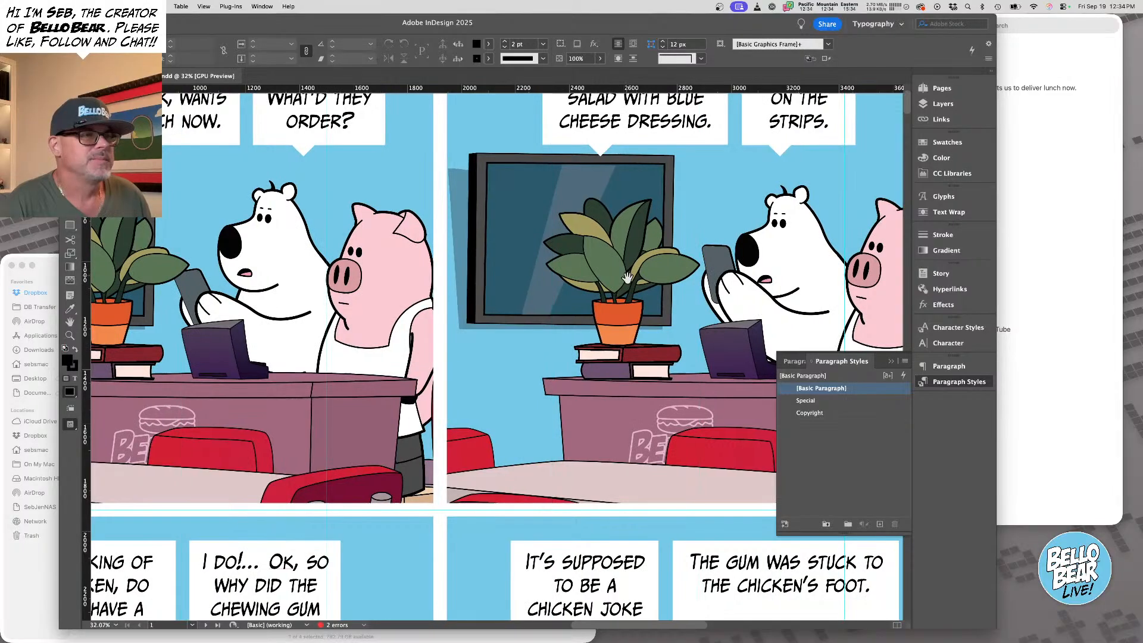
{"action": "scroll", "coordinate": [628, 277], "scroll_direction": "down", "scroll_amount": 5}
{"action": "scroll", "coordinate": [628, 277], "scroll_direction": "left", "scroll_amount": 7}
{"action": "left_click", "coordinate": [483, 307]}
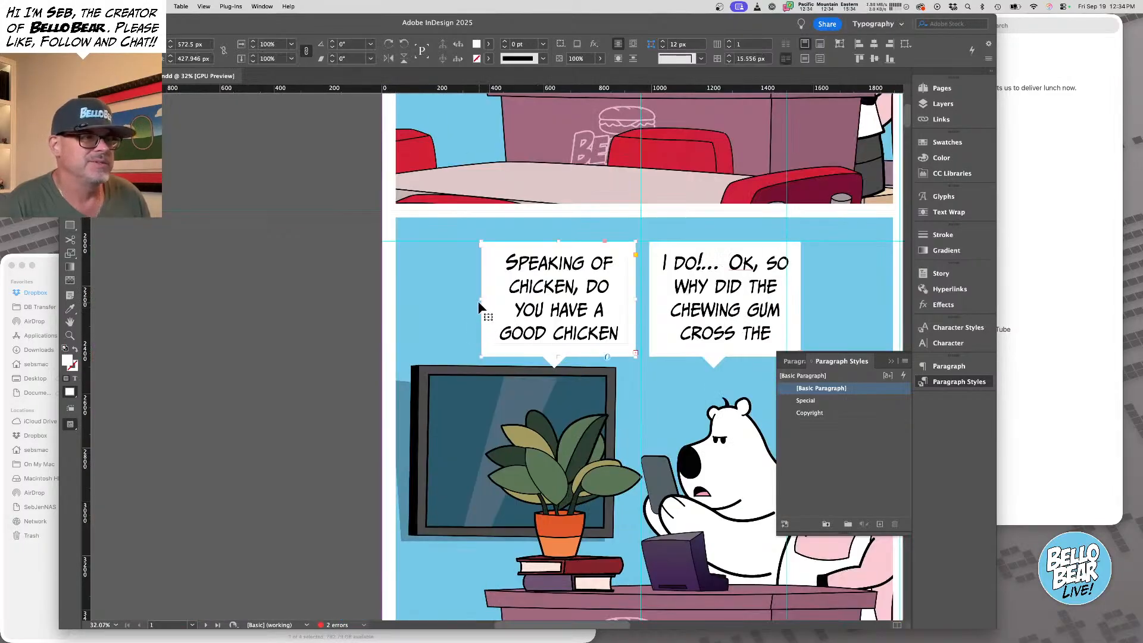
{"action": "left_click_drag", "start_coordinate": [479, 300], "coordinate": [422, 293]}
Widen panel 3's second balloon from its right side to about 629 px, with "cross the road?" as the fourth line
{"action": "left_click", "coordinate": [706, 319]}
{"action": "scroll", "coordinate": [786, 303], "scroll_direction": "right", "scroll_amount": 1}
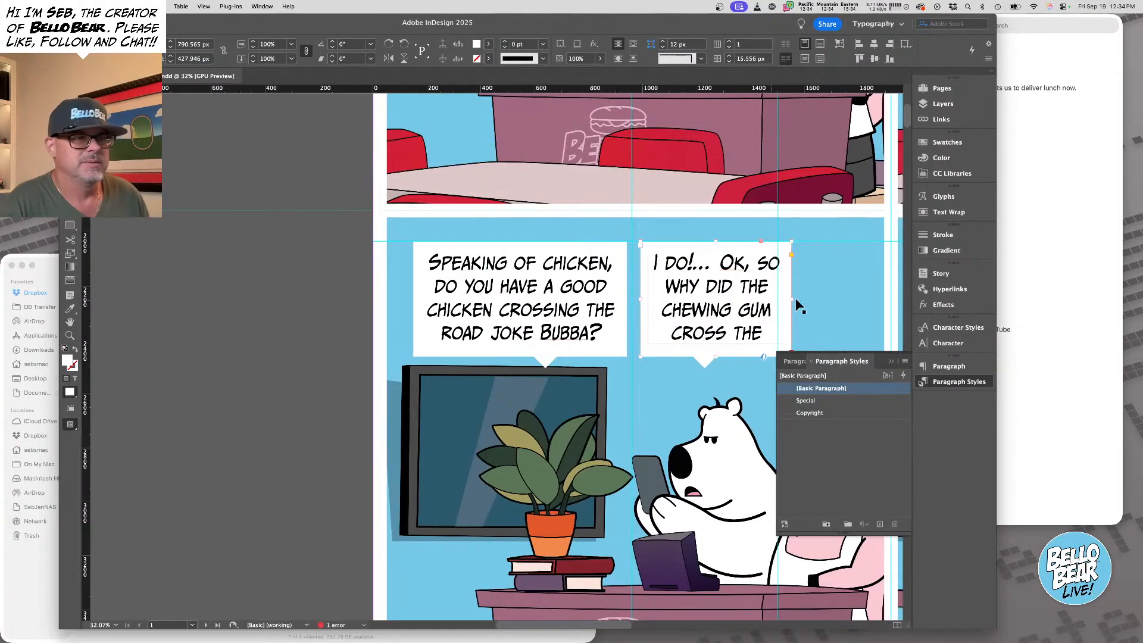
{"action": "left_click_drag", "start_coordinate": [789, 301], "coordinate": [832, 300]}
{"action": "scroll", "coordinate": [736, 294], "scroll_direction": "right", "scroll_amount": 3}
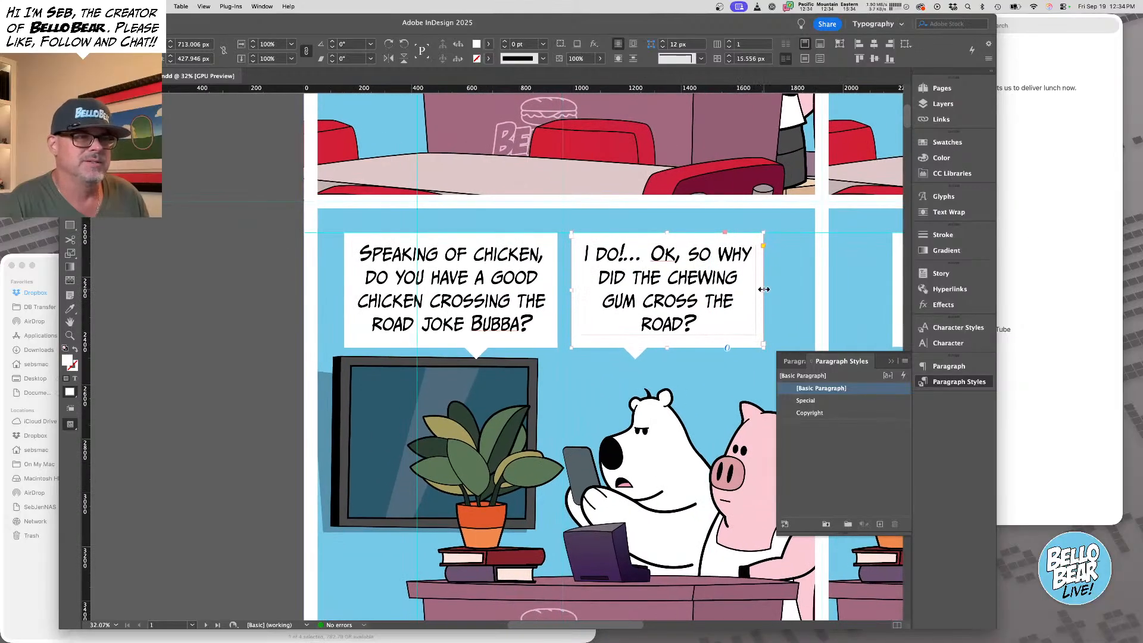
{"action": "left_click_drag", "start_coordinate": [763, 289], "coordinate": [739, 288]}
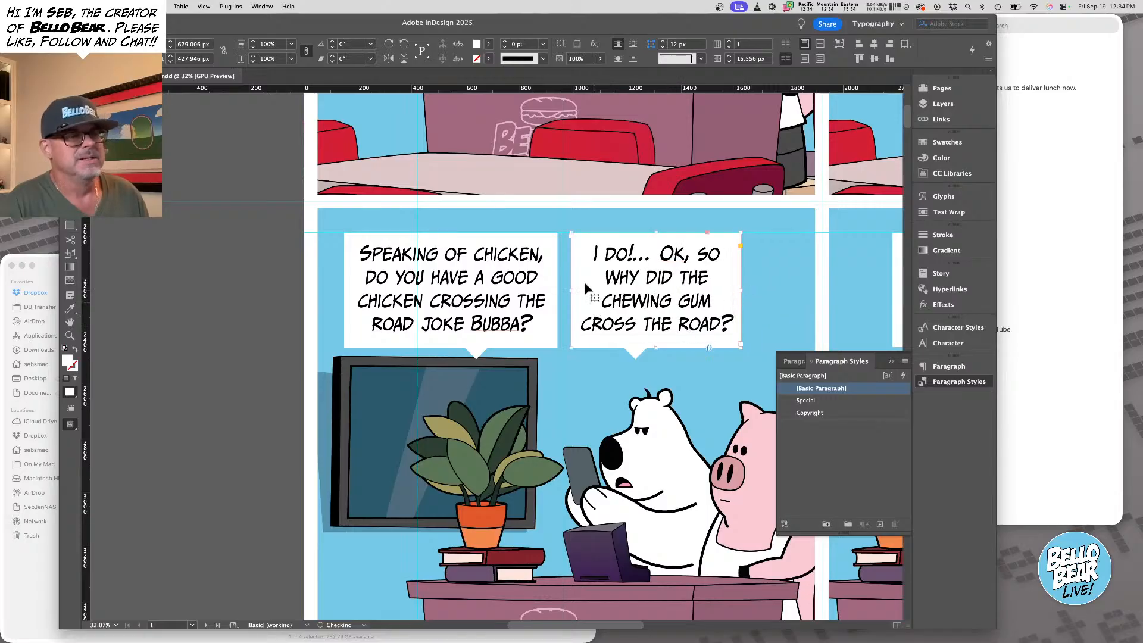
Tighten "cross the road?" in panel 3's second balloon to -20 tracking and 85% horizontal scale, and narrow the balloon to about 578 px
{"action": "triple_click", "coordinate": [653, 334]}
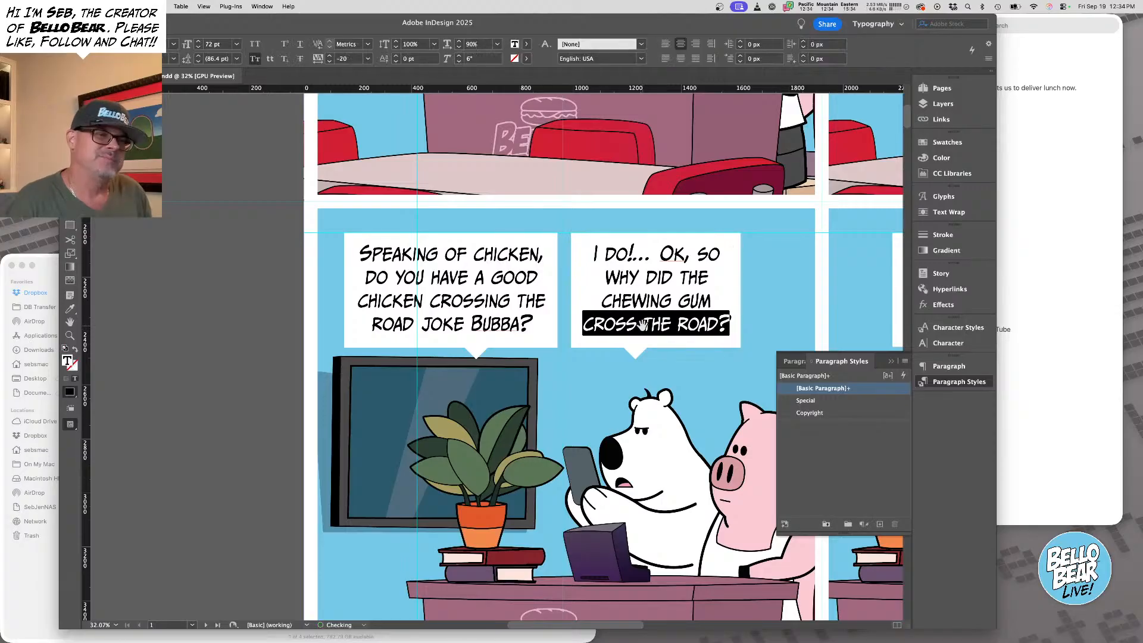
{"action": "left_click", "coordinate": [458, 48]}
{"action": "left_click", "coordinate": [458, 48]}
{"action": "left_click", "coordinate": [457, 48]}
{"action": "left_click", "coordinate": [457, 48]}
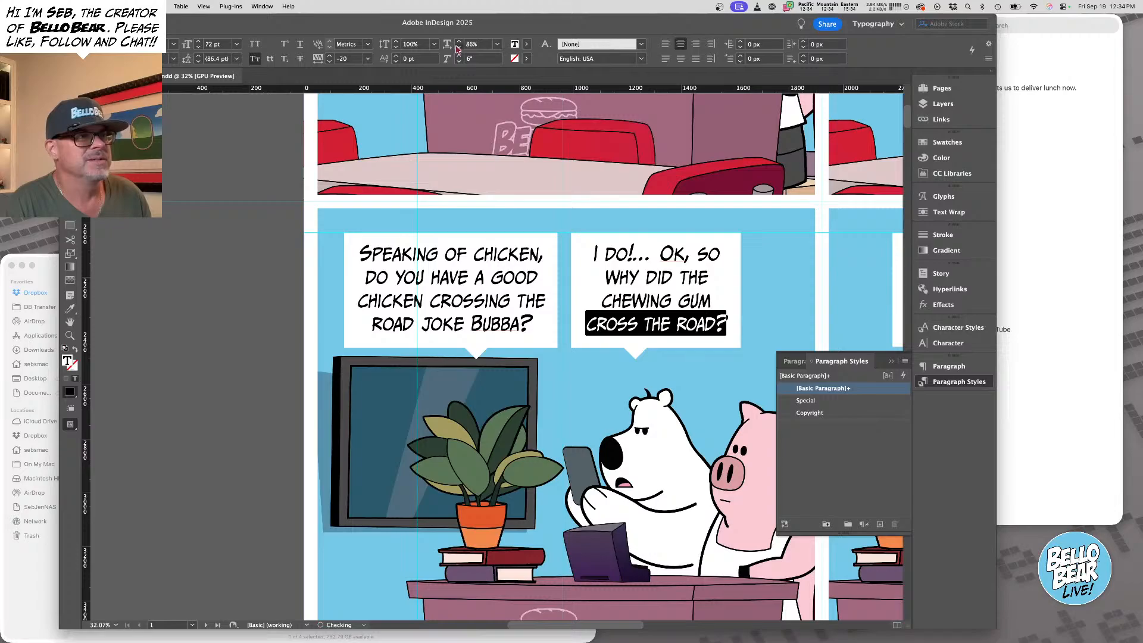
{"action": "left_click", "coordinate": [614, 253]}
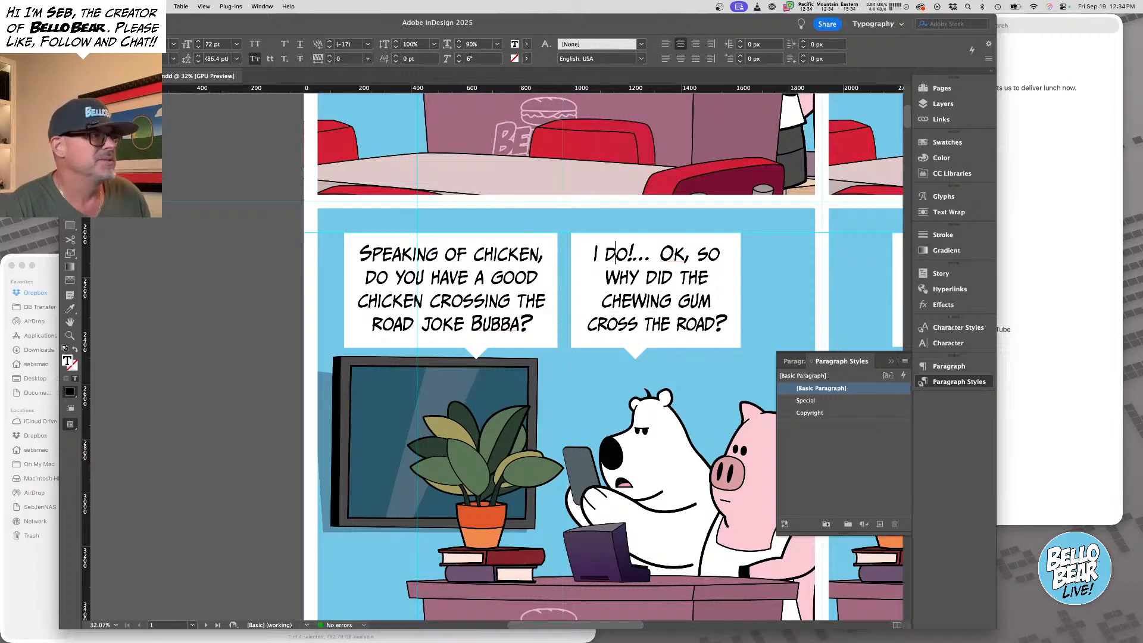
{"action": "key", "text": "Escape"}
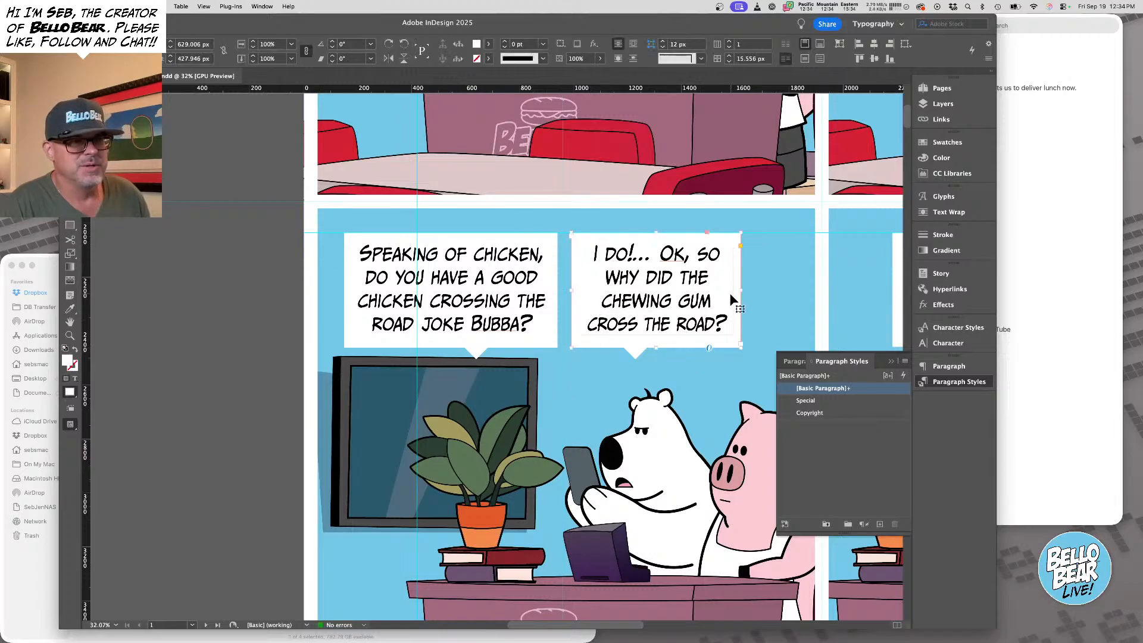
{"action": "left_click_drag", "start_coordinate": [741, 292], "coordinate": [726, 292]}
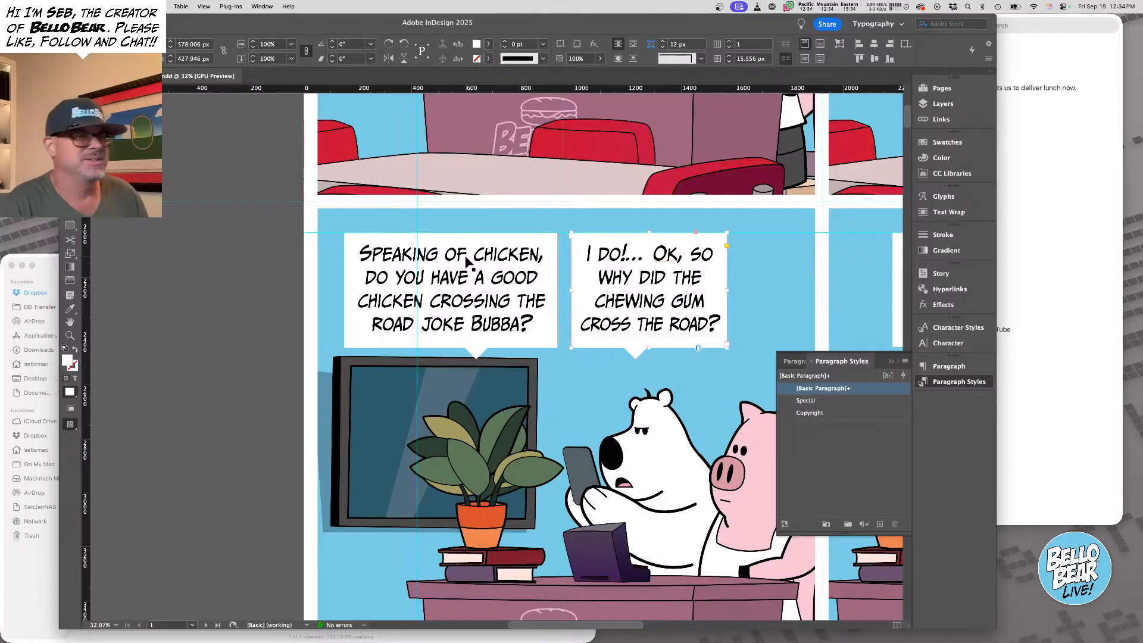
In panel 3's first balloon, set lines one and three to -20 tracking and "chicken crossing the" to 88% horizontal scale
{"action": "triple_click", "coordinate": [443, 255]}
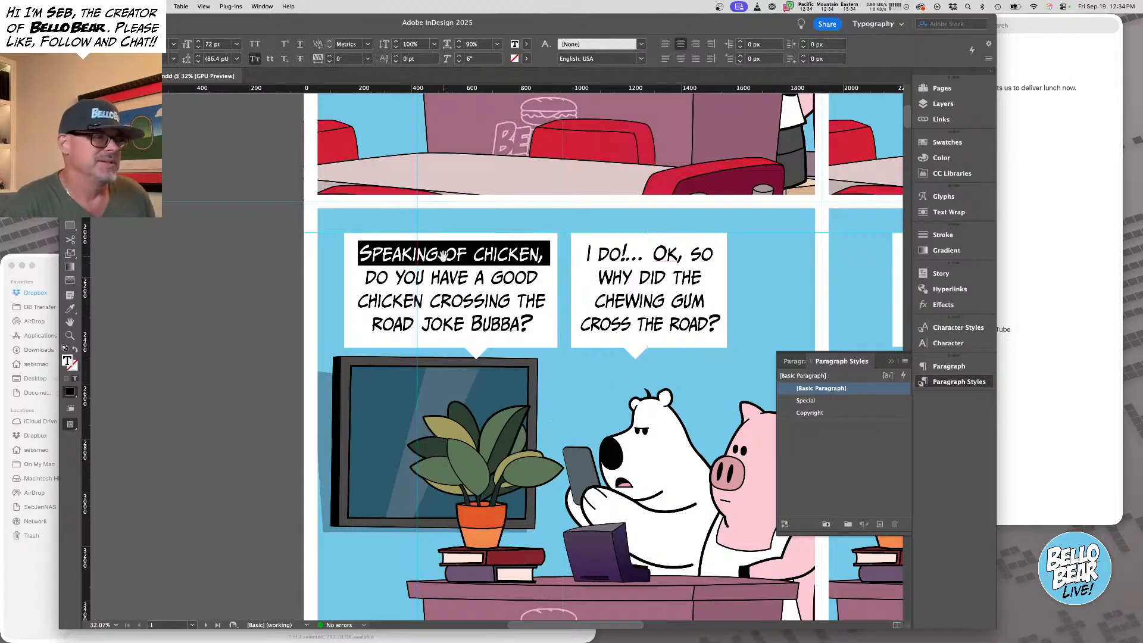
{"action": "double_click", "coordinate": [406, 302]}
{"action": "triple_click", "coordinate": [435, 300]}
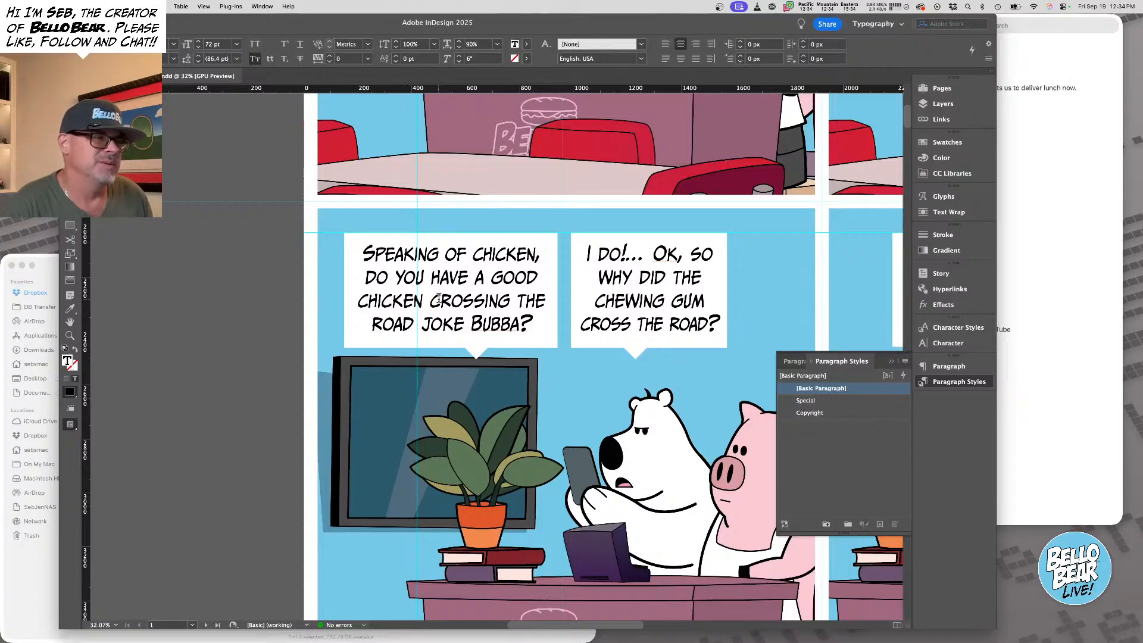
{"action": "key", "text": "alt+Left"}
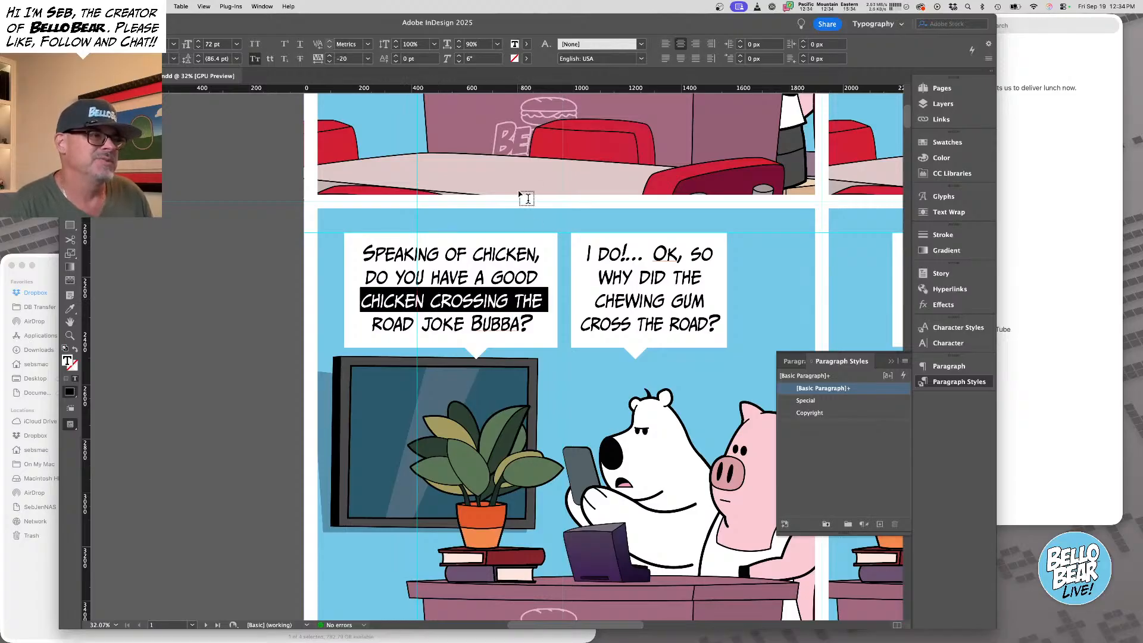
{"action": "left_click", "coordinate": [459, 48]}
{"action": "left_click", "coordinate": [459, 48]}
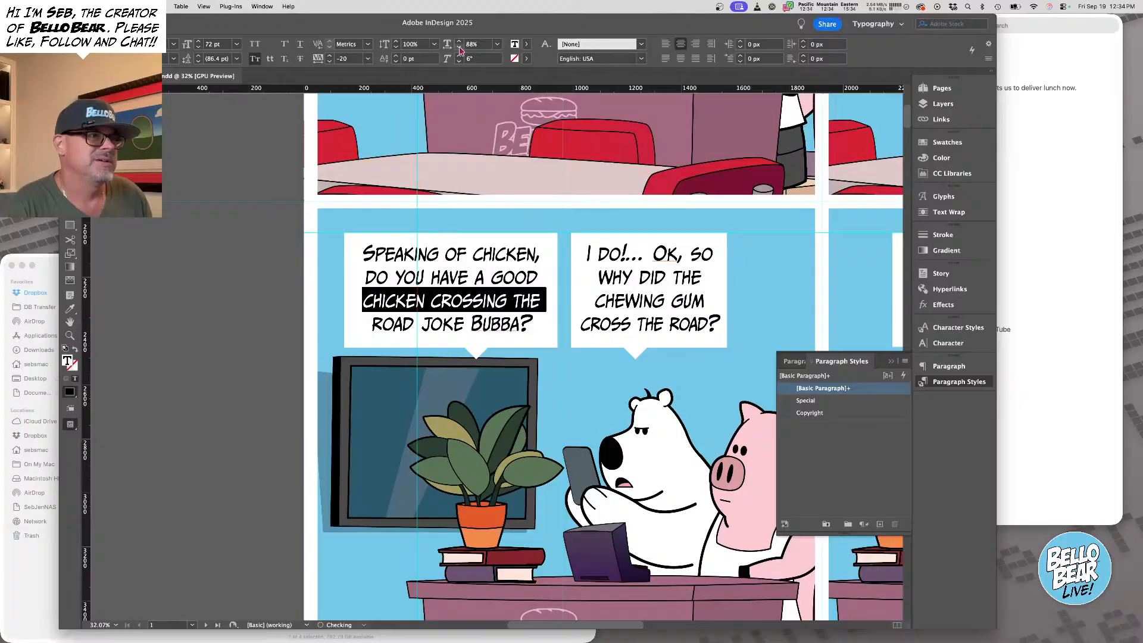
Condense "Speaking of chicken," in panel 3's first balloon to 86% horizontal scale
{"action": "triple_click", "coordinate": [450, 245]}
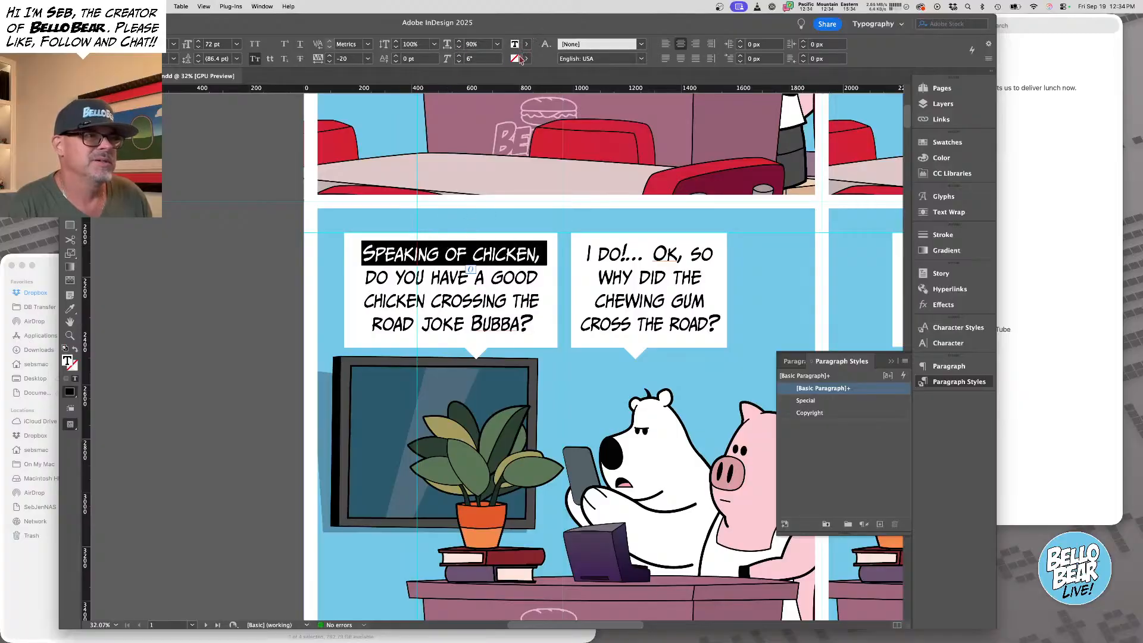
{"action": "left_click", "coordinate": [458, 48]}
{"action": "left_click", "coordinate": [459, 48]}
{"action": "left_click", "coordinate": [458, 48]}
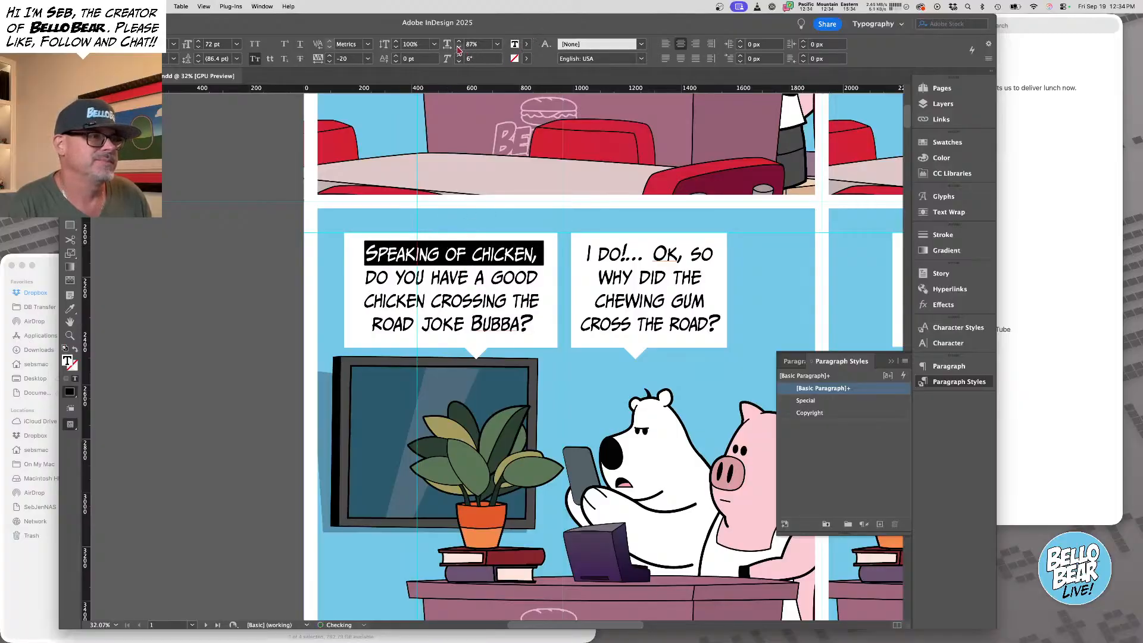
{"action": "left_click", "coordinate": [459, 48]}
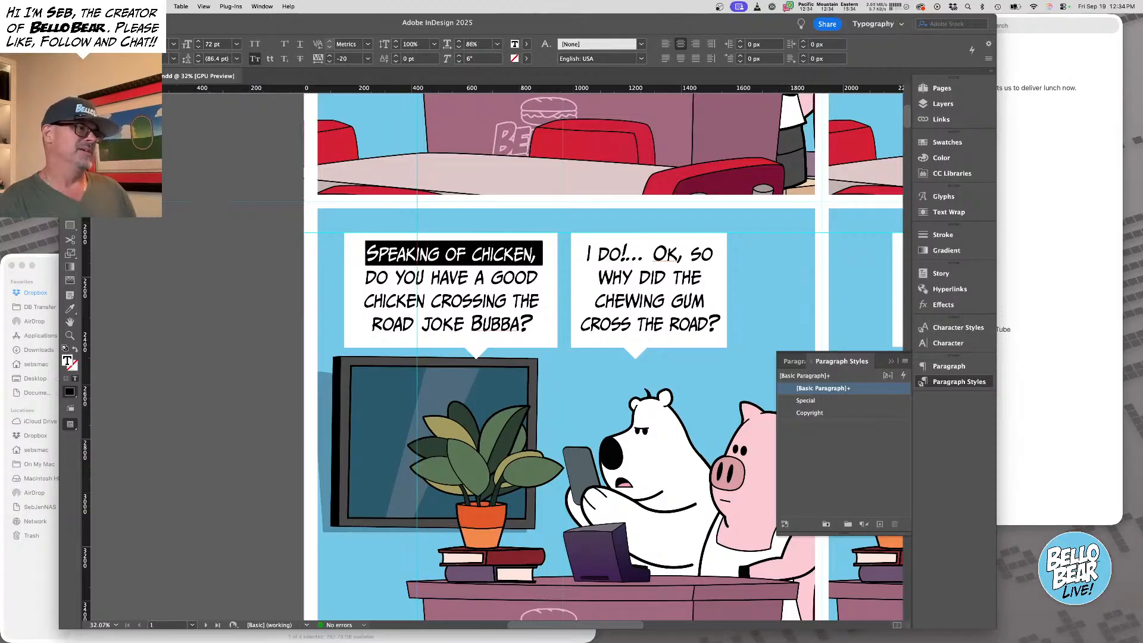
{"action": "key", "text": "Escape"}
Narrow panel 3's first balloon from its left side to about 725 px wide, keeping the question on four lines
{"action": "key", "text": "super+shift+a"}
{"action": "left_click_drag", "start_coordinate": [556, 288], "coordinate": [523, 268]}
{"action": "left_click", "coordinate": [310, 262]}
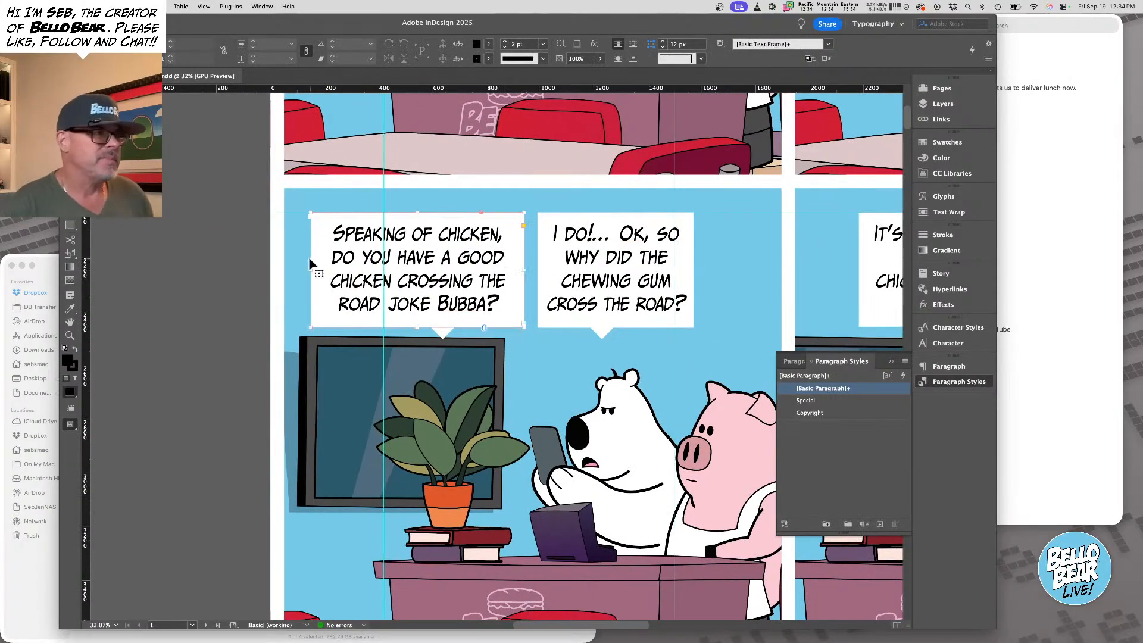
{"action": "left_click_drag", "start_coordinate": [317, 269], "coordinate": [328, 269]}
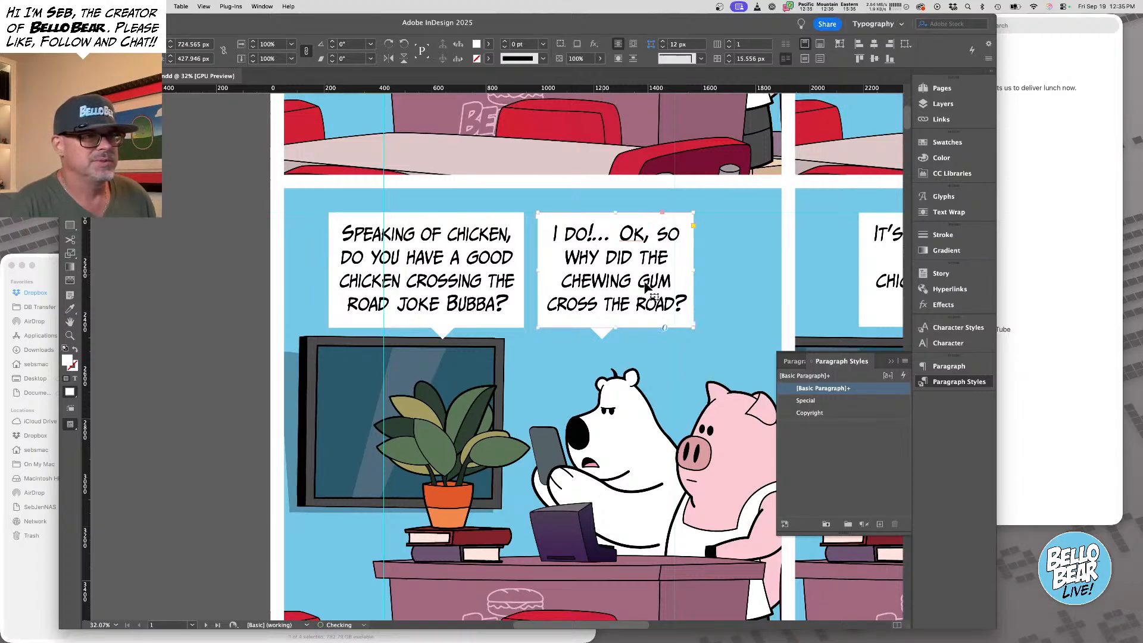
Tighten the two word spaces in "cross the road?" in panel 3's second balloon to -100 tracking
{"action": "triple_click", "coordinate": [636, 303]}
{"action": "left_click", "coordinate": [599, 304]}
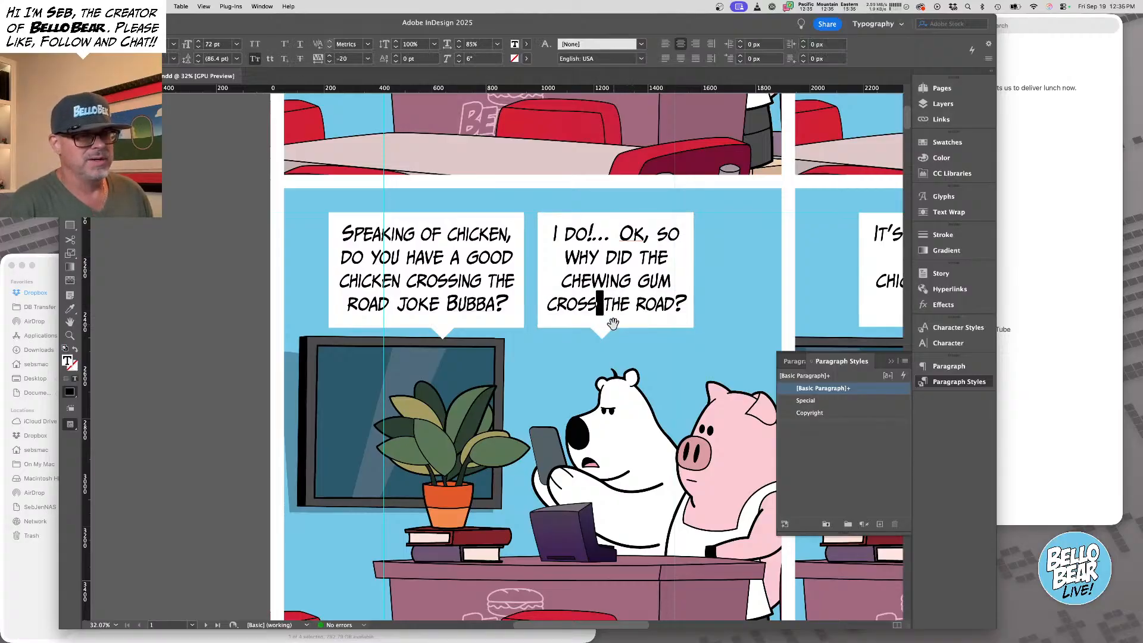
{"action": "key", "text": "alt+Left"}
{"action": "key", "text": "alt+Left"}
{"action": "key", "text": "alt+Left"}
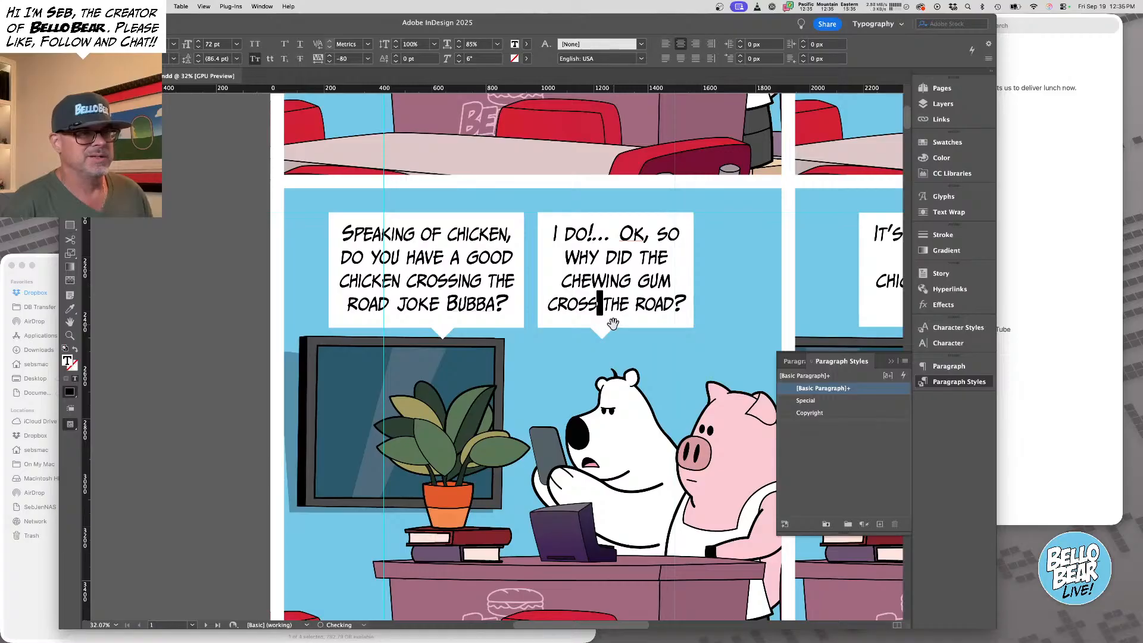
{"action": "left_click", "coordinate": [631, 306]}
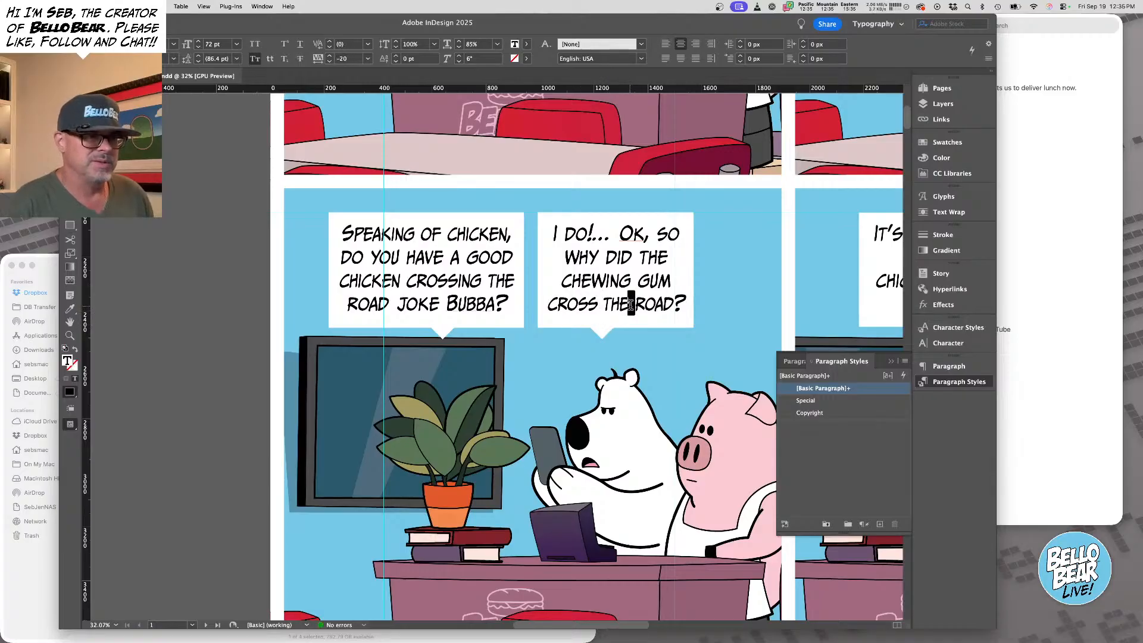
{"action": "key", "text": "alt+Left"}
{"action": "key", "text": "alt+Left"}
{"action": "key", "text": "alt+Left"}
{"action": "key", "text": "alt+Left"}
{"action": "key", "text": "alt+Left"}
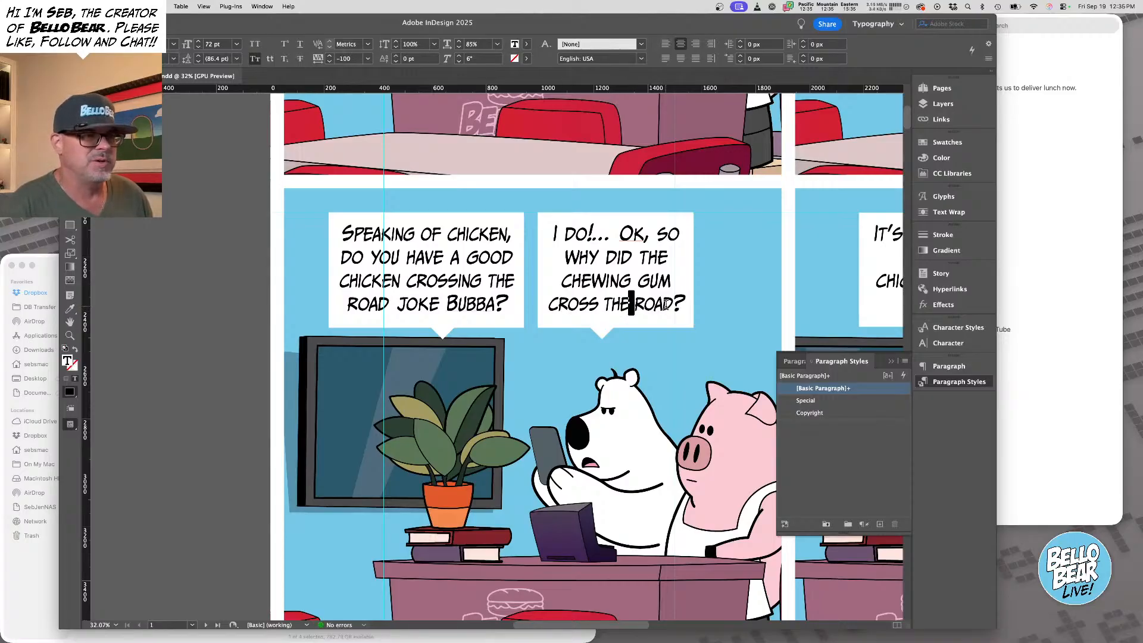
{"action": "left_click_drag", "start_coordinate": [663, 305], "coordinate": [598, 304]}
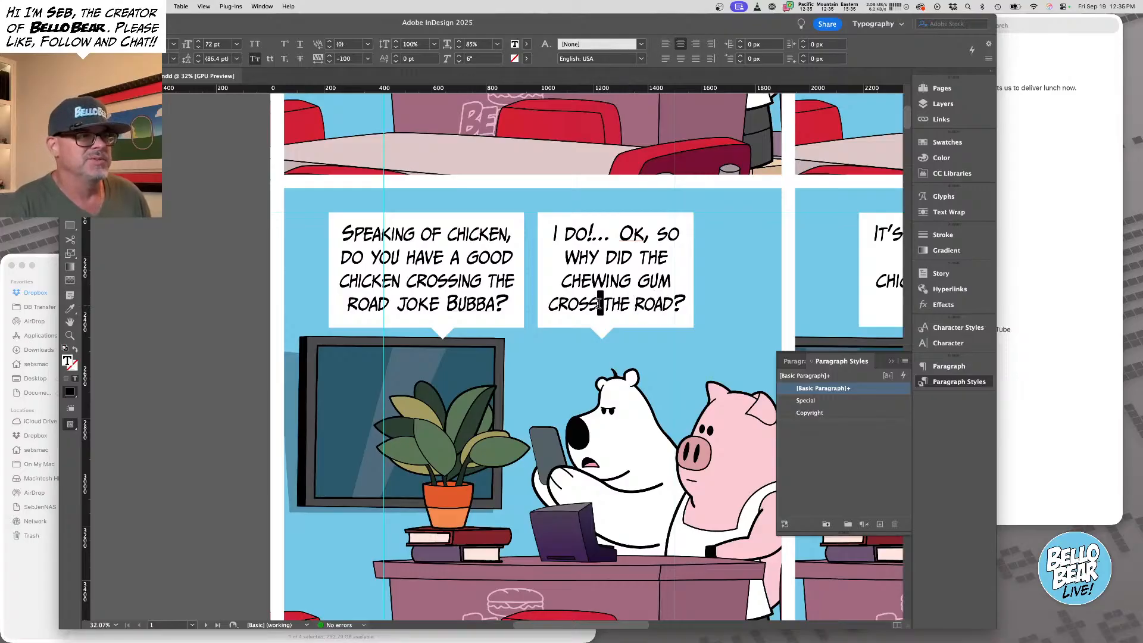
Condense the whole "cross the road?" line in panel 3's second balloon to 82% horizontal scale
{"action": "triple_click", "coordinate": [662, 299]}
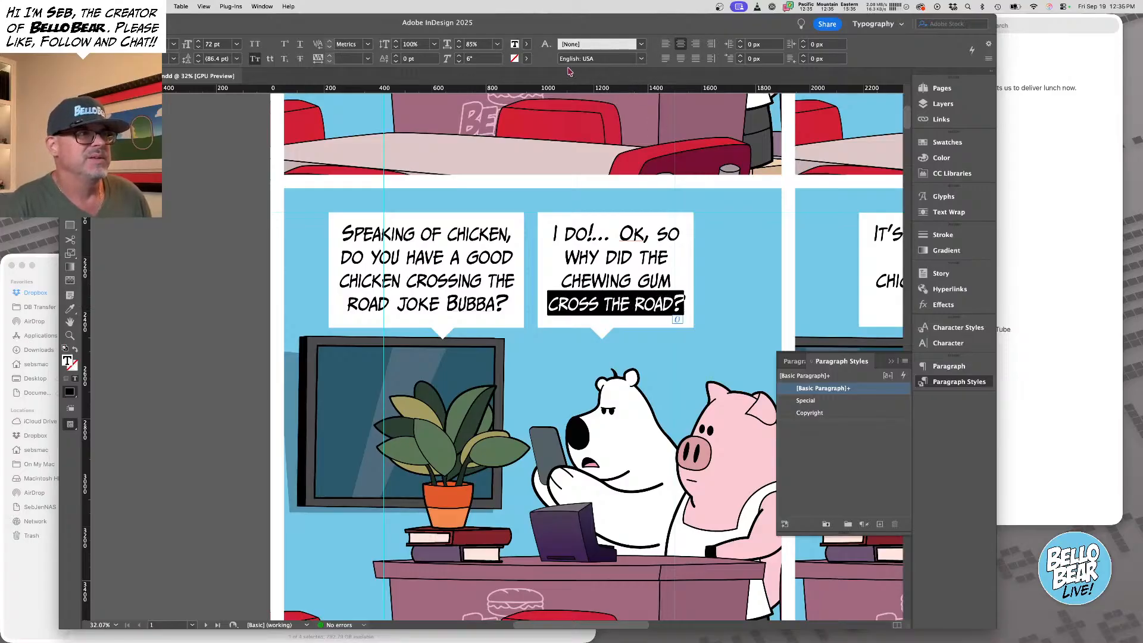
{"action": "left_click", "coordinate": [460, 48]}
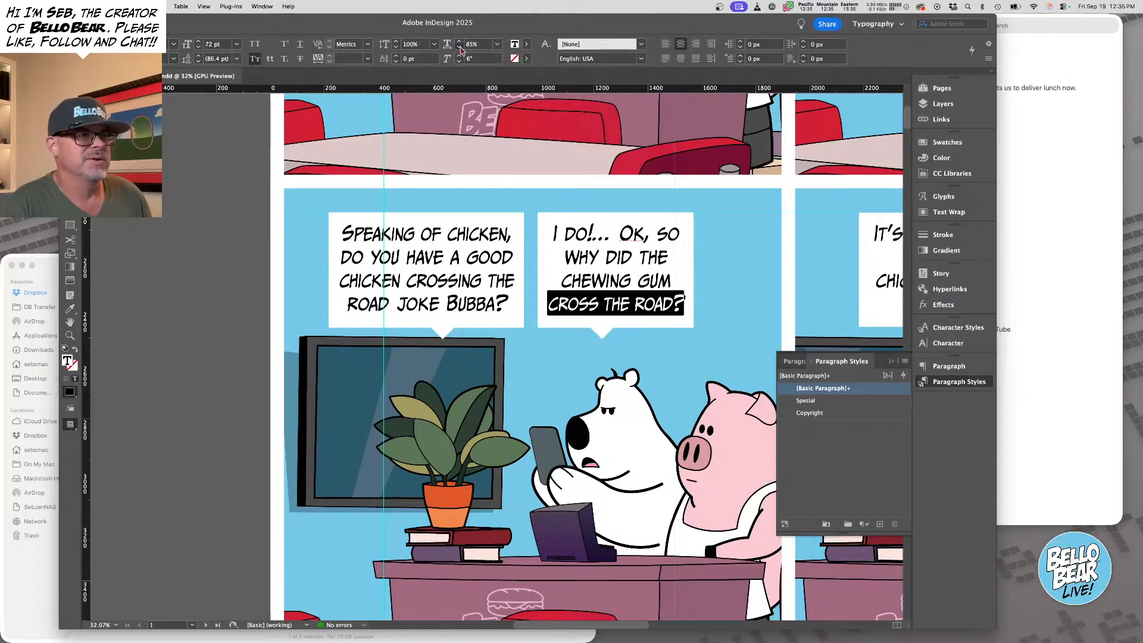
{"action": "left_click", "coordinate": [460, 49]}
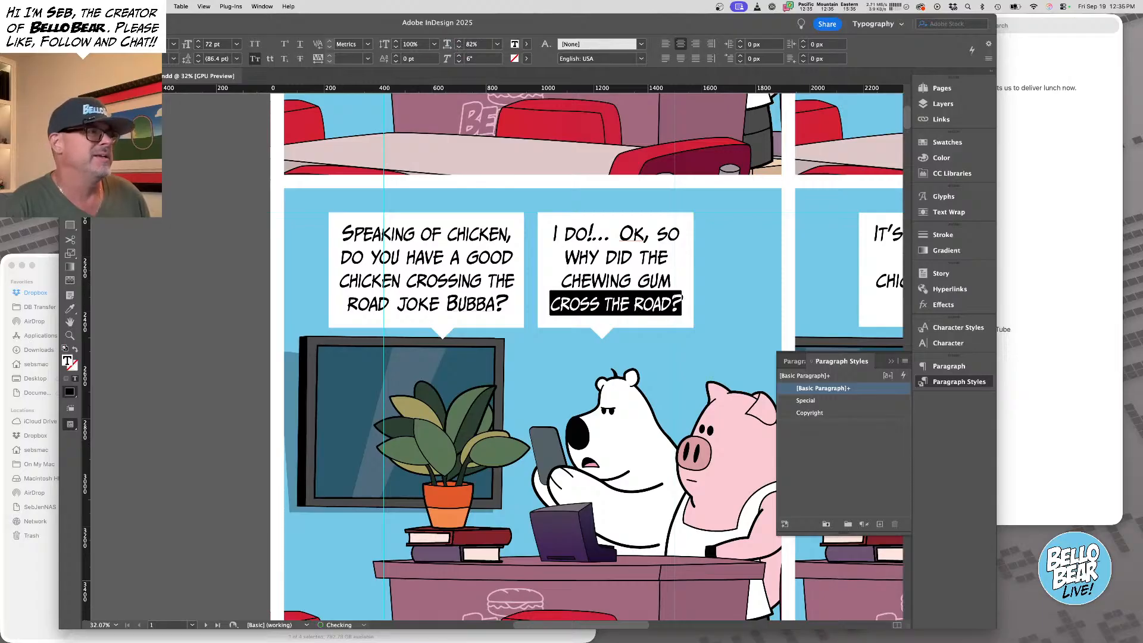
{"action": "key", "text": "Escape"}
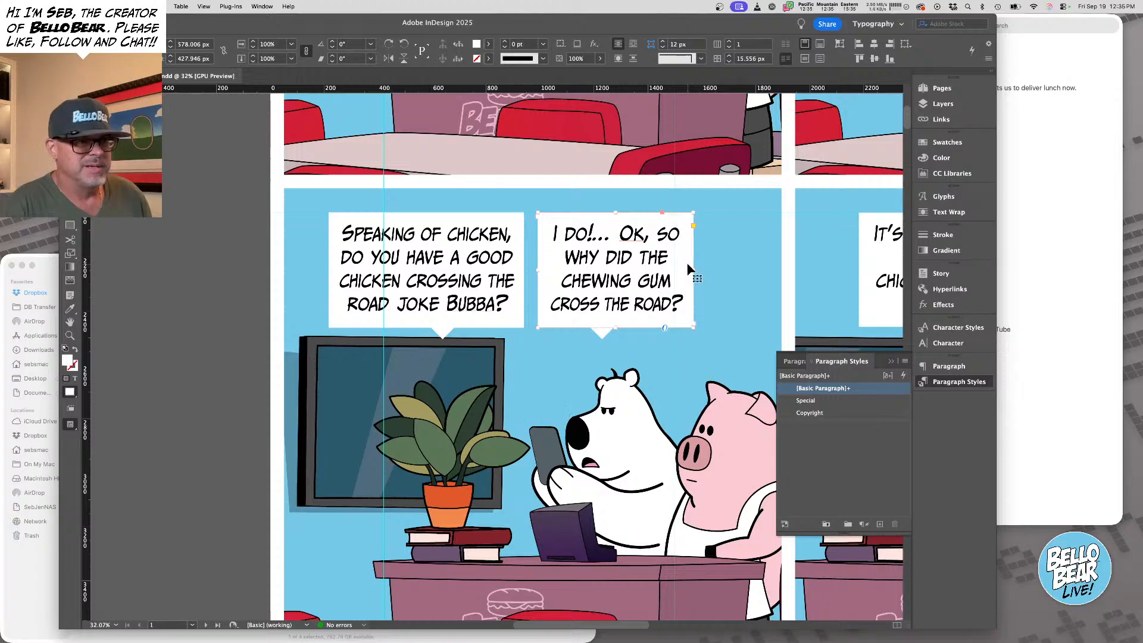
Narrow panel 3's second balloon from its right side to about 557 px, and shift both balloons right together without their tails
{"action": "left_click_drag", "start_coordinate": [695, 269], "coordinate": [687, 268]}
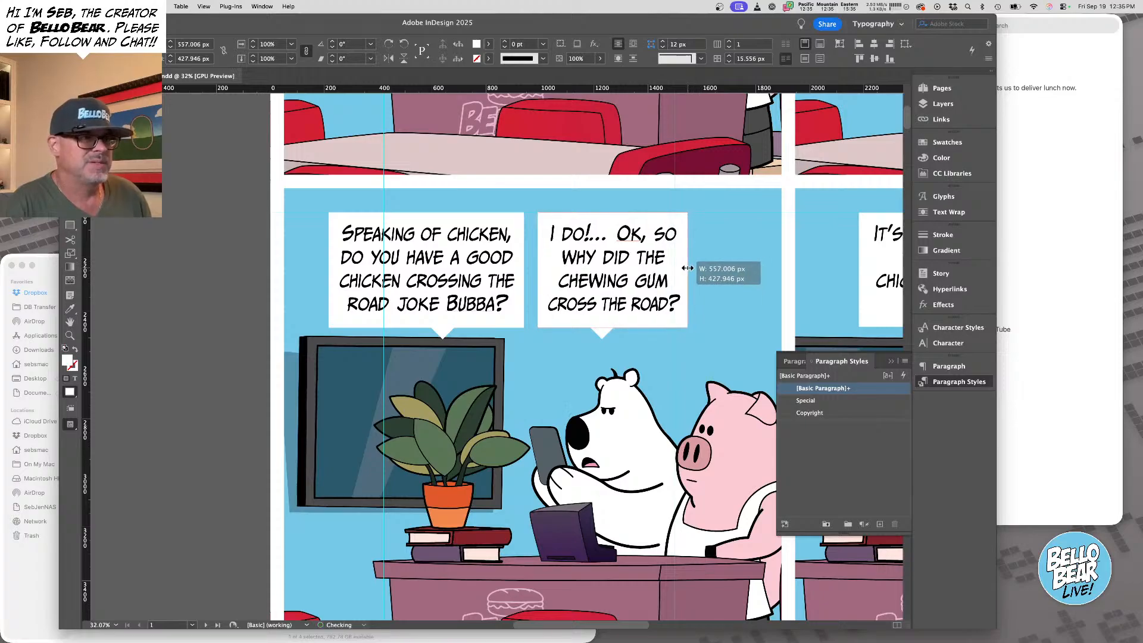
{"action": "left_click", "coordinate": [470, 255], "text": "shift"}
{"action": "left_click_drag", "start_coordinate": [470, 254], "coordinate": [494, 260]}
Narrow panel 4's first balloon from its left side to about 507 px, keeping "It's supposed" together on the first line
{"action": "scroll", "coordinate": [499, 268], "scroll_direction": "right", "scroll_amount": 5}
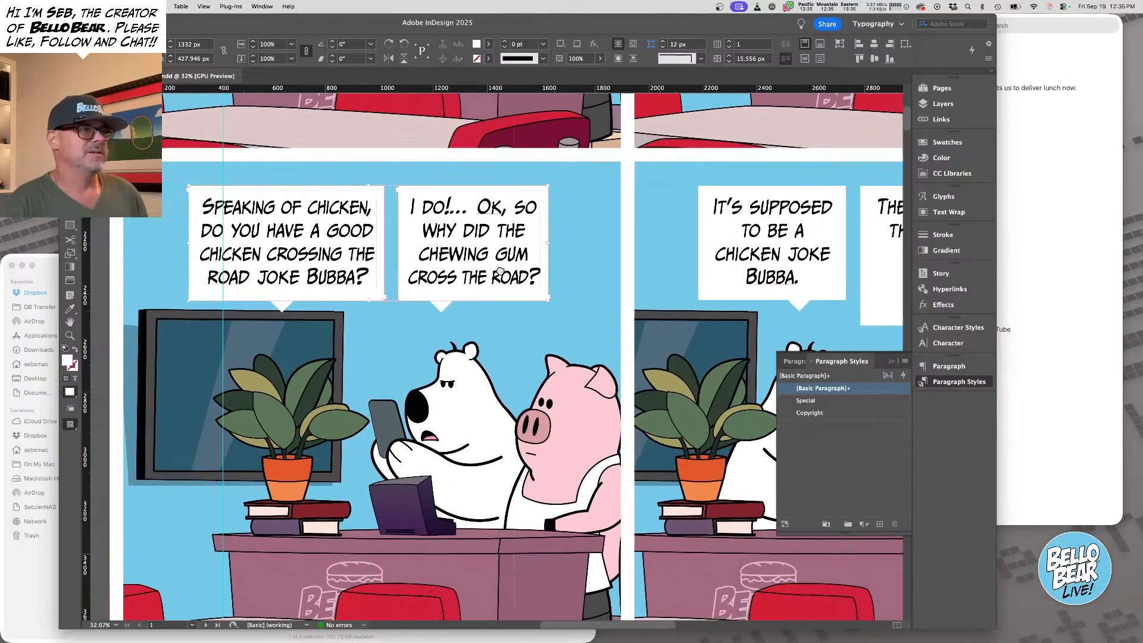
{"action": "scroll", "coordinate": [499, 268], "scroll_direction": "right", "scroll_amount": 6}
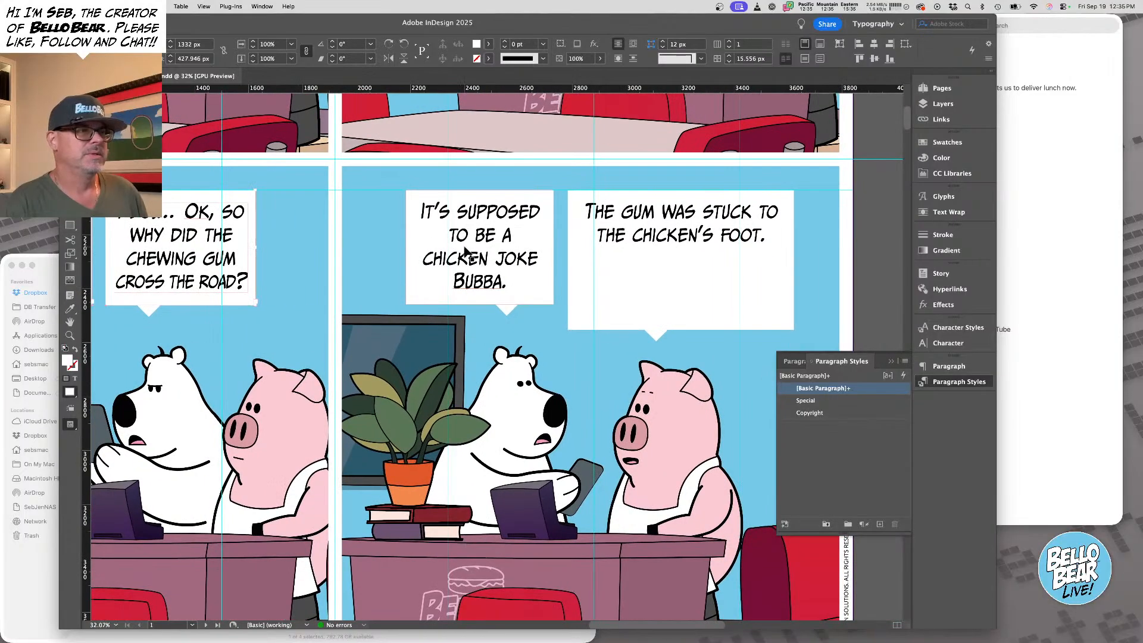
{"action": "left_click", "coordinate": [410, 251]}
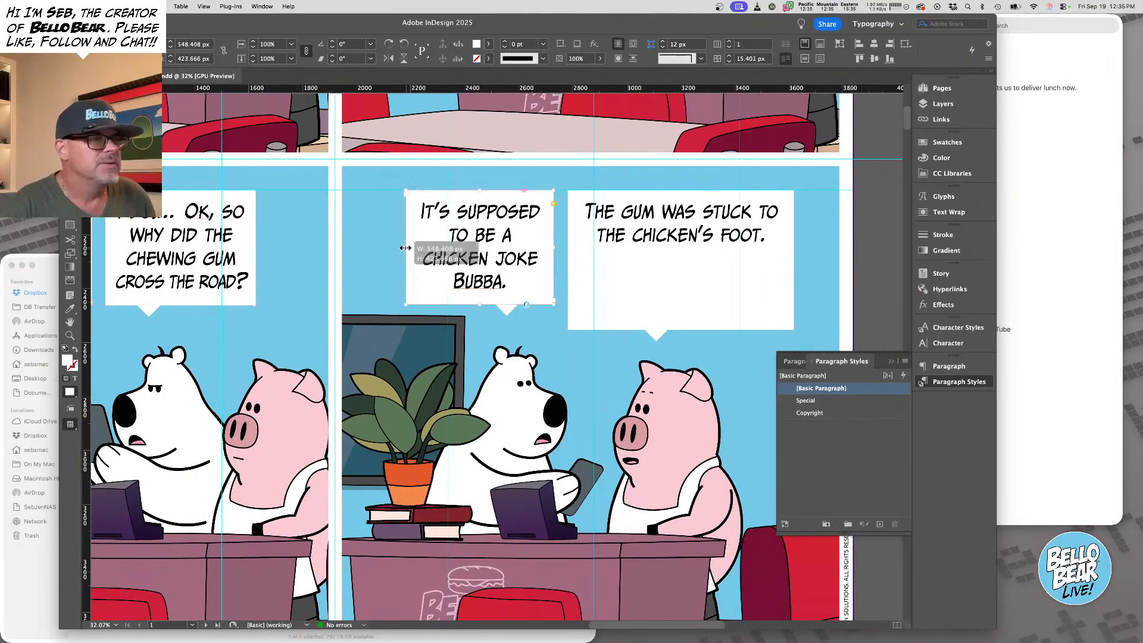
{"action": "left_click_drag", "start_coordinate": [405, 247], "coordinate": [421, 246]}
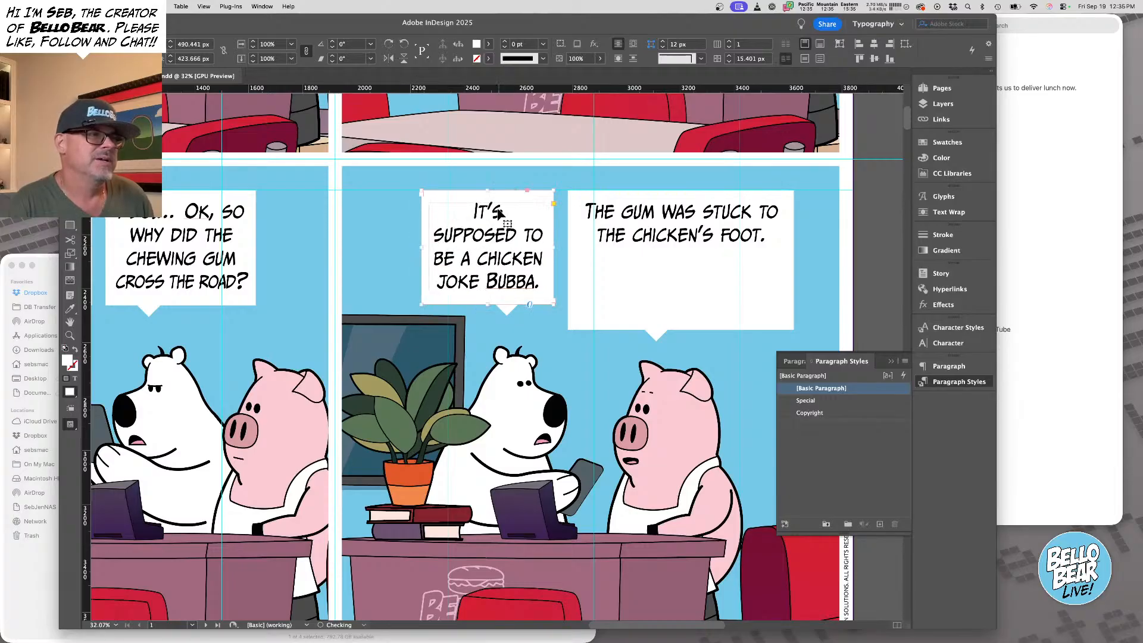
{"action": "double_click", "coordinate": [491, 280]}
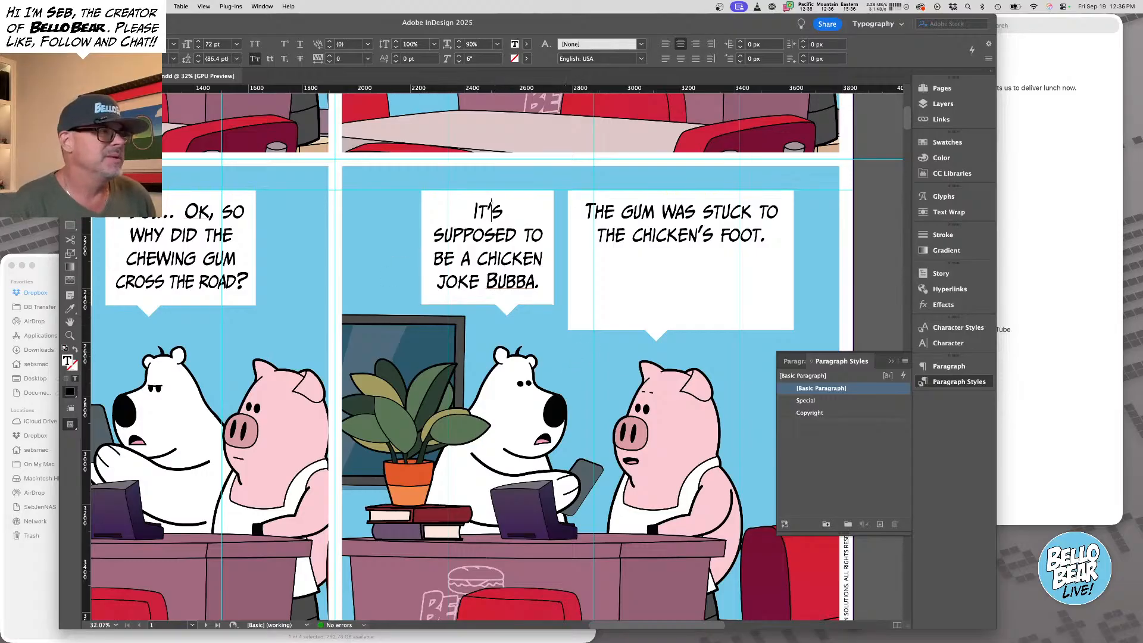
{"action": "key", "text": "Escape"}
{"action": "left_click_drag", "start_coordinate": [422, 248], "coordinate": [416, 249]}
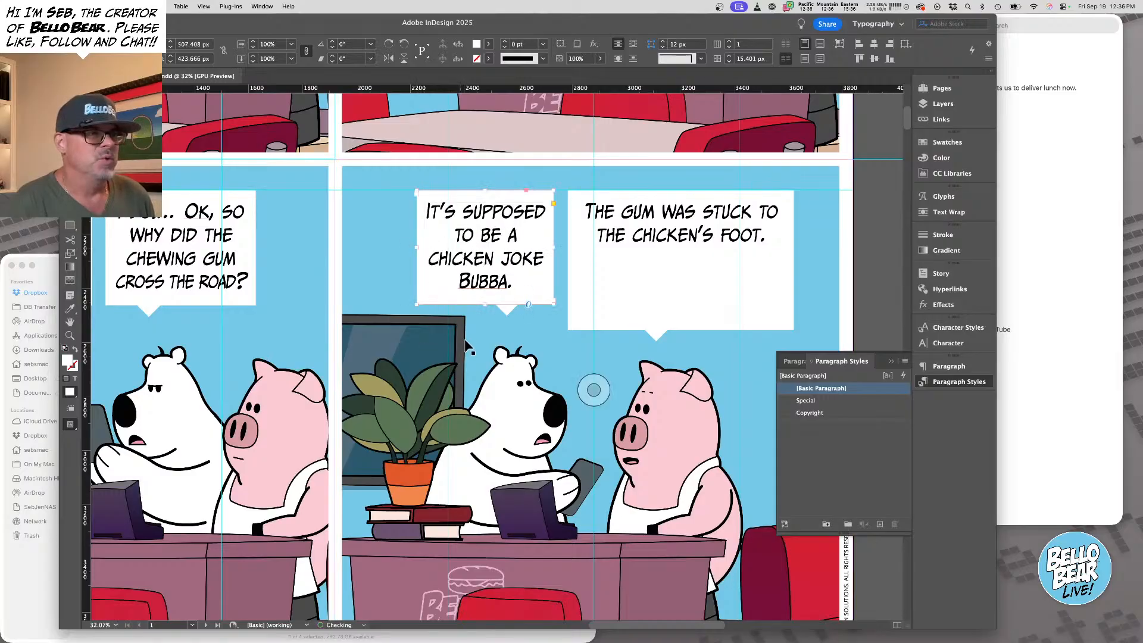
Tighten "It's supposed" in panel 4's first balloon to -20 tracking and 85% horizontal scale
{"action": "triple_click", "coordinate": [471, 209]}
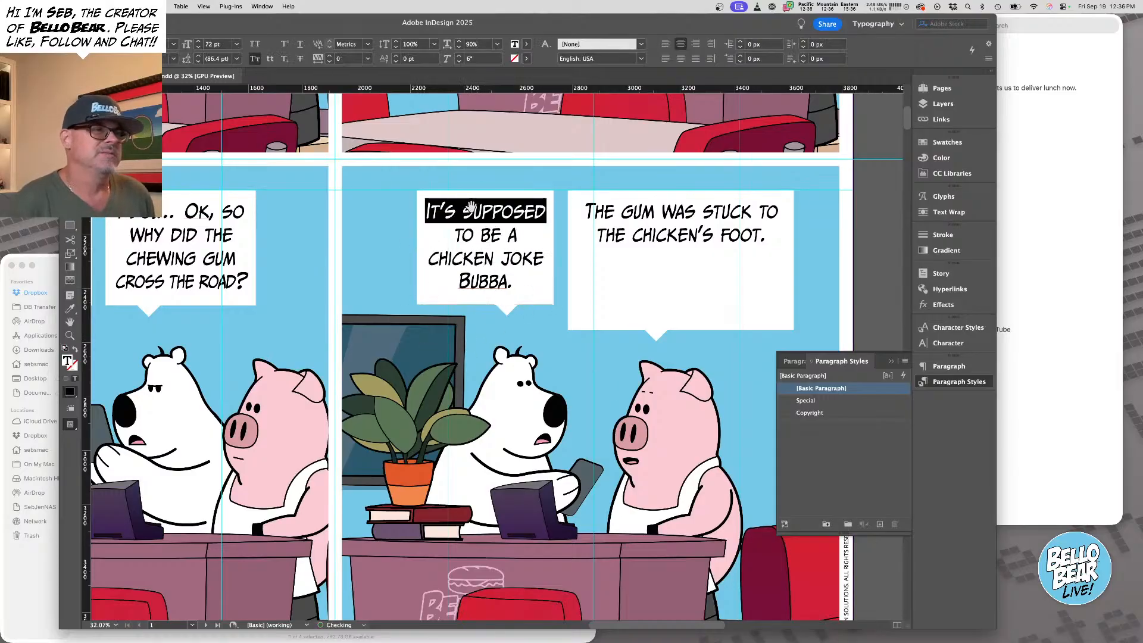
{"action": "key", "text": "alt+Left"}
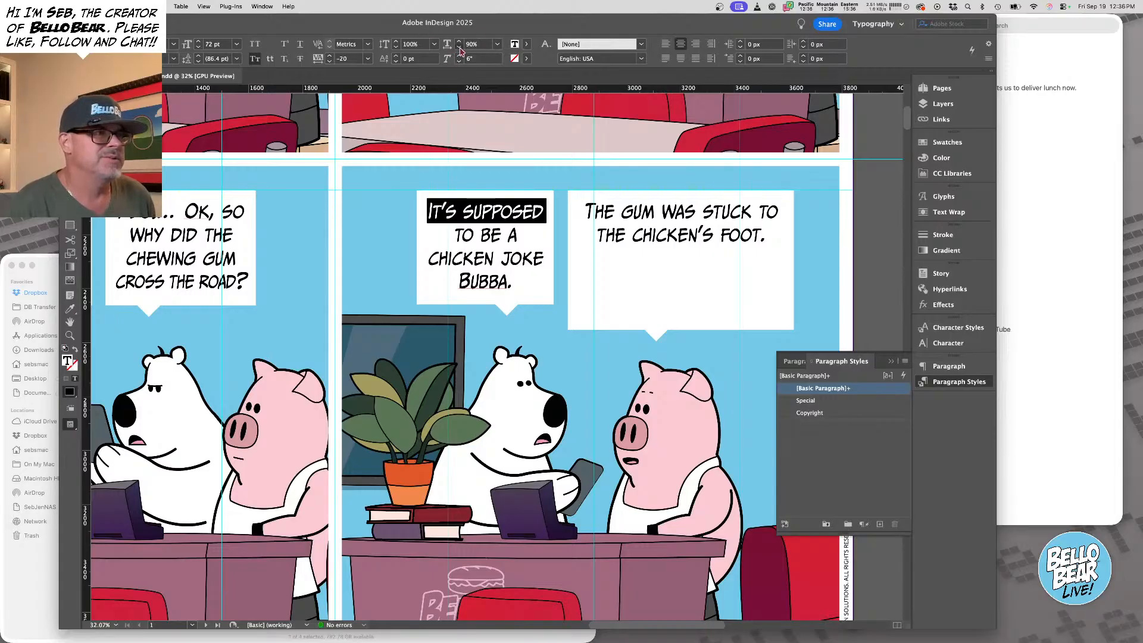
{"action": "left_click", "coordinate": [458, 47]}
{"action": "left_click", "coordinate": [459, 47]}
{"action": "left_click", "coordinate": [458, 47]}
{"action": "left_click", "coordinate": [459, 47]}
{"action": "left_click", "coordinate": [459, 47]}
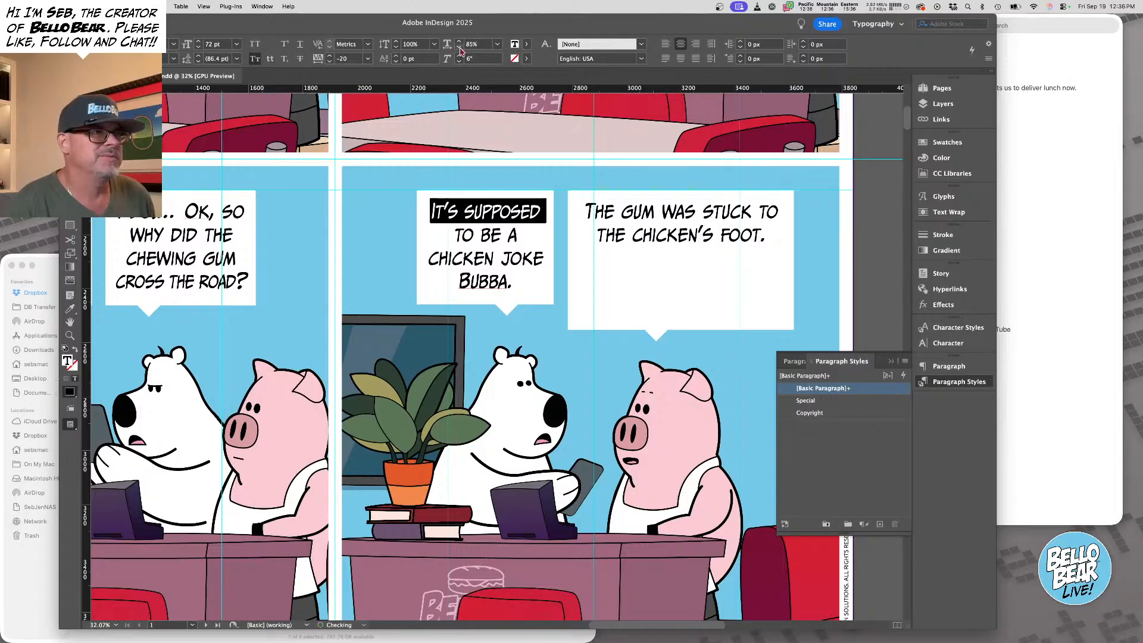
Condense the "chicken joke" line in panel 4's first balloon to 85% horizontal scale
{"action": "triple_click", "coordinate": [479, 259]}
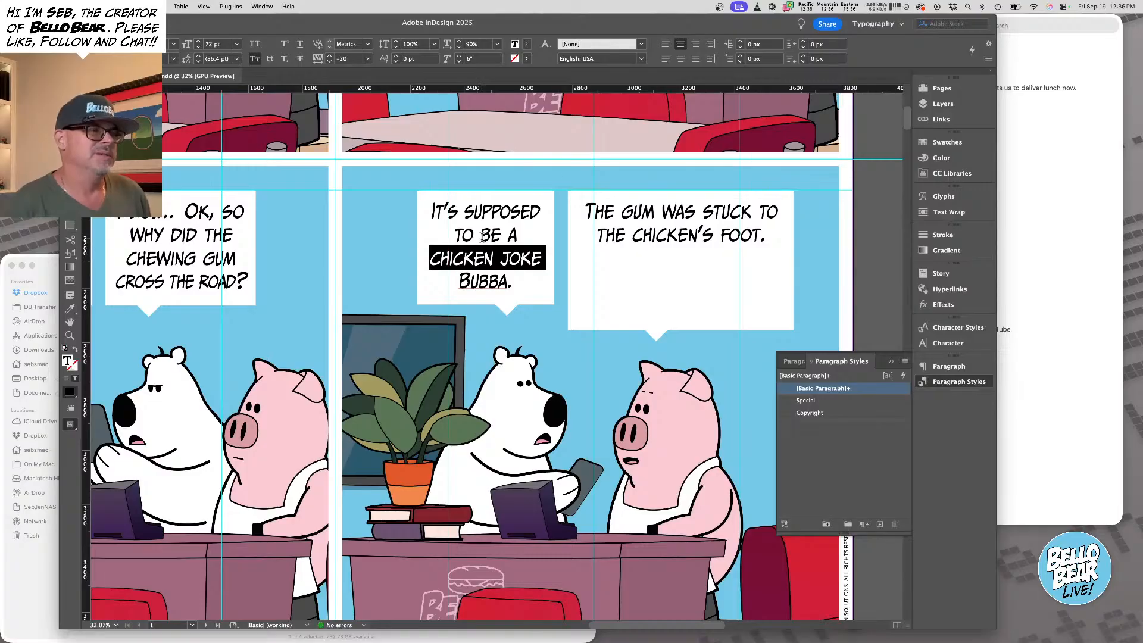
{"action": "left_click", "coordinate": [459, 47]}
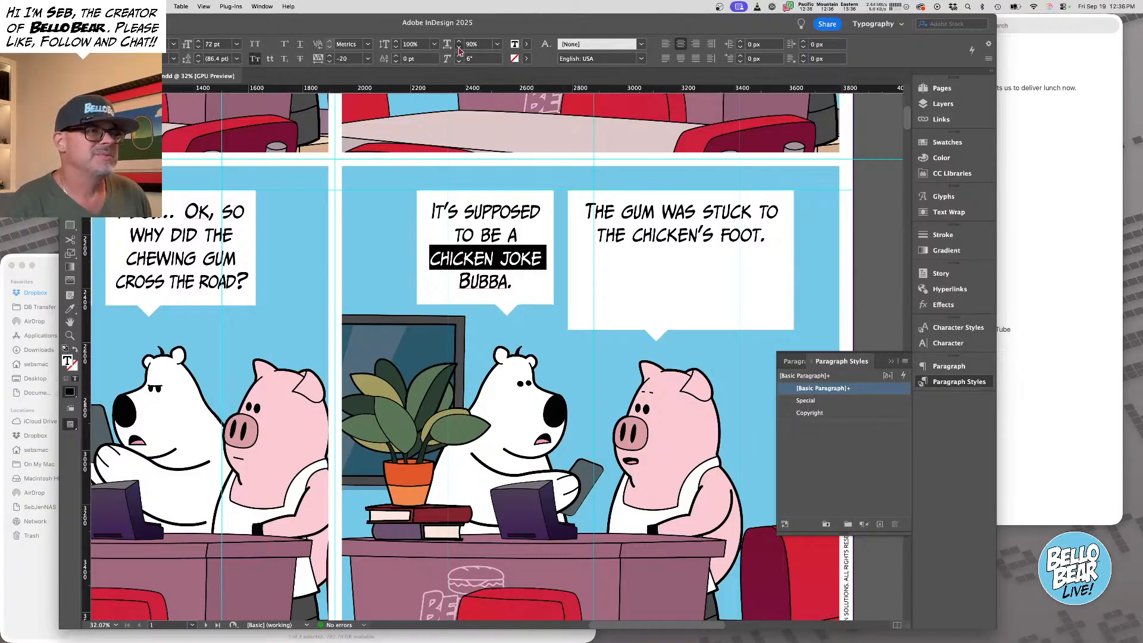
{"action": "left_click", "coordinate": [459, 47]}
{"action": "left_click", "coordinate": [459, 47]}
{"action": "left_click", "coordinate": [459, 47]}
{"action": "left_click", "coordinate": [459, 47]}
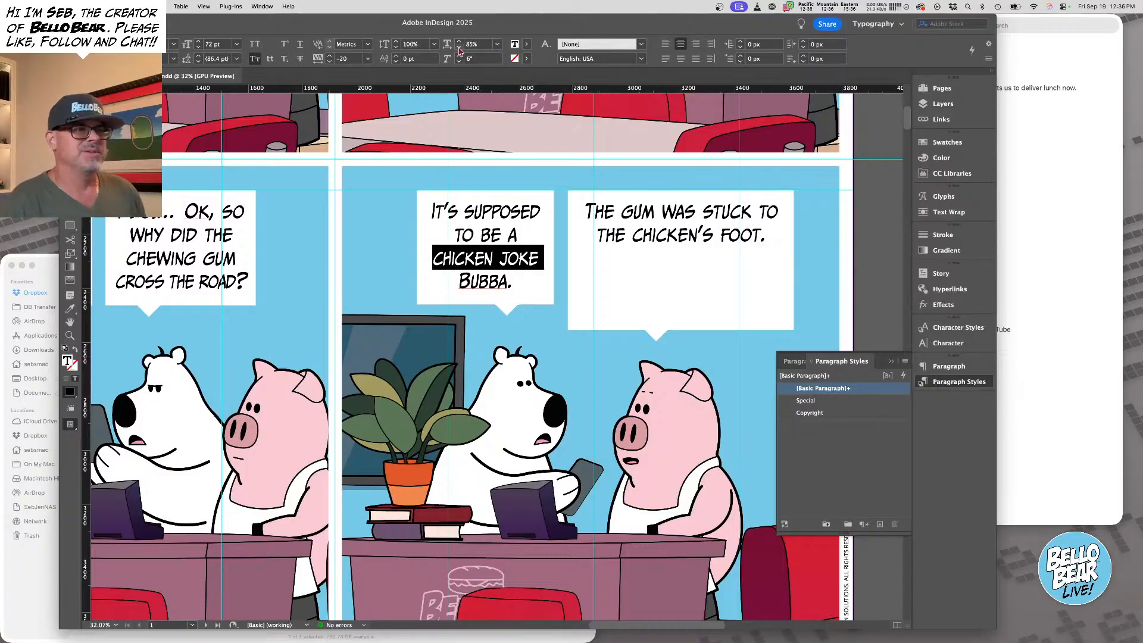
{"action": "key", "text": "Escape"}
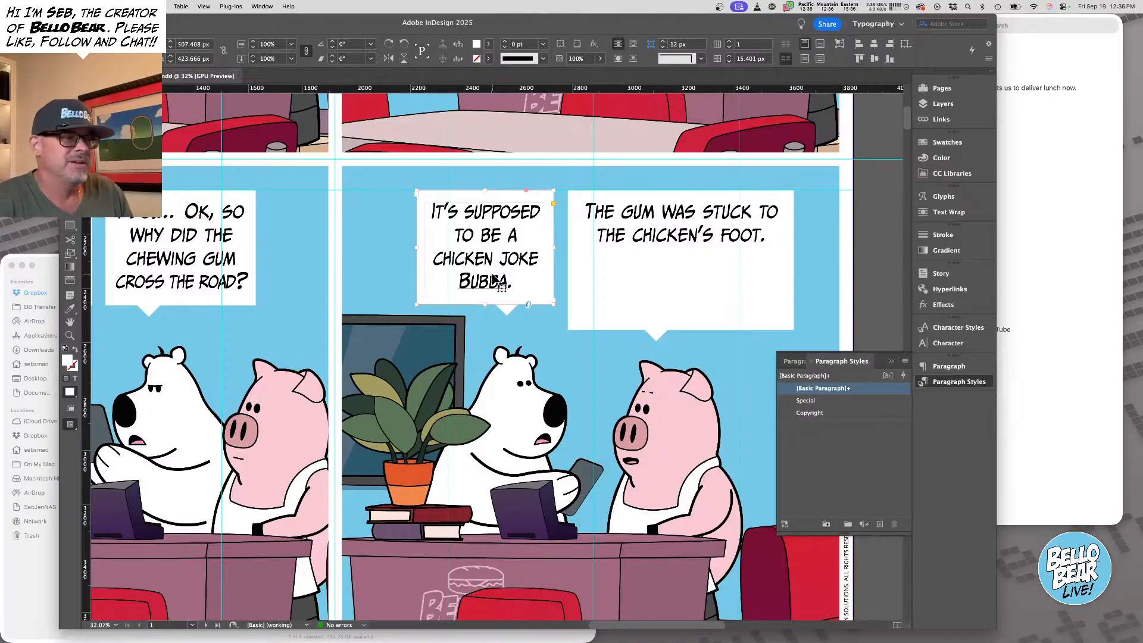
Narrow panel 4's second balloon from its right side to about 477 px and shorten it from below to about 424 px
{"action": "left_click", "coordinate": [593, 244]}
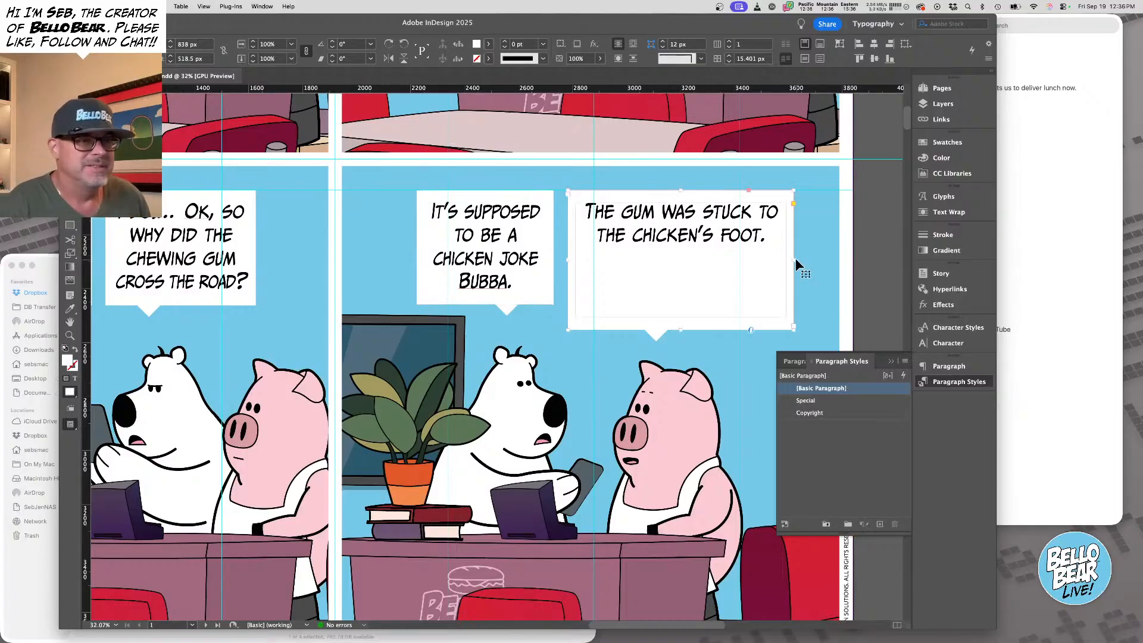
{"action": "left_click_drag", "start_coordinate": [794, 260], "coordinate": [696, 260]}
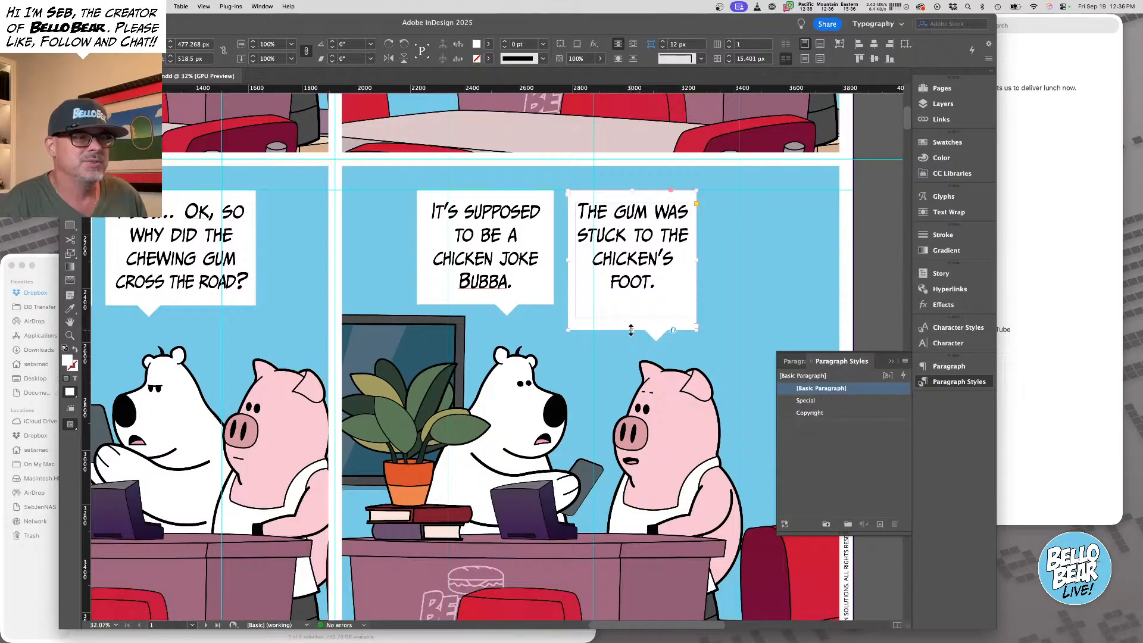
{"action": "left_click_drag", "start_coordinate": [631, 330], "coordinate": [631, 303]}
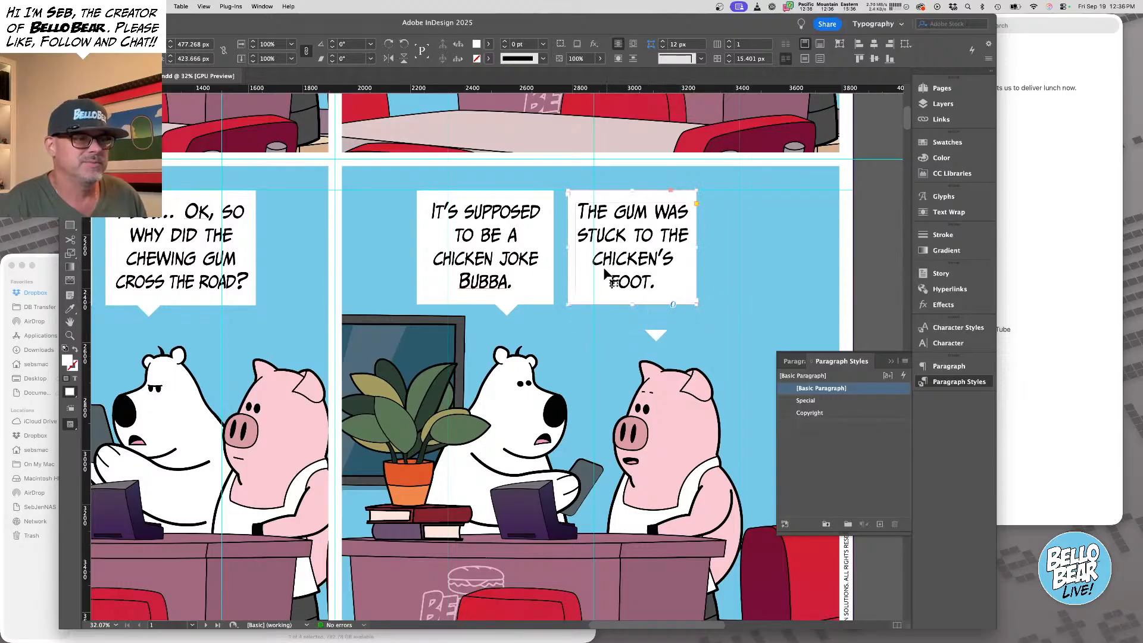
Tighten the first two lines, "The gum was stuck to the", in panel 4's second balloon to -20 tracking and 85% horizontal scale
{"action": "triple_click", "coordinate": [662, 244]}
{"action": "left_click", "coordinate": [662, 244]}
{"action": "scroll", "coordinate": [642, 207], "scroll_direction": "up", "scroll_amount": 1}
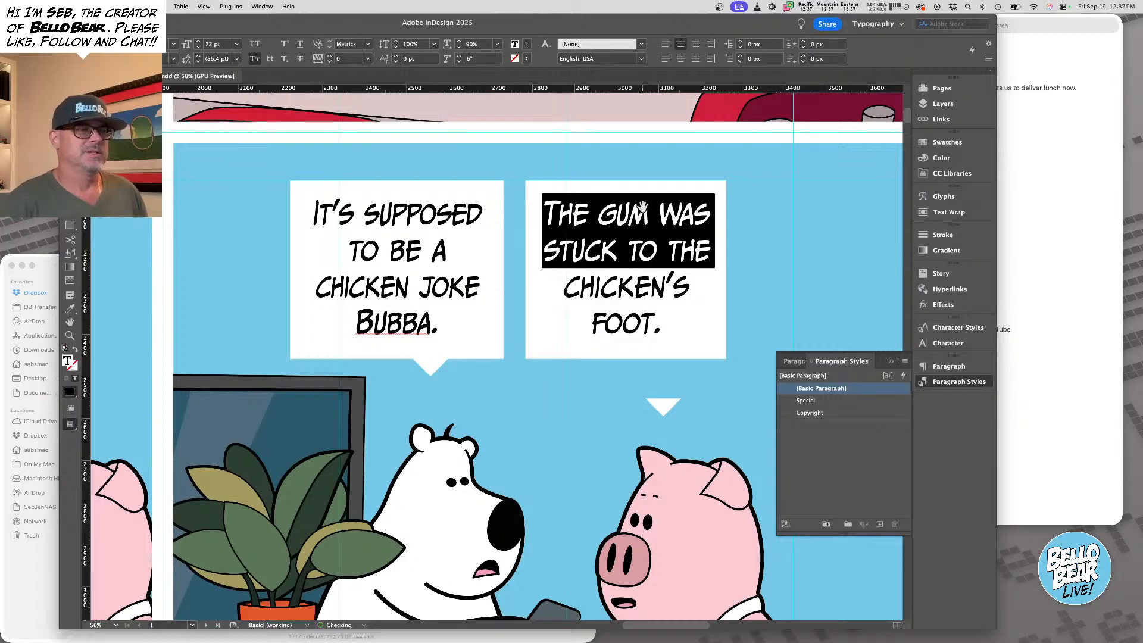
{"action": "key", "text": "alt+Left"}
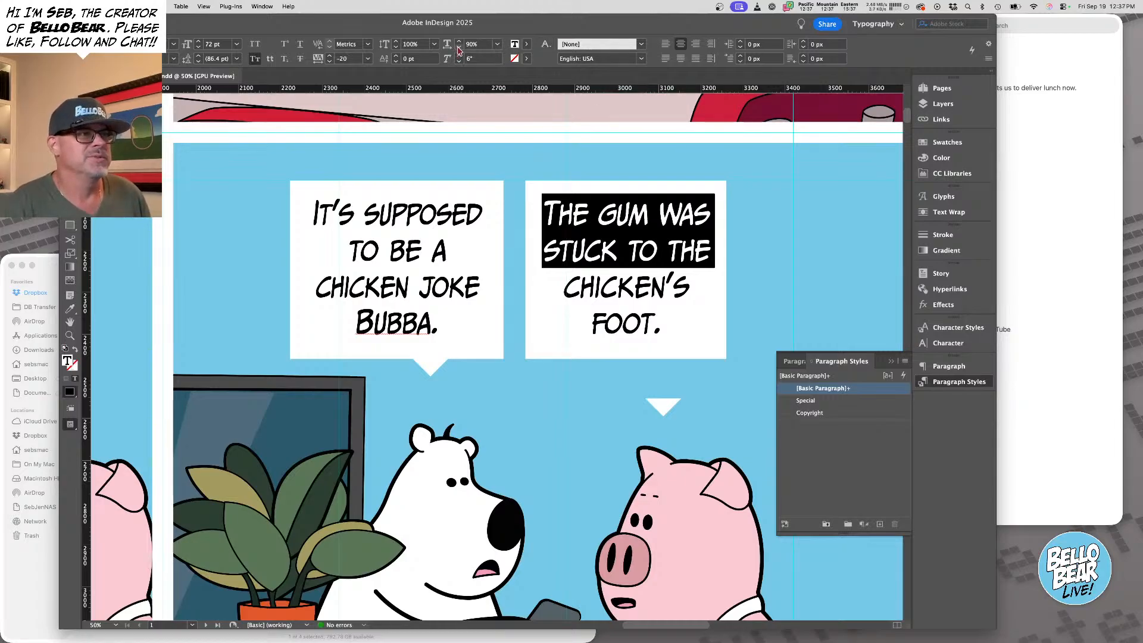
{"action": "left_click", "coordinate": [458, 47]}
{"action": "left_click", "coordinate": [459, 48]}
{"action": "left_click", "coordinate": [458, 48]}
{"action": "left_click", "coordinate": [458, 47]}
{"action": "left_click", "coordinate": [458, 48]}
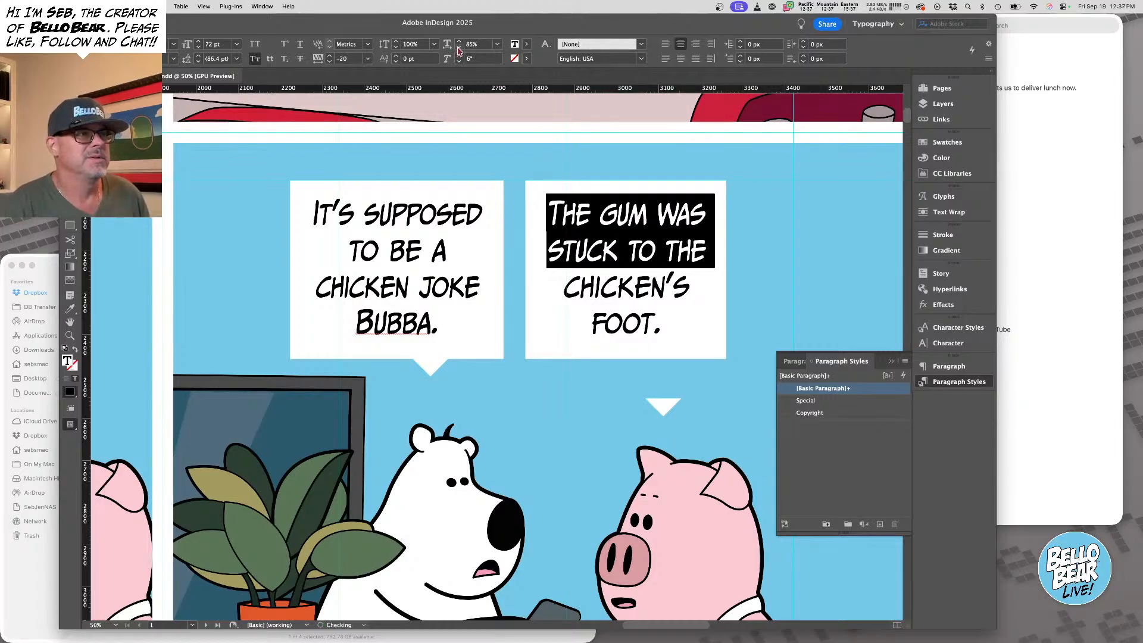
{"action": "key", "text": "Escape"}
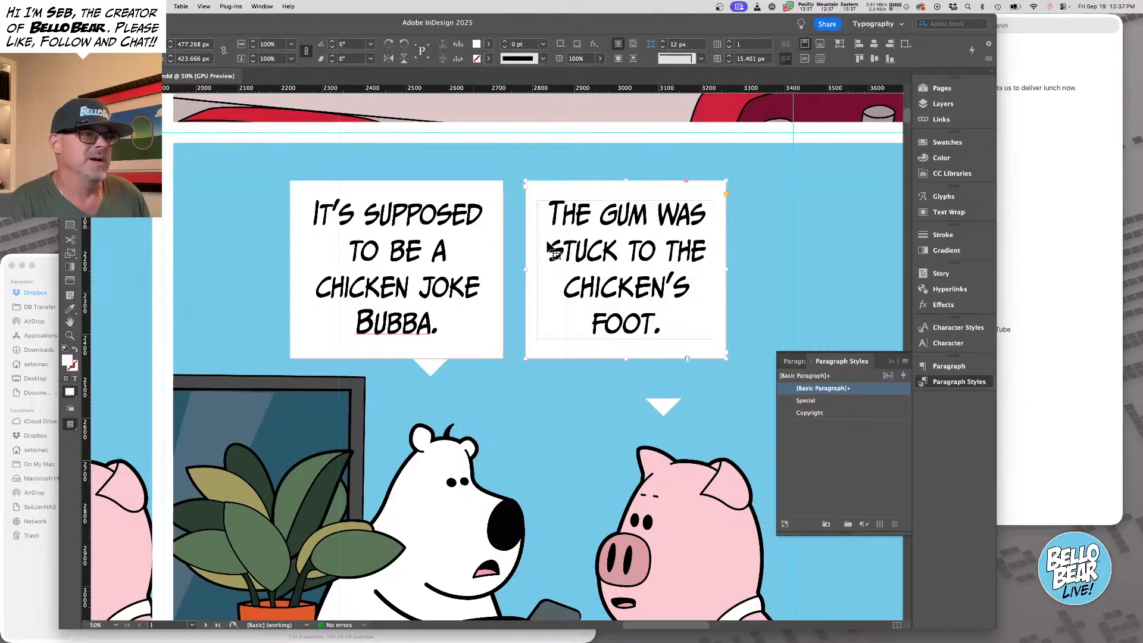
Narrow panel 4's second balloon from its right side to 445 px, and trim the first balloon slightly from its left side
{"action": "left_click_drag", "start_coordinate": [726, 271], "coordinate": [712, 269]}
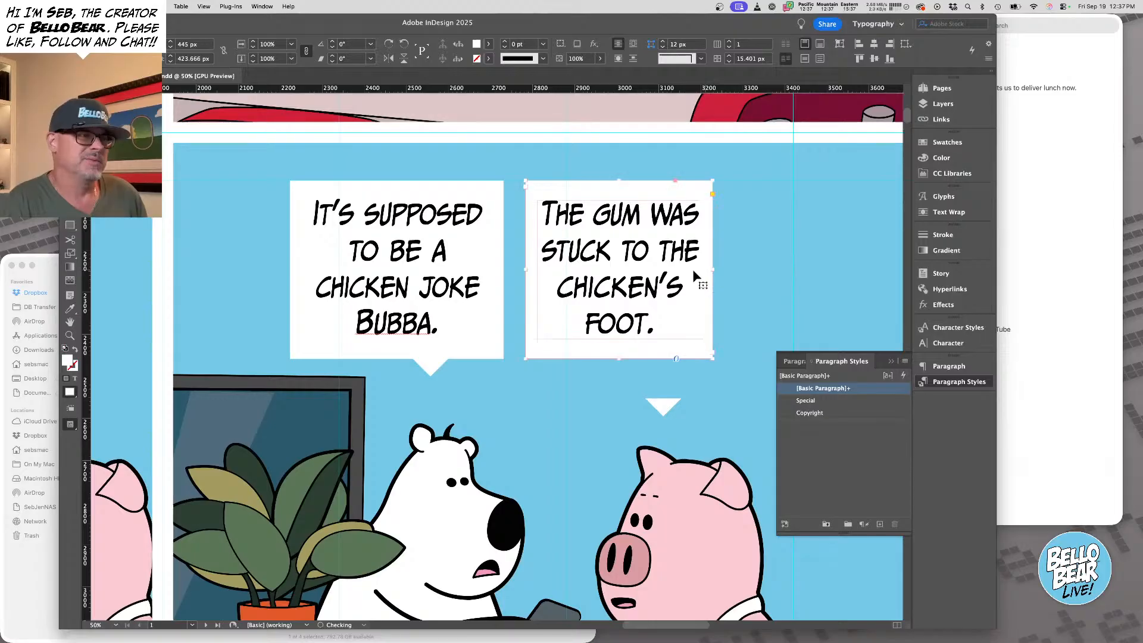
{"action": "left_click", "coordinate": [290, 268]}
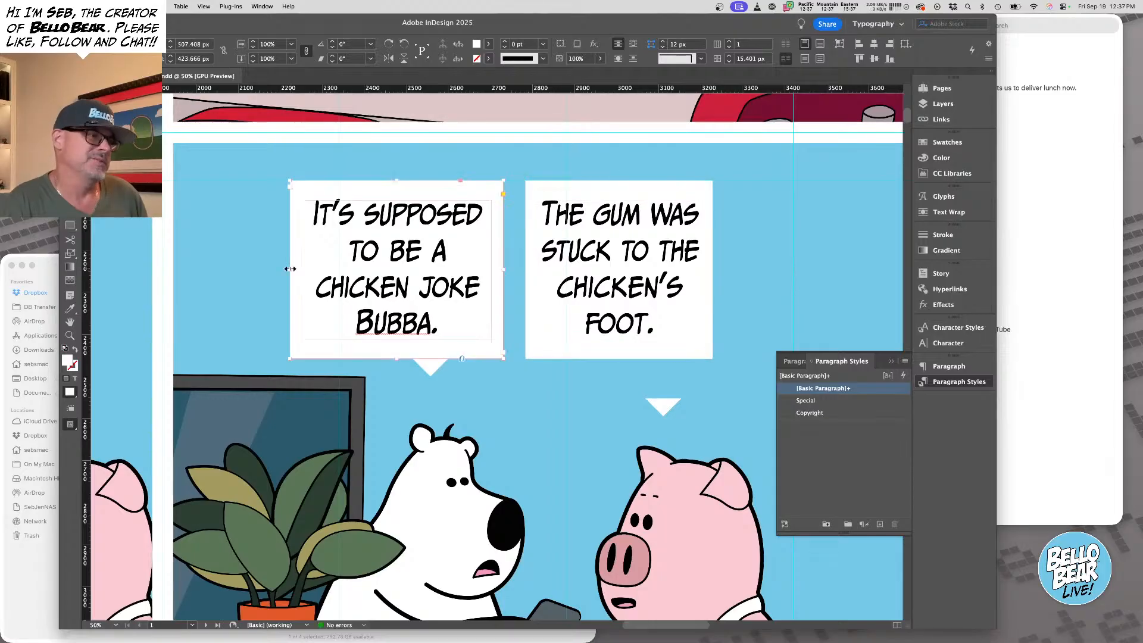
{"action": "left_click_drag", "start_coordinate": [289, 269], "coordinate": [308, 268]}
Shift both panel 4 balloons right together without their tails, and raise the pig's loose tail to the second balloon's lower edge
{"action": "left_click", "coordinate": [637, 270], "text": "shift"}
{"action": "left_click_drag", "start_coordinate": [636, 270], "coordinate": [696, 276]}
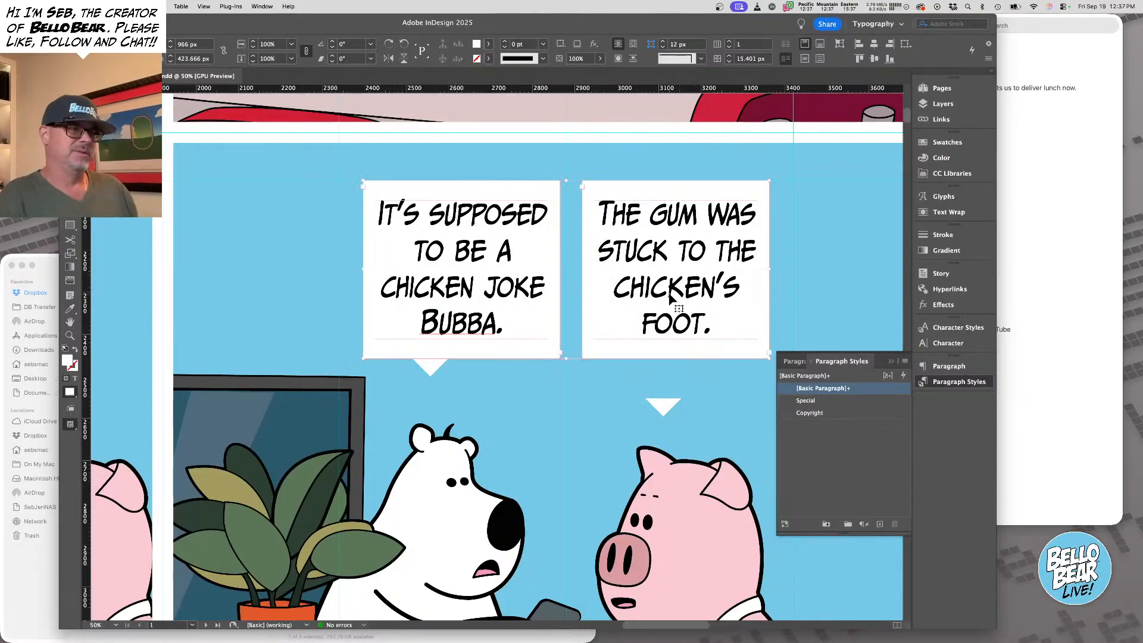
{"action": "left_click", "coordinate": [662, 403]}
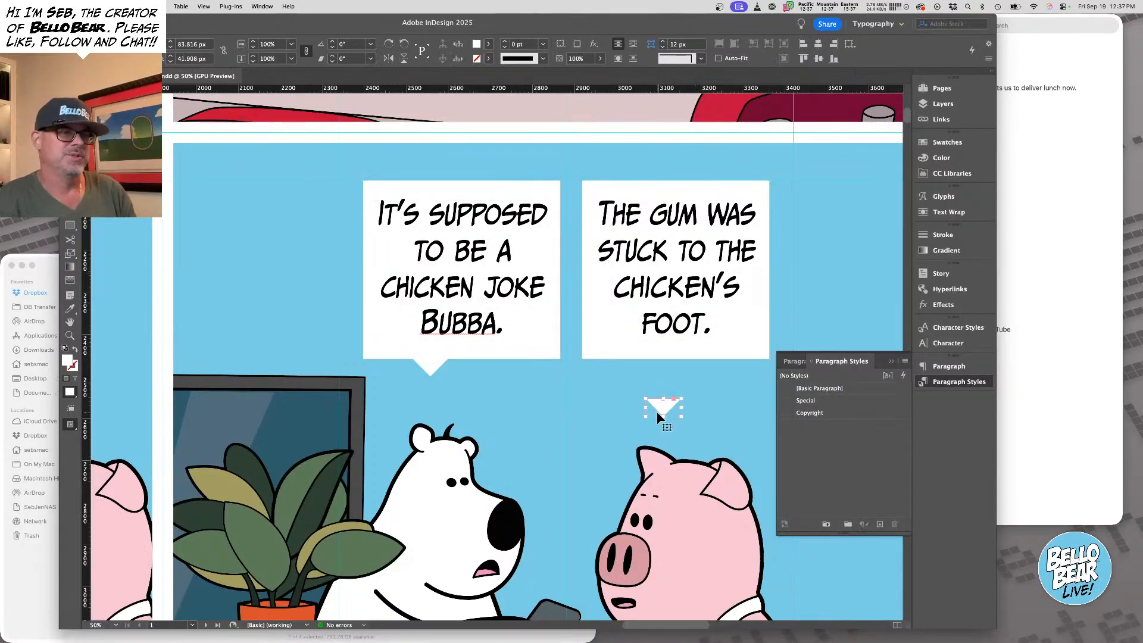
{"action": "left_click_drag", "start_coordinate": [430, 362], "coordinate": [663, 361]}
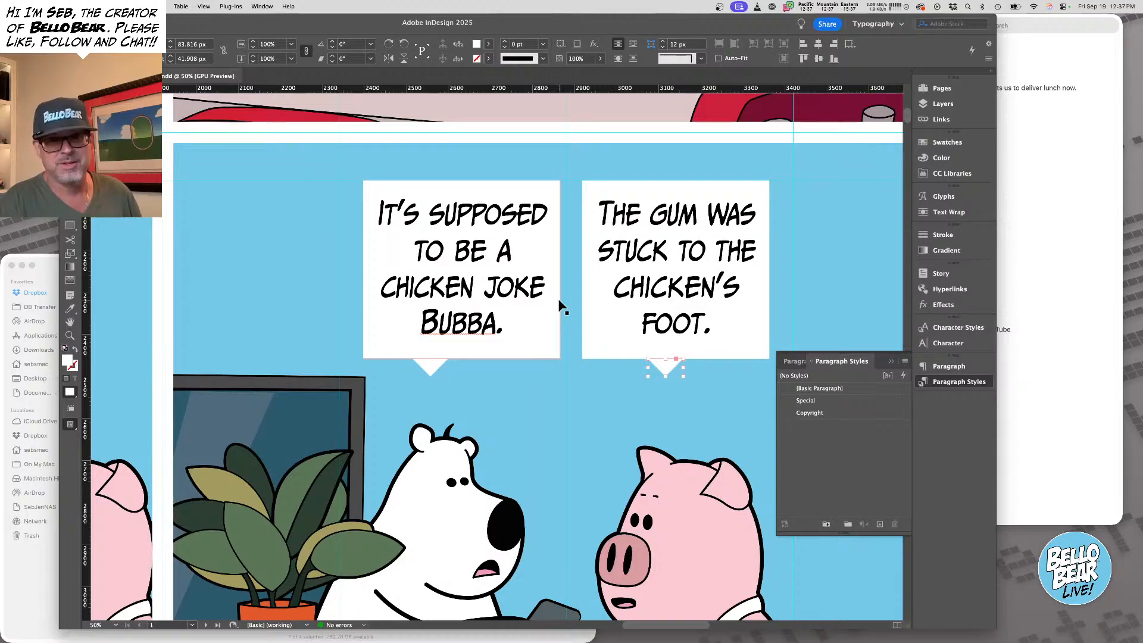
Condense "It's supposed" in panel 4's first balloon to 82% horizontal scale and deselect the balloon
{"action": "key", "text": "super+minus"}
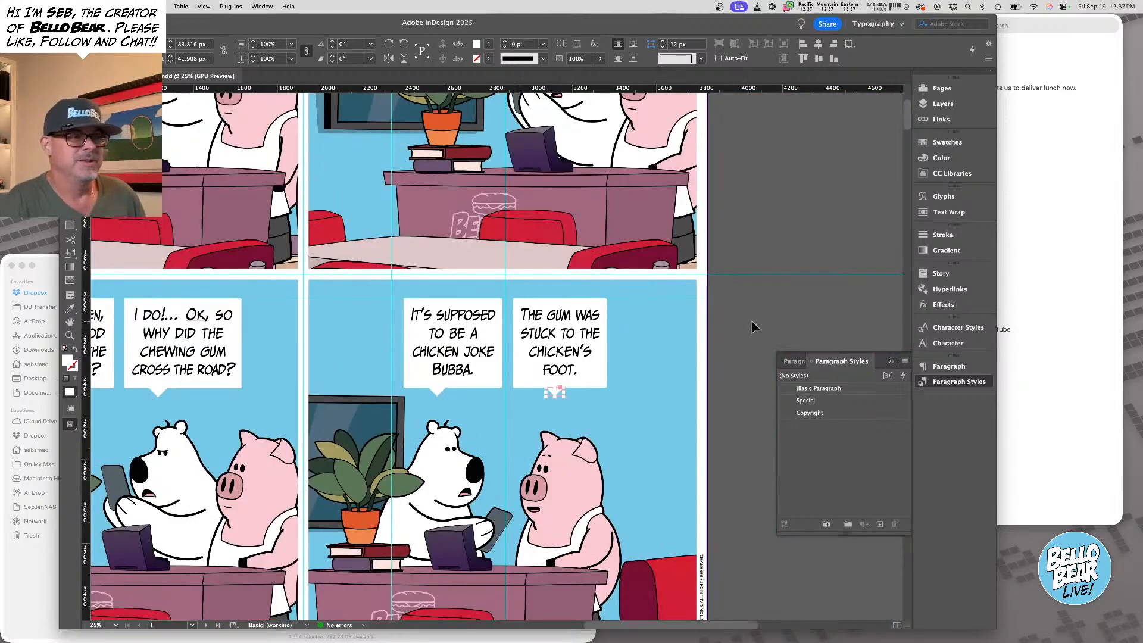
{"action": "key", "text": "t"}
{"action": "triple_click", "coordinate": [463, 313]}
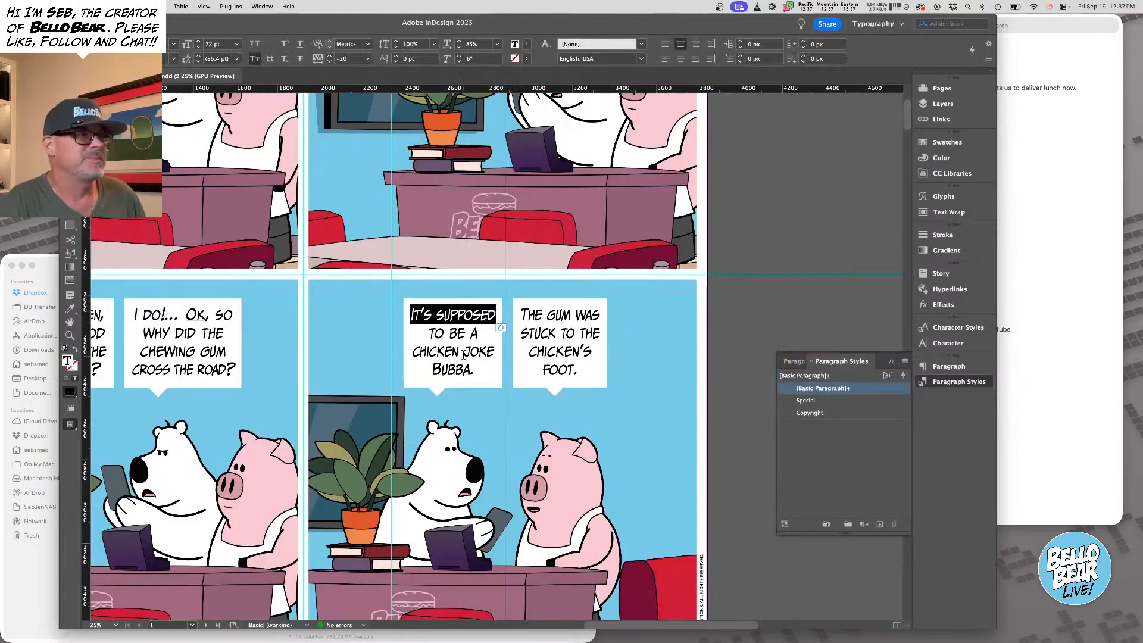
{"action": "left_click", "coordinate": [458, 49]}
{"action": "left_click", "coordinate": [458, 49]}
{"action": "left_click", "coordinate": [458, 49]}
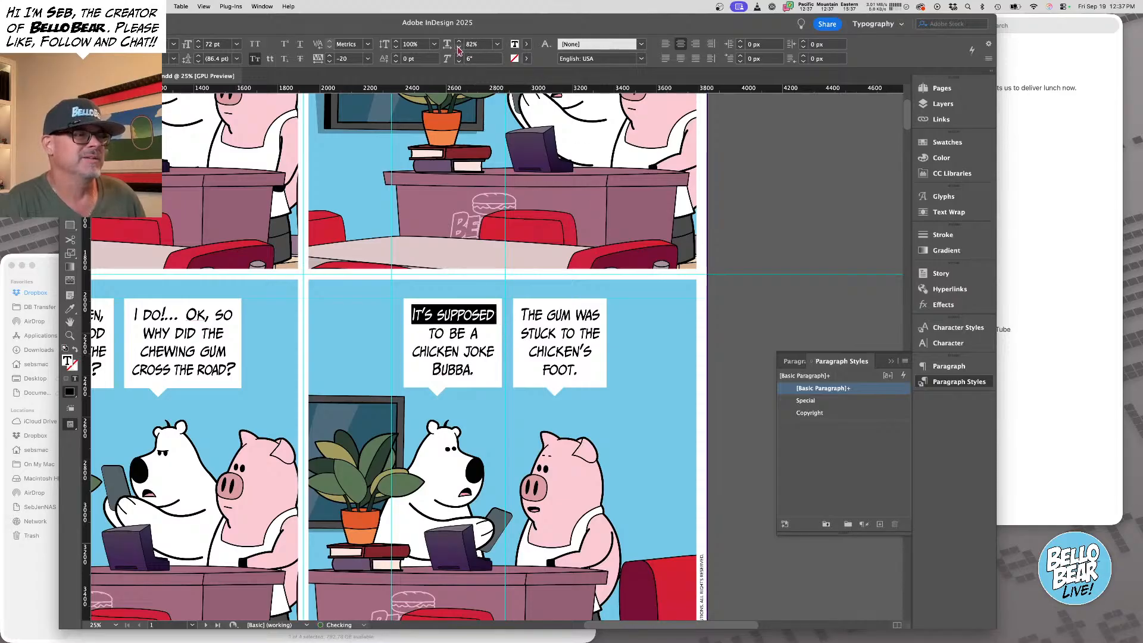
{"action": "key", "text": "Escape"}
{"action": "left_click", "coordinate": [829, 214]}
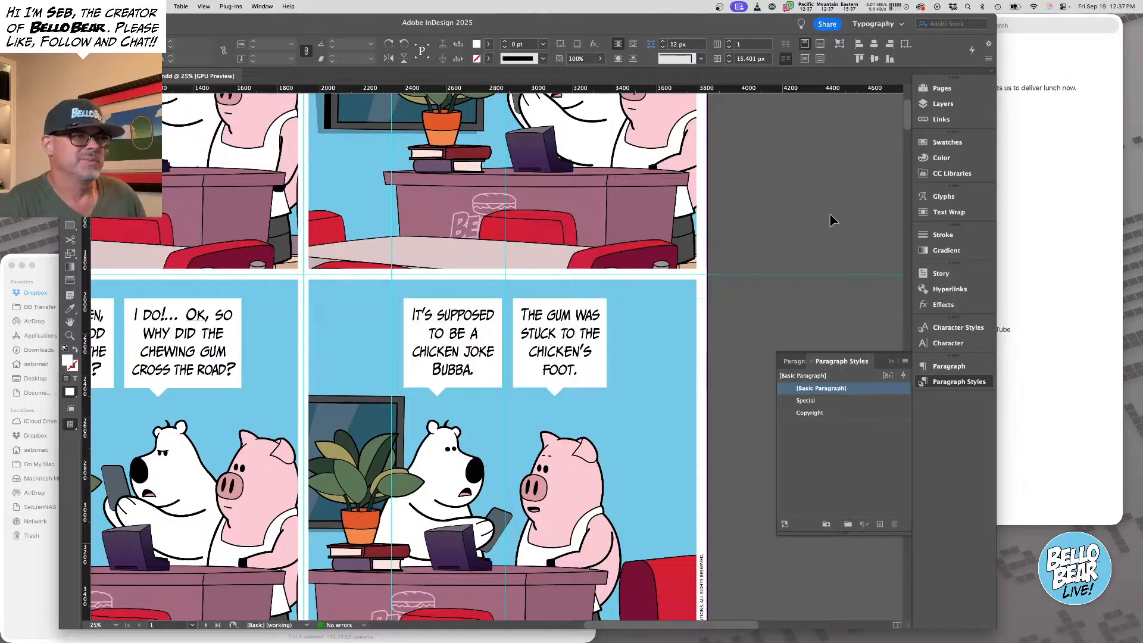
Review the lettering and balloon placement in panels 3 and 4, and examine the full four-panel page
{"action": "scroll", "coordinate": [789, 325], "scroll_direction": "left", "scroll_amount": 3}
{"action": "scroll", "coordinate": [788, 325], "scroll_direction": "down", "scroll_amount": 1}
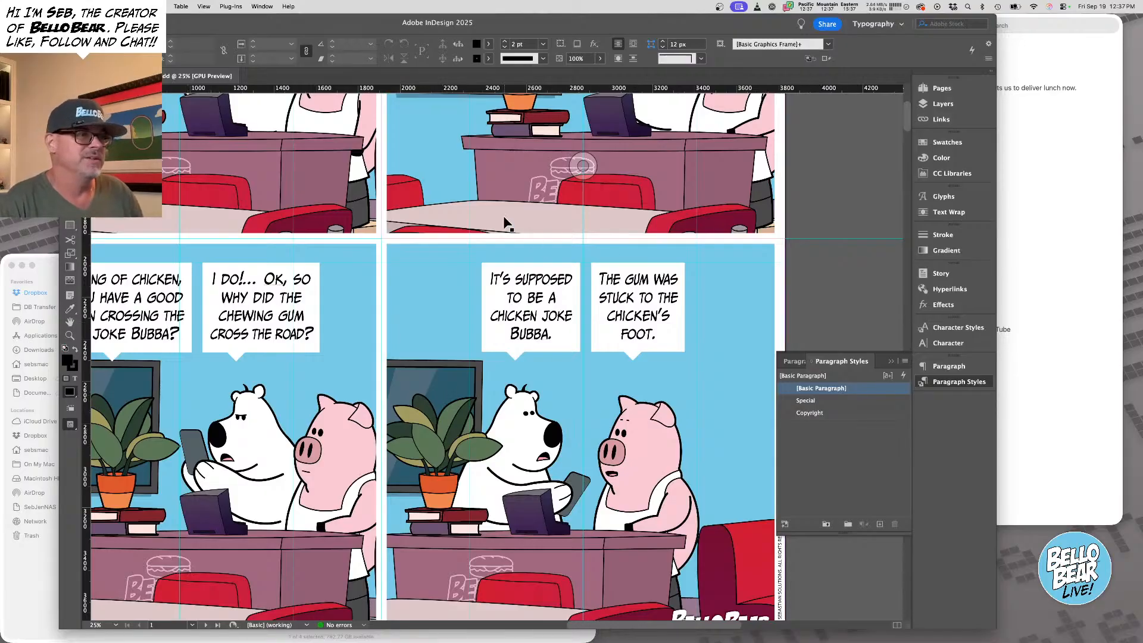
{"action": "scroll", "coordinate": [489, 224], "scroll_direction": "left", "scroll_amount": 5}
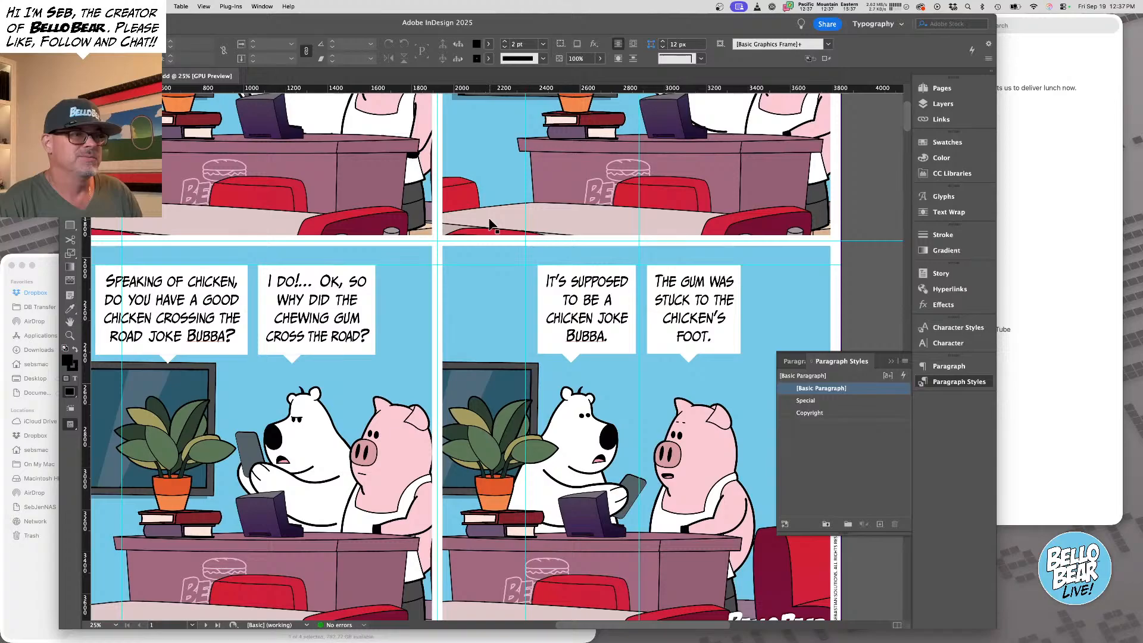
{"action": "scroll", "coordinate": [489, 224], "scroll_direction": "left", "scroll_amount": 3}
{"action": "scroll", "coordinate": [489, 224], "scroll_direction": "right", "scroll_amount": 5}
{"action": "scroll", "coordinate": [489, 223], "scroll_direction": "left", "scroll_amount": 2}
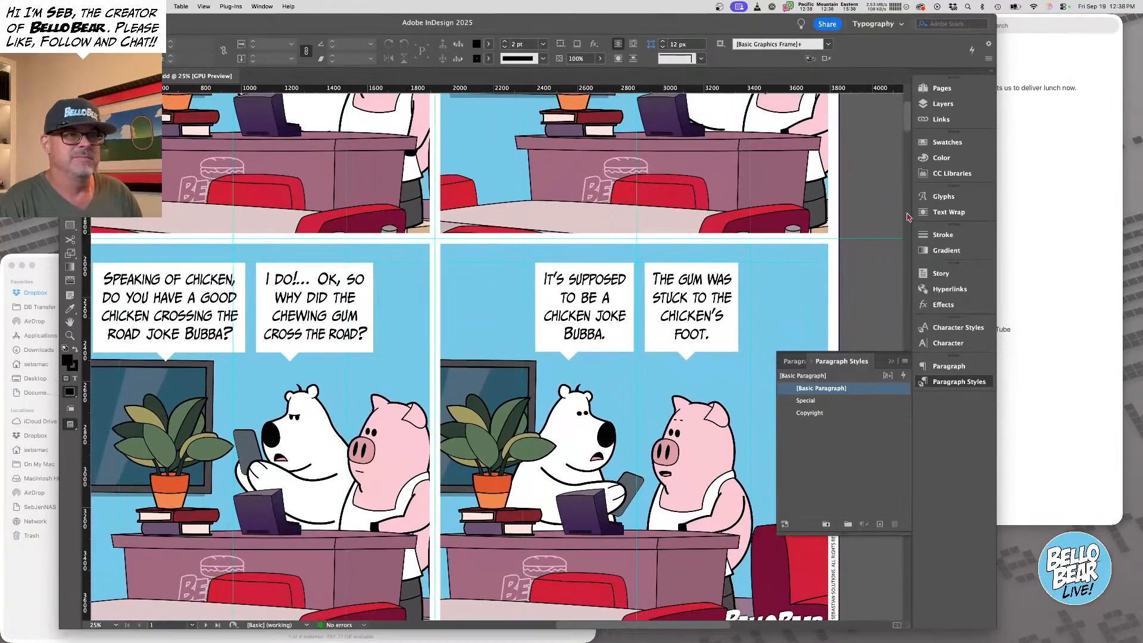
{"action": "scroll", "coordinate": [492, 260], "scroll_direction": "left", "scroll_amount": 5}
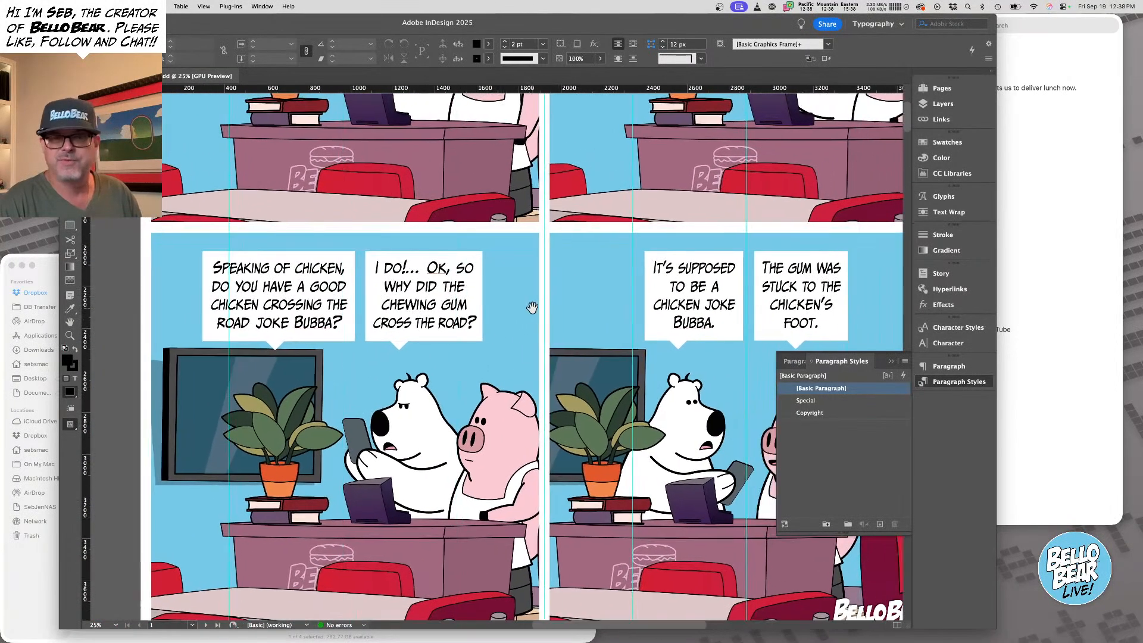
{"action": "left_click", "coordinate": [493, 260], "text": "alt"}
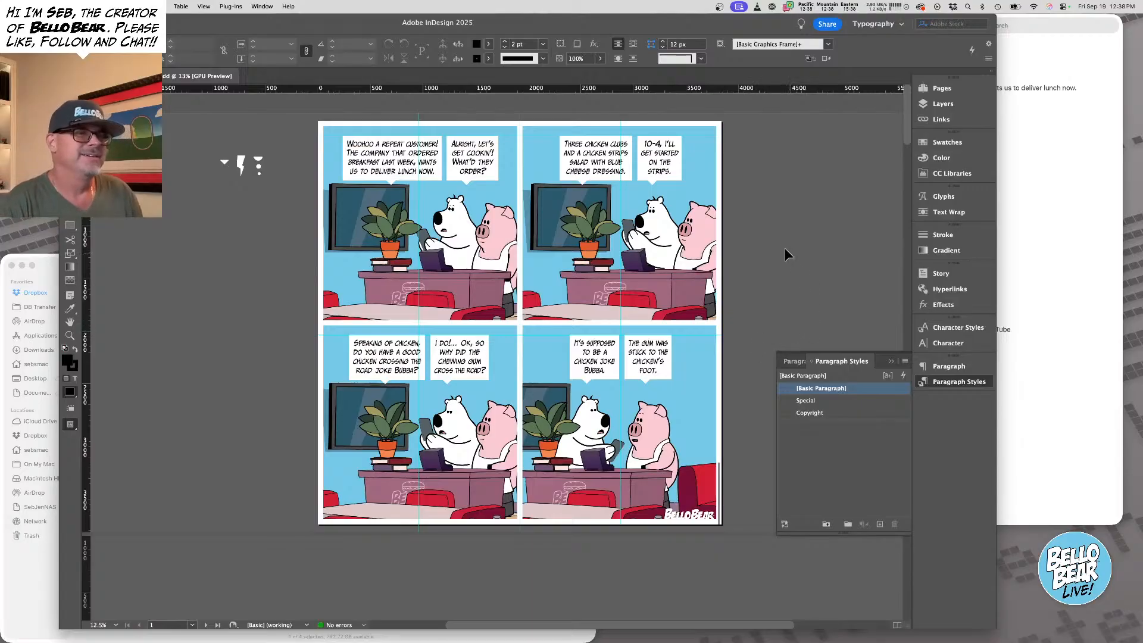
{"action": "scroll", "coordinate": [443, 256], "scroll_direction": "right", "scroll_amount": 3}
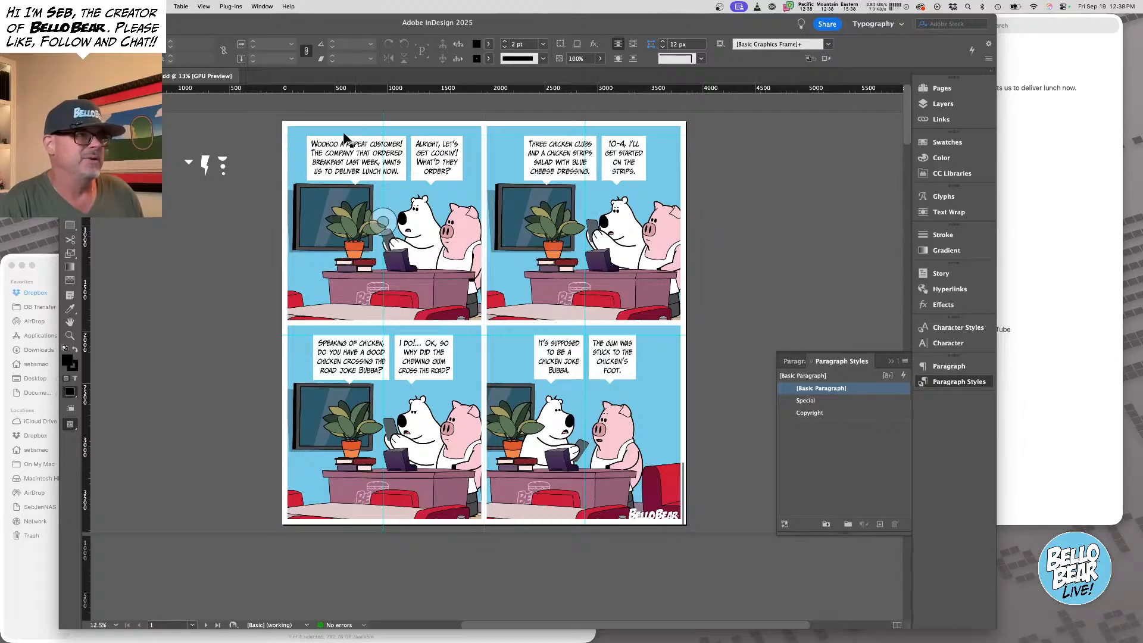
Open the original of panel 1's linked background artwork in Illustrator
{"action": "left_click", "coordinate": [297, 232]}
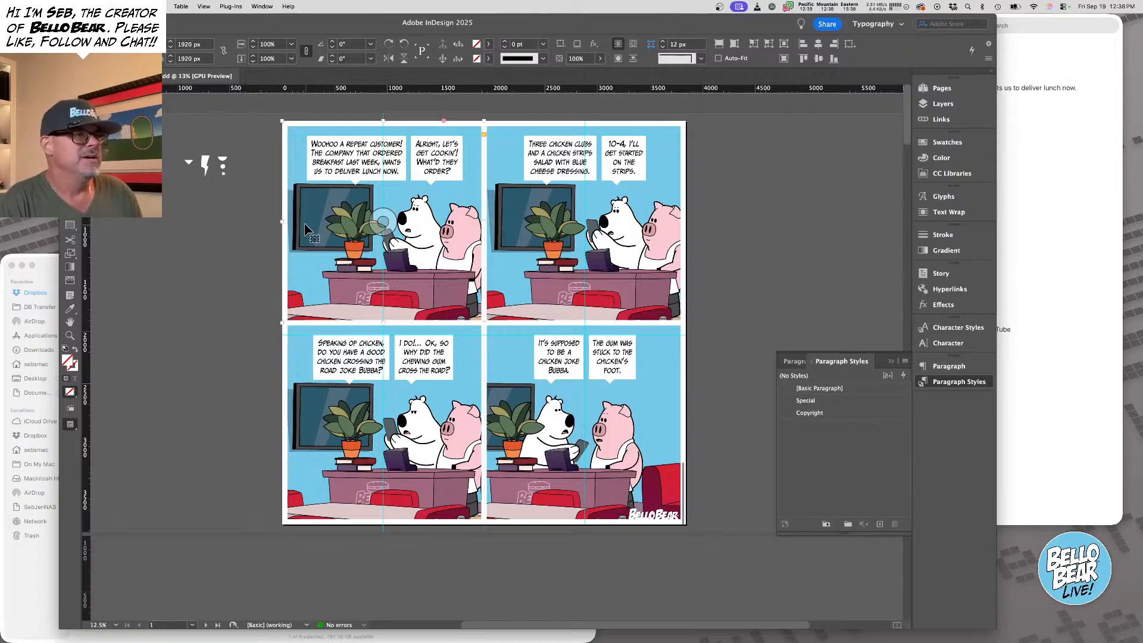
{"action": "right_click", "coordinate": [305, 227]}
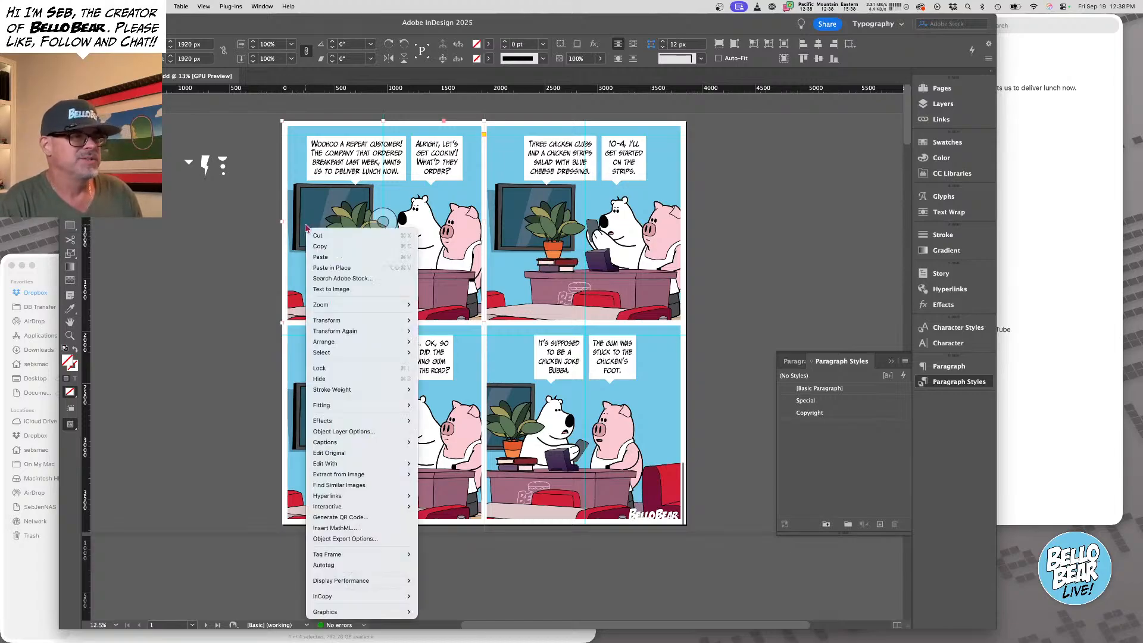
{"action": "left_click", "coordinate": [357, 454]}
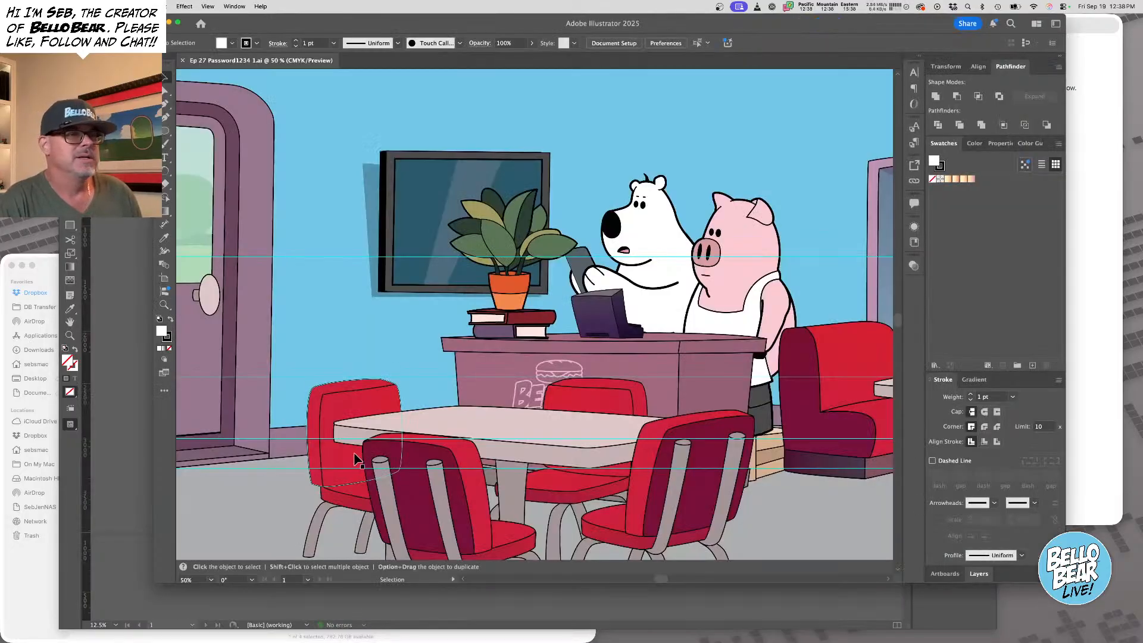
Examine the whole deli scene artboard in the Illustrator file, including the furniture kept outside it
{"action": "key", "text": "super+minus"}
{"action": "left_click_drag", "start_coordinate": [525, 295], "coordinate": [492, 261]}
{"action": "left_click", "coordinate": [543, 289], "text": "alt+super"}
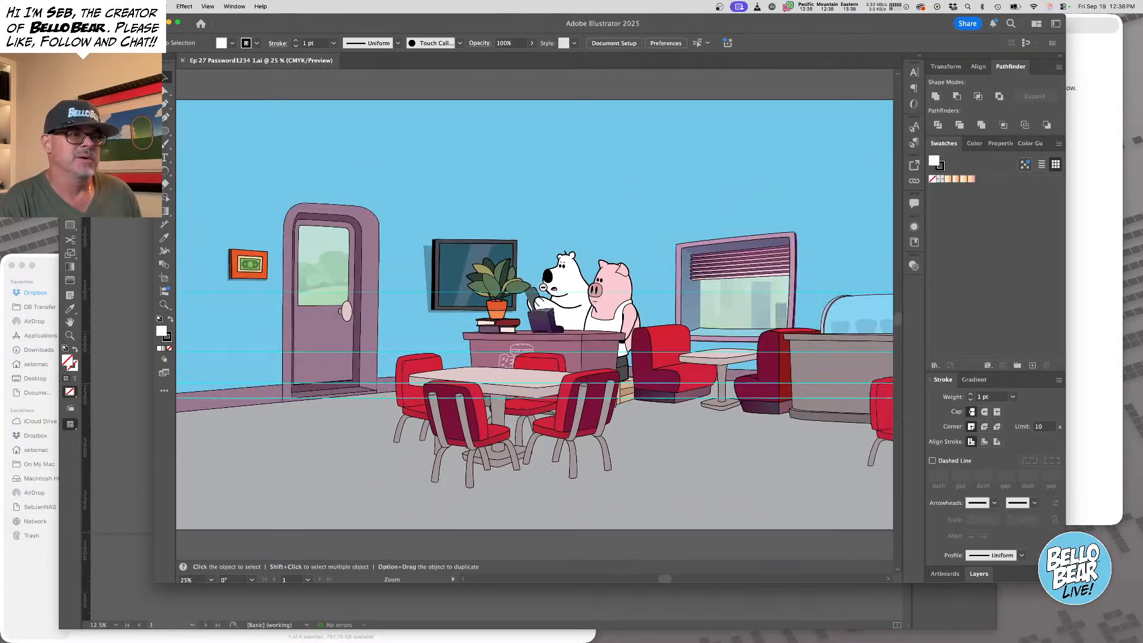
{"action": "left_click", "coordinate": [543, 288], "text": "alt+super"}
{"action": "left_click_drag", "start_coordinate": [543, 289], "coordinate": [505, 237]}
{"action": "left_click", "coordinate": [529, 278], "text": "super"}
{"action": "left_click", "coordinate": [500, 248], "text": "alt+super"}
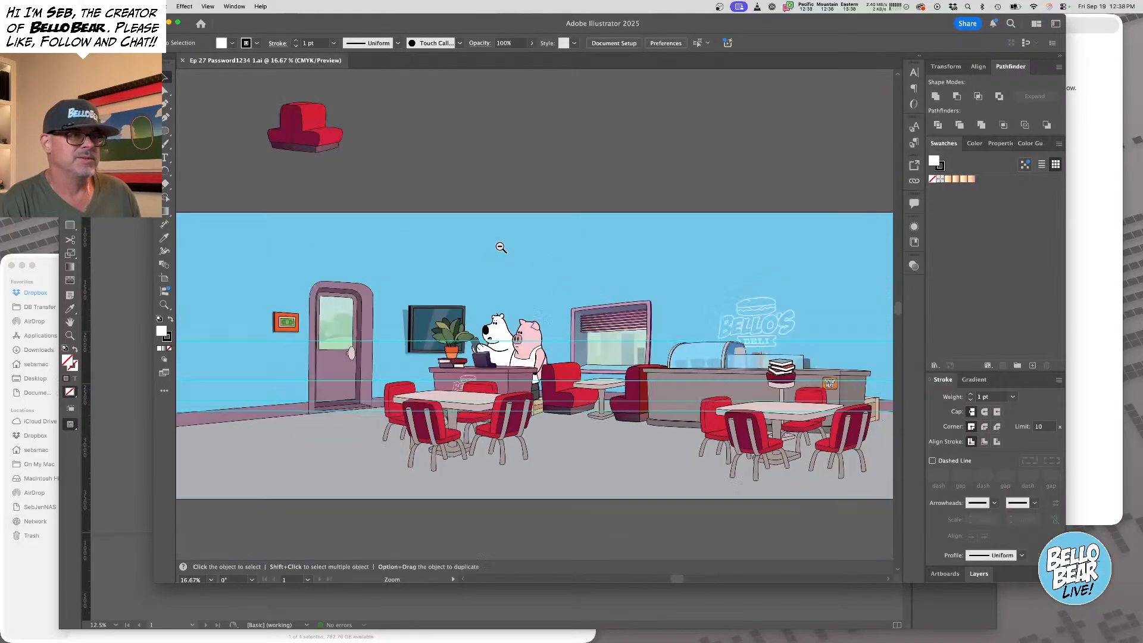
{"action": "left_click", "coordinate": [538, 281], "text": "alt+super"}
{"action": "left_click_drag", "start_coordinate": [538, 282], "coordinate": [482, 226]}
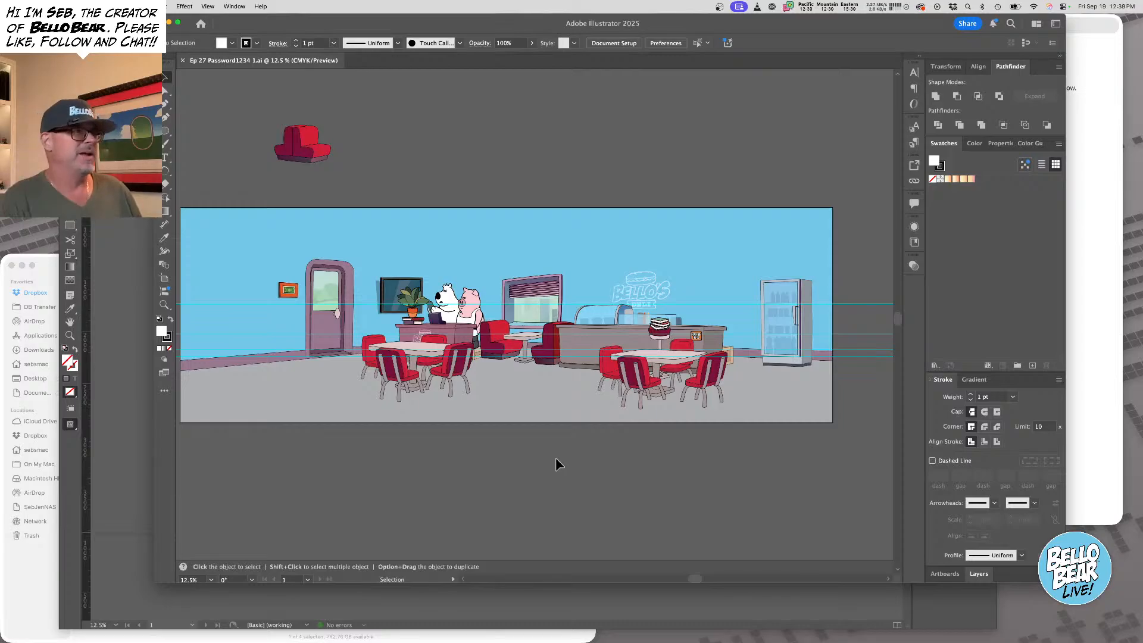
Open Bello Characters.ai from the Support Files folder in Finder
{"action": "left_click", "coordinate": [45, 260]}
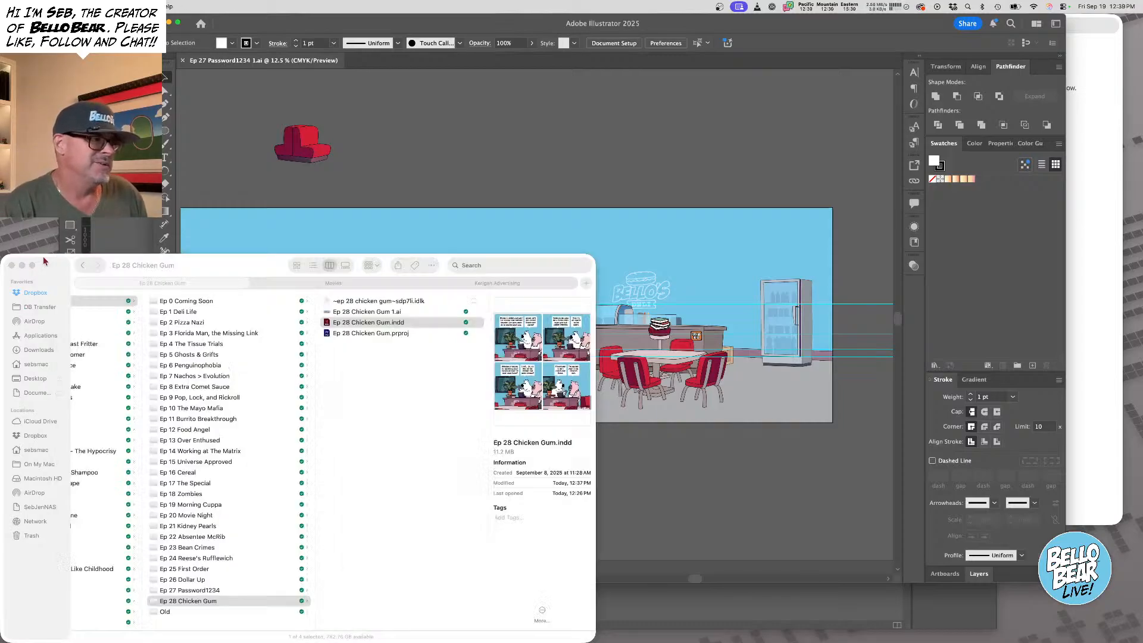
{"action": "scroll", "coordinate": [254, 457], "scroll_direction": "left", "scroll_amount": 5}
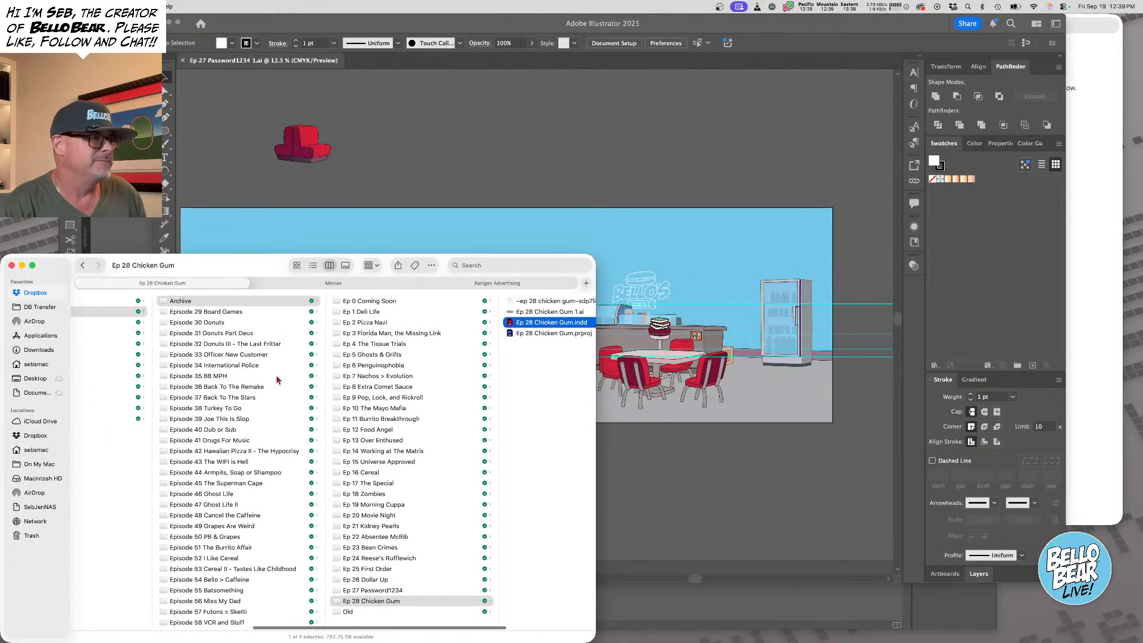
{"action": "scroll", "coordinate": [277, 380], "scroll_direction": "left", "scroll_amount": 4}
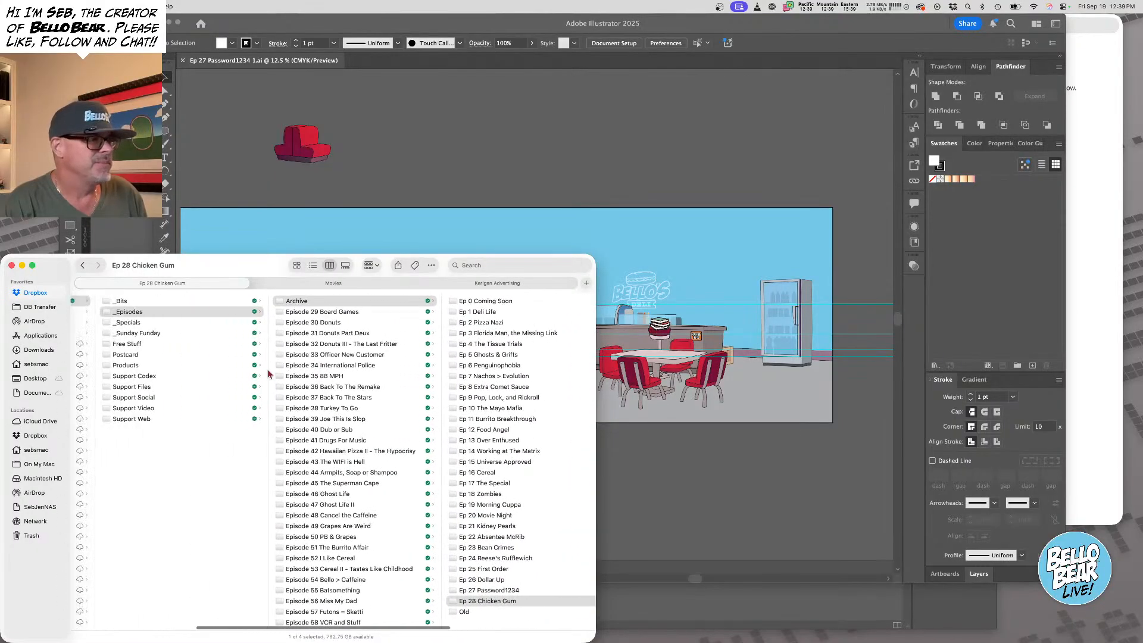
{"action": "left_click", "coordinate": [158, 388]}
{"action": "left_click", "coordinate": [335, 313]}
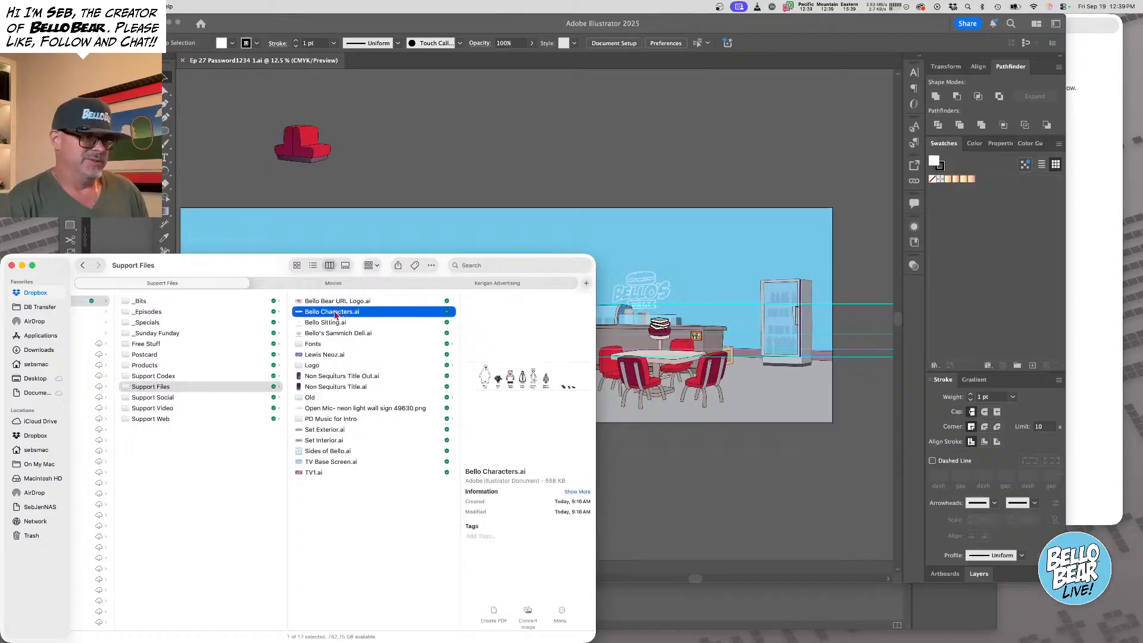
{"action": "double_click", "coordinate": [335, 313]}
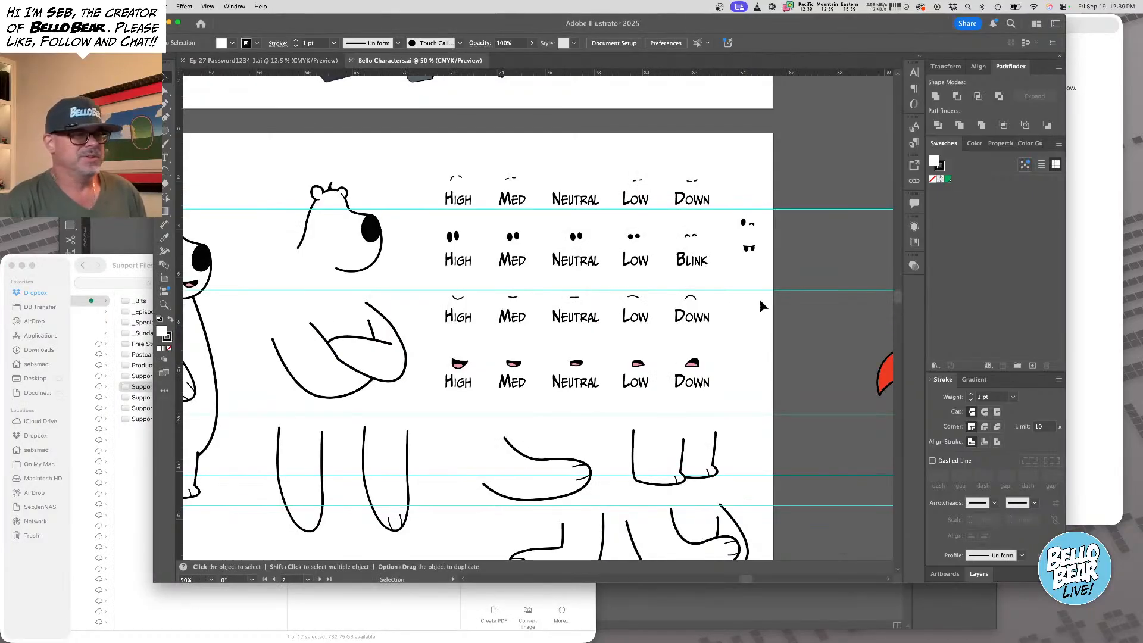
Examine the character sheets, including the bear and pig turnarounds, the loose body parts and the extra poses kept outside the artboards
{"action": "left_click", "coordinate": [512, 313], "text": "alt+super"}
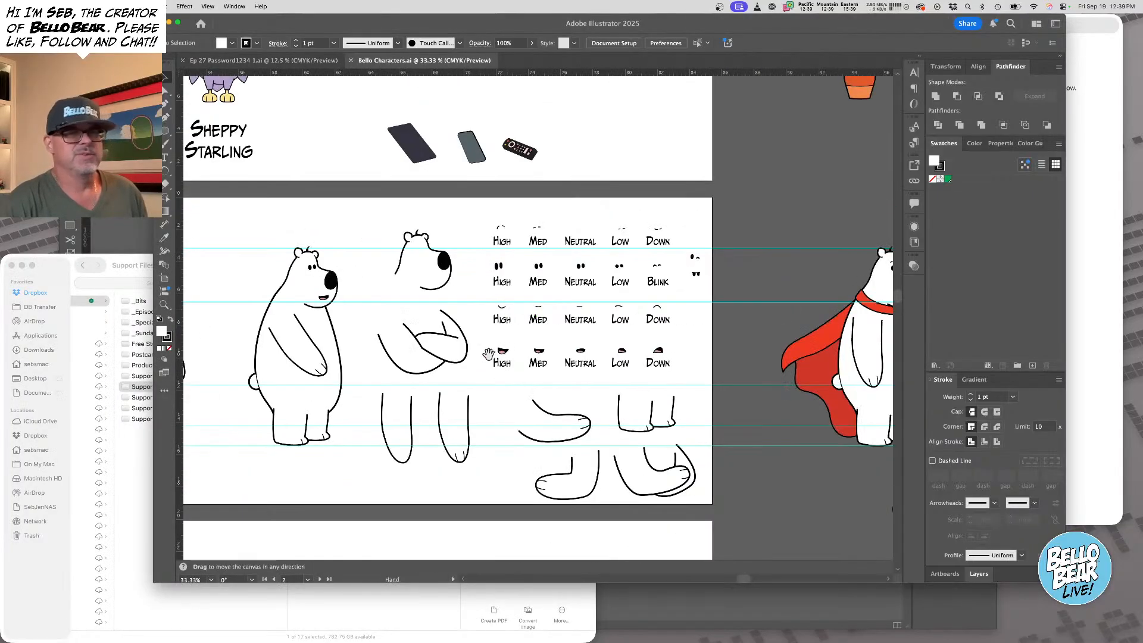
{"action": "left_click_drag", "start_coordinate": [492, 351], "coordinate": [579, 334]}
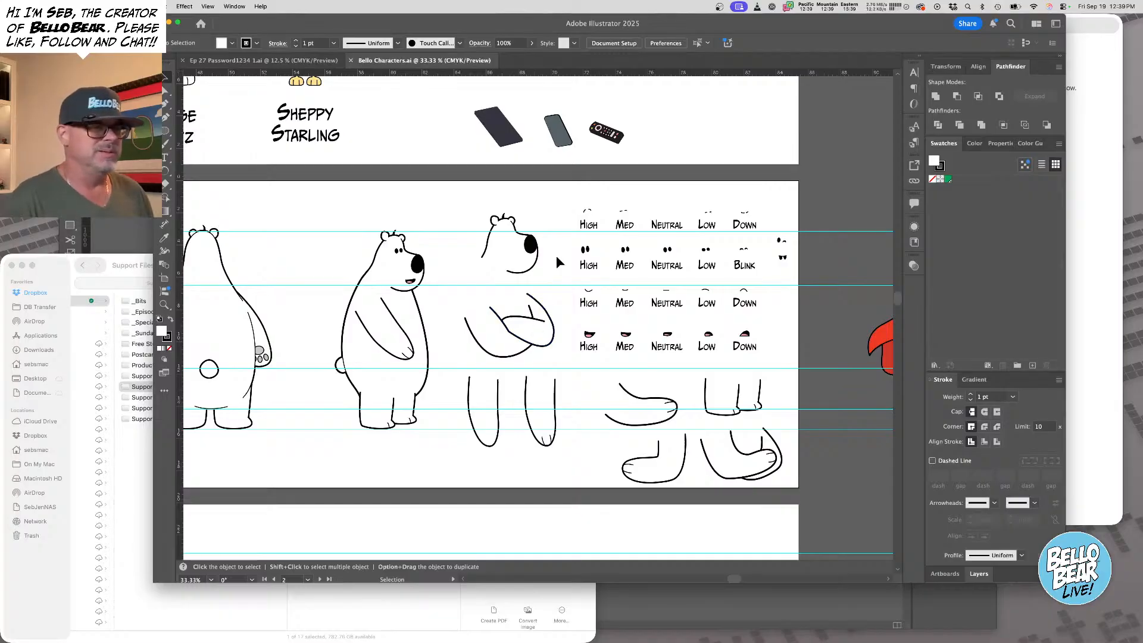
{"action": "left_click_drag", "start_coordinate": [439, 293], "coordinate": [504, 263]}
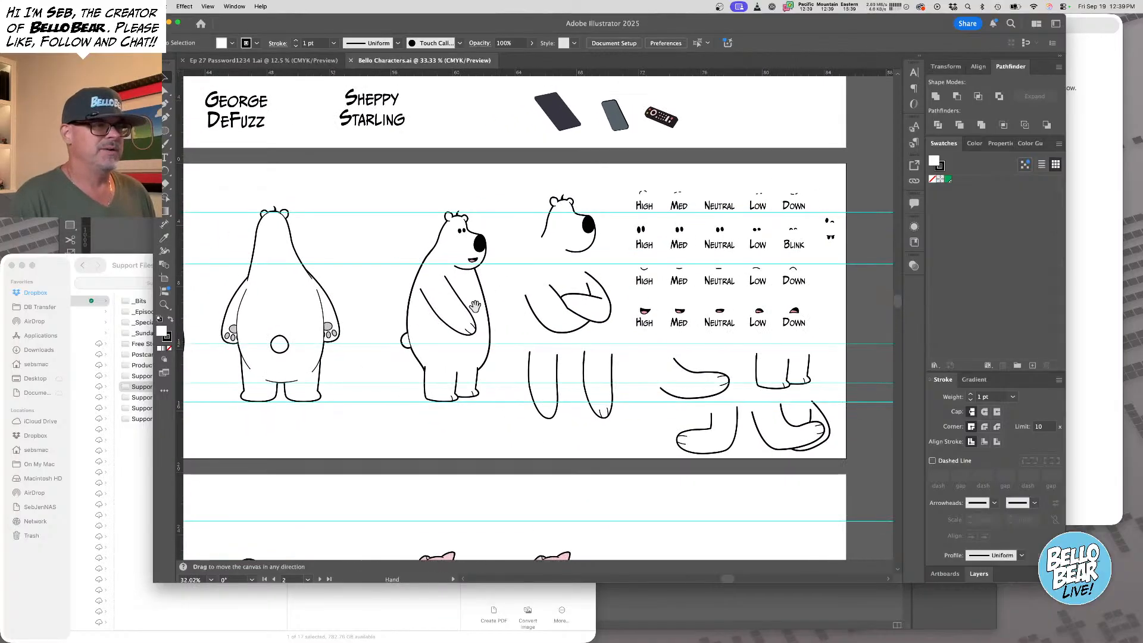
{"action": "left_click", "coordinate": [469, 299], "text": "alt+super"}
{"action": "left_click_drag", "start_coordinate": [465, 294], "coordinate": [584, 266]}
{"action": "left_click", "coordinate": [584, 268], "text": "alt+super"}
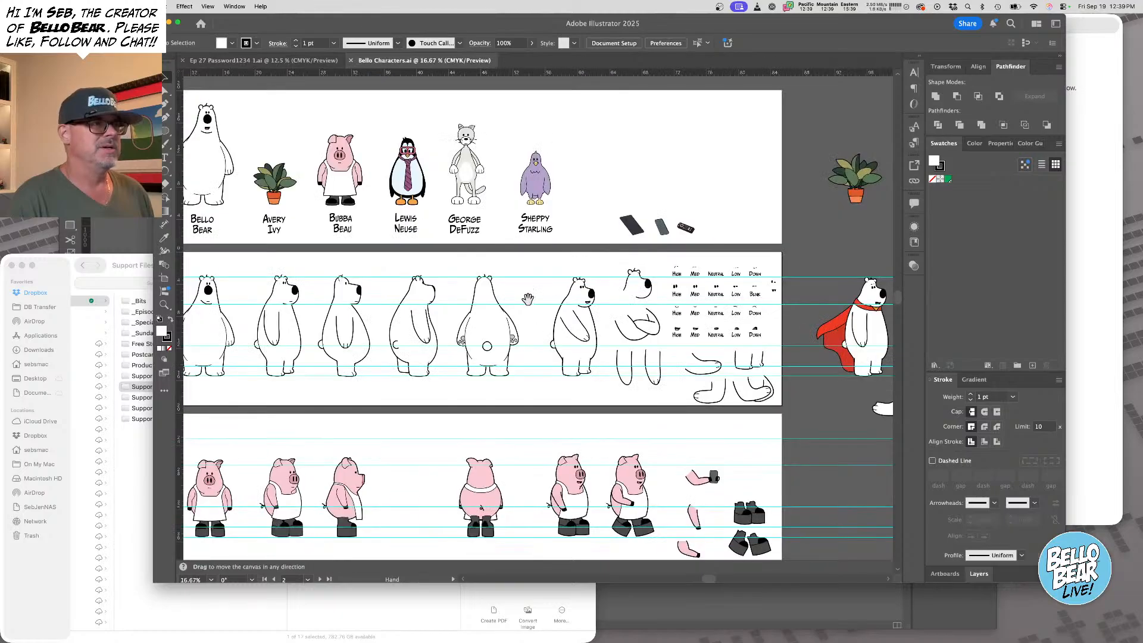
{"action": "left_click_drag", "start_coordinate": [529, 300], "coordinate": [603, 298]}
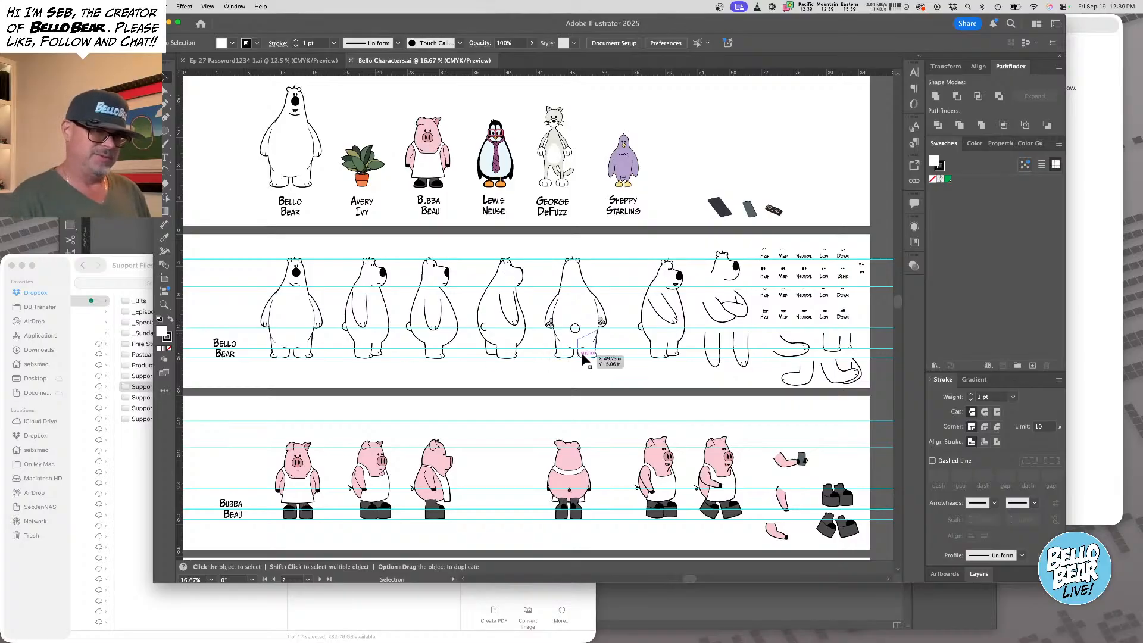
{"action": "scroll", "coordinate": [584, 358], "scroll_direction": "right", "scroll_amount": 10}
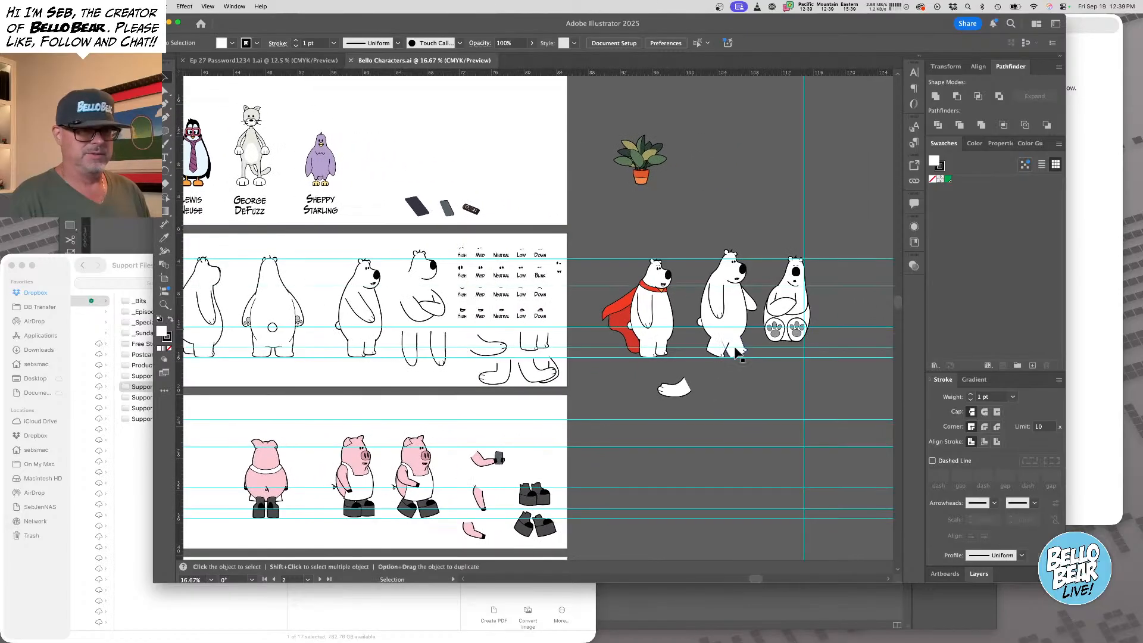
{"action": "left_click", "coordinate": [737, 352]}
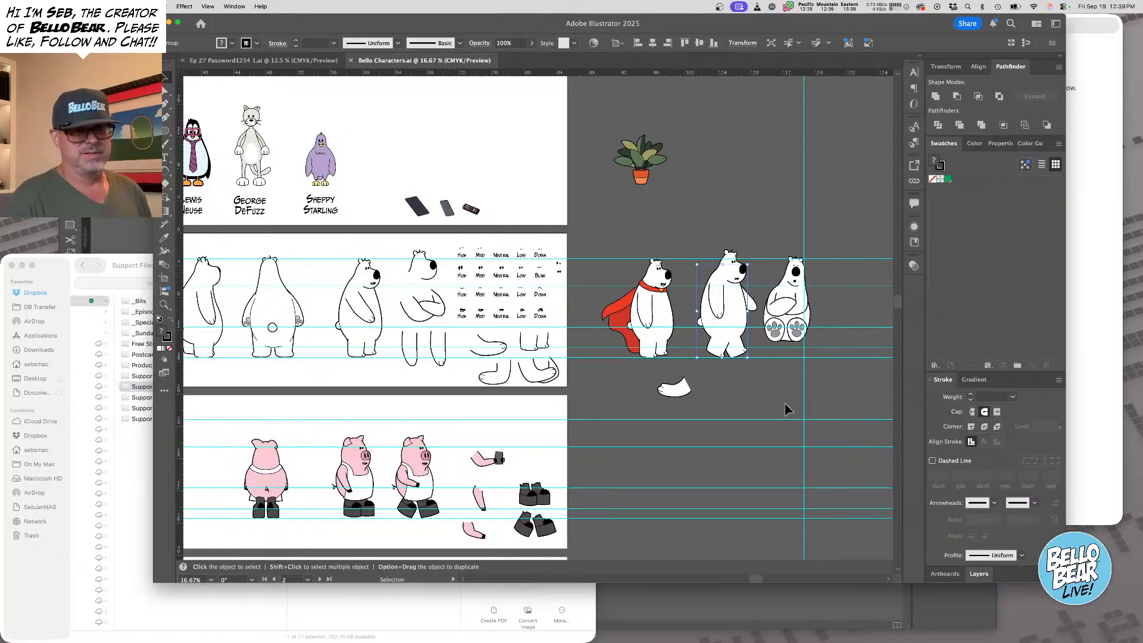
{"action": "left_click_drag", "start_coordinate": [384, 348], "coordinate": [681, 298]}
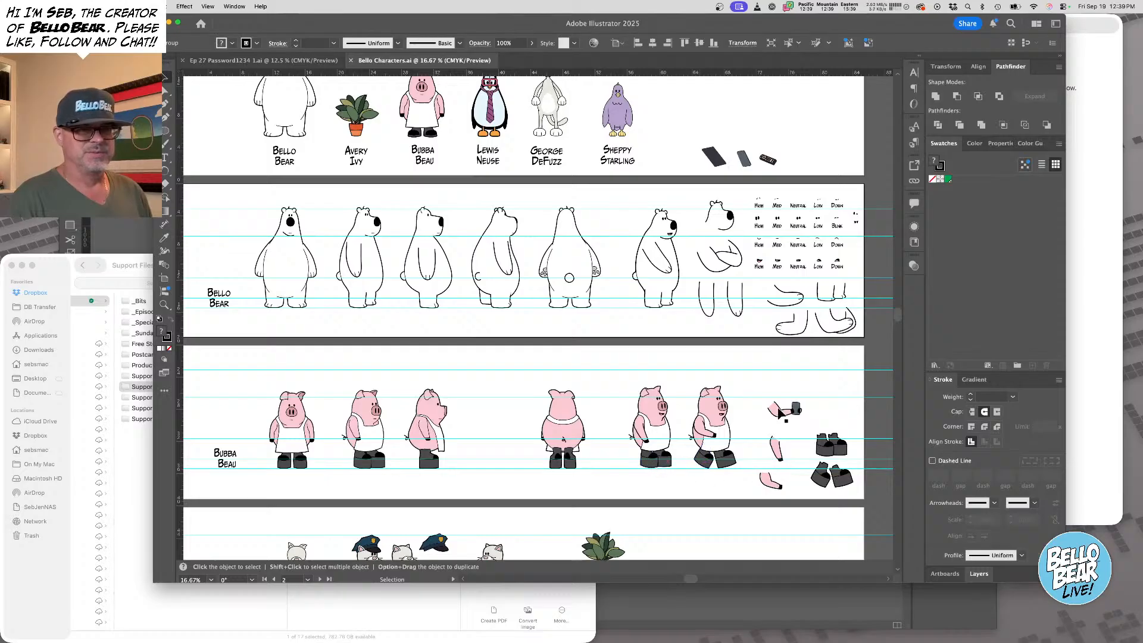
Place a copy of the Med eyes on the blank bear head beside the expression chart
{"action": "left_click_drag", "start_coordinate": [712, 182], "coordinate": [836, 253]}
{"action": "left_click_drag", "start_coordinate": [753, 288], "coordinate": [457, 237]}
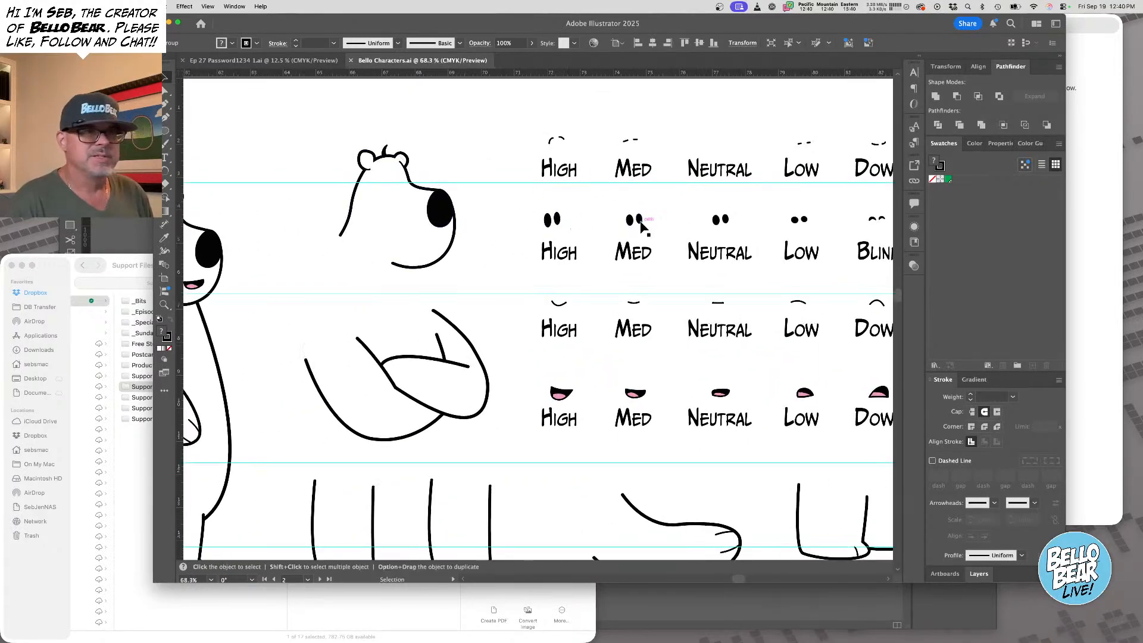
{"action": "left_click", "coordinate": [444, 216]}
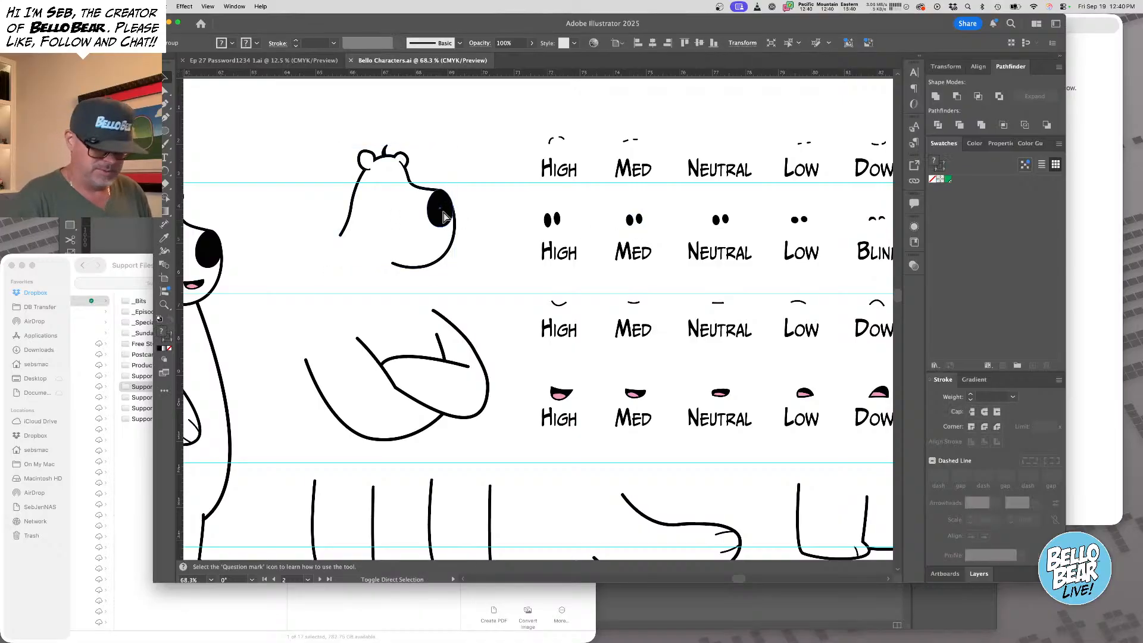
{"action": "key", "text": "super+c"}
{"action": "left_click", "coordinate": [461, 162]}
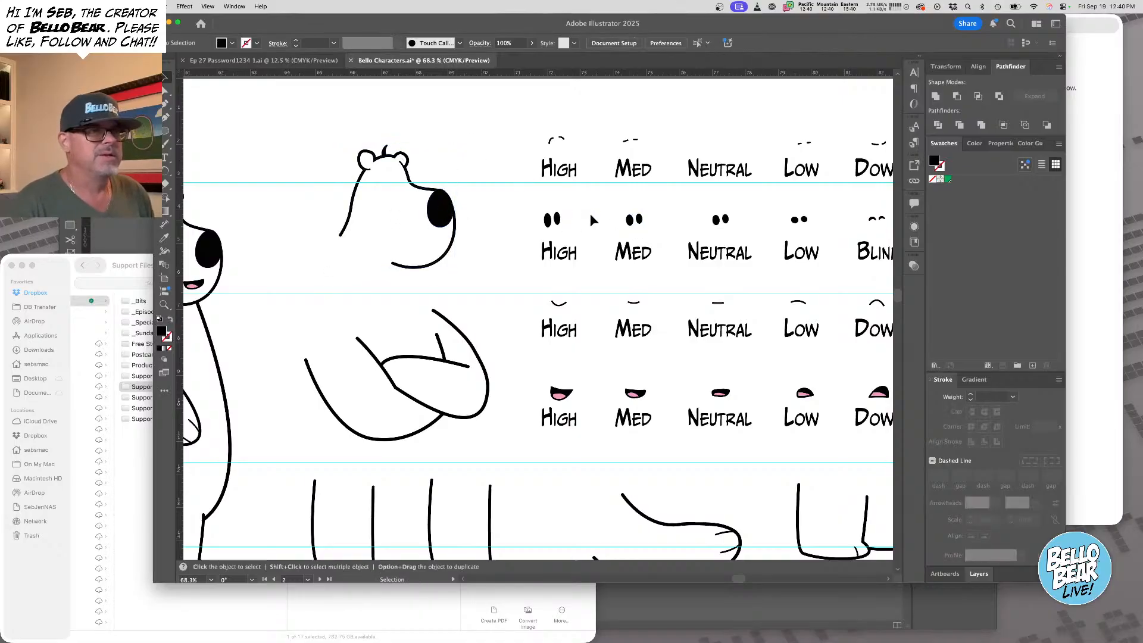
{"action": "scroll", "coordinate": [631, 221], "scroll_direction": "down", "scroll_amount": 1}
{"action": "left_click_drag", "start_coordinate": [630, 220], "coordinate": [399, 191]}
Add copies of the Low eyebrows above the eyes and the closed Low mouth below the nose of the bear head
{"action": "scroll", "coordinate": [554, 172], "scroll_direction": "right", "scroll_amount": 3}
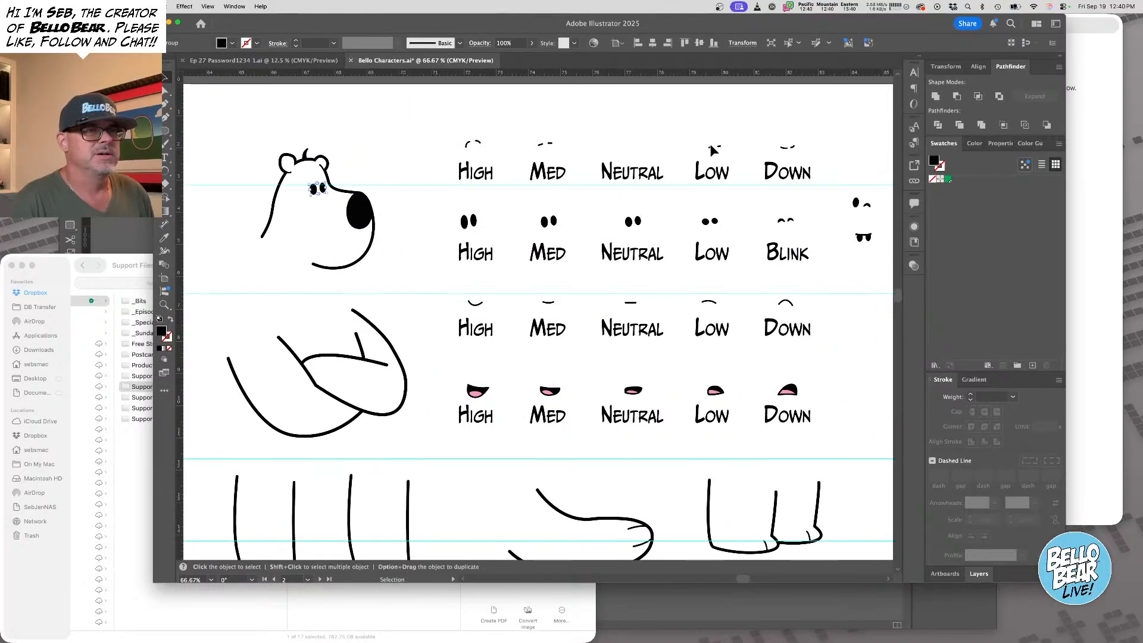
{"action": "left_click_drag", "start_coordinate": [711, 149], "coordinate": [312, 175]}
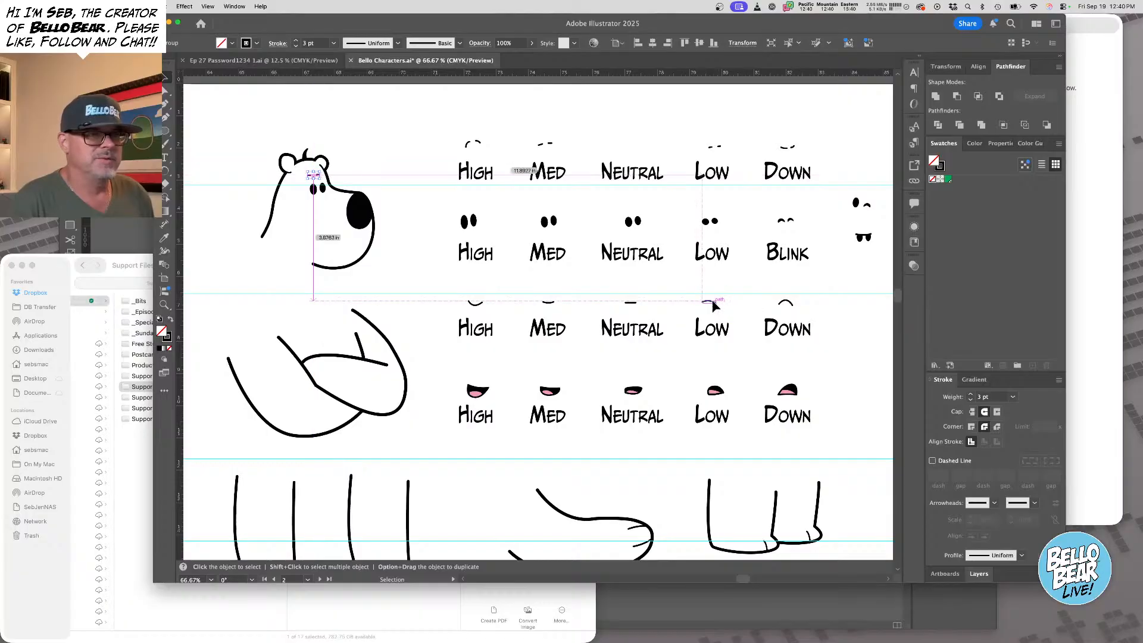
{"action": "left_click_drag", "start_coordinate": [714, 305], "coordinate": [363, 248]}
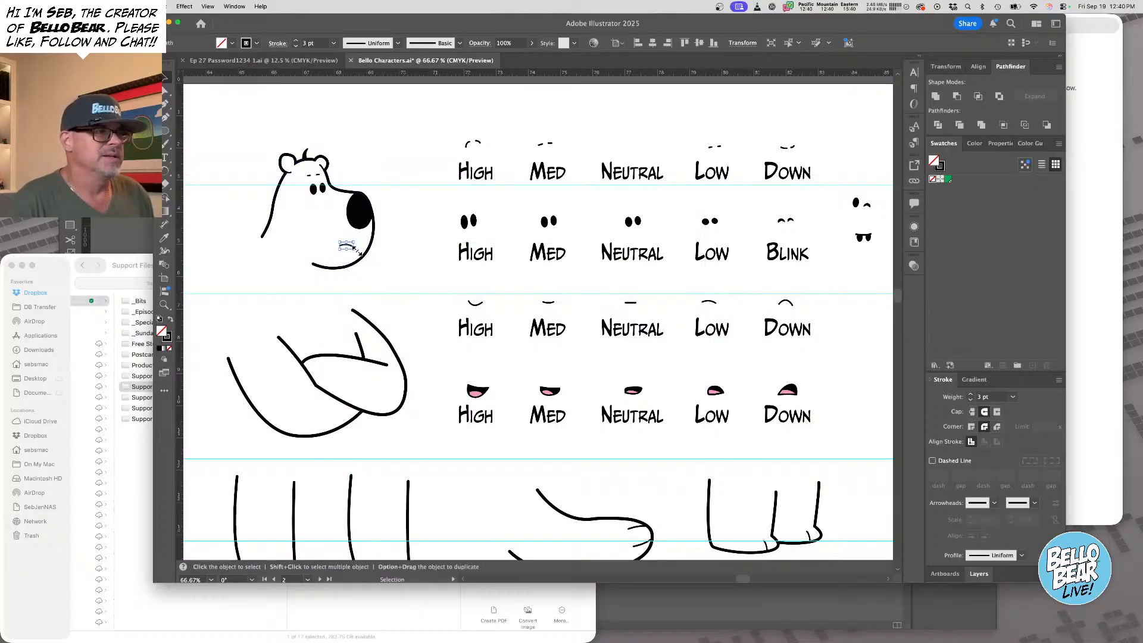
Fine-tune the bear head's expression by lowering the eyebrows closer to the eyes, and deselect them
{"action": "left_click_drag", "start_coordinate": [341, 263], "coordinate": [416, 257]}
{"action": "left_click_drag", "start_coordinate": [486, 304], "coordinate": [684, 414]}
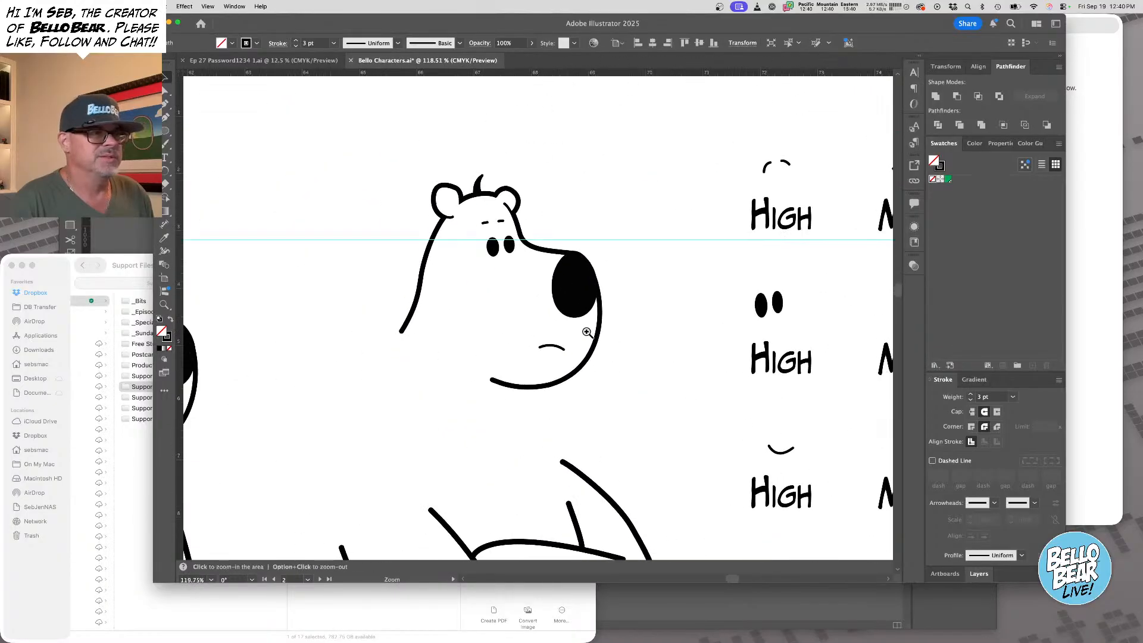
{"action": "left_click_drag", "start_coordinate": [586, 331], "coordinate": [597, 334]}
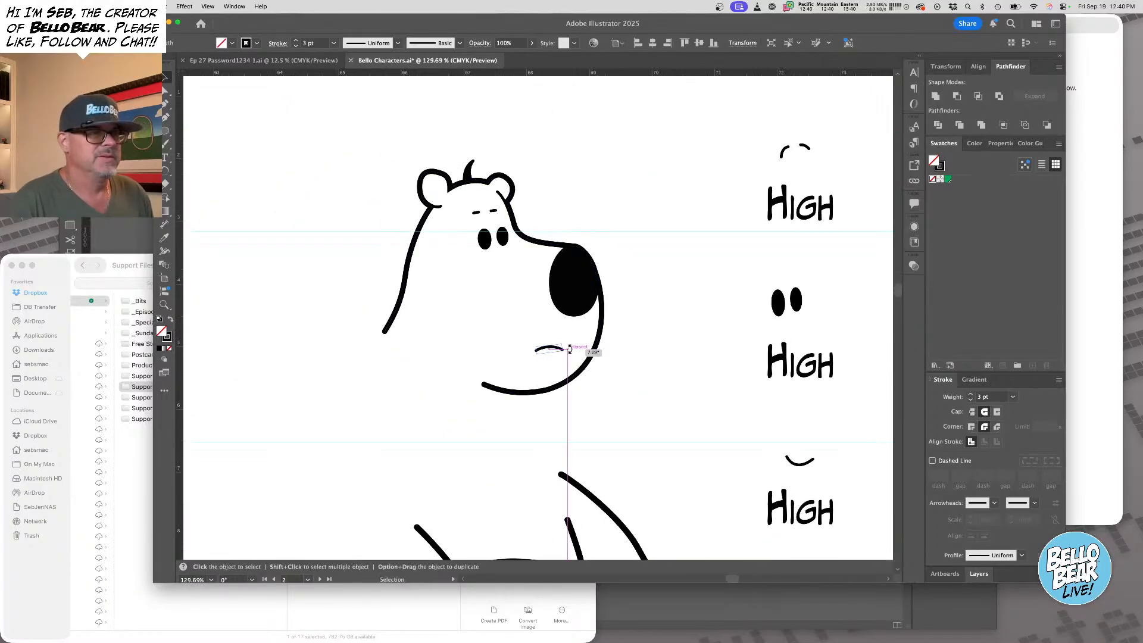
{"action": "left_click", "coordinate": [536, 216]}
{"action": "left_click_drag", "start_coordinate": [493, 216], "coordinate": [496, 224]}
{"action": "left_click", "coordinate": [710, 286]}
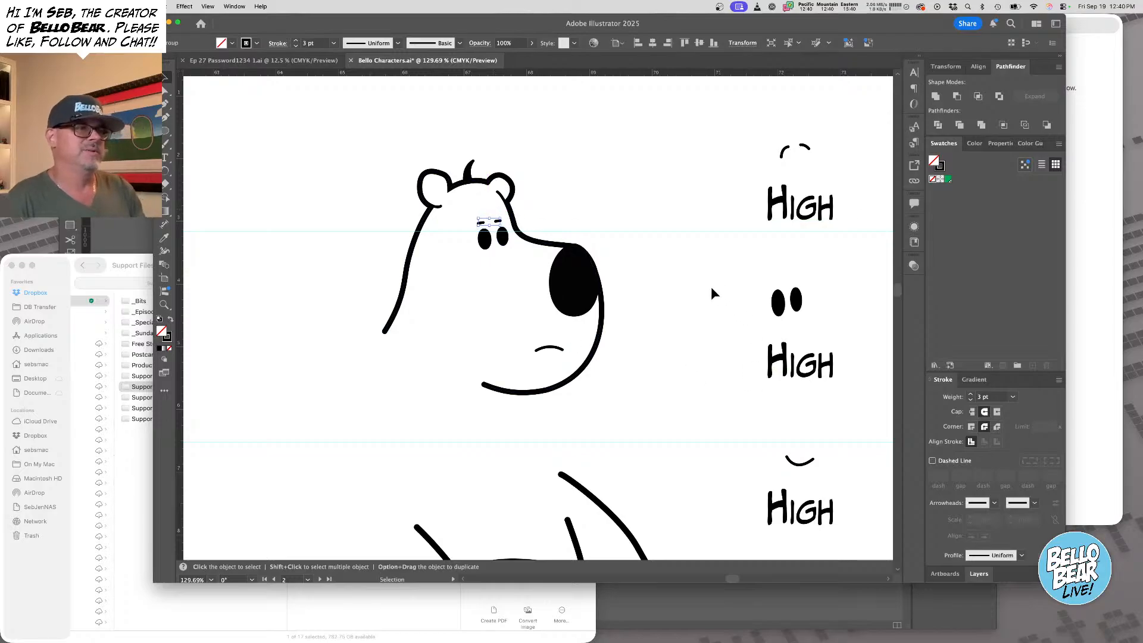
{"action": "key", "text": "z"}
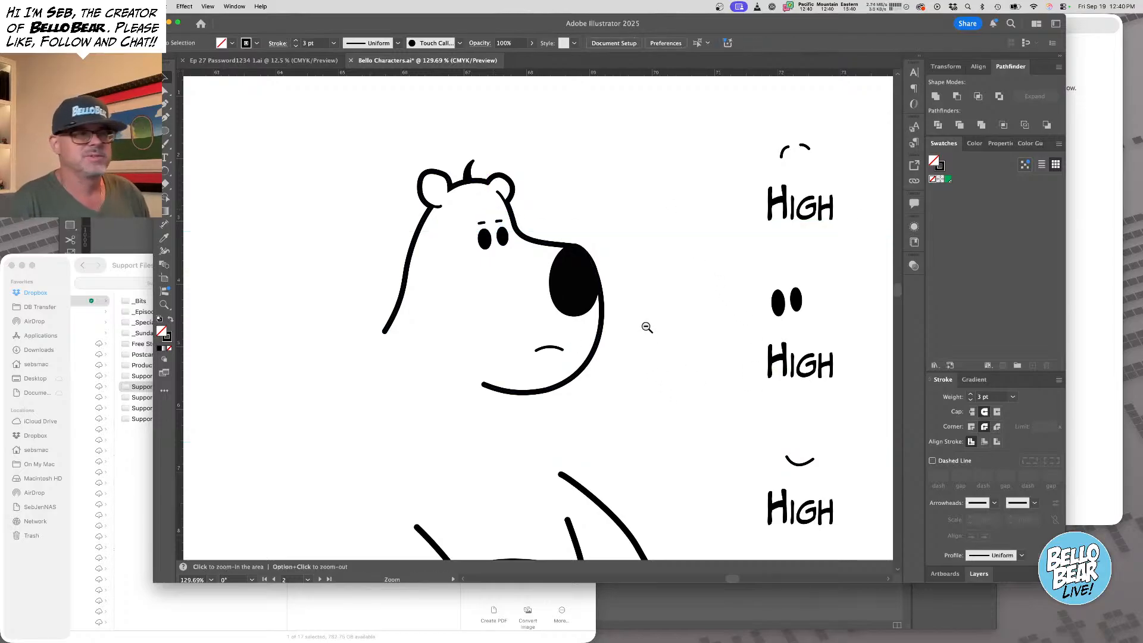
{"action": "left_click", "coordinate": [650, 327], "text": "alt"}
{"action": "left_click", "coordinate": [550, 320], "text": "alt"}
{"action": "scroll", "coordinate": [536, 315], "scroll_direction": "down", "scroll_amount": 2}
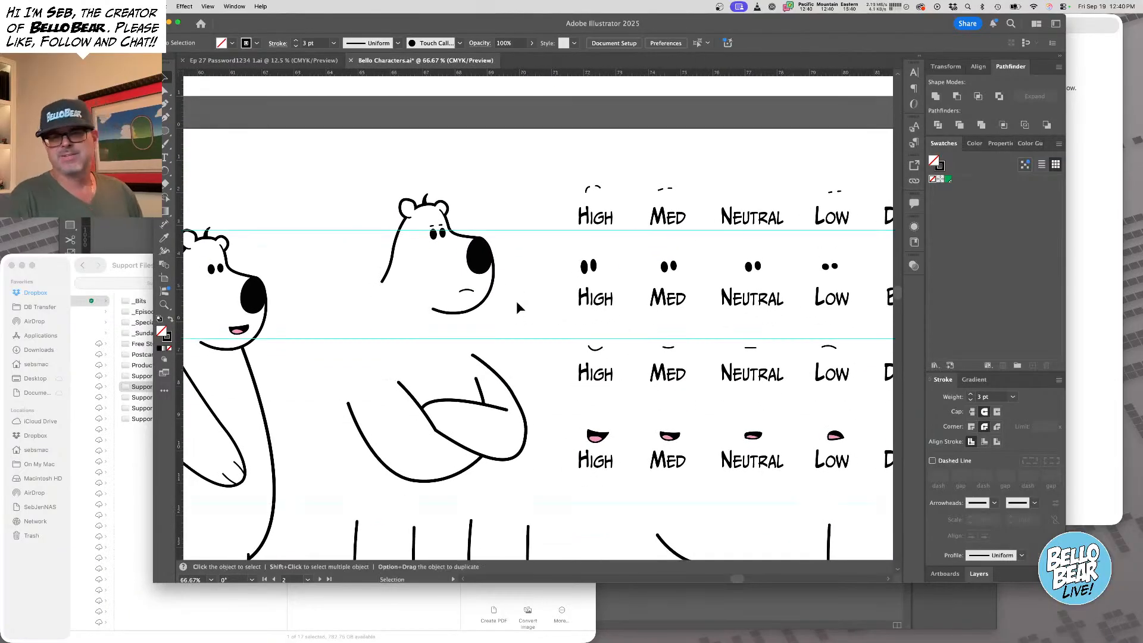
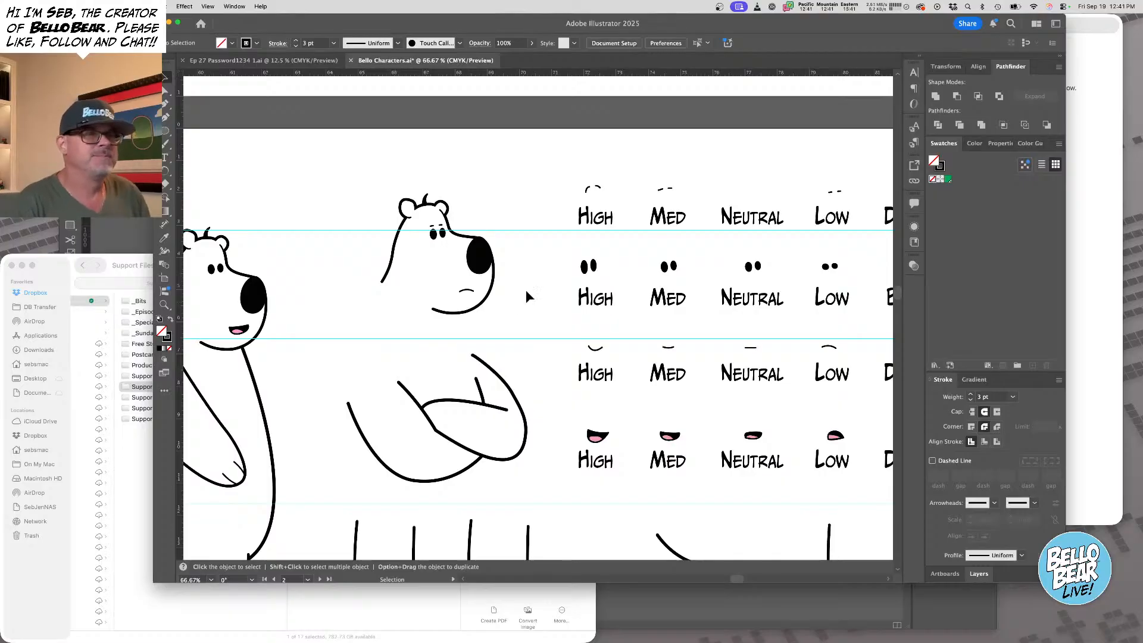
In the Ep 27 Password1234 1.ai deli scene, flip the bear behind the counter horizontally together with its arms and phone
{"action": "scroll", "coordinate": [502, 229], "scroll_direction": "left", "scroll_amount": 10}
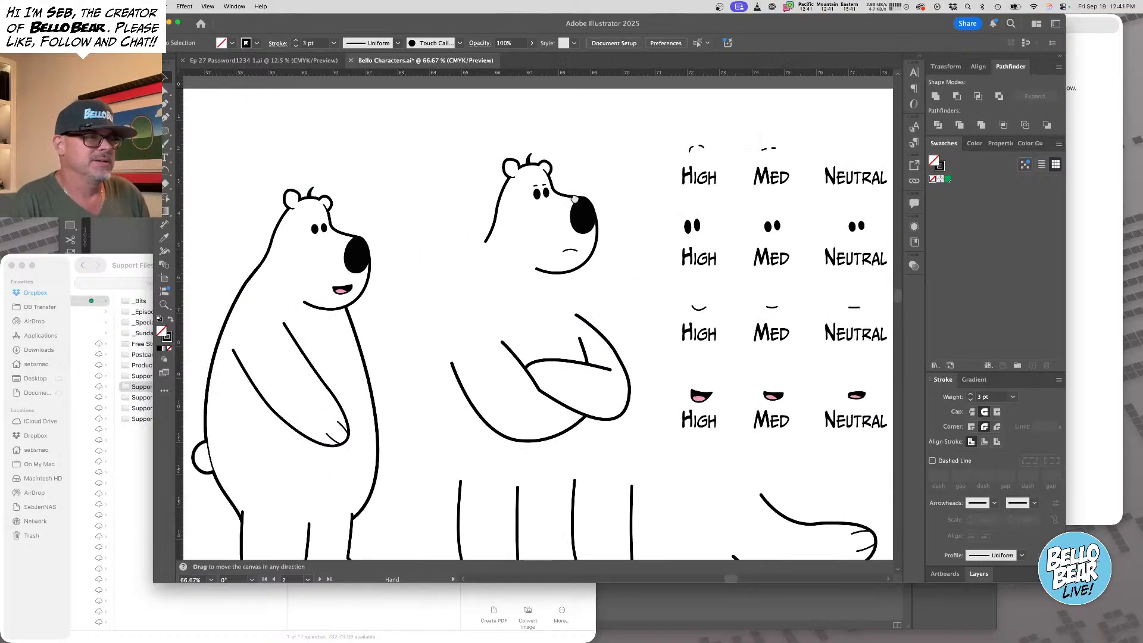
{"action": "left_click", "coordinate": [262, 60]}
{"action": "key", "text": "z"}
{"action": "left_click_drag", "start_coordinate": [419, 314], "coordinate": [455, 308]}
{"action": "key", "text": "v"}
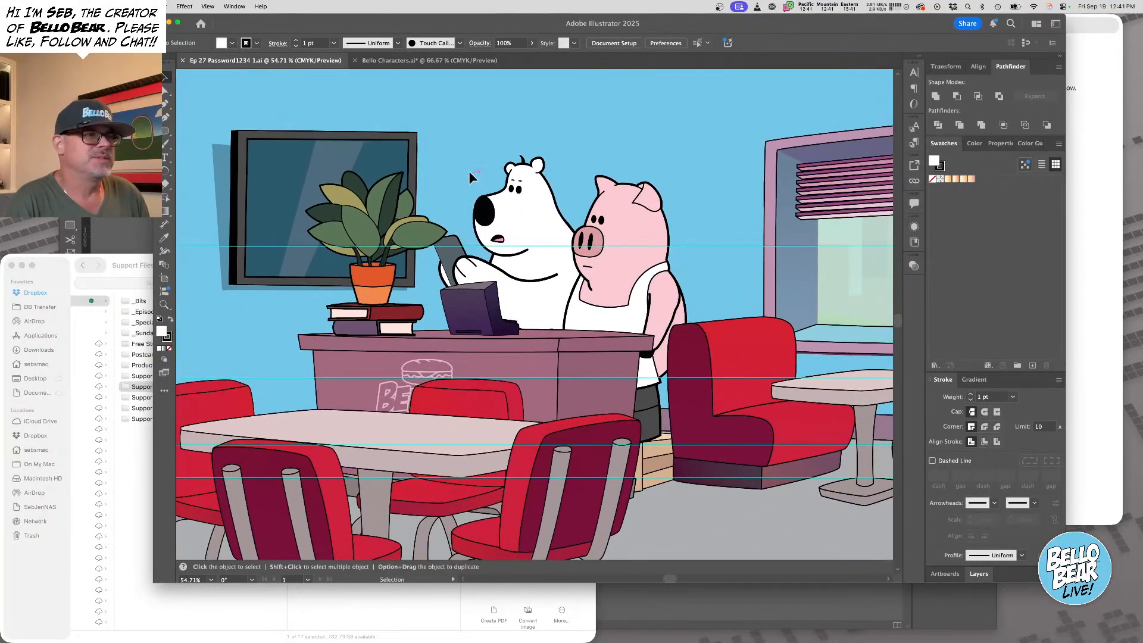
{"action": "left_click", "coordinate": [528, 278]}
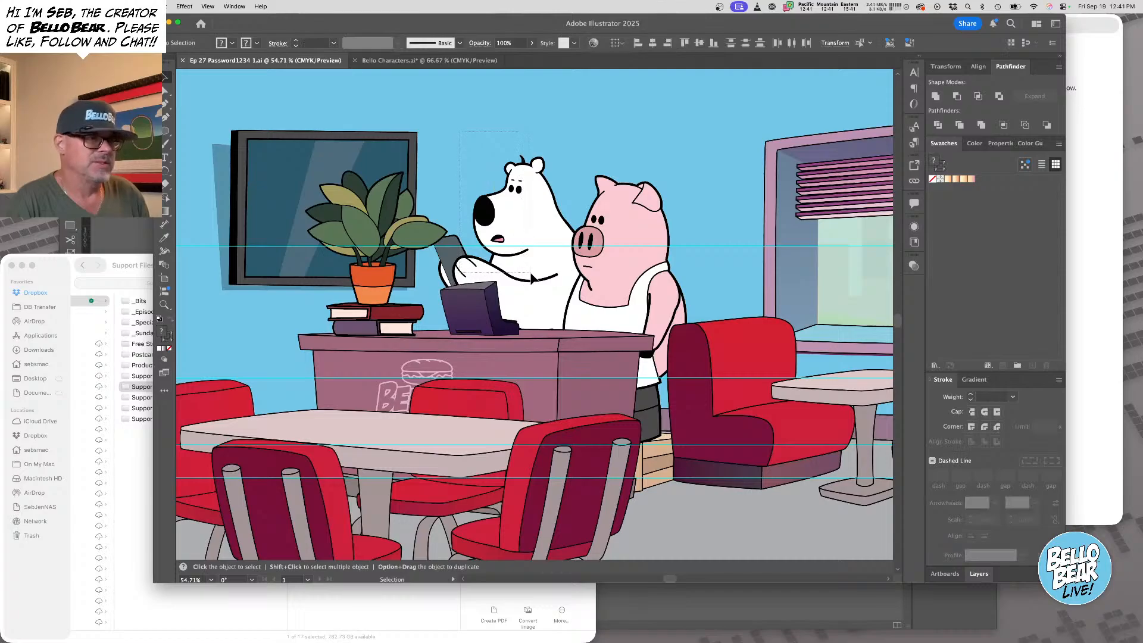
{"action": "left_click", "coordinate": [1059, 66]}
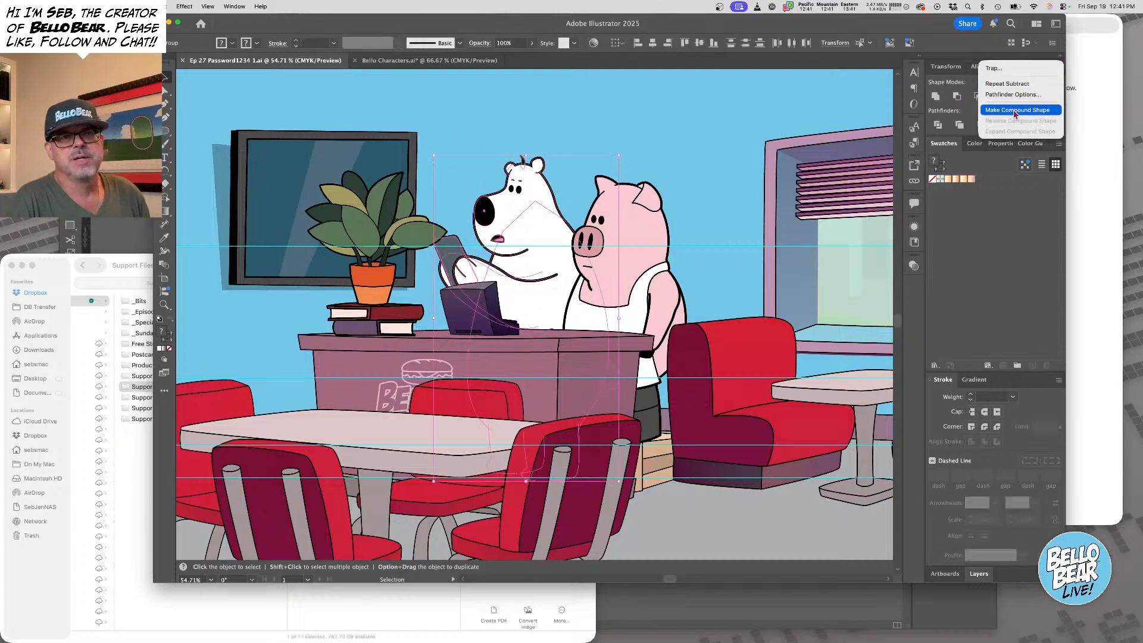
{"action": "left_click", "coordinate": [934, 42]}
{"action": "left_click", "coordinate": [943, 67]}
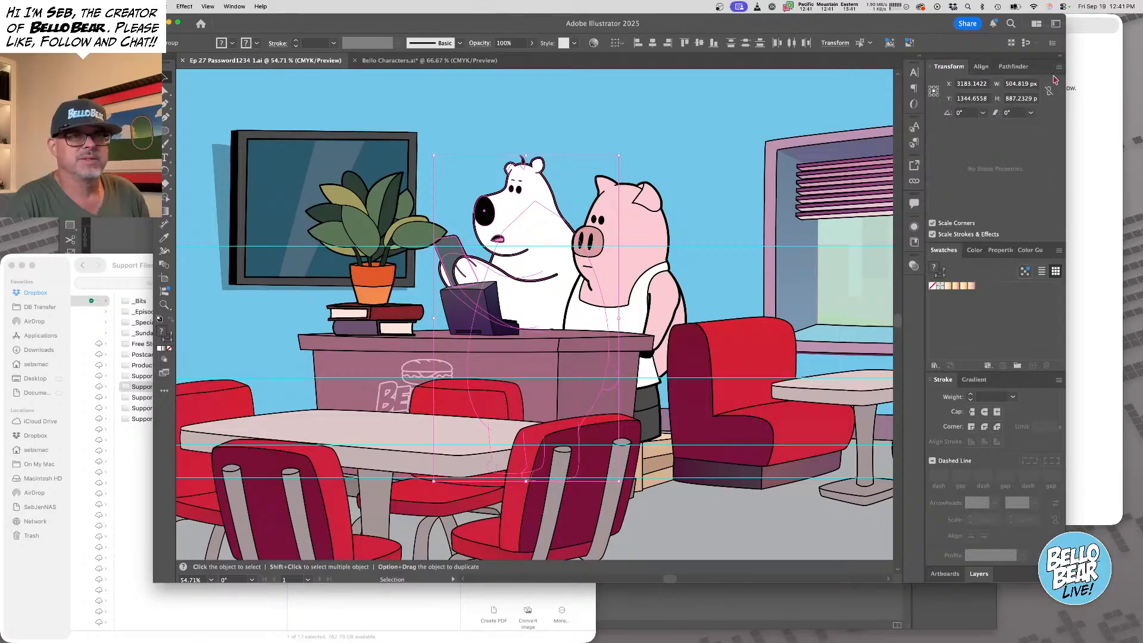
{"action": "left_click", "coordinate": [1058, 67]}
{"action": "left_click", "coordinate": [1026, 94]}
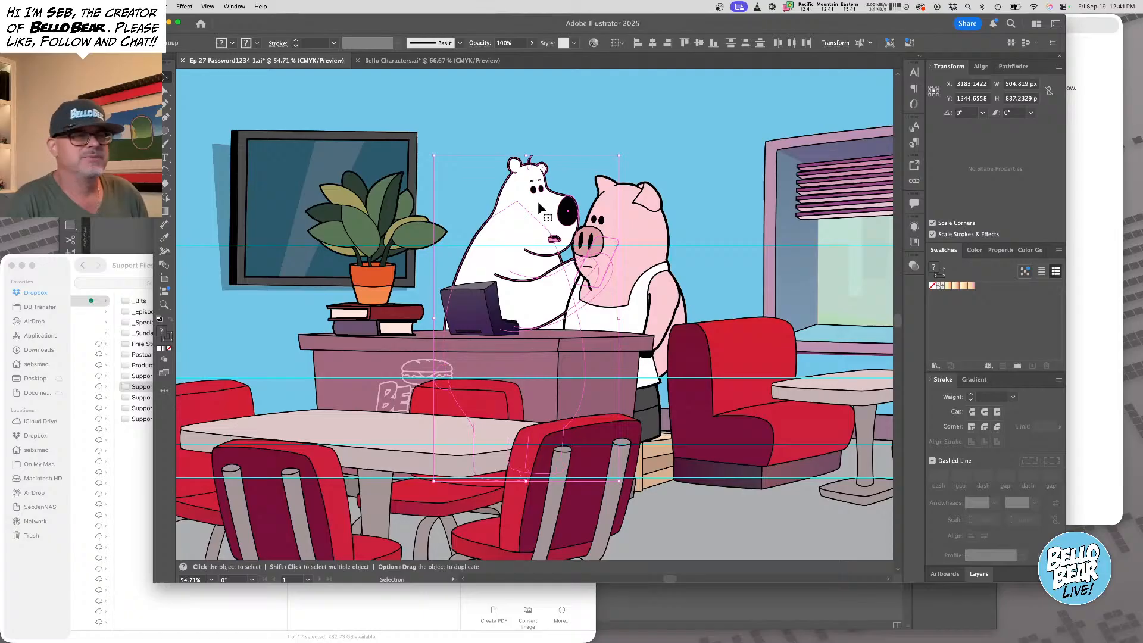
Move the flipped bear between the plant and the pig so that it faces the pig, and deselect it
{"action": "left_click_drag", "start_coordinate": [538, 201], "coordinate": [456, 197]}
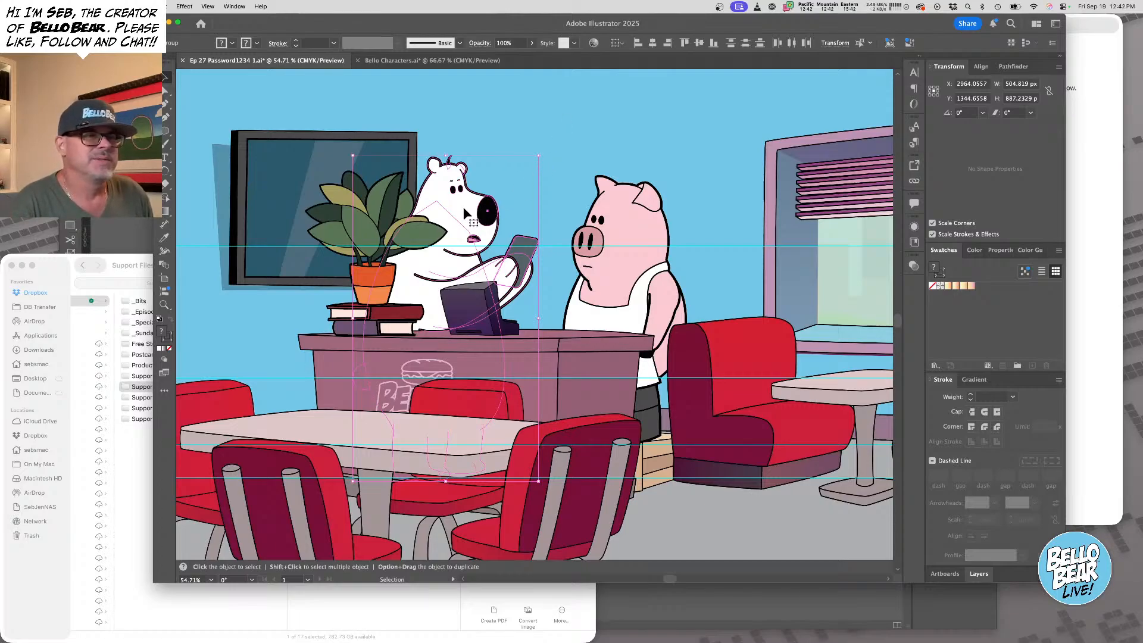
{"action": "left_click_drag", "start_coordinate": [464, 207], "coordinate": [491, 207]}
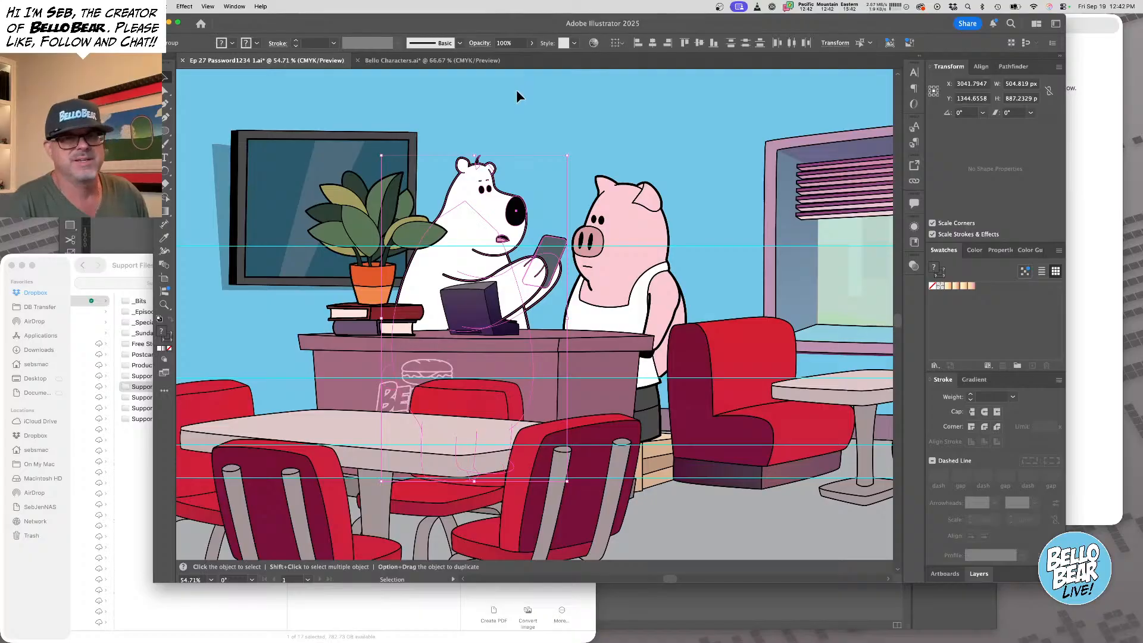
{"action": "left_click", "coordinate": [494, 98]}
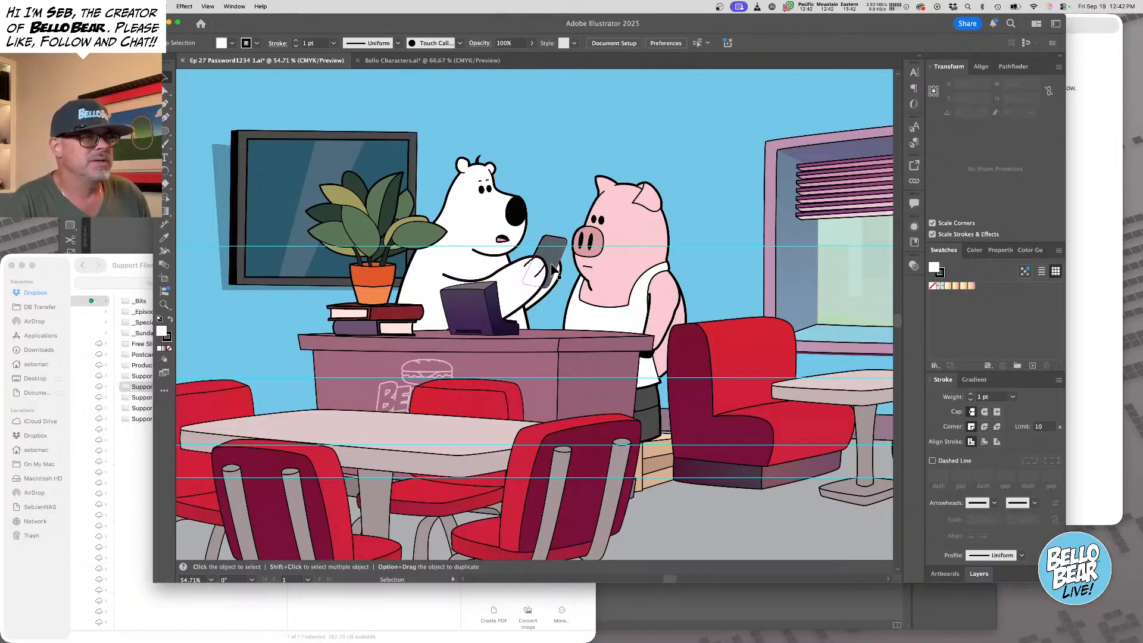
Delete the bear's second arm behind the phone
{"action": "left_click", "coordinate": [541, 301]}
{"action": "key", "text": "Delete"}
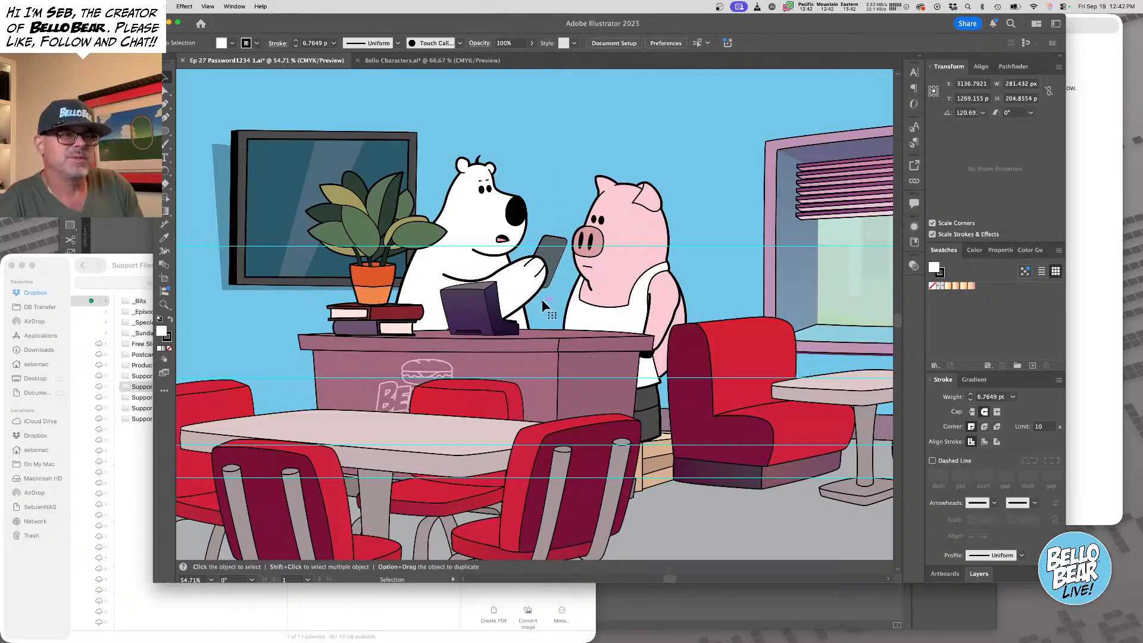
Move the potted plant and the stack of books off the counter, over to the door side of the scene
{"action": "left_click", "coordinate": [463, 292], "text": "alt+super"}
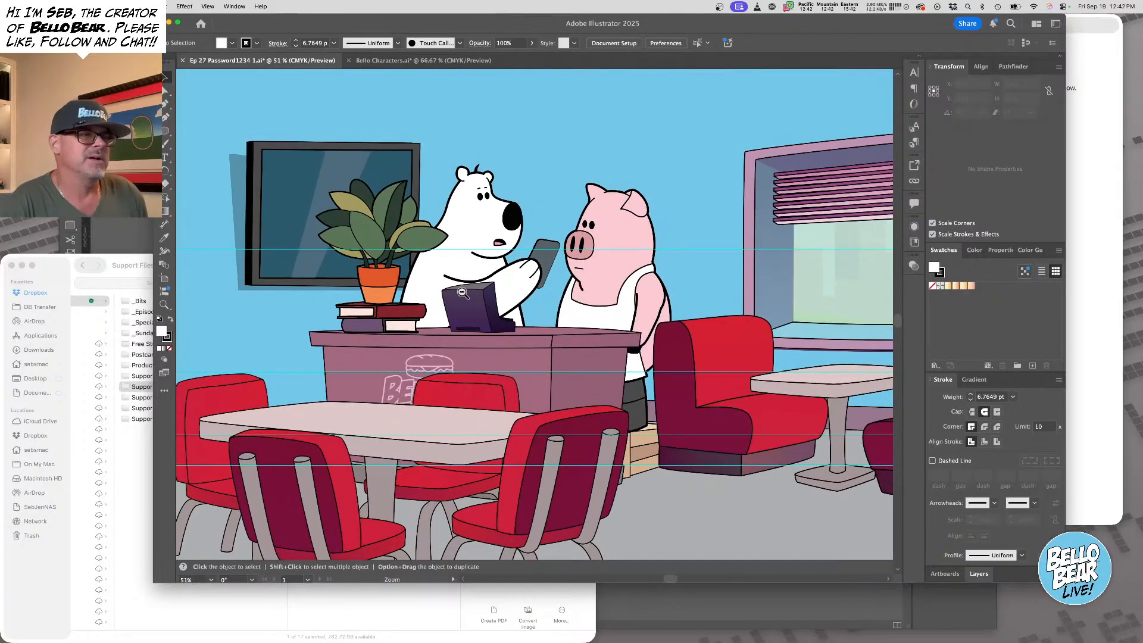
{"action": "scroll", "coordinate": [463, 292], "scroll_direction": "left", "scroll_amount": 6}
{"action": "left_click", "coordinate": [626, 316]}
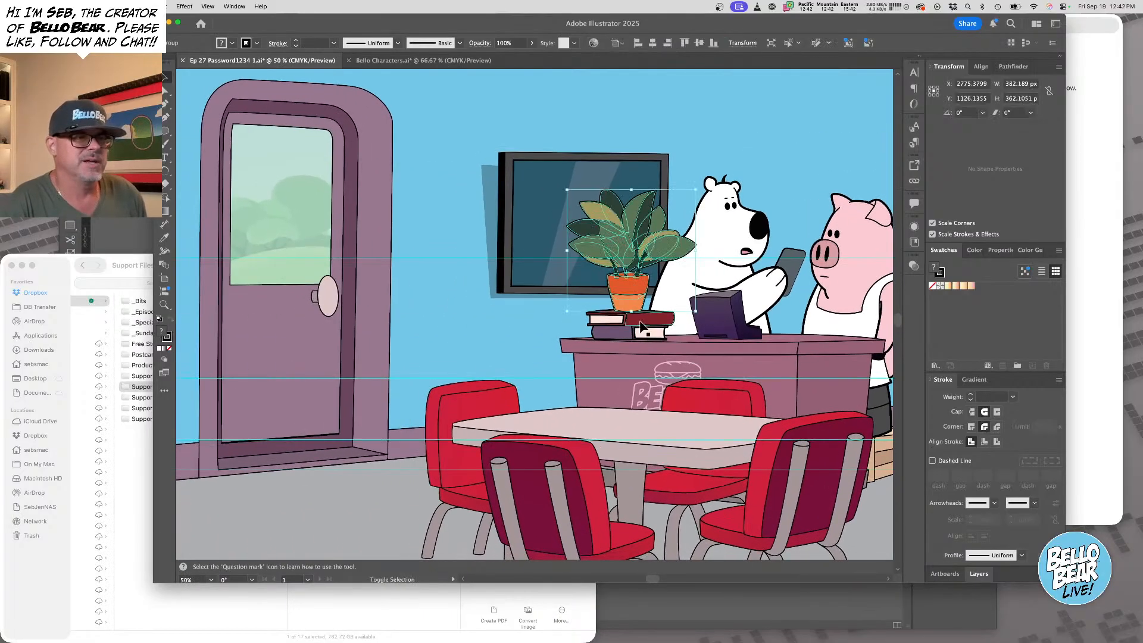
{"action": "left_click_drag", "start_coordinate": [626, 316], "coordinate": [315, 306]}
{"action": "left_click_drag", "start_coordinate": [622, 255], "coordinate": [348, 242]}
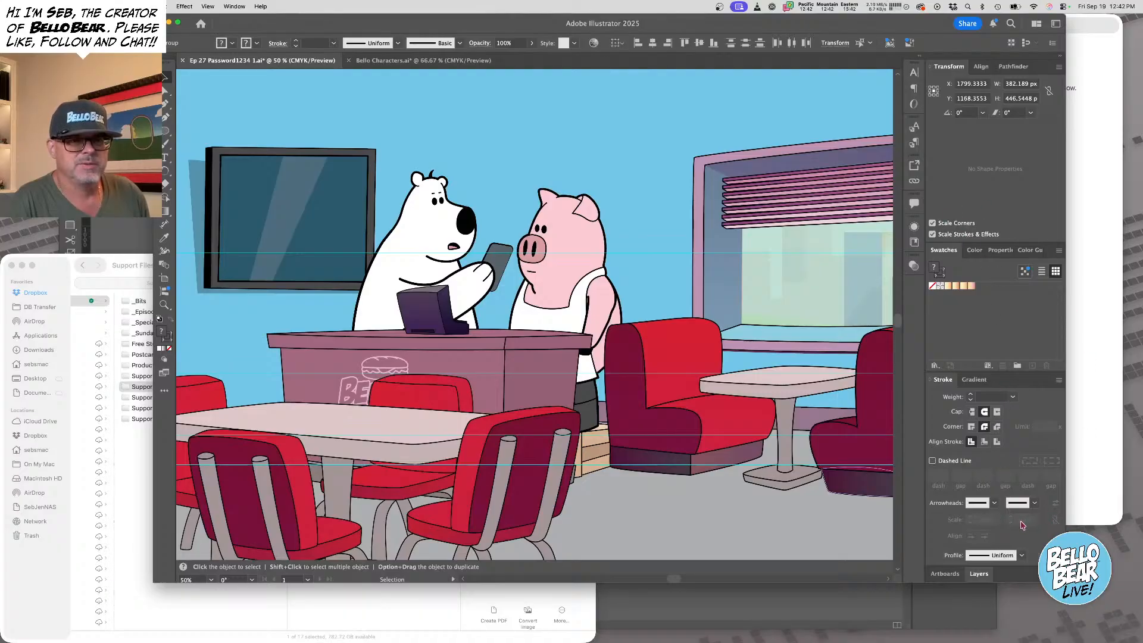
Show the layer list and lock the Background layer
{"action": "left_click", "coordinate": [976, 575]}
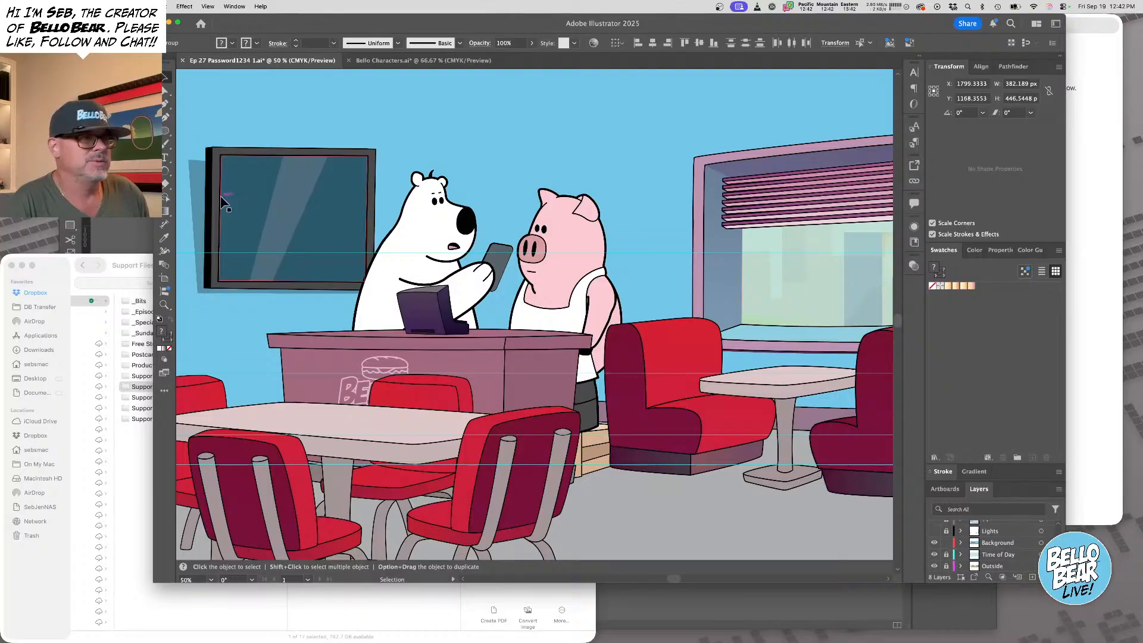
{"action": "left_click", "coordinate": [300, 186]}
{"action": "key", "text": "space"}
{"action": "left_click_drag", "start_coordinate": [307, 188], "coordinate": [405, 193]}
{"action": "left_click", "coordinate": [947, 543]}
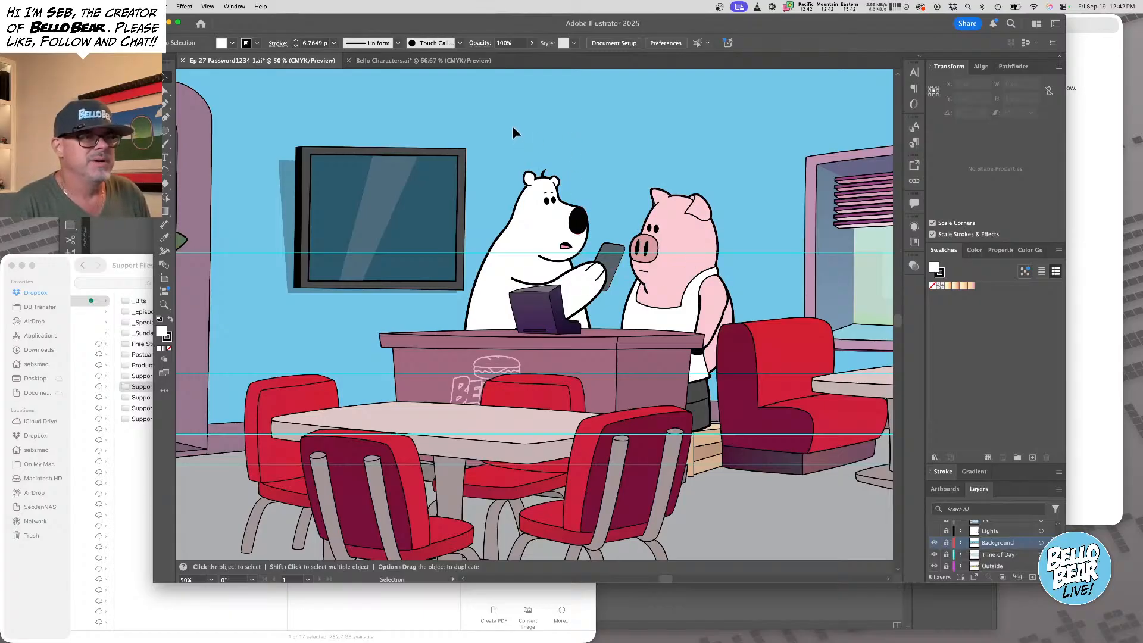
Shift the bear with its arm and phone slightly away from the pig, and deselect it
{"action": "left_click", "coordinate": [607, 273]}
{"action": "left_click_drag", "start_coordinate": [607, 273], "coordinate": [580, 274]}
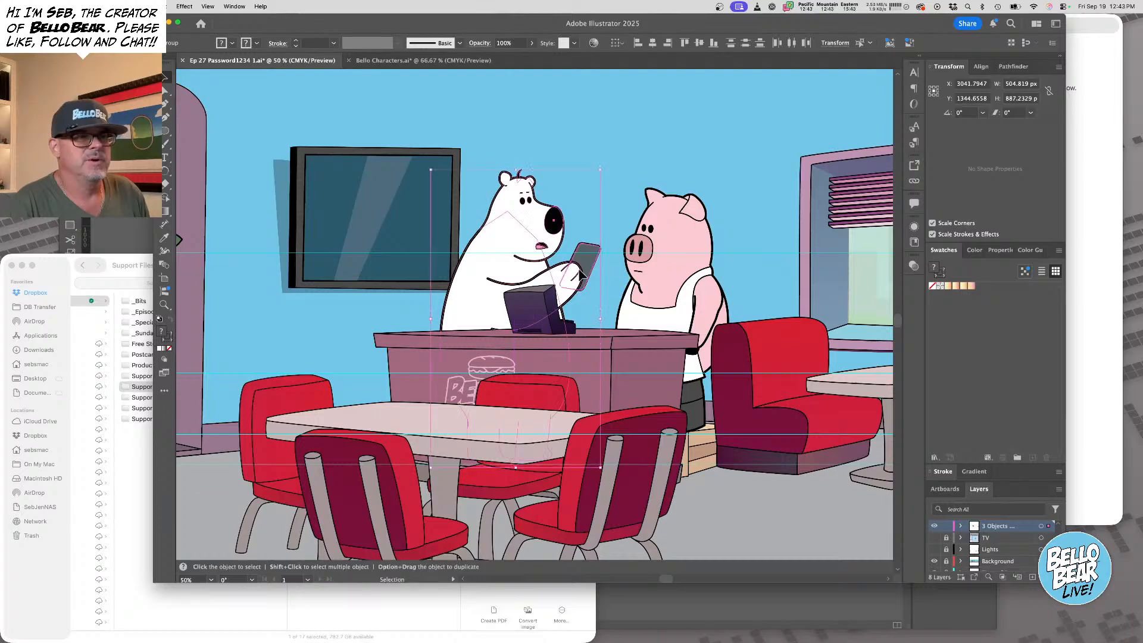
{"action": "left_click", "coordinate": [605, 154]}
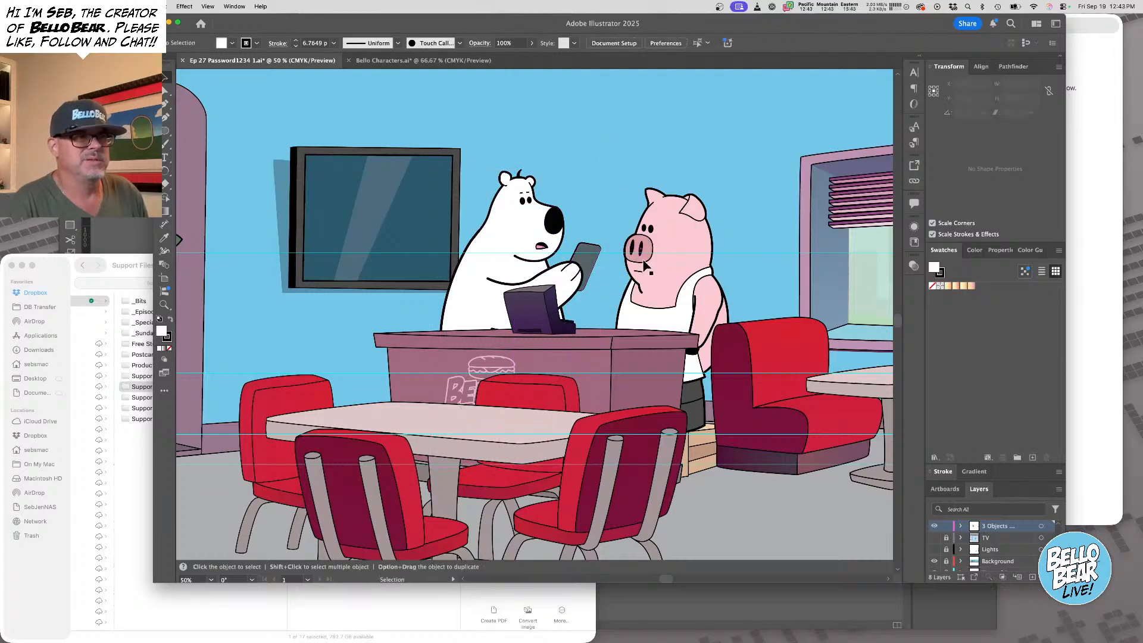
Rotate the bear's arm and phone together slightly clockwise so the phone leans further towards the pig
{"action": "left_click", "coordinate": [587, 254]}
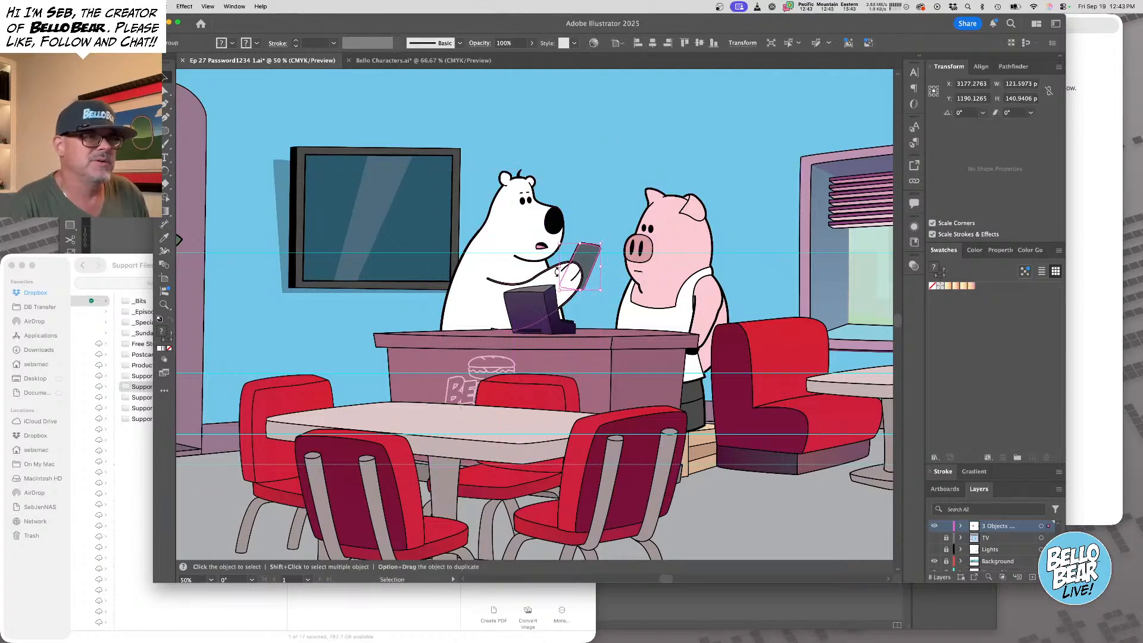
{"action": "key", "text": "super+space"}
{"action": "left_click_drag", "start_coordinate": [529, 246], "coordinate": [603, 254]}
{"action": "left_click", "coordinate": [475, 327], "text": "shift"}
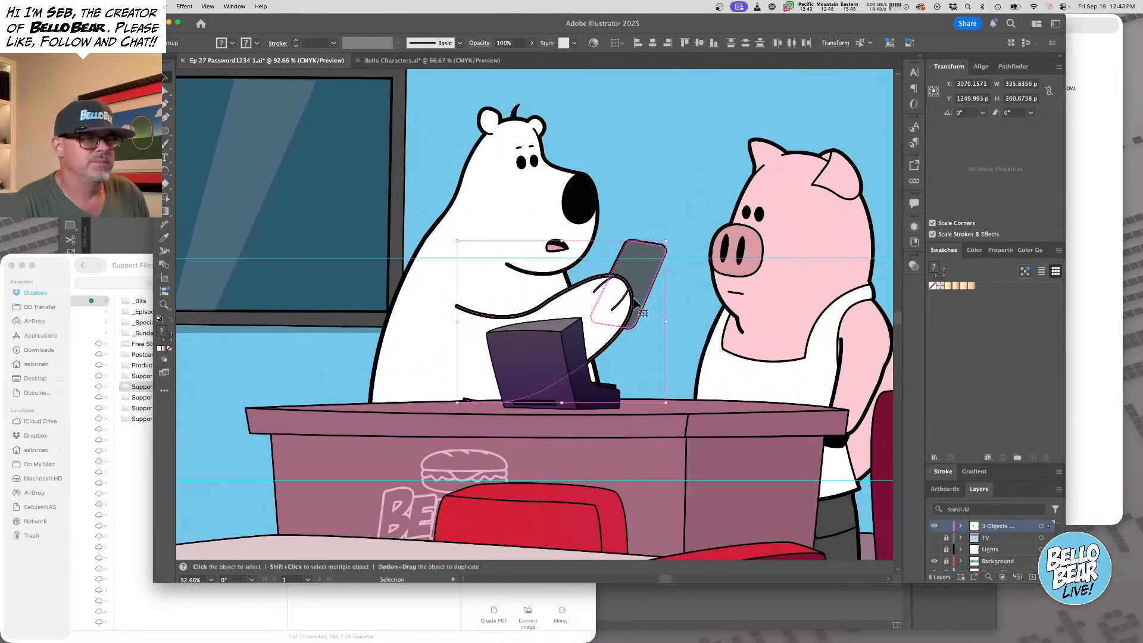
{"action": "left_click_drag", "start_coordinate": [666, 237], "coordinate": [683, 256]}
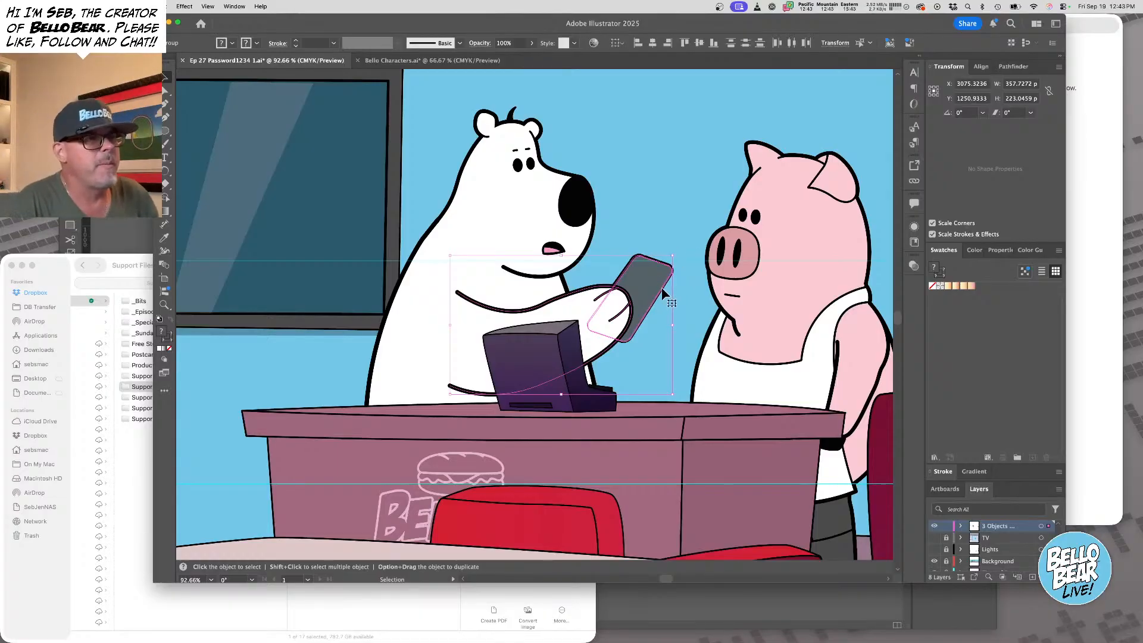
{"action": "key", "text": "space"}
{"action": "left_click_drag", "start_coordinate": [628, 313], "coordinate": [589, 233]}
{"action": "key", "text": "super+minus"}
{"action": "key", "text": "space"}
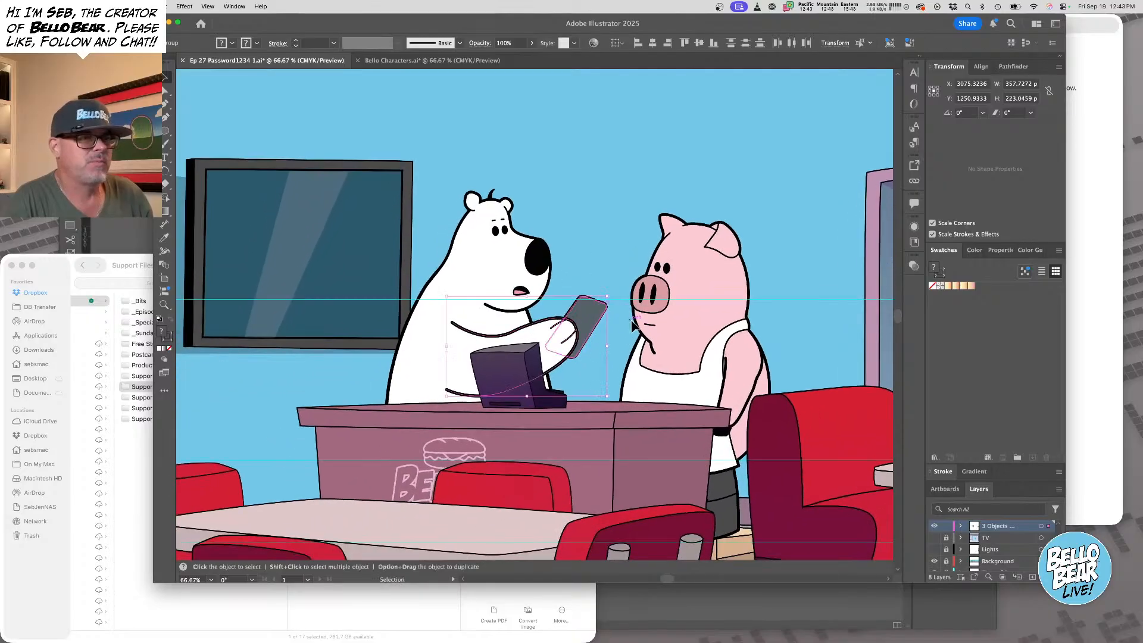
Delete the pig's mouth line, then check the Bello Bear Ep 28 Chicken Gum script in Notes and return to the scene
{"action": "left_click", "coordinate": [648, 325]}
{"action": "key", "text": "super+shift+a"}
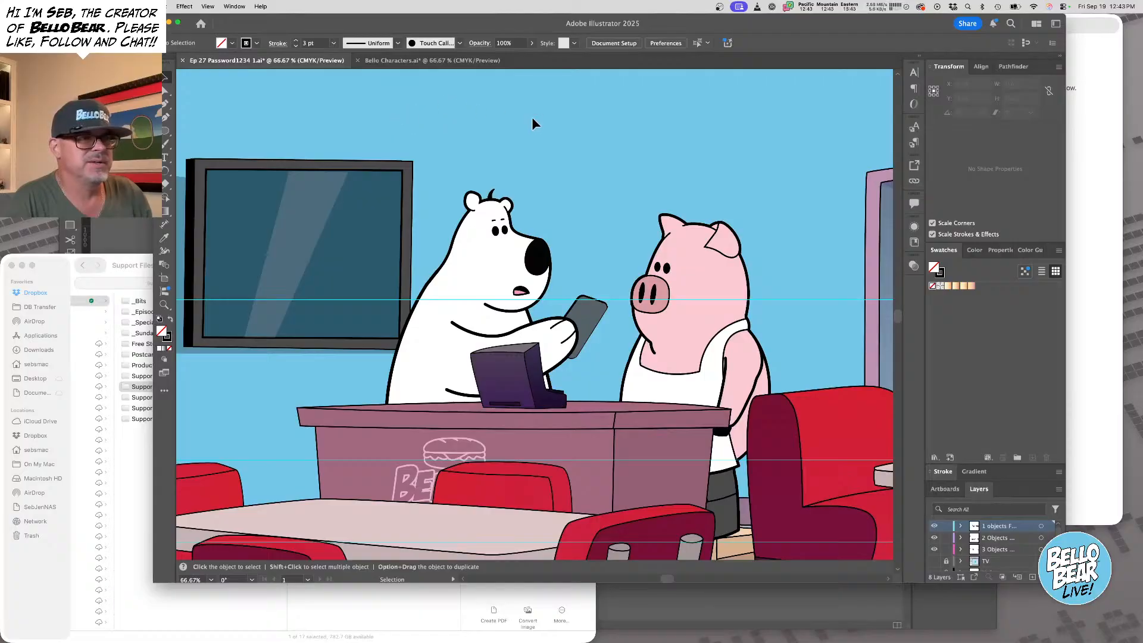
{"action": "left_click", "coordinate": [1078, 122]}
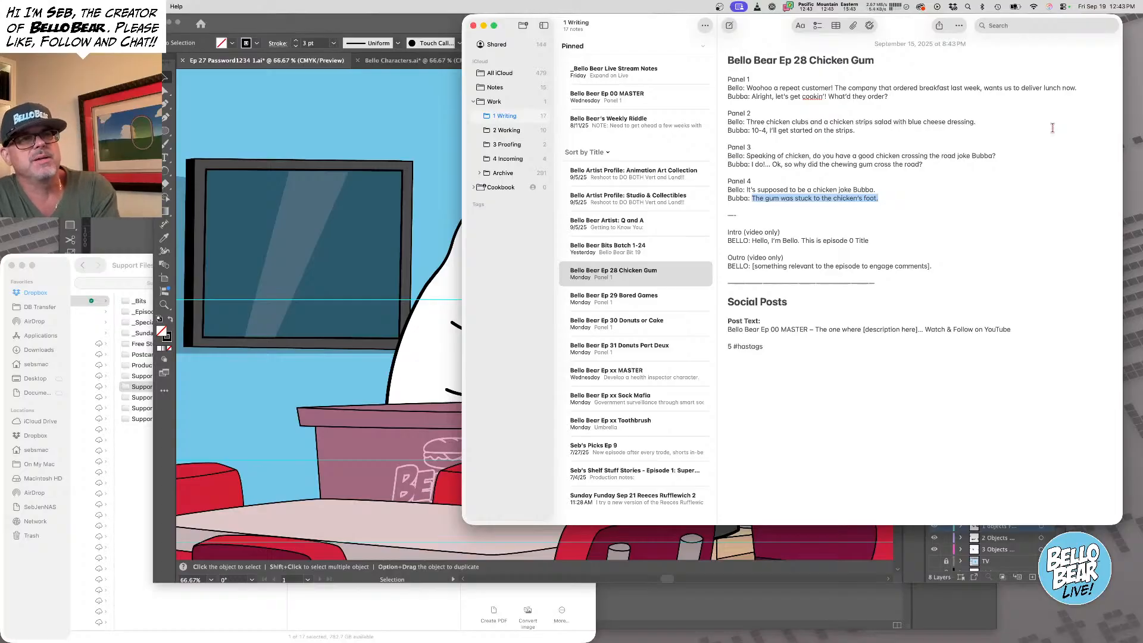
{"action": "left_click", "coordinate": [369, 133]}
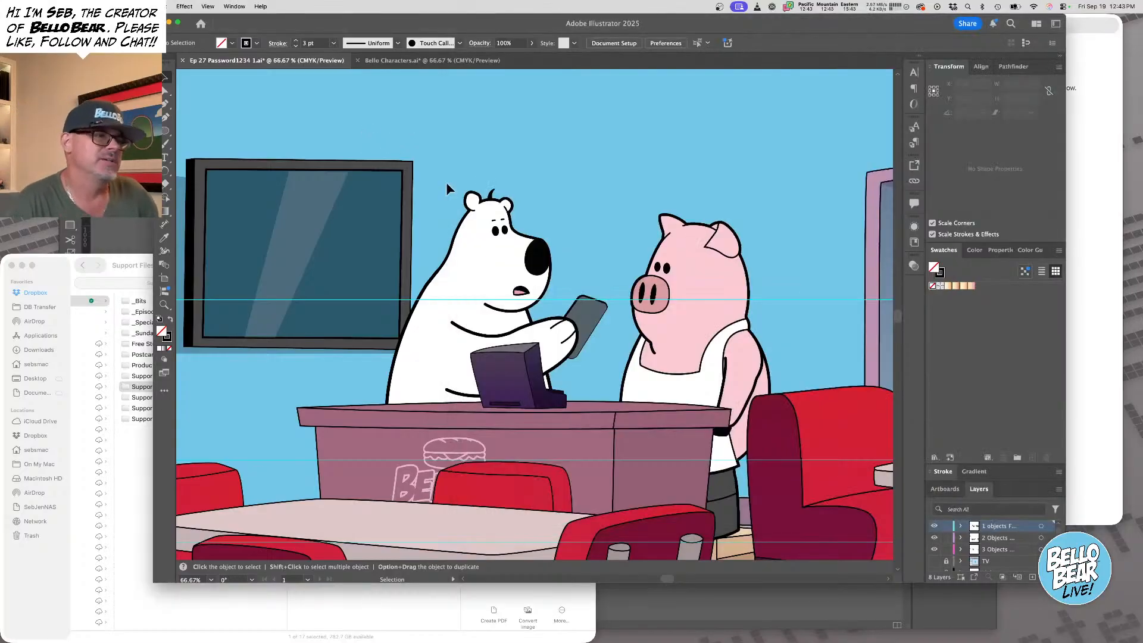
Rotate the phone about 33° counter-clockwise, then rotate it clockwise together with the arm and reposition both against the bear's body
{"action": "left_click", "coordinate": [581, 317]}
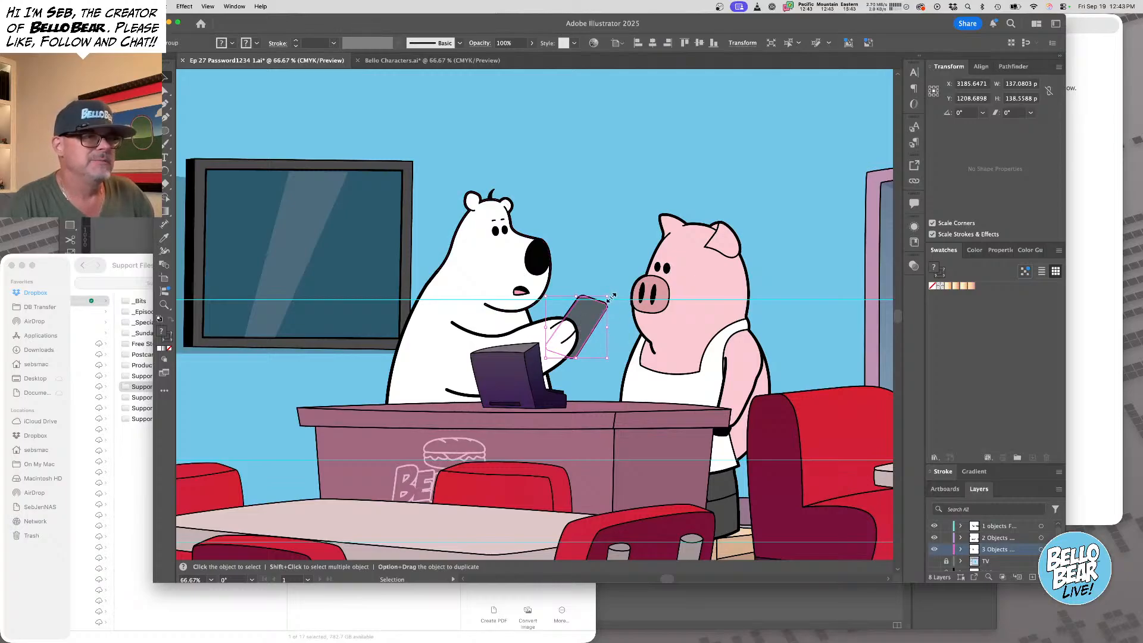
{"action": "left_click_drag", "start_coordinate": [610, 295], "coordinate": [586, 283]}
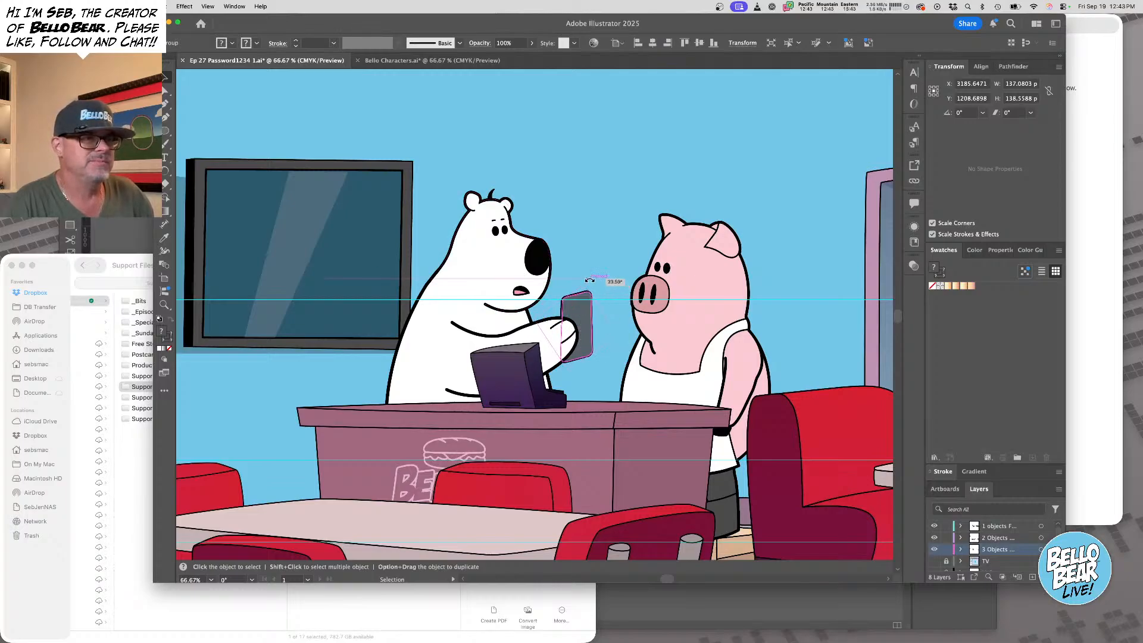
{"action": "left_click", "coordinate": [553, 339], "text": "shift"}
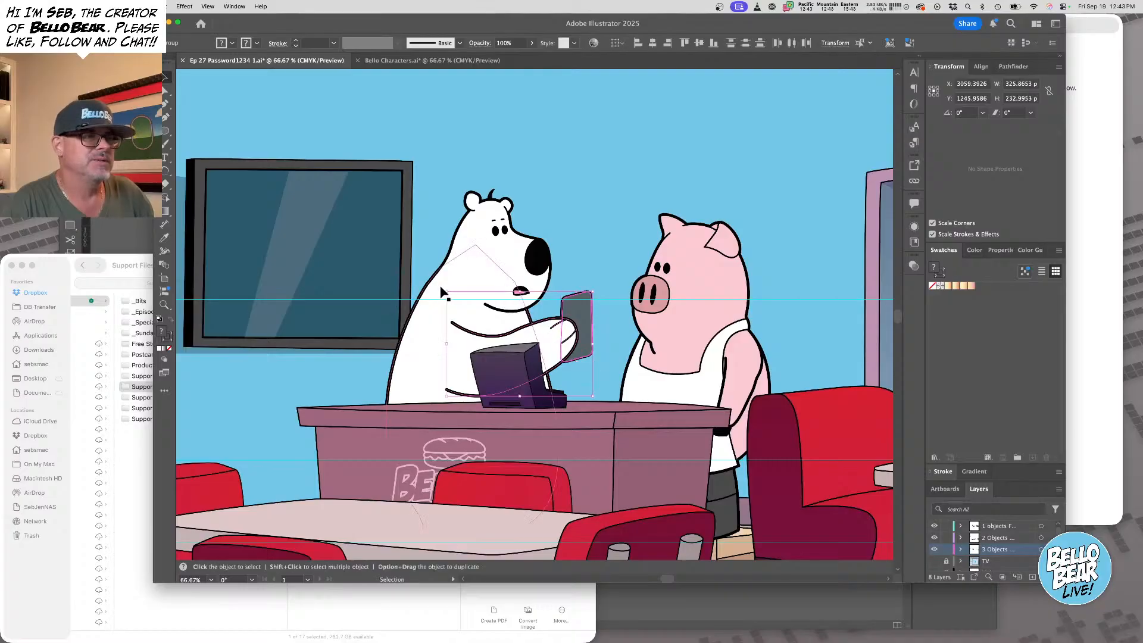
{"action": "left_click_drag", "start_coordinate": [441, 290], "coordinate": [476, 264]}
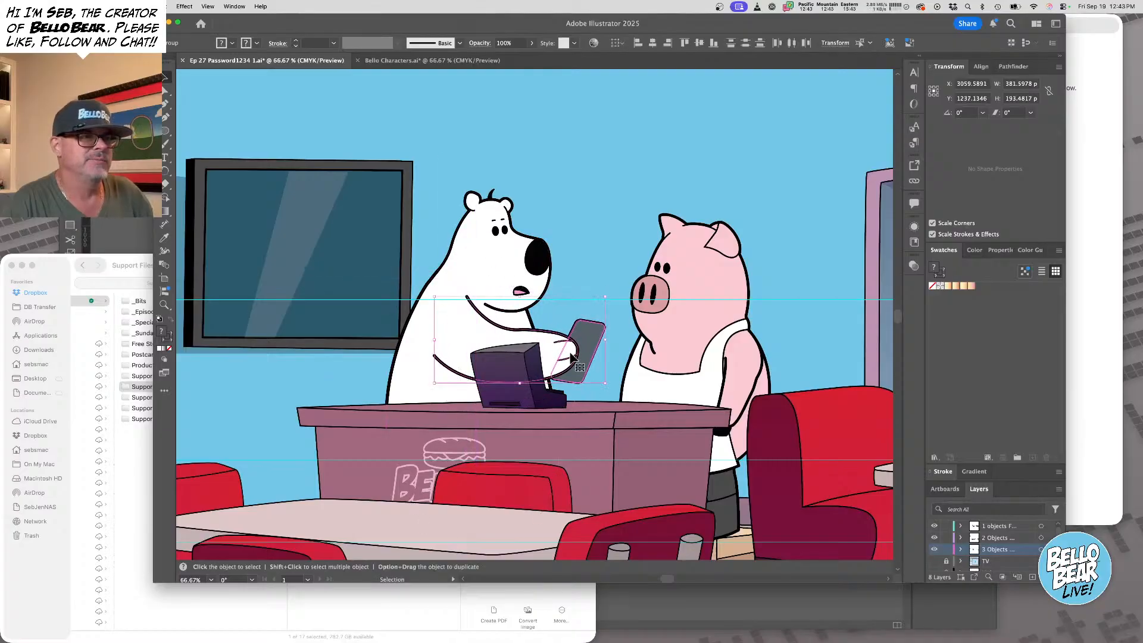
{"action": "mouse_move", "coordinate": [568, 352]}
{"action": "left_mouse_down"}
{"action": "mouse_move", "coordinate": [534, 362]}
{"action": "mouse_move", "coordinate": [551, 373]}
{"action": "mouse_move", "coordinate": [556, 348]}
{"action": "mouse_move", "coordinate": [465, 333]}
{"action": "mouse_move", "coordinate": [596, 345]}
{"action": "mouse_move", "coordinate": [570, 354]}
{"action": "mouse_move", "coordinate": [579, 355]}
{"action": "left_mouse_up"}
Undo the last change, move the cash register to the end of the counter away from the pig, and deselect it
{"action": "scroll", "coordinate": [596, 343], "scroll_direction": "left", "scroll_amount": 1}
{"action": "scroll", "coordinate": [536, 357], "scroll_direction": "up", "scroll_amount": 1}
{"action": "left_click_drag", "start_coordinate": [493, 397], "coordinate": [438, 391]}
{"action": "scroll", "coordinate": [438, 391], "scroll_direction": "up", "scroll_amount": 3}
{"action": "key", "text": "super+z"}
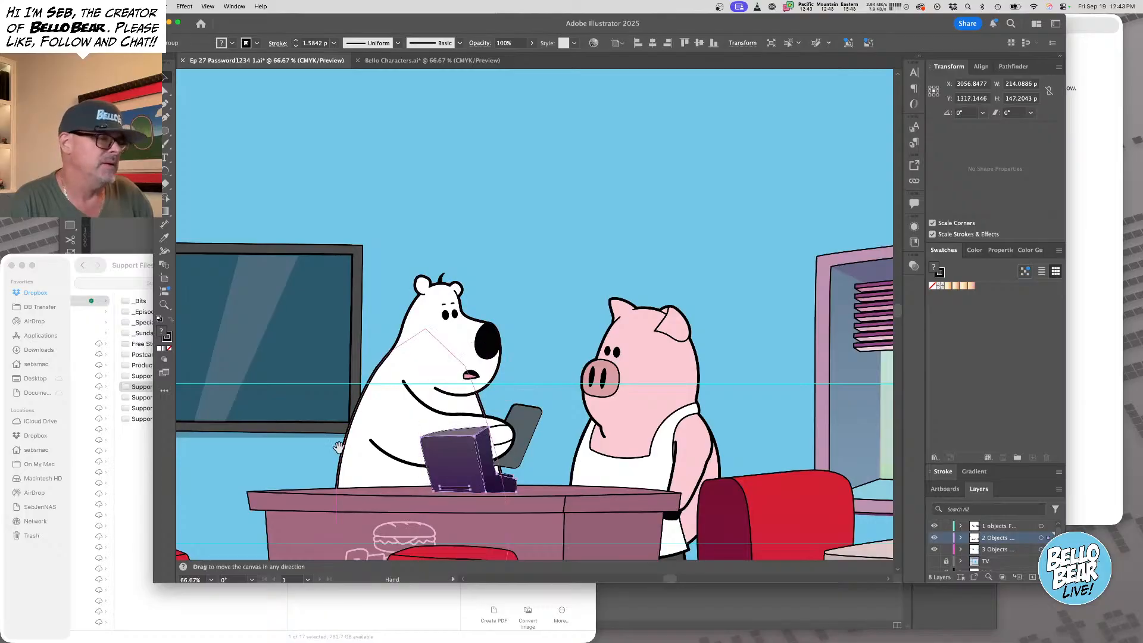
{"action": "left_click_drag", "start_coordinate": [338, 446], "coordinate": [469, 315]}
{"action": "left_click_drag", "start_coordinate": [576, 335], "coordinate": [473, 335]}
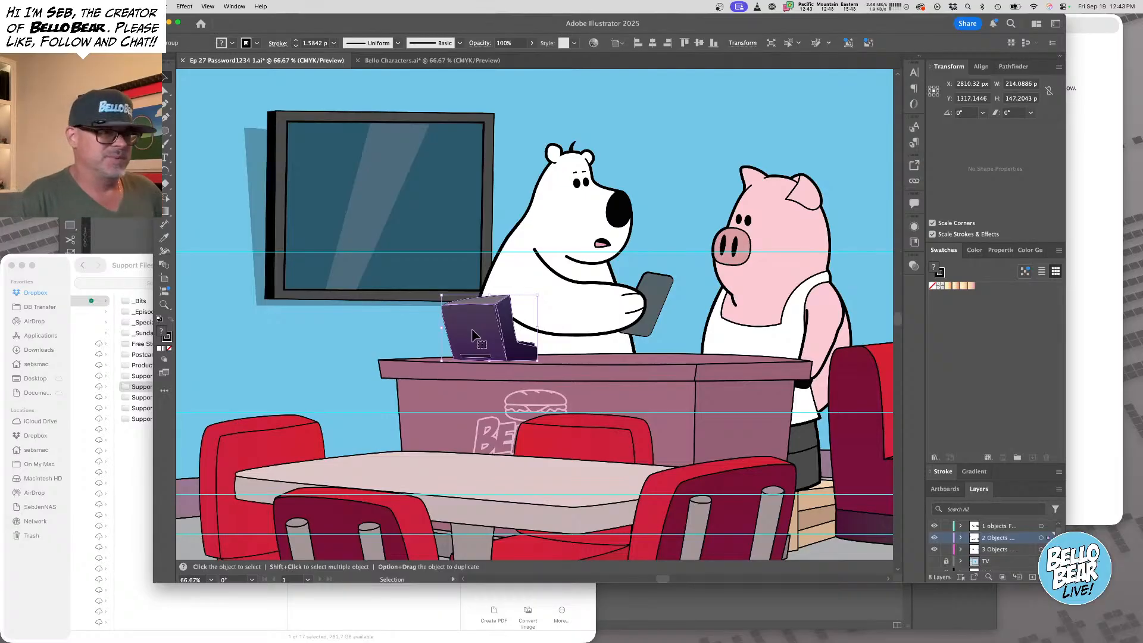
{"action": "left_click", "coordinate": [630, 119]}
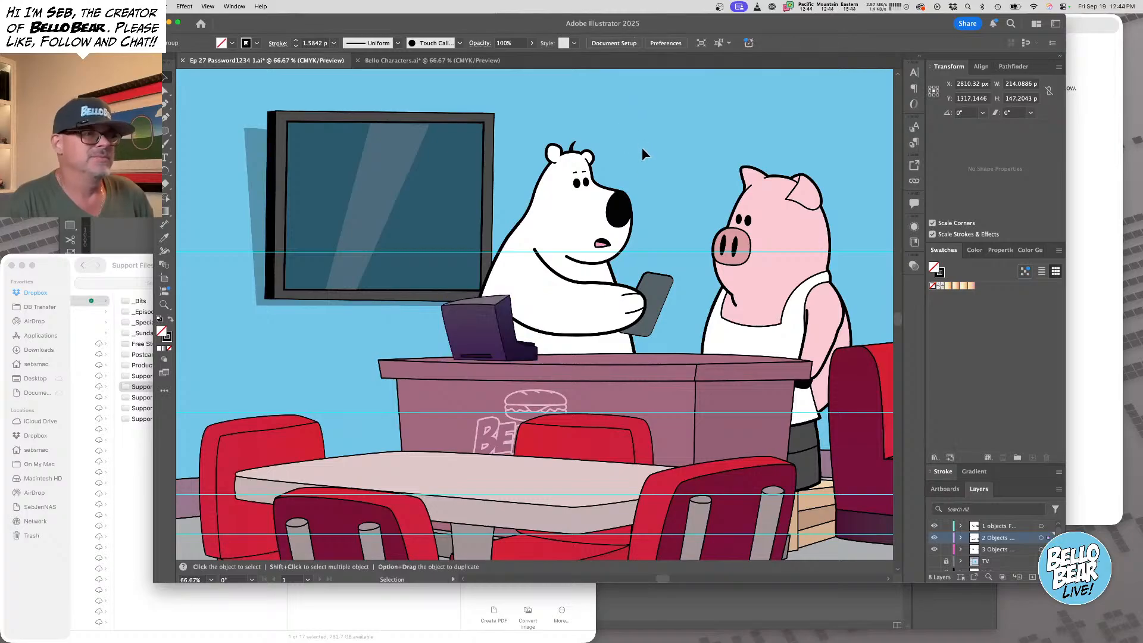
Tilt the phone and tuck it behind the bear's hand so only its ends show, and delete the bear's mouth
{"action": "left_click_drag", "start_coordinate": [642, 175], "coordinate": [520, 194]}
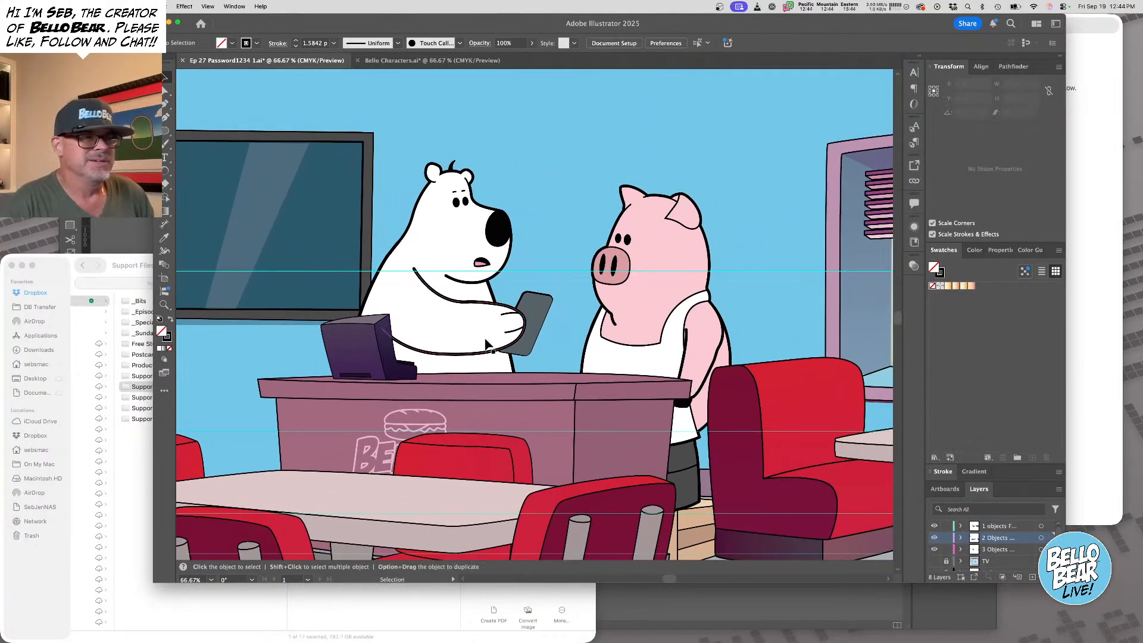
{"action": "left_click", "coordinate": [547, 322]}
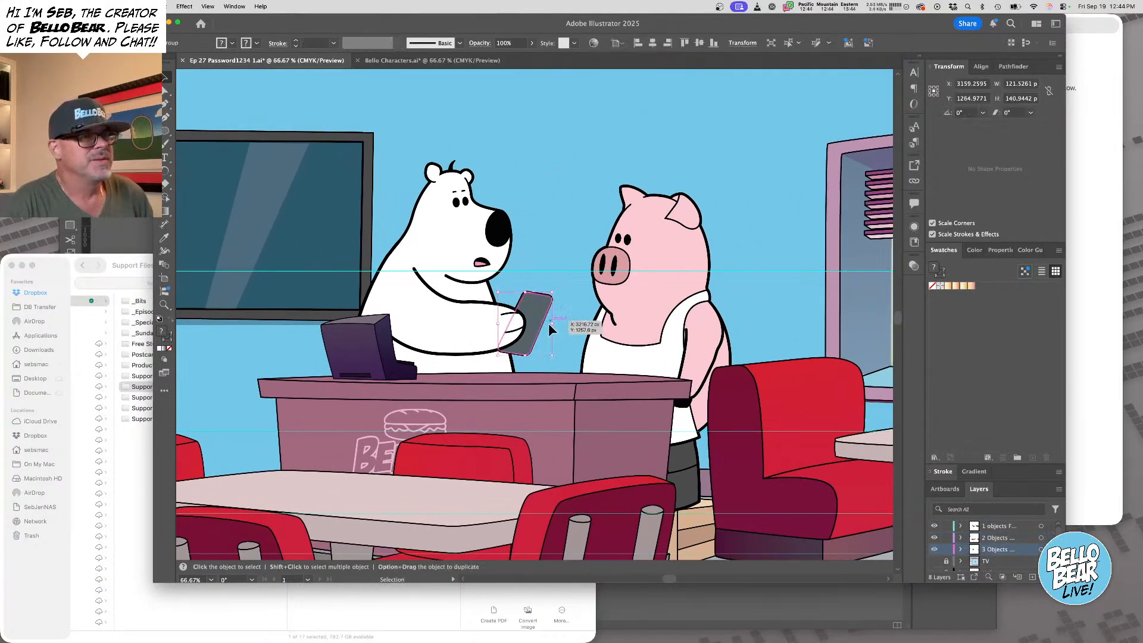
{"action": "left_click_drag", "start_coordinate": [558, 290], "coordinate": [528, 310]}
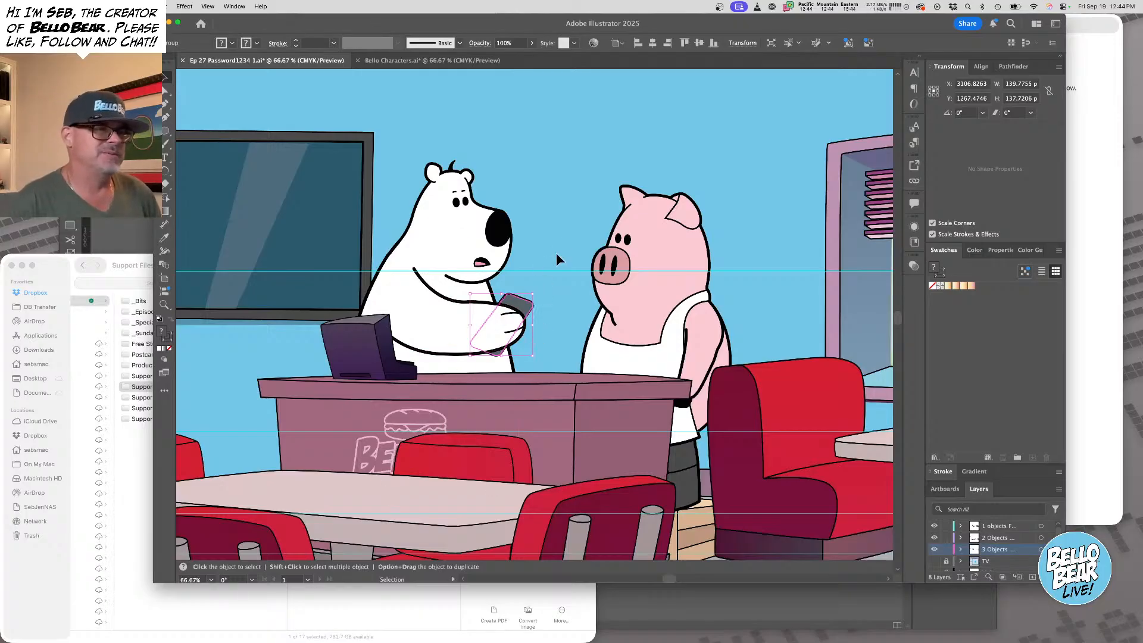
{"action": "left_click", "coordinate": [548, 201]}
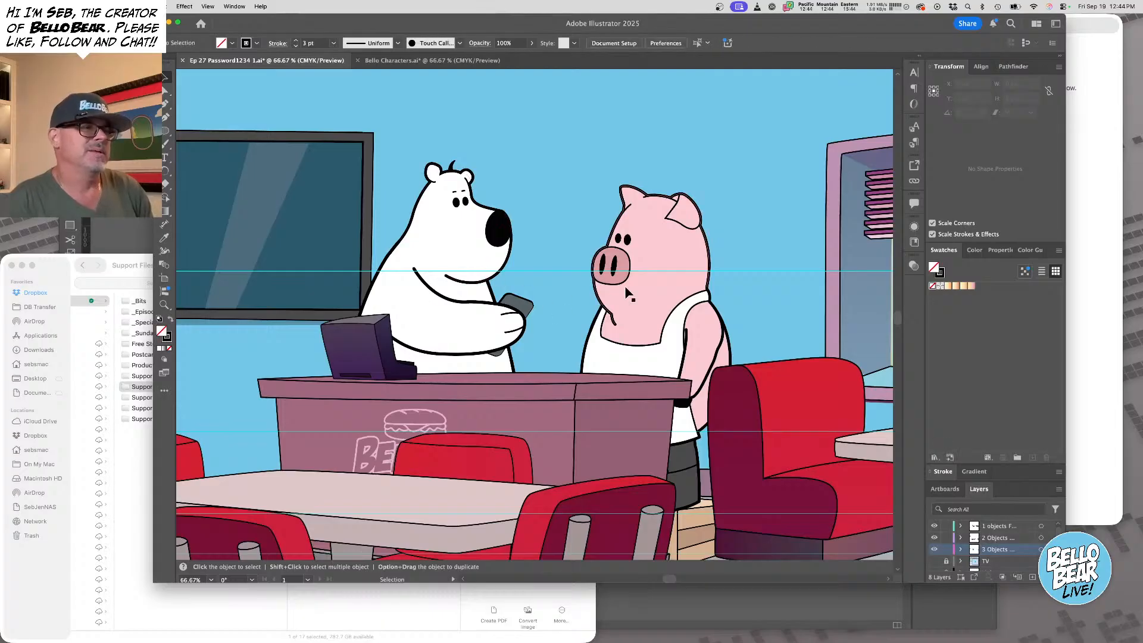
In Bello Characters.ai, copy the High and Med open mouths from the expression chart
{"action": "left_click", "coordinate": [428, 60]}
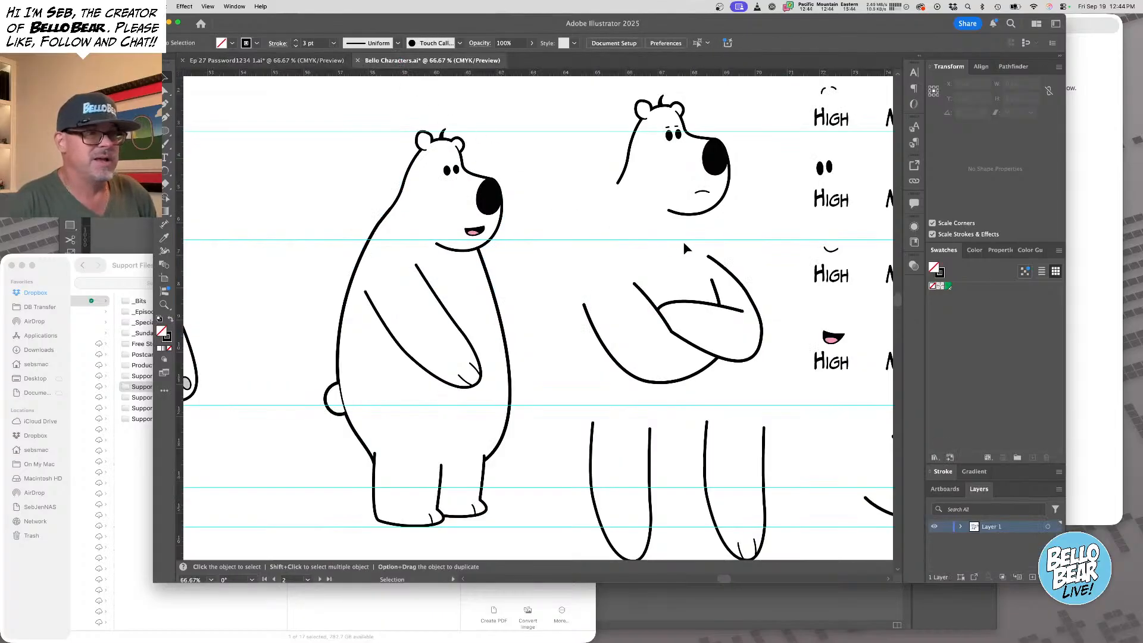
{"action": "scroll", "coordinate": [625, 286], "scroll_direction": "right", "scroll_amount": 5}
{"action": "left_click", "coordinate": [604, 340]}
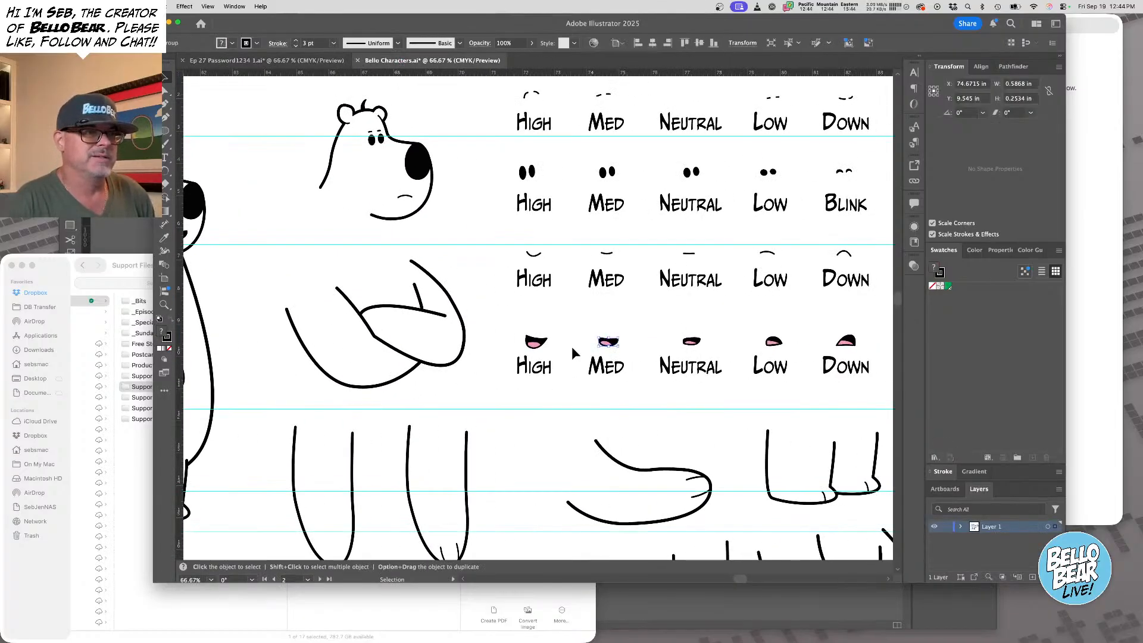
{"action": "left_click", "coordinate": [519, 341]}
{"action": "left_click", "coordinate": [537, 345]}
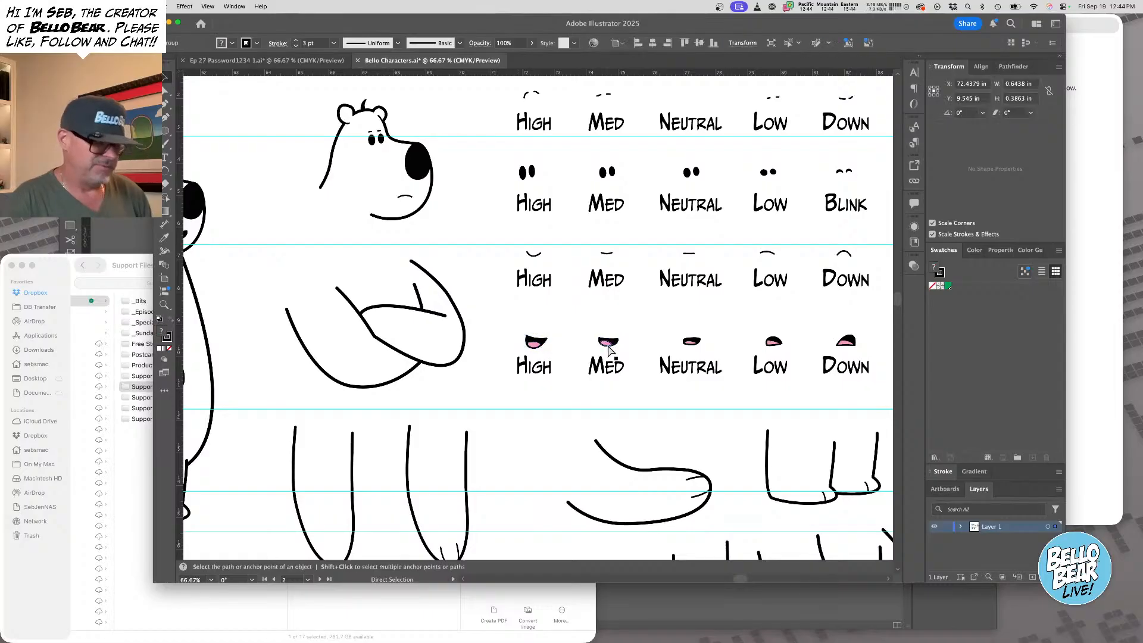
{"action": "left_click", "coordinate": [608, 345], "text": "shift"}
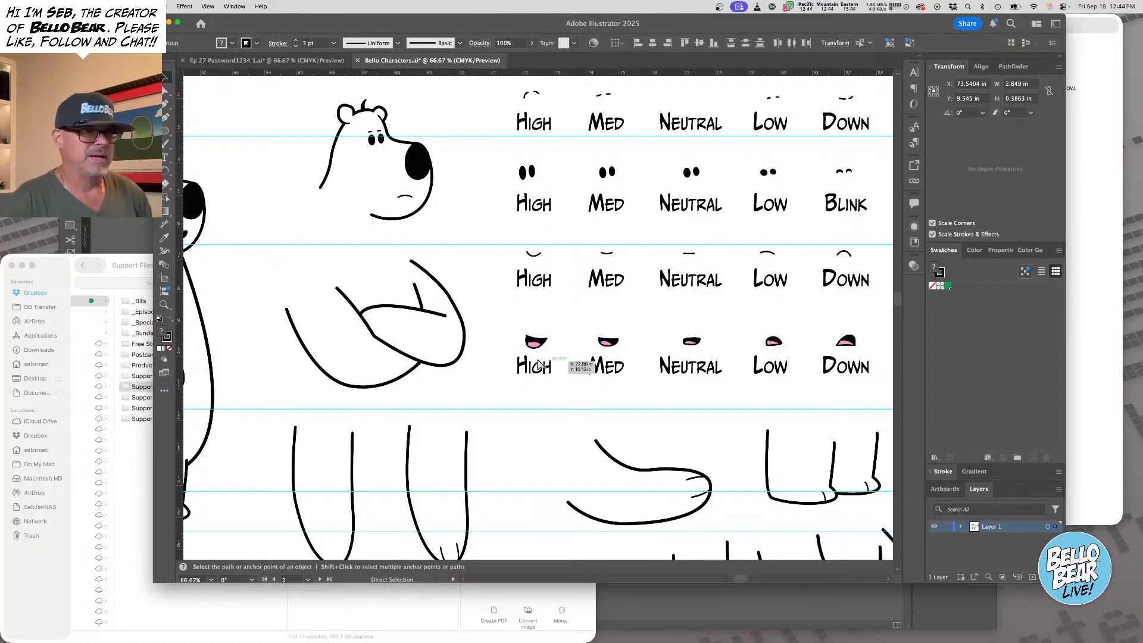
{"action": "key", "text": "v"}
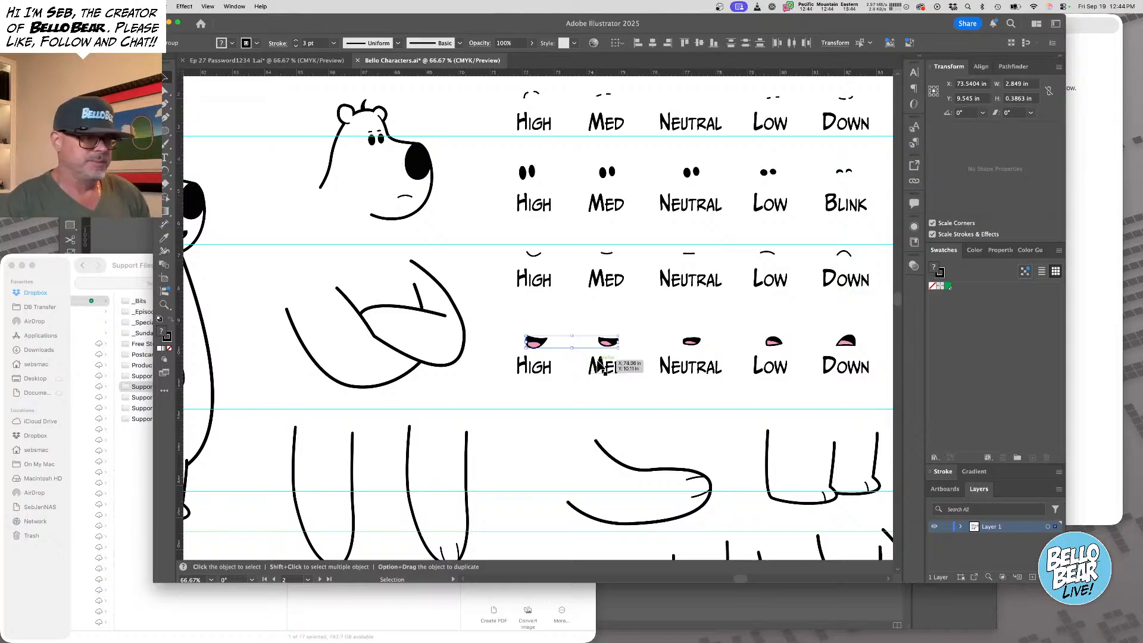
Paste both mouths into the Ep 27 Password1234 1.ai scene, with the High mouth on the bear and the Med mouth between the characters
{"action": "key", "text": "super+grave"}
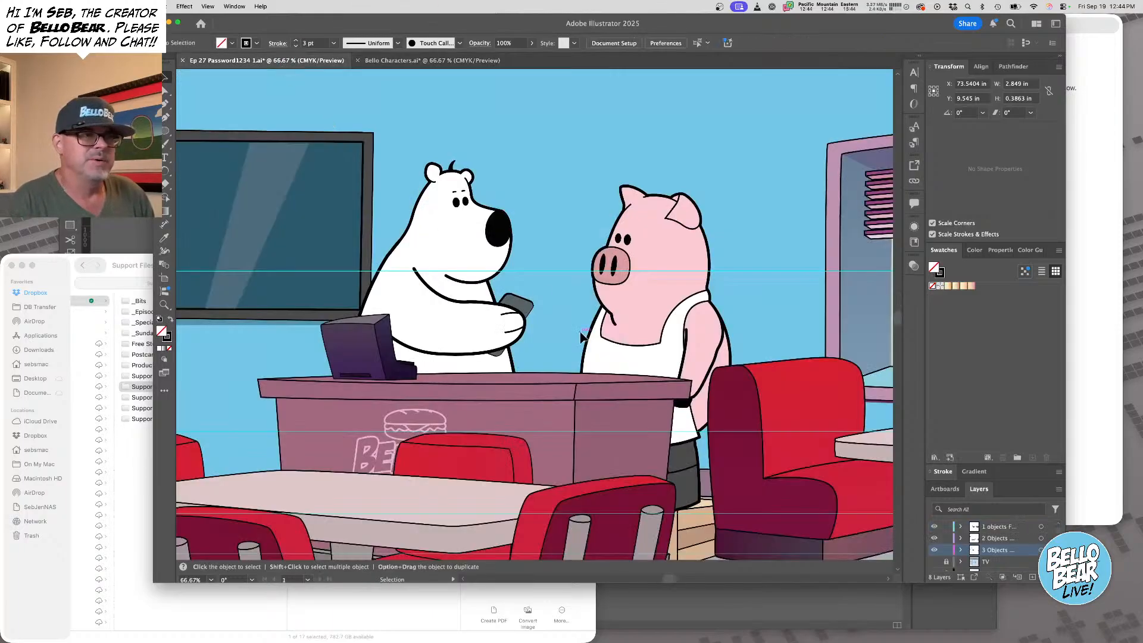
{"action": "key", "text": "super+v"}
{"action": "left_click_drag", "start_coordinate": [573, 316], "coordinate": [559, 271]}
{"action": "left_click", "coordinate": [571, 252]}
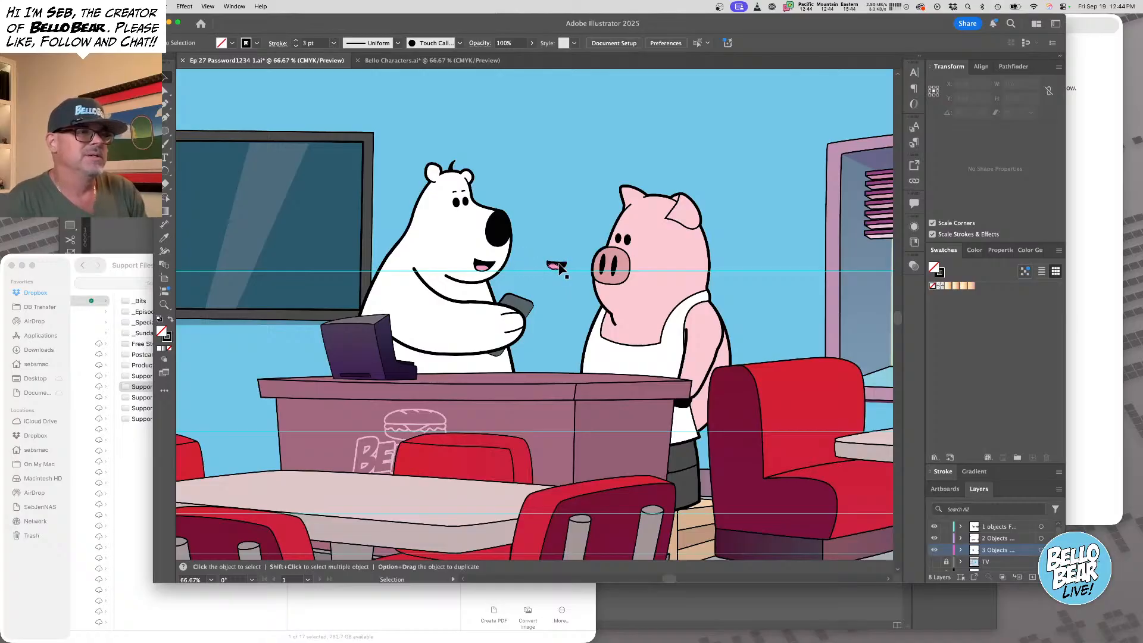
Place the pasted Med open mouth on the pig's face just below the snout
{"action": "left_click", "coordinate": [558, 266]}
{"action": "key", "text": "a"}
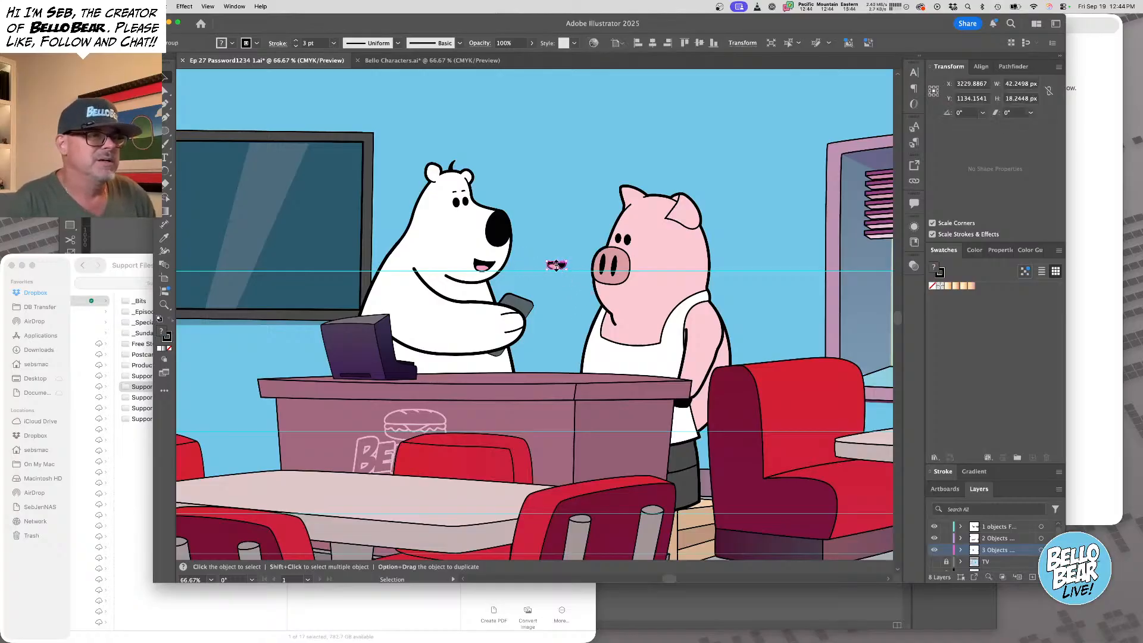
{"action": "left_click", "coordinate": [554, 268]}
{"action": "key", "text": "super+z"}
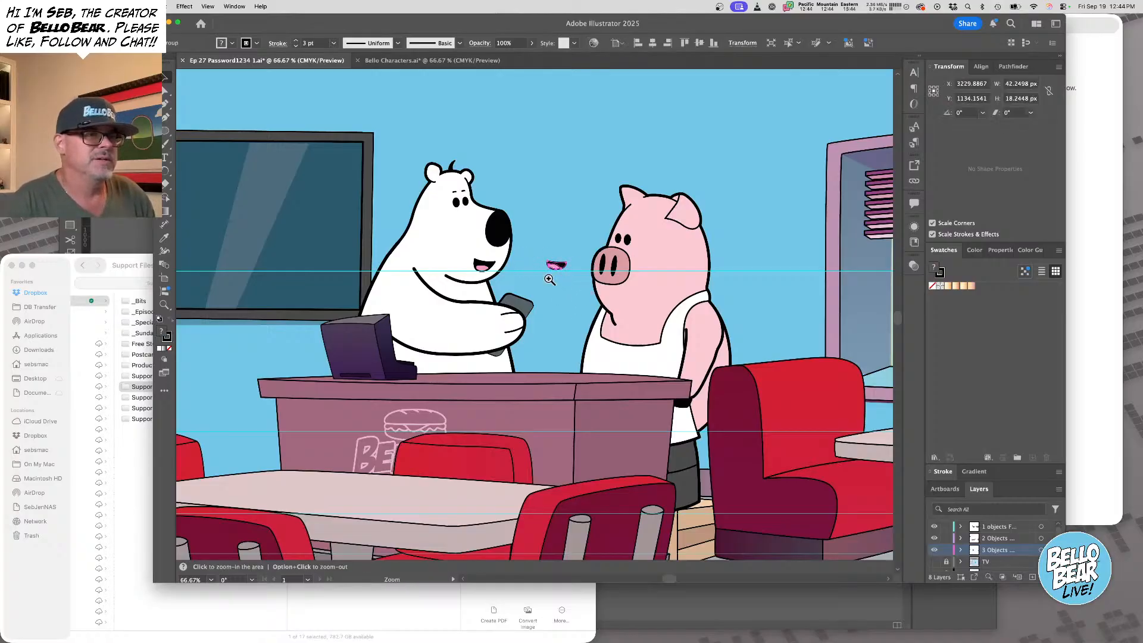
{"action": "mouse_move", "coordinate": [549, 278]}
{"action": "left_mouse_down"}
{"action": "mouse_move", "coordinate": [579, 270]}
{"action": "mouse_move", "coordinate": [708, 348]}
{"action": "mouse_move", "coordinate": [685, 323]}
{"action": "left_mouse_up"}
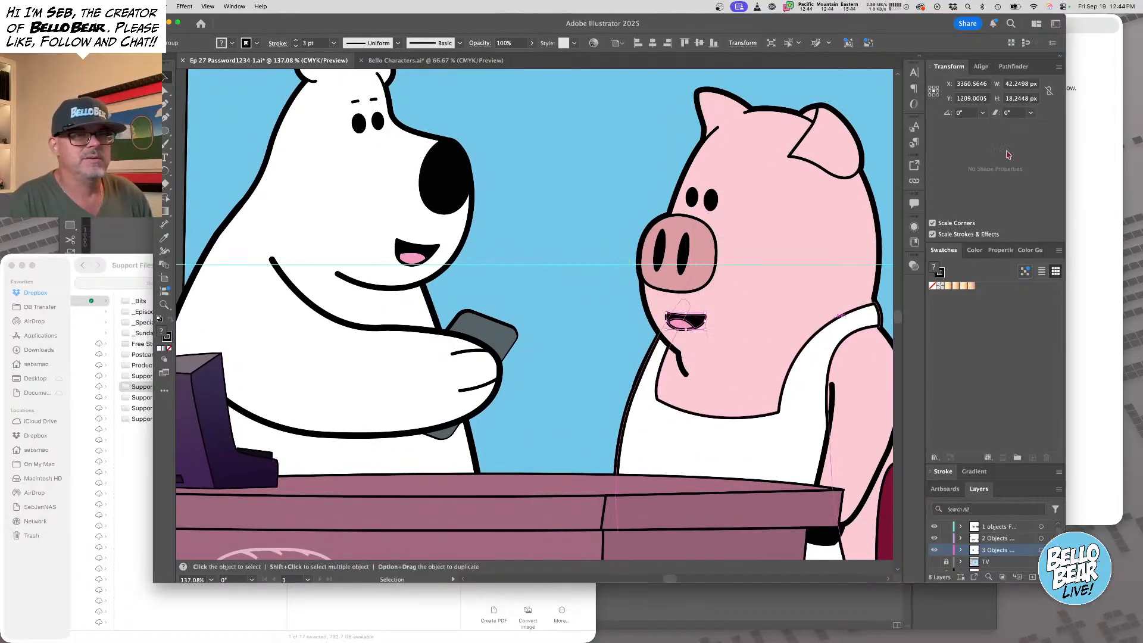
Flip the pig's open mouth horizontally so it faces the bear, and deselect it
{"action": "left_click", "coordinate": [1059, 67]}
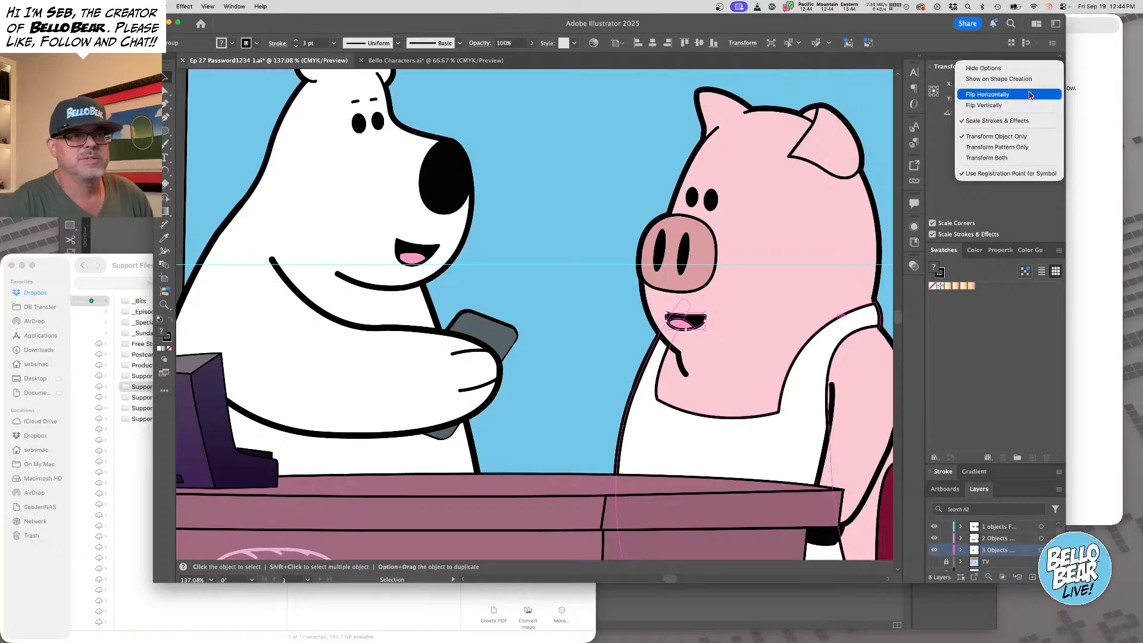
{"action": "left_click", "coordinate": [1030, 94]}
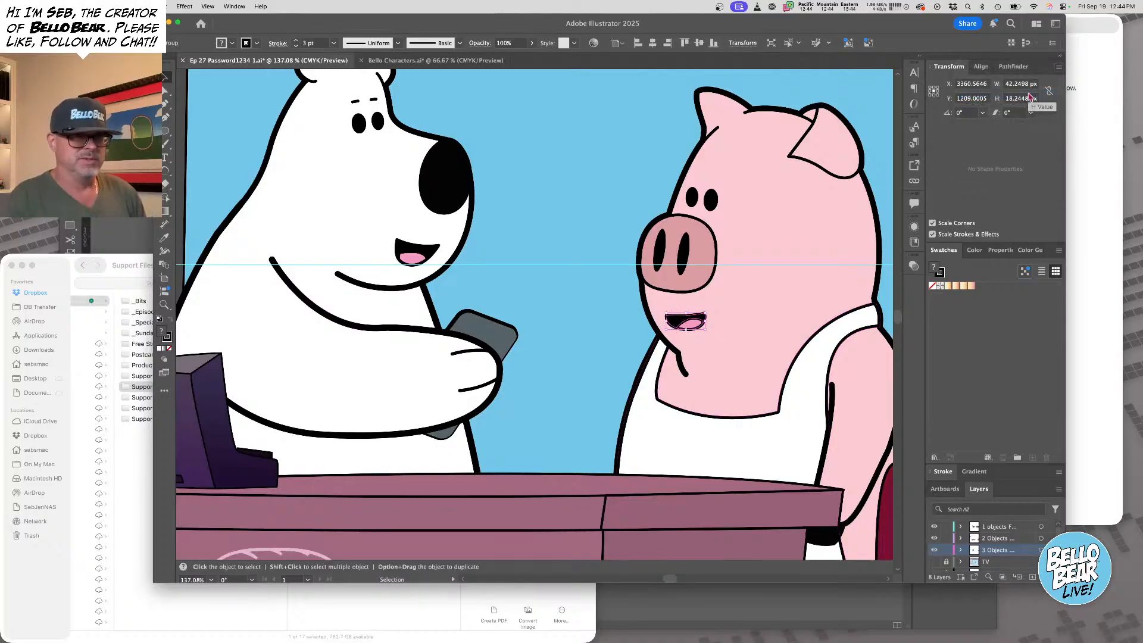
{"action": "key", "text": "super+shift+a"}
{"action": "left_click_drag", "start_coordinate": [739, 202], "coordinate": [669, 207]}
{"action": "key", "text": "super+minus"}
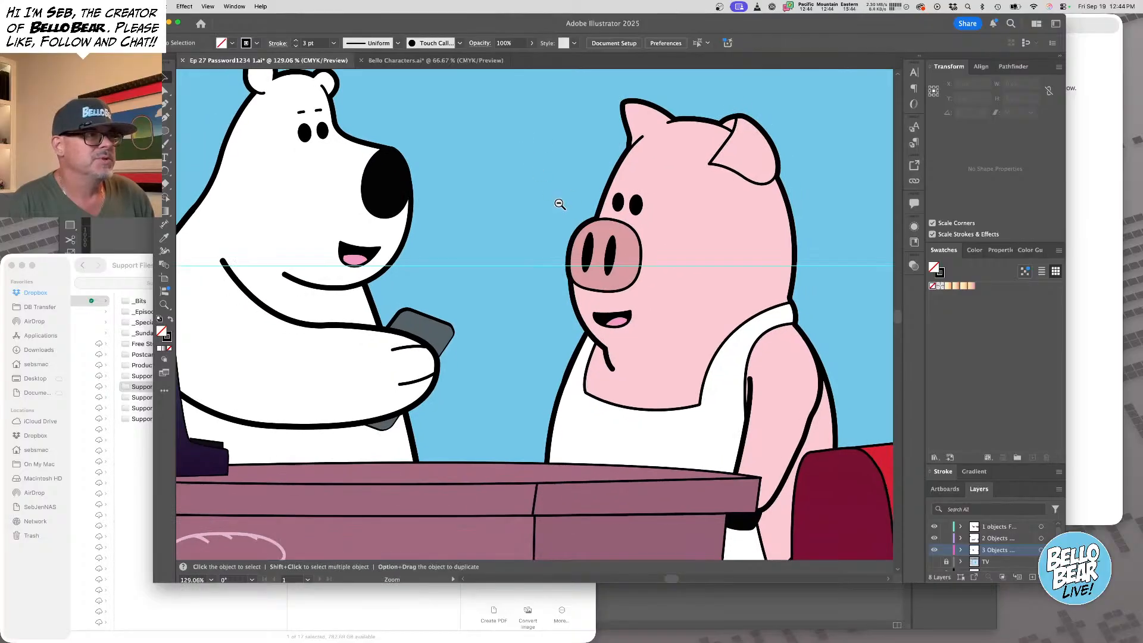
{"action": "left_click_drag", "start_coordinate": [548, 204], "coordinate": [620, 153]}
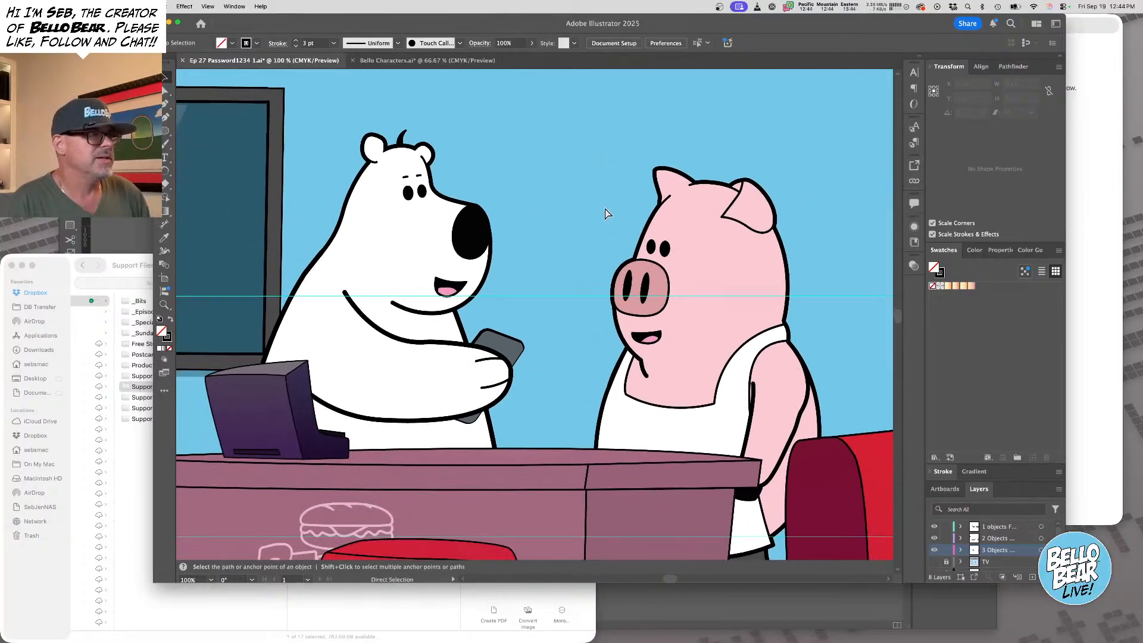
{"action": "key", "text": "v"}
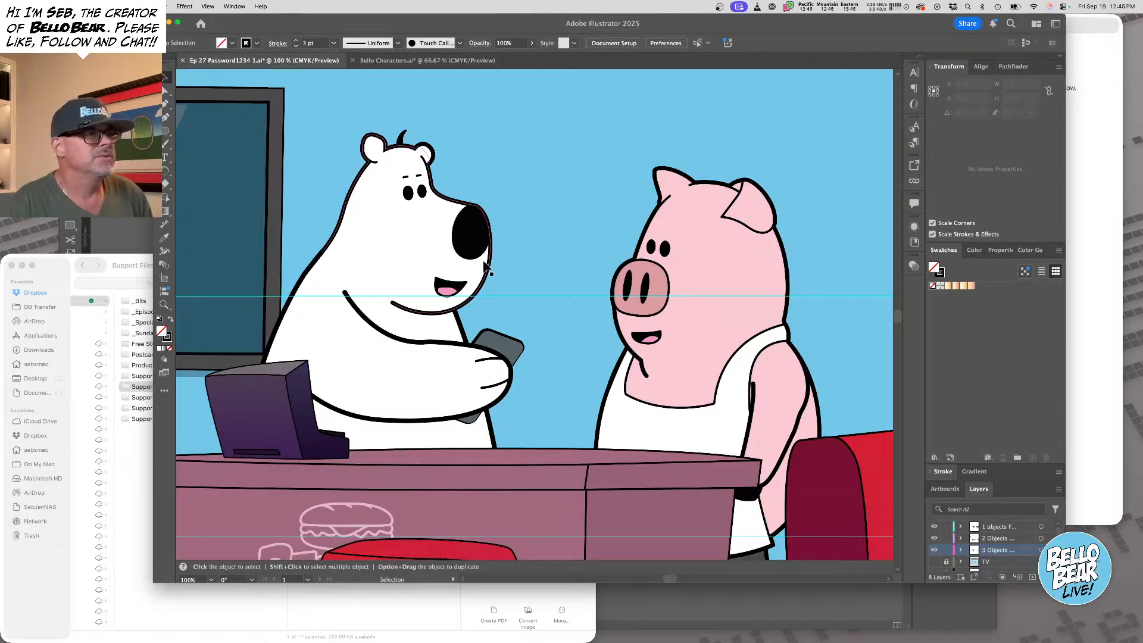
In Finder, browse the archived episodes to the Ep 28 Chicken Gum folder and examine its files
{"action": "left_click", "coordinate": [70, 296]}
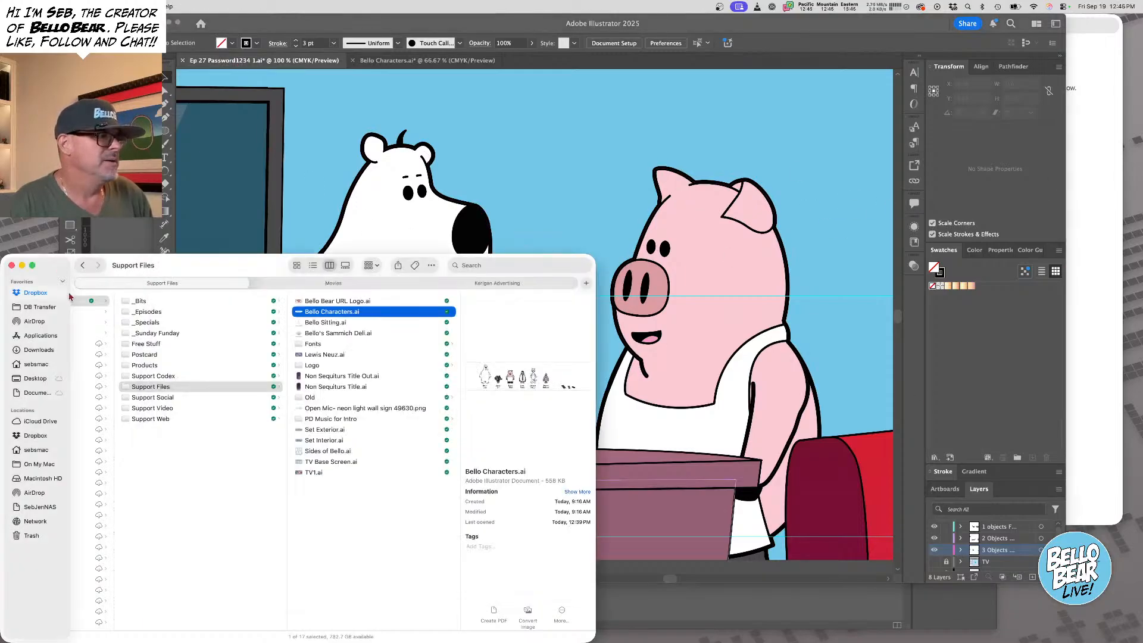
{"action": "scroll", "coordinate": [170, 354], "scroll_direction": "left", "scroll_amount": 3}
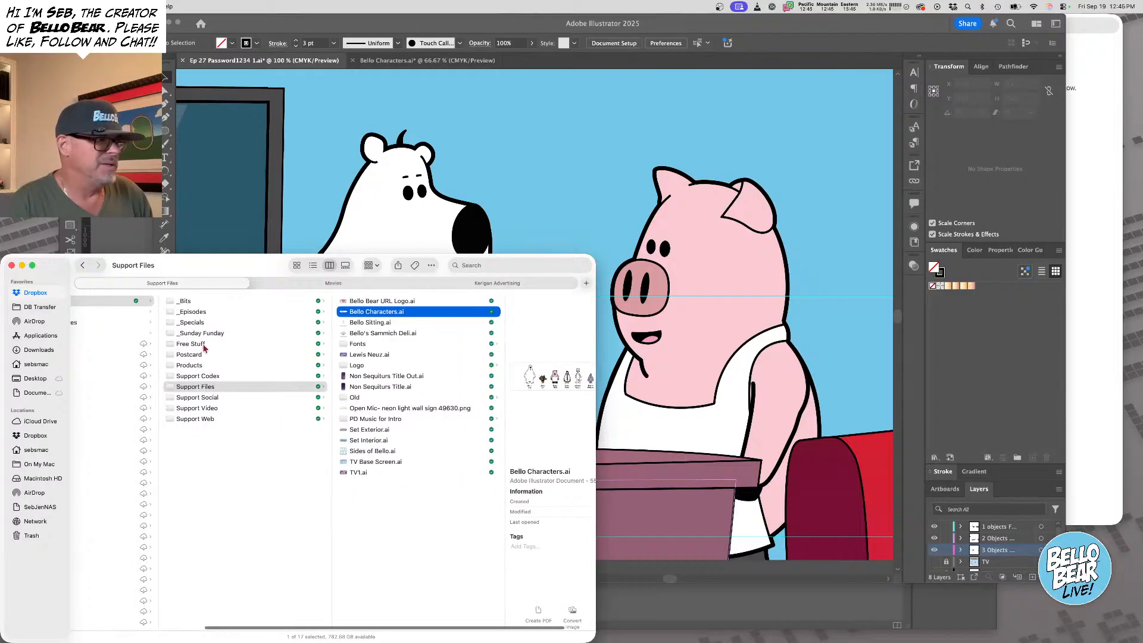
{"action": "left_click", "coordinate": [199, 312]}
{"action": "left_click", "coordinate": [393, 302]}
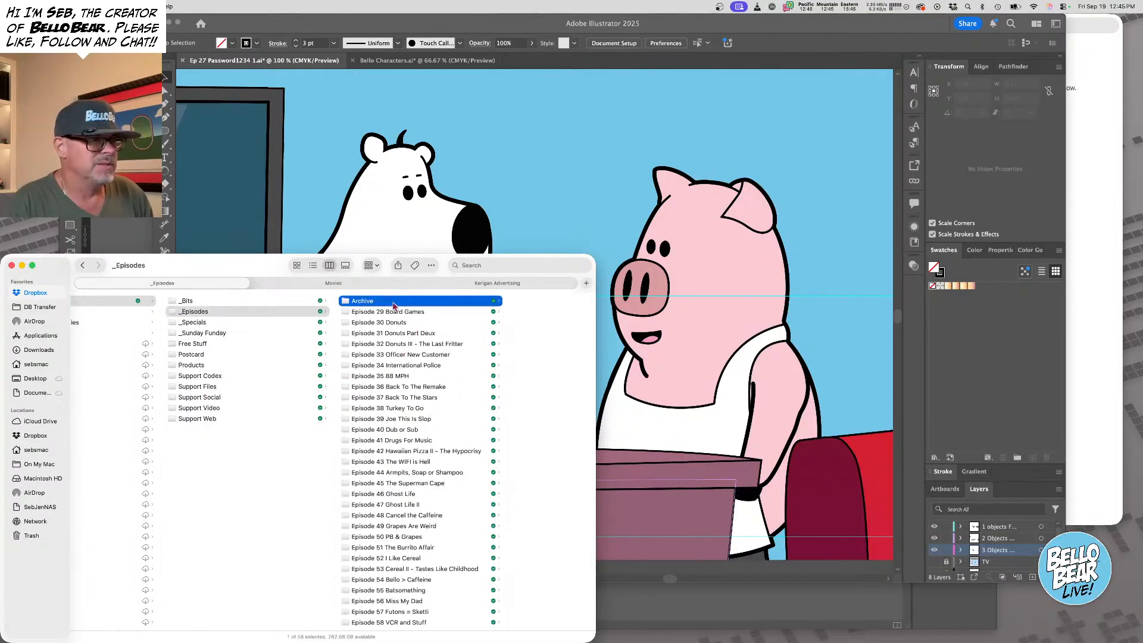
{"action": "left_click", "coordinate": [489, 601]}
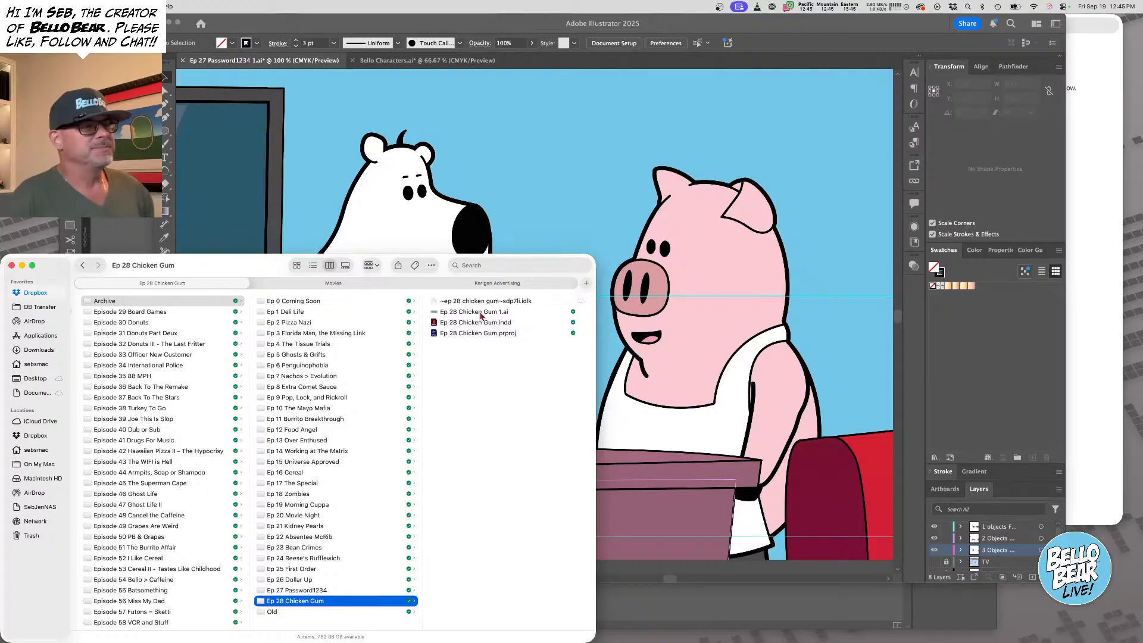
{"action": "key", "text": "super+Tab"}
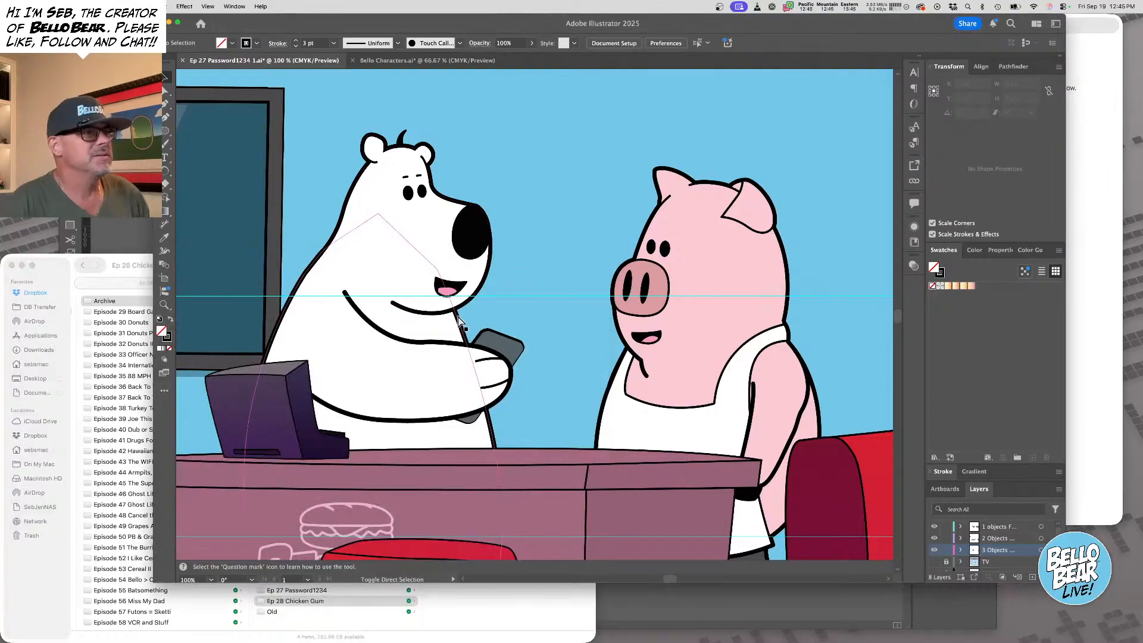
Save the scene as Ep 28 Chicken Gum 1.ai in the Ep 28 Chicken Gum folder, replacing the existing file
{"action": "key", "text": "super+shift+s"}
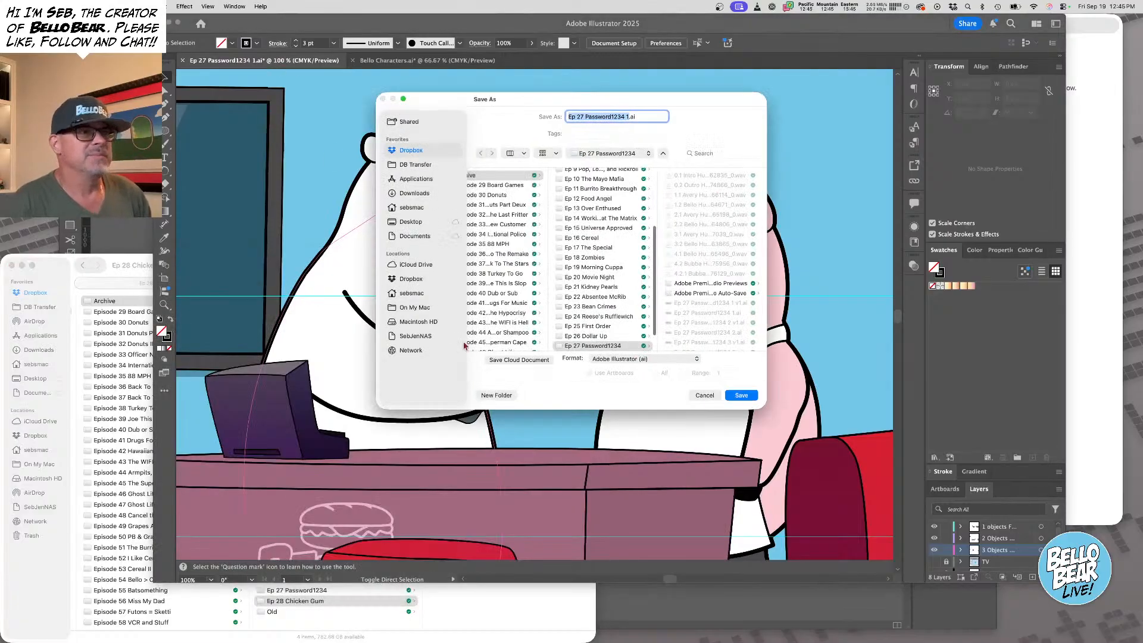
{"action": "scroll", "coordinate": [624, 249], "scroll_direction": "down", "scroll_amount": 3}
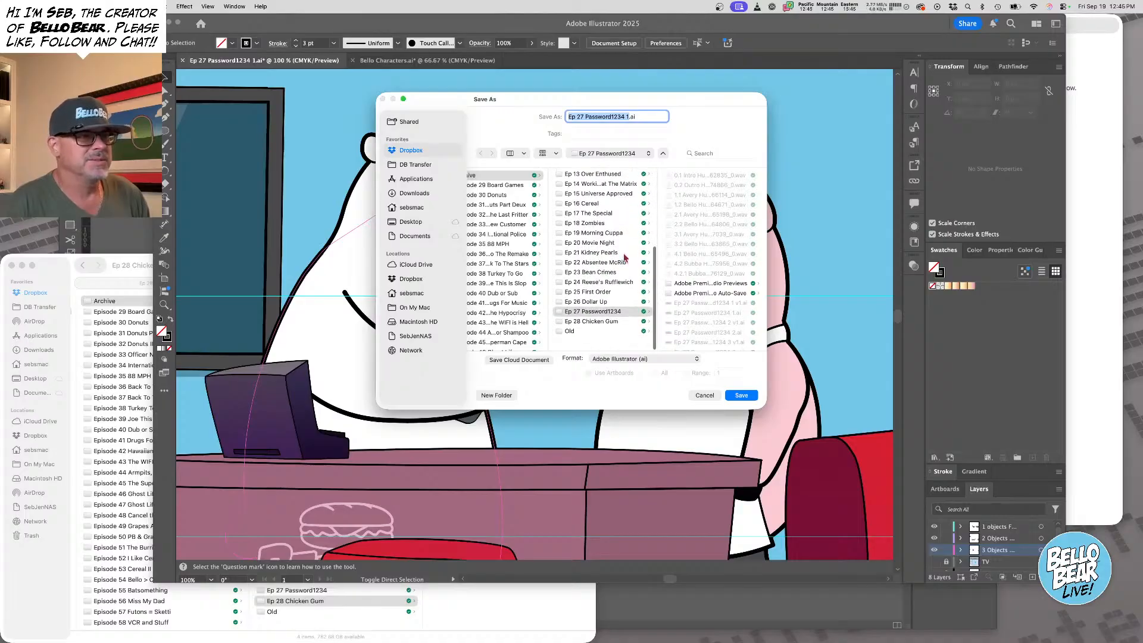
{"action": "left_click", "coordinate": [604, 335]}
{"action": "left_click", "coordinate": [603, 333]}
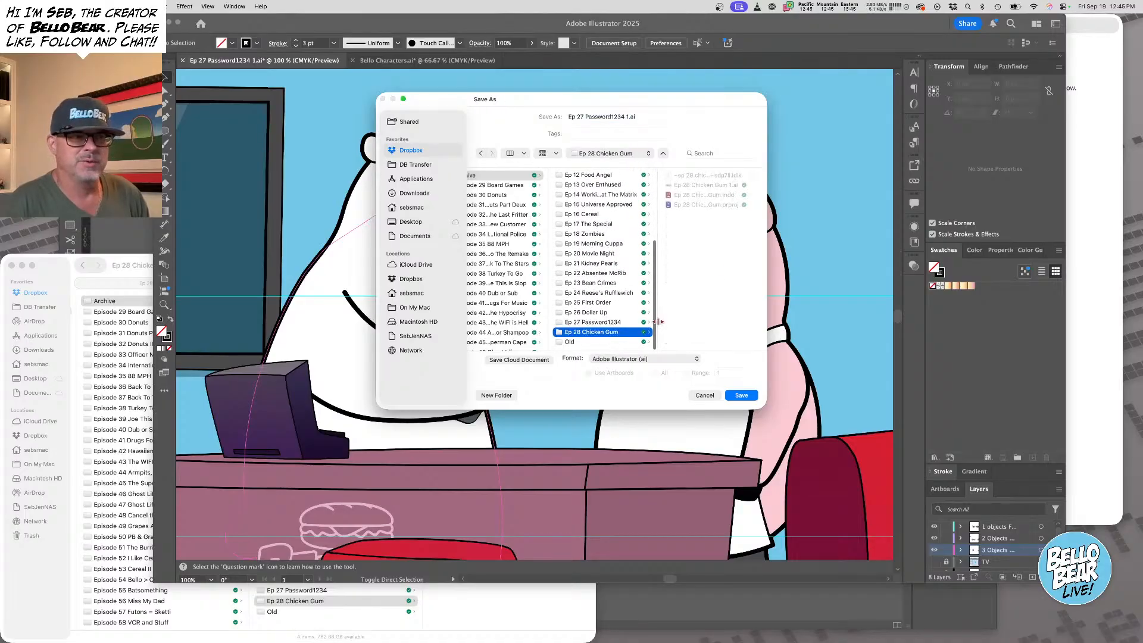
{"action": "left_click", "coordinate": [705, 186]}
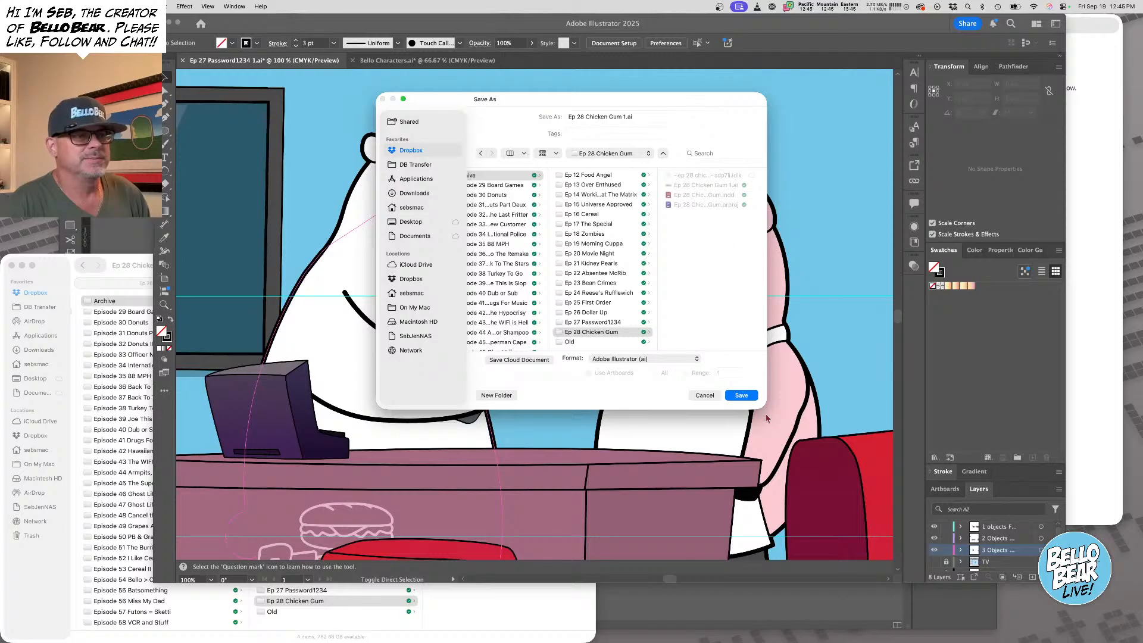
{"action": "left_click", "coordinate": [742, 396]}
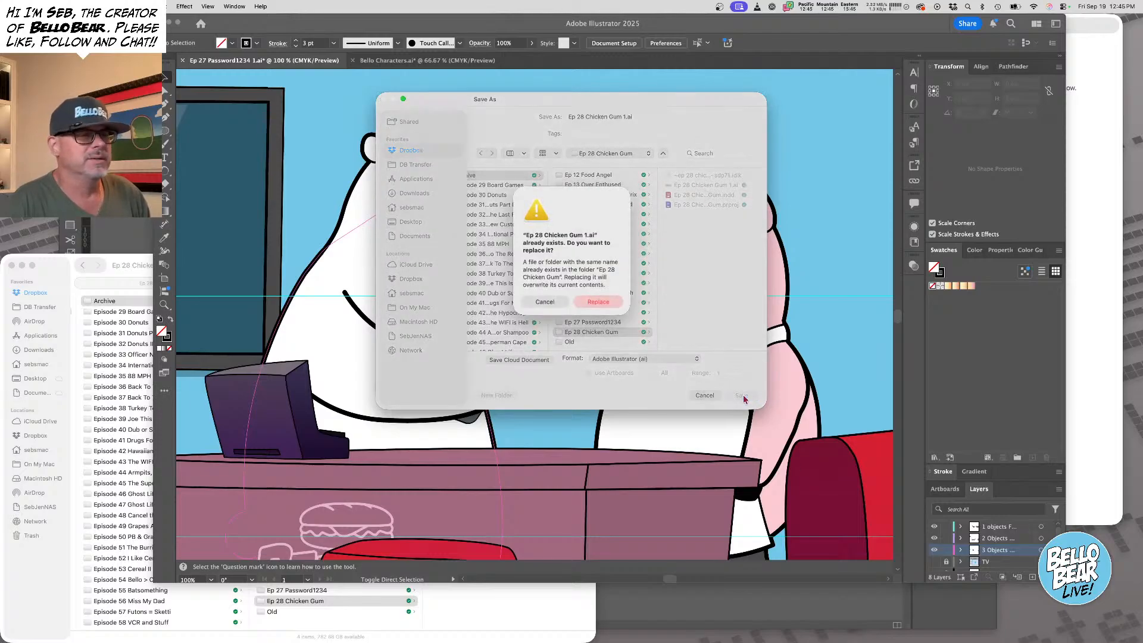
{"action": "left_click", "coordinate": [598, 301]}
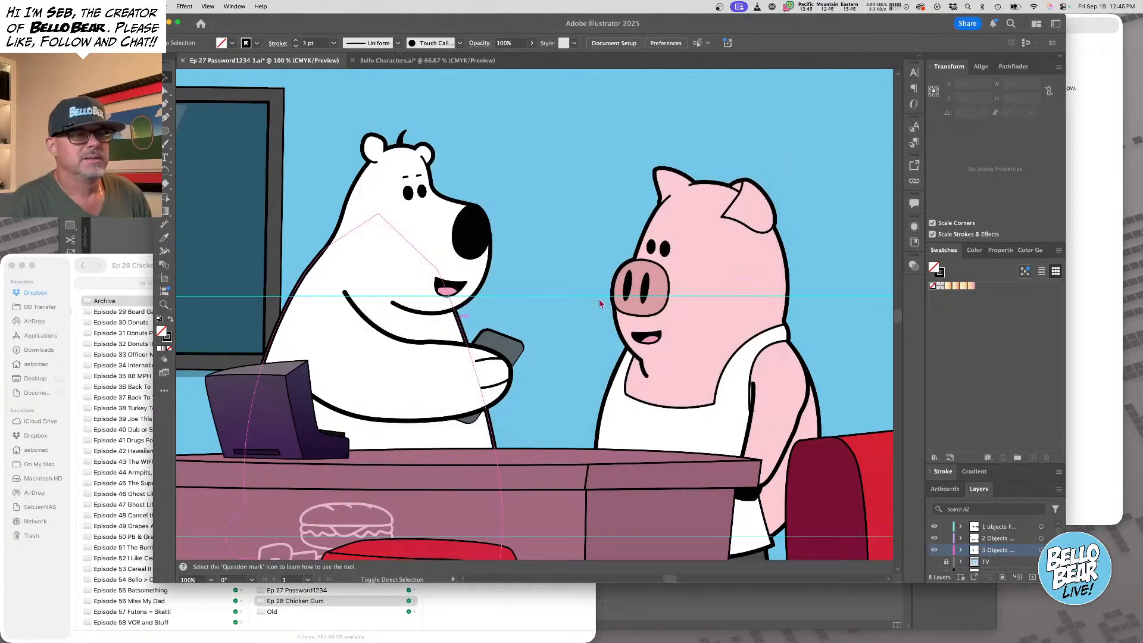
{"action": "left_click", "coordinate": [695, 501]}
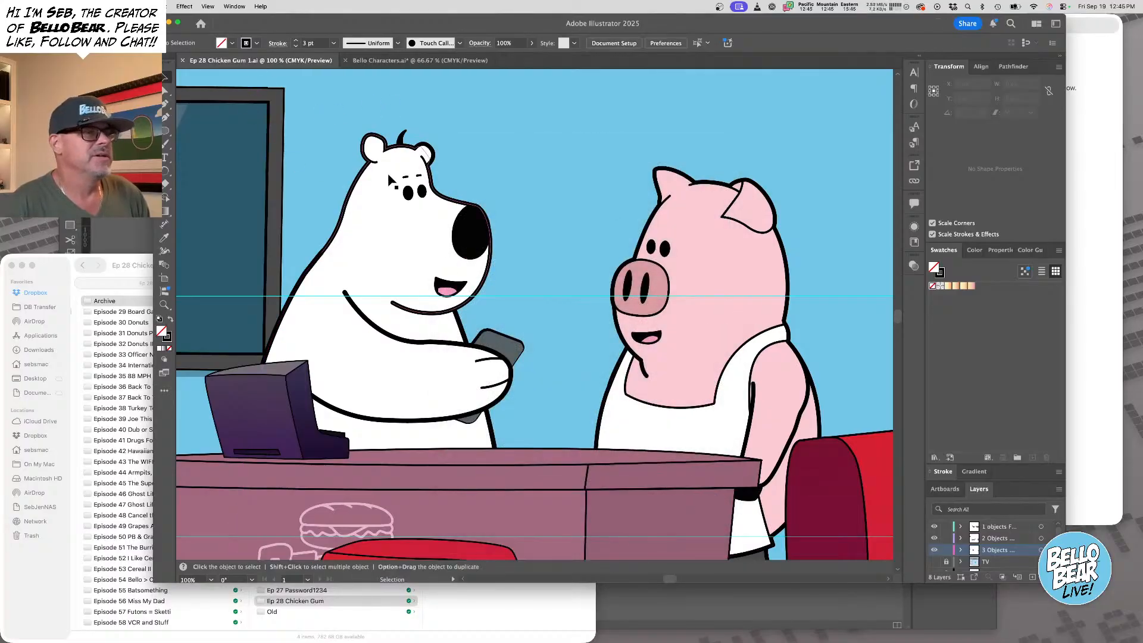
In the InDesign comic layout, relink the first panel's artwork to Ep 28 Chicken Gum 1.ai
{"action": "key", "text": "super+Tab"}
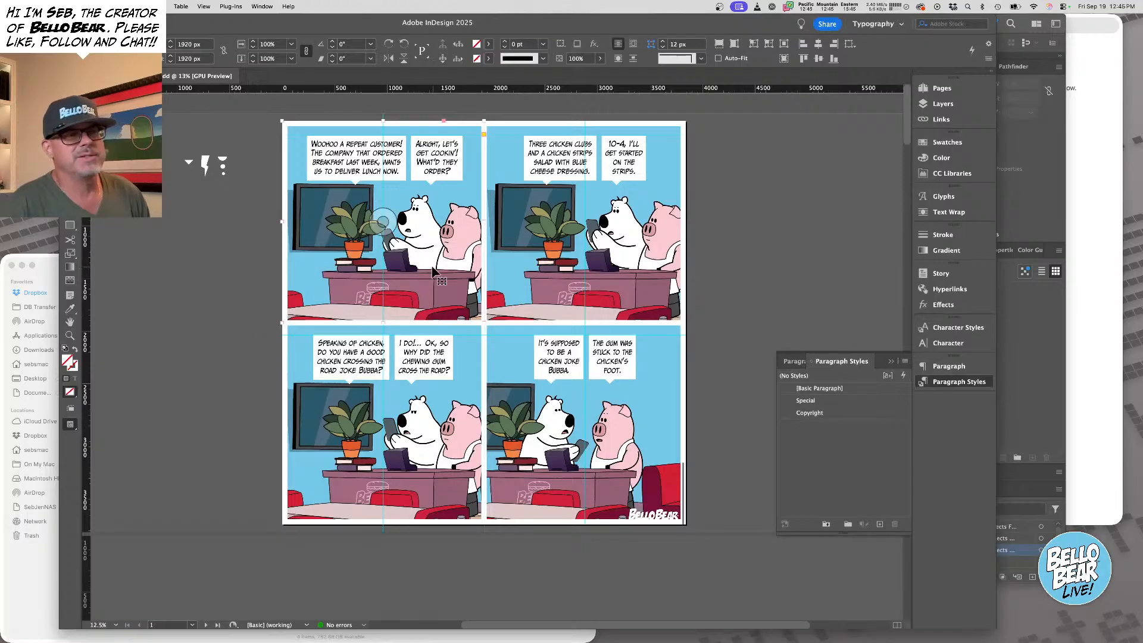
{"action": "left_click_drag", "start_coordinate": [440, 276], "coordinate": [611, 418]}
{"action": "left_click", "coordinate": [624, 144]}
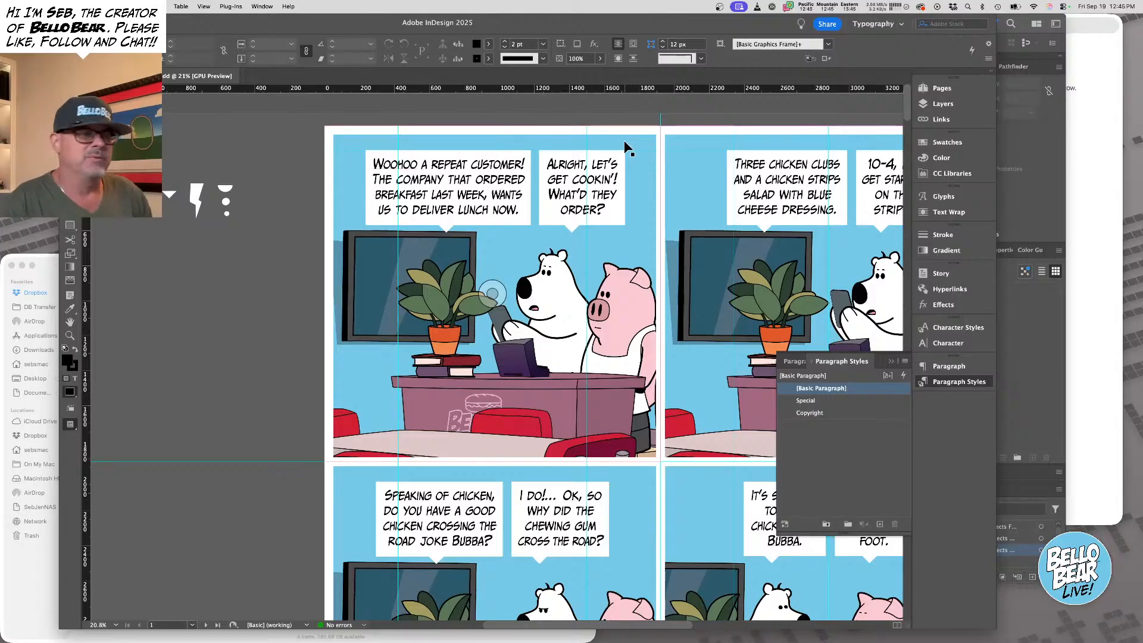
{"action": "left_click", "coordinate": [637, 138]}
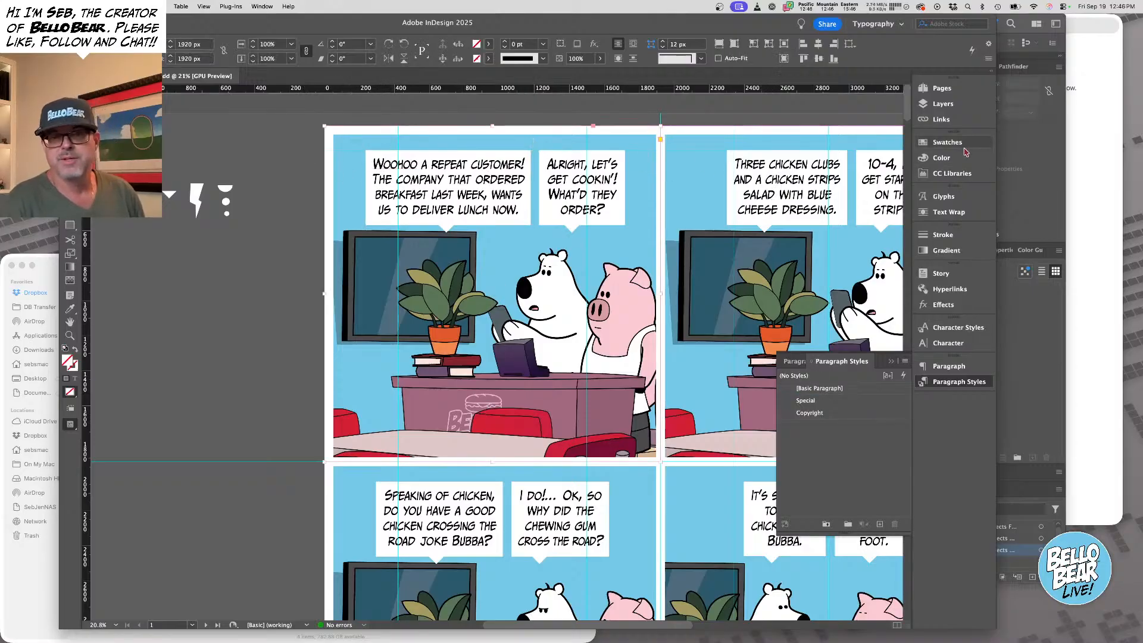
{"action": "left_click", "coordinate": [942, 119]}
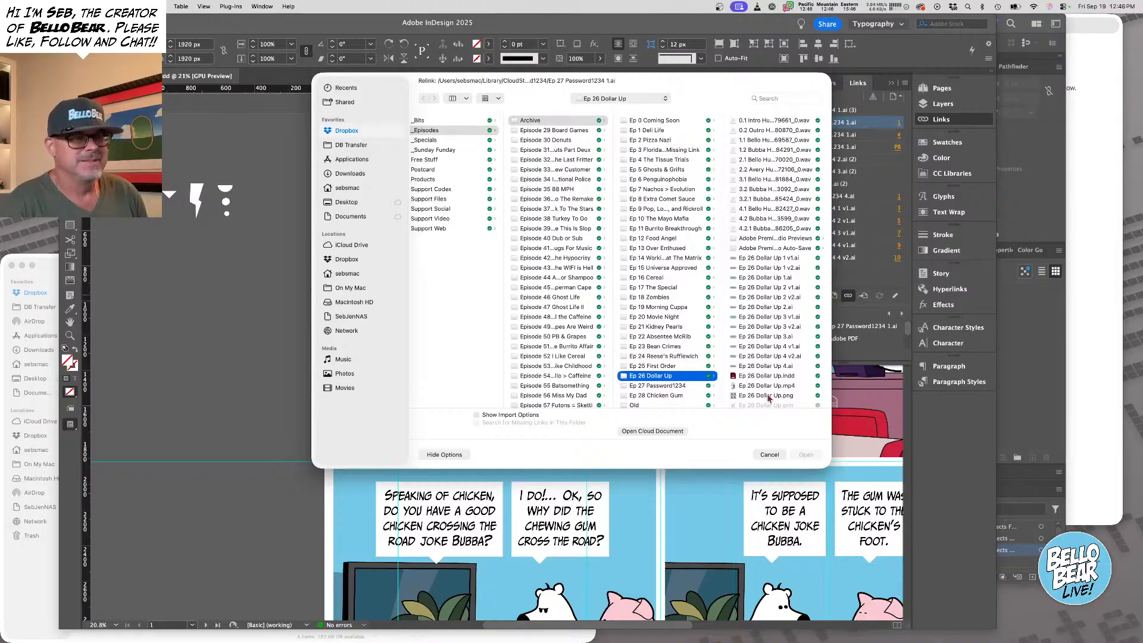
{"action": "scroll", "coordinate": [657, 369], "scroll_direction": "down", "scroll_amount": 1}
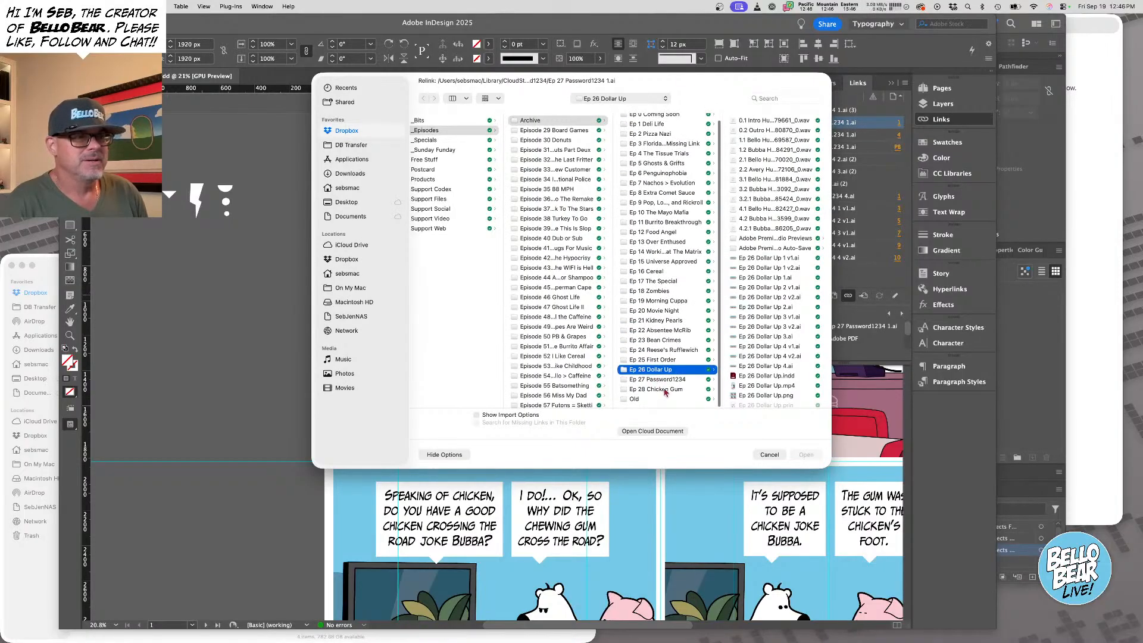
{"action": "left_click", "coordinate": [667, 392]}
{"action": "left_click", "coordinate": [766, 131]}
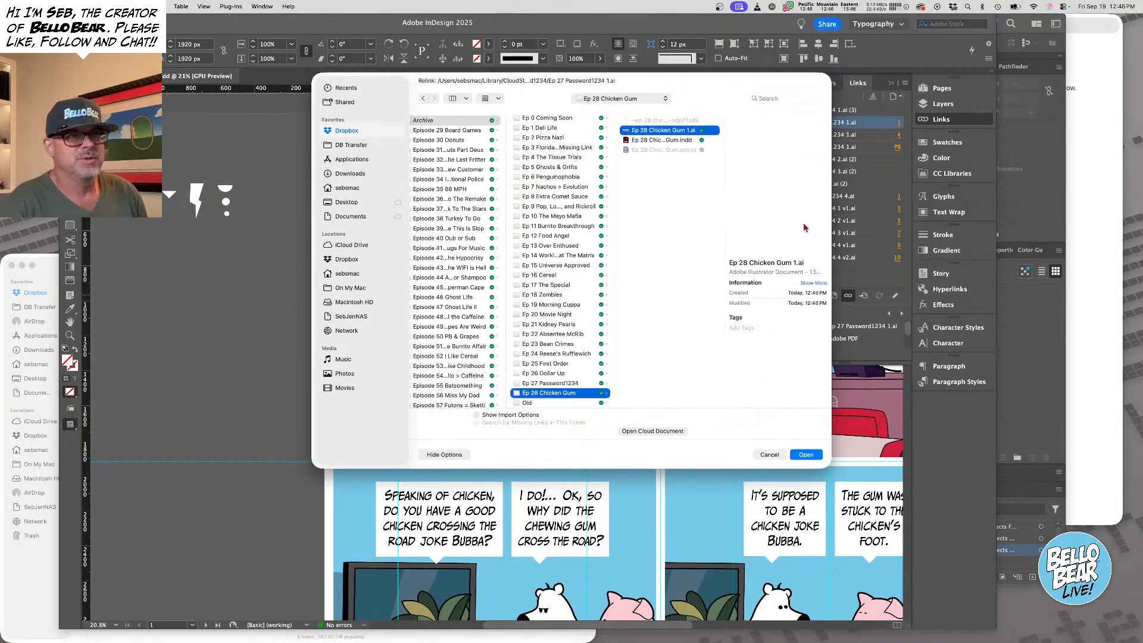
{"action": "left_click", "coordinate": [806, 456]}
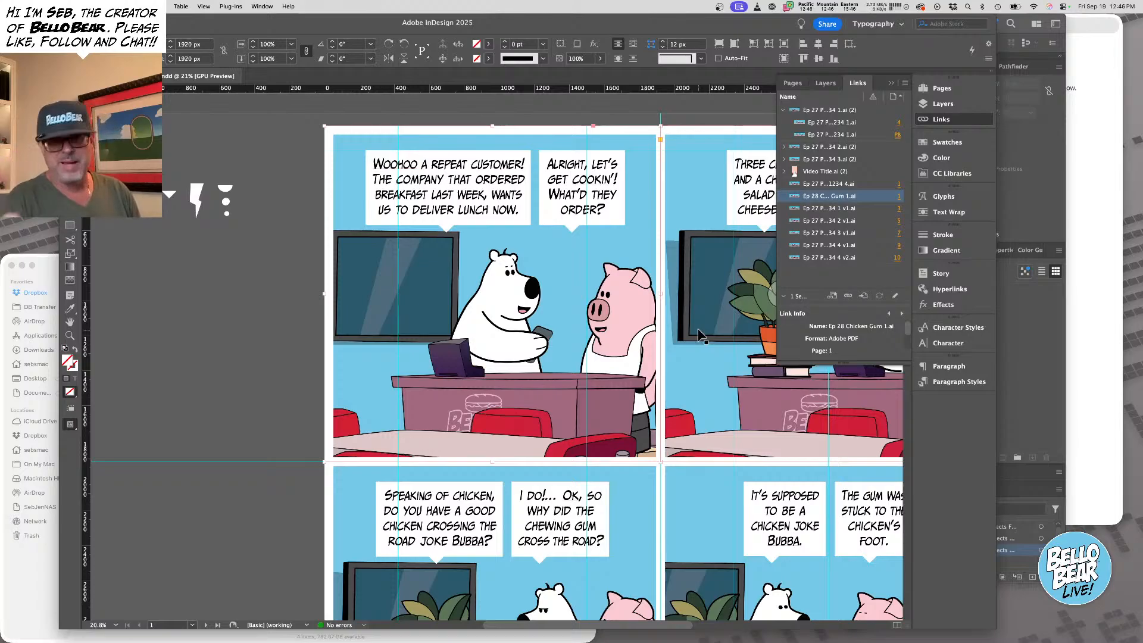
Shift the artwork left inside the first panel's frame so the bear and pig sit under their speech bubbles
{"action": "left_click", "coordinate": [228, 125]}
{"action": "left_click", "coordinate": [506, 269], "text": "super"}
{"action": "left_click_drag", "start_coordinate": [506, 269], "coordinate": [496, 310]}
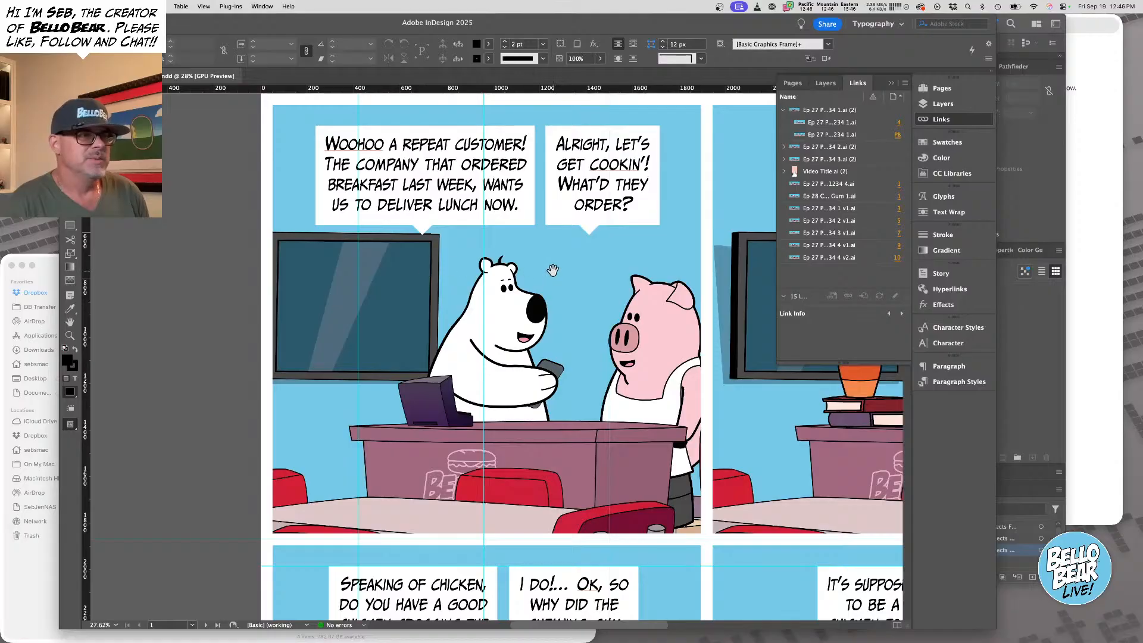
{"action": "mouse_move", "coordinate": [547, 272]}
{"action": "left_mouse_down"}
{"action": "mouse_move", "coordinate": [488, 270]}
{"action": "mouse_move", "coordinate": [549, 269]}
{"action": "left_mouse_up"}
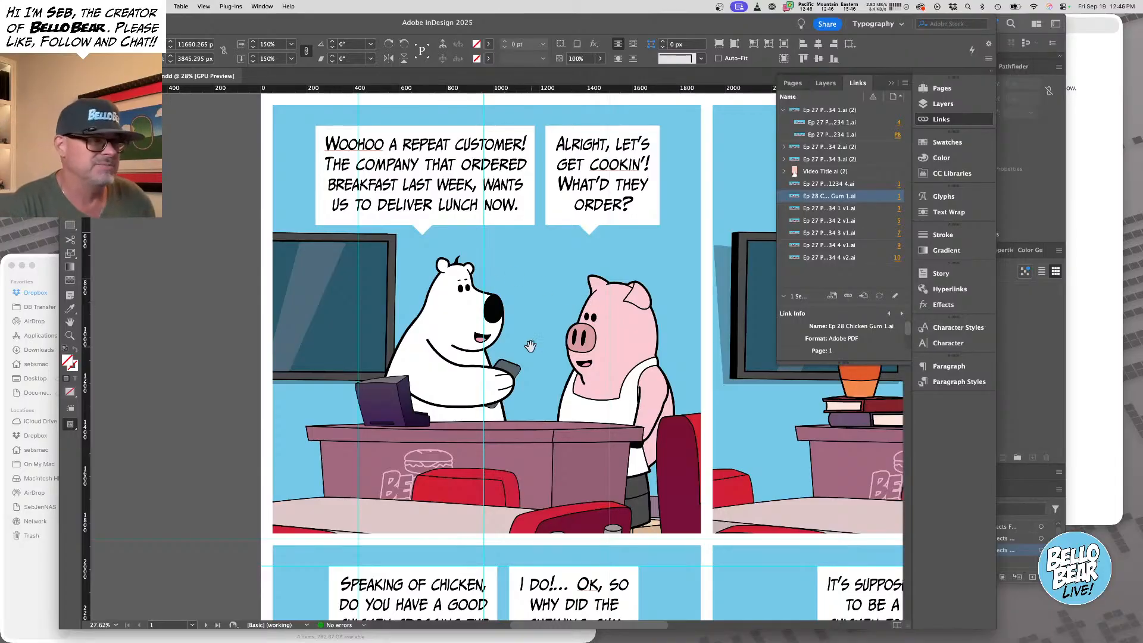
{"action": "left_click_drag", "start_coordinate": [555, 319], "coordinate": [516, 324]}
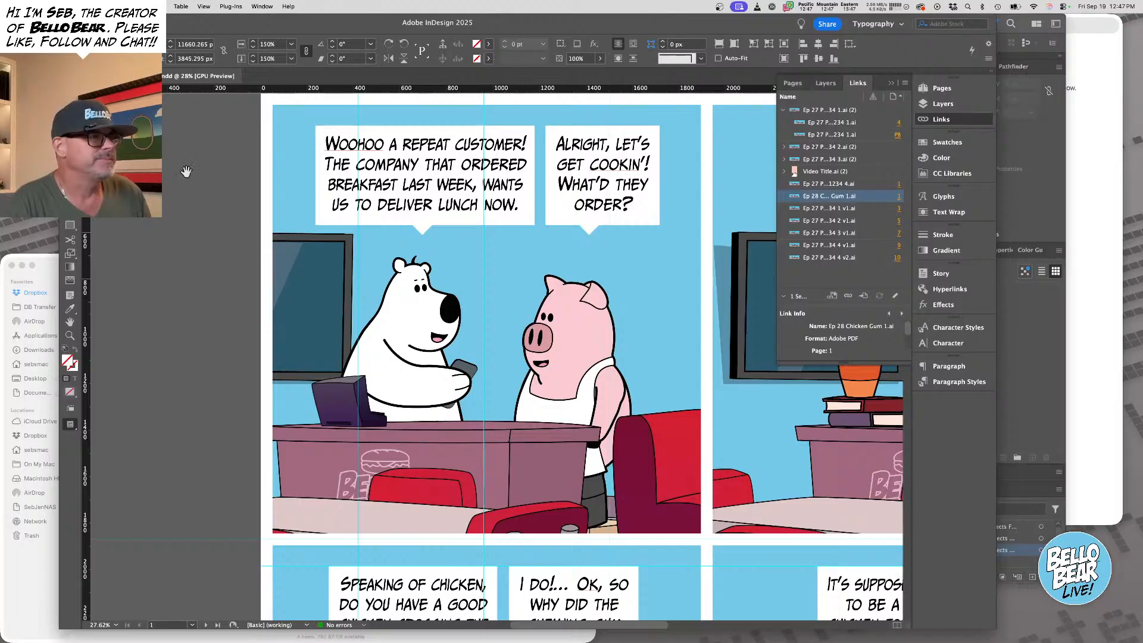
{"action": "left_click_drag", "start_coordinate": [420, 280], "coordinate": [428, 286]}
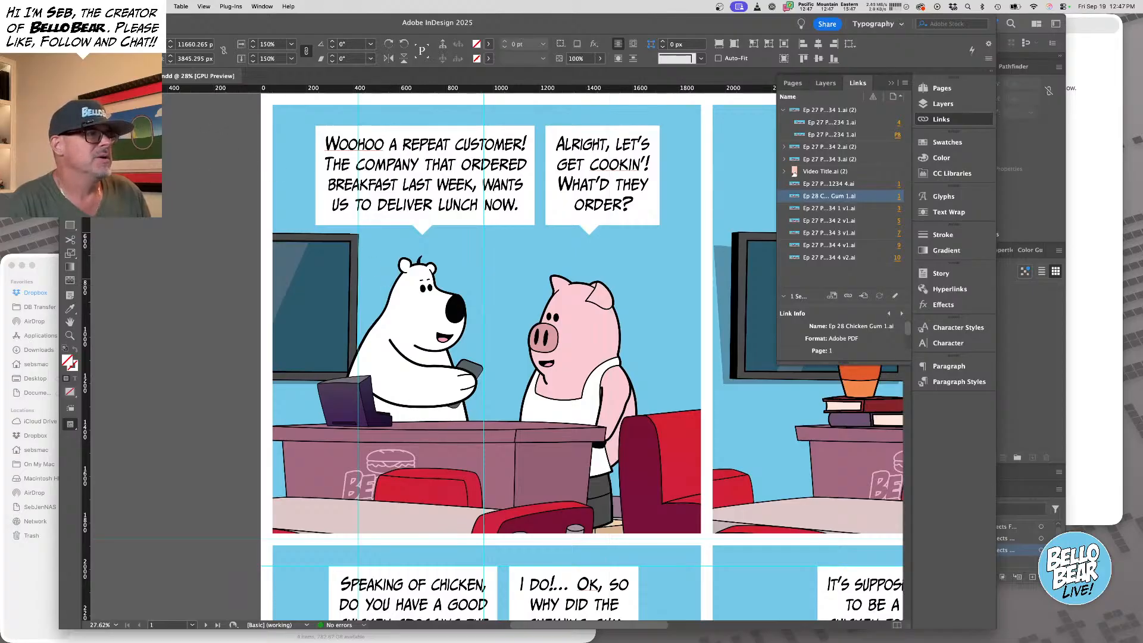
Nudge the tails of both first-panel speech bubbles slightly left to line up with the pig and the bear
{"action": "key", "text": "super+shift+a"}
{"action": "left_click_drag", "start_coordinate": [585, 227], "coordinate": [580, 227]}
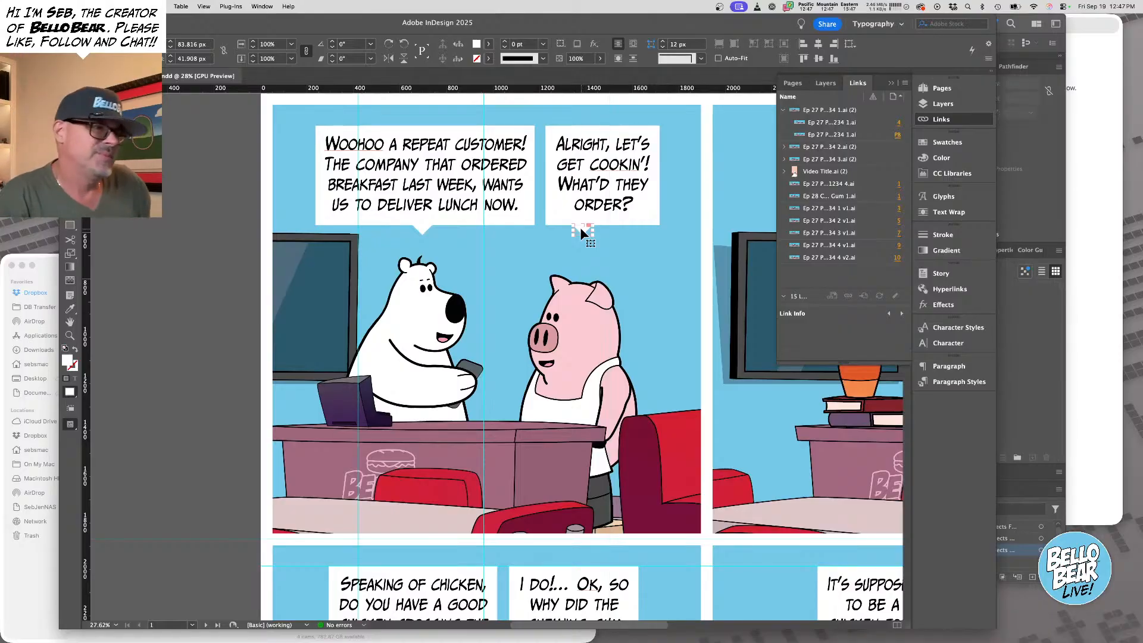
{"action": "left_click", "coordinate": [483, 316]}
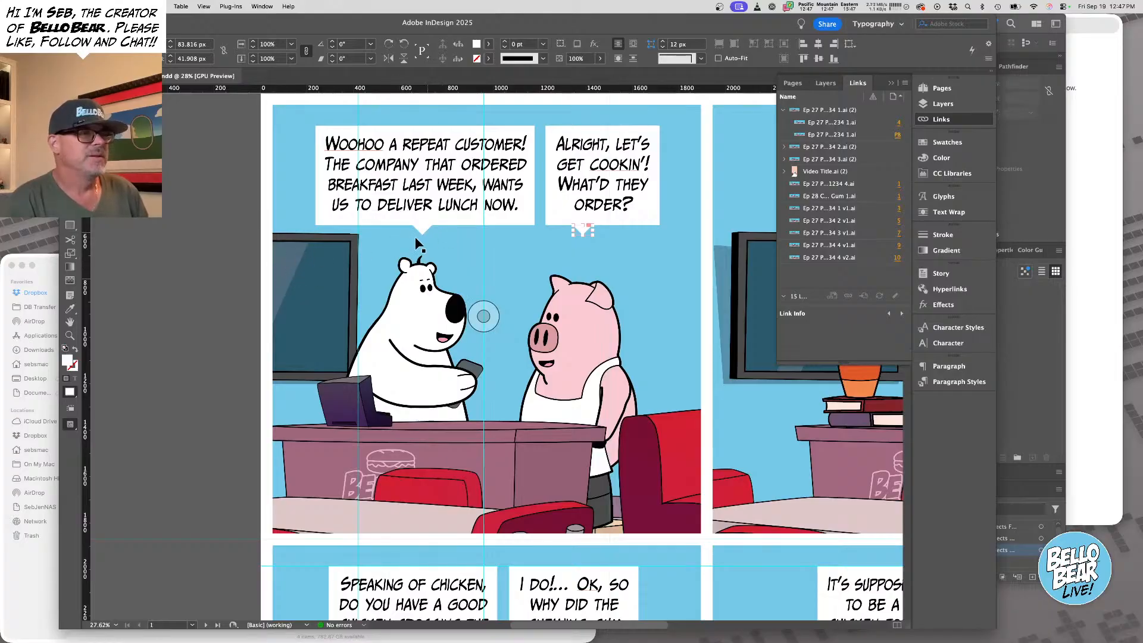
{"action": "left_click_drag", "start_coordinate": [421, 227], "coordinate": [416, 230]}
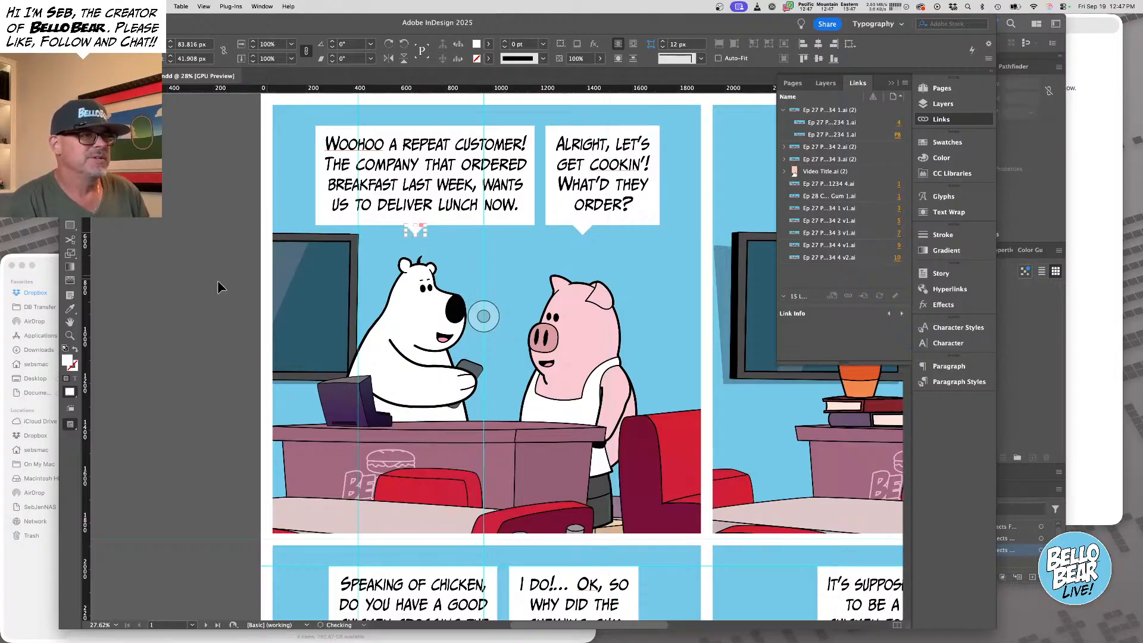
{"action": "left_click", "coordinate": [218, 281]}
Delete the old artwork frames from the second, third and fourth panels, keeping their dialogue text
{"action": "left_click_drag", "start_coordinate": [526, 268], "coordinate": [457, 278]}
{"action": "key", "text": "super+minus"}
{"action": "left_click_drag", "start_coordinate": [614, 297], "coordinate": [558, 297]}
{"action": "left_click_drag", "start_coordinate": [468, 333], "coordinate": [411, 288]}
{"action": "key", "text": "super+minus"}
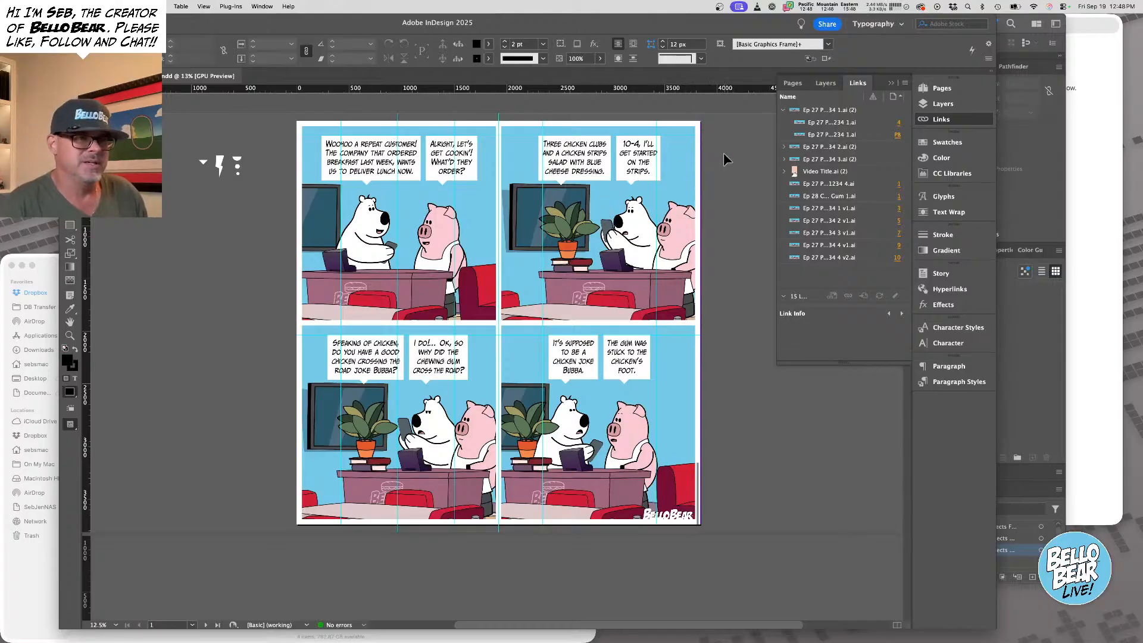
{"action": "scroll", "coordinate": [573, 163], "scroll_direction": "right", "scroll_amount": 3}
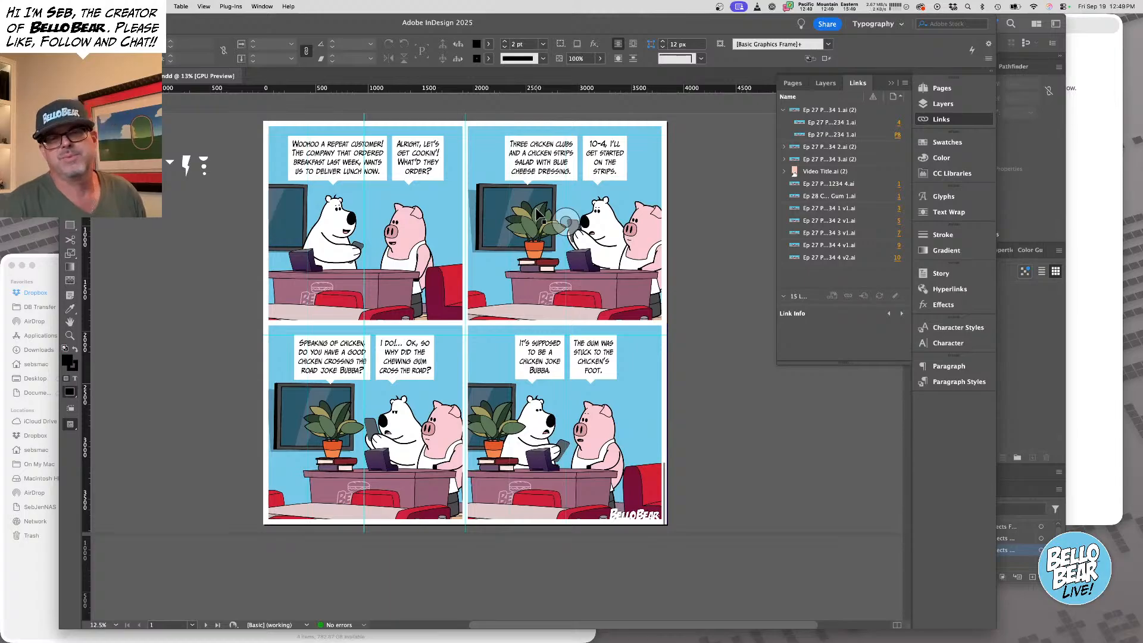
{"action": "left_click", "coordinate": [566, 222]}
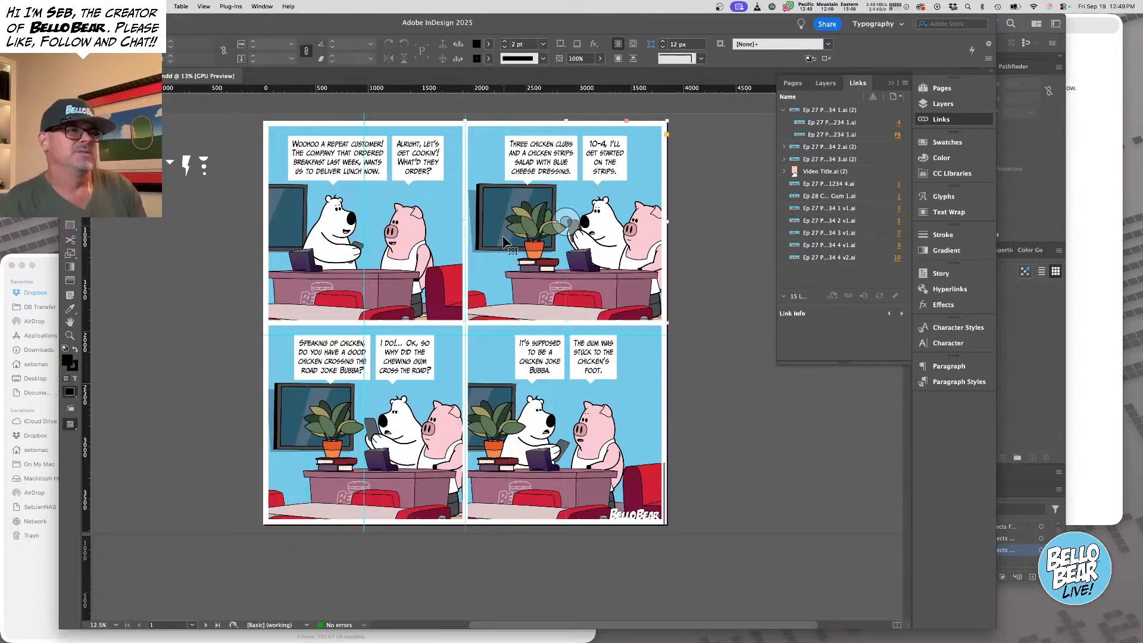
{"action": "key", "text": "Delete"}
{"action": "left_click", "coordinate": [489, 329]}
{"action": "key", "text": "Delete"}
{"action": "left_click", "coordinate": [444, 326]}
{"action": "key", "text": "Delete"}
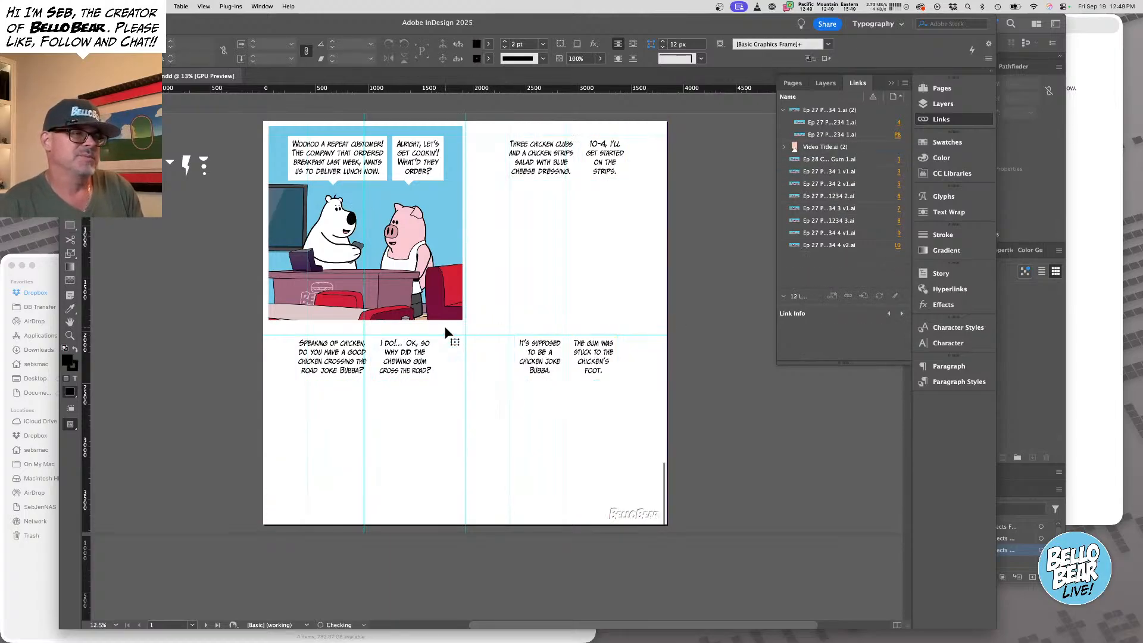
Copy the first panel's Ep 28 Chicken Gum 1.ai artwork frame into the second and third panels, behind their dialogue
{"action": "left_click_drag", "start_coordinate": [315, 130], "coordinate": [551, 130]}
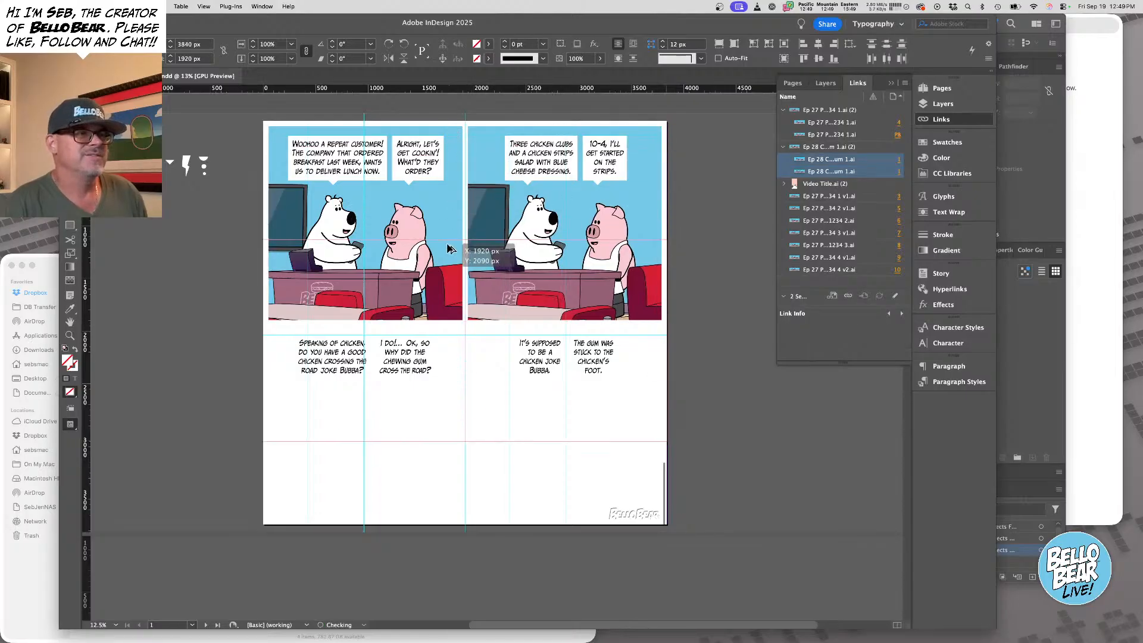
{"action": "left_click", "coordinate": [456, 289], "text": "shift"}
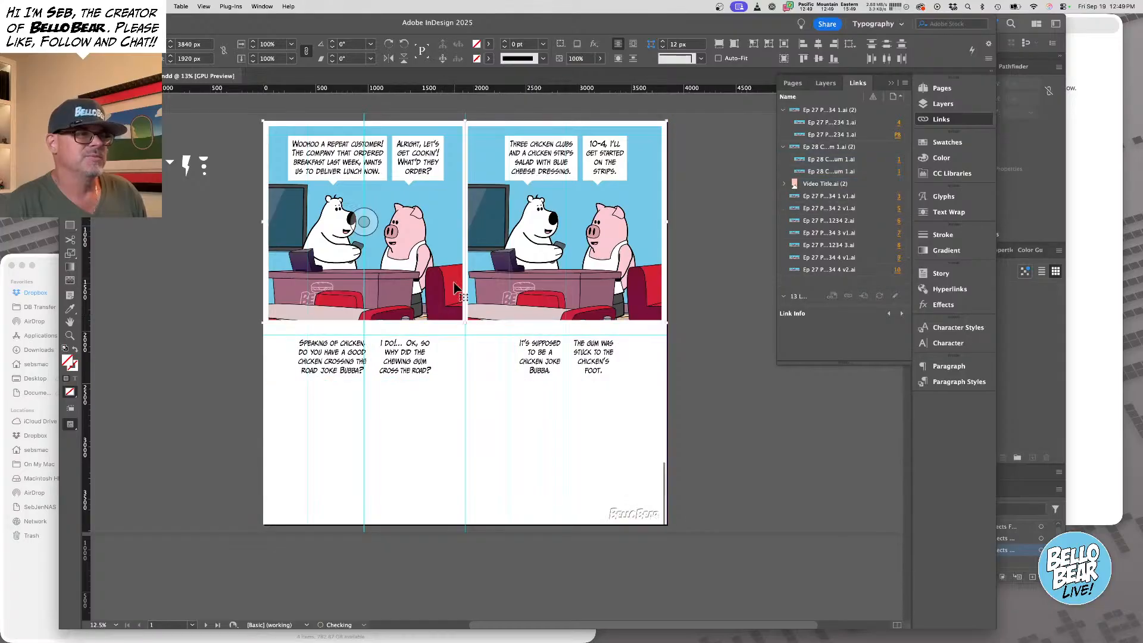
{"action": "left_click", "coordinate": [440, 105]}
{"action": "left_click_drag", "start_coordinate": [438, 129], "coordinate": [437, 328]}
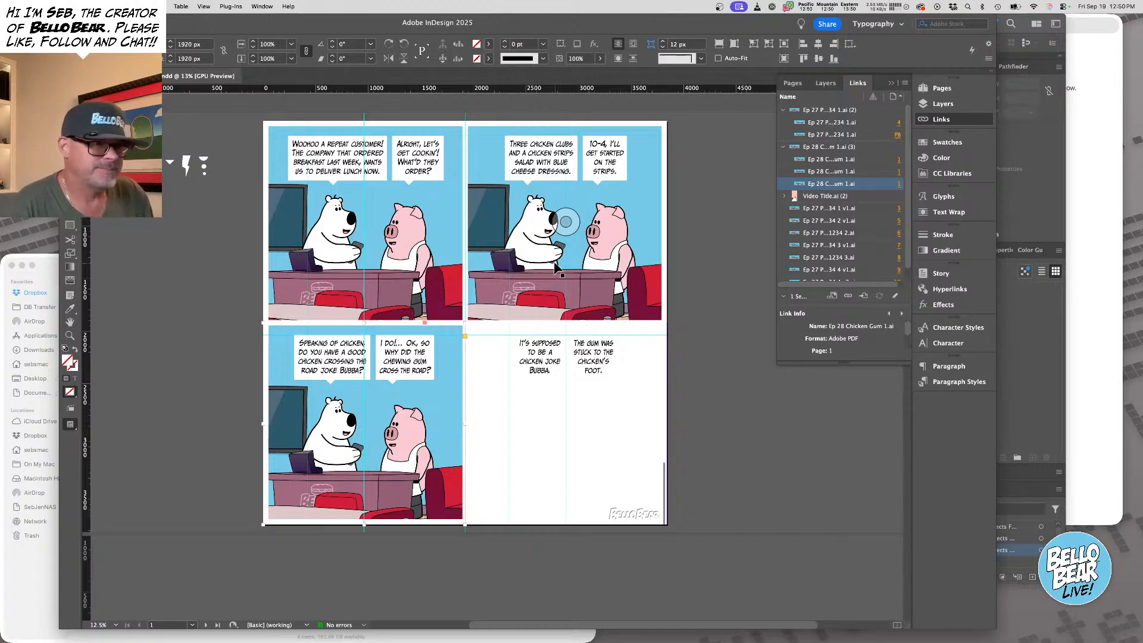
{"action": "left_click", "coordinate": [708, 217]}
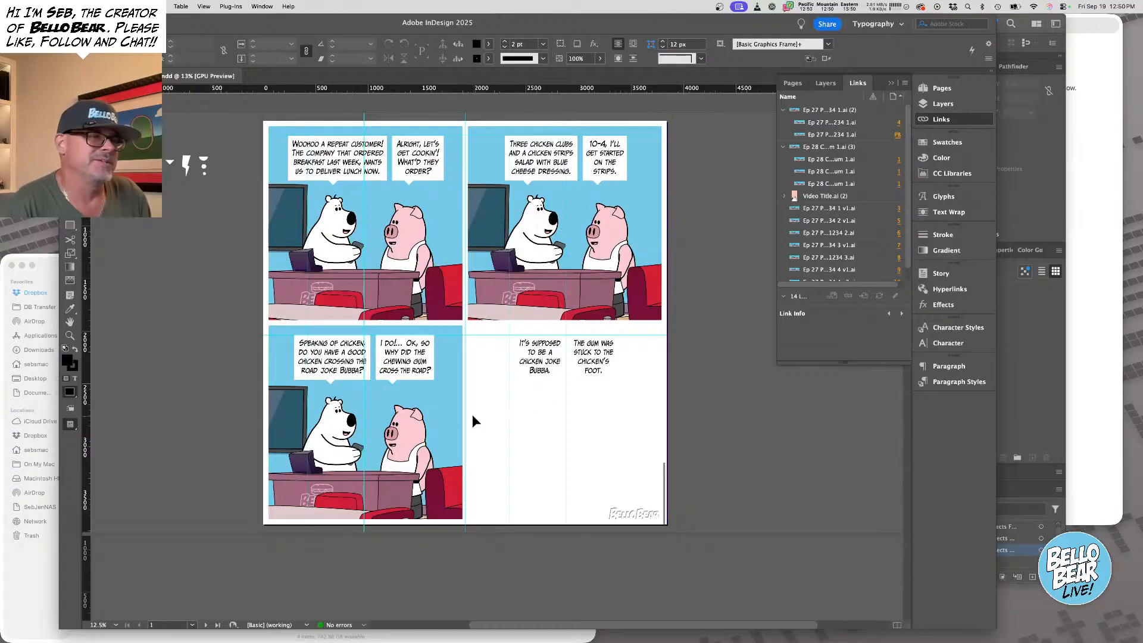
Shift the artwork slightly upward inside the third panel's frame, bringing the bear and pig closer to their speech bubbles
{"action": "scroll", "coordinate": [424, 407], "scroll_direction": "left", "scroll_amount": 2}
{"action": "scroll", "coordinate": [470, 403], "scroll_direction": "up", "scroll_amount": 5}
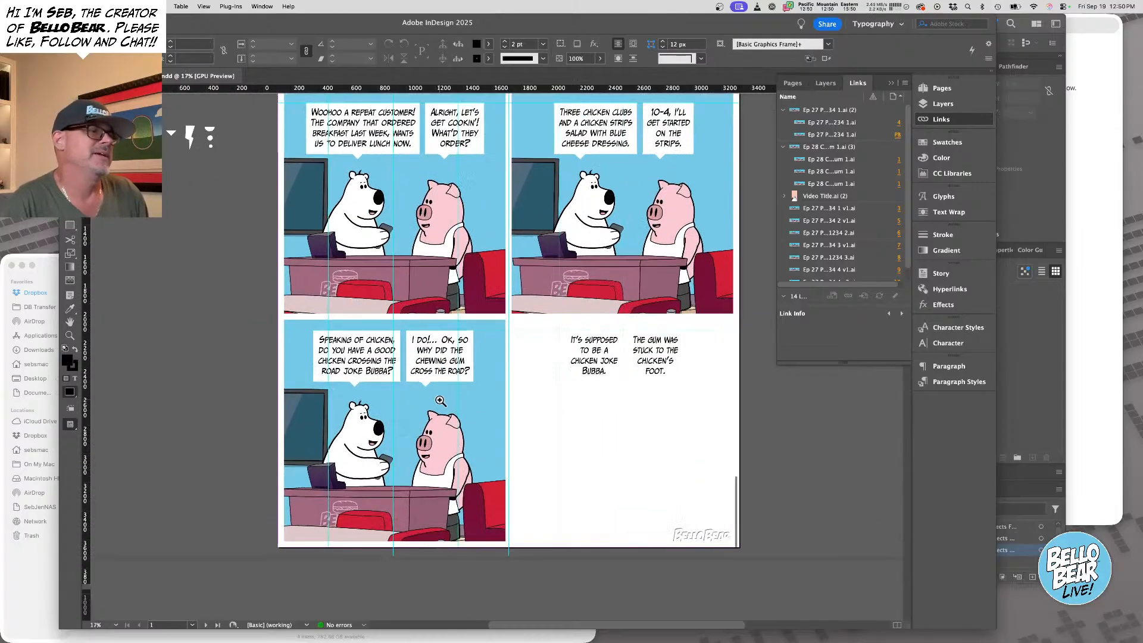
{"action": "left_click_drag", "start_coordinate": [461, 414], "coordinate": [498, 326]}
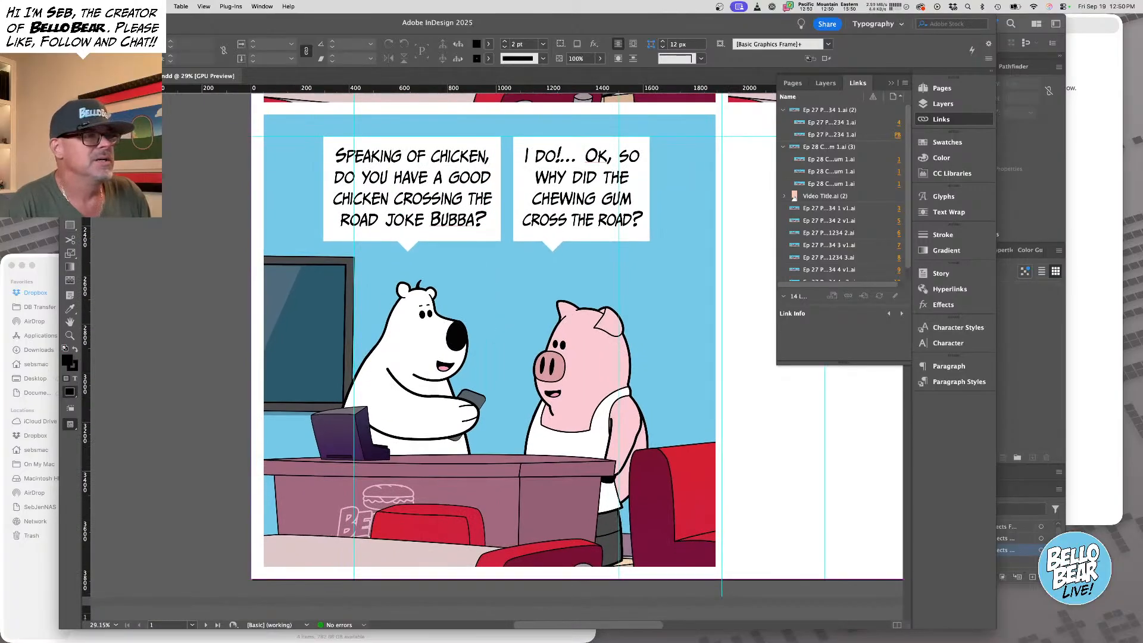
{"action": "left_click", "coordinate": [397, 296]}
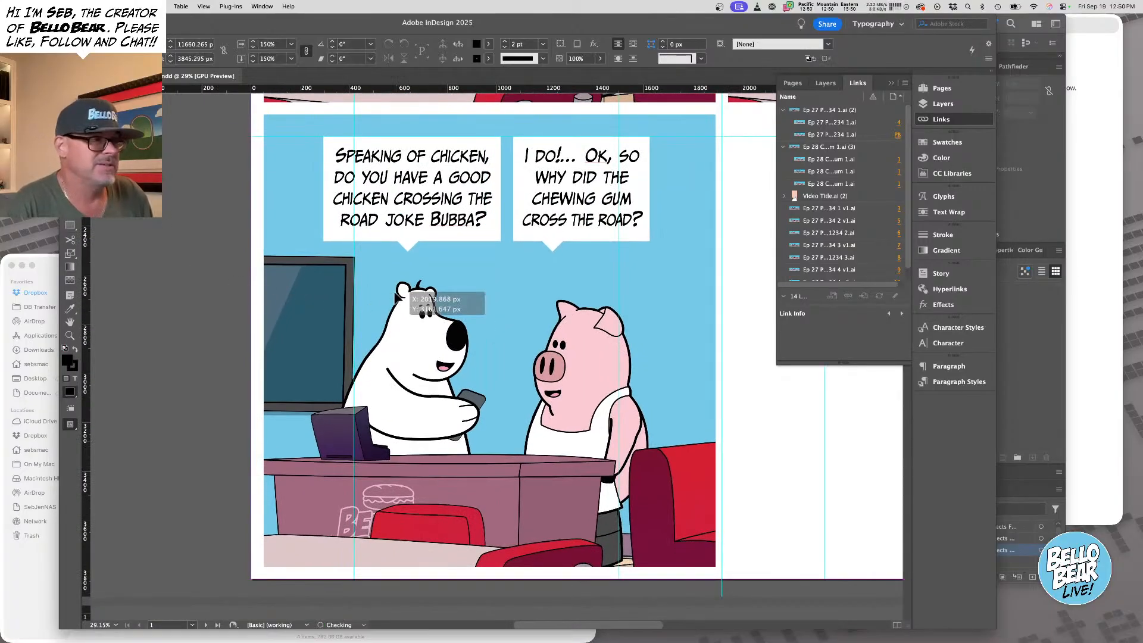
{"action": "left_click_drag", "start_coordinate": [397, 295], "coordinate": [394, 291]}
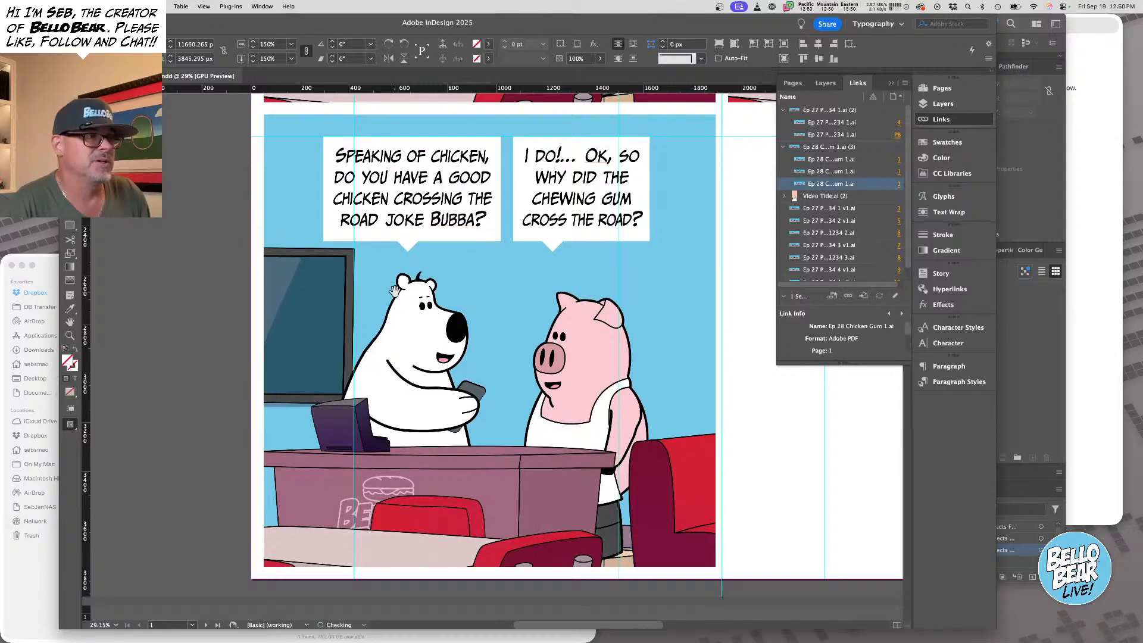
Copy the third panel's adjusted artwork frame into the empty fourth panel, aligned with the panel grid
{"action": "key", "text": "super+minus"}
{"action": "left_click_drag", "start_coordinate": [447, 198], "coordinate": [433, 480]}
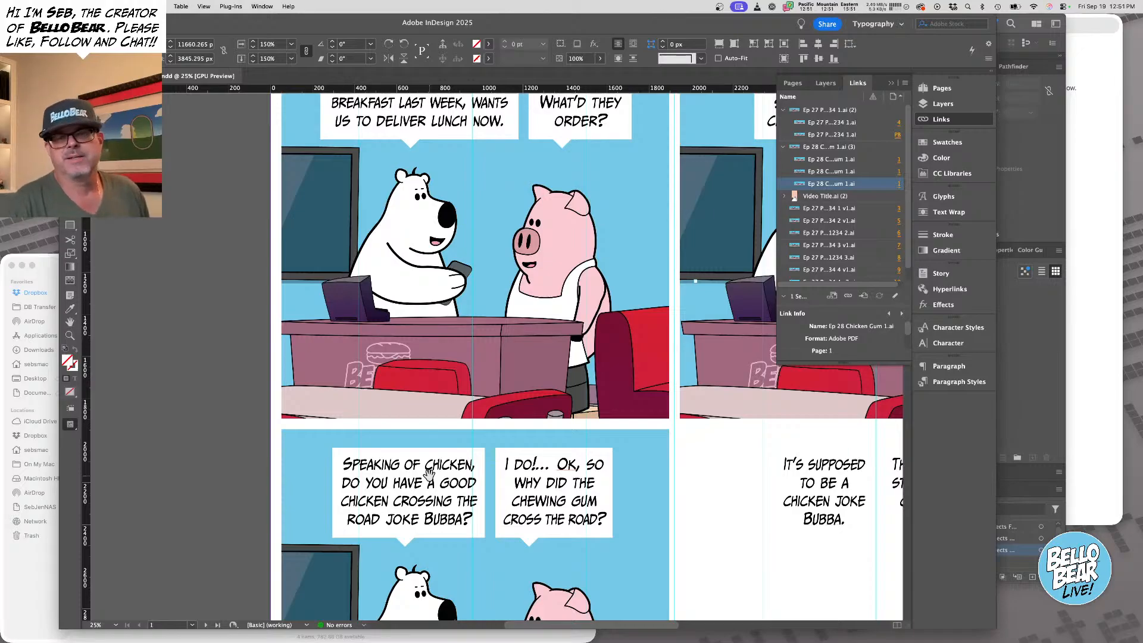
{"action": "scroll", "coordinate": [415, 485], "scroll_direction": "up", "scroll_amount": 2}
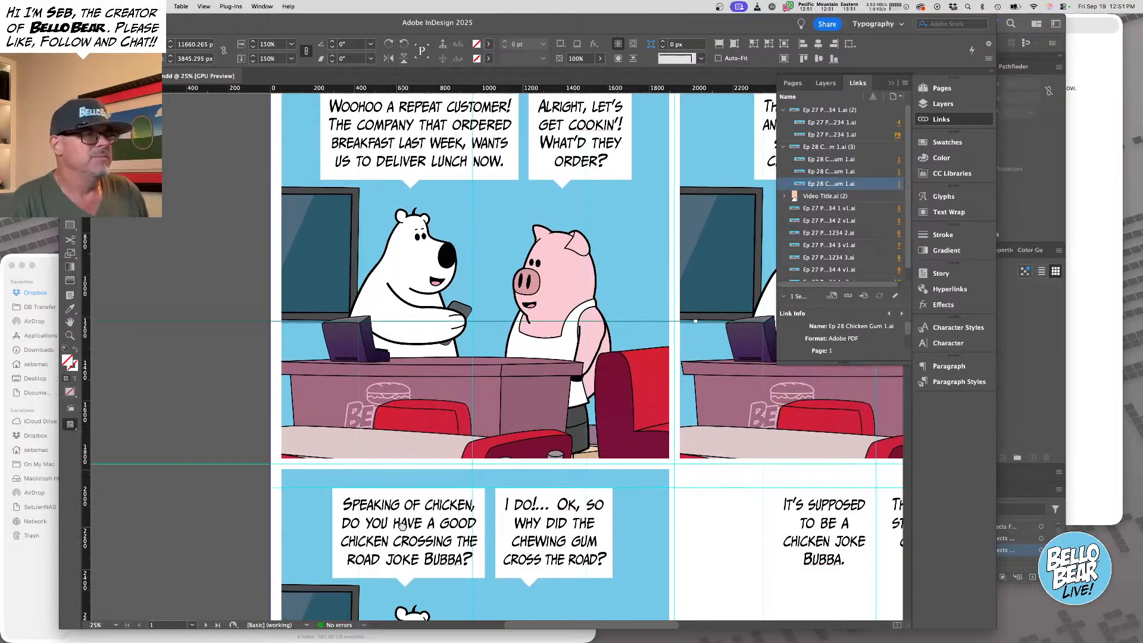
{"action": "left_click_drag", "start_coordinate": [403, 526], "coordinate": [406, 424]}
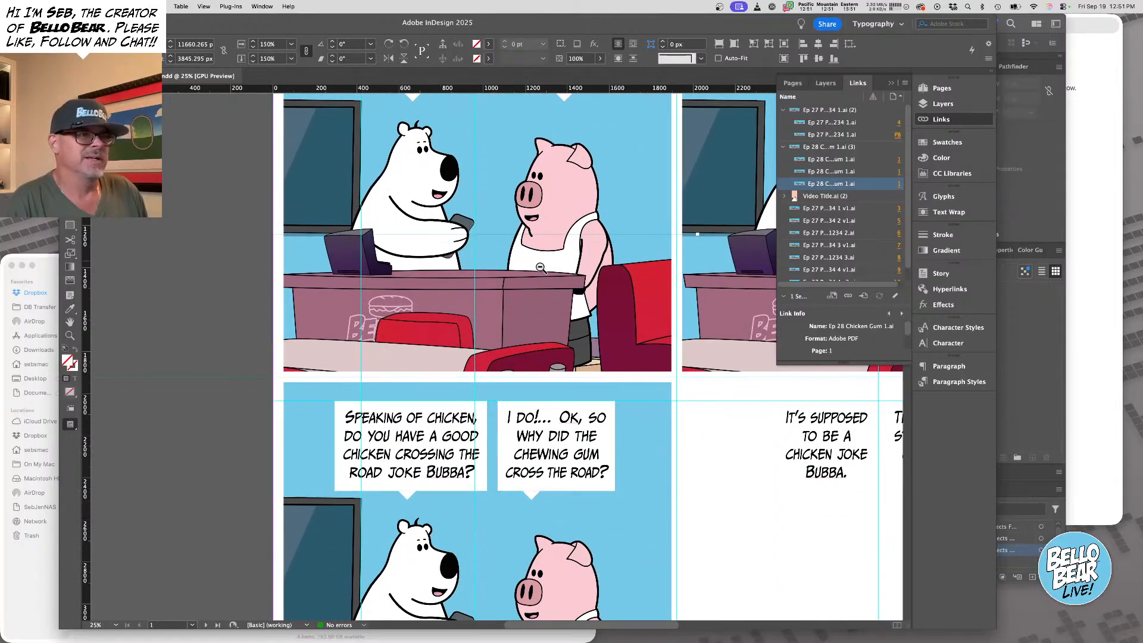
{"action": "key", "text": "super+minus"}
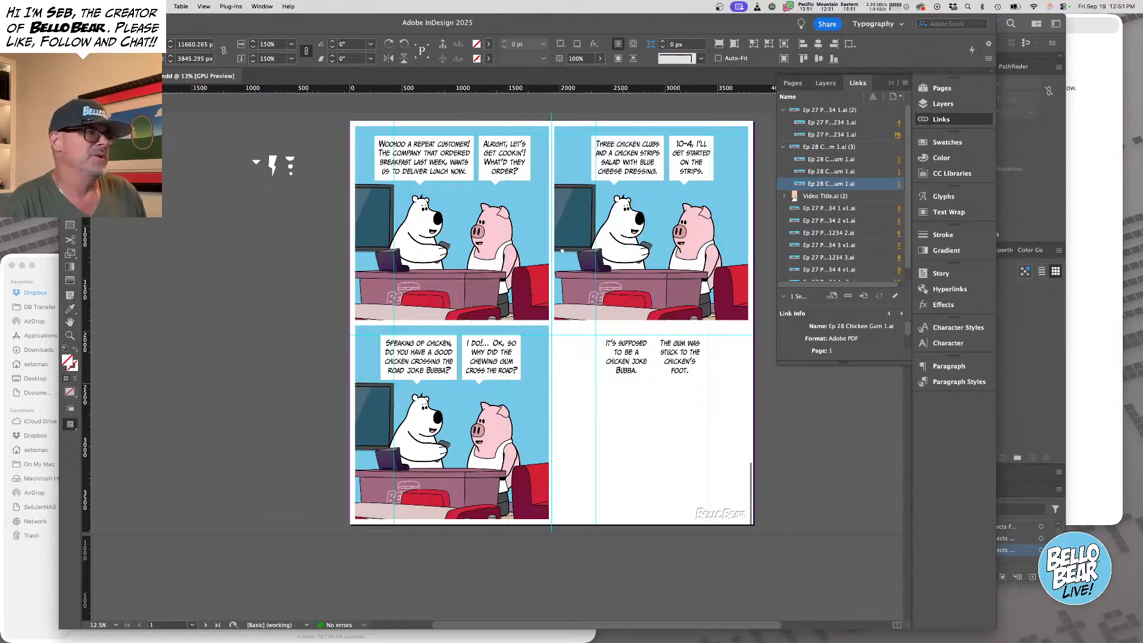
{"action": "left_click", "coordinate": [225, 285]}
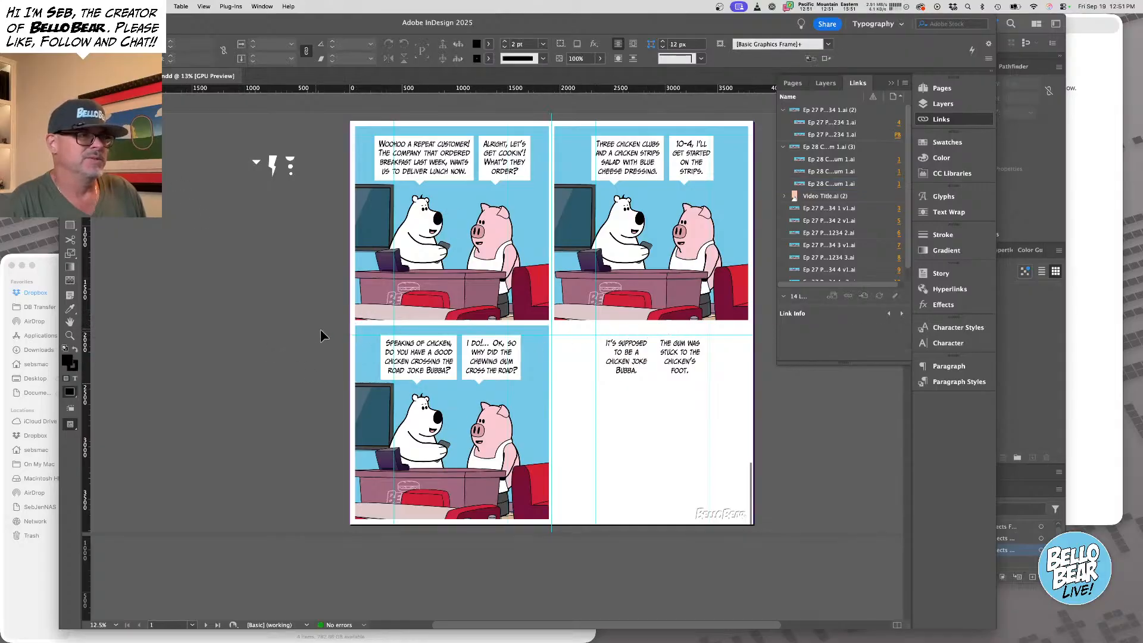
{"action": "left_click_drag", "start_coordinate": [359, 335], "coordinate": [574, 345]}
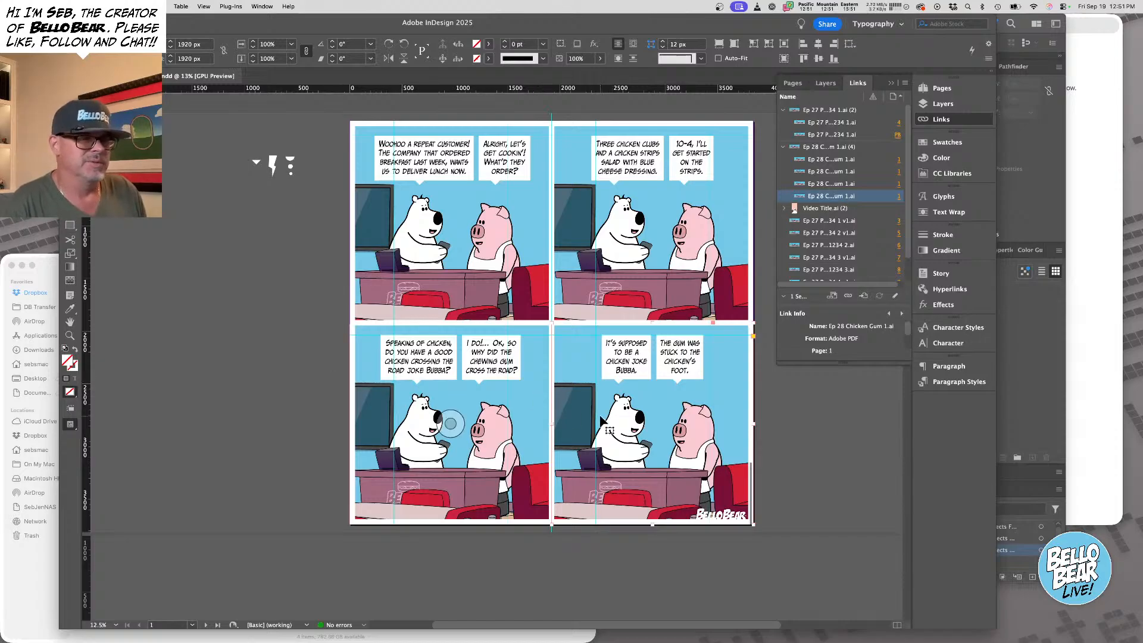
{"action": "scroll", "coordinate": [498, 387], "scroll_direction": "right", "scroll_amount": 2}
{"action": "scroll", "coordinate": [497, 387], "scroll_direction": "right", "scroll_amount": 1}
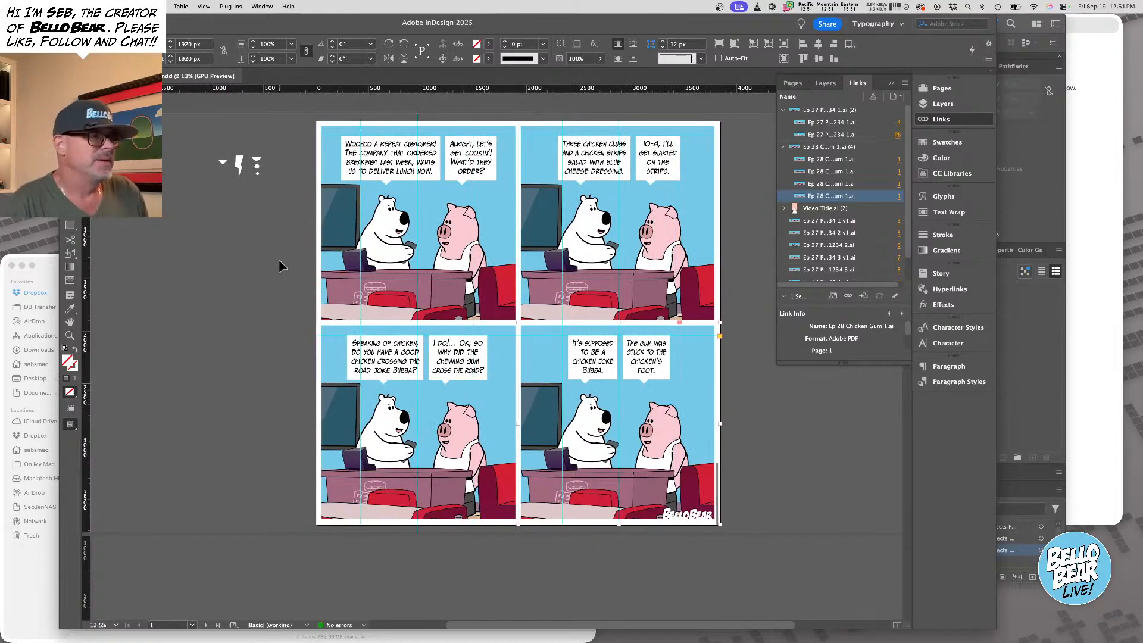
{"action": "left_click", "coordinate": [209, 231]}
Review the four-panel layout against the Bello Bear Ep 28 Chicken Gum script in Notes
{"action": "scroll", "coordinate": [510, 330], "scroll_direction": "right", "scroll_amount": 2}
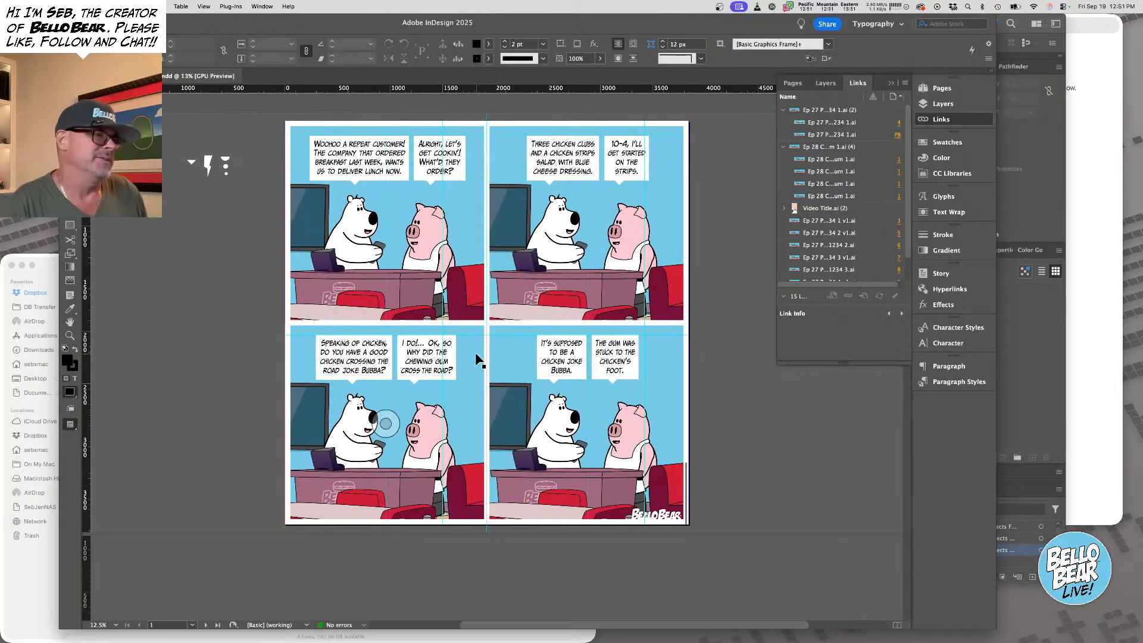
{"action": "left_click", "coordinate": [587, 221]}
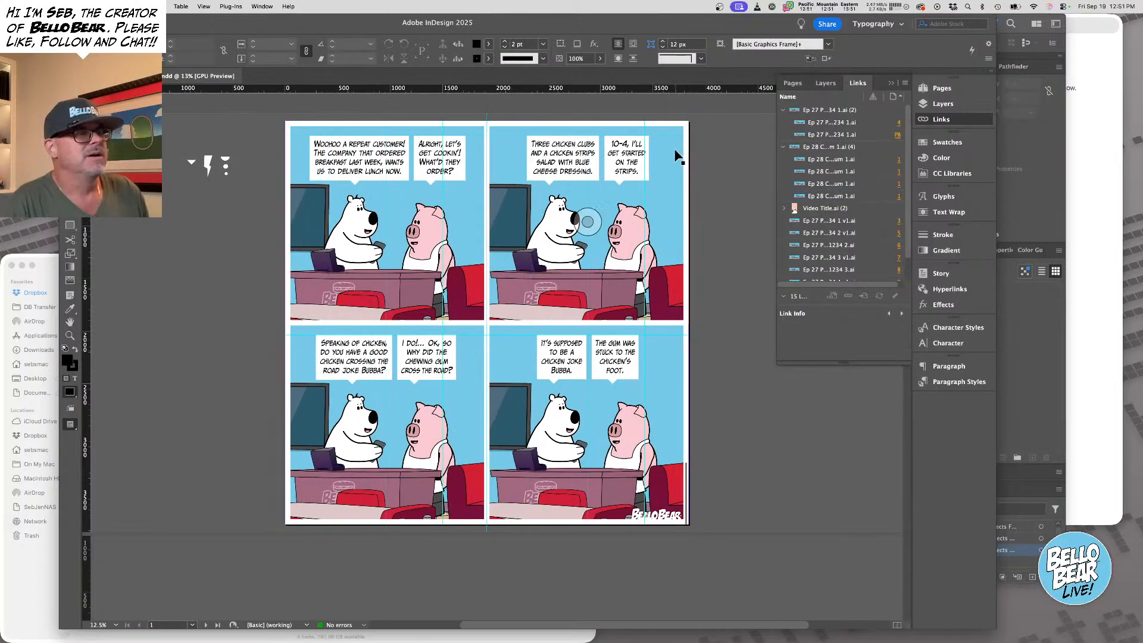
{"action": "scroll", "coordinate": [464, 308], "scroll_direction": "up", "scroll_amount": 3}
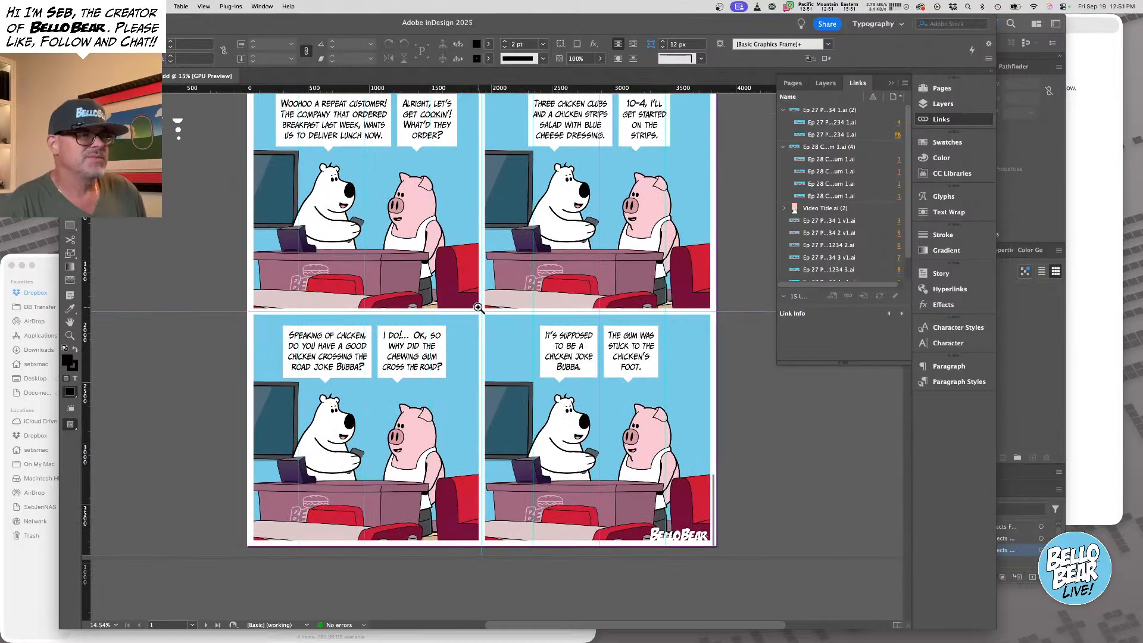
{"action": "left_click_drag", "start_coordinate": [483, 313], "coordinate": [491, 358]}
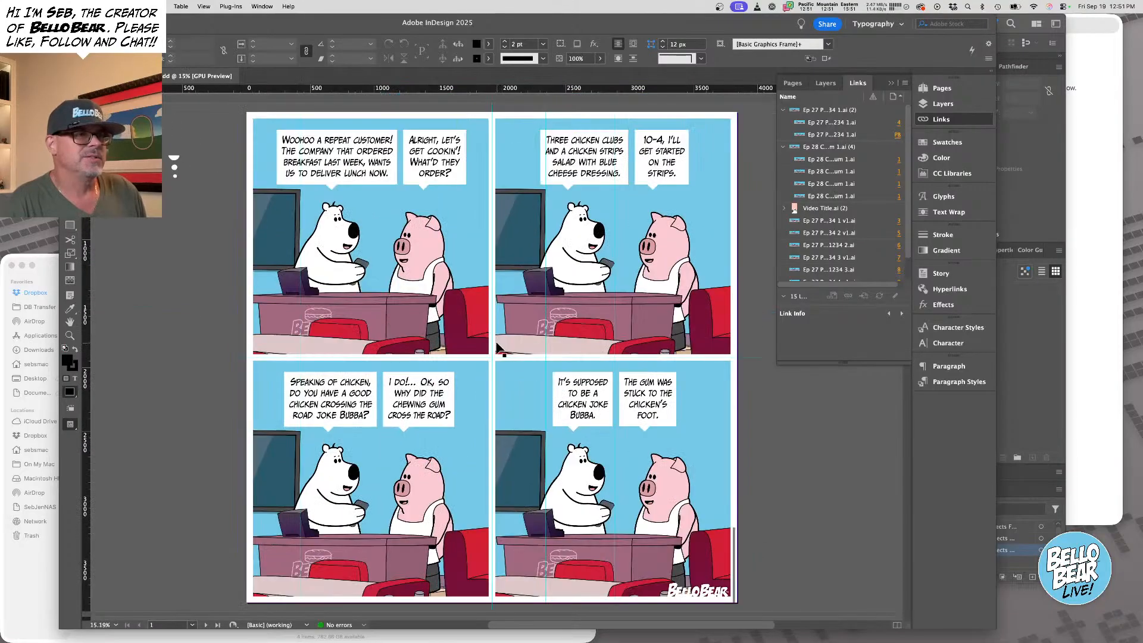
{"action": "left_click", "coordinate": [1104, 105]}
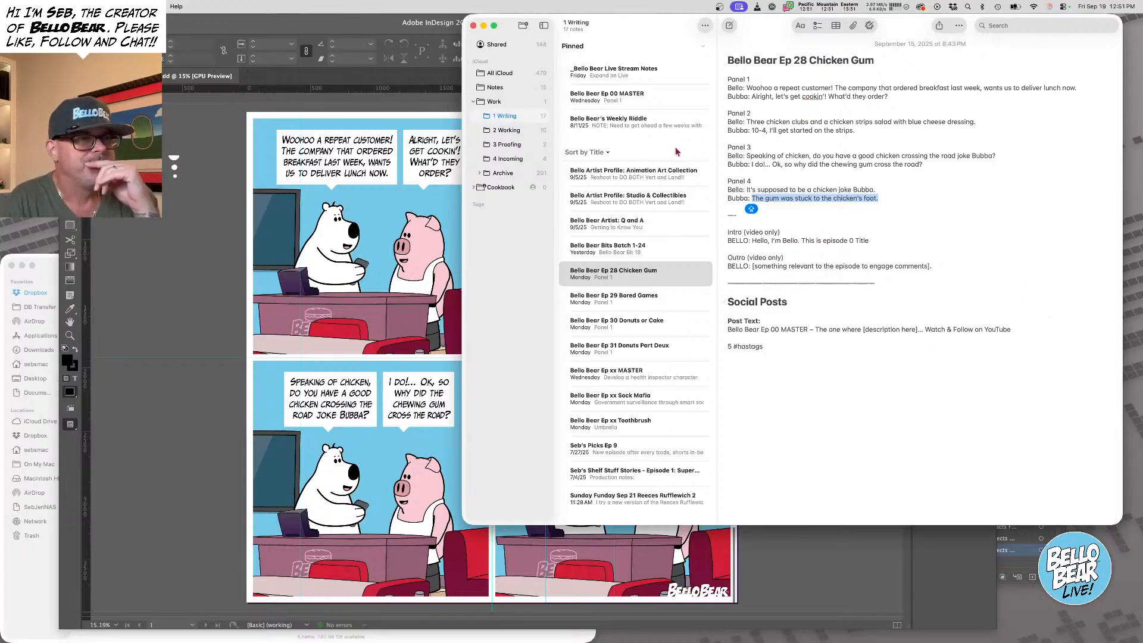
{"action": "left_click", "coordinate": [929, 194]}
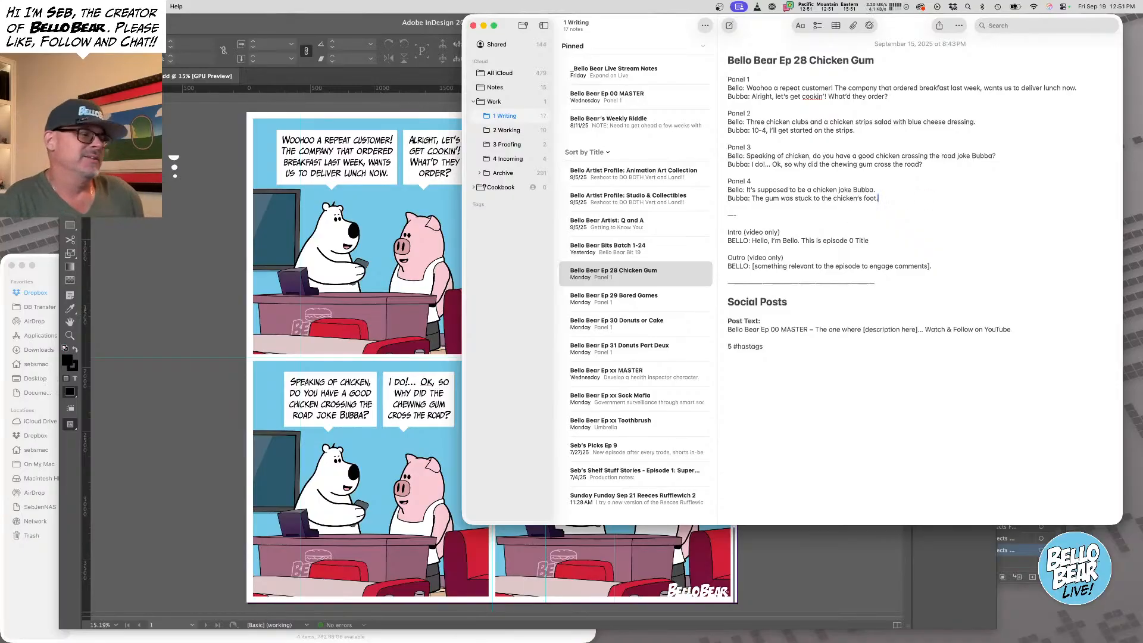
Switch to Illustrator and view the full deli scene in Ep 28 Chicken Gum 1.ai, examining the areas around the characters
{"action": "mouse_move", "coordinate": [506, 632]}
{"action": "left_click", "coordinate": [260, 634]}
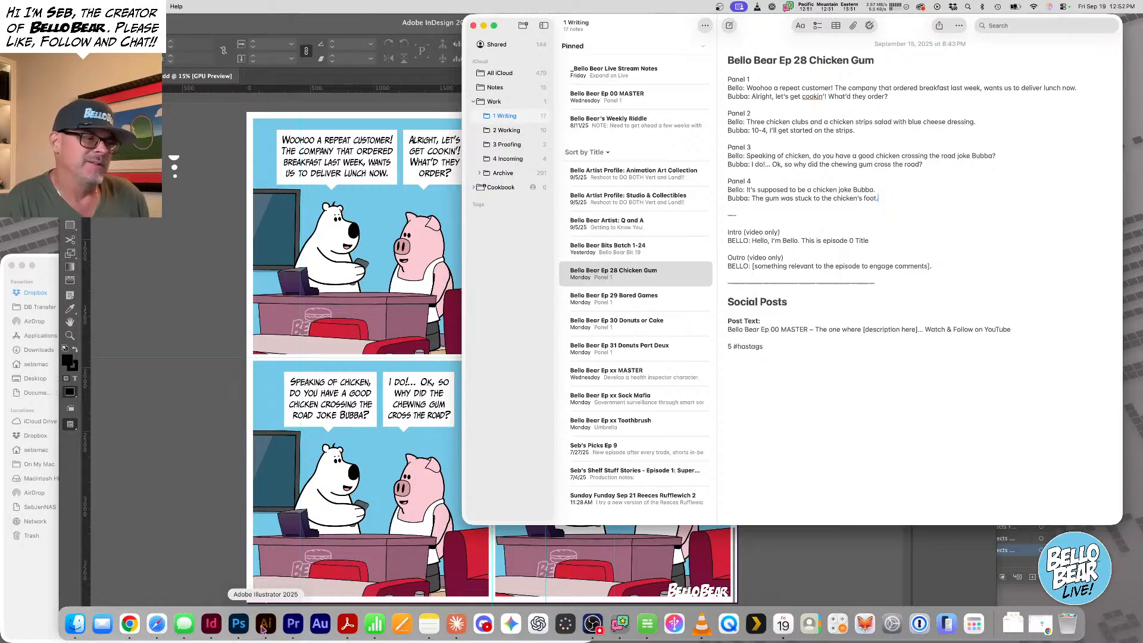
{"action": "left_click", "coordinate": [556, 279], "text": "alt+super"}
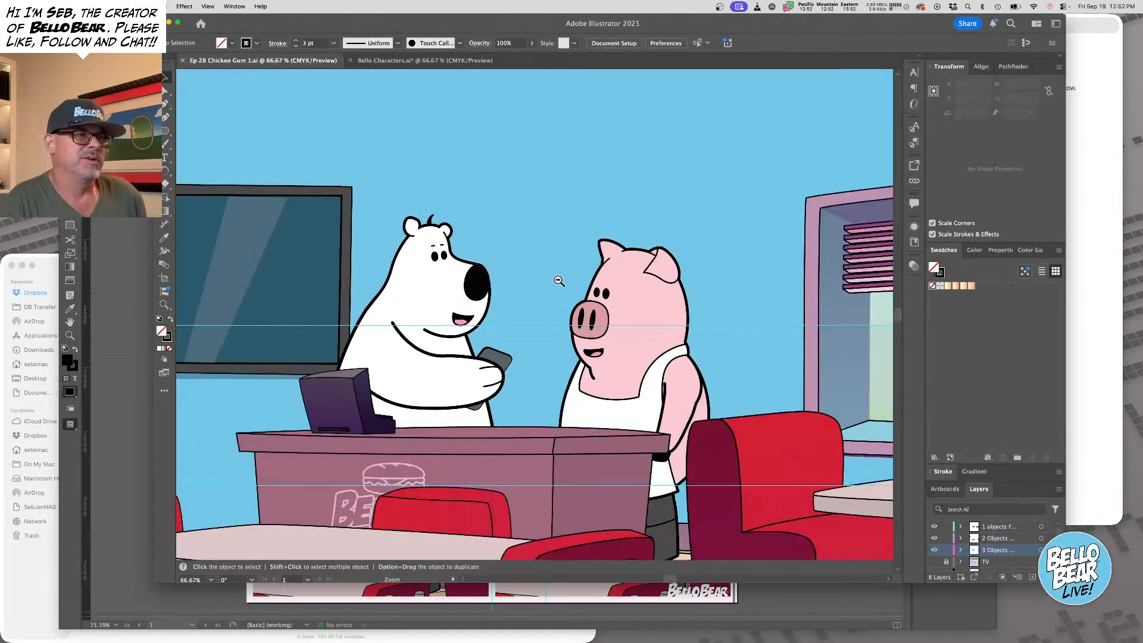
{"action": "left_click", "coordinate": [556, 280], "text": "alt+super"}
{"action": "left_click", "coordinate": [557, 280], "text": "alt+super"}
{"action": "left_click", "coordinate": [556, 280], "text": "alt+super"}
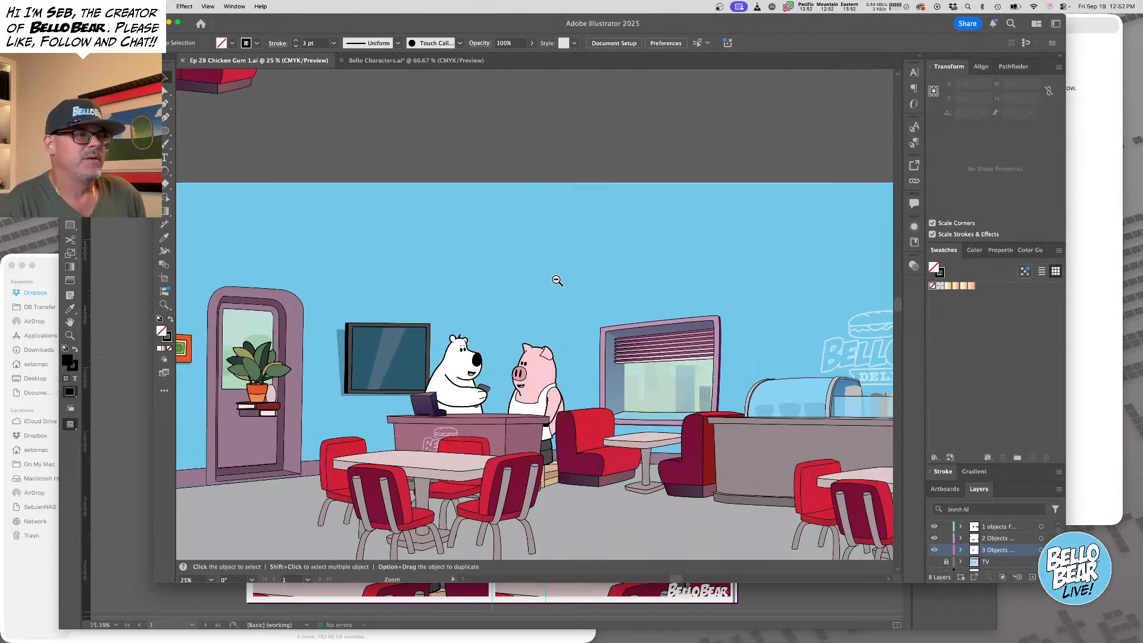
{"action": "left_click", "coordinate": [557, 280], "text": "alt+super"}
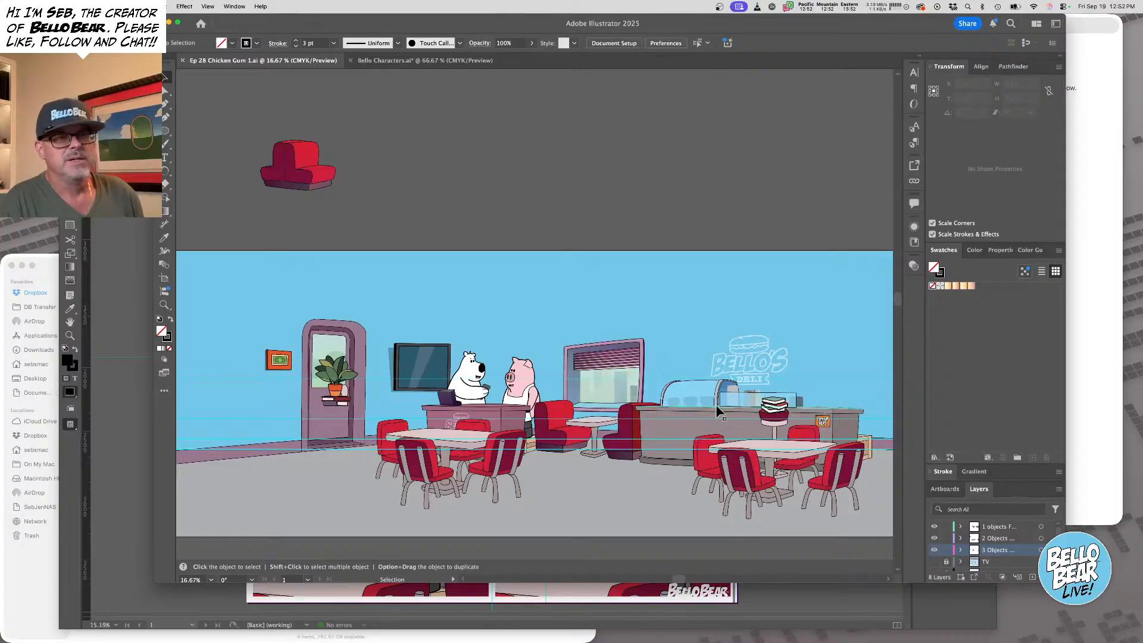
Review the Bello Bear Ep 28 Chicken Gum script in Notes, then return to the deli scene in Illustrator
{"action": "left_click_drag", "start_coordinate": [694, 286], "coordinate": [589, 238]}
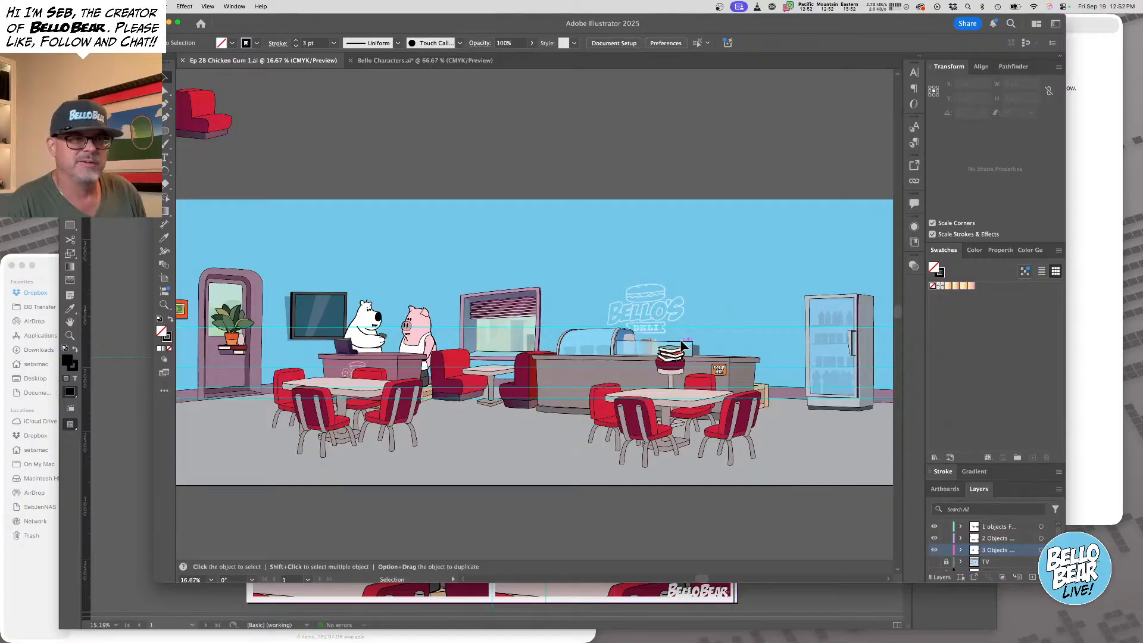
{"action": "left_click", "coordinate": [1120, 334]}
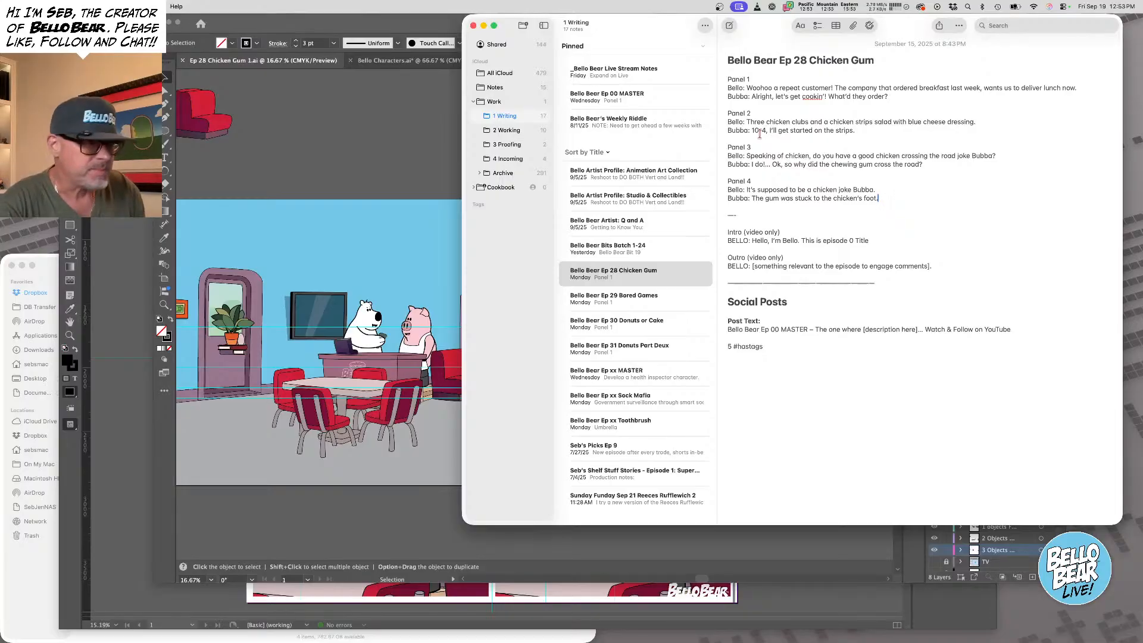
{"action": "left_click", "coordinate": [288, 151]}
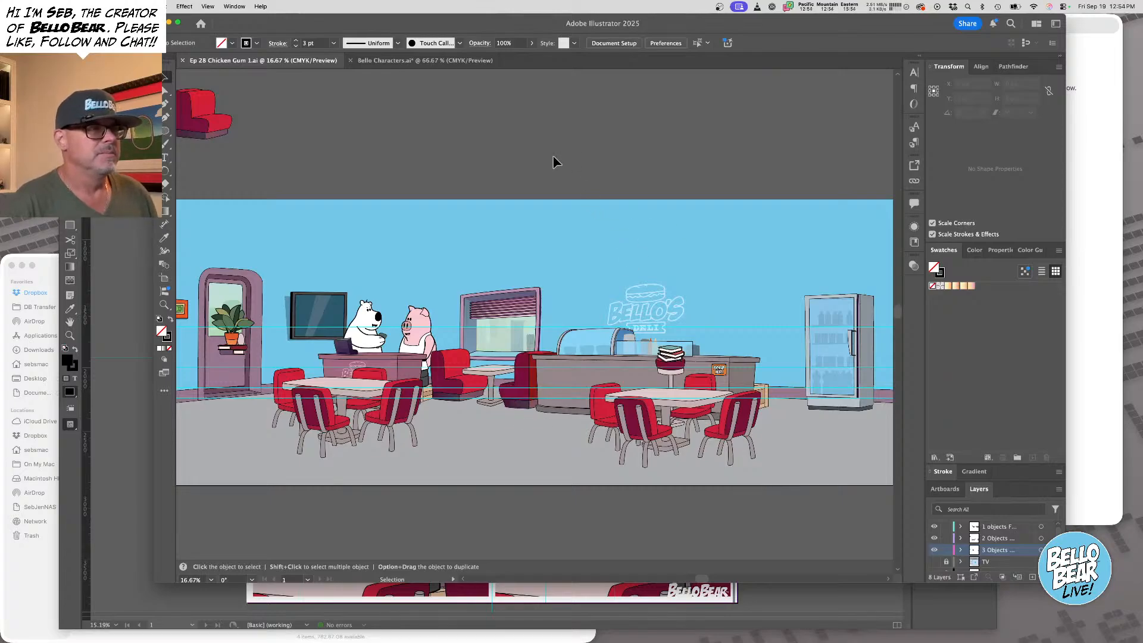
Delete the phone and the bent arm from the bear standing behind the counter
{"action": "scroll", "coordinate": [407, 335], "scroll_direction": "up", "scroll_amount": 5}
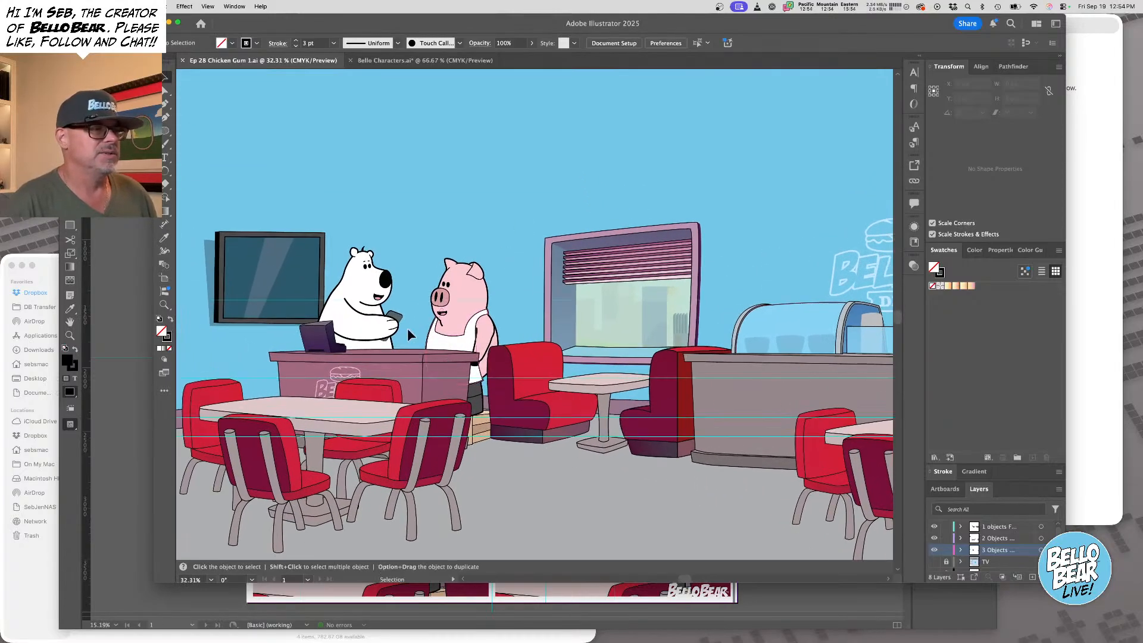
{"action": "left_click", "coordinate": [396, 327]}
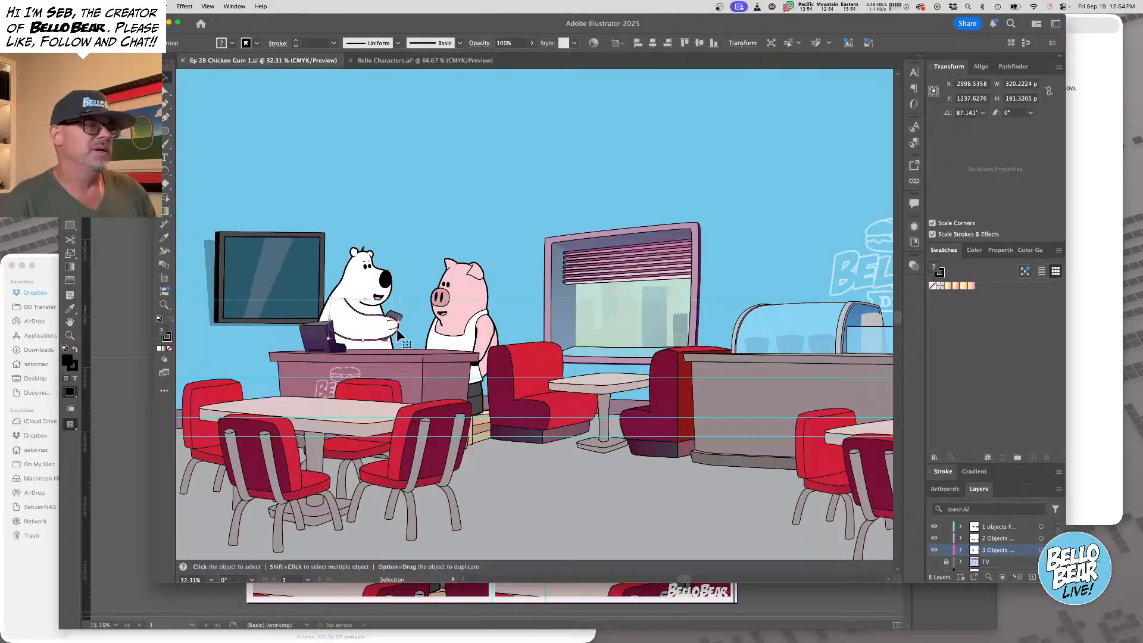
{"action": "left_click", "coordinate": [395, 316]}
{"action": "key", "text": "Delete"}
{"action": "left_click", "coordinate": [373, 331]}
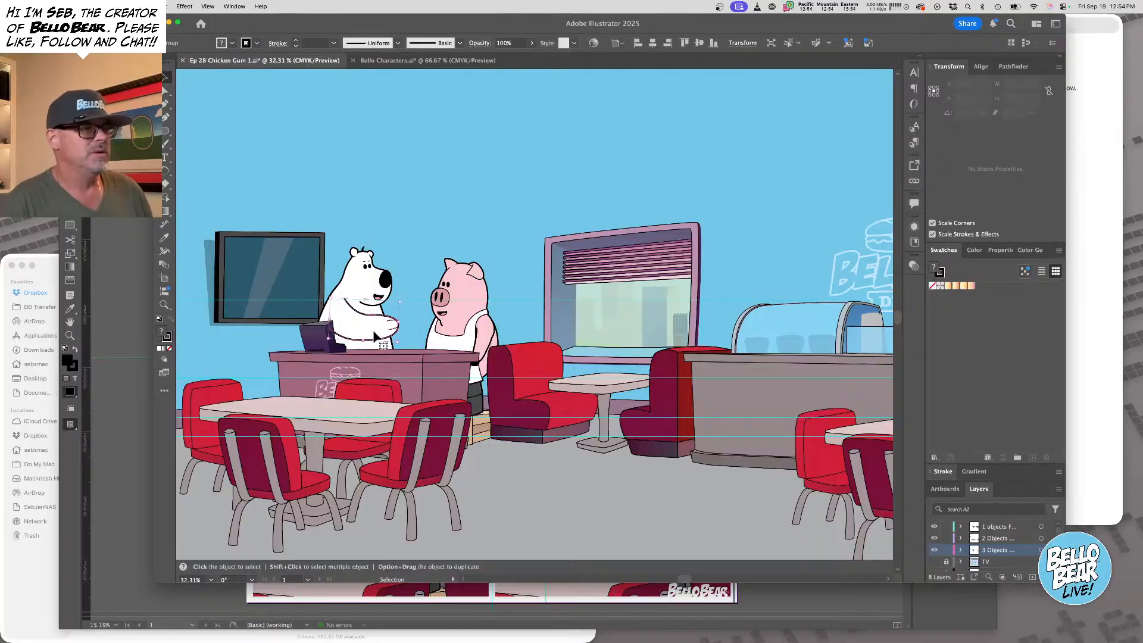
{"action": "key", "text": "Delete"}
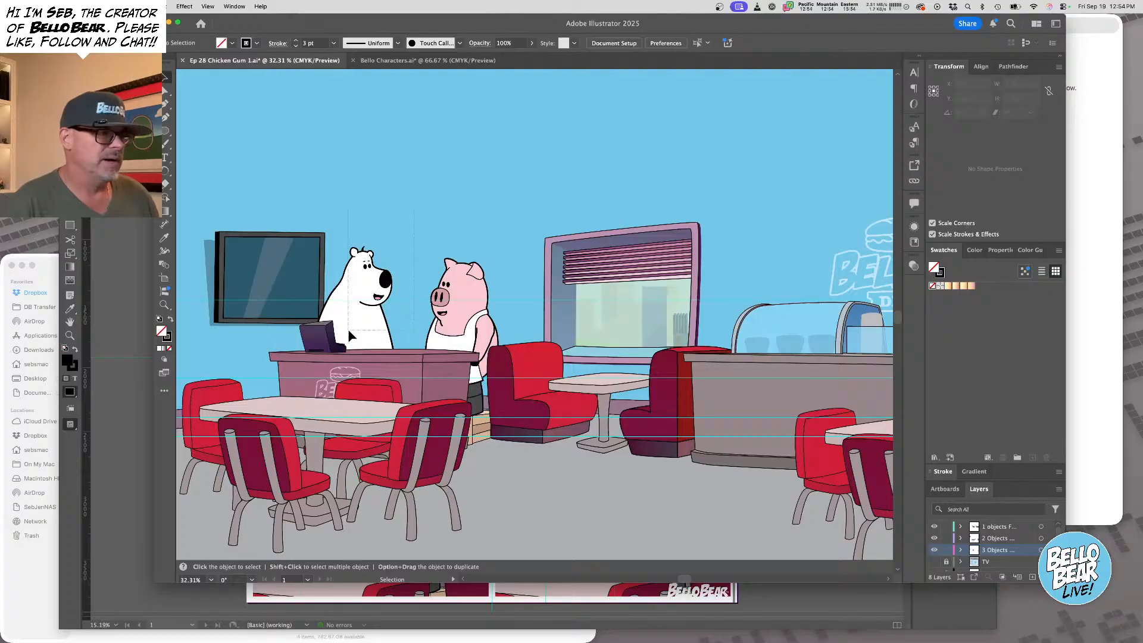
Move the bear onto the "1 objects F..." layer by cutting and pasting it, and place it in front of the counter
{"action": "left_click", "coordinate": [343, 332]}
{"action": "key", "text": "a"}
{"action": "key", "text": "v"}
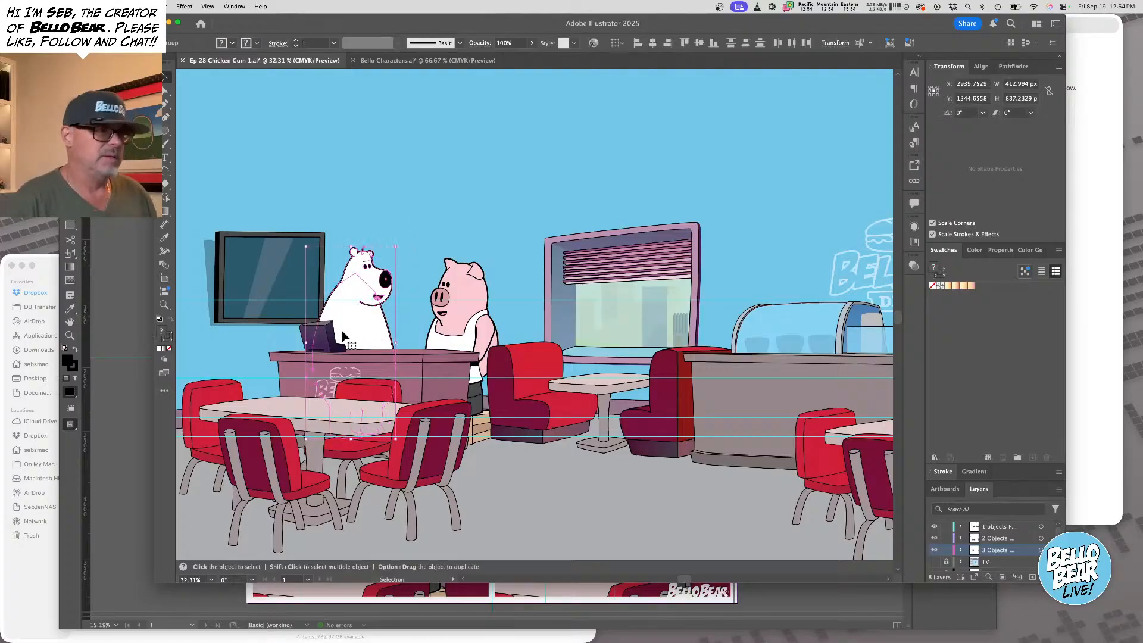
{"action": "key", "text": "Delete"}
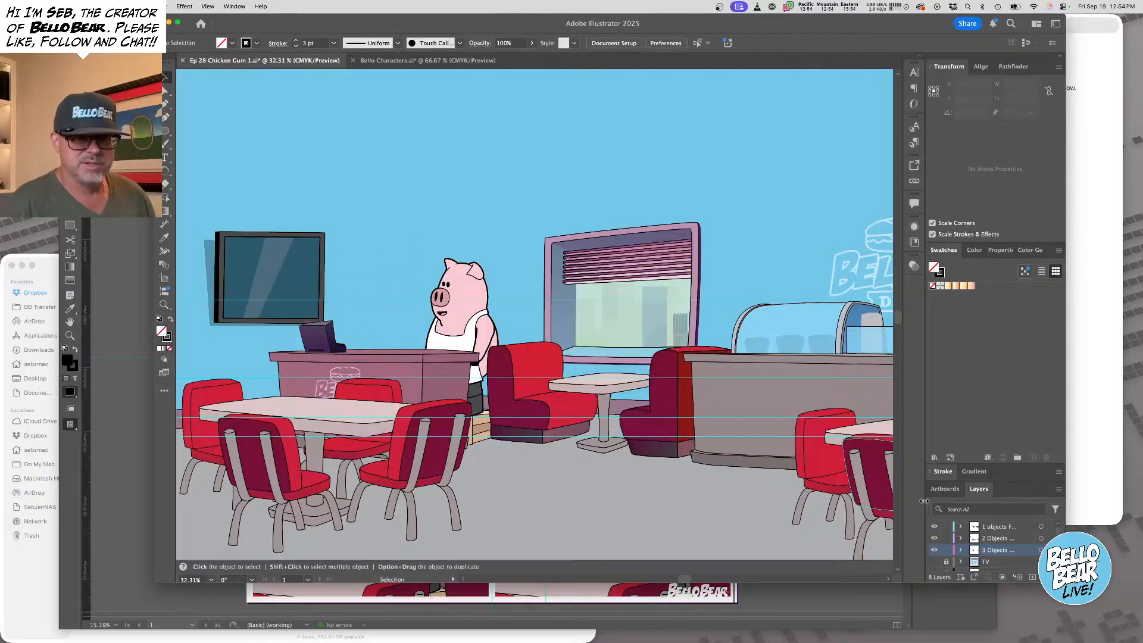
{"action": "left_click", "coordinate": [1005, 529]}
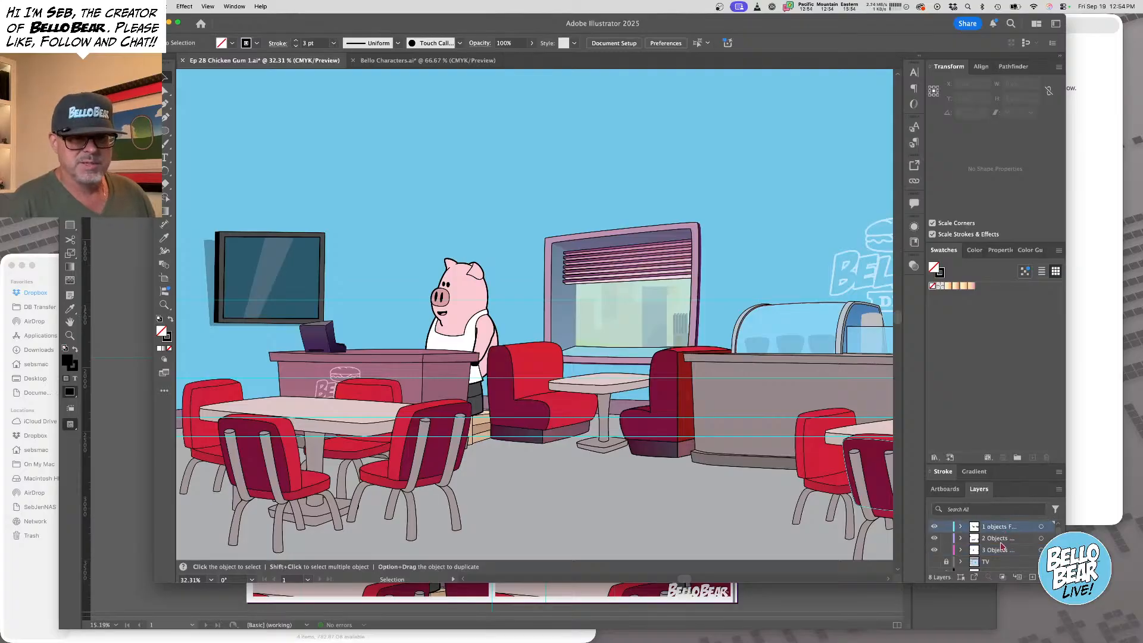
{"action": "key", "text": "a"}
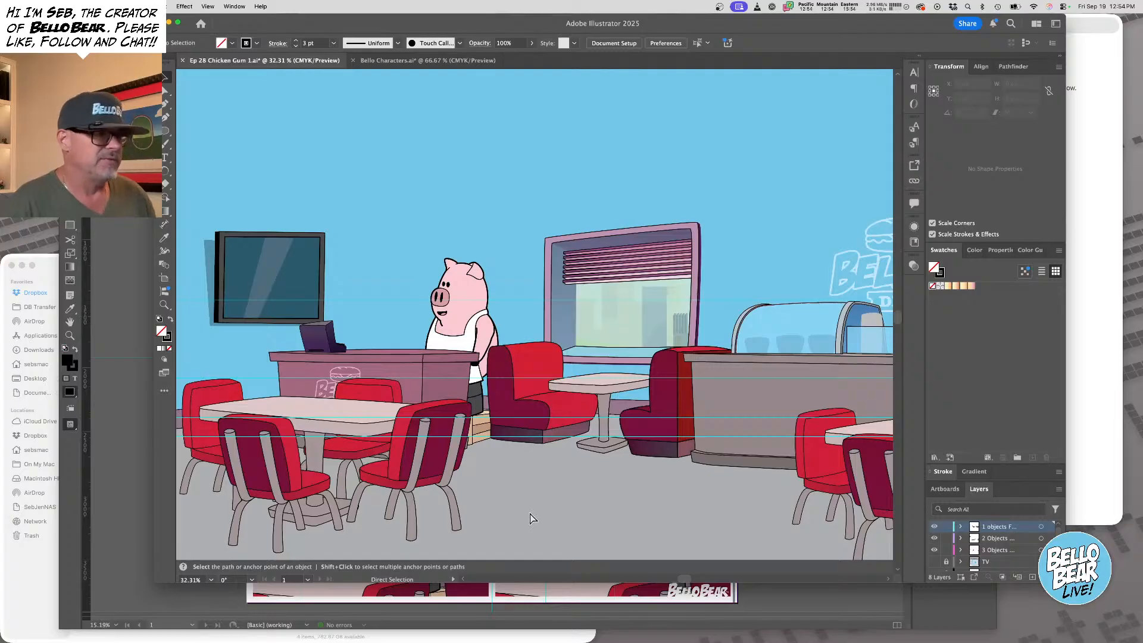
{"action": "key", "text": "cmd+v"}
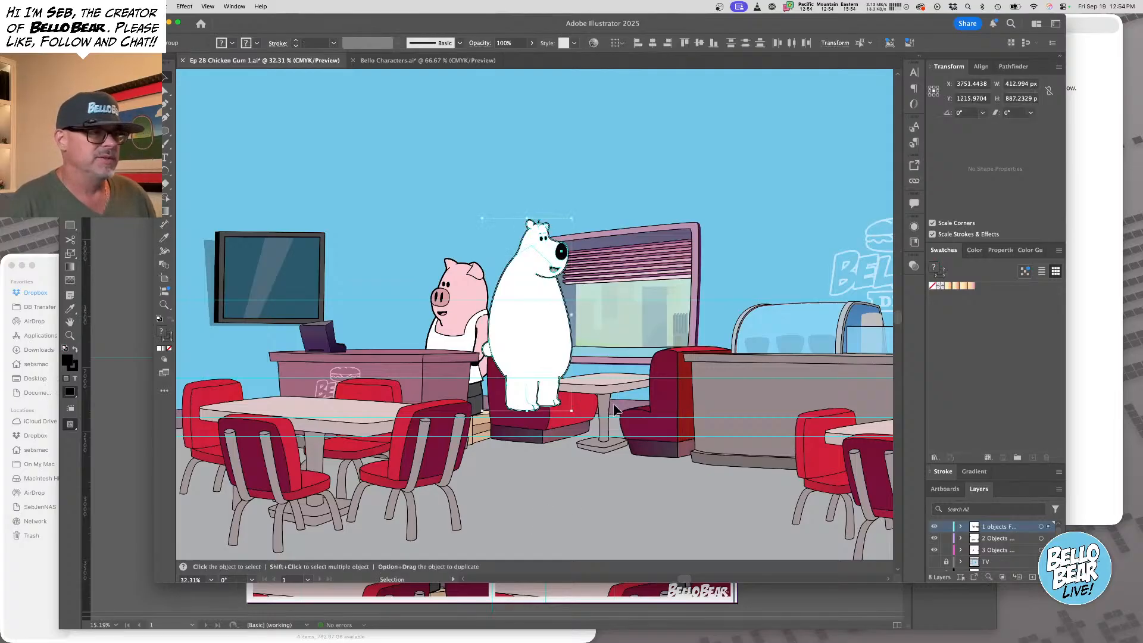
{"action": "left_click_drag", "start_coordinate": [531, 353], "coordinate": [395, 398]}
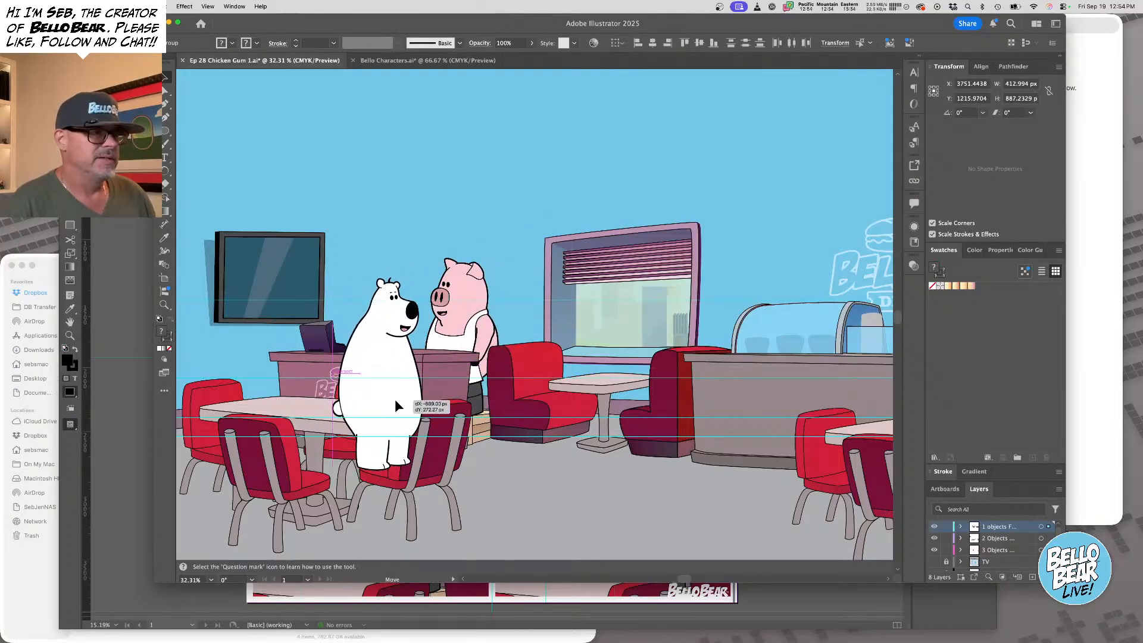
Bring the dining table and chairs group to the front so that it overlaps the bear
{"action": "scroll", "coordinate": [292, 418], "scroll_direction": "up", "scroll_amount": 5}
{"action": "left_click", "coordinate": [292, 418]}
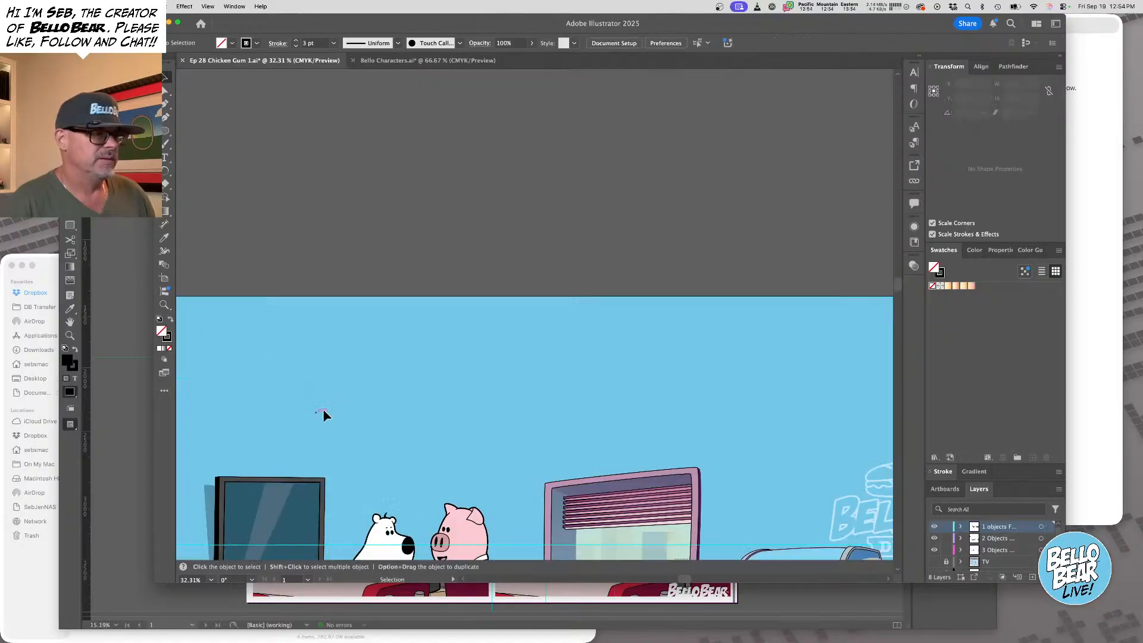
{"action": "key", "text": "space"}
{"action": "left_click_drag", "start_coordinate": [347, 458], "coordinate": [451, 197]}
{"action": "left_click", "coordinate": [398, 405]}
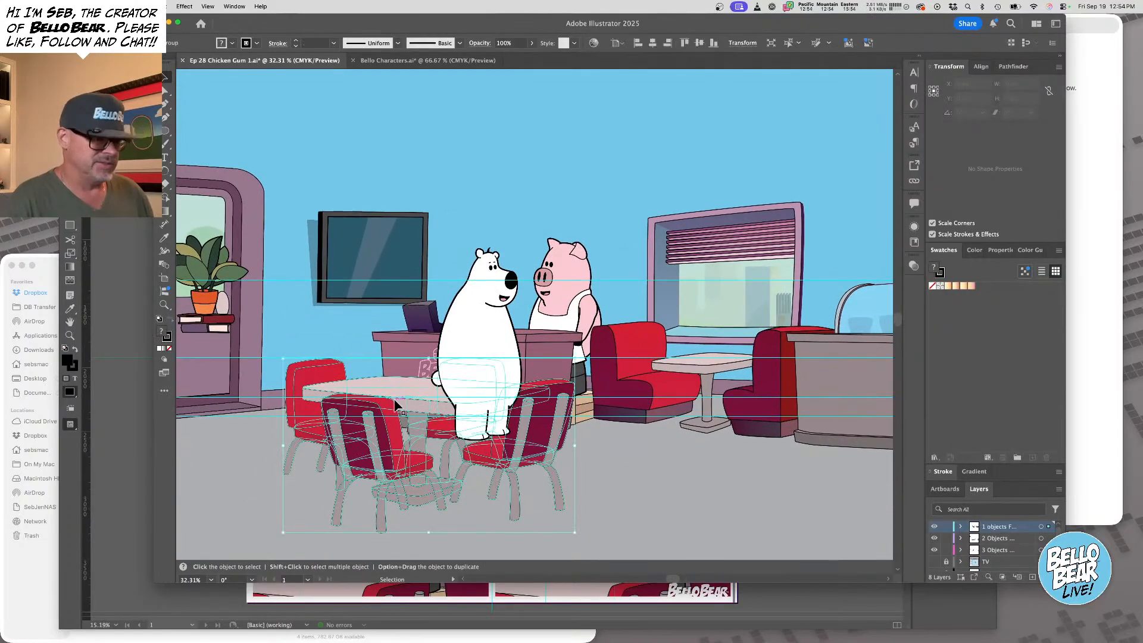
{"action": "key", "text": "cmd+shift+bracketright"}
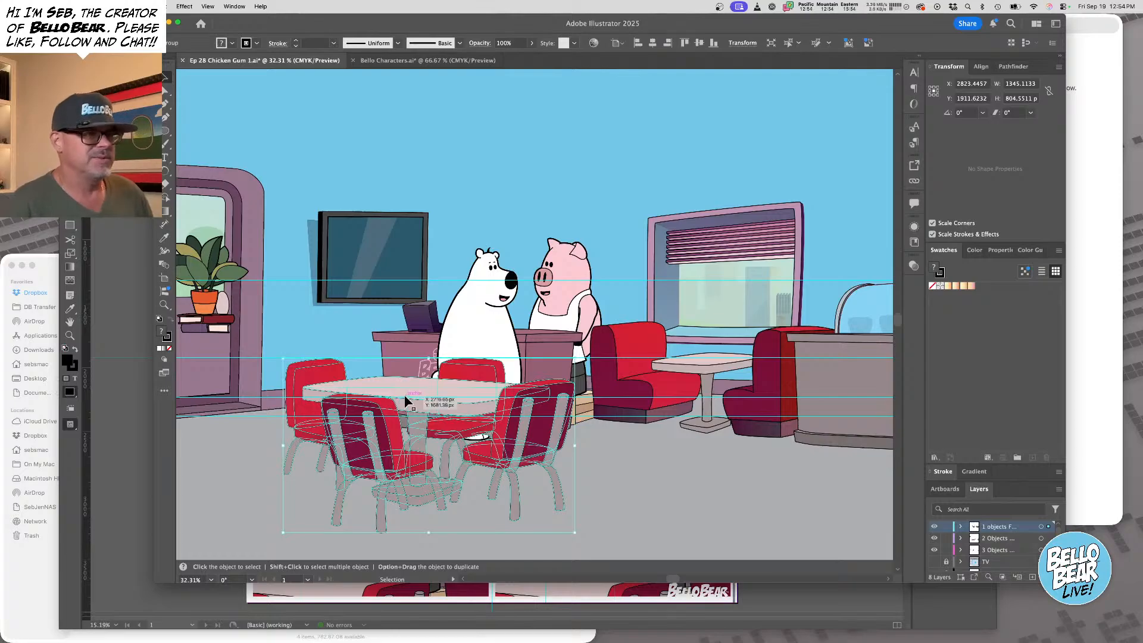
Copy the straight arm with fingers from Bello Characters.ai onto the bear, and bring the table and chairs in front of it
{"action": "left_click", "coordinate": [420, 60]}
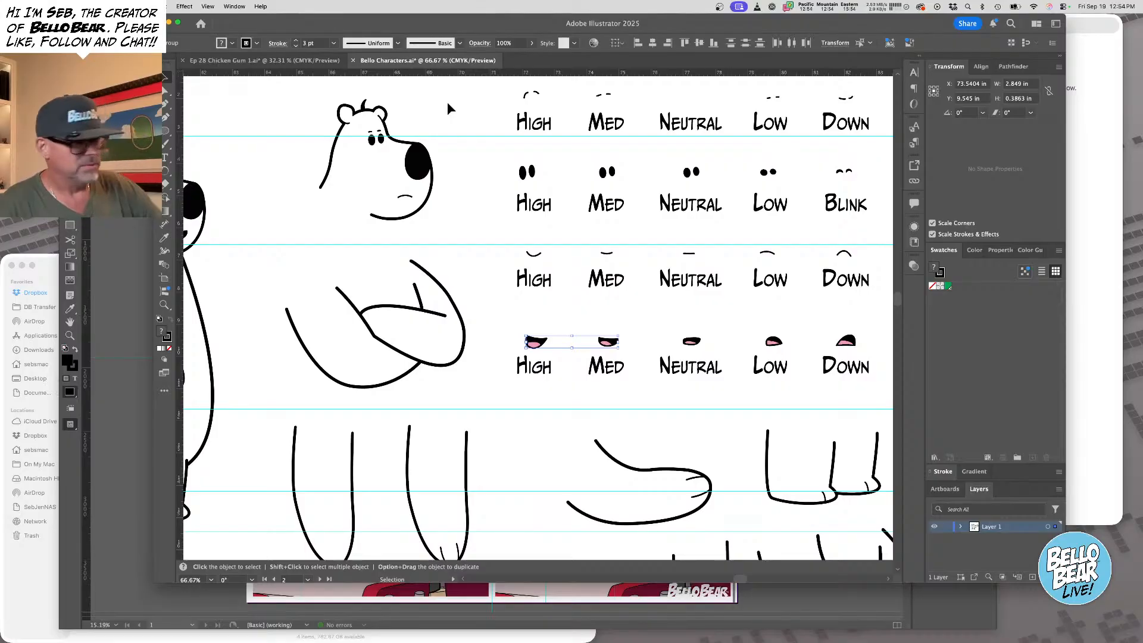
{"action": "scroll", "coordinate": [506, 378], "scroll_direction": "down", "scroll_amount": 5}
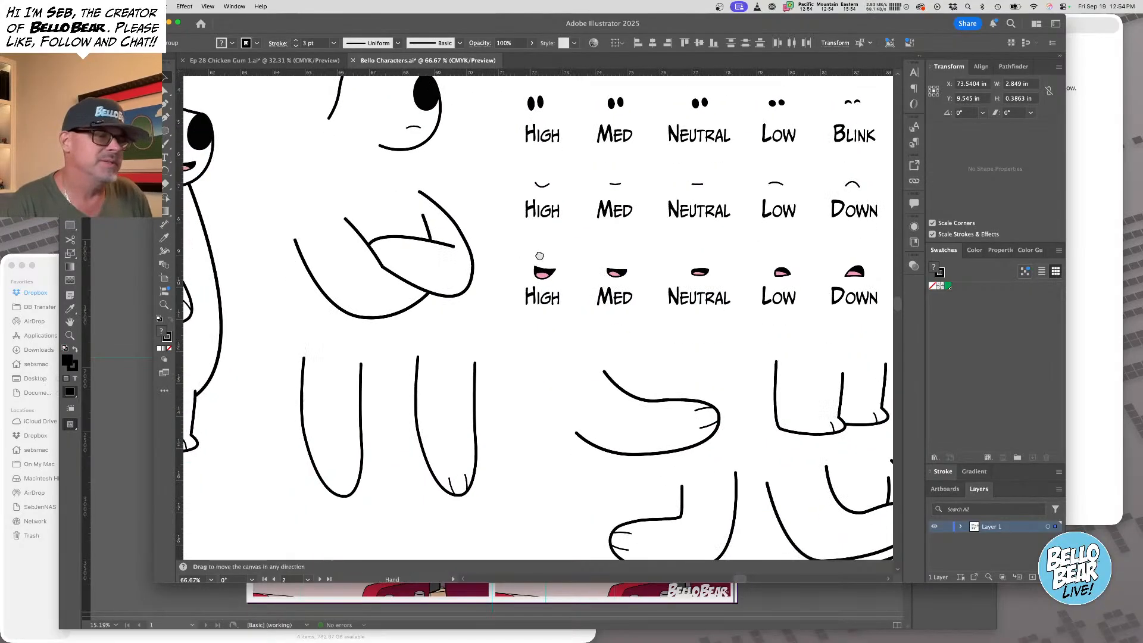
{"action": "left_click", "coordinate": [466, 426]}
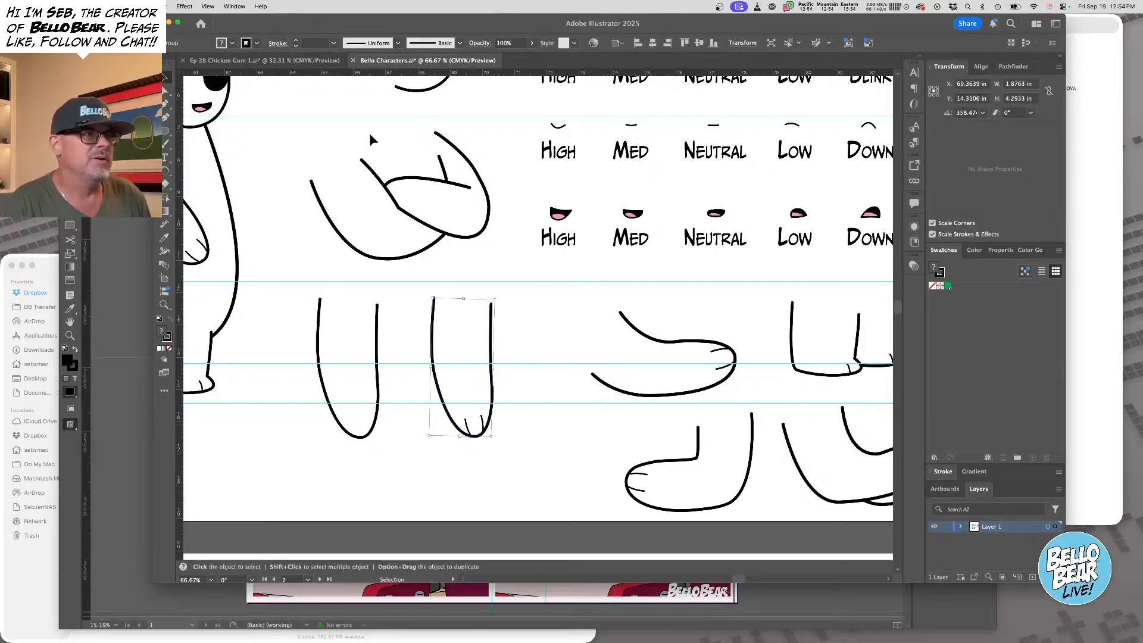
{"action": "left_click", "coordinate": [277, 62]}
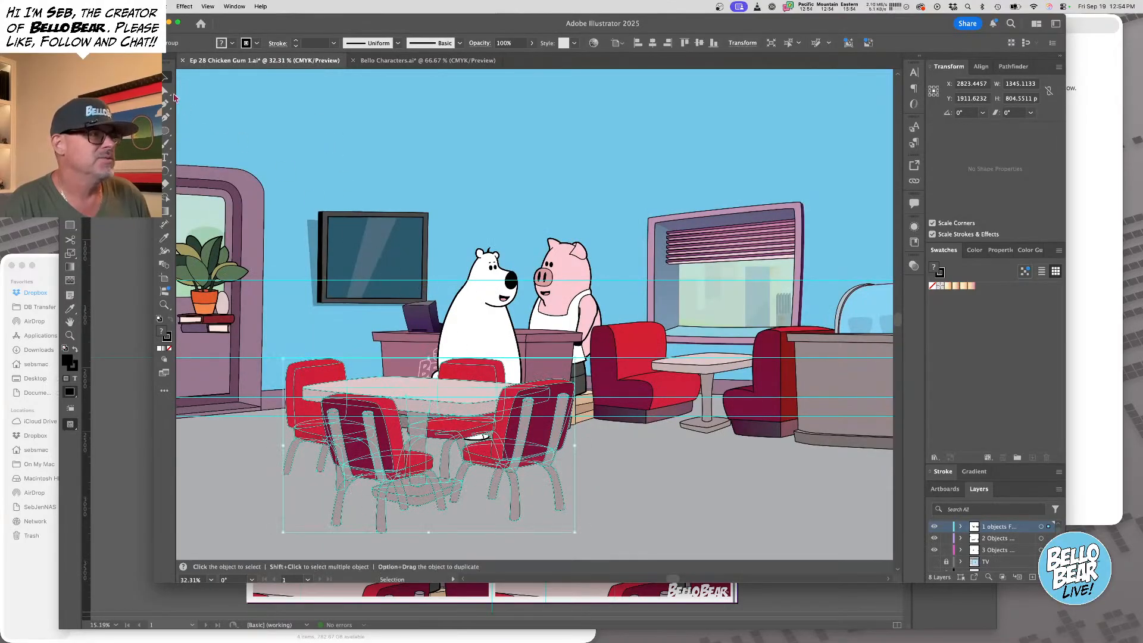
{"action": "key", "text": "super+v"}
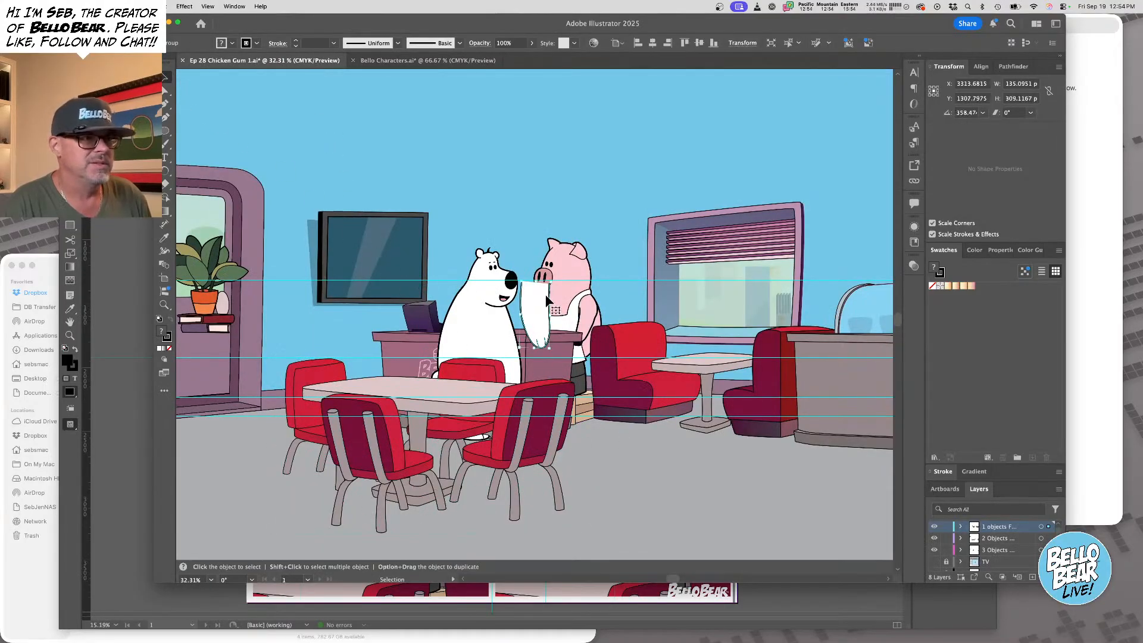
{"action": "left_click_drag", "start_coordinate": [527, 303], "coordinate": [468, 340]}
{"action": "left_click", "coordinate": [496, 420]}
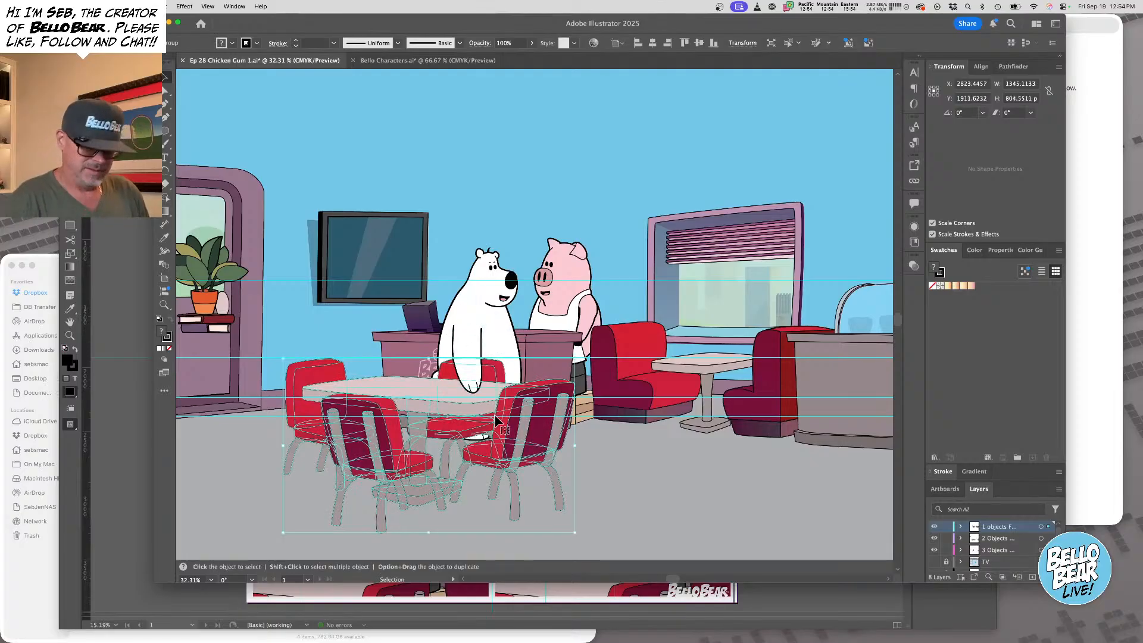
{"action": "key", "text": "super+shift+]"}
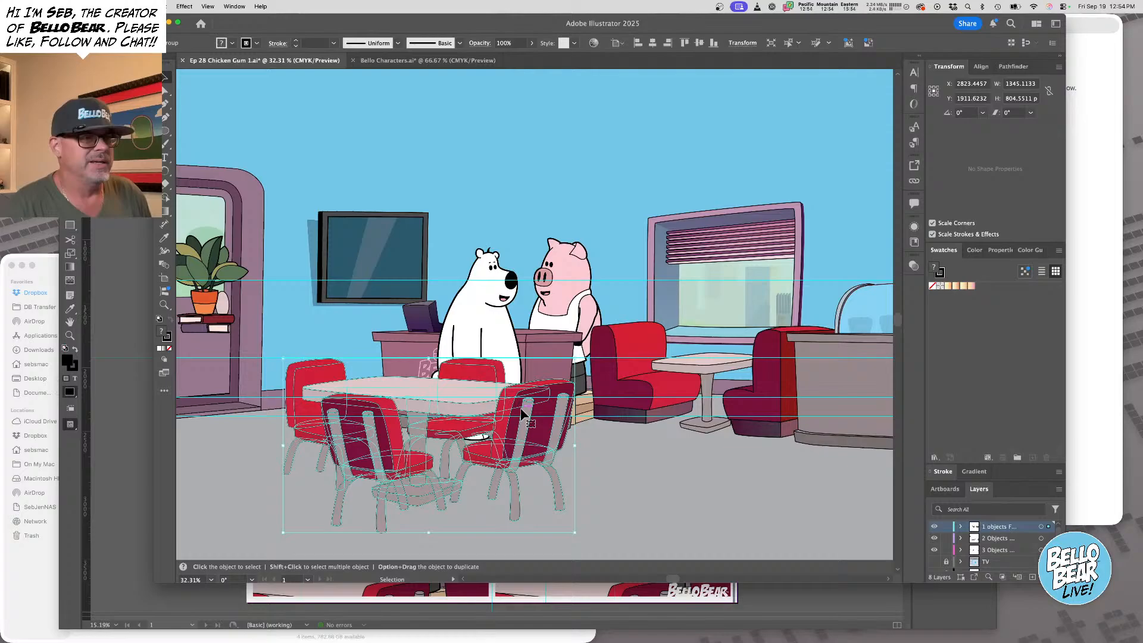
Cut the pig from behind the counter and look over the bear's pose artwork in Bello Characters.ai
{"action": "left_click", "coordinate": [577, 277]}
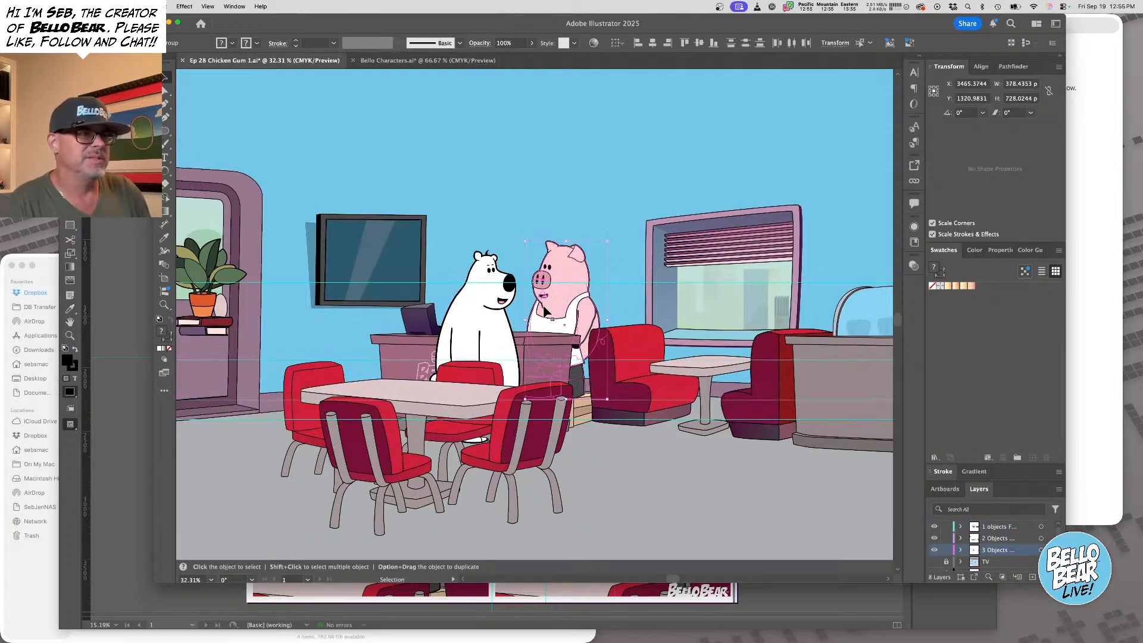
{"action": "key", "text": "Delete"}
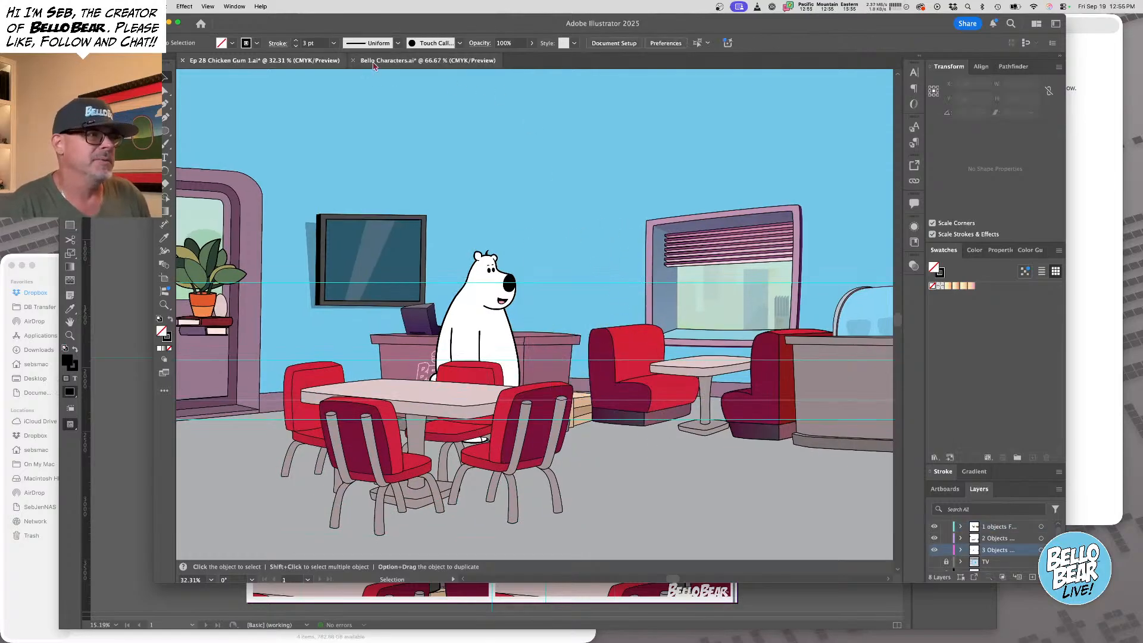
{"action": "left_click", "coordinate": [452, 60]}
{"action": "left_click_drag", "start_coordinate": [503, 306], "coordinate": [712, 289]}
{"action": "left_click", "coordinate": [469, 326], "text": "alt+super"}
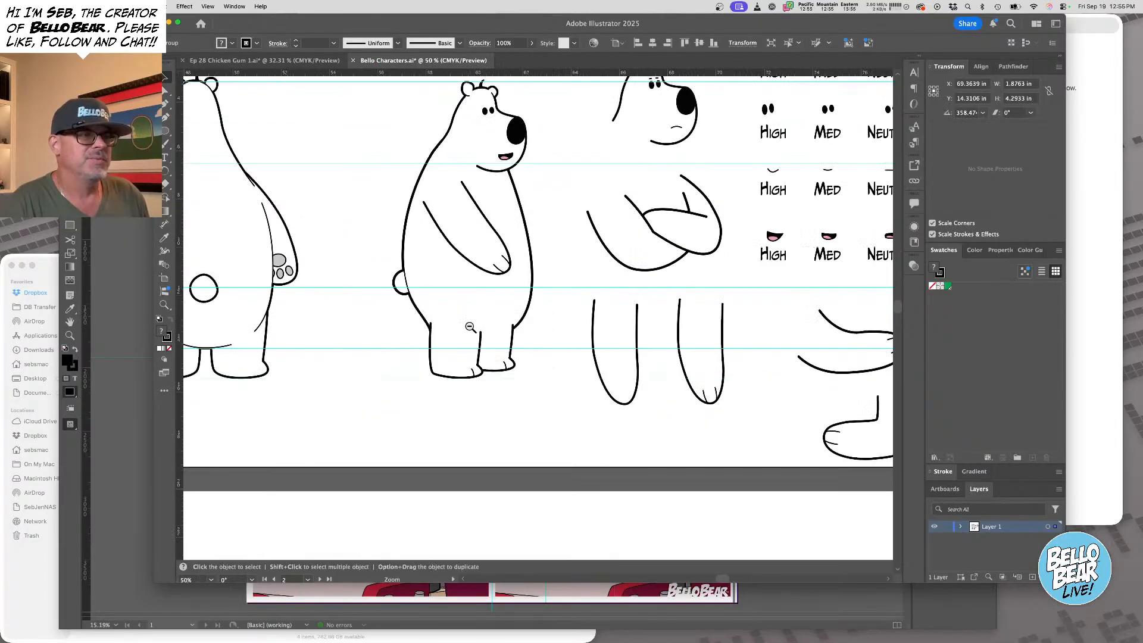
{"action": "scroll", "coordinate": [470, 328], "scroll_direction": "down", "scroll_amount": 3}
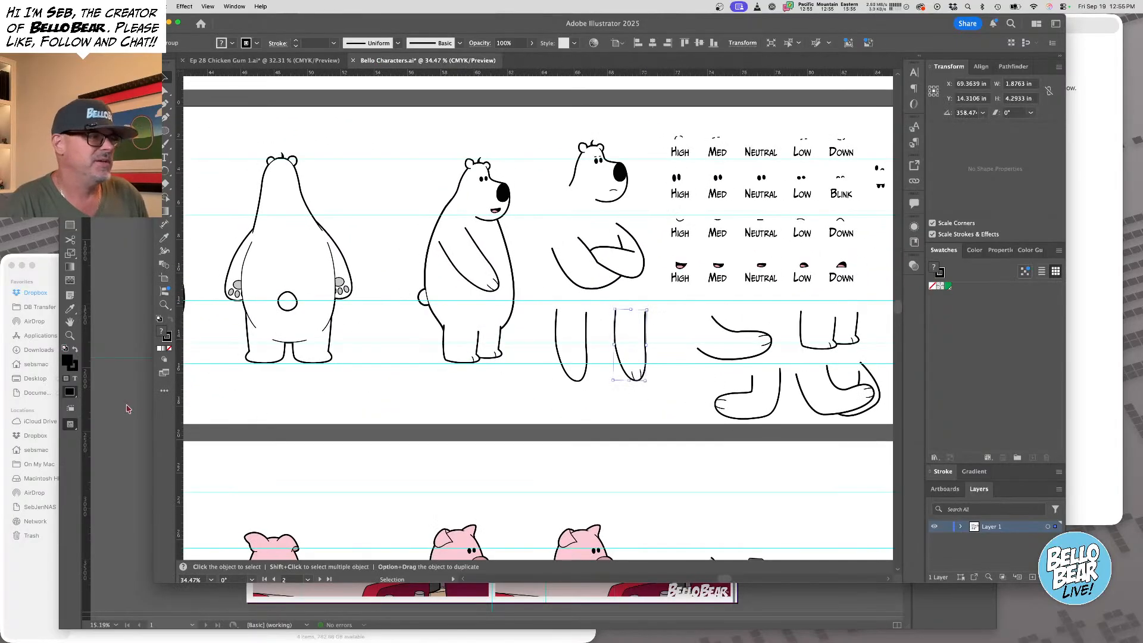
{"action": "left_click", "coordinate": [264, 60]}
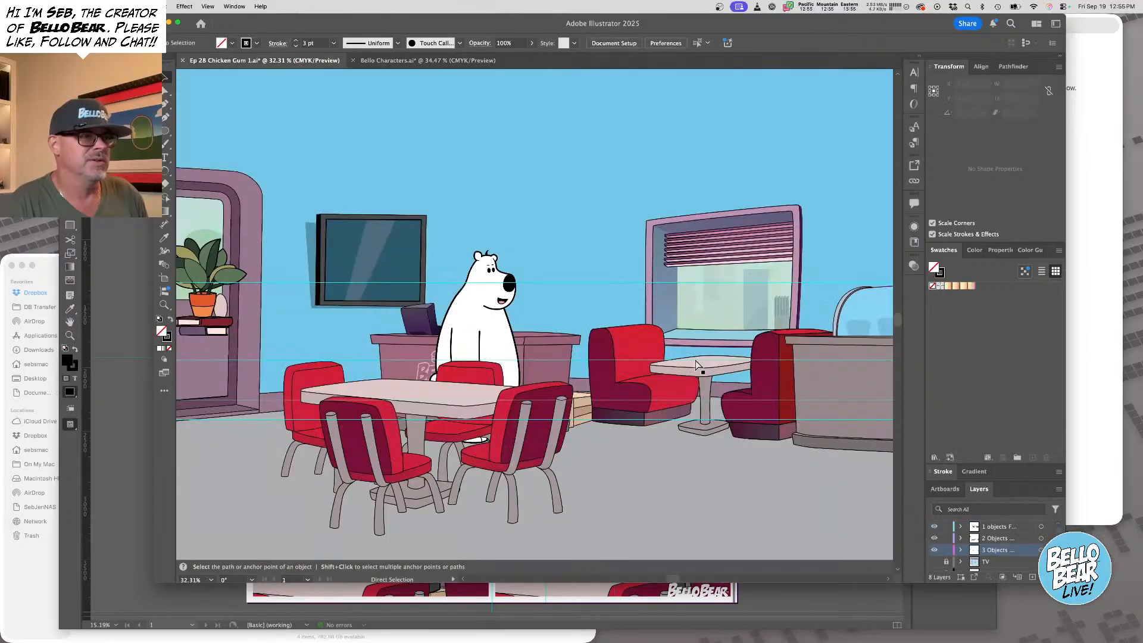
{"action": "key", "text": "super+v"}
{"action": "mouse_move", "coordinate": [592, 310]}
{"action": "left_mouse_down"}
{"action": "mouse_move", "coordinate": [613, 324]}
{"action": "mouse_move", "coordinate": [600, 325]}
{"action": "left_mouse_up"}
{"action": "key", "text": "Delete"}
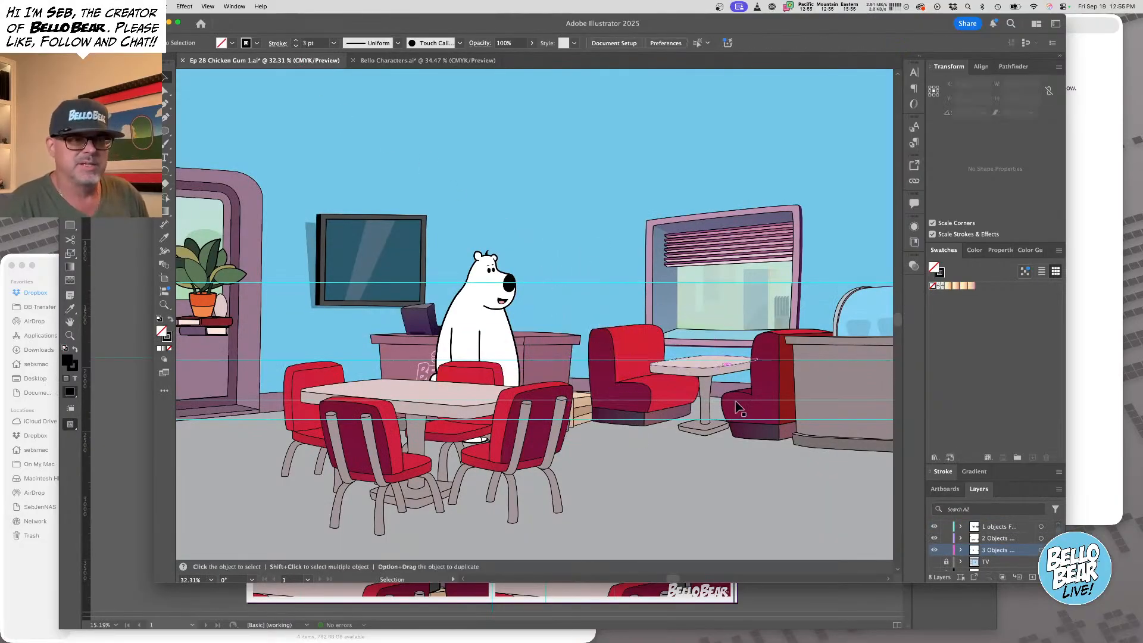
Paste the pig onto the "1 objects F..." layer and place it between the bear and the red booth
{"action": "key", "text": "a"}
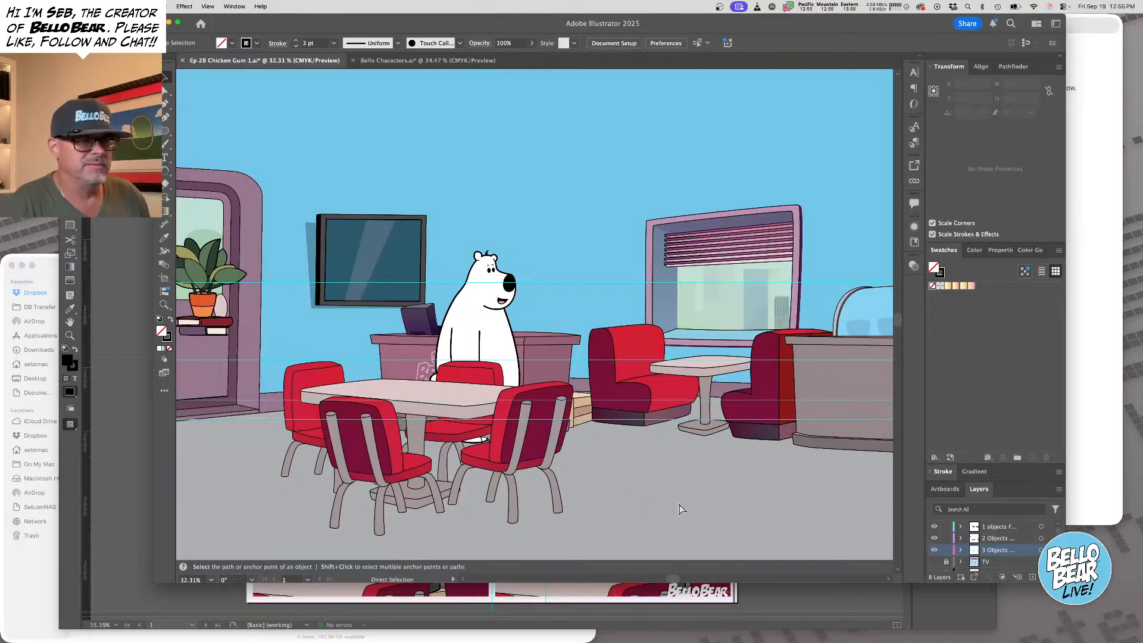
{"action": "left_click", "coordinate": [1007, 532]}
{"action": "key", "text": "v"}
{"action": "key", "text": "super+v"}
{"action": "left_click_drag", "start_coordinate": [530, 331], "coordinate": [595, 381]}
{"action": "scroll", "coordinate": [595, 381], "scroll_direction": "up", "scroll_amount": 1}
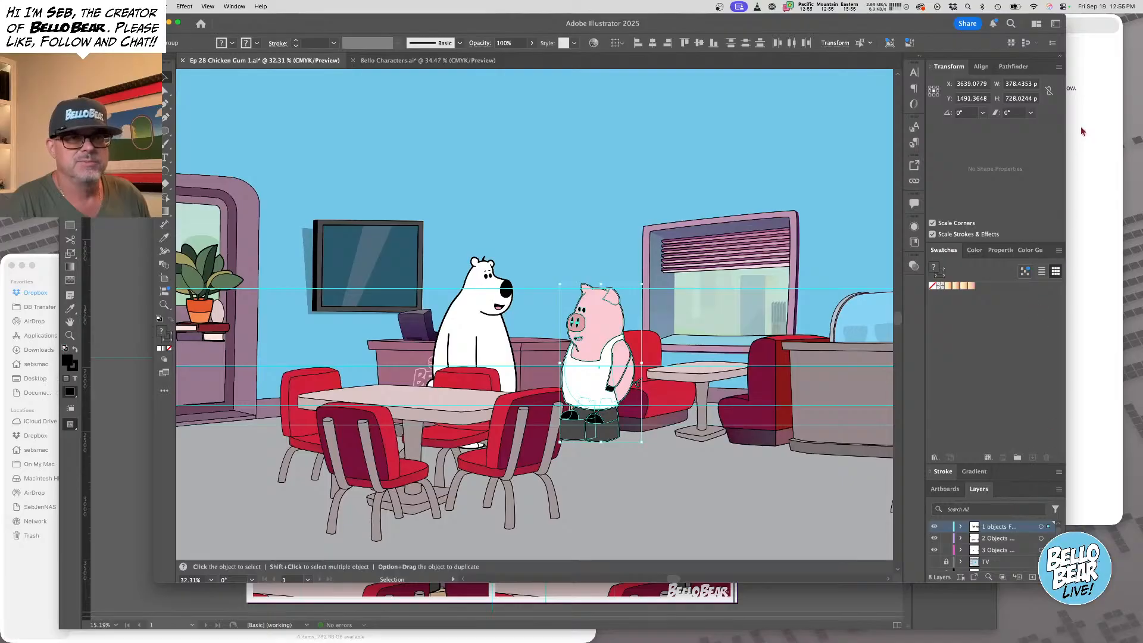
Flip the pig horizontally and shift it slightly down toward the booth table
{"action": "left_click", "coordinate": [1058, 69]}
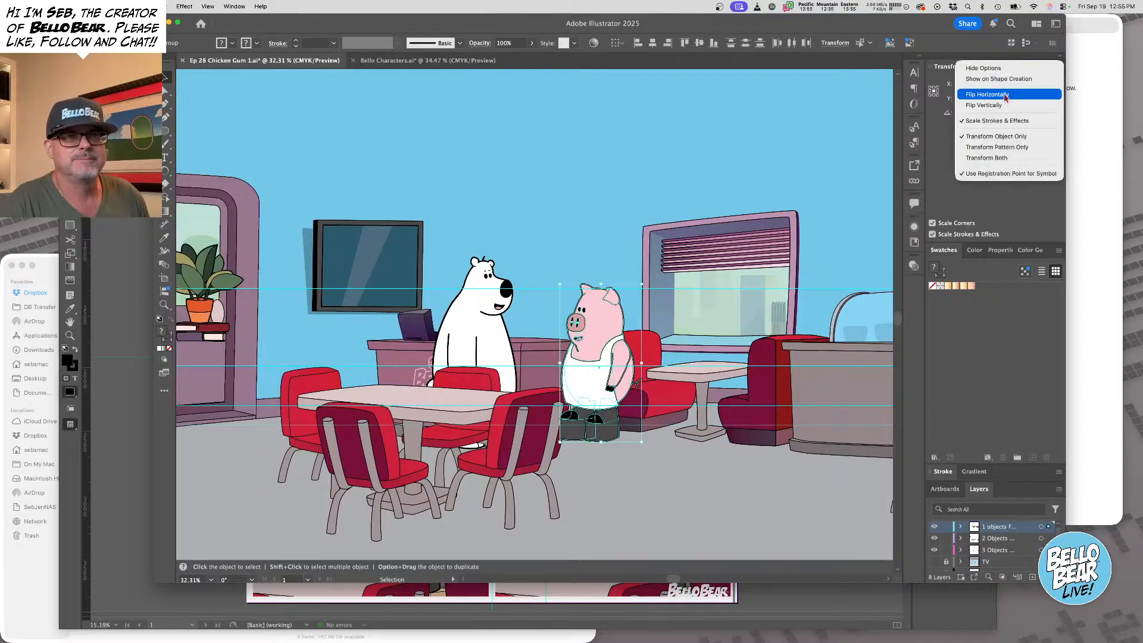
{"action": "left_click", "coordinate": [1001, 96]}
{"action": "mouse_move", "coordinate": [633, 390]}
{"action": "left_mouse_down"}
{"action": "mouse_move", "coordinate": [626, 399]}
{"action": "mouse_move", "coordinate": [646, 403]}
{"action": "left_mouse_up"}
Hide the front table with its chairs, the Bello's counter behind the bear and the cash register
{"action": "left_click", "coordinate": [524, 440]}
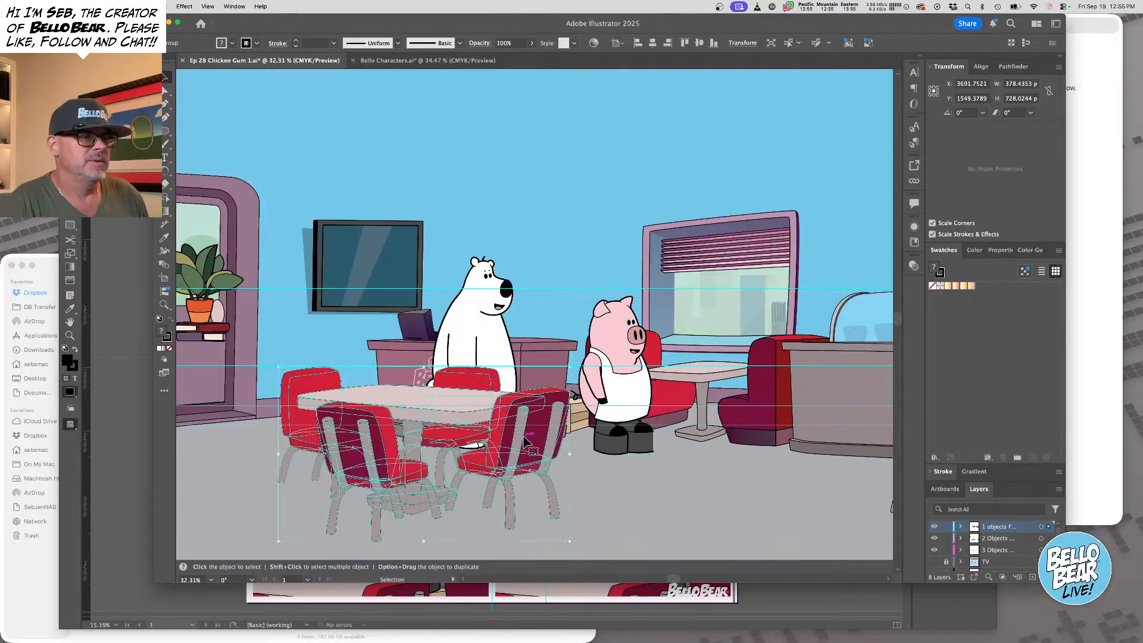
{"action": "key", "text": "a"}
{"action": "key", "text": "Delete"}
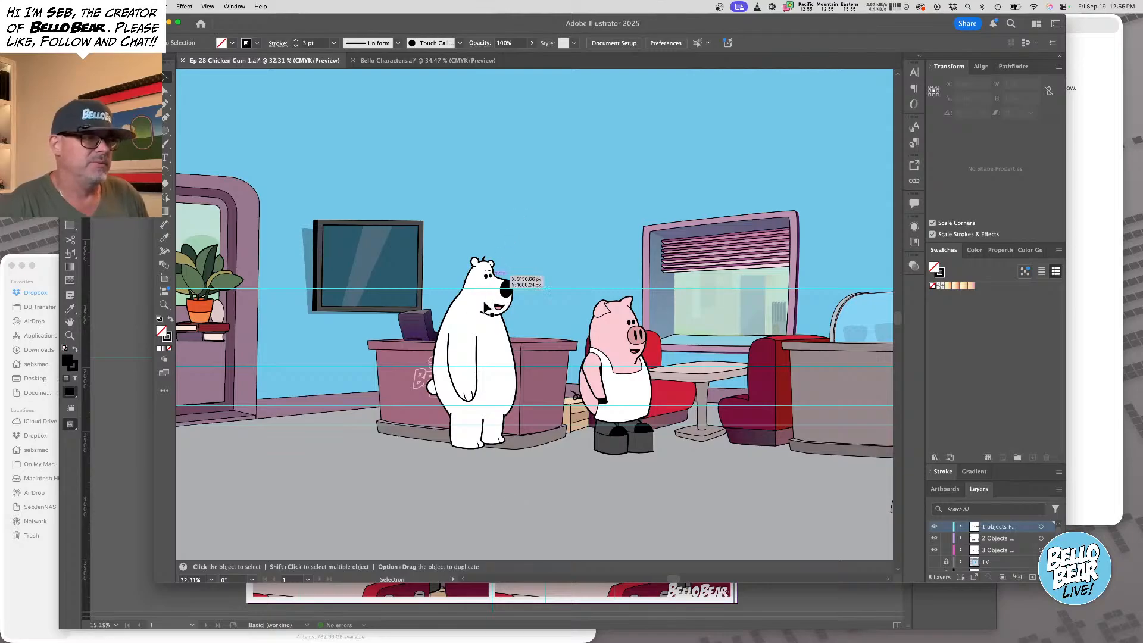
{"action": "left_click", "coordinate": [396, 367]}
{"action": "key", "text": "Delete"}
{"action": "key", "text": "v"}
{"action": "left_click", "coordinate": [415, 324]}
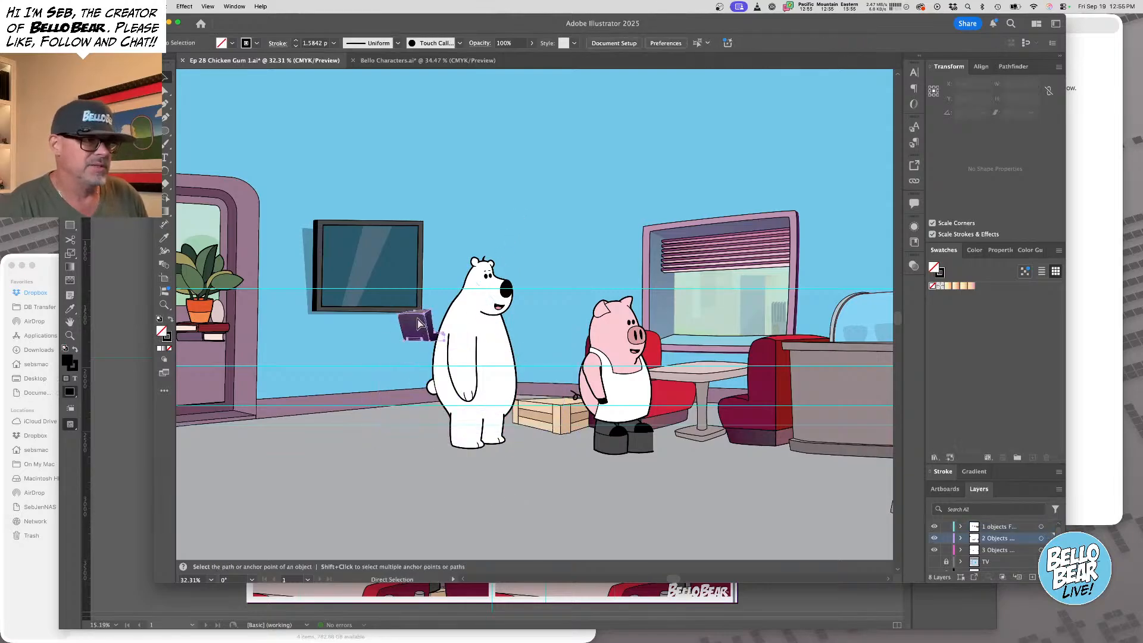
{"action": "key", "text": "Delete"}
Hide the wooden crate on the floor between the bear and the pig
{"action": "left_click", "coordinate": [555, 409]}
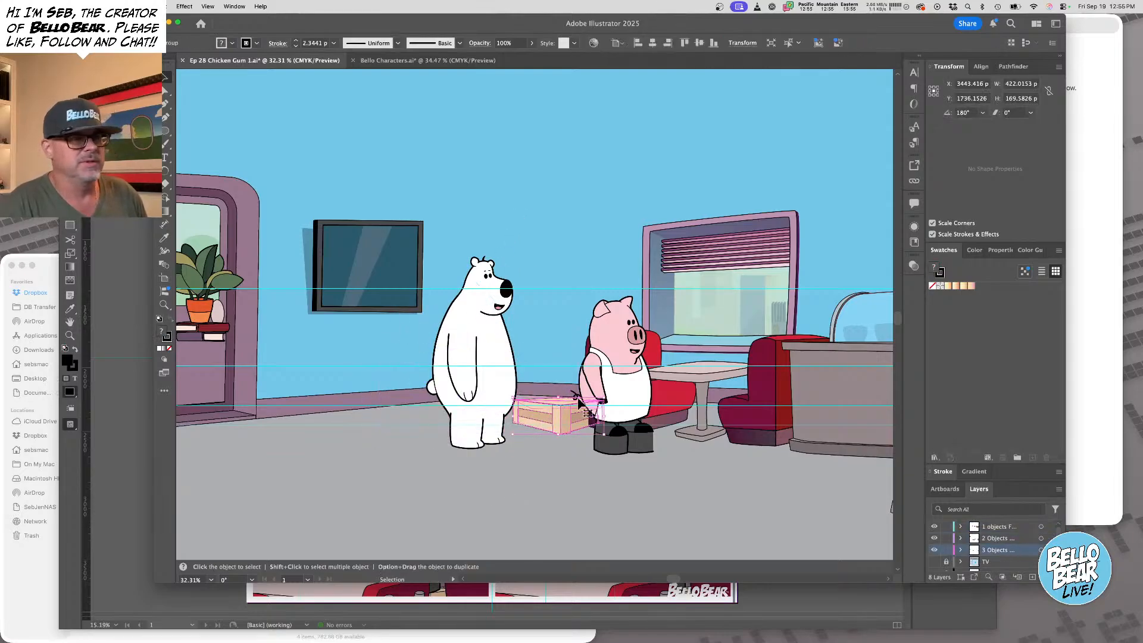
{"action": "key", "text": "a"}
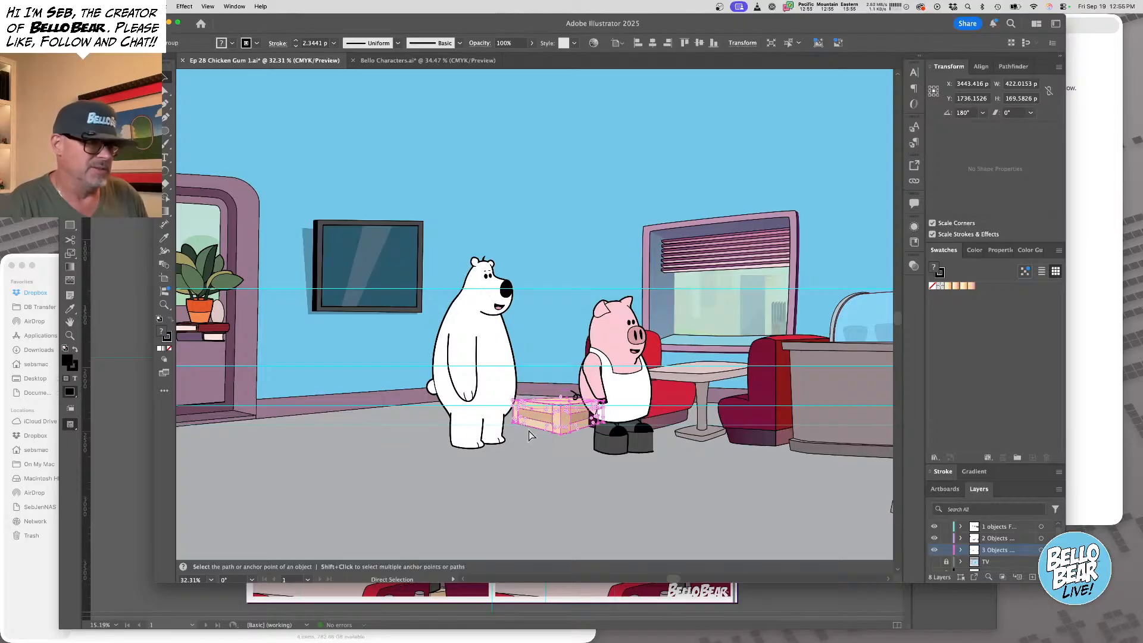
{"action": "key", "text": "v"}
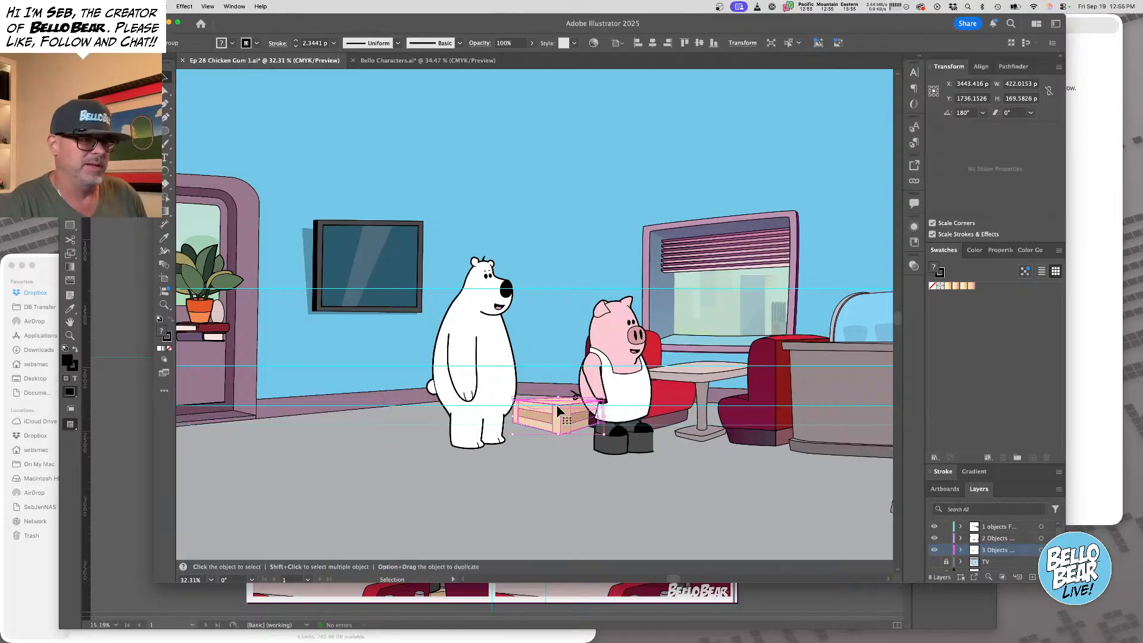
{"action": "key", "text": "Delete"}
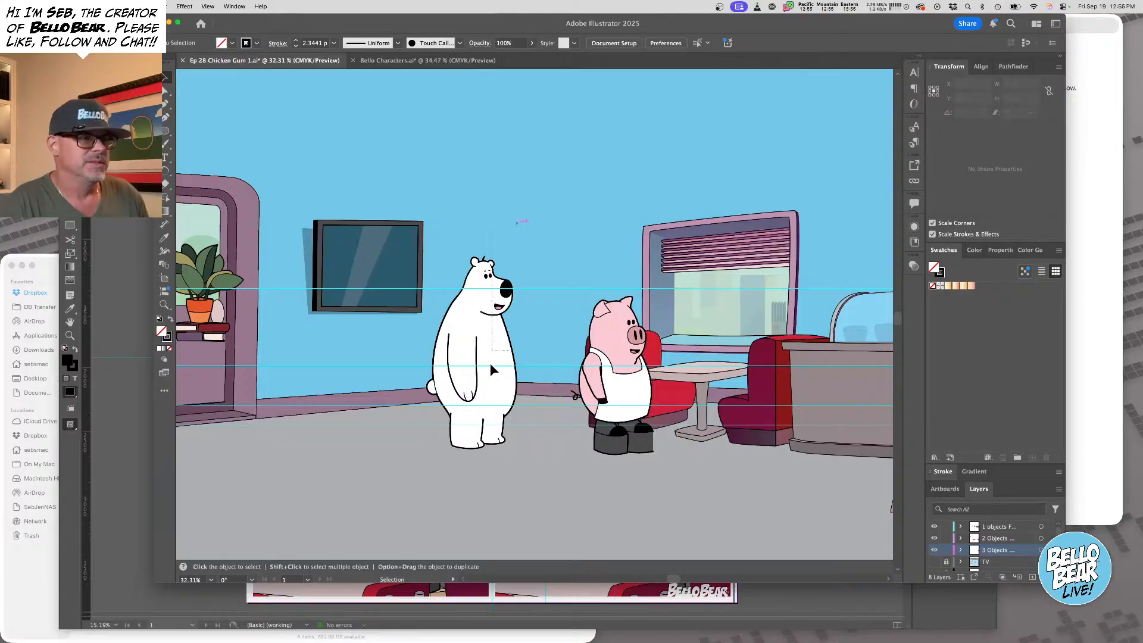
Move the bear slightly toward the pig and remove the bear's straight arm
{"action": "left_click_drag", "start_coordinate": [445, 455], "coordinate": [445, 456]}
{"action": "scroll", "coordinate": [500, 370], "scroll_direction": "down", "scroll_amount": 1}
{"action": "left_click_drag", "start_coordinate": [500, 370], "coordinate": [514, 365]}
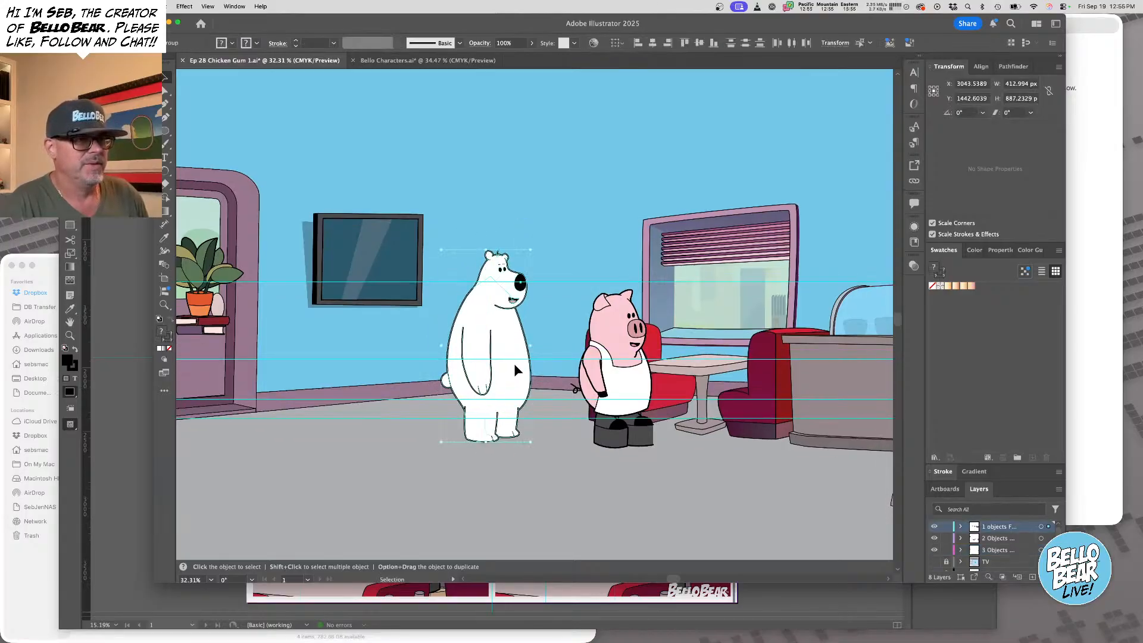
{"action": "left_click", "coordinate": [586, 541]}
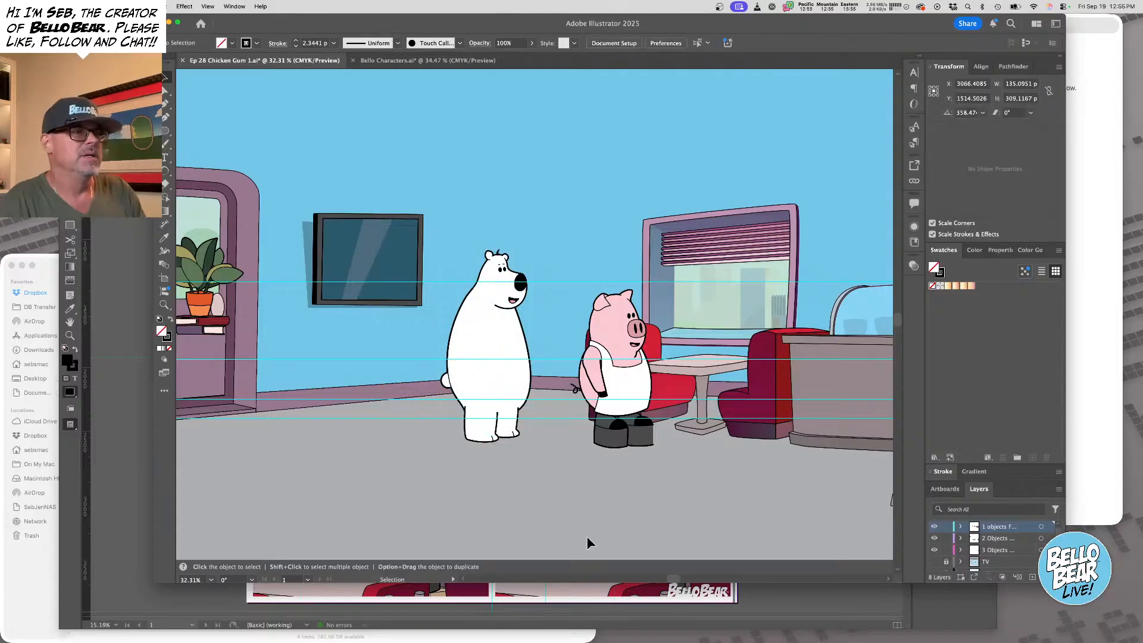
Copy the bent arm with fingers from Bello Characters.ai, place it on the bear's body and rotate it to about 67°
{"action": "left_click", "coordinate": [386, 60]}
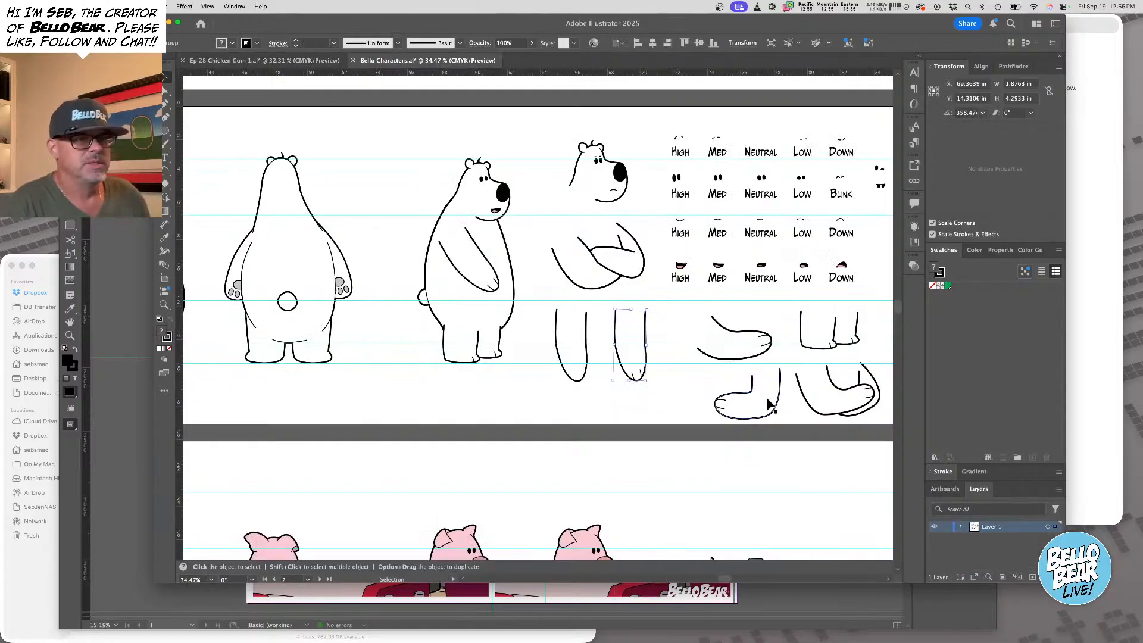
{"action": "scroll", "coordinate": [726, 411], "scroll_direction": "up", "scroll_amount": 2}
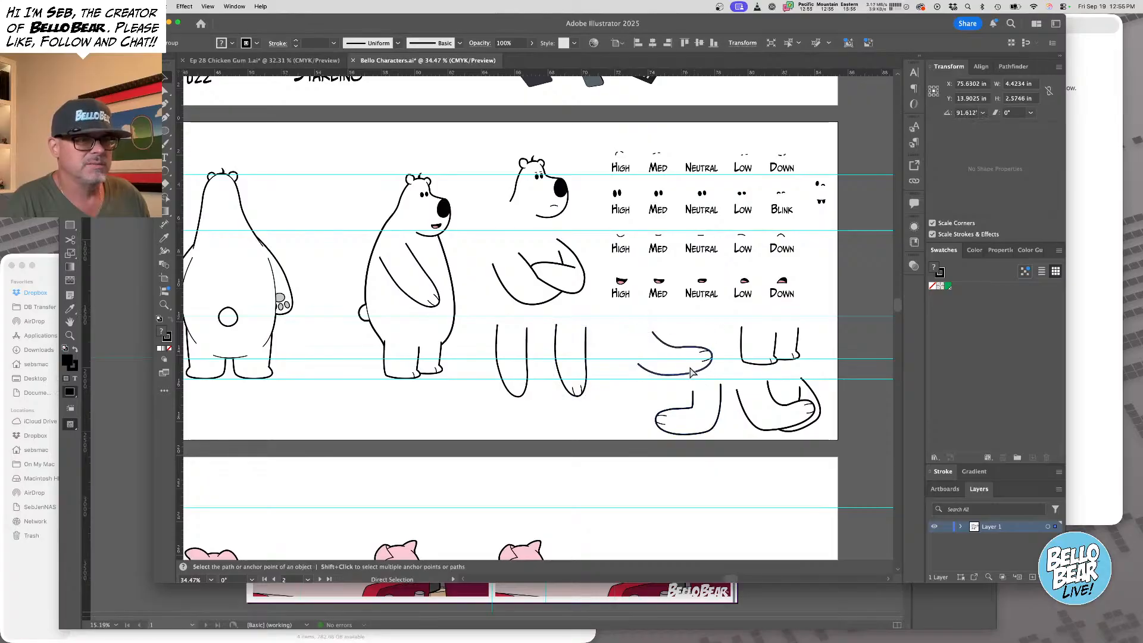
{"action": "left_click", "coordinate": [679, 357]}
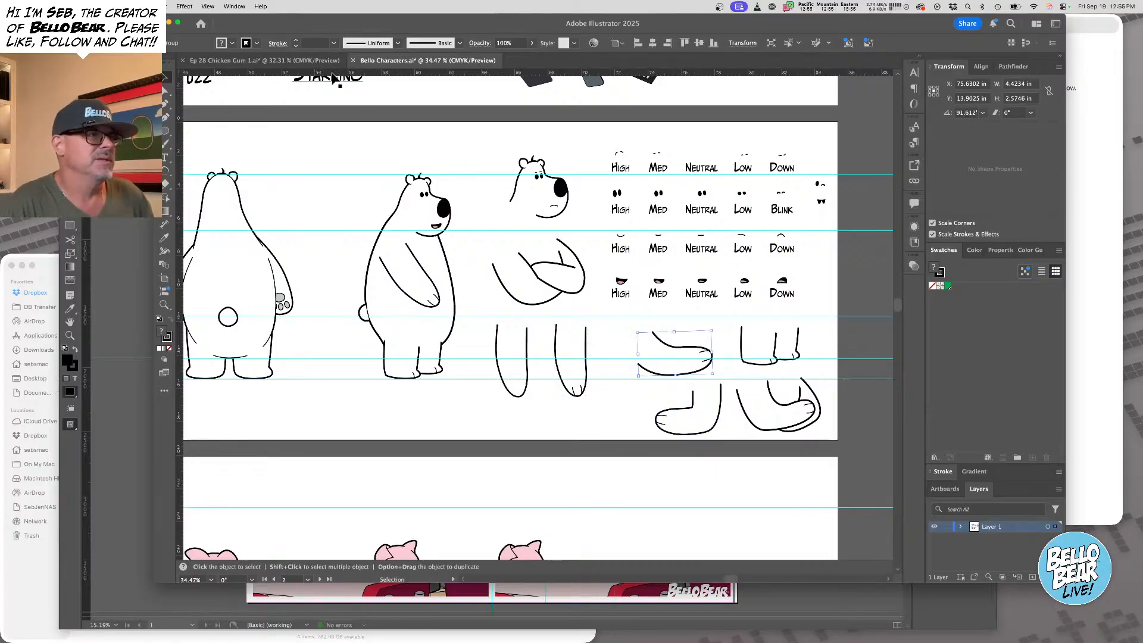
{"action": "left_click", "coordinate": [265, 61]}
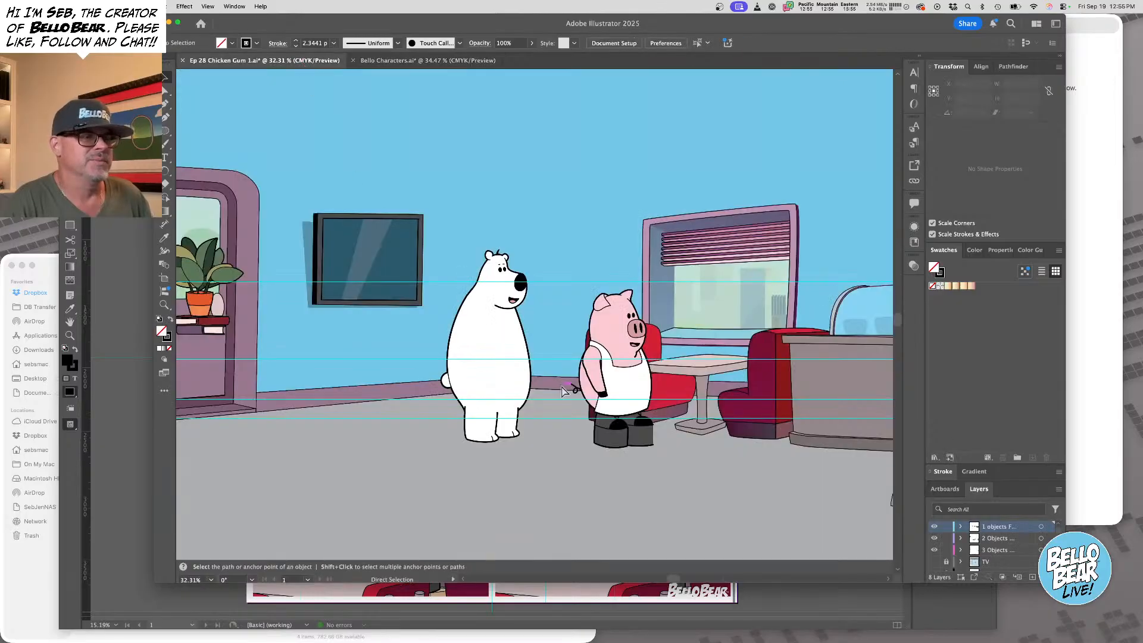
{"action": "key", "text": "v"}
{"action": "left_click", "coordinate": [534, 348]}
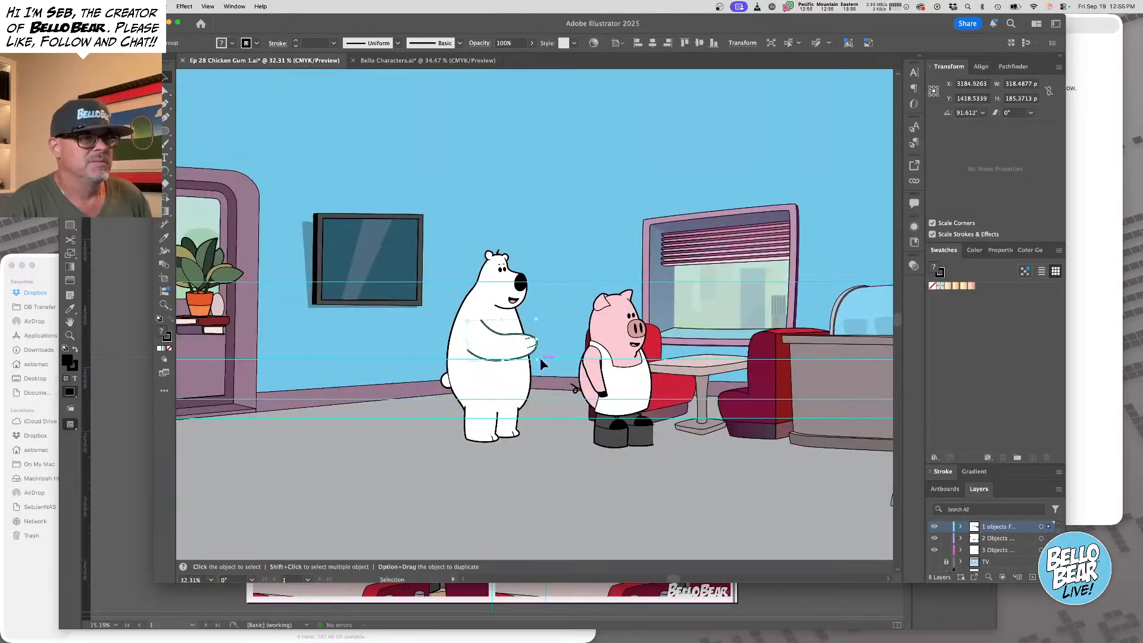
{"action": "left_click_drag", "start_coordinate": [542, 359], "coordinate": [506, 349]}
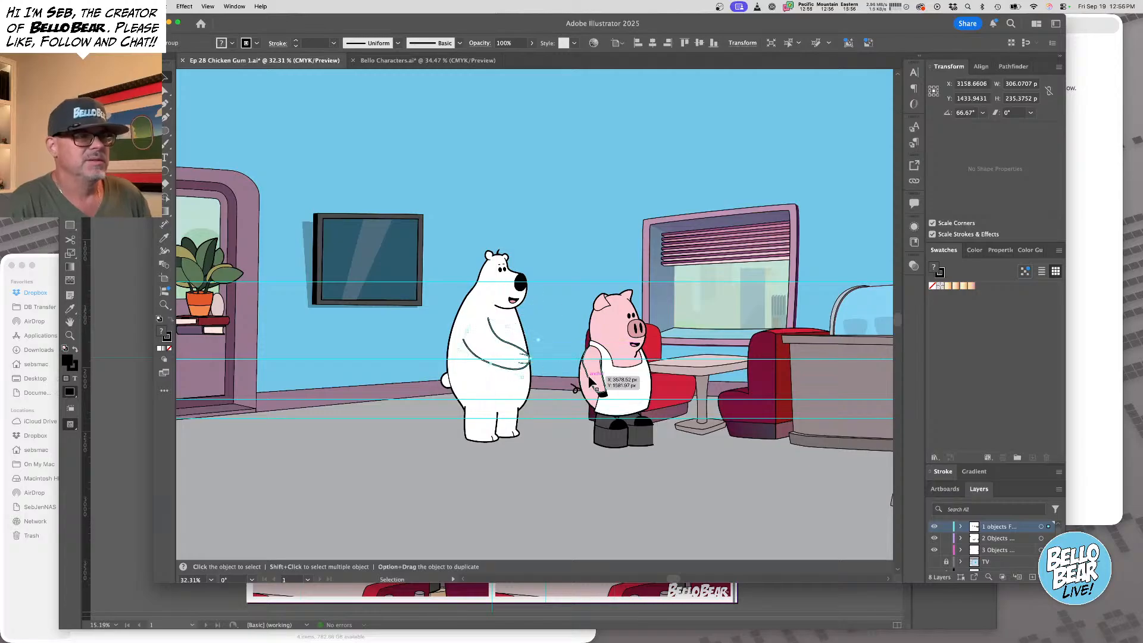
Replace the pig's straight arm with the empty-handed bent arm from Bello Characters.ai, set at its shoulder and reaching across the apron
{"action": "left_click", "coordinate": [591, 376]}
{"action": "left_click", "coordinate": [427, 60]}
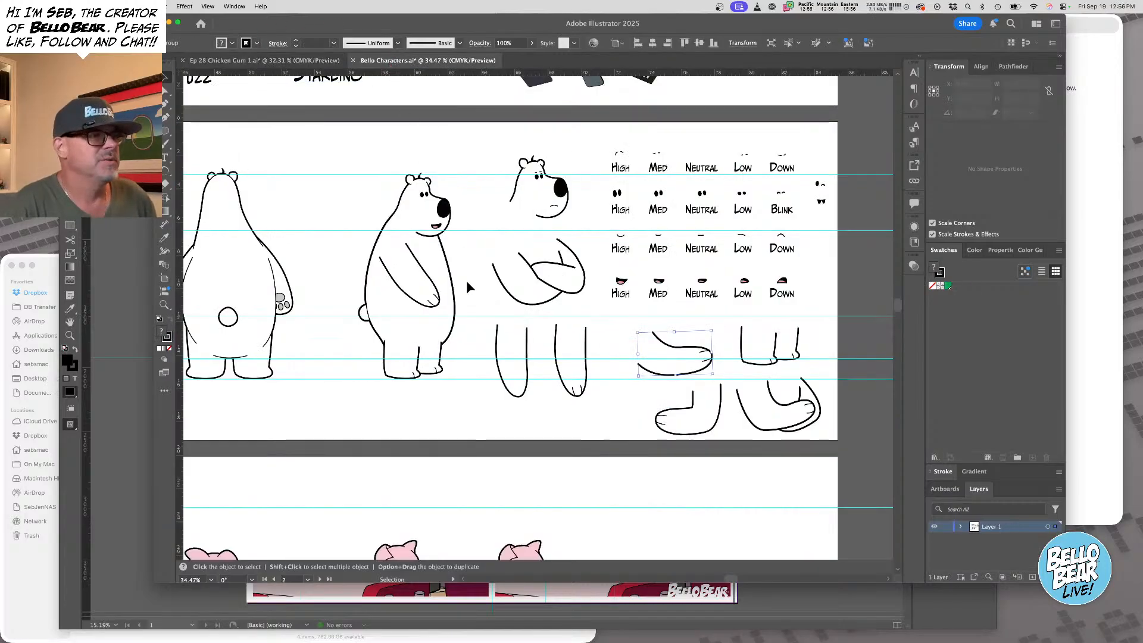
{"action": "scroll", "coordinate": [602, 481], "scroll_direction": "down", "scroll_amount": 5}
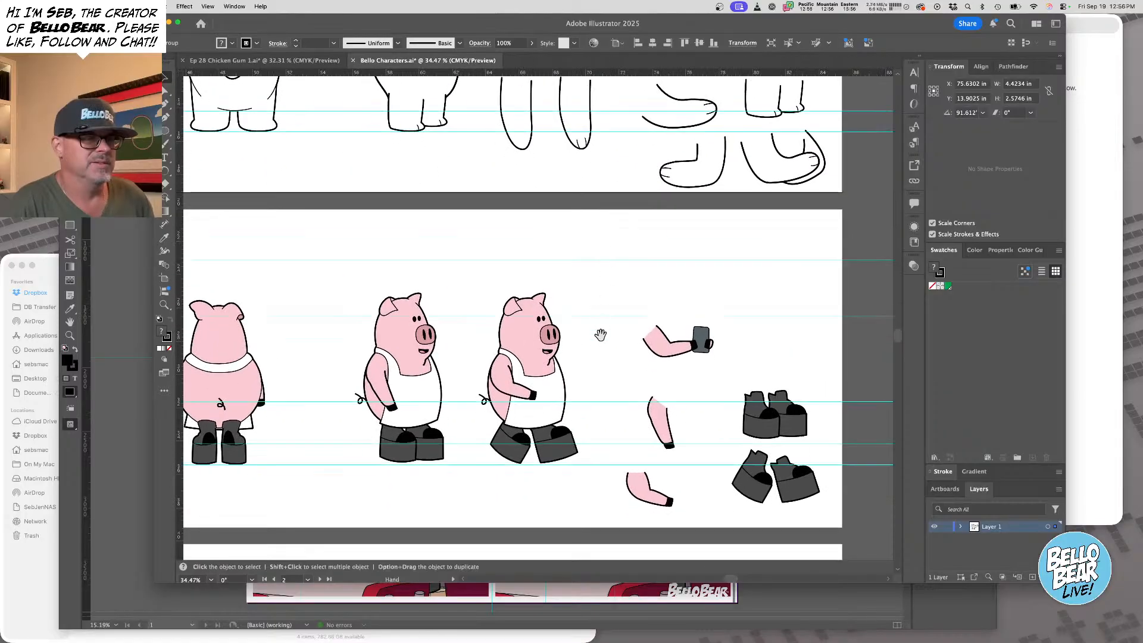
{"action": "left_click", "coordinate": [653, 496]}
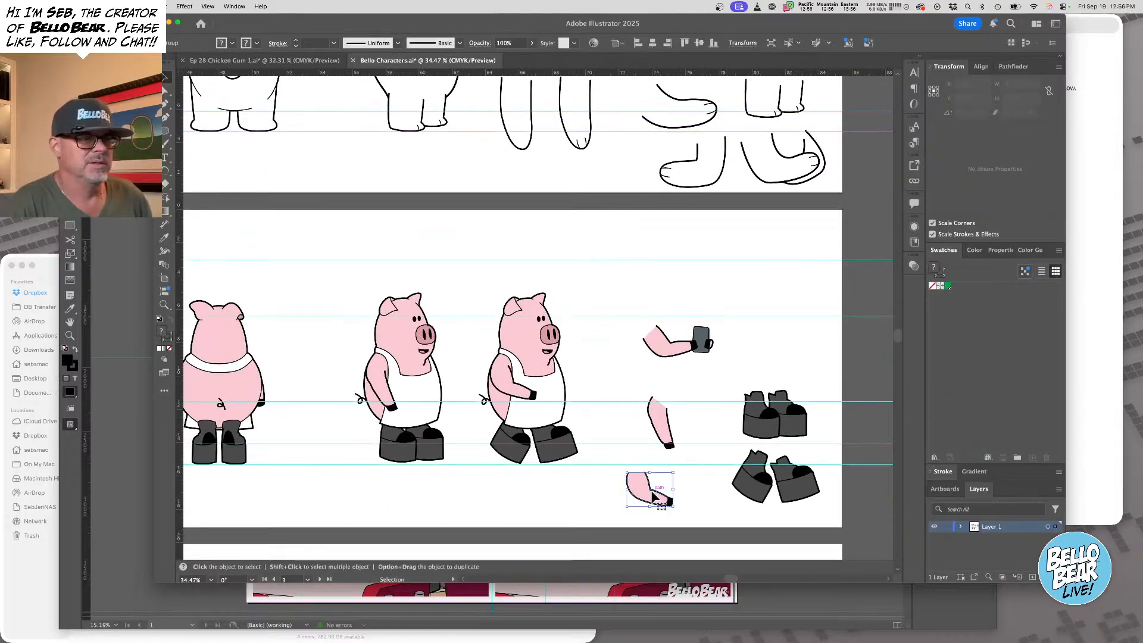
{"action": "left_click", "coordinate": [303, 60]}
{"action": "key", "text": "super+v"}
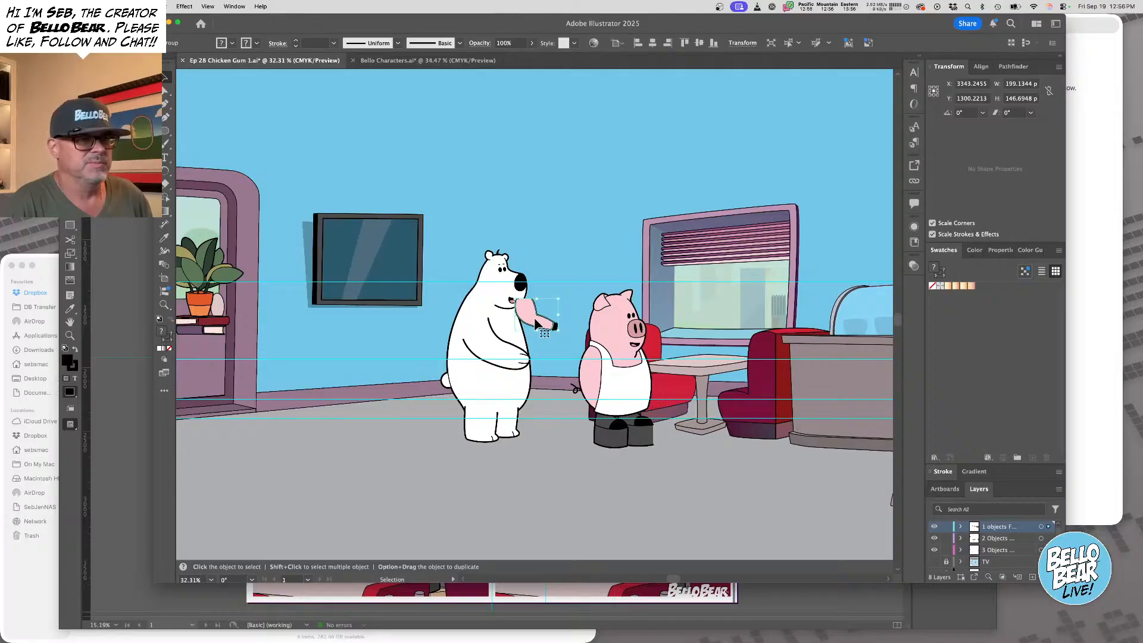
{"action": "left_click_drag", "start_coordinate": [538, 319], "coordinate": [598, 380]}
{"action": "scroll", "coordinate": [580, 383], "scroll_direction": "up", "scroll_amount": 5}
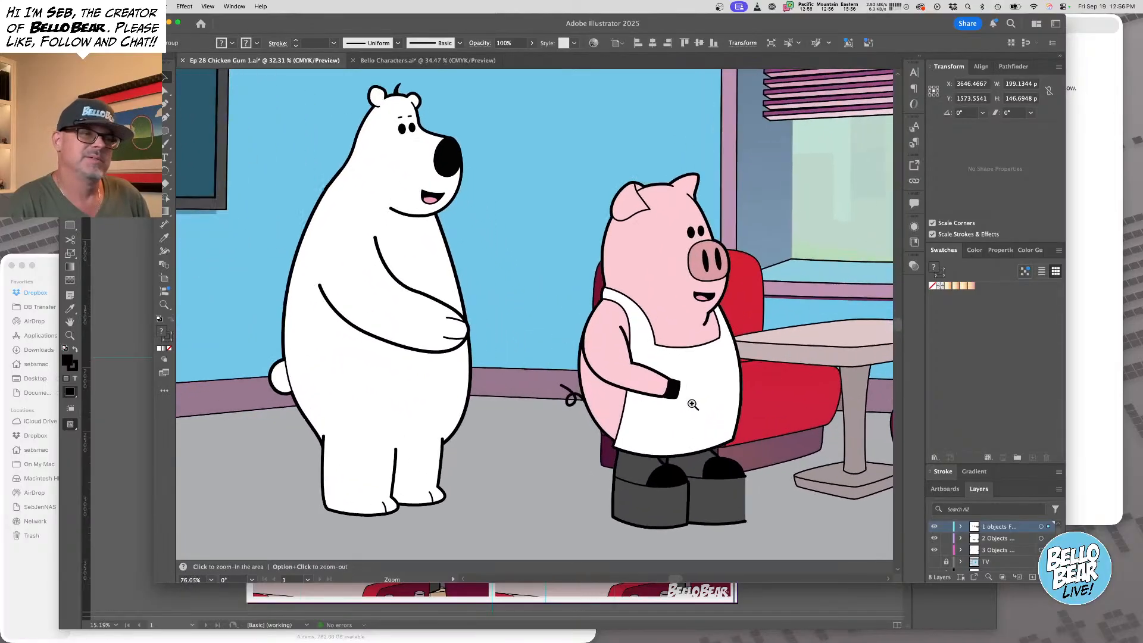
{"action": "left_click_drag", "start_coordinate": [697, 387], "coordinate": [661, 393]}
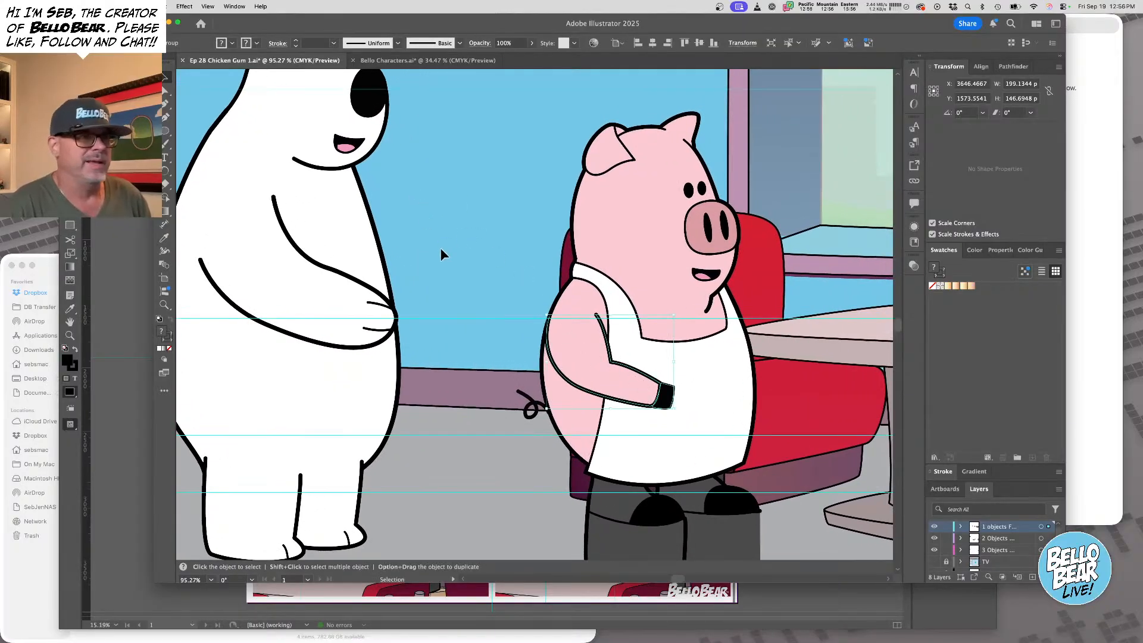
Show all the hidden furniture in the deli scene again and clear the selection
{"action": "key", "text": "super+alt+space"}
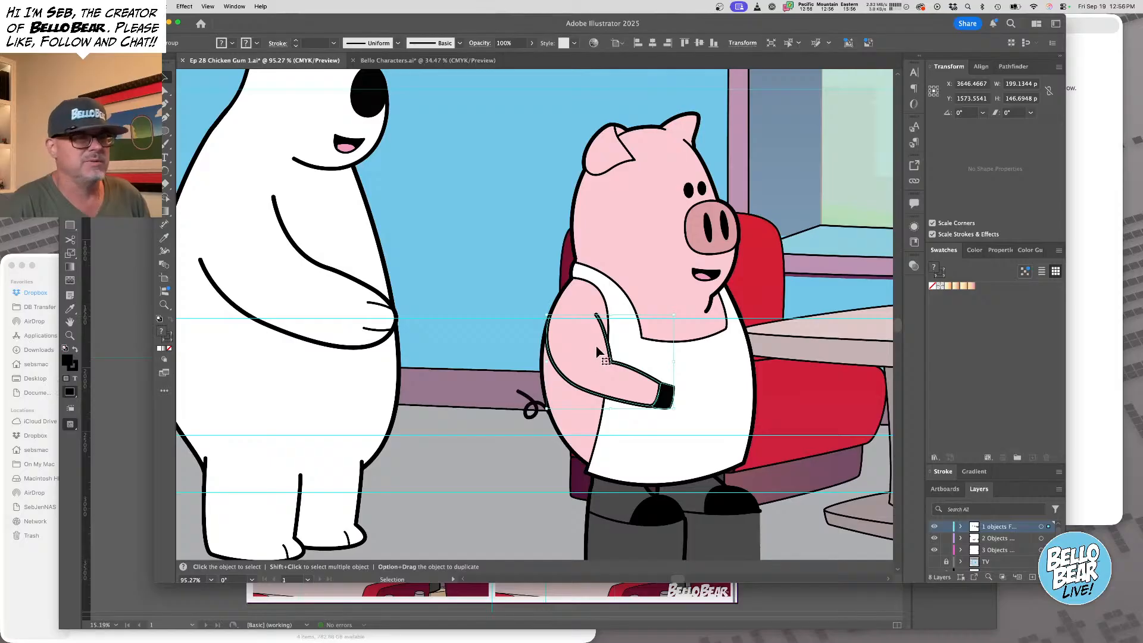
{"action": "left_click", "coordinate": [462, 312]}
{"action": "left_click", "coordinate": [509, 315]}
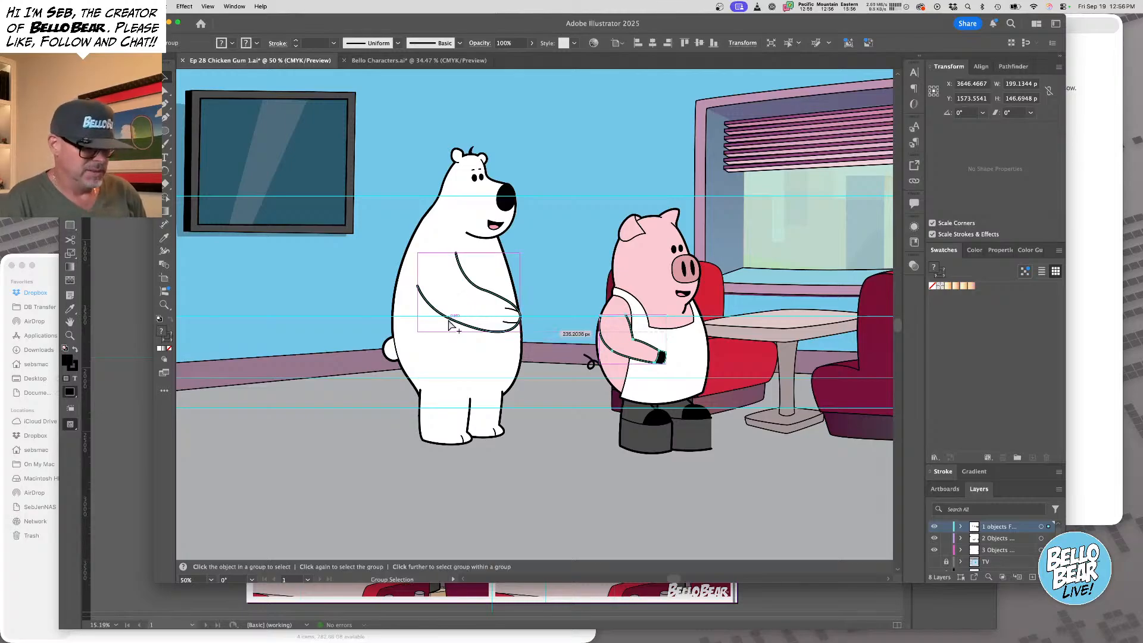
{"action": "key", "text": "alt+super+3"}
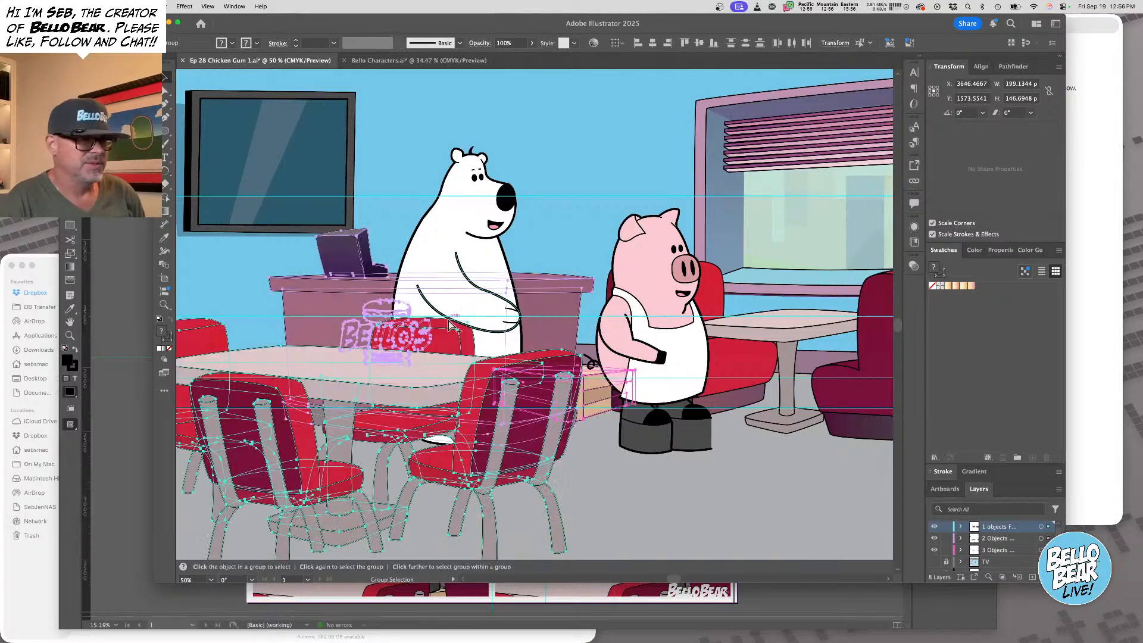
{"action": "left_click", "coordinate": [517, 88]}
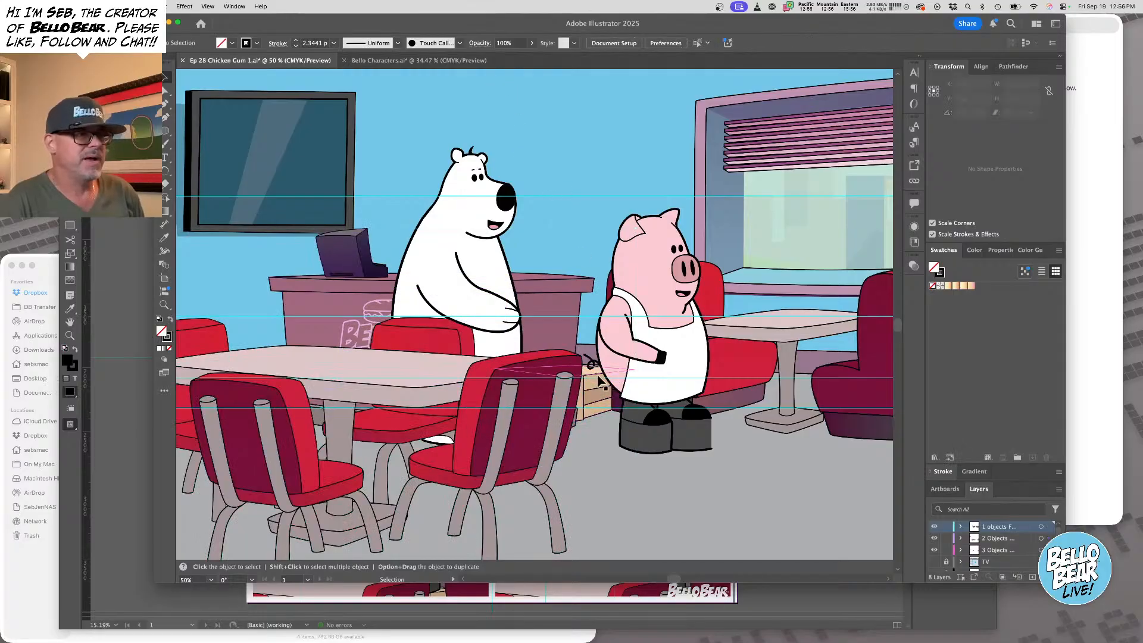
{"action": "left_click", "coordinate": [438, 346]}
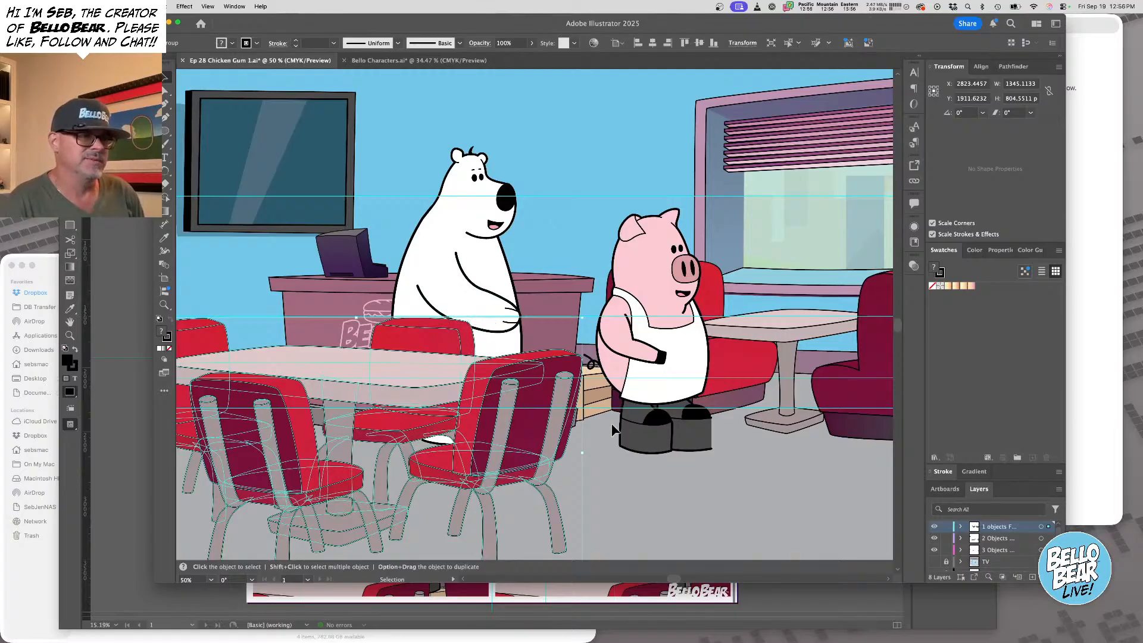
{"action": "left_click", "coordinate": [578, 147]}
{"action": "scroll", "coordinate": [575, 208], "scroll_direction": "down", "scroll_amount": 2}
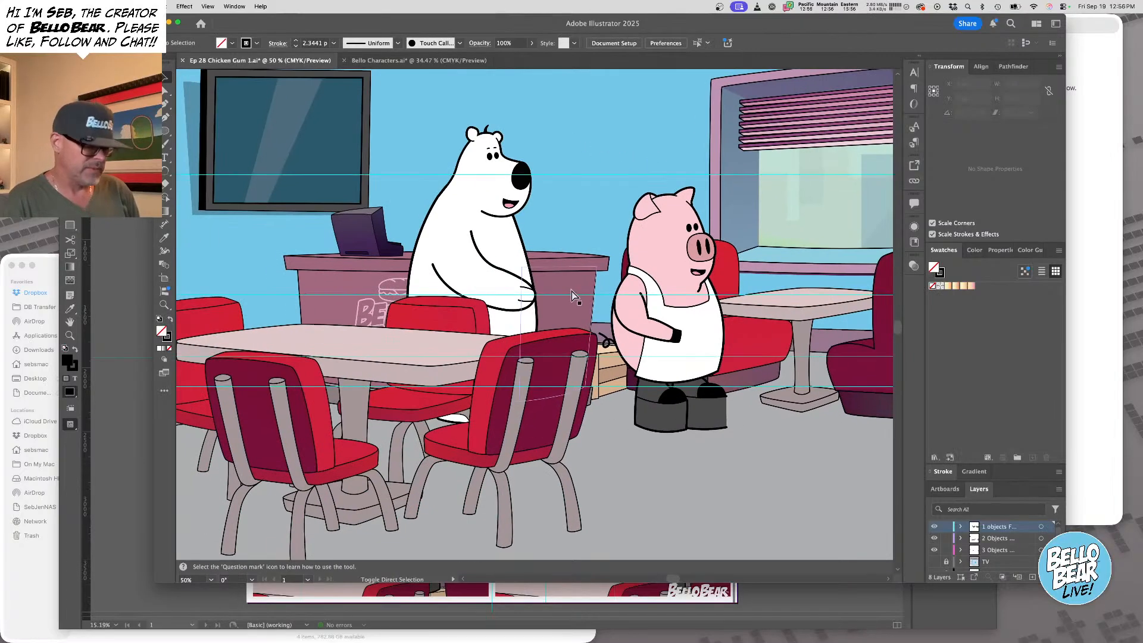
Save the scene as a new Illustrator file named Ep 28 Chicken Gum 2.ai, keeping the Illustrator 2020 options
{"action": "key", "text": "super+shift+s"}
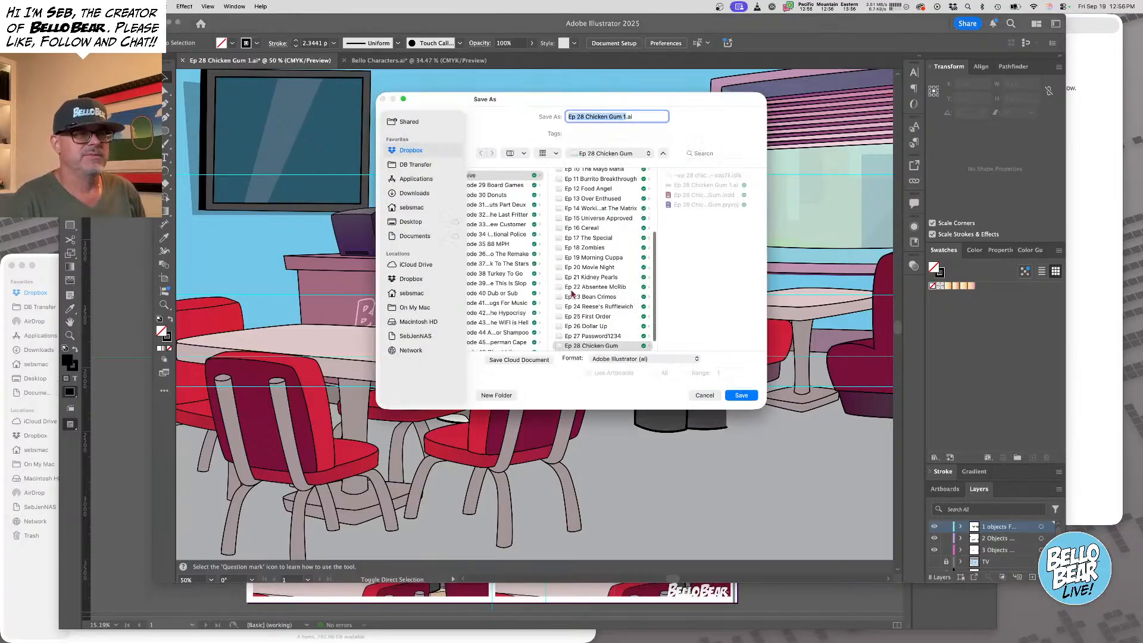
{"action": "key", "text": "Right"}
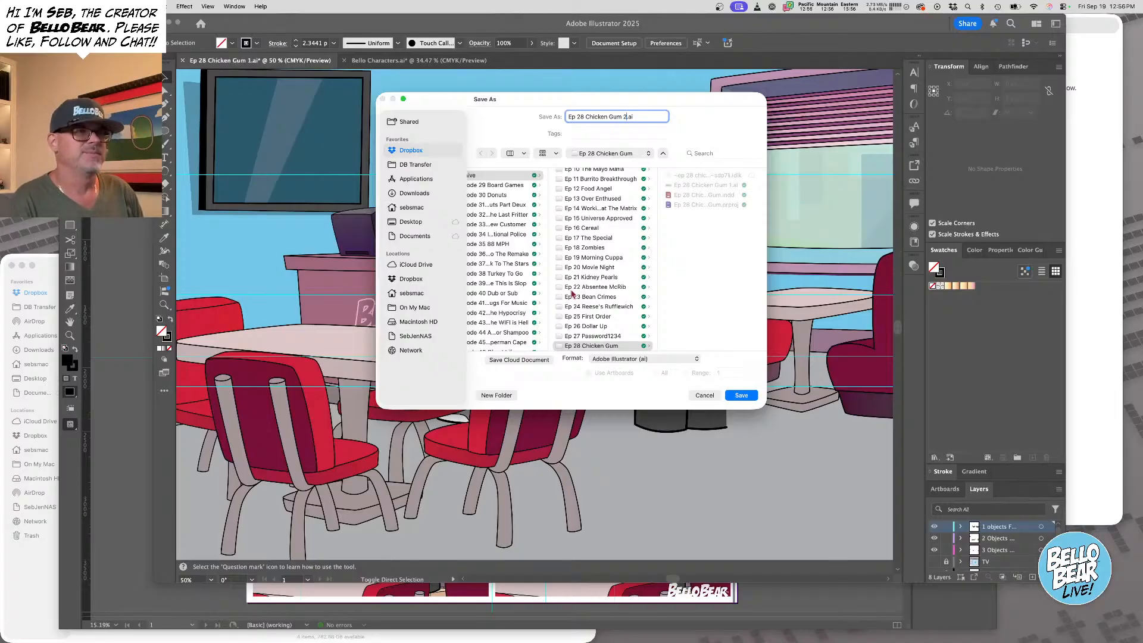
{"action": "key", "text": "Return"}
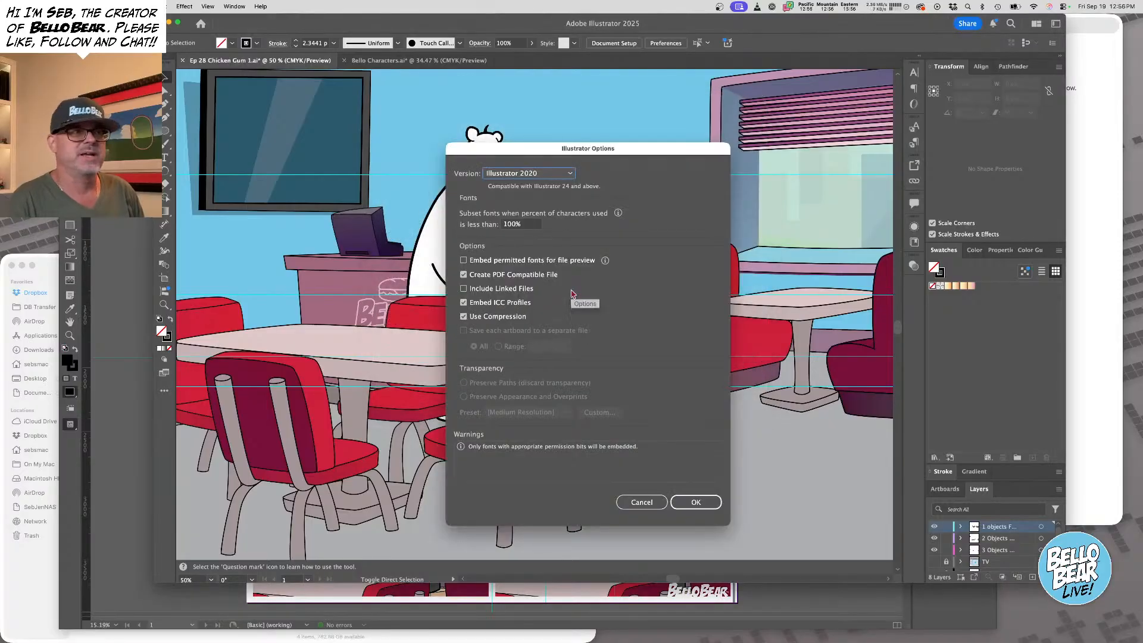
{"action": "left_click", "coordinate": [692, 504]}
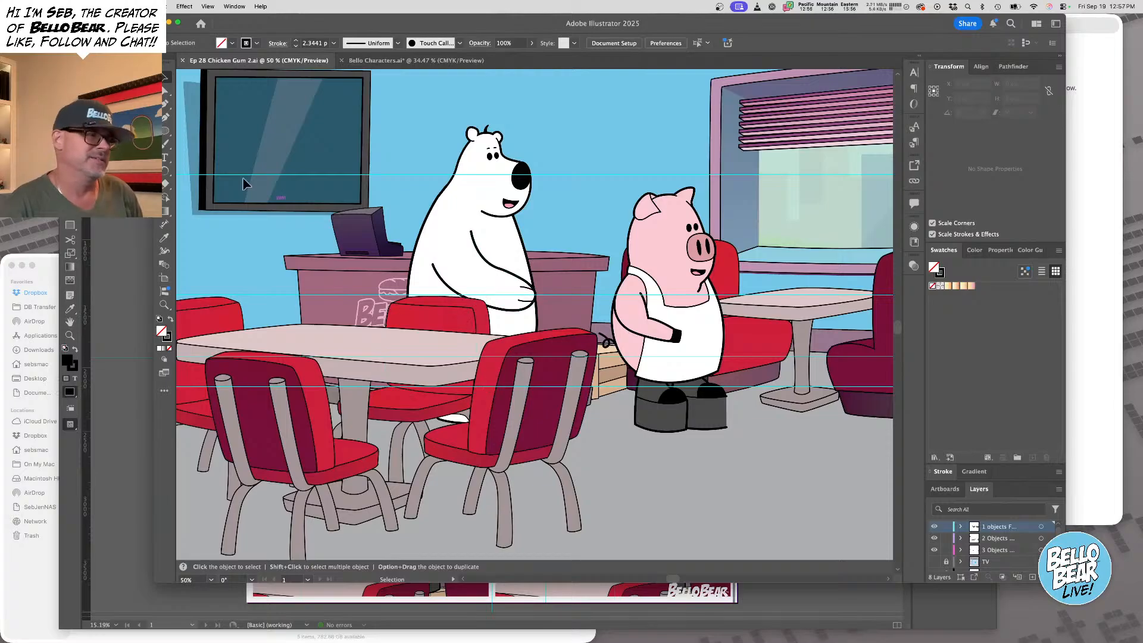
In InDesign, relink the second panel's image to Ep 28 Chicken Gum 2.ai and shift the artwork so both characters fit in the frame
{"action": "left_click", "coordinate": [114, 250]}
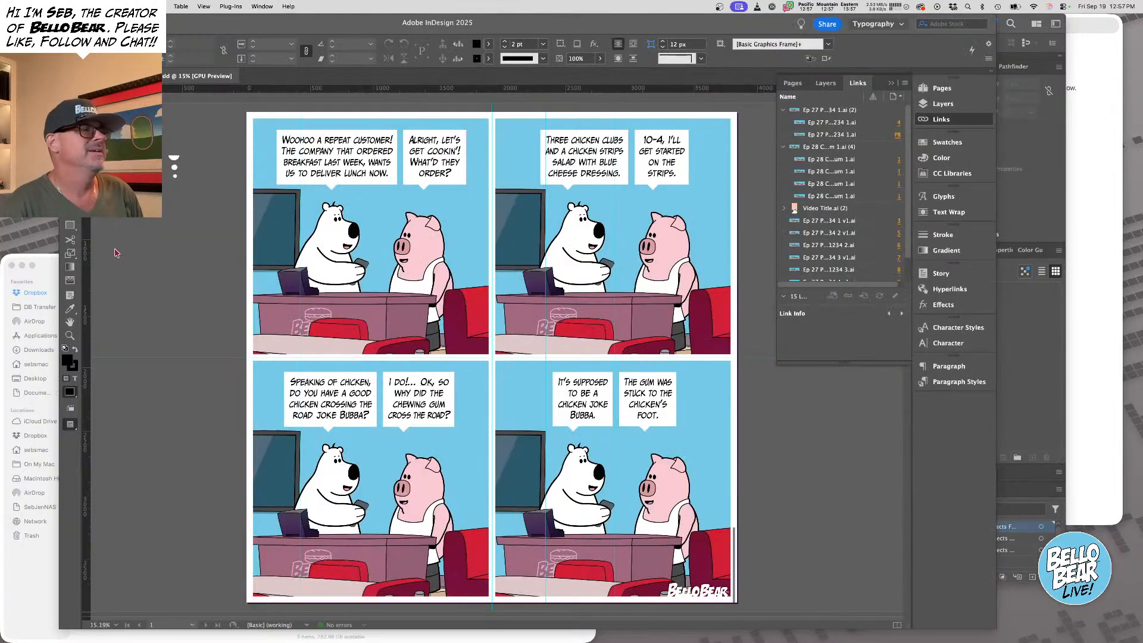
{"action": "left_click", "coordinate": [606, 118]}
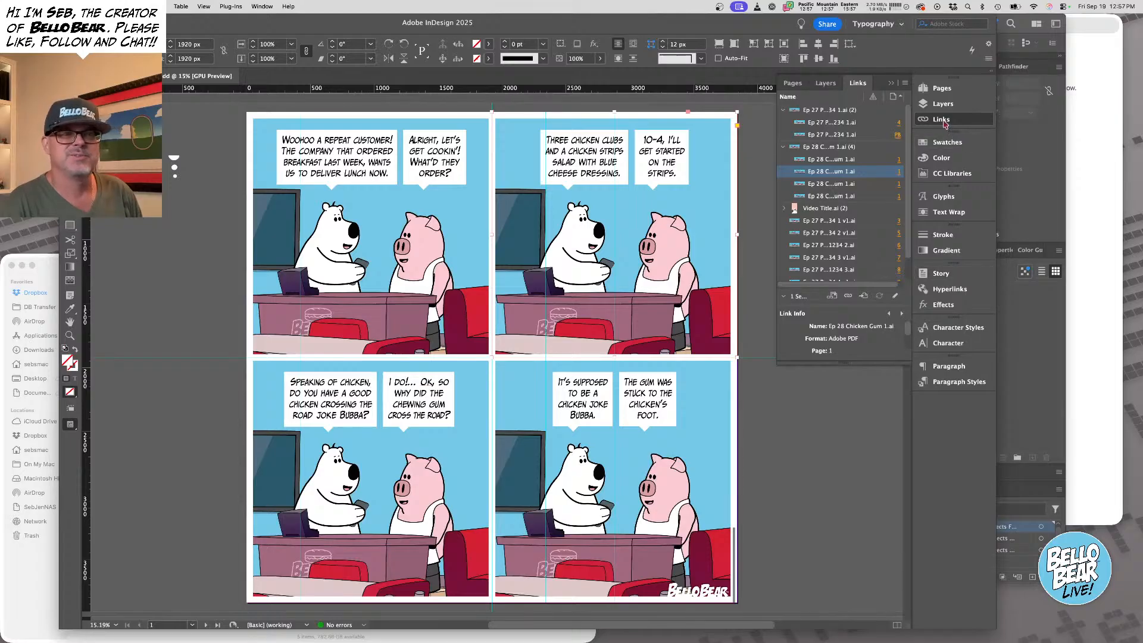
{"action": "right_click", "coordinate": [821, 175]}
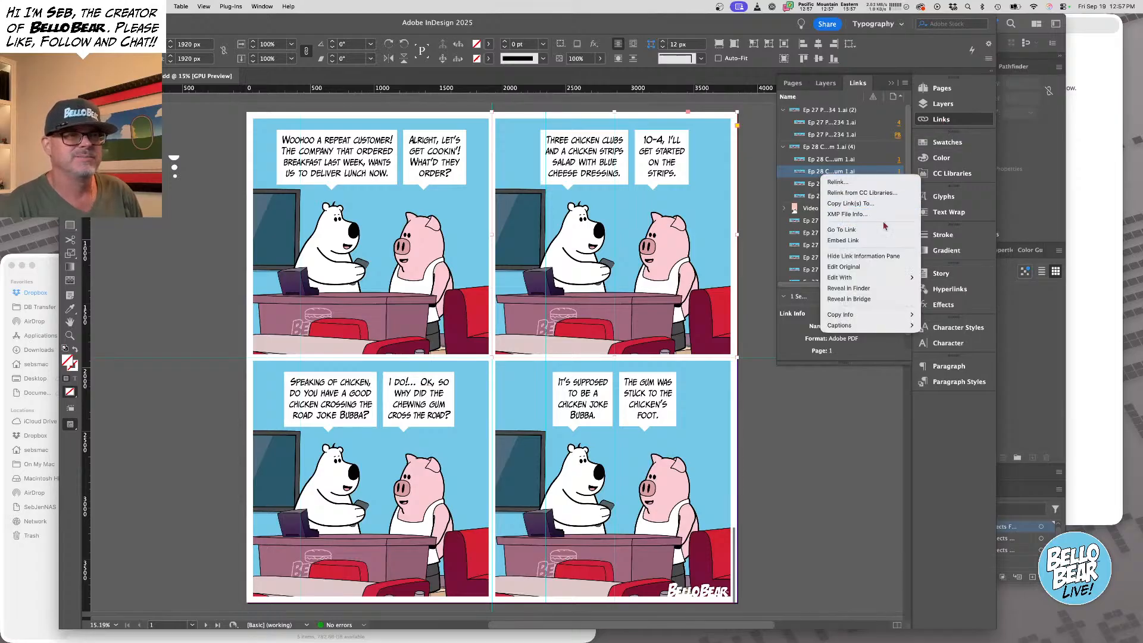
{"action": "left_click", "coordinate": [856, 269]}
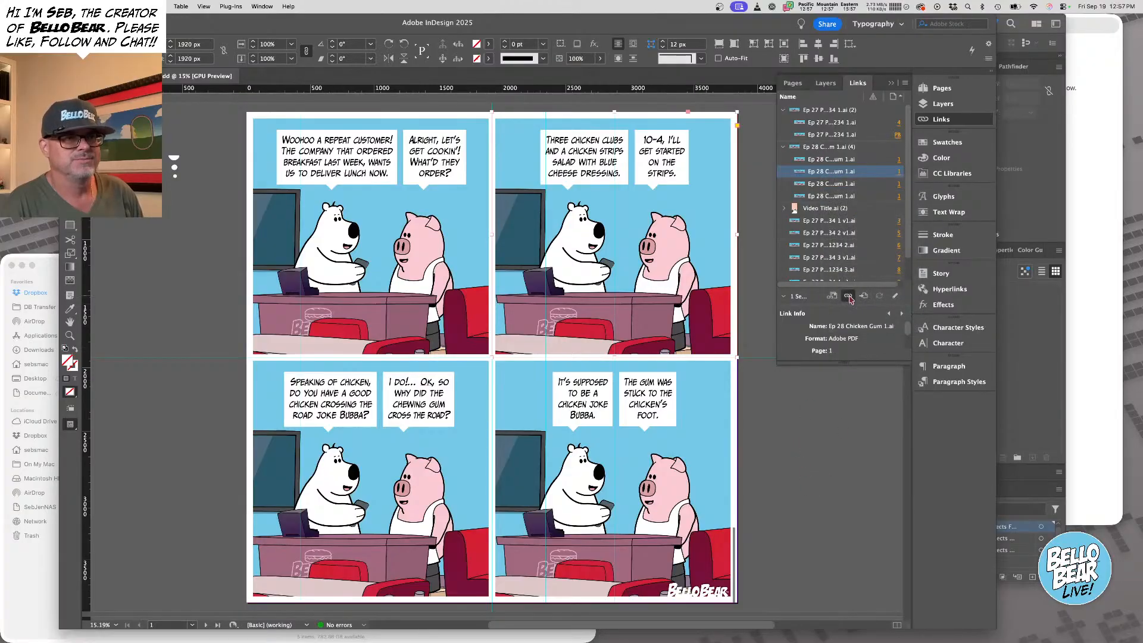
{"action": "left_click", "coordinate": [848, 296]}
{"action": "left_click", "coordinate": [786, 142]}
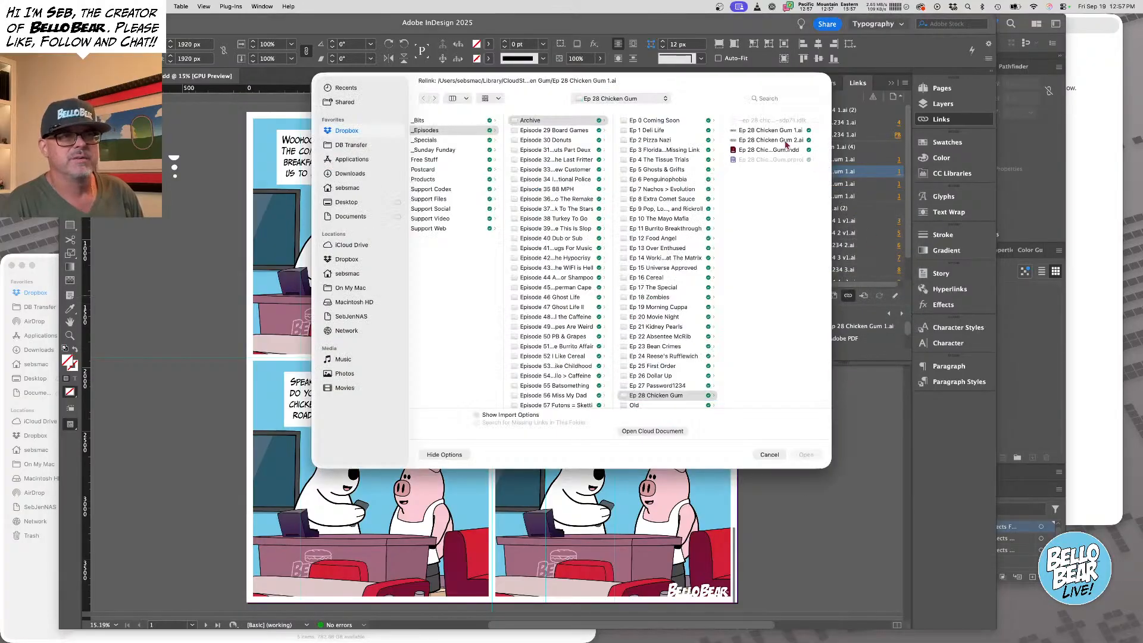
{"action": "left_click", "coordinate": [805, 455]}
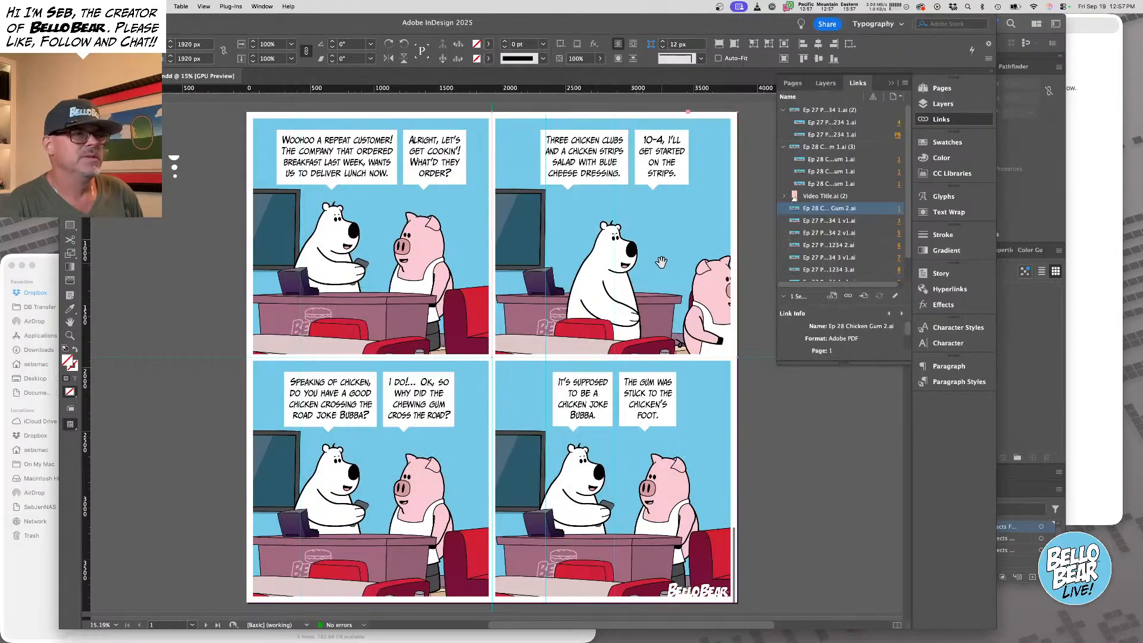
{"action": "left_click_drag", "start_coordinate": [685, 217], "coordinate": [631, 216]}
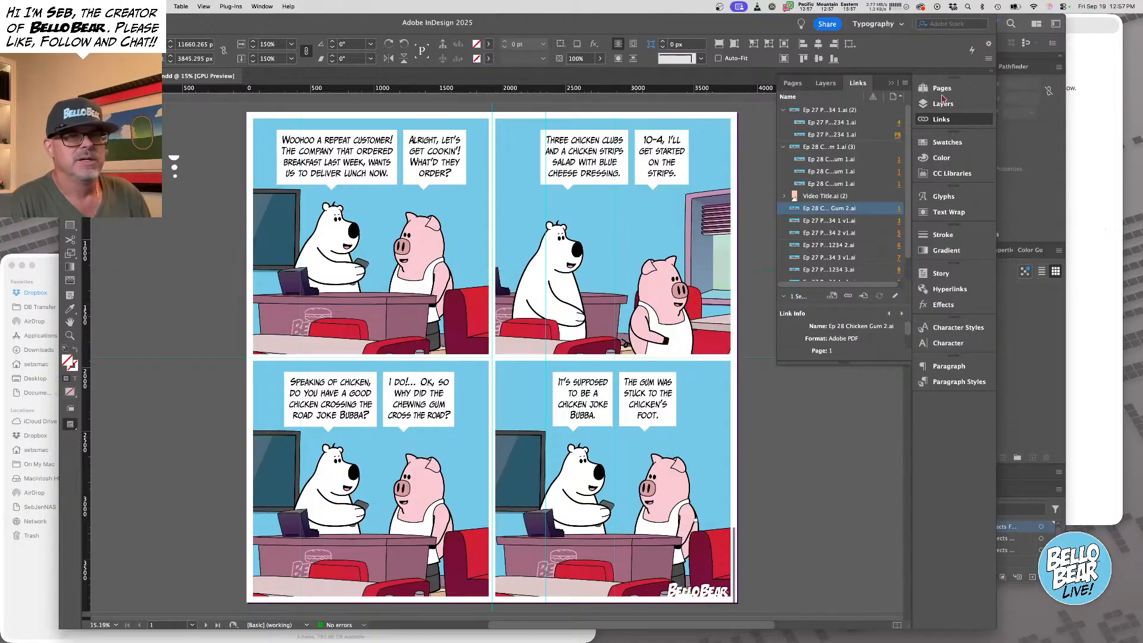
Switch to Illustrator and move the bear slightly up in the deli scene
{"action": "left_click", "coordinate": [1049, 160]}
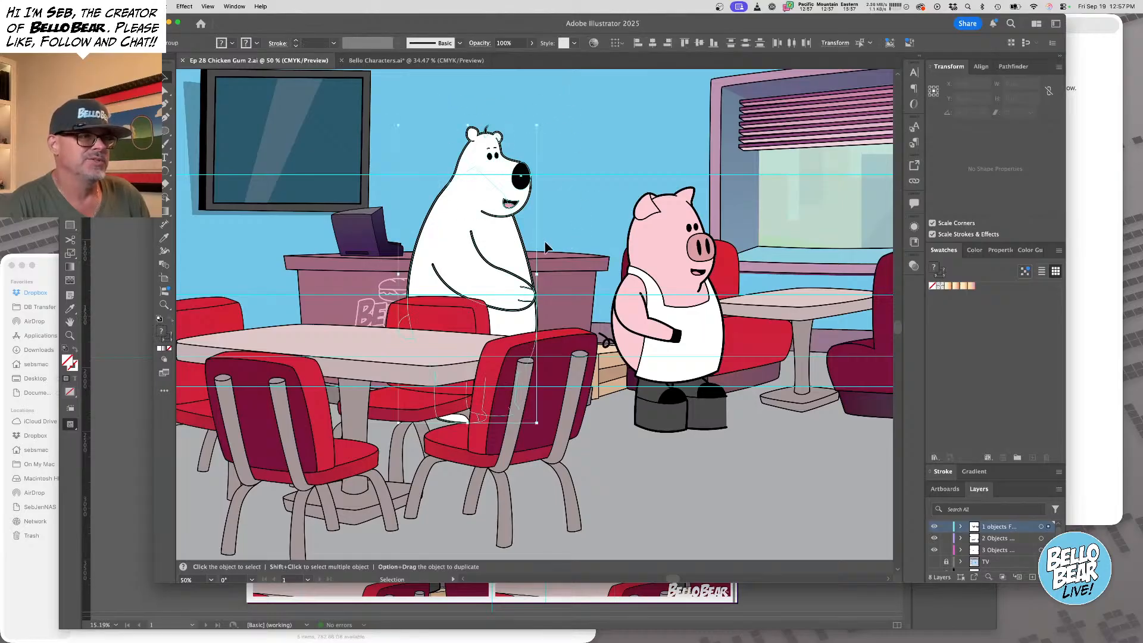
{"action": "left_click_drag", "start_coordinate": [514, 240], "coordinate": [515, 226]}
{"action": "left_click", "coordinate": [704, 313]}
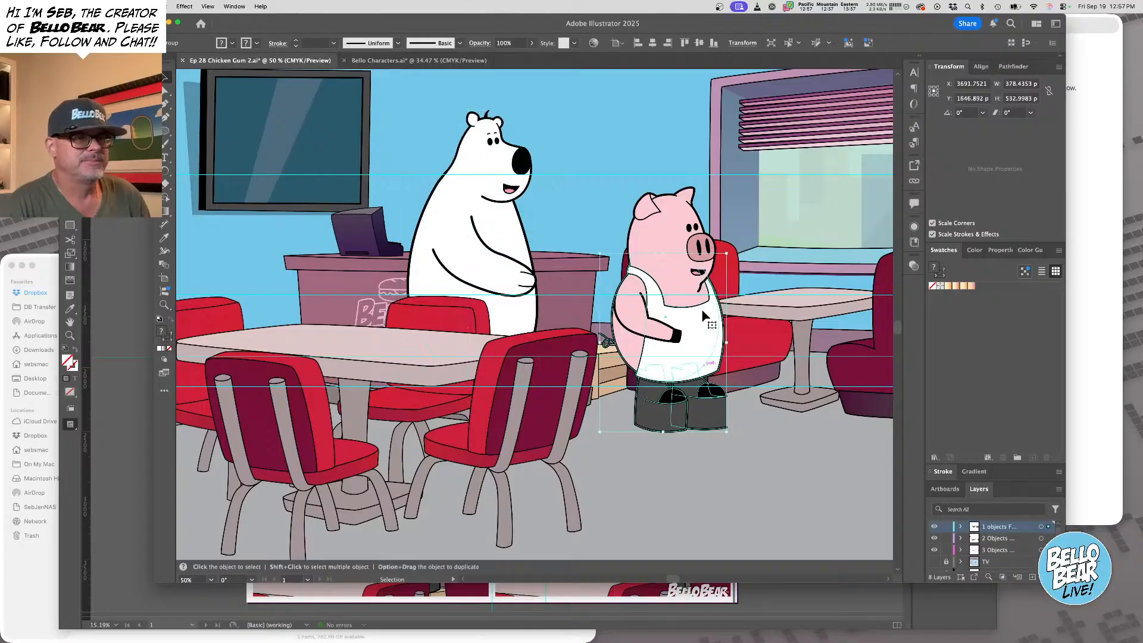
Hide the window booth, wooden crate, counter and front table with chairs, leaving the bear and pig unobstructed
{"action": "left_click", "coordinate": [796, 305]}
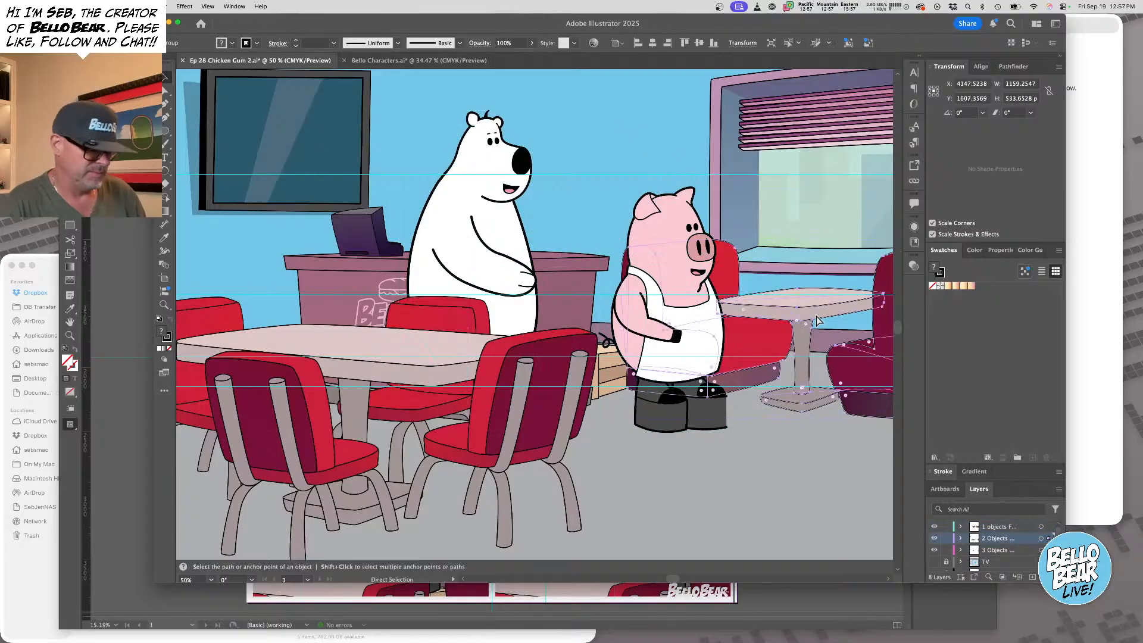
{"action": "key", "text": "Delete"}
{"action": "left_click", "coordinate": [606, 366]}
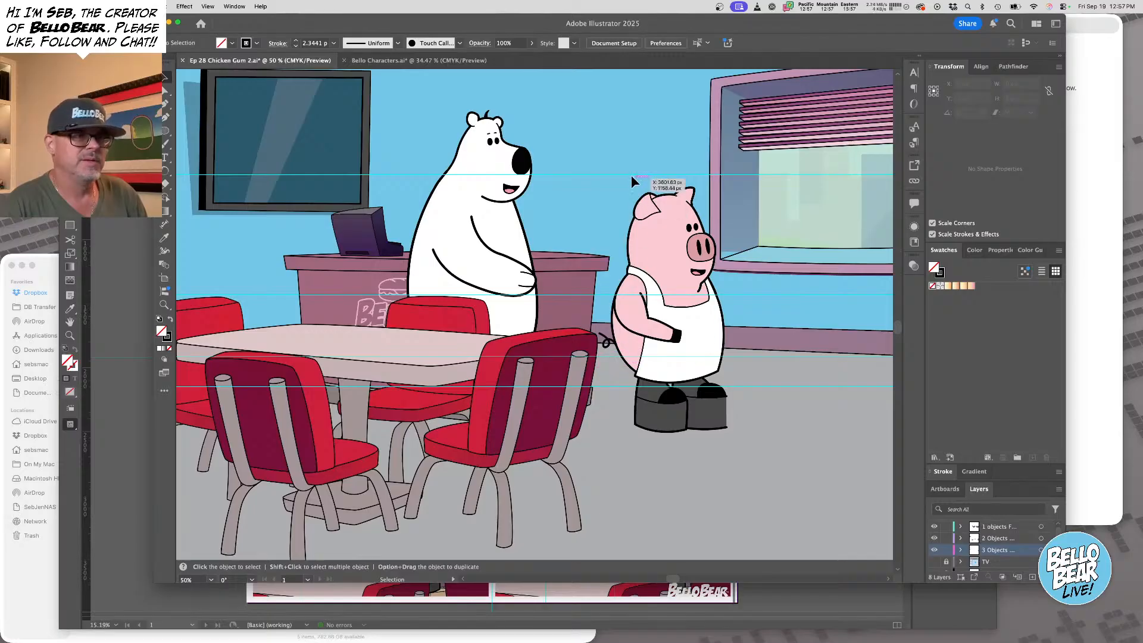
{"action": "left_click", "coordinate": [564, 283]}
{"action": "left_click", "coordinate": [564, 284]}
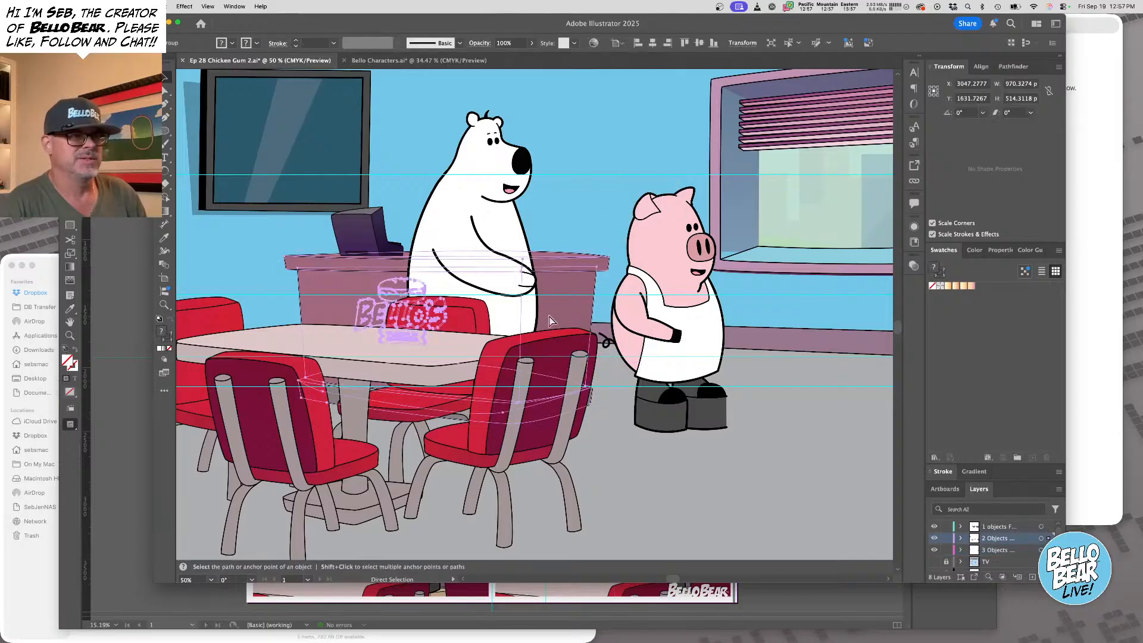
{"action": "key", "text": "super+3"}
{"action": "left_click", "coordinate": [536, 425]}
{"action": "key", "text": "super+3"}
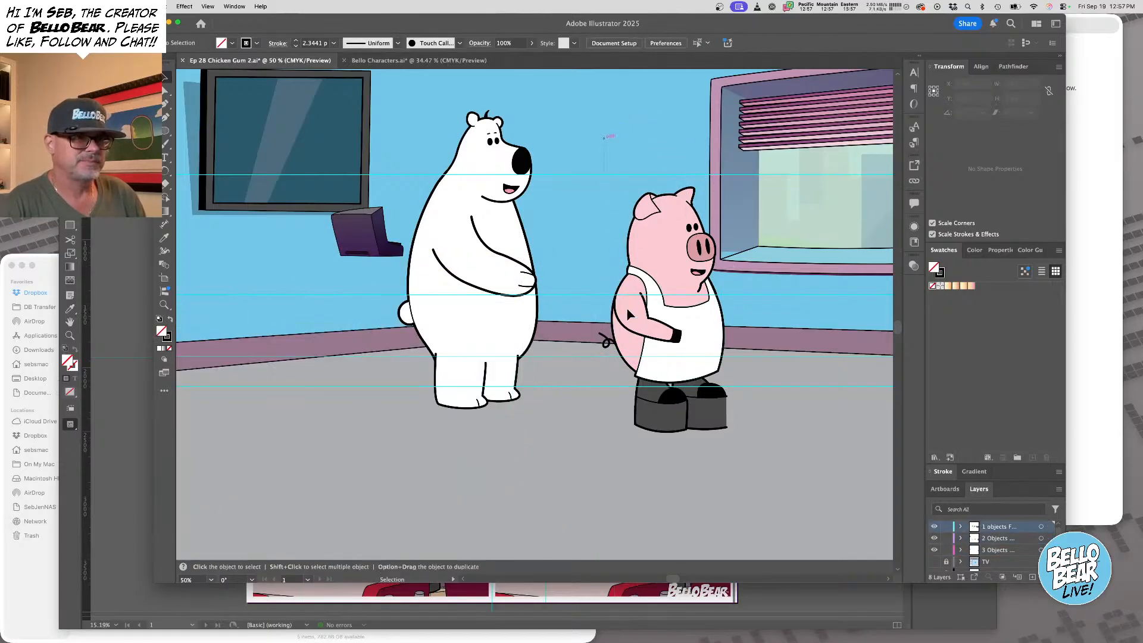
Move the pig slightly up so its feet stand closer to the bear's floor level
{"action": "left_click_drag", "start_coordinate": [738, 463], "coordinate": [738, 462]}
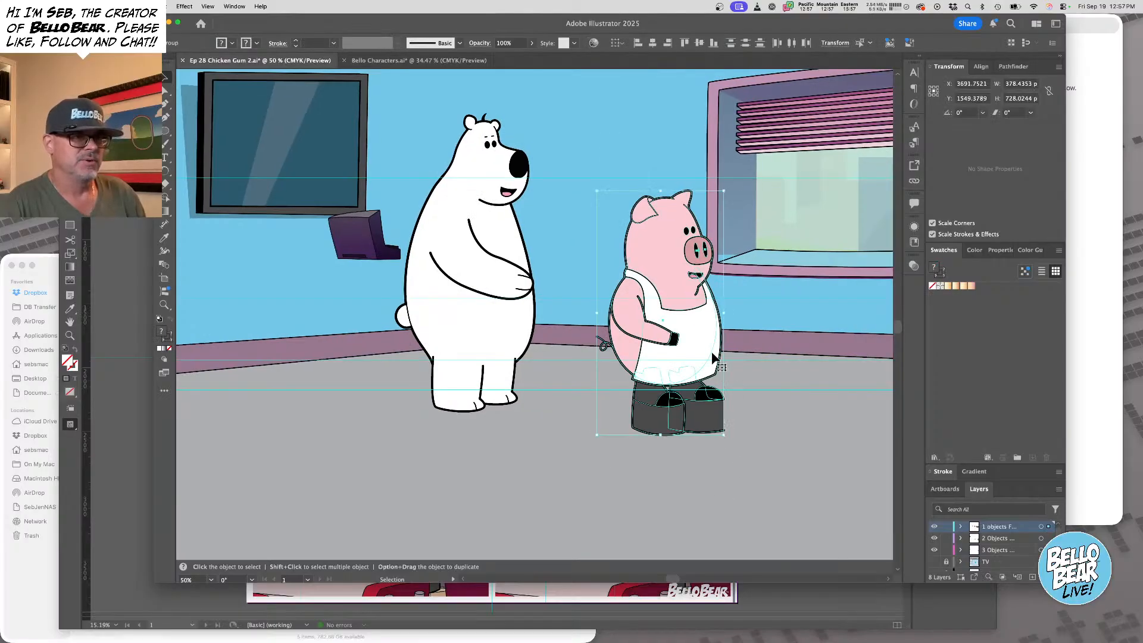
{"action": "left_click_drag", "start_coordinate": [682, 321], "coordinate": [680, 308]}
{"action": "key", "text": "a"}
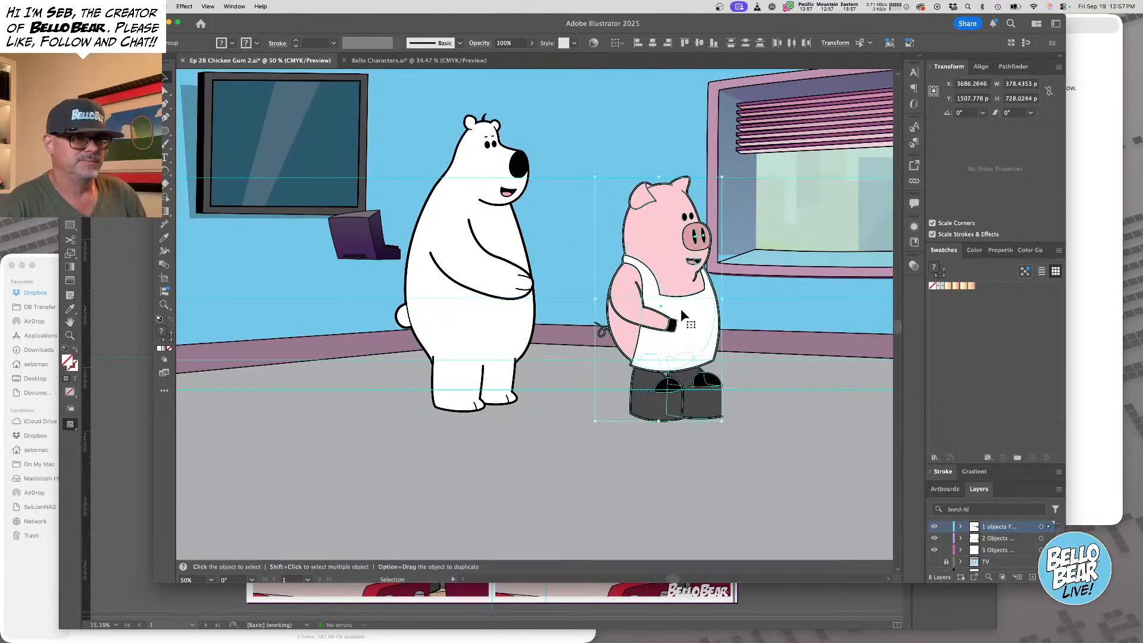
Show all hidden furniture again, clear the selection and save Ep 28 Chicken Gum 2.ai
{"action": "key", "text": "super+alt+3"}
{"action": "key", "text": "v"}
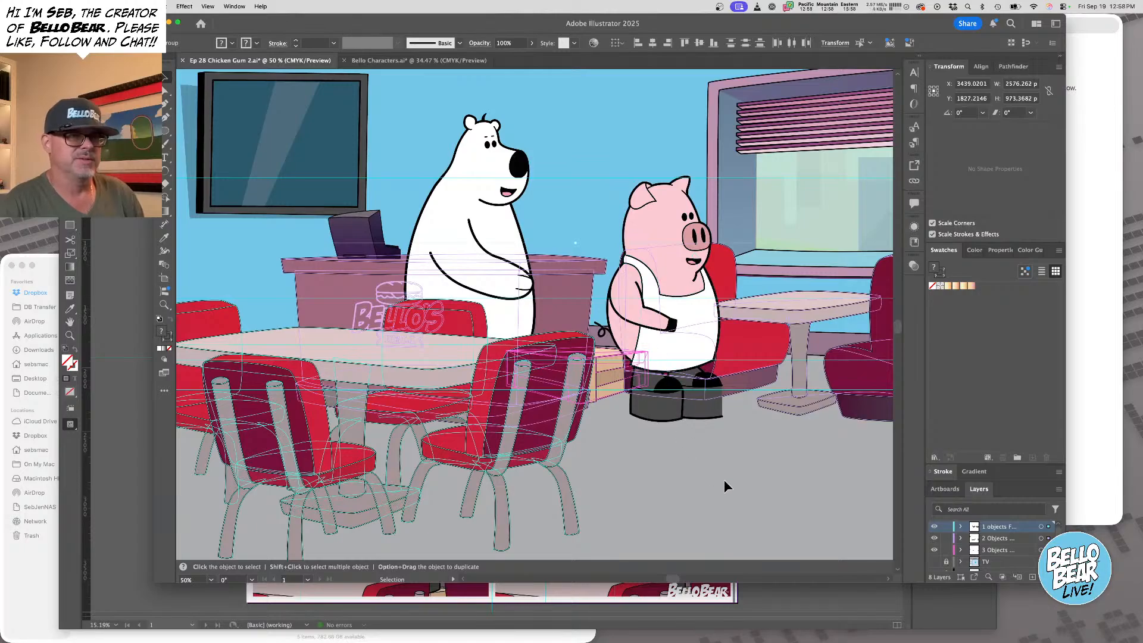
{"action": "left_click", "coordinate": [723, 479]}
{"action": "key", "text": "super+s"}
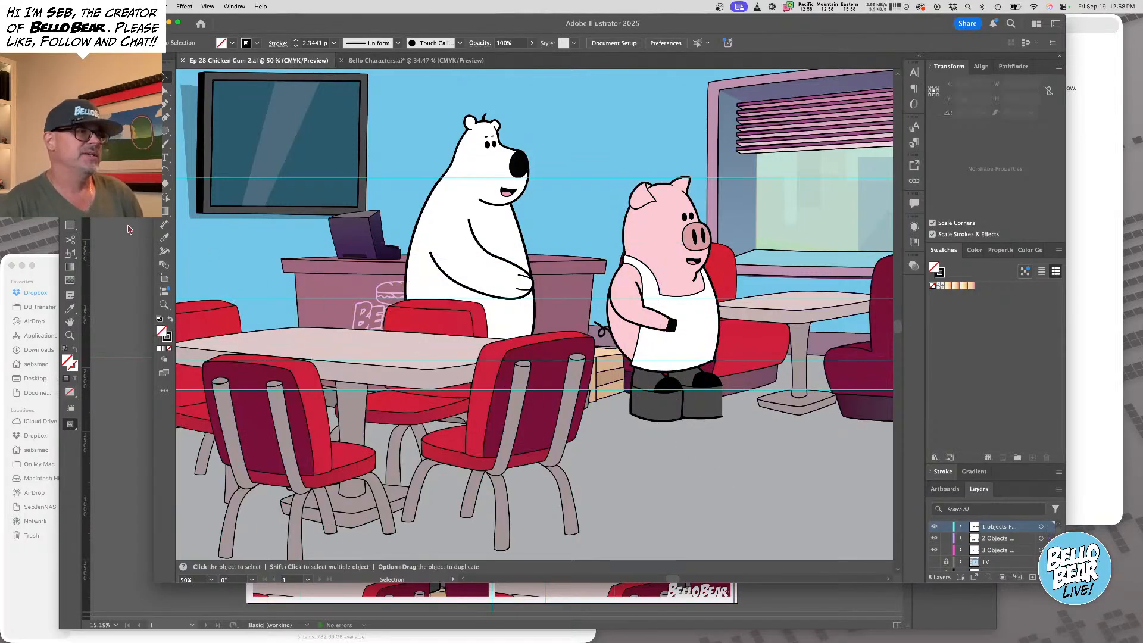
In InDesign, update the modified Ep 28 Chicken Gum 2.ai link and scale the second panel's artwork to 166%
{"action": "left_click", "coordinate": [136, 222]}
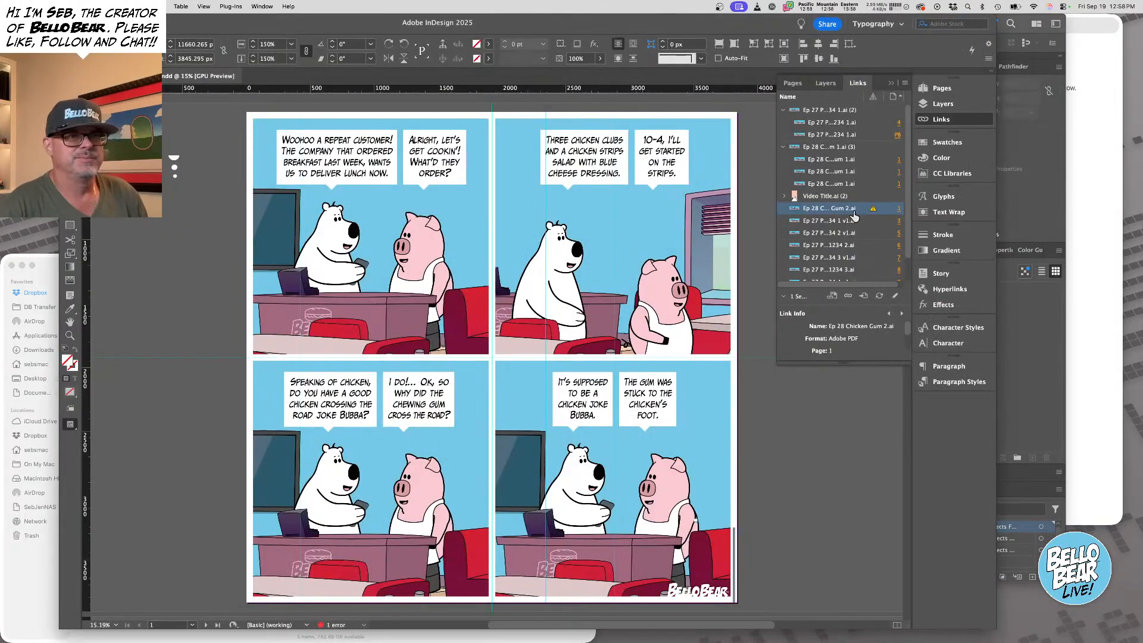
{"action": "left_click", "coordinate": [879, 296]}
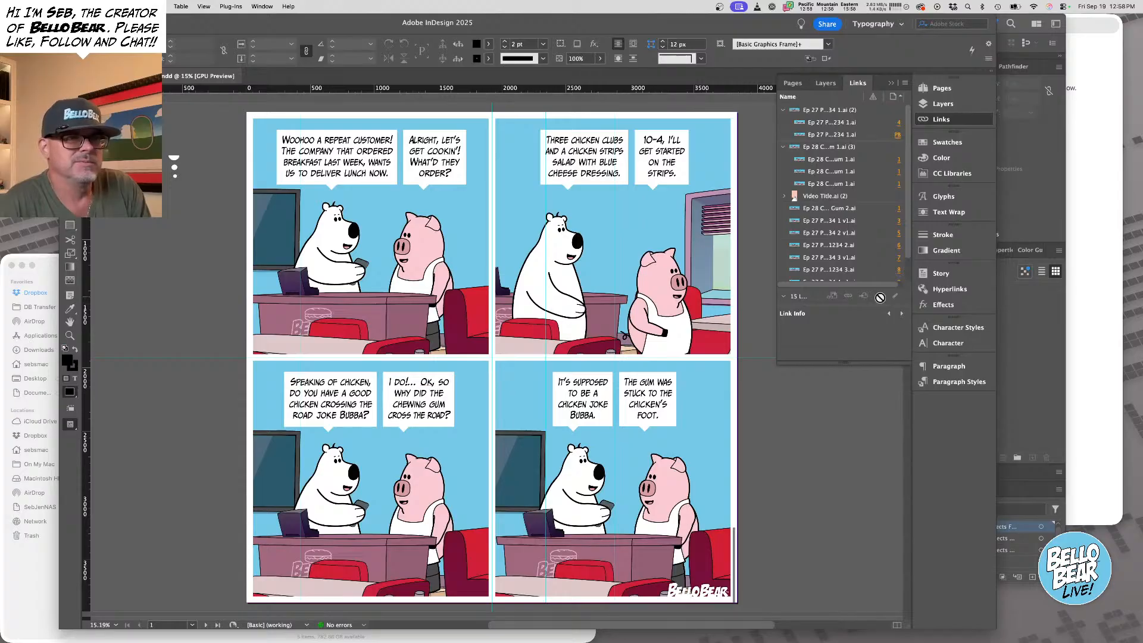
{"action": "left_click", "coordinate": [614, 235]}
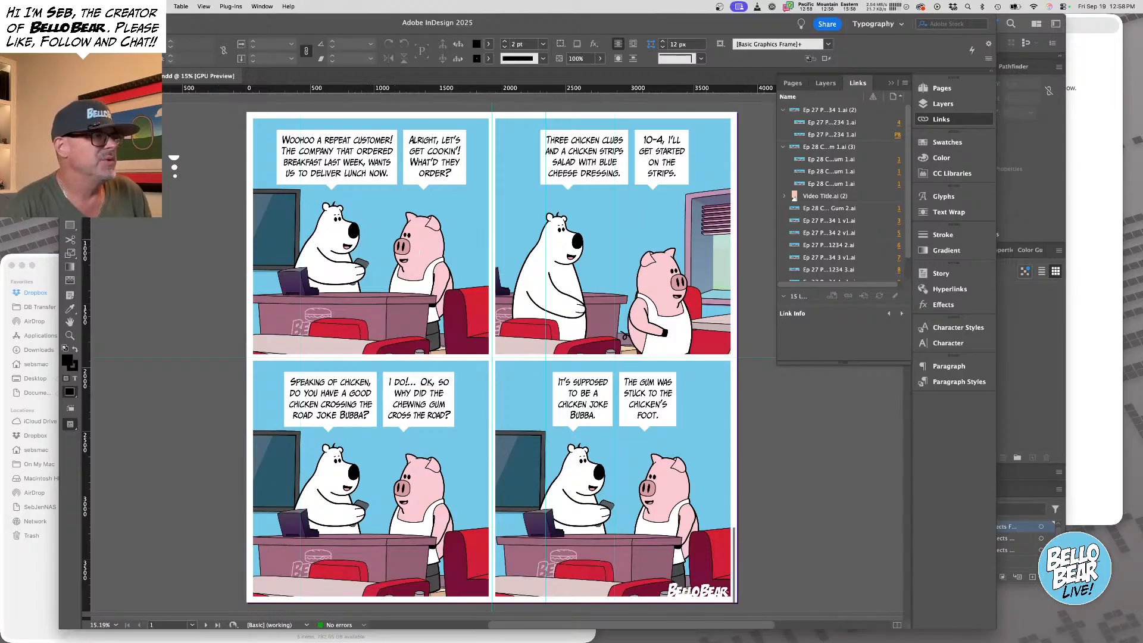
{"action": "left_click", "coordinate": [613, 245]}
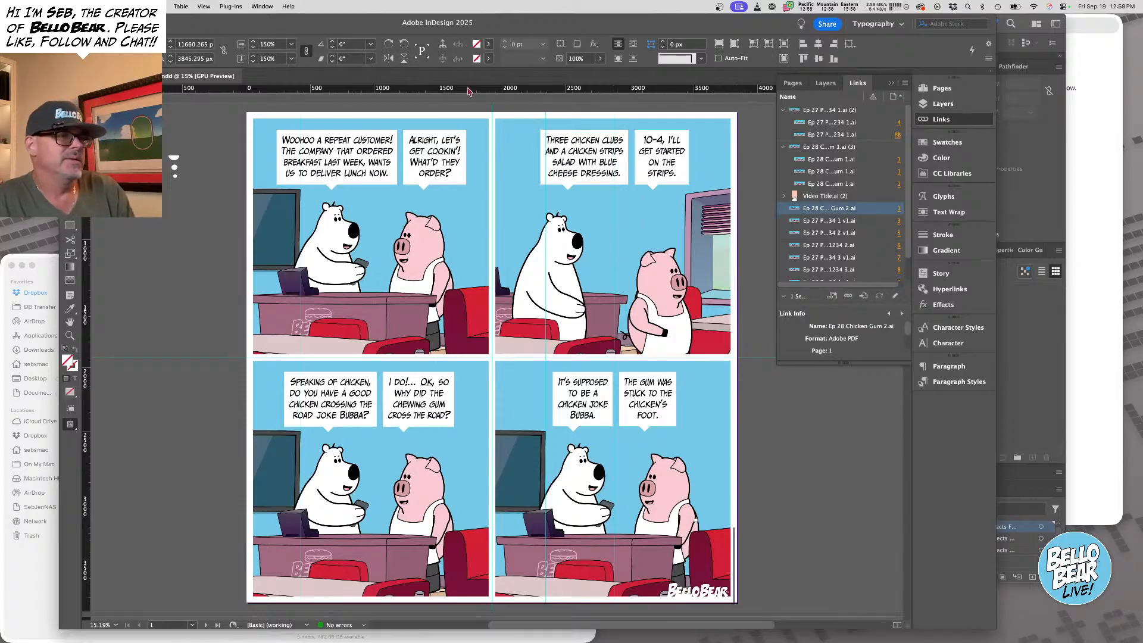
{"action": "left_click", "coordinate": [253, 42]}
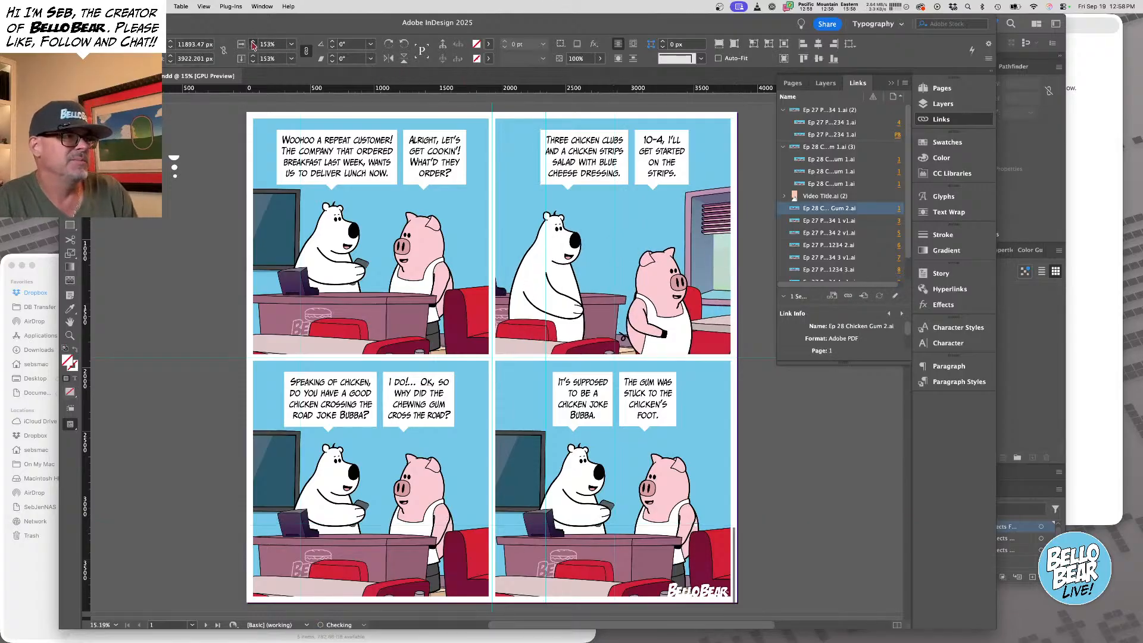
{"action": "left_click", "coordinate": [253, 43]}
{"action": "left_click", "coordinate": [253, 43]}
{"action": "left_click", "coordinate": [253, 43]}
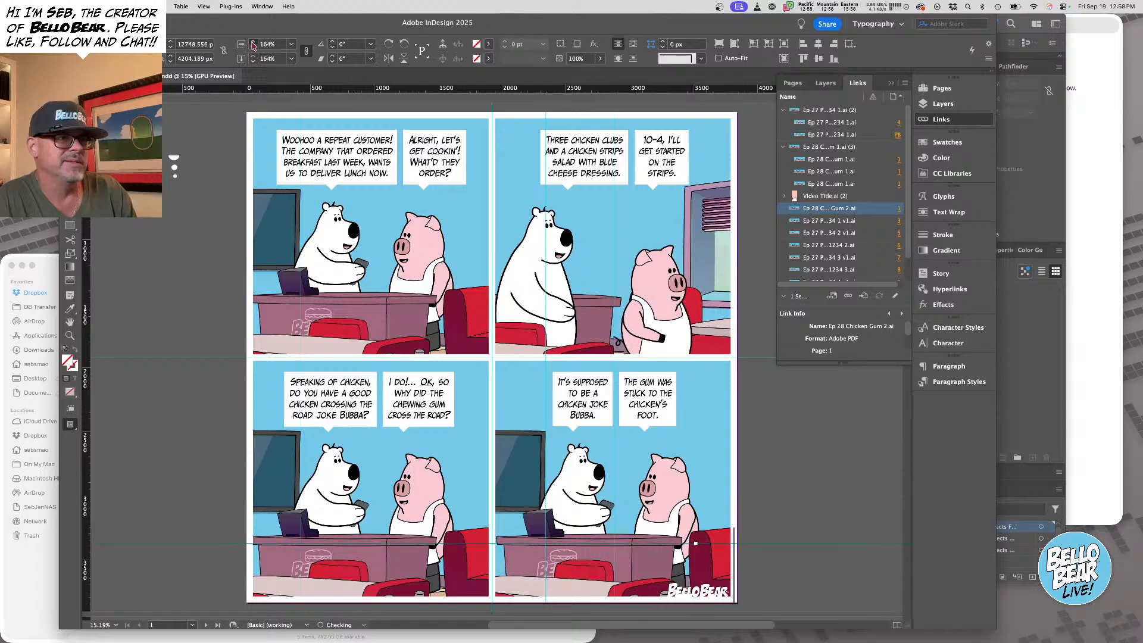
{"action": "left_click", "coordinate": [253, 43]}
{"action": "left_click", "coordinate": [253, 43]}
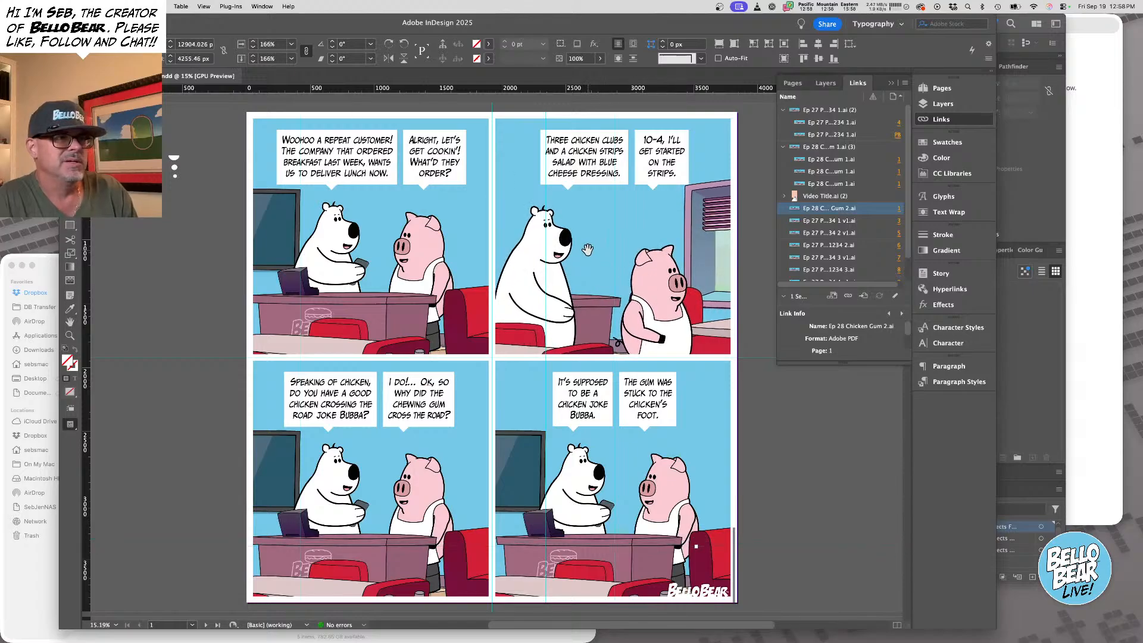
Reposition the enlarged artwork in the second panel, shifting it right and slightly down, and clear the selection
{"action": "left_click_drag", "start_coordinate": [587, 248], "coordinate": [605, 244]}
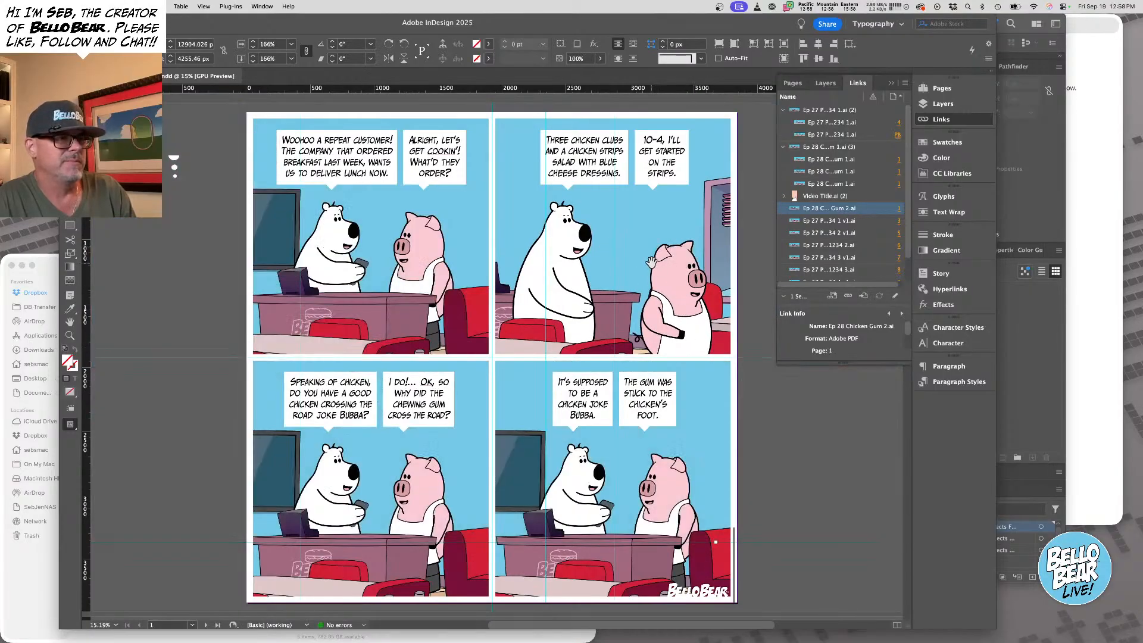
{"action": "left_click_drag", "start_coordinate": [651, 261], "coordinate": [651, 264]}
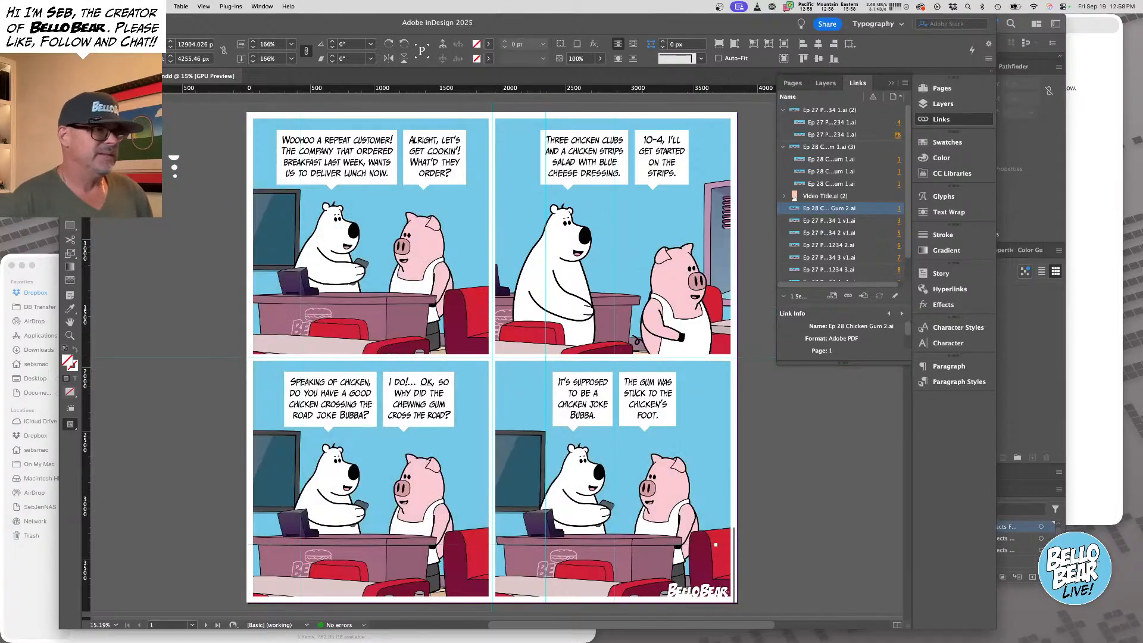
{"action": "left_click", "coordinate": [128, 158]}
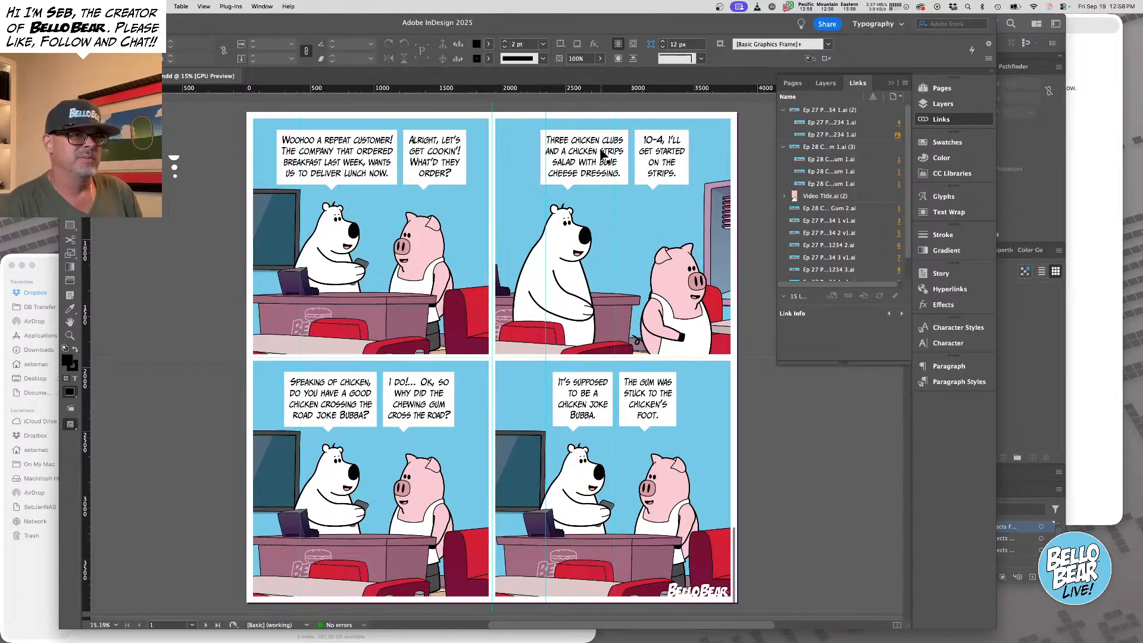
Move the second panel's "Three chicken clubs" balloon left above the bear and the "10-4" balloon with its tail right above the pig
{"action": "left_click_drag", "start_coordinate": [603, 153], "coordinate": [580, 156]}
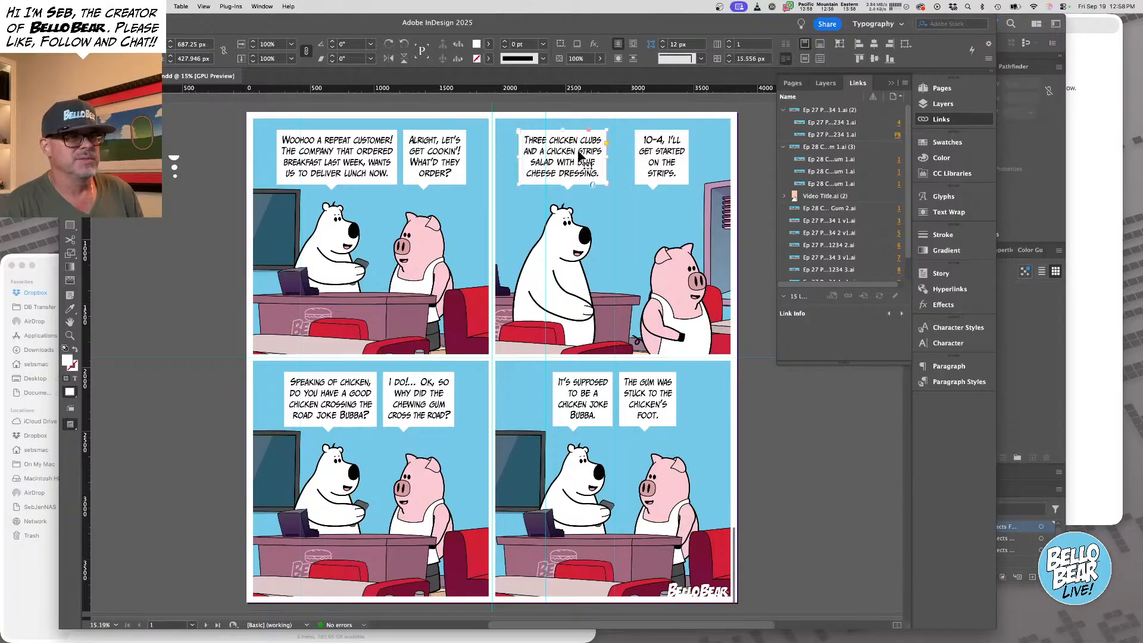
{"action": "left_click_drag", "start_coordinate": [580, 156], "coordinate": [583, 156]}
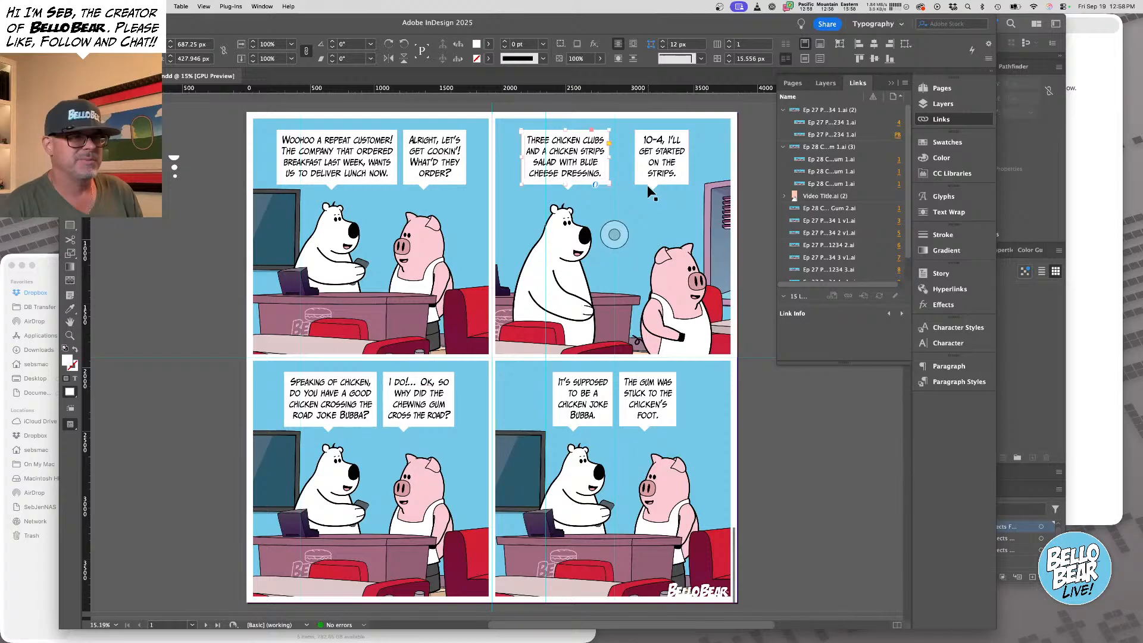
{"action": "left_click", "coordinate": [741, 203]}
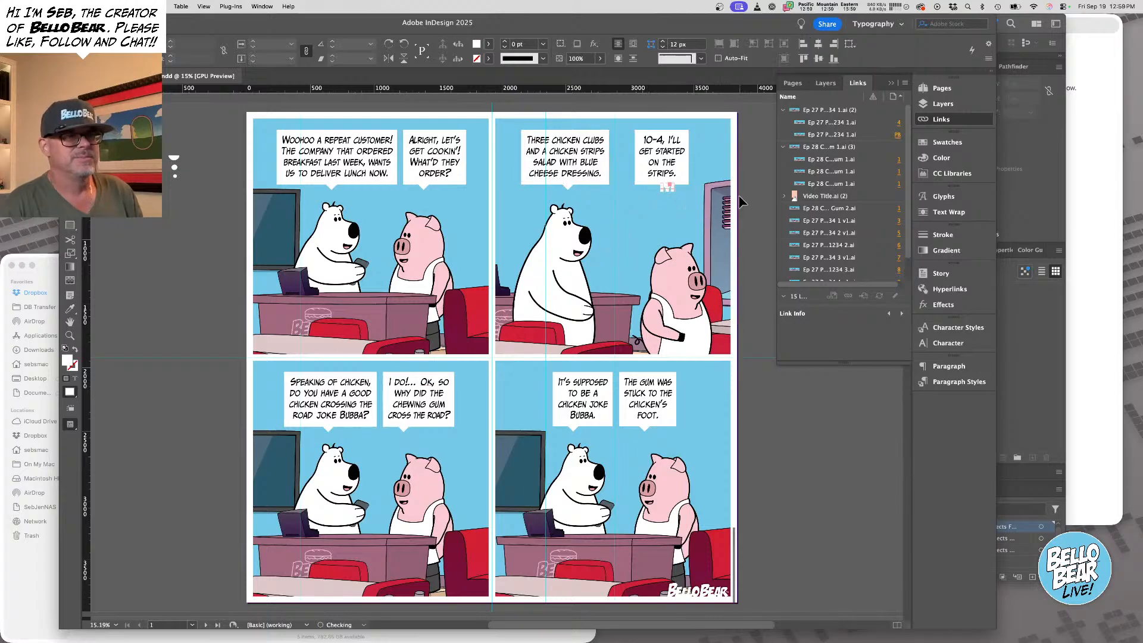
{"action": "left_click", "coordinate": [494, 287]}
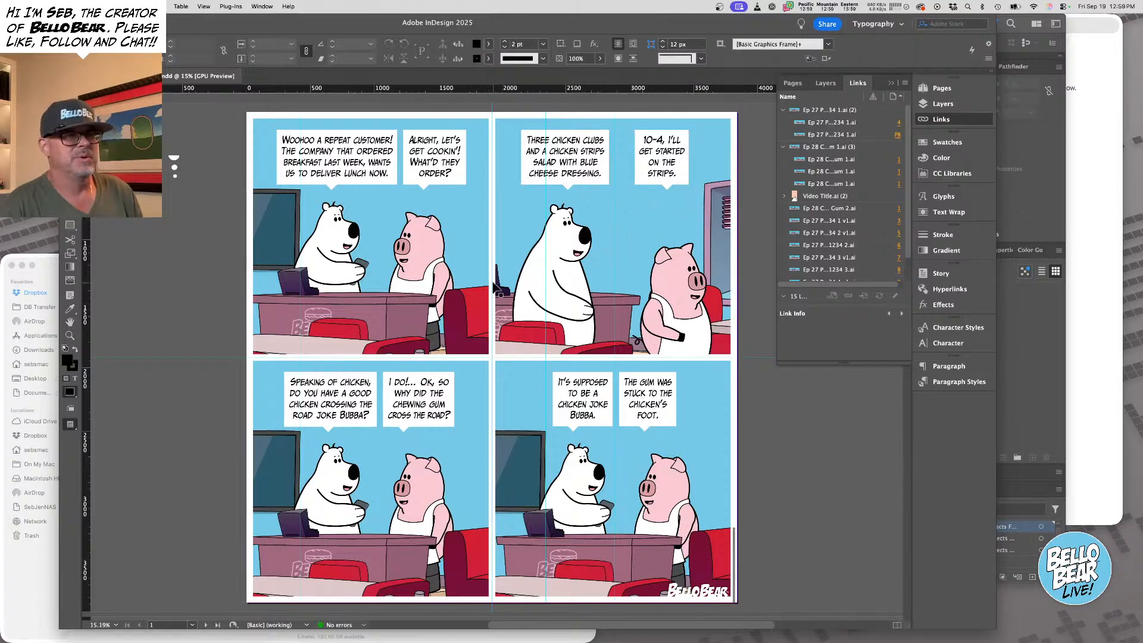
{"action": "left_click", "coordinate": [658, 172]}
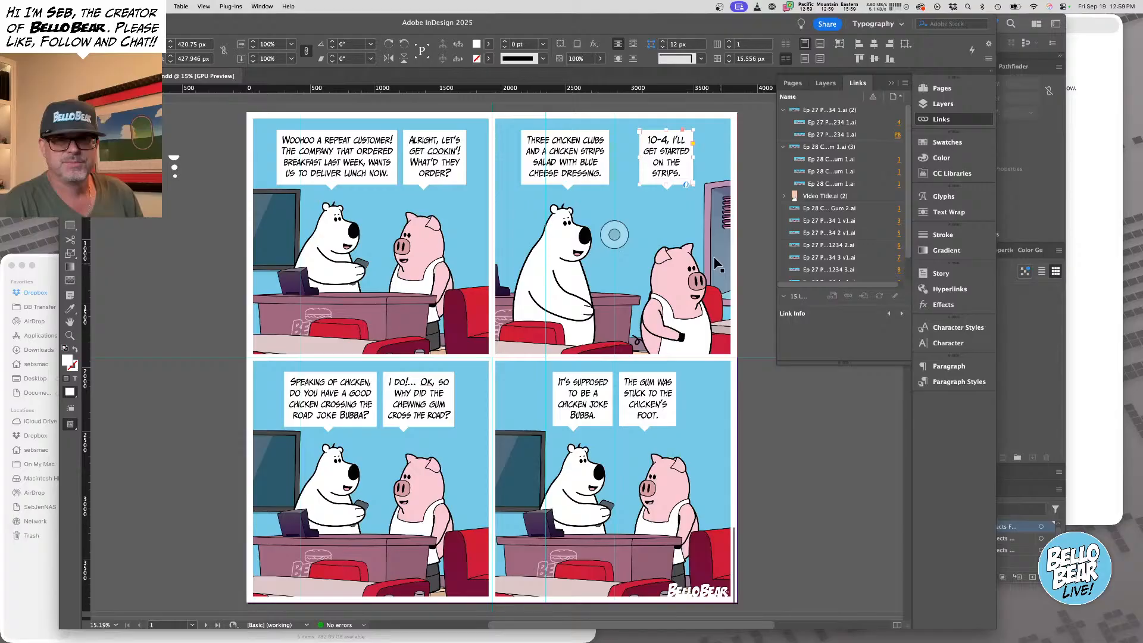
{"action": "left_click", "coordinate": [772, 423]}
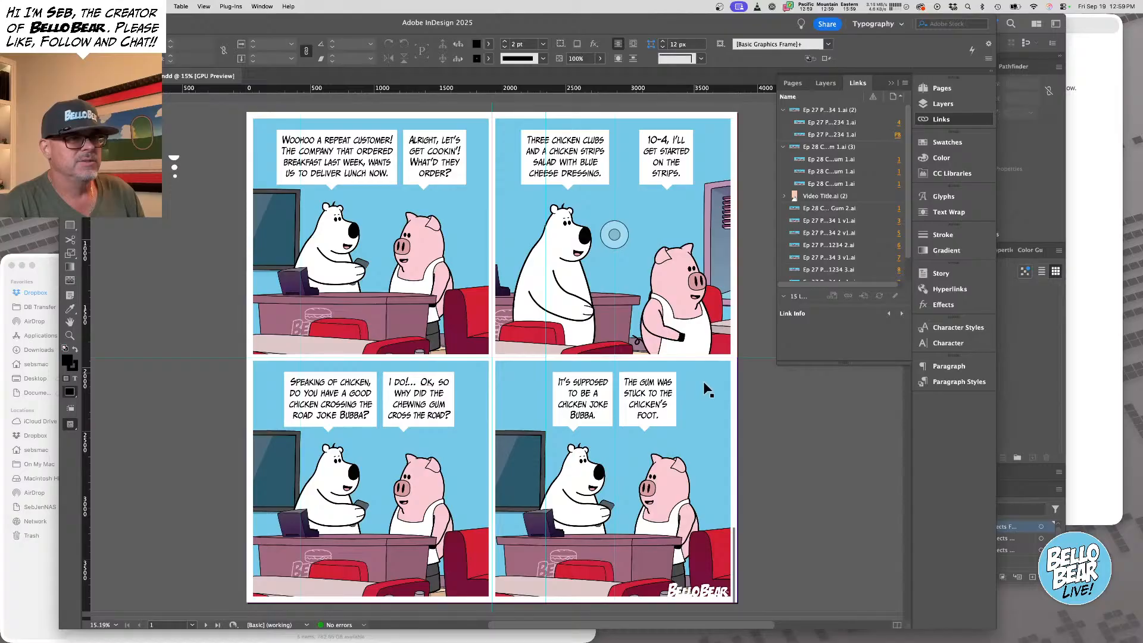
Switch to Illustrator and hide the booth seating, its table and the wooden crates behind the pig
{"action": "key", "text": "super+Tab"}
{"action": "left_click", "coordinate": [751, 317]}
{"action": "key", "text": "Delete"}
{"action": "key", "text": "a"}
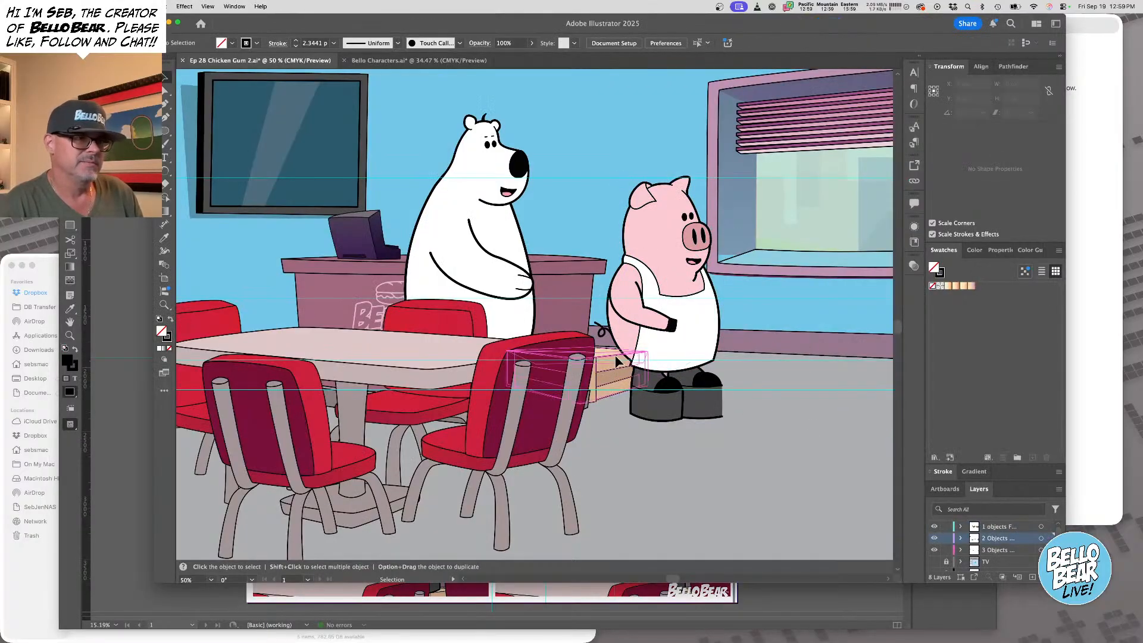
{"action": "left_click", "coordinate": [617, 362]}
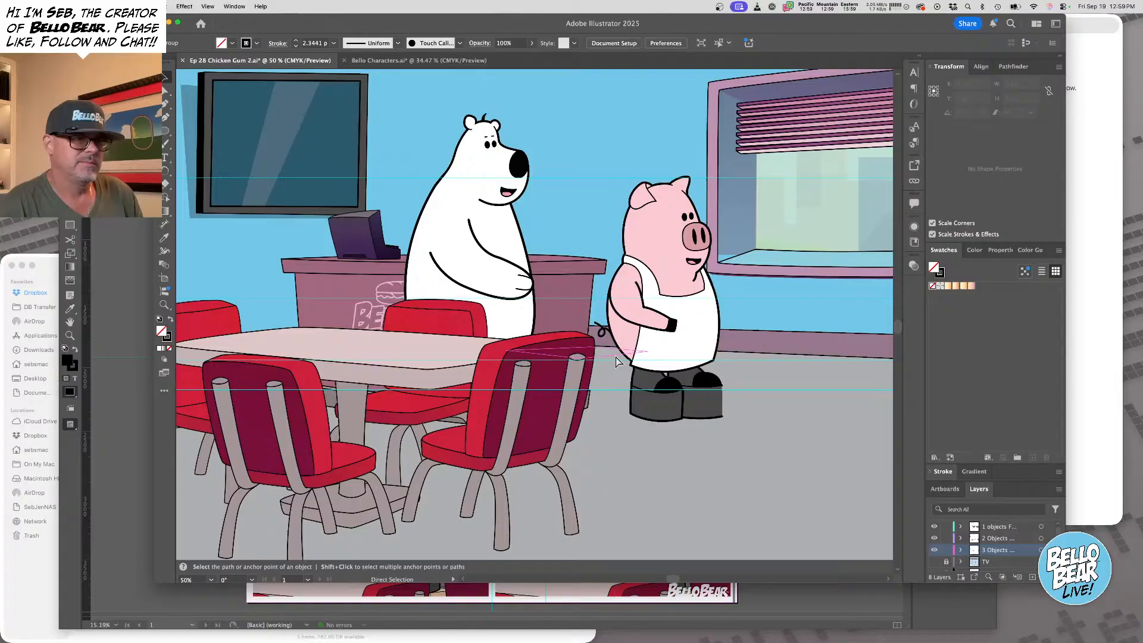
Move the pig slightly left toward the bear, show the hidden furniture again and save Ep 28 Chicken Gum 2.ai
{"action": "key", "text": "v"}
{"action": "left_click_drag", "start_coordinate": [689, 331], "coordinate": [670, 327]}
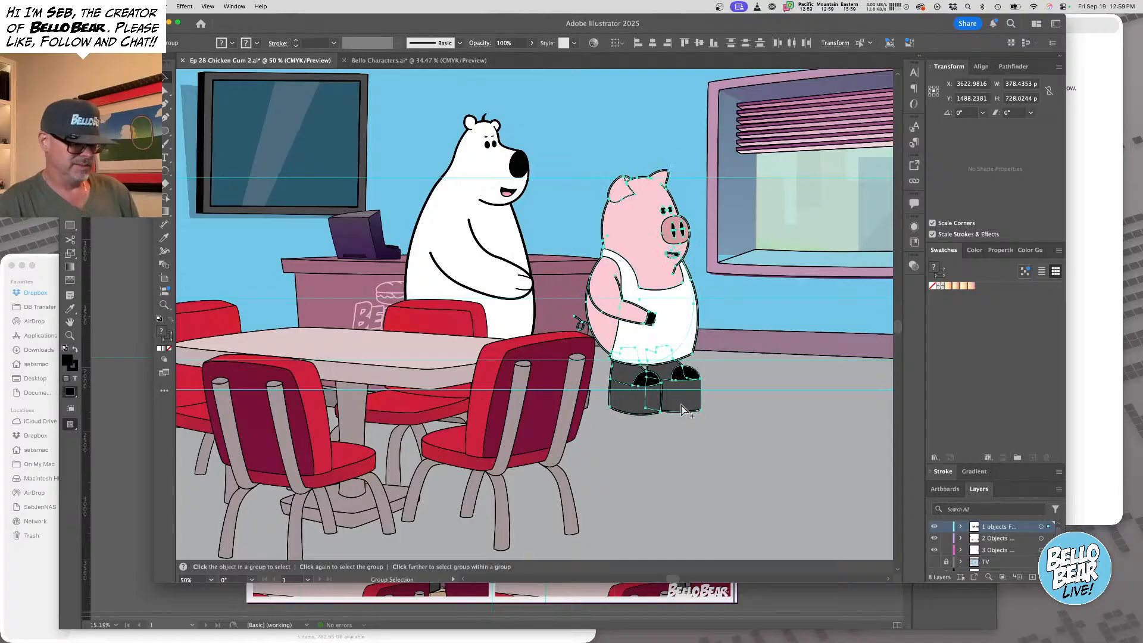
{"action": "left_click", "coordinate": [690, 459]}
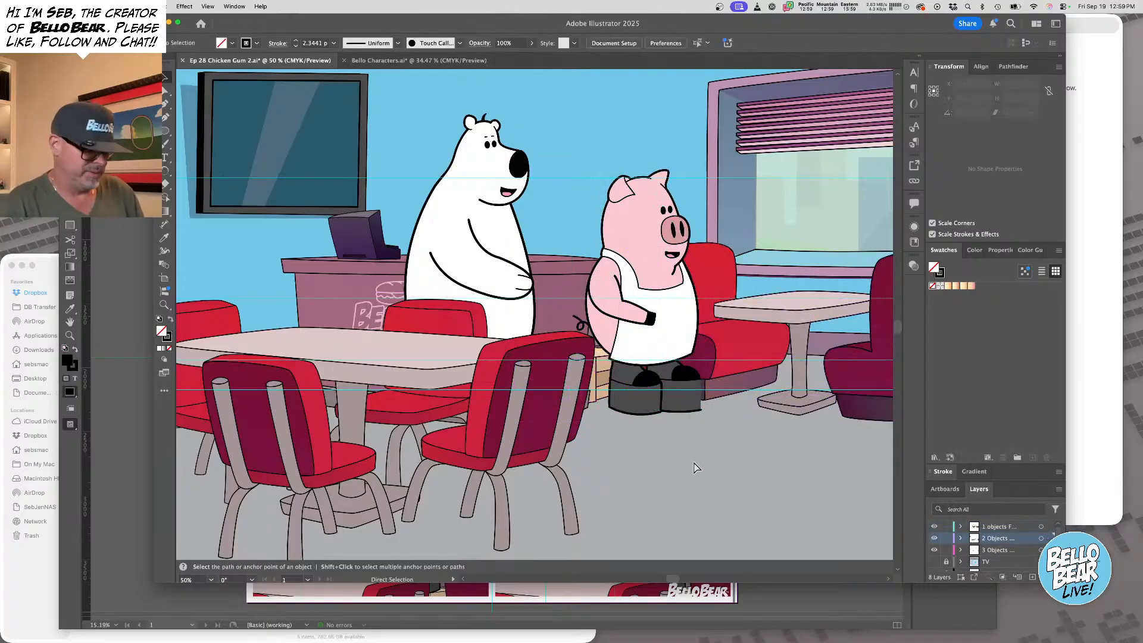
{"action": "key", "text": "super+s"}
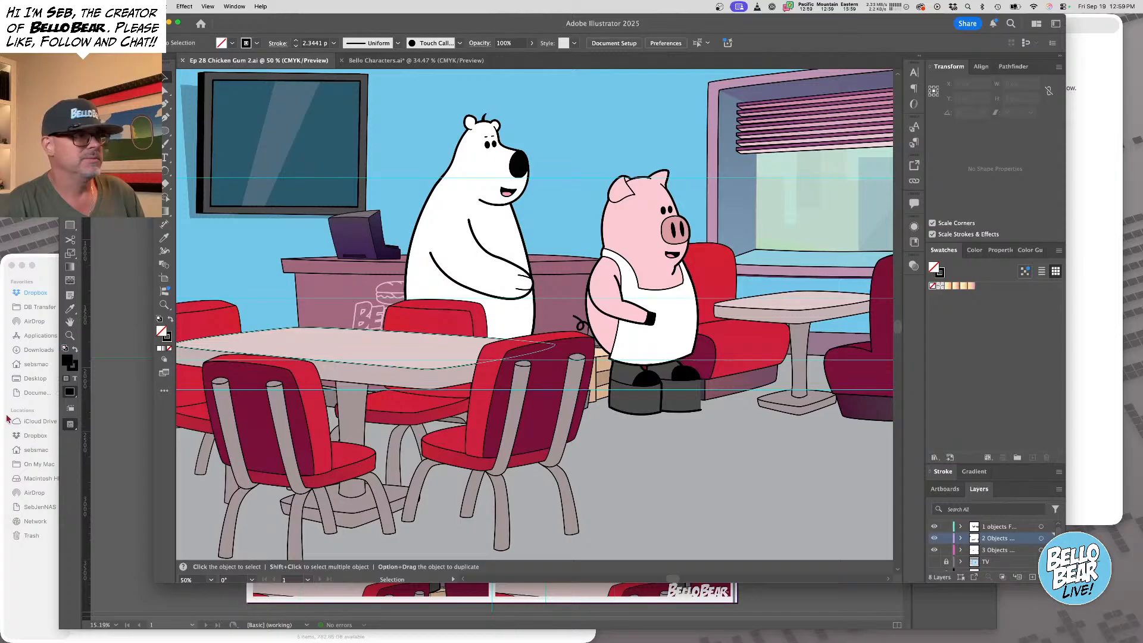
In InDesign, update the modified Ep 28 Chicken Gum 2.ai link and review the comic page
{"action": "left_click", "coordinate": [130, 375]}
{"action": "left_click", "coordinate": [855, 208]}
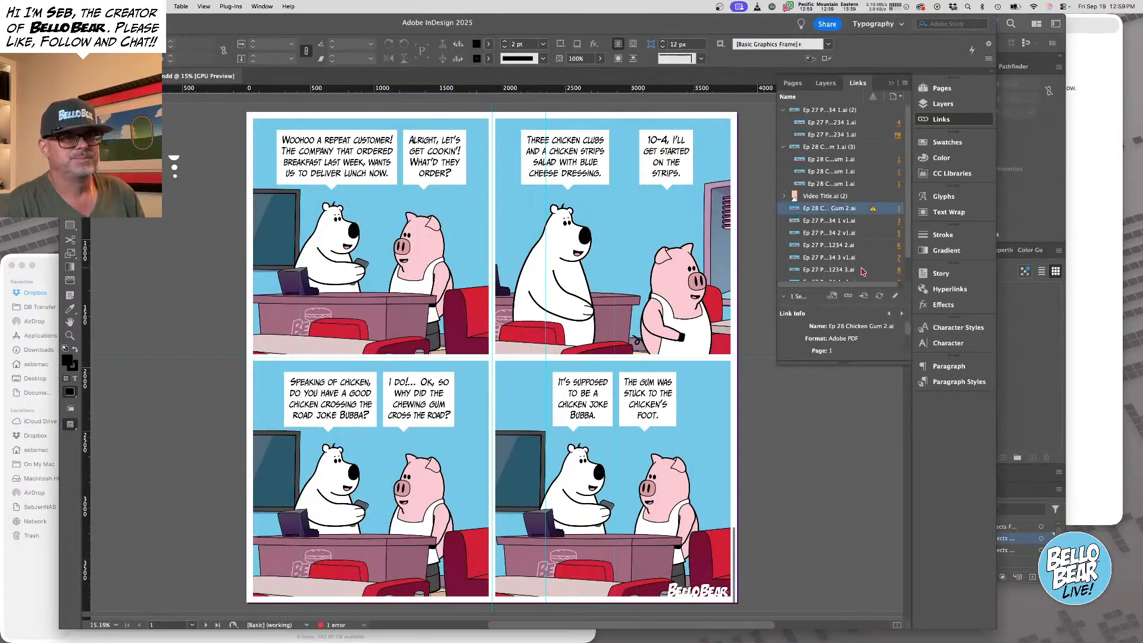
{"action": "left_click", "coordinate": [879, 296]}
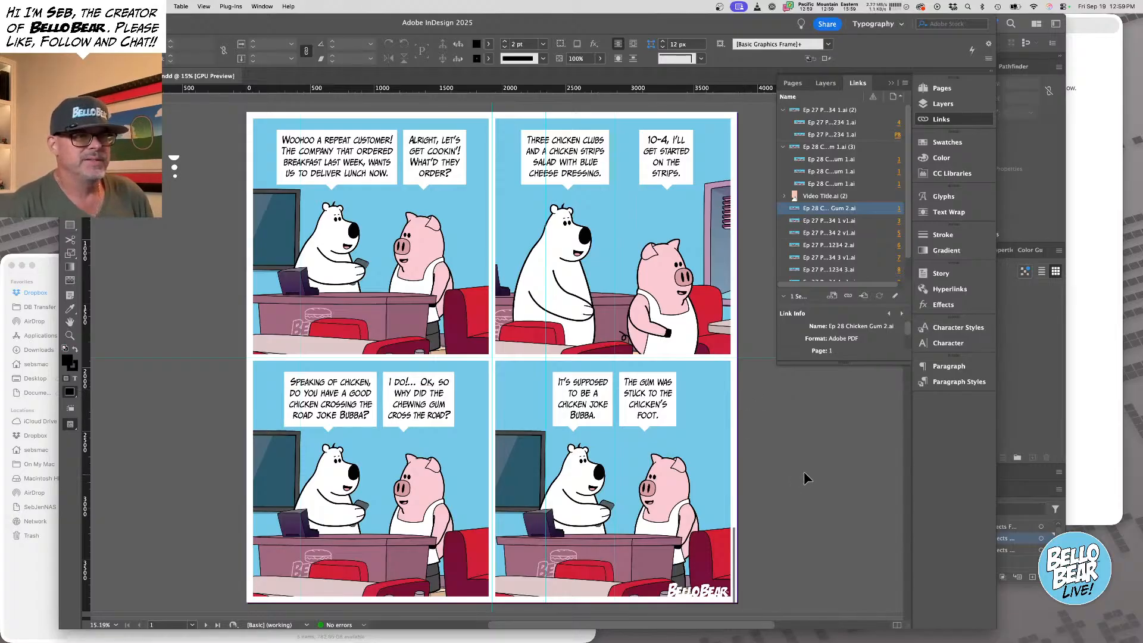
{"action": "scroll", "coordinate": [796, 443], "scroll_direction": "down", "scroll_amount": 2}
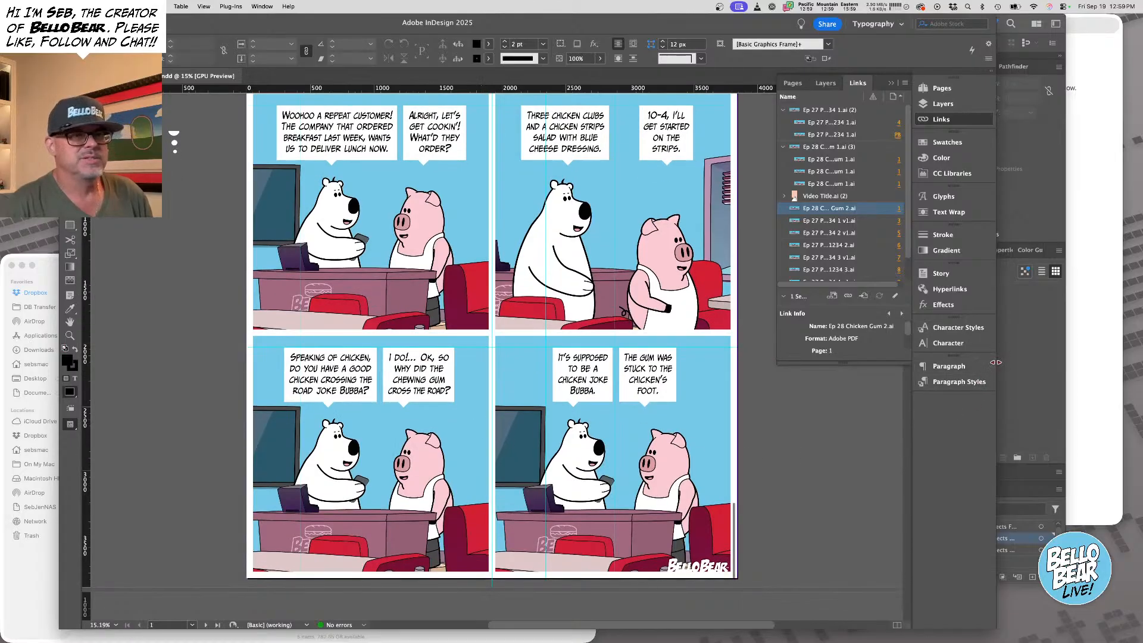
{"action": "scroll", "coordinate": [554, 239], "scroll_direction": "up", "scroll_amount": 2}
{"action": "scroll", "coordinate": [554, 238], "scroll_direction": "right", "scroll_amount": 4}
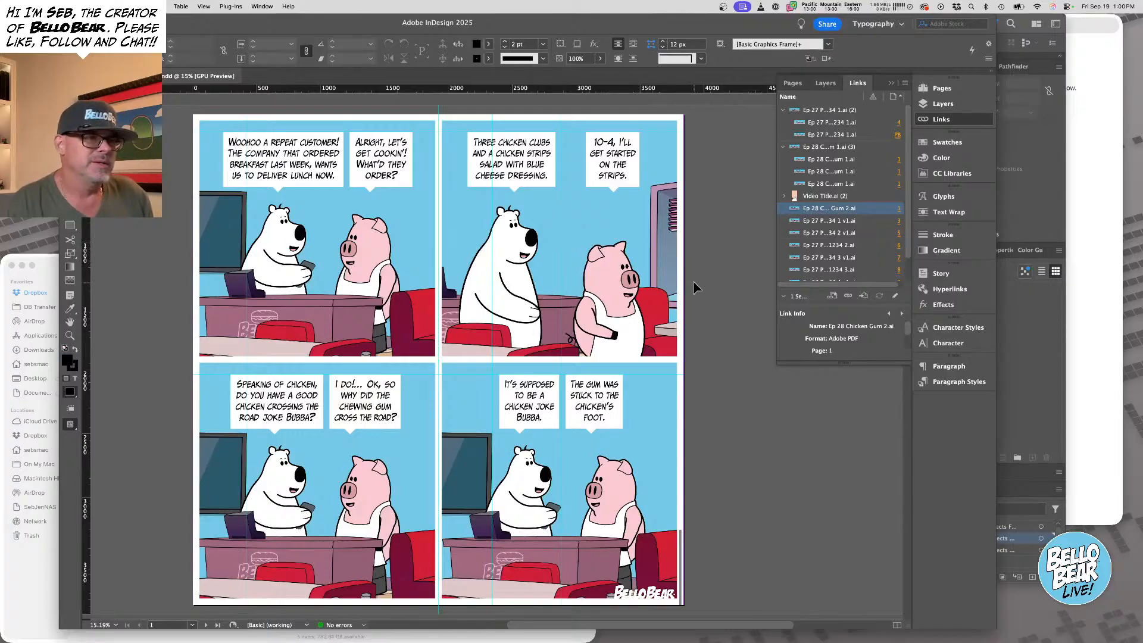
Switch back to Ep 28 Chicken Gum 2.ai in Illustrator and delete the bear's mouth
{"action": "left_click", "coordinate": [1034, 312]}
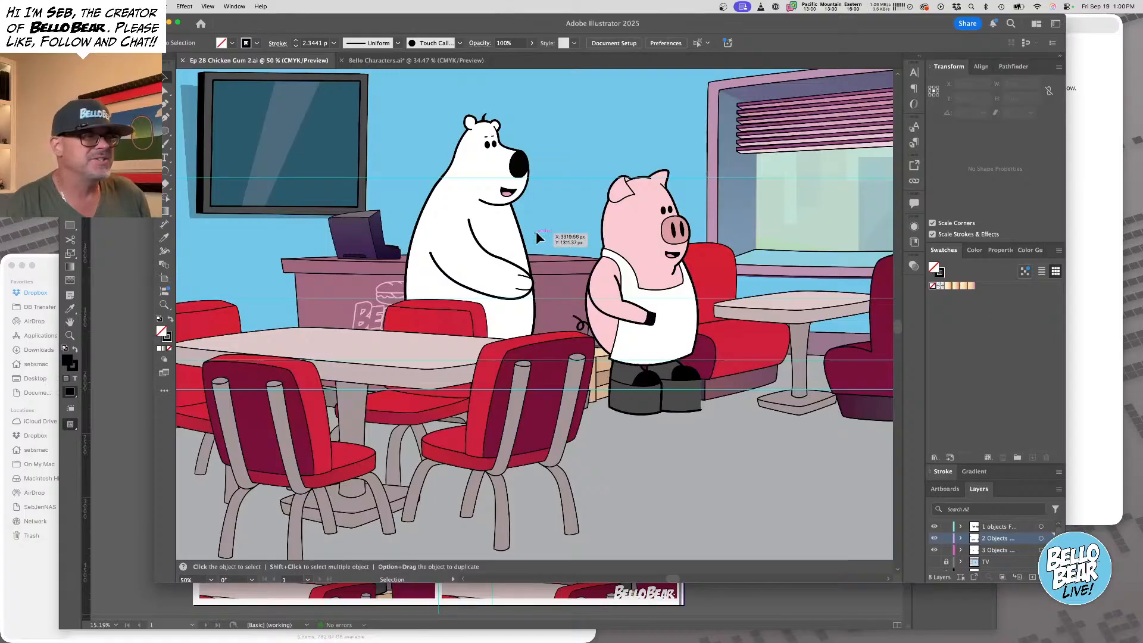
{"action": "left_click", "coordinate": [375, 62]}
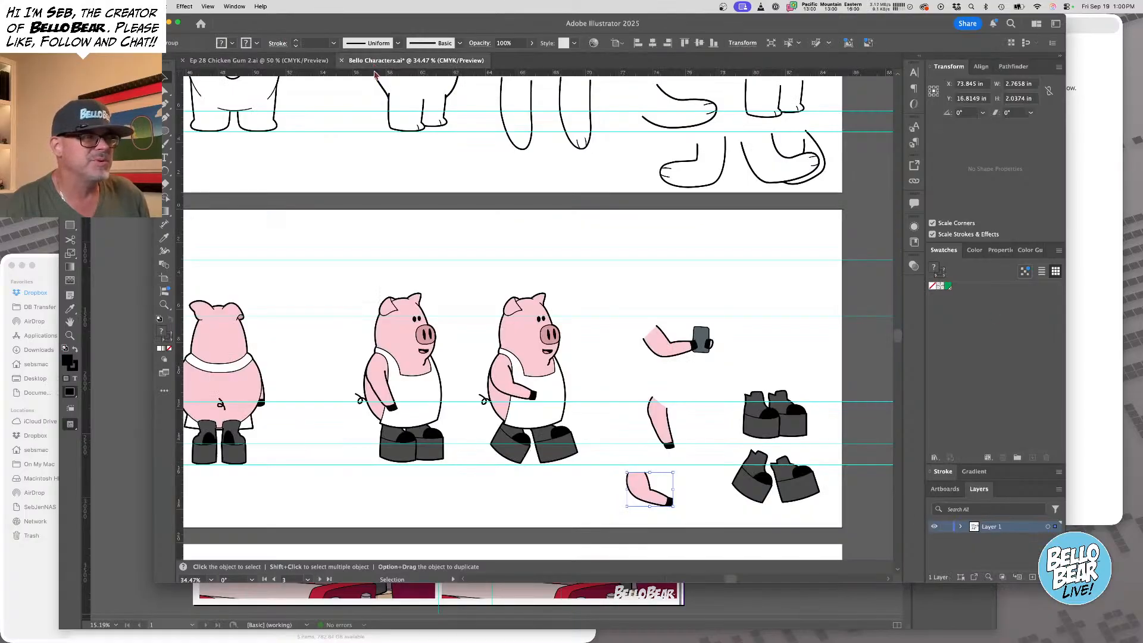
{"action": "left_click", "coordinate": [298, 61]}
{"action": "scroll", "coordinate": [509, 175], "scroll_direction": "up", "scroll_amount": 2}
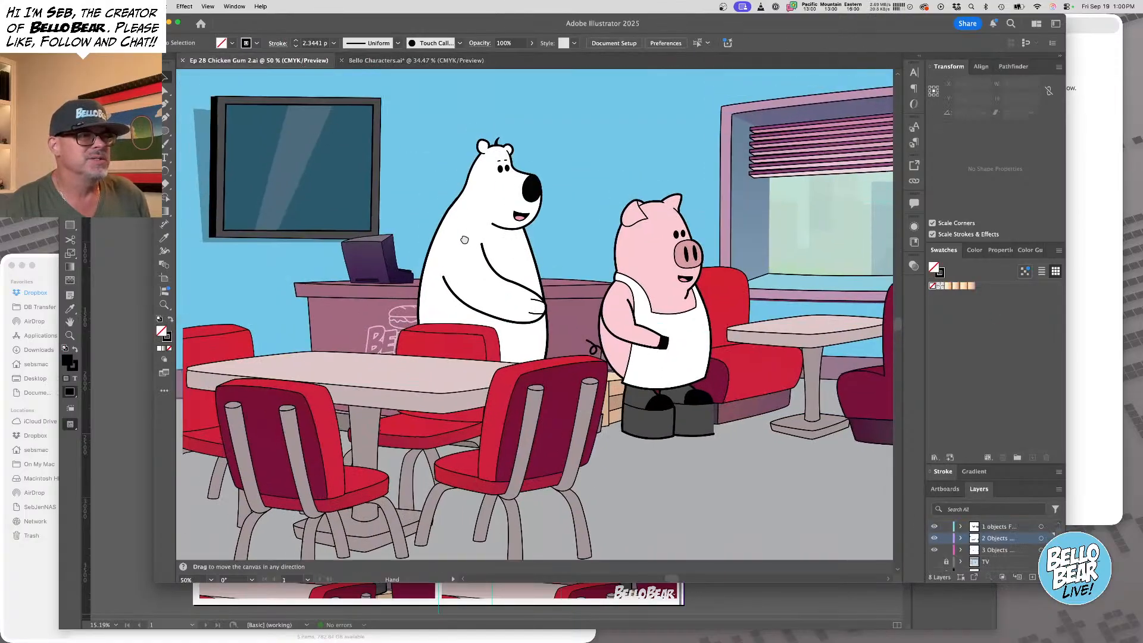
{"action": "left_click", "coordinate": [509, 176]}
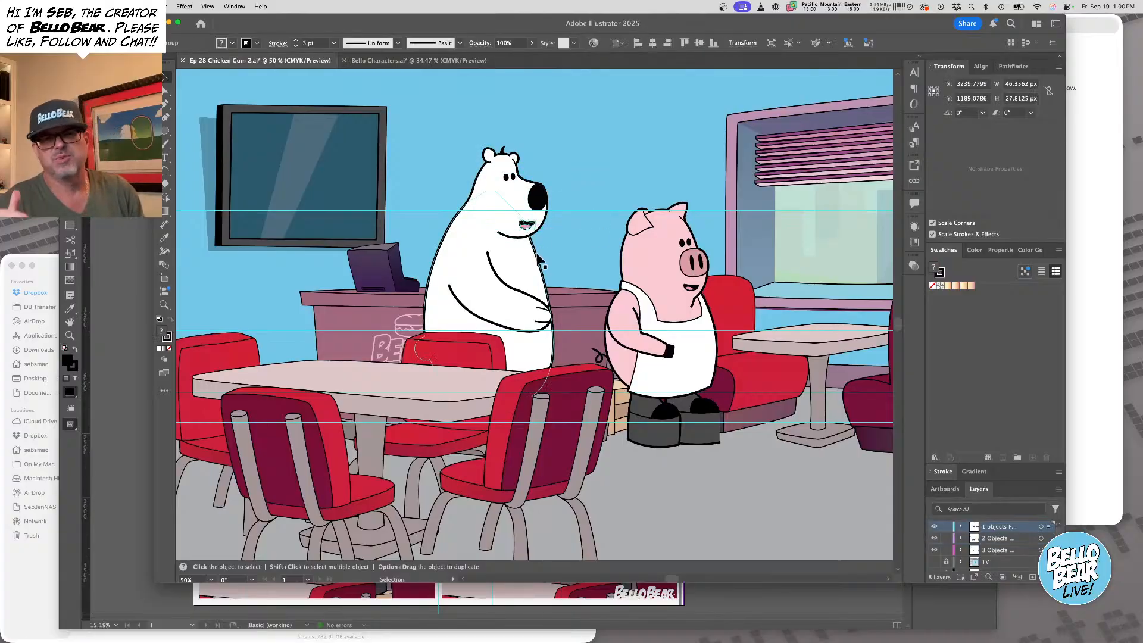
{"action": "key", "text": "Delete"}
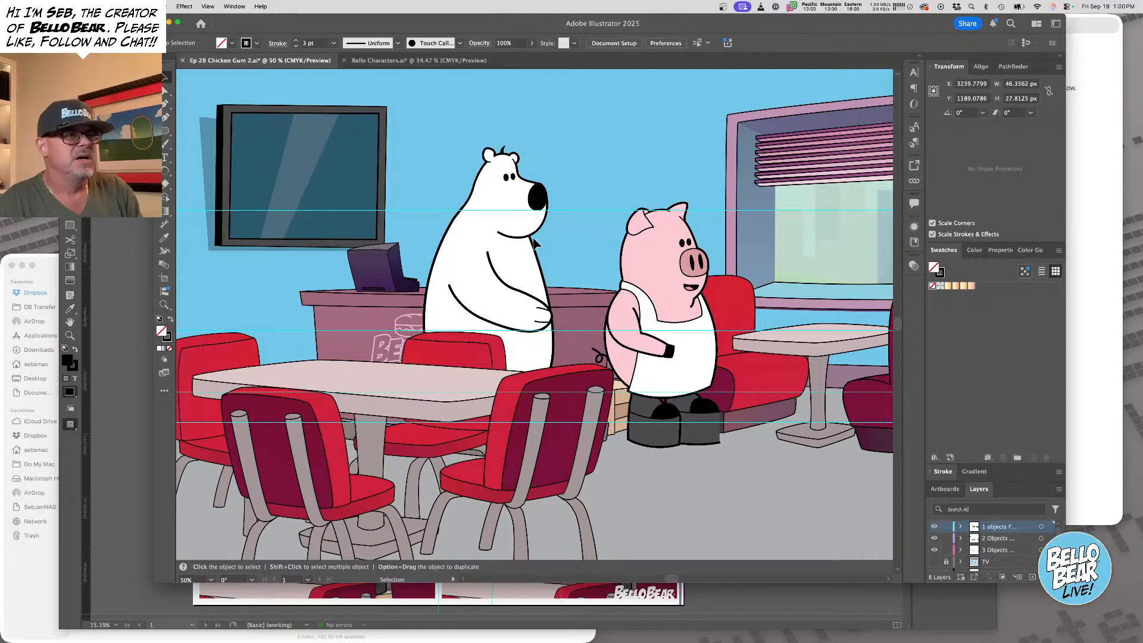
Move the pig's mouth onto the bear's face just above the chin line and clear the selection
{"action": "left_click_drag", "start_coordinate": [697, 293], "coordinate": [564, 267]}
{"action": "scroll", "coordinate": [601, 253], "scroll_direction": "up", "scroll_amount": 10}
{"action": "left_click", "coordinate": [677, 299]}
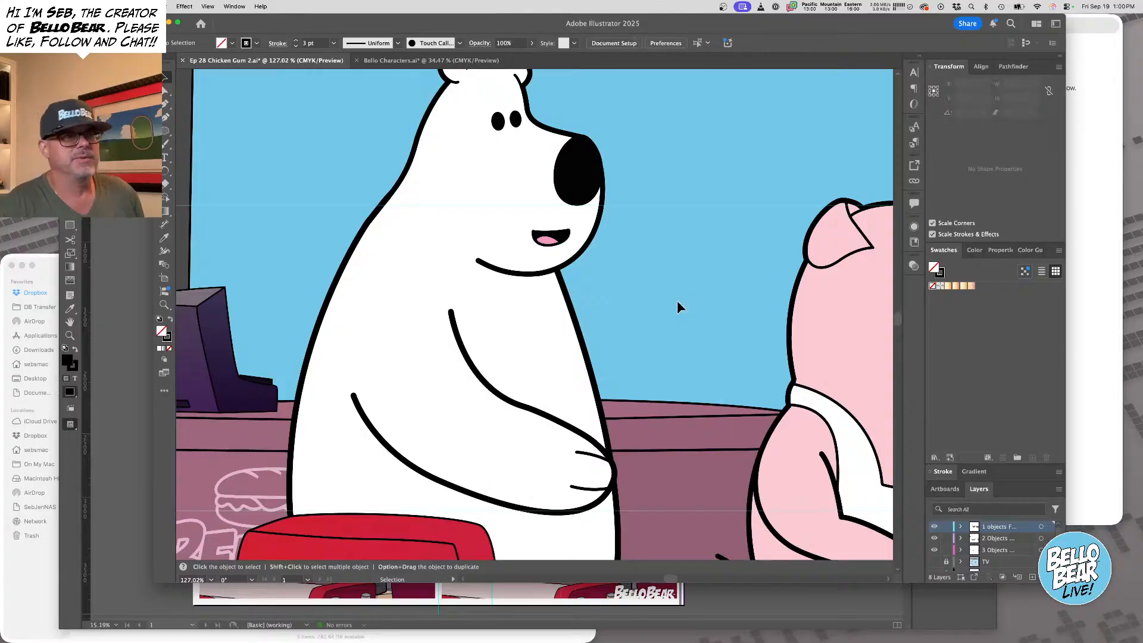
{"action": "key", "text": "z"}
{"action": "left_click", "coordinate": [674, 303], "text": "alt"}
{"action": "left_click", "coordinate": [658, 301], "text": "alt"}
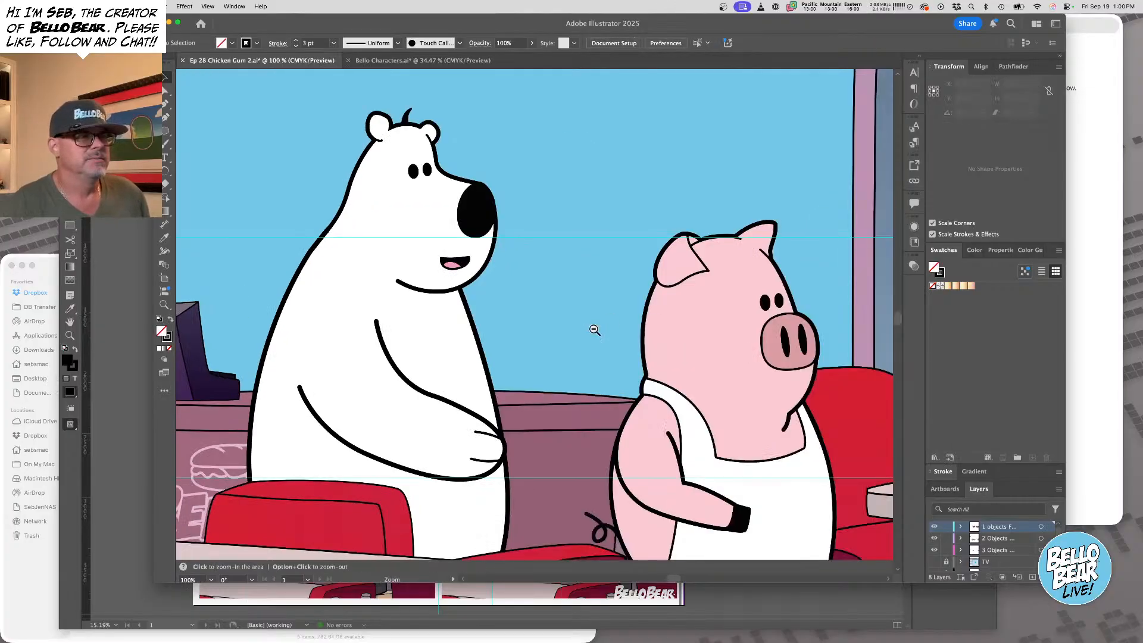
{"action": "key", "text": "v"}
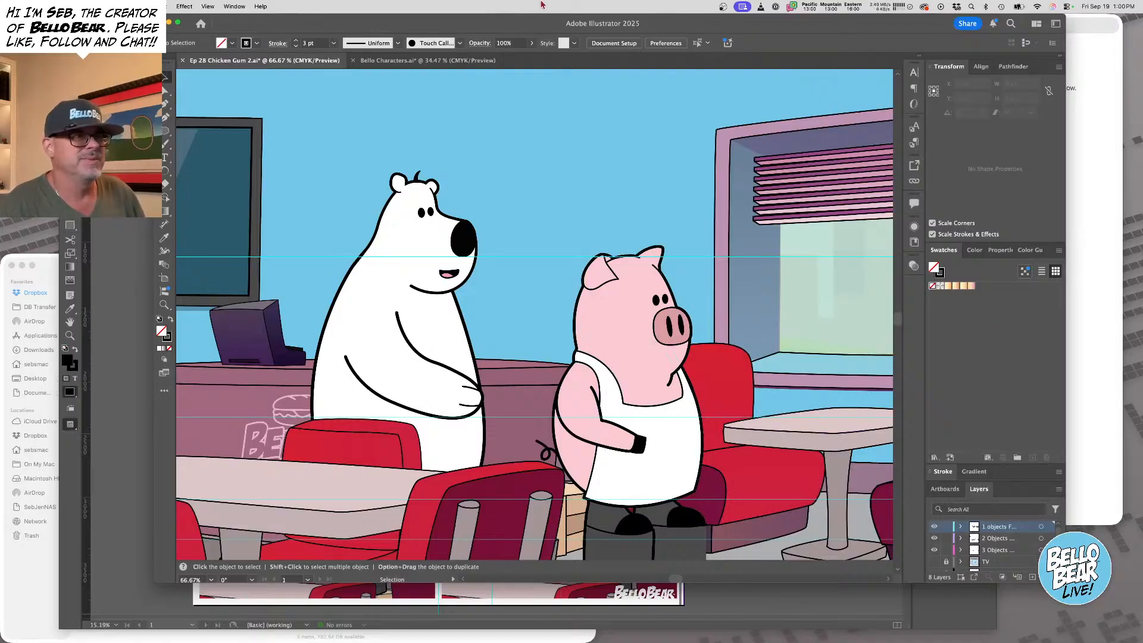
In Bello Characters.ai, copy the bear's open Neutral mouth together with the Med eyebrows
{"action": "left_click", "coordinate": [428, 60]}
{"action": "left_click_drag", "start_coordinate": [496, 257], "coordinate": [511, 399]}
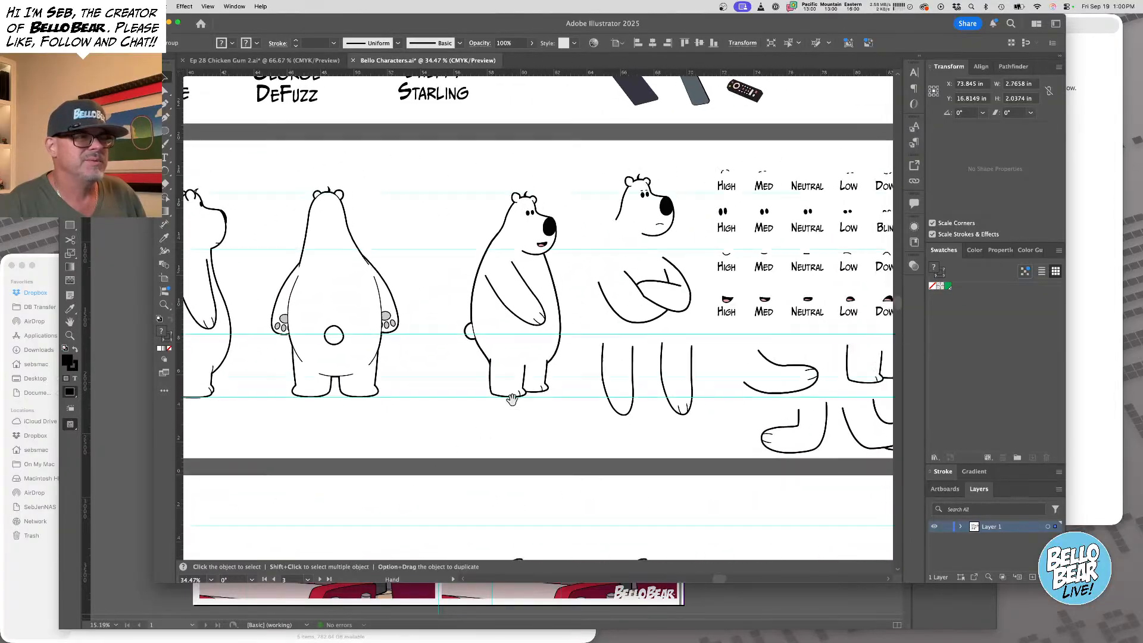
{"action": "left_click_drag", "start_coordinate": [602, 329], "coordinate": [359, 316]}
{"action": "left_click_drag", "start_coordinate": [477, 309], "coordinate": [599, 339]}
{"action": "left_click_drag", "start_coordinate": [678, 278], "coordinate": [554, 387]}
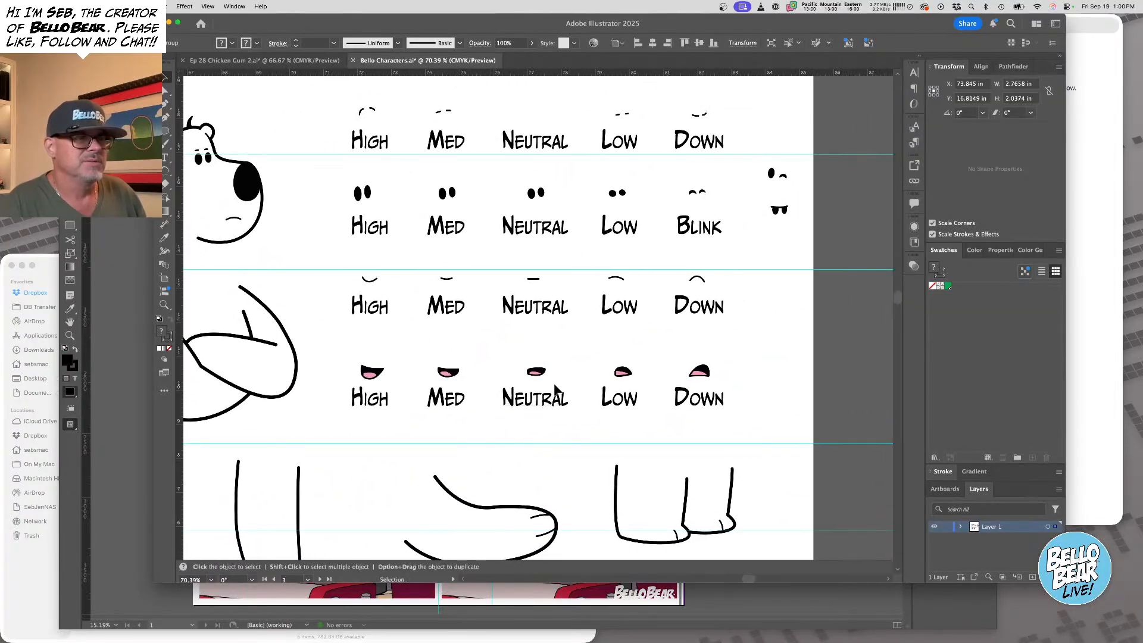
{"action": "left_click", "coordinate": [538, 371]}
{"action": "key", "text": "super+c"}
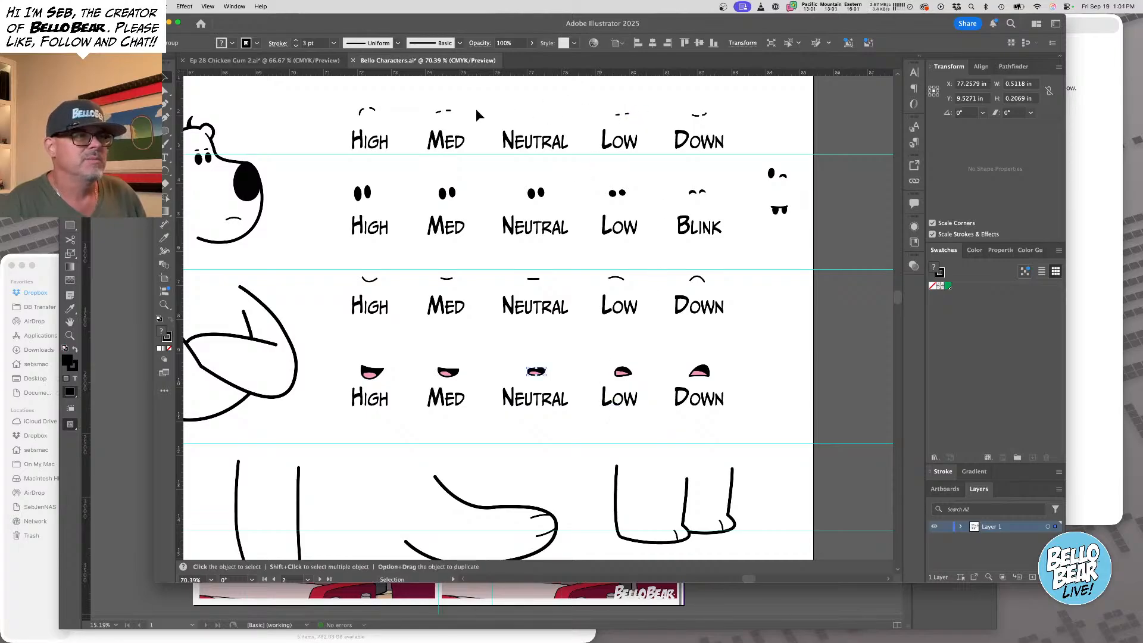
{"action": "left_click", "coordinate": [442, 112], "text": "shift"}
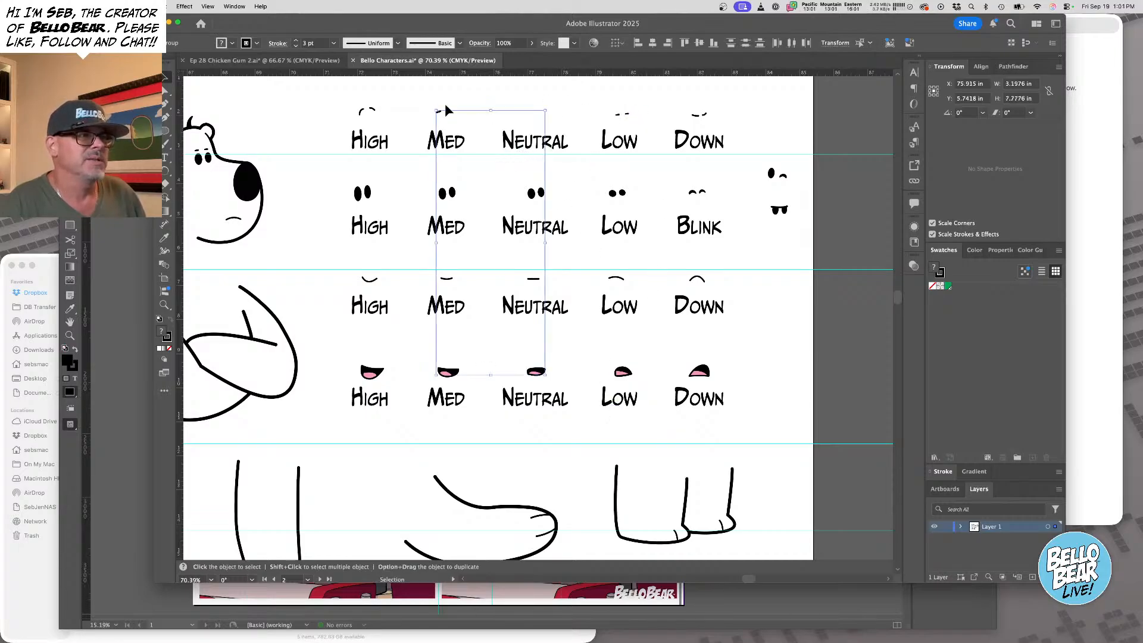
Paste the mouth and eyebrows into Ep 28 Chicken Gum 2.ai, placing the mouth below the pig's snout and the eyebrows above its eyes
{"action": "left_click", "coordinate": [284, 59]}
{"action": "key", "text": "cmd+v"}
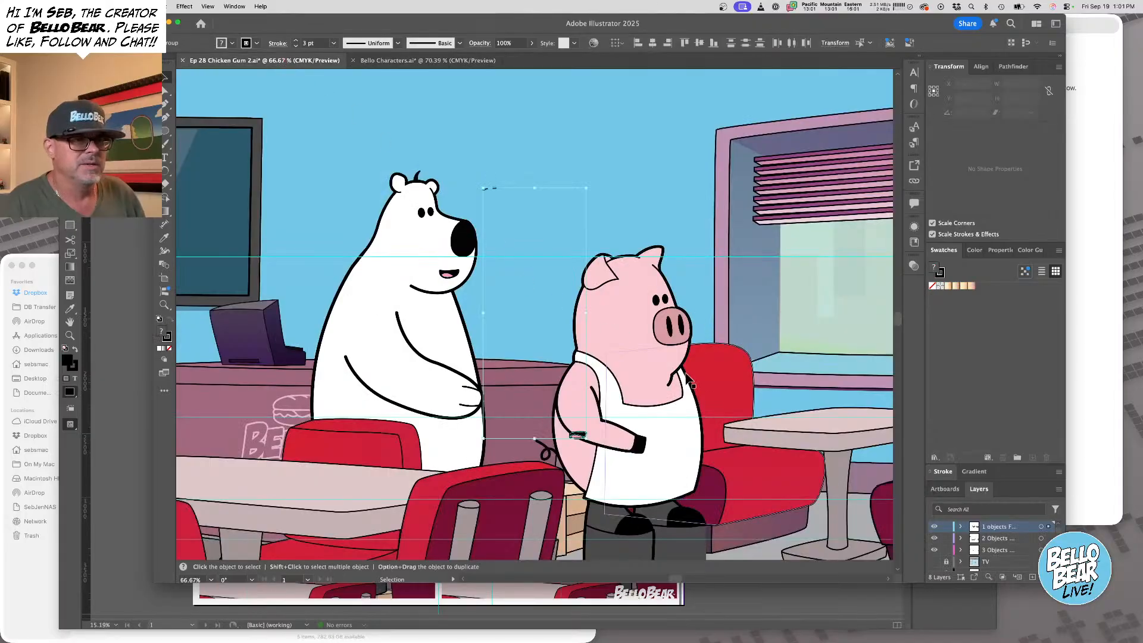
{"action": "left_click_drag", "start_coordinate": [576, 438], "coordinate": [670, 359]}
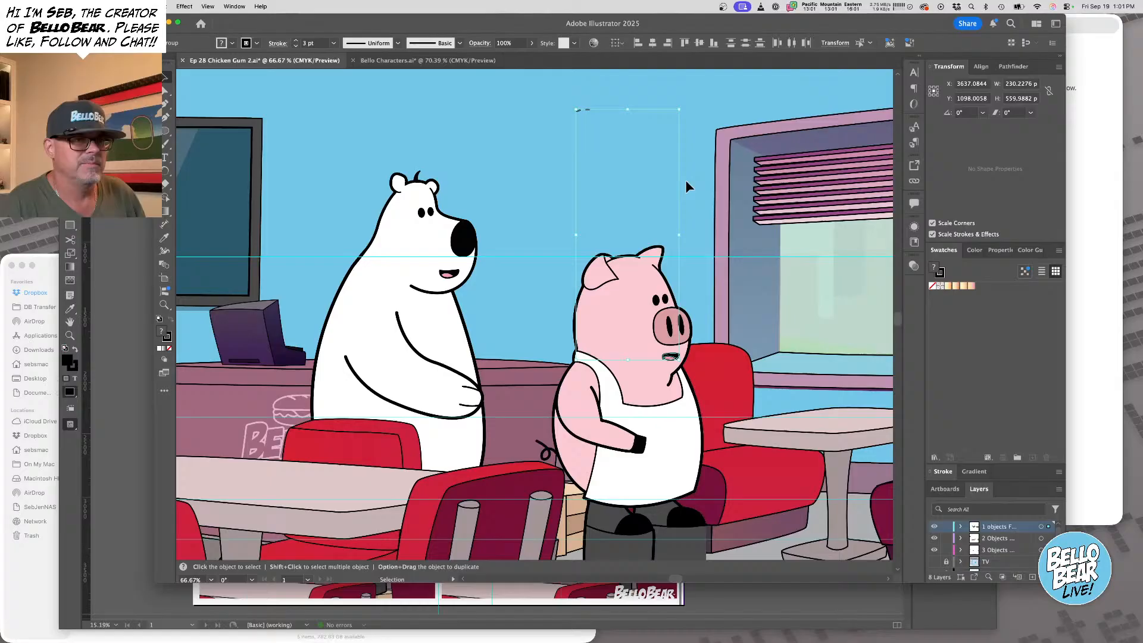
{"action": "left_click", "coordinate": [560, 132]}
{"action": "left_click_drag", "start_coordinate": [586, 111], "coordinate": [638, 290]}
{"action": "key", "text": "z"}
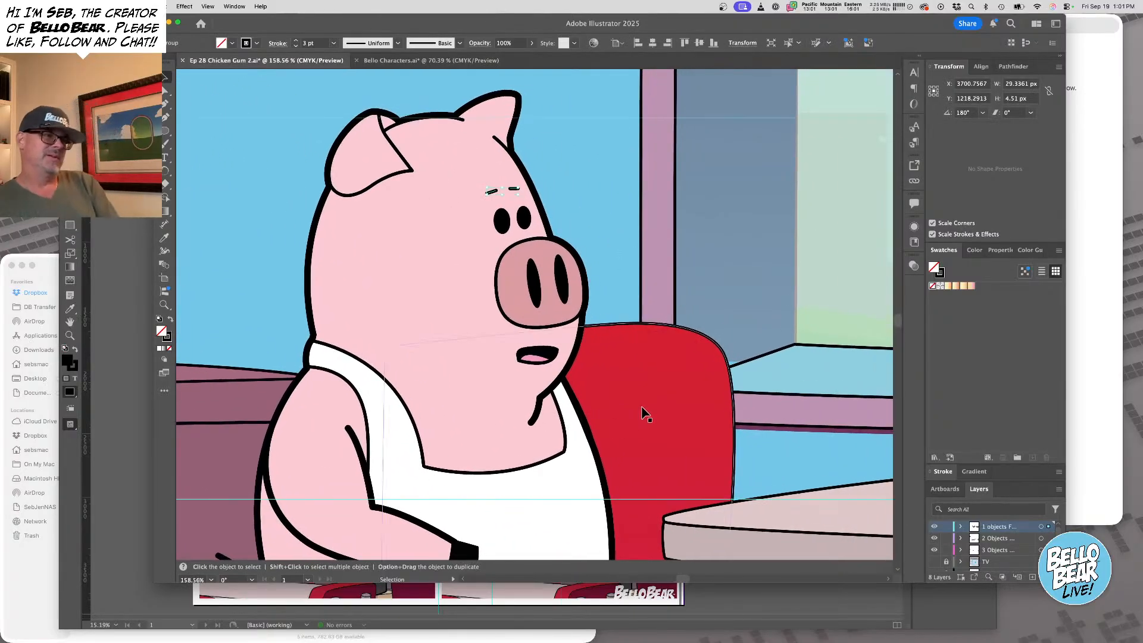
{"action": "left_click", "coordinate": [599, 179]}
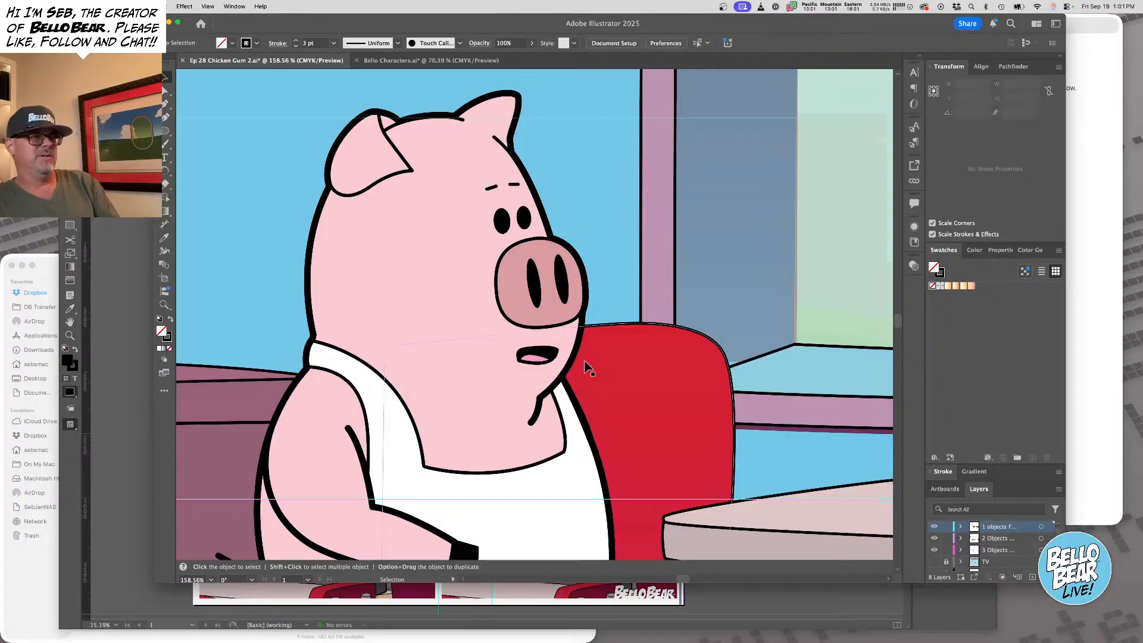
Save Ep 28 Chicken Gum 2.ai with the pig's new expression and update its link in the InDesign comic page
{"action": "left_click", "coordinate": [533, 335], "text": "alt+super"}
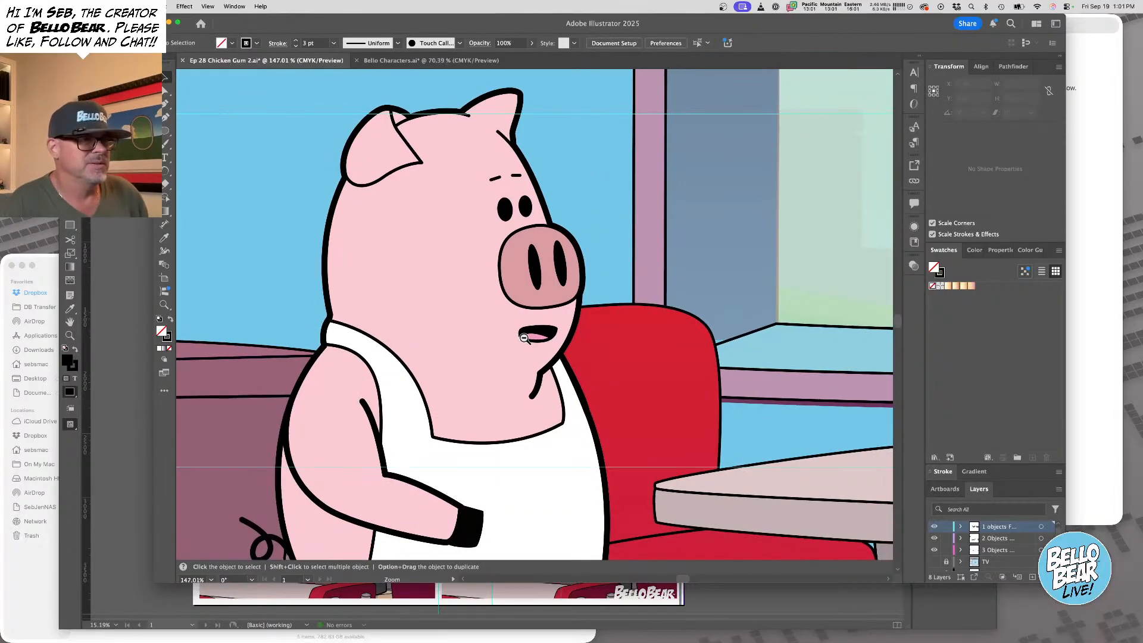
{"action": "left_click", "coordinate": [523, 339], "text": "alt+super"}
{"action": "left_click", "coordinate": [523, 338], "text": "alt+super"}
{"action": "left_click_drag", "start_coordinate": [523, 339], "coordinate": [619, 375]}
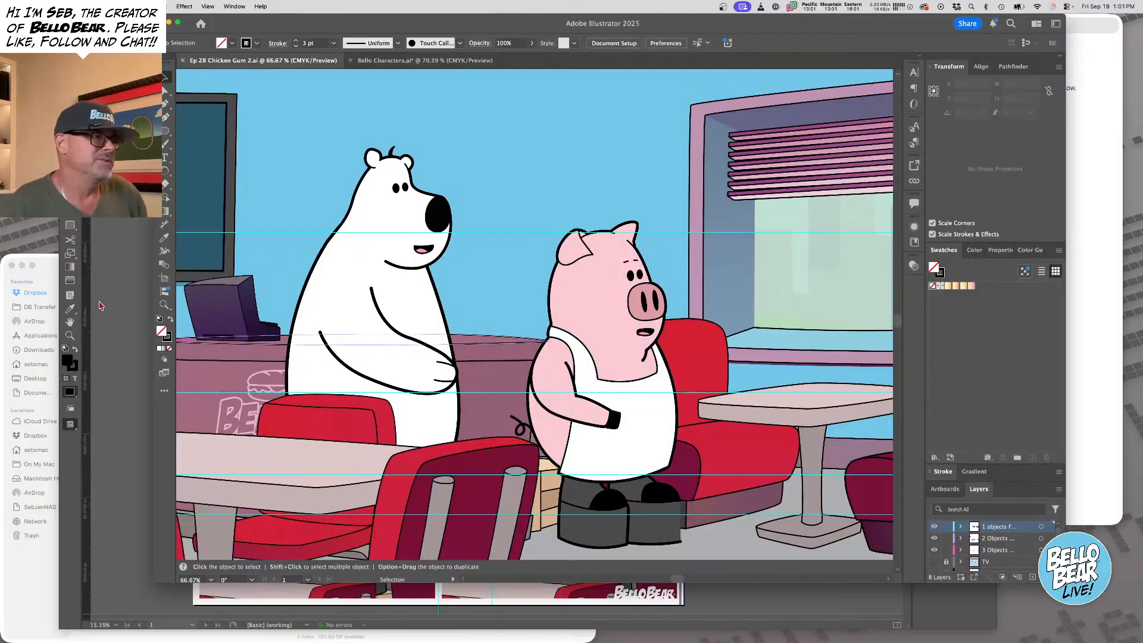
{"action": "left_click", "coordinate": [122, 305]}
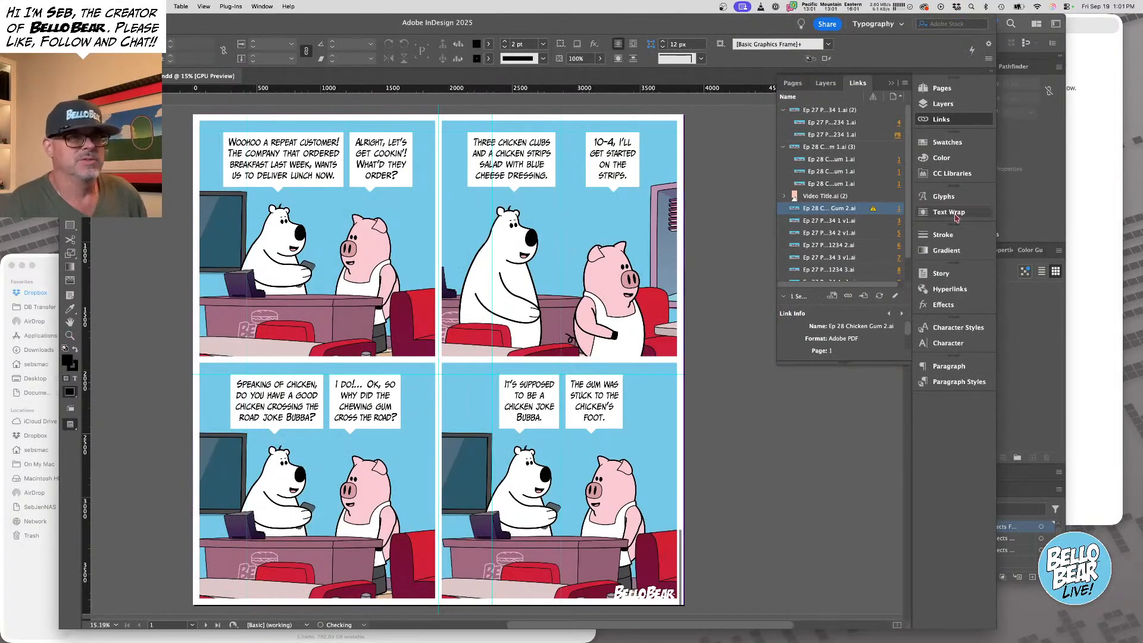
{"action": "left_click", "coordinate": [879, 296]}
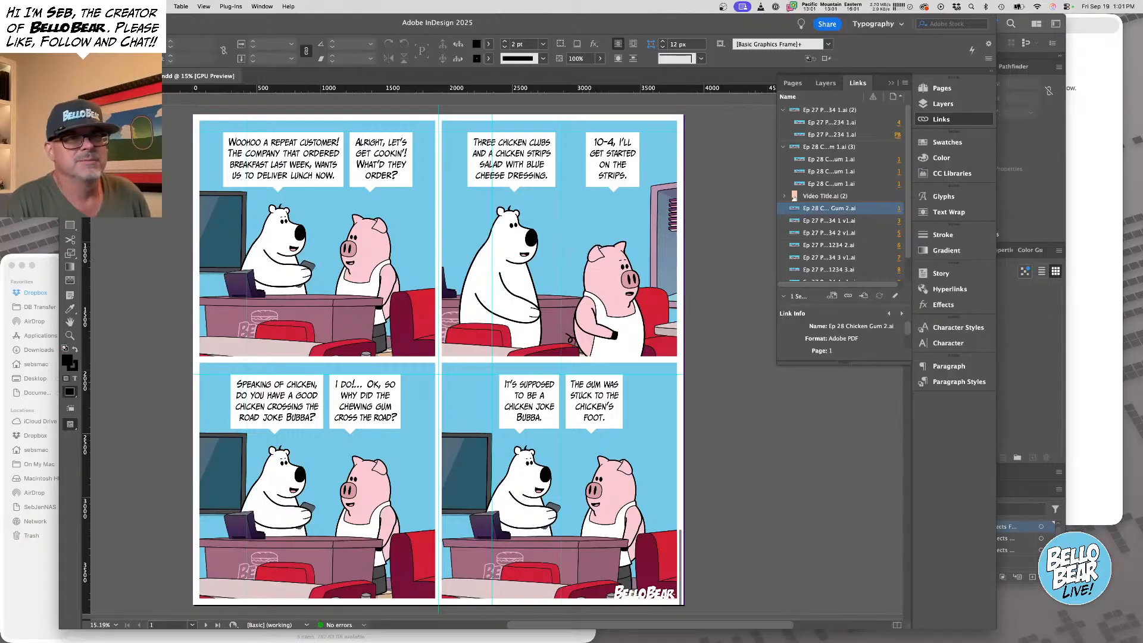
{"action": "left_click_drag", "start_coordinate": [359, 451], "coordinate": [455, 412]}
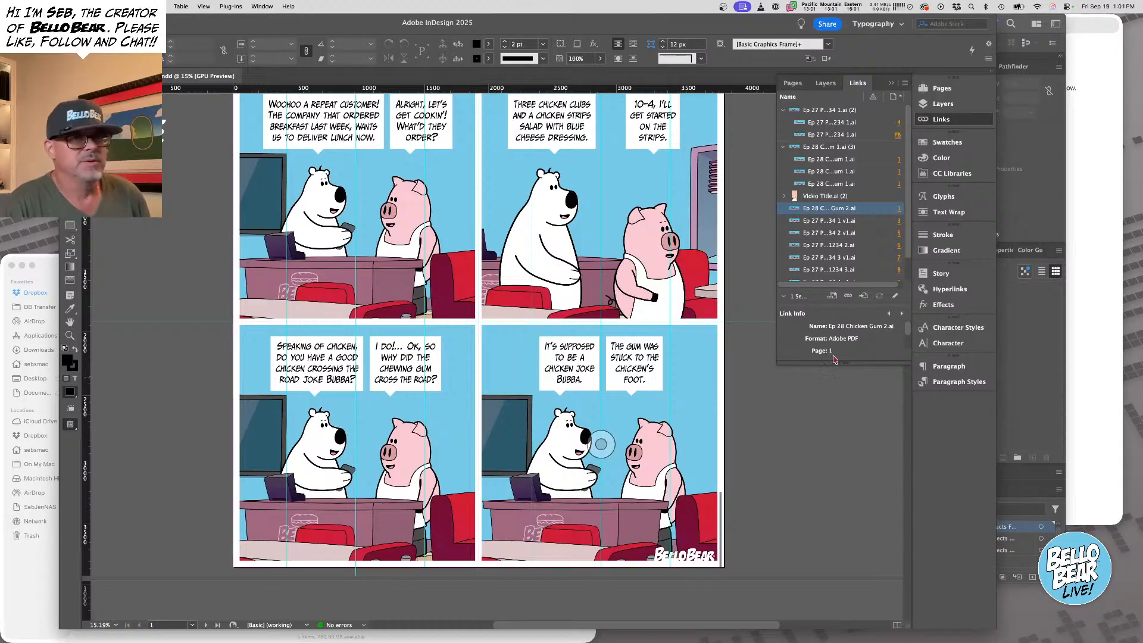
Return to Illustrator and examine the wider deli scene around the bear and pig, including the booths and serving counter
{"action": "left_click", "coordinate": [1034, 226]}
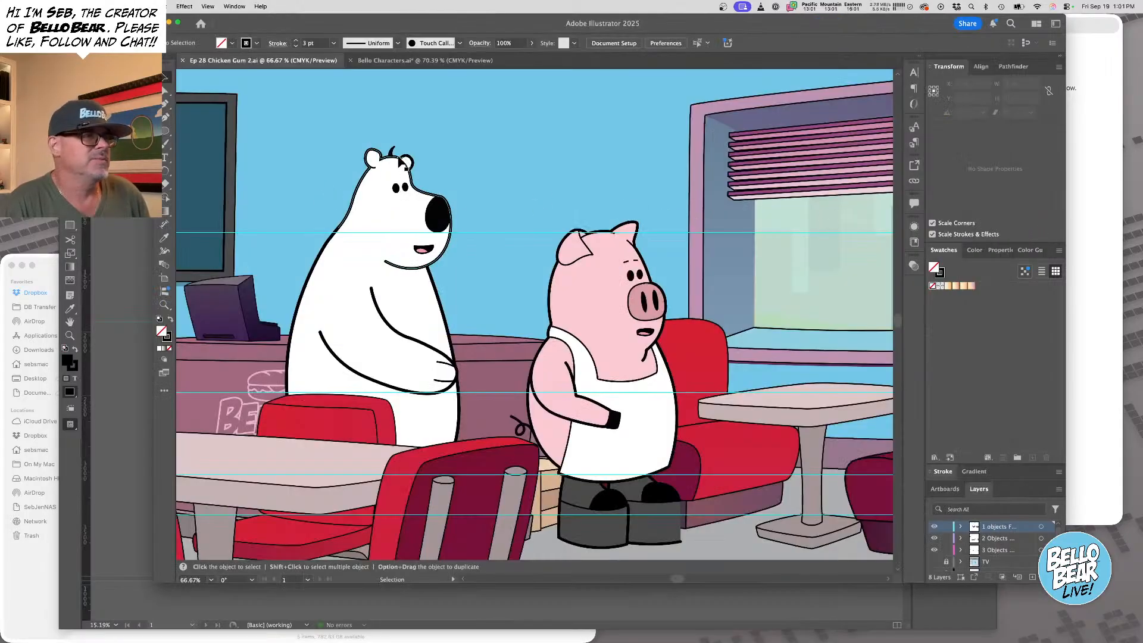
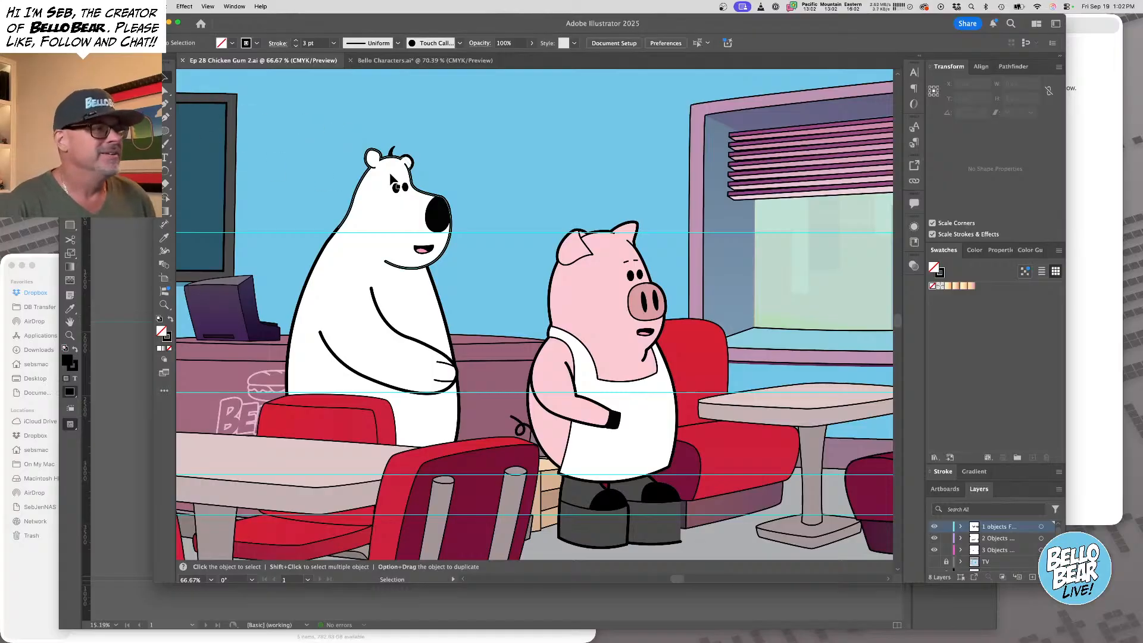
{"action": "key", "text": "space"}
{"action": "left_click_drag", "start_coordinate": [589, 367], "coordinate": [544, 327]}
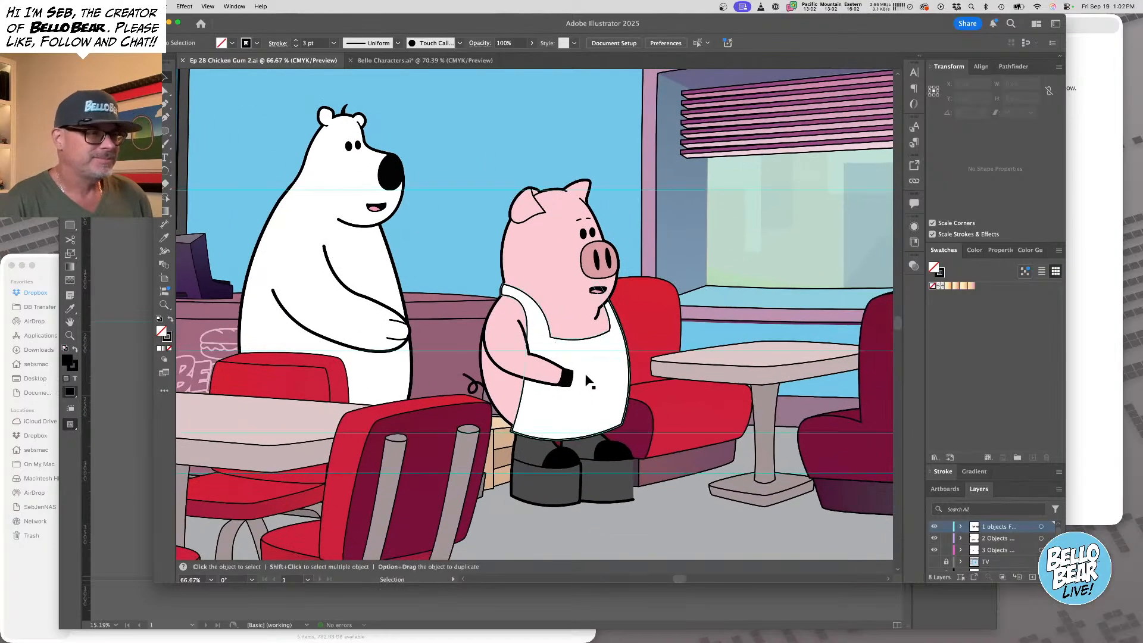
{"action": "key", "text": "super+semicolon"}
{"action": "key", "text": "super+minus"}
{"action": "key", "text": "space"}
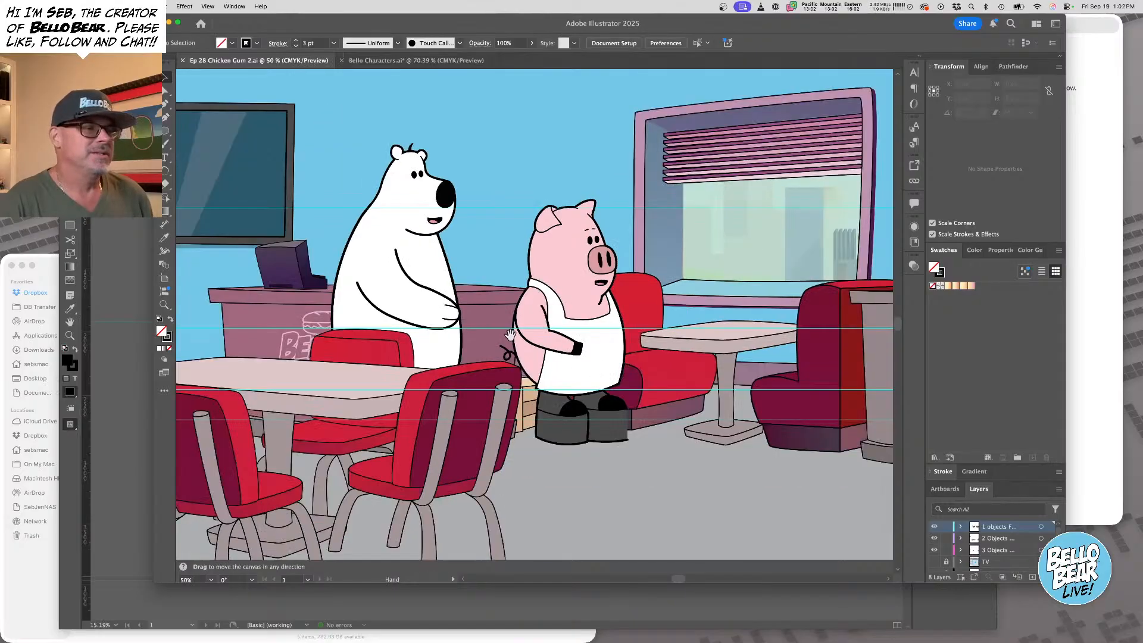
{"action": "left_click_drag", "start_coordinate": [496, 346], "coordinate": [511, 335]}
{"action": "key", "text": "super+minus"}
{"action": "left_click_drag", "start_coordinate": [595, 357], "coordinate": [498, 348]}
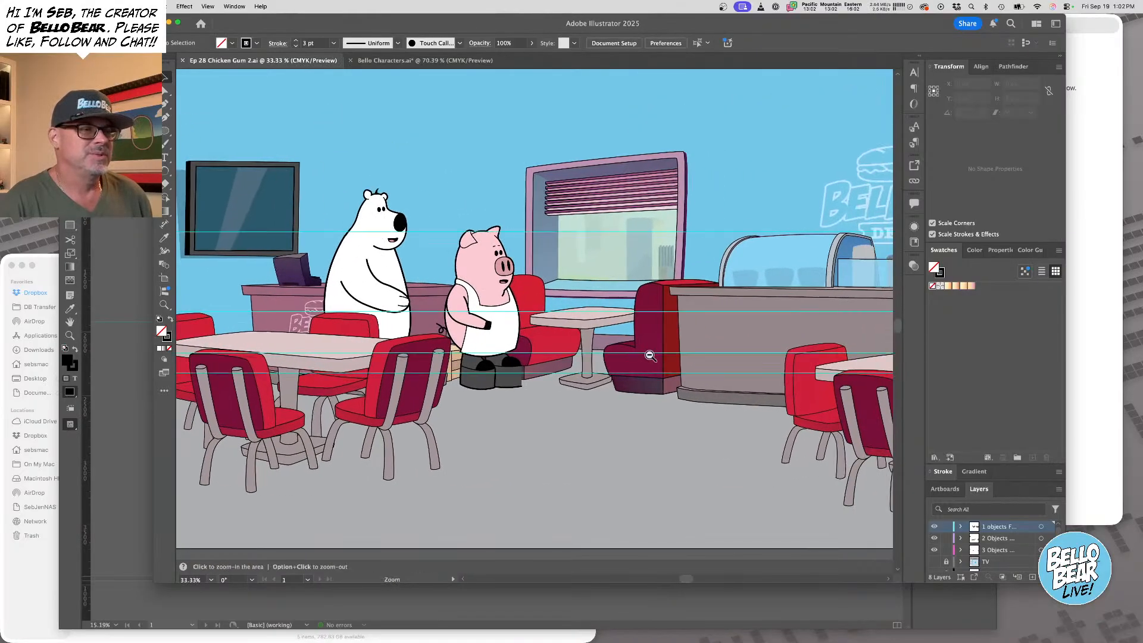
Hide the window booths, the table with chairs and the register counter around the bear and pig
{"action": "key", "text": "super+minus"}
{"action": "left_click_drag", "start_coordinate": [664, 415], "coordinate": [631, 403]}
{"action": "left_click", "coordinate": [467, 319]}
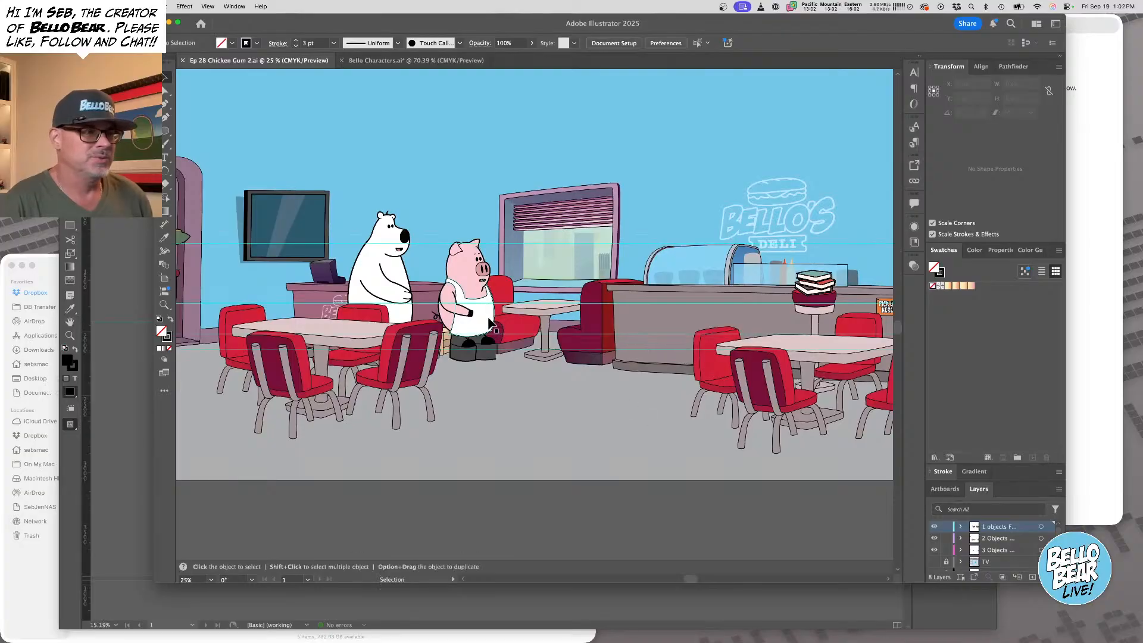
{"action": "left_click", "coordinate": [498, 377]}
{"action": "left_click", "coordinate": [528, 331]}
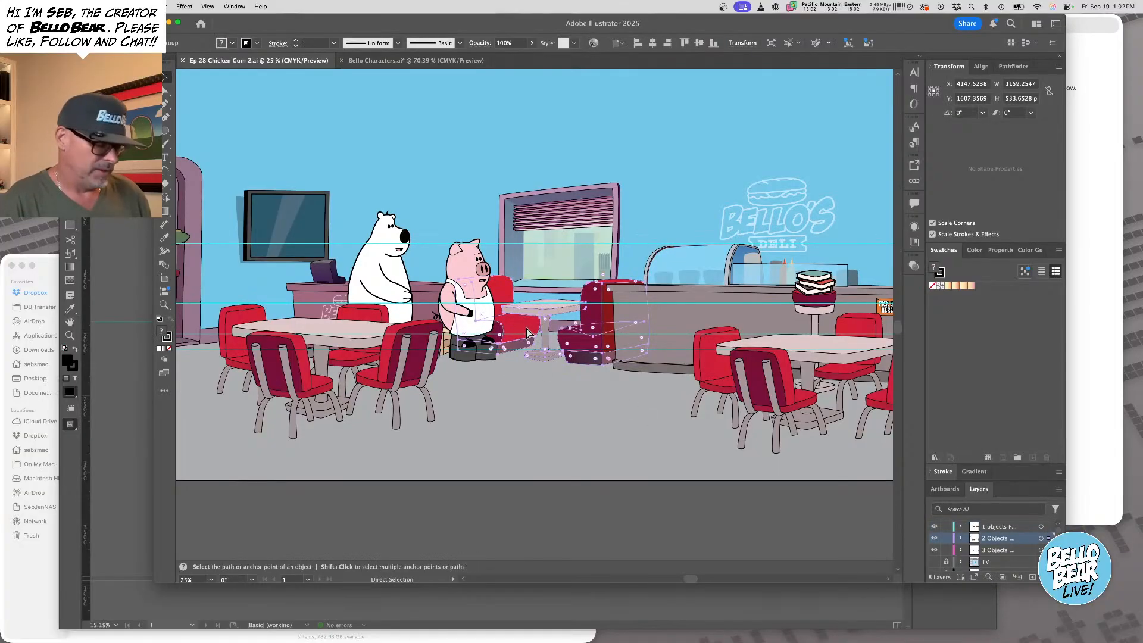
{"action": "key", "text": "Delete"}
{"action": "left_click", "coordinate": [432, 348]}
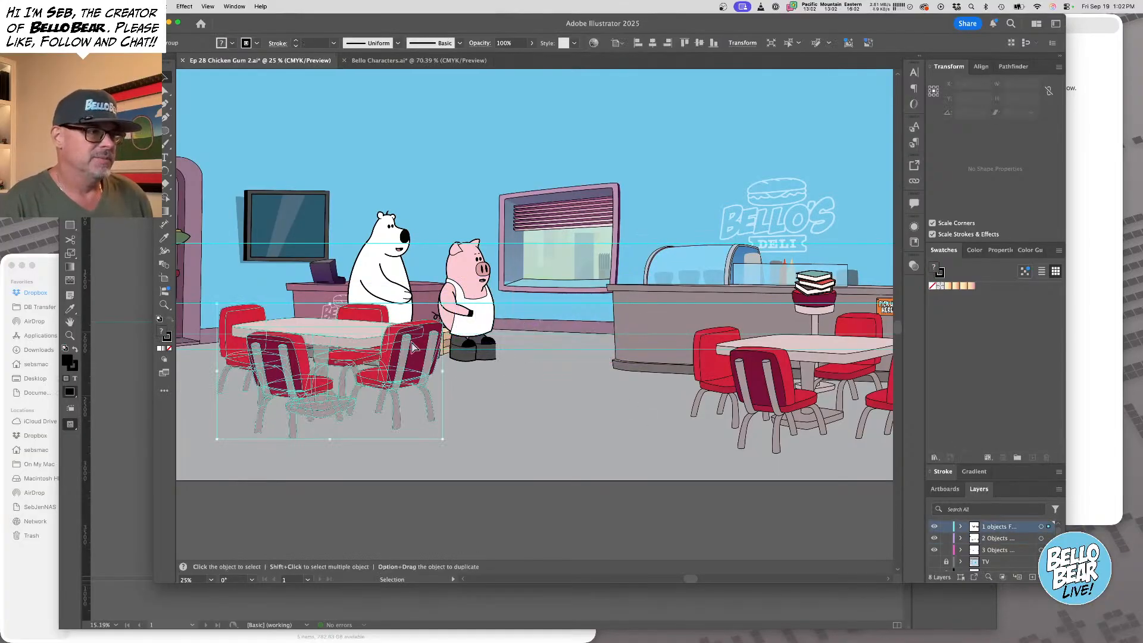
{"action": "key", "text": "Delete"}
{"action": "left_click", "coordinate": [433, 347]}
{"action": "key", "text": "Delete"}
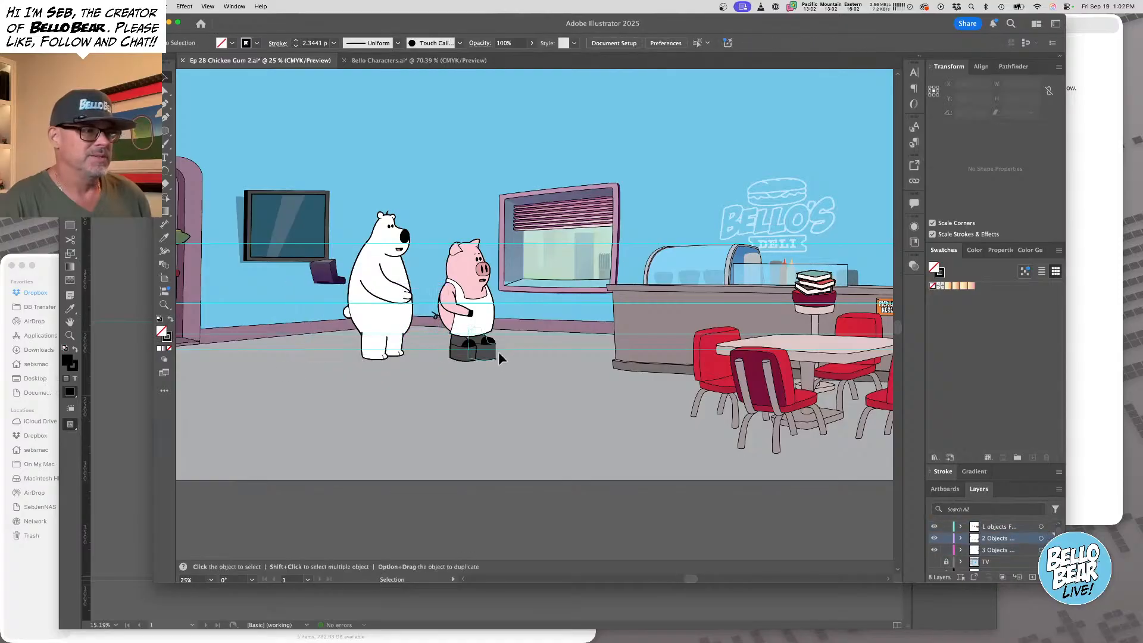
Hide the table and chairs standing in front of the serving counter
{"action": "left_click", "coordinate": [714, 329]}
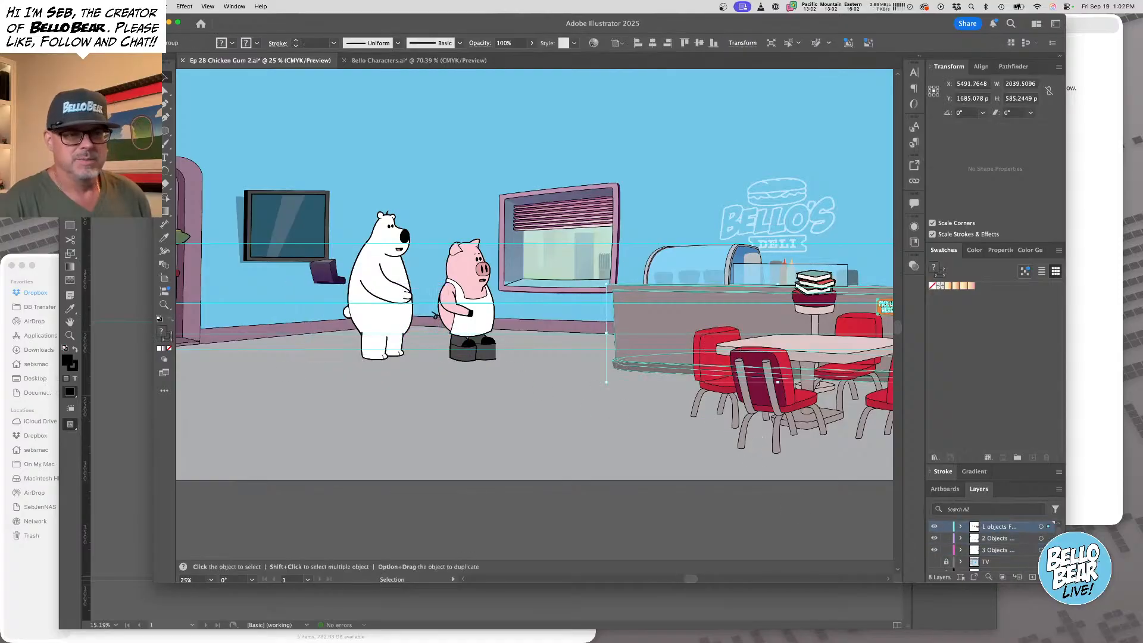
{"action": "left_click", "coordinate": [504, 374]}
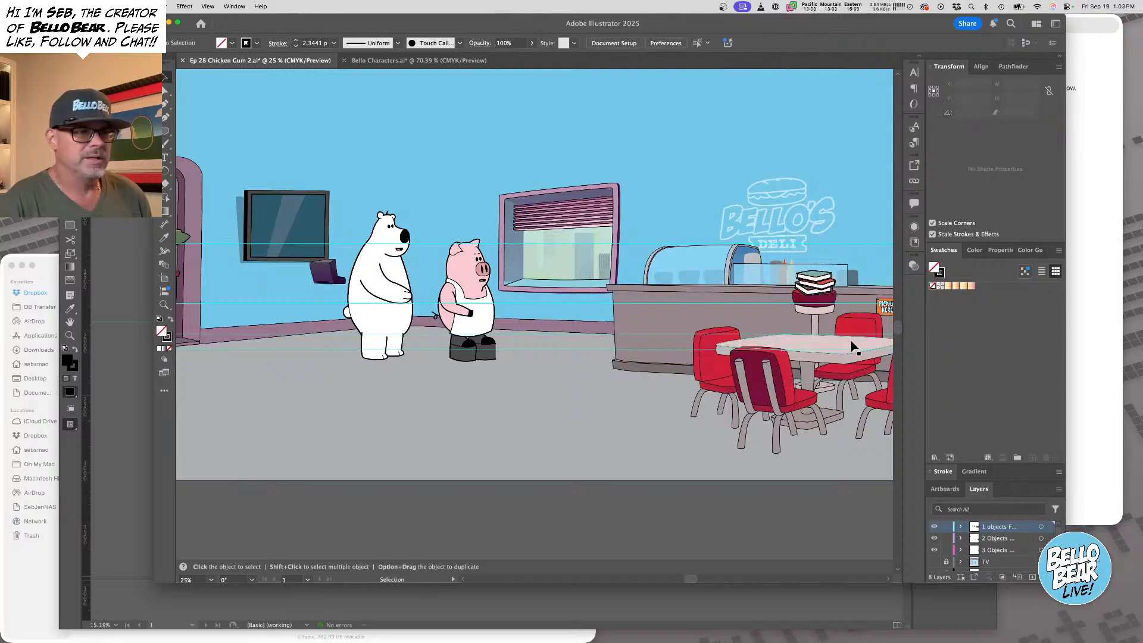
{"action": "left_click", "coordinate": [849, 341]}
{"action": "key", "text": "Delete"}
Move the stool with the stack of books off the artboard, past the drinks fridge
{"action": "left_click_drag", "start_coordinate": [668, 278], "coordinate": [395, 276]}
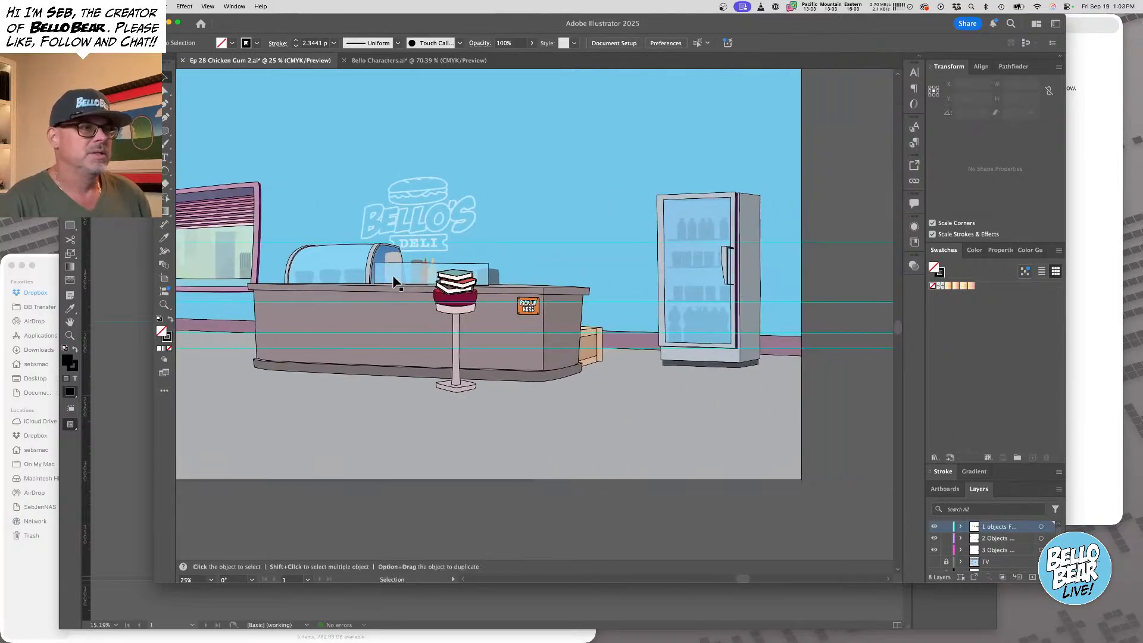
{"action": "left_click", "coordinate": [457, 307]}
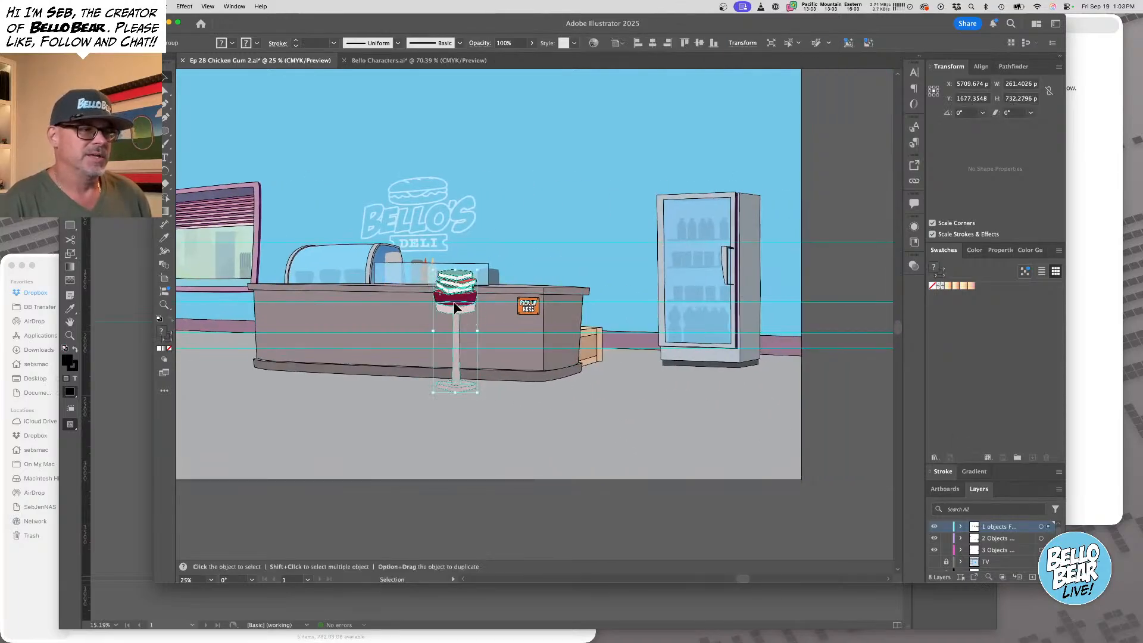
{"action": "left_click_drag", "start_coordinate": [452, 301], "coordinate": [820, 326]}
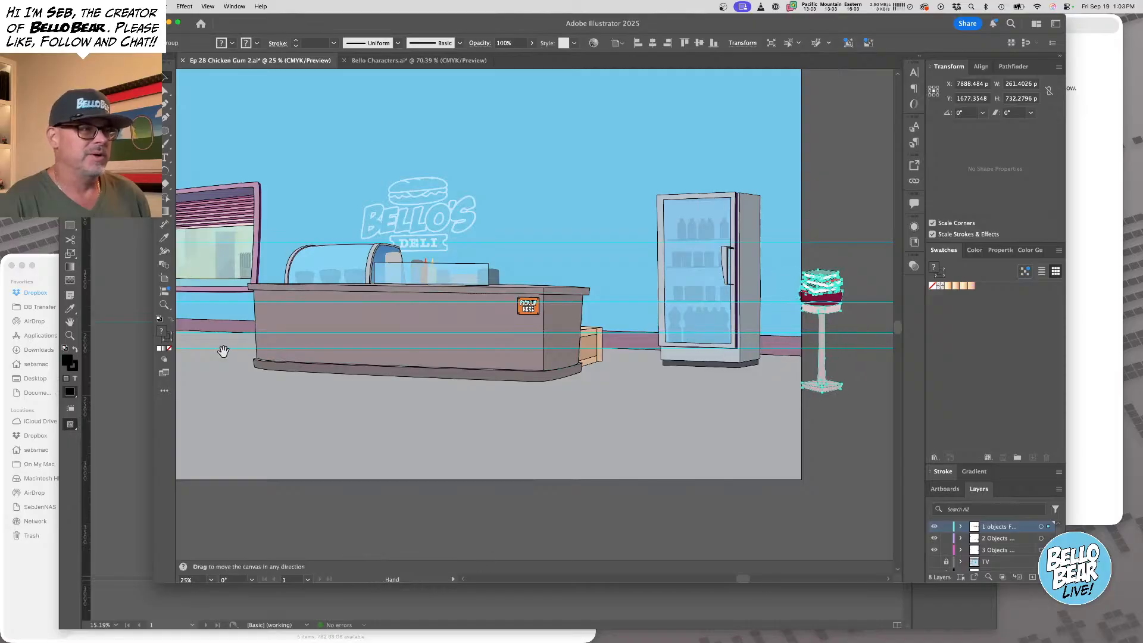
Move the pig and the bear in front of the serving counter, keeping the bear behind the pig
{"action": "left_click_drag", "start_coordinate": [225, 352], "coordinate": [579, 371]}
{"action": "left_click", "coordinate": [478, 302]}
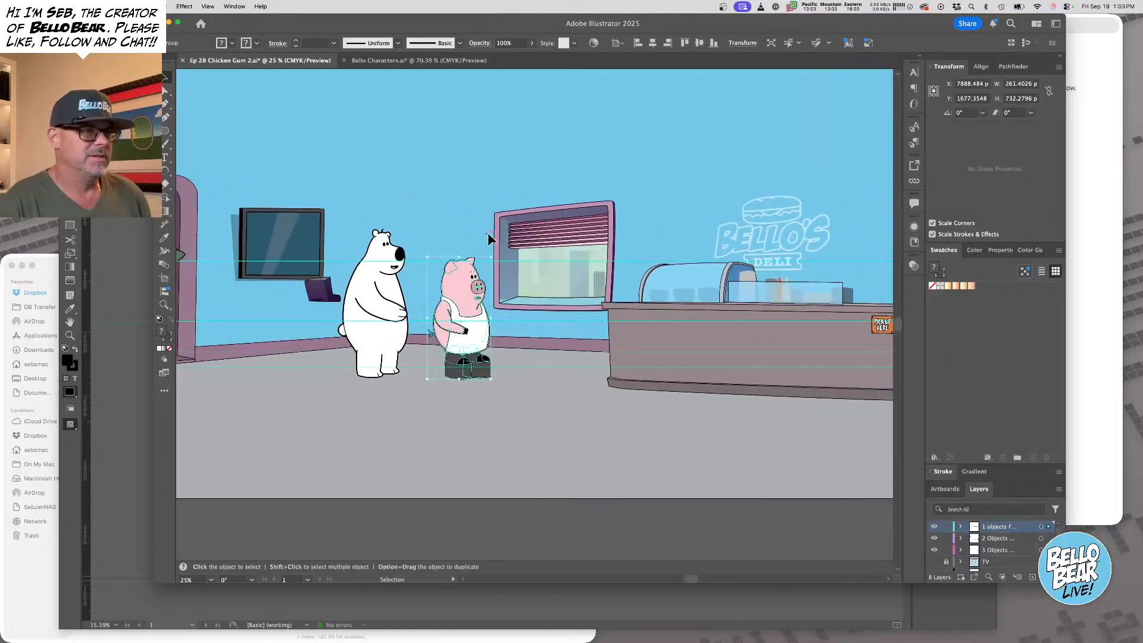
{"action": "left_click_drag", "start_coordinate": [473, 301], "coordinate": [798, 323]}
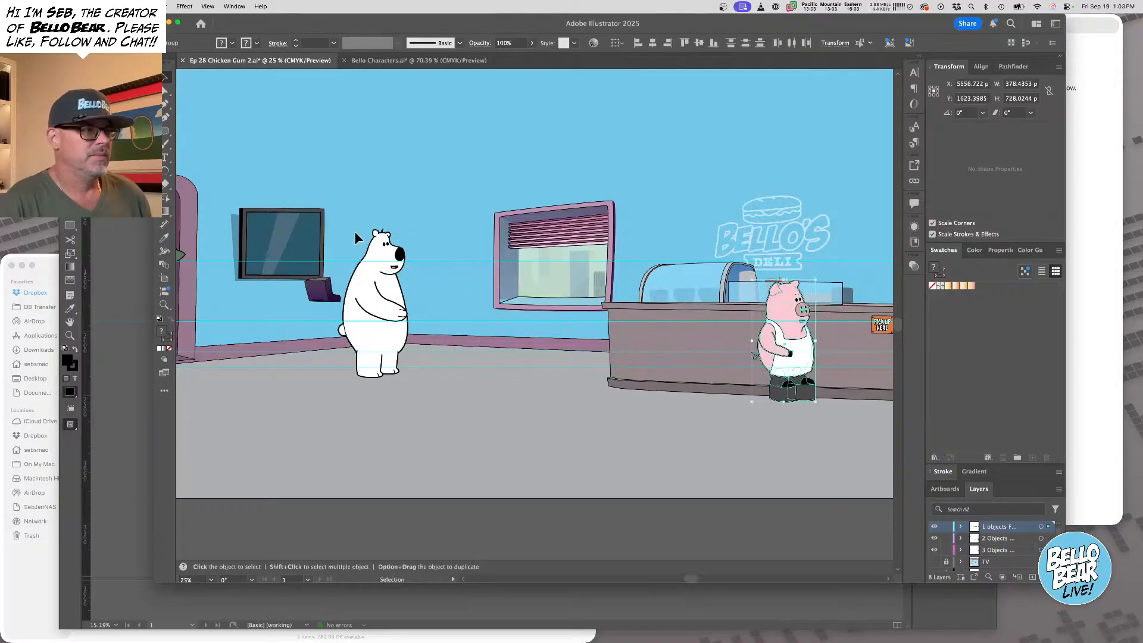
{"action": "left_click_drag", "start_coordinate": [376, 315], "coordinate": [699, 339]}
{"action": "key", "text": "space"}
{"action": "left_click_drag", "start_coordinate": [507, 316], "coordinate": [248, 282]}
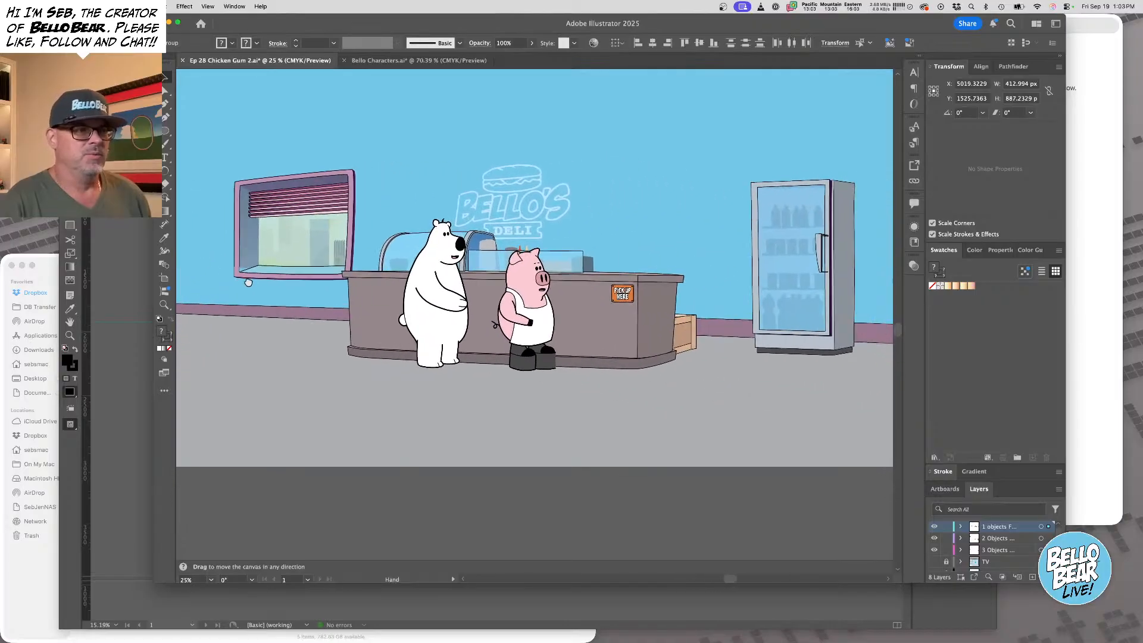
Show all the hidden furniture again and bring the serving-counter table and chairs in front of the bear and pig
{"action": "key", "text": "super+v"}
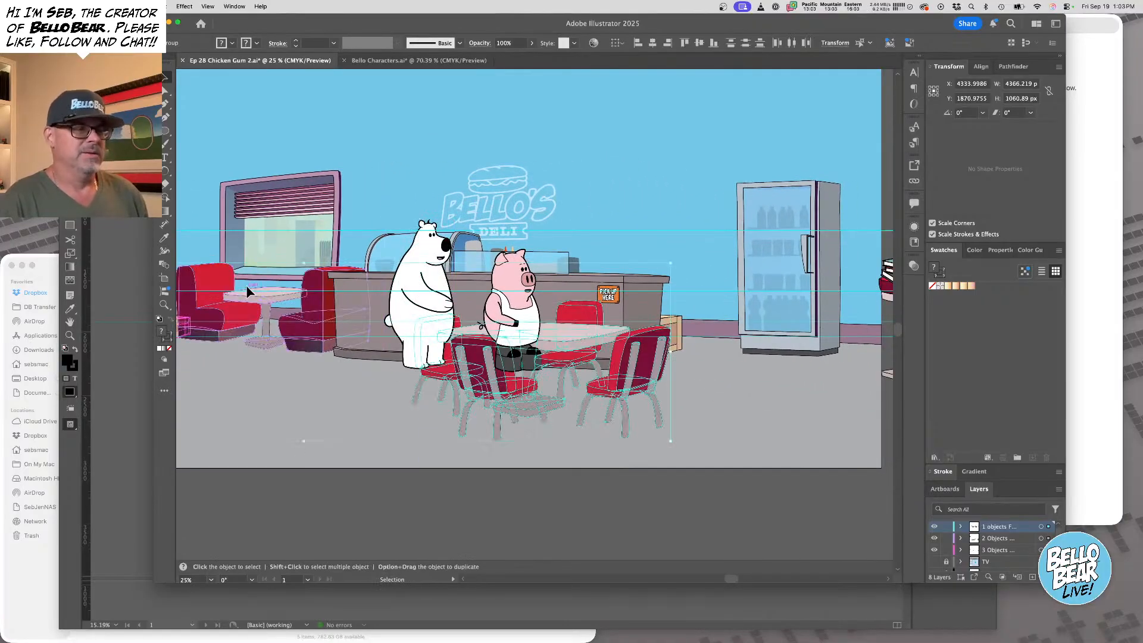
{"action": "left_click", "coordinate": [681, 478]}
{"action": "left_click", "coordinate": [656, 387]}
{"action": "key", "text": "super+shift+bracketright"}
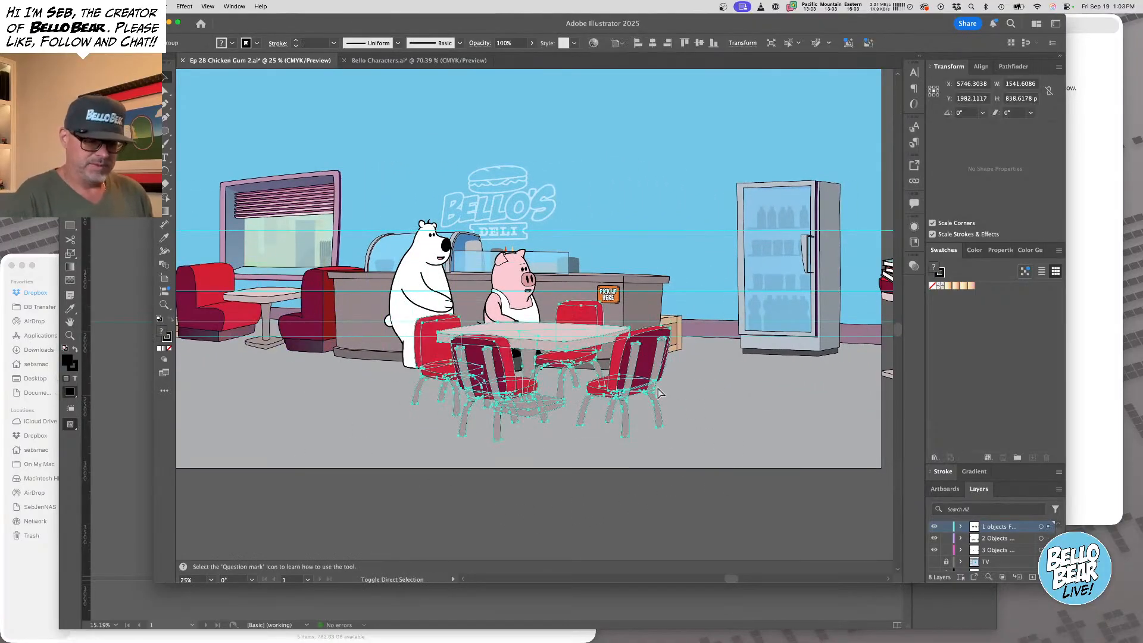
{"action": "left_click", "coordinate": [717, 401]}
{"action": "scroll", "coordinate": [680, 430], "scroll_direction": "right", "scroll_amount": 1}
{"action": "key", "text": "space"}
{"action": "left_click_drag", "start_coordinate": [549, 419], "coordinate": [699, 456]}
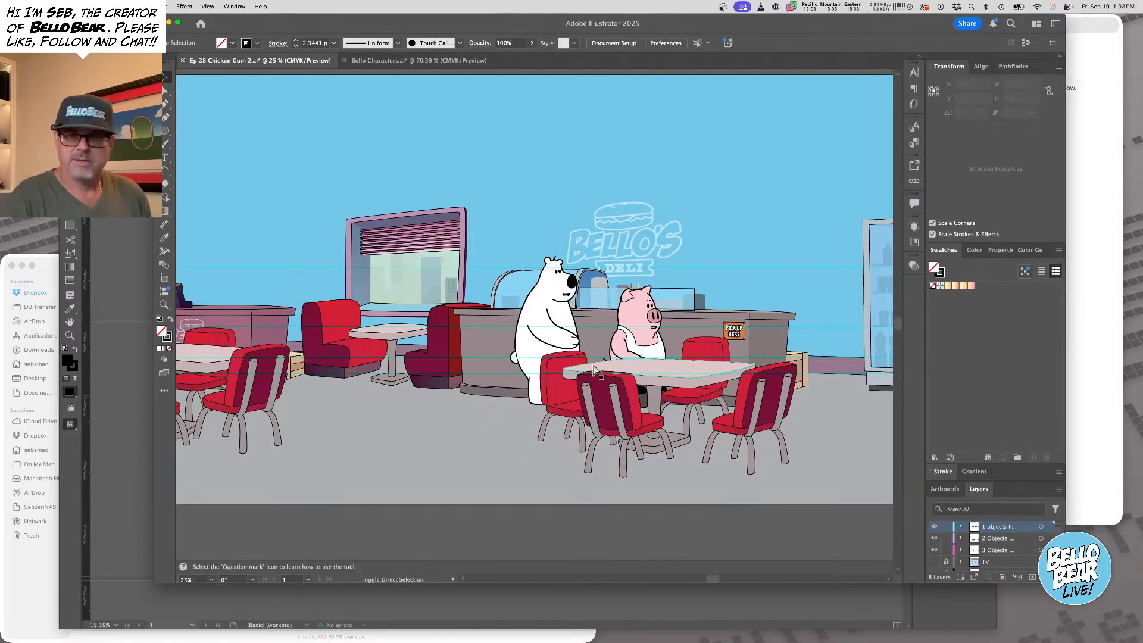
Save the rearranged scene as Ep 28 Chicken Gum 3.ai in the Ep 28 Chicken Gum folder with the Illustrator 2020 options
{"action": "key", "text": "super+shift+s"}
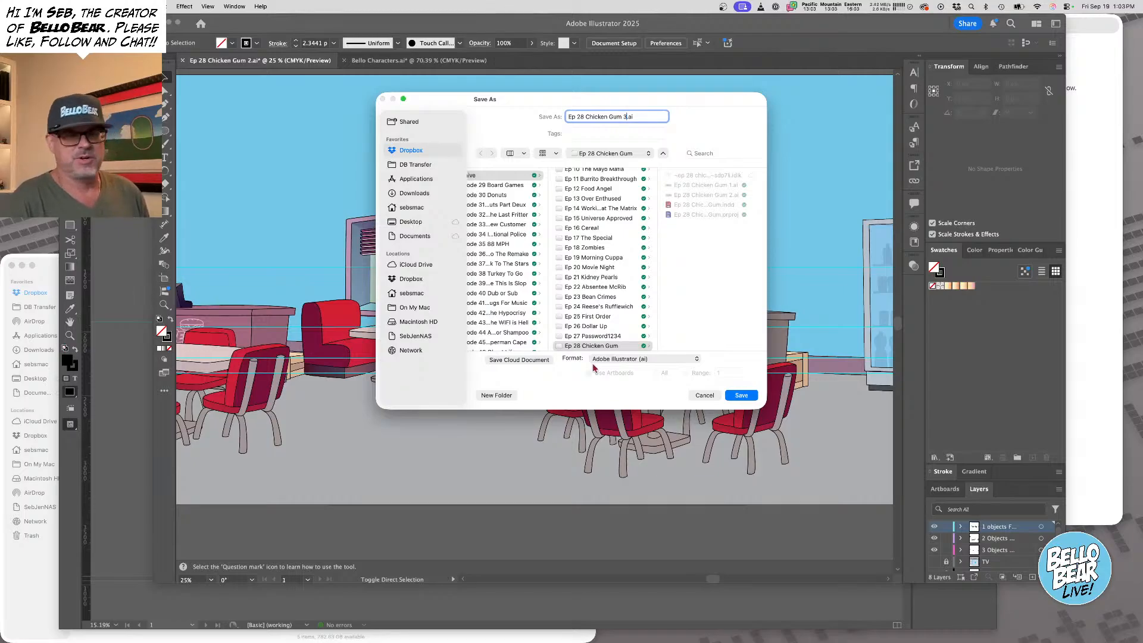
{"action": "key", "text": "Return"}
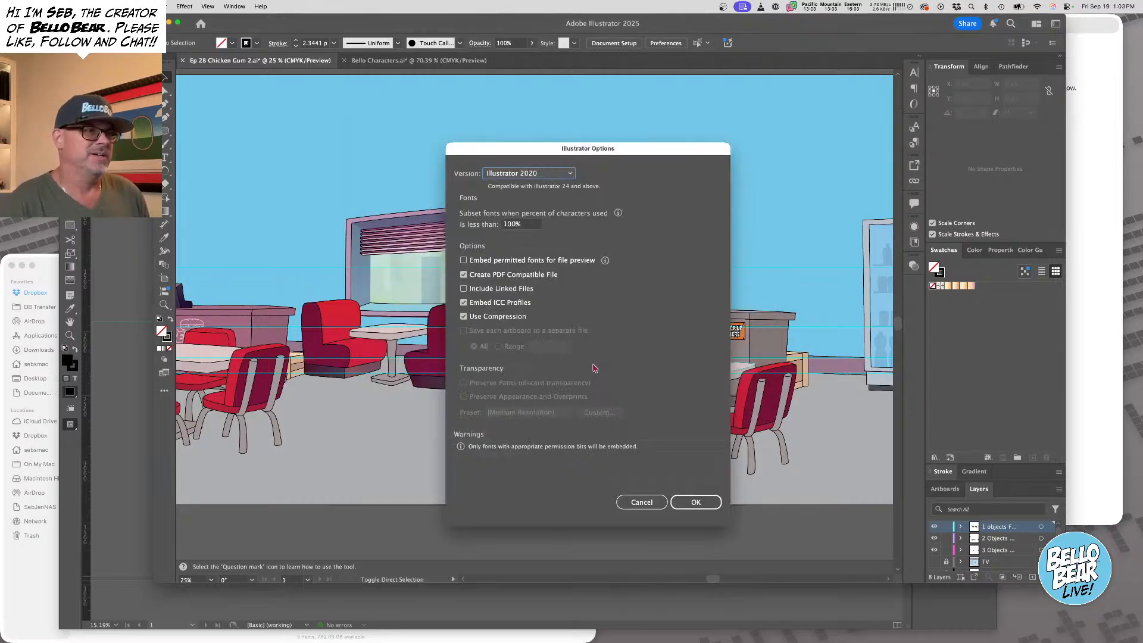
{"action": "left_click", "coordinate": [695, 502]}
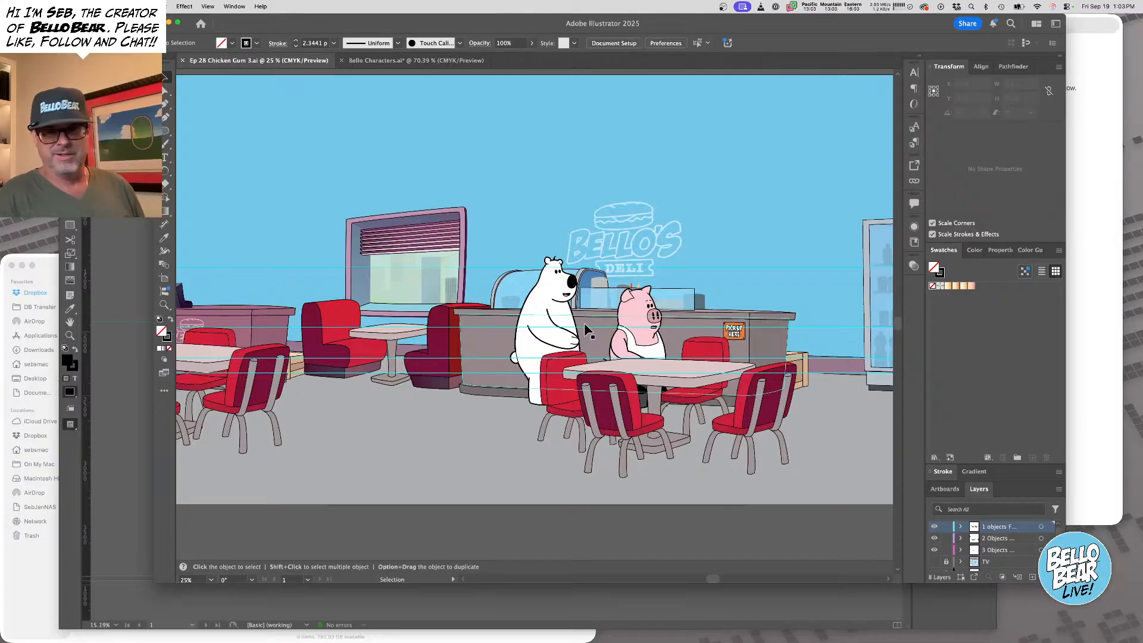
Switch to InDesign and relink the "Speaking of chicken" panel to Ep 28 Chicken Gum 3.ai
{"action": "left_click", "coordinate": [133, 290]}
{"action": "left_click_drag", "start_coordinate": [348, 417], "coordinate": [368, 372]}
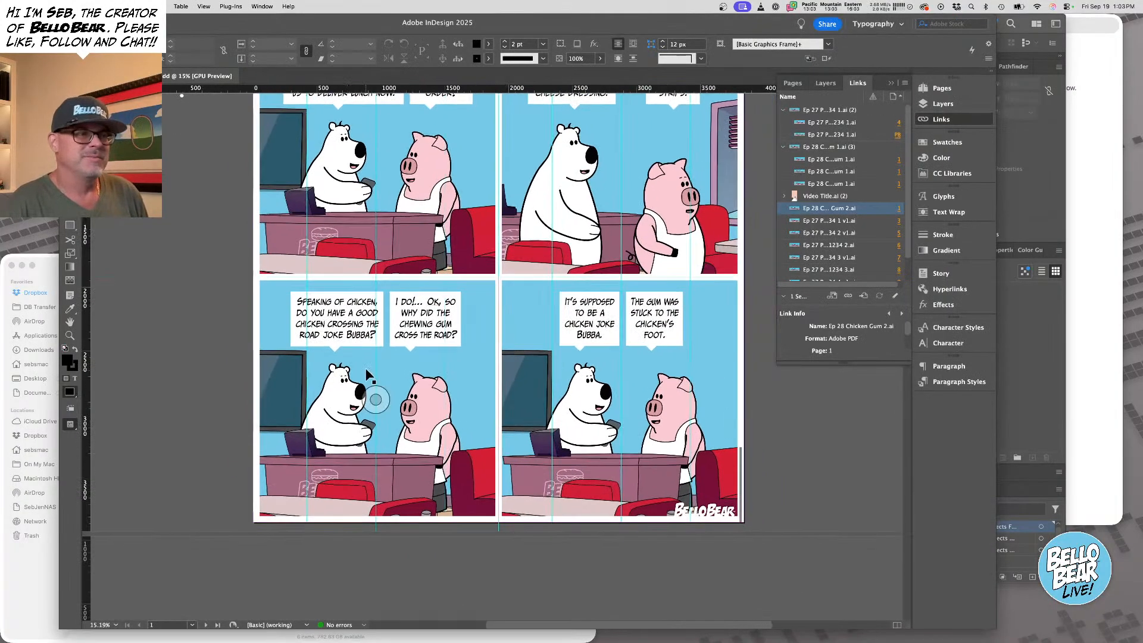
{"action": "left_click", "coordinate": [376, 400]}
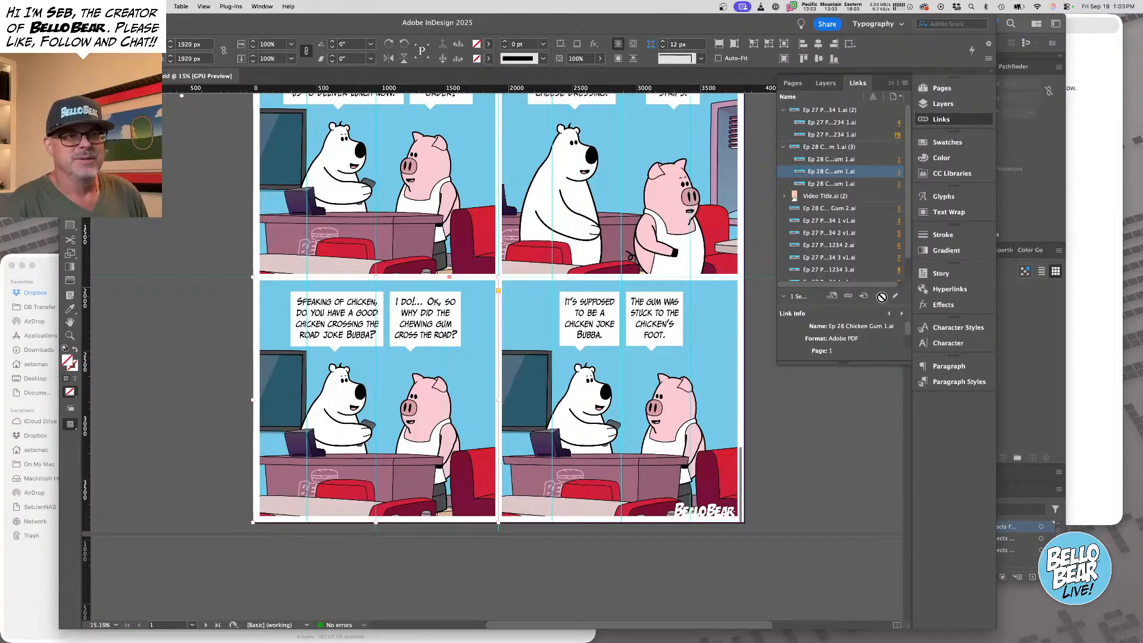
{"action": "left_click", "coordinate": [848, 297]}
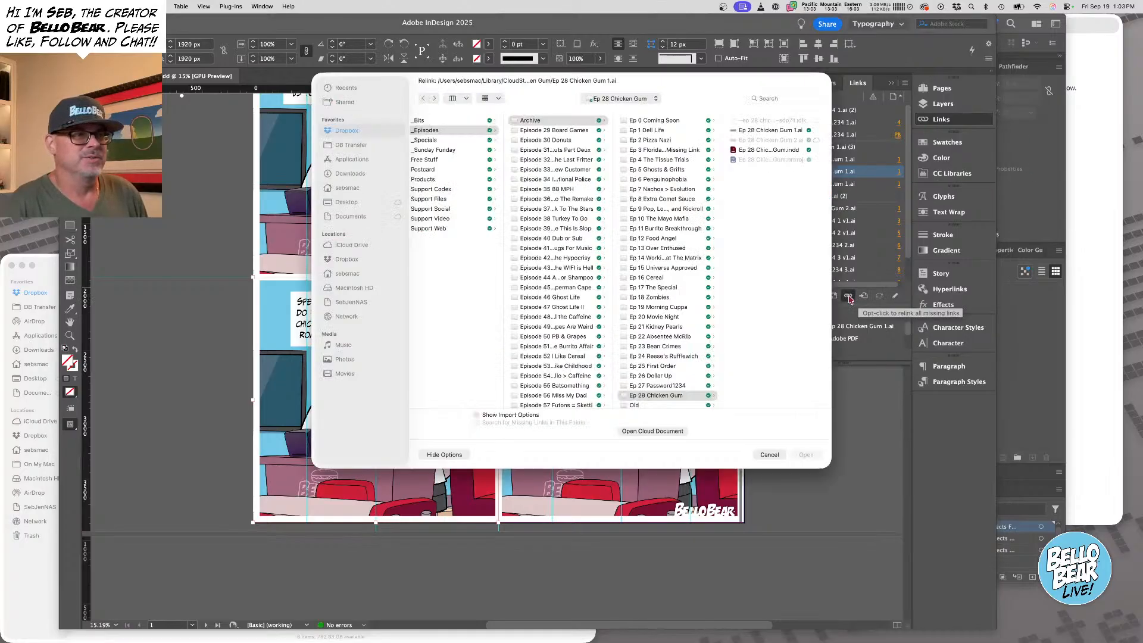
{"action": "left_click", "coordinate": [752, 149]}
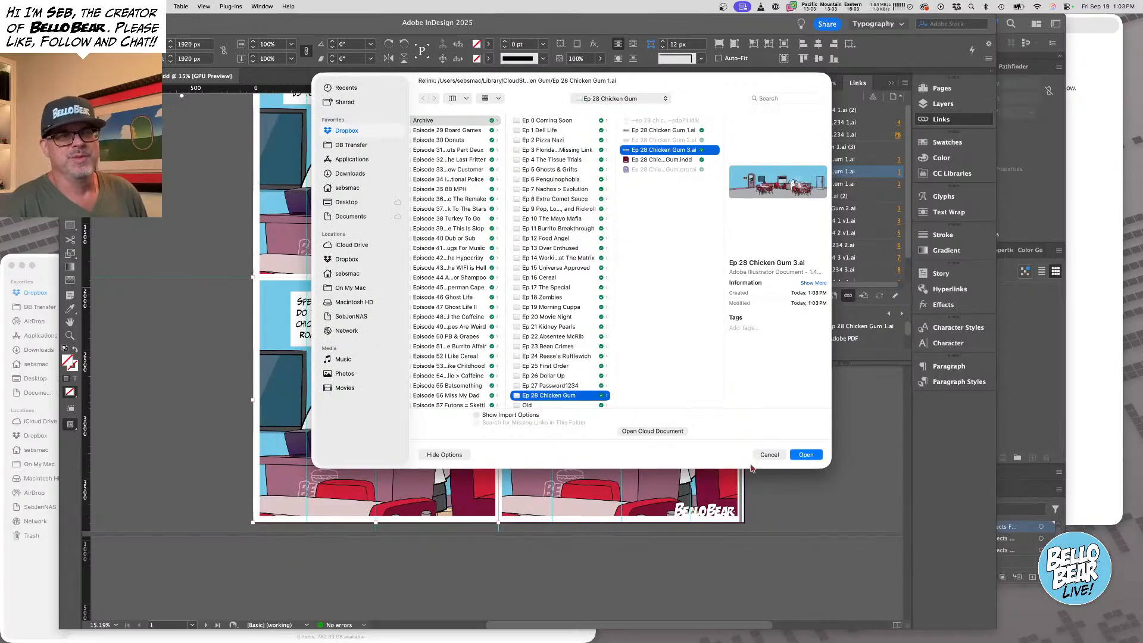
{"action": "left_click", "coordinate": [805, 454]}
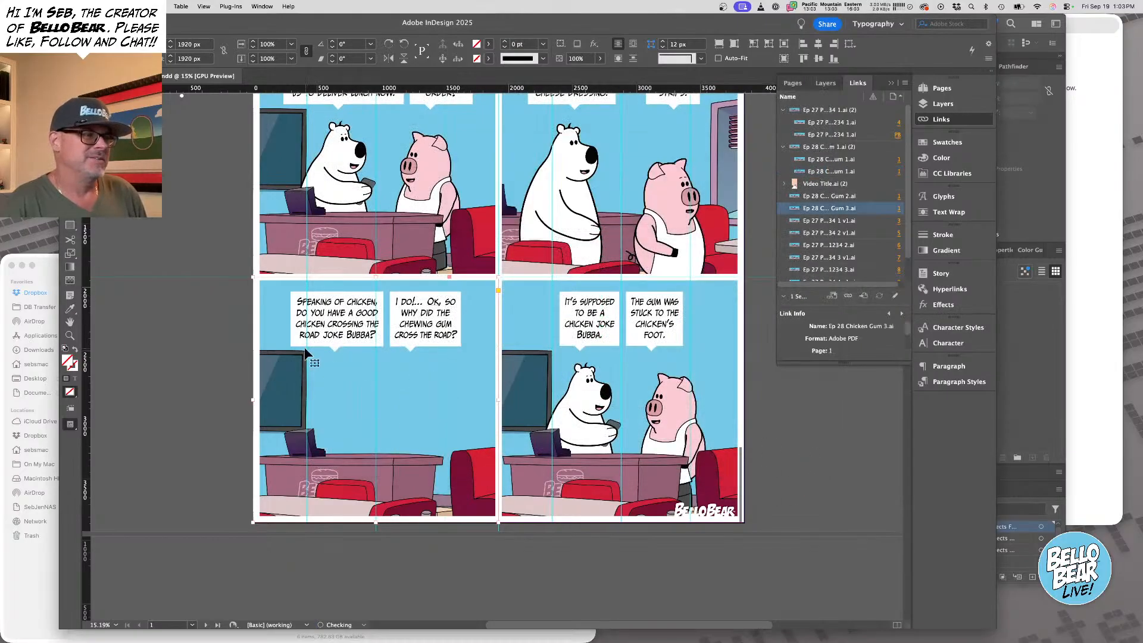
Reposition the relinked artwork inside its panel to frame the bear and pig at the serving counter below their speech balloons
{"action": "left_click_drag", "start_coordinate": [322, 370], "coordinate": [435, 373]}
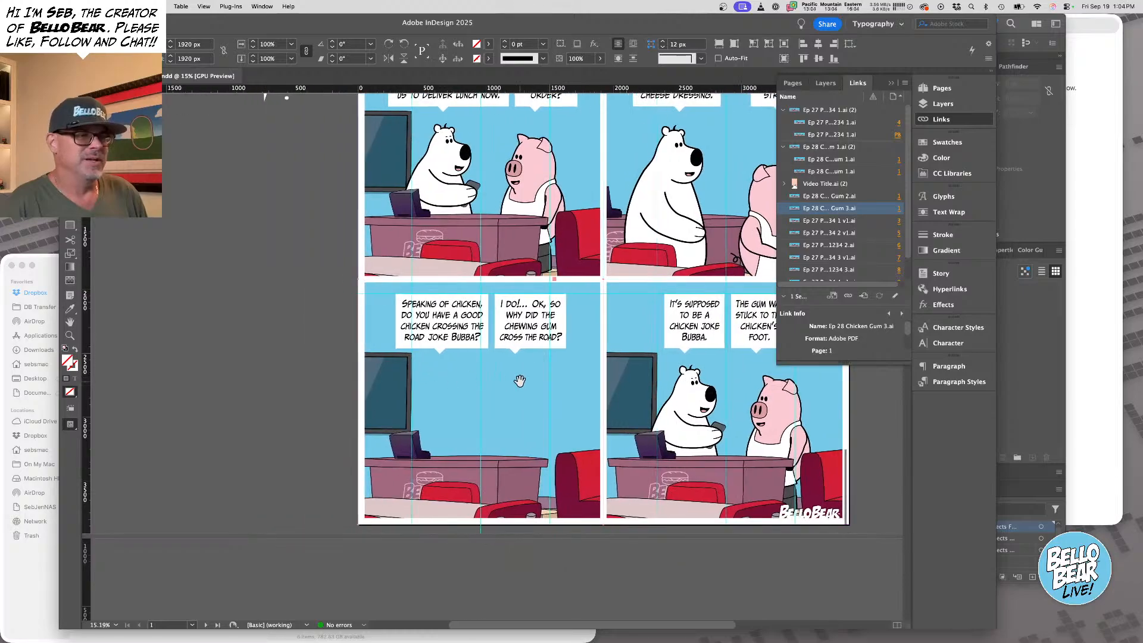
{"action": "left_click_drag", "start_coordinate": [519, 380], "coordinate": [471, 386]}
{"action": "scroll", "coordinate": [476, 384], "scroll_direction": "down", "scroll_amount": 2}
{"action": "scroll", "coordinate": [477, 383], "scroll_direction": "right", "scroll_amount": 2}
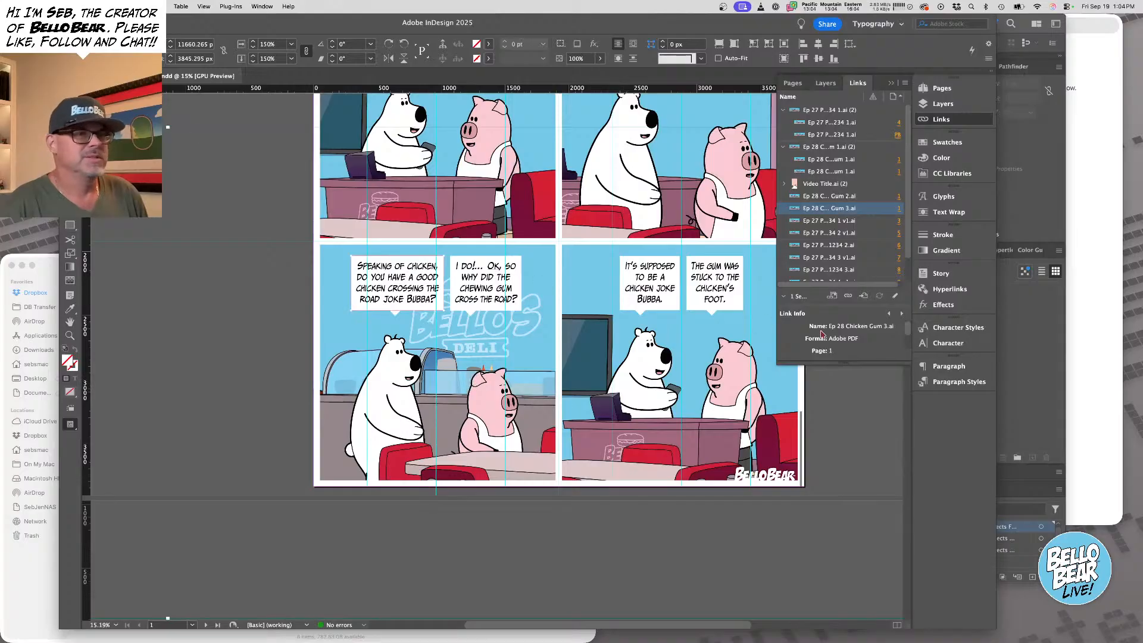
Return to Ep 28 Chicken Gum 3.ai in Illustrator and hide the table and chairs in front of the characters
{"action": "left_click", "coordinate": [1062, 478]}
{"action": "left_click", "coordinate": [653, 397]}
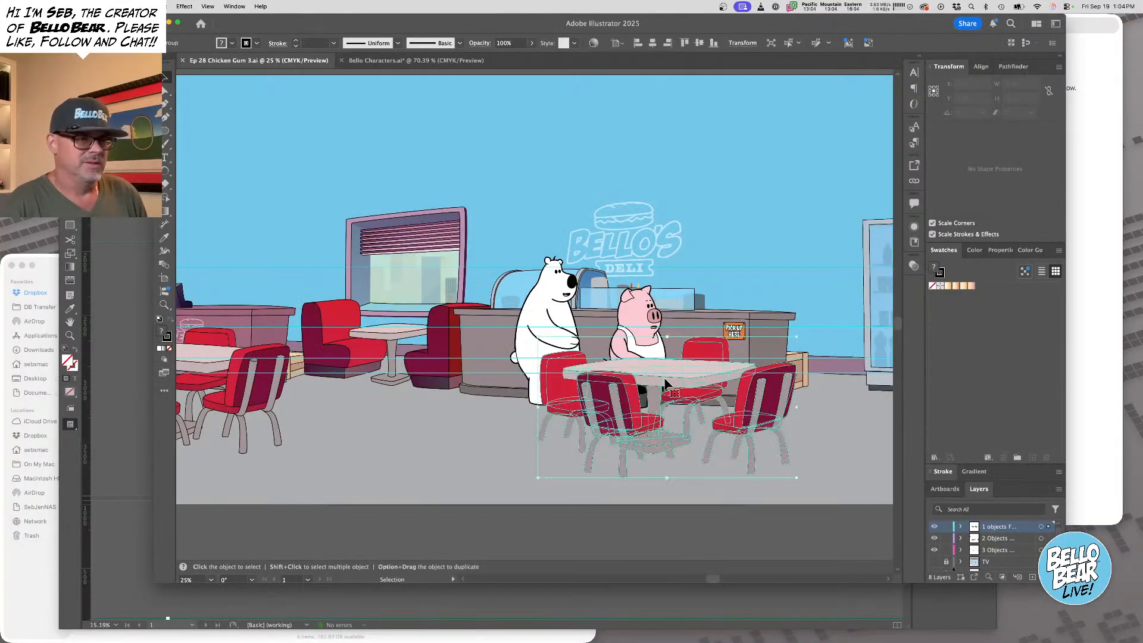
{"action": "key", "text": "Delete"}
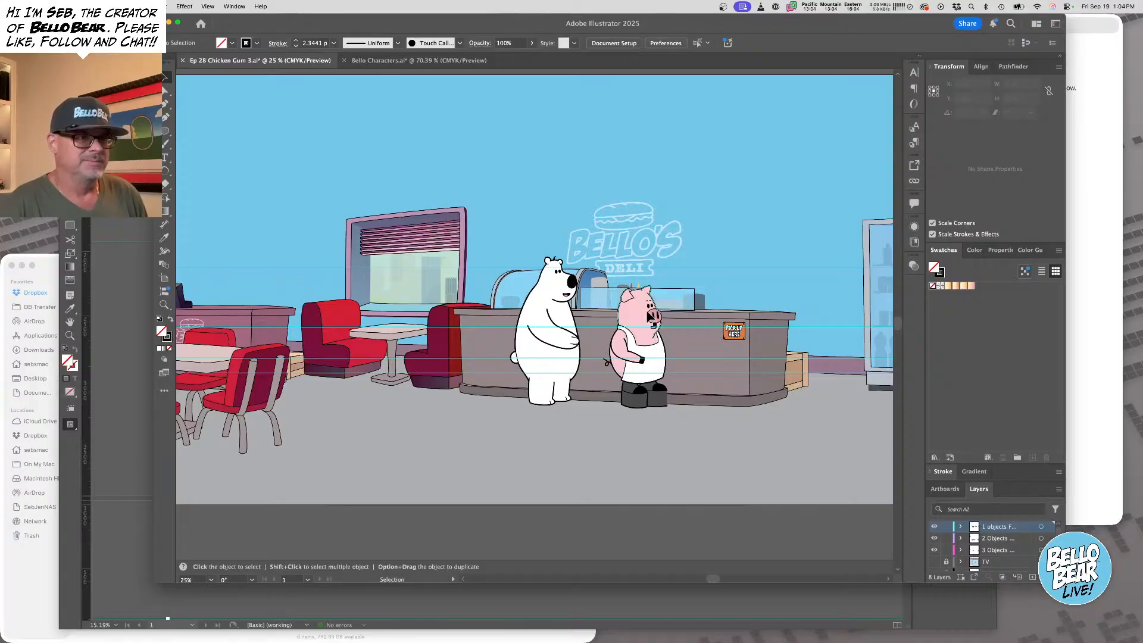
Group the pig's head, facial features and body together, keeping its arm in front of the apron
{"action": "left_click", "coordinate": [655, 402]}
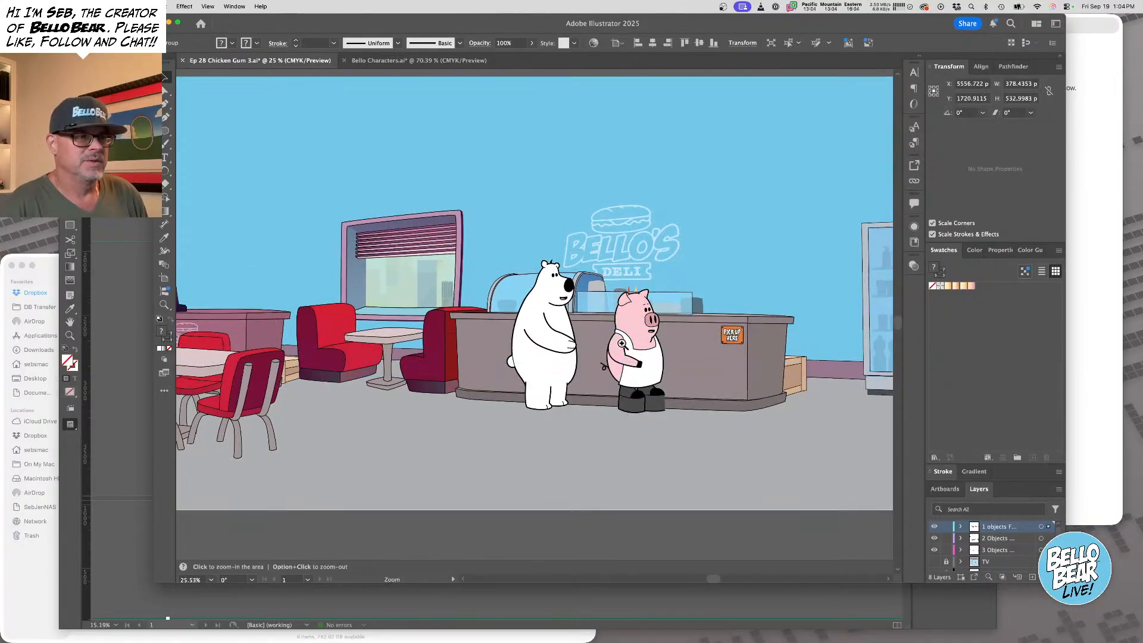
{"action": "scroll", "coordinate": [654, 402], "scroll_direction": "up", "scroll_amount": 5}
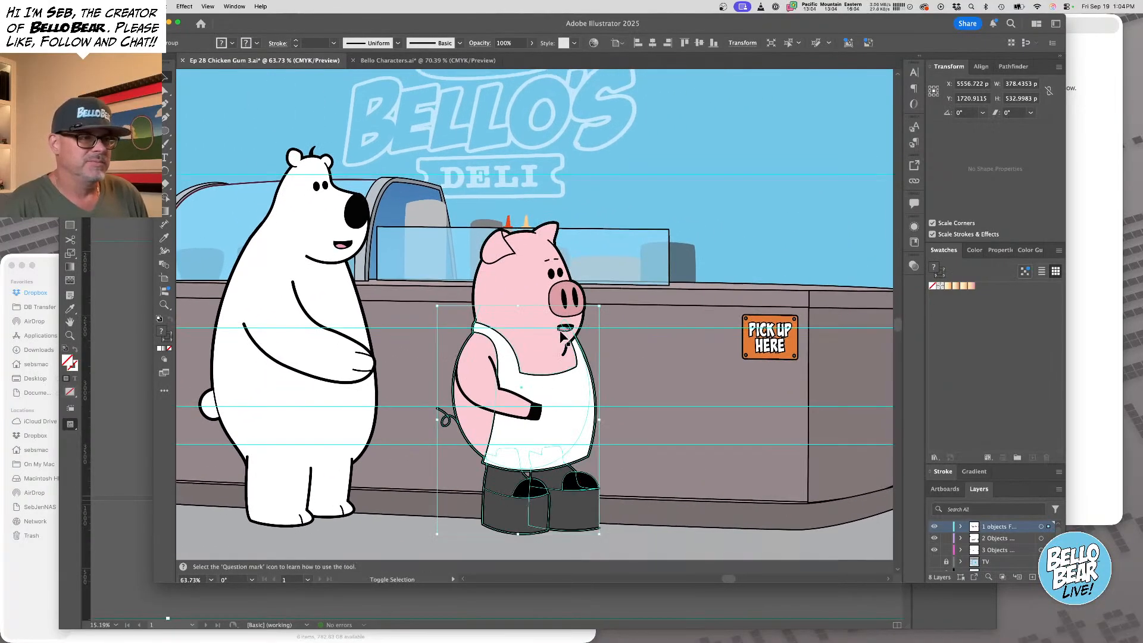
{"action": "left_click", "coordinate": [555, 280], "text": "shift"}
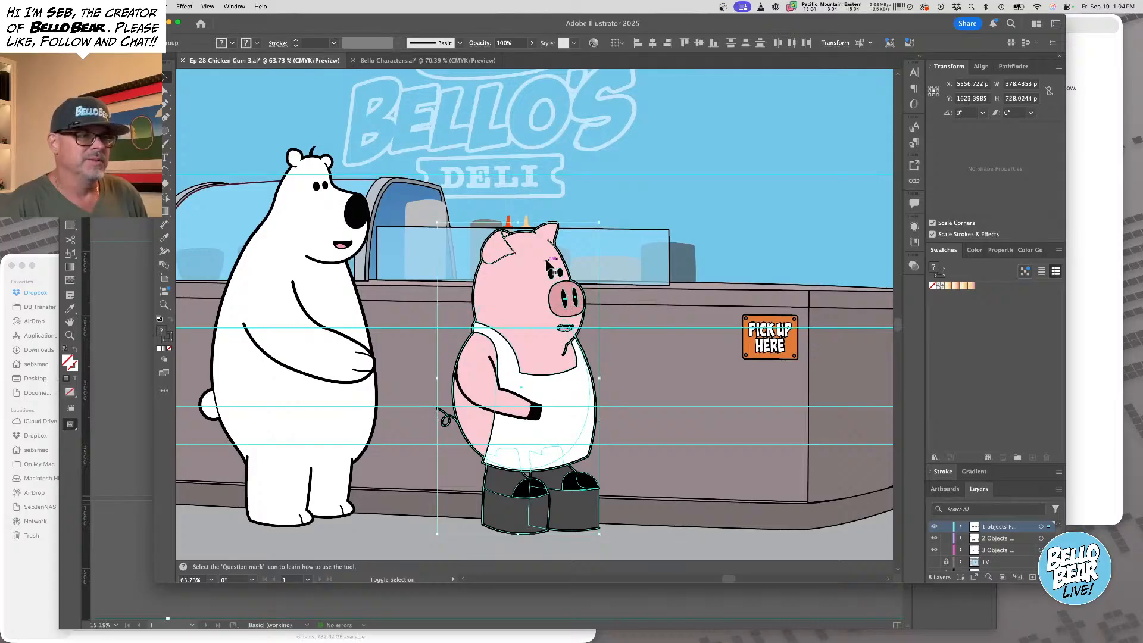
{"action": "key", "text": "a"}
{"action": "key", "text": "v"}
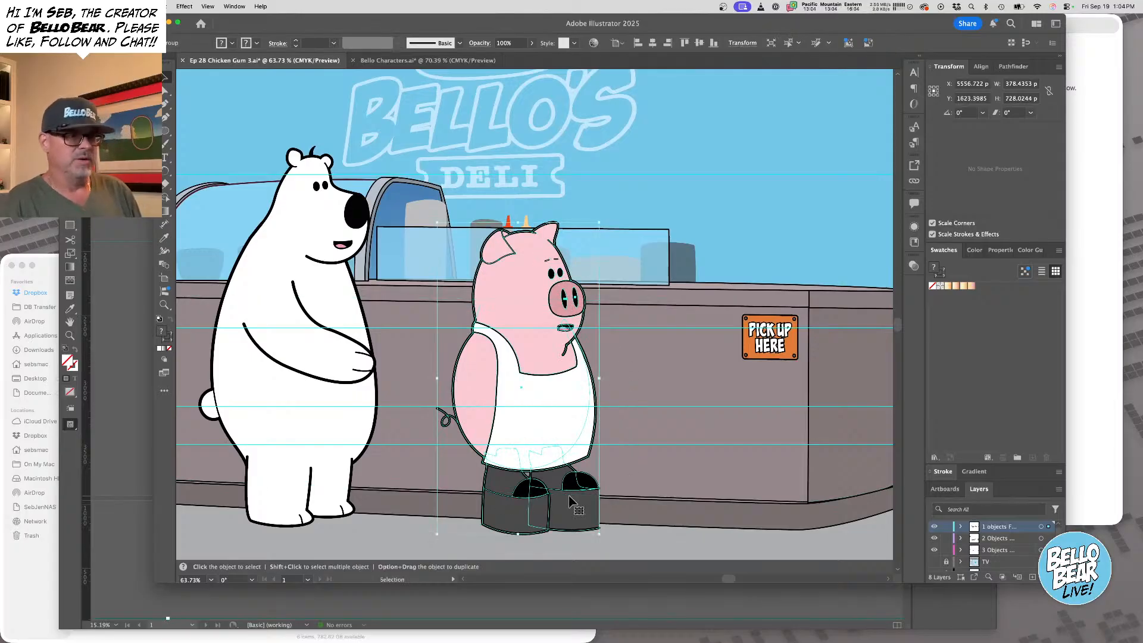
{"action": "key", "text": "super+g"}
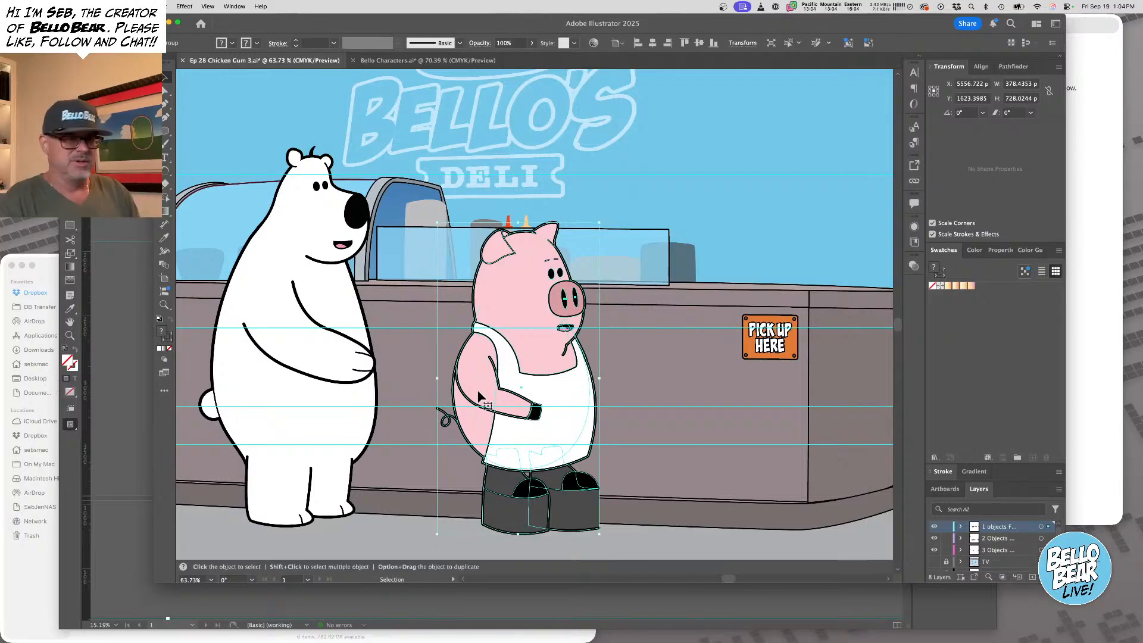
Move the whole pig slightly closer to the bear, to about X 5480 and Y 1607
{"action": "left_click", "coordinate": [713, 191]}
{"action": "left_click_drag", "start_coordinate": [532, 292], "coordinate": [520, 325]}
{"action": "left_click_drag", "start_coordinate": [505, 391], "coordinate": [522, 289]}
Close the open front edge of the pig's far boot with the Pen tool, joining its toe and sole endpoints
{"action": "key", "text": "z"}
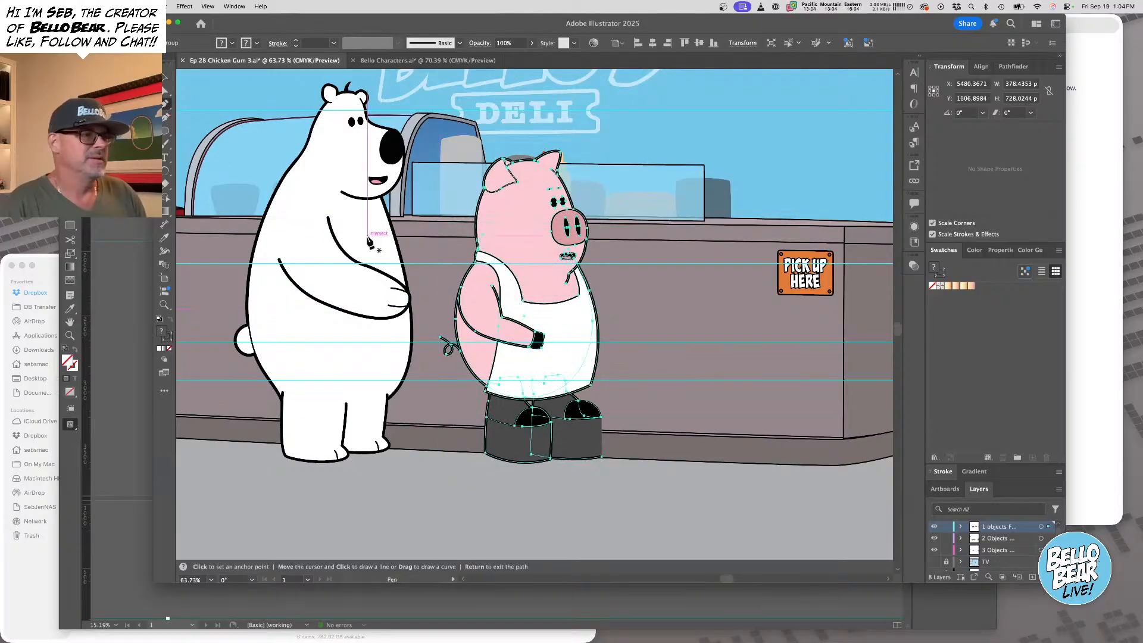
{"action": "left_click_drag", "start_coordinate": [603, 419], "coordinate": [767, 463]}
{"action": "key", "text": "p"}
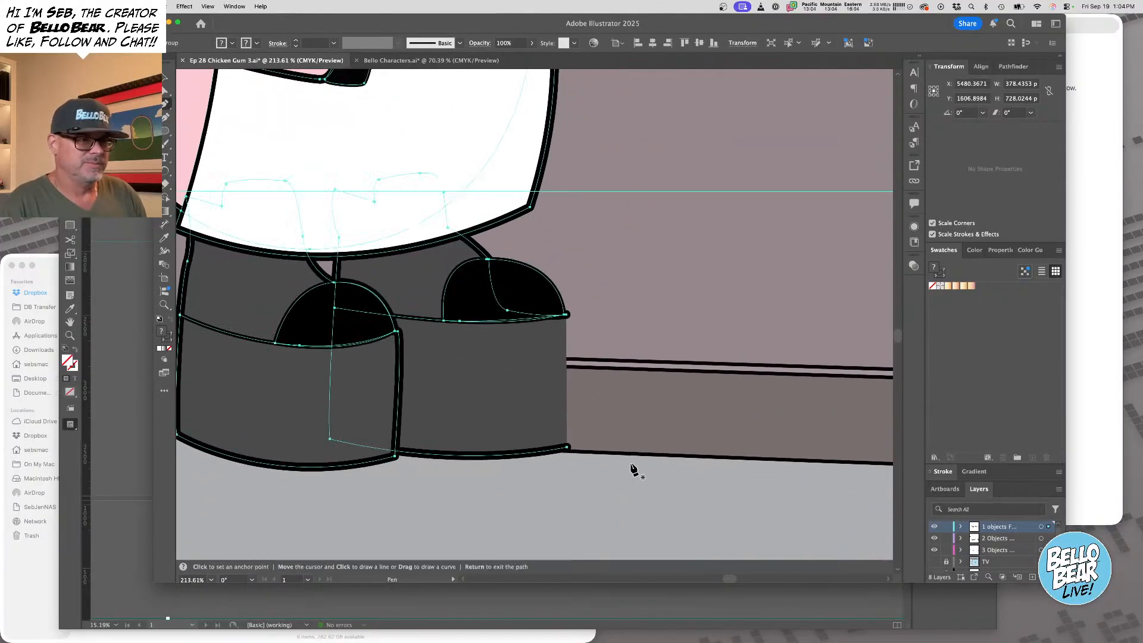
{"action": "left_click", "coordinate": [566, 447]}
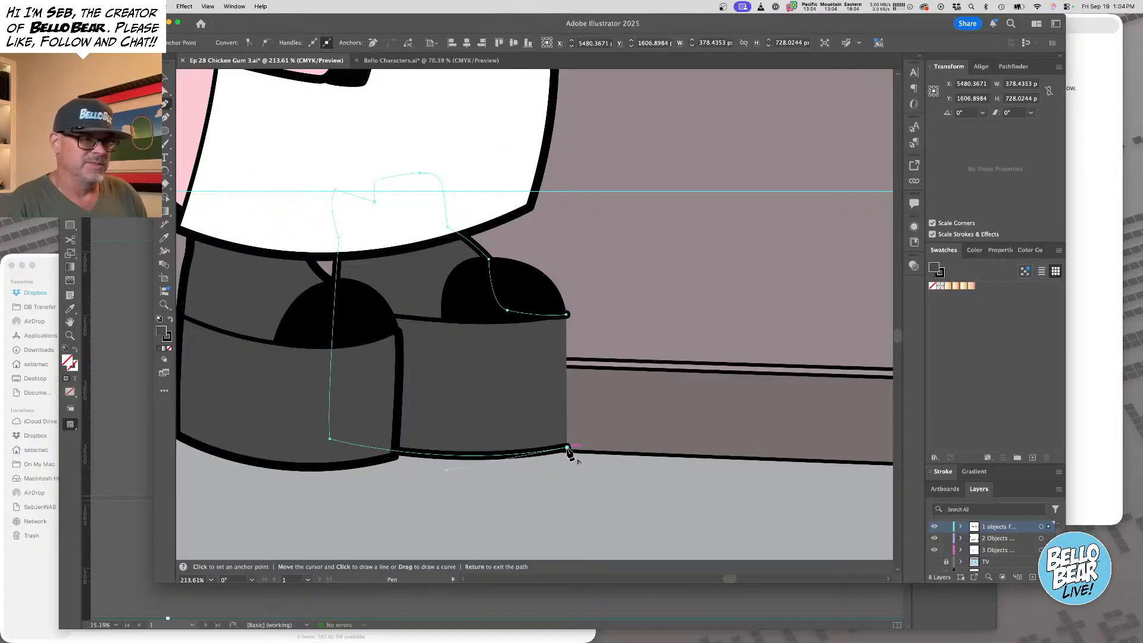
{"action": "left_click", "coordinate": [567, 314]}
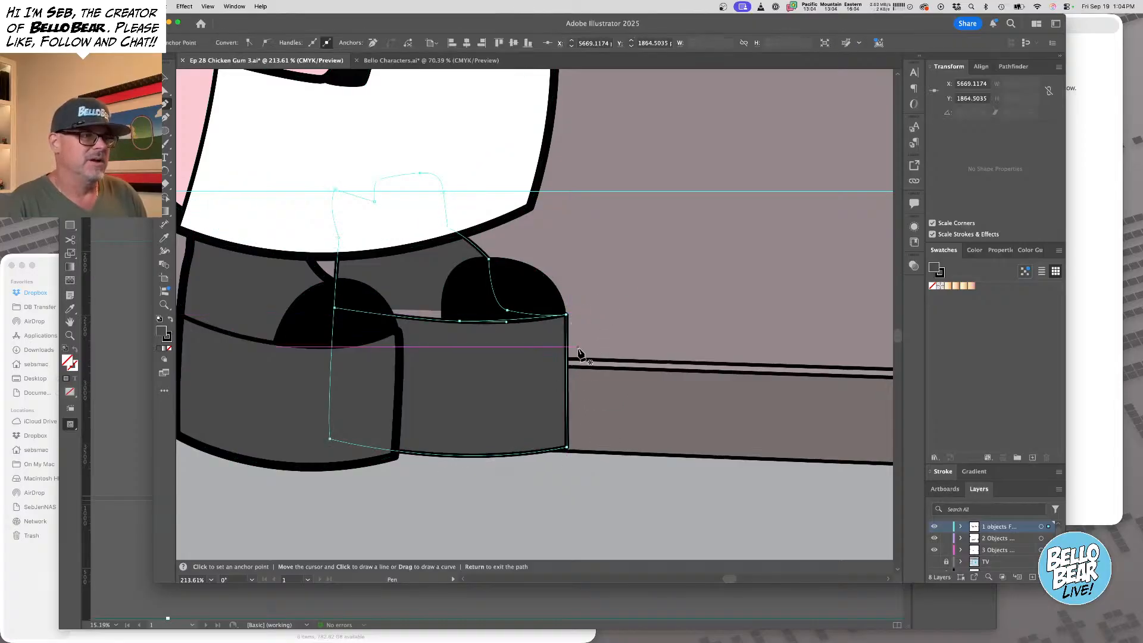
{"action": "left_click", "coordinate": [567, 315]}
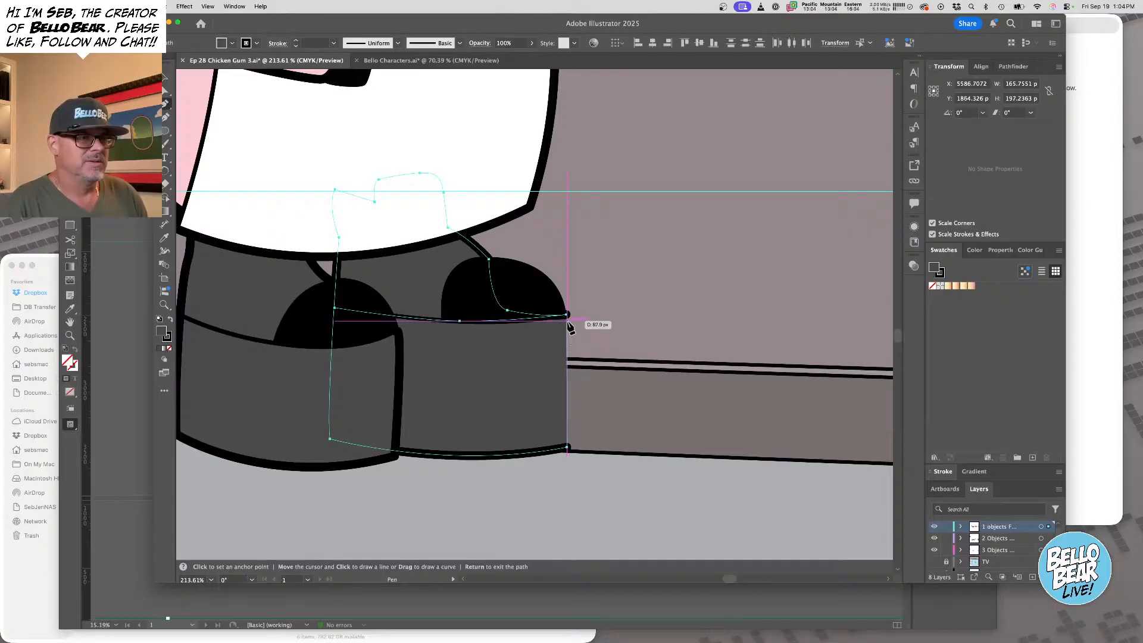
{"action": "left_click", "coordinate": [566, 316]}
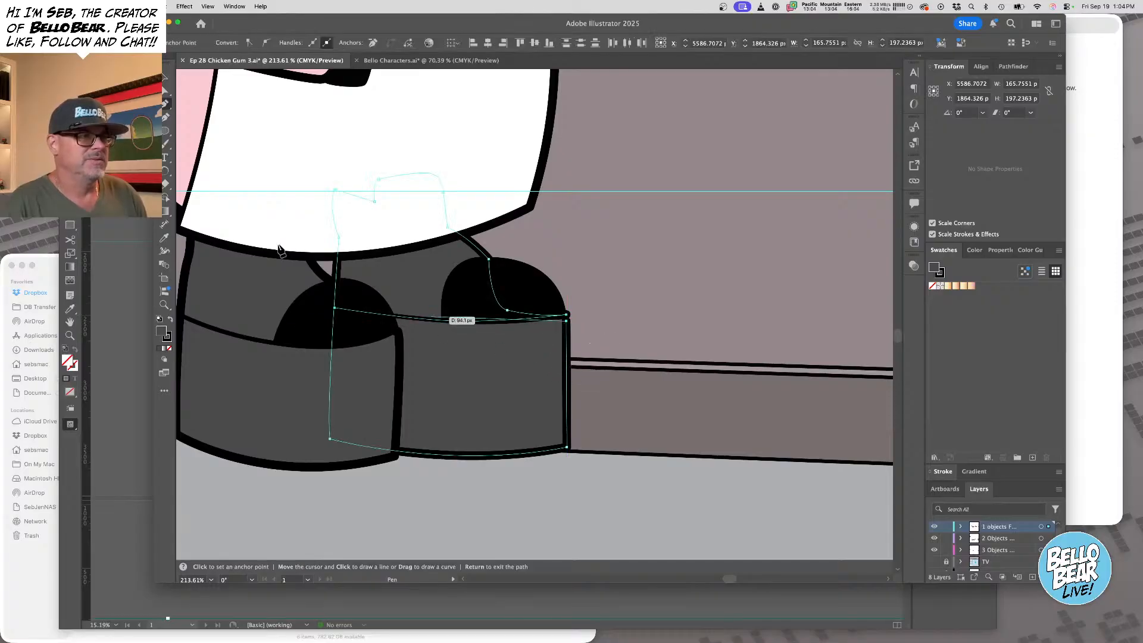
Adjust the upper anchor of the boot's new front edge so it meets the corner under the toe cap
{"action": "left_click", "coordinate": [165, 91]}
{"action": "scroll", "coordinate": [591, 311], "scroll_direction": "up", "scroll_amount": 5}
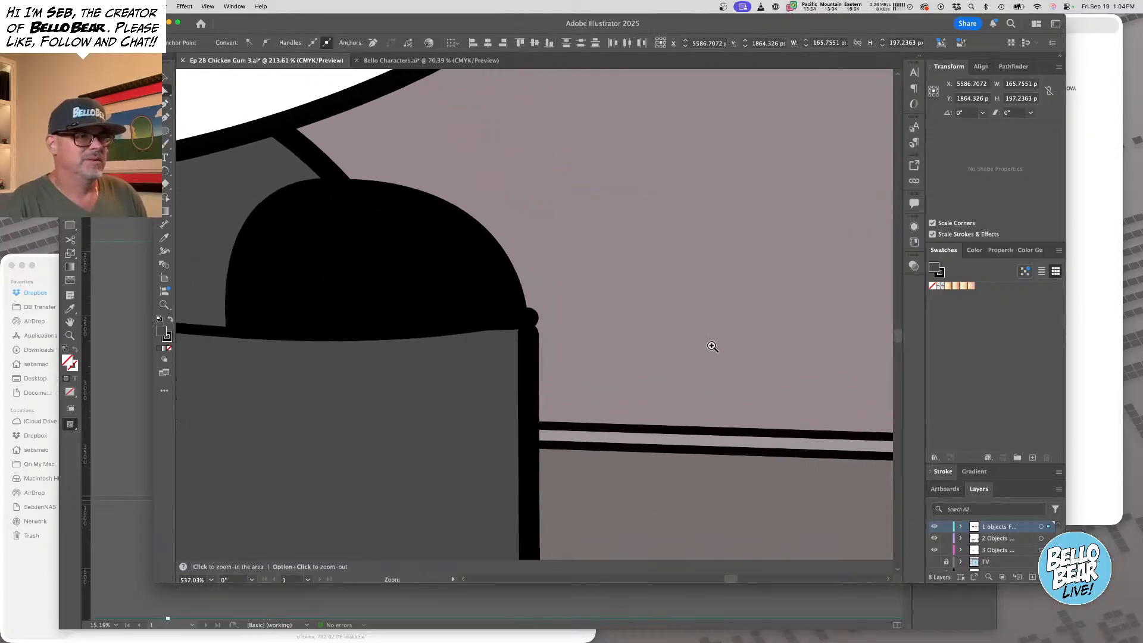
{"action": "left_click", "coordinate": [577, 334]}
{"action": "left_click_drag", "start_coordinate": [532, 341], "coordinate": [526, 322]}
{"action": "scroll", "coordinate": [536, 358], "scroll_direction": "down", "scroll_amount": 8}
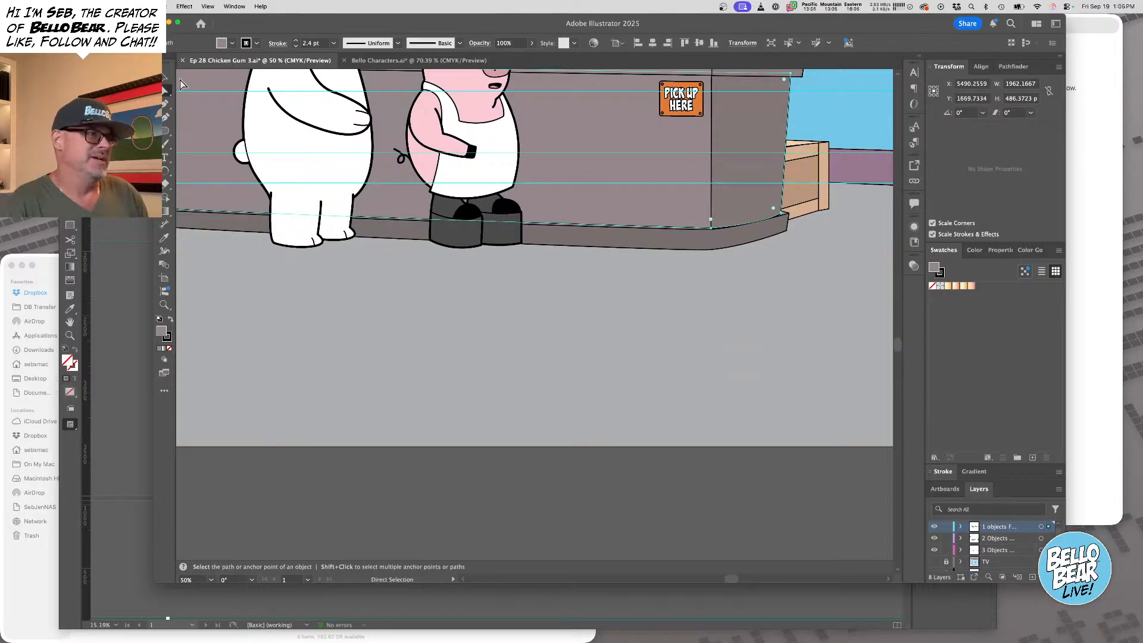
{"action": "key", "text": "v"}
{"action": "scroll", "coordinate": [472, 343], "scroll_direction": "up", "scroll_amount": 5}
{"action": "scroll", "coordinate": [471, 343], "scroll_direction": "left", "scroll_amount": 2}
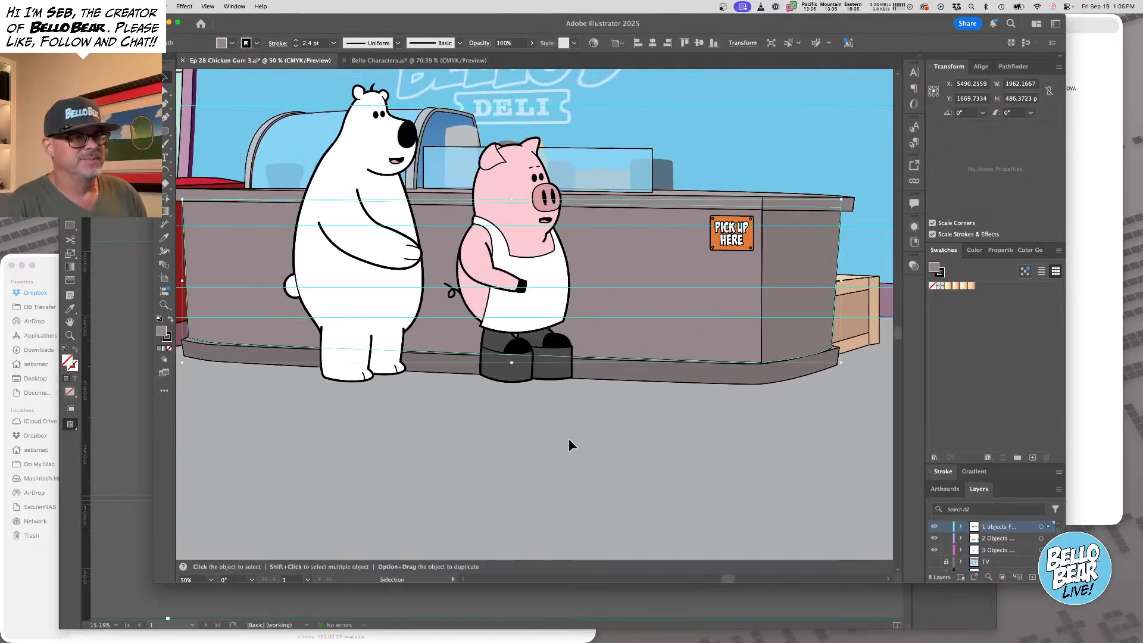
{"action": "key", "text": "a"}
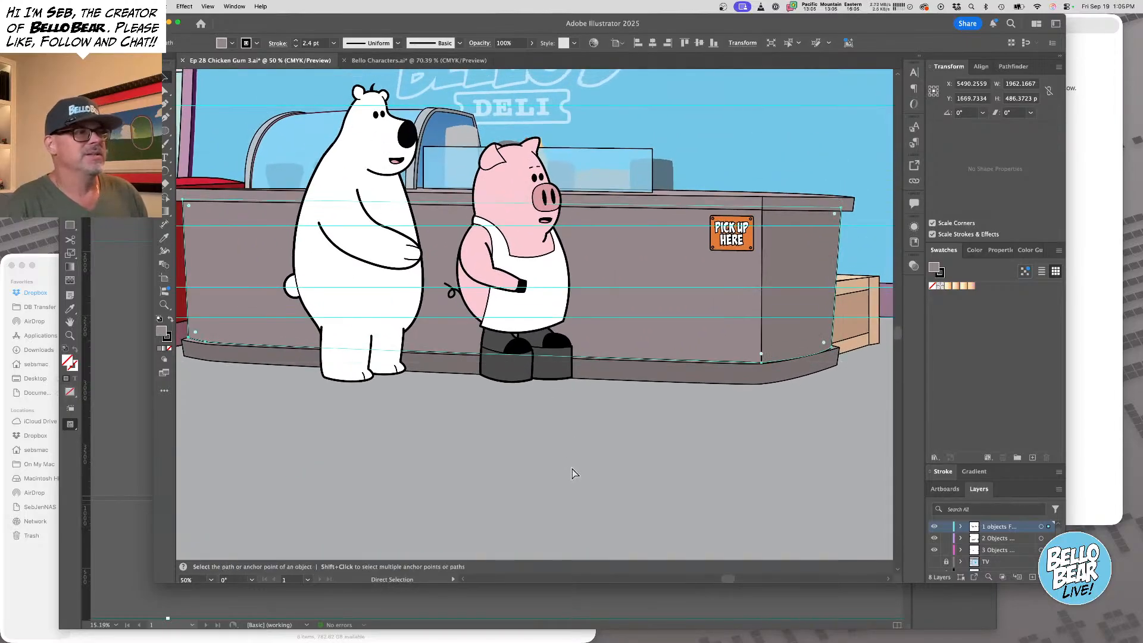
{"action": "key", "text": "v"}
Switch to the InDesign comic page and update the modified Ep 28 Chicken Gum 3.ai link, checking the third panel
{"action": "left_click", "coordinate": [117, 397]}
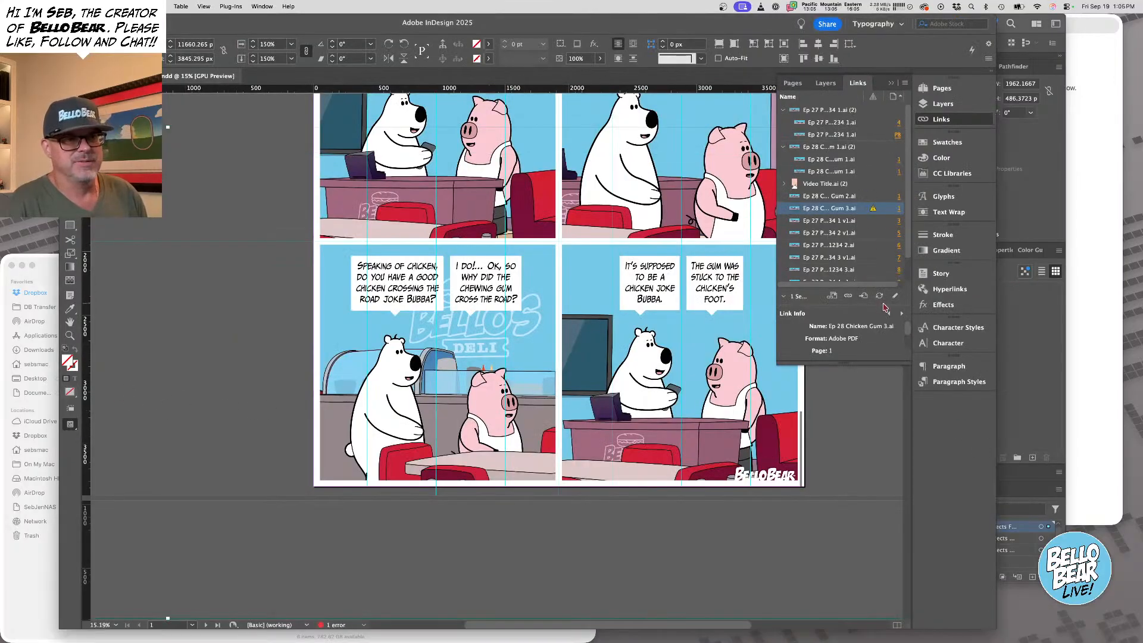
{"action": "left_click", "coordinate": [879, 296]}
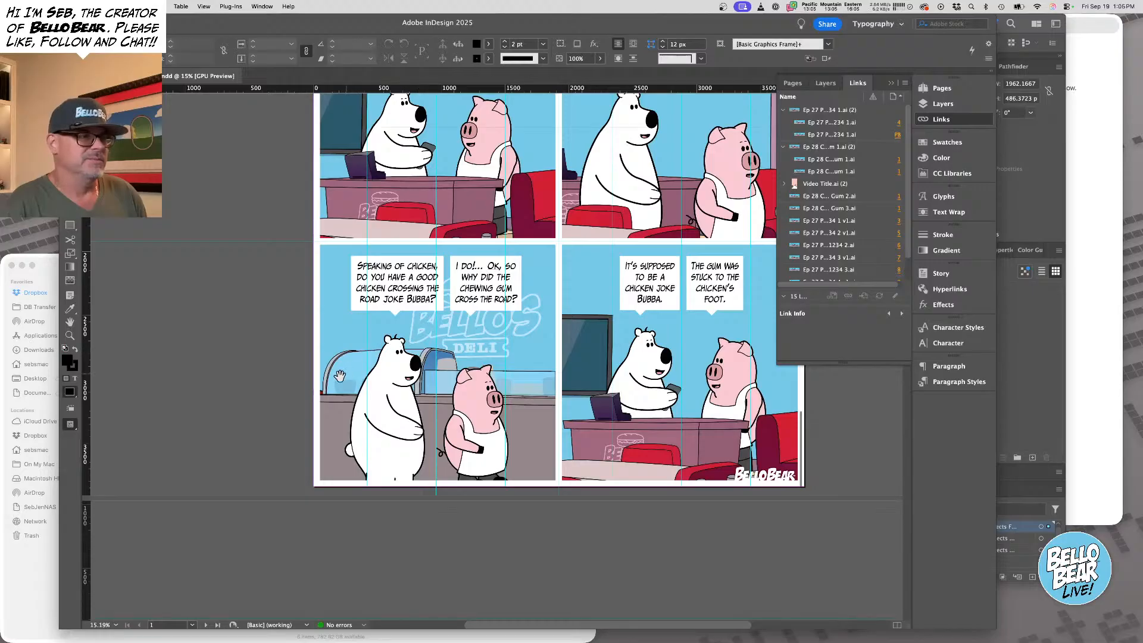
{"action": "left_click_drag", "start_coordinate": [550, 320], "coordinate": [441, 394]}
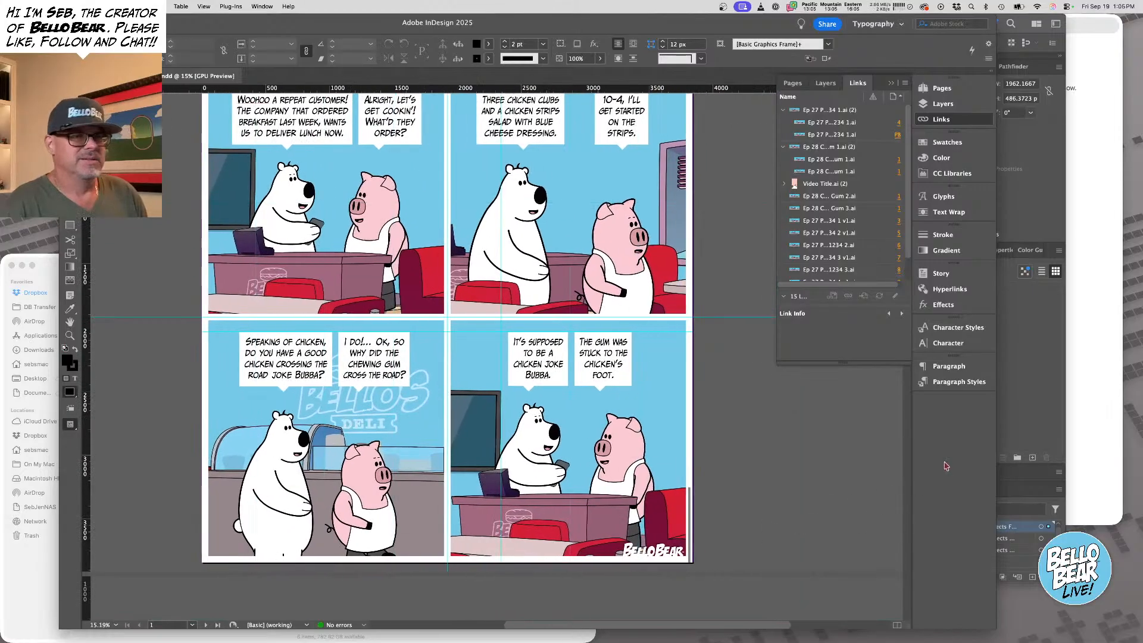
Return to Illustrator and bring the hidden table and chairs back in front of the bear and pig
{"action": "left_click", "coordinate": [1035, 371]}
{"action": "key", "text": "super+z"}
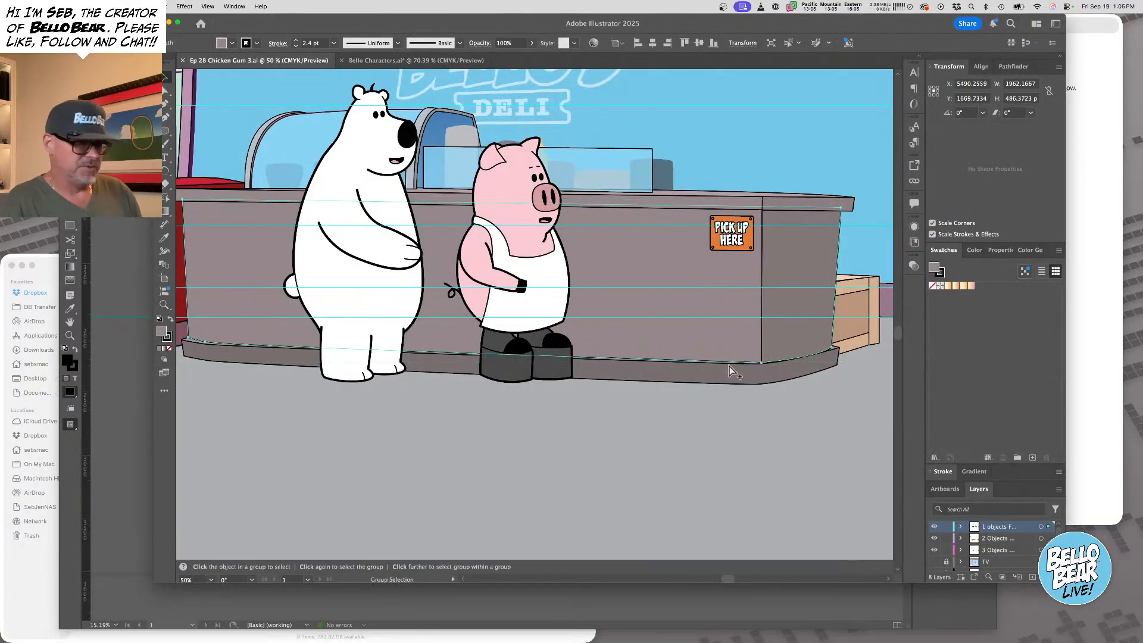
{"action": "key", "text": "super+z"}
{"action": "left_click", "coordinate": [301, 382]}
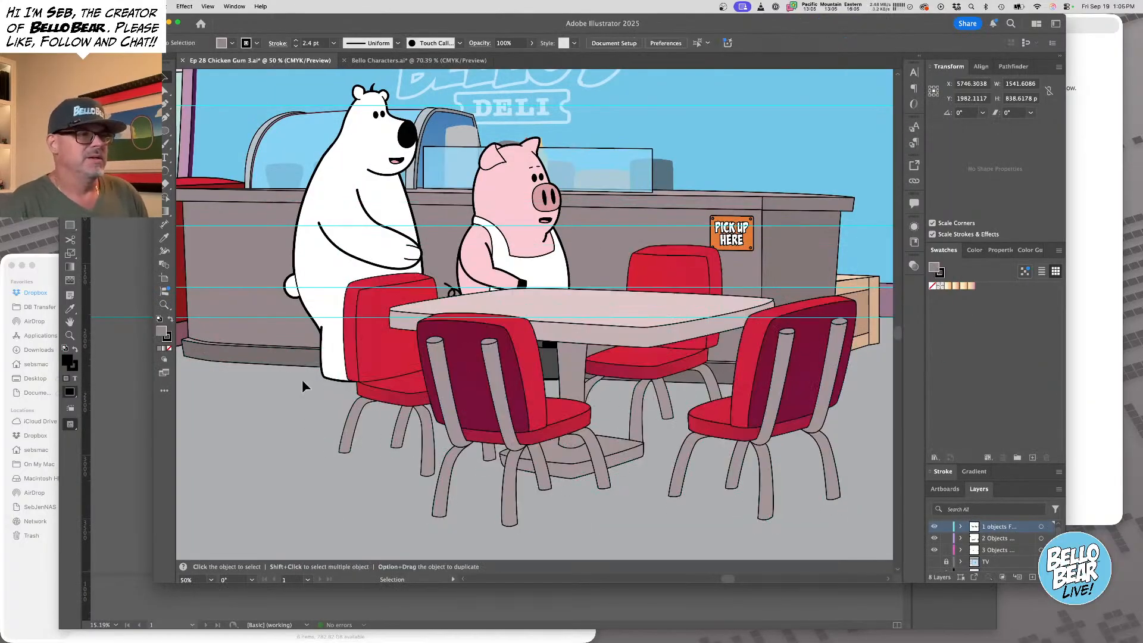
Remove the bear's folded arms and copy the bent bear arm from Bello Characters.ai
{"action": "left_click", "coordinate": [505, 277]}
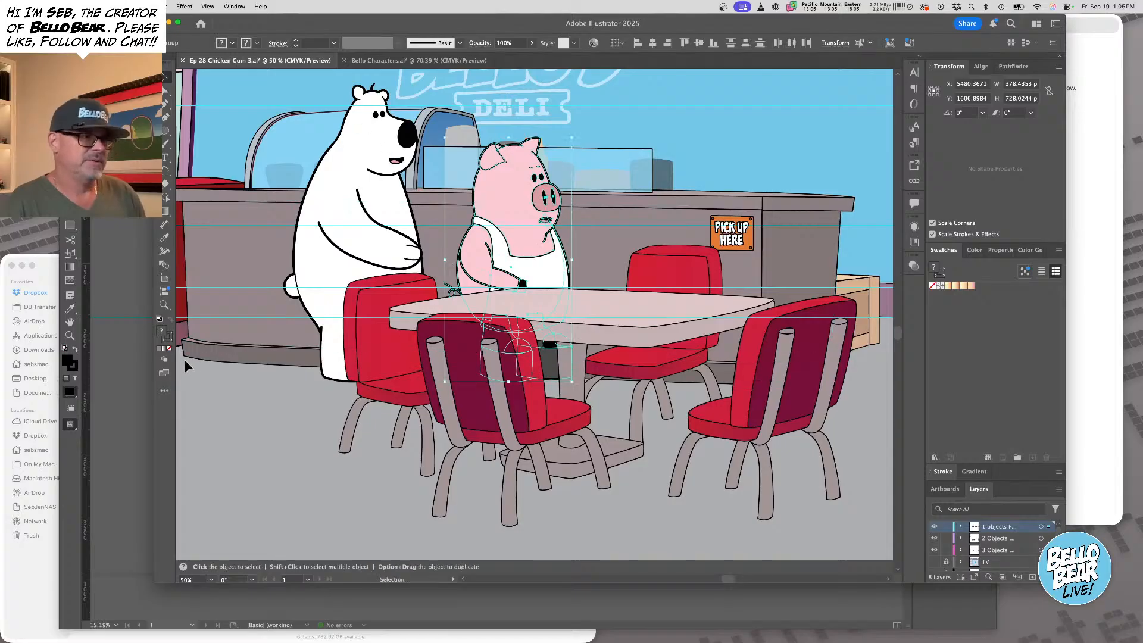
{"action": "left_click", "coordinate": [227, 401]}
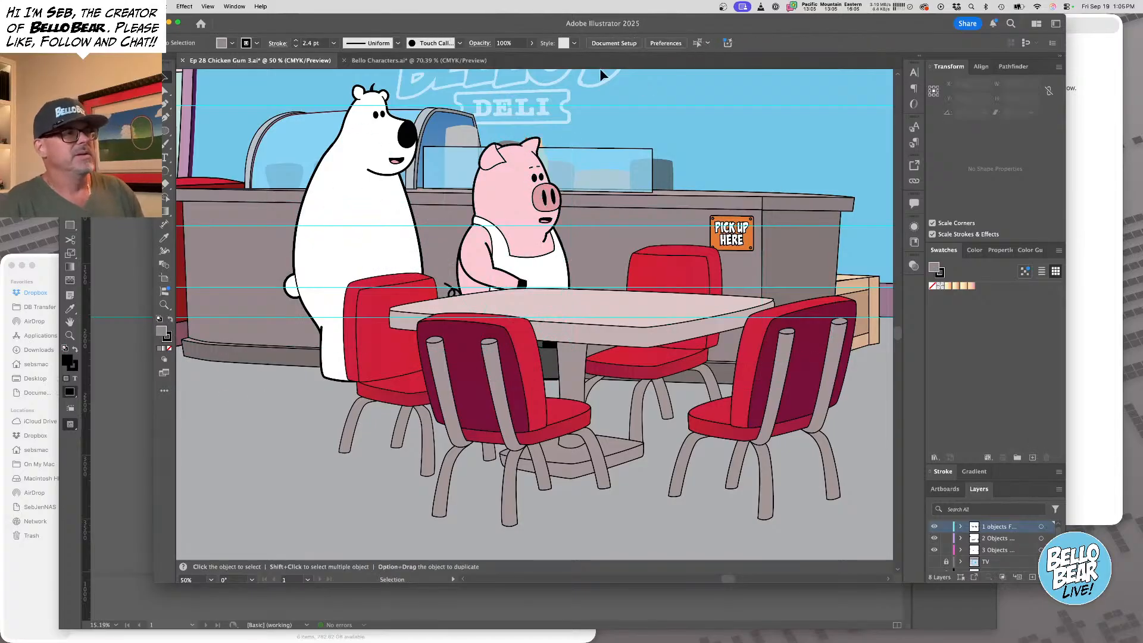
{"action": "left_click", "coordinate": [393, 59]}
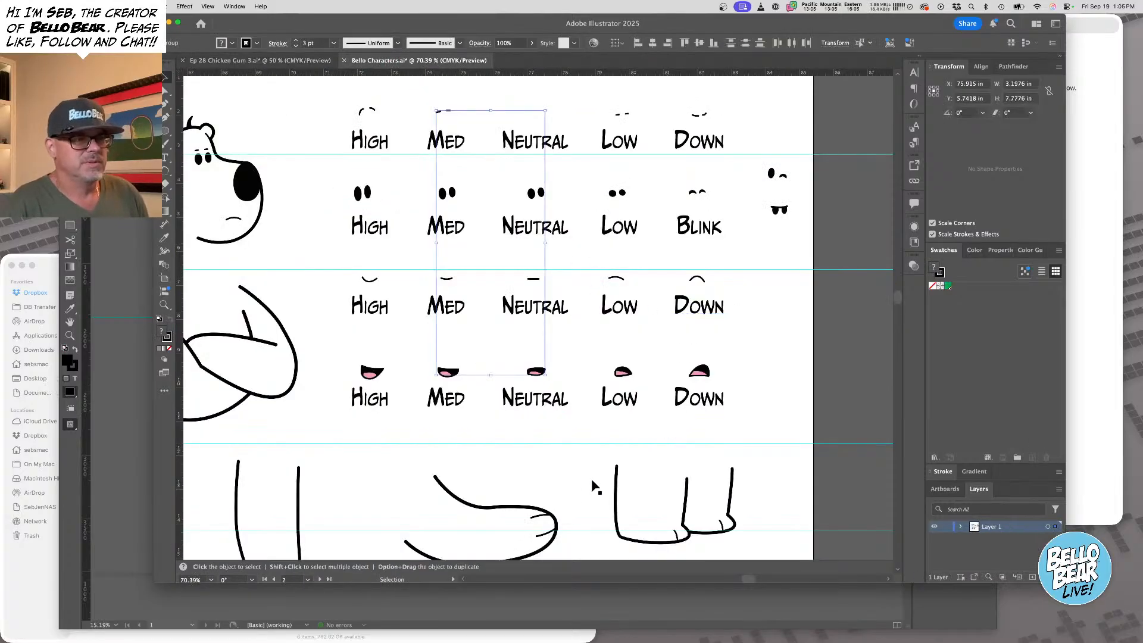
{"action": "left_click_drag", "start_coordinate": [577, 502], "coordinate": [723, 210]}
{"action": "left_click", "coordinate": [674, 353]}
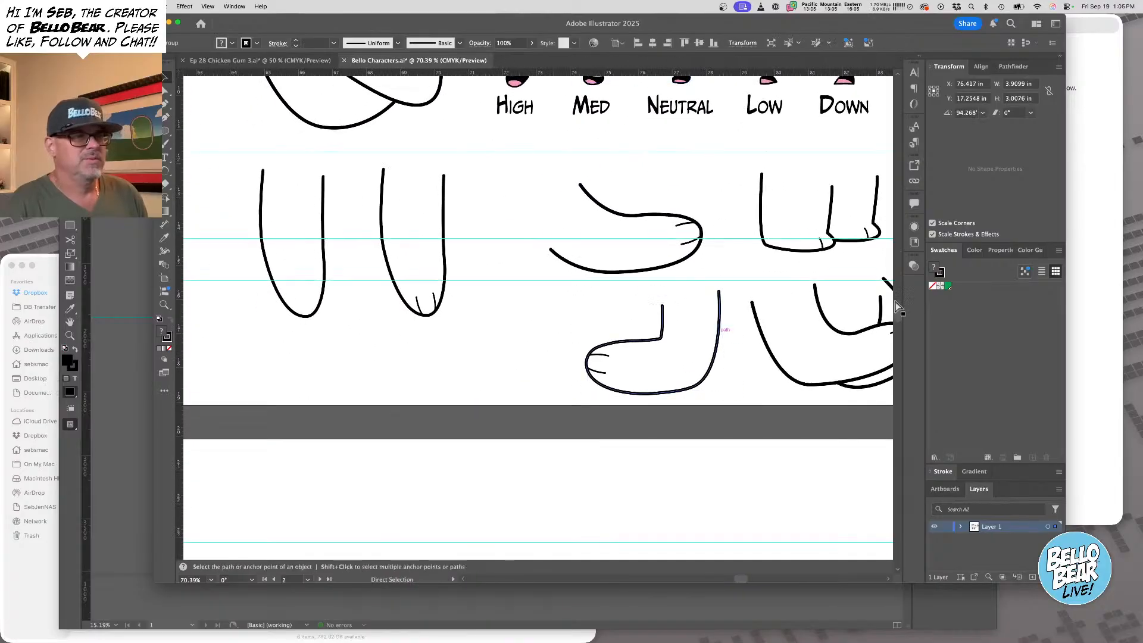
{"action": "key", "text": "super+c"}
Check the panel dialogue of the Bello Bear Ep 28 Chicken Gum script in Notes
{"action": "left_click", "coordinate": [1084, 118]}
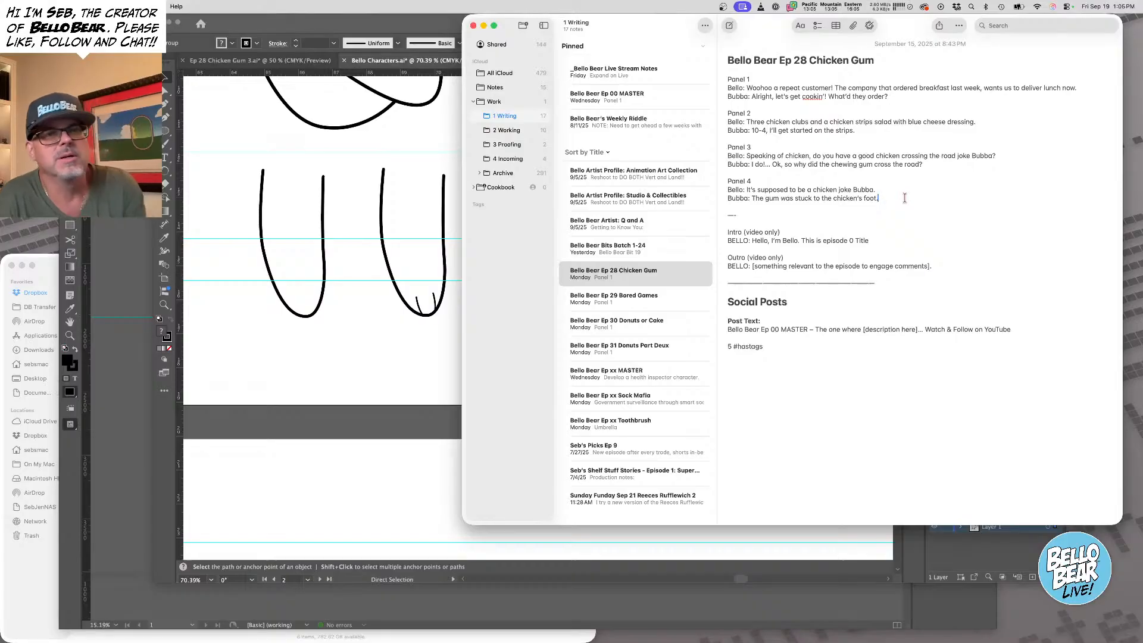
{"action": "left_click", "coordinate": [354, 332]}
Paste the copied bent arm into Ep 28 Chicken Gum 3.ai and move it over to the bear's torso
{"action": "key", "text": "v"}
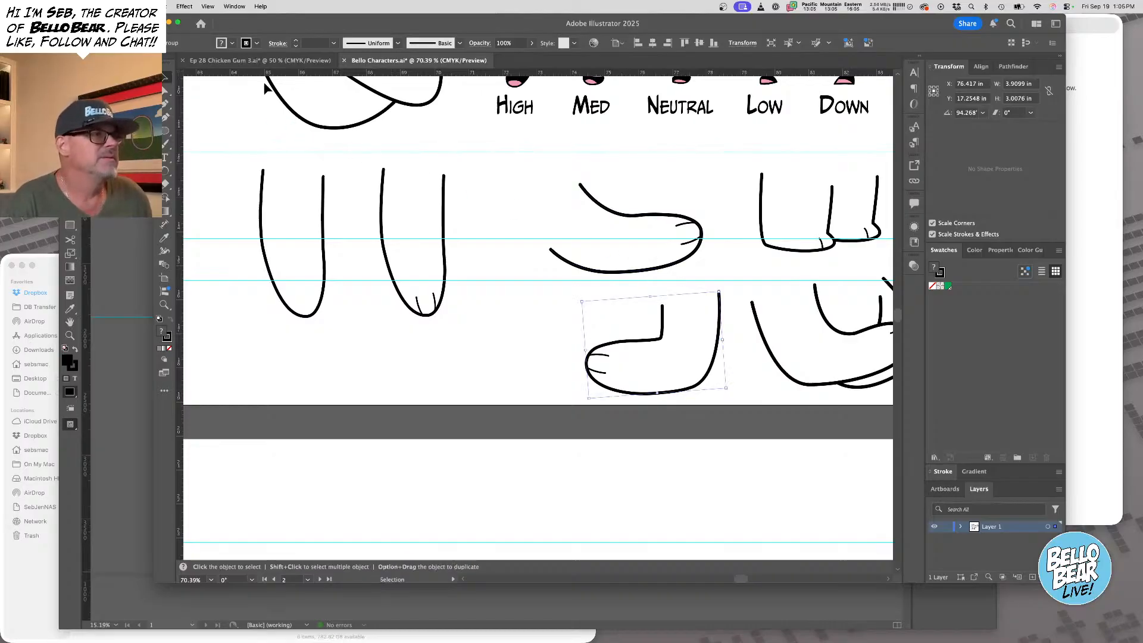
{"action": "left_click", "coordinate": [260, 60]}
{"action": "key", "text": "super+v"}
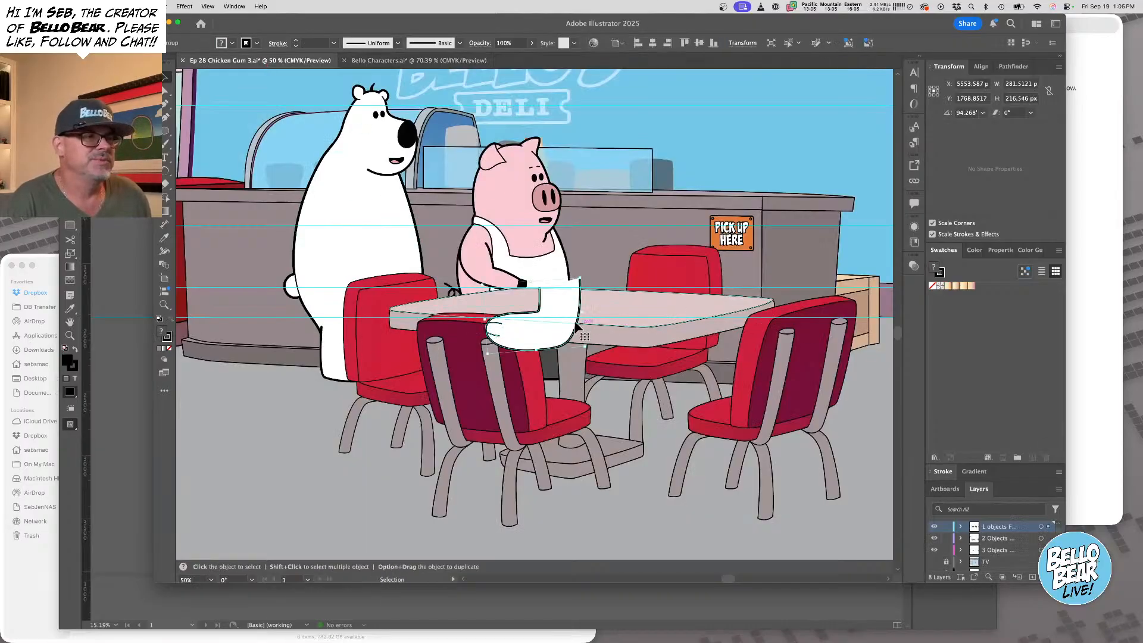
{"action": "left_click_drag", "start_coordinate": [576, 324], "coordinate": [361, 250]}
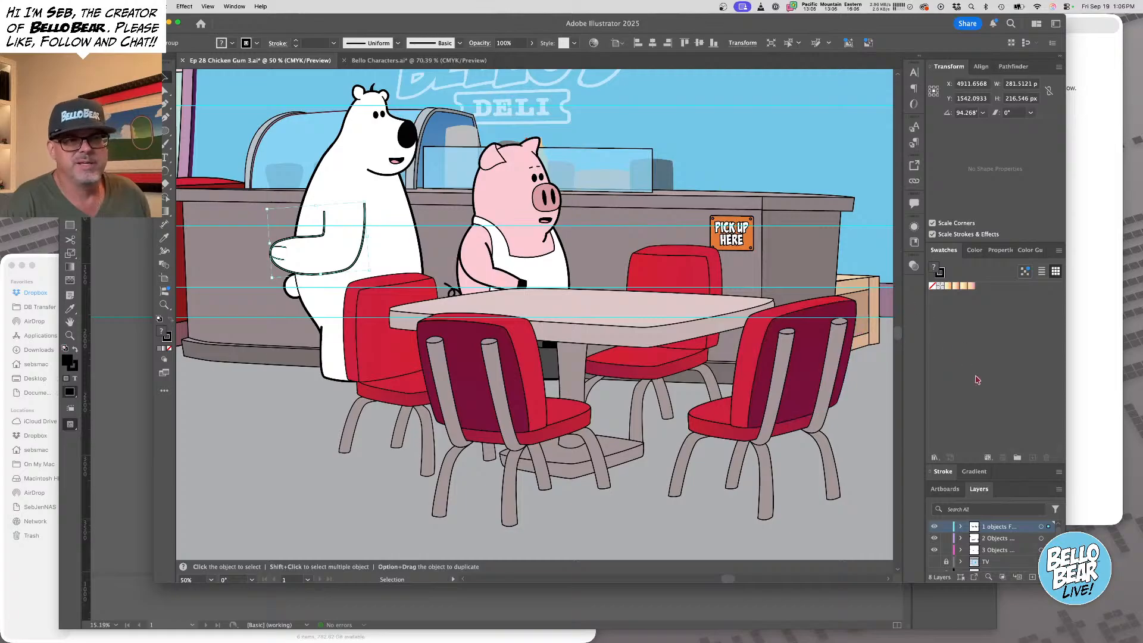
Flip the bear's arm horizontally and fit it on the torso at about X 5050 and Y 1505
{"action": "left_click", "coordinate": [1059, 66]}
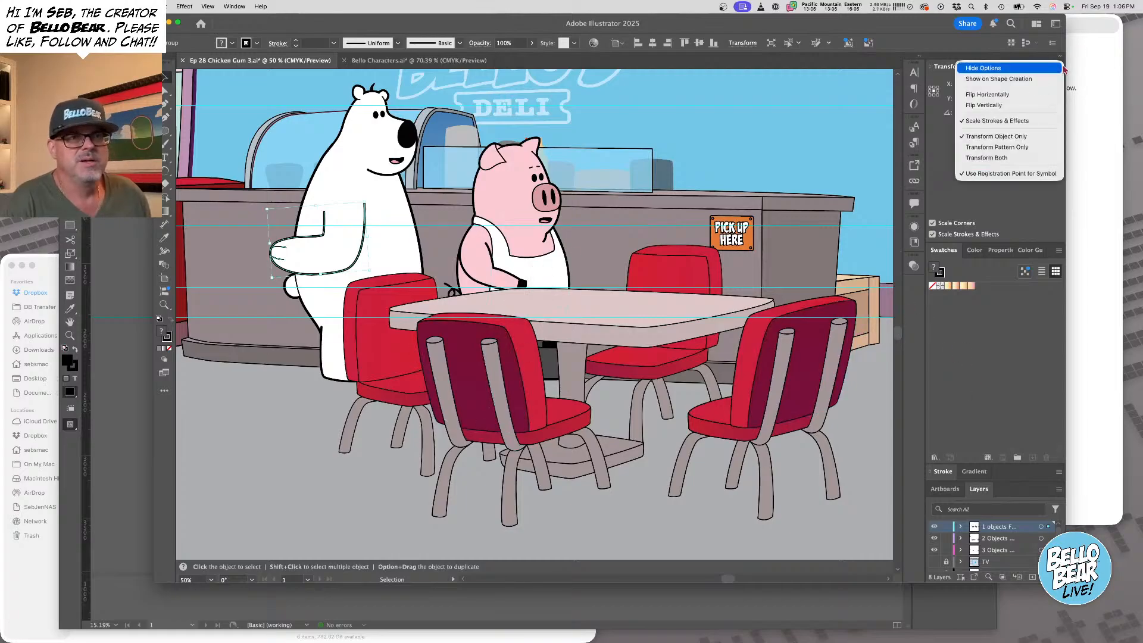
{"action": "left_click", "coordinate": [988, 94]}
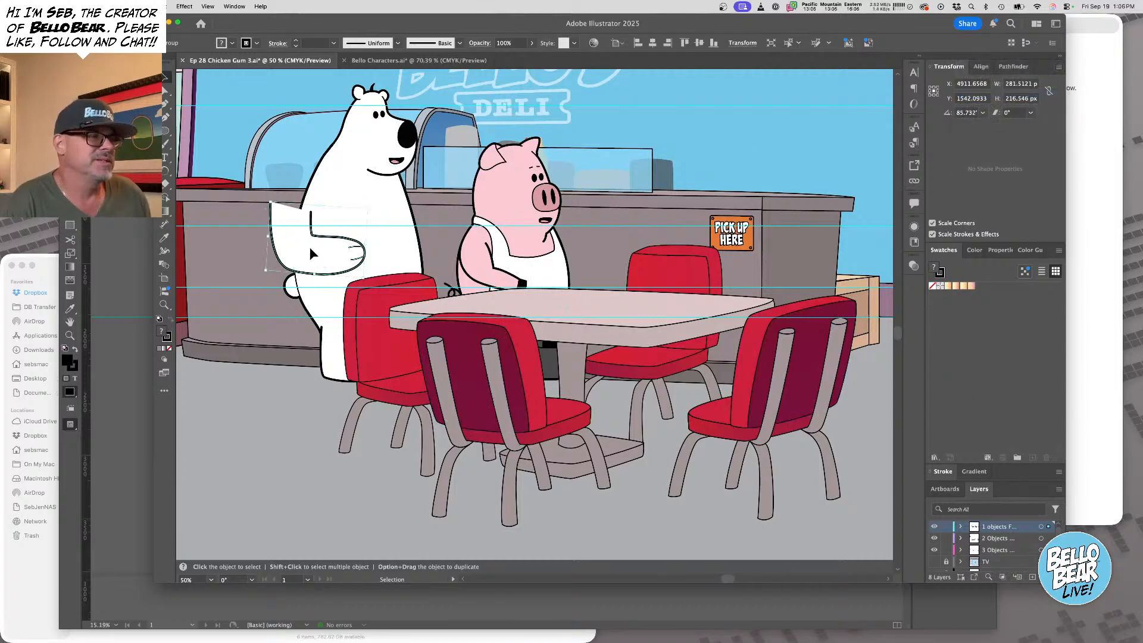
{"action": "left_click_drag", "start_coordinate": [309, 247], "coordinate": [355, 235]}
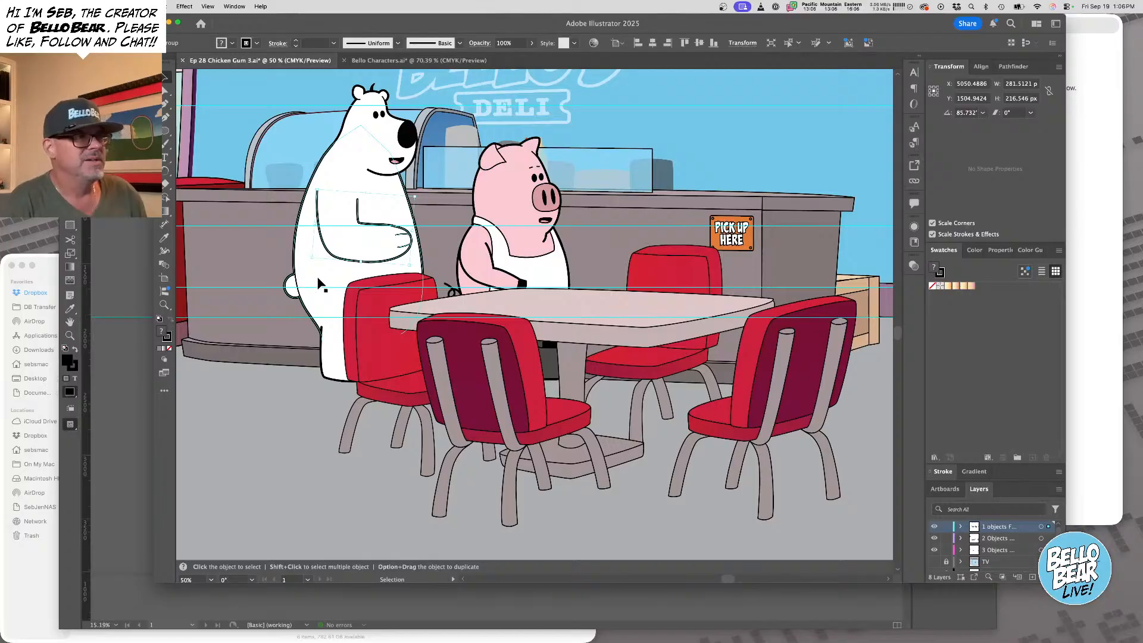
Compare the pig arm poses in Bello Characters.ai, rotate the scene pig's arm upward and place it at about X 5467, Y 1599
{"action": "left_click", "coordinate": [492, 281]}
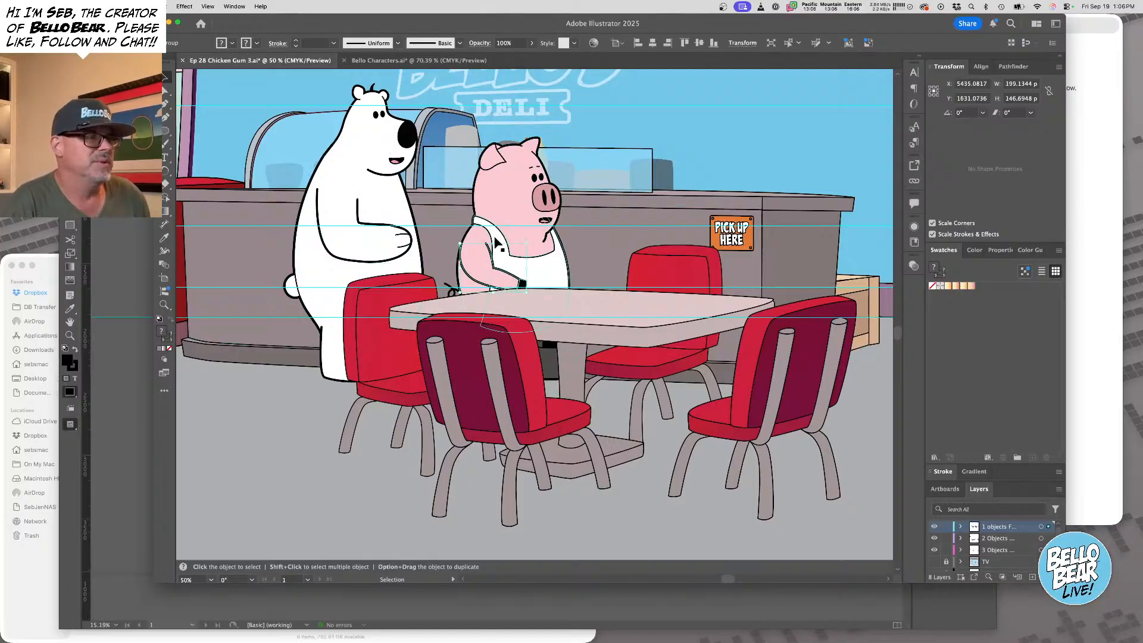
{"action": "left_click", "coordinate": [381, 60]}
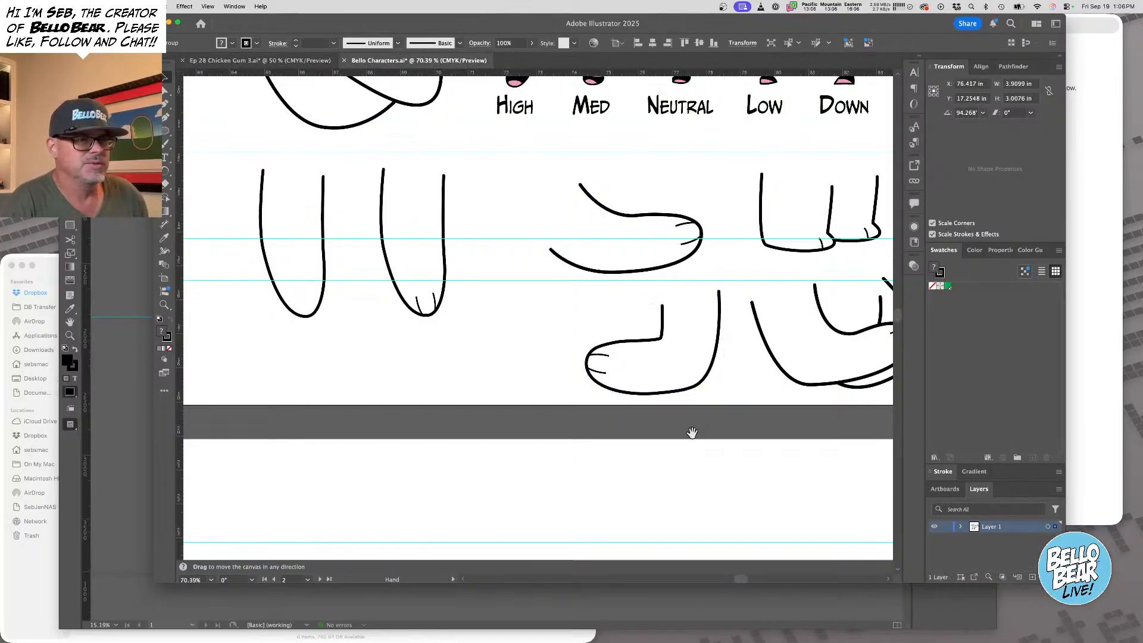
{"action": "scroll", "coordinate": [645, 458], "scroll_direction": "down", "scroll_amount": 10}
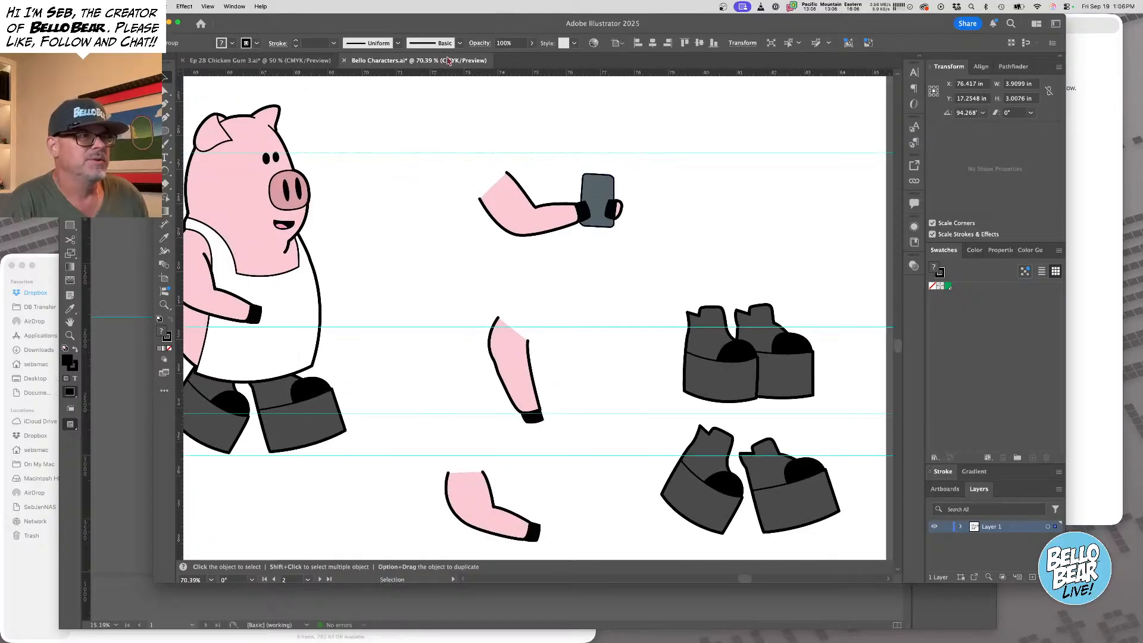
{"action": "left_click", "coordinate": [260, 60]}
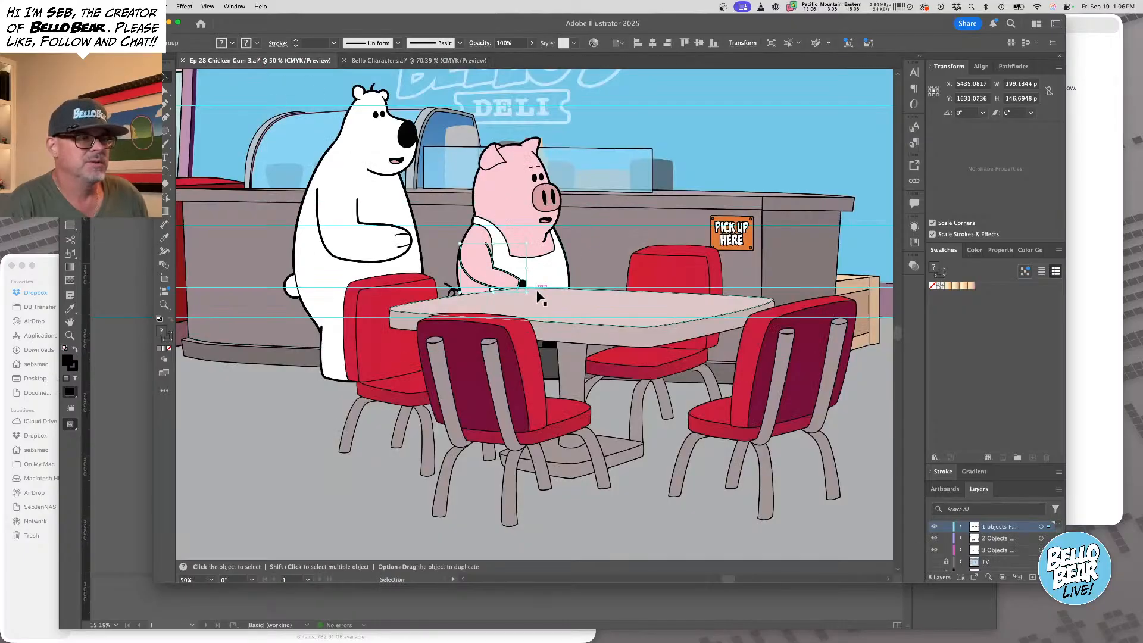
{"action": "left_click_drag", "start_coordinate": [528, 241], "coordinate": [515, 220]}
{"action": "left_click_drag", "start_coordinate": [474, 271], "coordinate": [531, 277]}
{"action": "key", "text": "space"}
{"action": "key", "text": "super+space"}
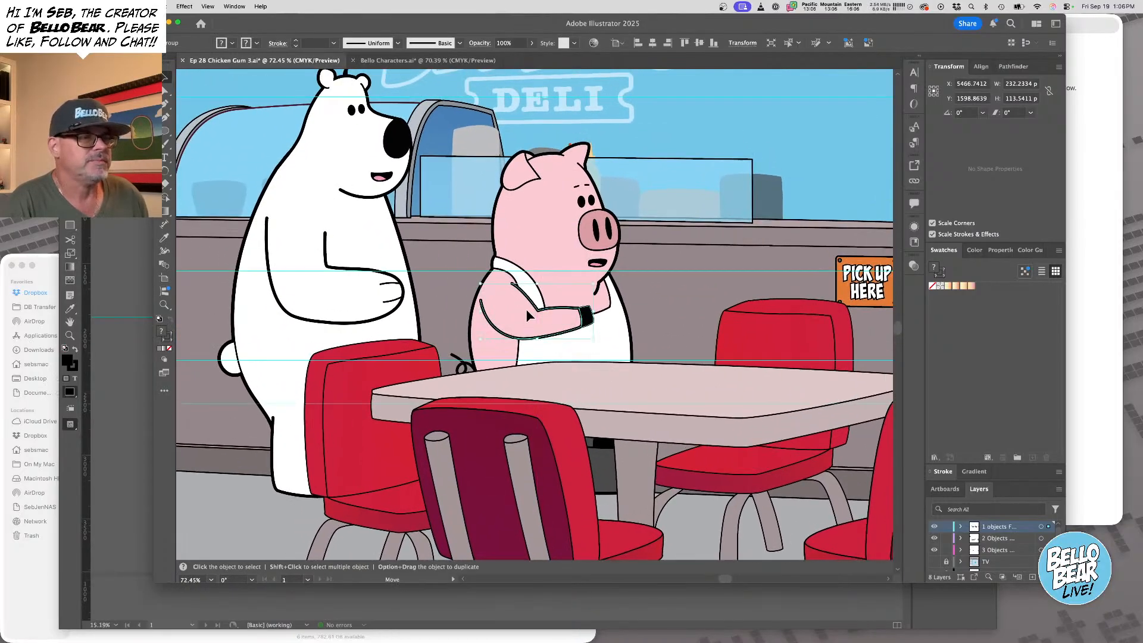
Put the pig's mouth shape on the bear's face at about X 5159 and Y 1312
{"action": "left_click", "coordinate": [598, 263]}
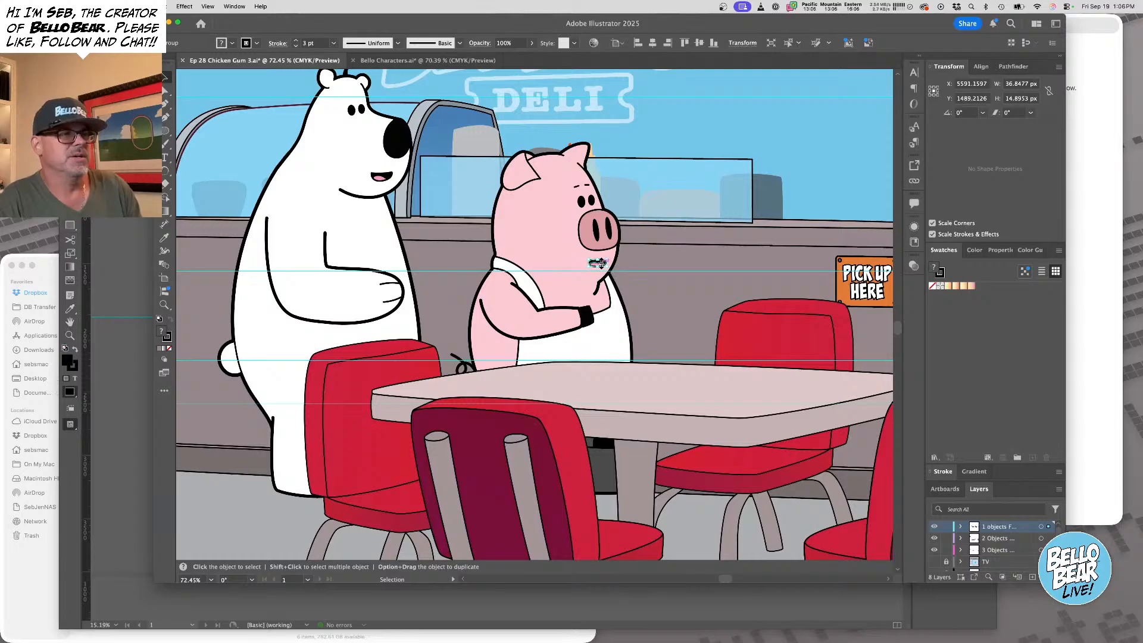
{"action": "left_click", "coordinate": [382, 177]}
{"action": "left_click", "coordinate": [457, 230]}
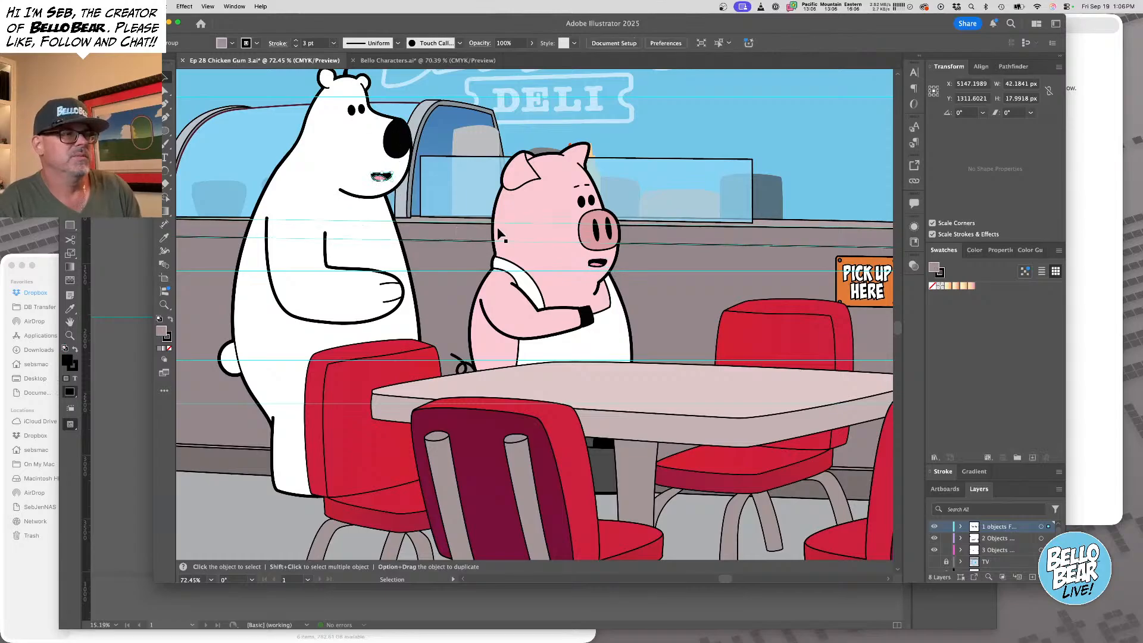
{"action": "left_click_drag", "start_coordinate": [594, 265], "coordinate": [384, 179]}
Copy the bear's open High mouth shape from the expression chart in Bello Characters.ai
{"action": "left_click", "coordinate": [401, 62]}
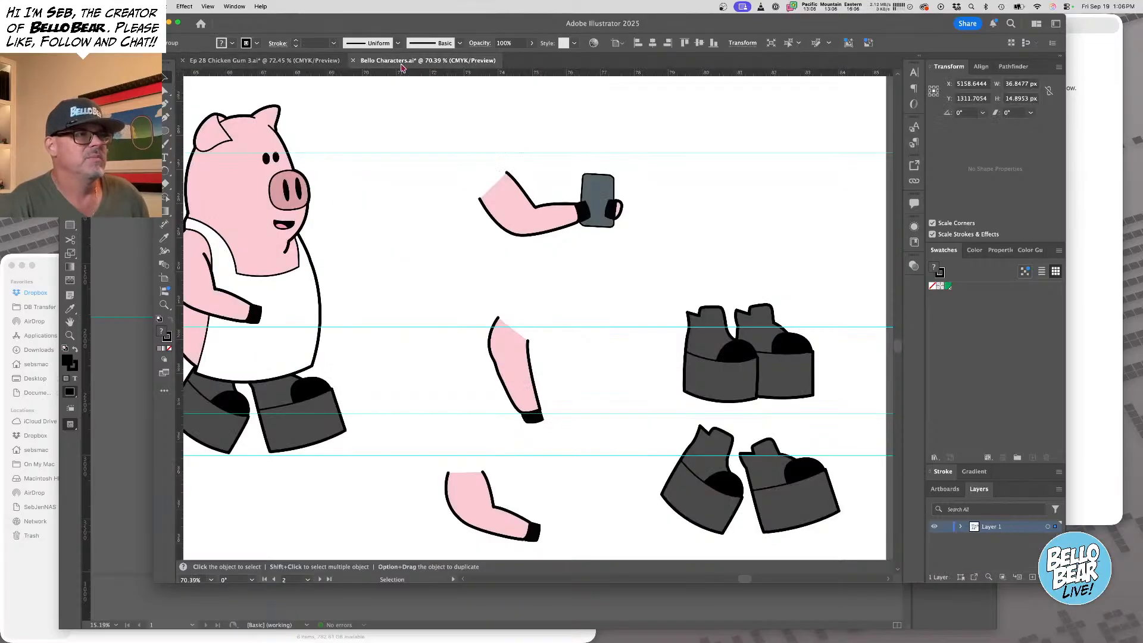
{"action": "left_click_drag", "start_coordinate": [434, 300], "coordinate": [600, 324]}
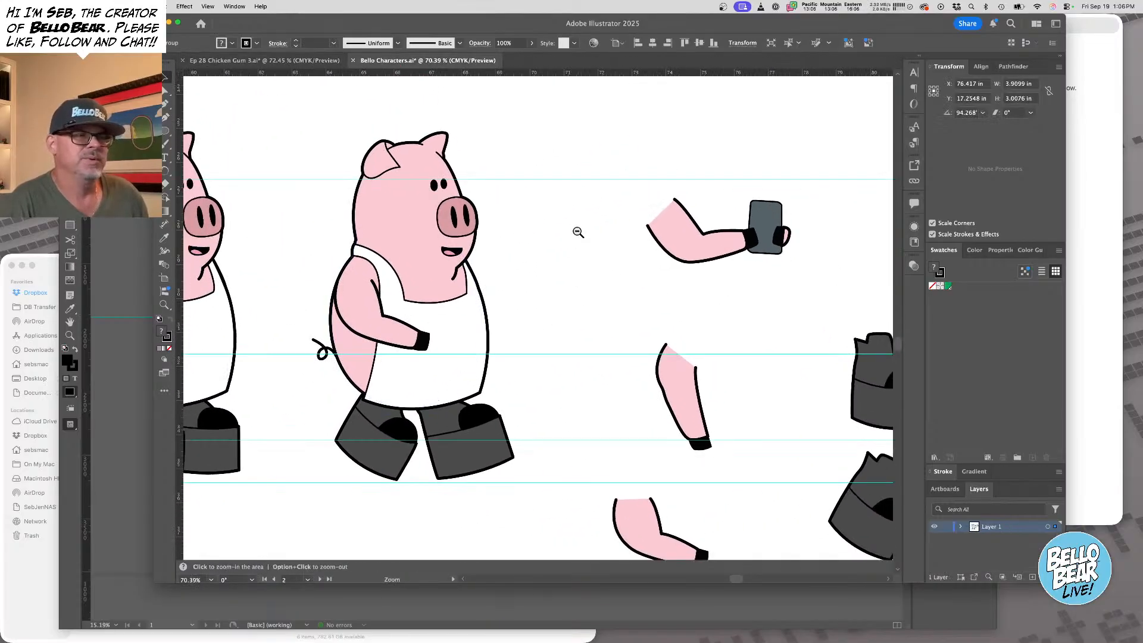
{"action": "left_click", "coordinate": [578, 233], "text": "alt"}
{"action": "scroll", "coordinate": [584, 208], "scroll_direction": "up", "scroll_amount": 3}
{"action": "left_click_drag", "start_coordinate": [588, 194], "coordinate": [505, 520]}
{"action": "left_click", "coordinate": [442, 289]}
{"action": "key", "text": "super+c"}
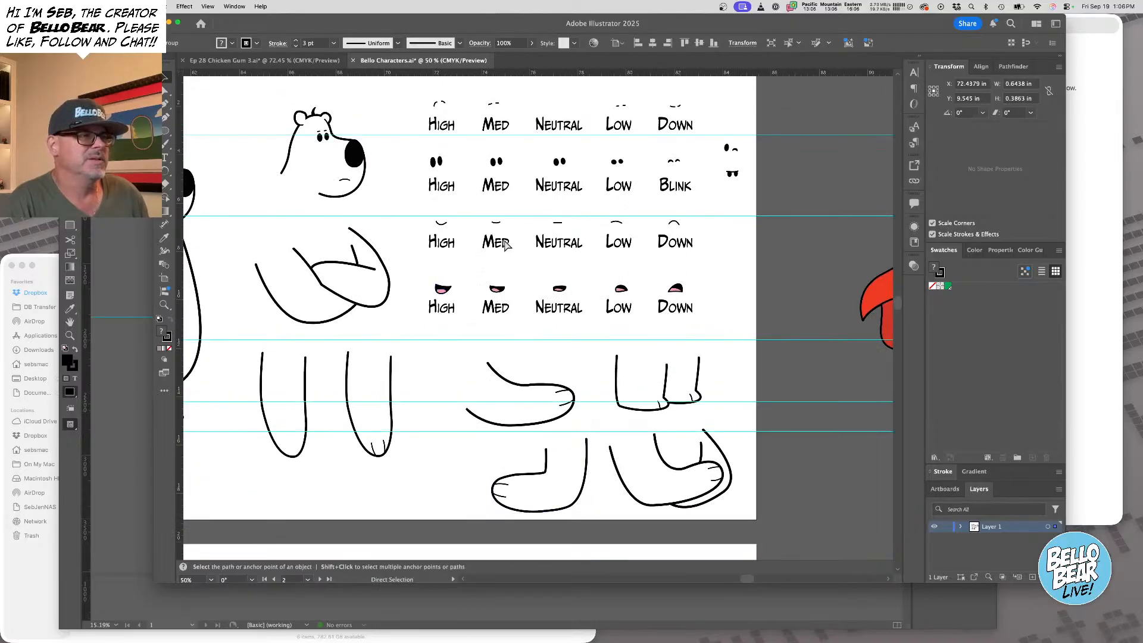
Paste the copied mouth into Ep 28 Chicken Gum 3.ai and use it as the pig's mouth below the snout
{"action": "left_click", "coordinate": [291, 59]}
{"action": "key", "text": "super+v"}
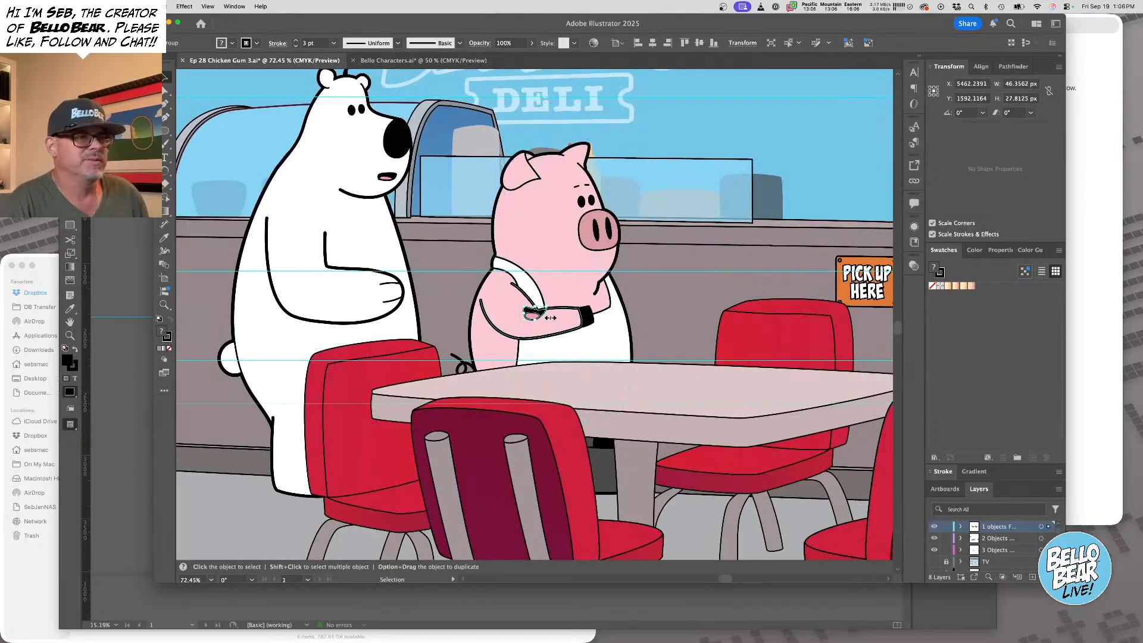
{"action": "left_click_drag", "start_coordinate": [532, 316], "coordinate": [626, 256]}
Delete the pig's flat eyebrows
{"action": "left_click_drag", "start_coordinate": [516, 275], "coordinate": [418, 394]}
{"action": "left_click", "coordinate": [459, 167]}
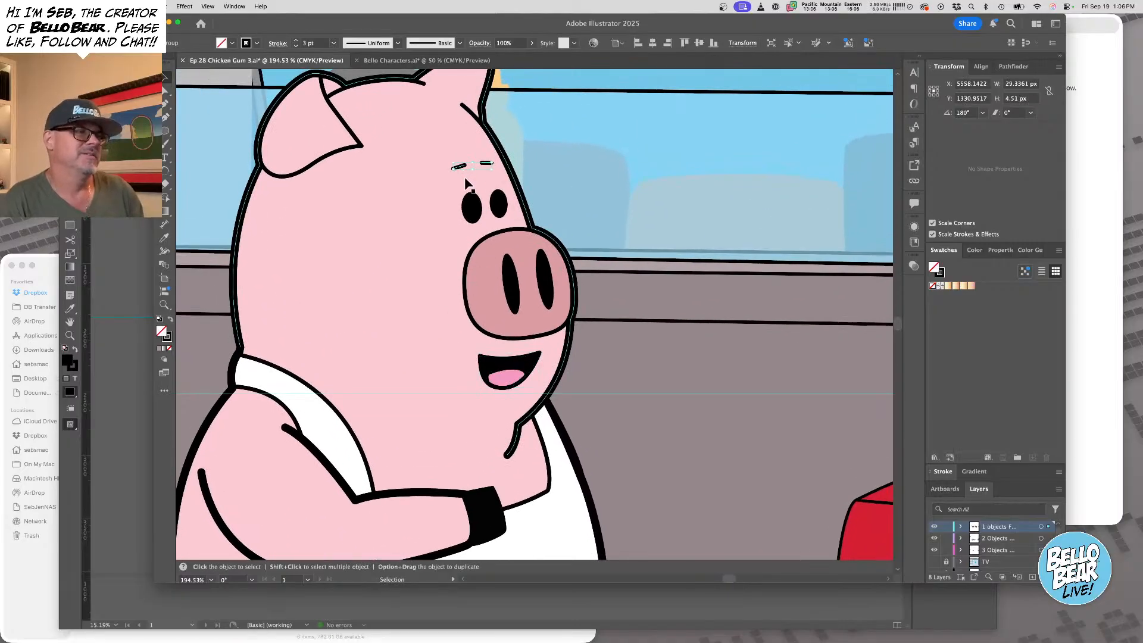
{"action": "key", "text": "BackSpace"}
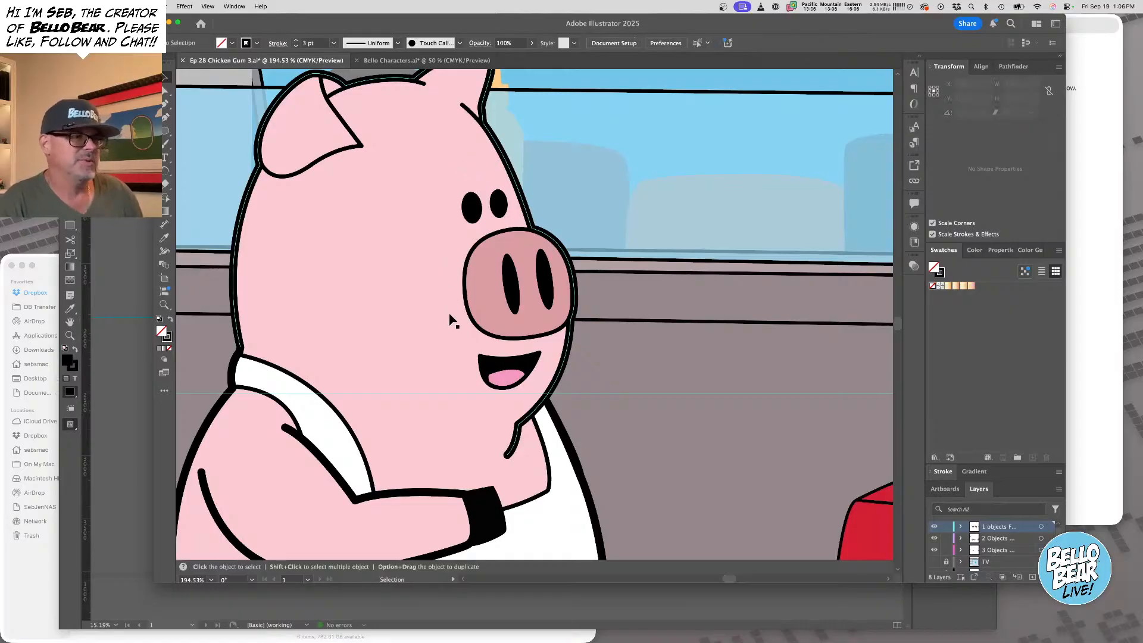
Rotate the bear's head slightly downward toward the pig, leaving it at about X 5083 and Y 1233
{"action": "key", "text": "z"}
{"action": "left_click", "coordinate": [449, 306], "text": "alt"}
{"action": "left_click", "coordinate": [388, 269], "text": "alt"}
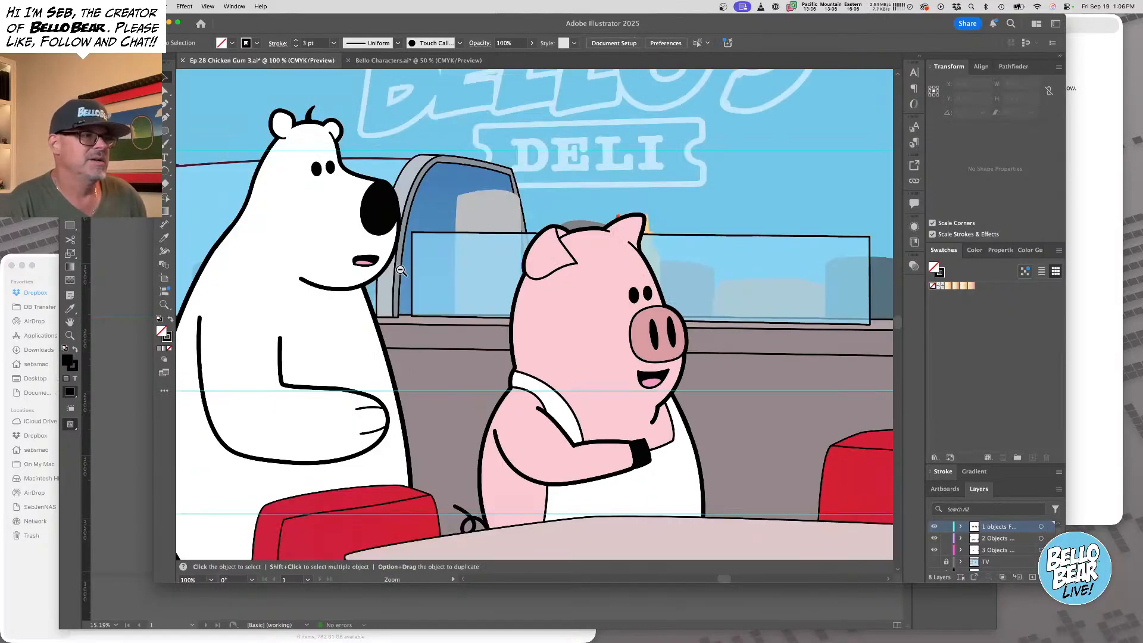
{"action": "key", "text": "v"}
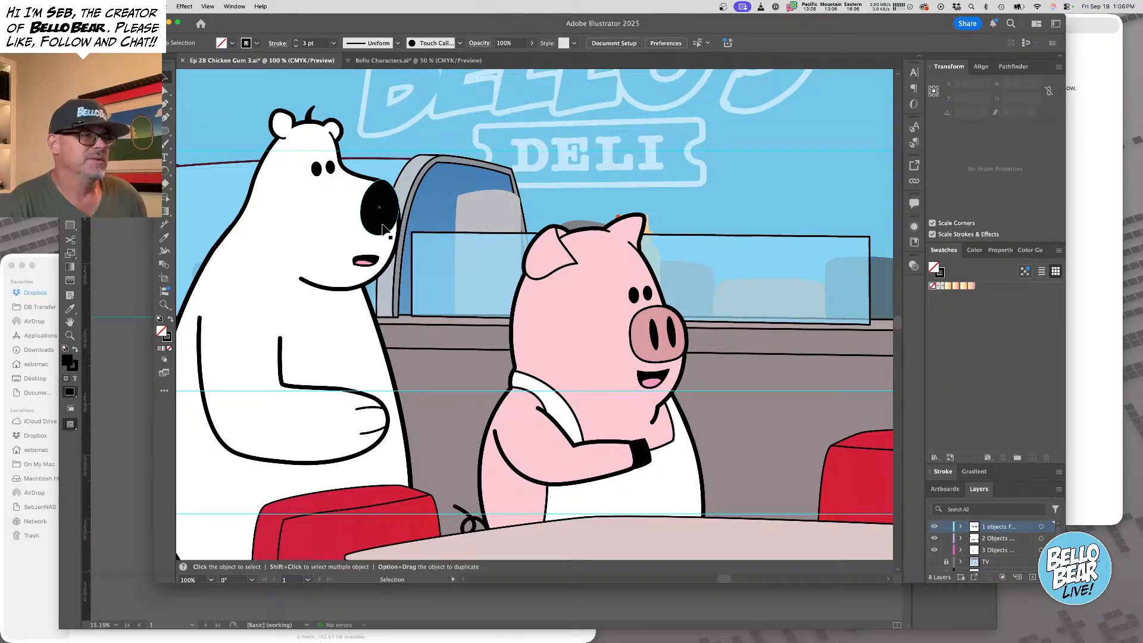
{"action": "left_click", "coordinate": [384, 229]}
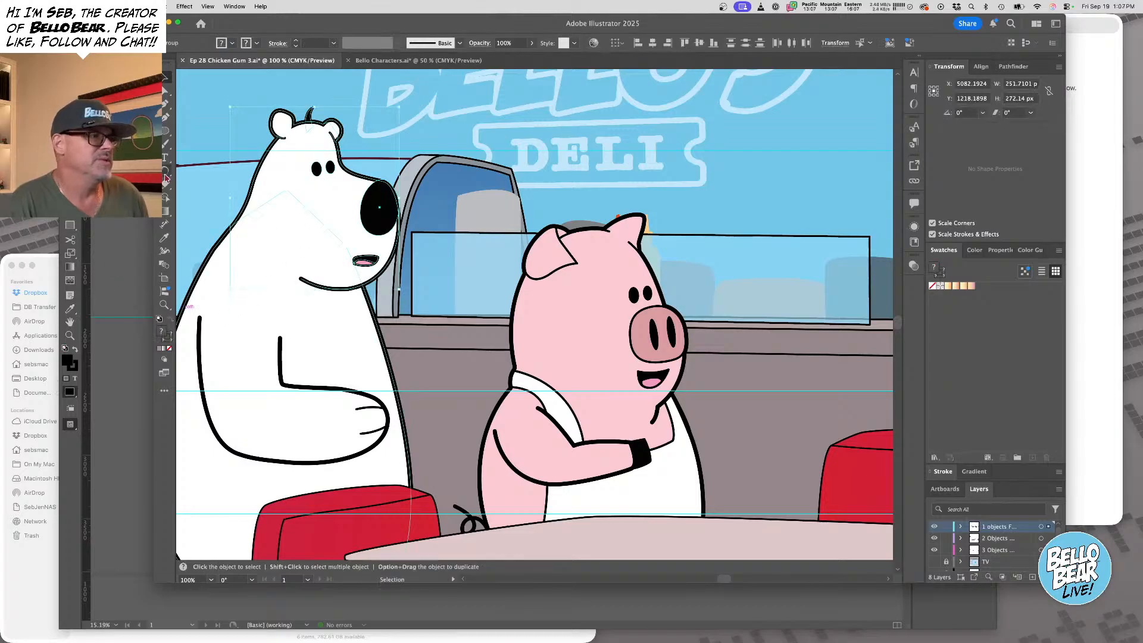
{"action": "left_click", "coordinate": [166, 176]}
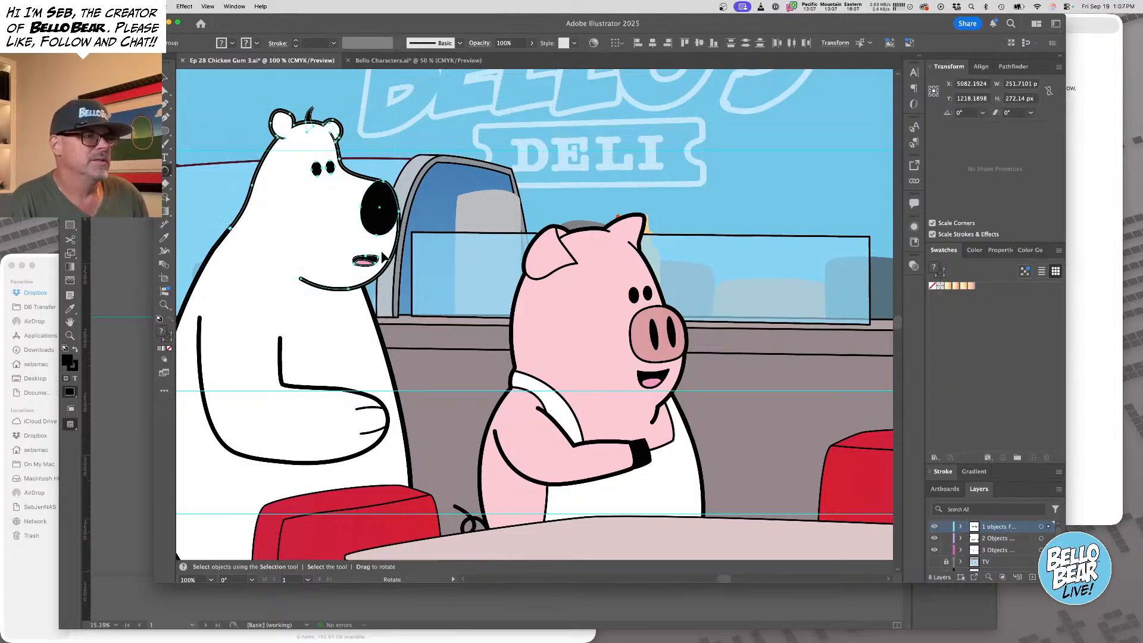
{"action": "left_click_drag", "start_coordinate": [384, 256], "coordinate": [381, 265]}
{"action": "left_click", "coordinate": [164, 83]}
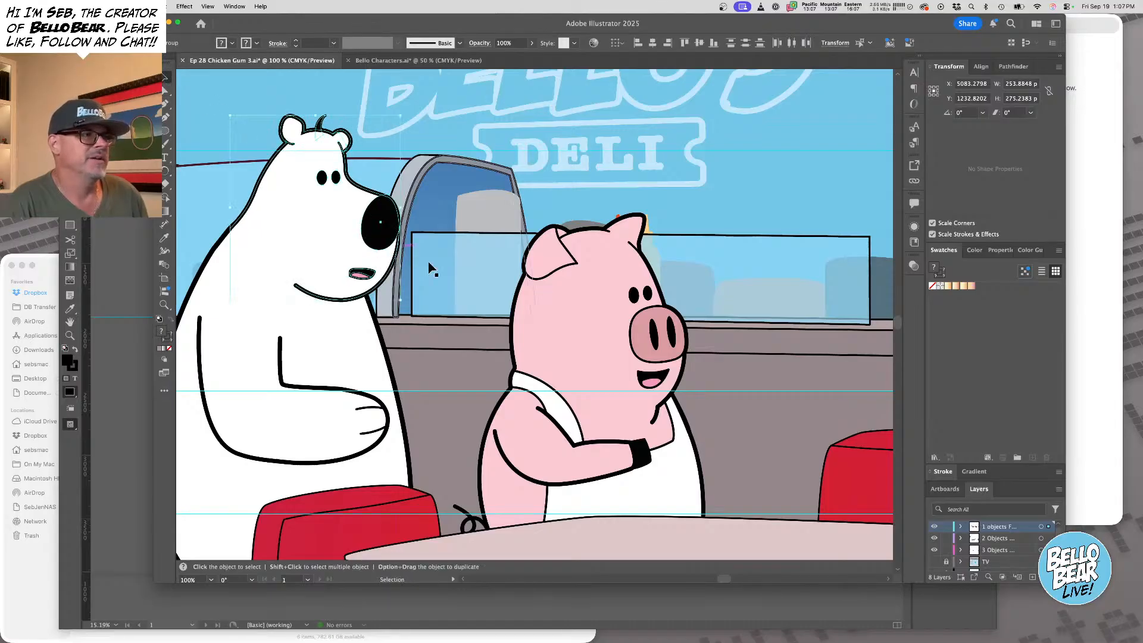
Rotate the pig's head, with its face parts, slightly upward around the back of the neck to about X 5502 and Y 1385
{"action": "left_click", "coordinate": [492, 293], "text": "alt+super"}
{"action": "left_click", "coordinate": [490, 283], "text": "alt+super"}
{"action": "left_click_drag", "start_coordinate": [592, 340], "coordinate": [581, 310]}
{"action": "left_click", "coordinate": [596, 331]}
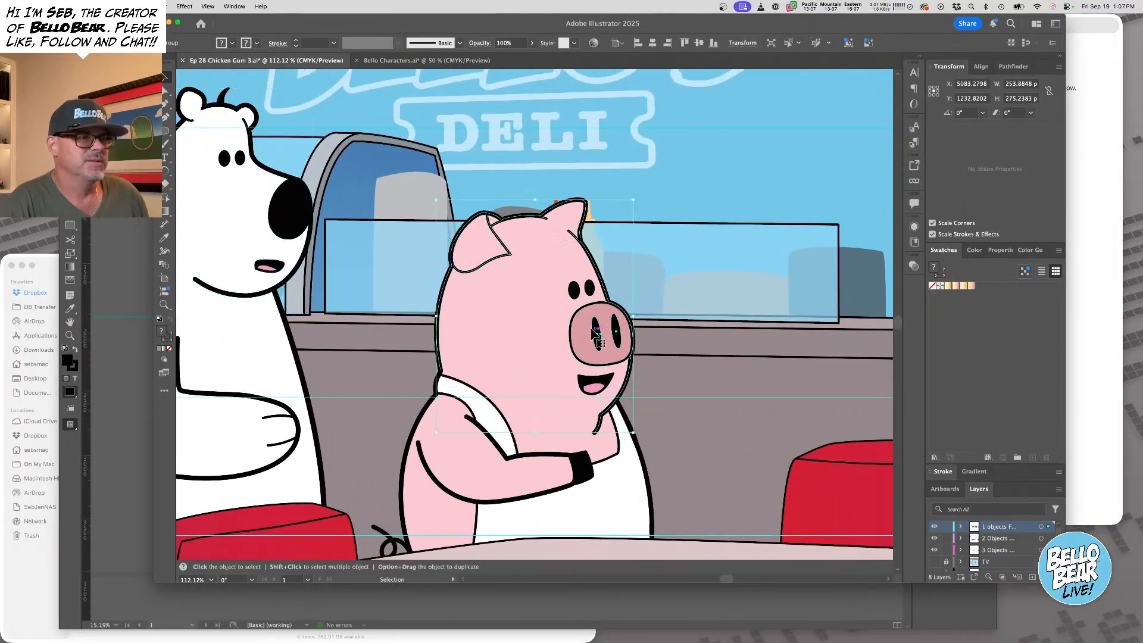
{"action": "left_click", "coordinate": [575, 292], "text": "shift"}
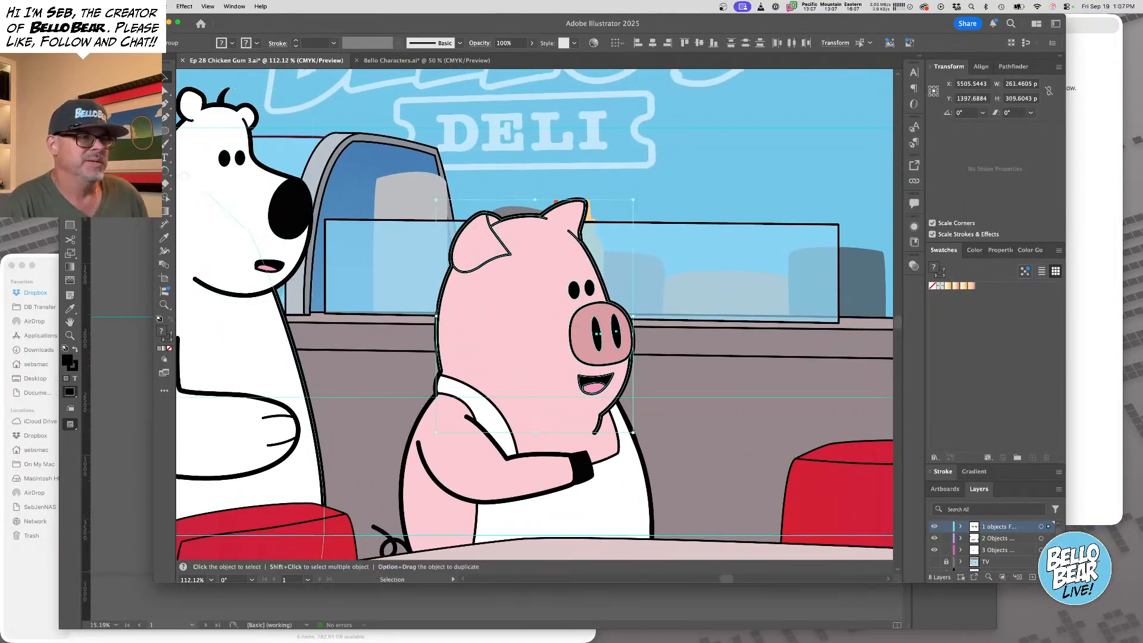
{"action": "key", "text": "r"}
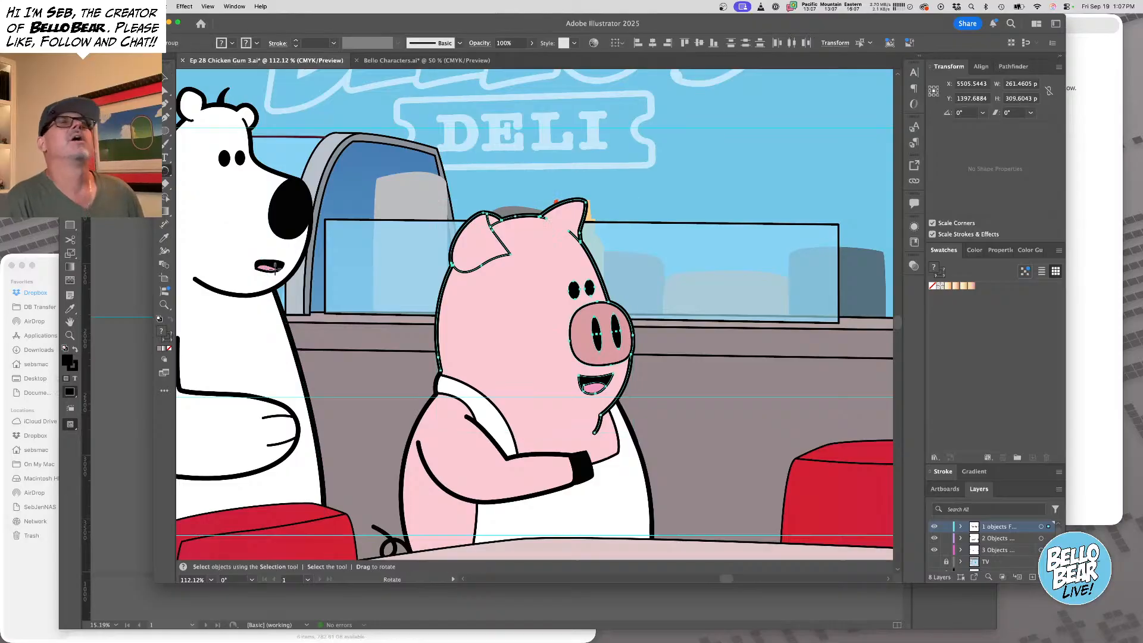
{"action": "left_click", "coordinate": [441, 369]}
{"action": "left_click_drag", "start_coordinate": [695, 334], "coordinate": [694, 324]}
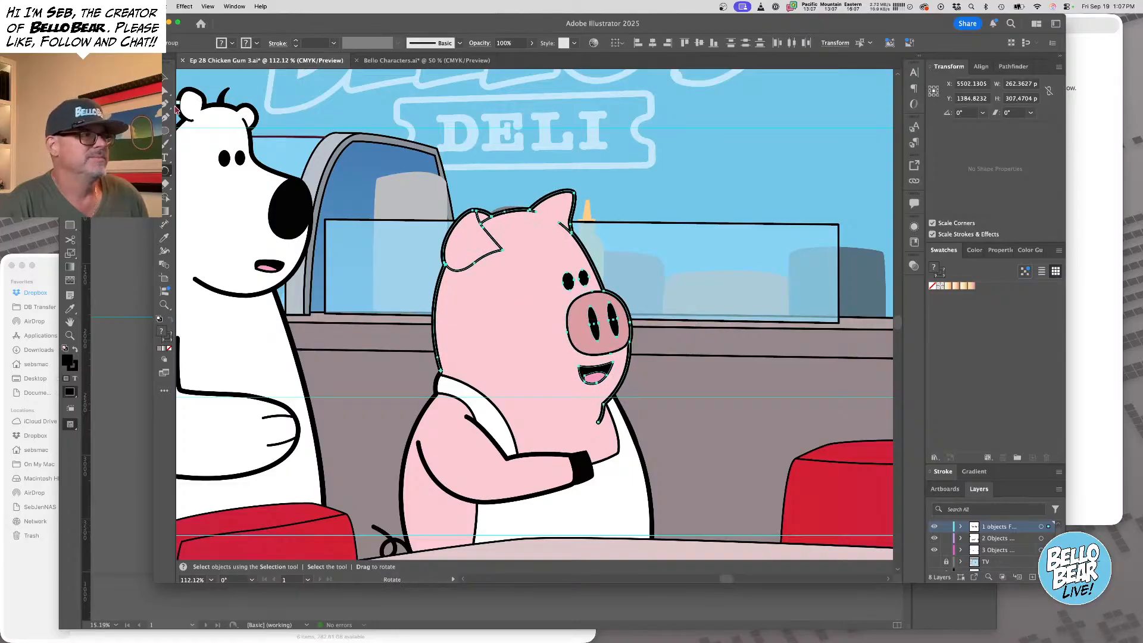
{"action": "left_click", "coordinate": [165, 77]}
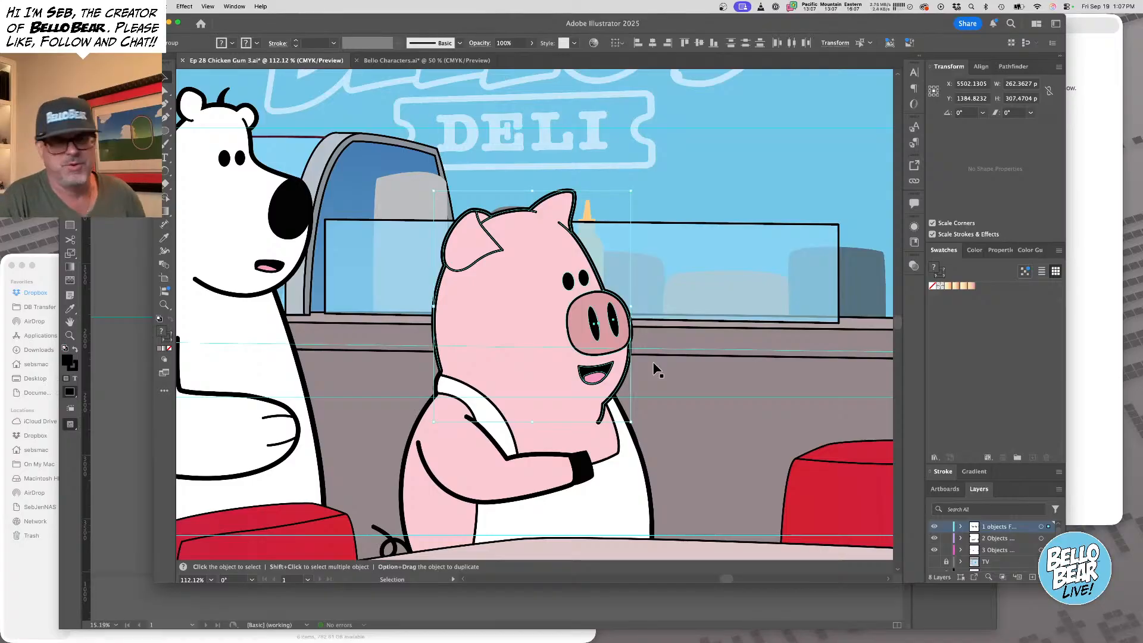
Select all of the pig's parts together and move the whole figure slightly to about X 5477 and Y 1588
{"action": "left_click", "coordinate": [763, 314]}
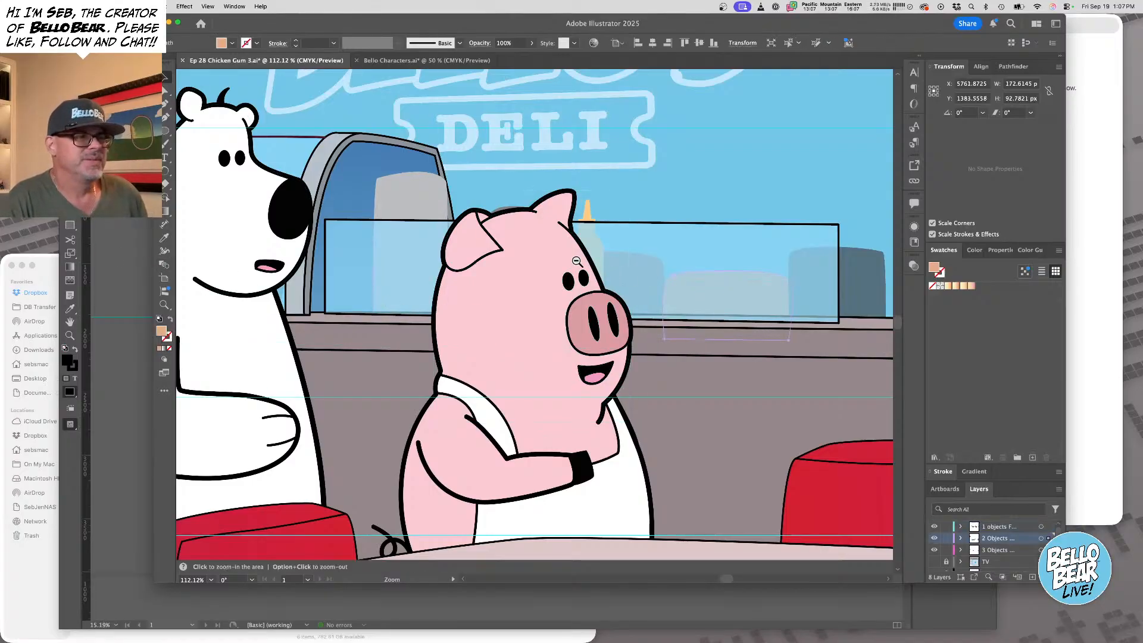
{"action": "left_click", "coordinate": [583, 260], "text": "alt+super"}
{"action": "left_click", "coordinate": [565, 261], "text": "alt+super"}
{"action": "left_click_drag", "start_coordinate": [565, 260], "coordinate": [563, 260]}
{"action": "left_click_drag", "start_coordinate": [477, 357], "coordinate": [563, 276]}
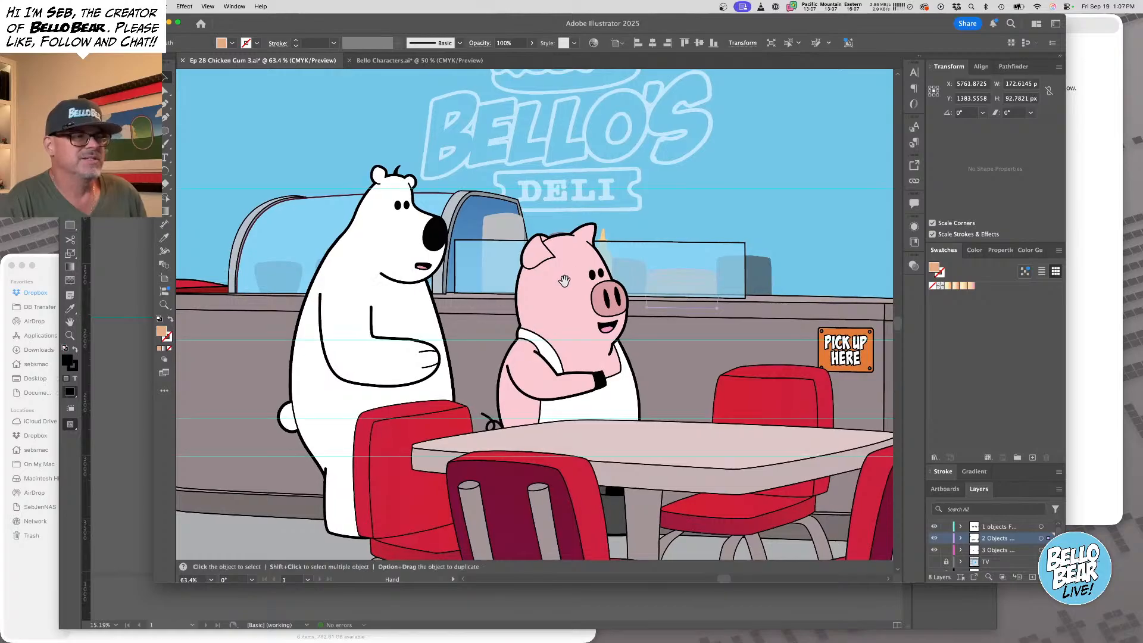
{"action": "left_click", "coordinate": [600, 380]}
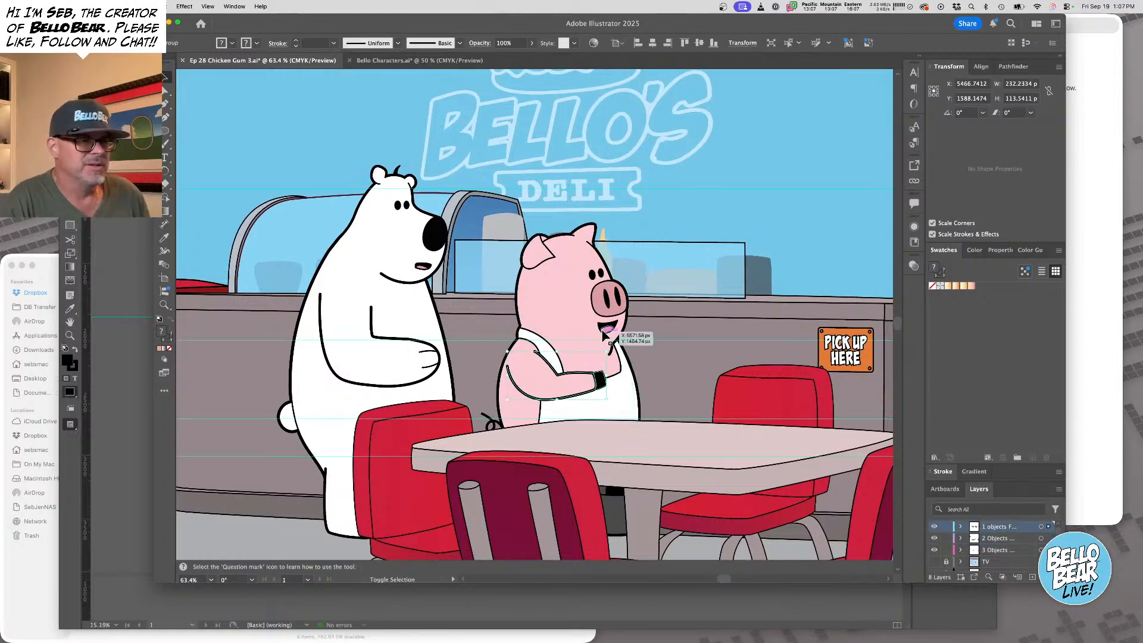
{"action": "left_click", "coordinate": [606, 312], "text": "shift"}
{"action": "left_click", "coordinate": [569, 234], "text": "shift"}
{"action": "left_click_drag", "start_coordinate": [546, 221], "coordinate": [595, 224]}
{"action": "left_click", "coordinate": [573, 444], "text": "shift"}
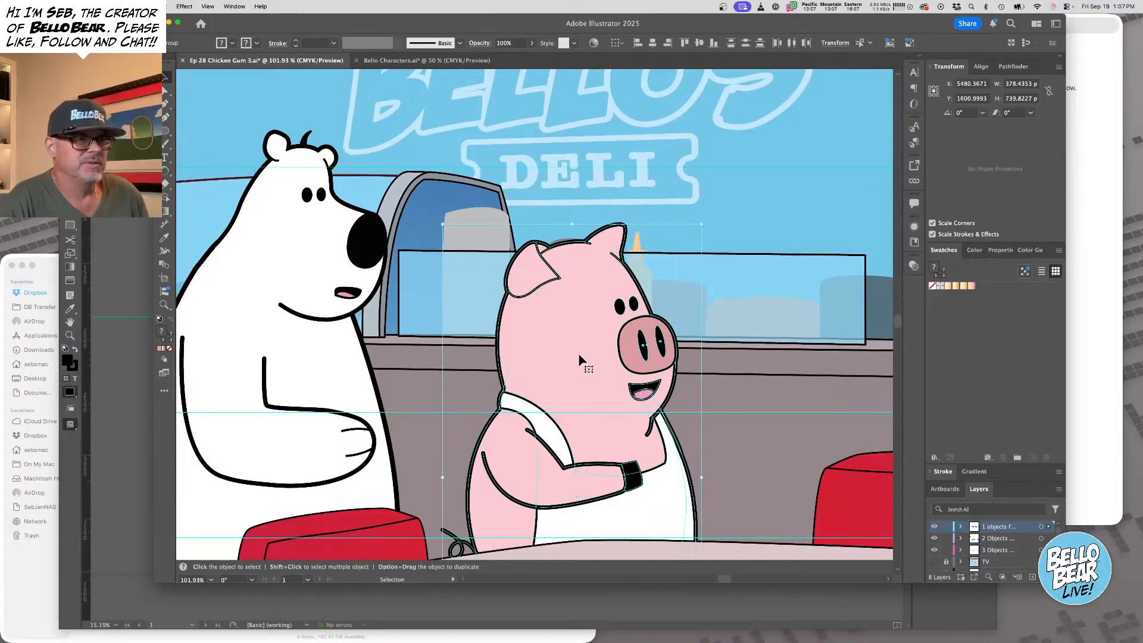
{"action": "left_click_drag", "start_coordinate": [577, 353], "coordinate": [562, 388]}
{"action": "left_click", "coordinate": [575, 382], "text": "alt+super"}
{"action": "left_click", "coordinate": [575, 381], "text": "alt+super"}
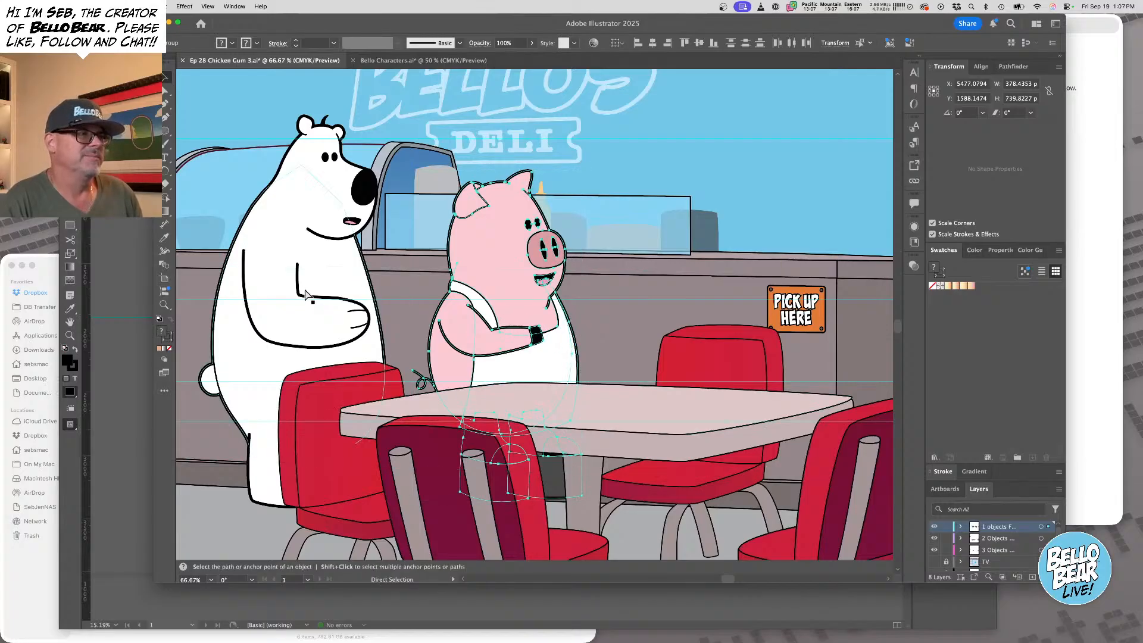
Save the scene, switch to InDesign and update the Ep 28 Chicken Gum 3.ai link, then review the comic panels
{"action": "key", "text": "super+s"}
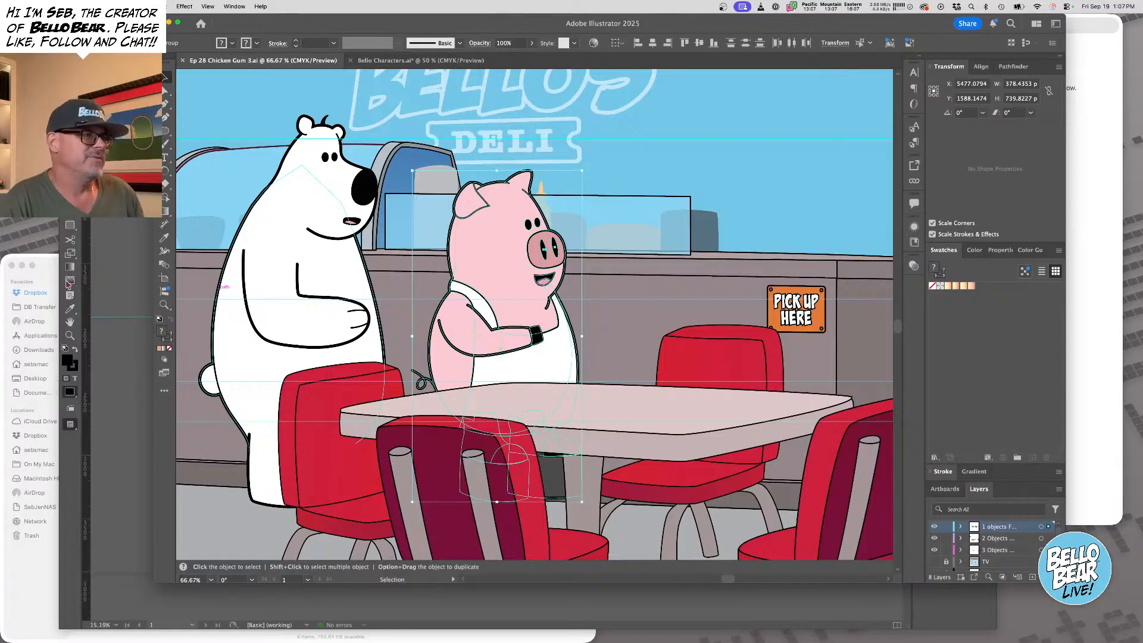
{"action": "left_click", "coordinate": [113, 271]}
{"action": "left_click", "coordinate": [850, 208]}
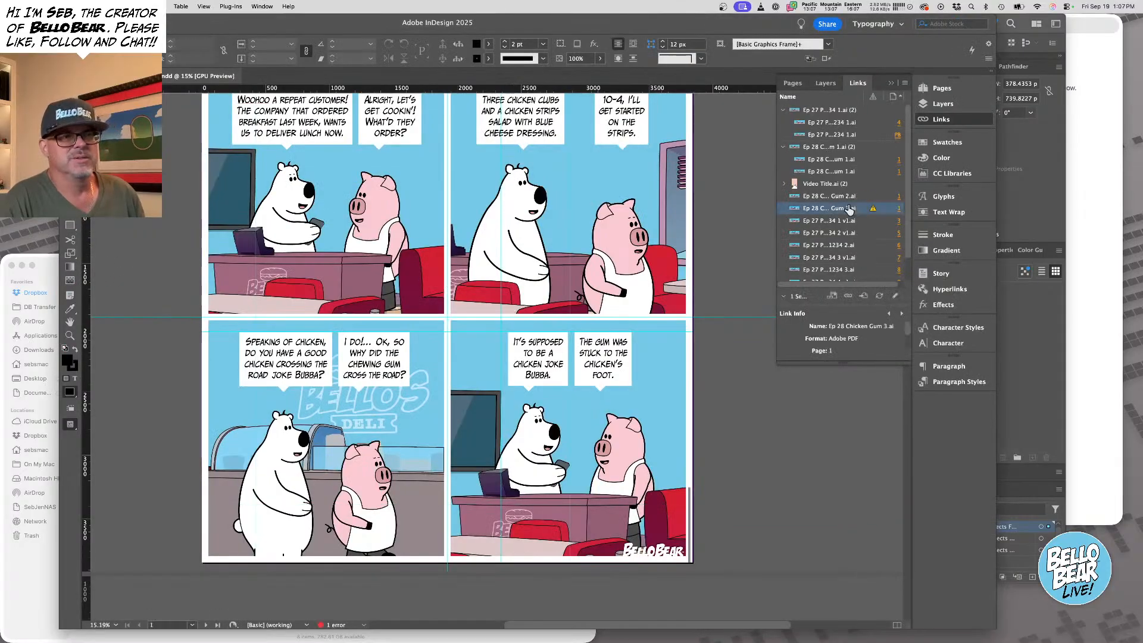
{"action": "left_click", "coordinate": [879, 296]}
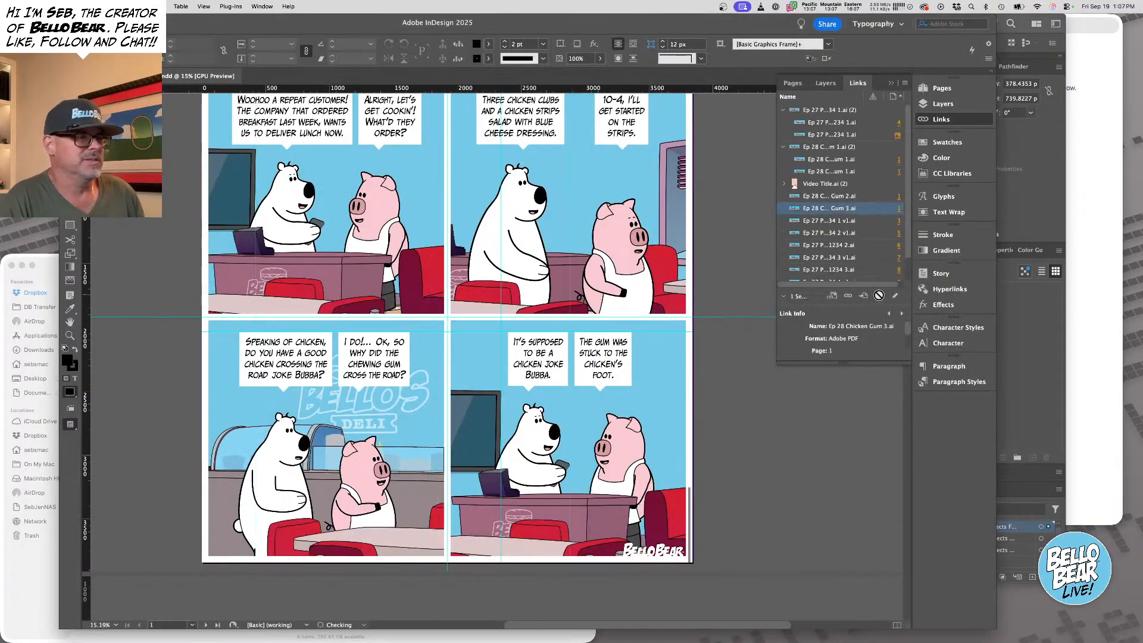
{"action": "left_click", "coordinate": [299, 385], "text": "super"}
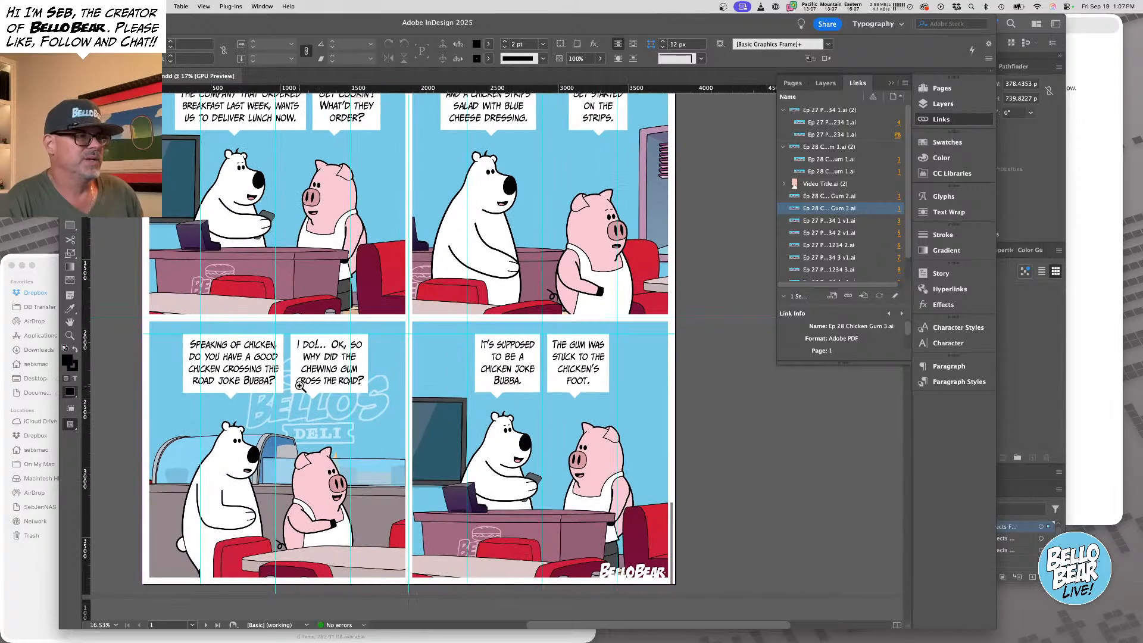
{"action": "left_click_drag", "start_coordinate": [336, 474], "coordinate": [370, 496]}
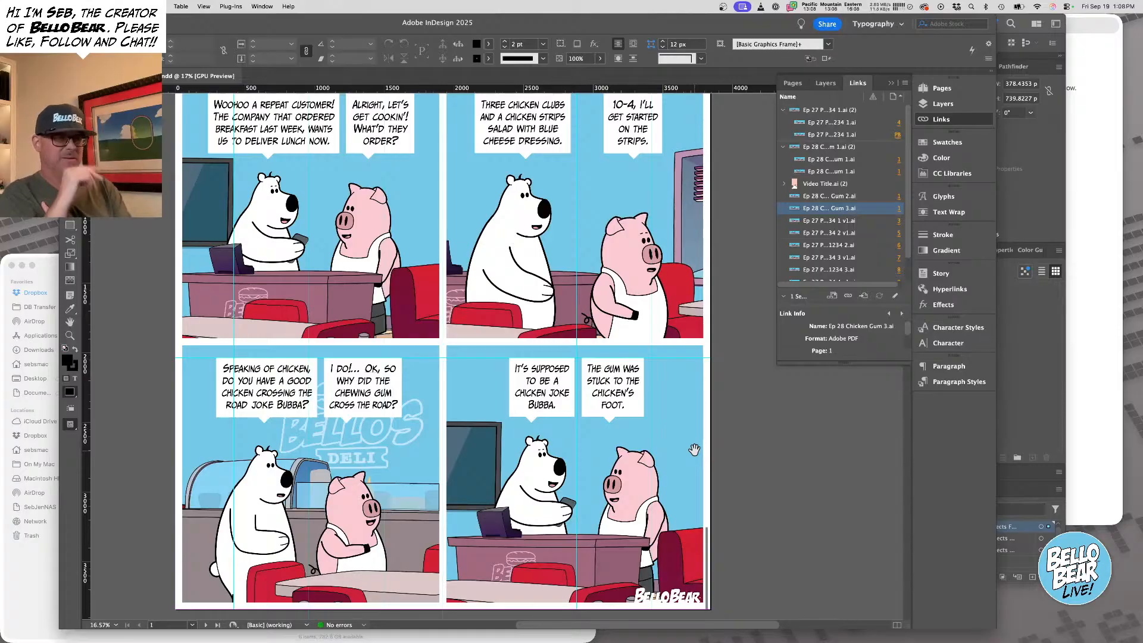
Return to Illustrator and copy the High eyebrows from the expression chart in Bello Characters.ai
{"action": "left_click", "coordinate": [1029, 358]}
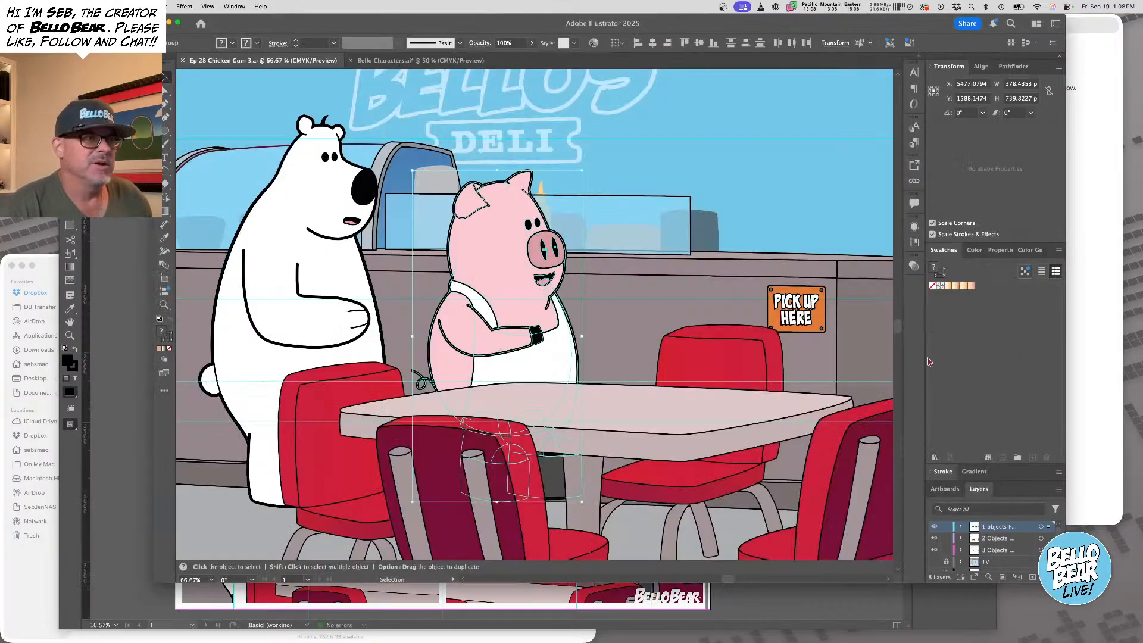
{"action": "left_click", "coordinate": [405, 60]}
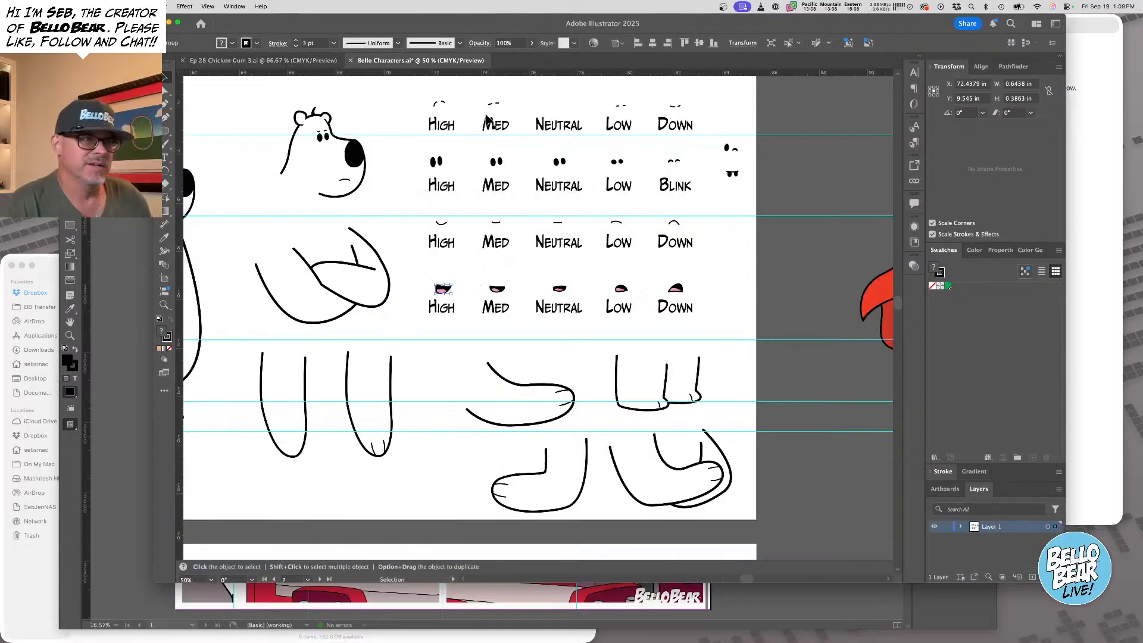
{"action": "key", "text": "a"}
{"action": "left_click", "coordinate": [441, 106]}
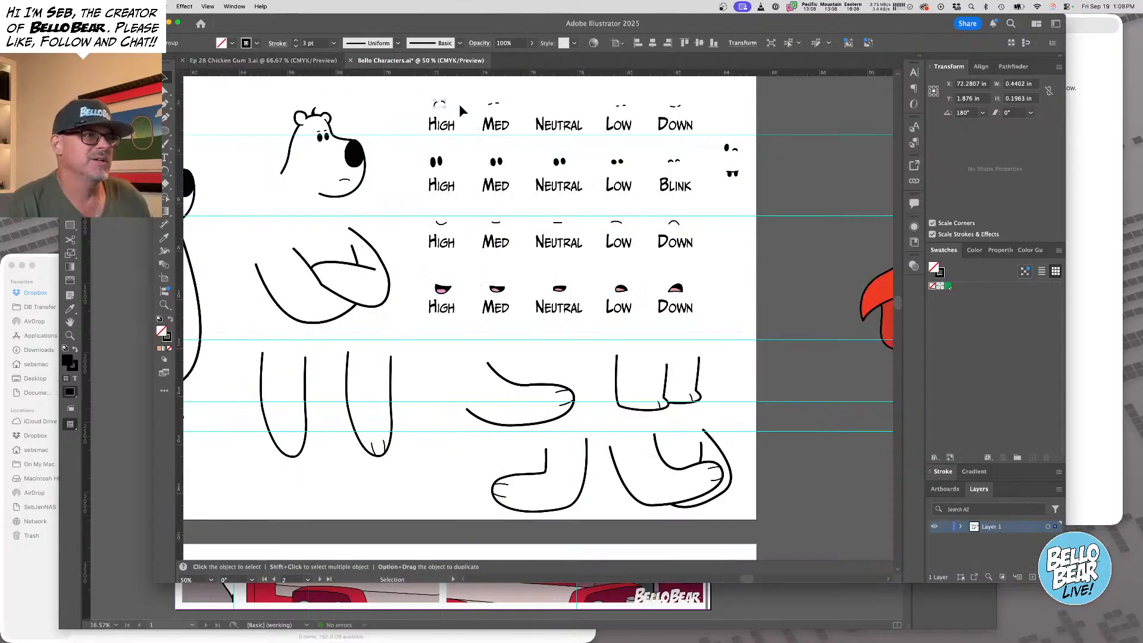
{"action": "key", "text": "v"}
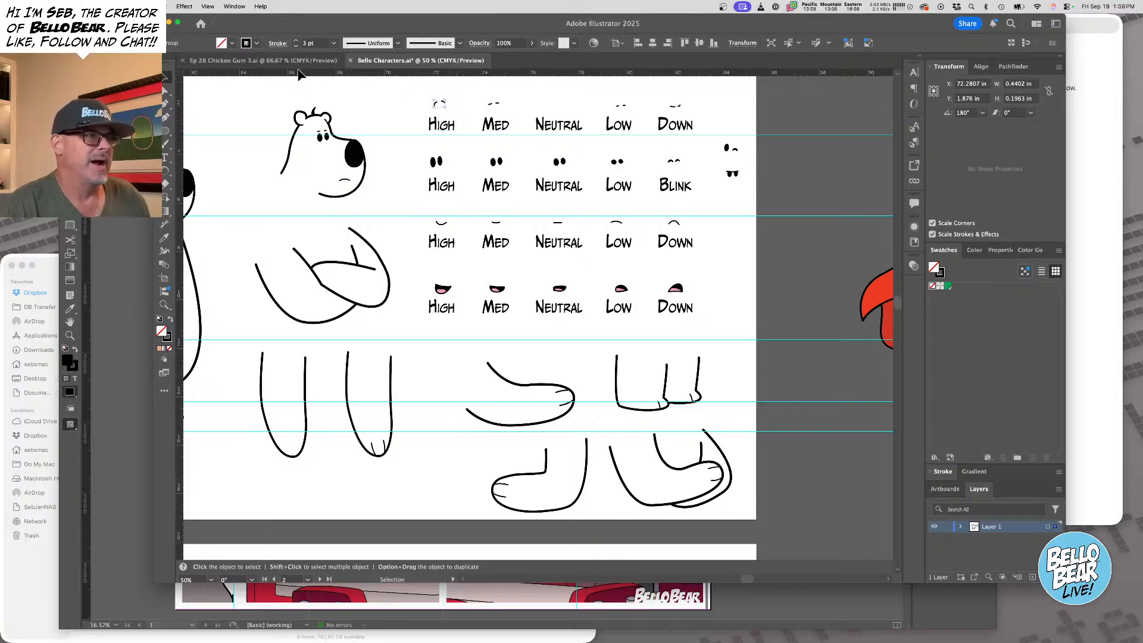
Paste the High eyebrows into Ep 28 Chicken Gum 3.ai and position them above the pig's eyes at about X 5544 and Y 1305
{"action": "left_click", "coordinate": [268, 60]}
{"action": "left_click", "coordinate": [607, 166]}
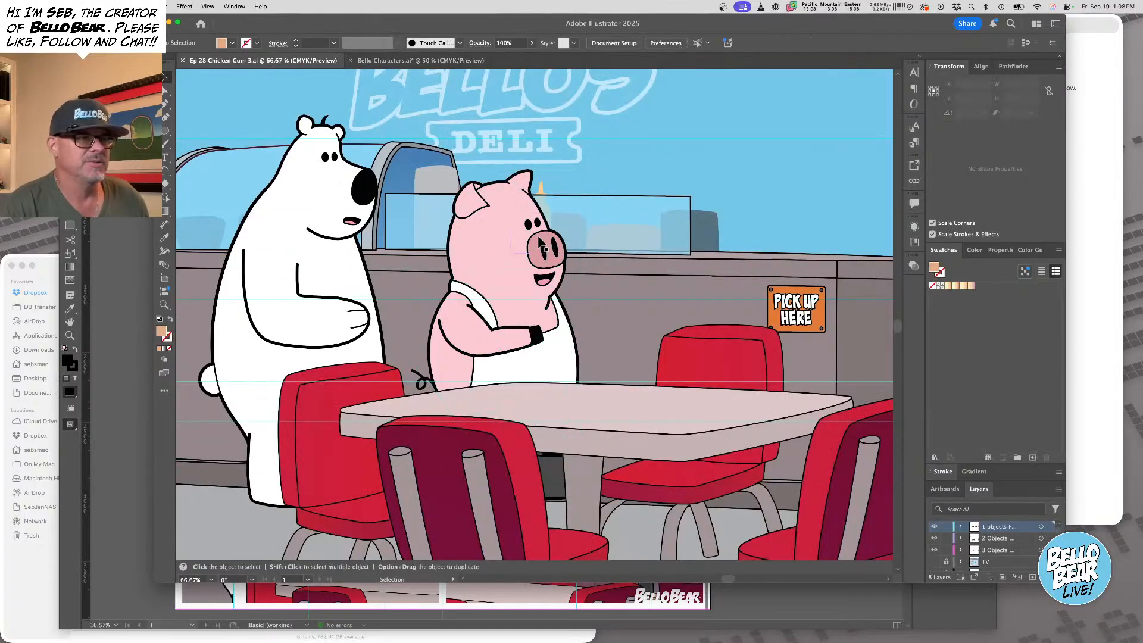
{"action": "key", "text": "super+space"}
{"action": "mouse_move", "coordinate": [509, 233]}
{"action": "left_mouse_down"}
{"action": "mouse_move", "coordinate": [581, 271]}
{"action": "mouse_move", "coordinate": [596, 302]}
{"action": "left_mouse_up"}
{"action": "key", "text": "space"}
{"action": "left_click_drag", "start_coordinate": [596, 302], "coordinate": [598, 370]}
{"action": "key", "text": "super+v"}
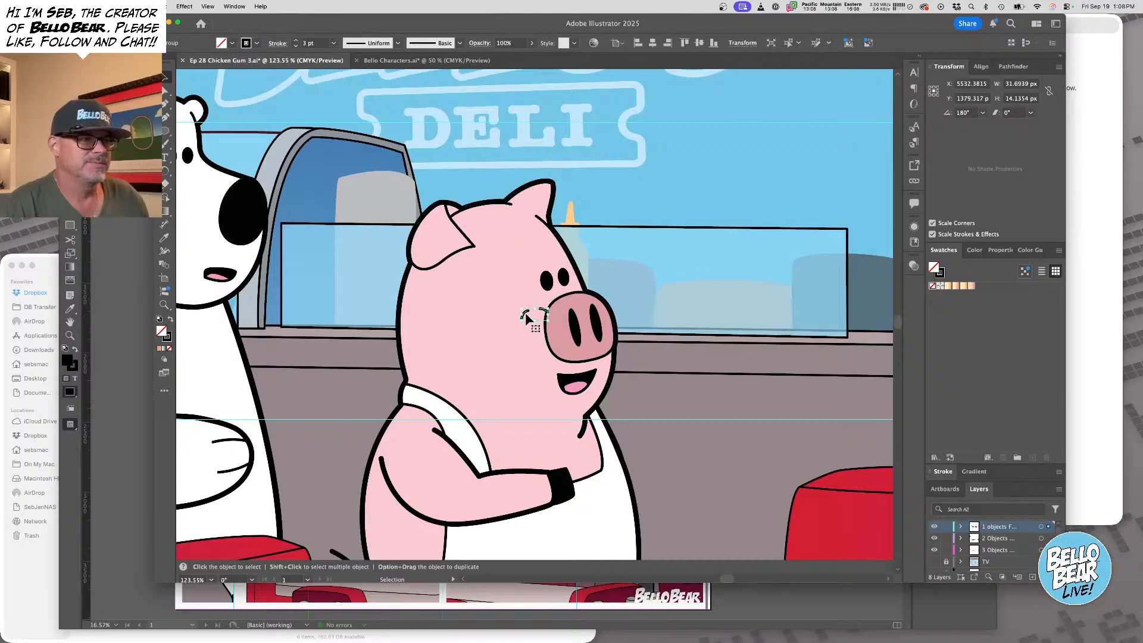
{"action": "mouse_move", "coordinate": [543, 309]}
{"action": "left_mouse_down"}
{"action": "mouse_move", "coordinate": [530, 282]}
{"action": "mouse_move", "coordinate": [539, 252]}
{"action": "left_mouse_up"}
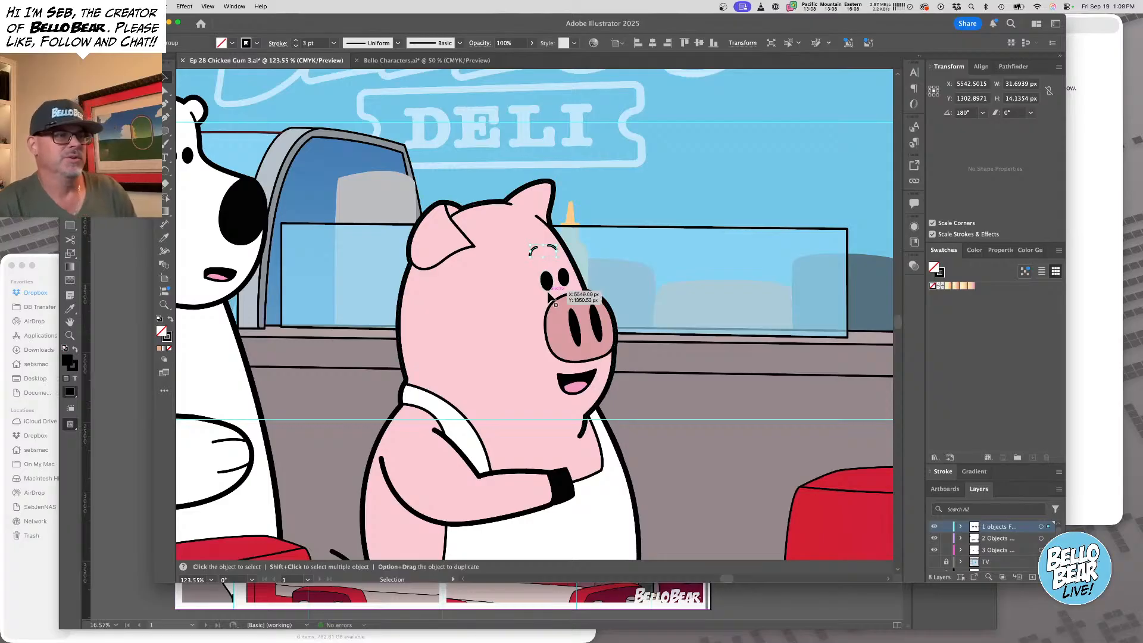
{"action": "left_click", "coordinate": [549, 288]}
{"action": "left_click", "coordinate": [536, 250]}
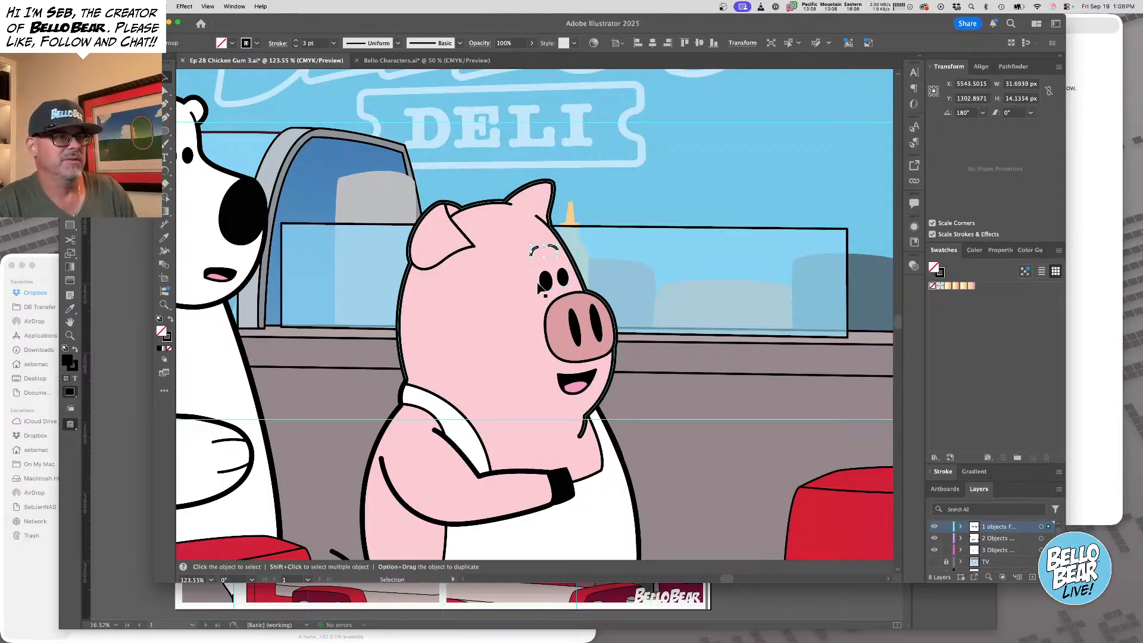
{"action": "key", "text": "Right"}
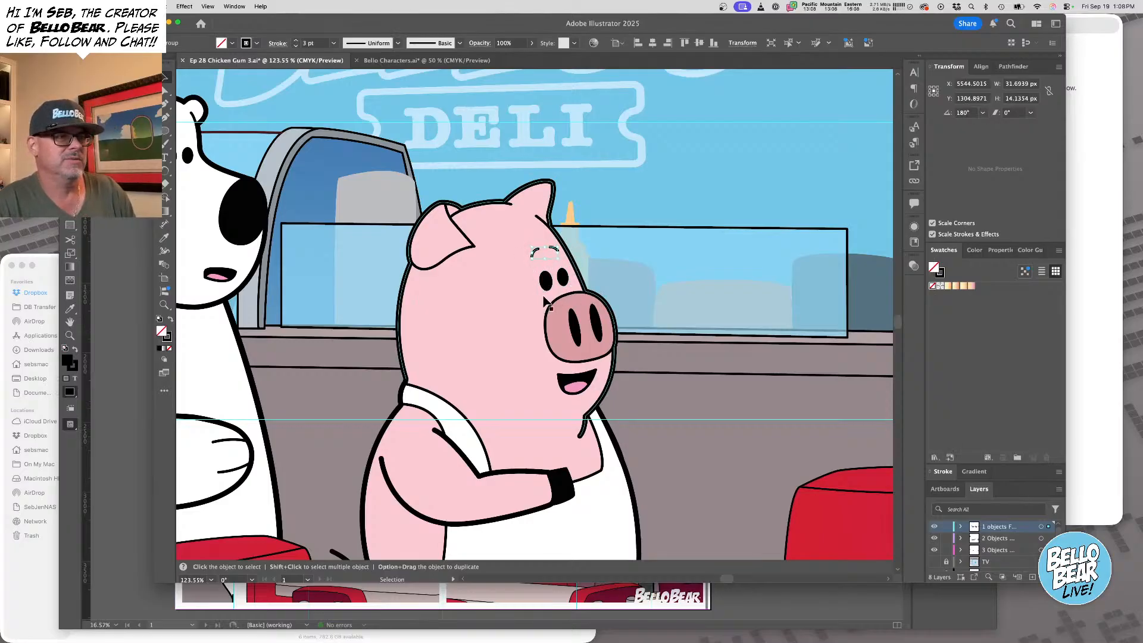
Save the scene with the pig's new eyebrows, switch to InDesign and update the Ep 28 Chicken Gum 3.ai link
{"action": "left_click", "coordinate": [677, 202]}
{"action": "key", "text": "super+s"}
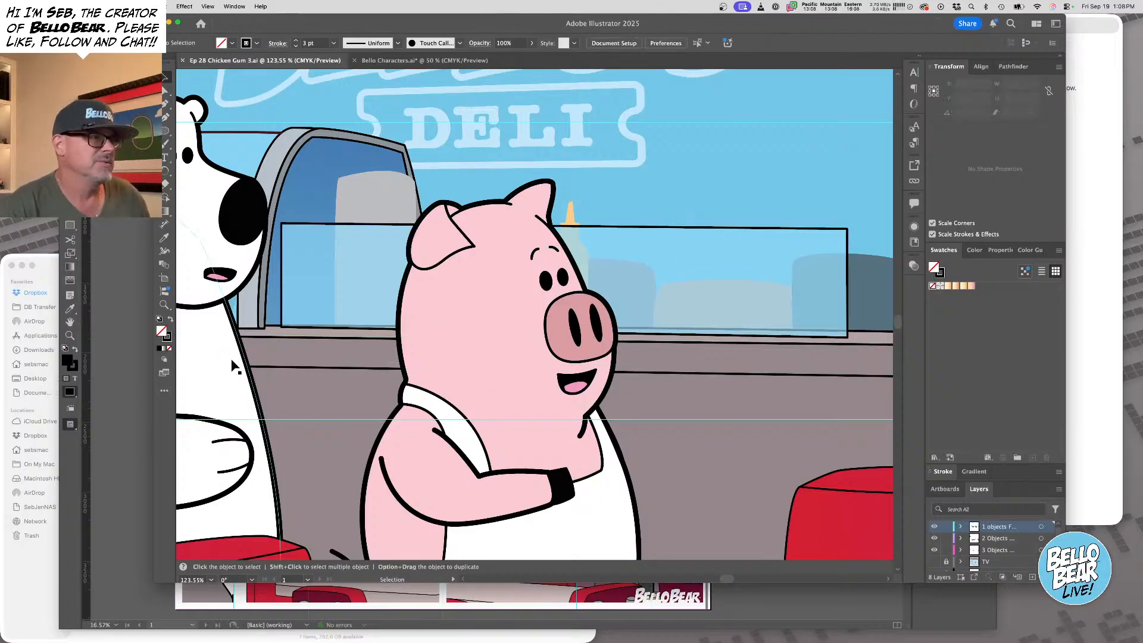
{"action": "left_click", "coordinate": [136, 307]}
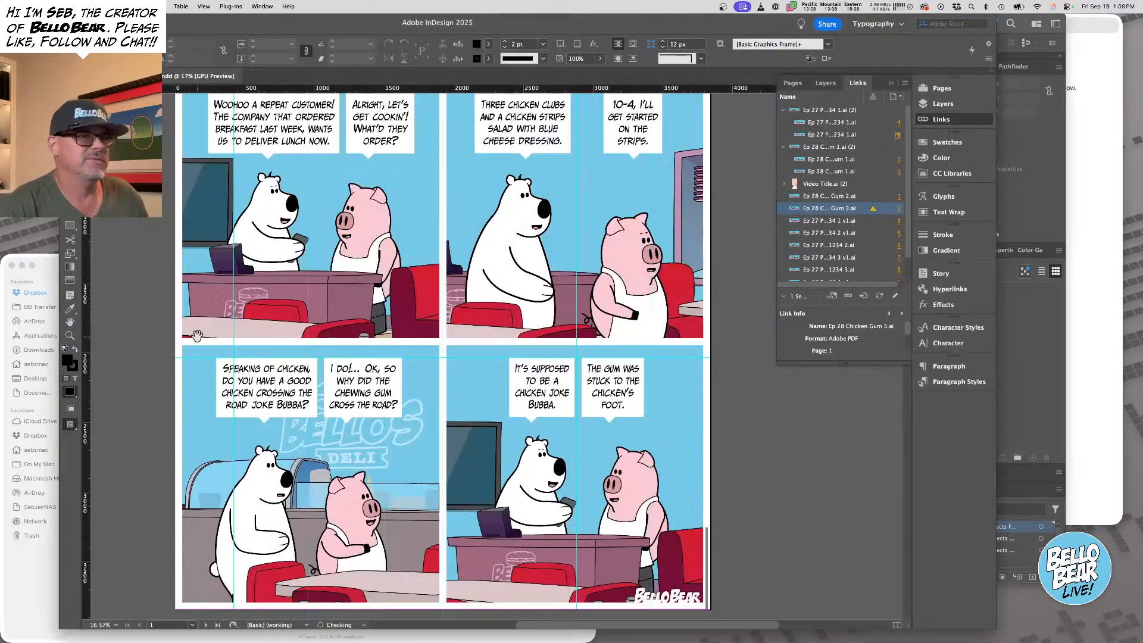
{"action": "left_click", "coordinate": [879, 296]}
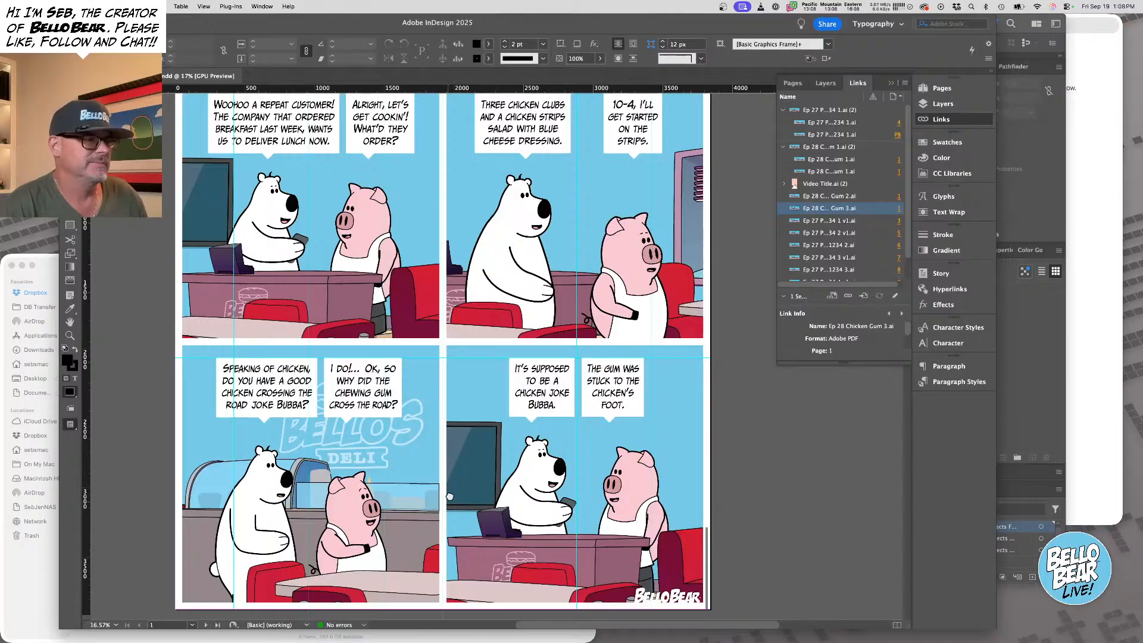
Spread the two speech balloons in the third panel farther apart and shift the second balloon's tail right to match
{"action": "scroll", "coordinate": [542, 359], "scroll_direction": "down", "scroll_amount": 4}
{"action": "scroll", "coordinate": [542, 359], "scroll_direction": "left", "scroll_amount": 3}
{"action": "scroll", "coordinate": [541, 359], "scroll_direction": "up", "scroll_amount": 5}
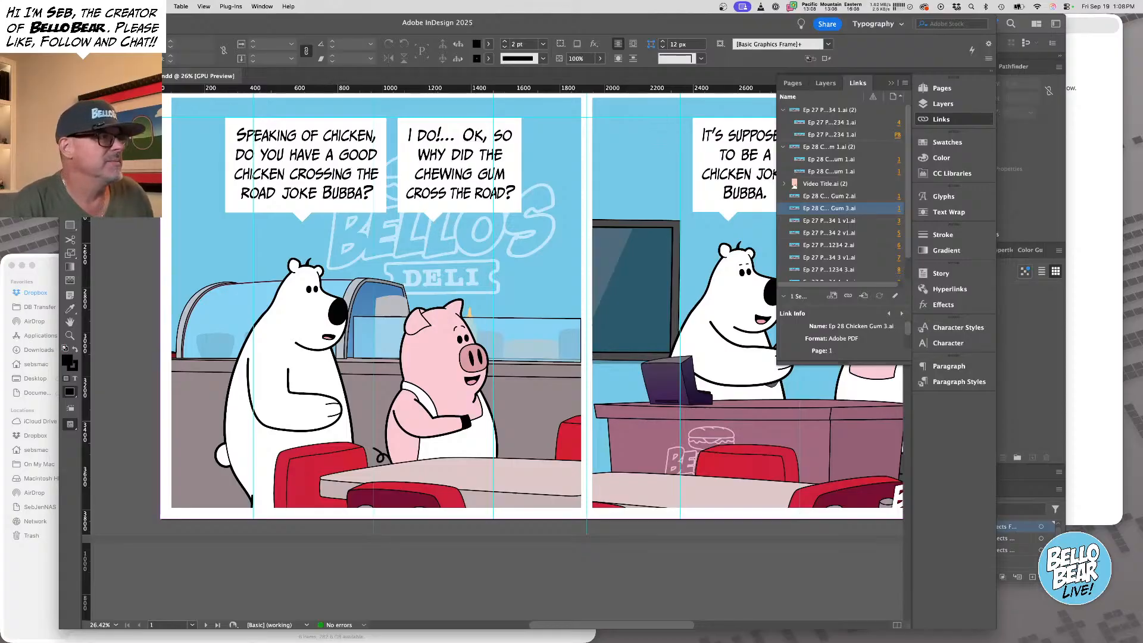
{"action": "scroll", "coordinate": [219, 135], "scroll_direction": "up", "scroll_amount": 5}
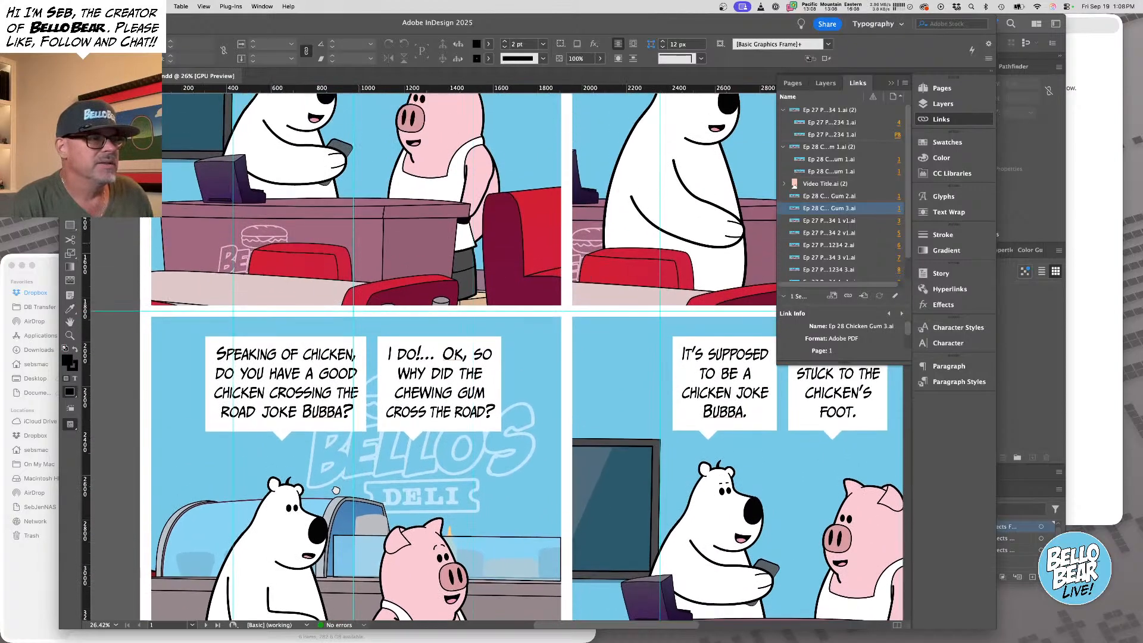
{"action": "left_click_drag", "start_coordinate": [335, 501], "coordinate": [490, 311]}
{"action": "left_click_drag", "start_coordinate": [469, 216], "coordinate": [456, 216]}
{"action": "left_click_drag", "start_coordinate": [587, 218], "coordinate": [591, 217]}
{"action": "left_click_drag", "start_coordinate": [566, 268], "coordinate": [584, 269]}
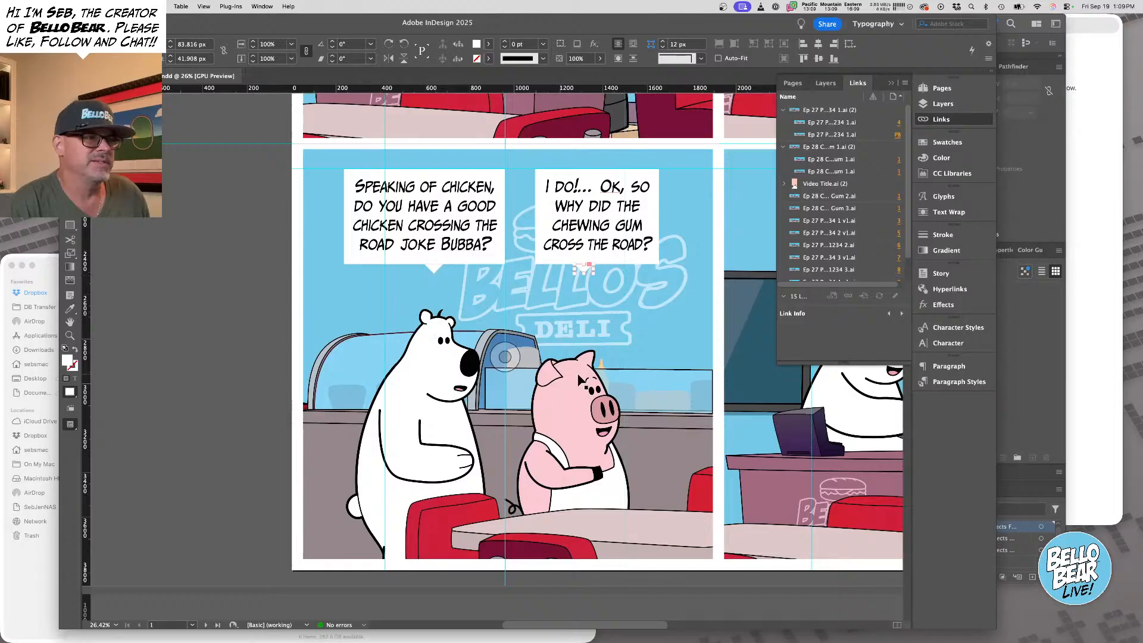
Nudge the third panel's artwork slightly up within its frame and check the artwork scale used in the second panel
{"action": "key", "text": "super+minus"}
{"action": "key", "text": "super+minus"}
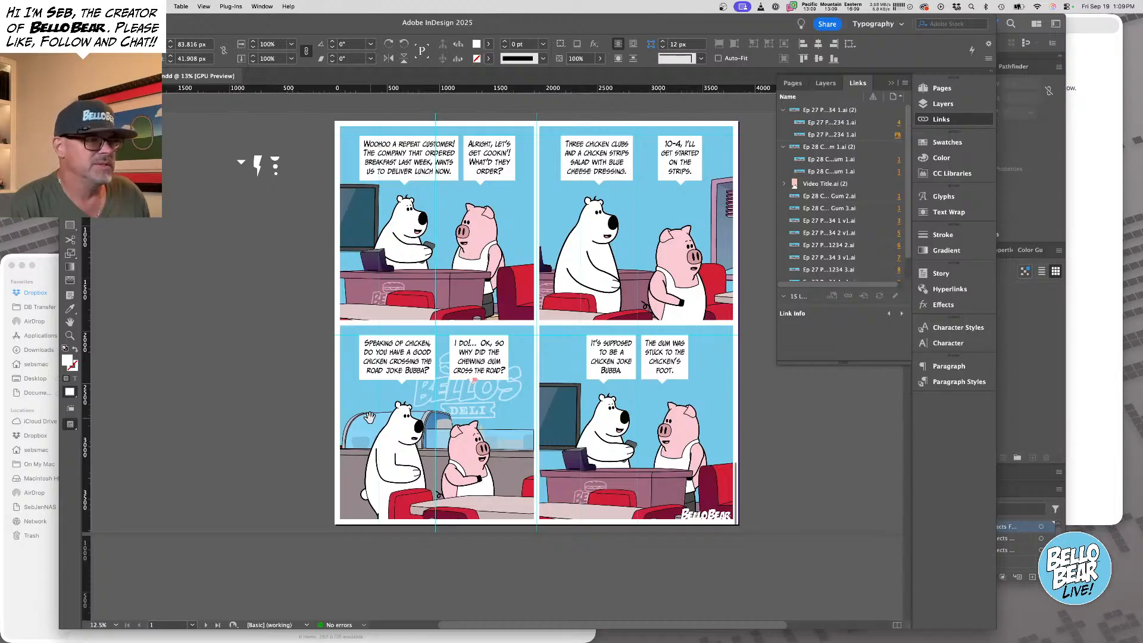
{"action": "left_click_drag", "start_coordinate": [369, 417], "coordinate": [369, 411]}
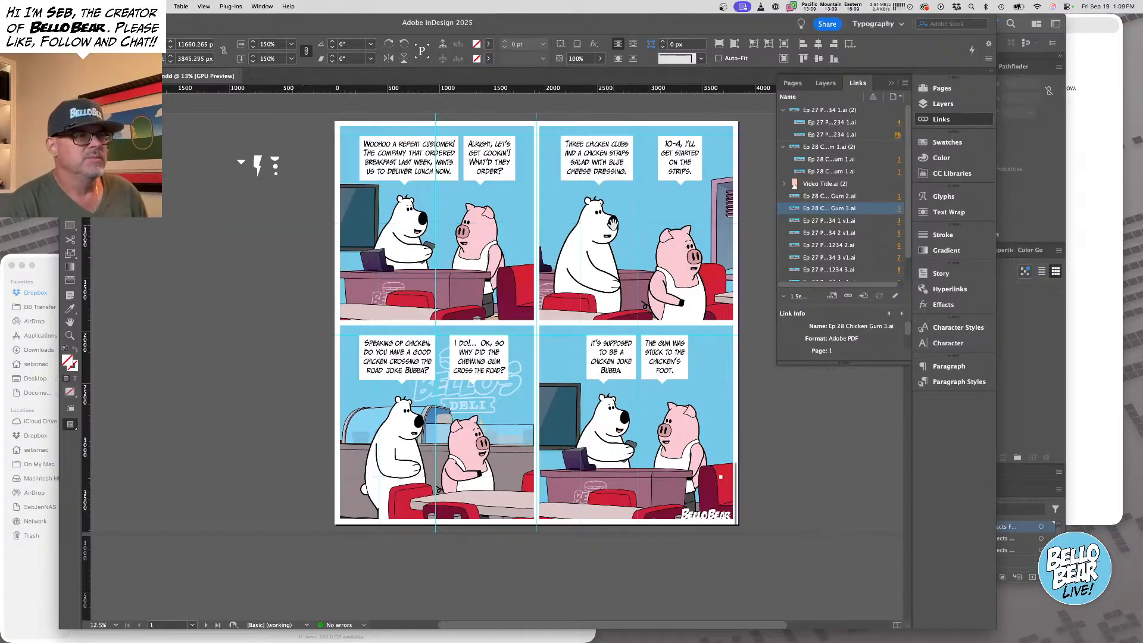
{"action": "left_click", "coordinate": [616, 255]}
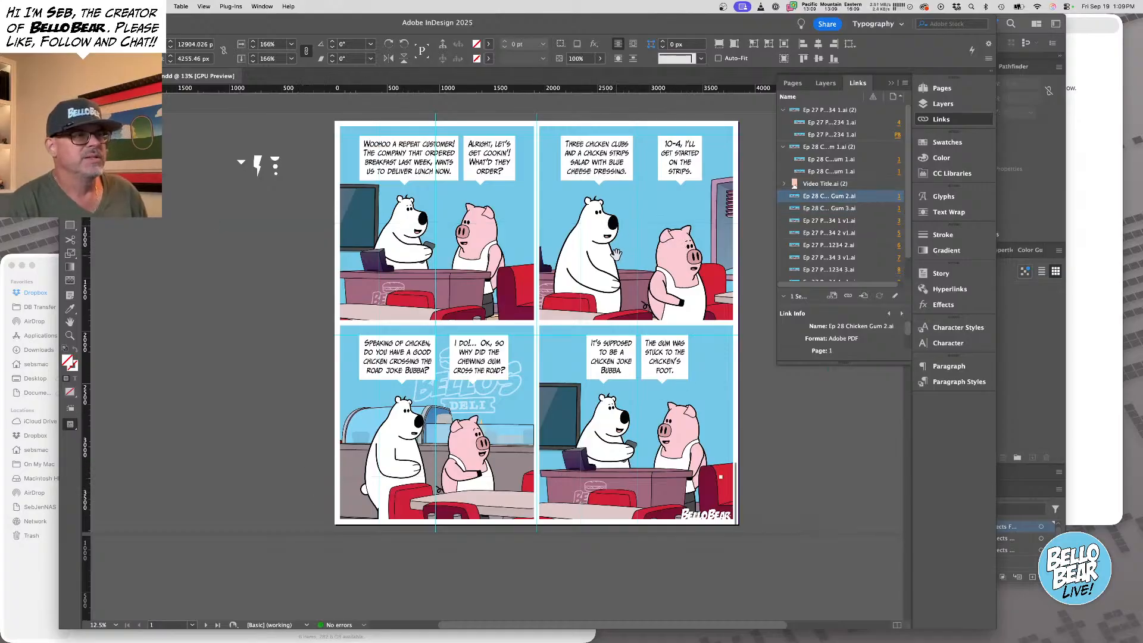
{"action": "left_click", "coordinate": [507, 236]}
{"action": "left_click", "coordinate": [573, 230]}
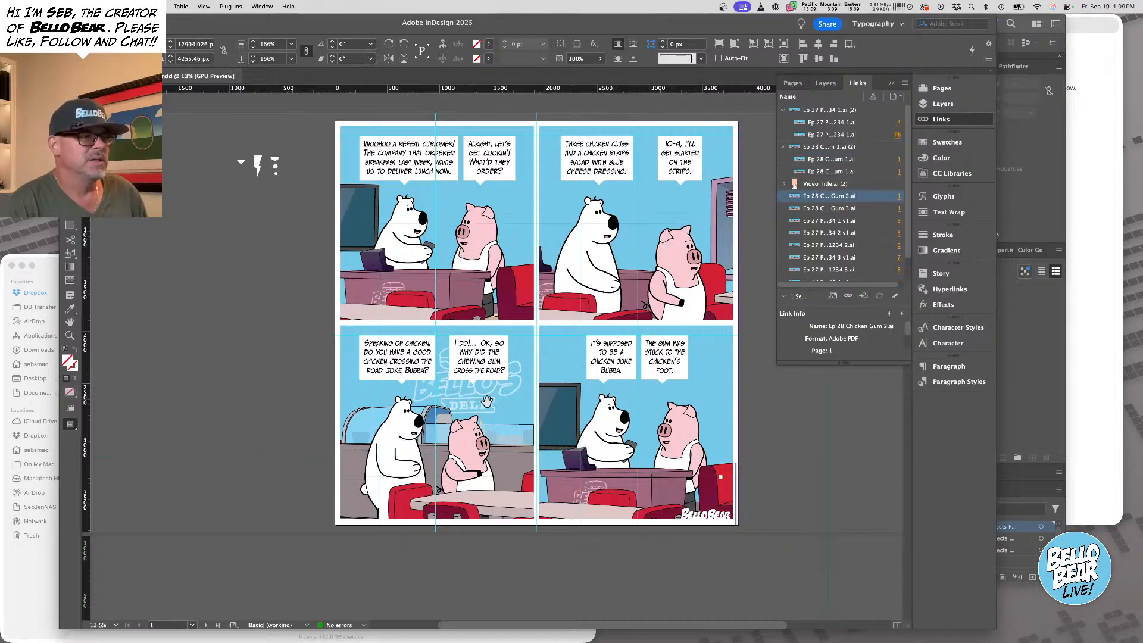
{"action": "left_click", "coordinate": [505, 400]}
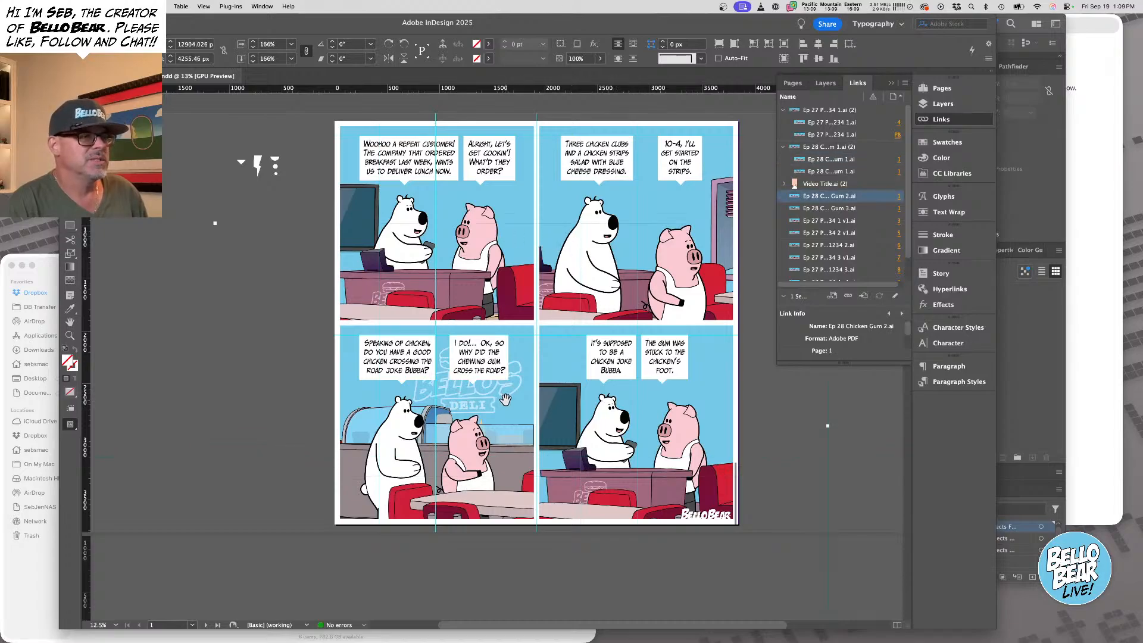
Scale the third panel's artwork to 160% and shift it slightly left within its frame
{"action": "left_click", "coordinate": [253, 44]}
{"action": "left_click", "coordinate": [253, 44]}
{"action": "left_click", "coordinate": [253, 44]}
{"action": "left_click", "coordinate": [253, 44]}
{"action": "left_click", "coordinate": [253, 44]}
{"action": "left_click", "coordinate": [253, 44]}
{"action": "left_click", "coordinate": [253, 44]}
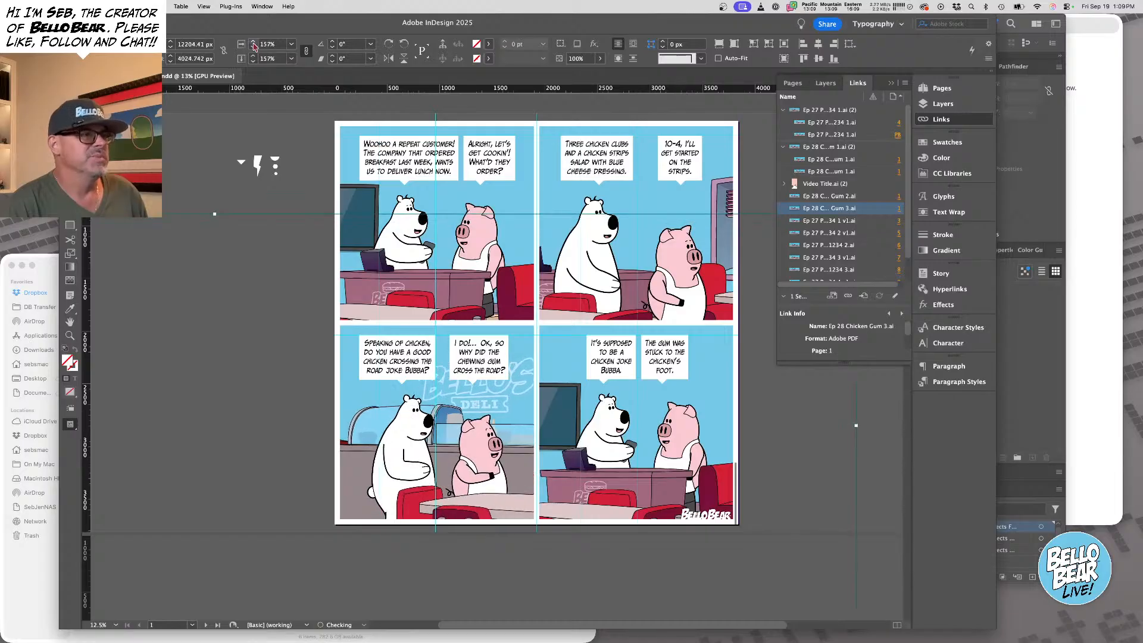
{"action": "left_click", "coordinate": [253, 44]}
{"action": "left_click", "coordinate": [253, 44]}
{"action": "left_click", "coordinate": [253, 44]}
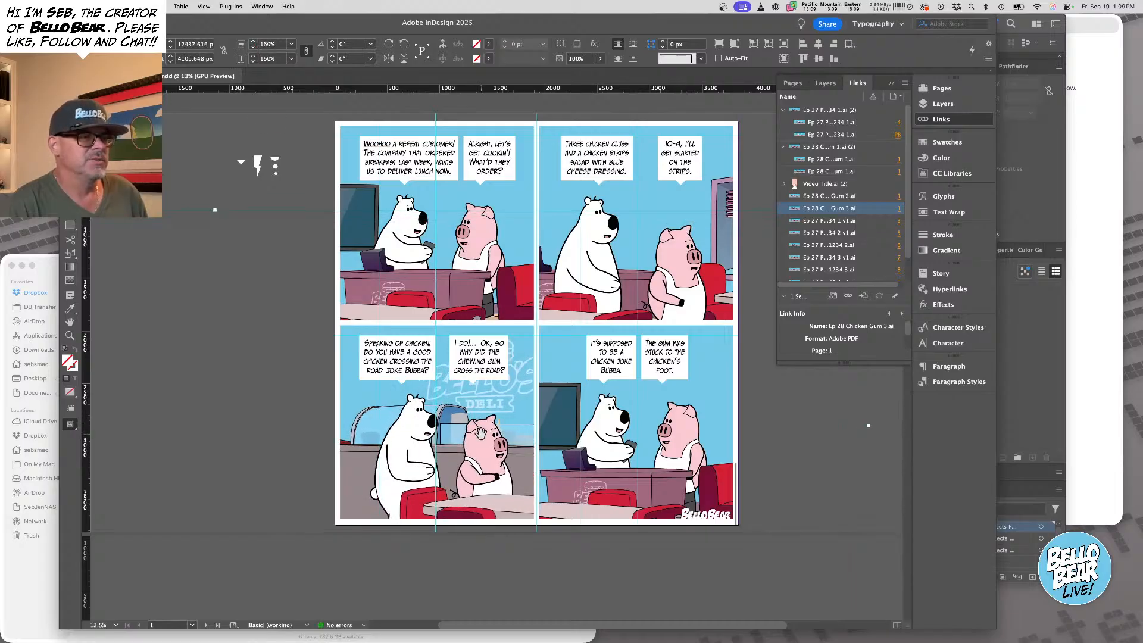
{"action": "left_click_drag", "start_coordinate": [481, 434], "coordinate": [465, 432]}
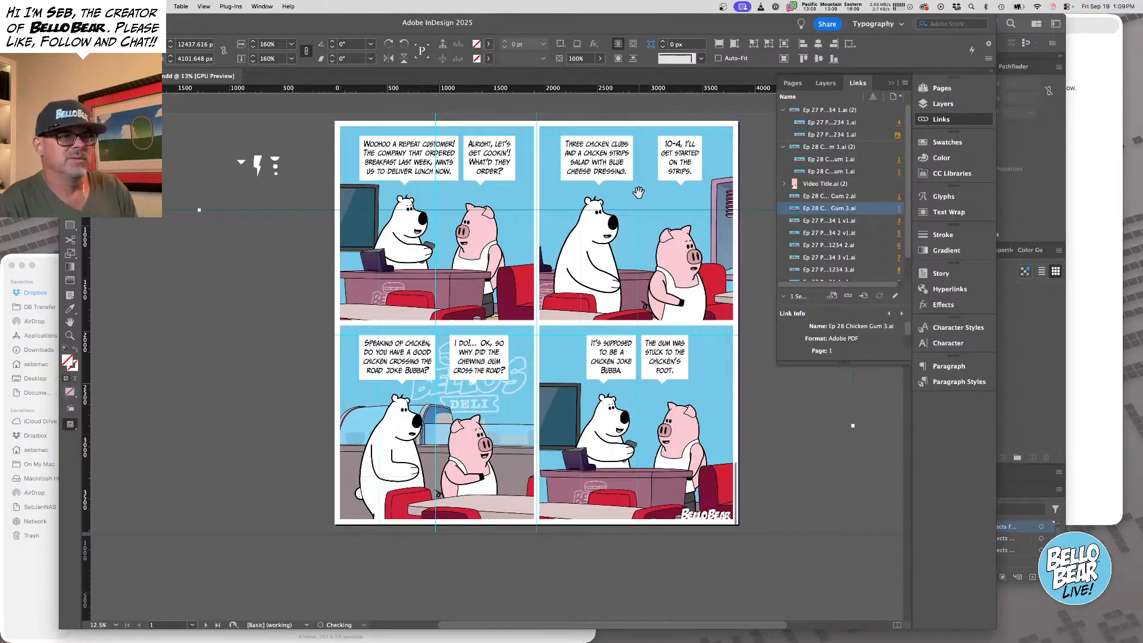
{"action": "left_click", "coordinate": [705, 269]}
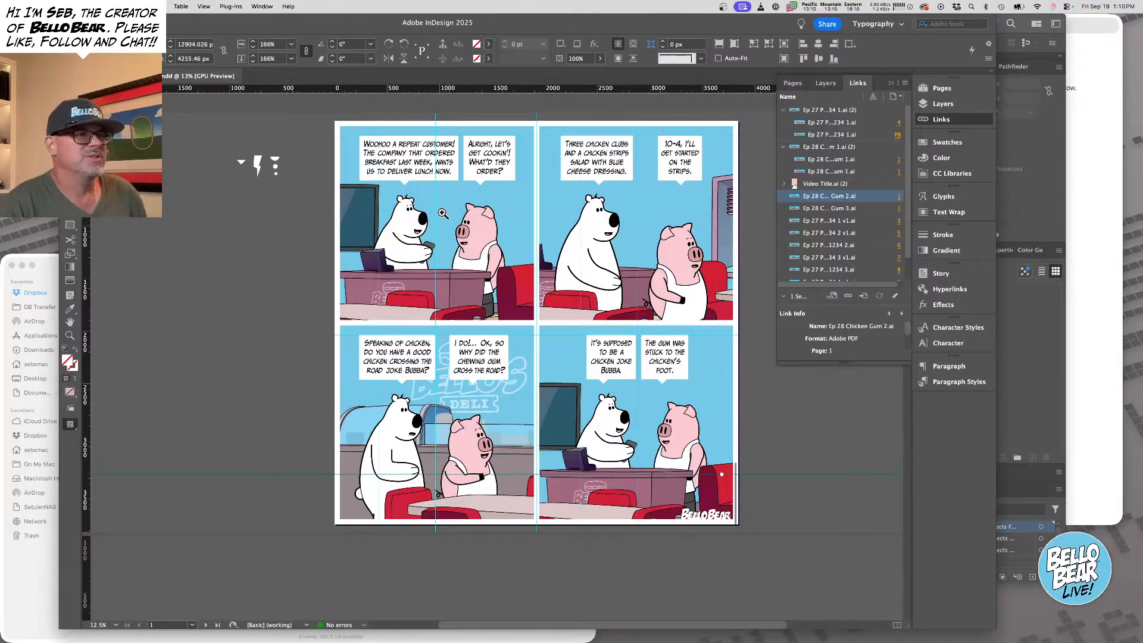
Try extending the tail of the "Alright, let's get cookin'!" balloon down toward the pig in the first panel
{"action": "scroll", "coordinate": [456, 213], "scroll_direction": "up", "scroll_amount": 2}
{"action": "scroll", "coordinate": [457, 212], "scroll_direction": "up", "scroll_amount": 1}
{"action": "scroll", "coordinate": [478, 219], "scroll_direction": "up", "scroll_amount": 6}
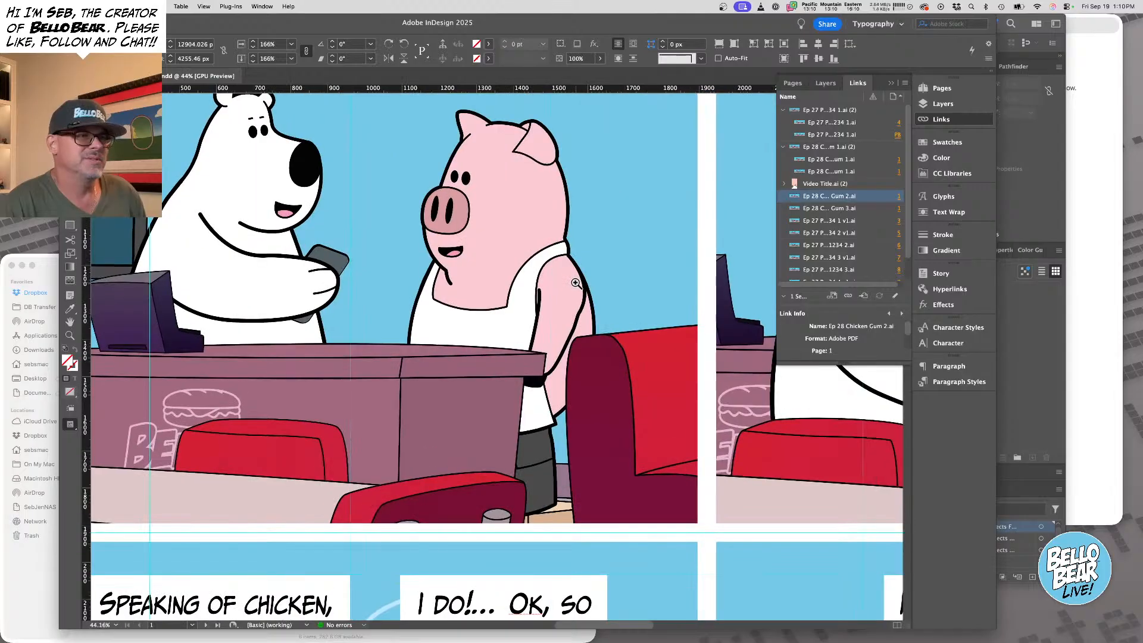
{"action": "scroll", "coordinate": [506, 269], "scroll_direction": "up", "scroll_amount": 5}
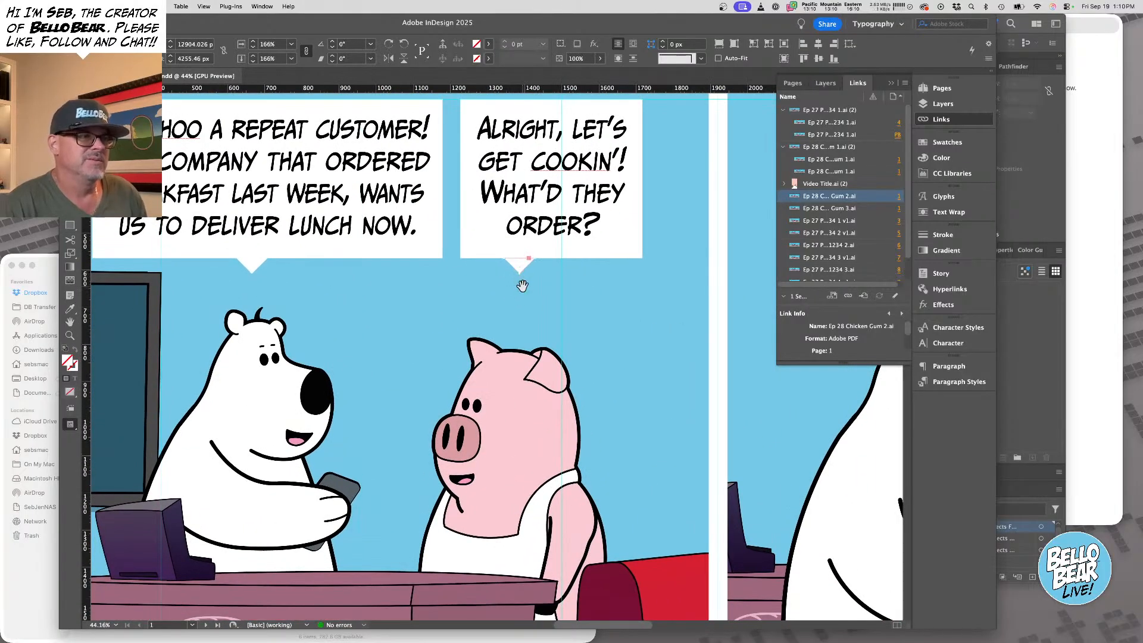
{"action": "left_click", "coordinate": [522, 286]}
{"action": "left_click_drag", "start_coordinate": [519, 275], "coordinate": [519, 303]}
{"action": "key", "text": "super+minus"}
{"action": "key", "text": "super+minus"}
{"action": "key", "text": "super+minus"}
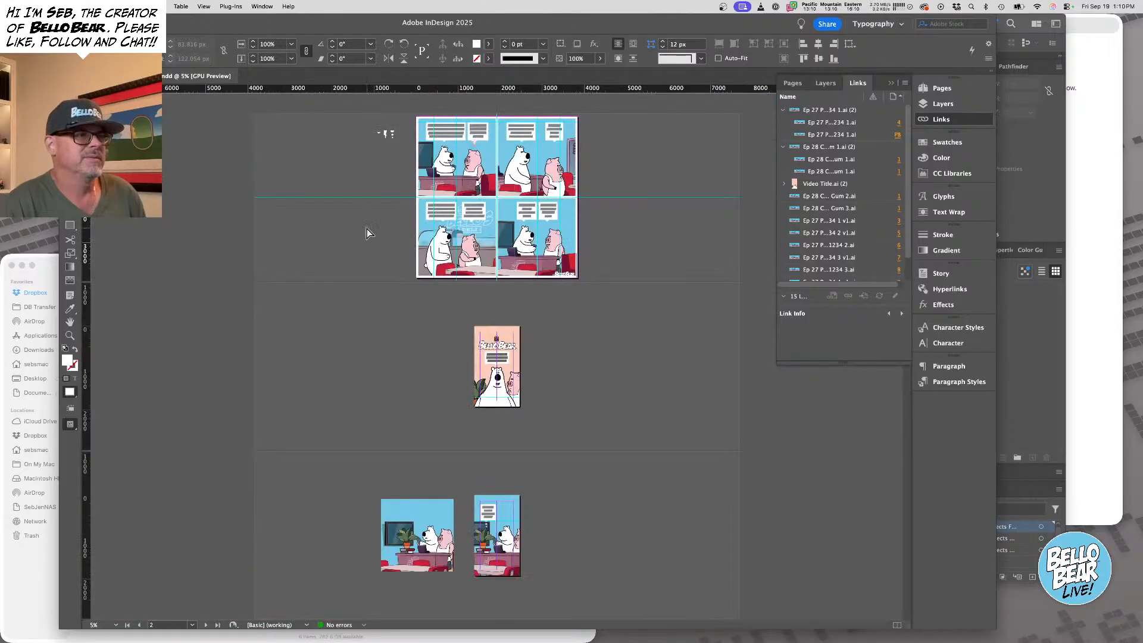
{"action": "left_click", "coordinate": [367, 229]}
{"action": "left_click_drag", "start_coordinate": [419, 119], "coordinate": [577, 313]}
{"action": "left_click_drag", "start_coordinate": [614, 324], "coordinate": [429, 394]}
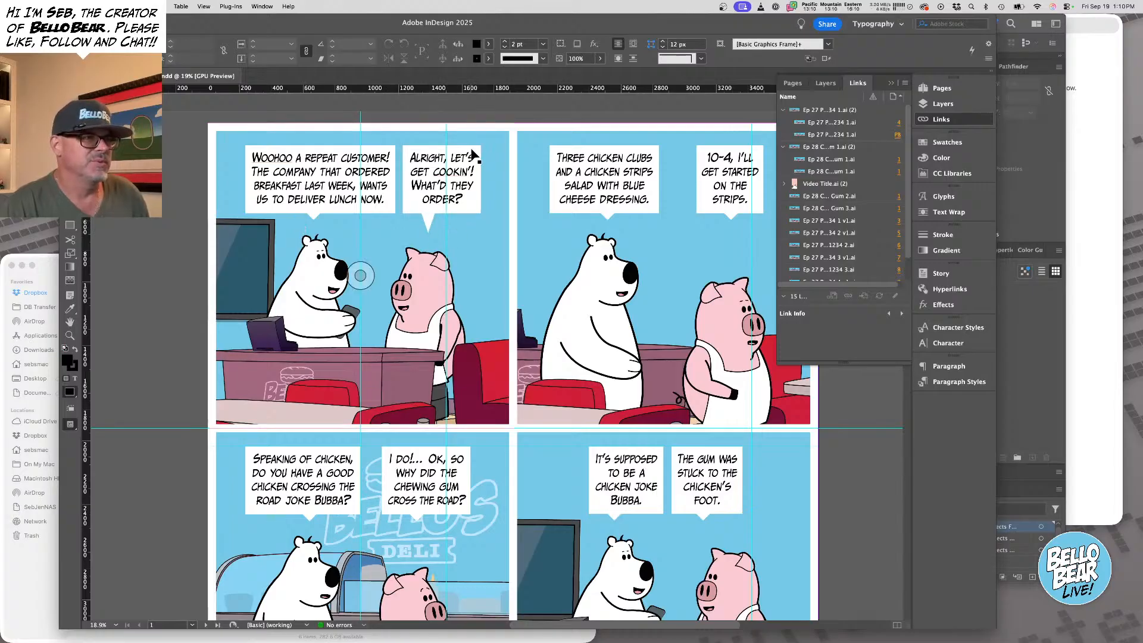
{"action": "key", "text": "super+z"}
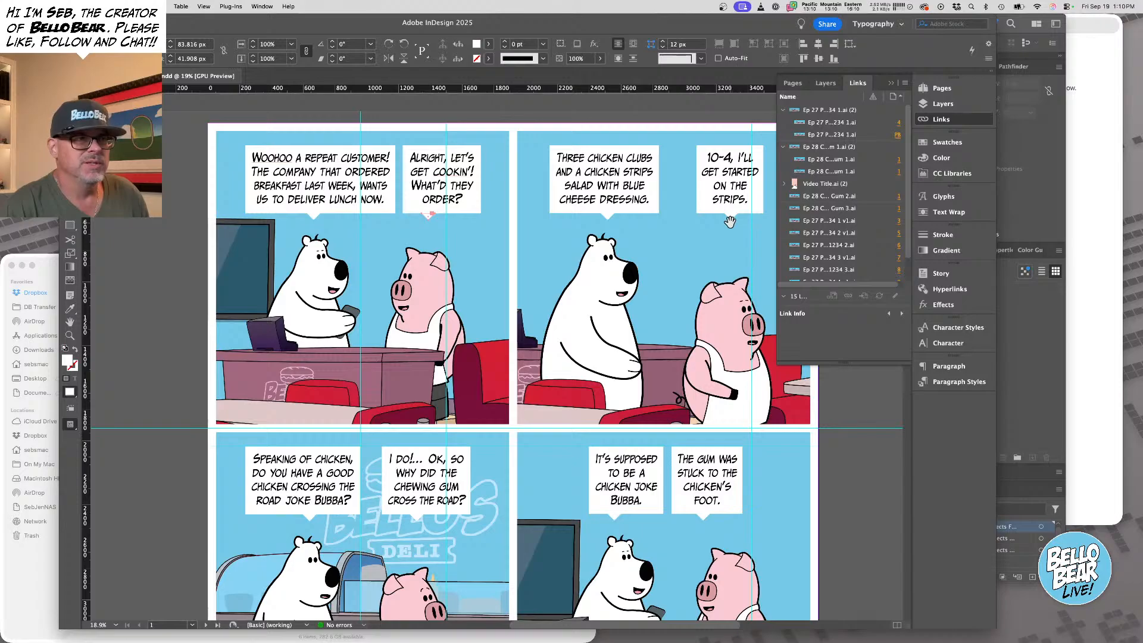
Try a longer tail on the second panel's "10-4, I'll get started on the strips." balloon, and undo the tail changes
{"action": "left_click_drag", "start_coordinate": [729, 221], "coordinate": [731, 241]}
{"action": "key", "text": "shift+super+a"}
{"action": "scroll", "coordinate": [448, 367], "scroll_direction": "right", "scroll_amount": 3}
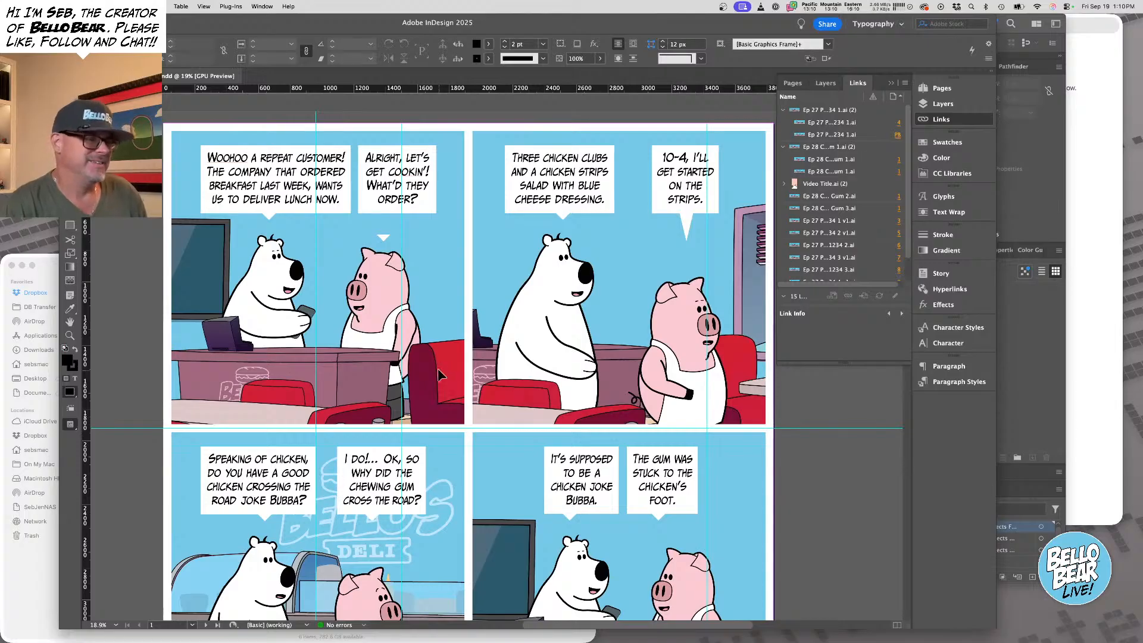
{"action": "key", "text": "super+z"}
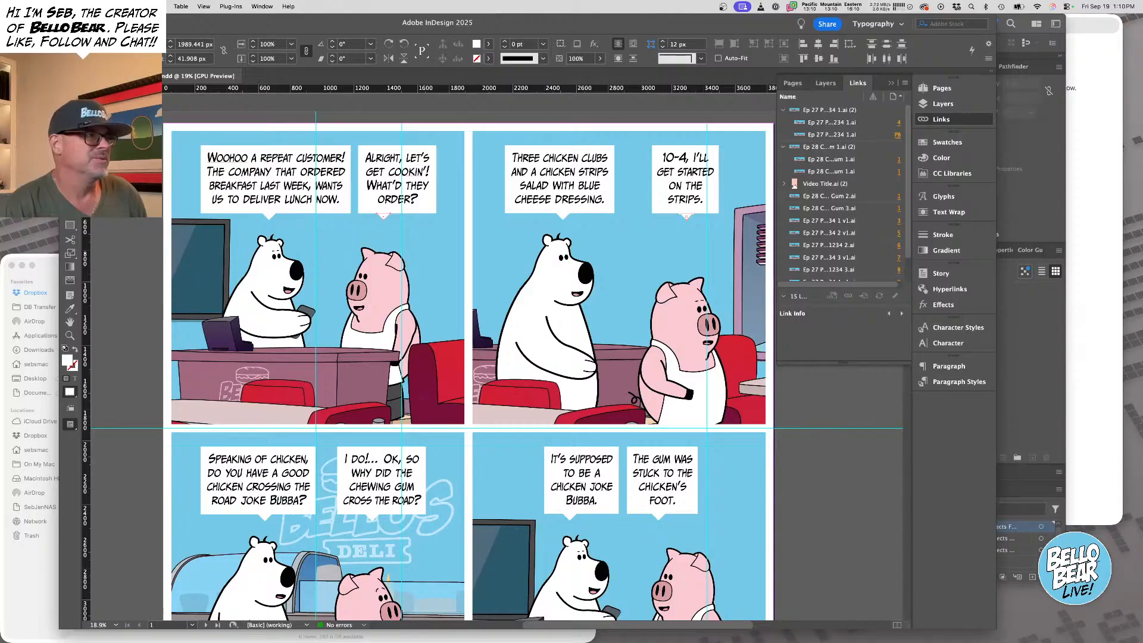
Move the third panel's "Speaking of chicken" balloon slightly left and shift the "I do!" balloon's tail slightly right
{"action": "scroll", "coordinate": [369, 440], "scroll_direction": "down", "scroll_amount": 3}
{"action": "left_click", "coordinate": [369, 441]}
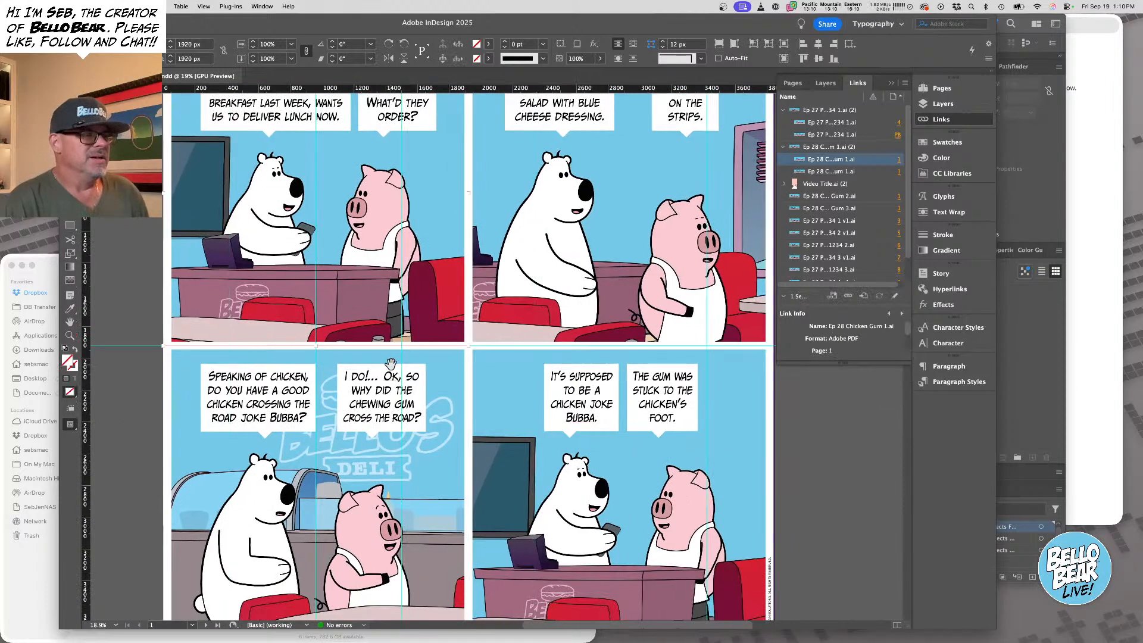
{"action": "scroll", "coordinate": [369, 441], "scroll_direction": "left", "scroll_amount": 3}
{"action": "scroll", "coordinate": [369, 440], "scroll_direction": "down", "scroll_amount": 1}
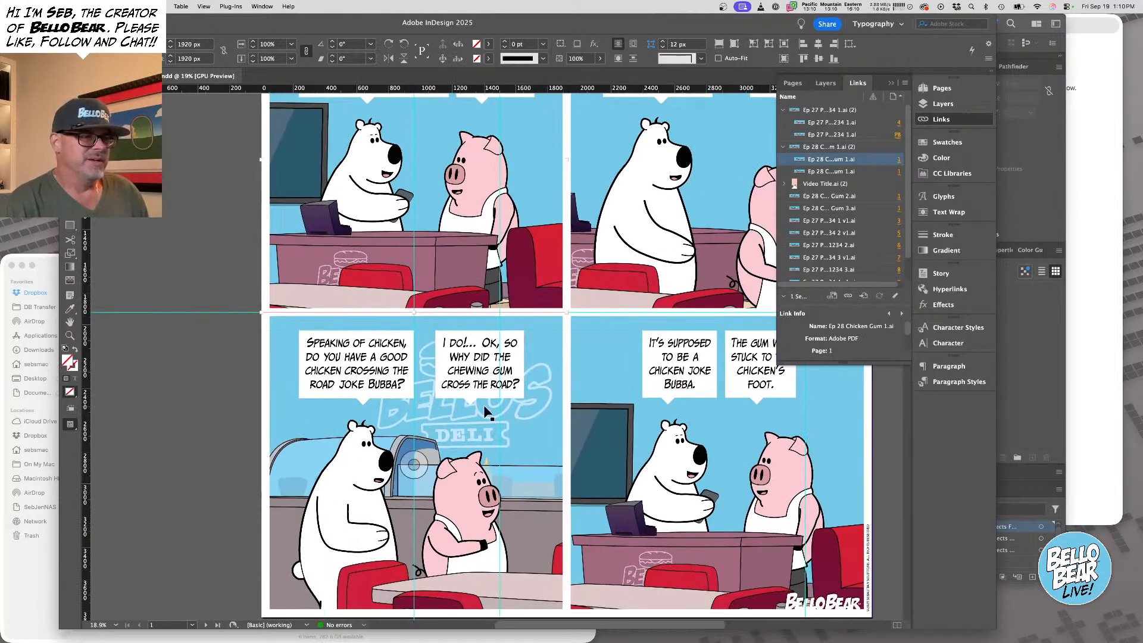
{"action": "scroll", "coordinate": [463, 415], "scroll_direction": "left", "scroll_amount": 1}
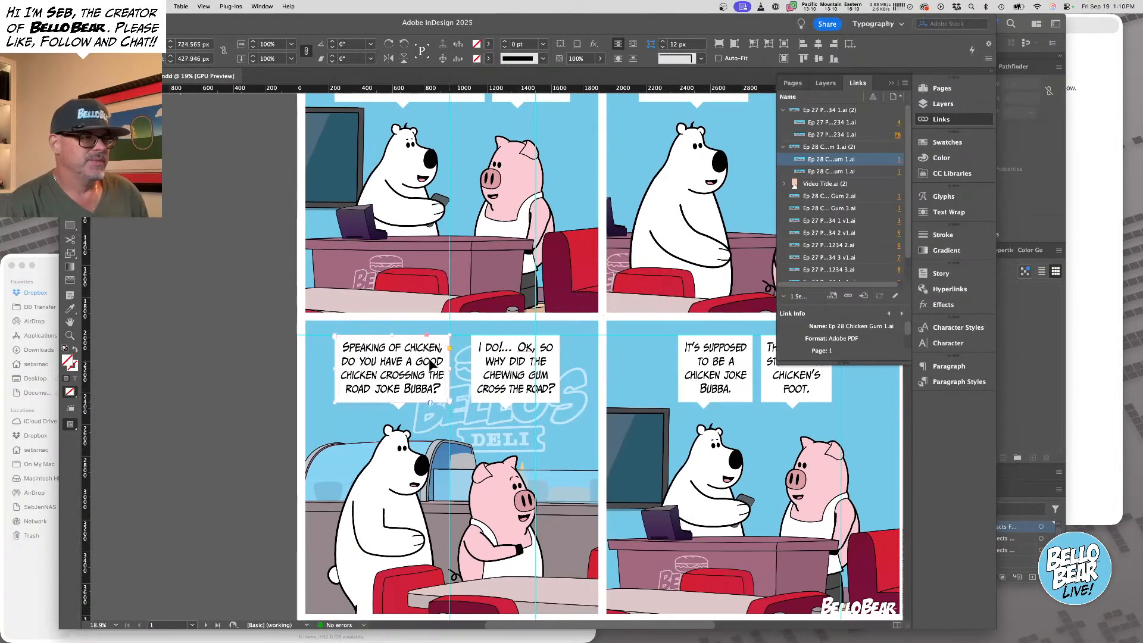
{"action": "left_click", "coordinate": [428, 364]}
{"action": "left_click_drag", "start_coordinate": [427, 361], "coordinate": [551, 423]}
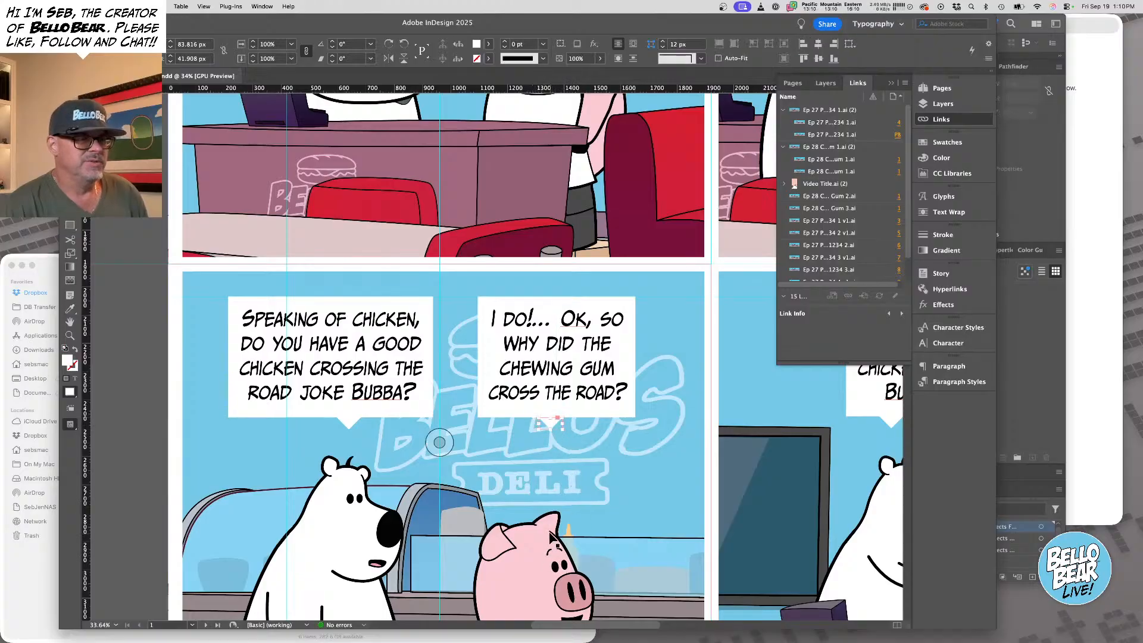
{"action": "left_click", "coordinate": [141, 342]}
Review the full four-panel page and open the second panel's linked Ep 28 Chicken Gum 2.ai for editing in Illustrator
{"action": "left_click_drag", "start_coordinate": [575, 400], "coordinate": [369, 337]}
{"action": "left_click", "coordinate": [488, 401], "text": "alt+super"}
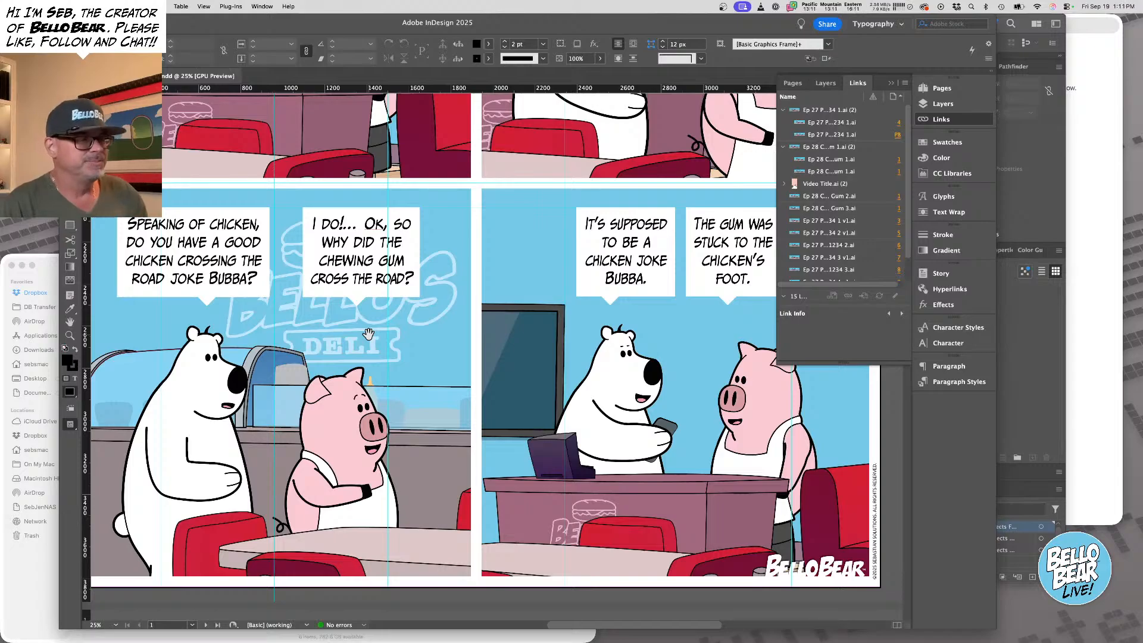
{"action": "left_click_drag", "start_coordinate": [424, 331], "coordinate": [377, 325]}
{"action": "left_click", "coordinate": [374, 324], "text": "alt+super"}
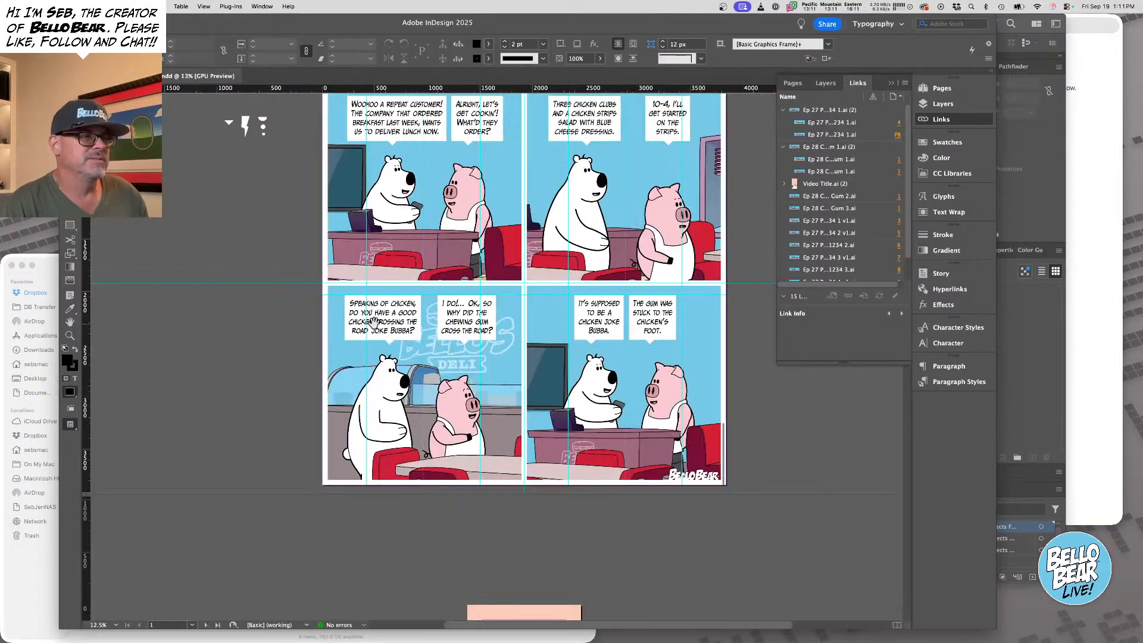
{"action": "left_click_drag", "start_coordinate": [435, 356], "coordinate": [359, 352]}
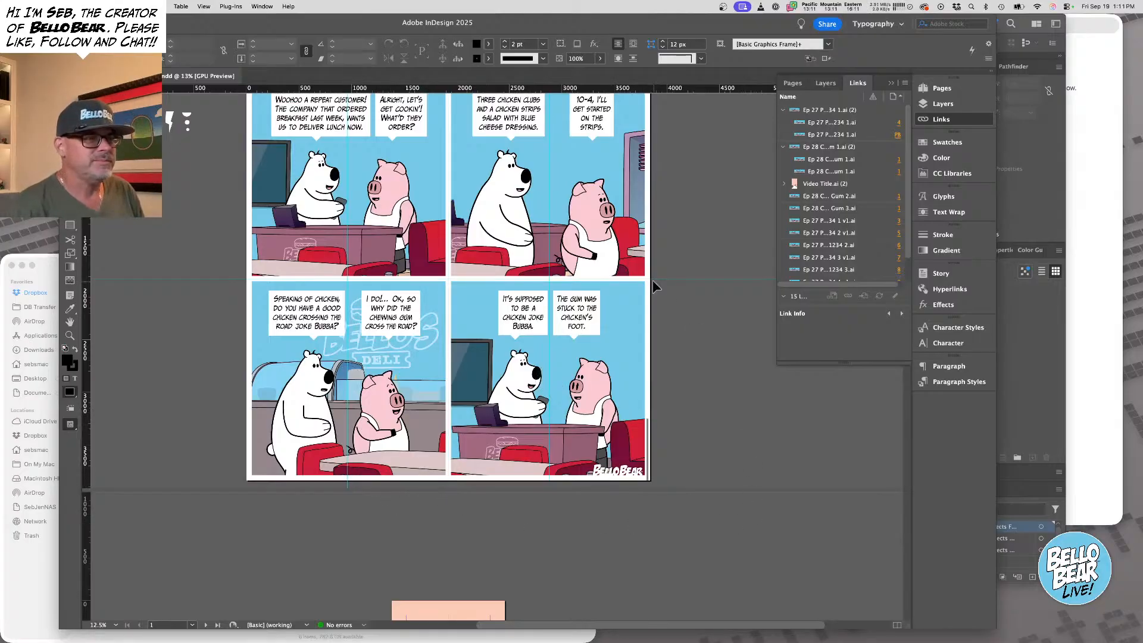
{"action": "left_click_drag", "start_coordinate": [670, 212], "coordinate": [658, 240]}
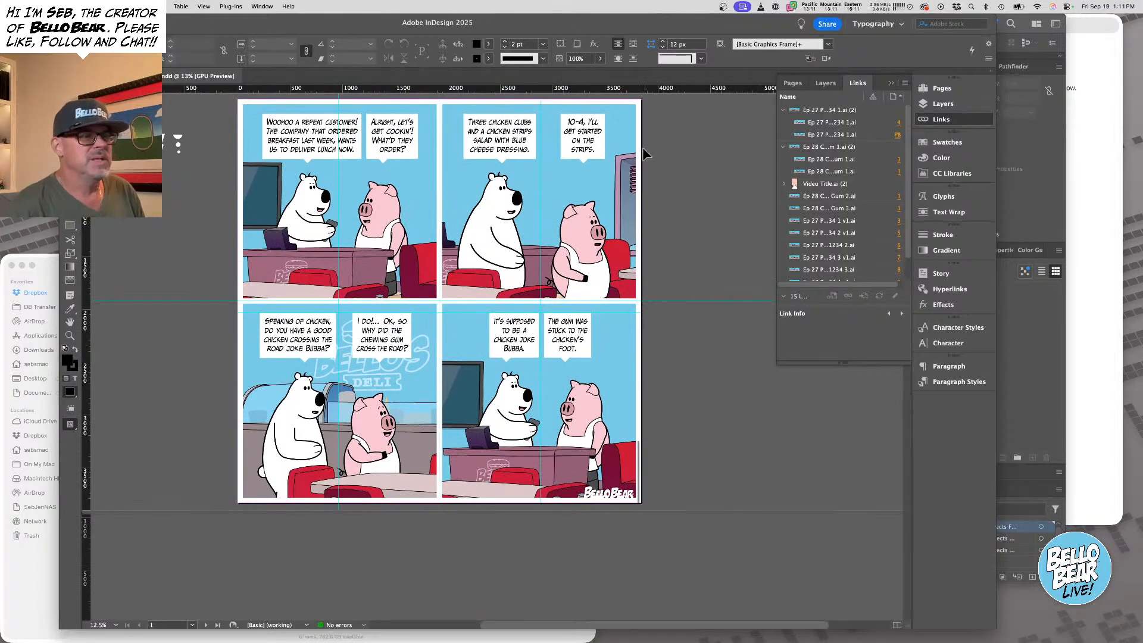
{"action": "left_click", "coordinate": [623, 146]}
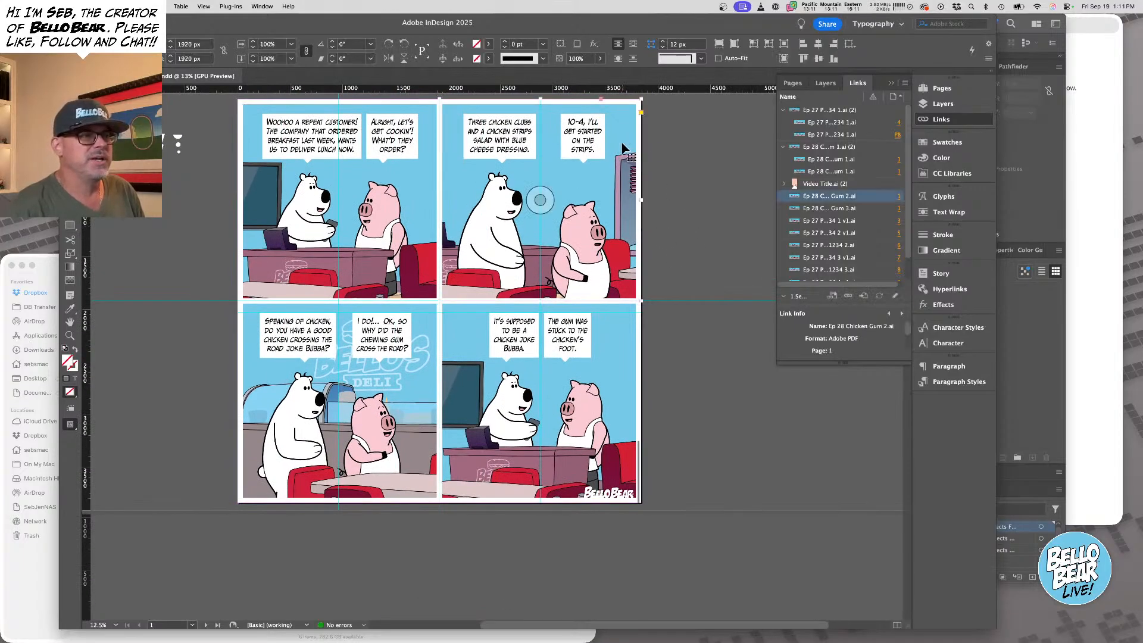
{"action": "right_click", "coordinate": [609, 138]}
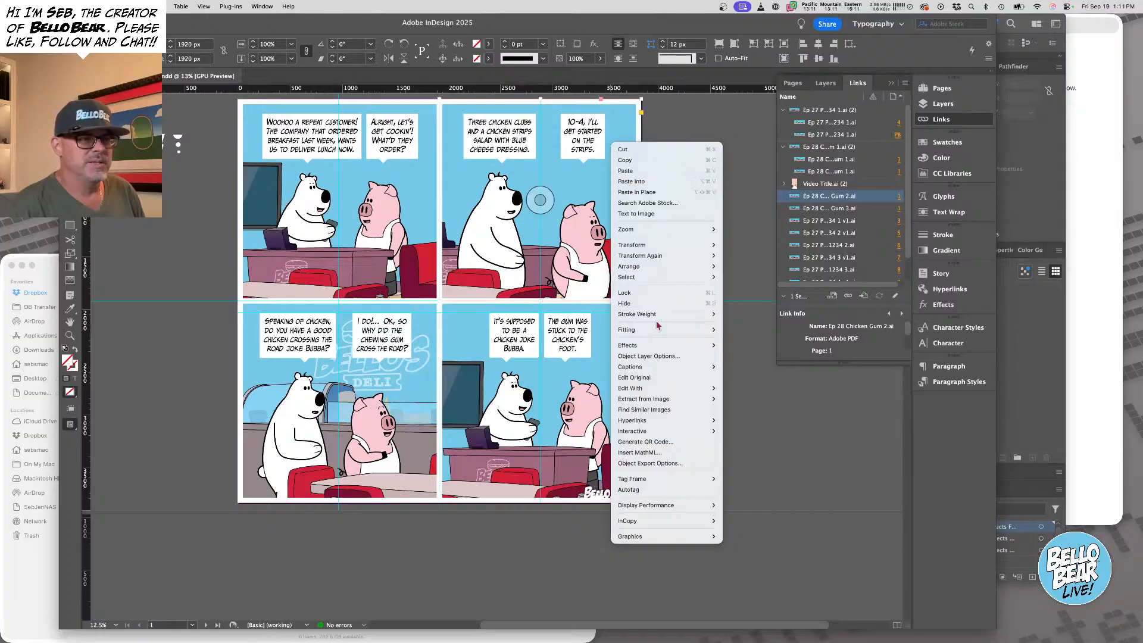
{"action": "left_click", "coordinate": [658, 382]}
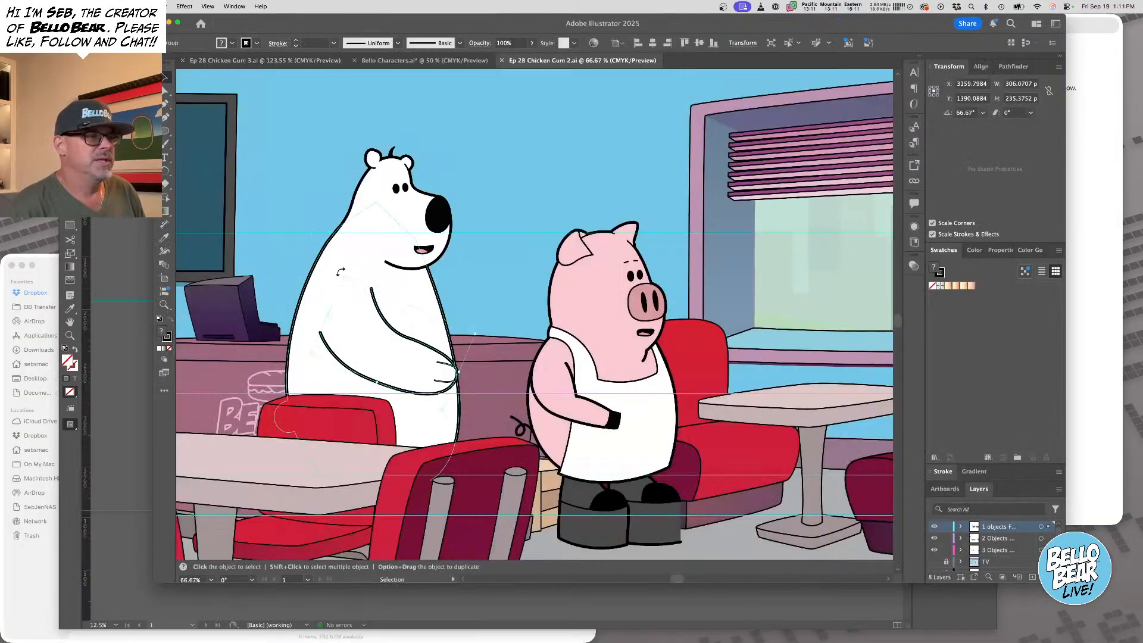
Rotate the bear's arm to about 53.25° and move it to about X 3131 and Y 1395, then save and close the file
{"action": "left_click_drag", "start_coordinate": [340, 272], "coordinate": [360, 263]}
{"action": "left_click_drag", "start_coordinate": [374, 341], "coordinate": [362, 342]}
{"action": "key", "text": "a"}
{"action": "key", "text": "v"}
{"action": "key", "text": "super+s"}
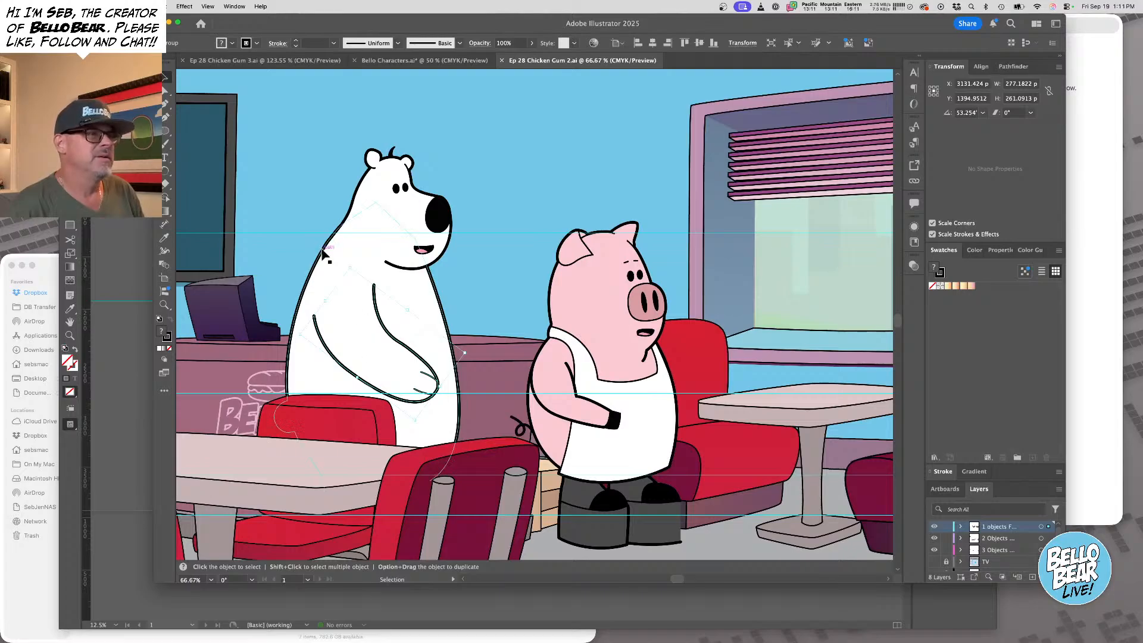
{"action": "key", "text": "super+w"}
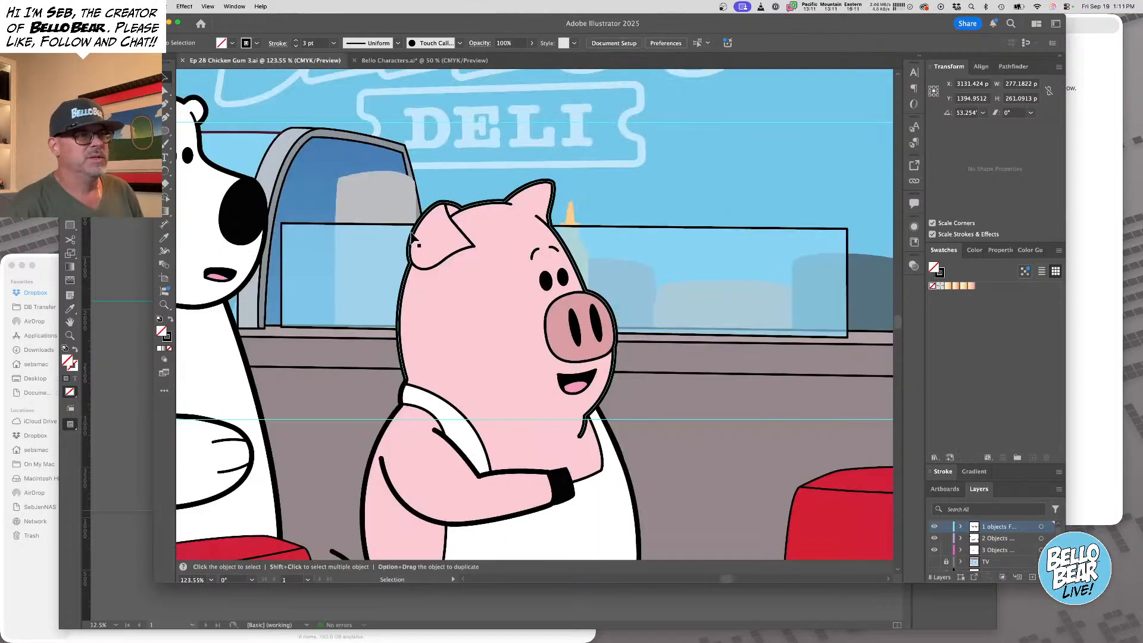
Switch to the InDesign comic page and open the second panel's linked Ep 28 Chicken Gum 2.ai for editing in Illustrator
{"action": "left_click", "coordinate": [118, 246]}
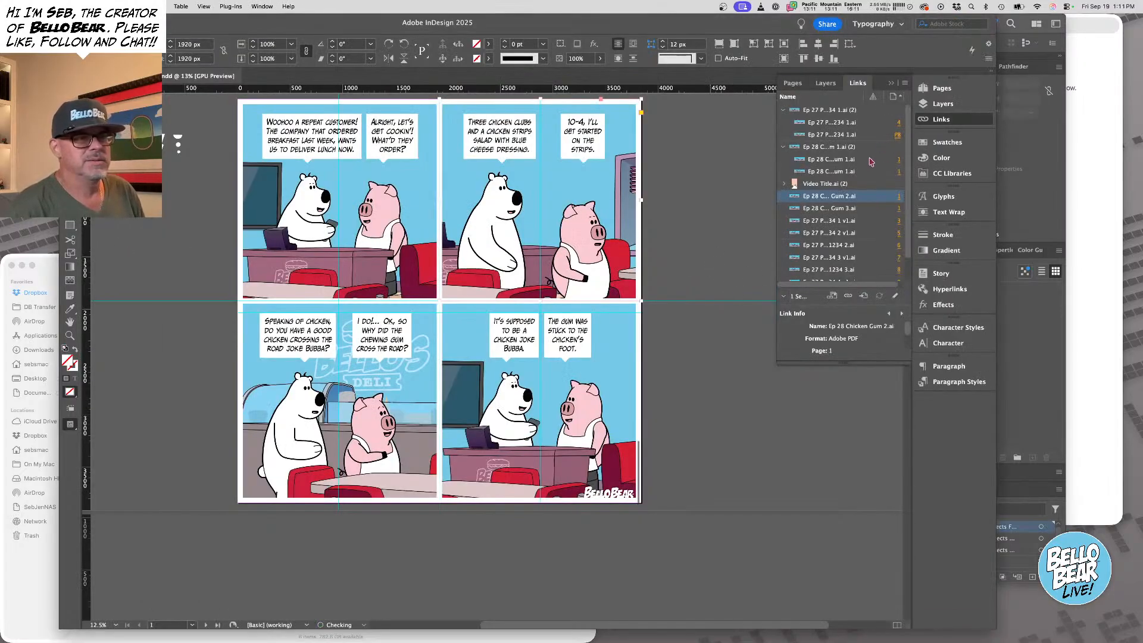
{"action": "left_click", "coordinate": [702, 400]}
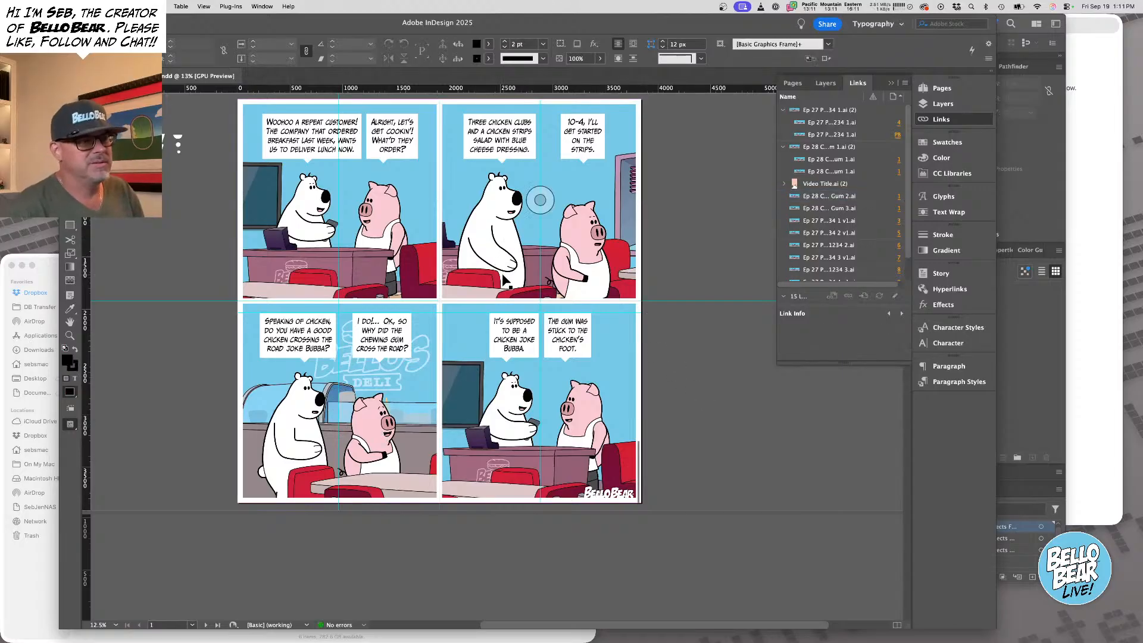
{"action": "right_click", "coordinate": [510, 230]}
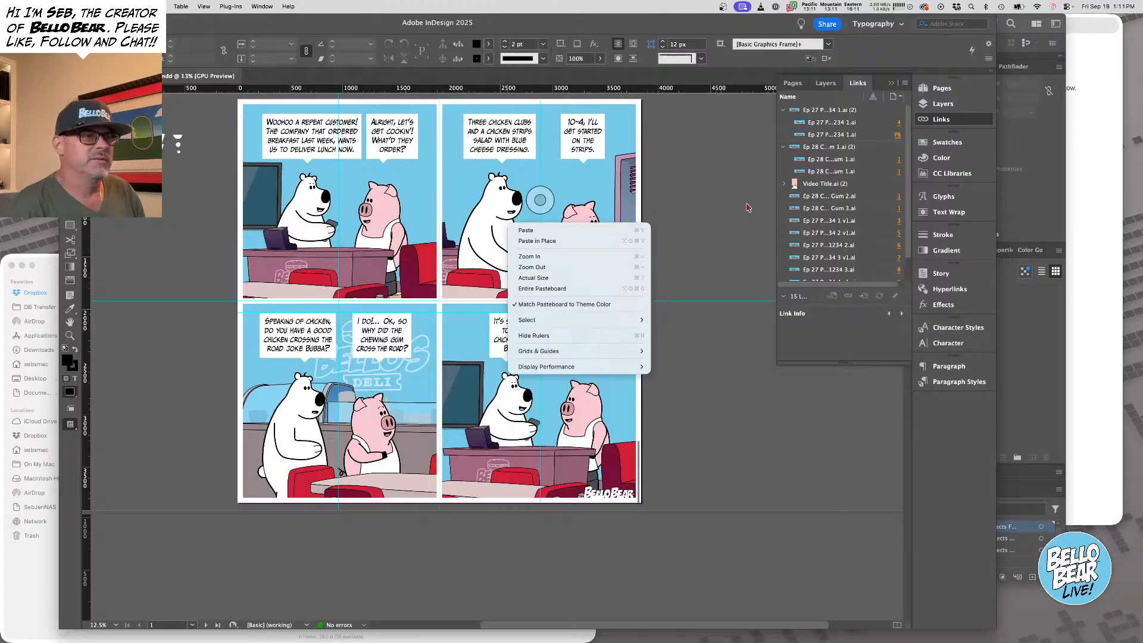
{"action": "left_click", "coordinate": [637, 193]}
{"action": "right_click", "coordinate": [616, 210]}
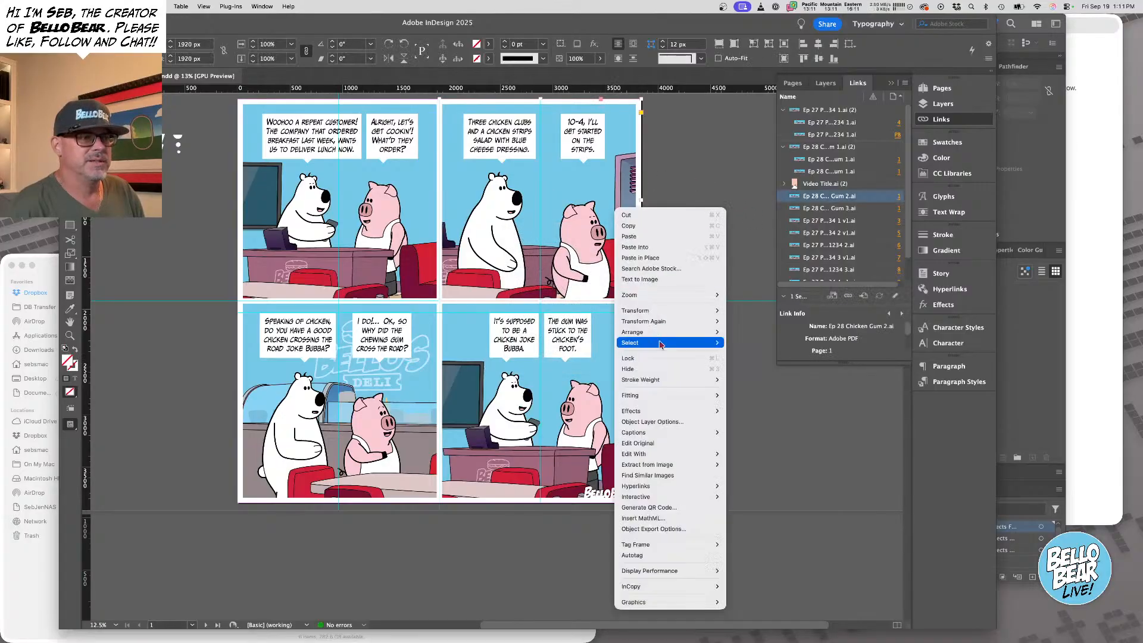
{"action": "left_click", "coordinate": [655, 443]}
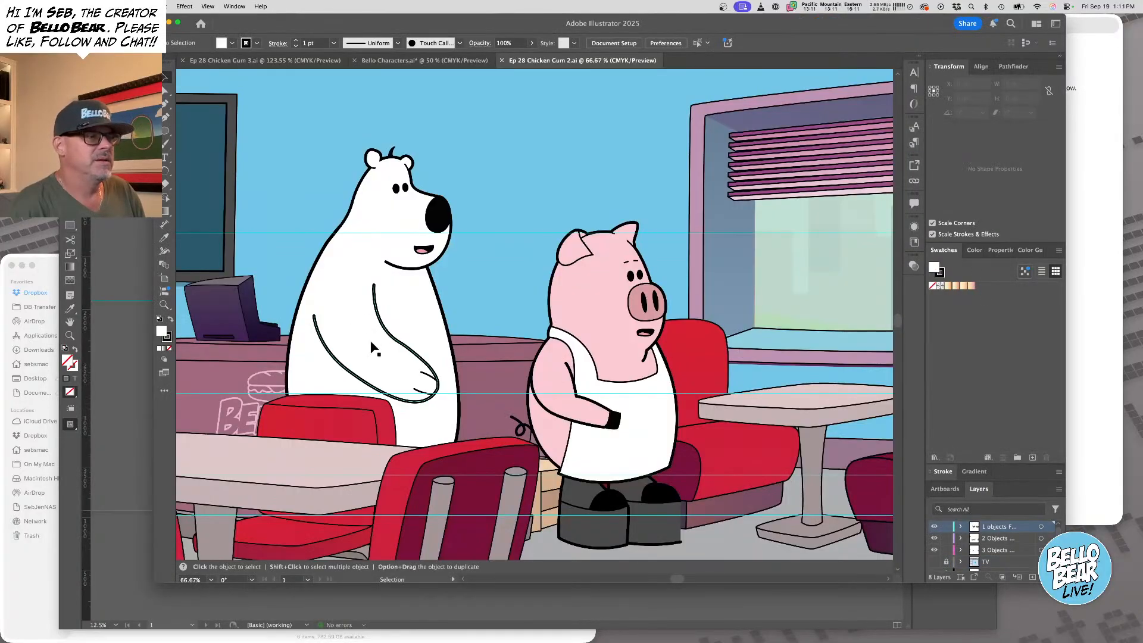
Rotate the bear's arm to about 43.5°, move it to about X 3111 and Y 1410, and save the file
{"action": "left_click", "coordinate": [360, 351]}
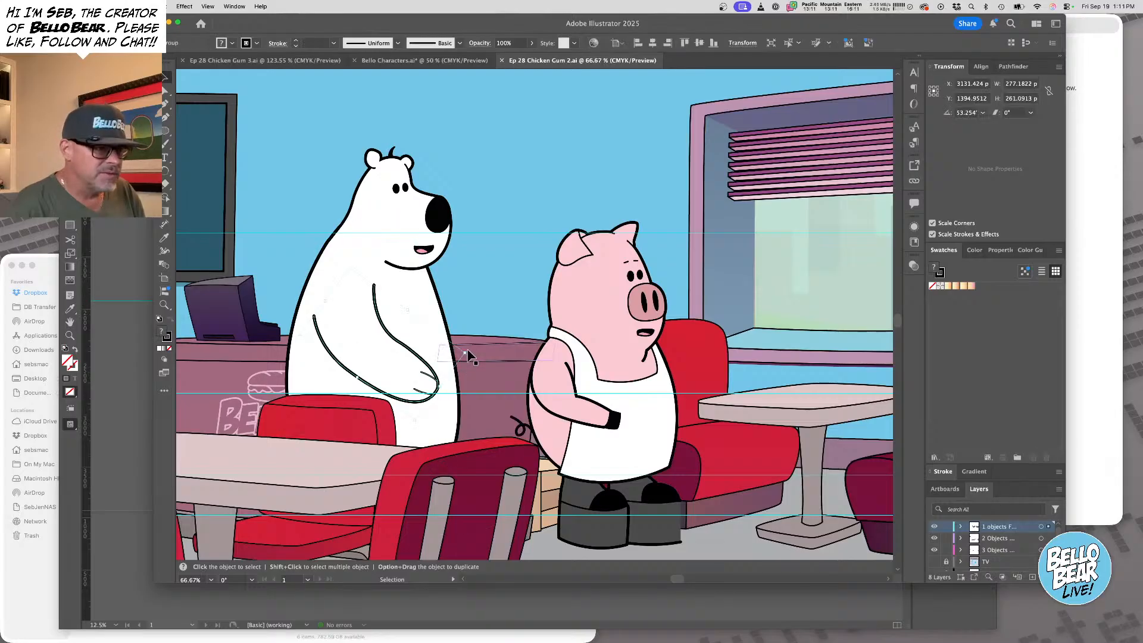
{"action": "left_click_drag", "start_coordinate": [467, 355], "coordinate": [466, 367]}
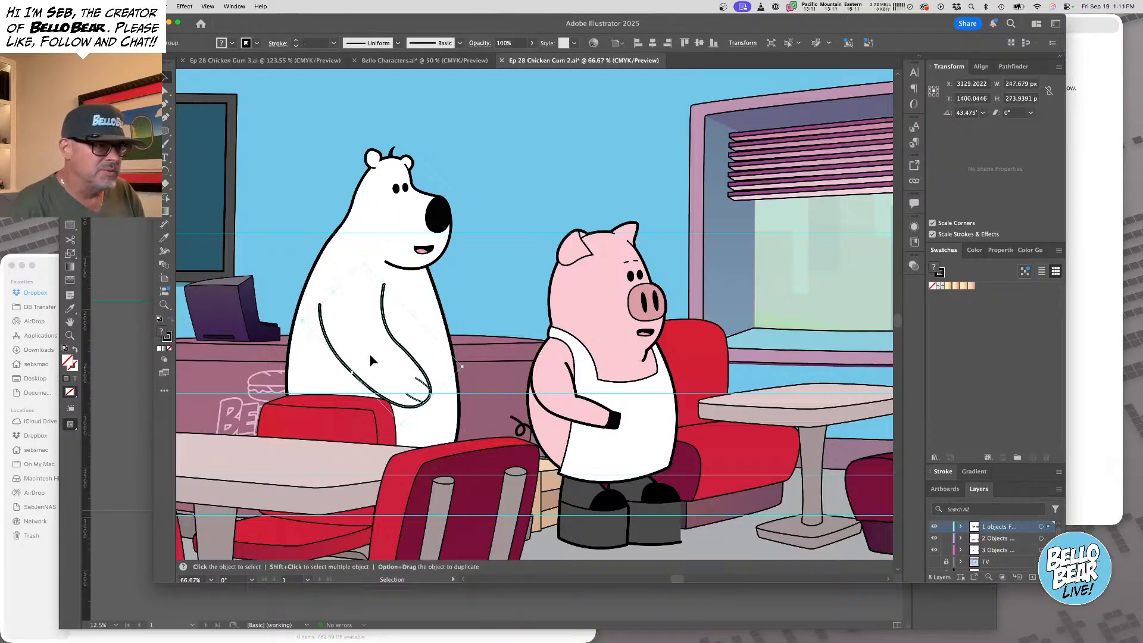
{"action": "left_click_drag", "start_coordinate": [369, 354], "coordinate": [362, 358]}
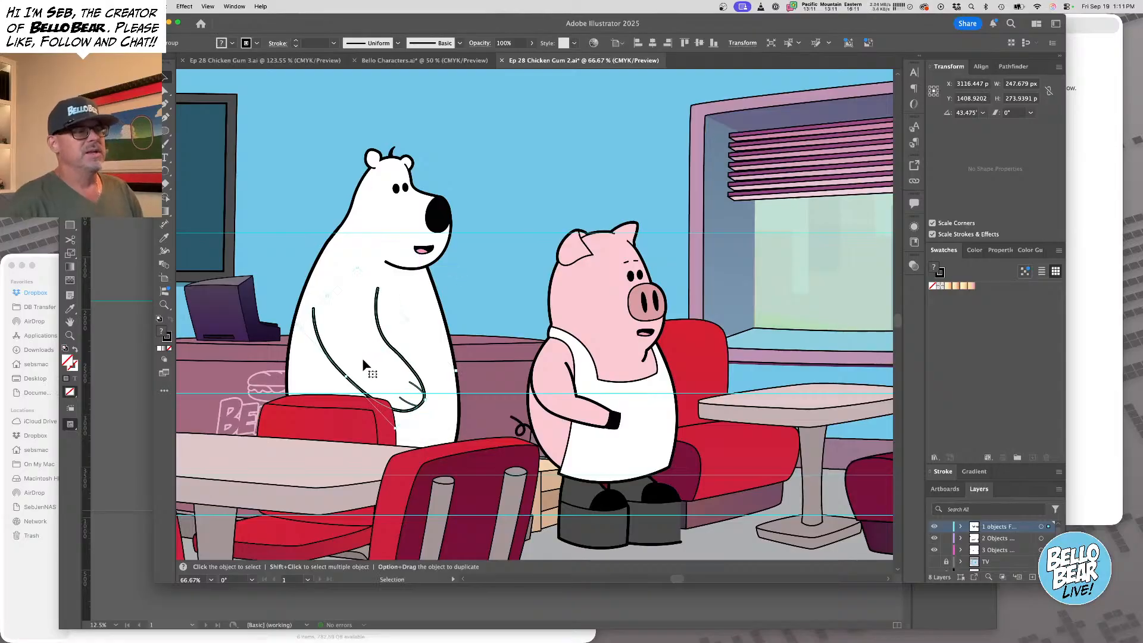
{"action": "key", "text": "a"}
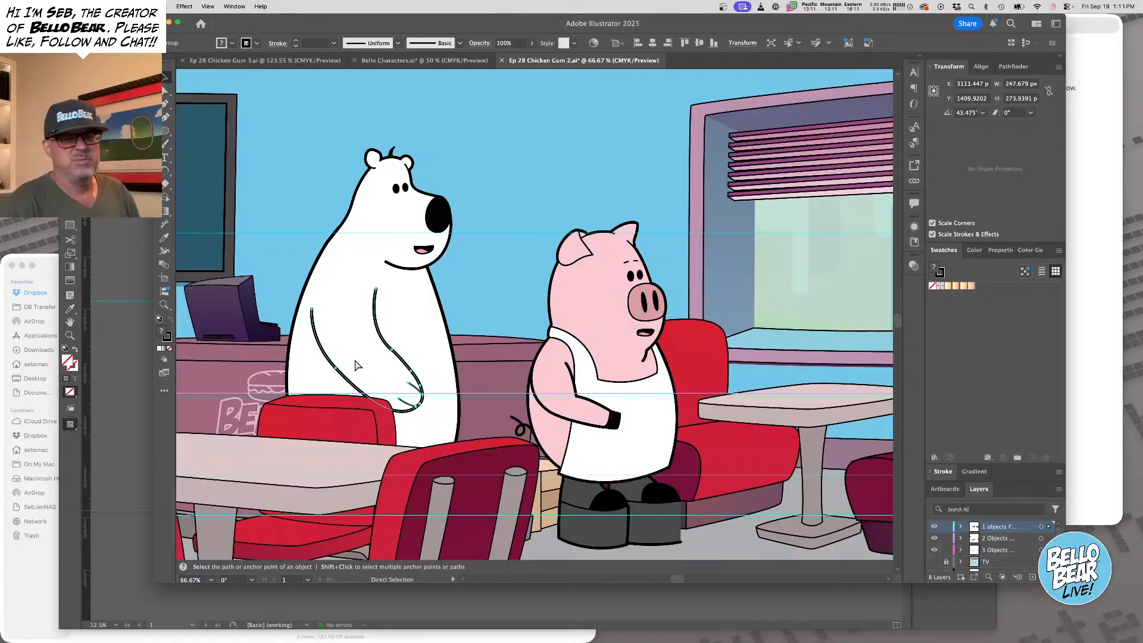
{"action": "key", "text": "super+s"}
{"action": "key", "text": "v"}
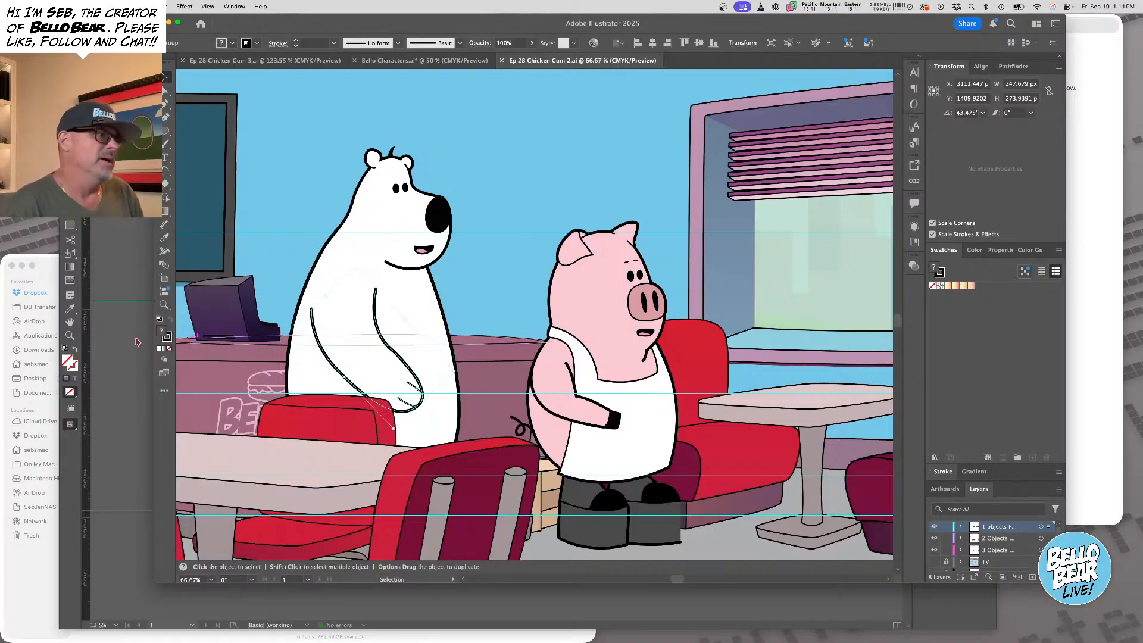
Review the four-panel page in InDesign, and return to Illustrator to close Ep 28 Chicken Gum 2.ai
{"action": "left_click", "coordinate": [137, 342]}
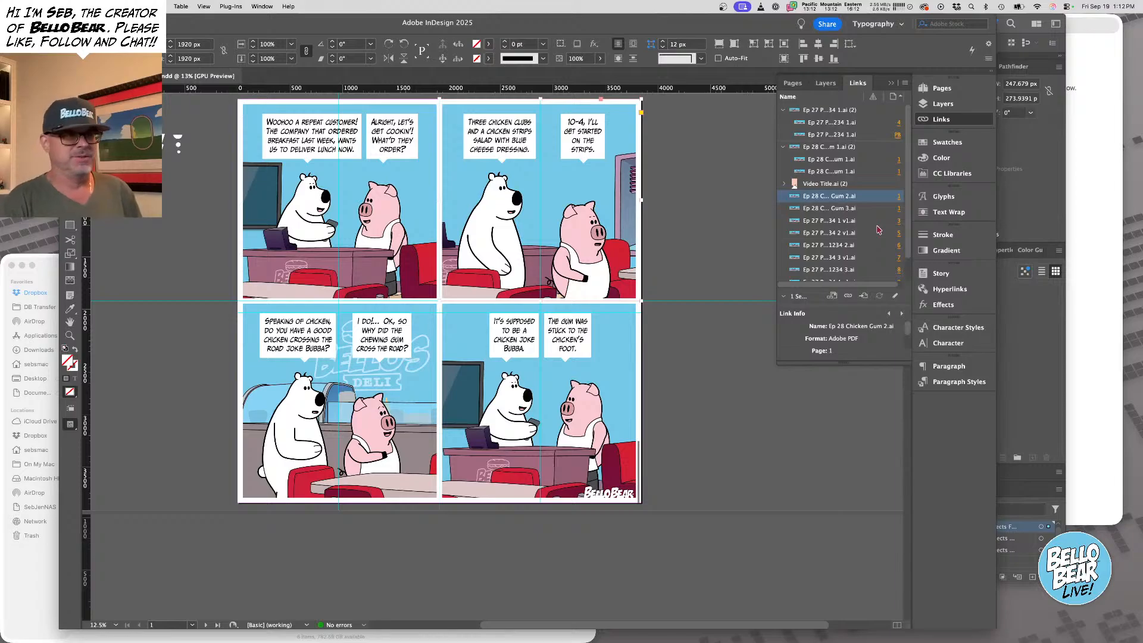
{"action": "left_click", "coordinate": [720, 216]}
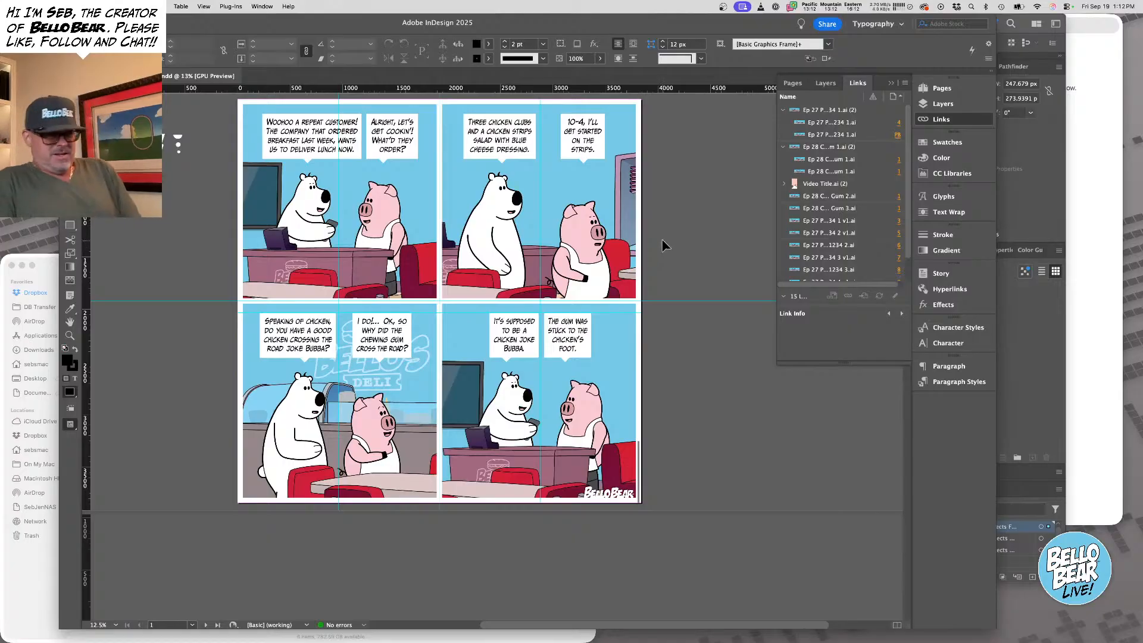
{"action": "scroll", "coordinate": [562, 384], "scroll_direction": "left", "scroll_amount": 3}
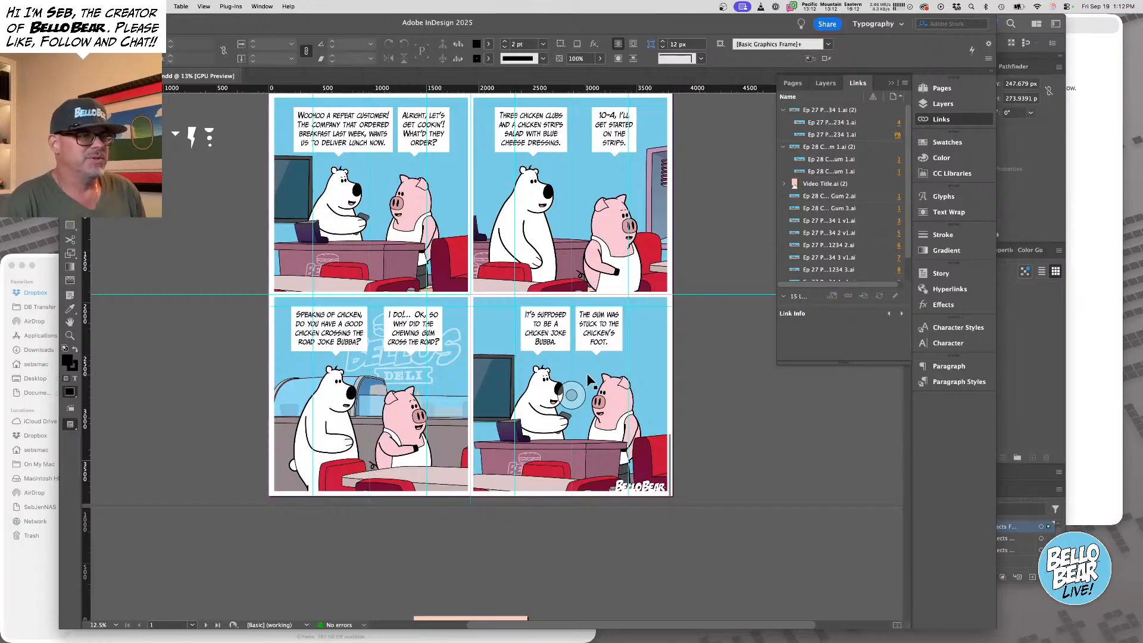
{"action": "left_click", "coordinate": [1039, 375]}
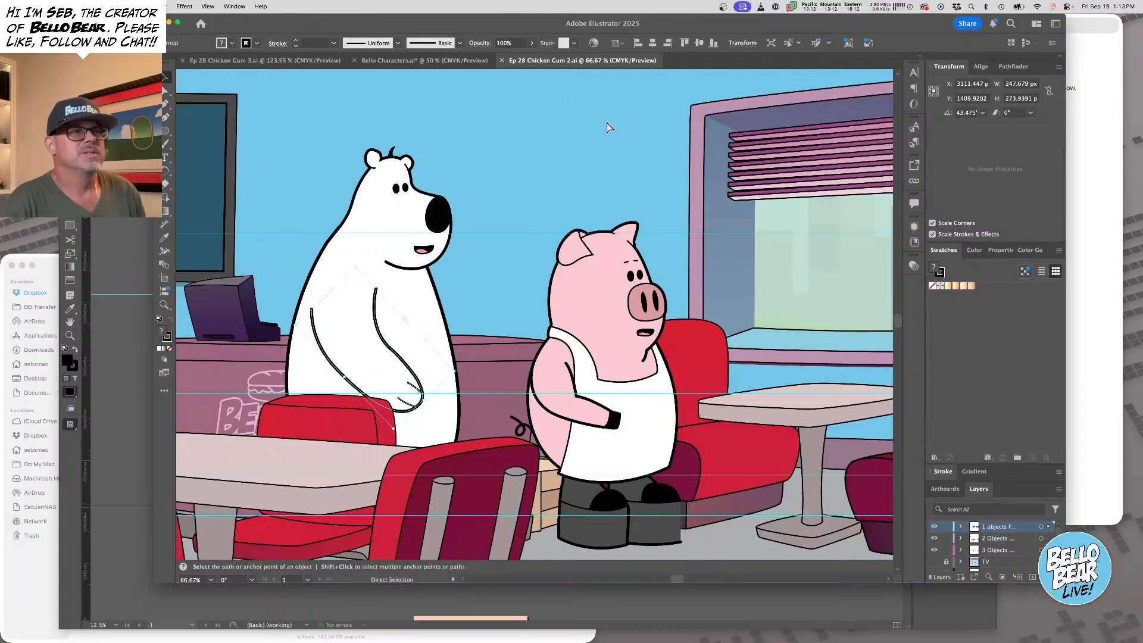
{"action": "key", "text": "super+w"}
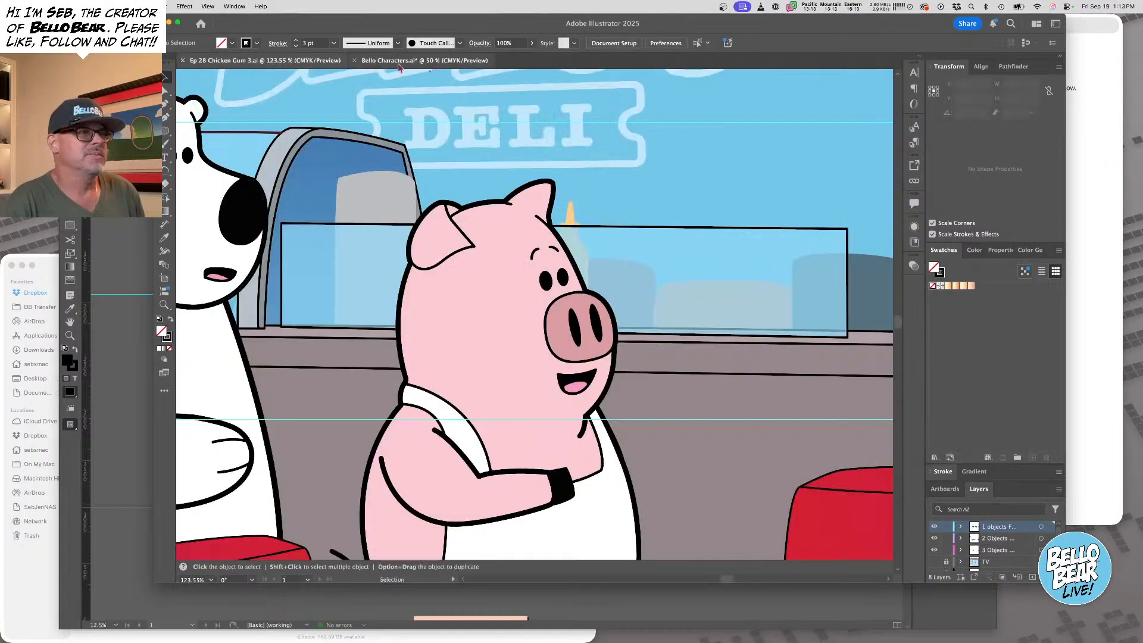
Save a copy of Ep 28 Chicken Gum 3.ai as Ep 28 Chicken Gum 4.ai in Illustrator 2020 format
{"action": "left_click_drag", "start_coordinate": [279, 61], "coordinate": [479, 60]}
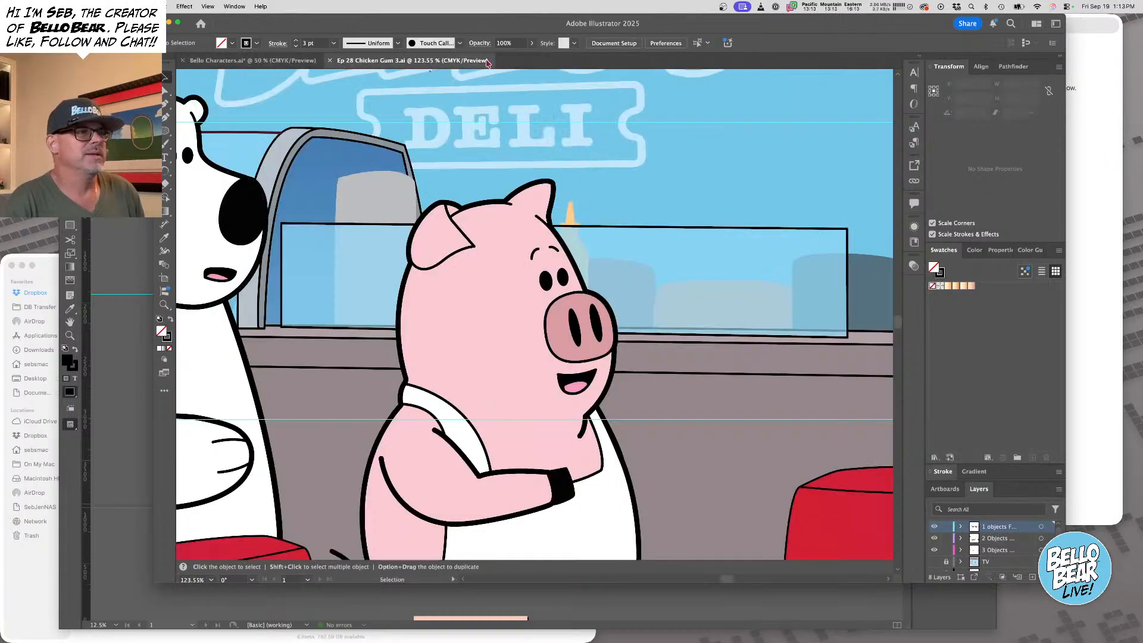
{"action": "key", "text": "z"}
{"action": "left_click", "coordinate": [639, 279], "text": "alt"}
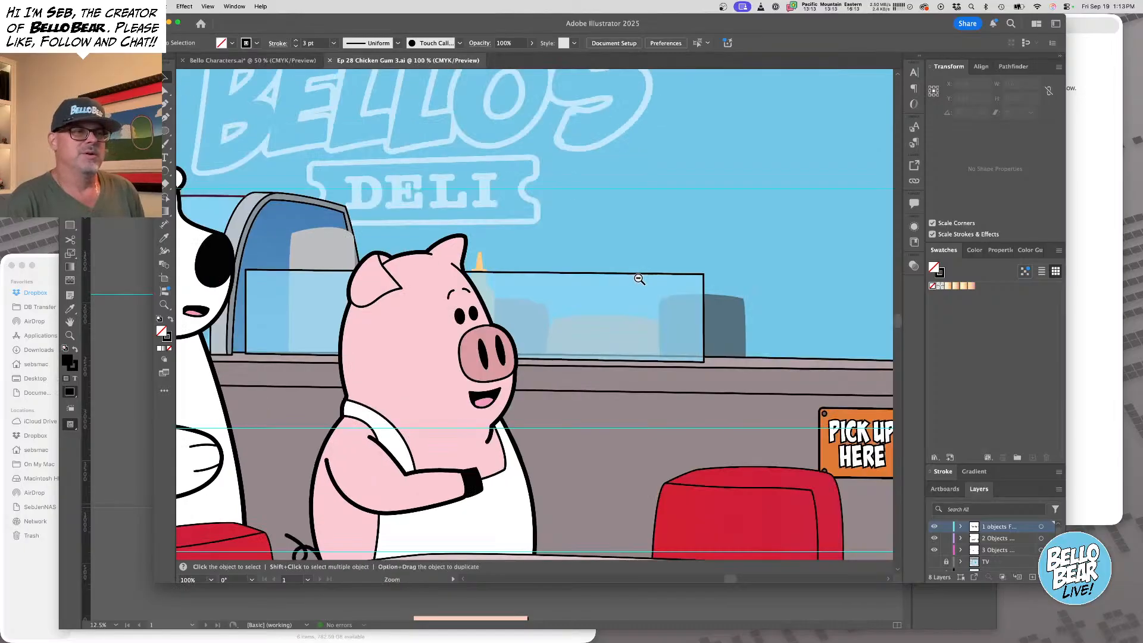
{"action": "left_click", "coordinate": [639, 279], "text": "alt"}
{"action": "left_click", "coordinate": [541, 324], "text": "alt"}
{"action": "left_click_drag", "start_coordinate": [540, 323], "coordinate": [613, 260]}
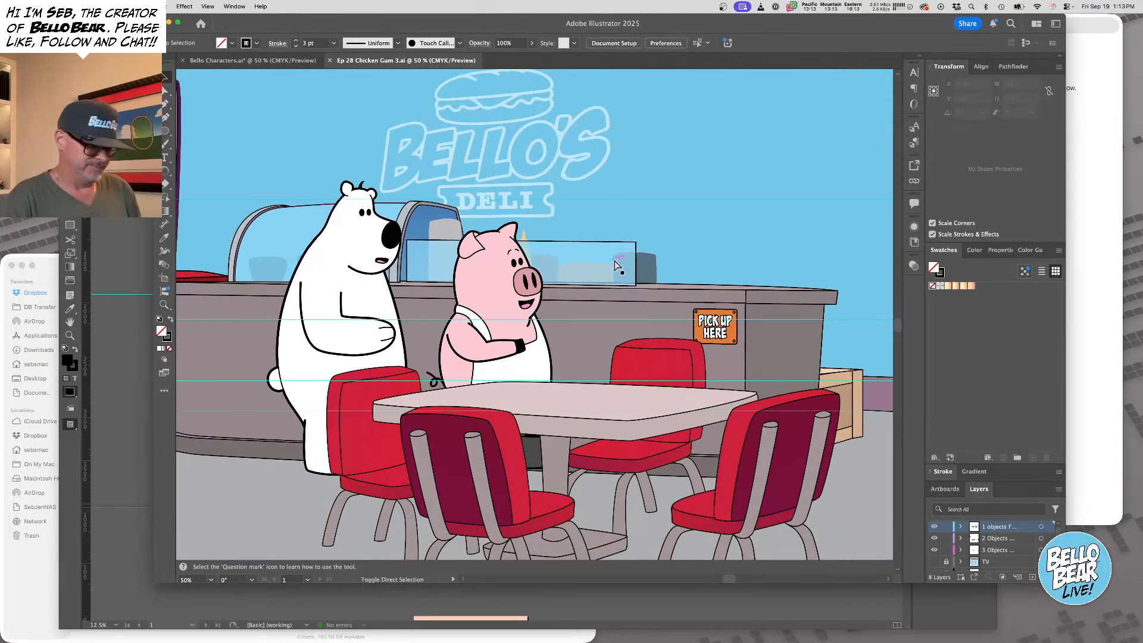
{"action": "key", "text": "super+shift+s"}
{"action": "key", "text": "Right"}
{"action": "key", "text": "BackSpace"}
{"action": "type", "text": "4"}
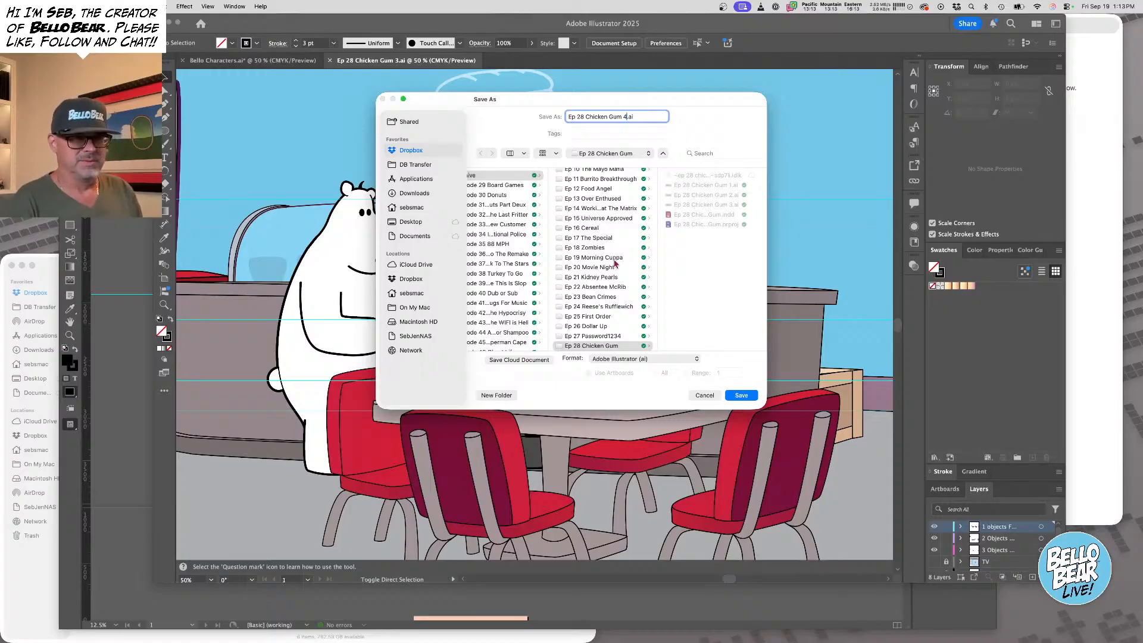
{"action": "key", "text": "Return"}
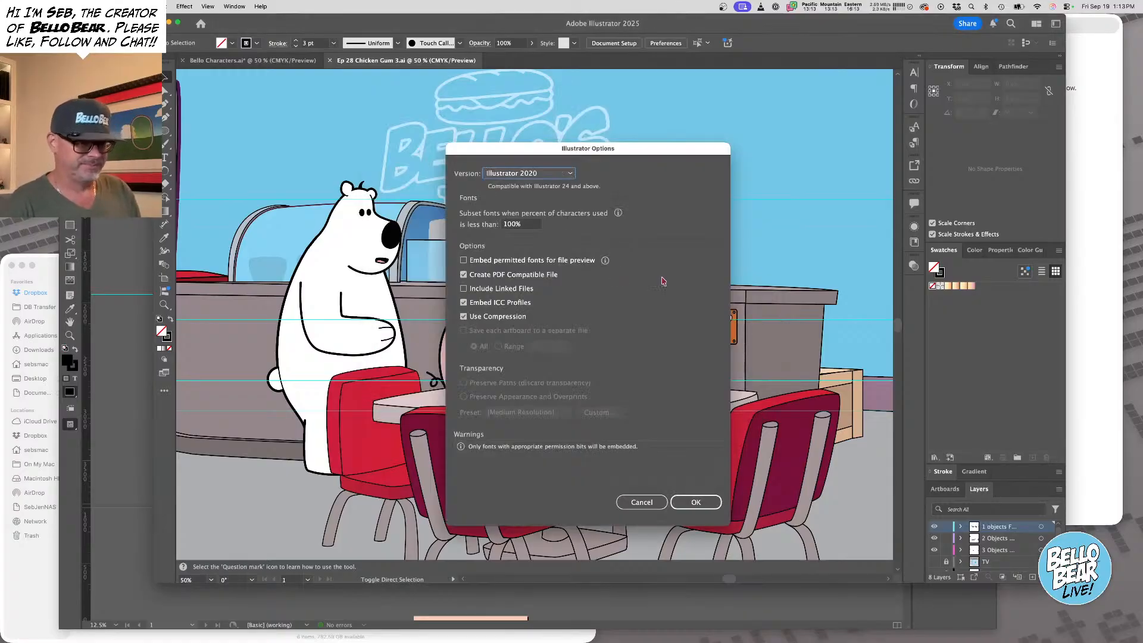
{"action": "left_click", "coordinate": [696, 503]}
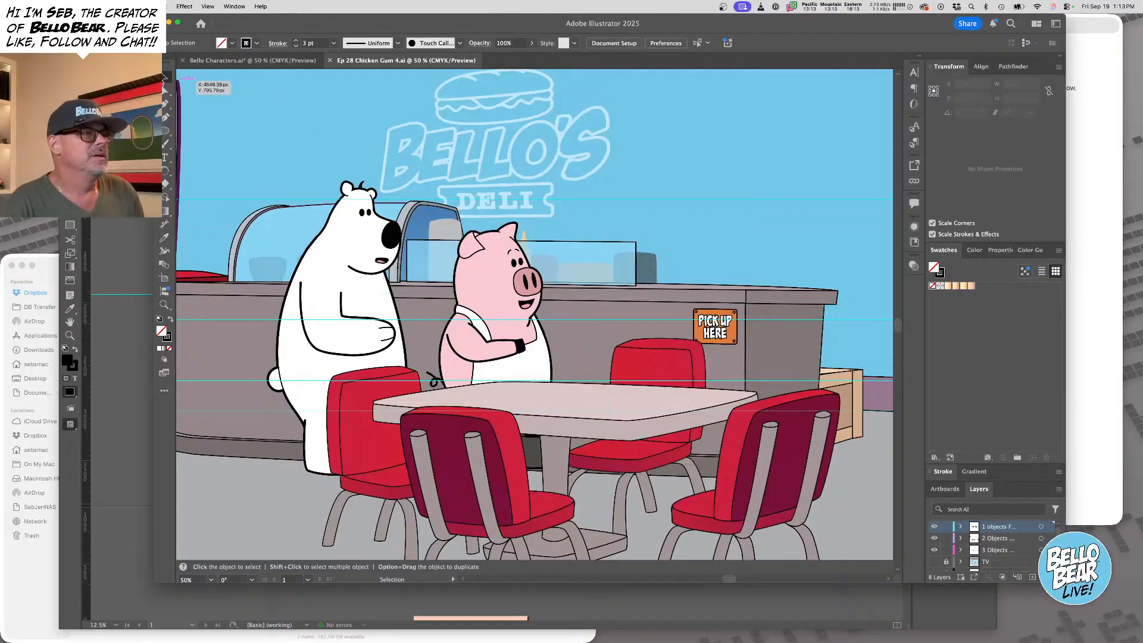
Delete the table and chairs in front of the counter, and cut the whole bear after flipping it horizontally
{"action": "left_click", "coordinate": [504, 436]}
{"action": "key", "text": "Delete"}
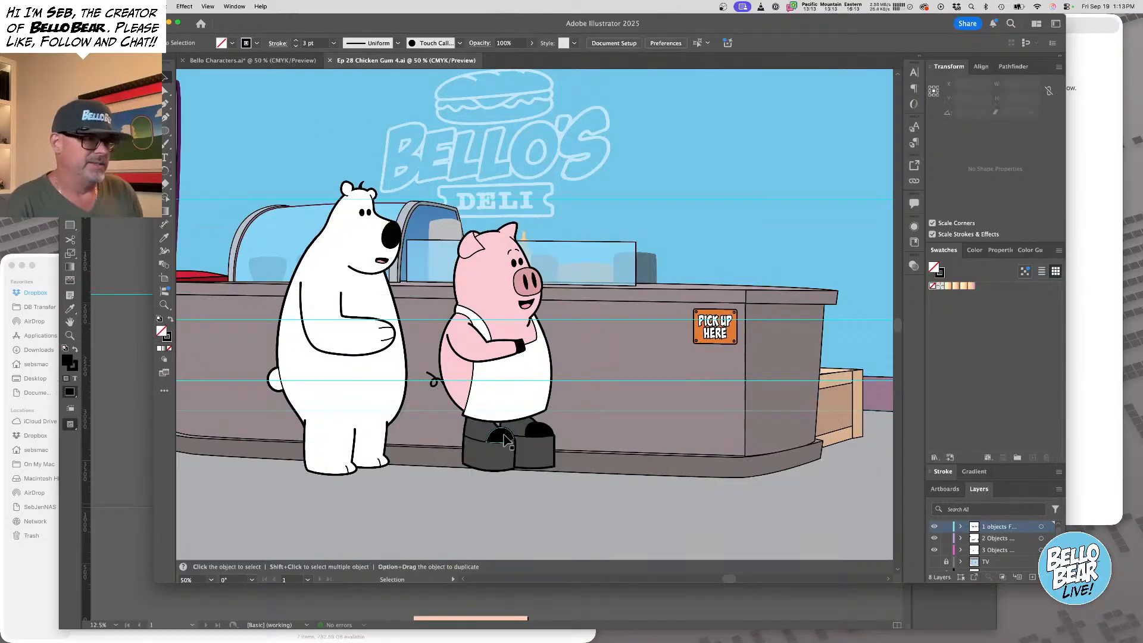
{"action": "left_click", "coordinate": [381, 262]}
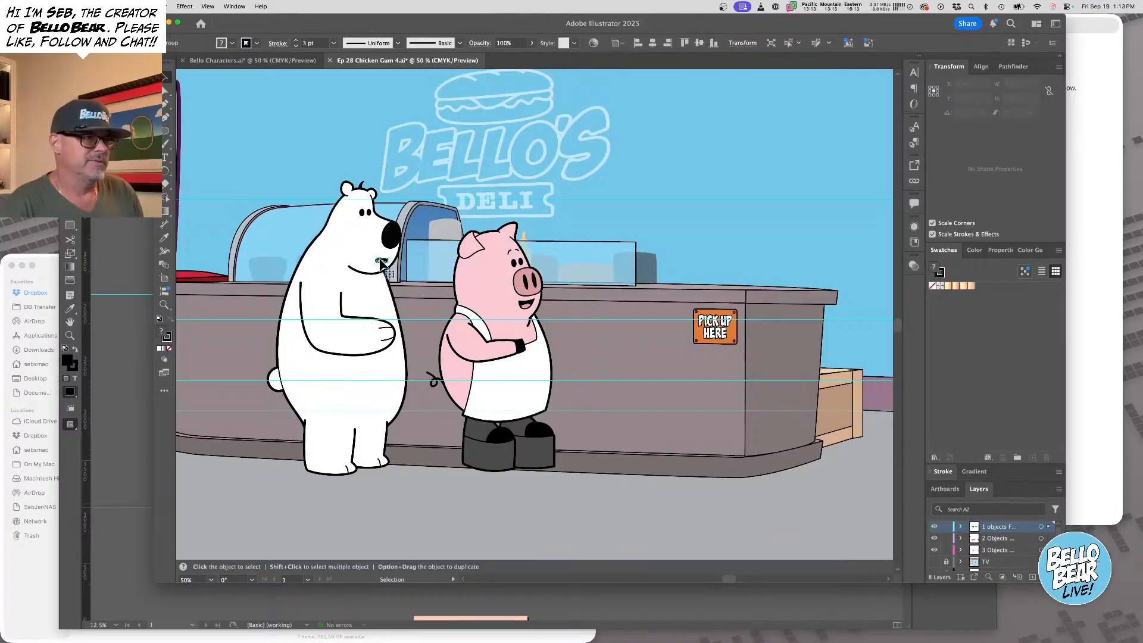
{"action": "left_click", "coordinate": [369, 266], "text": "shift"}
{"action": "left_click", "coordinate": [356, 322], "text": "shift"}
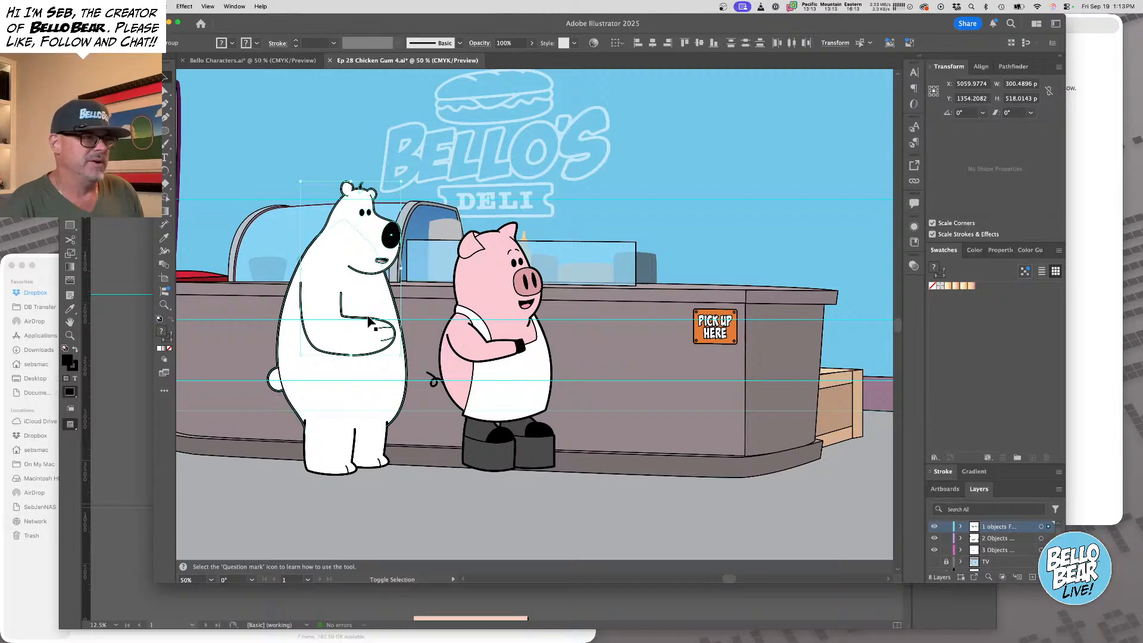
{"action": "left_click", "coordinate": [369, 301], "text": "shift"}
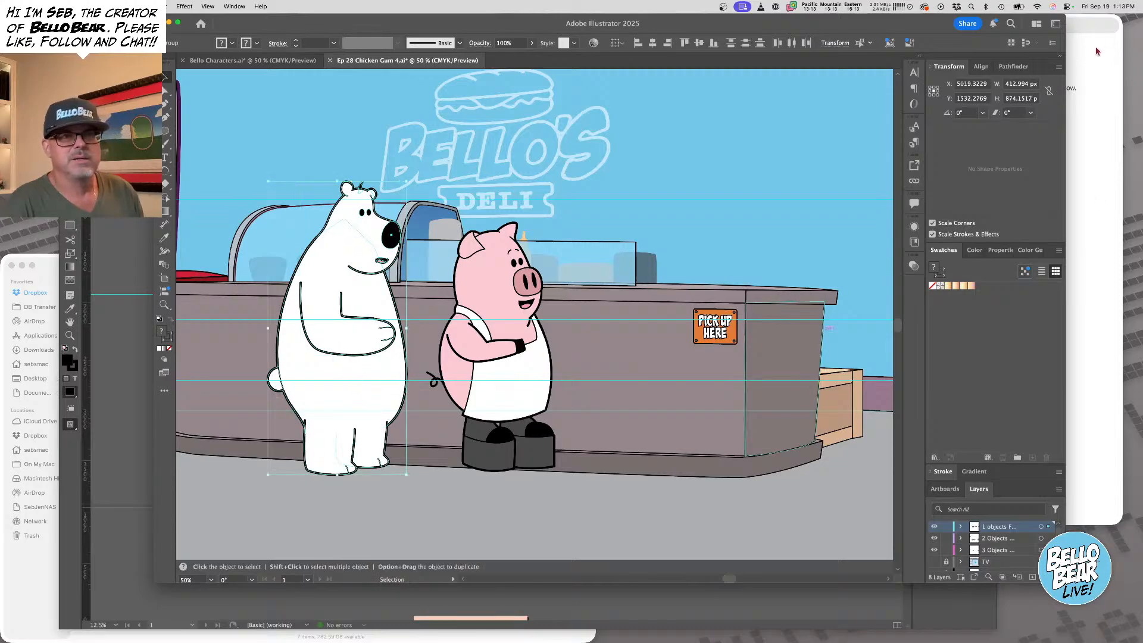
{"action": "left_click", "coordinate": [1059, 67]}
{"action": "left_click", "coordinate": [995, 96]}
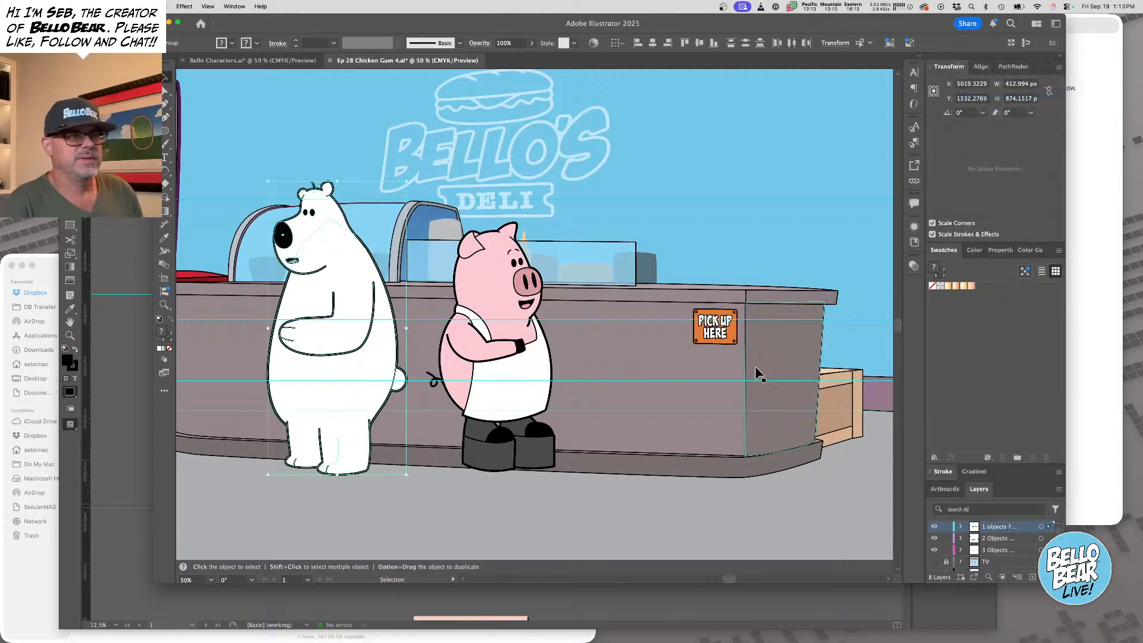
{"action": "key", "text": "Delete"}
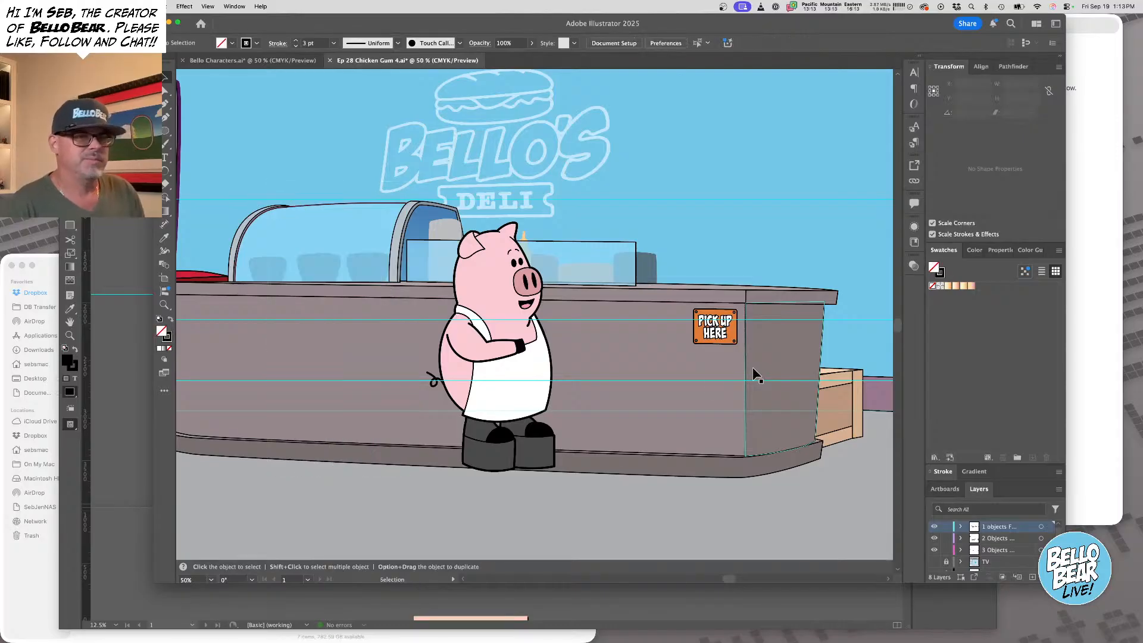
Paste the bear into the 3 Objects layer, flip it horizontally and place it behind the glass counter at about X 5628 and Y 1385
{"action": "left_click", "coordinate": [996, 553]}
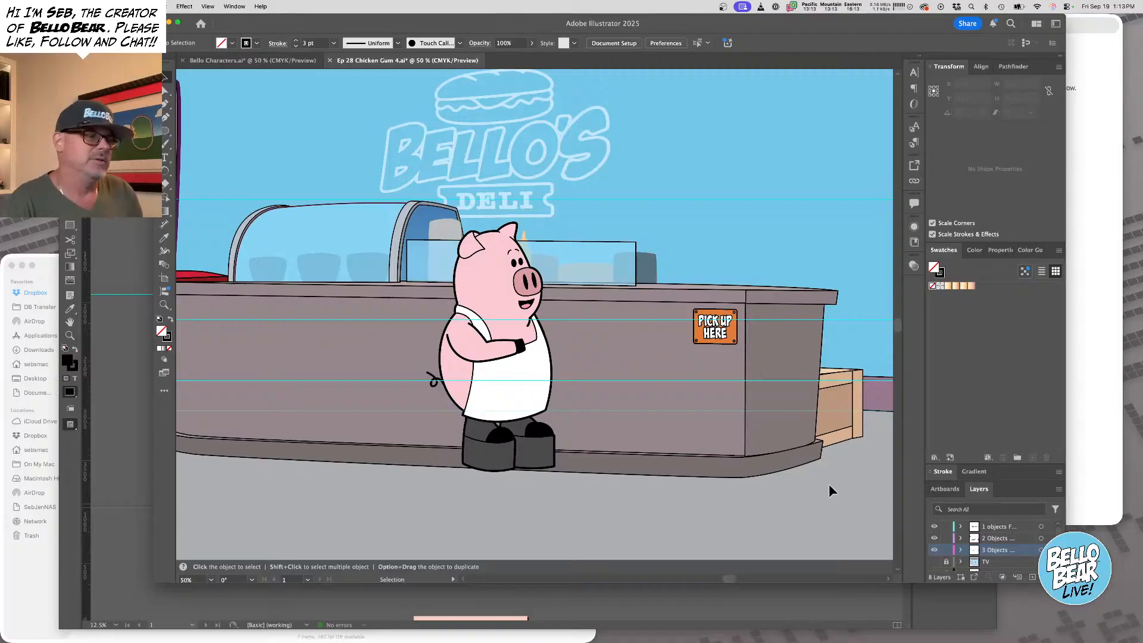
{"action": "key", "text": "super+v"}
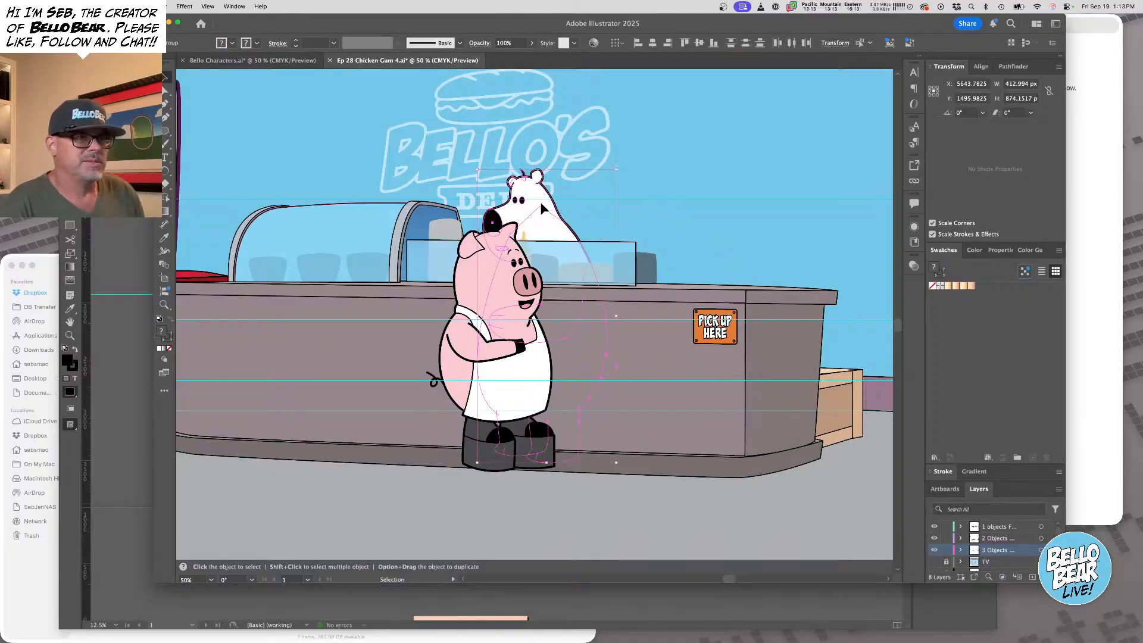
{"action": "left_click_drag", "start_coordinate": [542, 203], "coordinate": [595, 166]}
{"action": "left_click", "coordinate": [1059, 67]}
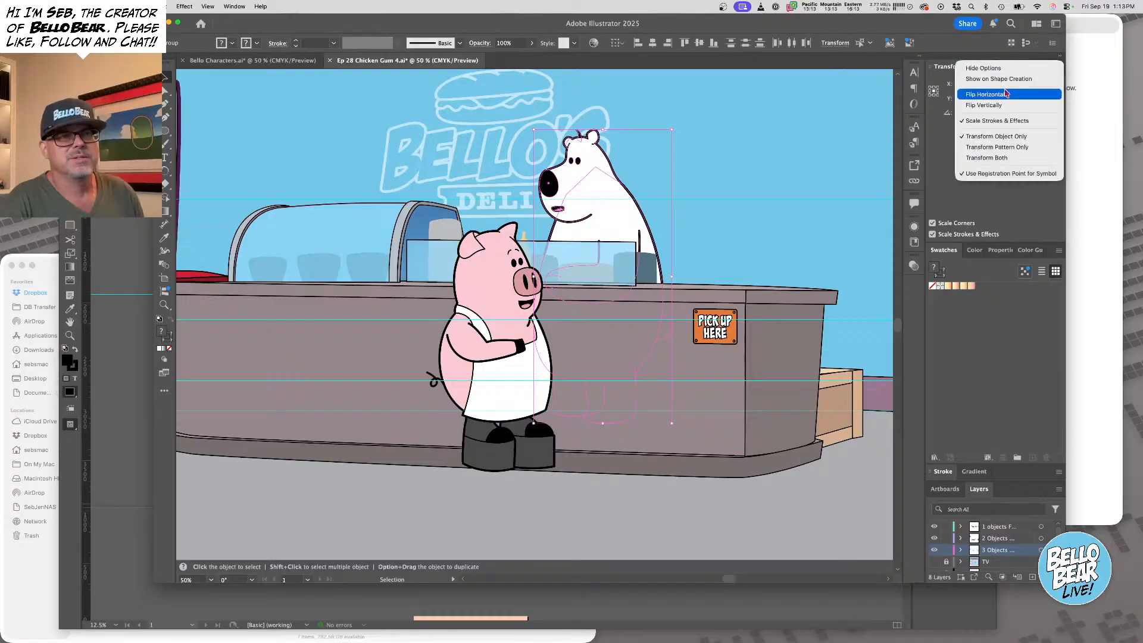
{"action": "left_click", "coordinate": [999, 94]}
{"action": "left_click_drag", "start_coordinate": [626, 171], "coordinate": [566, 170]}
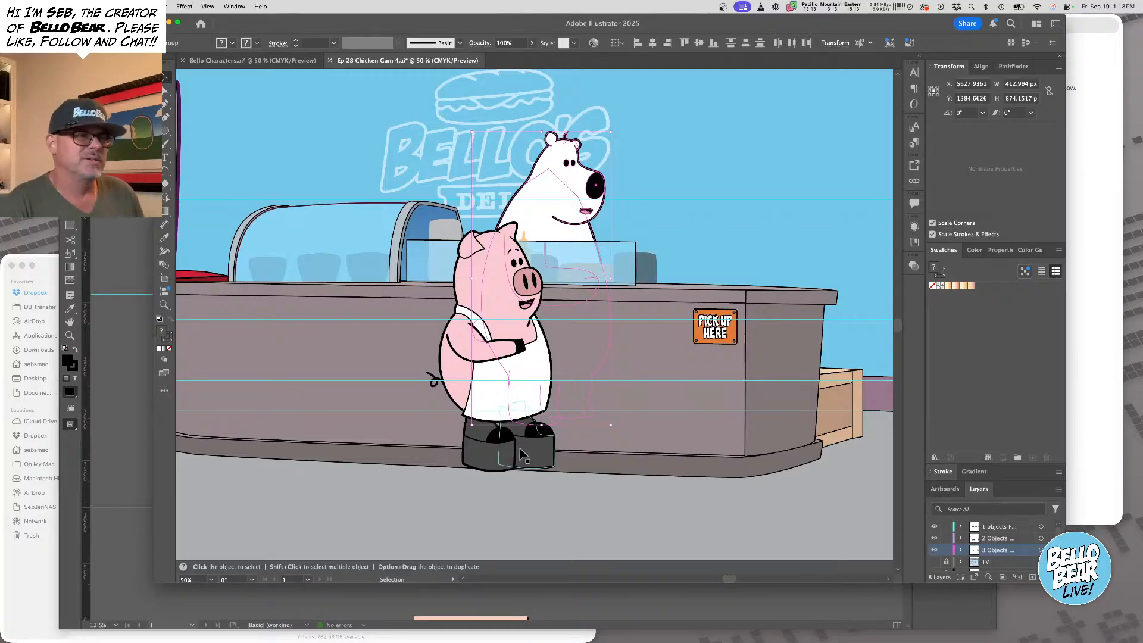
{"action": "left_click", "coordinate": [527, 484]}
Select all parts of the pig and move it down and right, in front of the counter near the Pick Up Here sign
{"action": "left_click", "coordinate": [515, 262]}
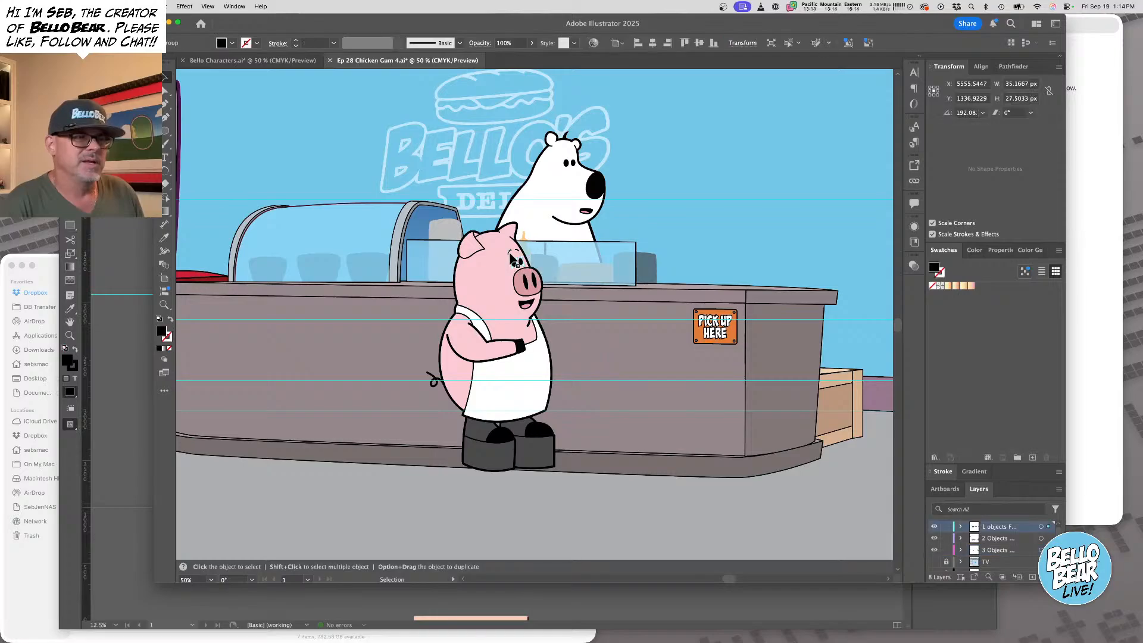
{"action": "left_click", "coordinate": [520, 290], "text": "shift"}
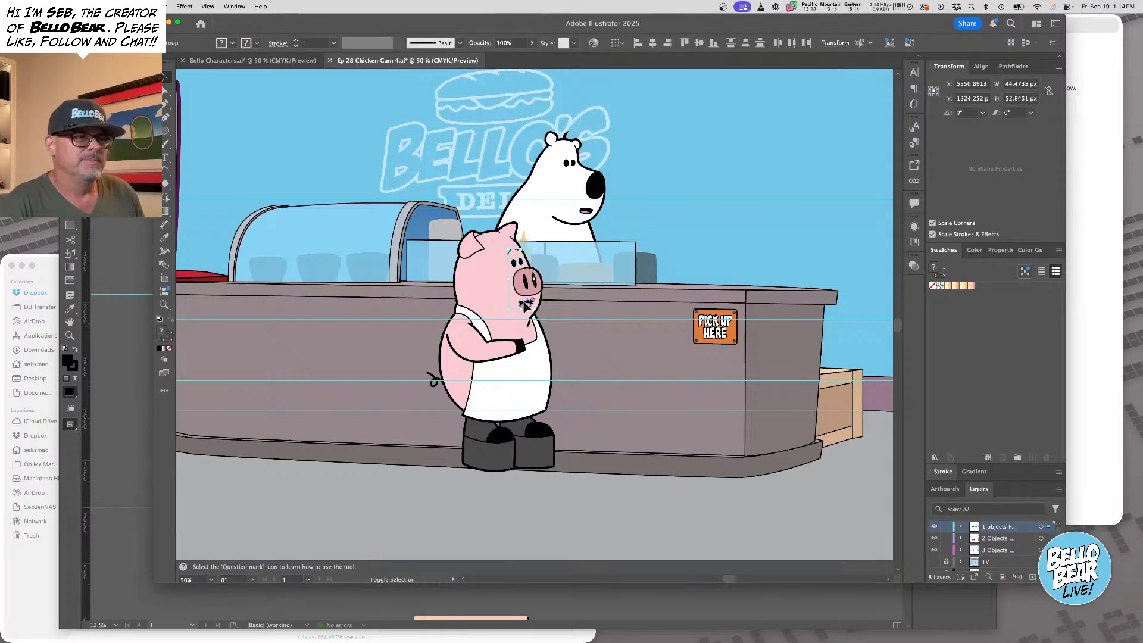
{"action": "left_click", "coordinate": [524, 304], "text": "shift"}
{"action": "left_click", "coordinate": [505, 300], "text": "shift"}
{"action": "left_click", "coordinate": [502, 351], "text": "shift"}
{"action": "left_click", "coordinate": [502, 381], "text": "shift"}
{"action": "left_click", "coordinate": [503, 381], "text": "shift"}
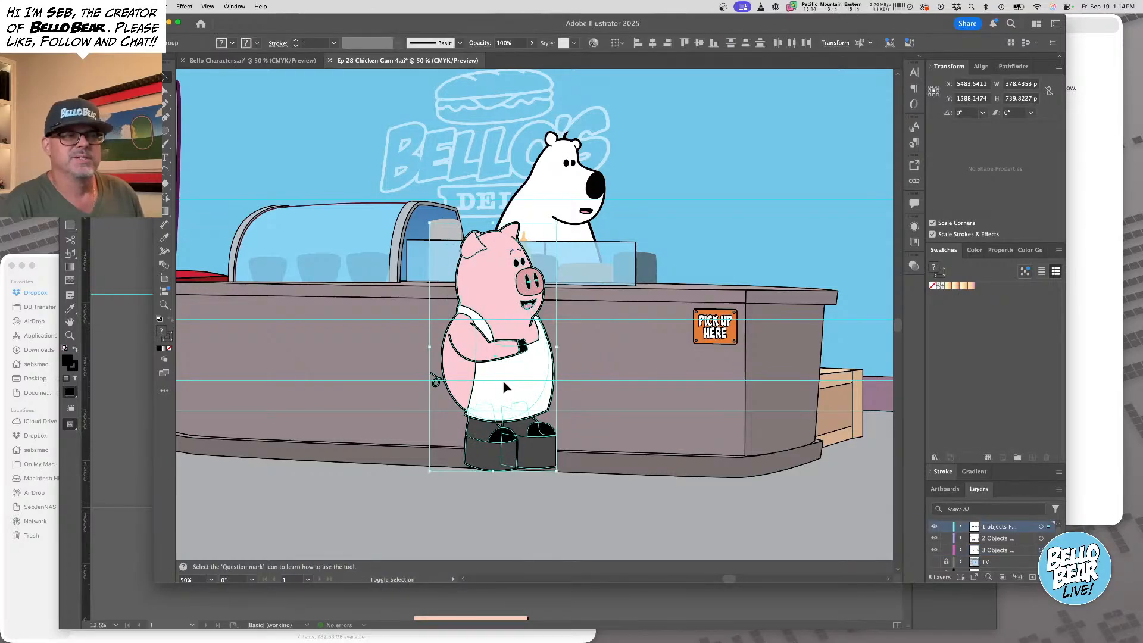
{"action": "left_click_drag", "start_coordinate": [504, 376], "coordinate": [695, 462]}
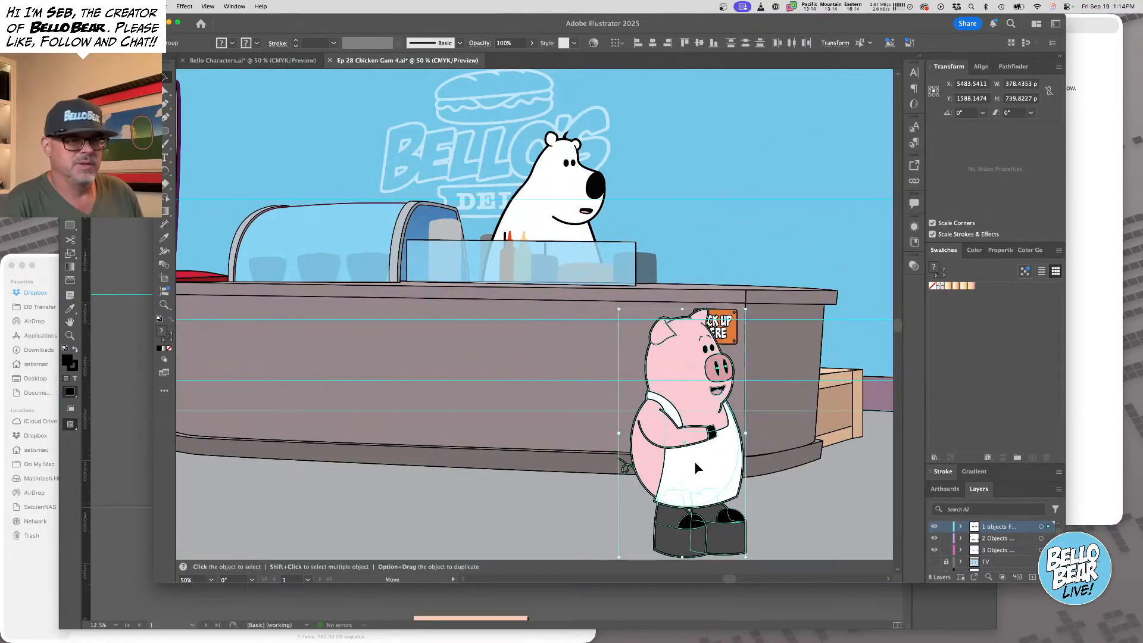
Cut the pig, paste it into the 3 Objects layer and place it behind the far end of the counter at about X 6318, Y 1301
{"action": "key", "text": "super+x"}
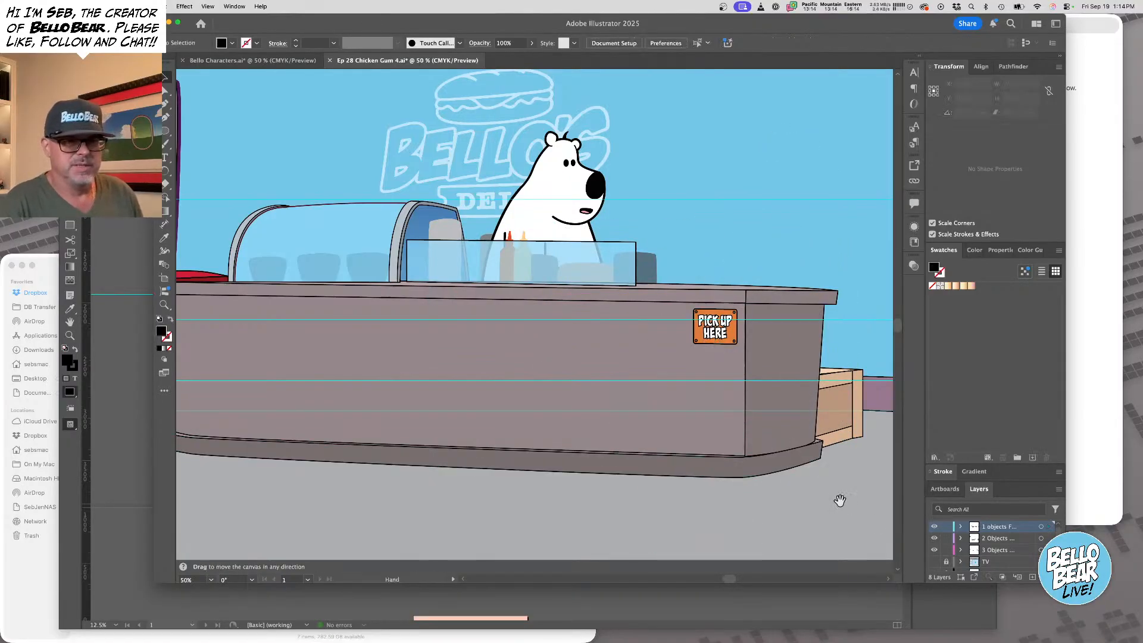
{"action": "scroll", "coordinate": [701, 485], "scroll_direction": "right", "scroll_amount": 5}
{"action": "left_click", "coordinate": [1002, 550]}
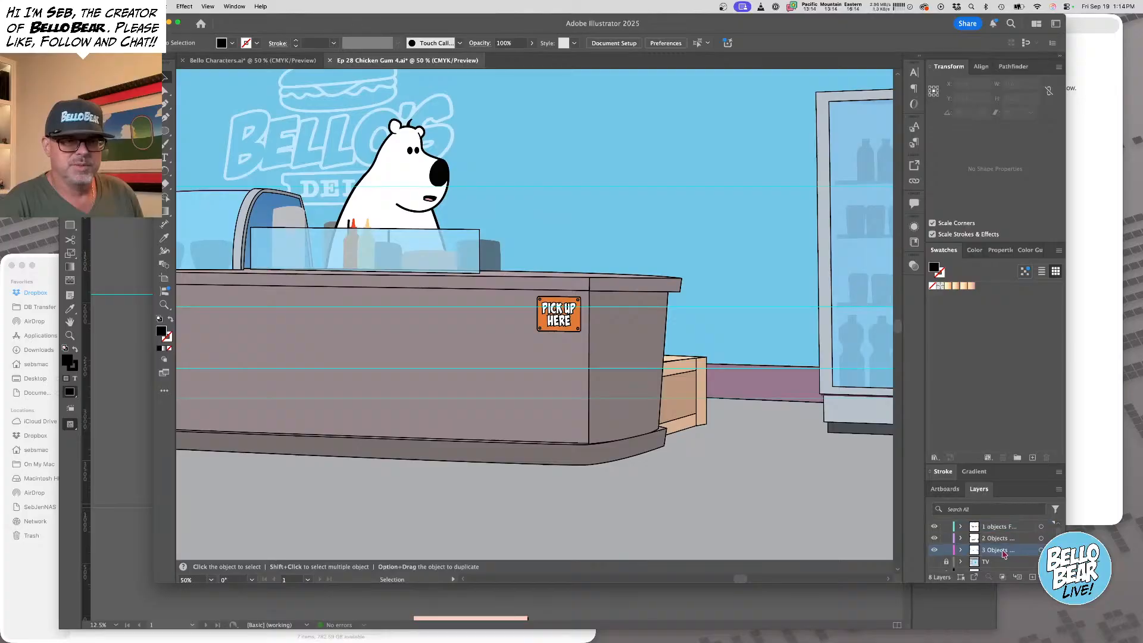
{"action": "key", "text": "super+v"}
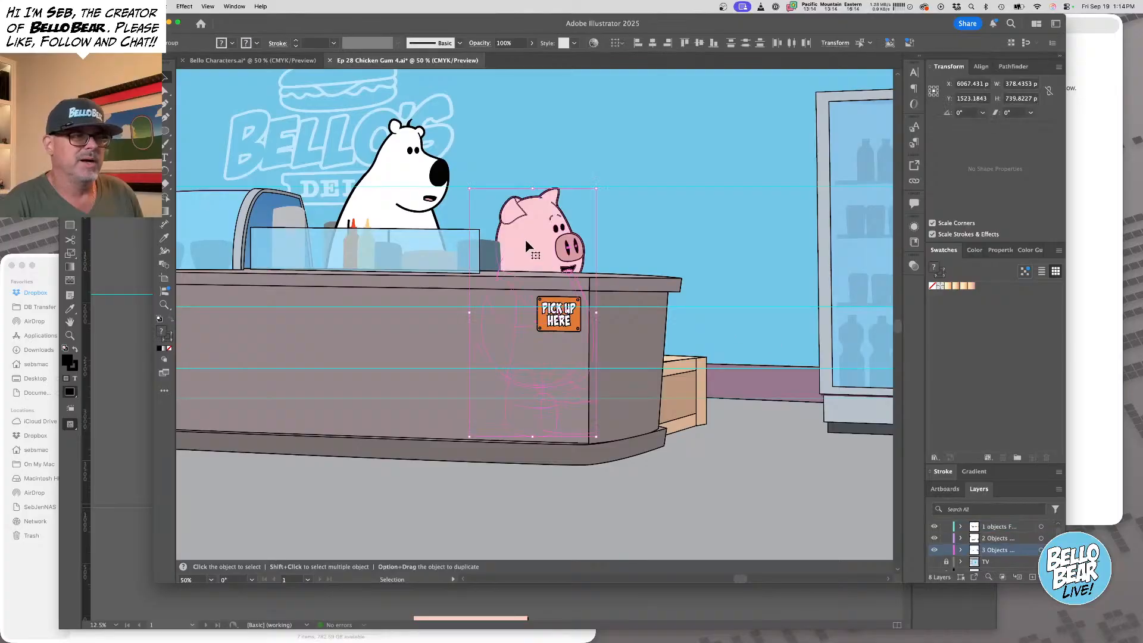
{"action": "left_click_drag", "start_coordinate": [525, 239], "coordinate": [616, 164]}
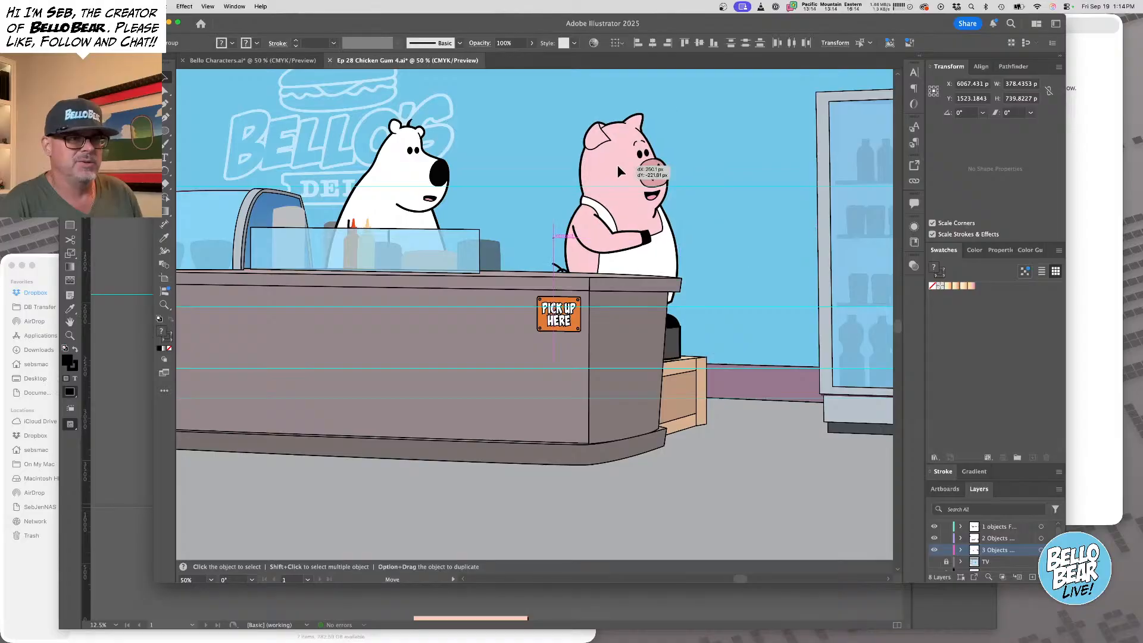
Flip the pig horizontally to face the bear and shift it slightly right behind the counter
{"action": "left_click", "coordinate": [1059, 68]}
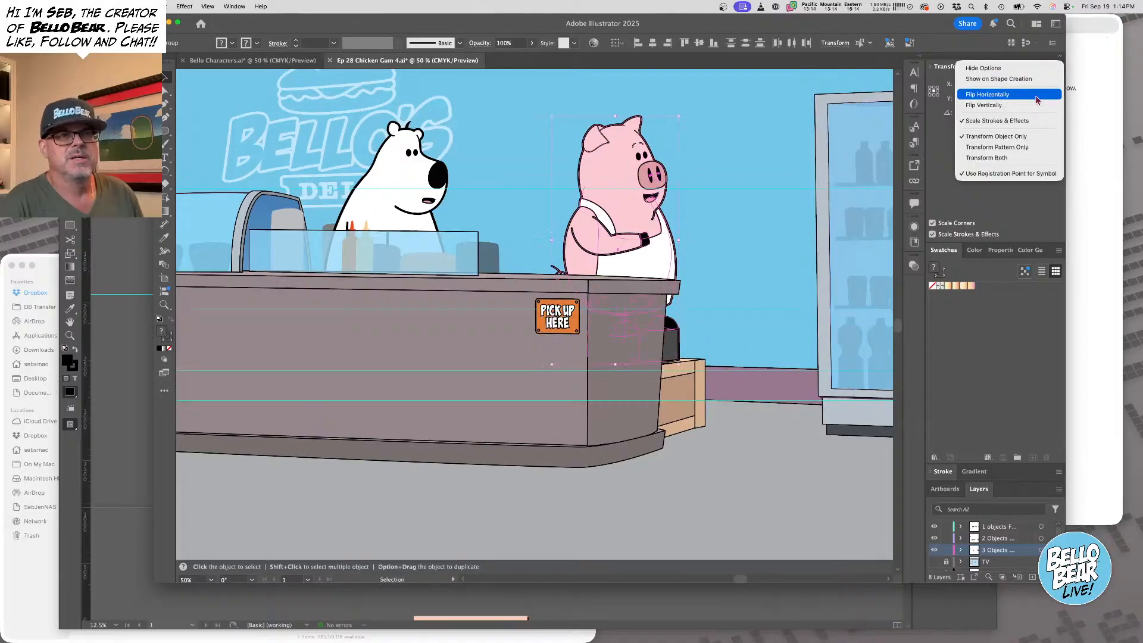
{"action": "left_click", "coordinate": [1036, 94]}
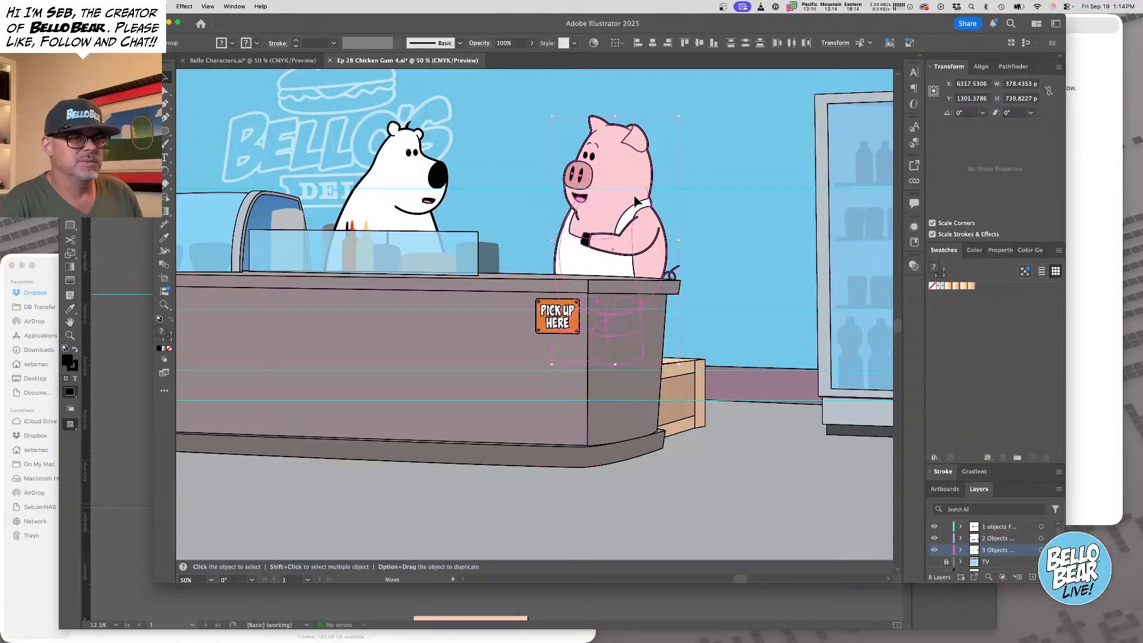
{"action": "left_click_drag", "start_coordinate": [638, 202], "coordinate": [661, 203]}
Rotate the pig's head slightly counterclockwise about the back of its neck so it tips down toward the bear
{"action": "left_click", "coordinate": [610, 205]}
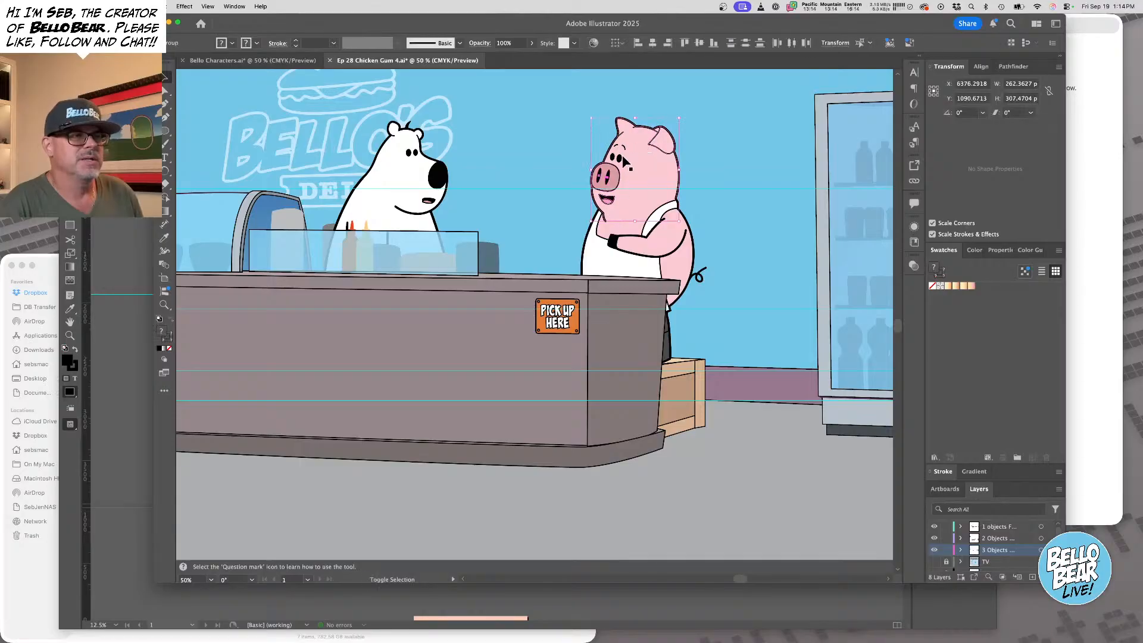
{"action": "scroll", "coordinate": [626, 159], "scroll_direction": "up", "scroll_amount": 5}
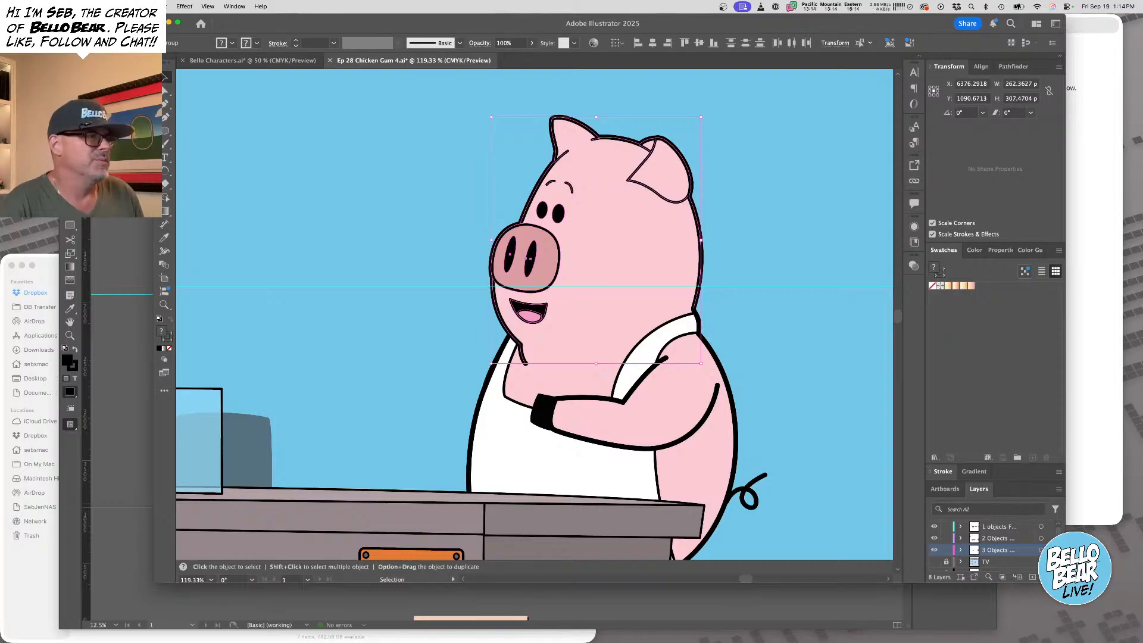
{"action": "key", "text": "r"}
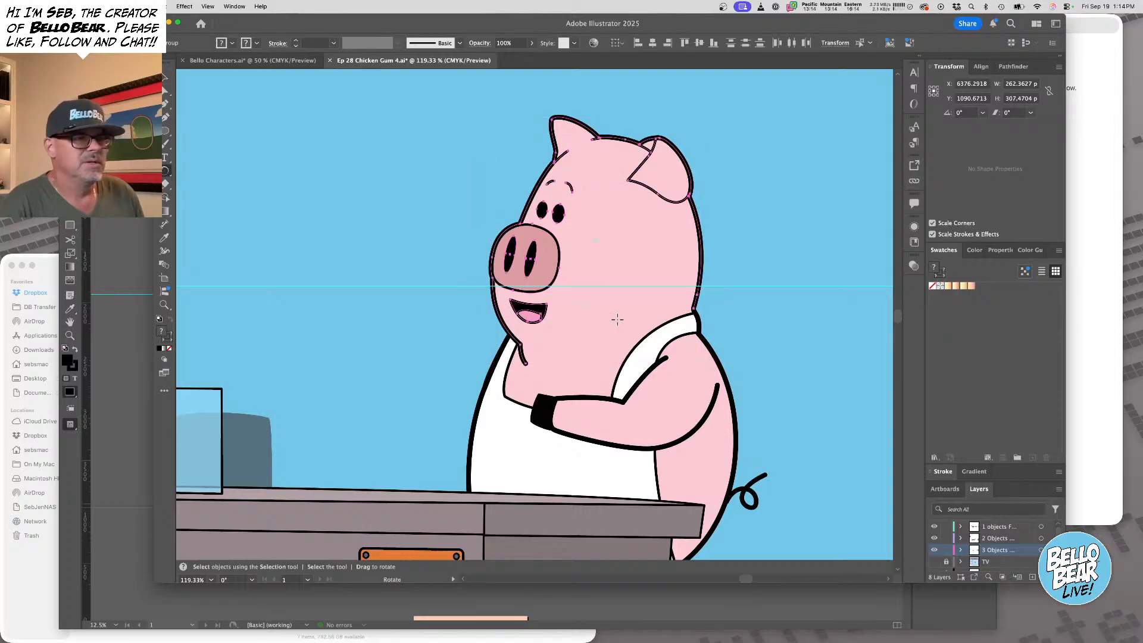
{"action": "left_click", "coordinate": [694, 308]}
{"action": "left_click_drag", "start_coordinate": [583, 166], "coordinate": [524, 158]}
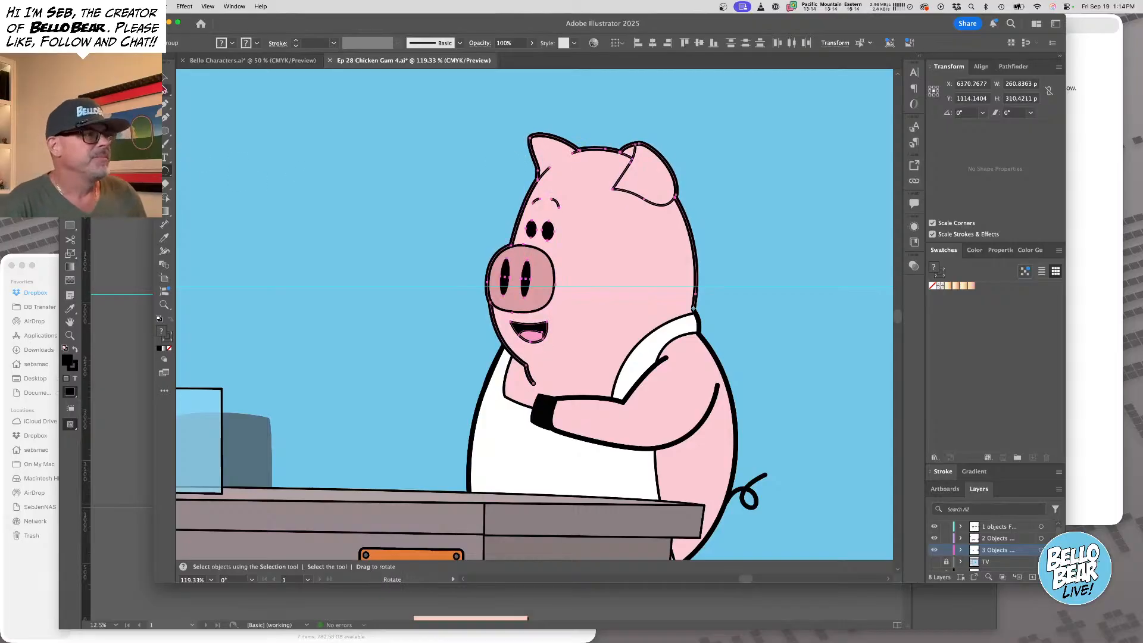
{"action": "left_click", "coordinate": [165, 77]}
{"action": "left_click", "coordinate": [319, 105]}
Select all parts of the bear and move it right behind the glass counter to about X 5792, Y 1376
{"action": "left_click_drag", "start_coordinate": [395, 210], "coordinate": [650, 215]}
{"action": "left_click_drag", "start_coordinate": [468, 273], "coordinate": [612, 186]}
{"action": "left_click", "coordinate": [613, 188], "text": "alt+super"}
{"action": "left_click_drag", "start_coordinate": [568, 251], "coordinate": [621, 173]}
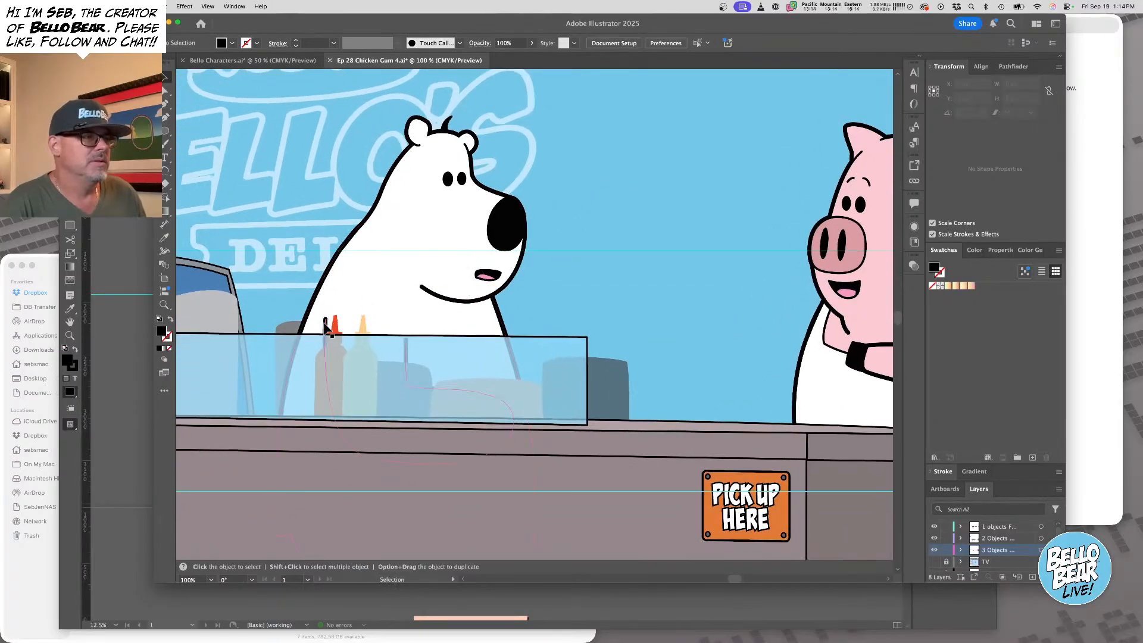
{"action": "left_click", "coordinate": [377, 321]}
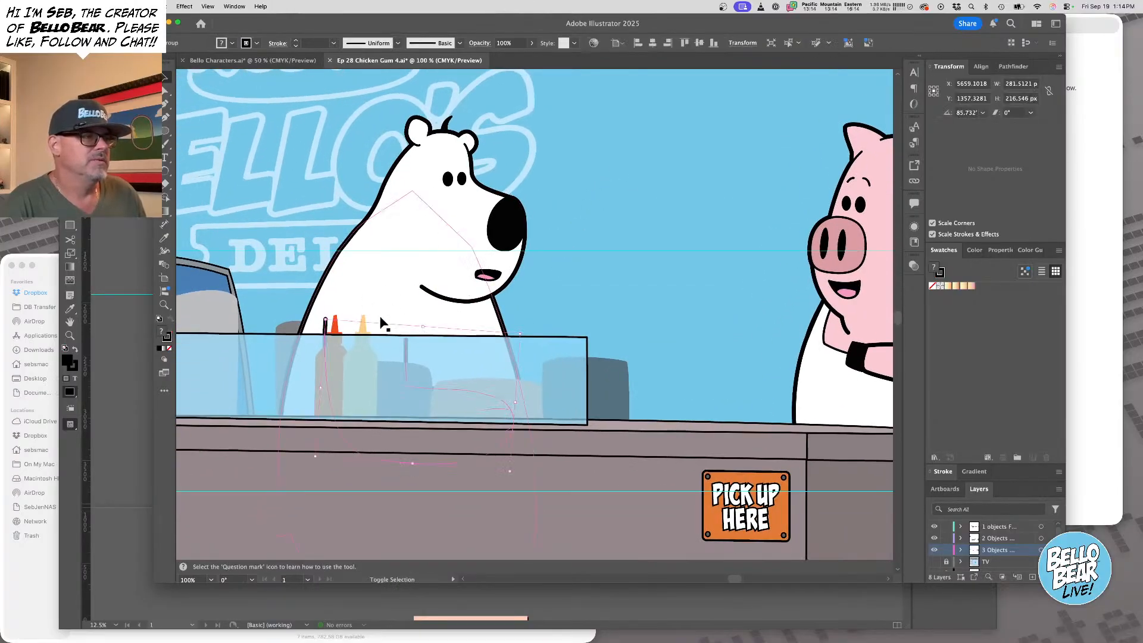
{"action": "left_click", "coordinate": [466, 293], "text": "shift"}
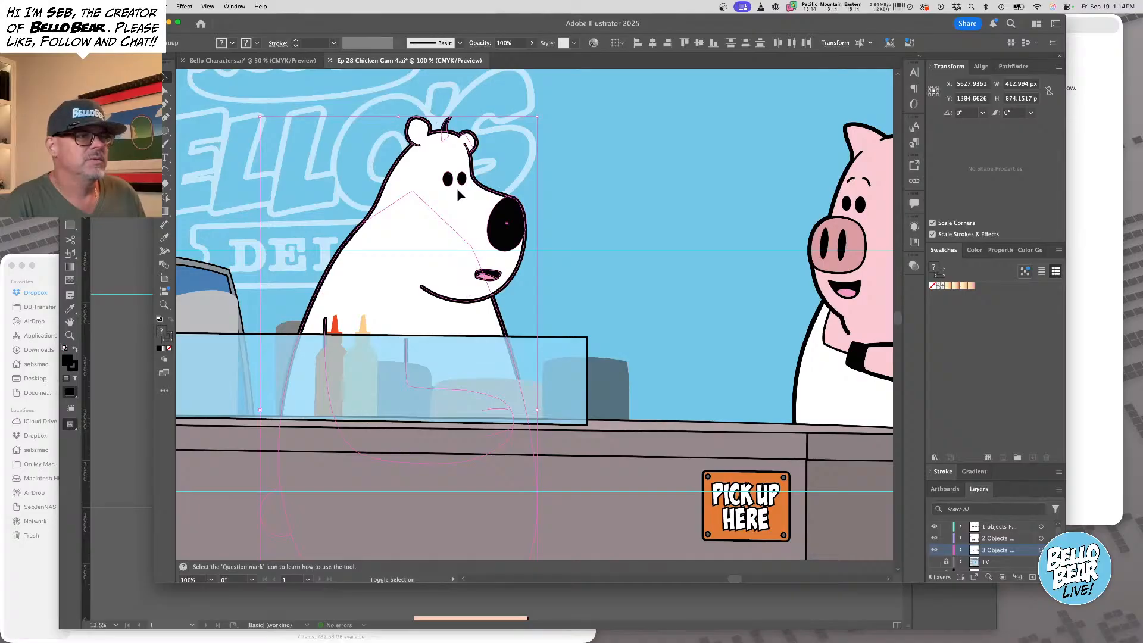
{"action": "left_click", "coordinate": [485, 238], "text": "alt+super"}
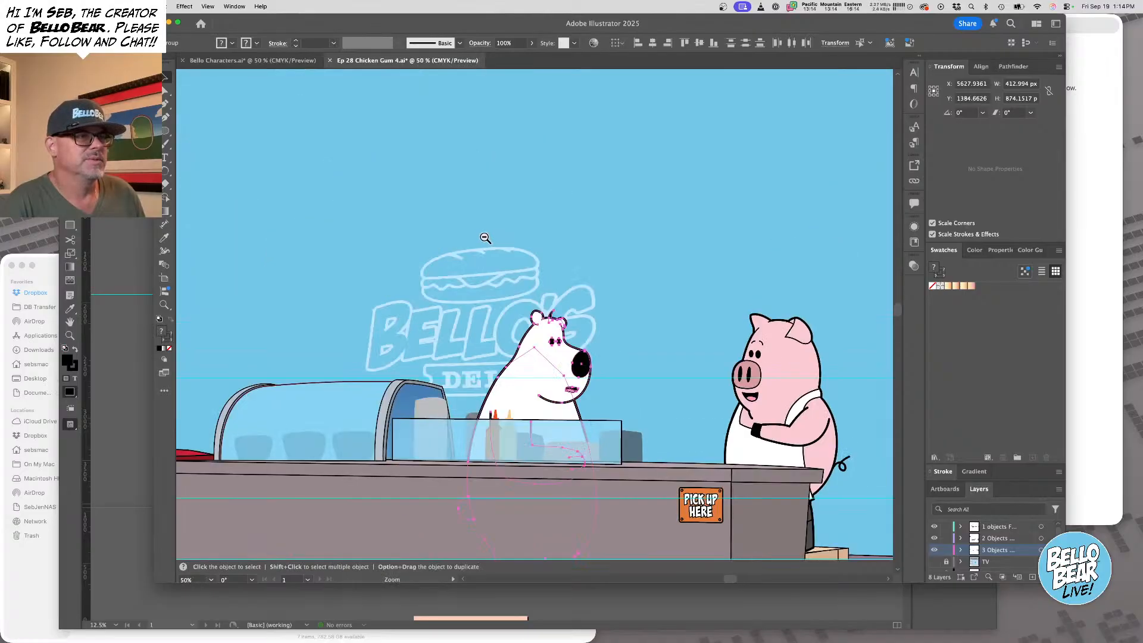
{"action": "scroll", "coordinate": [485, 238], "scroll_direction": "down", "scroll_amount": 5}
{"action": "scroll", "coordinate": [485, 238], "scroll_direction": "right", "scroll_amount": 5}
{"action": "left_click_drag", "start_coordinate": [465, 255], "coordinate": [514, 252]}
Try the bear flipped horizontally, facing away from the pig, and flip it back
{"action": "left_click", "coordinate": [1059, 66]}
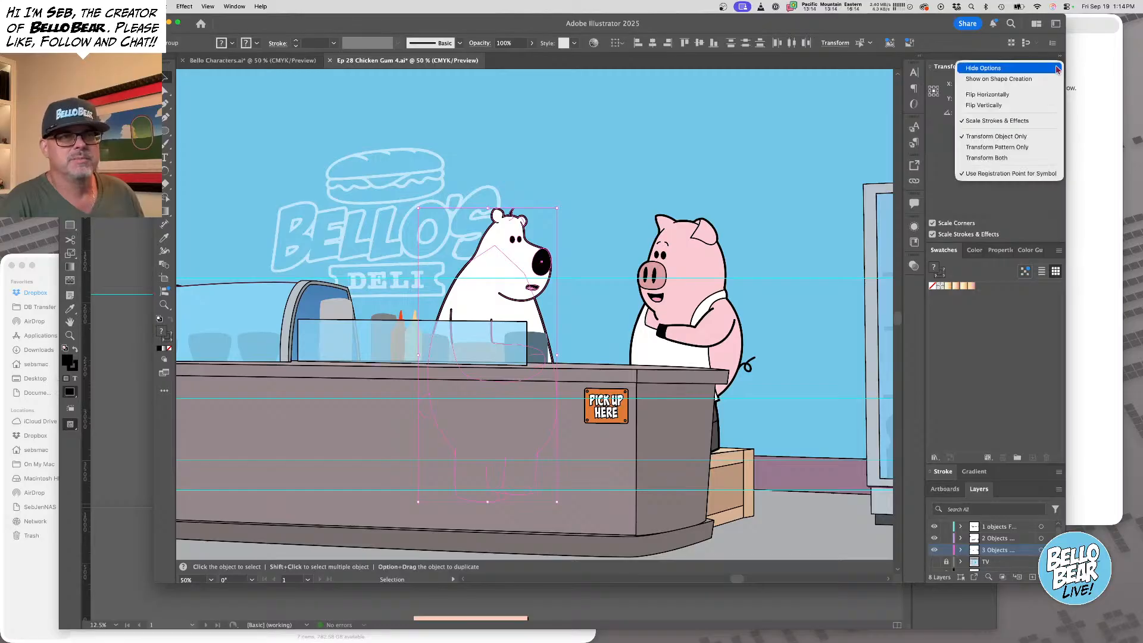
{"action": "left_click", "coordinate": [1028, 94]}
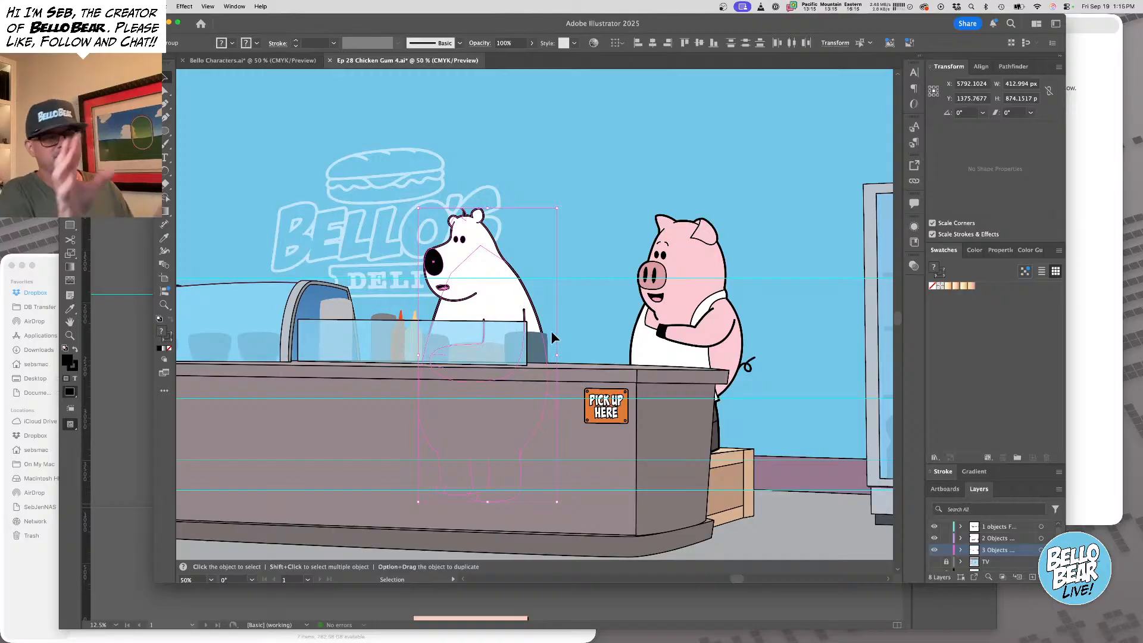
{"action": "left_click", "coordinate": [1059, 67]}
{"action": "left_click", "coordinate": [1016, 94]}
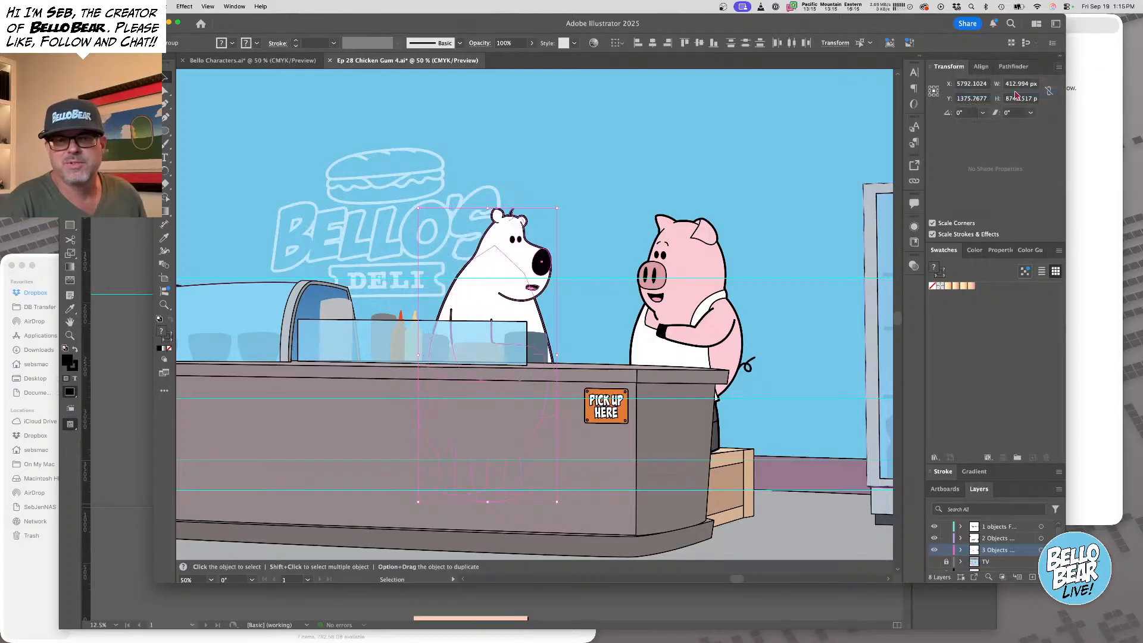
Move the bear slightly closer to the pig and check the Panel 4 dialogue in the Bello Bear Ep 28 Chicken Gum note
{"action": "left_click_drag", "start_coordinate": [517, 265], "coordinate": [530, 263]}
{"action": "left_click", "coordinate": [599, 242]}
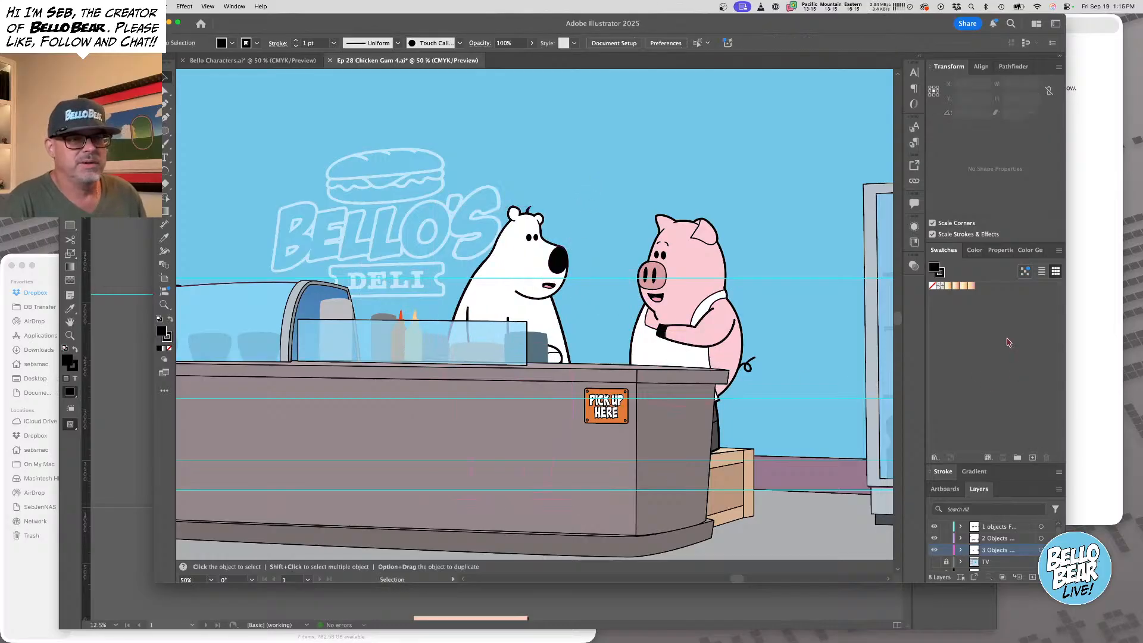
{"action": "left_click", "coordinate": [1092, 297]}
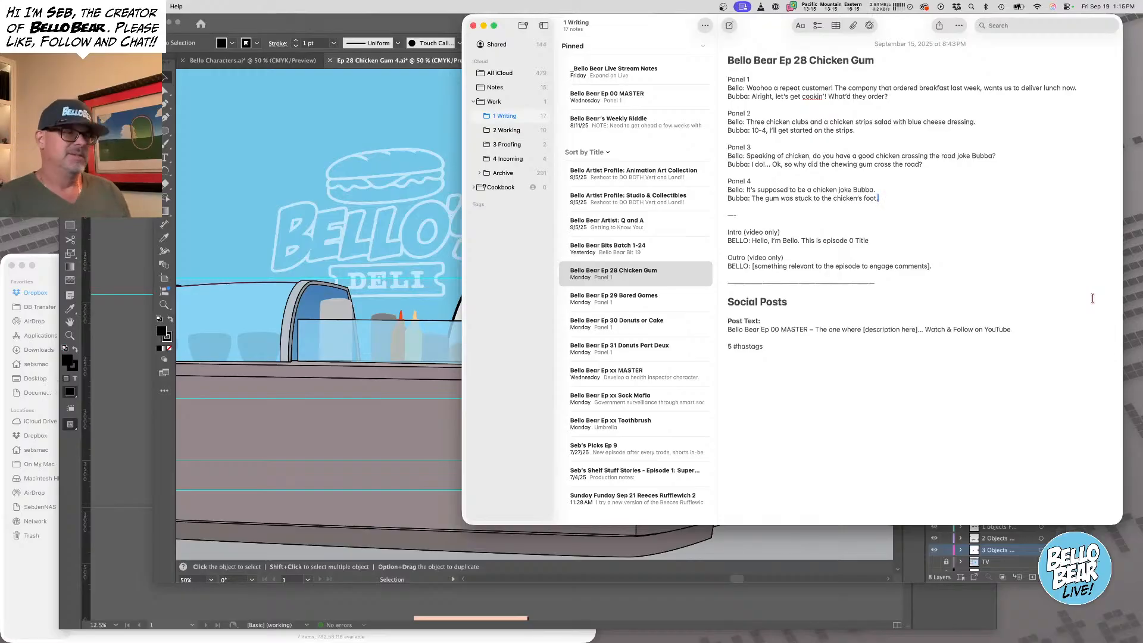
{"action": "left_click", "coordinate": [294, 28]}
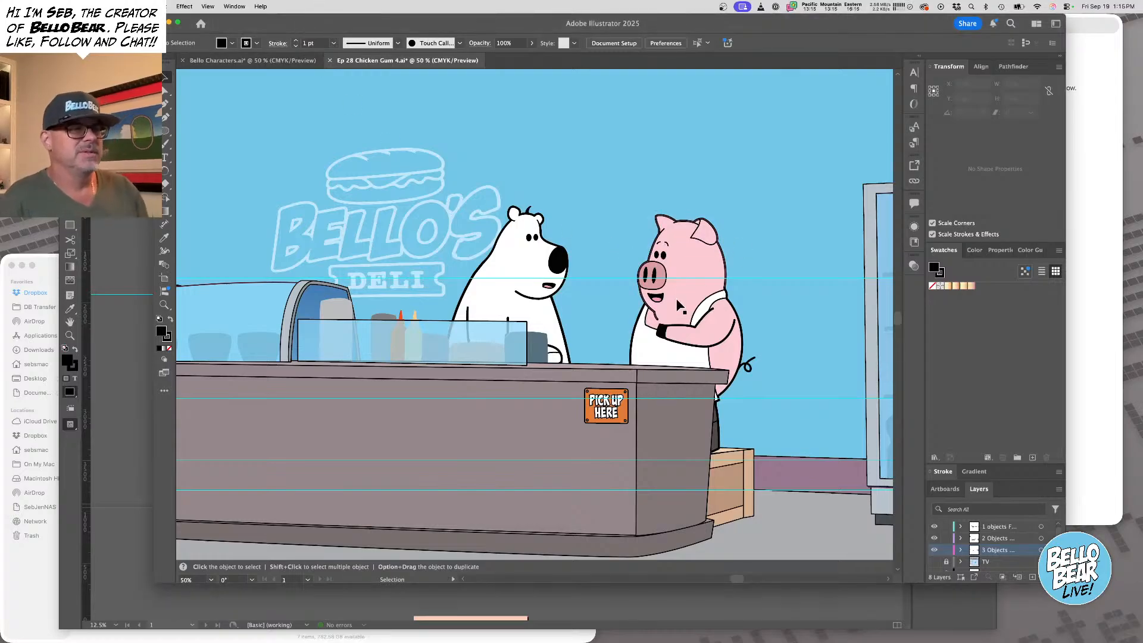
Delete the pig's mouth, copy the open Med mouth from Bello Characters.ai and paste it into the deli scene
{"action": "left_click", "coordinate": [657, 299]}
{"action": "key", "text": "Delete"}
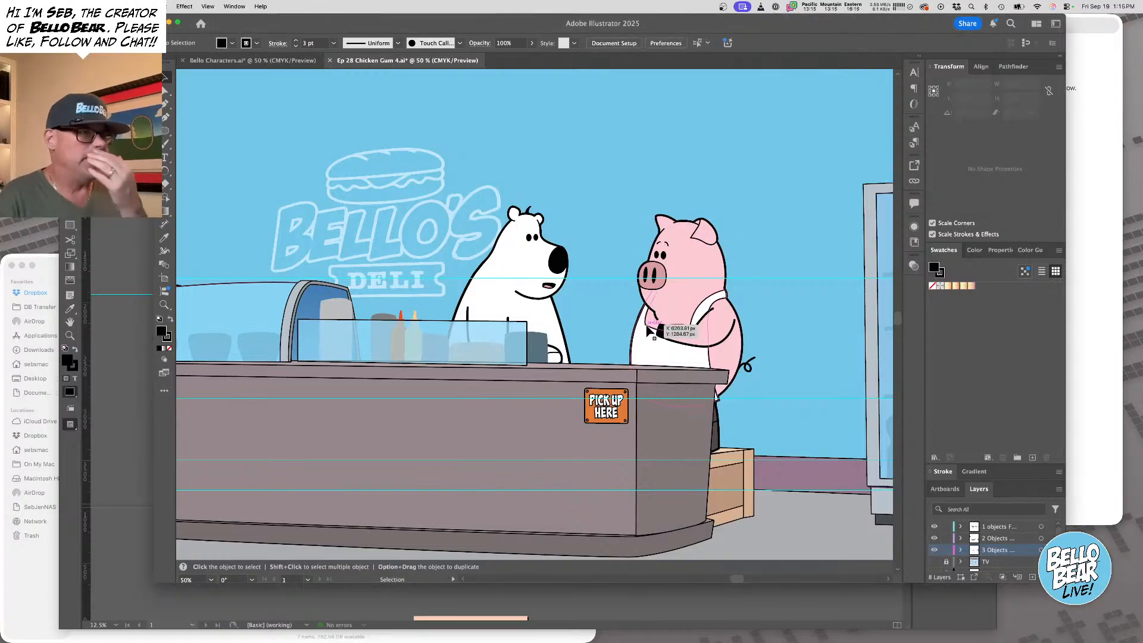
{"action": "left_click", "coordinate": [237, 62]}
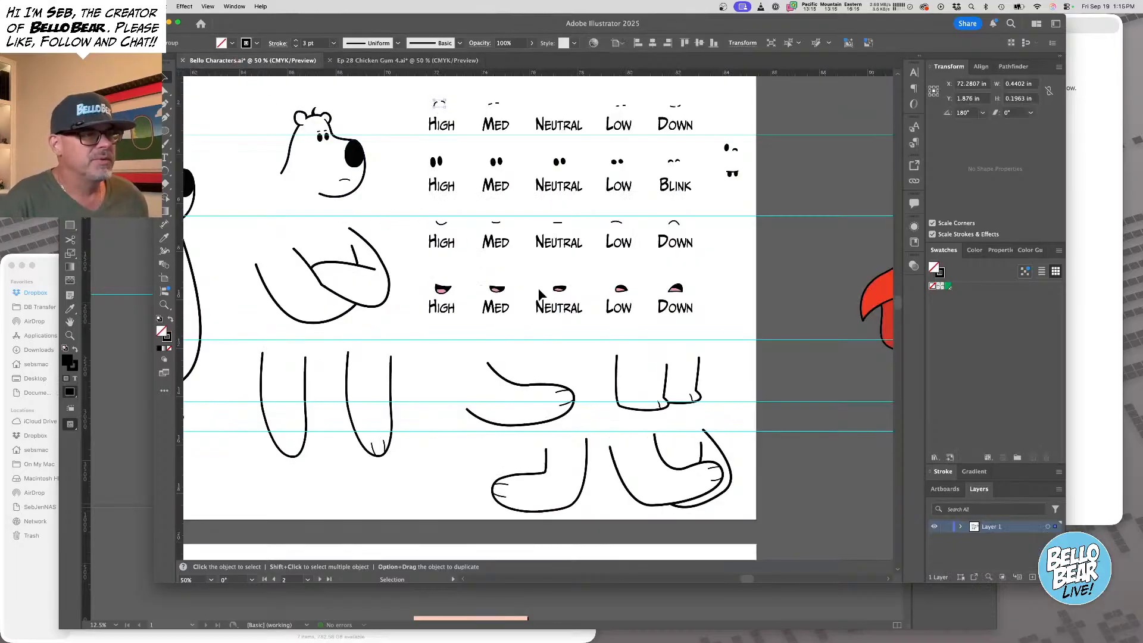
{"action": "key", "text": "a"}
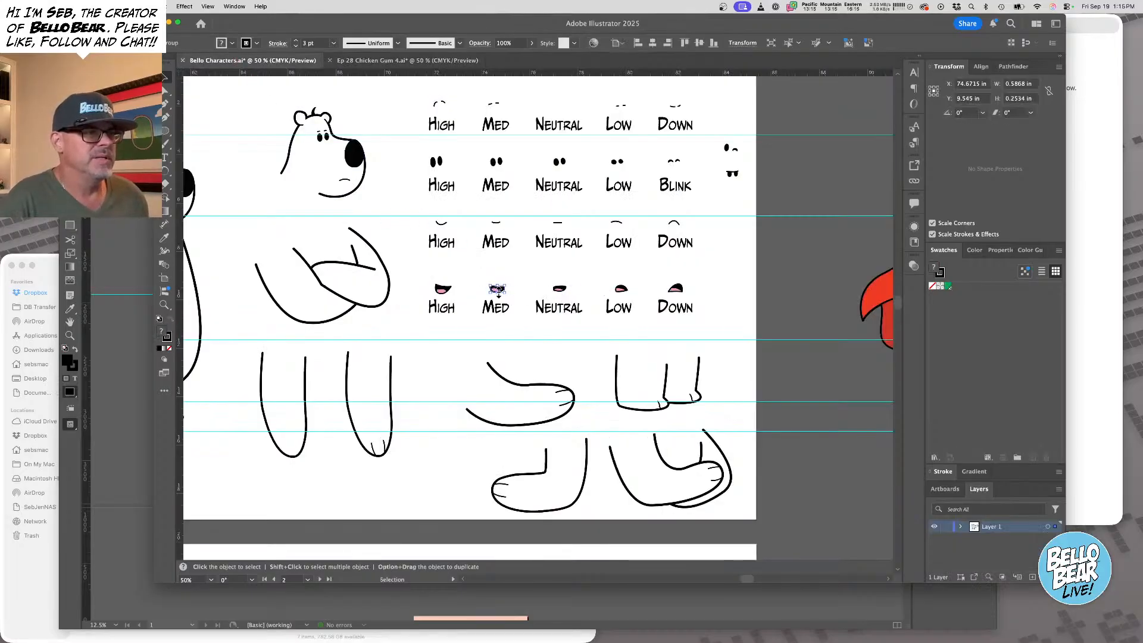
{"action": "left_click", "coordinate": [443, 60]}
{"action": "key", "text": "super+v"}
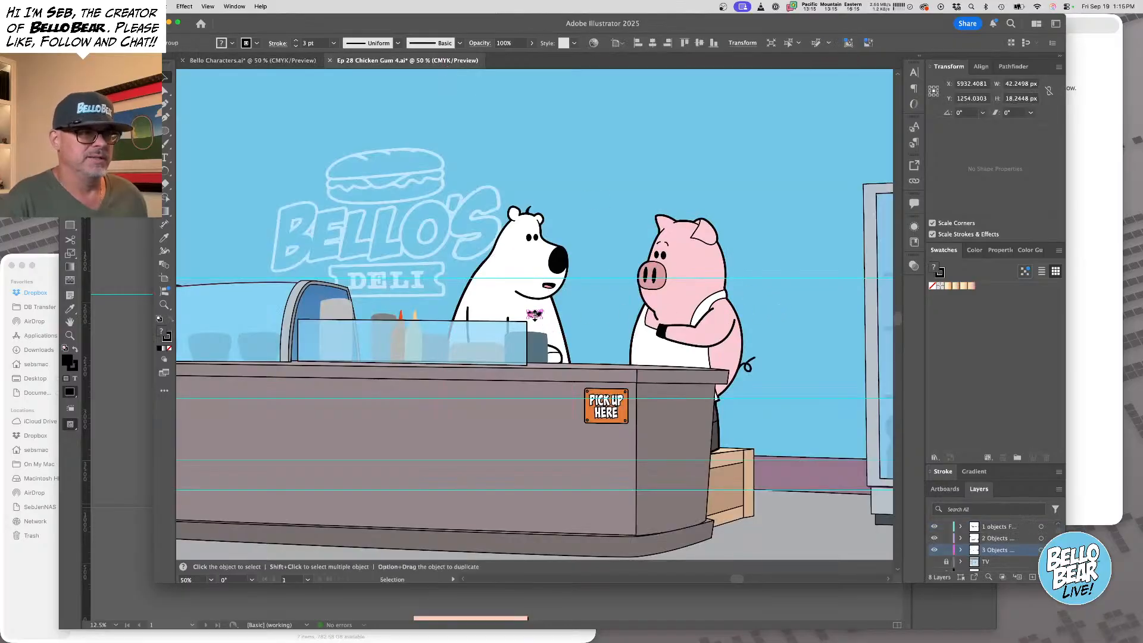
Place the pasted mouth below the pig's snout at about X 6296, Y 1214, and recheck the Panel 4 dialogue in the note
{"action": "scroll", "coordinate": [530, 321], "scroll_direction": "up", "scroll_amount": 5}
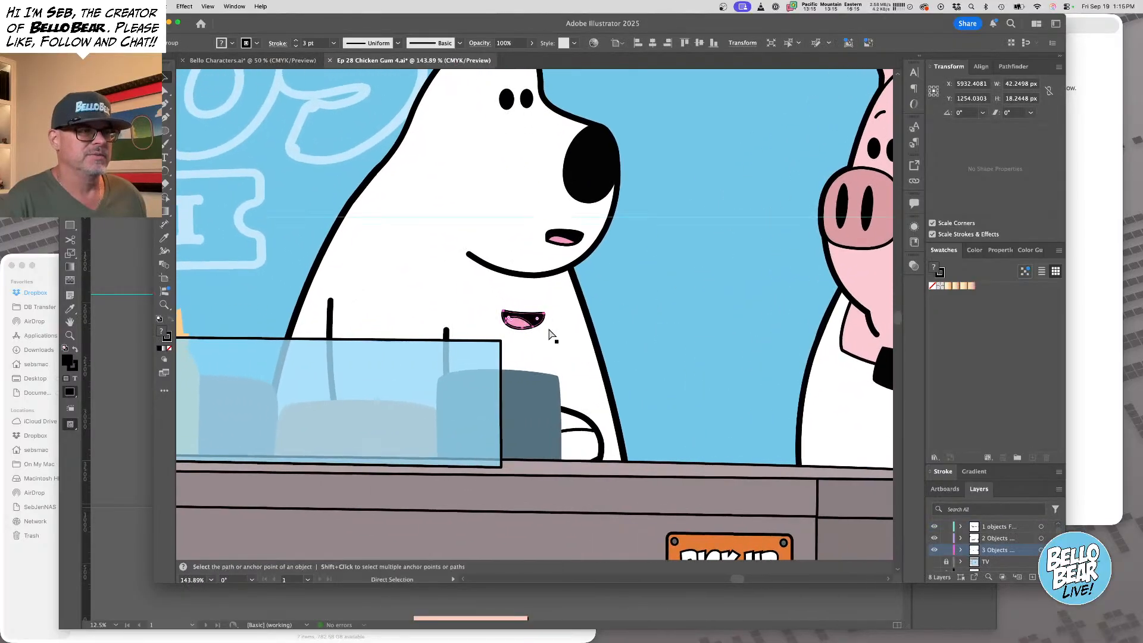
{"action": "left_click_drag", "start_coordinate": [528, 323], "coordinate": [714, 304]}
{"action": "key", "text": "space"}
{"action": "left_click", "coordinate": [1095, 252]}
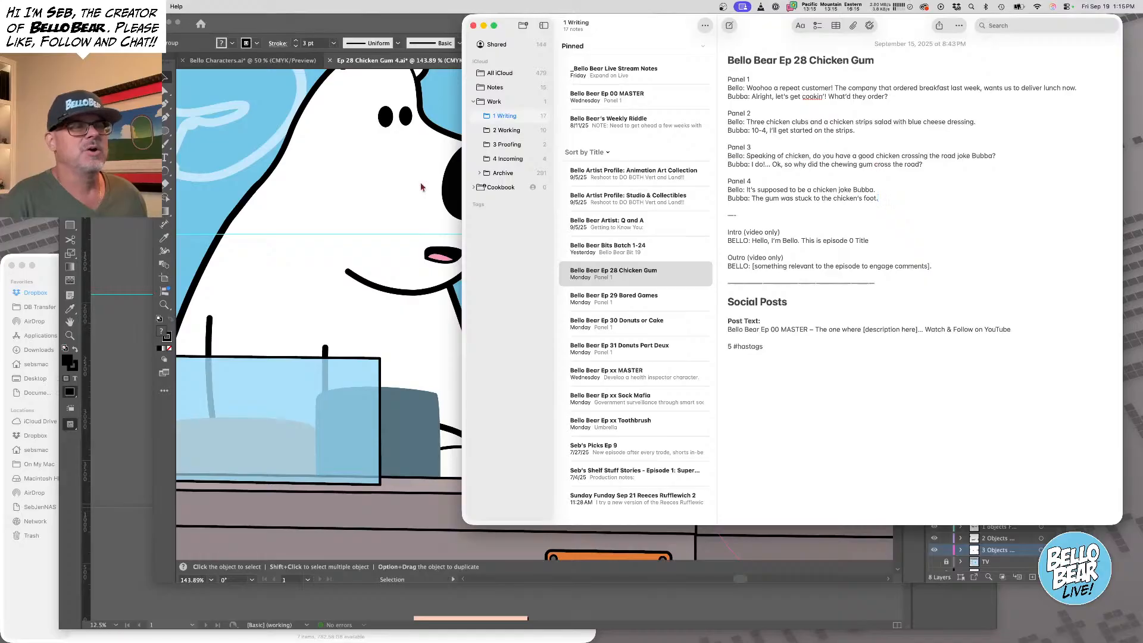
{"action": "left_click", "coordinate": [234, 225]}
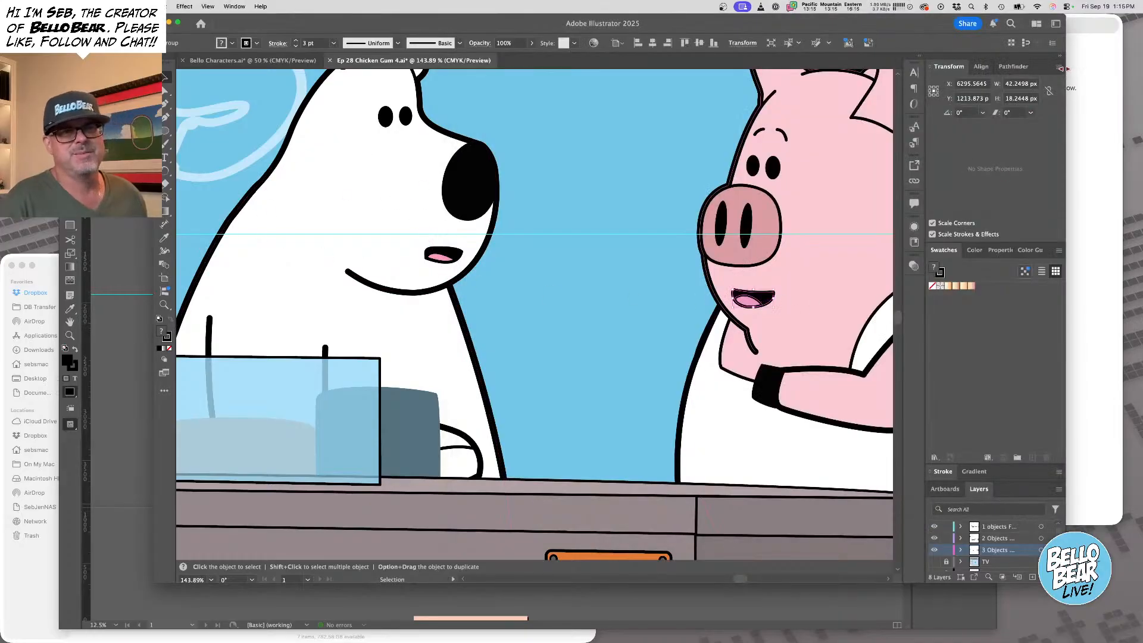
Flip the pig's new mouth horizontally and fine-tune its angle and position to about X 6295, Y 1208
{"action": "left_click", "coordinate": [1059, 67]}
{"action": "left_click", "coordinate": [1038, 101]}
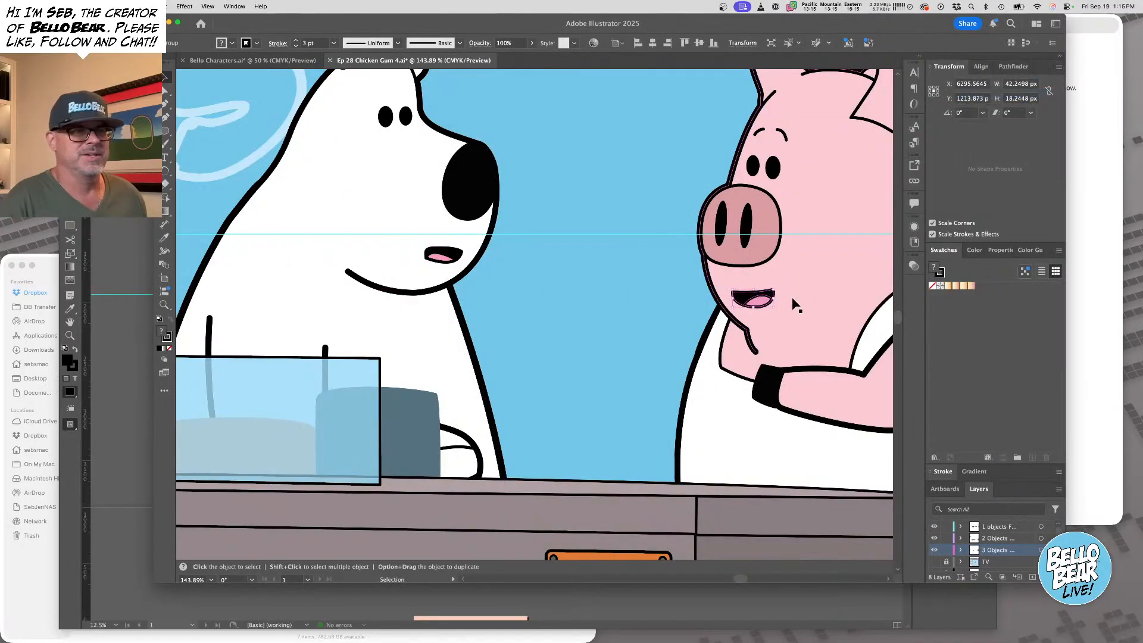
{"action": "left_click_drag", "start_coordinate": [763, 305], "coordinate": [762, 302]}
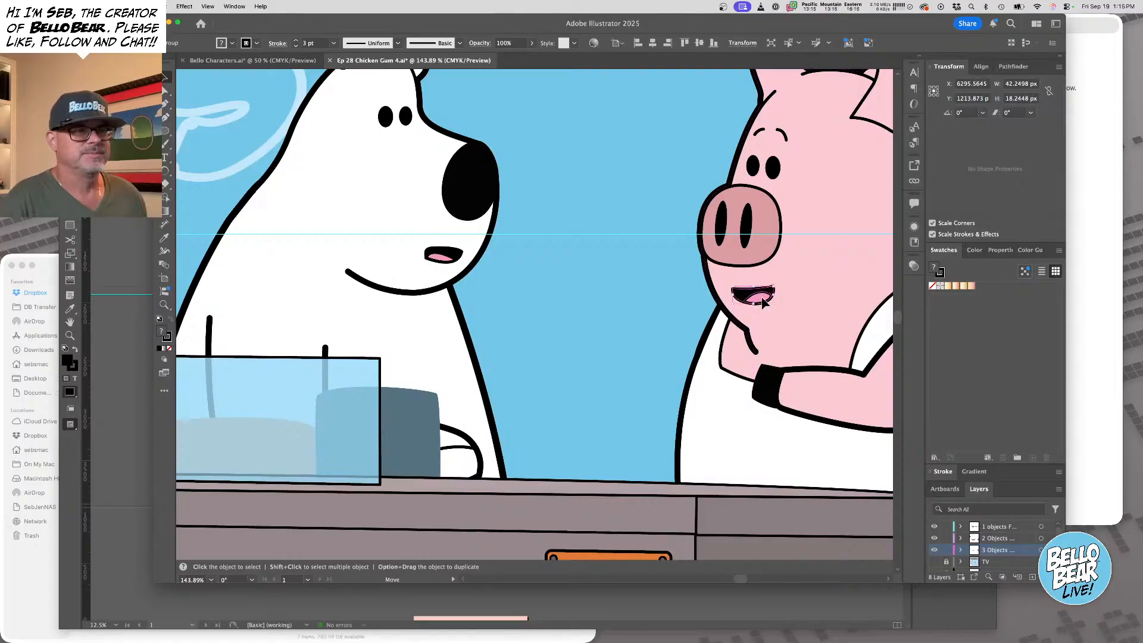
{"action": "left_click", "coordinate": [592, 298], "text": "alt+super"}
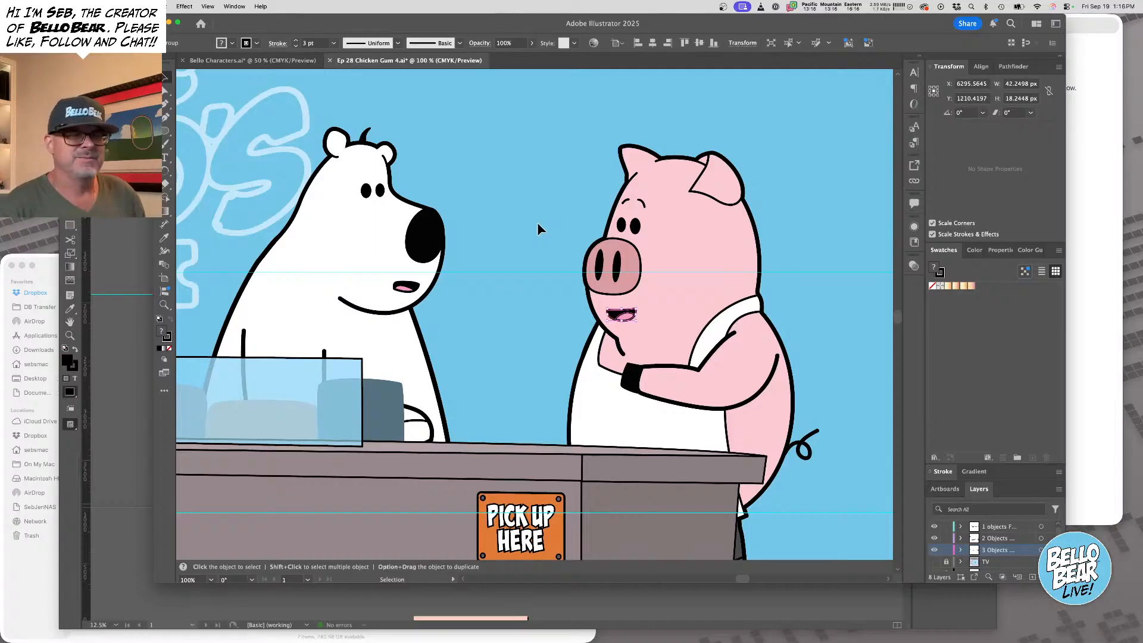
{"action": "scroll", "coordinate": [589, 333], "scroll_direction": "up", "scroll_amount": 3}
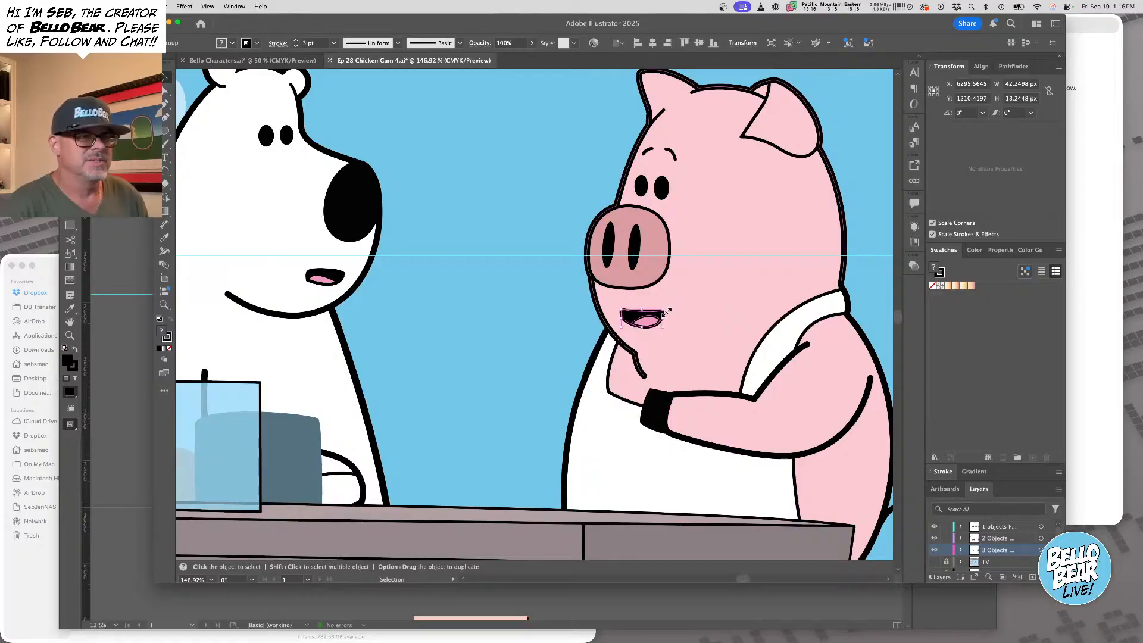
{"action": "left_click_drag", "start_coordinate": [647, 322], "coordinate": [646, 319]}
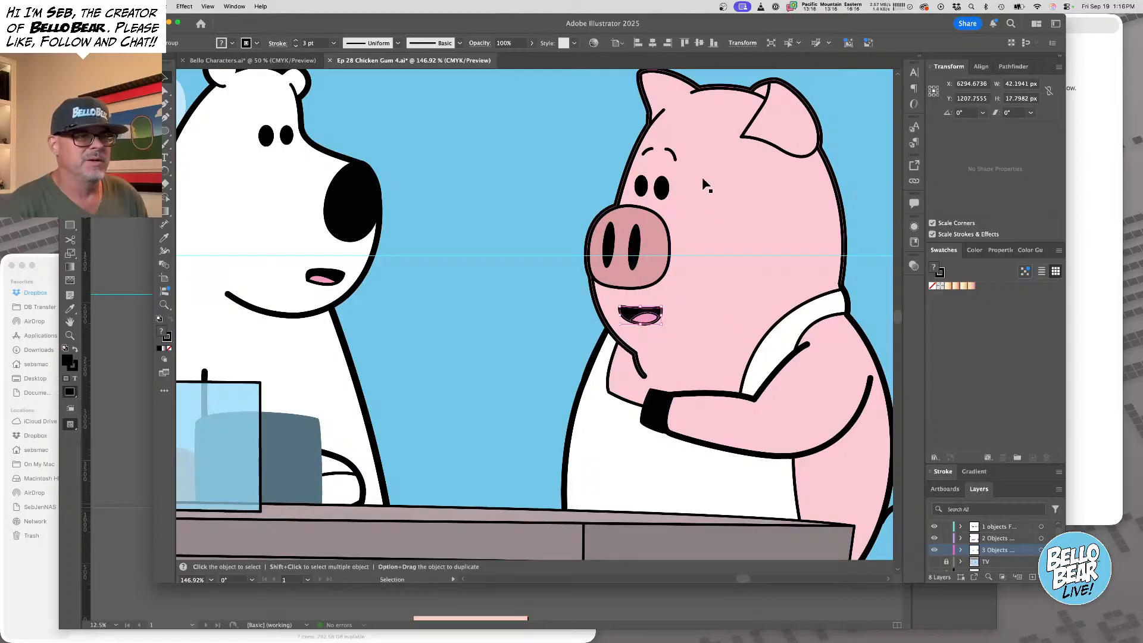
Delete the pig's eyebrows, copy the Med eyebrows from Bello Characters.ai and paste them into the deli scene
{"action": "left_click", "coordinate": [671, 152]}
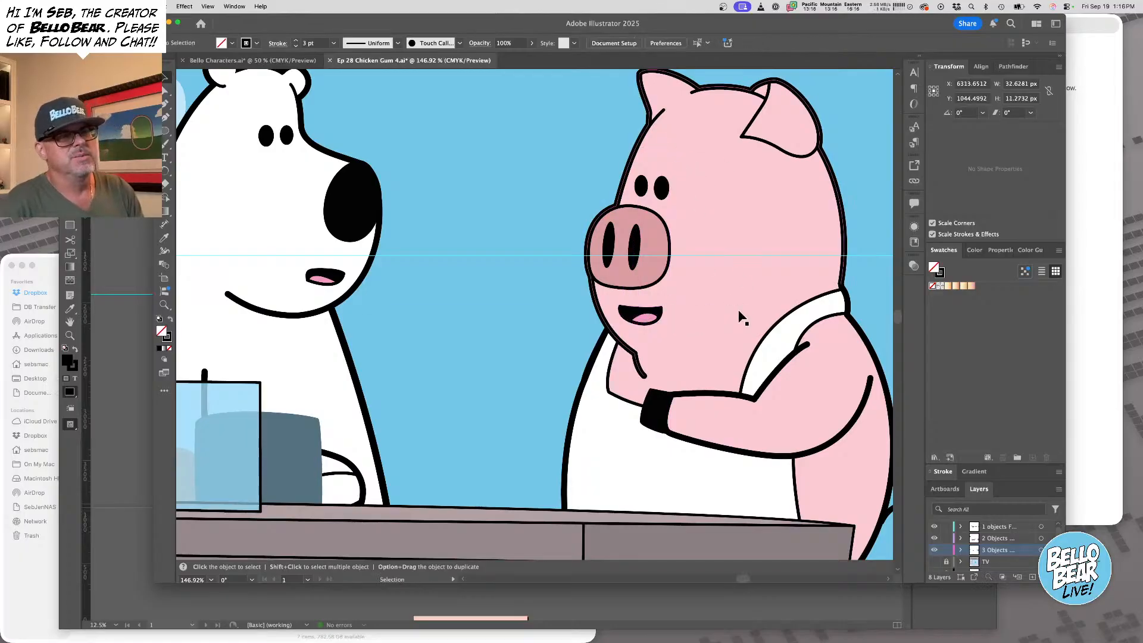
{"action": "left_click", "coordinate": [250, 60]}
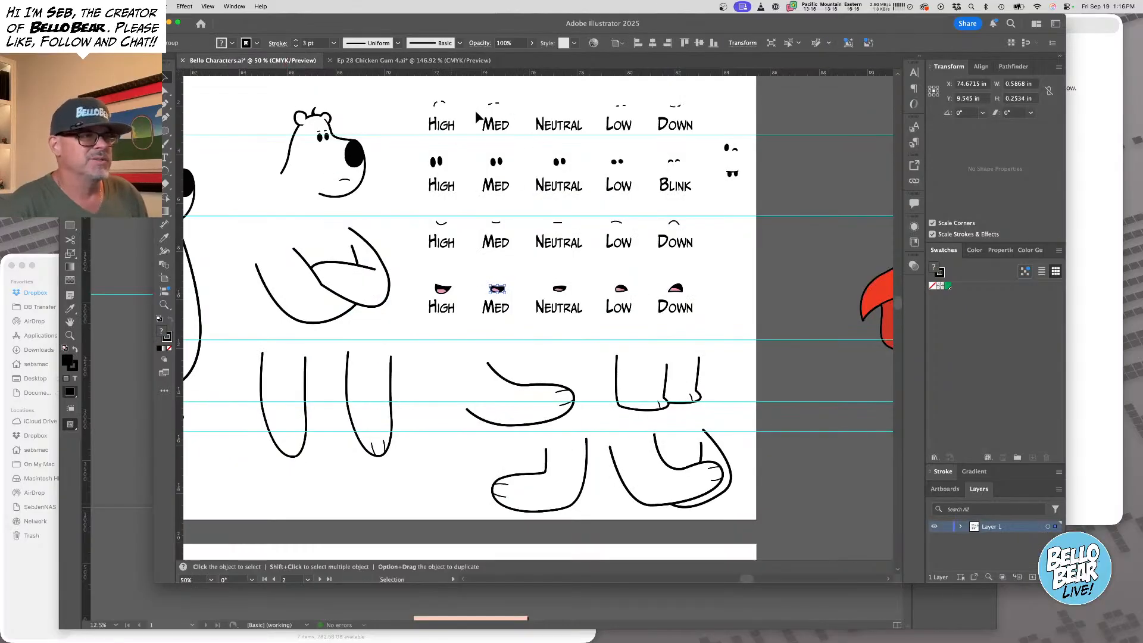
{"action": "key", "text": "a"}
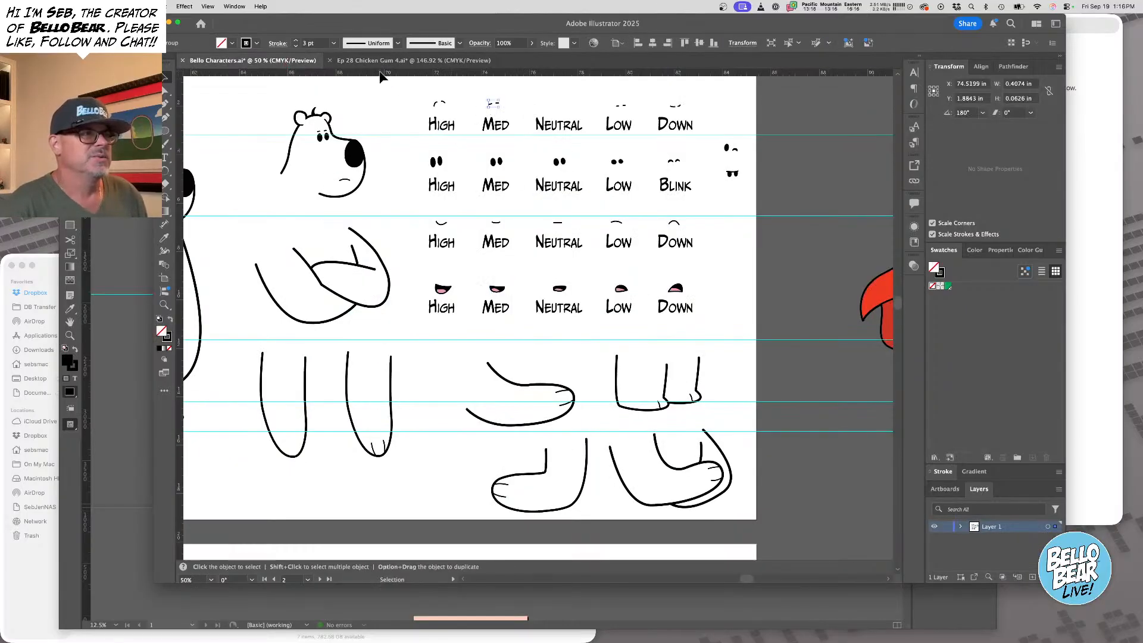
{"action": "left_click", "coordinate": [411, 60]}
{"action": "key", "text": "v"}
{"action": "key", "text": "super+v"}
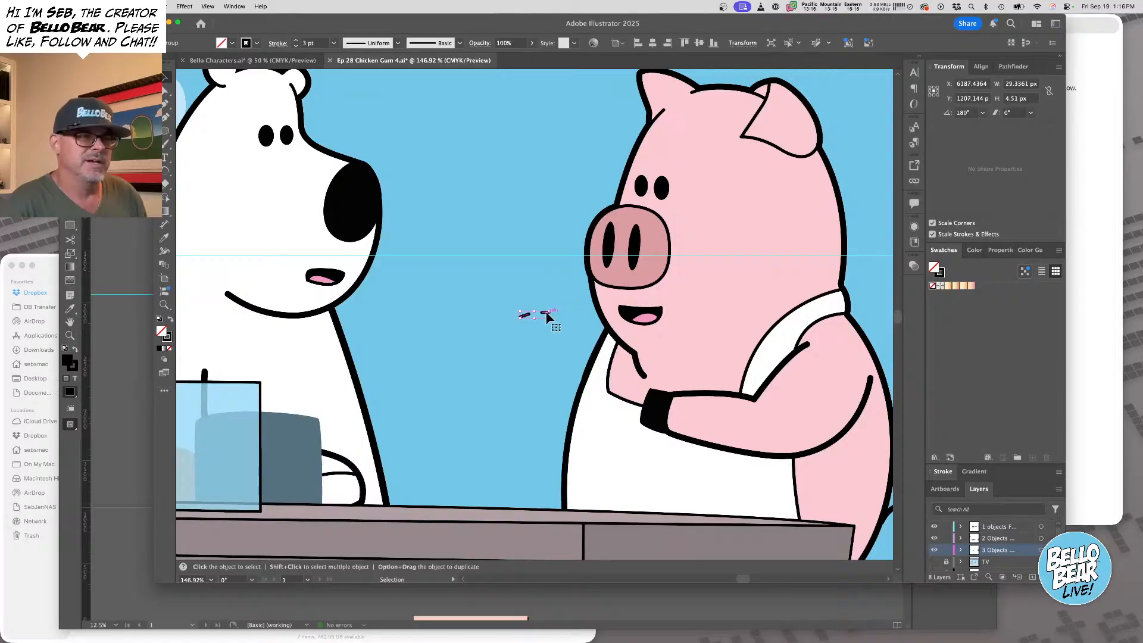
Place the pasted eyebrows above the pig's eyes, flip them horizontally and nudge them to about X 6314, Y 1046
{"action": "left_click_drag", "start_coordinate": [544, 312], "coordinate": [671, 148]}
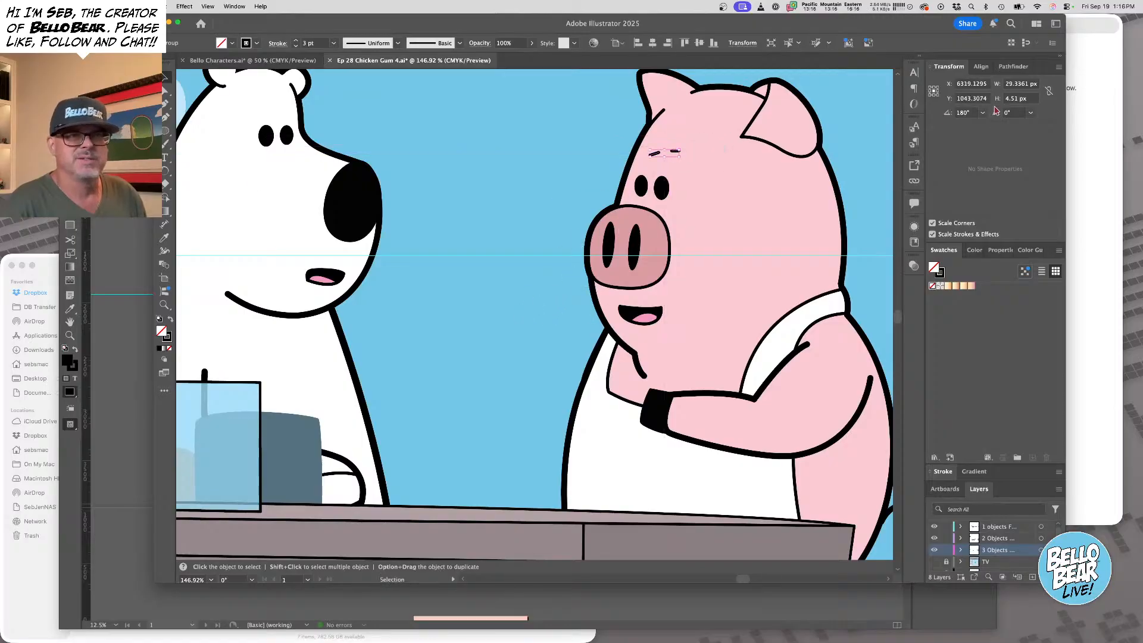
{"action": "left_click", "coordinate": [1058, 67]}
{"action": "left_click", "coordinate": [986, 96]}
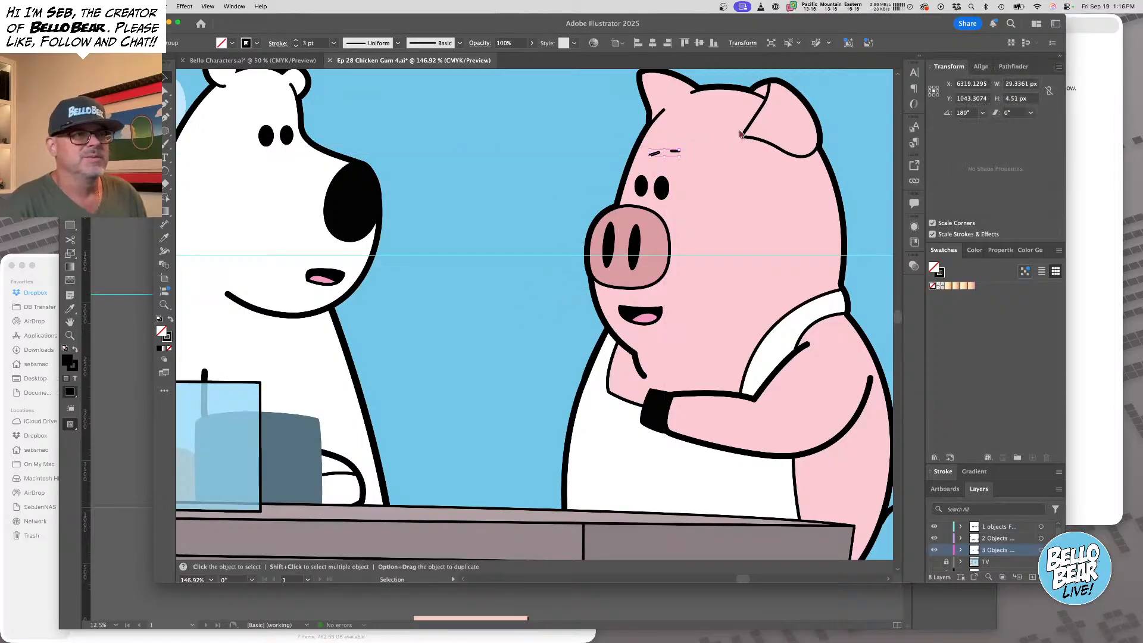
{"action": "key", "text": "Left"}
{"action": "key", "text": "Left"}
{"action": "key", "text": "Left"}
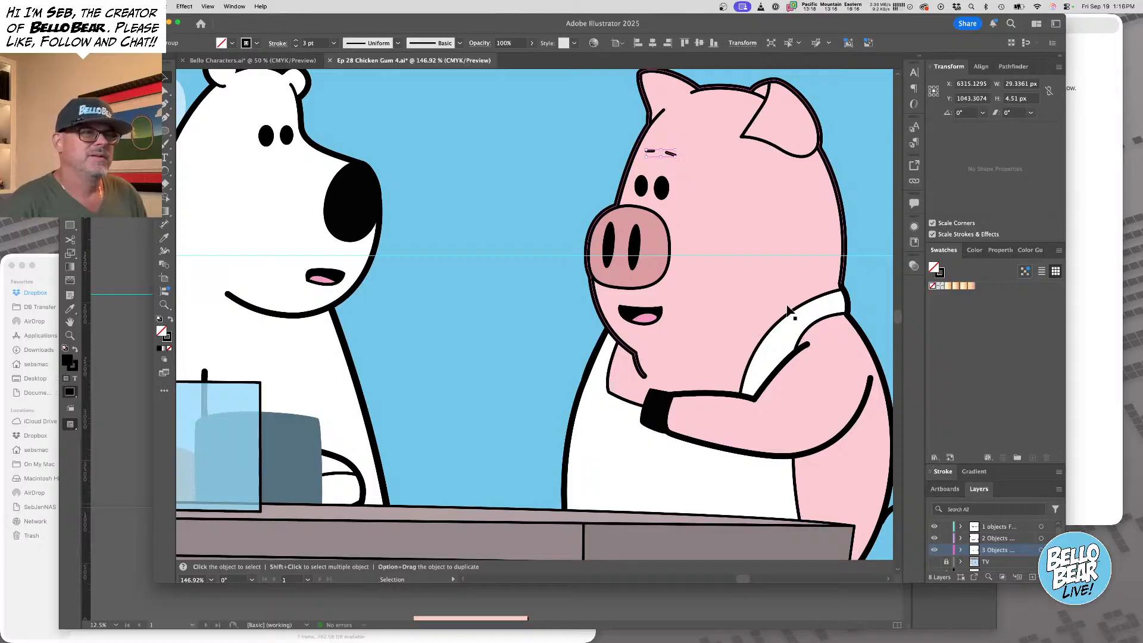
{"action": "key", "text": "Down"}
{"action": "key", "text": "Down"}
{"action": "key", "text": "Left"}
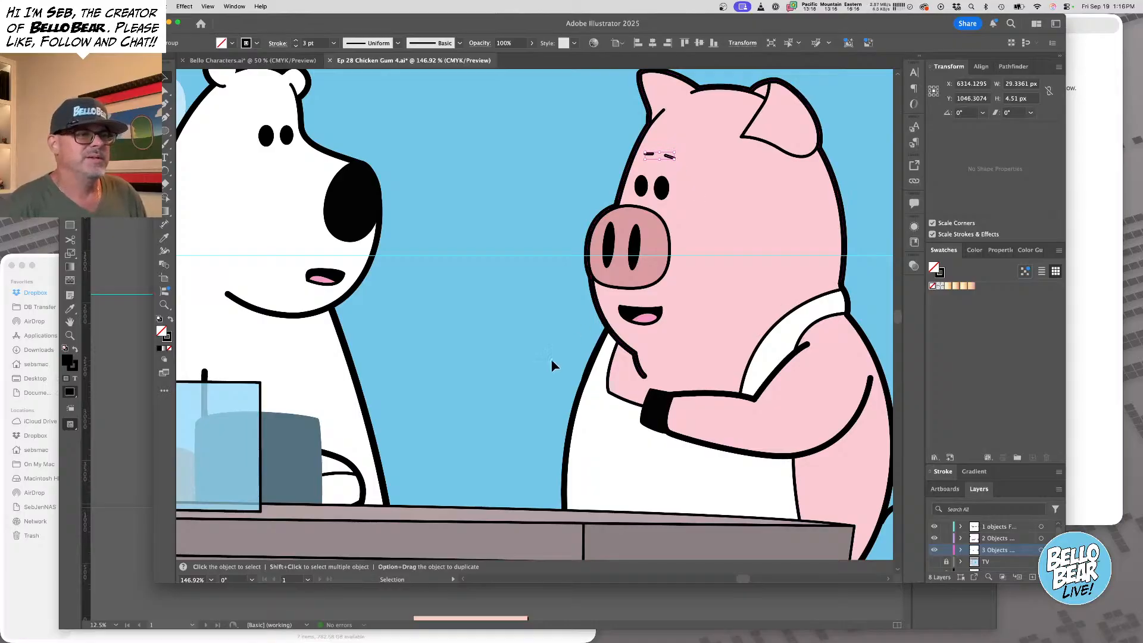
{"action": "left_click", "coordinate": [510, 384]}
Copy the Low eyebrows from Bello Characters.ai and paste them into the deli scene for the bear
{"action": "left_click", "coordinate": [542, 348], "text": "alt+super"}
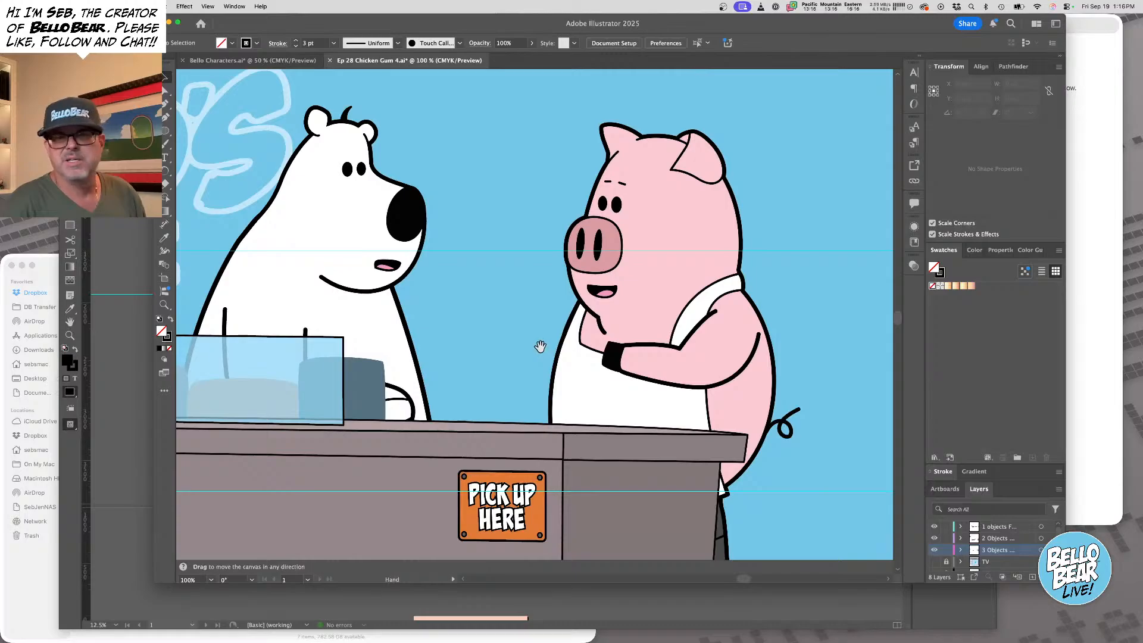
{"action": "left_click_drag", "start_coordinate": [539, 347], "coordinate": [602, 316]}
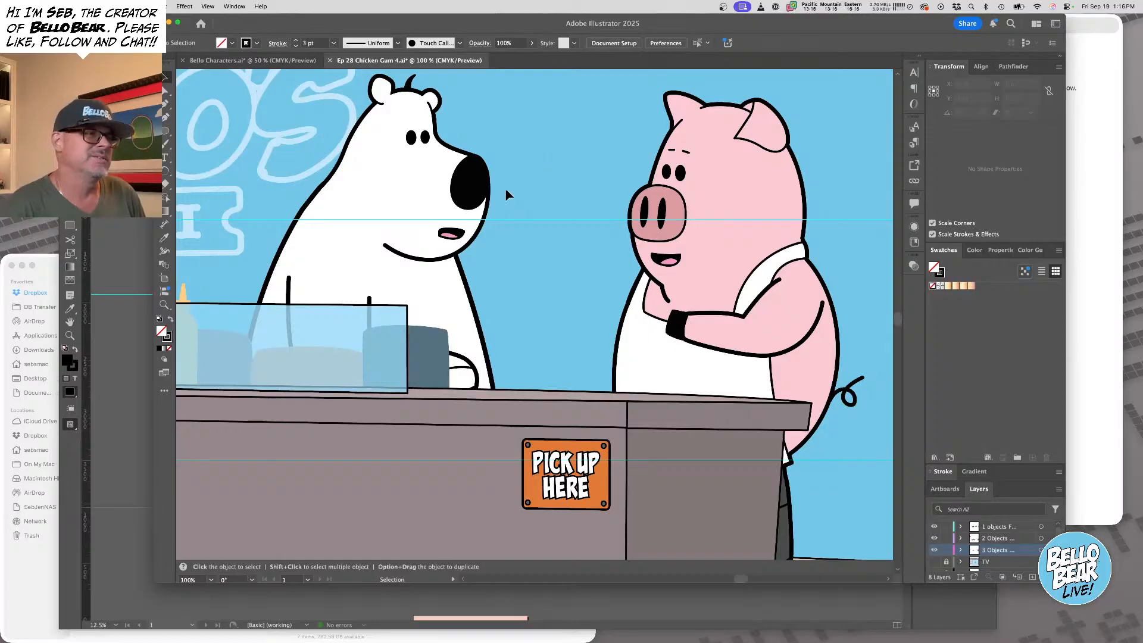
{"action": "left_click", "coordinate": [452, 233]}
{"action": "scroll", "coordinate": [416, 227], "scroll_direction": "up", "scroll_amount": 2}
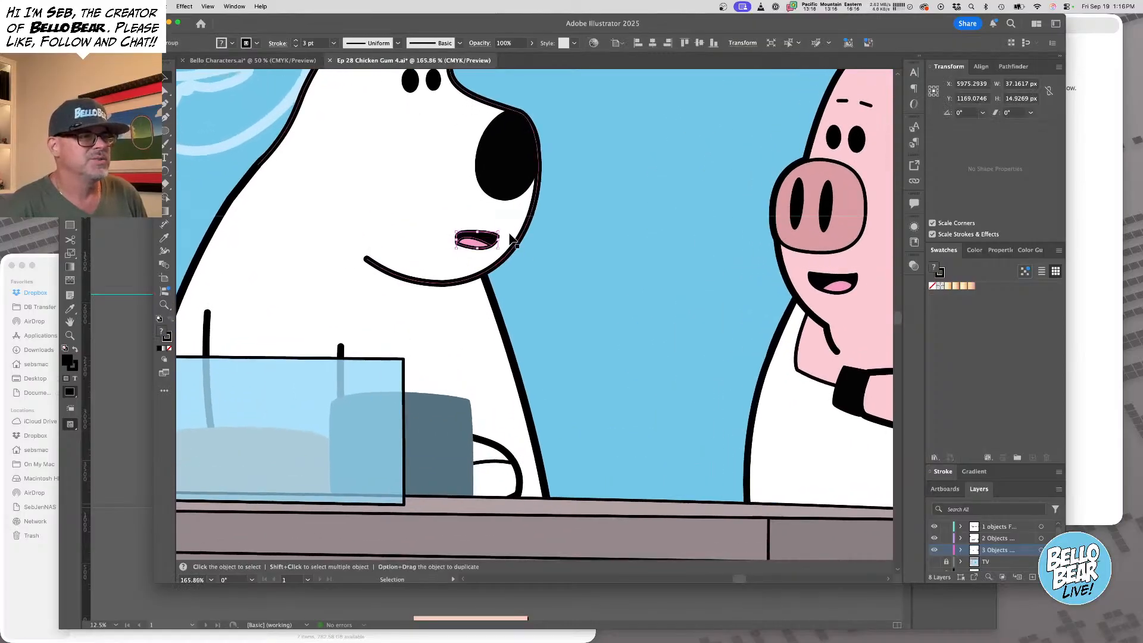
{"action": "left_click_drag", "start_coordinate": [500, 230], "coordinate": [595, 326]}
{"action": "left_click", "coordinate": [631, 126]}
{"action": "left_click", "coordinate": [252, 60]}
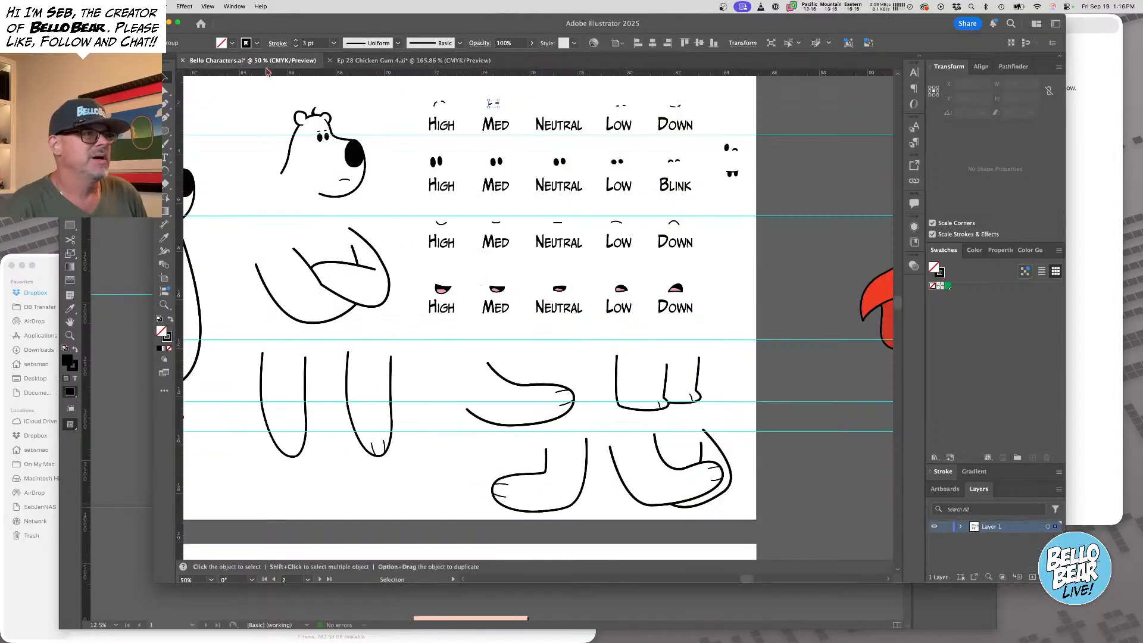
{"action": "left_click", "coordinate": [620, 105]}
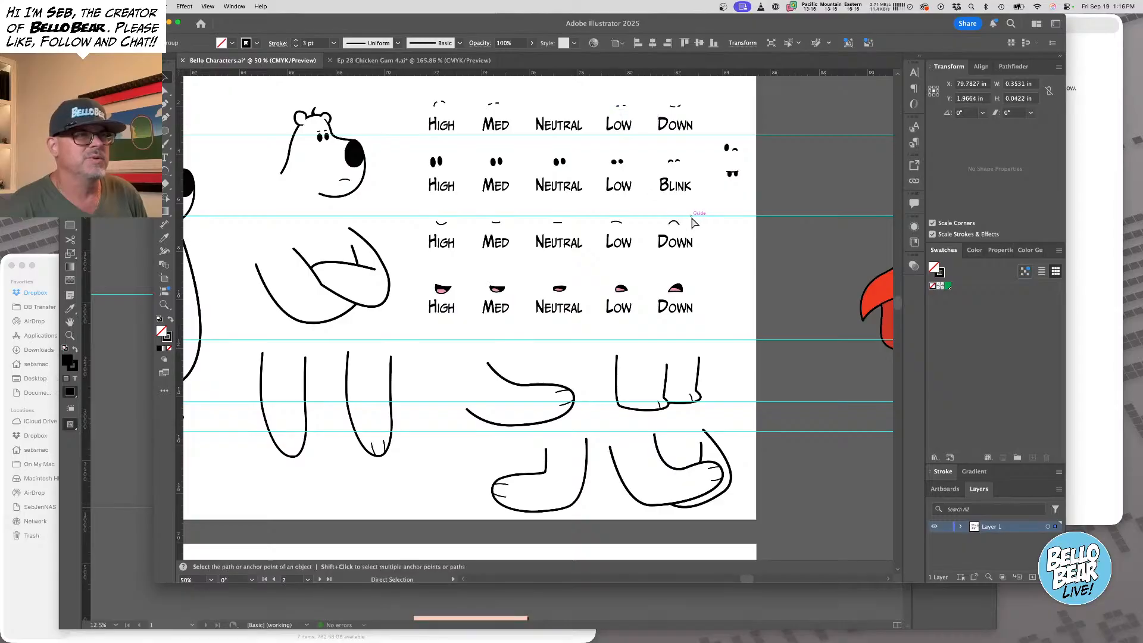
{"action": "left_click", "coordinate": [394, 60]}
{"action": "key", "text": "super+v"}
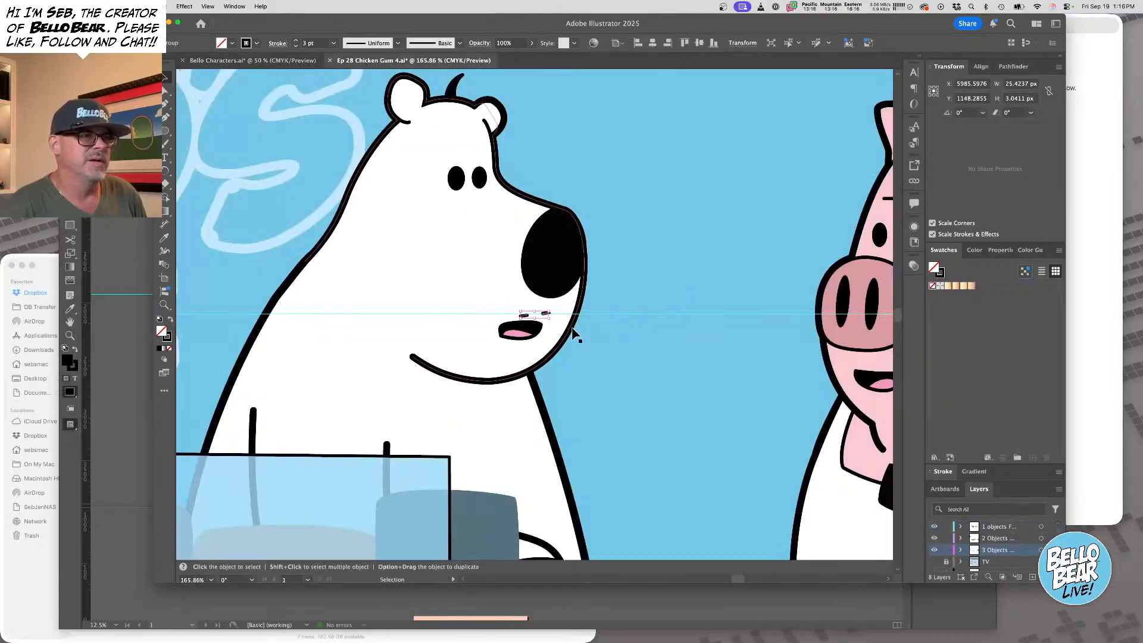
Place the pasted eyebrows above the bear's eyes at about X 5923, Y 1004, tilted to 354.76°
{"action": "left_click_drag", "start_coordinate": [545, 318], "coordinate": [484, 161]}
{"action": "key", "text": "Up"}
{"action": "key", "text": "Up"}
{"action": "key", "text": "Up"}
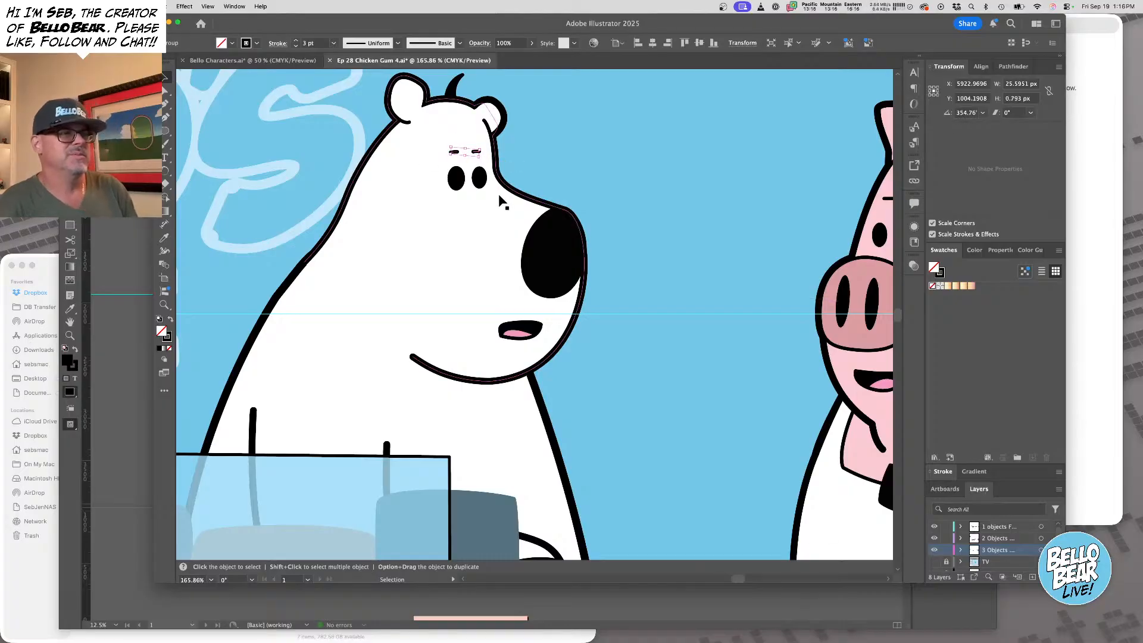
{"action": "left_click", "coordinate": [575, 170]}
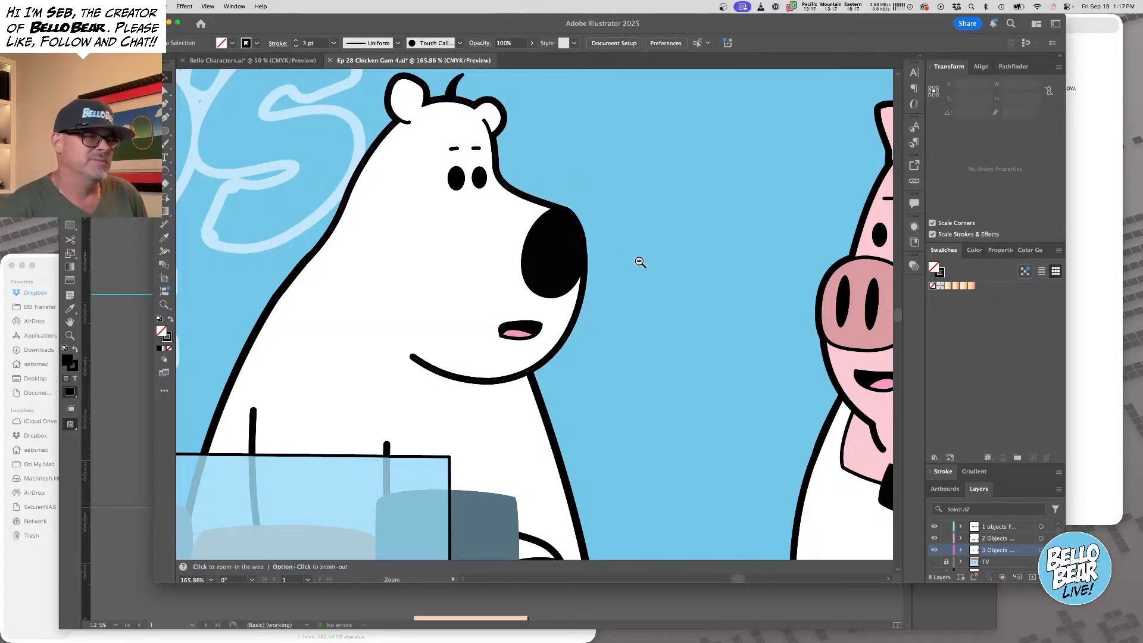
Delete the bear's existing arms behind the deli counter glass
{"action": "key", "text": "super+minus"}
{"action": "key", "text": "super+minus"}
{"action": "key", "text": "super+minus"}
{"action": "left_click_drag", "start_coordinate": [525, 322], "coordinate": [584, 301]}
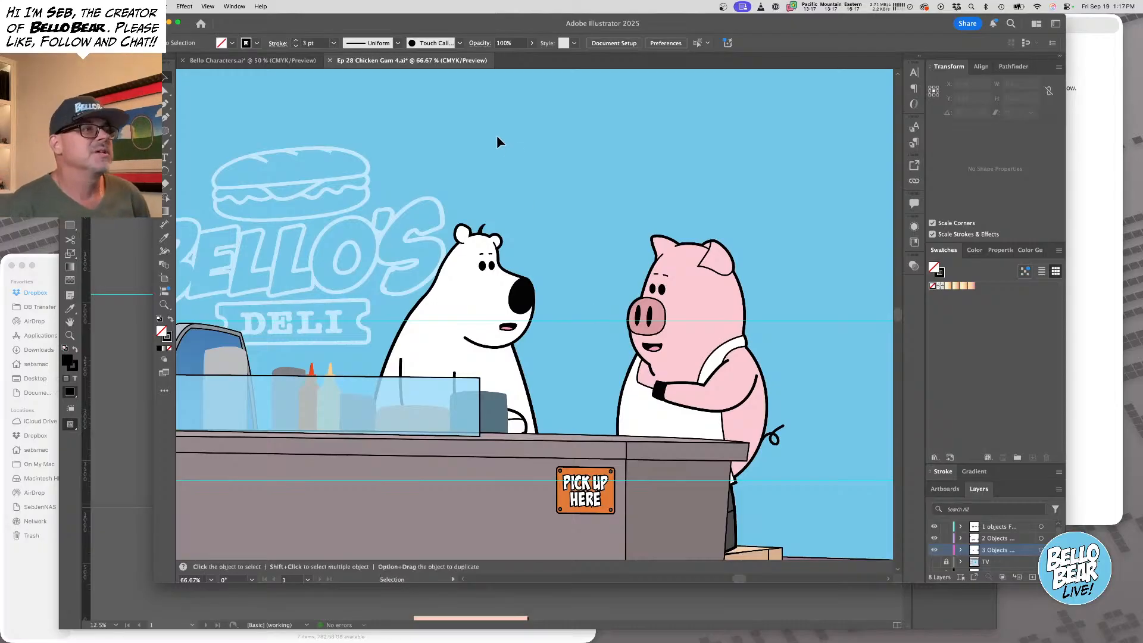
{"action": "key", "text": "a"}
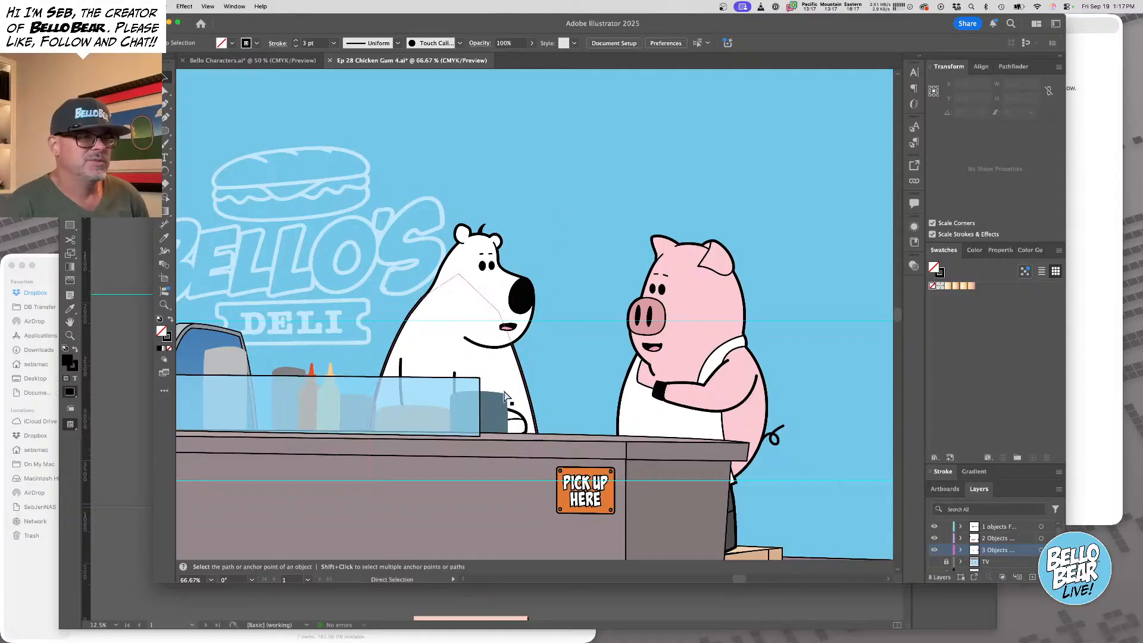
{"action": "key", "text": "v"}
{"action": "left_click", "coordinate": [417, 378]}
{"action": "left_click", "coordinate": [273, 171]}
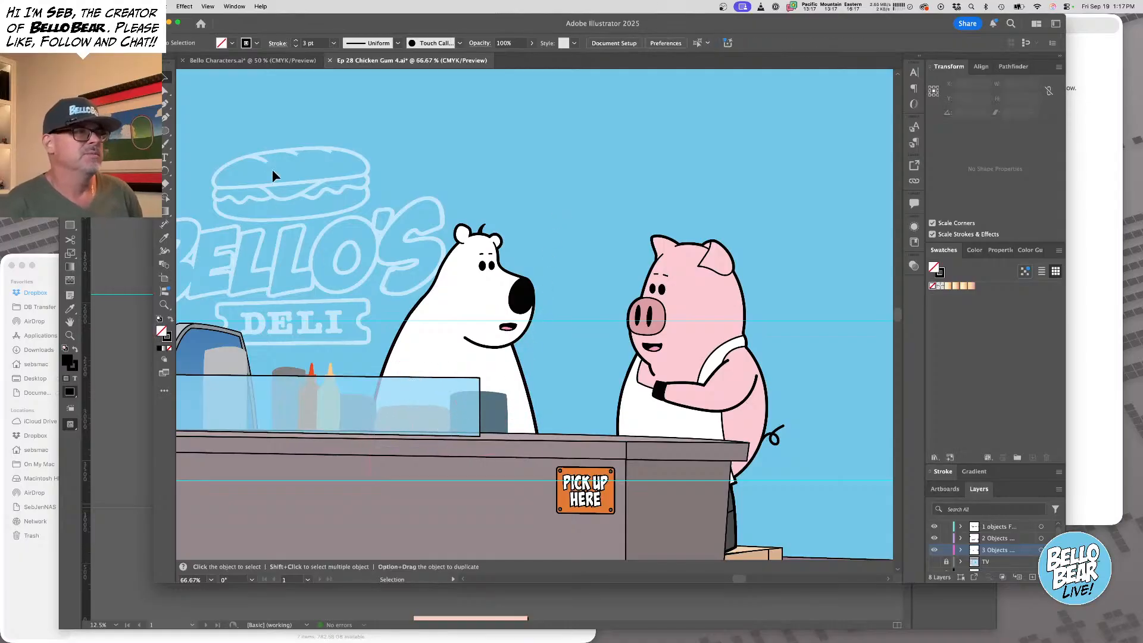
Copy the bear's crossed arms from Bello Characters.ai and paste them into the deli scene
{"action": "left_click", "coordinate": [250, 60]}
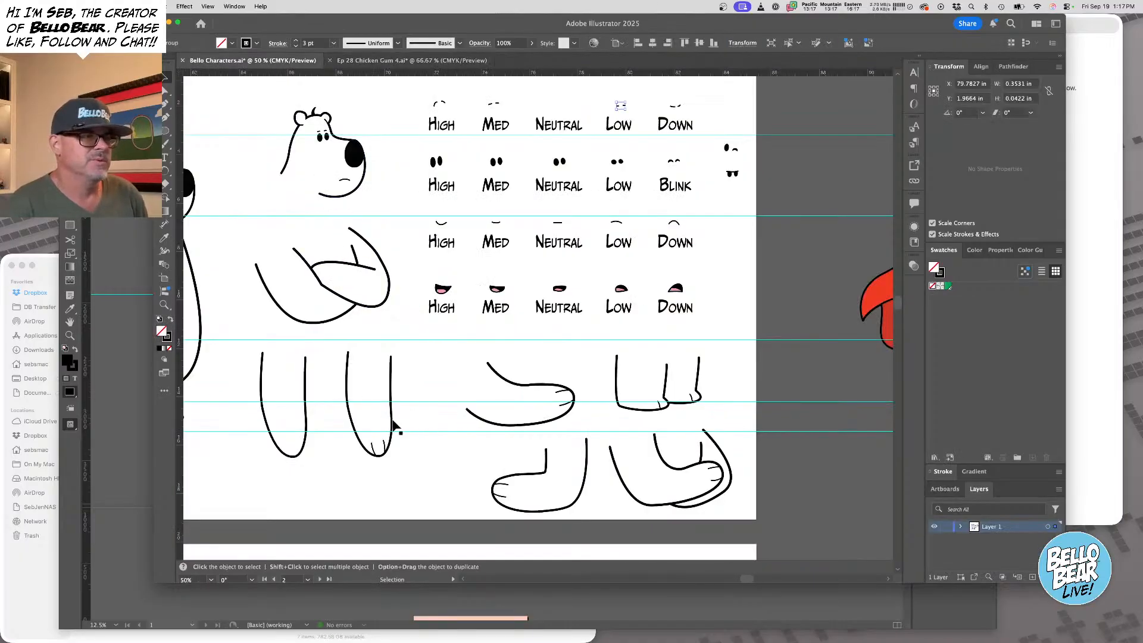
{"action": "left_click", "coordinate": [370, 289]}
{"action": "key", "text": "a"}
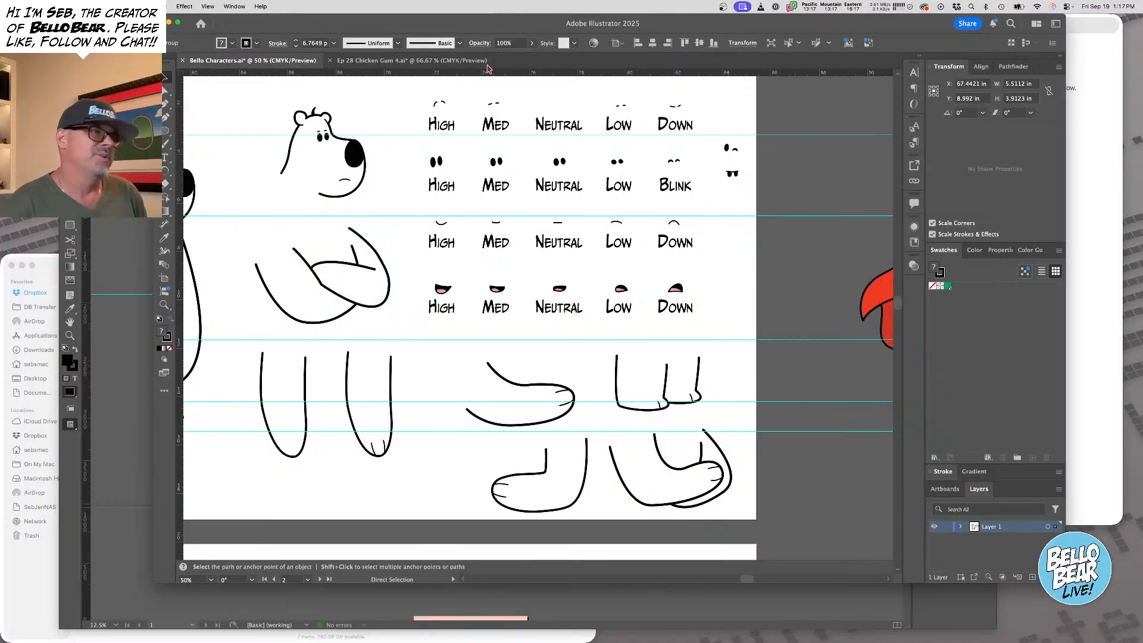
{"action": "key", "text": "v"}
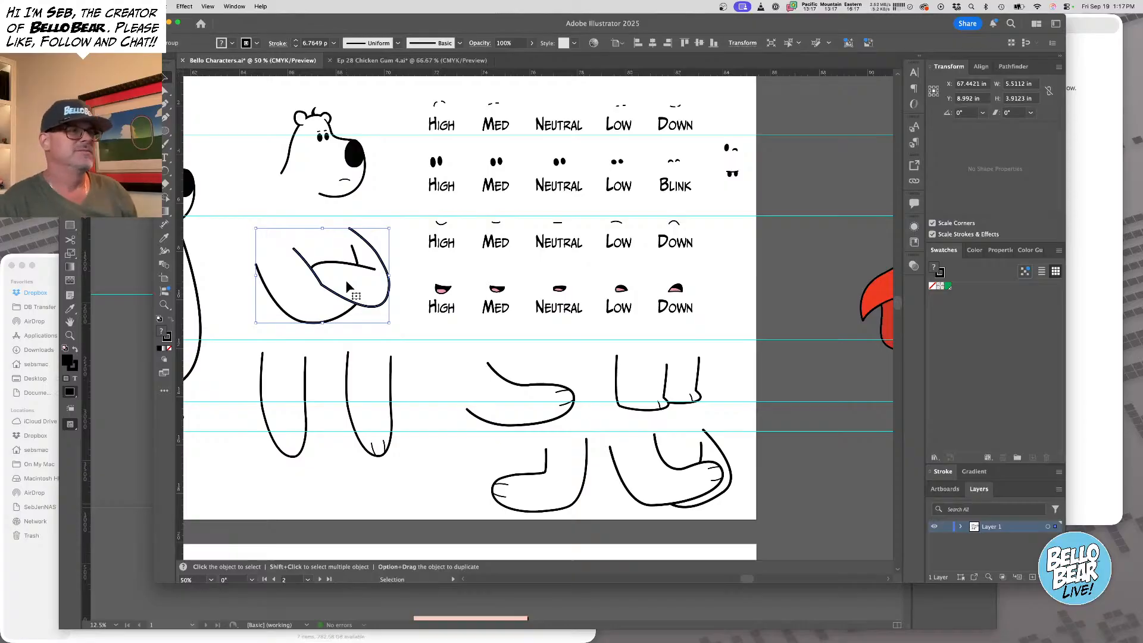
{"action": "left_click", "coordinate": [365, 62]}
{"action": "key", "text": "super+v"}
Place the crossed arms over the bear's body at about X 5933, Y 1269 and stack them behind its head
{"action": "left_click_drag", "start_coordinate": [598, 310], "coordinate": [553, 367]}
{"action": "key", "text": "a"}
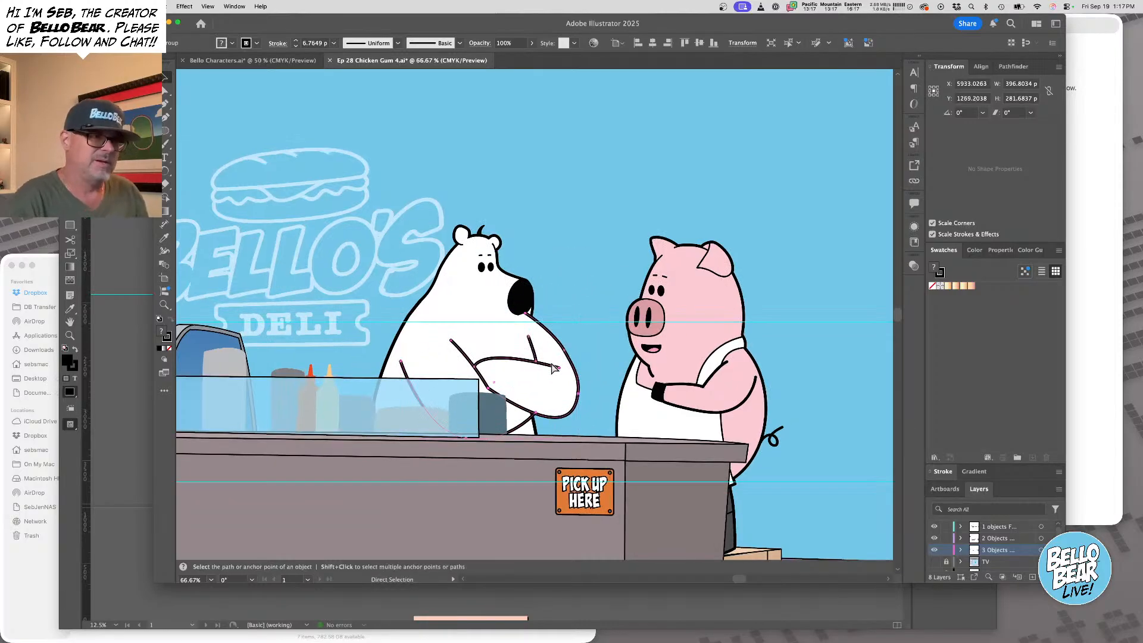
{"action": "key", "text": "super+["}
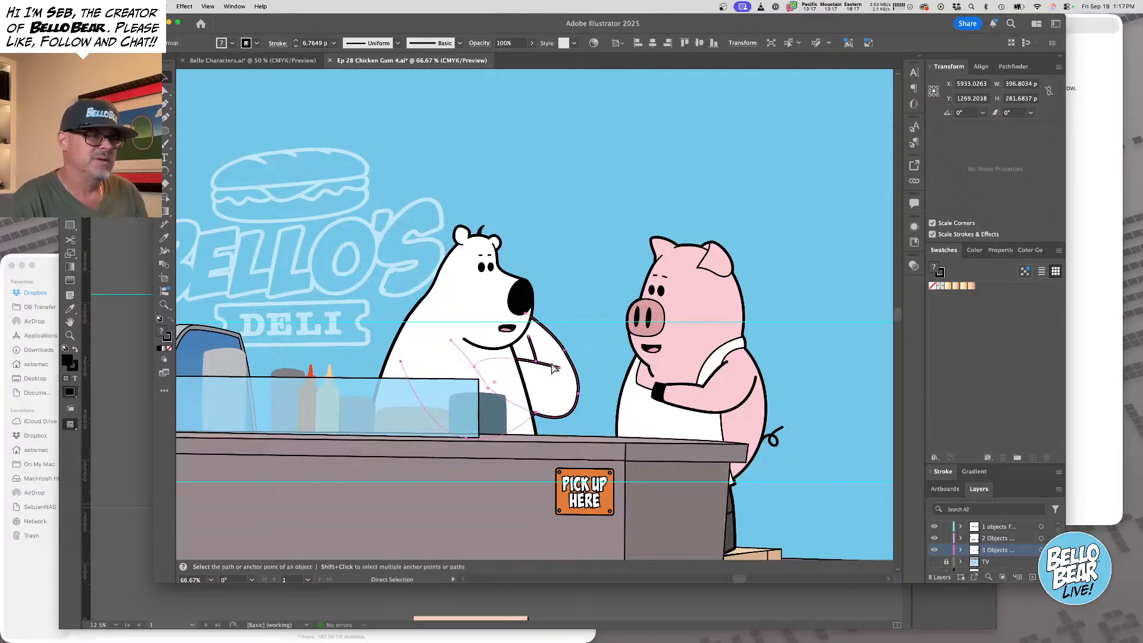
{"action": "key", "text": "super+]"}
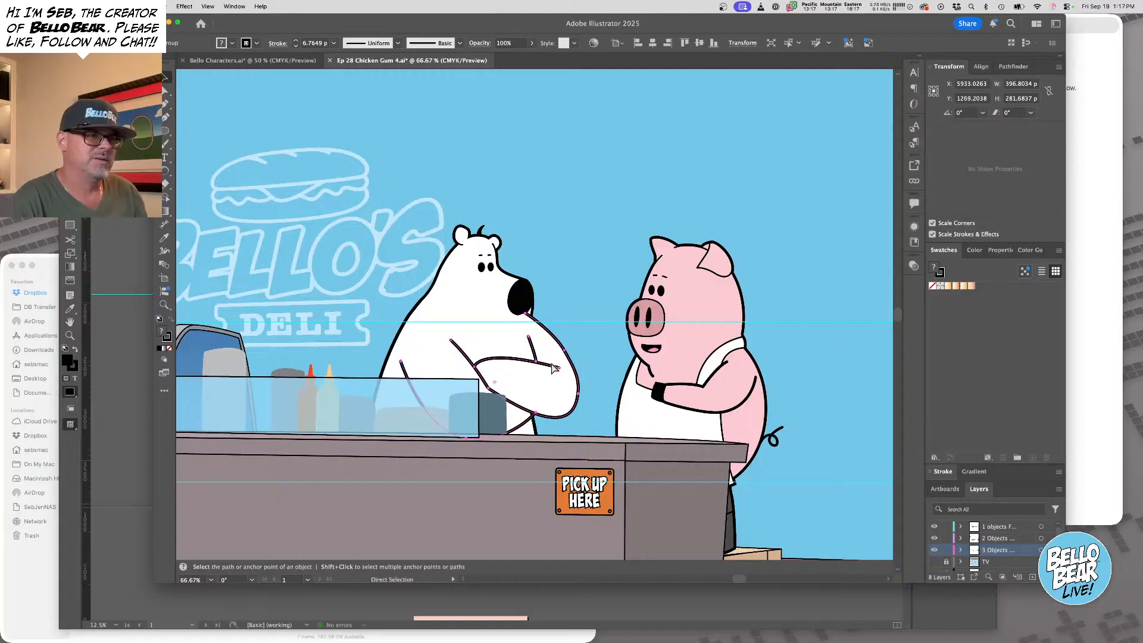
{"action": "key", "text": "super+["}
{"action": "key", "text": "super+["}
{"action": "key", "text": "v"}
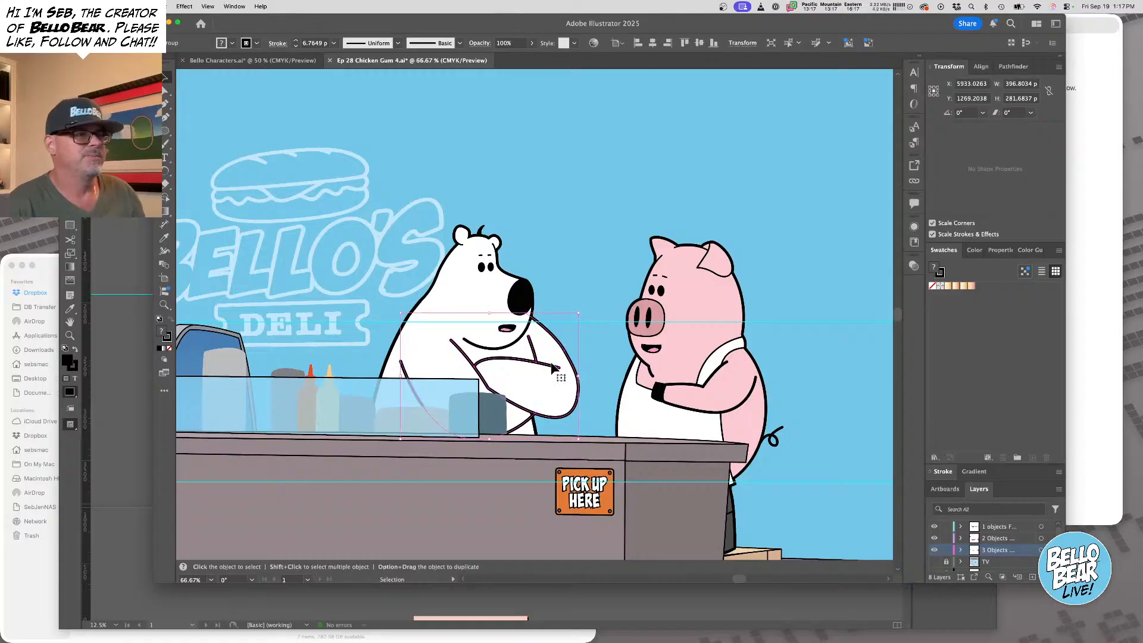
Slightly adjust the size and position of the crossed arms to fit the bear's body
{"action": "scroll", "coordinate": [602, 357], "scroll_direction": "down", "scroll_amount": 3}
{"action": "scroll", "coordinate": [602, 357], "scroll_direction": "left", "scroll_amount": 2}
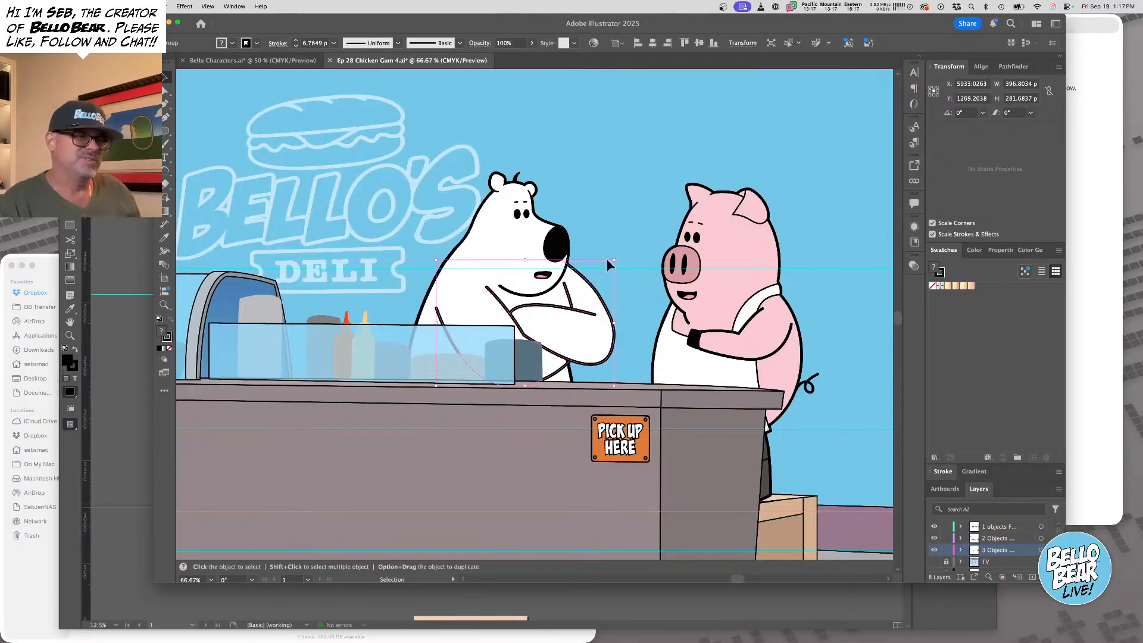
{"action": "left_click_drag", "start_coordinate": [615, 257], "coordinate": [621, 266]}
{"action": "scroll", "coordinate": [621, 266], "scroll_direction": "right", "scroll_amount": 1}
{"action": "left_click_drag", "start_coordinate": [578, 323], "coordinate": [633, 247]}
{"action": "left_click", "coordinate": [598, 199]}
Check the whole deli counter scene and save Ep 28 Chicken Gum 4.ai
{"action": "left_click", "coordinate": [594, 310], "text": "alt+super"}
{"action": "left_click", "coordinate": [633, 246], "text": "alt+super"}
{"action": "left_click_drag", "start_coordinate": [555, 262], "coordinate": [642, 261]}
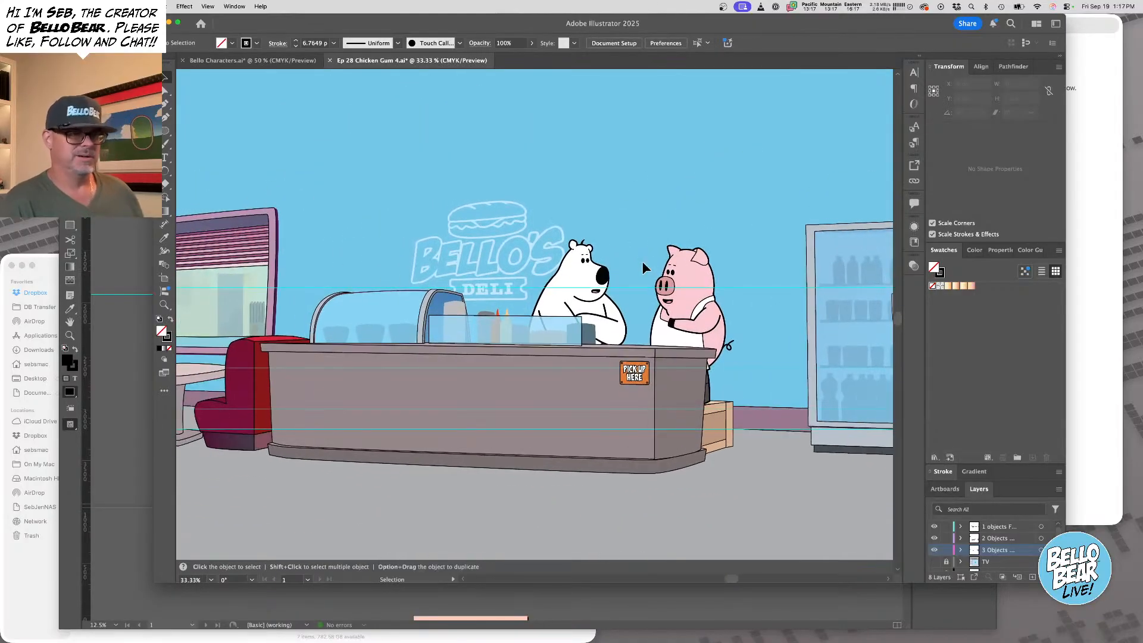
{"action": "key", "text": "super+s"}
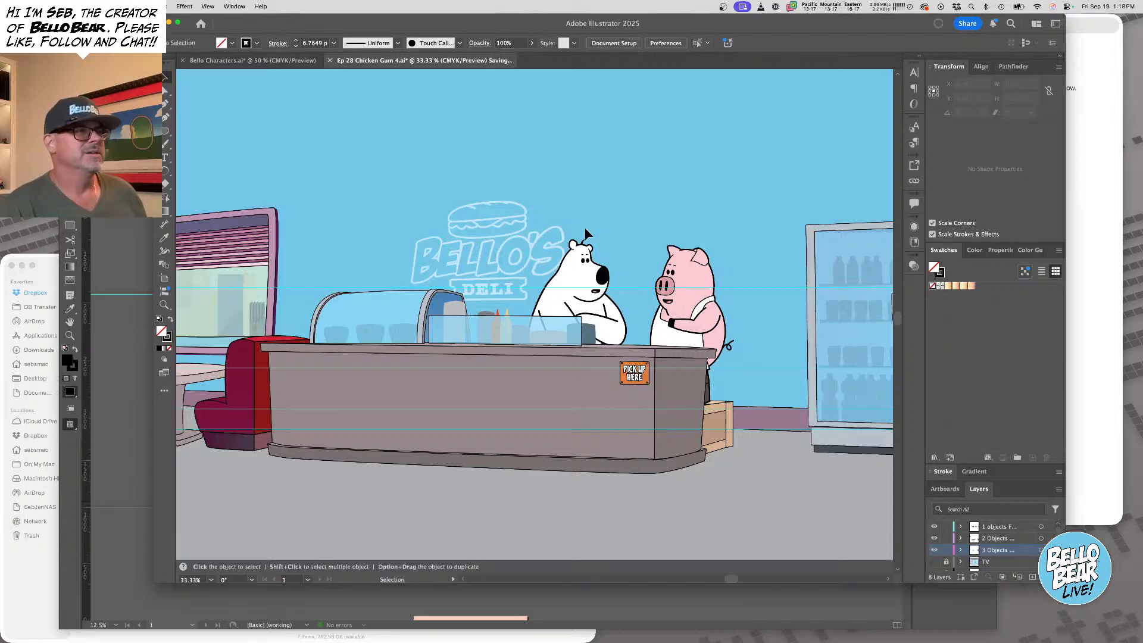
Switch to InDesign, relink the fourth panel's image to Ep 28 Chicken Gum 4.ai and select the artwork inside its frame
{"action": "key", "text": "super+Tab"}
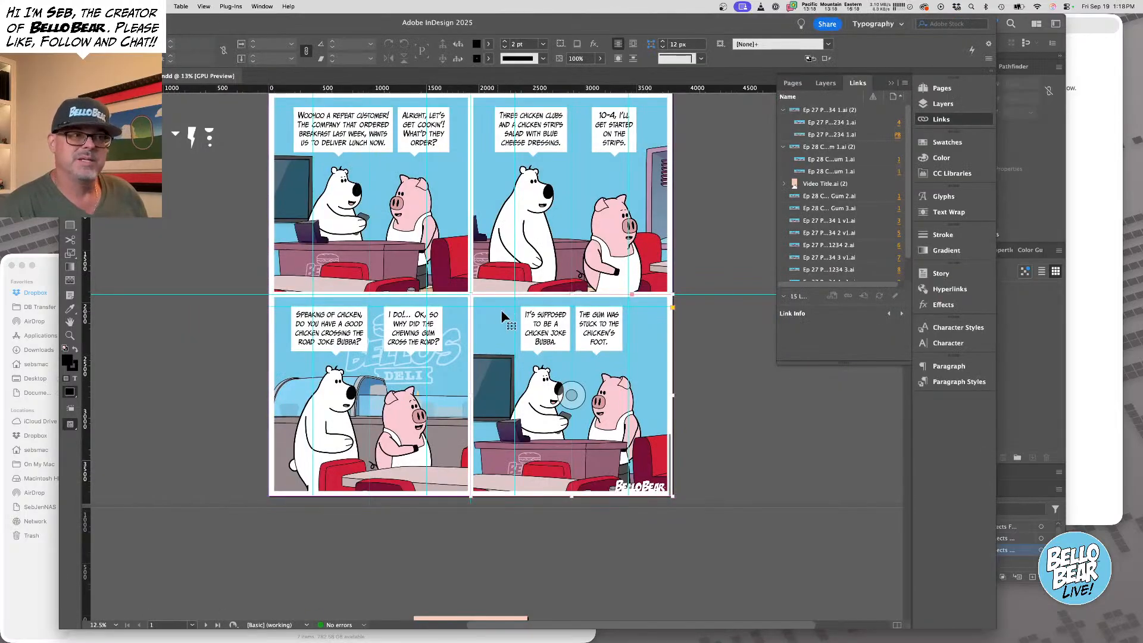
{"action": "left_click", "coordinate": [501, 310]}
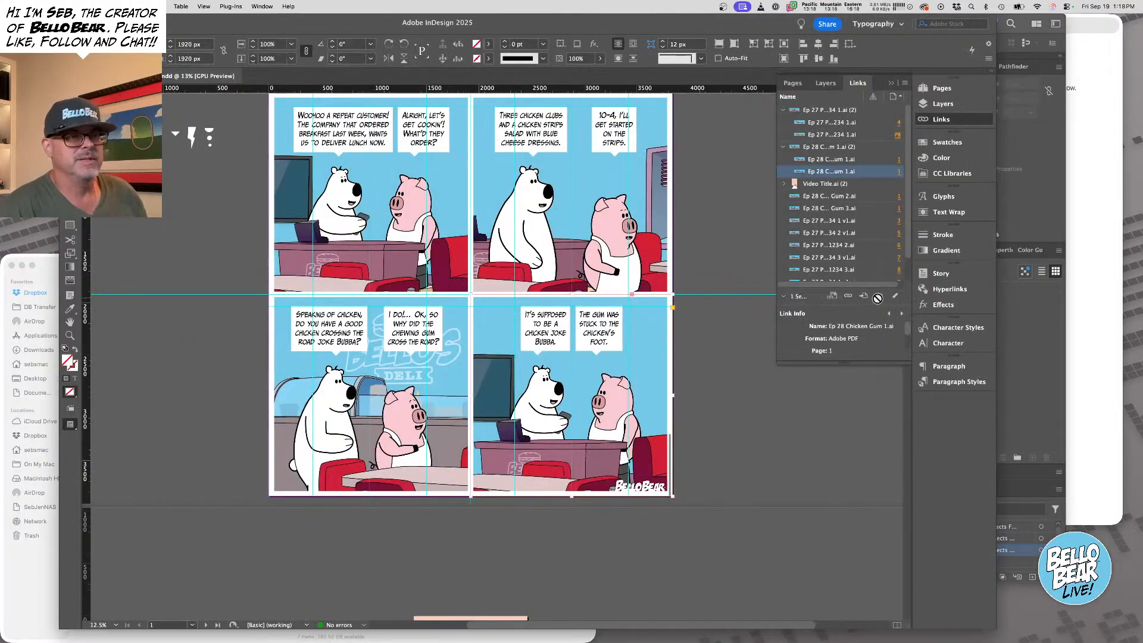
{"action": "left_click", "coordinate": [848, 296]}
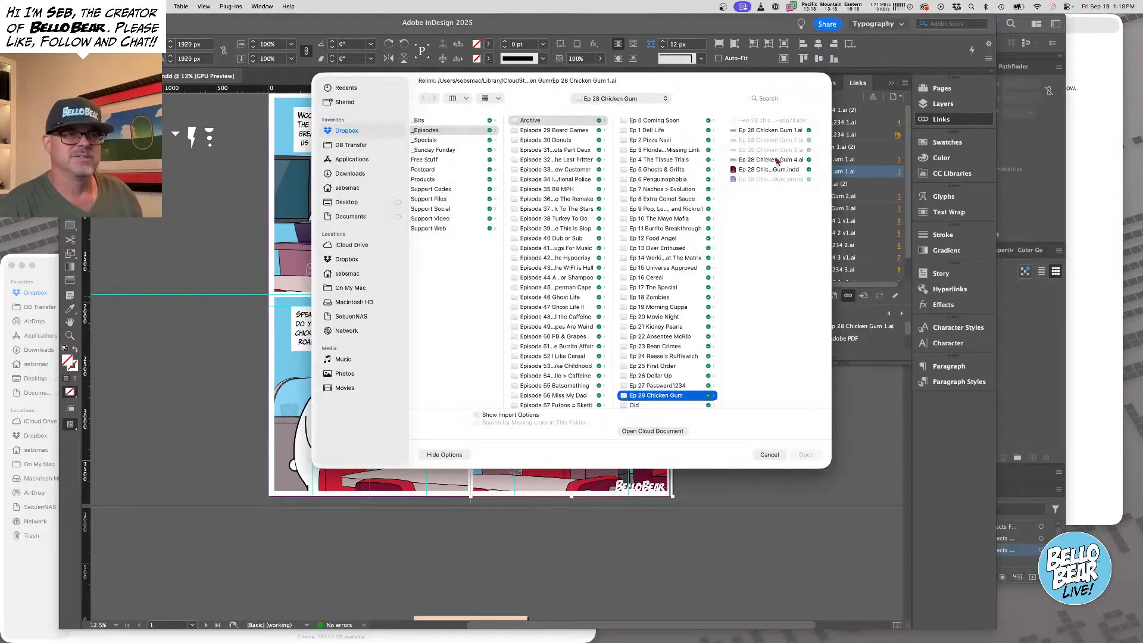
{"action": "left_click", "coordinate": [806, 454]}
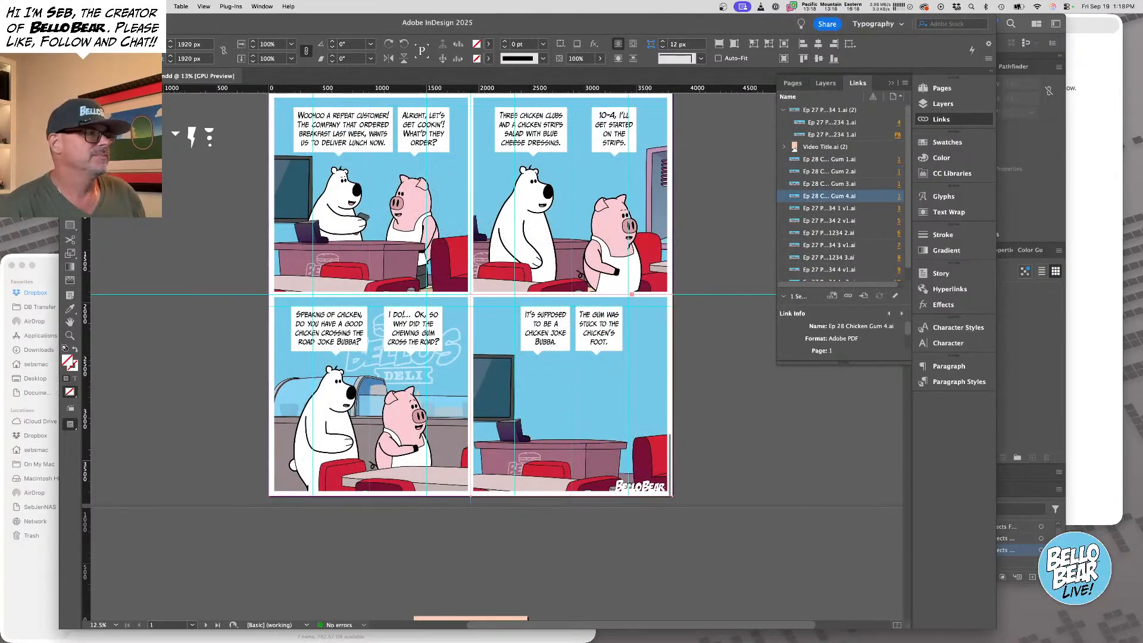
{"action": "left_click", "coordinate": [506, 375]}
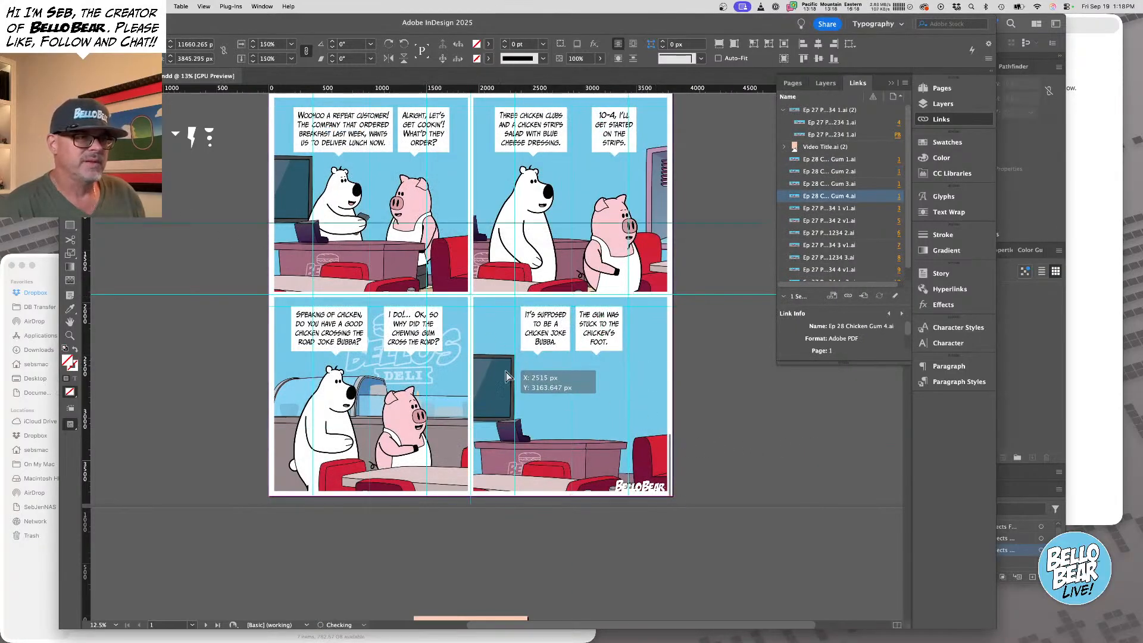
Reposition the artwork in the fourth panel so the bear and pig at the deli counter stand beneath their speech bubbles
{"action": "left_click_drag", "start_coordinate": [506, 373], "coordinate": [468, 380]}
{"action": "left_click_drag", "start_coordinate": [612, 382], "coordinate": [501, 383]}
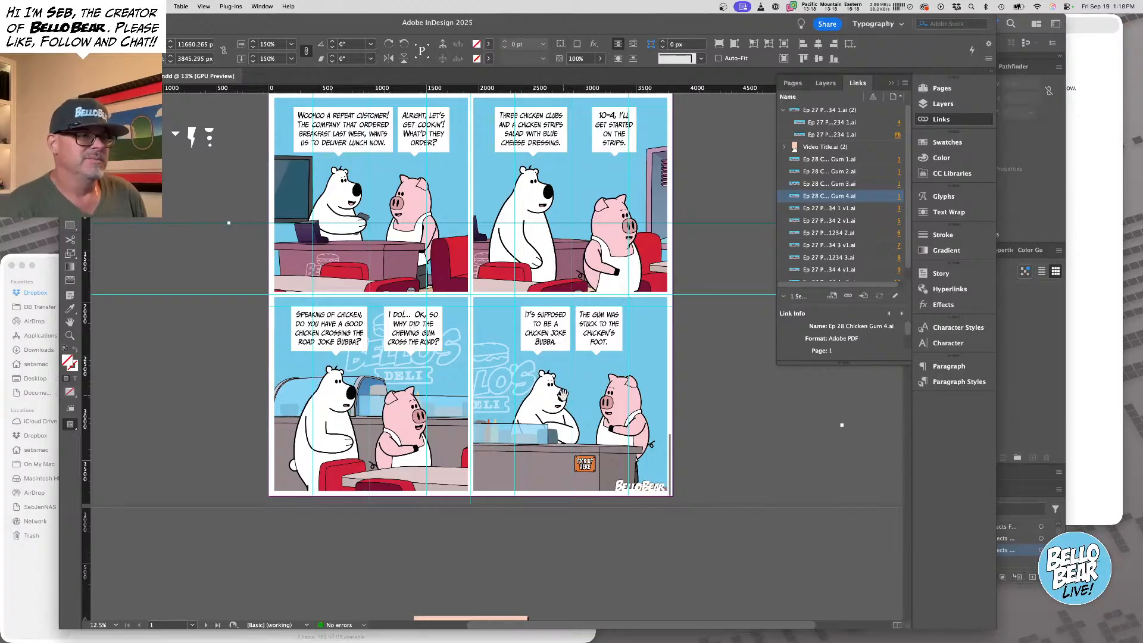
{"action": "left_click_drag", "start_coordinate": [563, 395], "coordinate": [552, 390]}
{"action": "scroll", "coordinate": [553, 390], "scroll_direction": "up", "scroll_amount": 1}
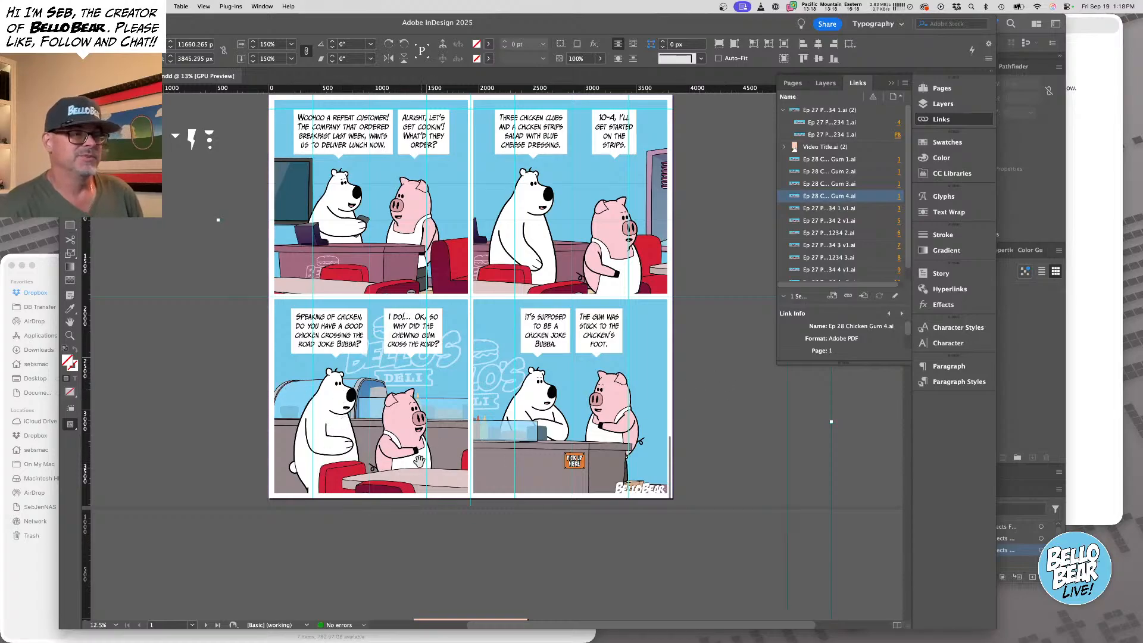
{"action": "left_click", "coordinate": [751, 351]}
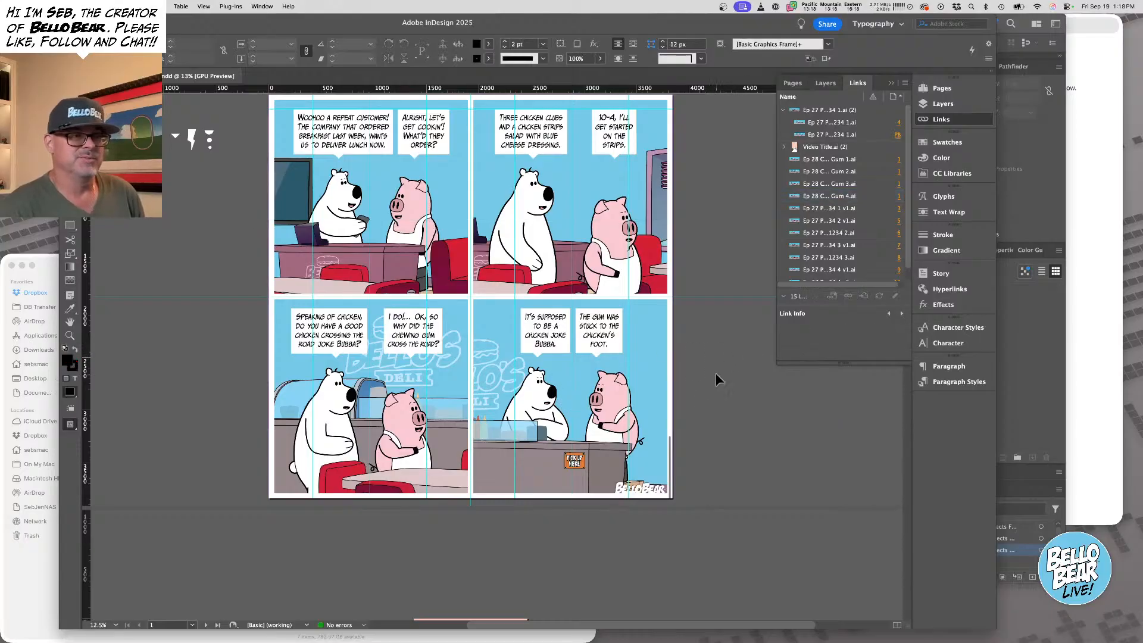
Move the "It's supposed to be a chicken joke Bubba." text box so it sits centered over its tail above the bear
{"action": "left_click_drag", "start_coordinate": [502, 366], "coordinate": [567, 375]}
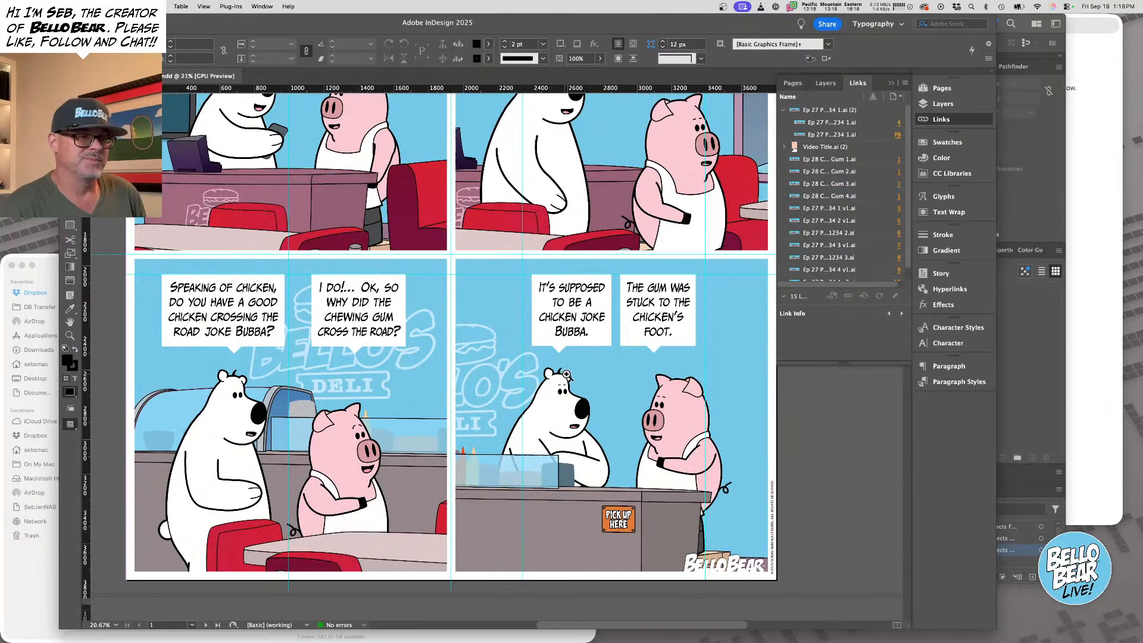
{"action": "left_click_drag", "start_coordinate": [523, 334], "coordinate": [507, 353]}
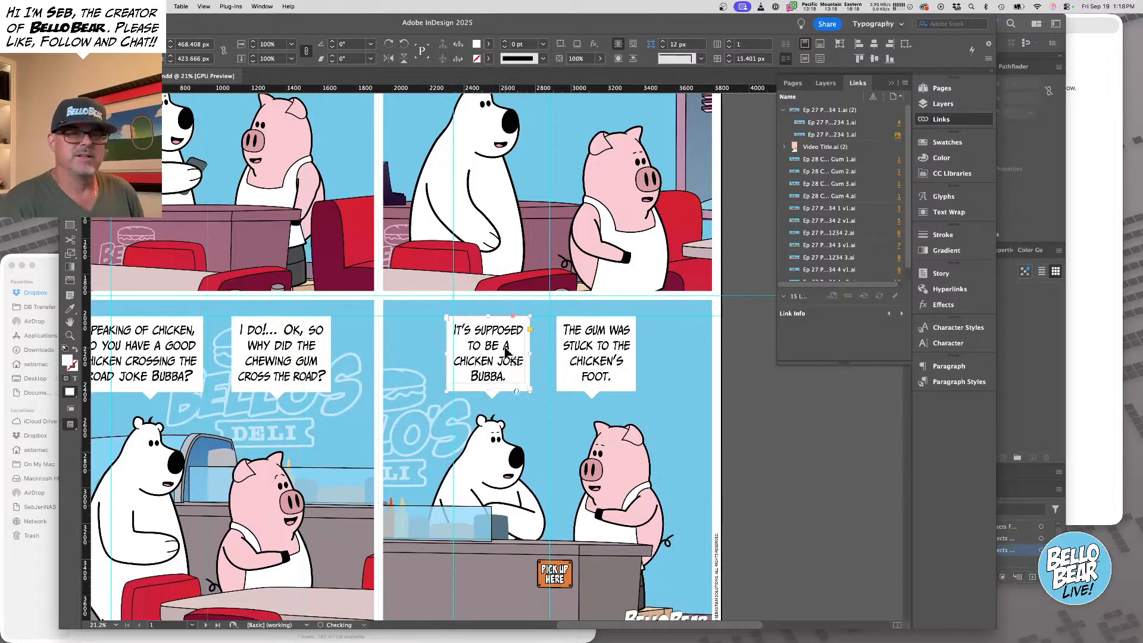
{"action": "key", "text": "Right"}
{"action": "key", "text": "Right"}
{"action": "key", "text": "Right"}
{"action": "key", "text": "Right"}
{"action": "key", "text": "Right"}
{"action": "key", "text": "Right"}
{"action": "key", "text": "Right"}
{"action": "key", "text": "Right"}
{"action": "key", "text": "Right"}
{"action": "key", "text": "Right"}
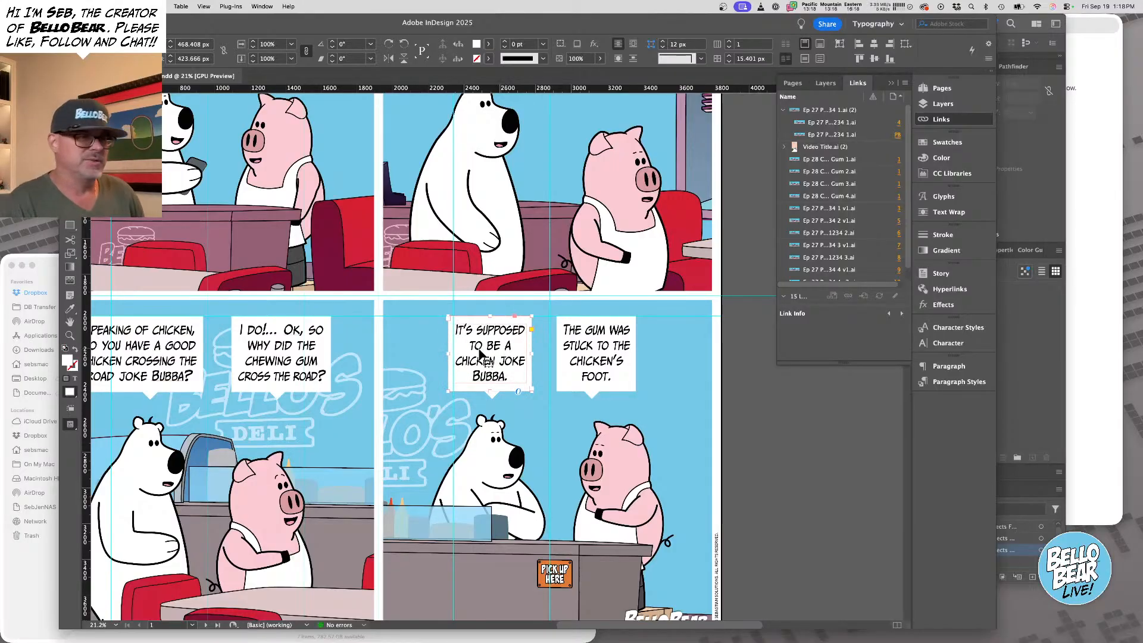
{"action": "left_click_drag", "start_coordinate": [397, 356], "coordinate": [453, 355]}
{"action": "left_click_drag", "start_coordinate": [390, 265], "coordinate": [398, 266]}
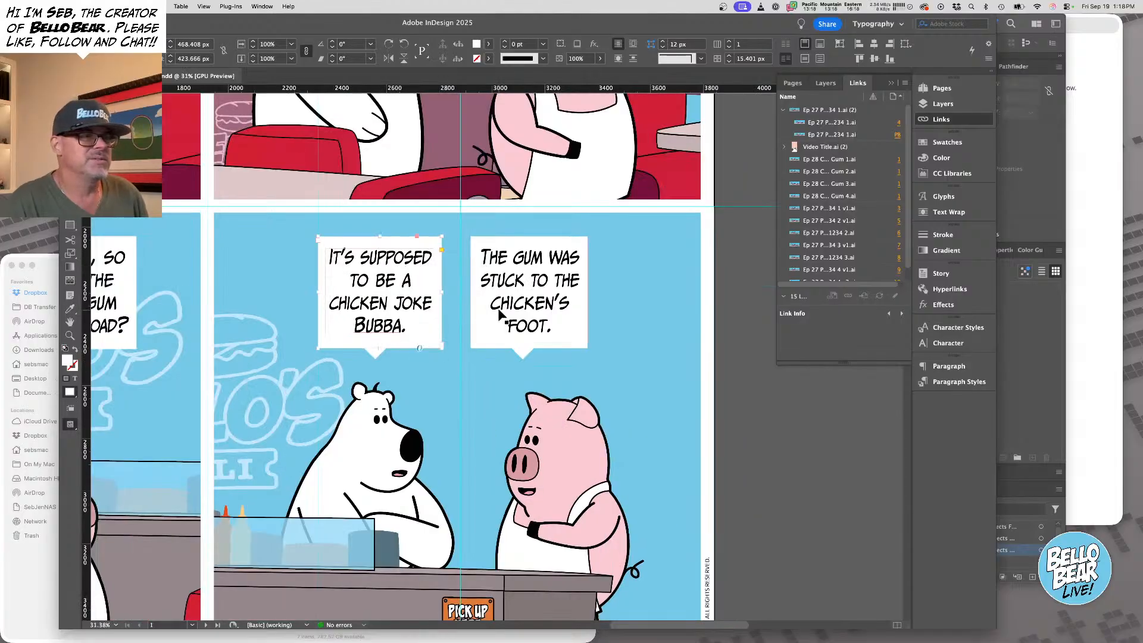
Shift the "The gum was stuck to the chicken's foot." bubble and tail slightly right, and center the tail under its box
{"action": "mouse_move", "coordinate": [542, 333]}
{"action": "left_mouse_down"}
{"action": "mouse_move", "coordinate": [558, 333]}
{"action": "mouse_move", "coordinate": [536, 352]}
{"action": "left_mouse_up"}
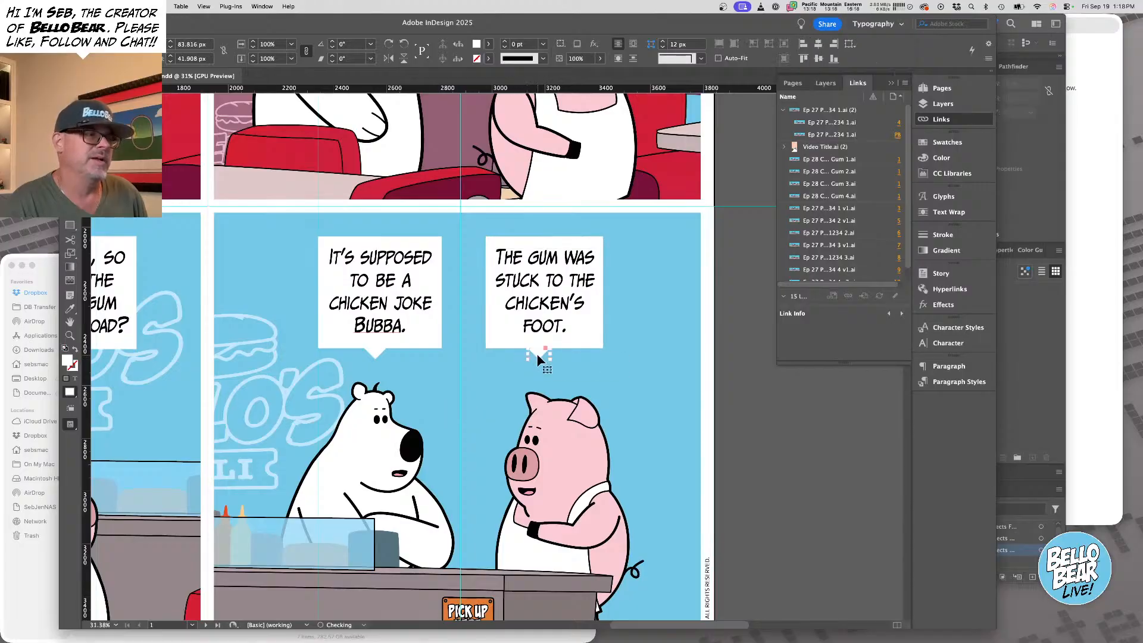
{"action": "left_click", "coordinate": [707, 402]}
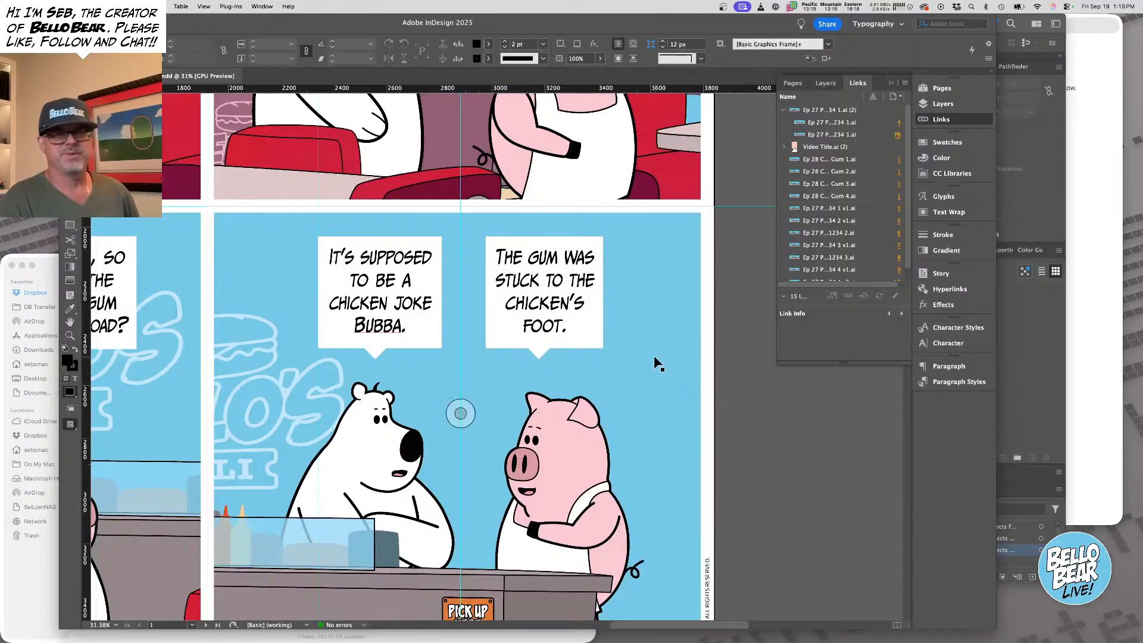
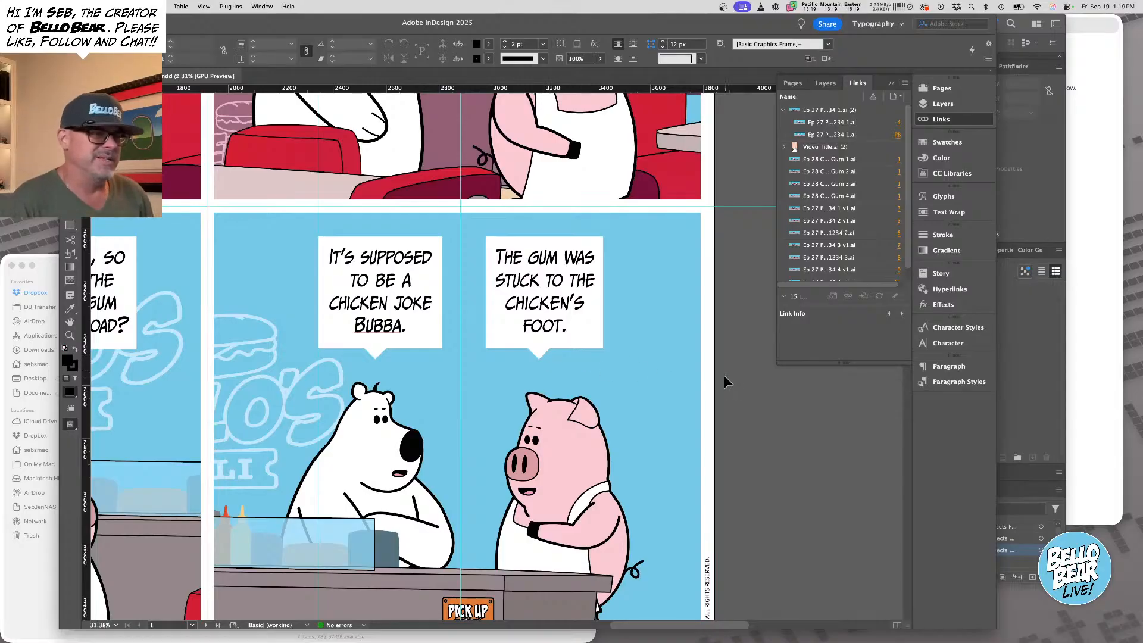
{"action": "left_click", "coordinate": [540, 352]}
{"action": "left_click_drag", "start_coordinate": [549, 355], "coordinate": [550, 355]}
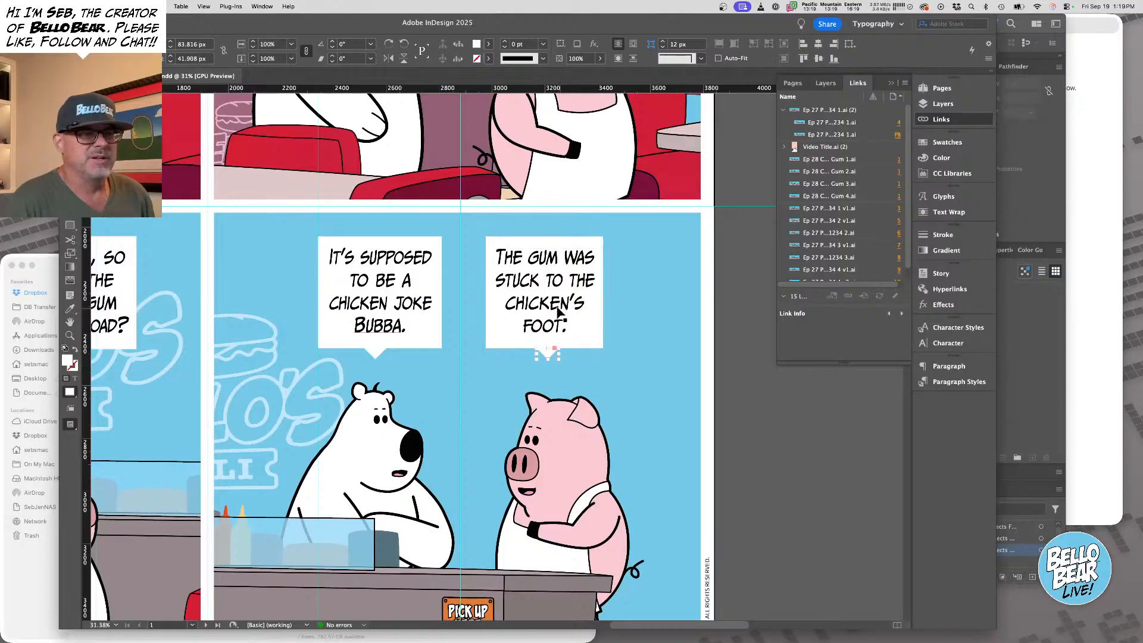
{"action": "left_click", "coordinate": [527, 357]}
Review the composition of the full four-panel comic page
{"action": "key", "text": "super+minus"}
{"action": "key", "text": "super+minus"}
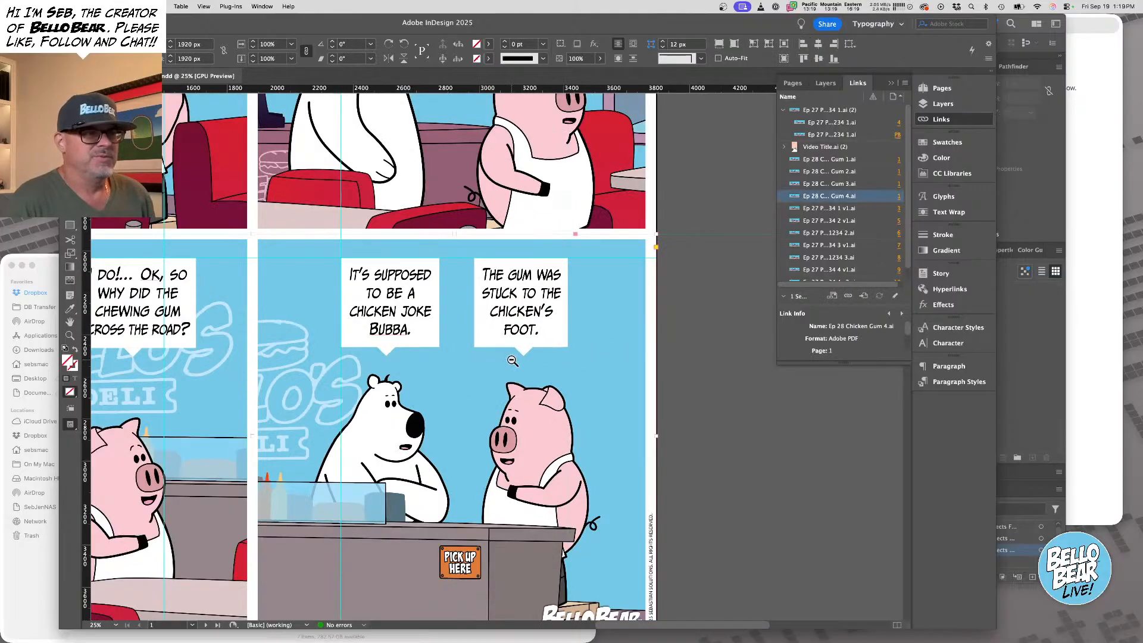
{"action": "left_click_drag", "start_coordinate": [323, 317], "coordinate": [548, 397]}
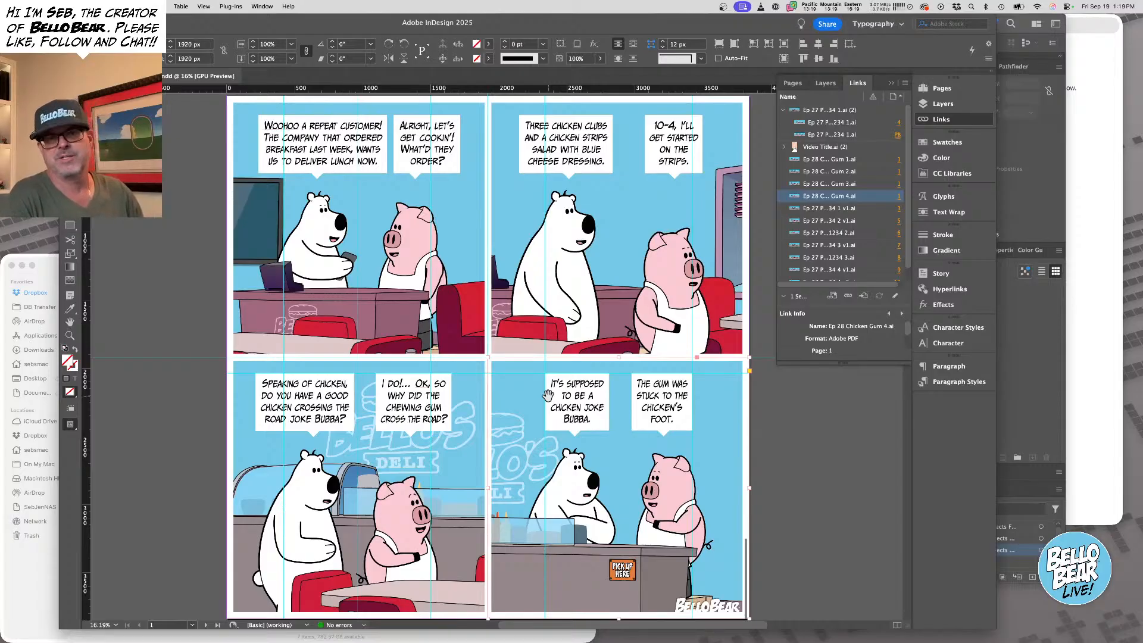
{"action": "left_click", "coordinate": [788, 457]}
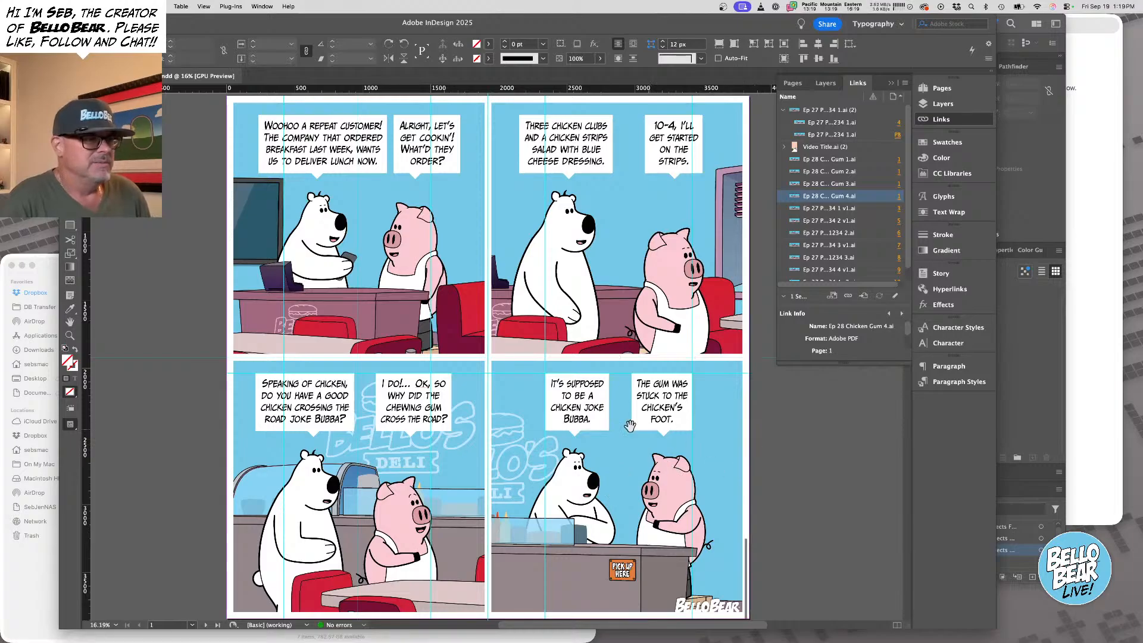
{"action": "left_click_drag", "start_coordinate": [575, 420], "coordinate": [567, 391]}
{"action": "left_click_drag", "start_coordinate": [424, 433], "coordinate": [461, 455]}
{"action": "key", "text": "super+minus"}
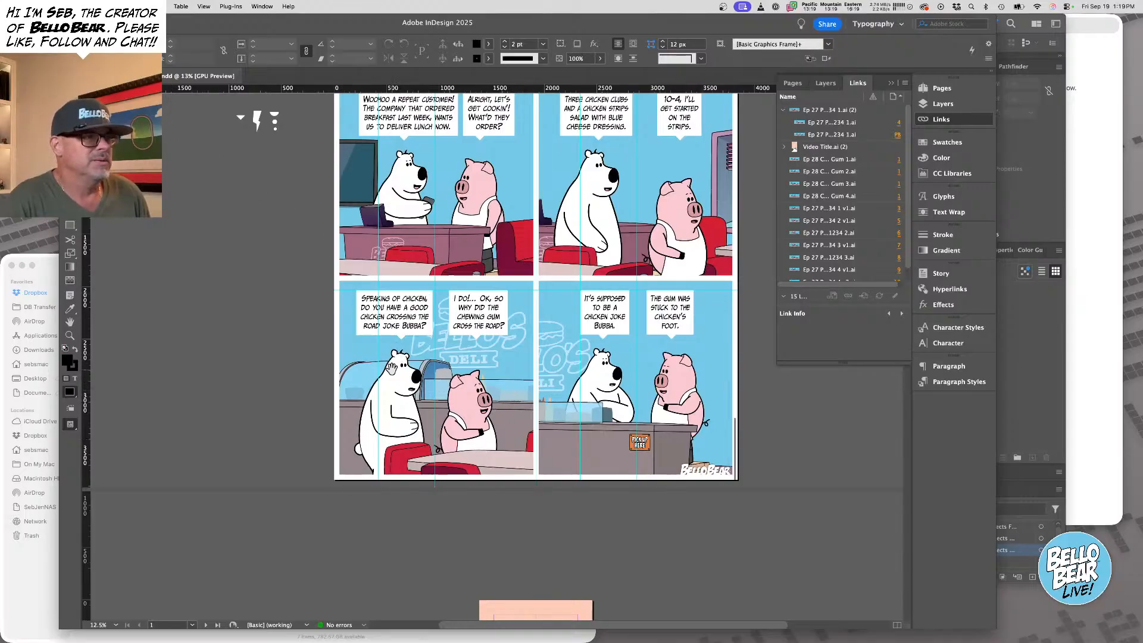
Try lowering the artwork in the third panel so the bear and pig sit further below their speech bubbles
{"action": "left_click", "coordinate": [391, 369]}
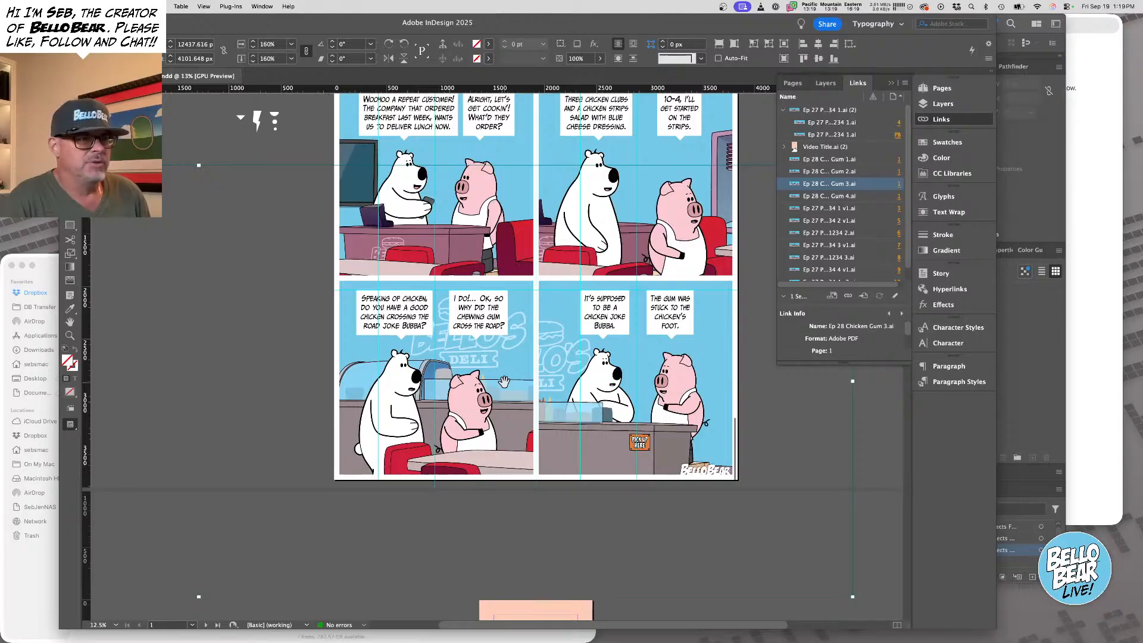
{"action": "left_click_drag", "start_coordinate": [504, 381], "coordinate": [503, 402]}
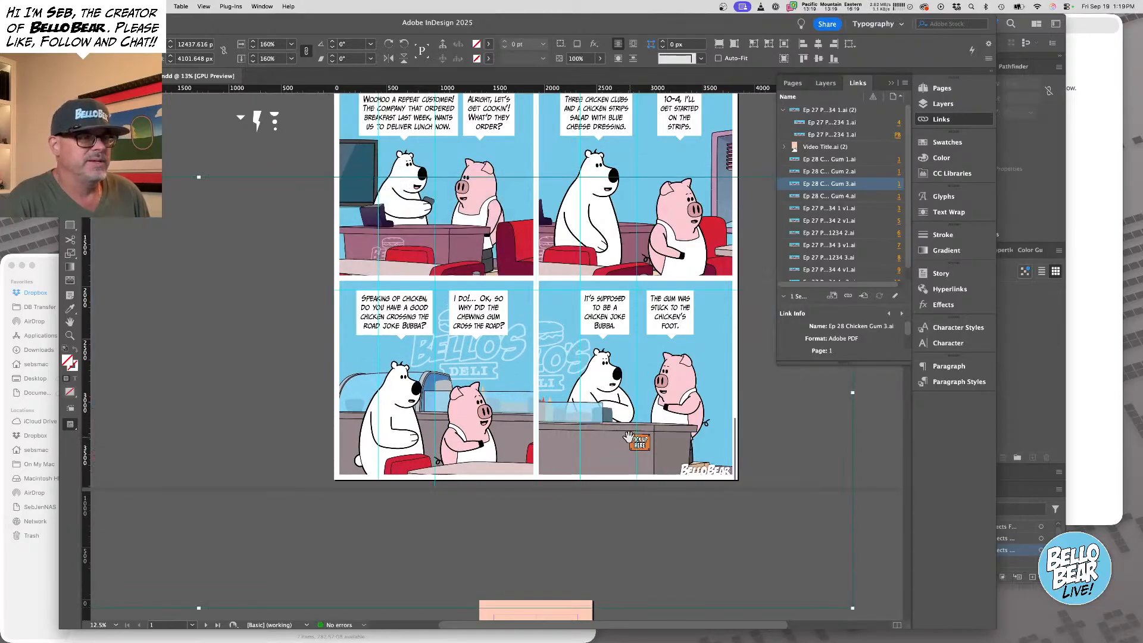
{"action": "key", "text": "super+z"}
{"action": "left_click_drag", "start_coordinate": [503, 394], "coordinate": [503, 401]}
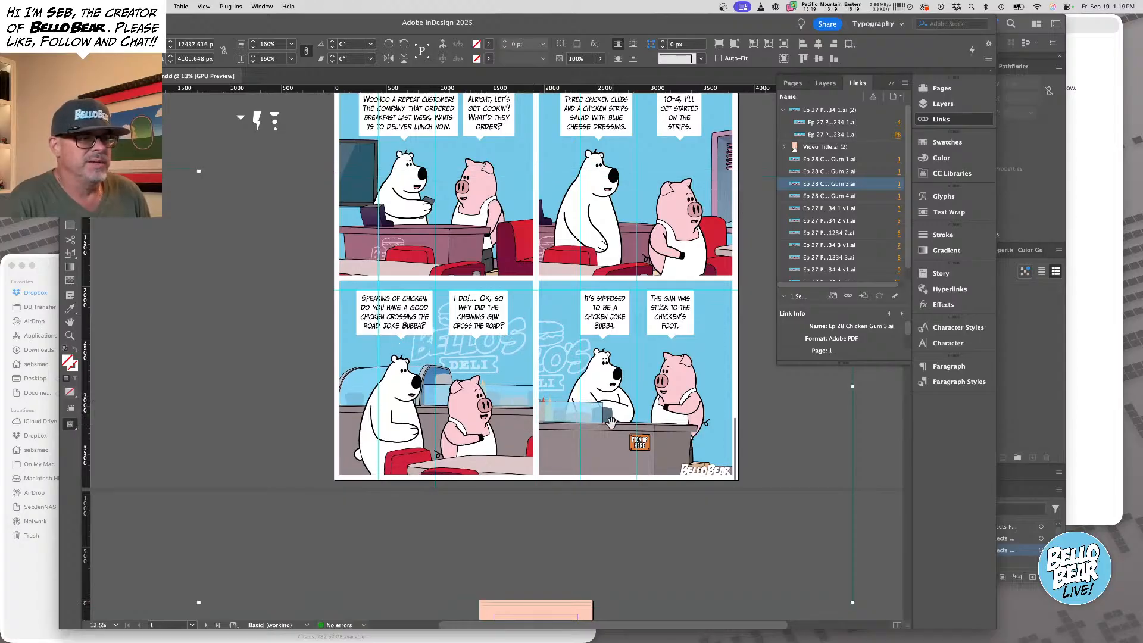
Try scaling up the artwork in the fourth panel to 157%
{"action": "left_click", "coordinate": [634, 445]}
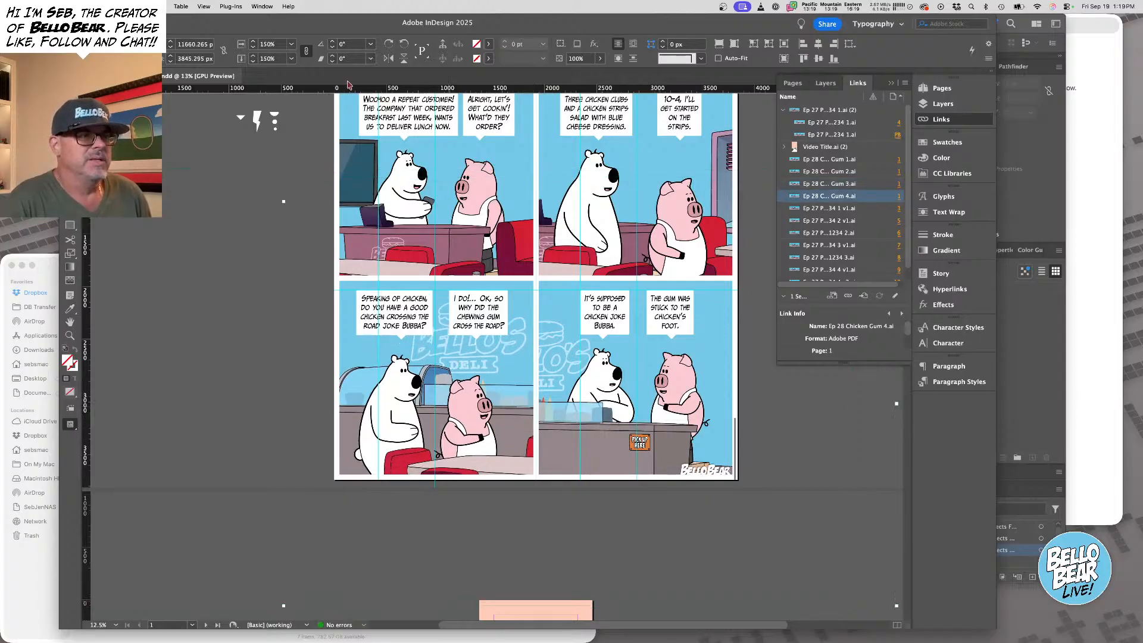
{"action": "left_click", "coordinate": [253, 44]}
{"action": "left_click", "coordinate": [254, 44]}
{"action": "left_click", "coordinate": [254, 44]}
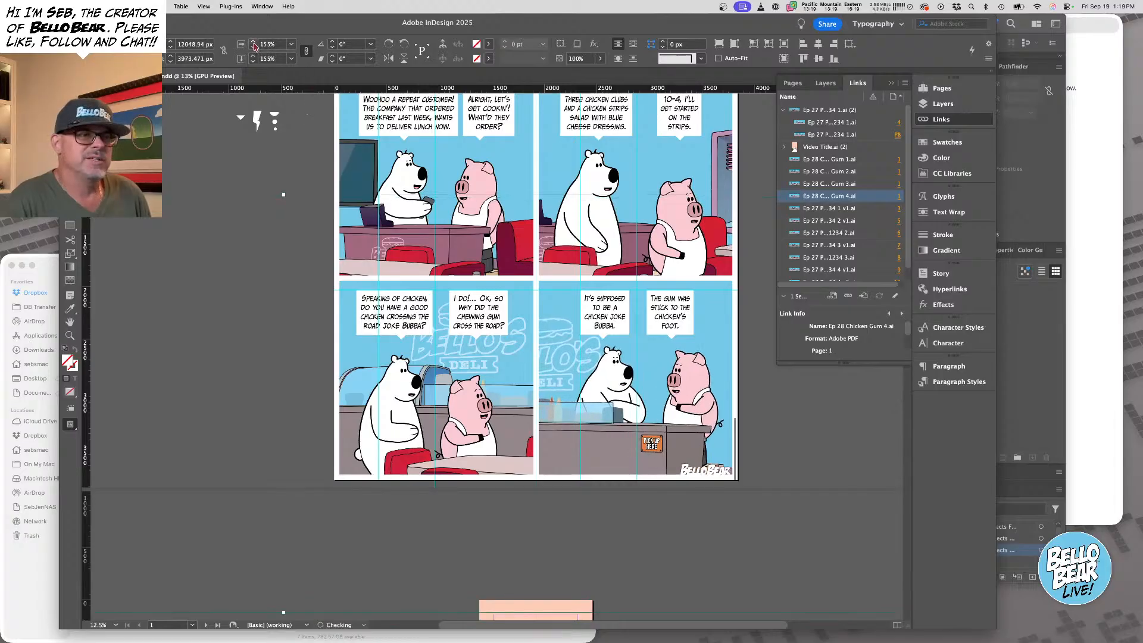
{"action": "left_click", "coordinate": [254, 44]}
{"action": "left_click", "coordinate": [253, 44]}
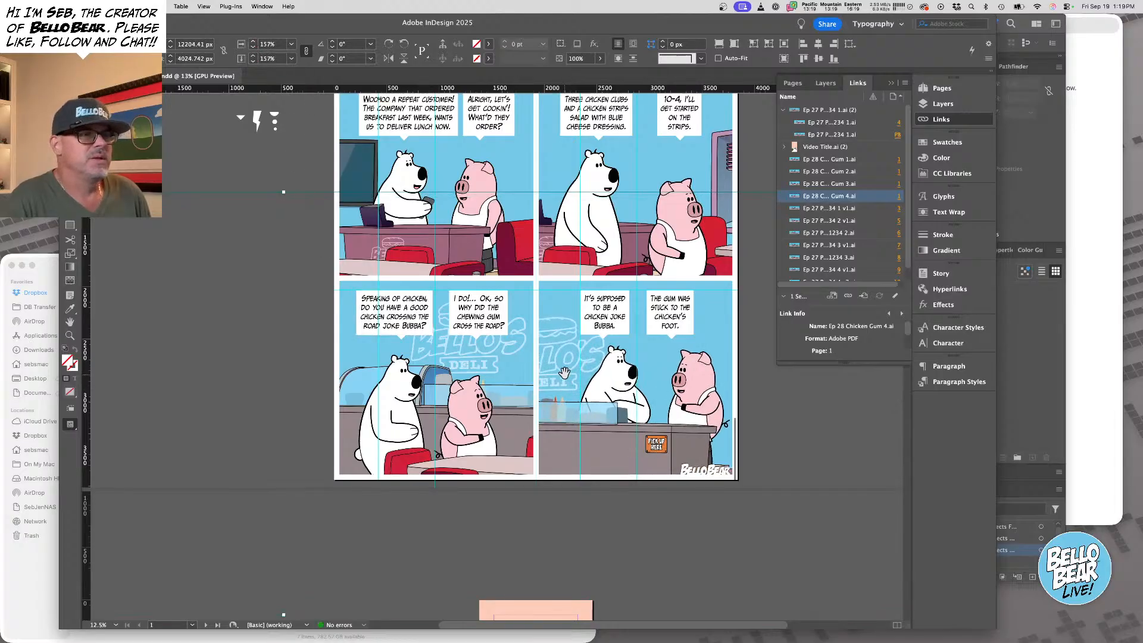
Try shifting the fourth panel's enlarged artwork left under the bubbles and lining up the counters of the two lower panels
{"action": "left_click_drag", "start_coordinate": [641, 415], "coordinate": [626, 415]}
{"action": "left_click_drag", "start_coordinate": [506, 381], "coordinate": [506, 386]}
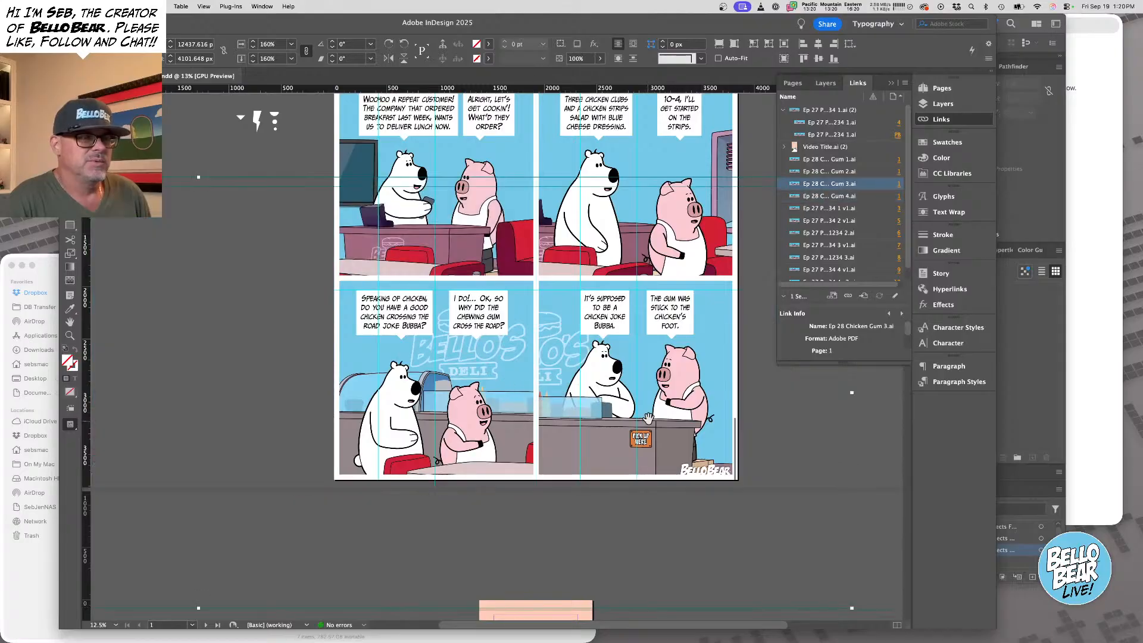
{"action": "left_click_drag", "start_coordinate": [647, 418], "coordinate": [636, 411]}
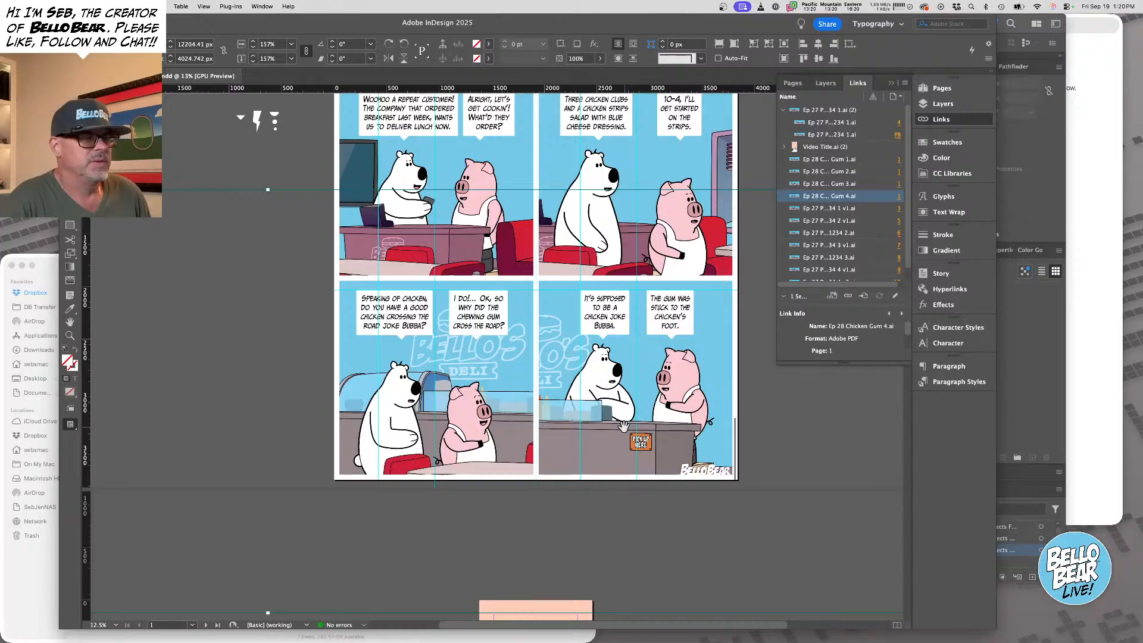
Undo the scaling and position changes made to the artwork in the third and fourth panels
{"action": "key", "text": "super+comma"}
{"action": "key", "text": "super+comma"}
{"action": "key", "text": "super+comma"}
{"action": "key", "text": "super+comma"}
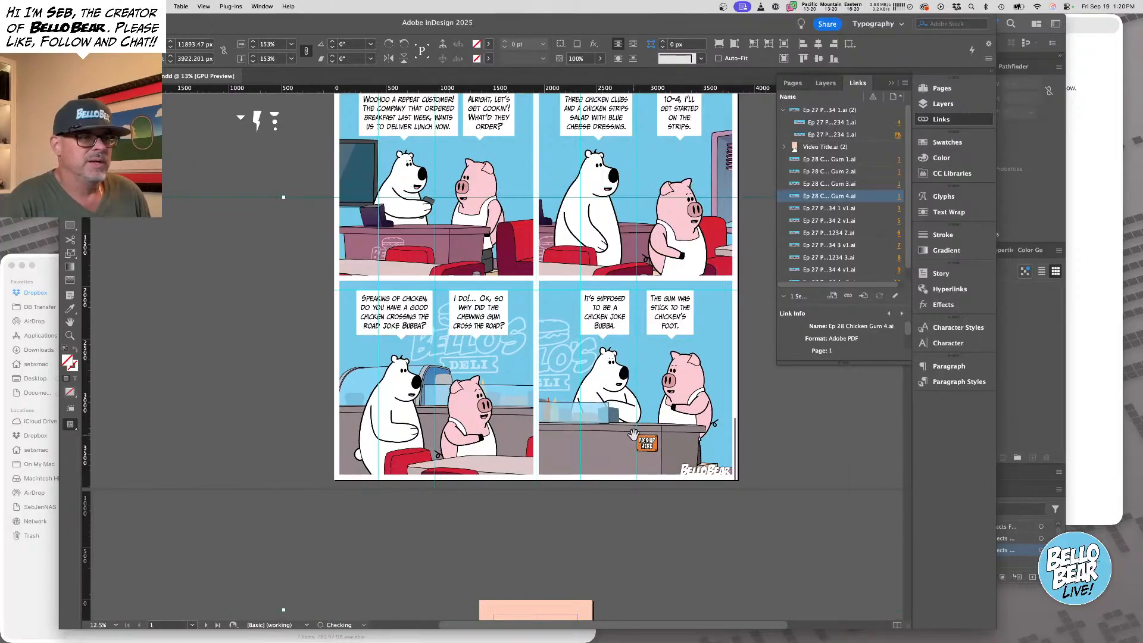
{"action": "left_click", "coordinate": [634, 438]}
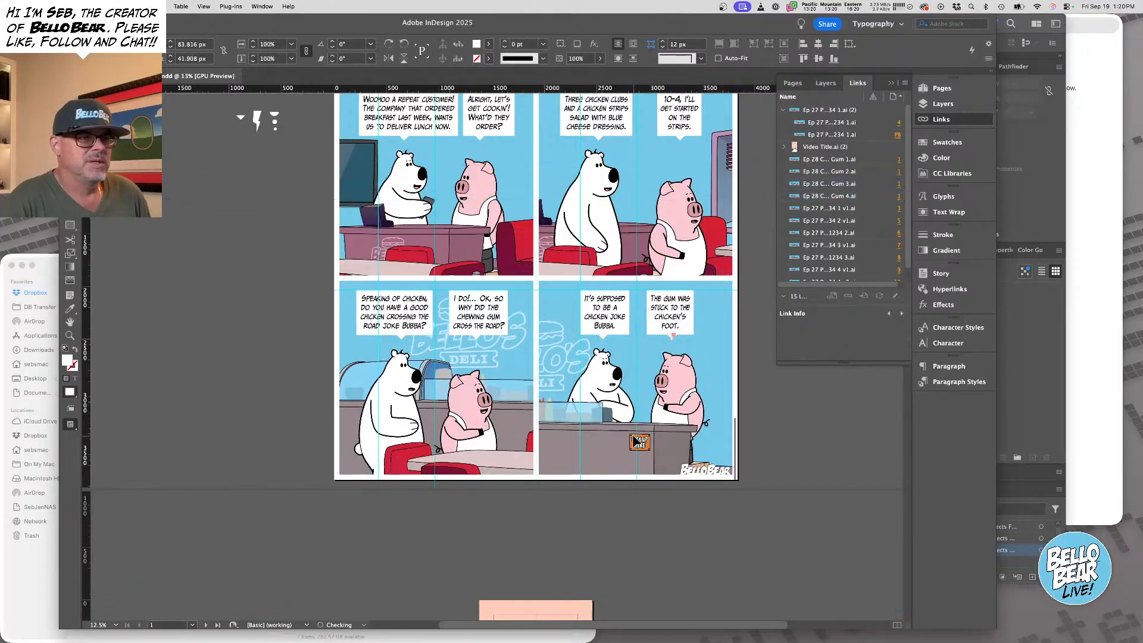
Open the third panel's original linked artwork, Ep 28 Chicken Gum 3.ai, for editing in Illustrator
{"action": "left_click", "coordinate": [451, 407]}
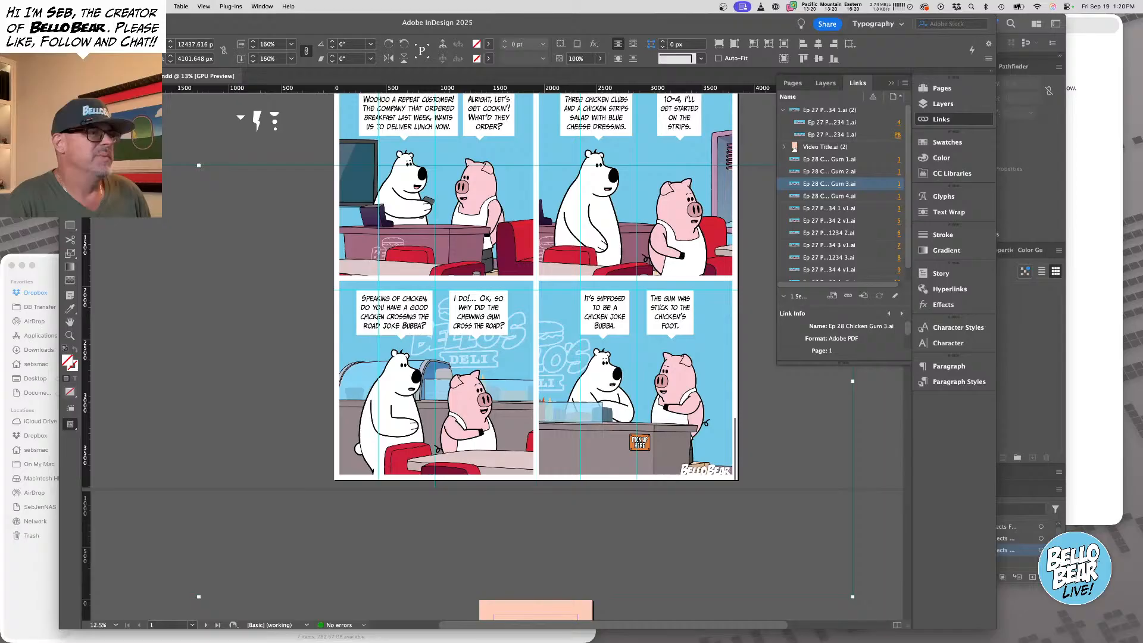
{"action": "right_click", "coordinate": [465, 453]}
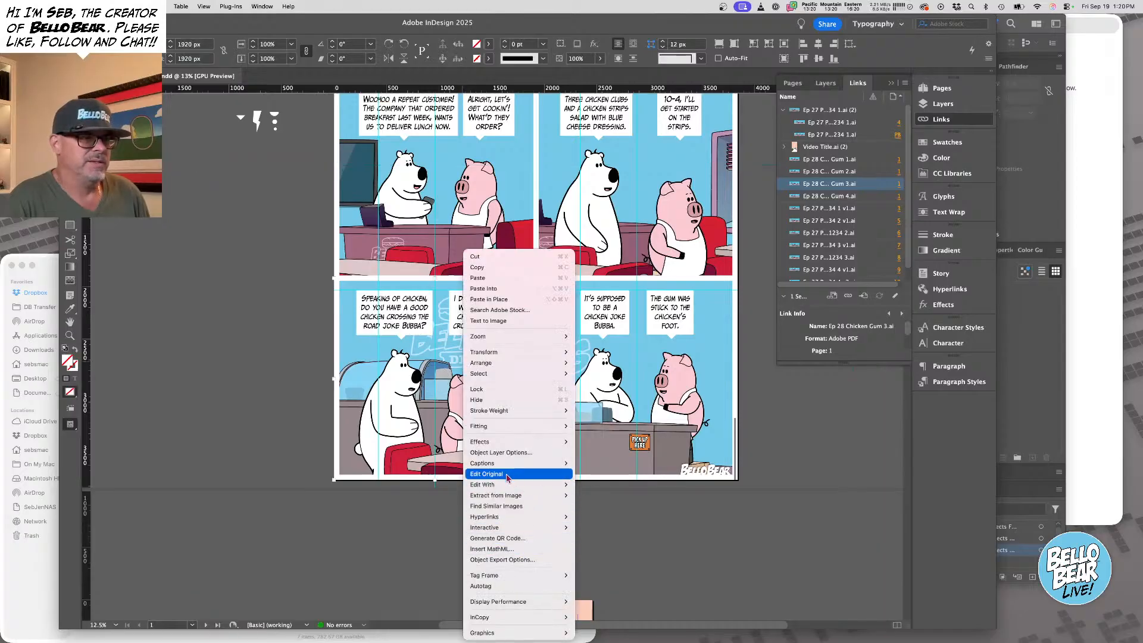
{"action": "left_click", "coordinate": [487, 474]}
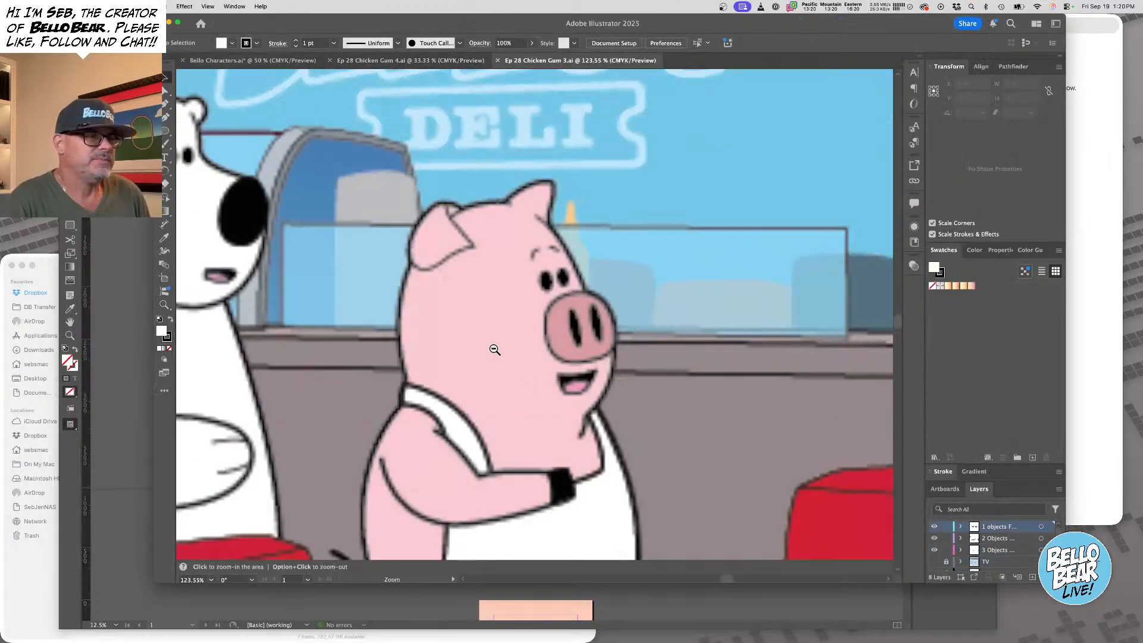
Cut the foreground table and chairs in front of the bear and pig out of the deli scene
{"action": "left_click", "coordinate": [495, 350], "text": "alt"}
{"action": "left_click", "coordinate": [493, 355], "text": "alt"}
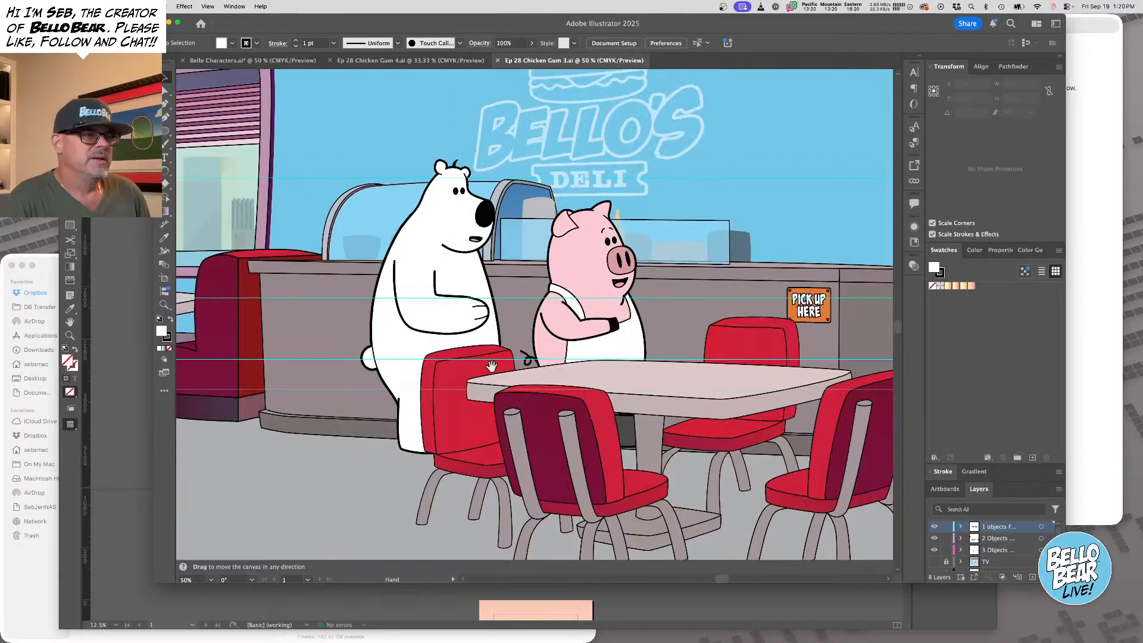
{"action": "left_click", "coordinate": [456, 310]}
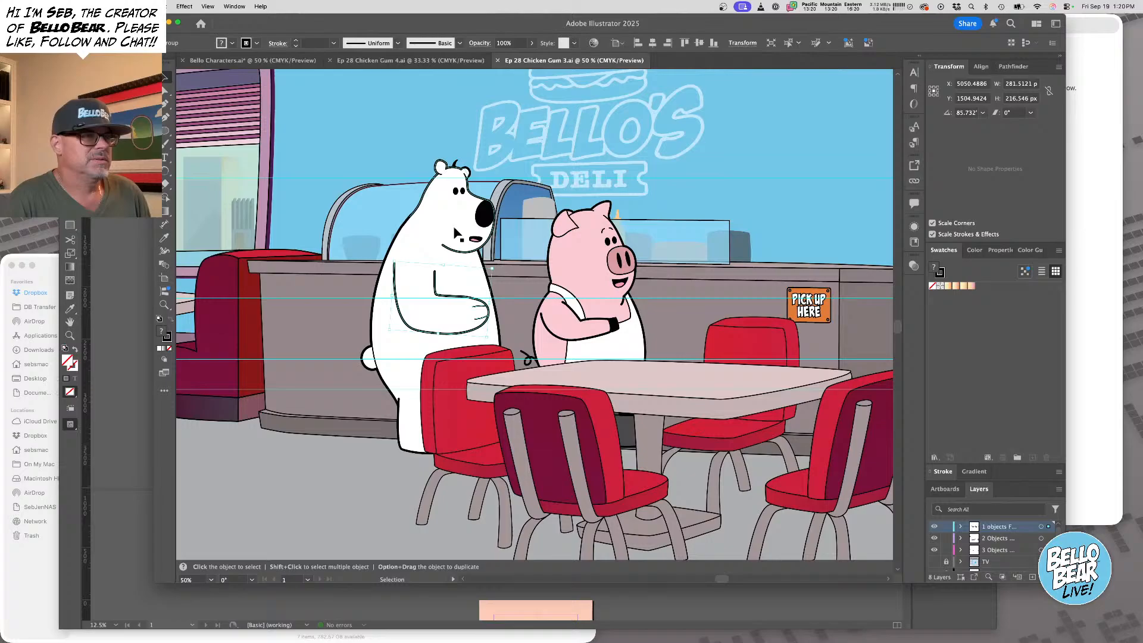
{"action": "left_click", "coordinate": [692, 386]}
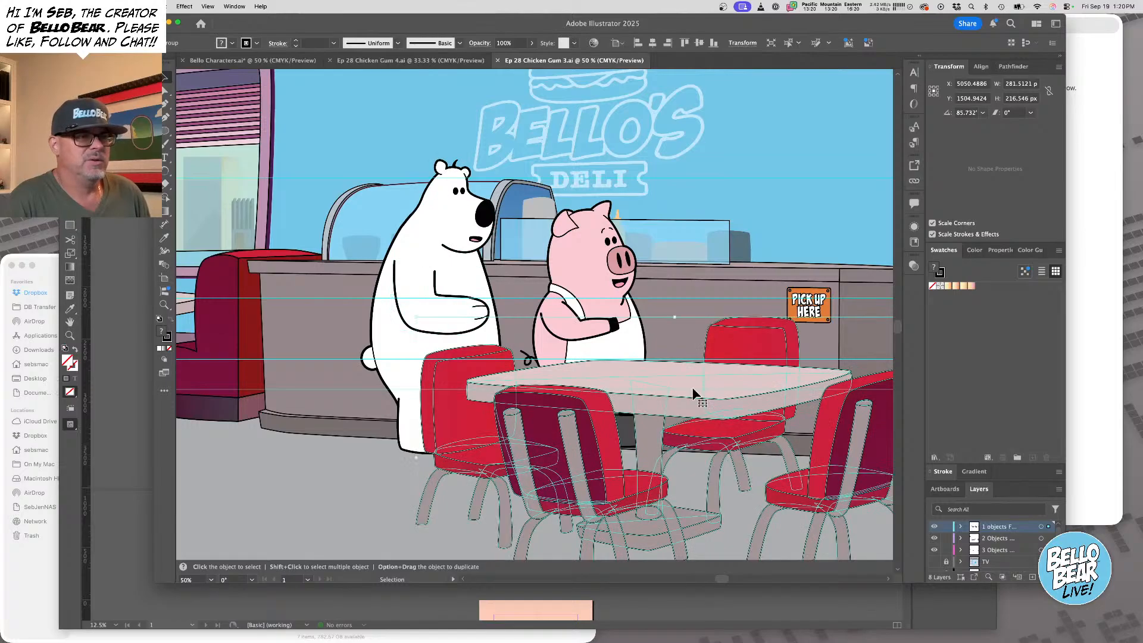
{"action": "key", "text": "a"}
{"action": "key", "text": "super+x"}
{"action": "key", "text": "super+minus"}
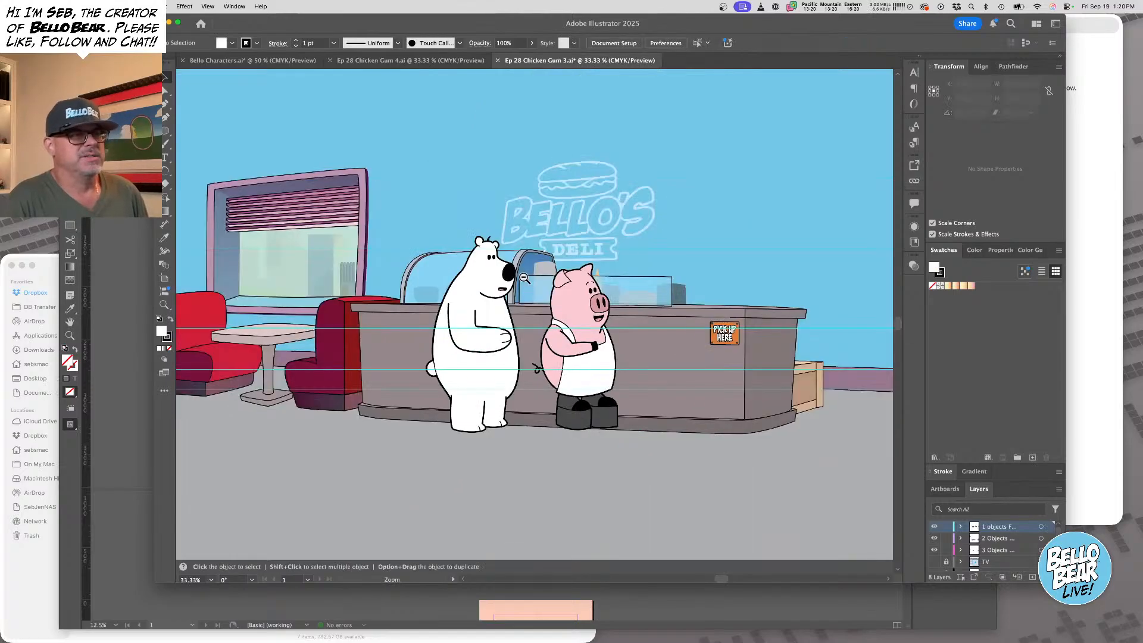
{"action": "key", "text": "super+minus"}
{"action": "left_click_drag", "start_coordinate": [455, 354], "coordinate": [621, 372]}
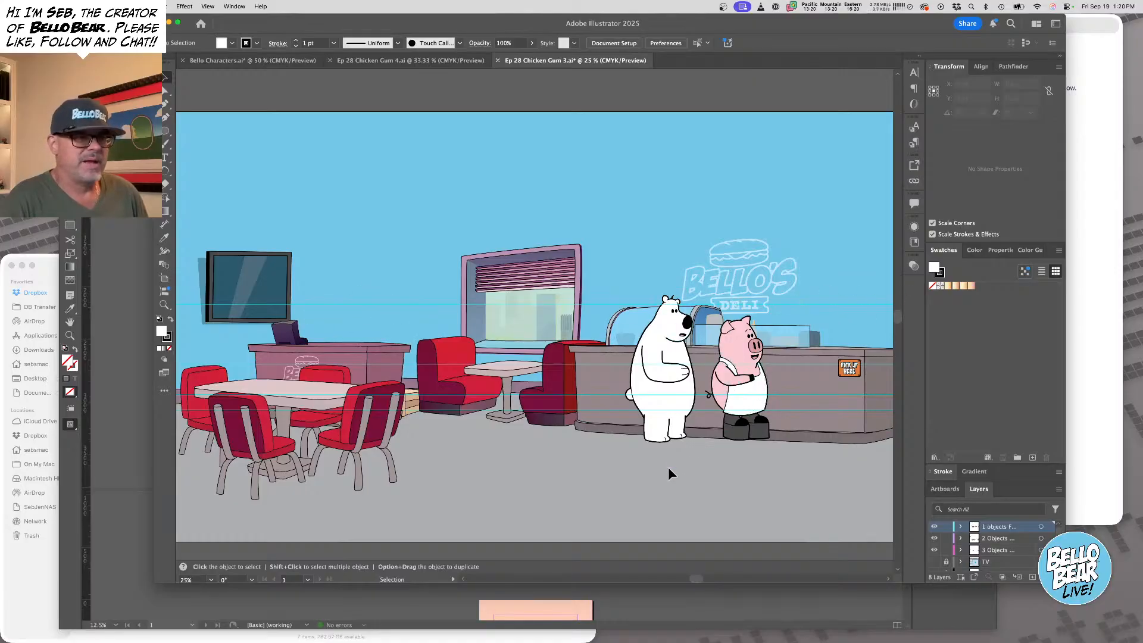
Try clearing the bear out of the deli scene in front of the counter
{"action": "left_click", "coordinate": [686, 323]}
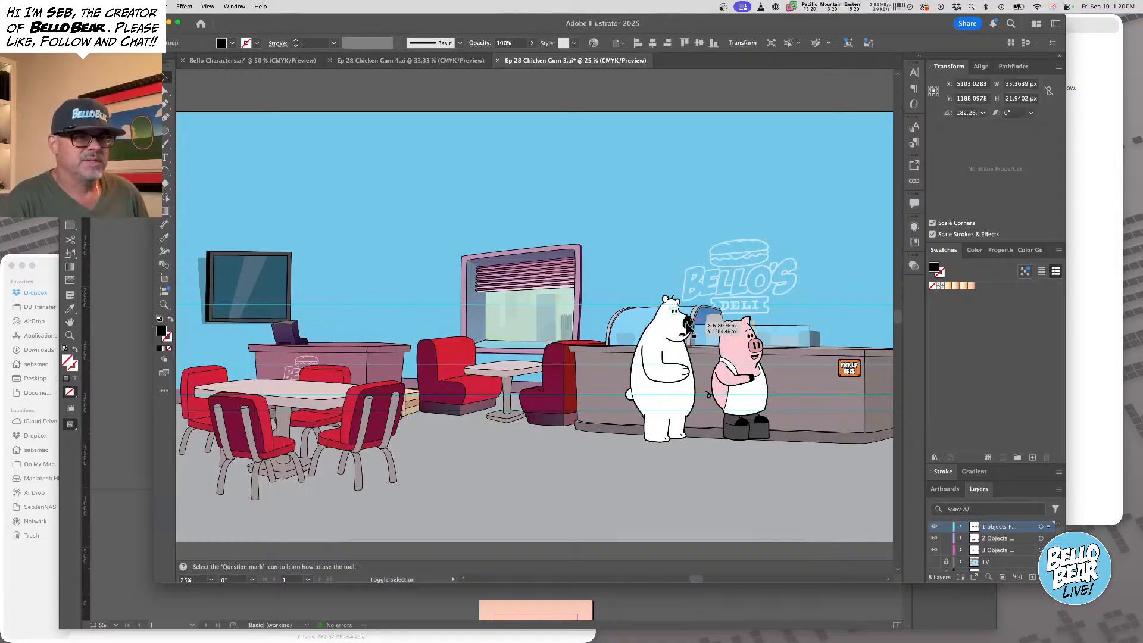
{"action": "left_click", "coordinate": [687, 324], "text": "shift"}
{"action": "left_click", "coordinate": [683, 335], "text": "shift"}
{"action": "left_click", "coordinate": [677, 361], "text": "shift"}
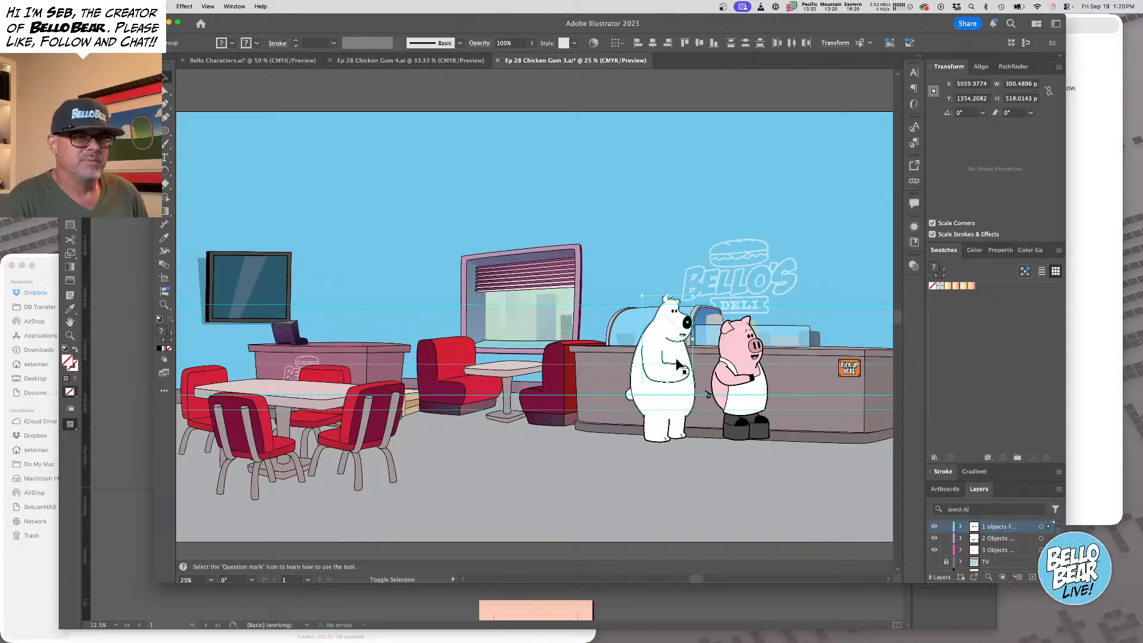
{"action": "left_click", "coordinate": [672, 378], "text": "shift"}
{"action": "key", "text": "Delete"}
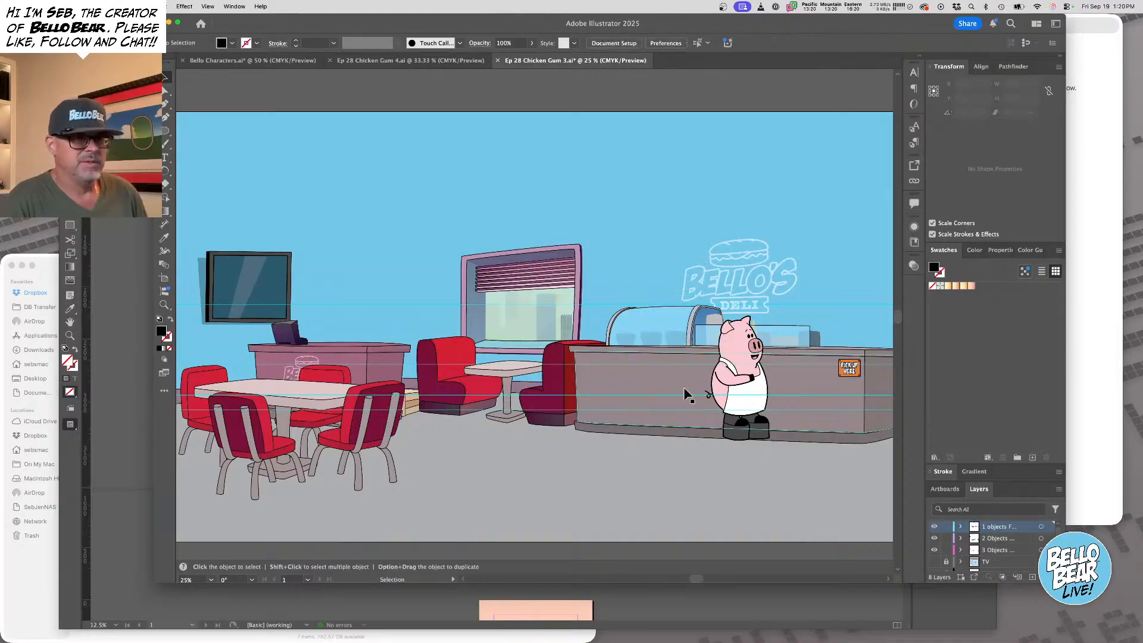
Try clearing the pig out of the deli scene piece by piece, including its head, apron, body and arm
{"action": "key", "text": "a"}
{"action": "key", "text": "super+x"}
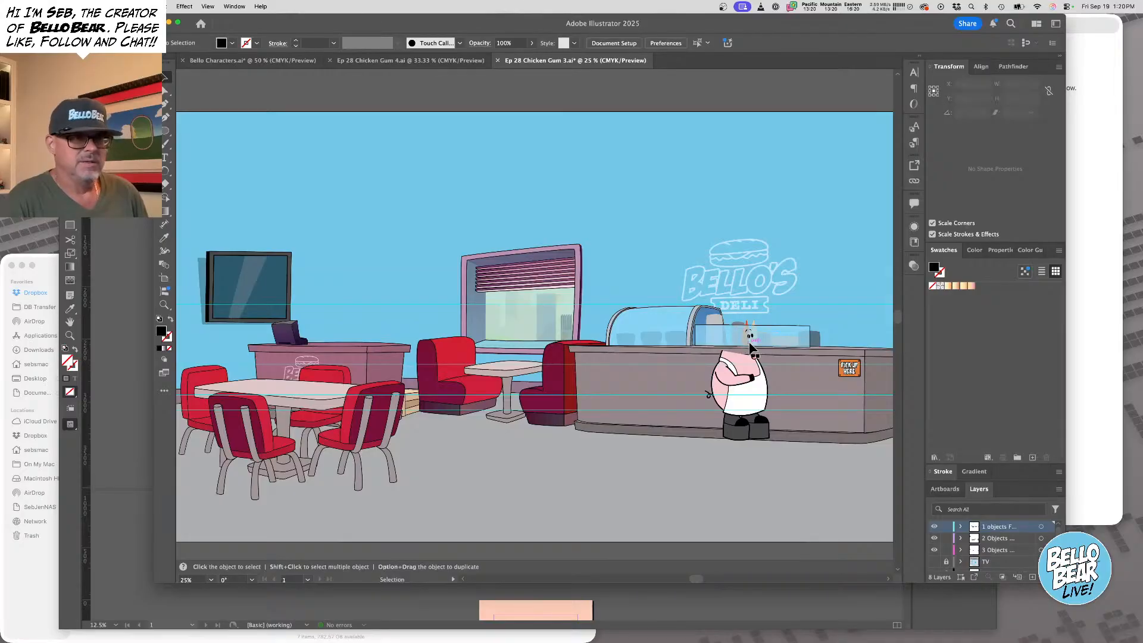
{"action": "key", "text": "super+space"}
{"action": "left_click_drag", "start_coordinate": [729, 363], "coordinate": [765, 309]}
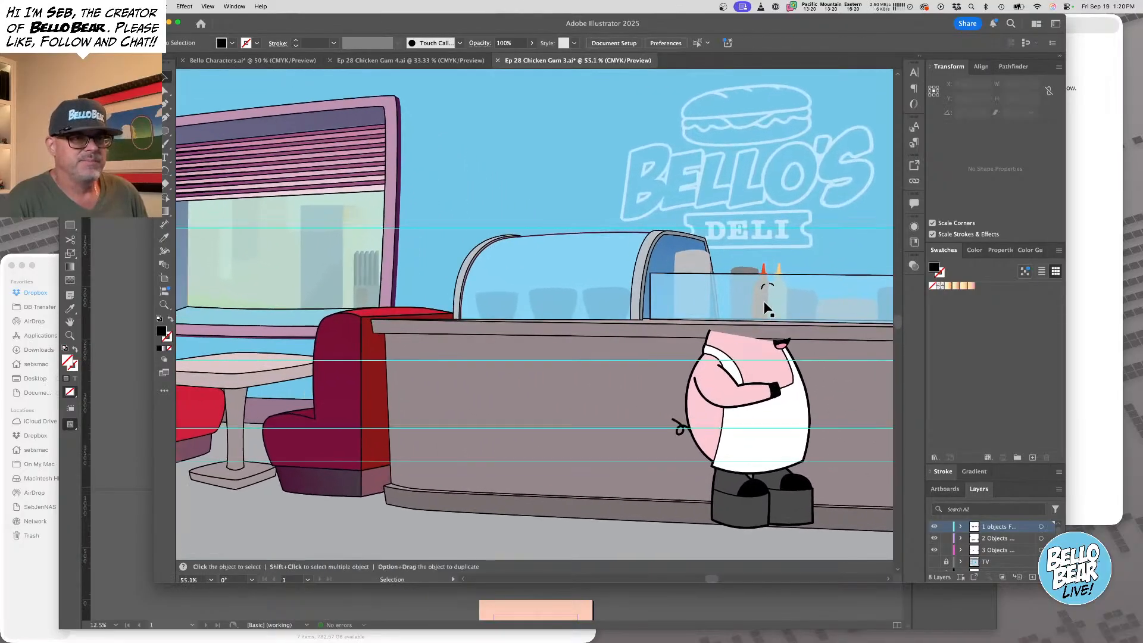
{"action": "left_click", "coordinate": [784, 346]}
{"action": "key", "text": "Delete"}
{"action": "left_click", "coordinate": [763, 359]}
{"action": "key", "text": "Delete"}
{"action": "left_click", "coordinate": [741, 390]}
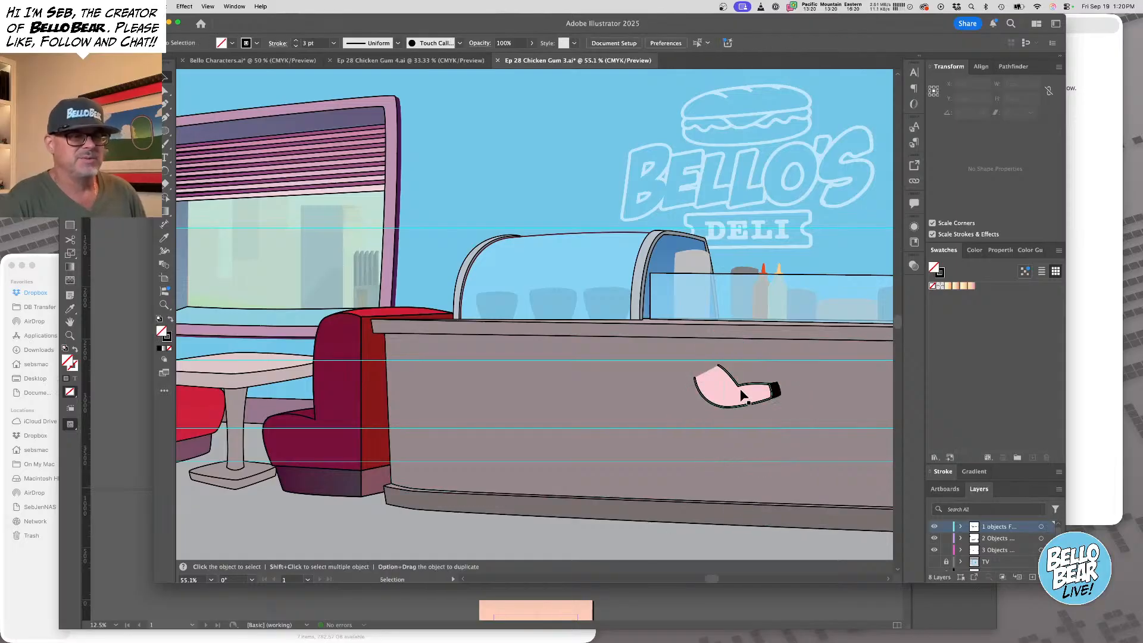
{"action": "key", "text": "Delete"}
Undo the removal of the bear, pig, table and chairs, and compare the scene with the third panel in the InDesign layout
{"action": "key", "text": "super+z"}
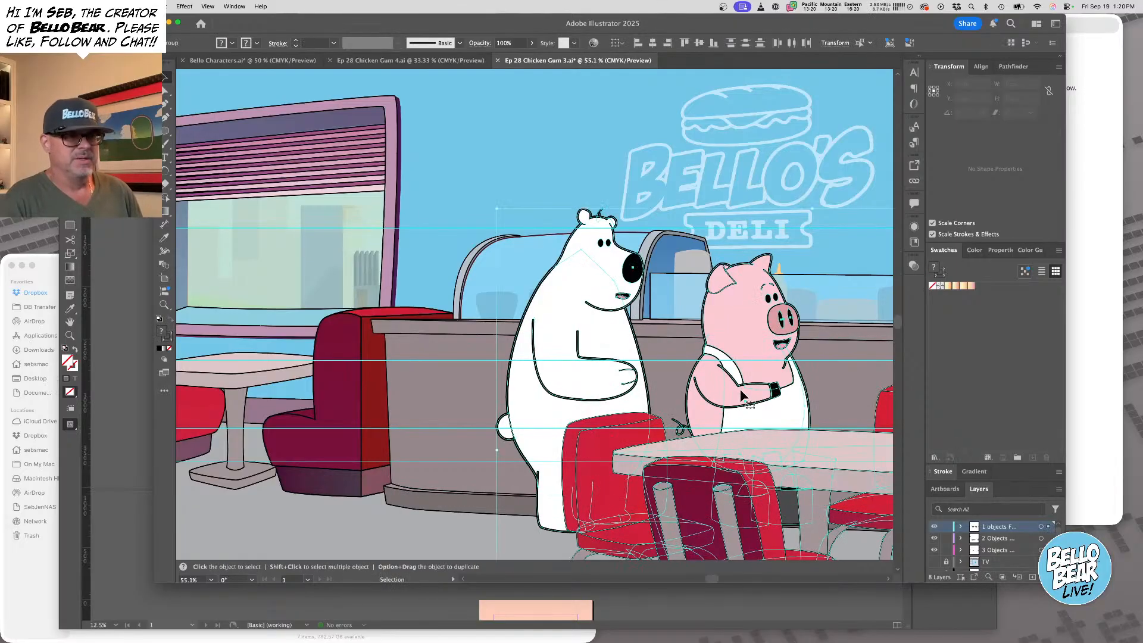
{"action": "left_click_drag", "start_coordinate": [793, 463], "coordinate": [592, 464]}
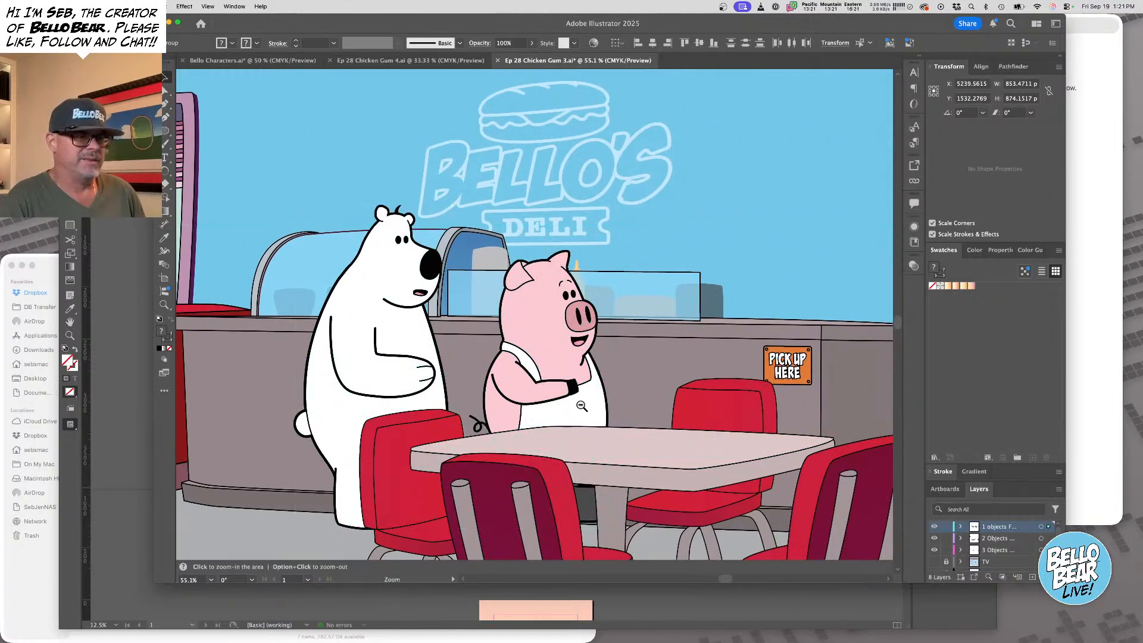
{"action": "key", "text": "super+minus"}
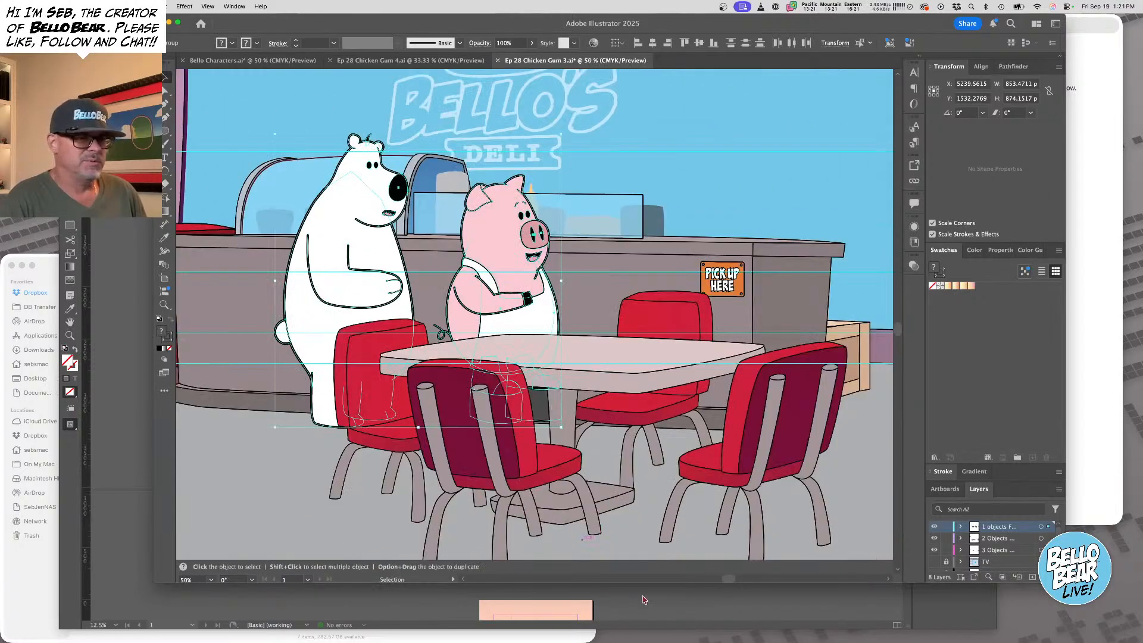
{"action": "left_click", "coordinate": [643, 599]}
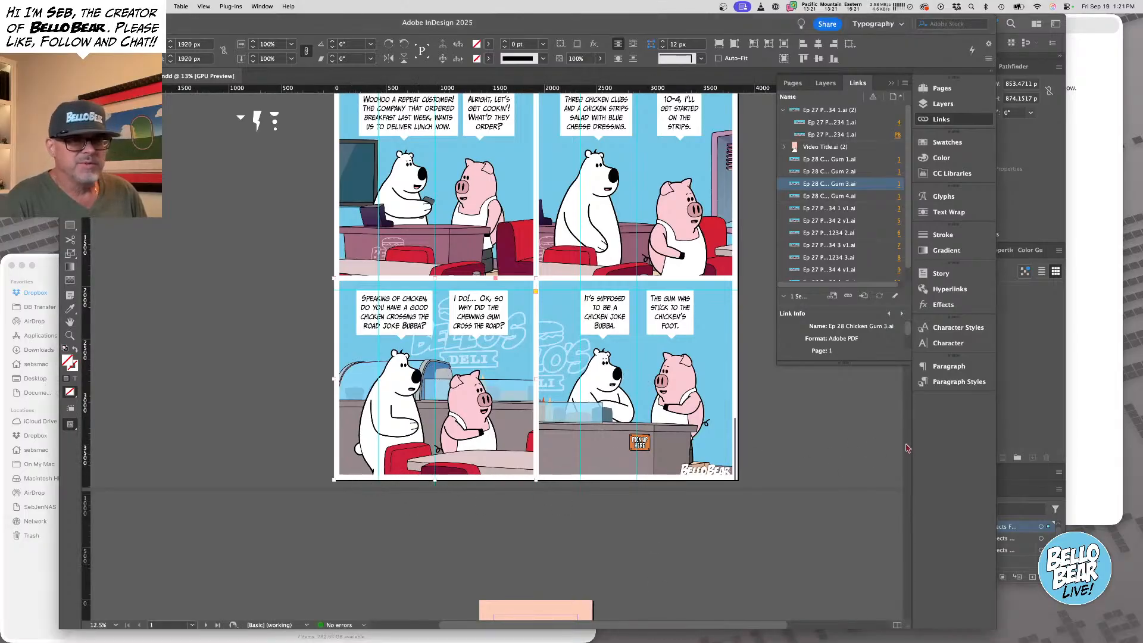
{"action": "left_click", "coordinate": [1023, 366]}
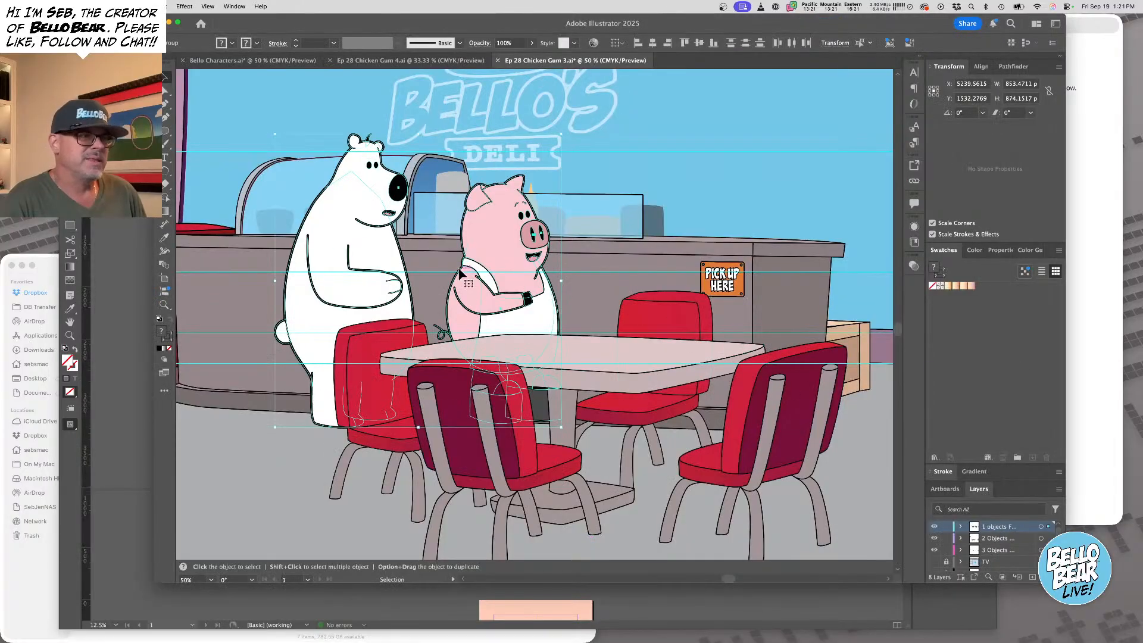
Enlarge the bear and pig together to about 908 × 930 px, save the artwork, and switch to the comic layout in InDesign
{"action": "left_click_drag", "start_coordinate": [279, 137], "coordinate": [248, 118]}
{"action": "key", "text": "a"}
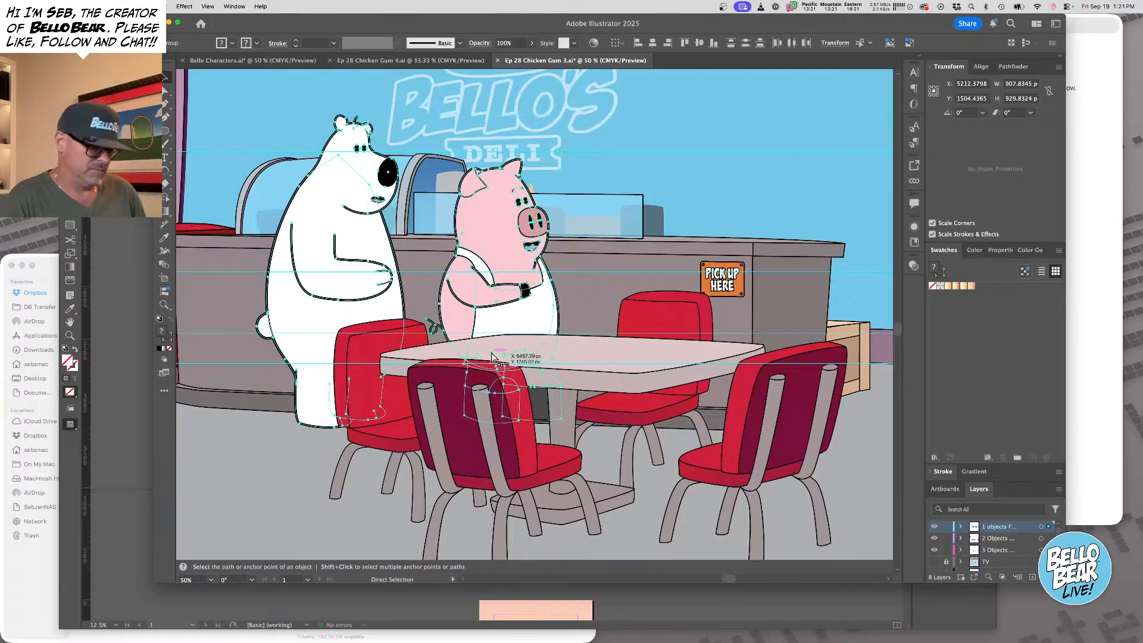
{"action": "left_click", "coordinate": [112, 323]}
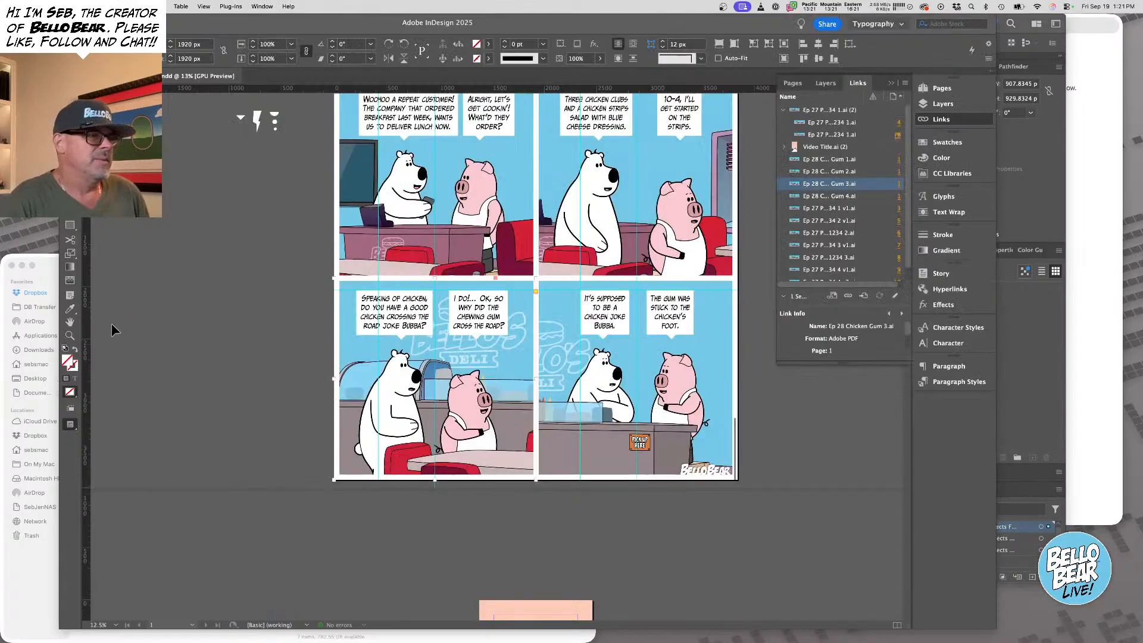
Compare the artwork scale of the upper panels, scale the third panel's artwork to 149%, and recenter its characters under the speech bubbles
{"action": "double_click", "coordinate": [510, 413]}
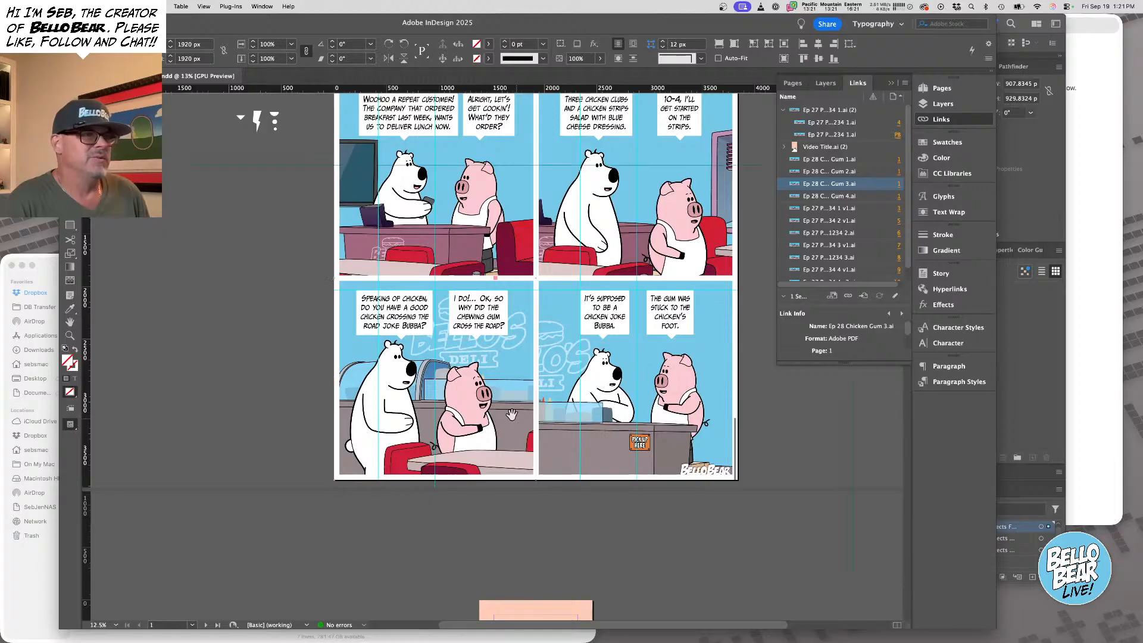
{"action": "left_click", "coordinate": [251, 51]}
{"action": "left_click", "coordinate": [395, 164]}
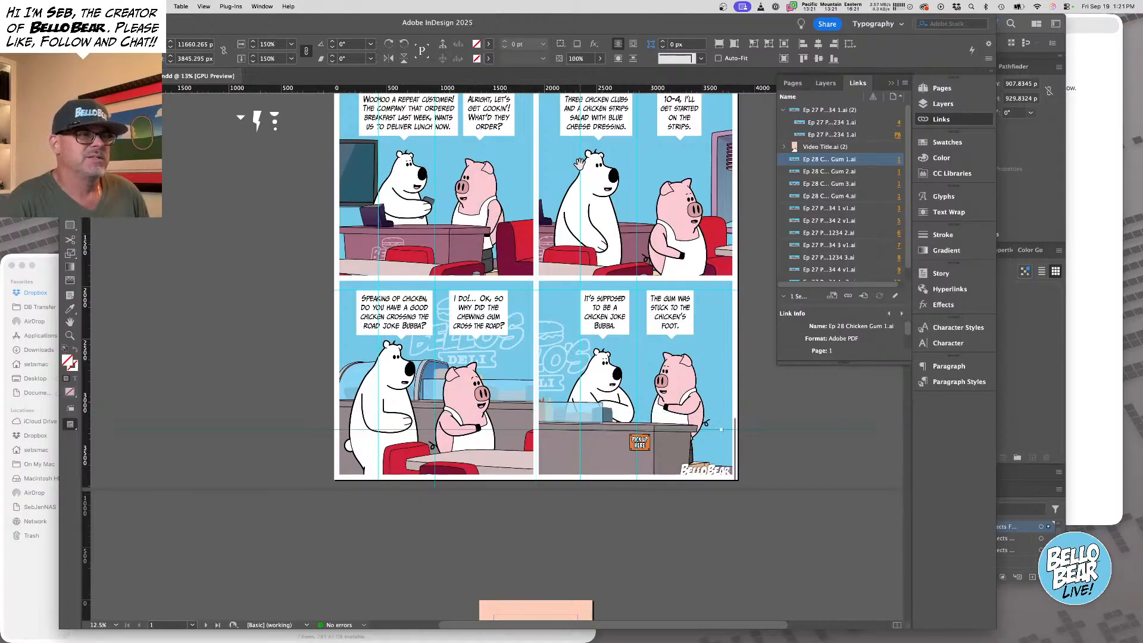
{"action": "left_click", "coordinate": [579, 164]}
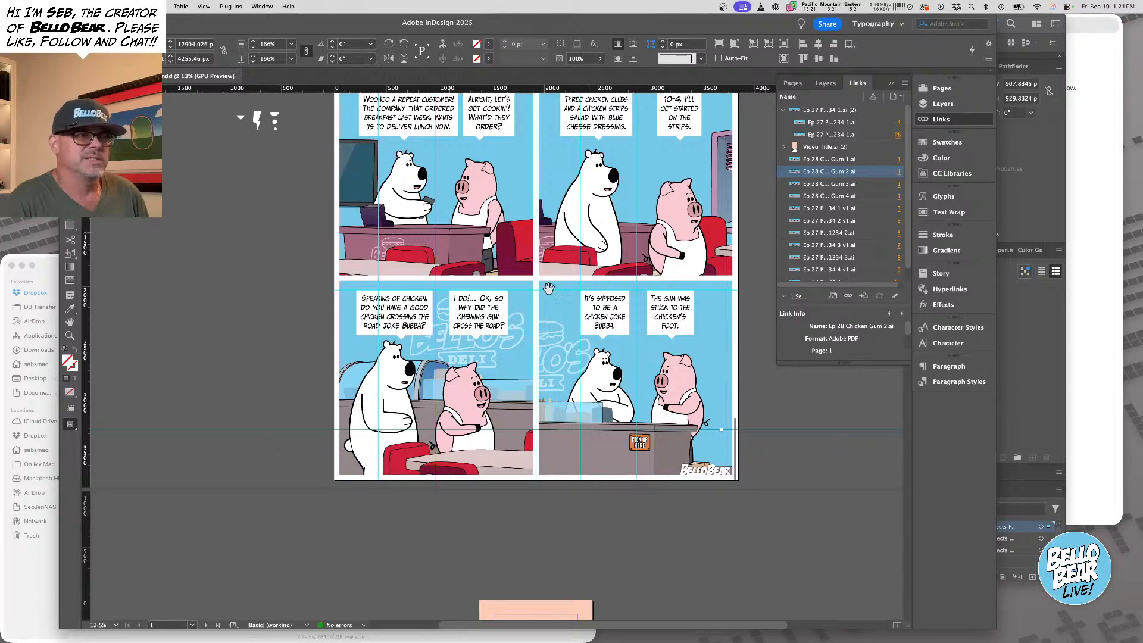
{"action": "left_click", "coordinate": [505, 381]}
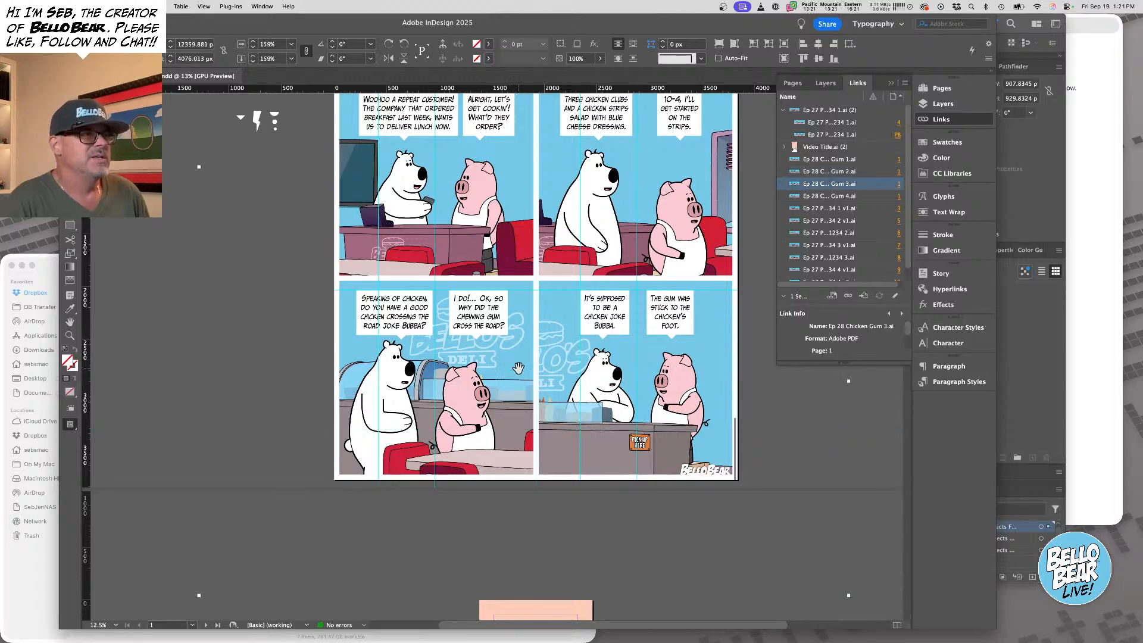
{"action": "left_click", "coordinate": [252, 49]}
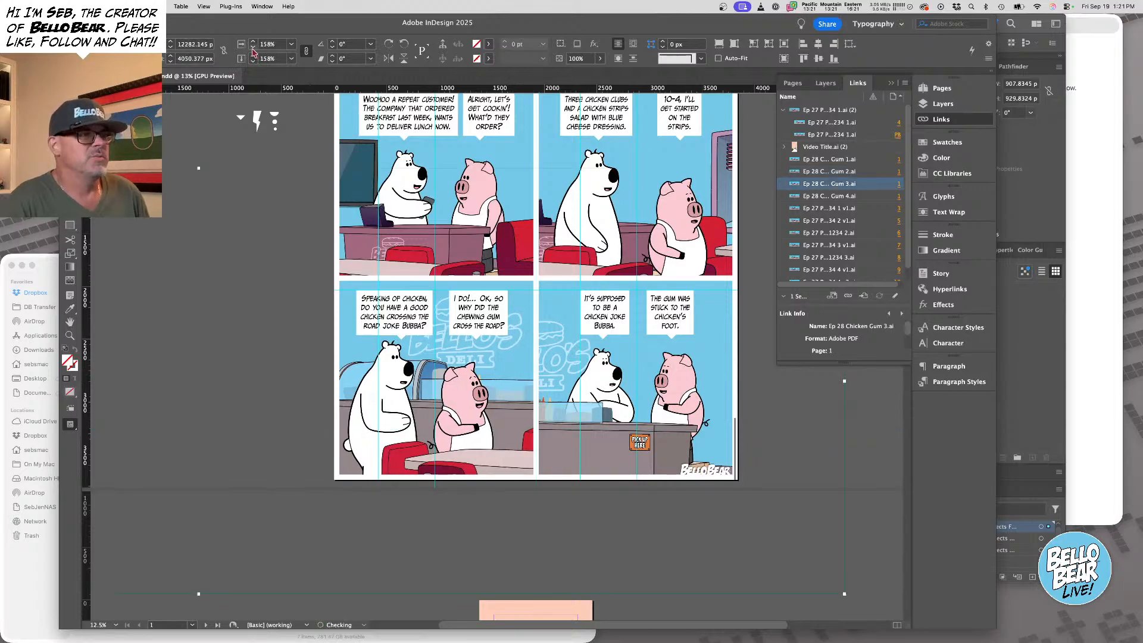
{"action": "left_click", "coordinate": [253, 49]}
{"action": "left_click_drag", "start_coordinate": [482, 448], "coordinate": [505, 452]}
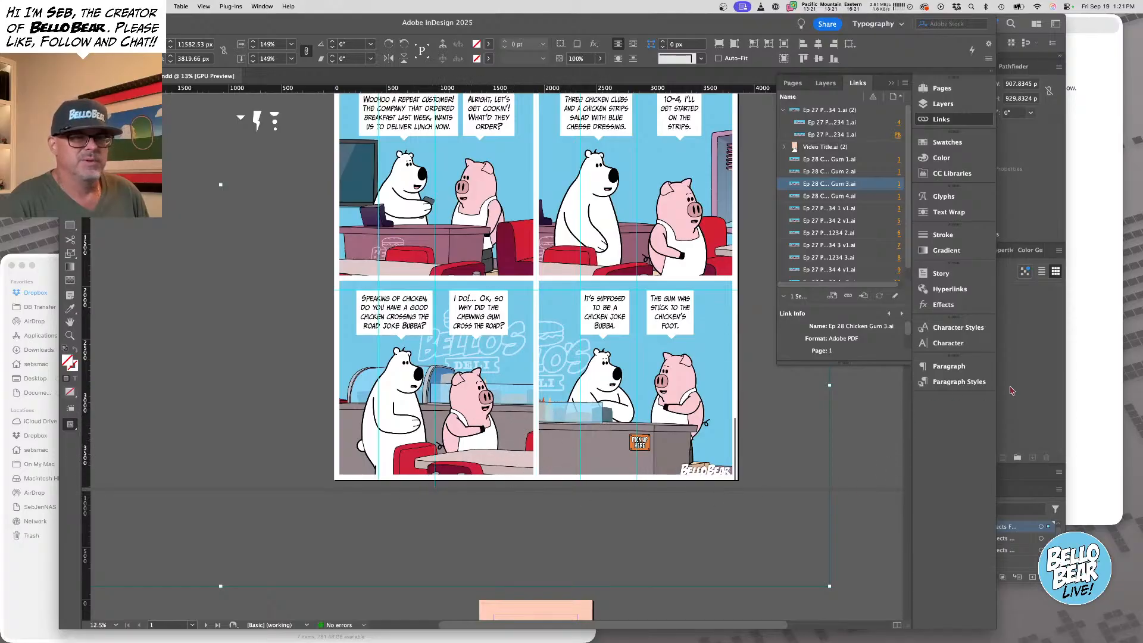
In Illustrator, move the bear, pig, table and chairs up together to about Y 1664 px and save the artwork
{"action": "left_click", "coordinate": [1060, 378]}
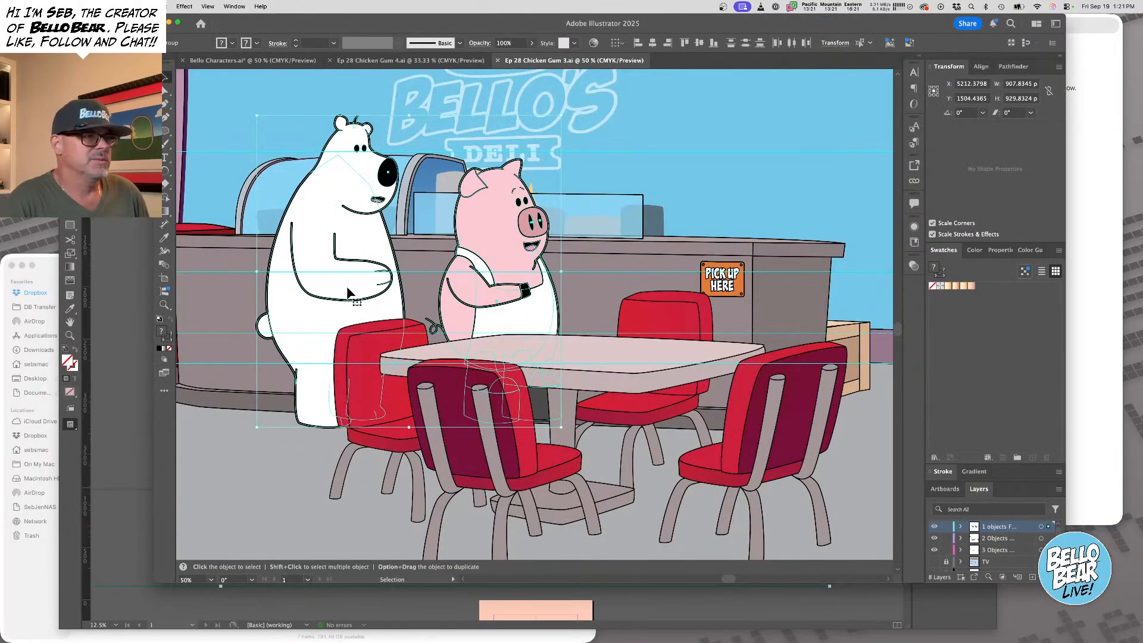
{"action": "left_click_drag", "start_coordinate": [626, 352], "coordinate": [624, 333]}
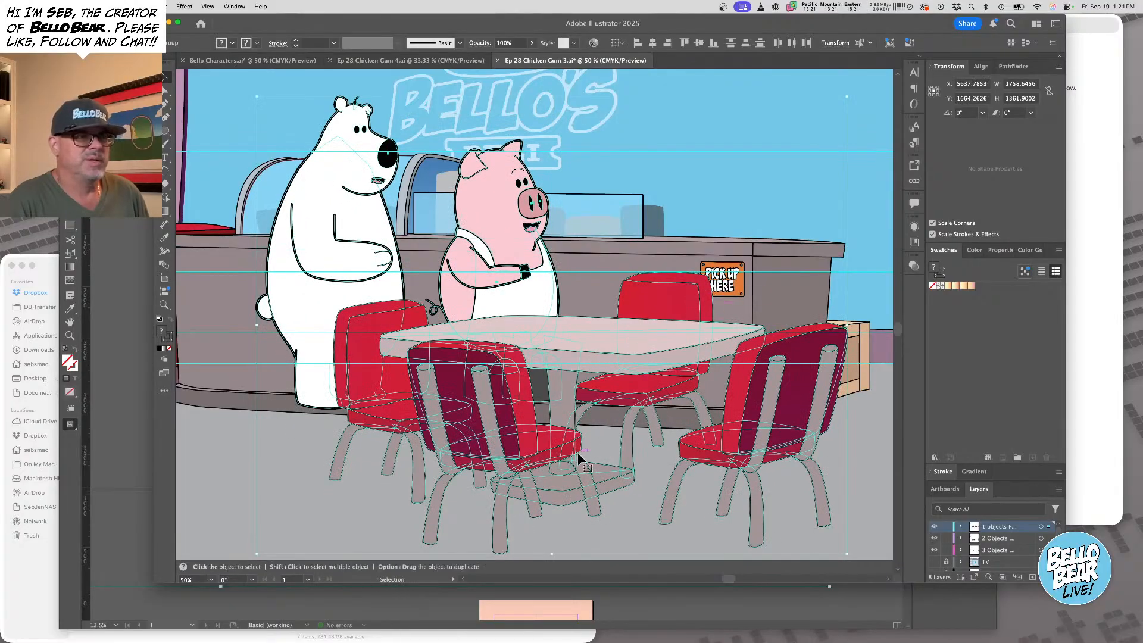
{"action": "key", "text": "a"}
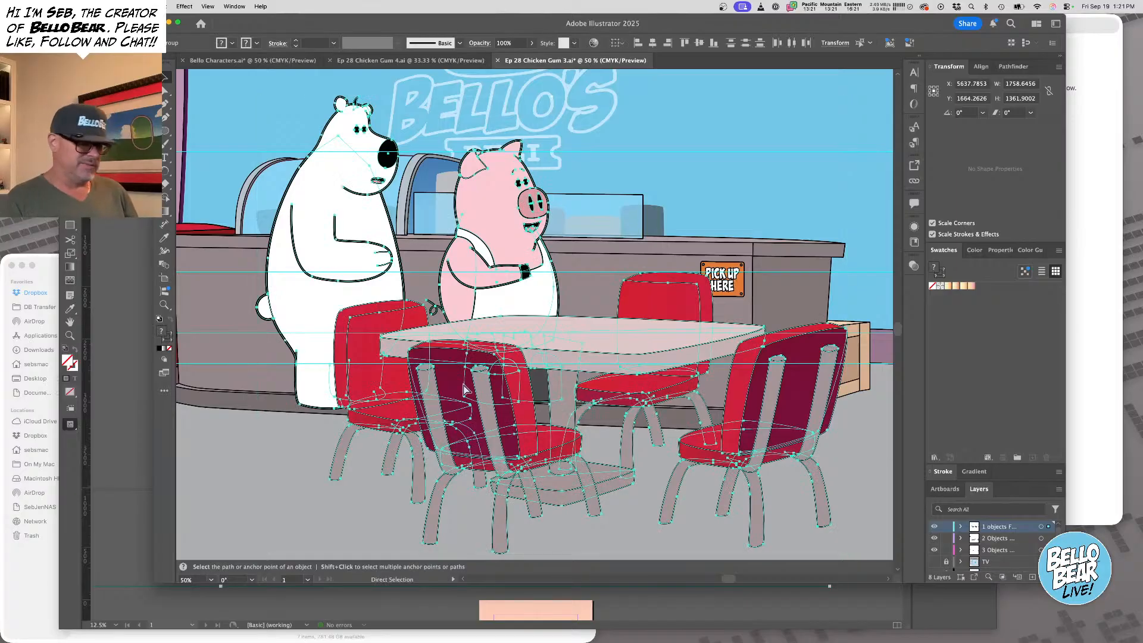
{"action": "key", "text": "v"}
{"action": "key", "text": "super+s"}
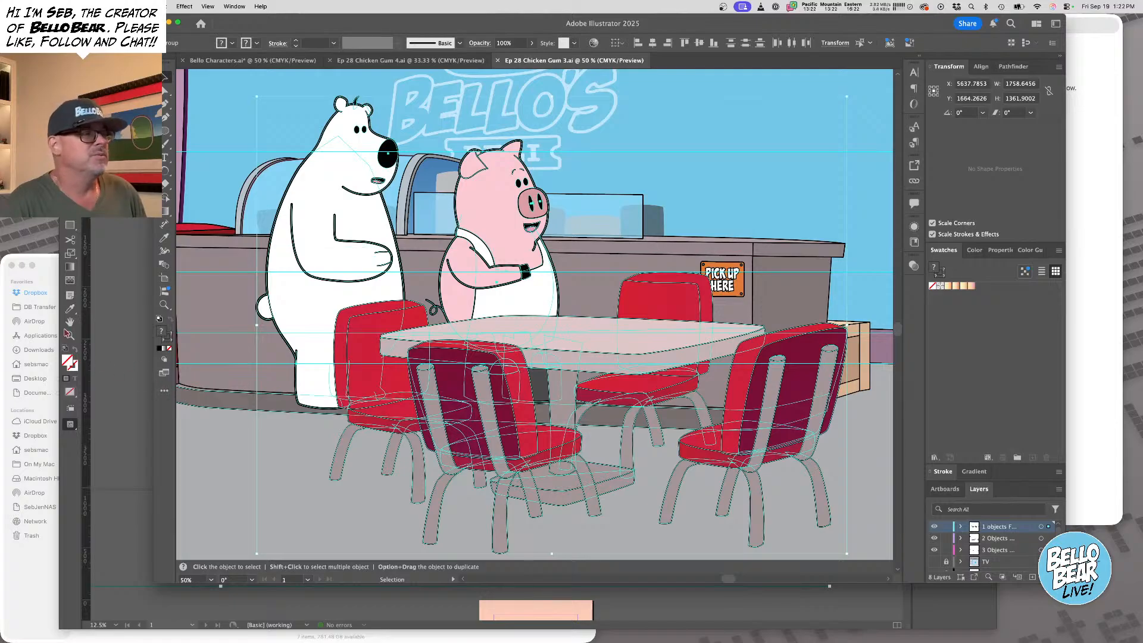
Update the third panel's link in InDesign and shift its artwork down inside the frame toward the fourth panel's counter height
{"action": "left_click", "coordinate": [115, 343]}
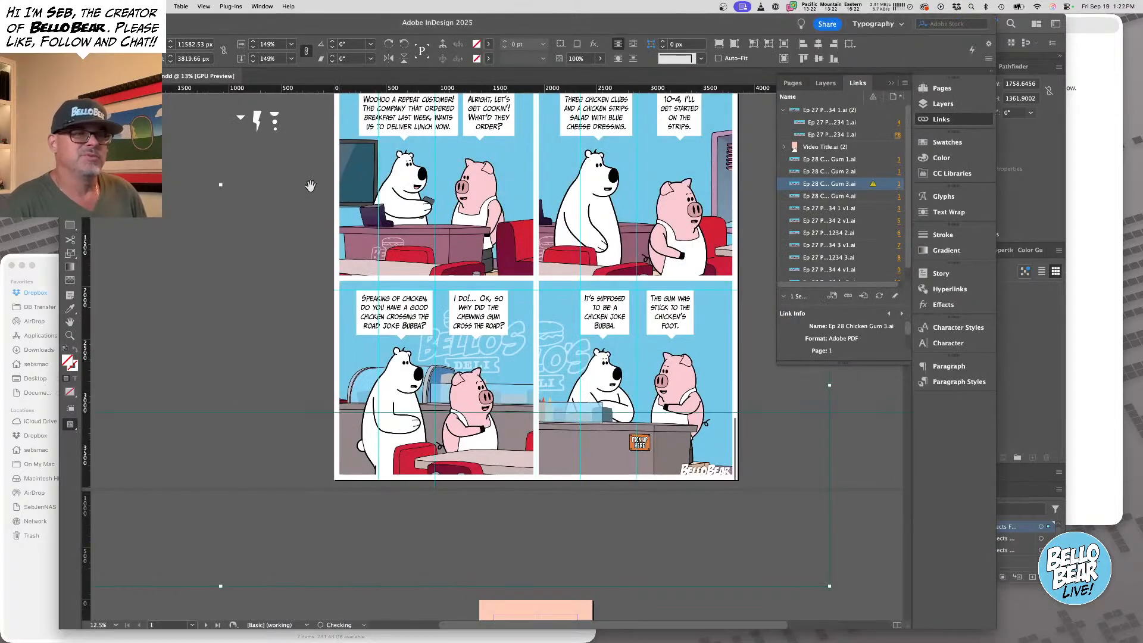
{"action": "left_click", "coordinate": [877, 294]}
{"action": "left_click", "coordinate": [317, 225]}
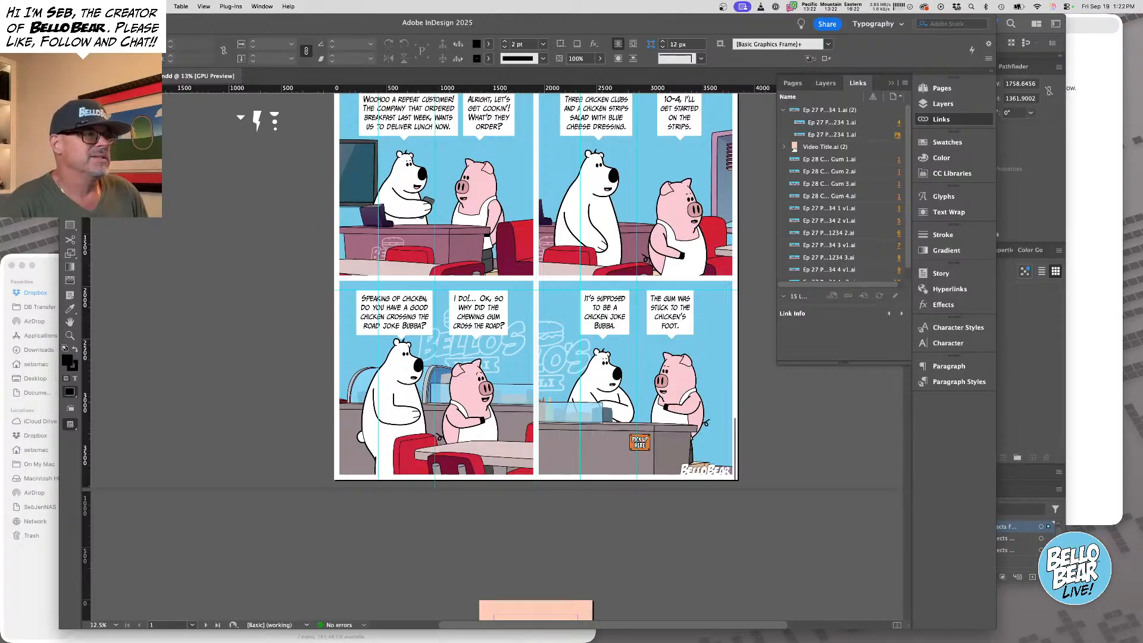
{"action": "left_click_drag", "start_coordinate": [445, 372], "coordinate": [444, 389]}
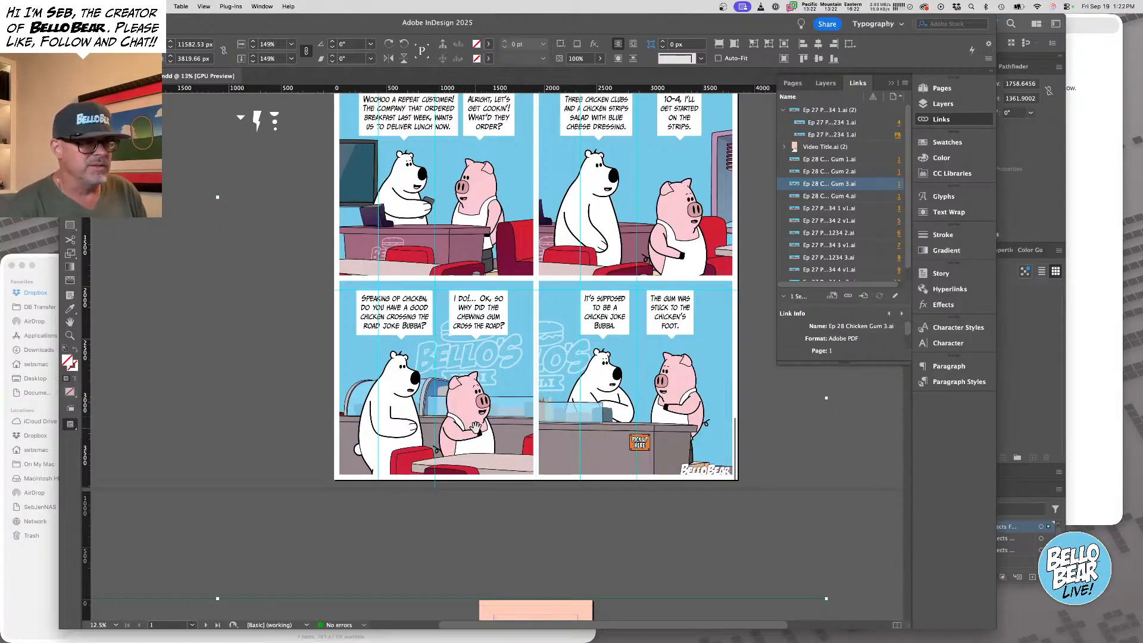
Raise the characters and table set in Illustrator to about Y 1645 px, save, and update the third panel's link in InDesign
{"action": "left_click", "coordinate": [1035, 362]}
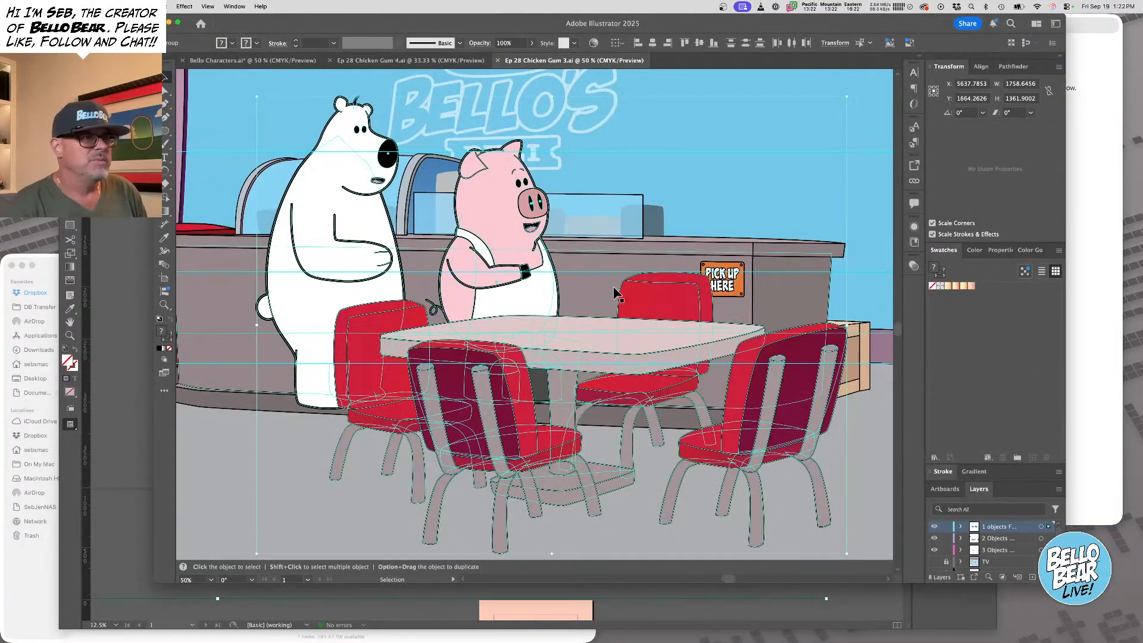
{"action": "left_click_drag", "start_coordinate": [556, 326], "coordinate": [556, 323]}
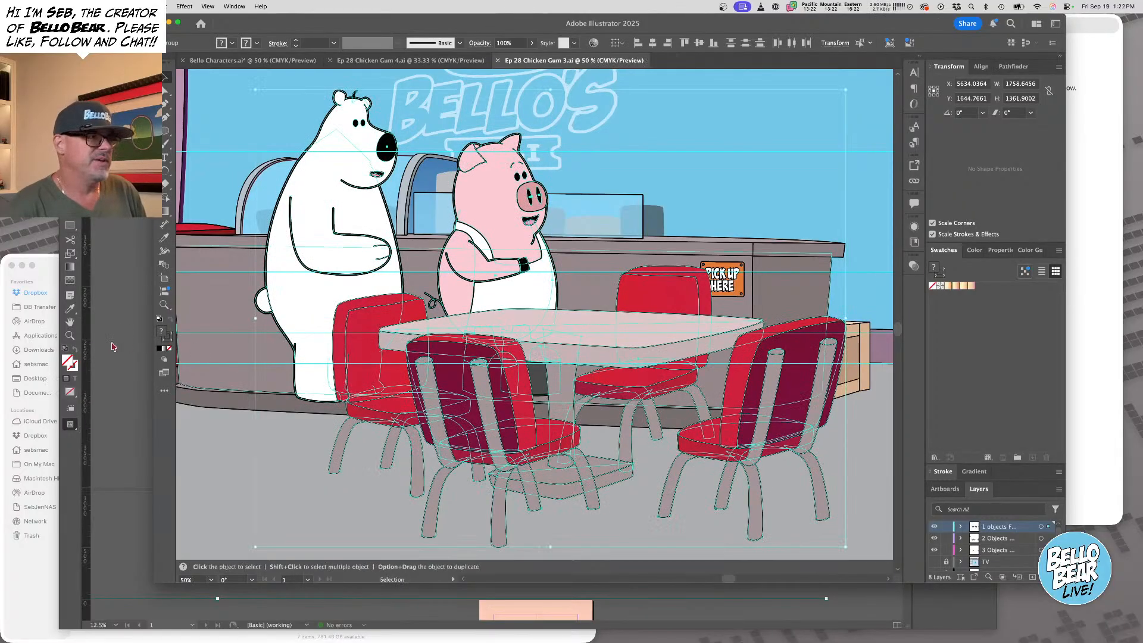
{"action": "left_click", "coordinate": [122, 350]}
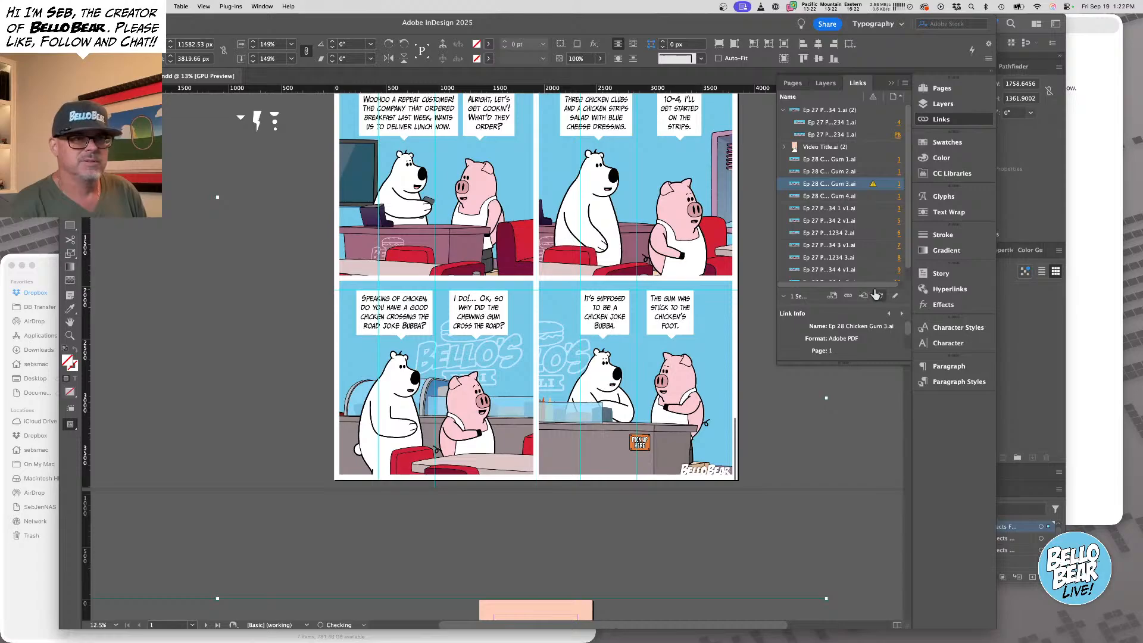
{"action": "left_click", "coordinate": [875, 294]}
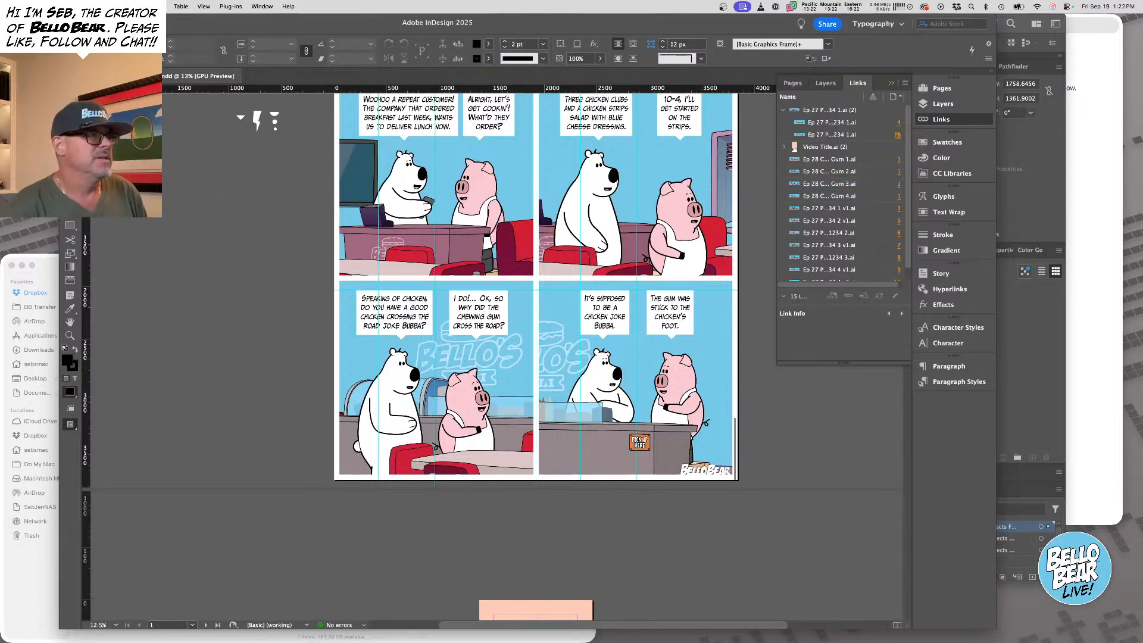
Nudge the third panel's artwork down in small increments until its counter lines up with the fourth panel's, and deselect it
{"action": "left_click", "coordinate": [468, 384]}
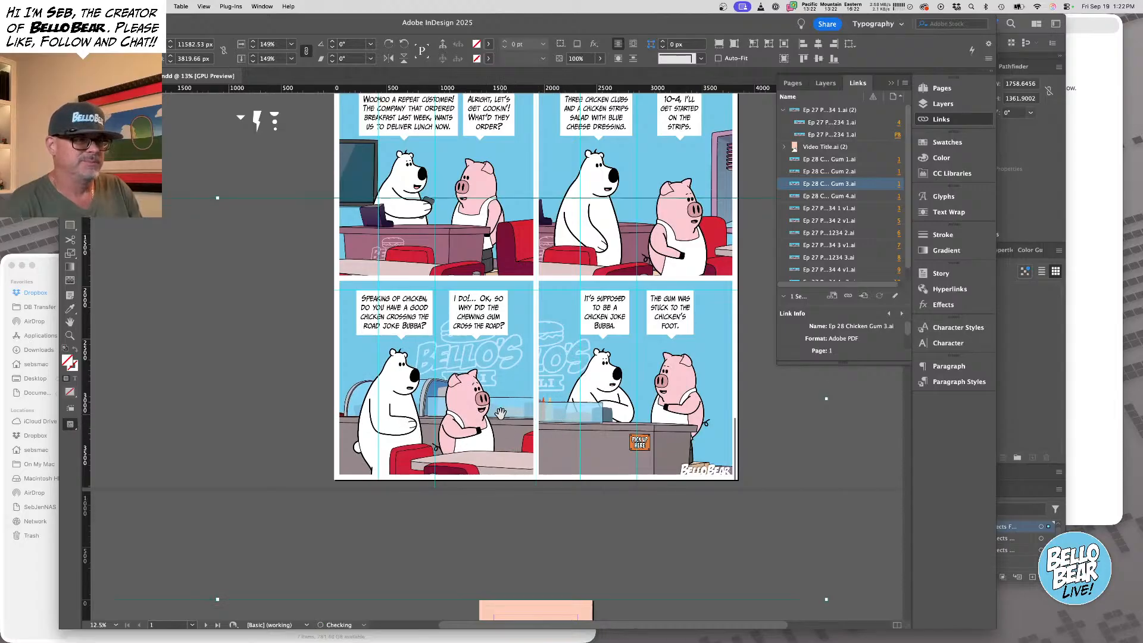
{"action": "key", "text": "Down"}
{"action": "key", "text": "Down"}
{"action": "key", "text": "Down"}
{"action": "key", "text": "Down"}
{"action": "key", "text": "Down"}
{"action": "key", "text": "Down"}
{"action": "key", "text": "Down"}
{"action": "key", "text": "Down"}
{"action": "key", "text": "Down"}
{"action": "key", "text": "Down"}
{"action": "key", "text": "Down"}
{"action": "key", "text": "Down"}
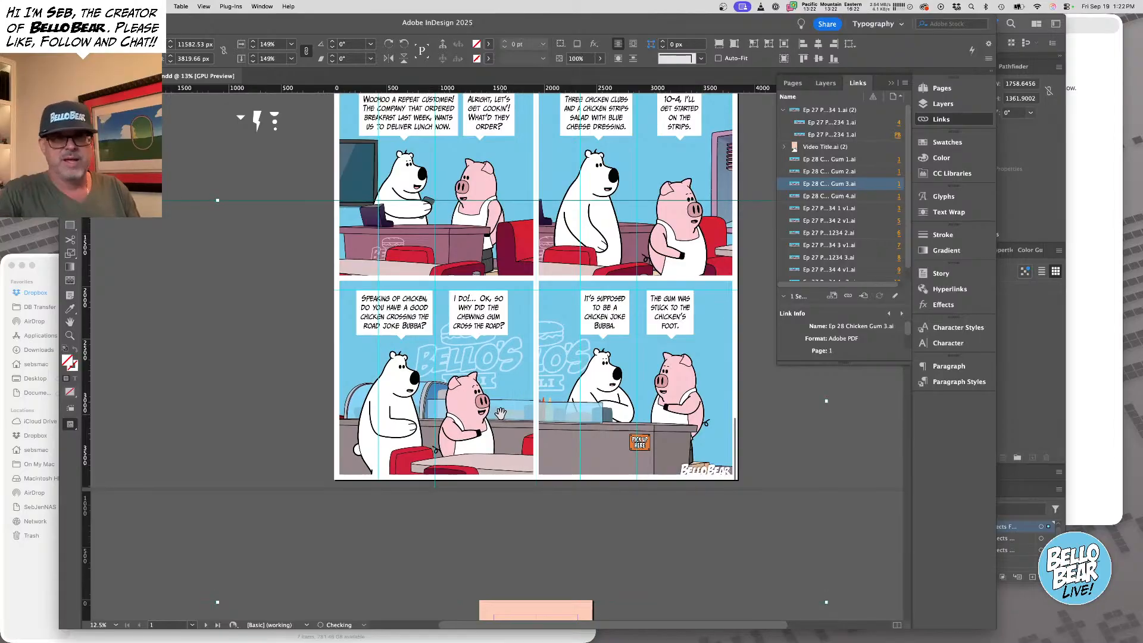
{"action": "key", "text": "Down"}
{"action": "key", "text": "Down"}
{"action": "key", "text": "Down"}
{"action": "key", "text": "Up"}
{"action": "key", "text": "Up"}
{"action": "key", "text": "Up"}
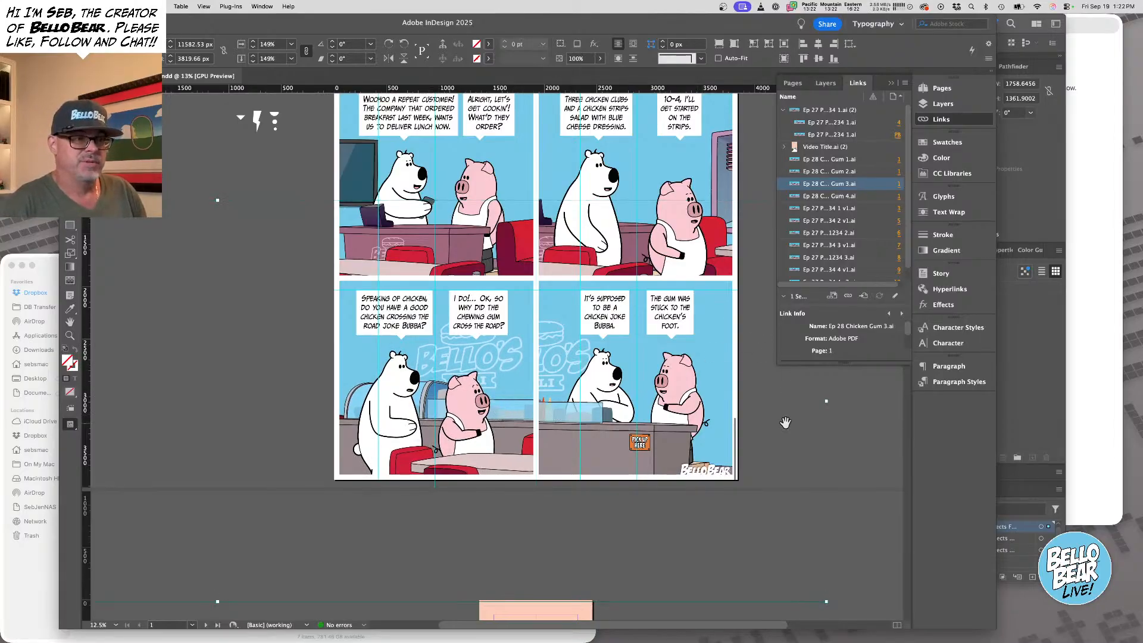
{"action": "key", "text": "super+shift+a"}
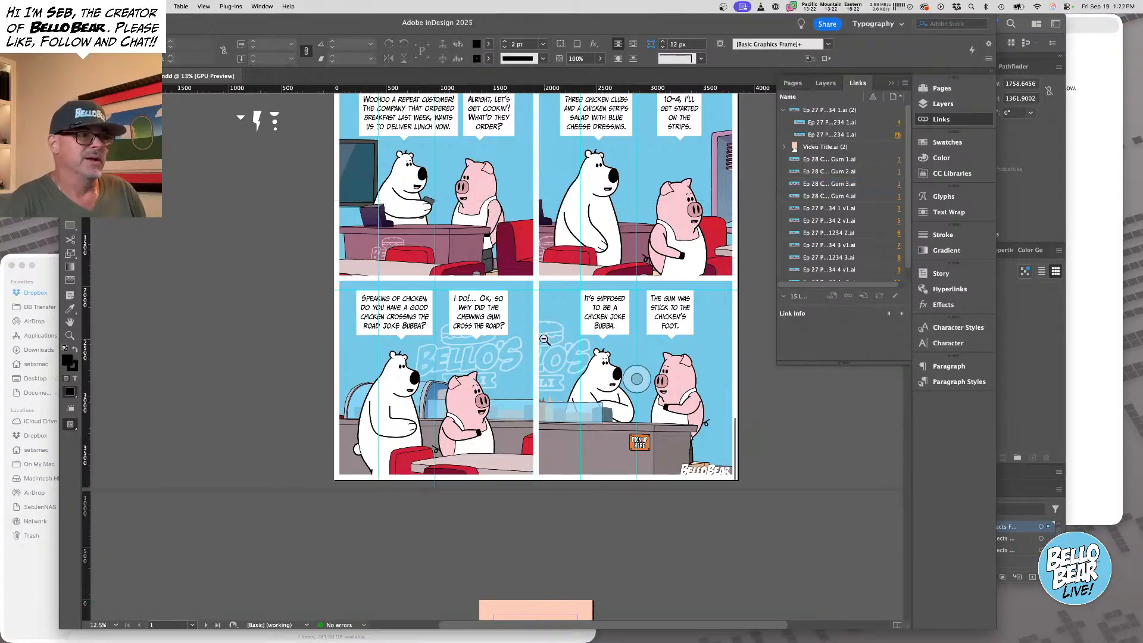
{"action": "key", "text": "super+minus"}
{"action": "left_click_drag", "start_coordinate": [494, 265], "coordinate": [554, 423]}
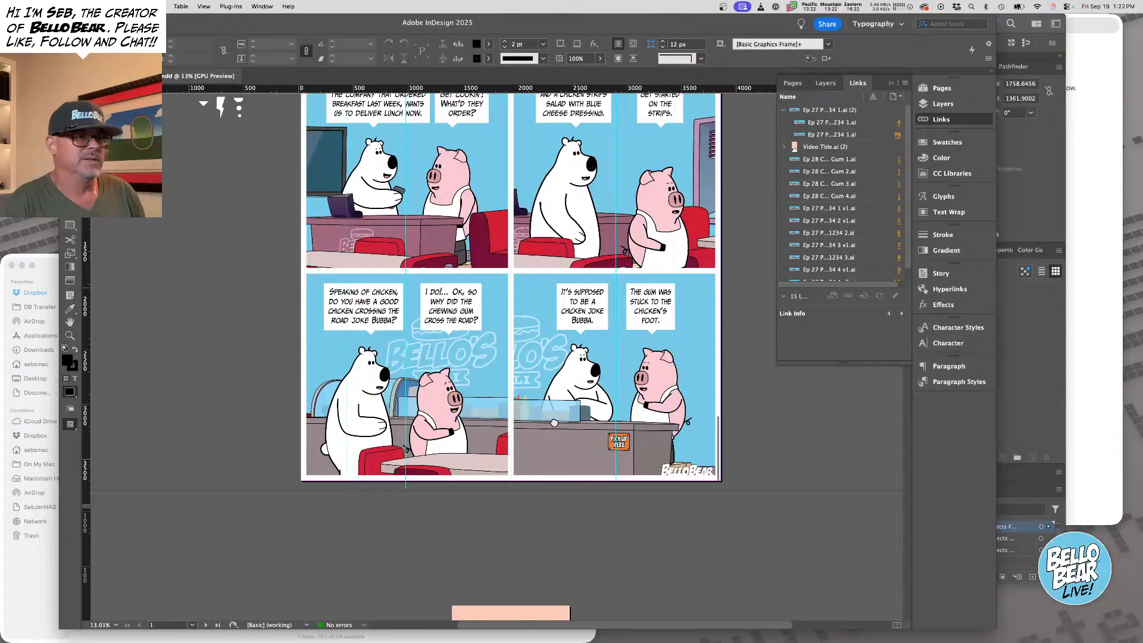
Export all pages of the comic as Ep 28 Chicken Gum.png at High quality, 72 ppi, RGB with a transparent background
{"action": "key", "text": "super+0"}
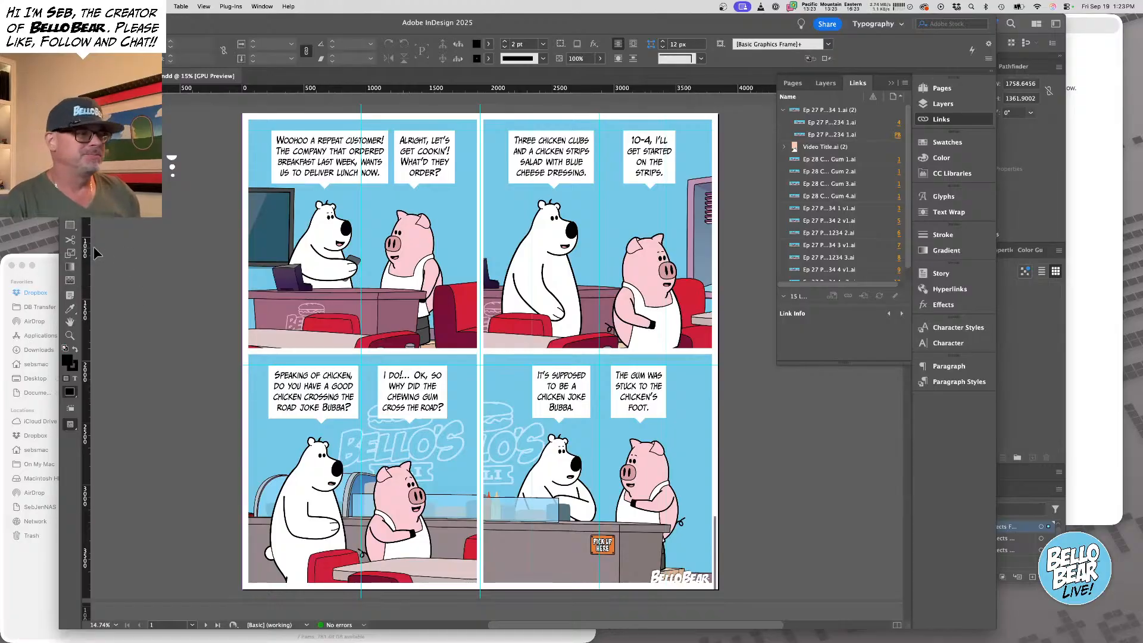
{"action": "scroll", "coordinate": [354, 375], "scroll_direction": "right", "scroll_amount": 3}
{"action": "scroll", "coordinate": [354, 374], "scroll_direction": "down", "scroll_amount": 1}
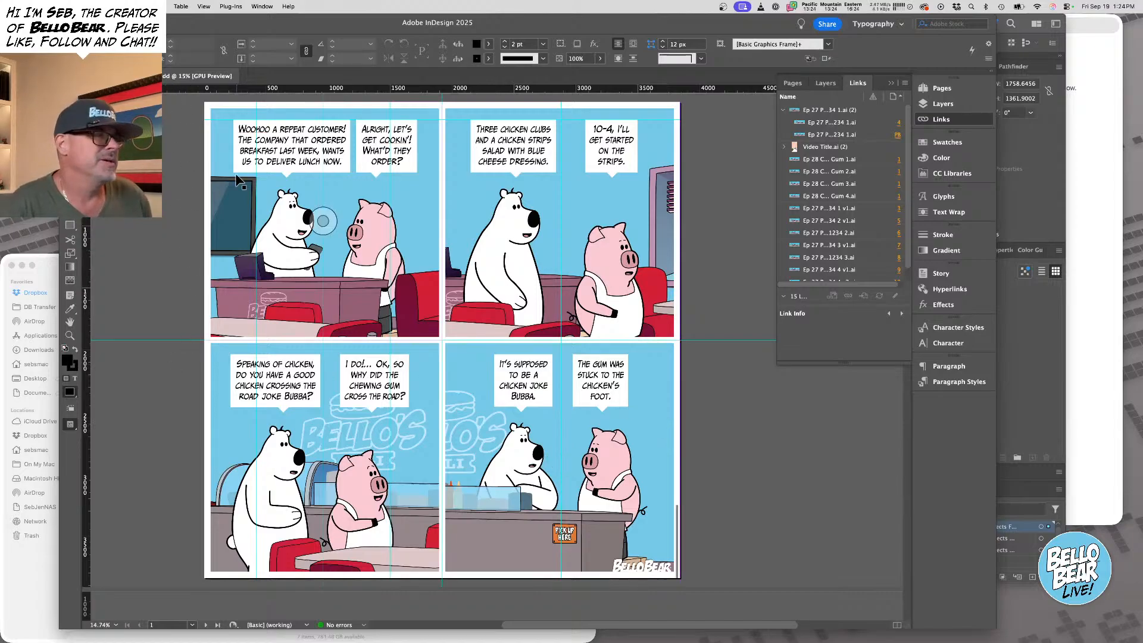
{"action": "left_click", "coordinate": [322, 220]}
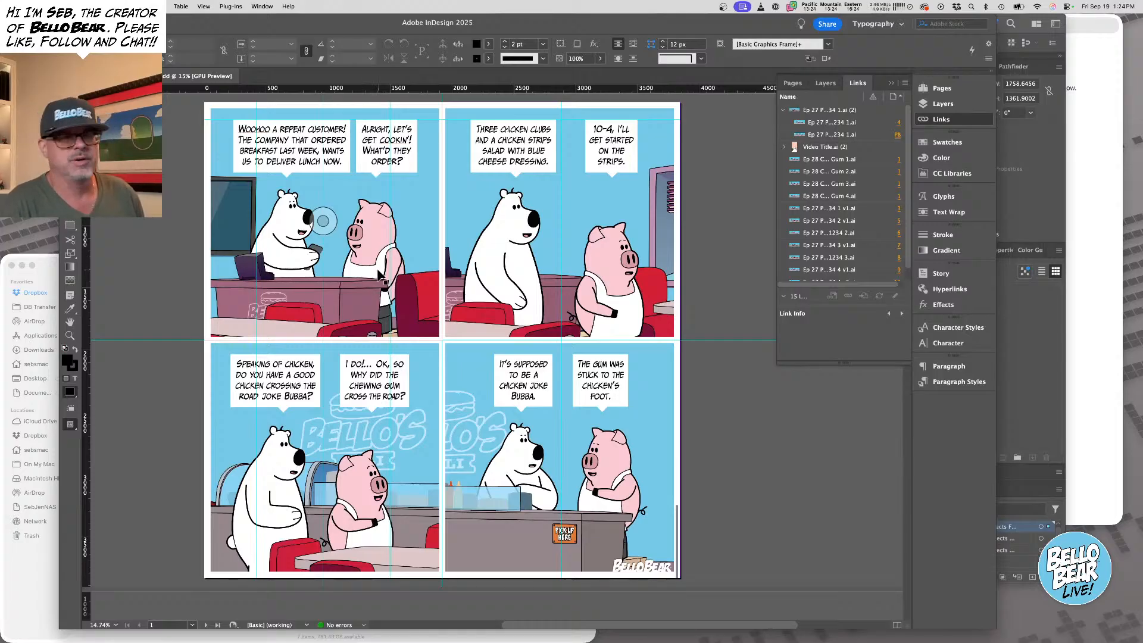
{"action": "key", "text": "super+e"}
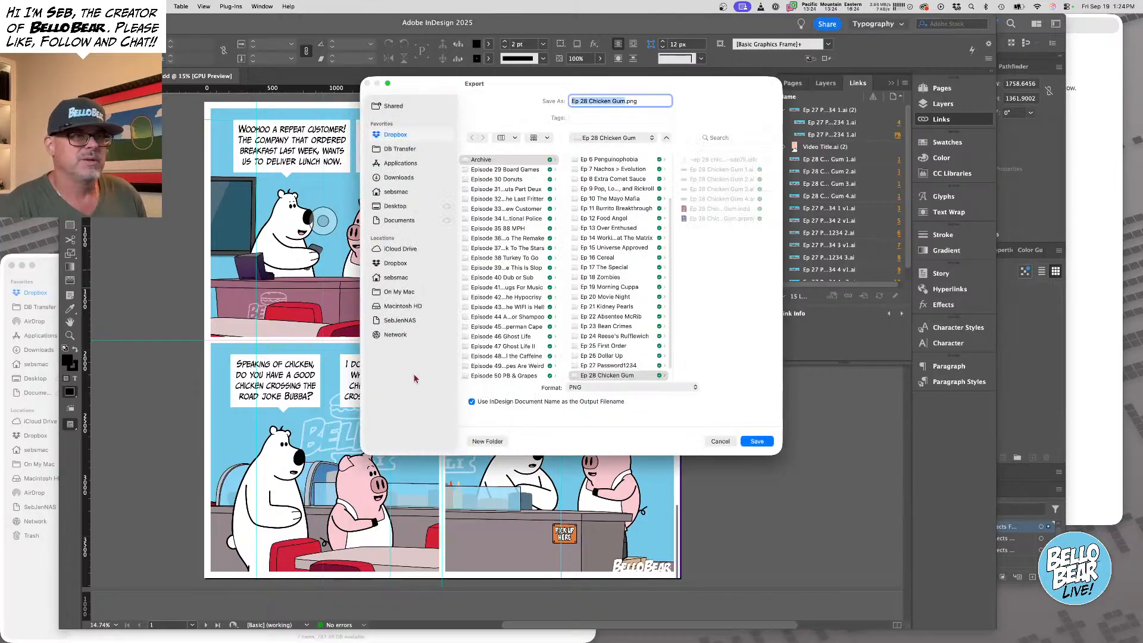
{"action": "left_click", "coordinate": [756, 441]}
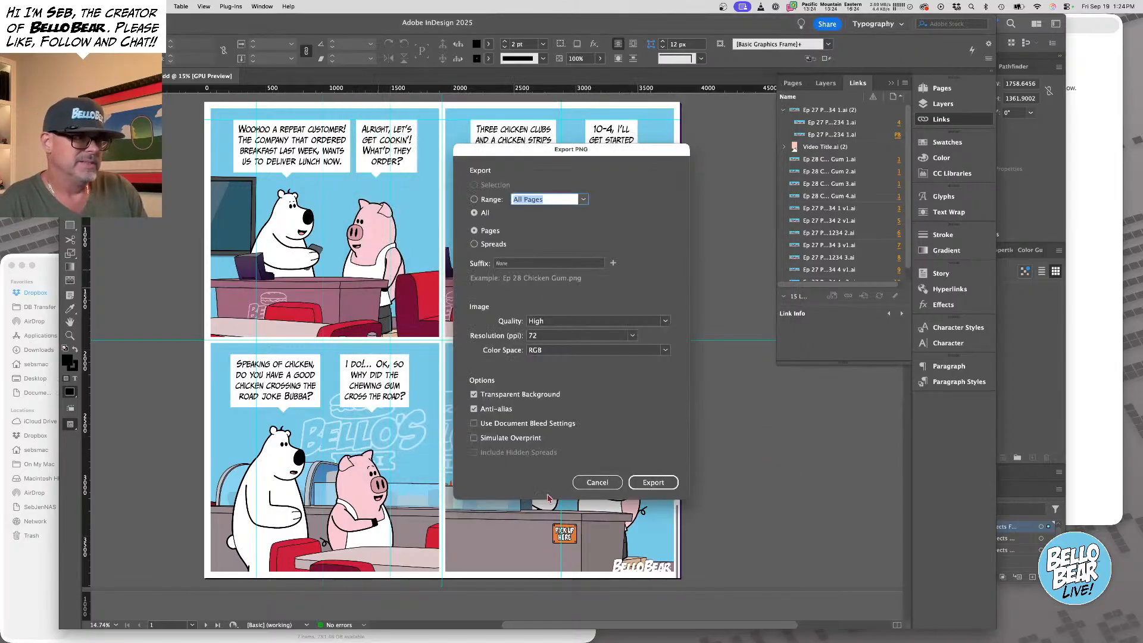
{"action": "left_click", "coordinate": [665, 485]}
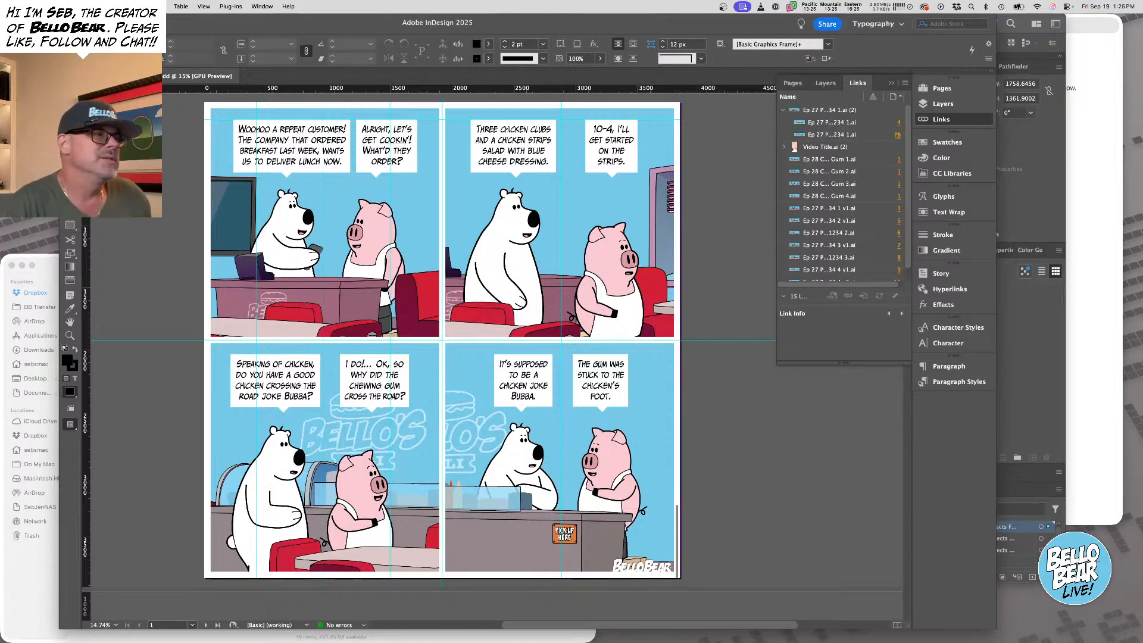
Bring up the episode's script note and check the exported Ep 28 Chicken Gum.png in Photoshop, closing the image when done
{"action": "left_click", "coordinate": [1096, 144]}
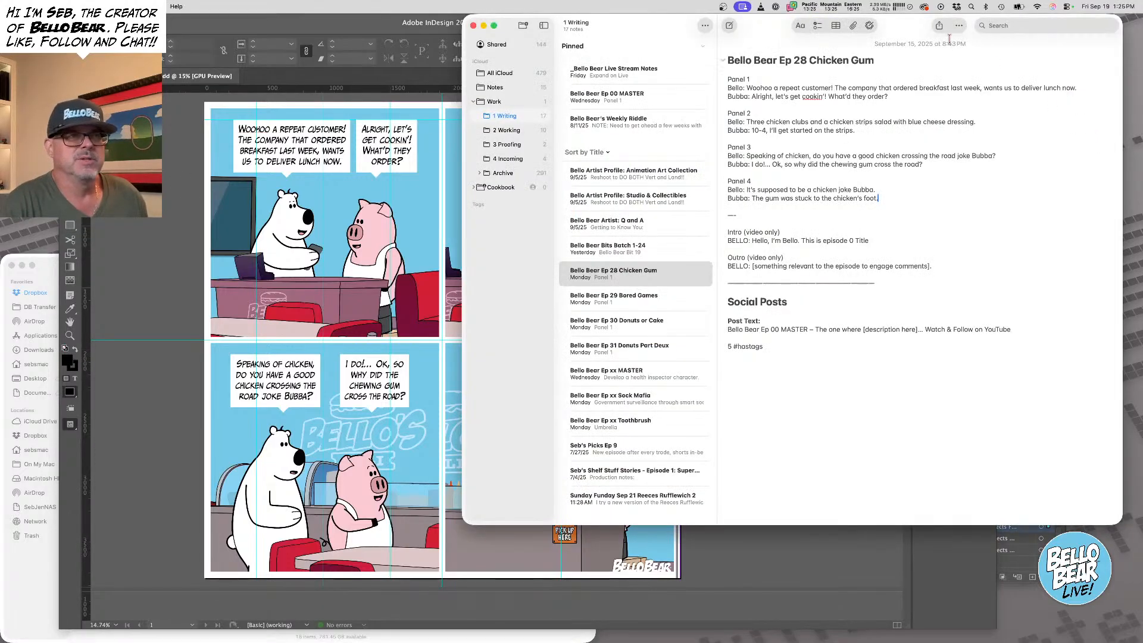
{"action": "left_click_drag", "start_coordinate": [757, 26], "coordinate": [667, 4]}
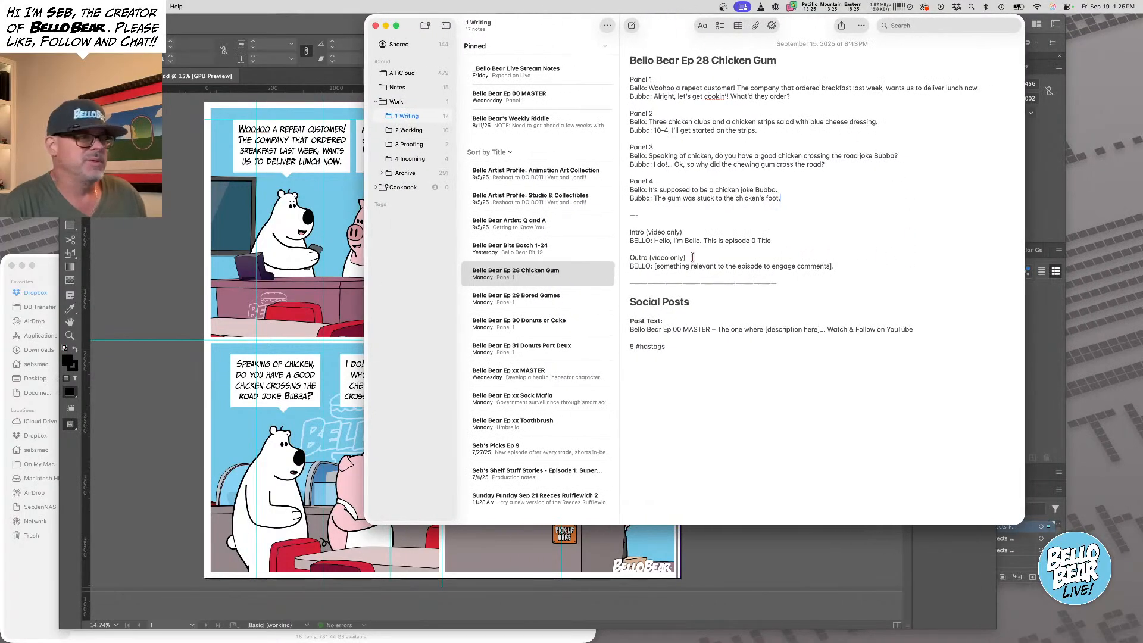
{"action": "left_click", "coordinate": [55, 262]}
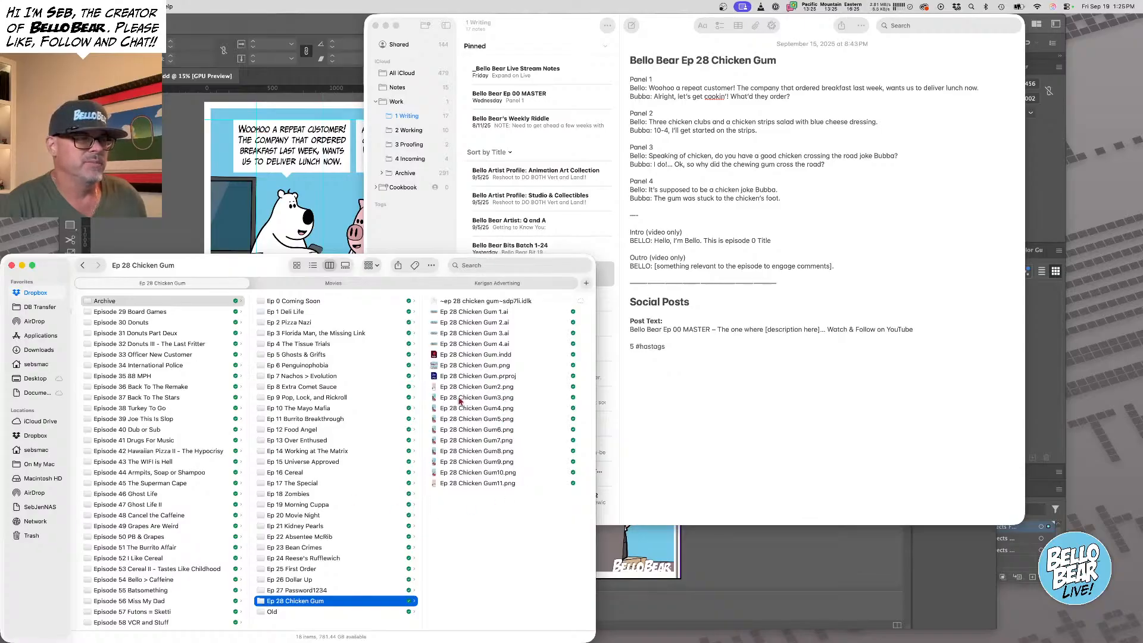
{"action": "left_click", "coordinate": [468, 366]}
{"action": "double_click", "coordinate": [381, 370]}
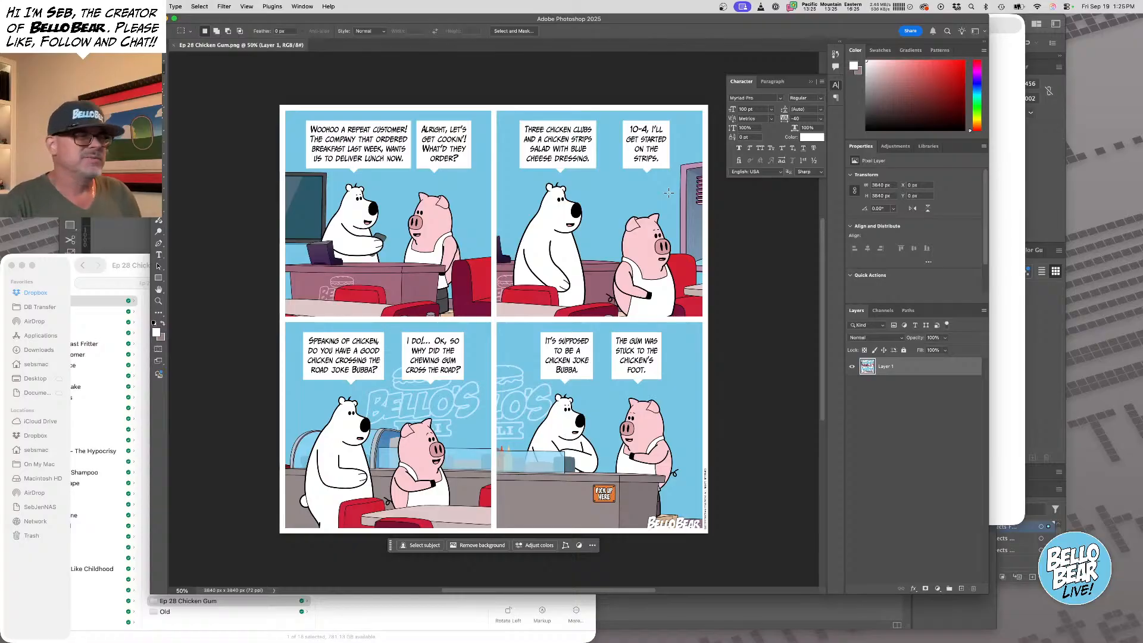
{"action": "key", "text": "super+w"}
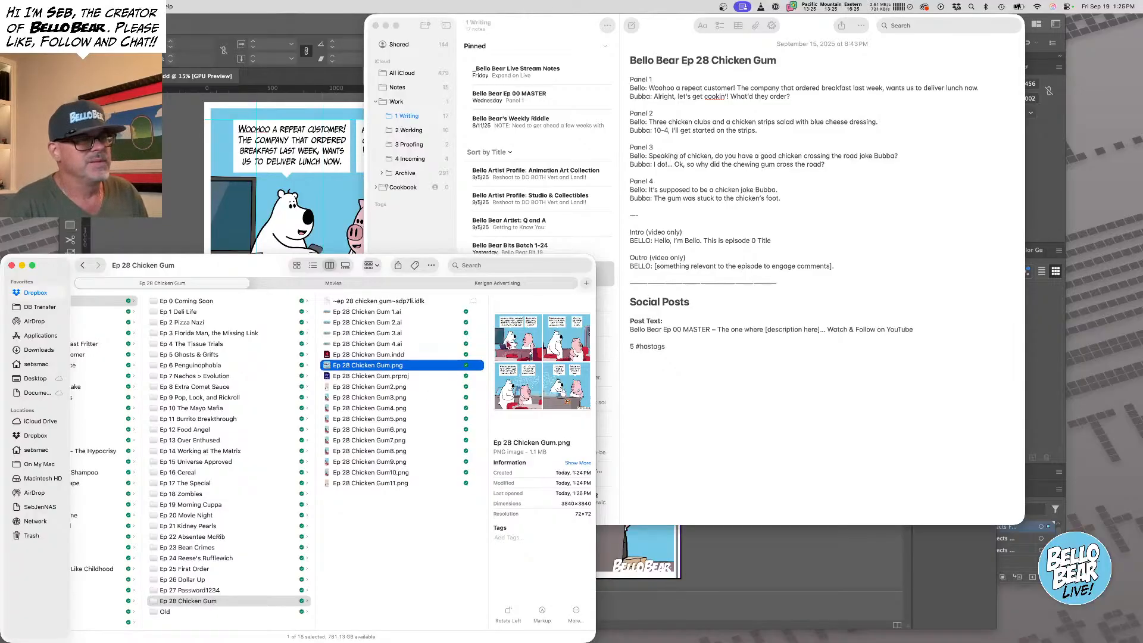
Hide InDesign, switch to Claude's Working chat in the Bello Bear project, and attach Ep 28 Chicken Gum.png to a reply
{"action": "left_click", "coordinate": [846, 387]}
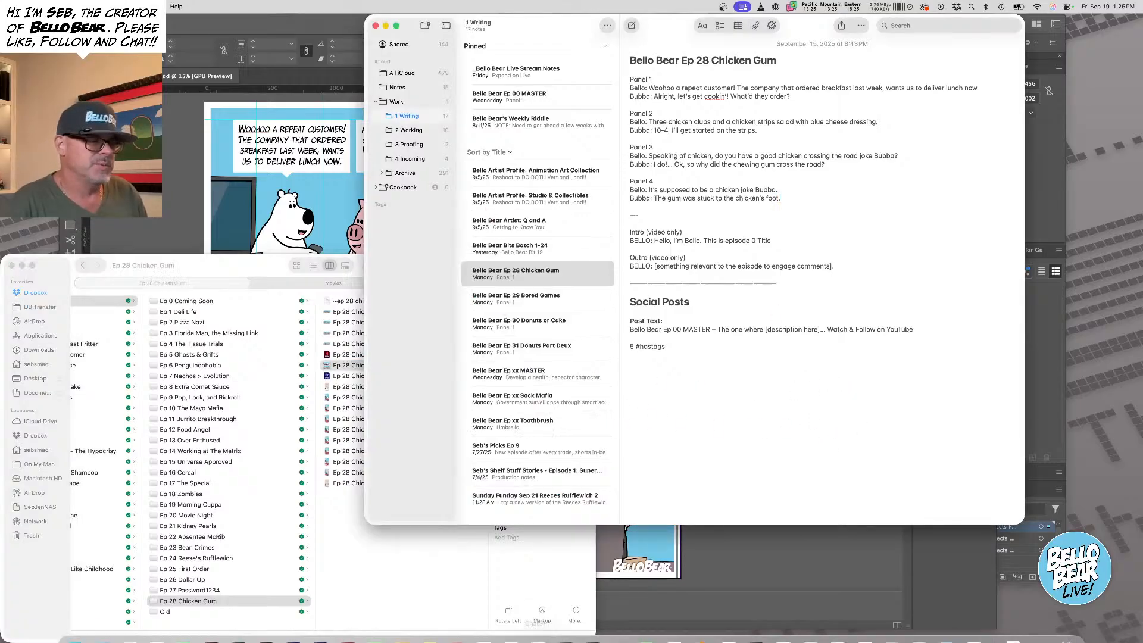
{"action": "mouse_move", "coordinate": [546, 641]}
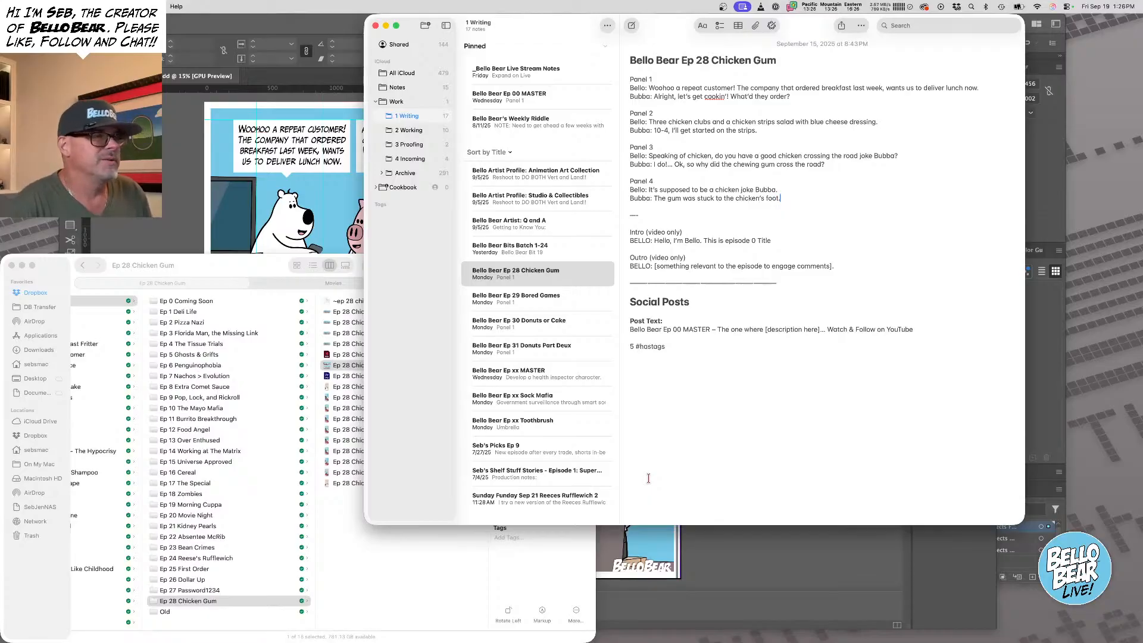
{"action": "left_click", "coordinate": [224, 248]}
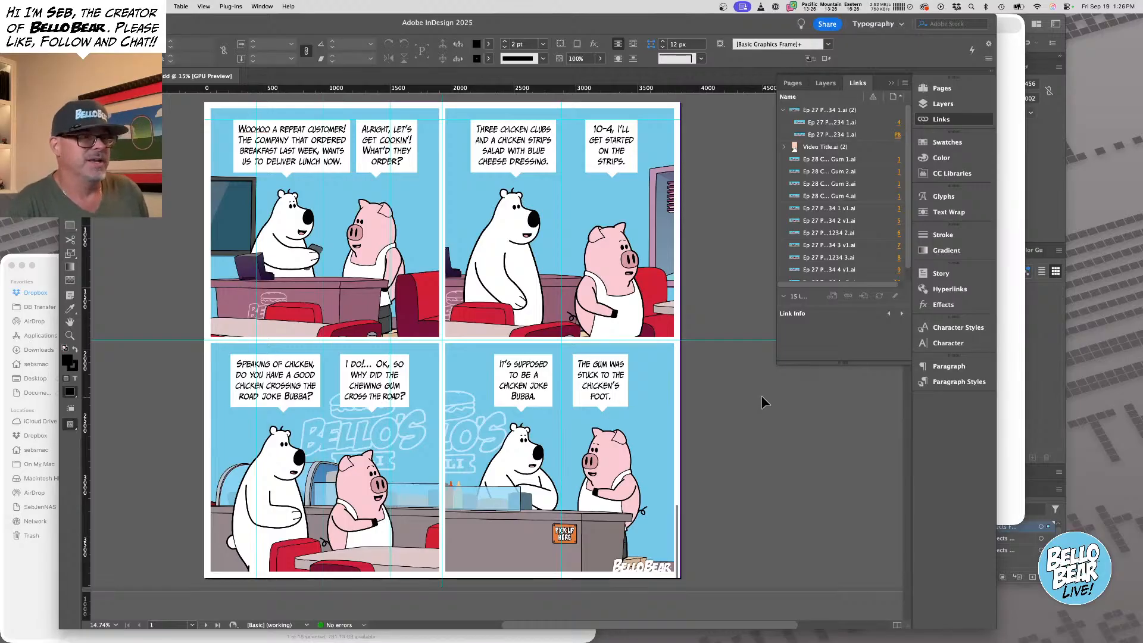
{"action": "key", "text": "super+h"}
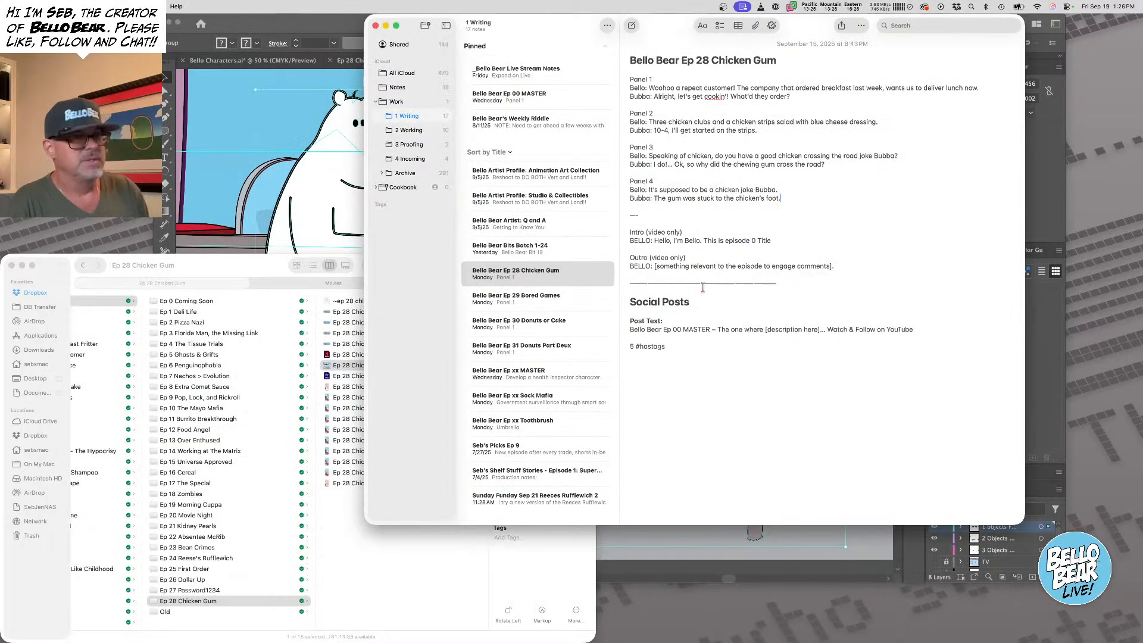
{"action": "left_click", "coordinate": [470, 632]}
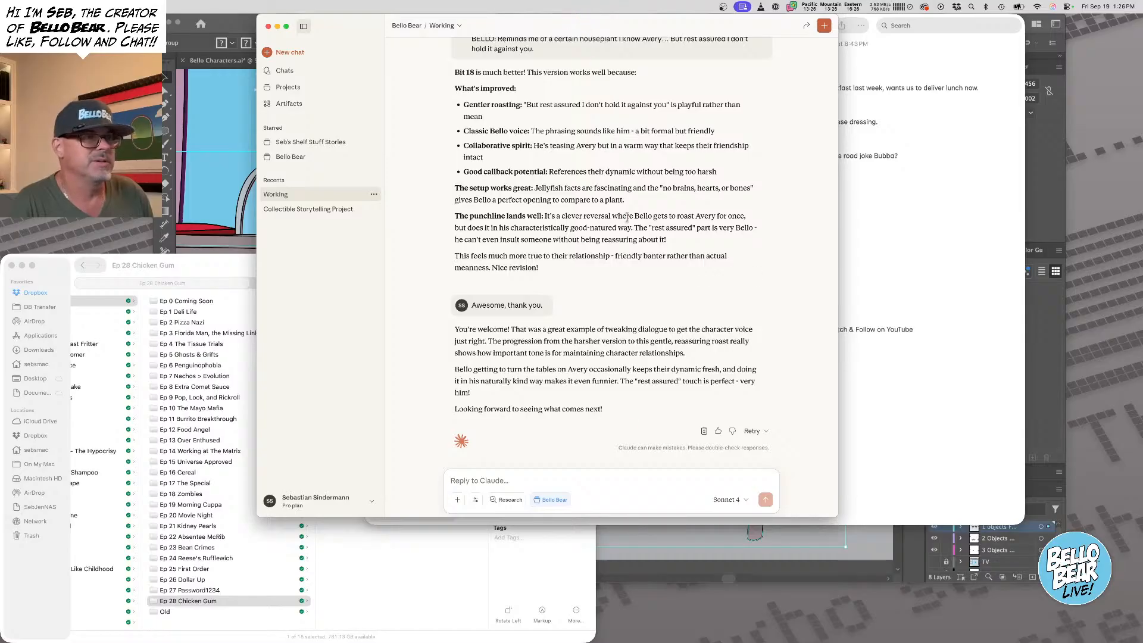
{"action": "scroll", "coordinate": [619, 440], "scroll_direction": "down", "scroll_amount": 5}
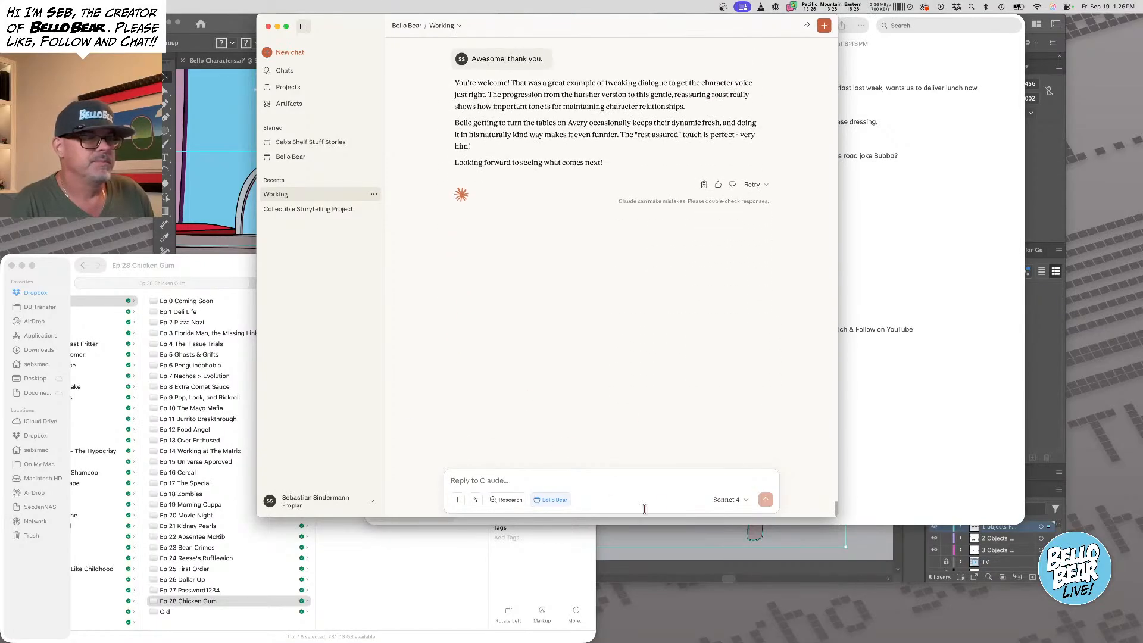
{"action": "left_click", "coordinate": [211, 262]}
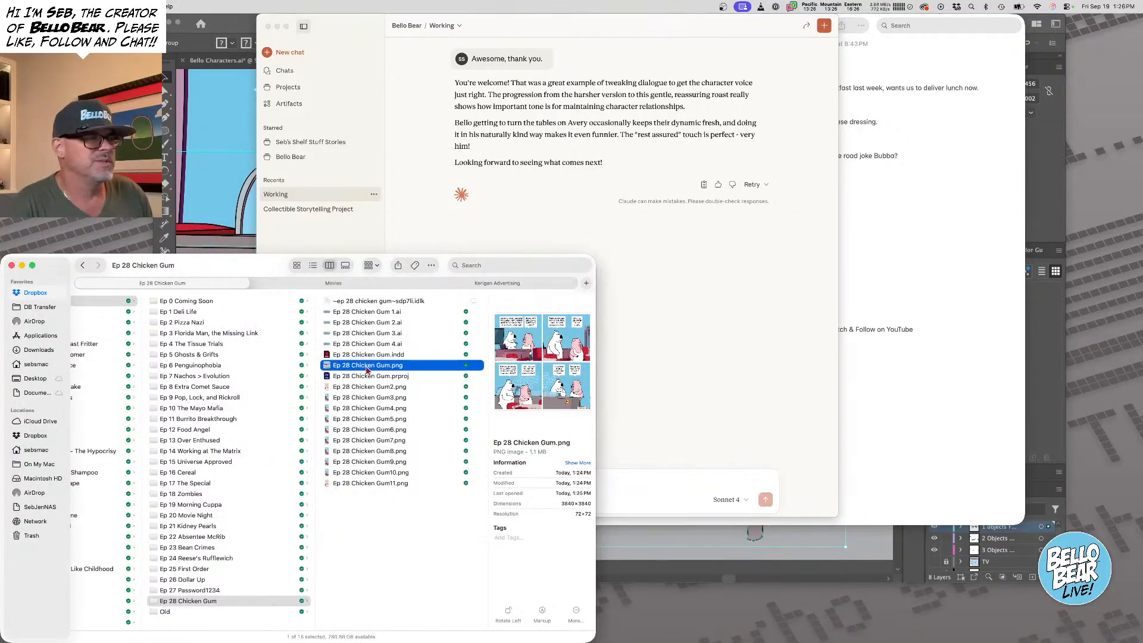
{"action": "left_click_drag", "start_coordinate": [353, 367], "coordinate": [622, 488]}
{"action": "left_click", "coordinate": [647, 369]}
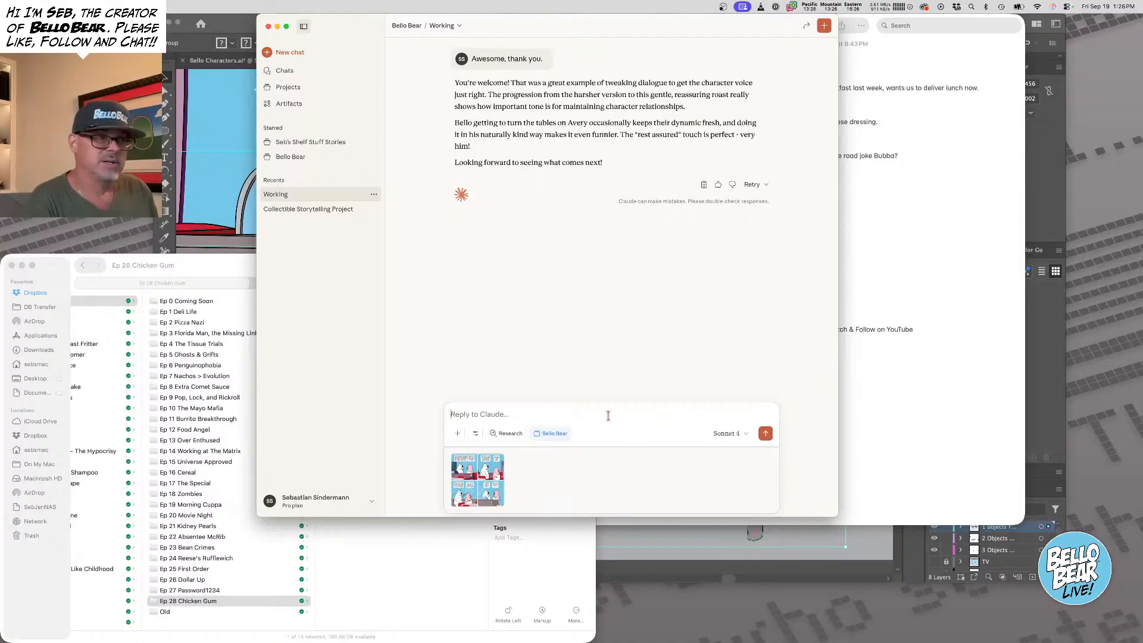
Send the message "Here's the new ep, any typos or issues?" with the attached comic
{"action": "type", "text": "H"}
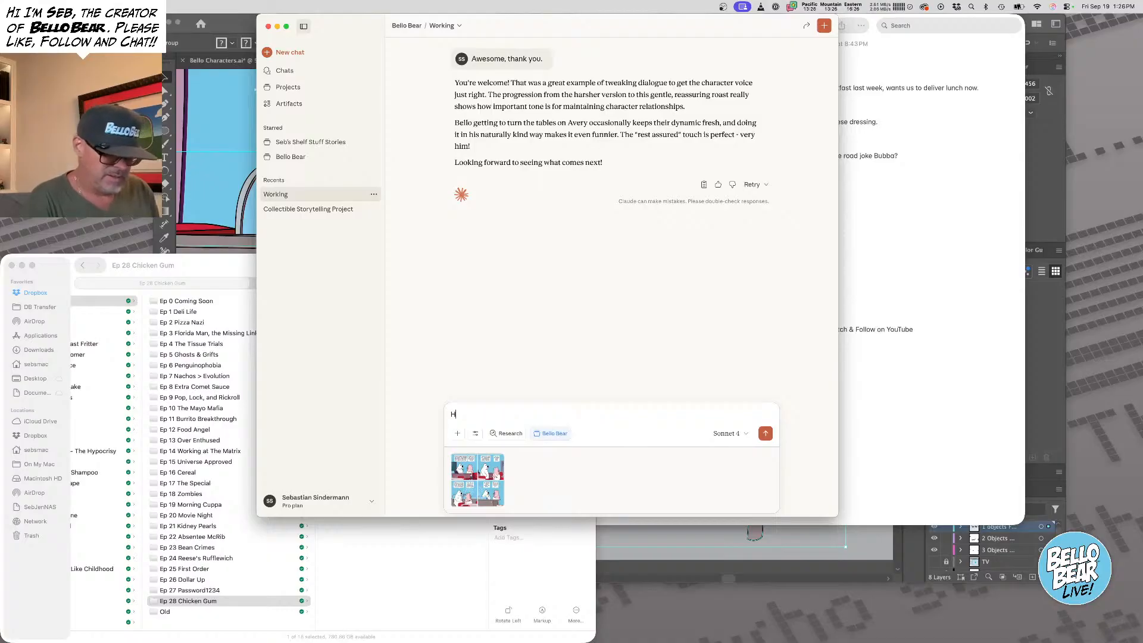
{"action": "type", "text": "ere's the new"}
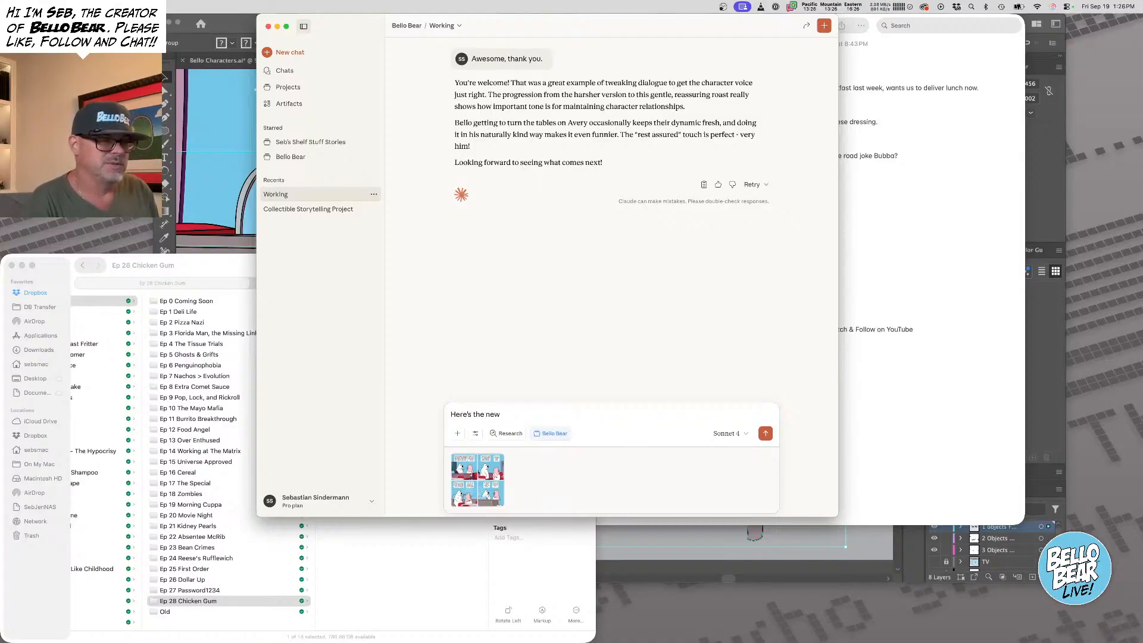
{"action": "type", "text": " ep, "}
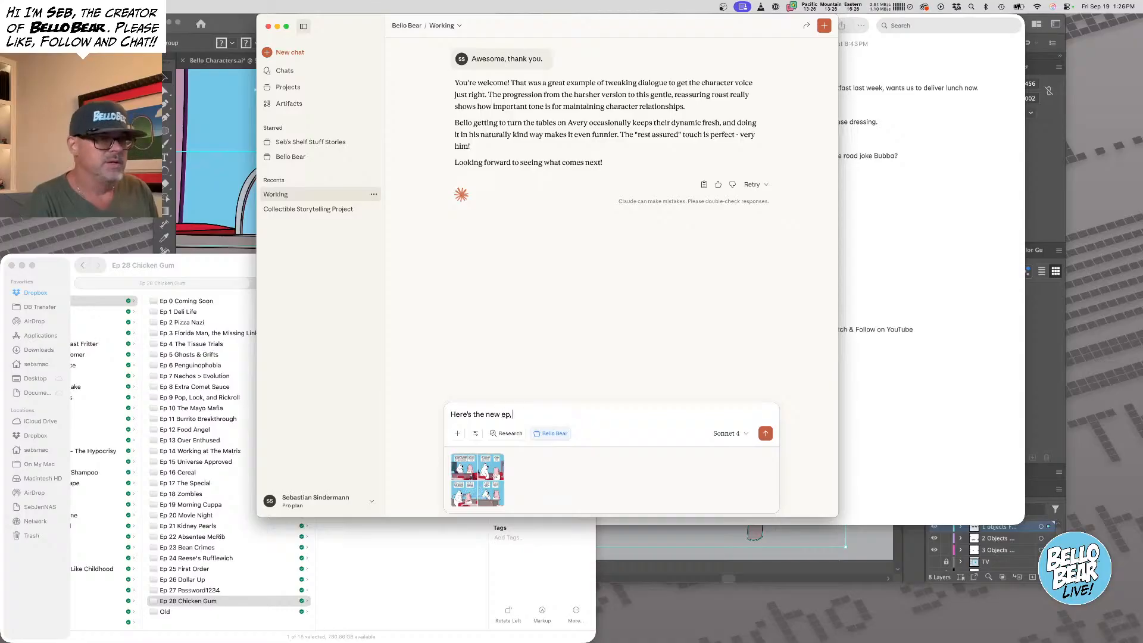
{"action": "type", "text": "any t"}
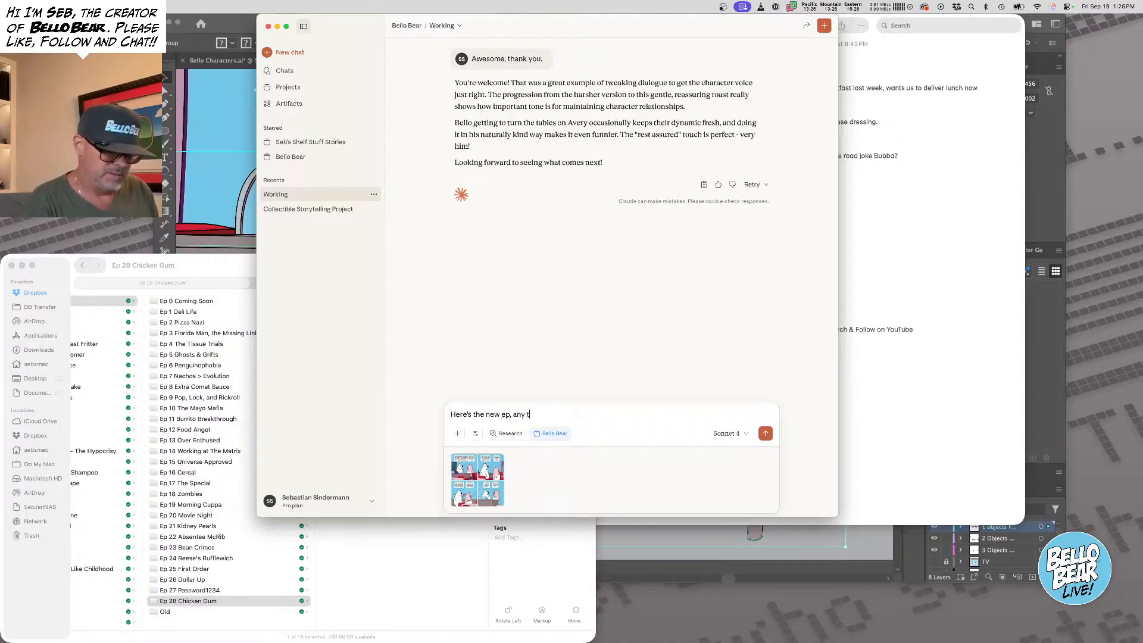
{"action": "type", "text": "uypos"}
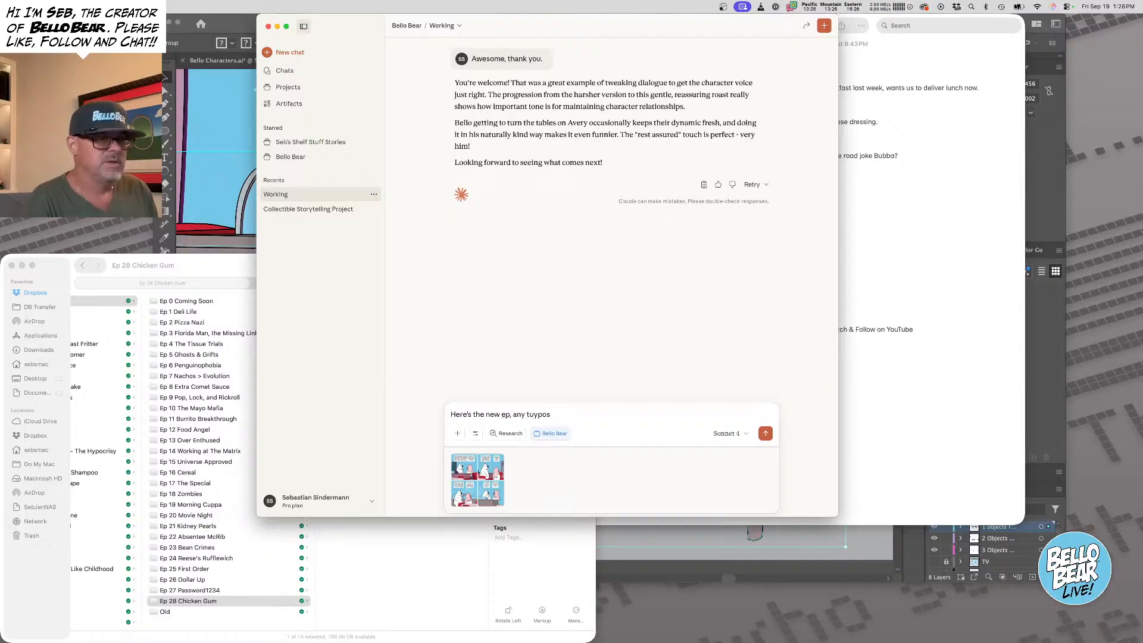
{"action": "key", "text": "BackSpace"}
{"action": "key", "text": "BackSpace"}
{"action": "key", "text": "BackSpace"}
{"action": "key", "text": "BackSpace"}
{"action": "key", "text": "BackSpace"}
{"action": "type", "text": "y"}
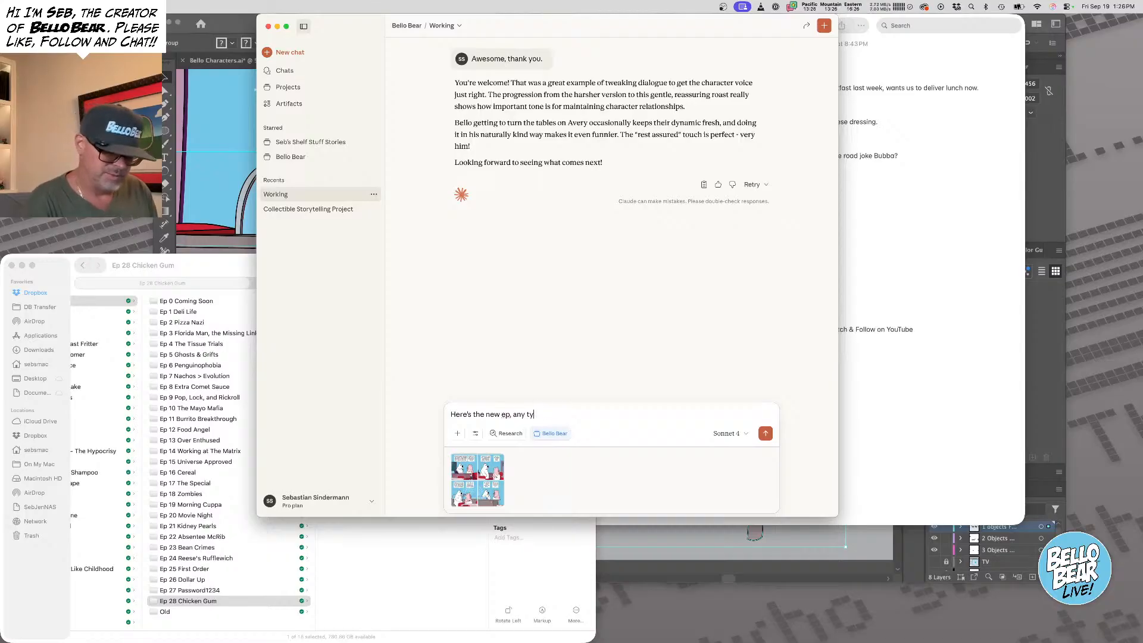
{"action": "type", "text": "pos or"}
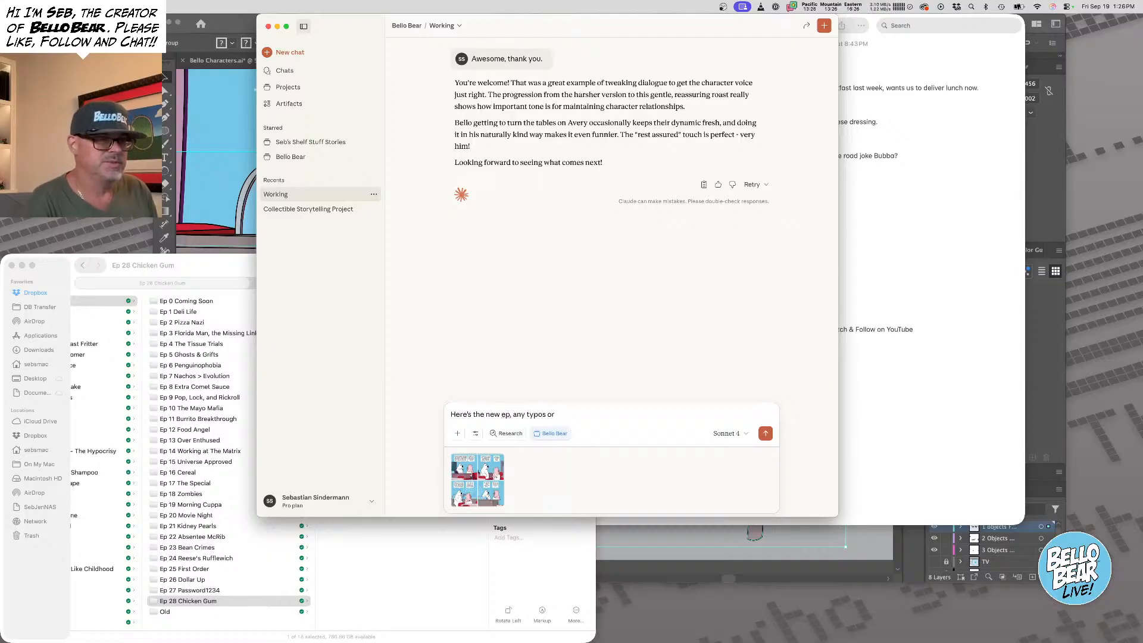
{"action": "type", "text": " issues."}
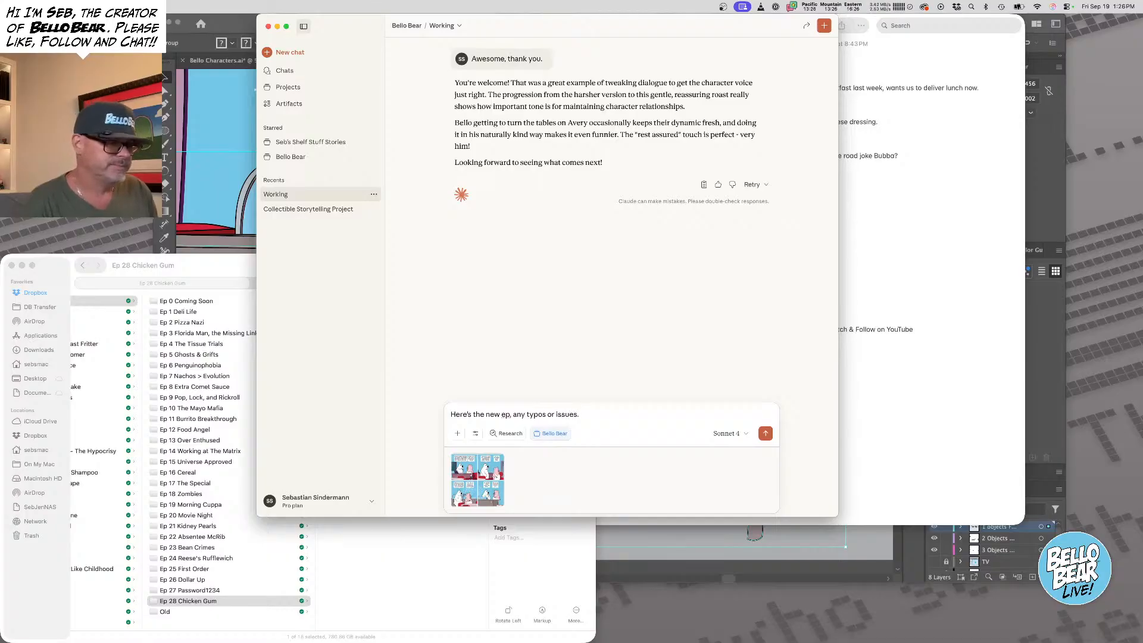
{"action": "key", "text": "BackSpace"}
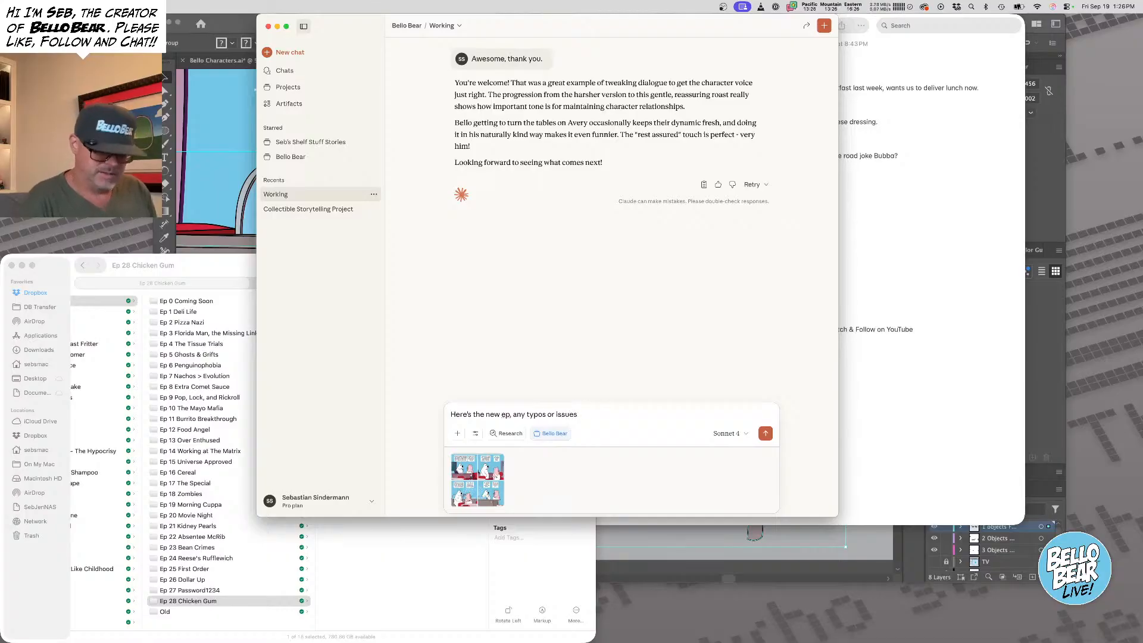
{"action": "type", "text": "?"}
{"action": "key", "text": "Return"}
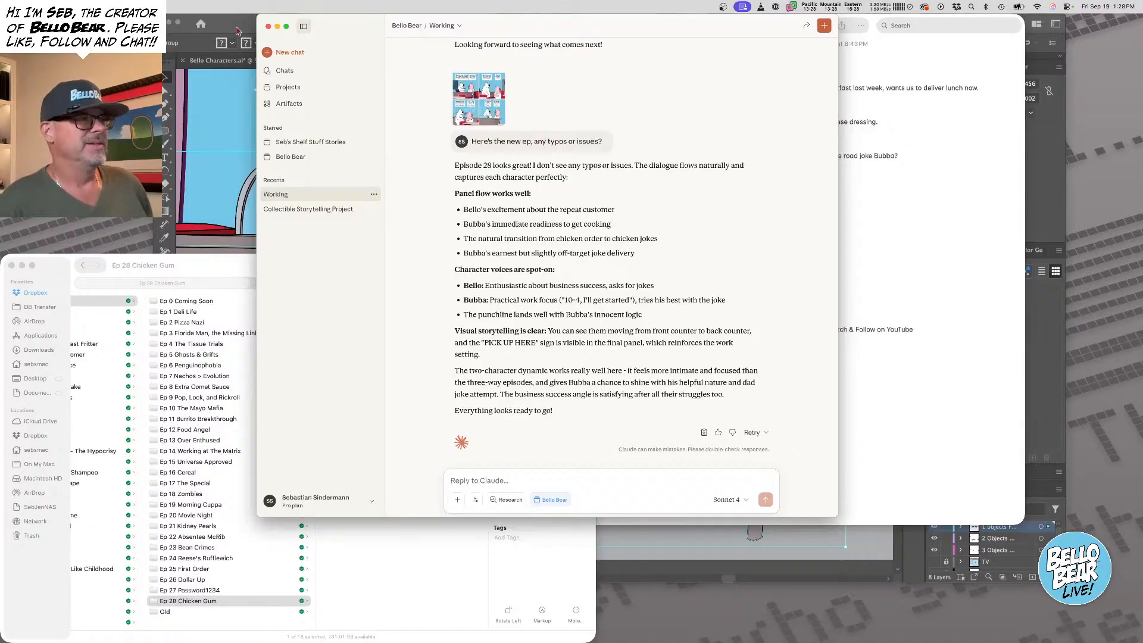
Switch to Illustrator, deselect the characters and table set, and close Ep 28 Chicken Gum 3.ai
{"action": "left_click_drag", "start_coordinate": [509, 25], "coordinate": [535, 25]}
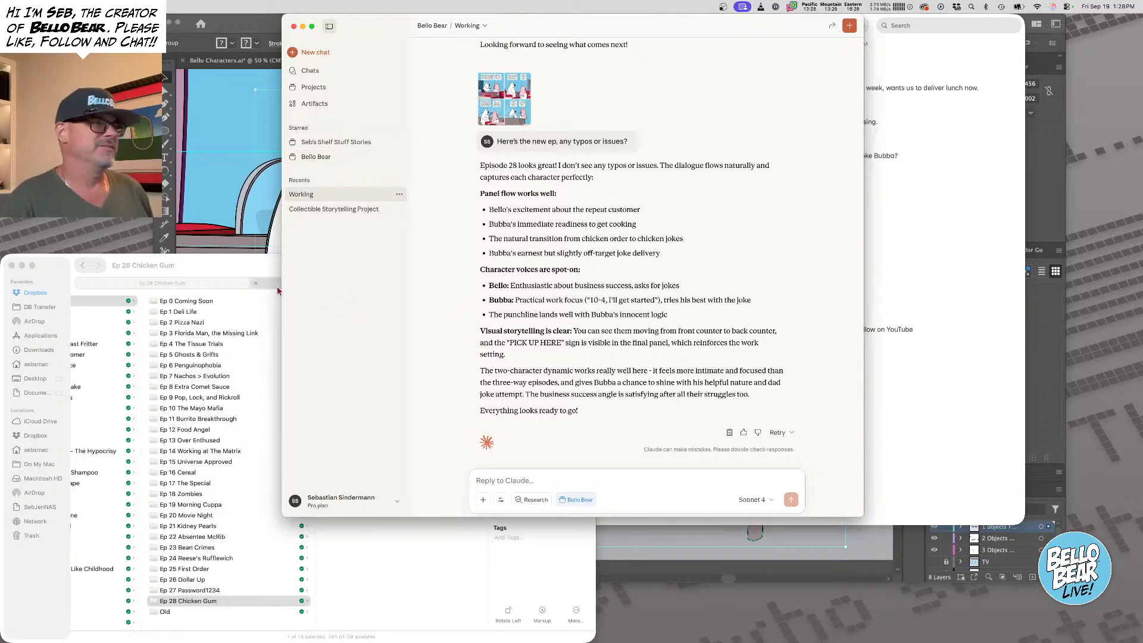
{"action": "left_click", "coordinate": [255, 30]}
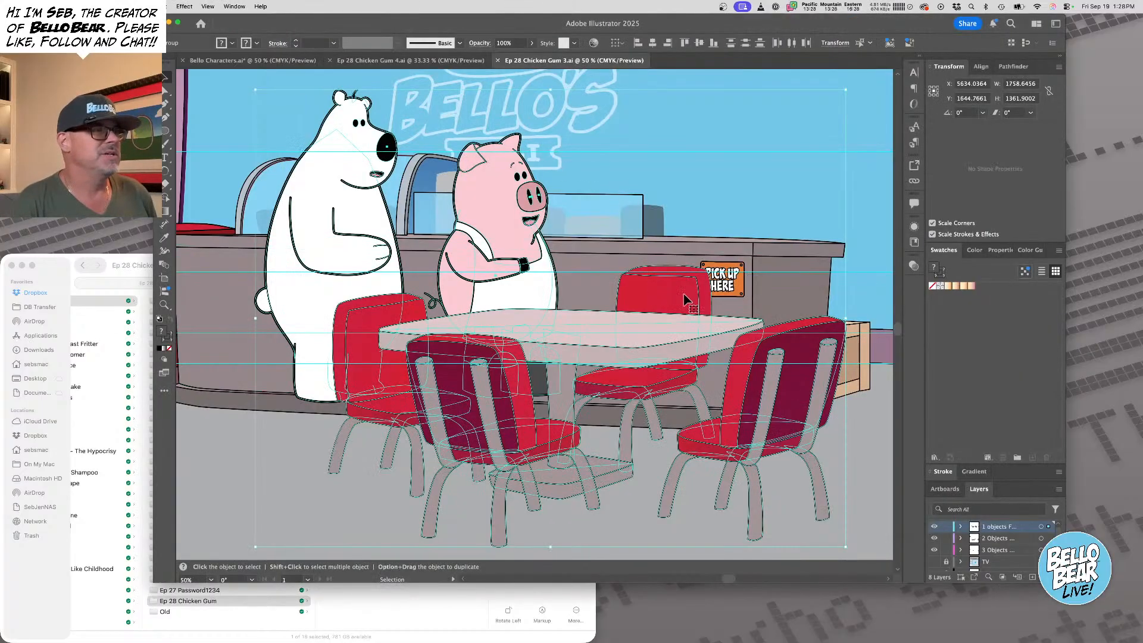
{"action": "left_click", "coordinate": [234, 443]}
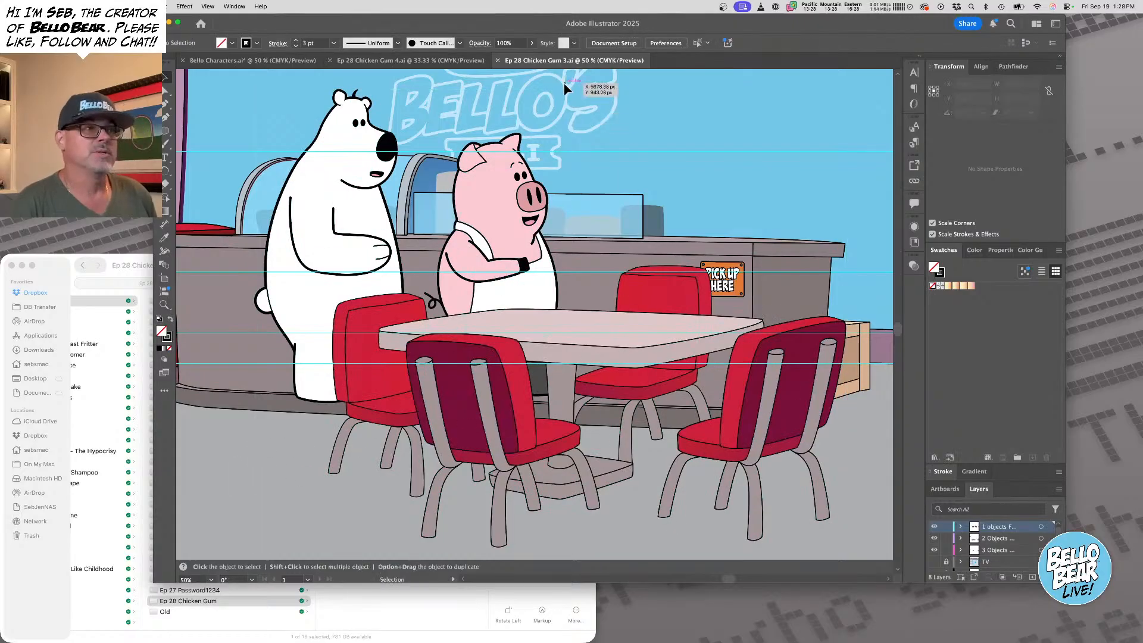
{"action": "key", "text": "super+w"}
Paste the table and four red chairs in front of the counter in Ep 28 Chicken Gum 4.ai
{"action": "key", "text": "a"}
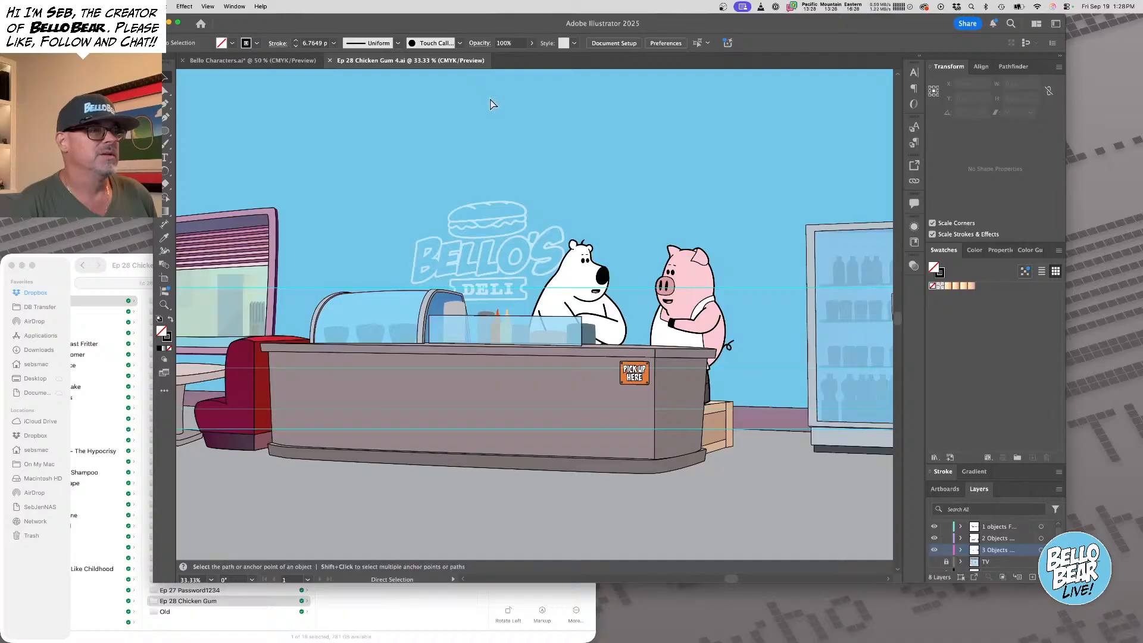
{"action": "key", "text": "alt"}
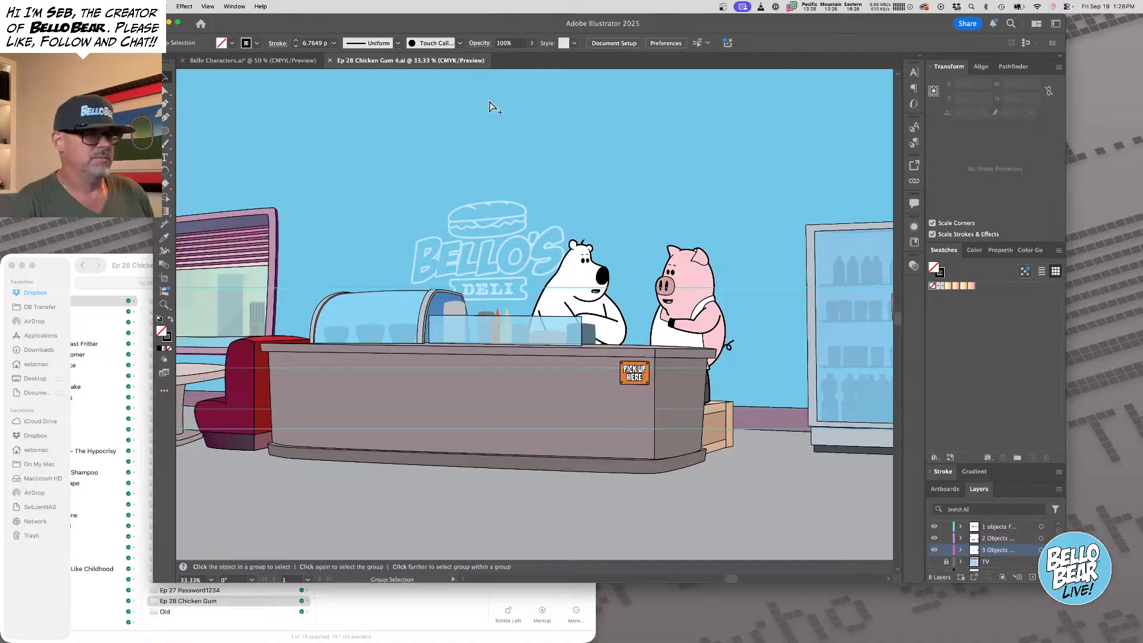
{"action": "key", "text": "super+v"}
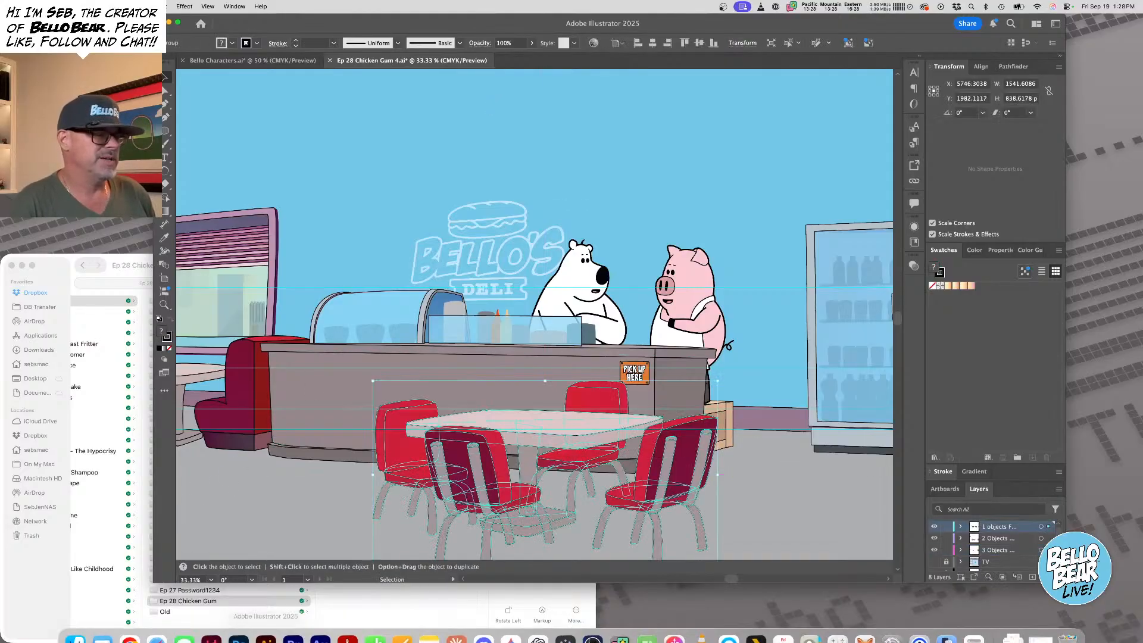
Check the fourth panel in the InDesign comic layout, return to Illustrator, and save Ep 28 Chicken Gum 4.ai
{"action": "left_click", "coordinate": [212, 624]}
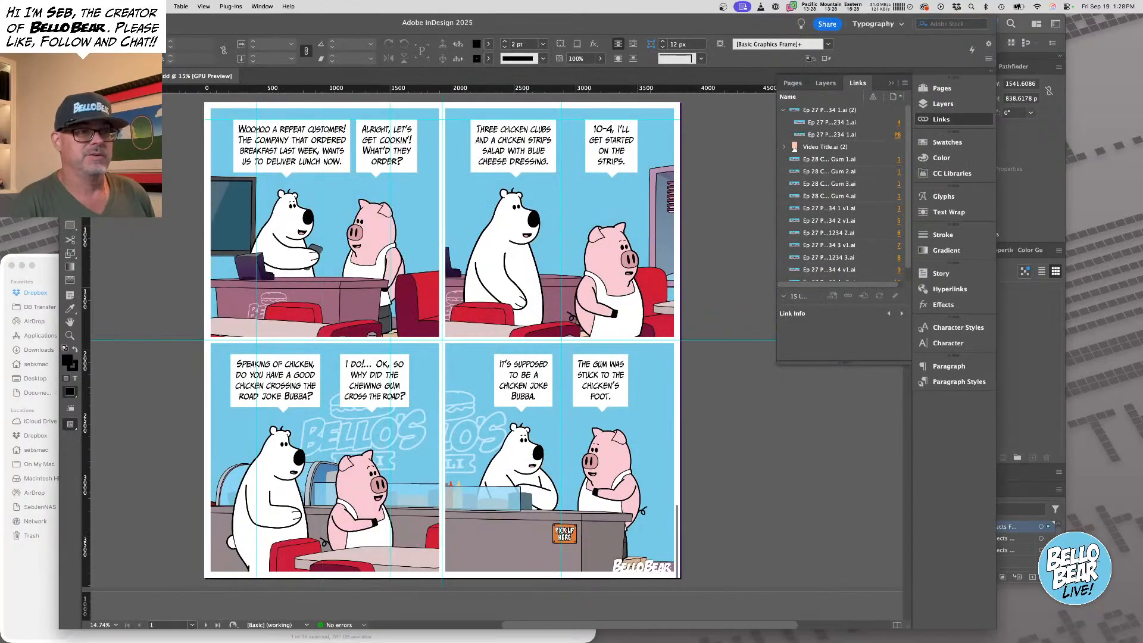
{"action": "mouse_move", "coordinate": [314, 632]}
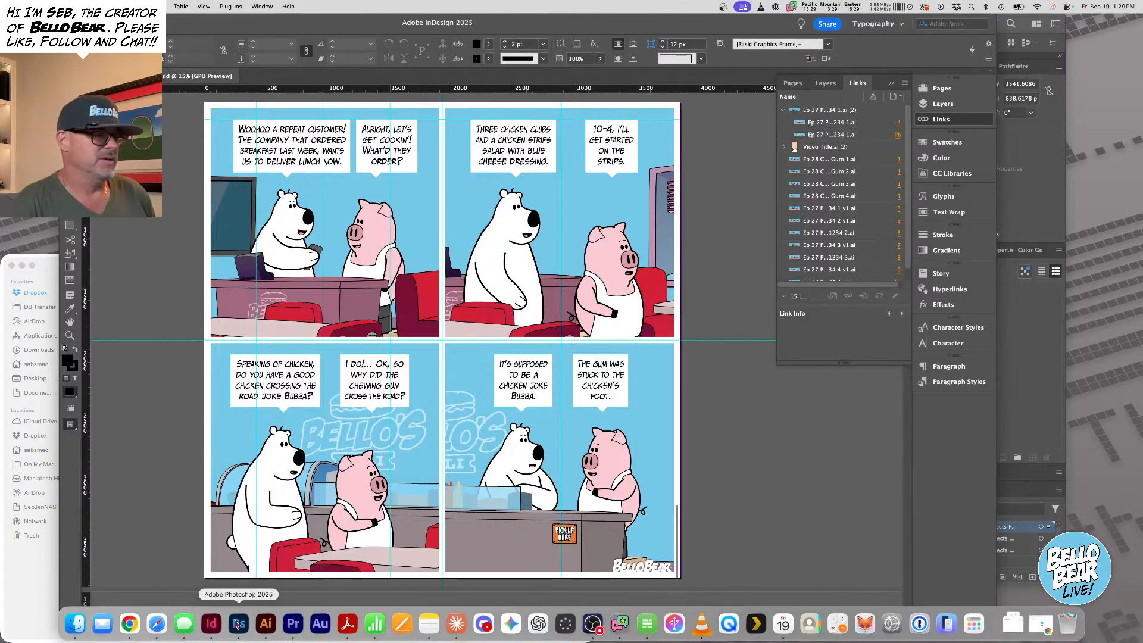
{"action": "left_click", "coordinate": [266, 628]}
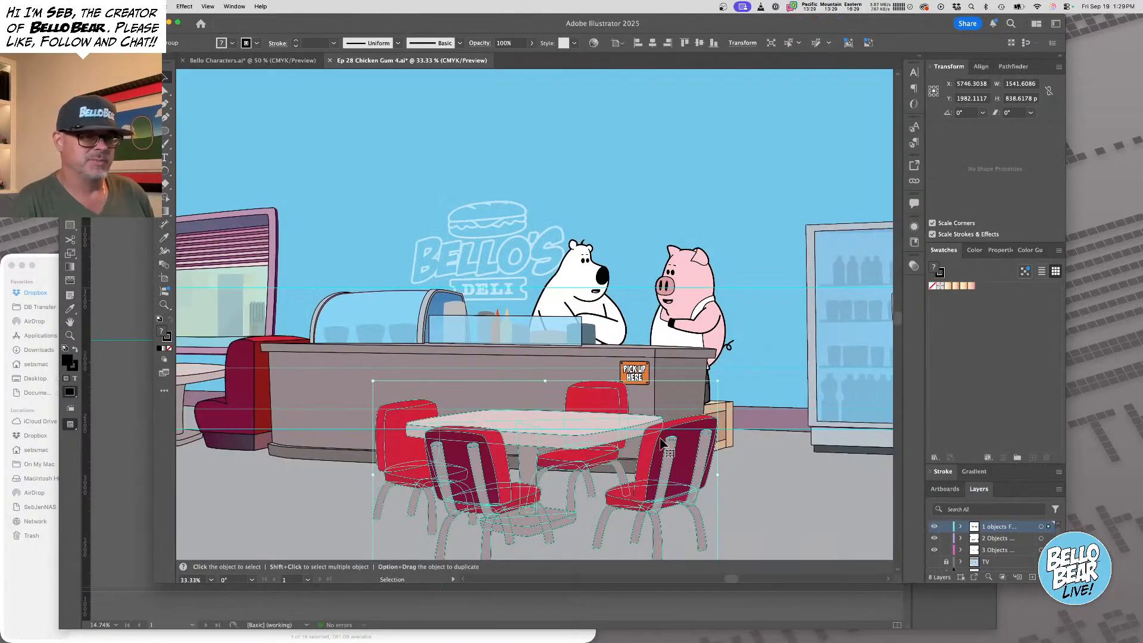
{"action": "key", "text": "a"}
{"action": "key", "text": "super+s"}
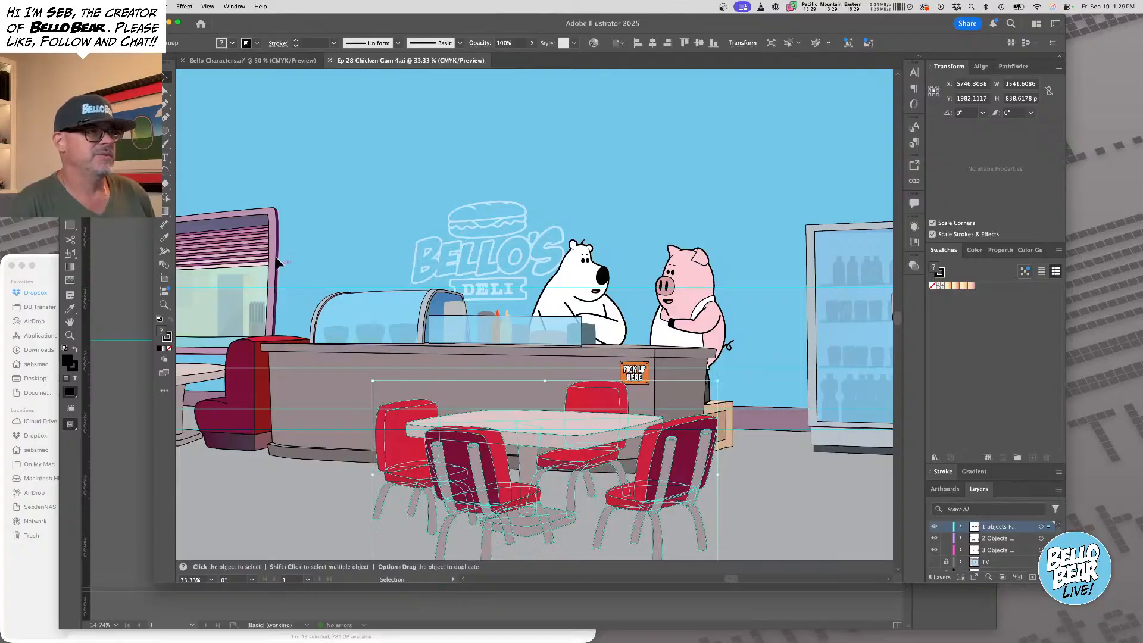
Switch to InDesign and update the modified link Ep 28 Chicken Gum 4.ai in the comic layout
{"action": "left_click", "coordinate": [138, 228]}
{"action": "left_click", "coordinate": [851, 183]}
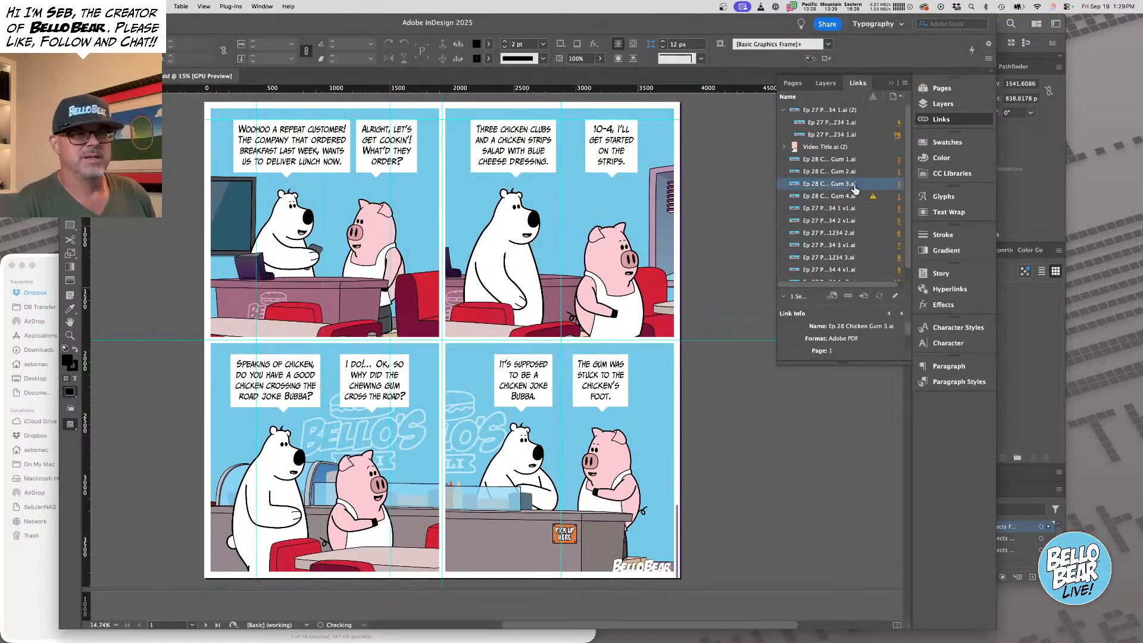
{"action": "left_click", "coordinate": [850, 196]}
{"action": "left_click", "coordinate": [880, 297]}
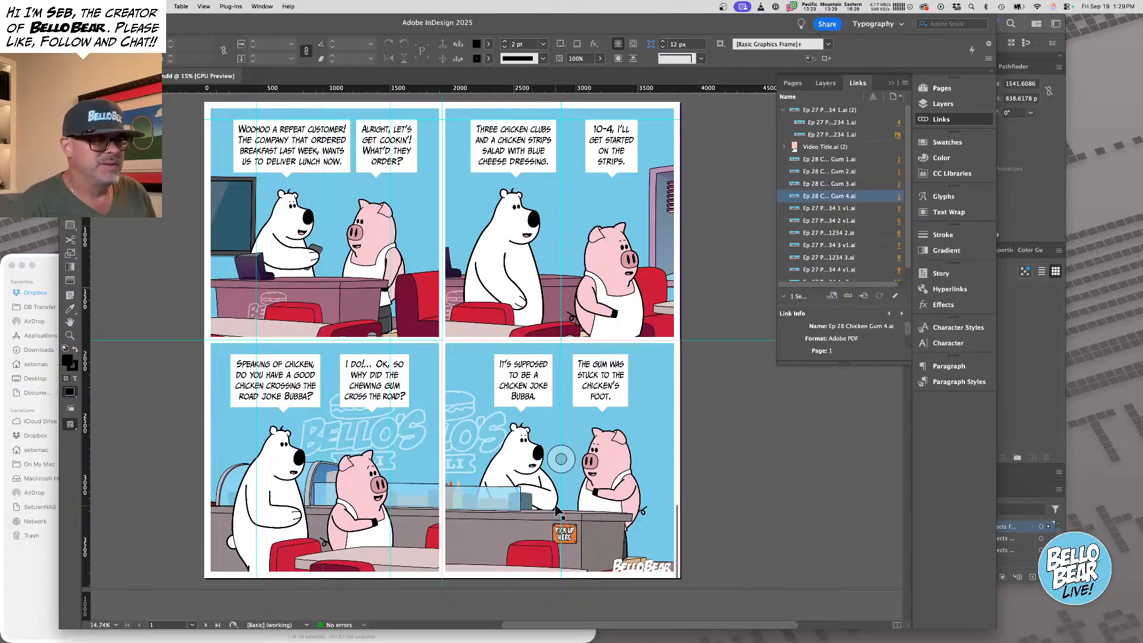
Raise the table and chairs slightly in Illustrator, save the artwork, and update the Ep 28 Chicken Gum 4.ai link in InDesign again
{"action": "left_click", "coordinate": [1041, 376]}
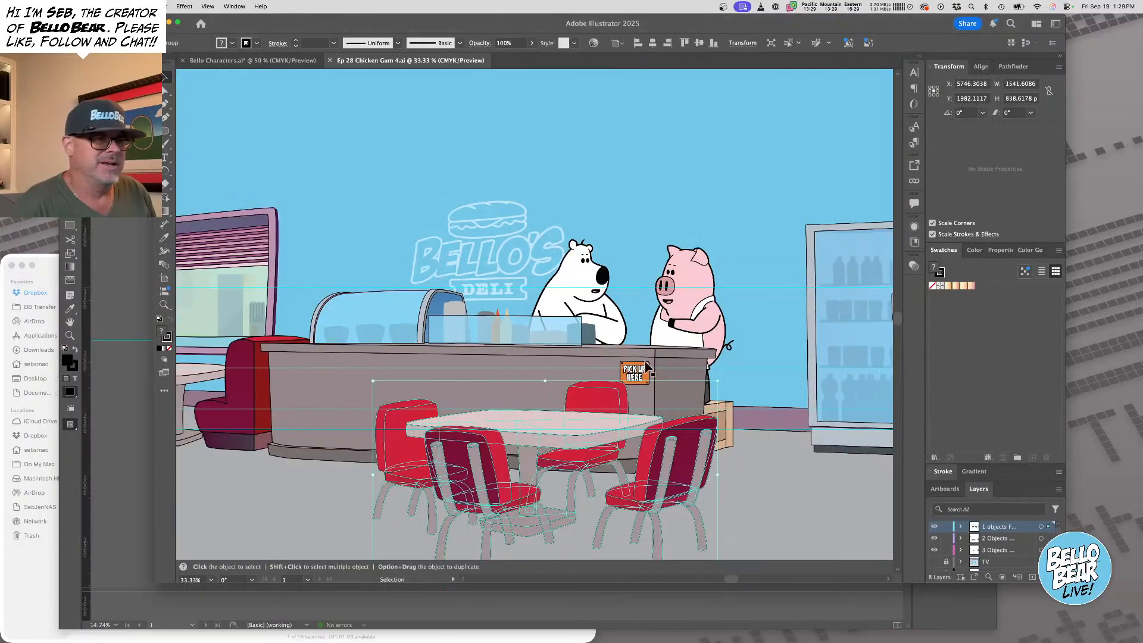
{"action": "left_click_drag", "start_coordinate": [687, 451], "coordinate": [682, 436]}
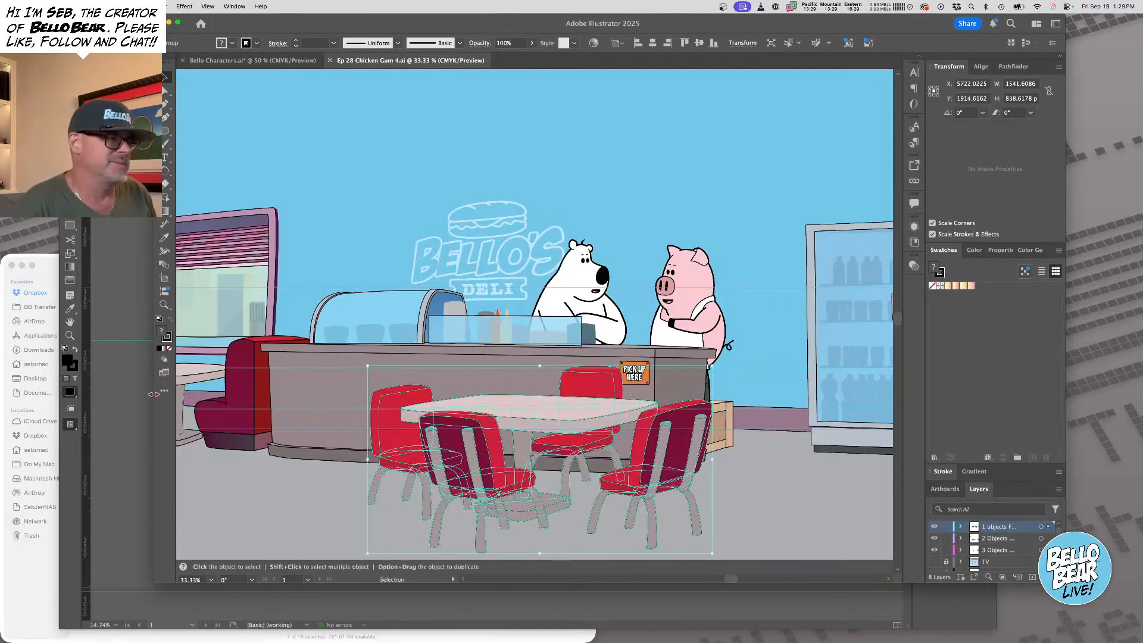
{"action": "left_click", "coordinate": [135, 383]}
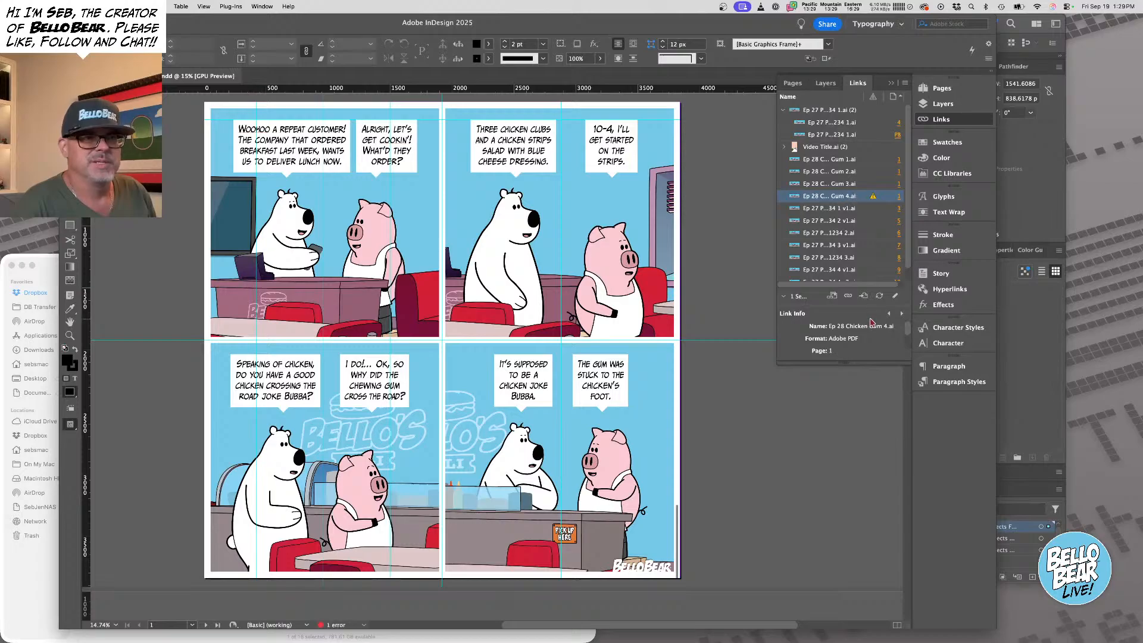
{"action": "left_click", "coordinate": [879, 296]}
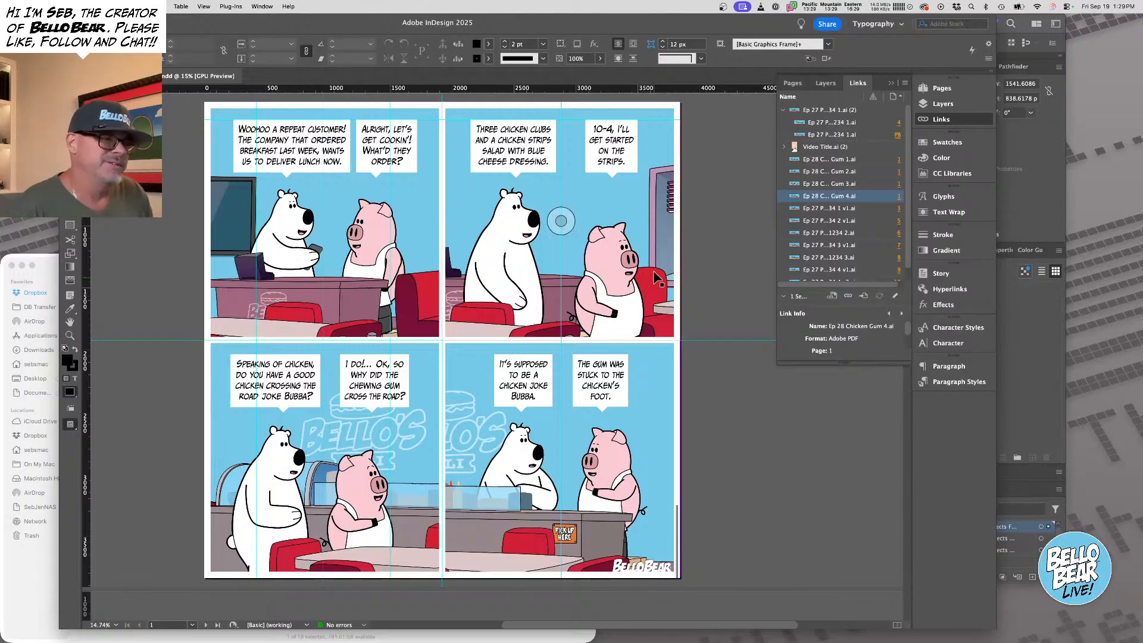
{"action": "scroll", "coordinate": [518, 262], "scroll_direction": "up", "scroll_amount": 1}
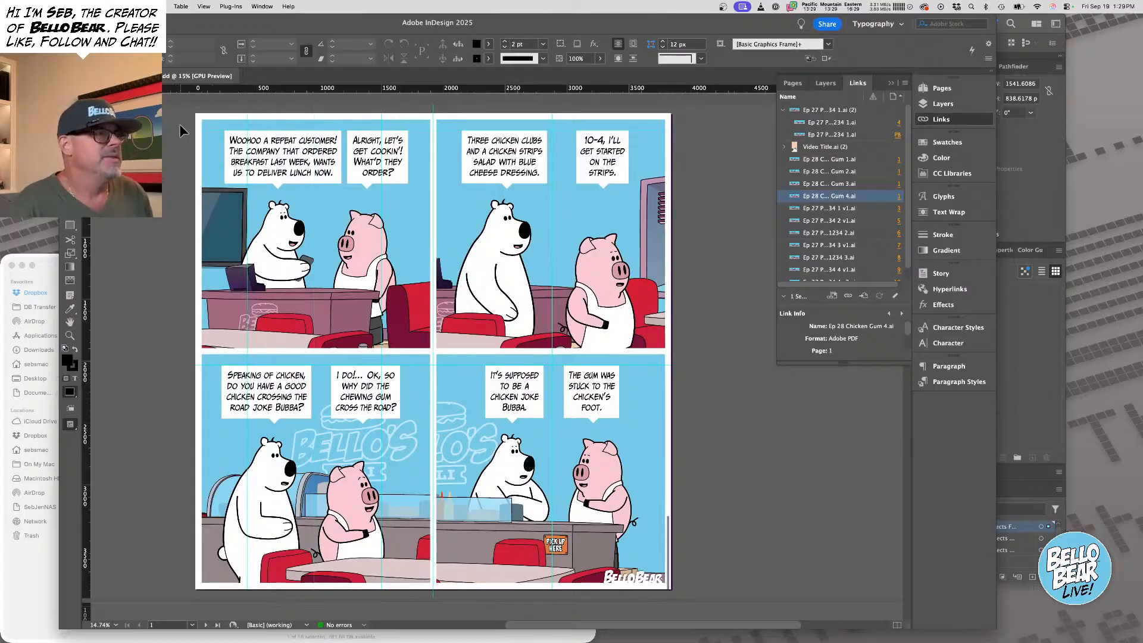
{"action": "left_click_drag", "start_coordinate": [182, 127], "coordinate": [409, 278]}
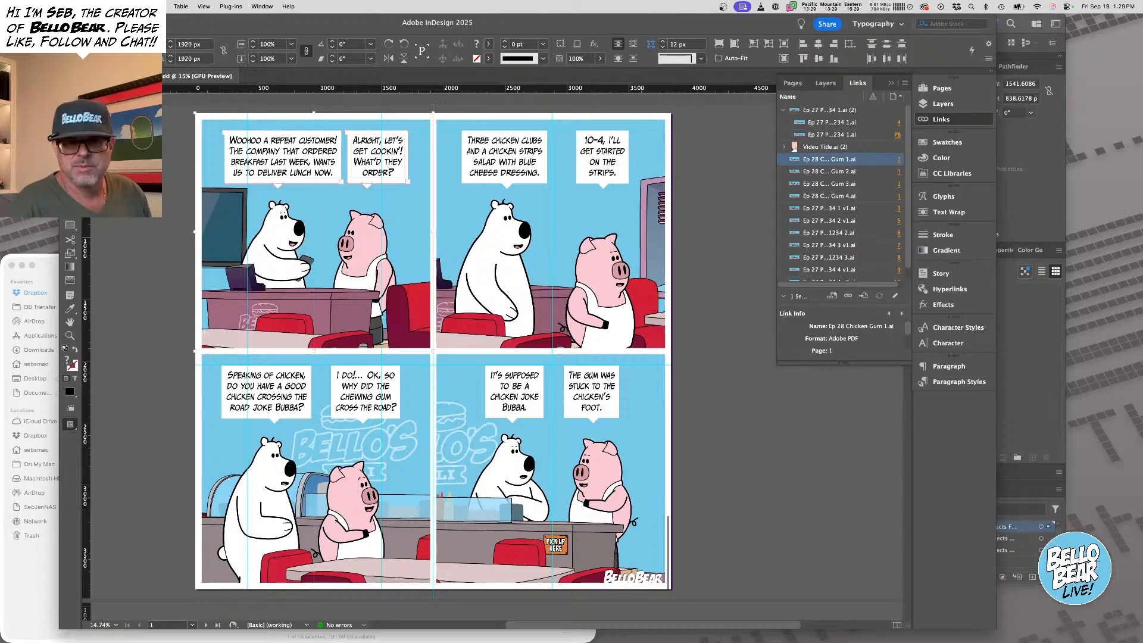
{"action": "key", "text": "super+Tab"}
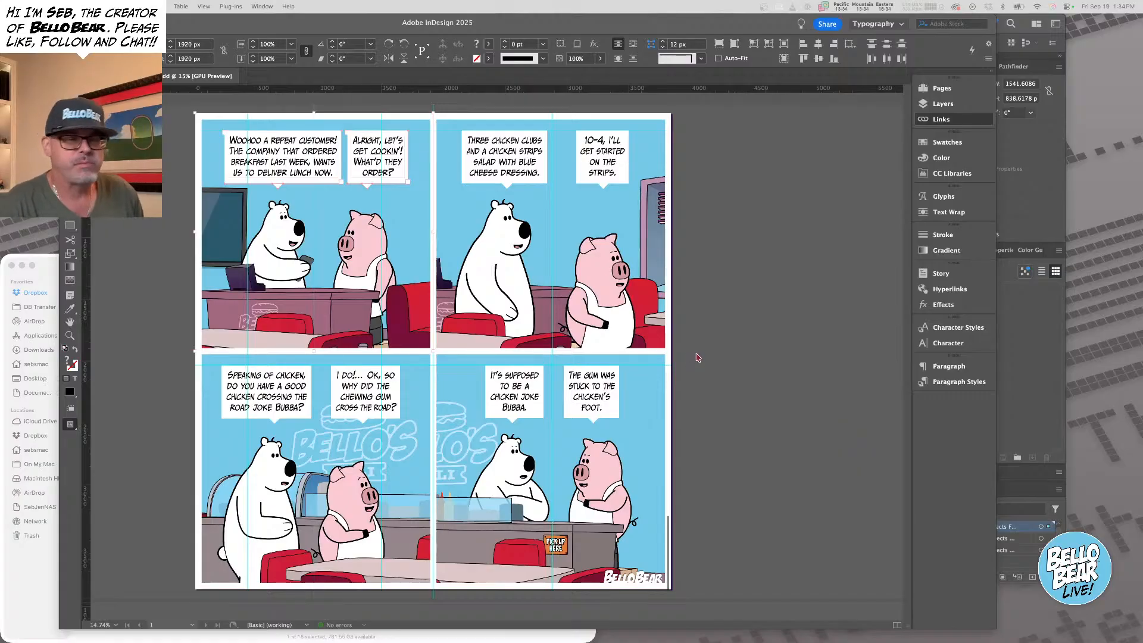
{"action": "left_click", "coordinate": [748, 359]}
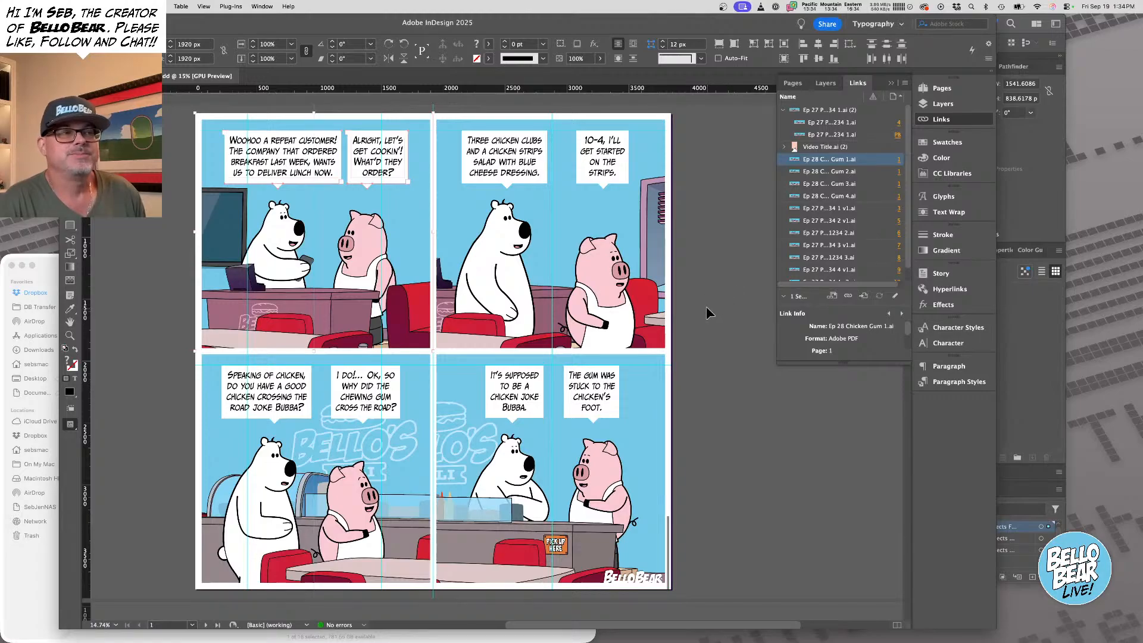
{"action": "left_click", "coordinate": [178, 135]}
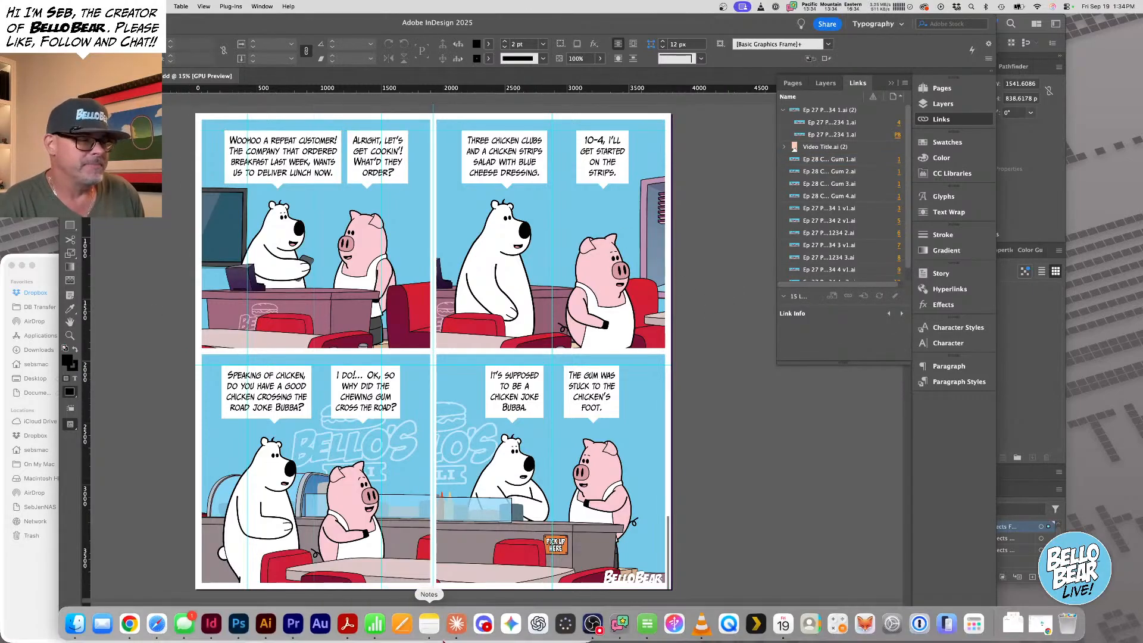
Review the Bello Bear Ep 28 Chicken Gum script in Notes and return to the four-panel comic in InDesign
{"action": "left_click", "coordinate": [430, 632]}
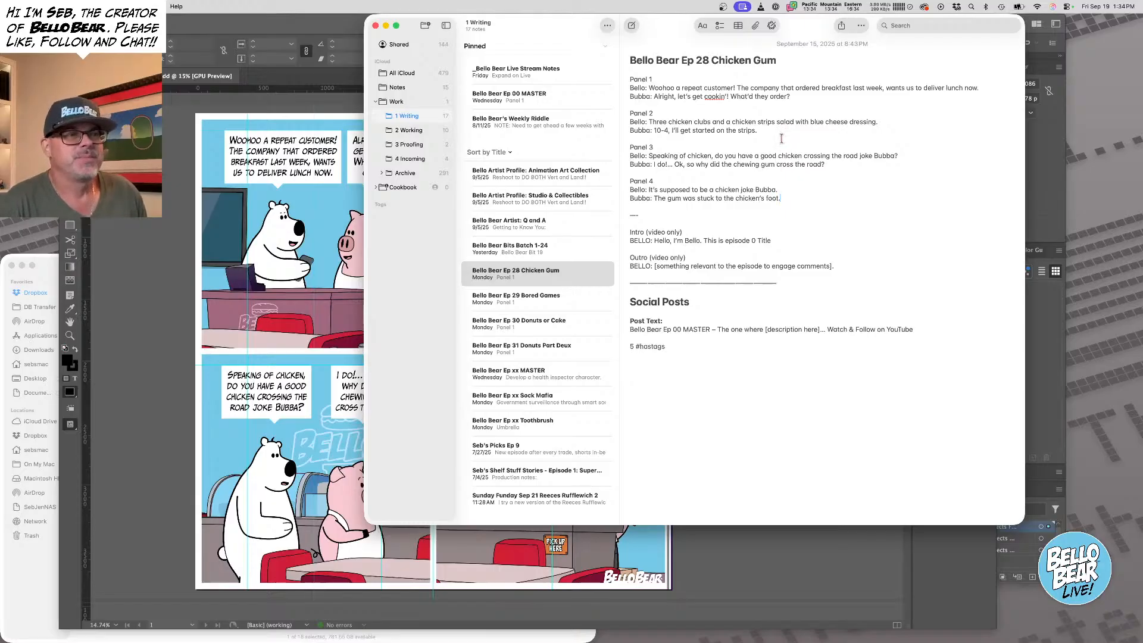
{"action": "left_click", "coordinate": [164, 146]}
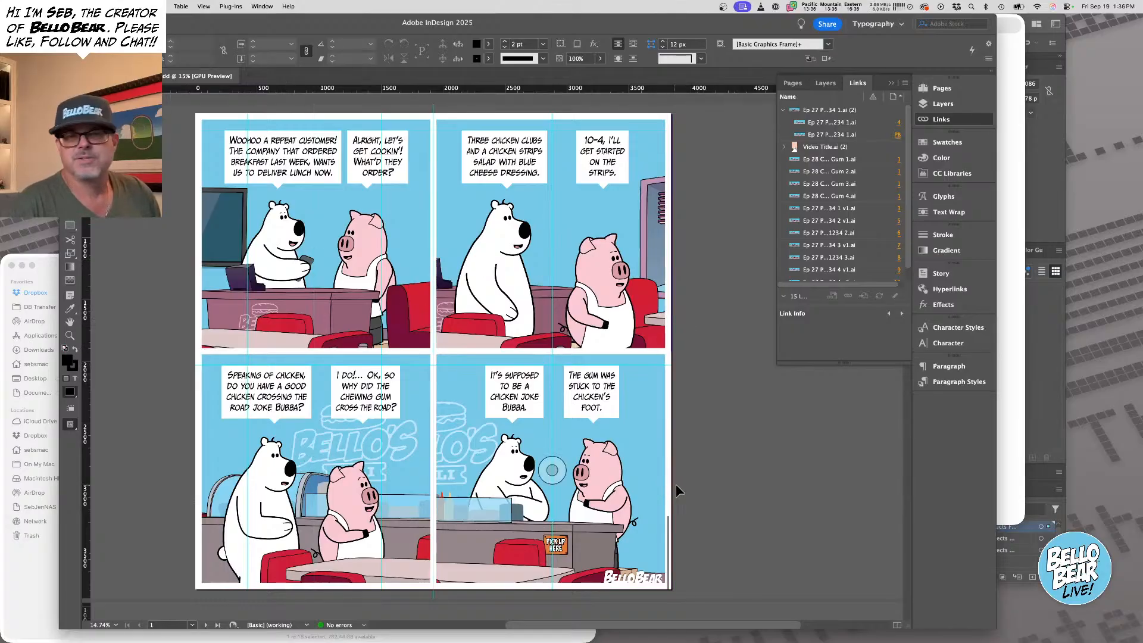
{"action": "left_click_drag", "start_coordinate": [444, 526], "coordinate": [451, 515]}
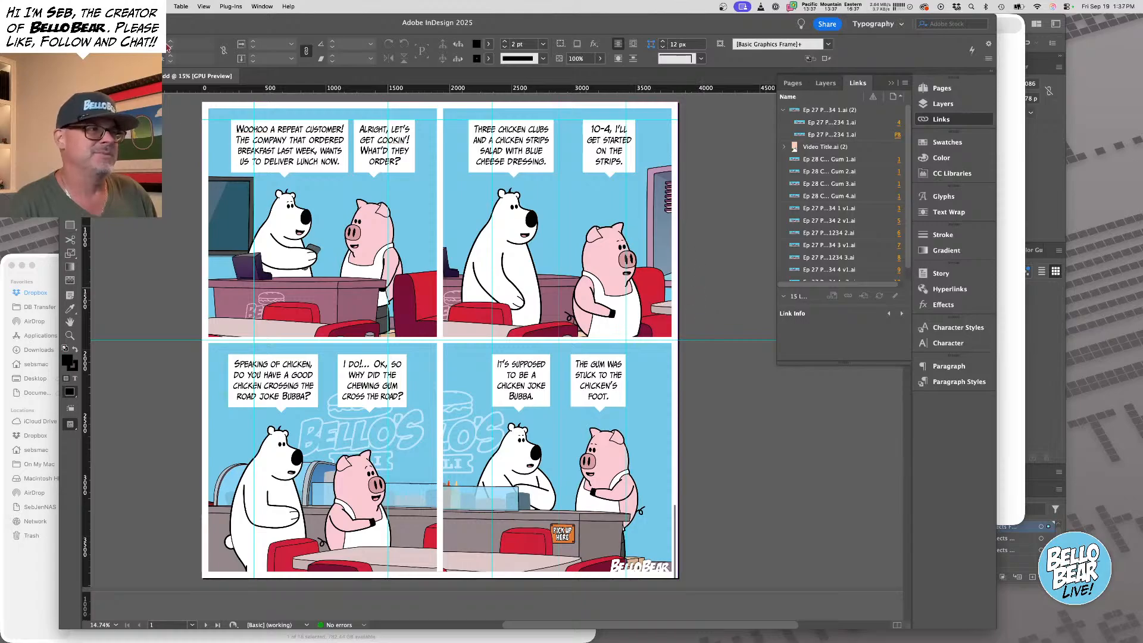
Change the episode number to 28 in Bello's speech bubble on the vertical video title page
{"action": "left_click_drag", "start_coordinate": [182, 123], "coordinate": [411, 280]}
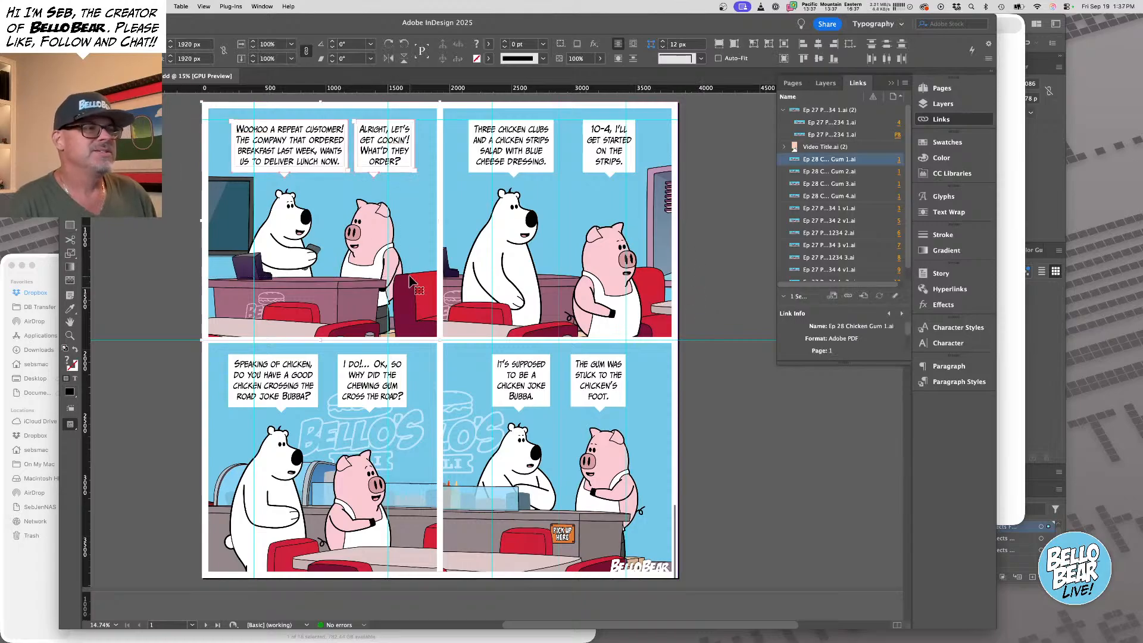
{"action": "scroll", "coordinate": [410, 280], "scroll_direction": "down", "scroll_amount": 5}
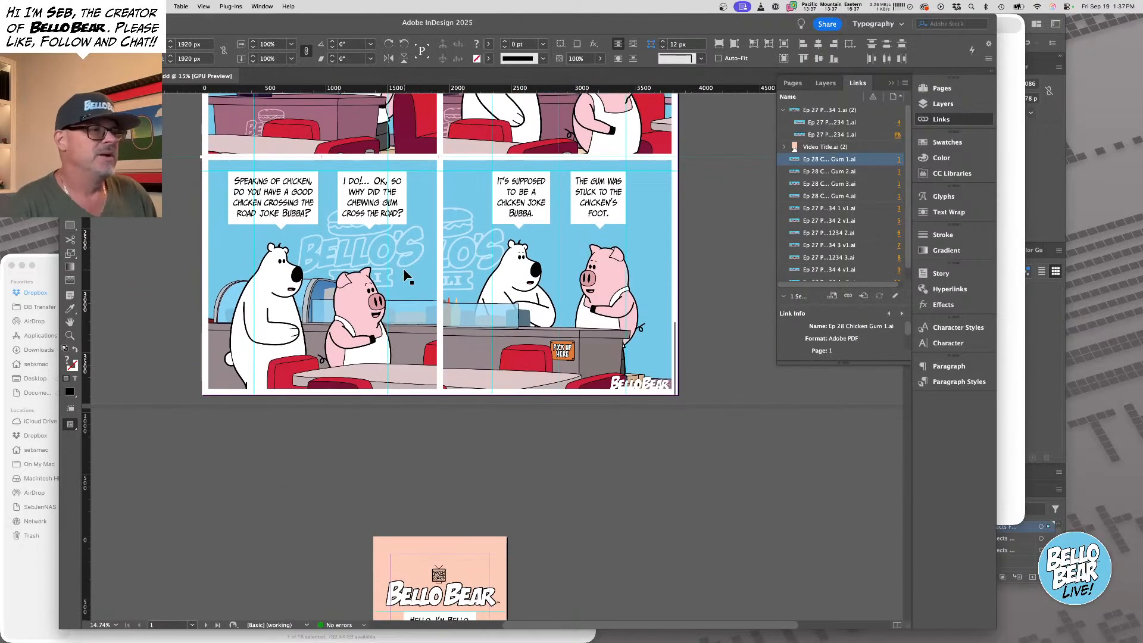
{"action": "scroll", "coordinate": [407, 274], "scroll_direction": "down", "scroll_amount": 5}
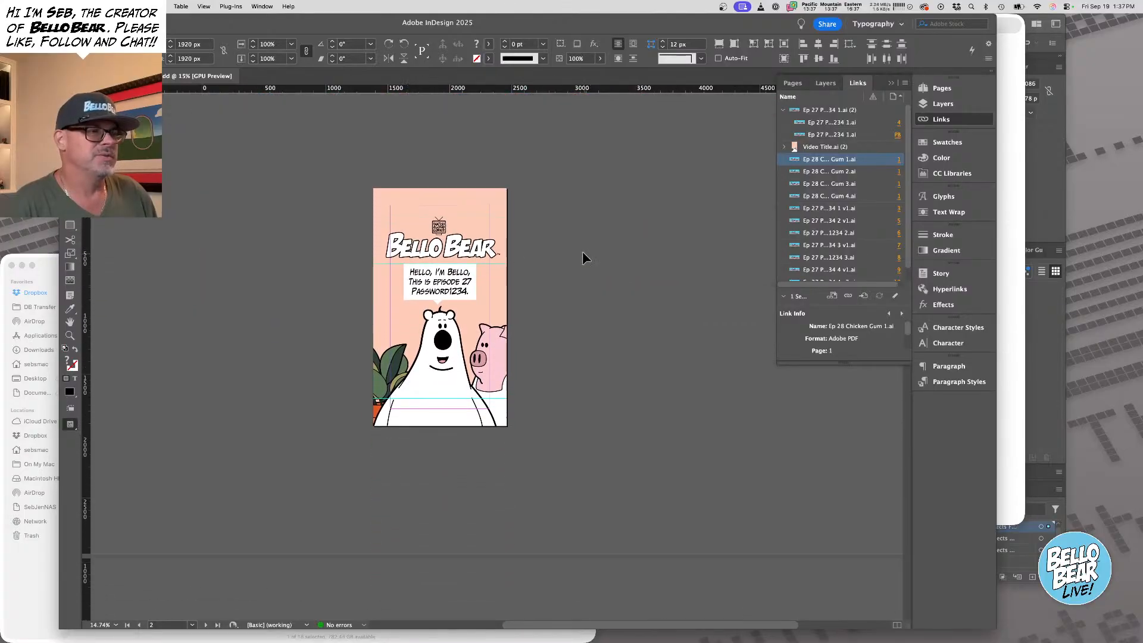
{"action": "left_click", "coordinate": [571, 373]}
{"action": "left_click_drag", "start_coordinate": [571, 375], "coordinate": [627, 276]}
{"action": "left_click_drag", "start_coordinate": [496, 267], "coordinate": [528, 424]}
{"action": "left_click", "coordinate": [528, 423]}
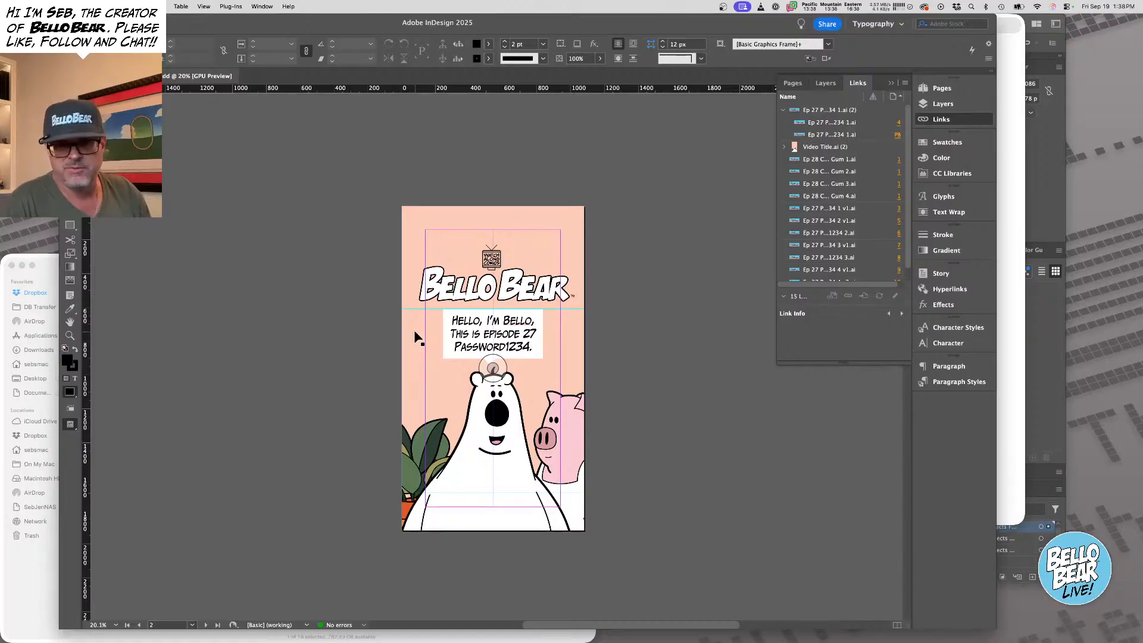
{"action": "key", "text": "super+space"}
{"action": "left_click_drag", "start_coordinate": [396, 331], "coordinate": [426, 354]}
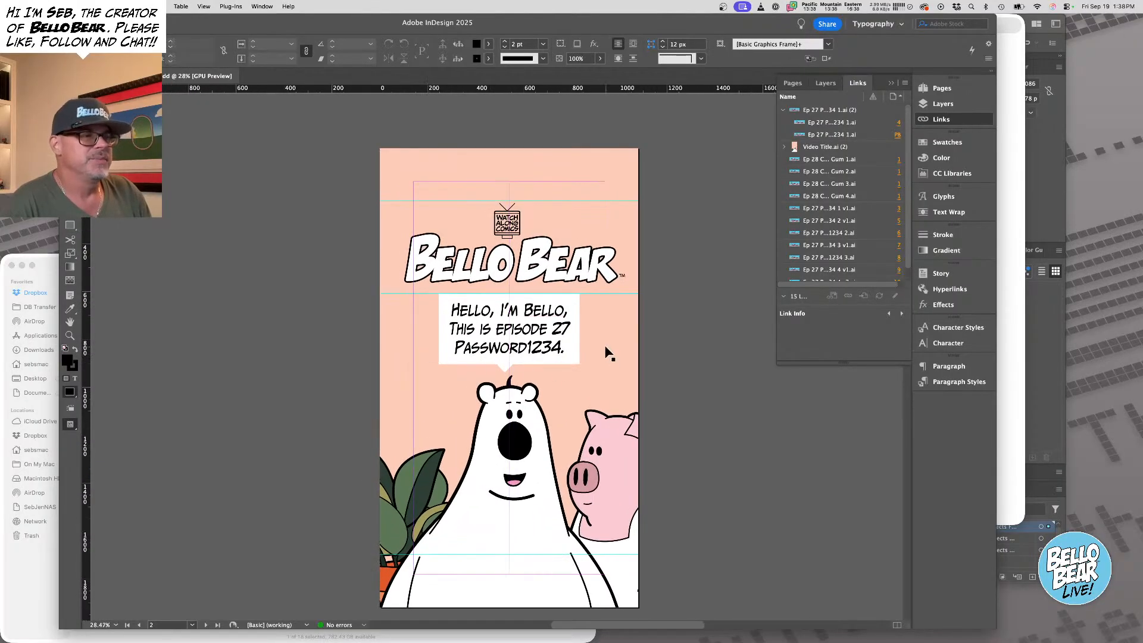
{"action": "double_click", "coordinate": [547, 329]}
{"action": "double_click", "coordinate": [564, 326]}
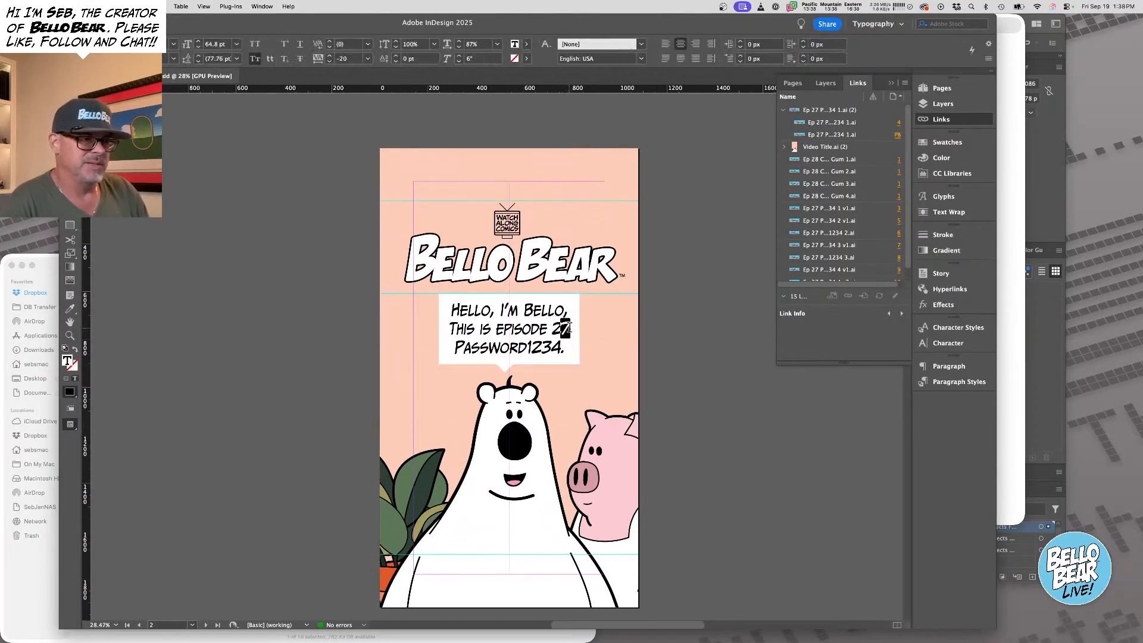
{"action": "type", "text": "28"}
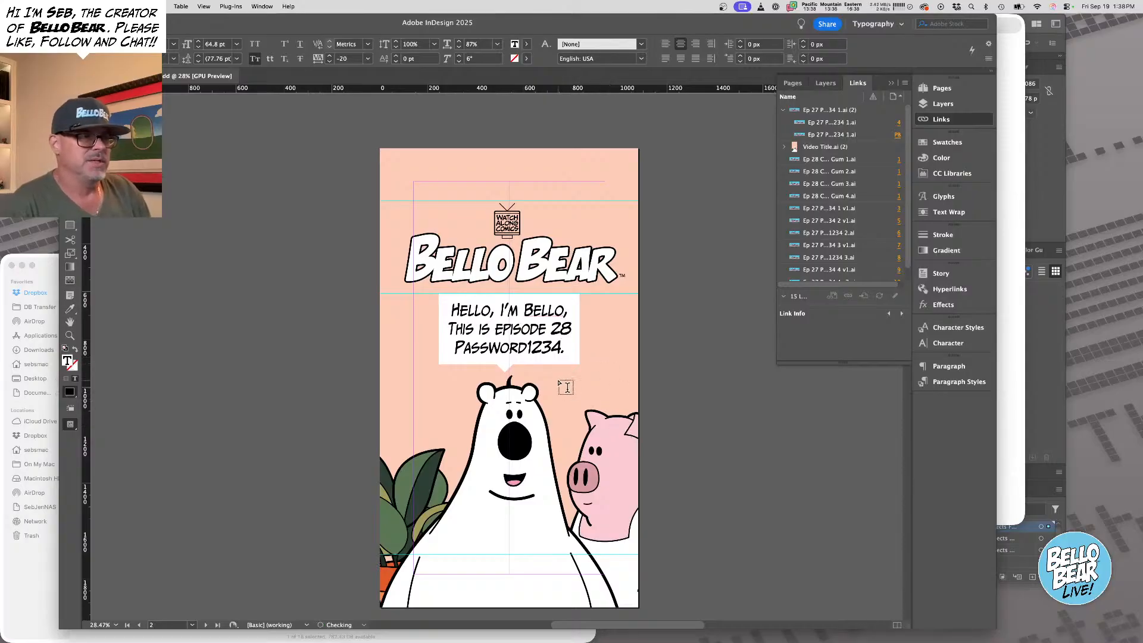
{"action": "left_click", "coordinate": [1019, 162]}
{"action": "left_click_drag", "start_coordinate": [711, 60], "coordinate": [775, 60]}
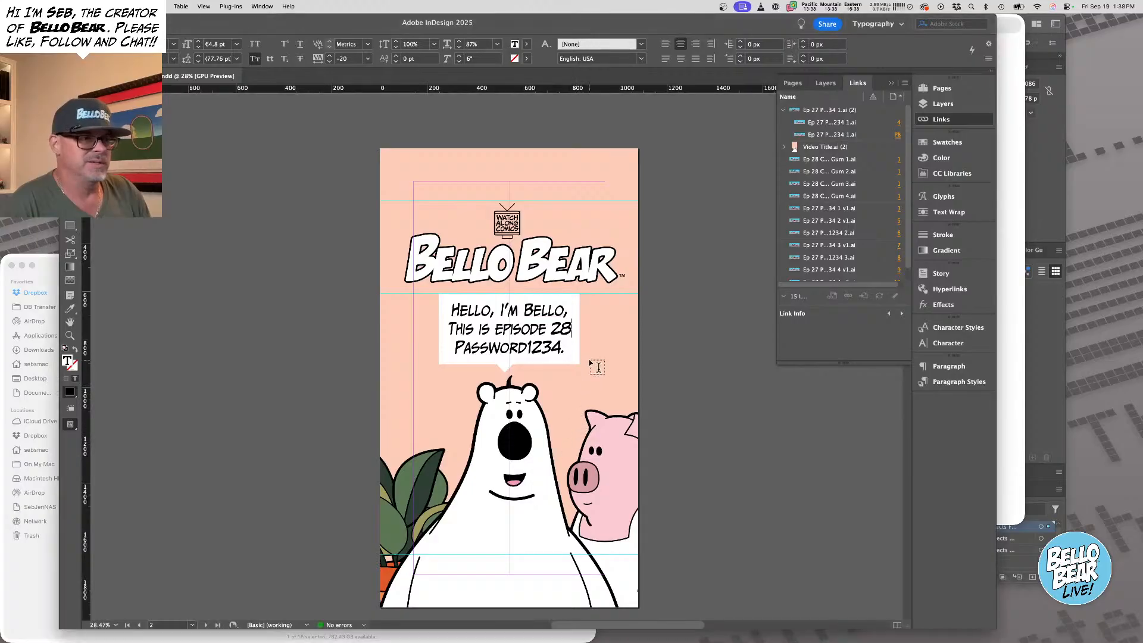
Replace the old episode title in the title page's speech bubble with "Chicken Gum." and deselect the text
{"action": "left_click_drag", "start_coordinate": [562, 347], "coordinate": [421, 346]}
{"action": "type", "text": "Chicken Gum."}
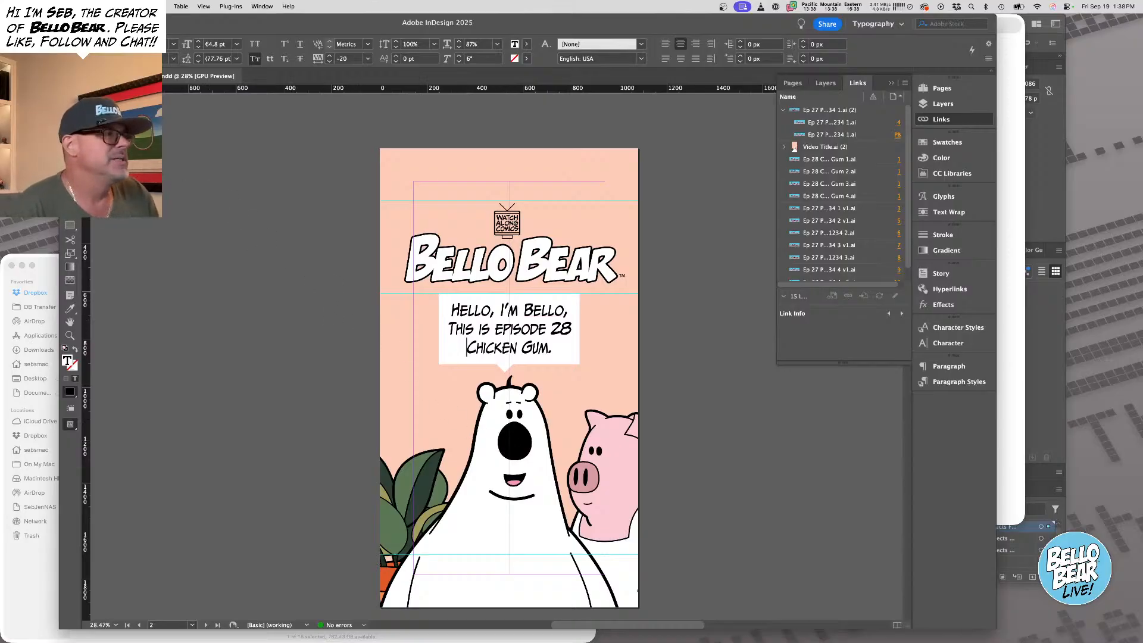
{"action": "key", "text": "Escape"}
{"action": "left_click", "coordinate": [367, 337]}
{"action": "left_click_drag", "start_coordinate": [366, 337], "coordinate": [328, 312]}
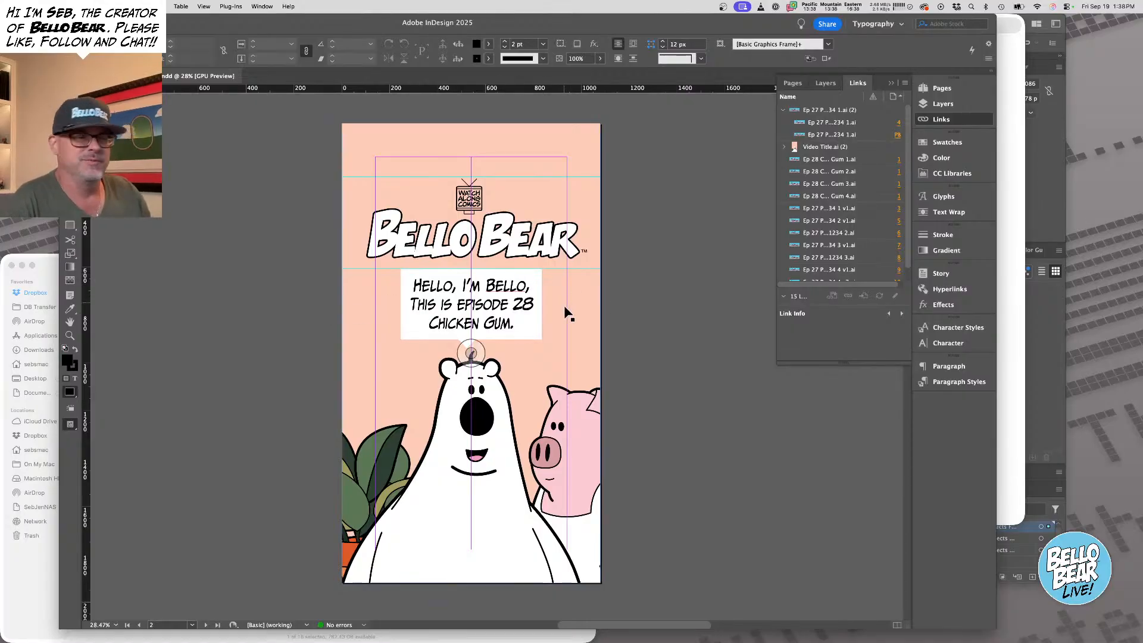
Delete the old Ep 27 artwork and the "What are you so upset about Bello?" bubble from page 3
{"action": "left_click_drag", "start_coordinate": [545, 484], "coordinate": [551, 265]}
{"action": "left_click_drag", "start_coordinate": [501, 559], "coordinate": [538, 212]}
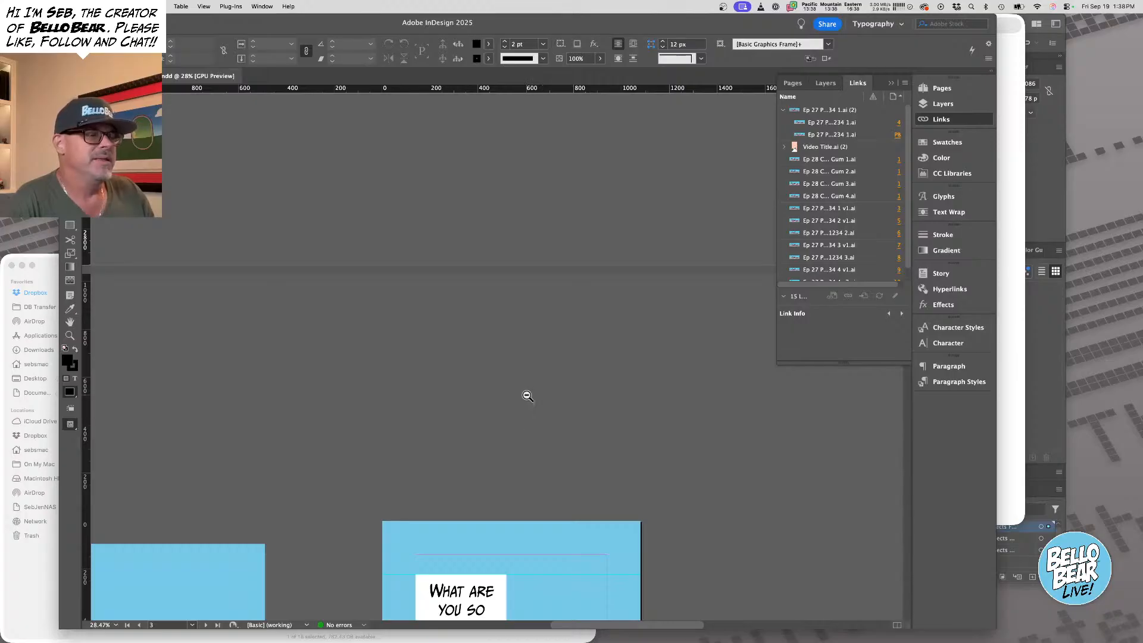
{"action": "left_click", "coordinate": [527, 396], "text": "alt"}
{"action": "left_click", "coordinate": [523, 395], "text": "alt"}
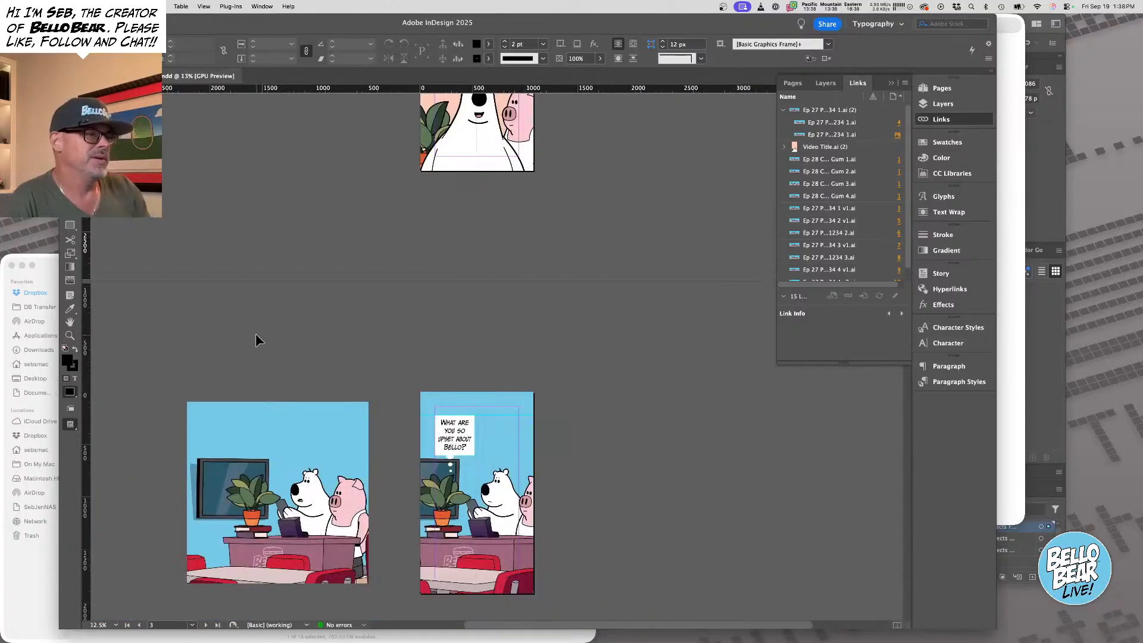
{"action": "scroll", "coordinate": [256, 339], "scroll_direction": "down", "scroll_amount": 4}
{"action": "left_click_drag", "start_coordinate": [195, 237], "coordinate": [634, 502]}
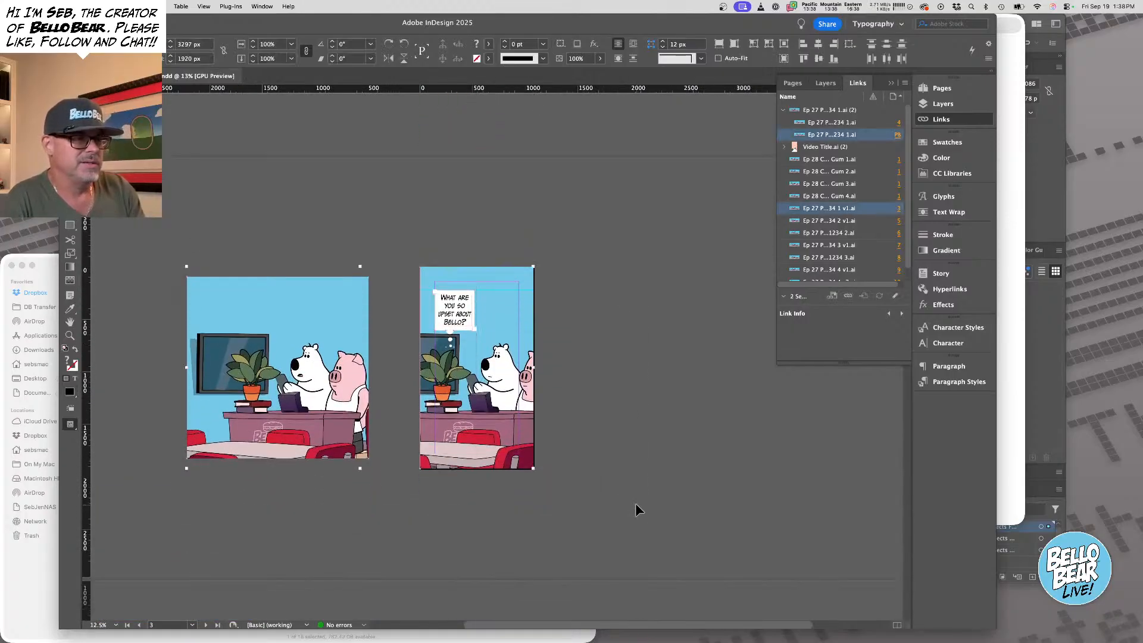
{"action": "key", "text": "Delete"}
Delete the old Ep 27 panel art and the speech bubble about the bank password from page 4
{"action": "scroll", "coordinate": [626, 474], "scroll_direction": "down", "scroll_amount": 4}
{"action": "scroll", "coordinate": [619, 469], "scroll_direction": "down", "scroll_amount": 4}
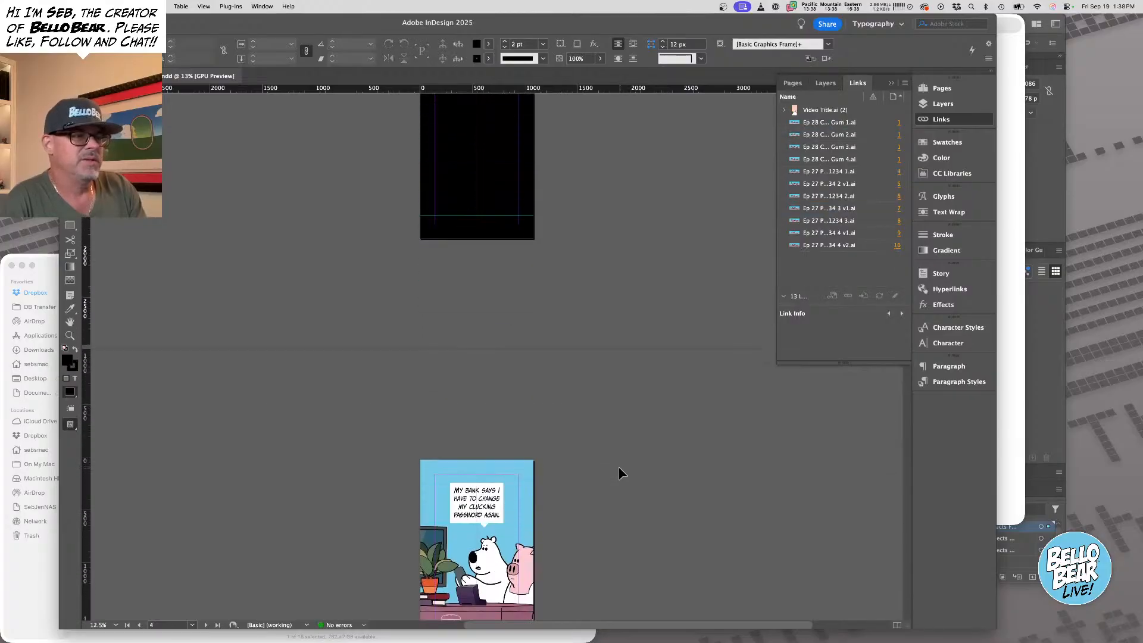
{"action": "left_click_drag", "start_coordinate": [331, 406], "coordinate": [623, 538]}
{"action": "key", "text": "Delete"}
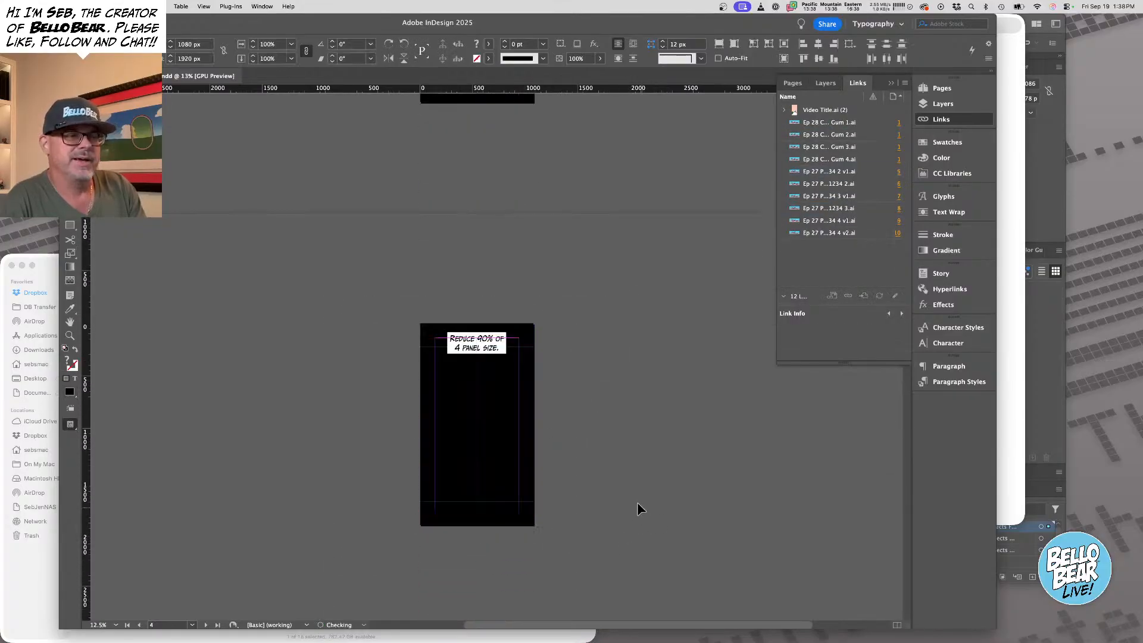
Delete the old Ep 27 panel art with its speech bubbles from pages 5 and 6
{"action": "scroll", "coordinate": [636, 507], "scroll_direction": "down", "scroll_amount": 10}
{"action": "scroll", "coordinate": [631, 523], "scroll_direction": "down", "scroll_amount": 4}
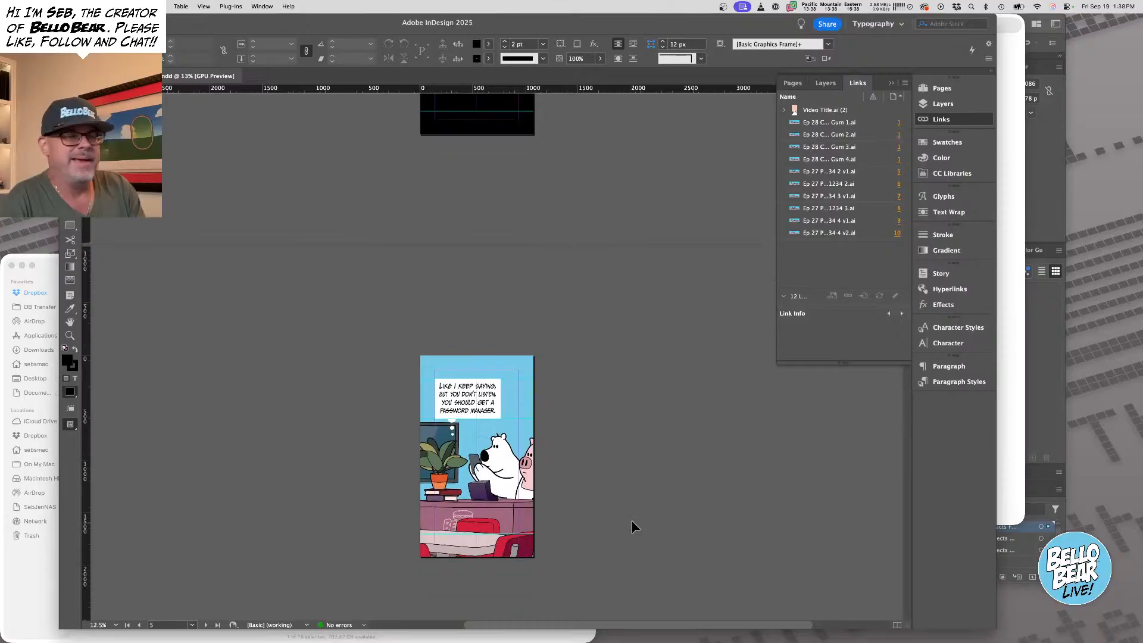
{"action": "left_click_drag", "start_coordinate": [374, 283], "coordinate": [622, 512]}
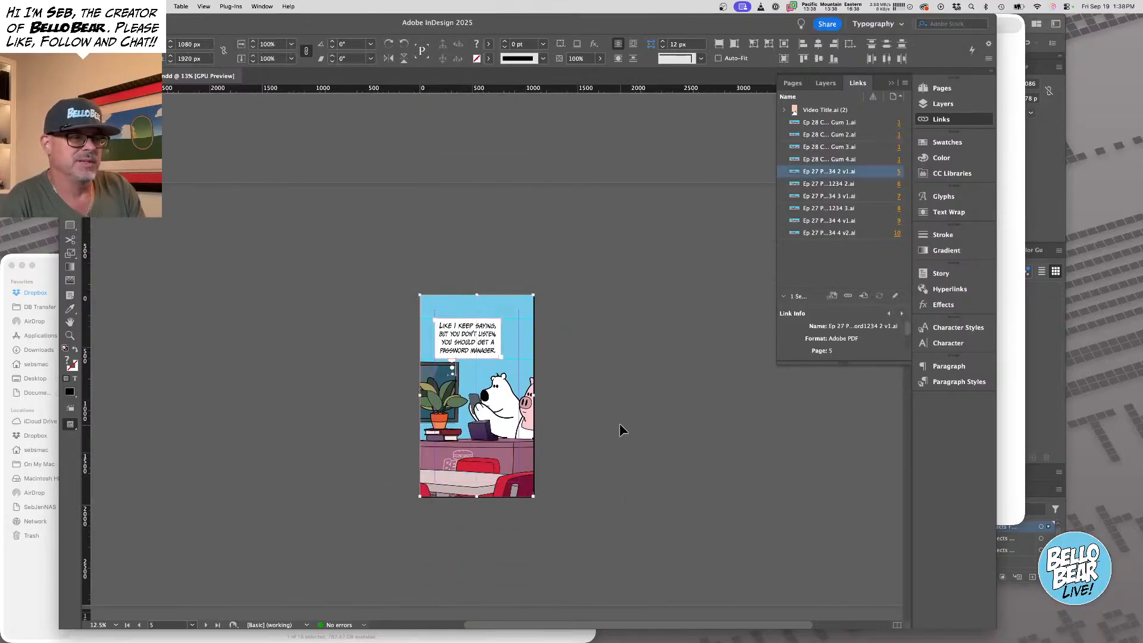
{"action": "key", "text": "Delete"}
{"action": "scroll", "coordinate": [619, 423], "scroll_direction": "down", "scroll_amount": 12}
{"action": "scroll", "coordinate": [619, 430], "scroll_direction": "down", "scroll_amount": 2}
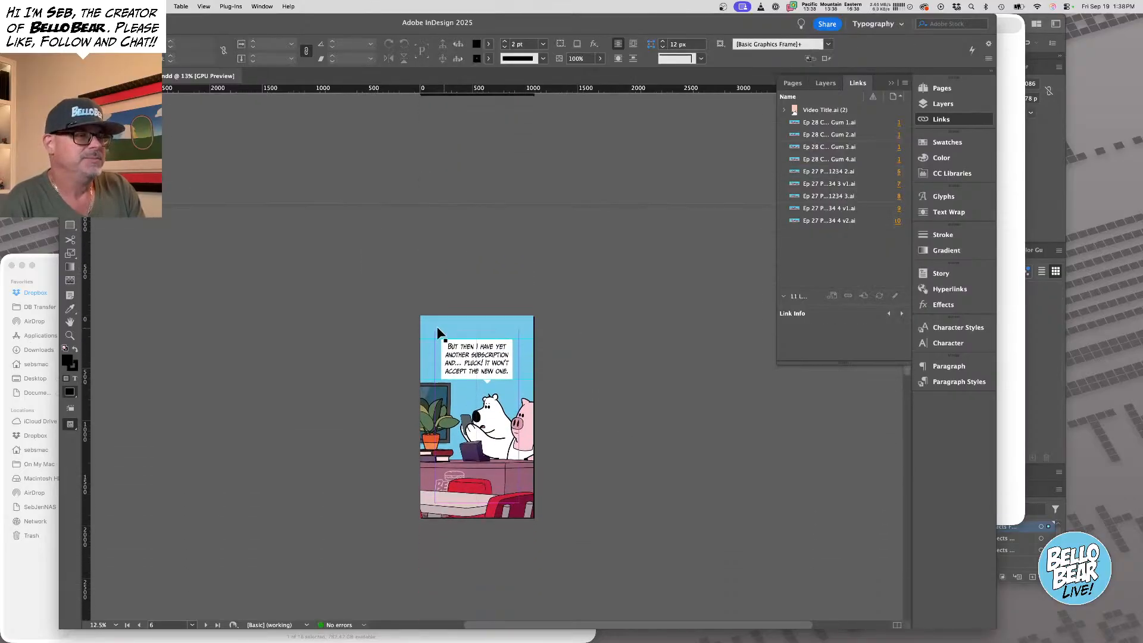
{"action": "left_click_drag", "start_coordinate": [601, 500], "coordinate": [602, 499]}
{"action": "key", "text": "Delete"}
Clear the old Ep 27 artwork and speech bubbles from pages 7 and 8
{"action": "scroll", "coordinate": [606, 497], "scroll_direction": "down", "scroll_amount": 20}
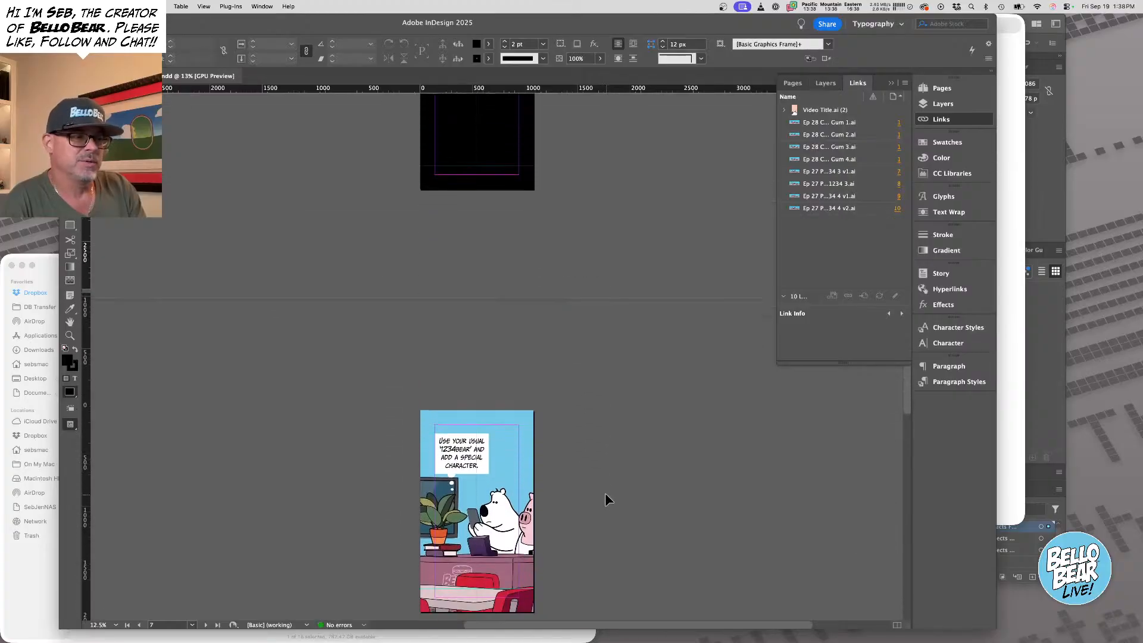
{"action": "left_click_drag", "start_coordinate": [413, 322], "coordinate": [610, 479]}
{"action": "key", "text": "Delete"}
{"action": "scroll", "coordinate": [617, 495], "scroll_direction": "down", "scroll_amount": 10}
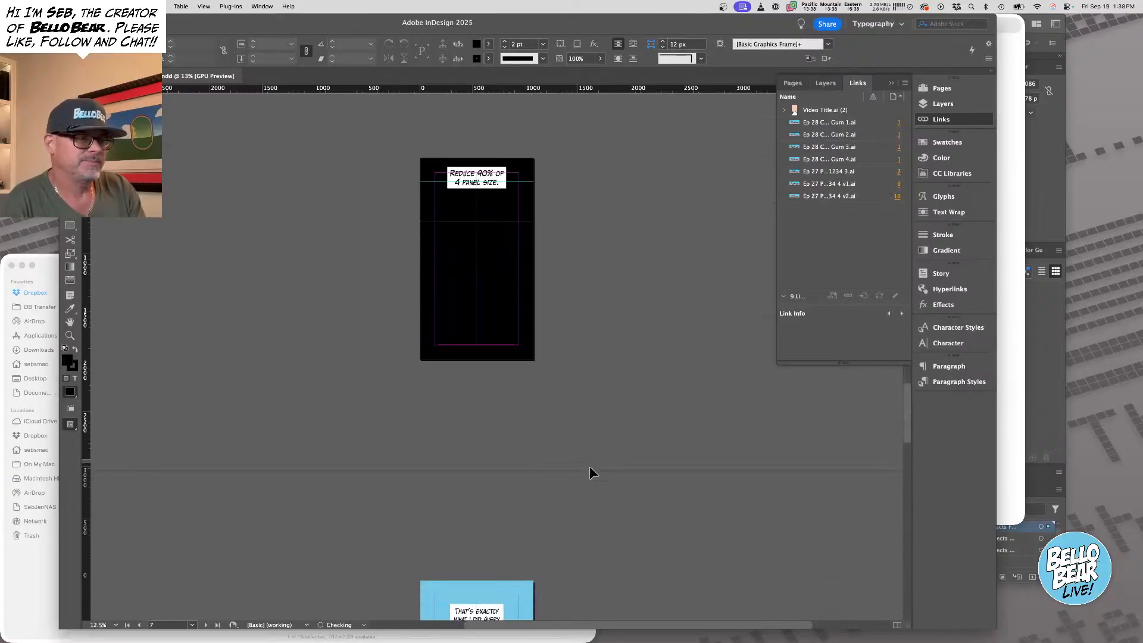
{"action": "scroll", "coordinate": [588, 464], "scroll_direction": "down", "scroll_amount": 5}
{"action": "left_click_drag", "start_coordinate": [571, 489], "coordinate": [591, 493]}
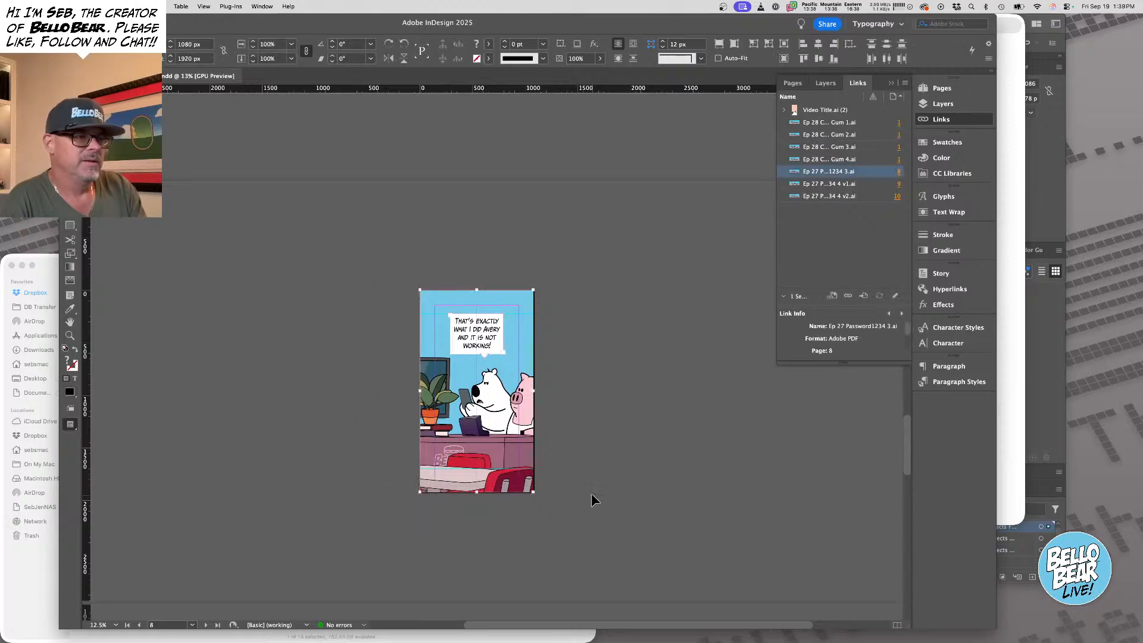
{"action": "scroll", "coordinate": [591, 493], "scroll_direction": "down", "scroll_amount": 8}
{"action": "key", "text": "Delete"}
Remove the remaining Ep 27 panel art and bubbles from pages 9 and 10
{"action": "scroll", "coordinate": [357, 417], "scroll_direction": "down", "scroll_amount": 6}
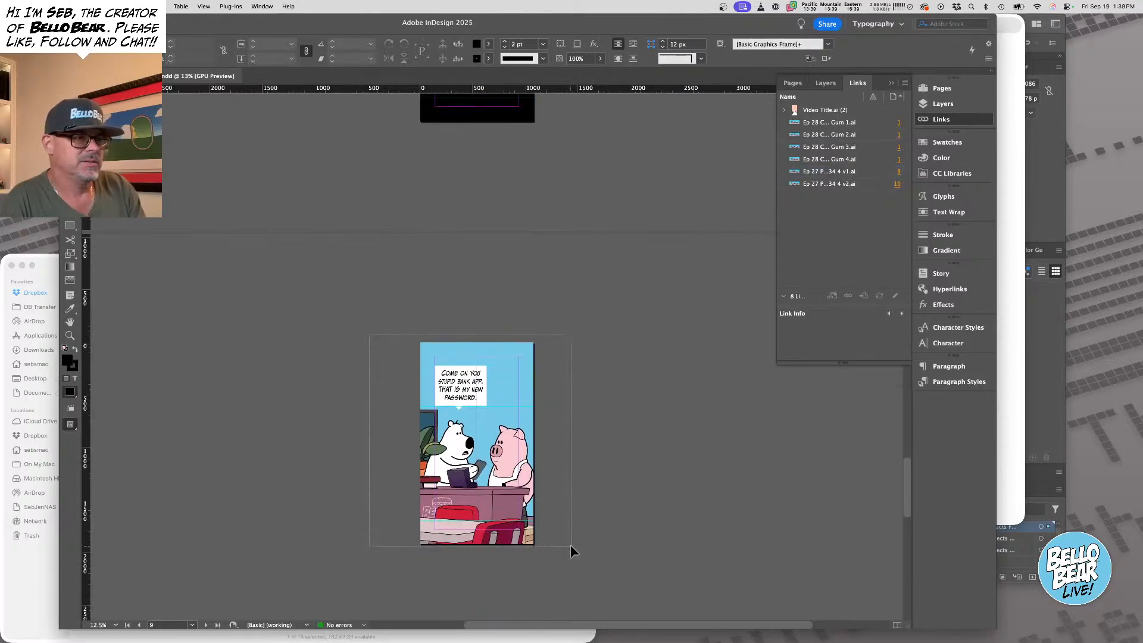
{"action": "left_click_drag", "start_coordinate": [571, 544], "coordinate": [596, 552]}
{"action": "key", "text": "Delete"}
{"action": "scroll", "coordinate": [595, 551], "scroll_direction": "down", "scroll_amount": 15}
{"action": "left_click_drag", "start_coordinate": [278, 253], "coordinate": [580, 558]}
{"action": "key", "text": "Delete"}
Copy the first Ep 28 panel with both of its speech bubbles from the four-panel comic on page 1
{"action": "scroll", "coordinate": [623, 497], "scroll_direction": "down", "scroll_amount": 10}
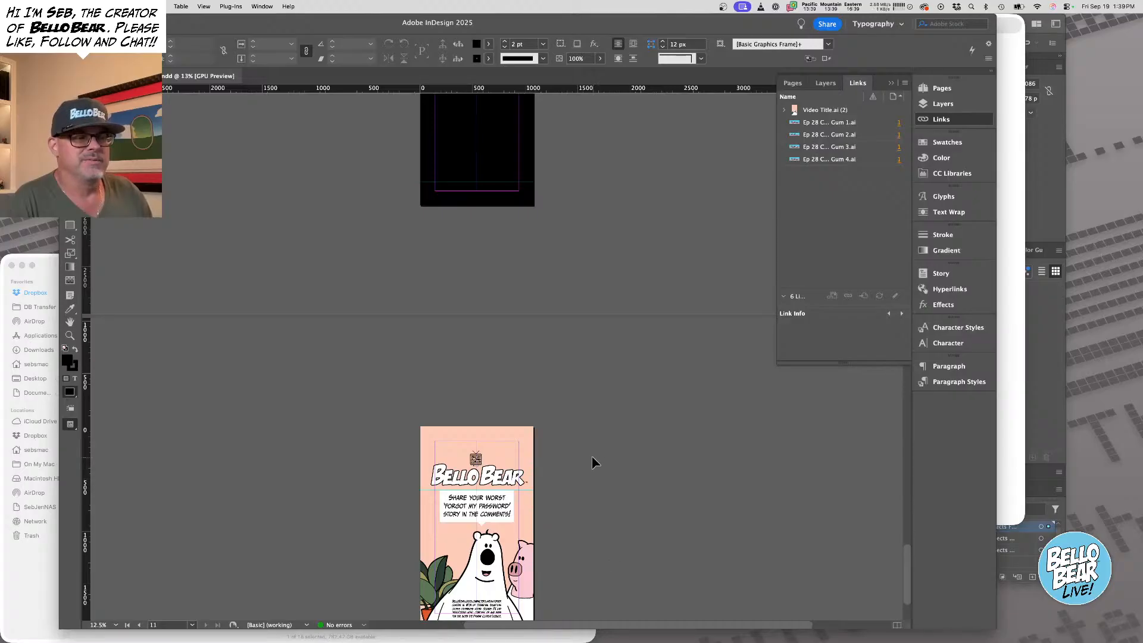
{"action": "scroll", "coordinate": [599, 465], "scroll_direction": "up", "scroll_amount": 20}
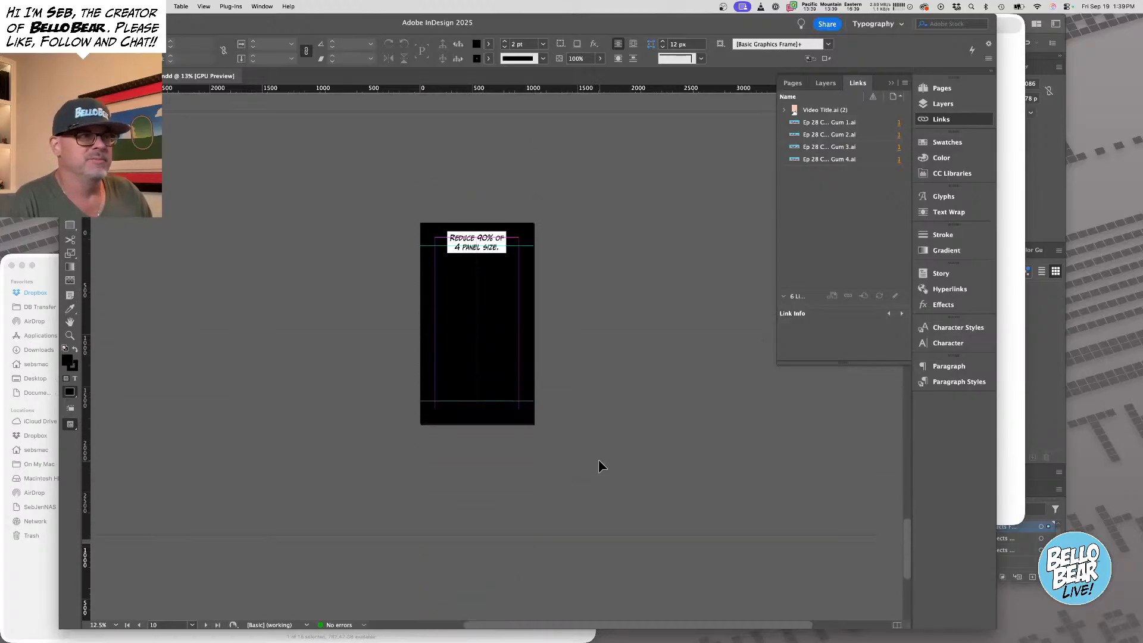
{"action": "scroll", "coordinate": [599, 461], "scroll_direction": "up", "scroll_amount": 20}
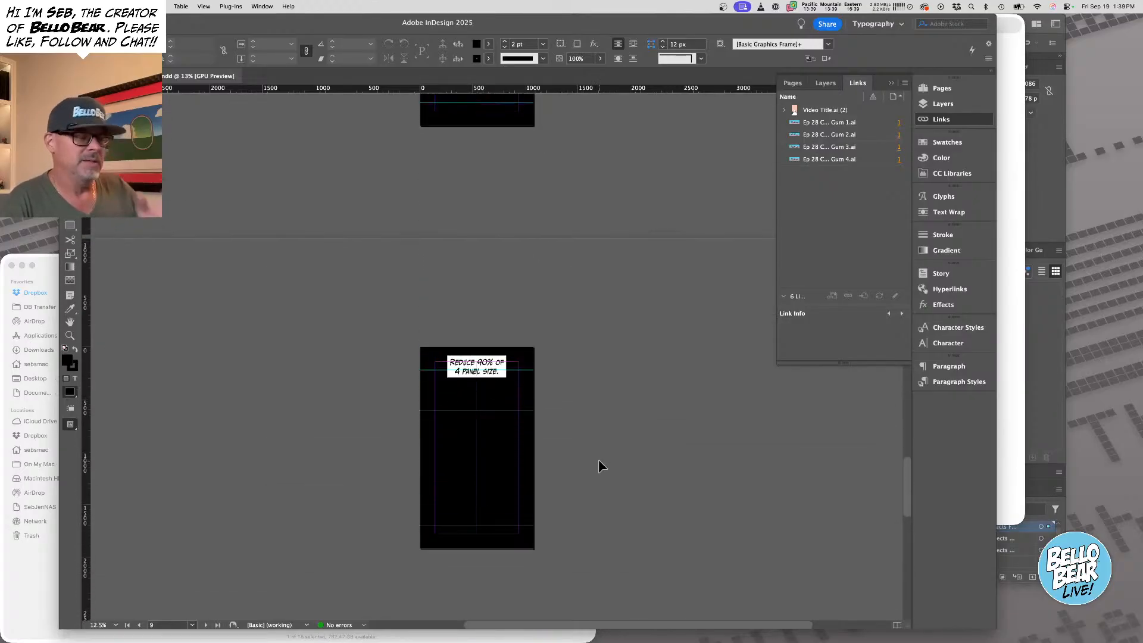
{"action": "scroll", "coordinate": [598, 461], "scroll_direction": "up", "scroll_amount": 20}
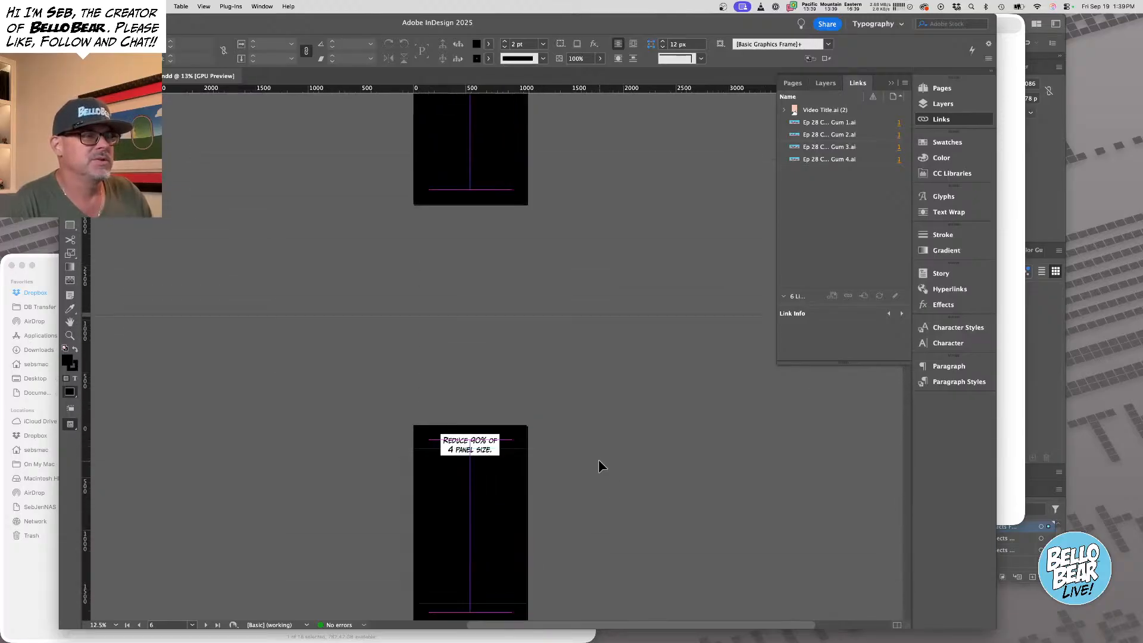
{"action": "scroll", "coordinate": [599, 464], "scroll_direction": "up", "scroll_amount": 20}
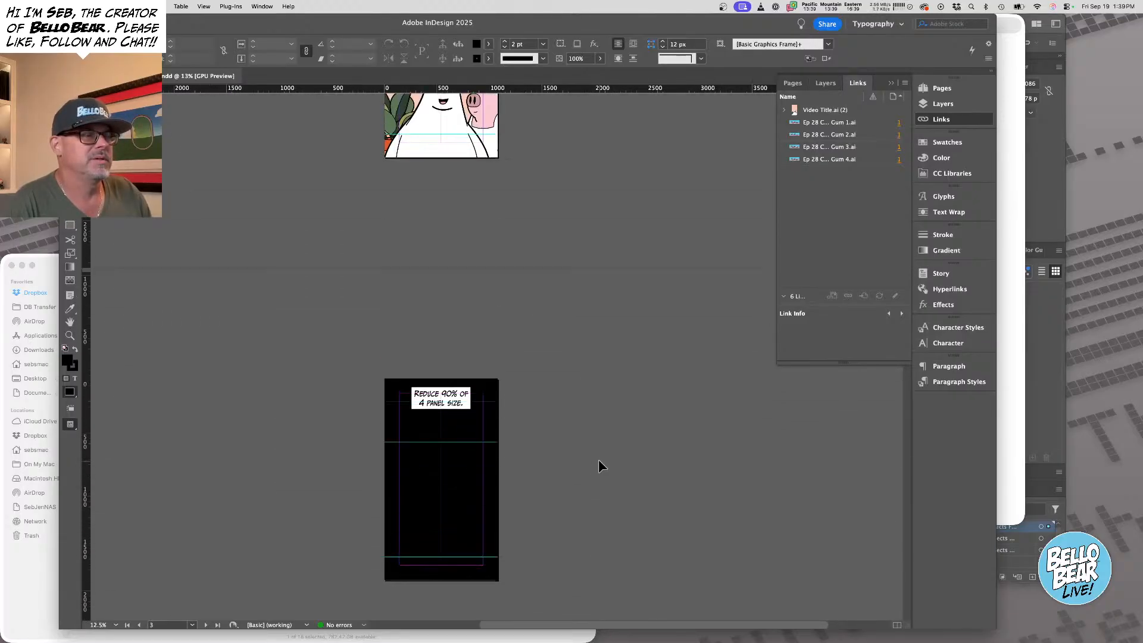
{"action": "scroll", "coordinate": [598, 458], "scroll_direction": "down", "scroll_amount": 10}
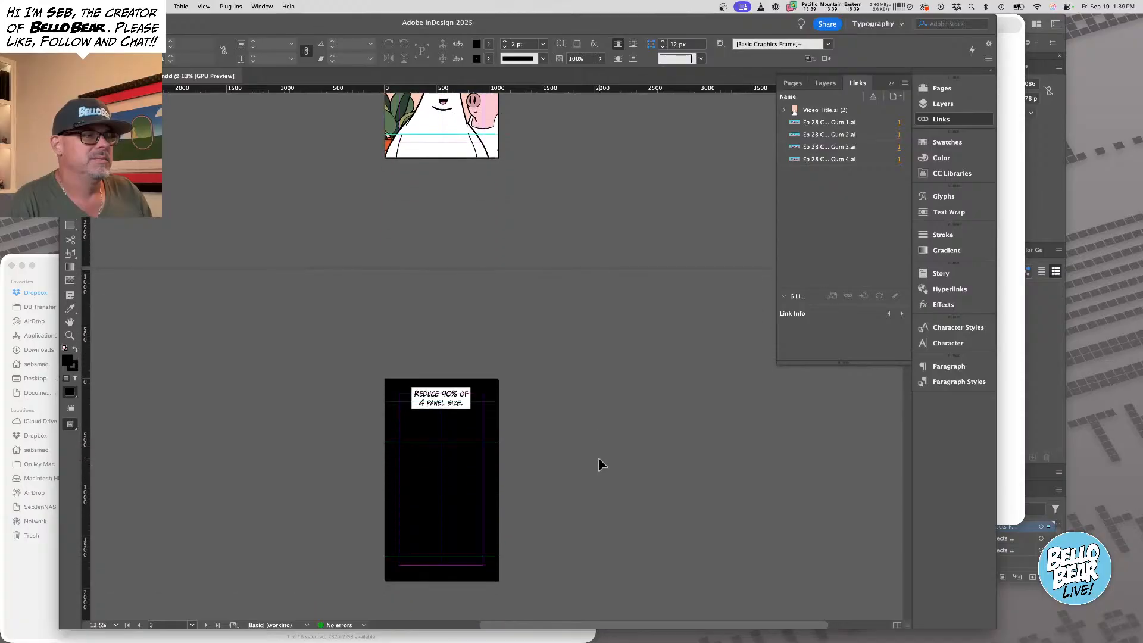
{"action": "left_click", "coordinate": [655, 467]}
{"action": "scroll", "coordinate": [611, 409], "scroll_direction": "up", "scroll_amount": 15}
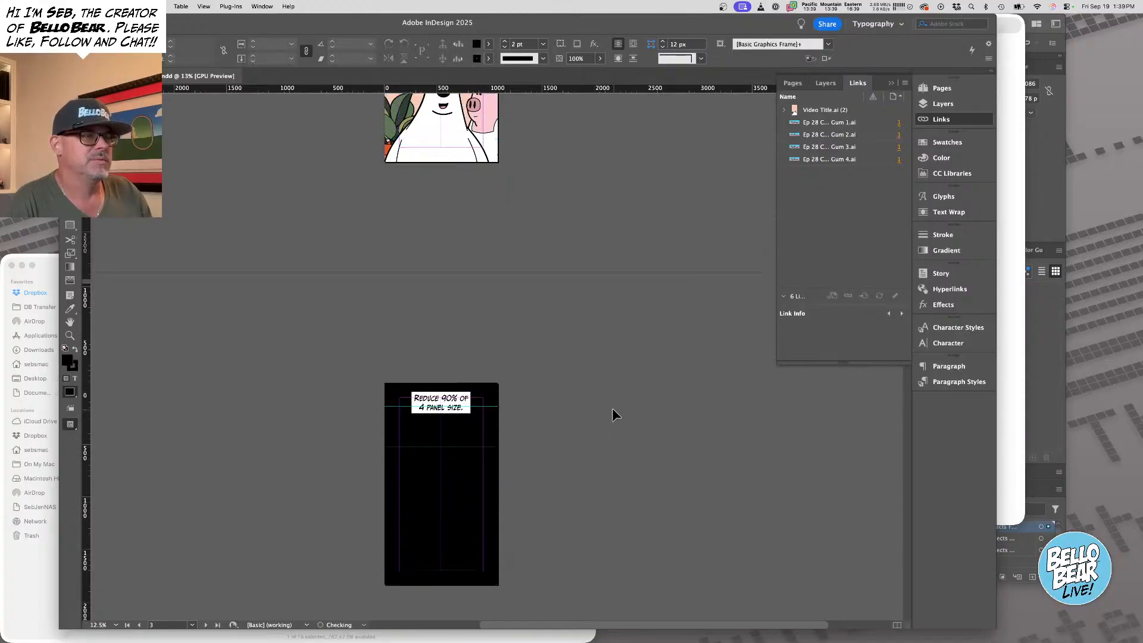
{"action": "scroll", "coordinate": [612, 409], "scroll_direction": "up", "scroll_amount": 2}
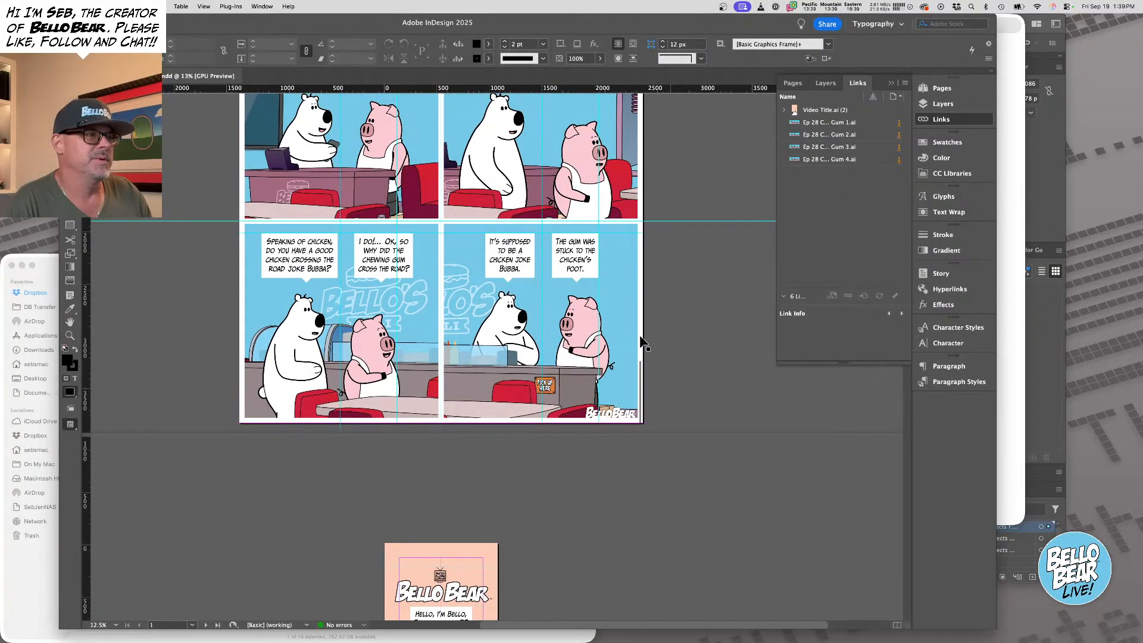
{"action": "scroll", "coordinate": [643, 342], "scroll_direction": "up", "scroll_amount": 4}
{"action": "left_click", "coordinate": [631, 342]}
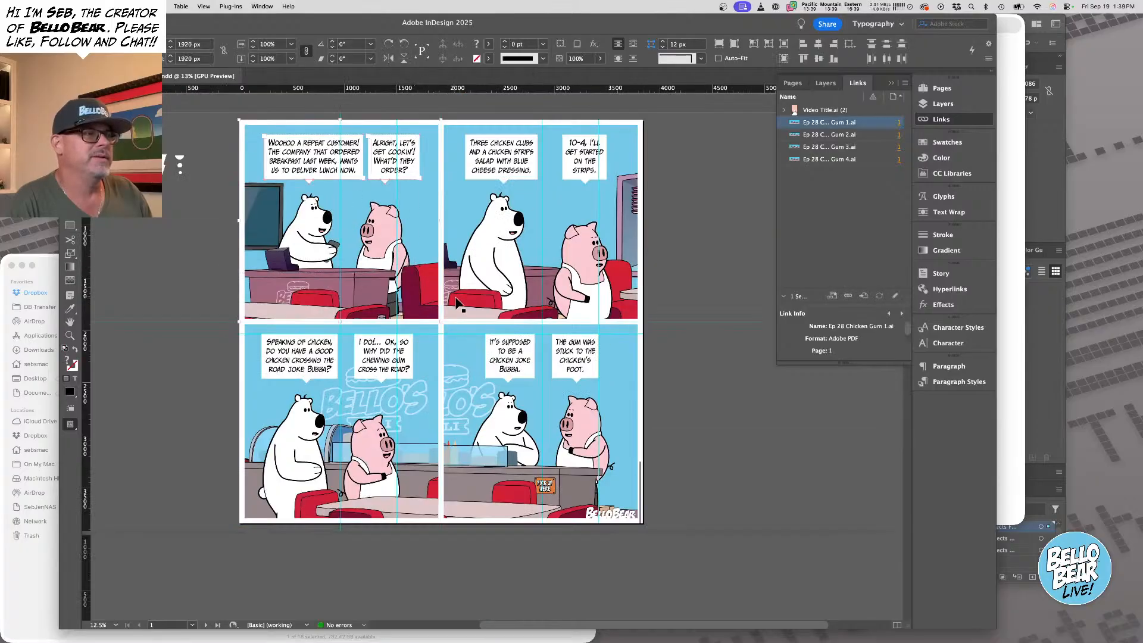
Paste the first panel over page 3 and scale it with its bubbles to 90%
{"action": "scroll", "coordinate": [499, 339], "scroll_direction": "down", "scroll_amount": 12}
{"action": "scroll", "coordinate": [498, 335], "scroll_direction": "down", "scroll_amount": 10}
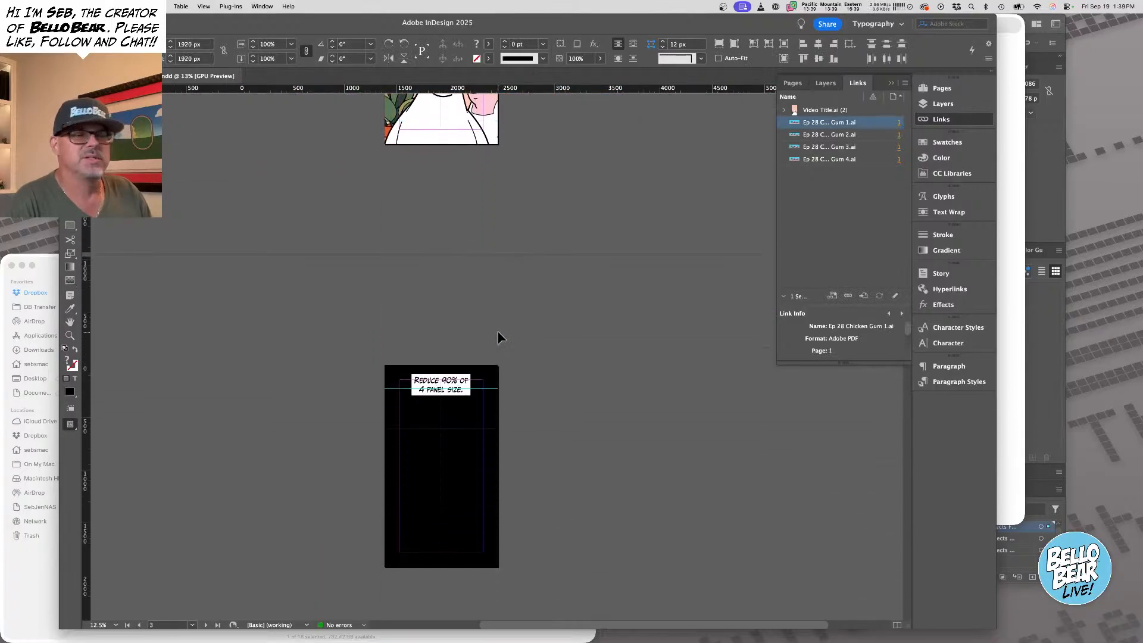
{"action": "key", "text": "super+v"}
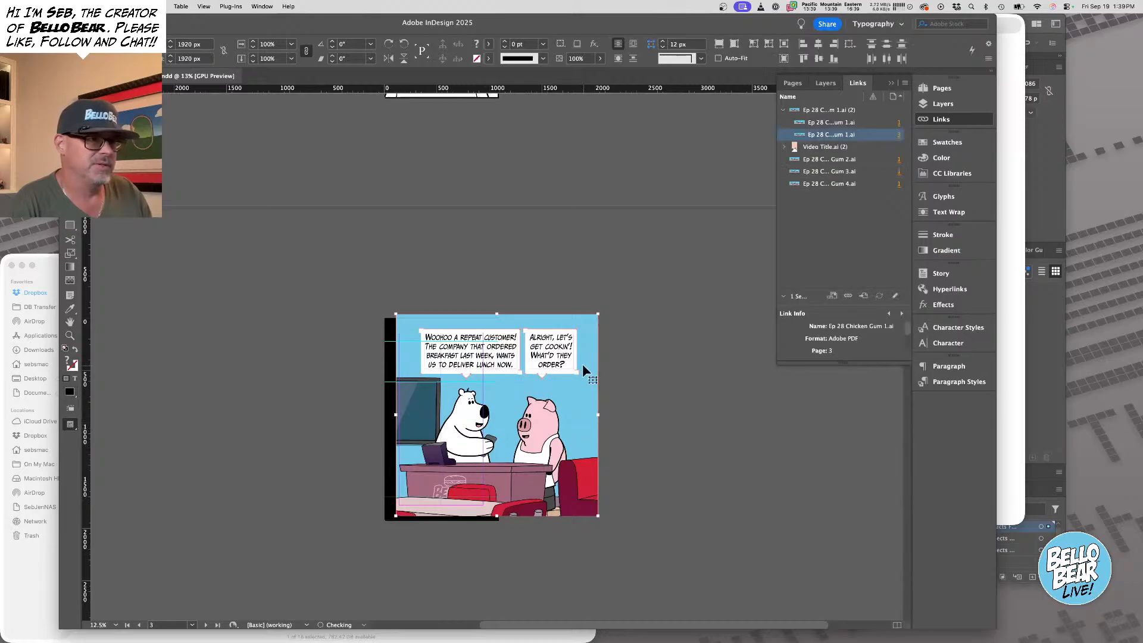
{"action": "left_click_drag", "start_coordinate": [582, 363], "coordinate": [504, 380]}
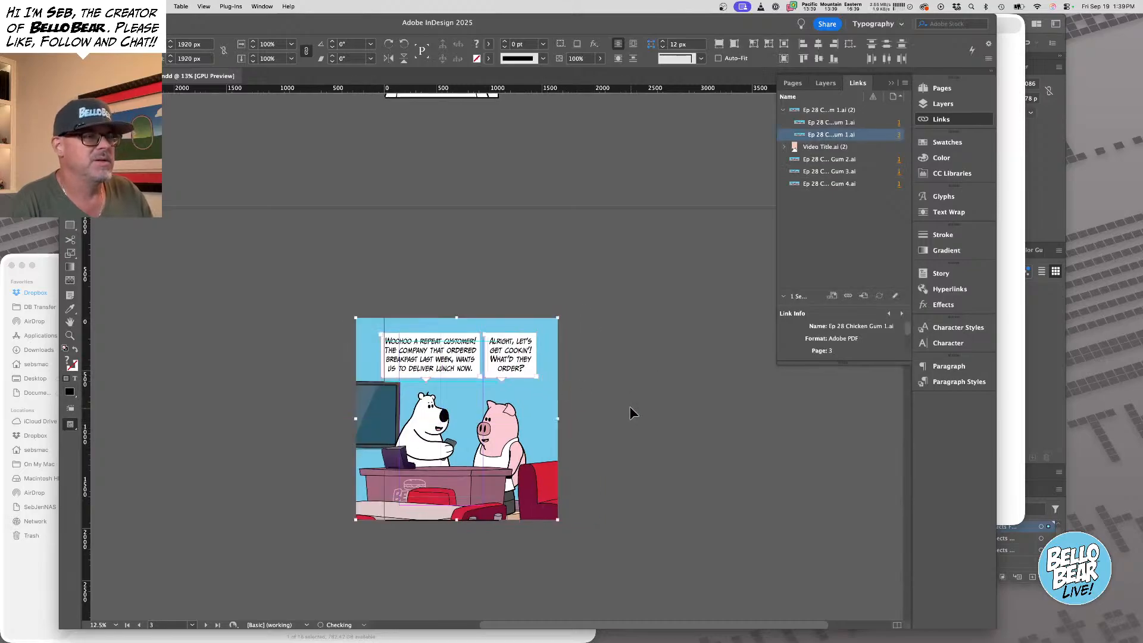
{"action": "left_click", "coordinate": [292, 45]}
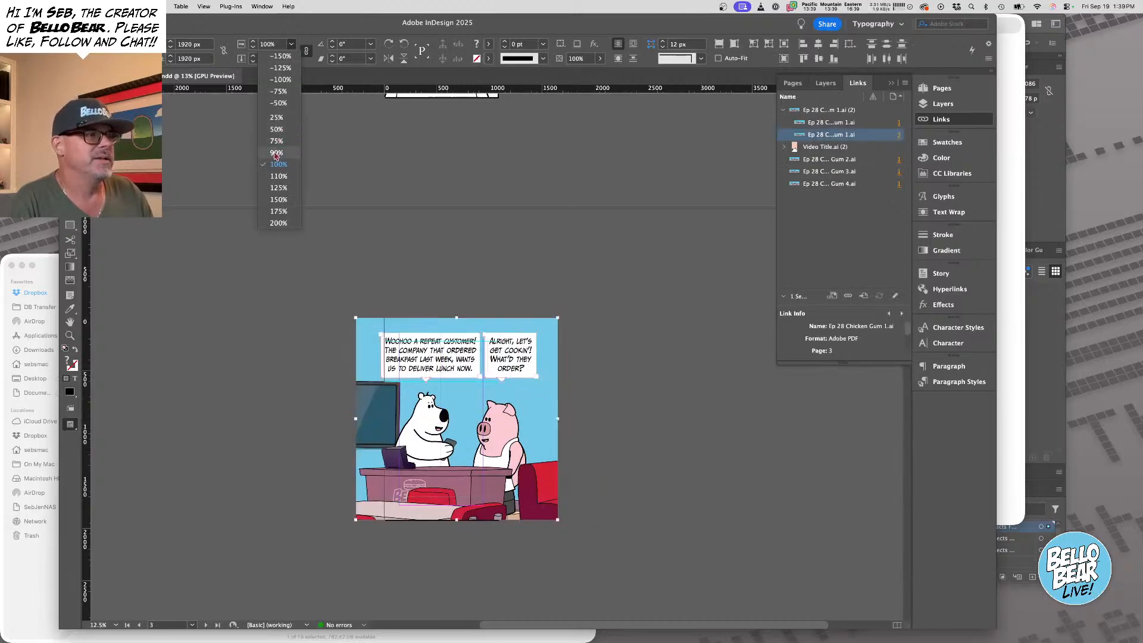
{"action": "left_click", "coordinate": [276, 153]}
{"action": "left_click", "coordinate": [584, 297]}
Delete the pig's "Alright, let's get cookin'!" speech bubble and its tail from page 3
{"action": "key", "text": "Delete"}
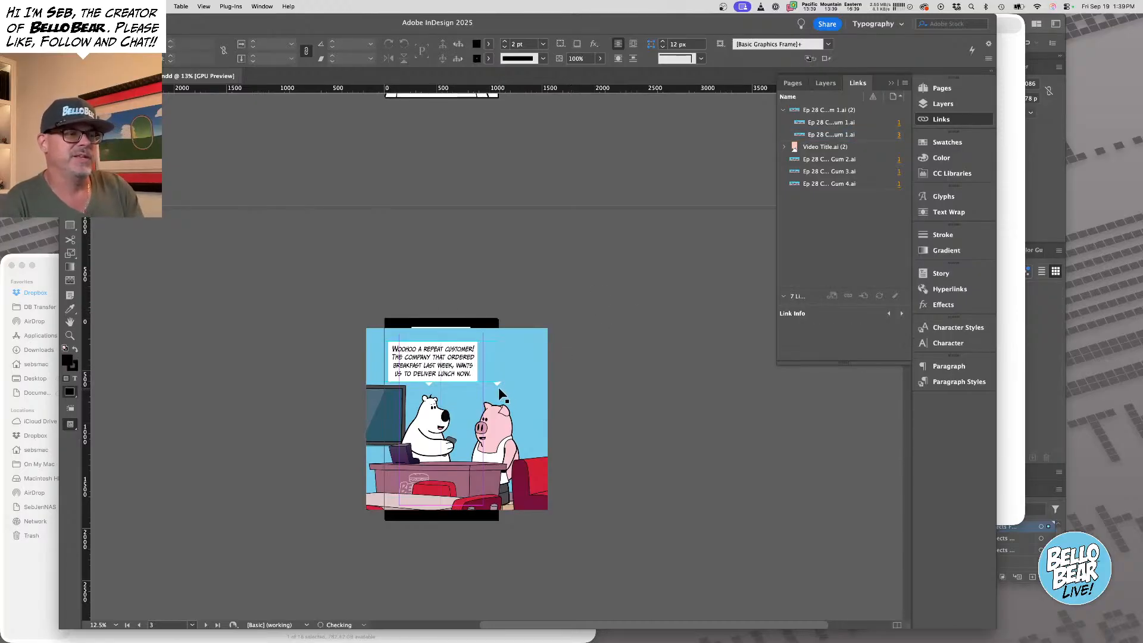
{"action": "left_click", "coordinate": [497, 384]}
{"action": "left_click", "coordinate": [586, 414]}
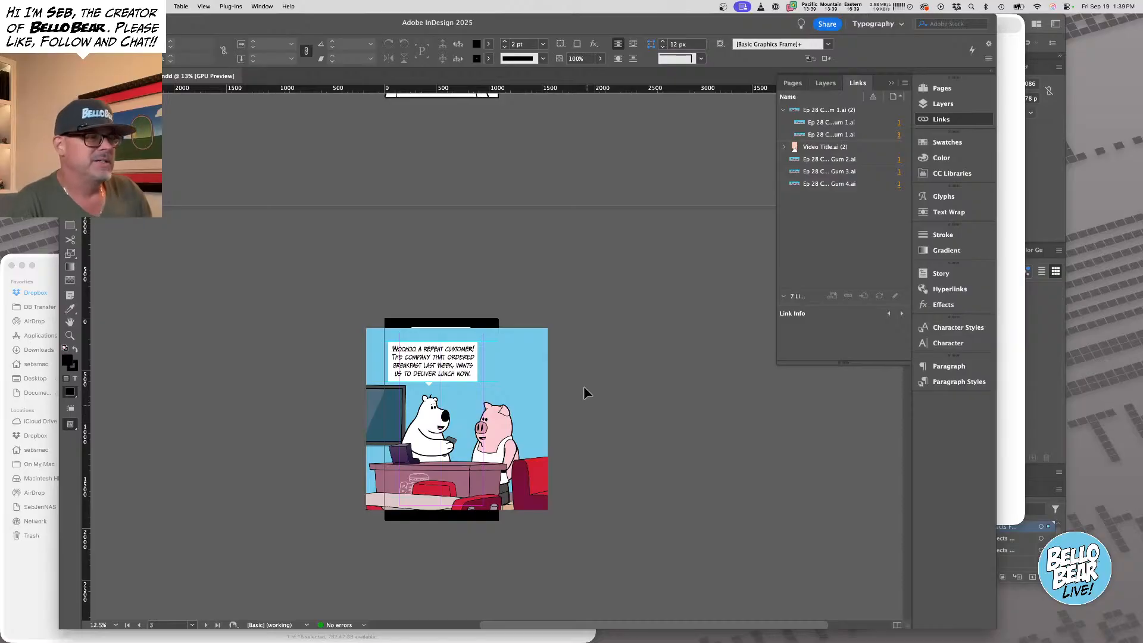
Paste the first Ep 28 panel with its bubbles onto page 4 and position it over the page
{"action": "scroll", "coordinate": [586, 429], "scroll_direction": "down", "scroll_amount": 6}
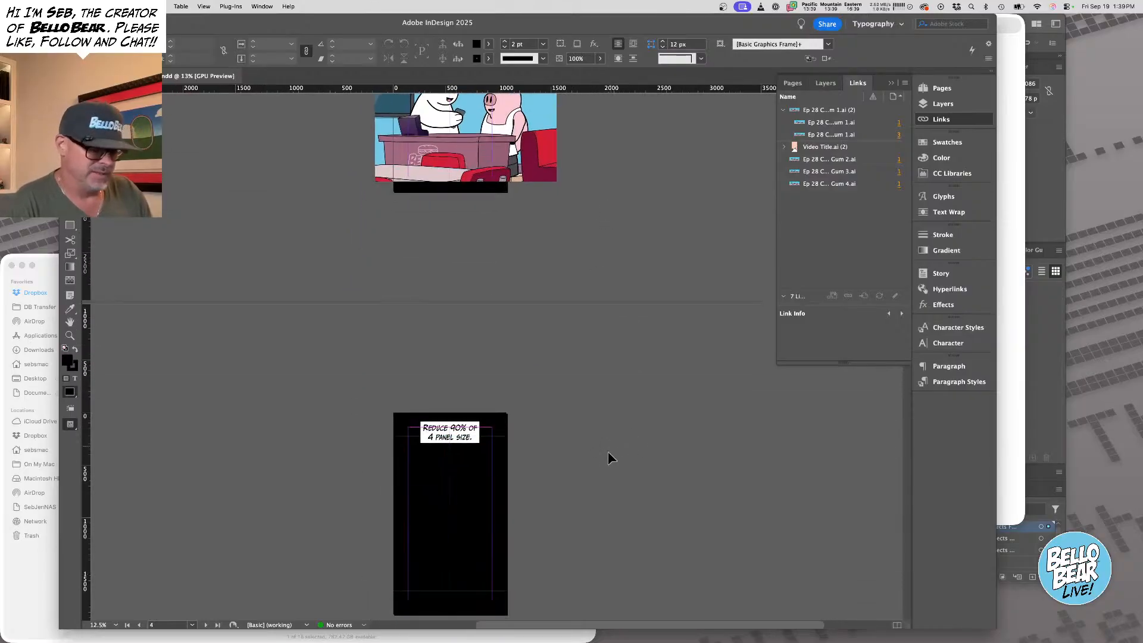
{"action": "scroll", "coordinate": [608, 452], "scroll_direction": "down", "scroll_amount": 3}
{"action": "key", "text": "super+v"}
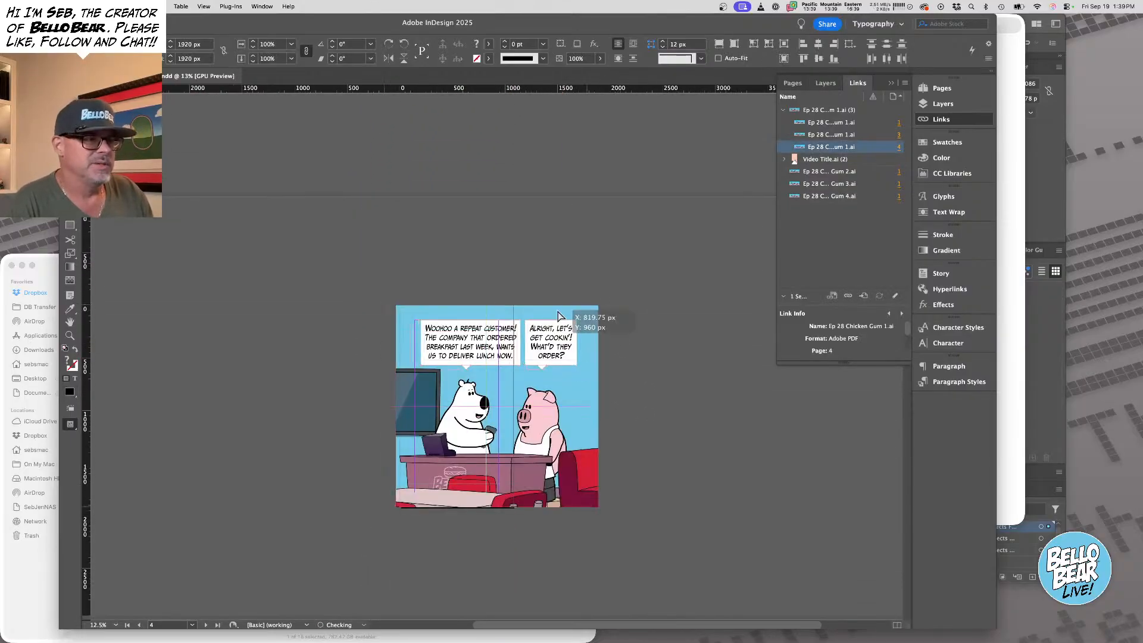
{"action": "left_click_drag", "start_coordinate": [558, 311], "coordinate": [533, 311]}
{"action": "left_click", "coordinate": [644, 318]}
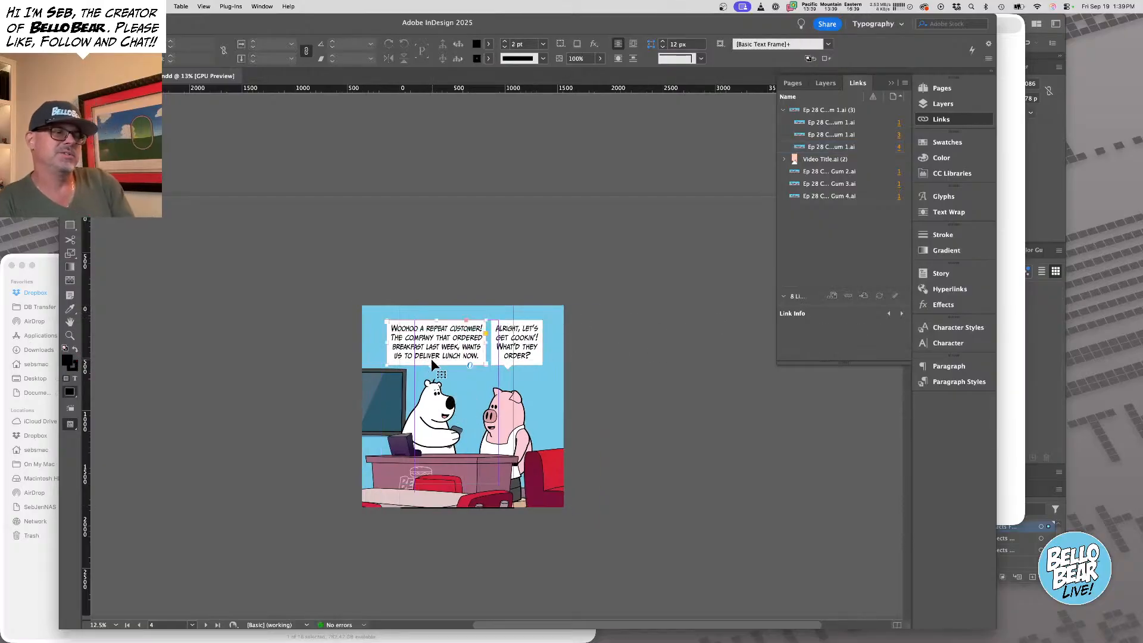
Delete the bear's "Woohoo a repeat customer!" speech bubble and its tail from page 4
{"action": "left_click", "coordinate": [431, 358]}
{"action": "key", "text": "Delete"}
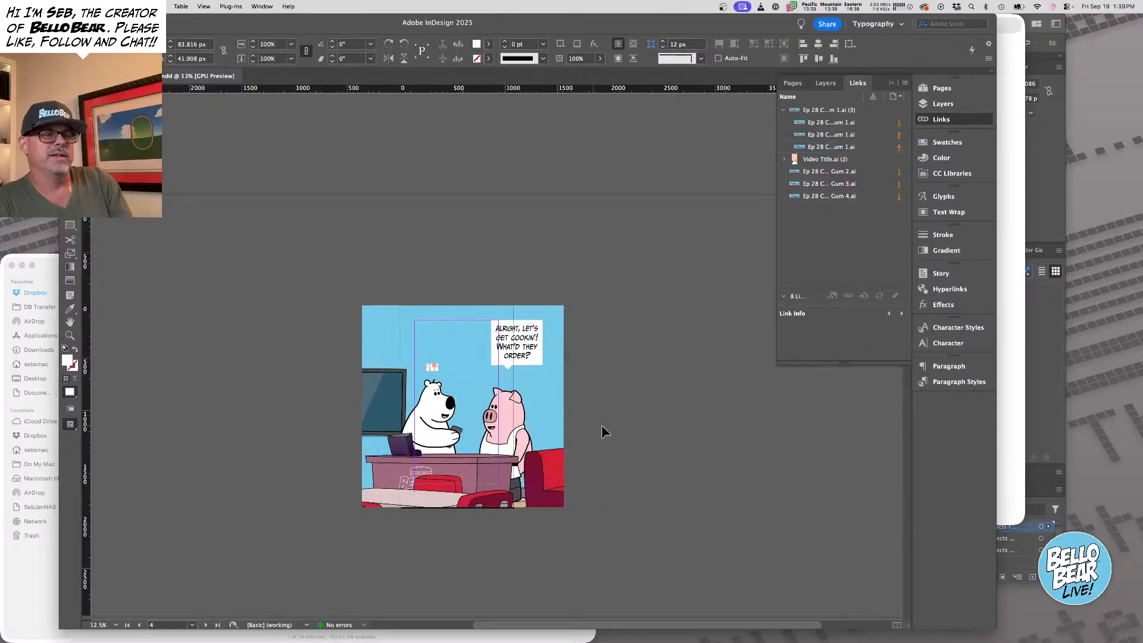
{"action": "left_click", "coordinate": [627, 427]}
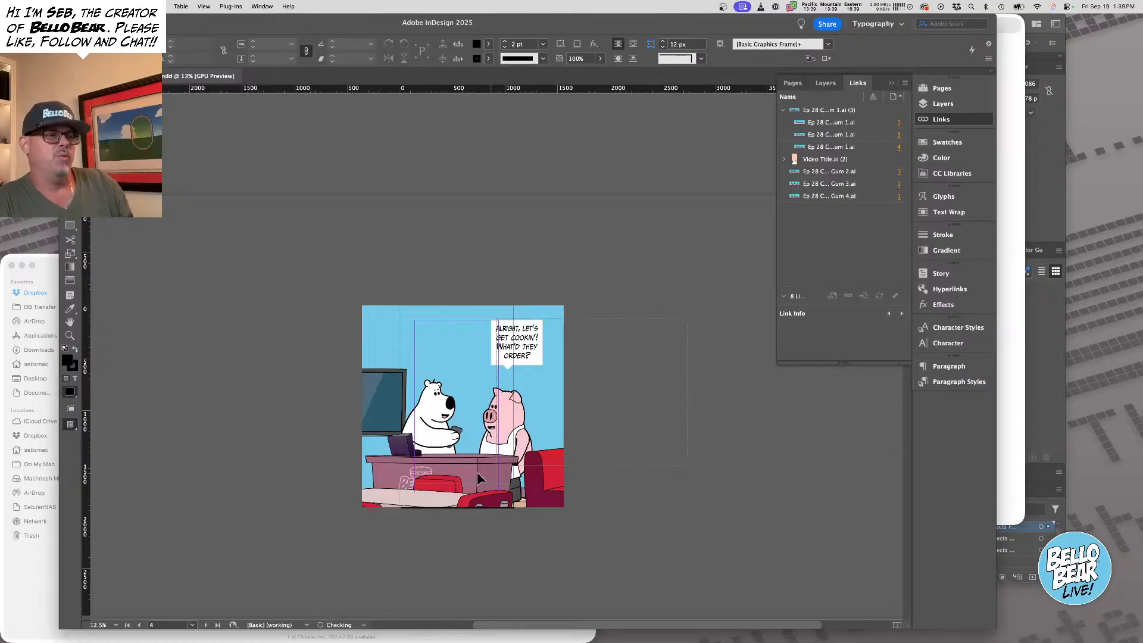
Scale the page 4 panel art and the remaining bubble to 90%
{"action": "left_click", "coordinate": [428, 473]}
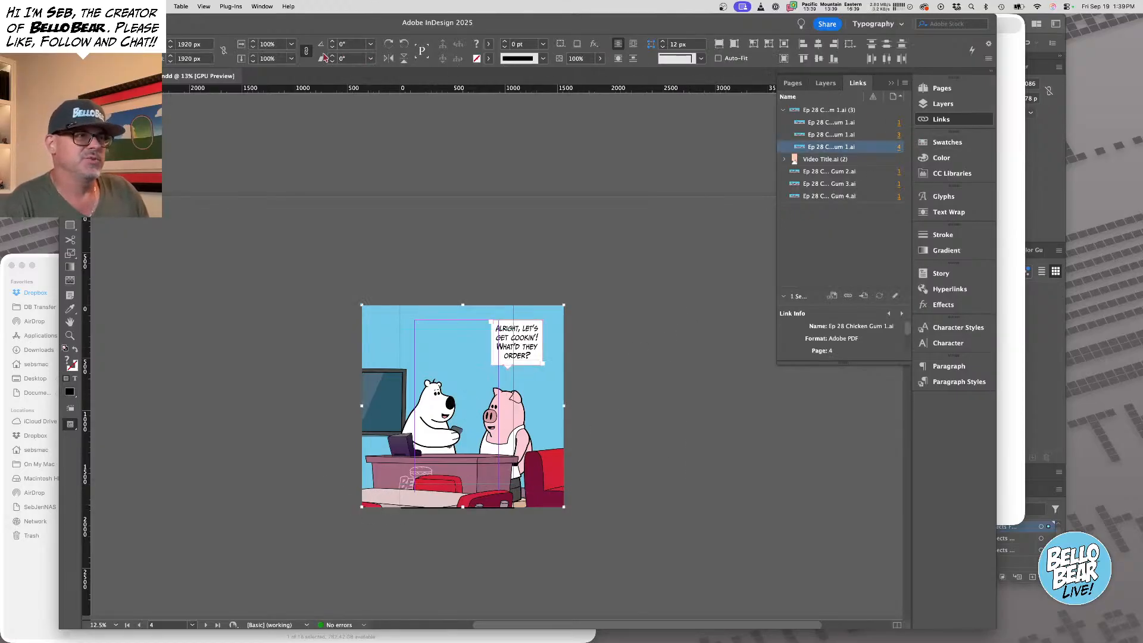
{"action": "left_click", "coordinate": [291, 45]}
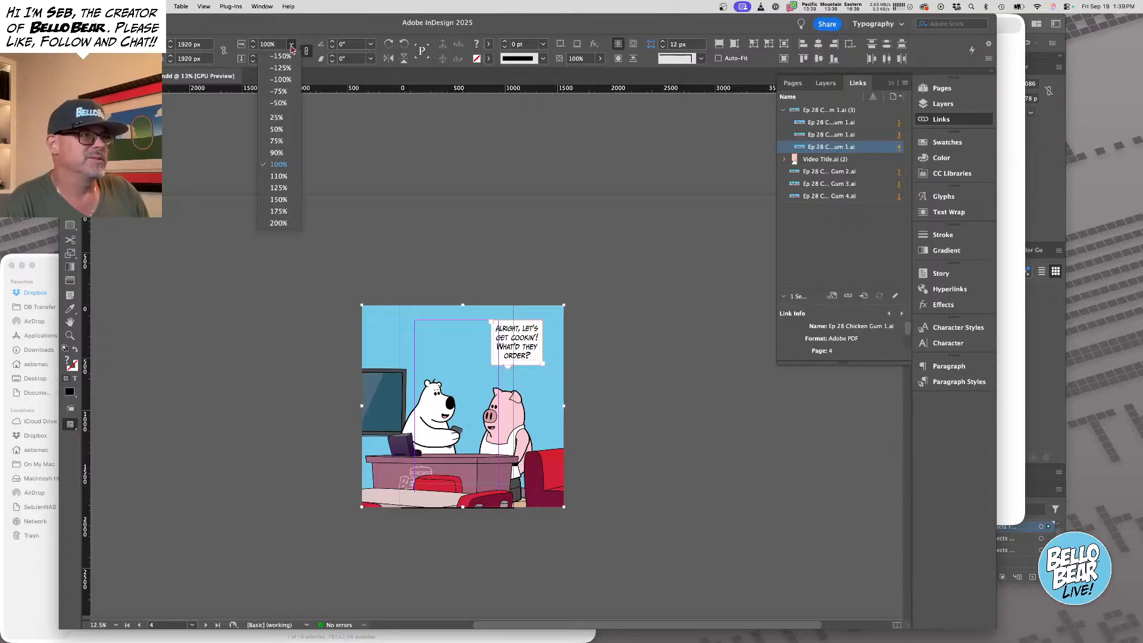
{"action": "left_click", "coordinate": [275, 153]}
{"action": "left_click", "coordinate": [538, 210]}
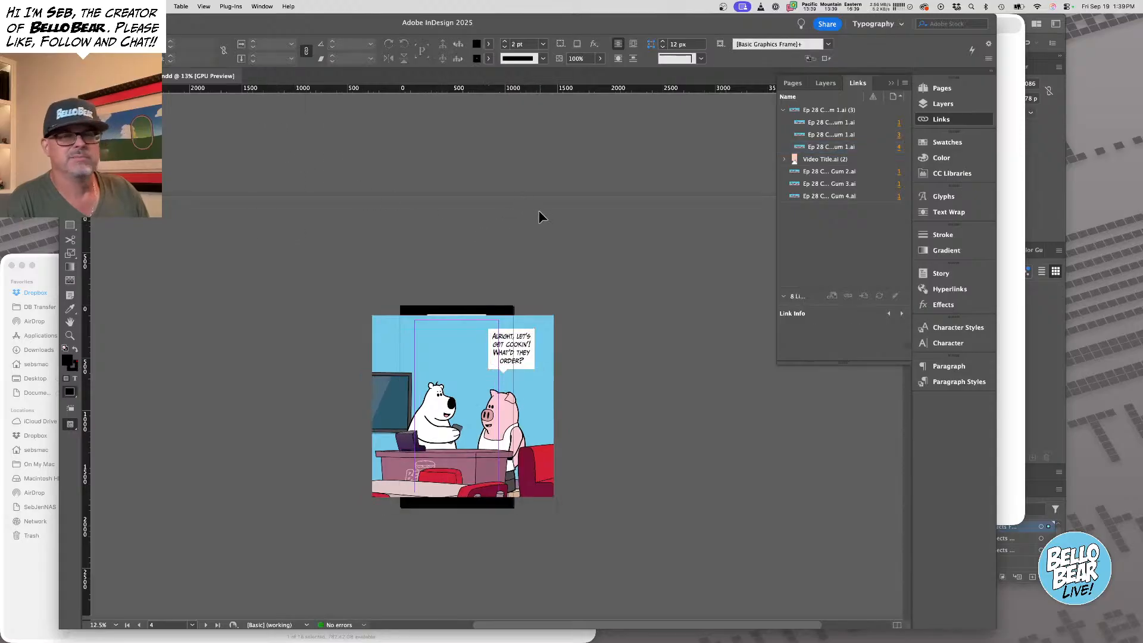
Copy the second Ep 28 panel with its bubbles from page 1 onto page 5 and position it over the page
{"action": "scroll", "coordinate": [538, 210], "scroll_direction": "up", "scroll_amount": 10}
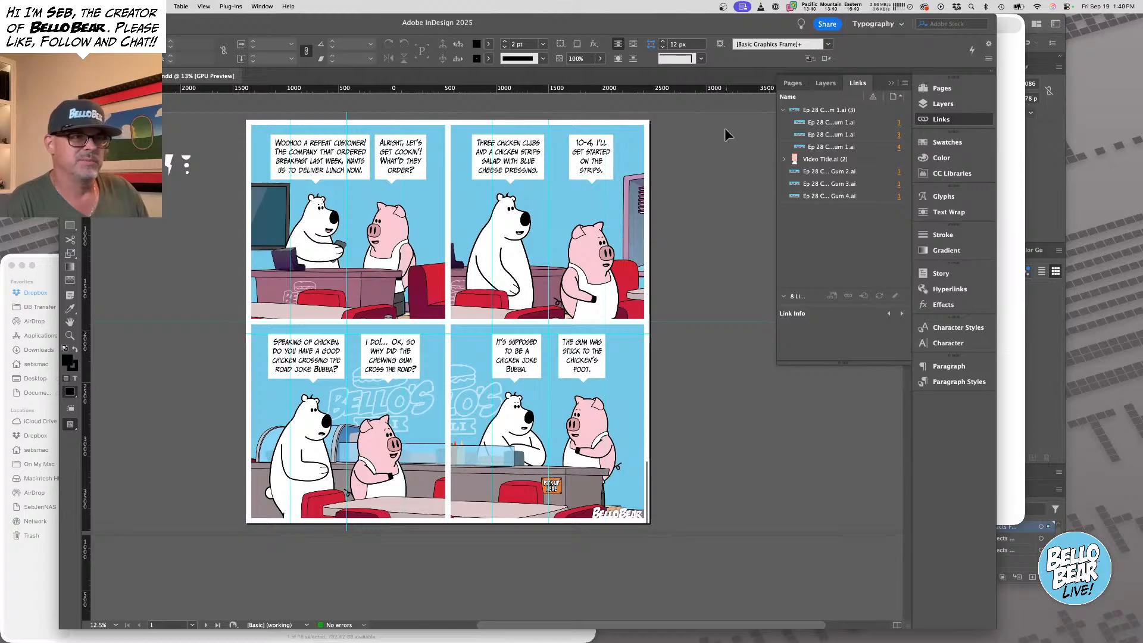
{"action": "left_click_drag", "start_coordinate": [723, 129], "coordinate": [446, 256]}
{"action": "left_click_drag", "start_coordinate": [461, 295], "coordinate": [462, 293]}
{"action": "scroll", "coordinate": [470, 290], "scroll_direction": "down", "scroll_amount": 10}
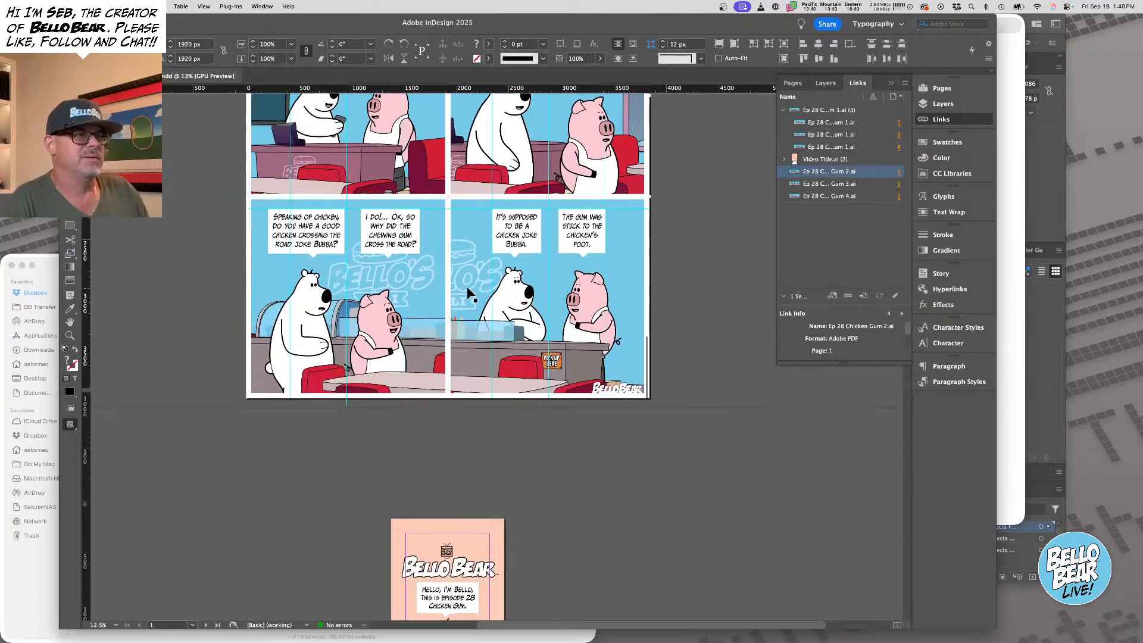
{"action": "scroll", "coordinate": [471, 286], "scroll_direction": "down", "scroll_amount": 8}
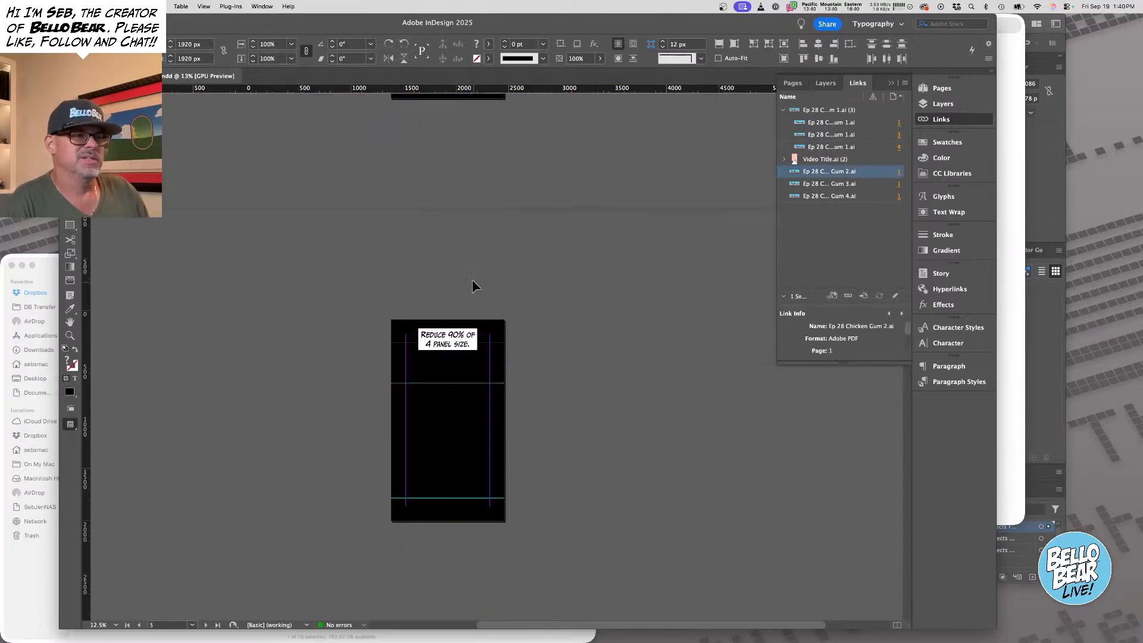
{"action": "left_click", "coordinate": [551, 322]}
{"action": "key", "text": "super+v"}
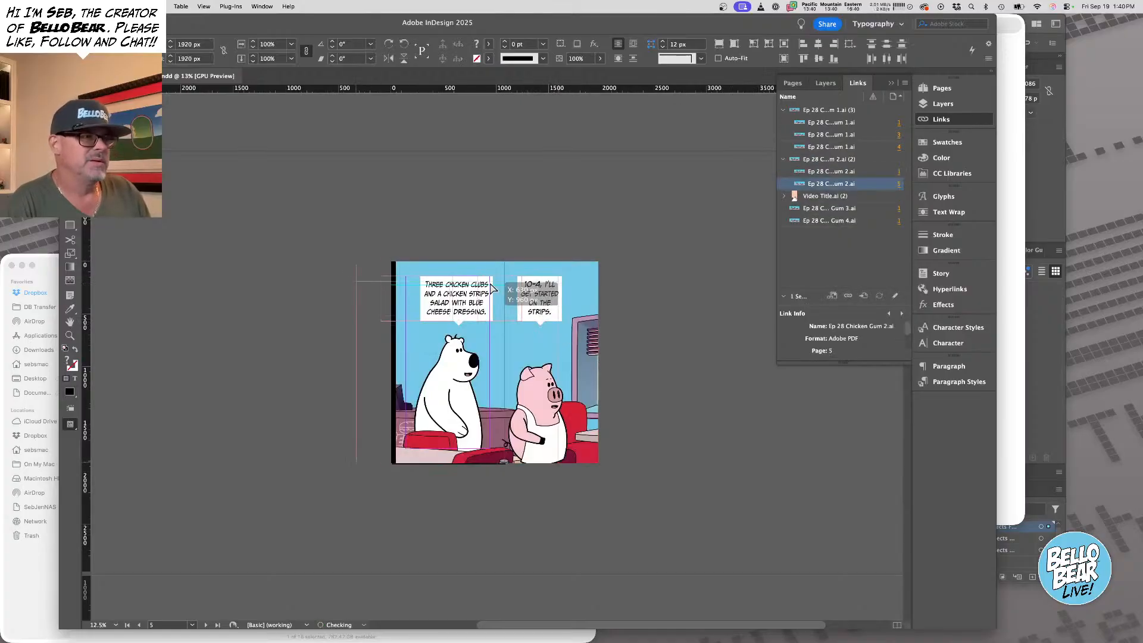
{"action": "left_click", "coordinate": [713, 298]}
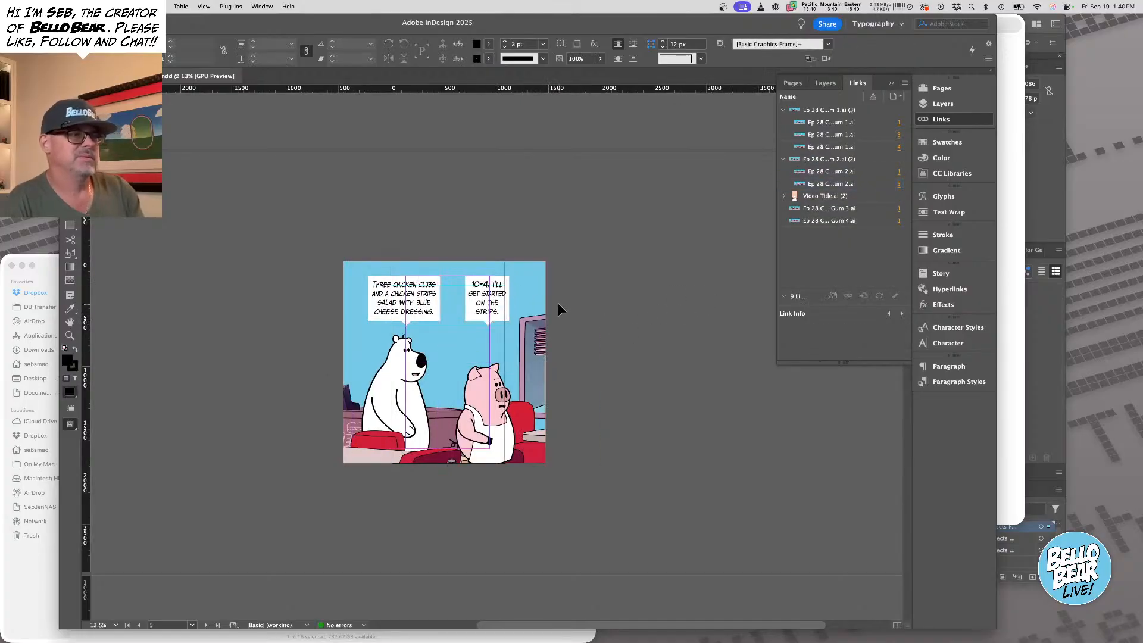
Delete the pig's "10-4" speech bubble from page 5 and scale the panel art and remaining bubble to 90%
{"action": "left_click", "coordinate": [502, 304]}
{"action": "key", "text": "Delete"}
{"action": "left_click", "coordinate": [498, 323]}
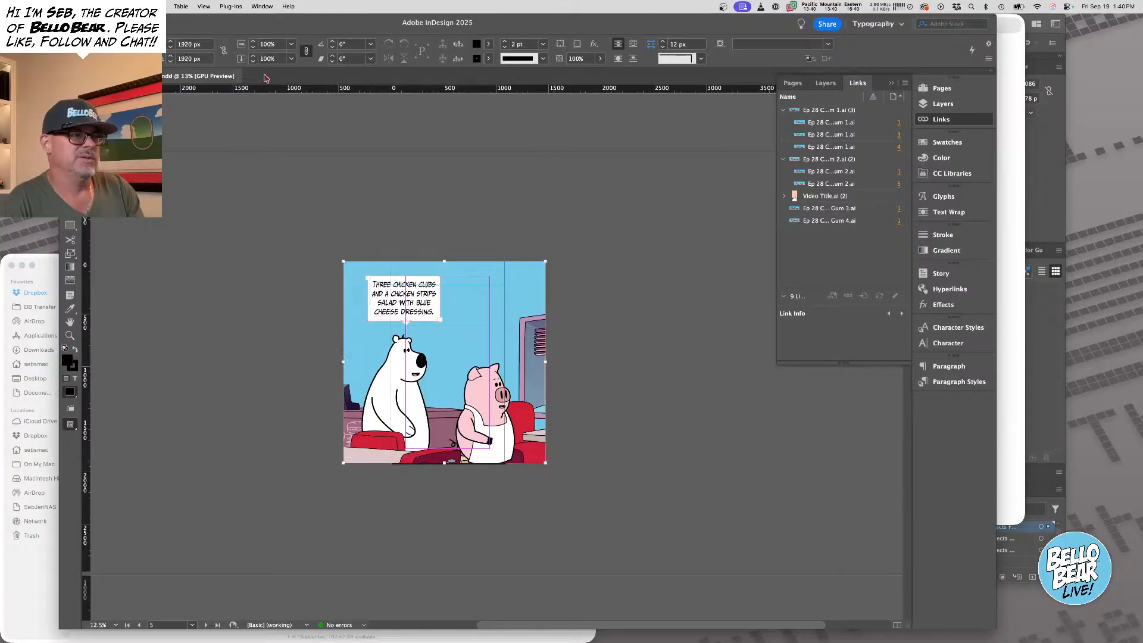
{"action": "left_click", "coordinate": [291, 44]}
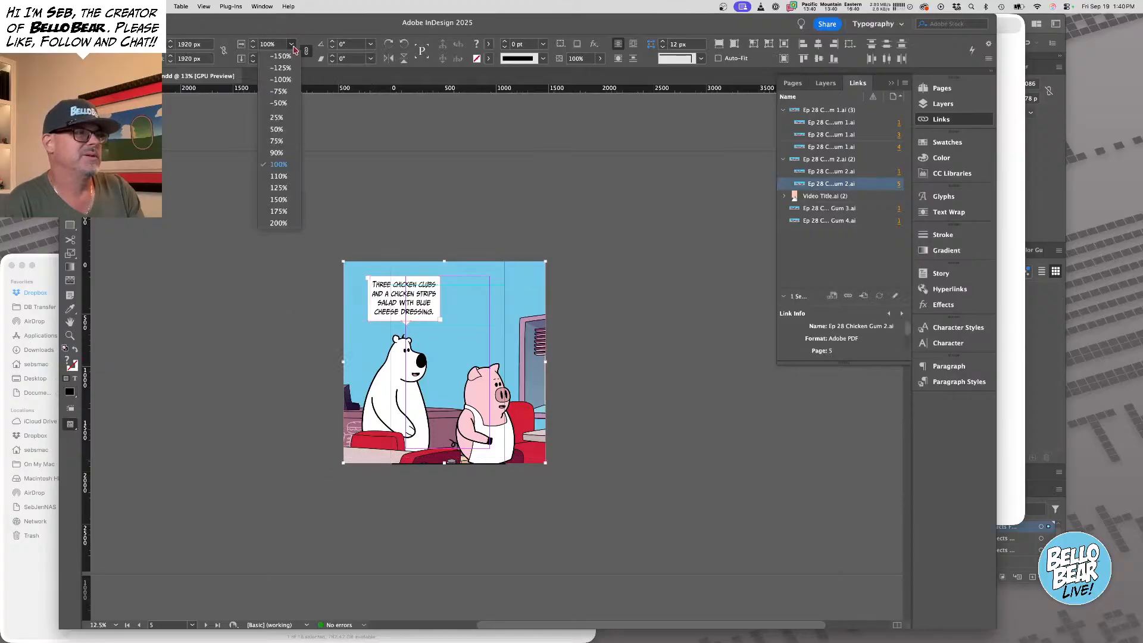
{"action": "left_click", "coordinate": [275, 153]}
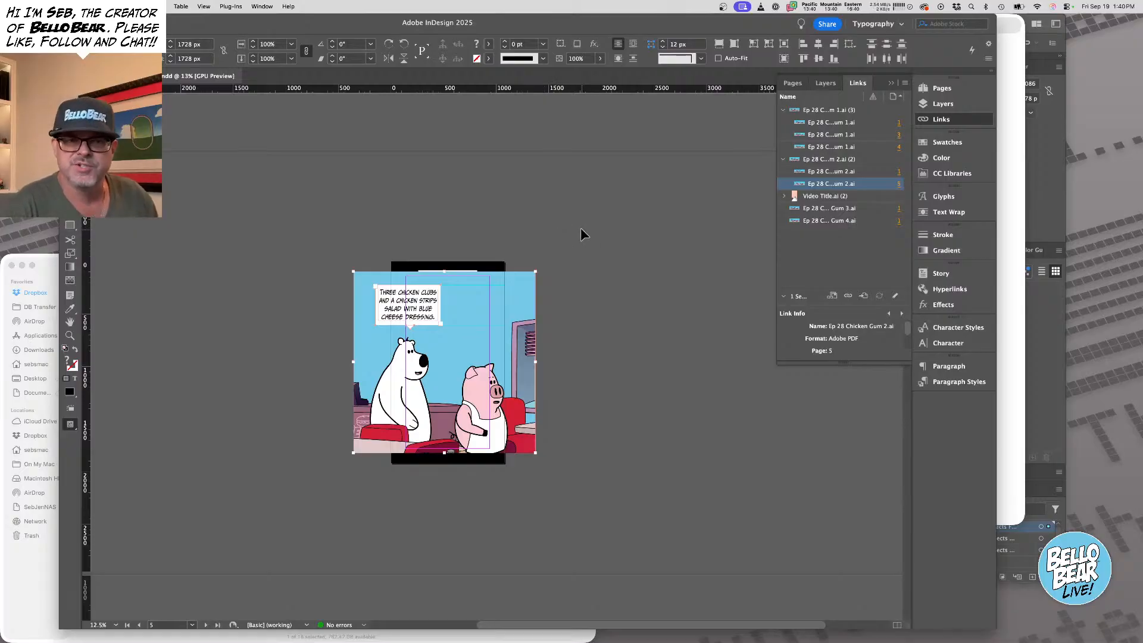
Paste the second Ep 28 panel with its bubbles onto page 6 and position it over the page
{"action": "scroll", "coordinate": [563, 238], "scroll_direction": "down", "scroll_amount": 10}
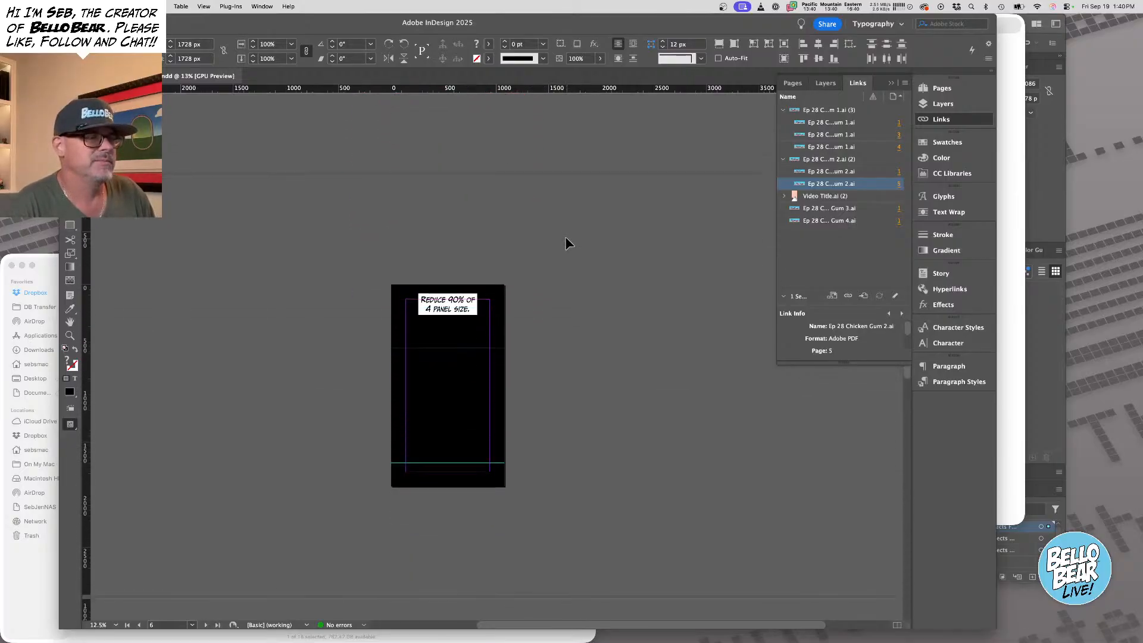
{"action": "scroll", "coordinate": [566, 237], "scroll_direction": "down", "scroll_amount": 1}
{"action": "left_click", "coordinate": [574, 313]}
{"action": "key", "text": "super+v"}
{"action": "left_click_drag", "start_coordinate": [567, 306], "coordinate": [511, 312]}
Delete the bear's "Three chicken clubs" bubble and its tail from page 6, and scale the panel art and remaining bubble to 90%
{"action": "left_click", "coordinate": [426, 327]}
{"action": "key", "text": "Delete"}
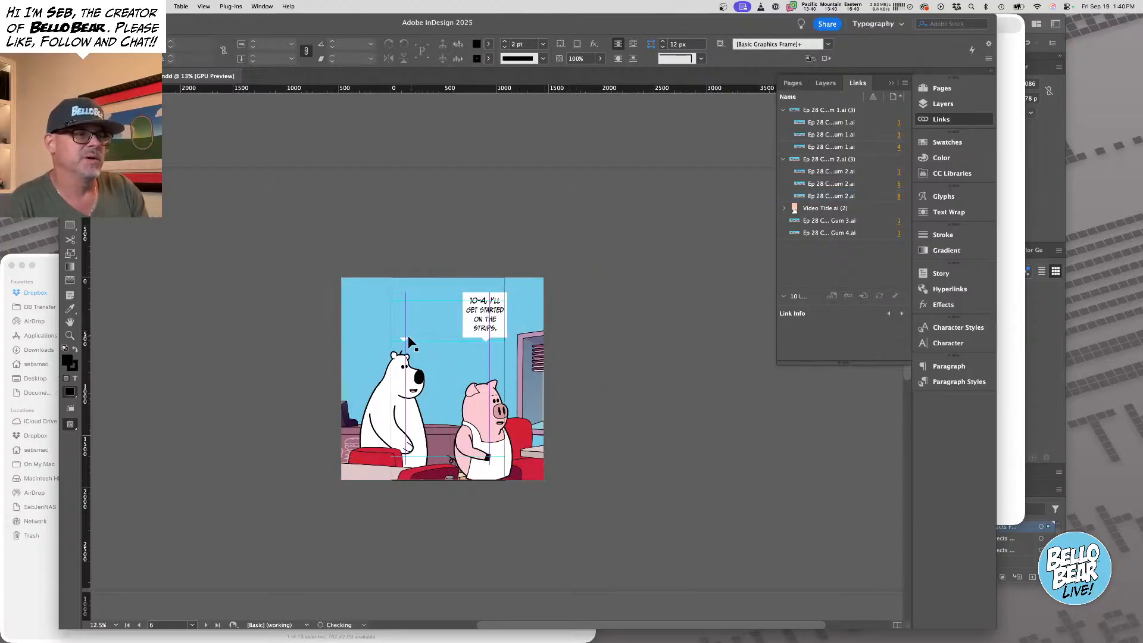
{"action": "left_click", "coordinate": [403, 339]}
{"action": "key", "text": "Delete"}
{"action": "left_click_drag", "start_coordinate": [635, 287], "coordinate": [300, 489]}
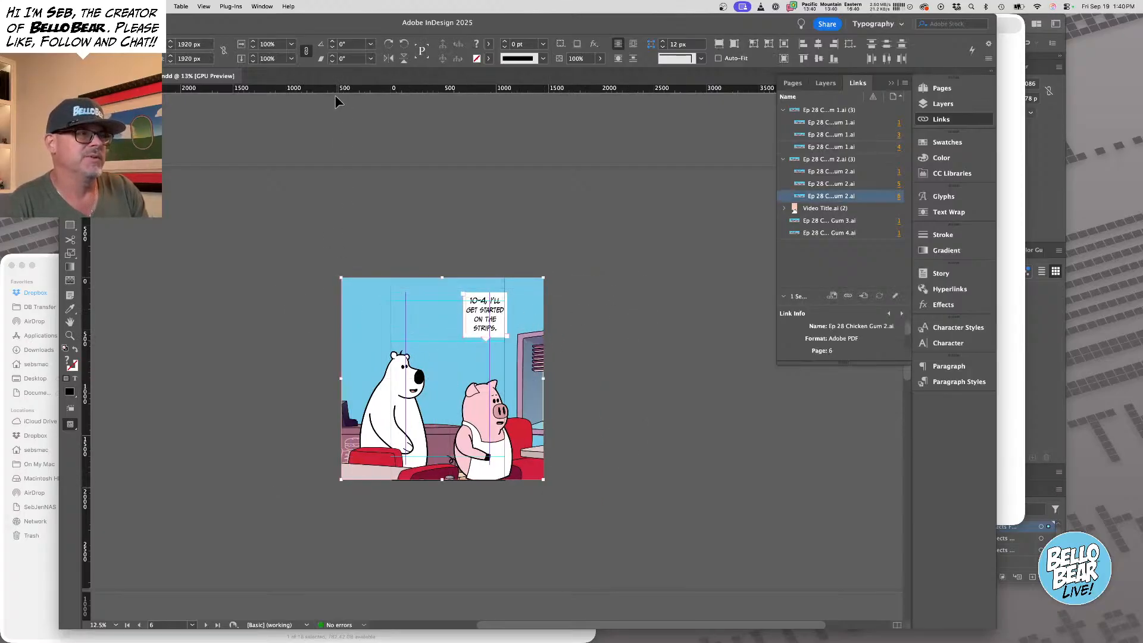
{"action": "left_click", "coordinate": [292, 45]}
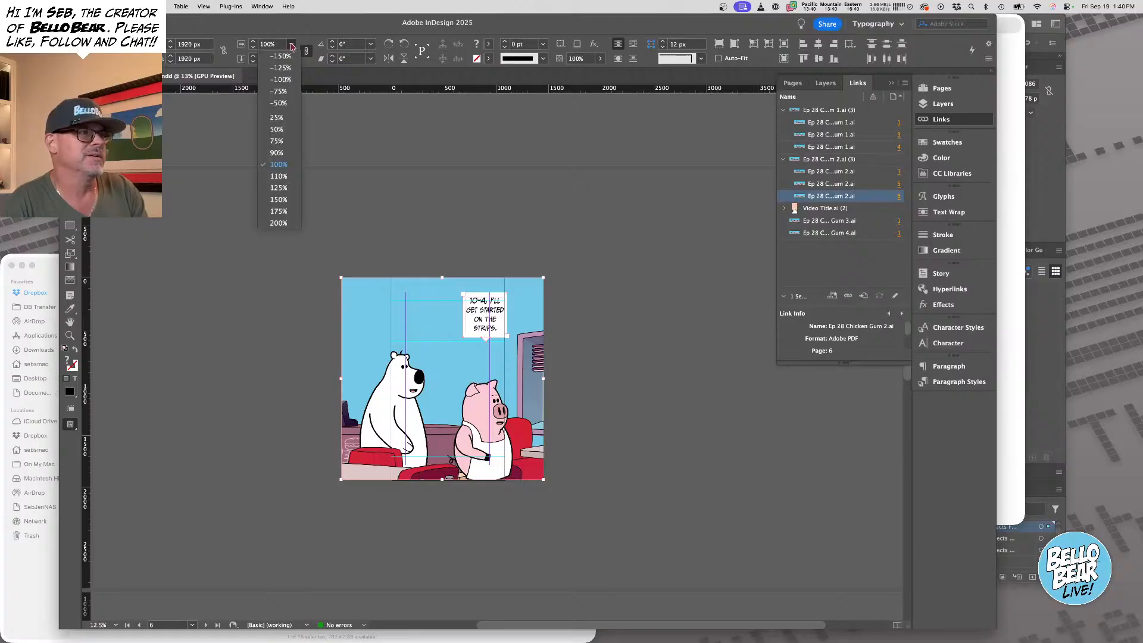
{"action": "left_click", "coordinate": [276, 153]}
Copy the third Ep 28 panel with its bubbles from page 1 onto page 7 and position it over the page
{"action": "scroll", "coordinate": [570, 205], "scroll_direction": "up", "scroll_amount": 15}
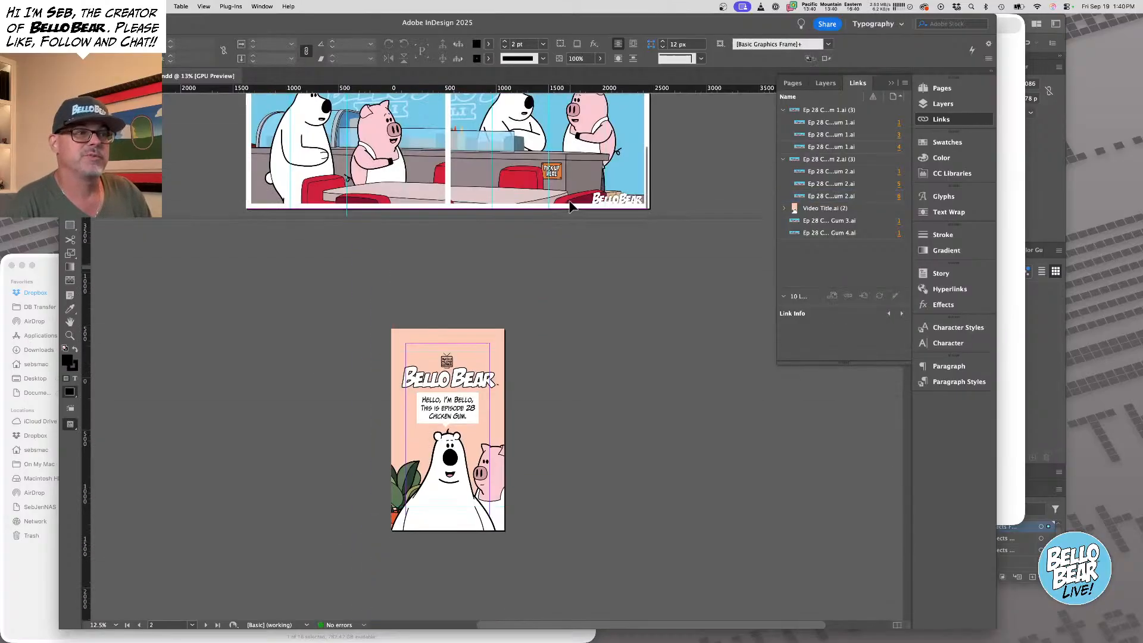
{"action": "scroll", "coordinate": [569, 204], "scroll_direction": "up", "scroll_amount": 5}
{"action": "left_click_drag", "start_coordinate": [180, 343], "coordinate": [419, 505]}
{"action": "scroll", "coordinate": [446, 470], "scroll_direction": "down", "scroll_amount": 8}
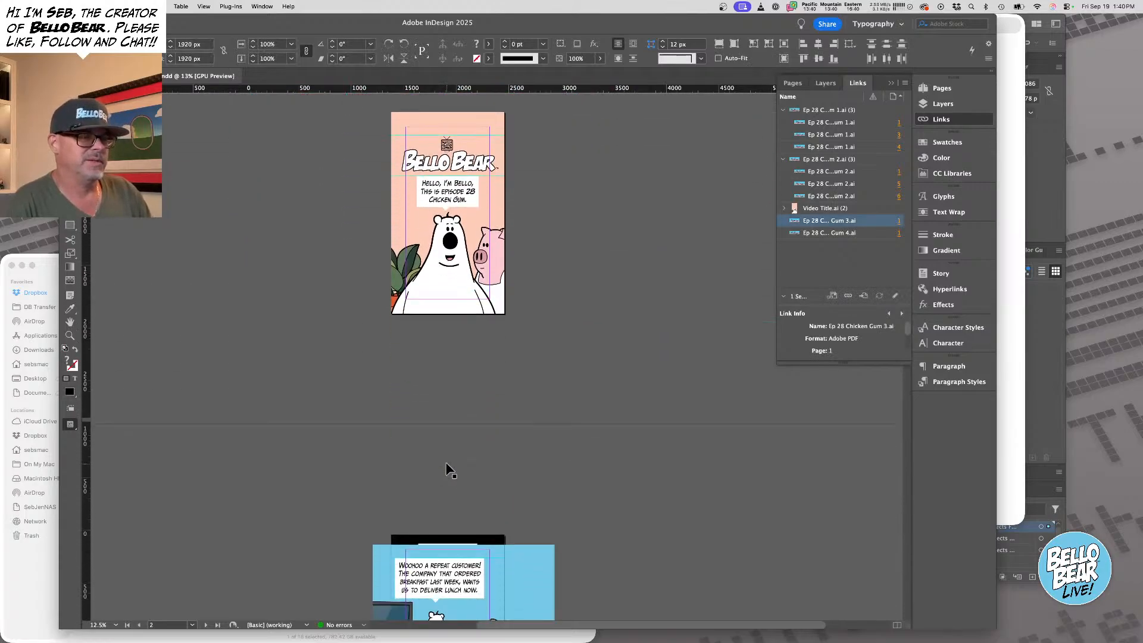
{"action": "scroll", "coordinate": [446, 470], "scroll_direction": "down", "scroll_amount": 18}
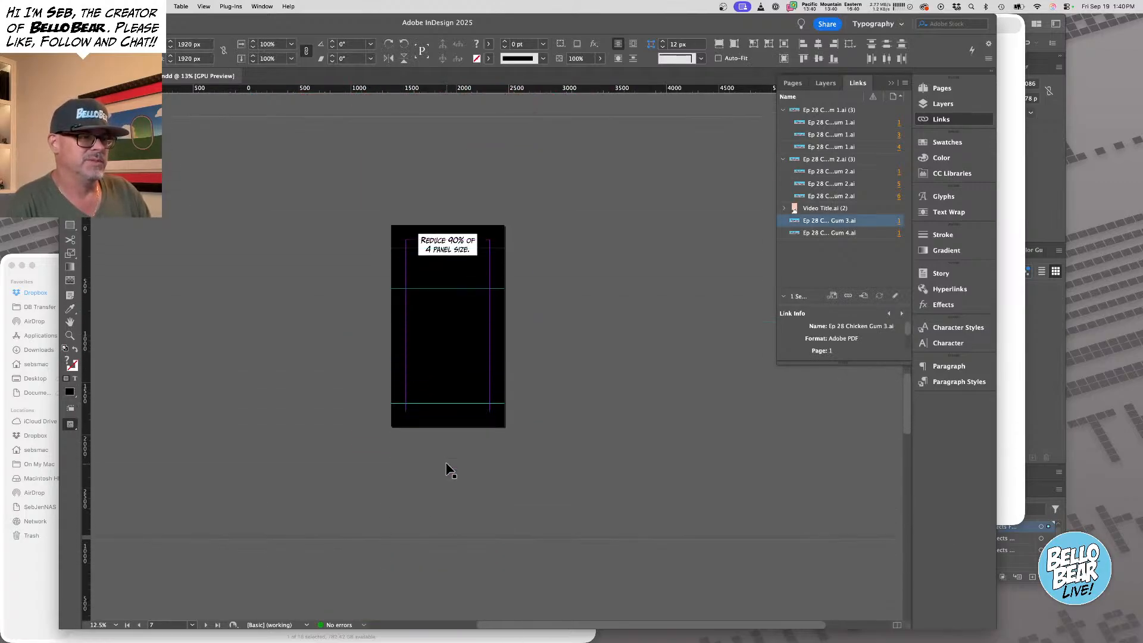
{"action": "key", "text": "super+v"}
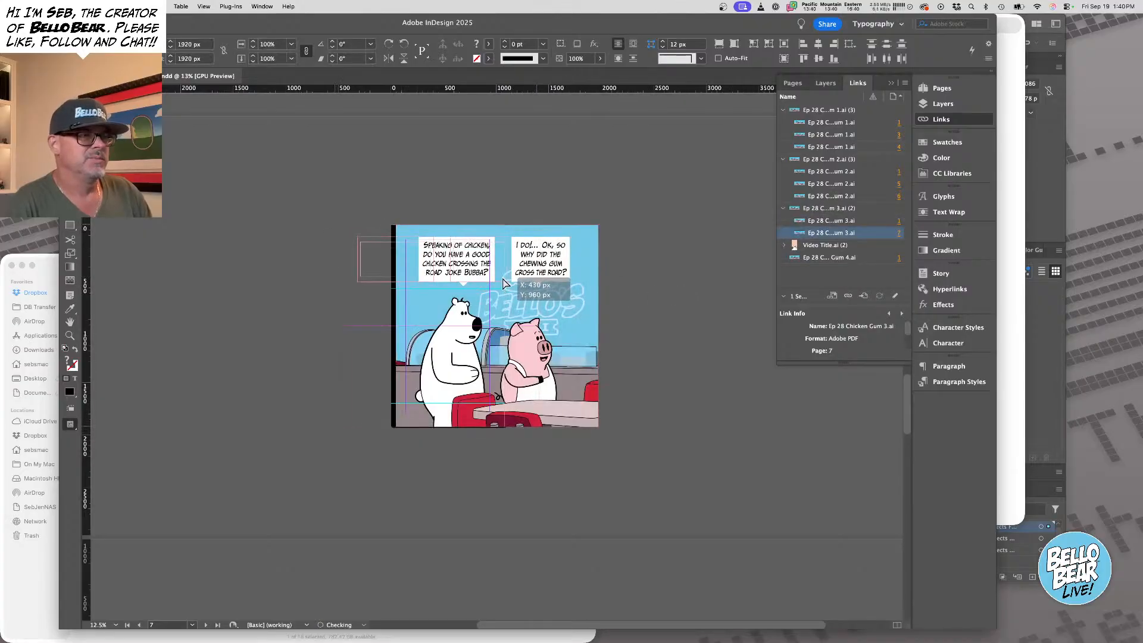
Delete the pig's "I do!" speech bubble from page 7 and scale the panel art and remaining bubble to 90%
{"action": "left_click", "coordinate": [476, 262]}
{"action": "key", "text": "Delete"}
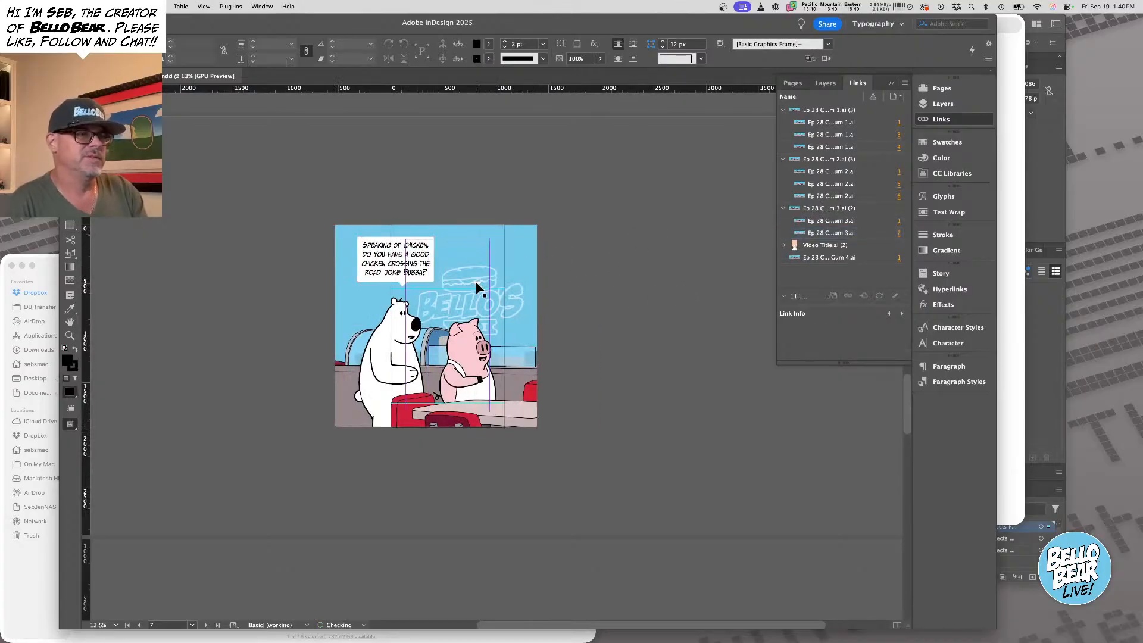
{"action": "left_click", "coordinate": [344, 399]}
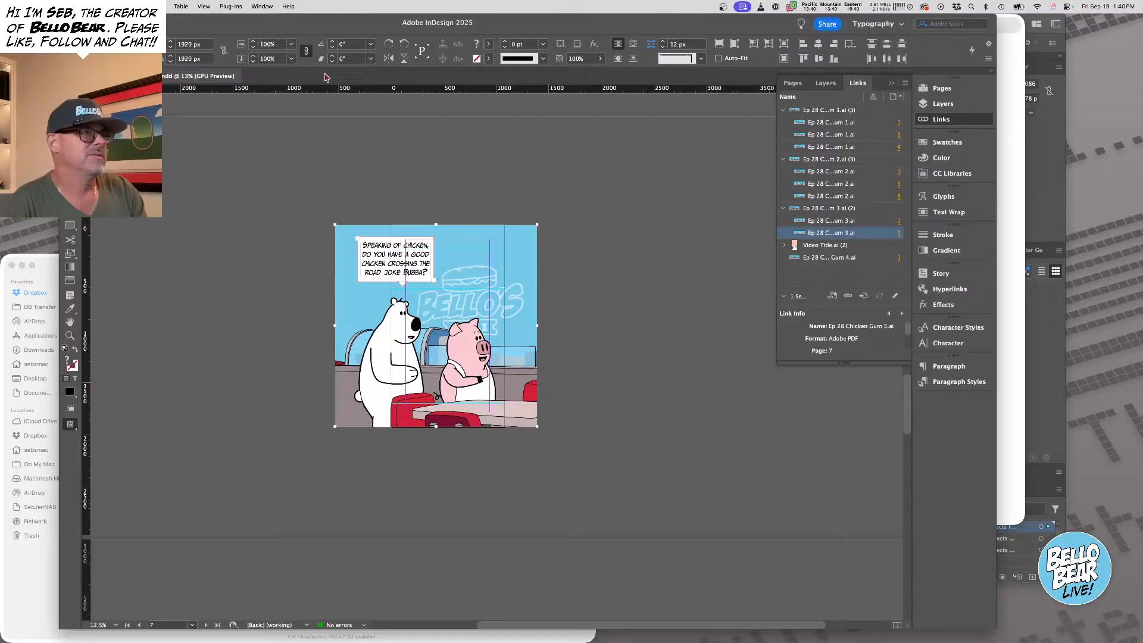
{"action": "left_click", "coordinate": [292, 45]}
{"action": "left_click", "coordinate": [277, 153]}
{"action": "left_click", "coordinate": [589, 306]}
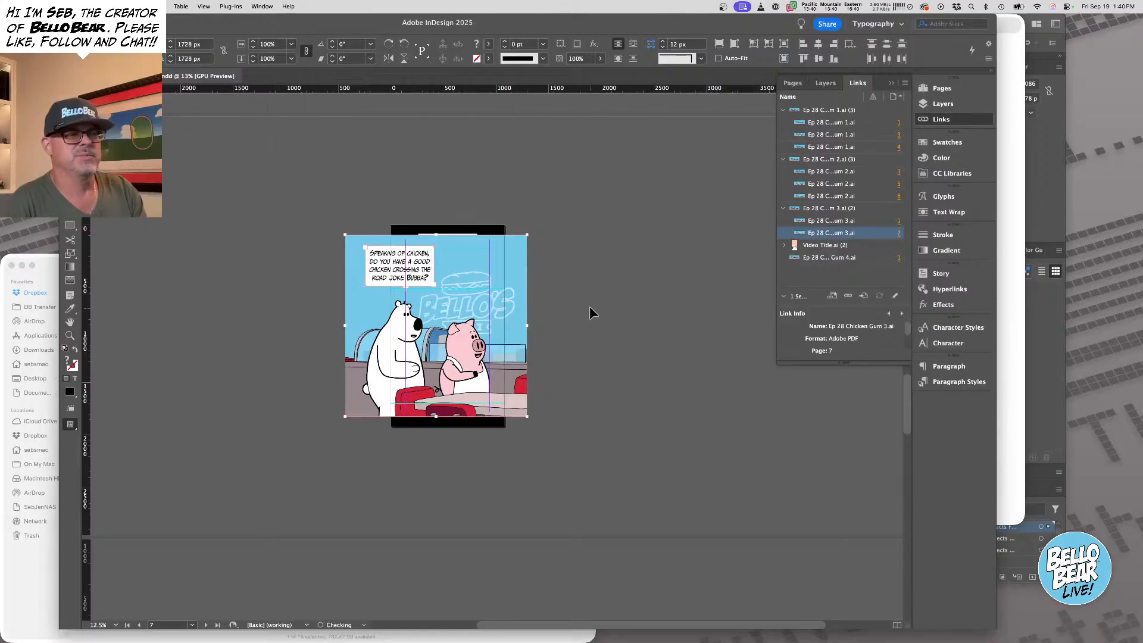
Paste the third Ep 28 panel with its bubbles over page 8 and scale it all to 90%
{"action": "scroll", "coordinate": [589, 306], "scroll_direction": "down", "scroll_amount": 5}
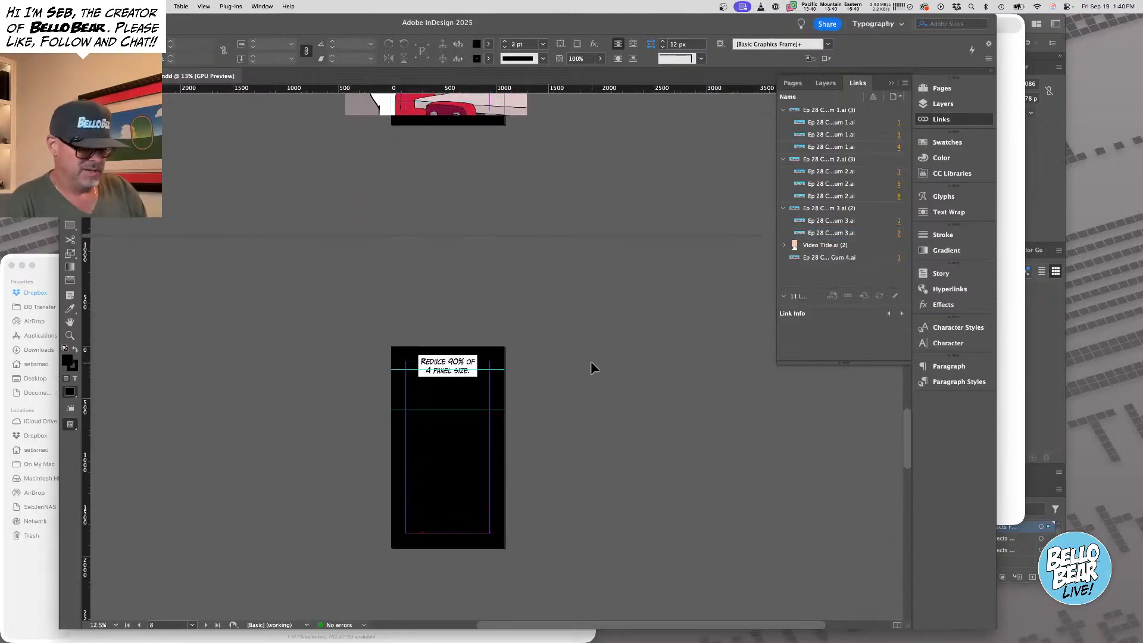
{"action": "key", "text": "super+v"}
{"action": "left_click_drag", "start_coordinate": [595, 360], "coordinate": [513, 393]}
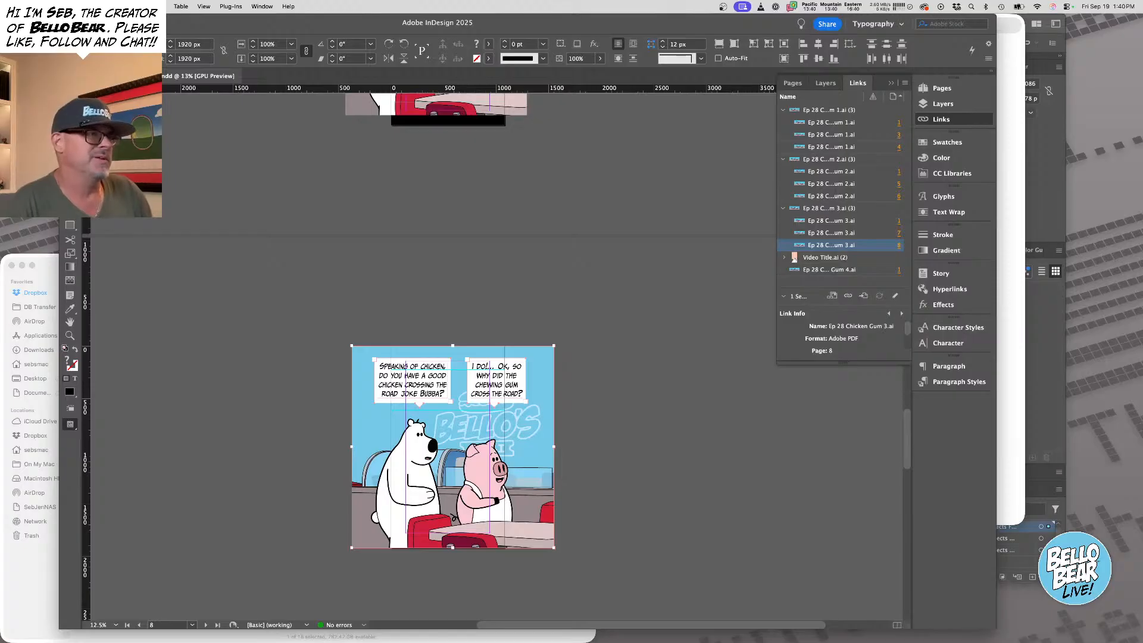
{"action": "left_click", "coordinate": [291, 45]}
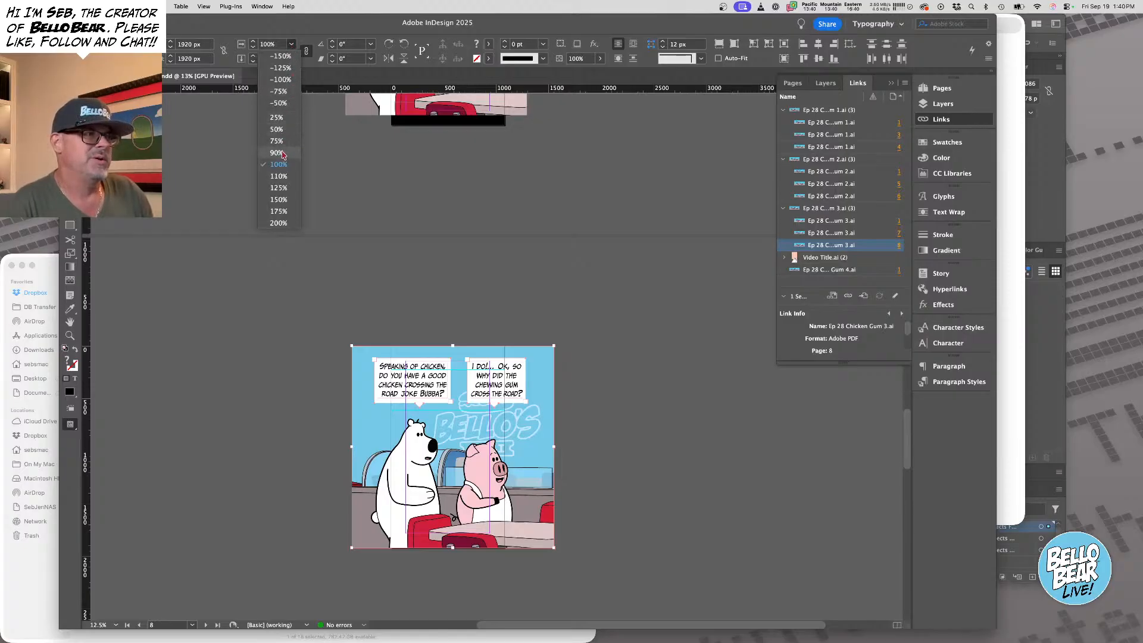
{"action": "left_click", "coordinate": [283, 154]}
Delete the bear's "Speaking of chicken" speech bubble and its tail from page 8
{"action": "left_click", "coordinate": [394, 385]}
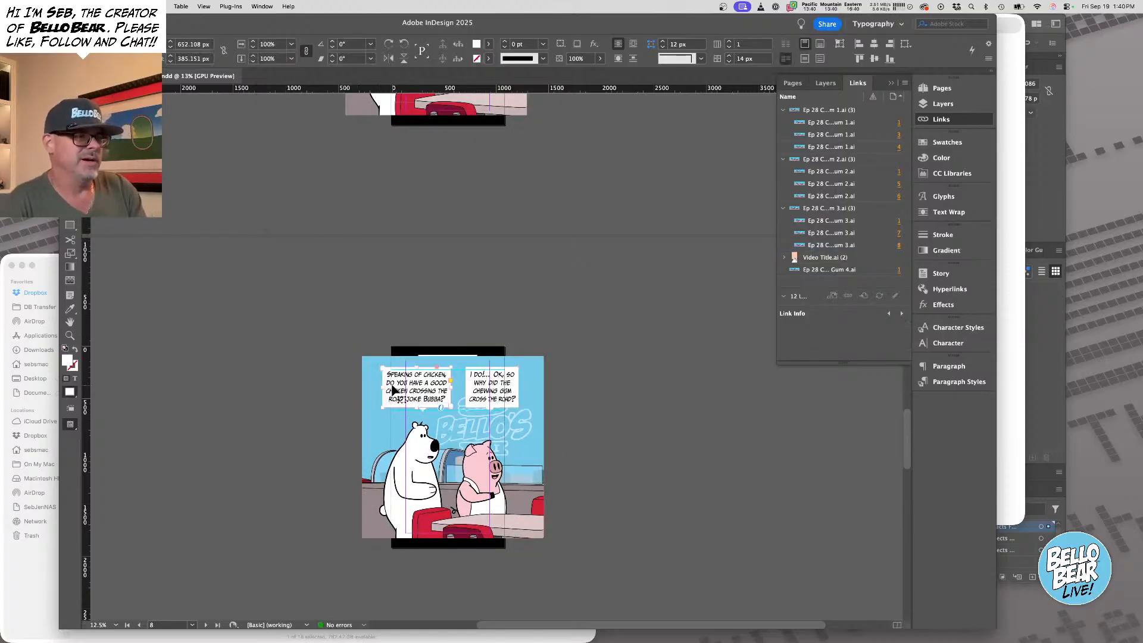
{"action": "key", "text": "Delete"}
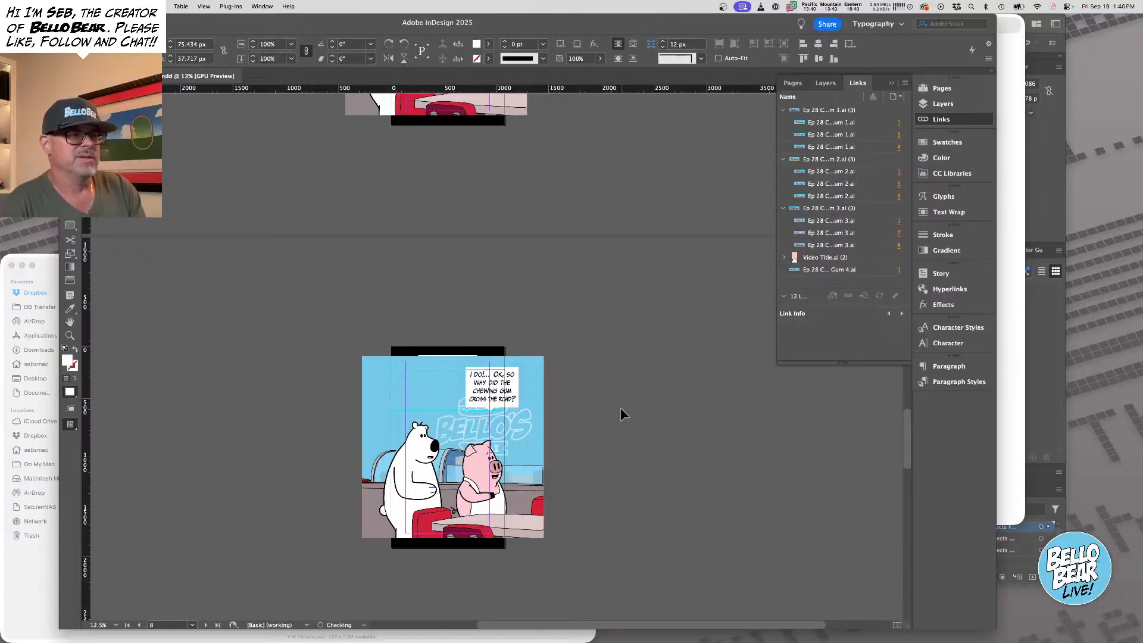
{"action": "left_click", "coordinate": [620, 407]}
Copy the fourth Ep 28 panel with its bubbles from page 1 onto page 9 and position it over the page
{"action": "scroll", "coordinate": [625, 407], "scroll_direction": "up", "scroll_amount": 15}
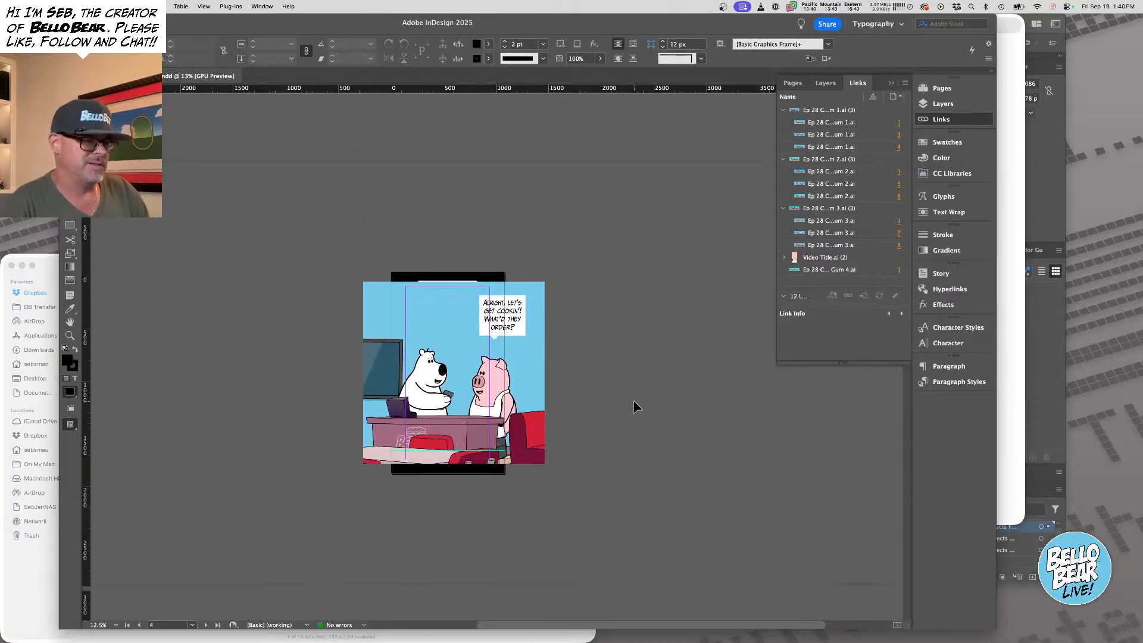
{"action": "scroll", "coordinate": [636, 407], "scroll_direction": "up", "scroll_amount": 5}
{"action": "scroll", "coordinate": [635, 404], "scroll_direction": "up", "scroll_amount": 8}
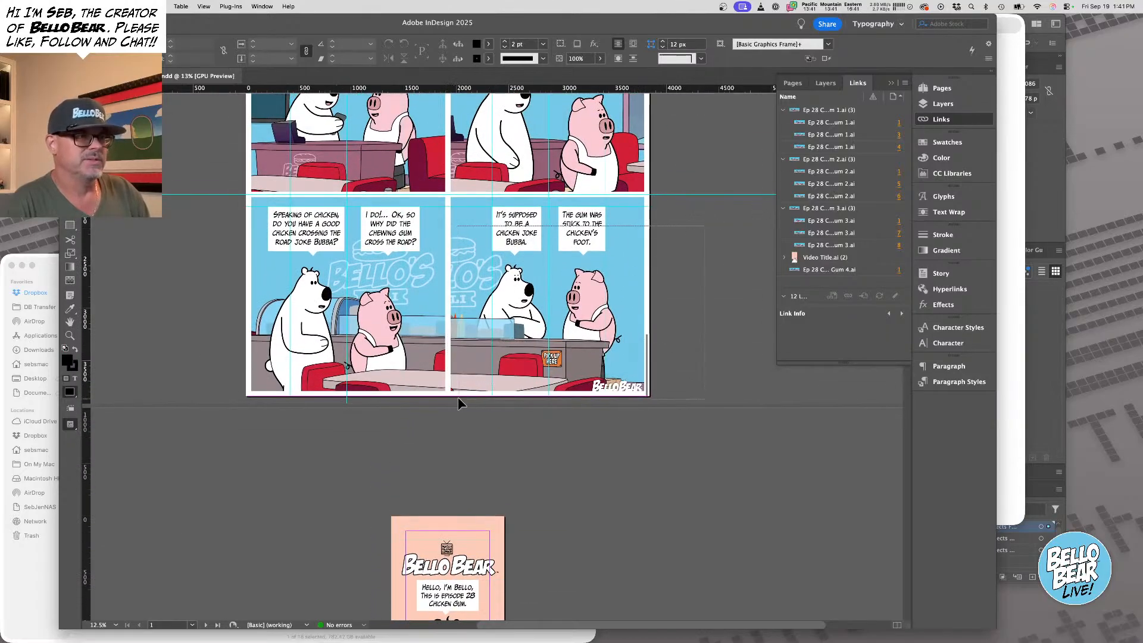
{"action": "left_click", "coordinate": [462, 395]}
{"action": "scroll", "coordinate": [461, 395], "scroll_direction": "down", "scroll_amount": 20}
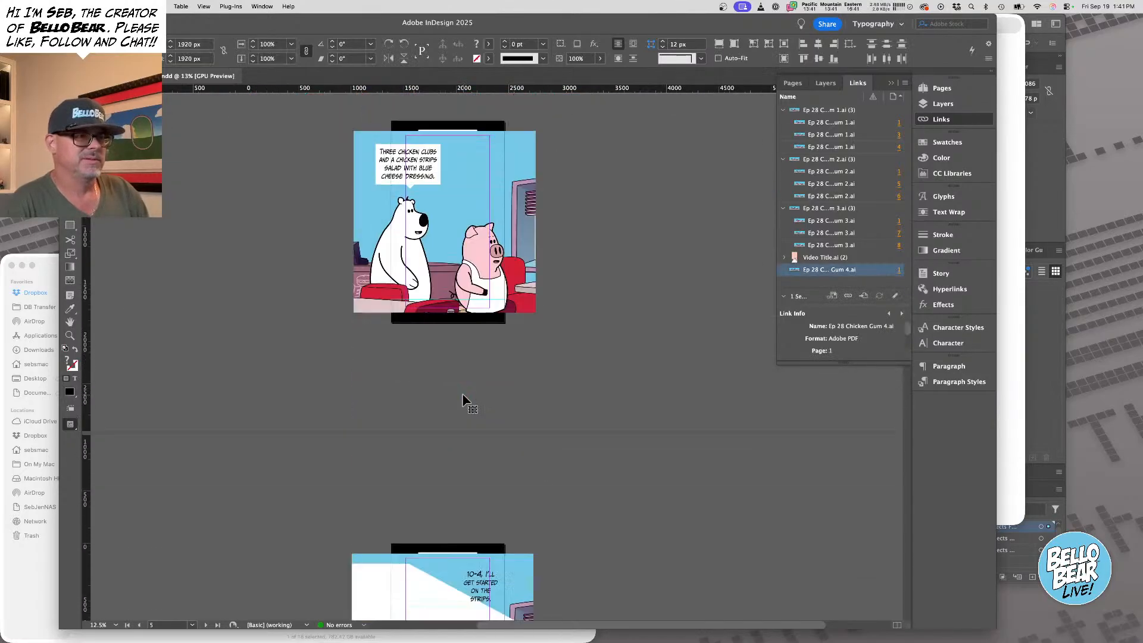
{"action": "scroll", "coordinate": [463, 399], "scroll_direction": "up", "scroll_amount": 3}
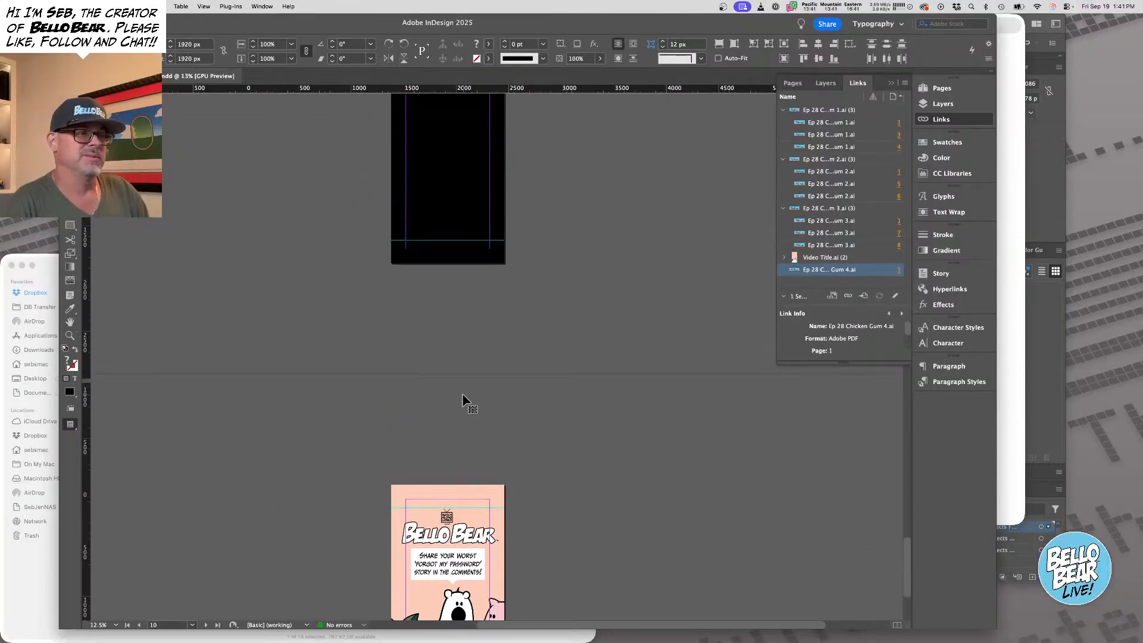
{"action": "scroll", "coordinate": [463, 399], "scroll_direction": "up", "scroll_amount": 2}
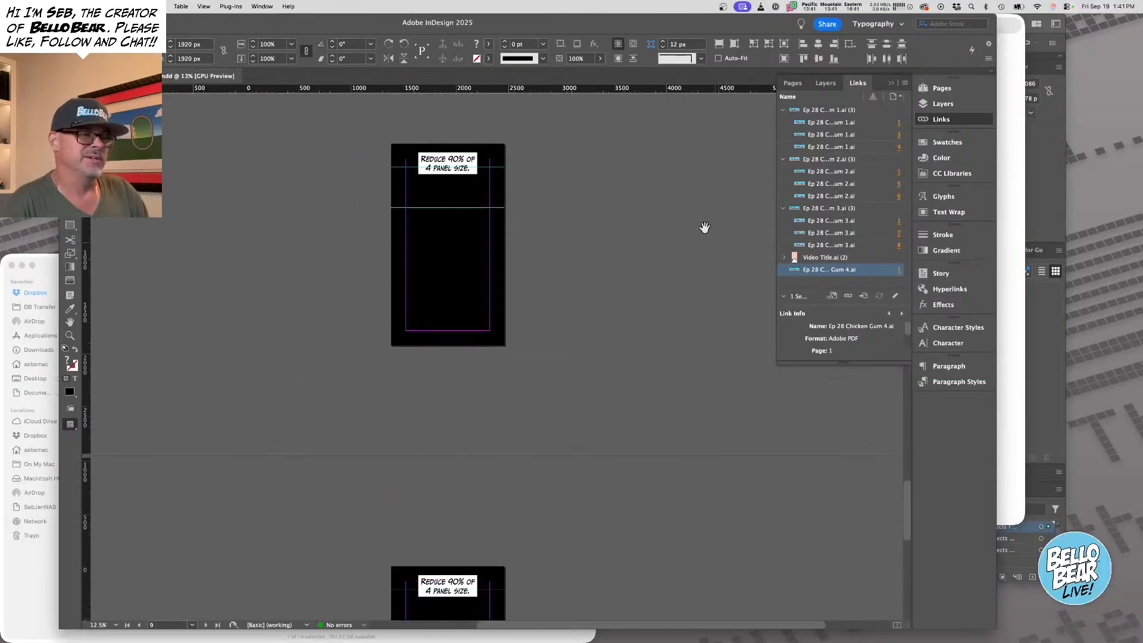
{"action": "left_click_drag", "start_coordinate": [705, 227], "coordinate": [639, 327]}
{"action": "key", "text": "super+v"}
{"action": "left_click_drag", "start_coordinate": [546, 282], "coordinate": [488, 283]}
{"action": "left_click", "coordinate": [617, 272]}
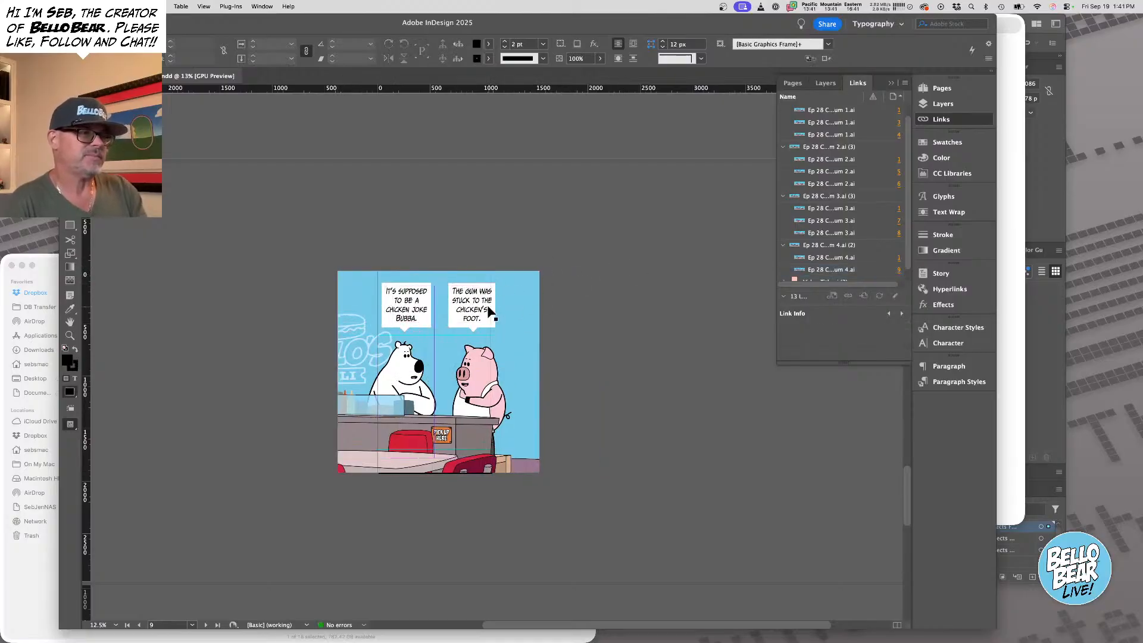
Delete the pig's "The gum was stuck" bubble from page 9 and scale the panel art and remaining bubble to 90%
{"action": "left_click", "coordinate": [488, 310]}
{"action": "key", "text": "Delete"}
{"action": "scroll", "coordinate": [623, 322], "scroll_direction": "down", "scroll_amount": 10}
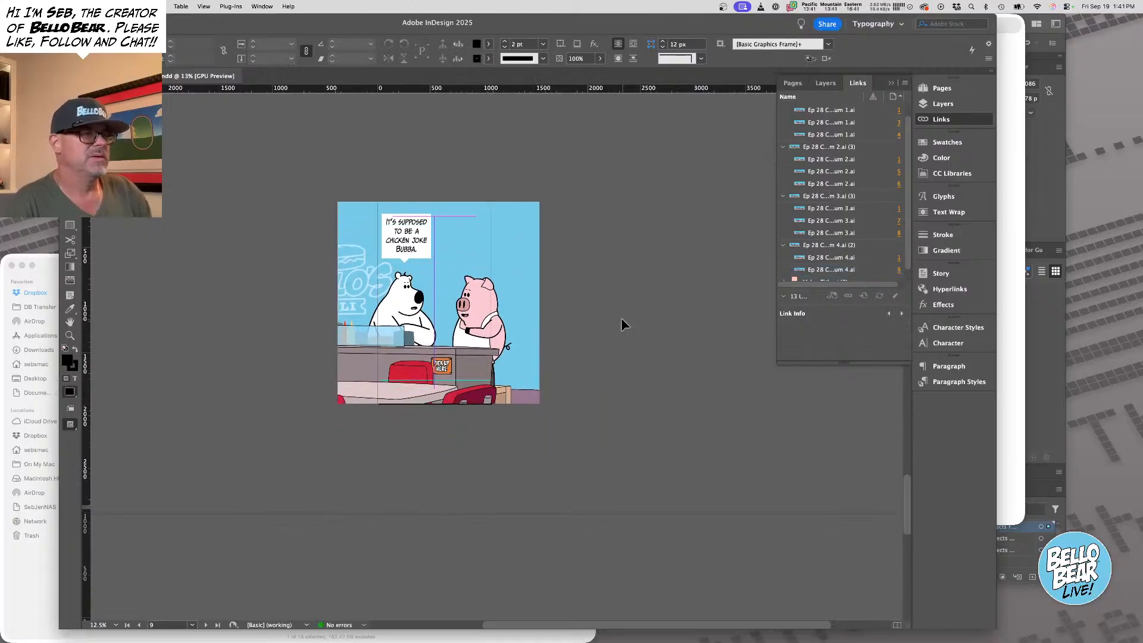
{"action": "scroll", "coordinate": [582, 230], "scroll_direction": "up", "scroll_amount": 4}
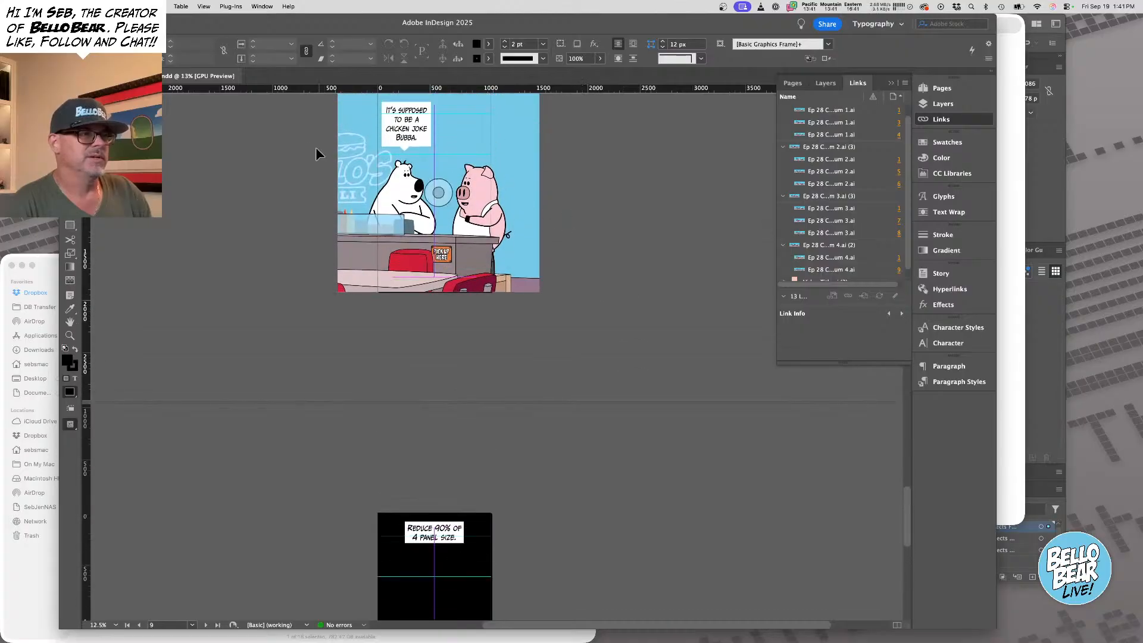
{"action": "left_click_drag", "start_coordinate": [587, 261], "coordinate": [588, 262]}
{"action": "left_click", "coordinate": [291, 45]}
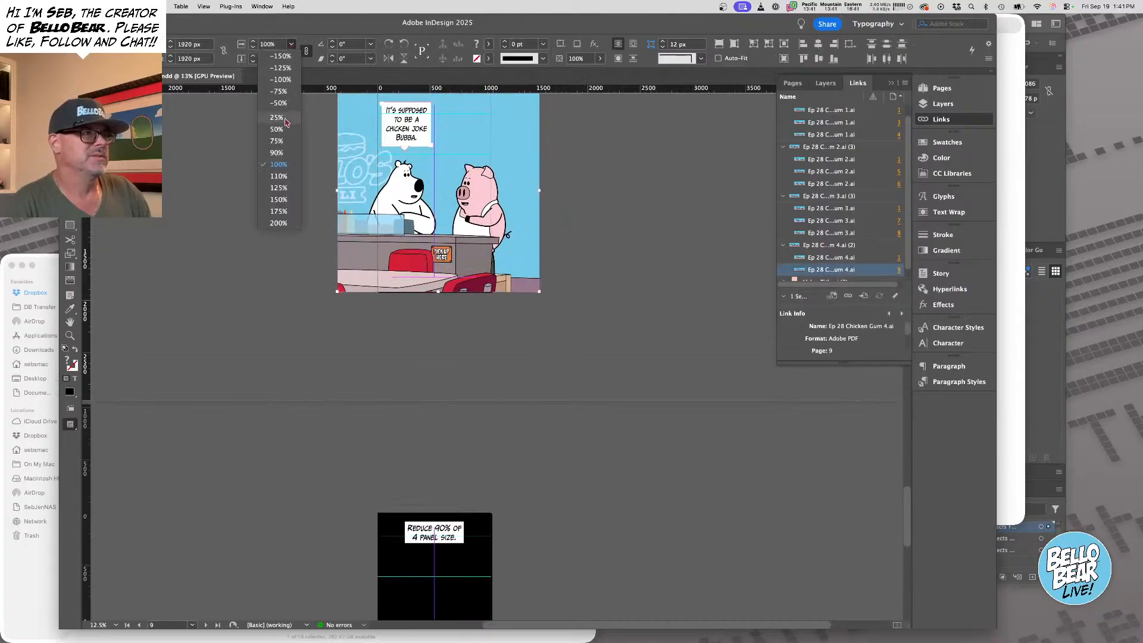
{"action": "left_click", "coordinate": [277, 153]}
Paste the fourth Ep 28 panel with its bubbles onto page 10 and position it over the page
{"action": "scroll", "coordinate": [484, 401], "scroll_direction": "down", "scroll_amount": 5}
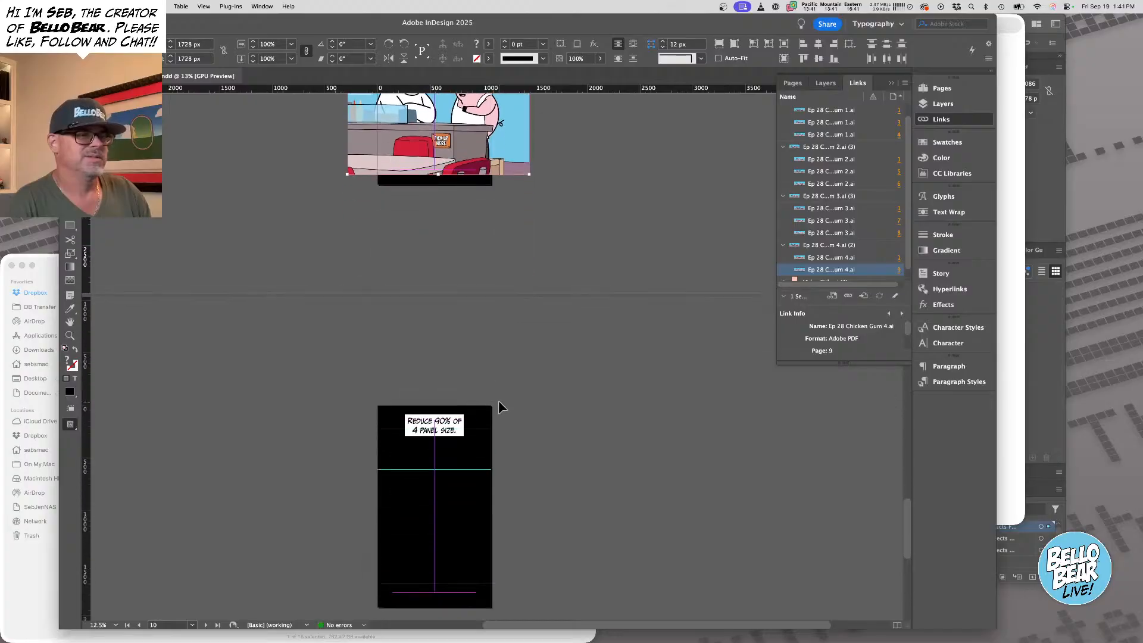
{"action": "key", "text": "super+v"}
{"action": "left_click_drag", "start_coordinate": [574, 368], "coordinate": [525, 371]}
{"action": "left_click", "coordinate": [651, 360]}
Delete the bear's "It's supposed to be a chicken joke" bubble from page 10 and scale the panel art and remaining bubble to 90%
{"action": "left_click", "coordinate": [441, 351]}
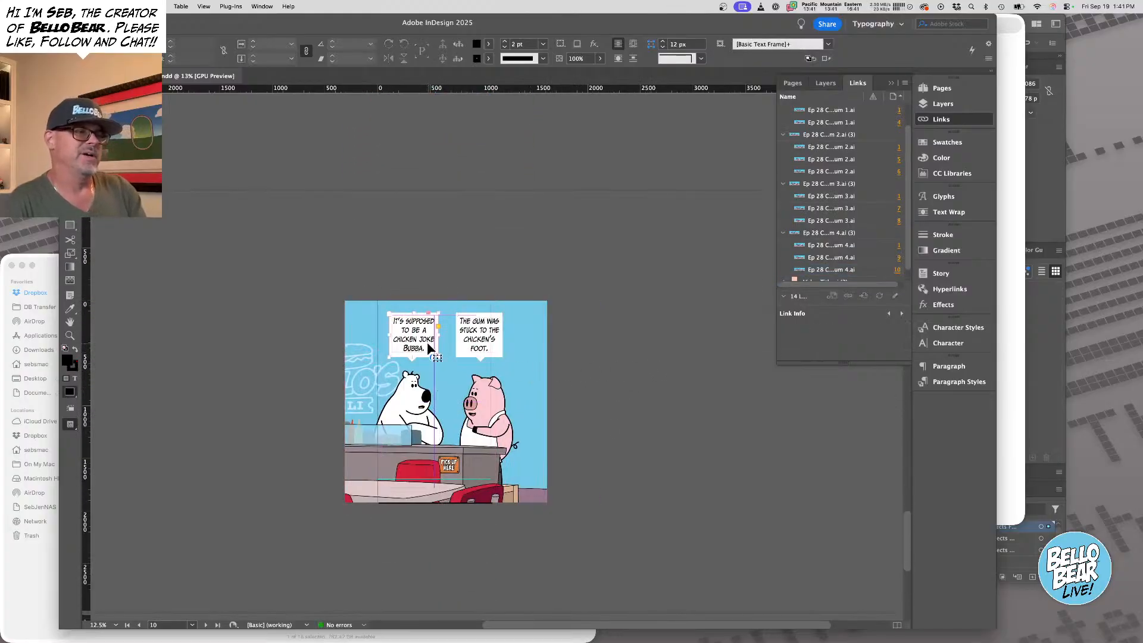
{"action": "key", "text": "Delete"}
{"action": "left_click_drag", "start_coordinate": [251, 294], "coordinate": [579, 460]}
{"action": "left_click", "coordinate": [292, 45]}
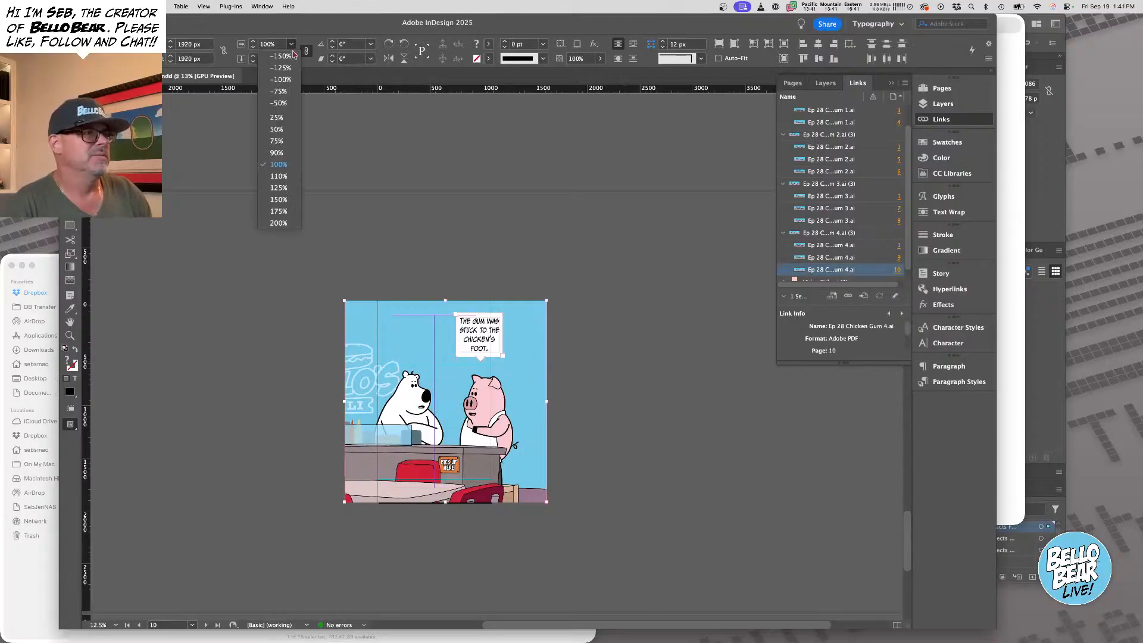
{"action": "left_click", "coordinate": [290, 153]}
{"action": "left_click", "coordinate": [569, 306]}
{"action": "scroll", "coordinate": [570, 306], "scroll_direction": "up", "scroll_amount": 10}
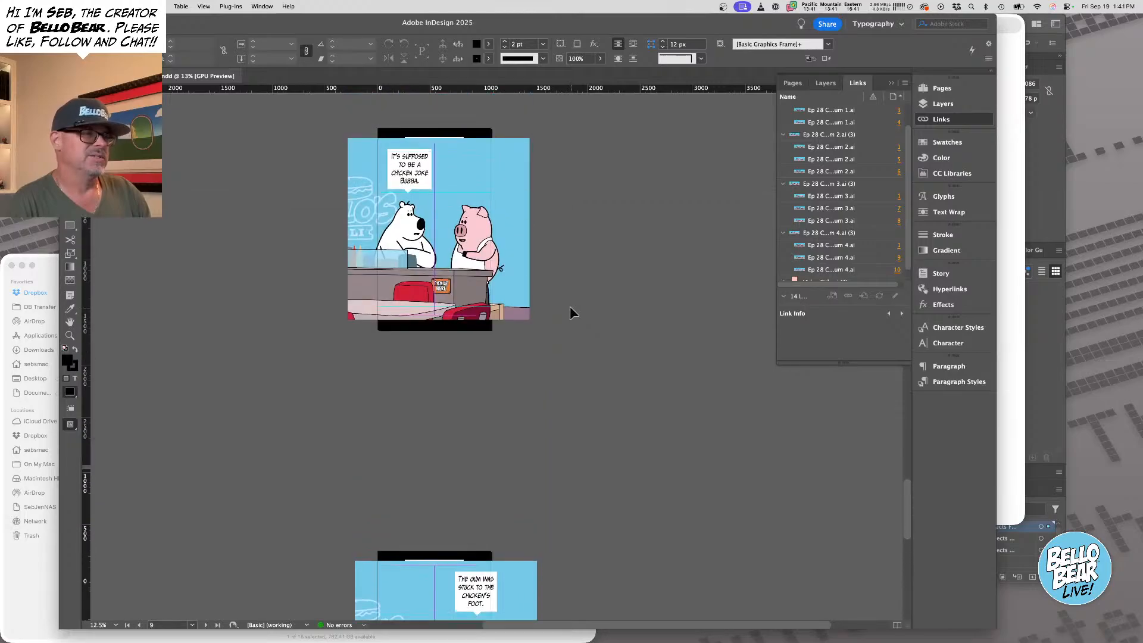
{"action": "scroll", "coordinate": [569, 306], "scroll_direction": "up", "scroll_amount": 15}
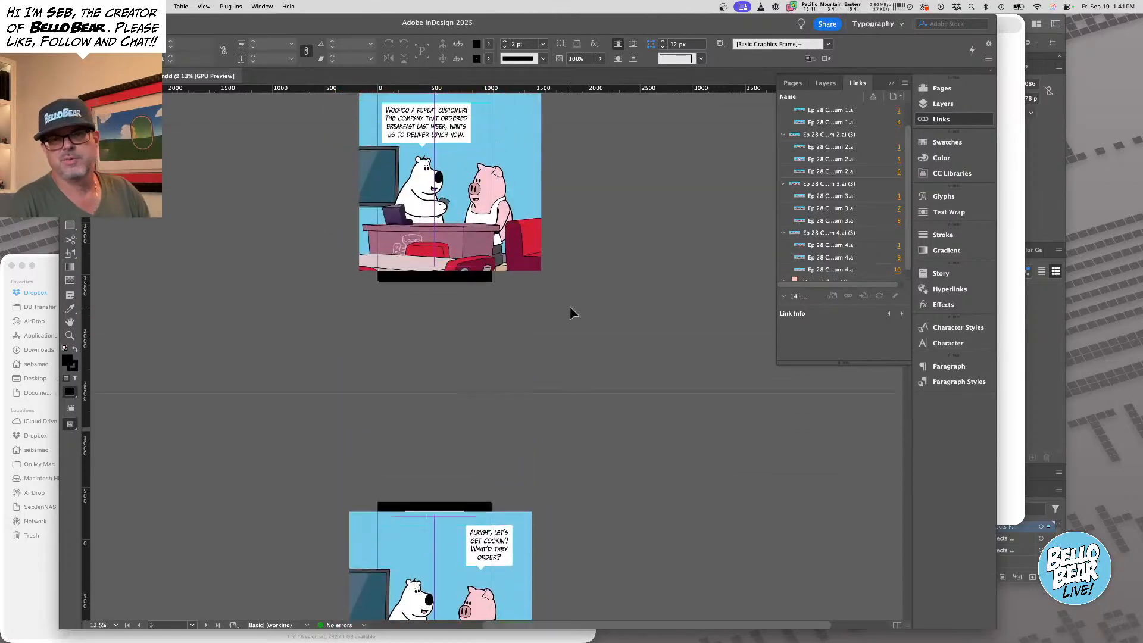
{"action": "scroll", "coordinate": [570, 312], "scroll_direction": "down", "scroll_amount": 6}
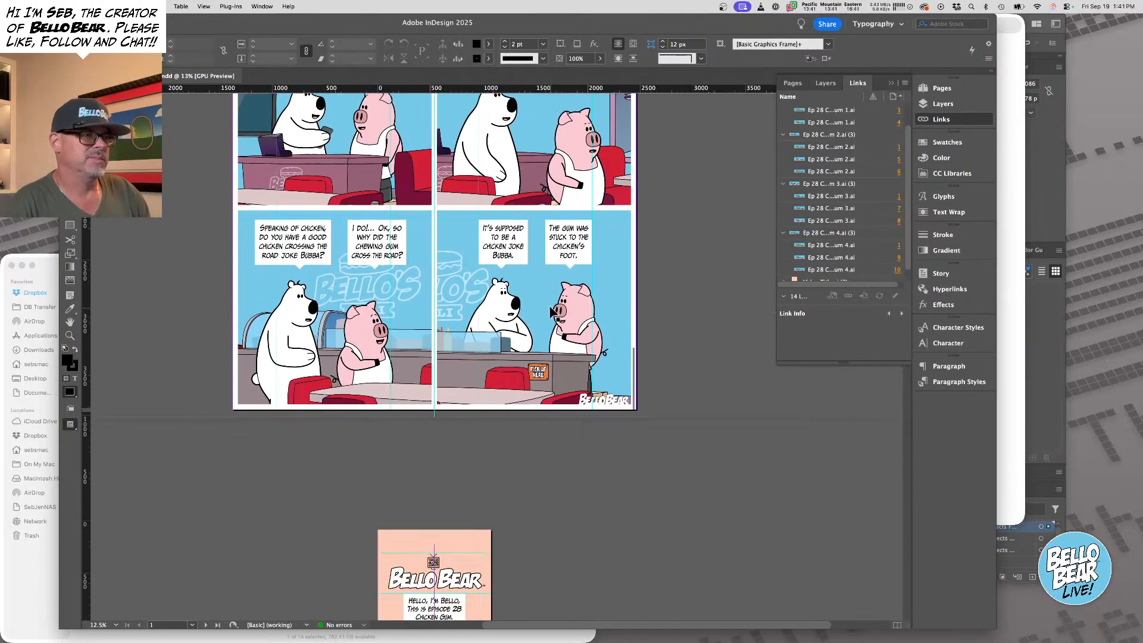
{"action": "scroll", "coordinate": [554, 306], "scroll_direction": "down", "scroll_amount": 5}
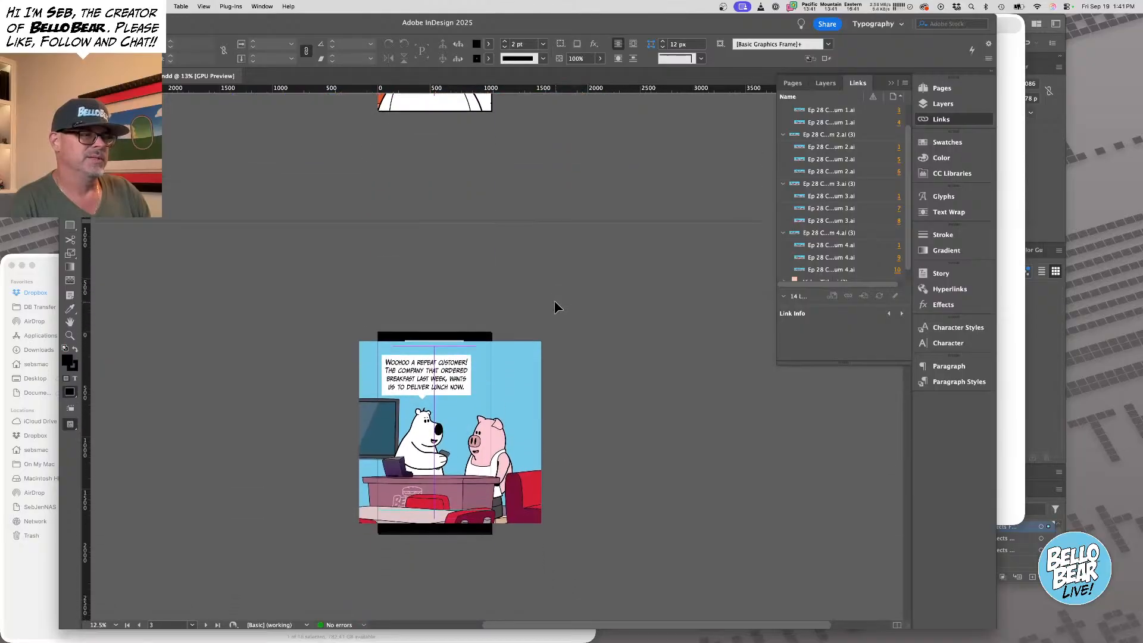
Resize the panel frame on page 3 to the full page size, 1080 × 1920 px, aligned with the page edges
{"action": "left_click_drag", "start_coordinate": [365, 420], "coordinate": [418, 436]}
{"action": "left_click_drag", "start_coordinate": [476, 453], "coordinate": [387, 334]}
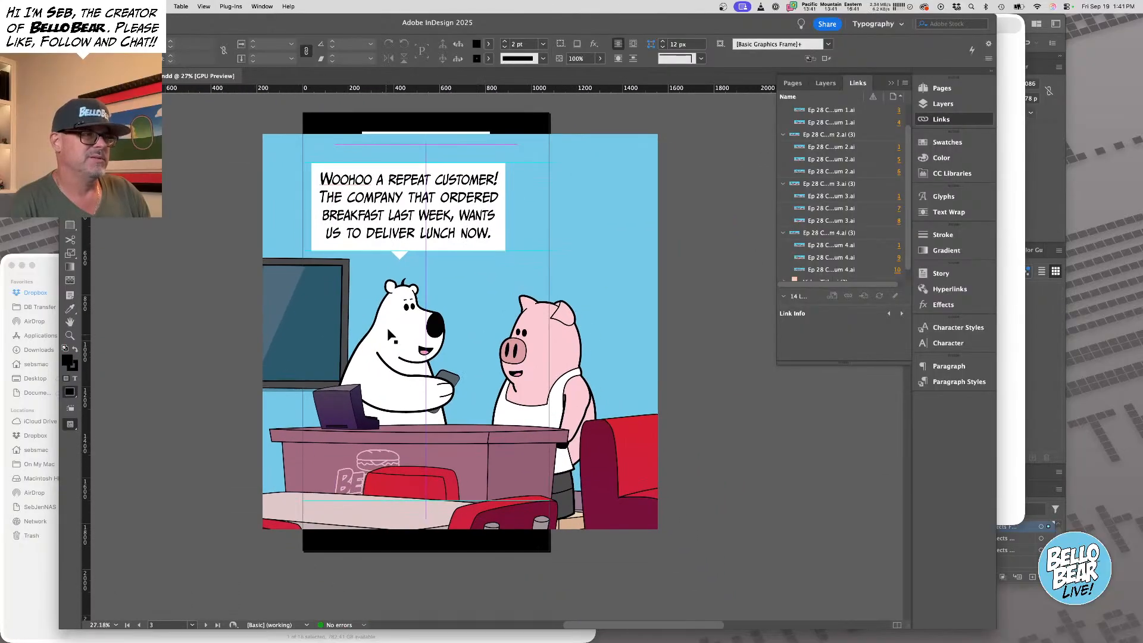
{"action": "left_click", "coordinate": [284, 137]}
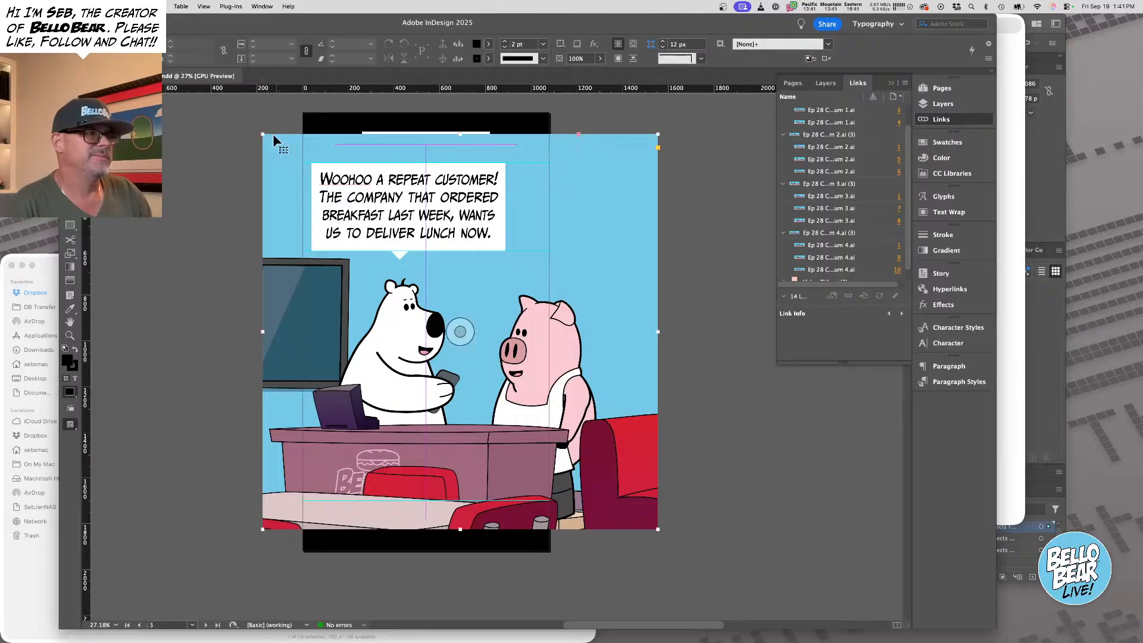
{"action": "left_click_drag", "start_coordinate": [262, 135], "coordinate": [303, 112]}
{"action": "left_click_drag", "start_coordinate": [659, 528], "coordinate": [586, 548]}
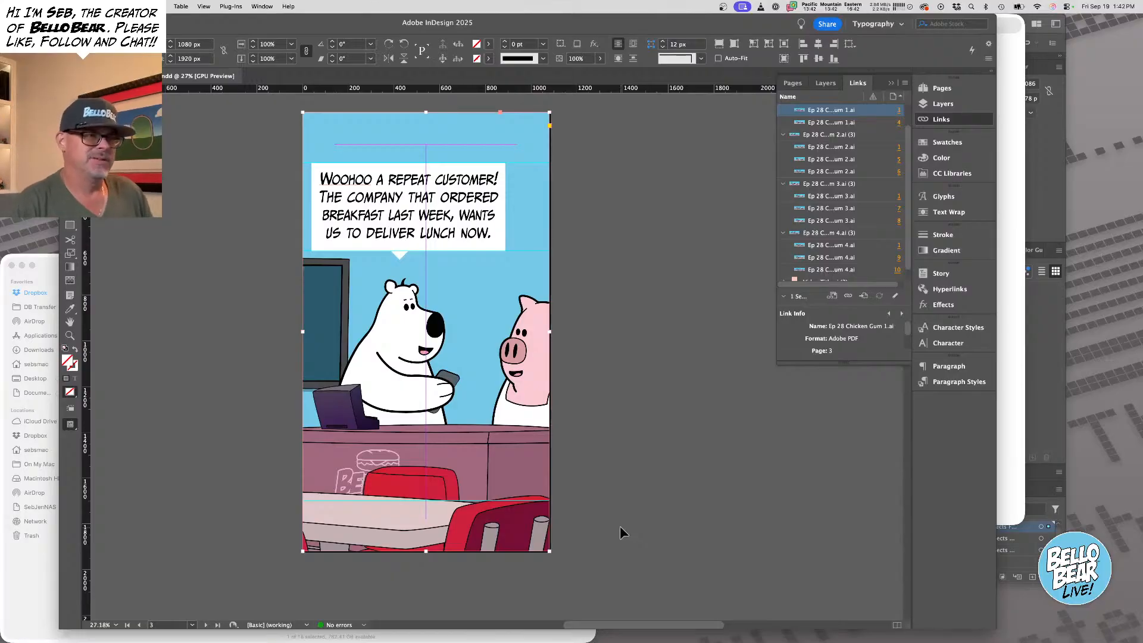
Move the bear's "Woohoo a repeat customer!" bubble slightly right on page 3 and shift the art slightly left inside its frame
{"action": "scroll", "coordinate": [264, 168], "scroll_direction": "up", "scroll_amount": 2}
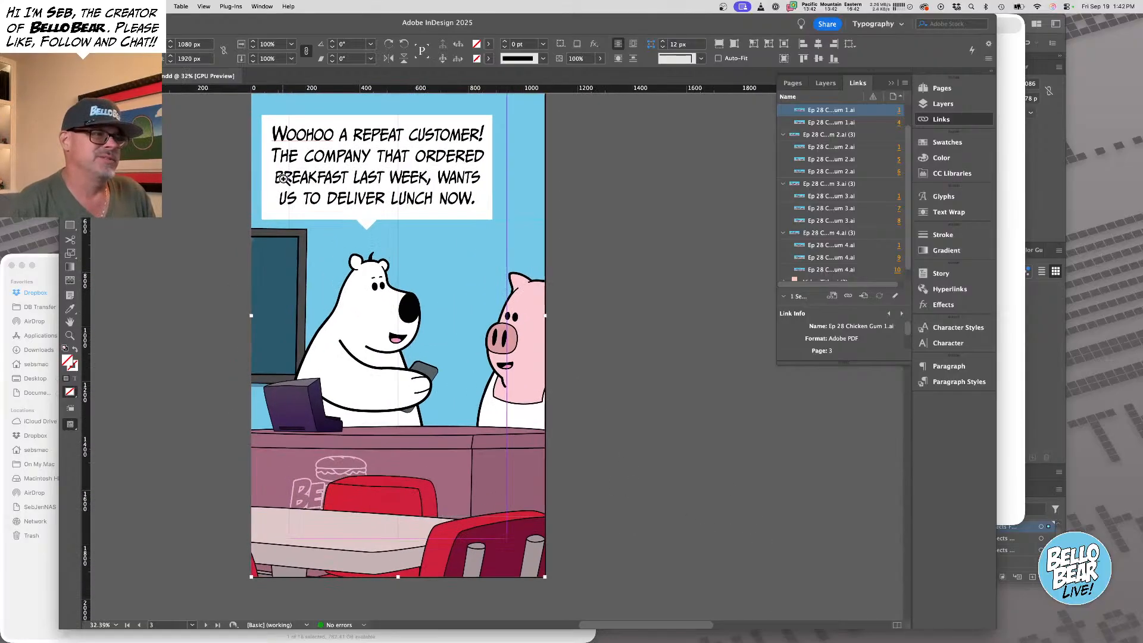
{"action": "left_click_drag", "start_coordinate": [310, 199], "coordinate": [400, 288]}
{"action": "left_click_drag", "start_coordinate": [436, 240], "coordinate": [456, 243]}
{"action": "left_click_drag", "start_coordinate": [590, 250], "coordinate": [579, 254]}
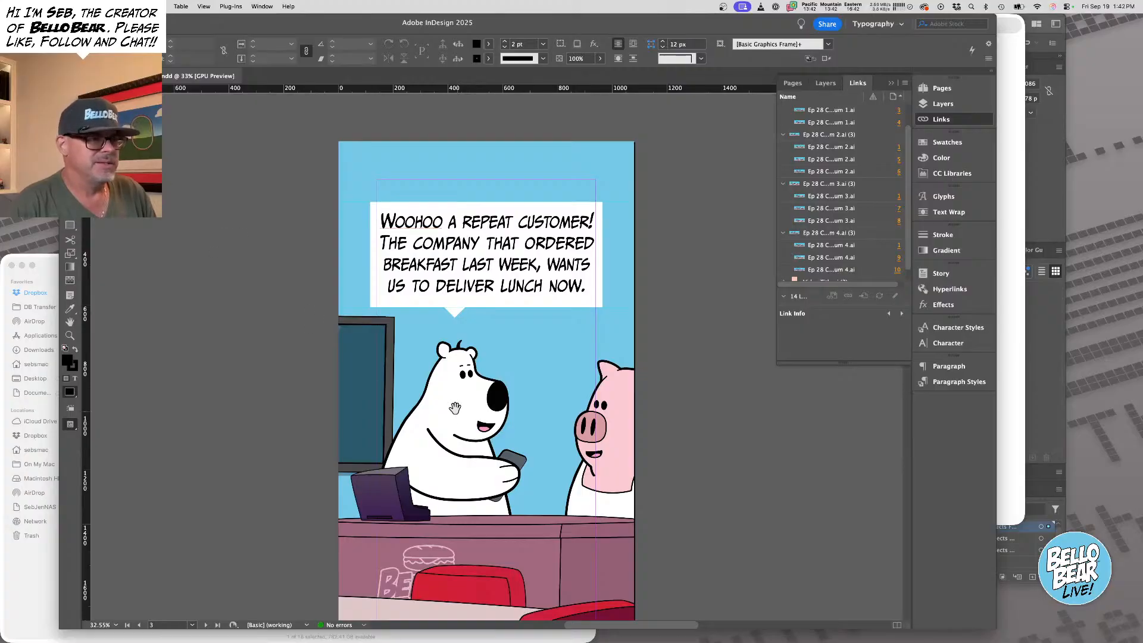
{"action": "left_click_drag", "start_coordinate": [453, 405], "coordinate": [444, 407]}
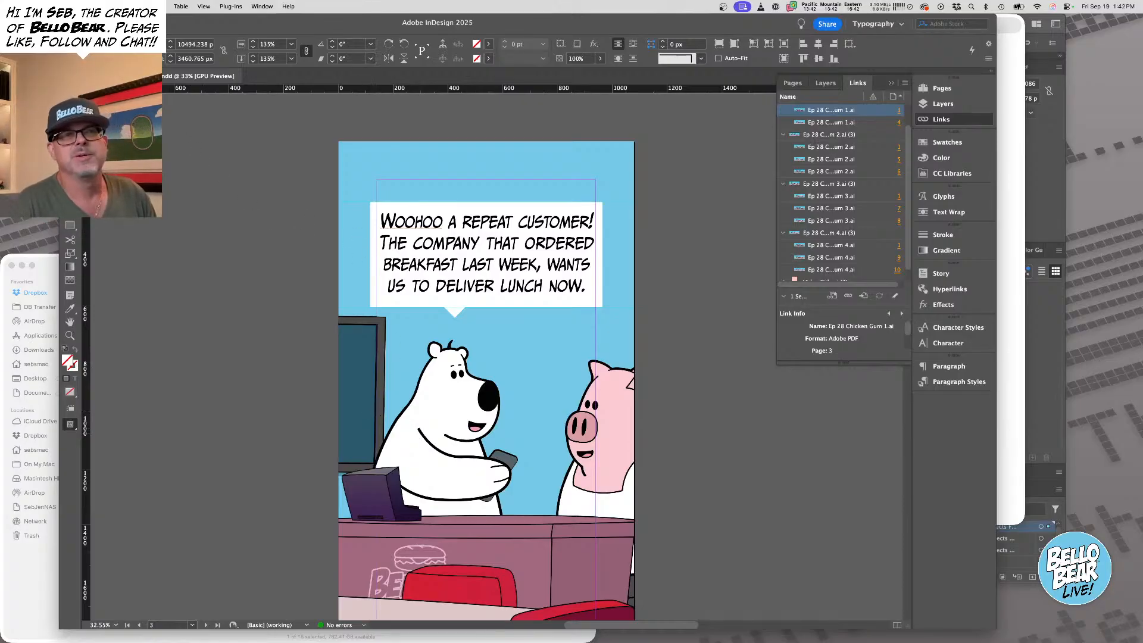
{"action": "left_click", "coordinate": [230, 204]}
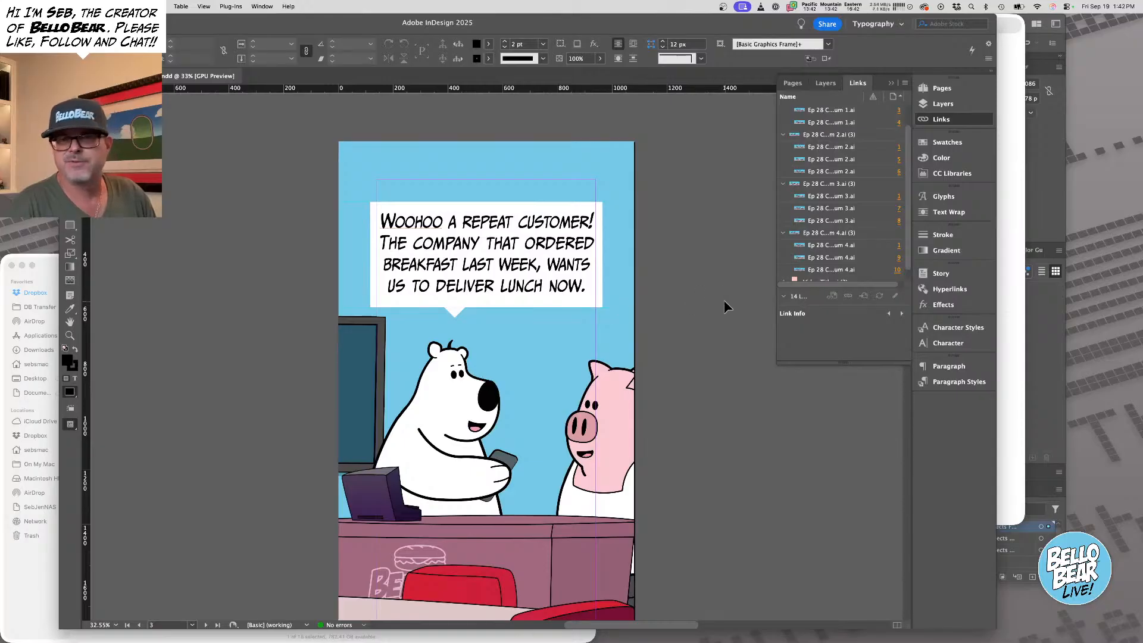
Resize the panel frame on page 4 to the full page size, 1080 × 1920 px, aligned with the page edges
{"action": "left_click_drag", "start_coordinate": [539, 480], "coordinate": [476, 327]}
{"action": "left_click_drag", "start_coordinate": [428, 550], "coordinate": [470, 306]}
{"action": "left_click_drag", "start_coordinate": [476, 546], "coordinate": [429, 126]}
{"action": "left_click_drag", "start_coordinate": [496, 505], "coordinate": [471, 222]}
{"action": "key", "text": "super+minus"}
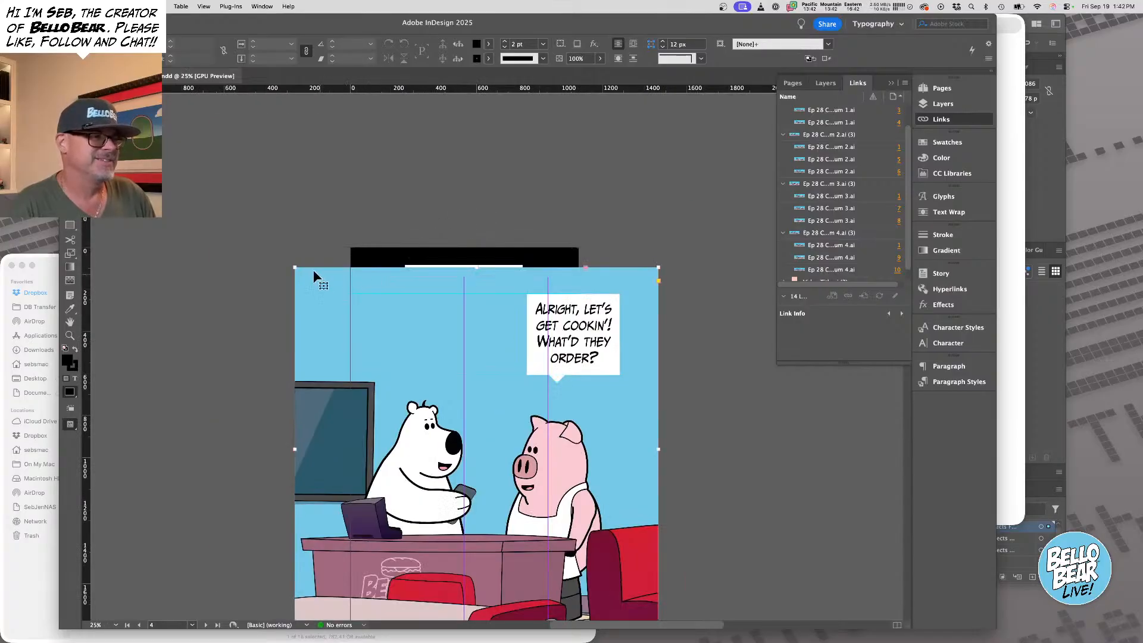
{"action": "left_click", "coordinate": [313, 274]}
{"action": "left_click_drag", "start_coordinate": [296, 267], "coordinate": [349, 248]}
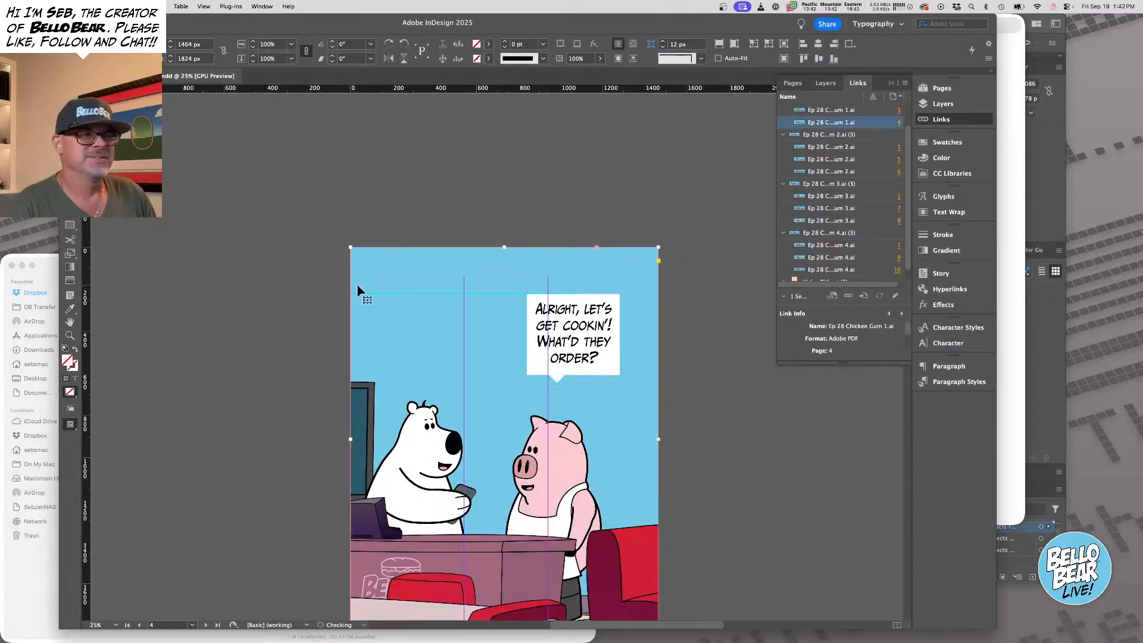
{"action": "scroll", "coordinate": [536, 447], "scroll_direction": "down", "scroll_amount": 3}
{"action": "left_click_drag", "start_coordinate": [641, 550], "coordinate": [566, 573]}
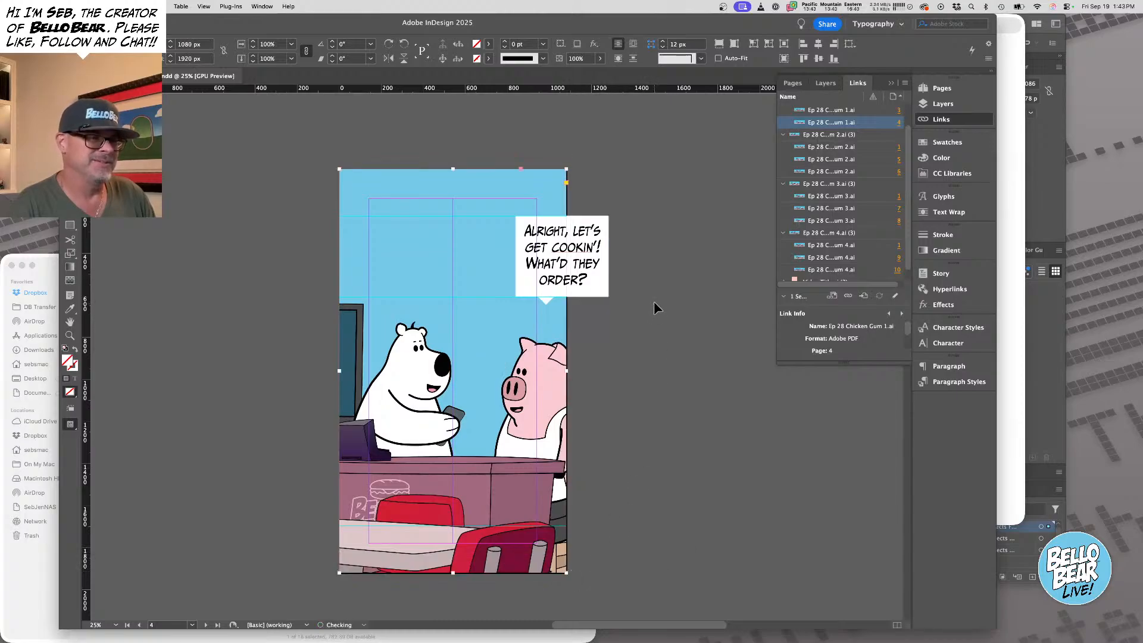
Move the pig's "Alright, let's get cookin'!" bubble inside page 4's right margin and place its tail beneath the bubble
{"action": "left_click", "coordinate": [656, 308]}
{"action": "left_click_drag", "start_coordinate": [566, 246], "coordinate": [495, 244]}
{"action": "left_click", "coordinate": [573, 266]}
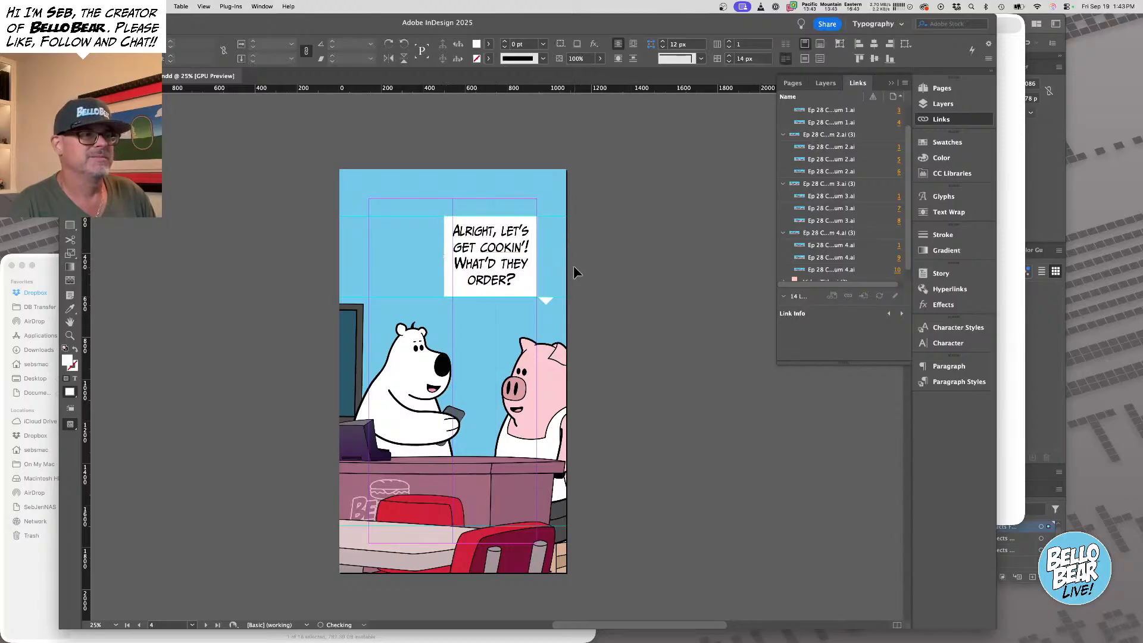
{"action": "left_click", "coordinate": [546, 299]}
{"action": "mouse_move", "coordinate": [545, 301]}
{"action": "left_mouse_down"}
{"action": "mouse_move", "coordinate": [585, 315]}
{"action": "mouse_move", "coordinate": [587, 302]}
{"action": "mouse_move", "coordinate": [562, 300]}
{"action": "left_mouse_up"}
Shift the art left inside the page 4 frame to bring the pig further into the page
{"action": "left_click", "coordinate": [486, 366]}
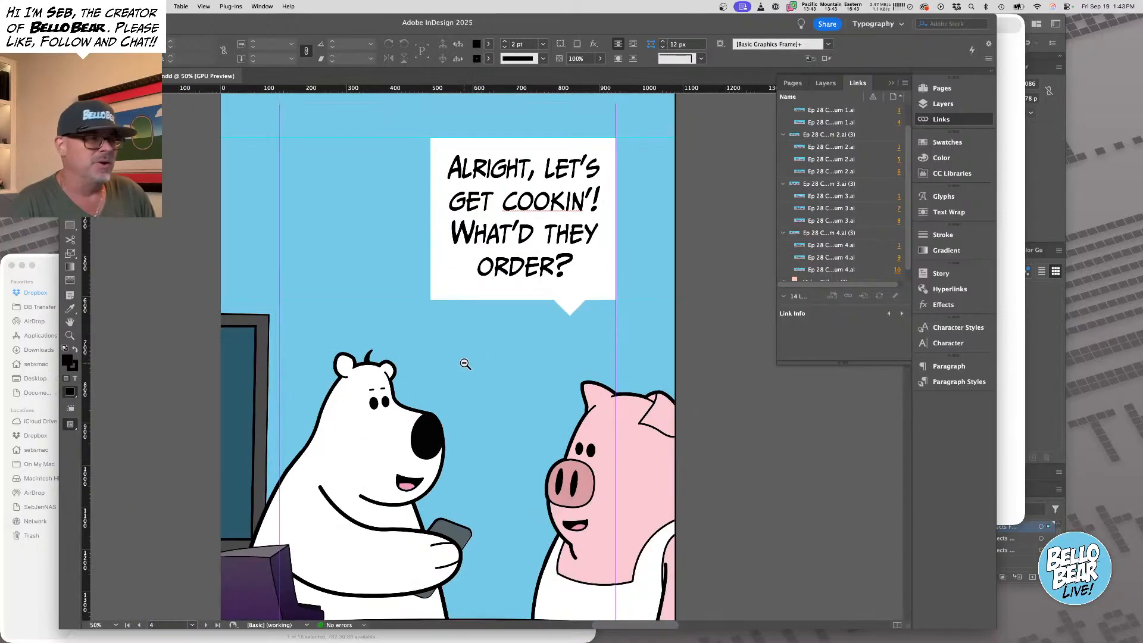
{"action": "left_click", "coordinate": [462, 360]}
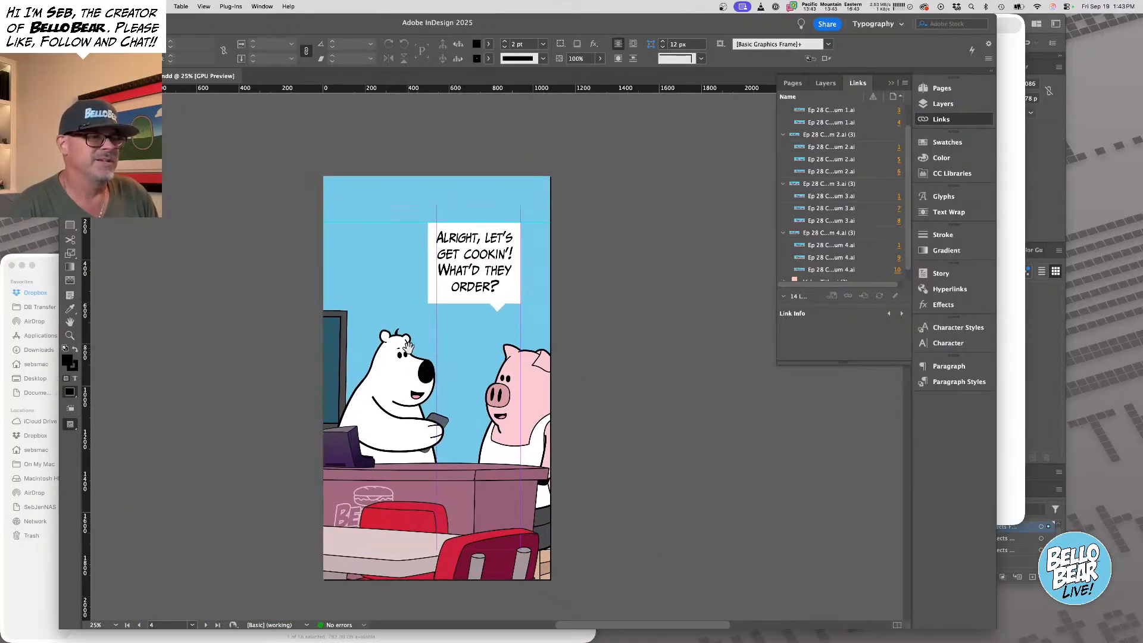
{"action": "left_click_drag", "start_coordinate": [408, 348], "coordinate": [381, 348]}
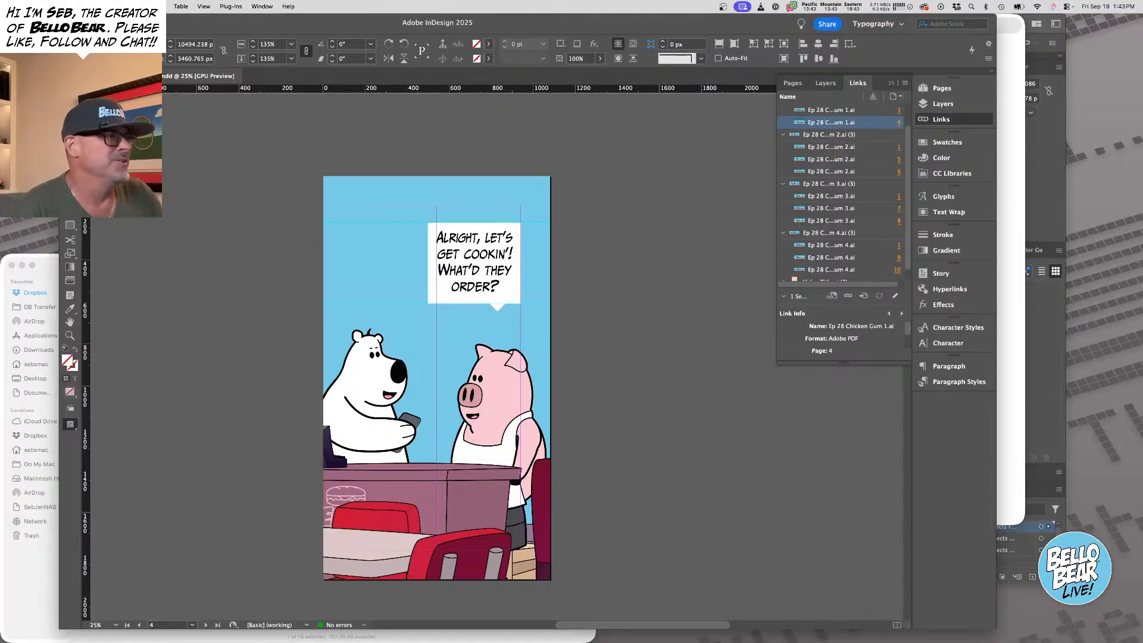
{"action": "left_click", "coordinate": [658, 382]}
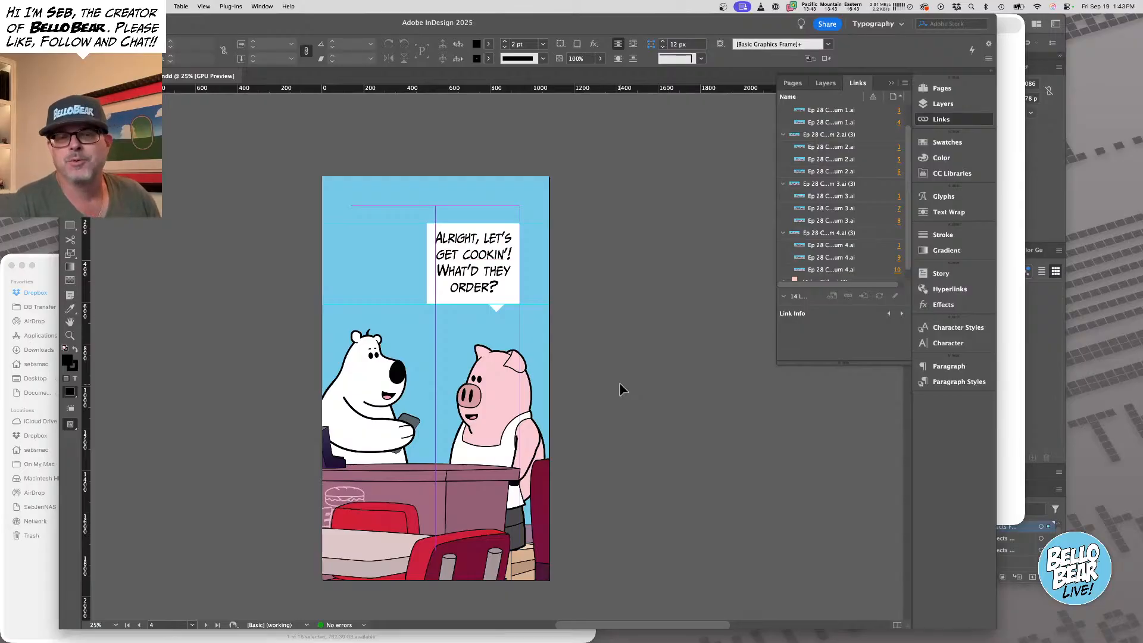
Resize the panel frame on page 5 to the full page size, 1080 × 1920 px, aligned with the page edges
{"action": "left_click_drag", "start_coordinate": [627, 454], "coordinate": [662, 272]}
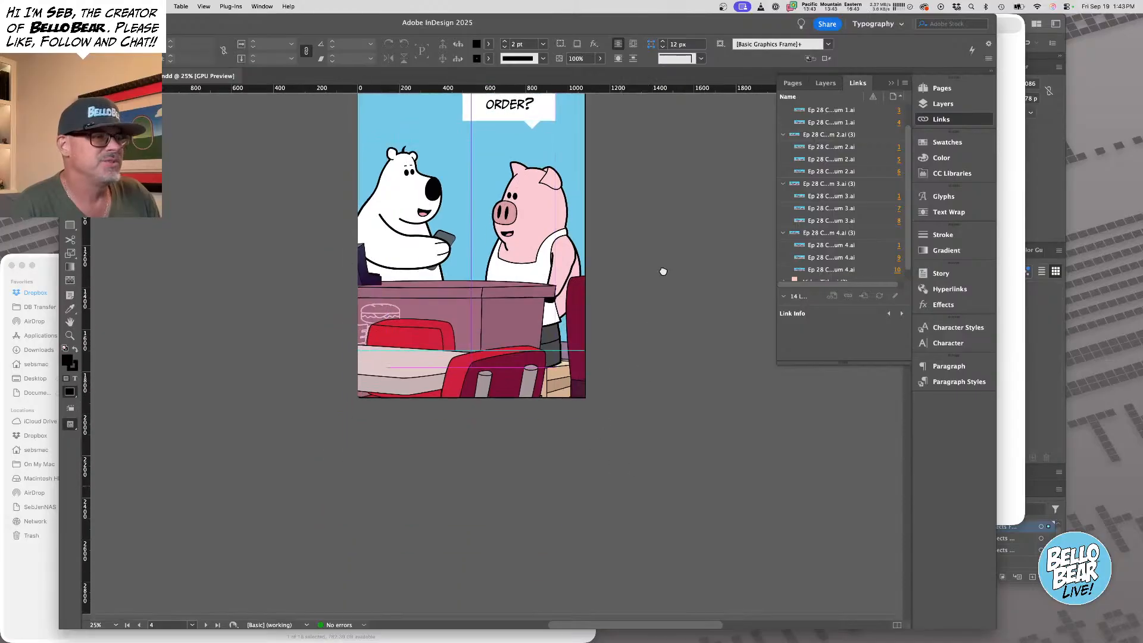
{"action": "scroll", "coordinate": [607, 357], "scroll_direction": "down", "scroll_amount": 10}
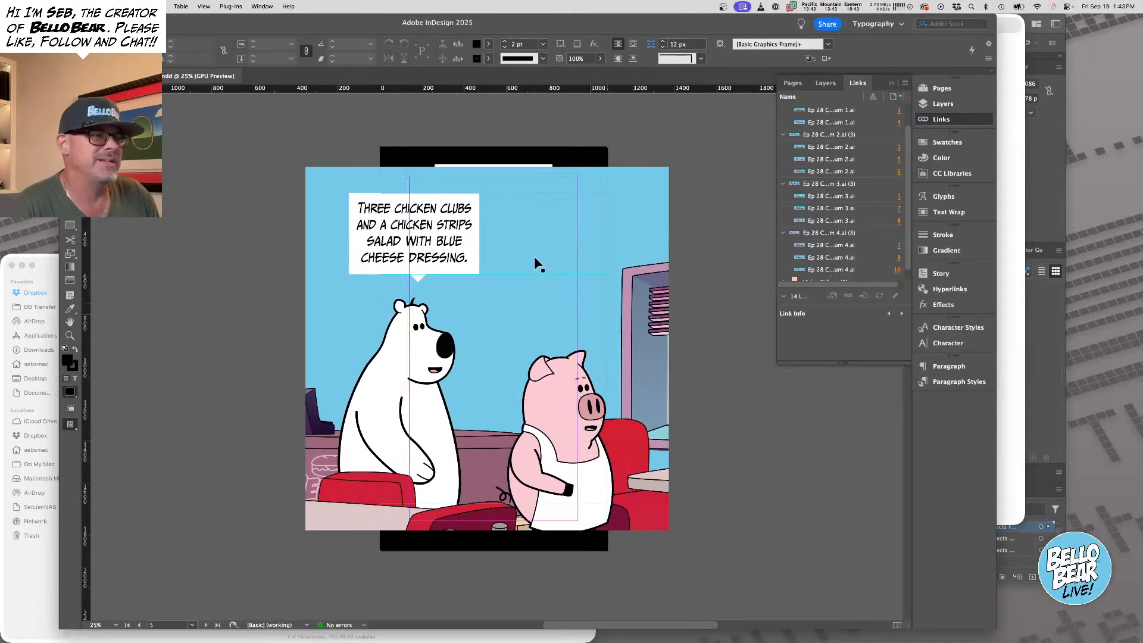
{"action": "left_click", "coordinate": [309, 171]}
{"action": "left_click_drag", "start_coordinate": [309, 171], "coordinate": [380, 146]}
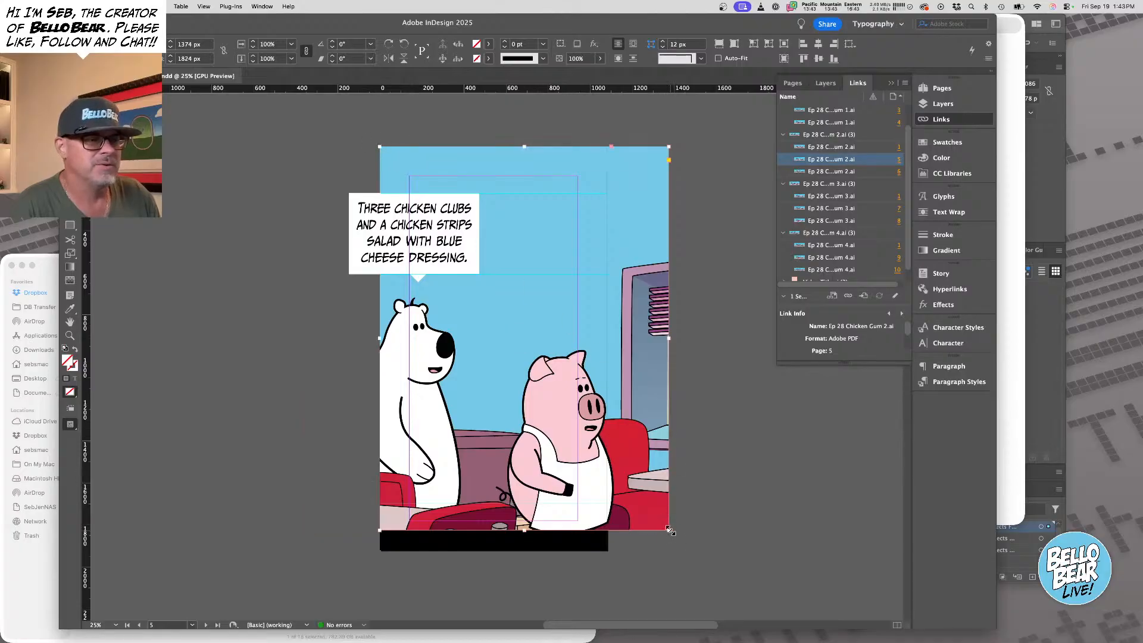
{"action": "left_click_drag", "start_coordinate": [670, 530], "coordinate": [607, 550]}
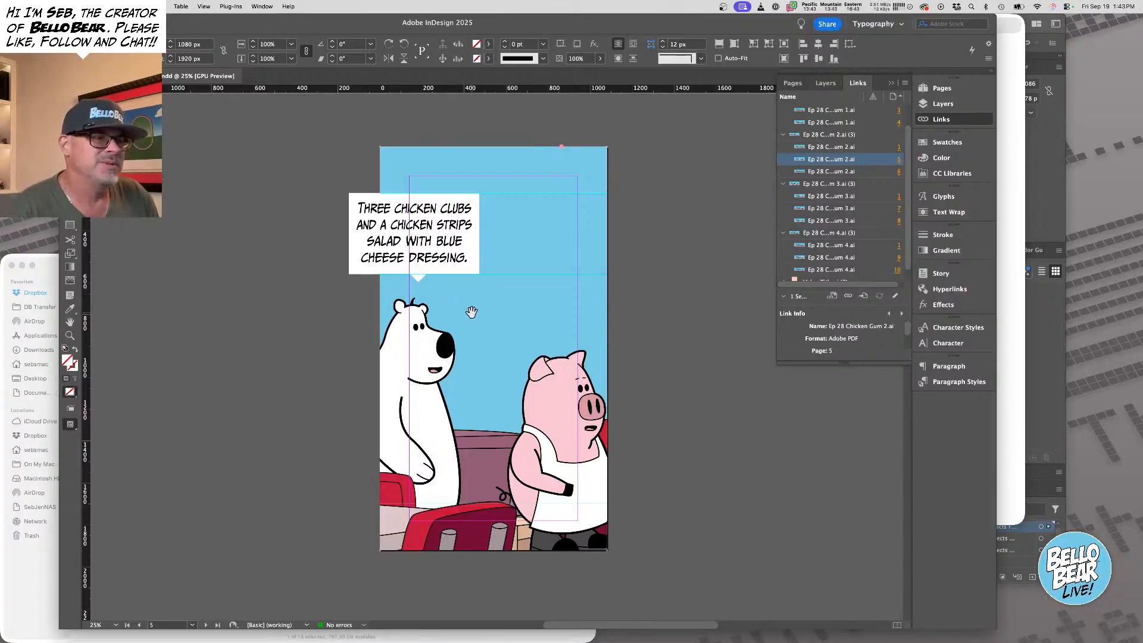
Shift the page 5 art right and move the "Three chicken clubs" bubble to the left margin guide with its tail above the bear
{"action": "left_click_drag", "start_coordinate": [471, 312], "coordinate": [495, 311]}
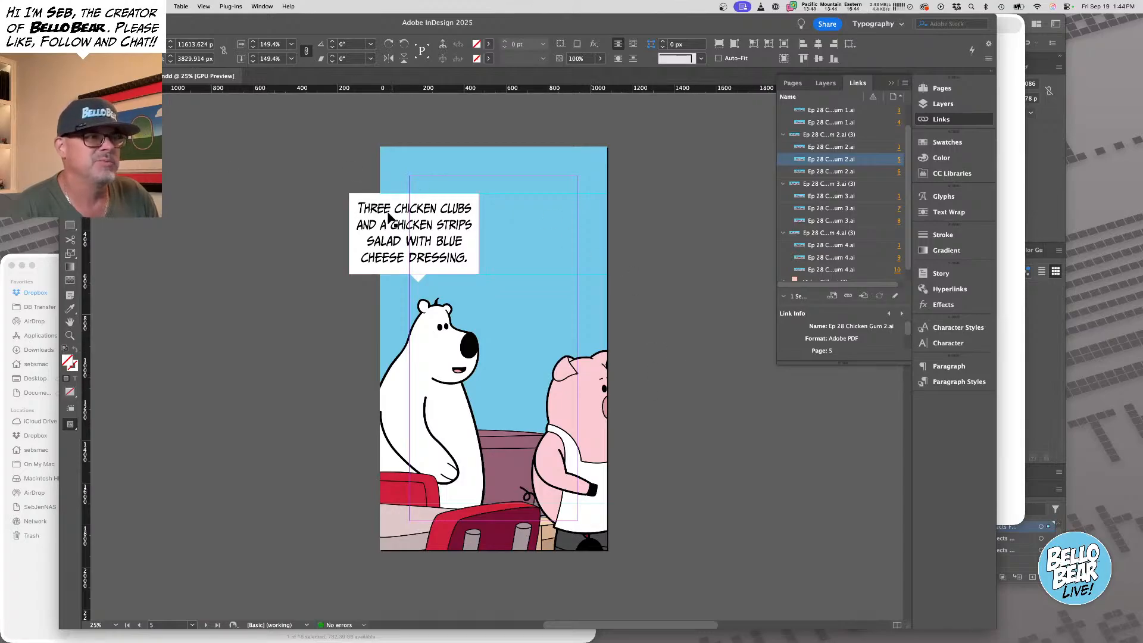
{"action": "left_click_drag", "start_coordinate": [387, 216], "coordinate": [448, 217]}
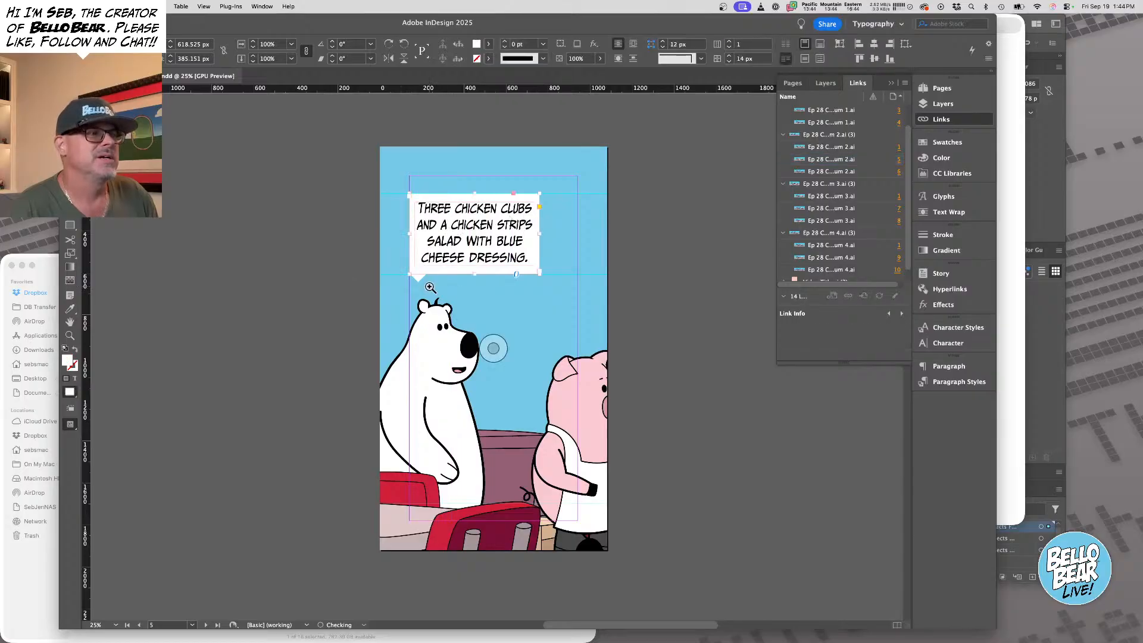
{"action": "scroll", "coordinate": [465, 320], "scroll_direction": "up", "scroll_amount": 3}
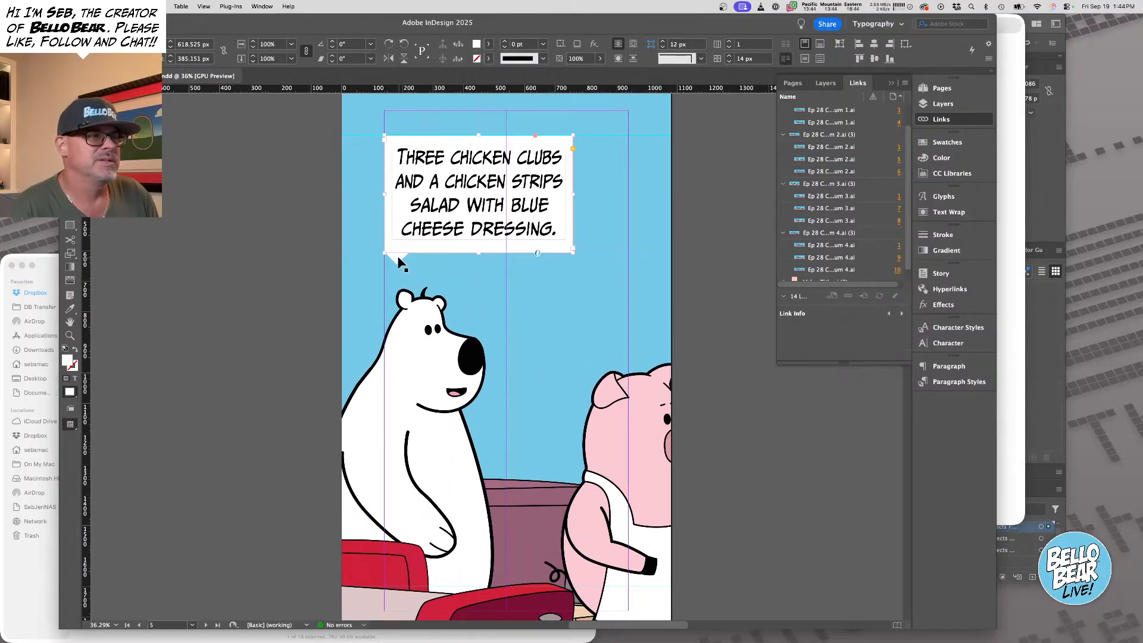
{"action": "left_click", "coordinate": [440, 259]}
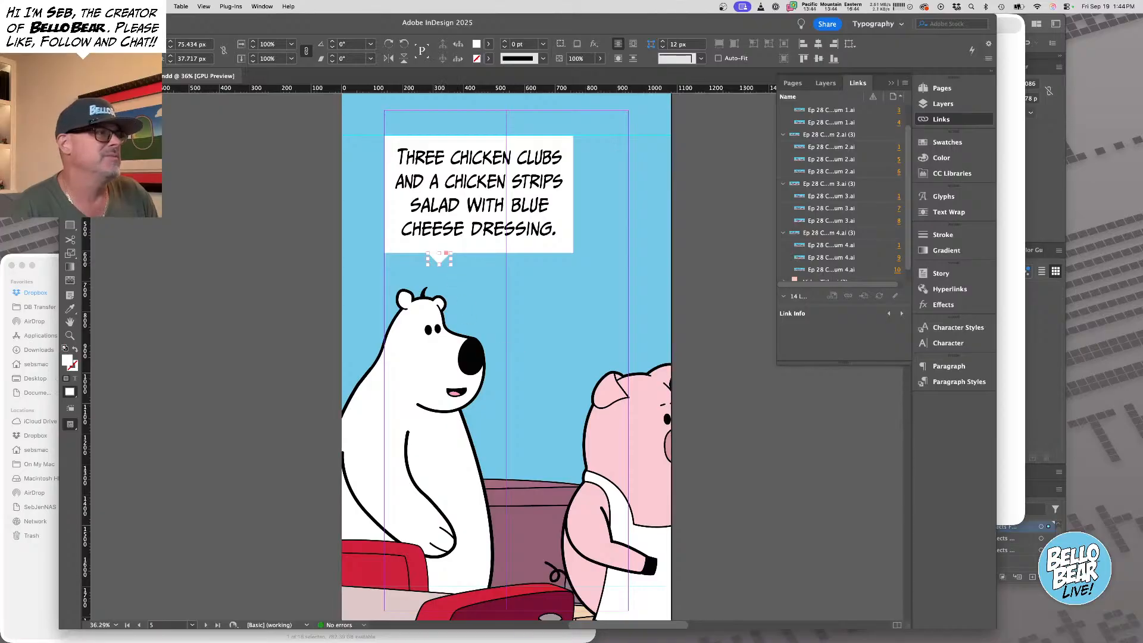
Fine-tune the art's horizontal position inside the page 5 frame so the bear stands below the bubble's tail
{"action": "left_click_drag", "start_coordinate": [613, 295], "coordinate": [553, 296]}
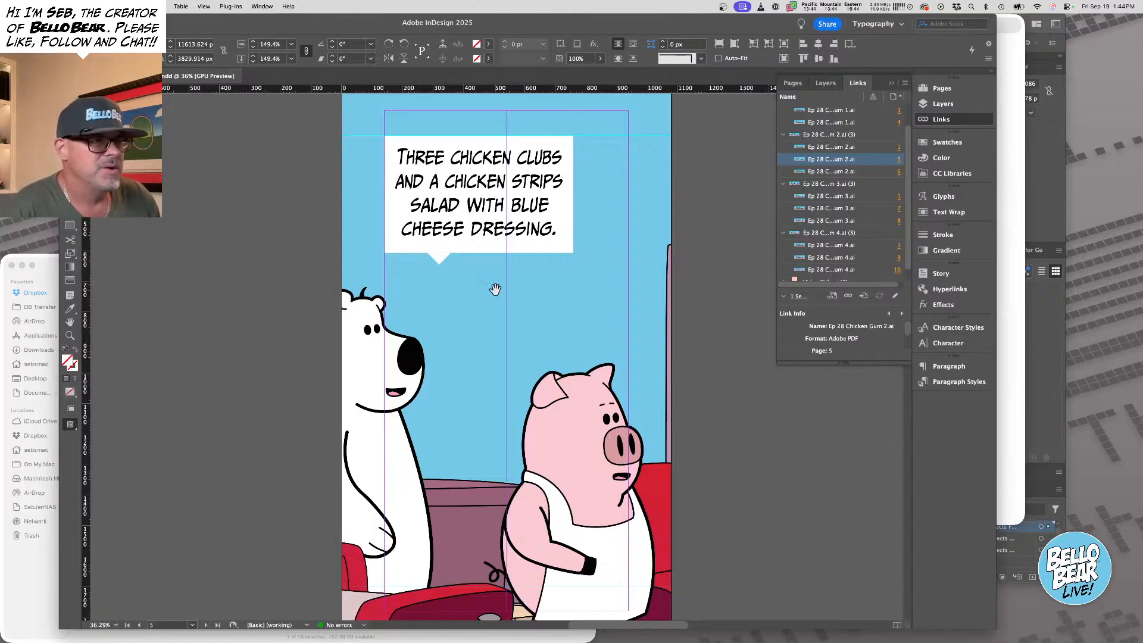
{"action": "left_click_drag", "start_coordinate": [482, 302], "coordinate": [511, 299]}
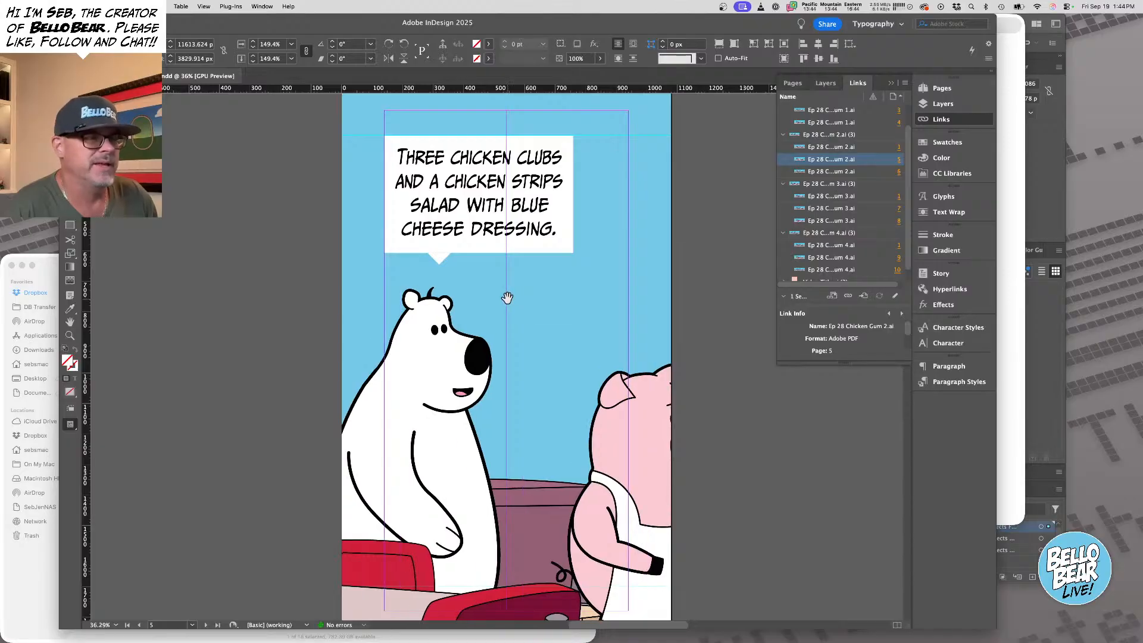
{"action": "scroll", "coordinate": [507, 297], "scroll_direction": "right", "scroll_amount": 4}
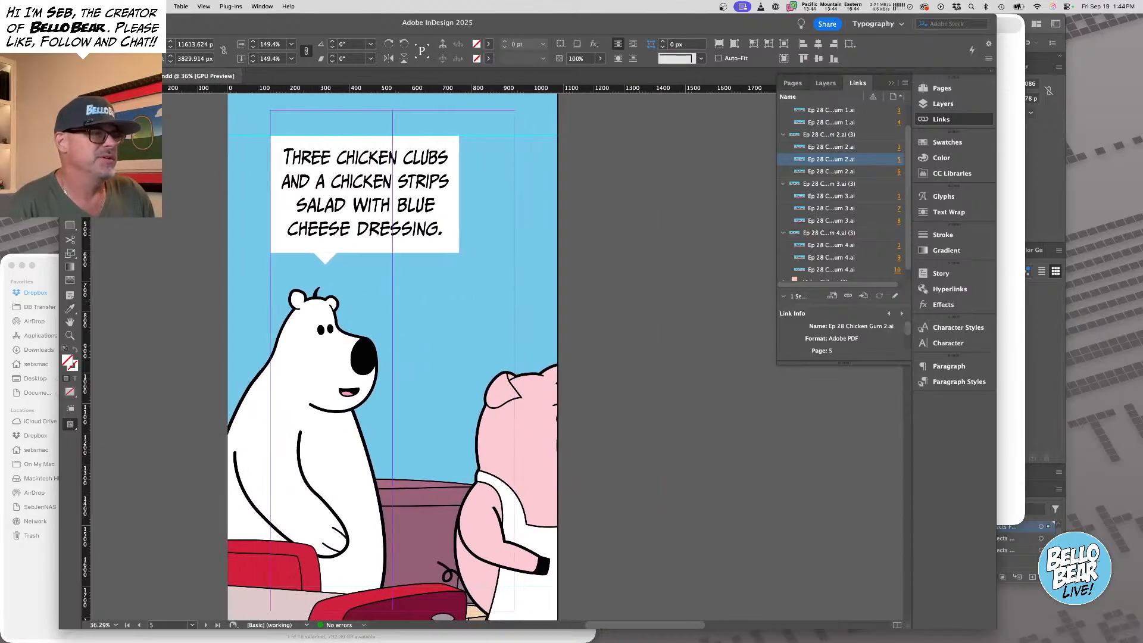
{"action": "left_click", "coordinate": [763, 281]}
Align the upper-left corner of the panel frame on page 6 with the page's upper-left corner
{"action": "left_click_drag", "start_coordinate": [517, 435], "coordinate": [607, 372]}
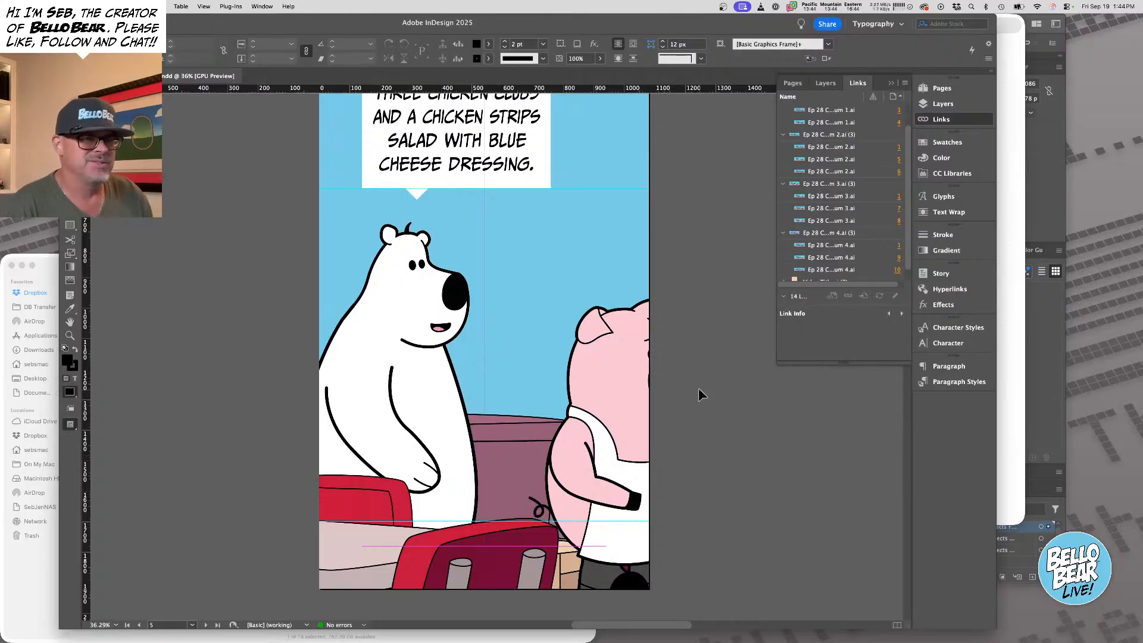
{"action": "left_click_drag", "start_coordinate": [493, 475], "coordinate": [464, 277]}
{"action": "left_click_drag", "start_coordinate": [480, 456], "coordinate": [444, 349]}
{"action": "scroll", "coordinate": [475, 446], "scroll_direction": "down", "scroll_amount": 10}
{"action": "left_click", "coordinate": [449, 310]}
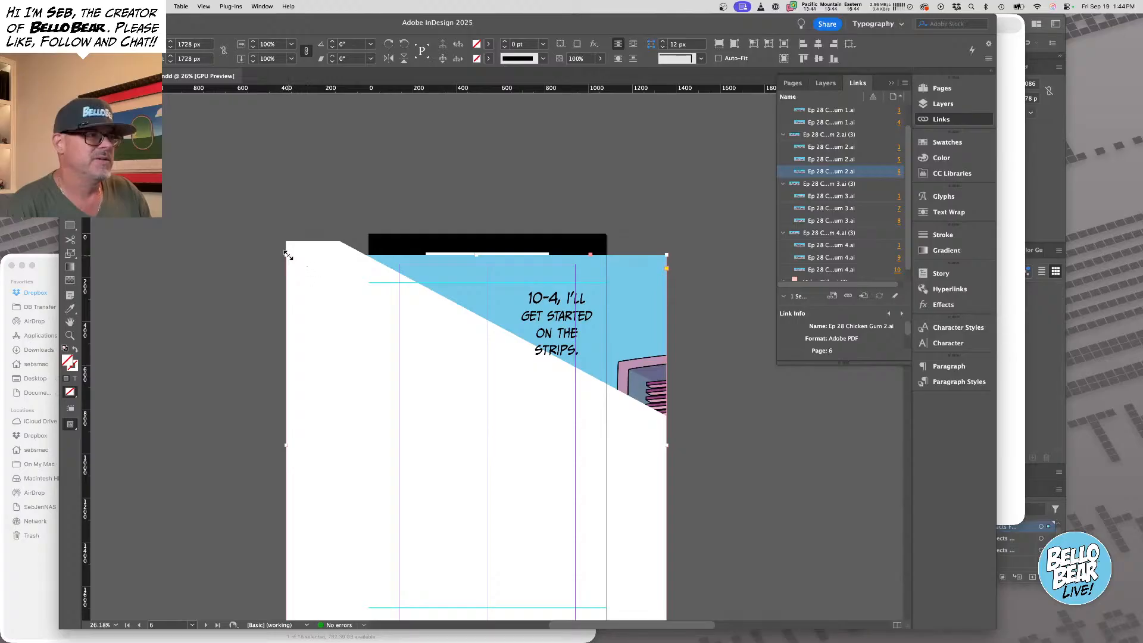
{"action": "left_click_drag", "start_coordinate": [285, 254], "coordinate": [368, 233]}
Select the art inside the page 6 frame and check that the whole panel displays correctly
{"action": "left_click_drag", "start_coordinate": [519, 390], "coordinate": [399, 327]}
{"action": "left_click", "coordinate": [591, 420]}
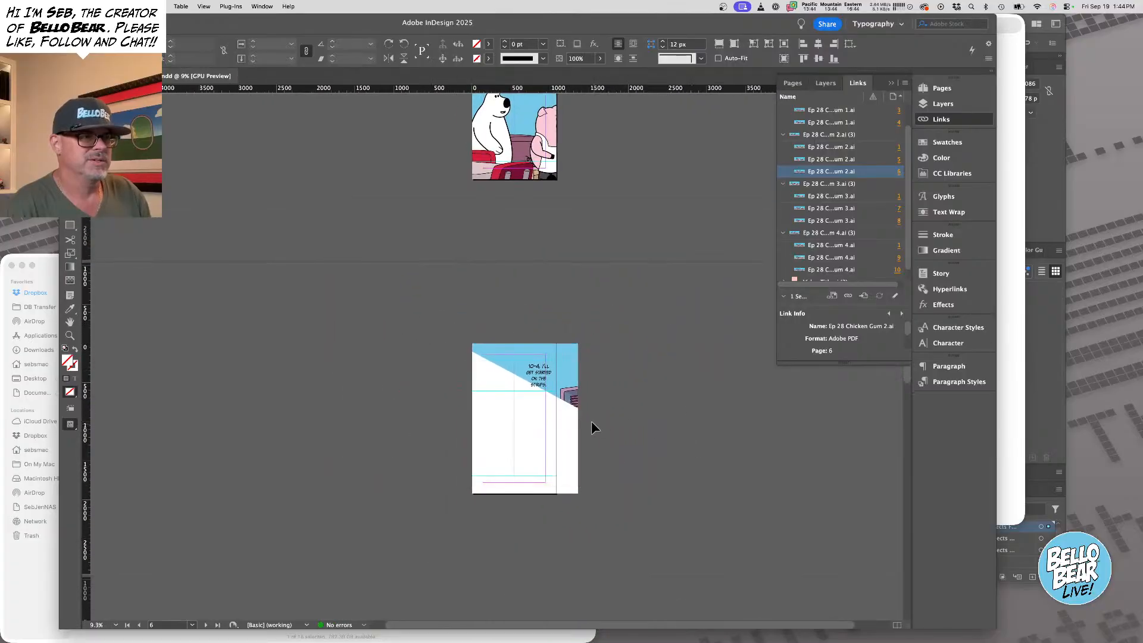
{"action": "left_click", "coordinate": [572, 384]}
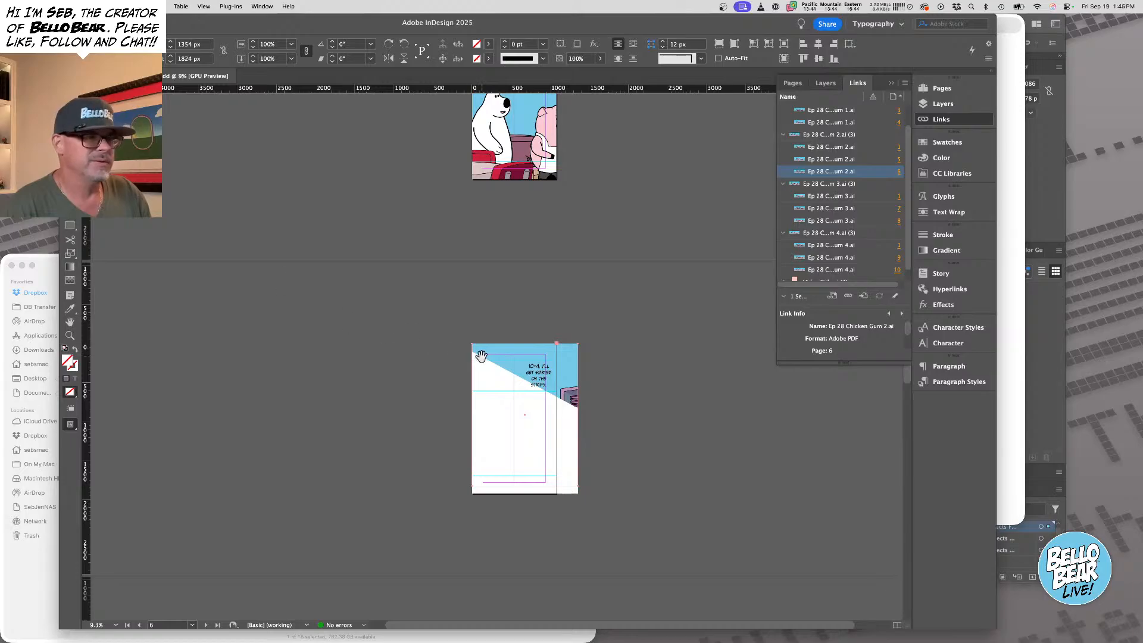
{"action": "left_click_drag", "start_coordinate": [481, 355], "coordinate": [499, 526]}
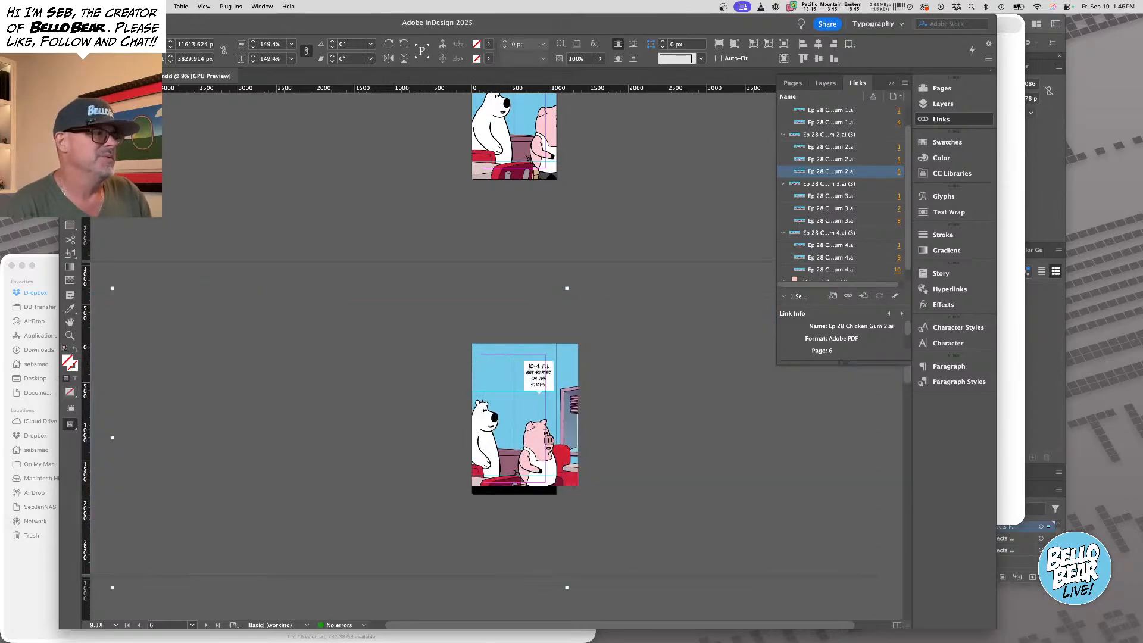
{"action": "left_click", "coordinate": [502, 444], "text": "super"}
{"action": "left_click_drag", "start_coordinate": [564, 460], "coordinate": [474, 329]}
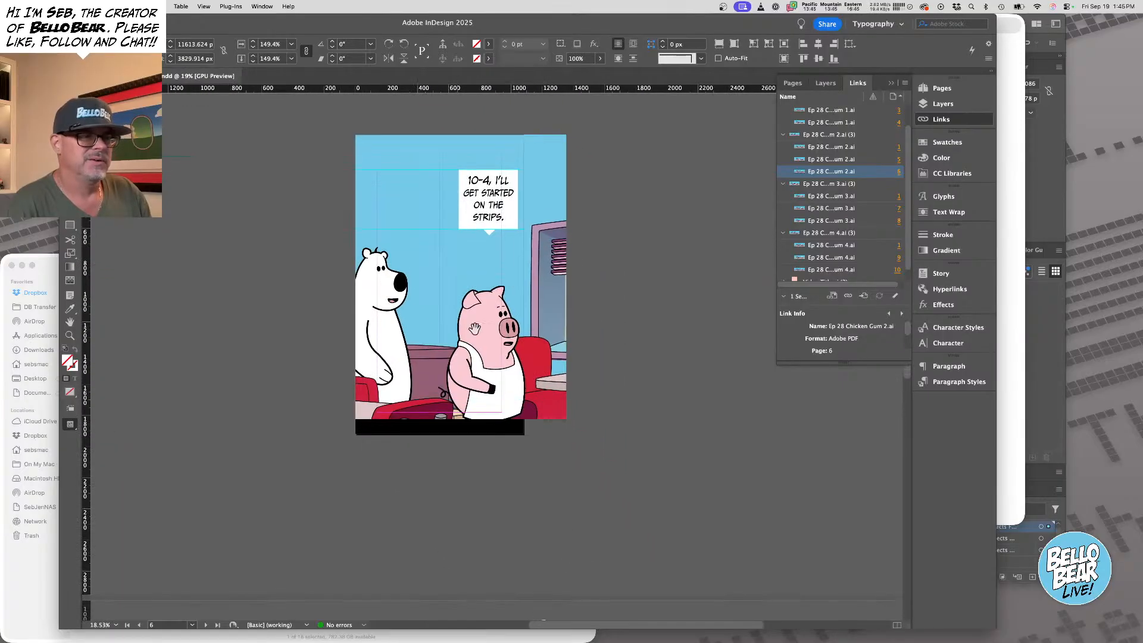
{"action": "left_click", "coordinate": [651, 376]}
Crop the page 6 panel frame by aligning its lower-right corner with the page's lower-right corner
{"action": "scroll", "coordinate": [440, 363], "scroll_direction": "up", "scroll_amount": 5}
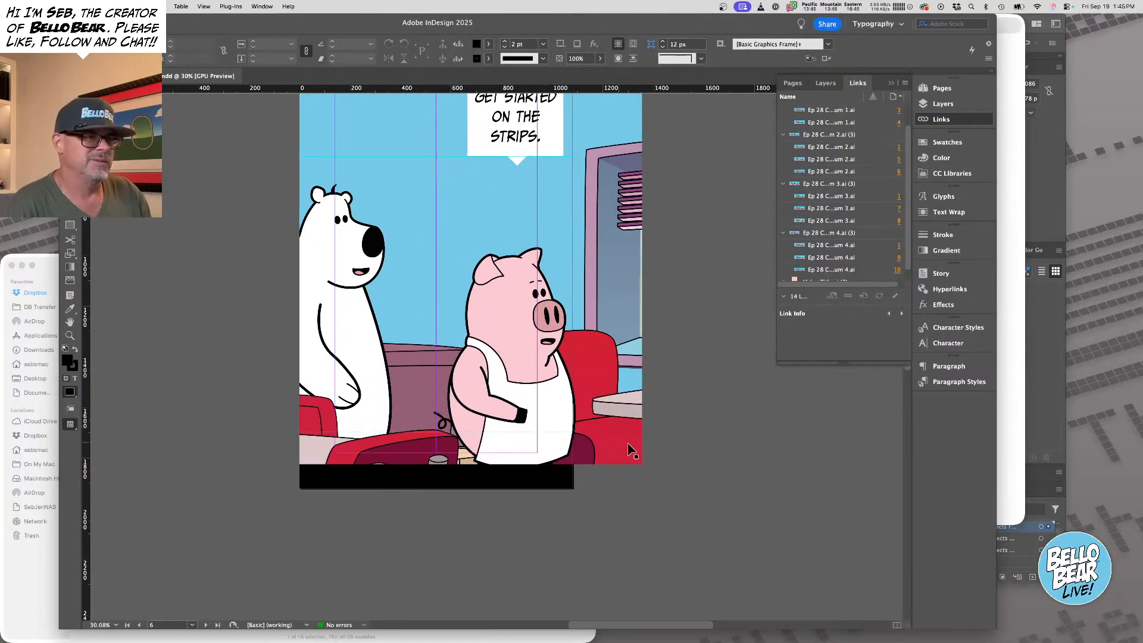
{"action": "left_click", "coordinate": [567, 415]}
{"action": "left_click_drag", "start_coordinate": [643, 457], "coordinate": [575, 491]}
{"action": "left_click", "coordinate": [632, 240]}
Move the page 6 speech bubble left against the right margin and shift its tail back beneath the bubble's center
{"action": "left_click_drag", "start_coordinate": [630, 237], "coordinate": [661, 340]}
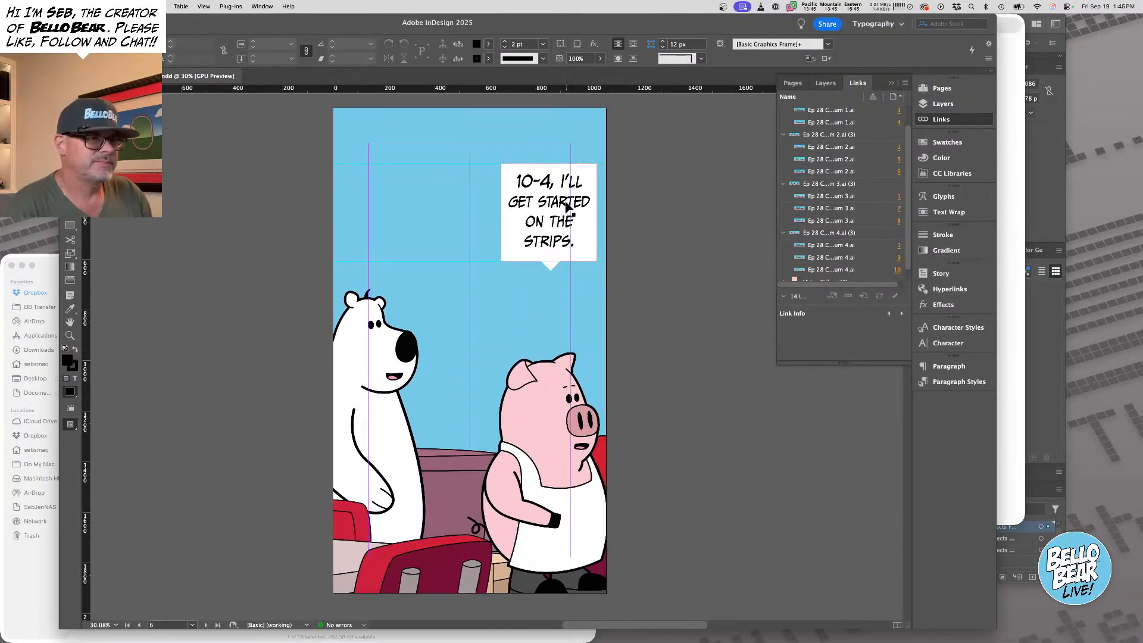
{"action": "left_click_drag", "start_coordinate": [565, 204], "coordinate": [520, 209]}
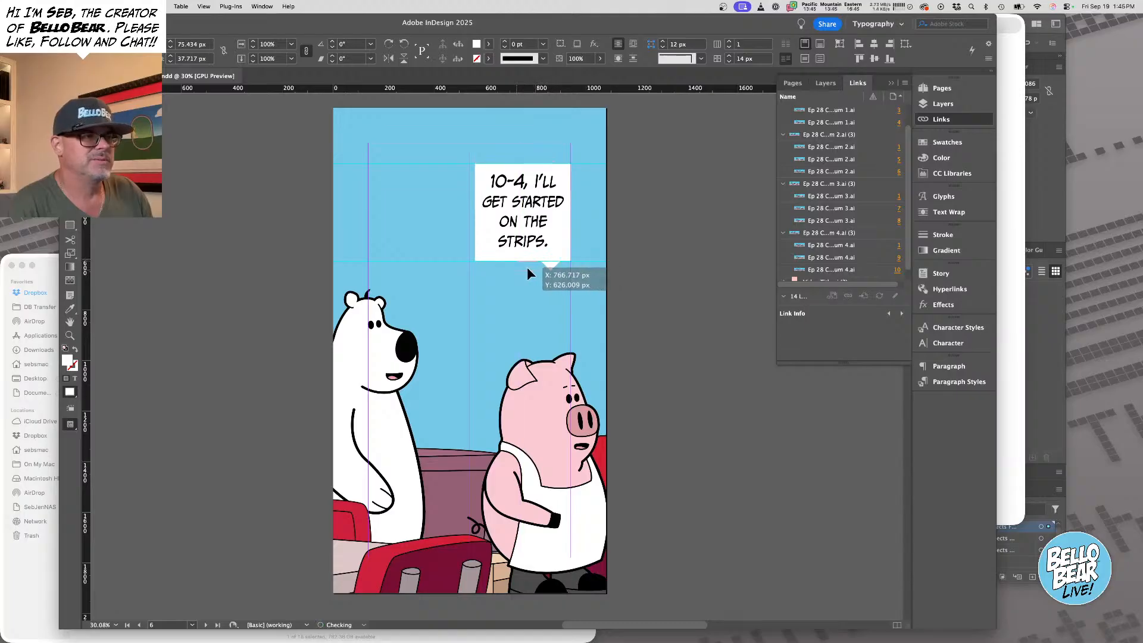
{"action": "left_click", "coordinate": [593, 296]}
{"action": "left_click", "coordinate": [661, 300]}
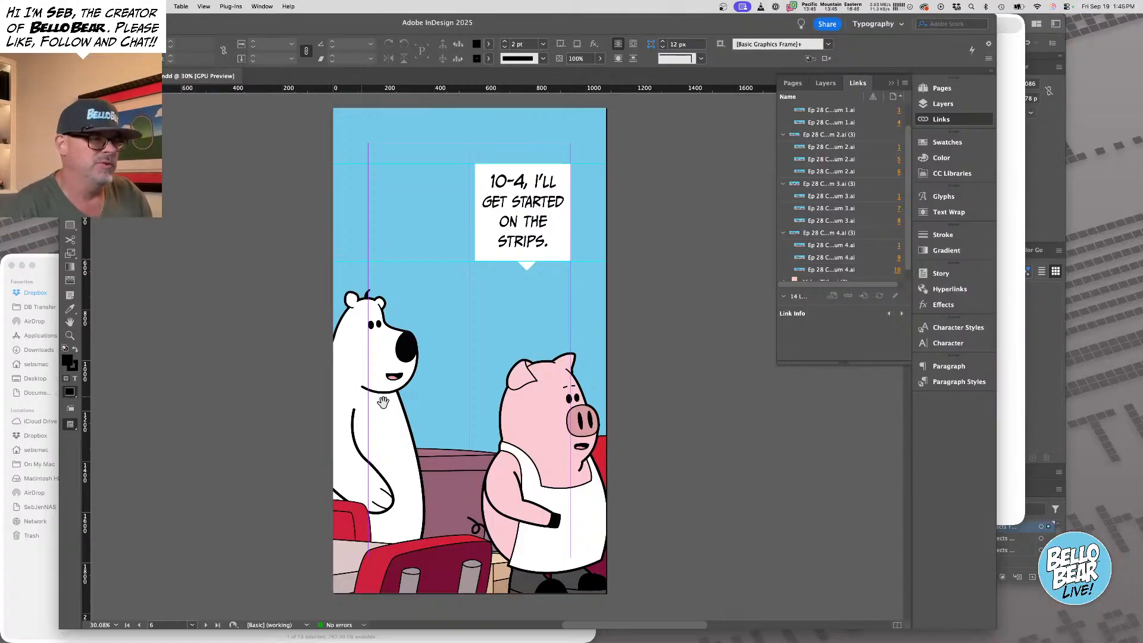
Try shifting the art inside the page 6 frame slightly left beneath the bubble's tail
{"action": "left_click", "coordinate": [519, 369]}
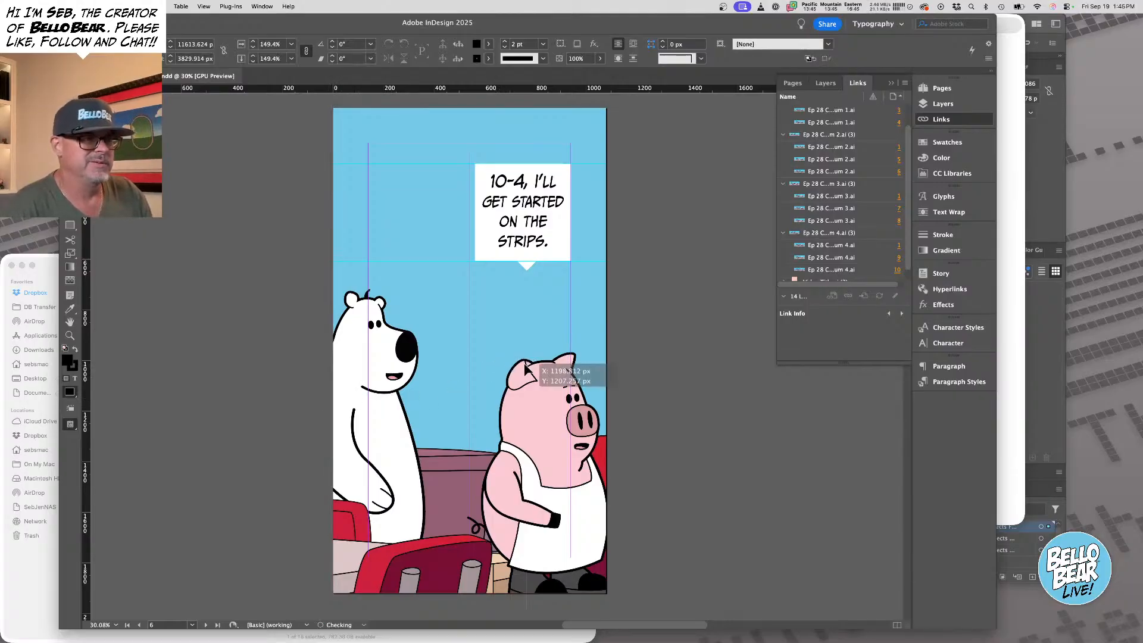
{"action": "left_click_drag", "start_coordinate": [519, 366], "coordinate": [520, 364]}
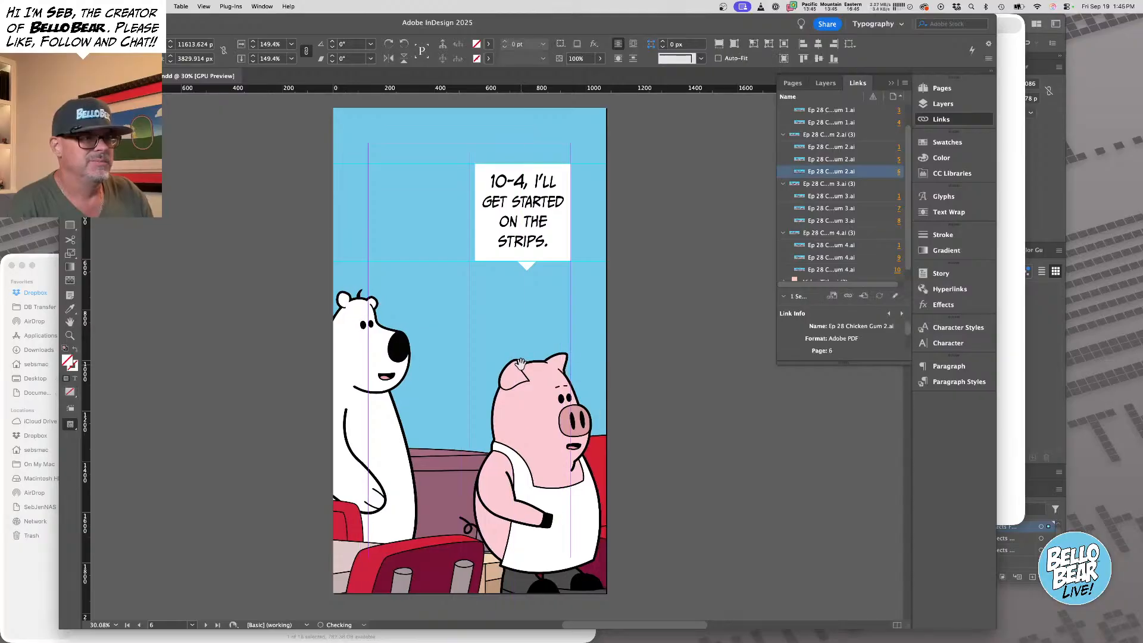
{"action": "scroll", "coordinate": [646, 366], "scroll_direction": "down", "scroll_amount": 3}
{"action": "scroll", "coordinate": [647, 365], "scroll_direction": "right", "scroll_amount": 1}
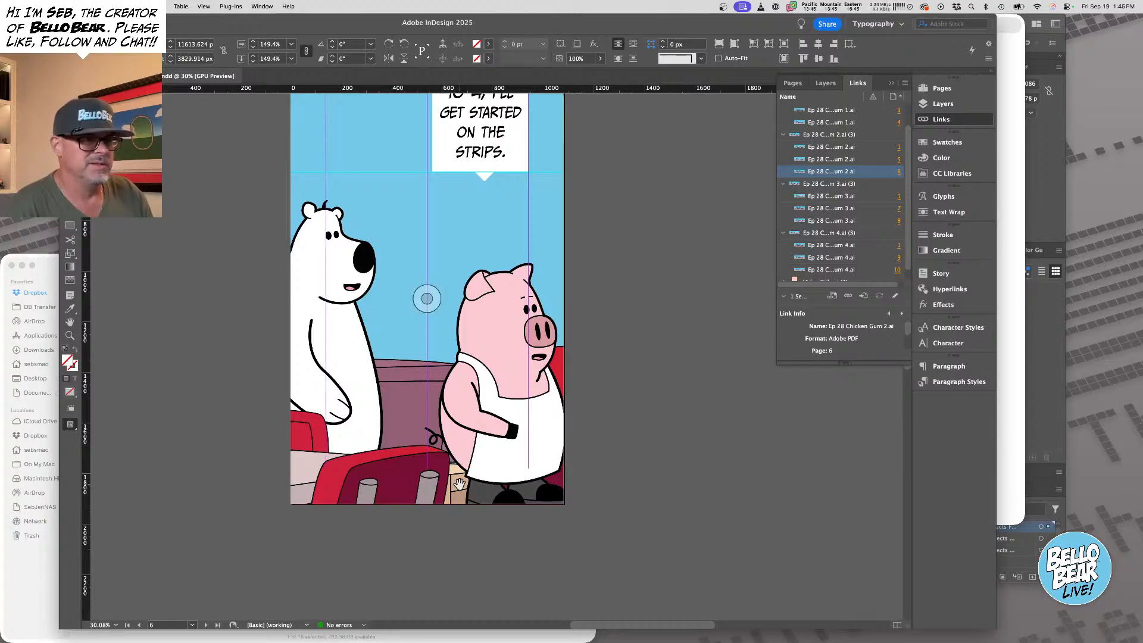
{"action": "scroll", "coordinate": [734, 416], "scroll_direction": "up", "scroll_amount": 3}
{"action": "scroll", "coordinate": [734, 416], "scroll_direction": "left", "scroll_amount": 2}
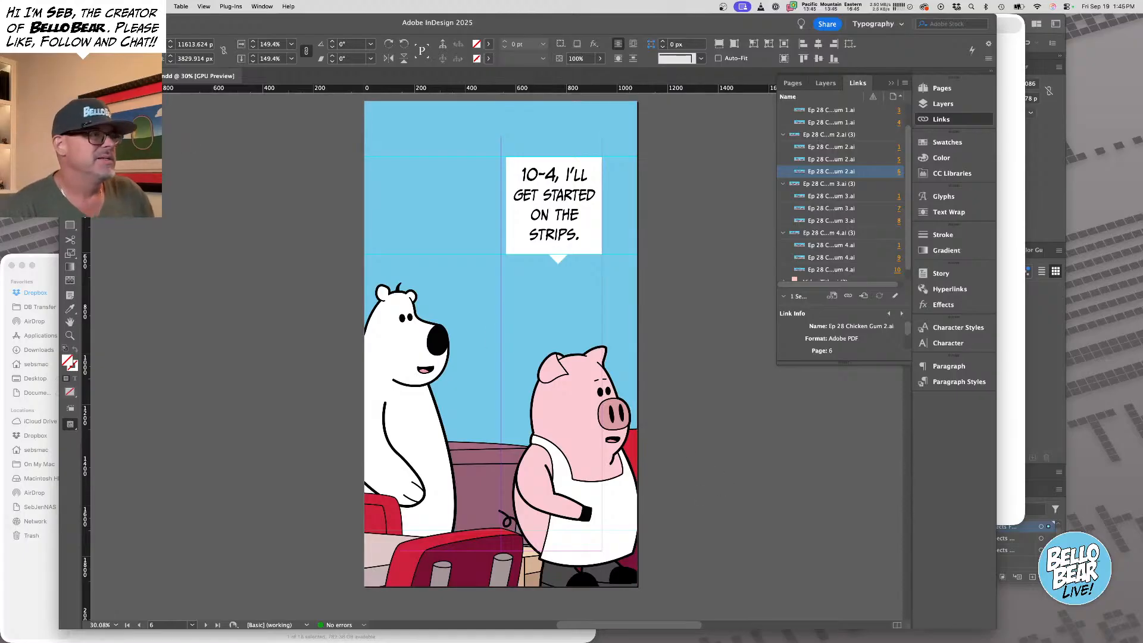
{"action": "scroll", "coordinate": [661, 370], "scroll_direction": "down", "scroll_amount": 3}
{"action": "scroll", "coordinate": [660, 369], "scroll_direction": "right", "scroll_amount": 1}
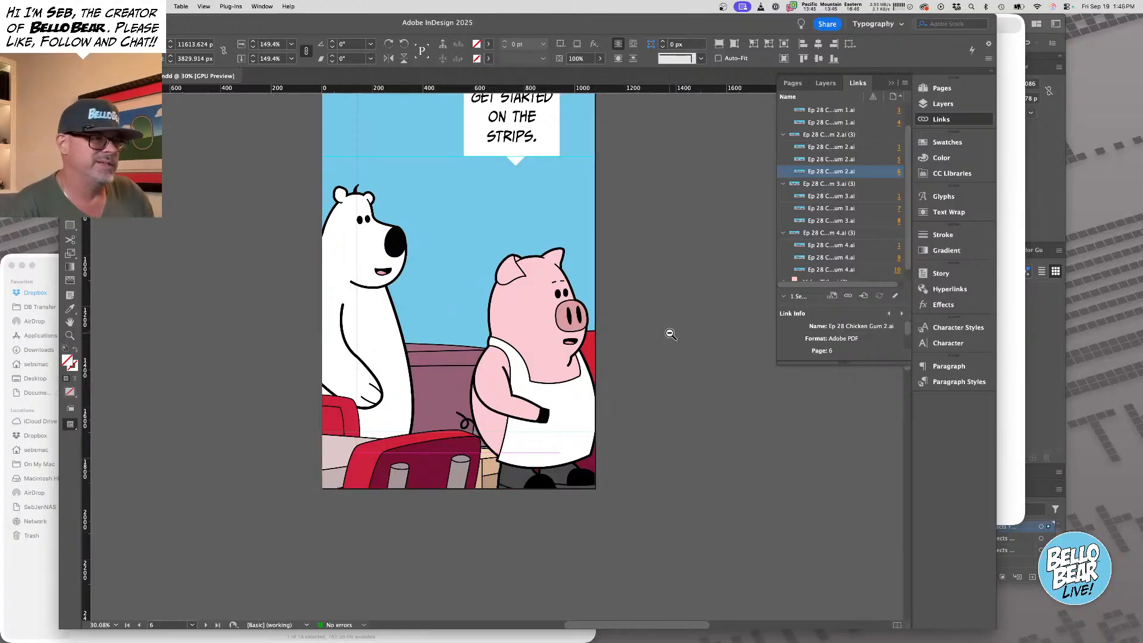
Crop the page 7 panel frame by aligning its upper-left and lower-right corners with the page's corners
{"action": "scroll", "coordinate": [496, 309], "scroll_direction": "down", "scroll_amount": 10}
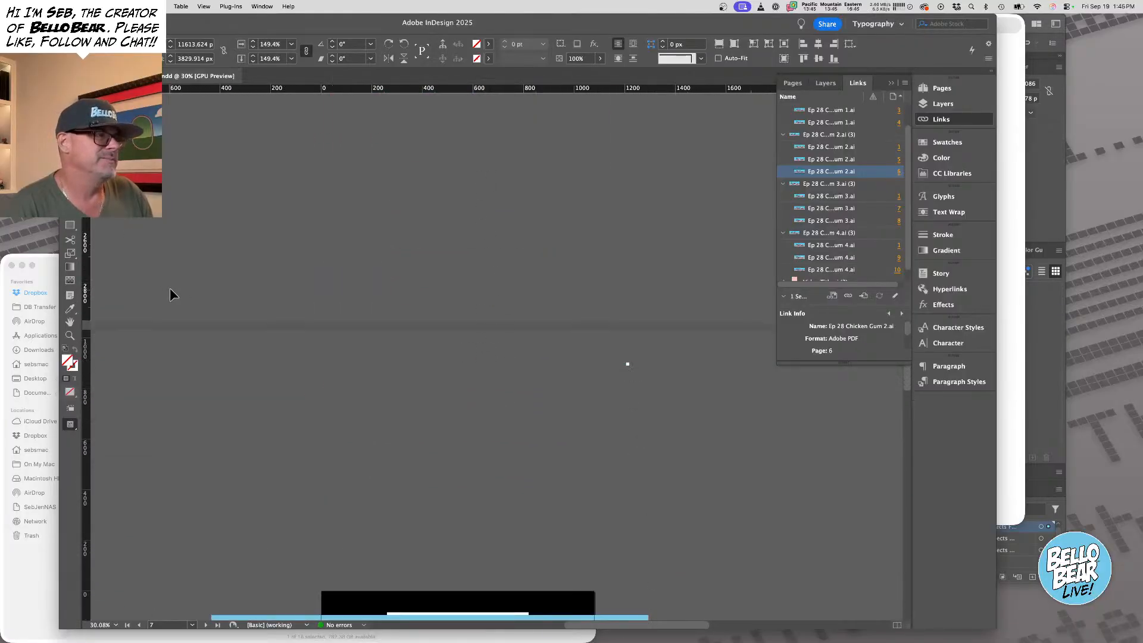
{"action": "scroll", "coordinate": [178, 294], "scroll_direction": "down", "scroll_amount": 6}
{"action": "left_click", "coordinate": [230, 356]}
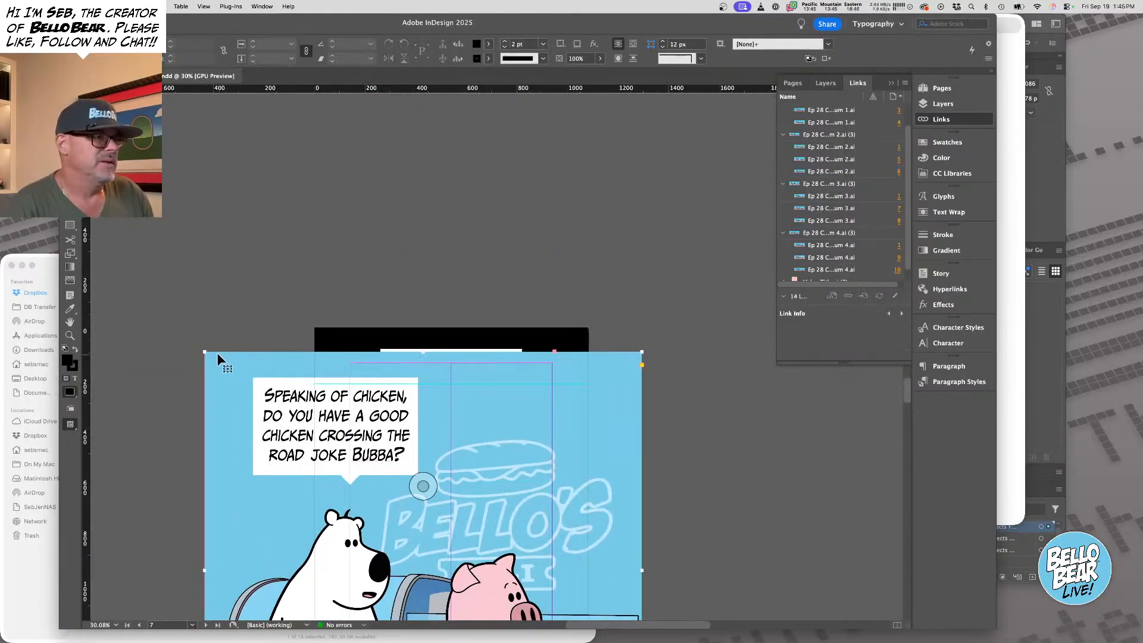
{"action": "left_click_drag", "start_coordinate": [205, 352], "coordinate": [313, 329]}
{"action": "scroll", "coordinate": [536, 417], "scroll_direction": "down", "scroll_amount": 5}
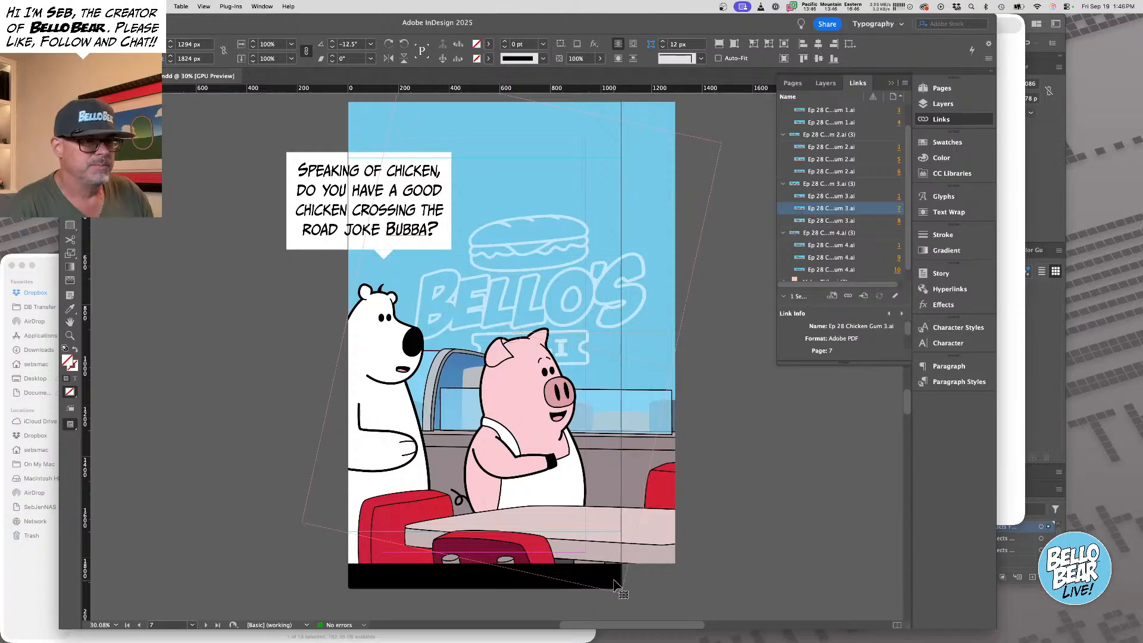
{"action": "left_click_drag", "start_coordinate": [672, 564], "coordinate": [621, 588]}
{"action": "left_click", "coordinate": [167, 125]}
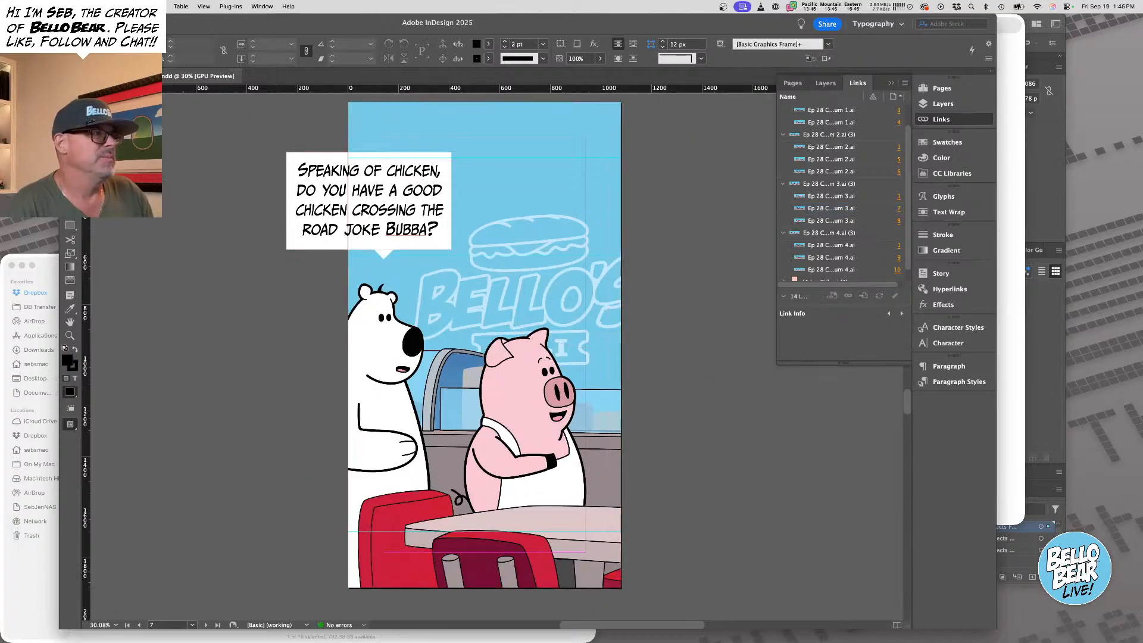
Shift the page 7 art right inside its frame, and lower the panel and bubble together to the upper guide
{"action": "left_click_drag", "start_coordinate": [521, 326], "coordinate": [558, 327]}
{"action": "left_click_drag", "start_coordinate": [477, 314], "coordinate": [477, 316]}
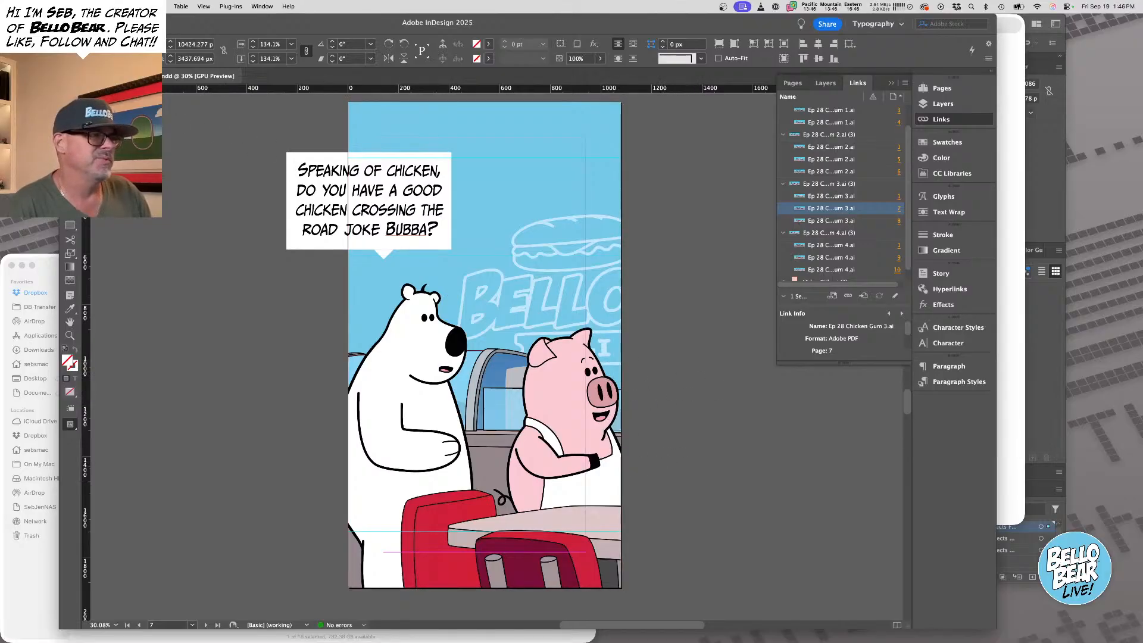
{"action": "left_click", "coordinate": [378, 198]}
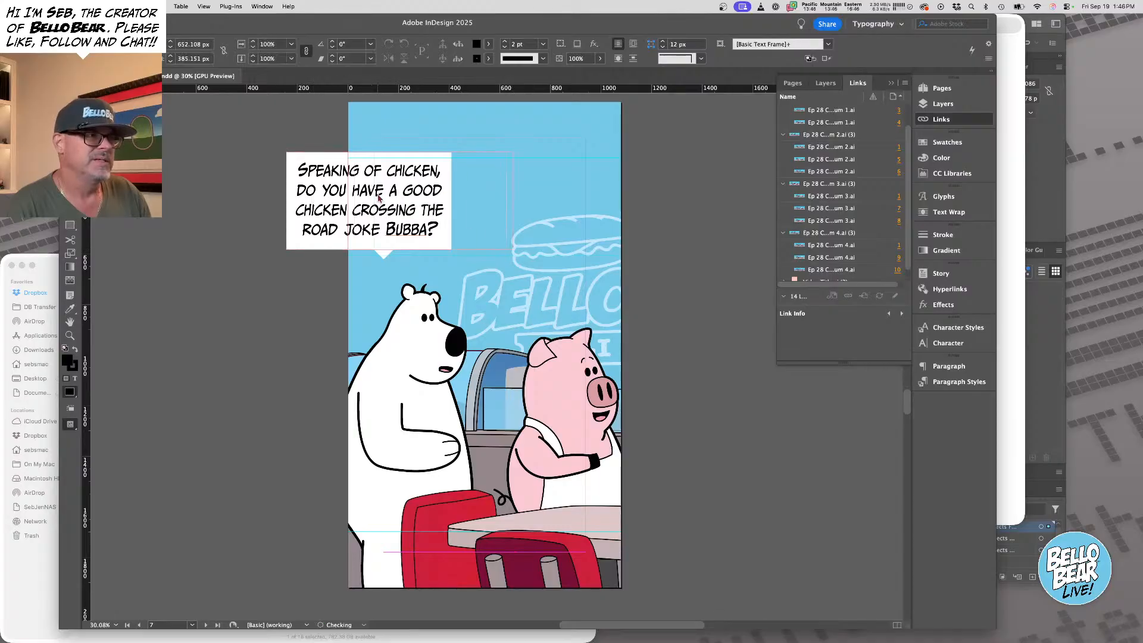
{"action": "left_click", "coordinate": [502, 280]}
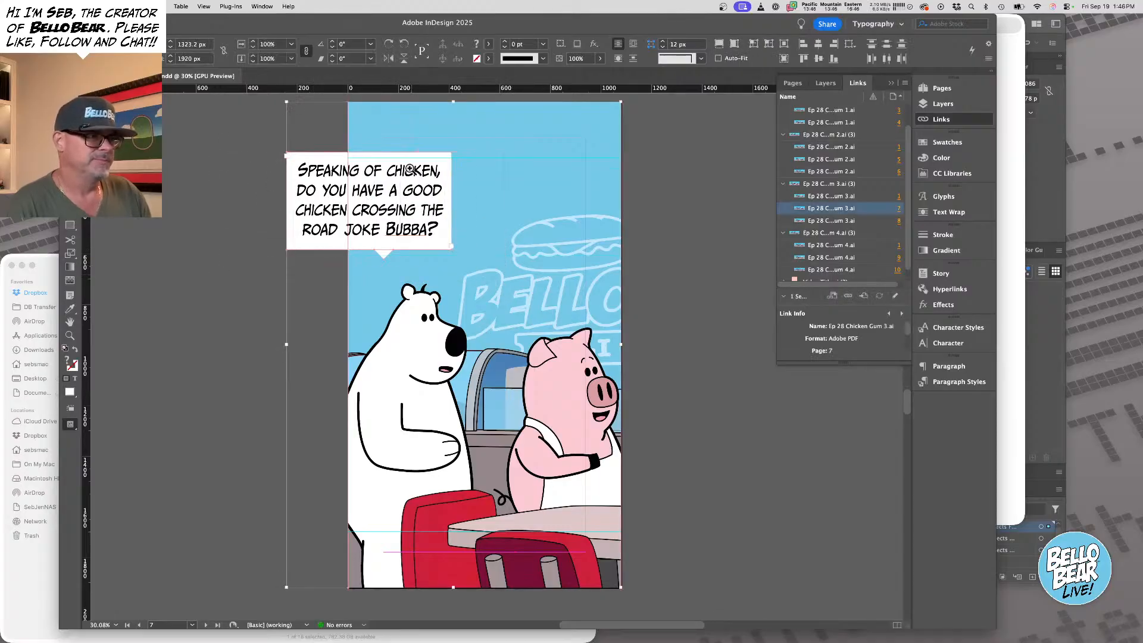
{"action": "left_click_drag", "start_coordinate": [409, 169], "coordinate": [556, 319]}
{"action": "left_click_drag", "start_coordinate": [514, 244], "coordinate": [546, 261]}
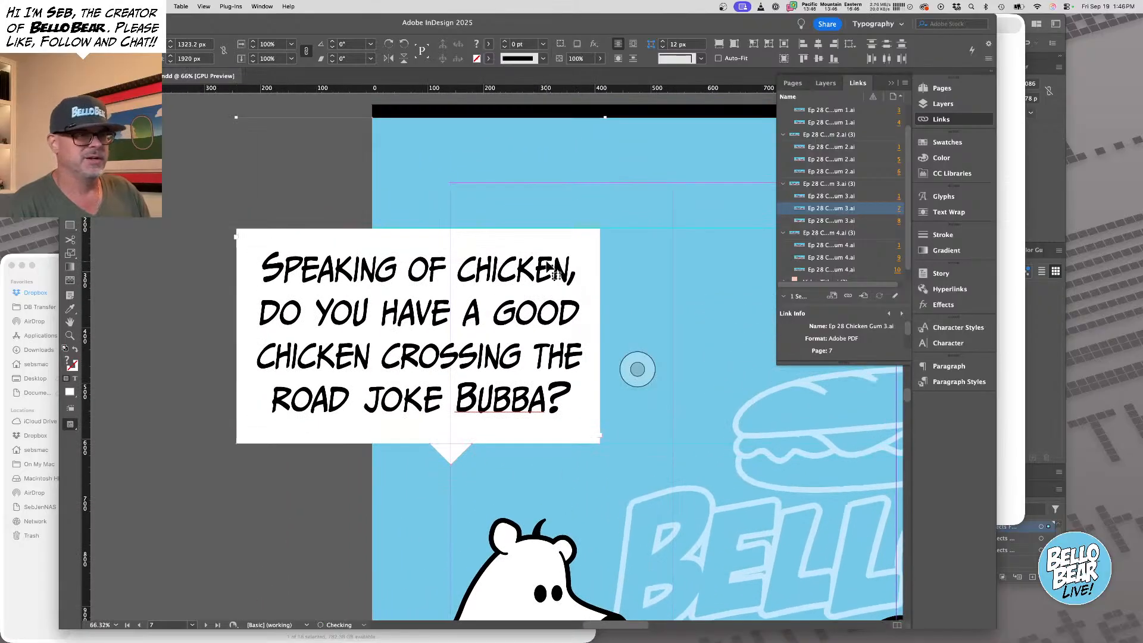
Extend the top edge of the page 7 panel frame up to the page's top edge
{"action": "left_click", "coordinate": [297, 166]}
{"action": "left_click", "coordinate": [518, 163]}
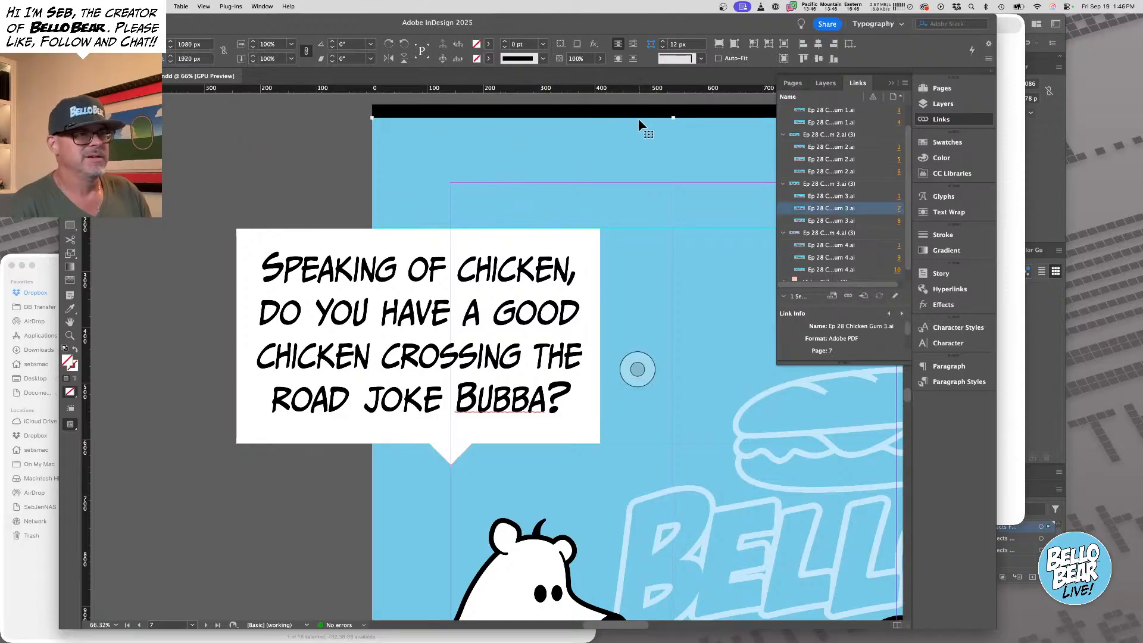
{"action": "left_click_drag", "start_coordinate": [673, 118], "coordinate": [670, 105]}
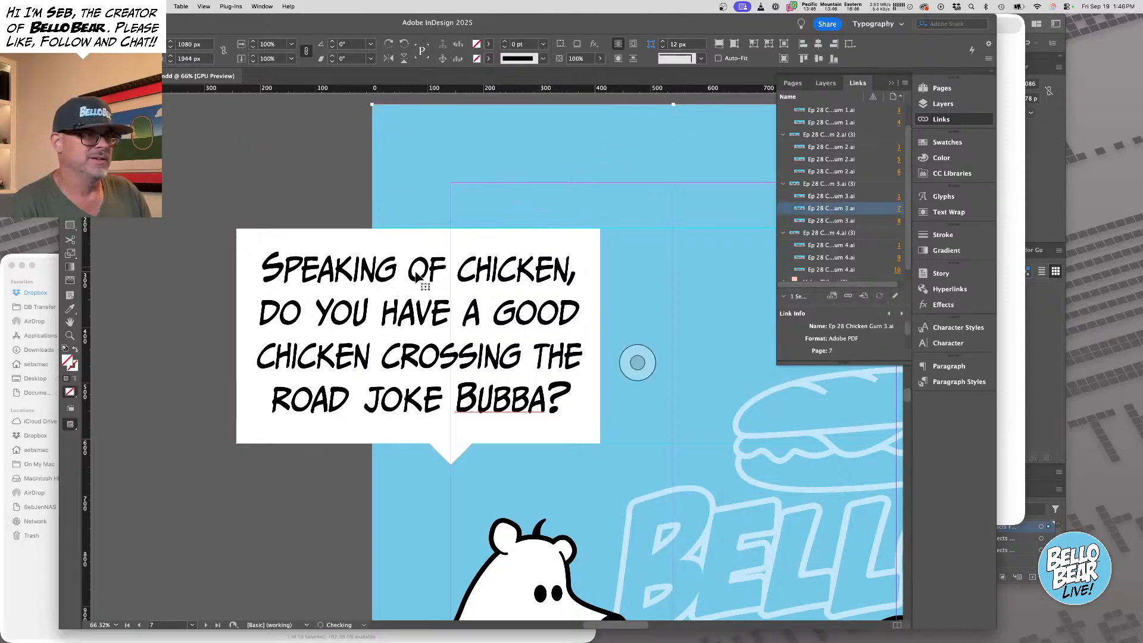
Move the page 7 speech bubble right to the left margin and place its tail above the bear's head
{"action": "left_click", "coordinate": [194, 254]}
{"action": "left_click_drag", "start_coordinate": [420, 280], "coordinate": [634, 279]}
{"action": "left_click_drag", "start_coordinate": [459, 456], "coordinate": [557, 452]}
{"action": "left_click_drag", "start_coordinate": [666, 475], "coordinate": [422, 347]}
{"action": "key", "text": "super+minus"}
{"action": "key", "text": "super+minus"}
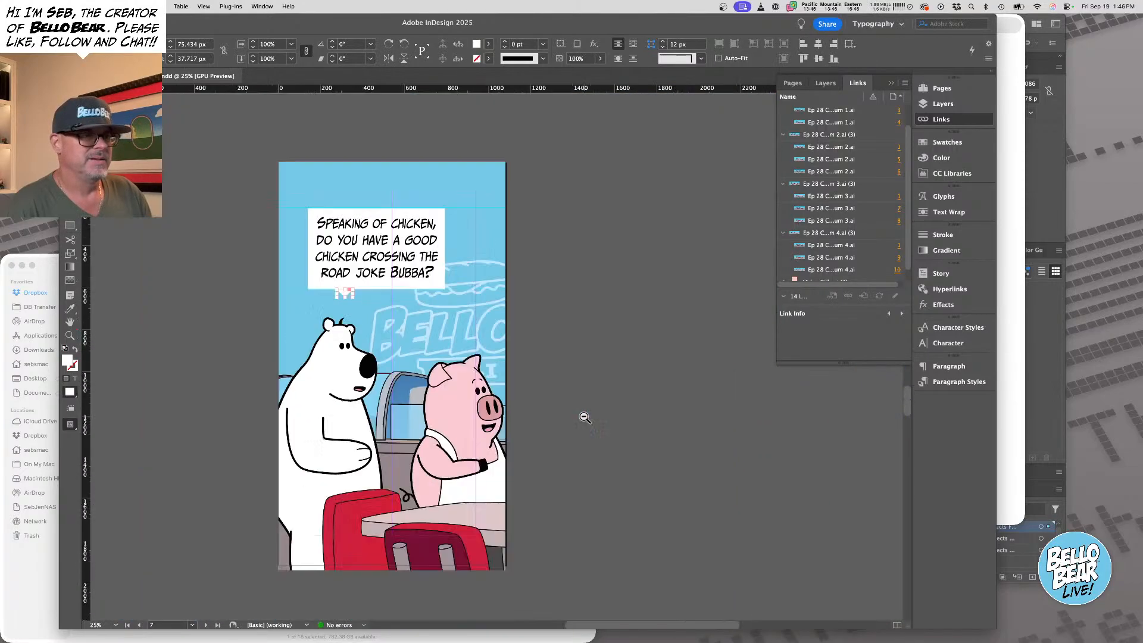
Trim the bottom edge of the page 7 panel frame to the page's bottom edge, making it 1920 px high
{"action": "left_click_drag", "start_coordinate": [454, 458], "coordinate": [476, 418]}
{"action": "left_click", "coordinate": [439, 530]}
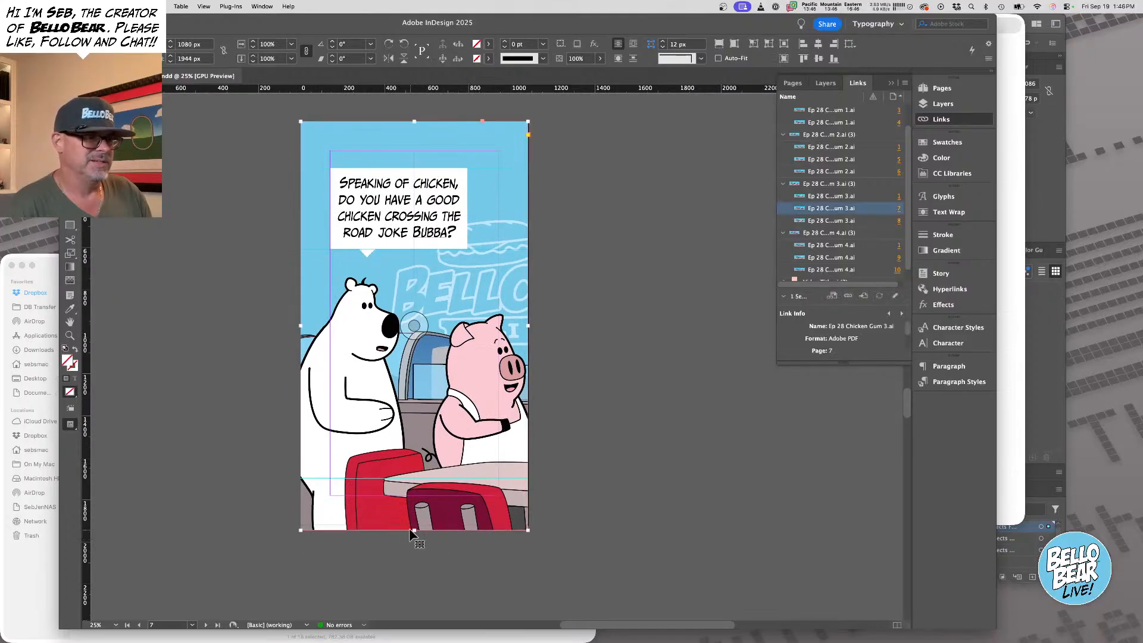
{"action": "left_click_drag", "start_coordinate": [414, 530], "coordinate": [415, 525]}
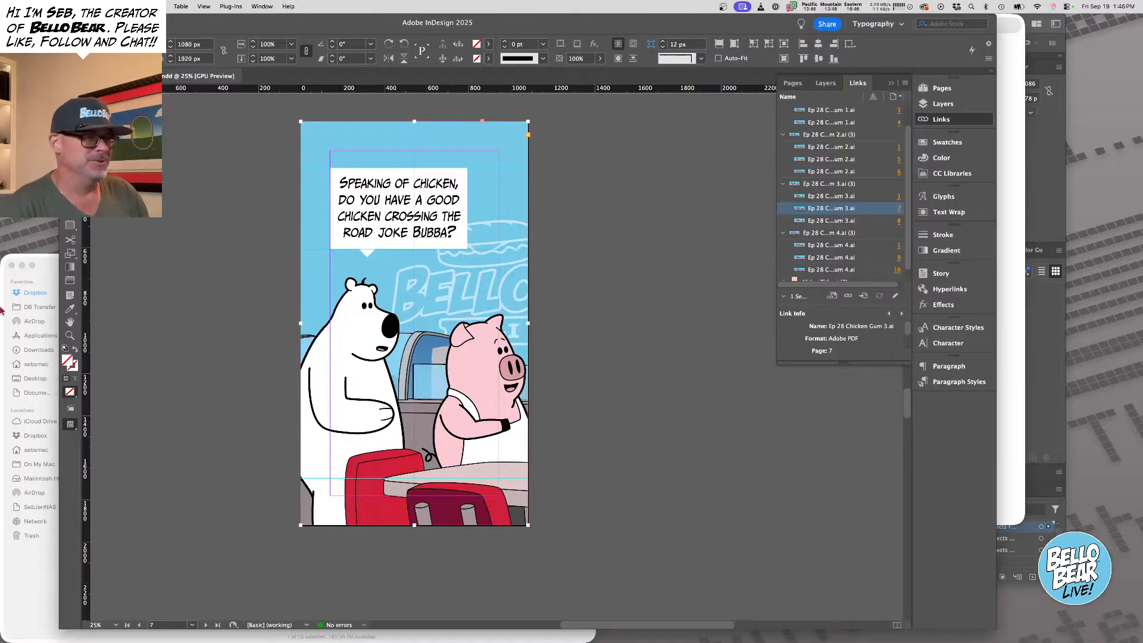
{"action": "left_click", "coordinate": [665, 344]}
Crop the page 8 panel frame to the full page, 1080 by 1920 px, by aligning its corners and right edge
{"action": "left_click_drag", "start_coordinate": [440, 510], "coordinate": [430, 402]}
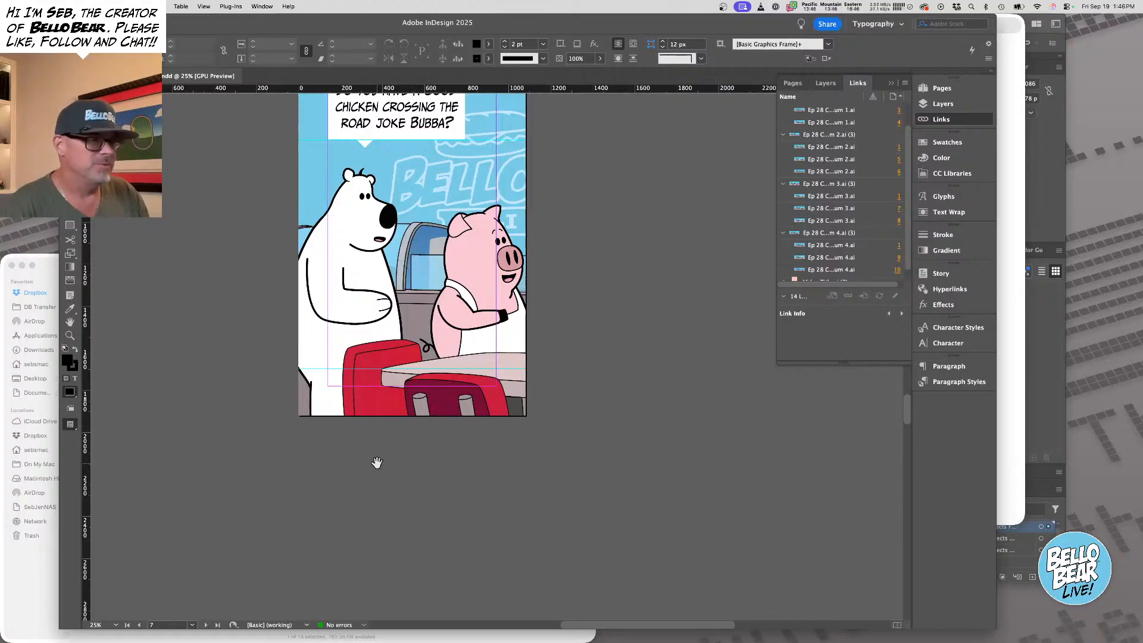
{"action": "left_click_drag", "start_coordinate": [379, 498], "coordinate": [381, 410]}
{"action": "scroll", "coordinate": [395, 484], "scroll_direction": "down", "scroll_amount": 10}
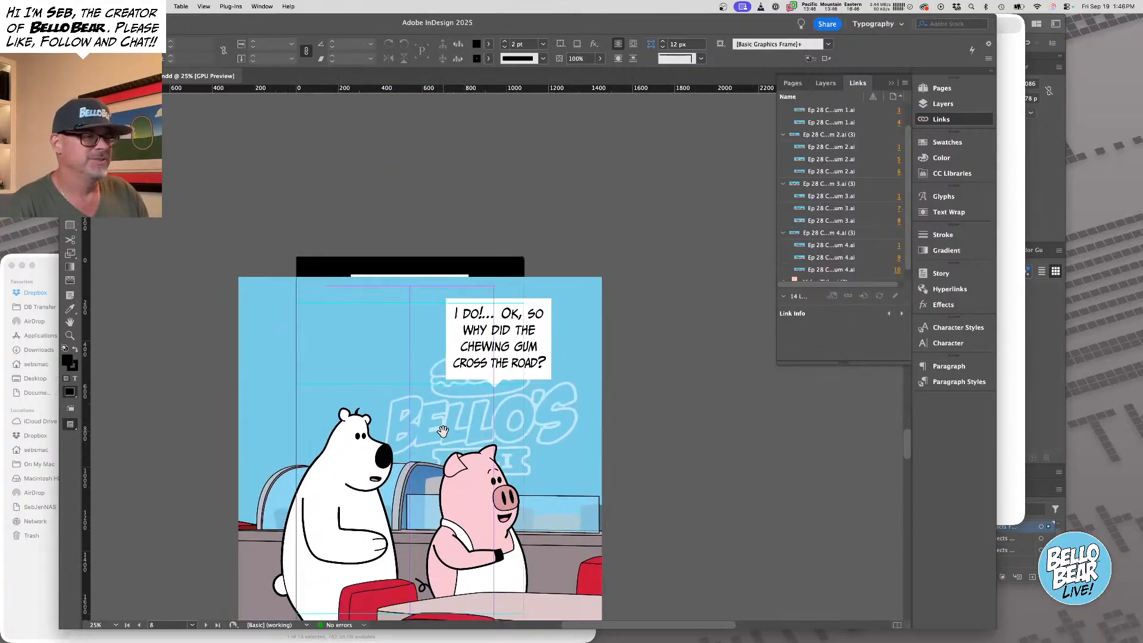
{"action": "left_click", "coordinate": [269, 160]}
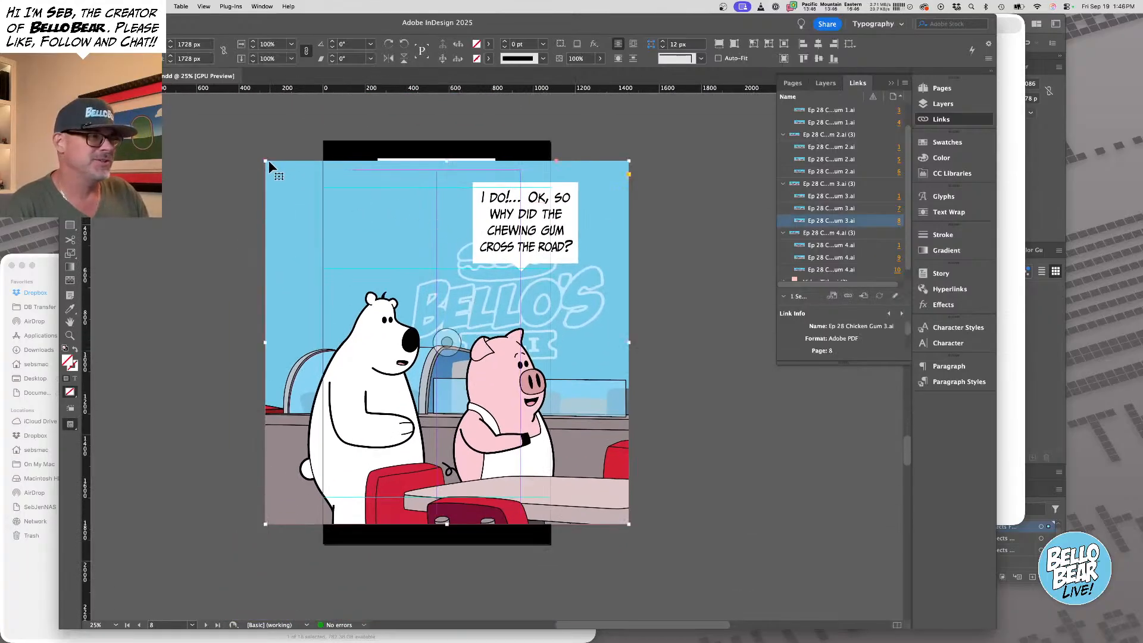
{"action": "left_click_drag", "start_coordinate": [277, 150], "coordinate": [323, 141]}
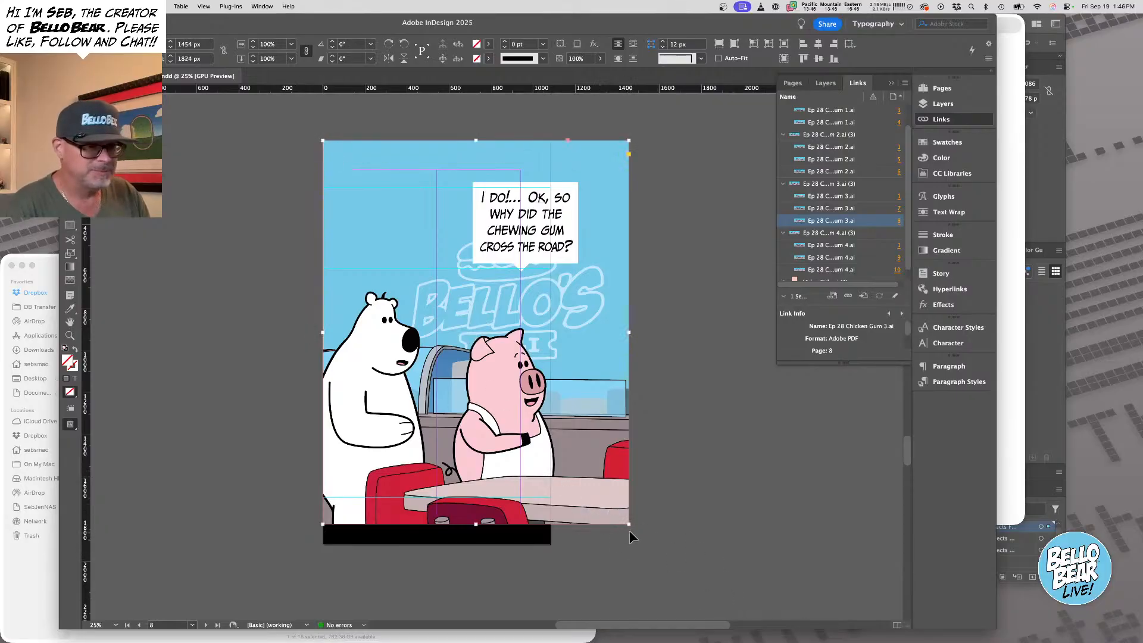
{"action": "left_click_drag", "start_coordinate": [628, 524], "coordinate": [545, 544]}
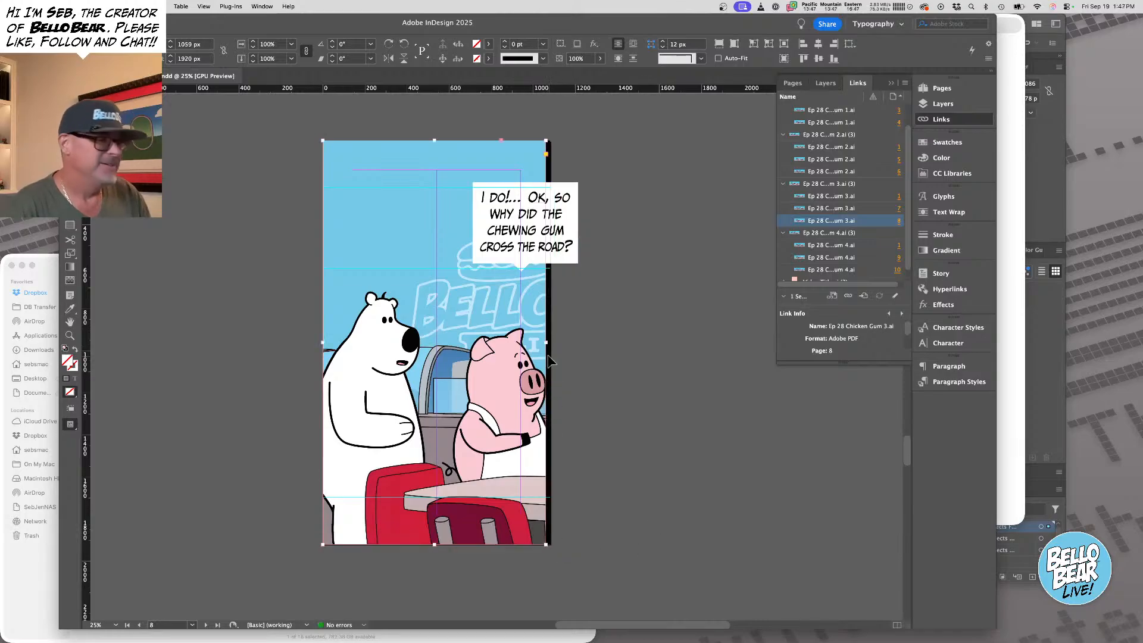
{"action": "left_click_drag", "start_coordinate": [545, 342], "coordinate": [550, 342]}
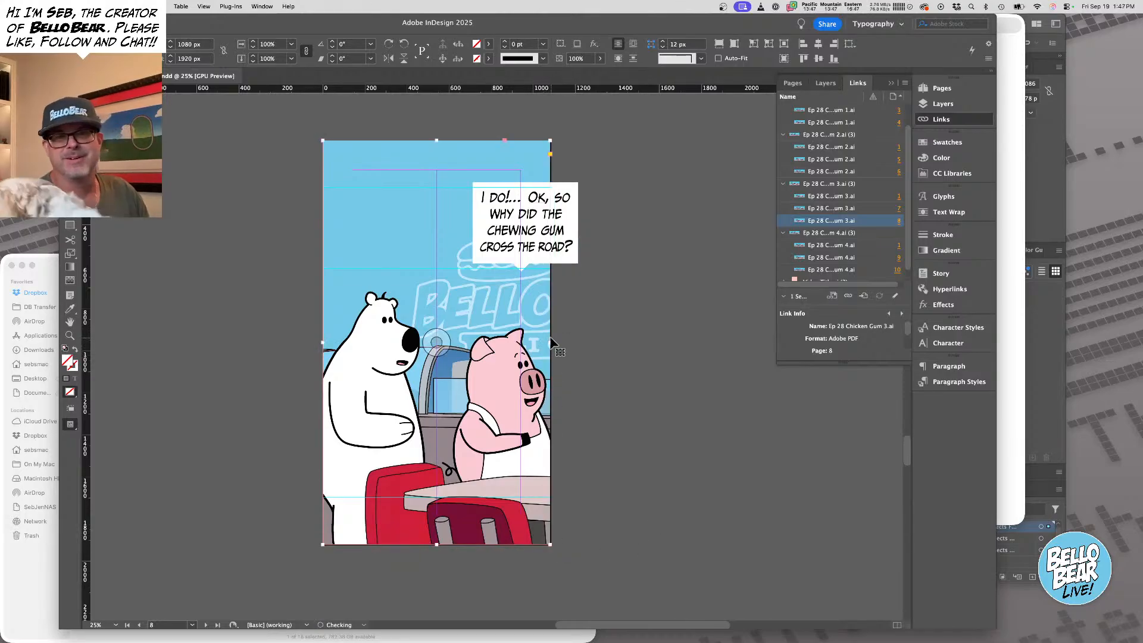
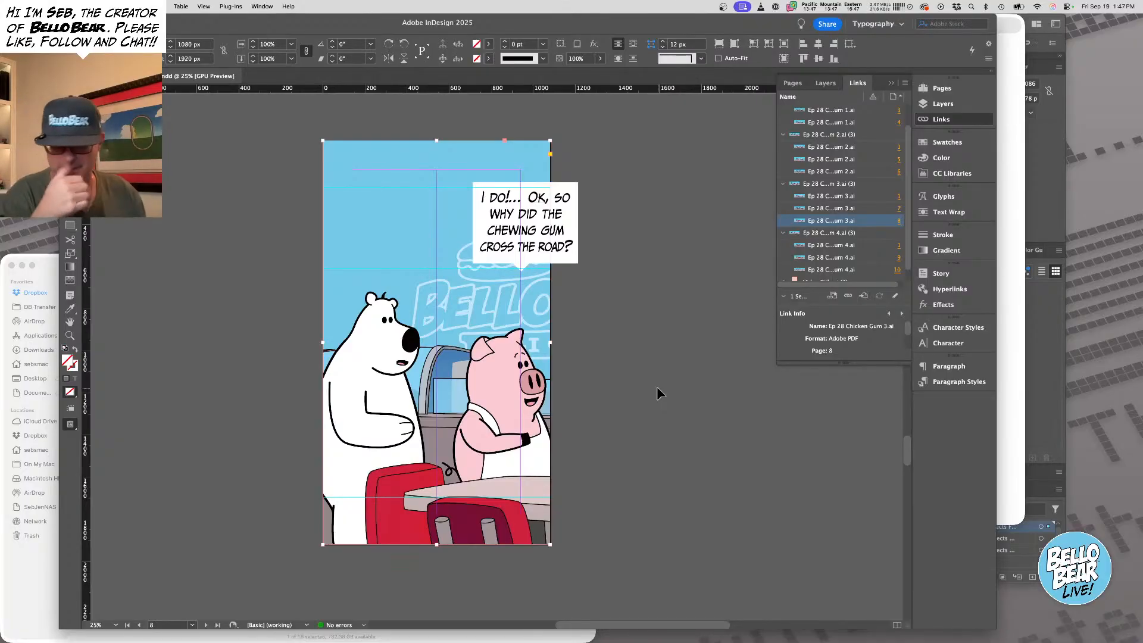
Lower the page 8 panel and speech bubble together until the bubble's top edge meets the upper guide
{"action": "scroll", "coordinate": [539, 295], "scroll_direction": "up", "scroll_amount": 4}
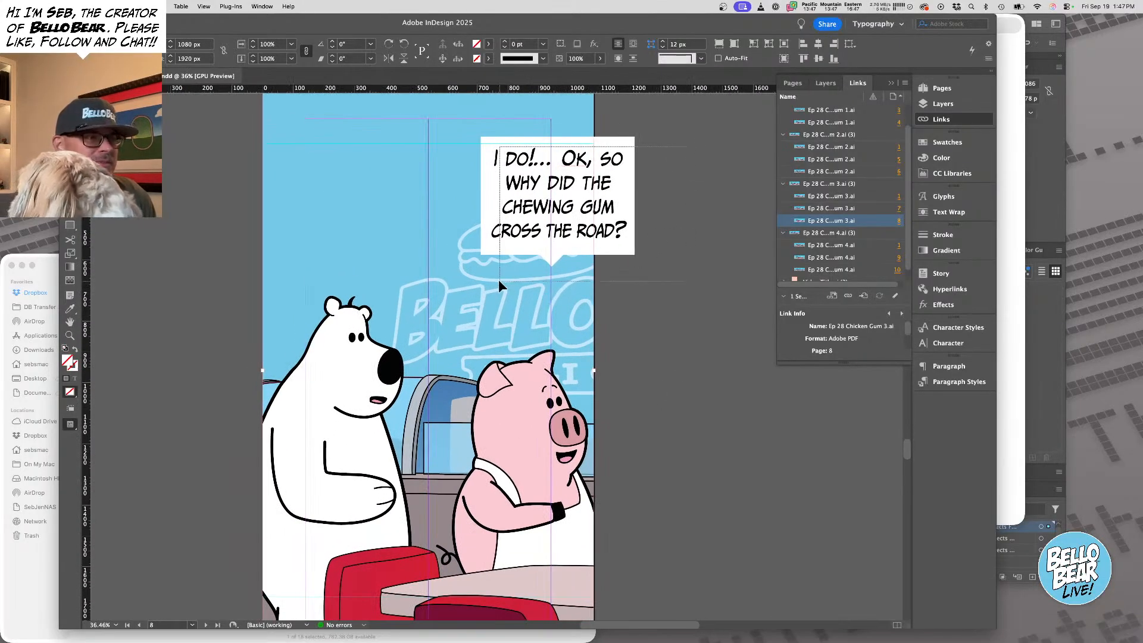
{"action": "left_click", "coordinate": [517, 185]}
{"action": "left_click_drag", "start_coordinate": [517, 186], "coordinate": [516, 183]}
{"action": "left_click", "coordinate": [642, 221]}
Move the page 8 speech bubble left against the right margin and shift its tail left above the pig
{"action": "left_click_drag", "start_coordinate": [571, 209], "coordinate": [487, 213]}
{"action": "left_click", "coordinate": [635, 265]}
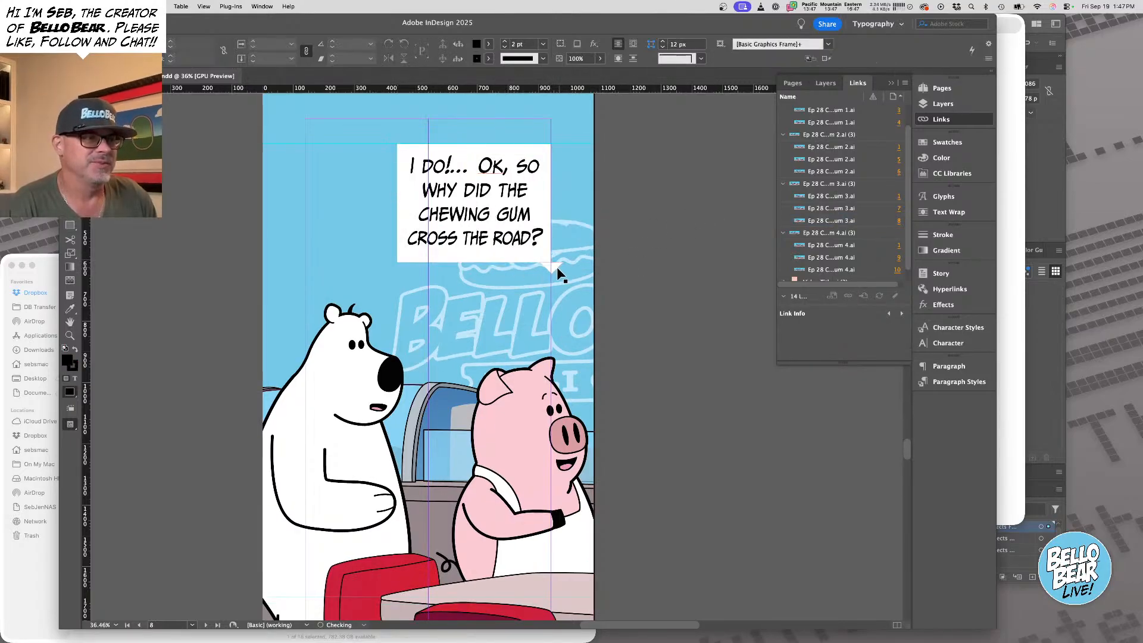
{"action": "left_click_drag", "start_coordinate": [547, 265], "coordinate": [502, 266]}
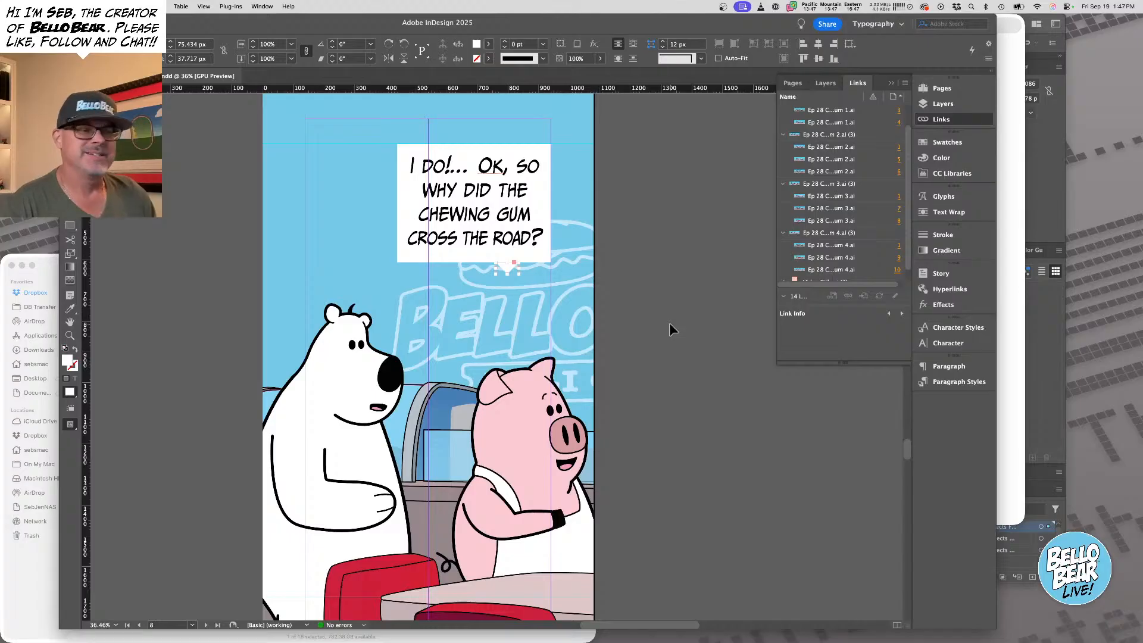
{"action": "left_click", "coordinate": [656, 354]}
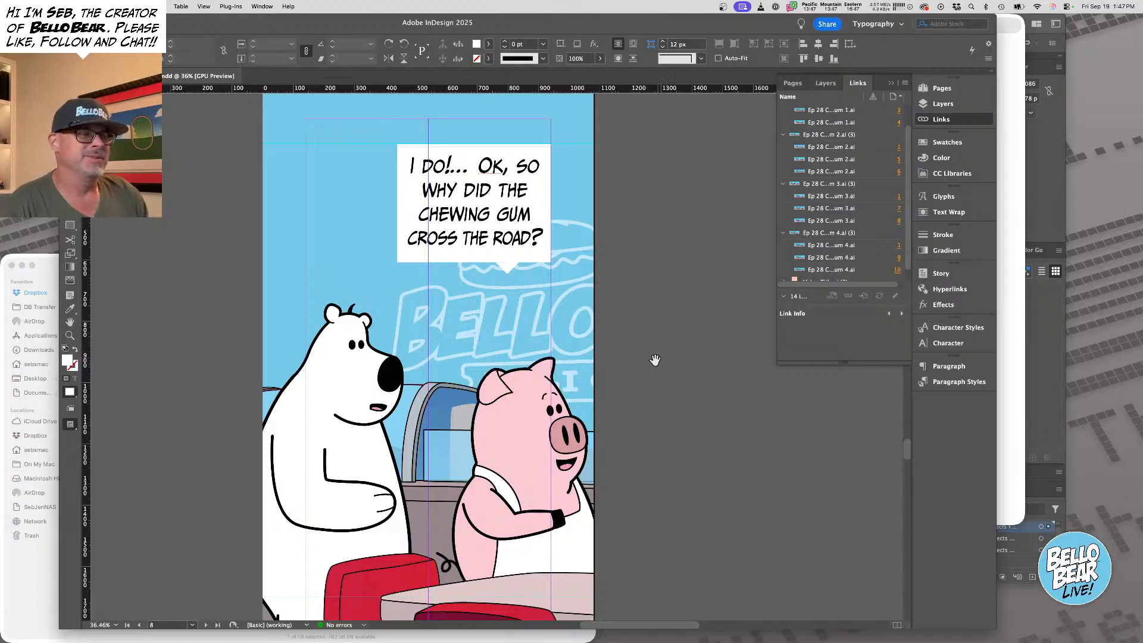
{"action": "scroll", "coordinate": [601, 404], "scroll_direction": "down", "scroll_amount": 6}
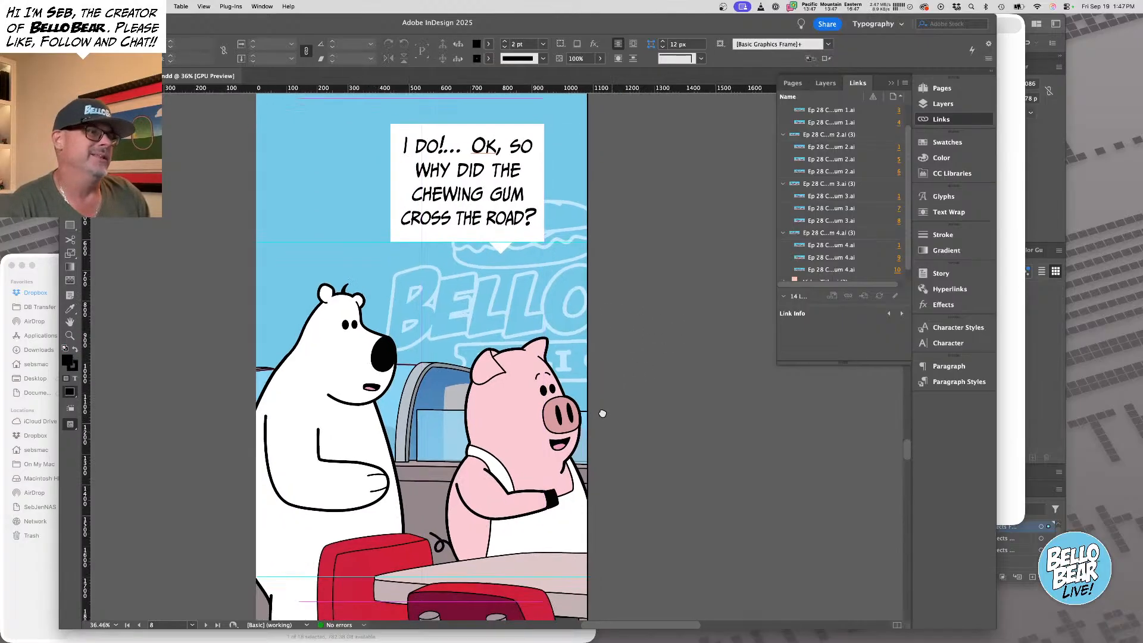
{"action": "scroll", "coordinate": [684, 417], "scroll_direction": "down", "scroll_amount": 5}
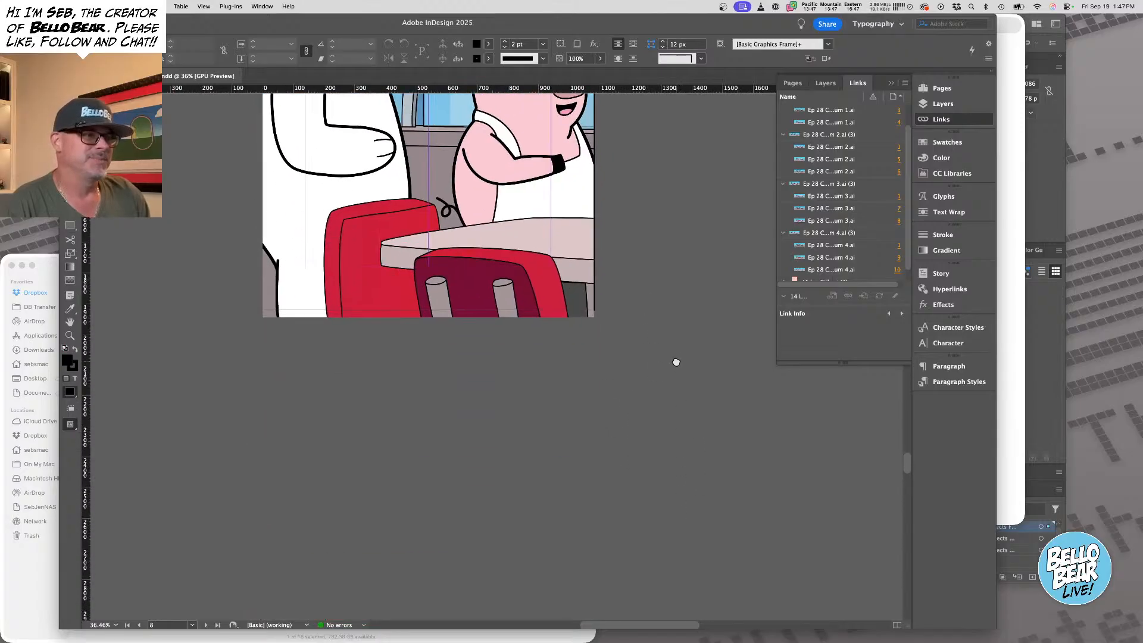
{"action": "scroll", "coordinate": [668, 238], "scroll_direction": "up", "scroll_amount": 11}
{"action": "scroll", "coordinate": [655, 172], "scroll_direction": "left", "scroll_amount": 2}
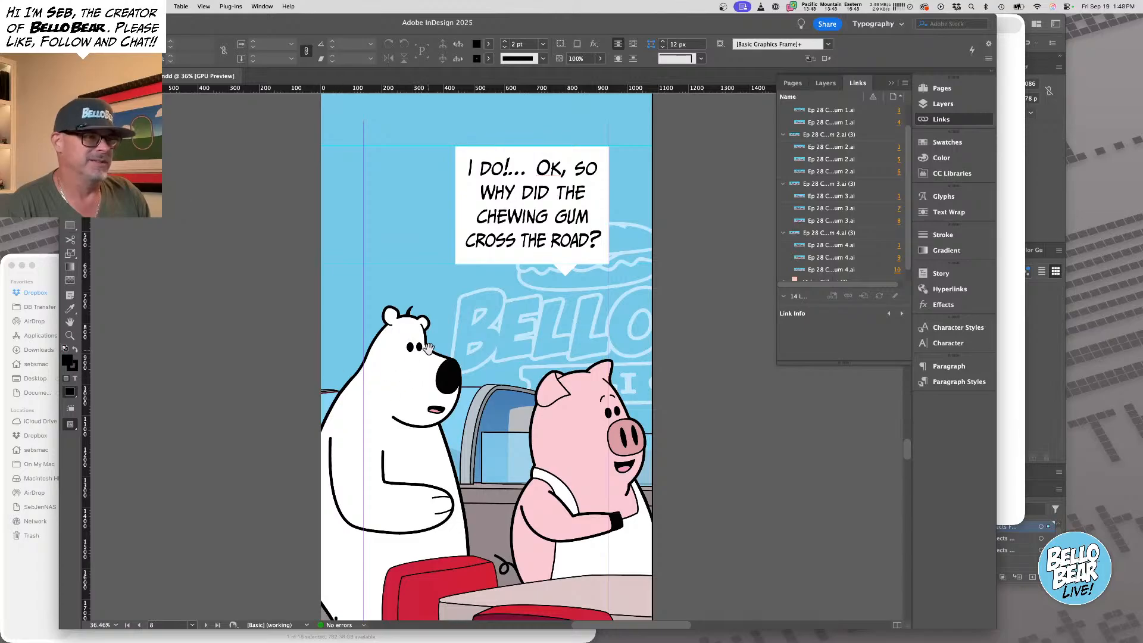
Shift the page 8 artwork left inside its frame and move the bubble's tail left above the pig's head
{"action": "left_click_drag", "start_coordinate": [430, 344], "coordinate": [410, 352]}
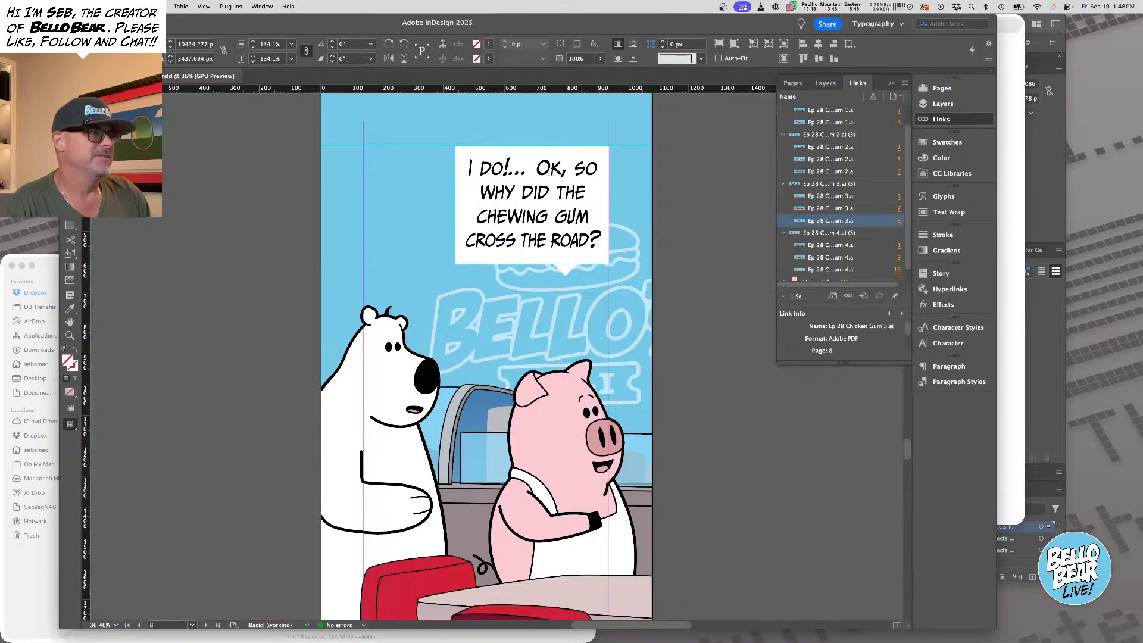
{"action": "left_click", "coordinate": [556, 269]}
{"action": "left_click", "coordinate": [705, 372]}
Extend the page 8 panel frame's top edge to the page top and align its bottom edge with the page bottom
{"action": "key", "text": "super+minus"}
{"action": "left_click_drag", "start_coordinate": [527, 447], "coordinate": [567, 466]}
{"action": "left_click", "coordinate": [484, 149]}
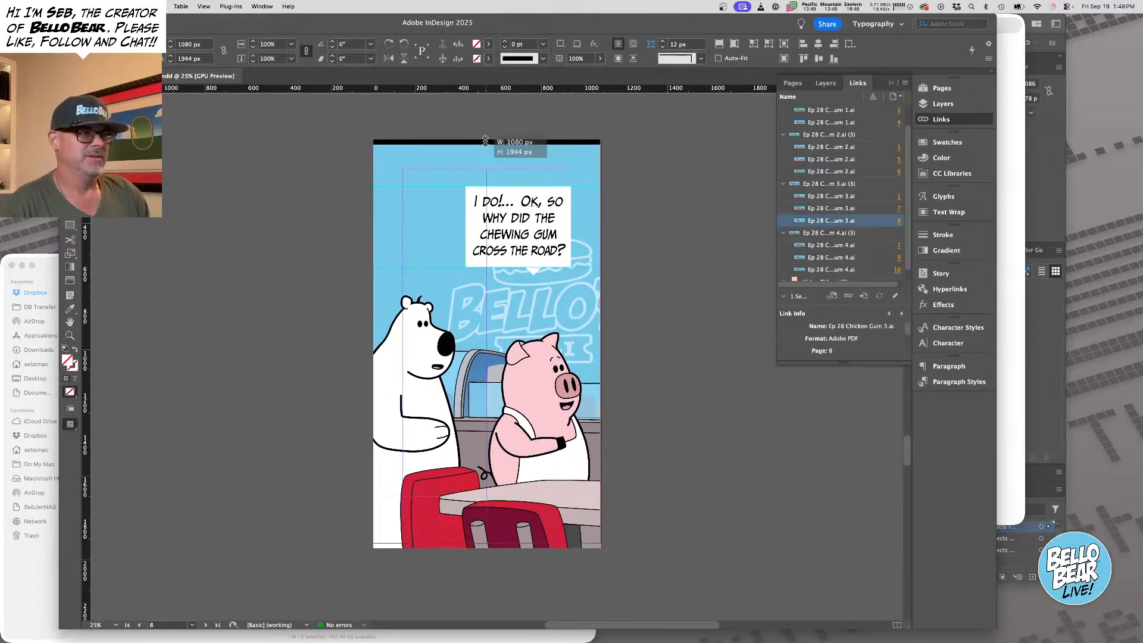
{"action": "left_click_drag", "start_coordinate": [487, 549], "coordinate": [487, 543]}
{"action": "left_click", "coordinate": [655, 536]}
Lower the page 9 panel and speech bubble together until the bubble's top edge meets the upper guide
{"action": "scroll", "coordinate": [584, 296], "scroll_direction": "down", "scroll_amount": 10}
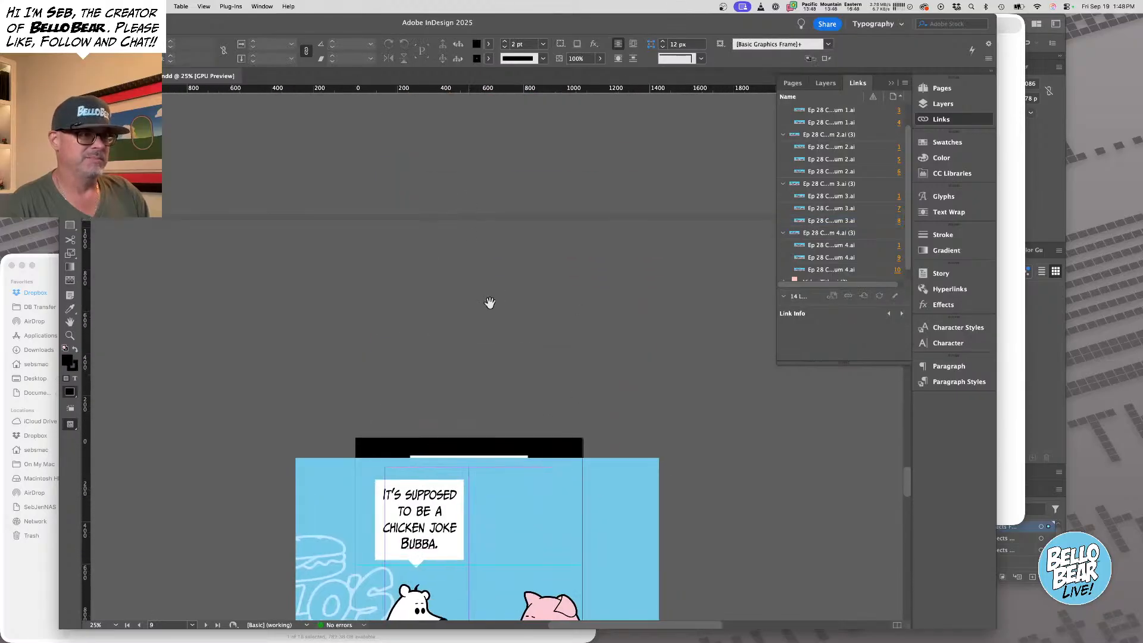
{"action": "left_click", "coordinate": [511, 300]}
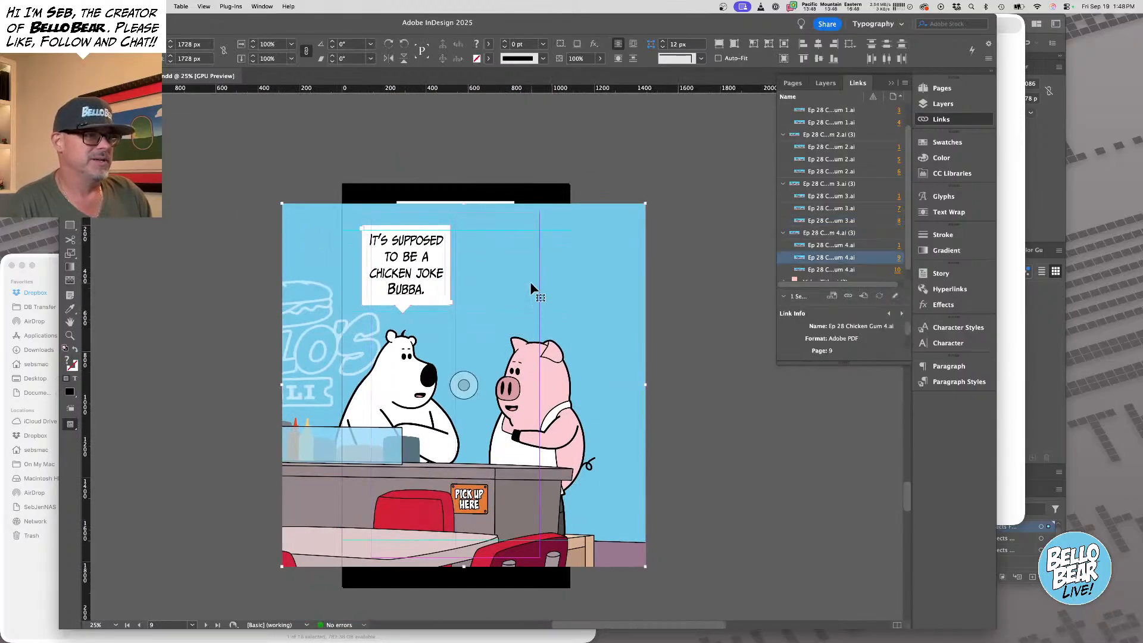
{"action": "left_click", "coordinate": [502, 269]}
Crop the page 9 panel frame to the full page, 1080 by 1920 px, by aligning its corners and right edge
{"action": "left_click_drag", "start_coordinate": [282, 209], "coordinate": [342, 184]}
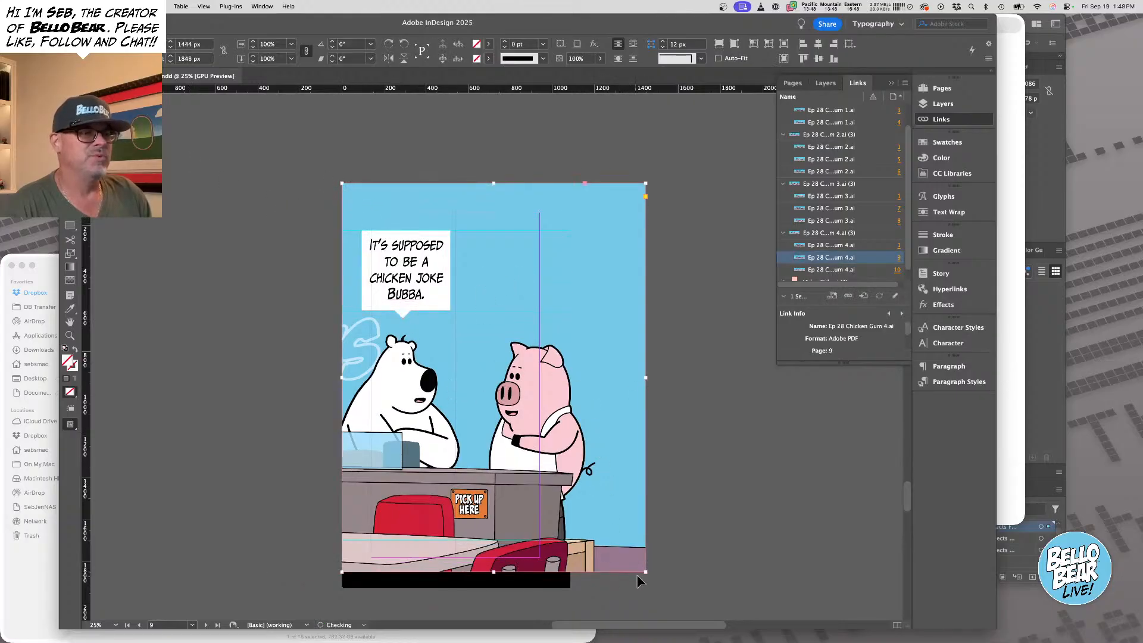
{"action": "left_click_drag", "start_coordinate": [646, 571], "coordinate": [573, 587]}
{"action": "left_click_drag", "start_coordinate": [573, 385], "coordinate": [569, 385]}
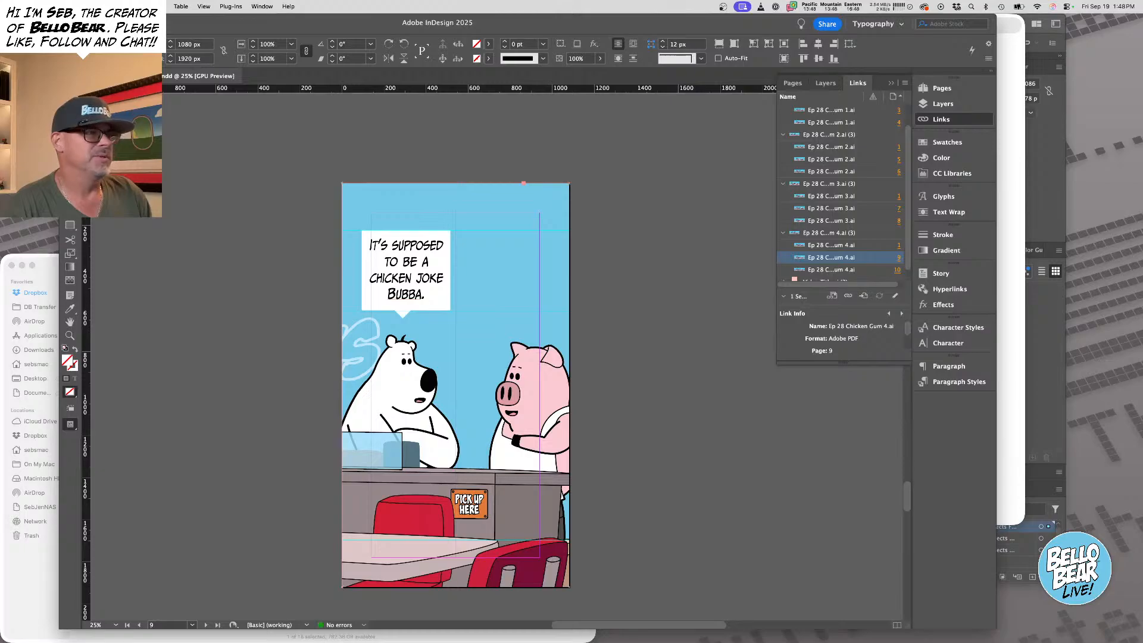
Shift the page 9 artwork slightly right inside its frame, leaving the frame in place
{"action": "key", "text": "a"}
{"action": "key", "text": "super+shift+a"}
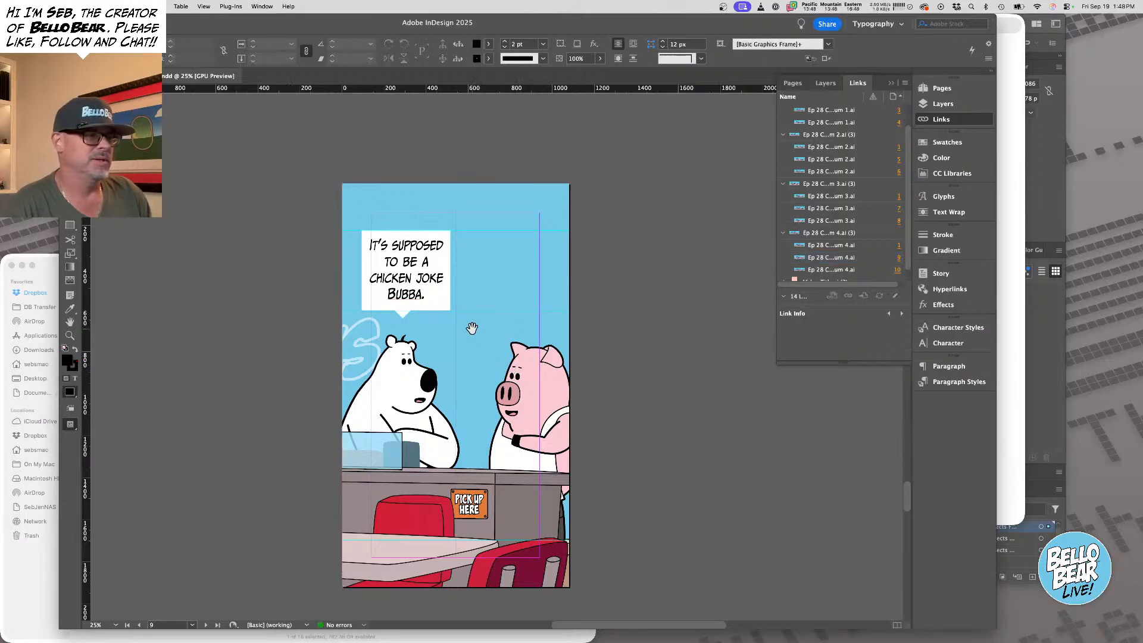
{"action": "left_click_drag", "start_coordinate": [472, 328], "coordinate": [483, 330]}
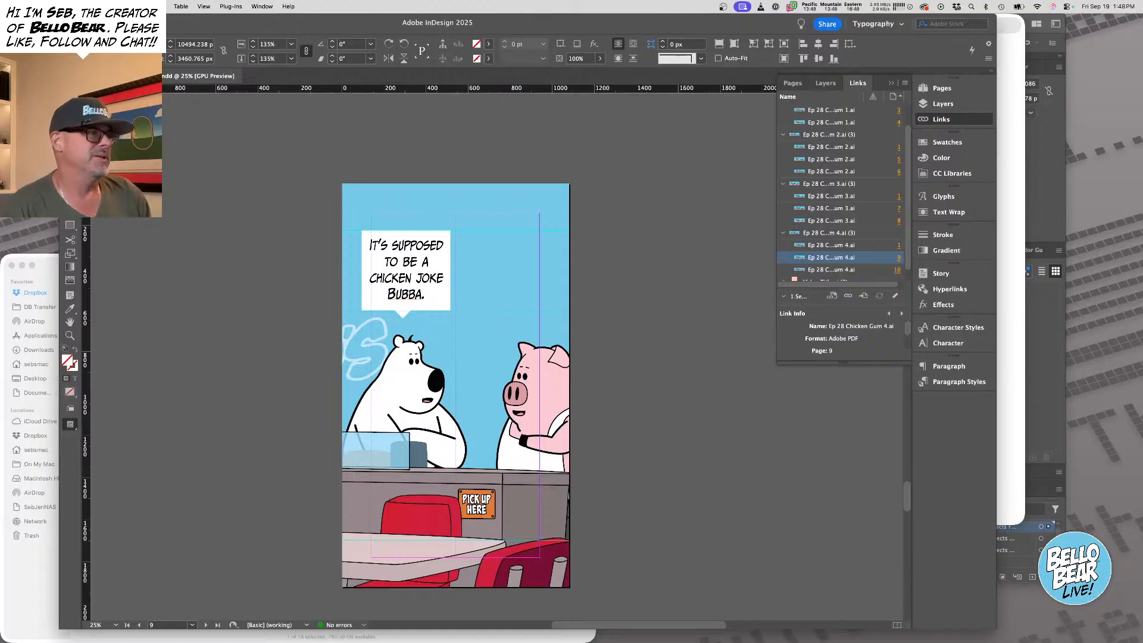
{"action": "left_click", "coordinate": [385, 281]}
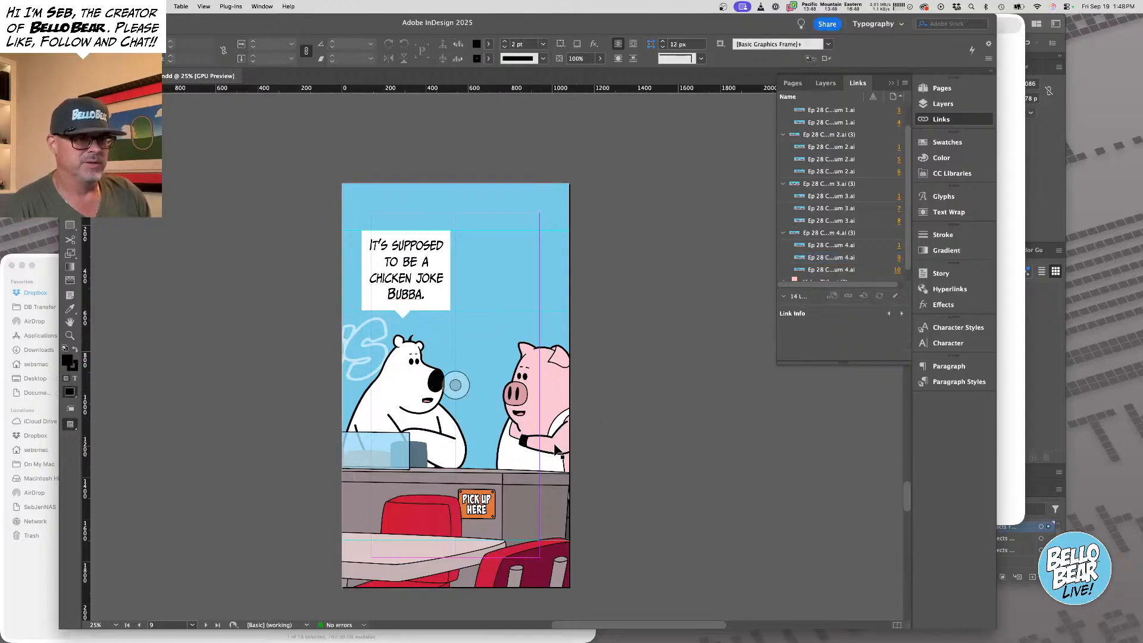
Move the page 9 speech bubble right against the left margin and shift its tail right above the bear
{"action": "left_click", "coordinate": [412, 262]}
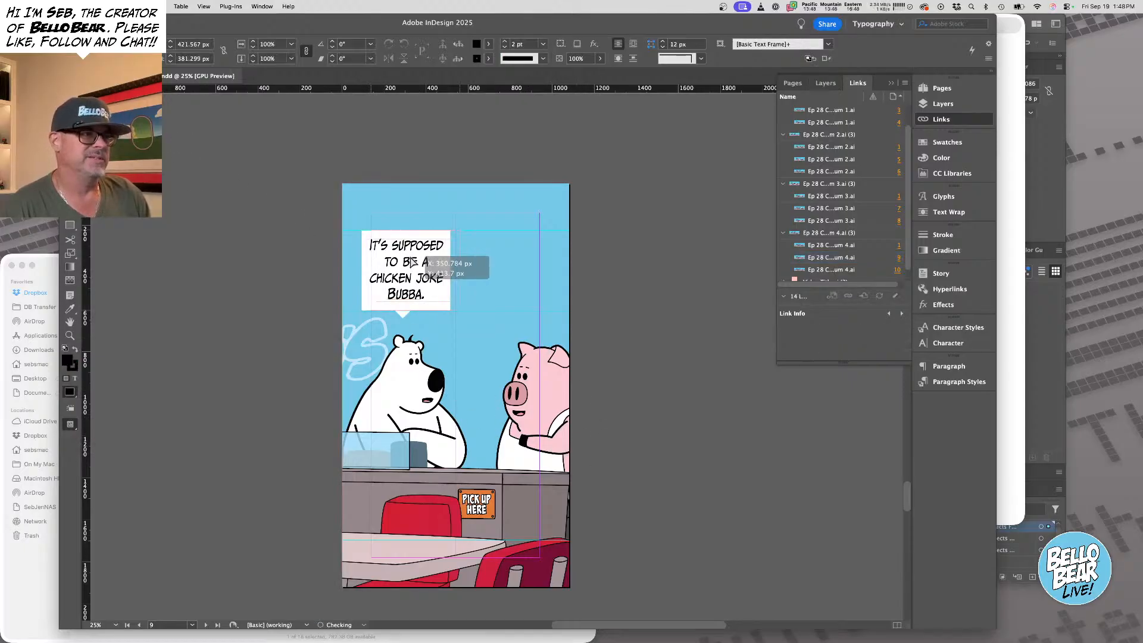
{"action": "left_click_drag", "start_coordinate": [412, 262], "coordinate": [422, 262]}
{"action": "scroll", "coordinate": [414, 313], "scroll_direction": "up", "scroll_amount": 5}
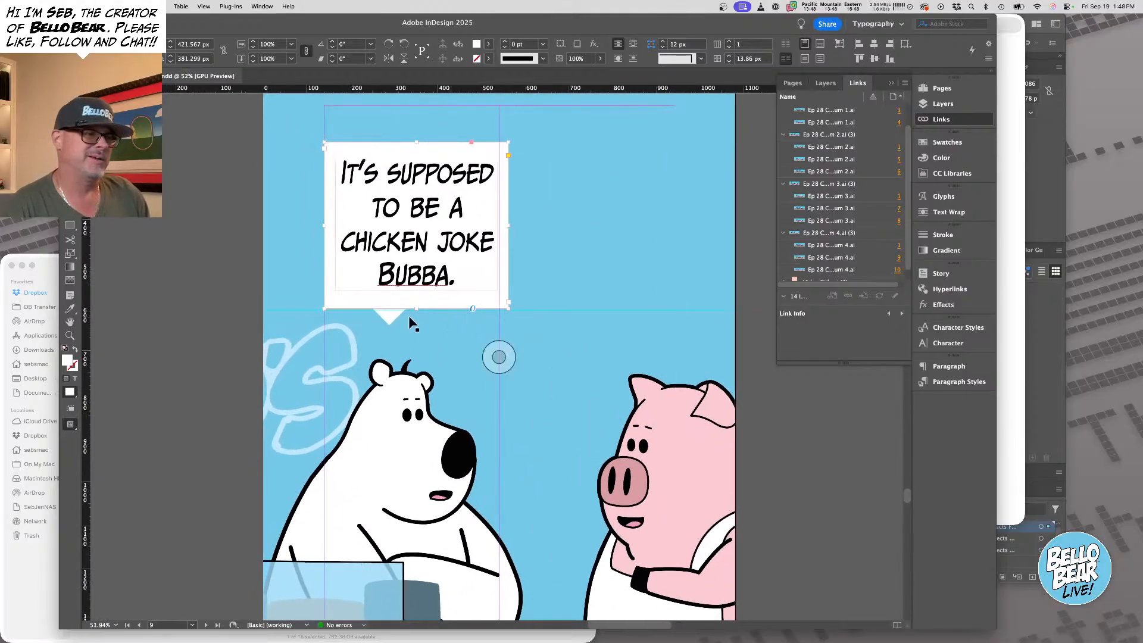
{"action": "left_click_drag", "start_coordinate": [389, 317], "coordinate": [407, 318]}
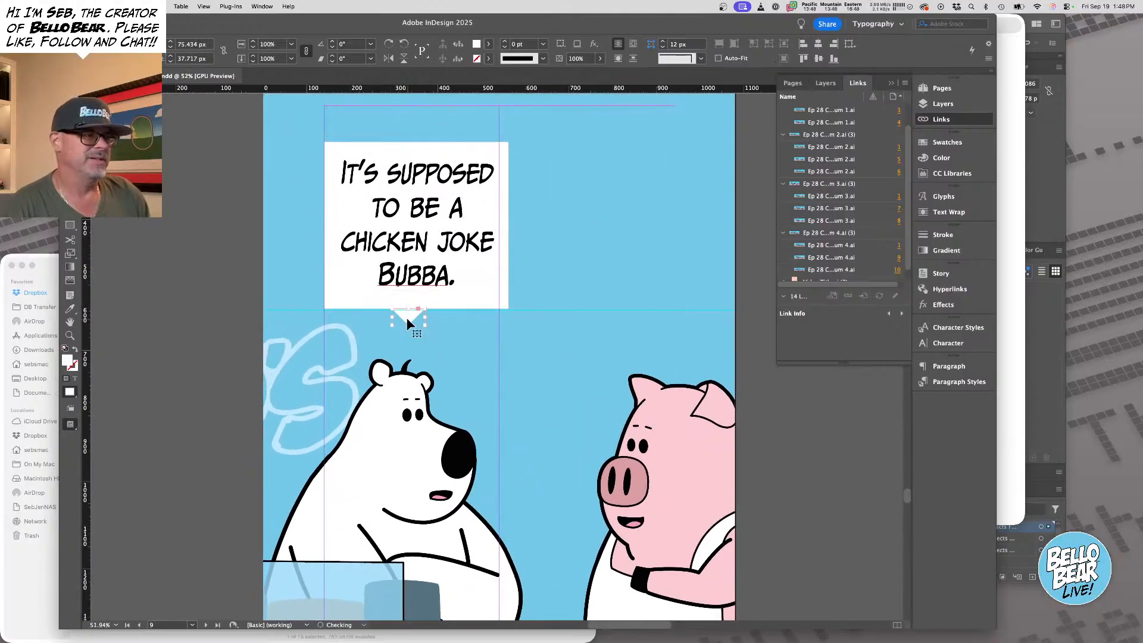
{"action": "left_click", "coordinate": [713, 302]}
Lower the page 10 panel and speech bubble to the guides and shift the panel left behind the bubble
{"action": "left_click", "coordinate": [474, 459], "text": "alt+super"}
{"action": "left_click", "coordinate": [474, 460], "text": "alt+super"}
{"action": "scroll", "coordinate": [424, 462], "scroll_direction": "down", "scroll_amount": 15}
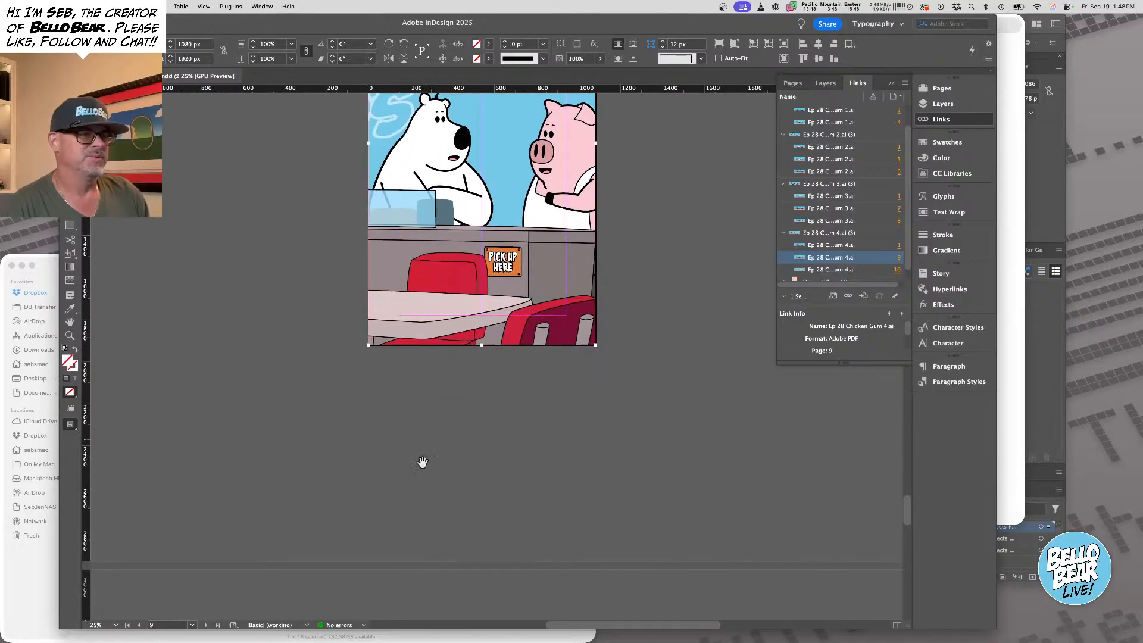
{"action": "left_click_drag", "start_coordinate": [417, 332], "coordinate": [394, 236]}
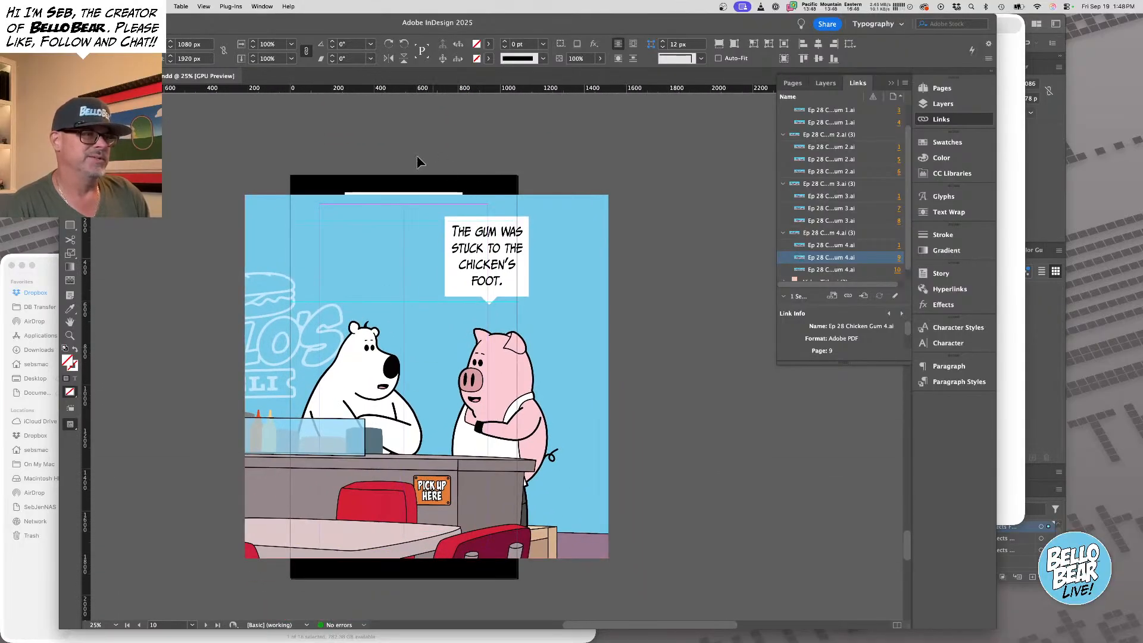
{"action": "left_click", "coordinate": [565, 252]}
{"action": "mouse_move", "coordinate": [566, 252]}
{"action": "left_mouse_down"}
{"action": "mouse_move", "coordinate": [531, 260]}
{"action": "mouse_move", "coordinate": [551, 253]}
{"action": "left_mouse_up"}
{"action": "left_click", "coordinate": [653, 232]}
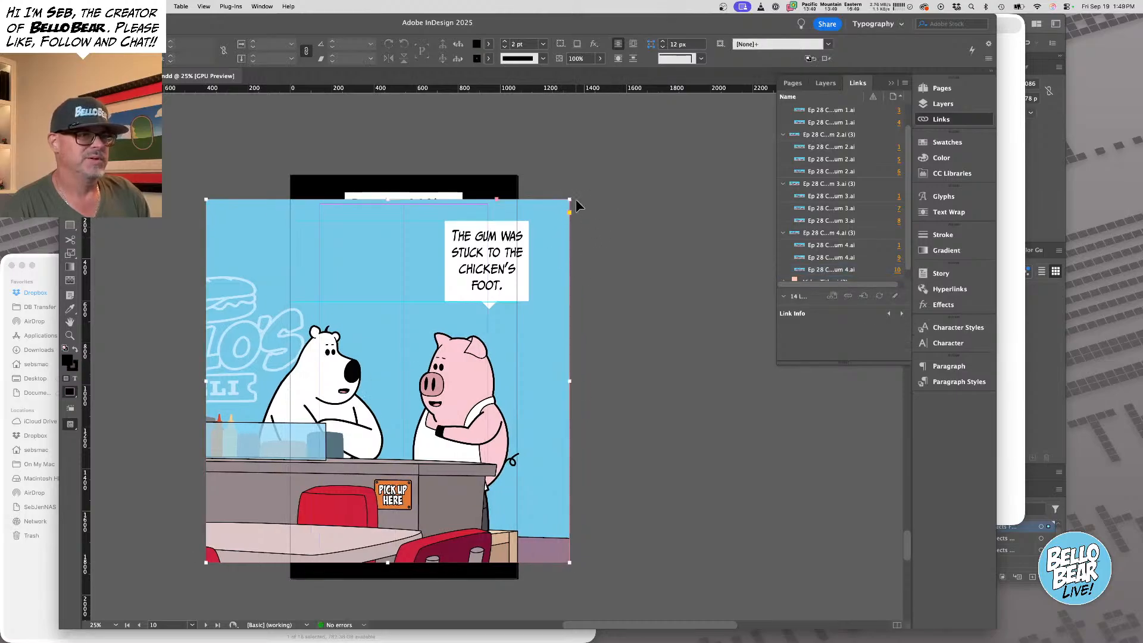
Crop the page 10 panel frame to the full page by aligning its upper-right and lower-left corners
{"action": "left_click_drag", "start_coordinate": [569, 200], "coordinate": [517, 175]}
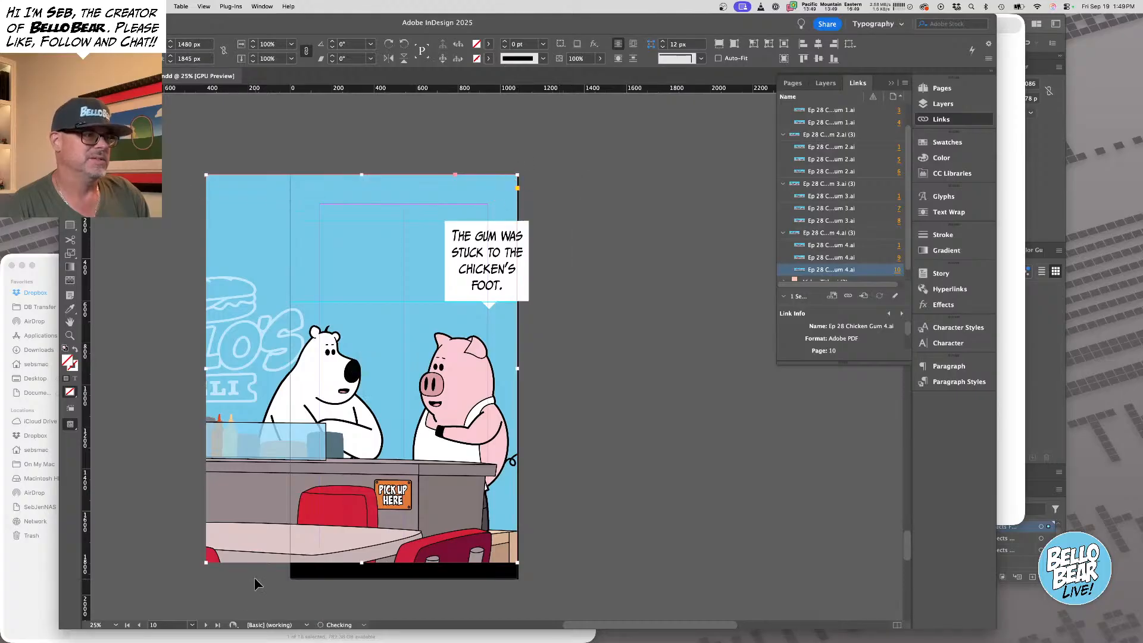
{"action": "left_click_drag", "start_coordinate": [206, 564], "coordinate": [291, 579]}
Move the page 10 speech bubble left against the right margin and shift its tail left above the pig
{"action": "left_click", "coordinate": [470, 255]}
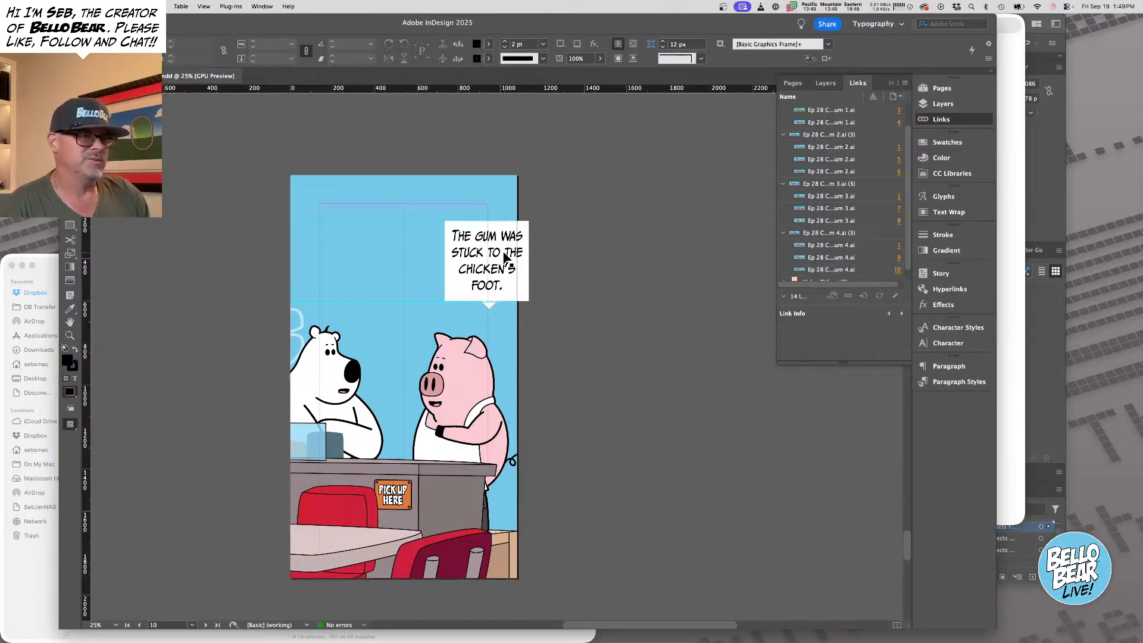
{"action": "mouse_move", "coordinate": [470, 252]}
{"action": "left_mouse_down"}
{"action": "mouse_move", "coordinate": [464, 244]}
{"action": "mouse_move", "coordinate": [464, 255]}
{"action": "left_mouse_up"}
{"action": "left_click", "coordinate": [579, 276]}
{"action": "left_click_drag", "start_coordinate": [440, 311], "coordinate": [539, 341]}
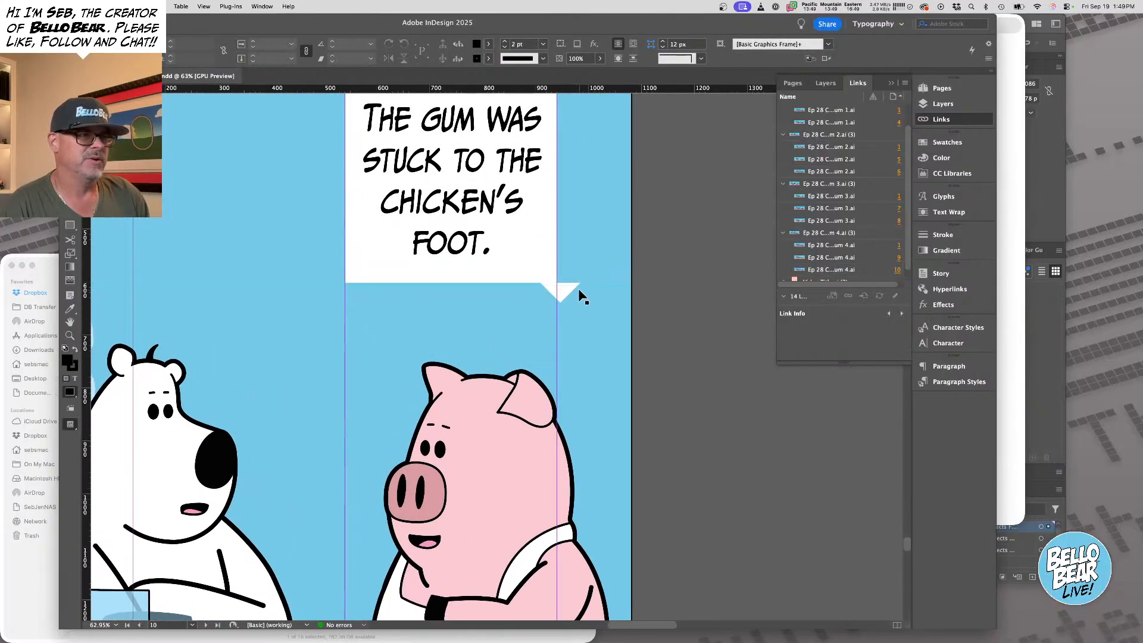
{"action": "left_click_drag", "start_coordinate": [565, 289], "coordinate": [452, 292]}
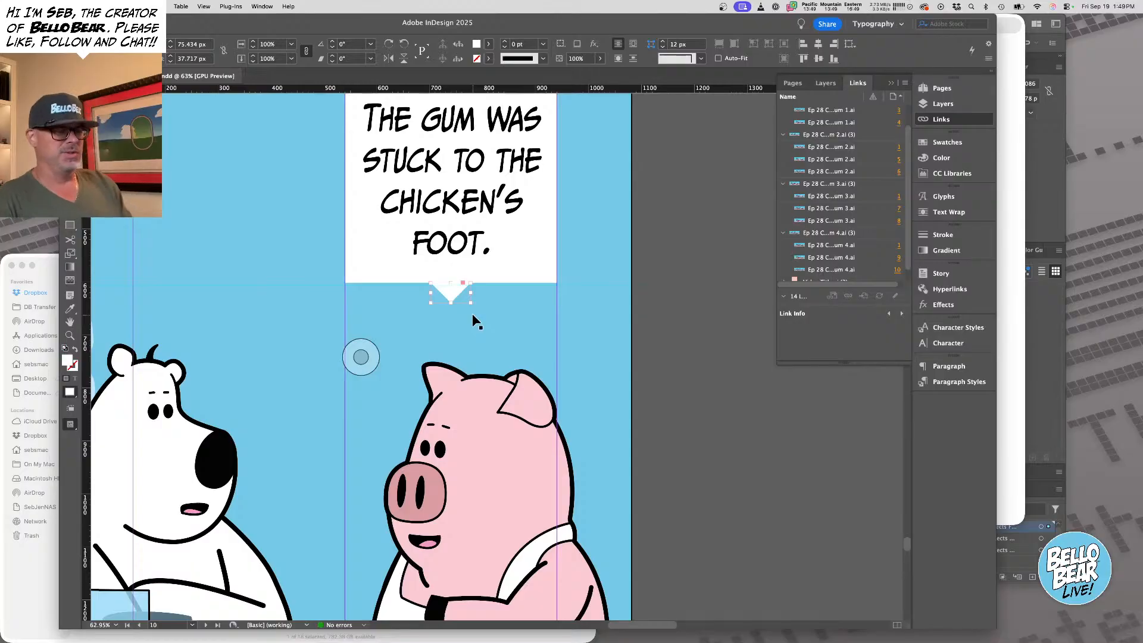
{"action": "left_click", "coordinate": [663, 314]}
Review the page layouts from page 10 back to page 2, ending on page 3
{"action": "left_click", "coordinate": [404, 360], "text": "alt+super"}
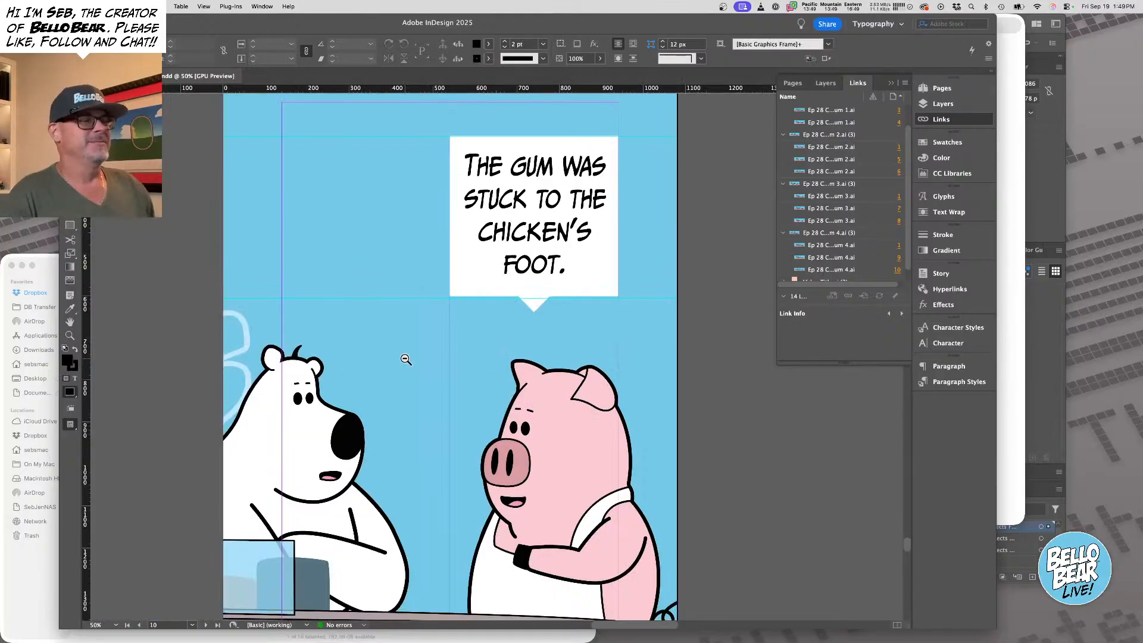
{"action": "left_click", "coordinate": [404, 342], "text": "alt+super"}
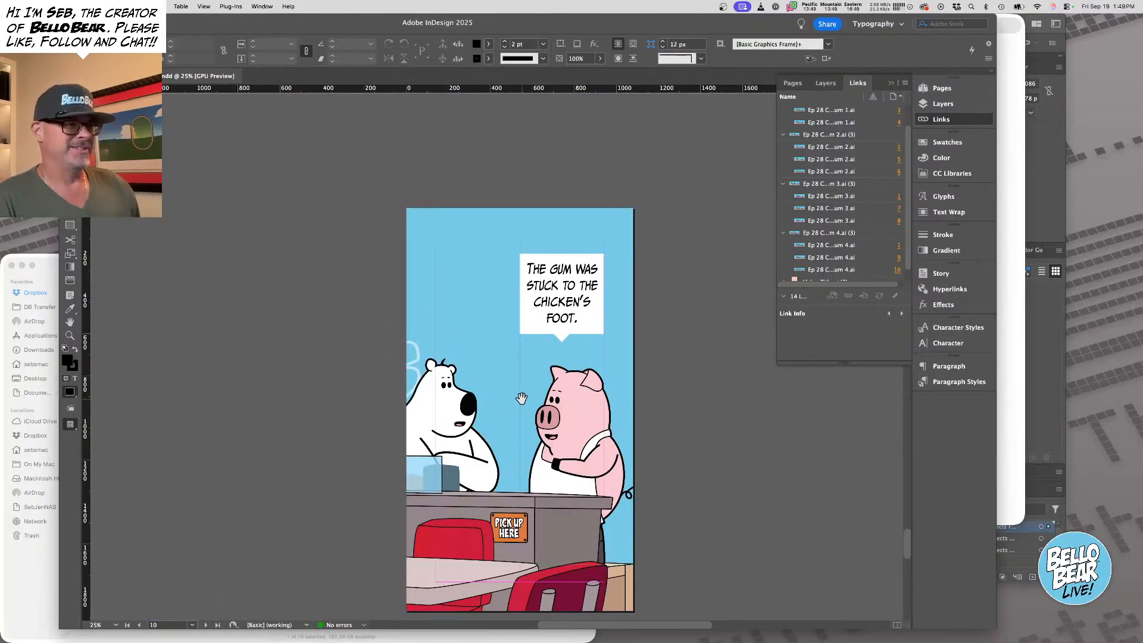
{"action": "left_click_drag", "start_coordinate": [521, 397], "coordinate": [441, 333]}
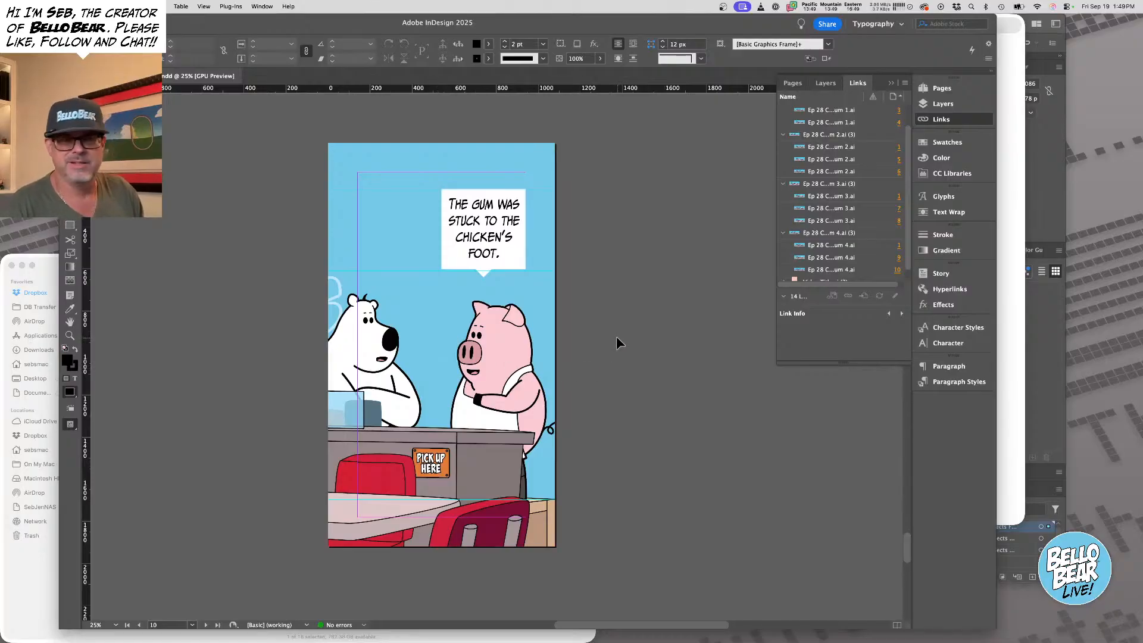
{"action": "left_click_drag", "start_coordinate": [613, 421], "coordinate": [614, 367]}
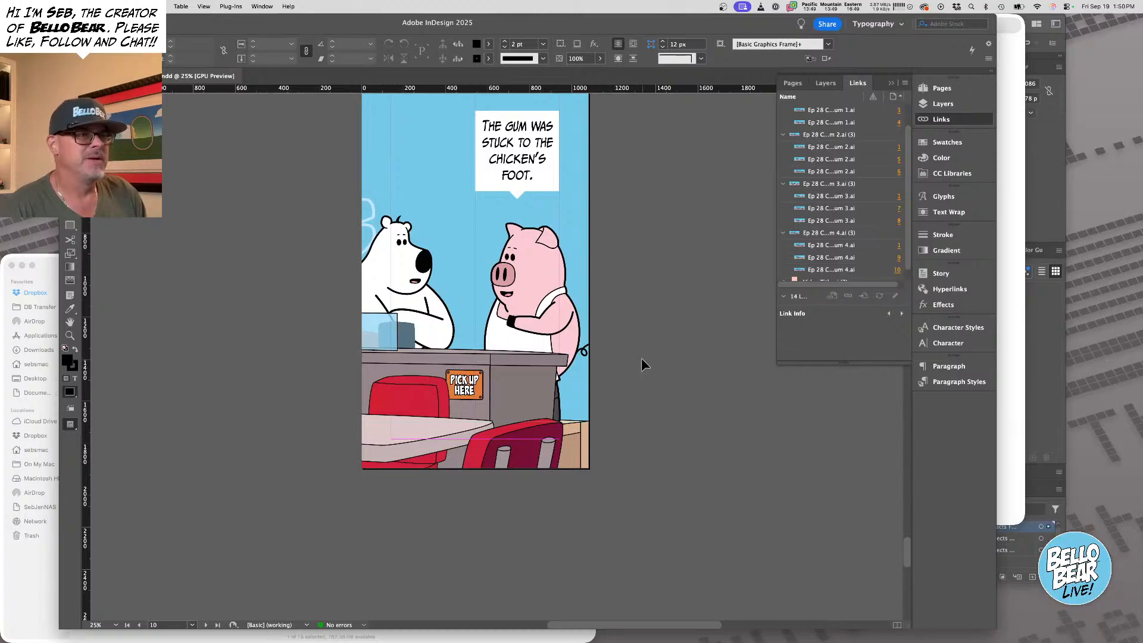
{"action": "scroll", "coordinate": [641, 358], "scroll_direction": "down", "scroll_amount": 10}
{"action": "scroll", "coordinate": [640, 357], "scroll_direction": "up", "scroll_amount": 5}
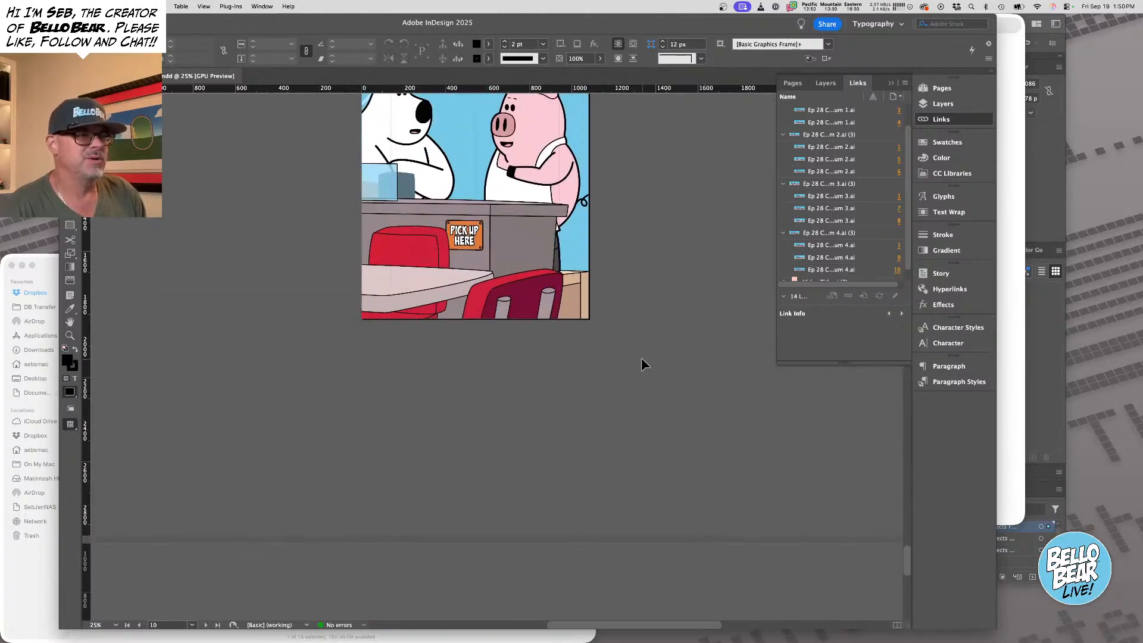
{"action": "scroll", "coordinate": [670, 309], "scroll_direction": "up", "scroll_amount": 15}
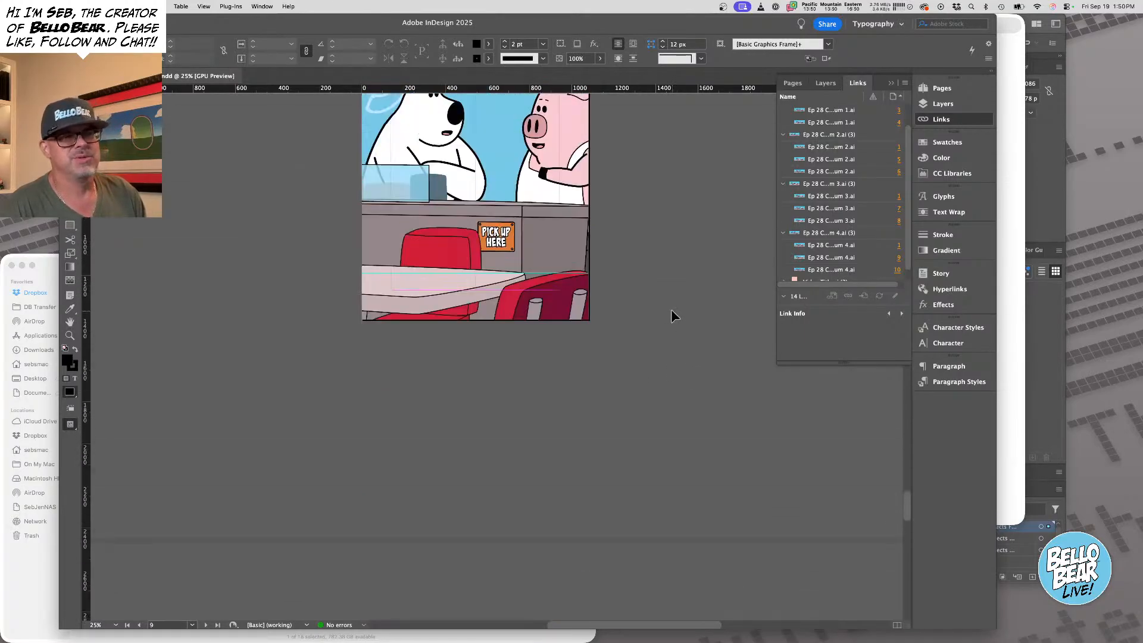
{"action": "scroll", "coordinate": [670, 309], "scroll_direction": "up", "scroll_amount": 15}
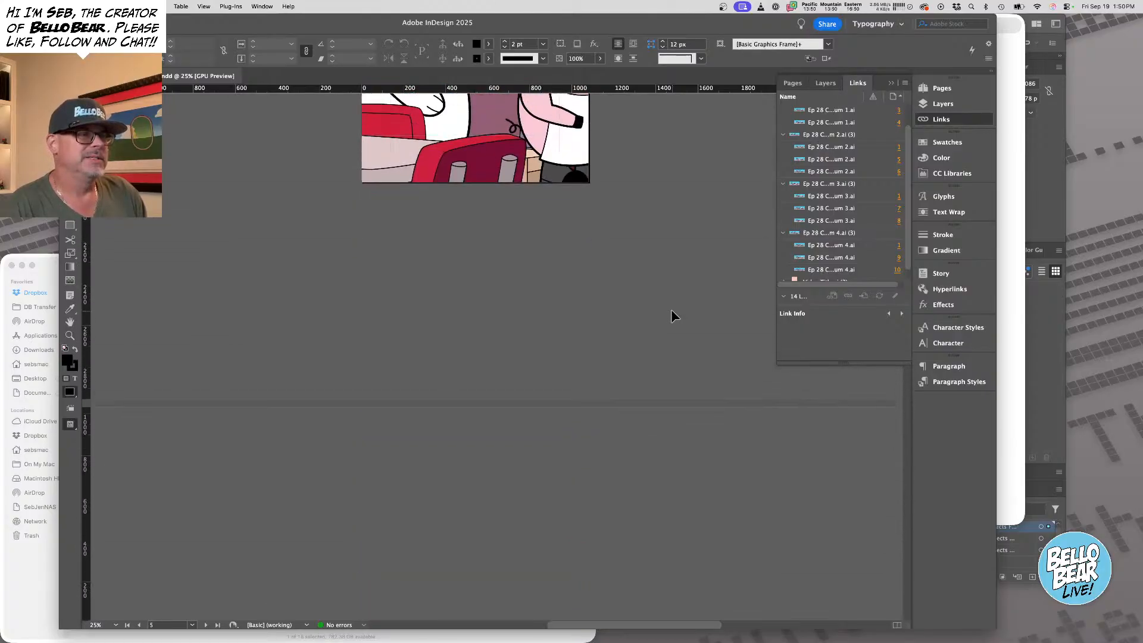
{"action": "scroll", "coordinate": [670, 309], "scroll_direction": "up", "scroll_amount": 12}
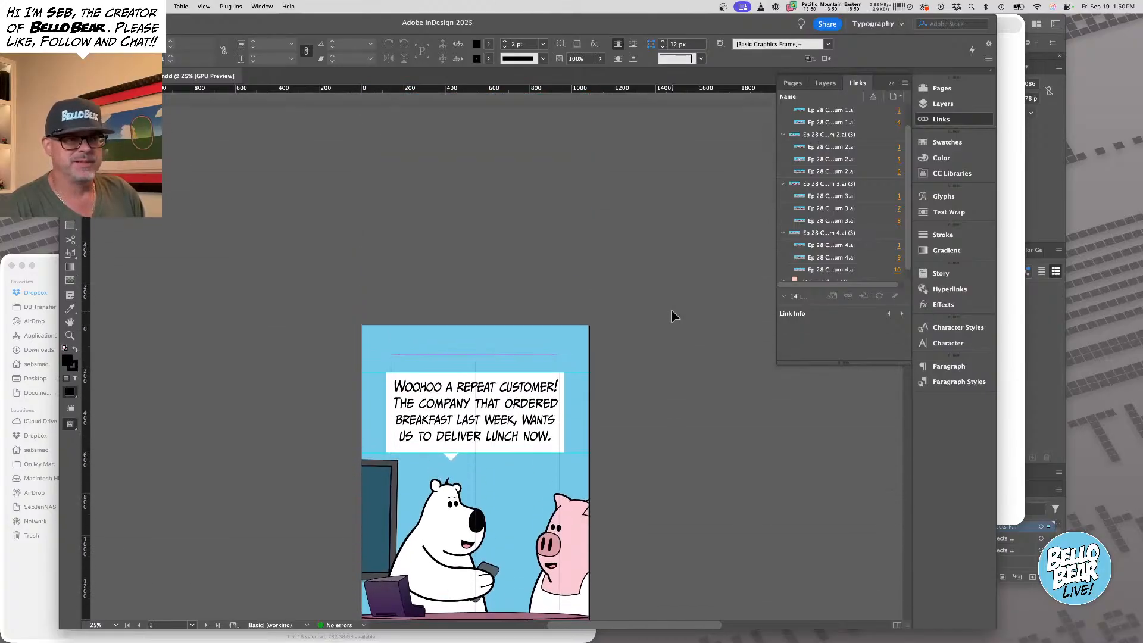
{"action": "scroll", "coordinate": [666, 321], "scroll_direction": "down", "scroll_amount": 5}
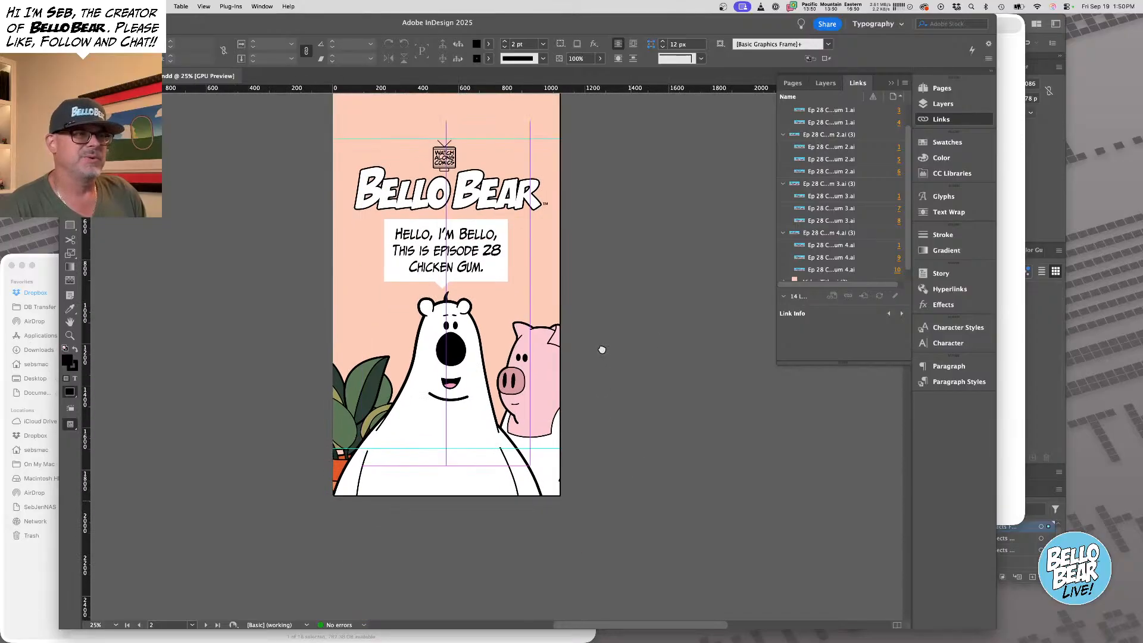
{"action": "scroll", "coordinate": [616, 301], "scroll_direction": "down", "scroll_amount": 10}
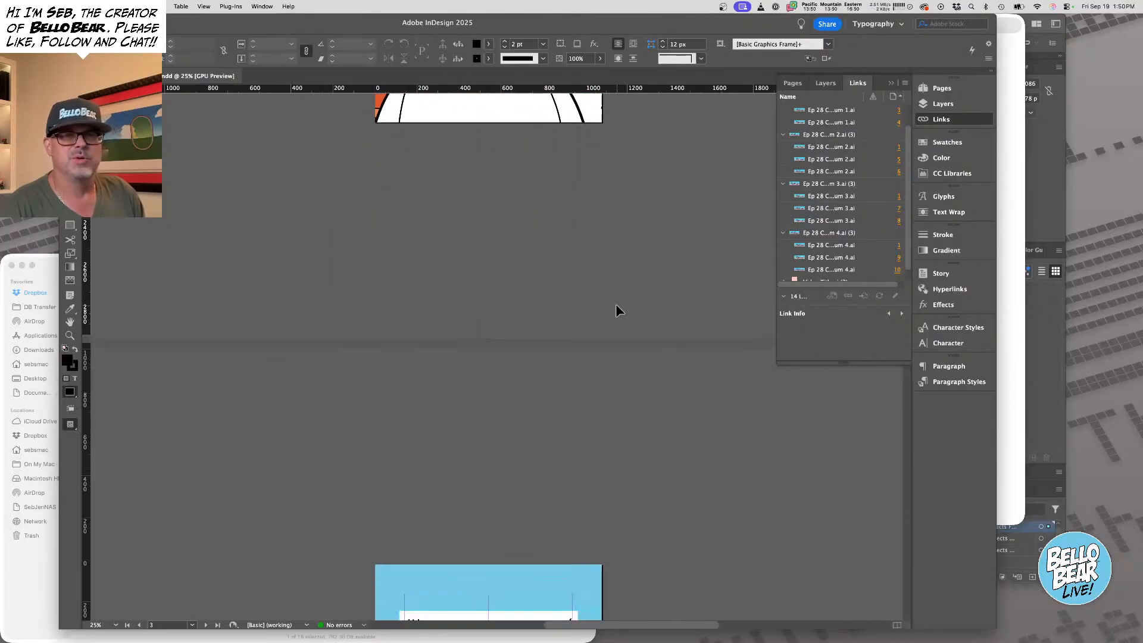
{"action": "scroll", "coordinate": [615, 305], "scroll_direction": "down", "scroll_amount": 2}
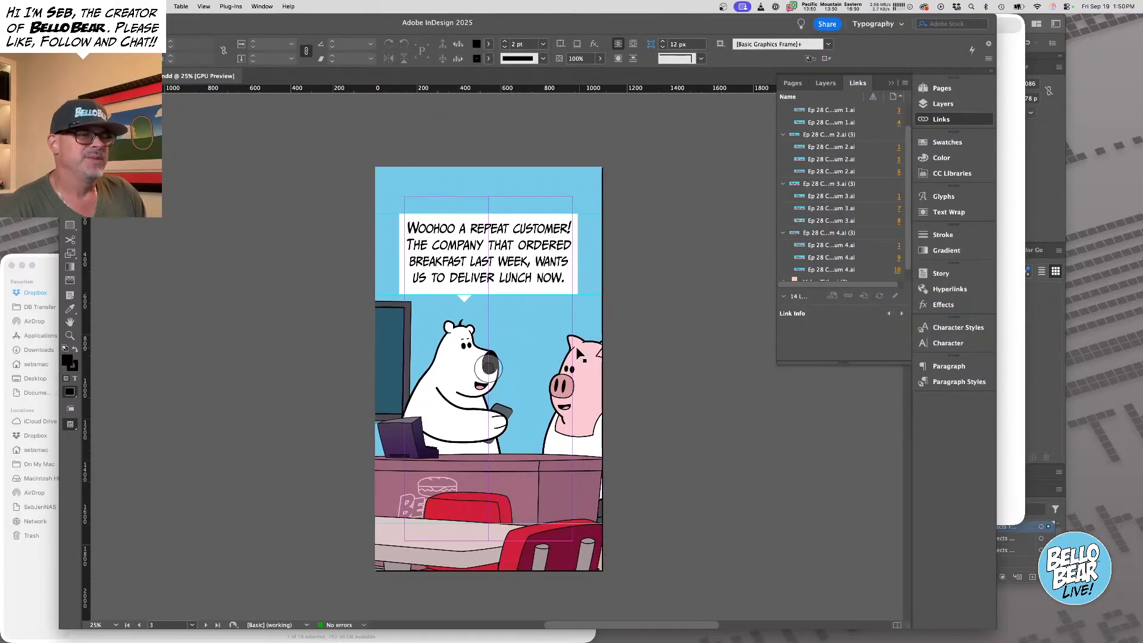
Open the page 3 panel's linked artwork, Ep 28 Chicken Gum 1.ai, for editing in Illustrator
{"action": "left_click", "coordinate": [541, 336]}
{"action": "right_click", "coordinate": [544, 342]}
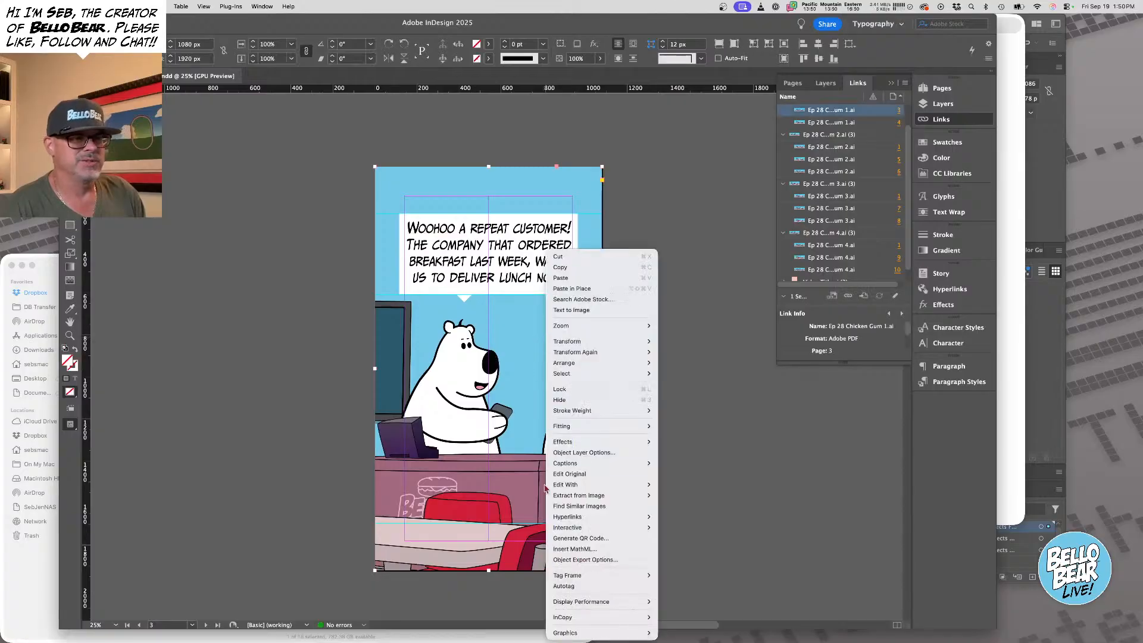
{"action": "left_click", "coordinate": [578, 473]}
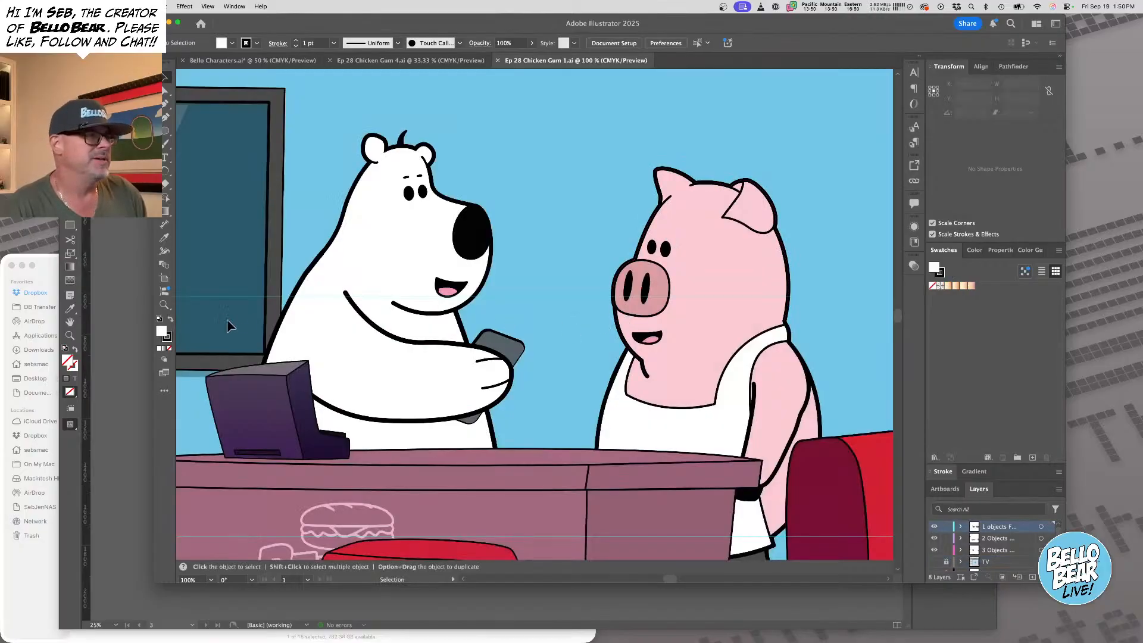
{"action": "left_click", "coordinate": [123, 219]}
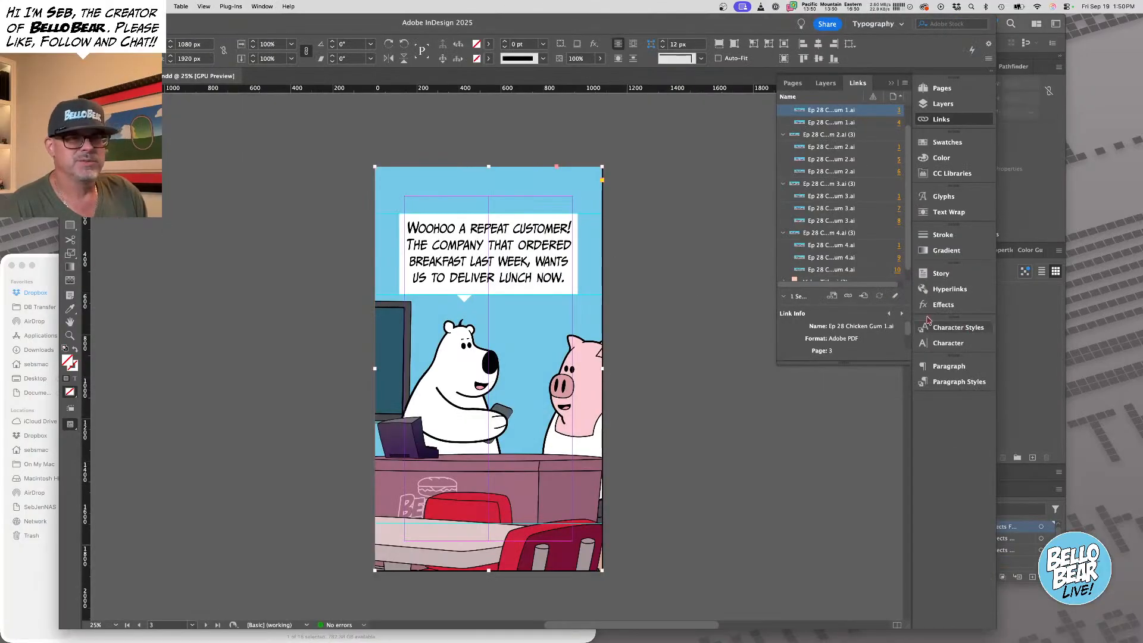
{"action": "left_click", "coordinate": [1040, 227]}
Delete the pig's open mouth from the Ep 28 Chicken Gum 1 artwork
{"action": "left_click", "coordinate": [646, 338]}
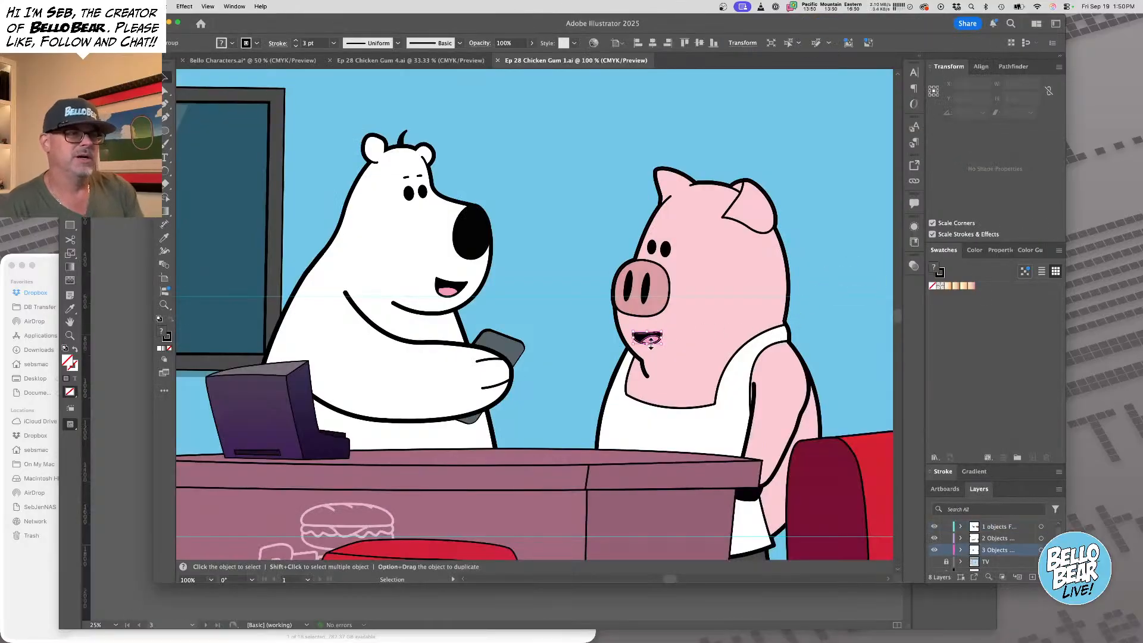
{"action": "key", "text": "Delete"}
{"action": "left_click", "coordinate": [661, 422]}
Copy the neutral closed mouth from the Bello Characters sheet and paste it into the Ep 28 Chicken Gum 1 artwork
{"action": "left_click", "coordinate": [338, 152]}
{"action": "left_click", "coordinate": [252, 61]}
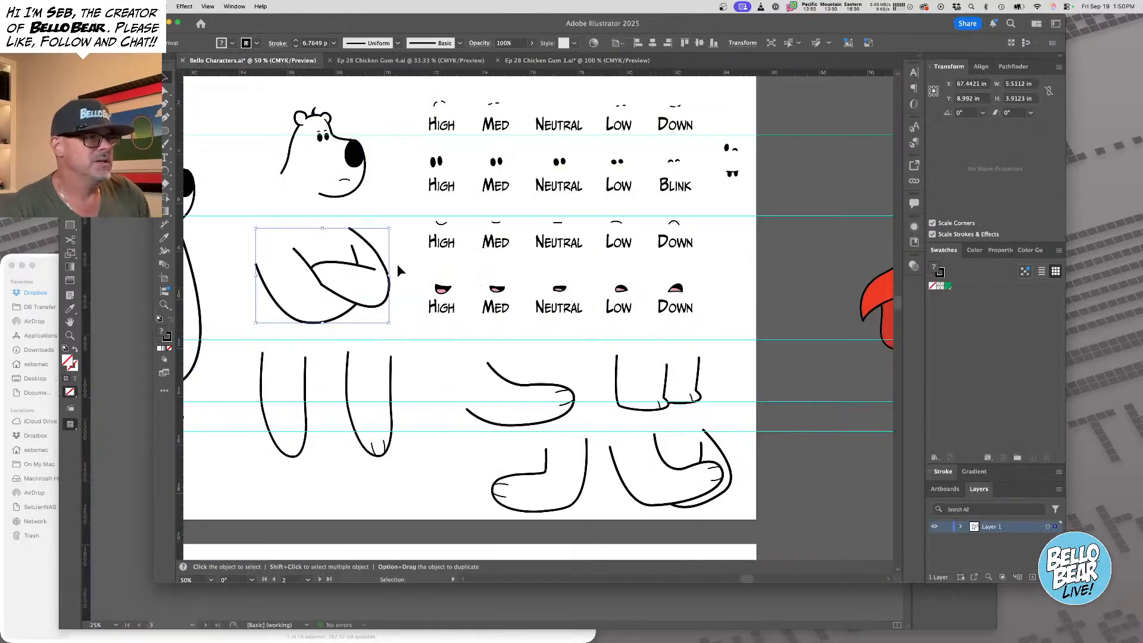
{"action": "left_click", "coordinate": [557, 224]}
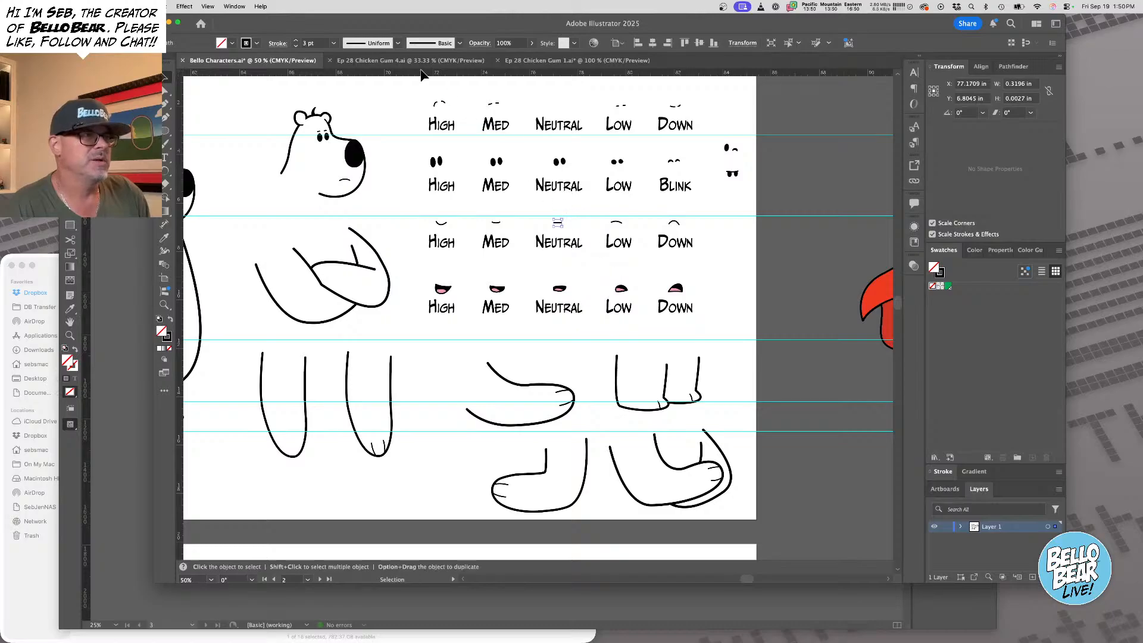
{"action": "left_click", "coordinate": [529, 61]}
{"action": "key", "text": "super+v"}
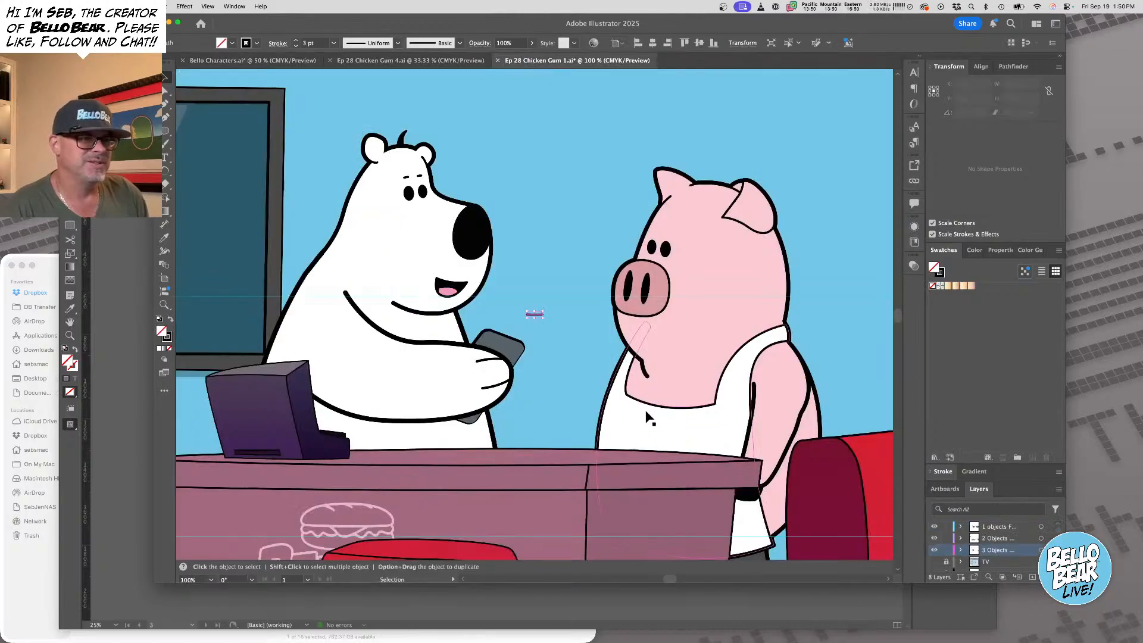
Place the neutral mouth below the pig's snout and rotate it about 8 degrees clockwise
{"action": "left_click_drag", "start_coordinate": [535, 316], "coordinate": [724, 362]}
{"action": "key", "text": "super+space"}
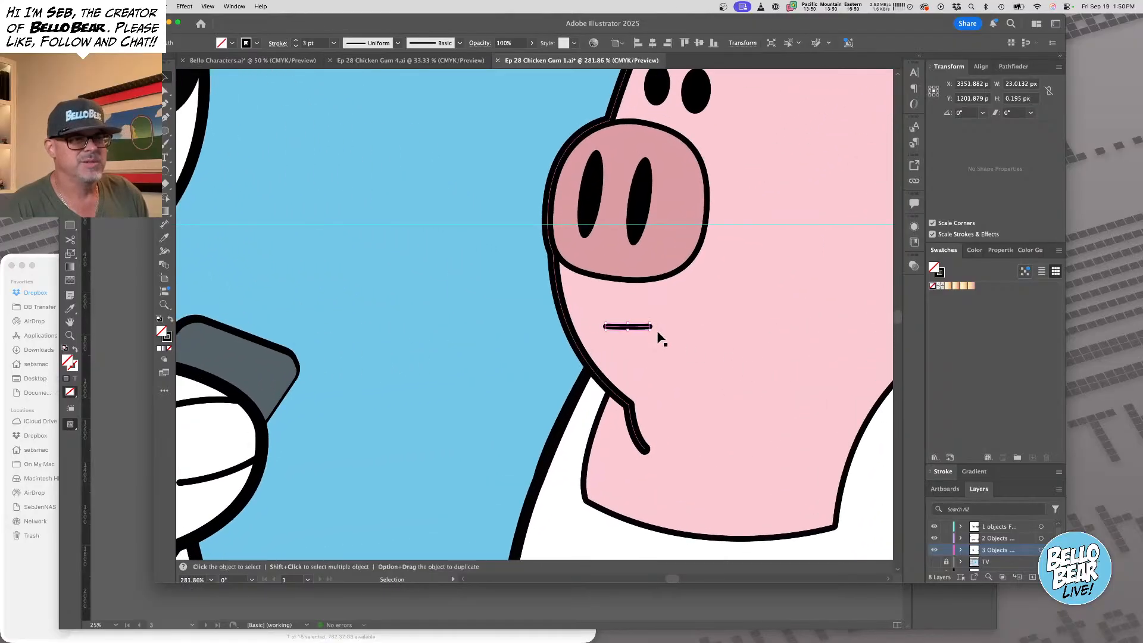
{"action": "left_click_drag", "start_coordinate": [653, 330], "coordinate": [653, 330]}
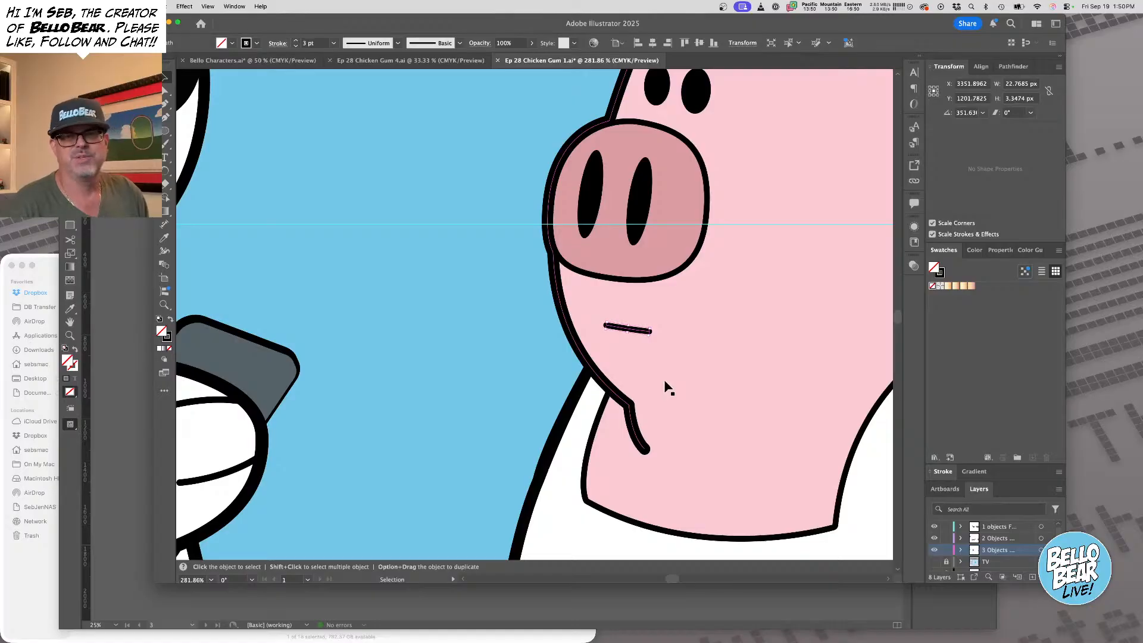
{"action": "key", "text": "super+0"}
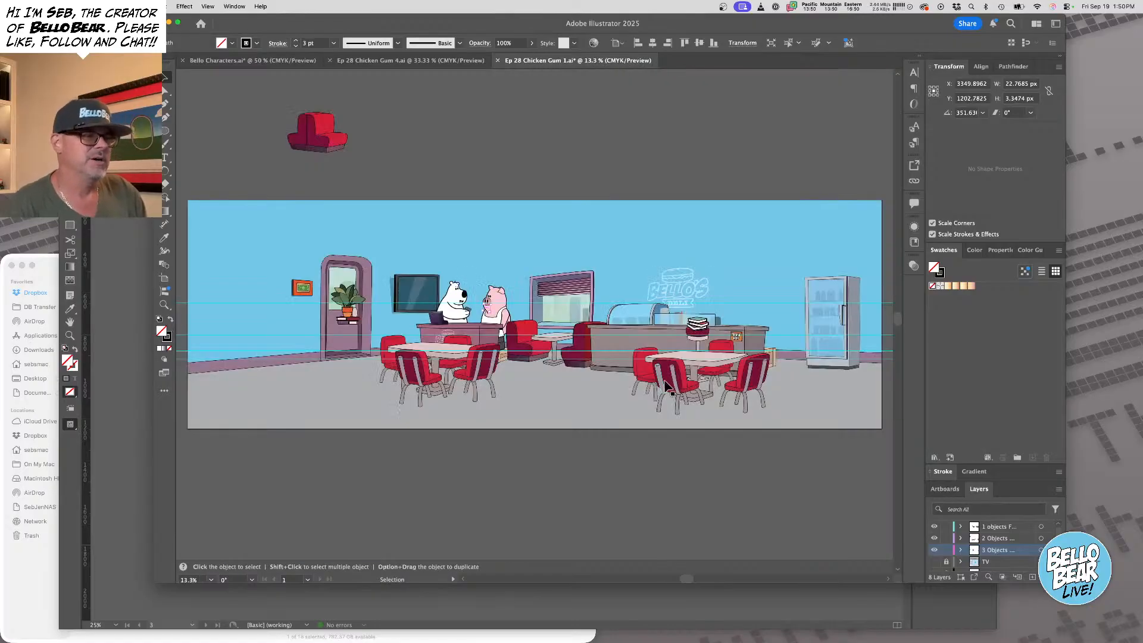
{"action": "left_click_drag", "start_coordinate": [429, 267], "coordinate": [502, 212]}
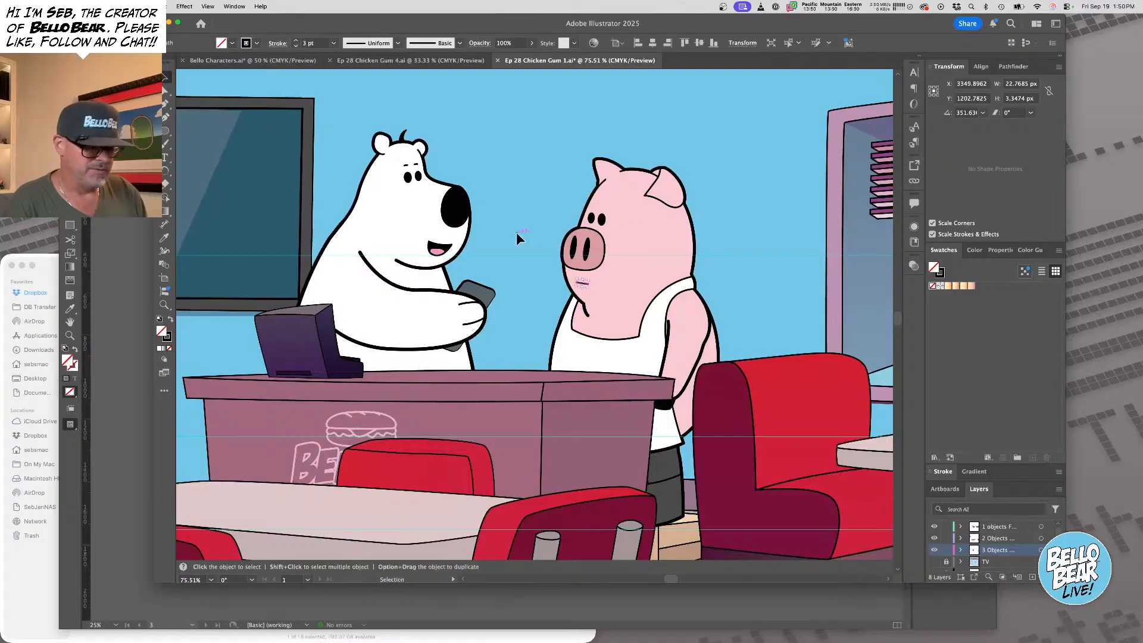
Save the artwork as Ep 28 Chicken Gum 1 v1.ai with the Illustrator 2020 options and close the file
{"action": "key", "text": "super+shift+s"}
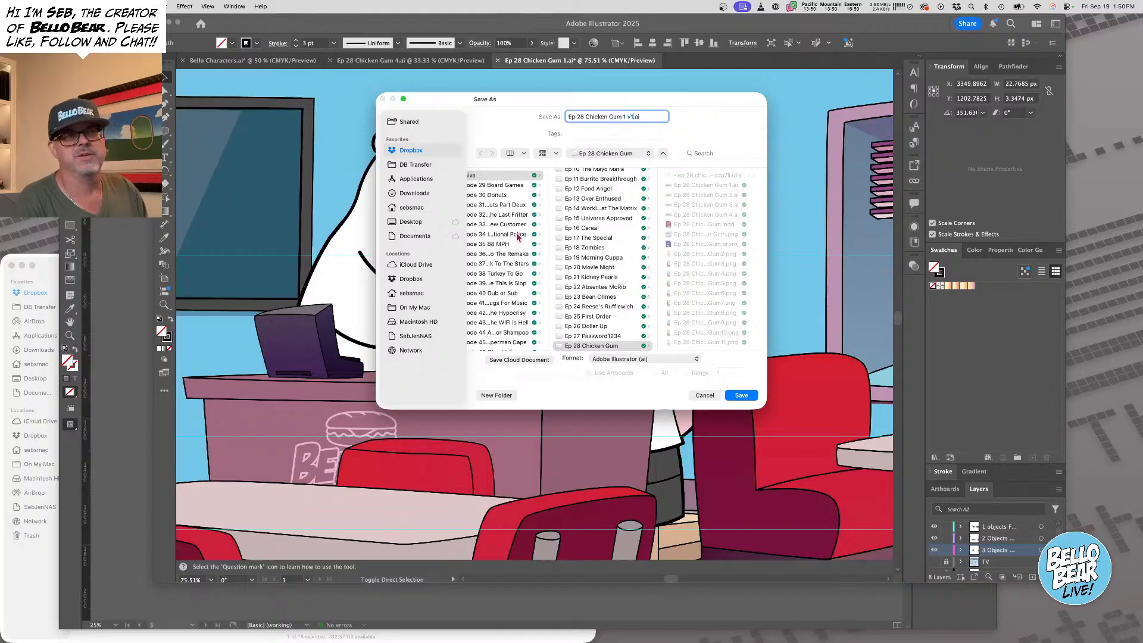
{"action": "key", "text": "Return"}
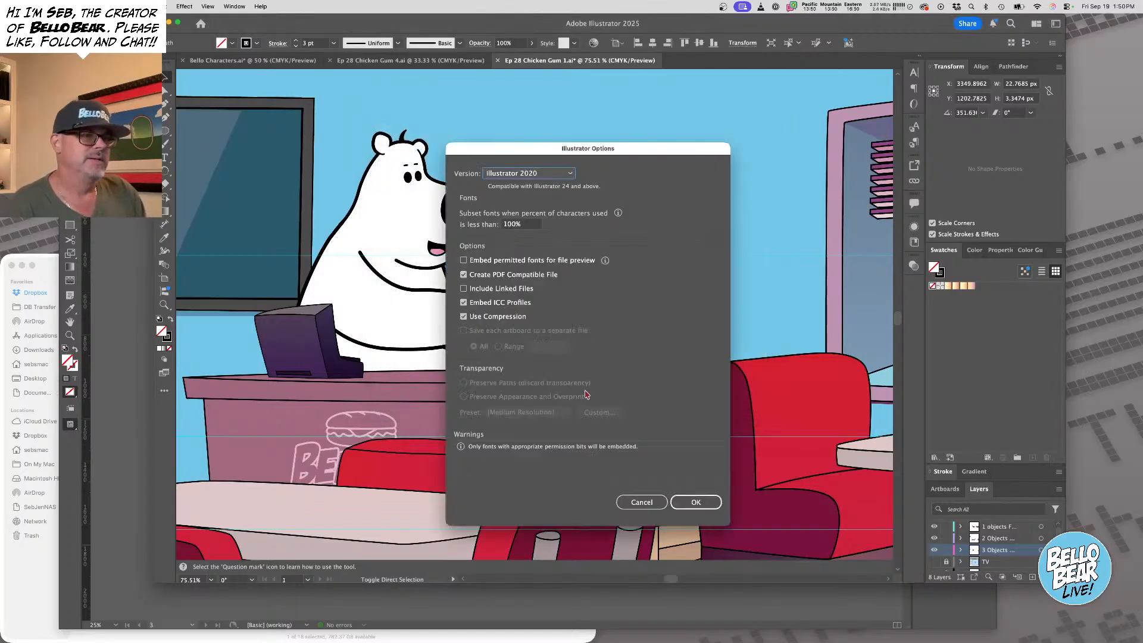
{"action": "left_click", "coordinate": [693, 502]}
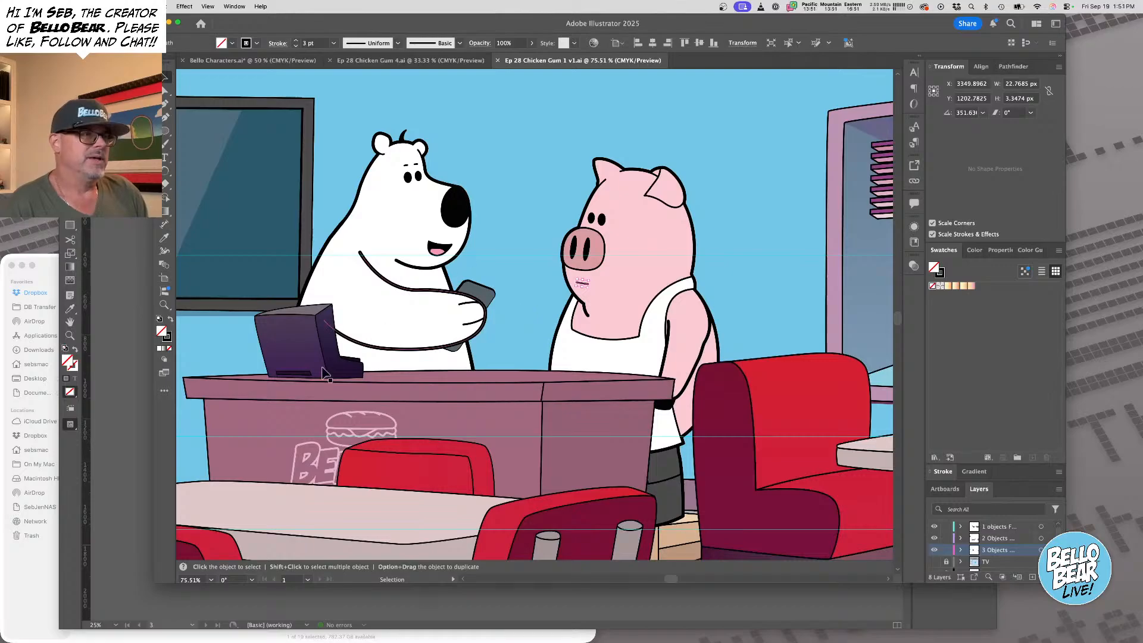
{"action": "key", "text": "super+w"}
Switch to InDesign and relink the page 3 panel to Ep 28 Chicken Gum 1 v1.ai
{"action": "left_click", "coordinate": [130, 292]}
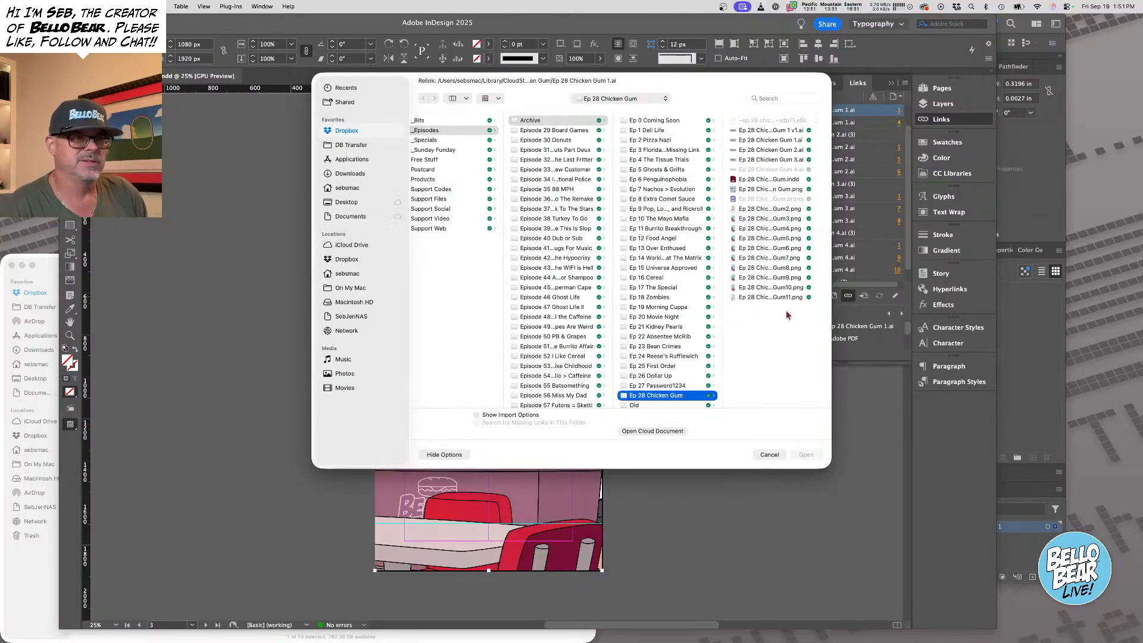
{"action": "left_click", "coordinate": [771, 131]}
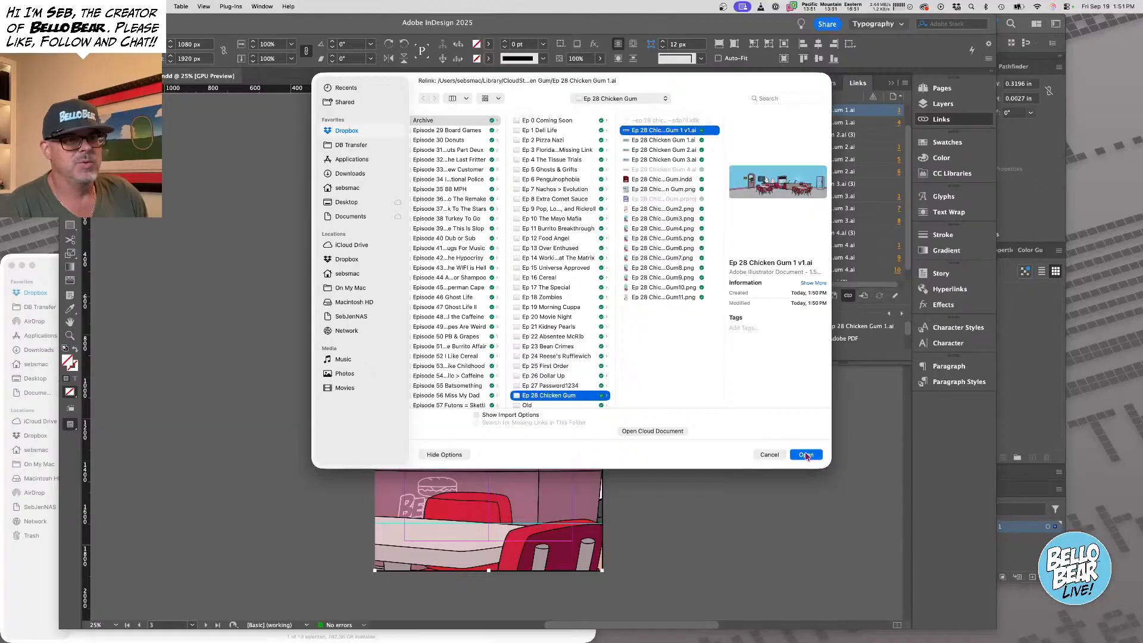
{"action": "left_click", "coordinate": [806, 455]}
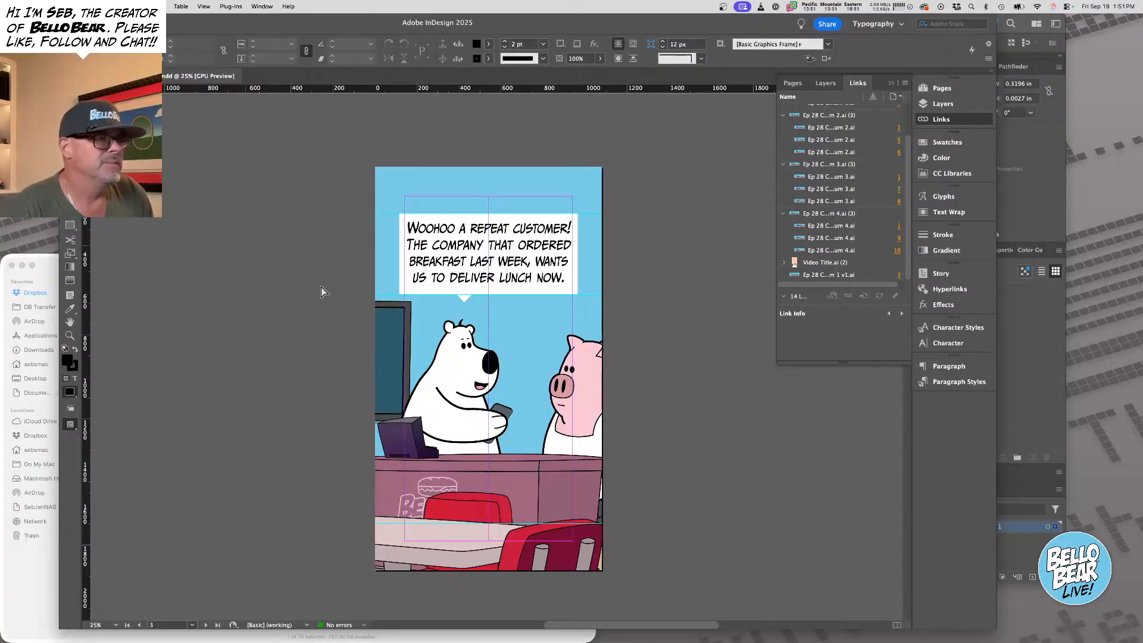
Shift the artwork slightly left inside the page 3 panel frame so more of the pig shows, and deselect it
{"action": "left_click", "coordinate": [455, 326]}
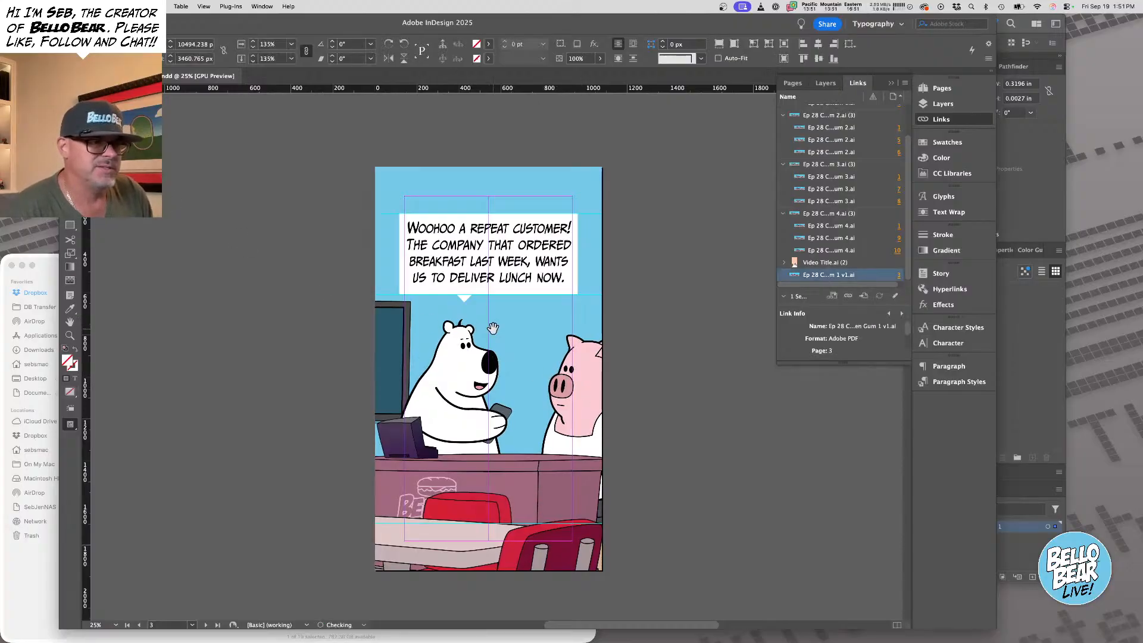
{"action": "key", "text": "Left"}
{"action": "key", "text": "Left"}
{"action": "key", "text": "Left"}
{"action": "key", "text": "Left"}
{"action": "key", "text": "Left"}
{"action": "key", "text": "Left"}
{"action": "key", "text": "Left"}
{"action": "key", "text": "Left"}
{"action": "key", "text": "Left"}
{"action": "key", "text": "Left"}
{"action": "key", "text": "Left"}
{"action": "key", "text": "Left"}
{"action": "key", "text": "Left"}
{"action": "key", "text": "Left"}
{"action": "key", "text": "Left"}
{"action": "key", "text": "Left"}
{"action": "key", "text": "Left"}
{"action": "key", "text": "Left"}
{"action": "key", "text": "Left"}
{"action": "key", "text": "Left"}
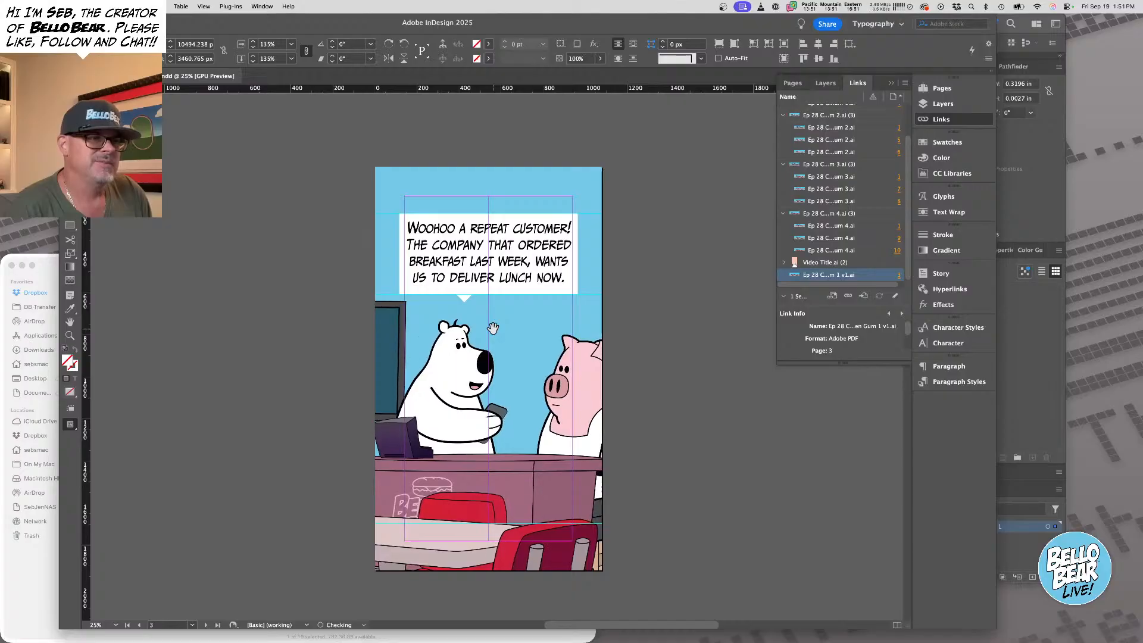
{"action": "key", "text": "Left"}
{"action": "key", "text": "Left"}
{"action": "key", "text": "Left"}
{"action": "key", "text": "Left"}
{"action": "key", "text": "Left"}
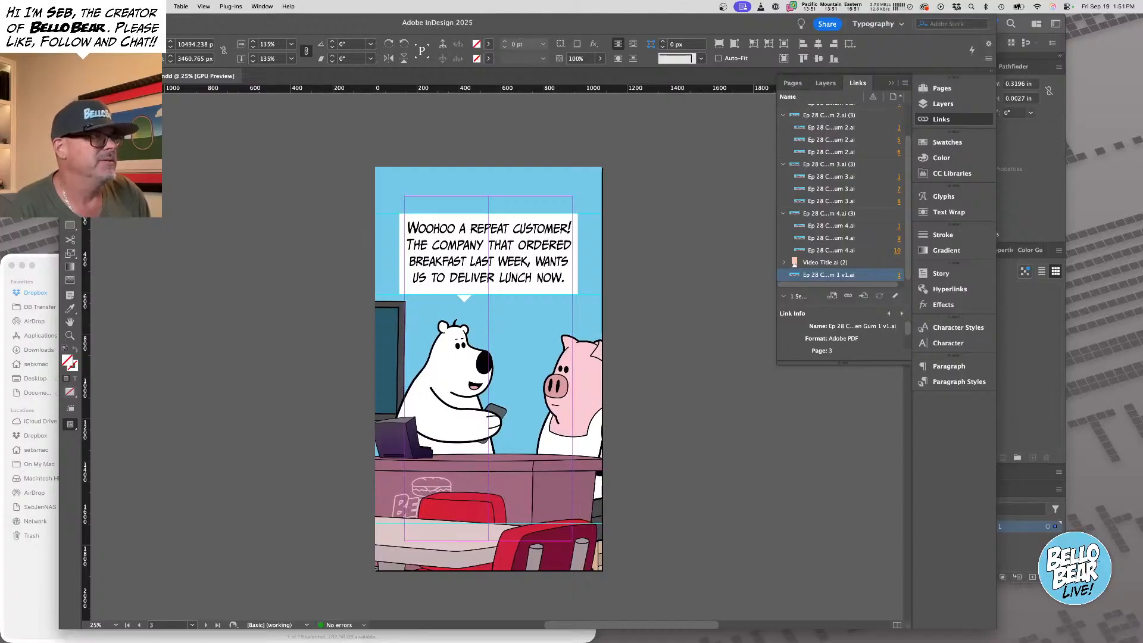
{"action": "key", "text": "super+shift+a"}
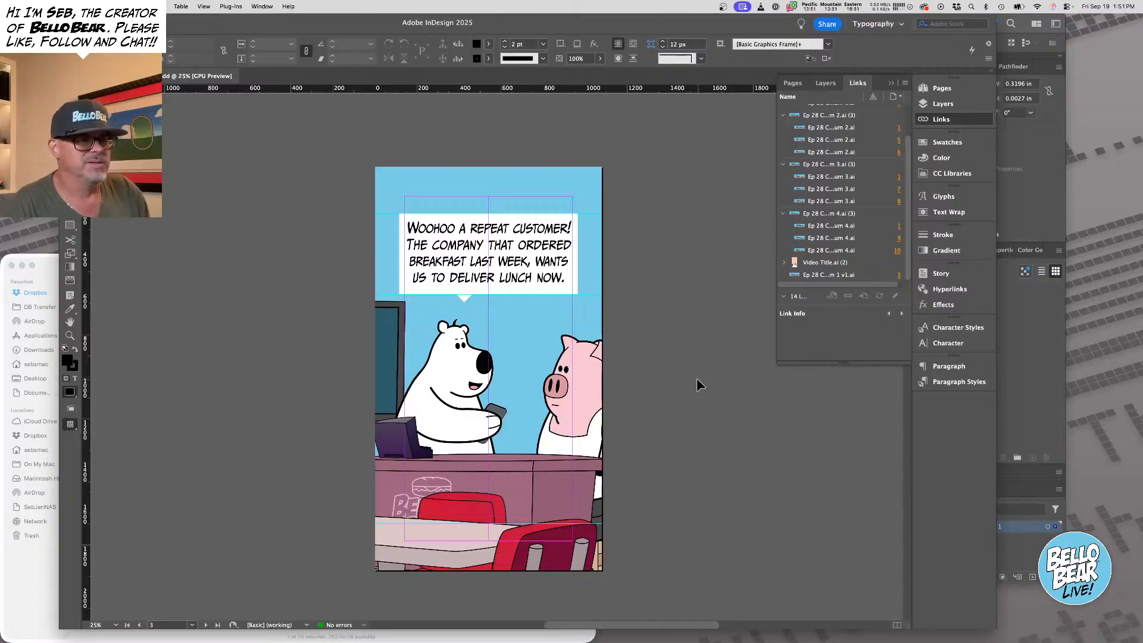
Open the page 4 panel's linked artwork, Ep 28 Chicken Gum 1.ai, for editing in Illustrator
{"action": "scroll", "coordinate": [696, 381], "scroll_direction": "down", "scroll_amount": 10}
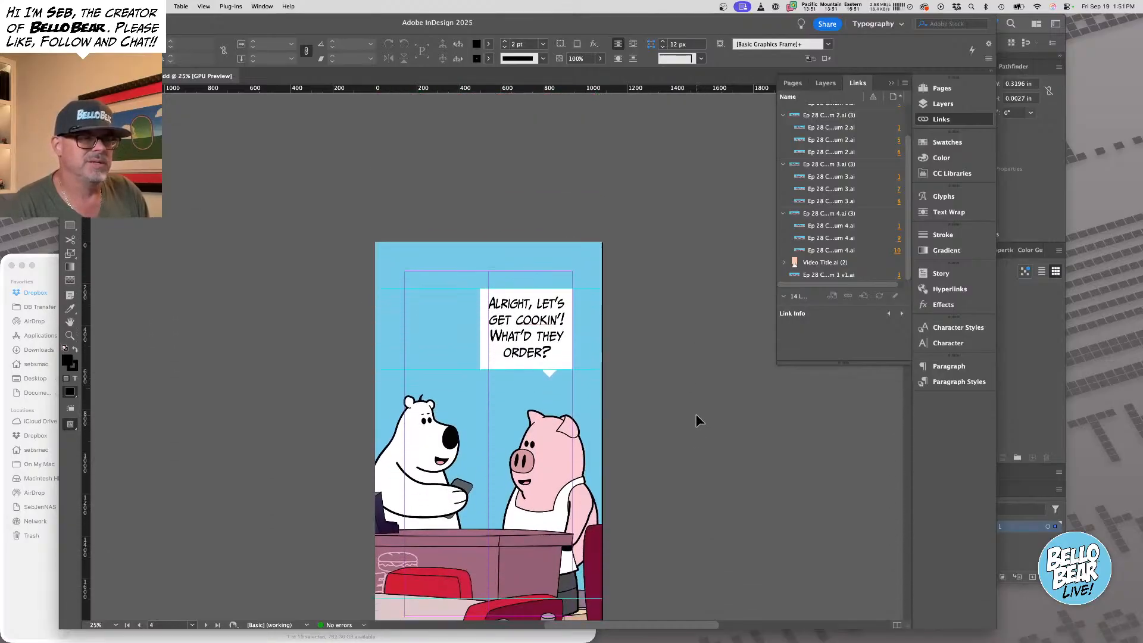
{"action": "scroll", "coordinate": [696, 417], "scroll_direction": "down", "scroll_amount": 5}
{"action": "scroll", "coordinate": [510, 266], "scroll_direction": "right", "scroll_amount": 2}
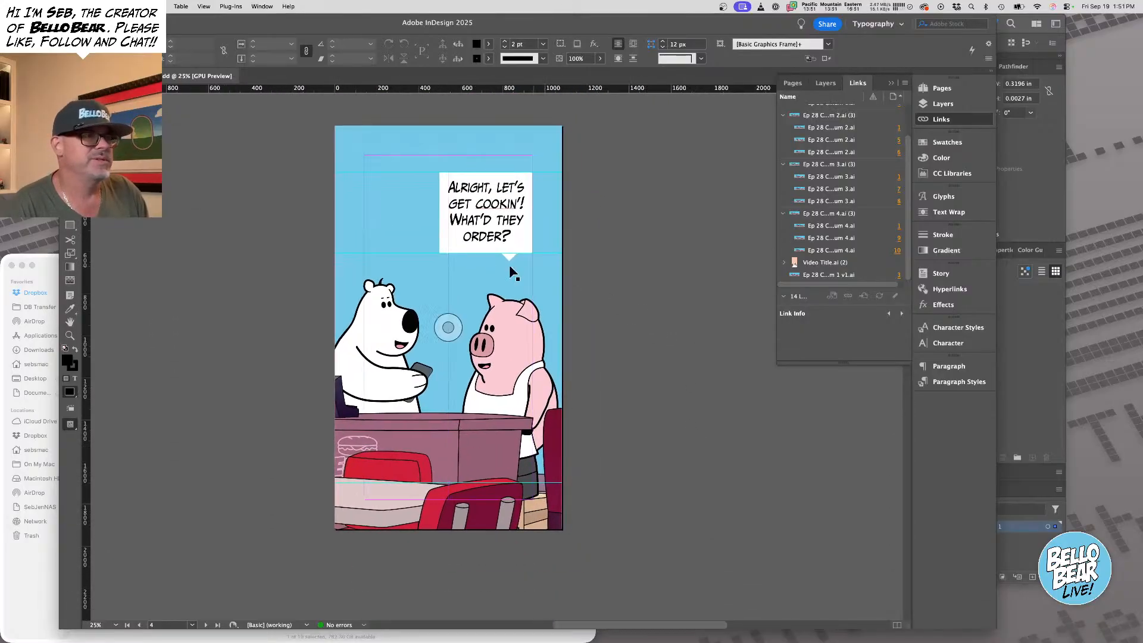
{"action": "left_click", "coordinate": [553, 284]}
{"action": "right_click", "coordinate": [553, 285]}
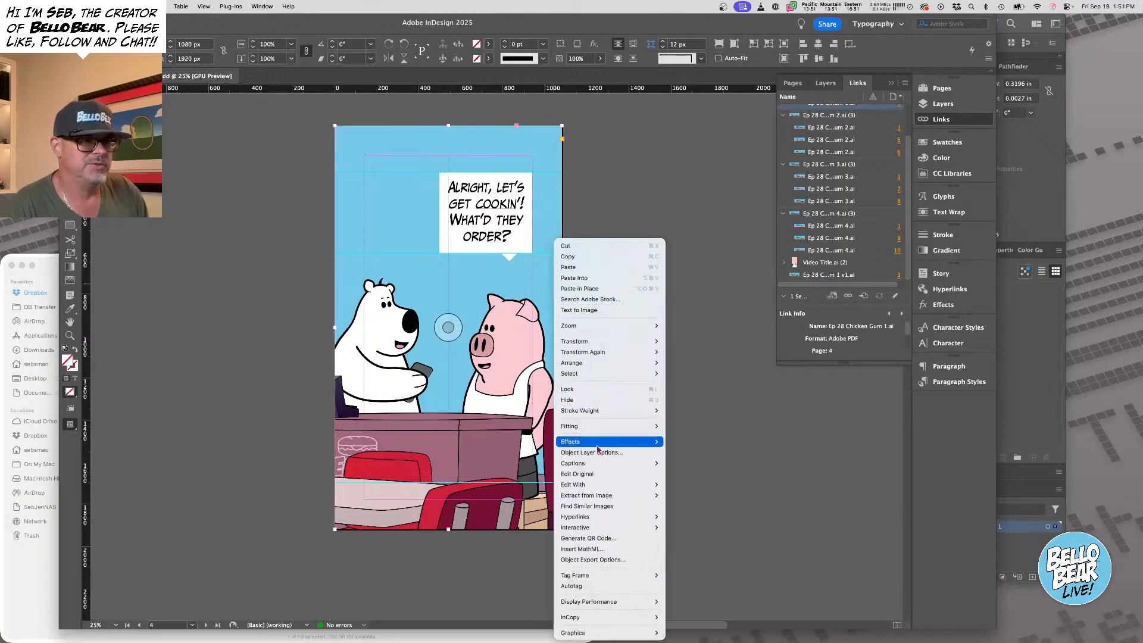
{"action": "left_click", "coordinate": [592, 473]}
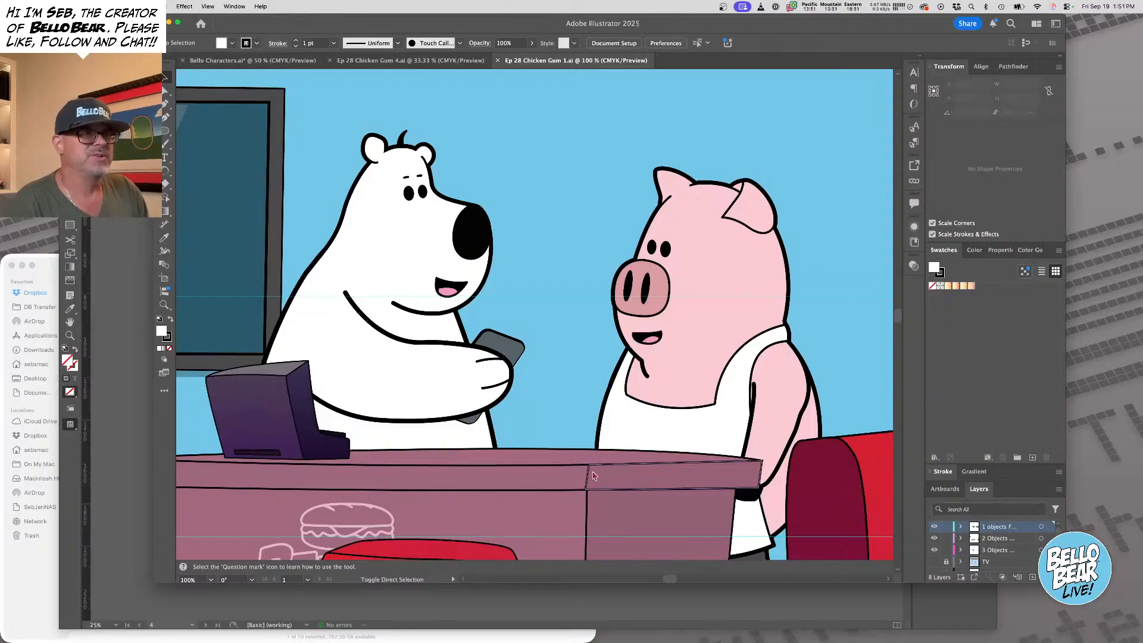
Save the artwork as Ep 28 Chicken Gum 1 v2.ai with the Illustrator 2020 options
{"action": "key", "text": "super+shift+s"}
{"action": "key", "text": "Right"}
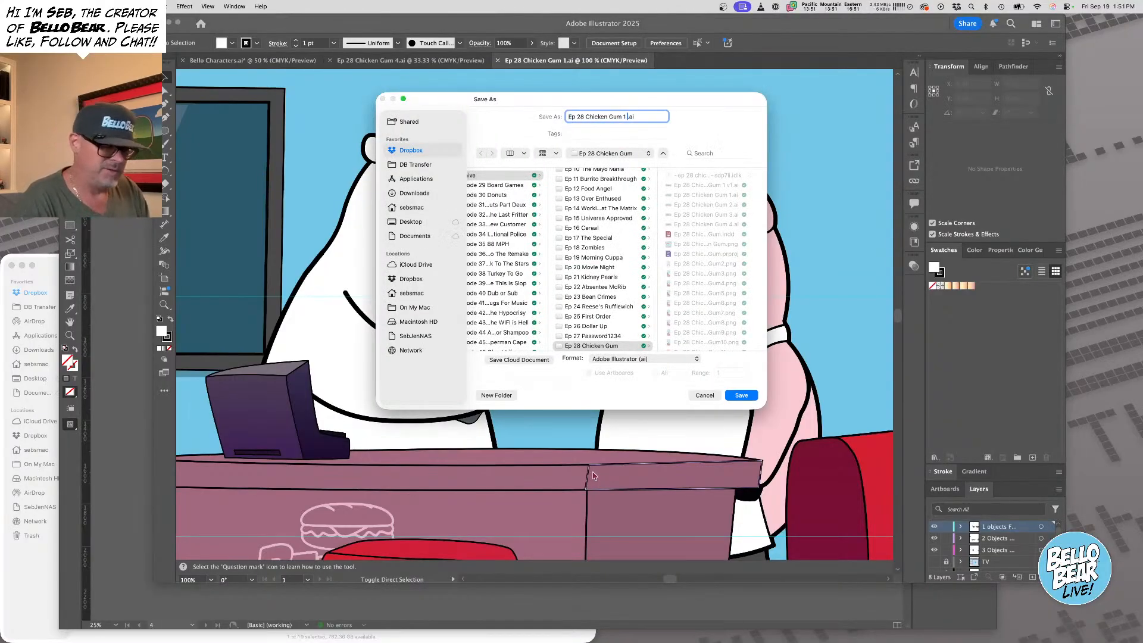
{"action": "key", "text": "Return"}
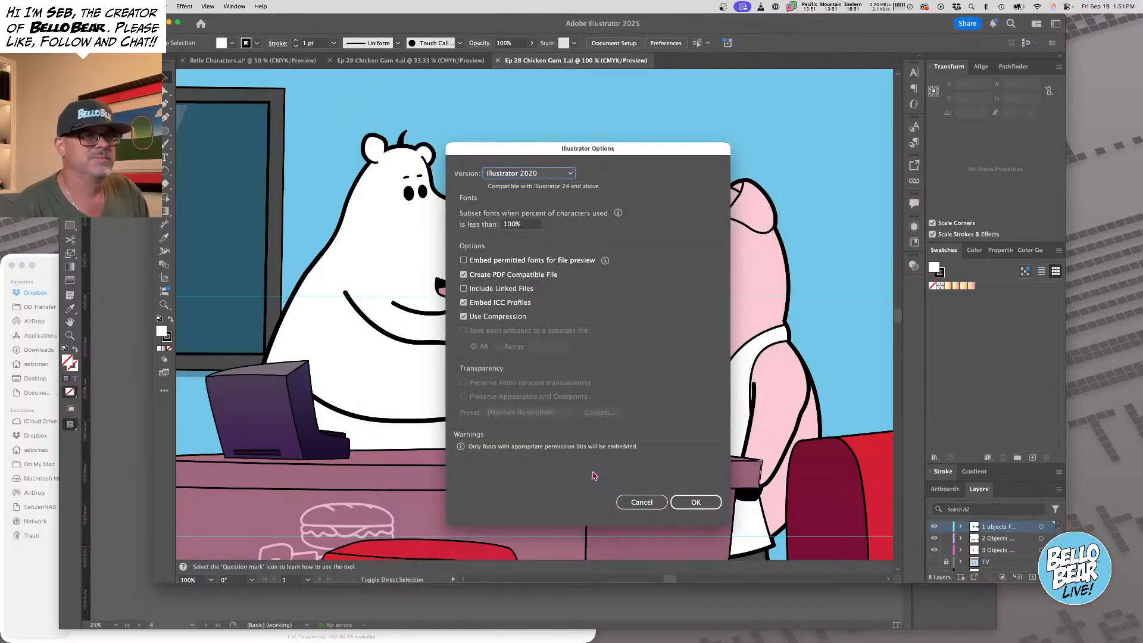
{"action": "left_click", "coordinate": [708, 507]}
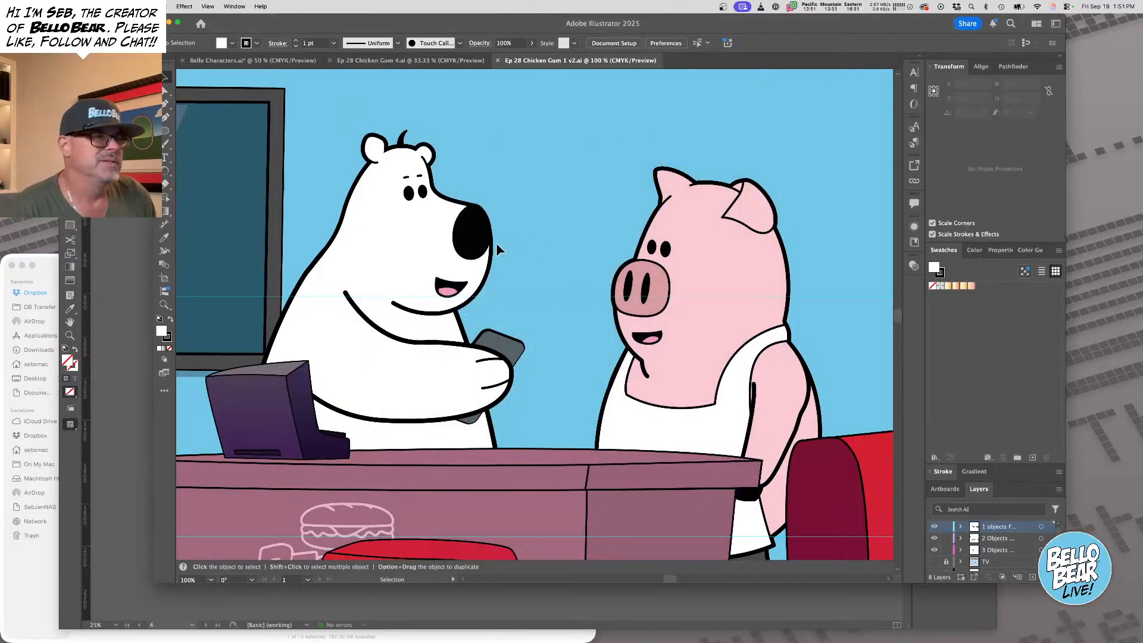
Remove the bear's open mouth, and rotate his arm and phone downward so the hand rests lower behind the counter
{"action": "left_click", "coordinate": [452, 357]}
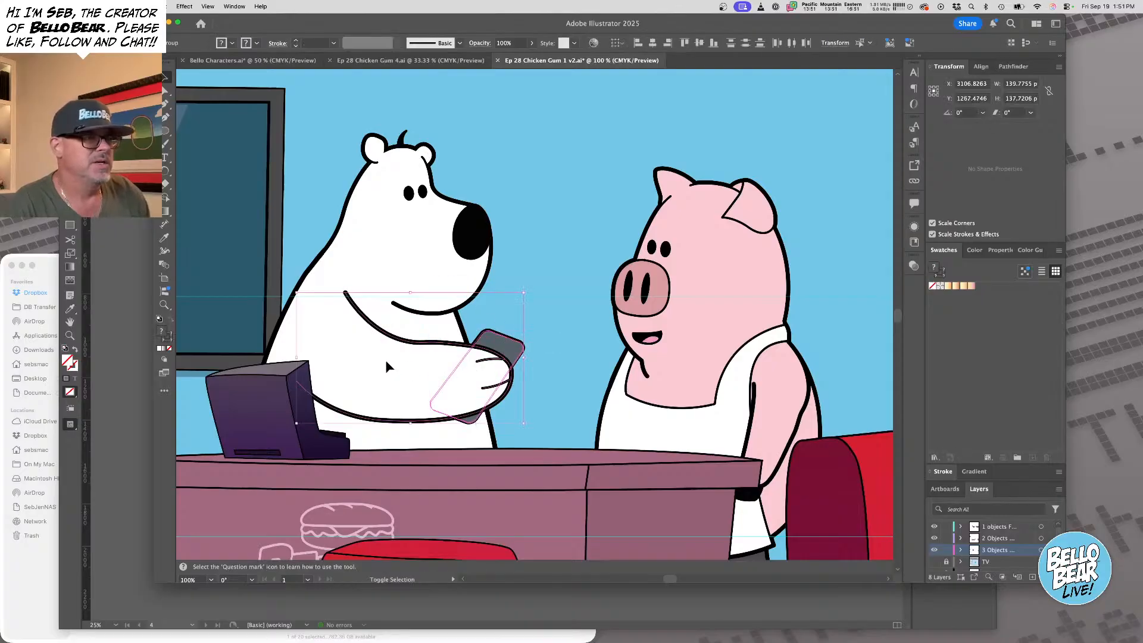
{"action": "left_click", "coordinate": [166, 170]}
{"action": "left_click_drag", "start_coordinate": [319, 279], "coordinate": [368, 274]}
{"action": "left_click_drag", "start_coordinate": [381, 353], "coordinate": [365, 388]}
{"action": "left_click", "coordinate": [166, 79]}
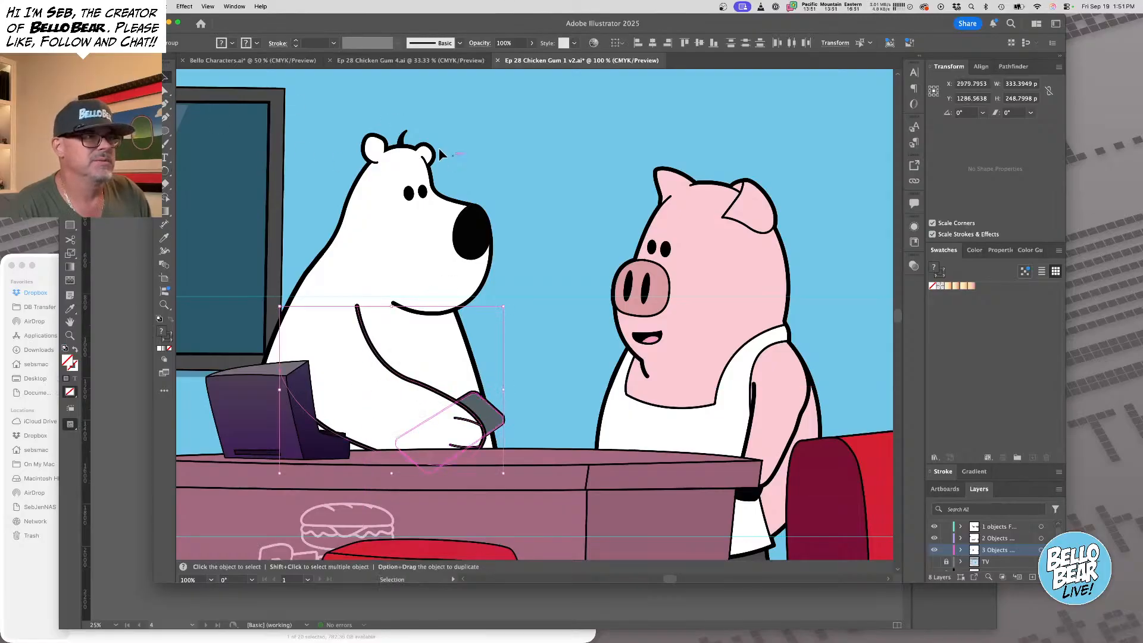
Bring the neutral mouth into Ep 28 Chicken Gum 1 v2 and place it on the bear's muzzle, tilted about 8 degrees
{"action": "left_click", "coordinate": [292, 62]}
{"action": "left_click", "coordinate": [582, 60]}
{"action": "left_click", "coordinate": [484, 302]}
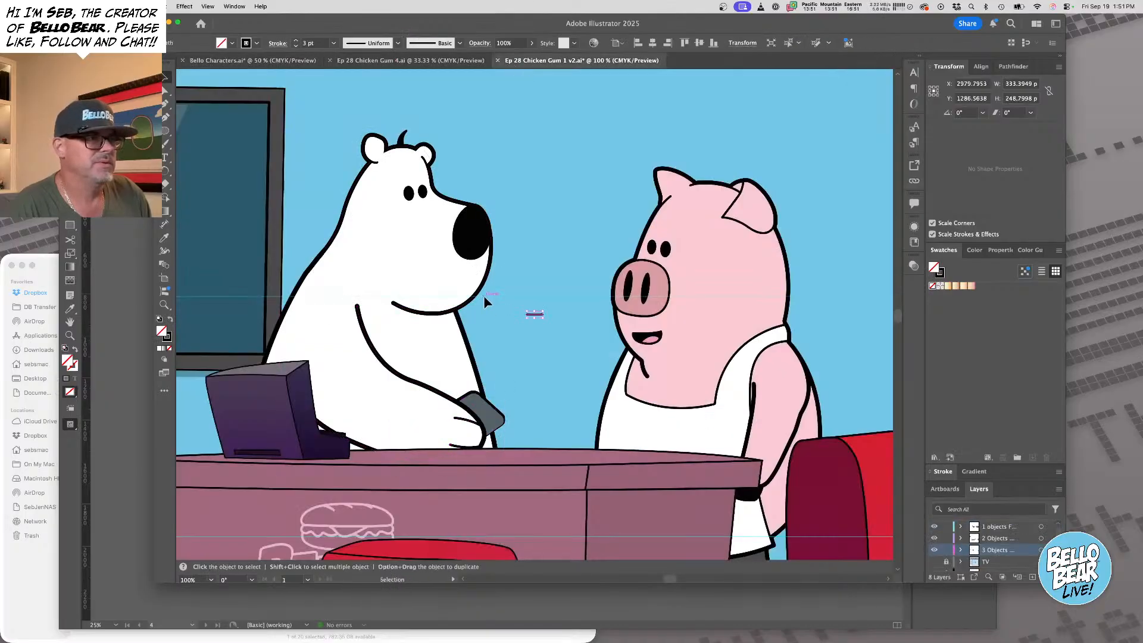
{"action": "left_click_drag", "start_coordinate": [539, 317], "coordinate": [474, 290]}
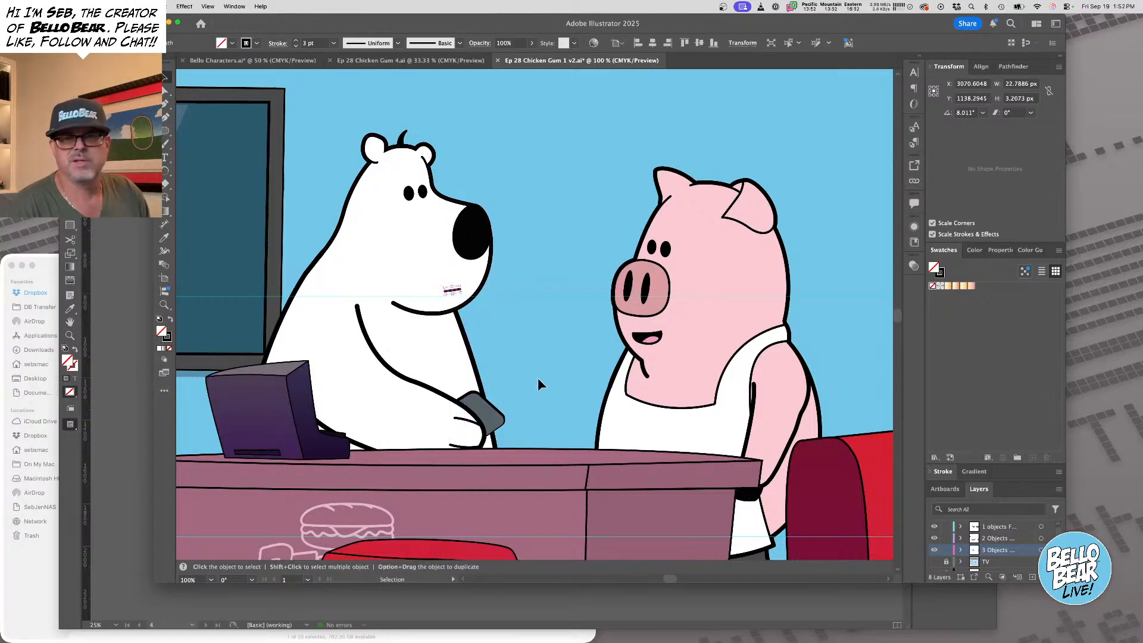
Nudge the bear's neutral mouth up slightly and flatten its tilt to about 2.5 degrees
{"action": "key", "text": "Up"}
{"action": "key", "text": "Up"}
{"action": "key", "text": "Up"}
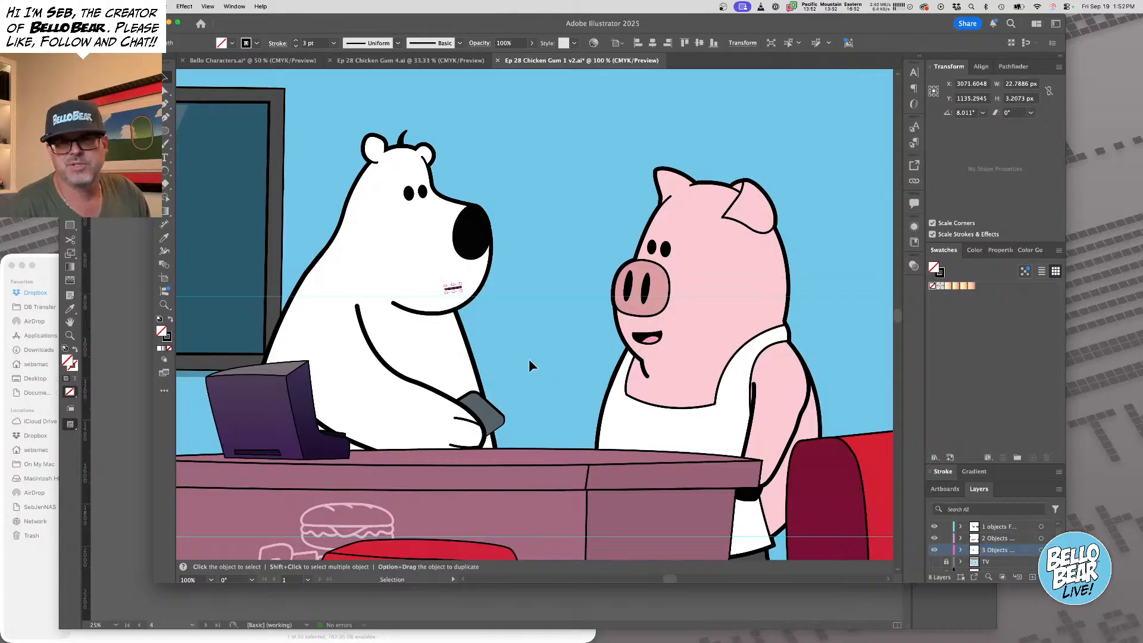
{"action": "scroll", "coordinate": [543, 319], "scroll_direction": "up", "scroll_amount": 5}
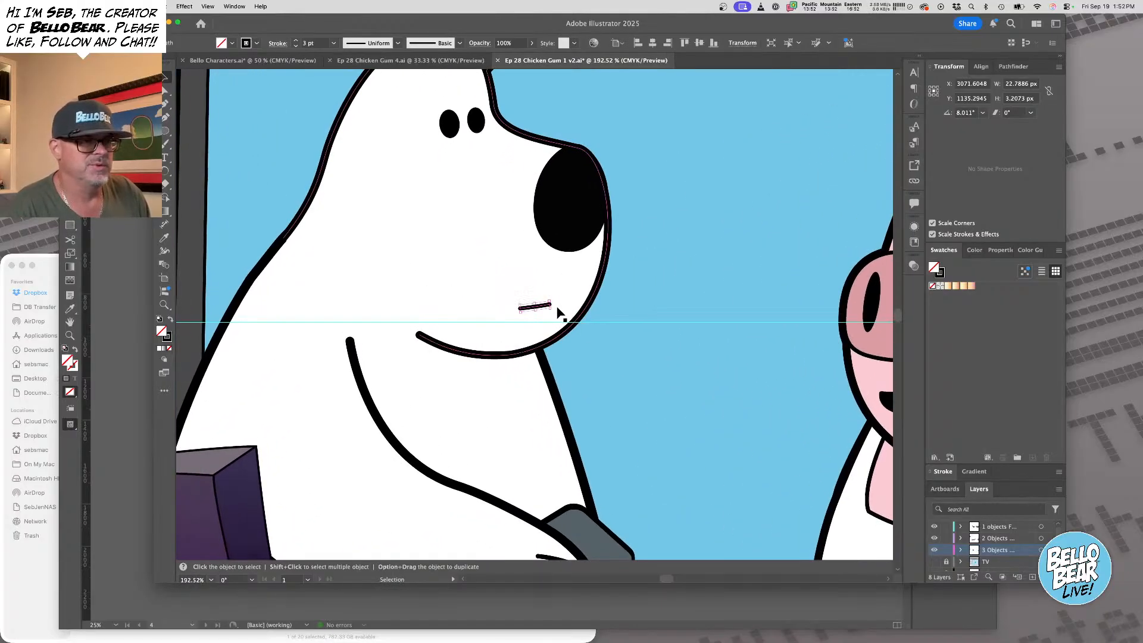
{"action": "left_click_drag", "start_coordinate": [554, 308], "coordinate": [556, 311]}
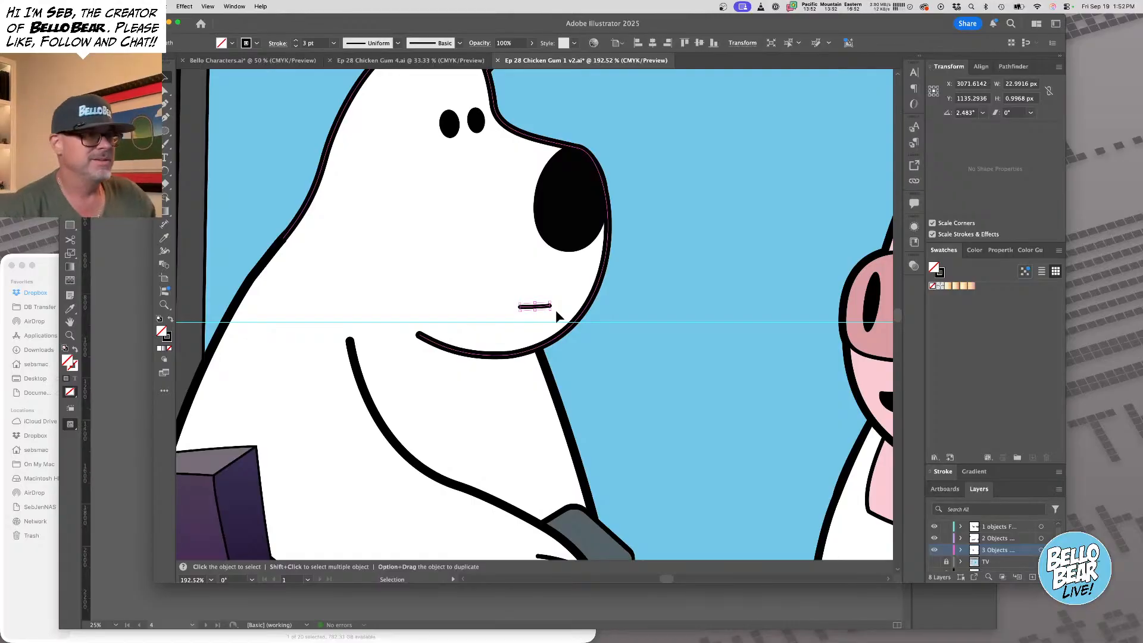
{"action": "left_click", "coordinate": [682, 288]}
{"action": "key", "text": "z"}
{"action": "left_click", "coordinate": [599, 326], "text": "alt"}
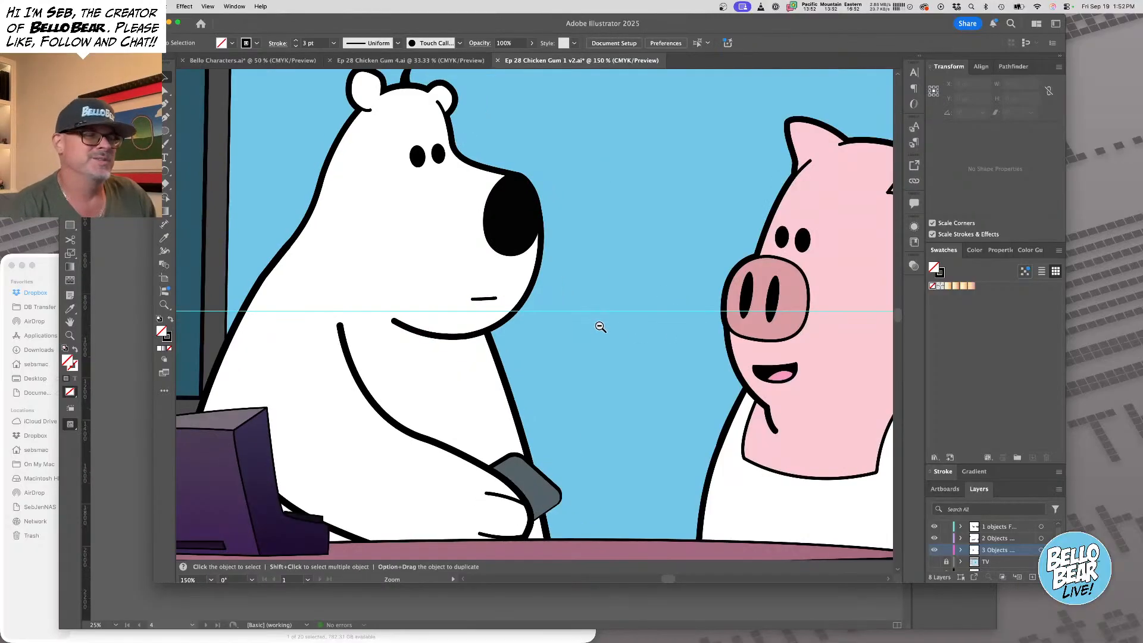
{"action": "left_click", "coordinate": [598, 325], "text": "alt"}
{"action": "left_click_drag", "start_coordinate": [561, 339], "coordinate": [525, 315]}
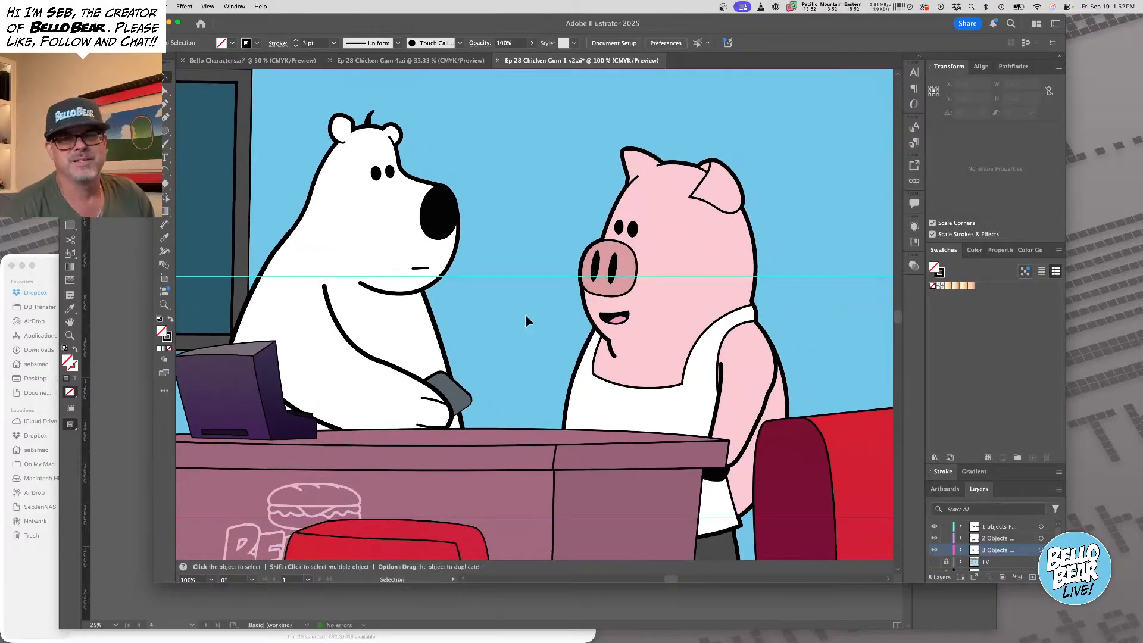
{"action": "key", "text": "super"}
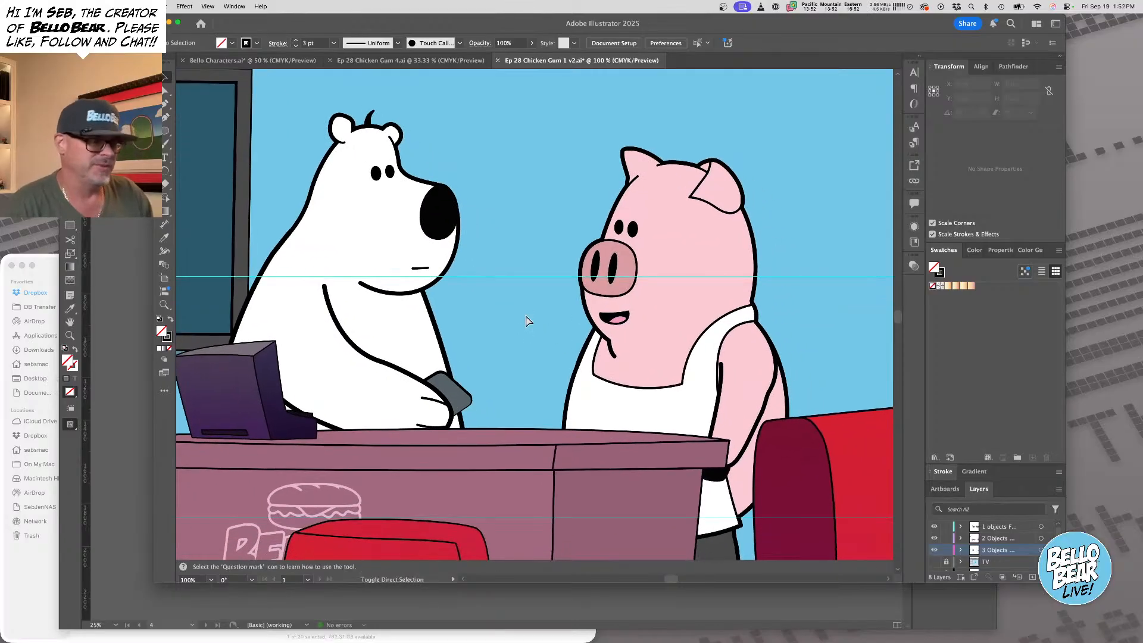
{"action": "key", "text": "a"}
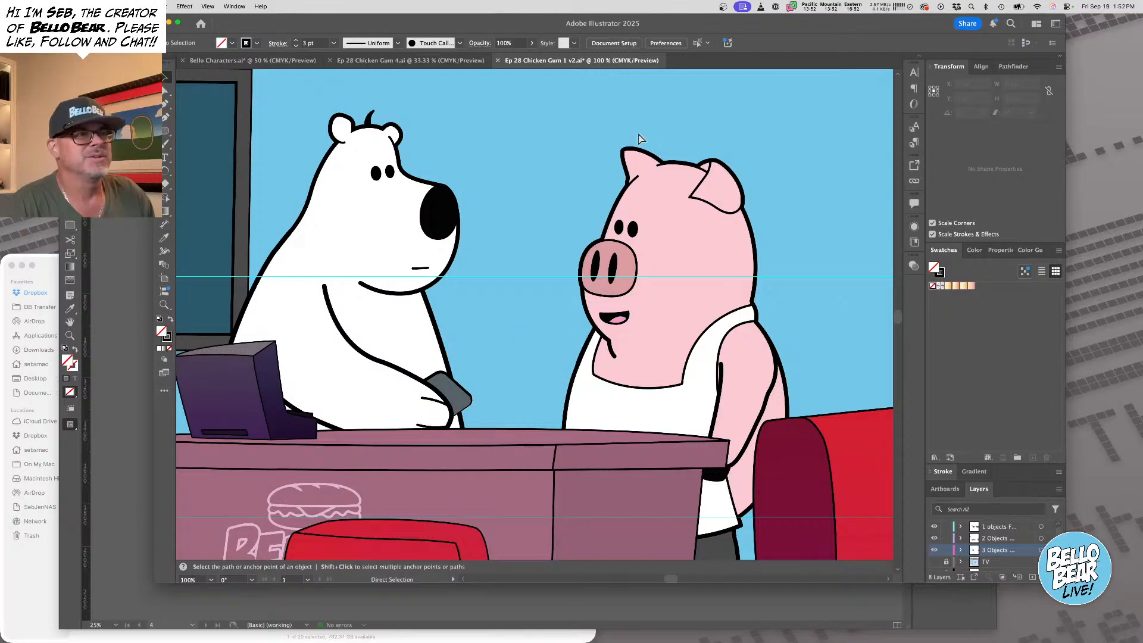
Save the artwork, switch to InDesign, and relink the page 4 panel to Ep 28 Chicken Gum 1 v2.ai
{"action": "key", "text": "super+s"}
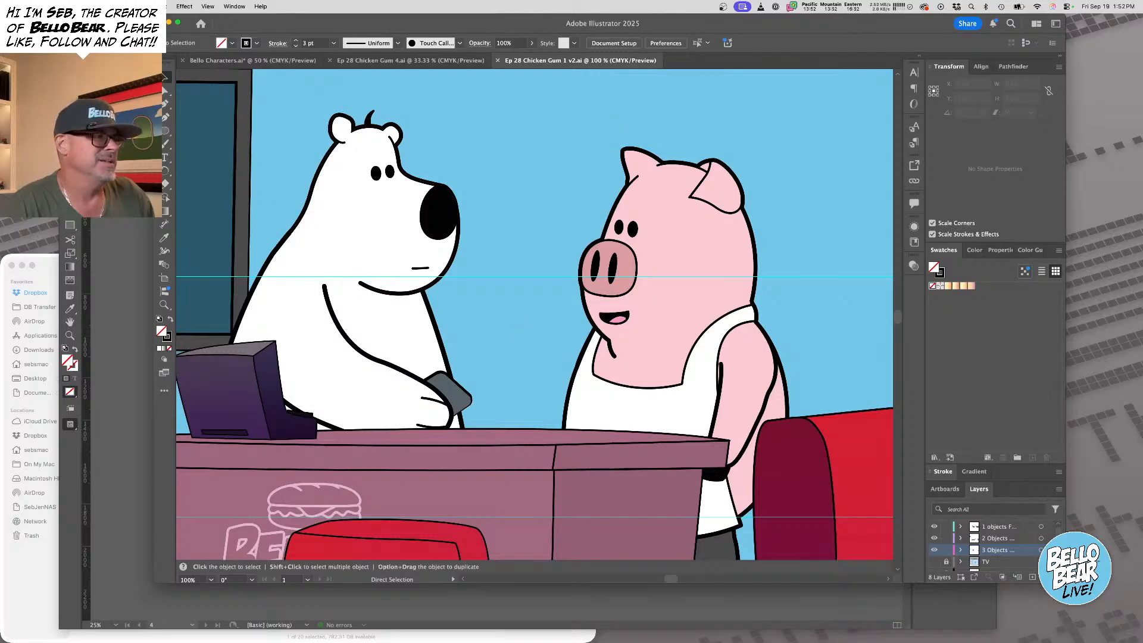
{"action": "key", "text": "super+Tab"}
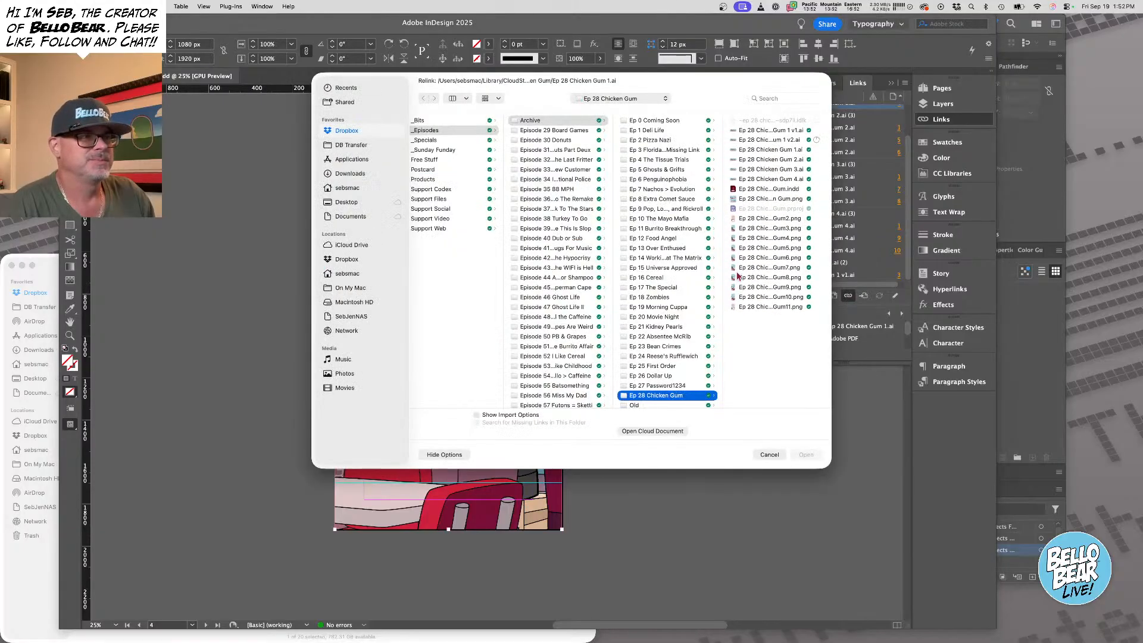
{"action": "left_click", "coordinate": [775, 141]}
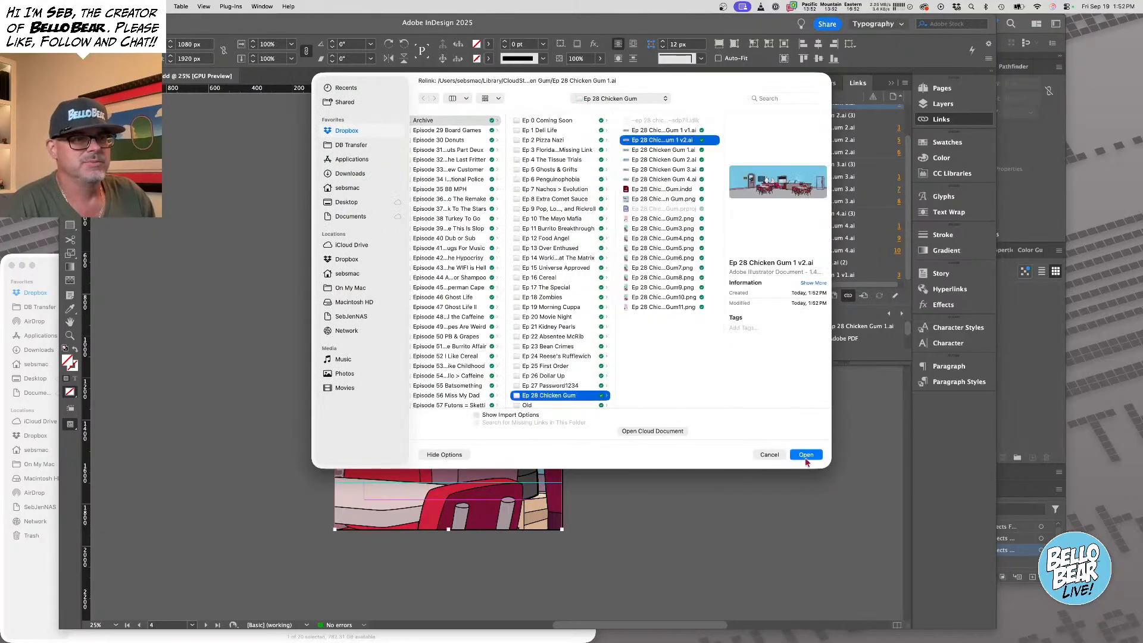
{"action": "left_click", "coordinate": [806, 455]}
Shift the page 4 artwork slightly left within its frame, and move the speech balloon's tail slightly left above the pig
{"action": "left_click", "coordinate": [604, 270]}
{"action": "scroll", "coordinate": [603, 270], "scroll_direction": "left", "scroll_amount": 3}
{"action": "scroll", "coordinate": [604, 270], "scroll_direction": "up", "scroll_amount": 1}
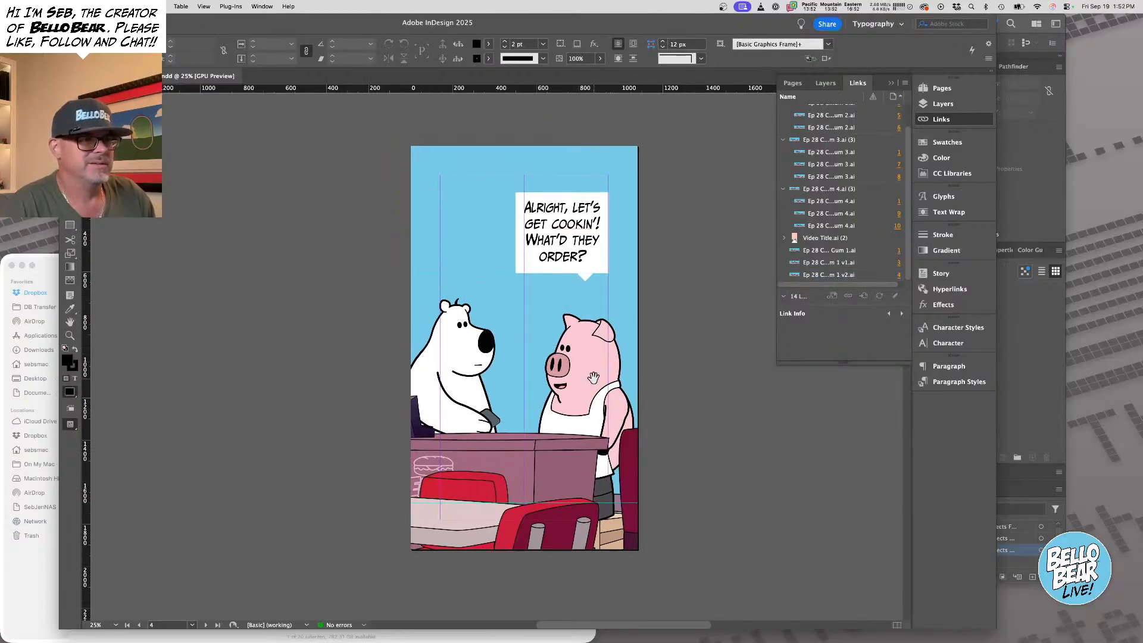
{"action": "left_click_drag", "start_coordinate": [595, 383], "coordinate": [589, 382]}
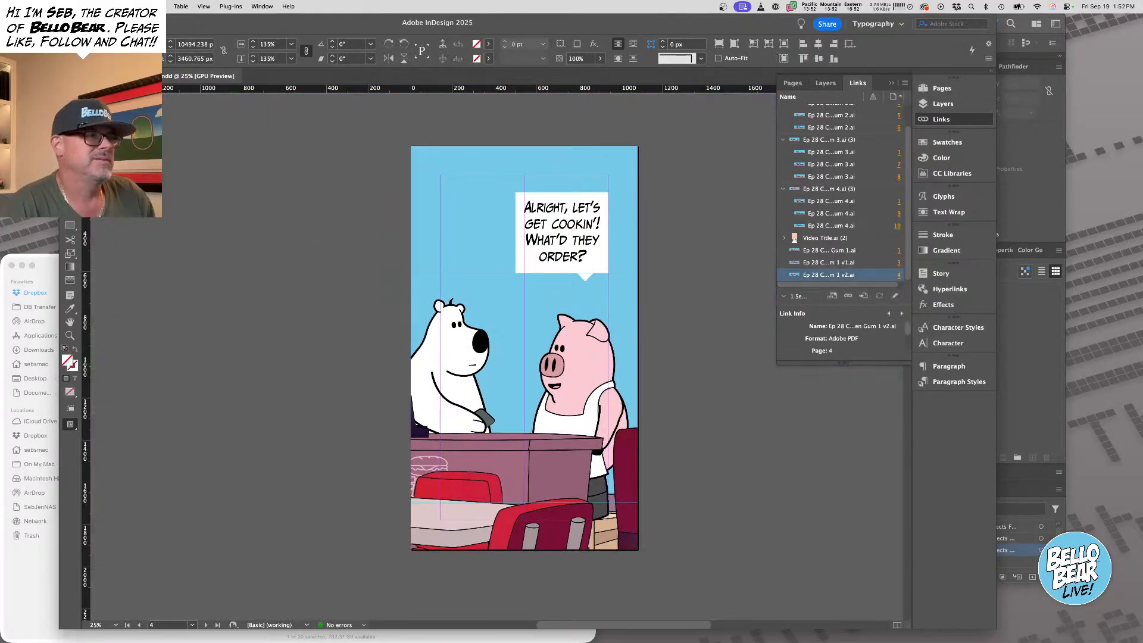
{"action": "left_click", "coordinate": [187, 137]}
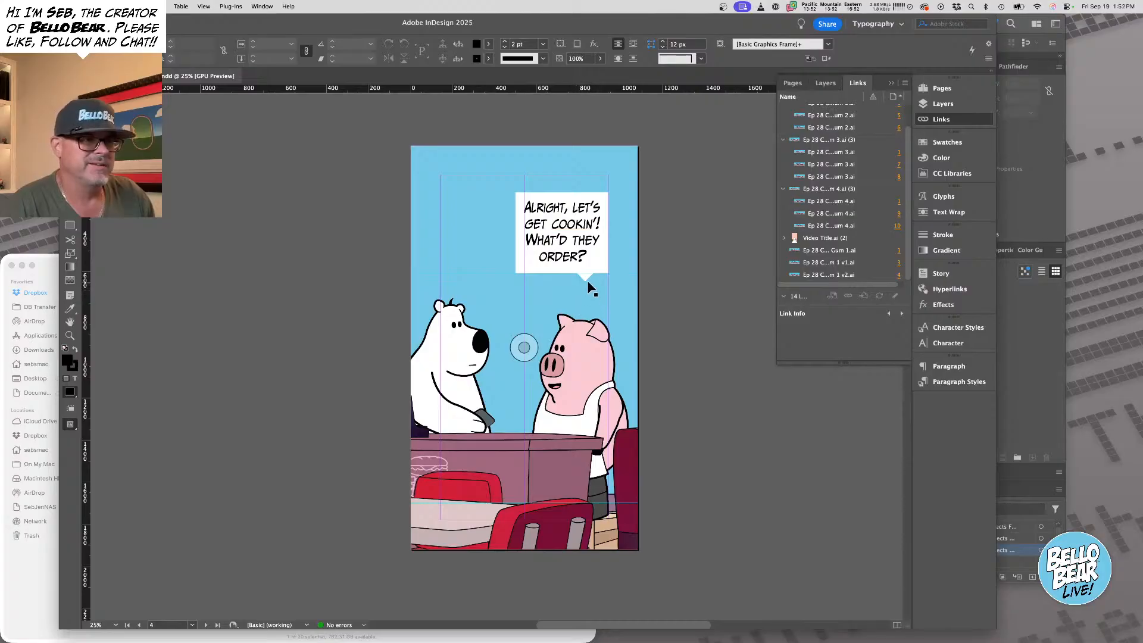
{"action": "left_click", "coordinate": [578, 277]}
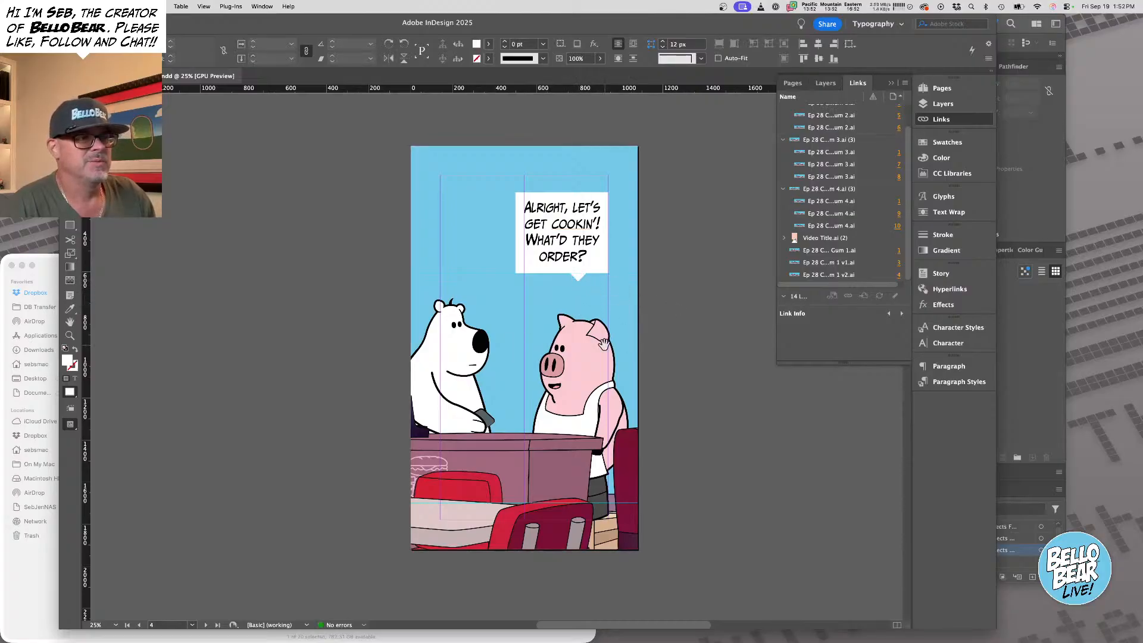
Review the panels on pages 4 to 7, comparing the characters' mouths and poses with the dialogue
{"action": "left_click_drag", "start_coordinate": [523, 373], "coordinate": [485, 344]}
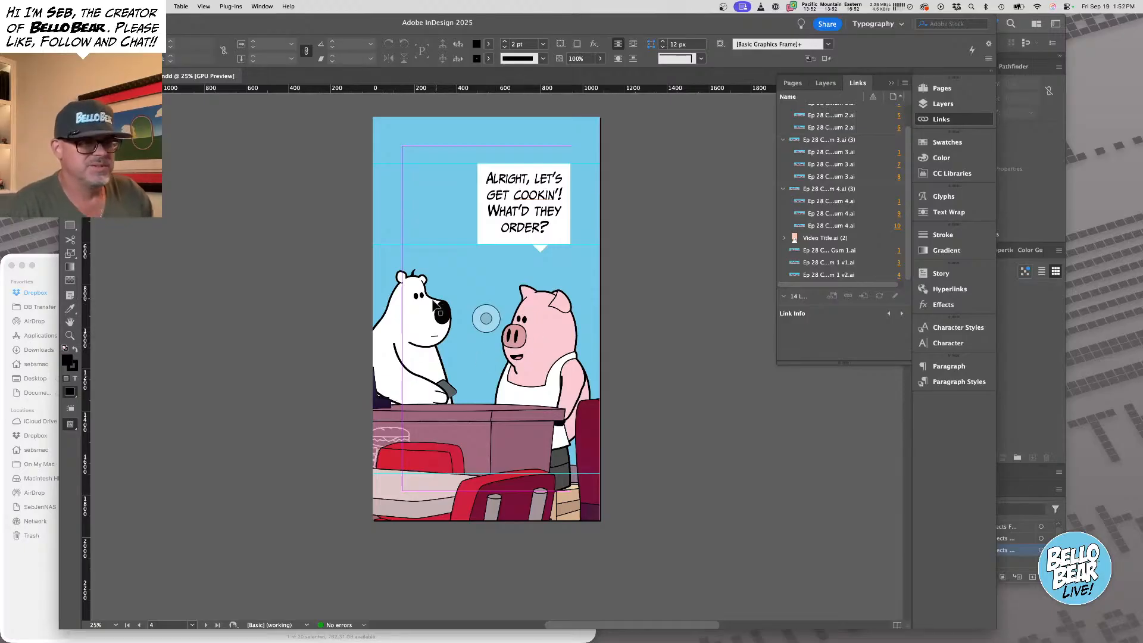
{"action": "scroll", "coordinate": [695, 399], "scroll_direction": "down", "scroll_amount": 15}
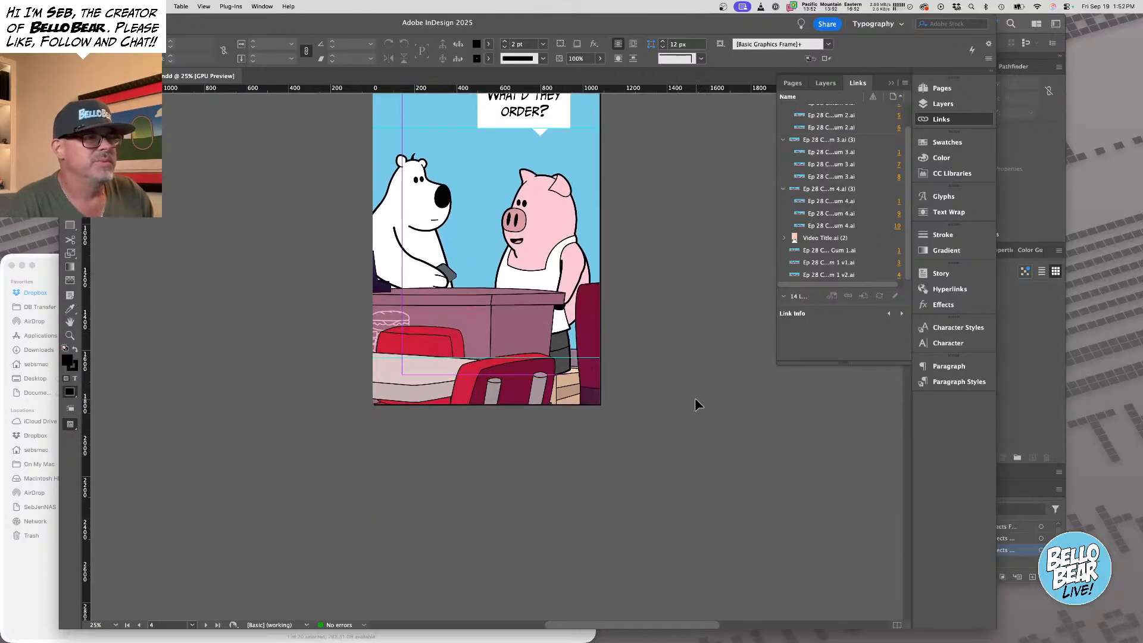
{"action": "scroll", "coordinate": [694, 398], "scroll_direction": "down", "scroll_amount": 10}
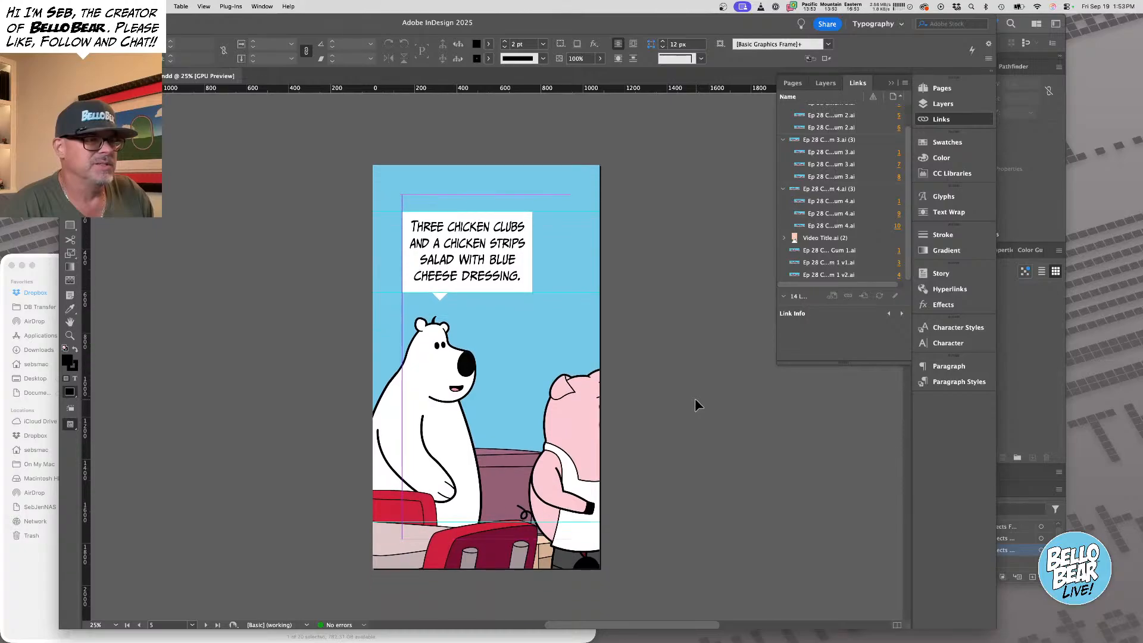
{"action": "scroll", "coordinate": [705, 372], "scroll_direction": "down", "scroll_amount": 8}
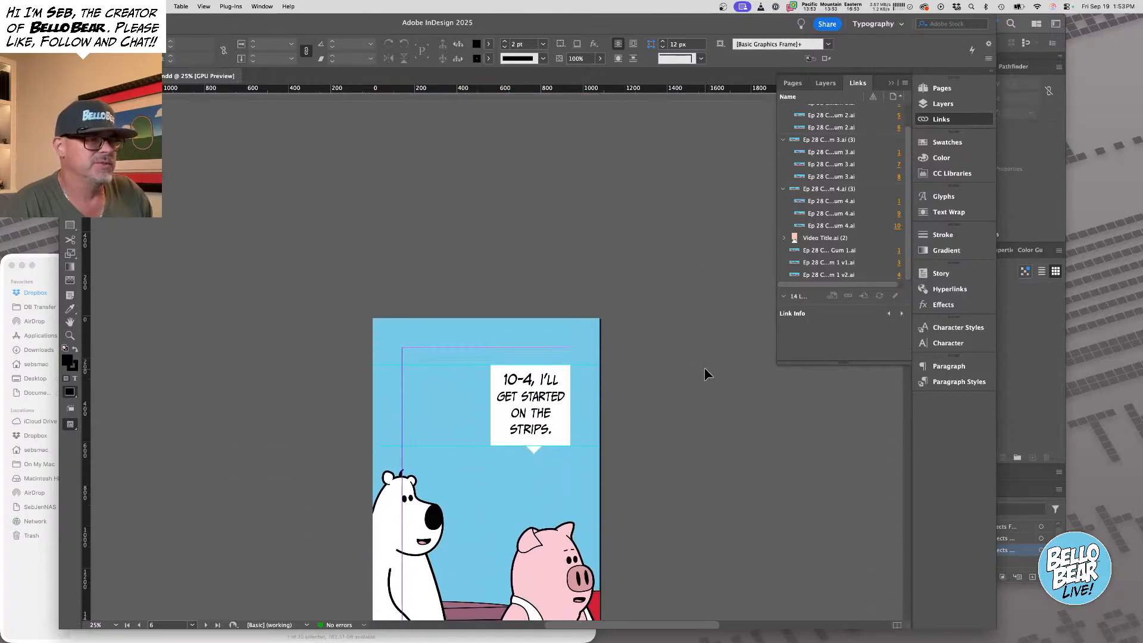
{"action": "scroll", "coordinate": [705, 364], "scroll_direction": "down", "scroll_amount": 10}
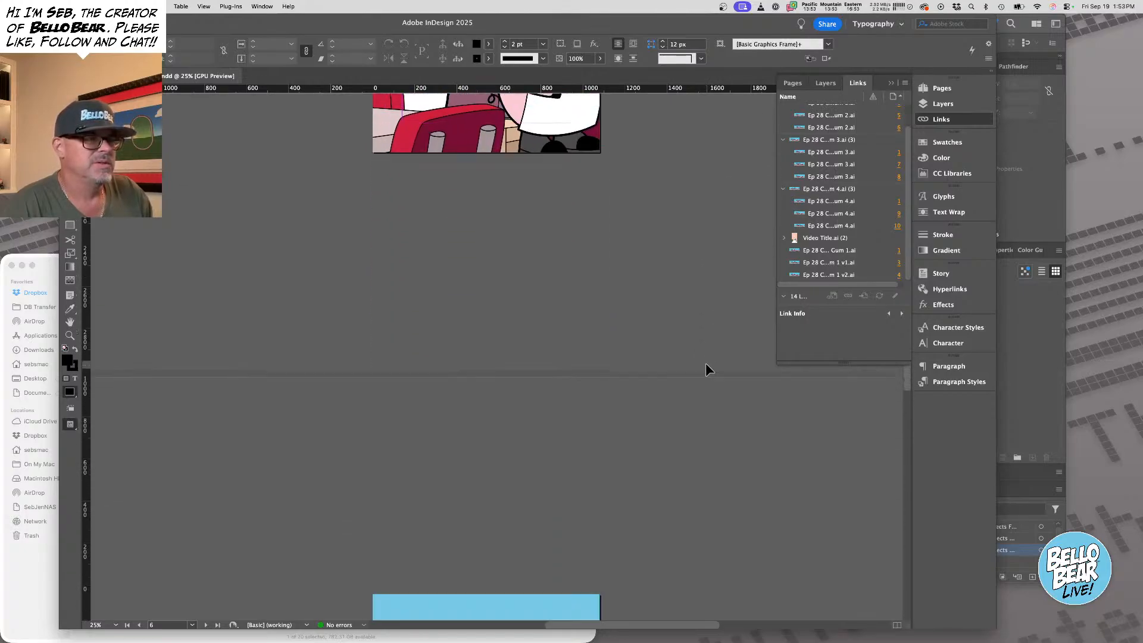
{"action": "scroll", "coordinate": [705, 363], "scroll_direction": "down", "scroll_amount": 10}
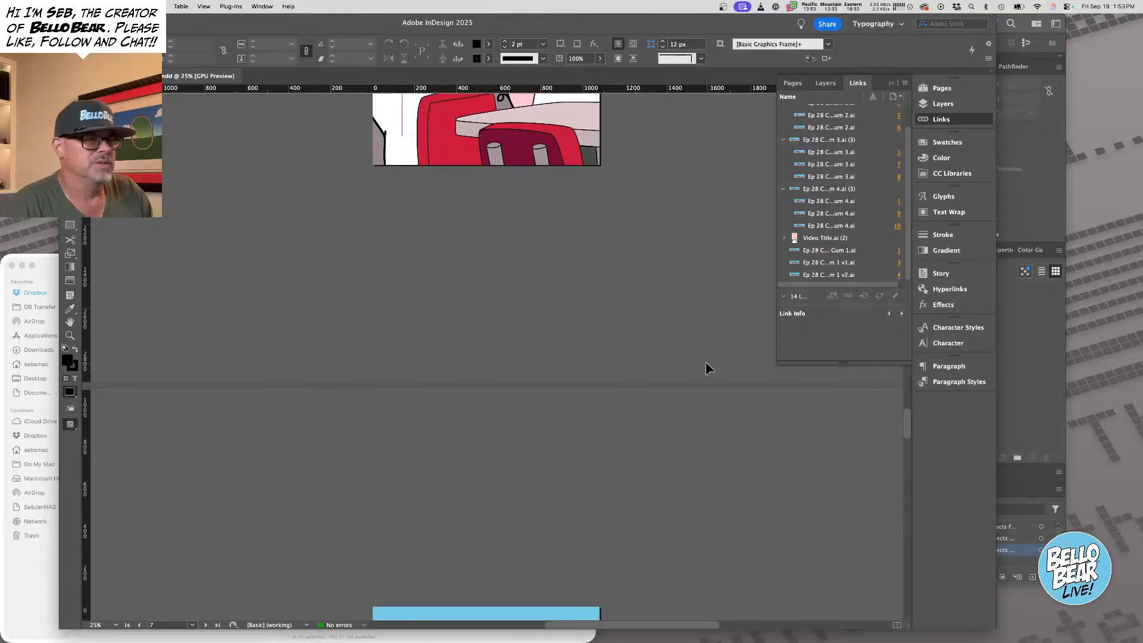
{"action": "scroll", "coordinate": [705, 362], "scroll_direction": "up", "scroll_amount": 12}
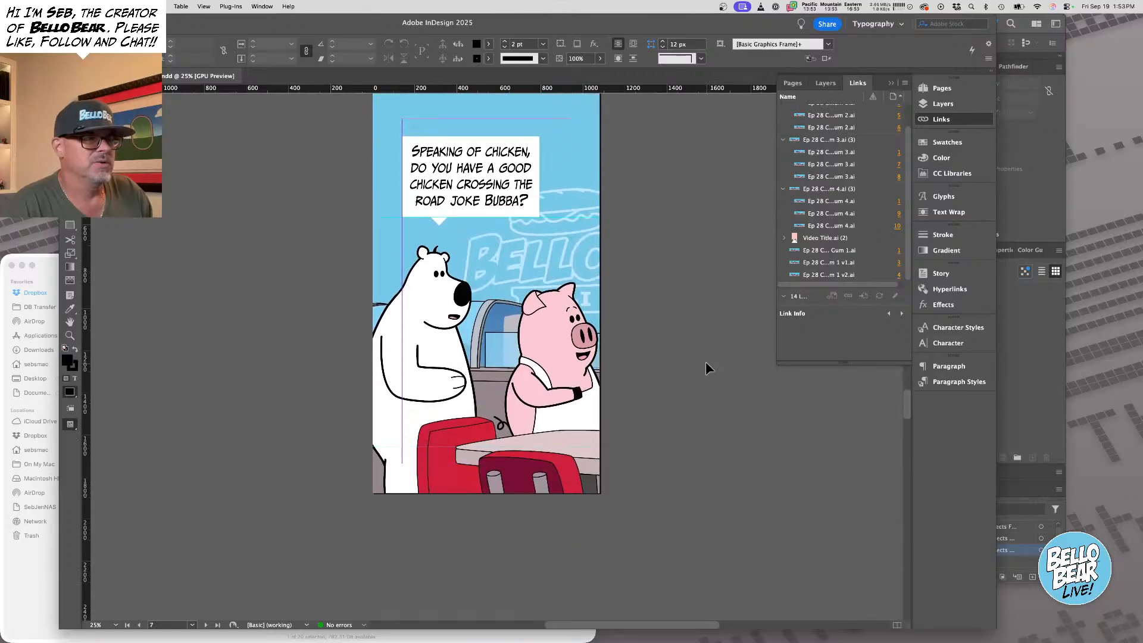
{"action": "scroll", "coordinate": [707, 363], "scroll_direction": "up", "scroll_amount": 6}
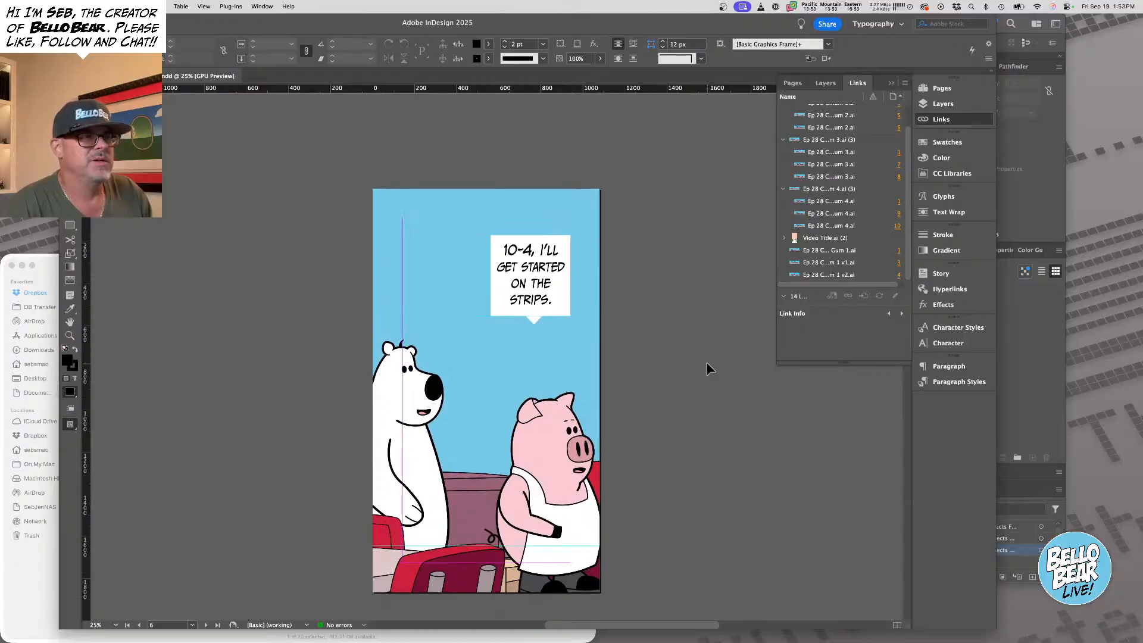
{"action": "scroll", "coordinate": [706, 362], "scroll_direction": "up", "scroll_amount": 8}
{"action": "scroll", "coordinate": [708, 362], "scroll_direction": "up", "scroll_amount": 3}
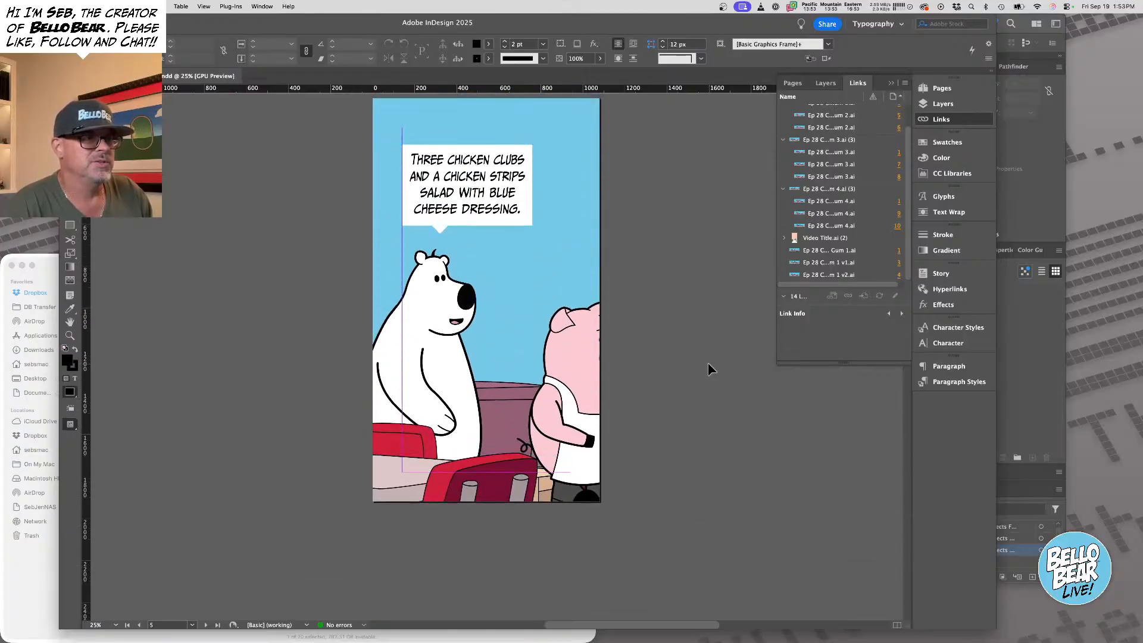
Open the original of the page 5 panel's linked artwork, Ep 28 Chicken Gum 2.ai, in Illustrator
{"action": "left_click", "coordinate": [577, 497]}
{"action": "scroll", "coordinate": [698, 313], "scroll_direction": "up", "scroll_amount": 1}
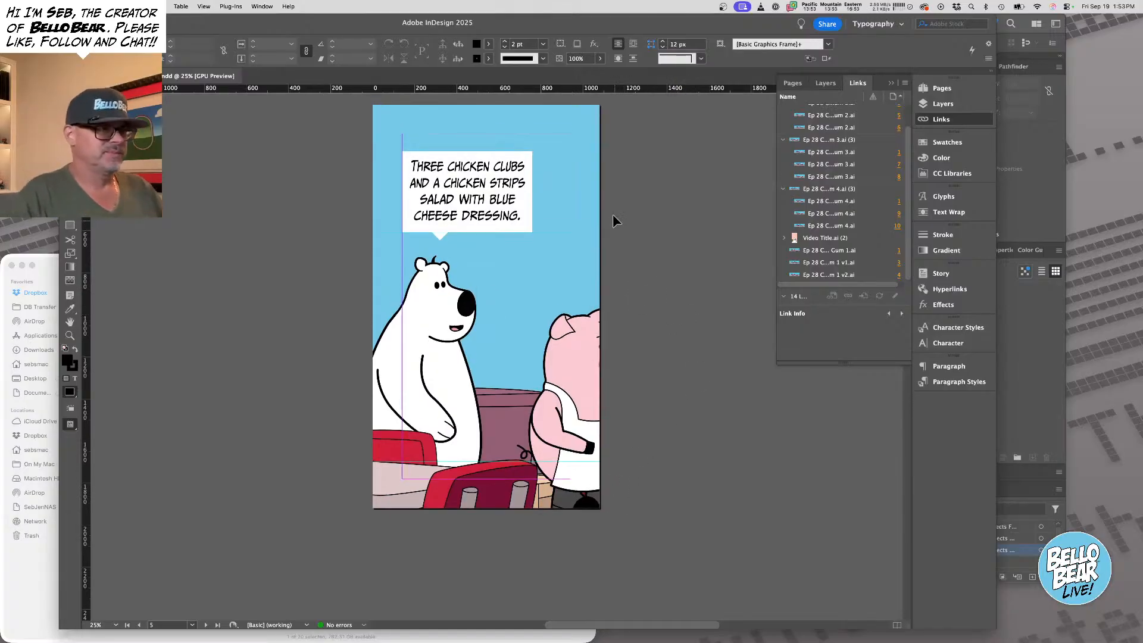
{"action": "left_click", "coordinate": [533, 121]}
{"action": "right_click", "coordinate": [552, 135]}
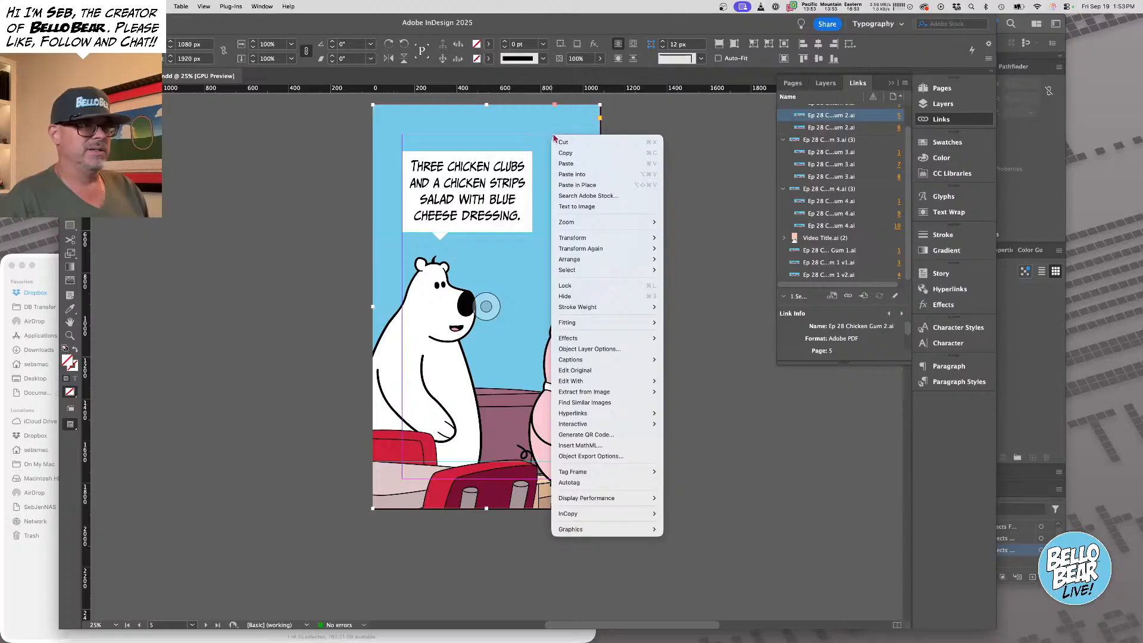
{"action": "left_click", "coordinate": [590, 371]}
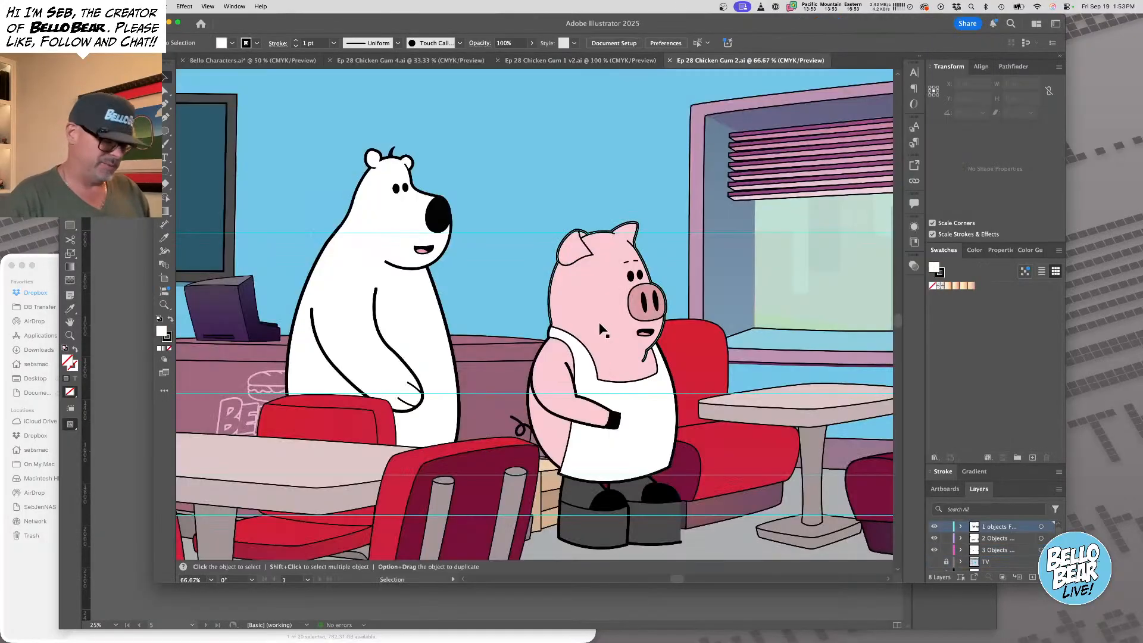
Save a copy of the artwork as Ep 28 Chicken Gum 2 v1.ai with the Illustrator 2020 options
{"action": "key", "text": "super+shift+s"}
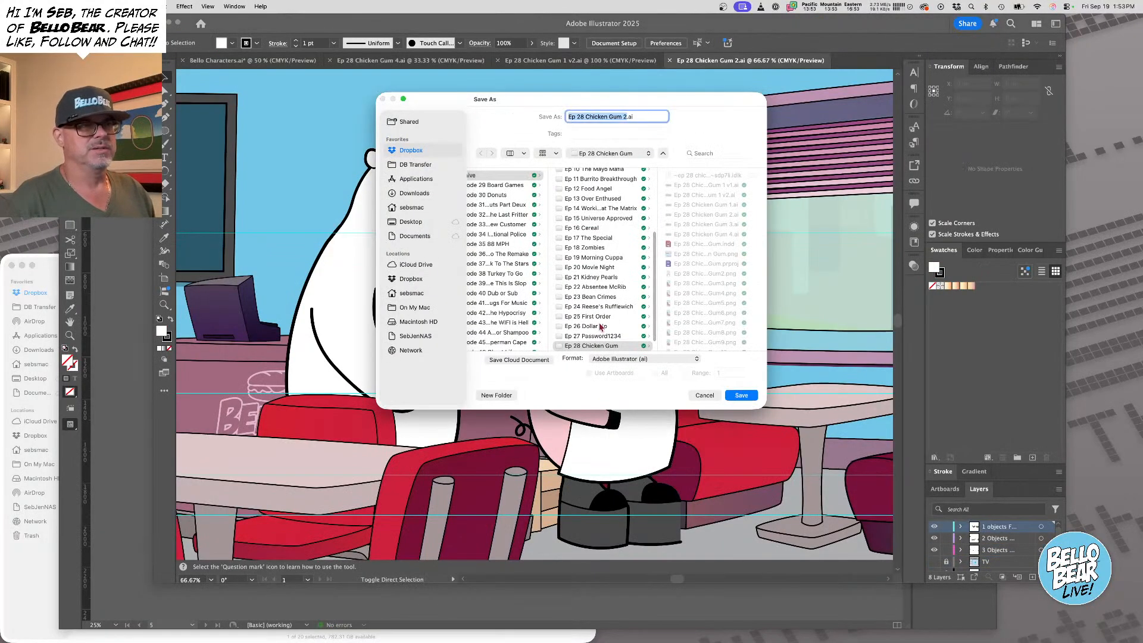
{"action": "key", "text": "Right"}
{"action": "type", "text": "v"}
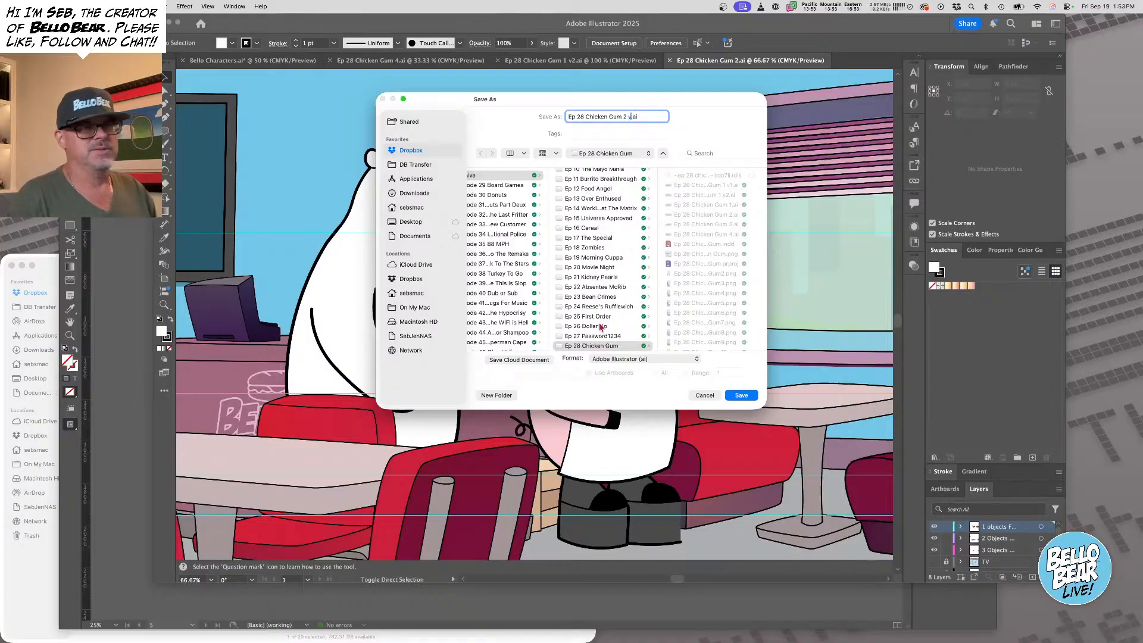
{"action": "type", "text": "1"}
{"action": "key", "text": "Return"}
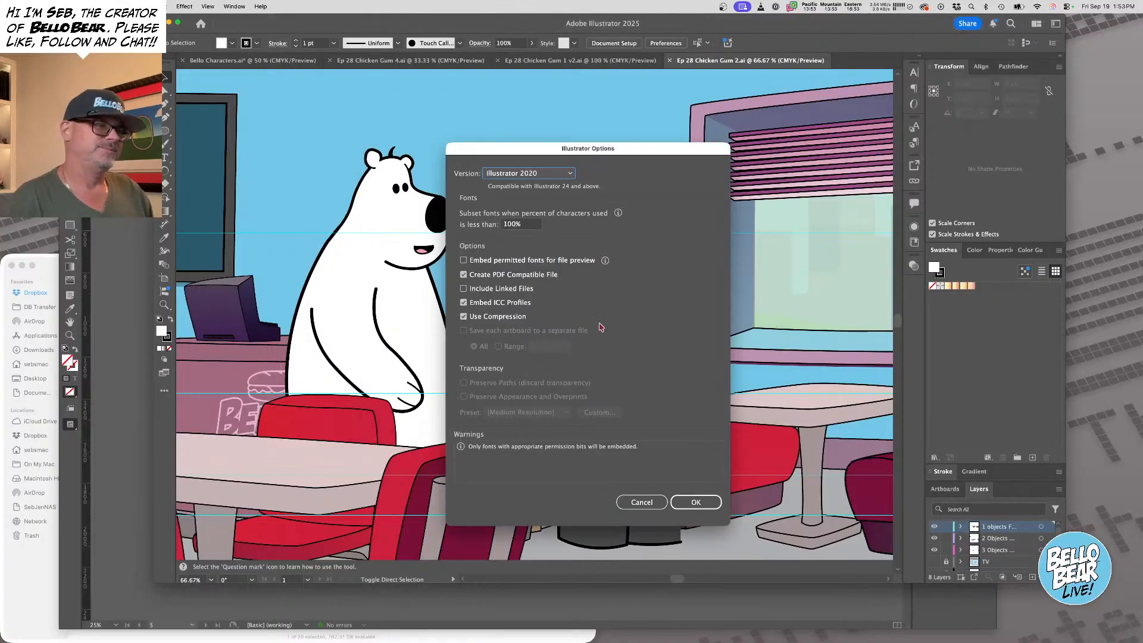
{"action": "left_click", "coordinate": [695, 503]}
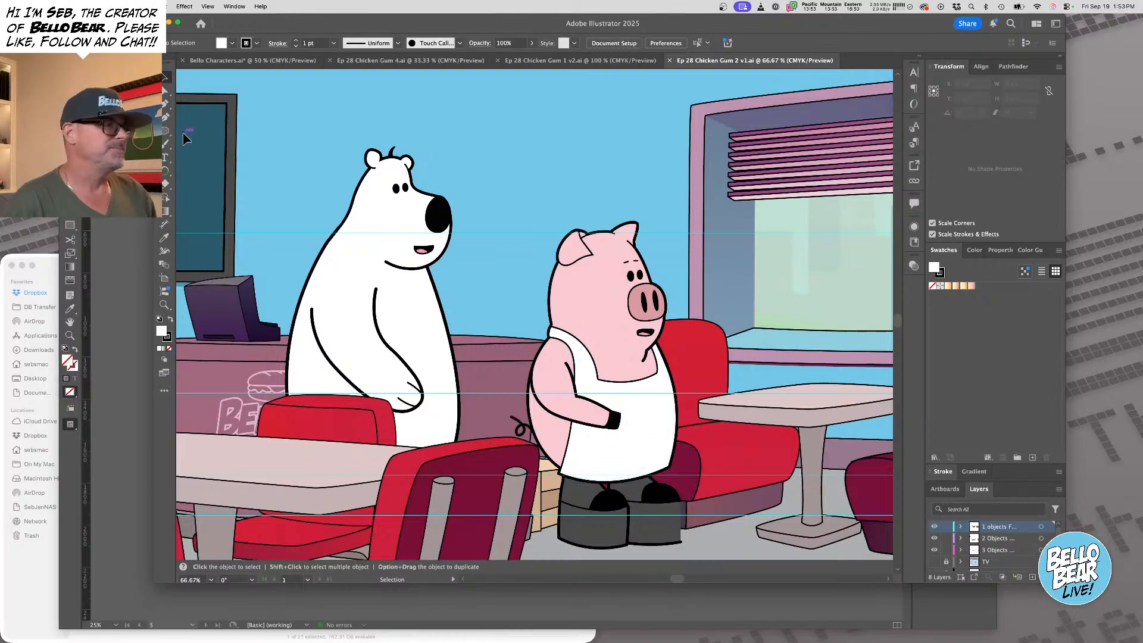
Move the whole pig, face parts included, about 69 px left toward the bear and check the framing on the InDesign page
{"action": "left_click", "coordinate": [570, 476]}
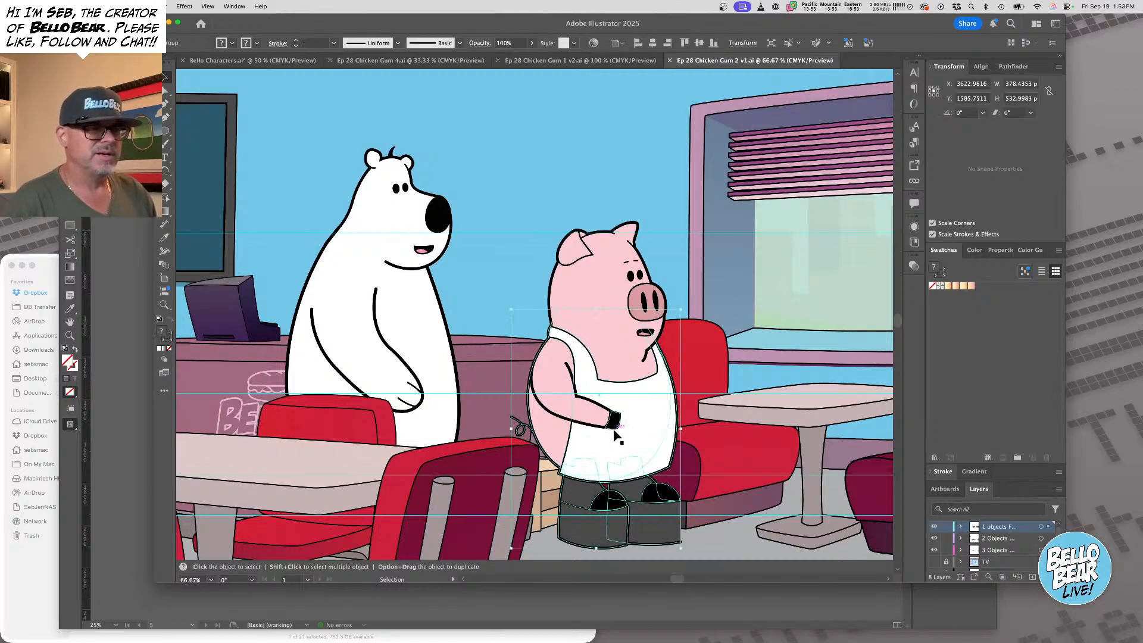
{"action": "key", "text": "super+shift+a"}
{"action": "left_click", "coordinate": [644, 333]}
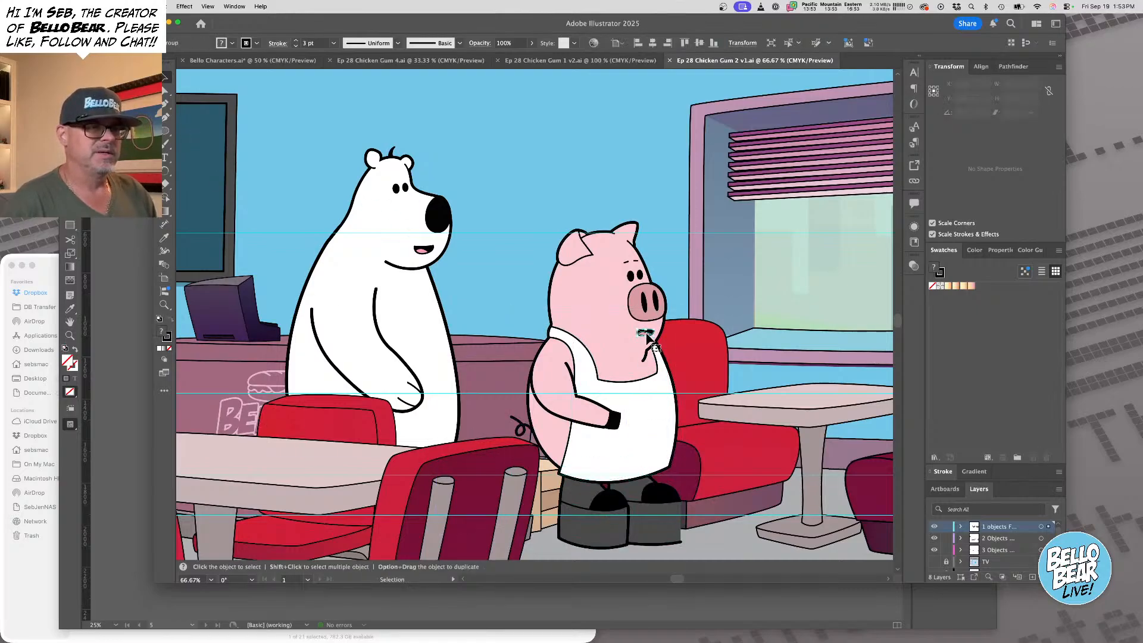
{"action": "left_click", "coordinate": [632, 276], "text": "shift"}
{"action": "left_click", "coordinate": [626, 262], "text": "shift"}
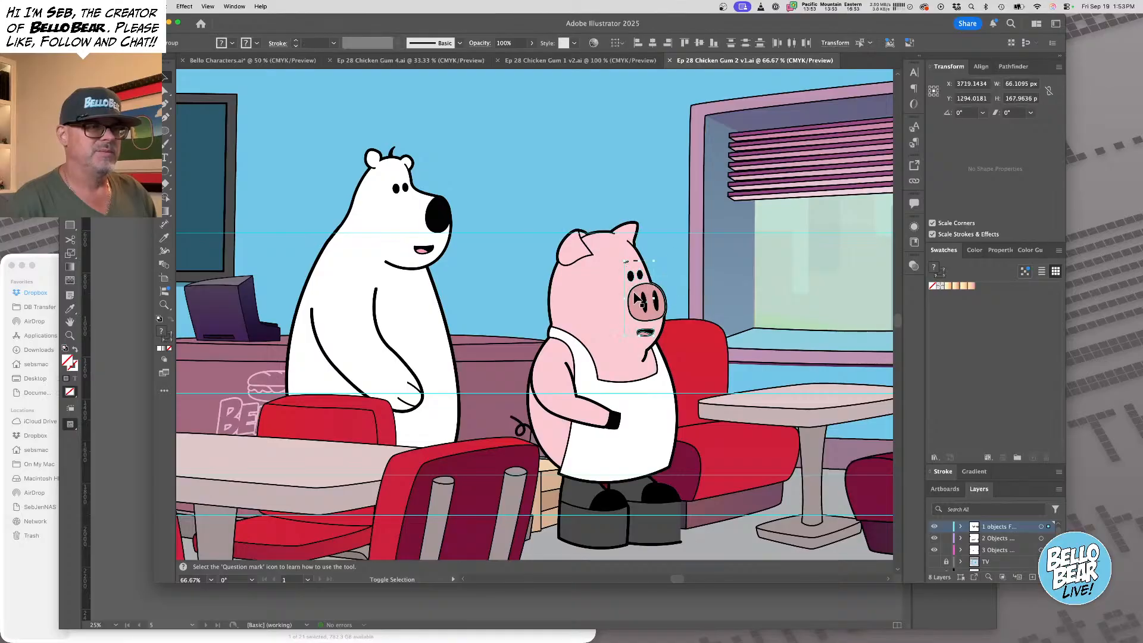
{"action": "left_click", "coordinate": [638, 307], "text": "shift"}
{"action": "left_click", "coordinate": [617, 333], "text": "shift"}
{"action": "left_click", "coordinate": [611, 386], "text": "shift"}
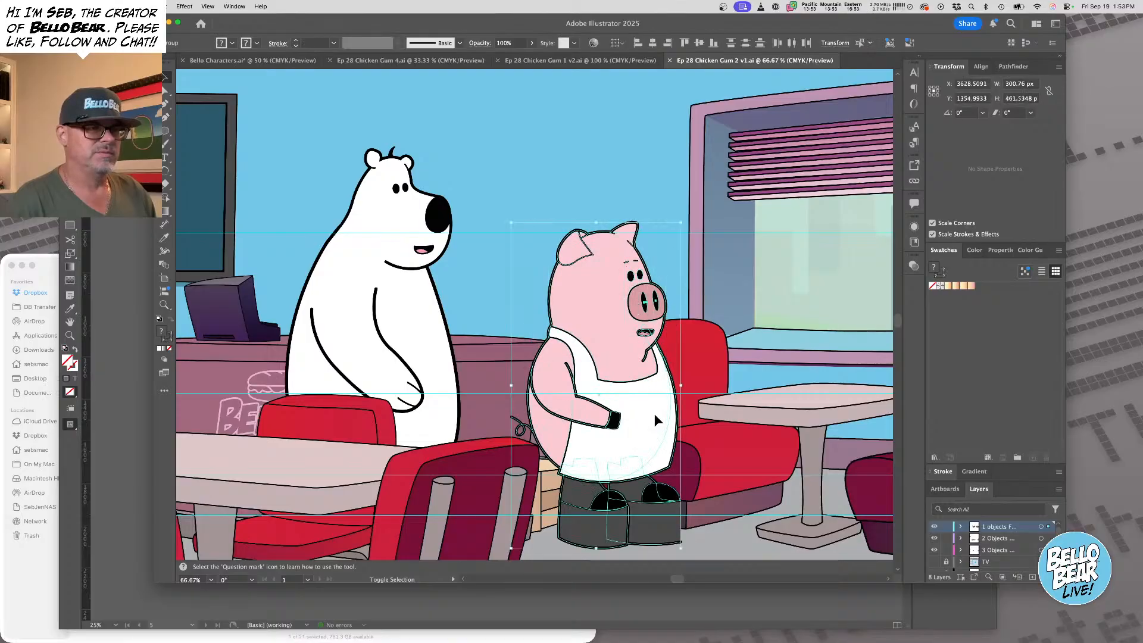
{"action": "left_click_drag", "start_coordinate": [654, 413], "coordinate": [615, 402]}
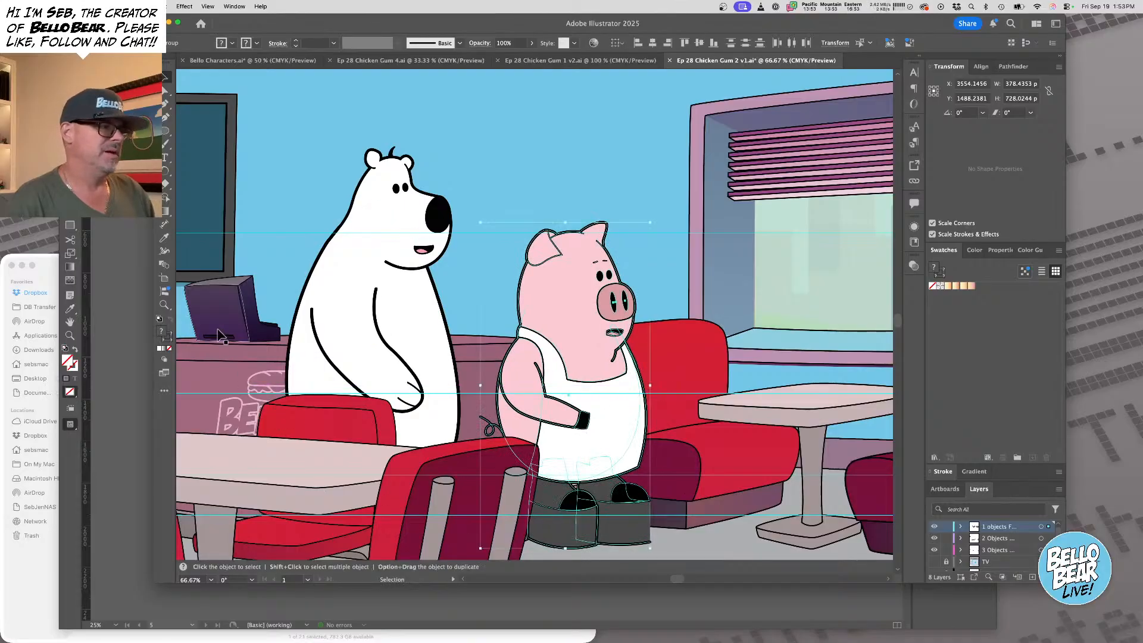
{"action": "left_click", "coordinate": [128, 270]}
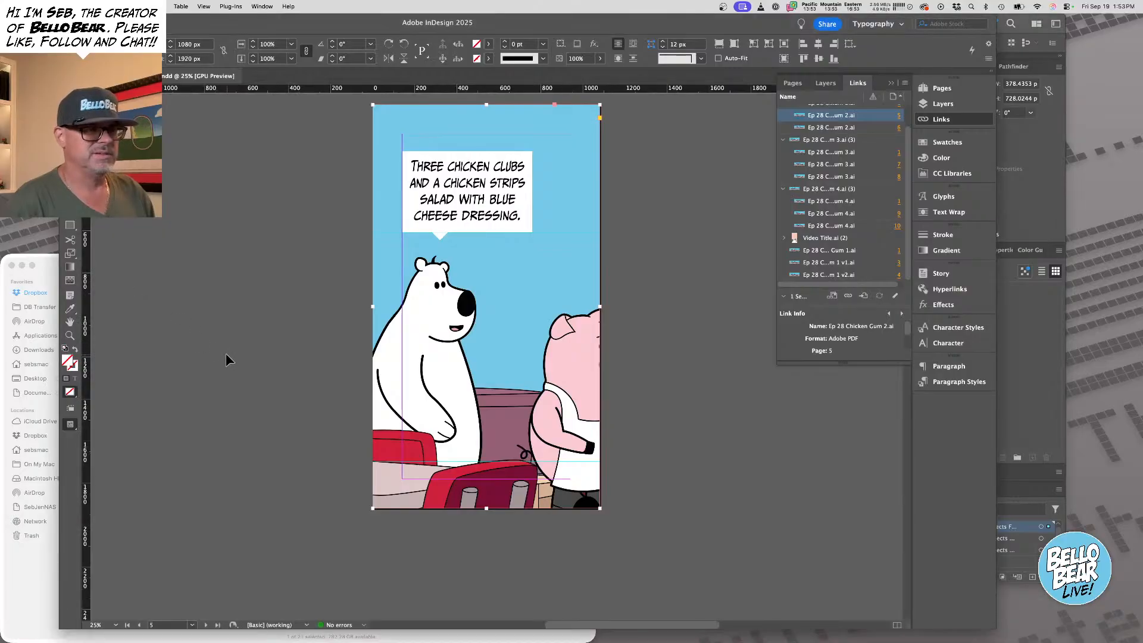
{"action": "left_click", "coordinate": [1022, 402]}
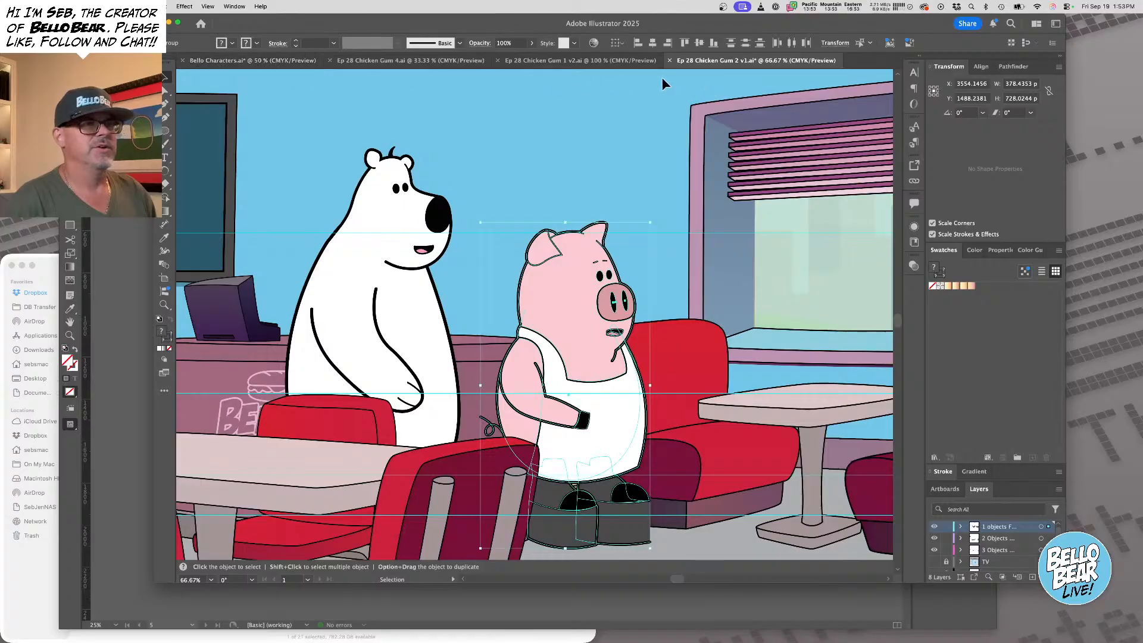
Copy the complete walking pig from Bello Characters.ai
{"action": "left_click", "coordinate": [253, 60]}
{"action": "scroll", "coordinate": [694, 398], "scroll_direction": "down", "scroll_amount": 10}
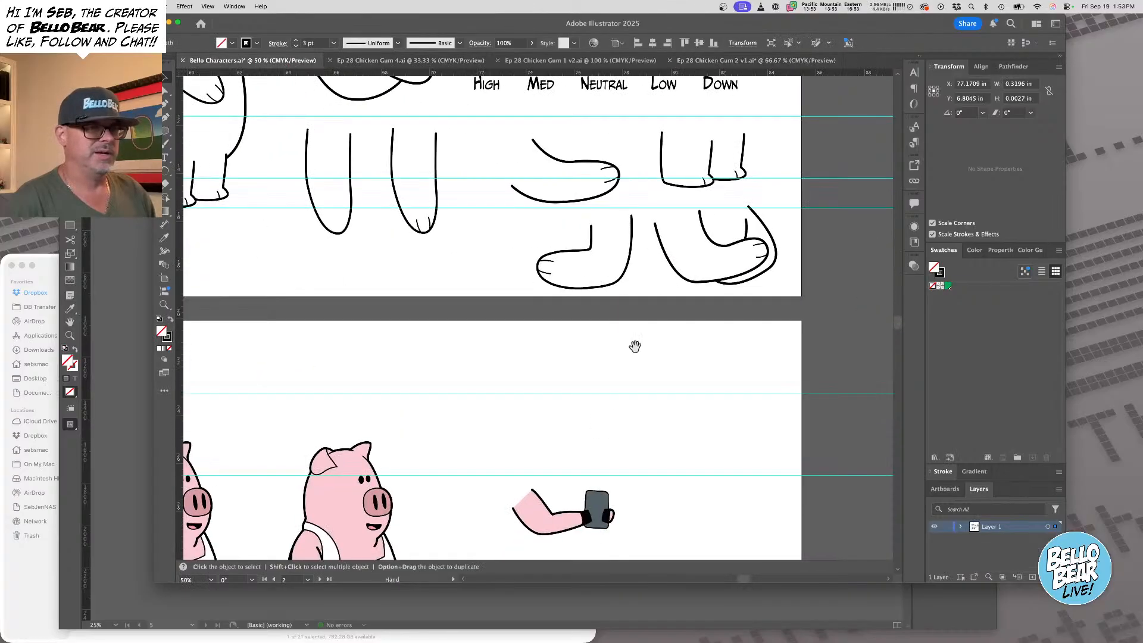
{"action": "scroll", "coordinate": [601, 309], "scroll_direction": "left", "scroll_amount": 3}
{"action": "left_click_drag", "start_coordinate": [414, 157], "coordinate": [578, 439]}
{"action": "scroll", "coordinate": [578, 439], "scroll_direction": "up", "scroll_amount": 1}
{"action": "key", "text": "super+c"}
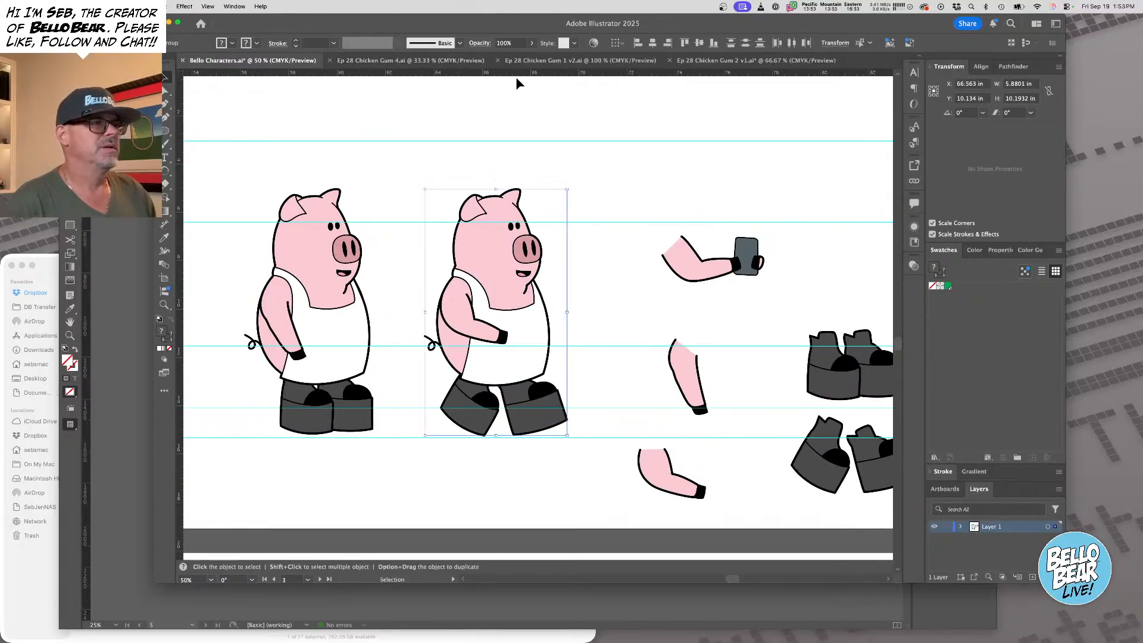
Close the Ep 28 Chicken Gum 1 v2.ai and Ep 28 Chicken Gum 4.ai documents
{"action": "left_click", "coordinate": [635, 61]}
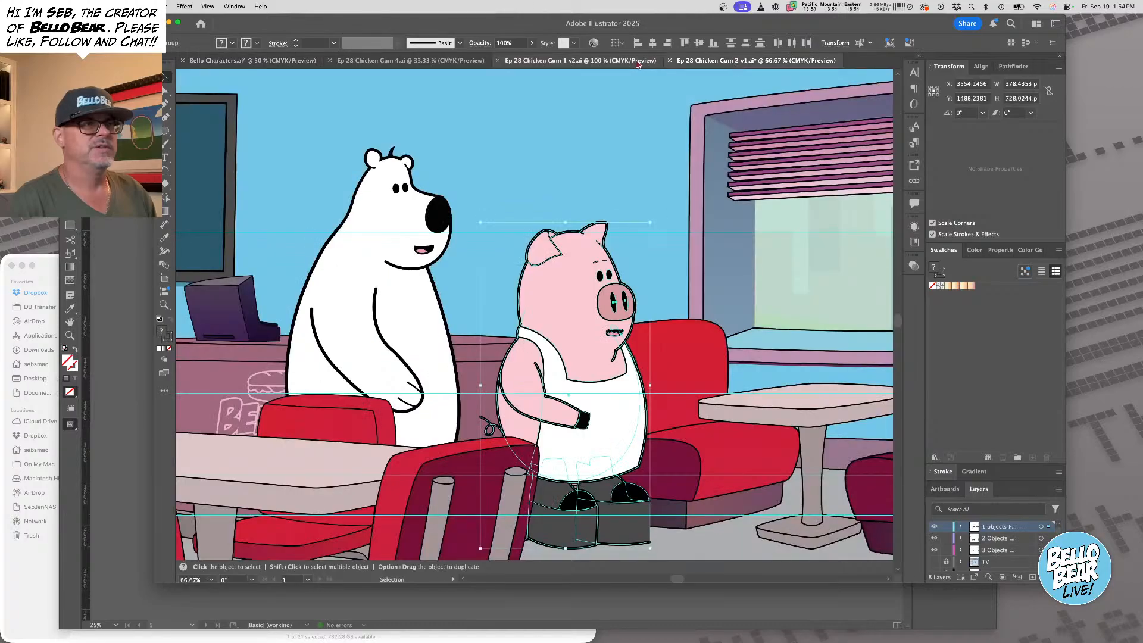
{"action": "key", "text": "super+w"}
{"action": "left_click", "coordinate": [395, 62]}
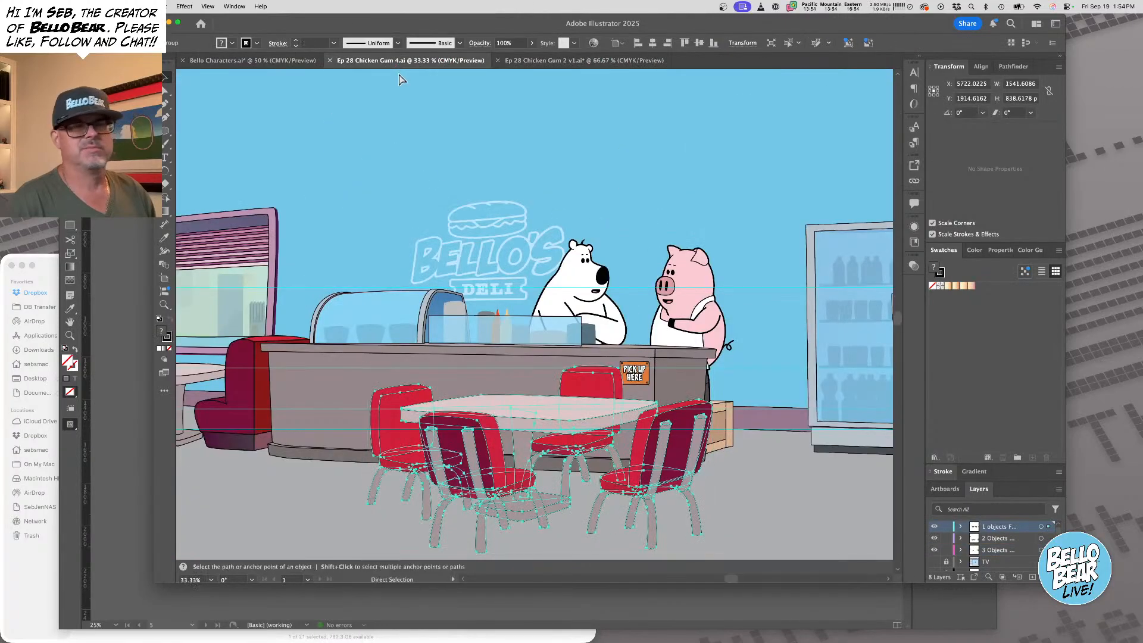
{"action": "key", "text": "super+w"}
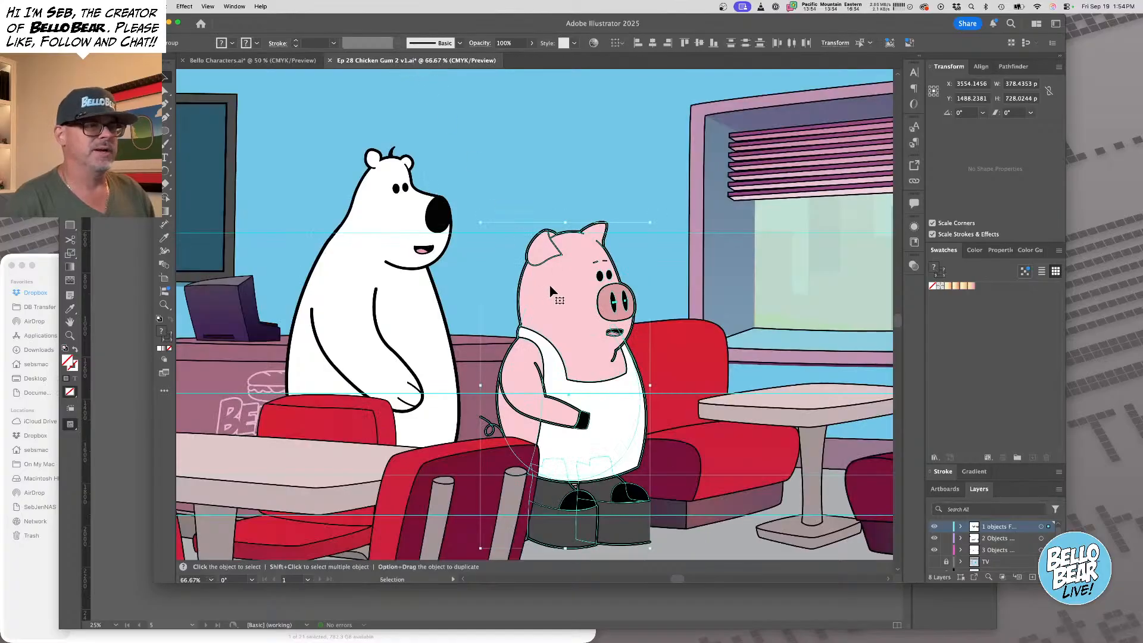
Paste the walking pig into Ep 28 Chicken Gum 2 v1.ai, line it up over the standing pig, and cut it from there
{"action": "left_click_drag", "start_coordinate": [584, 392], "coordinate": [530, 369]}
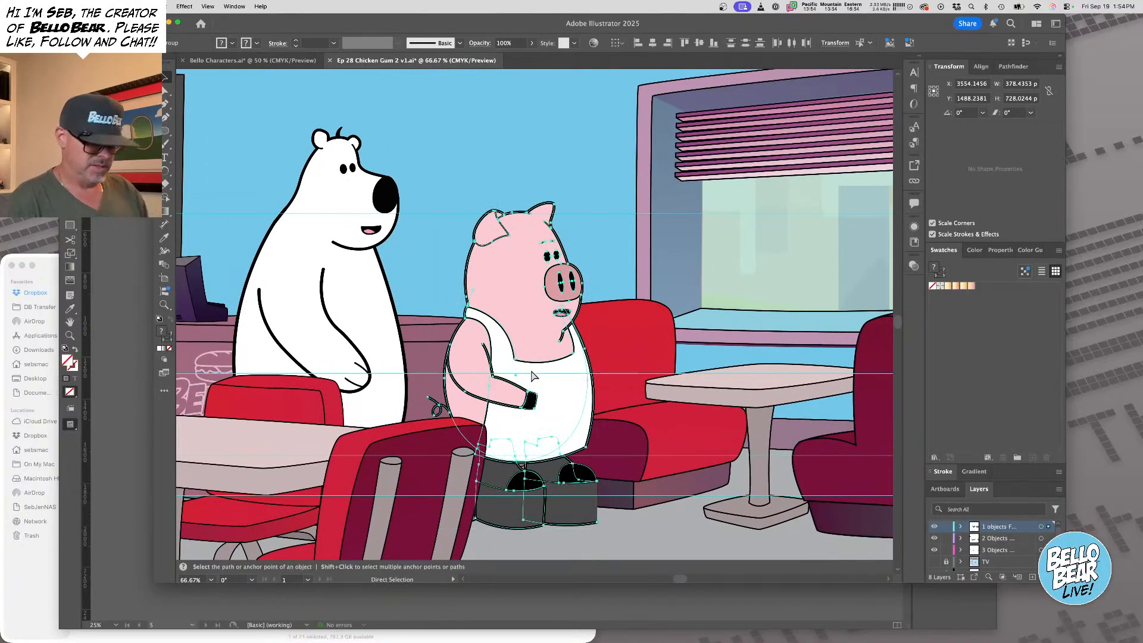
{"action": "left_click", "coordinate": [530, 369]}
{"action": "left_click_drag", "start_coordinate": [543, 326], "coordinate": [529, 381]}
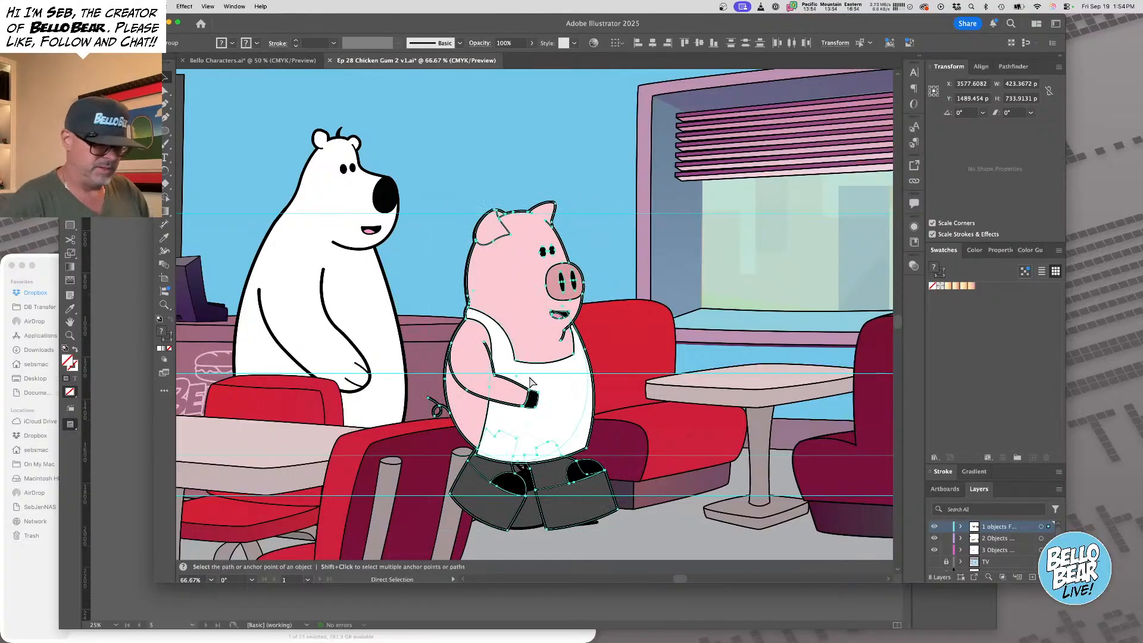
{"action": "key", "text": "super+x"}
Delete every part of the standing pig from the diner scene, including its eyes, brows, mouth, head, body and arm
{"action": "left_click", "coordinate": [548, 254]}
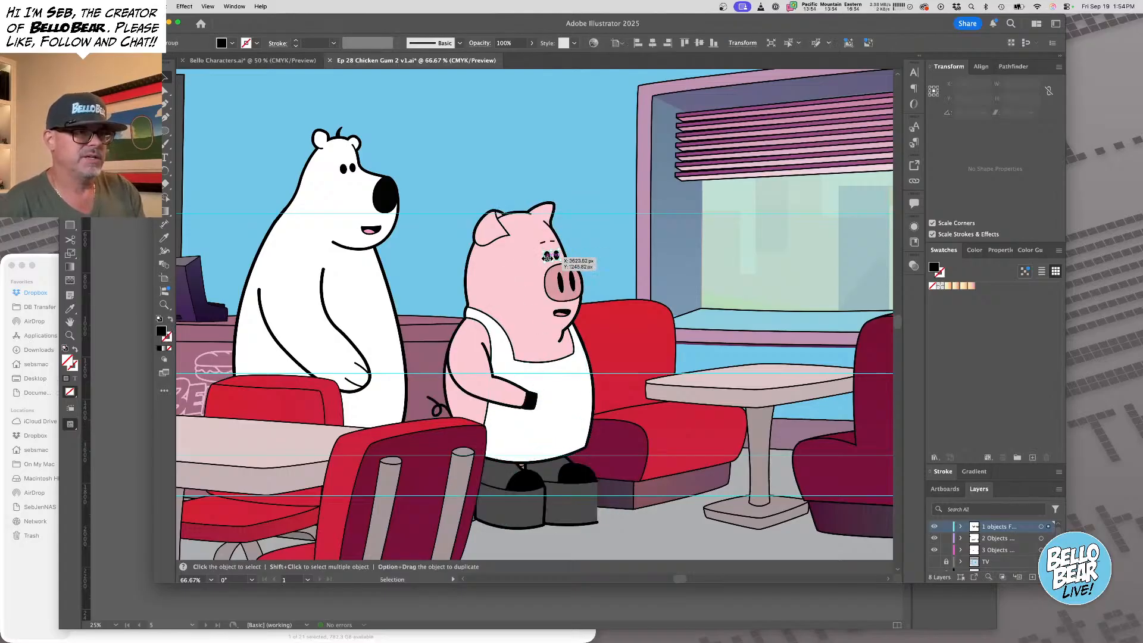
{"action": "key", "text": "Delete"}
{"action": "key", "text": "super+z"}
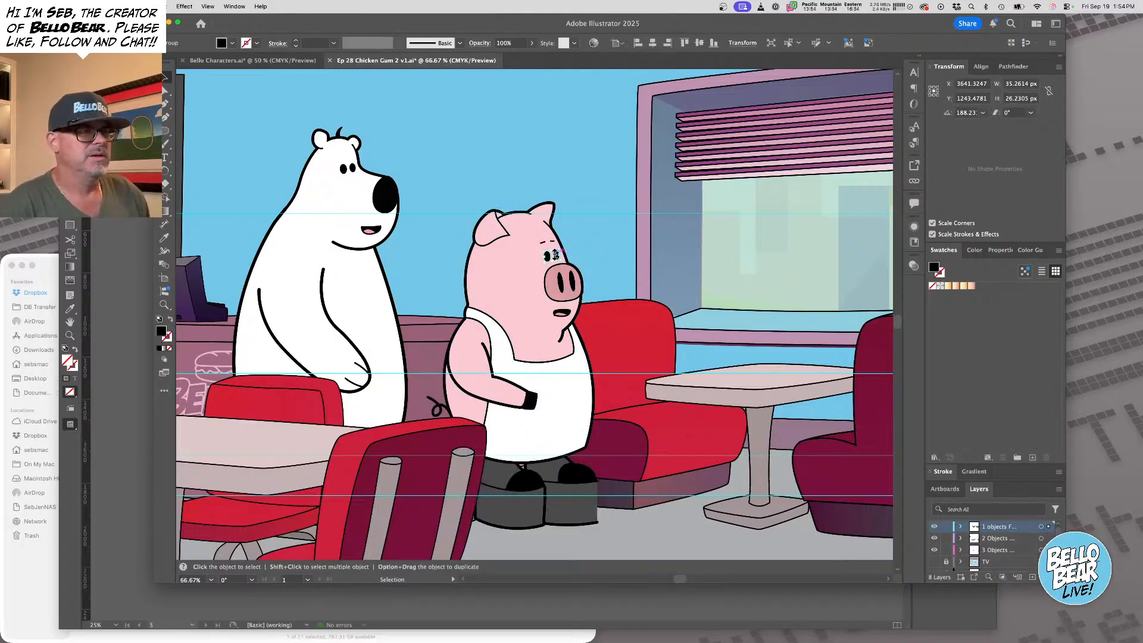
{"action": "key", "text": "super+Tab"}
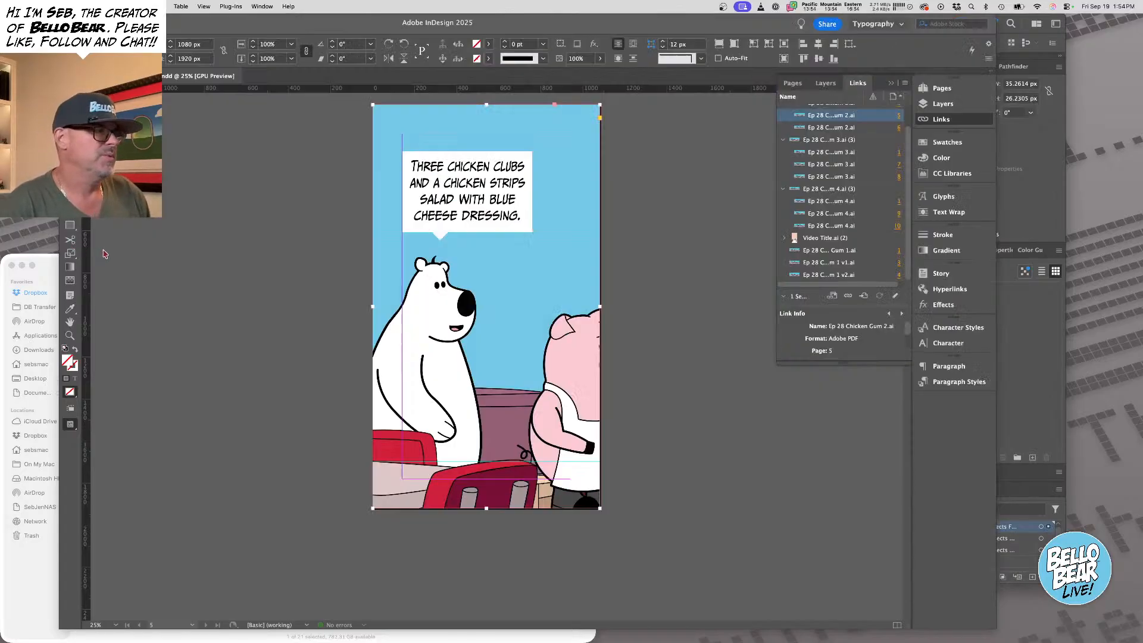
{"action": "left_click", "coordinate": [1042, 454]}
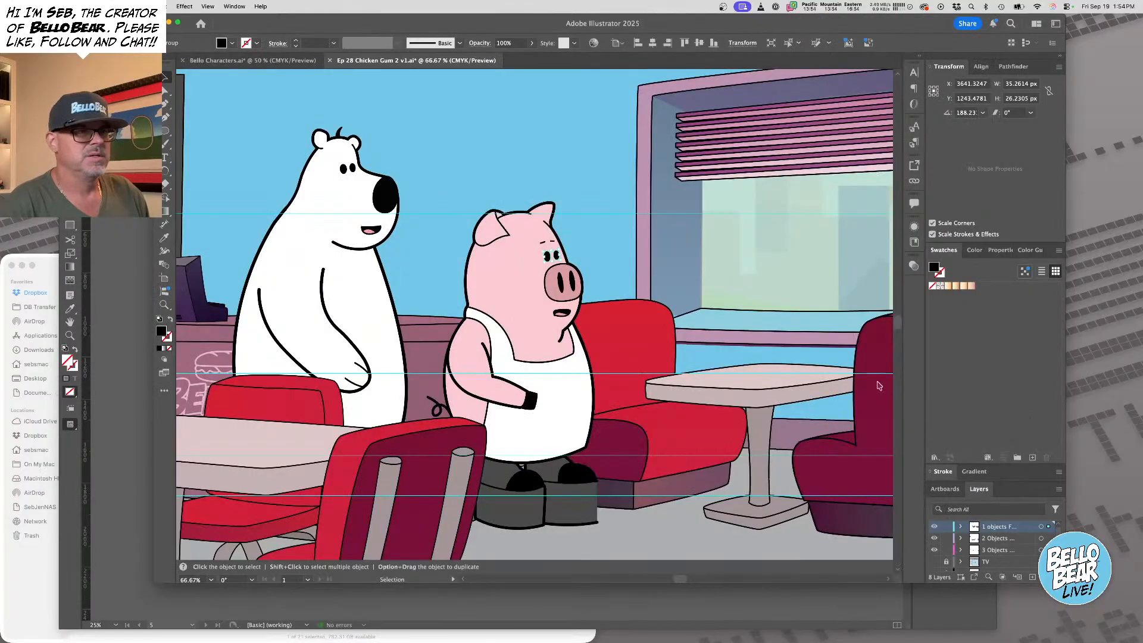
{"action": "left_click", "coordinate": [545, 246]}
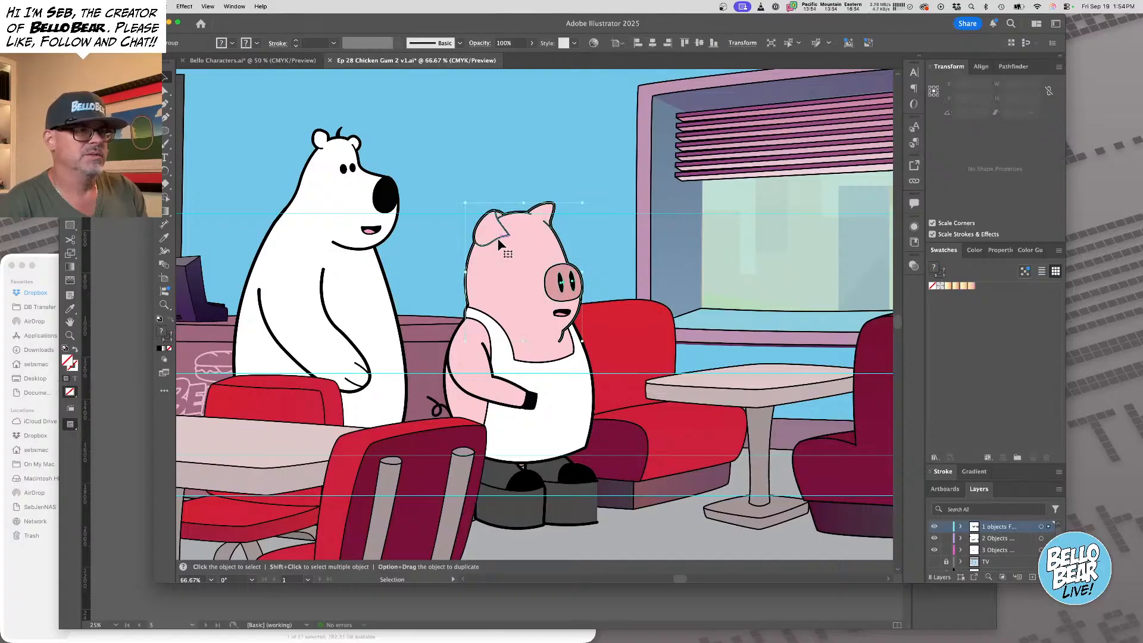
{"action": "key", "text": "Delete"}
{"action": "left_click", "coordinate": [551, 326]}
{"action": "key", "text": "Delete"}
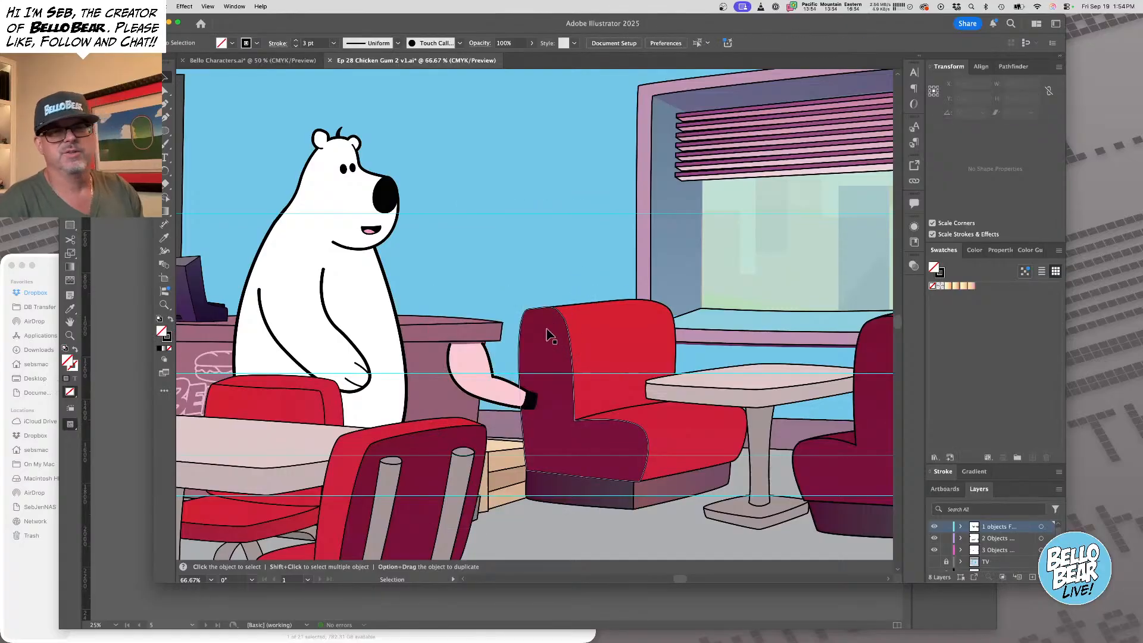
{"action": "left_click", "coordinate": [472, 360]}
{"action": "key", "text": "Delete"}
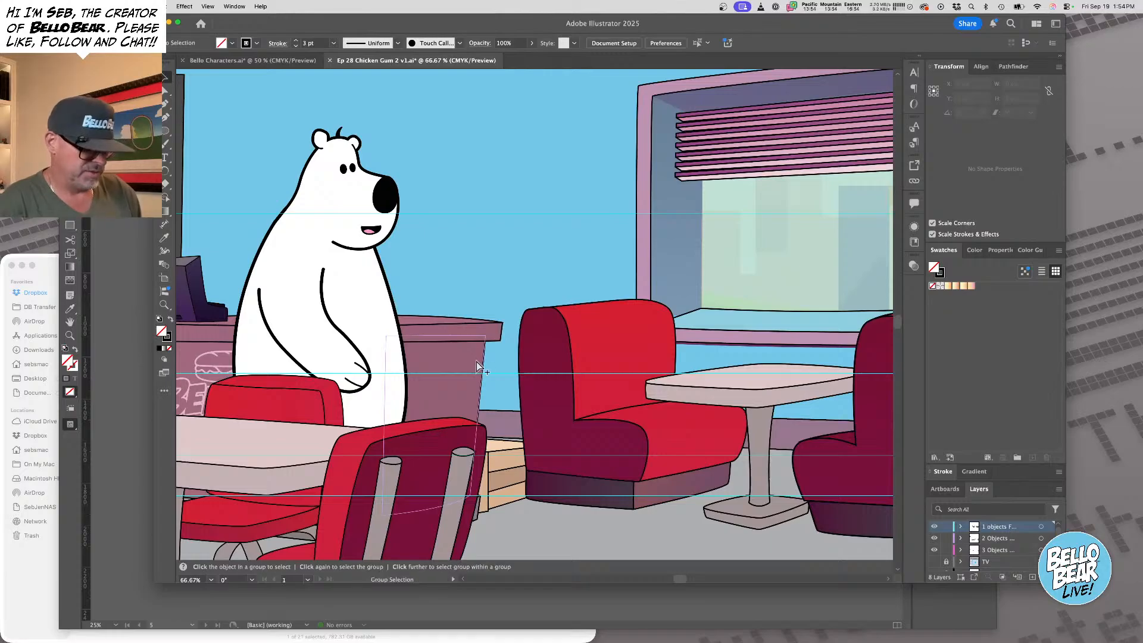
Paste the walking pig back in its aligned position and bring the foreground table and chairs in front of it
{"action": "key", "text": "super+z"}
{"action": "key", "text": "super+z"}
{"action": "key", "text": "super+z"}
{"action": "left_click", "coordinate": [400, 457], "text": "shift"}
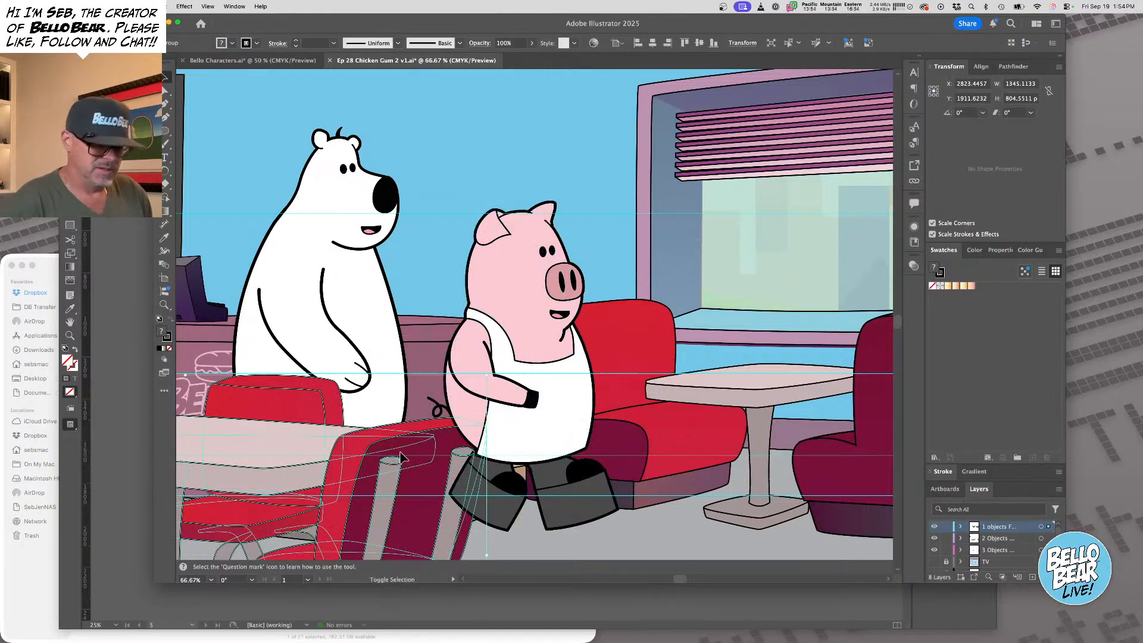
{"action": "key", "text": "shift+super+bracketright"}
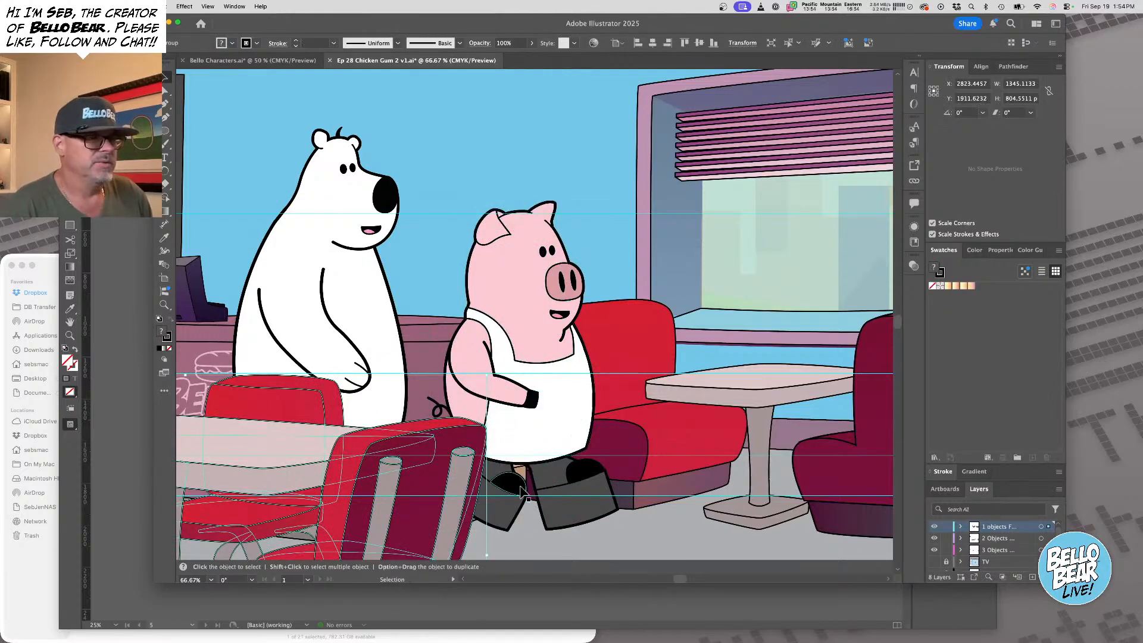
Save the illustration and, in InDesign, relink the page 5 artwork to Ep 28 Chicken Gum 2 v1.ai
{"action": "left_click", "coordinate": [522, 491]}
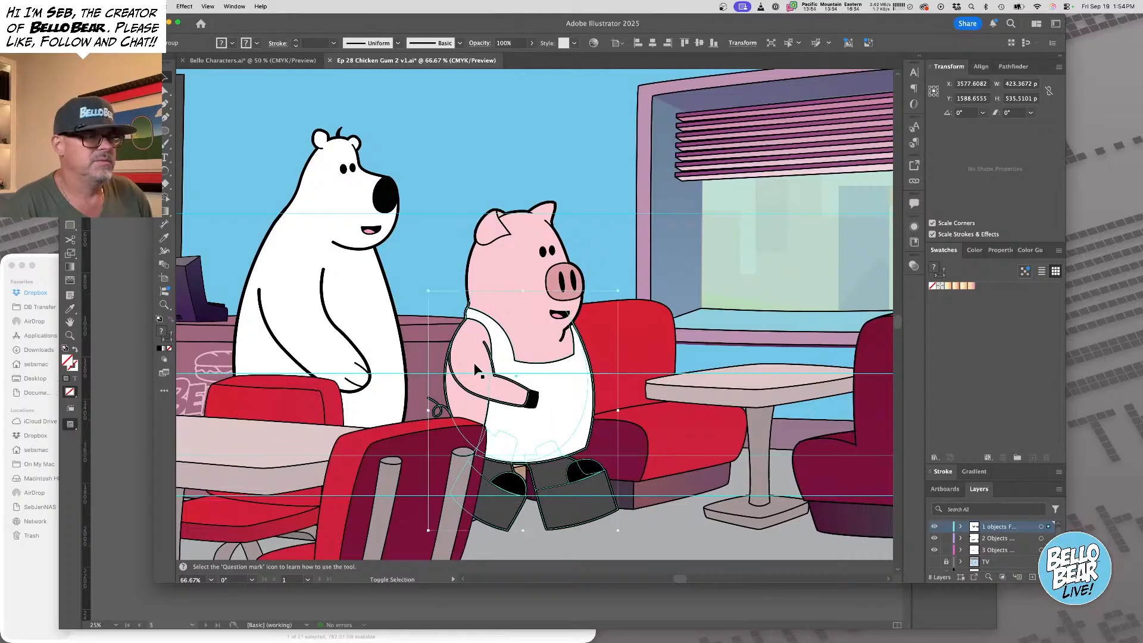
{"action": "key", "text": "a"}
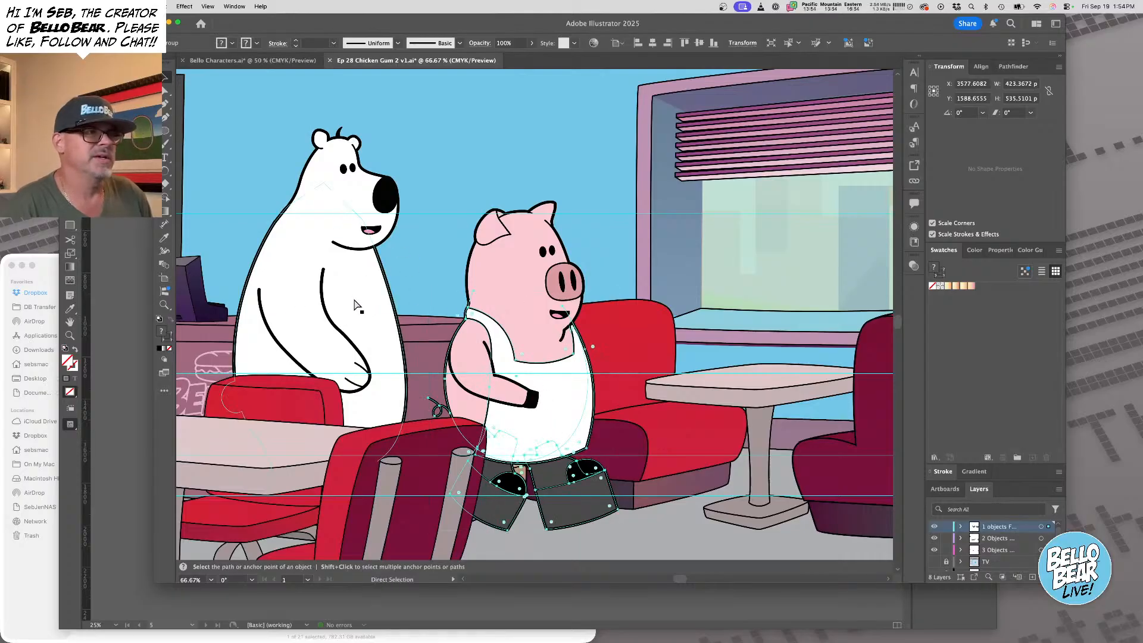
{"action": "key", "text": "super+s"}
{"action": "left_click", "coordinate": [129, 279]}
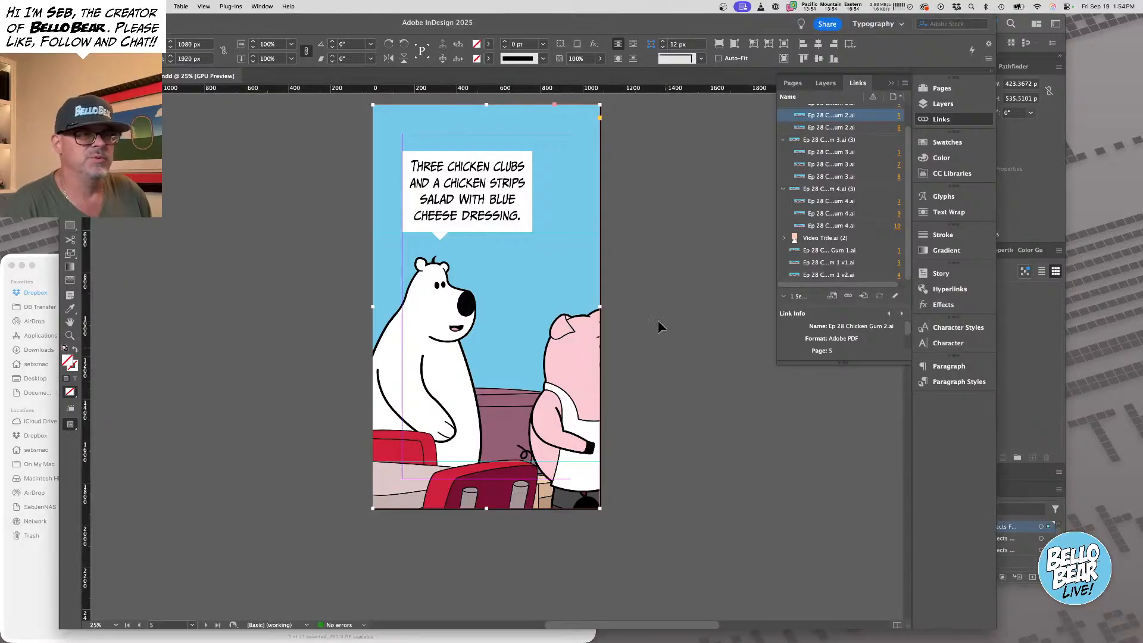
{"action": "left_click", "coordinate": [848, 296]}
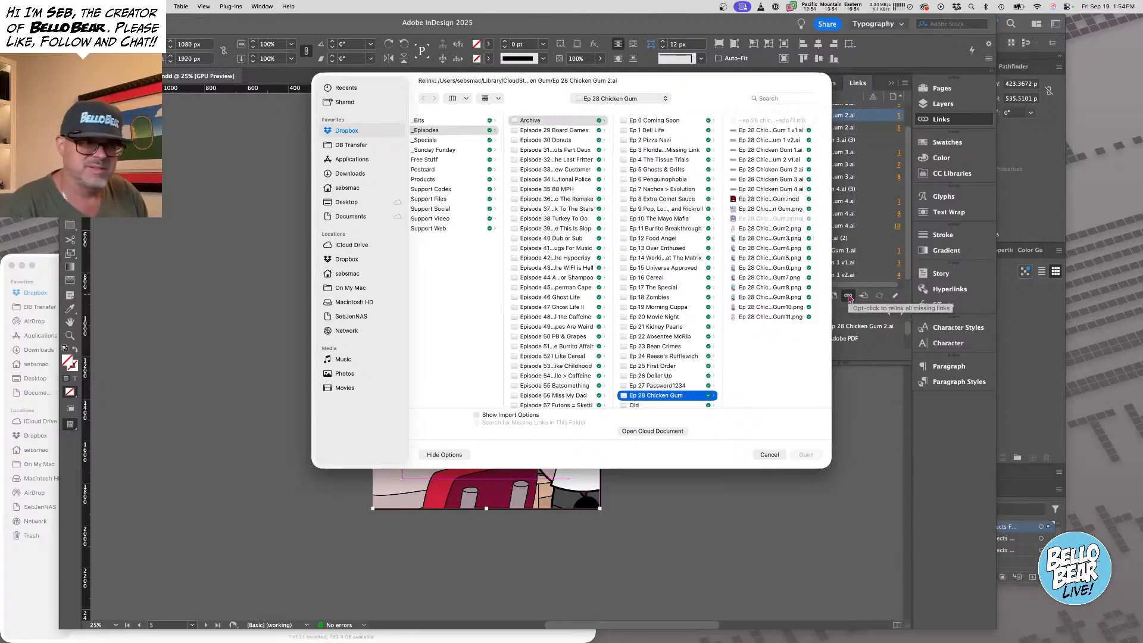
{"action": "left_click", "coordinate": [770, 160]}
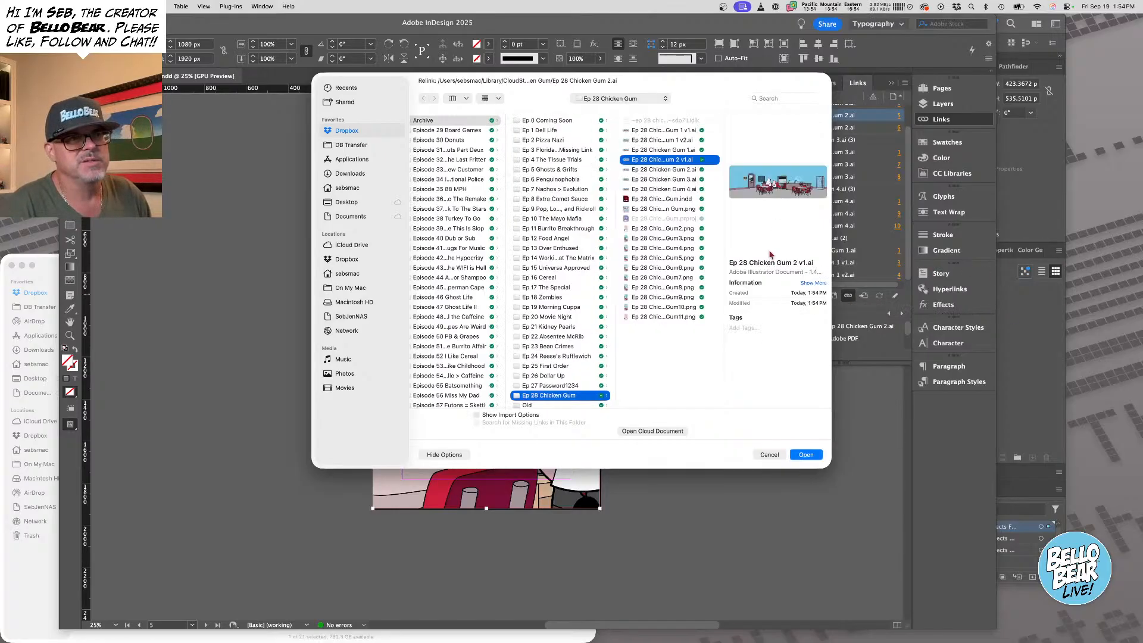
{"action": "left_click", "coordinate": [806, 456]}
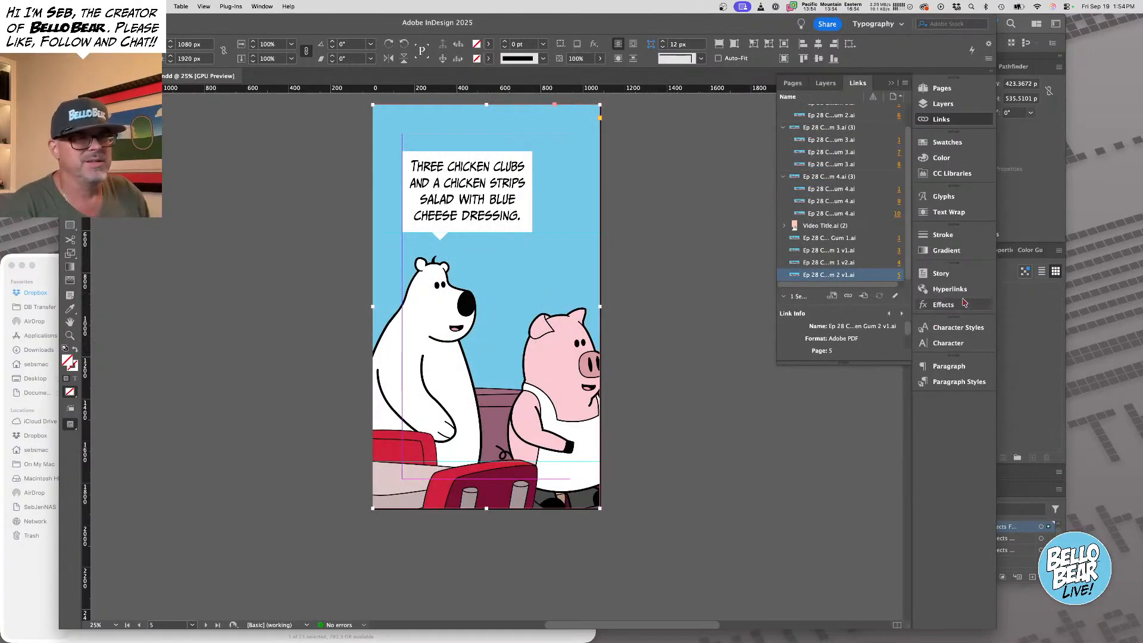
Back in Illustrator, move all parts of the walking pig slightly left, closer to the bear
{"action": "left_click", "coordinate": [1035, 345]}
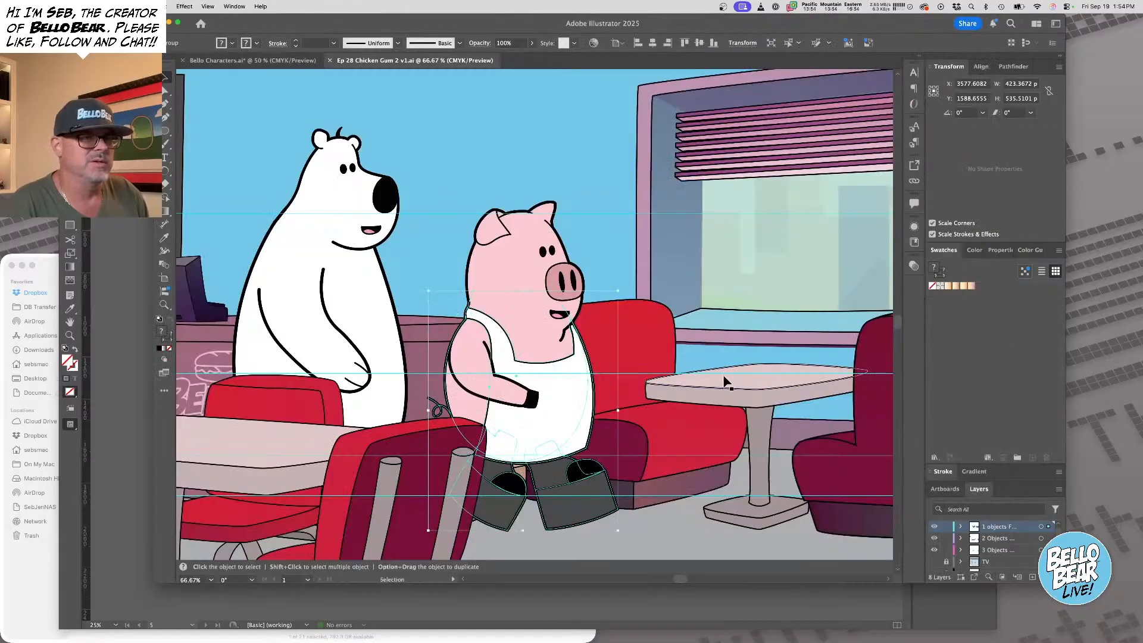
{"action": "left_click", "coordinate": [568, 285], "text": "shift"}
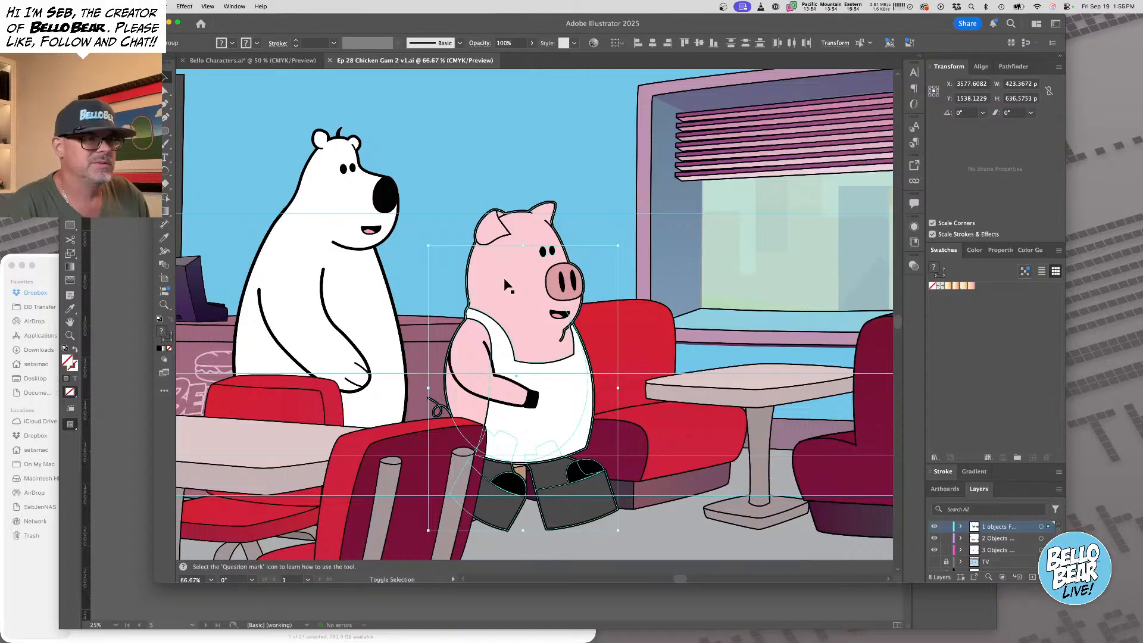
{"action": "left_click_drag", "start_coordinate": [553, 322], "coordinate": [537, 316]}
{"action": "key", "text": "super+z"}
{"action": "left_click", "coordinate": [481, 361], "text": "shift"}
{"action": "left_click_drag", "start_coordinate": [480, 361], "coordinate": [463, 360]}
{"action": "left_click", "coordinate": [612, 232]}
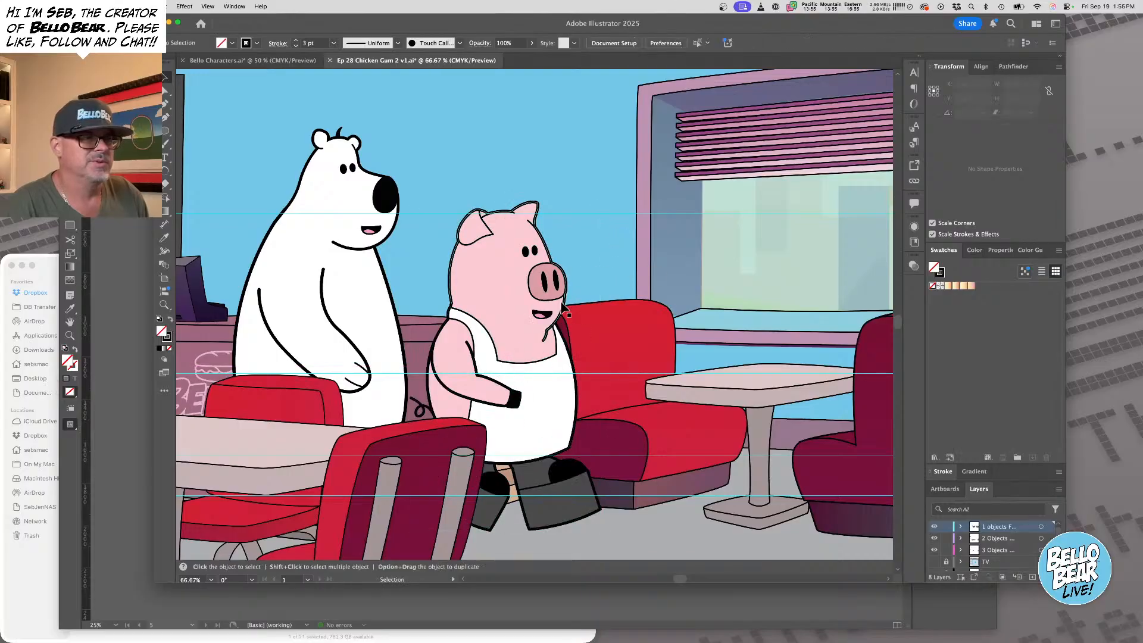
Copy the bear's neutral closed-mouth line from the expression chart in Bello Characters.ai
{"action": "left_click", "coordinate": [252, 60]}
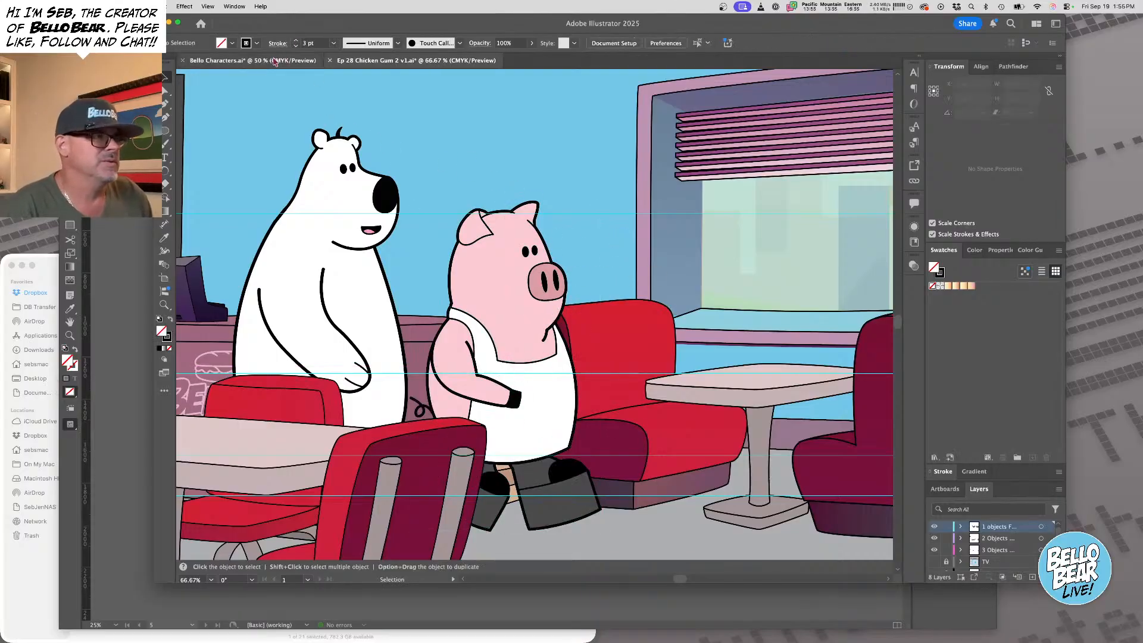
{"action": "scroll", "coordinate": [467, 268], "scroll_direction": "up", "scroll_amount": 8}
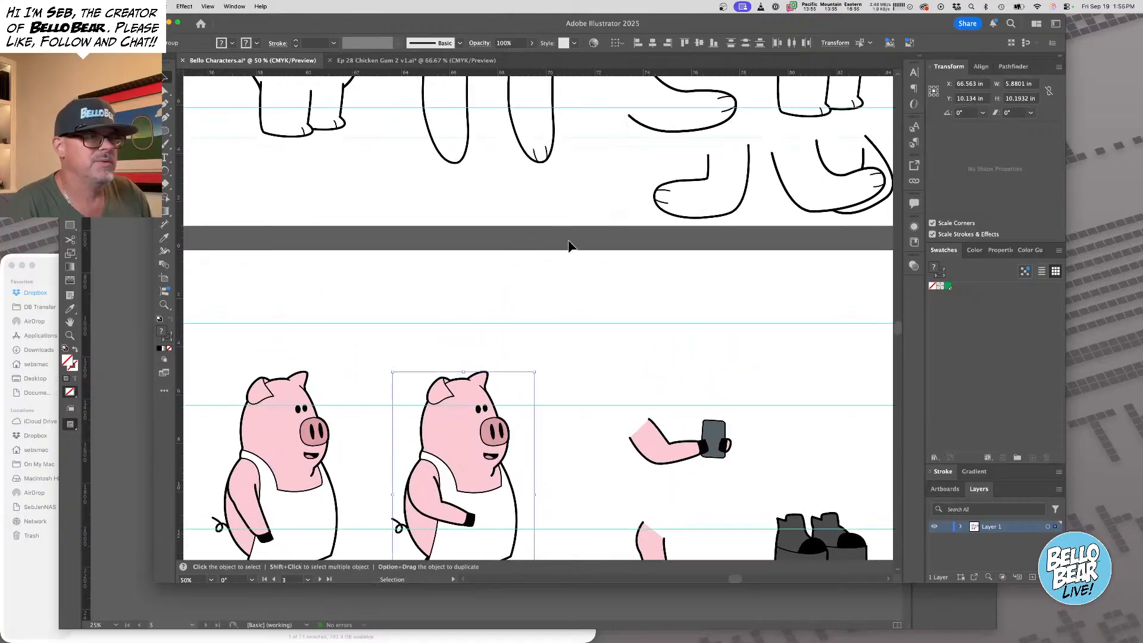
{"action": "scroll", "coordinate": [569, 244], "scroll_direction": "up", "scroll_amount": 5}
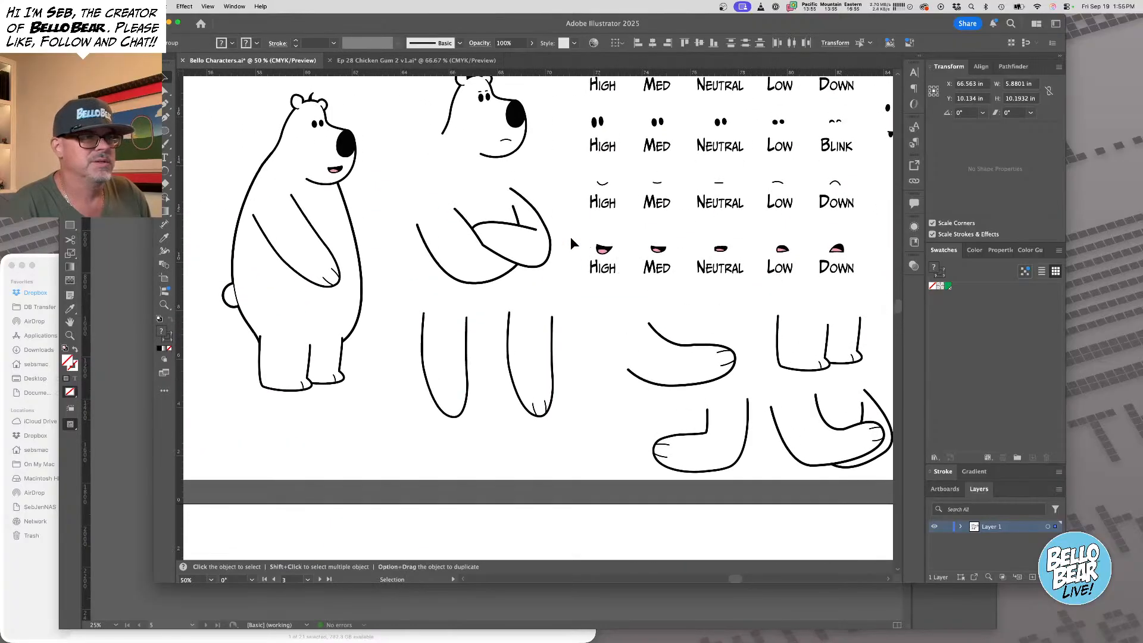
{"action": "left_click", "coordinate": [719, 183]}
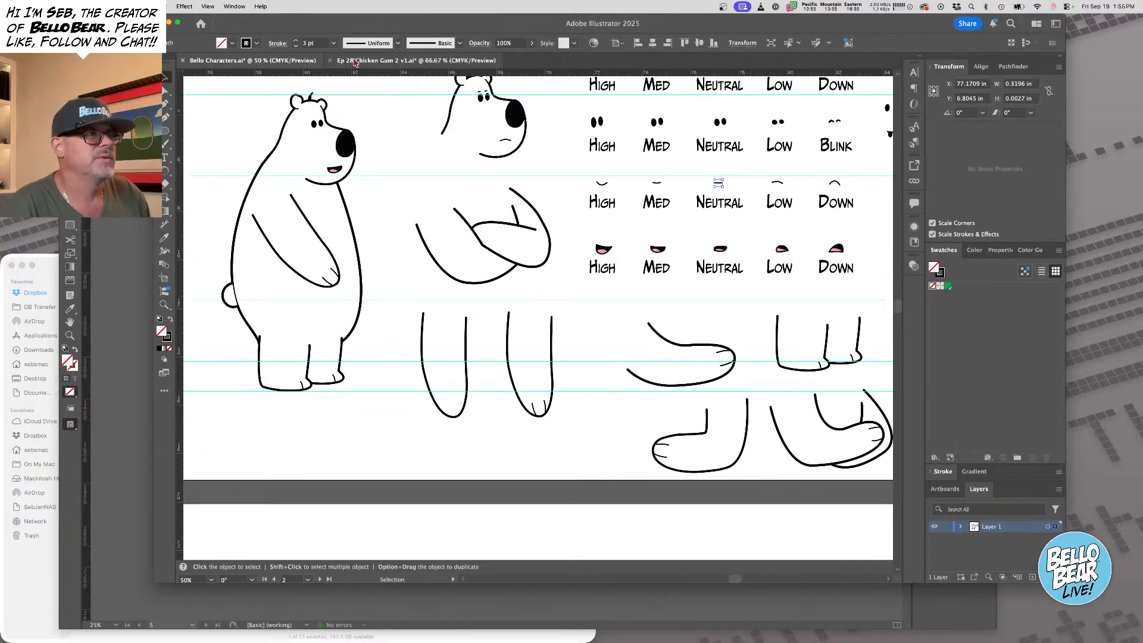
Paste the neutral mouth onto the pig in Ep 28 Chicken Gum 2 v1.ai, replacing its open mouth, and tilt it slightly beneath the snout
{"action": "left_click", "coordinate": [415, 60]}
{"action": "key", "text": "super+v"}
{"action": "left_click_drag", "start_coordinate": [526, 313], "coordinate": [654, 366]}
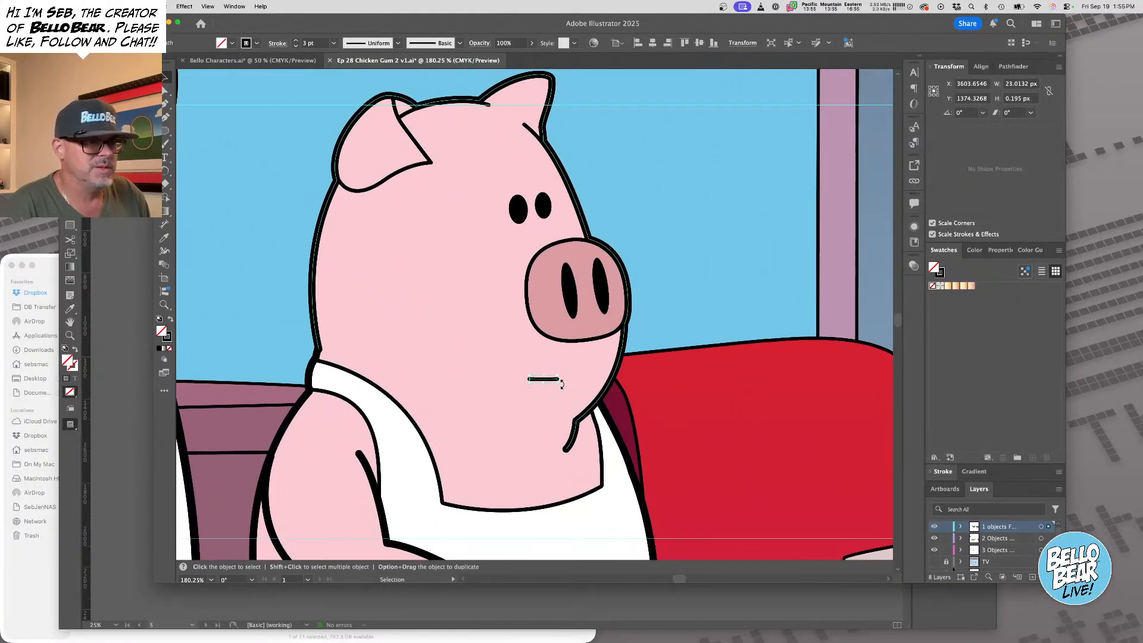
{"action": "mouse_move", "coordinate": [561, 384]}
{"action": "left_mouse_down"}
{"action": "mouse_move", "coordinate": [594, 388]}
{"action": "mouse_move", "coordinate": [554, 382]}
{"action": "mouse_move", "coordinate": [577, 382]}
{"action": "left_mouse_up"}
{"action": "key", "text": "a"}
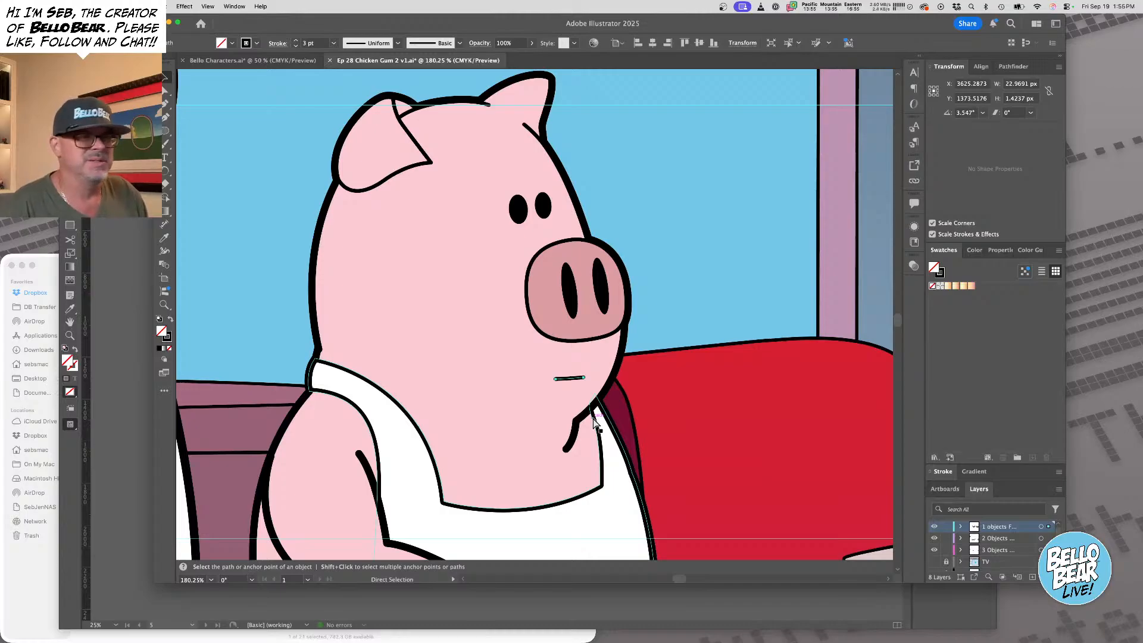
{"action": "left_click", "coordinate": [573, 405]}
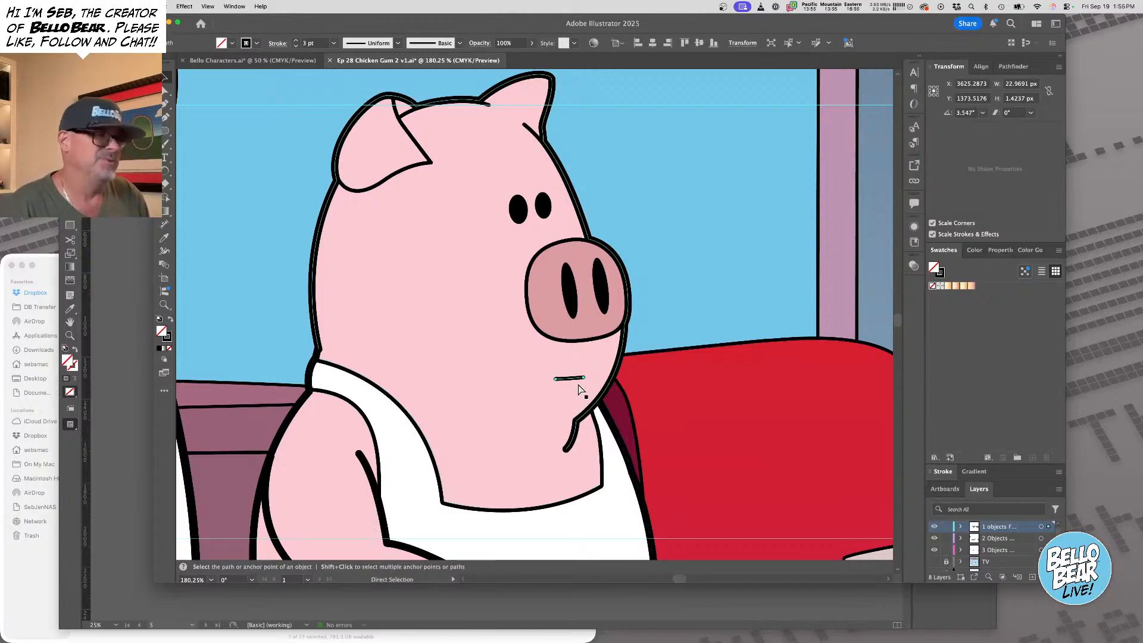
Save the illustration and update the modified Ep 28 Chicken Gum 2 v1.ai link in InDesign
{"action": "key", "text": "super+s"}
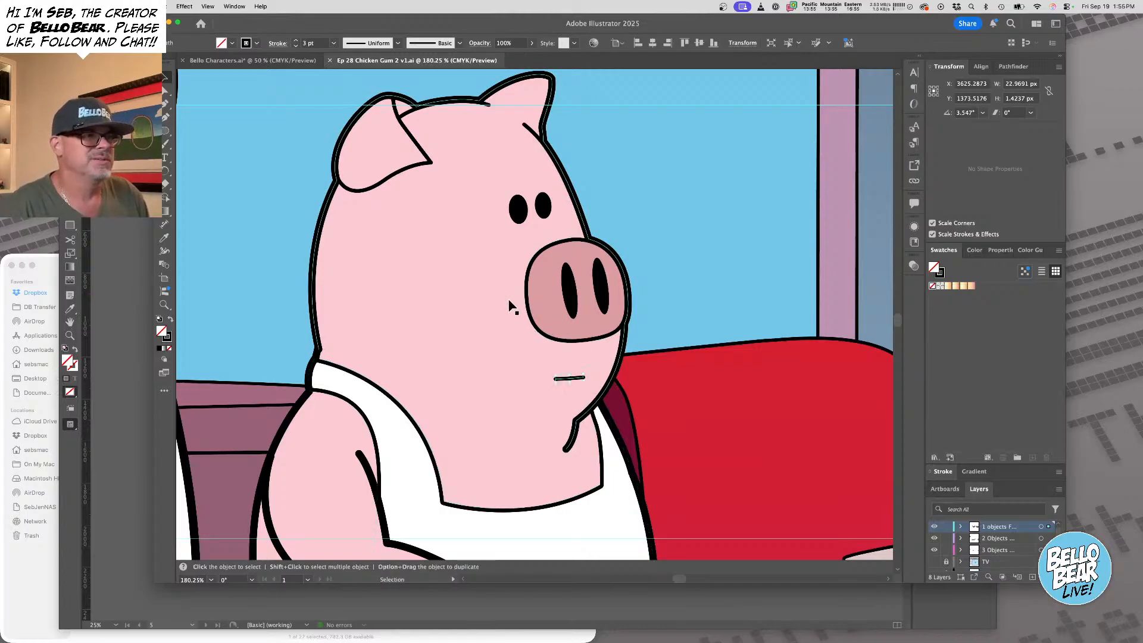
{"action": "left_click", "coordinate": [132, 326]}
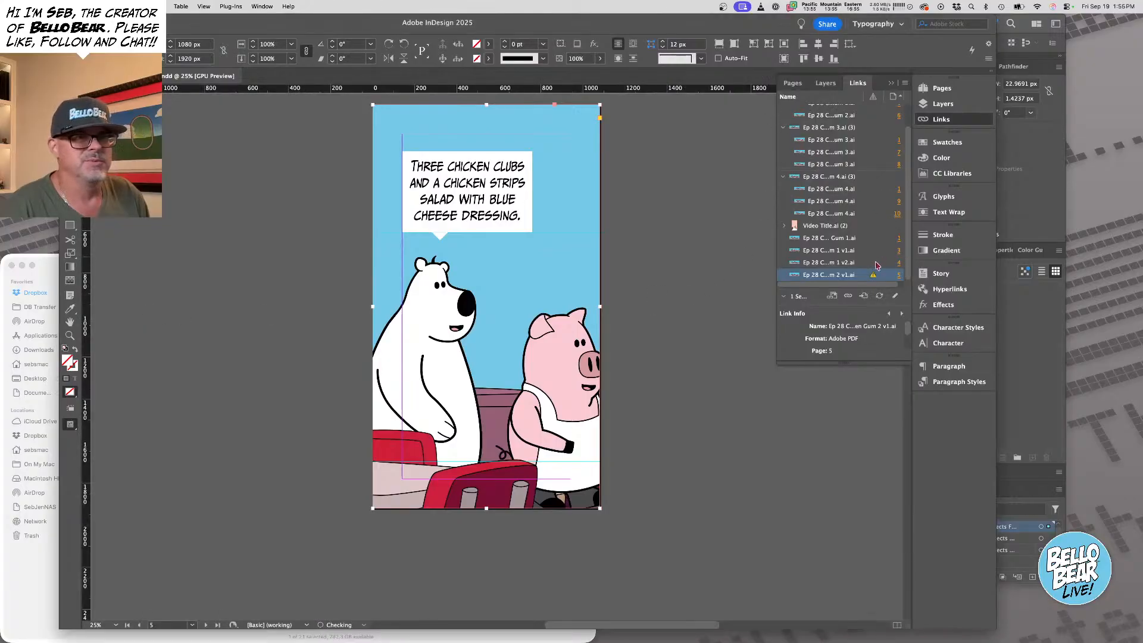
{"action": "left_click", "coordinate": [879, 296]}
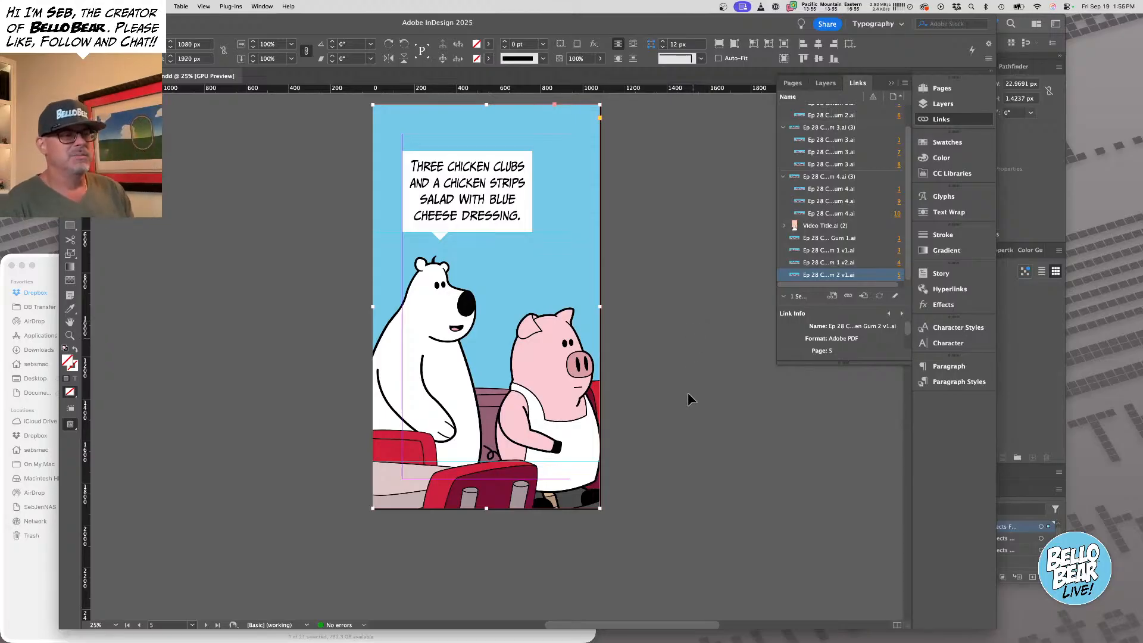
Back in Illustrator, move the wooden crate from behind the pig's legs to the floor left of the foreground table and chairs
{"action": "left_click", "coordinate": [1039, 336]}
{"action": "left_click", "coordinate": [587, 371], "text": "alt+super"}
{"action": "left_click", "coordinate": [559, 416], "text": "alt+super"}
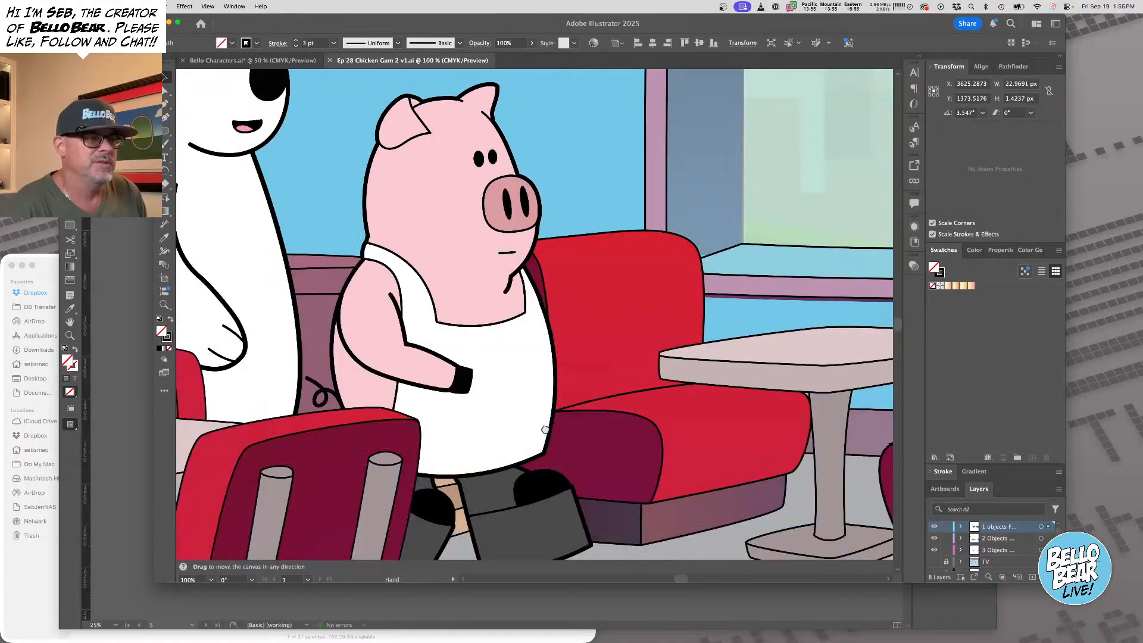
{"action": "left_click_drag", "start_coordinate": [545, 429], "coordinate": [666, 297]}
{"action": "left_click", "coordinate": [628, 360]}
{"action": "left_click", "coordinate": [634, 359], "text": "alt+super"}
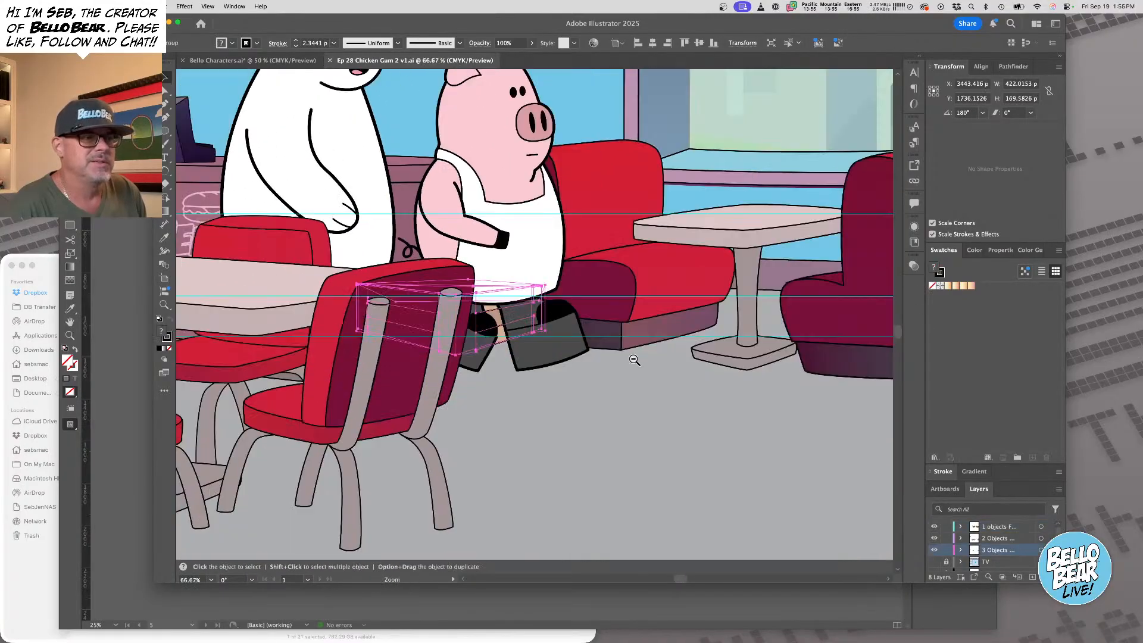
{"action": "left_click", "coordinate": [587, 326], "text": "alt+super"}
{"action": "scroll", "coordinate": [655, 321], "scroll_direction": "left", "scroll_amount": 5}
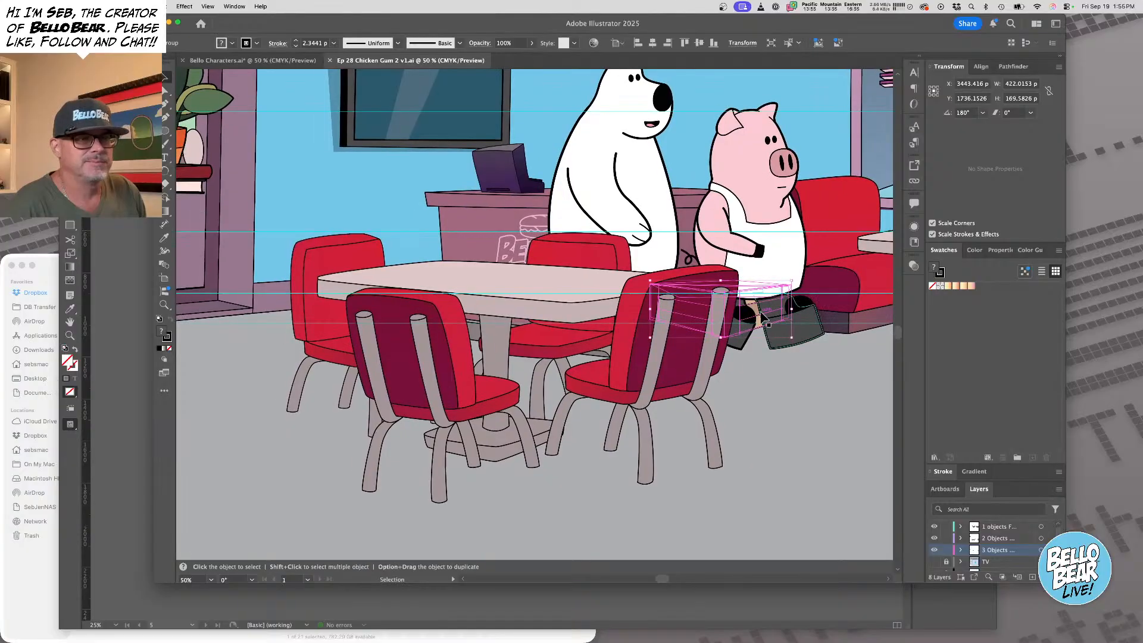
{"action": "left_click_drag", "start_coordinate": [754, 310], "coordinate": [244, 310]}
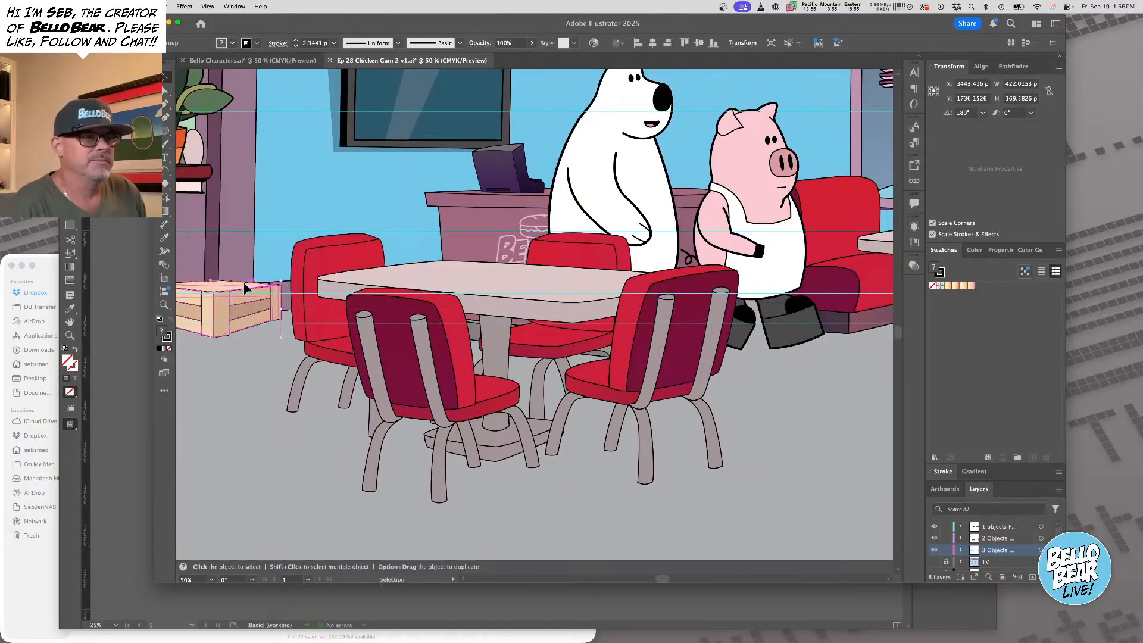
Return to InDesign and refresh the page 5 artwork link to bring in the scene with the moved crate
{"action": "left_click", "coordinate": [100, 331]}
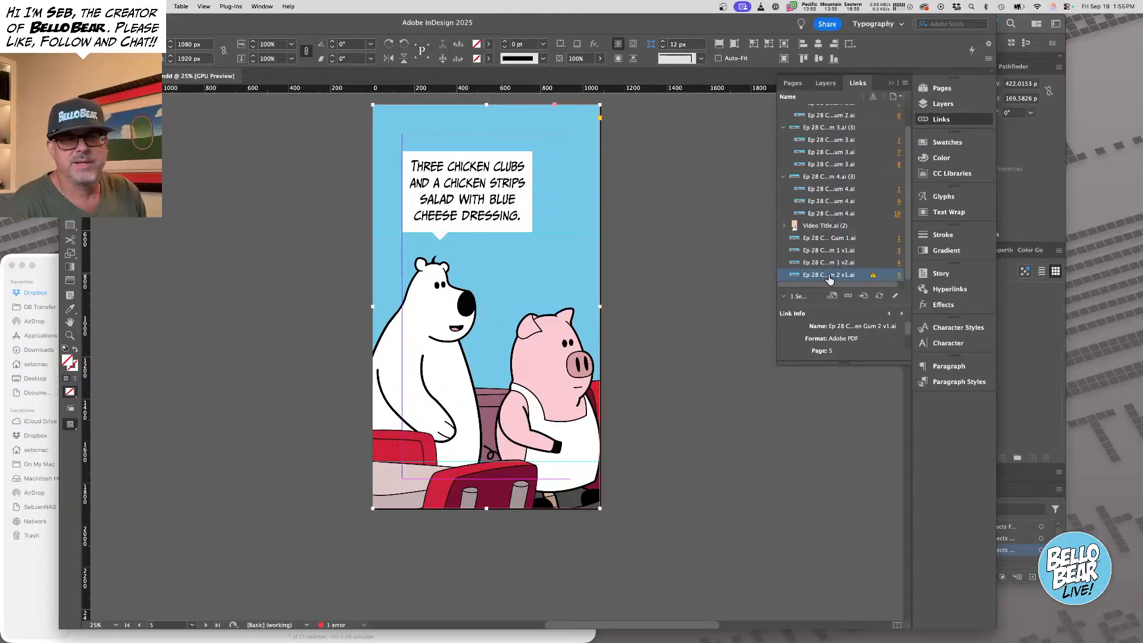
{"action": "left_click", "coordinate": [875, 294]}
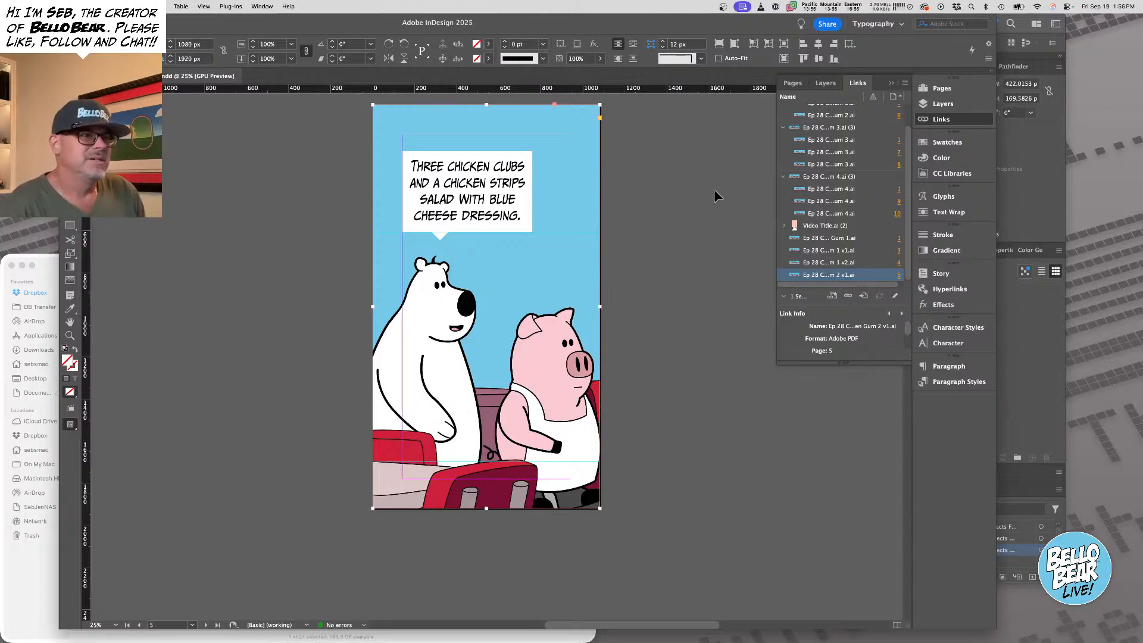
{"action": "left_click", "coordinate": [687, 173]}
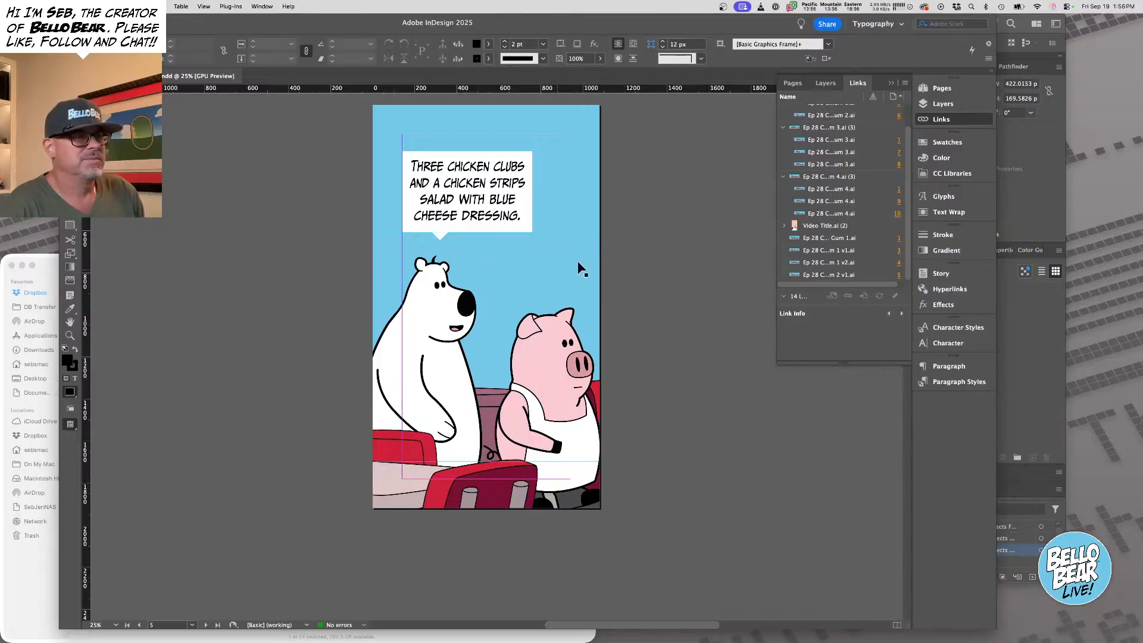
Go to page 6 in InDesign and open its linked artwork for editing in Illustrator
{"action": "scroll", "coordinate": [626, 235], "scroll_direction": "down", "scroll_amount": 10}
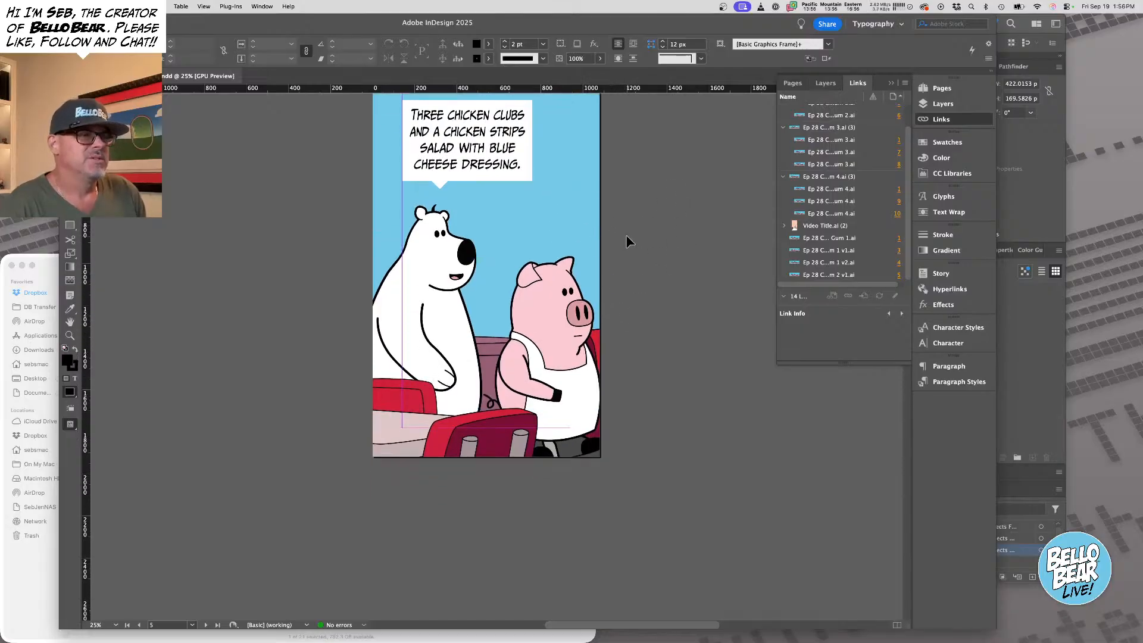
{"action": "scroll", "coordinate": [627, 235], "scroll_direction": "down", "scroll_amount": 6}
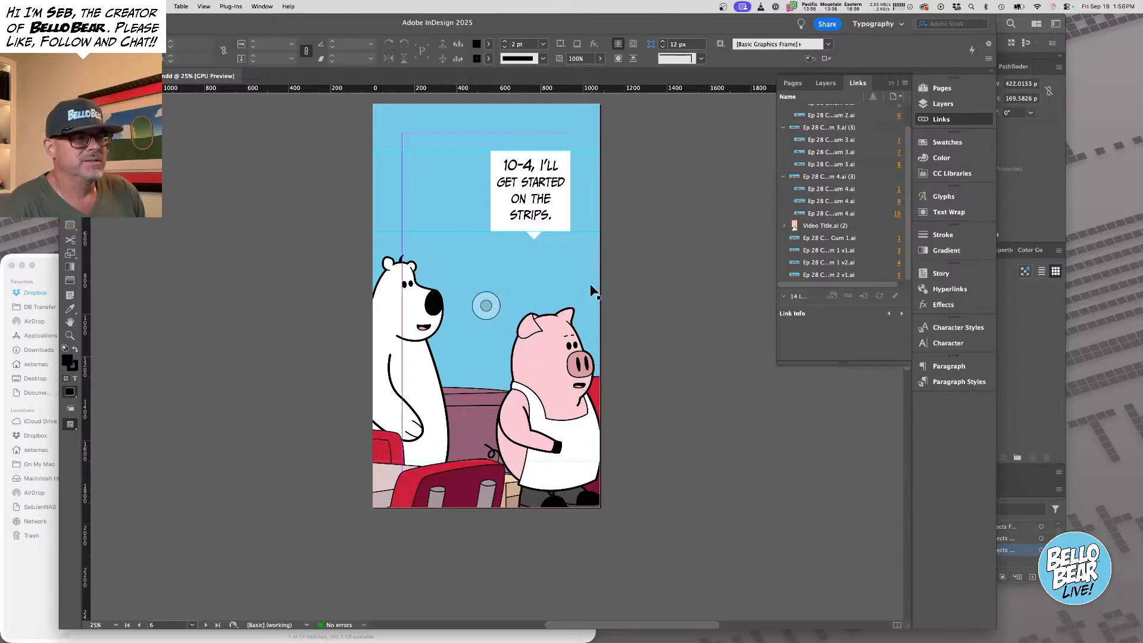
{"action": "left_click", "coordinate": [469, 112]}
{"action": "right_click", "coordinate": [470, 116]}
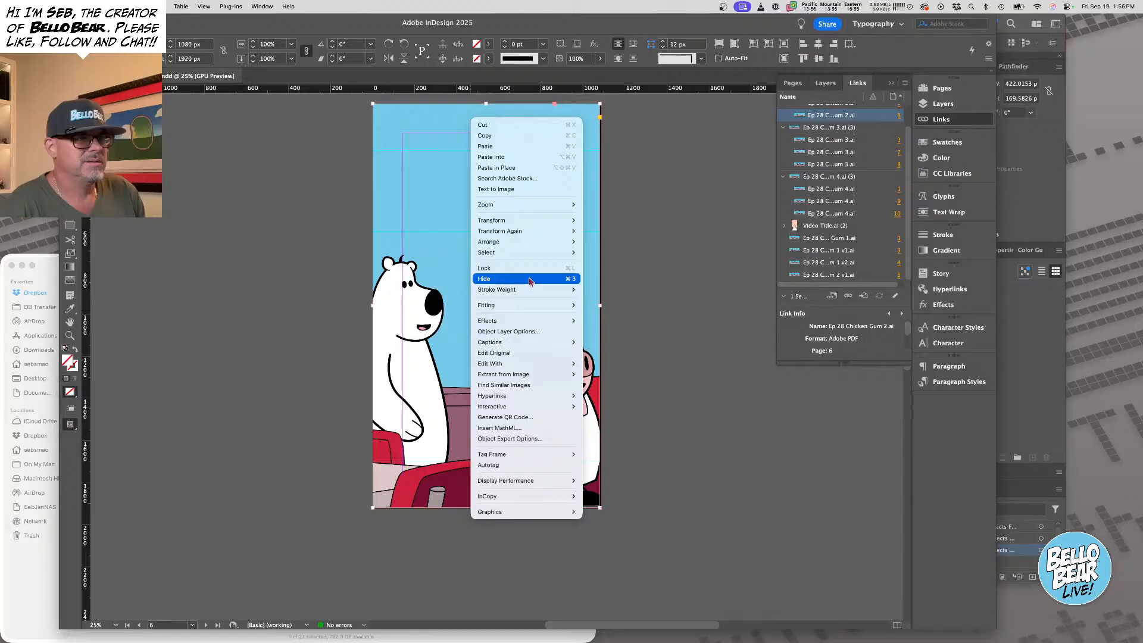
{"action": "left_click", "coordinate": [519, 352]}
Delete the bear's open mouth in the v1 scene and save the illustration as Ep 28 Chicken Gum 2 v2.ai
{"action": "left_click_drag", "start_coordinate": [564, 300], "coordinate": [434, 399]}
{"action": "left_click", "coordinate": [515, 238]}
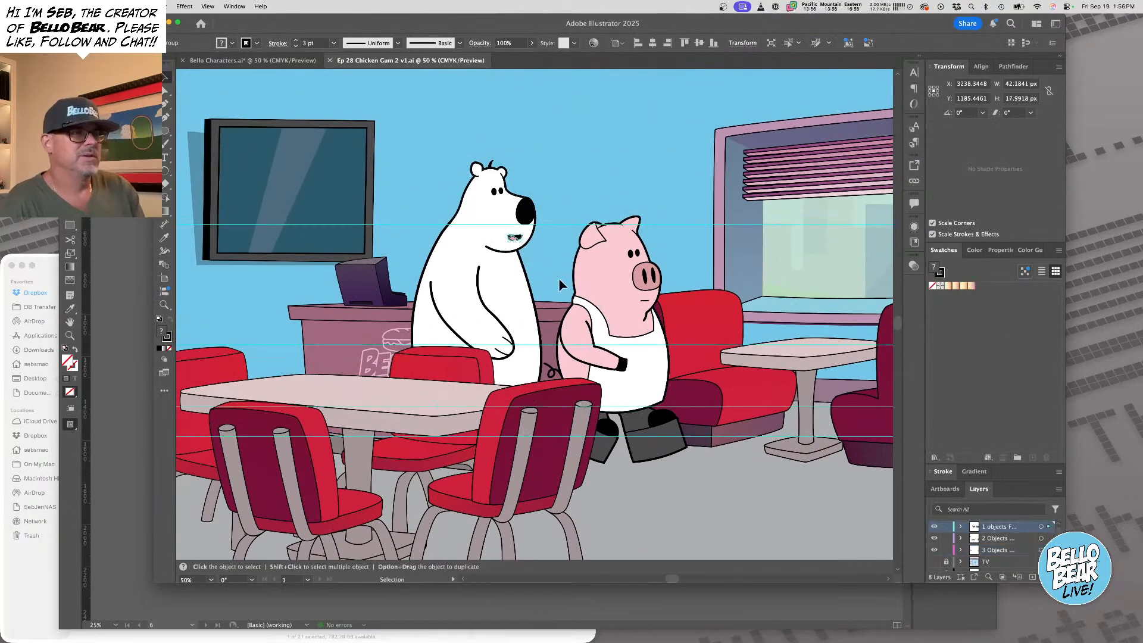
{"action": "key", "text": "Delete"}
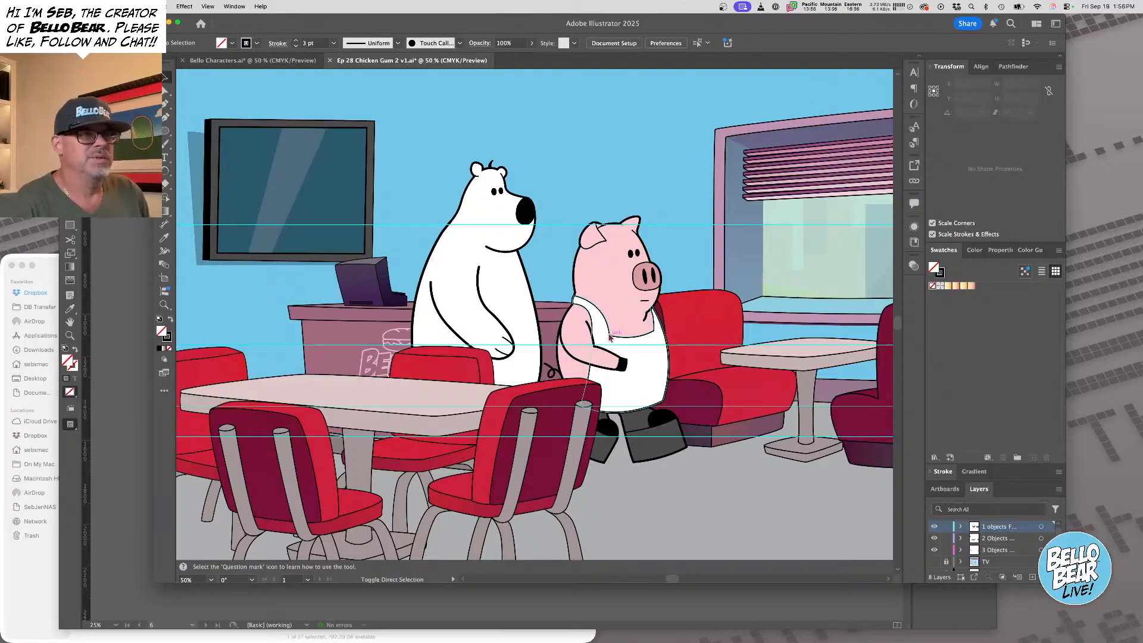
{"action": "key", "text": "super+shift+s"}
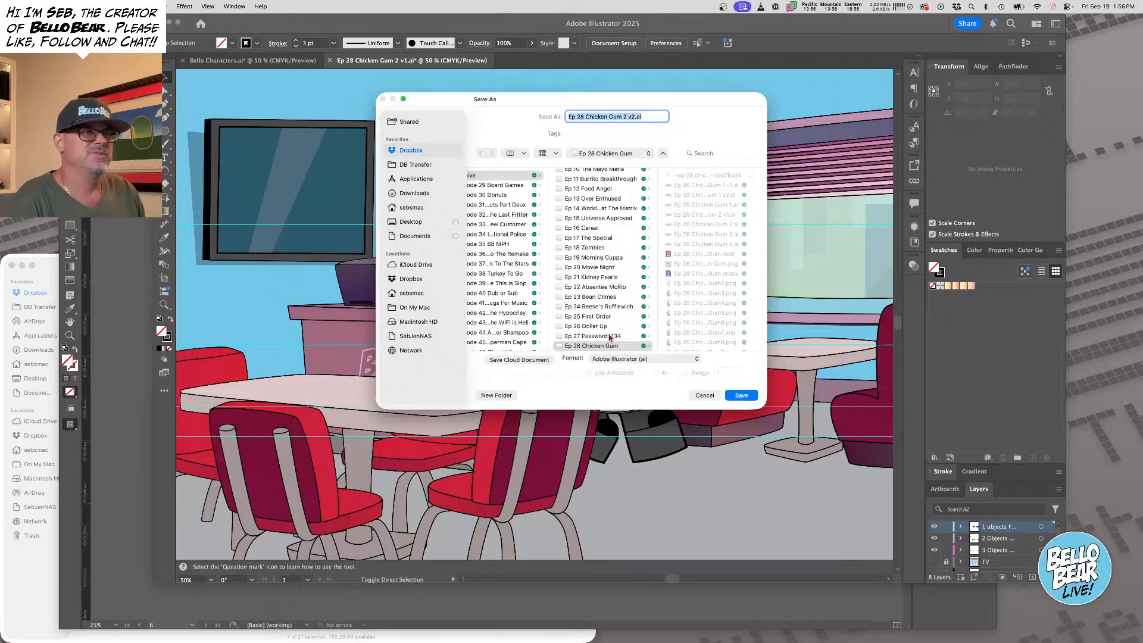
{"action": "key", "text": "Return"}
{"action": "left_click", "coordinate": [701, 498]}
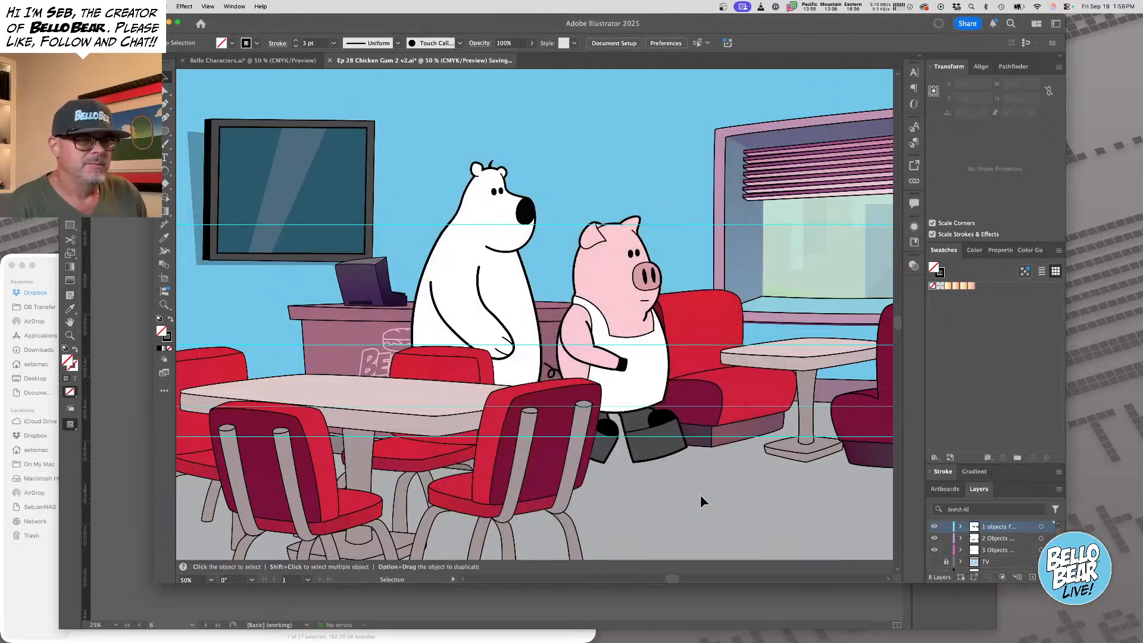
Move the closed-mouth line from the pig's face to the bear's muzzle
{"action": "left_click_drag", "start_coordinate": [574, 340], "coordinate": [447, 254], "text": "super"}
{"action": "left_click", "coordinate": [653, 354]}
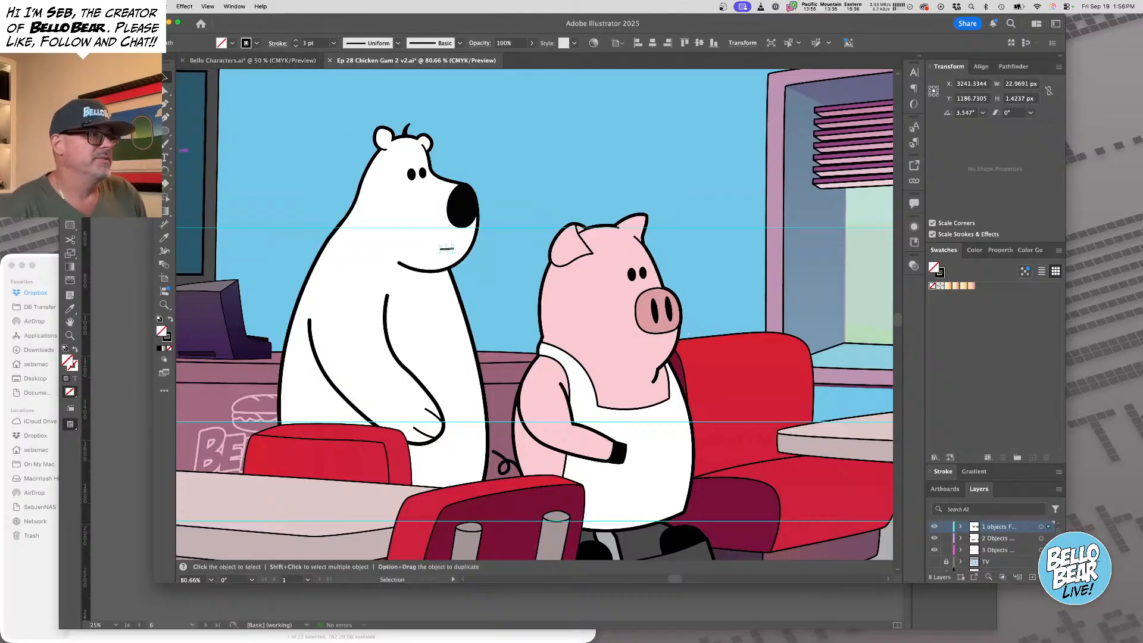
From page 6 in InDesign, open the original Ep 28 Chicken Gum 2.ai and copy the pig's eyebrows and open mouth
{"action": "left_click", "coordinate": [122, 184]}
{"action": "left_click", "coordinate": [630, 199]}
{"action": "left_click", "coordinate": [583, 123]}
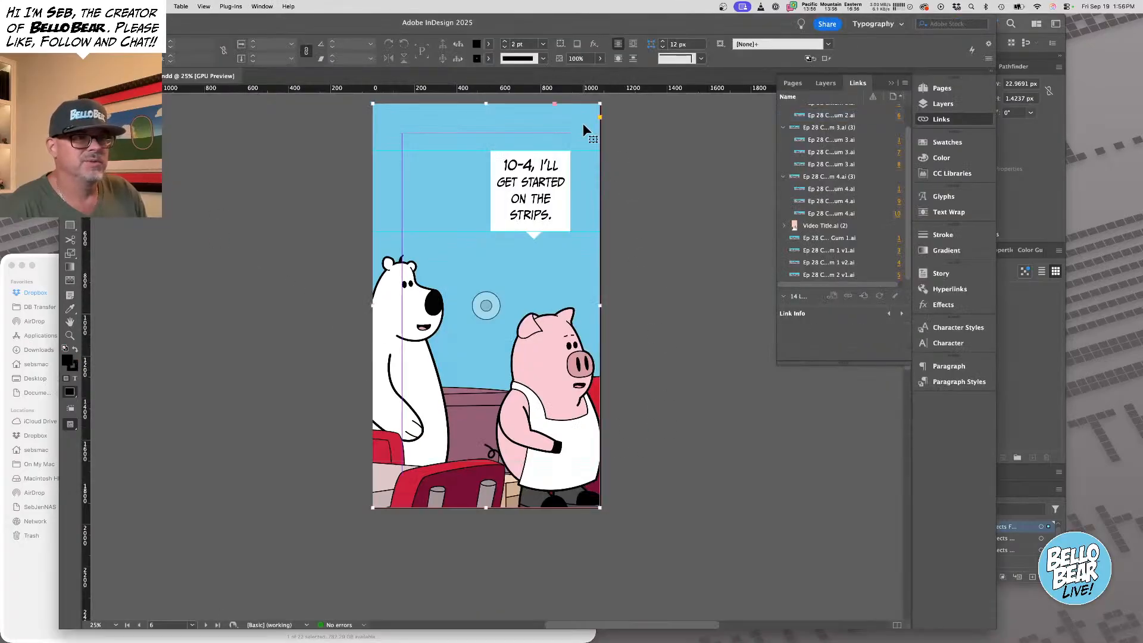
{"action": "right_click", "coordinate": [544, 120]}
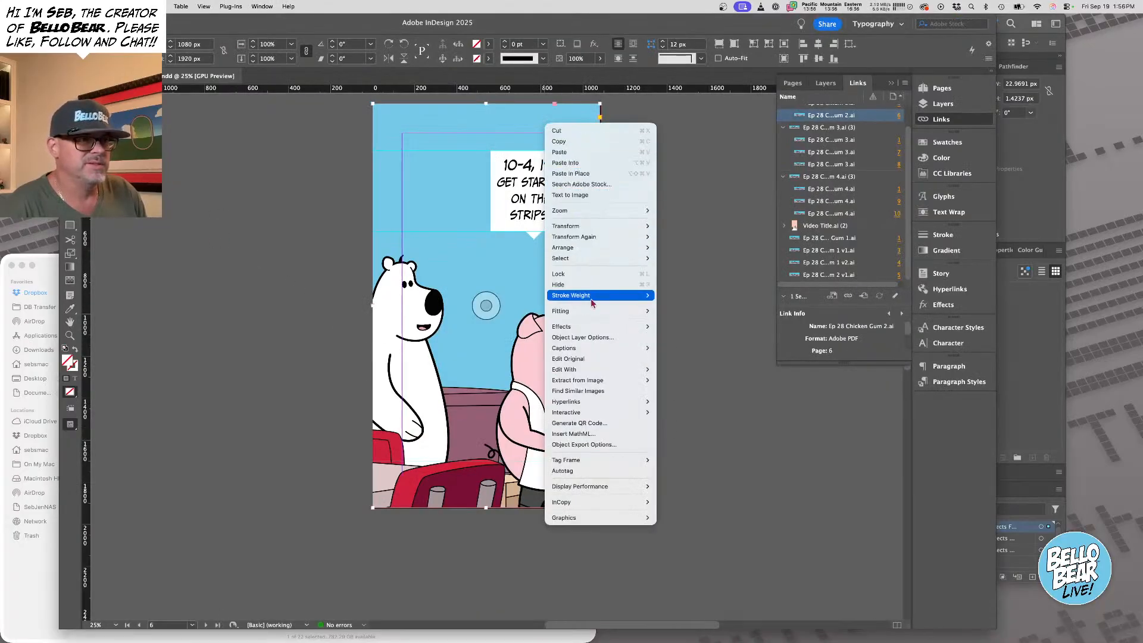
{"action": "left_click", "coordinate": [580, 359]}
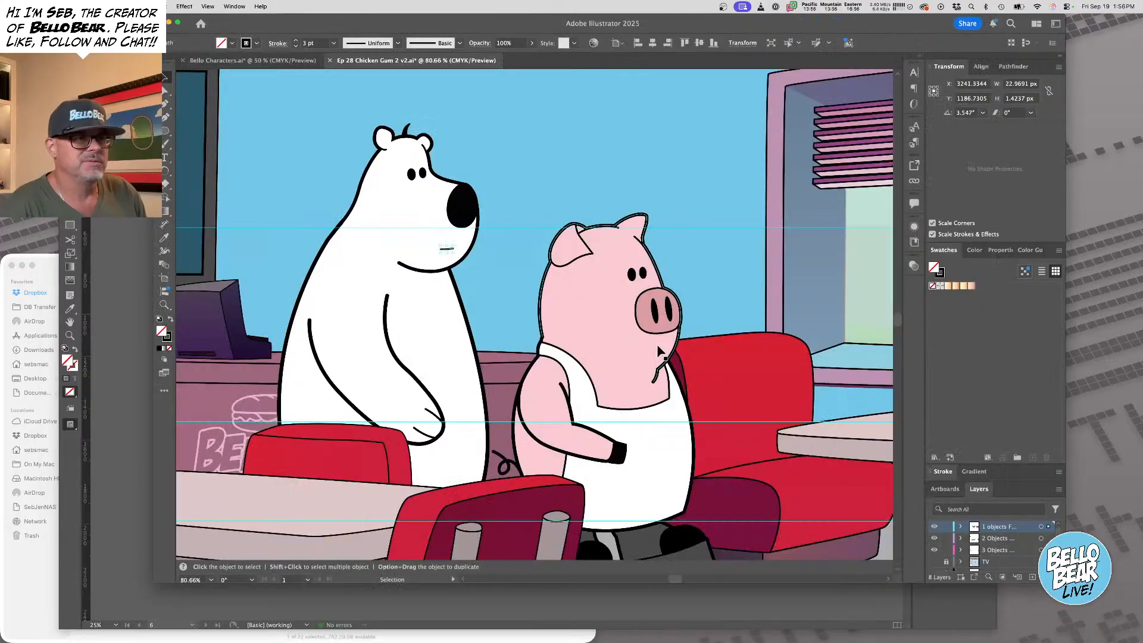
{"action": "left_click", "coordinate": [634, 275]}
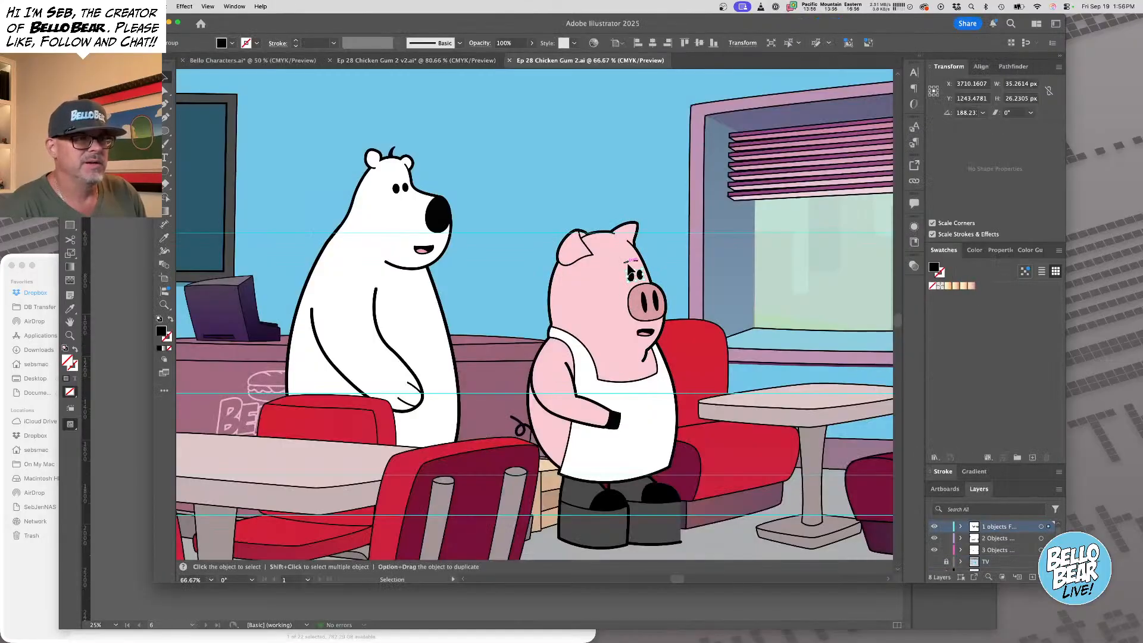
{"action": "key", "text": "a"}
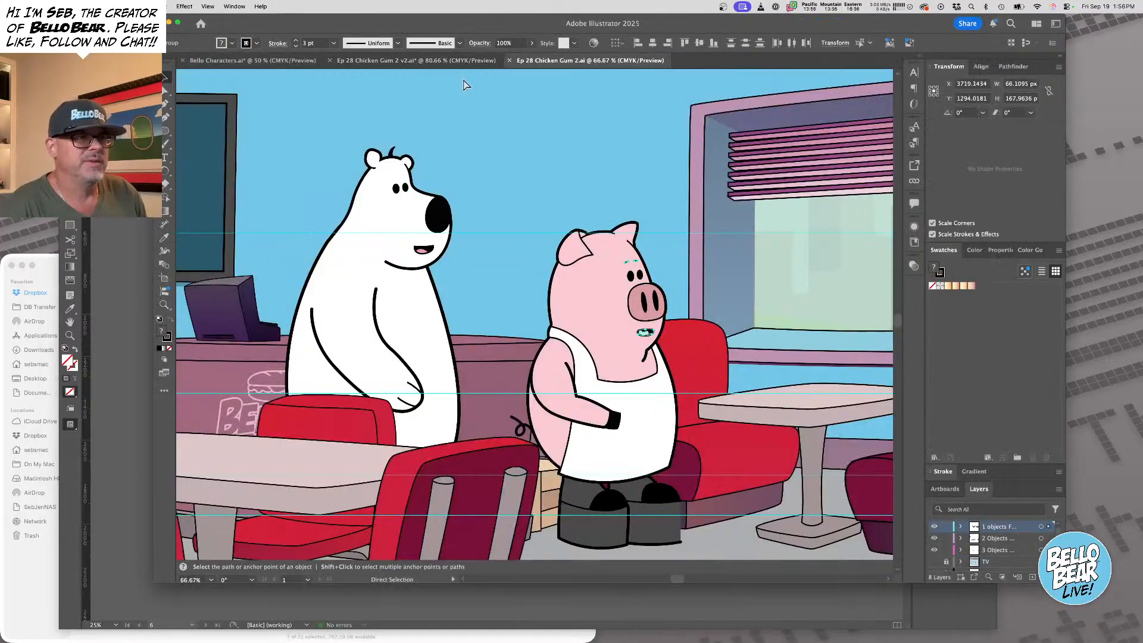
Paste the eyebrows and open mouth into the v2 scene, placing the mouth beneath the pig's snout and the eyebrows above its eyes
{"action": "left_click", "coordinate": [358, 60]}
{"action": "key", "text": "v"}
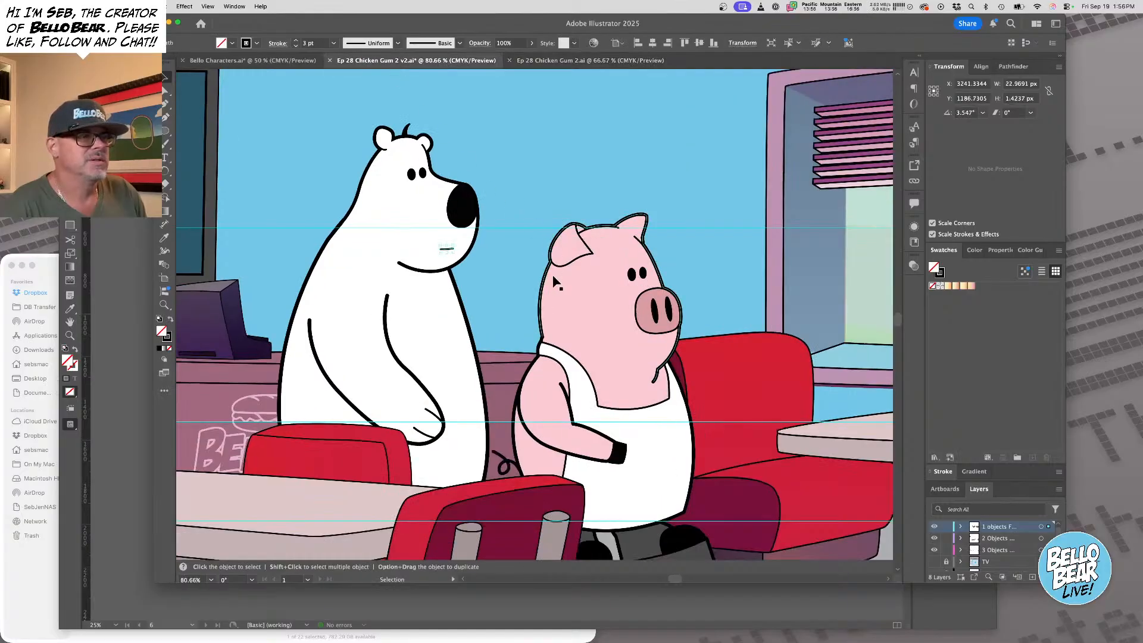
{"action": "left_click_drag", "start_coordinate": [630, 302], "coordinate": [684, 313]}
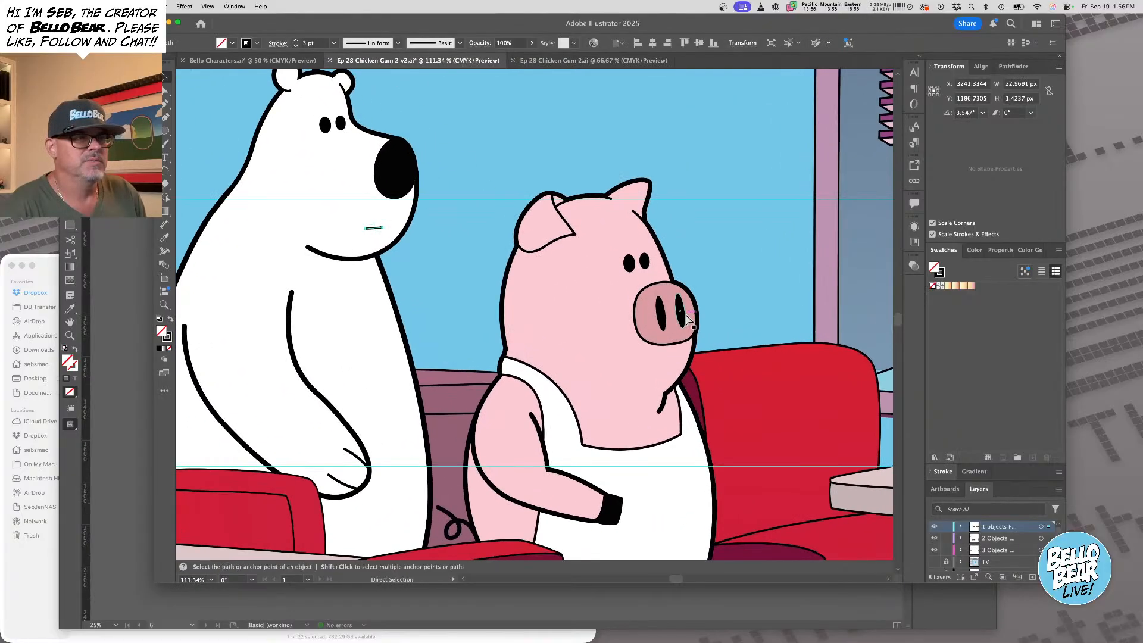
{"action": "key", "text": "super+v"}
{"action": "left_click_drag", "start_coordinate": [535, 373], "coordinate": [655, 363]}
{"action": "left_click", "coordinate": [722, 321]}
{"action": "left_click_drag", "start_coordinate": [641, 242], "coordinate": [638, 235]}
{"action": "key", "text": "a"}
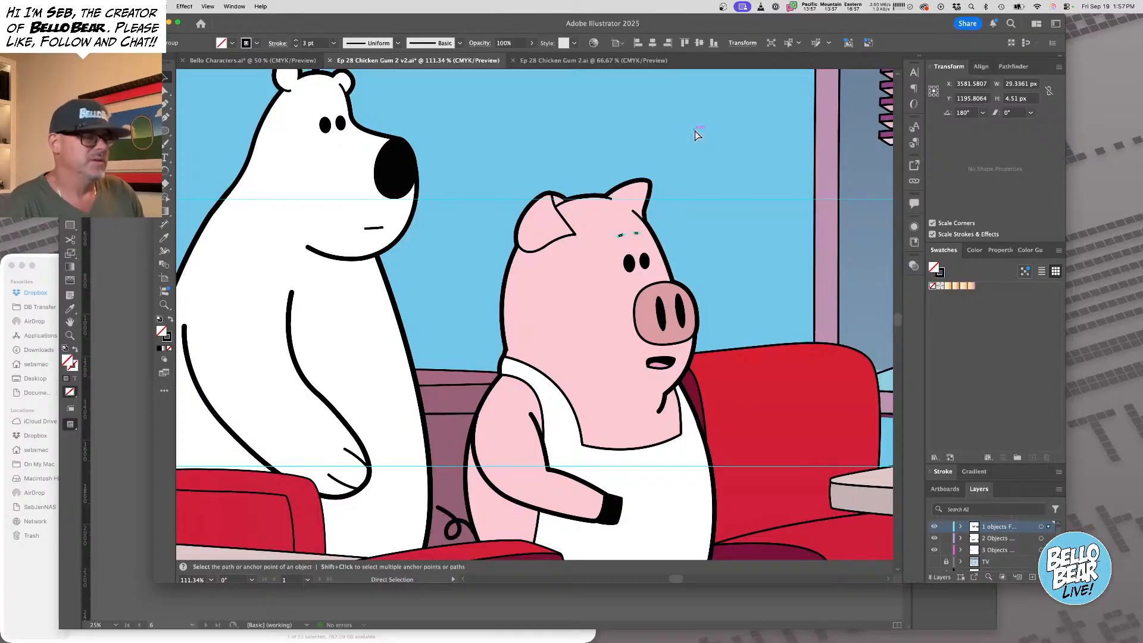
Relink the page 6 image in InDesign to Ep 28 Chicken Gum 2 v2.ai and shift the artwork slightly right within its frame
{"action": "left_click", "coordinate": [128, 361]}
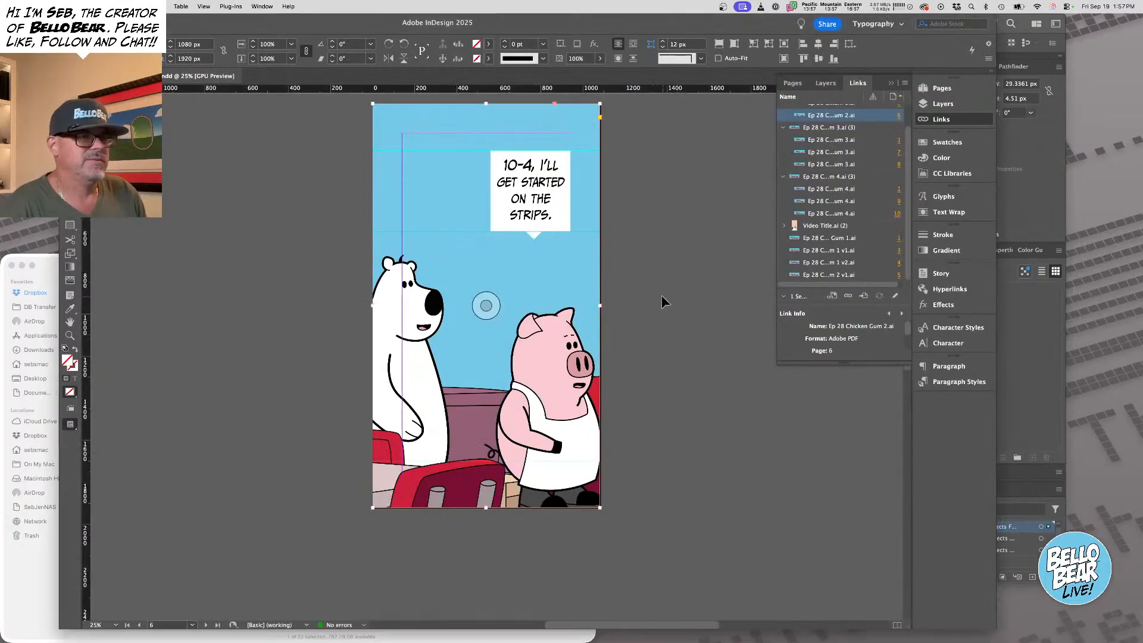
{"action": "left_click", "coordinate": [847, 296]}
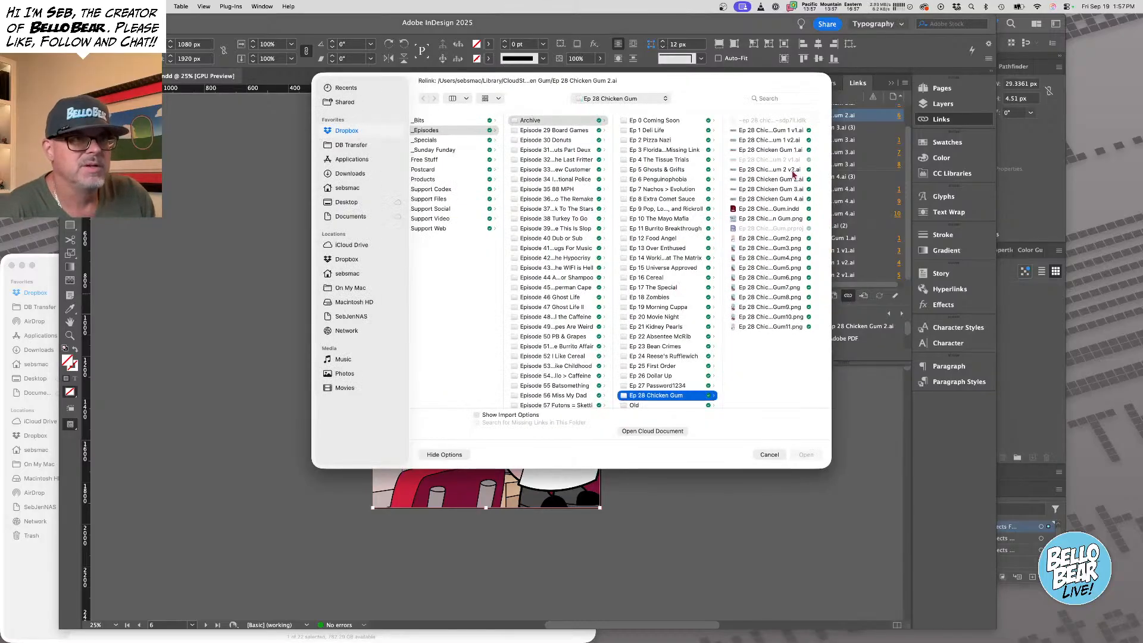
{"action": "left_click", "coordinate": [793, 170]}
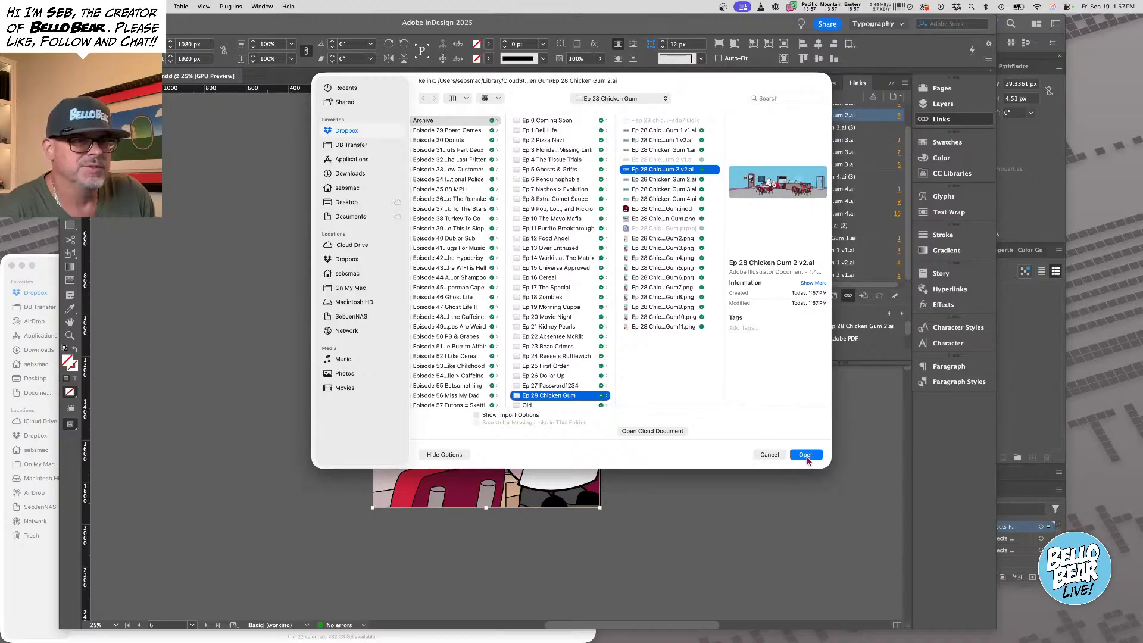
{"action": "left_click", "coordinate": [806, 454]}
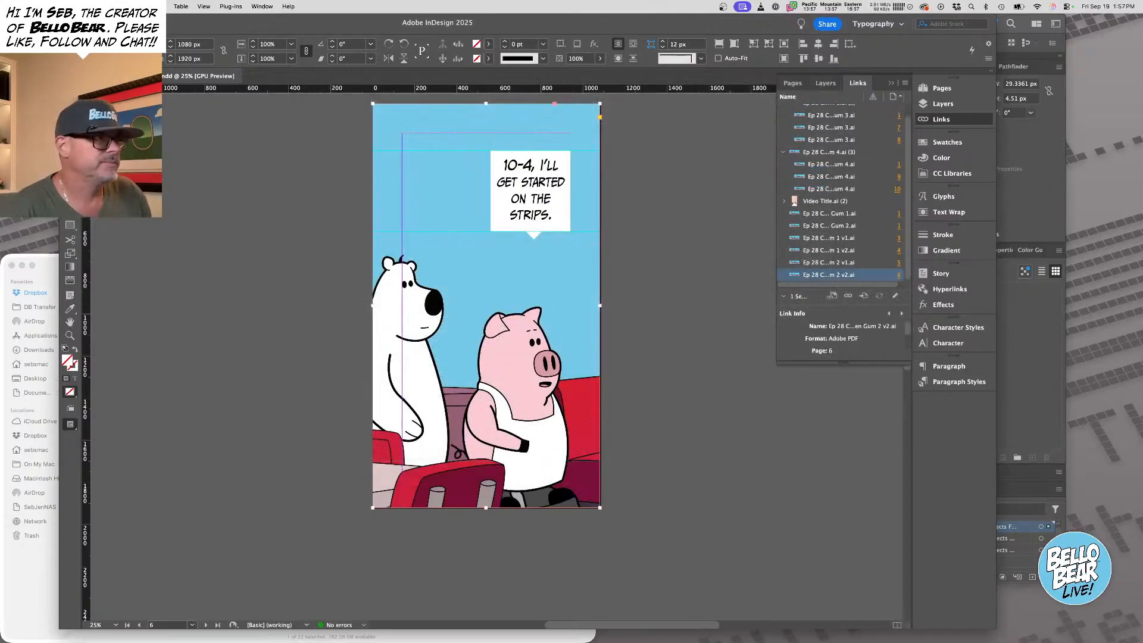
{"action": "left_click_drag", "start_coordinate": [415, 161], "coordinate": [427, 161]}
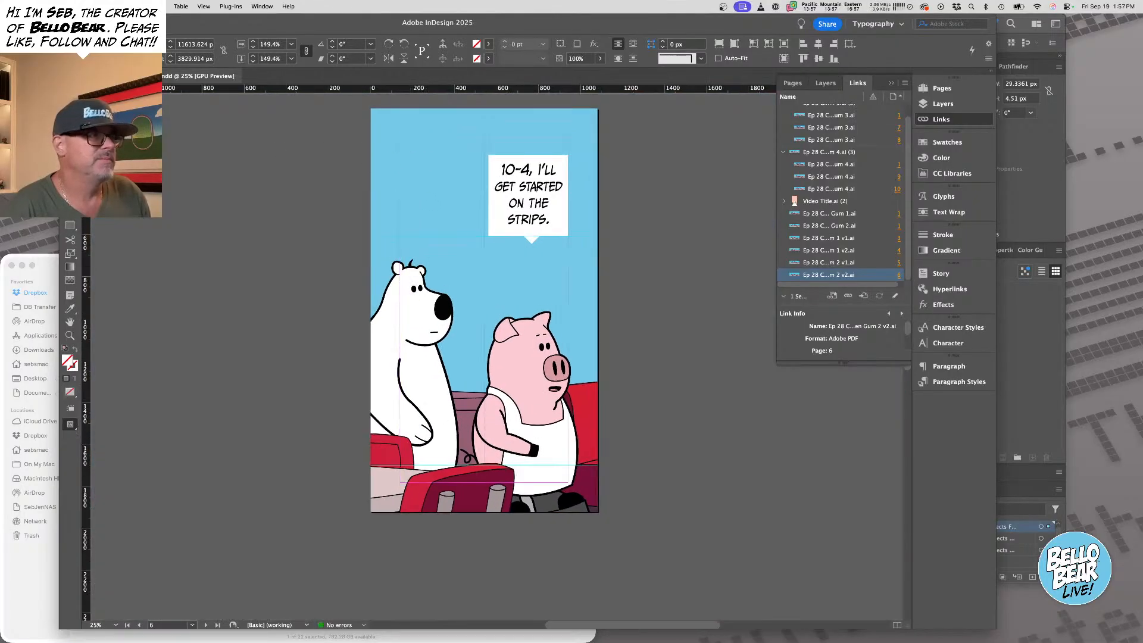
{"action": "left_click", "coordinate": [635, 267]}
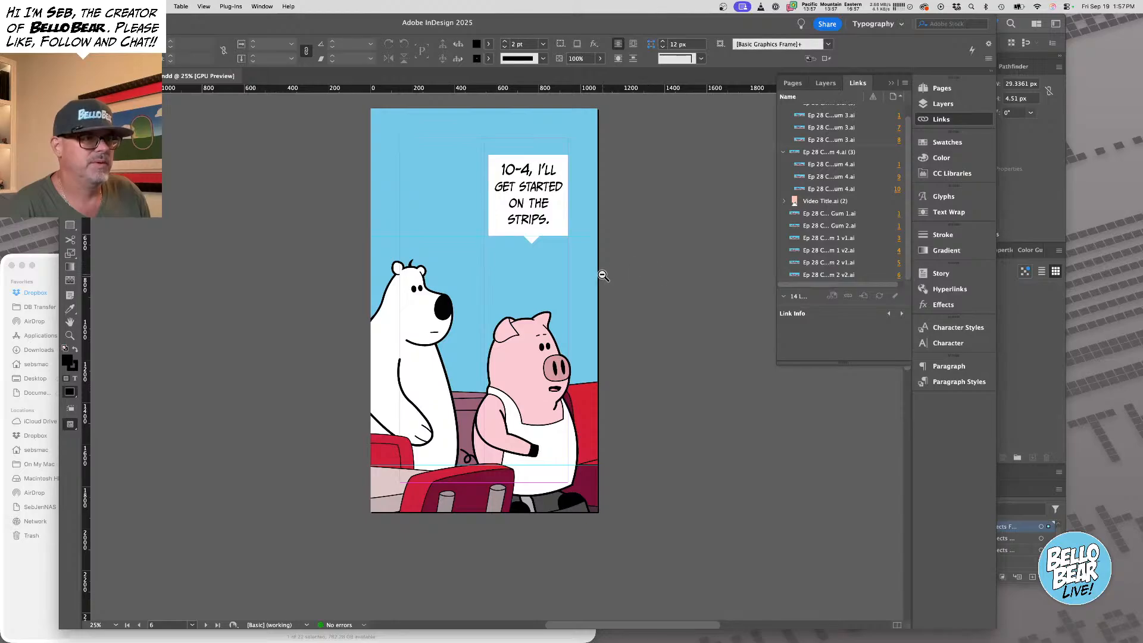
Review the panels on pages 5 to 7, comparing the characters' positions and expressions from one page to the next
{"action": "key", "text": "super+minus"}
{"action": "left_click_drag", "start_coordinate": [578, 294], "coordinate": [643, 345]}
{"action": "left_click_drag", "start_coordinate": [638, 288], "coordinate": [619, 217]}
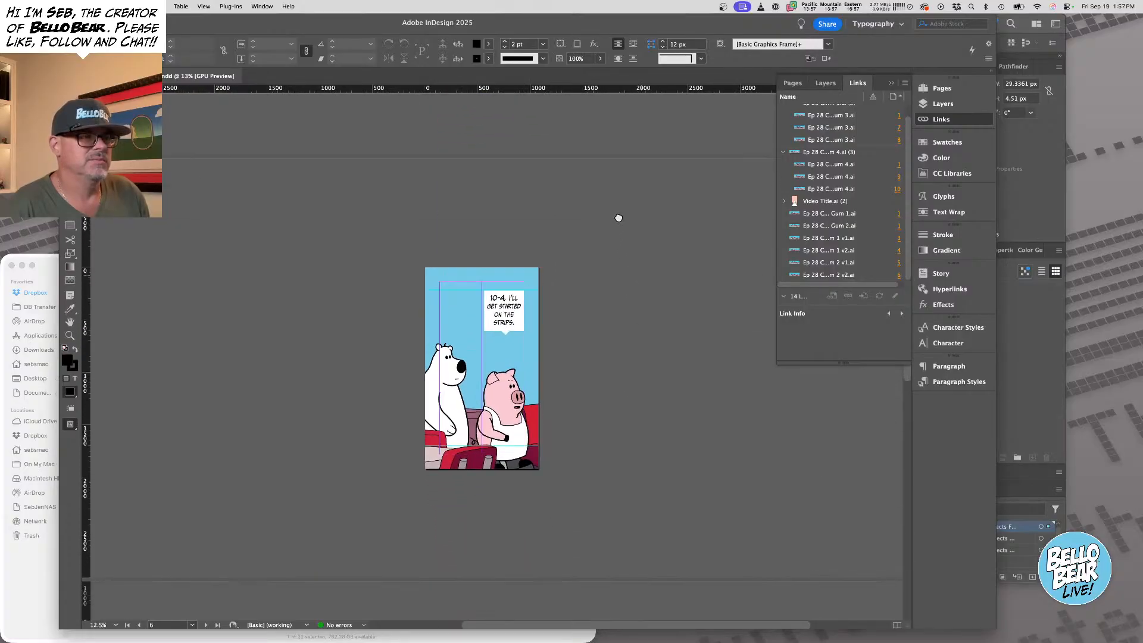
{"action": "mouse_move", "coordinate": [618, 217]}
{"action": "left_mouse_down"}
{"action": "mouse_move", "coordinate": [632, 565]}
{"action": "mouse_move", "coordinate": [623, 235]}
{"action": "left_mouse_up"}
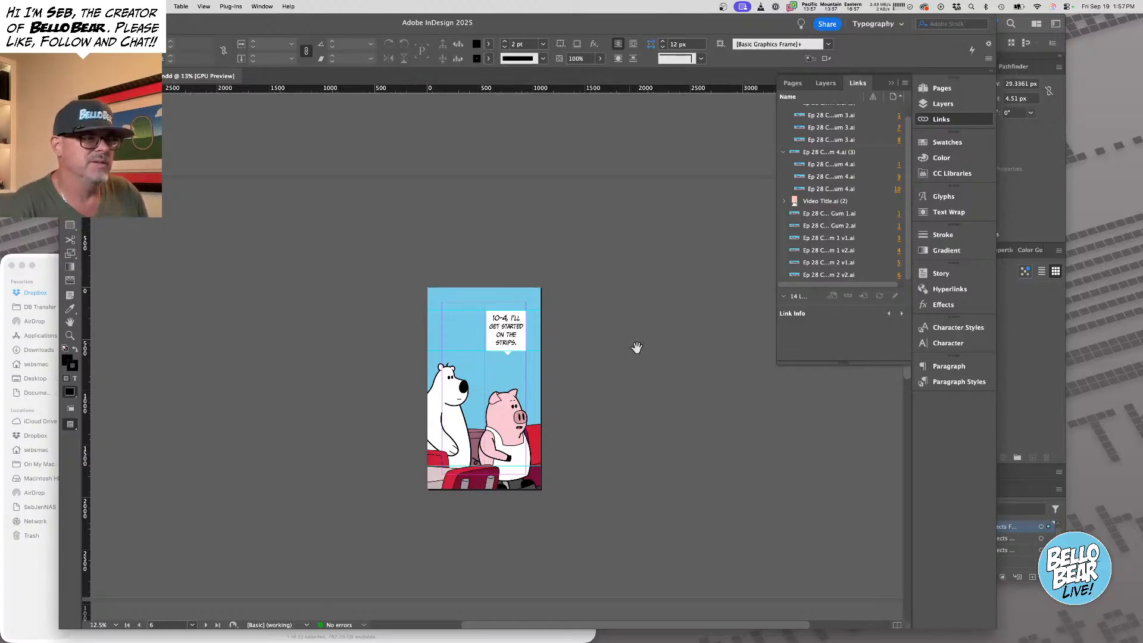
{"action": "scroll", "coordinate": [641, 344], "scroll_direction": "up", "scroll_amount": 5}
{"action": "scroll", "coordinate": [643, 343], "scroll_direction": "down", "scroll_amount": 2}
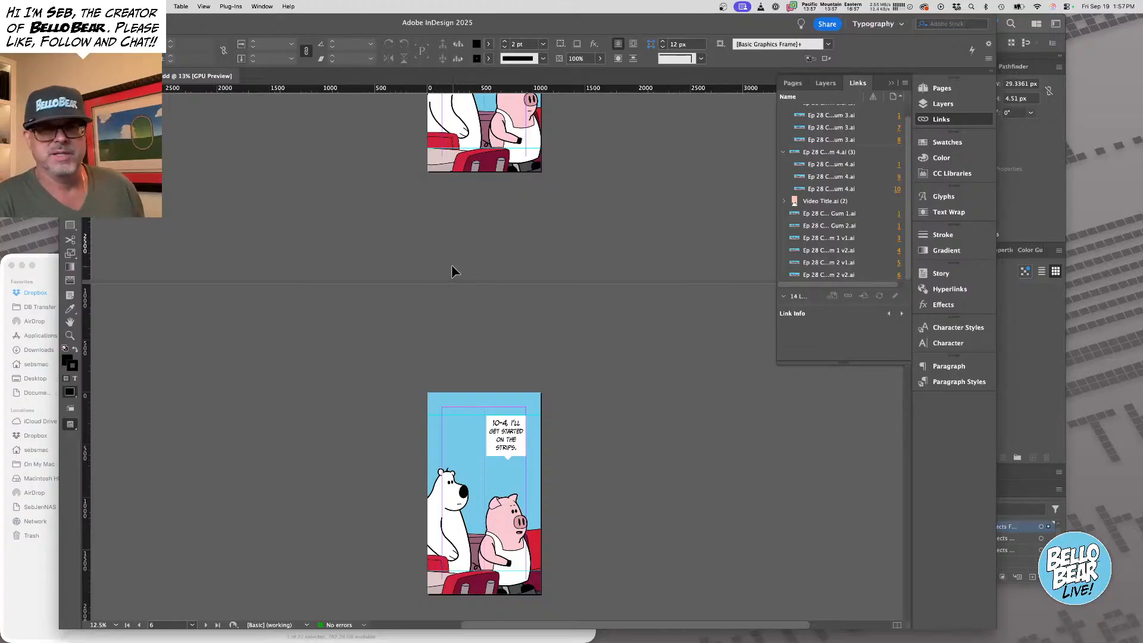
{"action": "scroll", "coordinate": [641, 438], "scroll_direction": "down", "scroll_amount": 10}
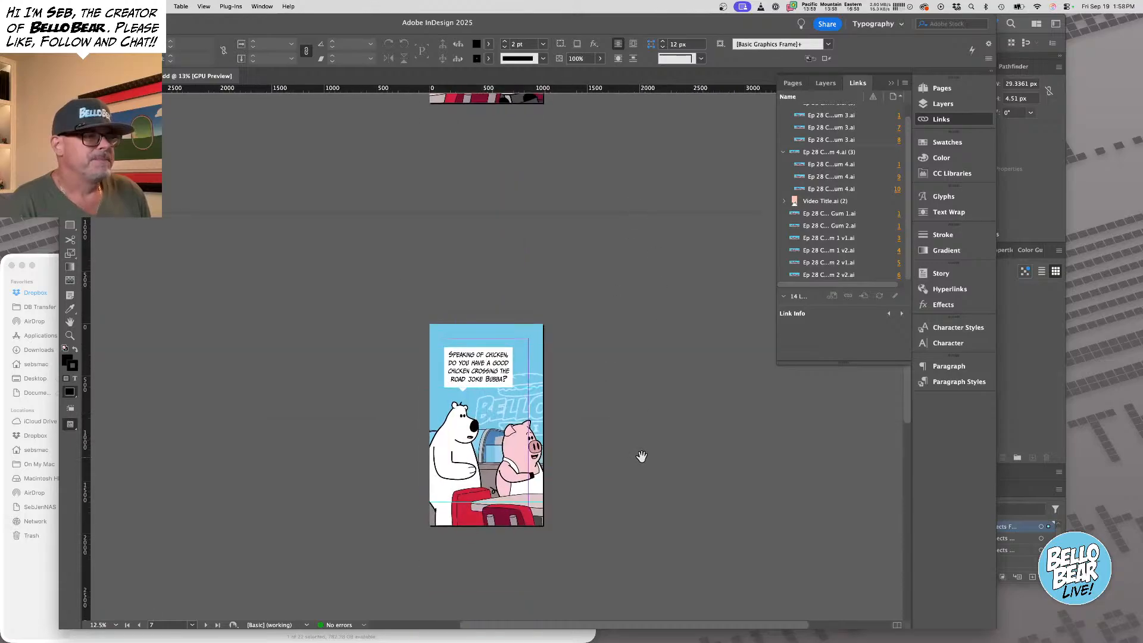
{"action": "scroll", "coordinate": [641, 455], "scroll_direction": "down", "scroll_amount": 5}
{"action": "scroll", "coordinate": [598, 245], "scroll_direction": "down", "scroll_amount": 12}
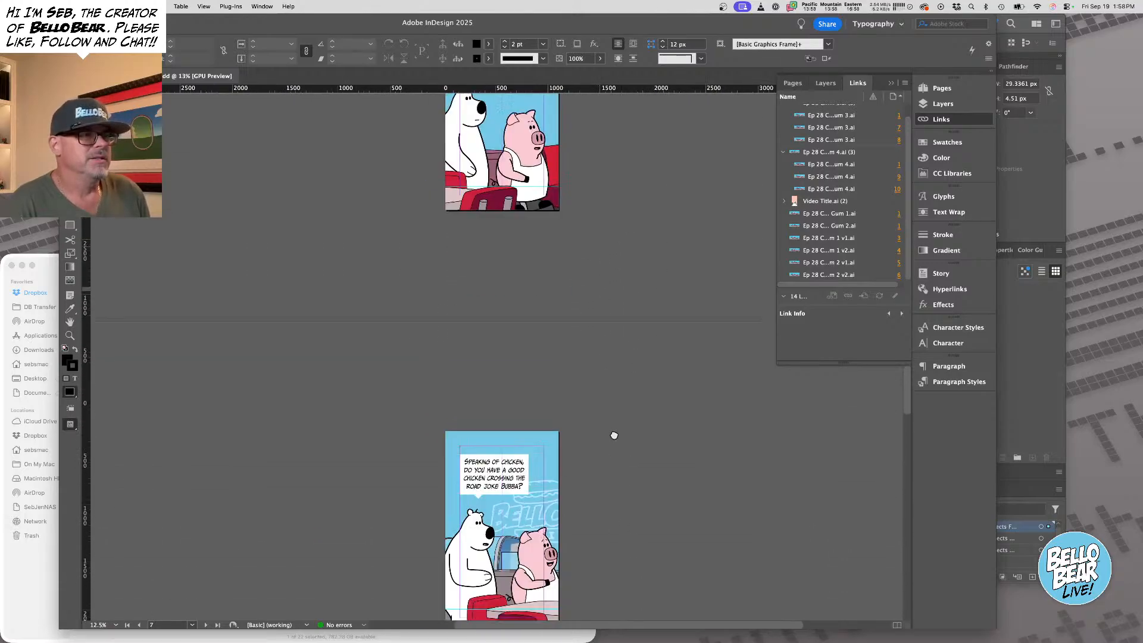
Scale the page 7 artwork down to 127% and shift it slightly right within its frame
{"action": "left_click_drag", "start_coordinate": [472, 326], "coordinate": [556, 358]}
{"action": "left_click_drag", "start_coordinate": [548, 439], "coordinate": [566, 339]}
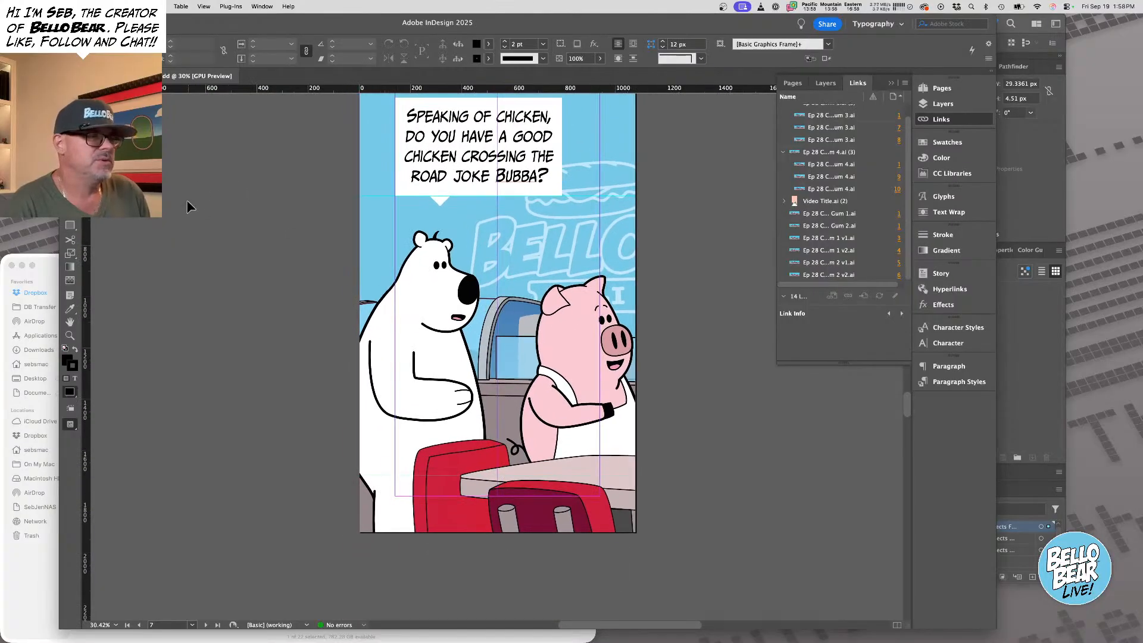
{"action": "left_click", "coordinate": [452, 308]}
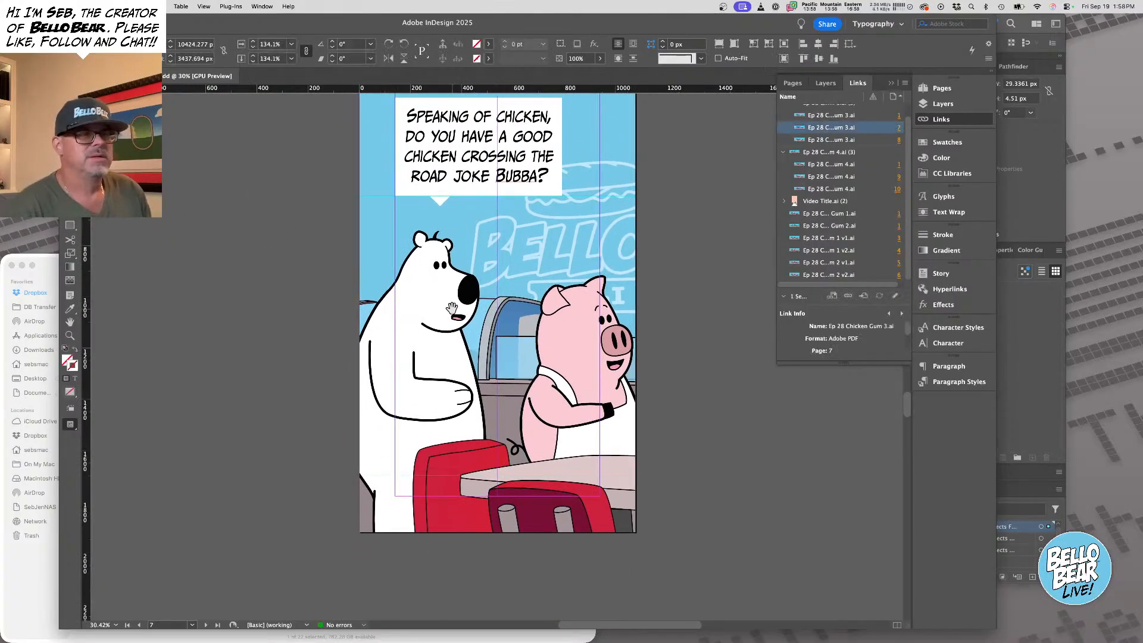
{"action": "left_click", "coordinate": [255, 47]}
{"action": "left_click", "coordinate": [254, 47]}
{"action": "left_click", "coordinate": [254, 47]}
{"action": "left_click", "coordinate": [254, 47]}
{"action": "left_click", "coordinate": [254, 47]}
{"action": "left_click", "coordinate": [254, 47]}
{"action": "left_click", "coordinate": [254, 47]}
{"action": "left_click", "coordinate": [254, 47]}
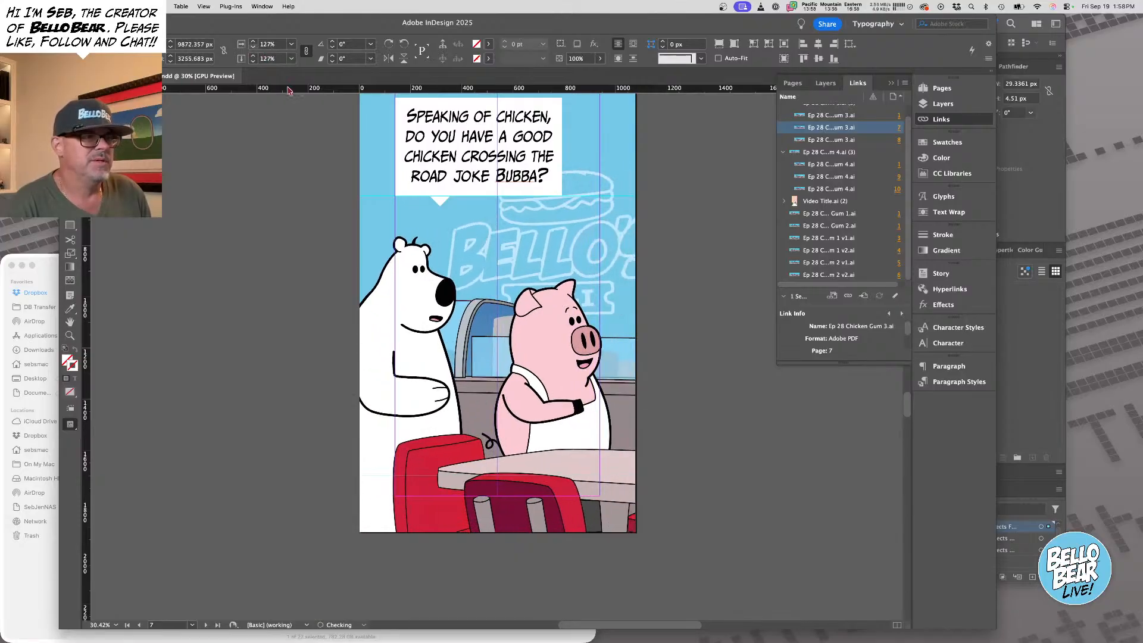
{"action": "left_click_drag", "start_coordinate": [443, 275], "coordinate": [460, 276]}
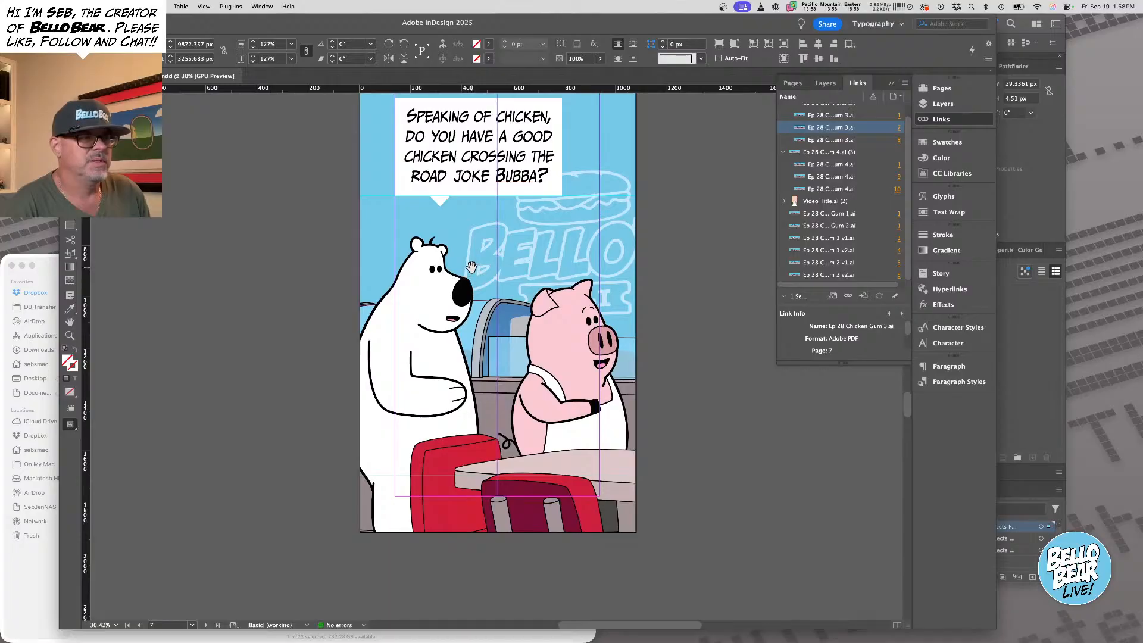
Undo the last shift and scale reductions back to 131%, and move the page 7 artwork slightly right within its frame
{"action": "key", "text": "super+z"}
{"action": "key", "text": "super+z"}
{"action": "key", "text": "super+z"}
{"action": "key", "text": "super+z"}
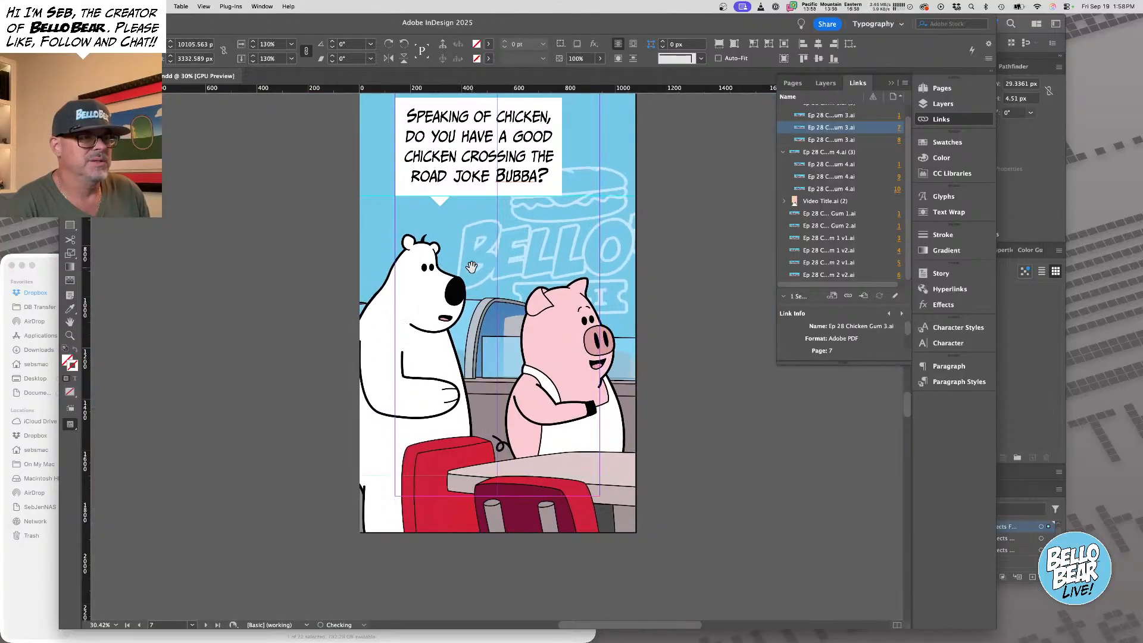
{"action": "key", "text": "super+z"}
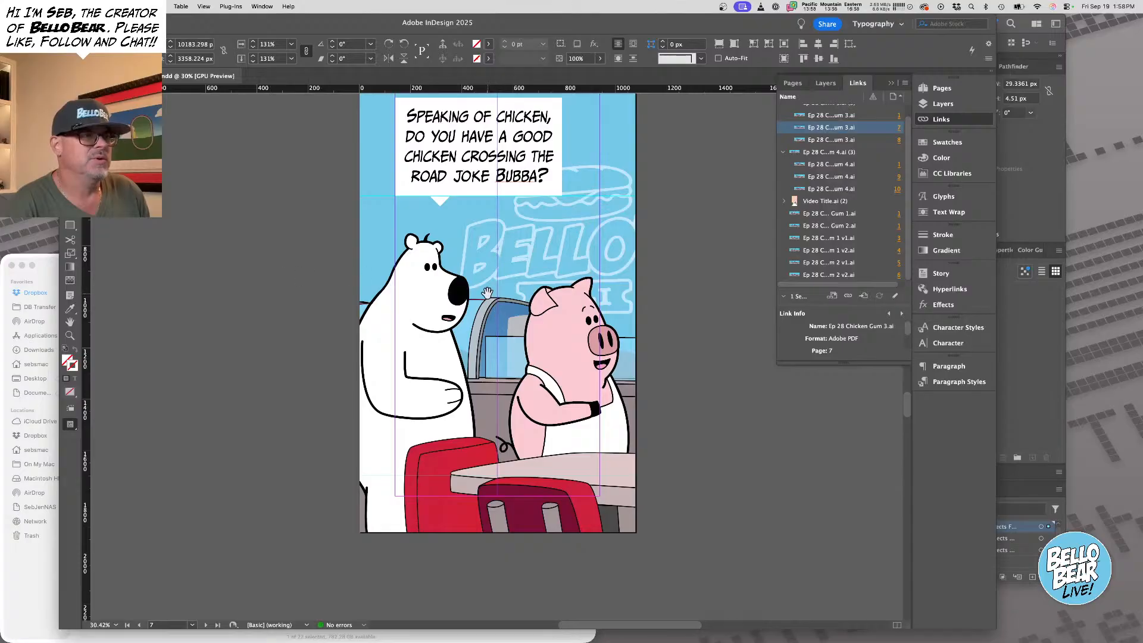
{"action": "left_click_drag", "start_coordinate": [487, 291], "coordinate": [500, 292]}
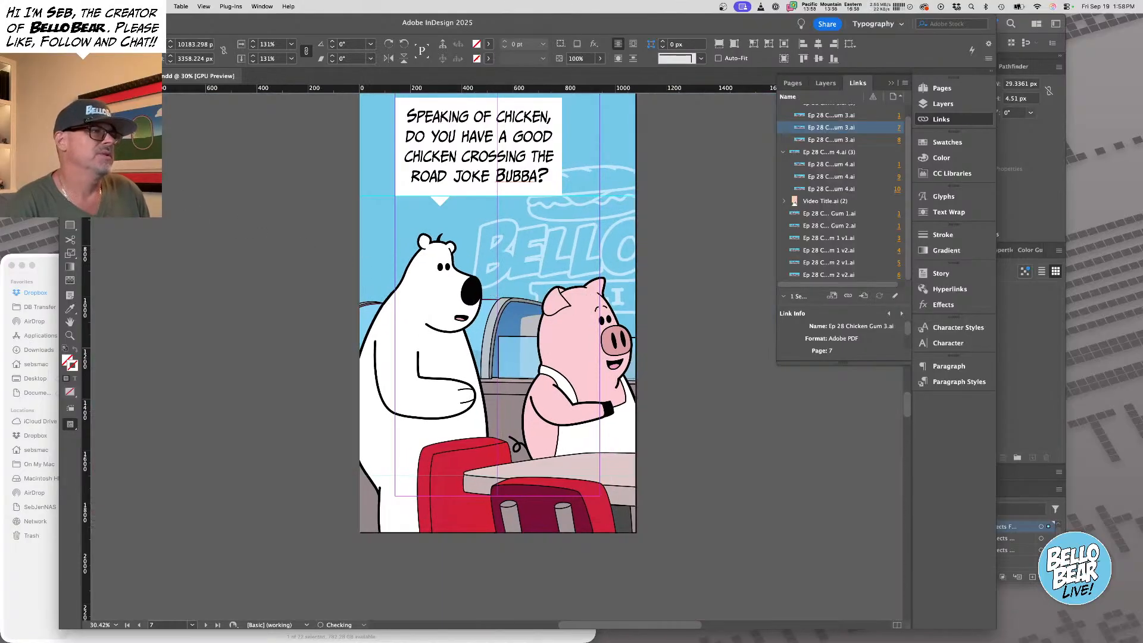
{"action": "key", "text": "super+shift+a"}
Open the page 7 artwork's original file, Ep 28 Chicken Gum 3.ai, in Illustrator for editing
{"action": "scroll", "coordinate": [515, 232], "scroll_direction": "right", "scroll_amount": 3}
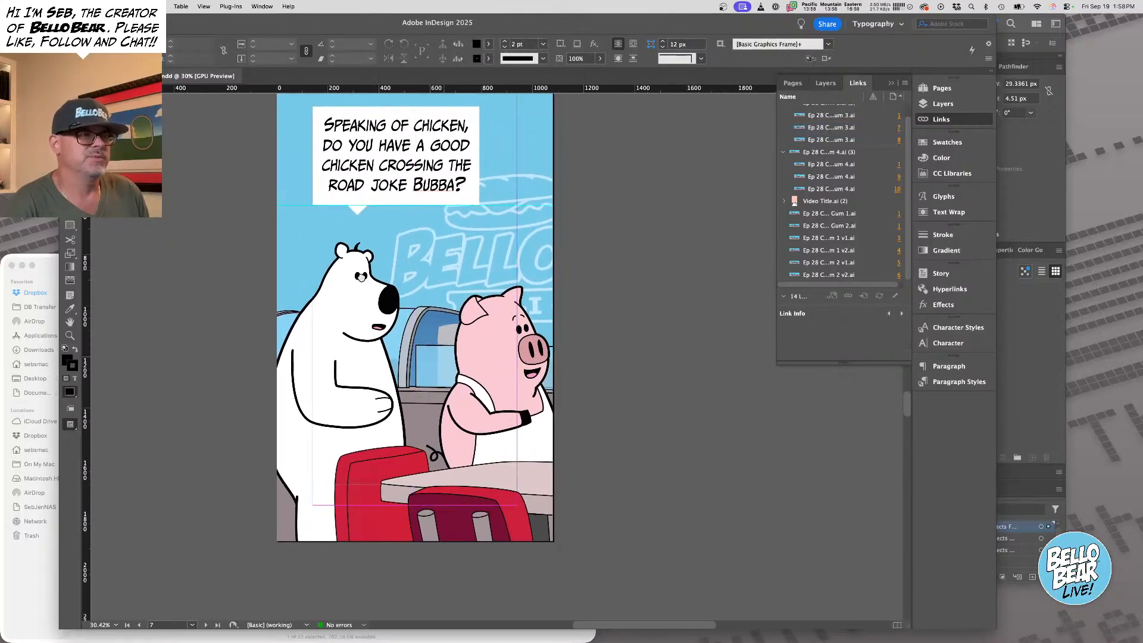
{"action": "right_click", "coordinate": [532, 239]}
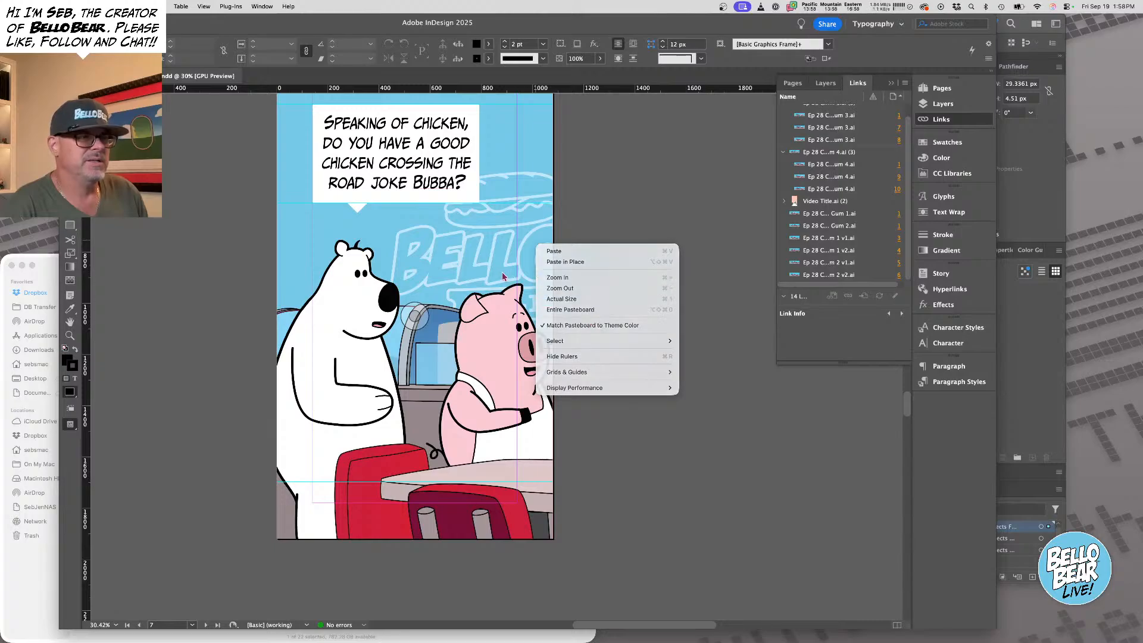
{"action": "left_click", "coordinate": [572, 231]}
{"action": "left_click", "coordinate": [499, 302]}
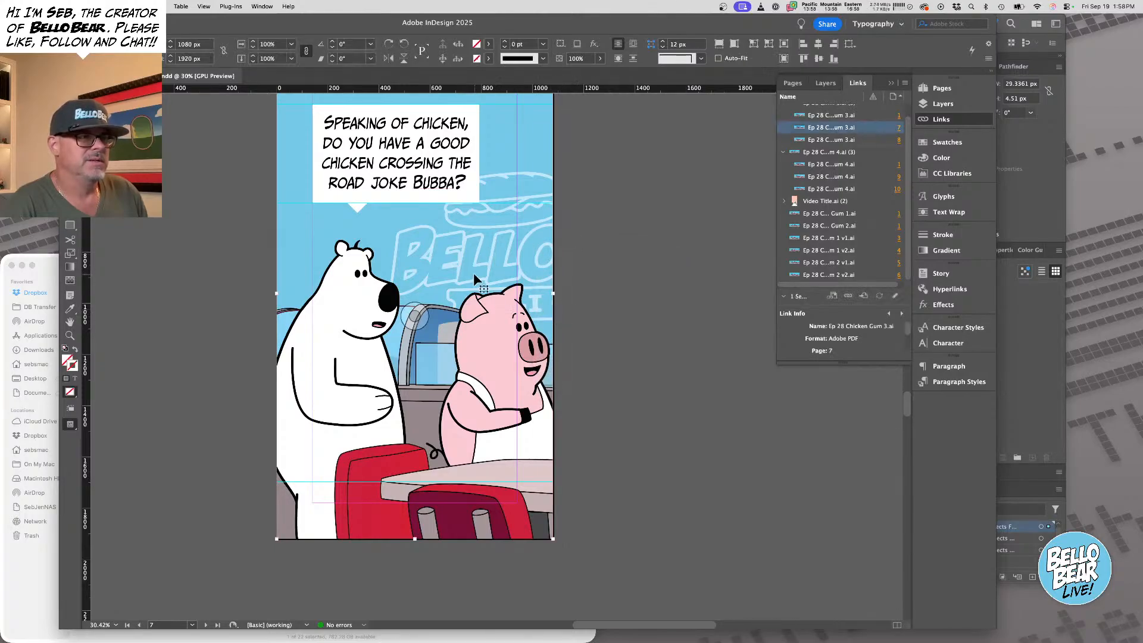
{"action": "right_click", "coordinate": [476, 239]}
{"action": "left_click", "coordinate": [509, 474]}
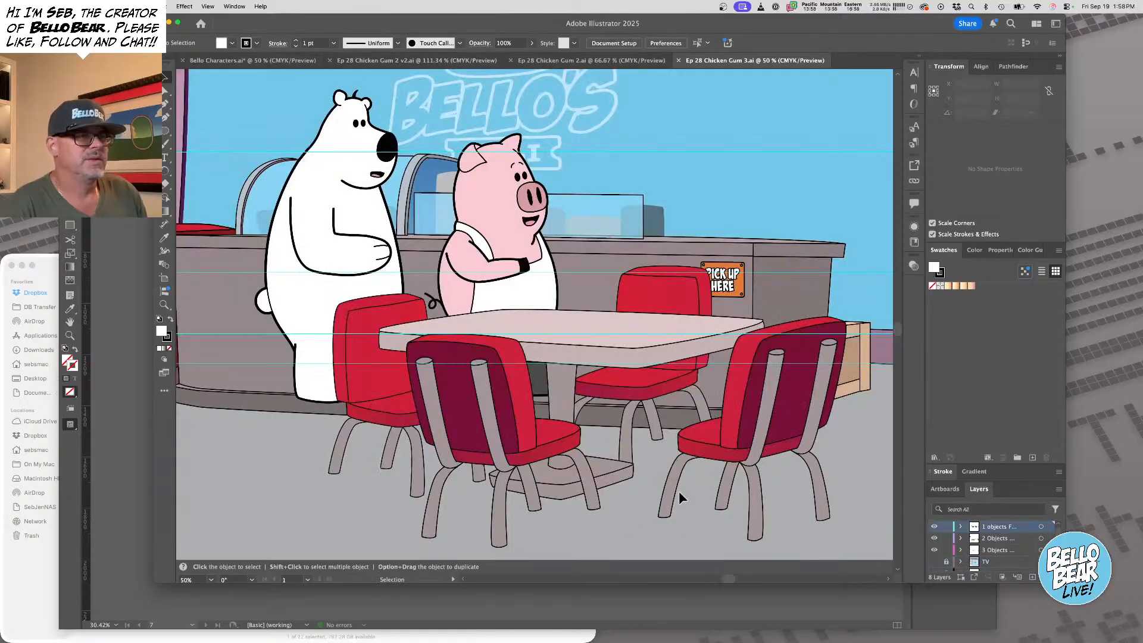
Delete the pig's open mouth and eyebrows in the Chicken Gum 3 scene
{"action": "key", "text": "z"}
{"action": "left_click", "coordinate": [492, 309]}
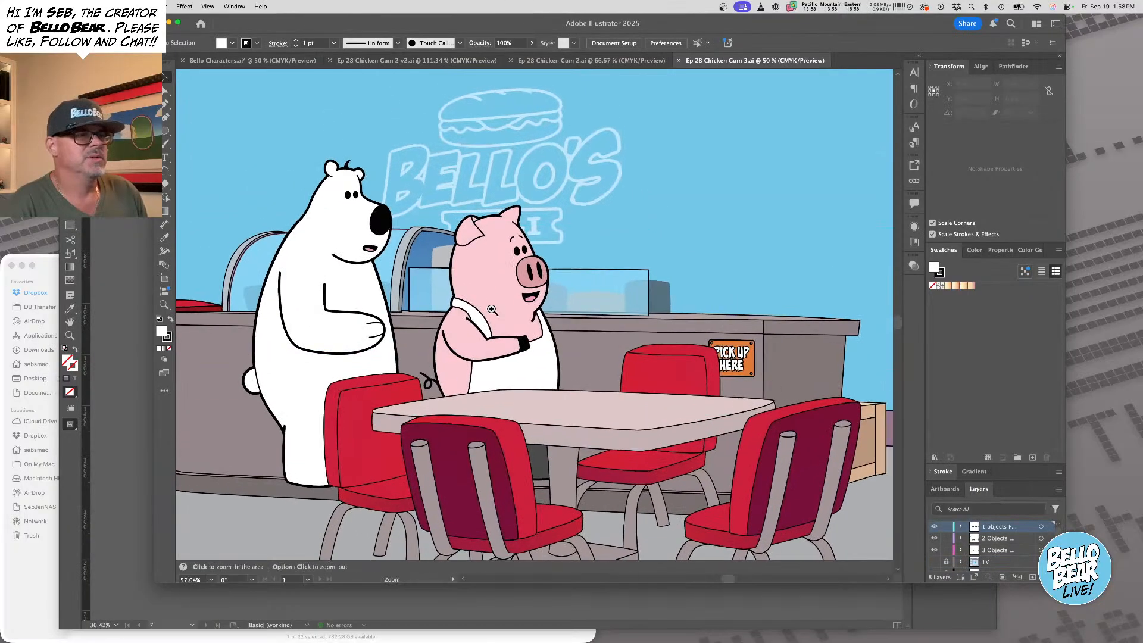
{"action": "left_click_drag", "start_coordinate": [492, 309], "coordinate": [508, 319]}
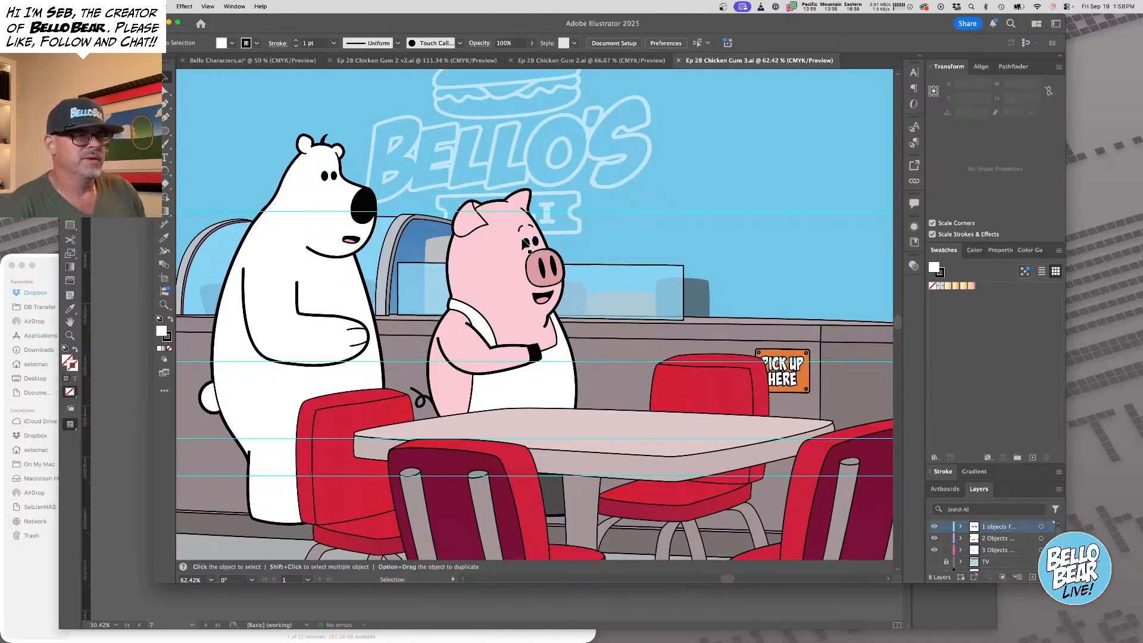
{"action": "left_click", "coordinate": [543, 296]}
{"action": "key", "text": "Delete"}
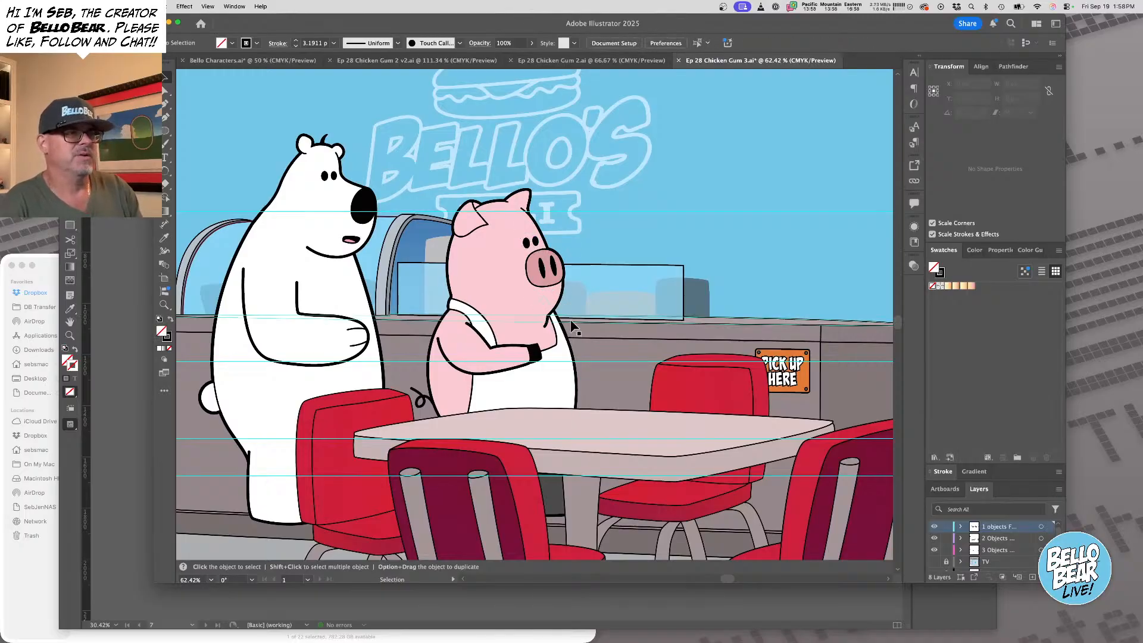
Copy the neutral closed-mouth line from Bello Characters.ai and save the scene as Ep 28 Chicken Gum 3 v1.ai
{"action": "left_click", "coordinate": [276, 62]}
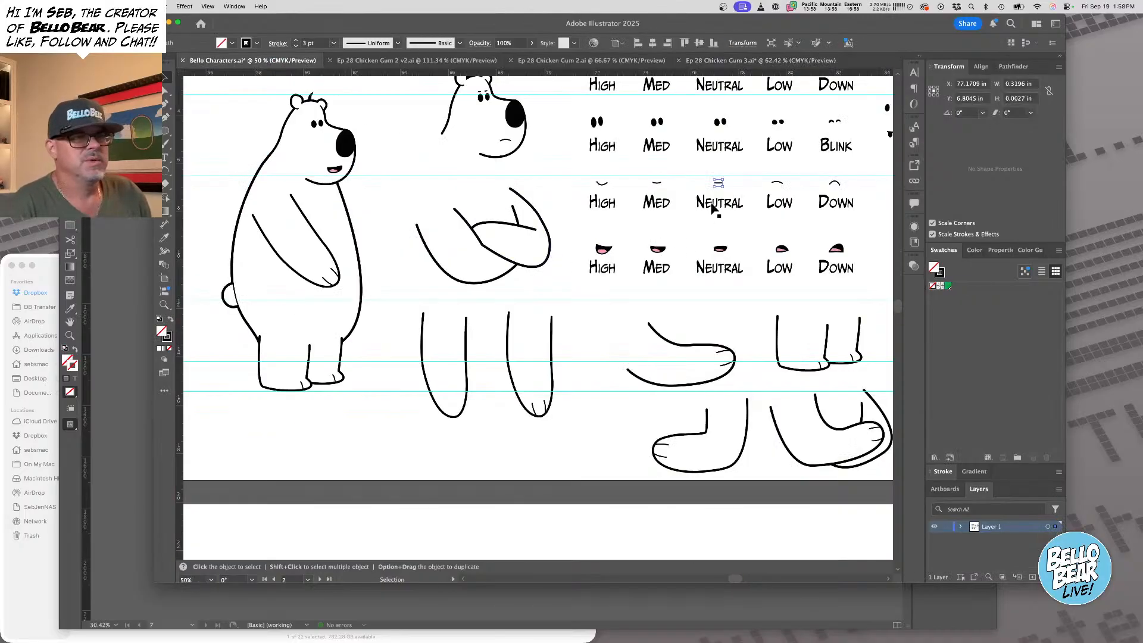
{"action": "left_click", "coordinate": [714, 60]}
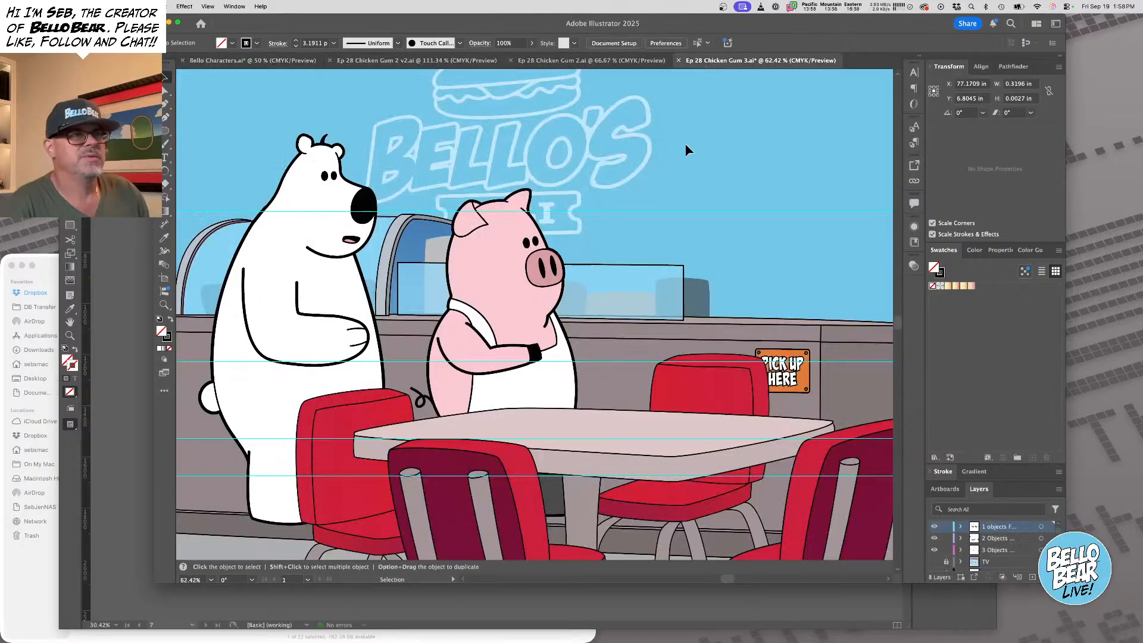
{"action": "key", "text": "super+shift+s"}
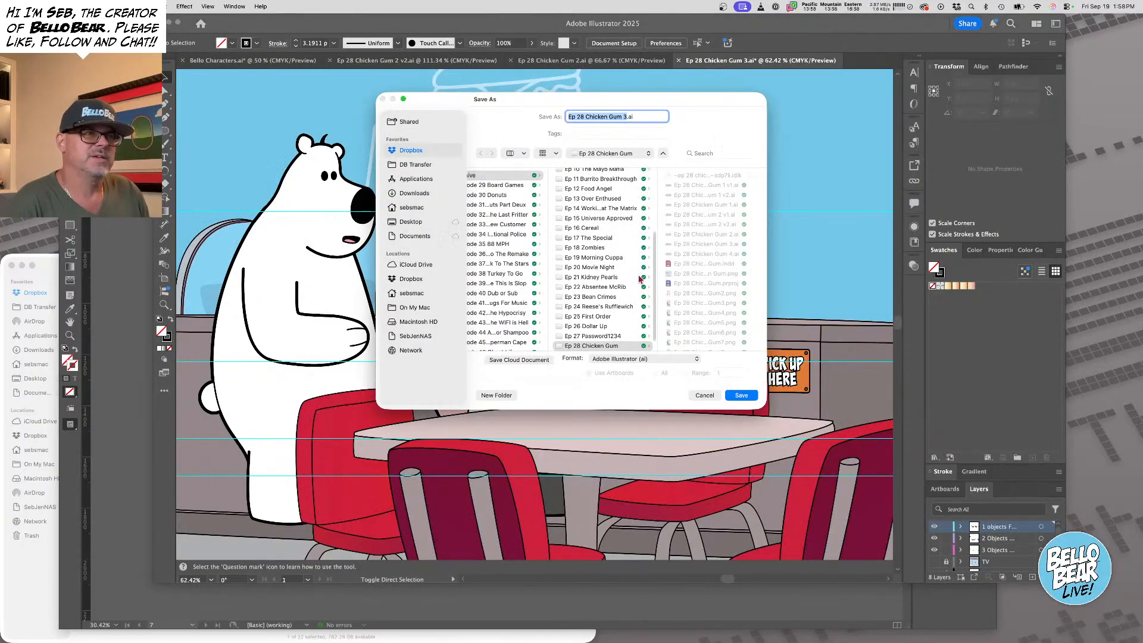
{"action": "key", "text": "Right"}
{"action": "type", "text": "v1"}
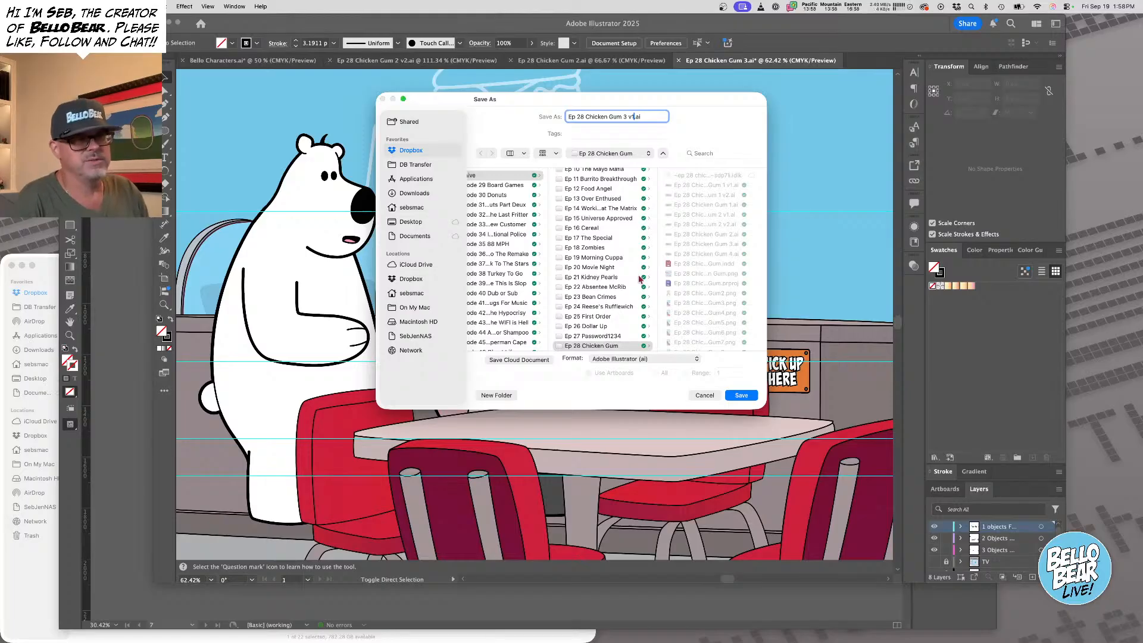
{"action": "key", "text": "Return"}
{"action": "left_click", "coordinate": [695, 502]}
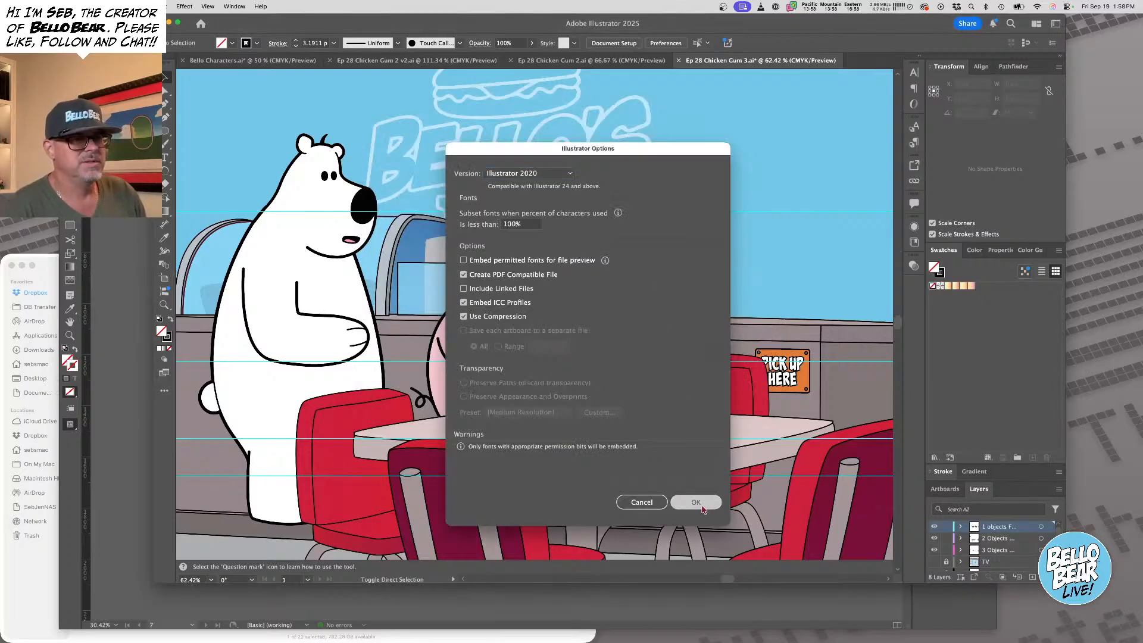
Place the closed-mouth line beneath the pig's snout, rotate it about 4°, save the v1 scene and return to InDesign
{"action": "scroll", "coordinate": [665, 364], "scroll_direction": "up", "scroll_amount": 5}
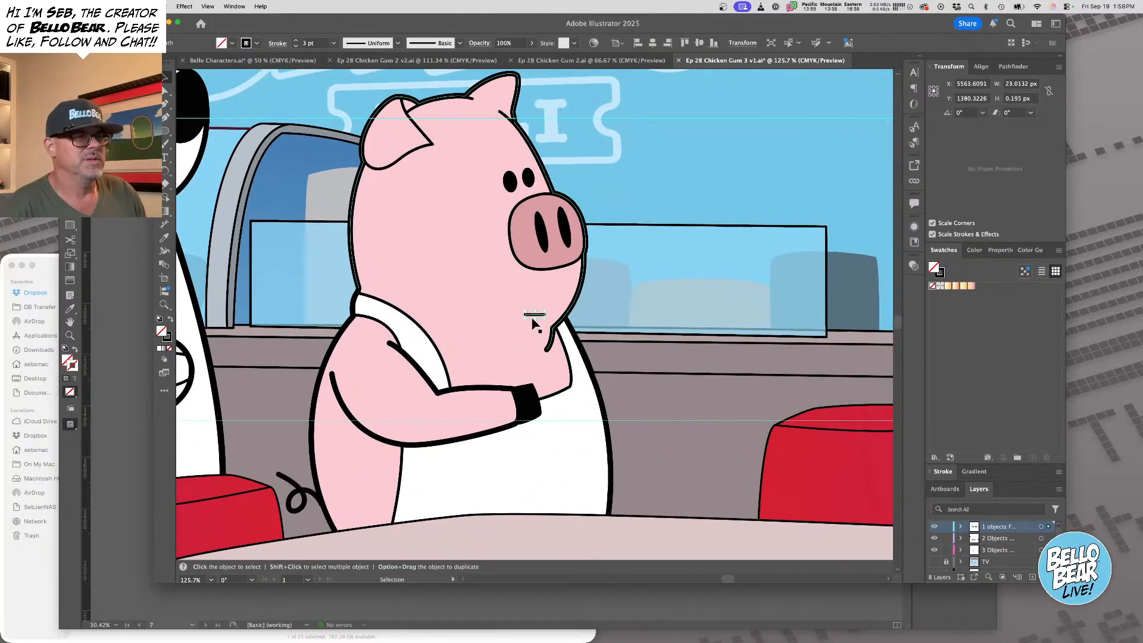
{"action": "left_click_drag", "start_coordinate": [532, 313], "coordinate": [568, 291]}
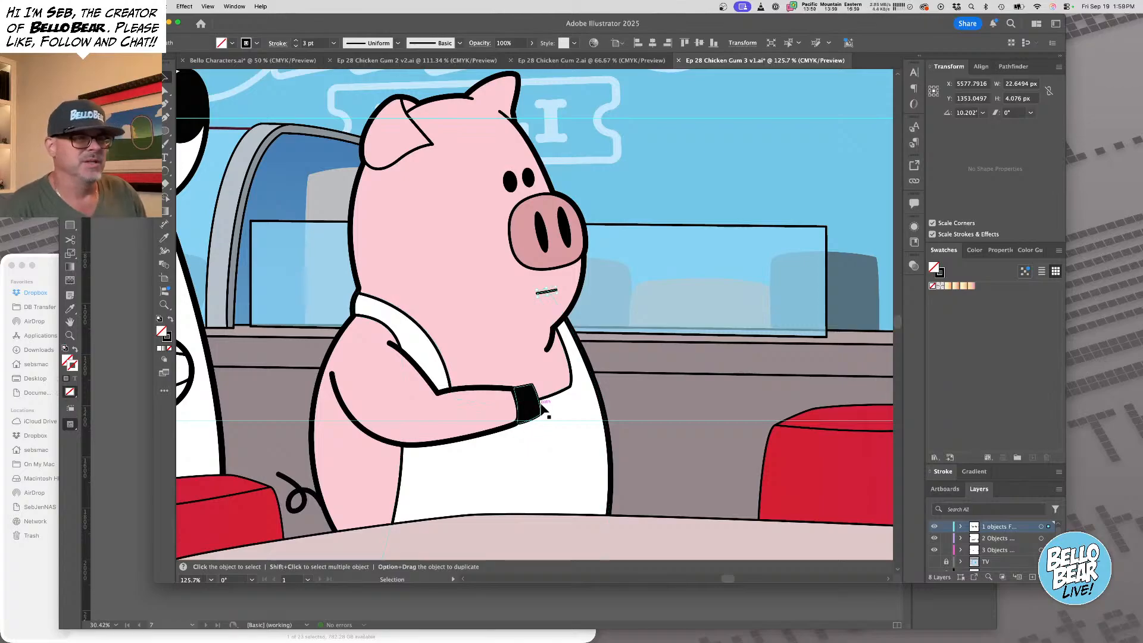
{"action": "left_click_drag", "start_coordinate": [563, 296], "coordinate": [594, 298]}
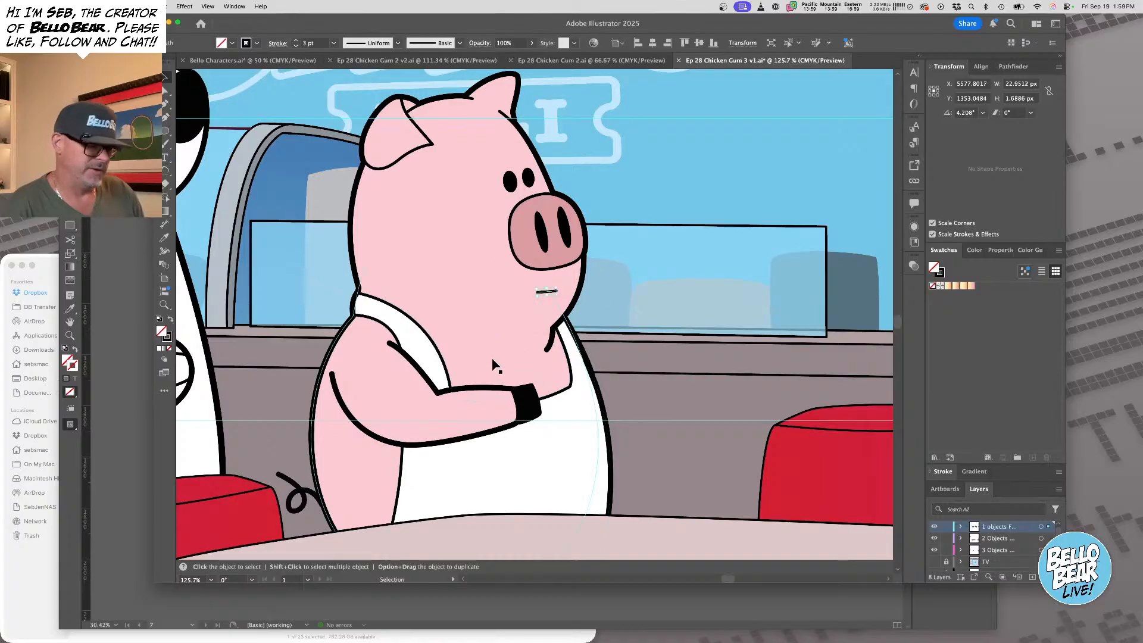
{"action": "key", "text": "a"}
{"action": "key", "text": "super+s"}
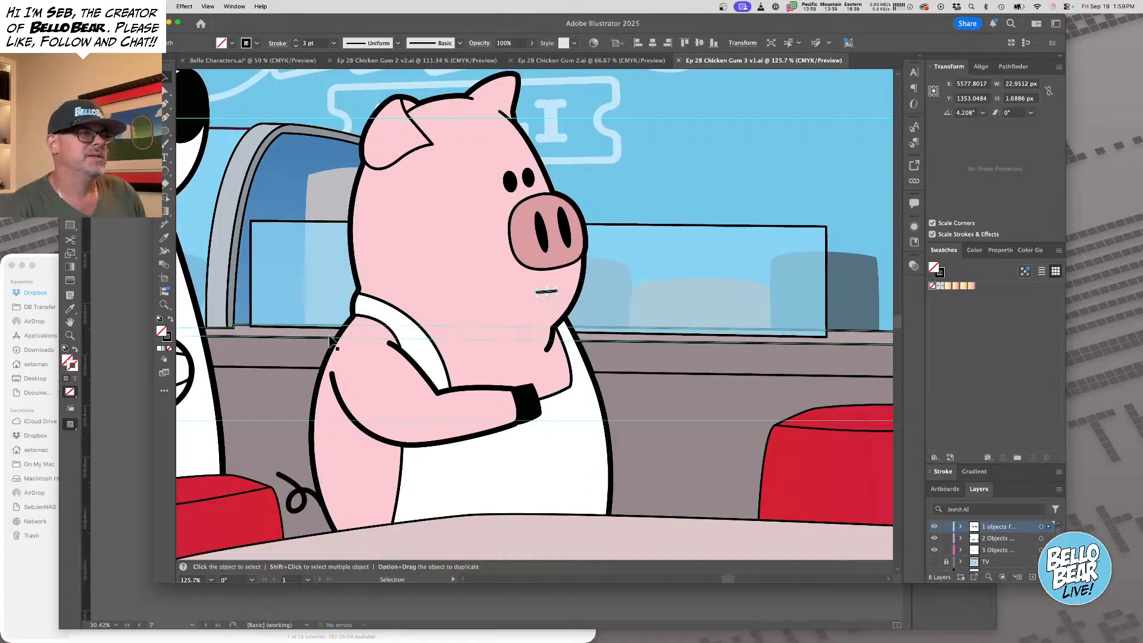
{"action": "left_click", "coordinate": [122, 296]}
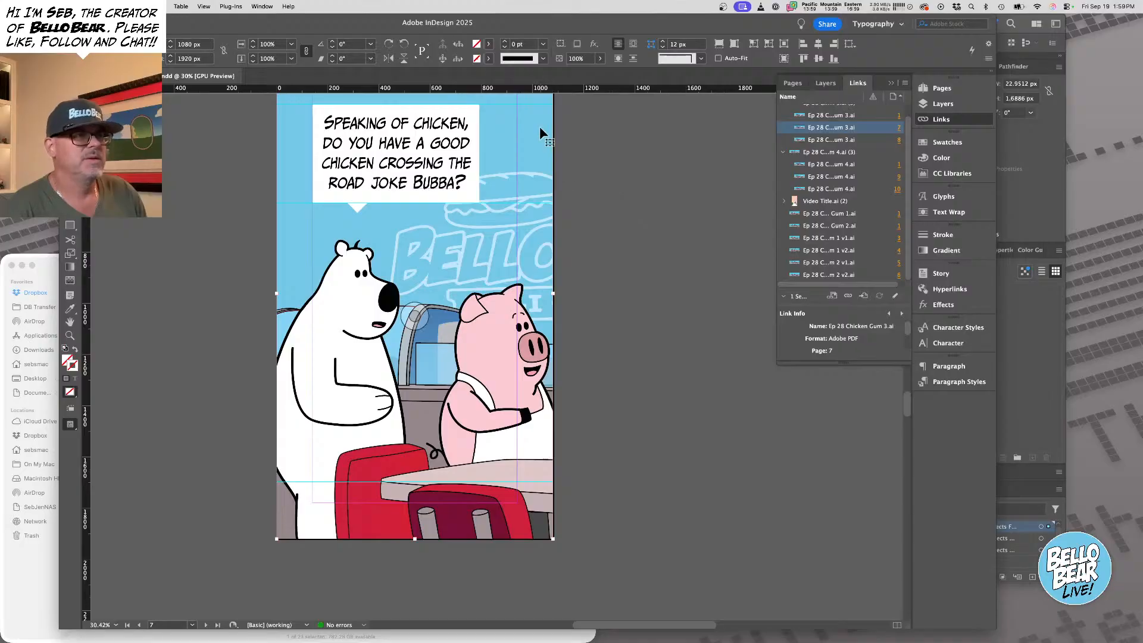
Relink the page 7 artwork to Ep 28 Chicken Gum 3 v1.ai
{"action": "left_click", "coordinate": [848, 296]}
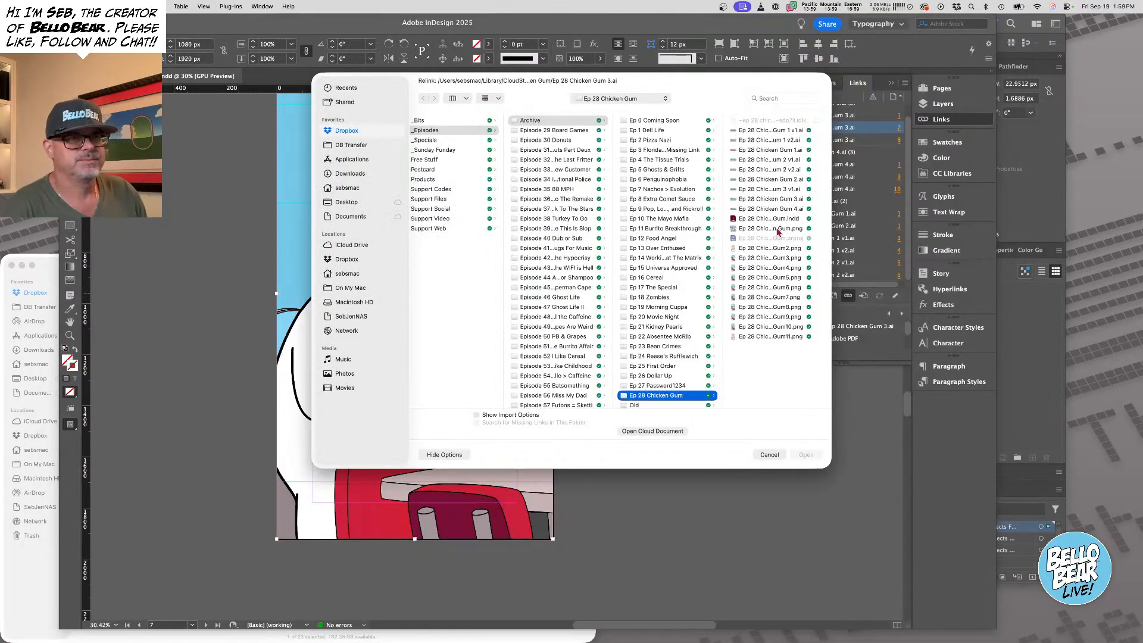
{"action": "left_click", "coordinate": [771, 180]}
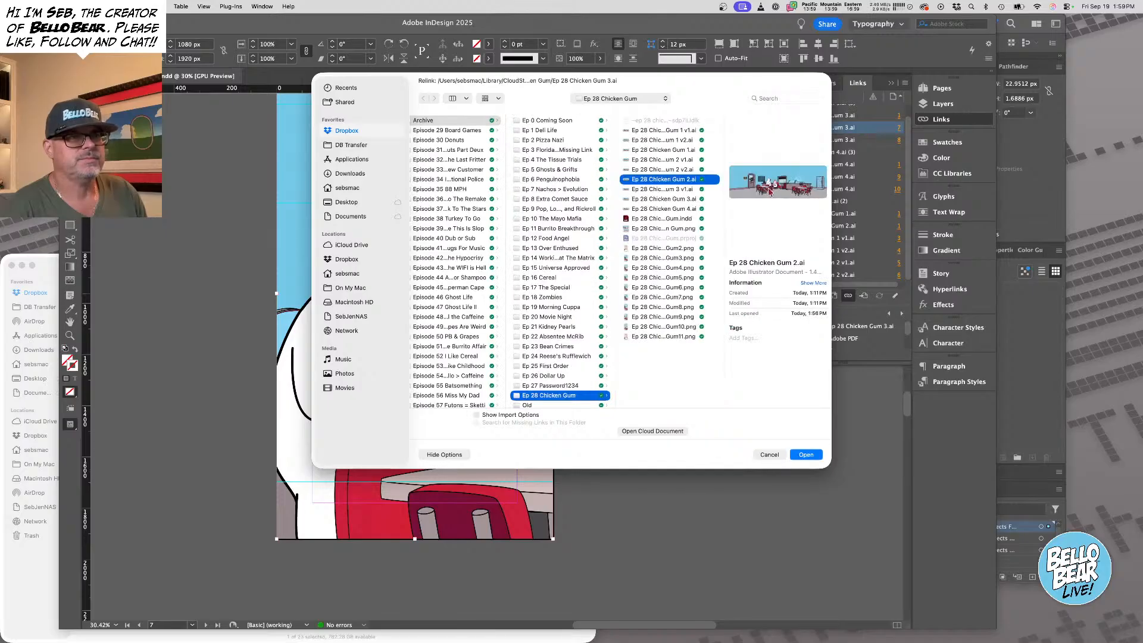
{"action": "left_click", "coordinate": [677, 189]}
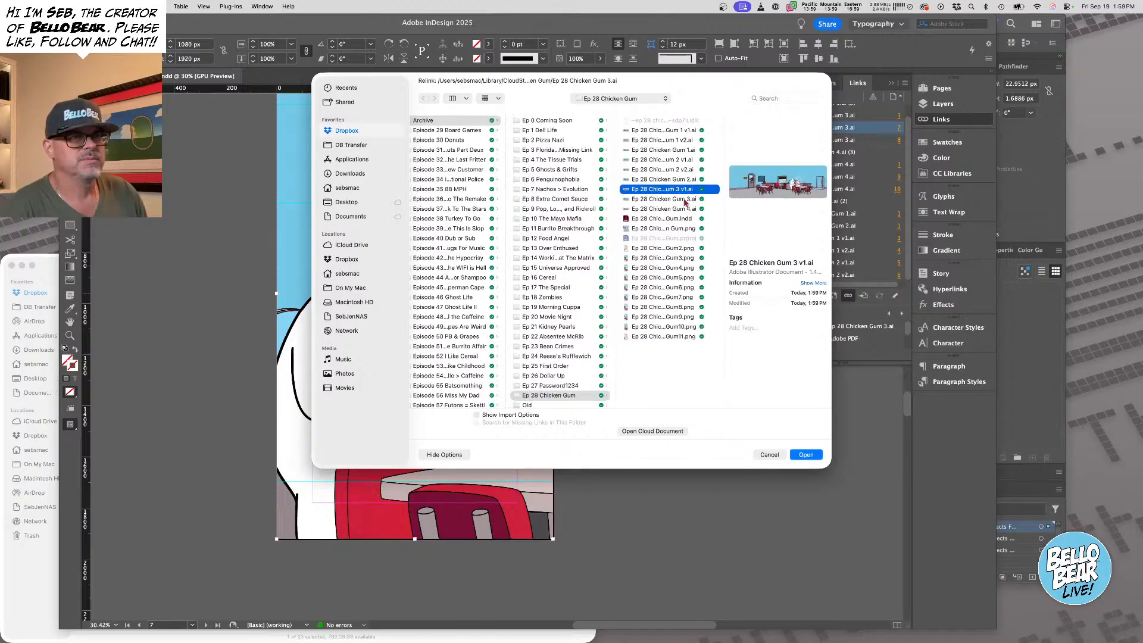
{"action": "left_click", "coordinate": [806, 455]}
{"action": "left_click", "coordinate": [622, 224]}
{"action": "left_click", "coordinate": [435, 238], "text": "alt+super"}
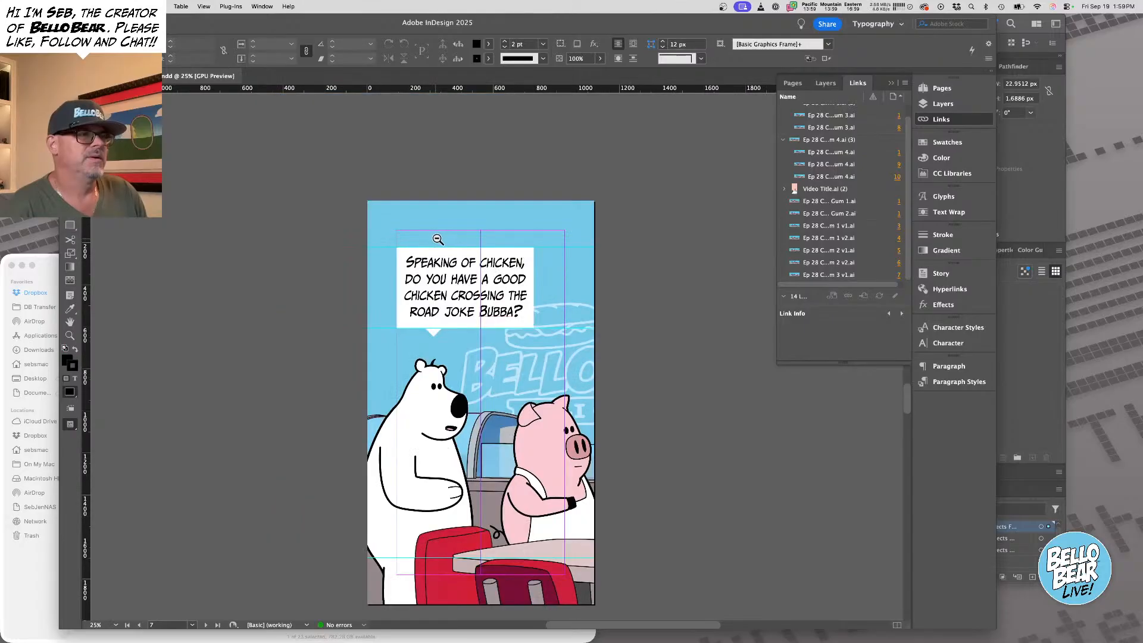
{"action": "left_click_drag", "start_coordinate": [692, 379], "coordinate": [671, 329]}
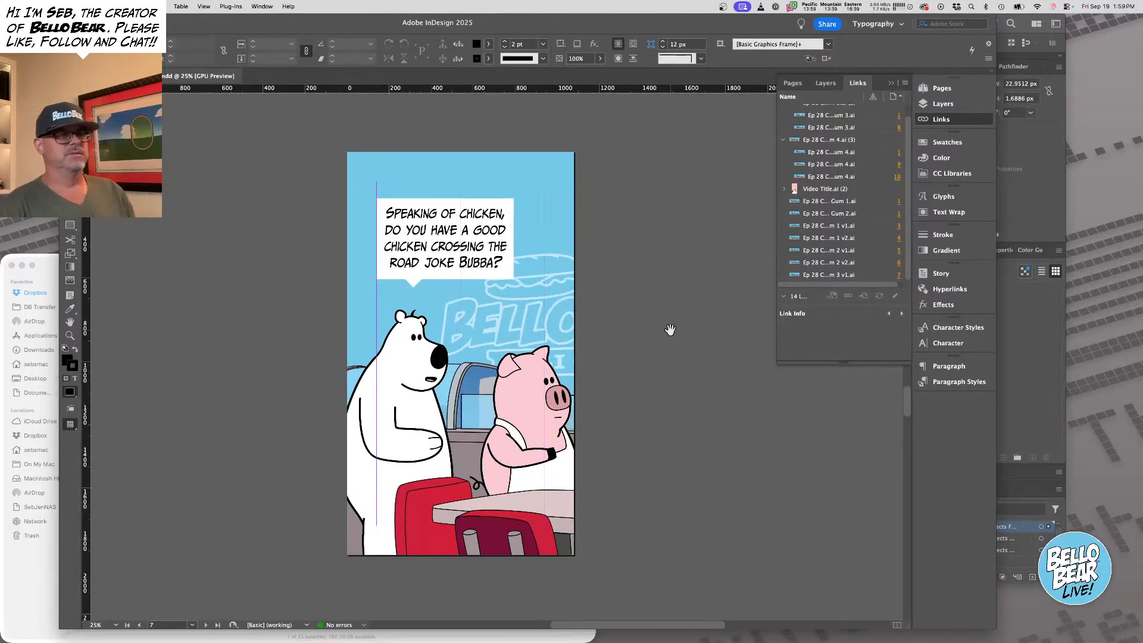
Open the page 8 artwork's original file, Ep 28 Chicken Gum 3.ai, in Illustrator for editing
{"action": "scroll", "coordinate": [678, 219], "scroll_direction": "down", "scroll_amount": 15}
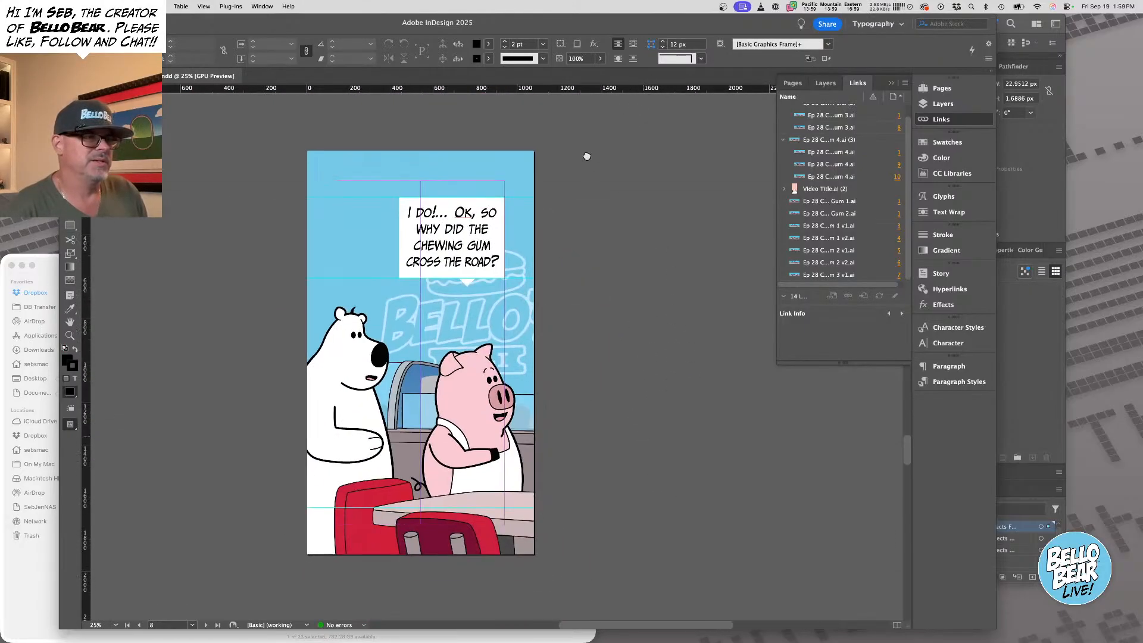
{"action": "left_click", "coordinate": [441, 191]}
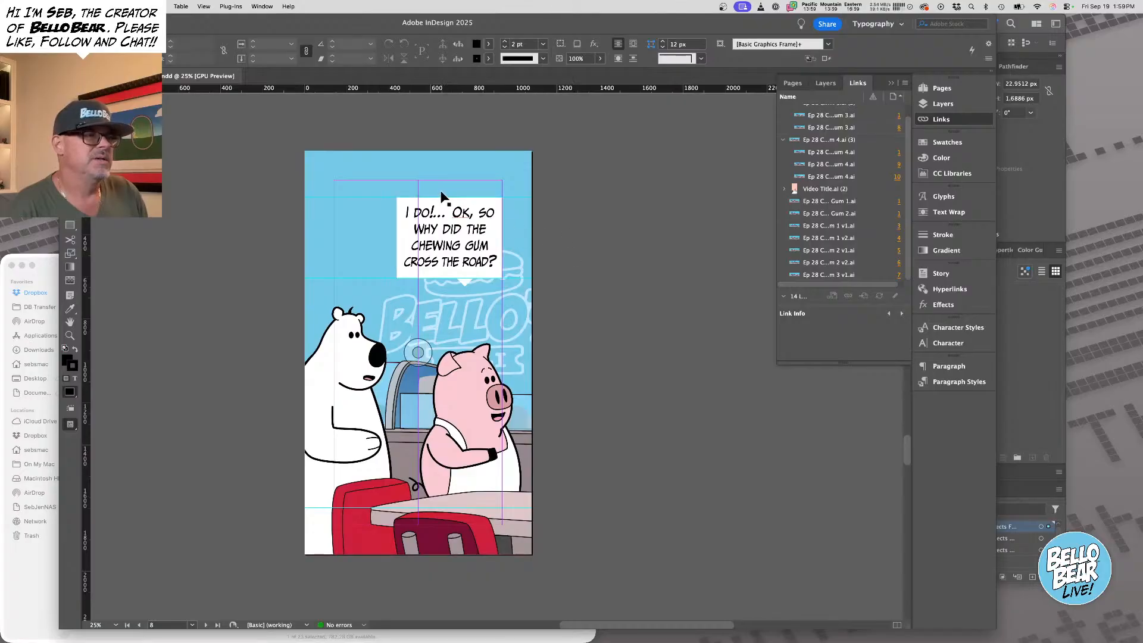
{"action": "right_click", "coordinate": [409, 165]}
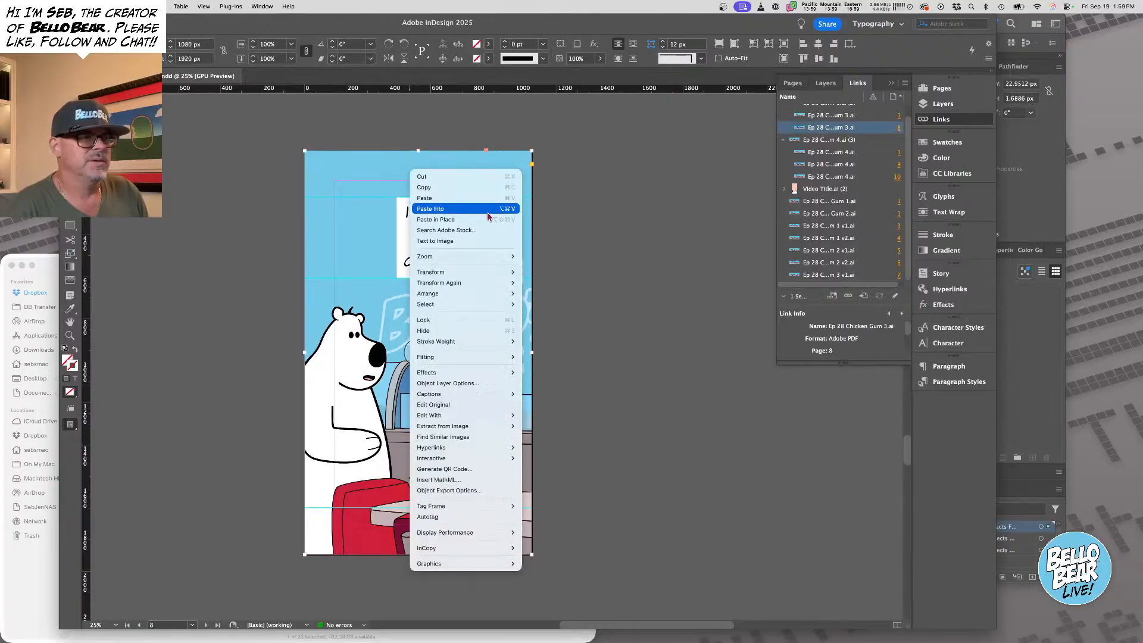
{"action": "left_click", "coordinate": [474, 410]}
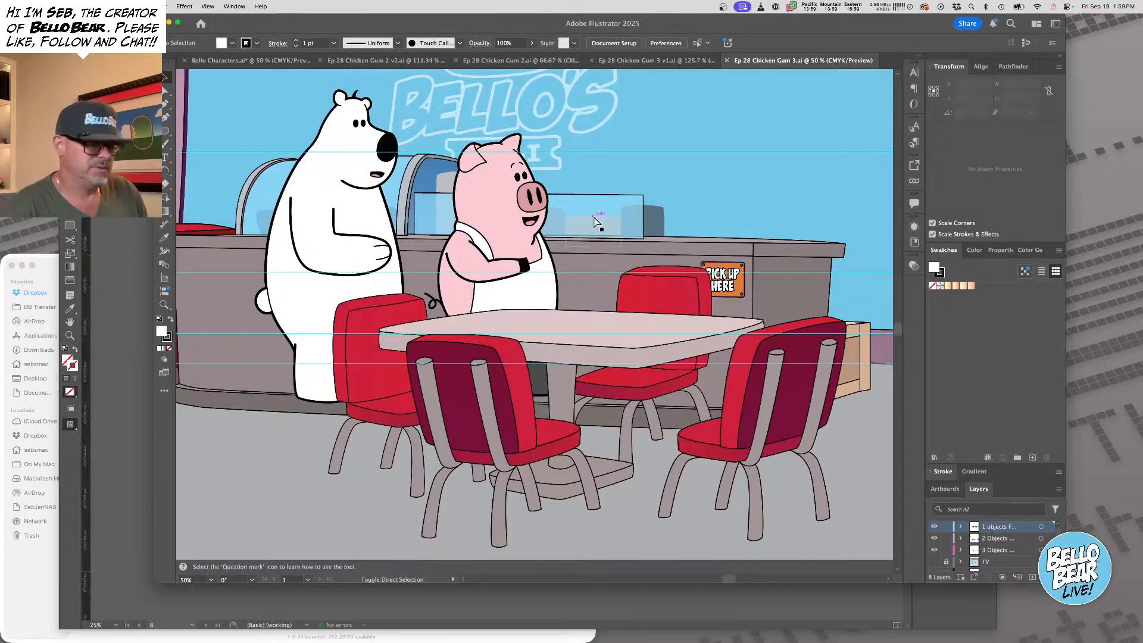
Save the scene as Ep 28 Chicken Gum 3 v2.ai with the Illustrator 2020 format options
{"action": "key", "text": "super+shift+s"}
{"action": "key", "text": "Right"}
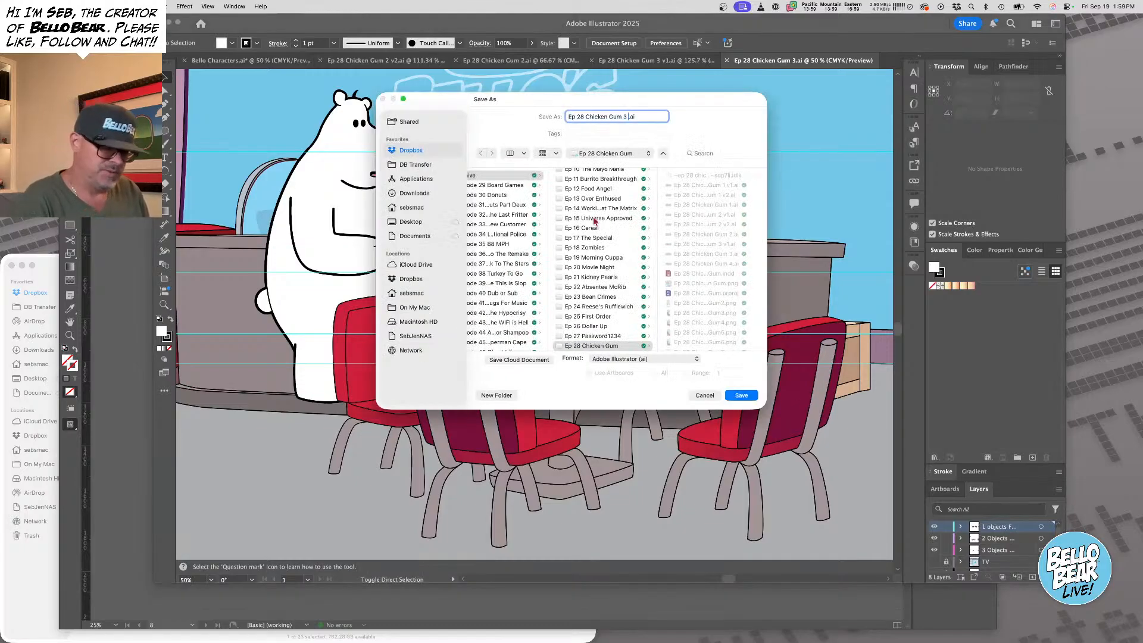
{"action": "type", "text": "v2"}
{"action": "key", "text": "Return"}
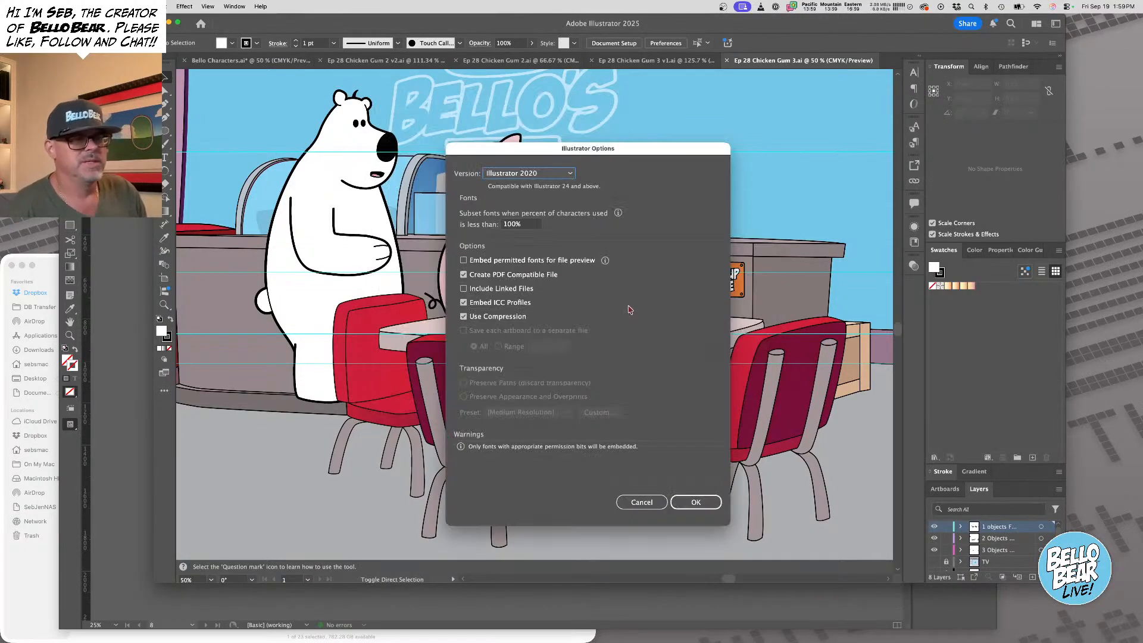
{"action": "left_click", "coordinate": [697, 503]}
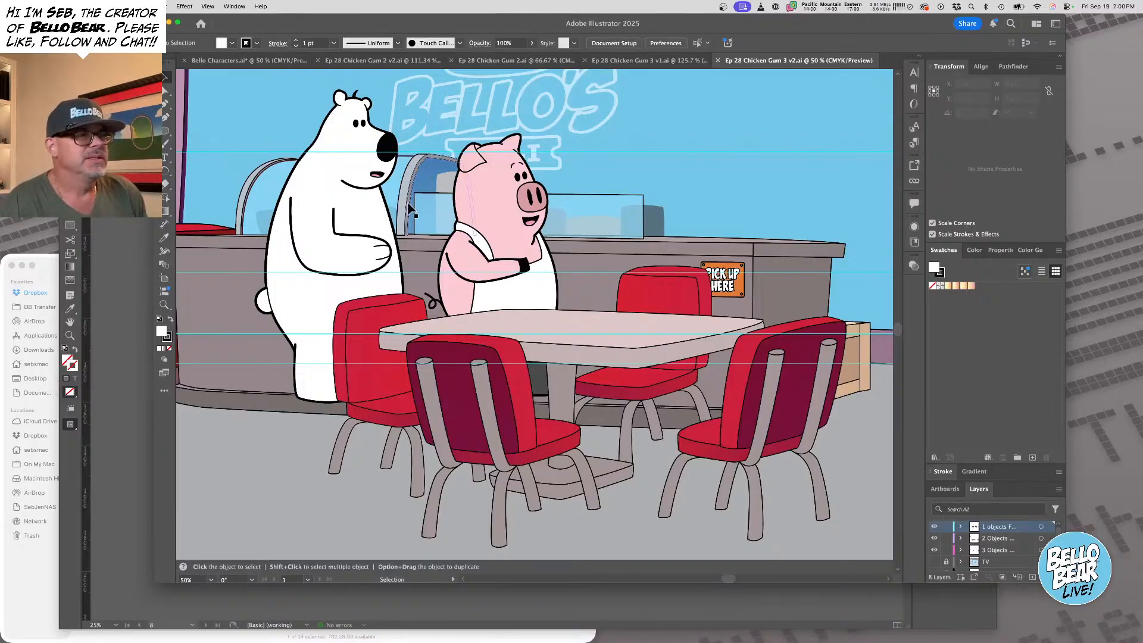
Check the page 8 dialogue in InDesign and delete the bear's open mouth in the Chicken Gum 3 v2 scene
{"action": "left_click", "coordinate": [124, 218]}
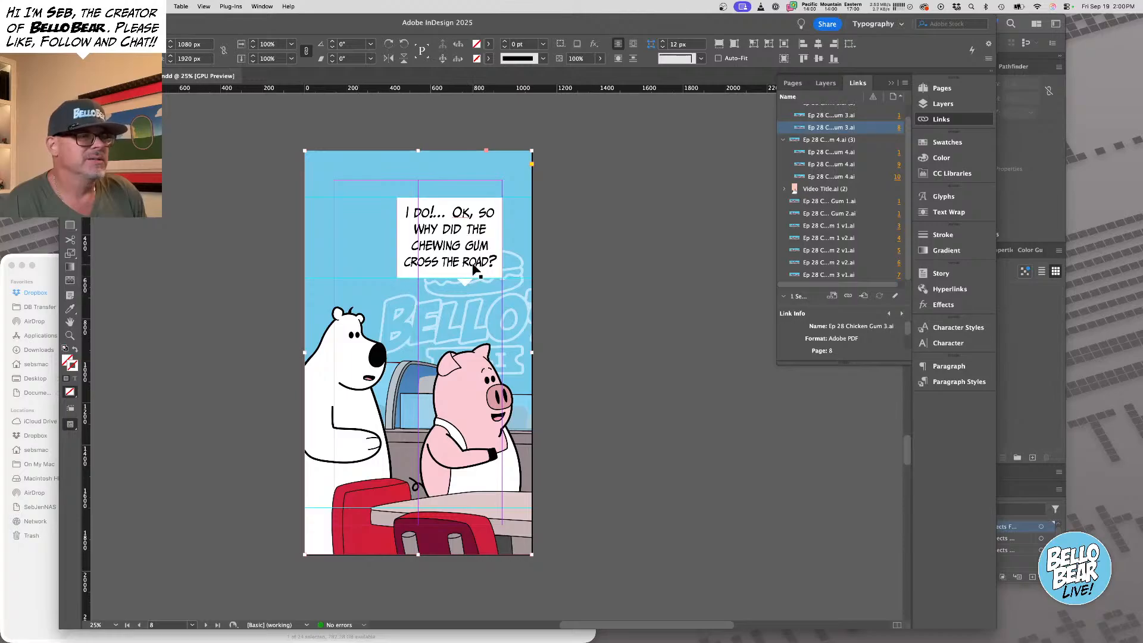
{"action": "scroll", "coordinate": [543, 252], "scroll_direction": "up", "scroll_amount": 10}
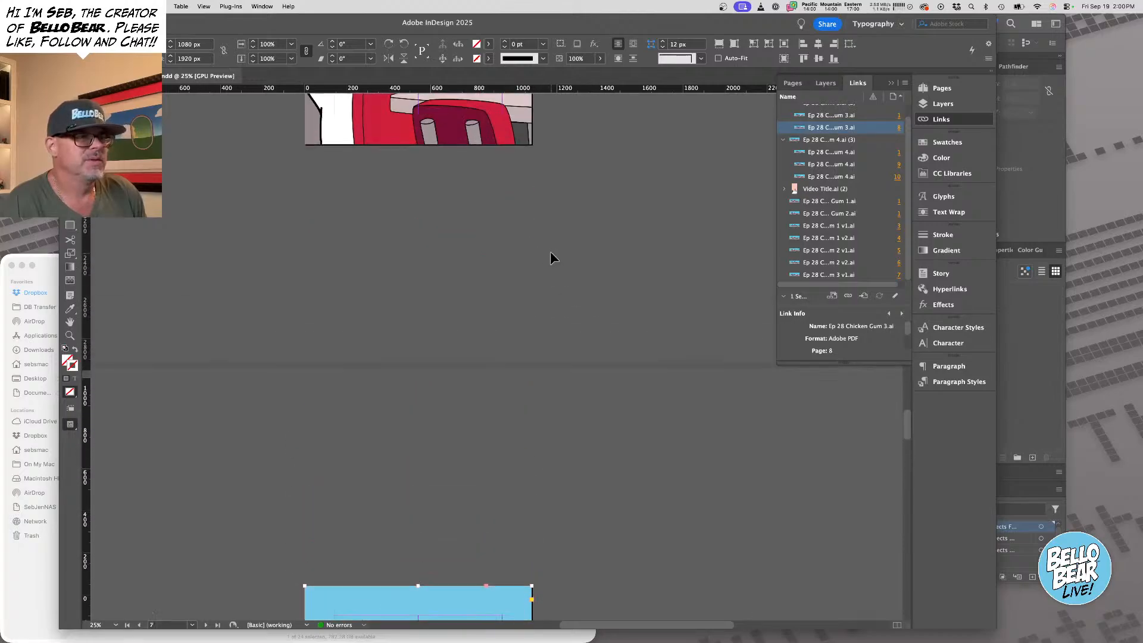
{"action": "scroll", "coordinate": [547, 249], "scroll_direction": "down", "scroll_amount": 10}
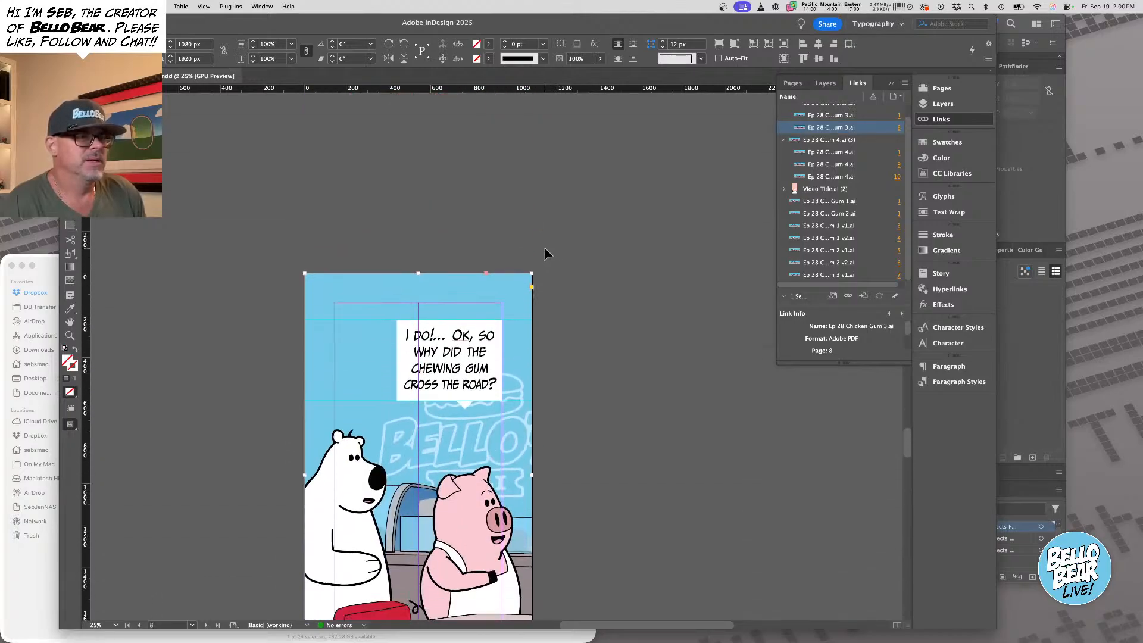
{"action": "left_click", "coordinate": [1011, 330]}
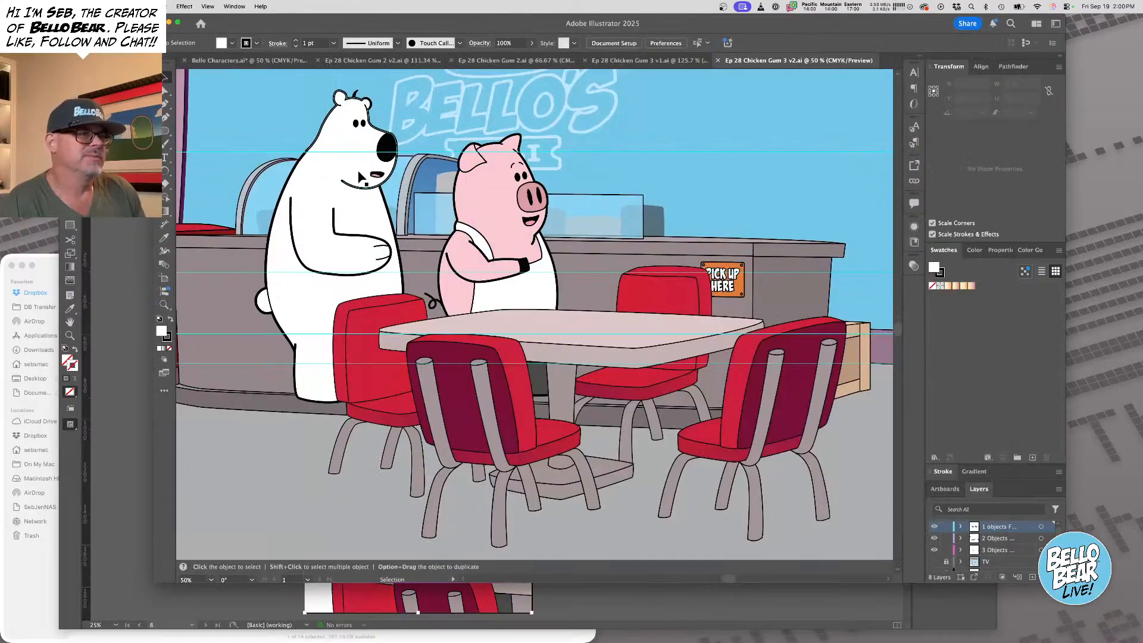
{"action": "left_click", "coordinate": [383, 200]}
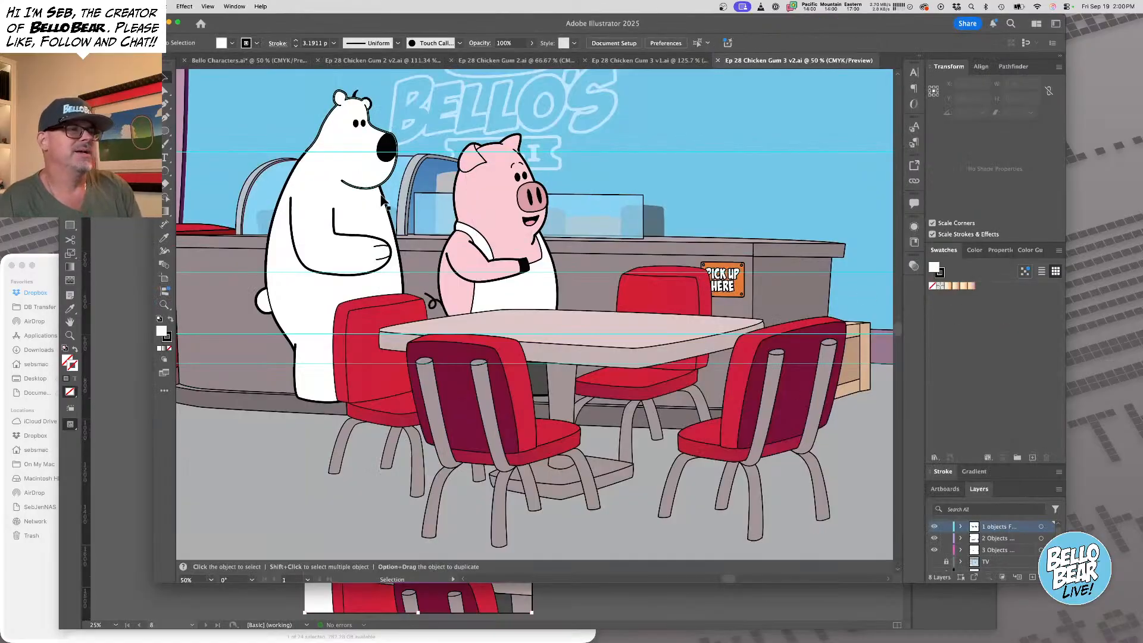
Close the finished Ep 28 Chicken Gum 2 v2, Chicken Gum 2 and Chicken Gum 3 v1 files
{"action": "left_click", "coordinate": [235, 60]}
{"action": "left_click", "coordinate": [383, 63]}
{"action": "key", "text": "super+w"}
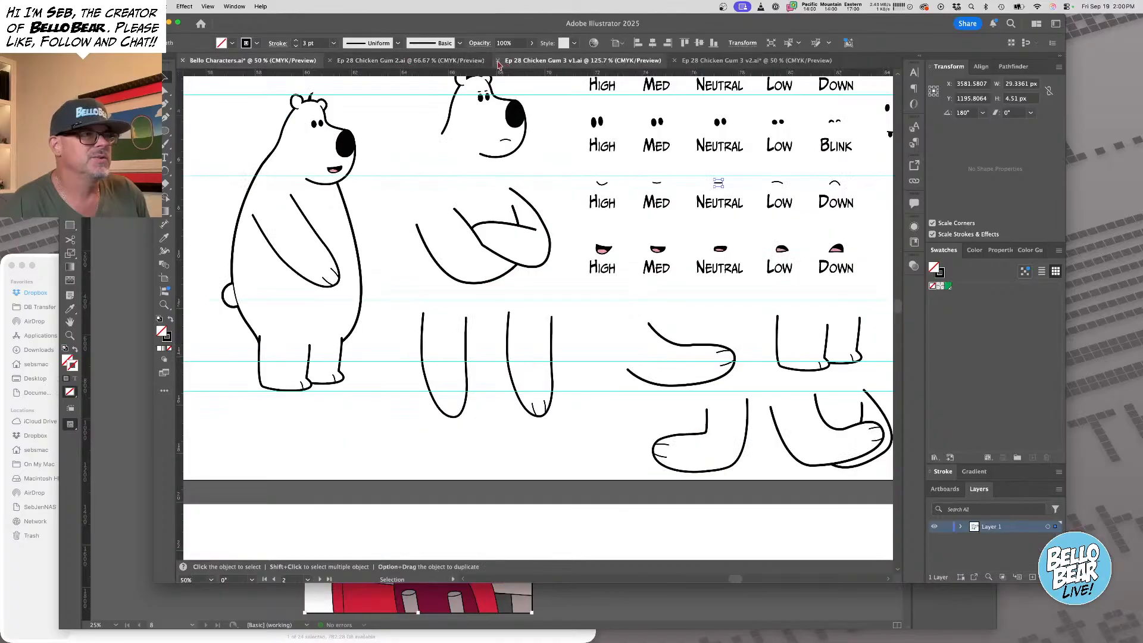
{"action": "left_click", "coordinate": [478, 62]}
{"action": "key", "text": "super+w"}
{"action": "left_click", "coordinate": [480, 62]}
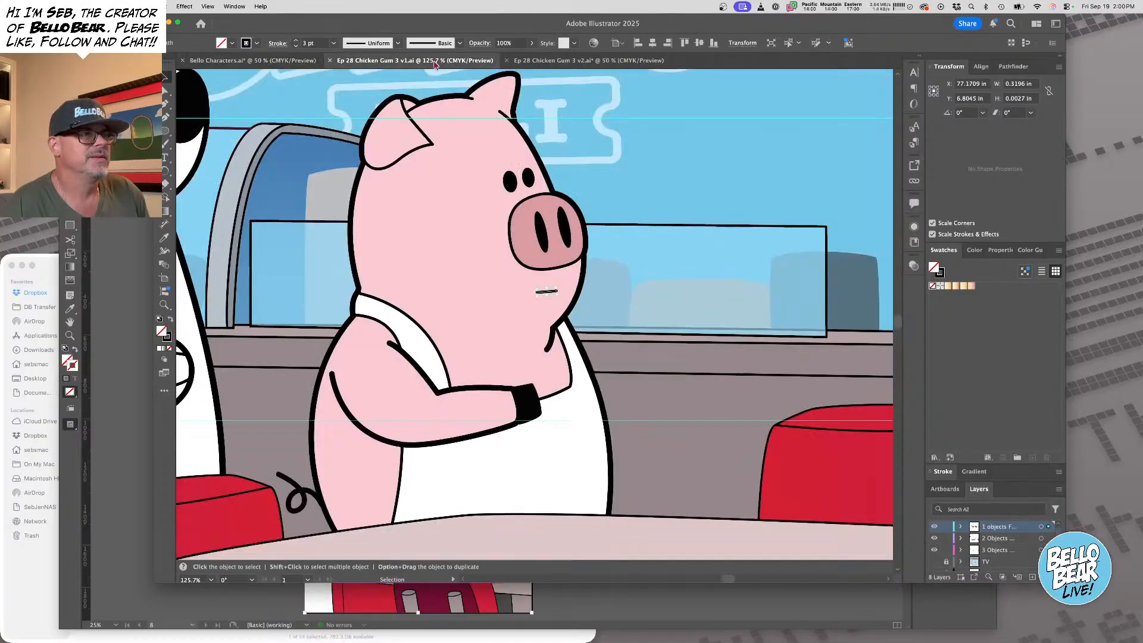
{"action": "key", "text": "super+w"}
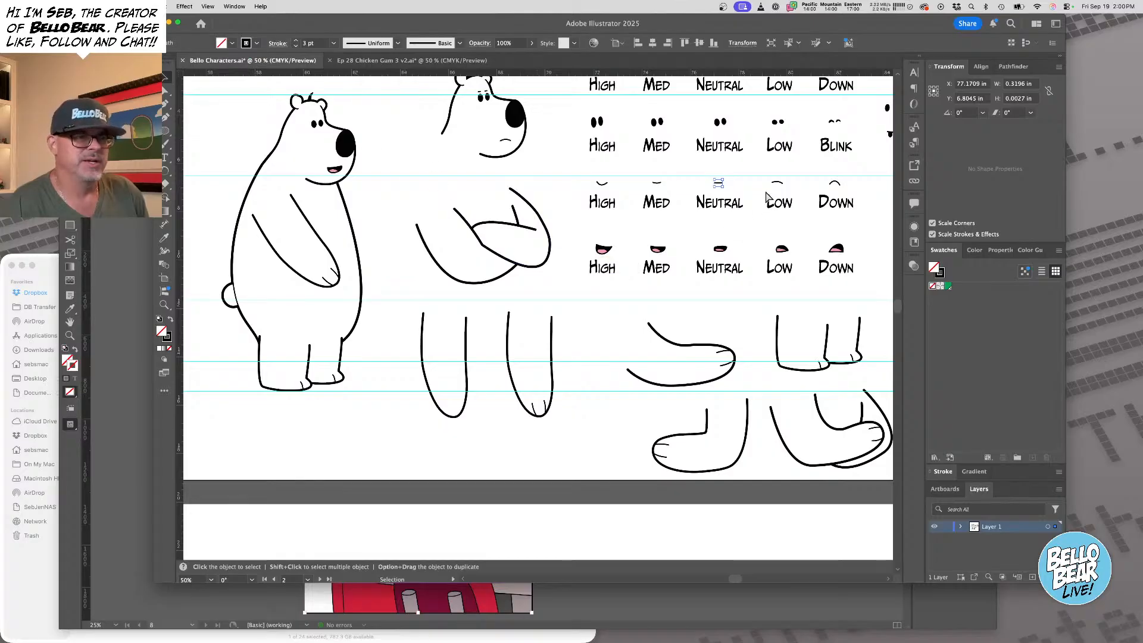
Place the neutral closed-mouth line beneath the bear's nose in Chicken Gum 3 v2.ai, rotated about 5°, and save the scene
{"action": "left_click", "coordinate": [451, 61]}
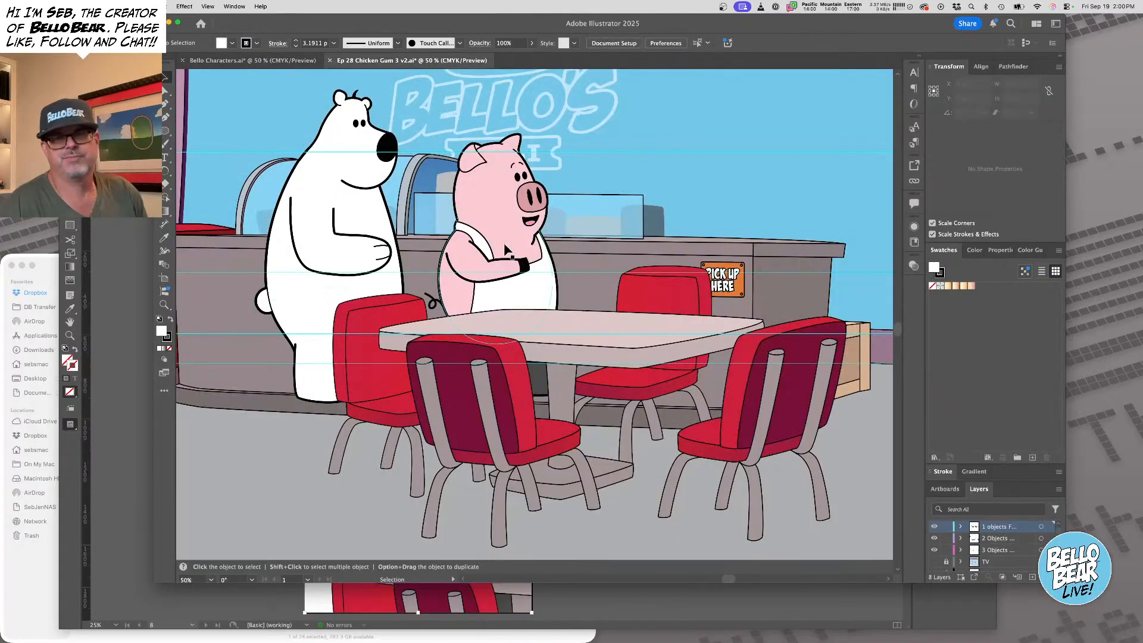
{"action": "key", "text": "z"}
{"action": "left_click", "coordinate": [502, 226]}
{"action": "mouse_move", "coordinate": [326, 259]}
{"action": "left_mouse_down"}
{"action": "mouse_move", "coordinate": [398, 292]}
{"action": "mouse_move", "coordinate": [513, 304]}
{"action": "mouse_move", "coordinate": [543, 322]}
{"action": "mouse_move", "coordinate": [508, 256]}
{"action": "mouse_move", "coordinate": [494, 280]}
{"action": "left_mouse_up"}
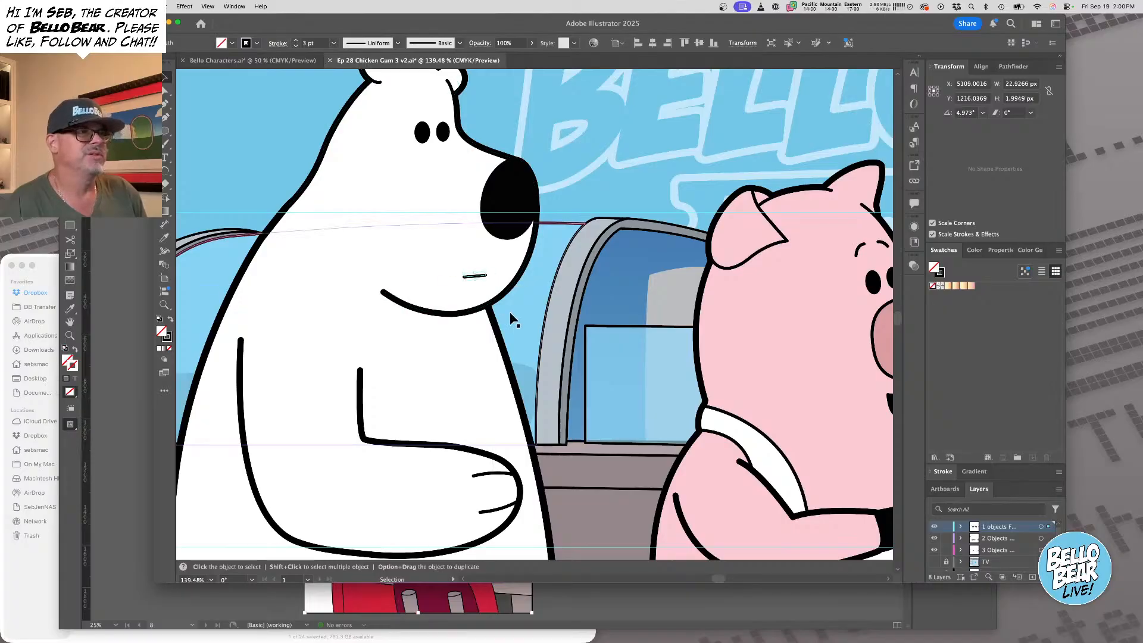
{"action": "key", "text": "a"}
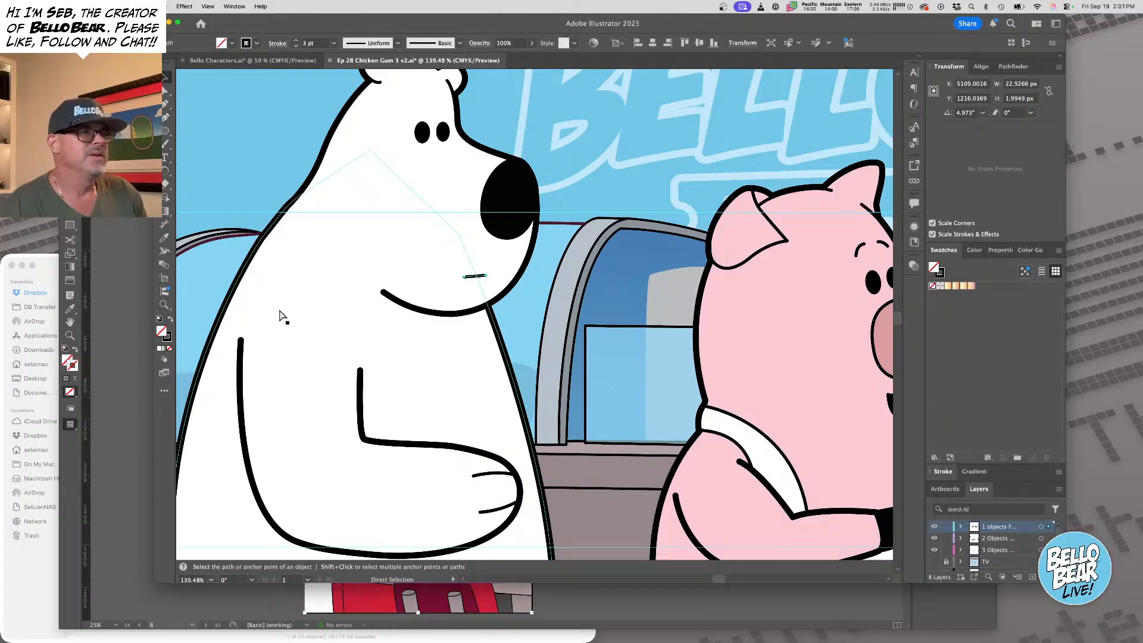
{"action": "key", "text": "v"}
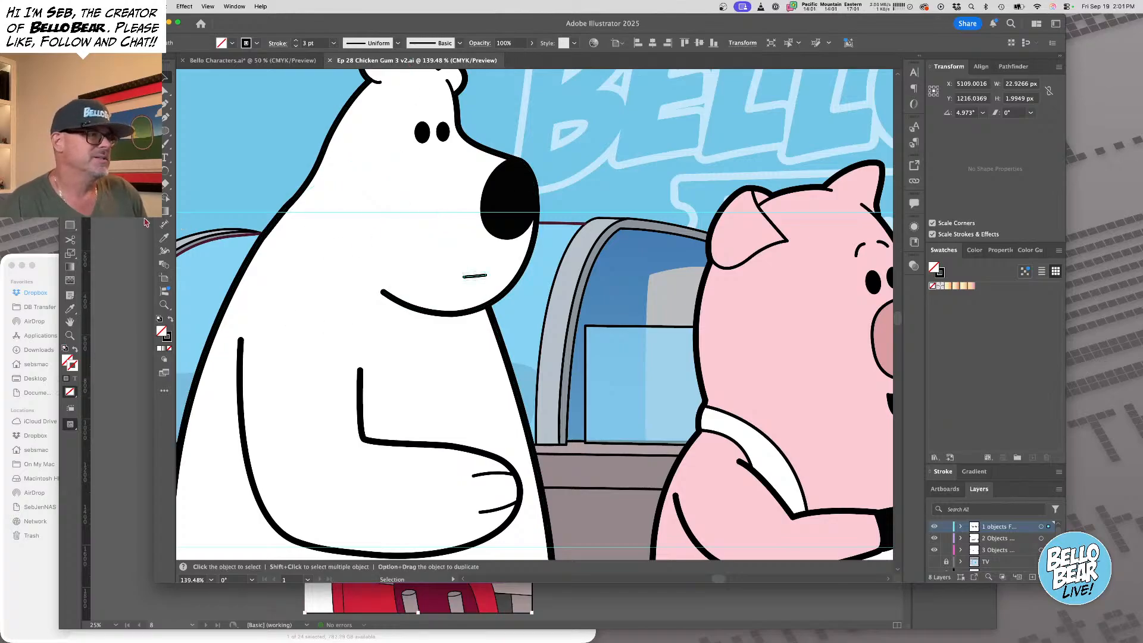
Switch to InDesign and relink the page 8 artwork to Ep 28 Chicken Gum 3 v2.ai
{"action": "left_click", "coordinate": [110, 227]}
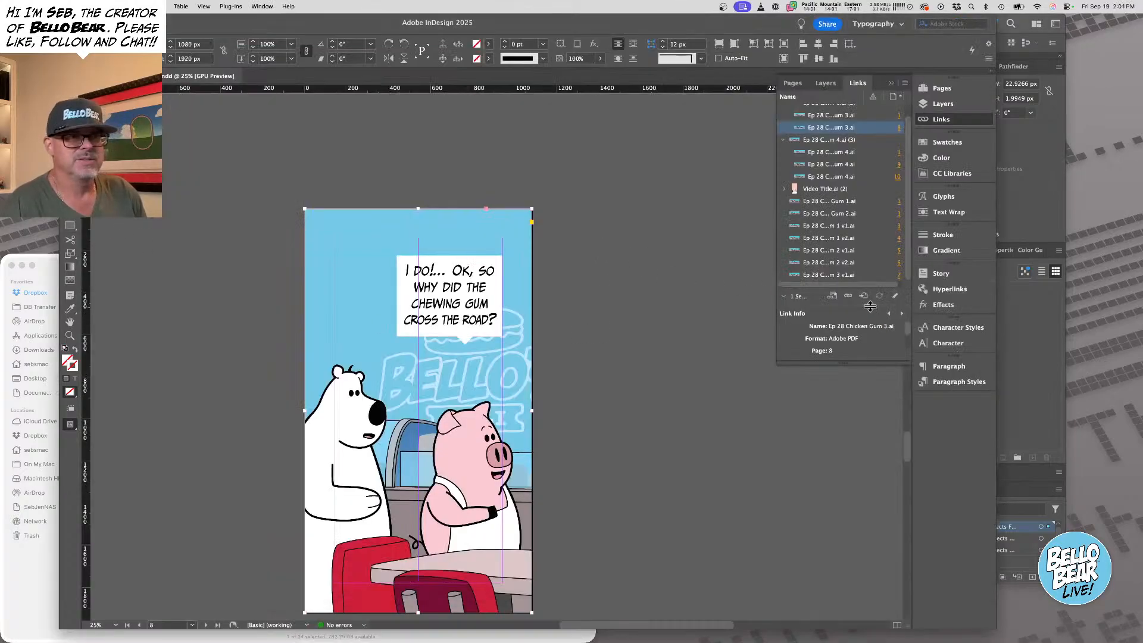
{"action": "left_click", "coordinate": [847, 296]}
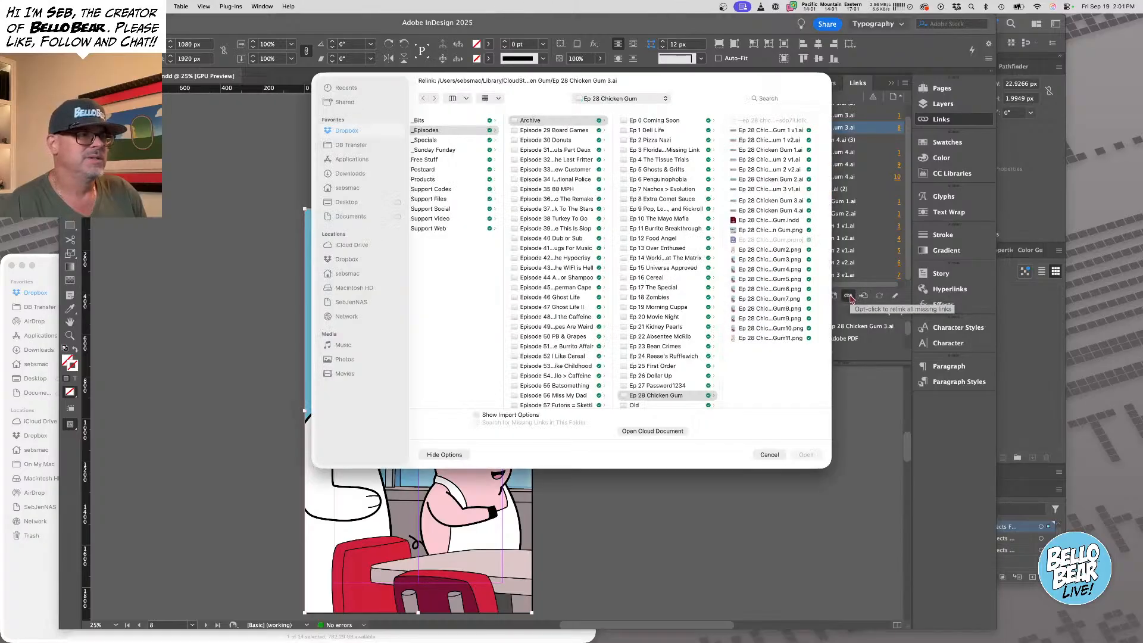
{"action": "left_click", "coordinate": [774, 200]}
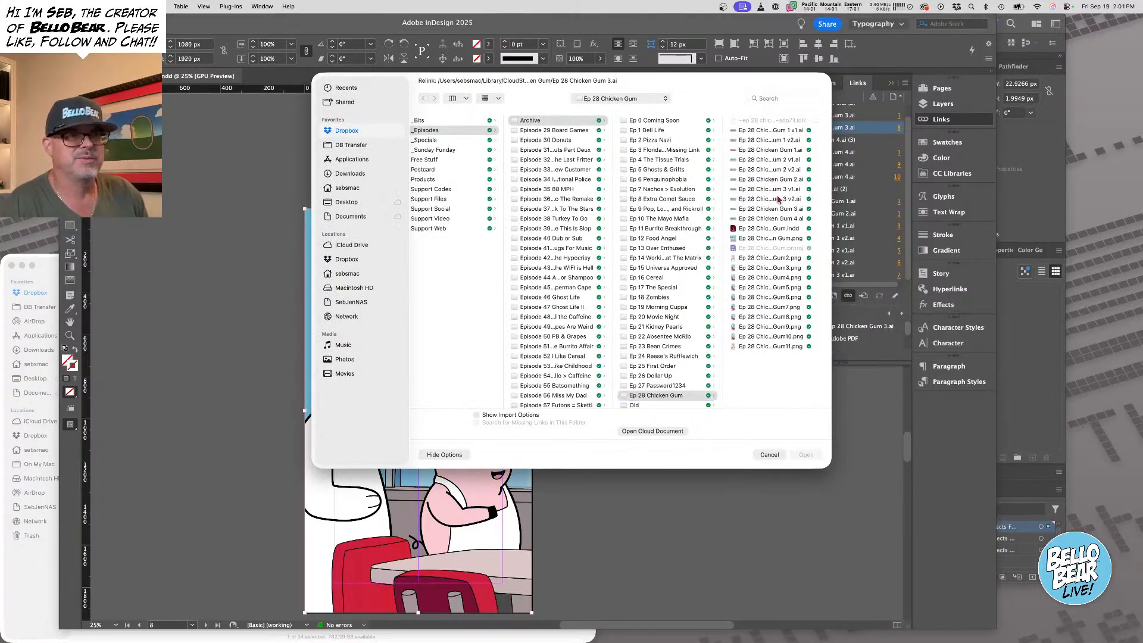
{"action": "left_click", "coordinate": [806, 455]}
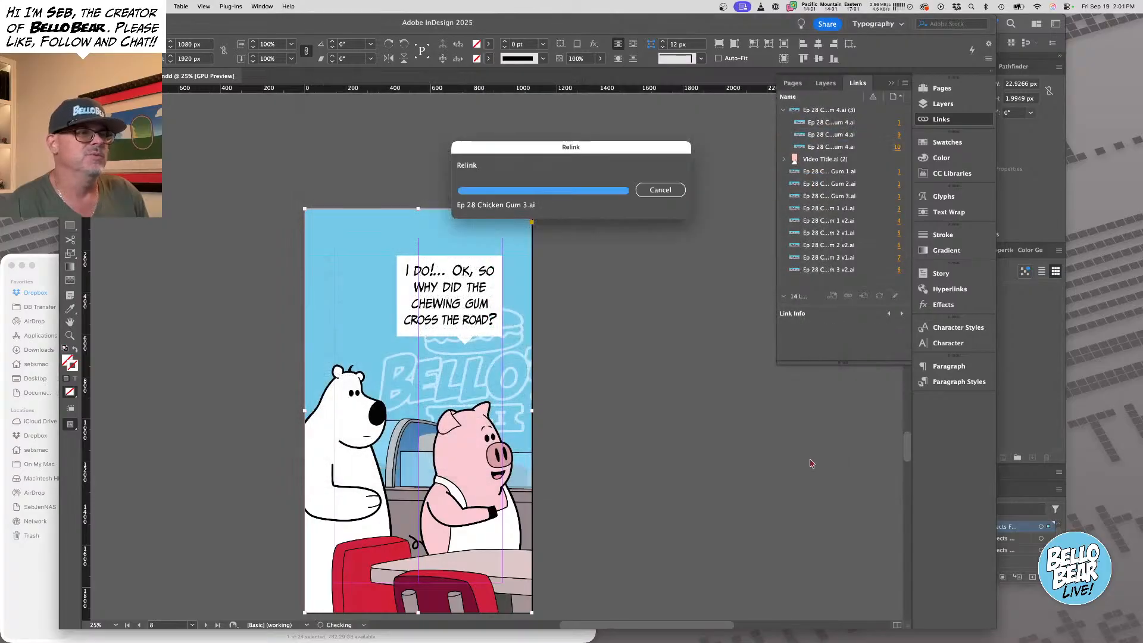
{"action": "left_click", "coordinate": [623, 334]}
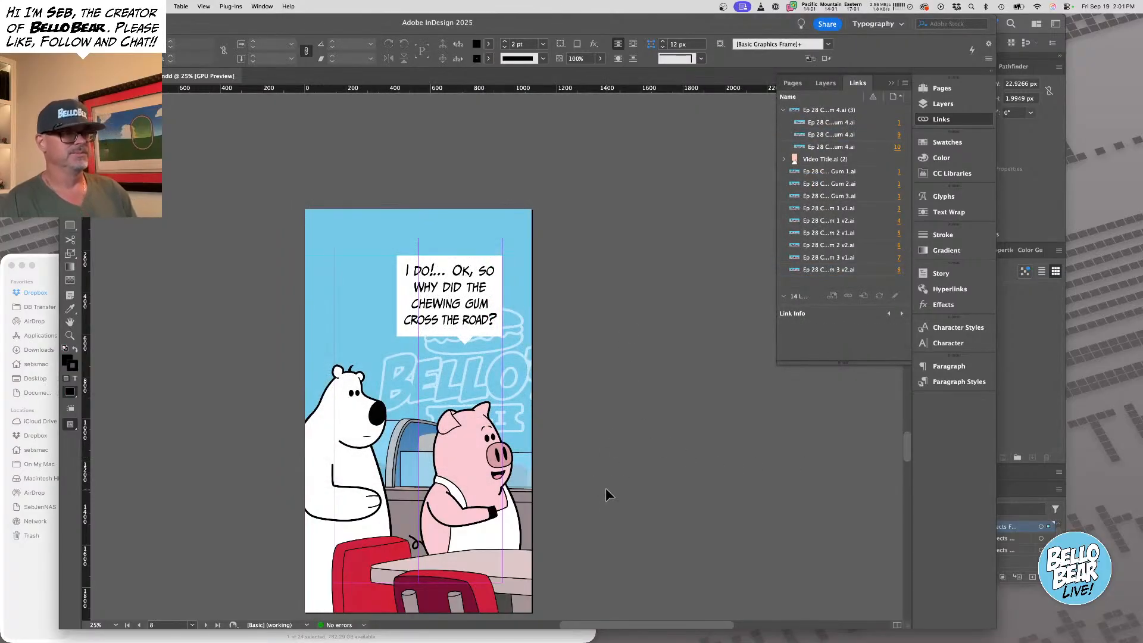
Compare the characters' expressions and dialogue between pages 7 and 8
{"action": "left_click_drag", "start_coordinate": [605, 487], "coordinate": [648, 359]}
{"action": "scroll", "coordinate": [649, 362], "scroll_direction": "up", "scroll_amount": 10}
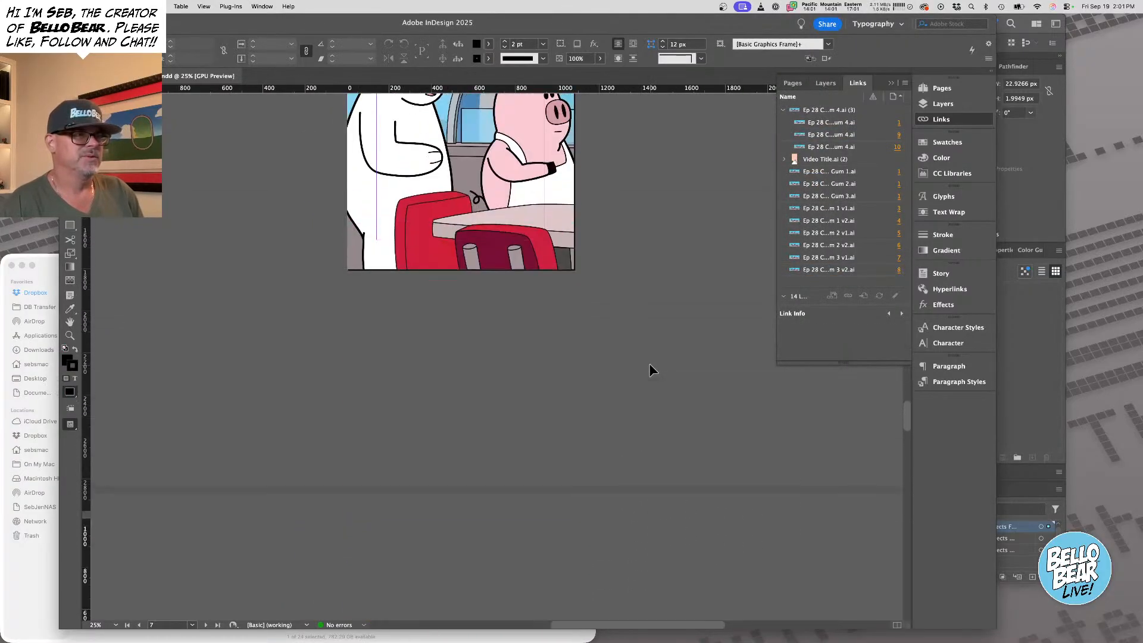
{"action": "scroll", "coordinate": [649, 366], "scroll_direction": "down", "scroll_amount": 10}
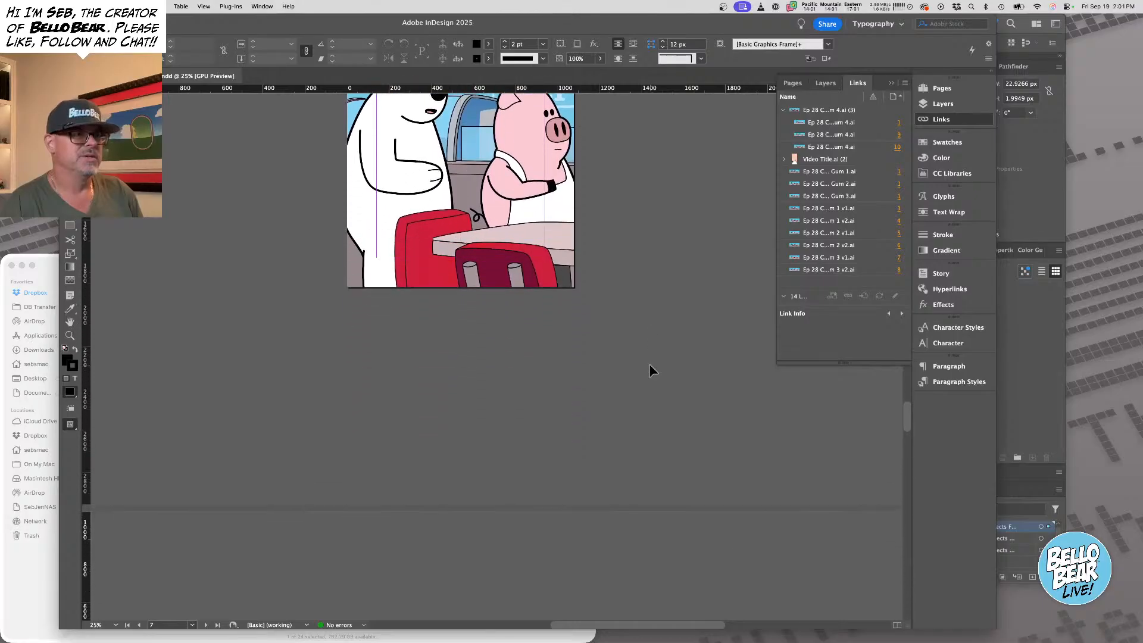
{"action": "scroll", "coordinate": [650, 366], "scroll_direction": "up", "scroll_amount": 8}
{"action": "scroll", "coordinate": [653, 366], "scroll_direction": "up", "scroll_amount": 3}
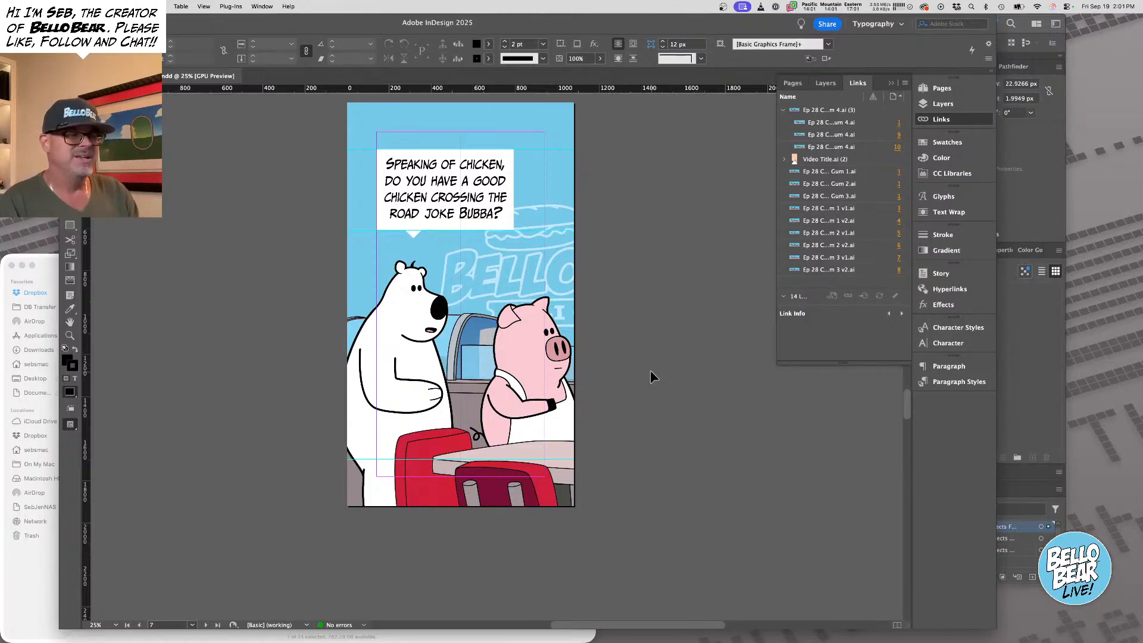
{"action": "scroll", "coordinate": [637, 360], "scroll_direction": "down", "scroll_amount": 10}
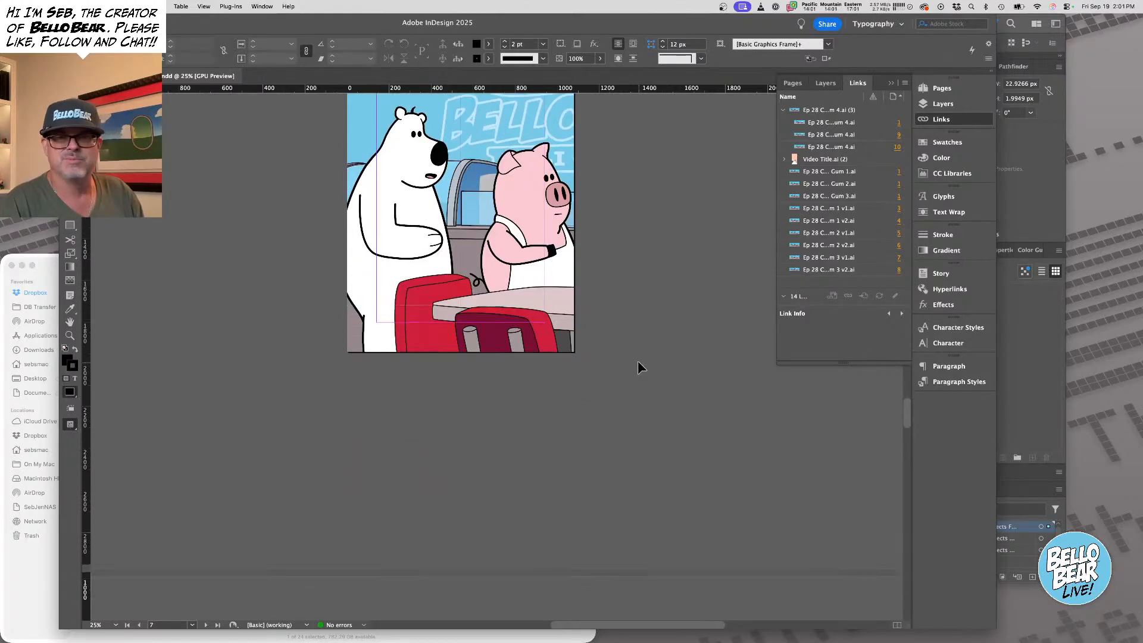
{"action": "scroll", "coordinate": [638, 361], "scroll_direction": "down", "scroll_amount": 8}
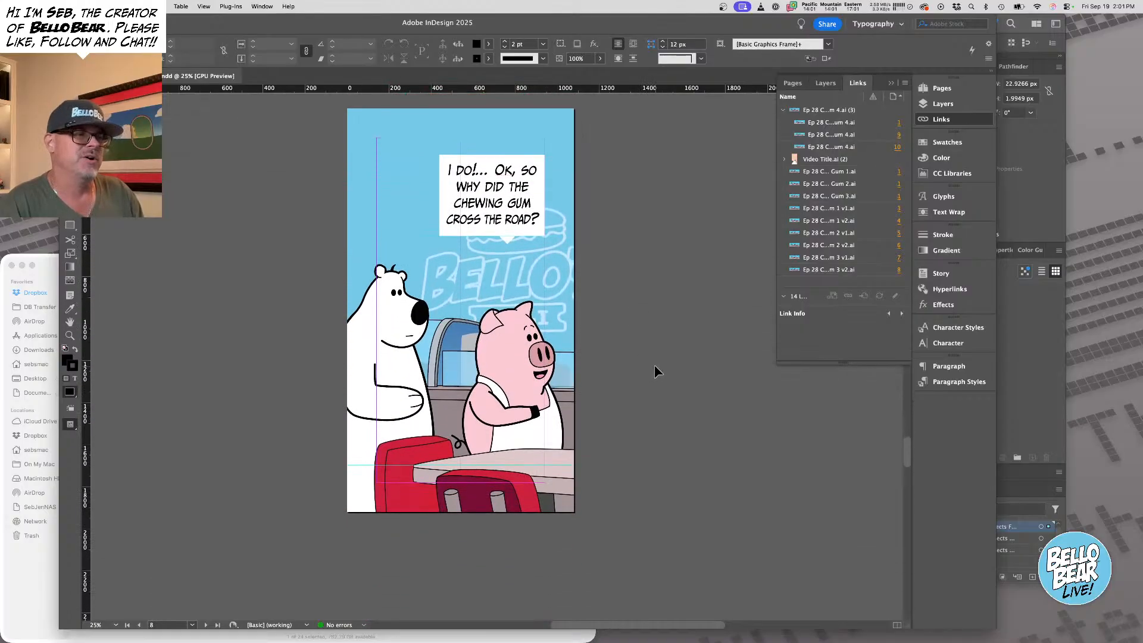
{"action": "scroll", "coordinate": [654, 365], "scroll_direction": "up", "scroll_amount": 2}
{"action": "scroll", "coordinate": [654, 359], "scroll_direction": "up", "scroll_amount": 8}
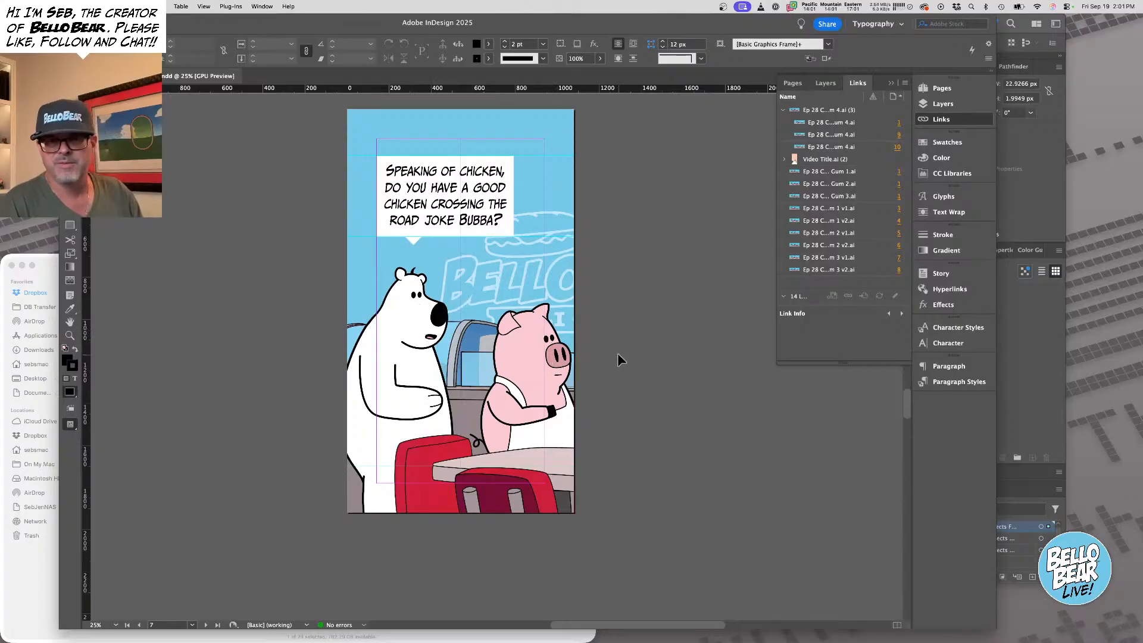
Shift the page 8 artwork slightly left within its frame and move the speech bubble's tail left above the pig
{"action": "scroll", "coordinate": [617, 352], "scroll_direction": "down", "scroll_amount": 10}
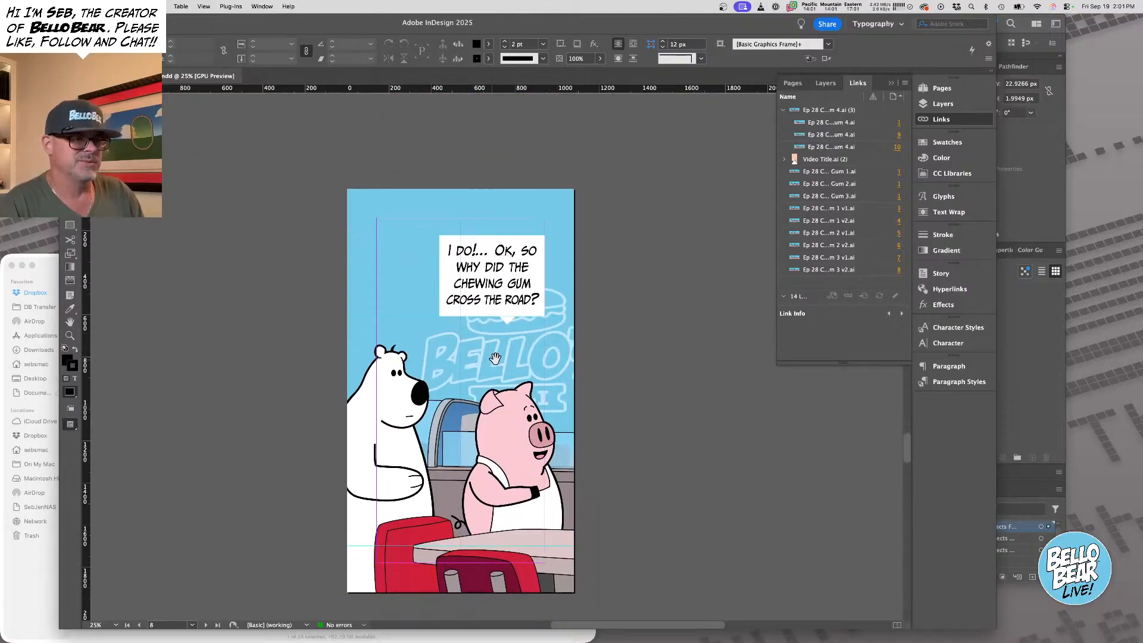
{"action": "left_click_drag", "start_coordinate": [495, 359], "coordinate": [485, 357]}
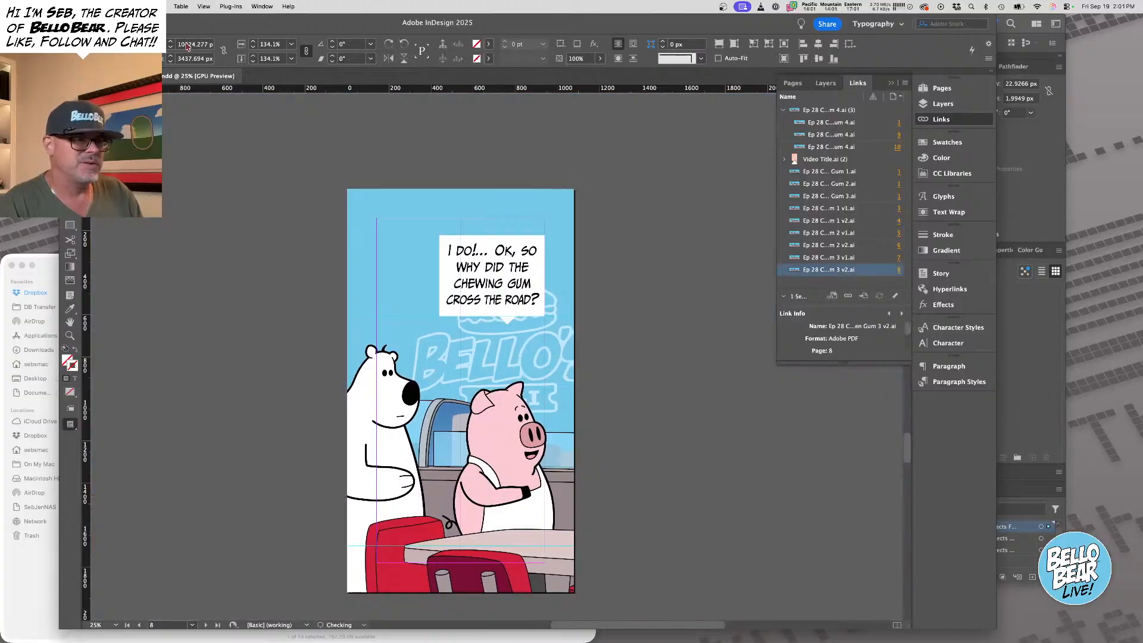
{"action": "key", "text": "super+shift+a"}
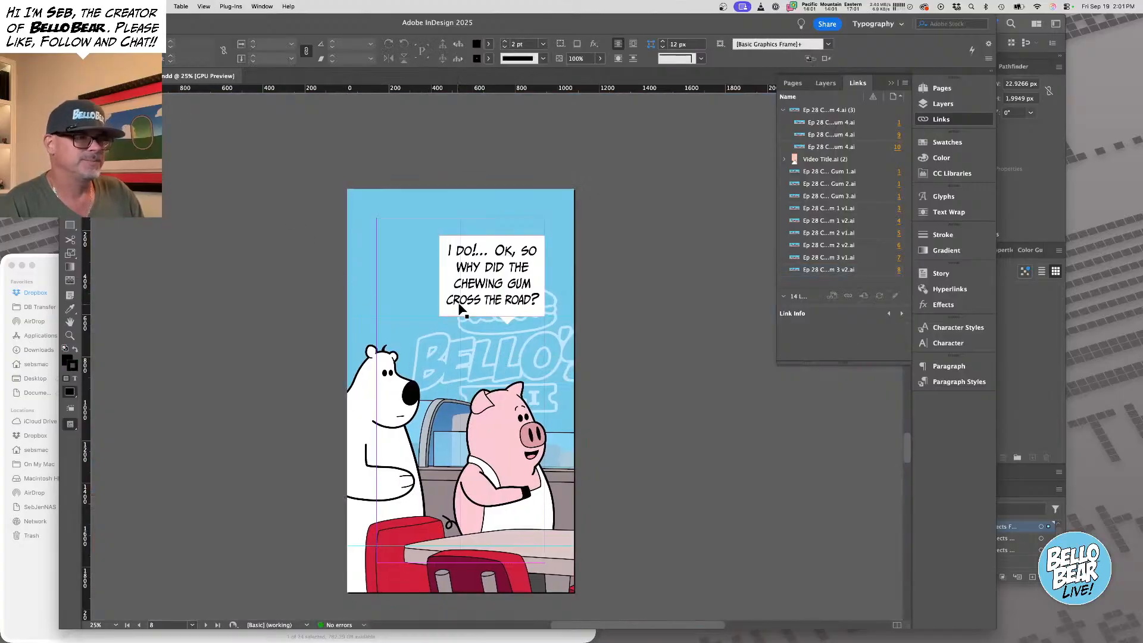
{"action": "left_click_drag", "start_coordinate": [505, 319], "coordinate": [495, 323]}
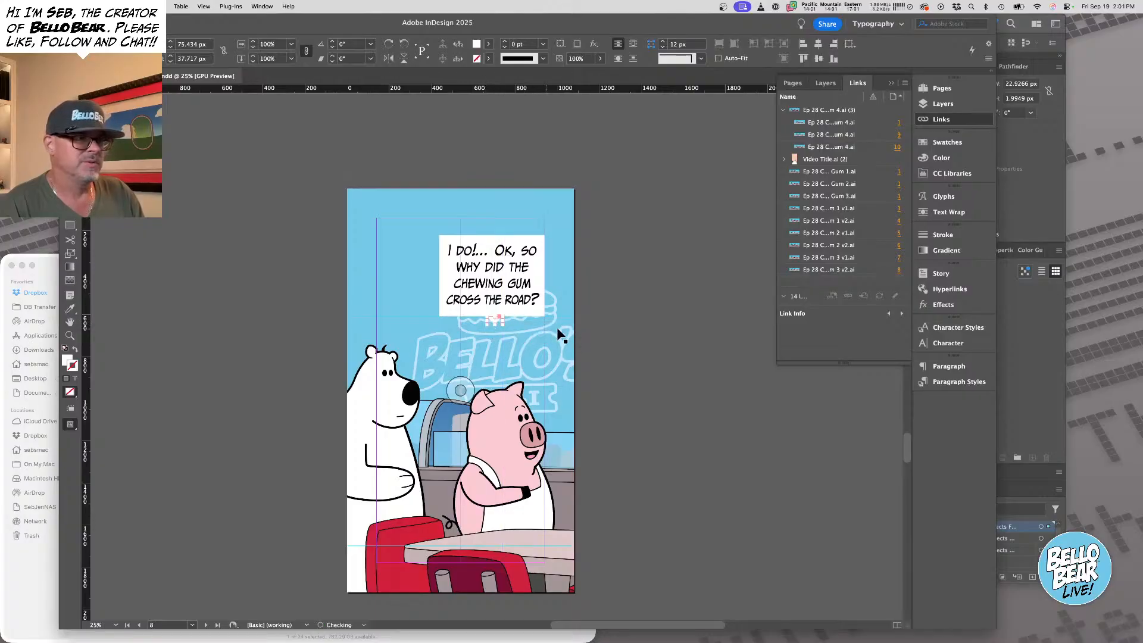
{"action": "left_click", "coordinate": [648, 331]}
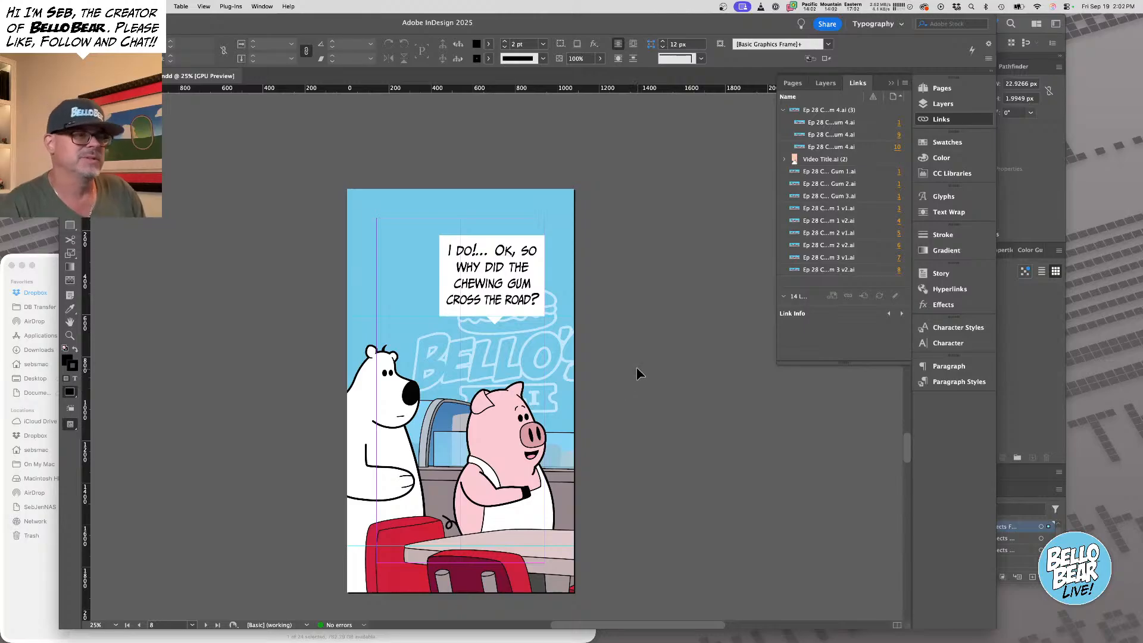
Shift the page 9 artwork slightly right within its frame
{"action": "scroll", "coordinate": [637, 370], "scroll_direction": "down", "scroll_amount": 10}
{"action": "scroll", "coordinate": [636, 366], "scroll_direction": "down", "scroll_amount": 10}
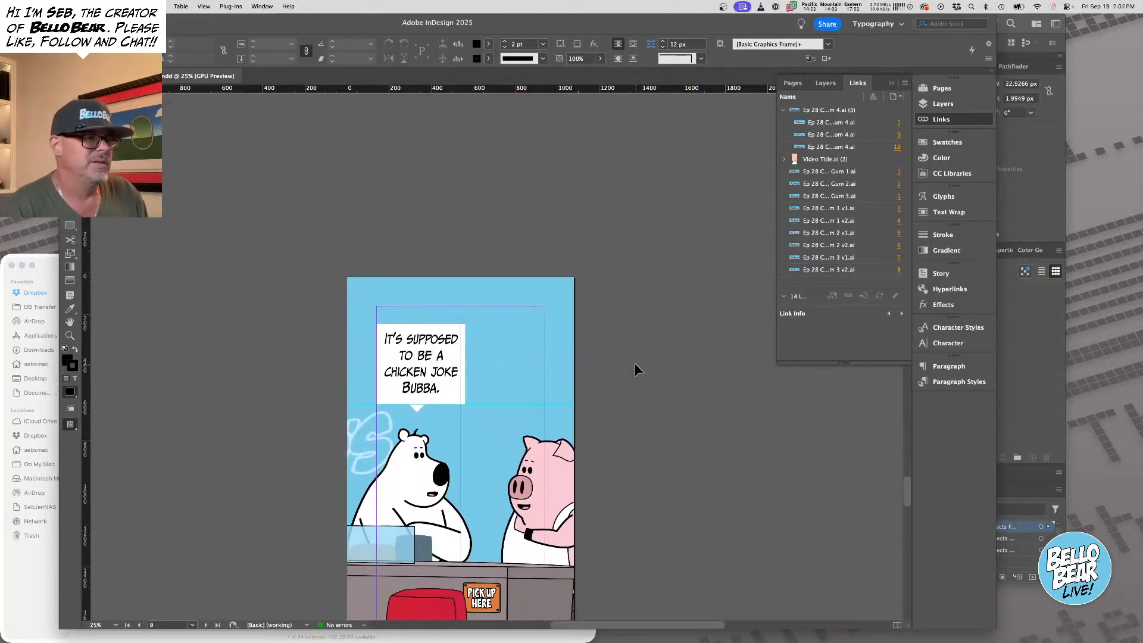
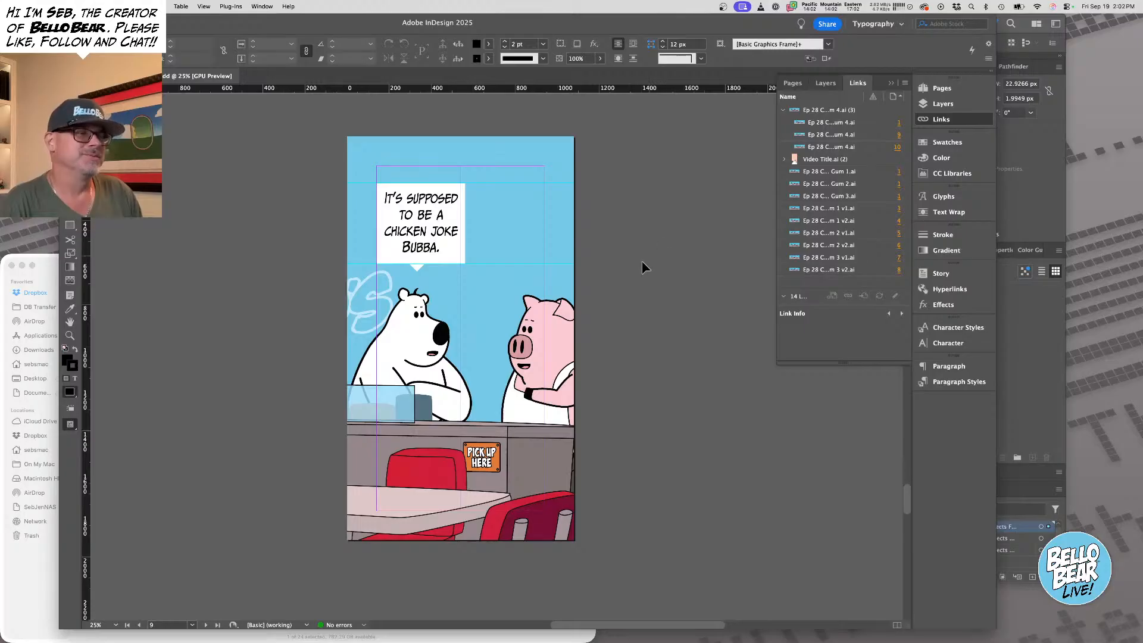
{"action": "left_click", "coordinate": [510, 154]}
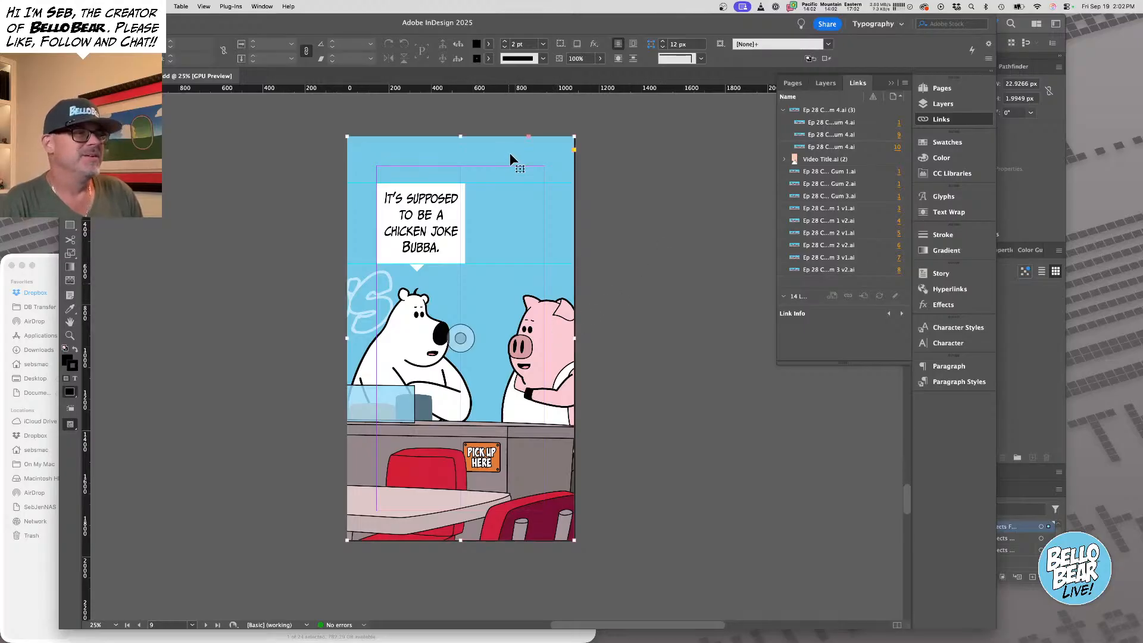
{"action": "right_click", "coordinate": [510, 154]}
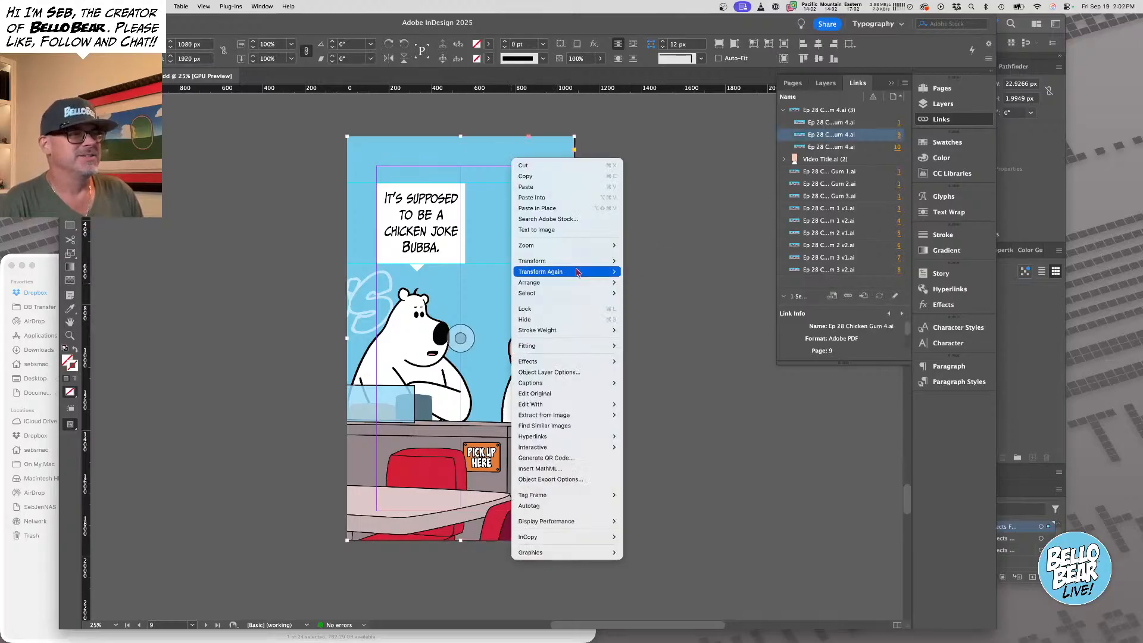
{"action": "left_click", "coordinate": [560, 396]}
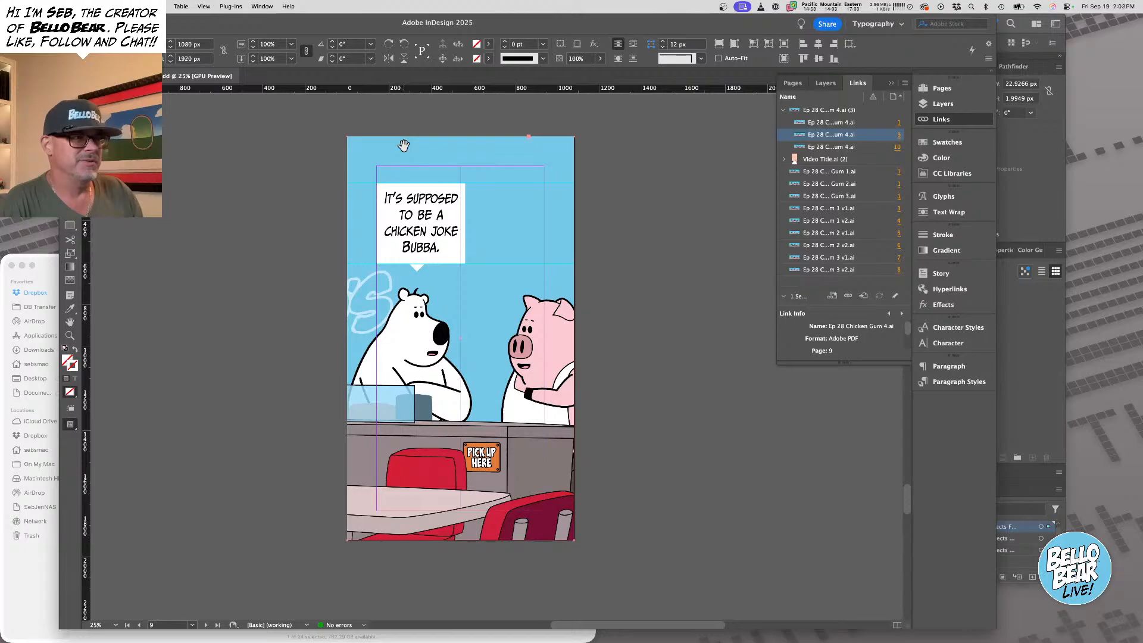
{"action": "left_click_drag", "start_coordinate": [403, 145], "coordinate": [409, 144]}
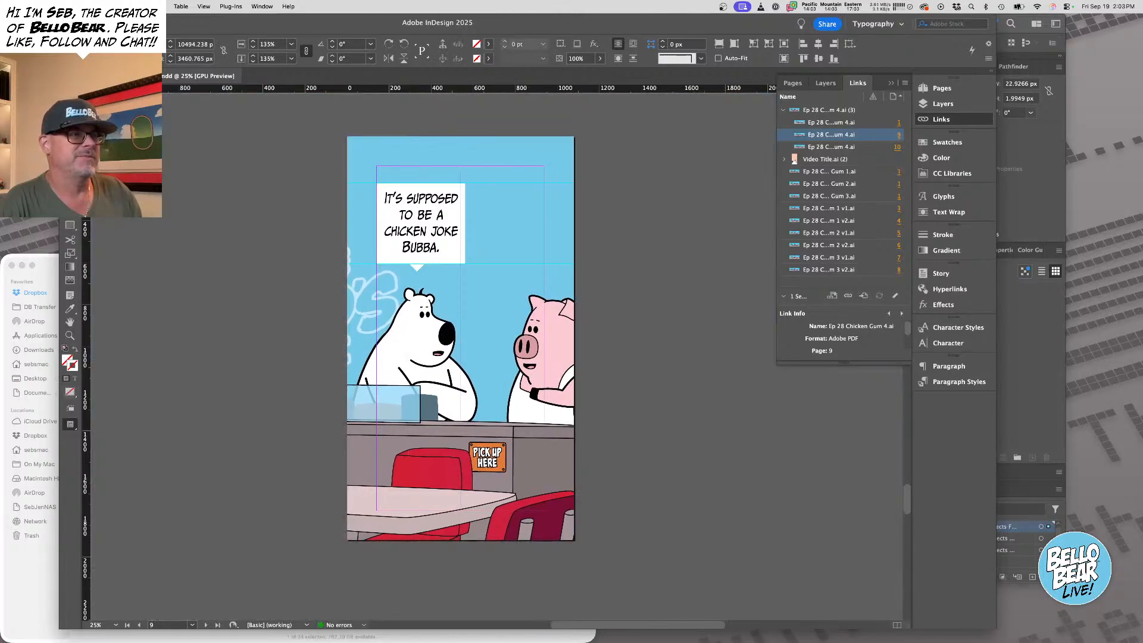
{"action": "left_click", "coordinate": [223, 230]}
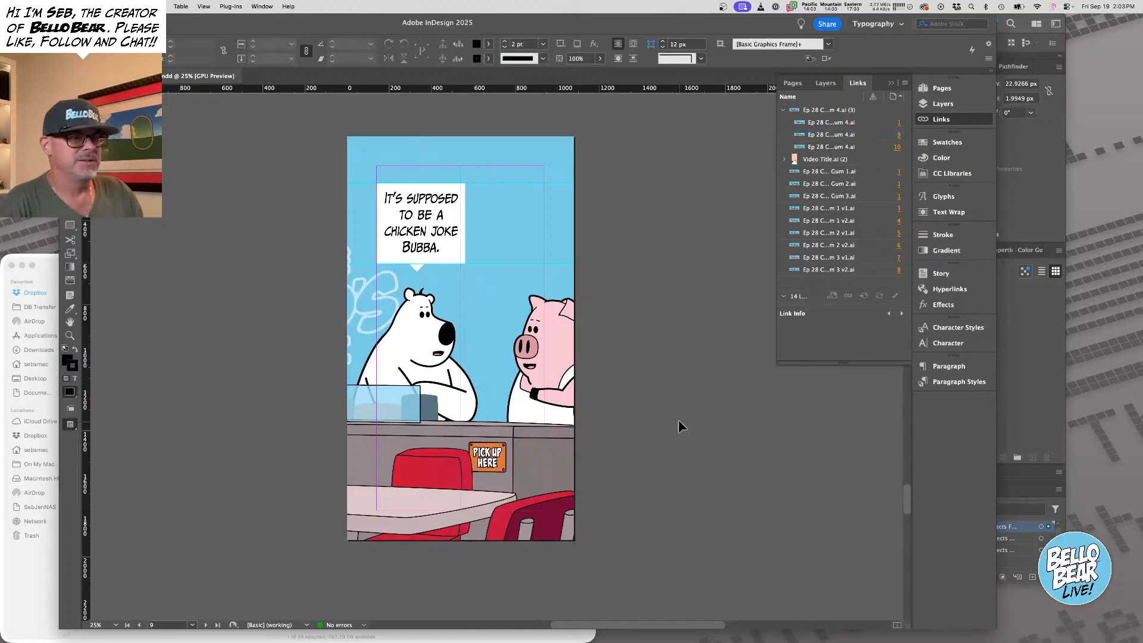
Open the page 9 artwork's original file, Ep 28 Chicken Gum 4.ai, for editing in Illustrator
{"action": "right_click", "coordinate": [564, 336]}
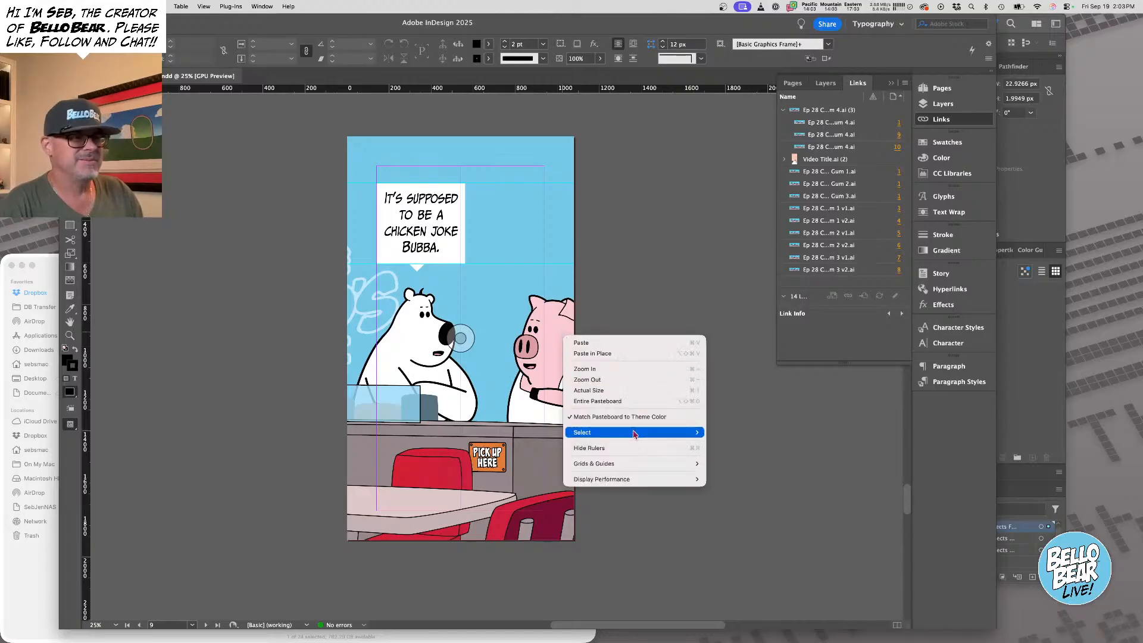
{"action": "left_click", "coordinate": [557, 235]}
{"action": "left_click", "coordinate": [518, 226]}
{"action": "right_click", "coordinate": [521, 355]}
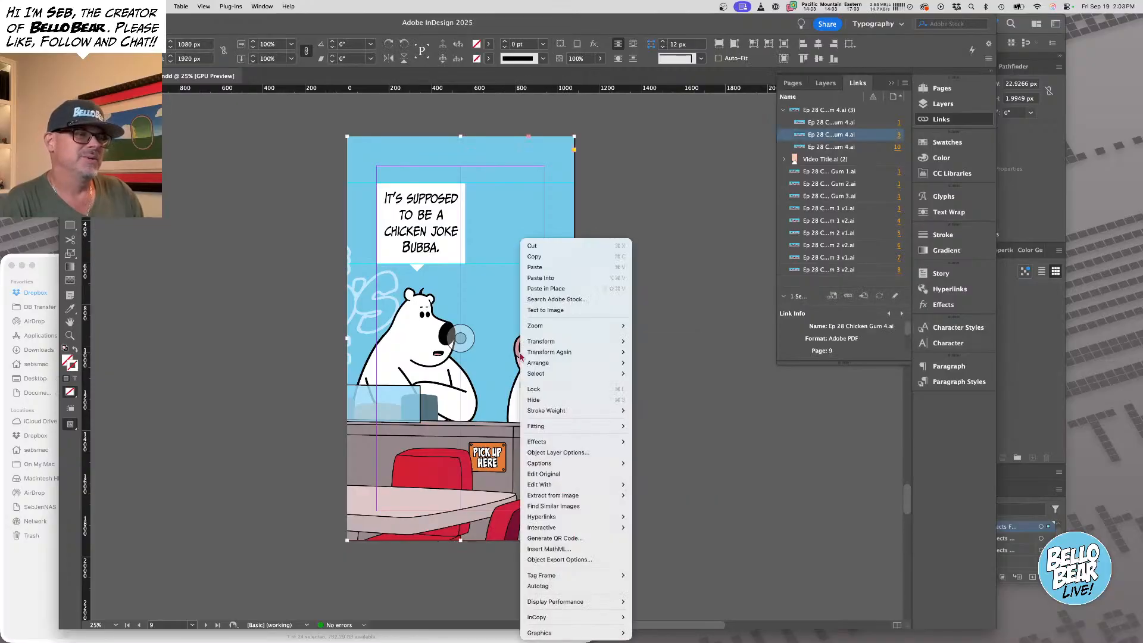
{"action": "left_click", "coordinate": [556, 475]}
Move the whole pig left behind the counter, closer to the bear
{"action": "key", "text": "super+space"}
{"action": "left_click_drag", "start_coordinate": [703, 309], "coordinate": [738, 325]}
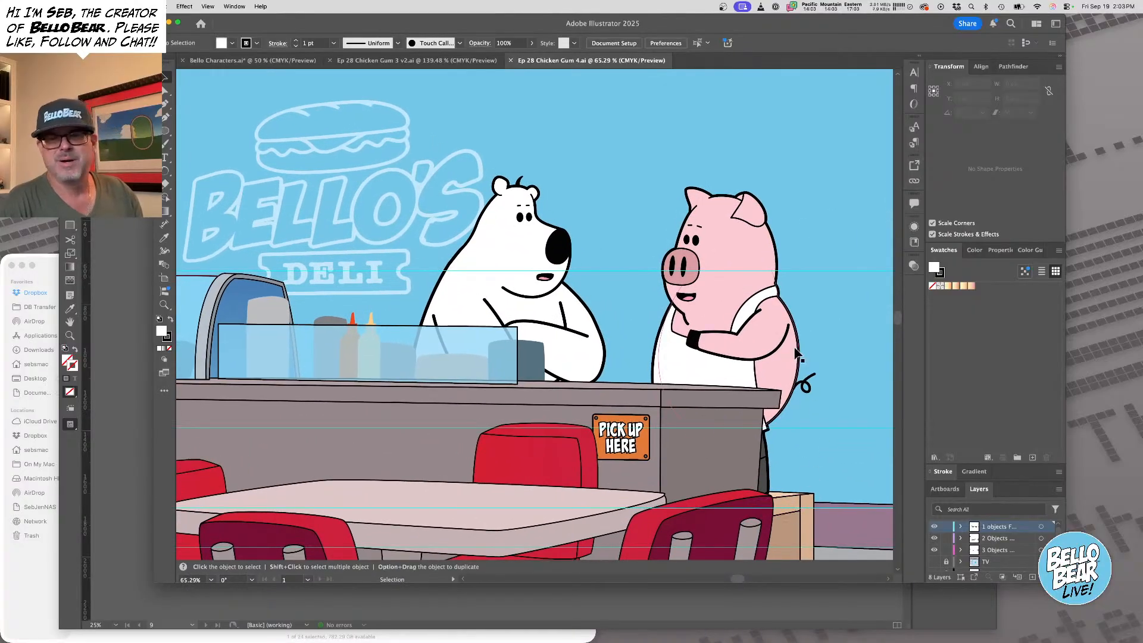
{"action": "left_click_drag", "start_coordinate": [730, 348], "coordinate": [703, 348]}
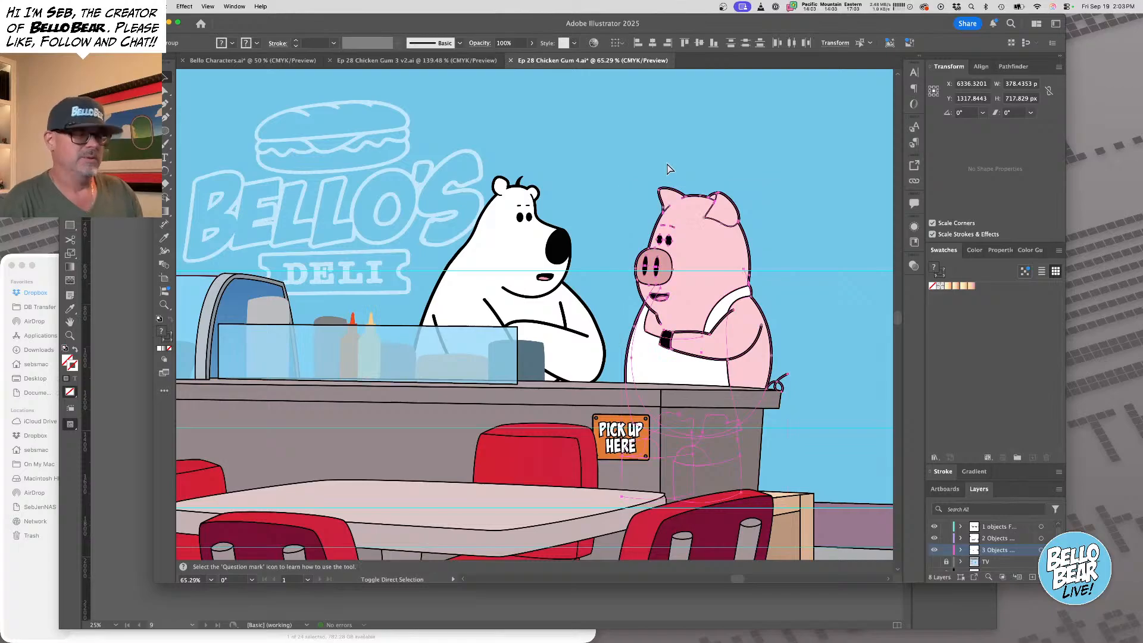
Save the scene as a new Illustrator file named Ep 28 Chicken Gum 4 v1.ai in the Ep 28 Chicken Gum folder
{"action": "key", "text": "super+shift+s"}
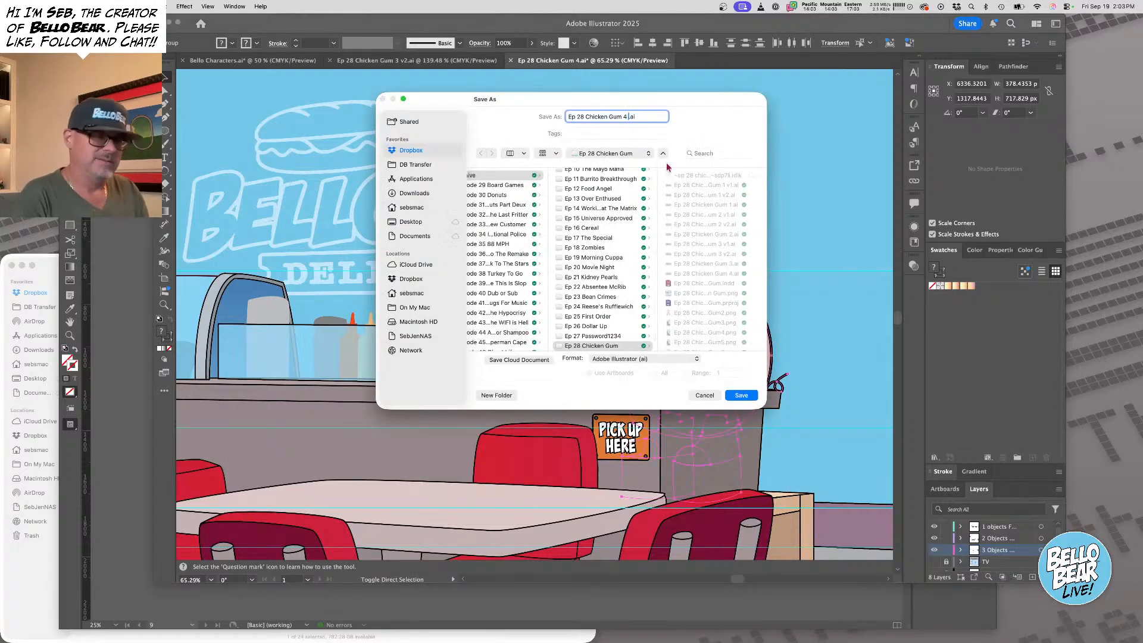
{"action": "type", "text": "v1"}
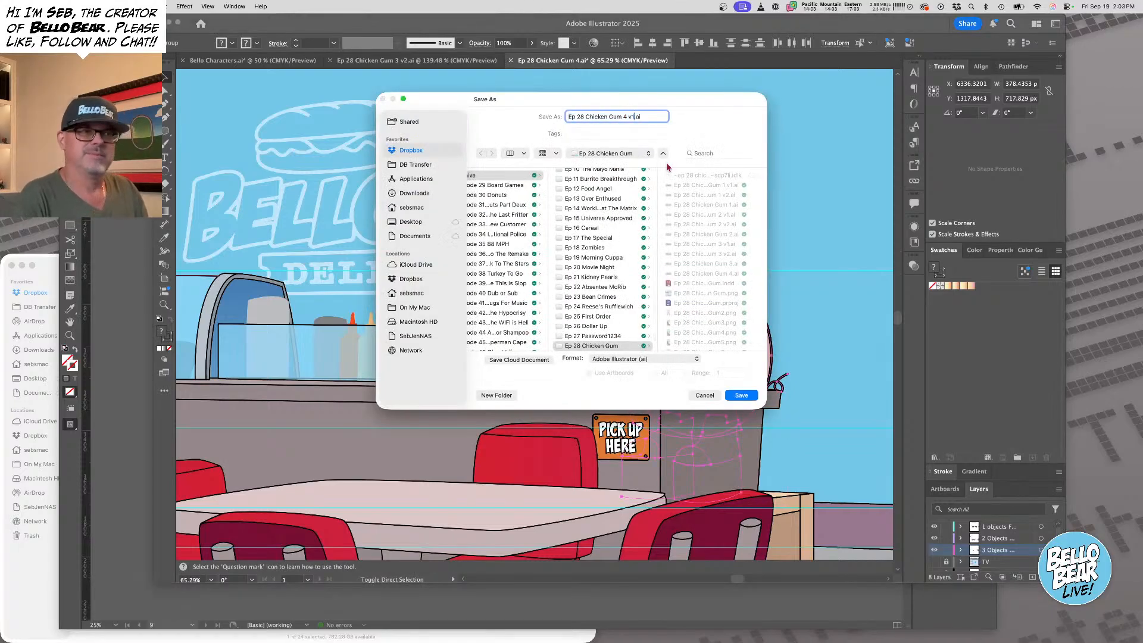
{"action": "key", "text": "Return"}
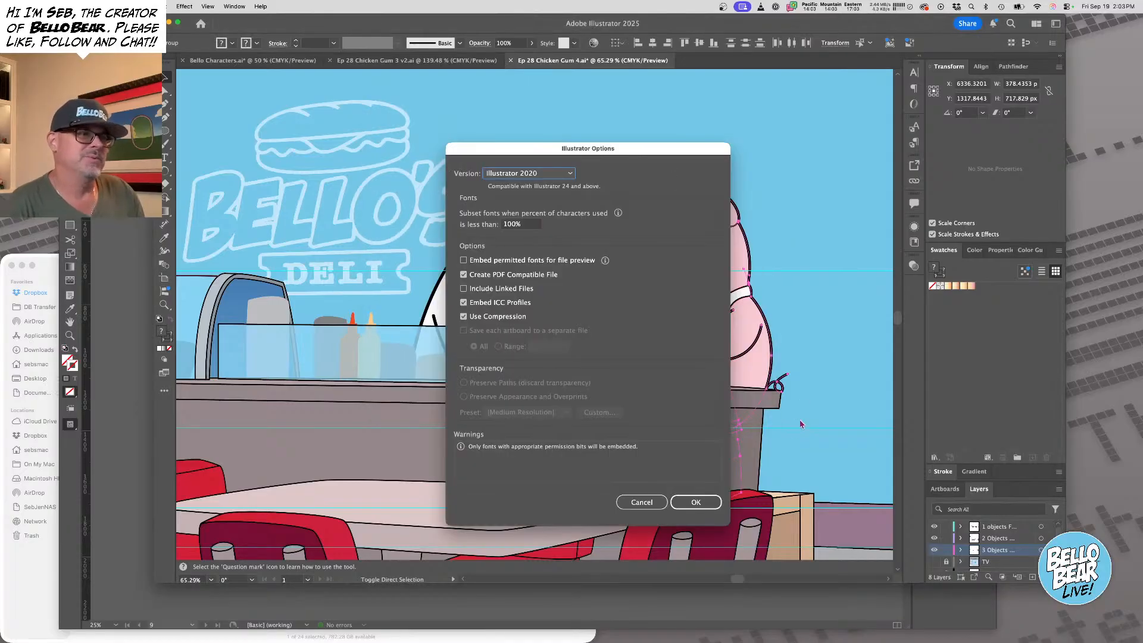
{"action": "left_click", "coordinate": [695, 502]}
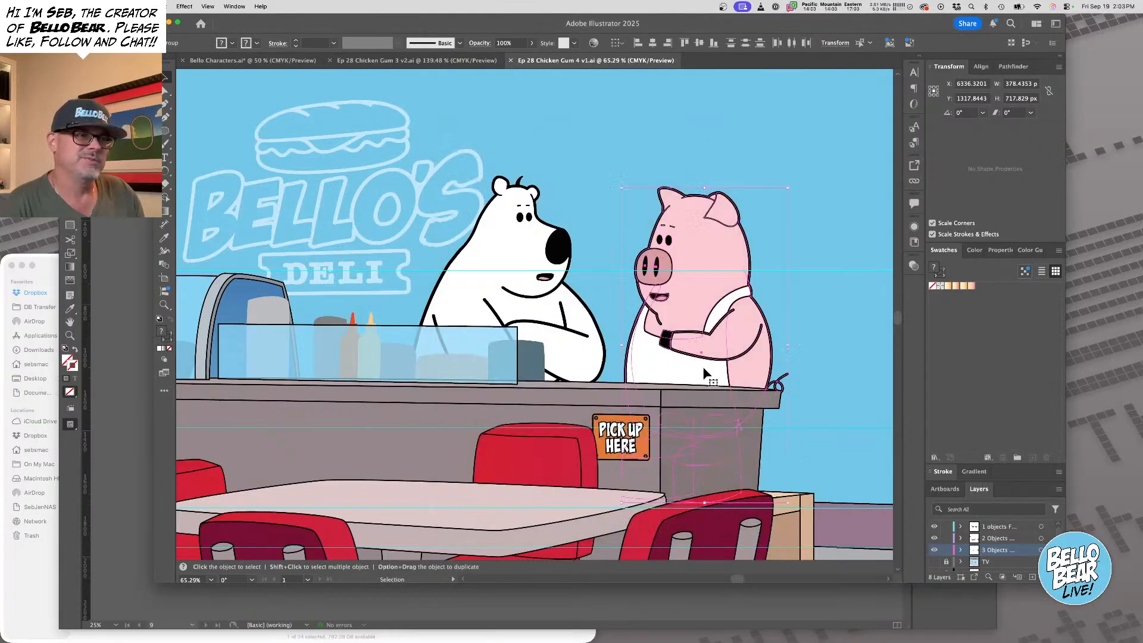
Delete the pig's eyebrows and open mouth
{"action": "left_click", "coordinate": [626, 246]}
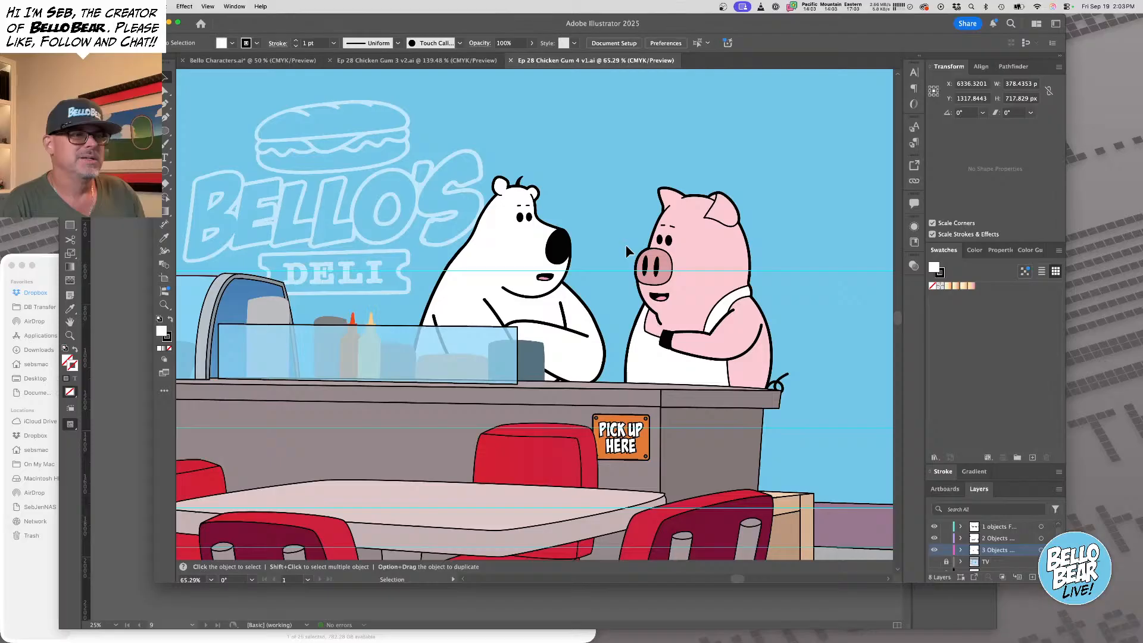
{"action": "left_click", "coordinate": [671, 226]}
{"action": "key", "text": "Delete"}
{"action": "left_click", "coordinate": [660, 297]}
{"action": "key", "text": "Delete"}
Rotate the pig's bent arm downward so the hand rests at the counter, and nudge it right to fit the shoulder
{"action": "left_click", "coordinate": [742, 339]}
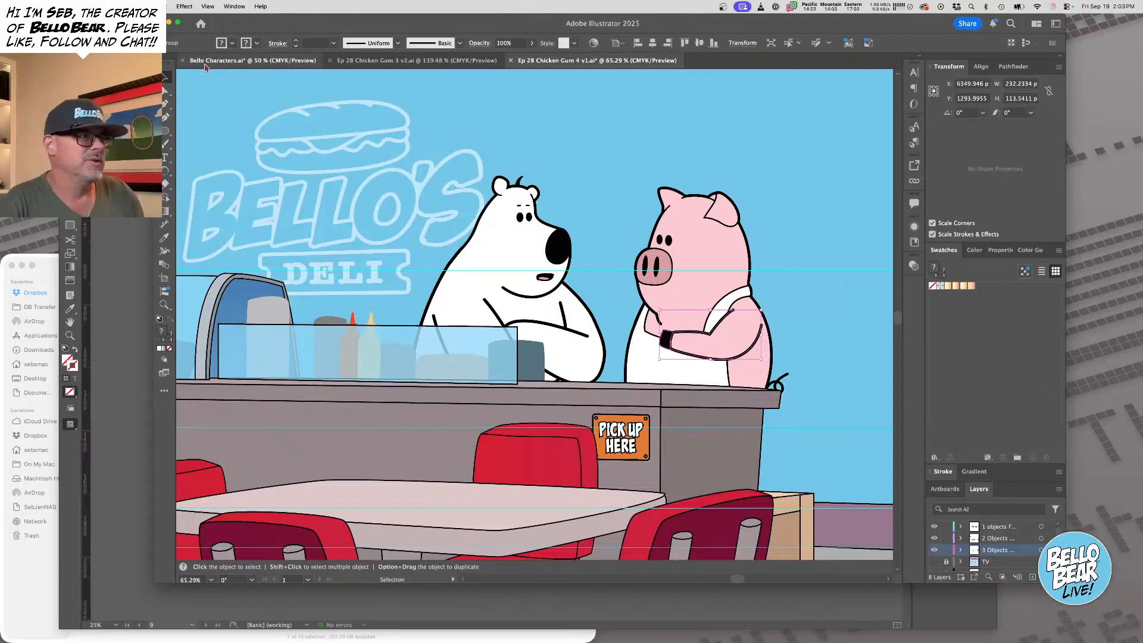
{"action": "key", "text": "r"}
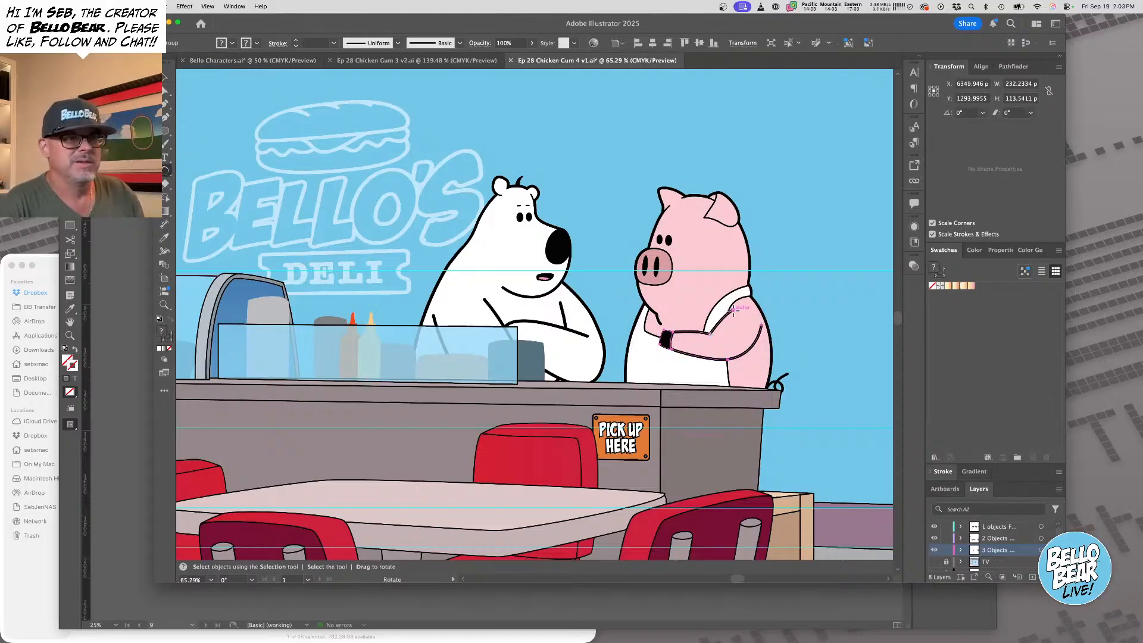
{"action": "left_click_drag", "start_coordinate": [697, 334], "coordinate": [714, 368]}
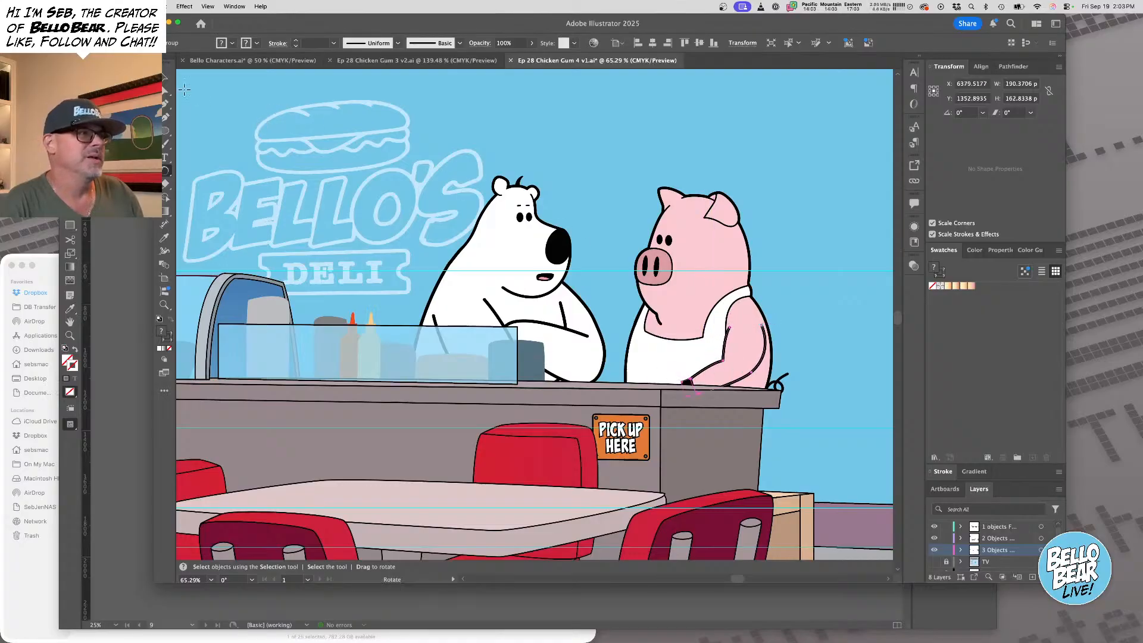
{"action": "left_click", "coordinate": [165, 77]}
{"action": "left_click_drag", "start_coordinate": [751, 355], "coordinate": [755, 353]}
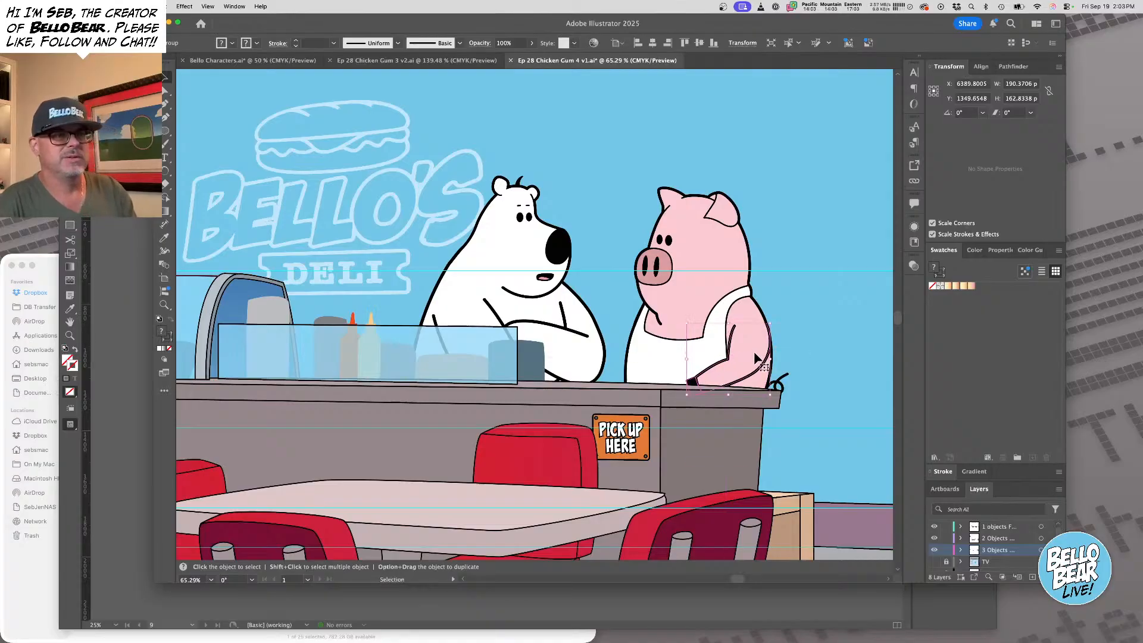
{"action": "left_click", "coordinate": [796, 191]}
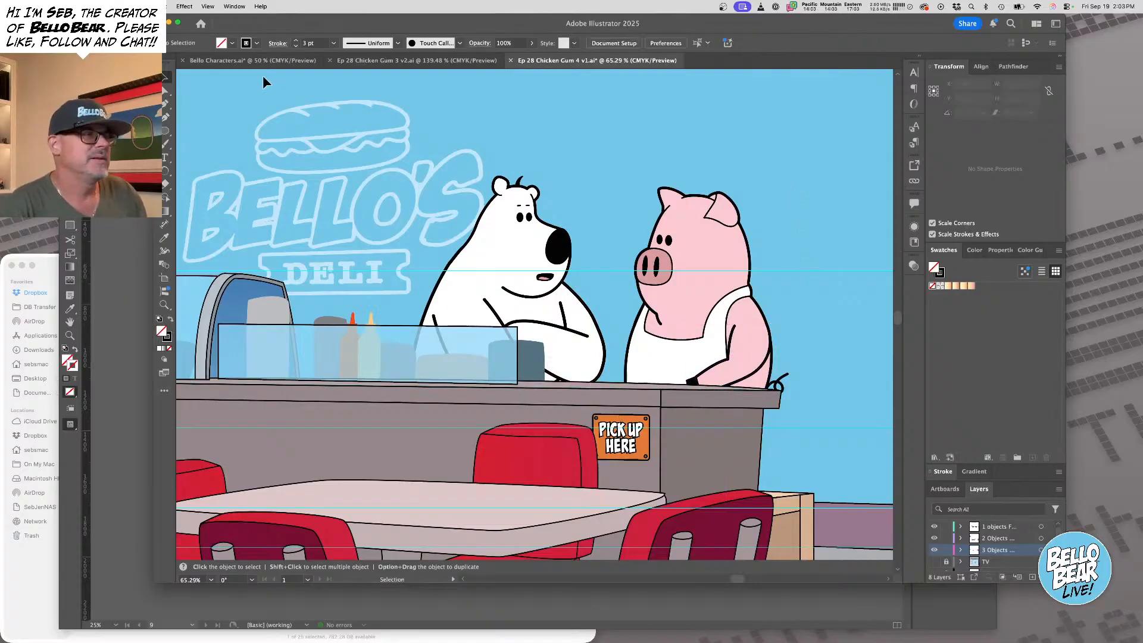
Copy the neutral closed-mouth line from Bello Characters.ai and place it beneath the pig's snout, rotated about 5°
{"action": "left_click", "coordinate": [236, 61]}
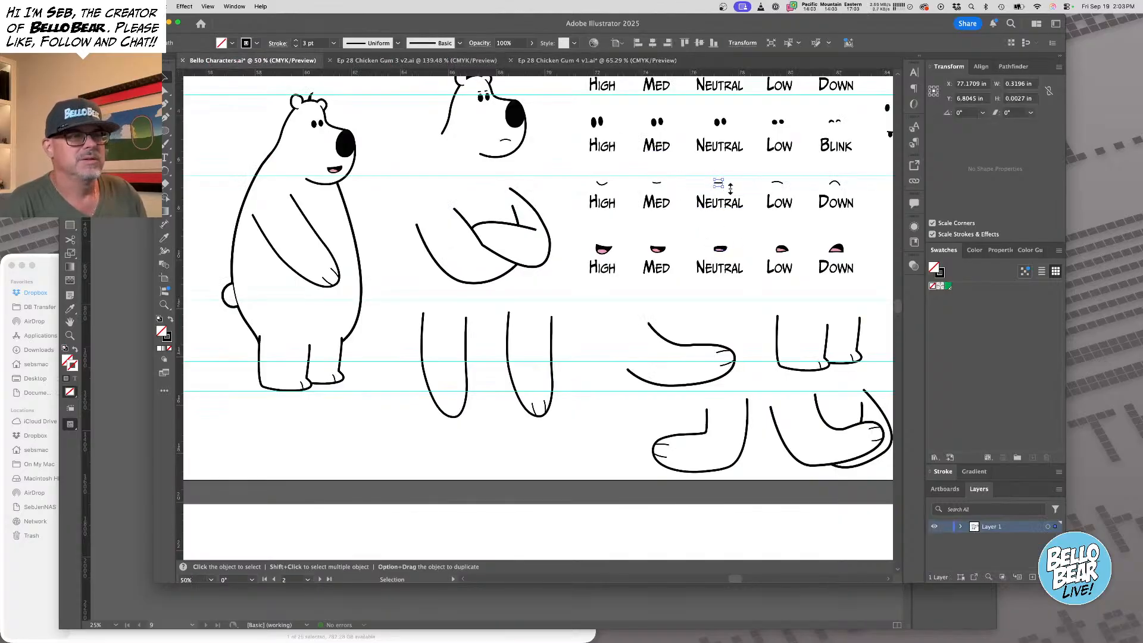
{"action": "left_click", "coordinate": [597, 60]}
{"action": "key", "text": "z"}
{"action": "left_click_drag", "start_coordinate": [634, 278], "coordinate": [745, 322]}
{"action": "key", "text": "super+v"}
{"action": "left_click_drag", "start_coordinate": [543, 316], "coordinate": [686, 317]}
{"action": "scroll", "coordinate": [690, 326], "scroll_direction": "up", "scroll_amount": 4}
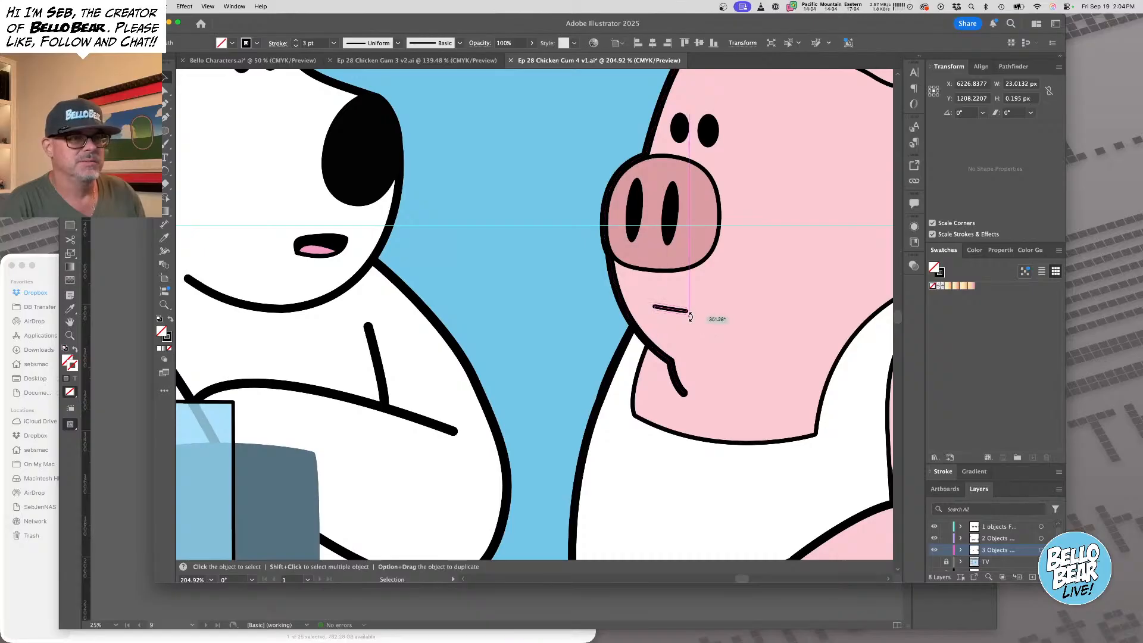
{"action": "key", "text": "Left"}
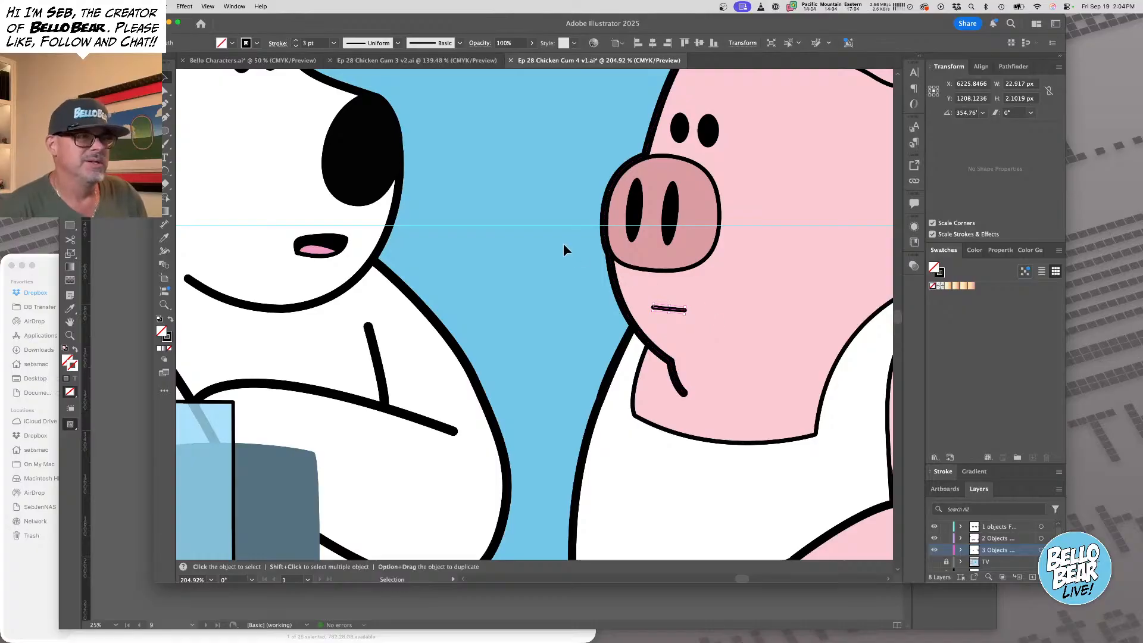
Save the edited Ep 28 Chicken Gum 4 v1.ai scene
{"action": "key", "text": "super+minus"}
{"action": "key", "text": "super+minus"}
{"action": "key", "text": "super+minus"}
{"action": "key", "text": "super+minus"}
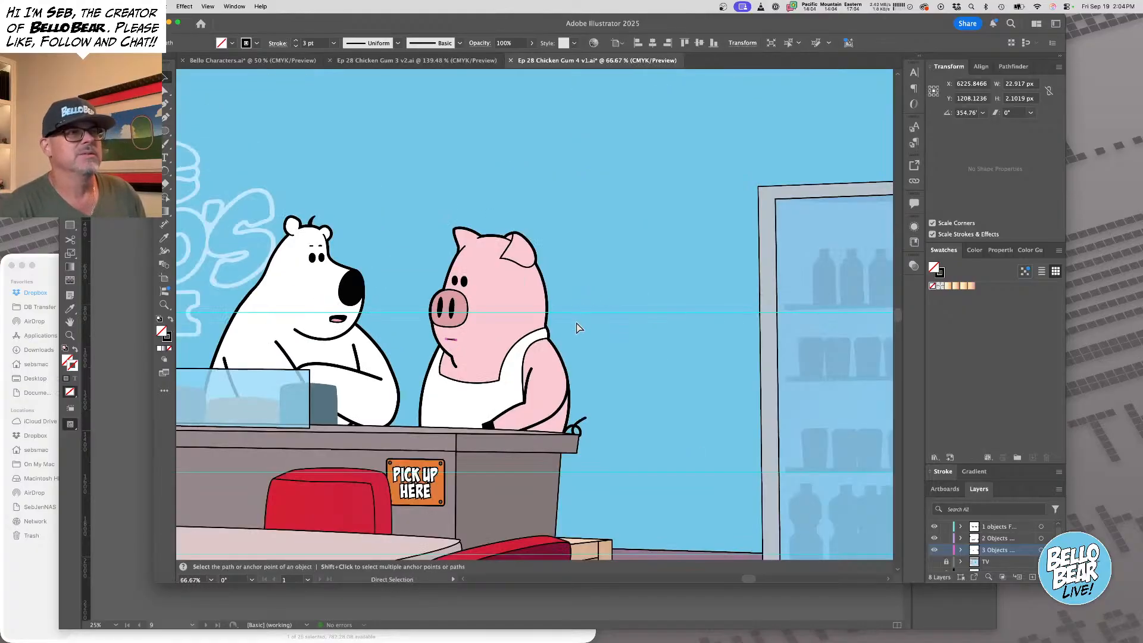
{"action": "key", "text": "v"}
{"action": "key", "text": "super+s"}
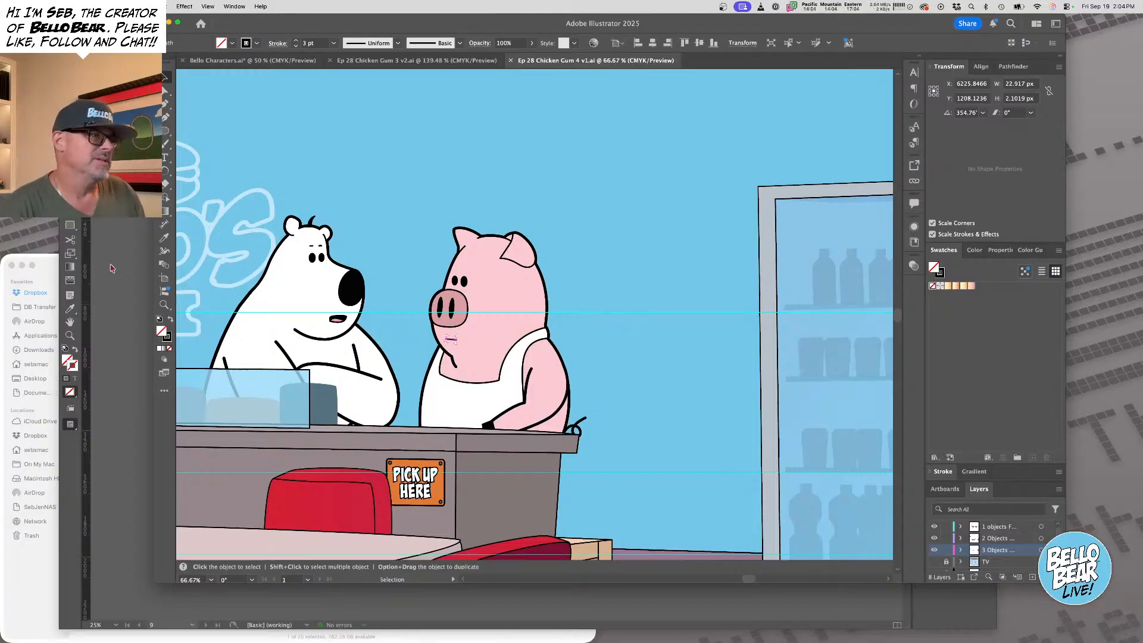
Switch to InDesign and relink the page 9 artwork to Ep 28 Chicken Gum 4 v1.ai
{"action": "key", "text": "super+Tab"}
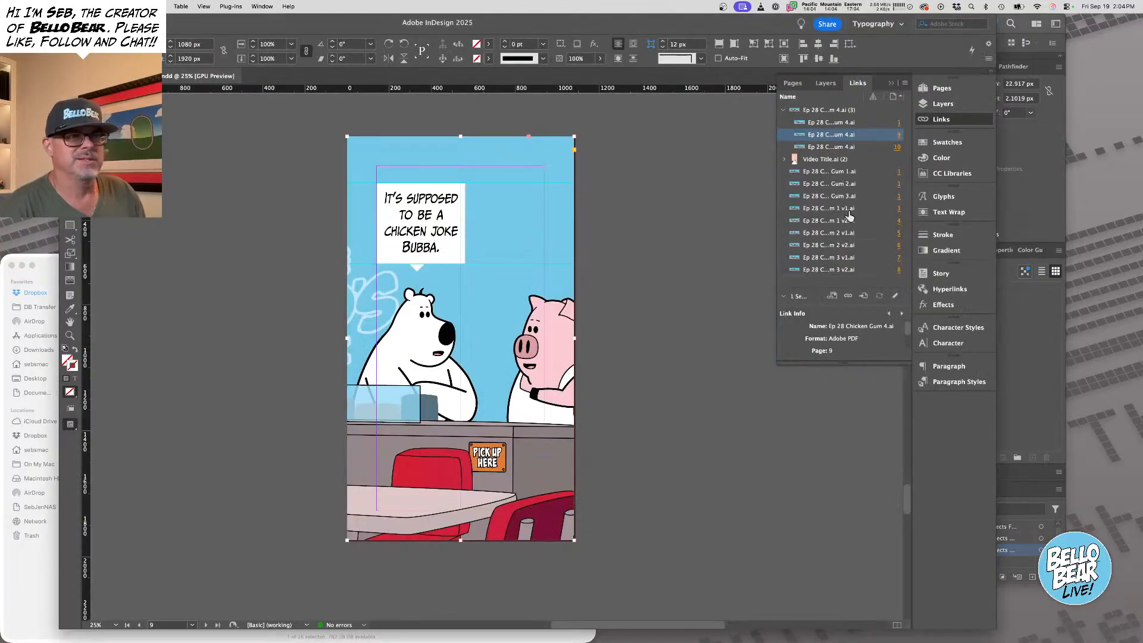
{"action": "left_click", "coordinate": [848, 296]}
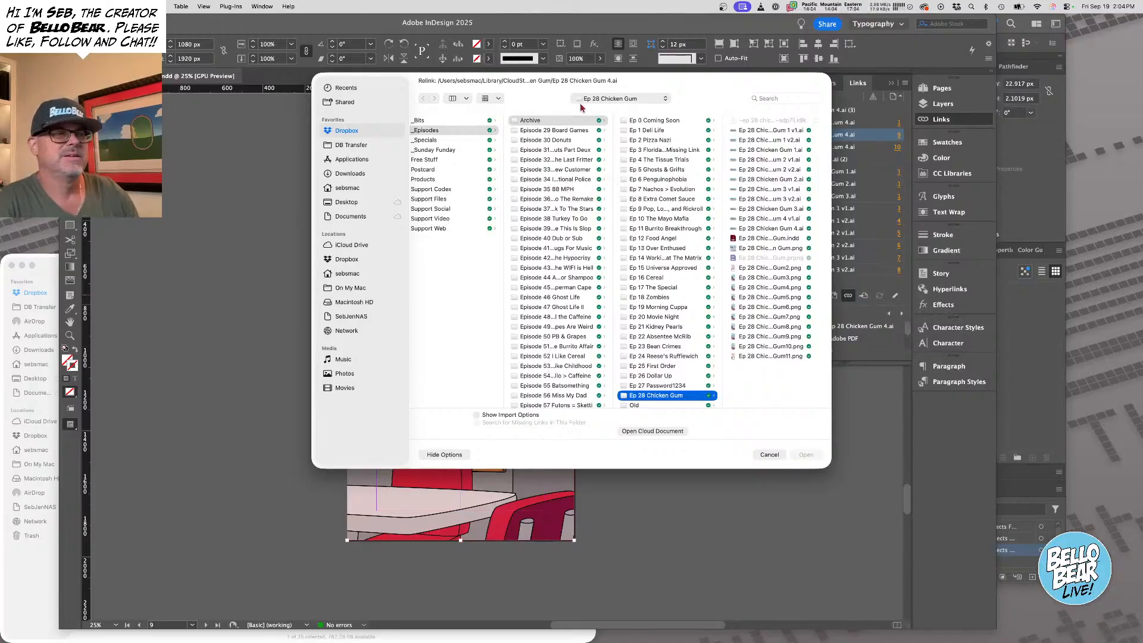
{"action": "left_click", "coordinate": [776, 219]}
{"action": "left_click", "coordinate": [807, 455]}
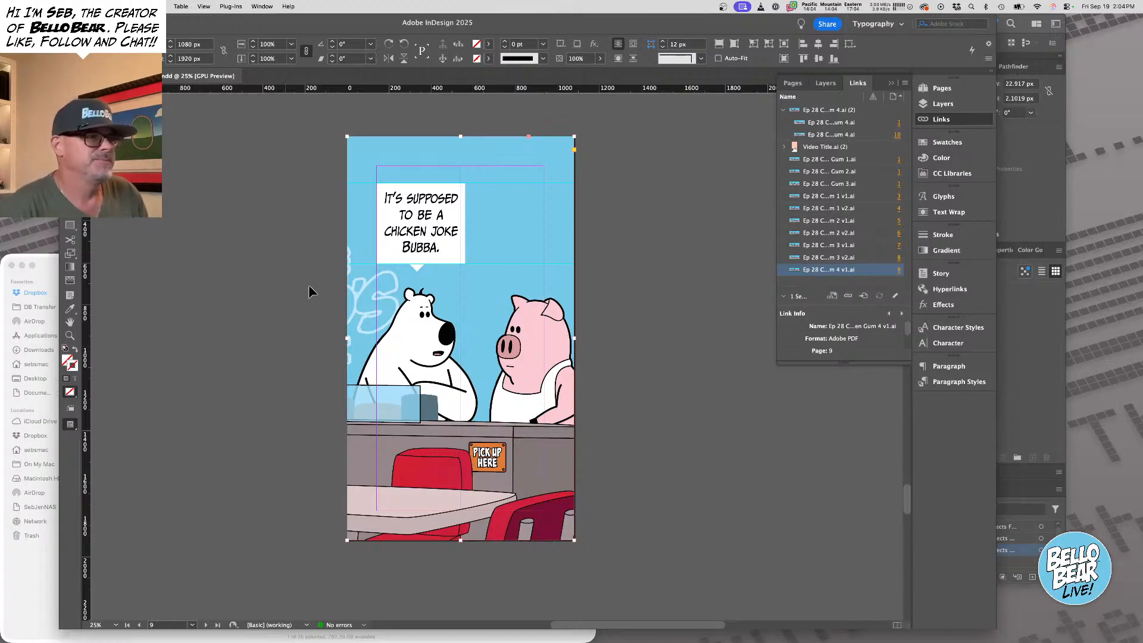
Move the tail of the page 9 speech bubble slightly right above the bear's head
{"action": "scroll", "coordinate": [351, 270], "scroll_direction": "up", "scroll_amount": 4}
{"action": "left_click_drag", "start_coordinate": [412, 242], "coordinate": [427, 244]}
{"action": "left_click", "coordinate": [656, 258]}
{"action": "left_click_drag", "start_coordinate": [415, 391], "coordinate": [397, 358]}
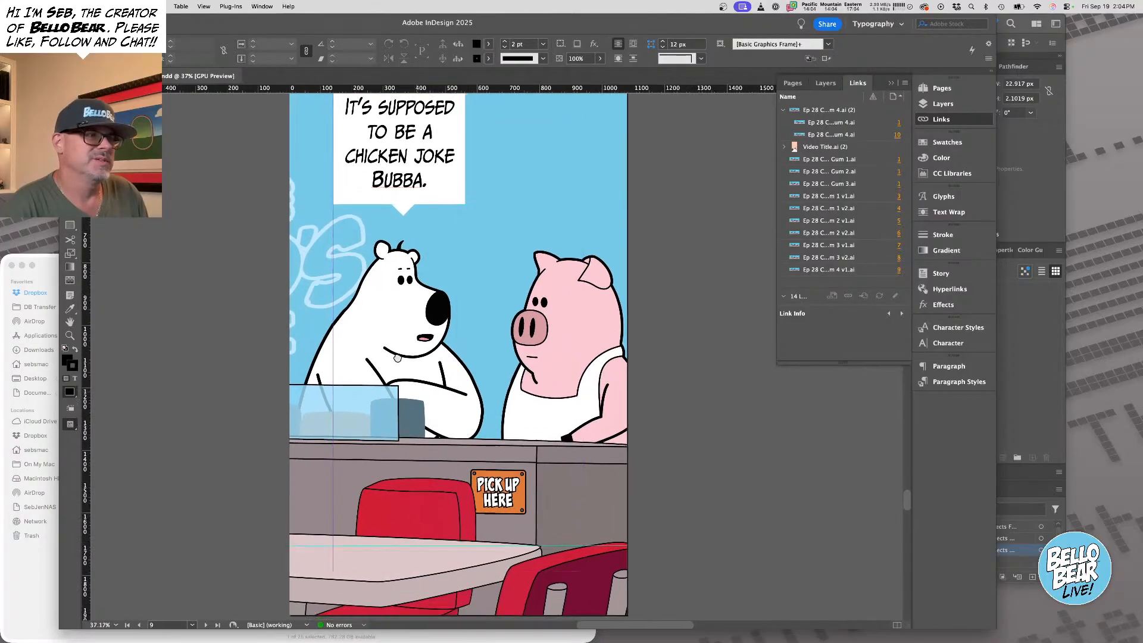
After viewing page 10, switch to Illustrator and save a copy of the scene as Ep 28 Chicken Gum 4 v2.ai with default Illustrator options
{"action": "scroll", "coordinate": [476, 345], "scroll_direction": "down", "scroll_amount": 10}
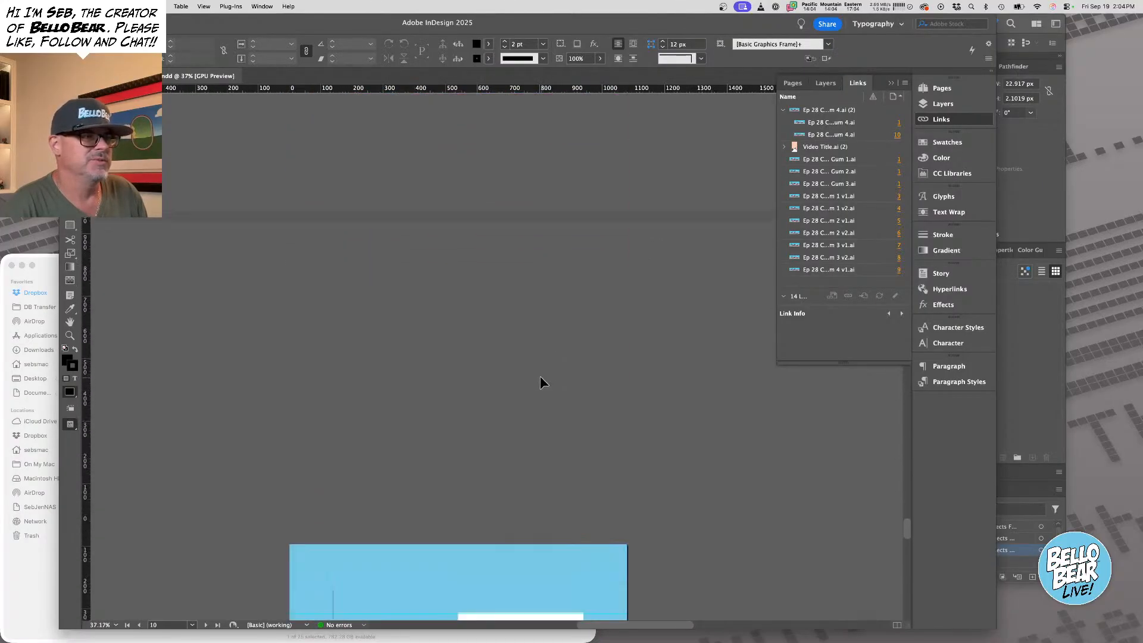
{"action": "scroll", "coordinate": [540, 376], "scroll_direction": "down", "scroll_amount": 8}
{"action": "left_click", "coordinate": [1001, 392]}
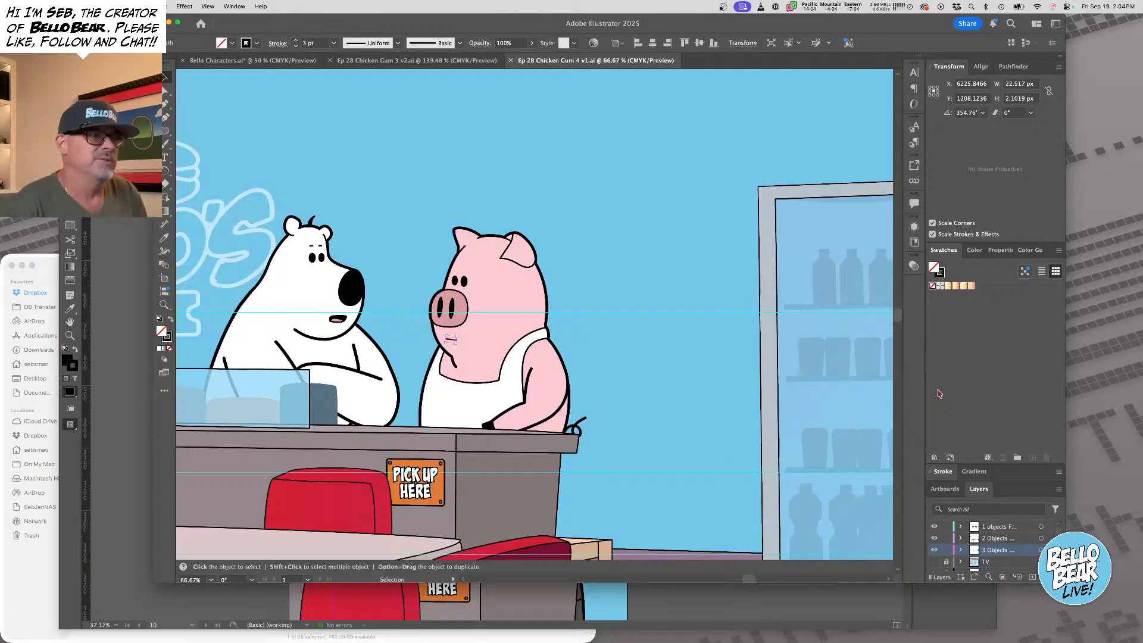
{"action": "key", "text": "super+shift+s"}
{"action": "key", "text": "Right"}
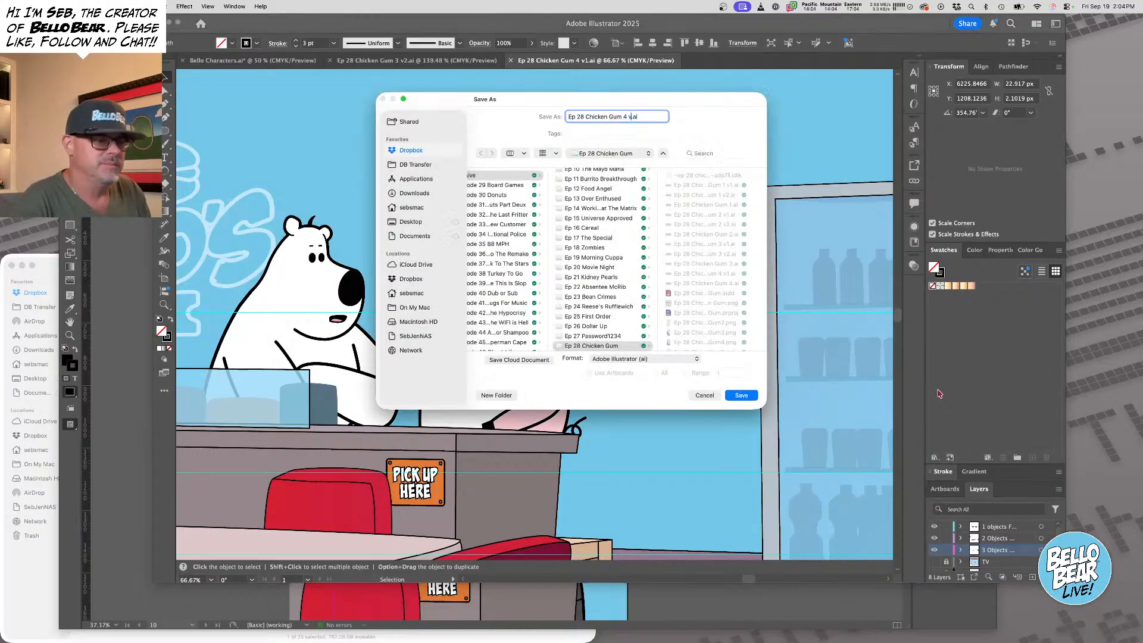
{"action": "key", "text": "Return"}
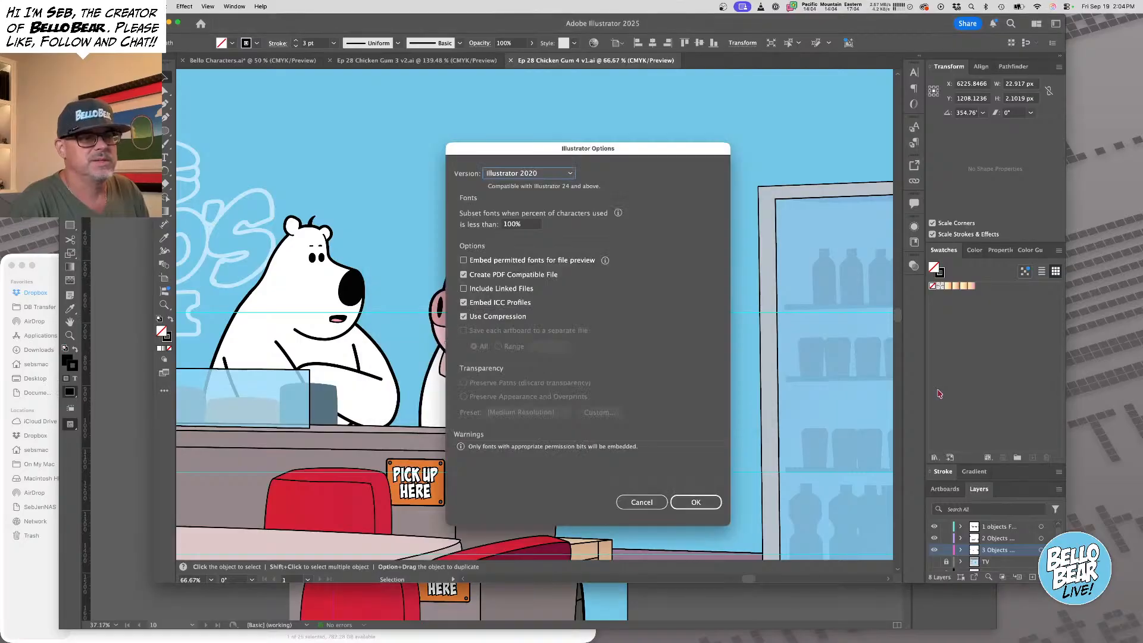
{"action": "left_click", "coordinate": [695, 503]}
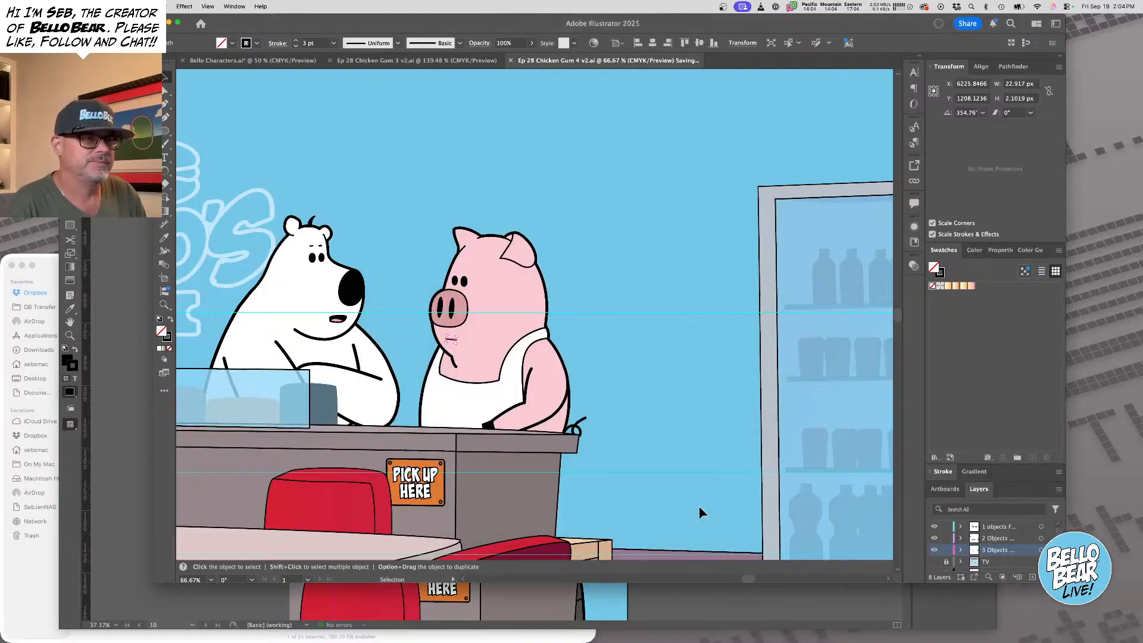
Open the original Ep 28 Chicken Gum 4.ai scene from the Ep 28 Chicken Gum folder in Finder
{"action": "left_click", "coordinate": [50, 265]}
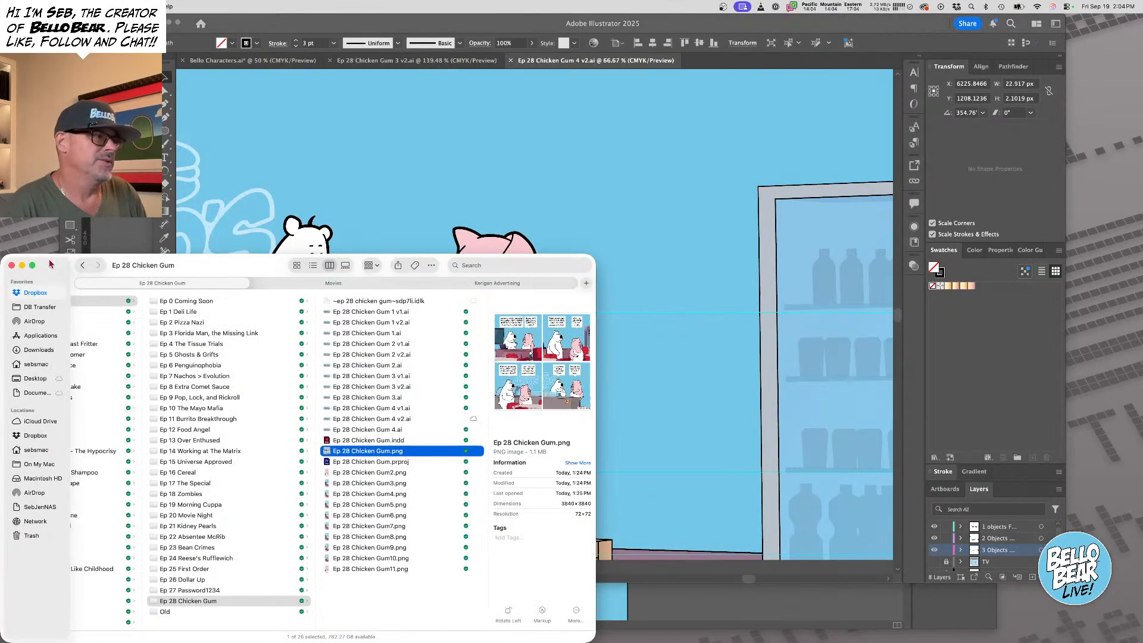
{"action": "left_click", "coordinate": [414, 421]}
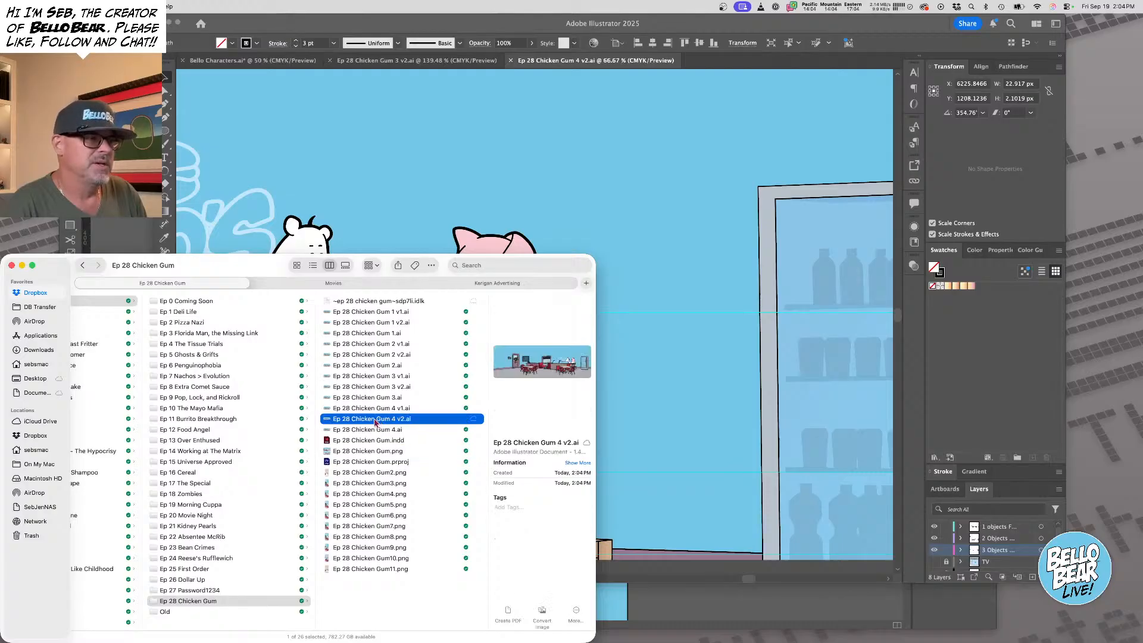
{"action": "left_click", "coordinate": [369, 431]}
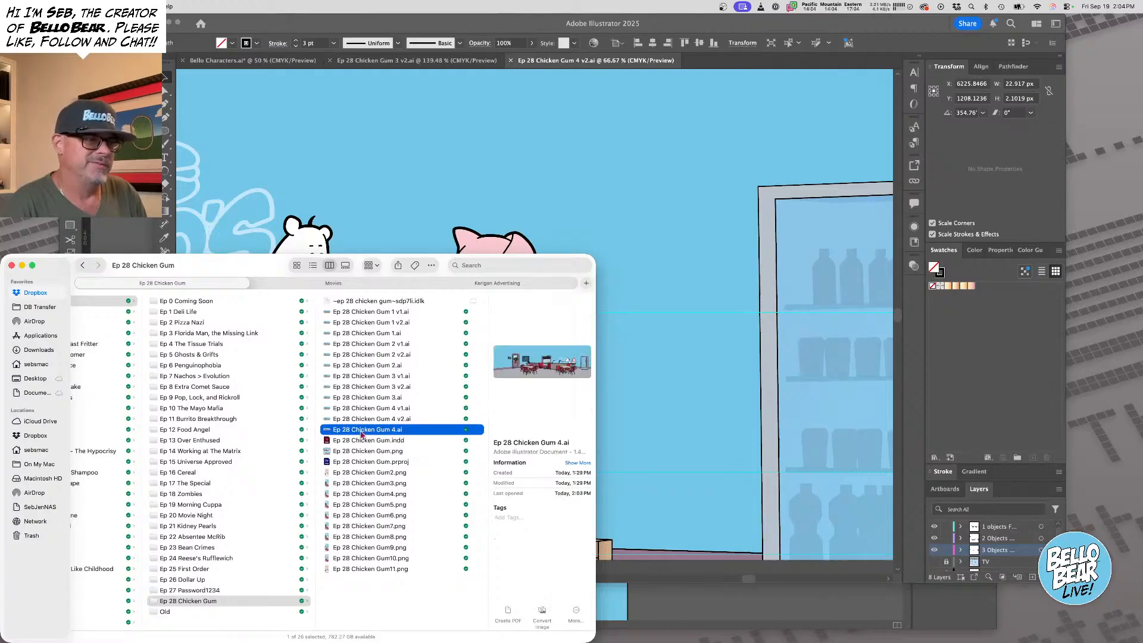
{"action": "double_click", "coordinate": [361, 434]}
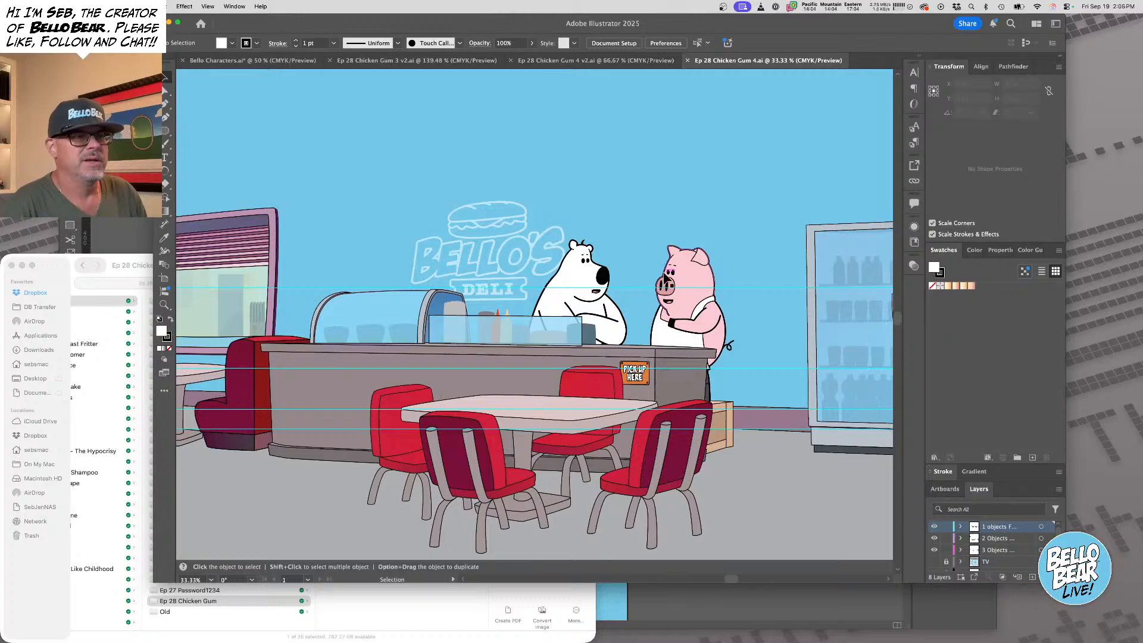
Copy the pig's eyebrows, open mouth, bent arm and black wristband from the original scene
{"action": "left_click_drag", "start_coordinate": [656, 273], "coordinate": [833, 324]}
{"action": "left_click", "coordinate": [724, 245]}
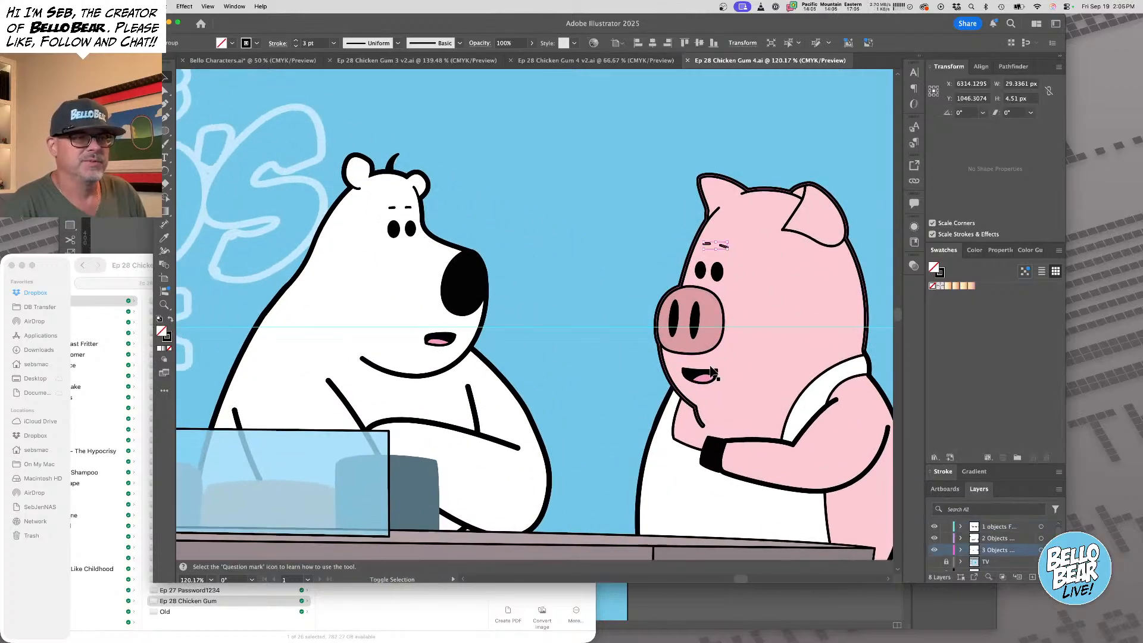
{"action": "key", "text": "a"}
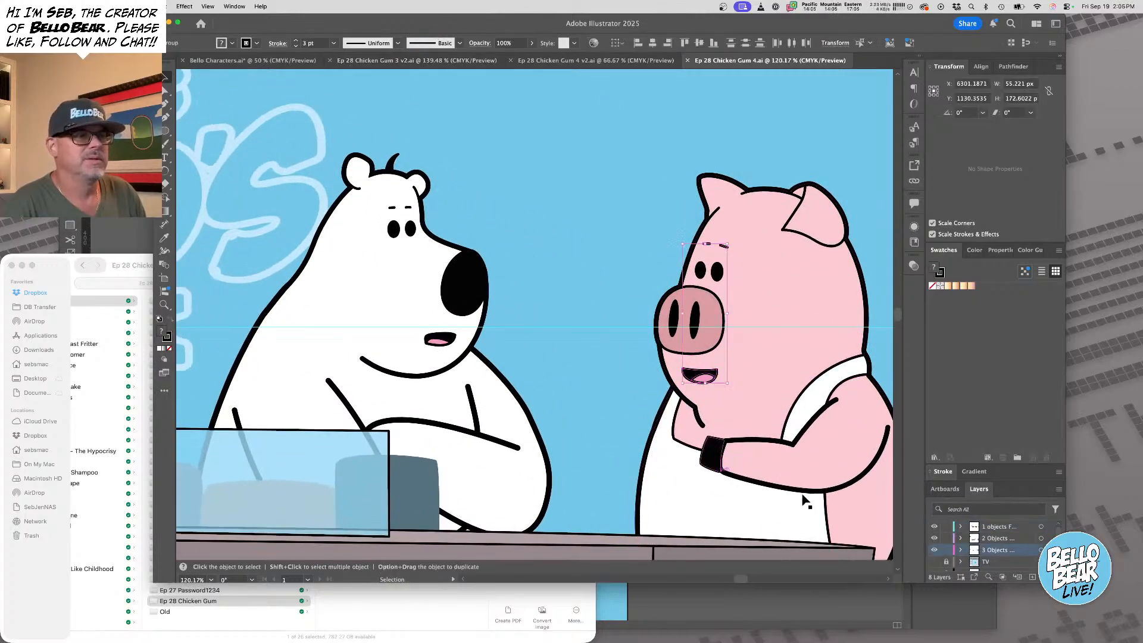
{"action": "key", "text": "v"}
{"action": "left_click", "coordinate": [838, 441]}
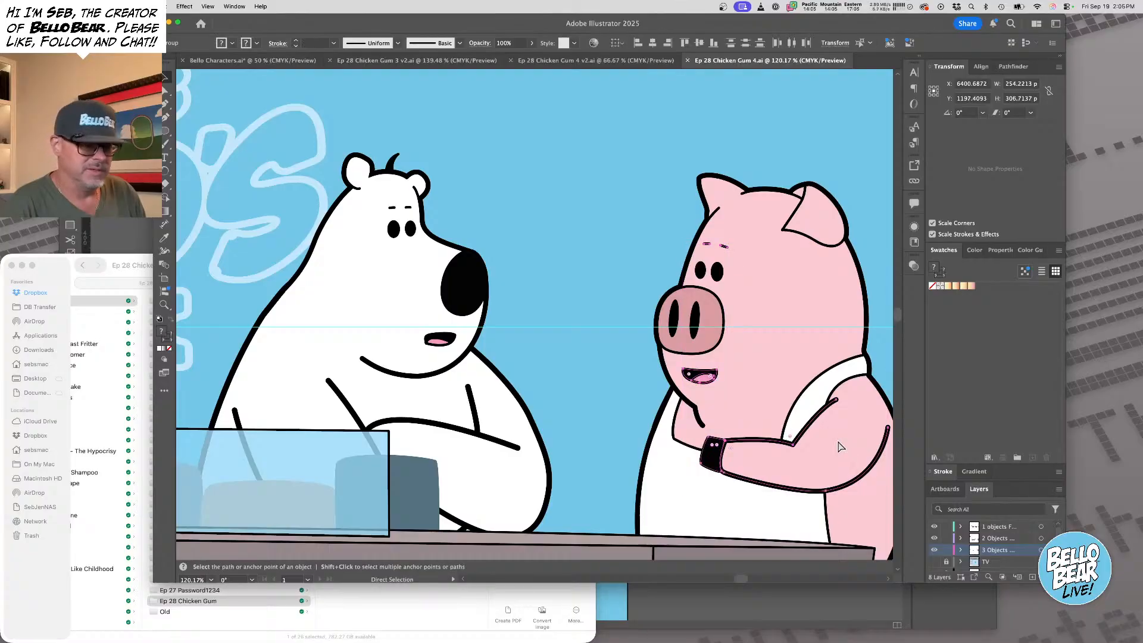
In Ep 28 Chicken Gum 4 v2.ai, delete the outline of the pig's arm resting on the counter
{"action": "left_click", "coordinate": [556, 62]}
{"action": "left_click", "coordinate": [540, 395]}
{"action": "key", "text": "Delete"}
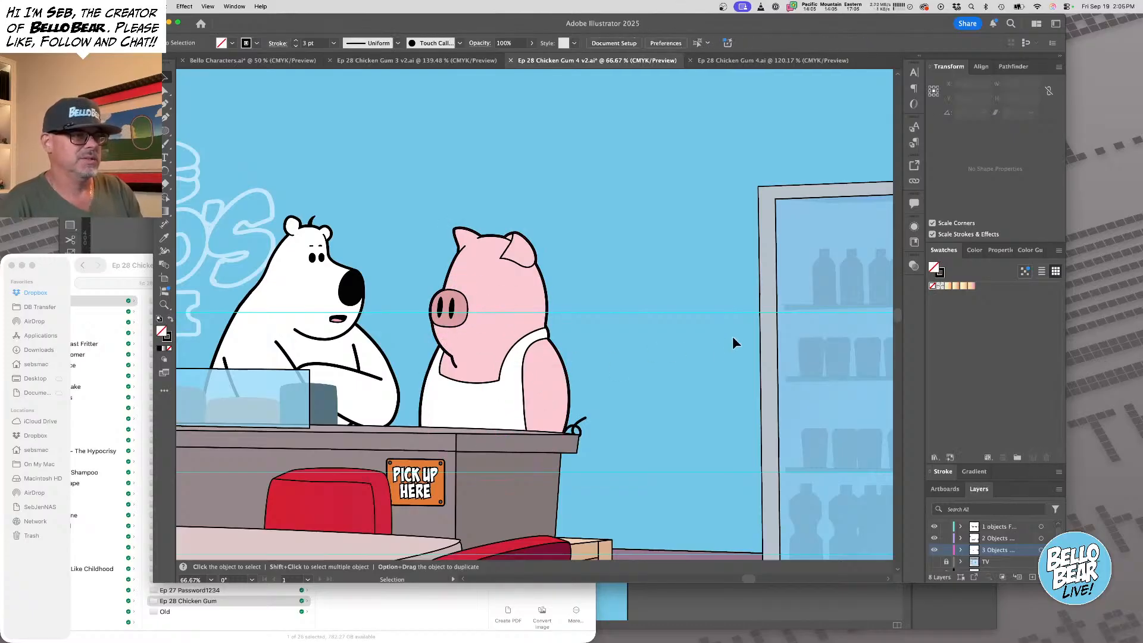
{"action": "key", "text": "super+v"}
{"action": "left_click_drag", "start_coordinate": [589, 356], "coordinate": [521, 377]}
{"action": "key", "text": "super+z"}
{"action": "key", "text": "super+z"}
{"action": "key", "text": "super+z"}
{"action": "key", "text": "super+z"}
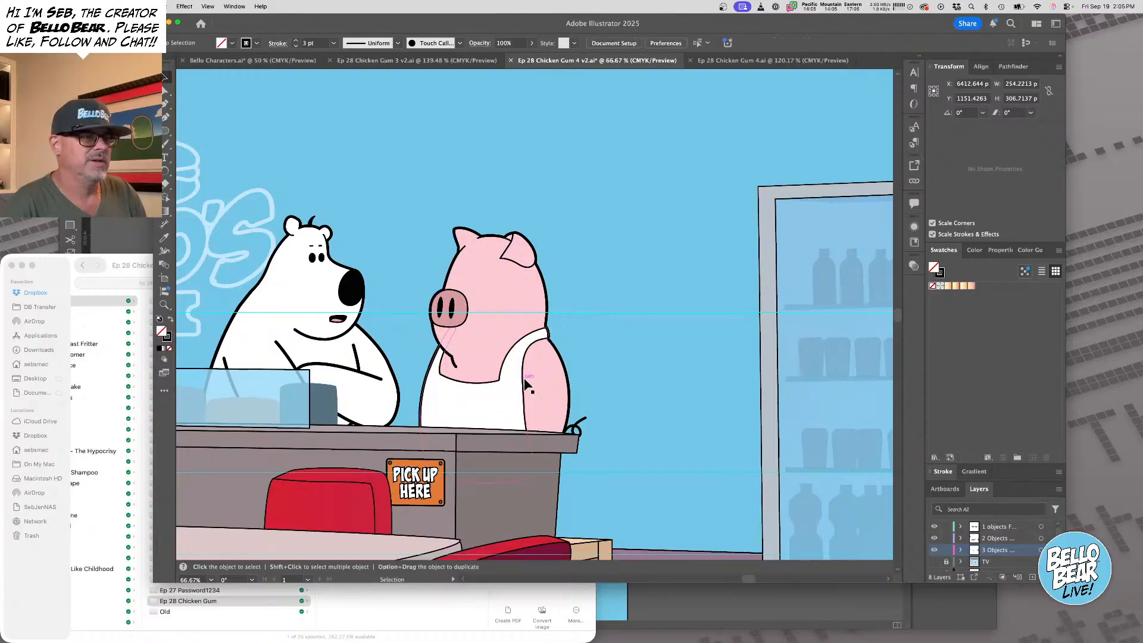
Delete the neutral closed-mouth line beneath the pig's snout
{"action": "left_click", "coordinate": [580, 315]}
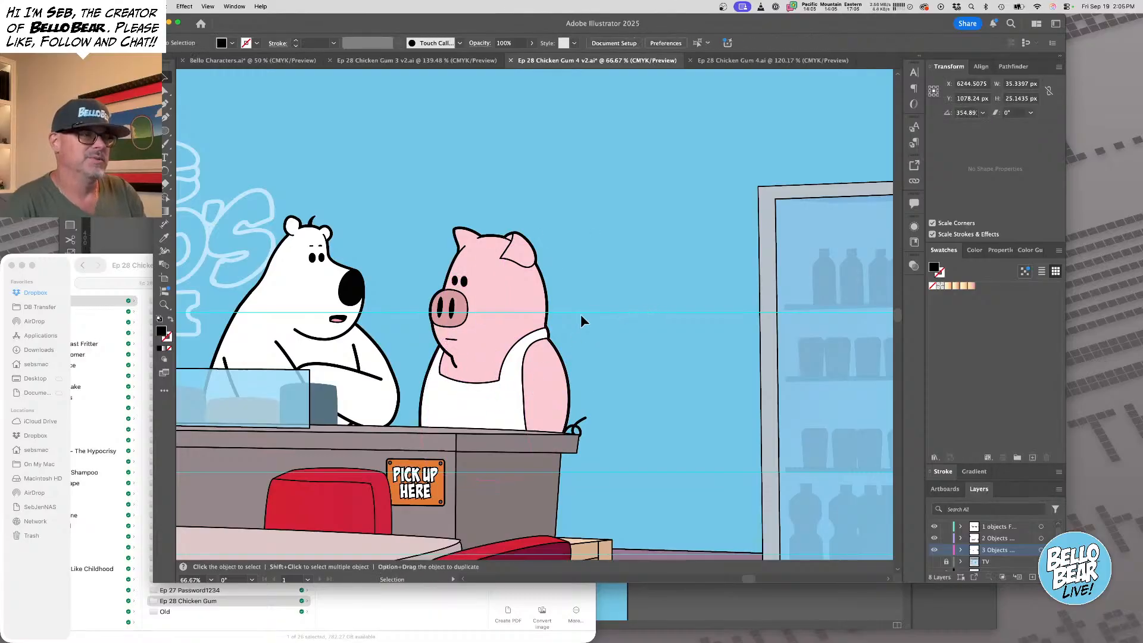
{"action": "left_click", "coordinate": [456, 341]}
{"action": "key", "text": "Delete"}
{"action": "left_click", "coordinate": [491, 354]}
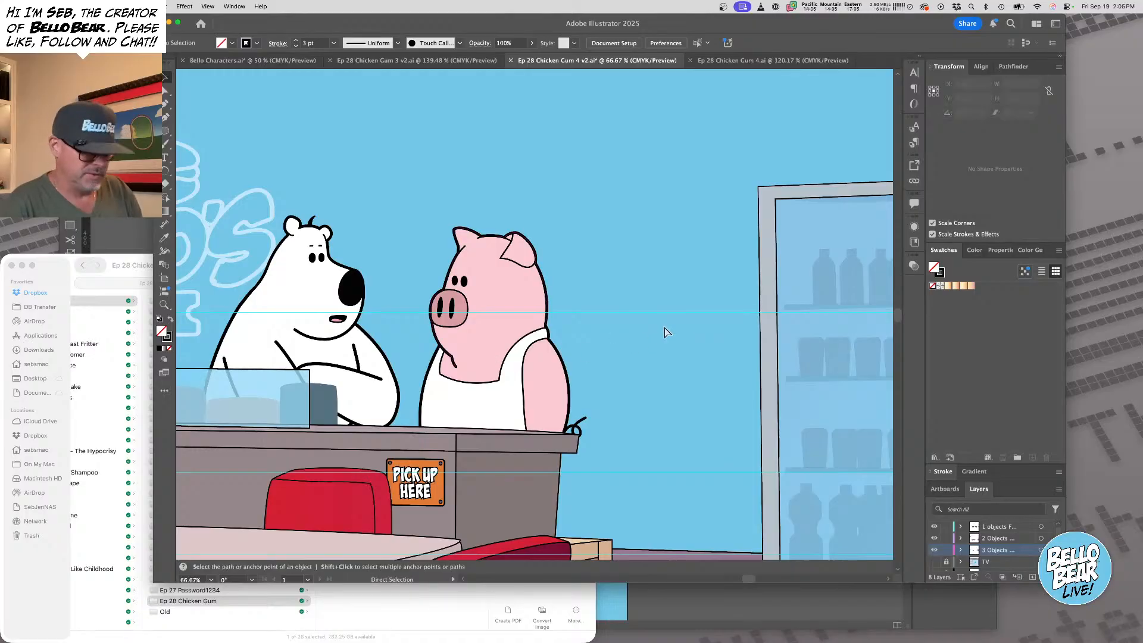
Paste the copied eyebrows, open mouth and bent arm onto the pig and nudge them right to fit its face and body
{"action": "key", "text": "super+v"}
{"action": "left_click_drag", "start_coordinate": [557, 352], "coordinate": [528, 373]}
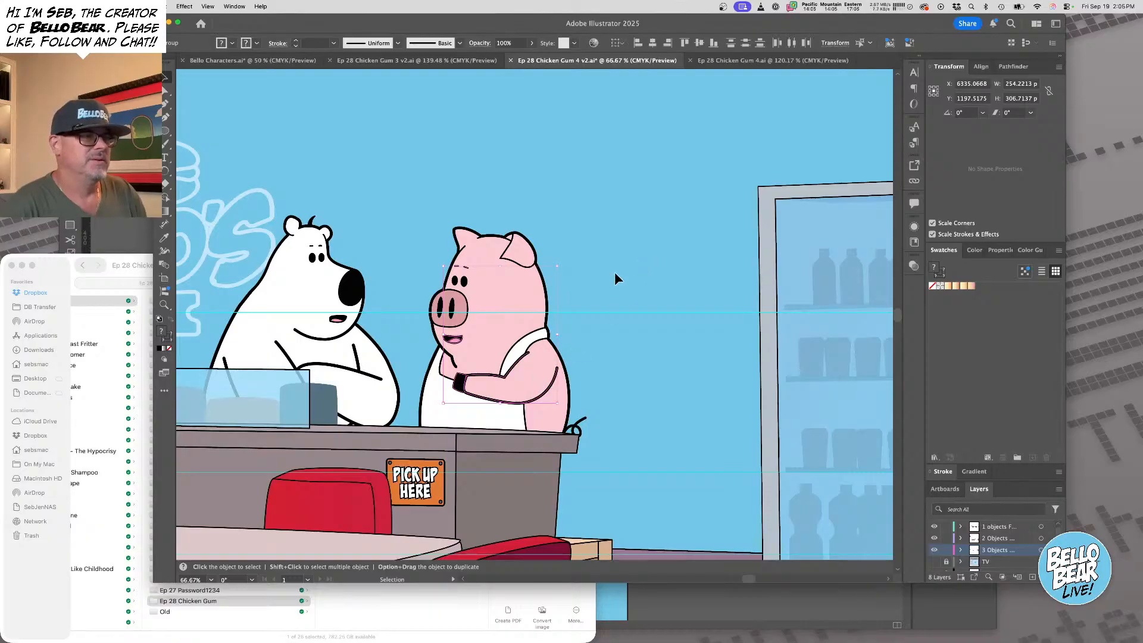
{"action": "key", "text": "Right"}
{"action": "key", "text": "Right"}
{"action": "key", "text": "Right"}
{"action": "key", "text": "Right"}
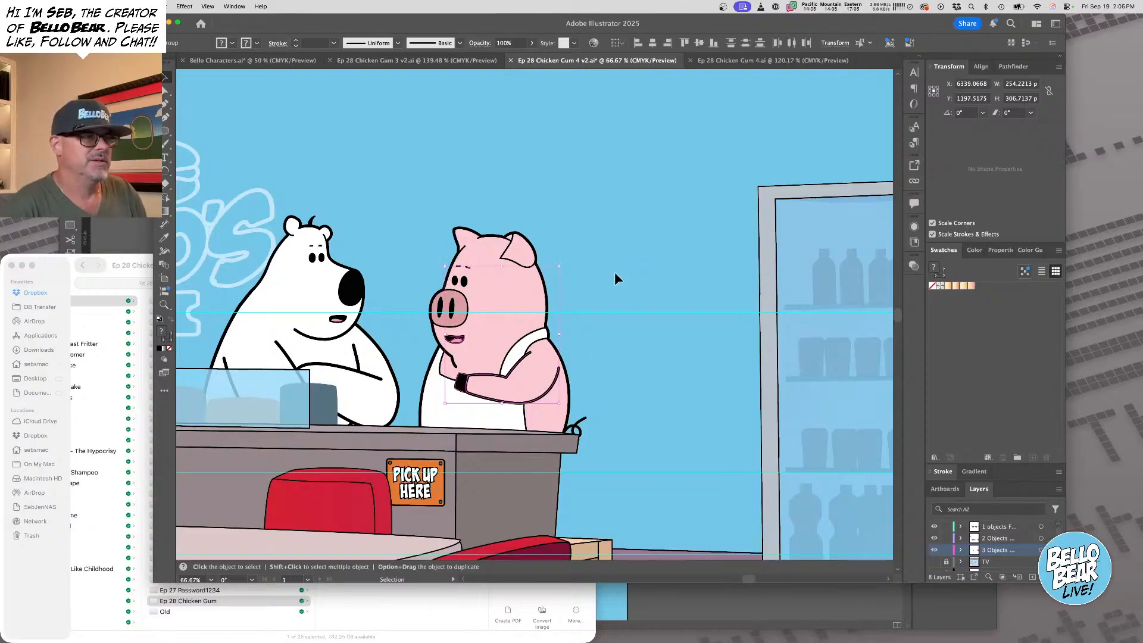
Delete the bear's open mouth
{"action": "left_click", "coordinate": [696, 253]}
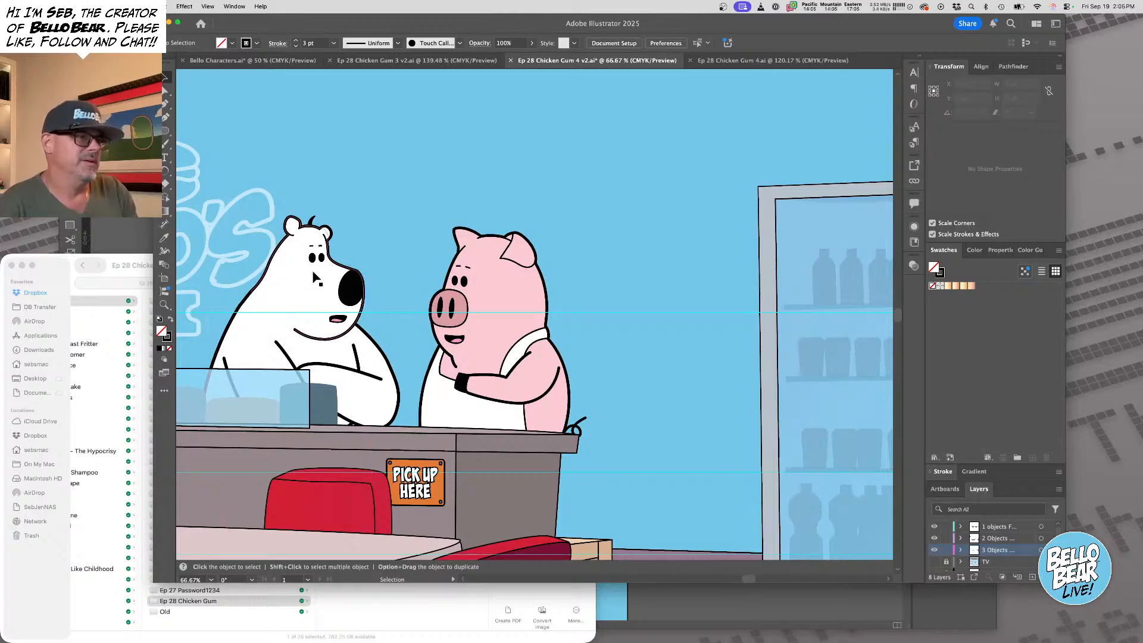
{"action": "left_click", "coordinate": [338, 320]}
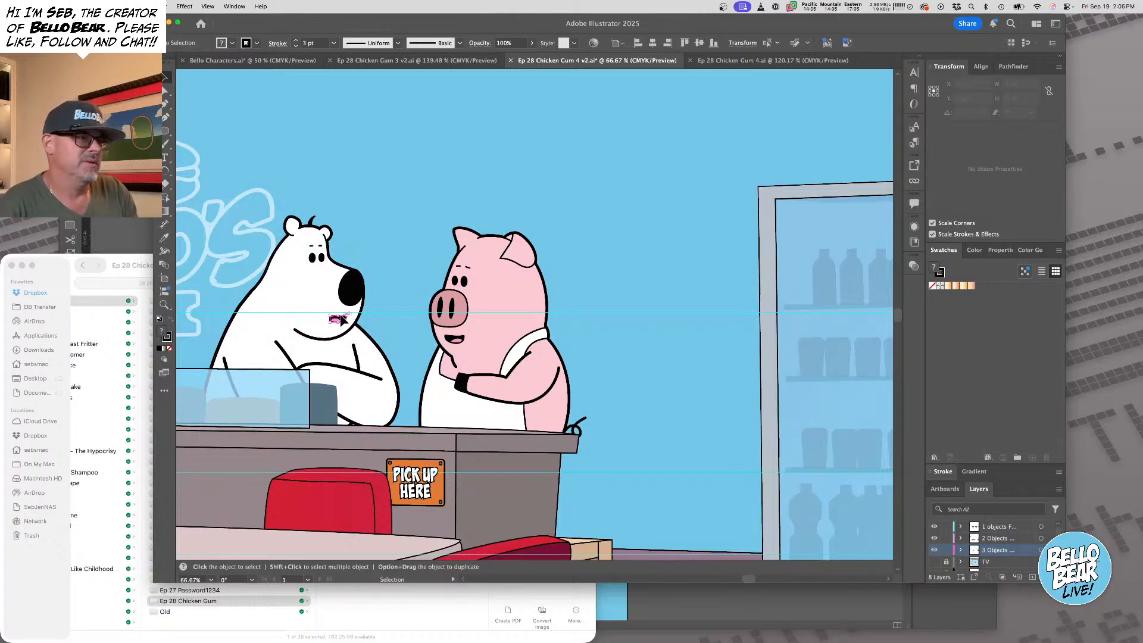
{"action": "key", "text": "Delete"}
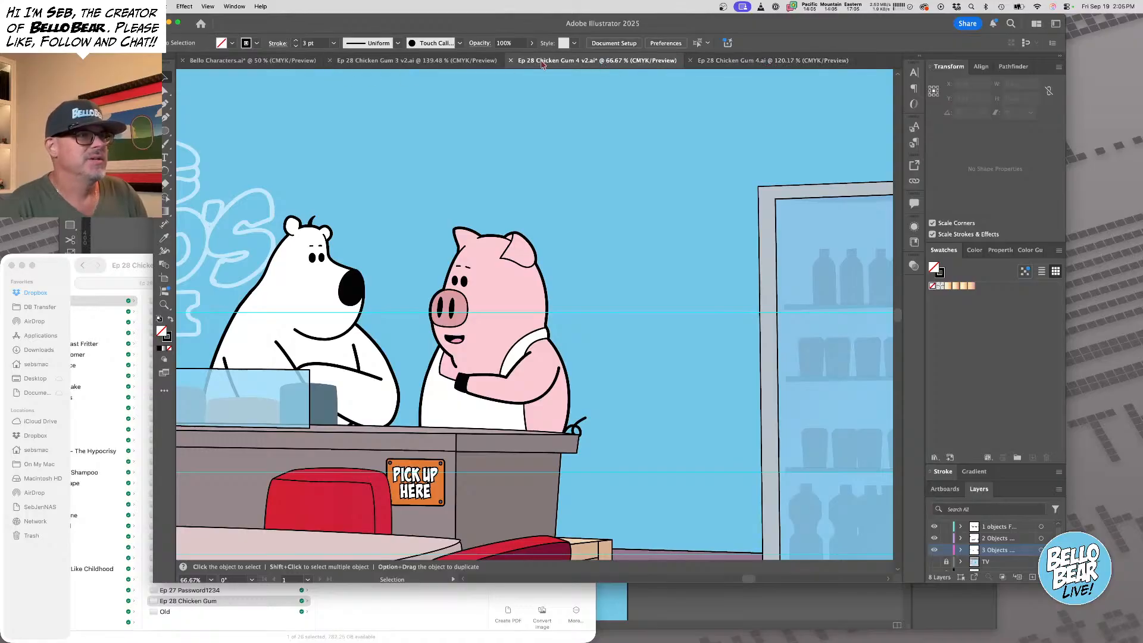
Close the Ep 28 Chicken Gum 3 v2.ai and Ep 28 Chicken Gum 4.ai documents
{"action": "left_click", "coordinate": [482, 64]}
{"action": "key", "text": "super+w"}
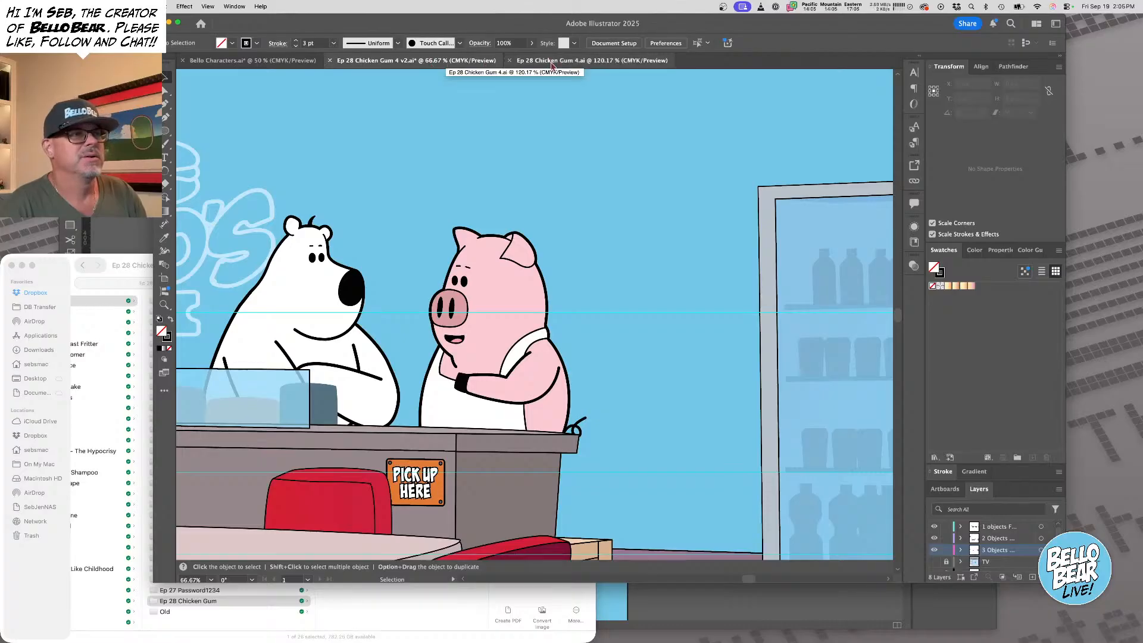
{"action": "left_click", "coordinate": [584, 60]}
{"action": "key", "text": "super+w"}
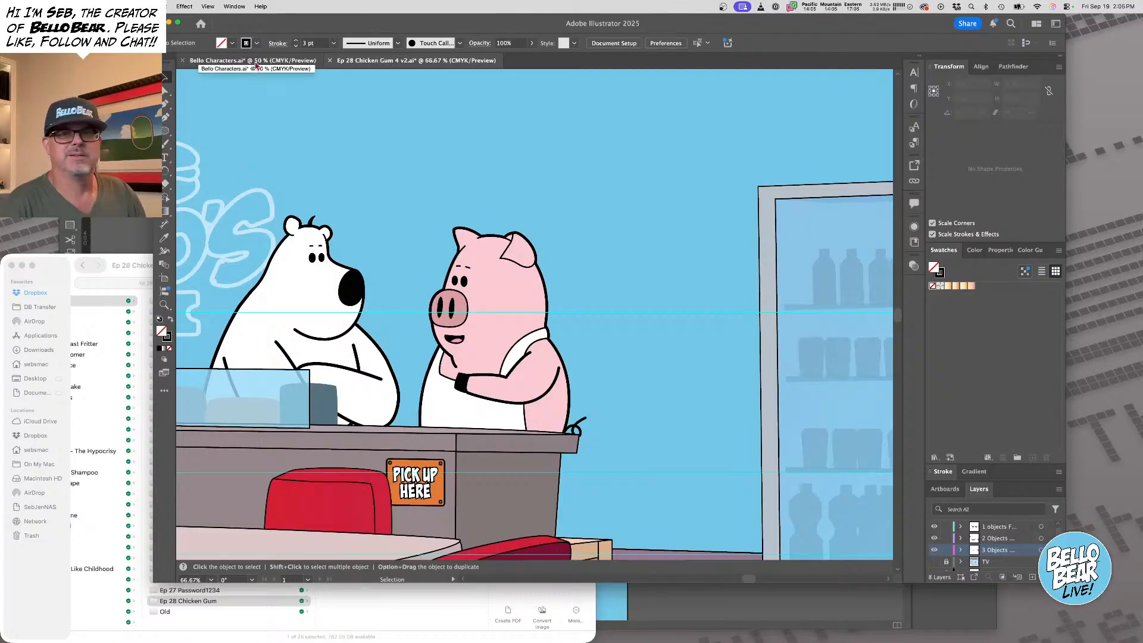
Copy the neutral closed-mouth line from Bello Characters.ai and place it beneath the bear's nose in the v2 scene, tilted slightly
{"action": "left_click", "coordinate": [253, 66]}
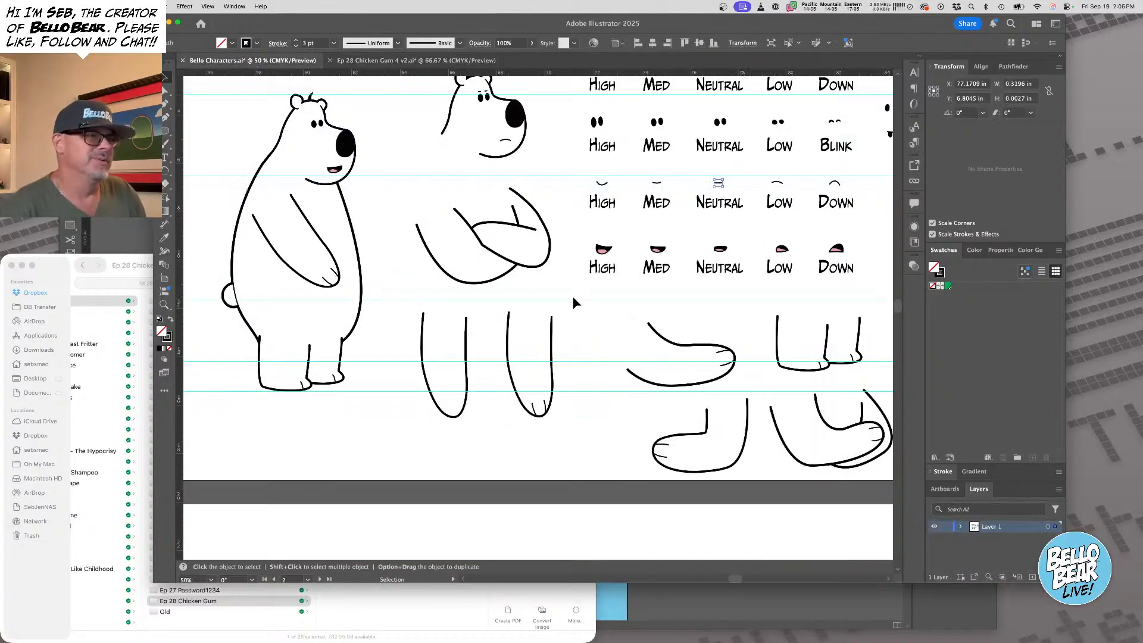
{"action": "left_click_drag", "start_coordinate": [572, 295], "coordinate": [498, 283]}
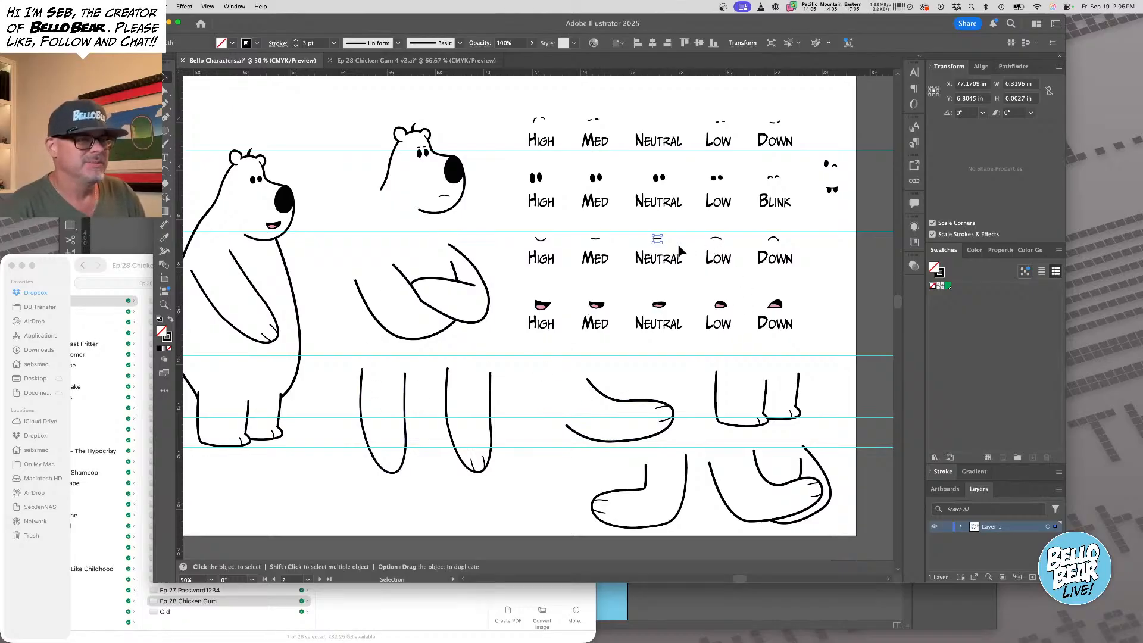
{"action": "left_click", "coordinate": [361, 64]}
{"action": "left_click_drag", "start_coordinate": [292, 305], "coordinate": [388, 310]}
{"action": "key", "text": "super+v"}
{"action": "left_click_drag", "start_coordinate": [539, 316], "coordinate": [442, 351]}
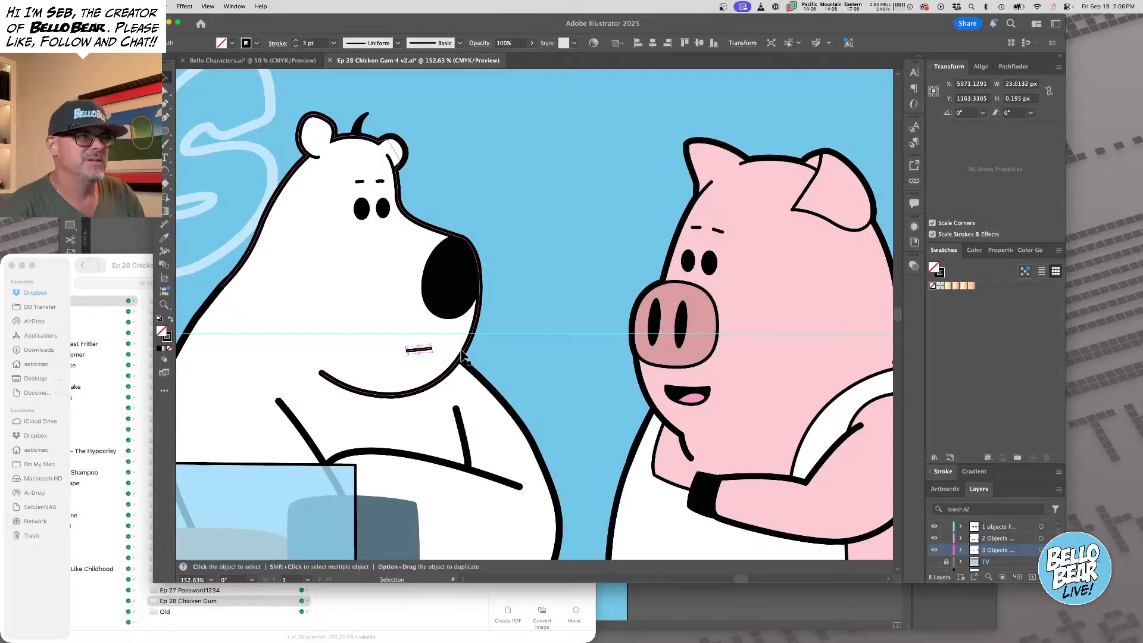
Deselect the bear's new mouth and save Ep 28 Chicken Gum 4 v2.ai
{"action": "left_click", "coordinate": [561, 227]}
{"action": "key", "text": "a"}
{"action": "key", "text": "super+s"}
{"action": "key", "text": "v"}
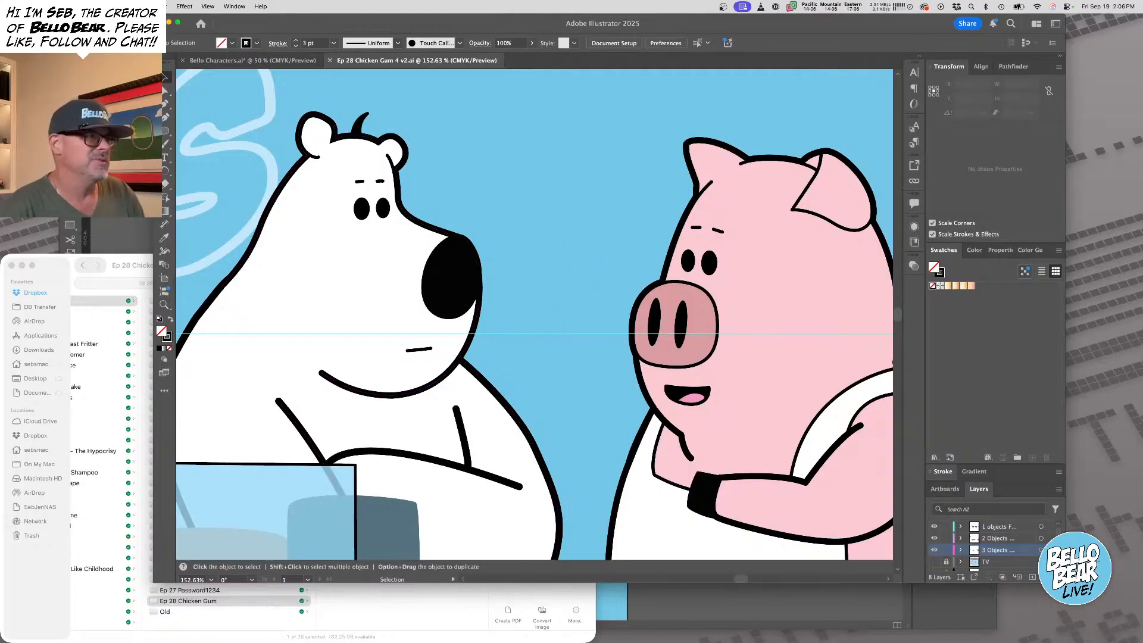
Switch to InDesign and relink the page 10 artwork to Ep 28 Chicken Gum 4 v2.ai
{"action": "key", "text": "super+Tab"}
{"action": "left_click", "coordinate": [565, 113]}
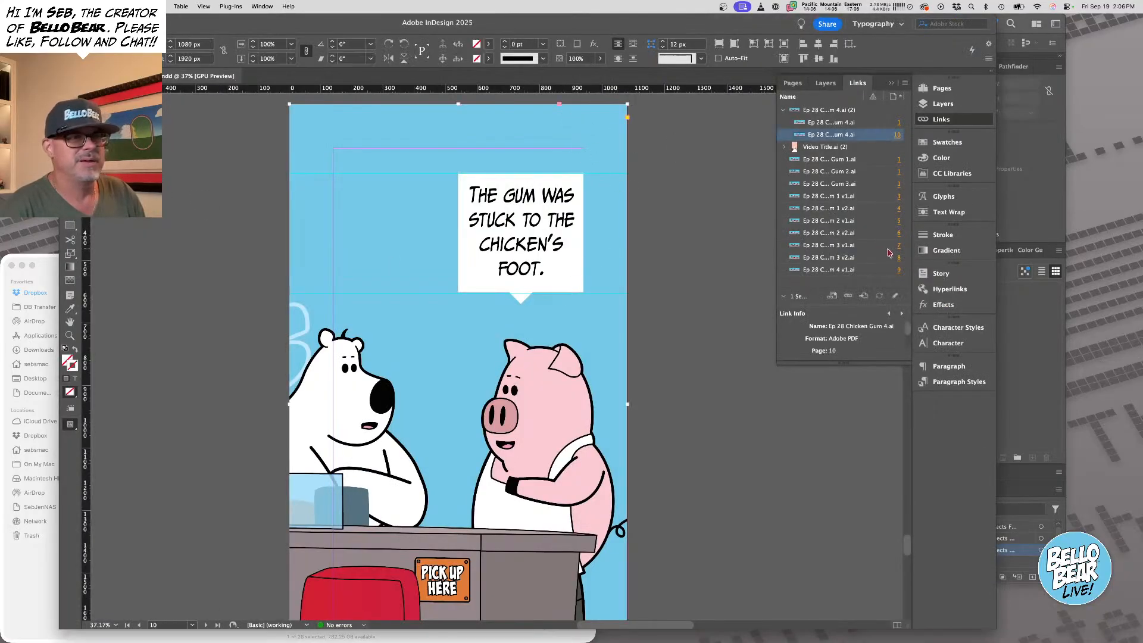
{"action": "left_click", "coordinate": [848, 296]}
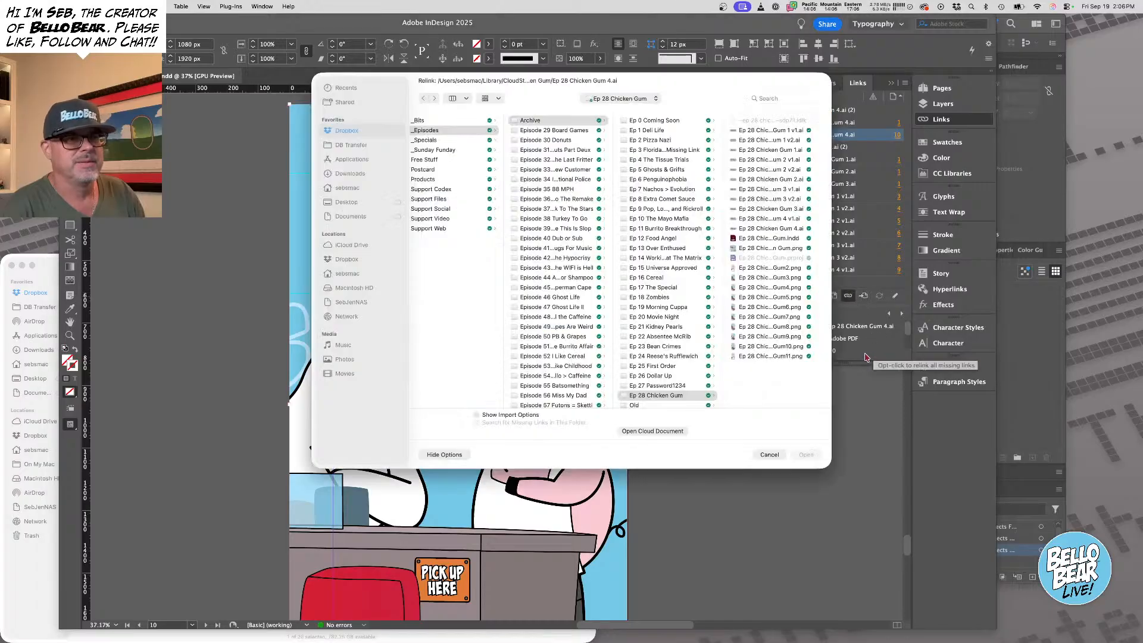
{"action": "left_click", "coordinate": [771, 229]}
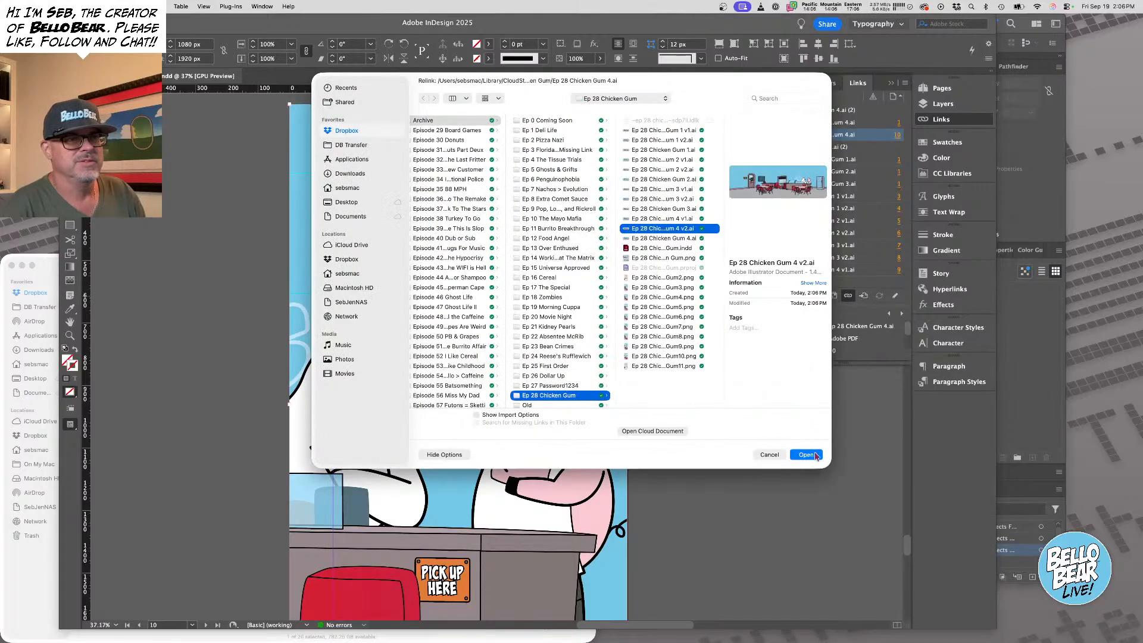
{"action": "left_click", "coordinate": [809, 455]}
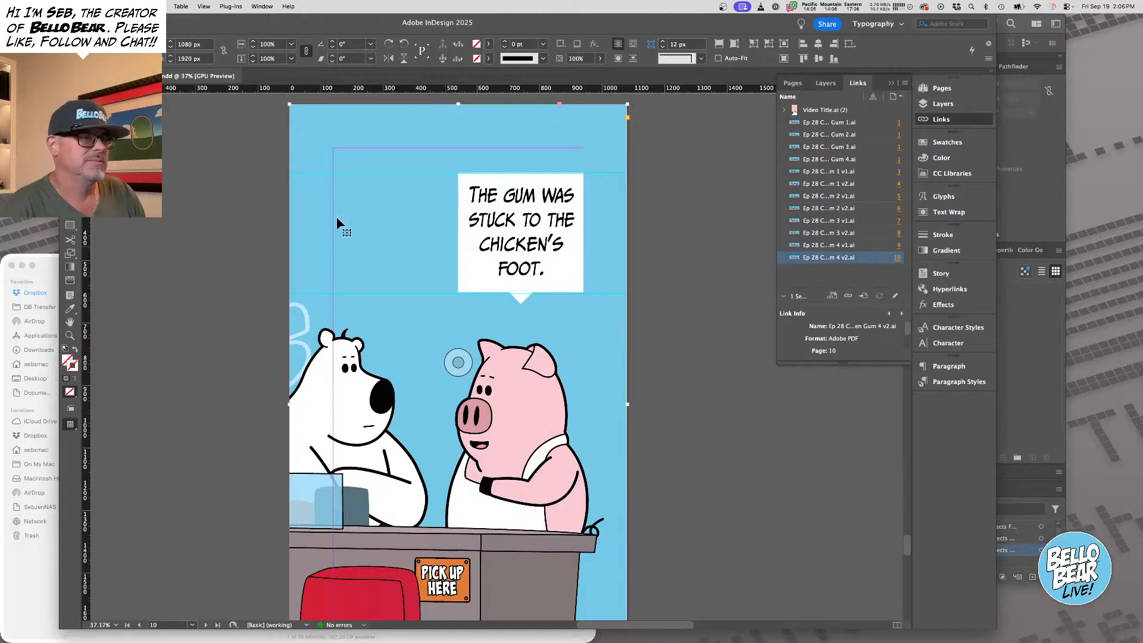
Shift the page 10 artwork slightly right within its frame and deselect it
{"action": "left_click", "coordinate": [399, 216]}
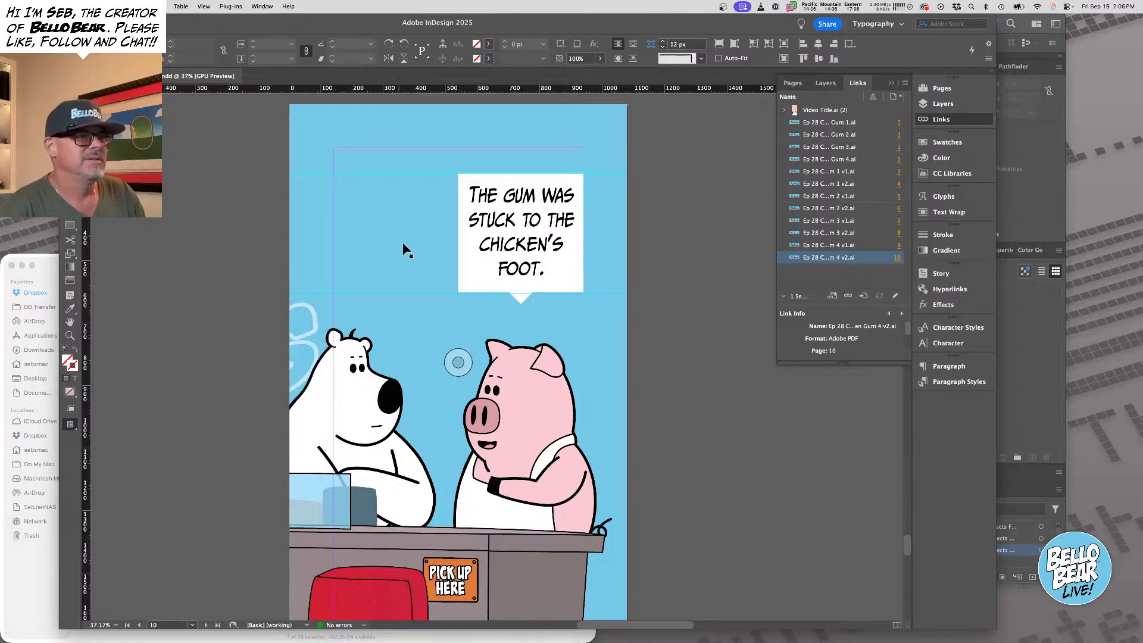
{"action": "key", "text": "super+shift+a"}
{"action": "left_click", "coordinate": [428, 292], "text": "alt+super"}
{"action": "left_click_drag", "start_coordinate": [457, 340], "coordinate": [424, 288]}
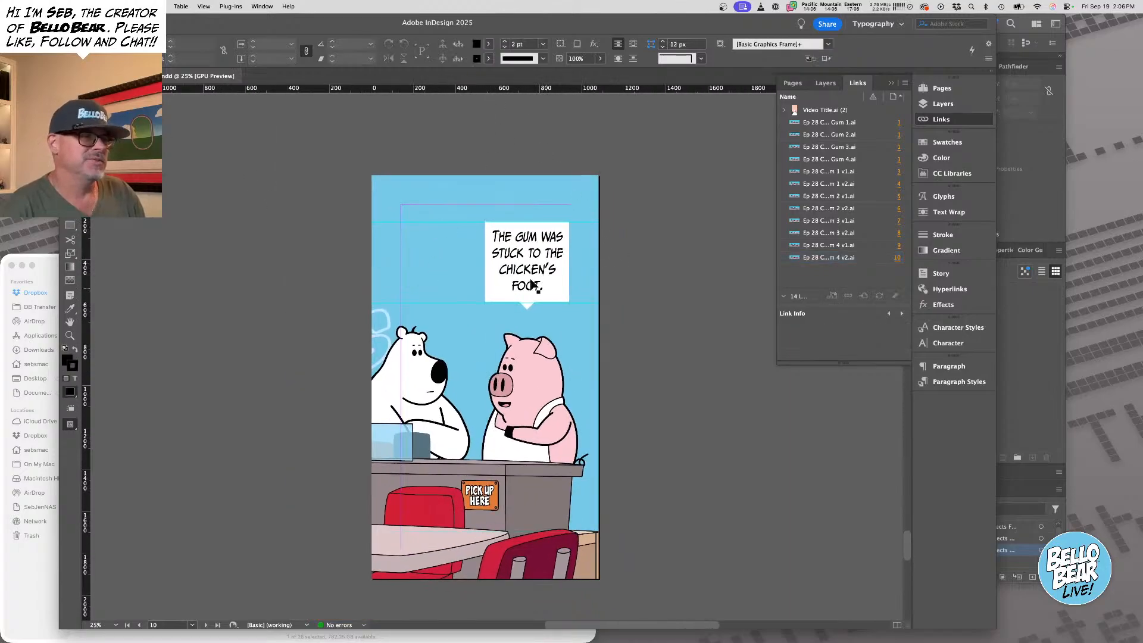
Review the page 9 artwork and speech bubble against page 10
{"action": "scroll", "coordinate": [524, 266], "scroll_direction": "up", "scroll_amount": 10}
{"action": "scroll", "coordinate": [512, 266], "scroll_direction": "up", "scroll_amount": 3}
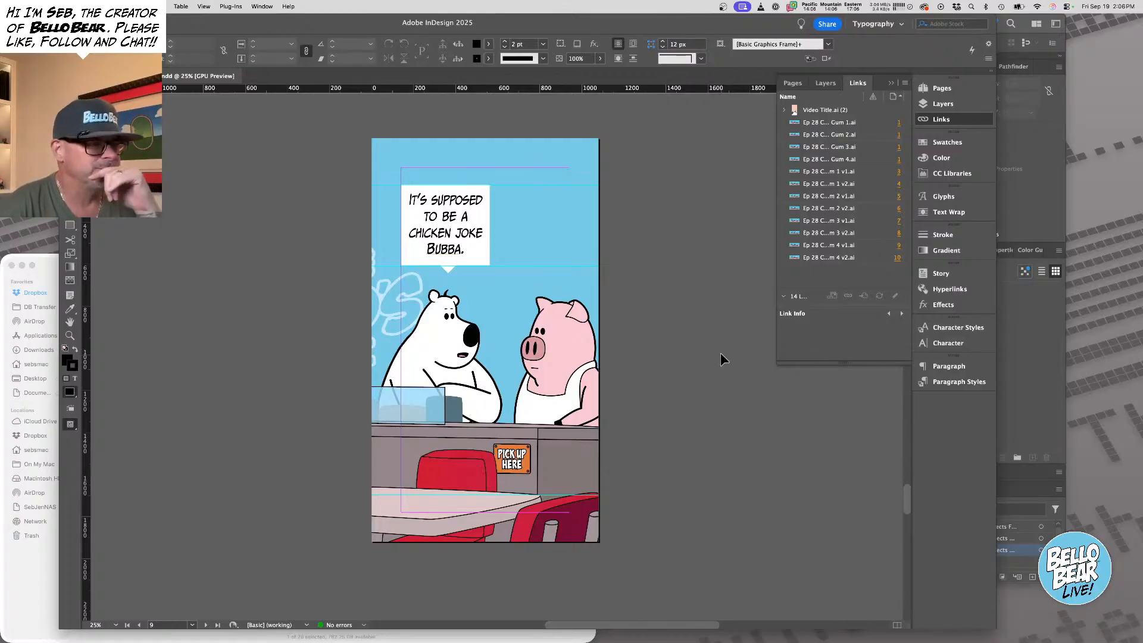
{"action": "scroll", "coordinate": [720, 353], "scroll_direction": "down", "scroll_amount": 1}
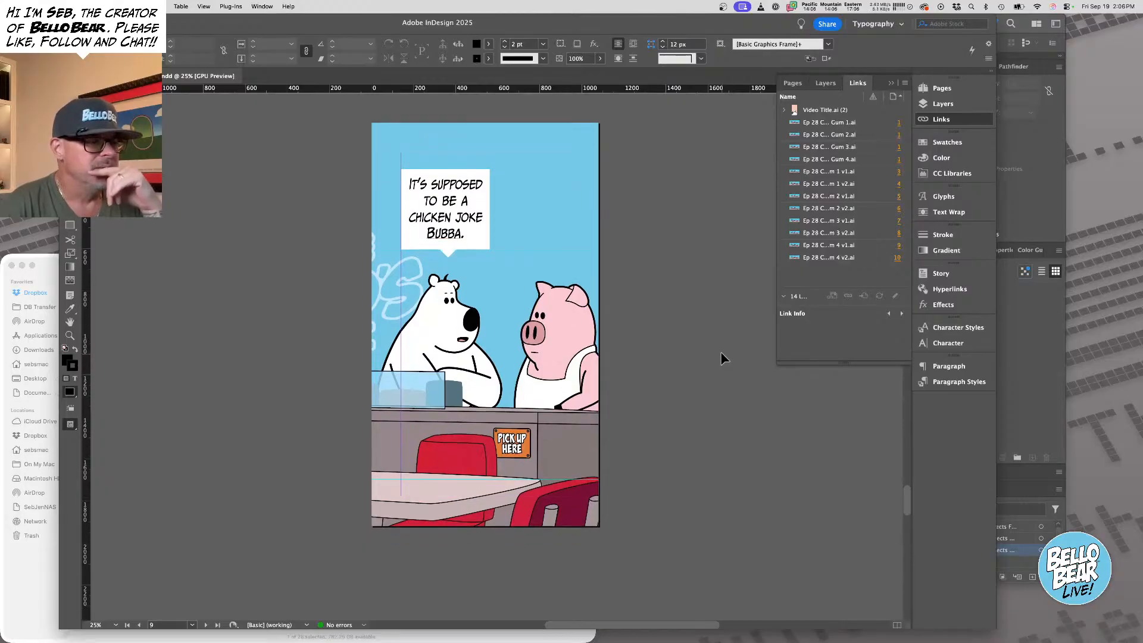
In Illustrator, raise the bear's eyebrows slightly in Ep 28 Chicken Gum 4 v2.ai, and update its link on InDesign page 10
{"action": "scroll", "coordinate": [721, 354], "scroll_direction": "down", "scroll_amount": 14}
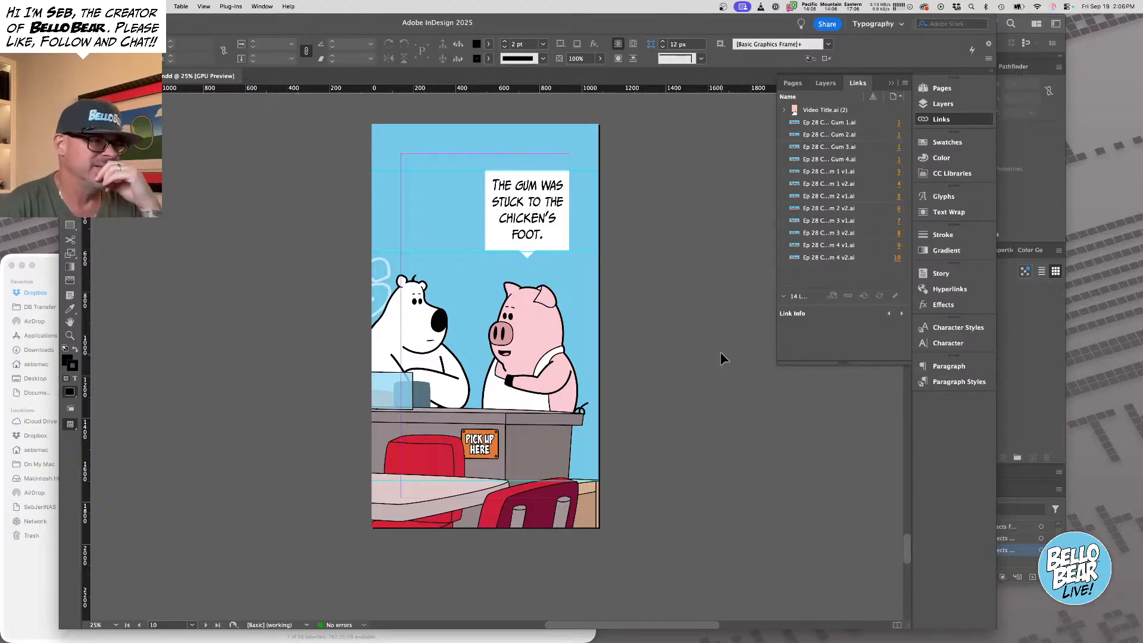
{"action": "left_click", "coordinate": [1012, 329]}
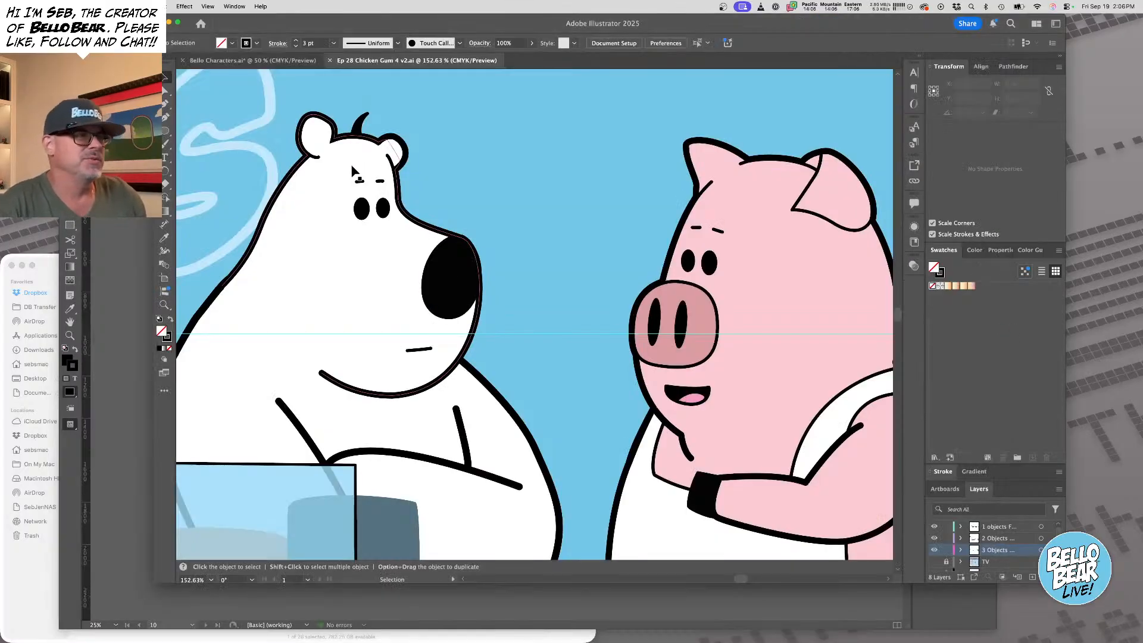
{"action": "left_click_drag", "start_coordinate": [357, 181], "coordinate": [356, 173]}
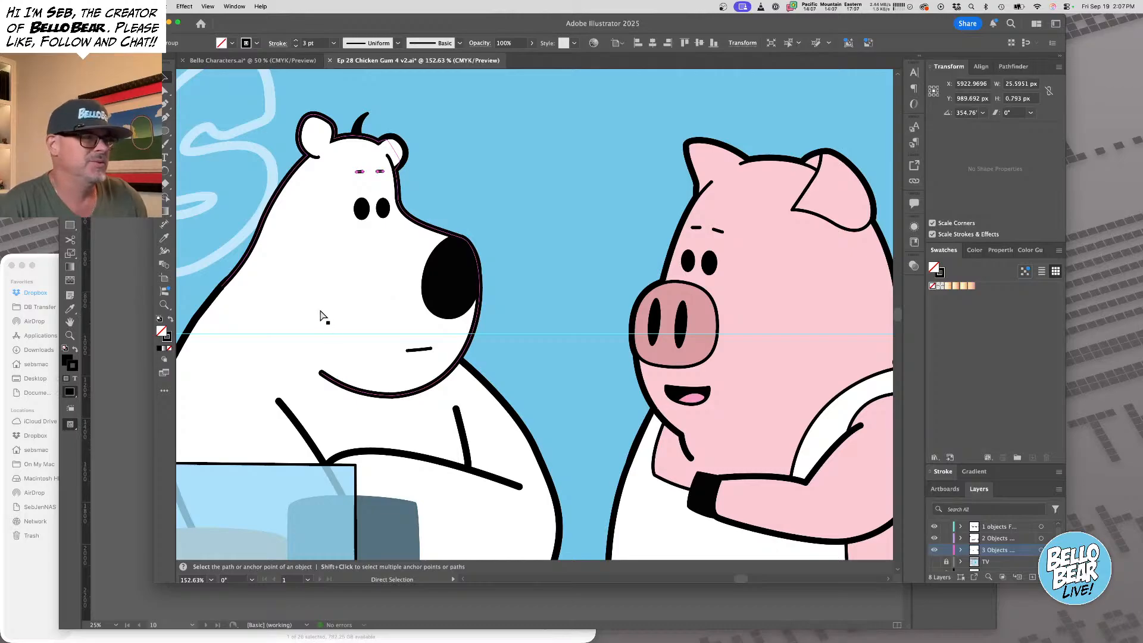
{"action": "key", "text": "super+Tab"}
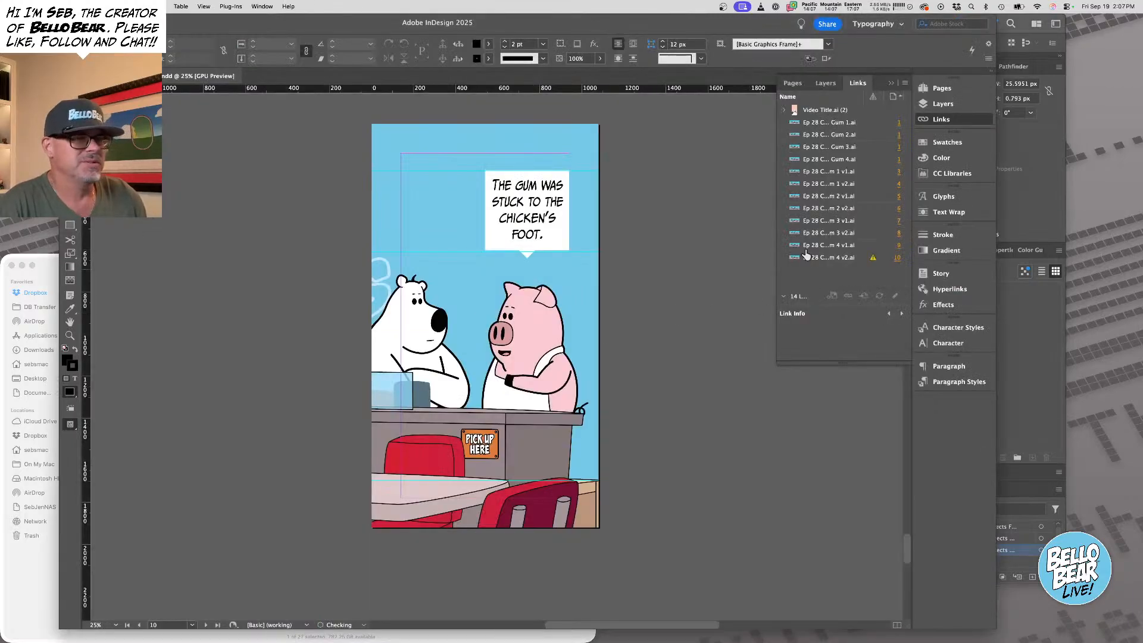
{"action": "left_click", "coordinate": [847, 257]}
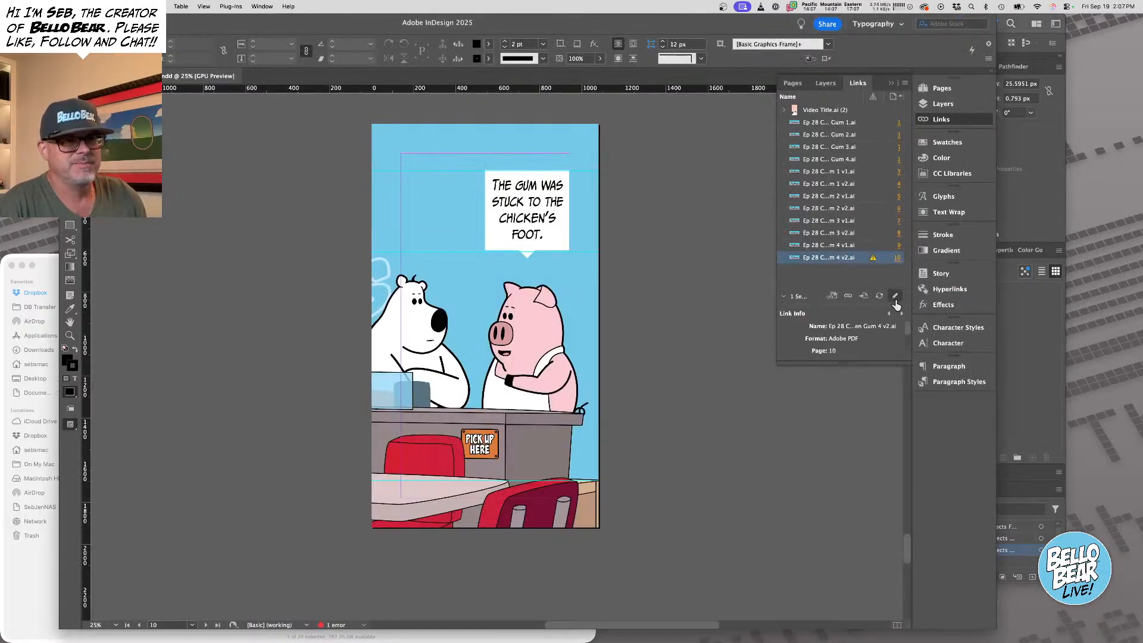
{"action": "left_click", "coordinate": [880, 298]}
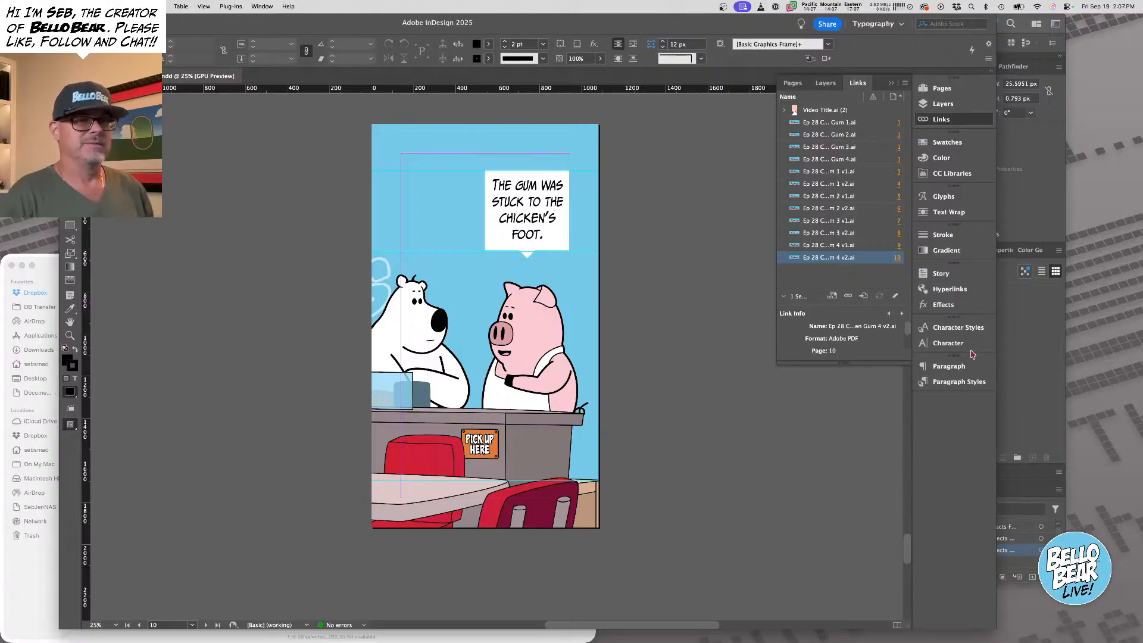
Switch to Illustrator, delete the bear's eyebrows and save Ep 28 Chicken Gum 4 v2.ai
{"action": "left_click", "coordinate": [998, 336]}
{"action": "key", "text": "Delete"}
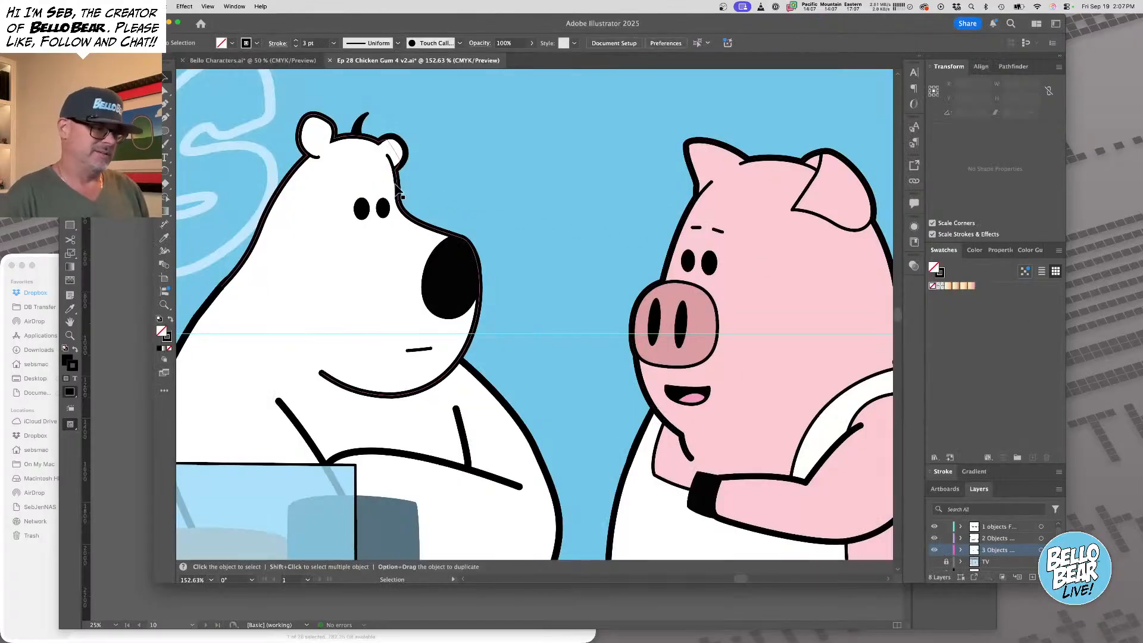
{"action": "key", "text": "a"}
{"action": "key", "text": "super+s"}
Switch to InDesign, update the modified Ep 28 Chicken Gum 4 v2.ai link on page 10 and save the document
{"action": "key", "text": "super+Tab"}
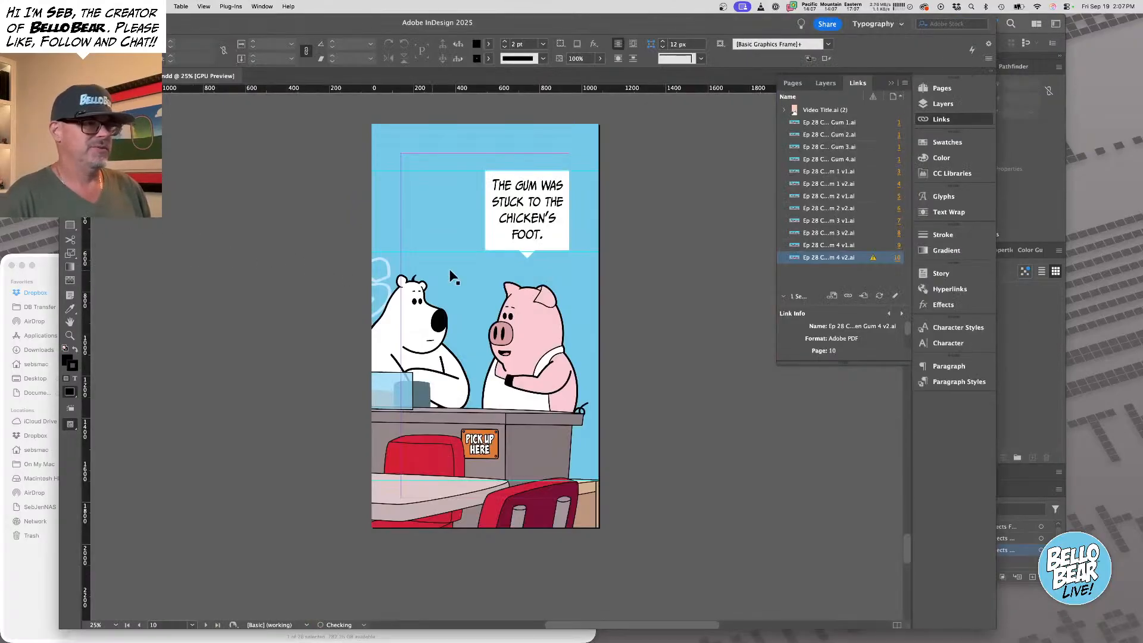
{"action": "left_click", "coordinate": [879, 296]}
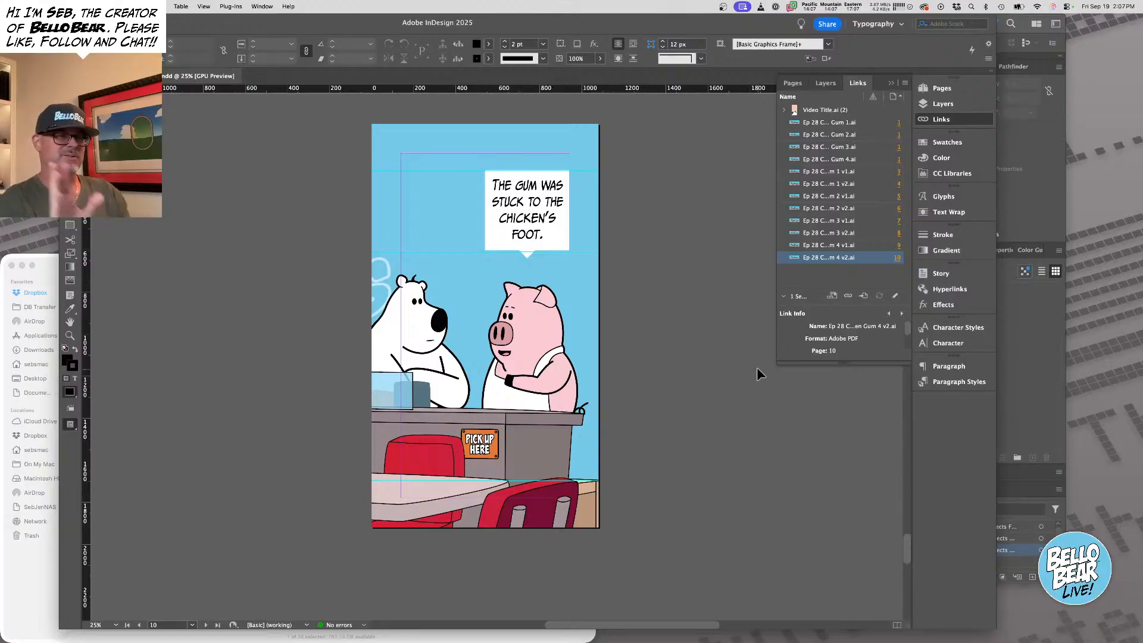
{"action": "left_click", "coordinate": [484, 325]}
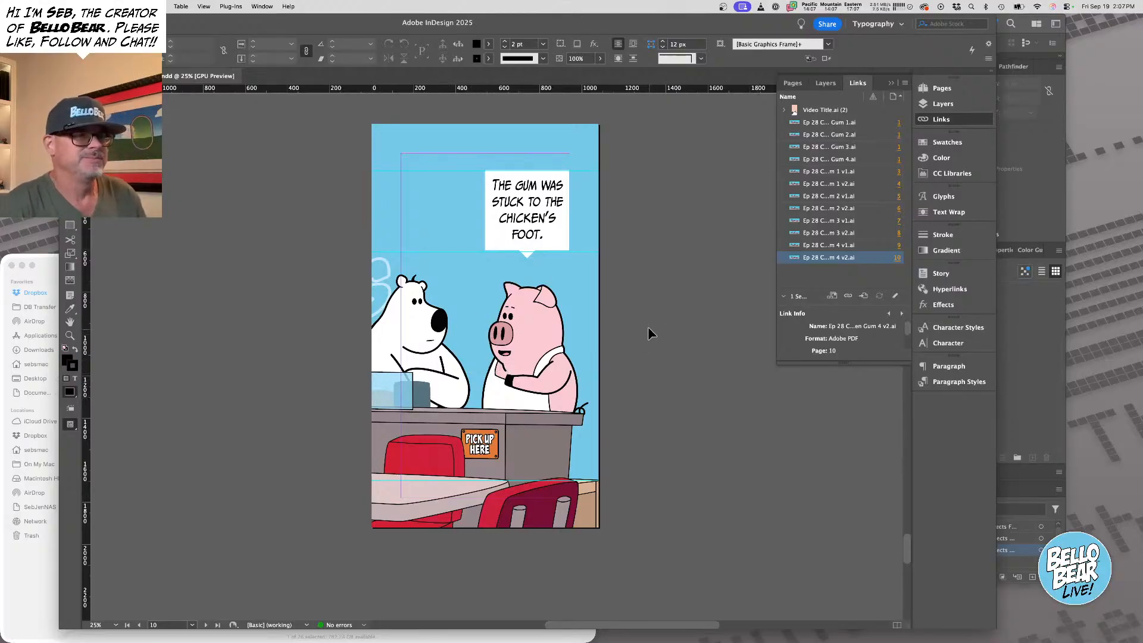
{"action": "key", "text": "super+s"}
Return to page 1 and review the four-panel comic's artwork and speech bubbles, especially the bottom two panels
{"action": "scroll", "coordinate": [584, 317], "scroll_direction": "up", "scroll_amount": 15}
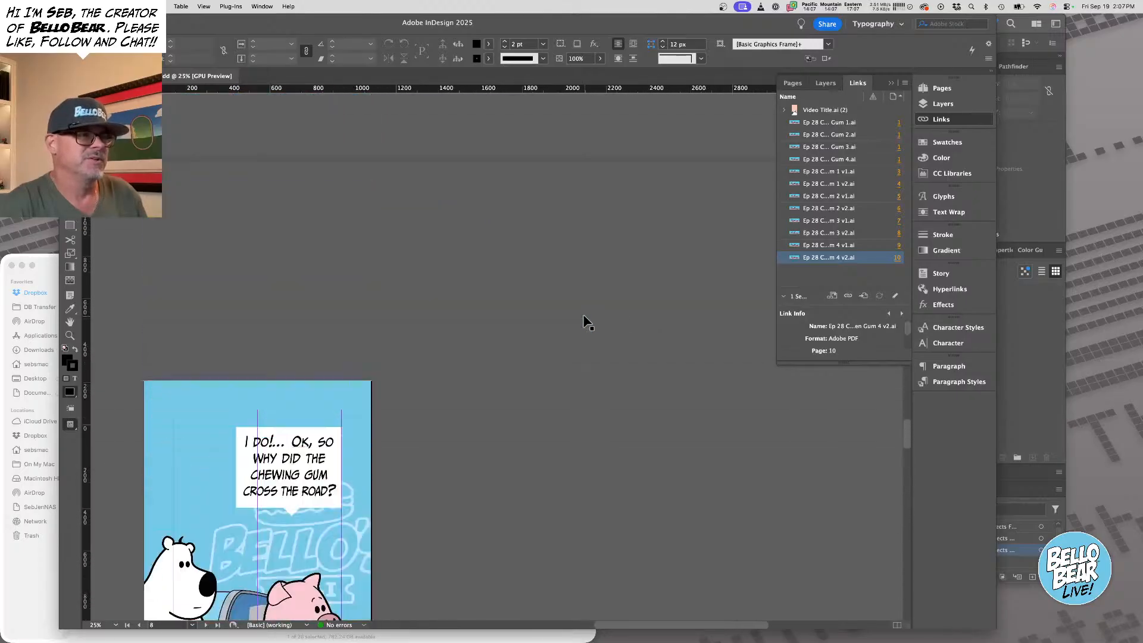
{"action": "scroll", "coordinate": [543, 310], "scroll_direction": "up", "scroll_amount": 10}
{"action": "scroll", "coordinate": [545, 312], "scroll_direction": "left", "scroll_amount": 5}
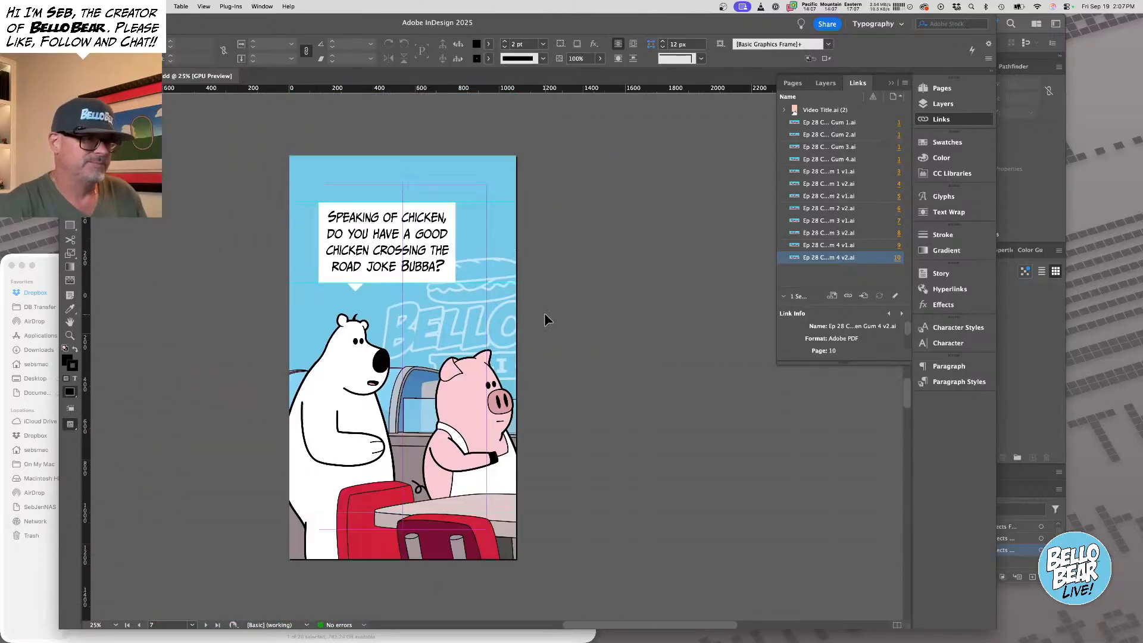
{"action": "key", "text": "shift+Page_Up"}
{"action": "key", "text": "shift+Page_Up"}
{"action": "key", "text": "shift+Page_Up"}
{"action": "key", "text": "shift+Page_Up"}
{"action": "key", "text": "shift+Page_Up"}
{"action": "key", "text": "shift+Page_Up"}
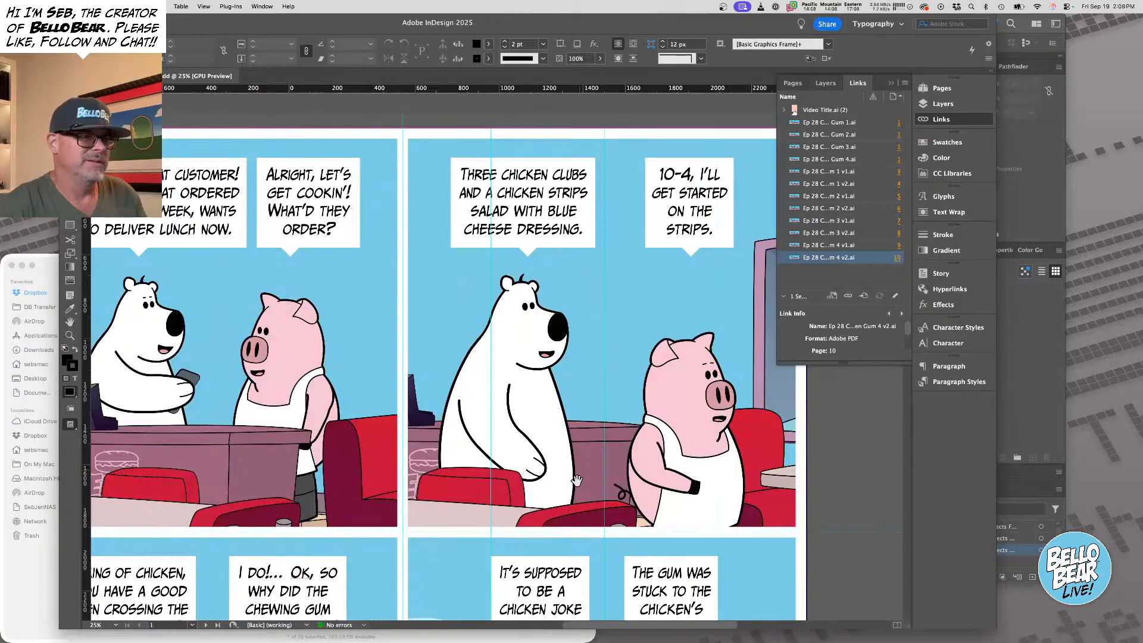
{"action": "scroll", "coordinate": [576, 479], "scroll_direction": "down", "scroll_amount": 10}
{"action": "key", "text": "super+minus"}
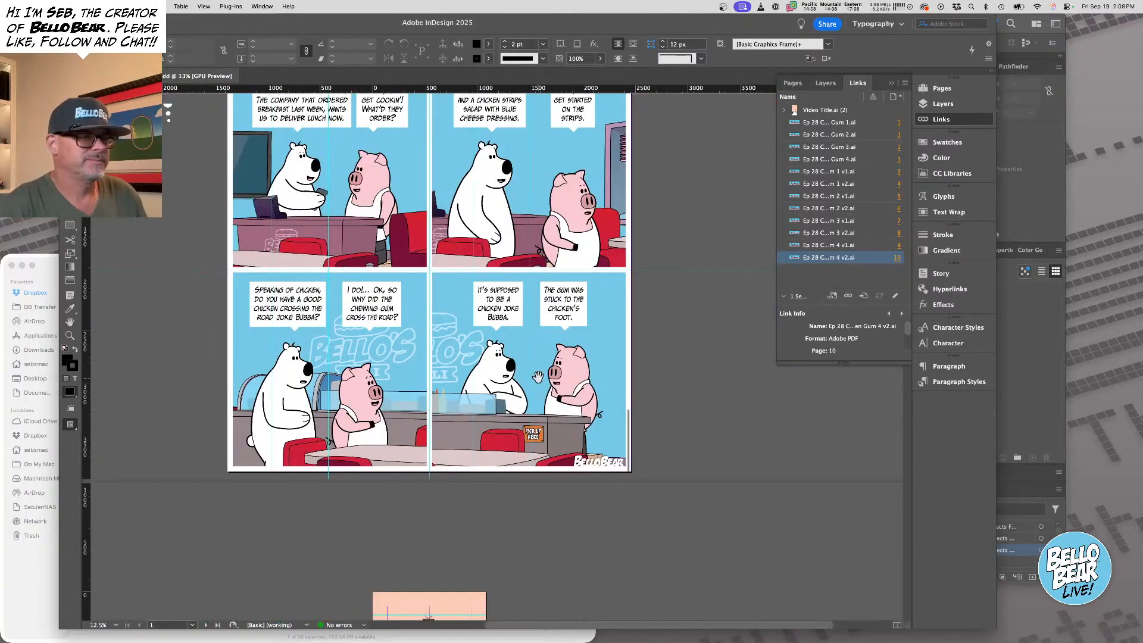
{"action": "scroll", "coordinate": [538, 376], "scroll_direction": "up", "scroll_amount": 6}
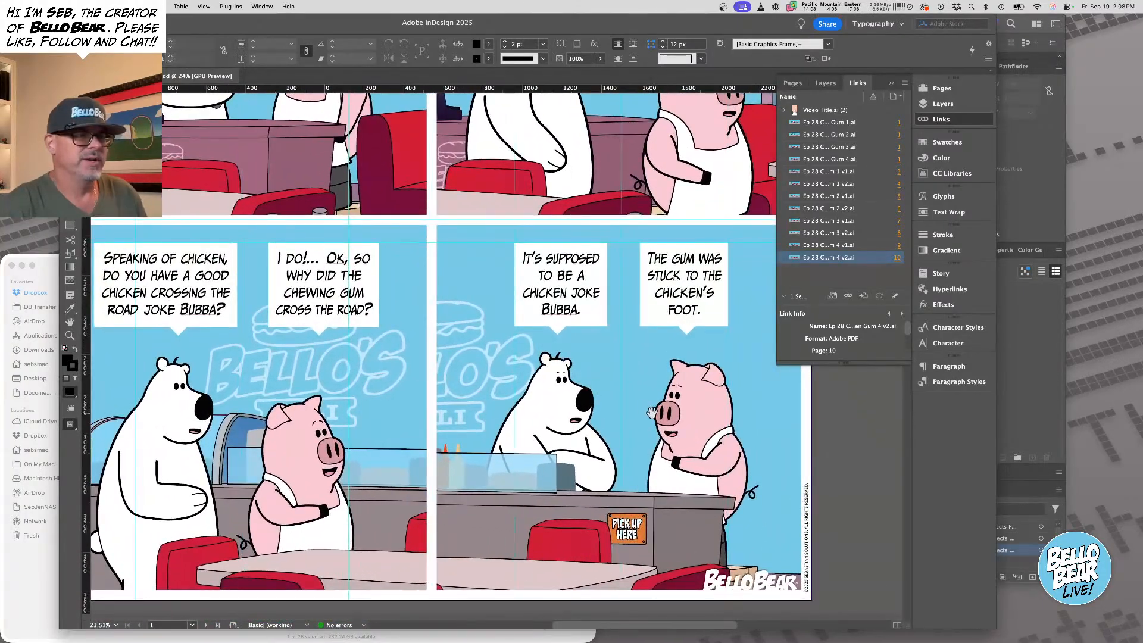
{"action": "left_click_drag", "start_coordinate": [652, 413], "coordinate": [584, 363]}
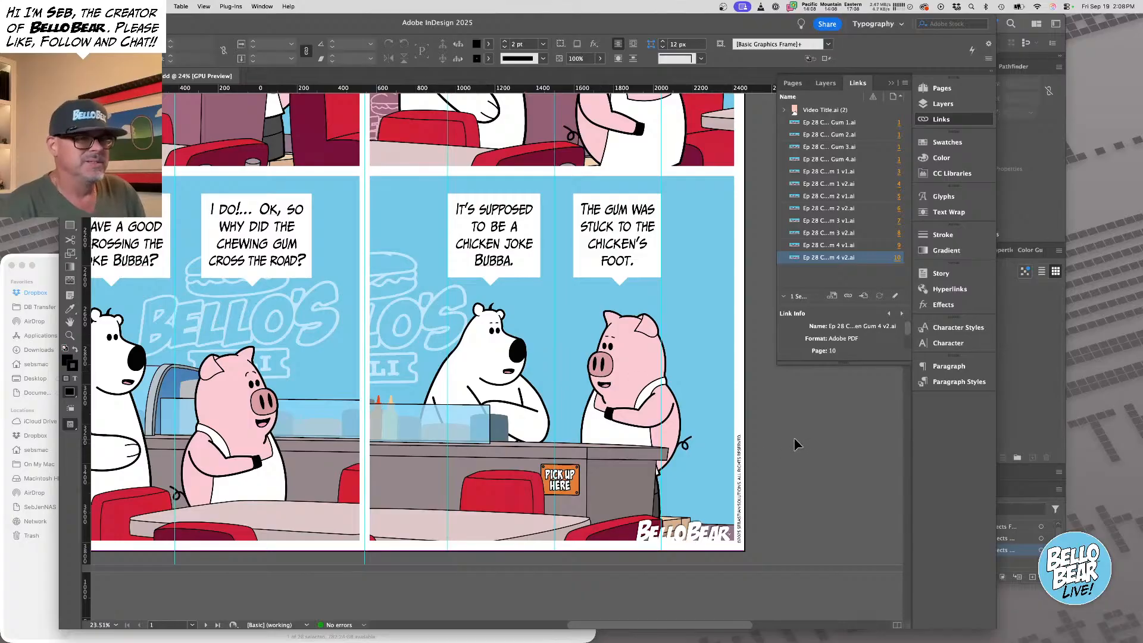
Review the vertical video pages in order from the title page 2 to the closing page 11
{"action": "key", "text": "super+minus"}
{"action": "scroll", "coordinate": [477, 407], "scroll_direction": "down", "scroll_amount": 11}
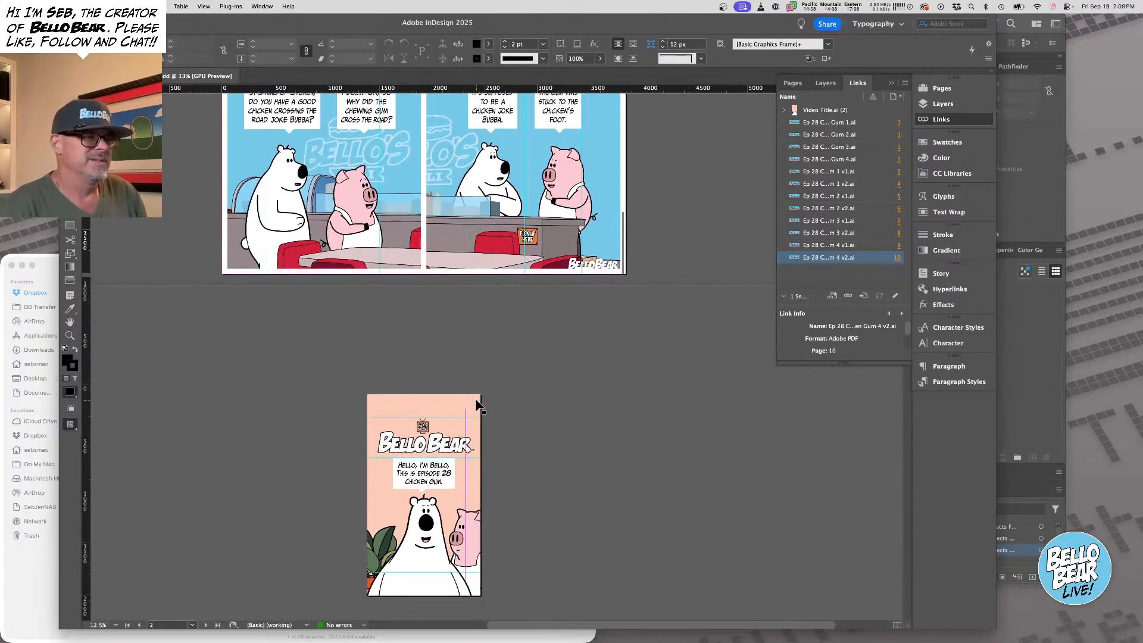
{"action": "left_click_drag", "start_coordinate": [475, 561], "coordinate": [593, 360]}
{"action": "scroll", "coordinate": [594, 360], "scroll_direction": "down", "scroll_amount": 15}
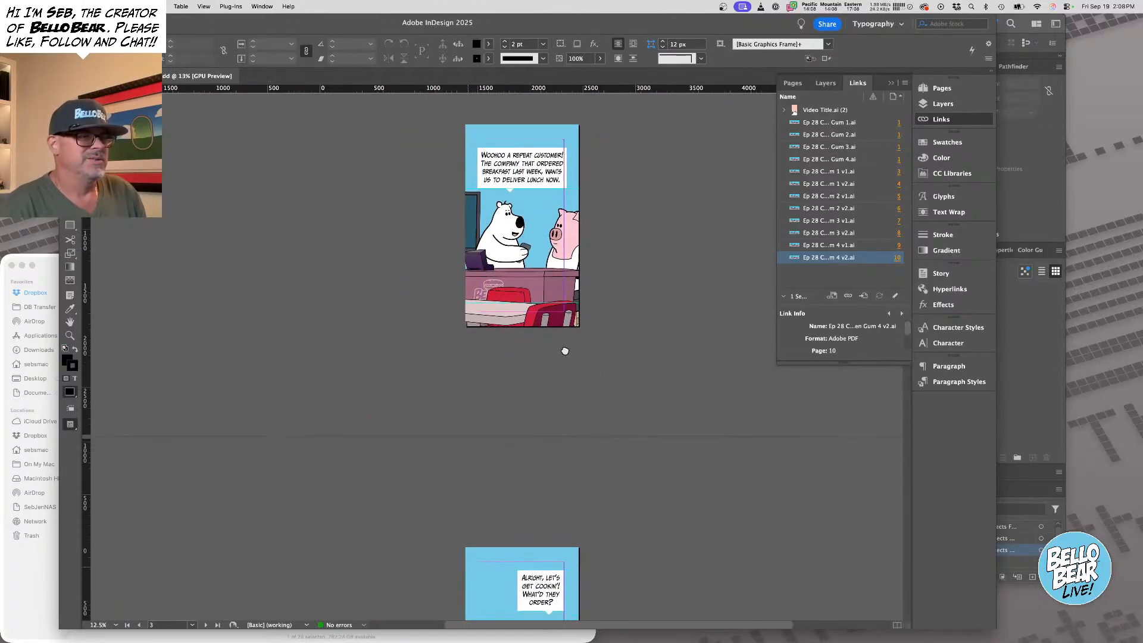
{"action": "scroll", "coordinate": [575, 363], "scroll_direction": "down", "scroll_amount": 15}
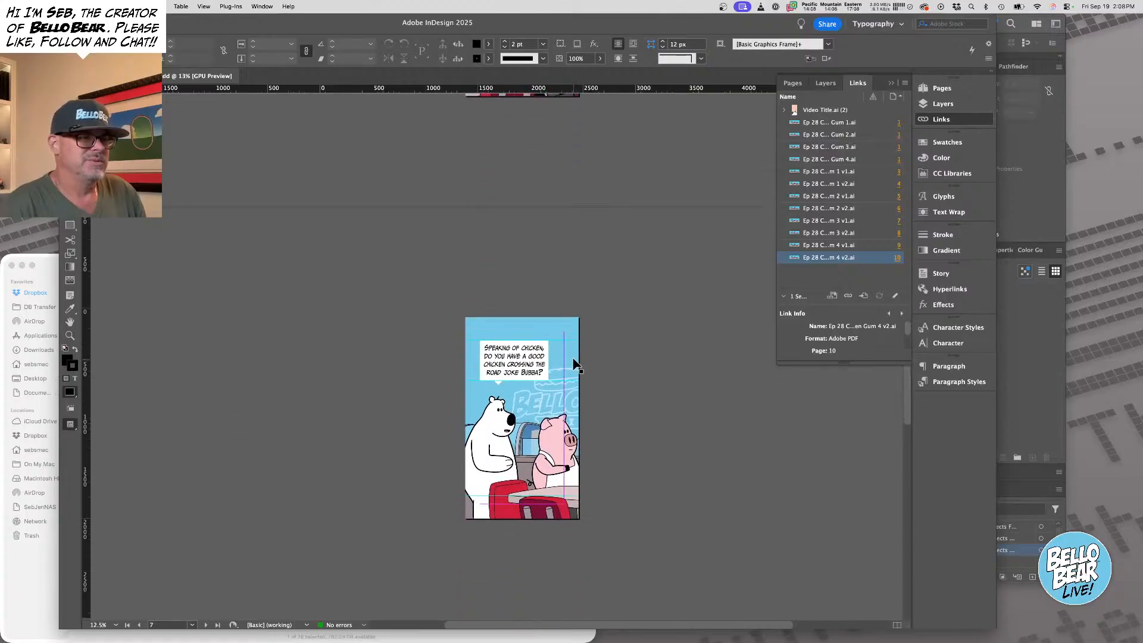
{"action": "scroll", "coordinate": [571, 358], "scroll_direction": "down", "scroll_amount": 8}
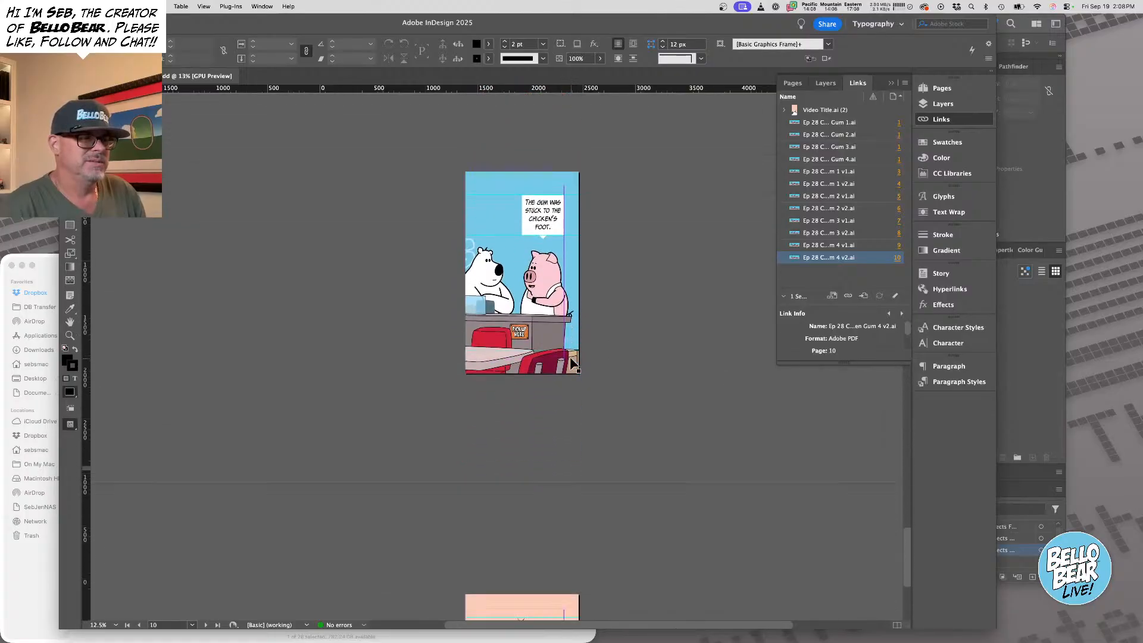
{"action": "left_click_drag", "start_coordinate": [506, 365], "coordinate": [607, 369]}
{"action": "left_click_drag", "start_coordinate": [607, 409], "coordinate": [542, 289]}
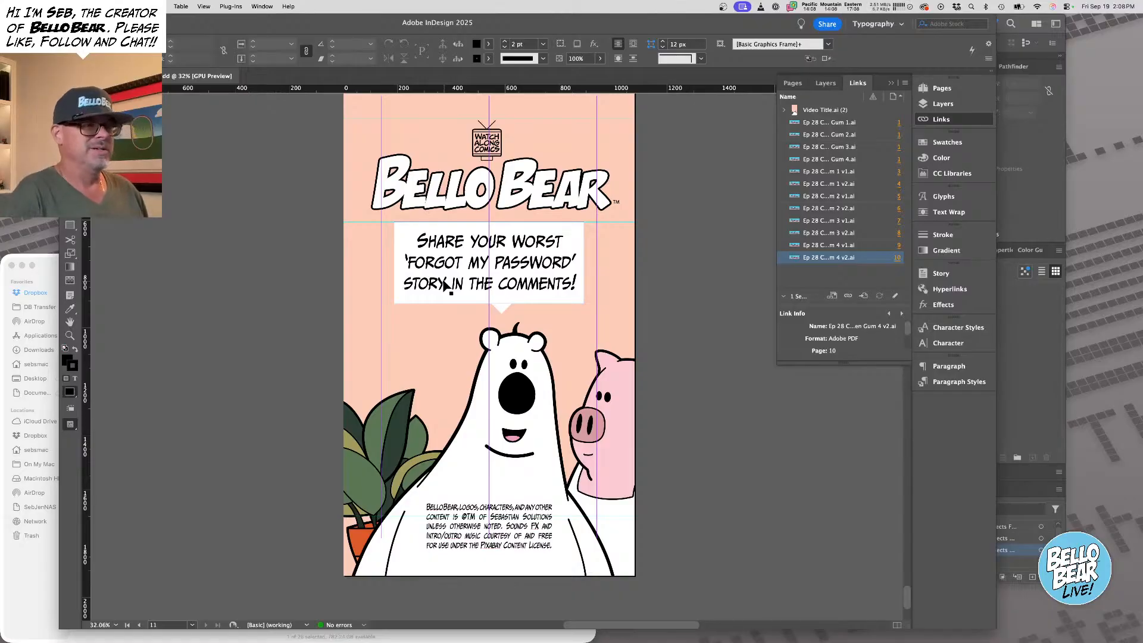
Reword the page 11 speech bubble to read "Share your best chicken crossing the road joke in the comments!"
{"action": "triple_click", "coordinate": [474, 262]}
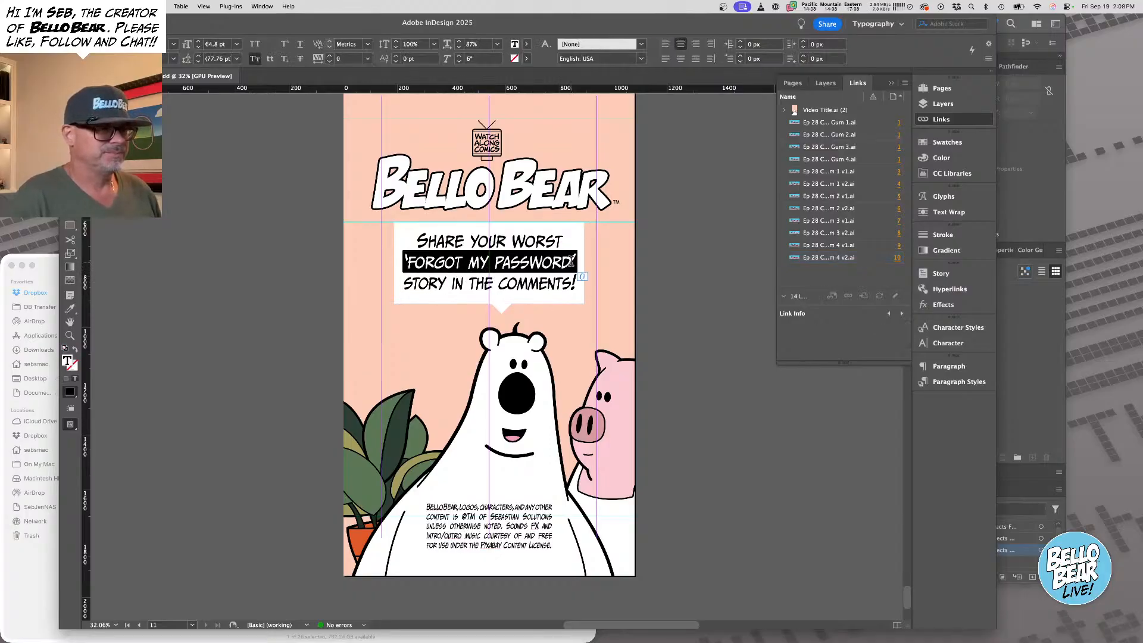
{"action": "left_click_drag", "start_coordinate": [450, 284], "coordinate": [388, 240]}
{"action": "type", "text": "SHARE "}
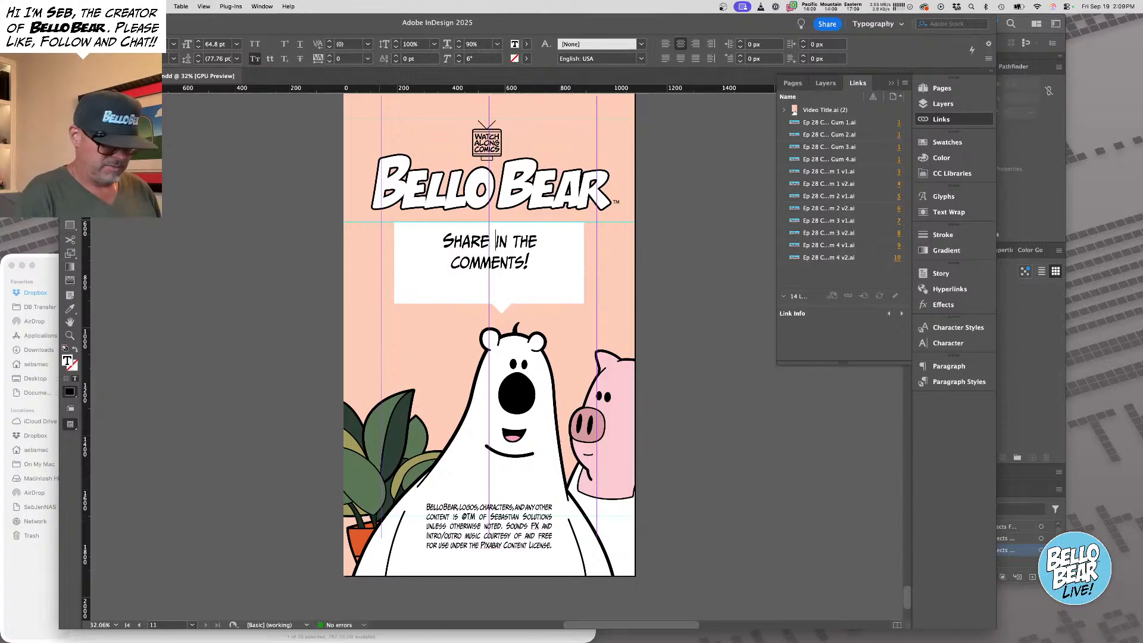
{"action": "type", "text": "YOUR"}
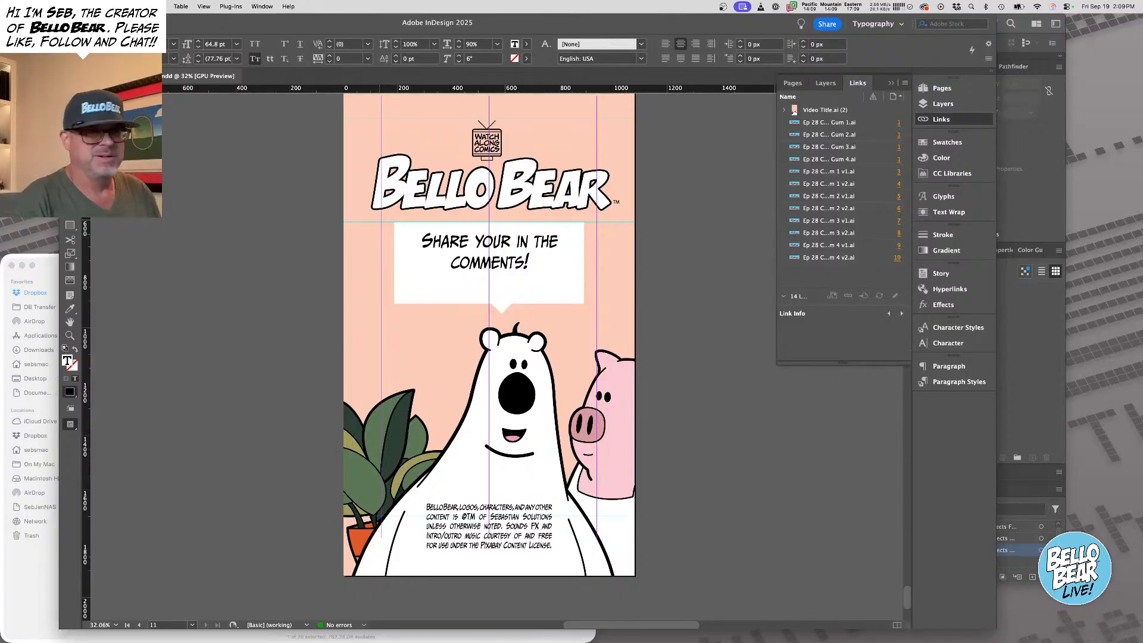
{"action": "type", "text": "best"}
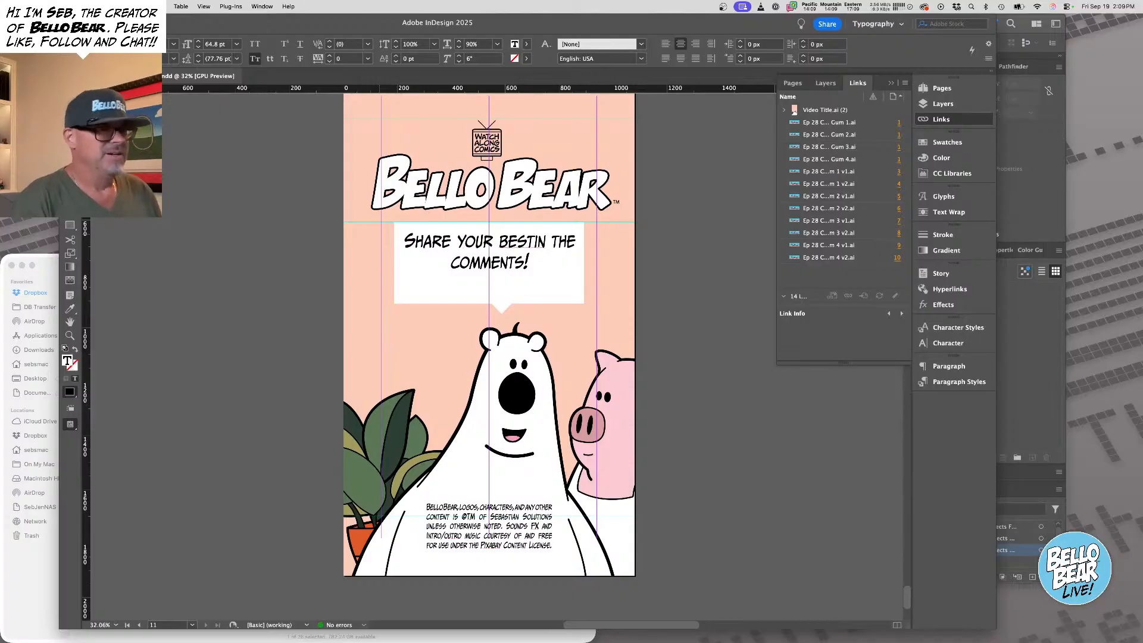
{"action": "type", "text": " c"}
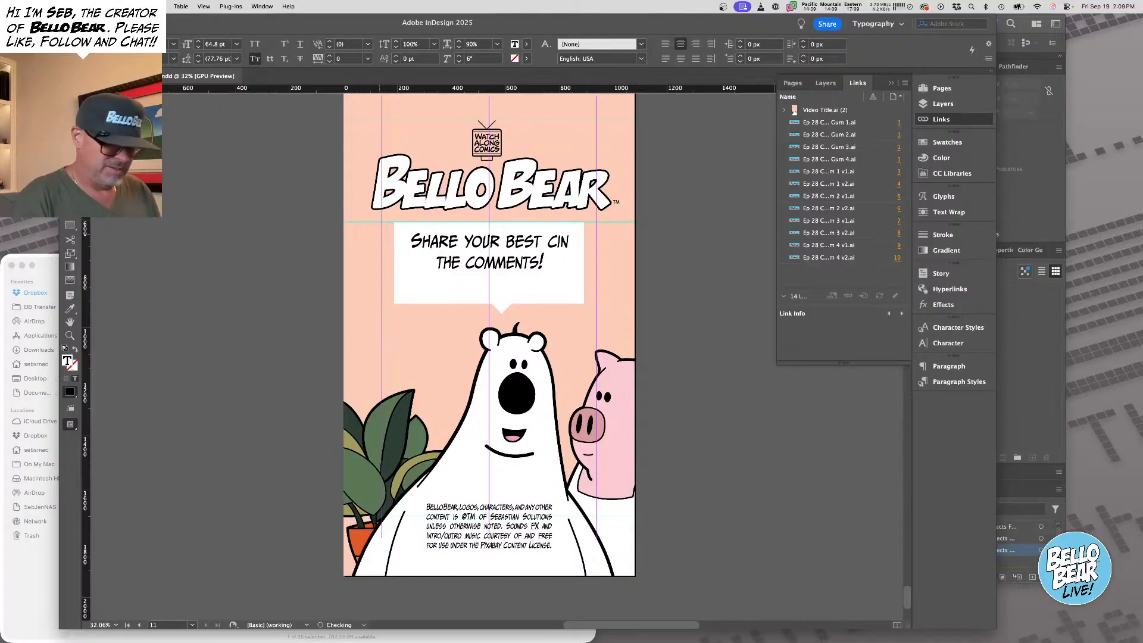
{"action": "type", "text": "hicken crossin"}
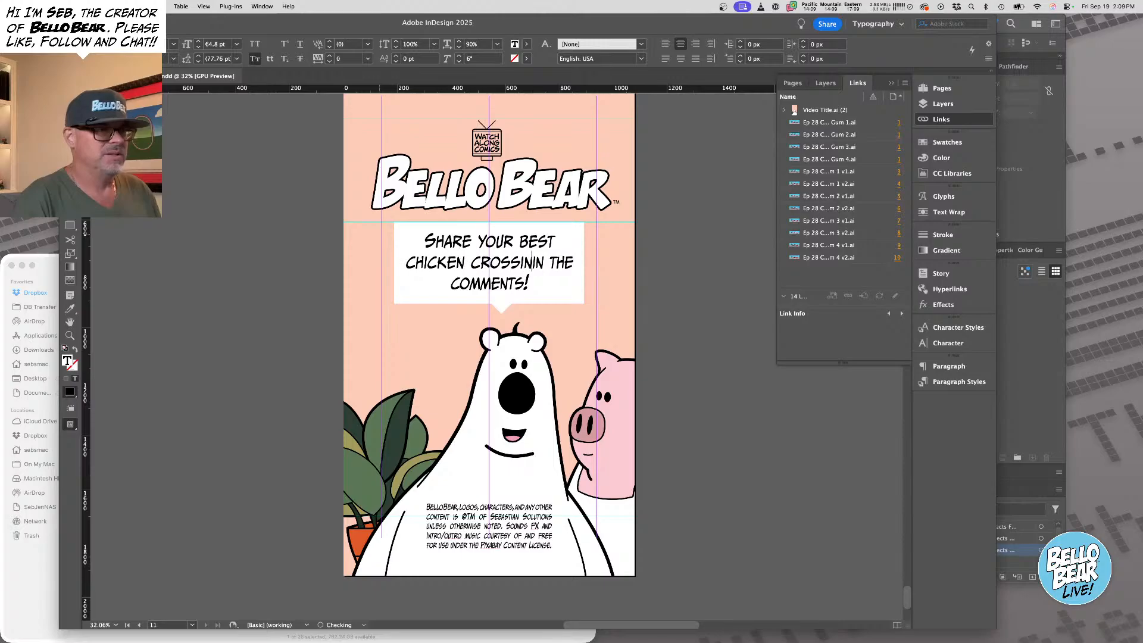
{"action": "type", "text": "g the road j"}
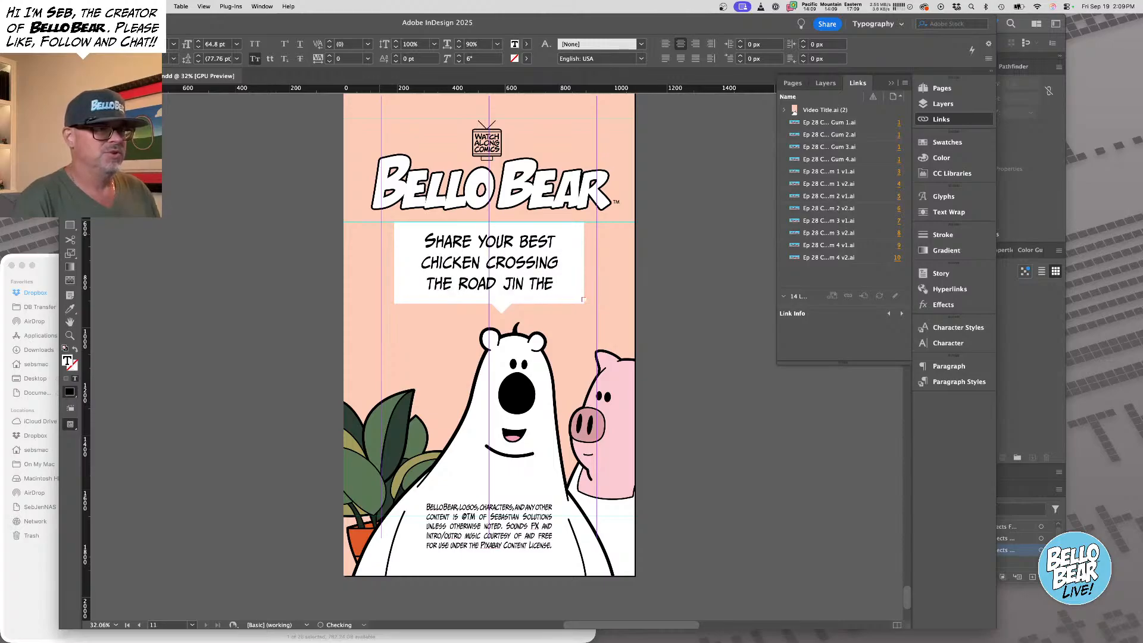
{"action": "type", "text": "o"}
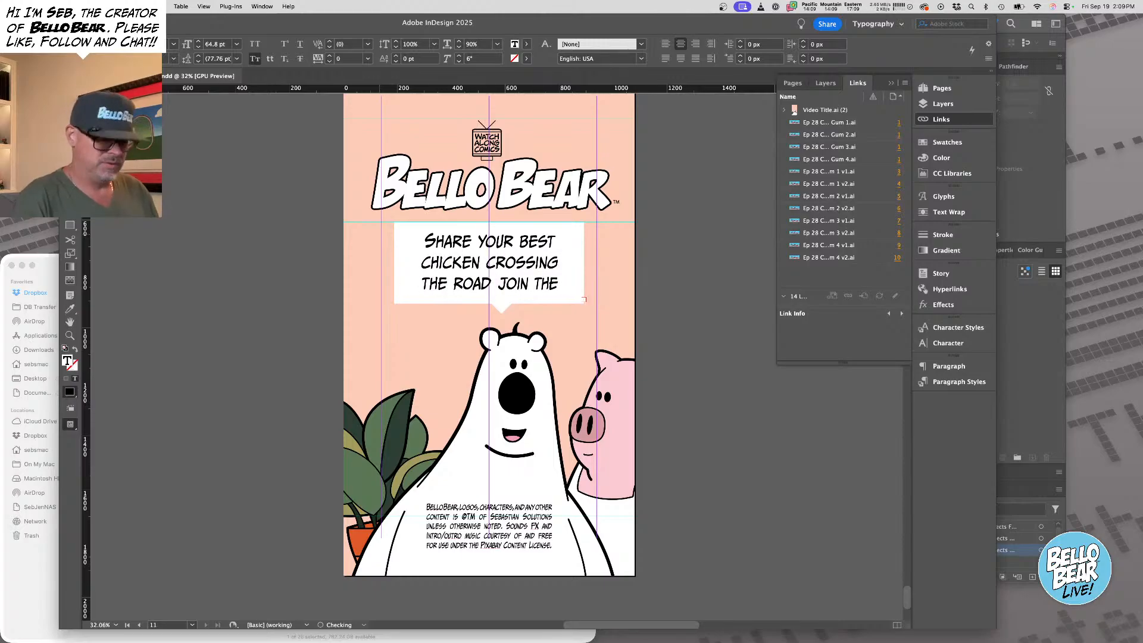
{"action": "type", "text": "ke"}
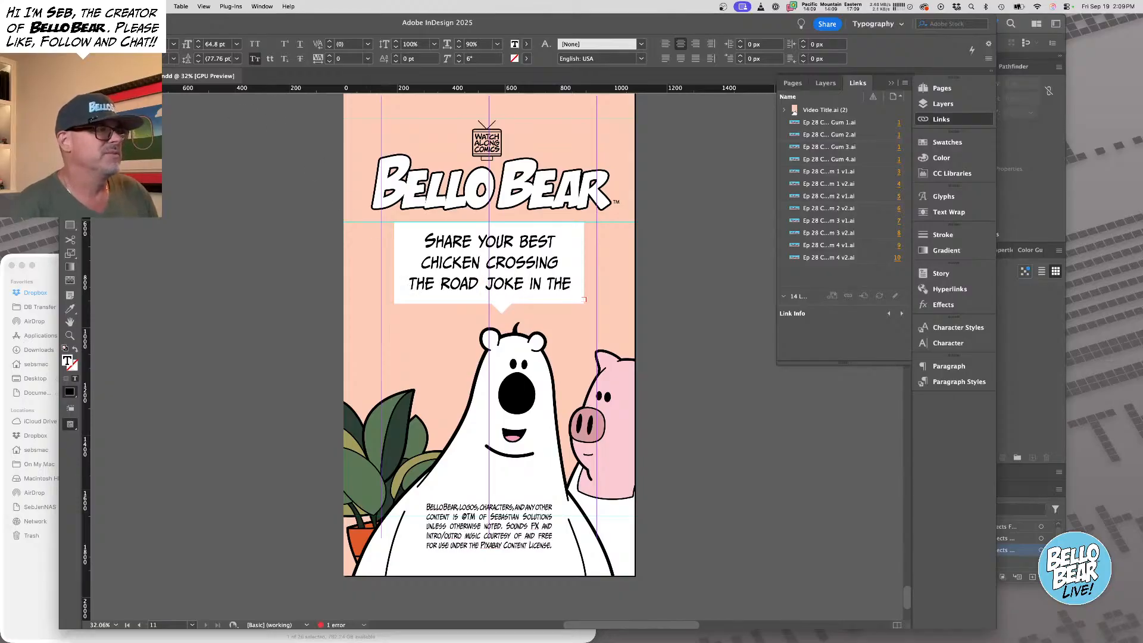
Widen the page 11 speech bubble leftward to about 790 px and set the tracking of all its text to 0
{"action": "key", "text": "Escape"}
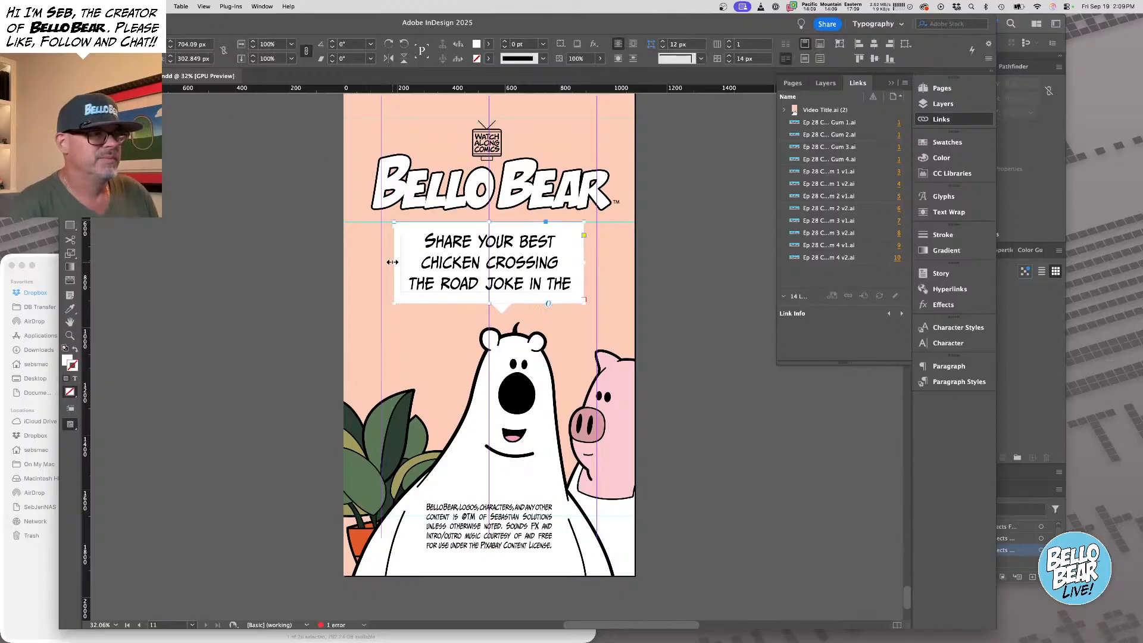
{"action": "left_click_drag", "start_coordinate": [393, 262], "coordinate": [370, 262]}
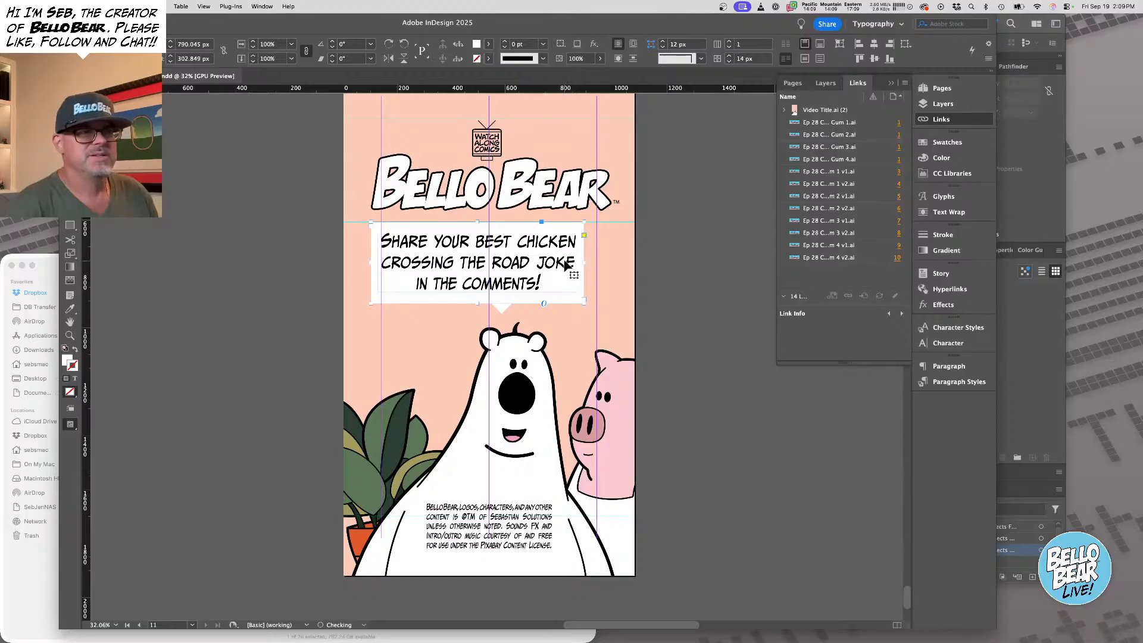
{"action": "double_click", "coordinate": [518, 258]}
{"action": "key", "text": "super+a"}
{"action": "key", "text": "super+c"}
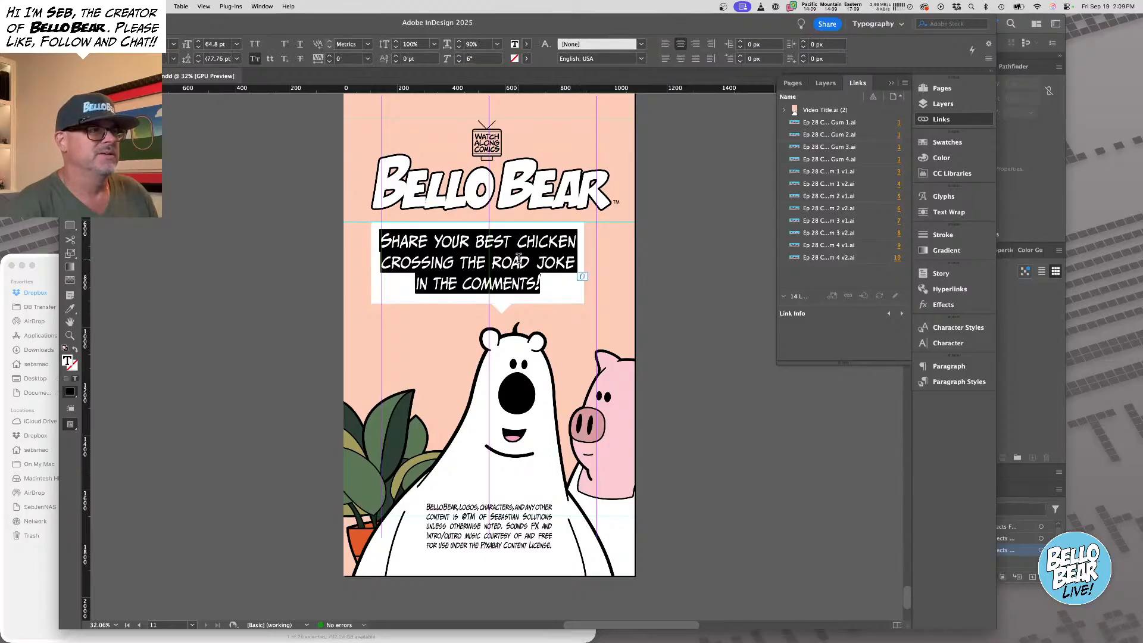
{"action": "left_click", "coordinate": [368, 58]}
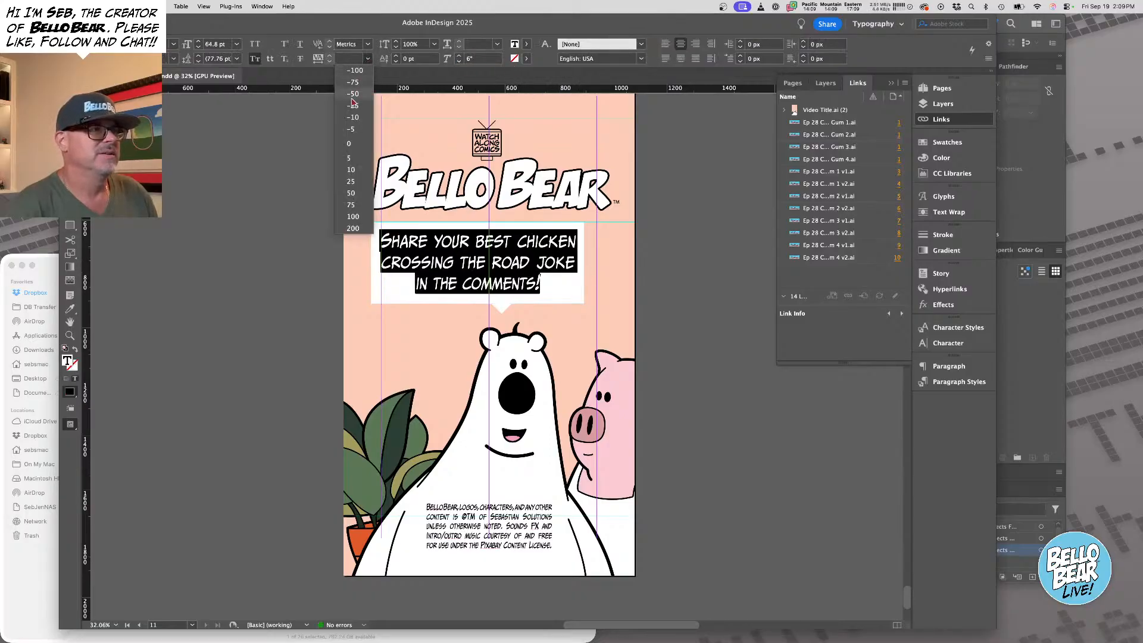
{"action": "left_click", "coordinate": [349, 143]}
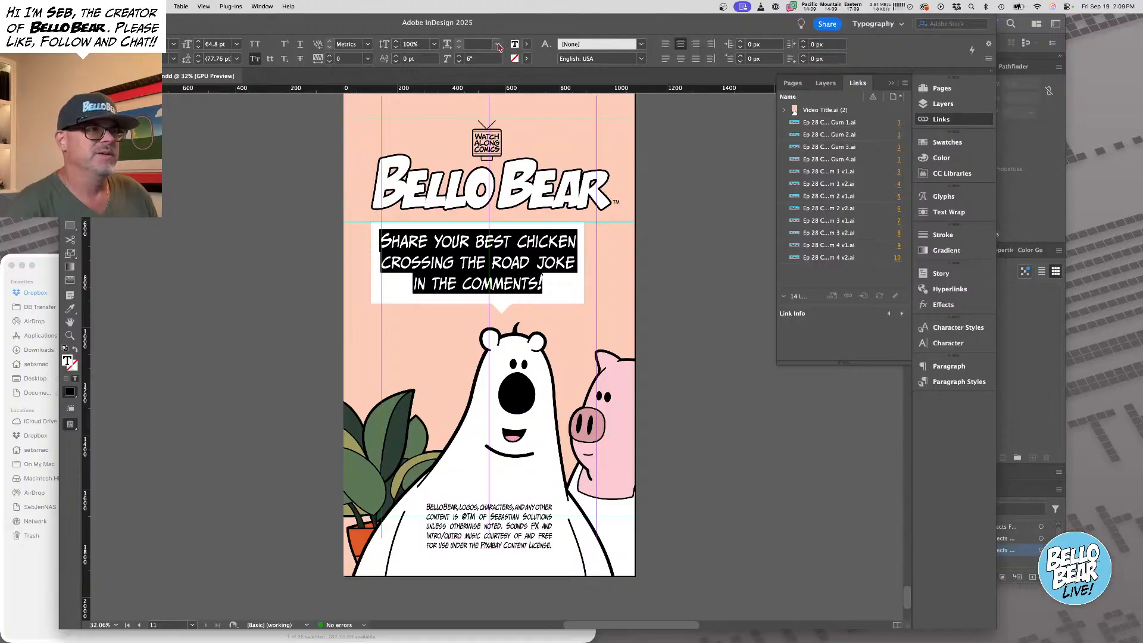
Set the horizontal scale of all text in the page 11 speech bubble to 90% and deselect the bubble
{"action": "left_click", "coordinate": [499, 47]}
{"action": "left_click", "coordinate": [487, 123]}
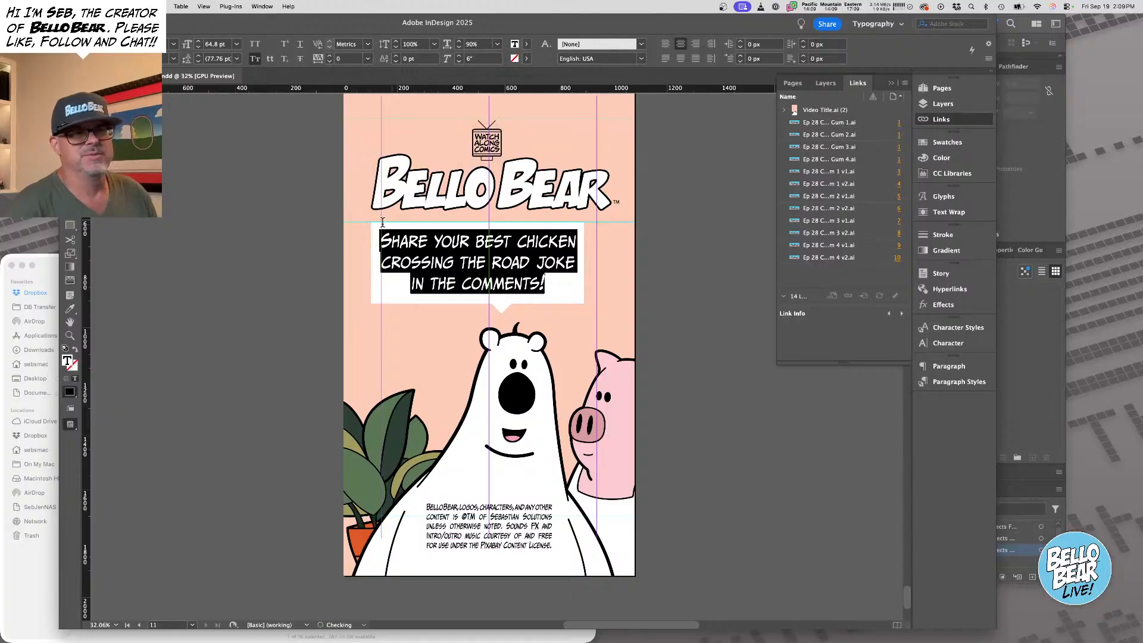
{"action": "key", "text": "Escape"}
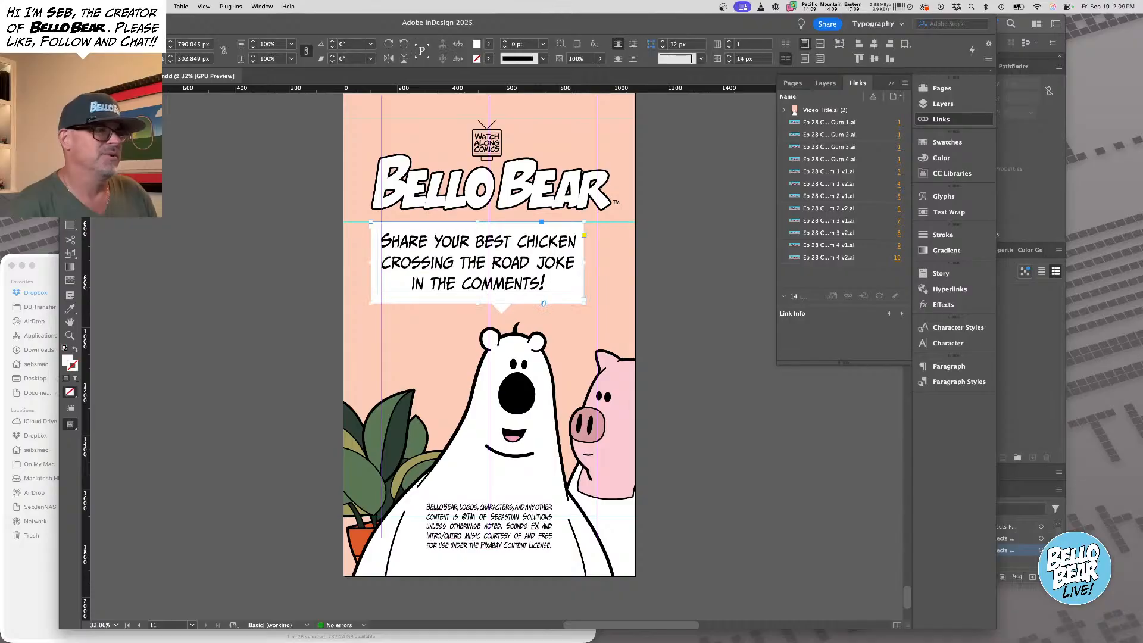
{"action": "key", "text": "super+shift+a"}
Tighten the tracking of the speech bubble's first and second text lines to -20
{"action": "left_click_drag", "start_coordinate": [417, 261], "coordinate": [450, 277]}
{"action": "scroll", "coordinate": [500, 293], "scroll_direction": "up", "scroll_amount": 4}
{"action": "triple_click", "coordinate": [462, 260]}
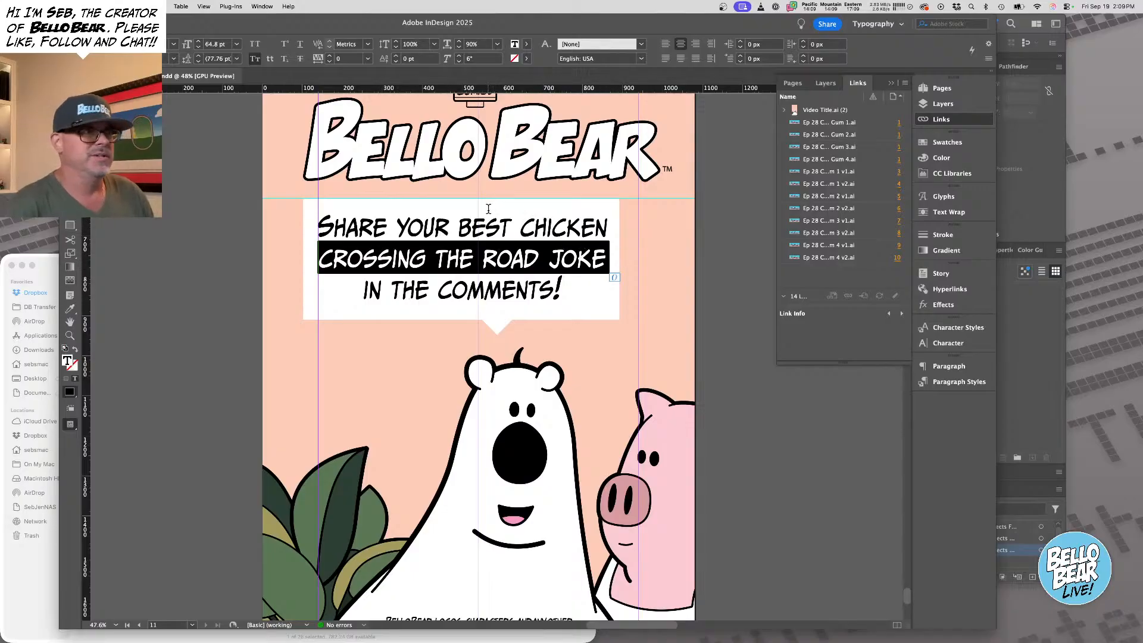
{"action": "triple_click", "coordinate": [475, 225]}
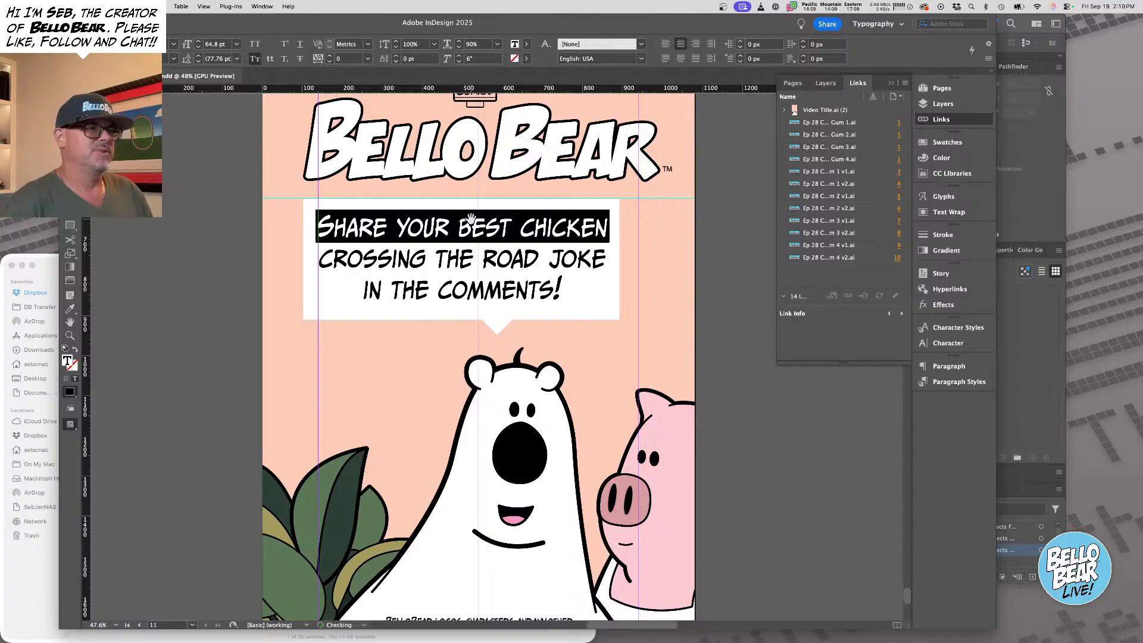
{"action": "triple_click", "coordinate": [473, 260]}
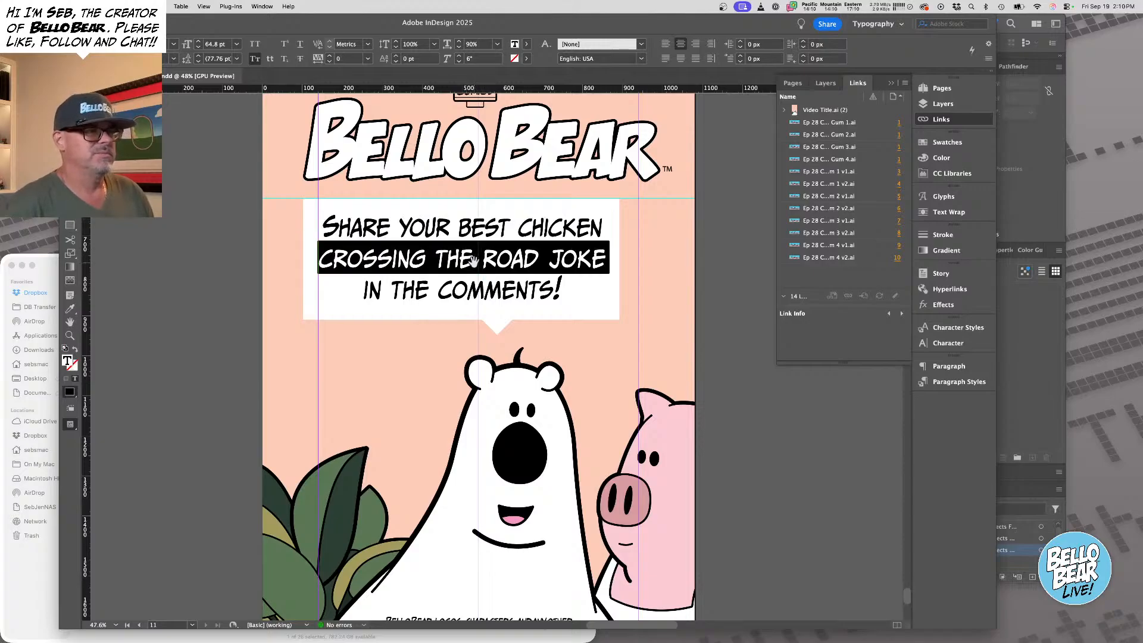
{"action": "key", "text": "alt+Left"}
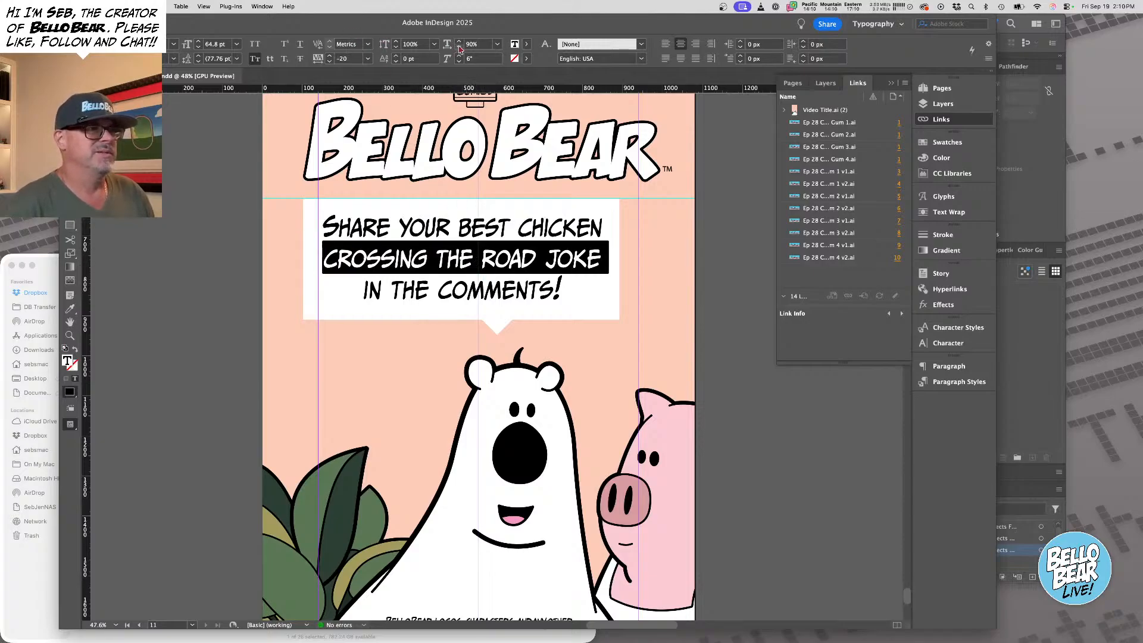
Set the horizontal scale of the speech bubble's second line, "crossing the road joke", to 85%
{"action": "left_click", "coordinate": [459, 48]}
{"action": "left_click", "coordinate": [459, 48]}
{"action": "left_click", "coordinate": [459, 48]}
{"action": "left_click", "coordinate": [459, 49]}
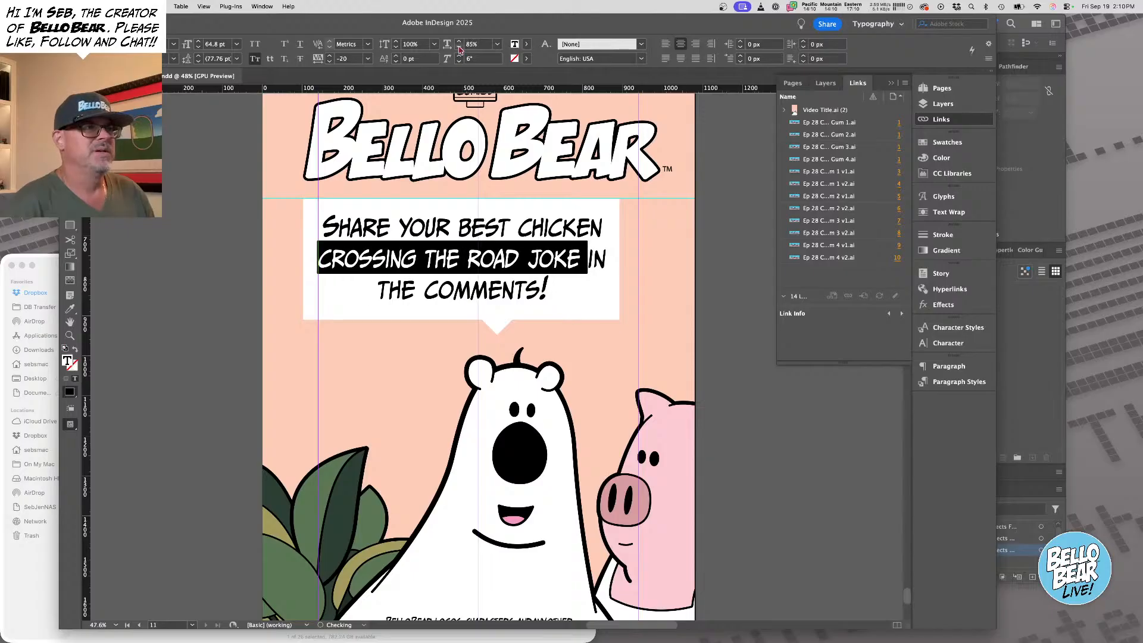
{"action": "key", "text": "Escape"}
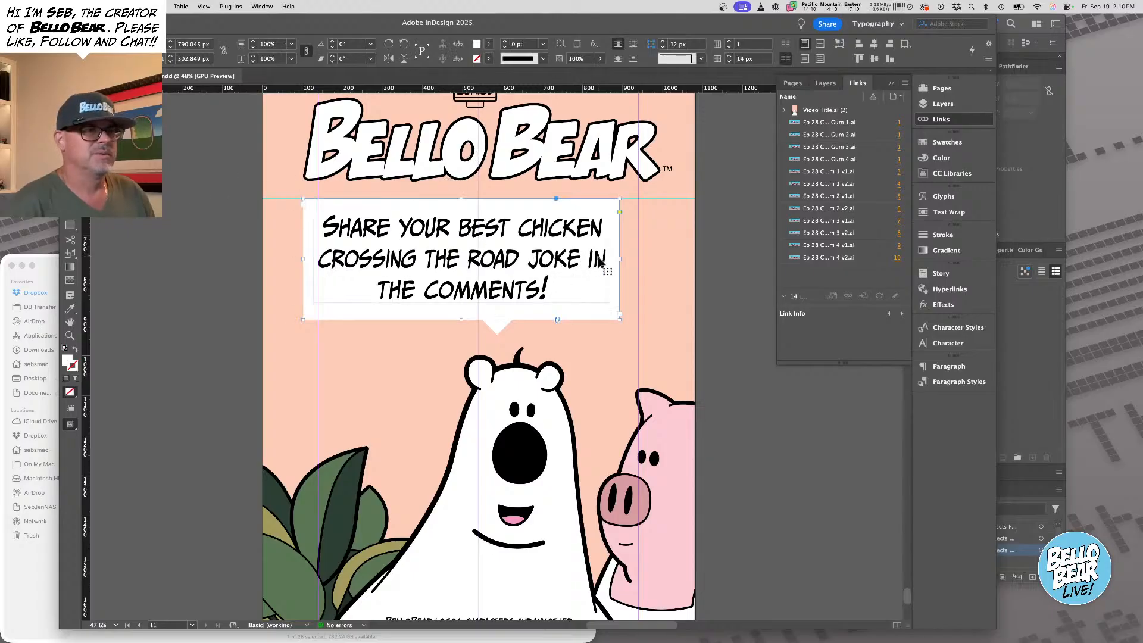
Narrow the speech bubble from its right edge to 748 px wide and set its first line's horizontal scale to 85%
{"action": "left_click_drag", "start_coordinate": [619, 259], "coordinate": [602, 259]}
{"action": "double_click", "coordinate": [513, 226]}
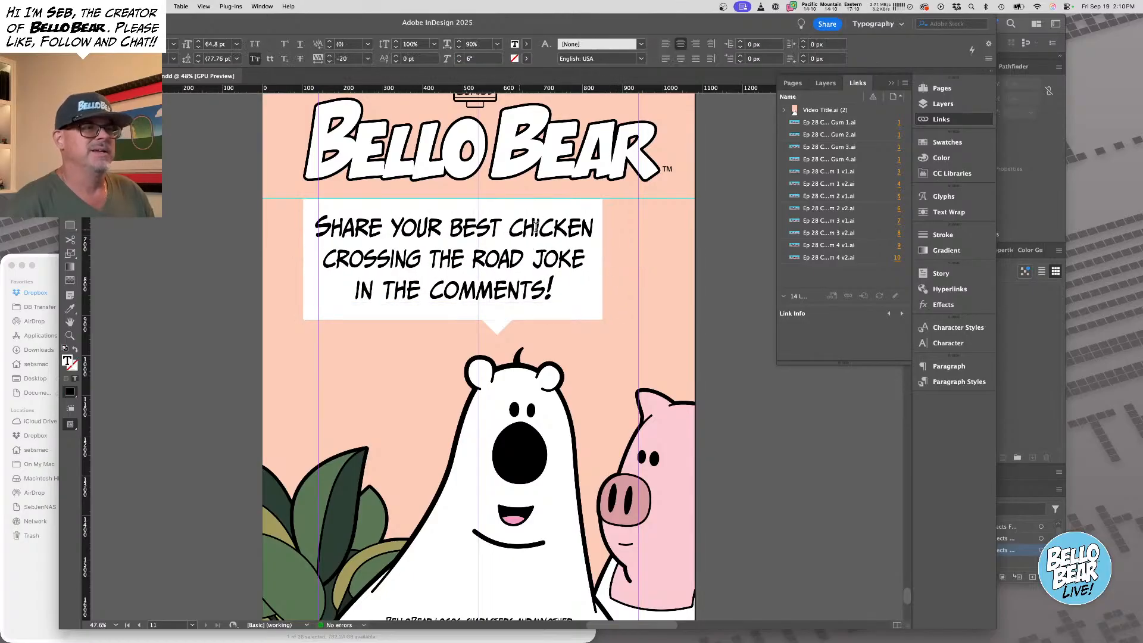
{"action": "triple_click", "coordinate": [513, 226]}
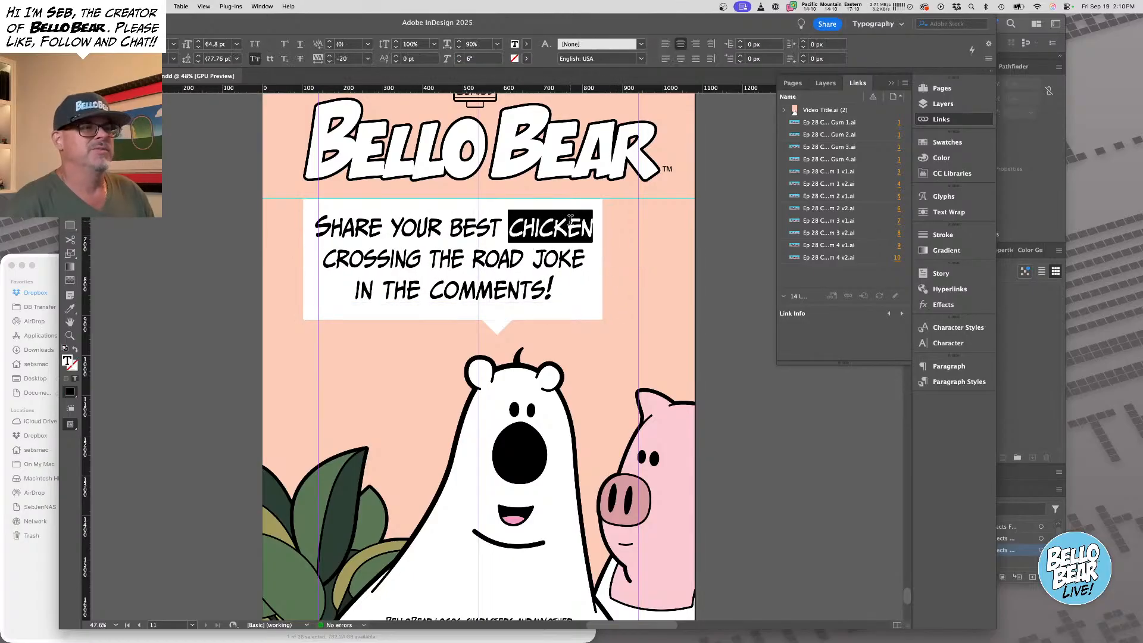
{"action": "left_click", "coordinate": [459, 47]}
{"action": "left_click", "coordinate": [459, 48]}
{"action": "left_click", "coordinate": [459, 47]}
{"action": "left_click", "coordinate": [460, 47]}
{"action": "left_click", "coordinate": [459, 47]}
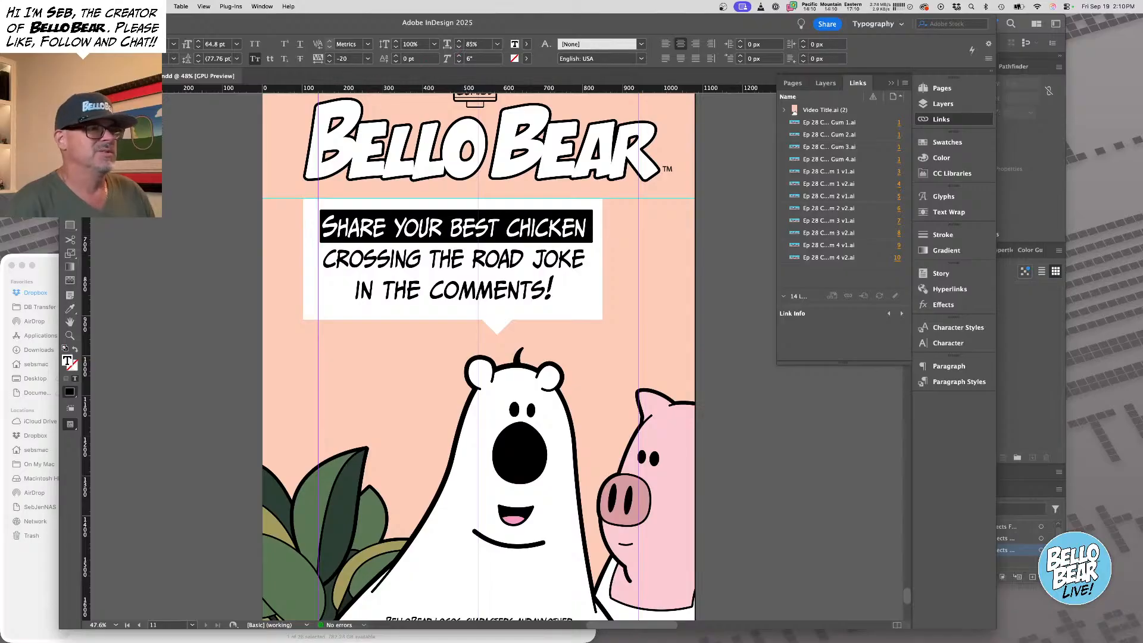
{"action": "key", "text": "Escape"}
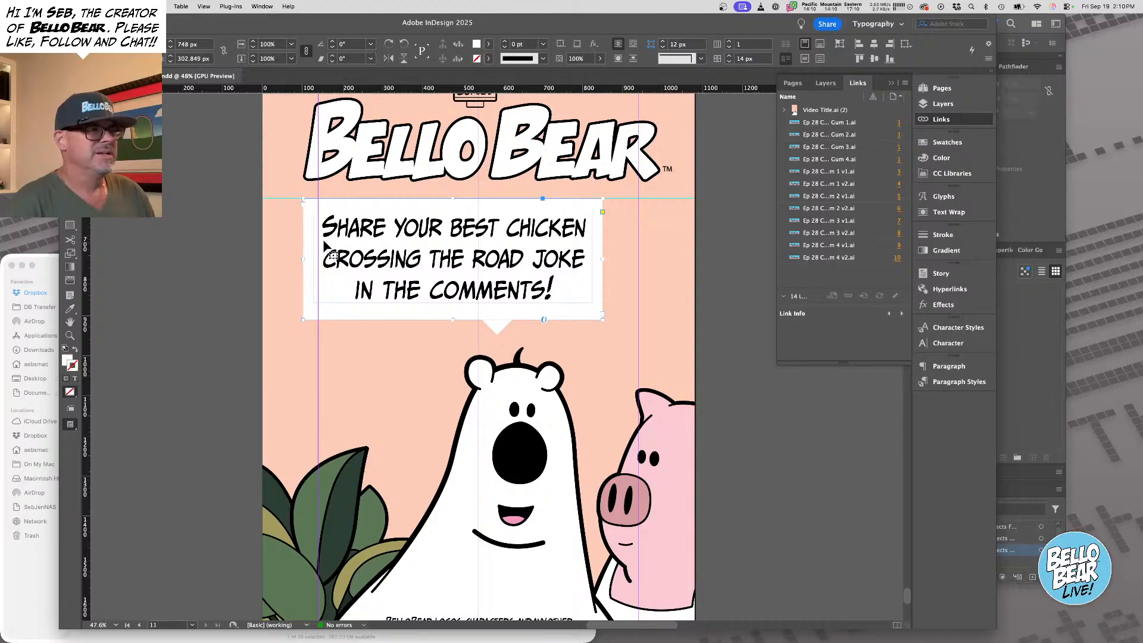
Pull the speech bubble's left edge slightly inward and shift the bubble right to centre it on the page above the bear
{"action": "left_click_drag", "start_coordinate": [303, 260], "coordinate": [310, 259]}
{"action": "left_click_drag", "start_coordinate": [414, 260], "coordinate": [437, 260]}
{"action": "left_click", "coordinate": [723, 301]}
{"action": "left_click", "coordinate": [528, 331], "text": "alt+super"}
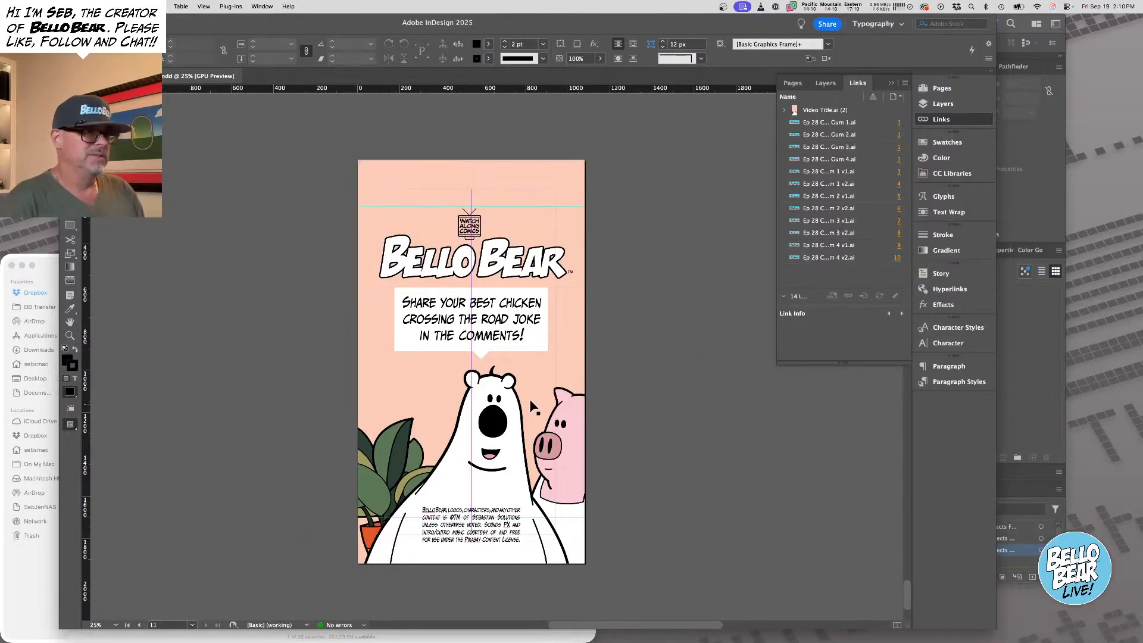
Copy the bubble text into the Ep 28 Chicken Gum note in Notes, replacing the bracketed outro placeholder without an extra blank line
{"action": "triple_click", "coordinate": [492, 336]}
{"action": "left_click", "coordinate": [491, 336]}
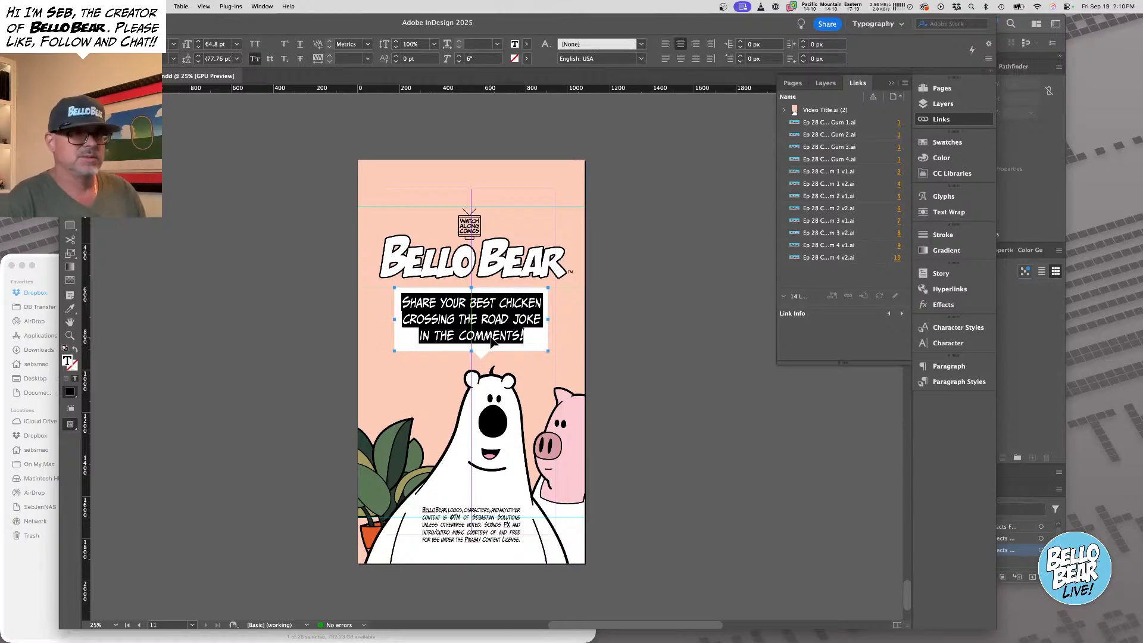
{"action": "mouse_move", "coordinate": [376, 630]}
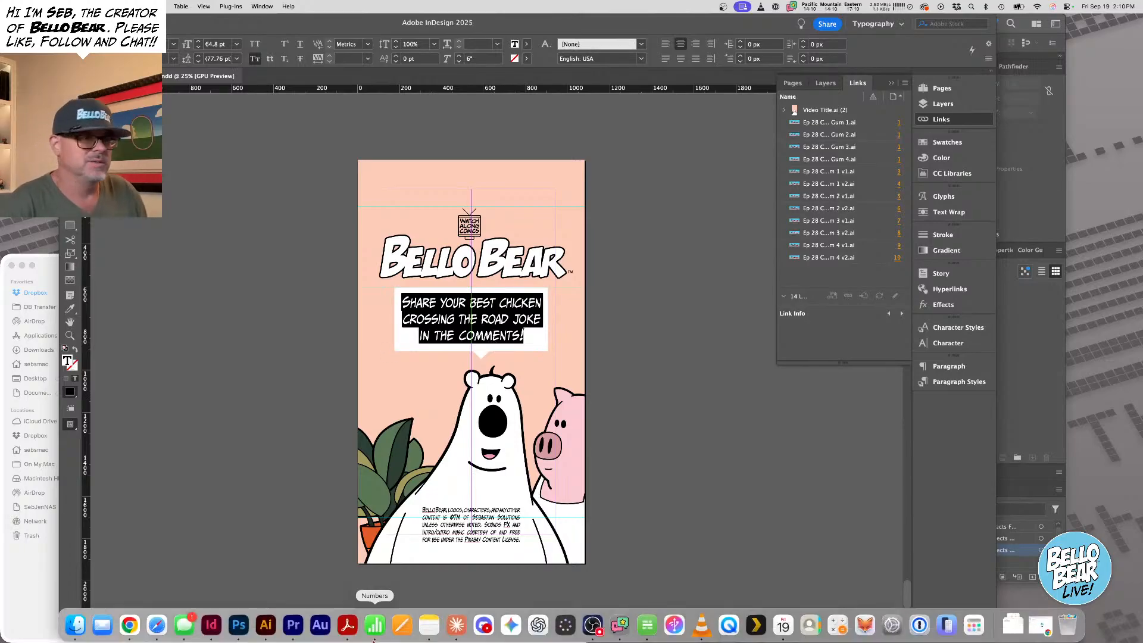
{"action": "left_click", "coordinate": [428, 624]}
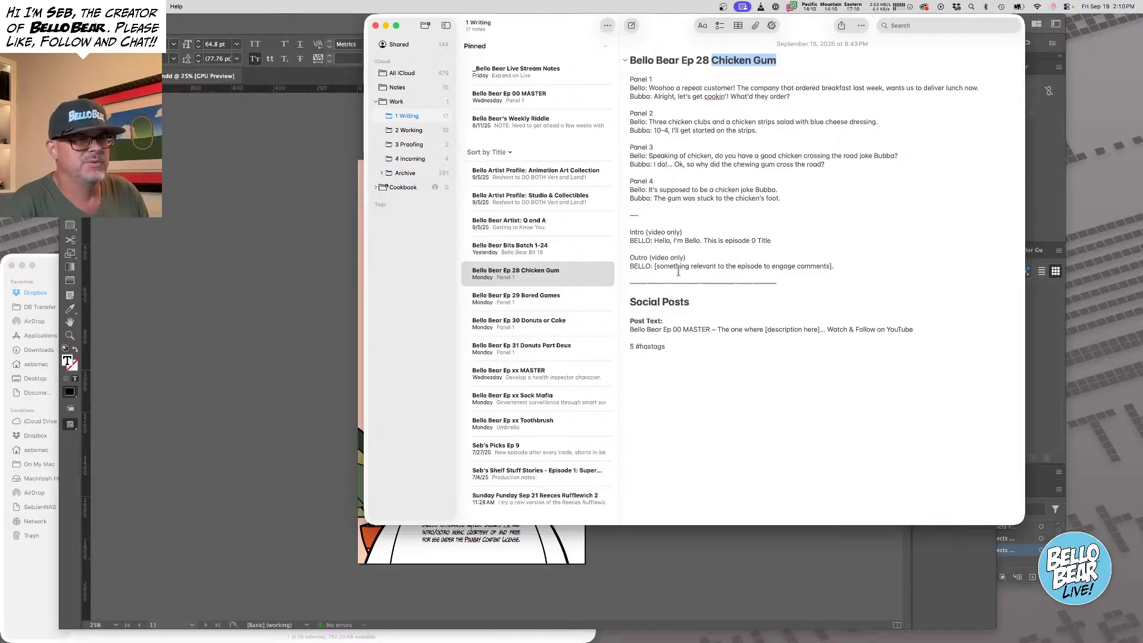
{"action": "left_click_drag", "start_coordinate": [653, 267], "coordinate": [887, 263]}
{"action": "key", "text": "super+v"}
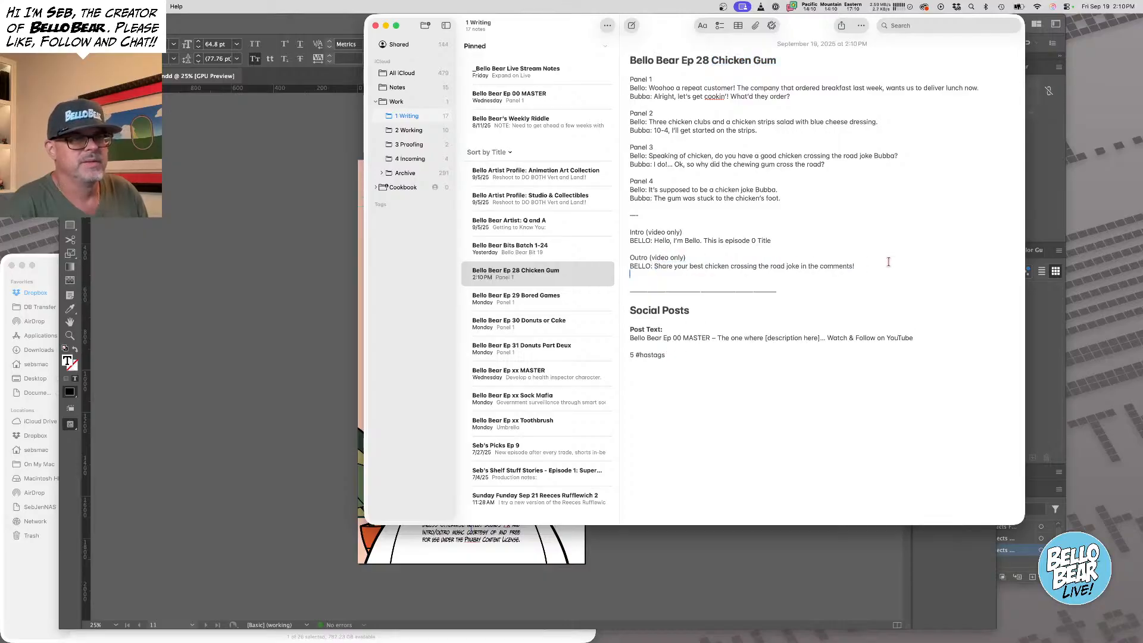
{"action": "key", "text": "BackSpace"}
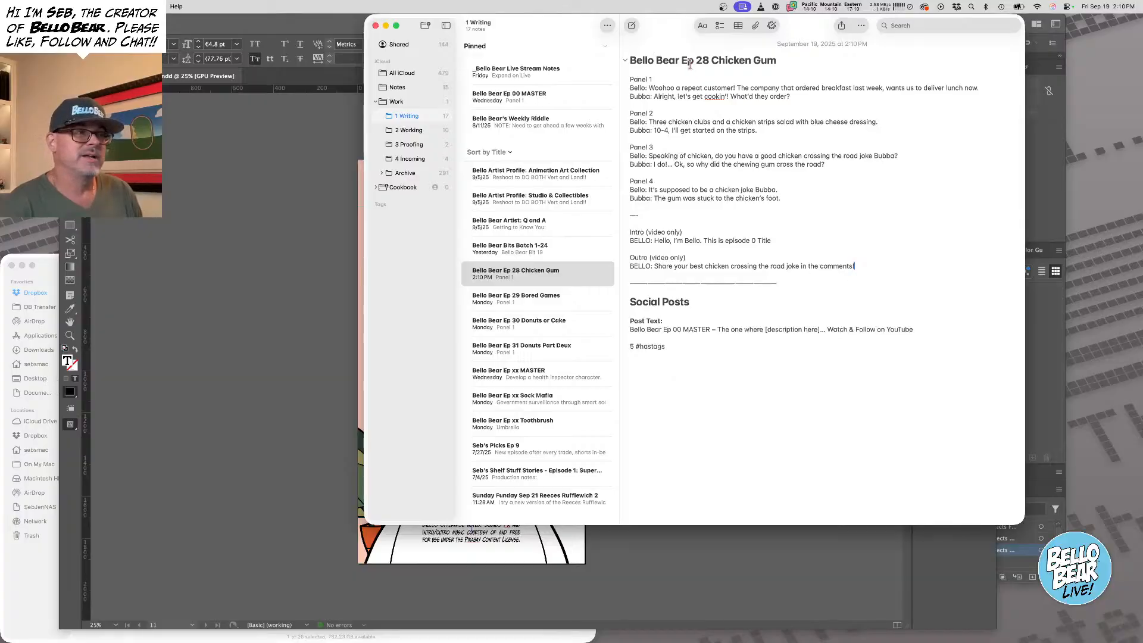
Back in InDesign, export all pages as Ep 28 Chicken Gum PNGs at high quality, 72 ppi, RGB, overwriting all existing files
{"action": "left_click", "coordinate": [244, 23]}
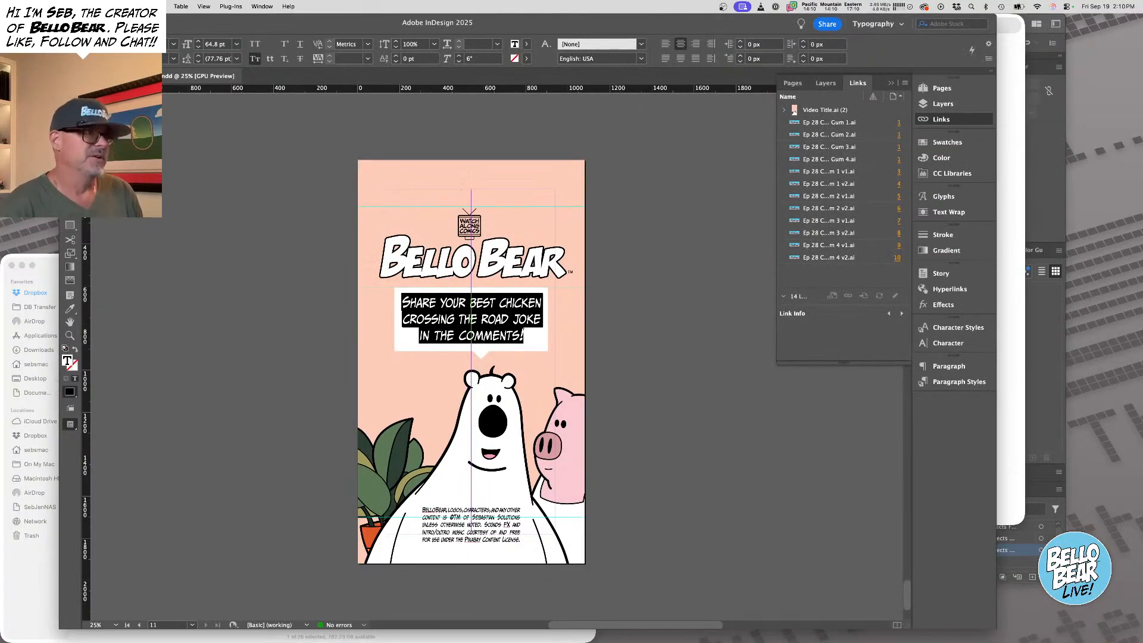
{"action": "left_click", "coordinate": [70, 88]}
{"action": "left_click", "coordinate": [259, 176]}
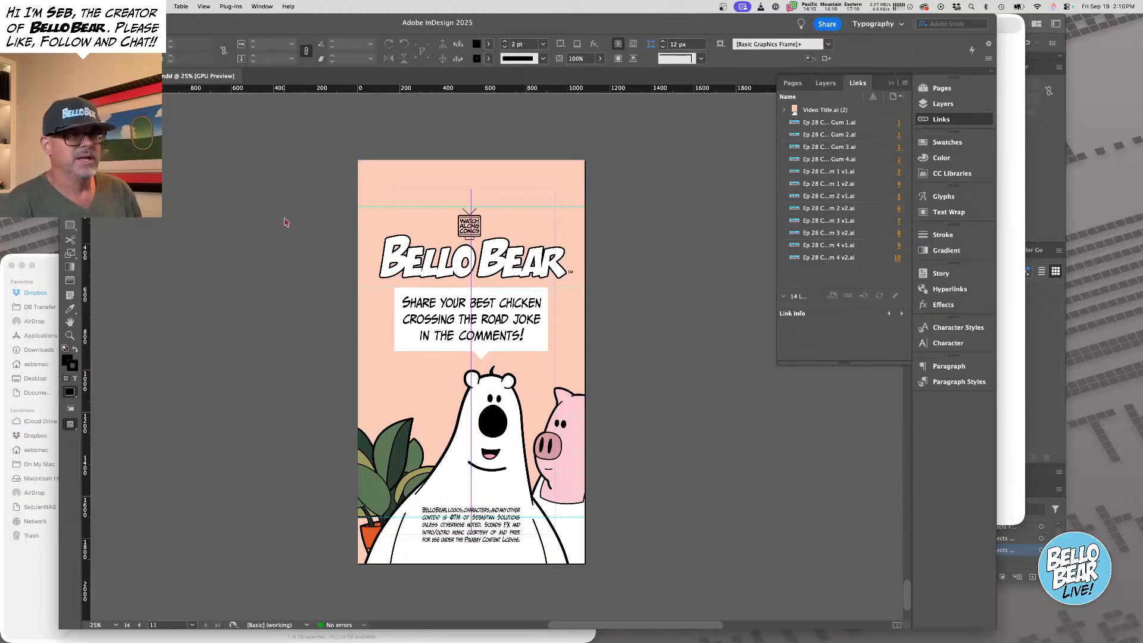
{"action": "key", "text": "super+e"}
{"action": "left_click", "coordinate": [757, 441]}
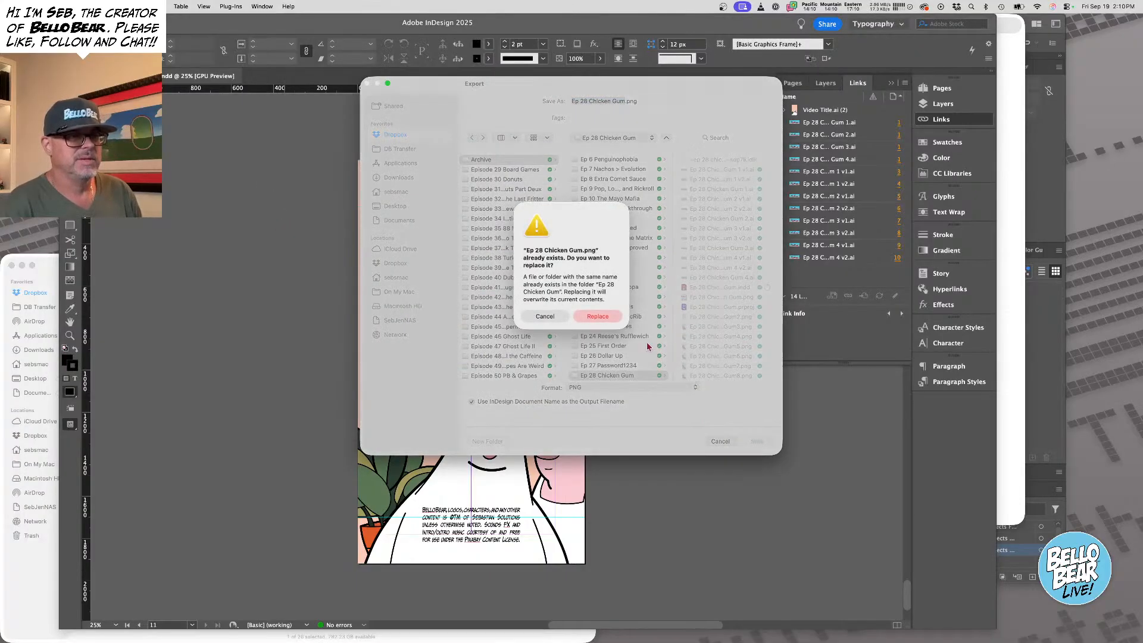
{"action": "left_click", "coordinate": [607, 320]}
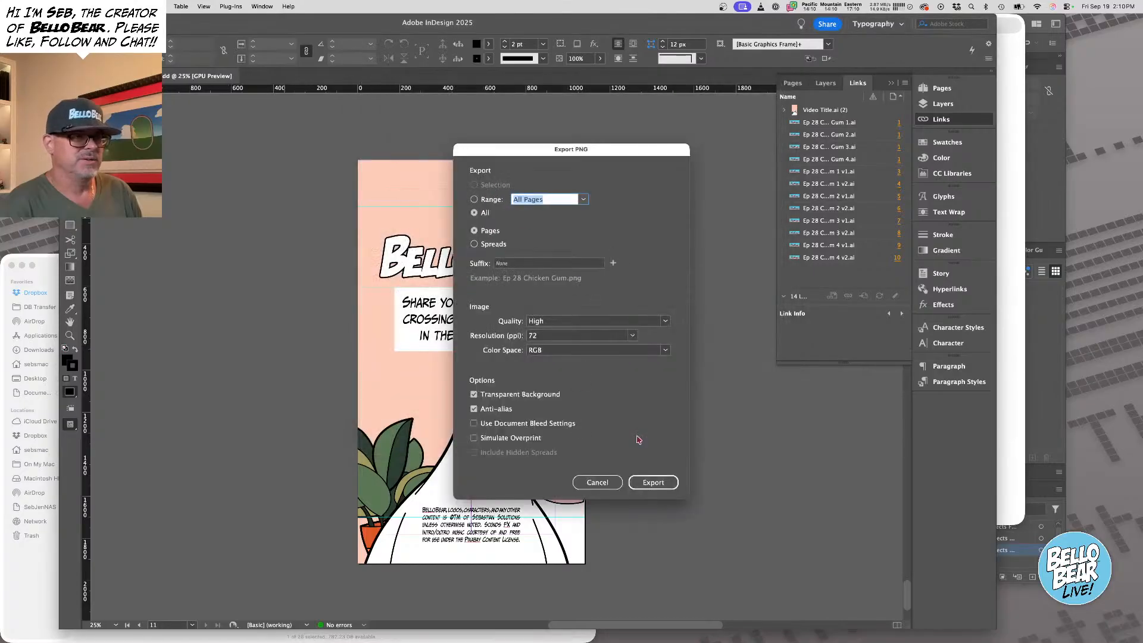
{"action": "left_click", "coordinate": [650, 482]}
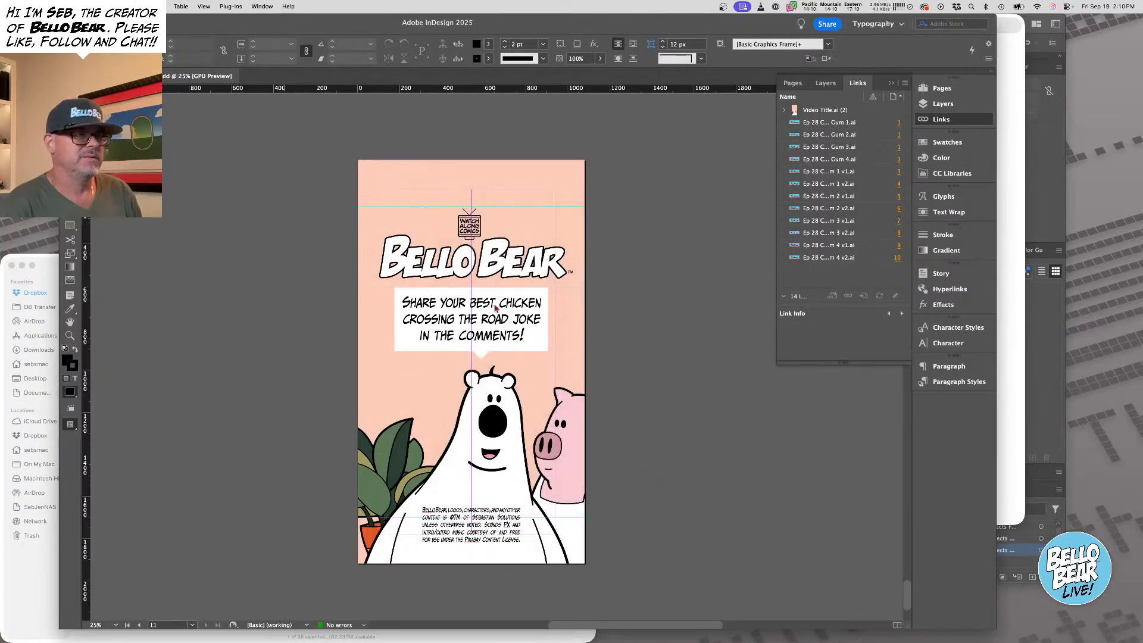
{"action": "left_click", "coordinate": [508, 334]}
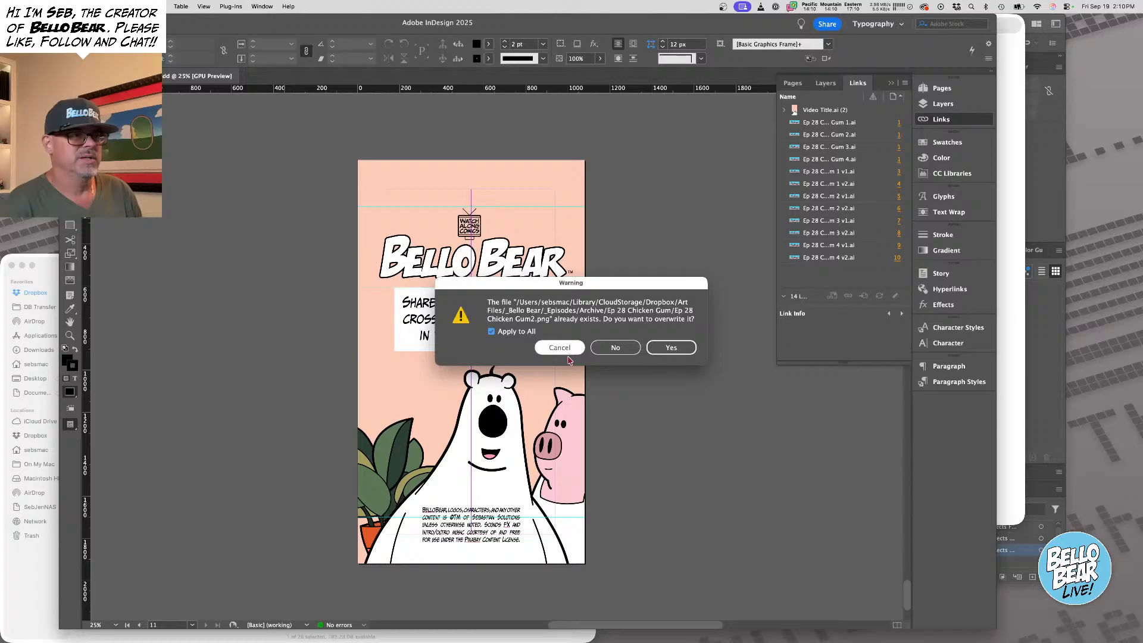
{"action": "left_click", "coordinate": [673, 350]}
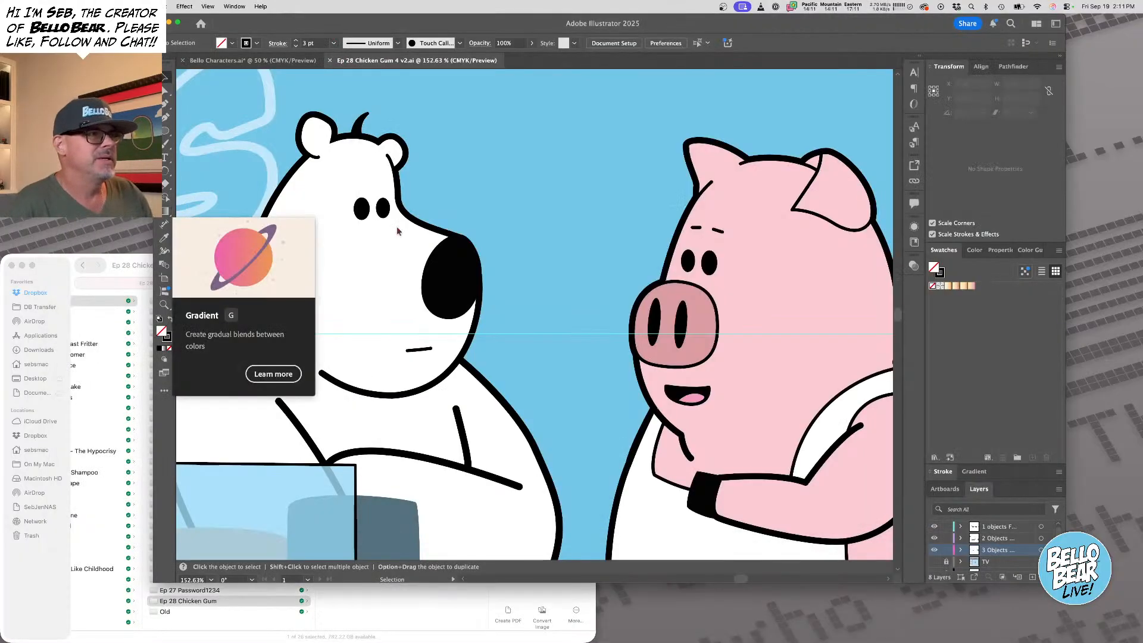
Close Ep 28 Chicken Gum 4 v2.ai, hide Illustrator and Claude, and move the Notes window leftward
{"action": "key", "text": "super+w"}
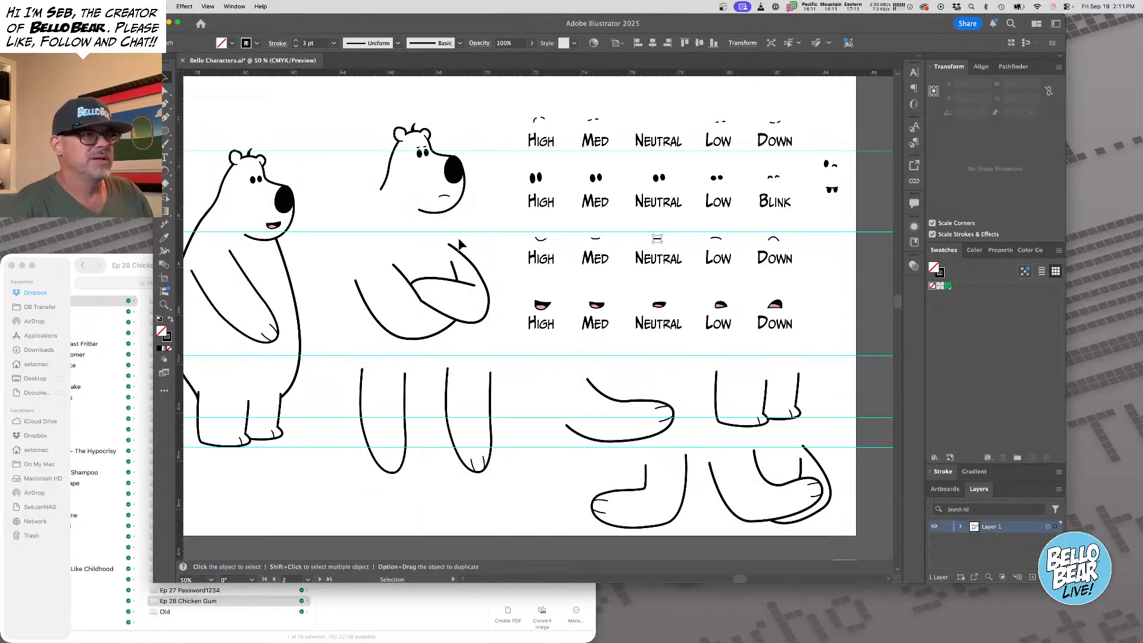
{"action": "key", "text": "super+h"}
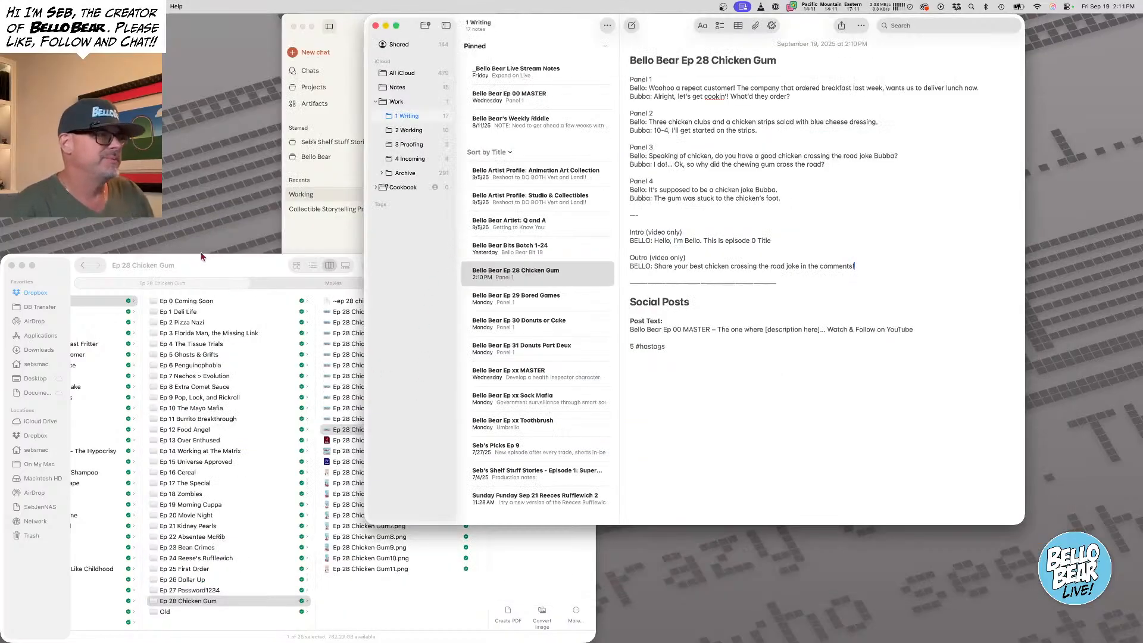
{"action": "left_click", "coordinate": [359, 32]}
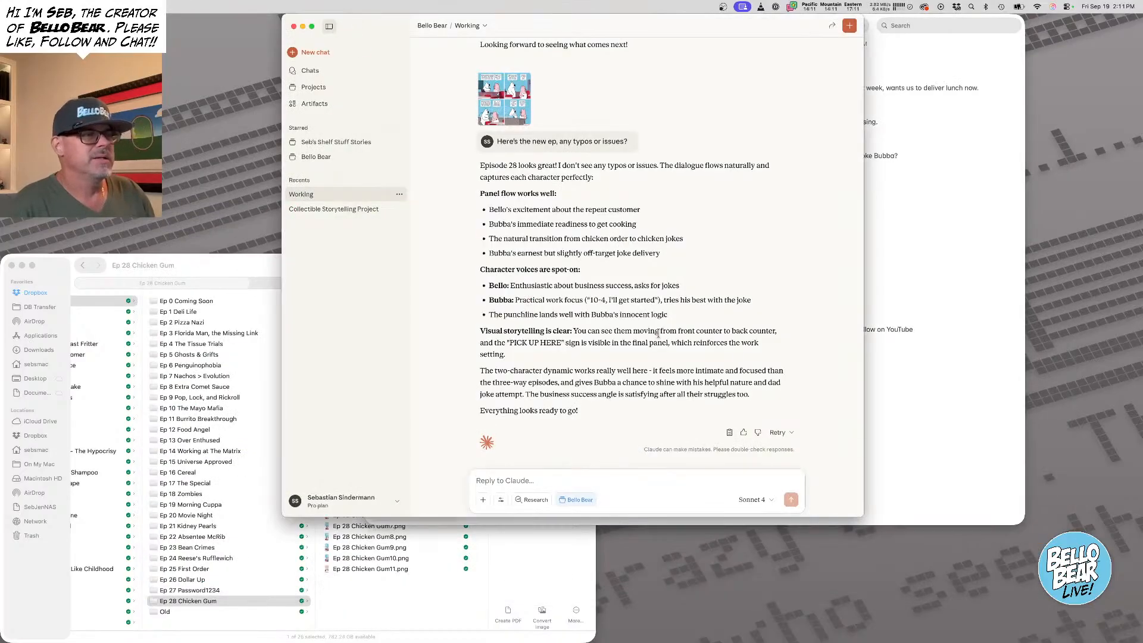
{"action": "key", "text": "super+h"}
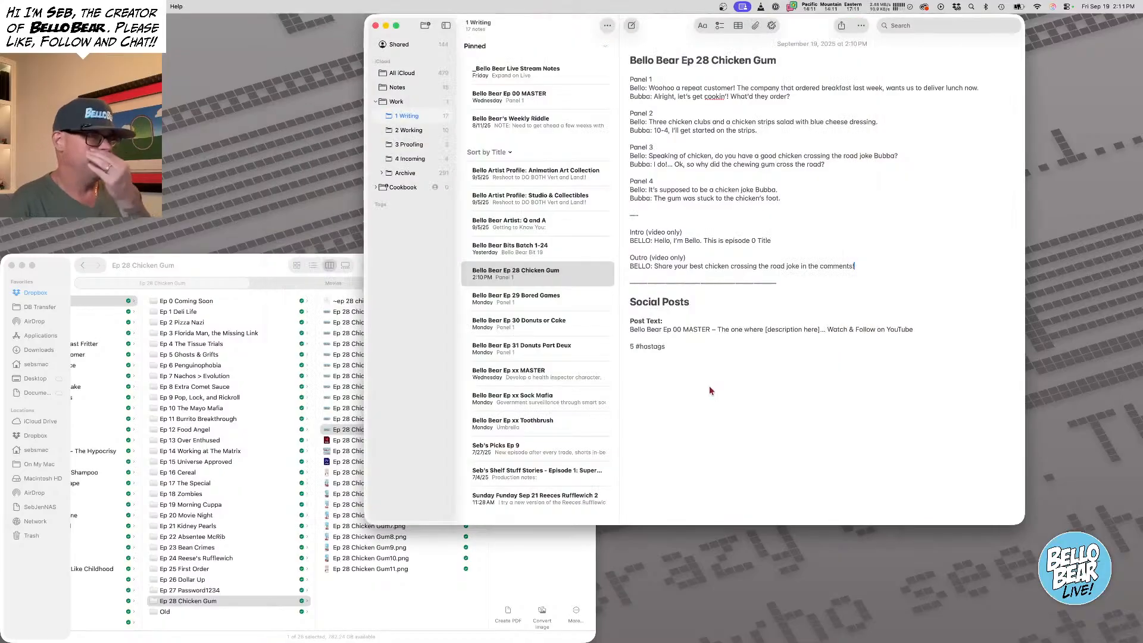
{"action": "left_click_drag", "start_coordinate": [566, 23], "coordinate": [485, 14]}
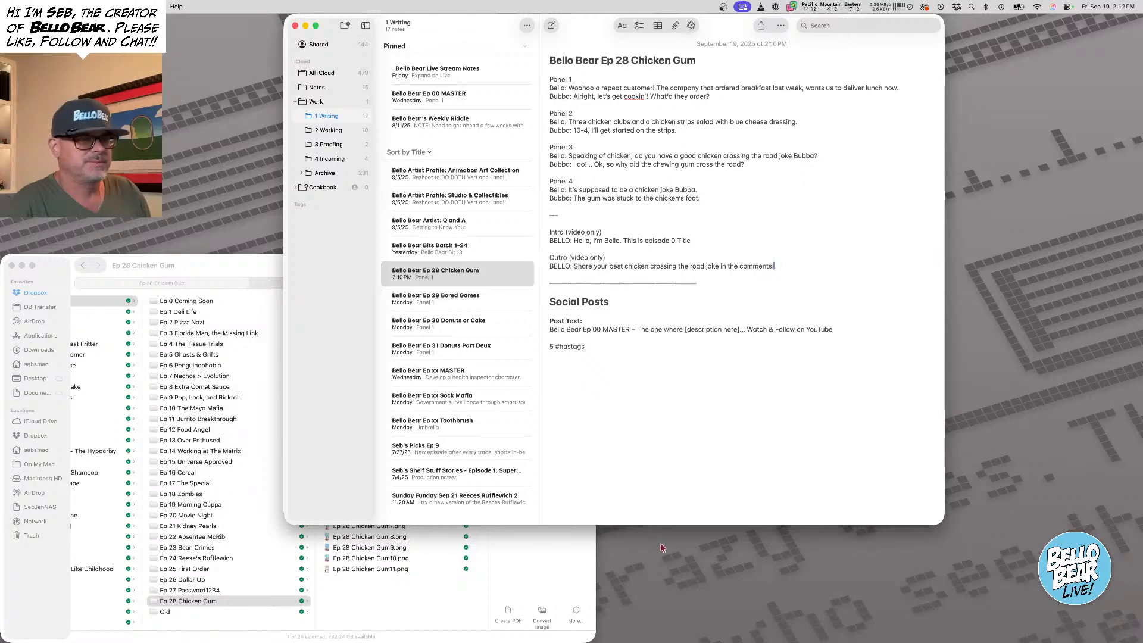
Open Hume AI and move its window right so its navigation sidebar is fully accessible
{"action": "mouse_move", "coordinate": [592, 632]}
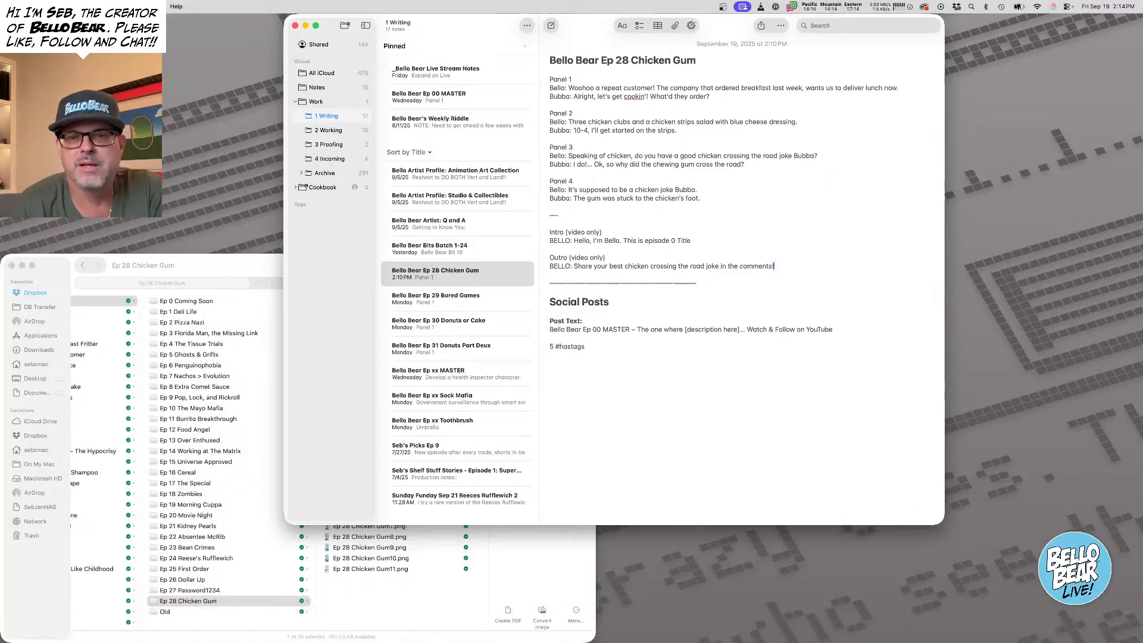
{"action": "key", "text": "super+Tab"}
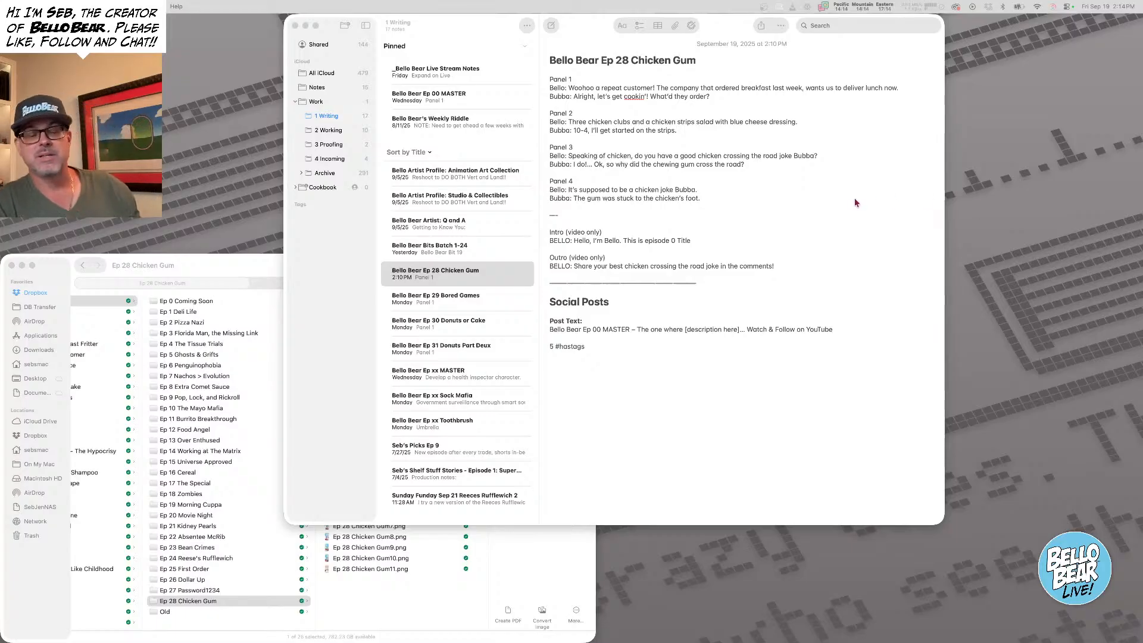
{"action": "mouse_move", "coordinate": [588, 640]}
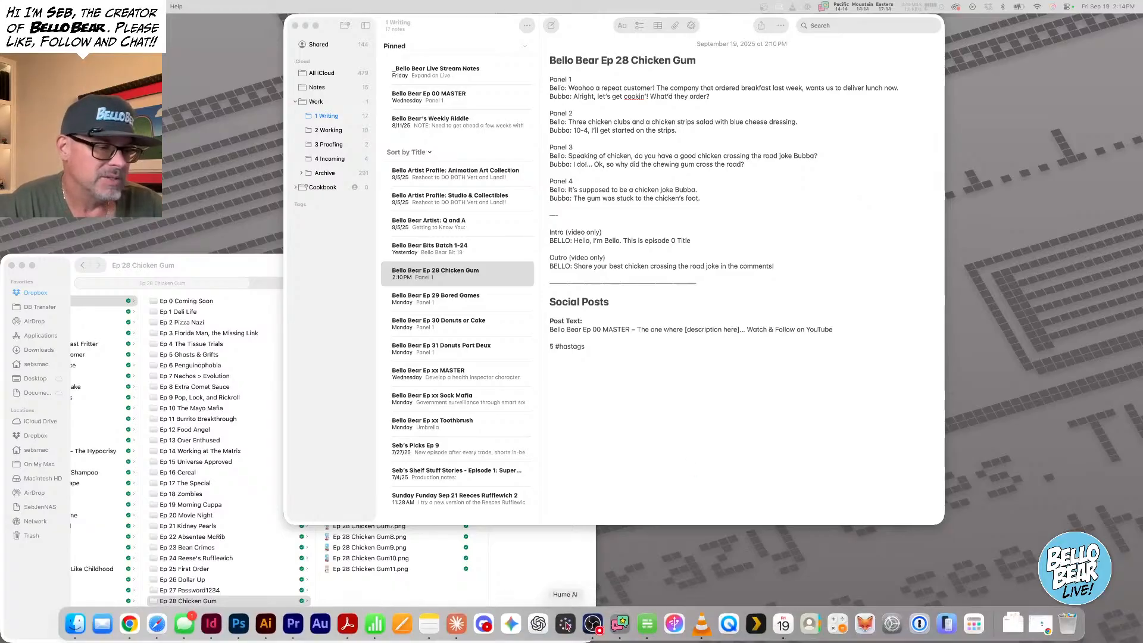
{"action": "left_click", "coordinate": [565, 623]}
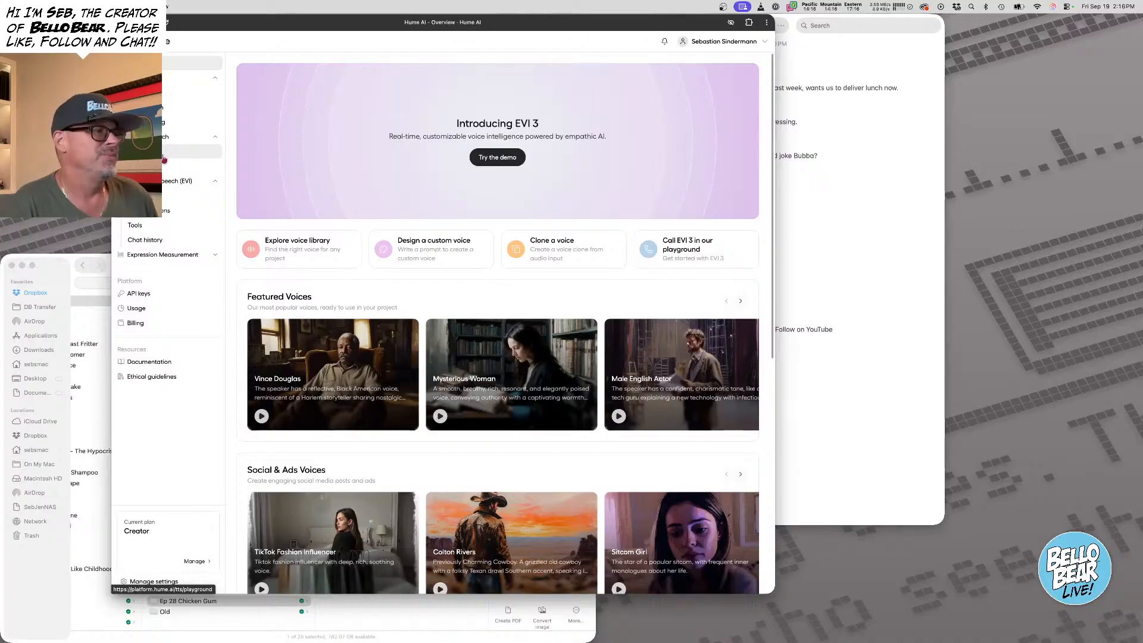
{"action": "left_click_drag", "start_coordinate": [200, 23], "coordinate": [262, 22]}
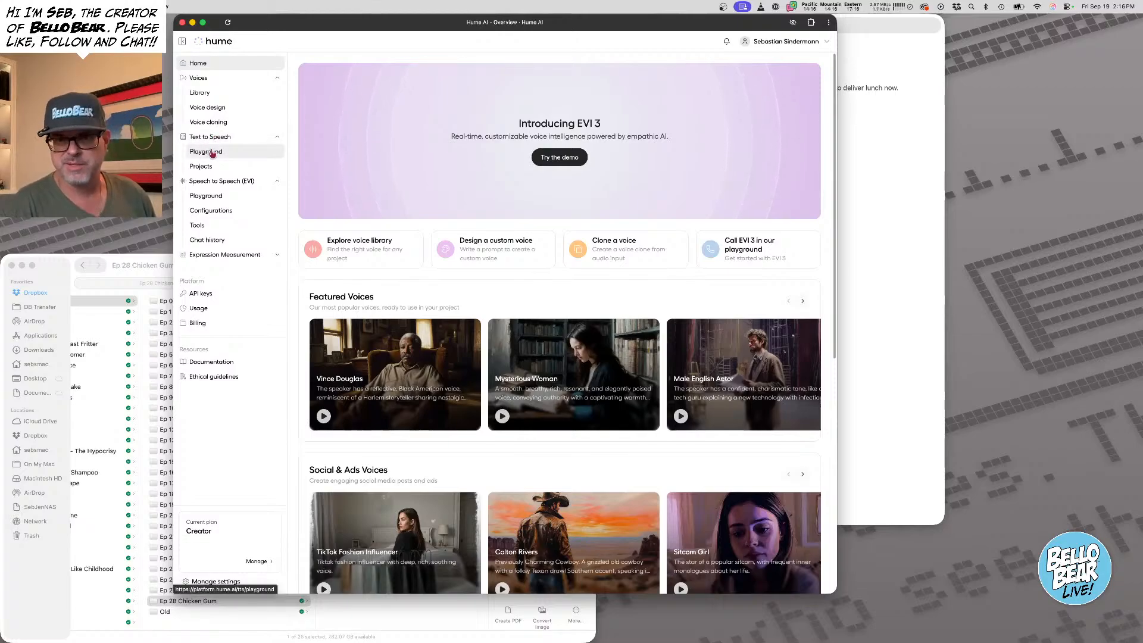
Open the Text to Speech playground and set its voice to Bello from the custom voices
{"action": "left_click", "coordinate": [212, 153]}
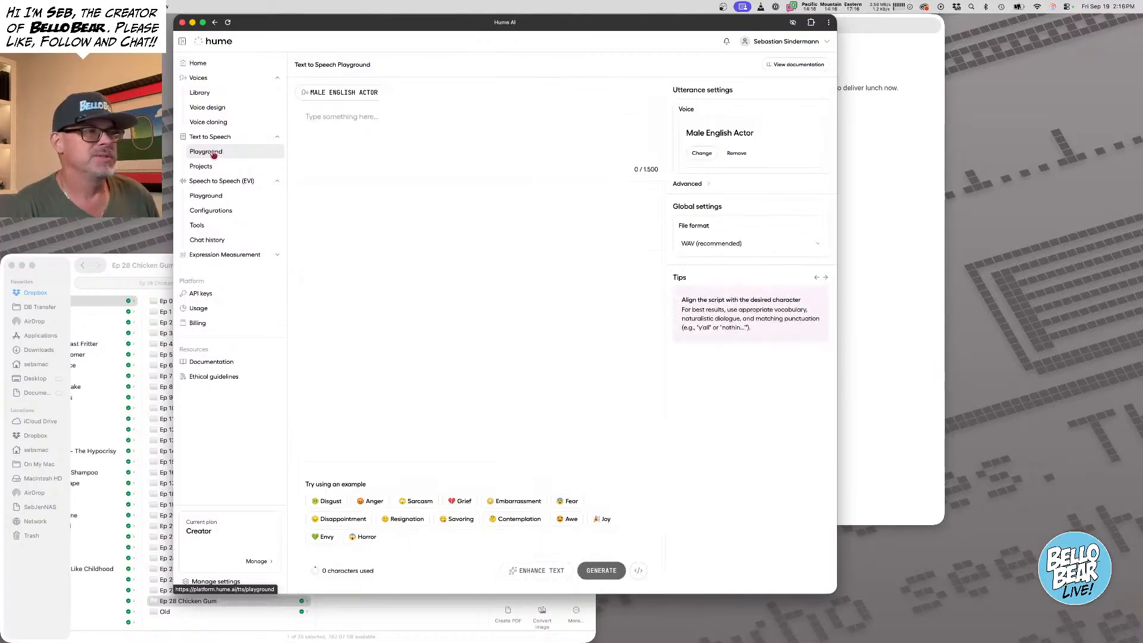
{"action": "left_click", "coordinate": [700, 157]}
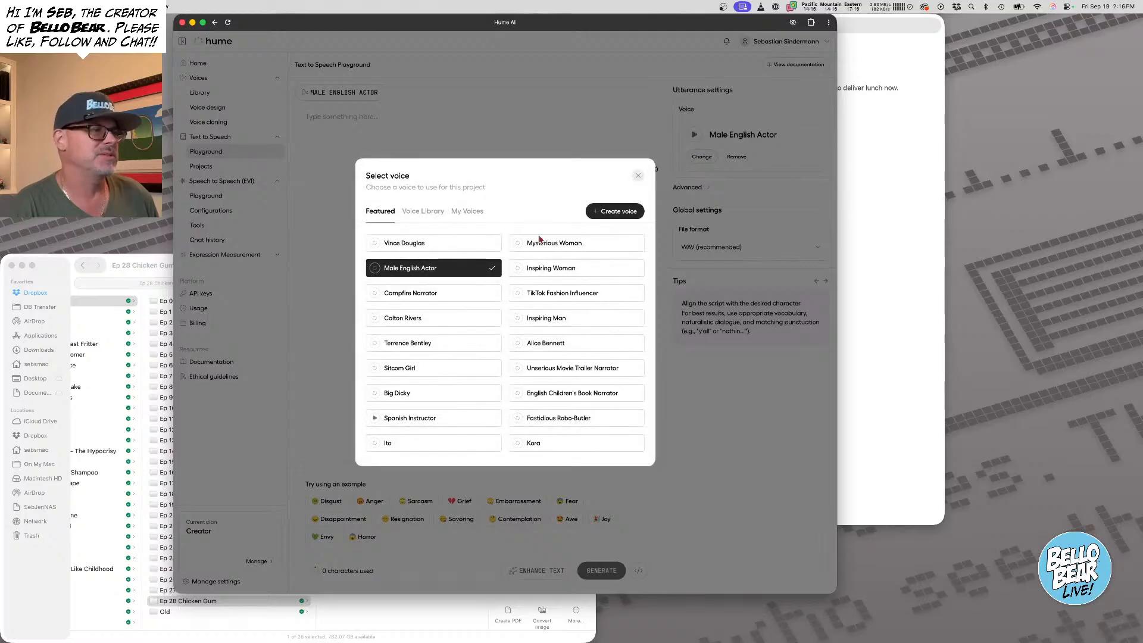
{"action": "left_click", "coordinate": [463, 211]}
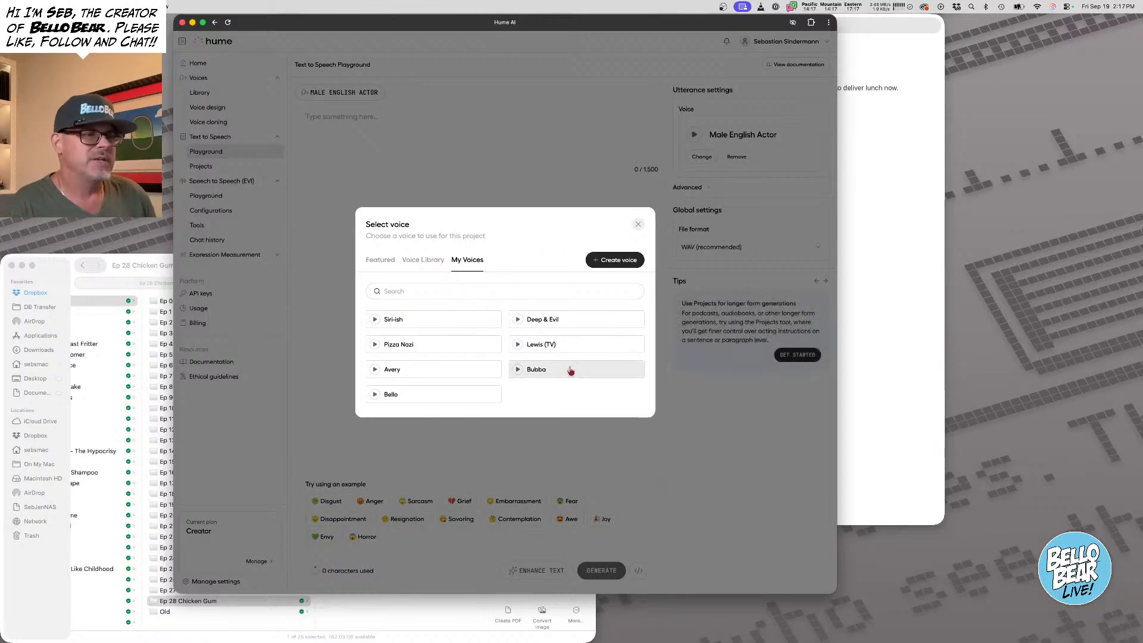
{"action": "left_click", "coordinate": [419, 397]}
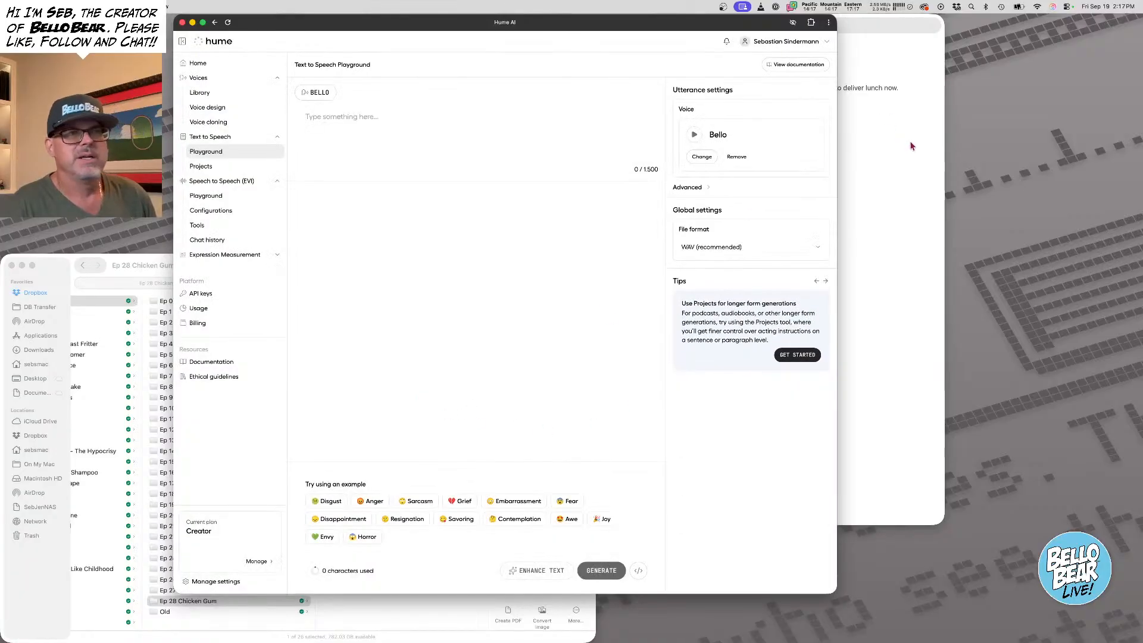
Switch to Notes and replace the intro line's "0 Title" placeholder with "28 Chicken Gum" copied from the note's title
{"action": "left_click", "coordinate": [893, 143]}
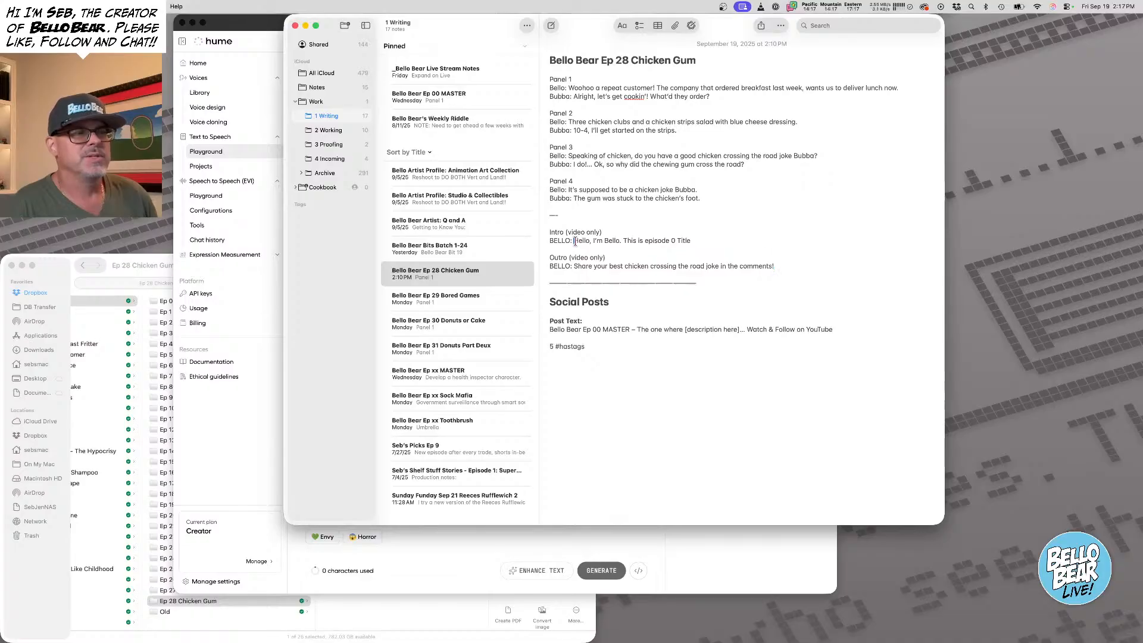
{"action": "left_click_drag", "start_coordinate": [575, 241], "coordinate": [671, 241]}
{"action": "left_click_drag", "start_coordinate": [614, 60], "coordinate": [696, 60]}
{"action": "key", "text": "super+c"}
{"action": "left_click_drag", "start_coordinate": [673, 241], "coordinate": [737, 239]}
{"action": "key", "text": "BackSpace"}
{"action": "key", "text": "super+v"}
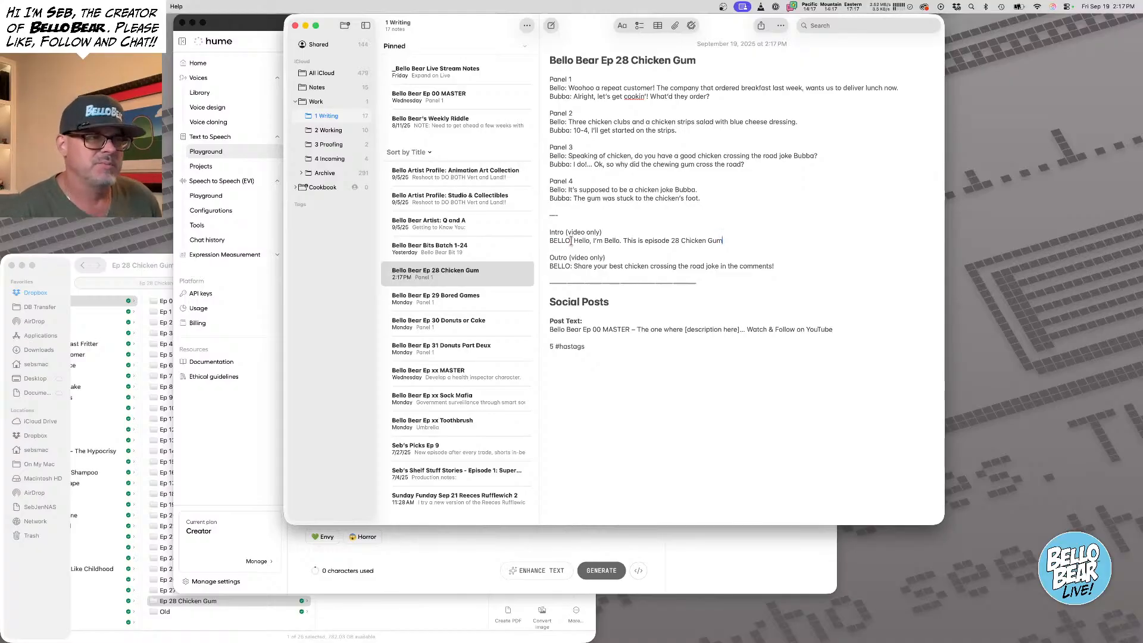
Copy the intro line "Hello, I'm Bello. This is episode 28 Chicken Gum" into the Hume AI playground's text box
{"action": "left_click_drag", "start_coordinate": [574, 241], "coordinate": [750, 242]}
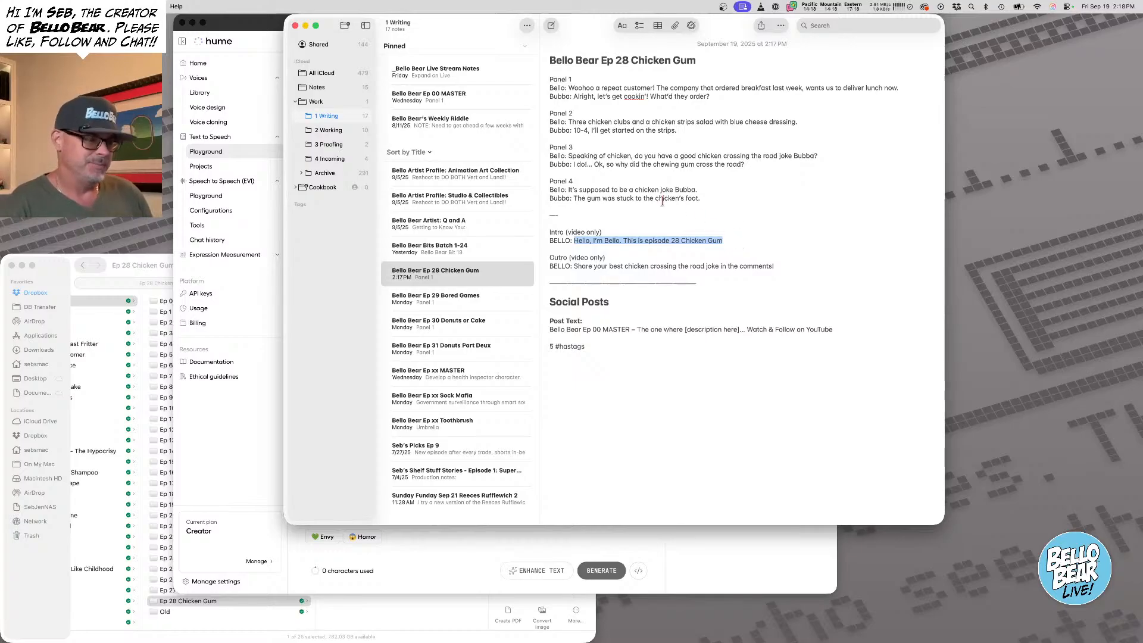
{"action": "left_click", "coordinate": [243, 28]}
{"action": "left_click", "coordinate": [378, 128]}
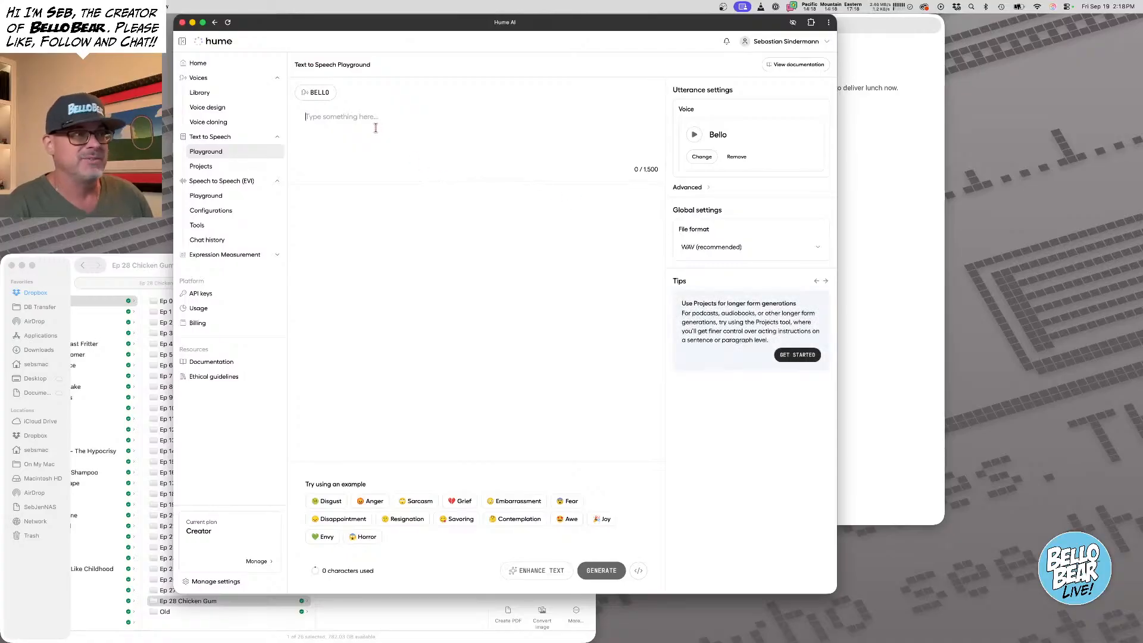
{"action": "key", "text": "super+v"}
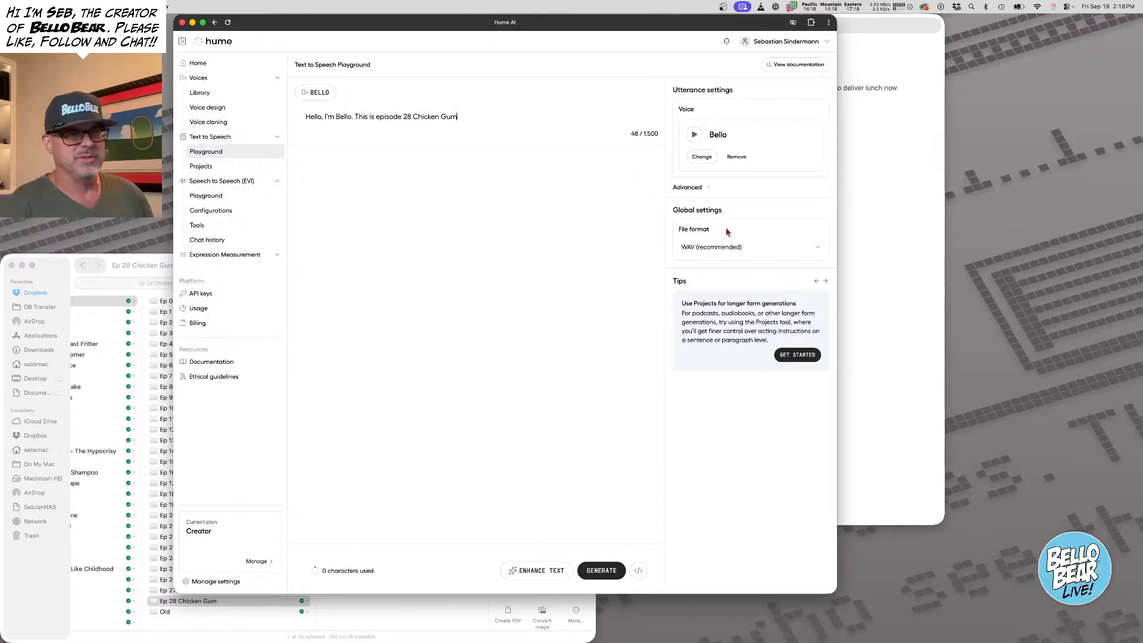
In the advanced utterance settings, auto-generate the acting instructions and enable speaking speed
{"action": "left_click", "coordinate": [690, 187]}
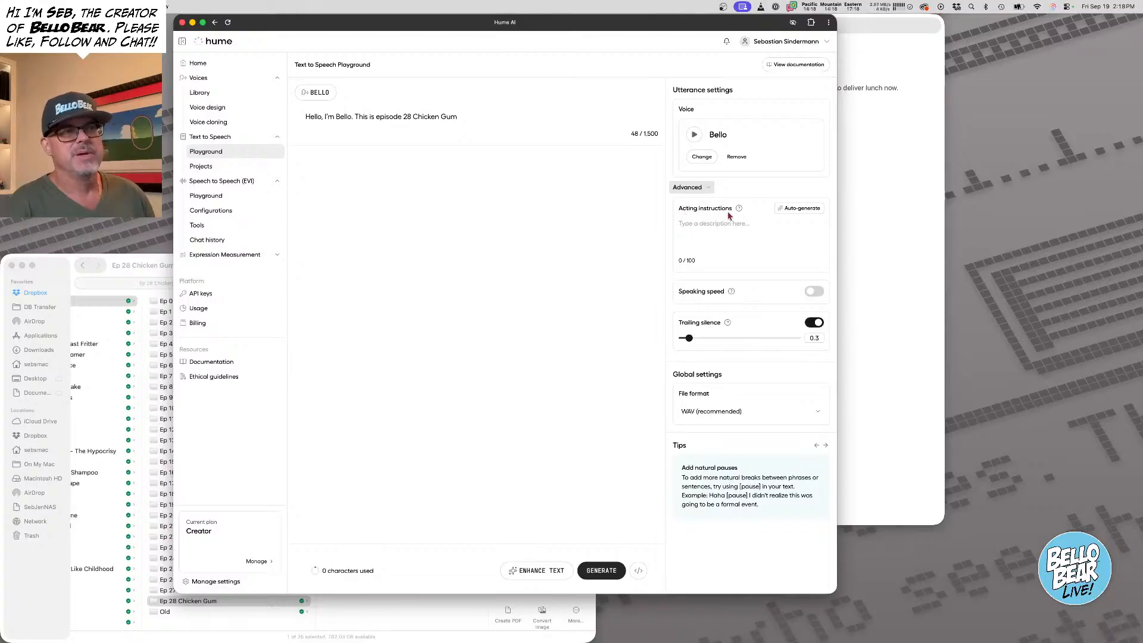
{"action": "left_click", "coordinate": [801, 209]}
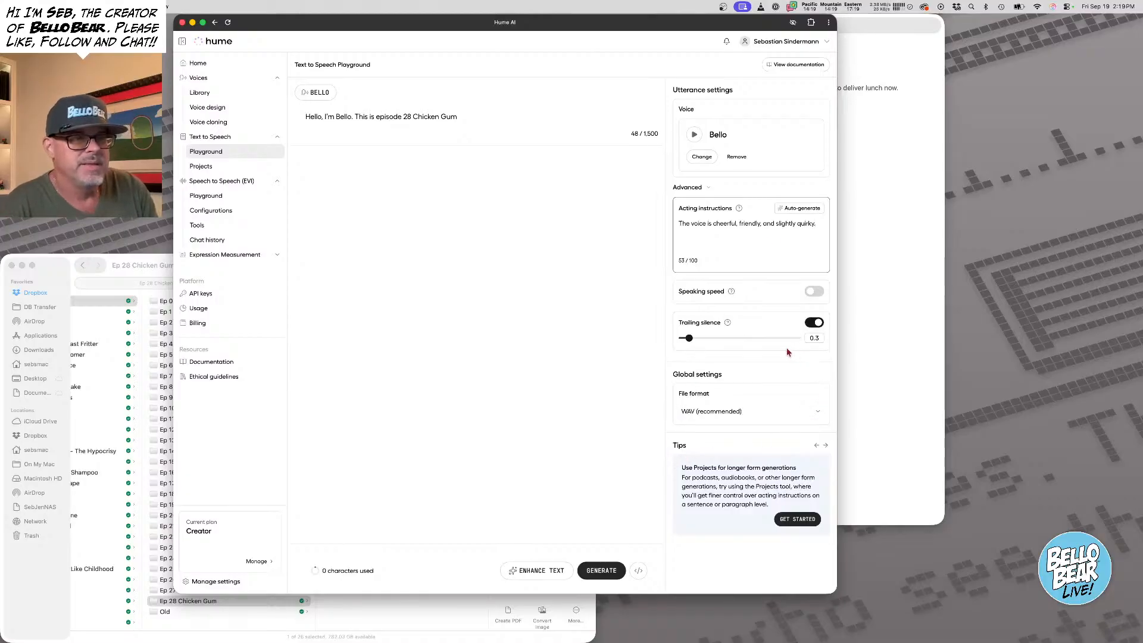
{"action": "left_click", "coordinate": [808, 292]}
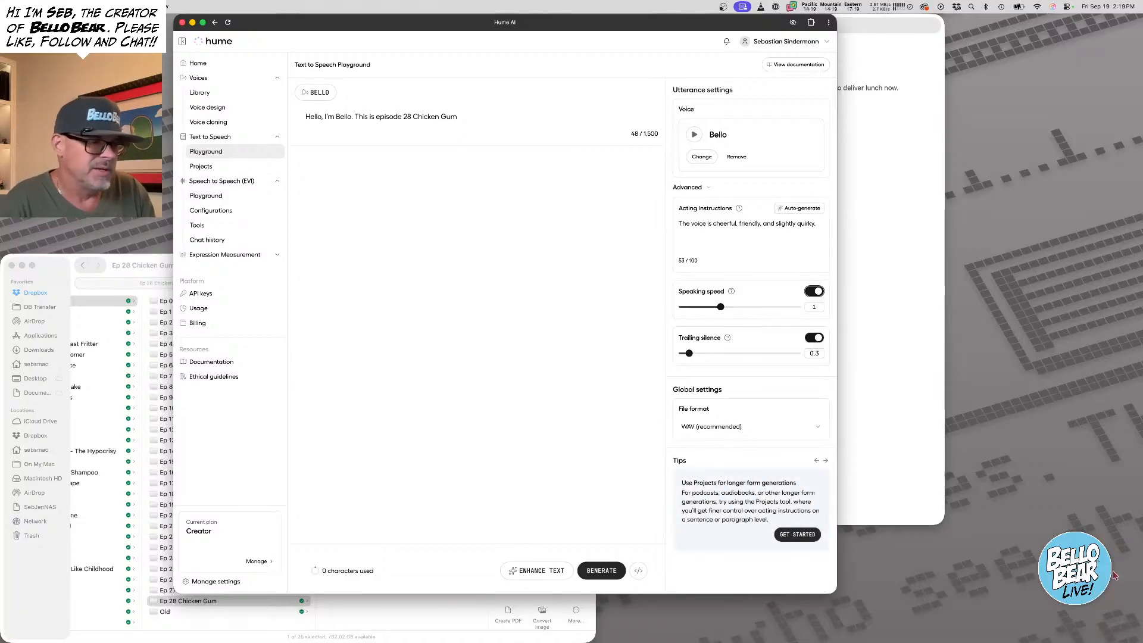
Generate the intro speech, raise the volume, replay the take and download it
{"action": "left_click", "coordinate": [598, 571]}
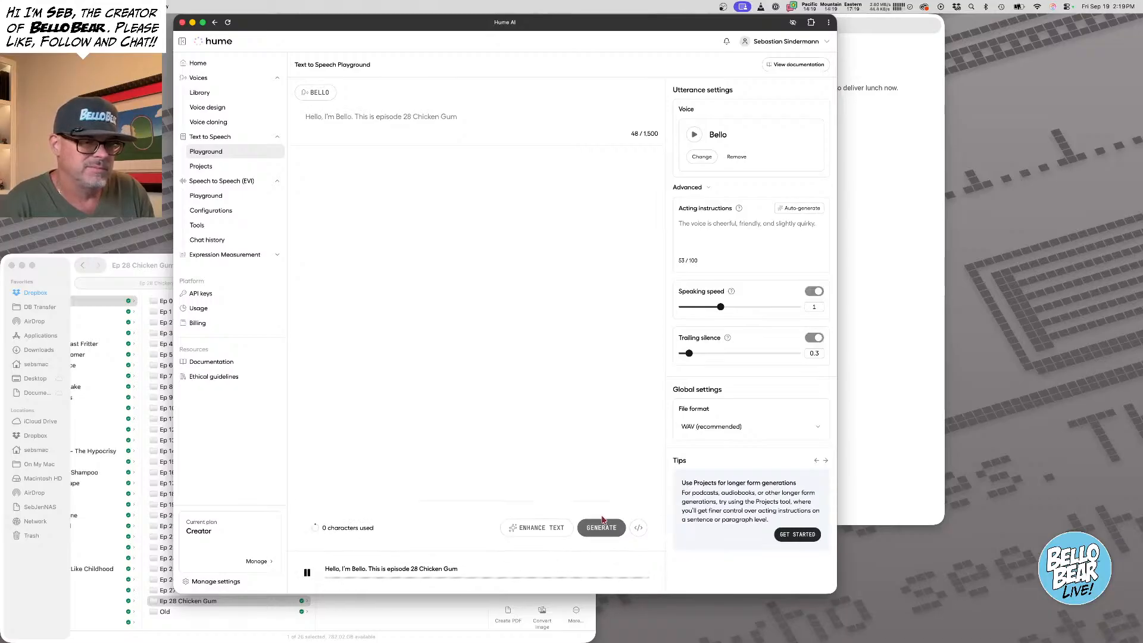
{"action": "key", "text": "XF86AudioRaiseVolume"}
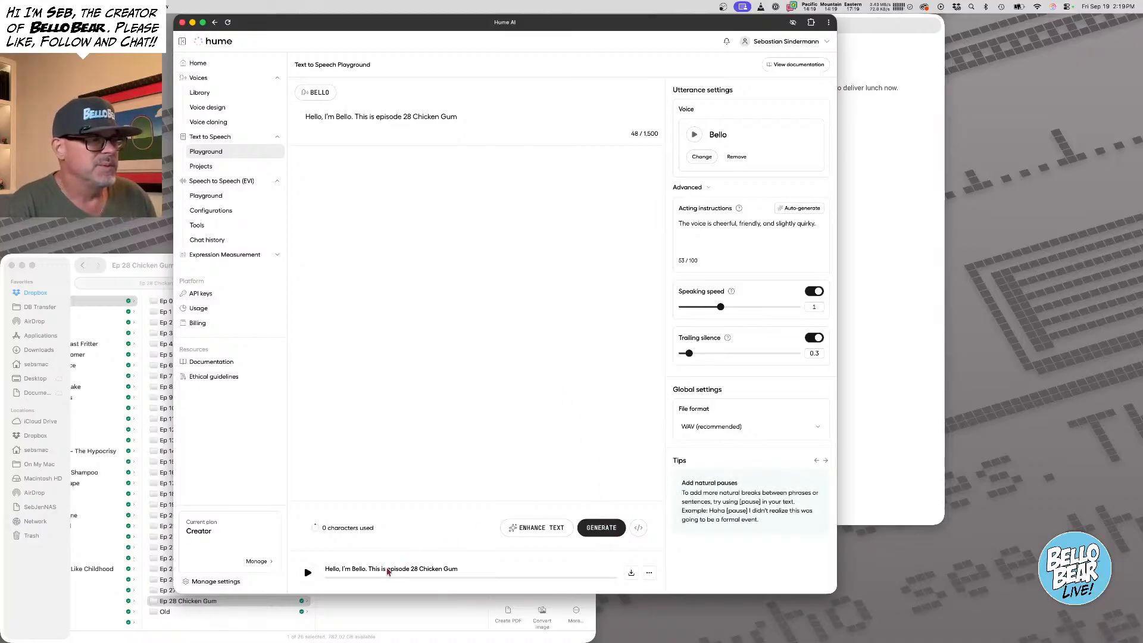
{"action": "left_click", "coordinate": [311, 576]}
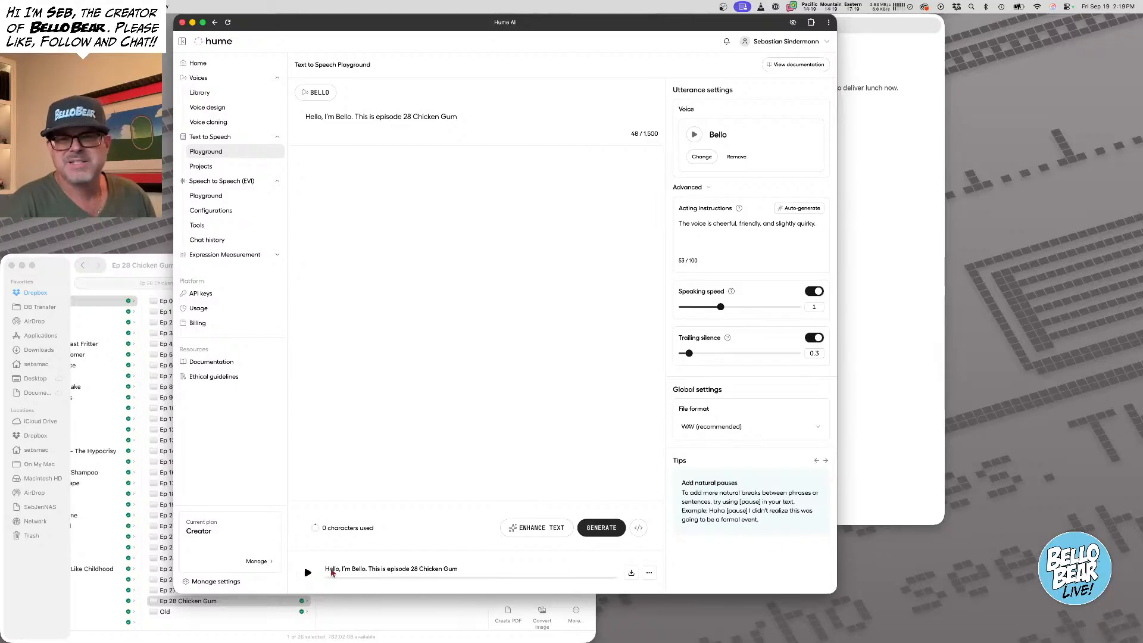
{"action": "left_click", "coordinate": [631, 574]}
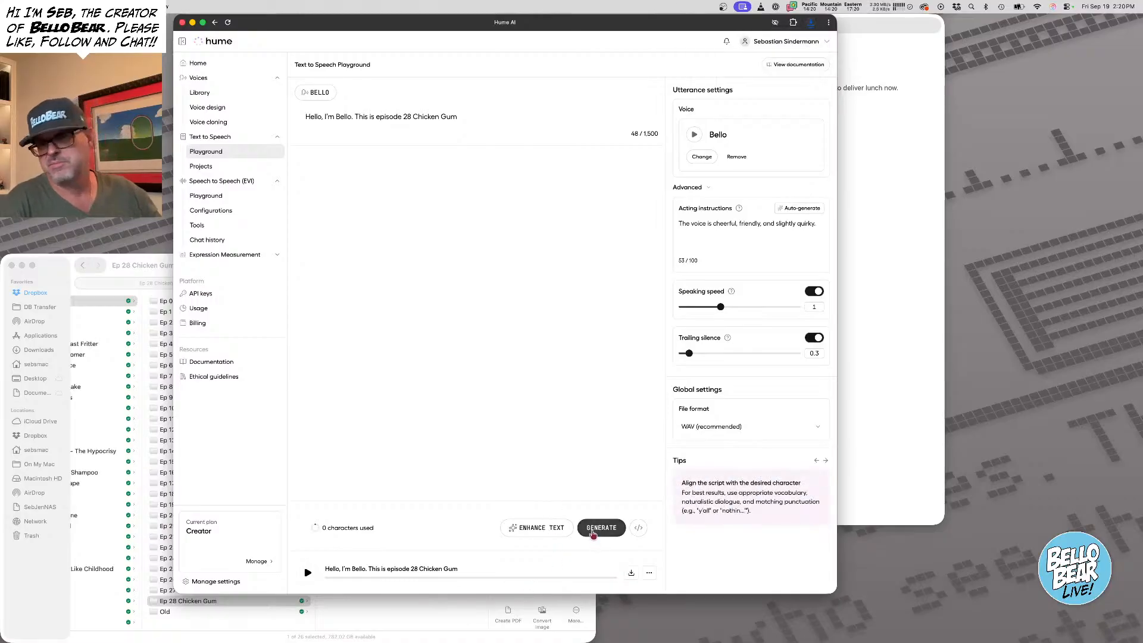
Regenerate the intro speech for alternative takes, playing them back at a higher volume
{"action": "left_click", "coordinate": [592, 531]}
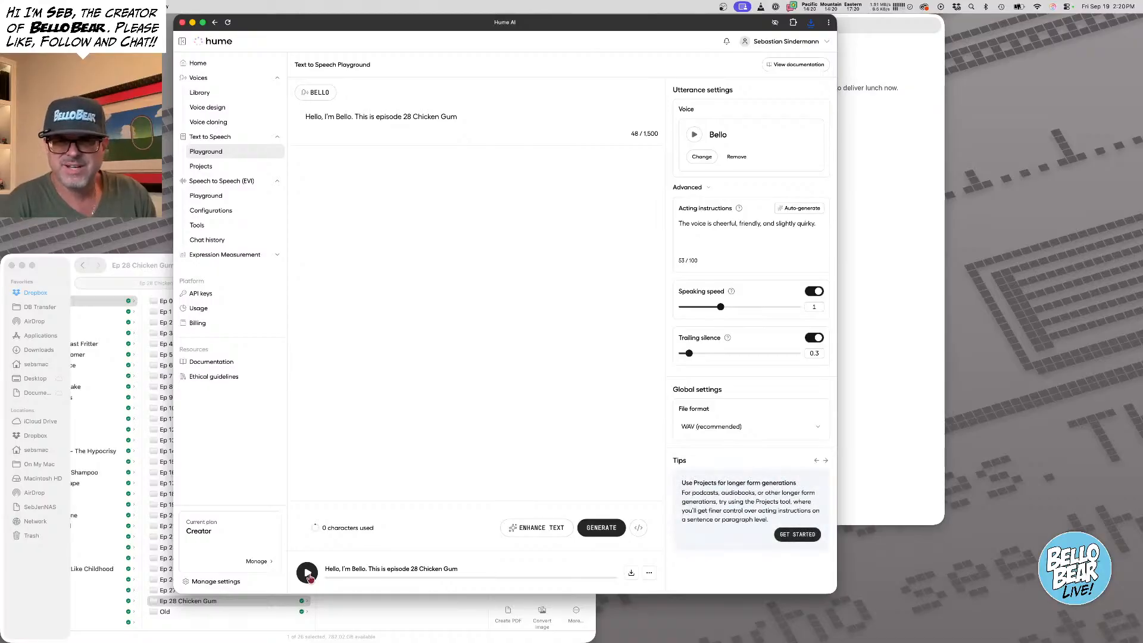
{"action": "left_click", "coordinate": [308, 574]}
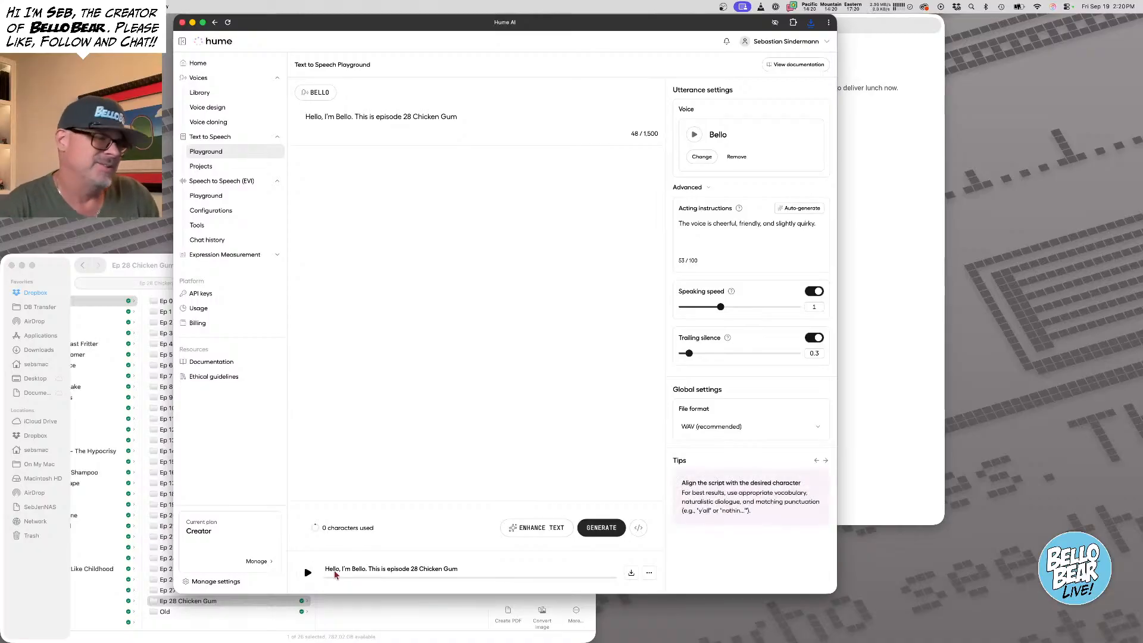
{"action": "left_click", "coordinate": [598, 531]}
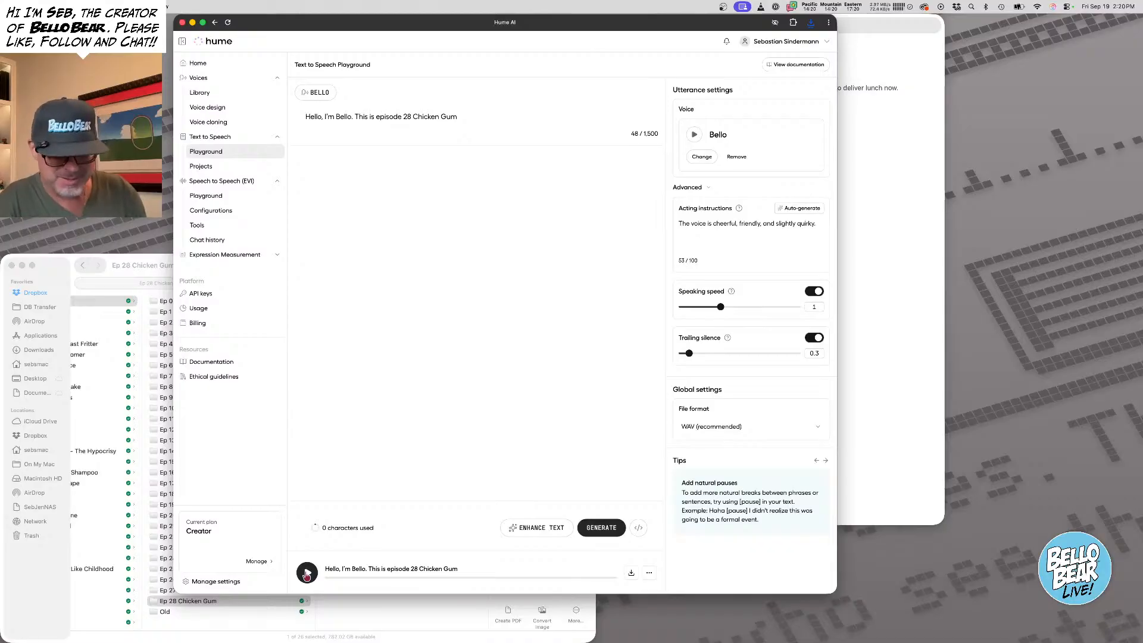
{"action": "key", "text": "XF86AudioRaiseVolume"}
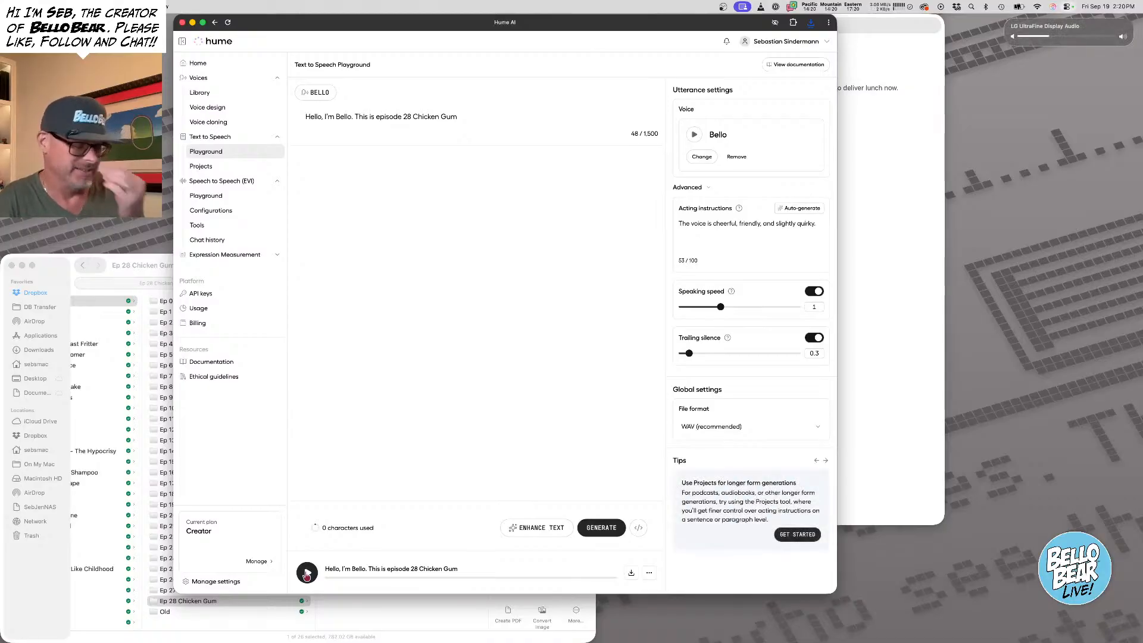
{"action": "key", "text": "XF86AudioRaiseVolume"}
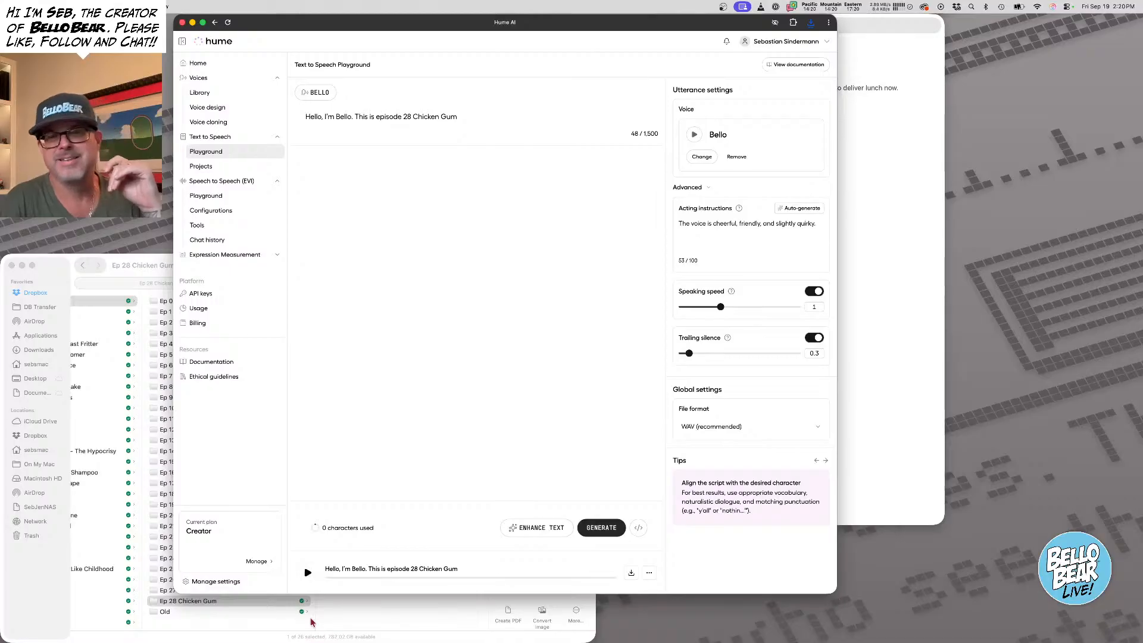
Switch to Finder and delete the first downloaded HumeAI wav file from the Downloads folder
{"action": "left_click", "coordinate": [79, 262]}
{"action": "left_click", "coordinate": [314, 285]}
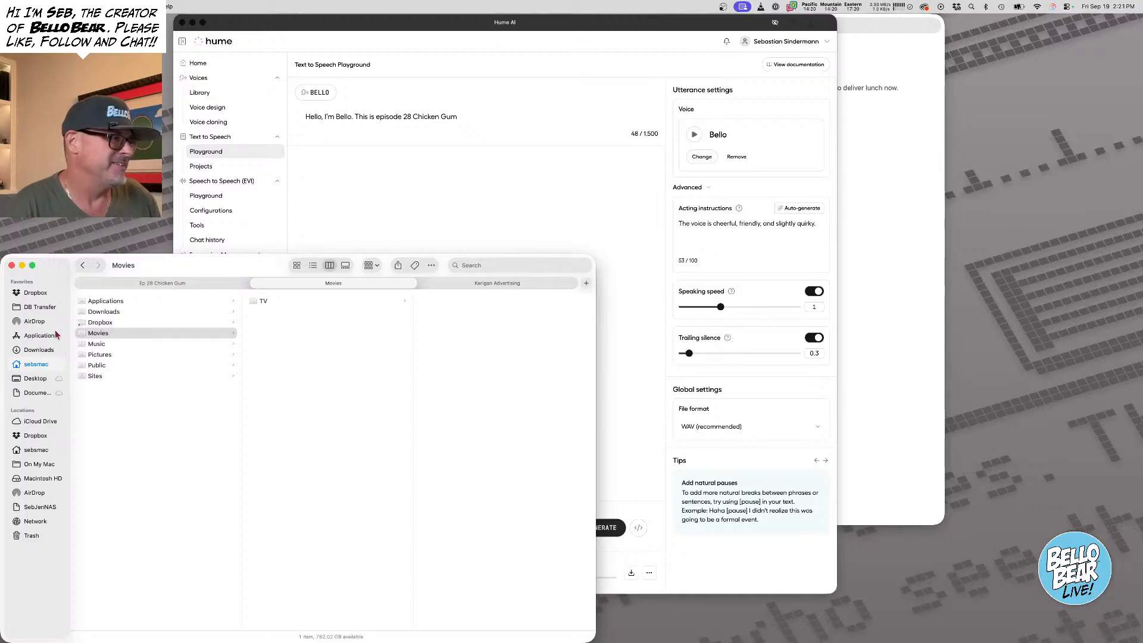
{"action": "left_click", "coordinate": [41, 350]}
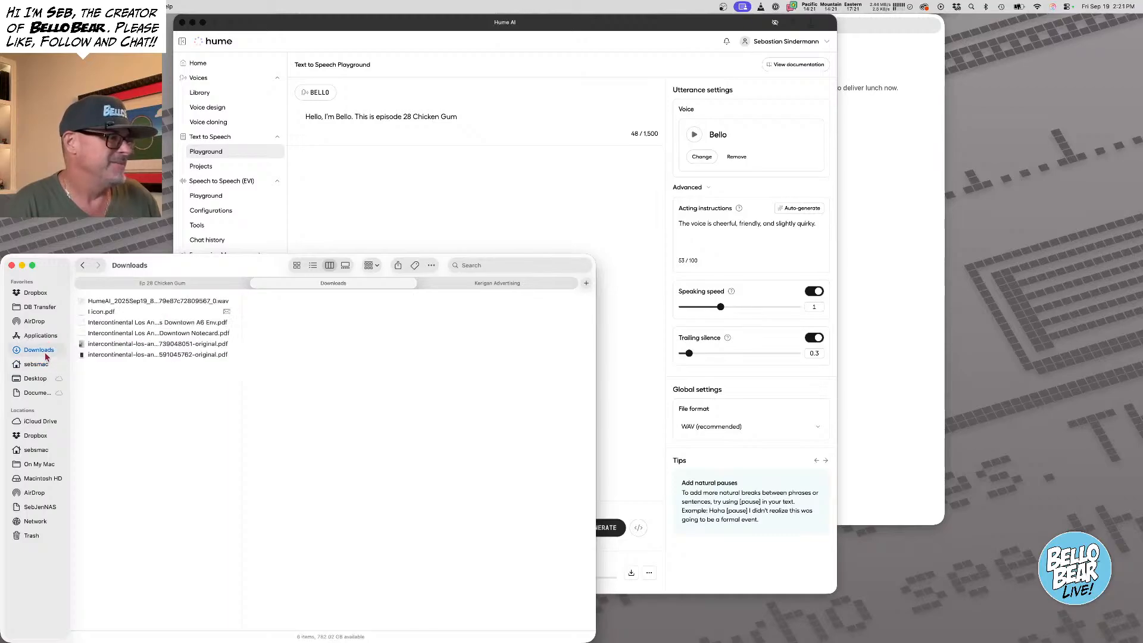
{"action": "left_click", "coordinate": [124, 301]}
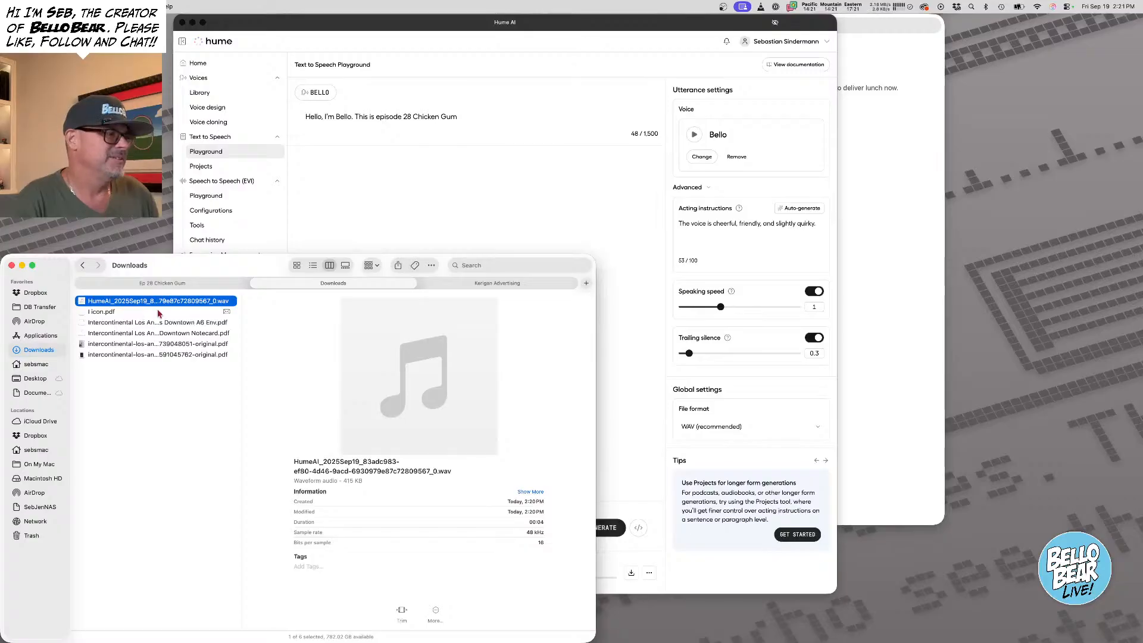
{"action": "key", "text": "super+BackSpace"}
Download the latest intro take from Hume AI and prefix its file name with "0.1 Intro" in the Downloads folder
{"action": "left_click", "coordinate": [588, 226]}
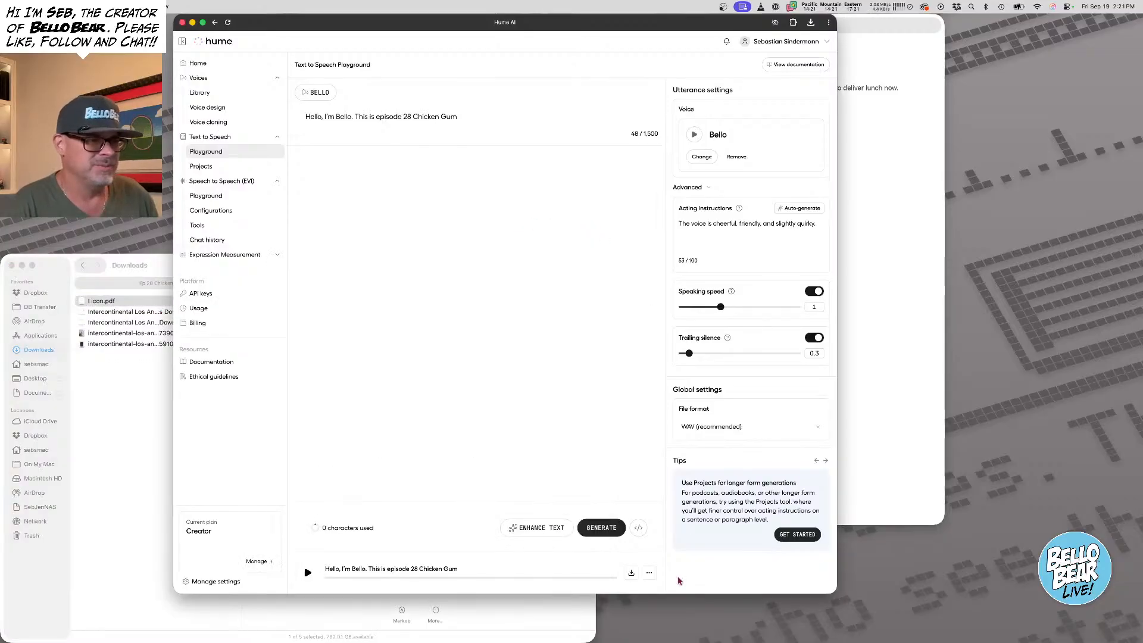
{"action": "left_click", "coordinate": [631, 572]}
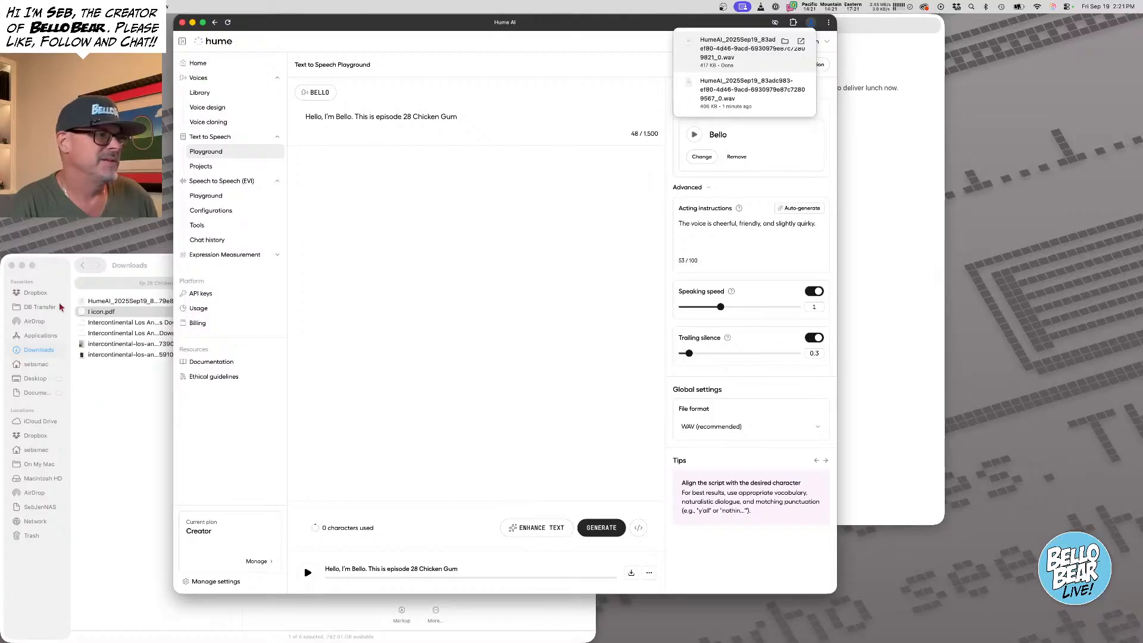
{"action": "left_click", "coordinate": [109, 364]}
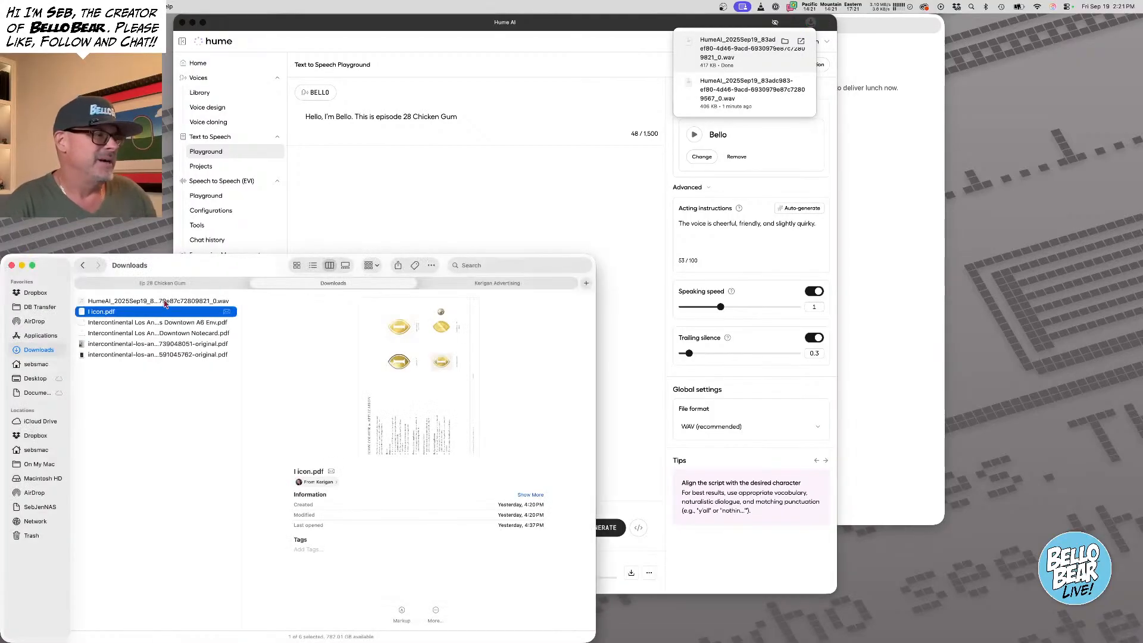
{"action": "left_click", "coordinate": [150, 304]}
{"action": "right_click", "coordinate": [150, 303]}
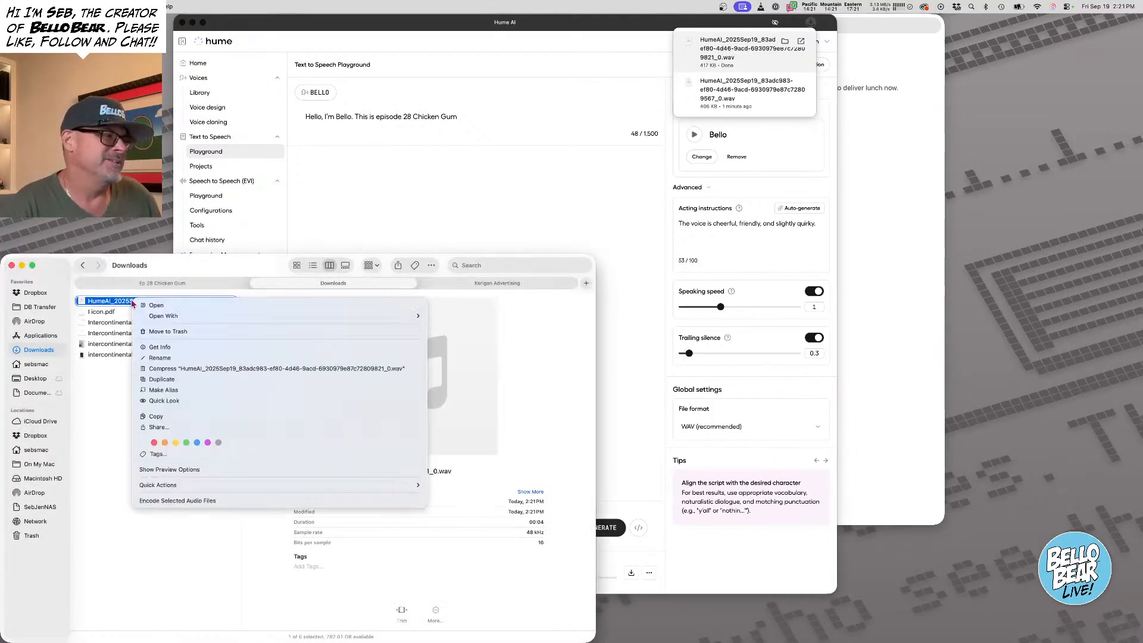
{"action": "left_click", "coordinate": [162, 356]}
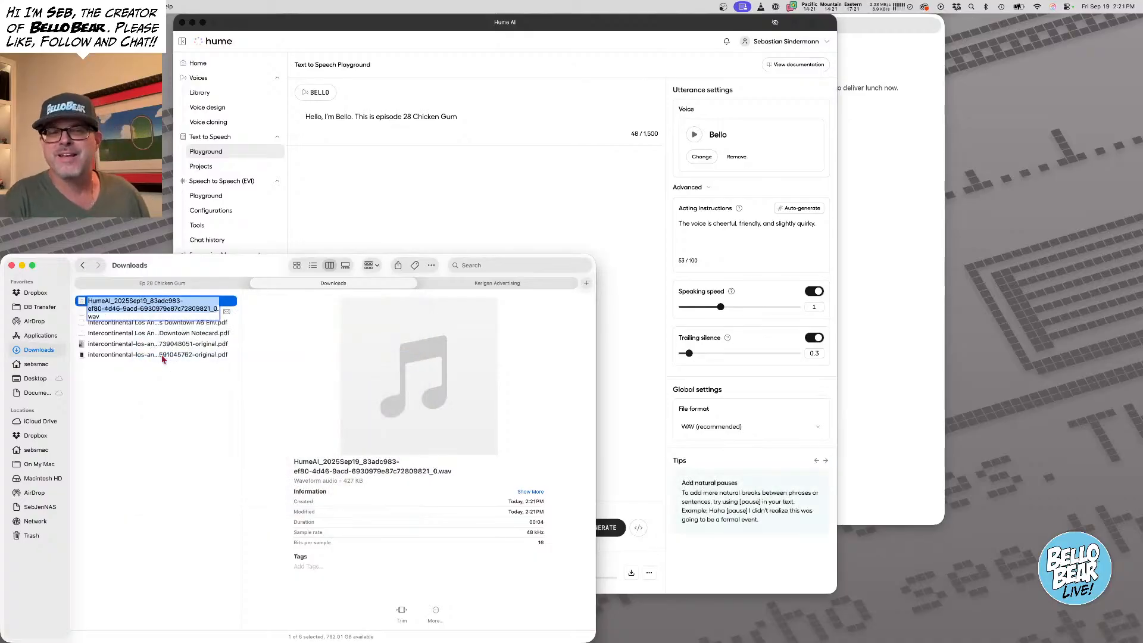
{"action": "key", "text": "Left"}
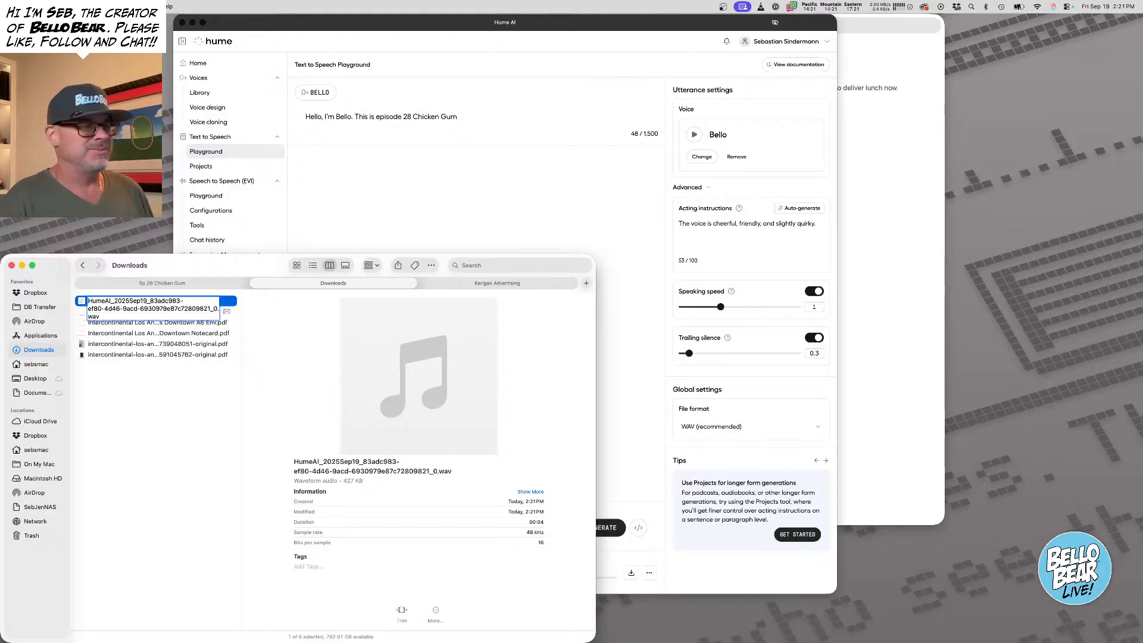
{"action": "type", "text": "0.1"}
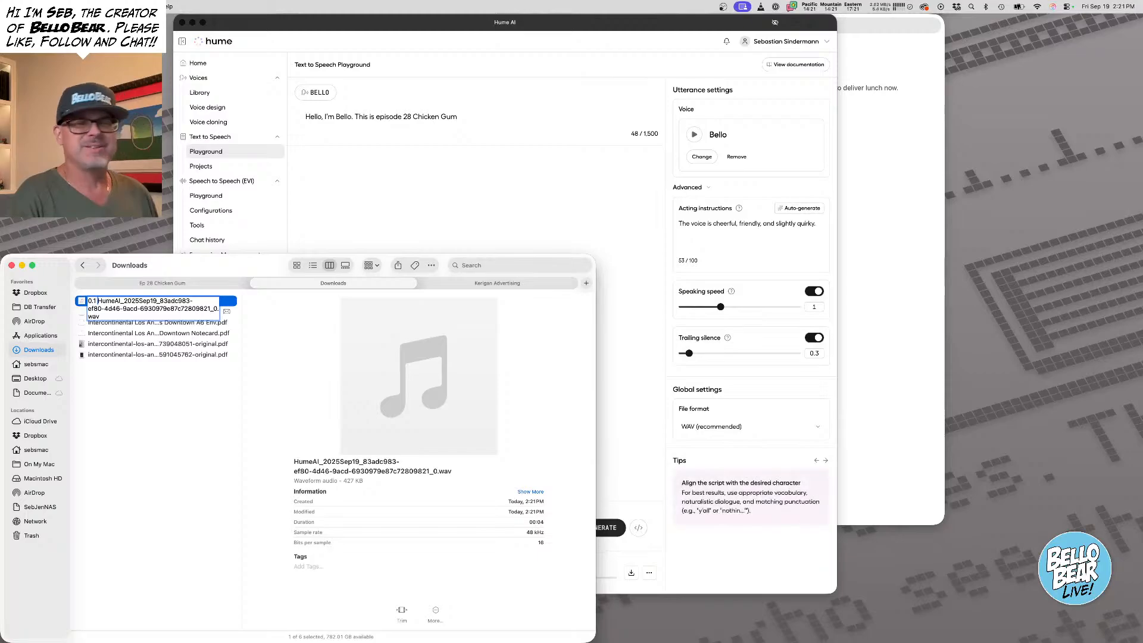
{"action": "type", "text": " Intro"}
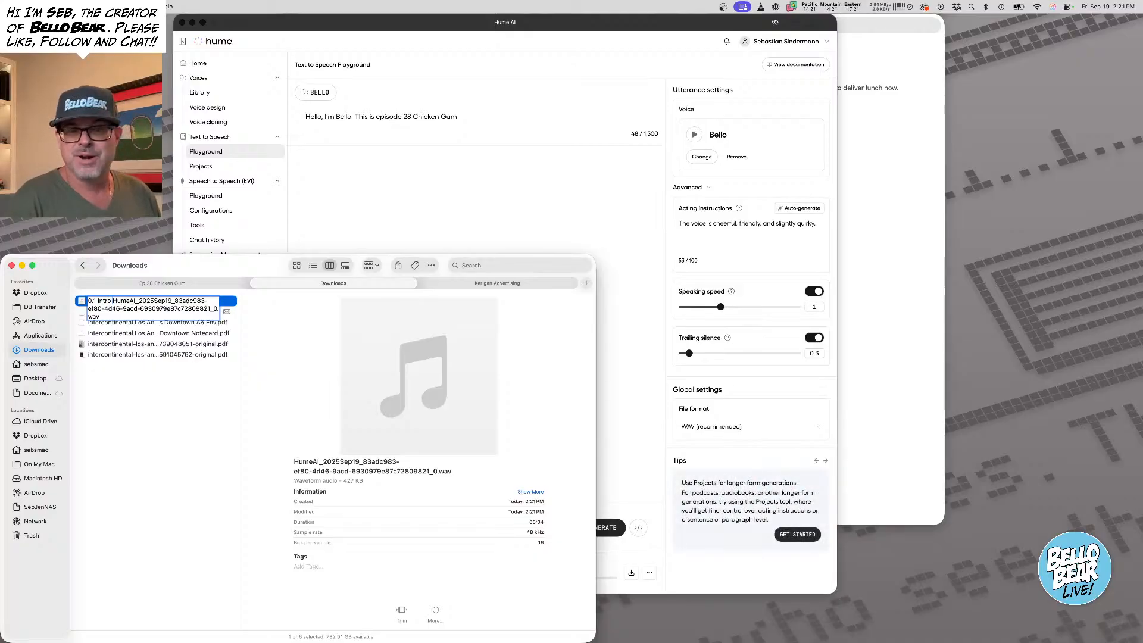
{"action": "key", "text": "Return"}
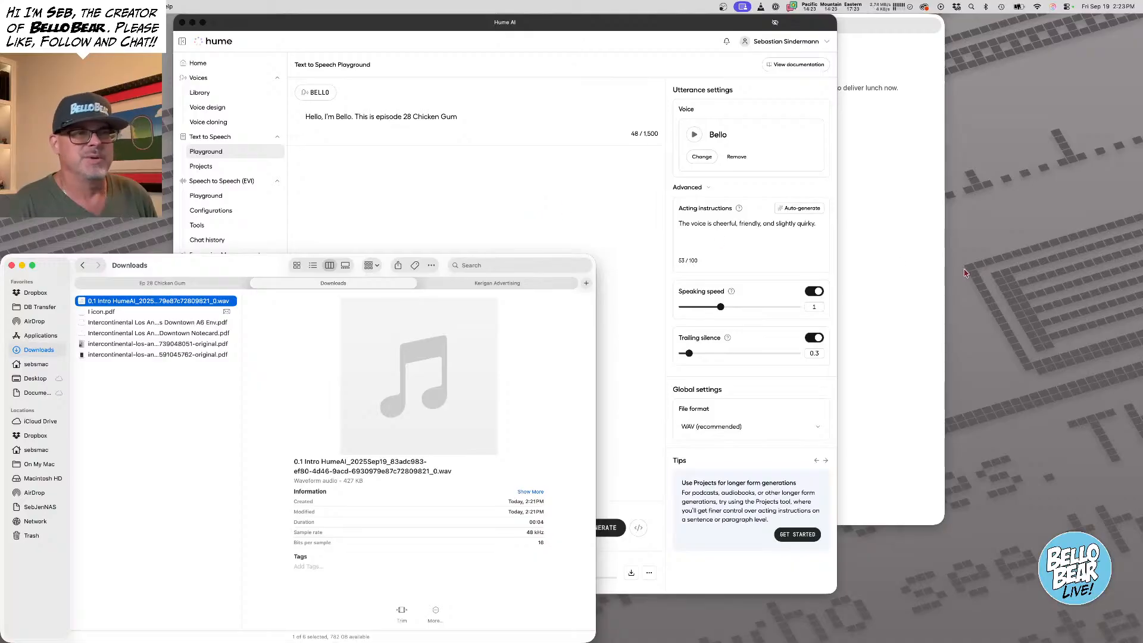
Switch to Notes, copy Bello's outro line from the Ep 28 Chicken Gum script, and return to Hume AI
{"action": "left_click", "coordinate": [923, 274]}
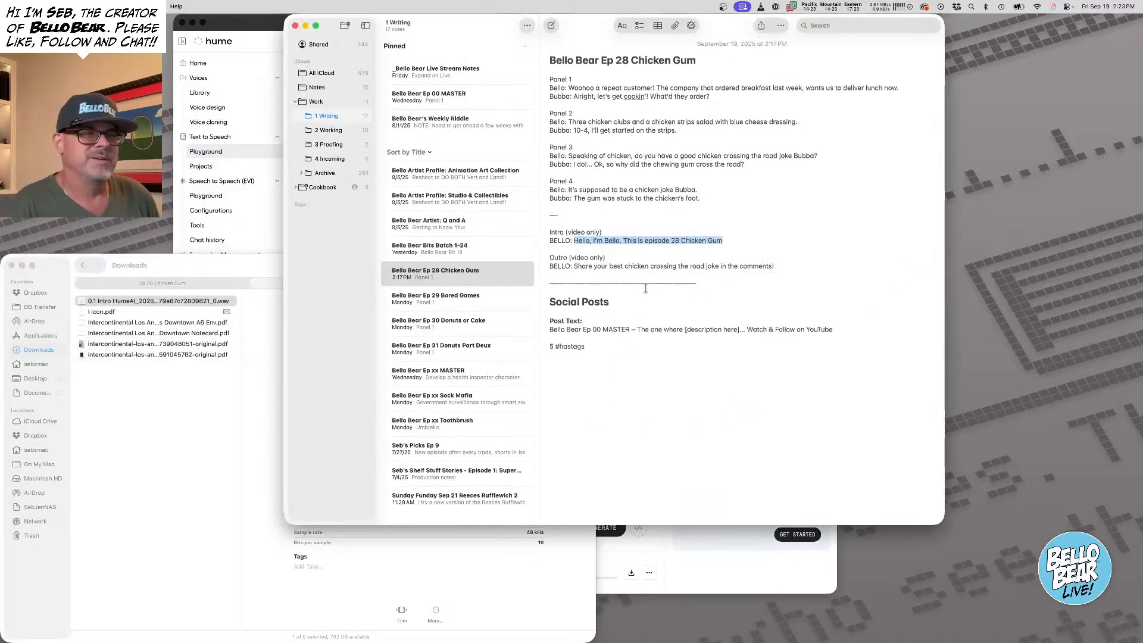
{"action": "left_click_drag", "start_coordinate": [575, 265], "coordinate": [809, 270]}
{"action": "key", "text": "super+c"}
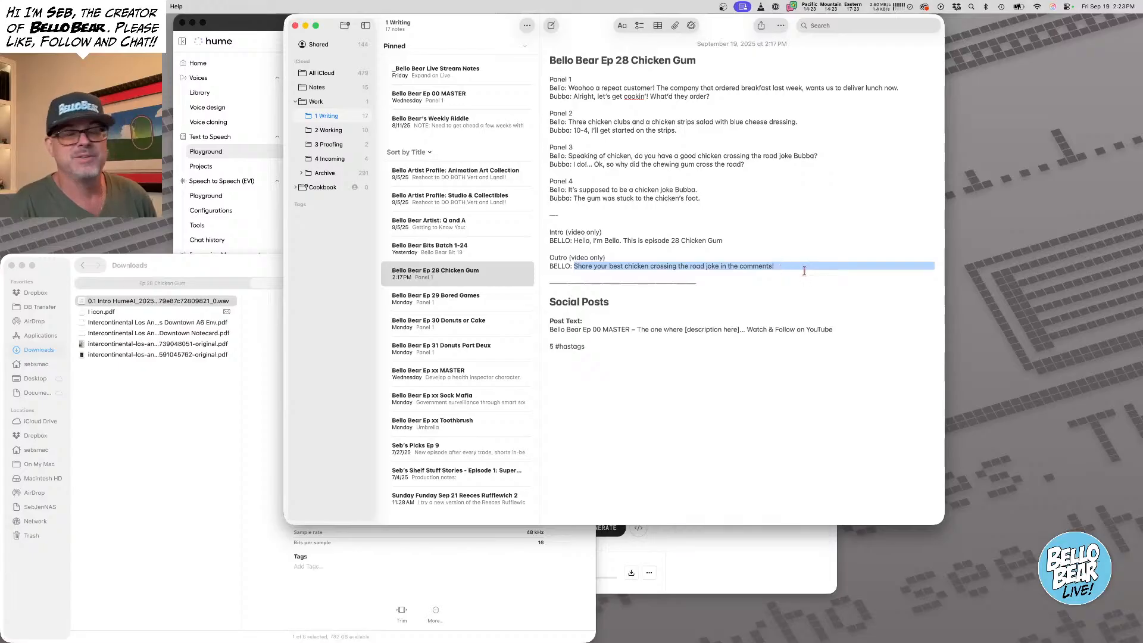
{"action": "left_click", "coordinate": [761, 570]}
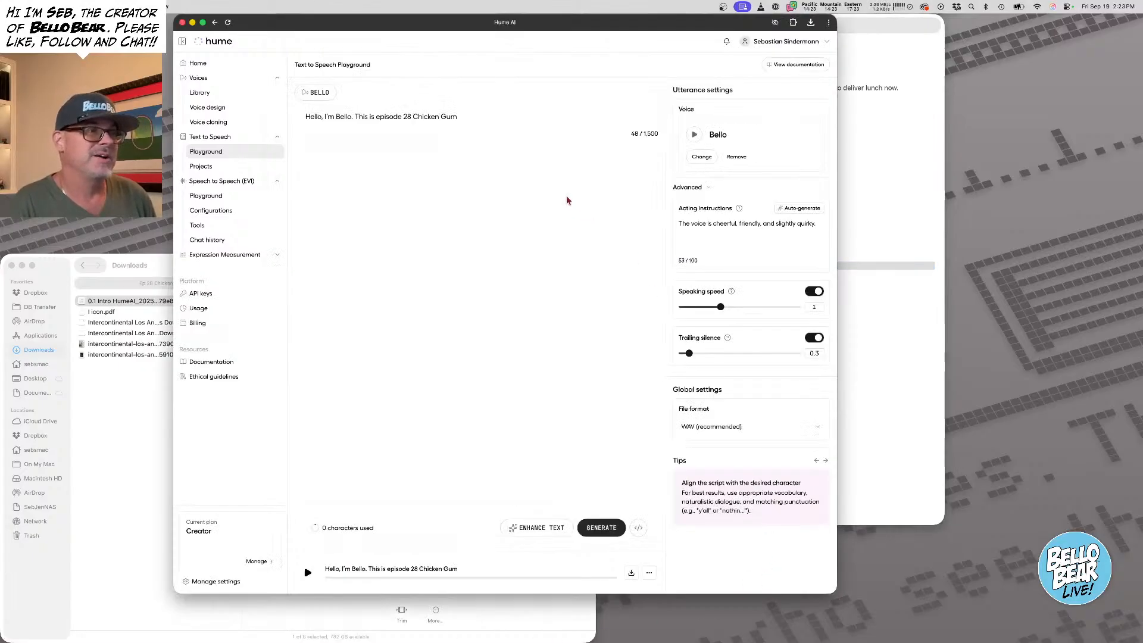
Replace the playground text with the copied outro line and generate speech using auto-generated acting instructions
{"action": "triple_click", "coordinate": [493, 116]}
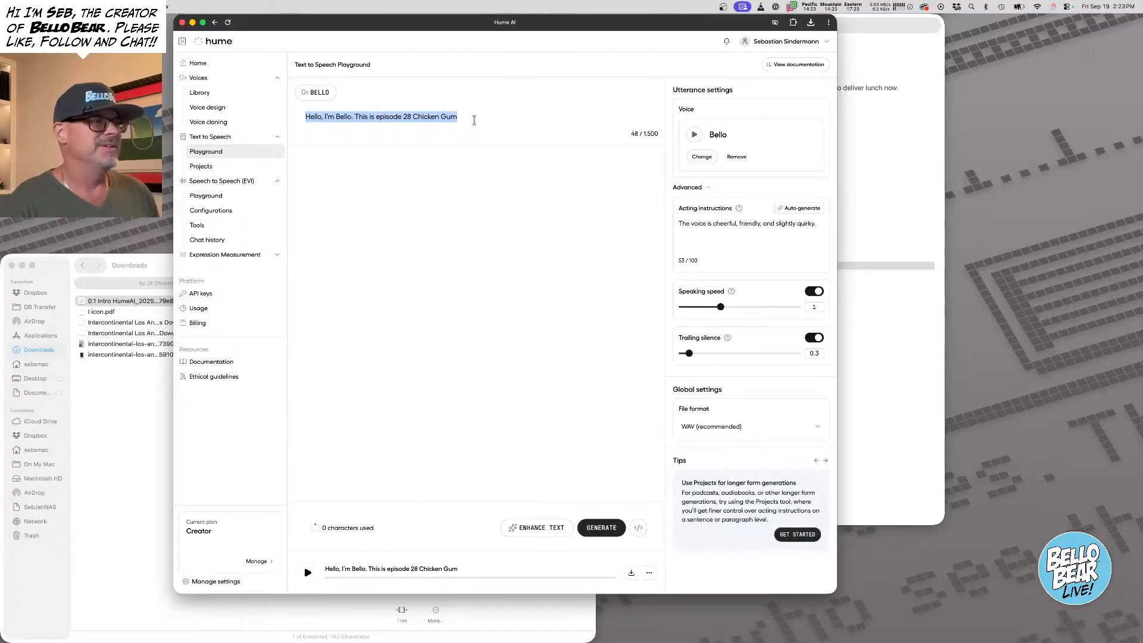
{"action": "key", "text": "super+v"}
{"action": "key", "text": "BackSpace"}
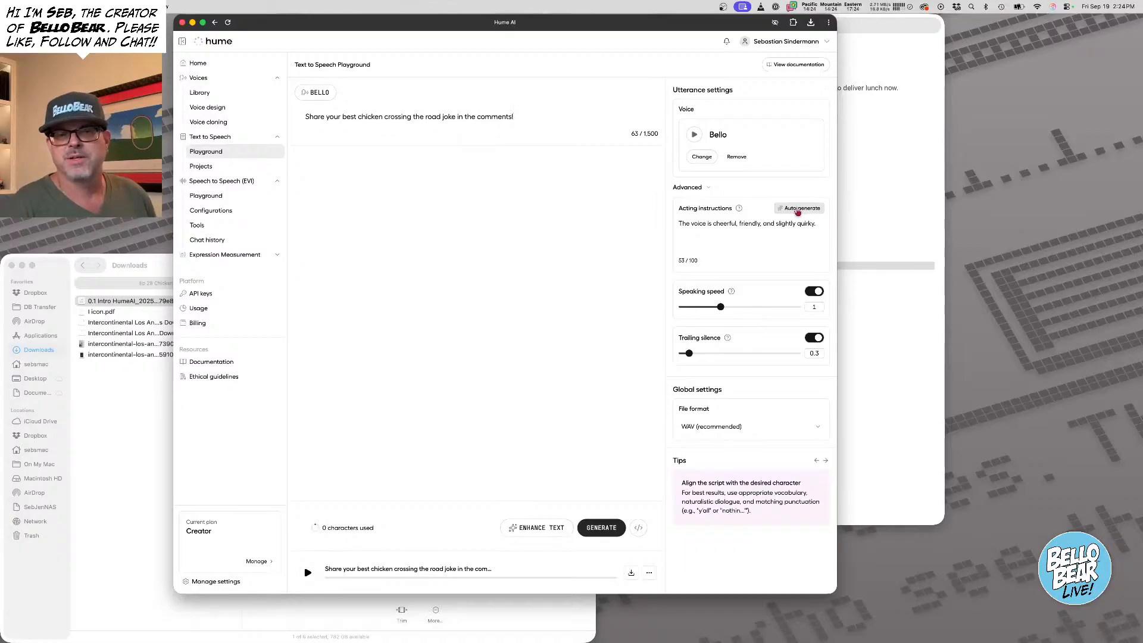
{"action": "left_click", "coordinate": [797, 211]}
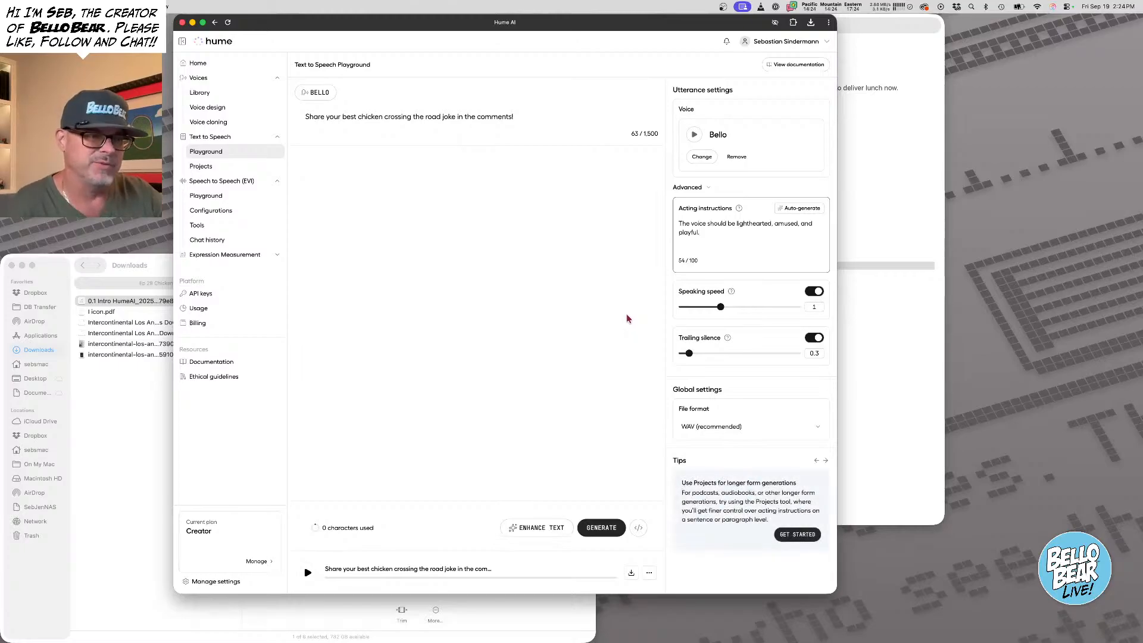
{"action": "left_click", "coordinate": [601, 528]}
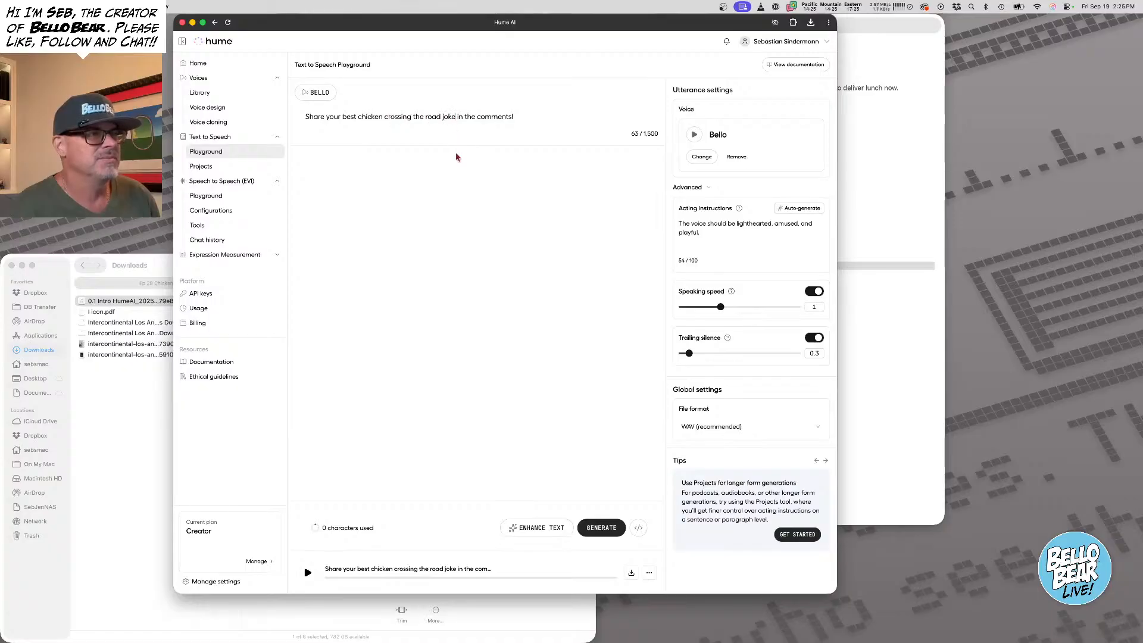
Add a comma after "joke" in the outro line, regenerate the speech and download the take
{"action": "type", "text": ","}
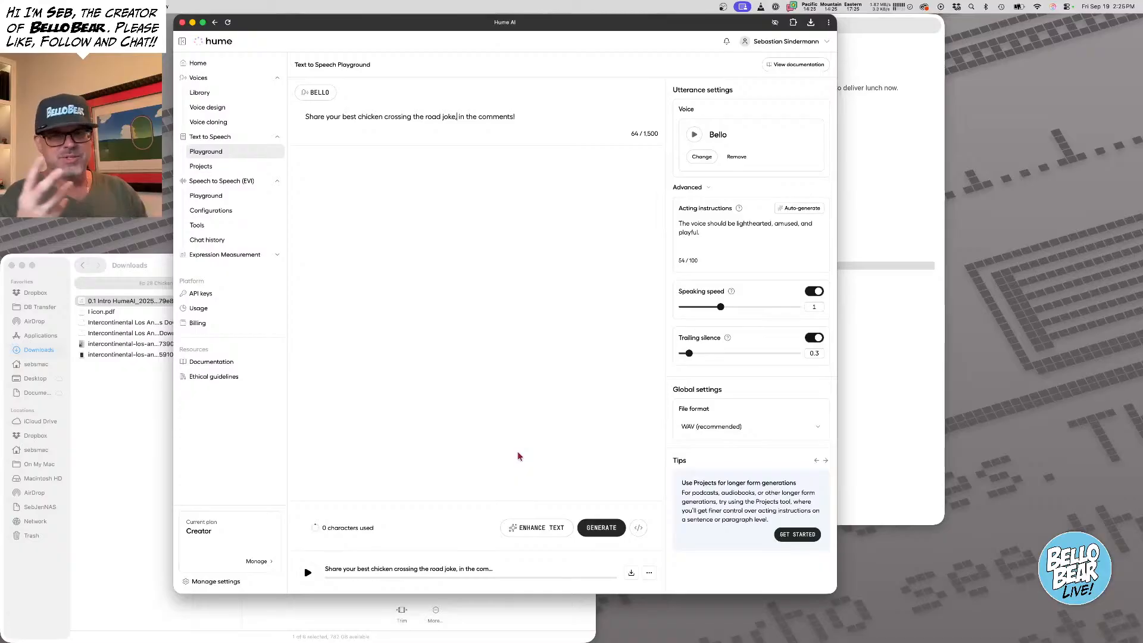
{"action": "left_click", "coordinate": [595, 529]}
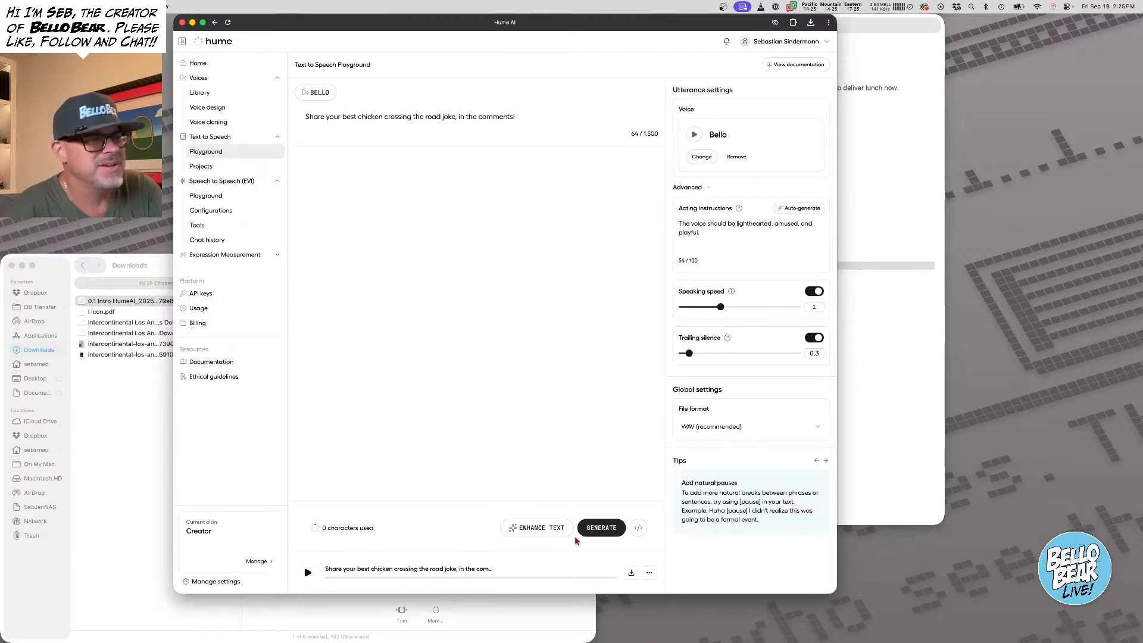
{"action": "left_click", "coordinate": [631, 572]}
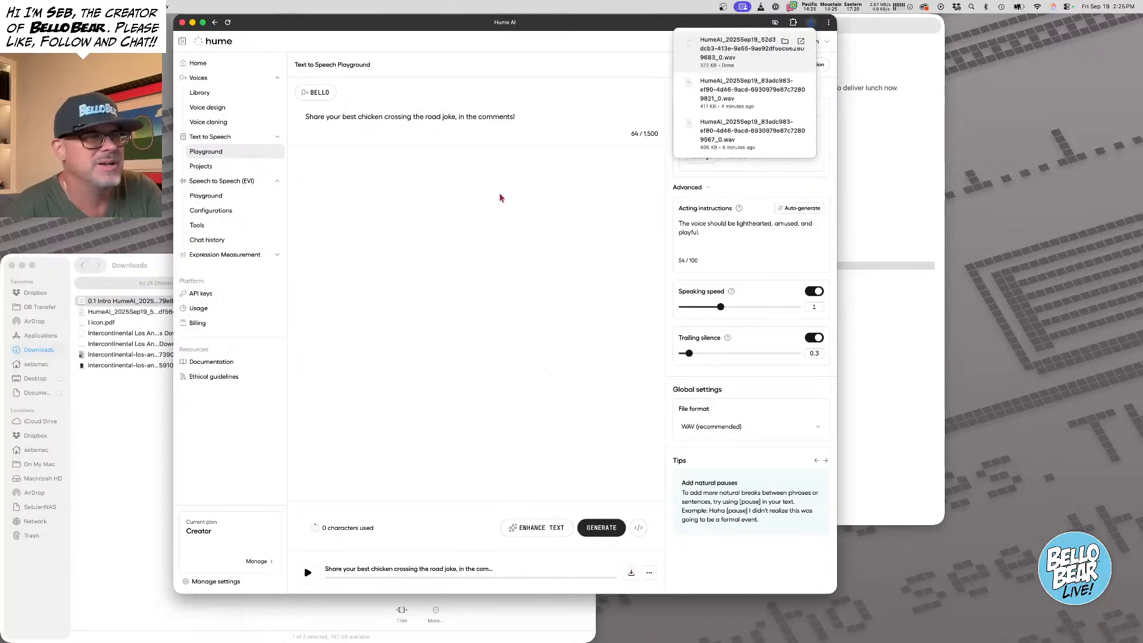
Capitalize "best" as "BEST" in the outro line, regenerate the speech and download the take
{"action": "double_click", "coordinate": [351, 118]}
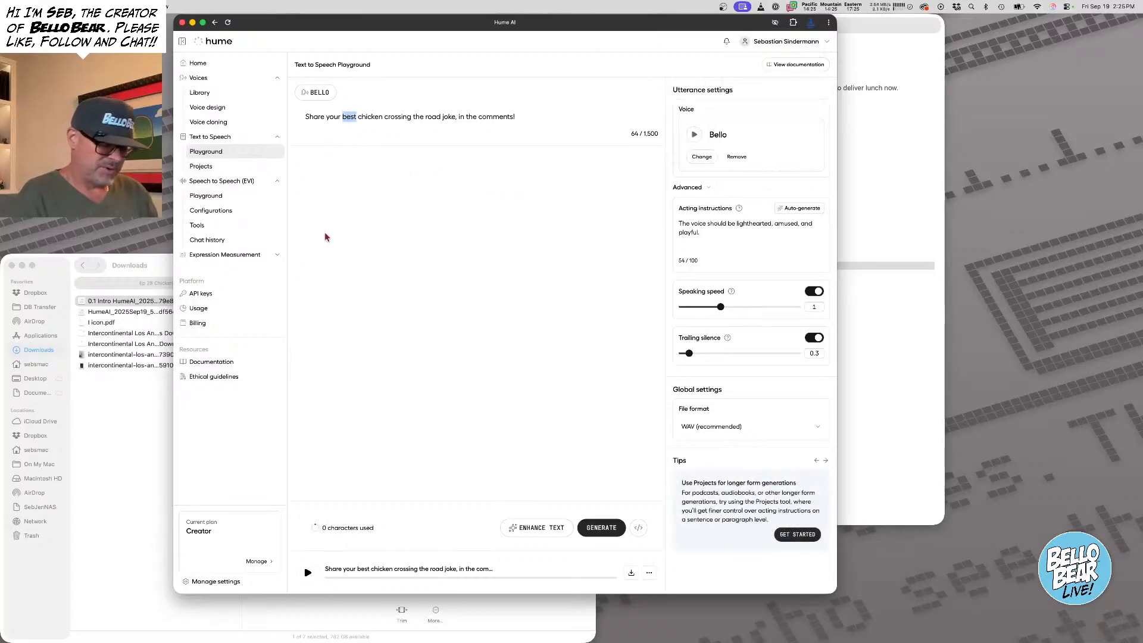
{"action": "type", "text": "BEST"}
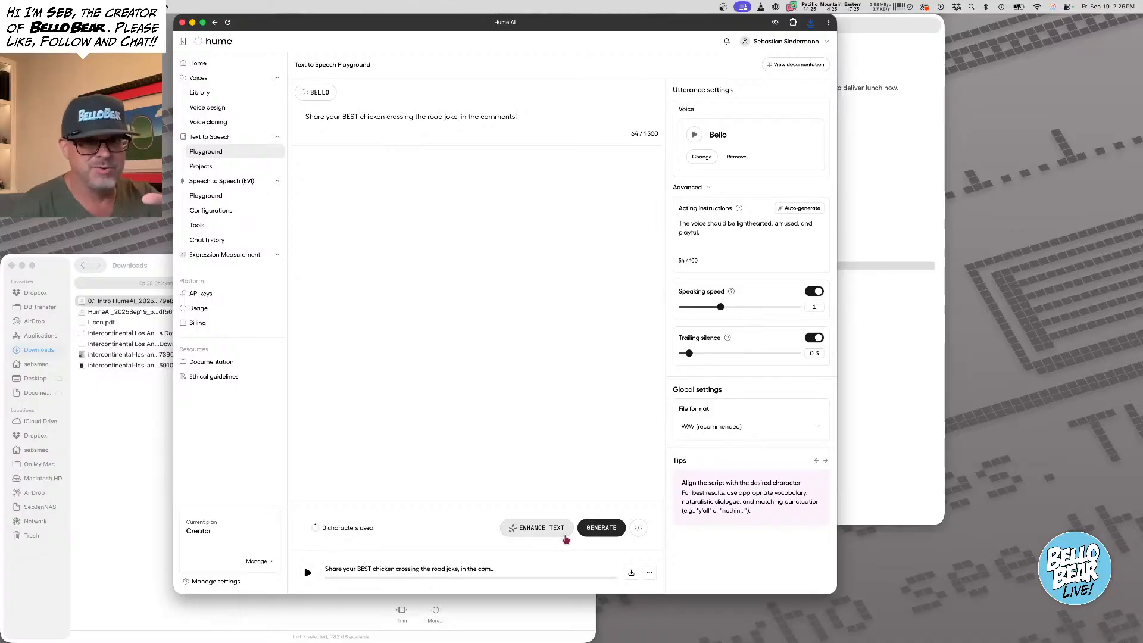
{"action": "left_click", "coordinate": [606, 533]}
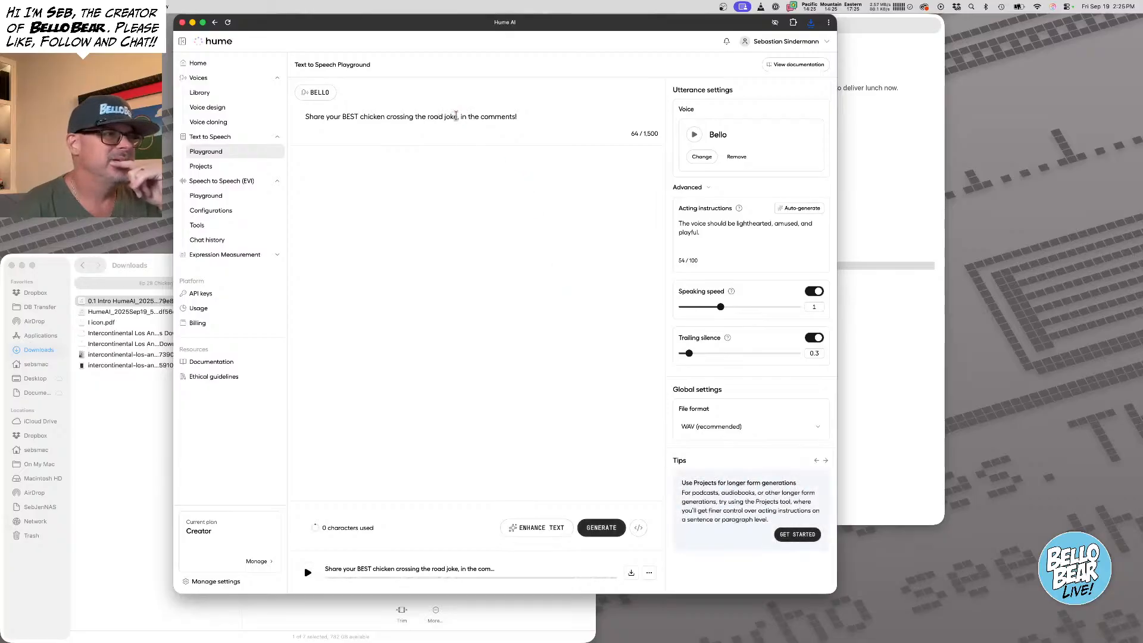
{"action": "left_click", "coordinate": [632, 573]}
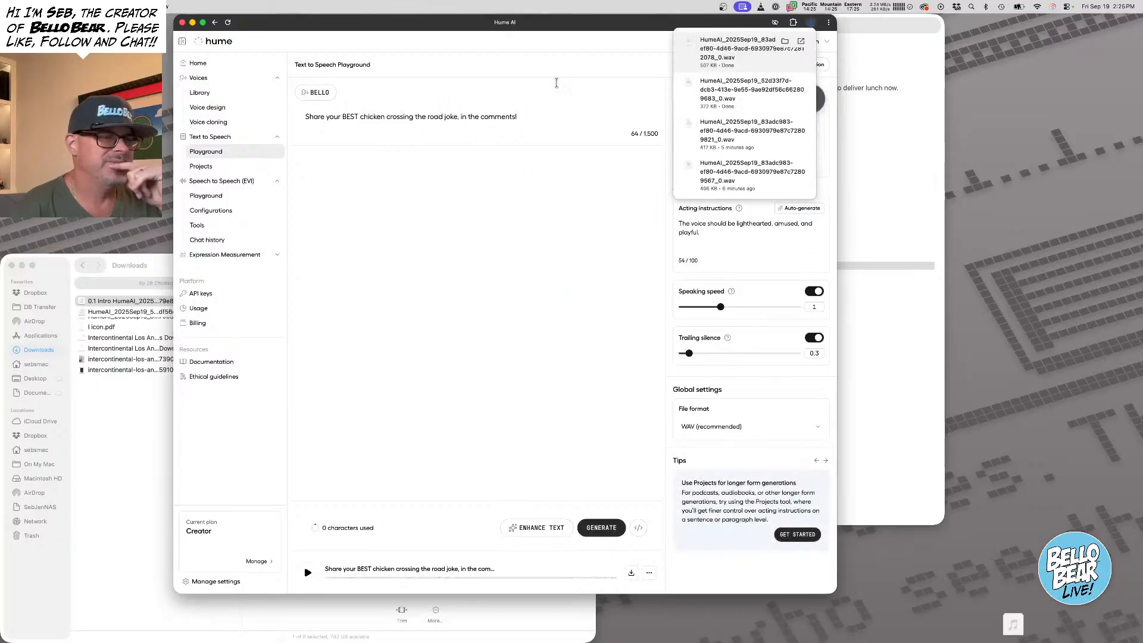
Remove the comma after "joke" in the outro line, regenerate the speech and download the take
{"action": "left_click", "coordinate": [458, 117]}
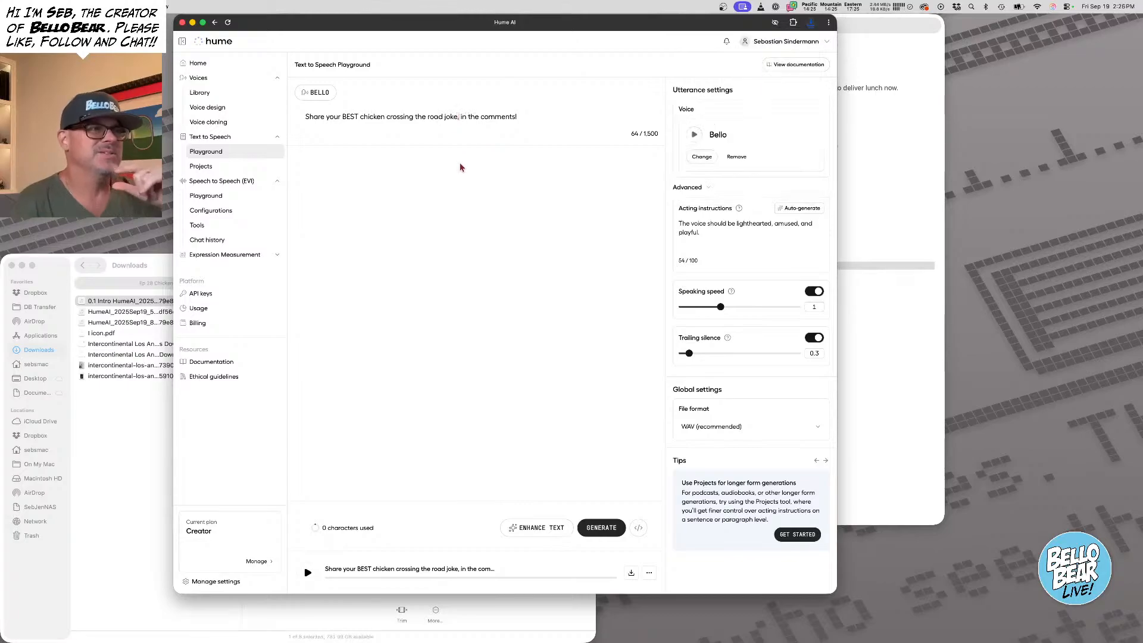
{"action": "key", "text": "BackSpace"}
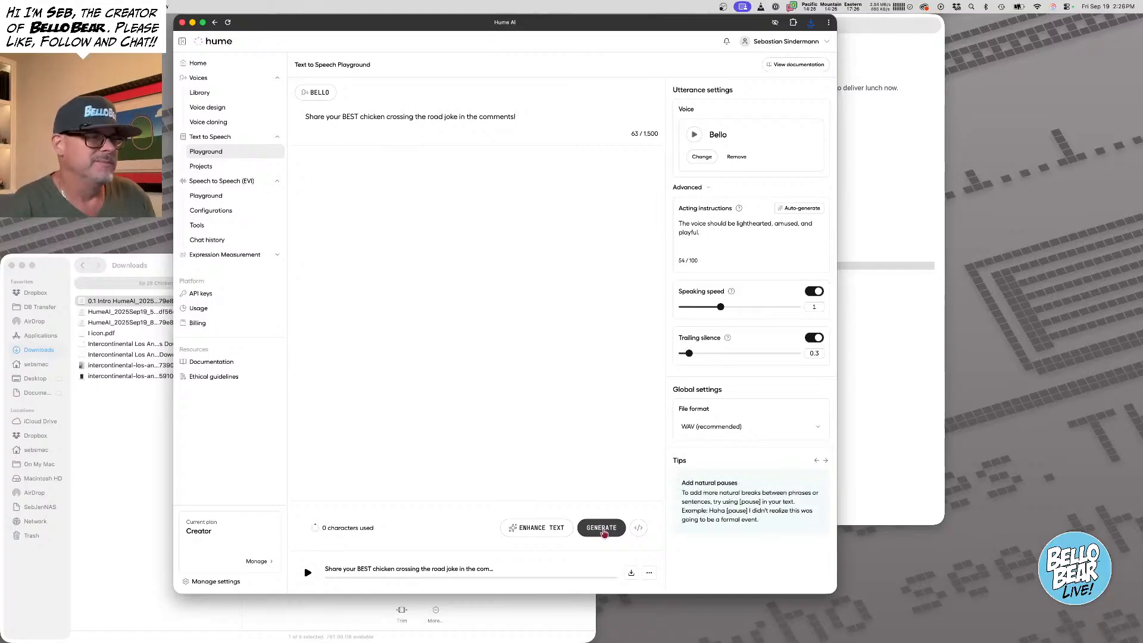
{"action": "left_click", "coordinate": [603, 528]}
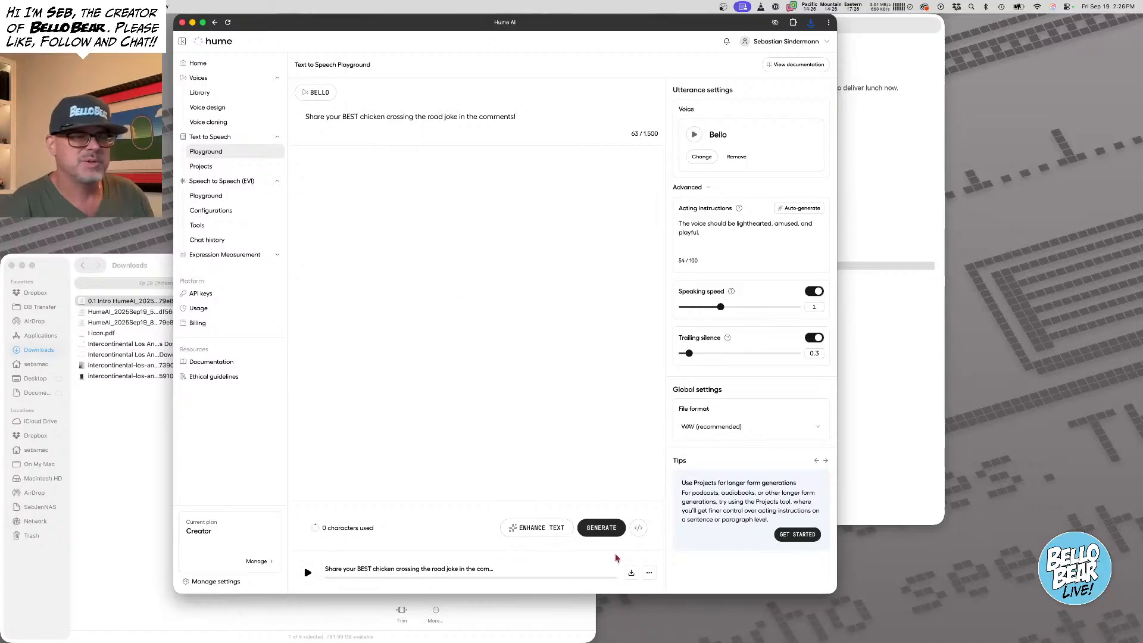
{"action": "left_click", "coordinate": [631, 572]}
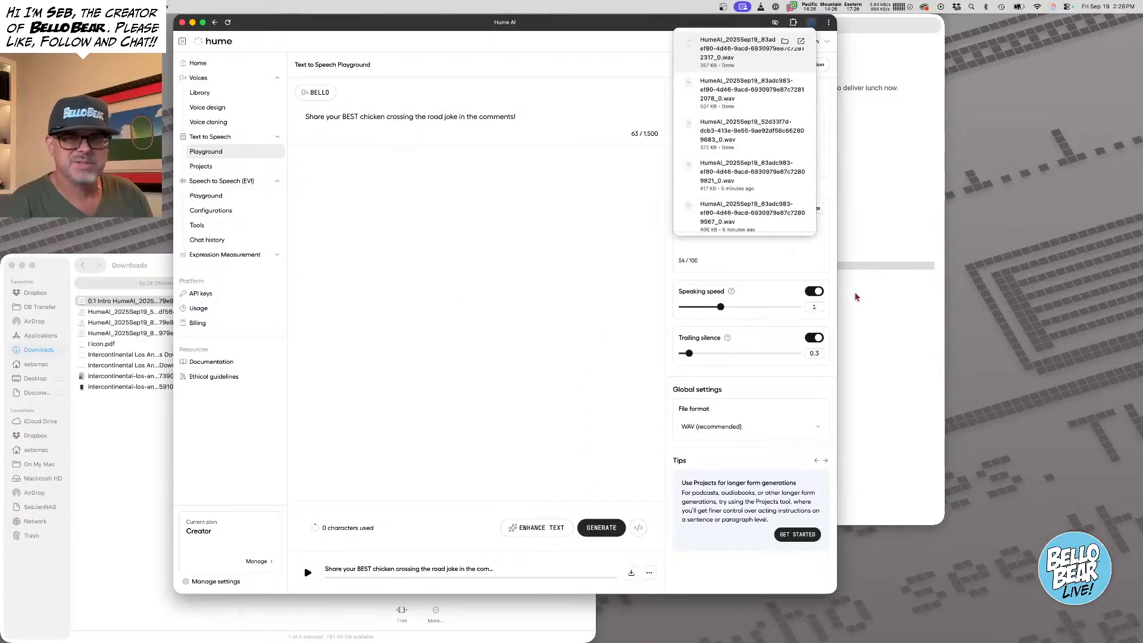
Switch to Finder, play the three downloaded outro takes in Downloads, and delete the second and third ones
{"action": "left_click", "coordinate": [148, 407]}
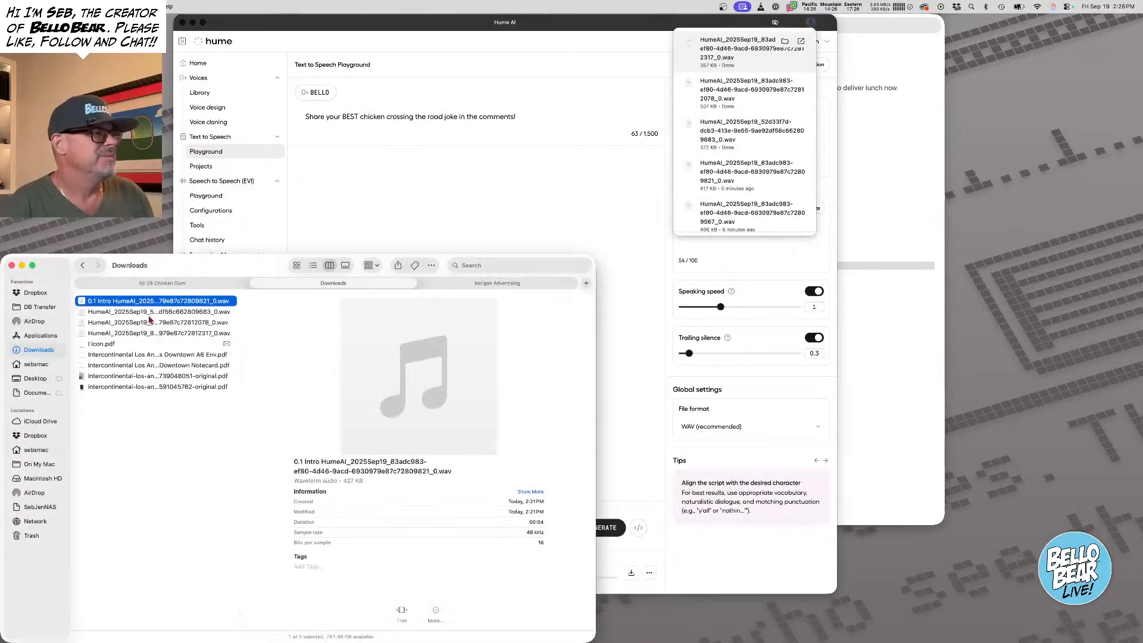
{"action": "key", "text": "Down"}
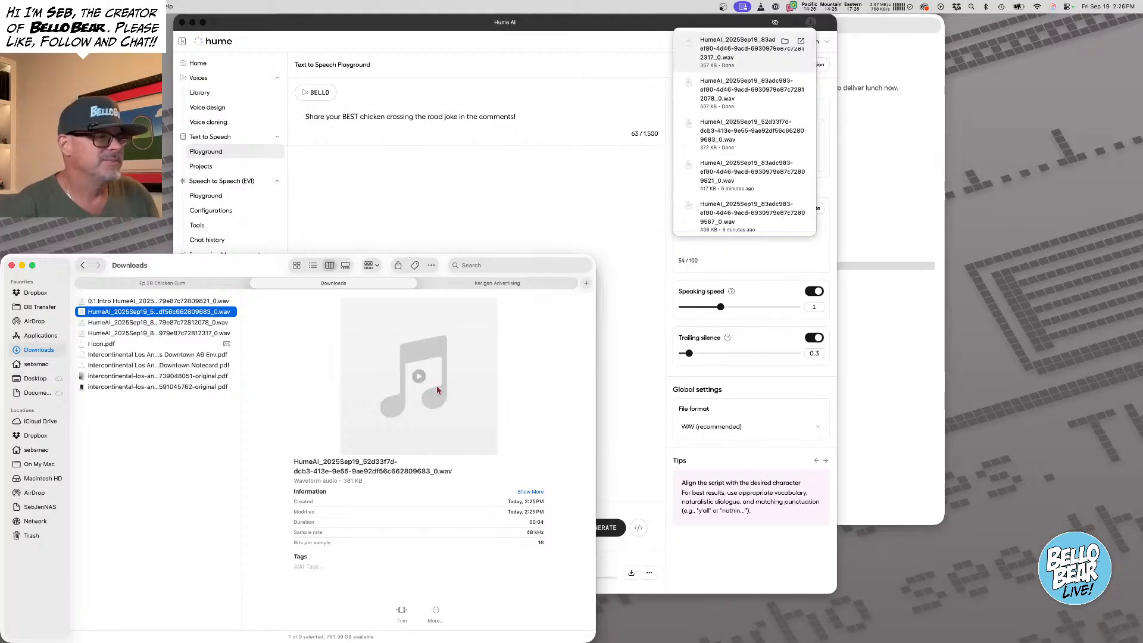
{"action": "left_click", "coordinate": [419, 379]}
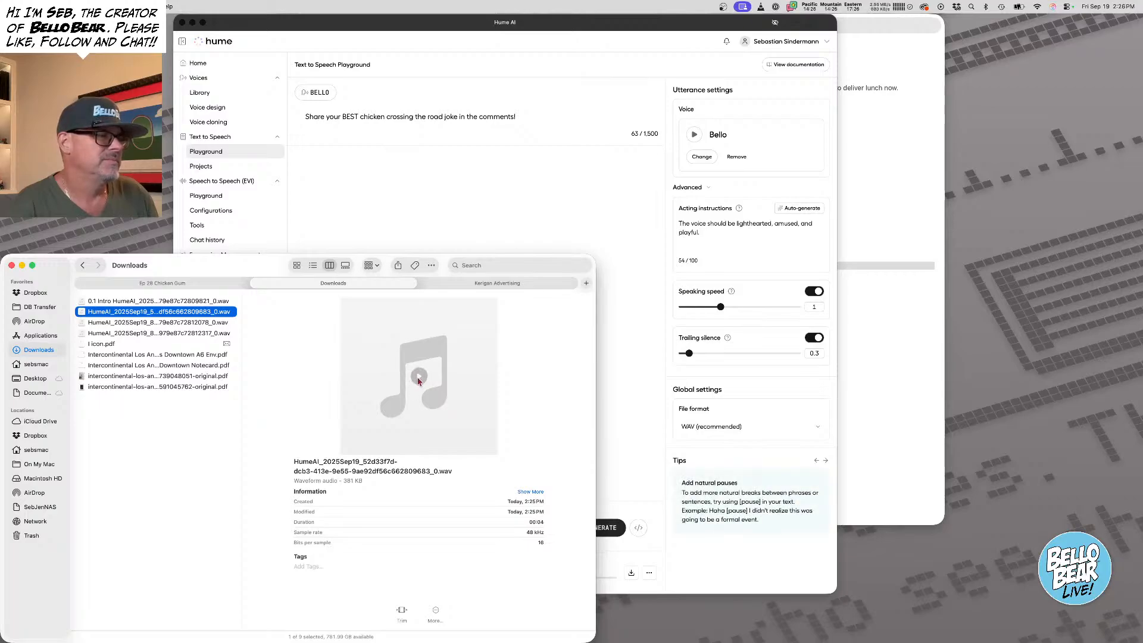
{"action": "left_click", "coordinate": [170, 324]}
{"action": "mouse_move", "coordinate": [418, 377]}
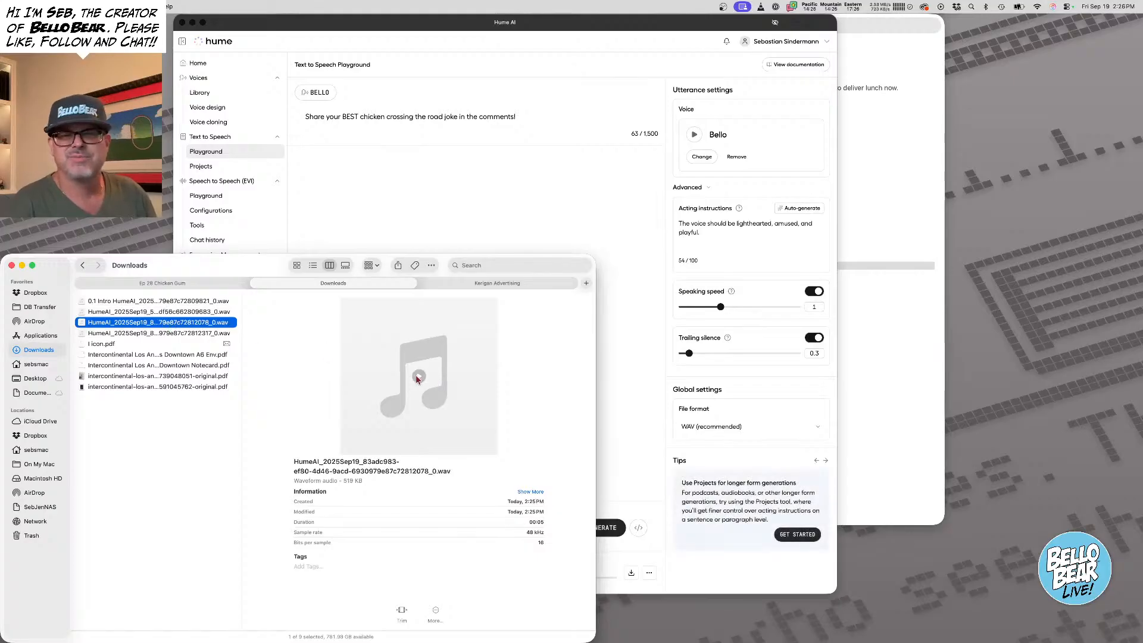
{"action": "left_click", "coordinate": [419, 377]}
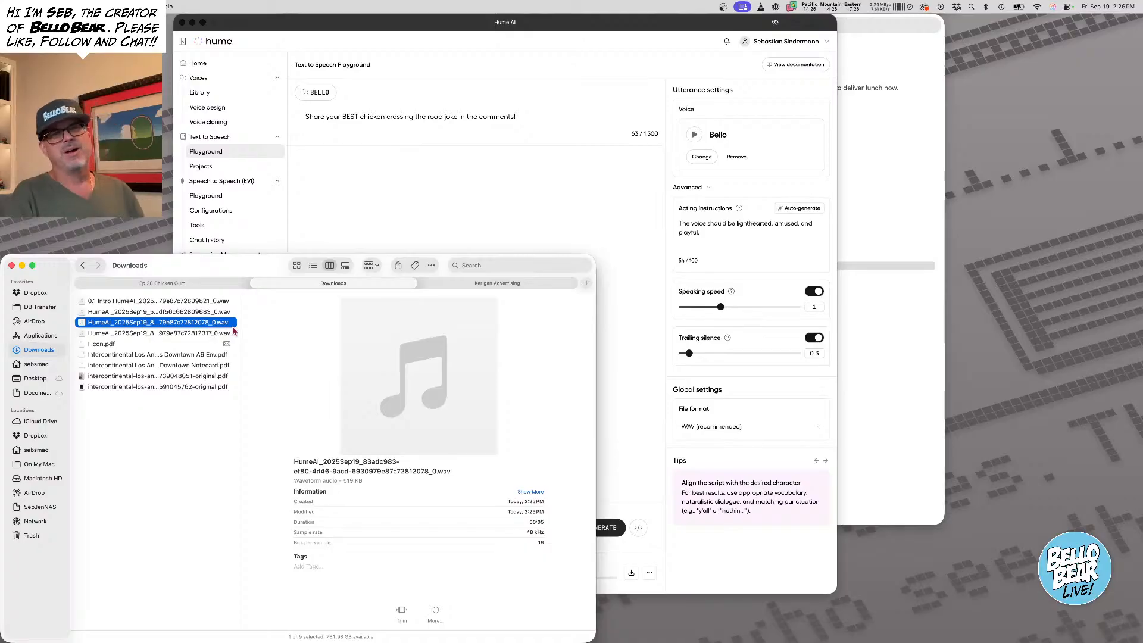
{"action": "key", "text": "super+BackSpace"}
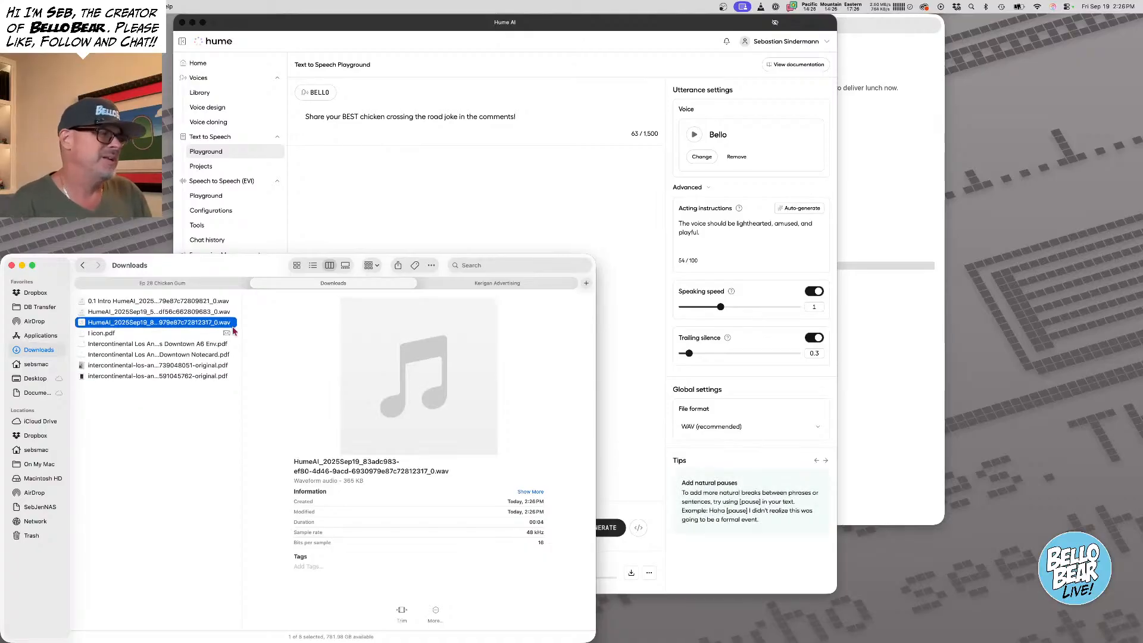
{"action": "left_click", "coordinate": [416, 375]}
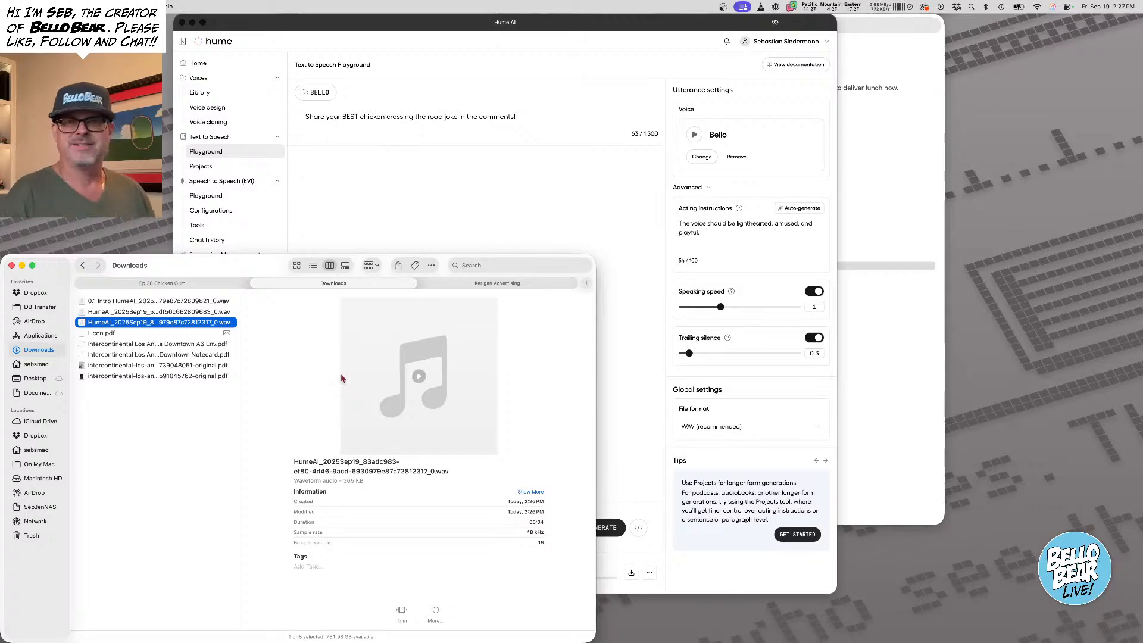
{"action": "key", "text": "super+BackSpace"}
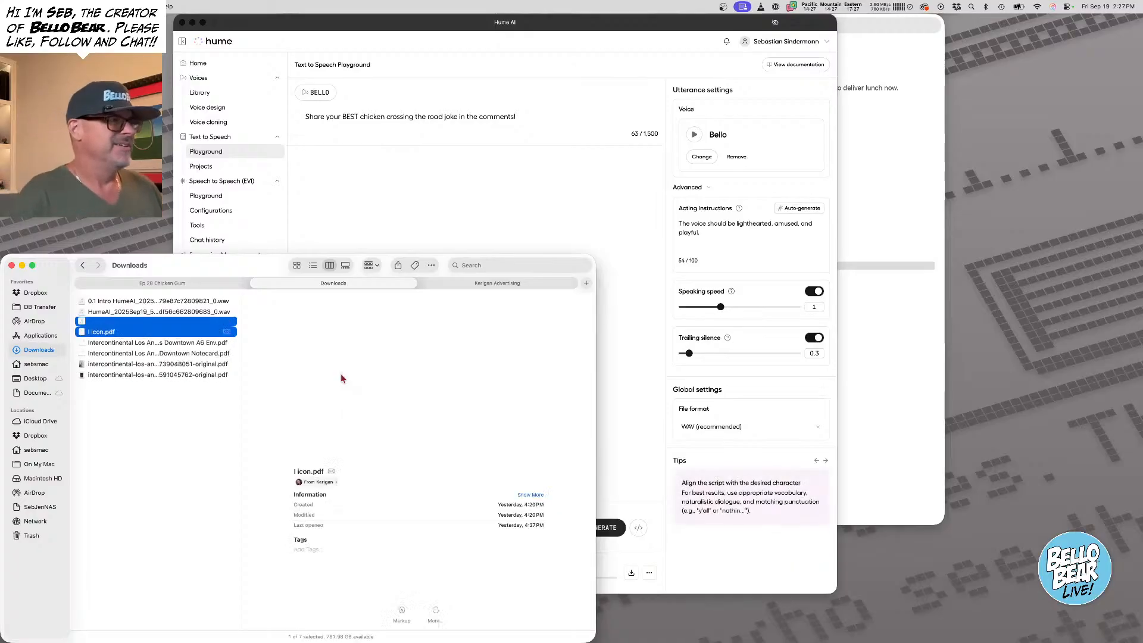
Prefix the remaining outro take's file name with "0.2 Outro" in the Downloads folder
{"action": "left_click", "coordinate": [156, 316]}
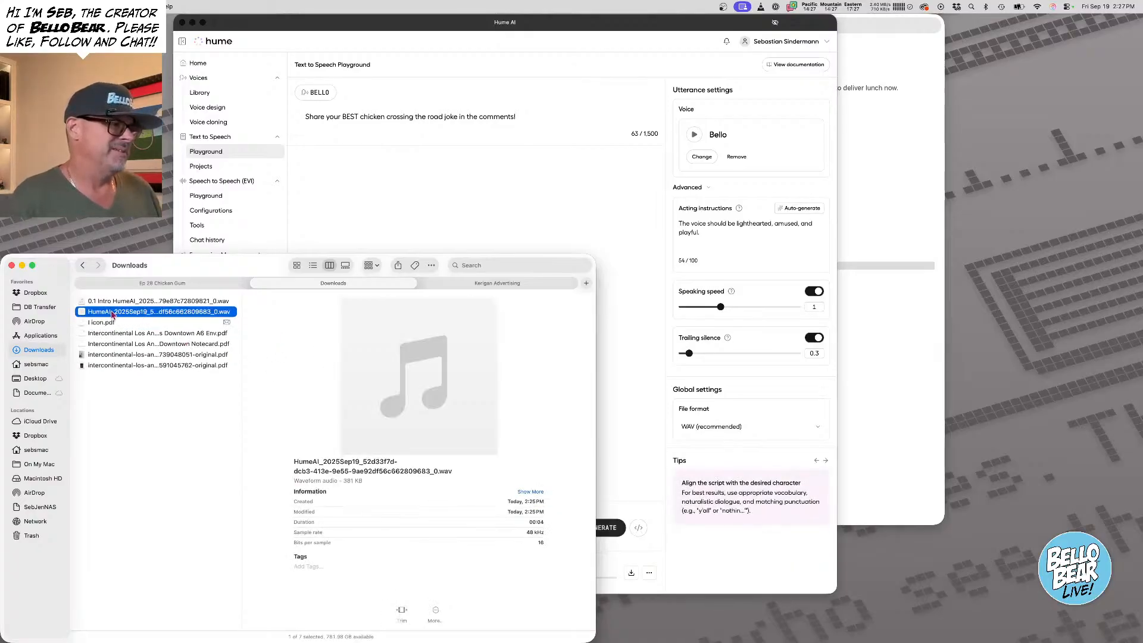
{"action": "right_click", "coordinate": [156, 315]}
{"action": "left_click", "coordinate": [135, 370]}
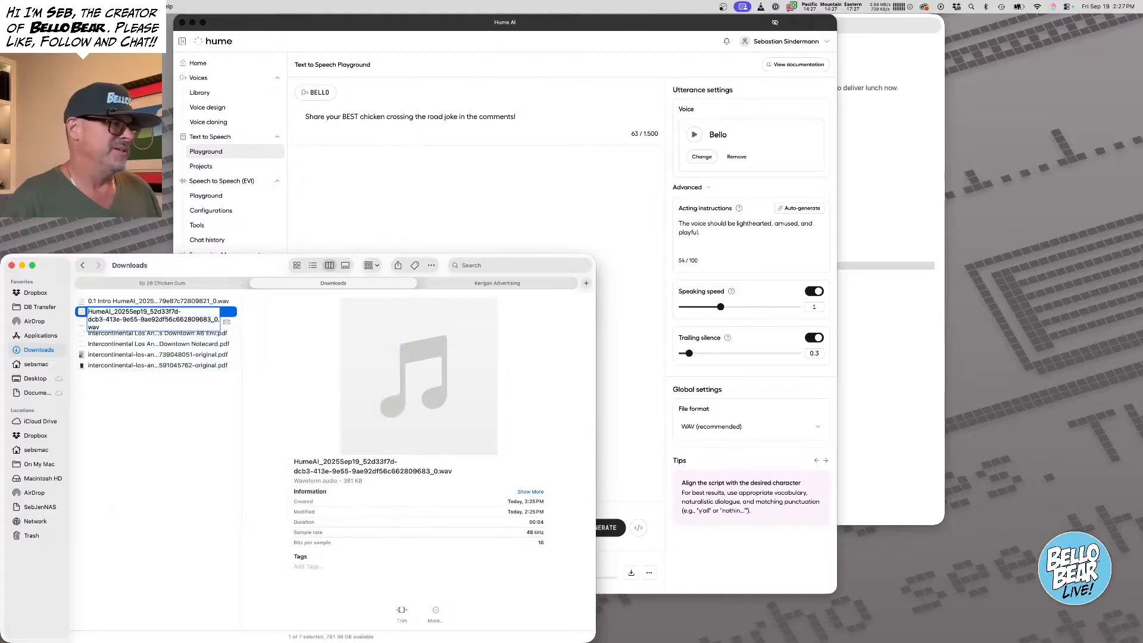
{"action": "type", "text": "0"}
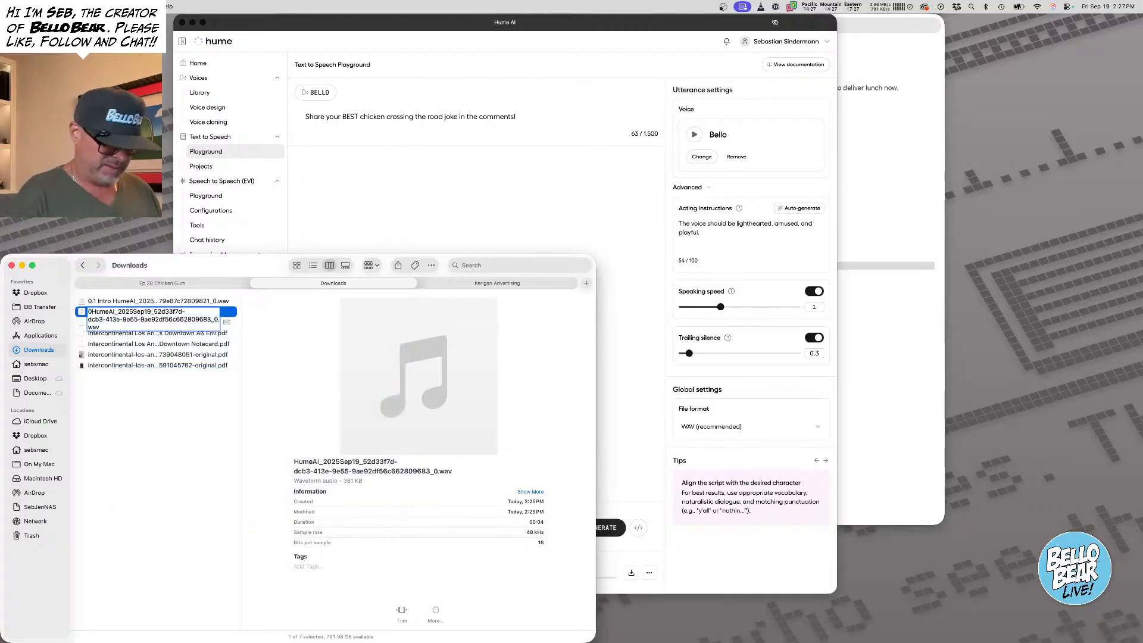
{"action": "type", "text": ".2 "}
{"action": "type", "text": "Outro"}
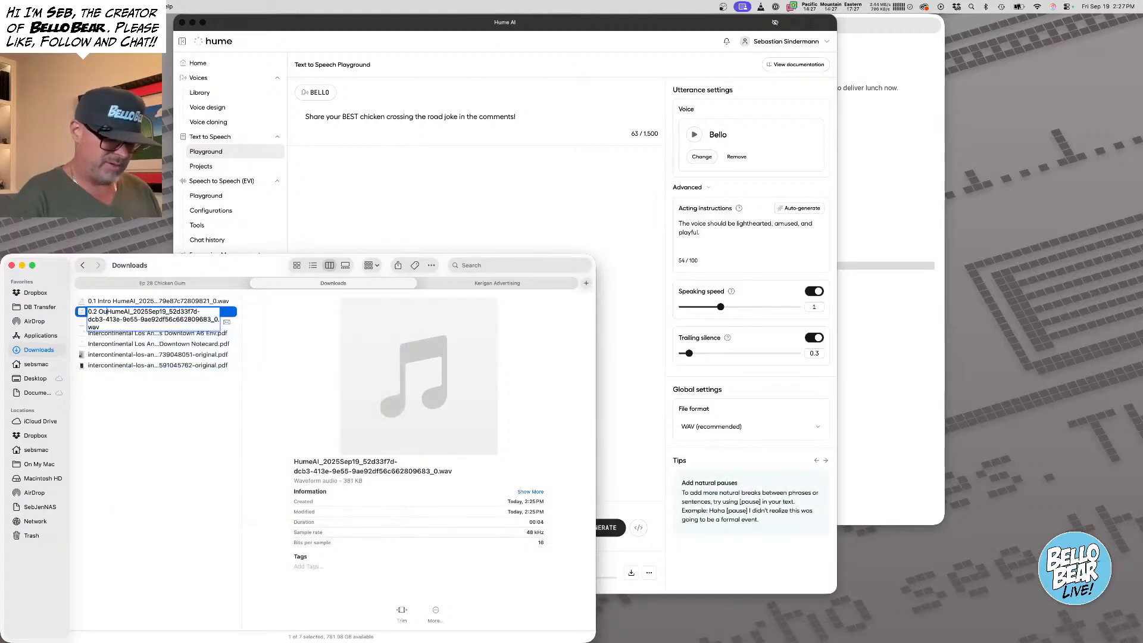
{"action": "key", "text": "Return"}
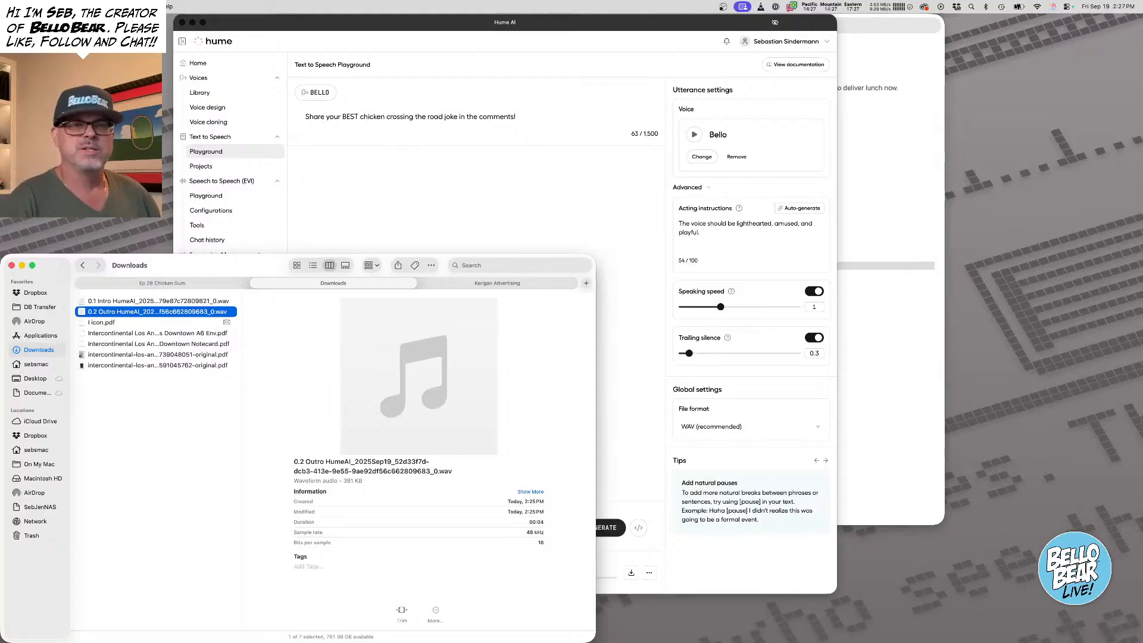
Copy Bello's Panel 1 line from the script in Notes and return to the Hume AI playground
{"action": "left_click", "coordinate": [911, 216]}
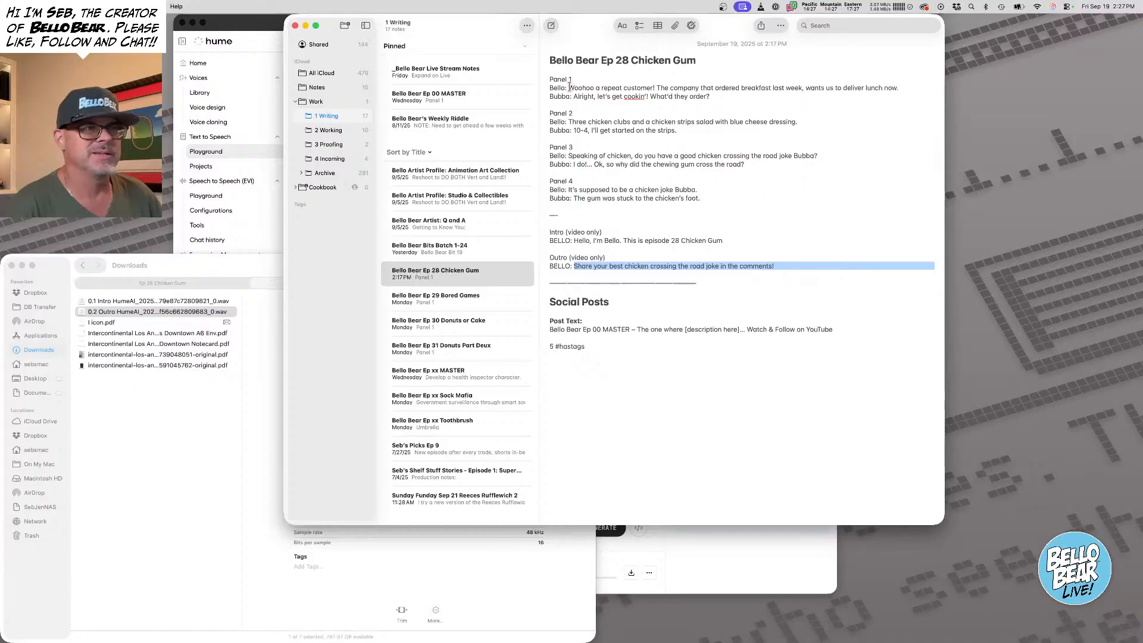
{"action": "left_click_drag", "start_coordinate": [569, 86], "coordinate": [899, 89]}
{"action": "key", "text": "super+c"}
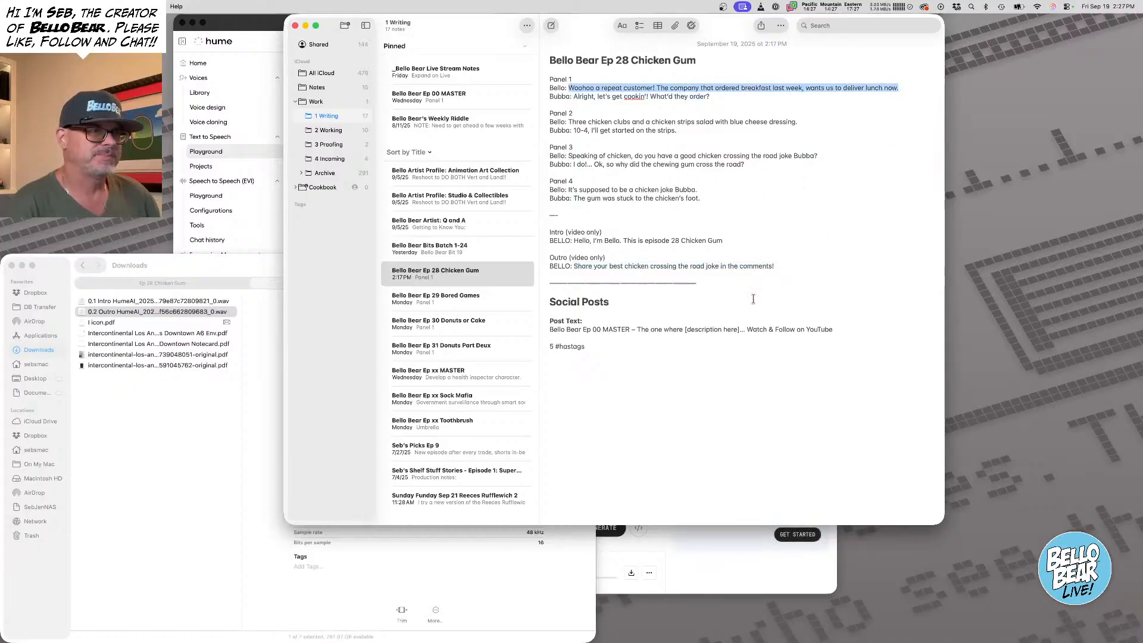
{"action": "left_click", "coordinate": [144, 396]}
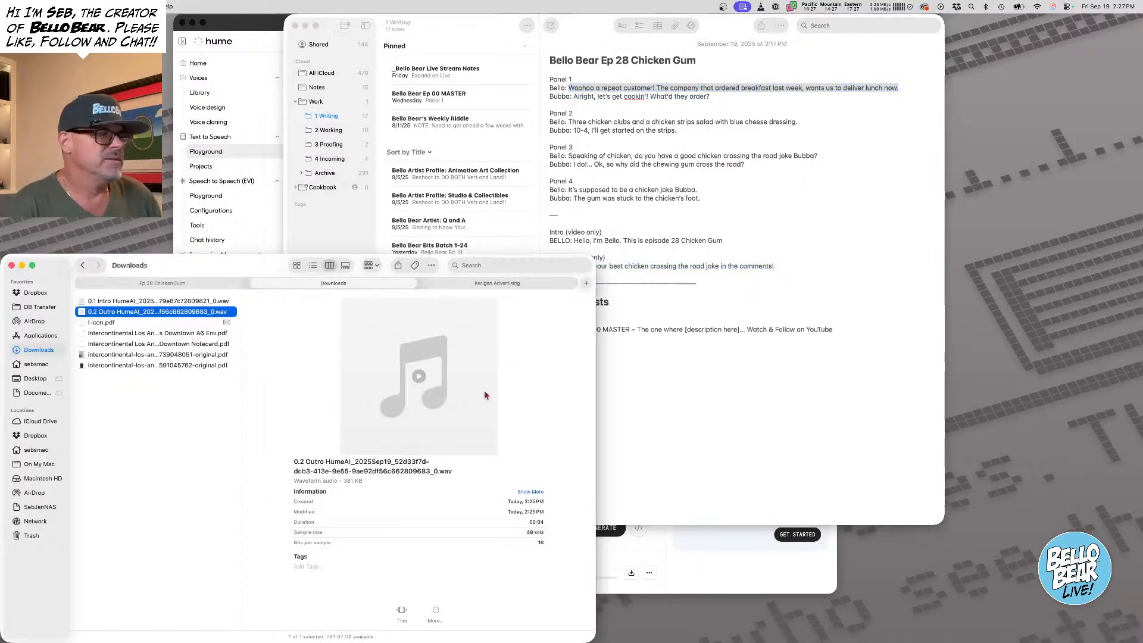
{"action": "left_click", "coordinate": [743, 566]}
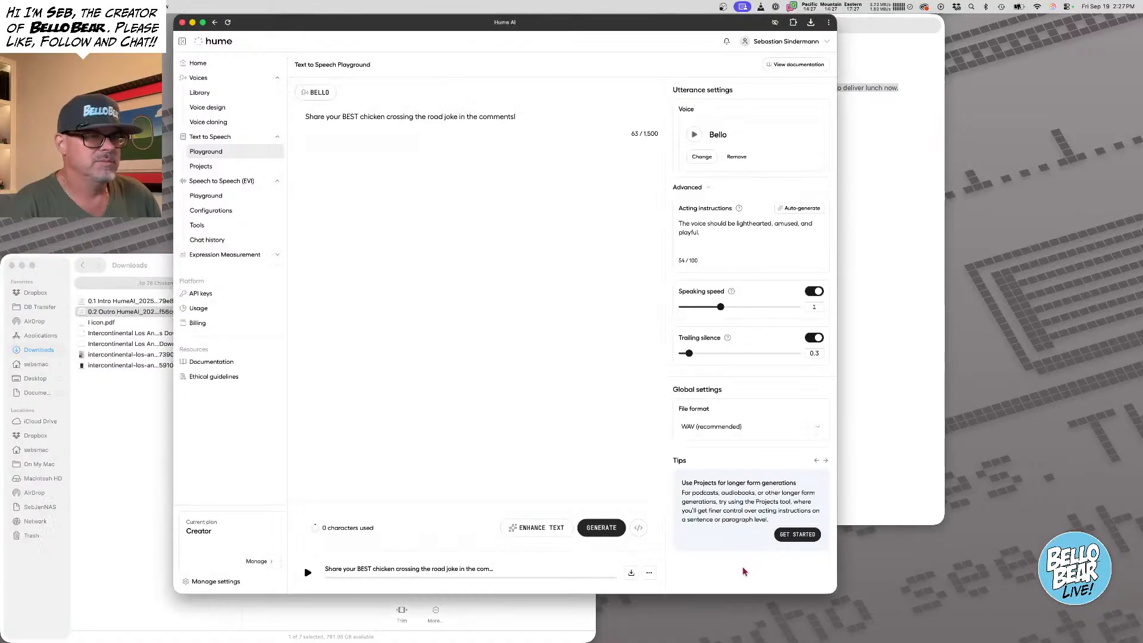
Replace the playground text with the copied Panel 1 line and auto-generate new acting instructions for it
{"action": "triple_click", "coordinate": [506, 120]}
{"action": "key", "text": "super+v"}
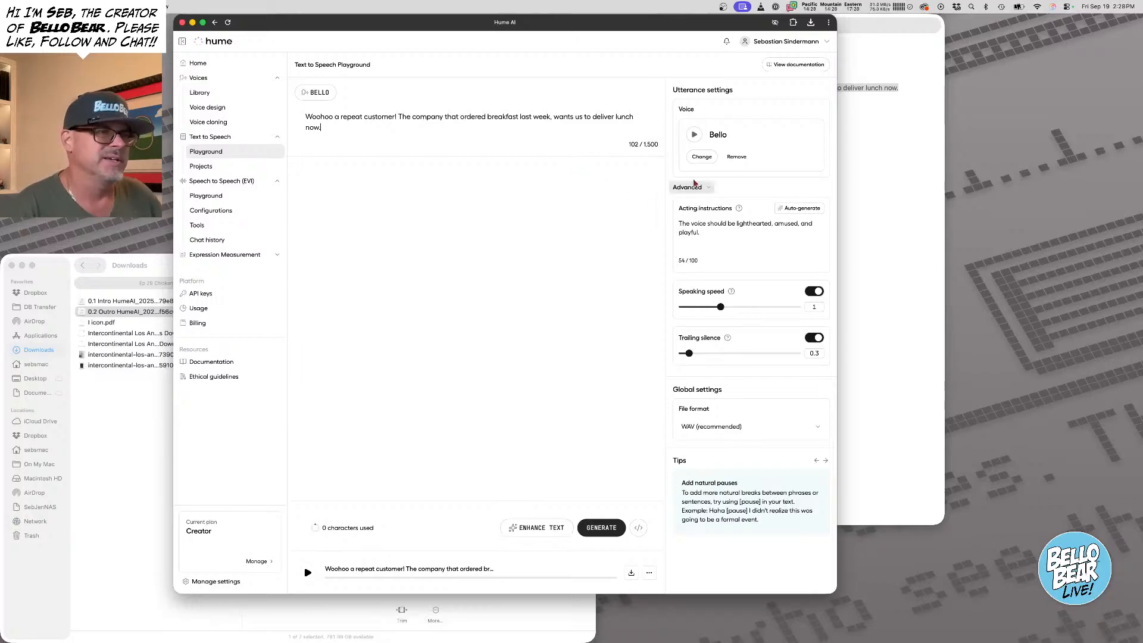
{"action": "left_click", "coordinate": [808, 210]}
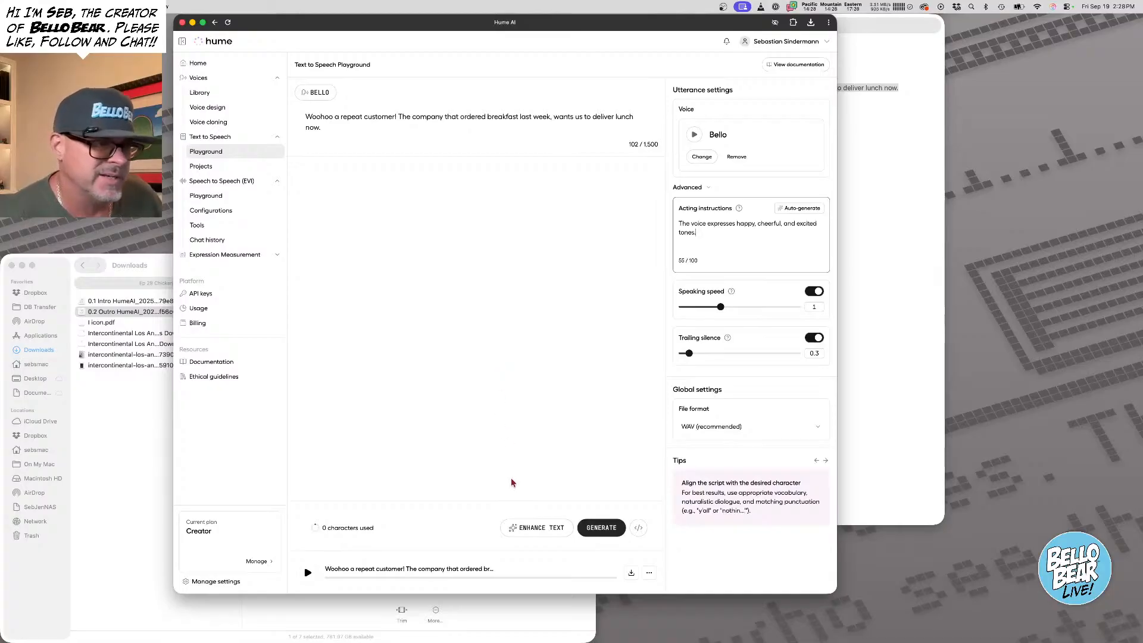
Generate the Panel 1 speech, replay the take, and generate a second one
{"action": "left_click", "coordinate": [589, 529]}
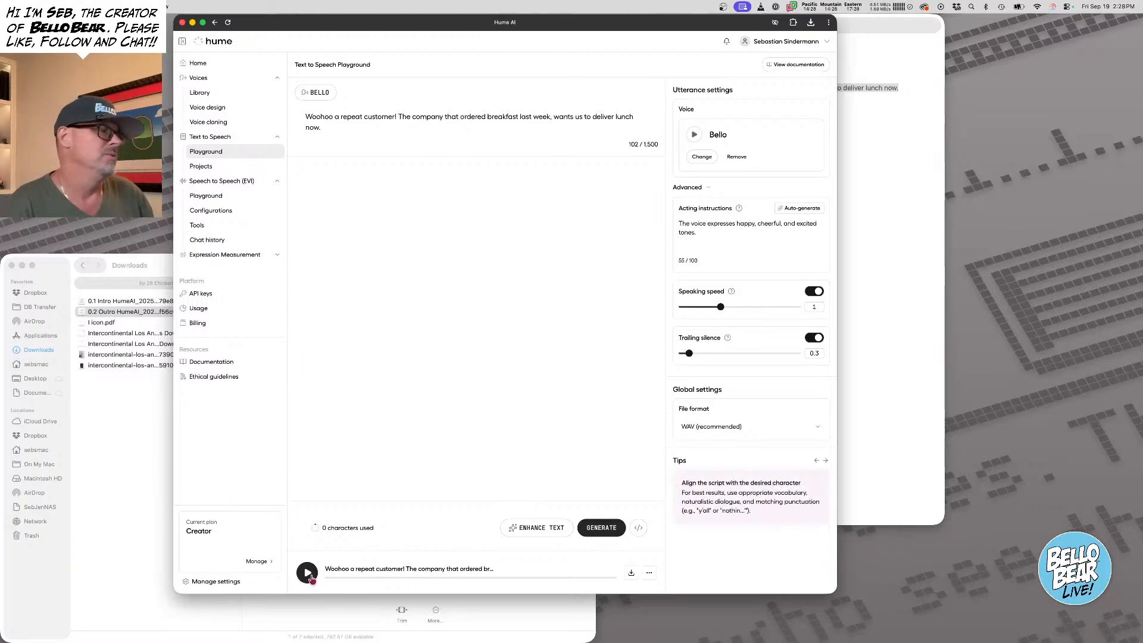
{"action": "left_click", "coordinate": [309, 575]}
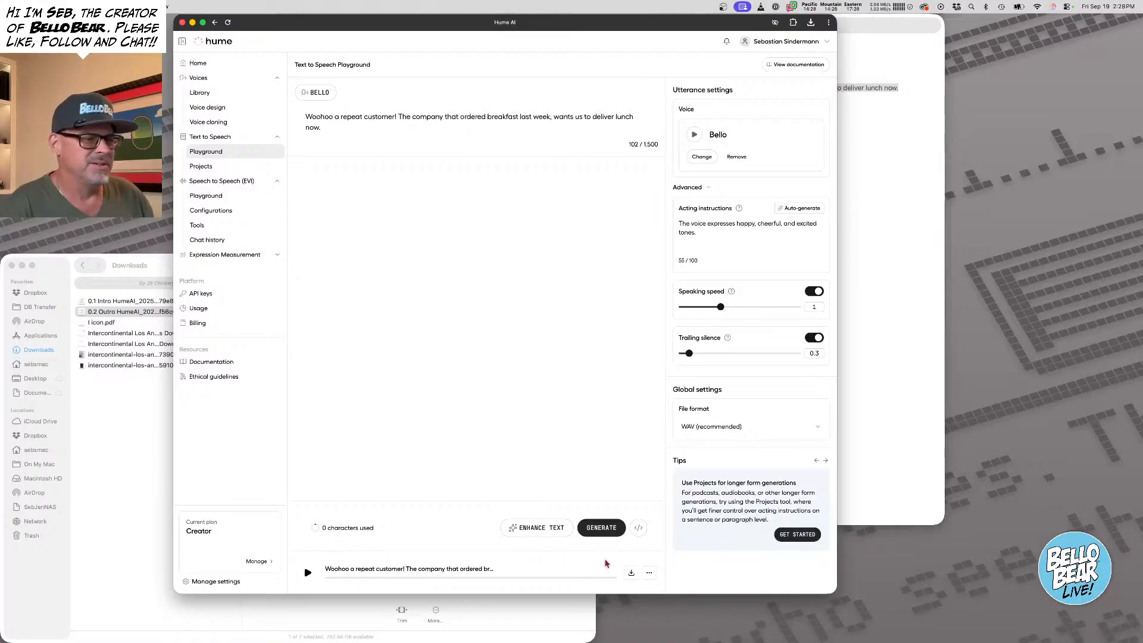
{"action": "left_click", "coordinate": [601, 528]}
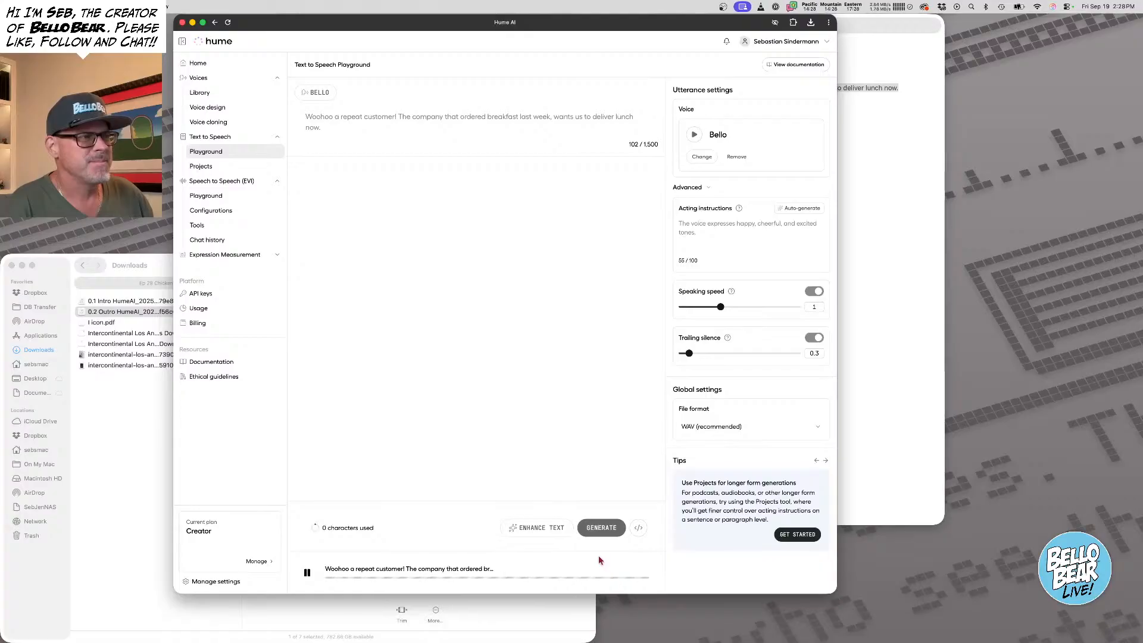
Respell "Woohoo" as "Woo who," with a space and a trailing comma at the start of the Panel 1 line
{"action": "left_click", "coordinate": [328, 118]}
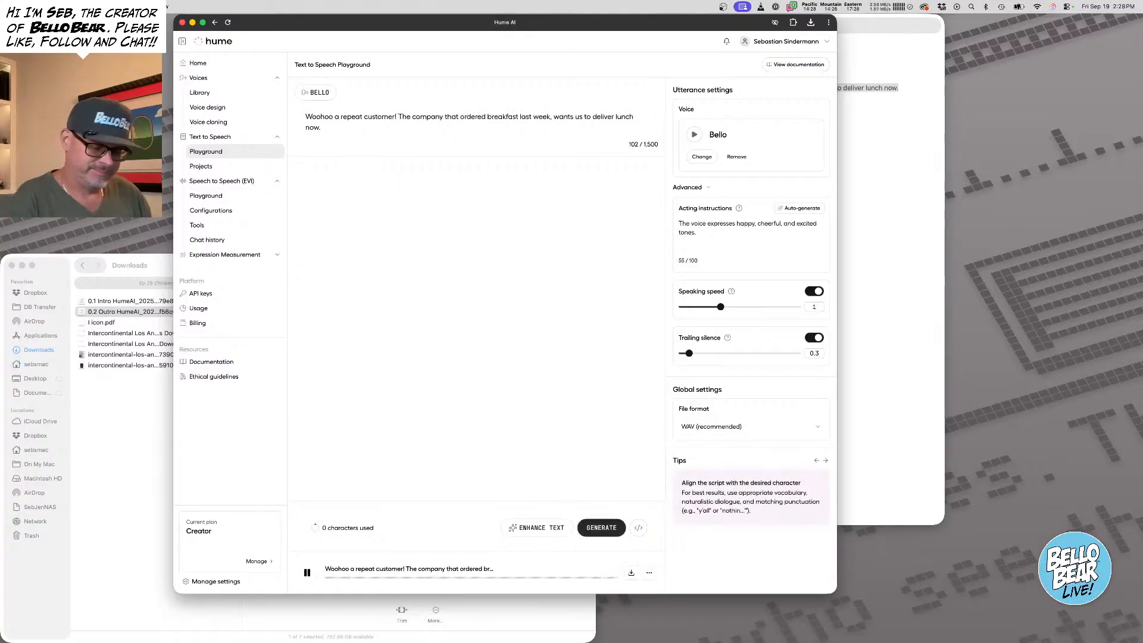
{"action": "type", "text": "-"}
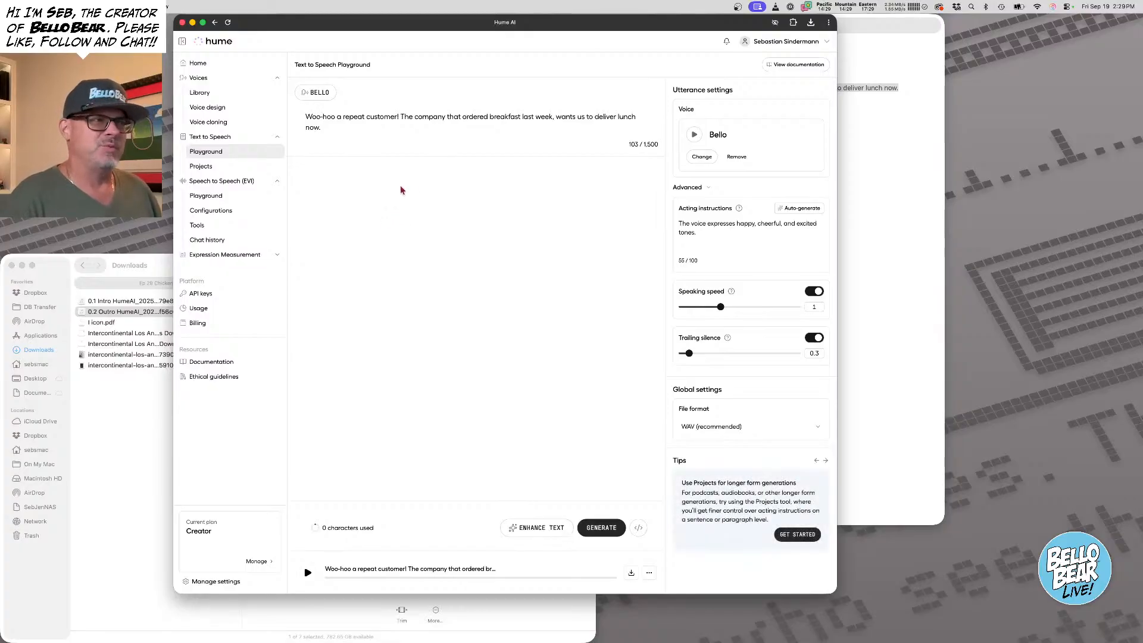
{"action": "double_click", "coordinate": [329, 117]}
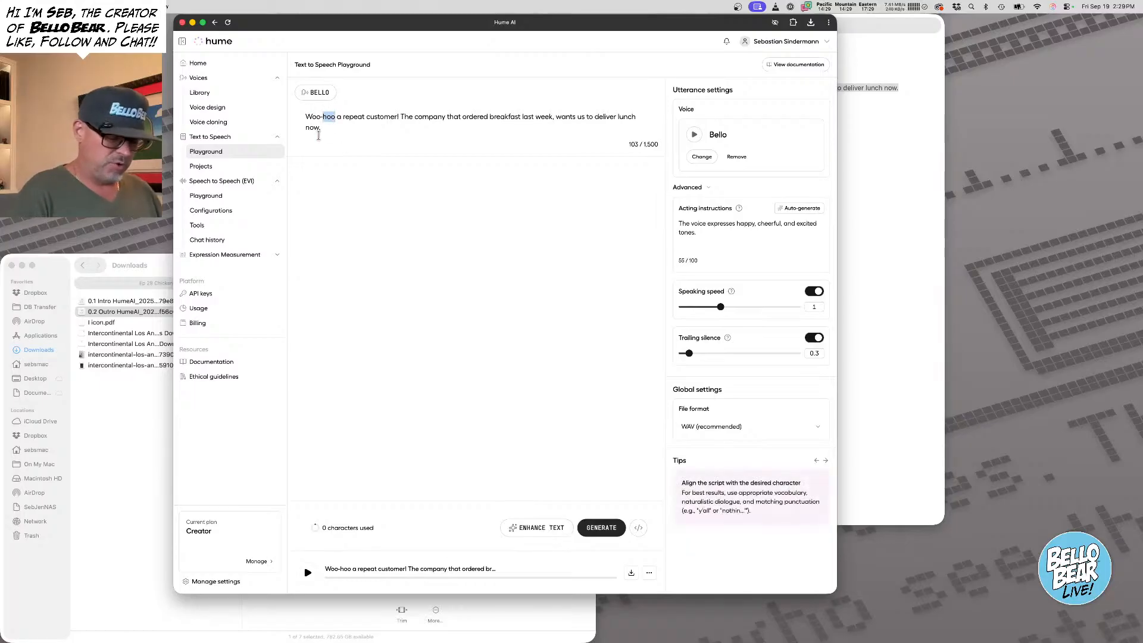
{"action": "type", "text": "who"}
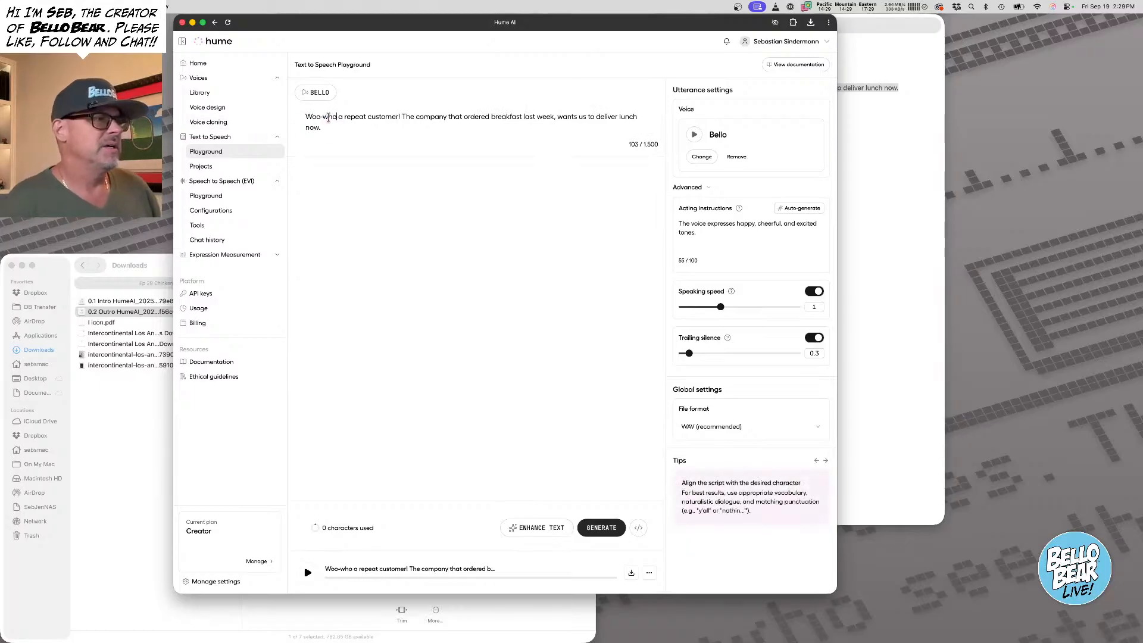
{"action": "key", "text": "BackSpace"}
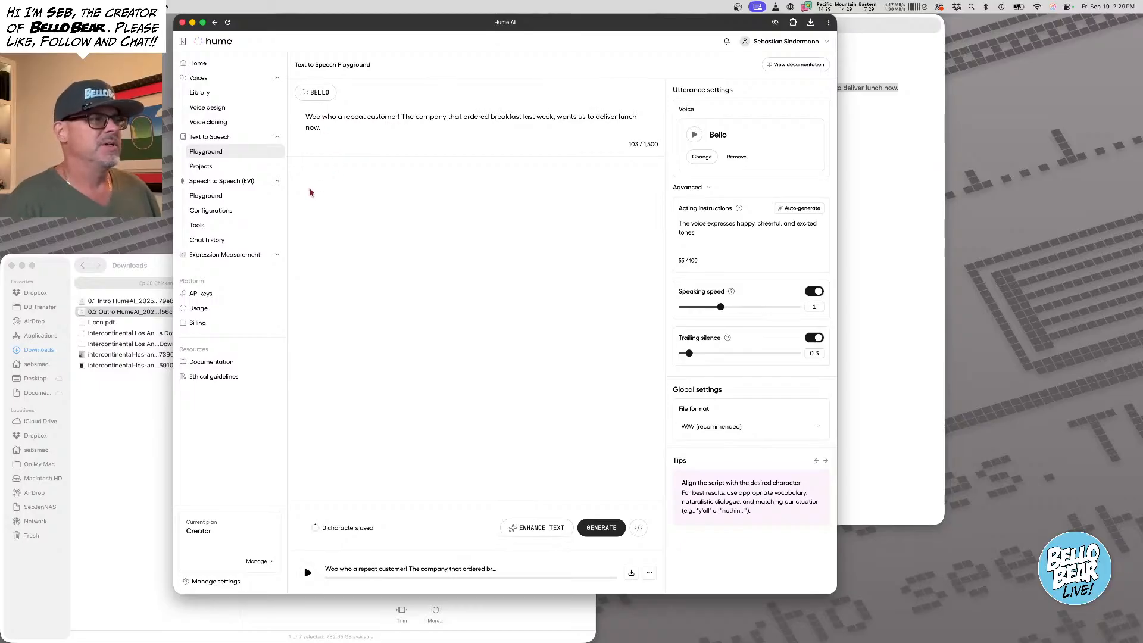
{"action": "left_click", "coordinate": [339, 116]}
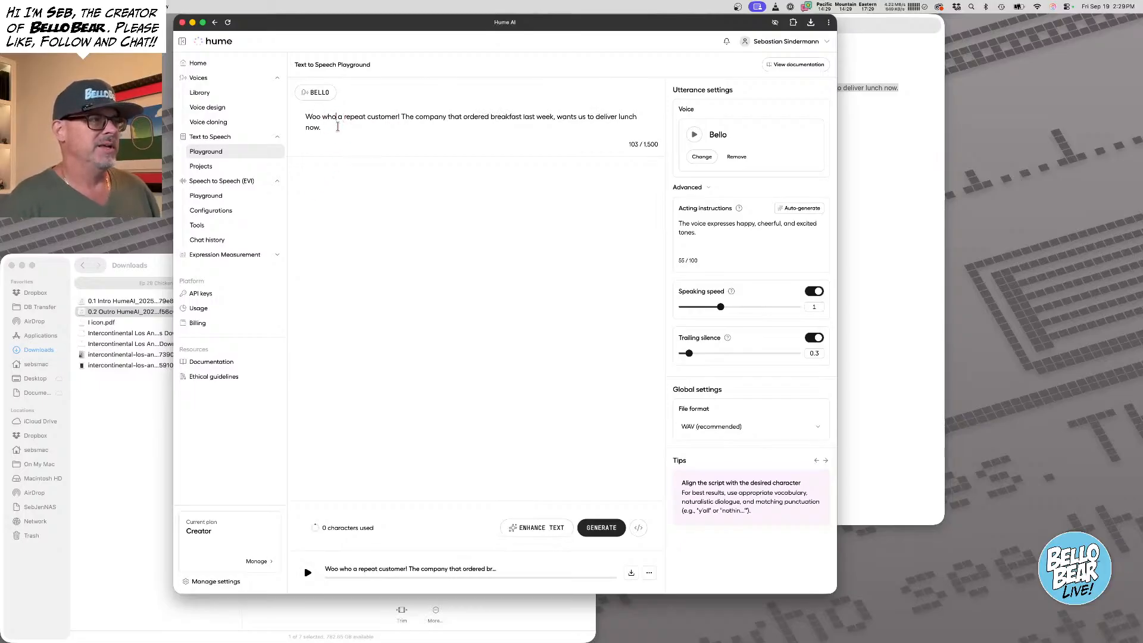
{"action": "type", "text": ","}
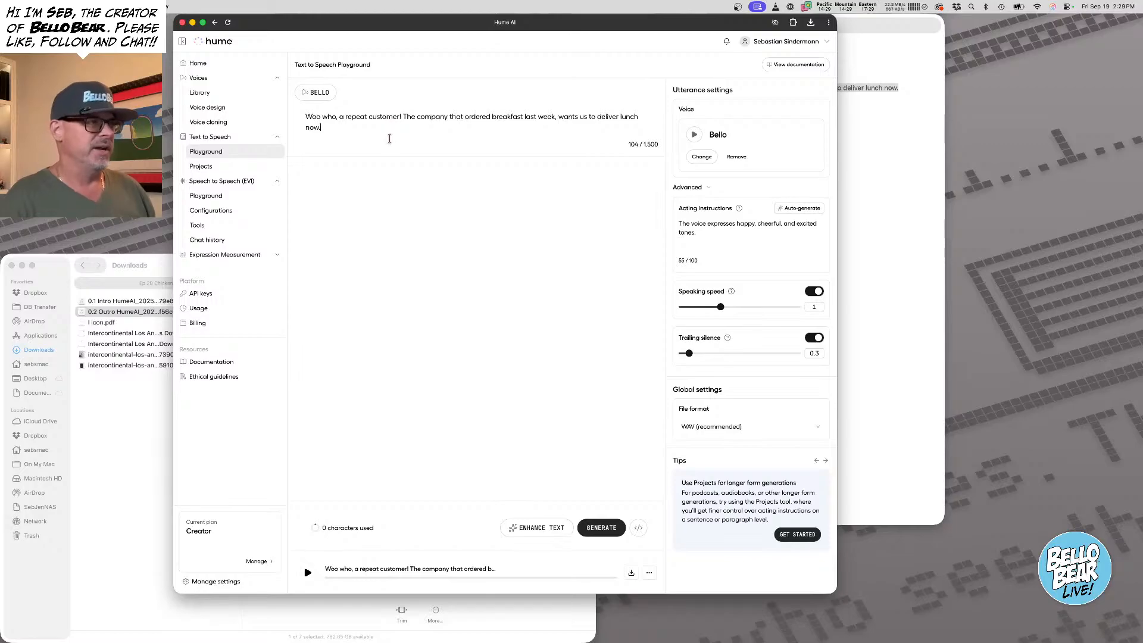
Change the ending of the Panel 1 line to "NOW!" and generate the speech
{"action": "key", "text": "BackSpace"}
{"action": "type", "text": "!"}
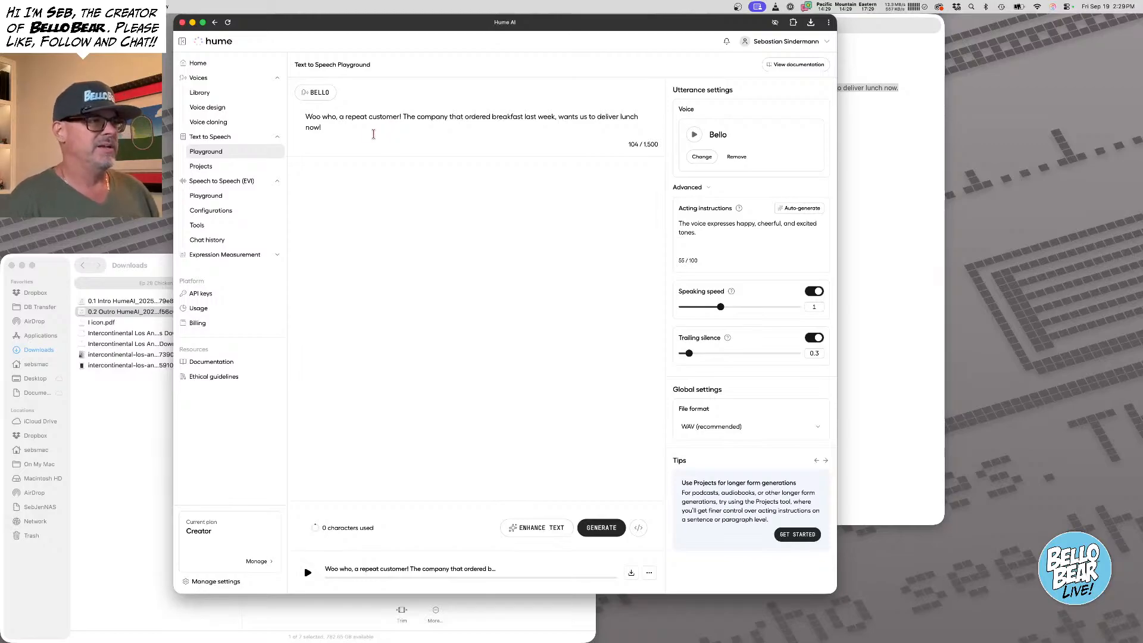
{"action": "double_click", "coordinate": [311, 127]}
{"action": "type", "text": "NOW!"}
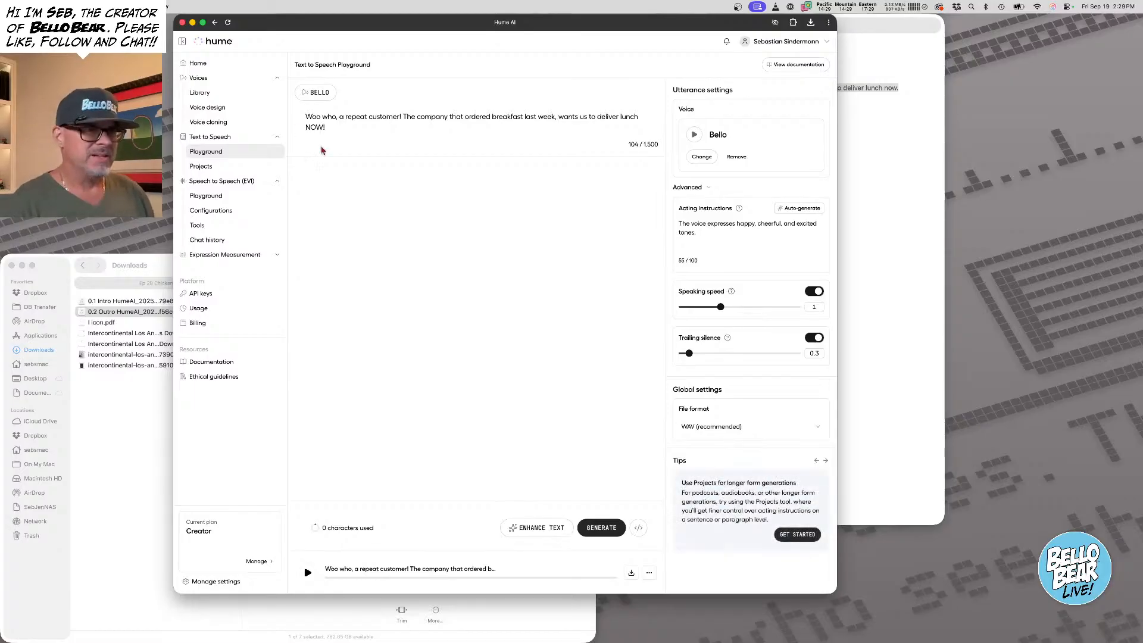
{"action": "left_click", "coordinate": [588, 533]}
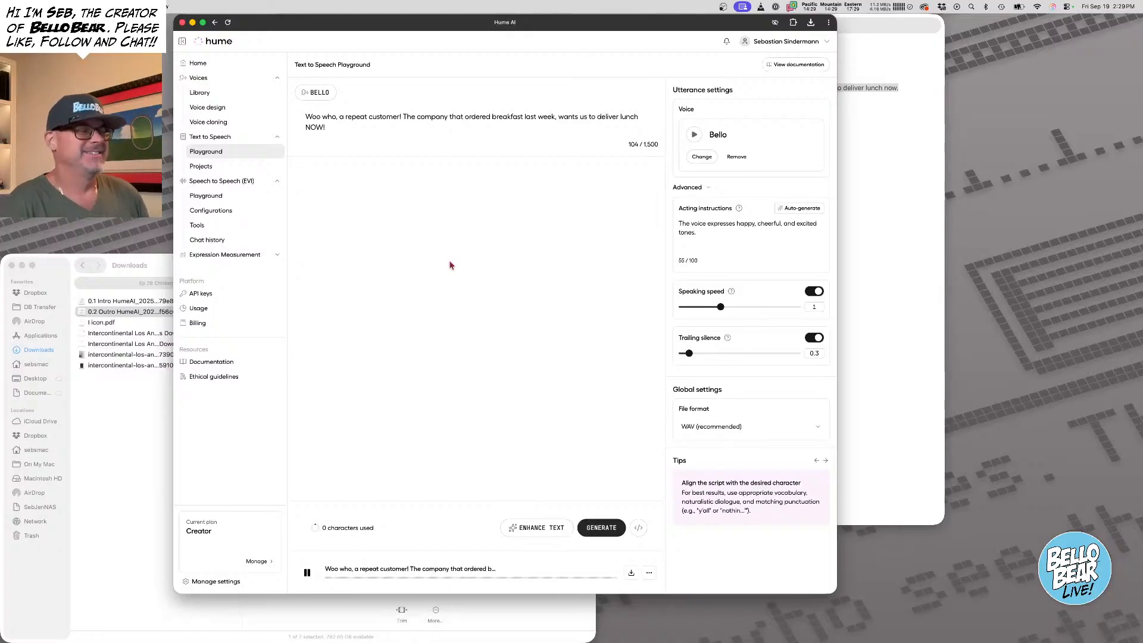
Auto-generate fresh acting instructions for the revised Panel 1 line and generate two more takes
{"action": "left_click", "coordinate": [801, 208]}
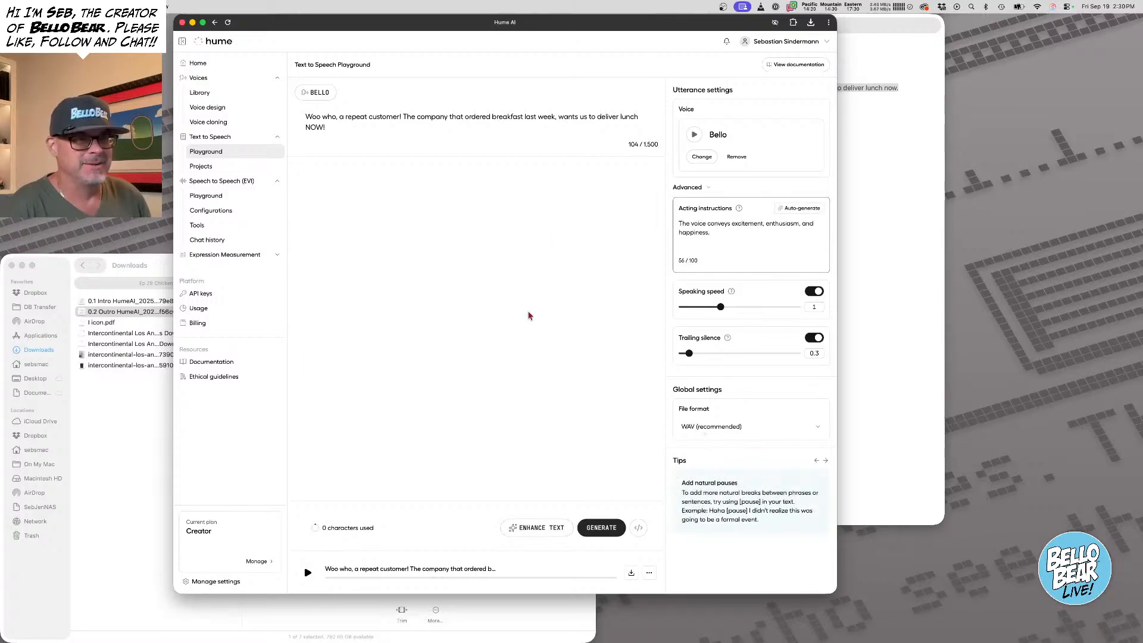
{"action": "left_click", "coordinate": [602, 528]}
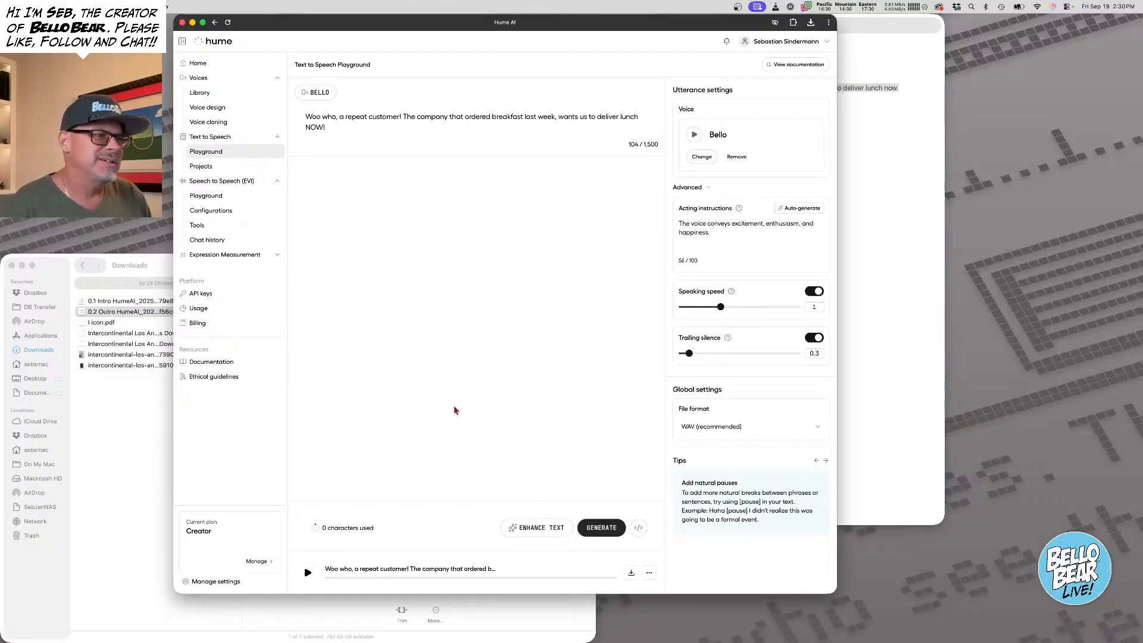
{"action": "left_click", "coordinate": [602, 528]}
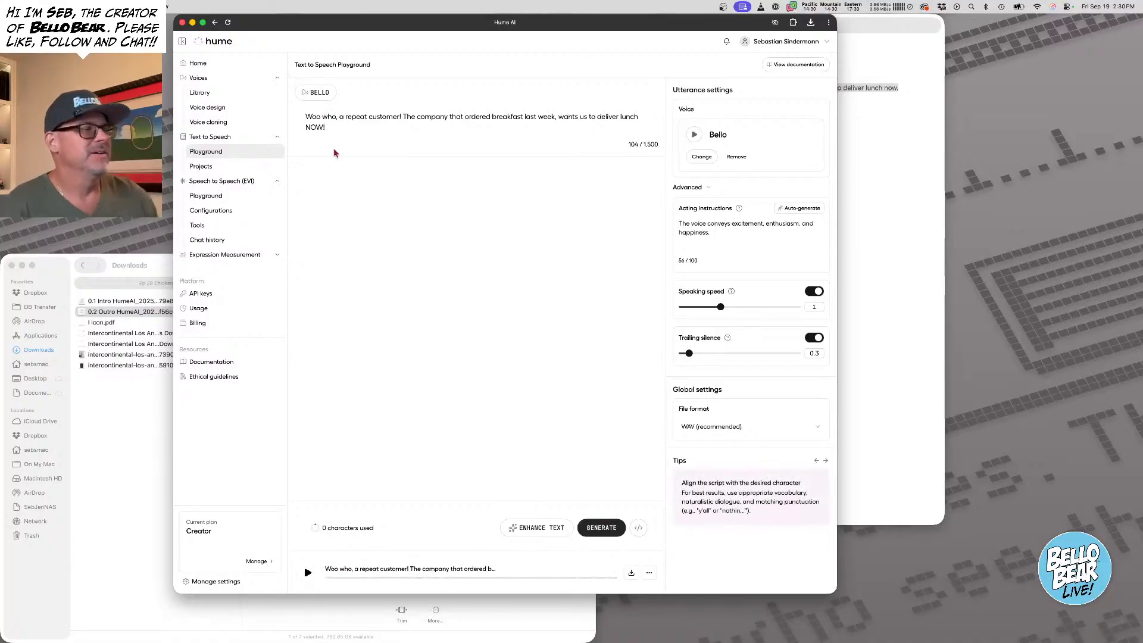
Try a comma after "Woo" in the Panel 1 line and regenerate the speech
{"action": "left_click", "coordinate": [321, 117]}
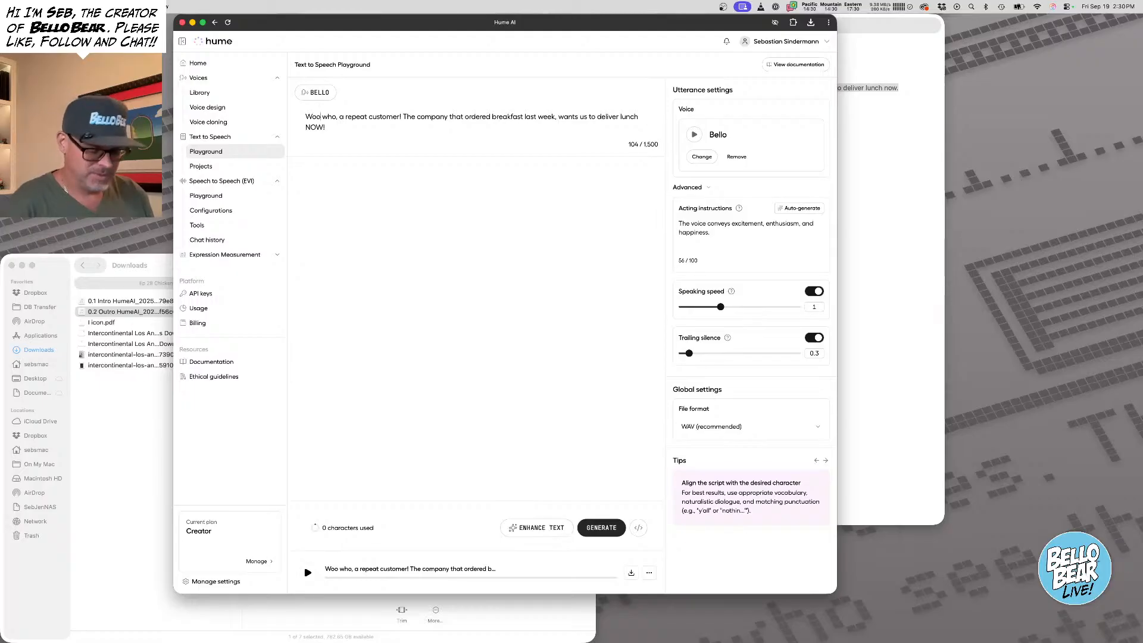
{"action": "type", "text": ","}
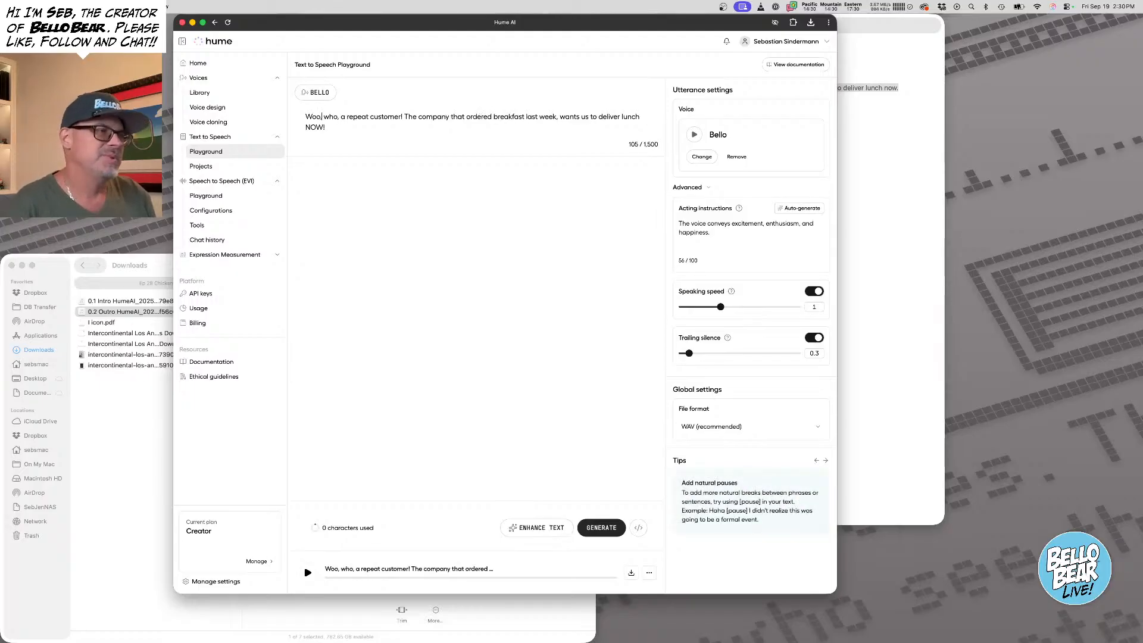
{"action": "left_click", "coordinate": [602, 529]}
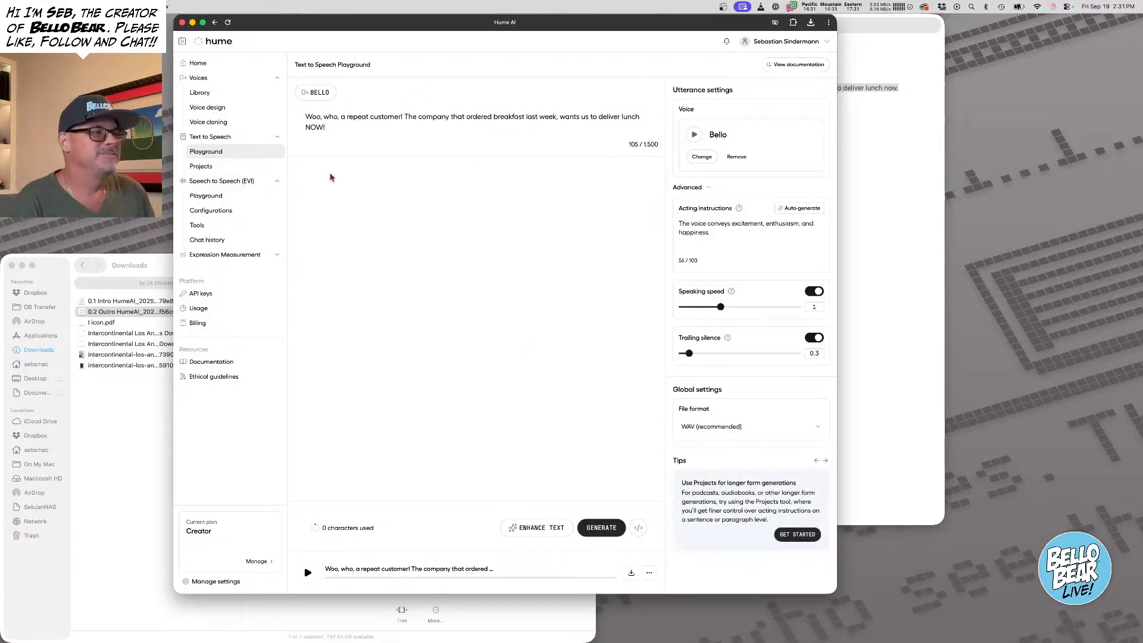
Replace the comma and space after "Woo" with a hyphen to make "Woo-who," and regenerate the speech
{"action": "key", "text": "BackSpace"}
{"action": "key", "text": "BackSpace"}
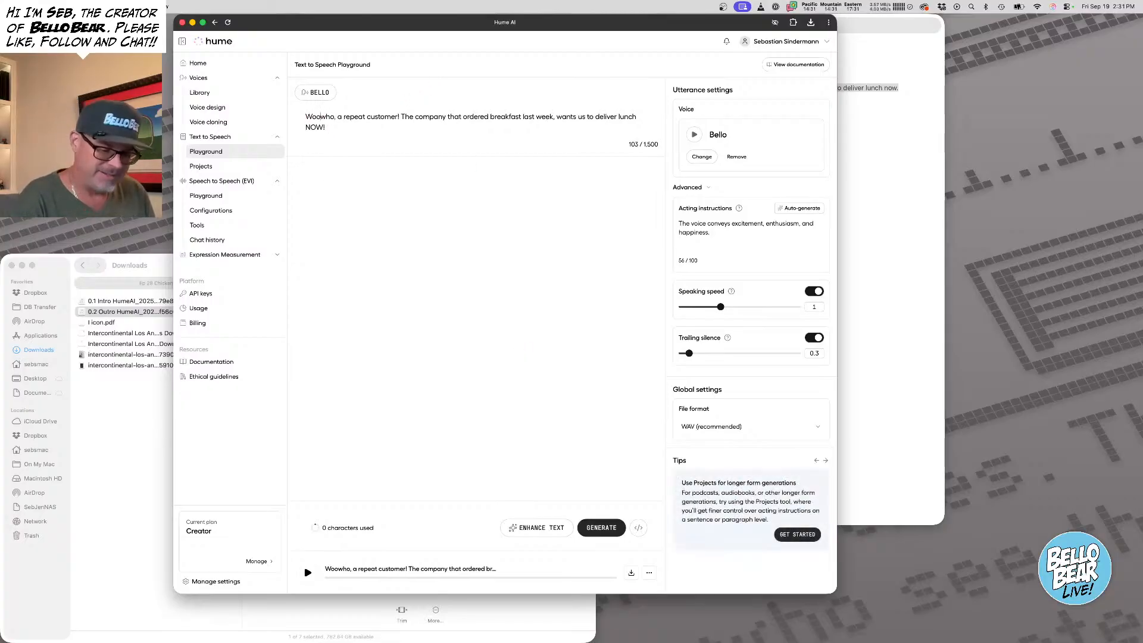
{"action": "type", "text": "-"}
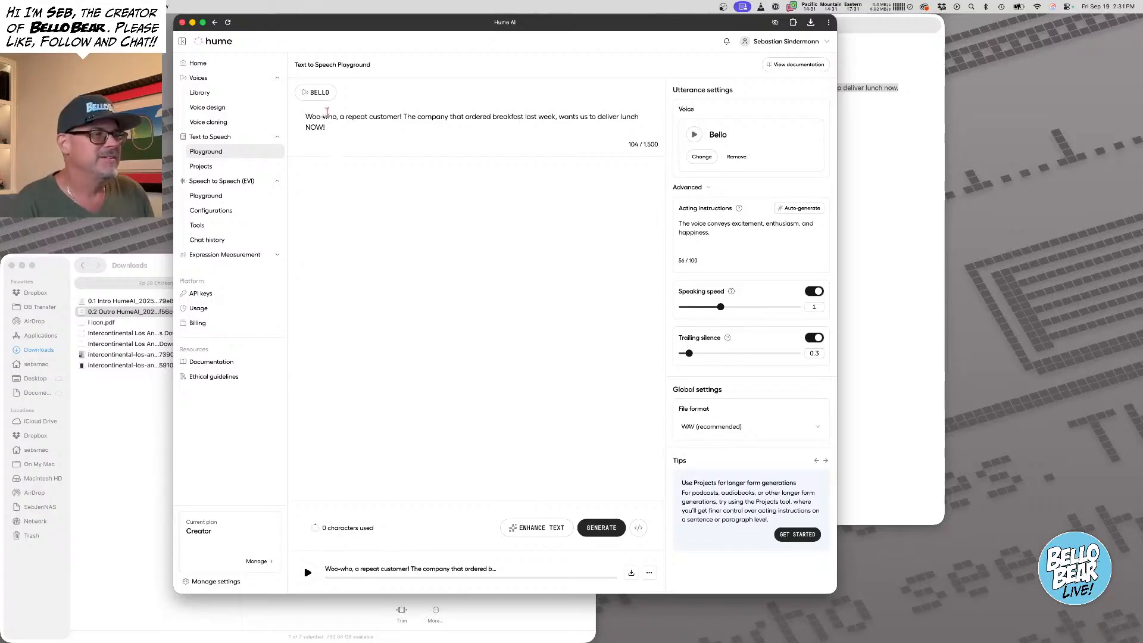
{"action": "left_click", "coordinate": [602, 529]}
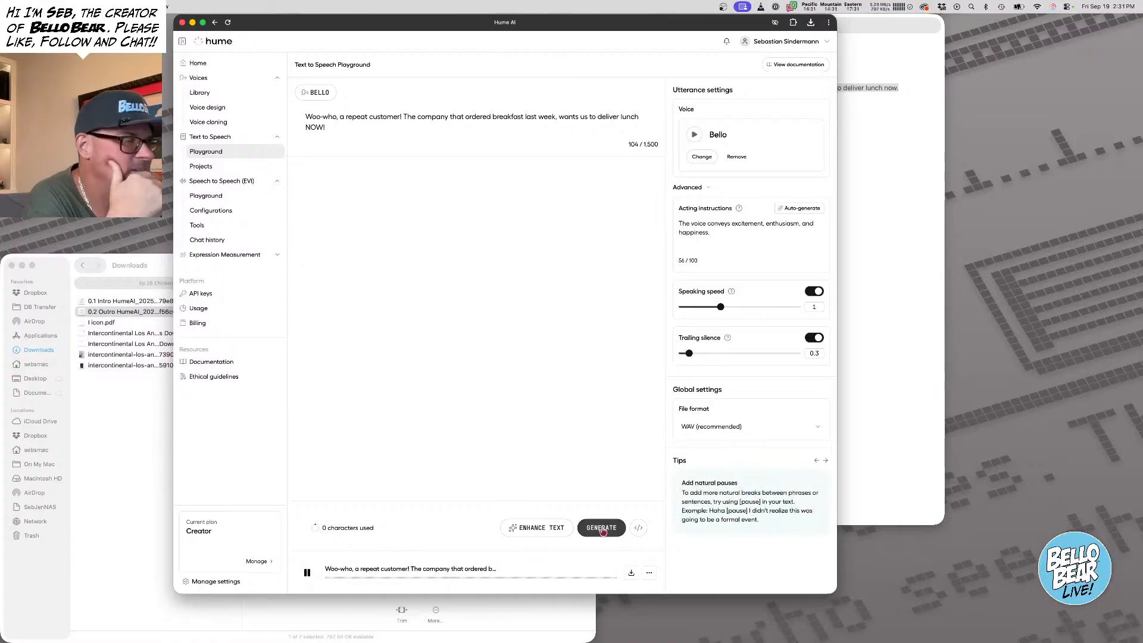
Correct the line's opening word to "Woo-hoo" and generate its speech with the Bello voice
{"action": "left_click", "coordinate": [328, 116]}
{"action": "key", "text": "BackSpace"}
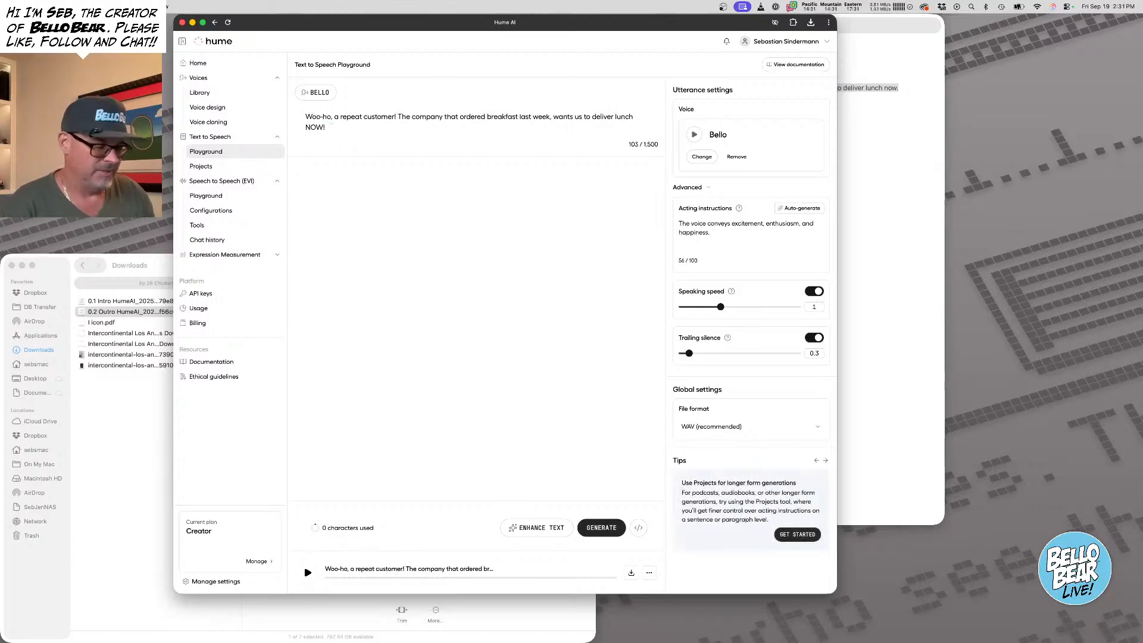
{"action": "type", "text": "o"}
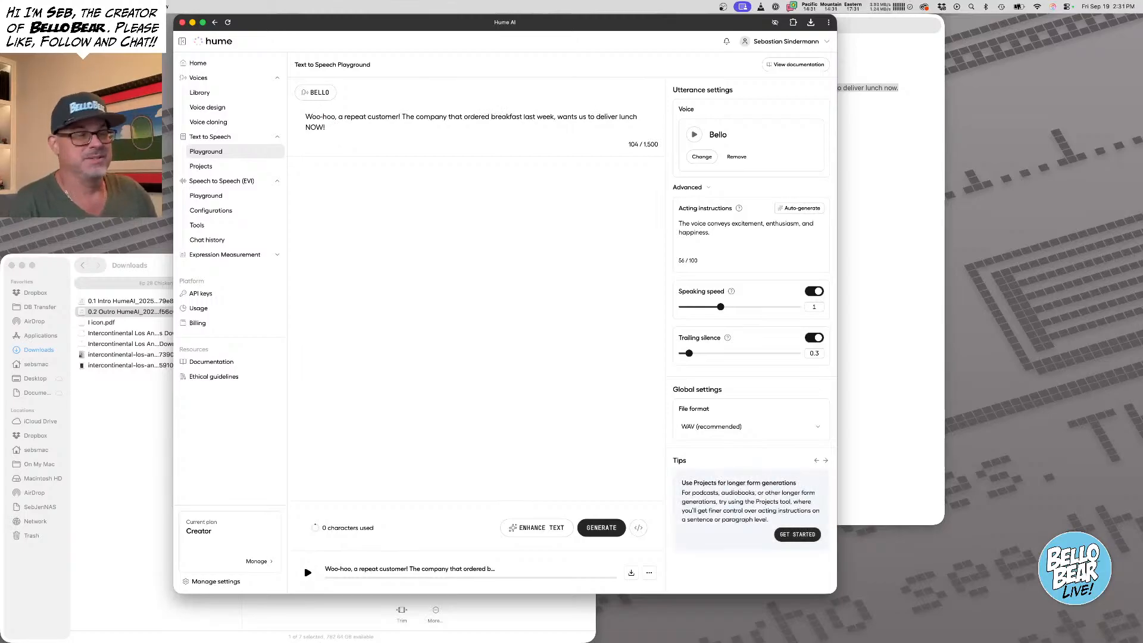
{"action": "left_click", "coordinate": [602, 528]}
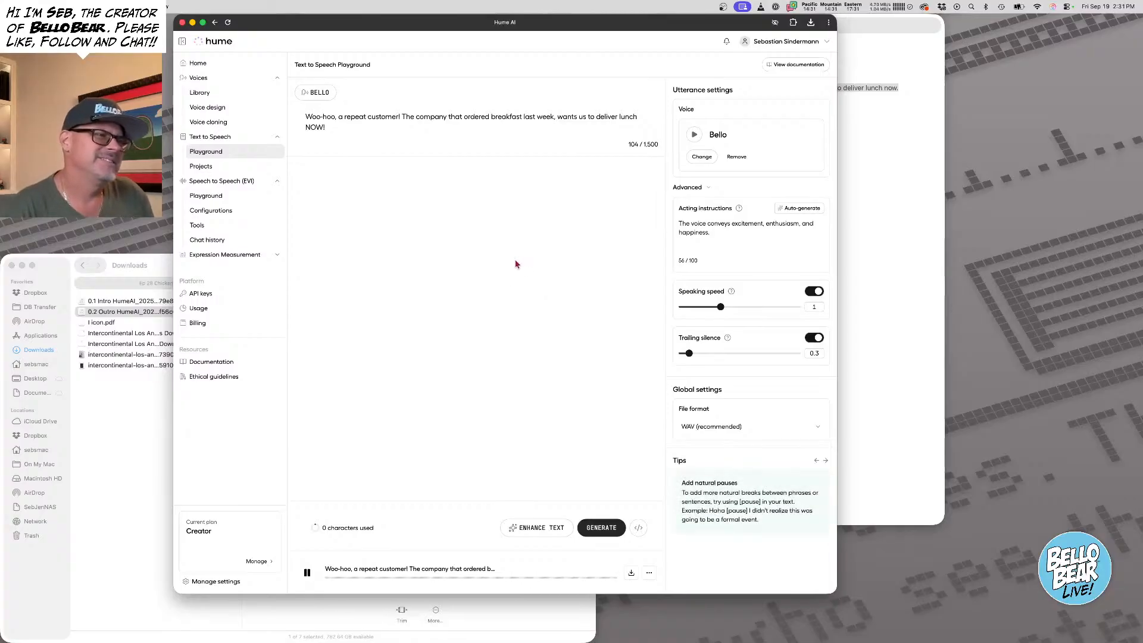
Generate another take of the "Woo-hoo" line, play it back and download it as a WAV file
{"action": "left_click", "coordinate": [606, 531]}
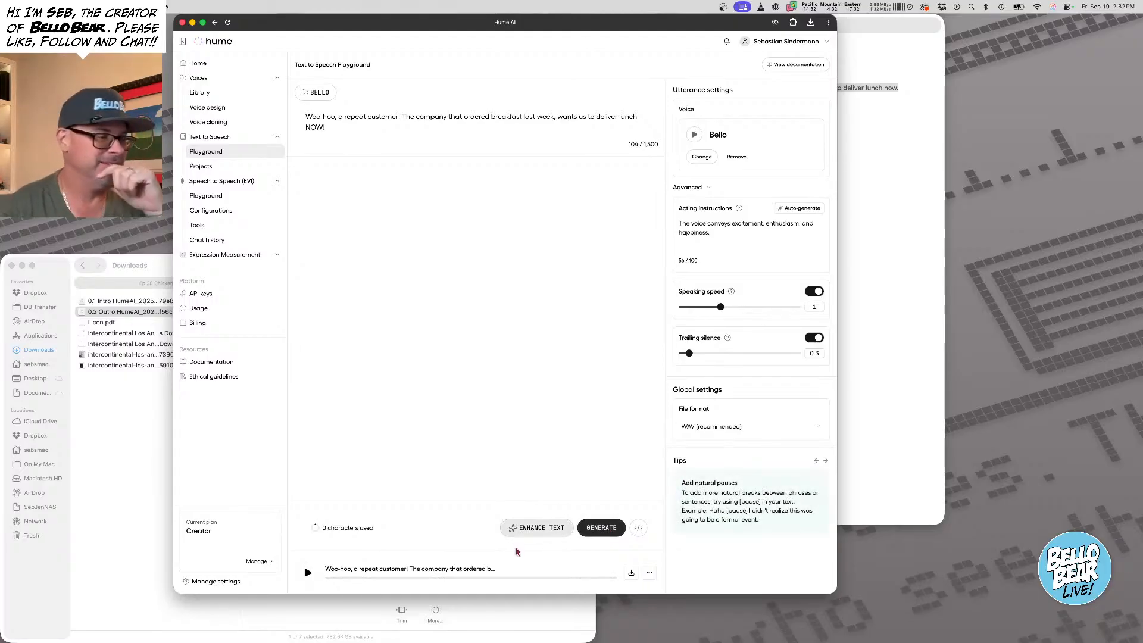
{"action": "left_click", "coordinate": [308, 572]}
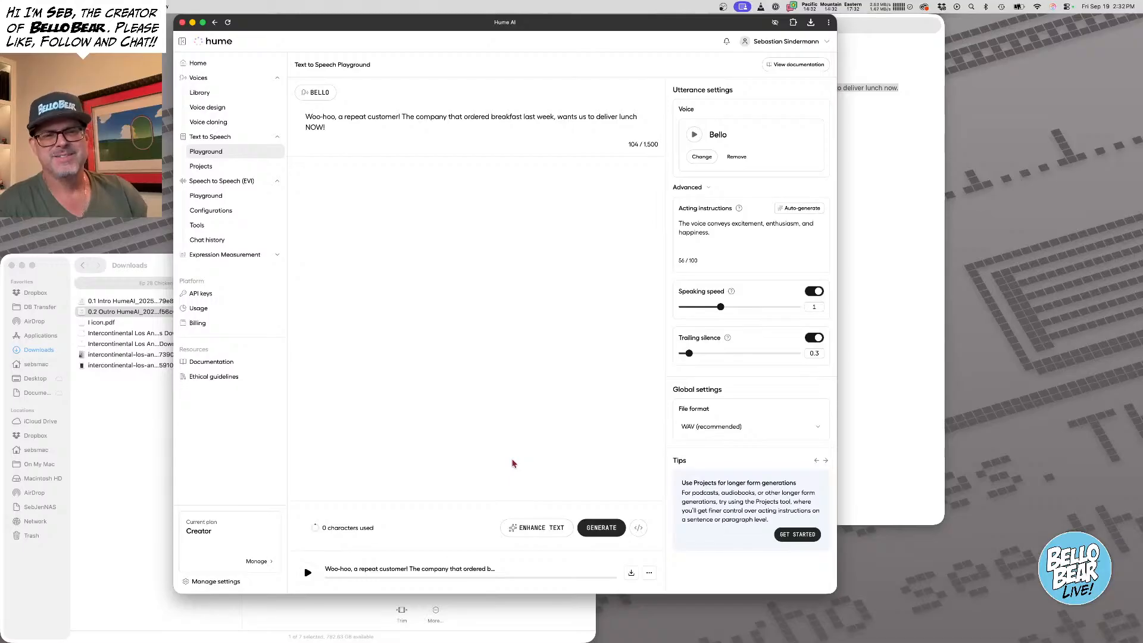
{"action": "left_click", "coordinate": [630, 572]}
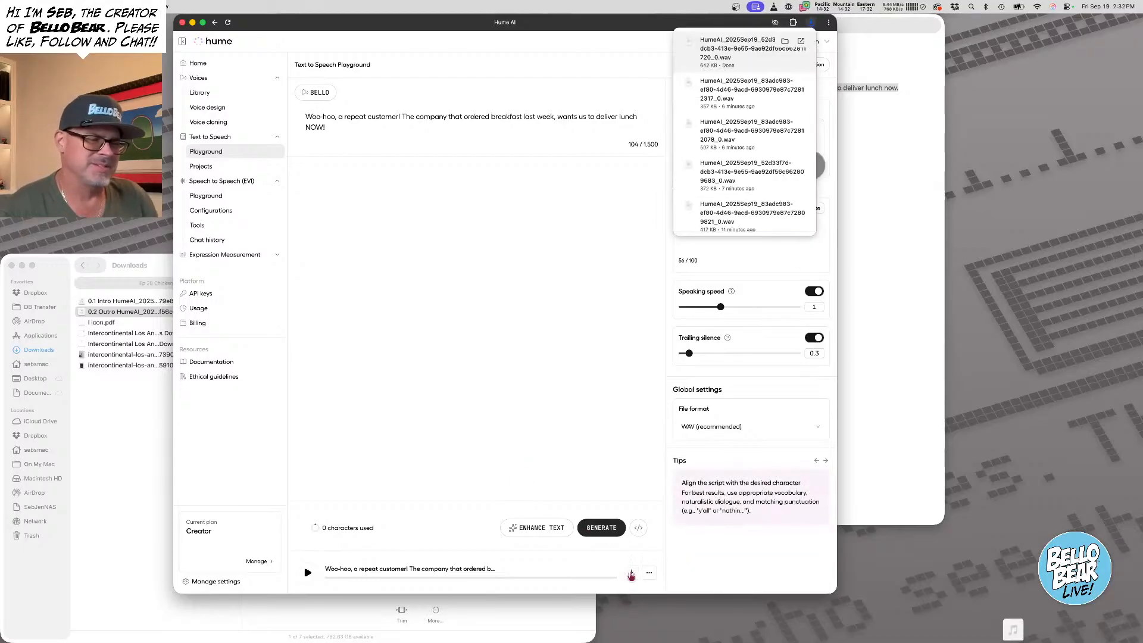
Change the line's final "NOW!" to lowercase "now!" and generate the speech again
{"action": "left_click_drag", "start_coordinate": [324, 127], "coordinate": [305, 127]}
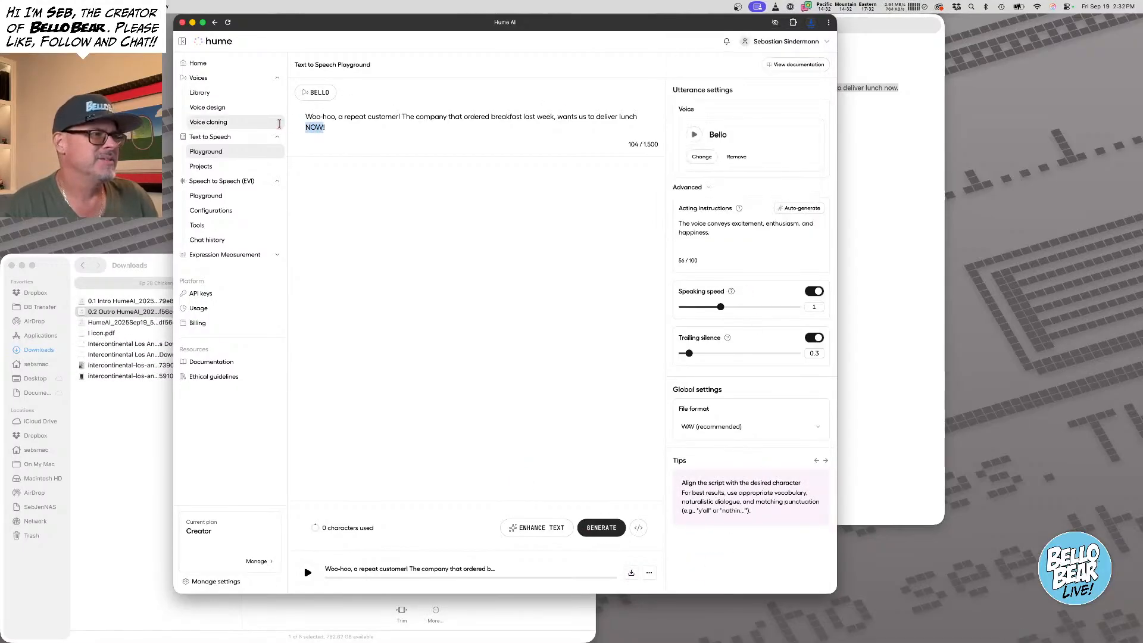
{"action": "type", "text": "now!"}
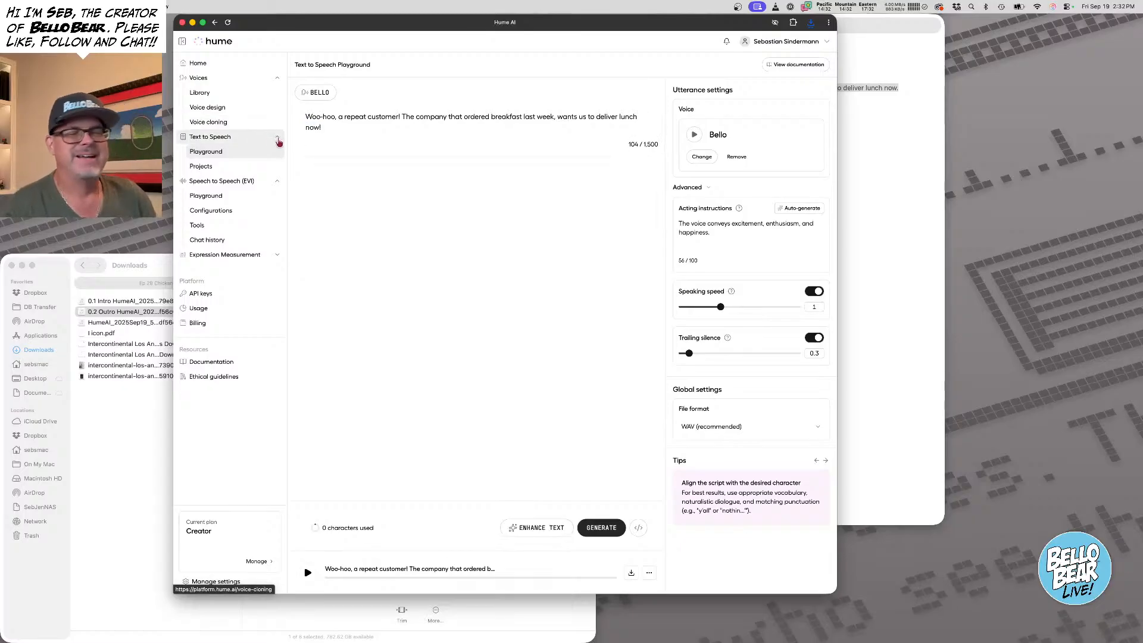
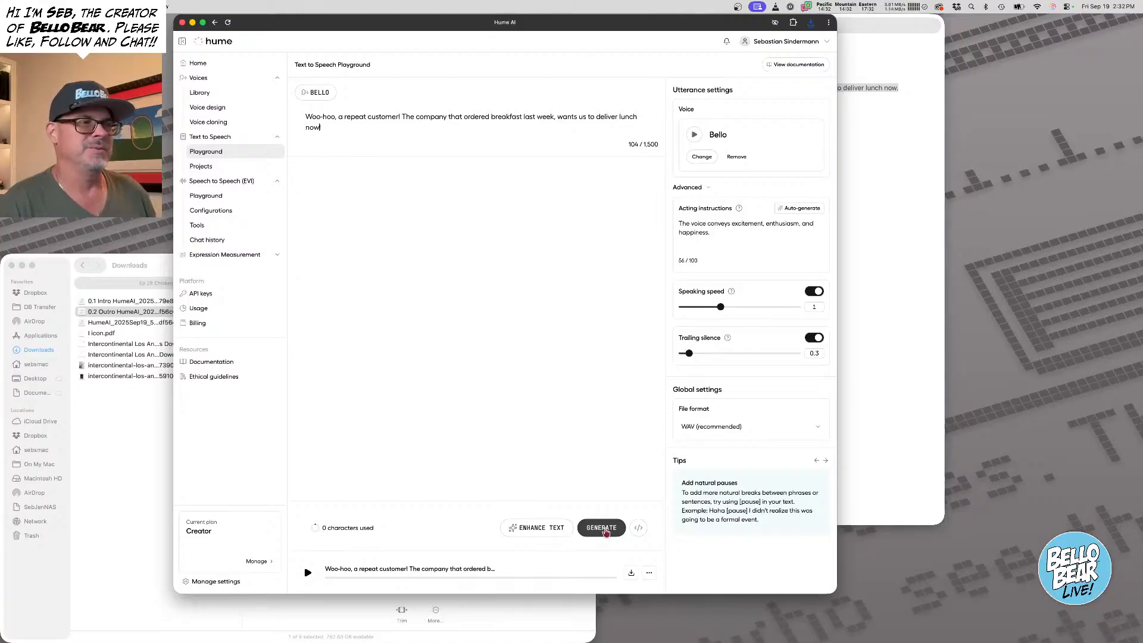
{"action": "left_click", "coordinate": [602, 528]}
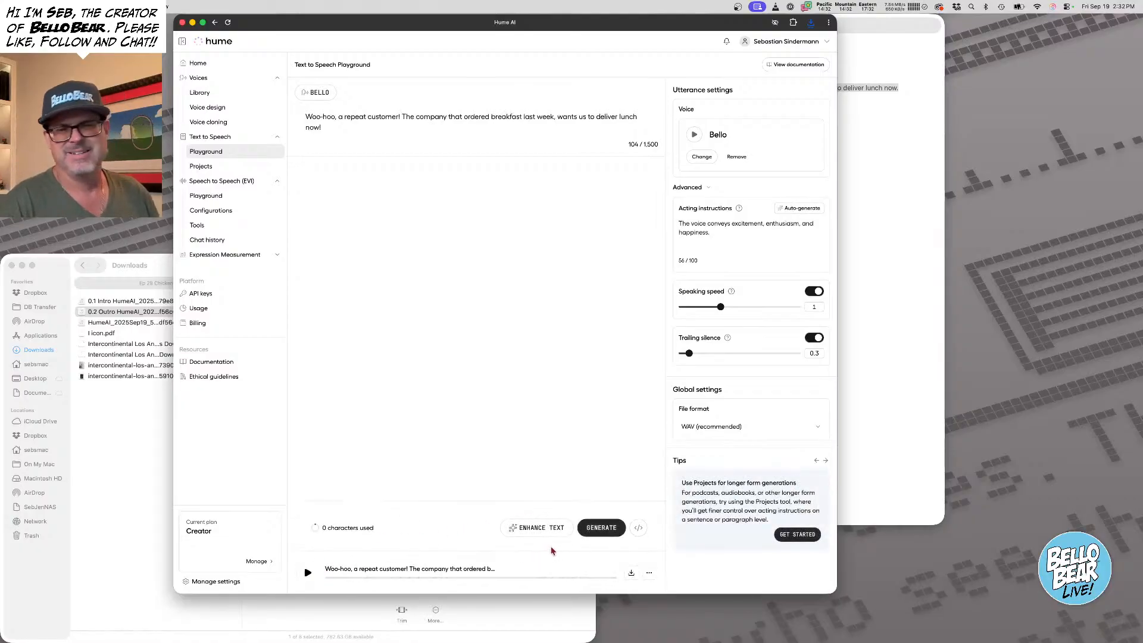
Regenerate and listen to several takes of the "deliver lunch now!" line, and download the last one
{"action": "left_click", "coordinate": [600, 530]}
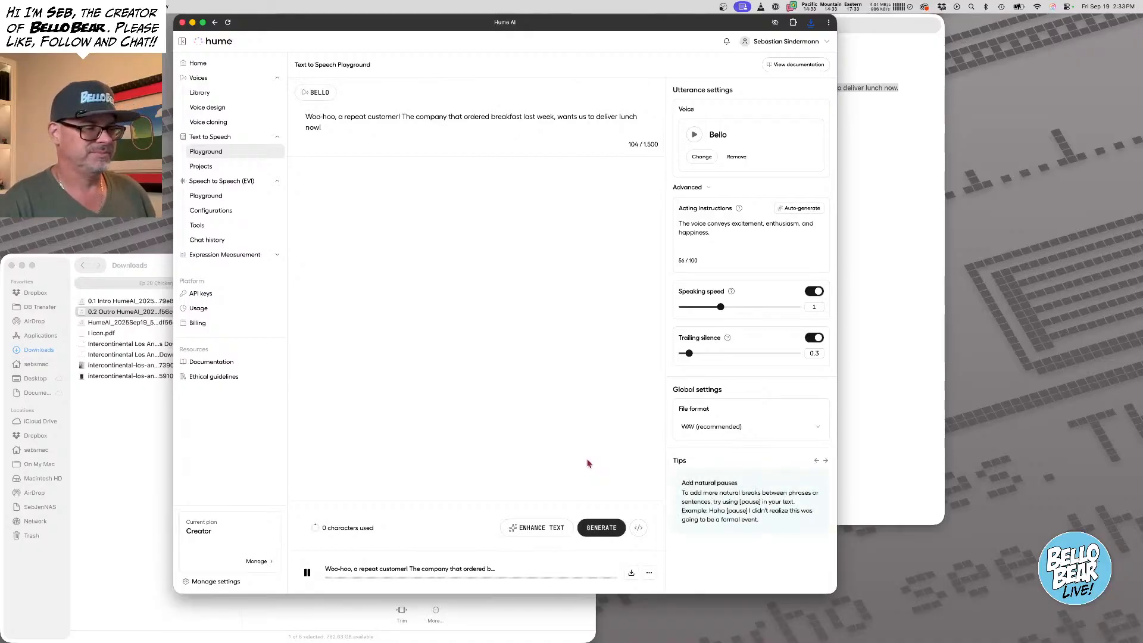
{"action": "left_click", "coordinate": [601, 528]}
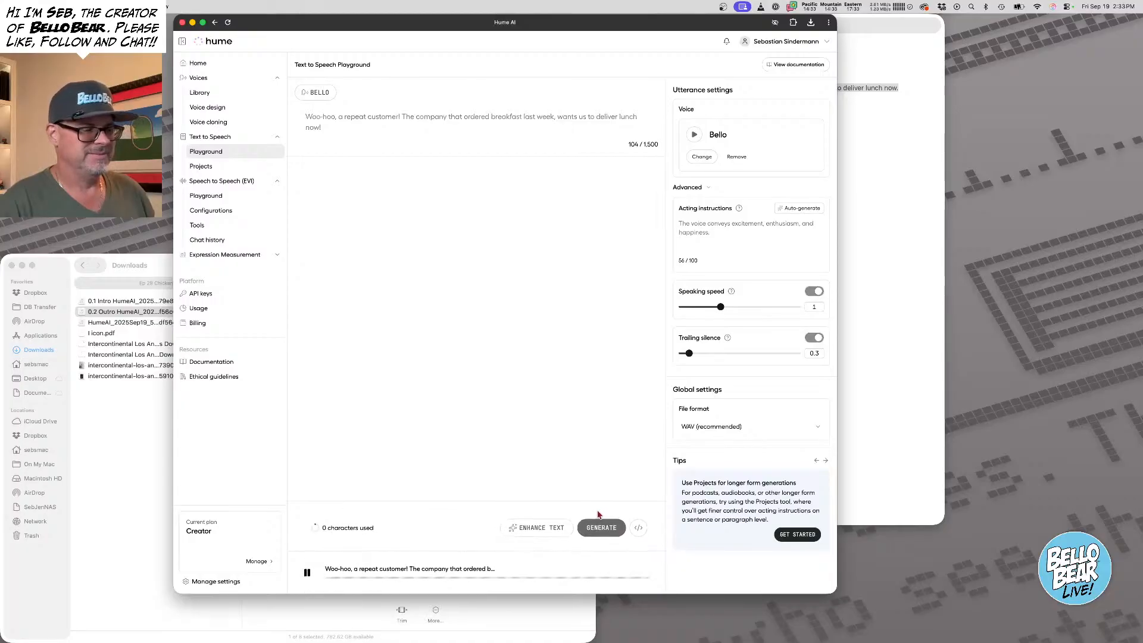
{"action": "left_click", "coordinate": [307, 573]}
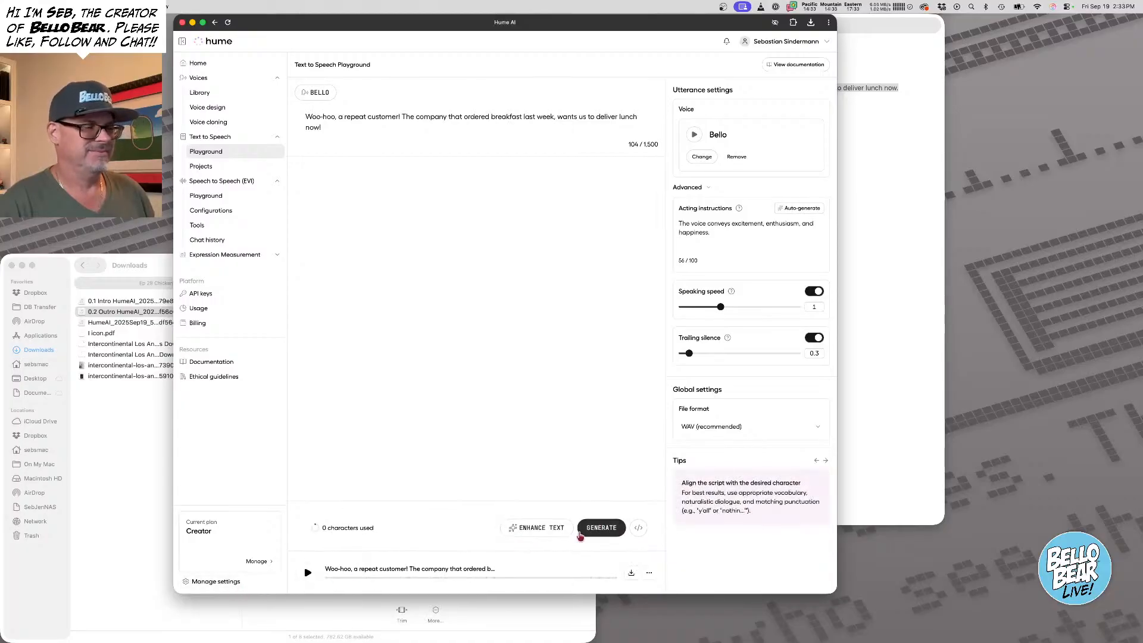
{"action": "left_click", "coordinate": [589, 529]}
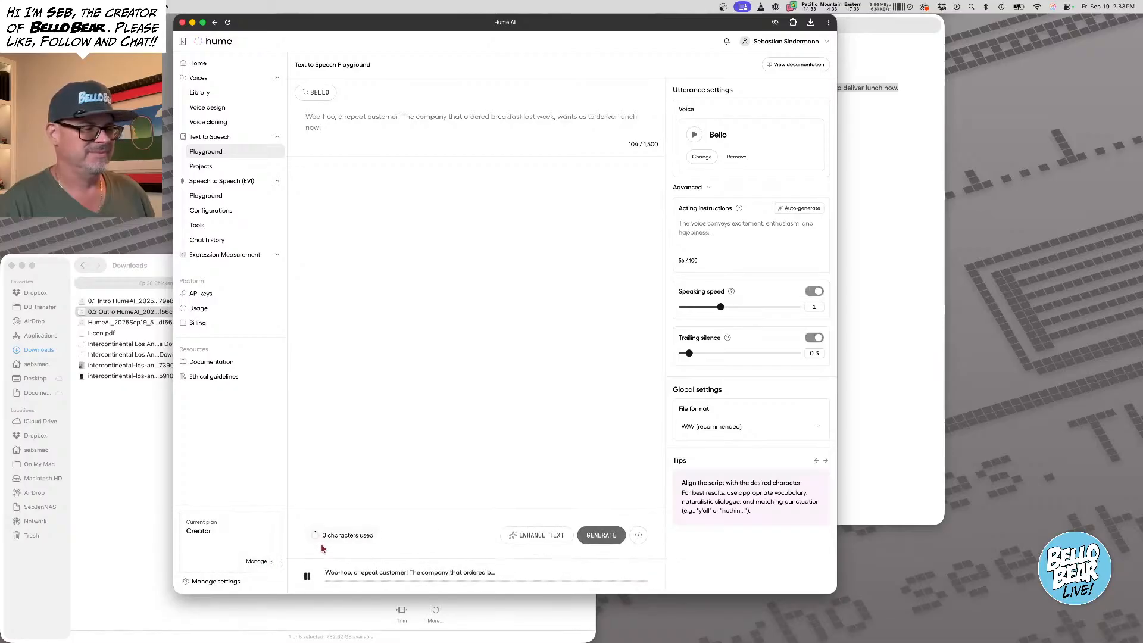
{"action": "left_click", "coordinate": [308, 572]}
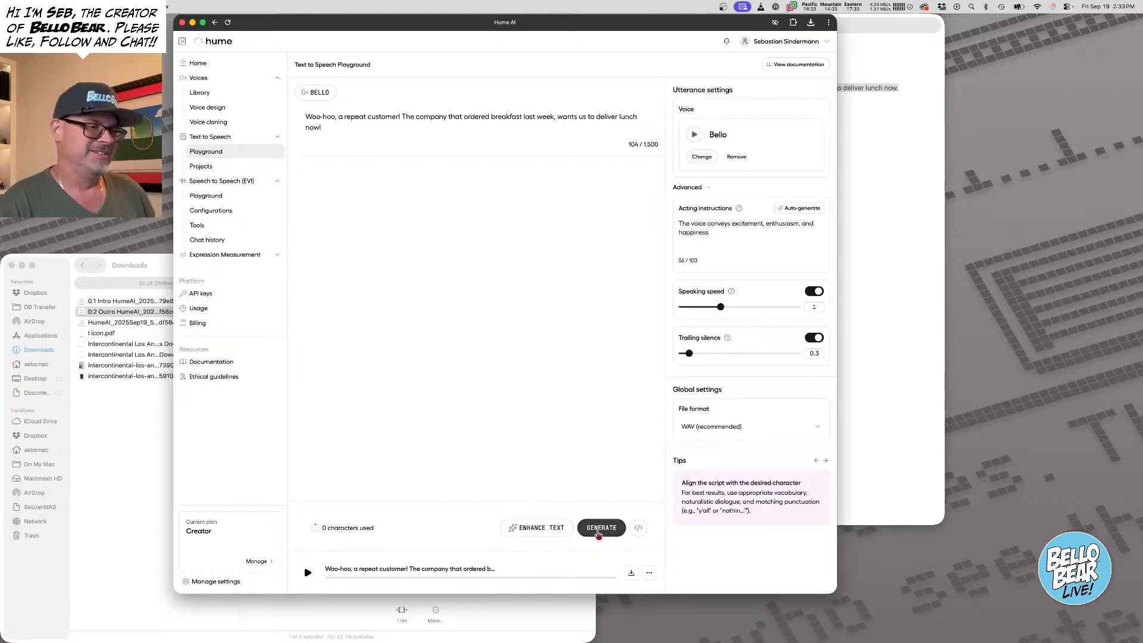
{"action": "left_click", "coordinate": [597, 532]}
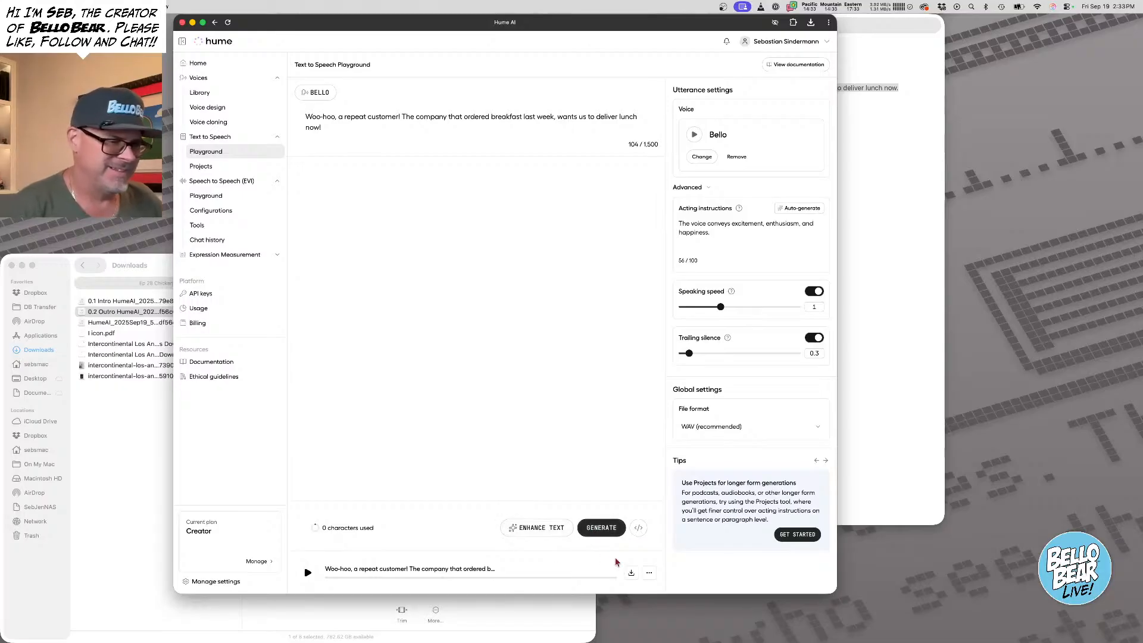
{"action": "left_click", "coordinate": [631, 573]}
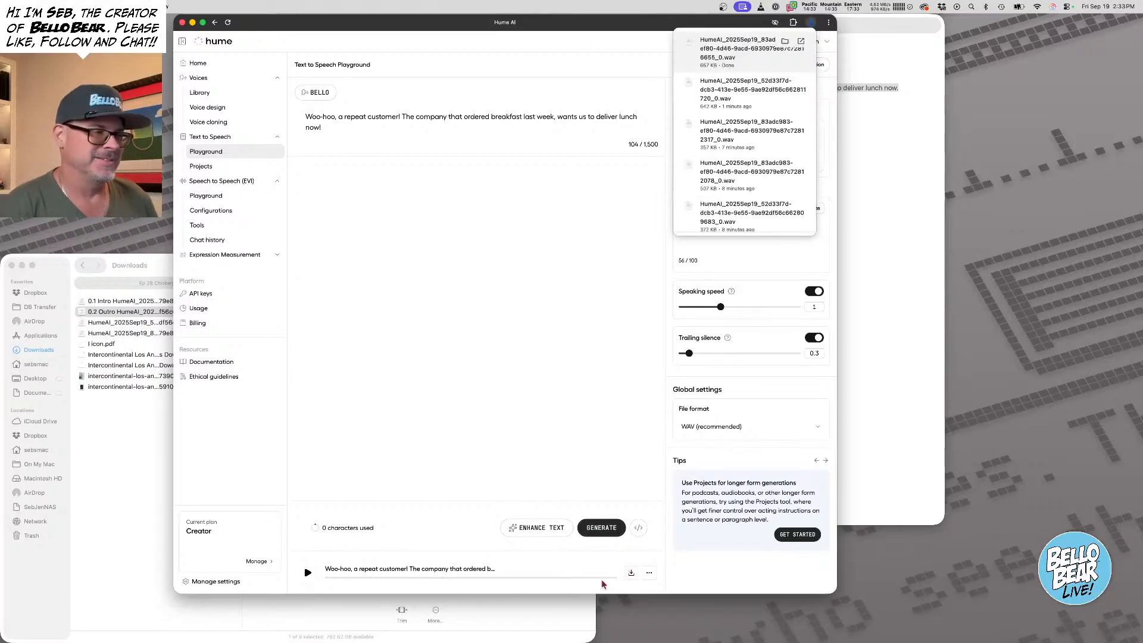
Switch to Finder's Downloads folder and play the earlier of the two unnumbered HumeAI takes
{"action": "left_click", "coordinate": [138, 308]}
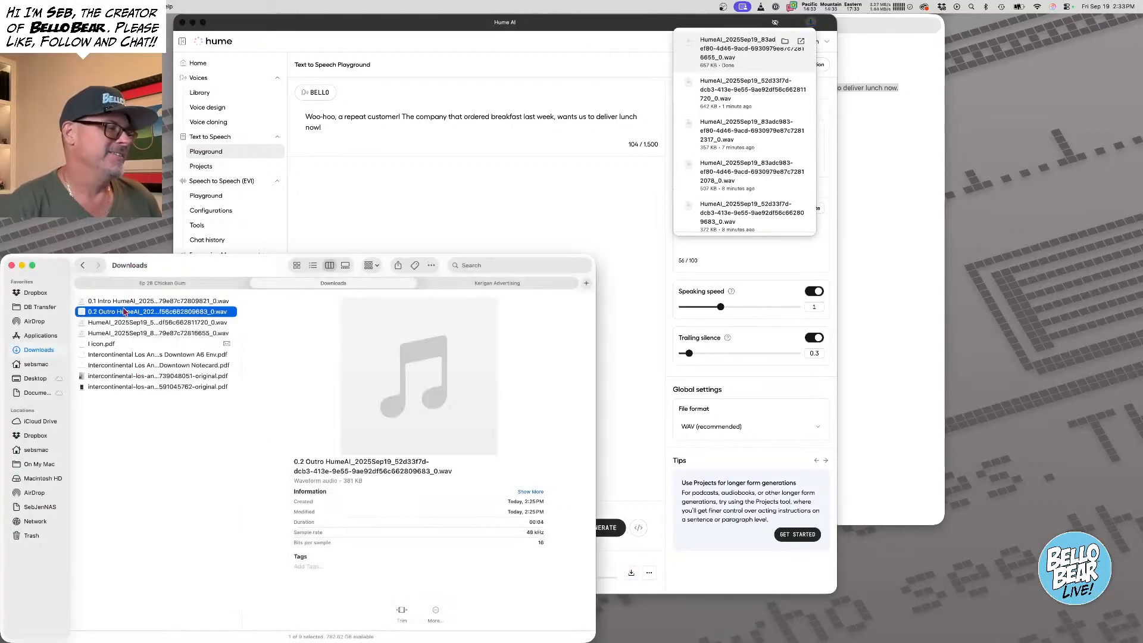
{"action": "left_click", "coordinate": [183, 323]}
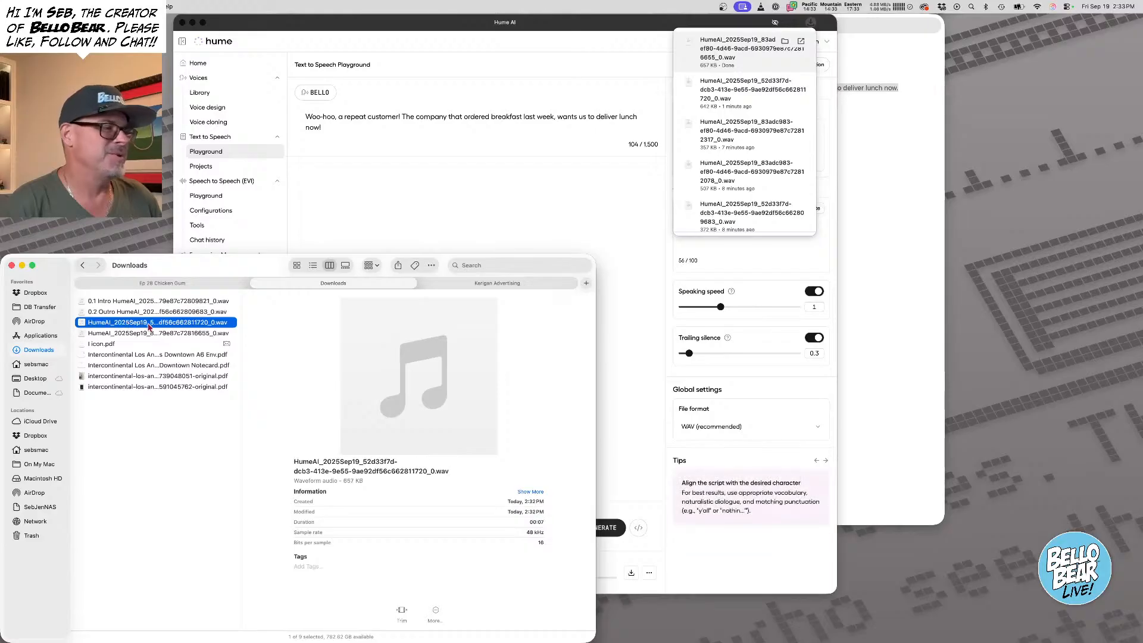
{"action": "left_click", "coordinate": [419, 379]}
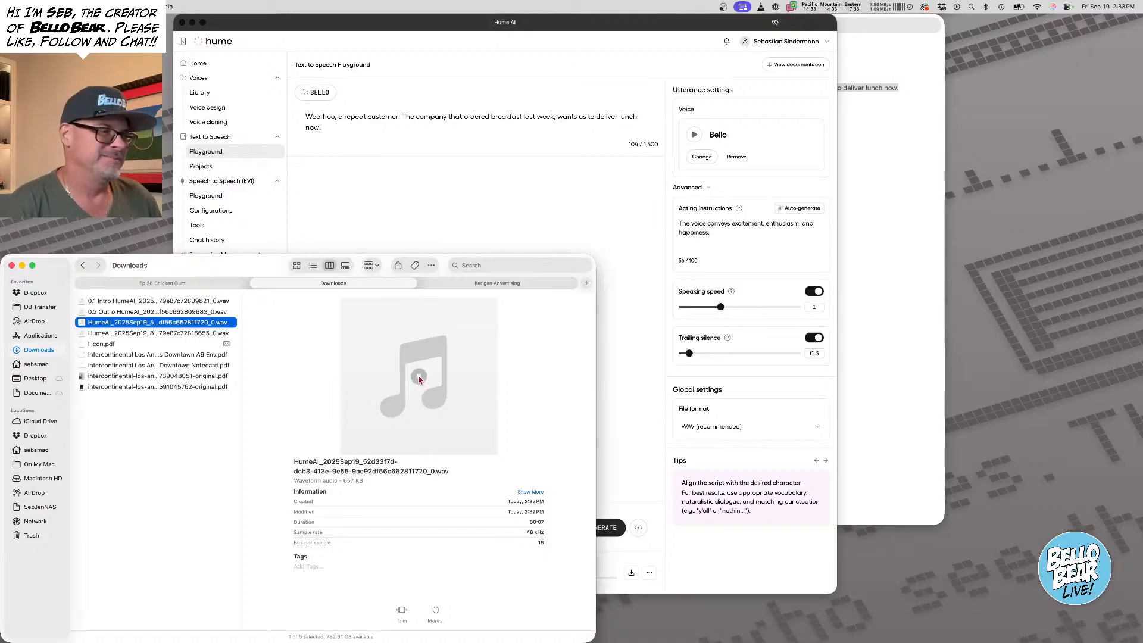
Prefix the newer HumeAI take's file name with "1.1 Bello" and delete the earlier unnumbered take
{"action": "left_click", "coordinate": [144, 335]}
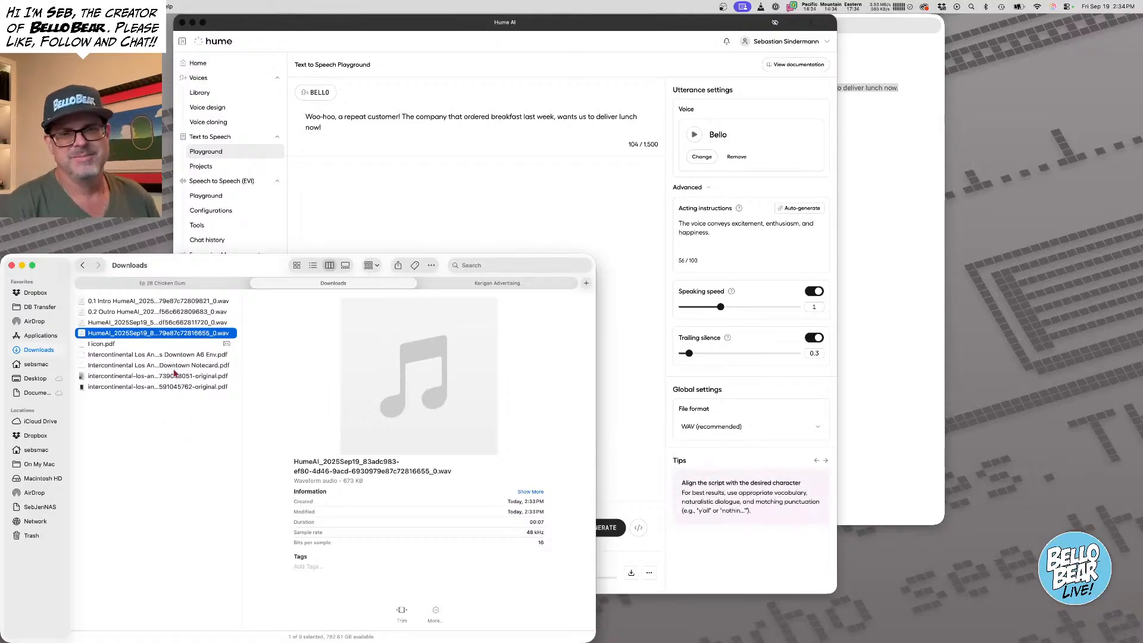
{"action": "left_click", "coordinate": [128, 334]}
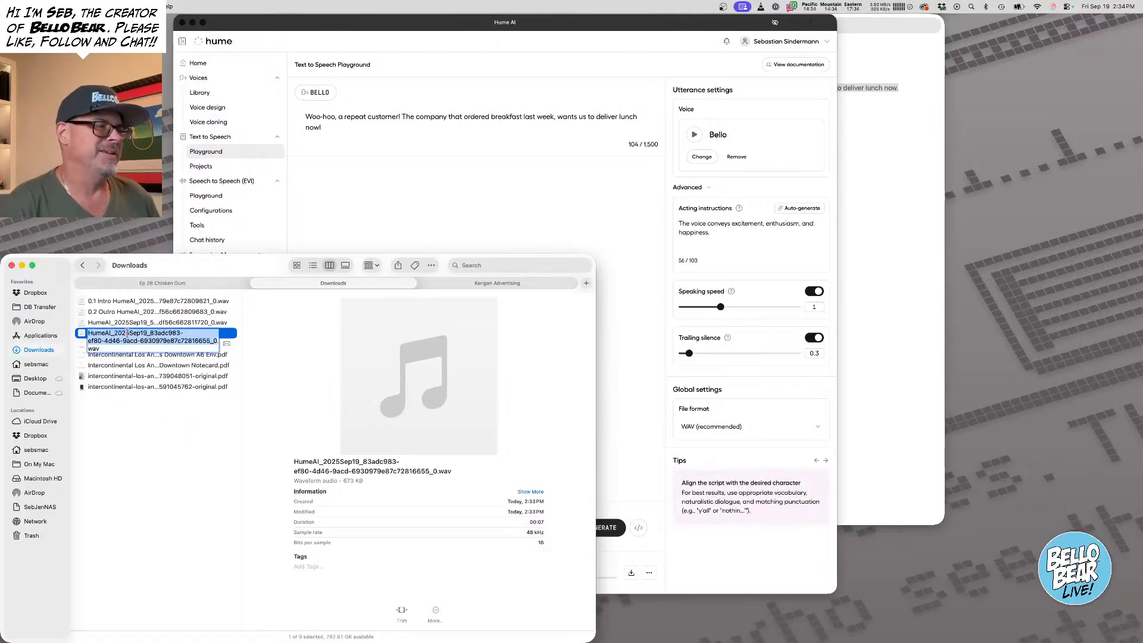
{"action": "key", "text": "Left"}
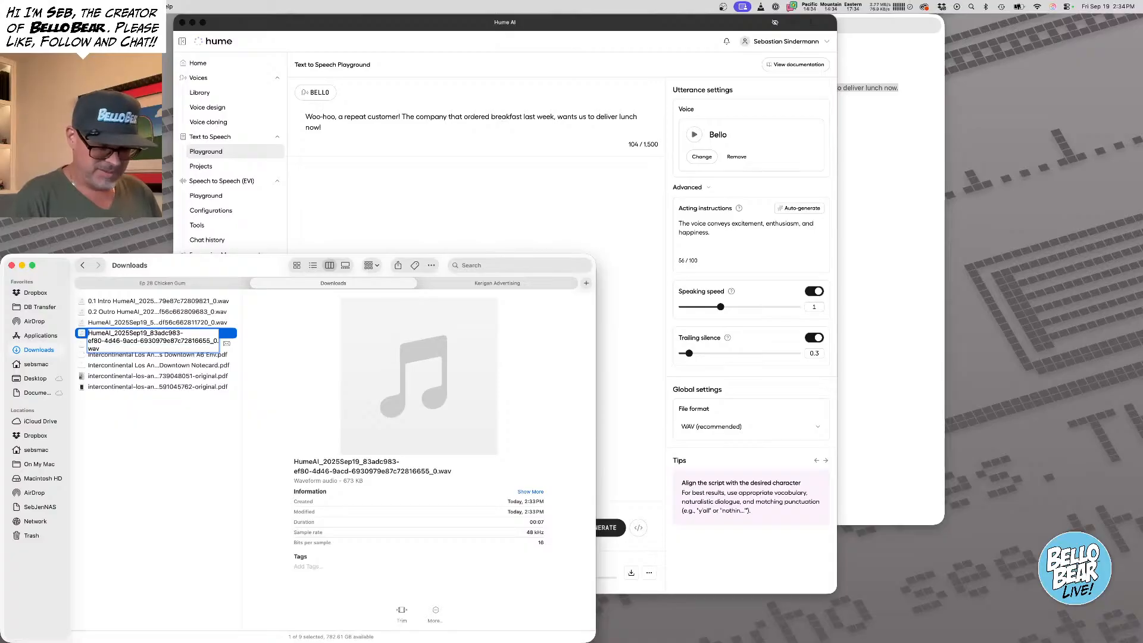
{"action": "type", "text": "1.1 "}
{"action": "type", "text": "Bell"}
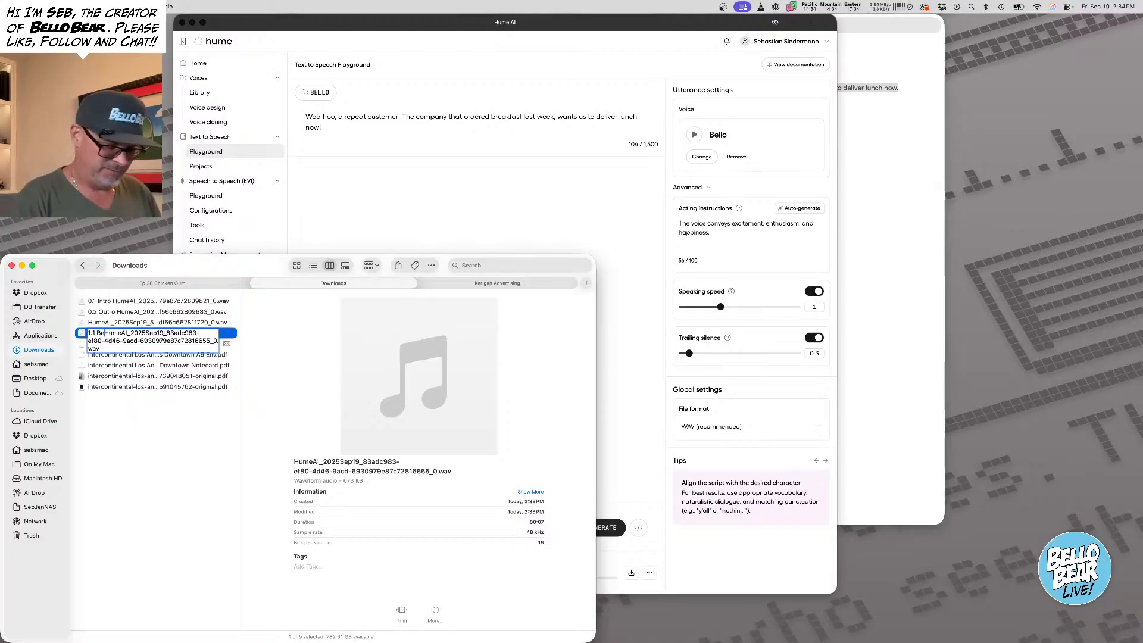
{"action": "type", "text": "o"}
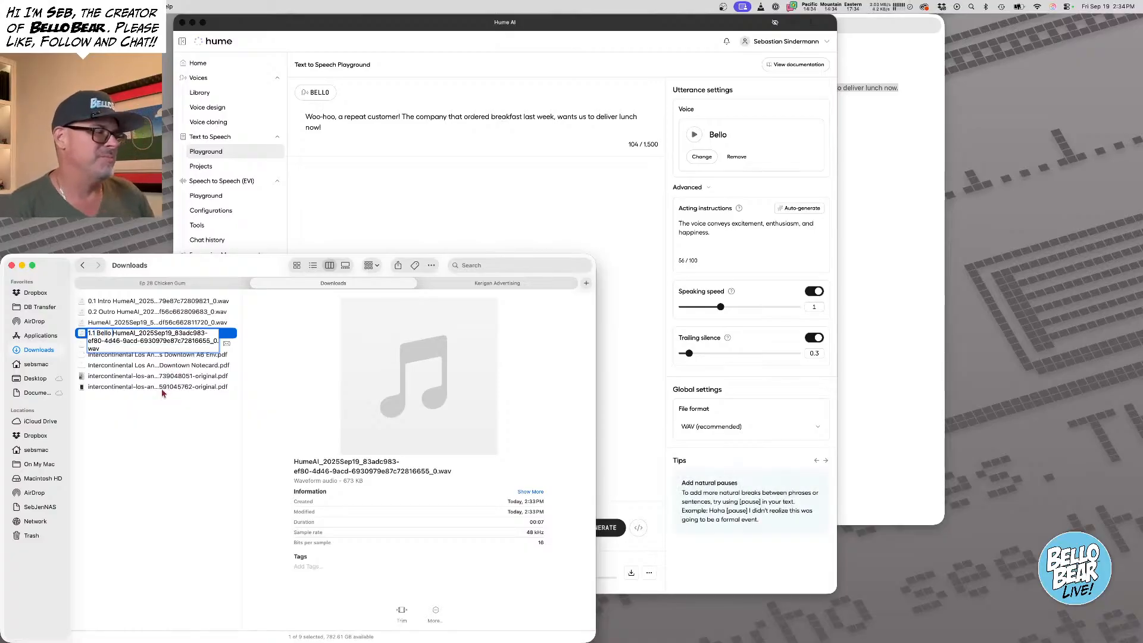
{"action": "left_click", "coordinate": [155, 448]}
{"action": "left_click", "coordinate": [138, 333]}
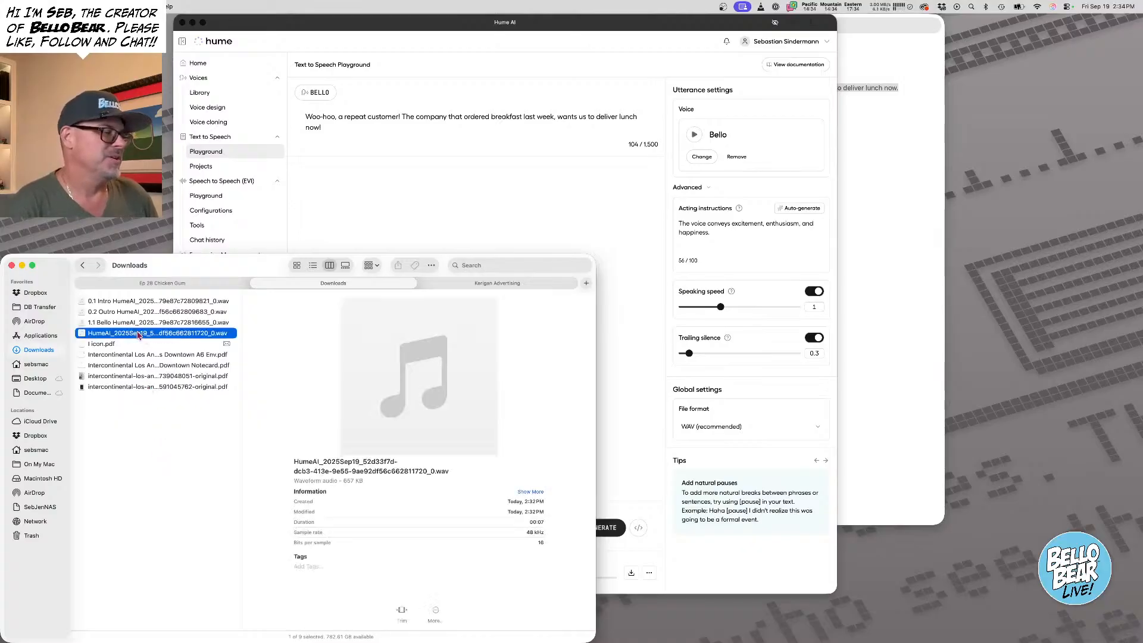
{"action": "key", "text": "super+BackSpace"}
Replace the Hume text with Bello's Panel 2 line from Notes, "Three chicken clubs and a chicken strips salad with blue cheese dressing."
{"action": "left_click", "coordinate": [869, 152]}
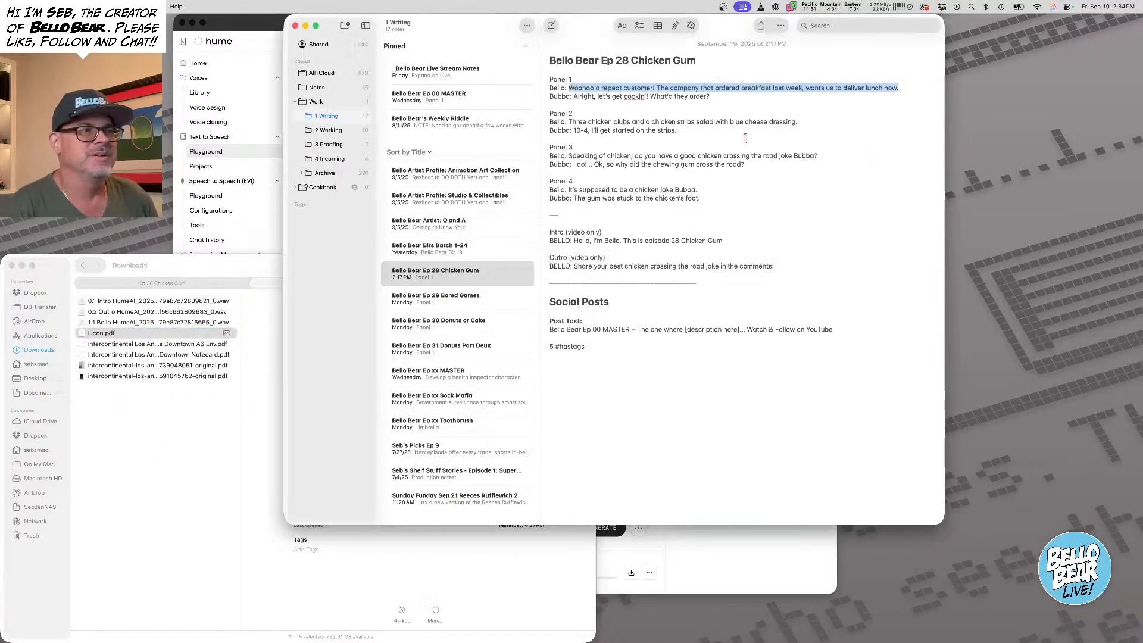
{"action": "left_click_drag", "start_coordinate": [568, 122], "coordinate": [827, 122]}
{"action": "key", "text": "super+c"}
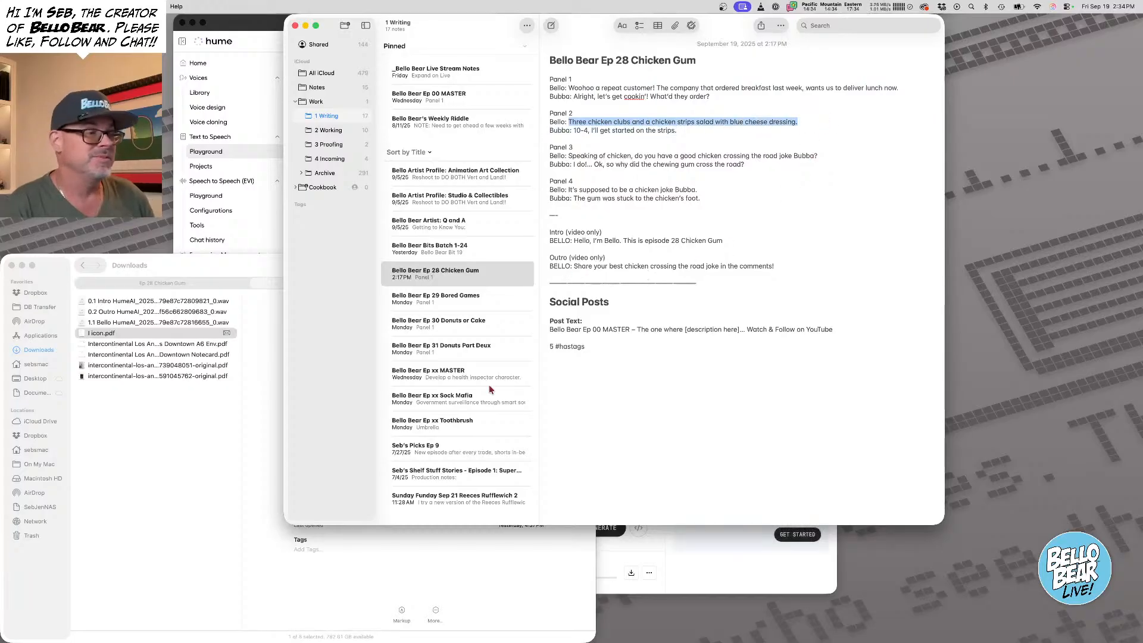
{"action": "left_click", "coordinate": [724, 569]}
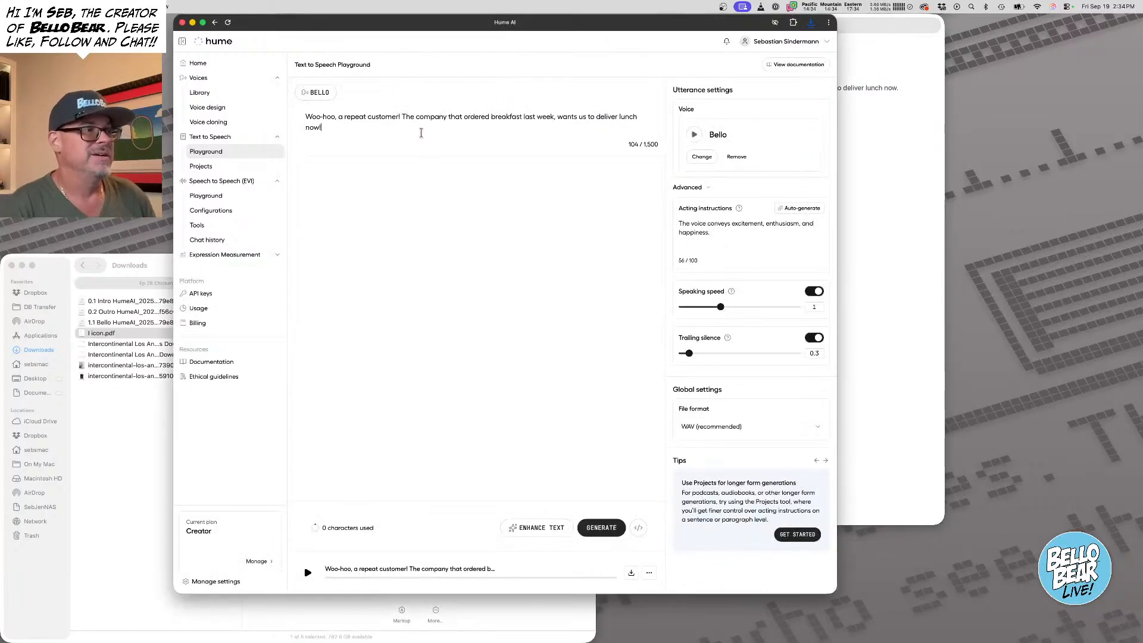
{"action": "key", "text": "super+a"}
{"action": "key", "text": "super+v"}
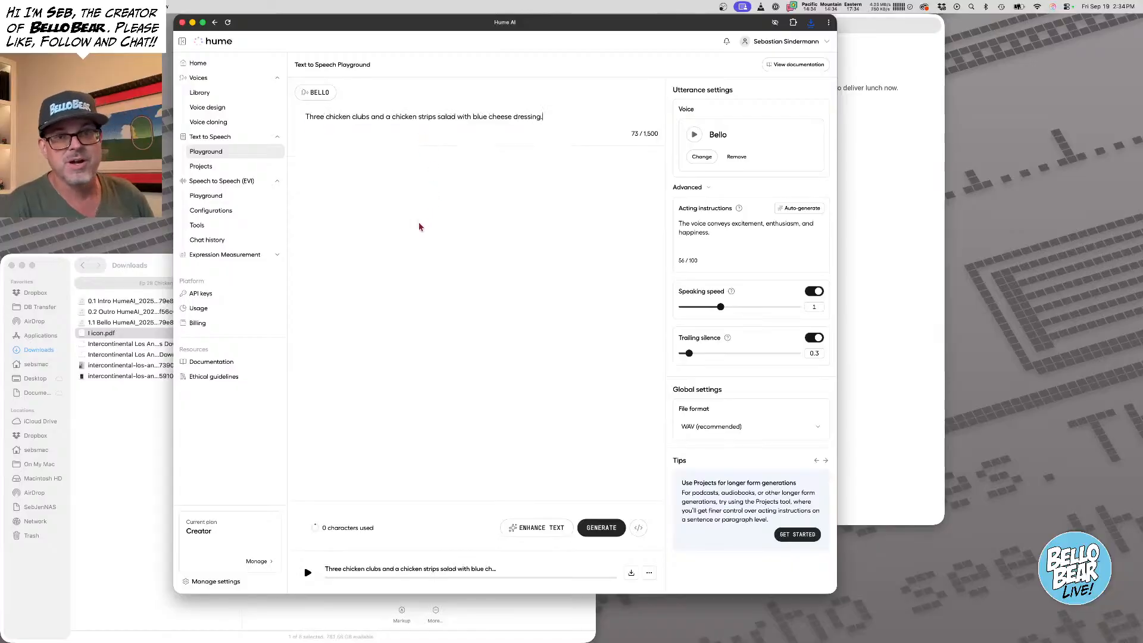
Auto-generate new acting instructions twice and edit them to read "The voice is neutral, and slightly excited."
{"action": "left_click", "coordinate": [806, 213]}
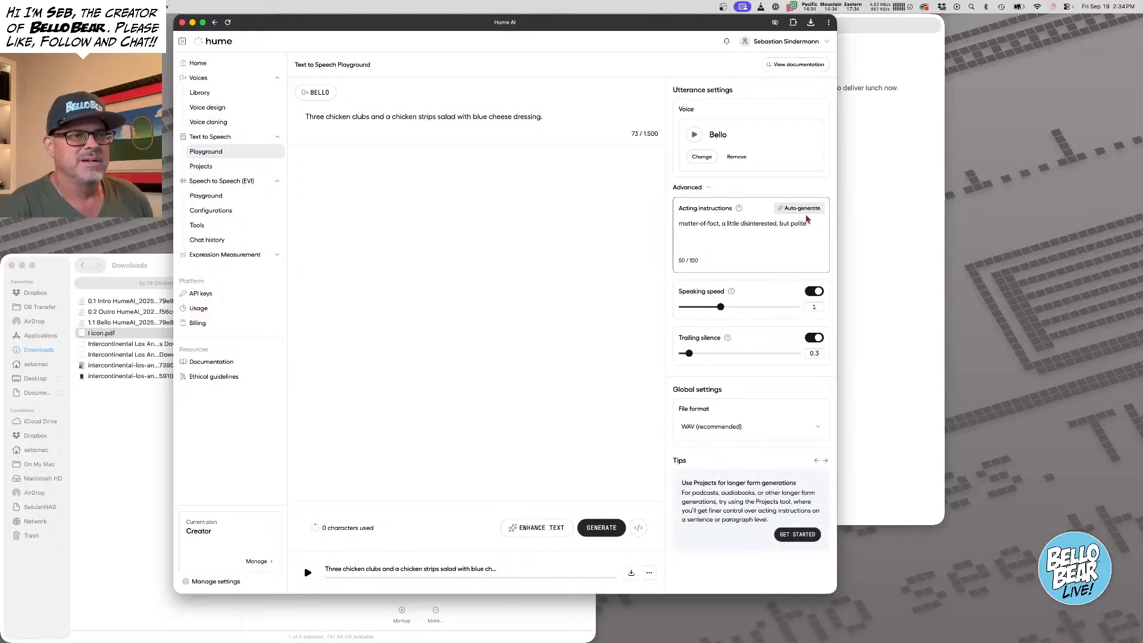
{"action": "double_click", "coordinate": [757, 223]}
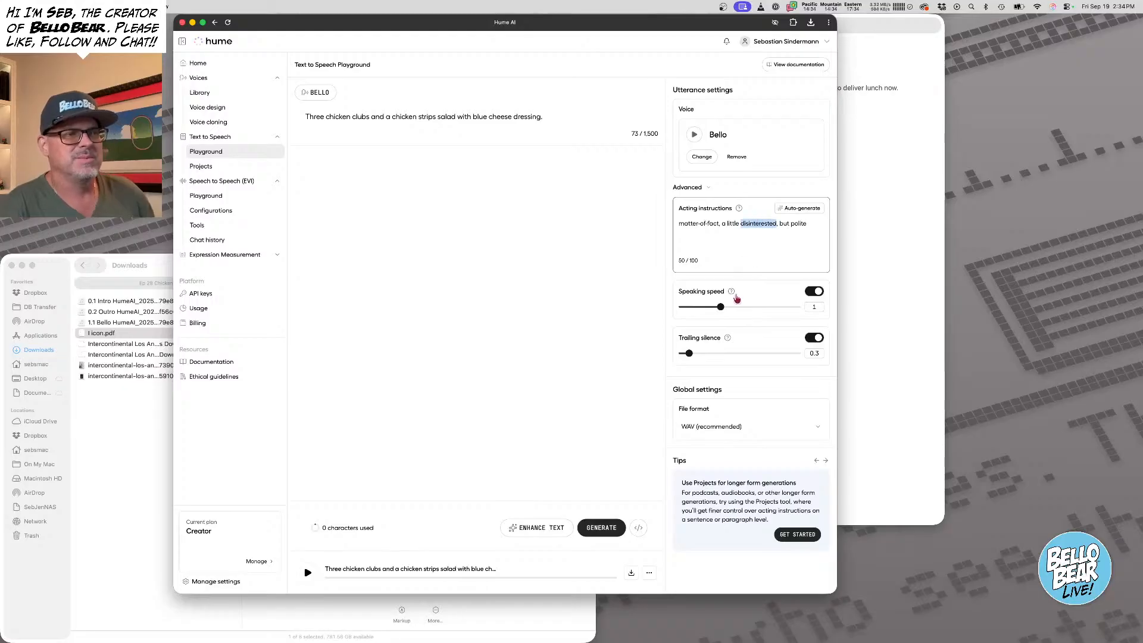
{"action": "left_click", "coordinate": [799, 208]}
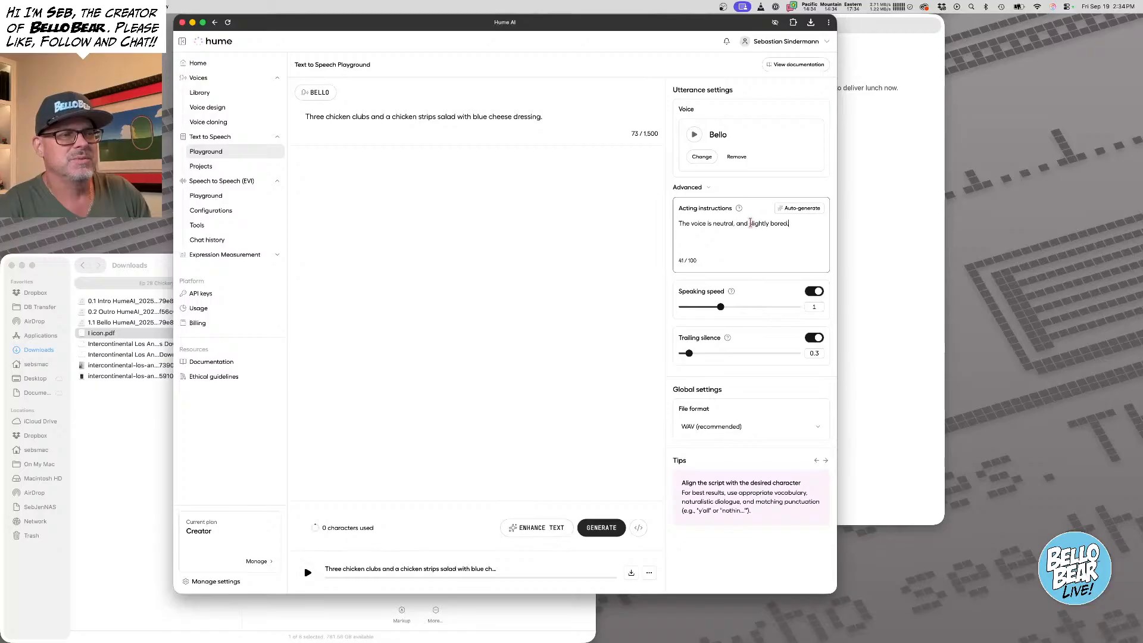
{"action": "double_click", "coordinate": [779, 223]}
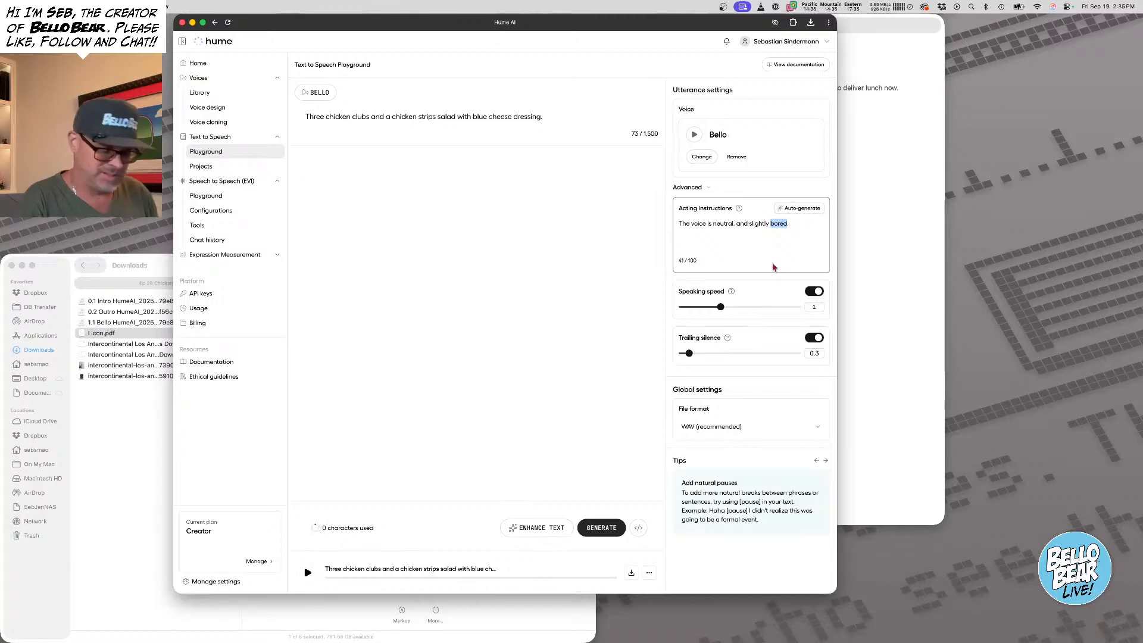
{"action": "type", "text": "excited."}
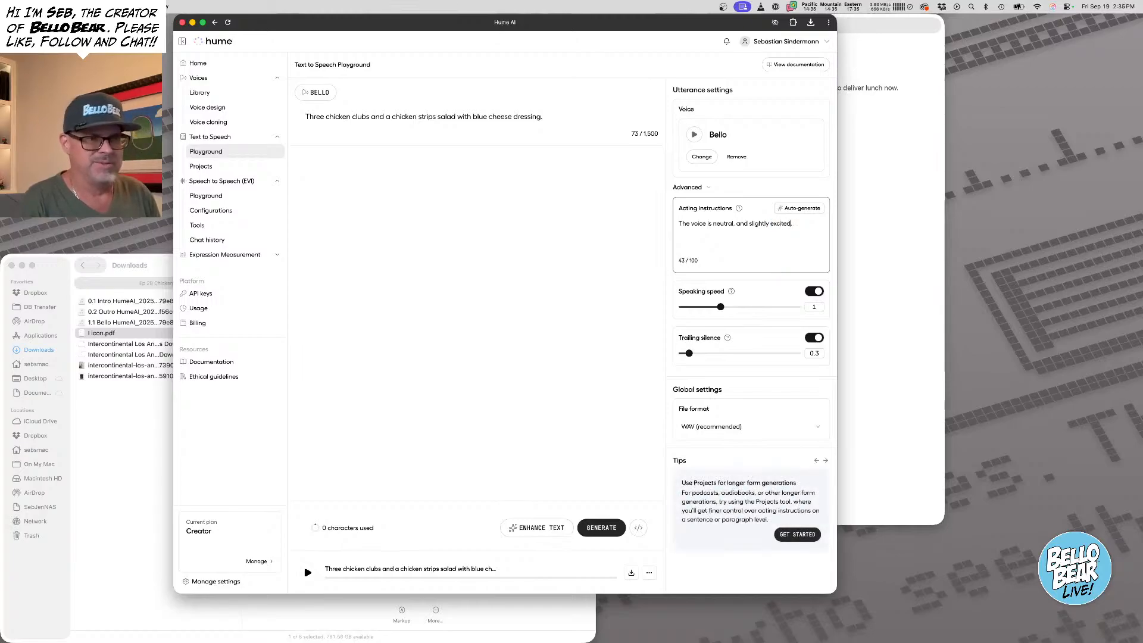
Generate Bello's Panel 2 line, download the first take, and generate more takes for comparison
{"action": "left_click", "coordinate": [544, 366]}
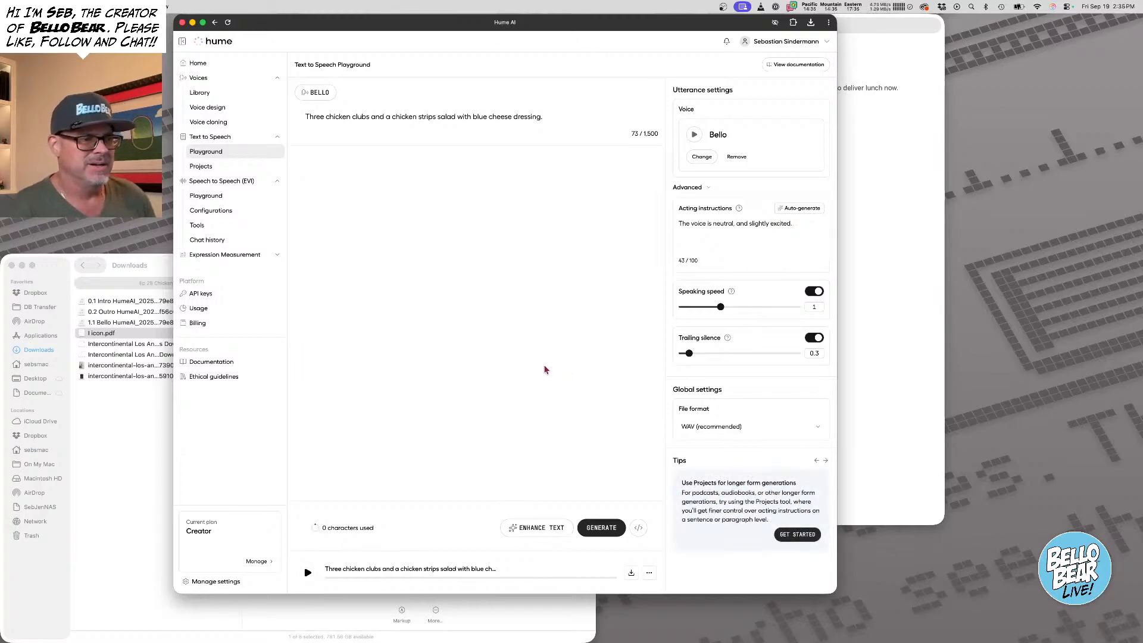
{"action": "left_click", "coordinate": [602, 528]}
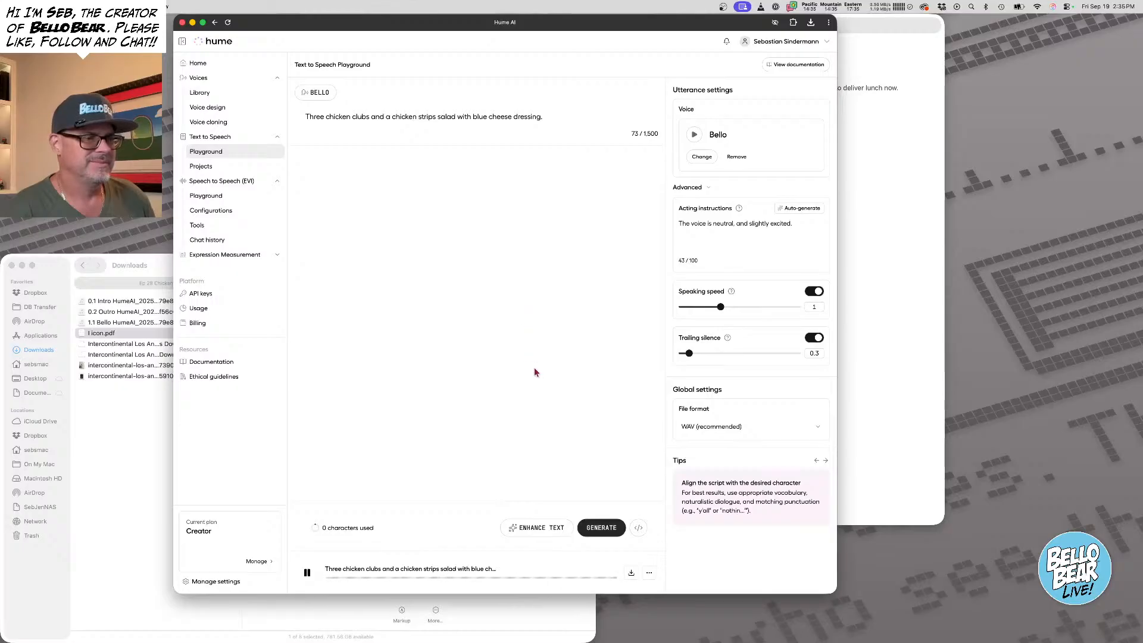
{"action": "left_click", "coordinate": [631, 573]}
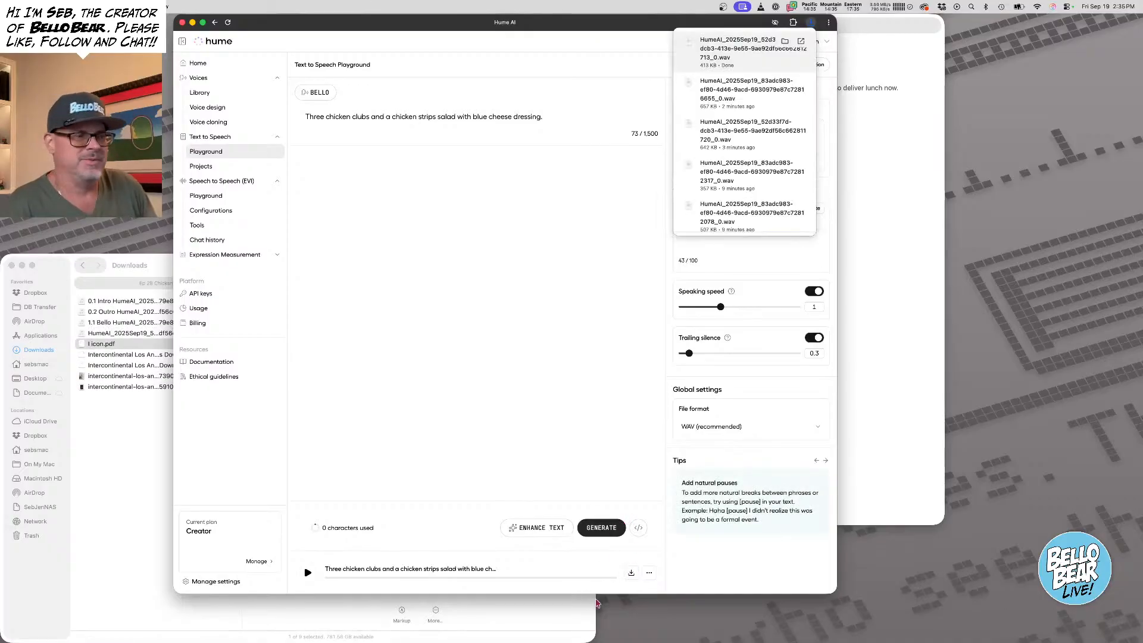
{"action": "left_click", "coordinate": [609, 530]}
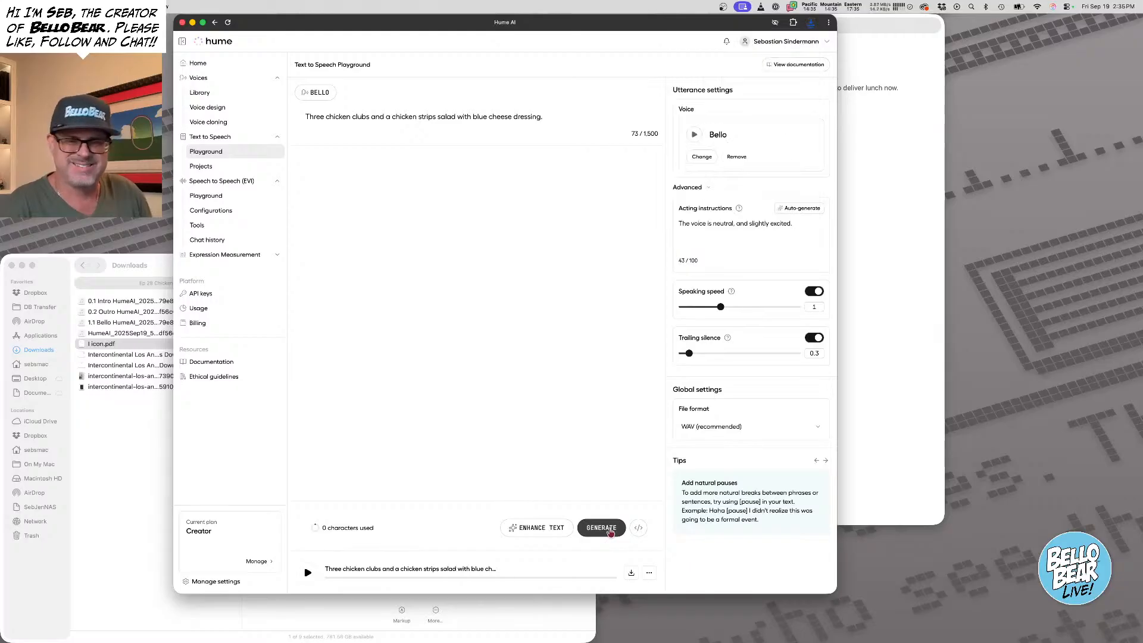
{"action": "left_click", "coordinate": [606, 530]}
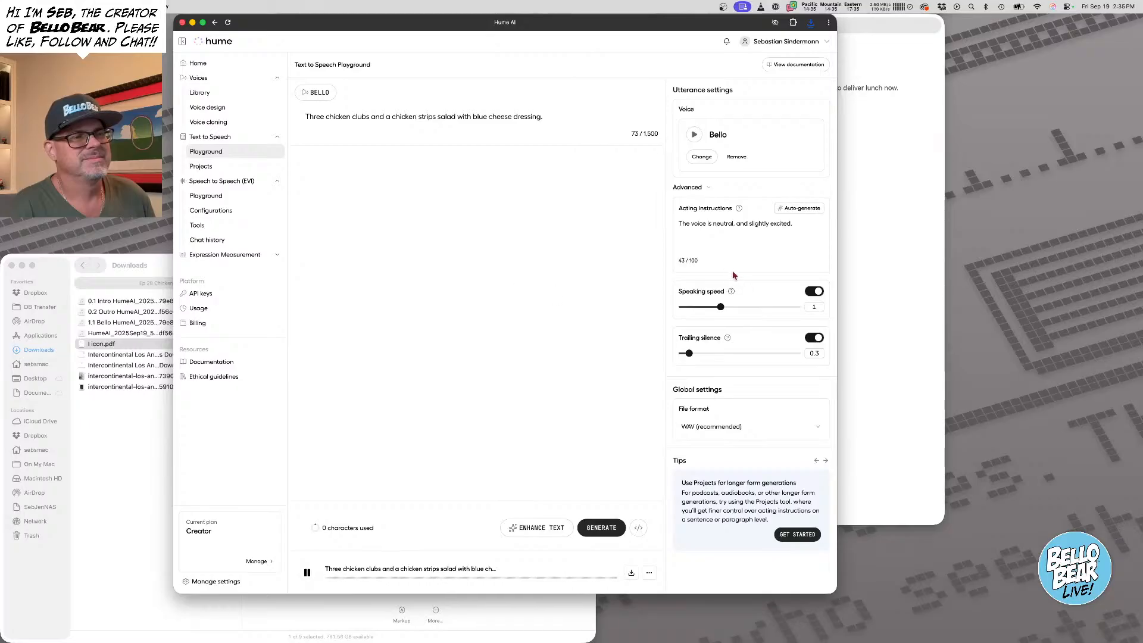
Shorten the acting instructions to read "The voice is slightly excited."
{"action": "left_click", "coordinate": [709, 223]}
{"action": "double_click", "coordinate": [720, 223]}
{"action": "left_click_drag", "start_coordinate": [720, 223], "coordinate": [738, 224]}
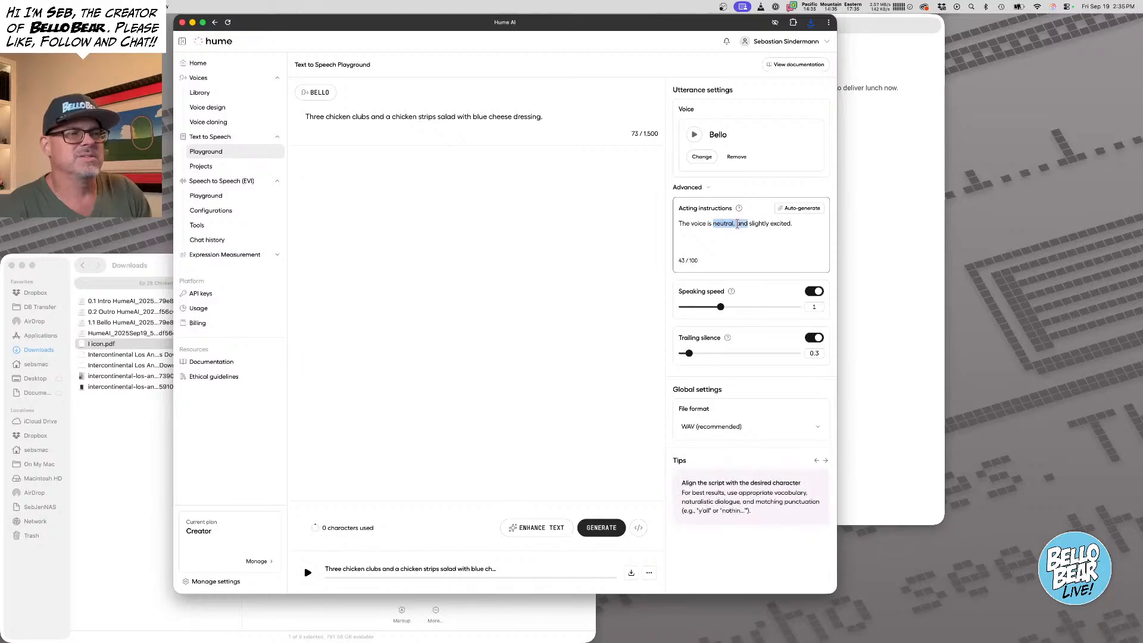
{"action": "key", "text": "BackSpace"}
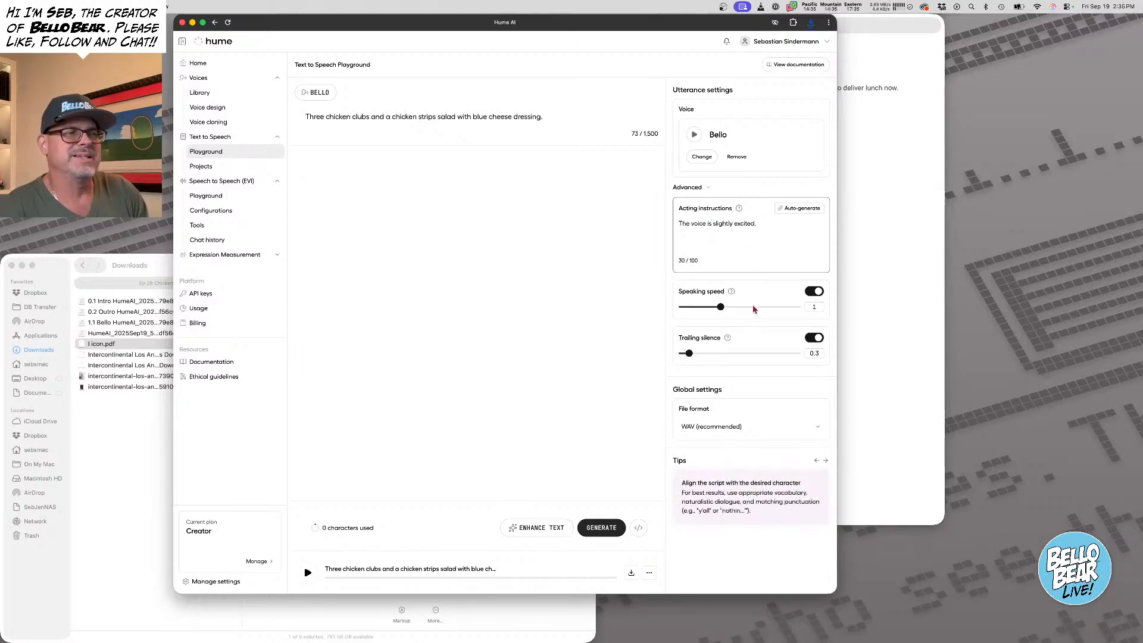
Generate three more takes of the Panel 2 line and download the last one
{"action": "left_click", "coordinate": [614, 526]}
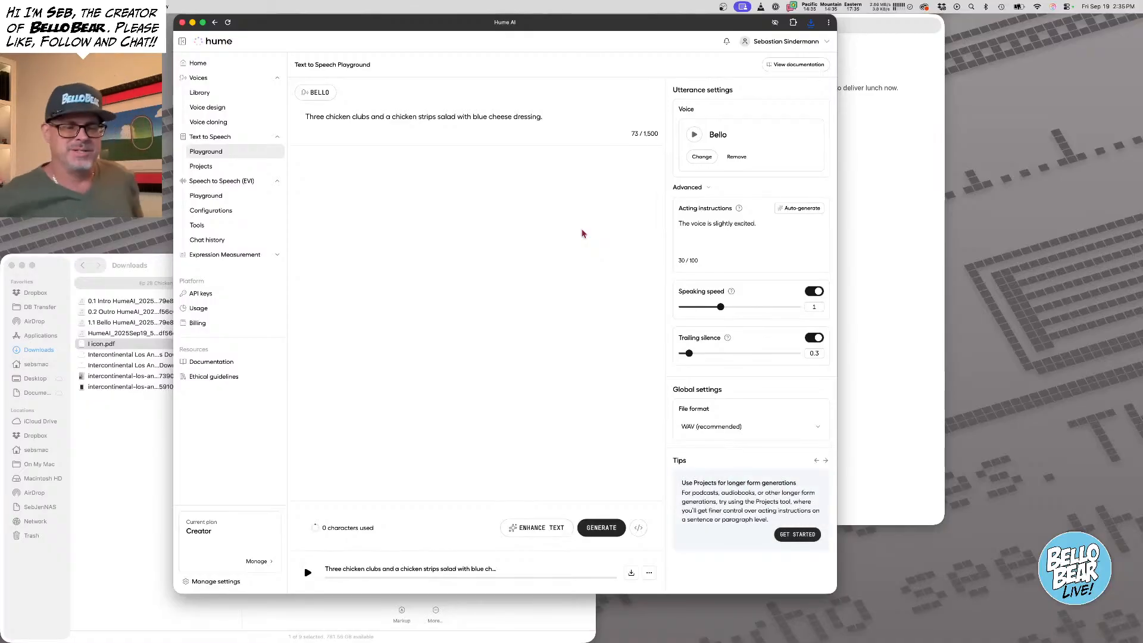
{"action": "left_click", "coordinate": [594, 528]}
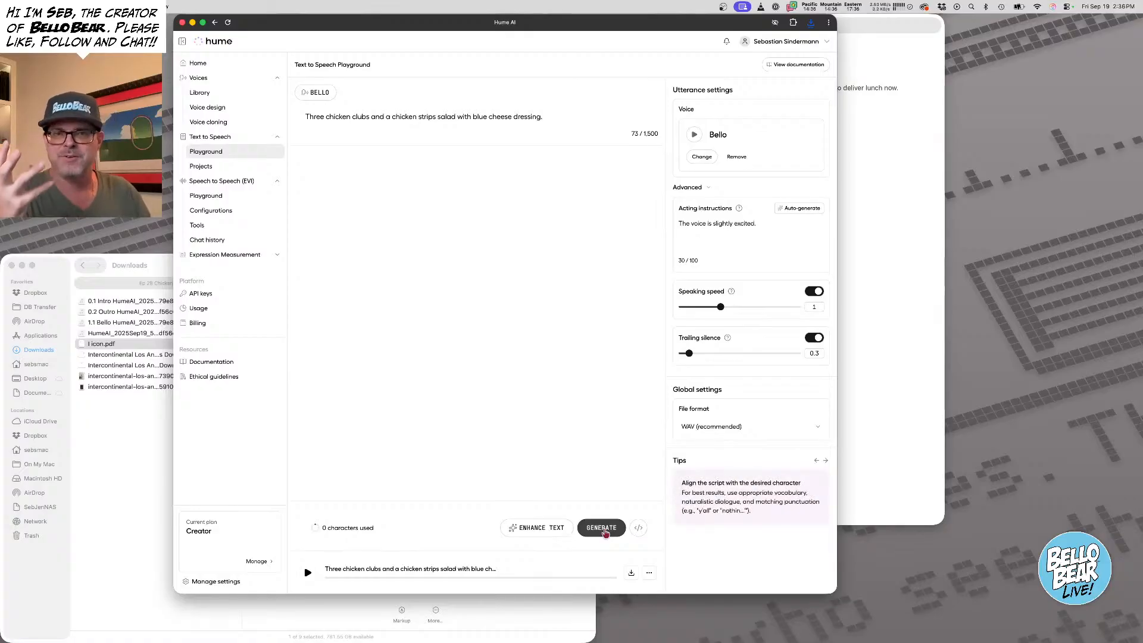
{"action": "left_click", "coordinate": [603, 530]}
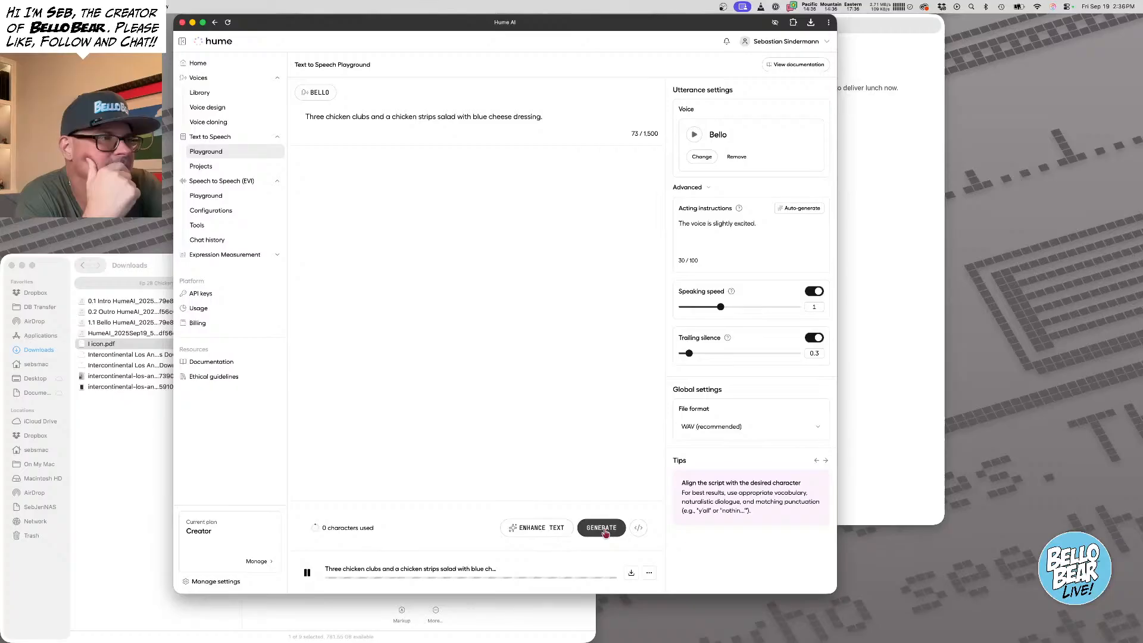
{"action": "left_click", "coordinate": [631, 572]}
Switch to Finder's Downloads folder and play both unnumbered HumeAI takes of the Panel 2 line
{"action": "left_click", "coordinate": [126, 422]}
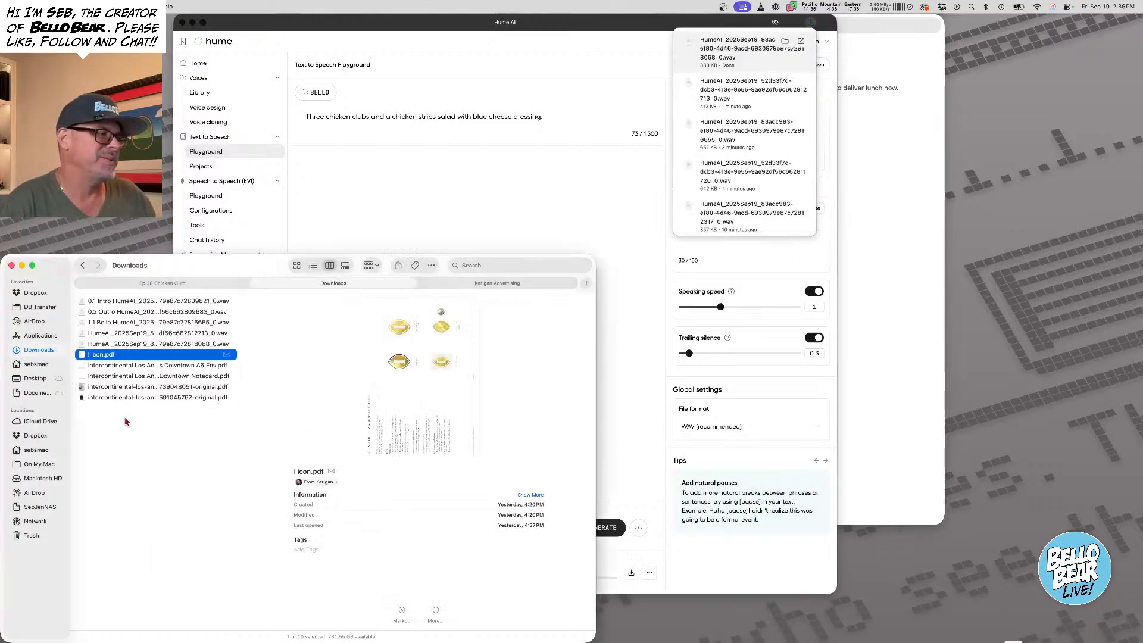
{"action": "left_click", "coordinate": [119, 335]}
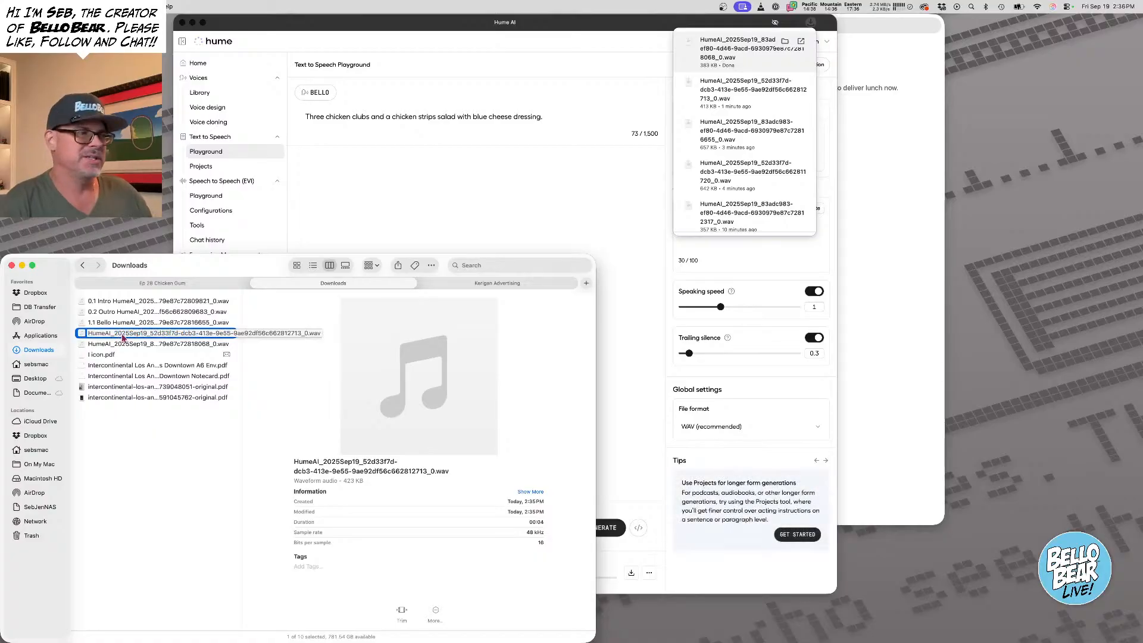
{"action": "mouse_move", "coordinate": [397, 341]}
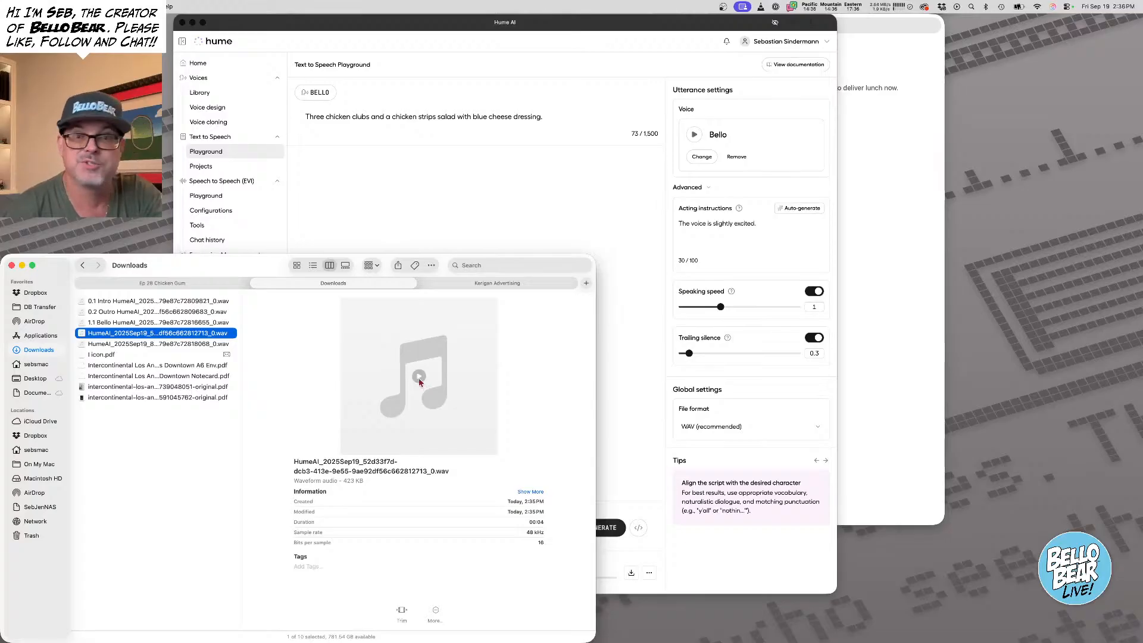
{"action": "left_click", "coordinate": [419, 378]}
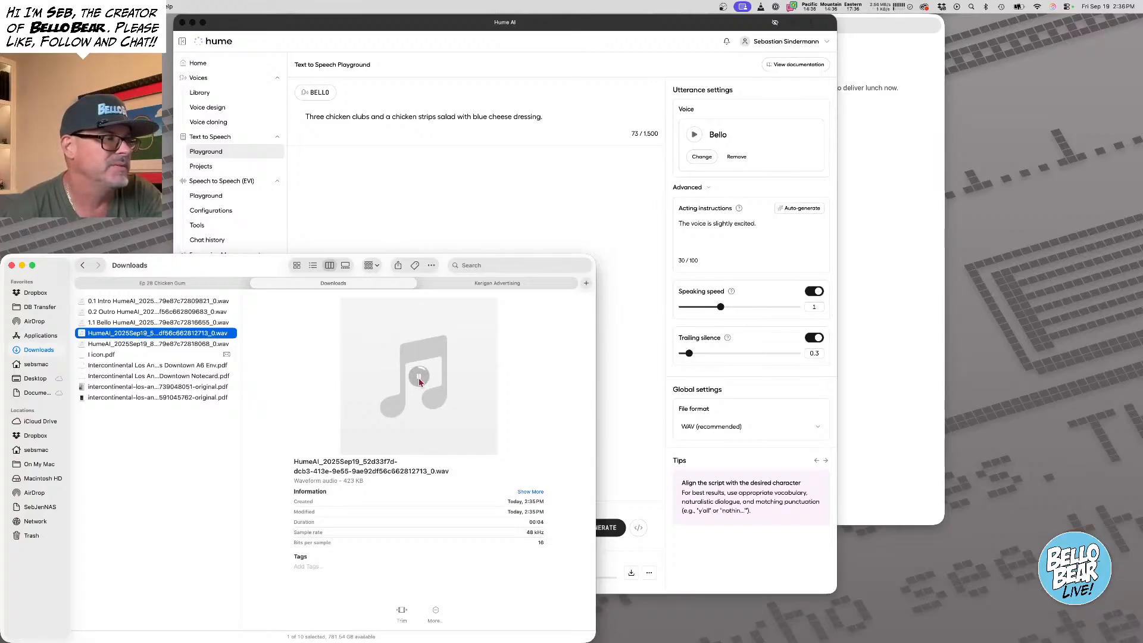
{"action": "left_click", "coordinate": [177, 345]}
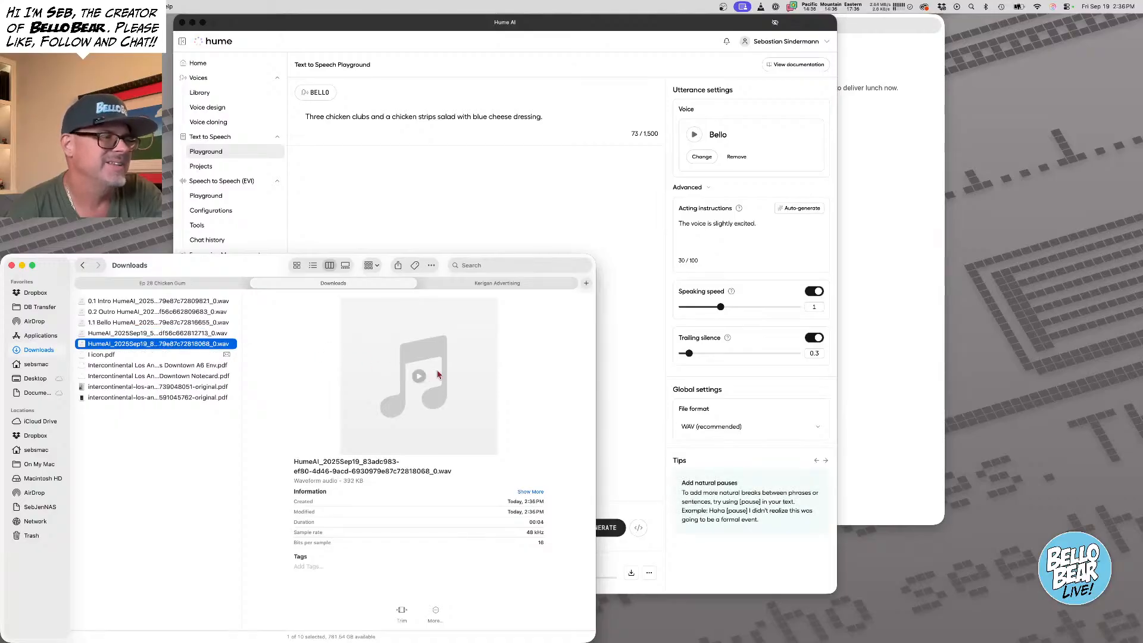
{"action": "left_click", "coordinate": [420, 377]}
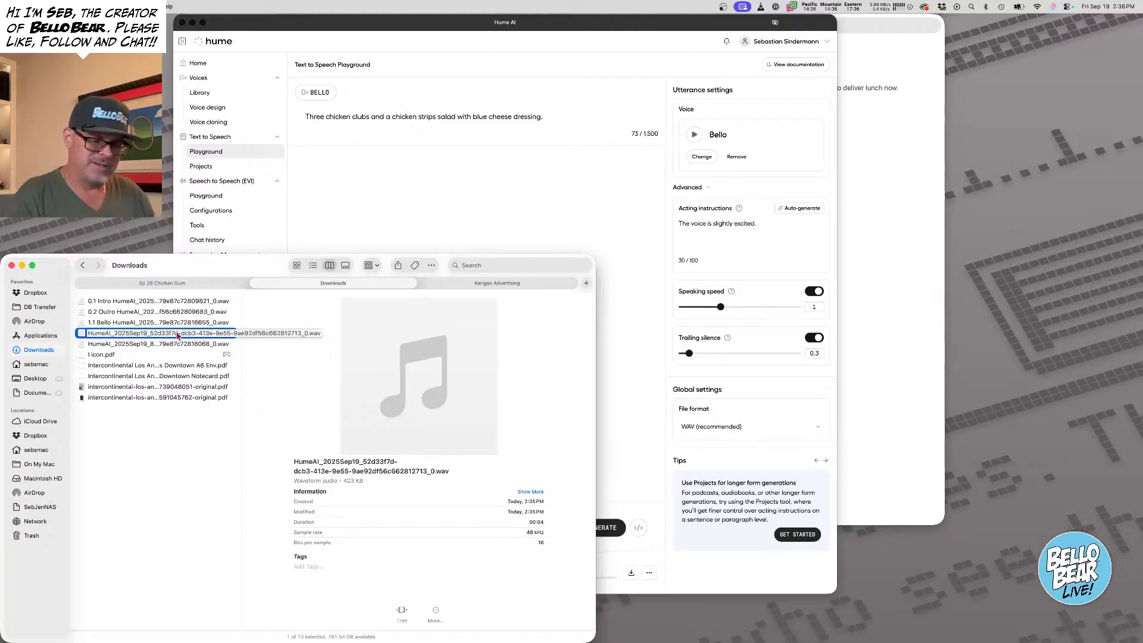
Delete the earlier unnumbered HumeAI take and prefix the newer take's file name with "2.1 Bello"
{"action": "left_click", "coordinate": [161, 335]}
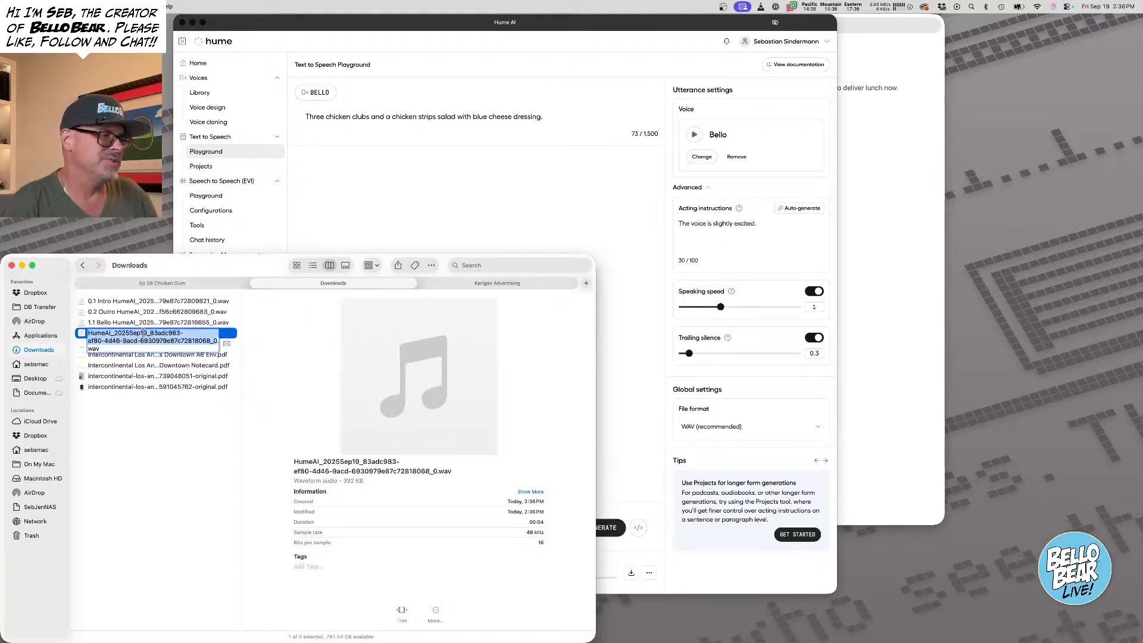
{"action": "key", "text": "Left"}
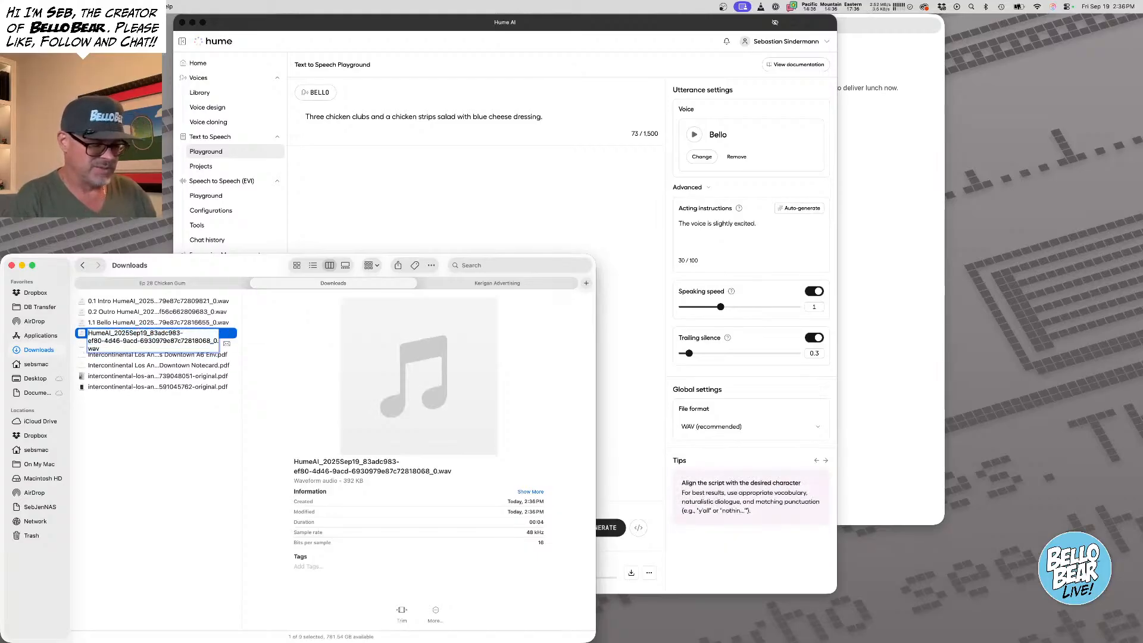
{"action": "type", "text": "2.1 Bello"}
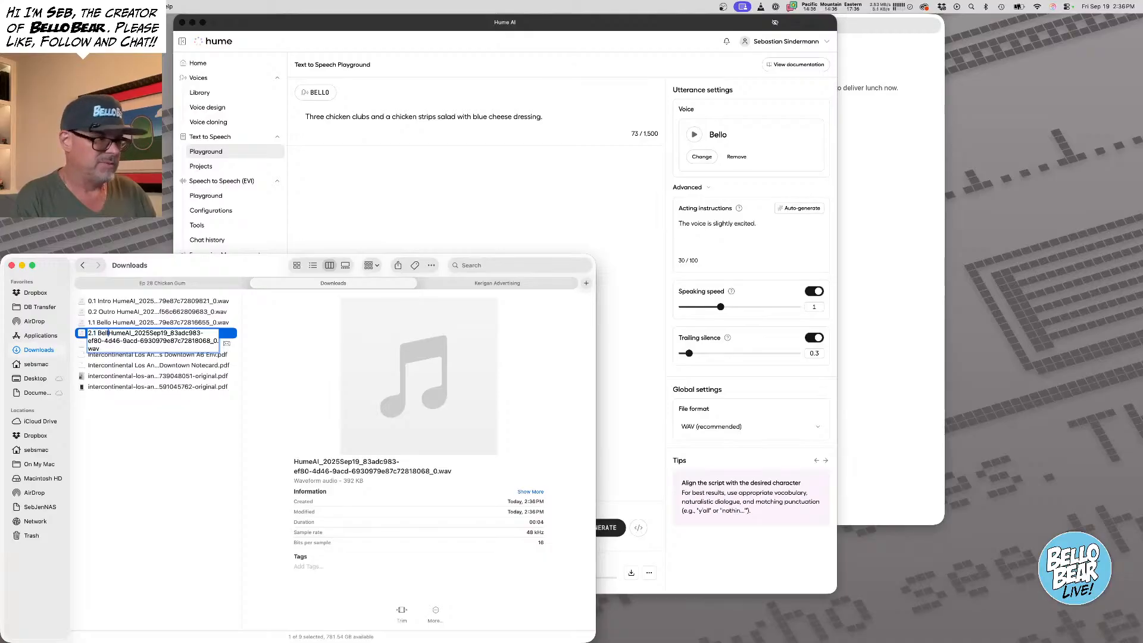
{"action": "key", "text": "Return"}
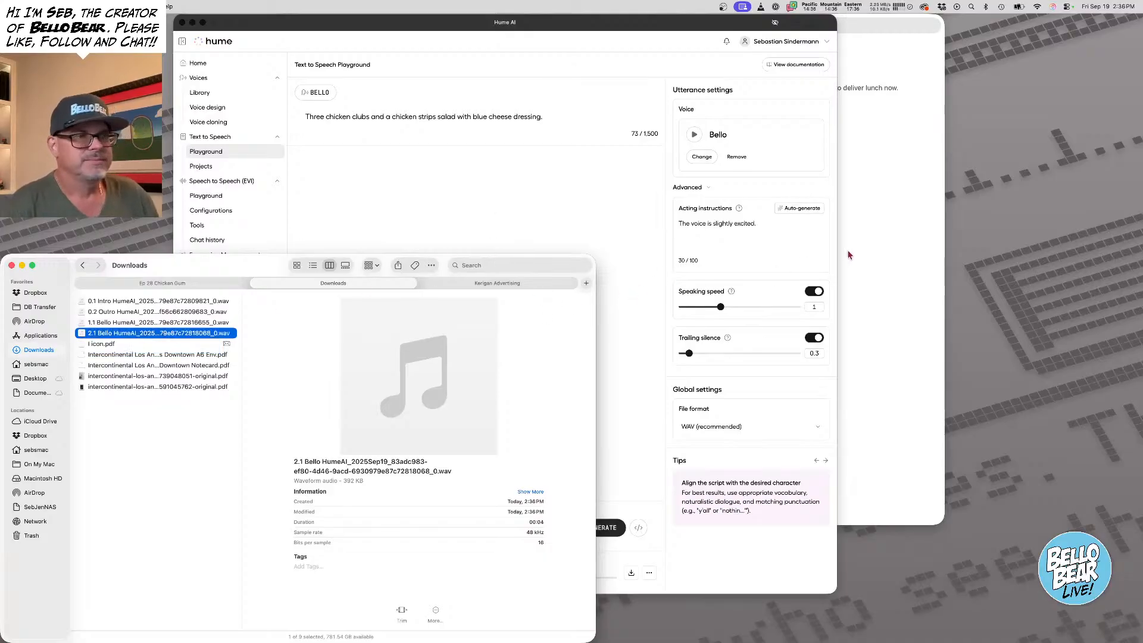
Replace the Hume text with Bello's Panel 3 line from Notes, "Speaking of chicken, do you have a good chicken crossing the road joke Bubba?"
{"action": "key", "text": "super+Tab"}
{"action": "left_click_drag", "start_coordinate": [569, 155], "coordinate": [859, 154]}
{"action": "key", "text": "super+c"}
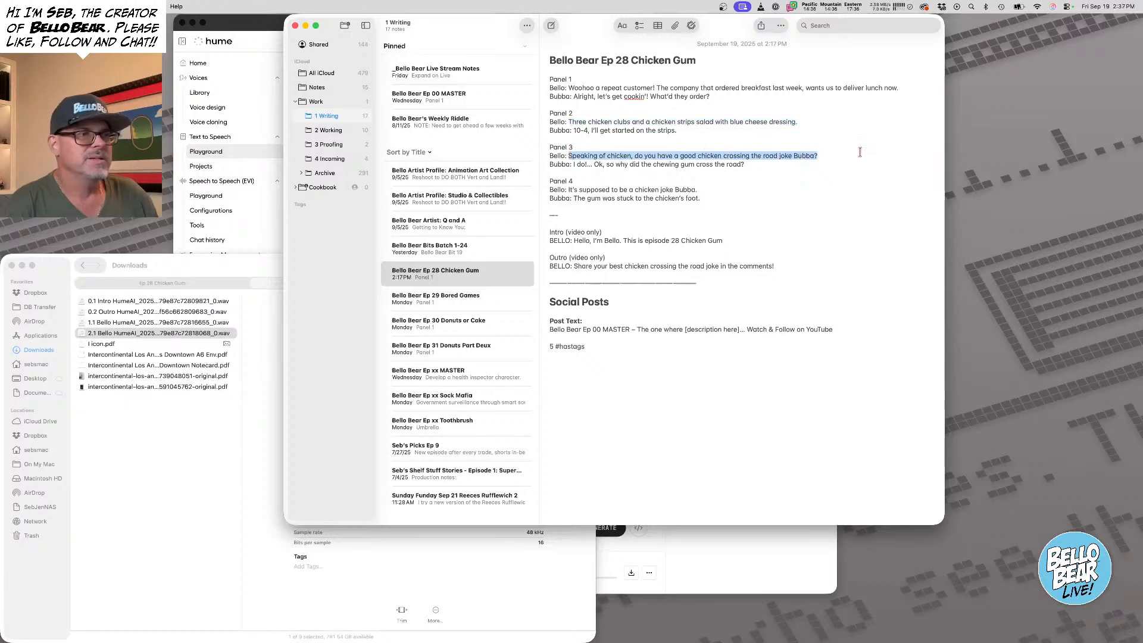
{"action": "key", "text": "super+Tab"}
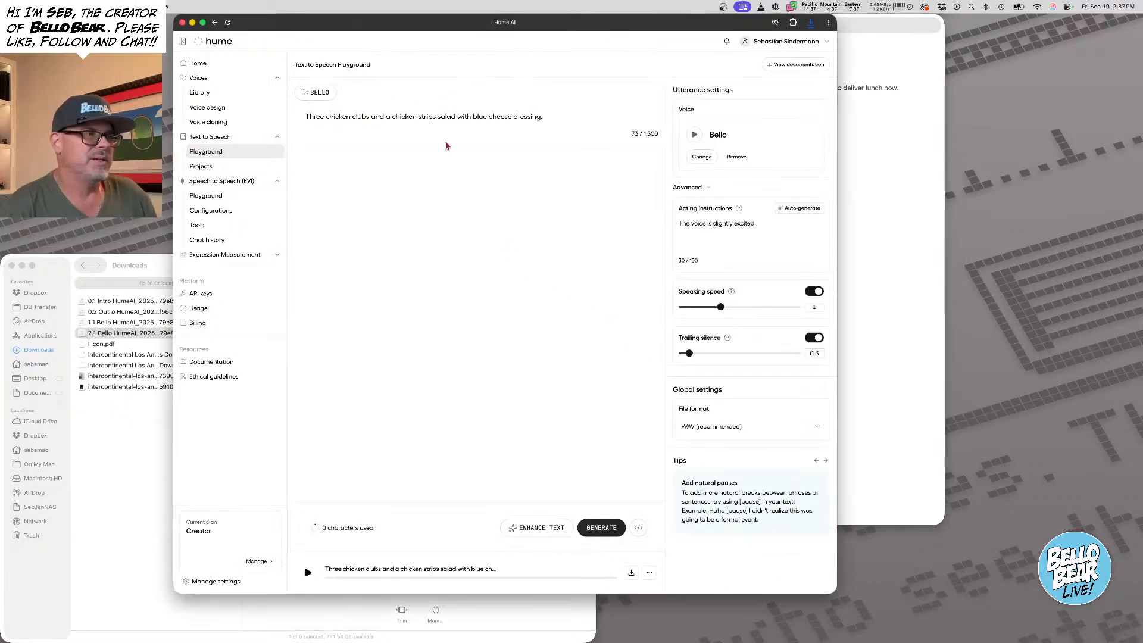
{"action": "key", "text": "super+a"}
{"action": "key", "text": "super+v"}
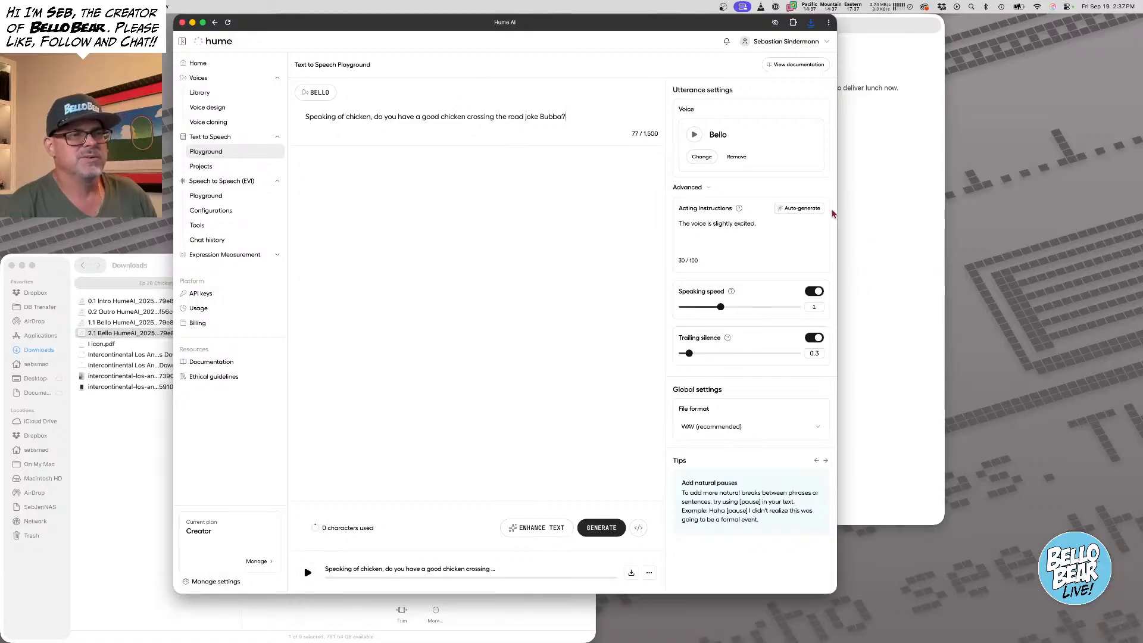
Auto-generate acting instructions for the Panel 3 line, then generate takes and play one back
{"action": "left_click", "coordinate": [799, 208]}
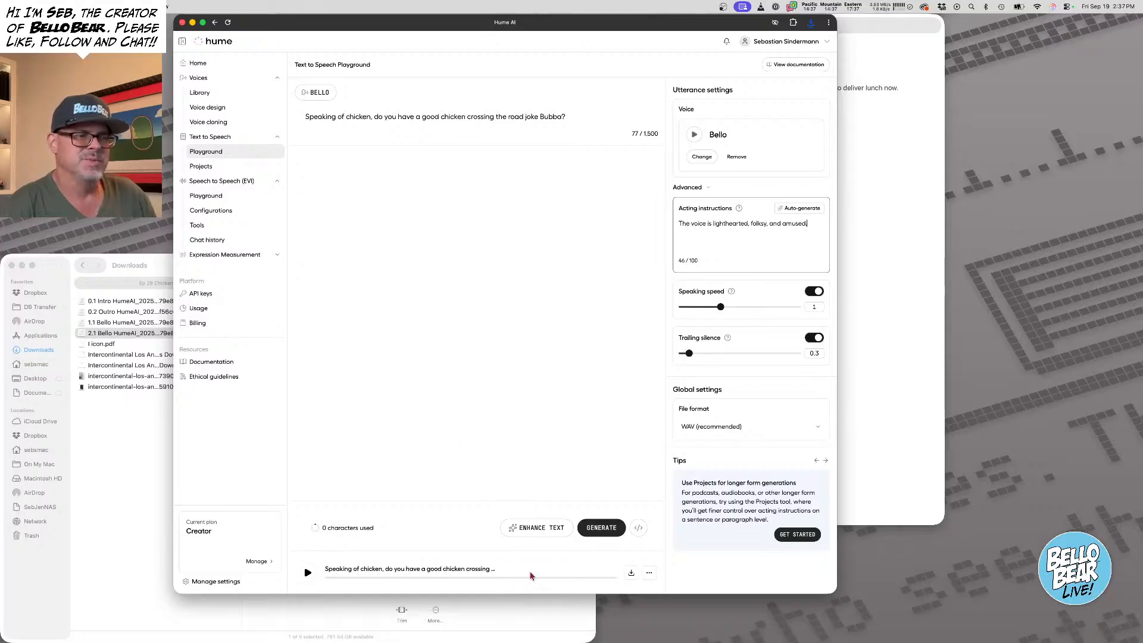
{"action": "left_click", "coordinate": [603, 528]}
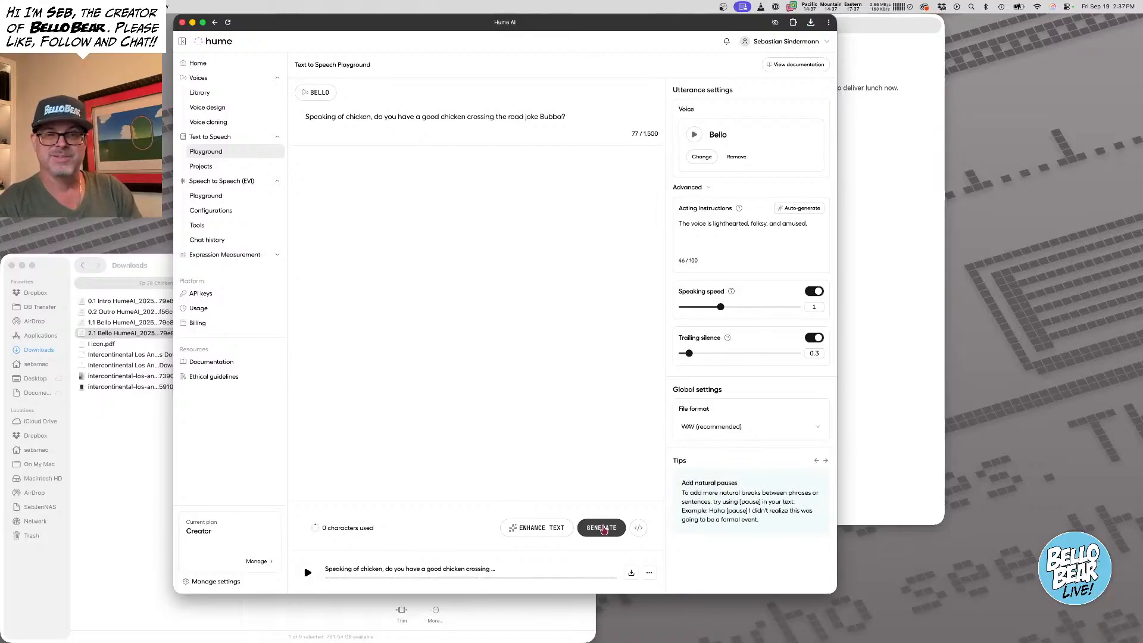
{"action": "left_click", "coordinate": [308, 573]}
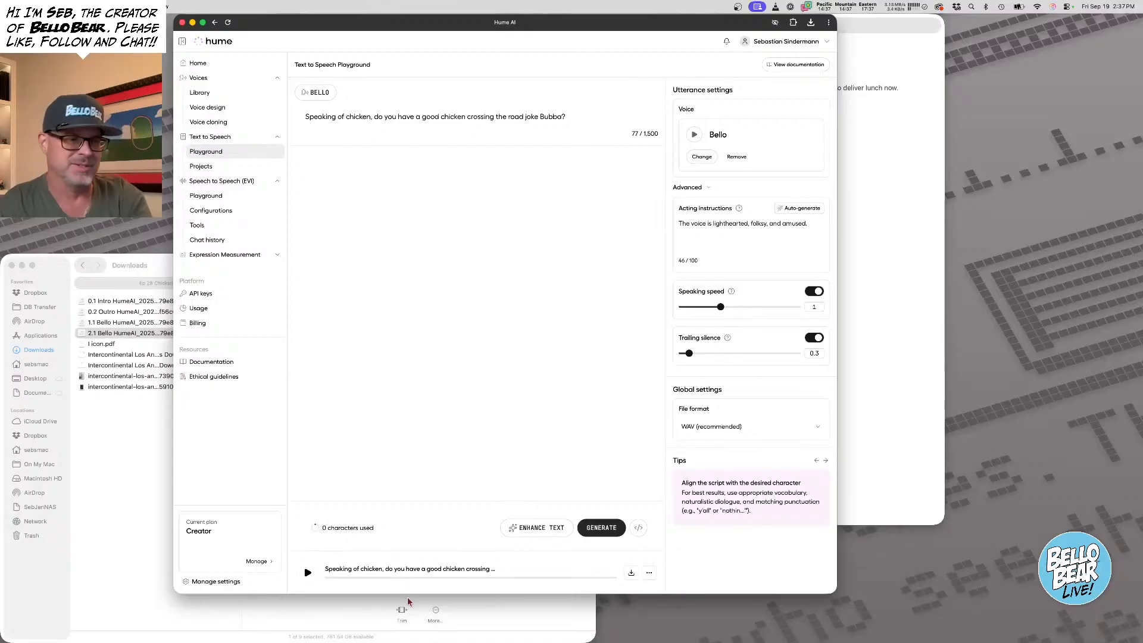
{"action": "left_click", "coordinate": [603, 528]}
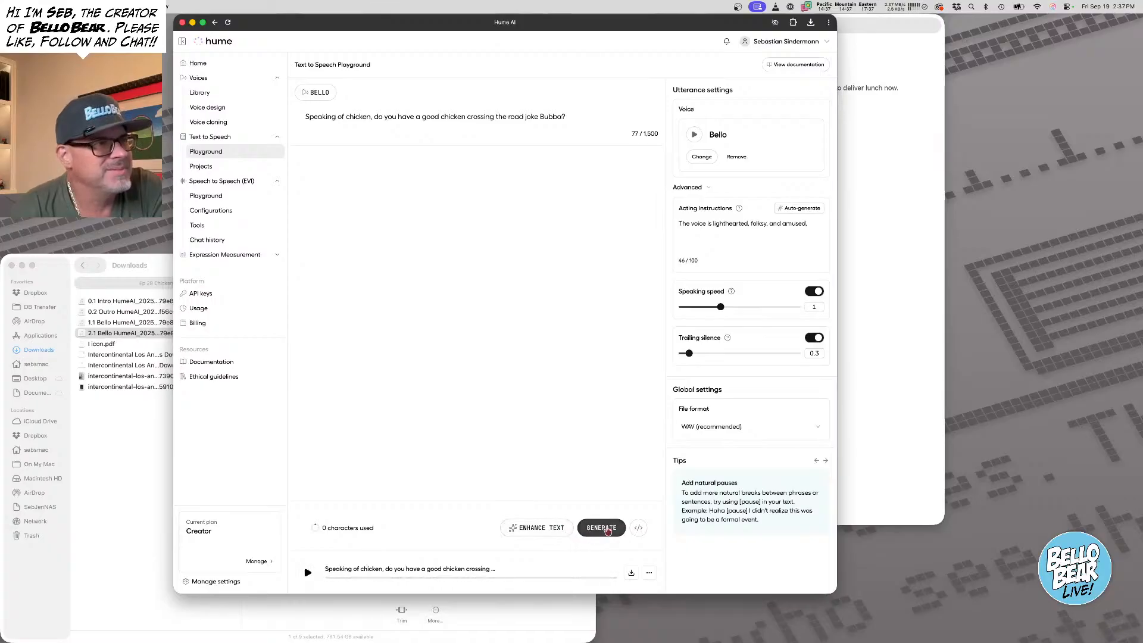
Change the question mark at the end of the Panel 3 line to a period, then generate and download a take
{"action": "left_click", "coordinate": [574, 118]}
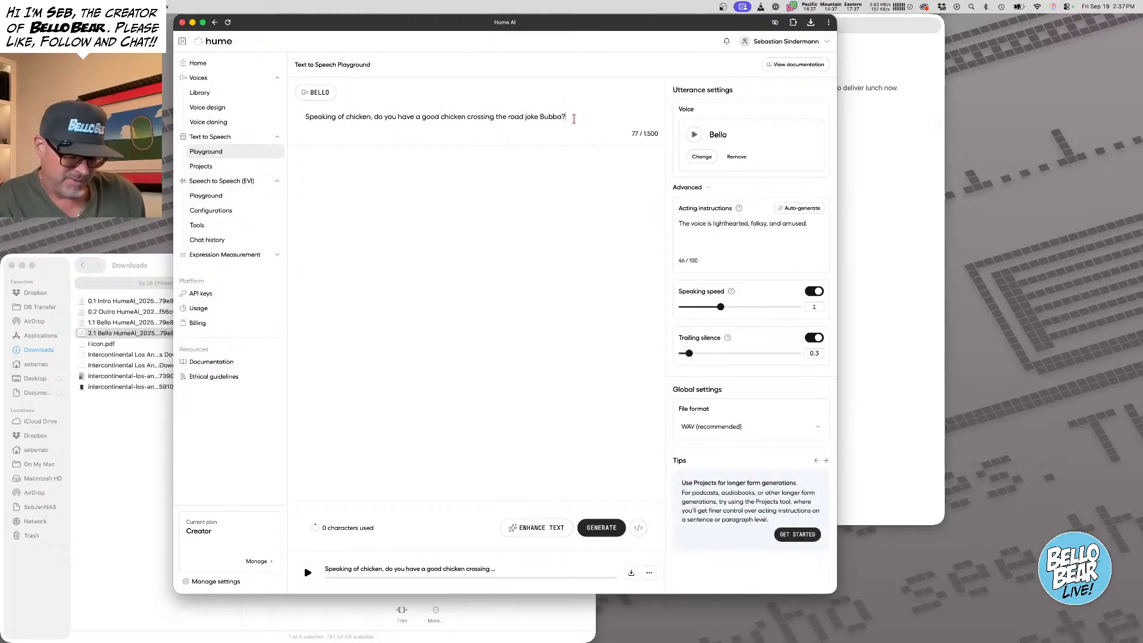
{"action": "key", "text": "BackSpace"}
{"action": "type", "text": "."}
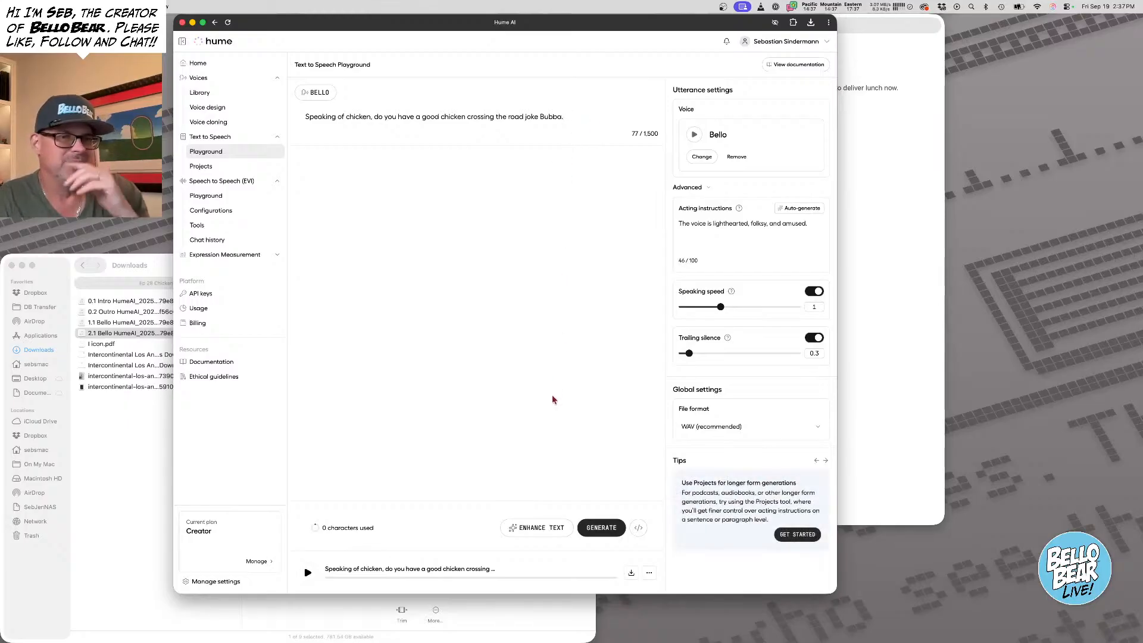
{"action": "left_click", "coordinate": [607, 532]}
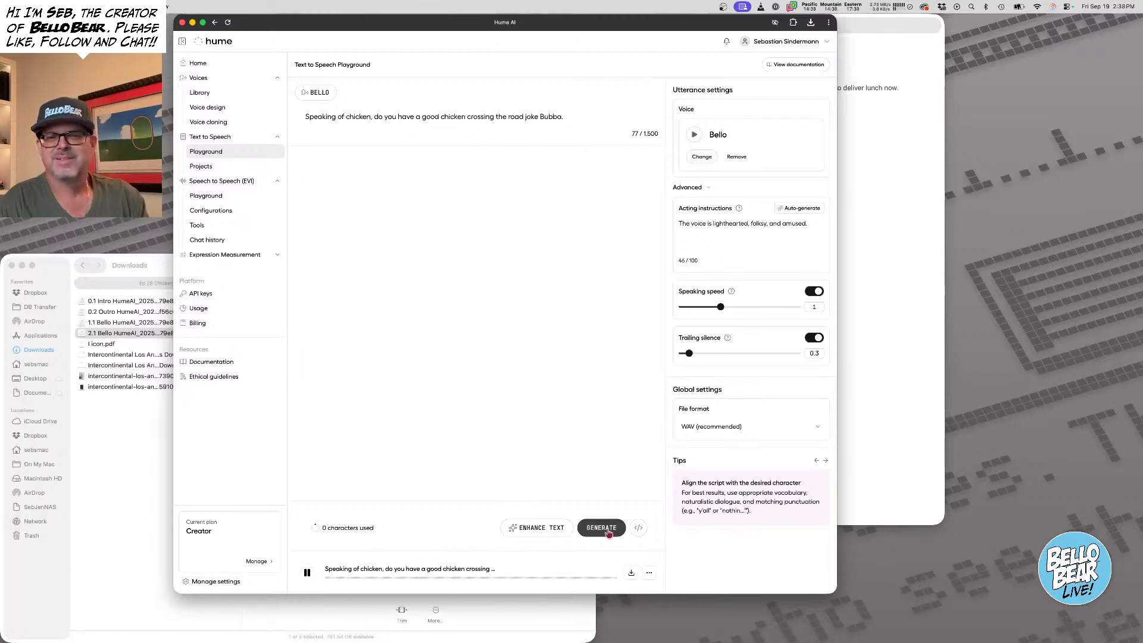
{"action": "left_click", "coordinate": [631, 573]}
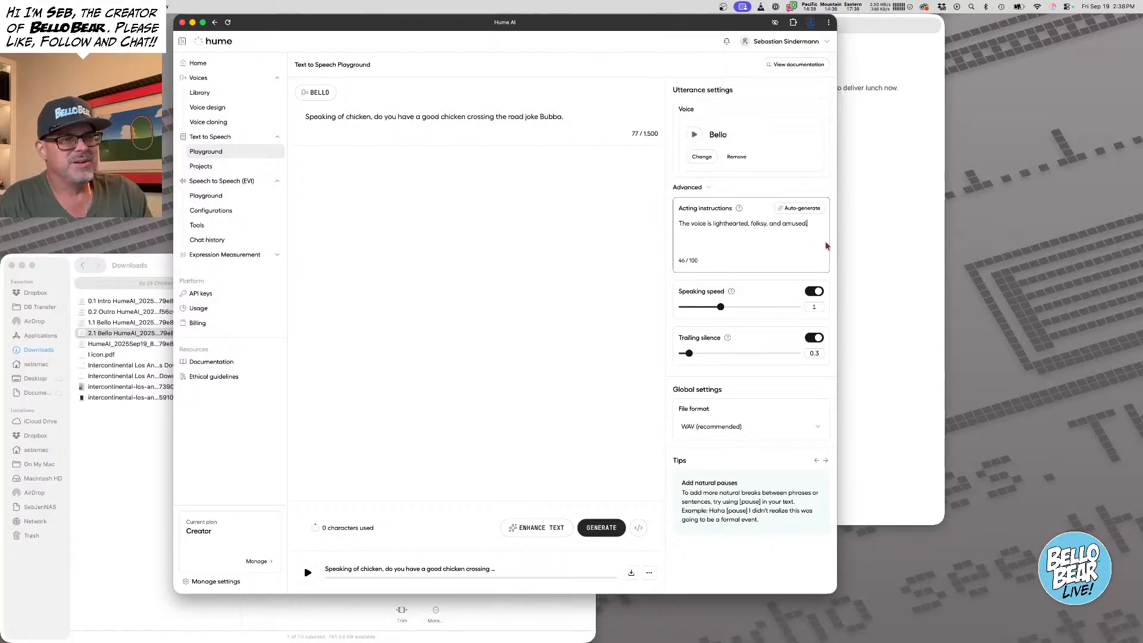
Auto-generate new acting instructions and generate takes of the Panel 3 line with and without the comma after "Speaking of chicken"
{"action": "left_click", "coordinate": [798, 208]}
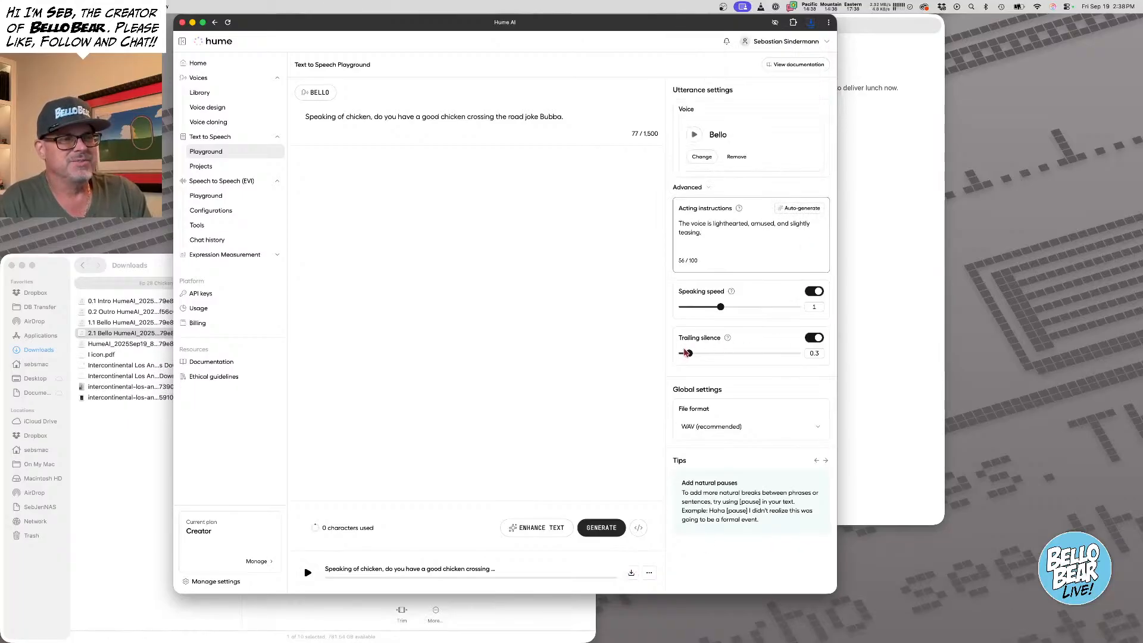
{"action": "left_click", "coordinate": [604, 533]}
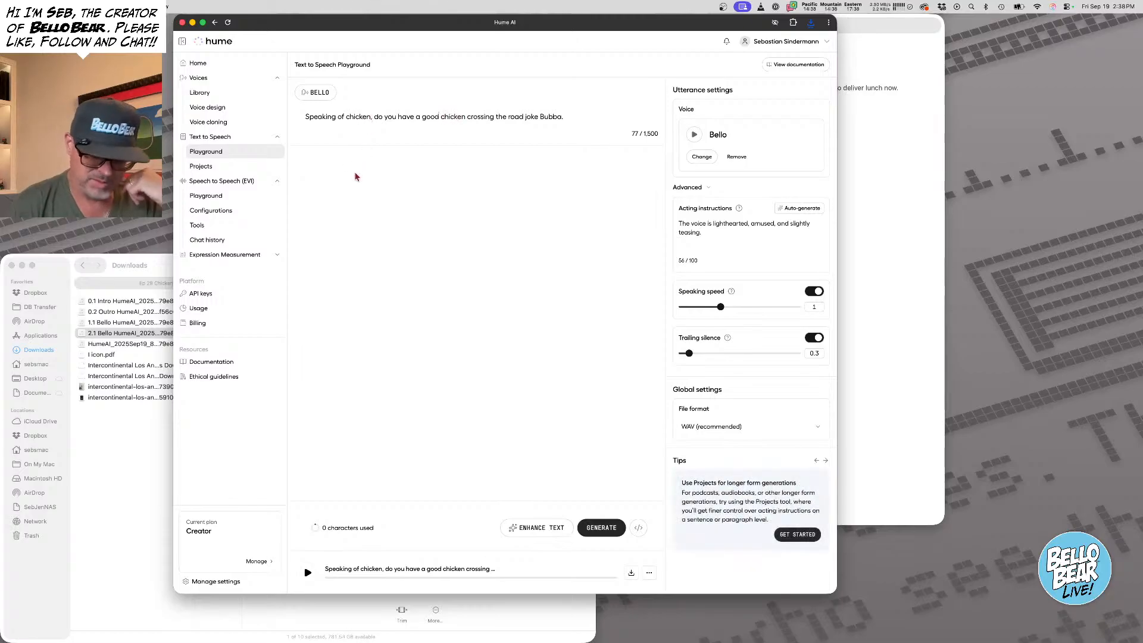
{"action": "key", "text": "Delete"}
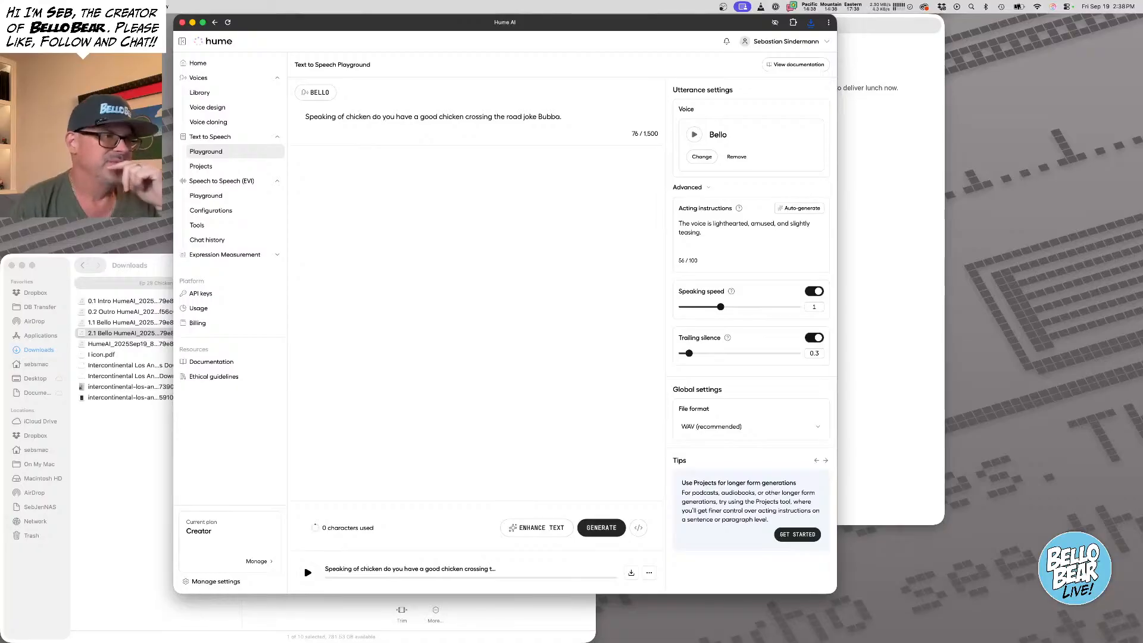
{"action": "left_click", "coordinate": [608, 527]}
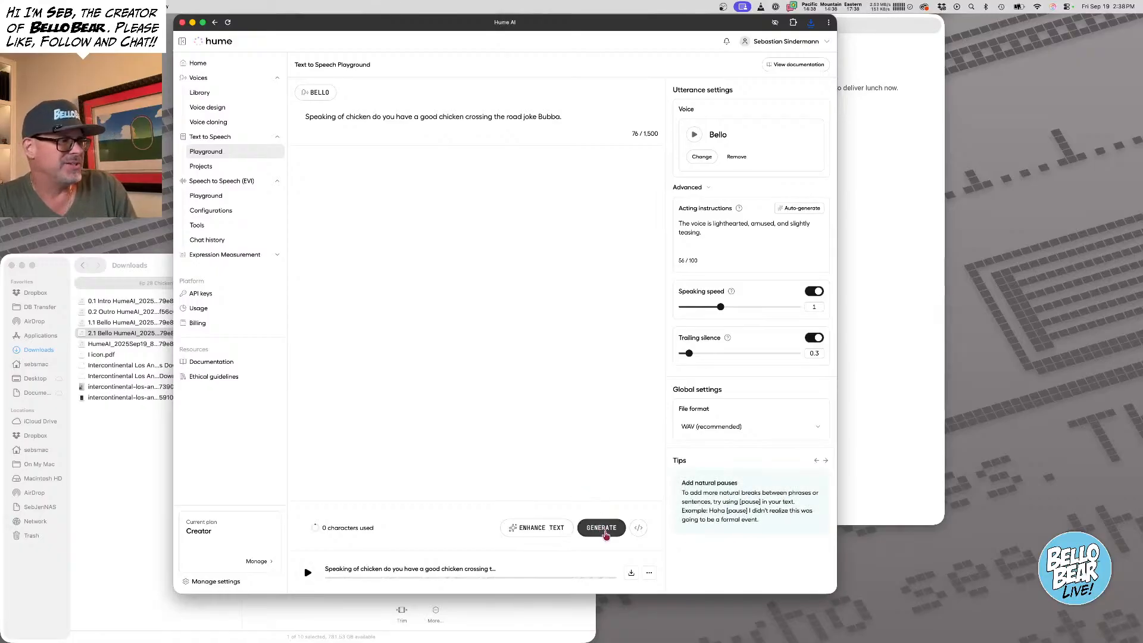
Download the current take of the Panel 3 line, then generate another take with the same acting instructions and download it
{"action": "left_click", "coordinate": [631, 572]}
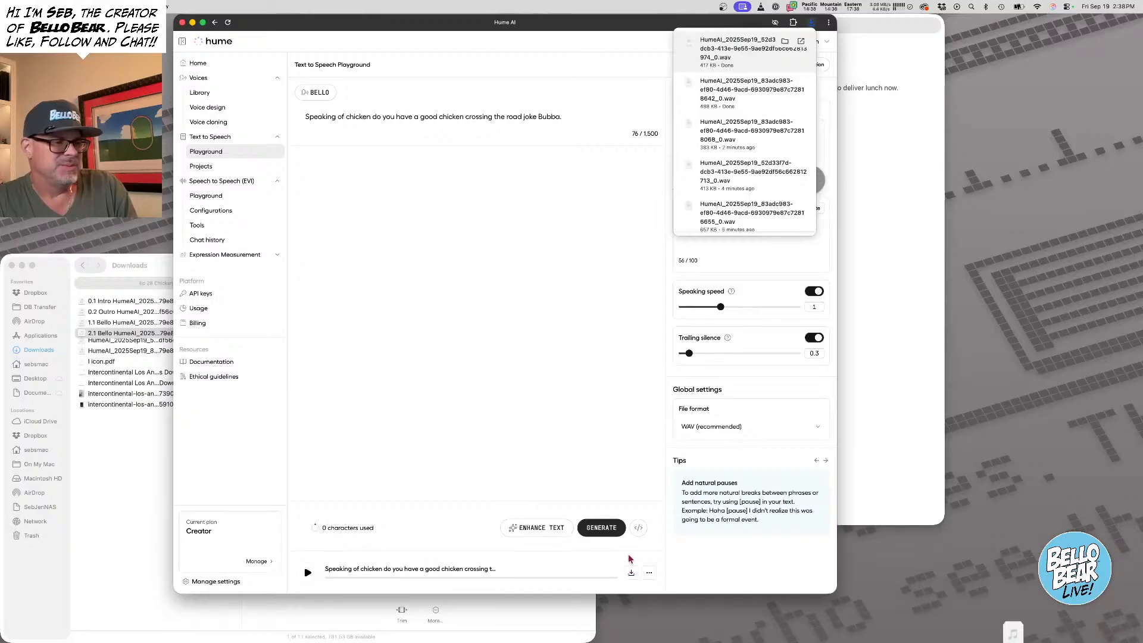
{"action": "left_click", "coordinate": [599, 528]}
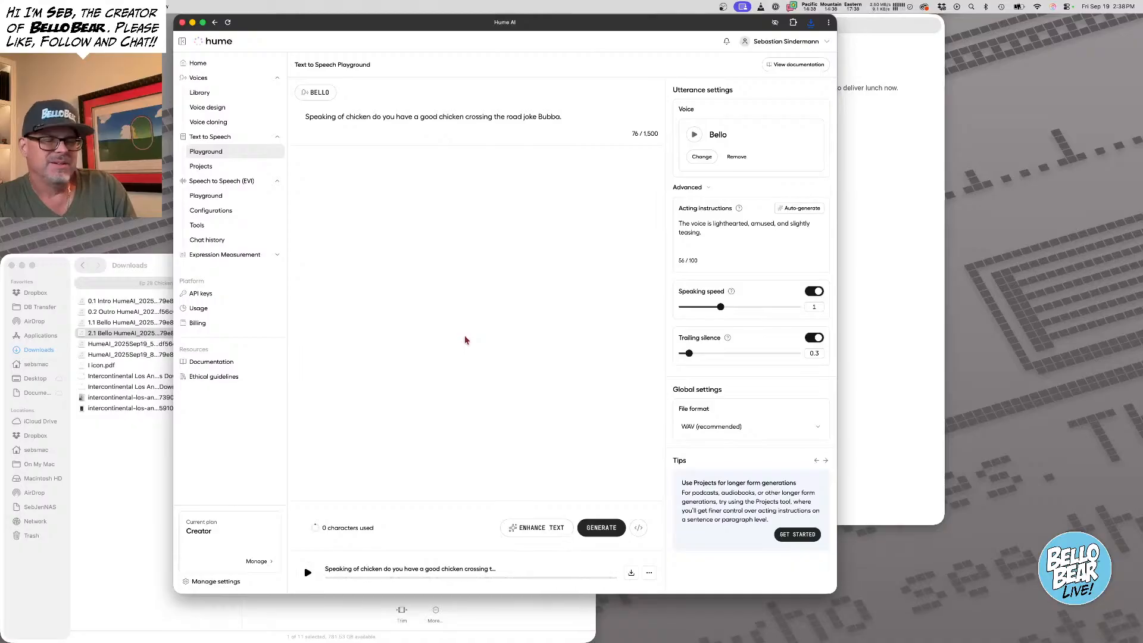
{"action": "left_click", "coordinate": [631, 572]}
Generate further takes of Bello's Panel 3 line with the same acting instructions and play them back
{"action": "left_click", "coordinate": [595, 523]}
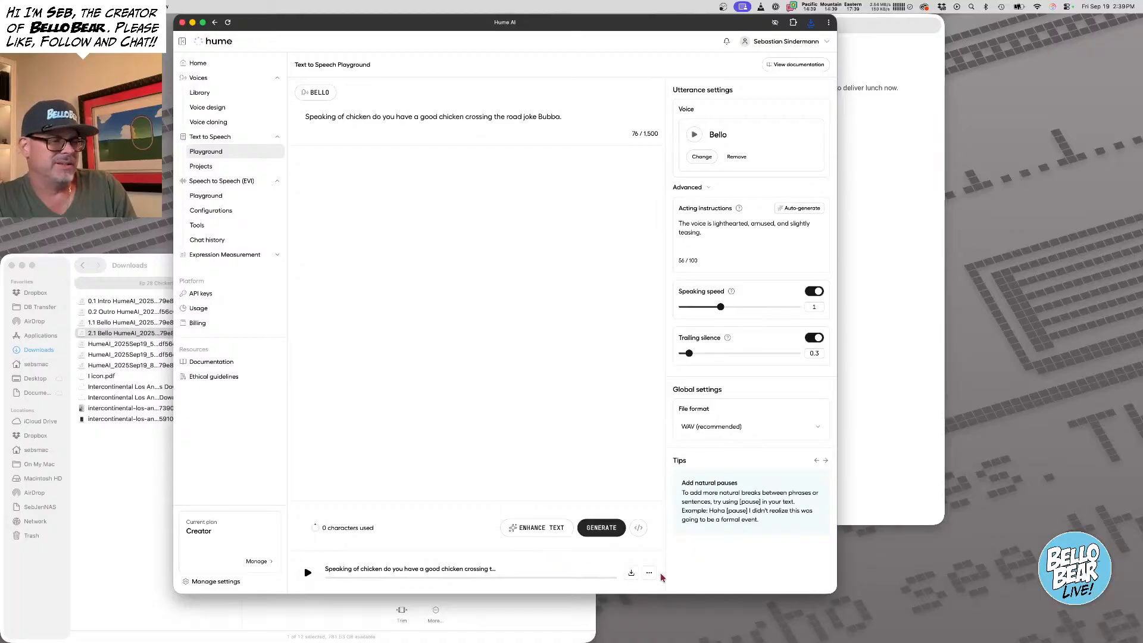
{"action": "left_click", "coordinate": [310, 576]}
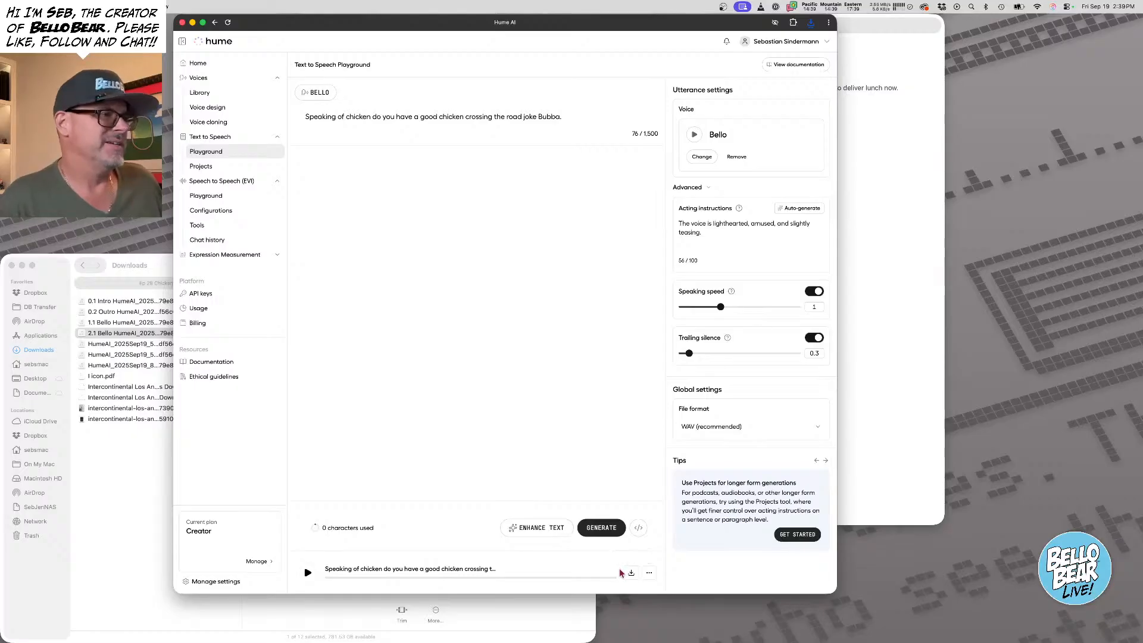
{"action": "left_click", "coordinate": [612, 531]}
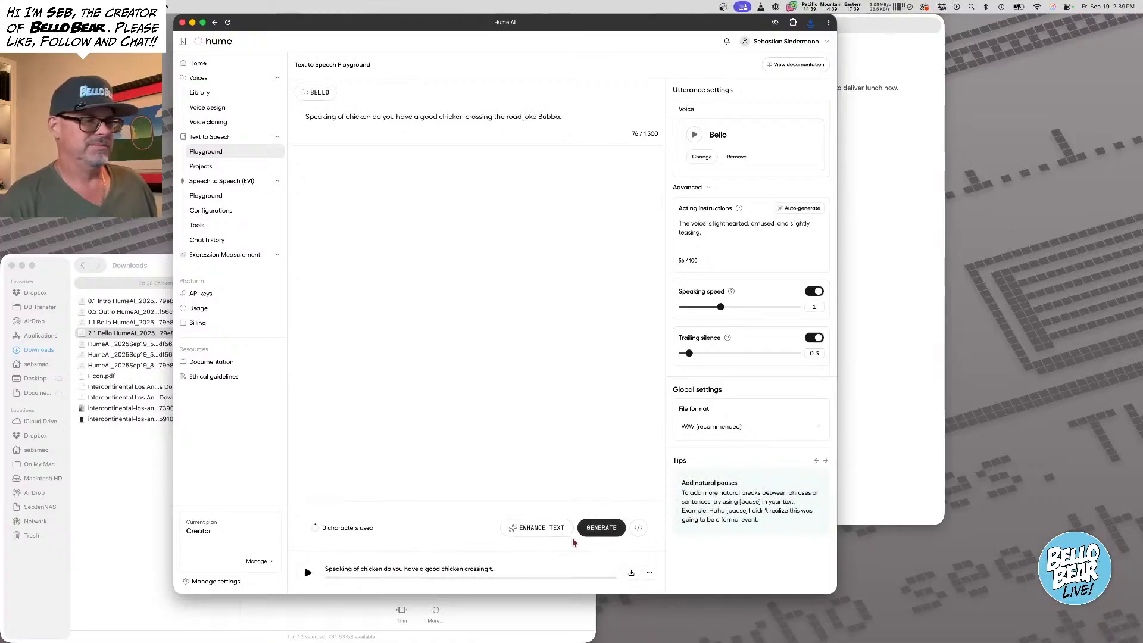
{"action": "left_click", "coordinate": [594, 529]}
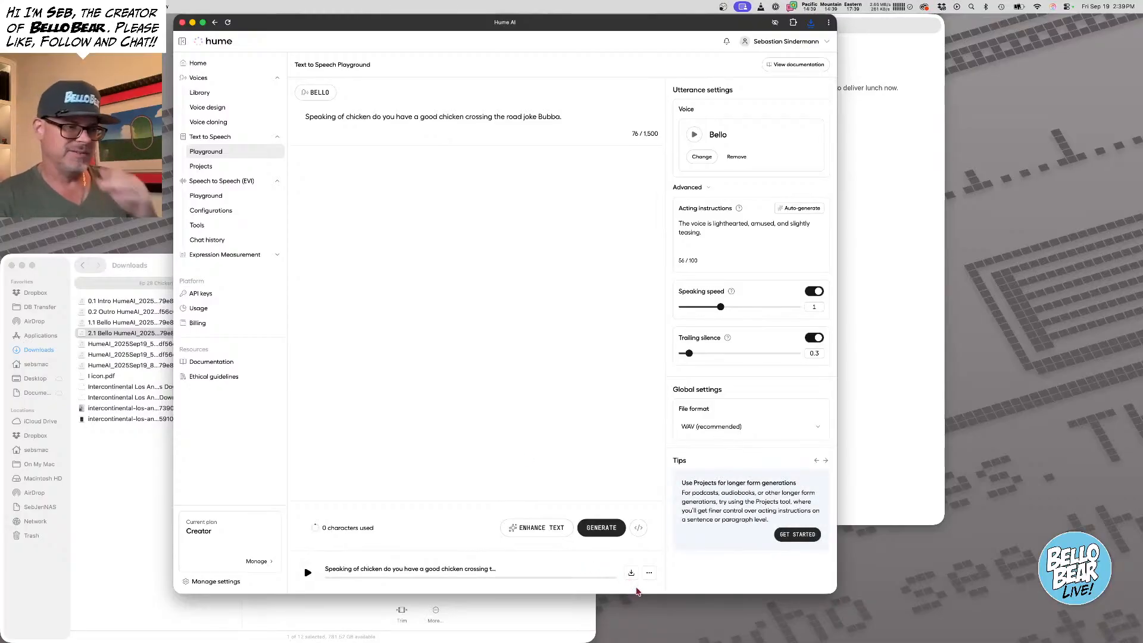
{"action": "left_click", "coordinate": [307, 572]}
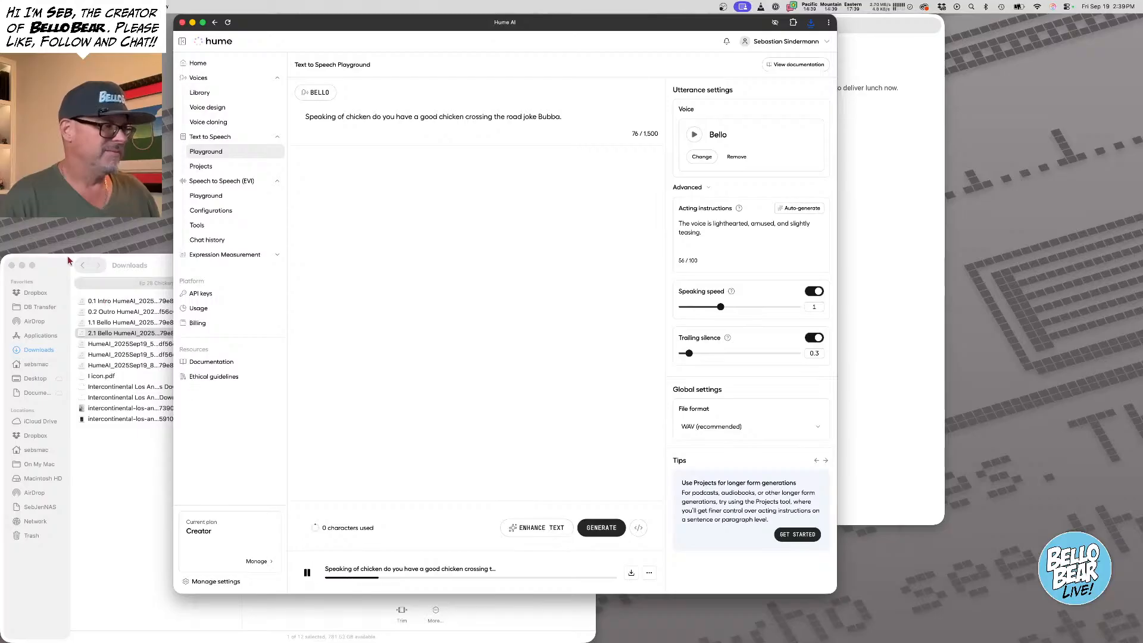
Delete the three unlabelled HumeAI takes of the Panel 3 line from the Downloads folder in Finder
{"action": "left_click", "coordinate": [167, 265]}
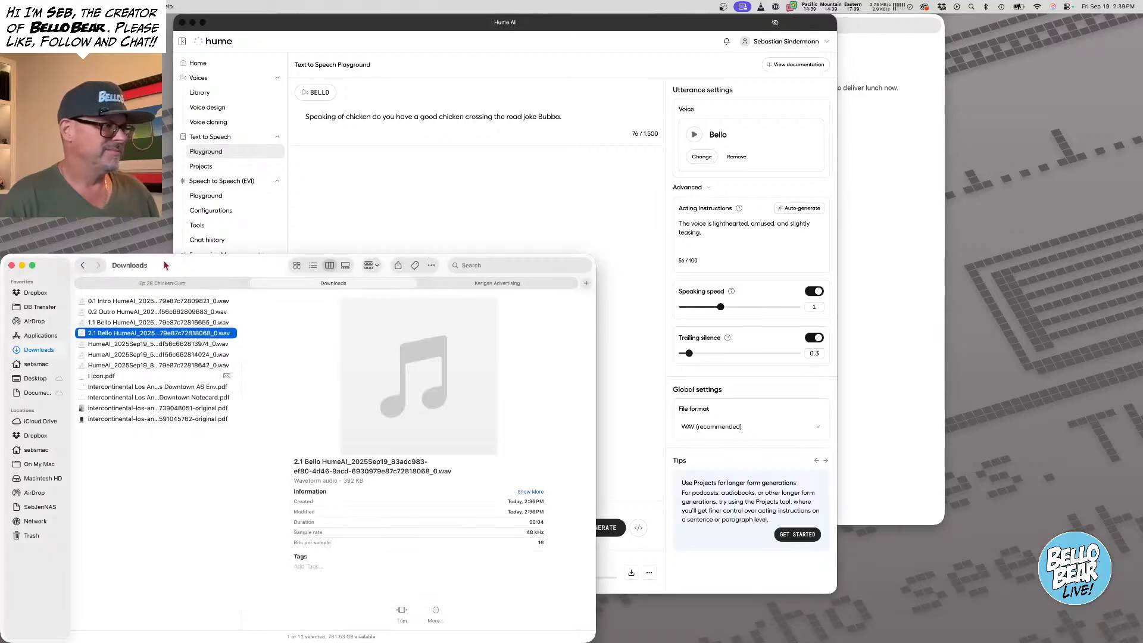
{"action": "left_click", "coordinate": [125, 366]}
{"action": "left_click", "coordinate": [129, 348], "text": "shift"}
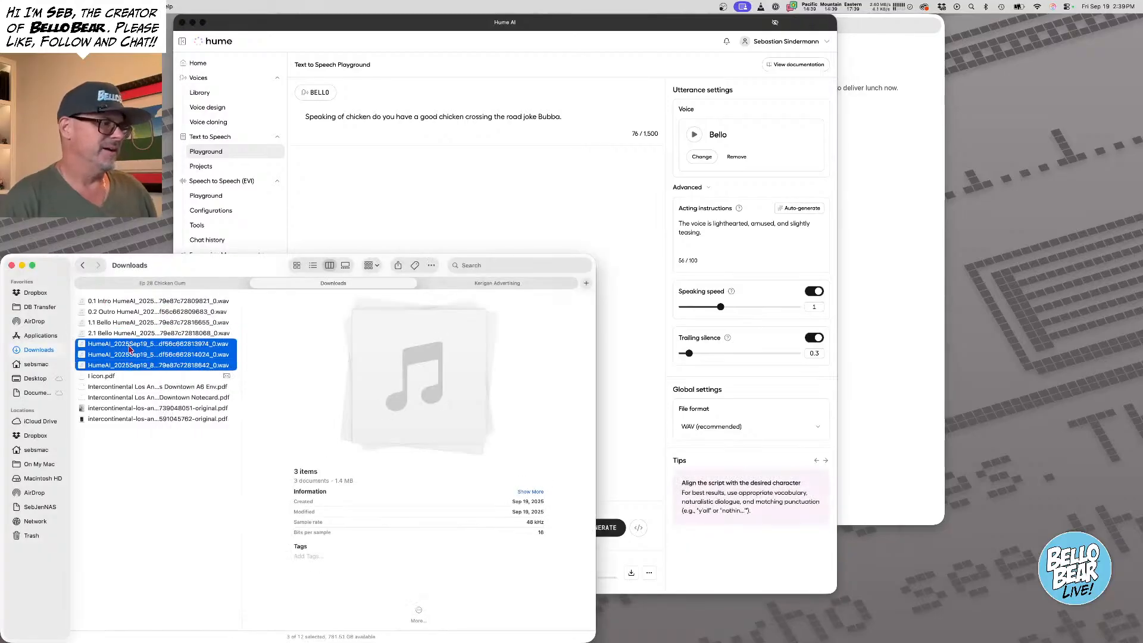
{"action": "key", "text": "super+BackSpace"}
Download the chosen Panel 3 take from Hume and add "3.1 Bello" to the start of its file name in the Downloads folder
{"action": "left_click", "coordinate": [720, 572]}
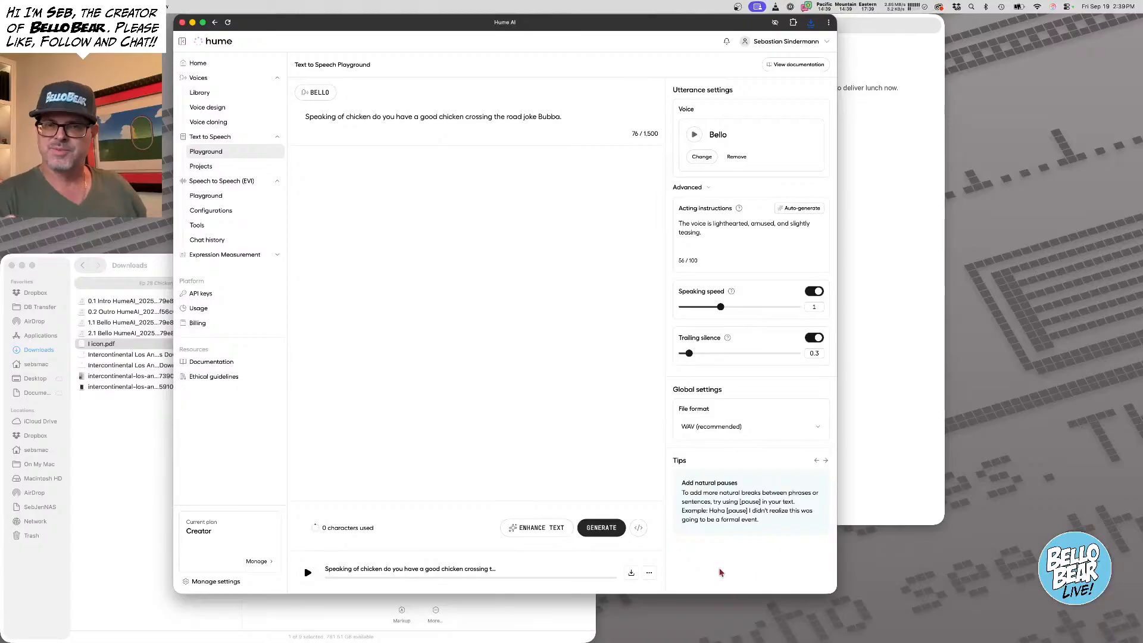
{"action": "left_click", "coordinate": [631, 572]}
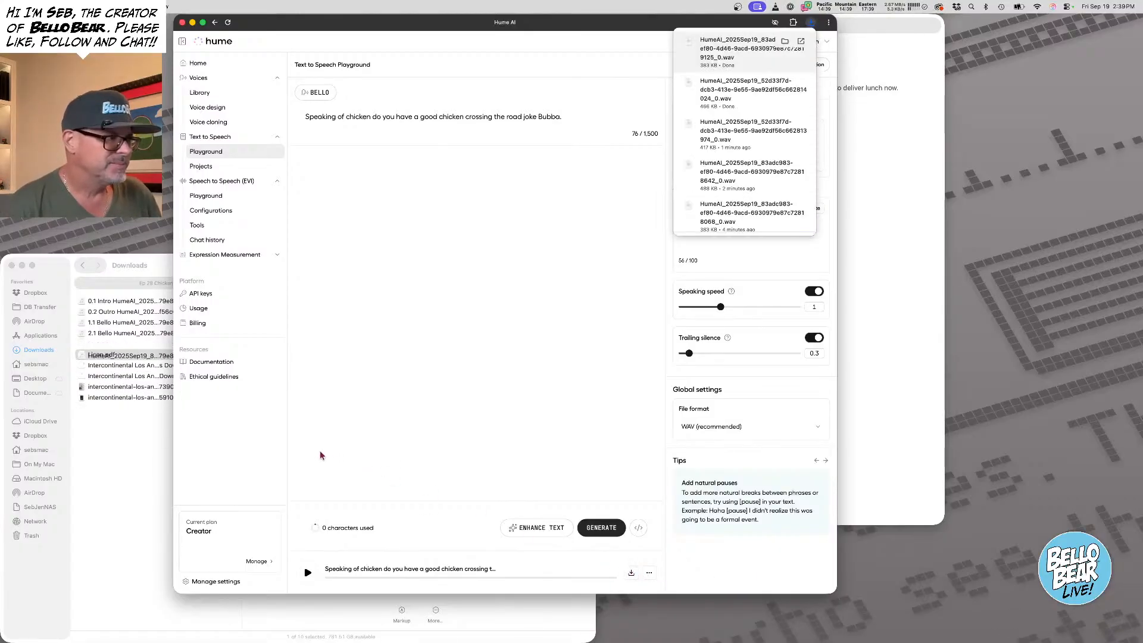
{"action": "left_click", "coordinate": [110, 345]}
{"action": "left_click", "coordinate": [110, 344]}
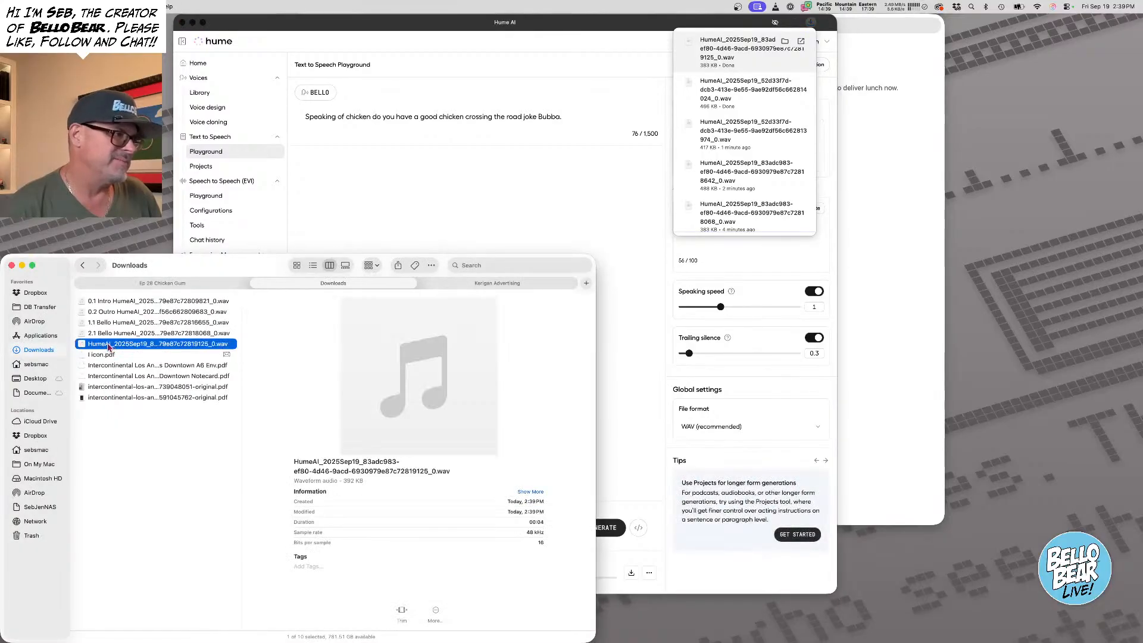
{"action": "right_click", "coordinate": [110, 345]}
{"action": "left_click", "coordinate": [132, 402]}
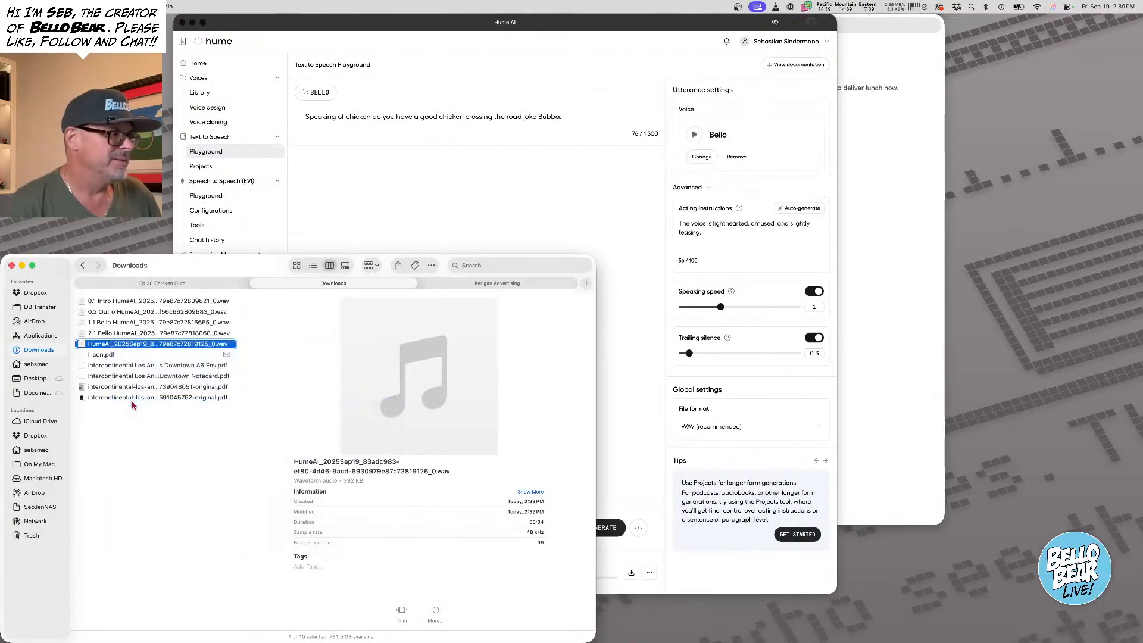
{"action": "key", "text": "Left"}
{"action": "type", "text": "3.1 "}
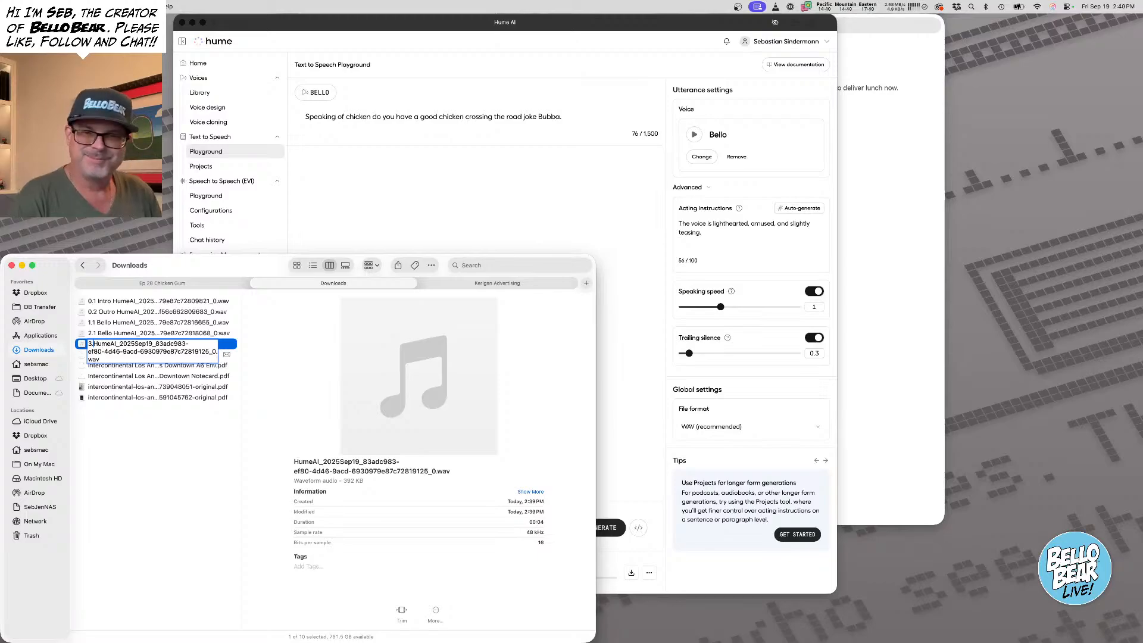
{"action": "type", "text": "N"}
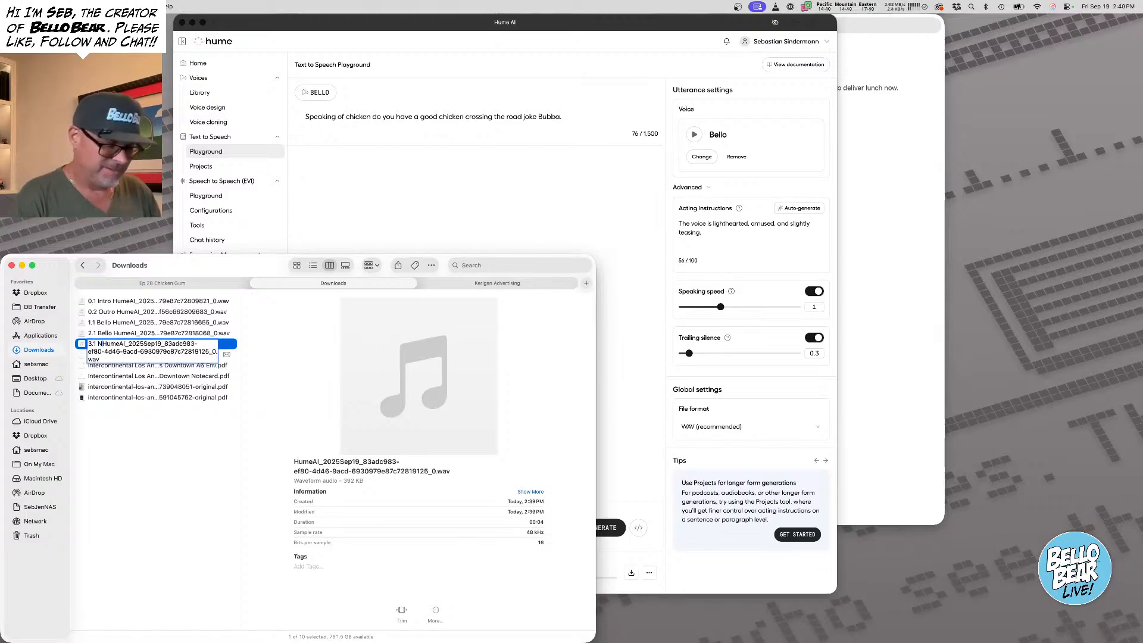
{"action": "key", "text": "BackSpace"}
{"action": "type", "text": "Bello"}
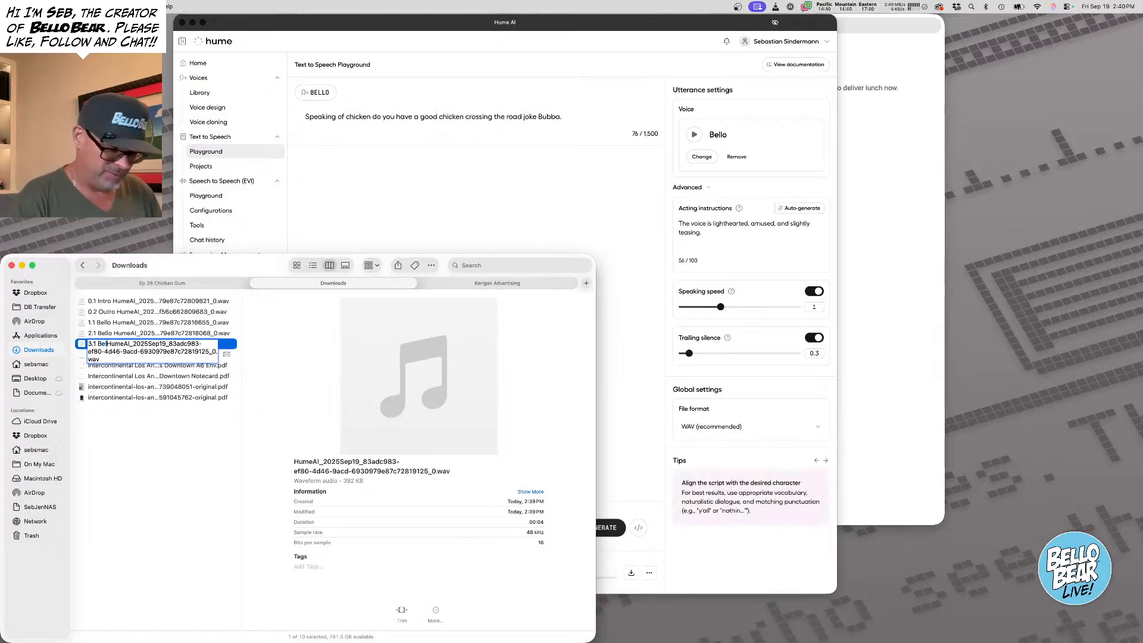
{"action": "key", "text": "Return"}
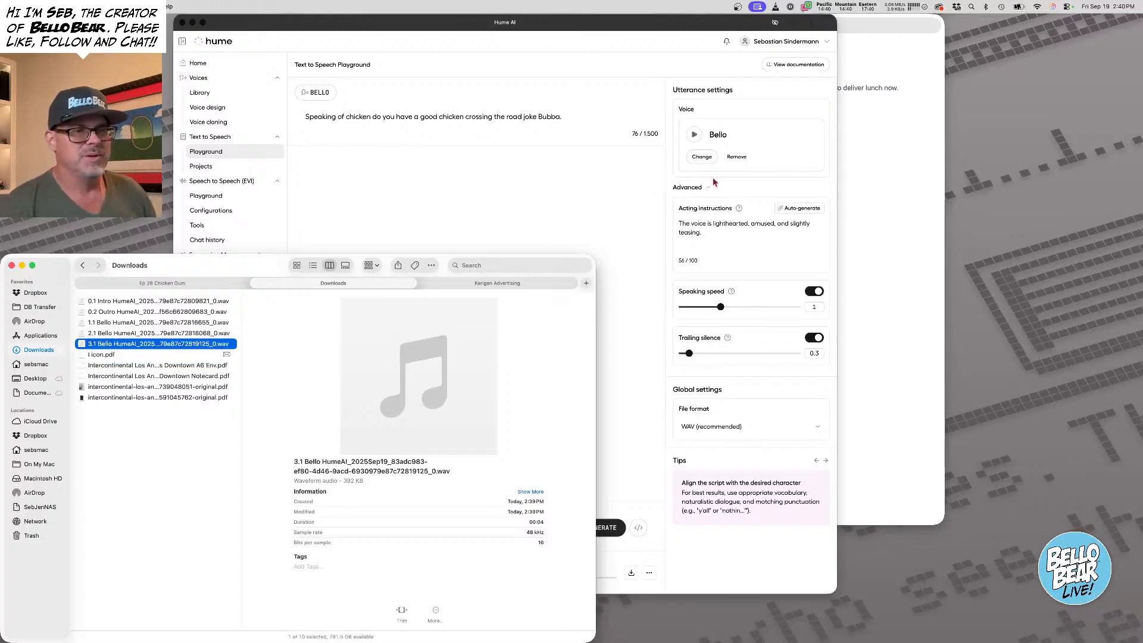
Replace the Hume text with Bello's Panel 4 line from Notes, "It's supposed to be a chicken joke Bubba."
{"action": "left_click", "coordinate": [889, 177]}
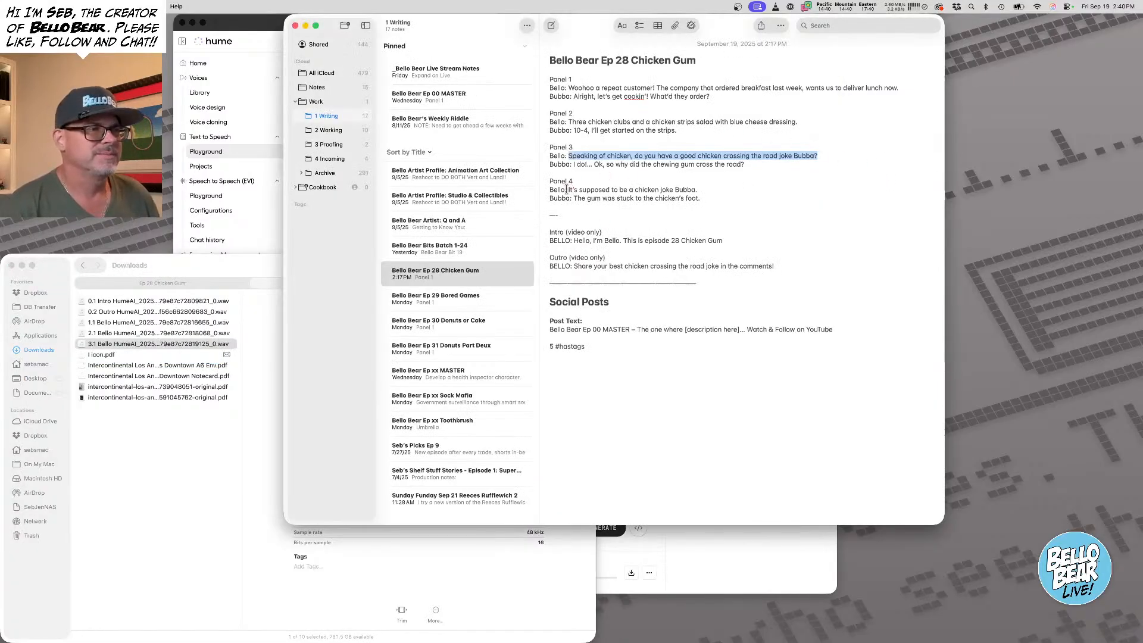
{"action": "mouse_move", "coordinate": [567, 189]}
{"action": "left_mouse_down"}
{"action": "mouse_move", "coordinate": [737, 185]}
{"action": "mouse_move", "coordinate": [575, 189]}
{"action": "left_mouse_up"}
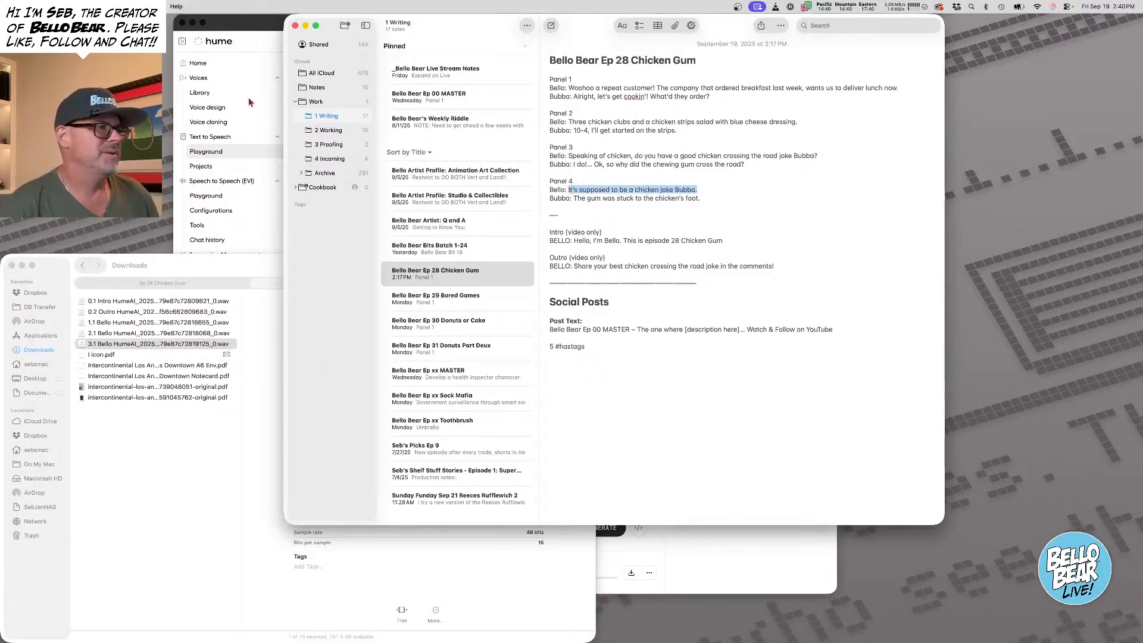
{"action": "left_click", "coordinate": [266, 32]}
{"action": "triple_click", "coordinate": [418, 119]}
{"action": "type", "text": "It's supposed to be a chicken joke Bubba."}
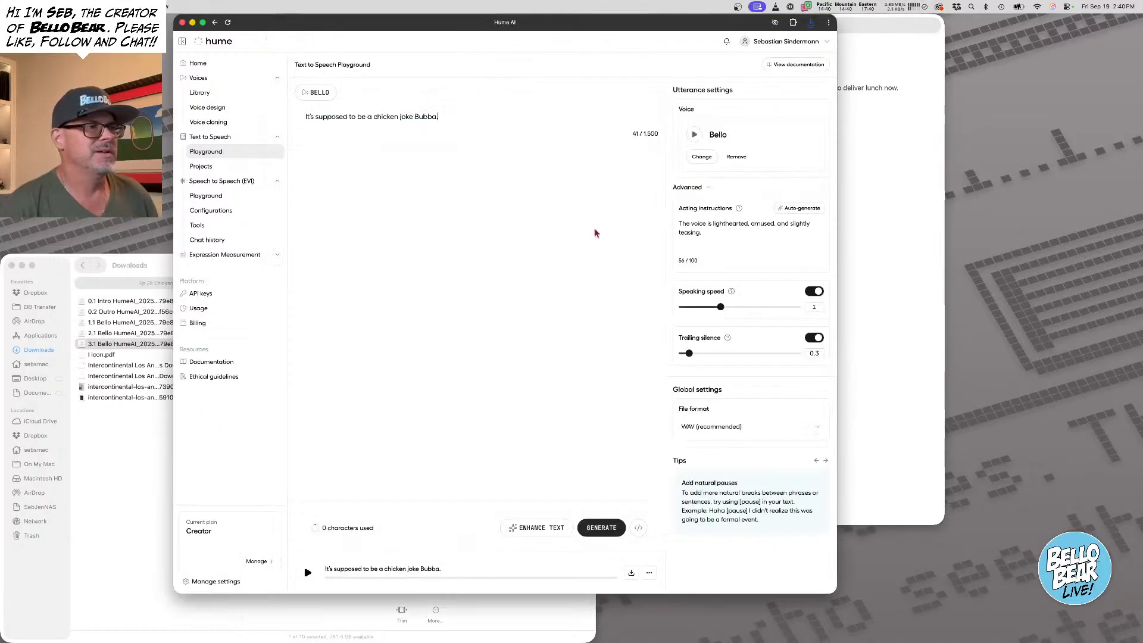
Auto-generate acting instructions for the Panel 4 line, then generate a take and download it
{"action": "left_click", "coordinate": [800, 209]}
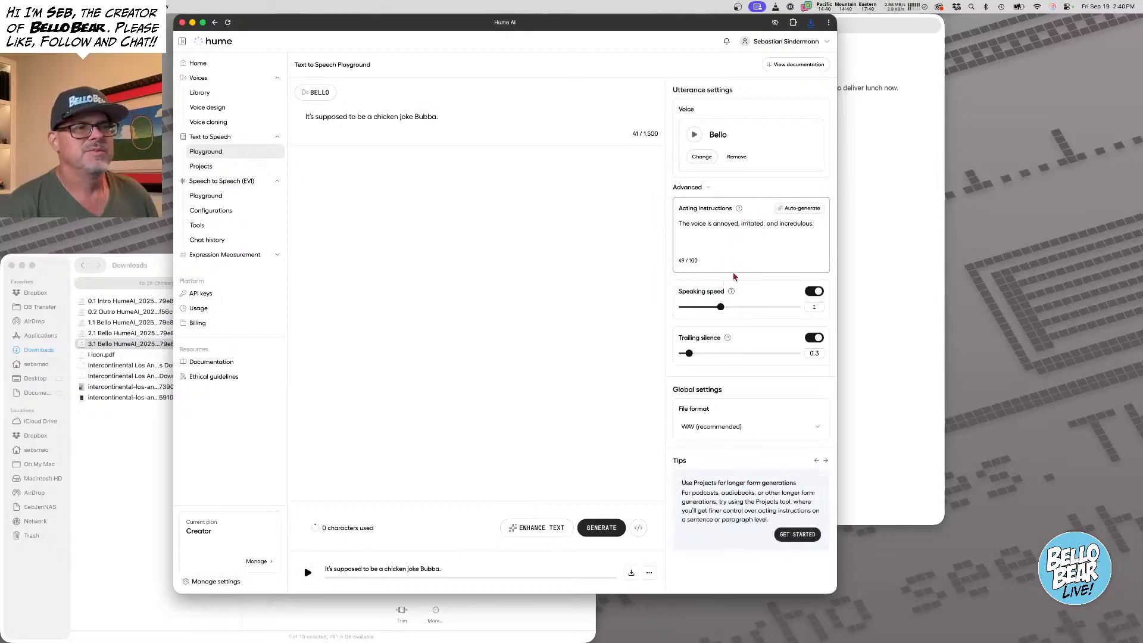
{"action": "left_click", "coordinate": [601, 528]}
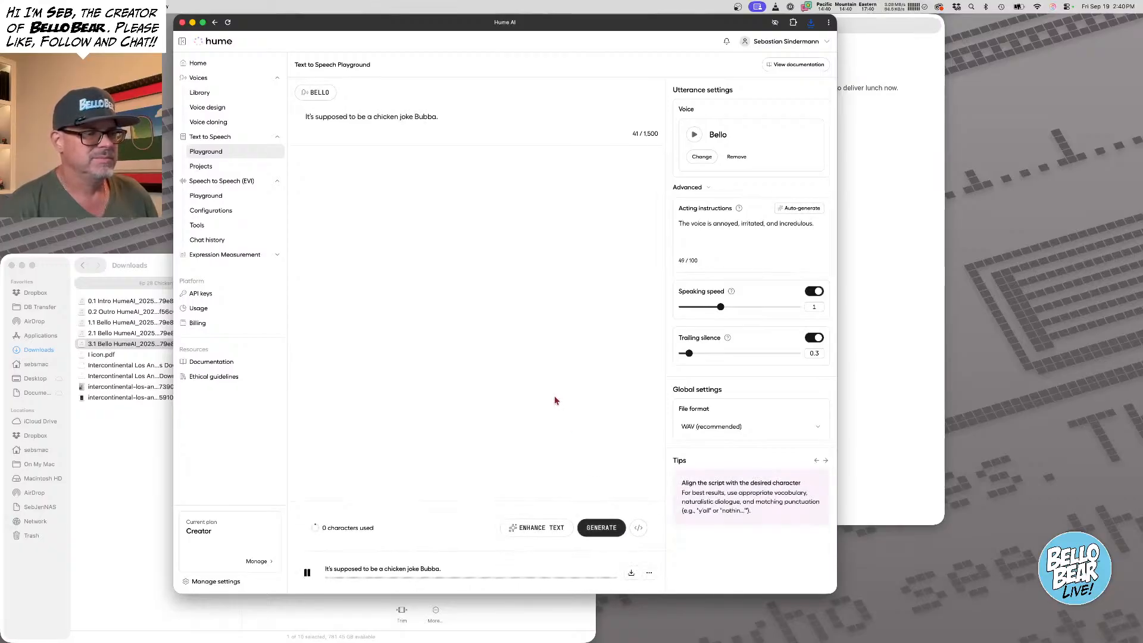
{"action": "left_click", "coordinate": [630, 573]}
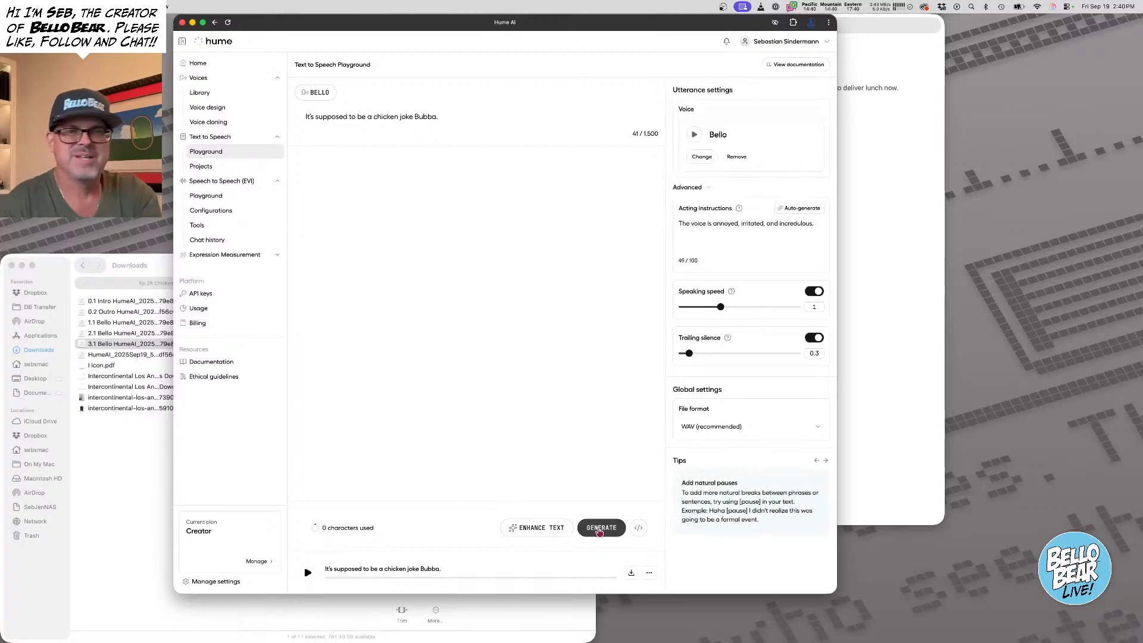
Generate a second take of the Panel 4 line, replay it and compare it with the downloaded take in Finder
{"action": "left_click", "coordinate": [603, 531]}
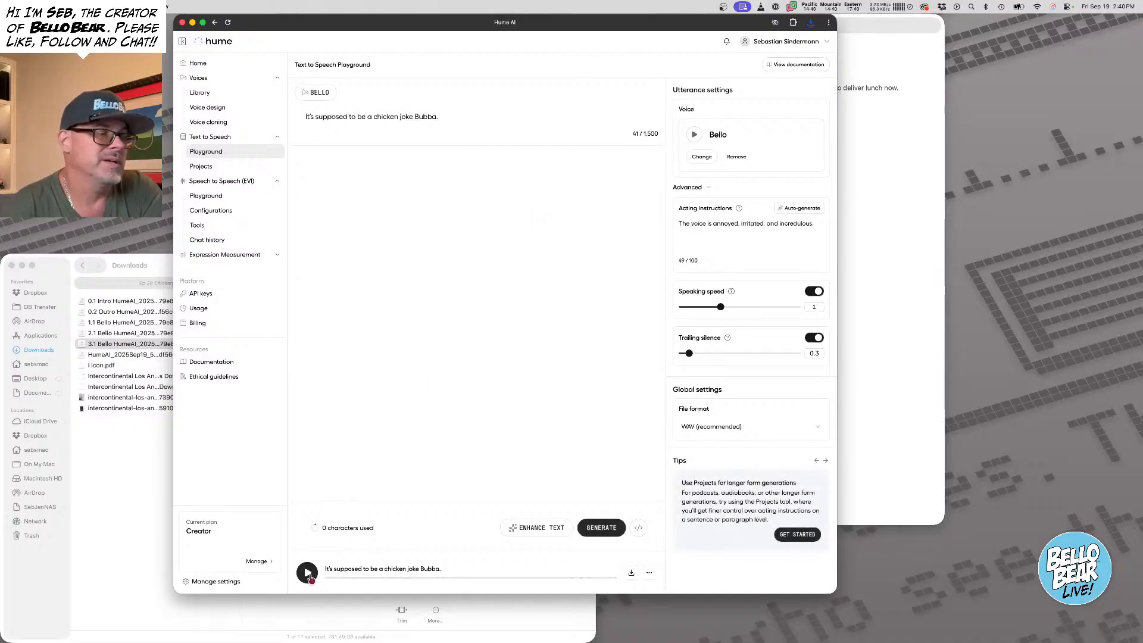
{"action": "left_click", "coordinate": [308, 575]}
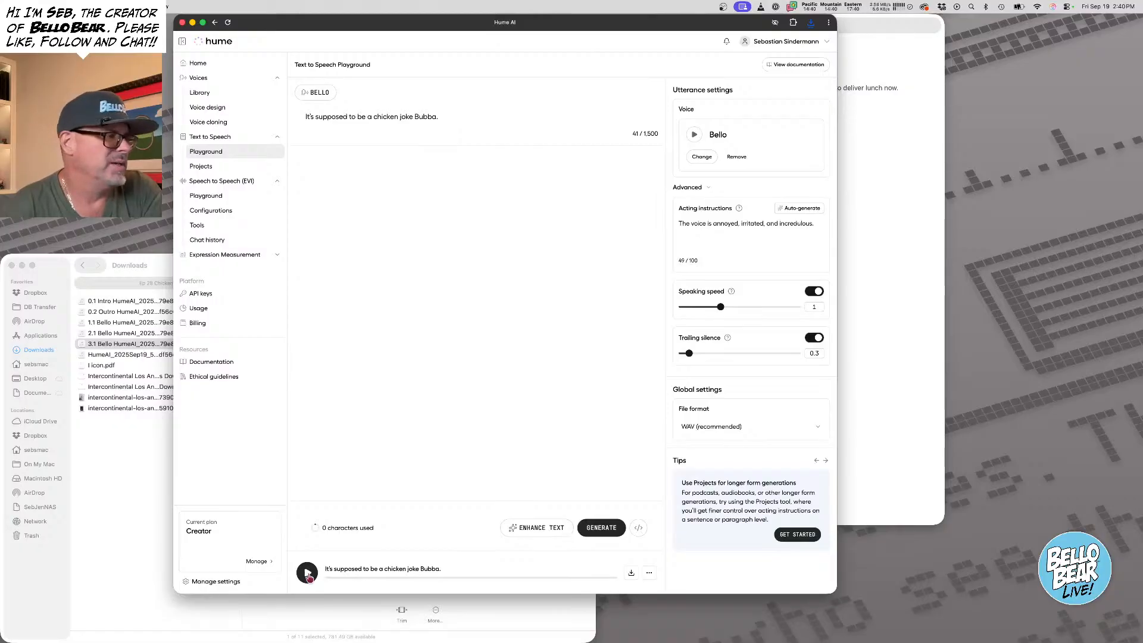
{"action": "left_click", "coordinate": [307, 573]}
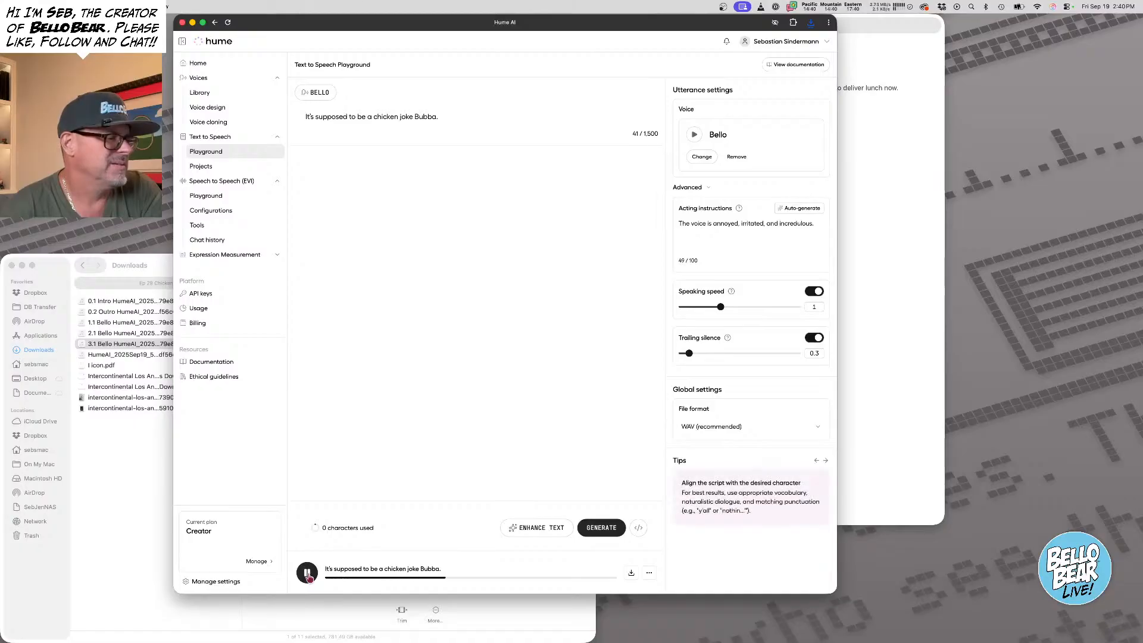
{"action": "left_click", "coordinate": [126, 356]}
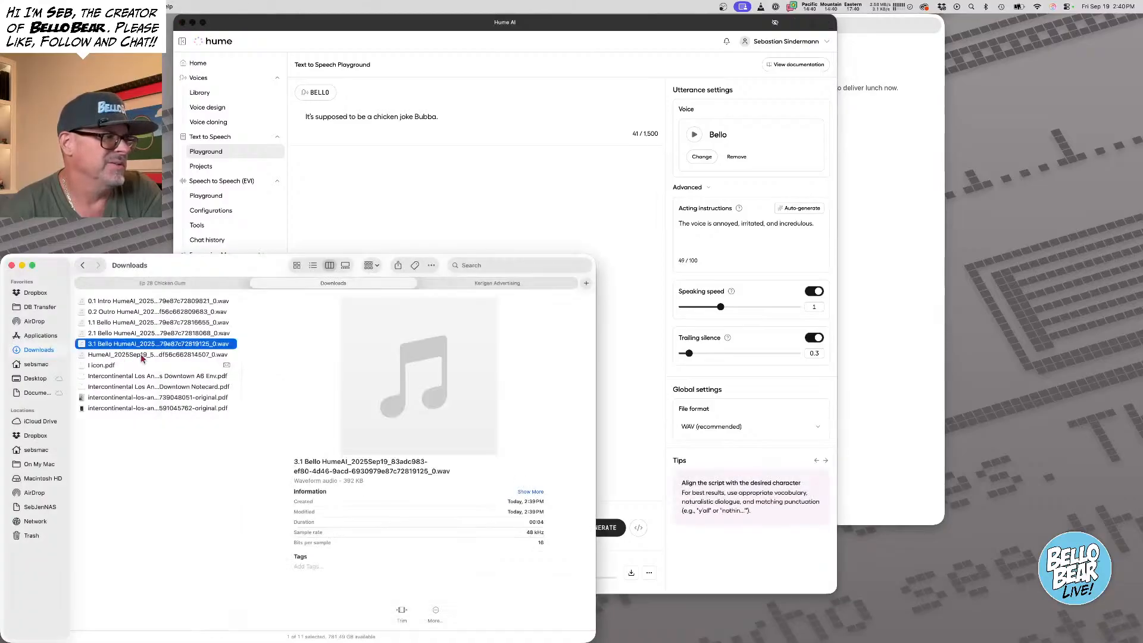
{"action": "left_click", "coordinate": [417, 376]}
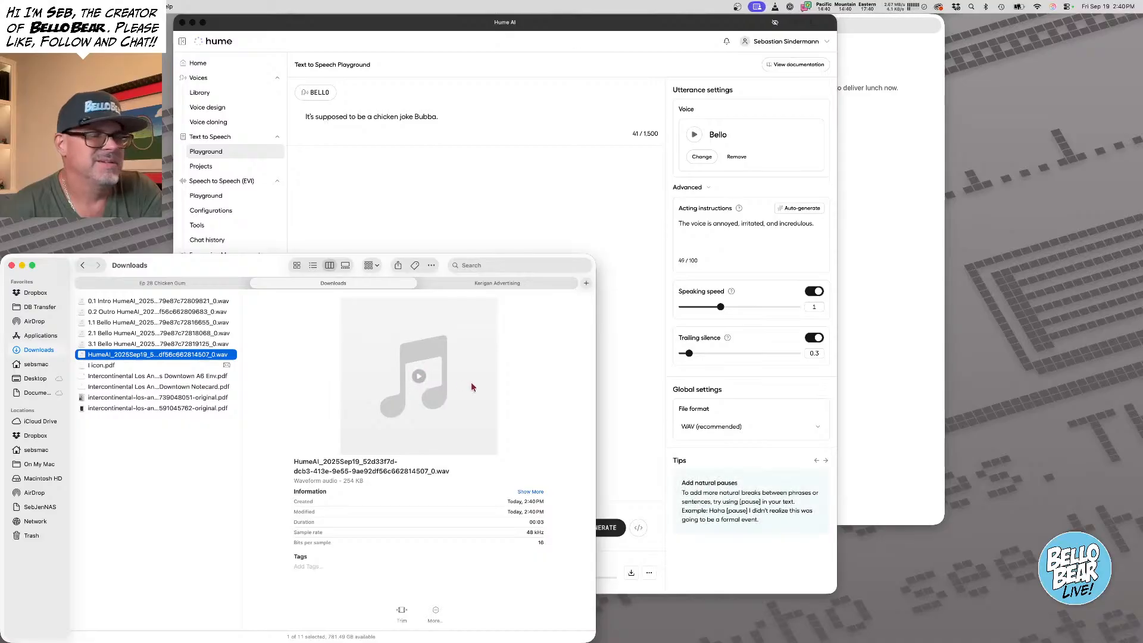
Generate more takes of the Panel 4 line in Hume and compare the latest one with the downloaded take by playing both
{"action": "left_click", "coordinate": [607, 541]}
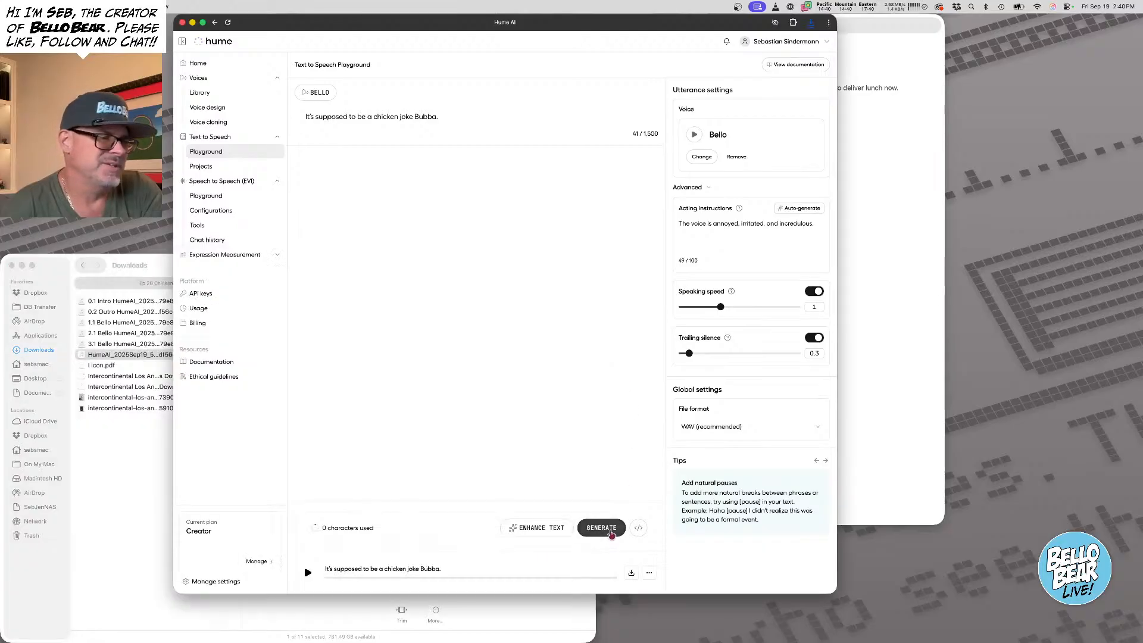
{"action": "left_click", "coordinate": [610, 530]}
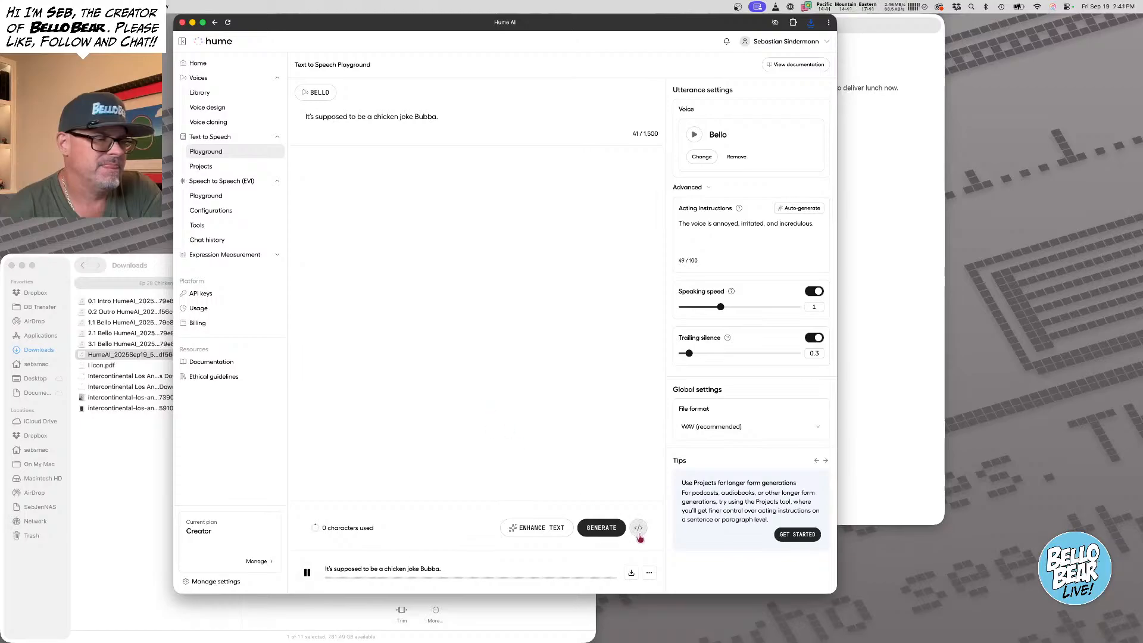
{"action": "left_click", "coordinate": [615, 532]}
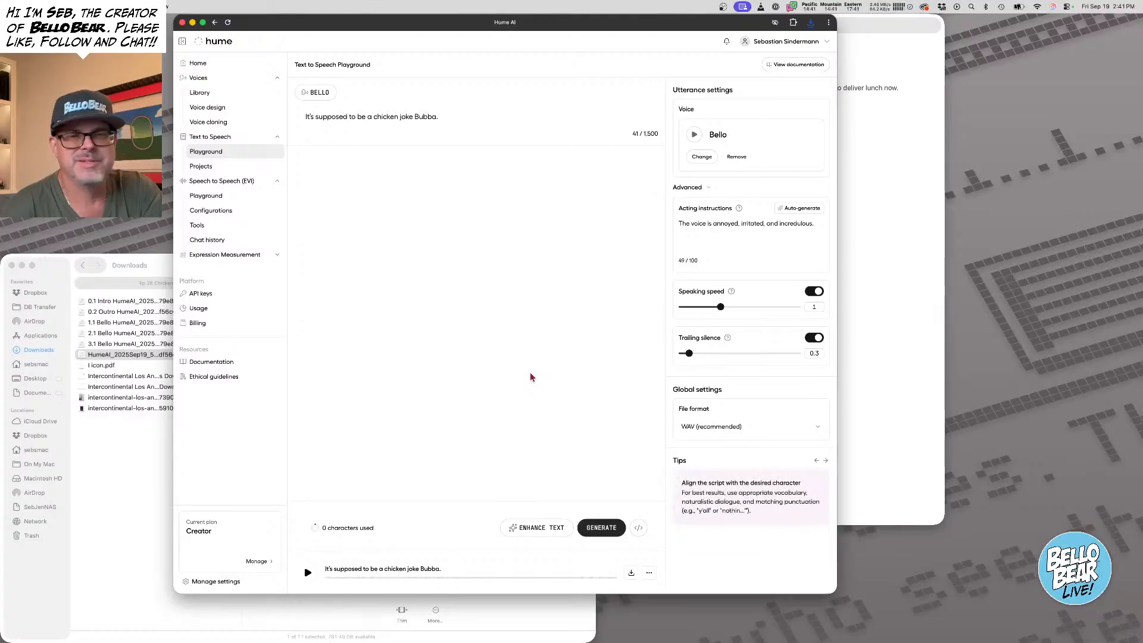
{"action": "left_click", "coordinate": [101, 354]}
{"action": "left_click", "coordinate": [420, 378]}
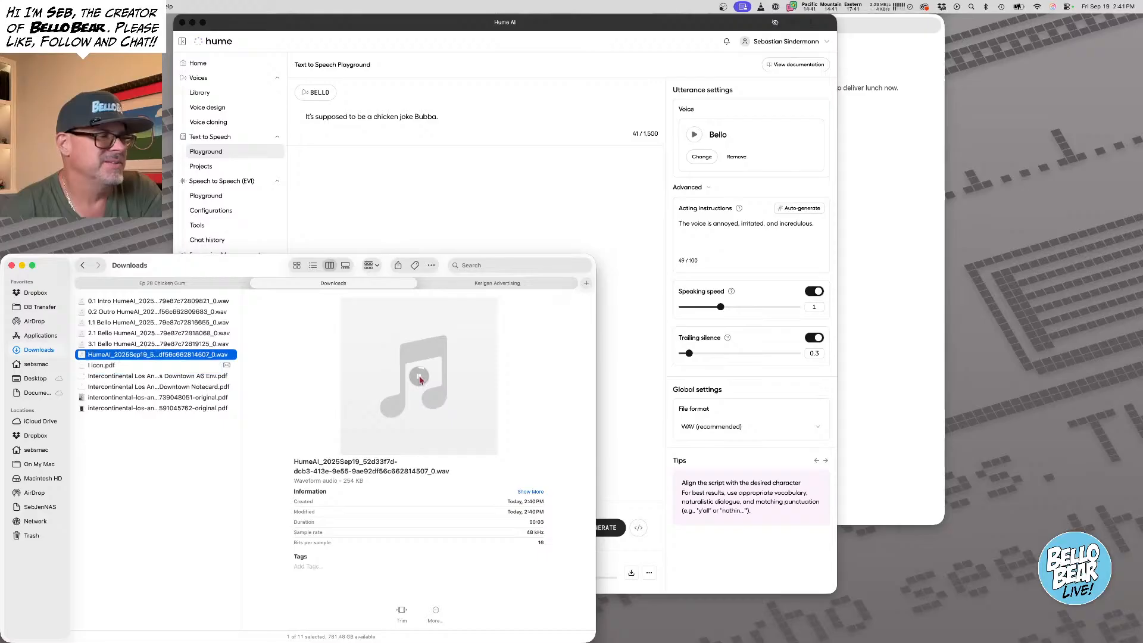
{"action": "left_click", "coordinate": [637, 415]}
{"action": "left_click", "coordinate": [306, 572]}
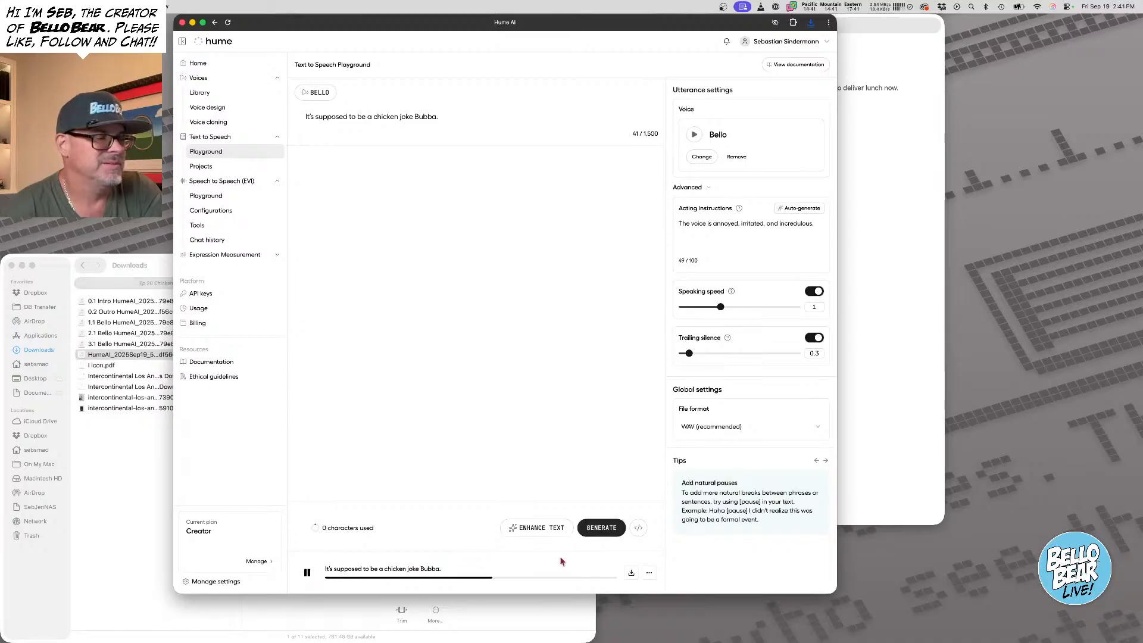
Download the latest take of Bello's Panel 4 line and remove the earlier unnamed take from Downloads in Finder
{"action": "left_click", "coordinate": [630, 573]}
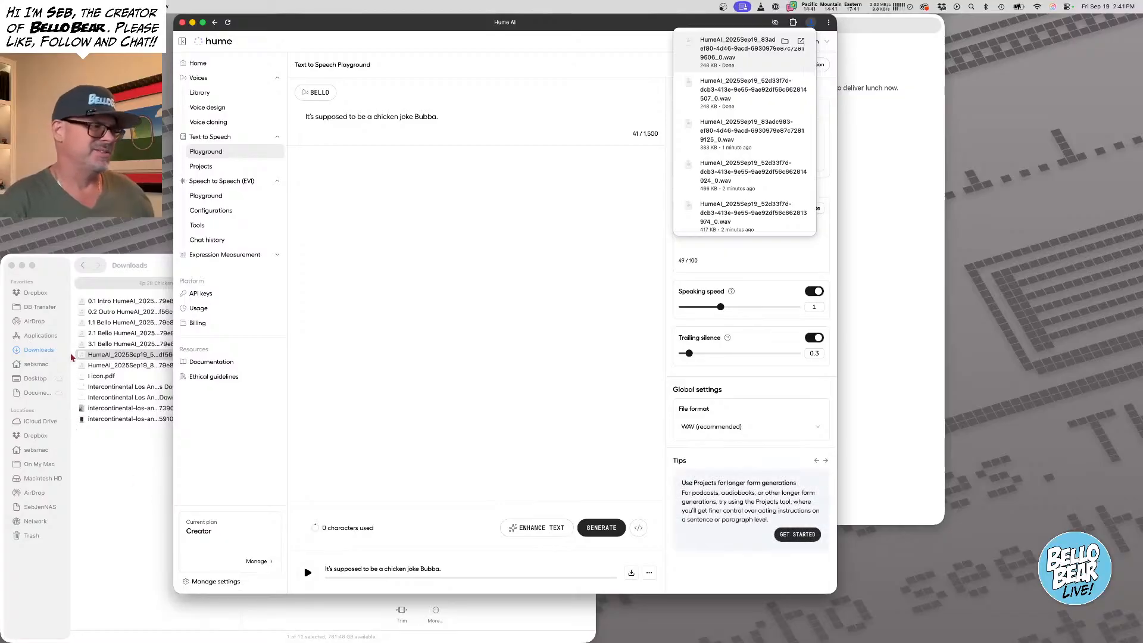
{"action": "left_click", "coordinate": [110, 361]}
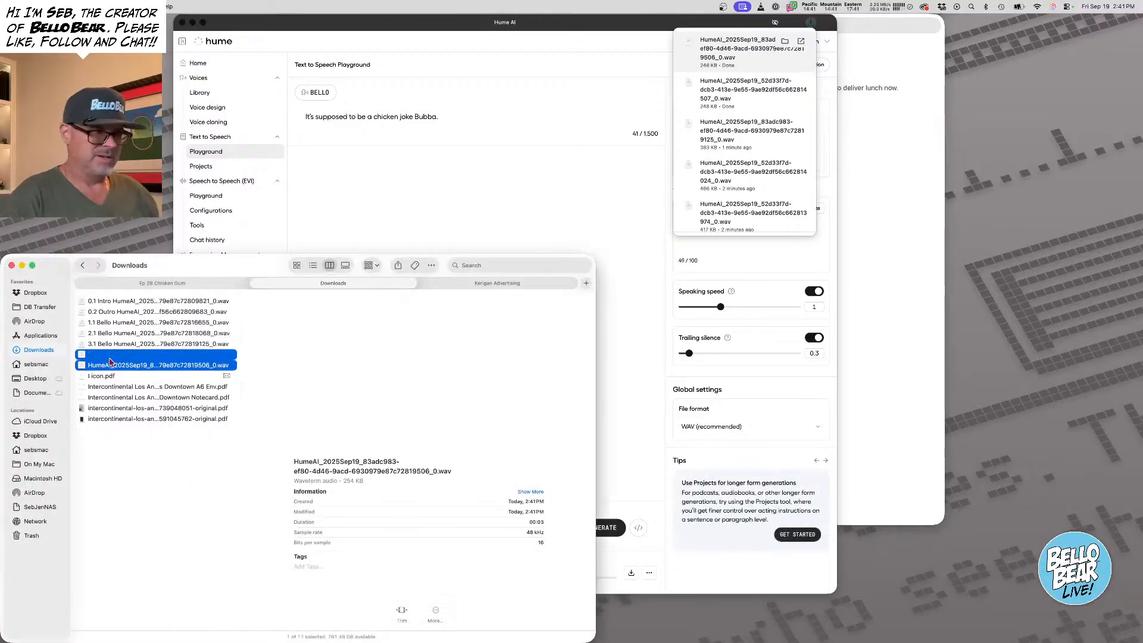
Prefix the new Panel 4 take's file name with "4.1 Bello" and play the file back
{"action": "left_click", "coordinate": [144, 356]}
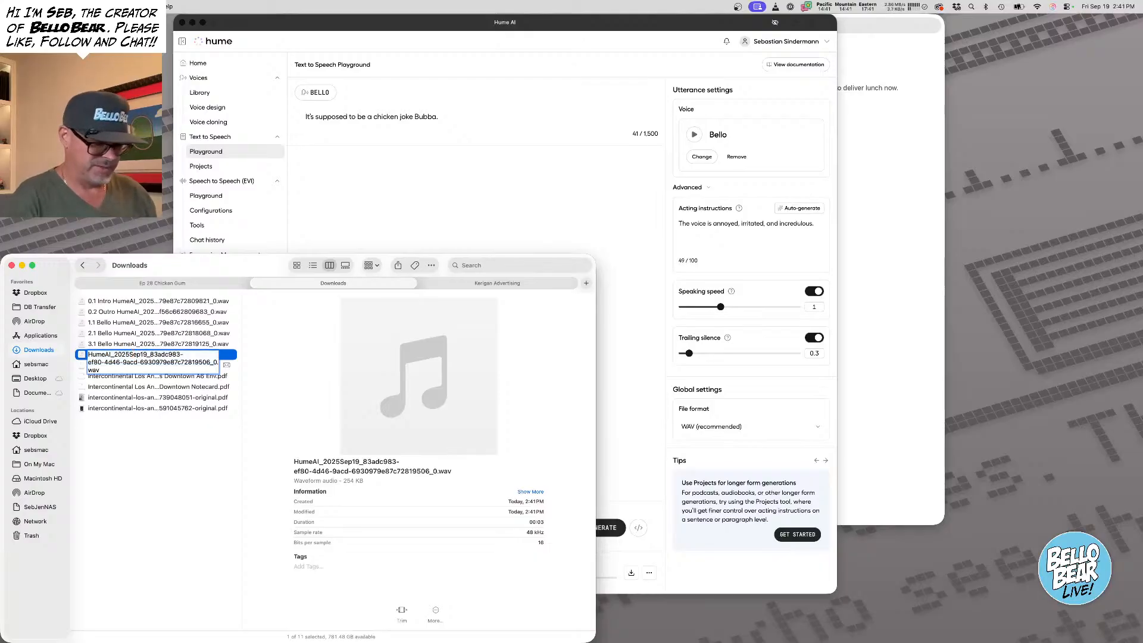
{"action": "type", "text": "4.1 "}
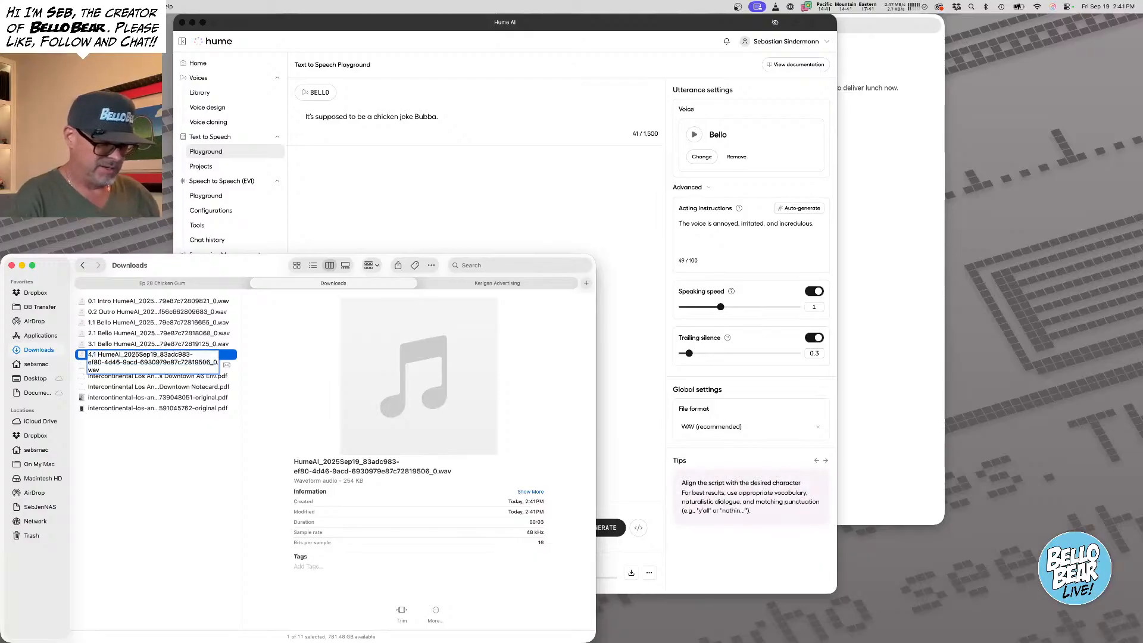
{"action": "type", "text": "Bello"}
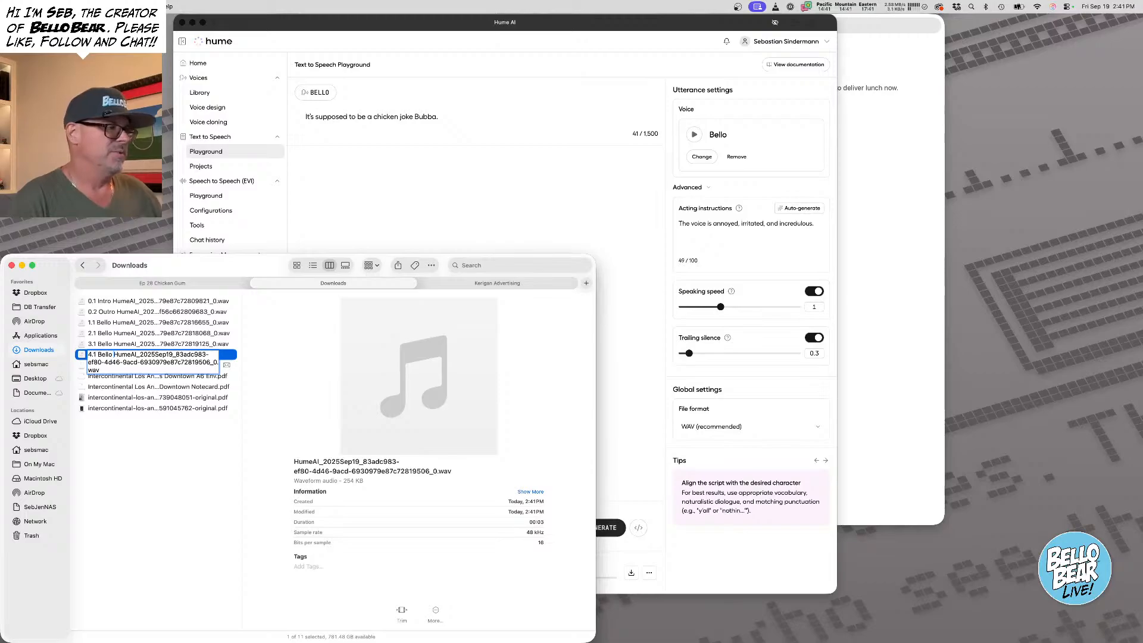
{"action": "key", "text": "Return"}
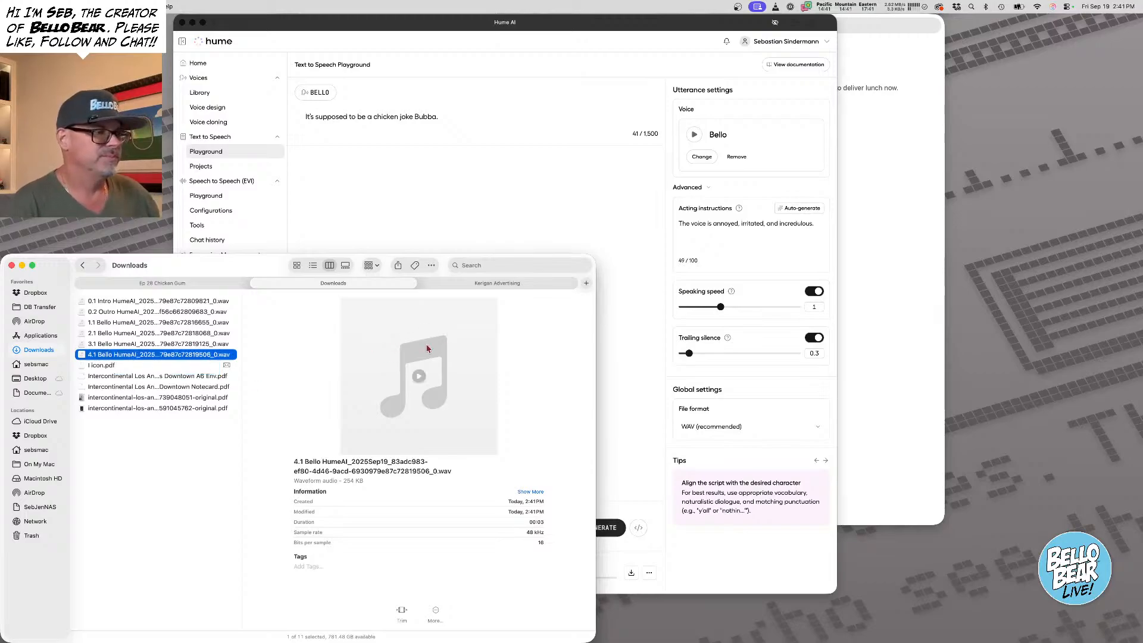
{"action": "left_click", "coordinate": [417, 376]}
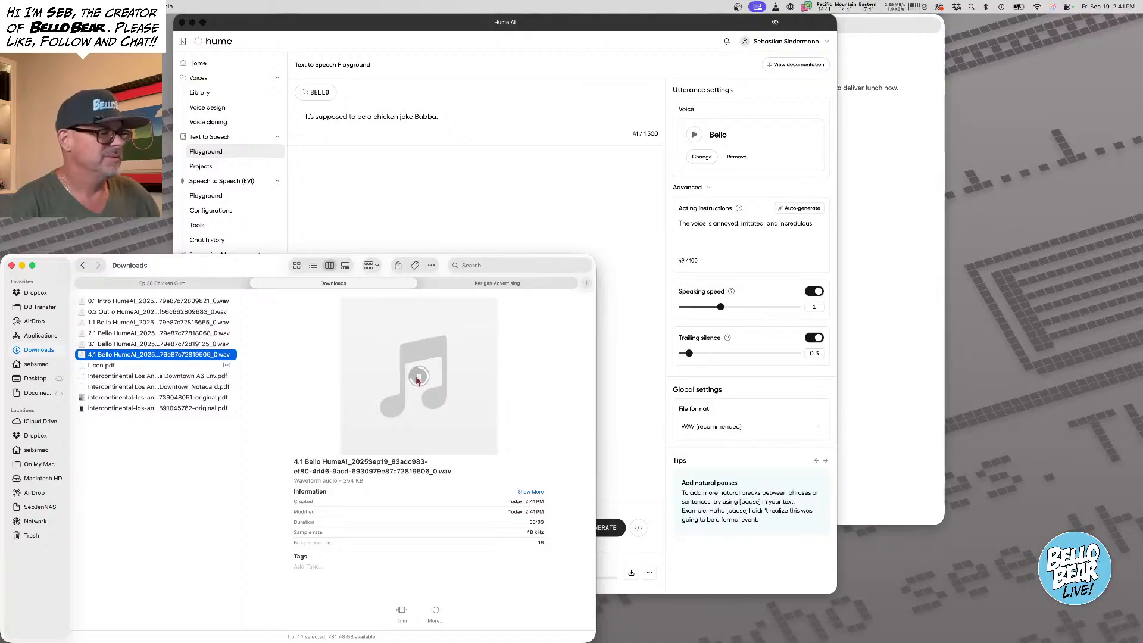
Switch to Notes and copy Bubba's Panel 1 line, "Alright, let's get cookin'! What'd they order?"
{"action": "left_click", "coordinate": [896, 194]}
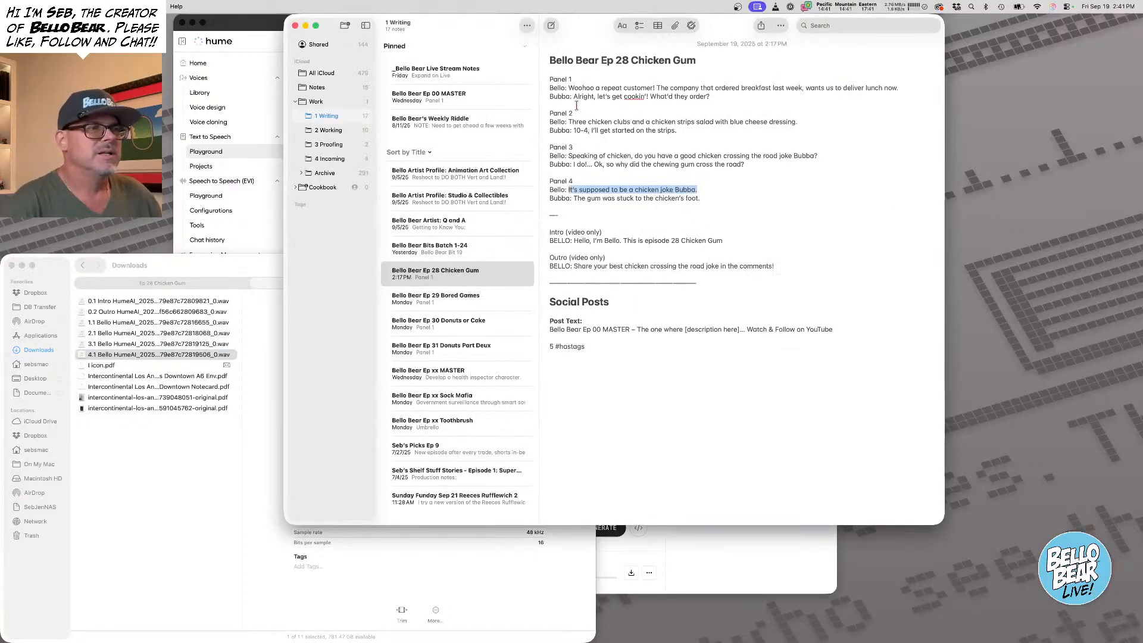
{"action": "left_click_drag", "start_coordinate": [575, 96], "coordinate": [647, 96]}
{"action": "left_click_drag", "start_coordinate": [575, 97], "coordinate": [747, 98]}
{"action": "key", "text": "super+c"}
Switch to Hume, change the voice to Bubba and replace the text with the copied Panel 1 line
{"action": "left_click", "coordinate": [260, 61]}
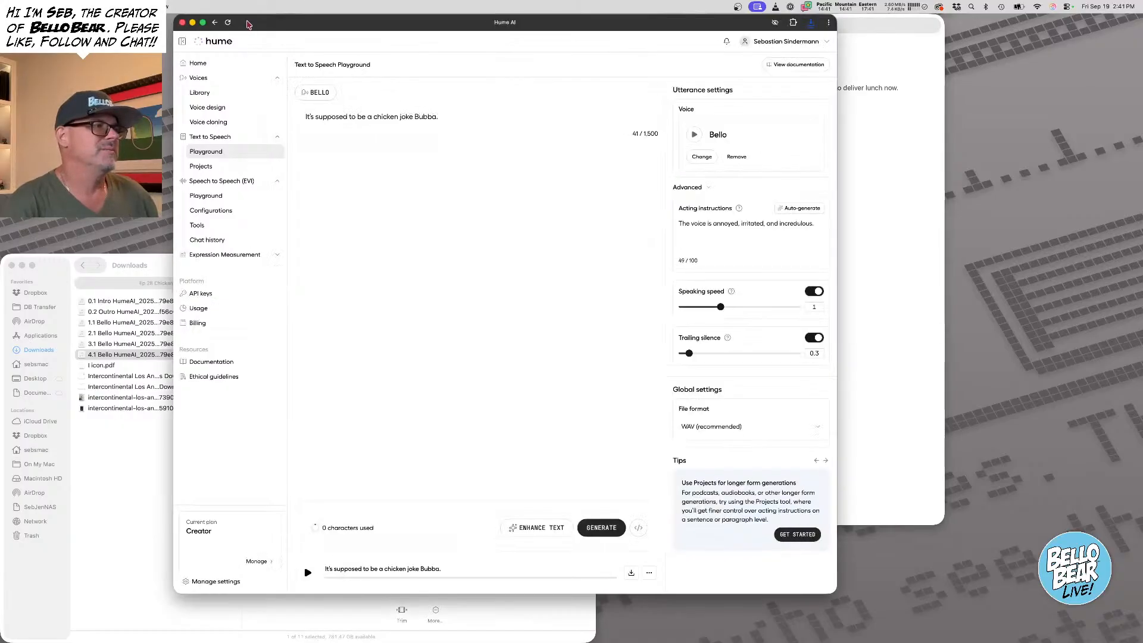
{"action": "left_click", "coordinate": [702, 158]}
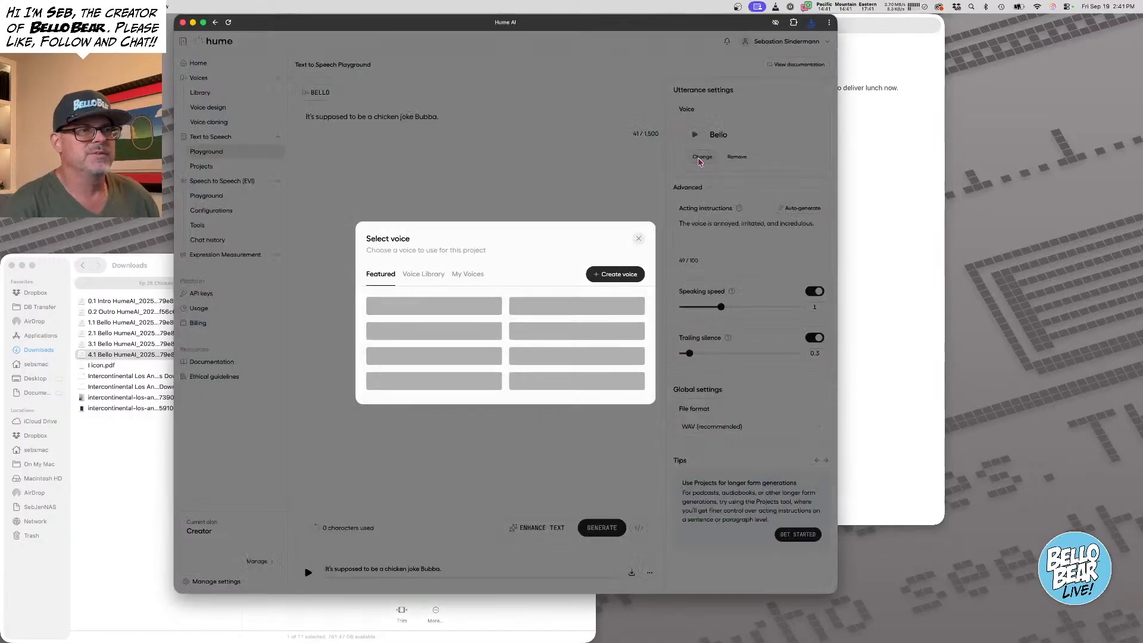
{"action": "left_click", "coordinate": [470, 216]}
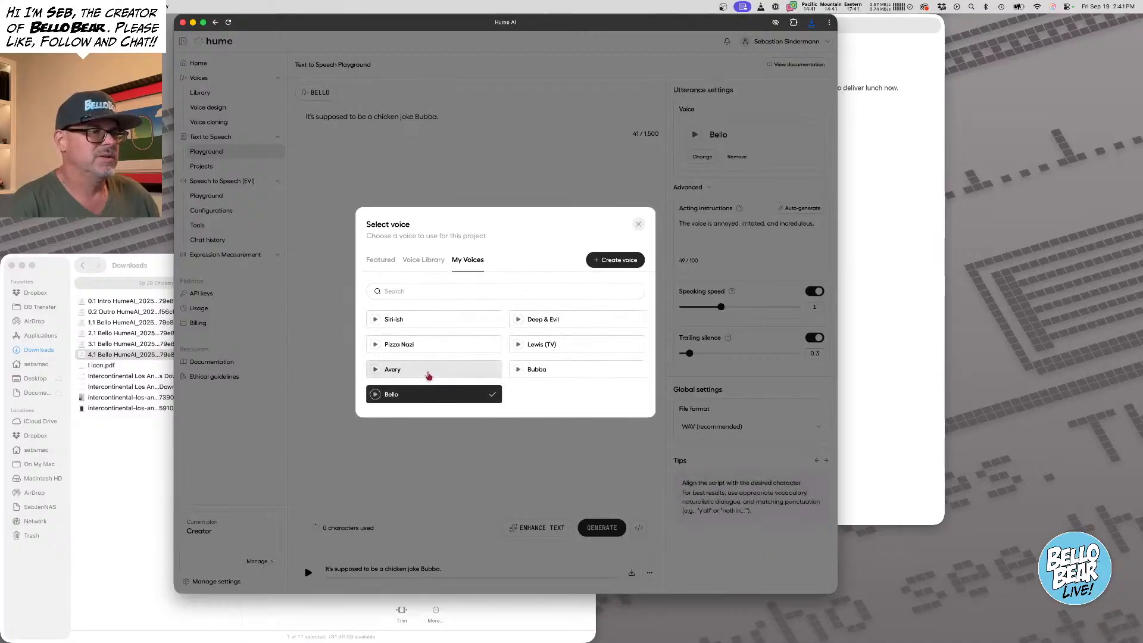
{"action": "left_click", "coordinate": [523, 371]}
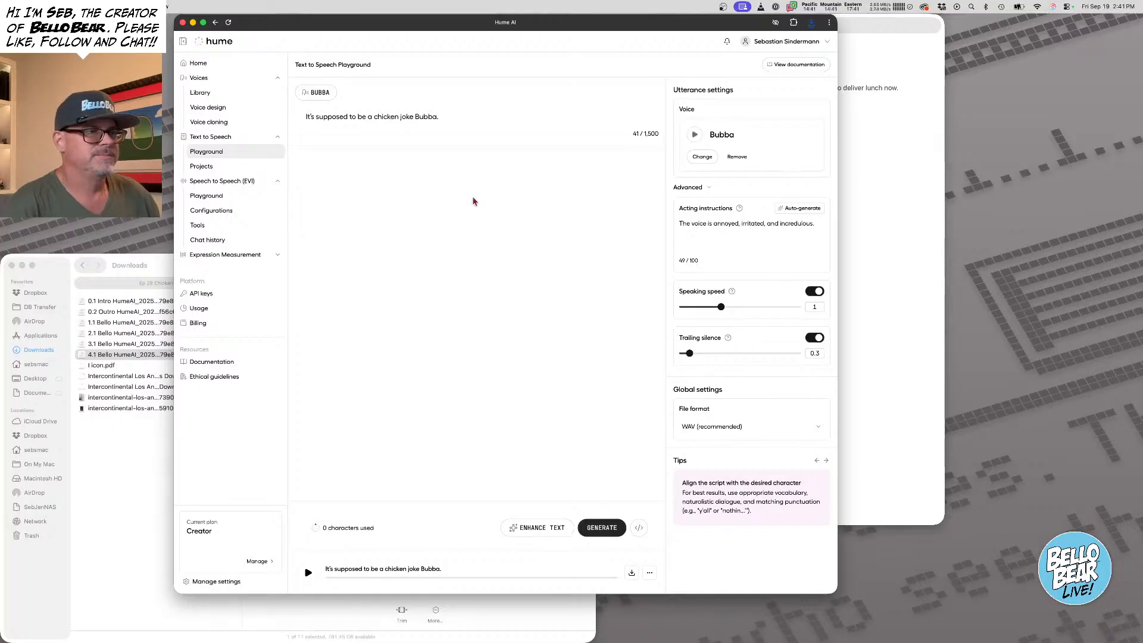
{"action": "key", "text": "super+a"}
{"action": "key", "text": "super+v"}
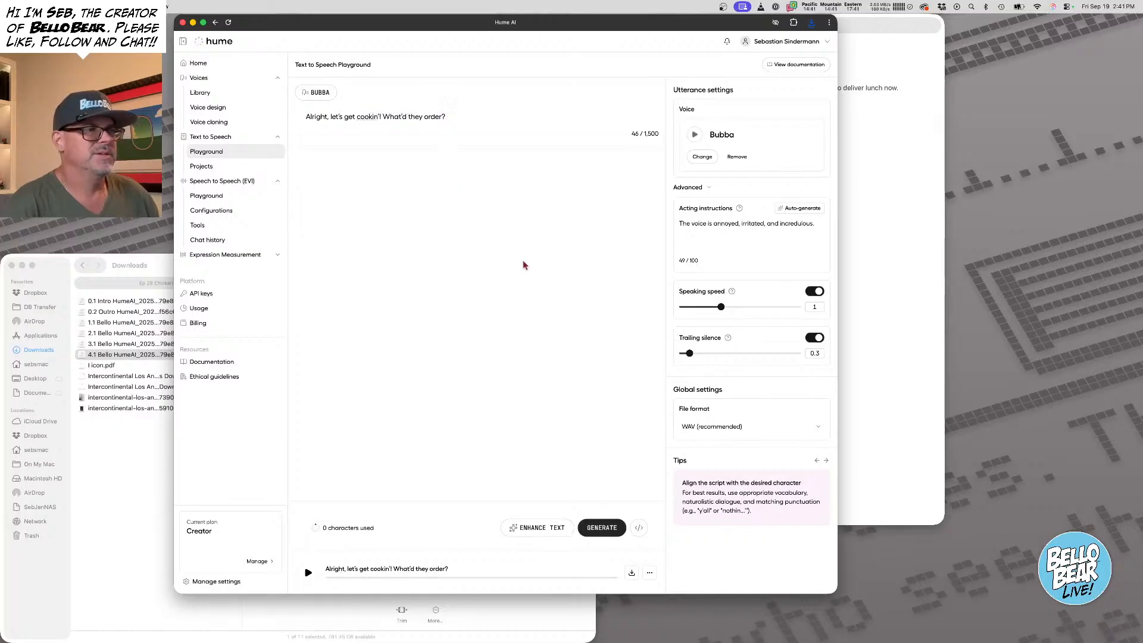
Auto-generate acting instructions for Bubba's Panel 1 line, then generate a take and download it
{"action": "left_click", "coordinate": [814, 211]}
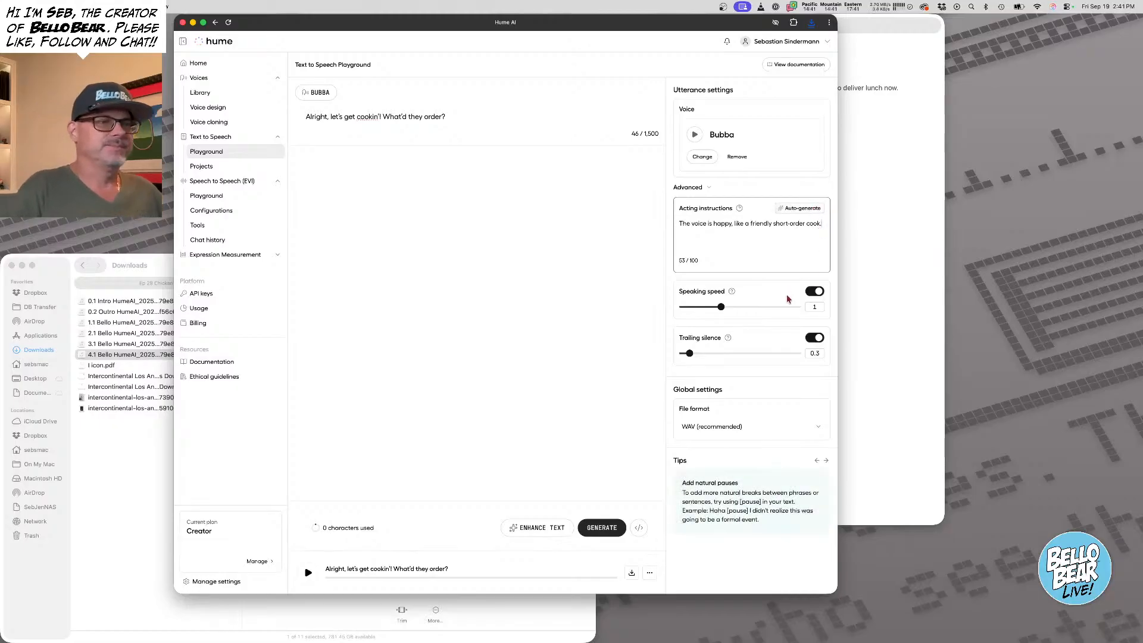
{"action": "left_click", "coordinate": [608, 529]}
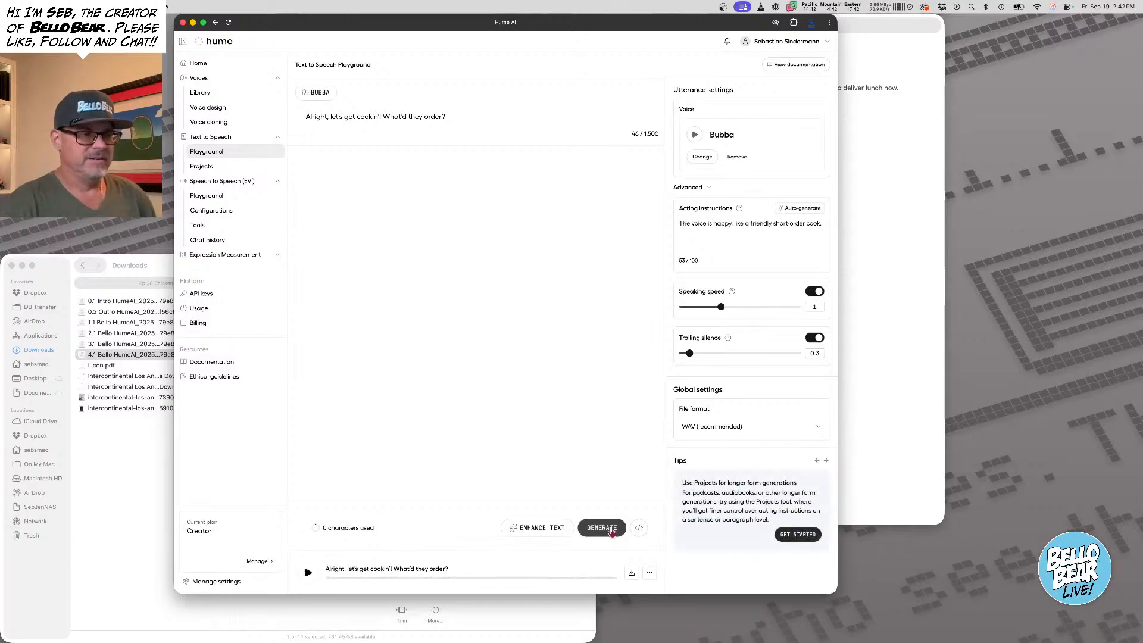
{"action": "left_click", "coordinate": [631, 574]}
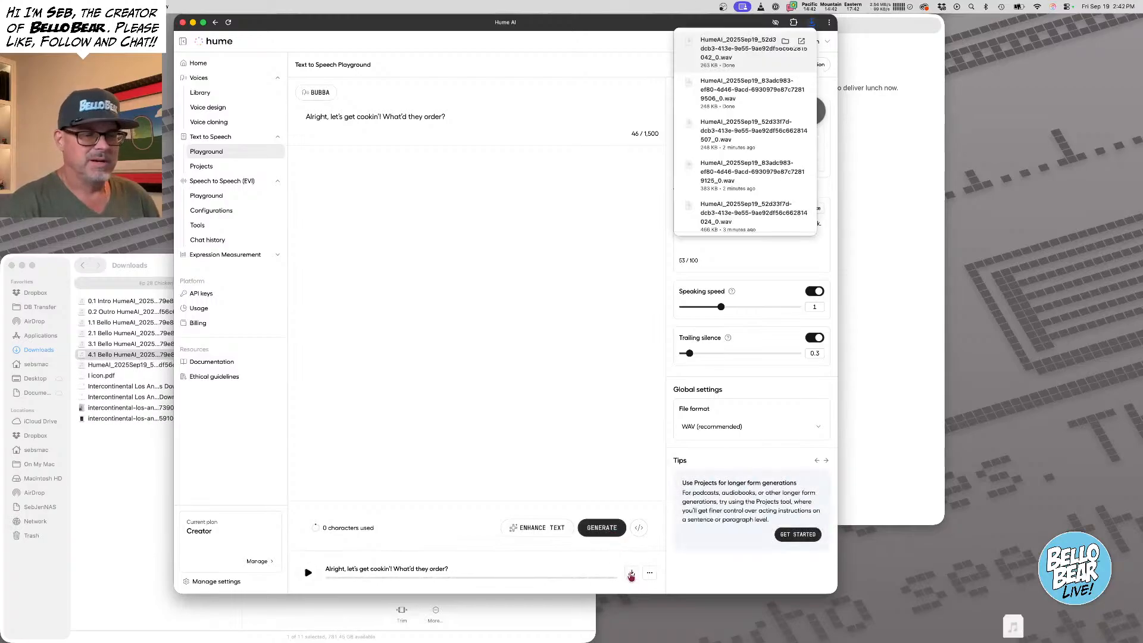
Generate another take of Bubba's Panel 1 line and play the downloaded take in Finder for comparison
{"action": "left_click", "coordinate": [595, 529]}
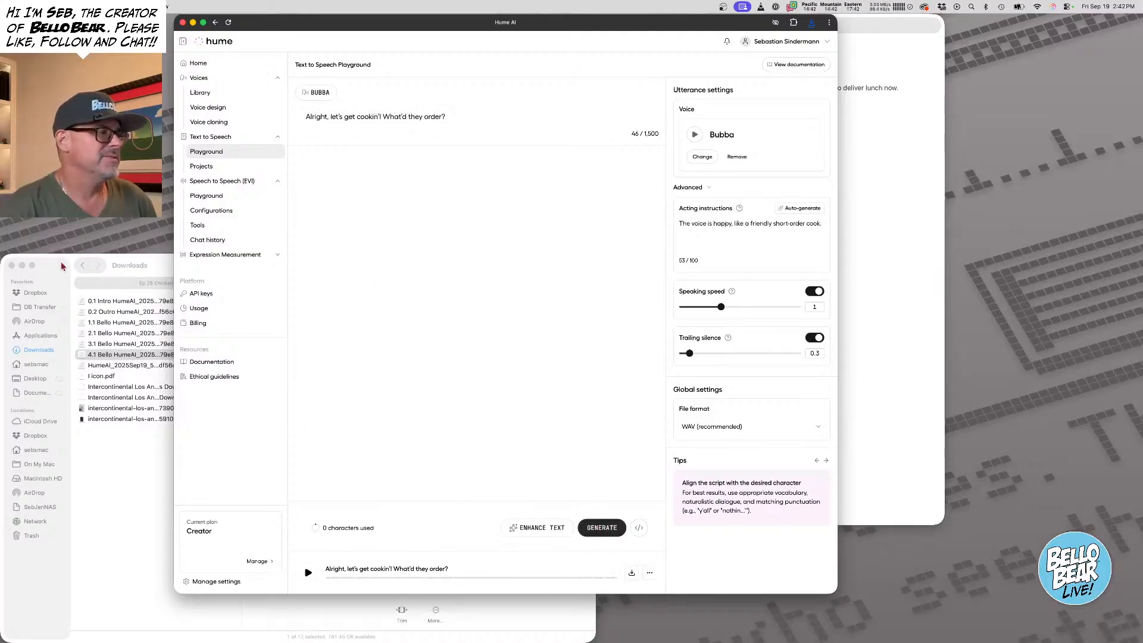
{"action": "left_click", "coordinate": [71, 298]}
{"action": "left_click", "coordinate": [135, 365]}
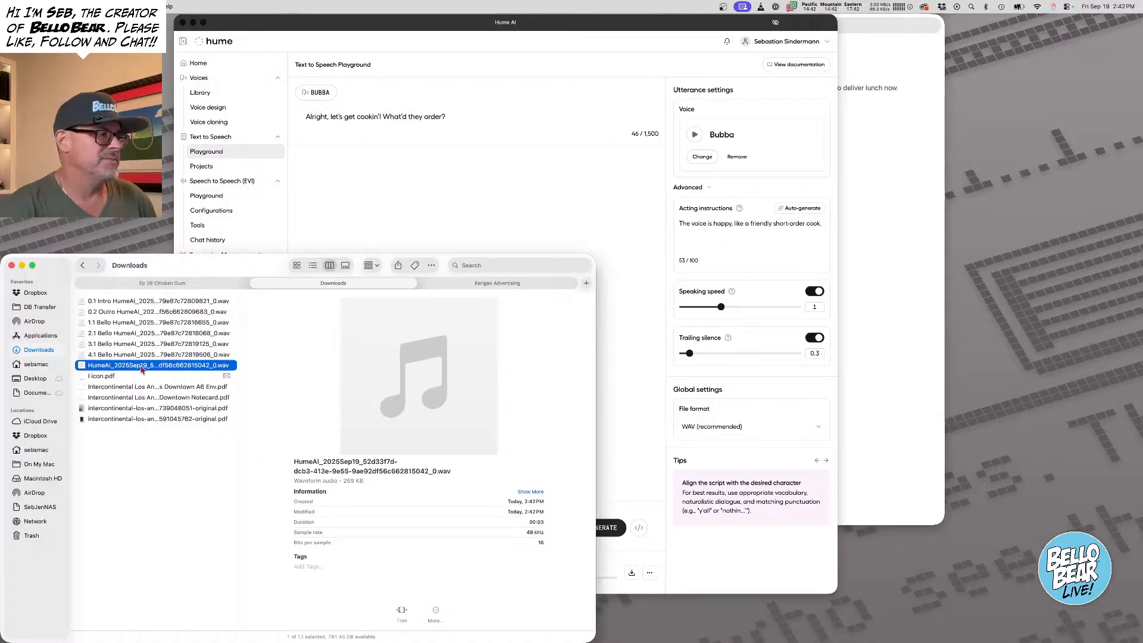
{"action": "left_click", "coordinate": [418, 377]}
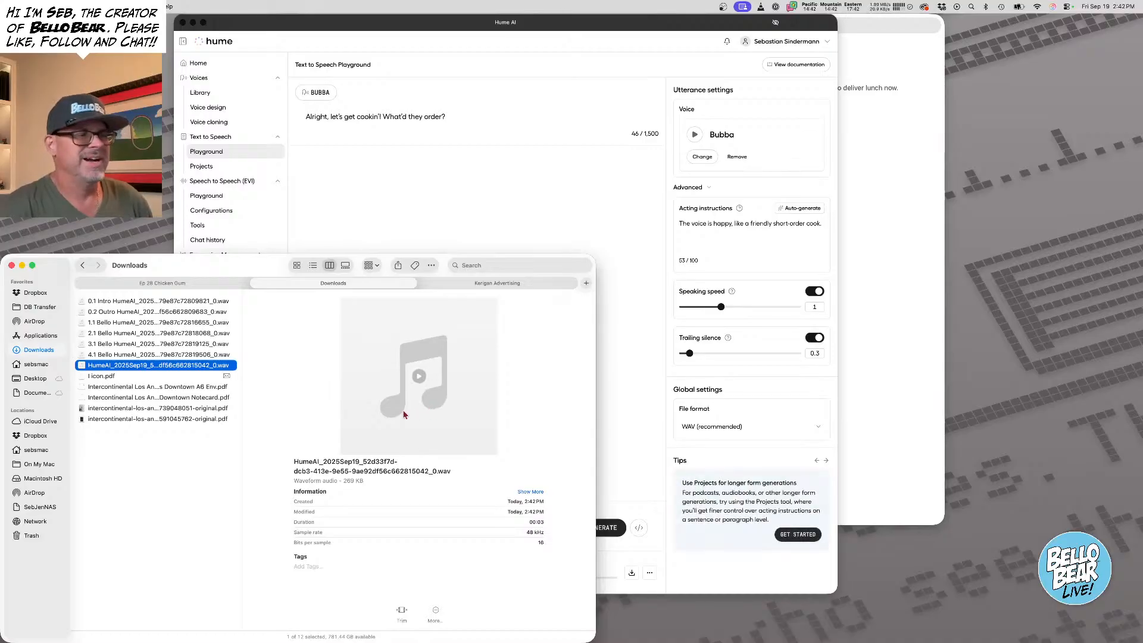
Allow Adobe InDesign 2025's local network request and prefix the downloaded Panel 1 take's file name with "1.2 Bubba"
{"action": "right_click", "coordinate": [140, 366]}
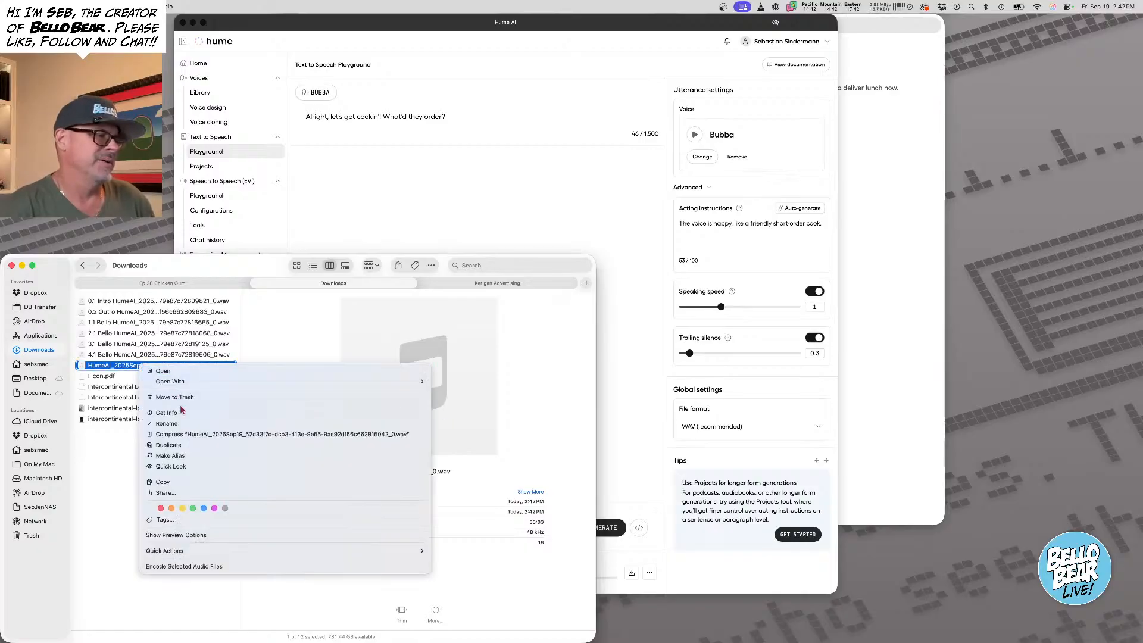
{"action": "left_click", "coordinate": [186, 426]}
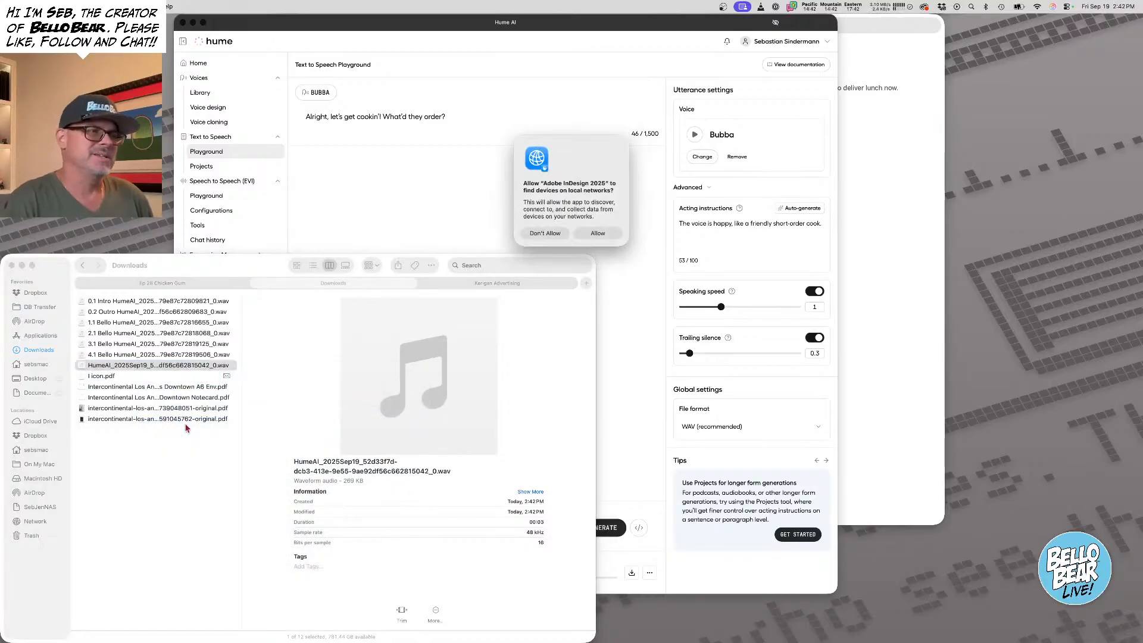
{"action": "left_click", "coordinate": [602, 233]}
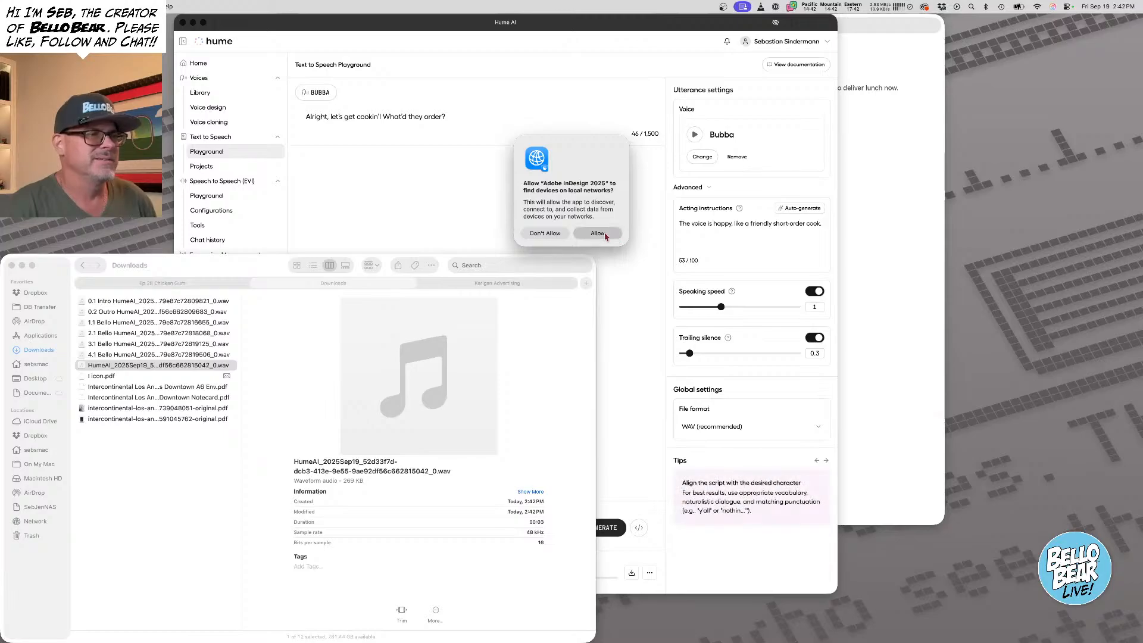
{"action": "right_click", "coordinate": [150, 367]}
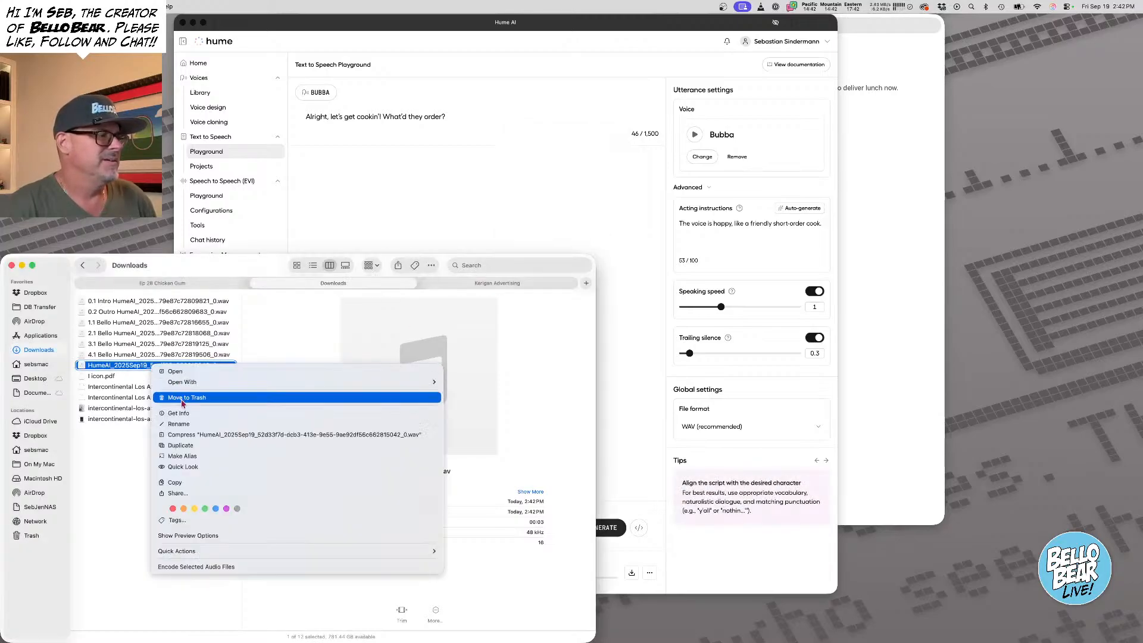
{"action": "left_click", "coordinate": [185, 424]}
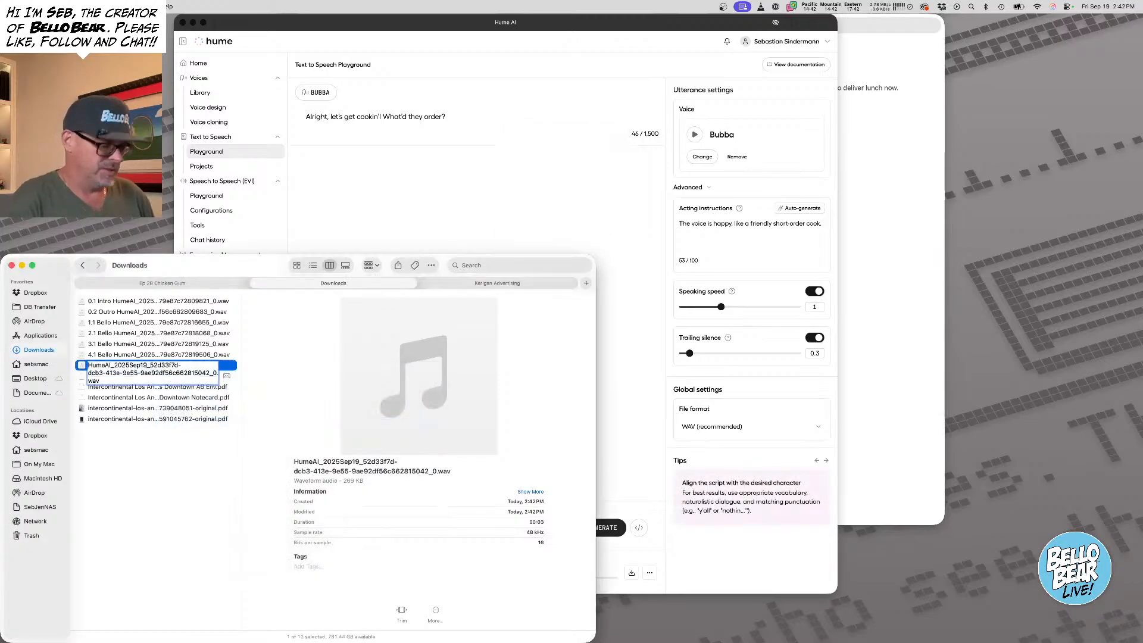
{"action": "type", "text": "1.2 Bub"}
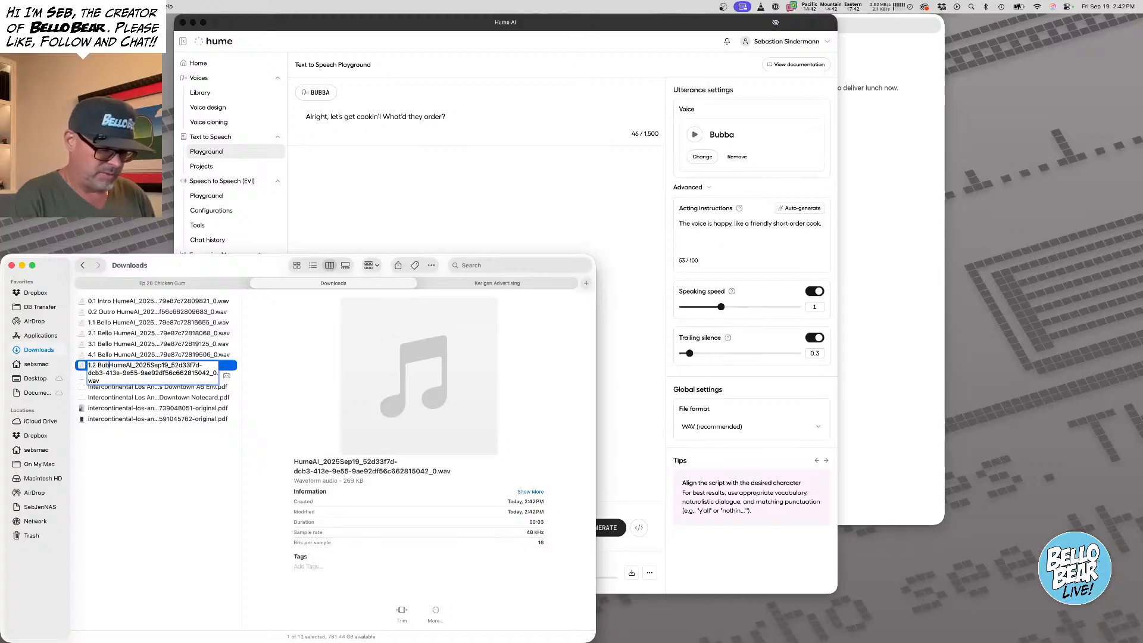
{"action": "type", "text": "ba"}
{"action": "key", "text": "Return"}
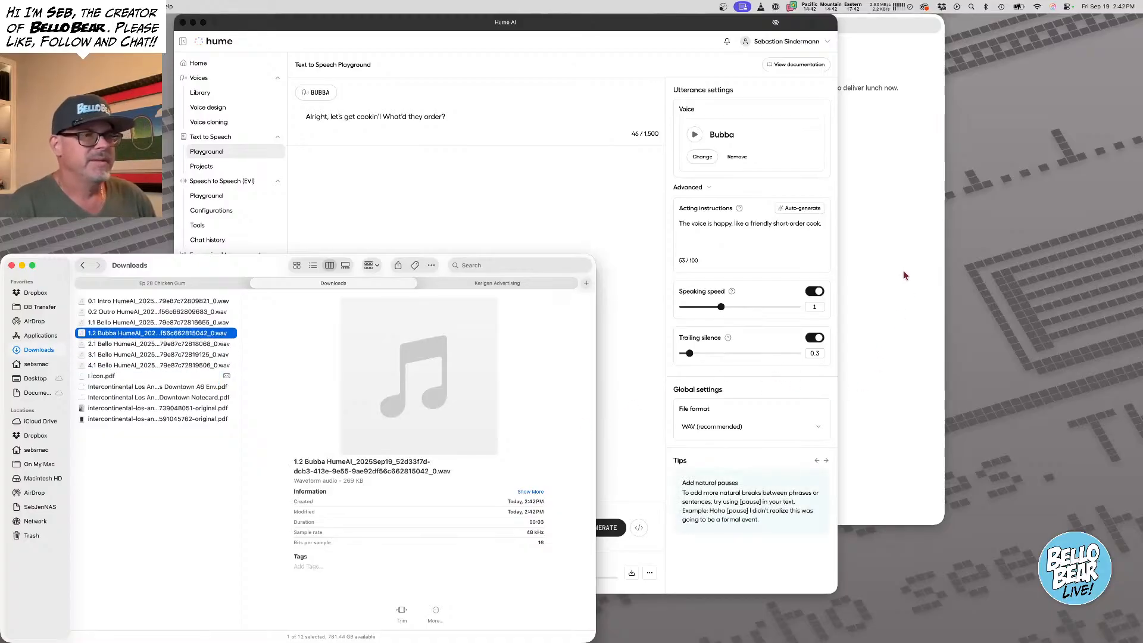
Replace the Hume text with Bubba's Panel 2 line from Notes, "10-4, I'll get started on the strips."
{"action": "left_click", "coordinate": [903, 275]}
{"action": "left_click_drag", "start_coordinate": [573, 130], "coordinate": [679, 130]}
{"action": "key", "text": "super+c"}
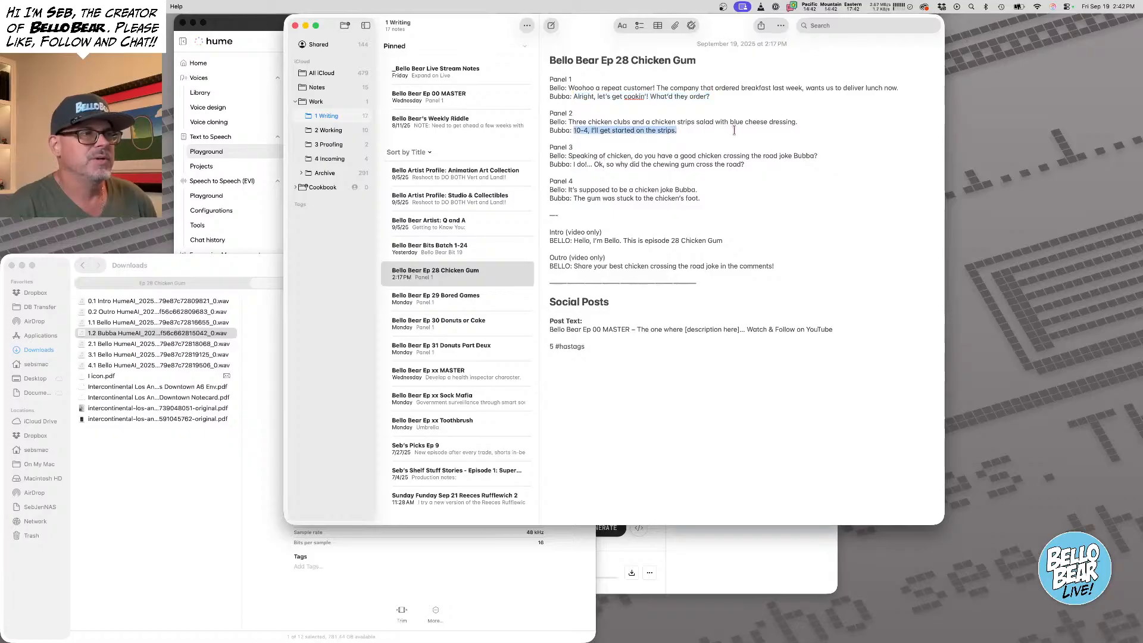
{"action": "left_click", "coordinate": [256, 22]}
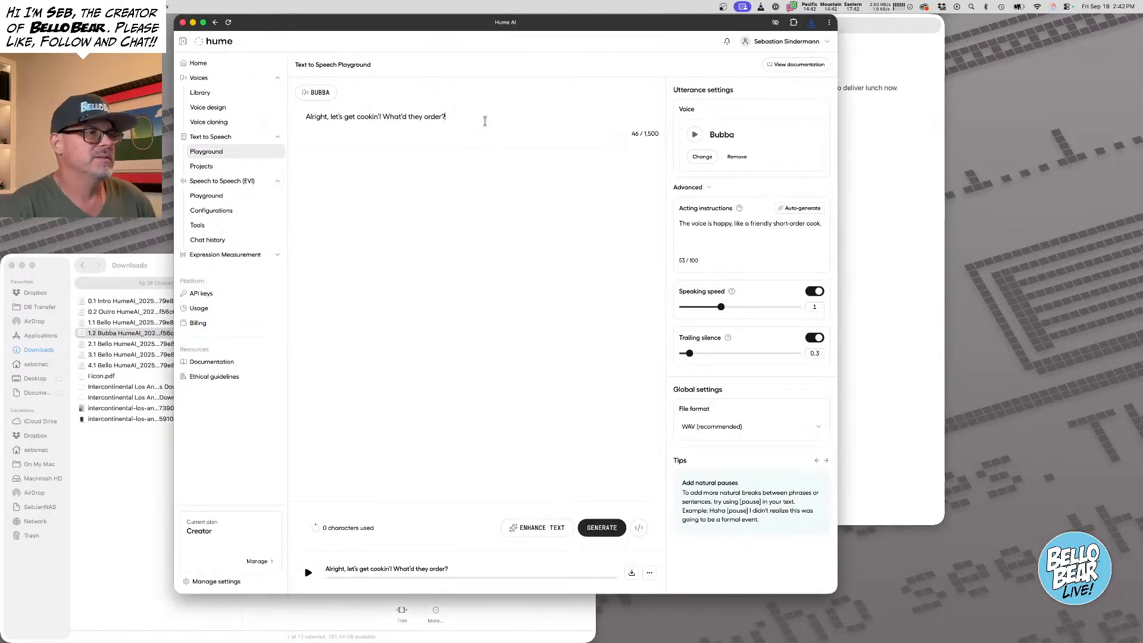
{"action": "key", "text": "super+a"}
{"action": "key", "text": "super+v"}
Auto-generate acting instructions for Bubba's Panel 2 line, then generate a take and download it
{"action": "left_click", "coordinate": [801, 208]}
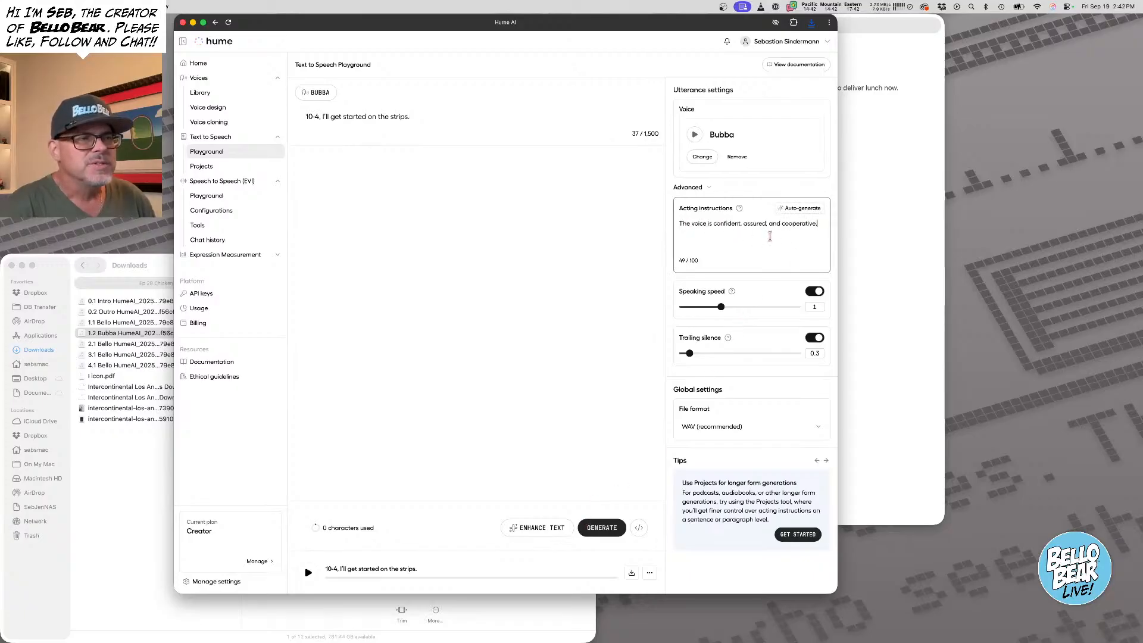
{"action": "left_click", "coordinate": [608, 528]}
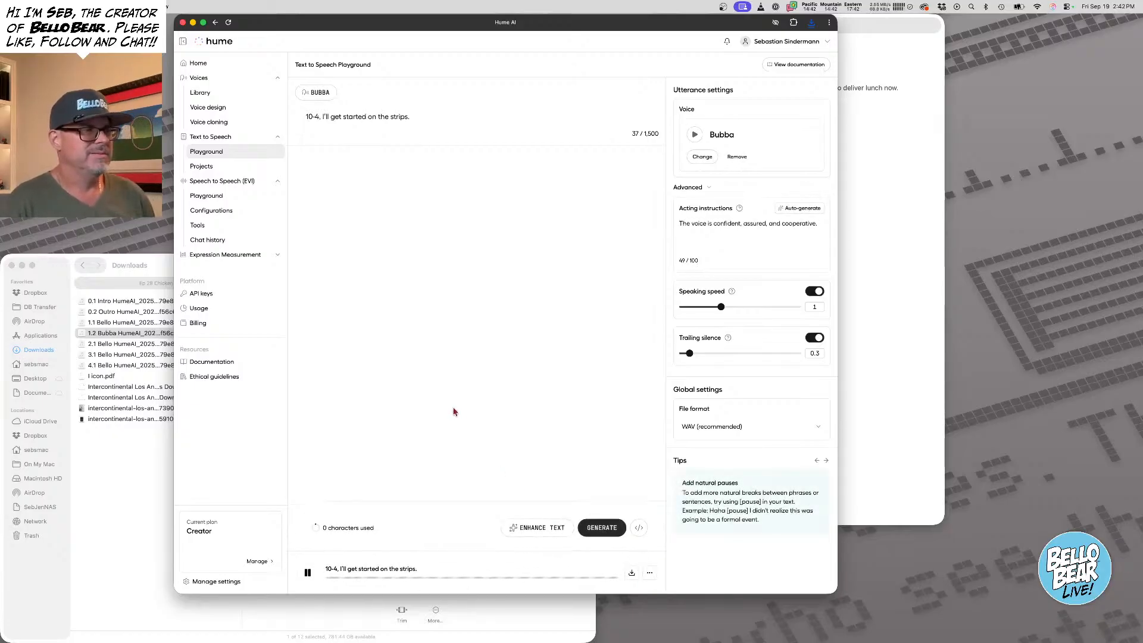
{"action": "left_click", "coordinate": [632, 573]}
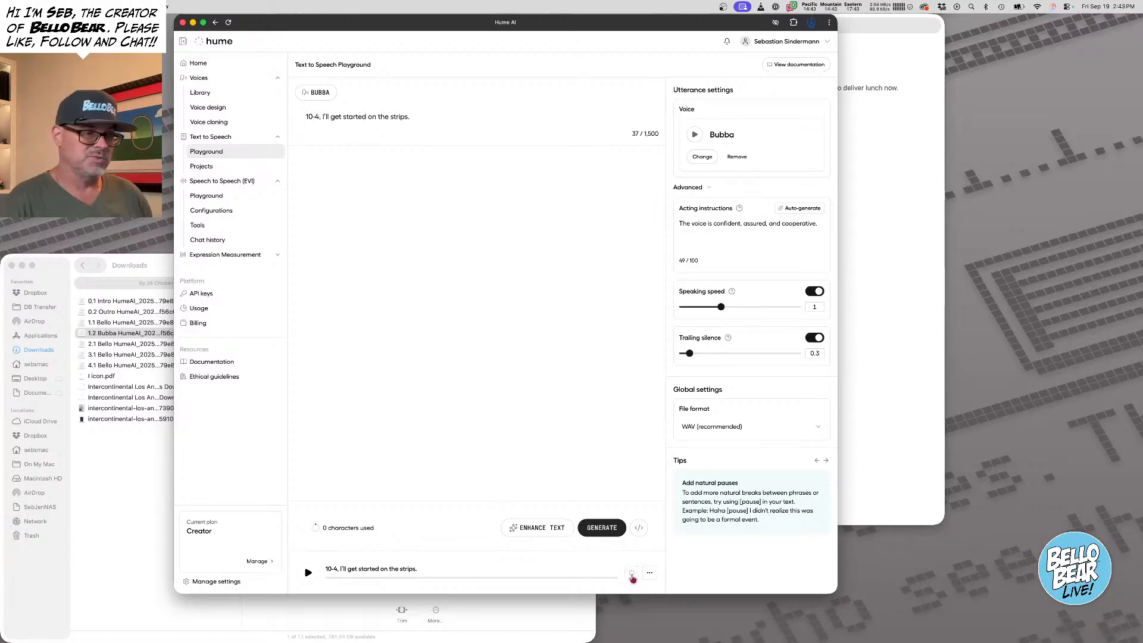
Prefix the newly downloaded Panel 2 take's file name in Downloads with "2.2 Bubba"
{"action": "left_click", "coordinate": [125, 377]}
{"action": "left_click", "coordinate": [125, 376]}
{"action": "right_click", "coordinate": [109, 378]}
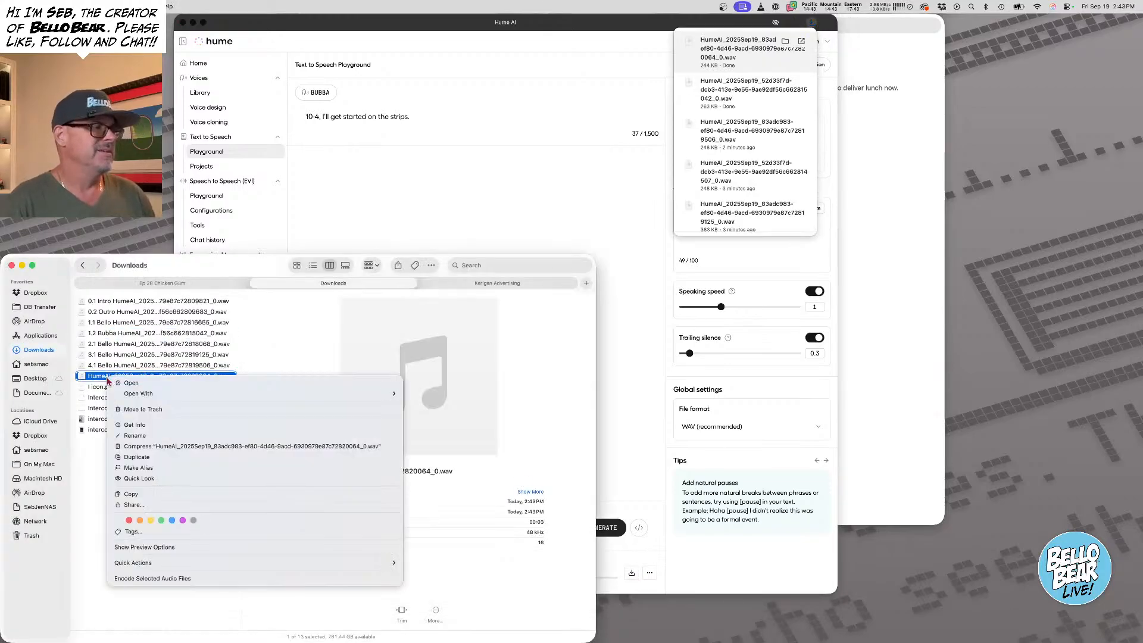
{"action": "left_click", "coordinate": [135, 435]}
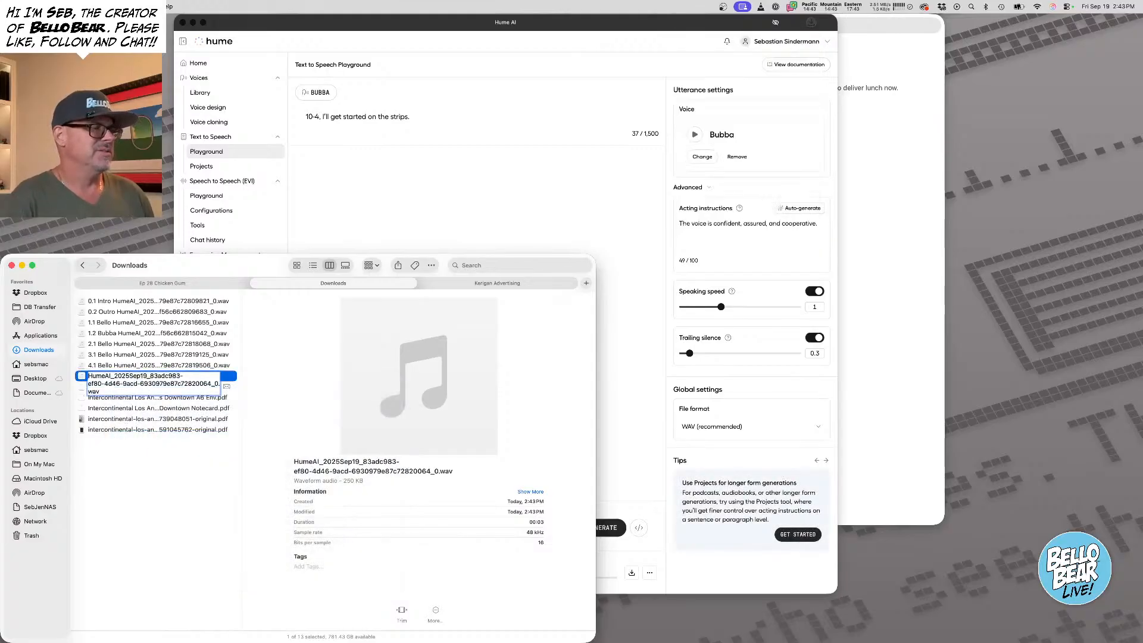
{"action": "key", "text": "Left"}
{"action": "type", "text": "2.2 UBBA"}
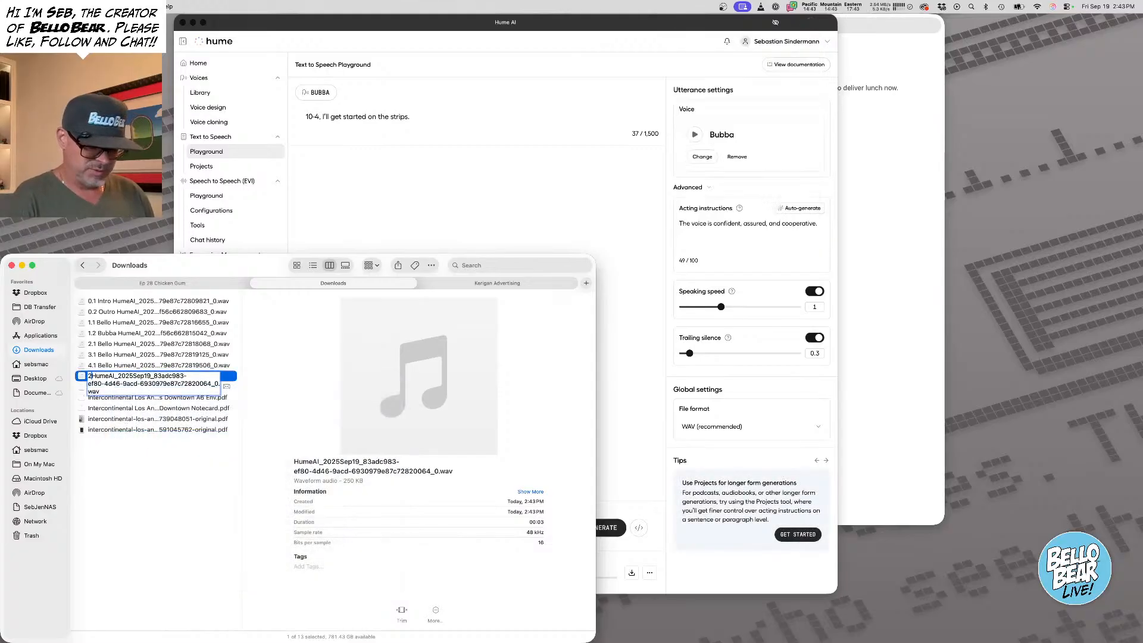
{"action": "key", "text": "BackSpace"}
{"action": "key", "text": "BackSpace"}
{"action": "key", "text": "BackSpace"}
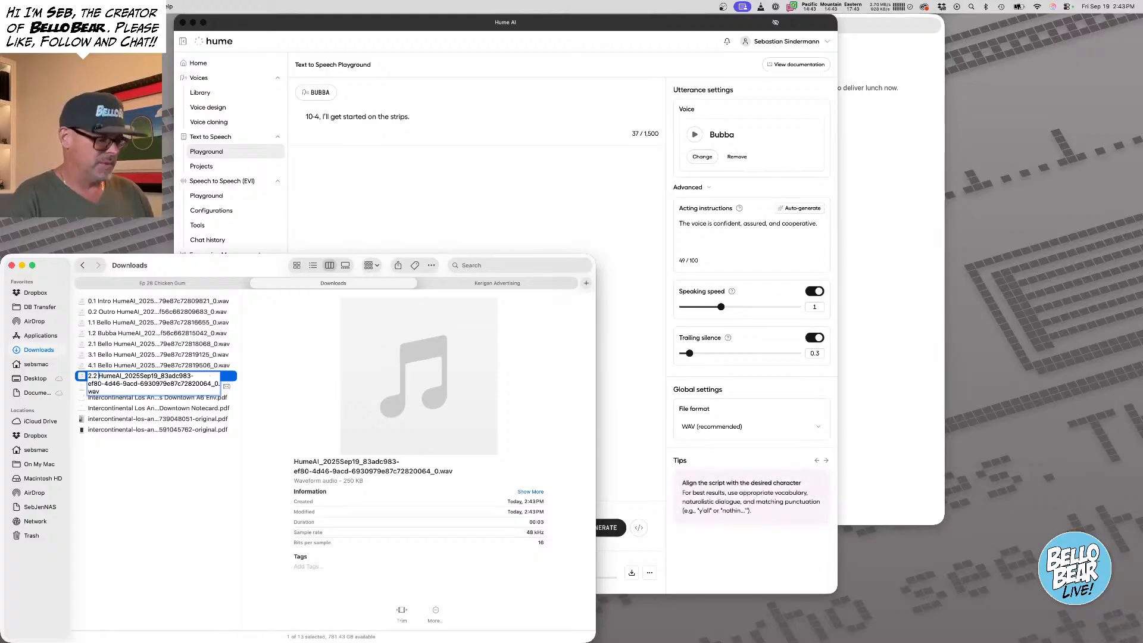
{"action": "key", "text": "BackSpace"}
{"action": "type", "text": "Bubba"}
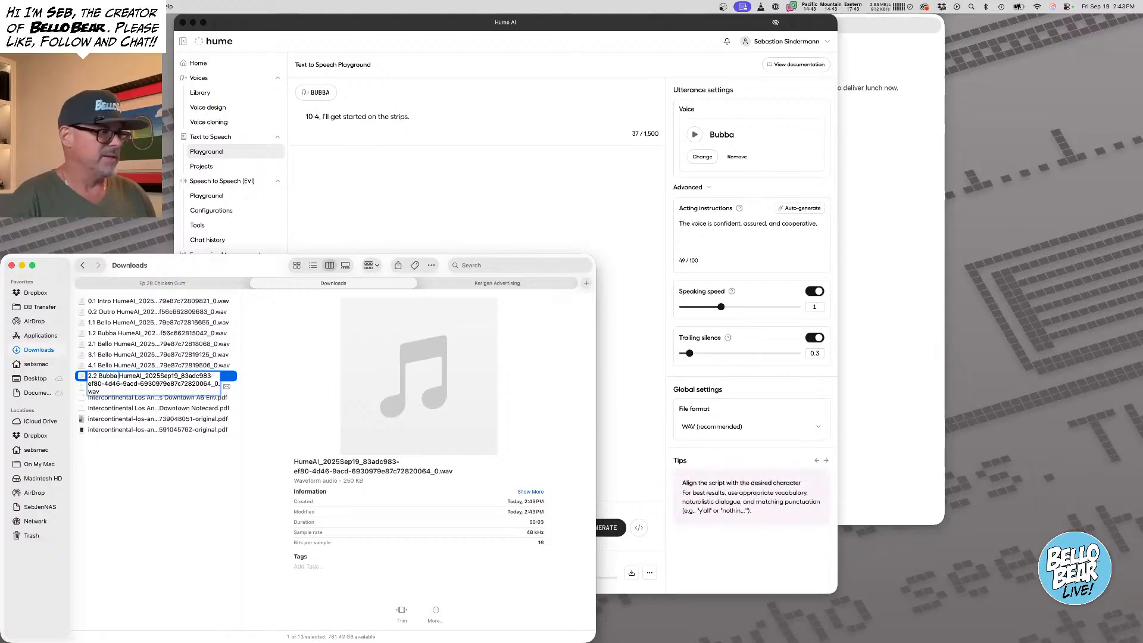
{"action": "key", "text": "Return"}
Replace the Hume text with Bubba's Panel 3 line from Notes, "I do!... Ok, so why did the chewing gum cross the road?"
{"action": "left_click", "coordinate": [915, 230]}
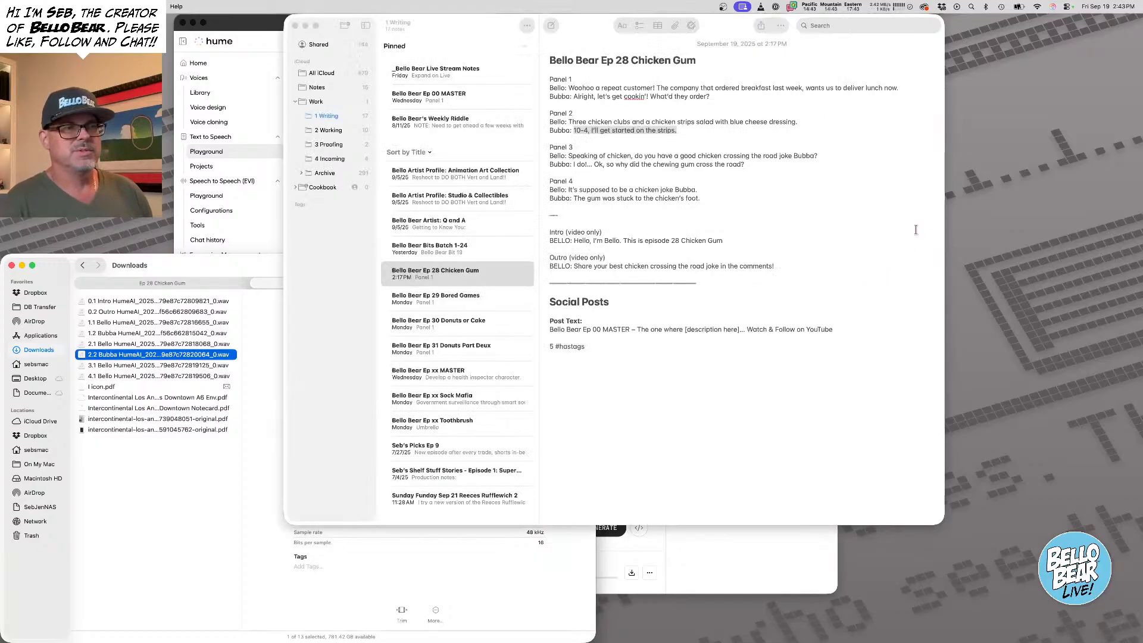
{"action": "left_click_drag", "start_coordinate": [573, 164], "coordinate": [766, 163]}
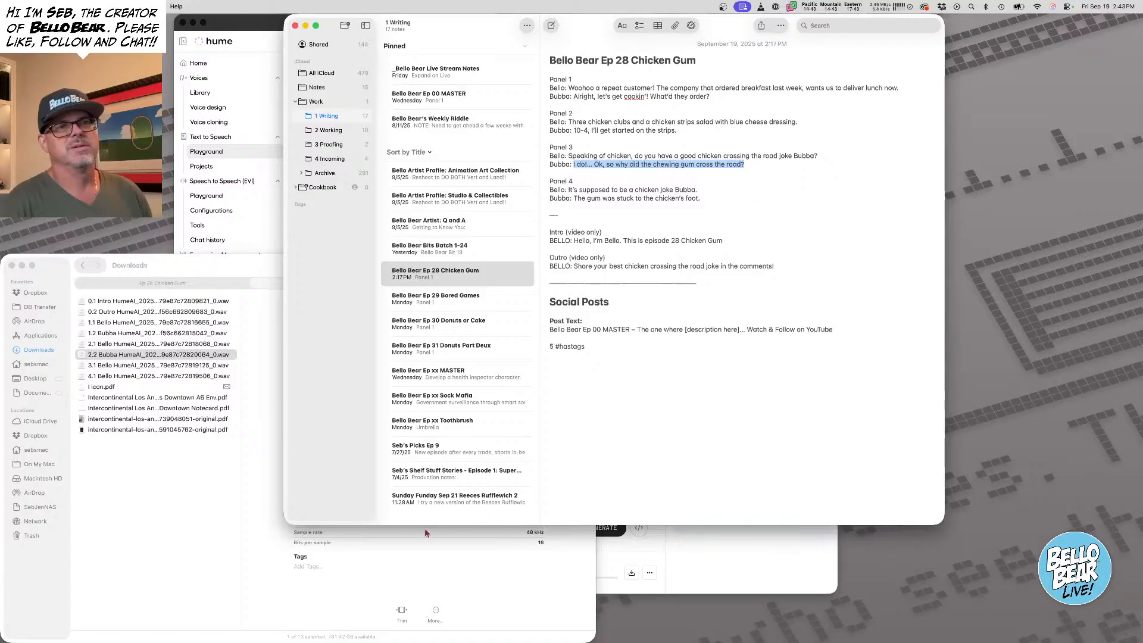
{"action": "left_click", "coordinate": [268, 28]}
{"action": "key", "text": "super+a"}
{"action": "type", "text": "I do!… Ok, so why did the chewing gum cross the road?"}
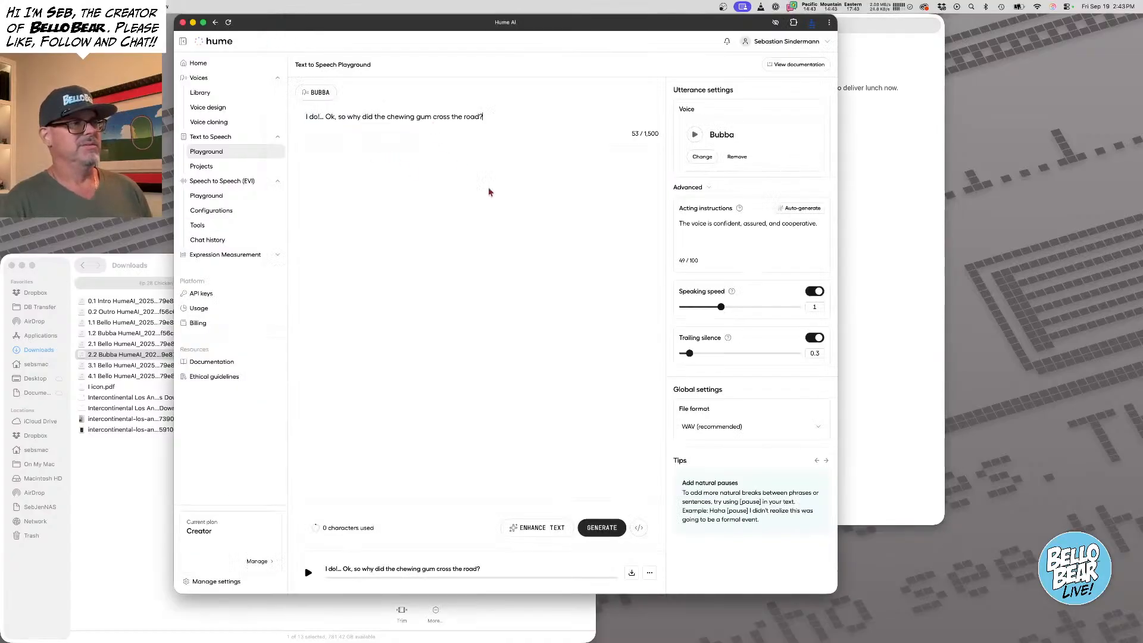
Auto-generate acting instructions for Bubba's Panel 3 line, then generate two takes and download the second
{"action": "left_click", "coordinate": [802, 208]}
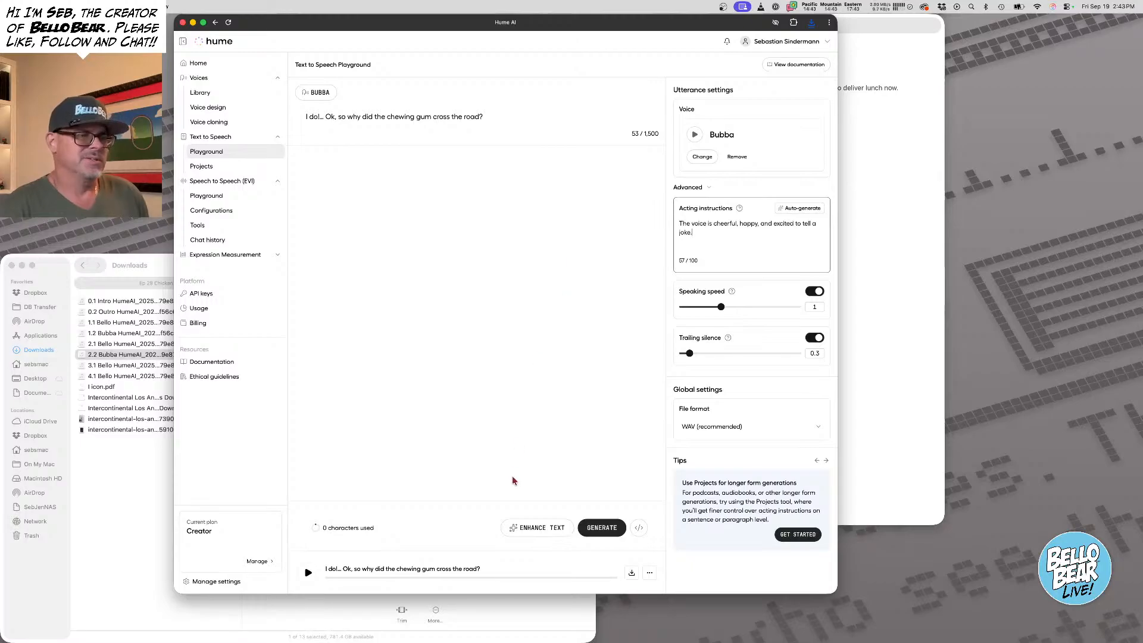
{"action": "left_click", "coordinate": [602, 528]}
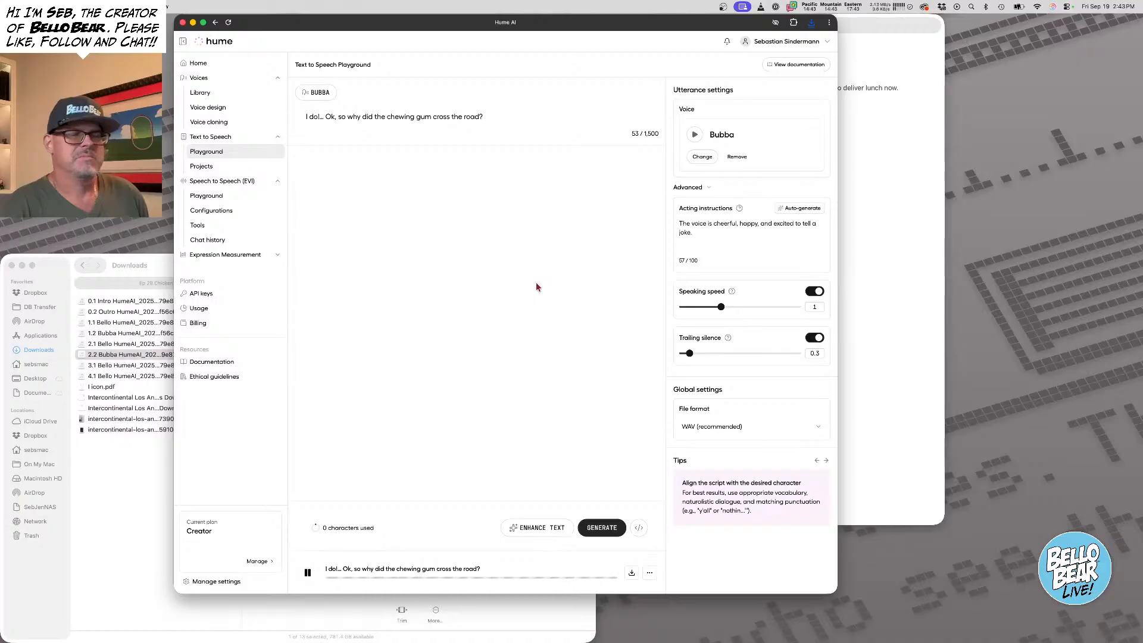
{"action": "left_click", "coordinate": [598, 528]}
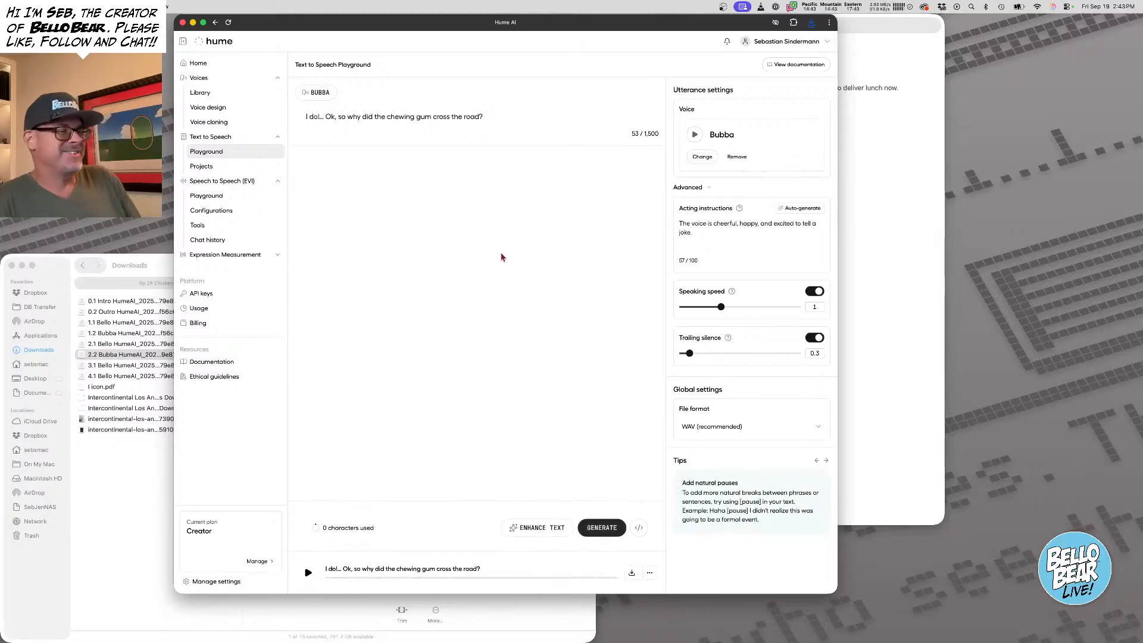
{"action": "left_click", "coordinate": [631, 573]}
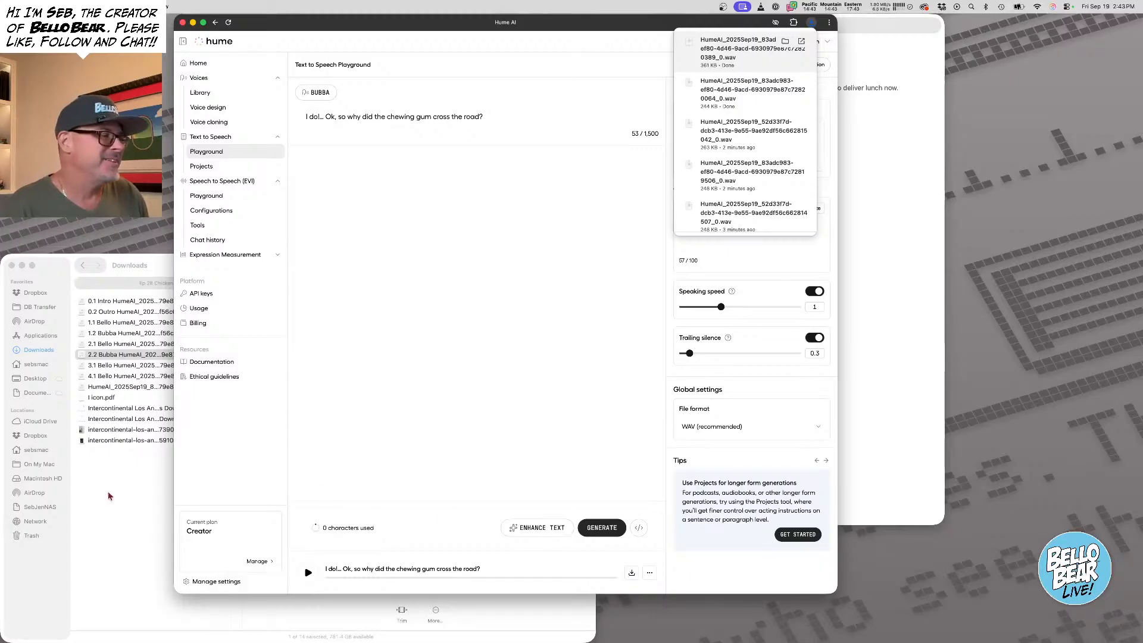
Play the newly downloaded Panel 3 take in Finder's Downloads folder
{"action": "left_click", "coordinate": [151, 263]}
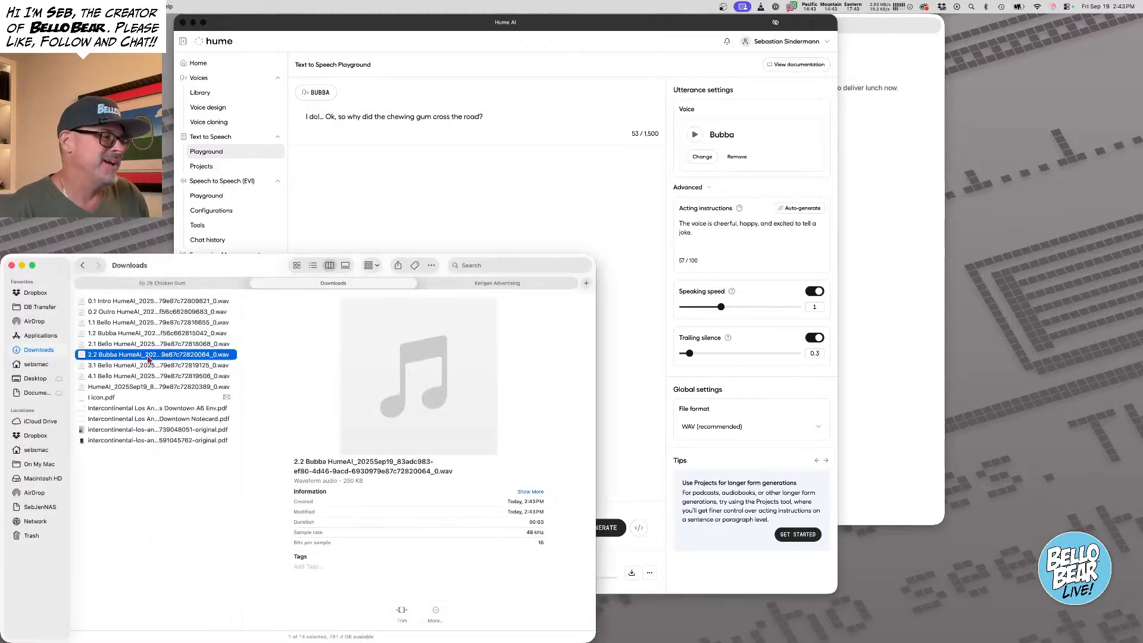
{"action": "left_click", "coordinate": [122, 386]}
{"action": "mouse_move", "coordinate": [418, 380]}
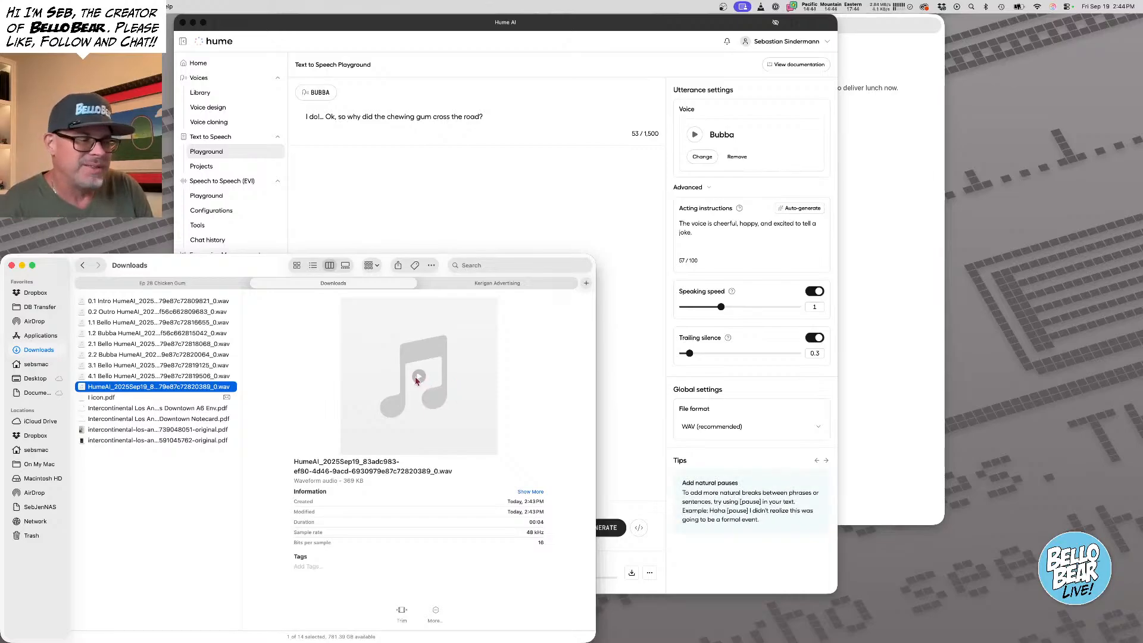
{"action": "left_click", "coordinate": [419, 377]}
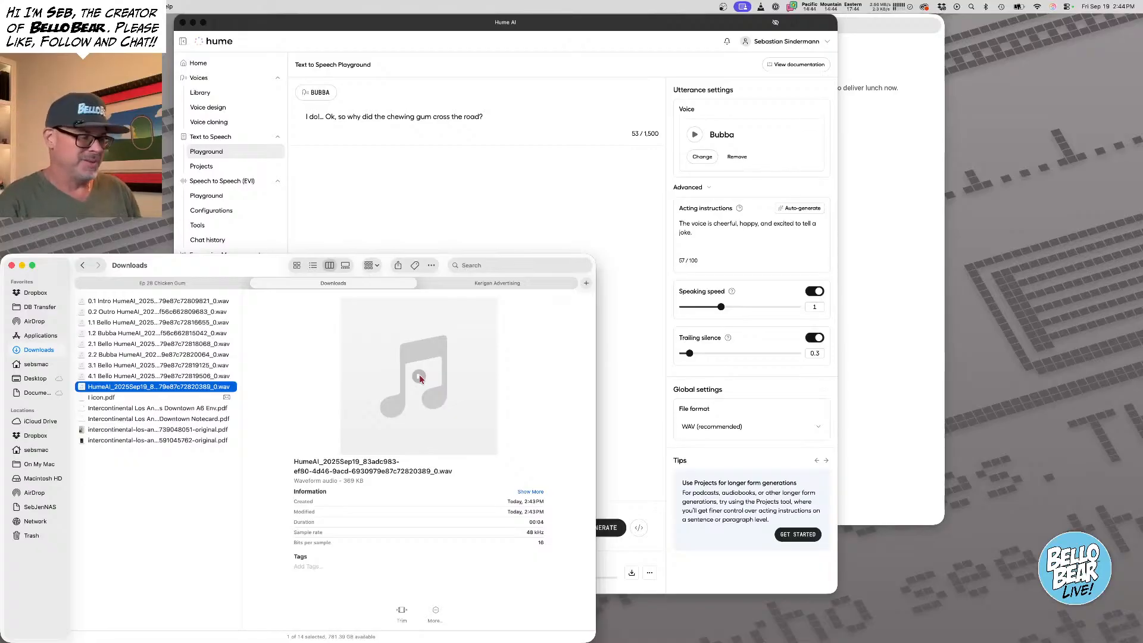
Prefix the downloaded Panel 3 take's file name with "3.2 Bubba"
{"action": "right_click", "coordinate": [174, 387]}
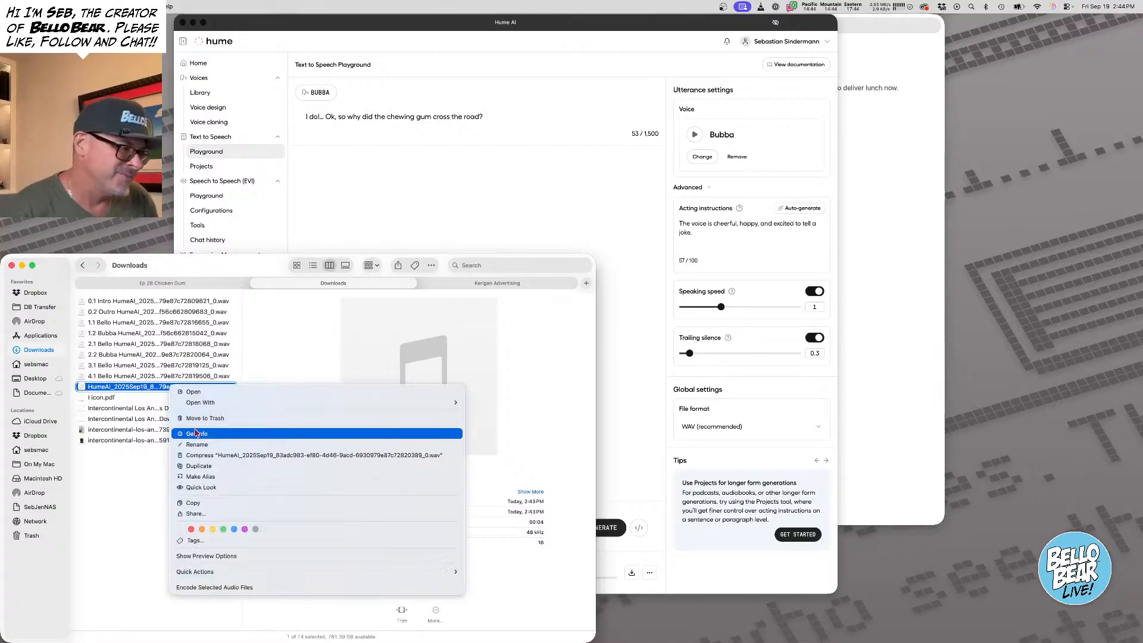
{"action": "left_click", "coordinate": [208, 444]}
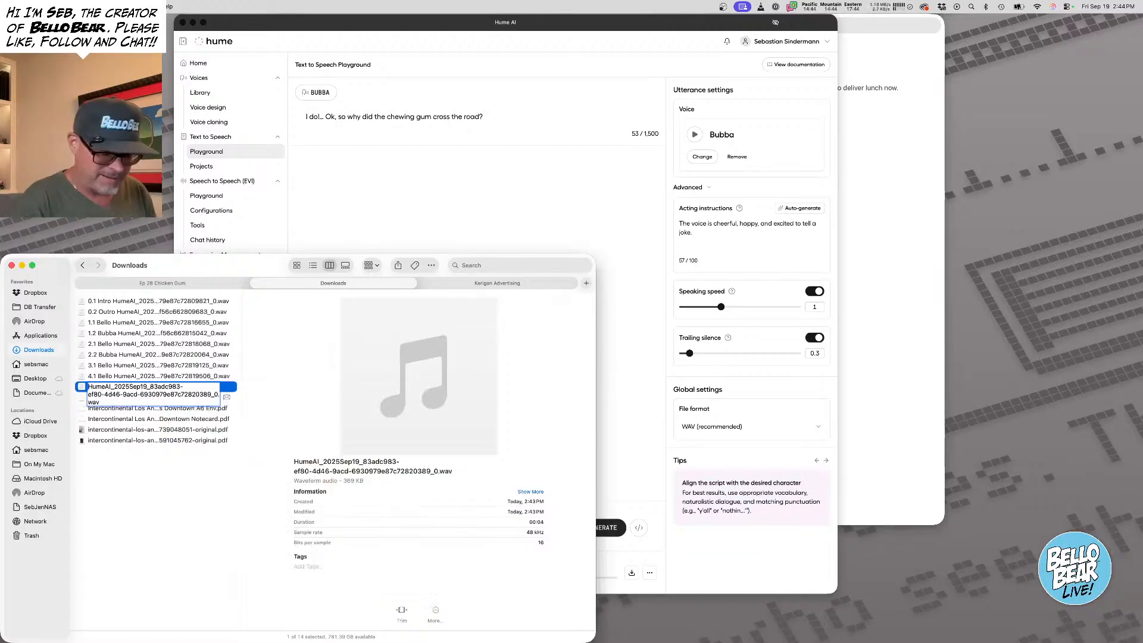
{"action": "key", "text": "Up"}
{"action": "type", "text": "3.2"}
{"action": "type", "text": " Bubba"}
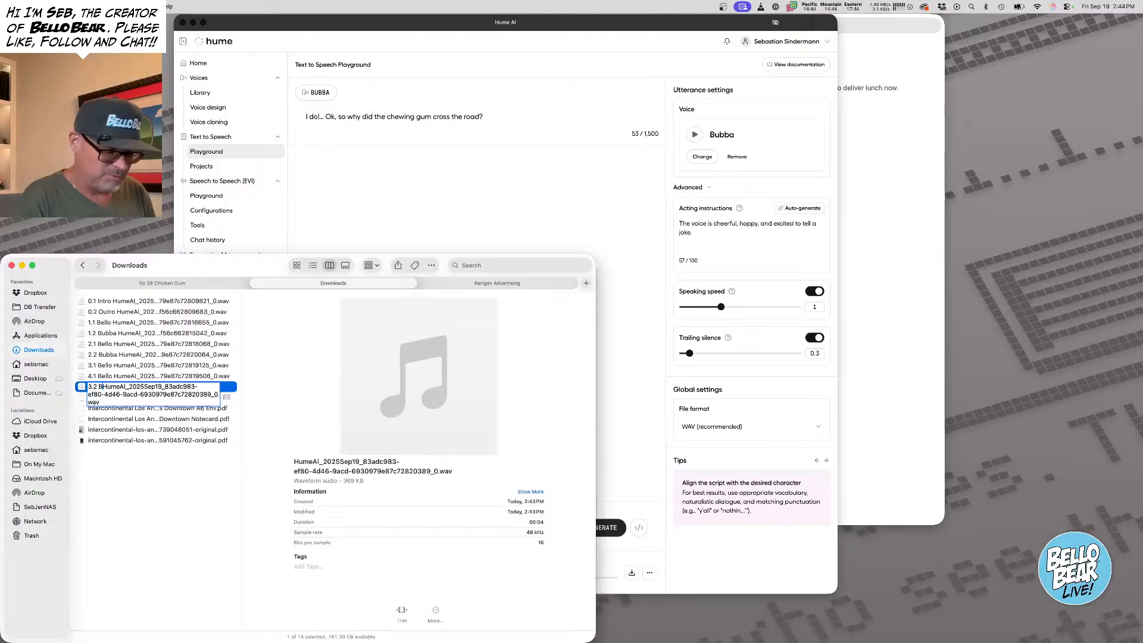
{"action": "key", "text": "Return"}
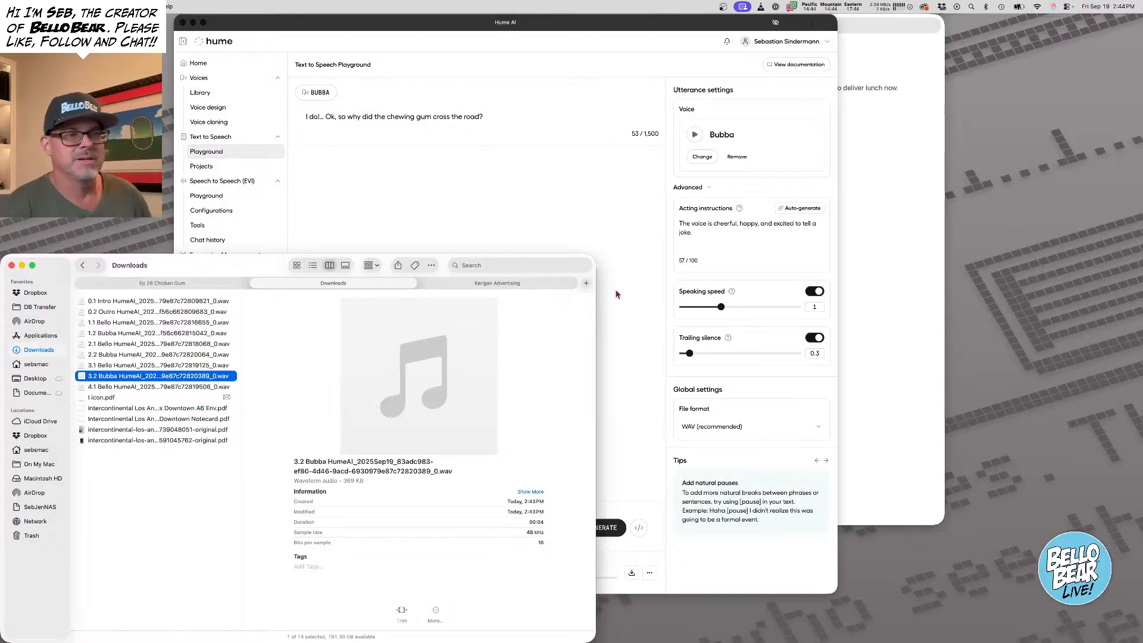
Replace the Hume text with Bubba's Panel 4 line from Notes, "The gum was stuck to the chicken's foot."
{"action": "left_click", "coordinate": [882, 201]}
{"action": "left_click_drag", "start_coordinate": [575, 198], "coordinate": [700, 198]}
{"action": "key", "text": "super+c"}
{"action": "left_click", "coordinate": [244, 25]}
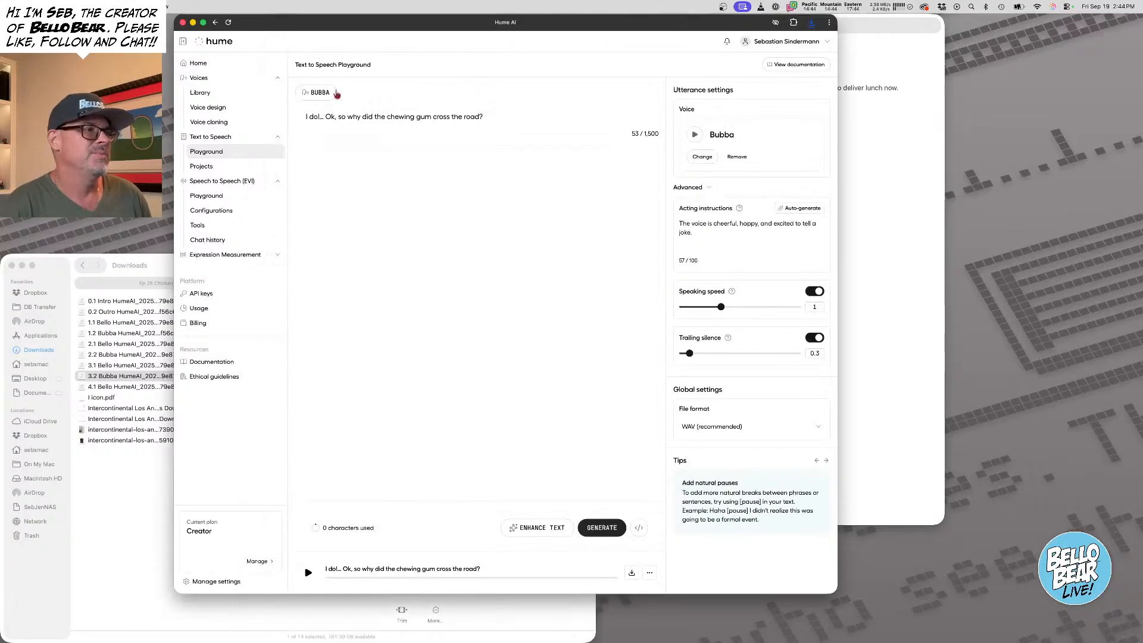
{"action": "key", "text": "super+a"}
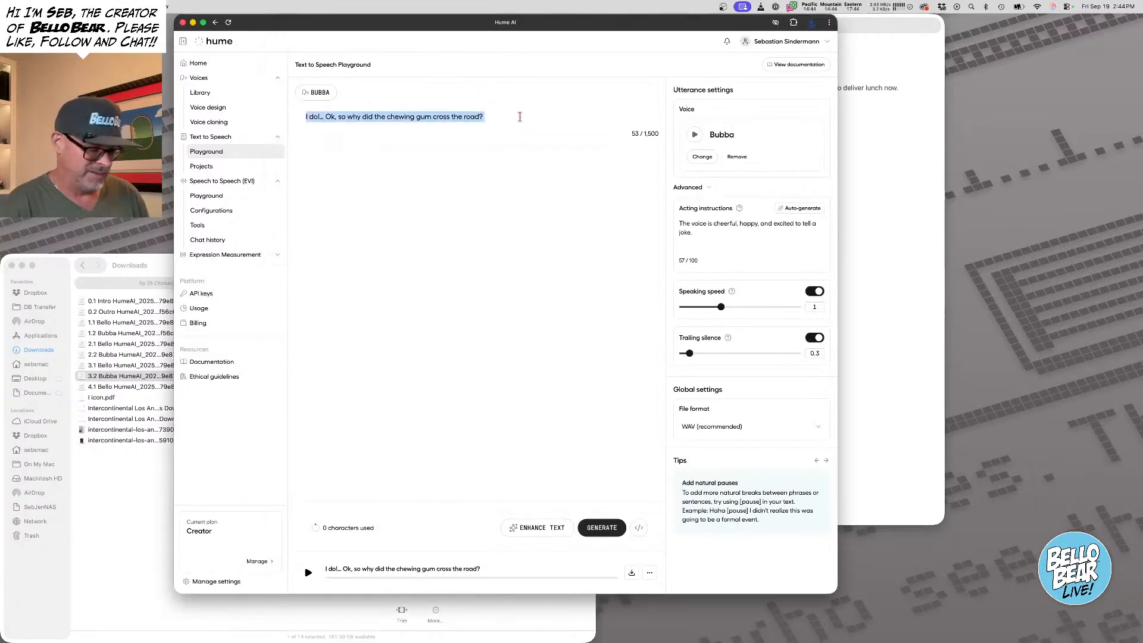
{"action": "key", "text": "super+v"}
Try several auto-generated acting instructions for Bubba's Panel 4 line
{"action": "left_click", "coordinate": [780, 209]}
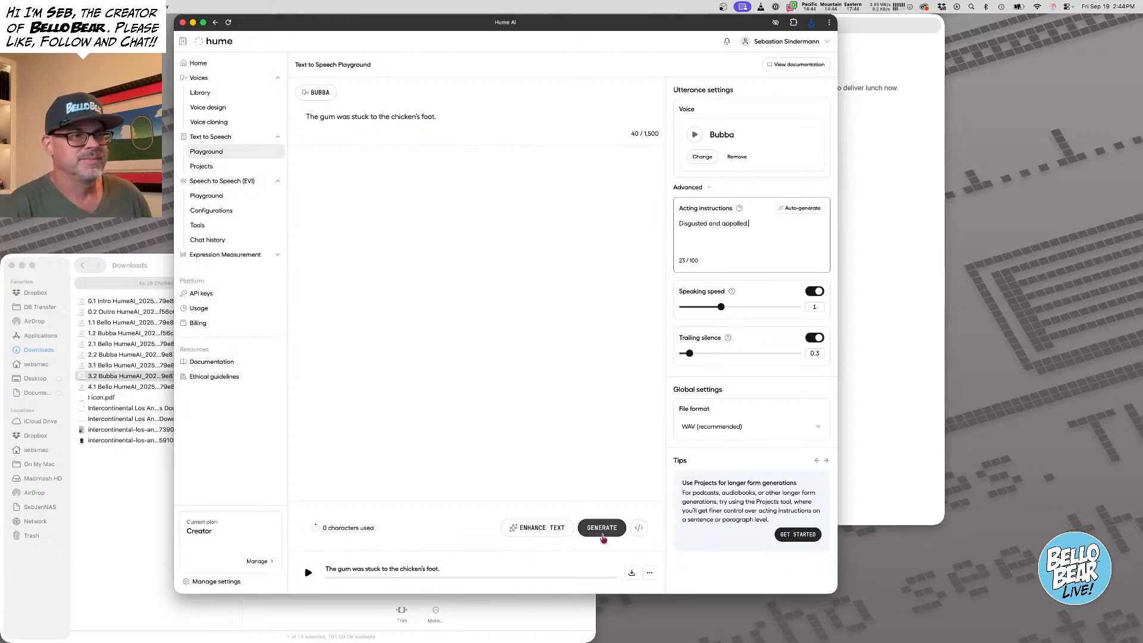
{"action": "left_click", "coordinate": [804, 209]}
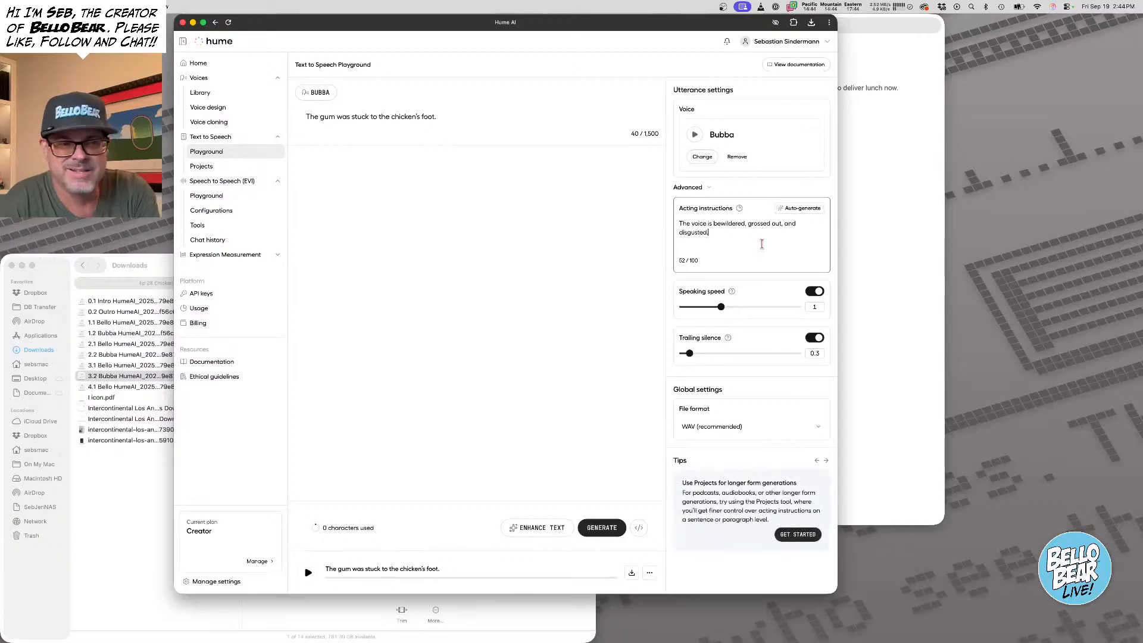
{"action": "left_click_drag", "start_coordinate": [724, 235], "coordinate": [637, 228]}
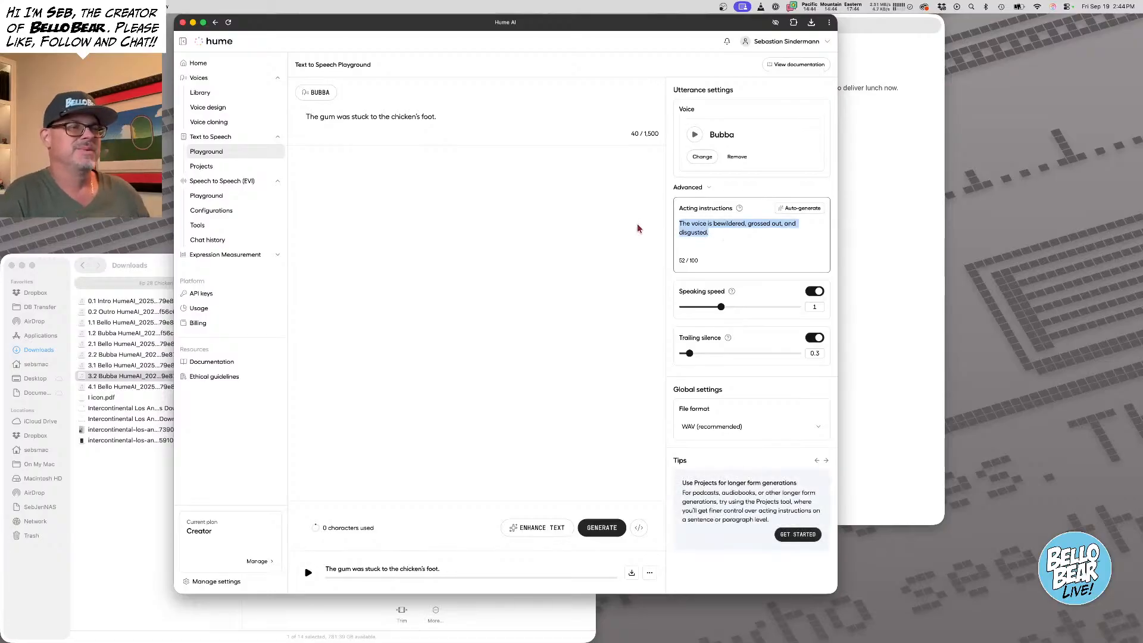
{"action": "left_click", "coordinate": [720, 234]}
{"action": "left_click_drag", "start_coordinate": [718, 225], "coordinate": [810, 214]}
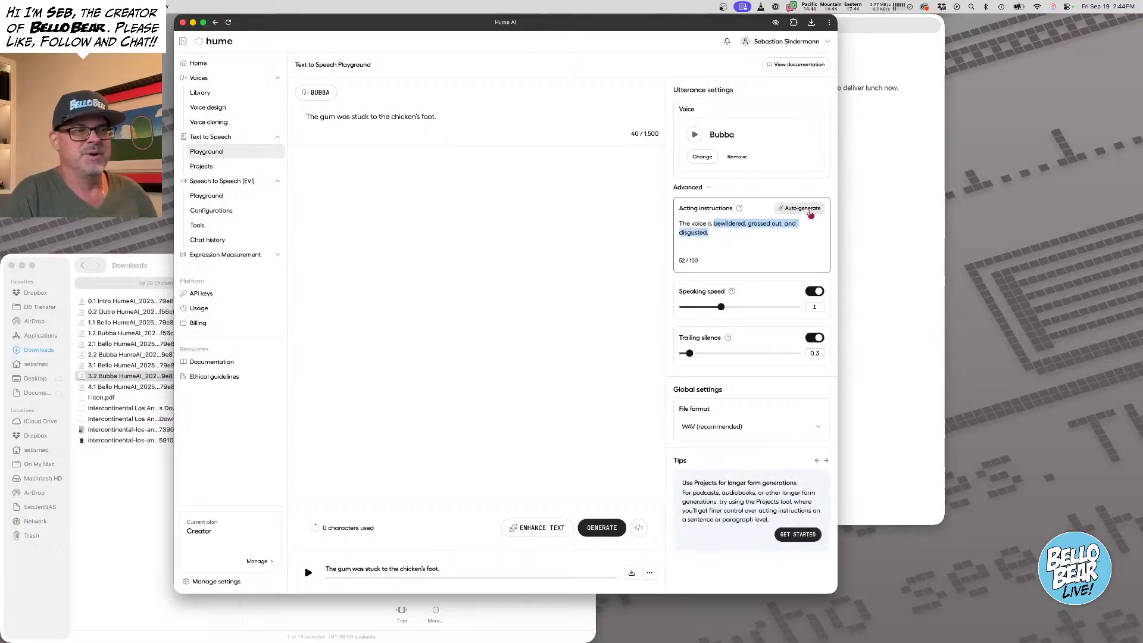
{"action": "left_click", "coordinate": [810, 214]}
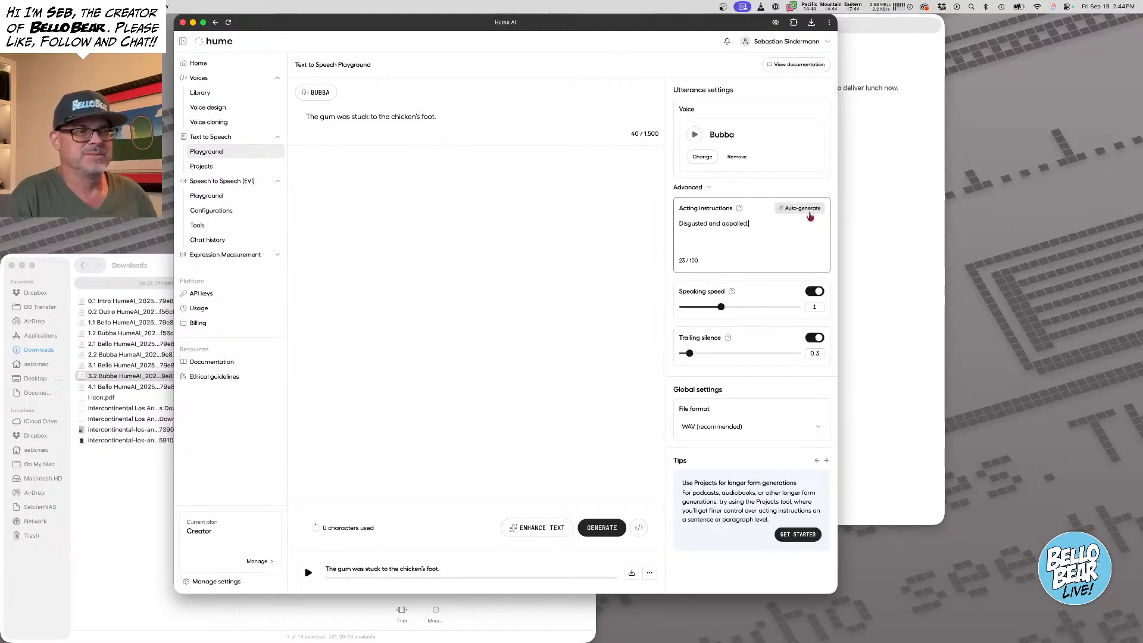
{"action": "left_click", "coordinate": [805, 209]}
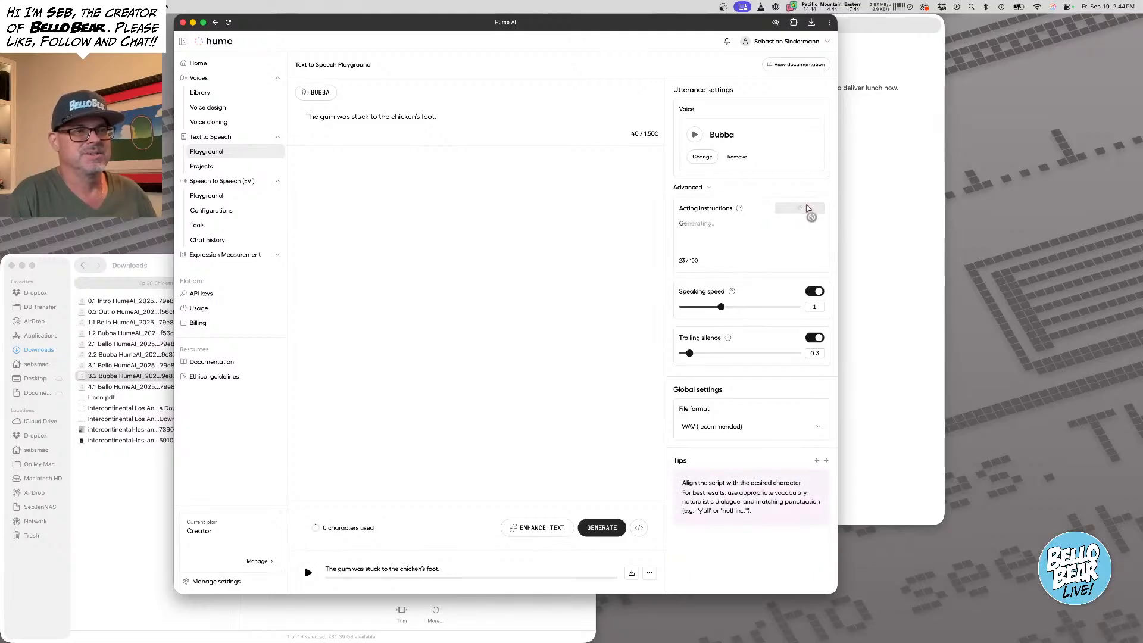
Replace the acting instructions with "The voice amused and telling a joke." and generate a take of Bubba's Panel 4 line
{"action": "left_click_drag", "start_coordinate": [785, 232], "coordinate": [698, 207]}
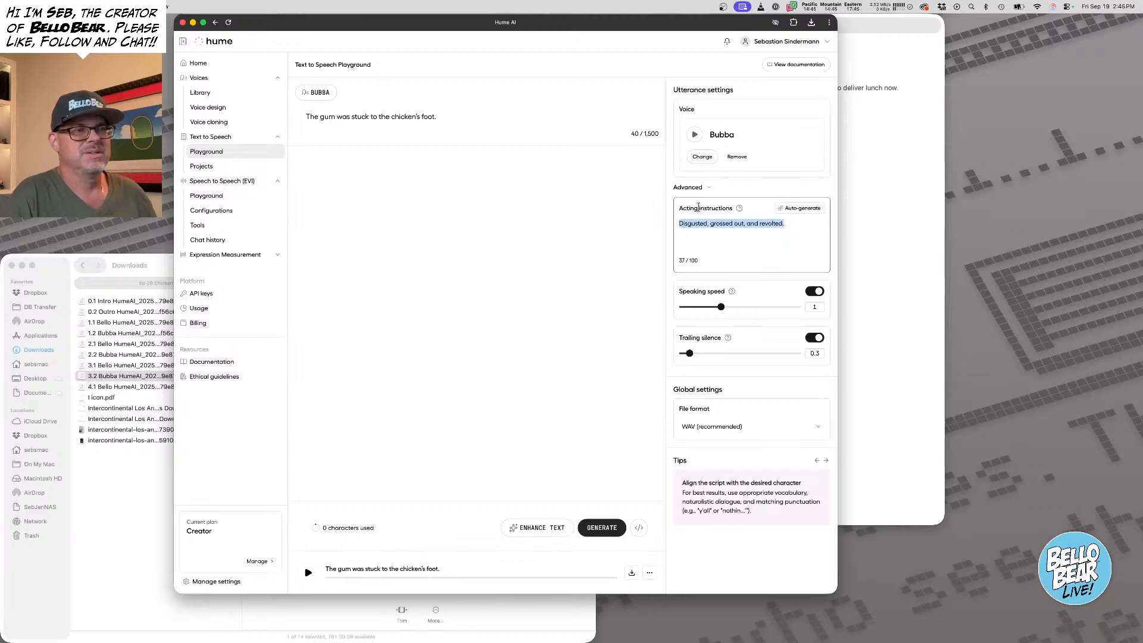
{"action": "type", "text": "The voi"}
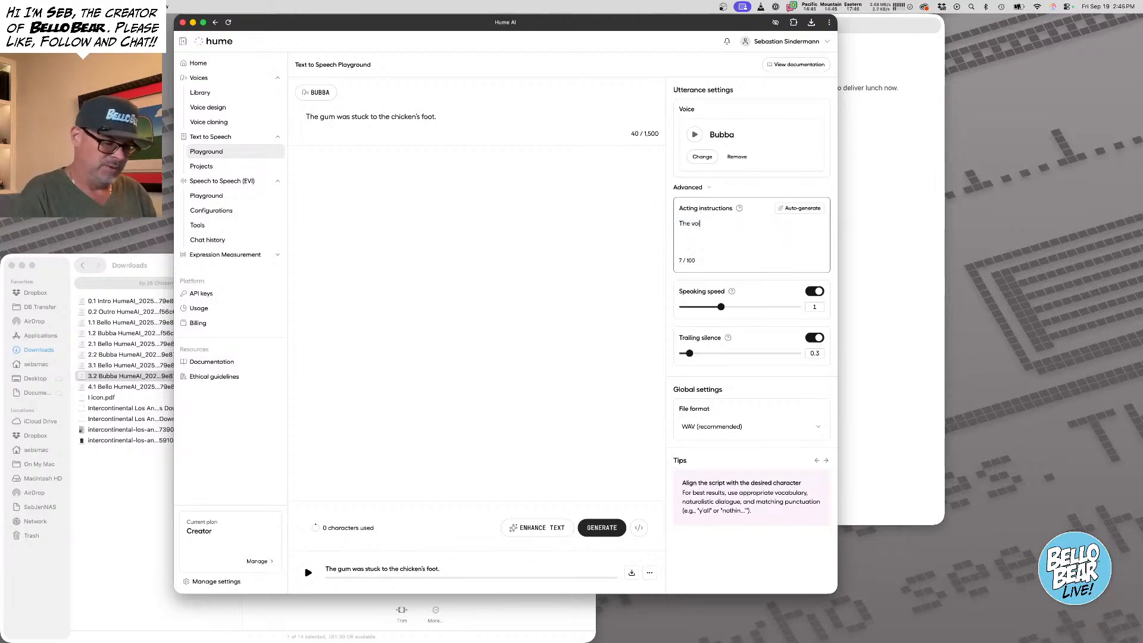
{"action": "type", "text": "ce"}
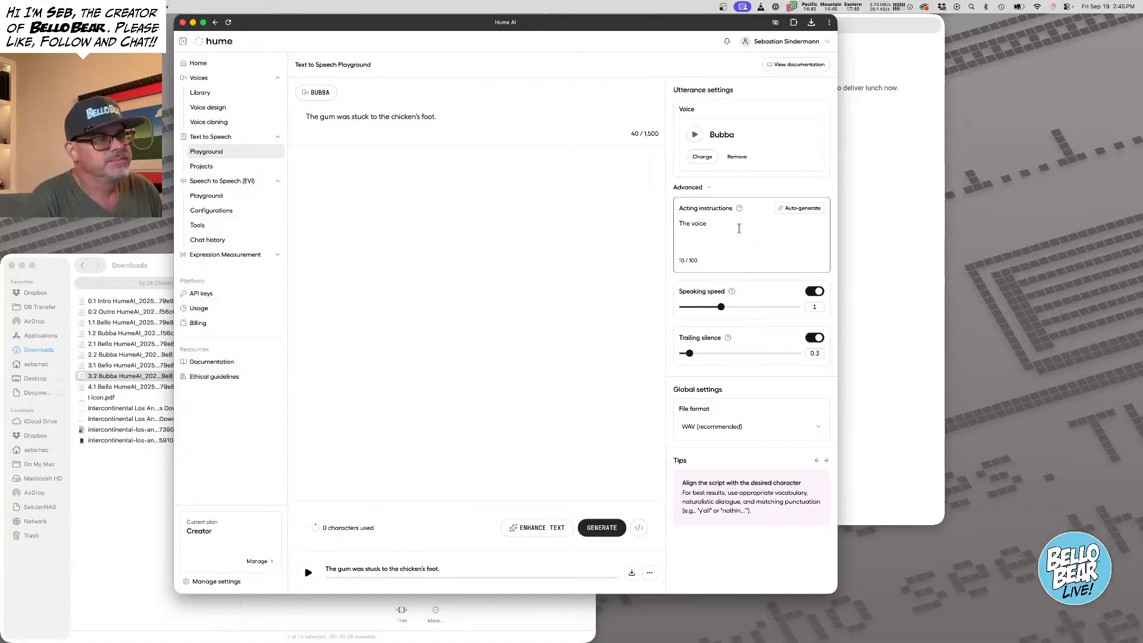
{"action": "type", "text": "amused"}
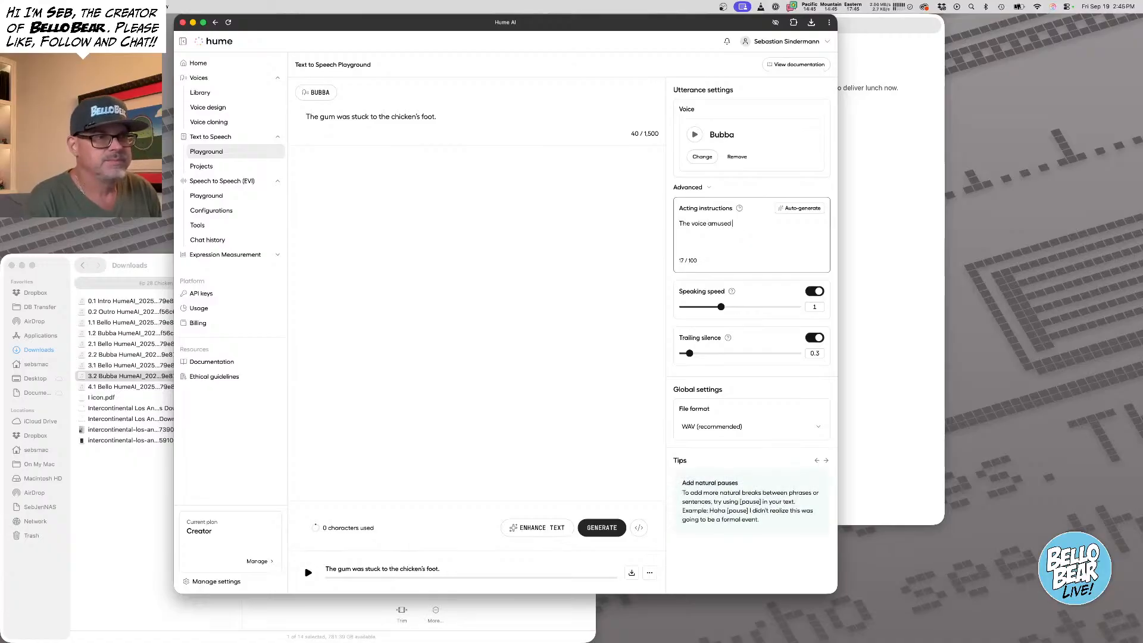
{"action": "type", "text": " and telling a "}
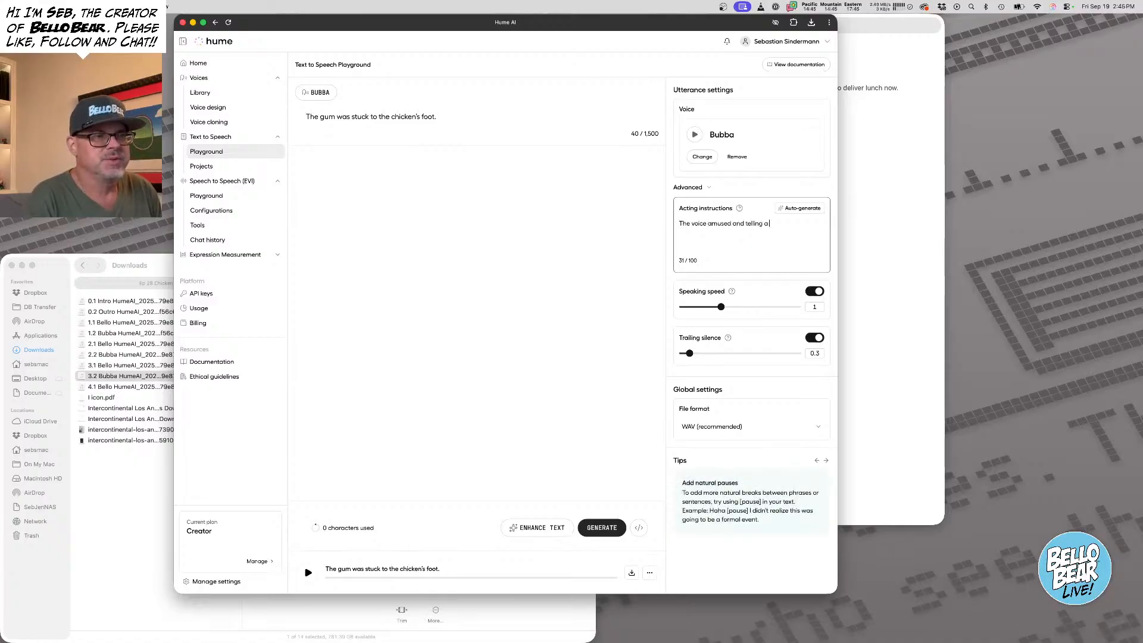
{"action": "type", "text": "joke."}
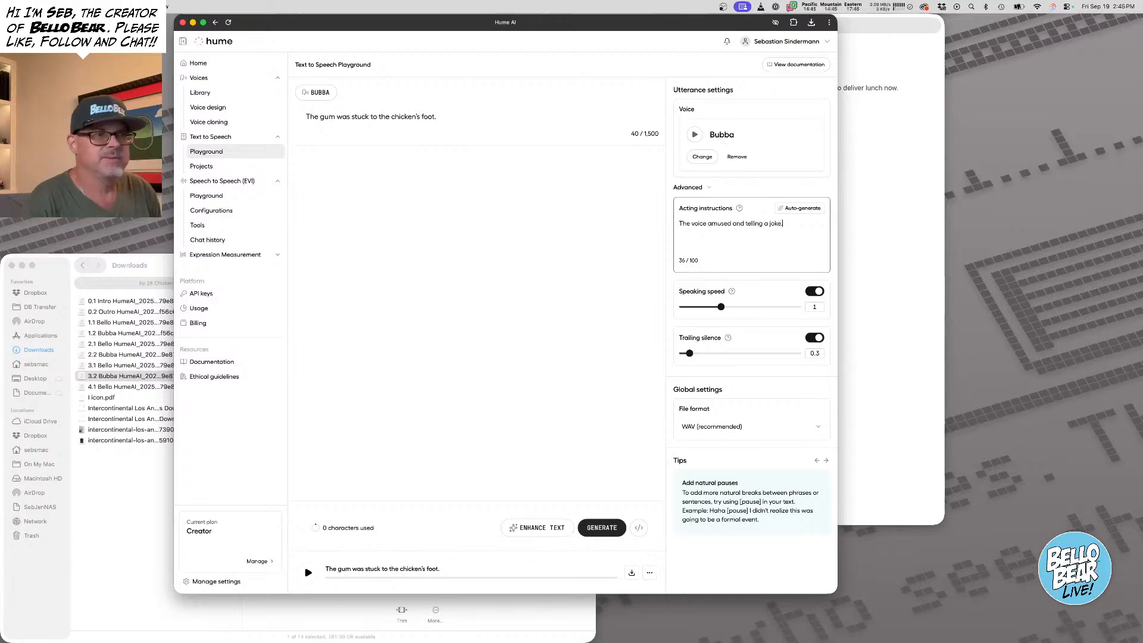
{"action": "left_click", "coordinate": [597, 528]}
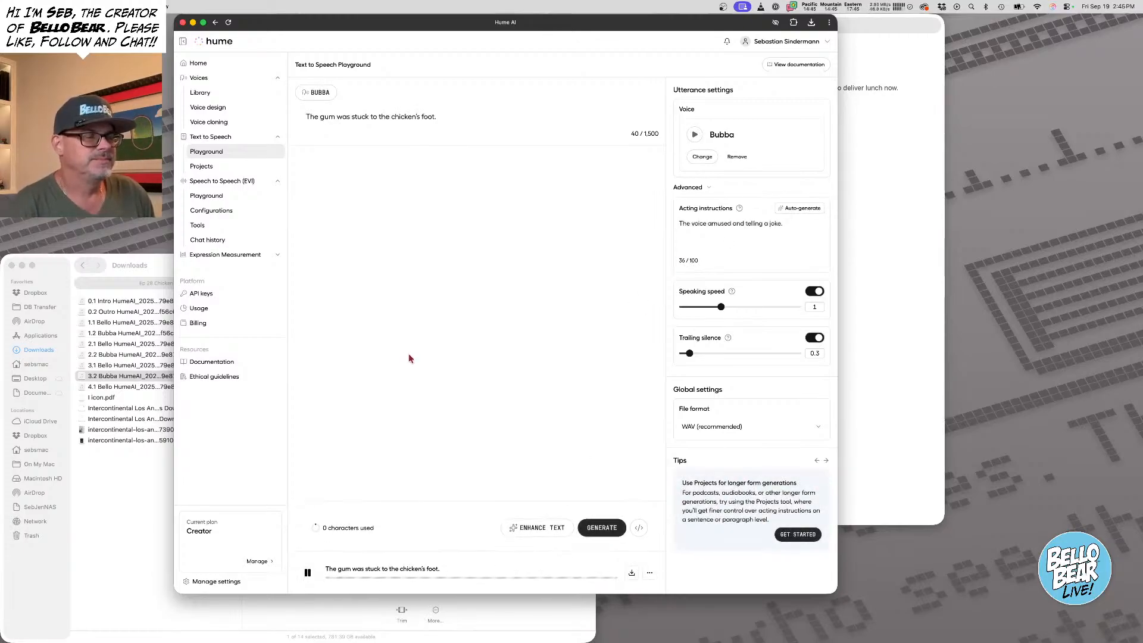
Change the period ending Bubba's Panel 4 line to an exclamation mark
{"action": "left_click", "coordinate": [446, 118]}
{"action": "key", "text": "BackSpace"}
{"action": "type", "text": "!"}
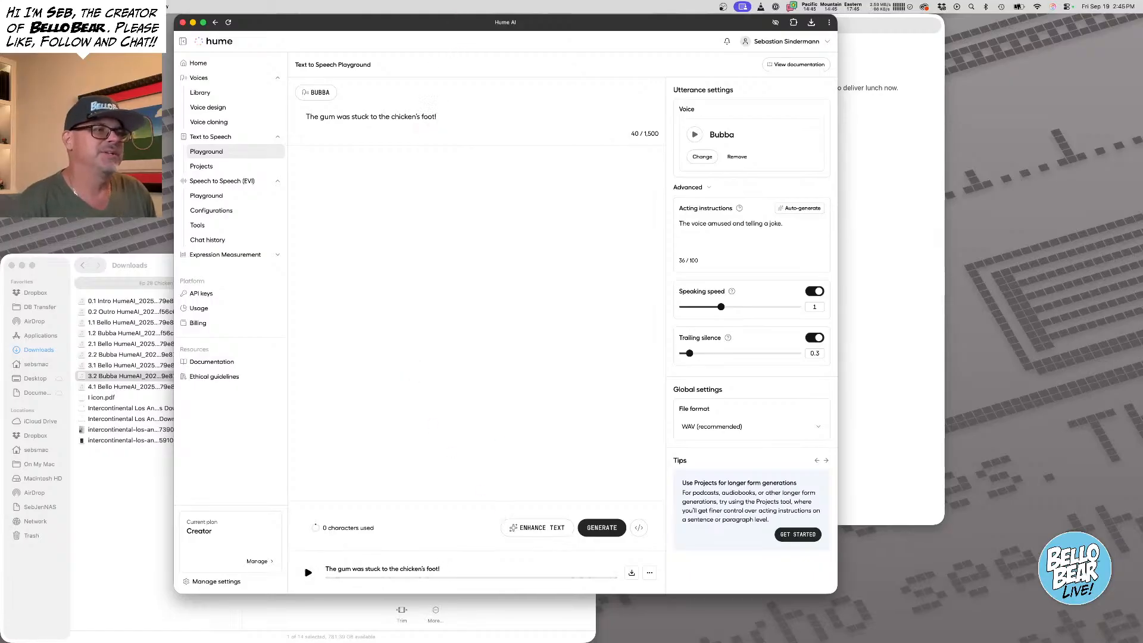
Capitalize the last word of Bubba's Panel 4 line as "FOOT", and generate and download a take
{"action": "double_click", "coordinate": [430, 114]}
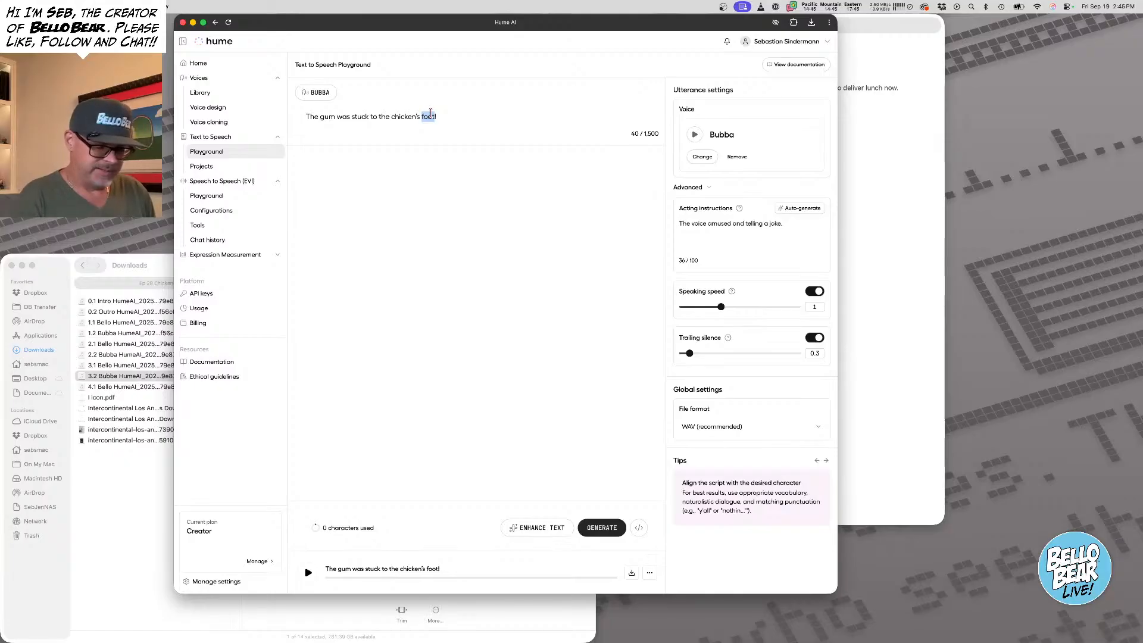
{"action": "type", "text": "FOOT"}
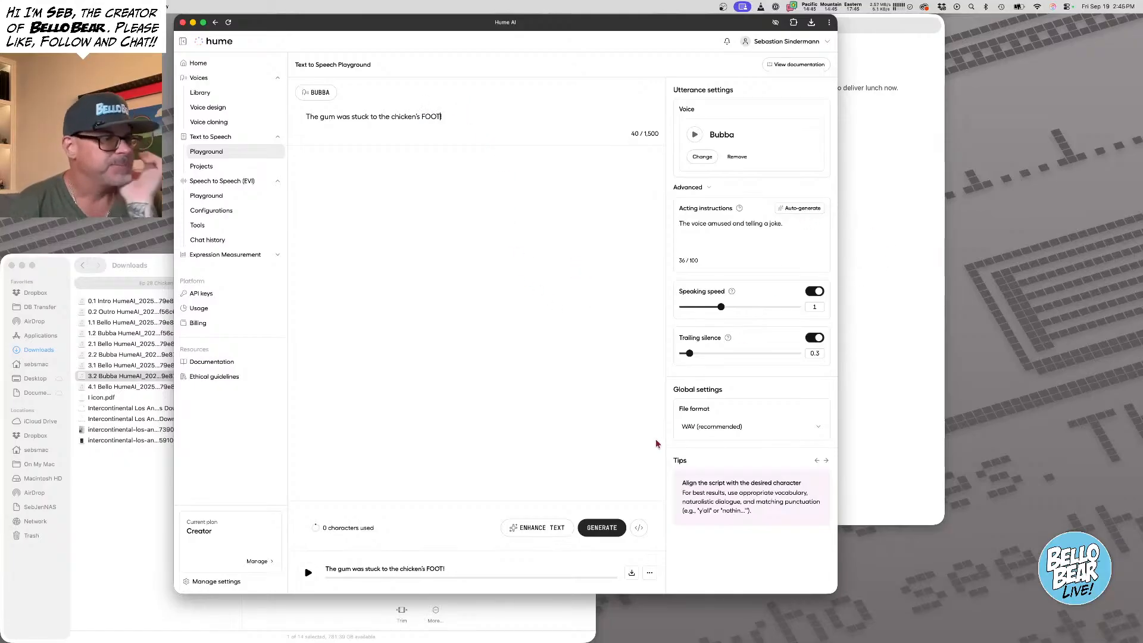
{"action": "left_click", "coordinate": [602, 530]}
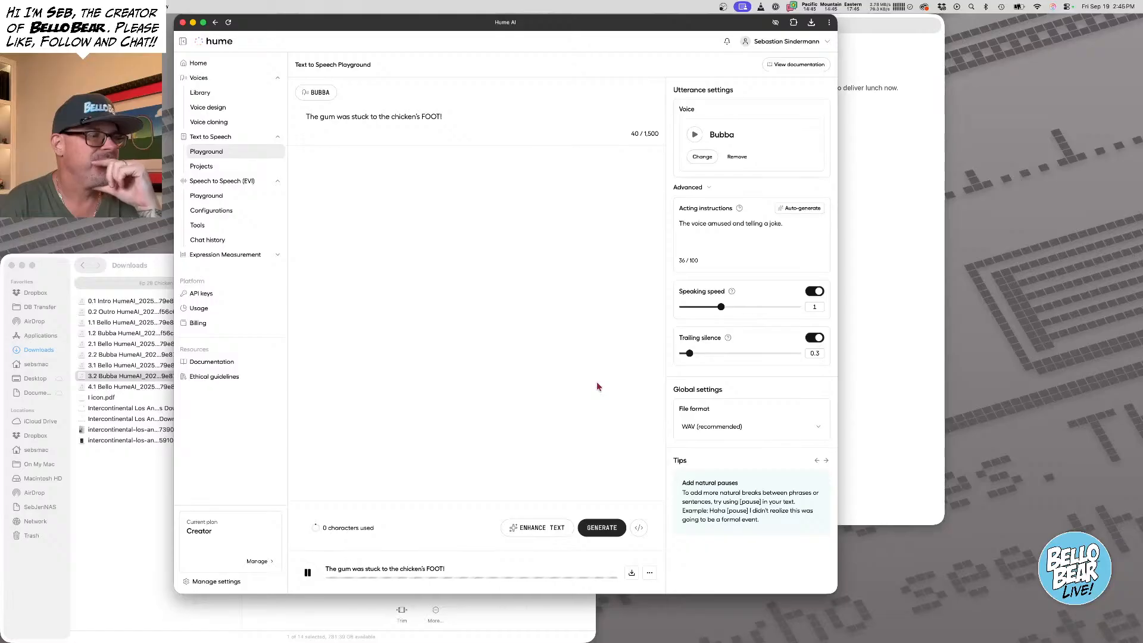
{"action": "left_click", "coordinate": [631, 574]}
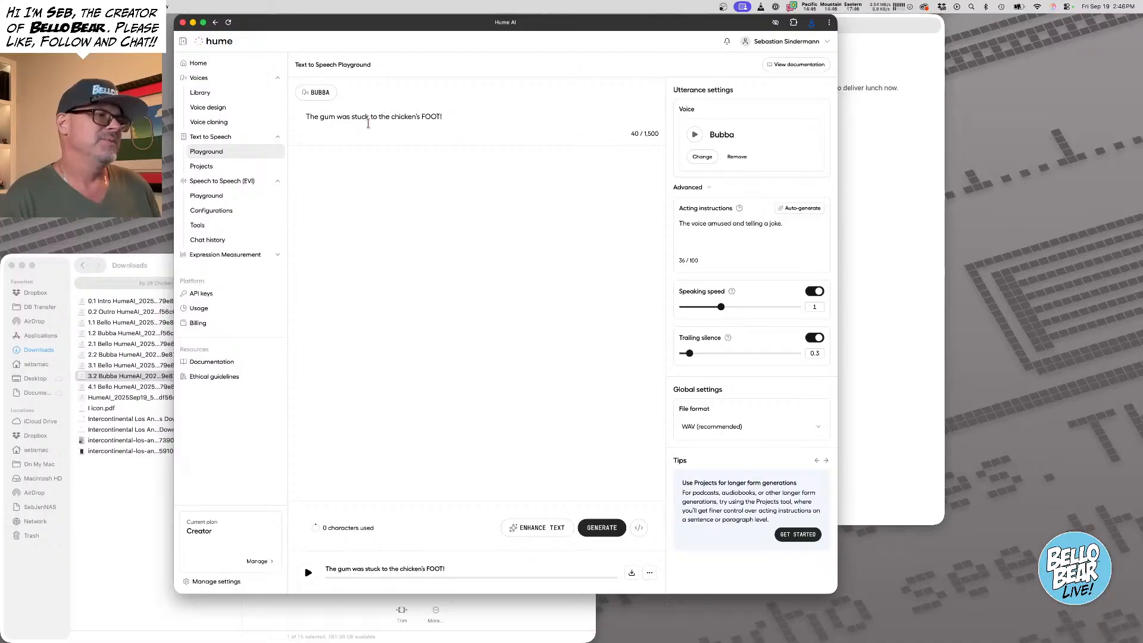
Insert a comma after "stuck" in Bubba's Panel 4 line and generate new takes
{"action": "left_click", "coordinate": [369, 116]}
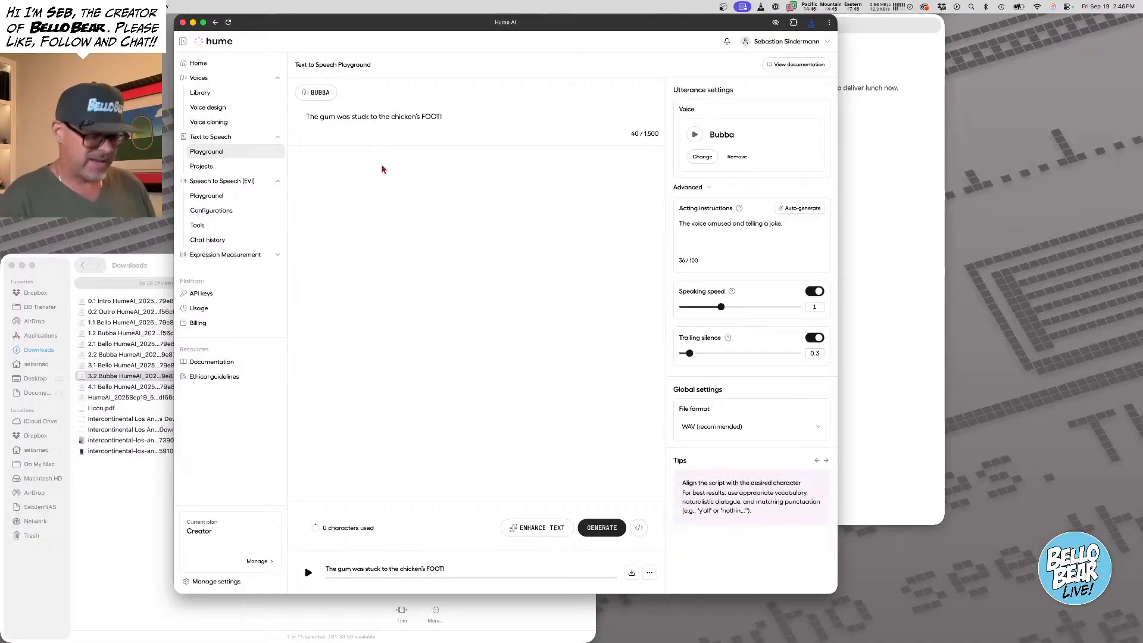
{"action": "type", "text": ","}
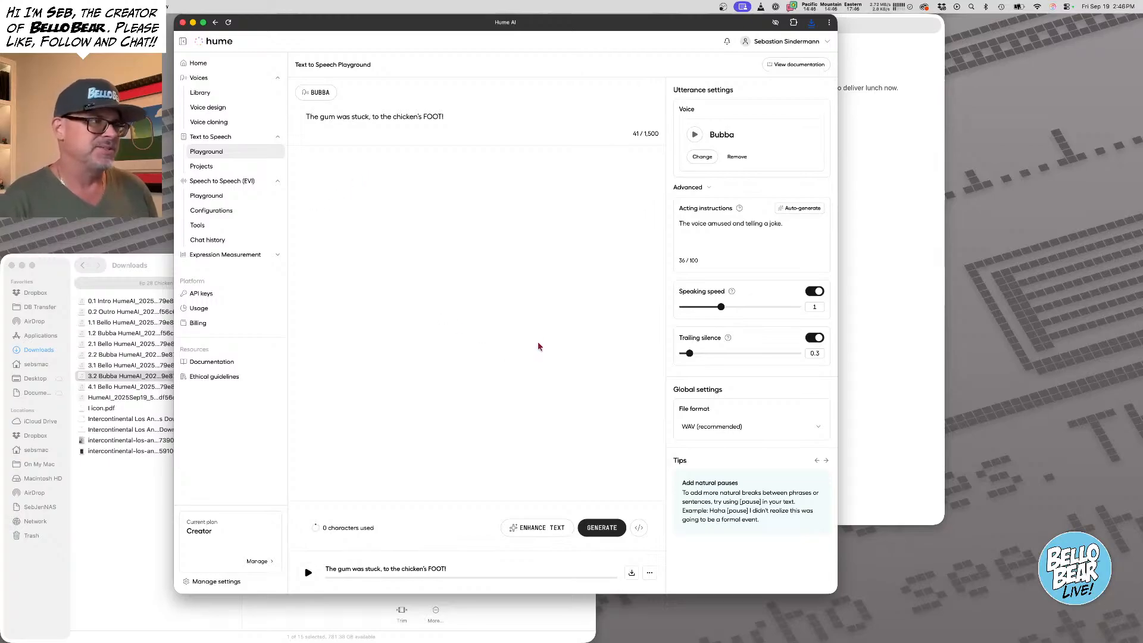
{"action": "left_click", "coordinate": [606, 530]}
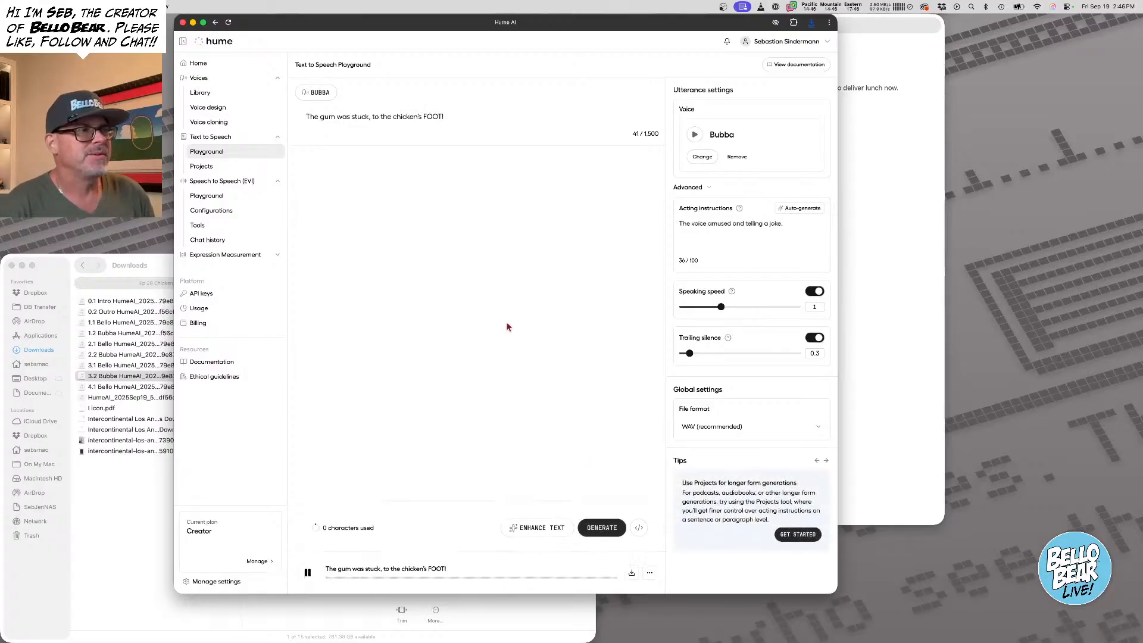
{"action": "left_click", "coordinate": [601, 531]}
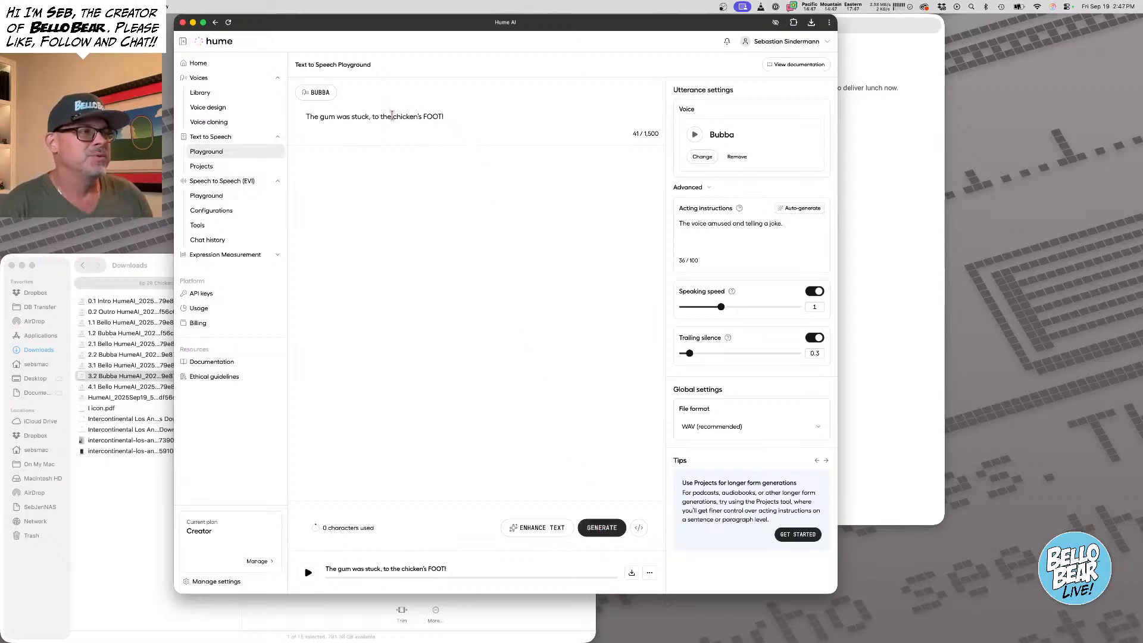
Change "chicken's" to "CHICKEN'S" in Bubba's Panel 4 line and generate two takes
{"action": "left_click_drag", "start_coordinate": [393, 116], "coordinate": [419, 117]}
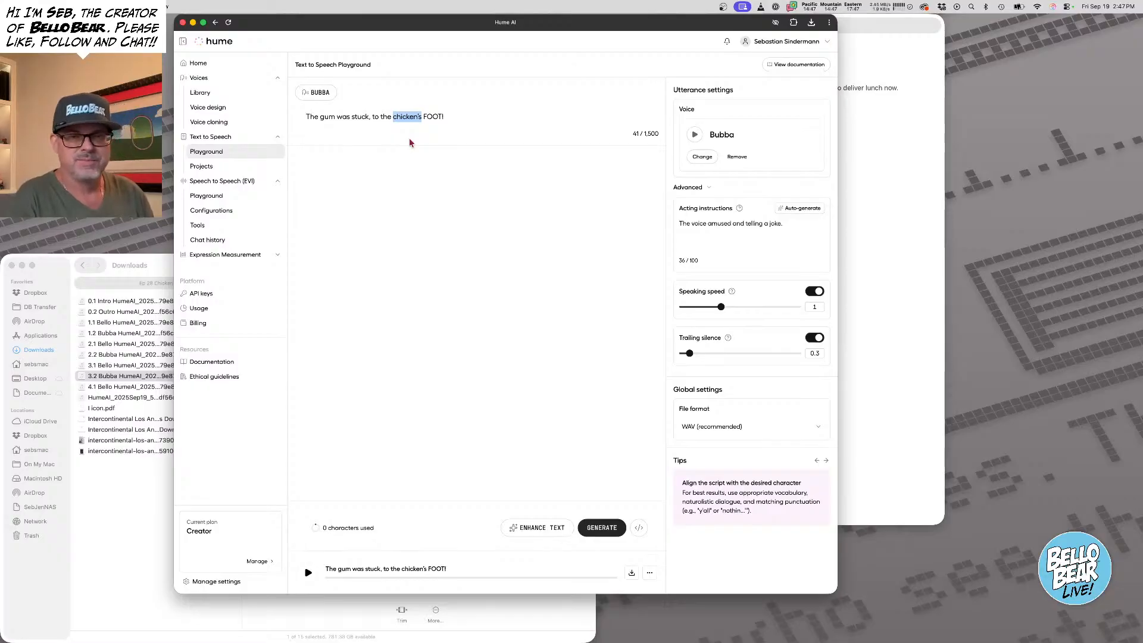
{"action": "type", "text": "CHIK"}
{"action": "key", "text": "BackSpace"}
{"action": "type", "text": "CKENS"}
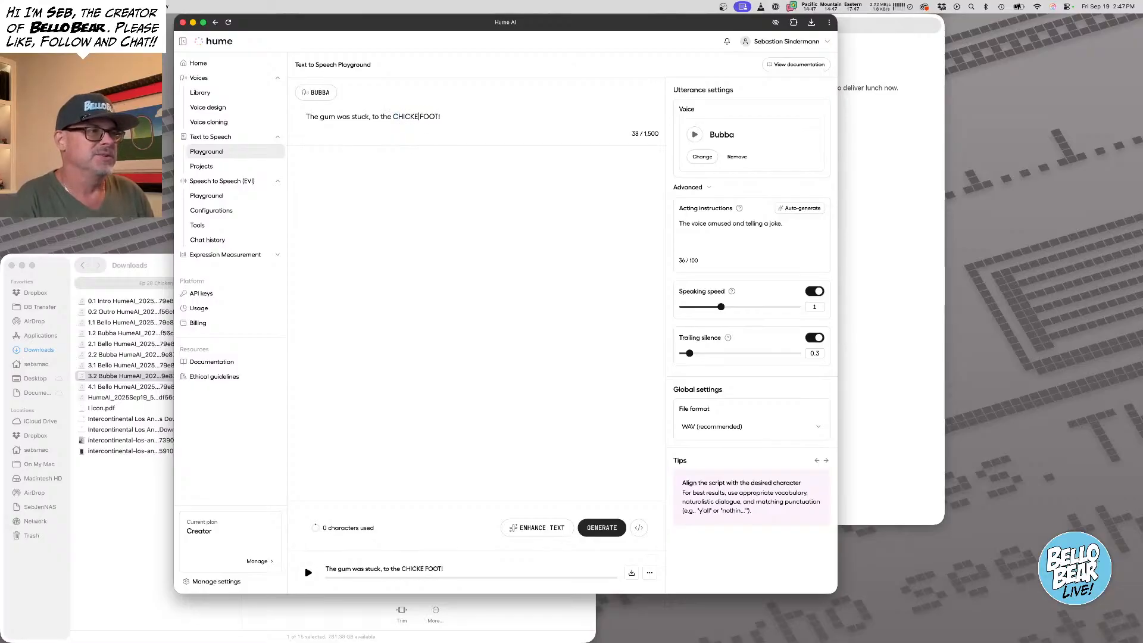
{"action": "key", "text": "BackSpace"}
{"action": "type", "text": "'S"}
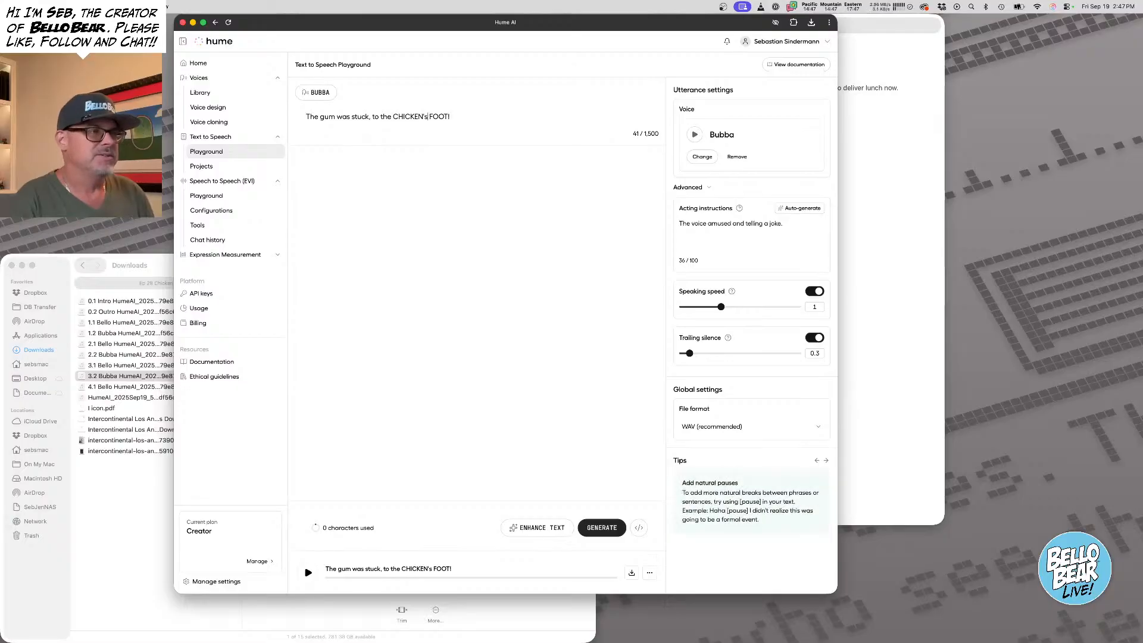
{"action": "left_click", "coordinate": [601, 527]}
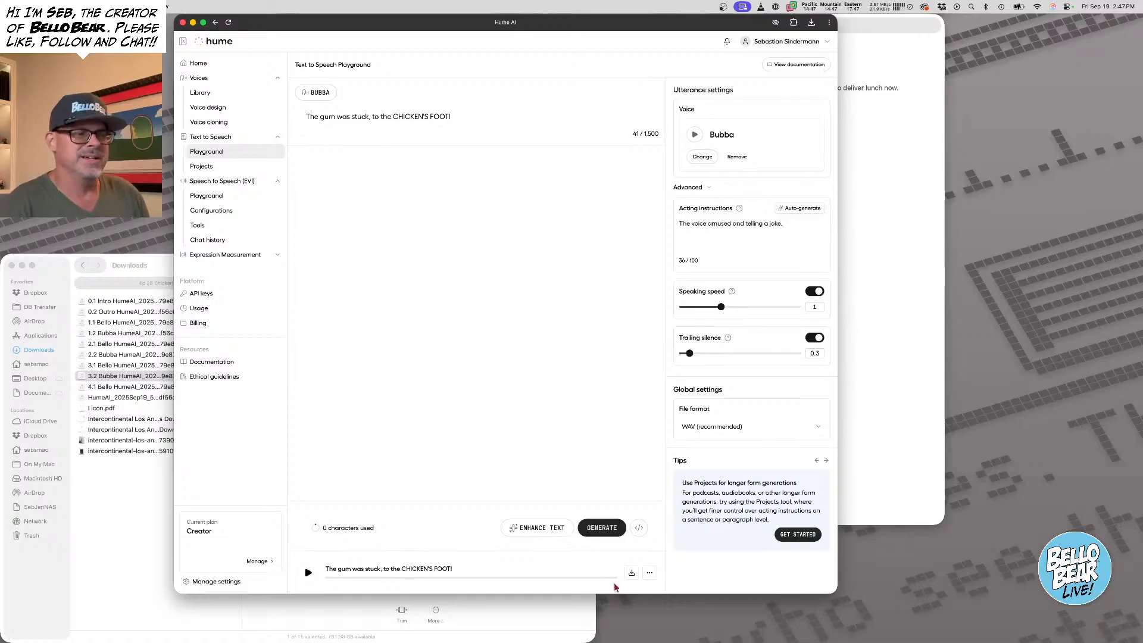
{"action": "left_click", "coordinate": [603, 529]}
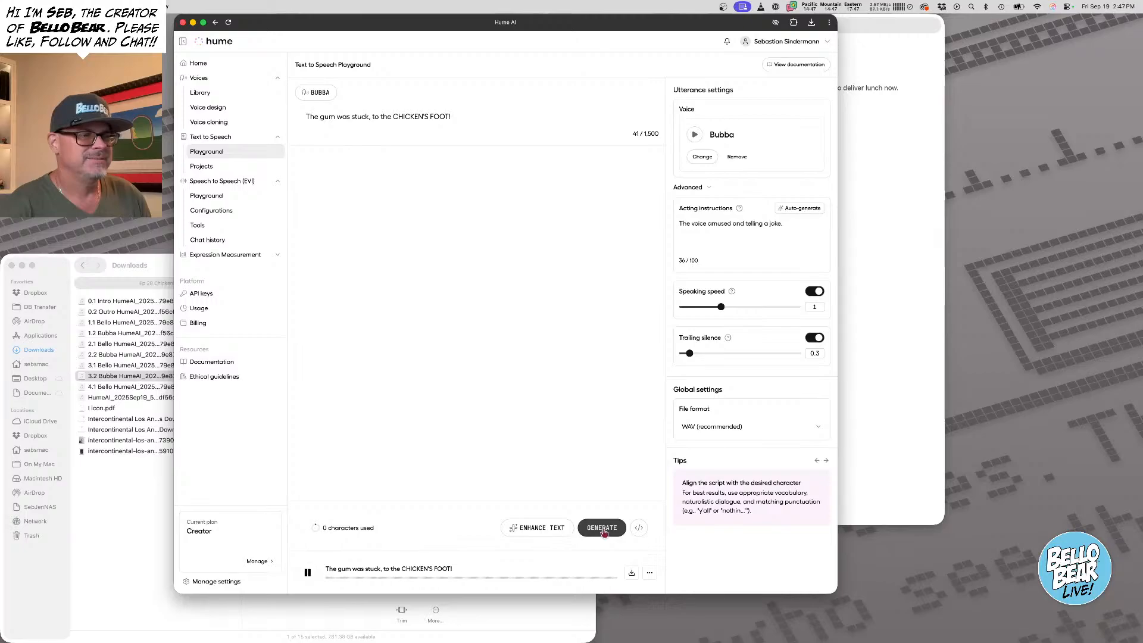
Extend the acting instructions to read "The voice amused and telling a joke, very happy at the end."
{"action": "left_click", "coordinate": [781, 223]}
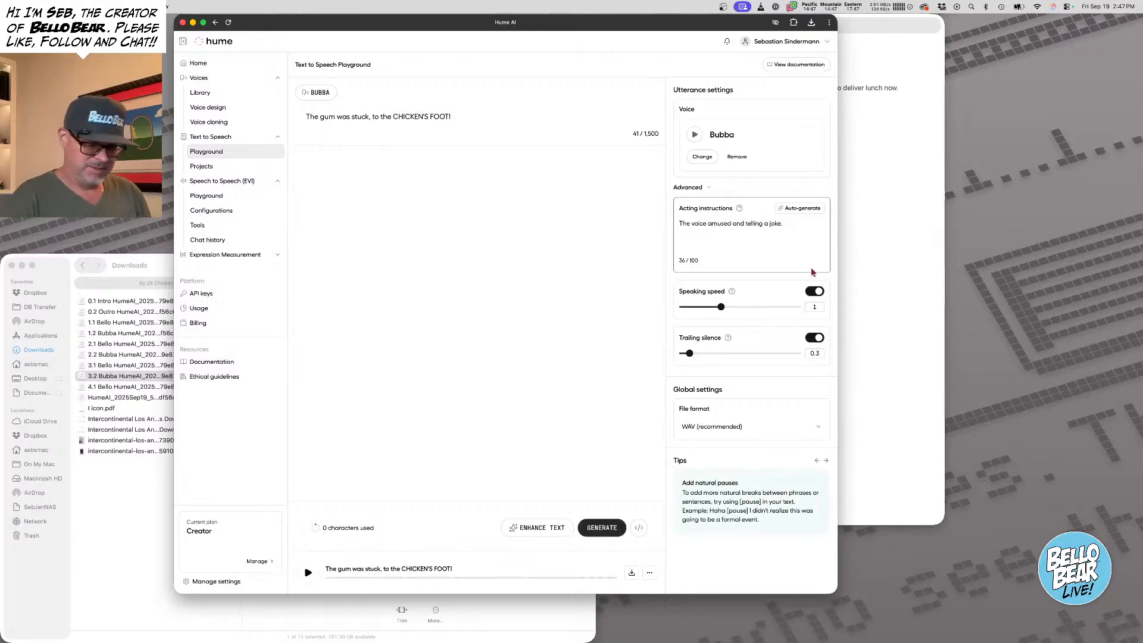
{"action": "type", "text": ", very a"}
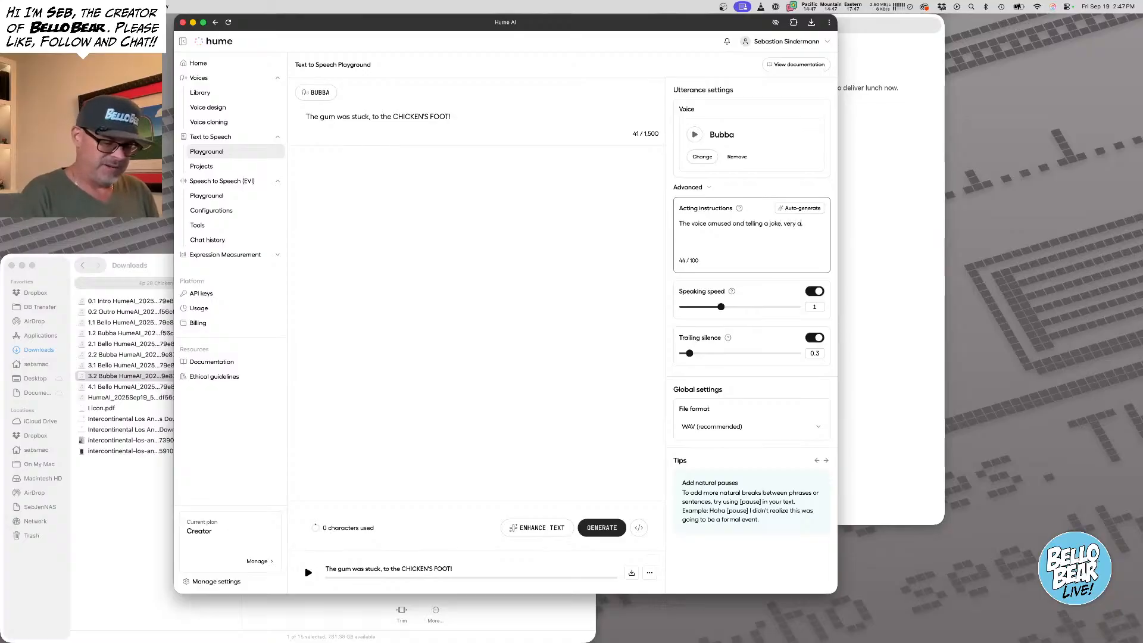
{"action": "type", "text": "muze"}
{"action": "type", "text": "d"}
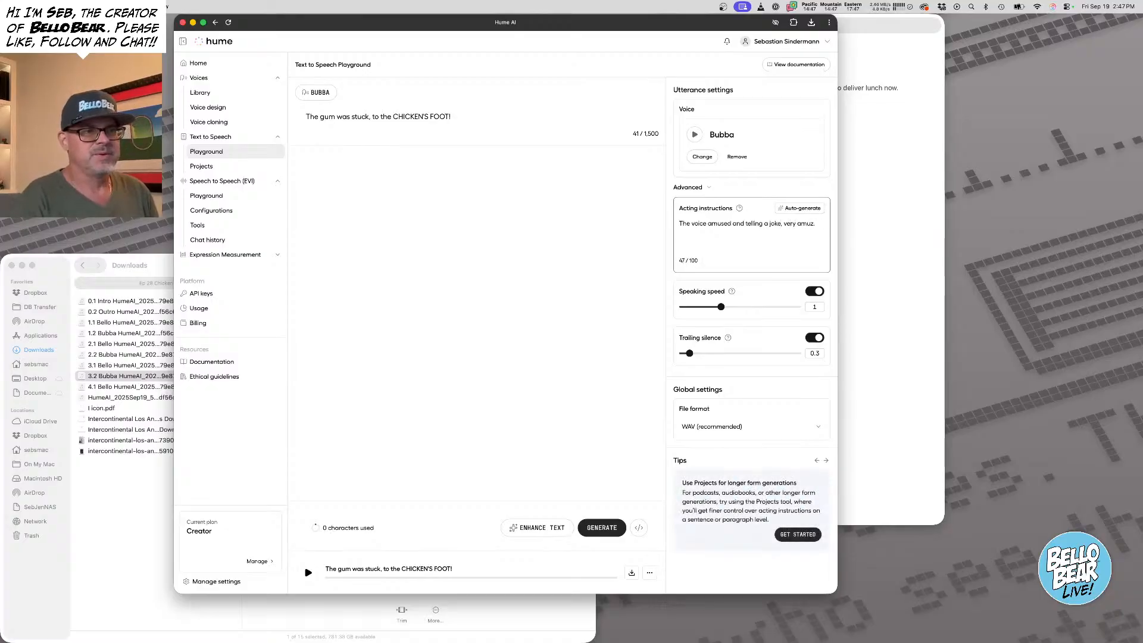
{"action": "key", "text": "BackSpace"}
{"action": "key", "text": "BackSpace"}
{"action": "key", "text": "BackSpace"}
{"action": "key", "text": "BackSpace"}
{"action": "key", "text": "BackSpace"}
{"action": "key", "text": "BackSpace"}
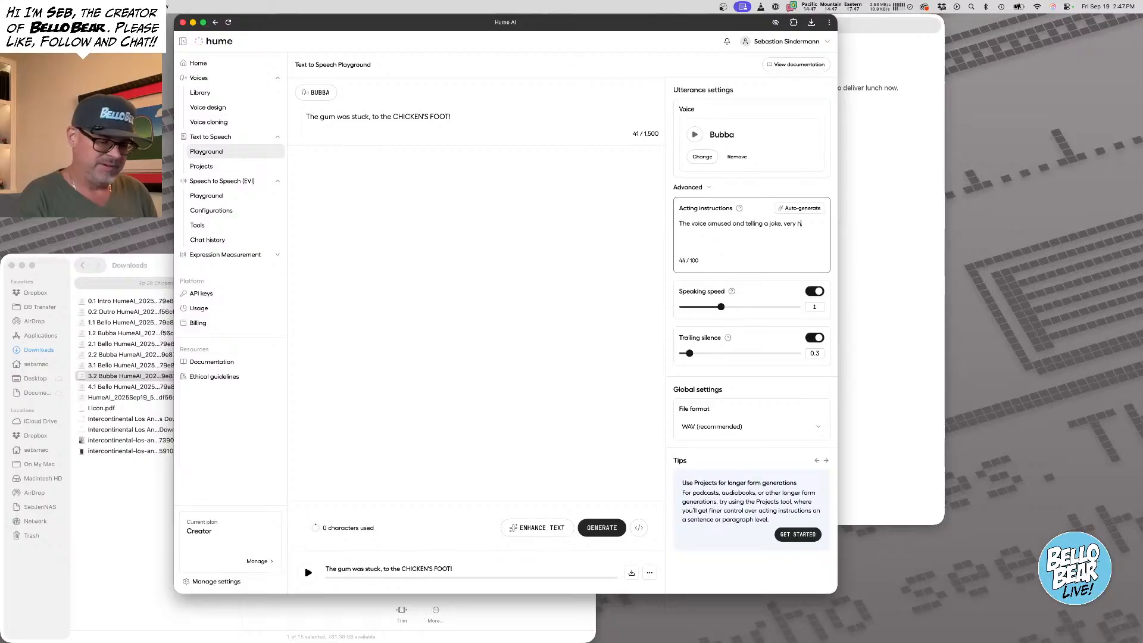
{"action": "type", "text": "happy at the end."}
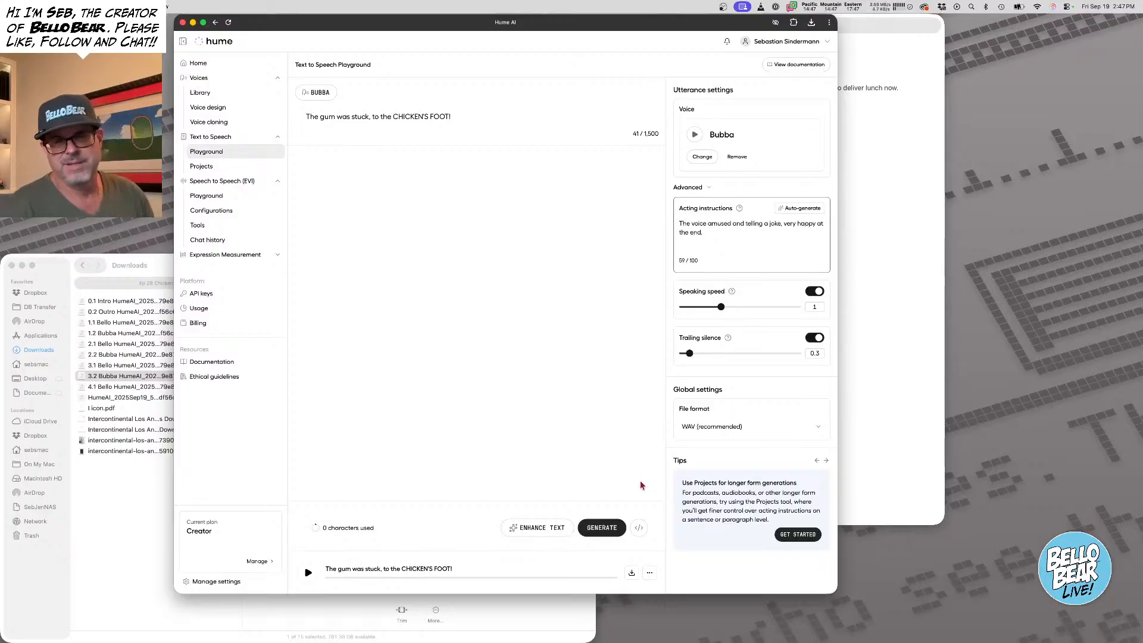
Generate and download a take of Bubba's Panel 4 line with the extended instructions, and generate further takes for comparison
{"action": "left_click", "coordinate": [597, 529]}
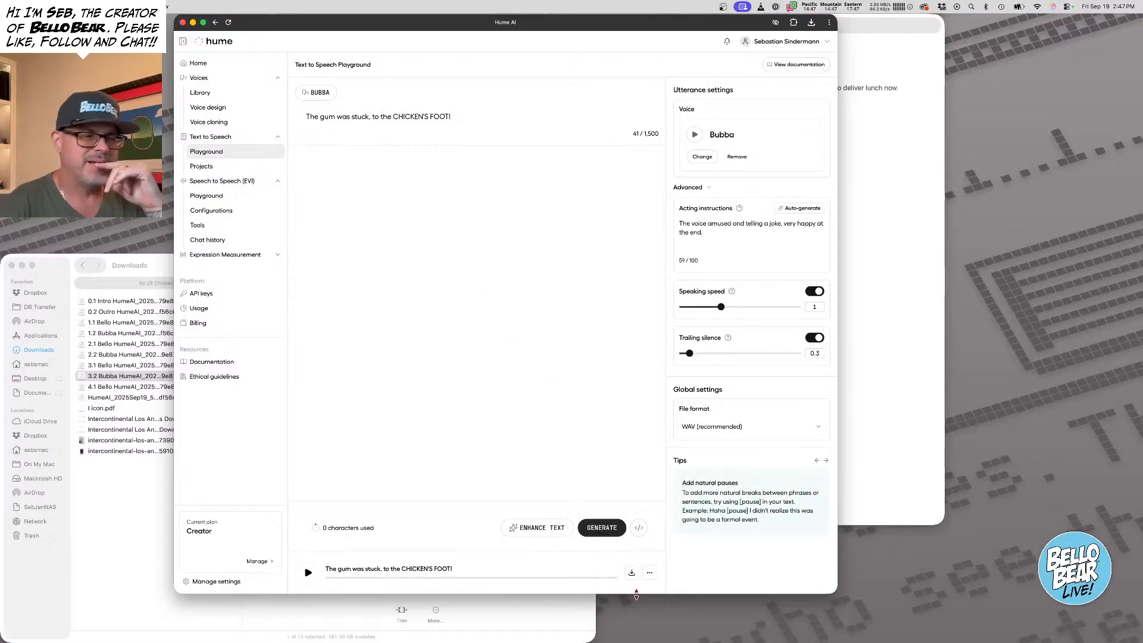
{"action": "left_click", "coordinate": [630, 573]}
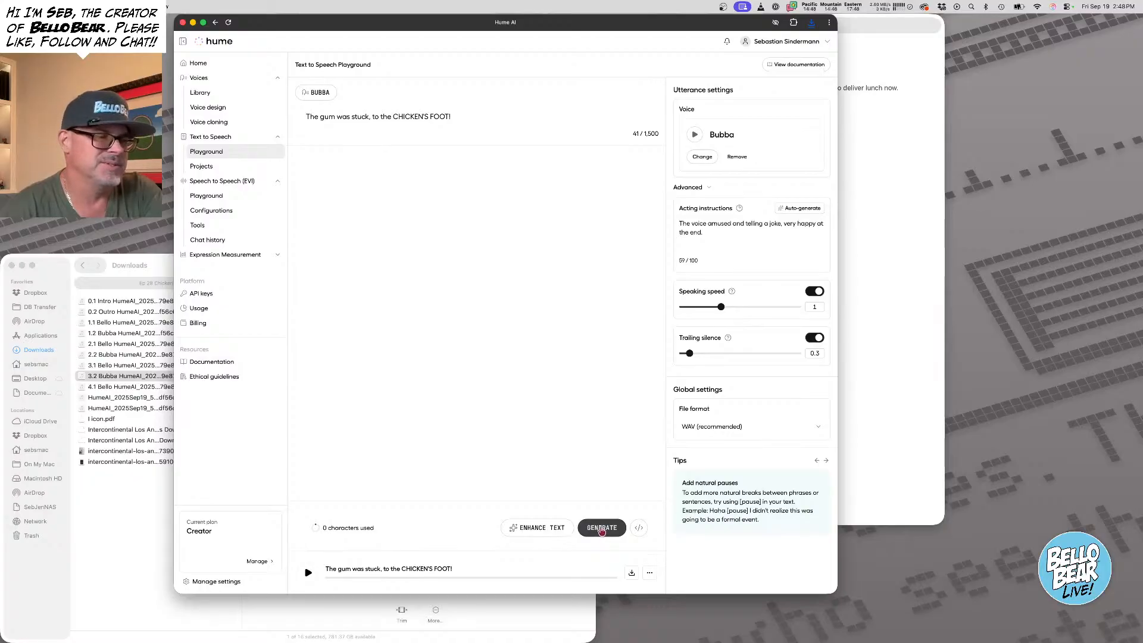
{"action": "left_click", "coordinate": [601, 529]}
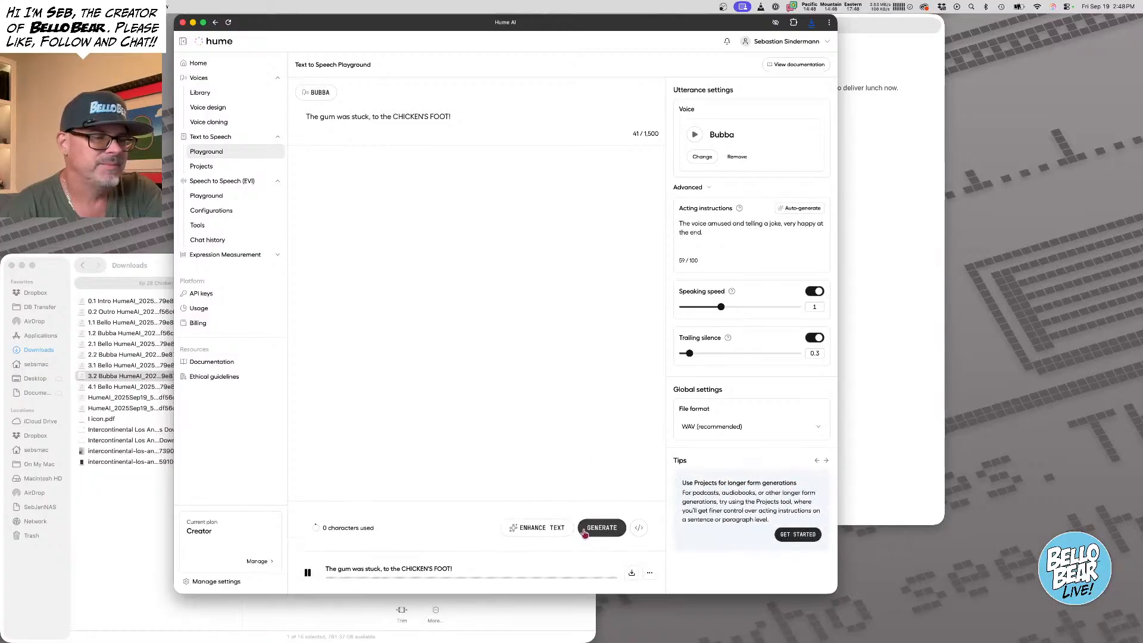
{"action": "left_click", "coordinate": [603, 532]}
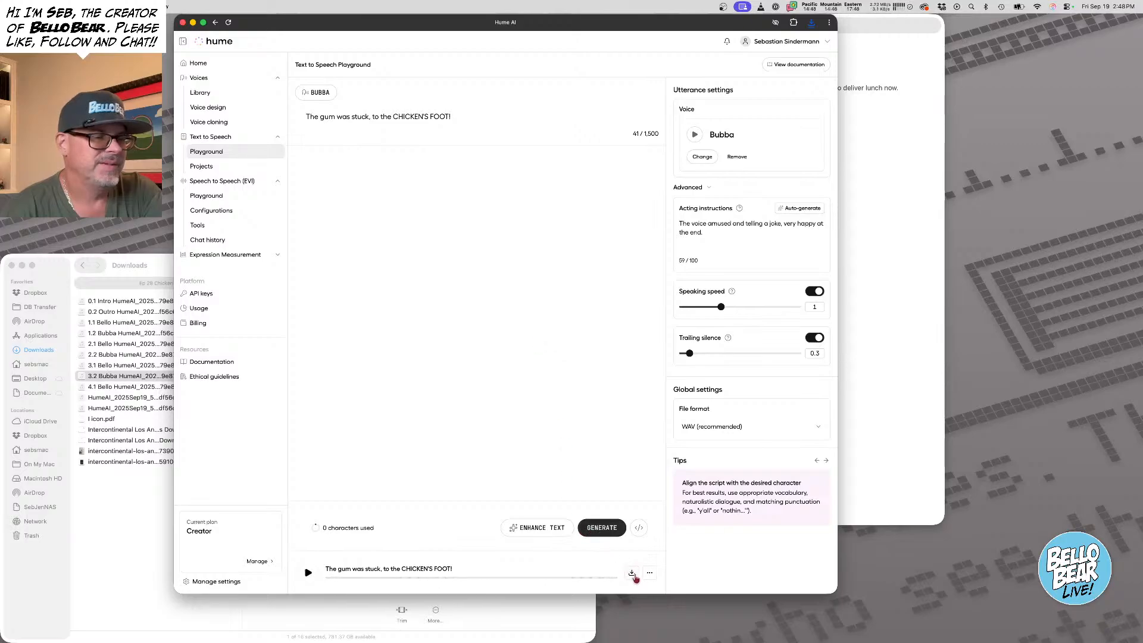
Switch to the Downloads folder in Finder and play both unlabelled HumeAI takes to compare them
{"action": "left_click", "coordinate": [125, 407]}
{"action": "left_click", "coordinate": [124, 408]}
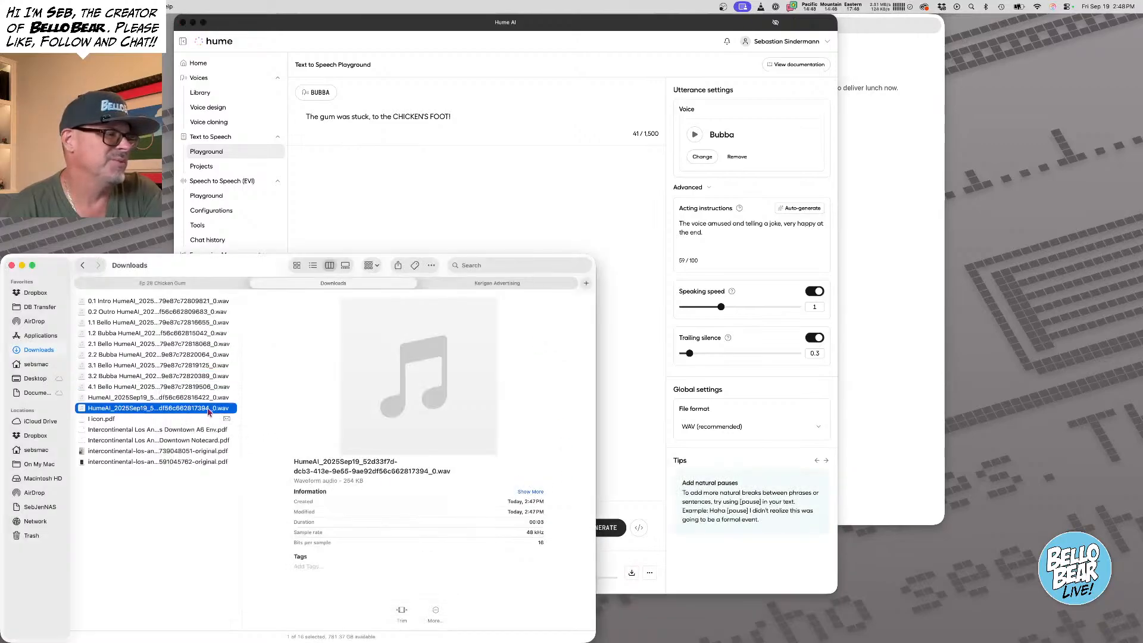
{"action": "left_click", "coordinate": [419, 378]}
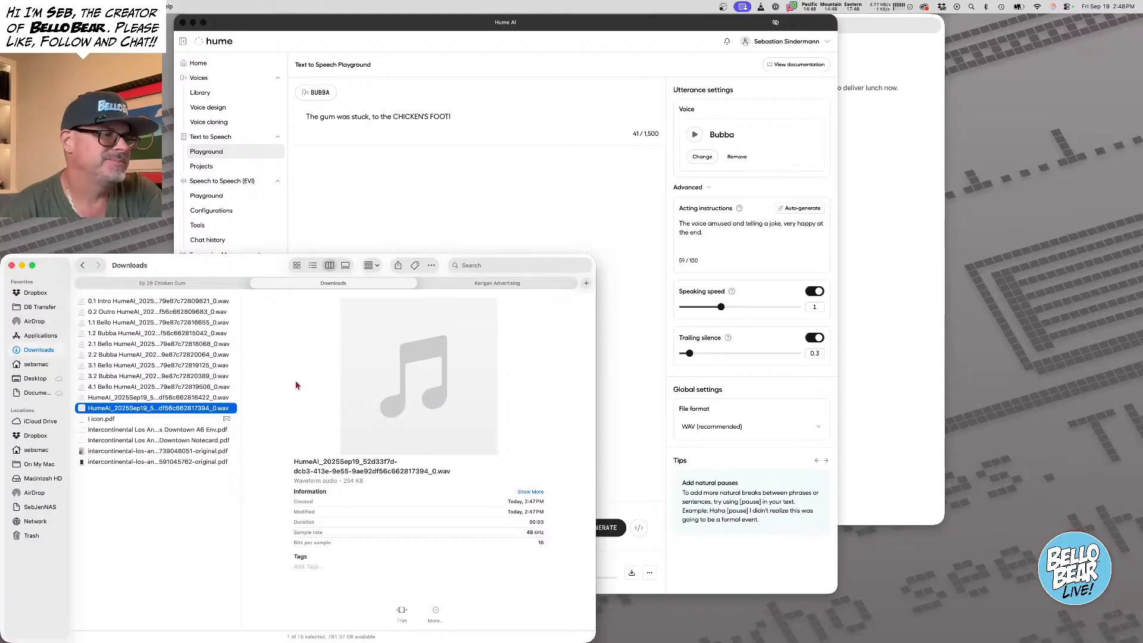
{"action": "left_click", "coordinate": [184, 398]}
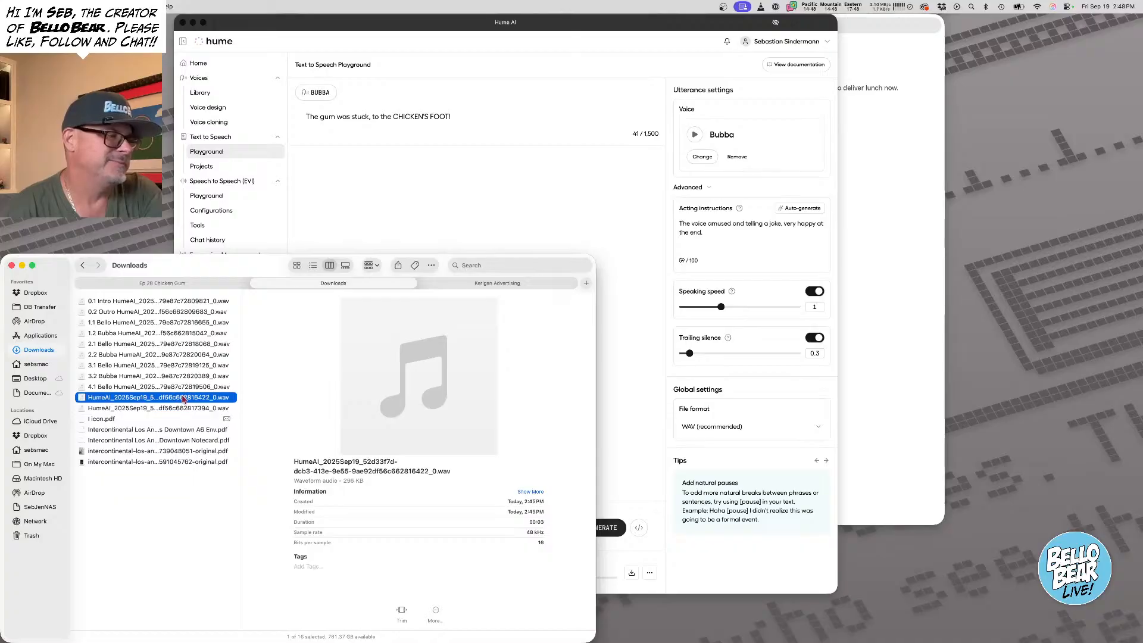
{"action": "left_click", "coordinate": [415, 381]}
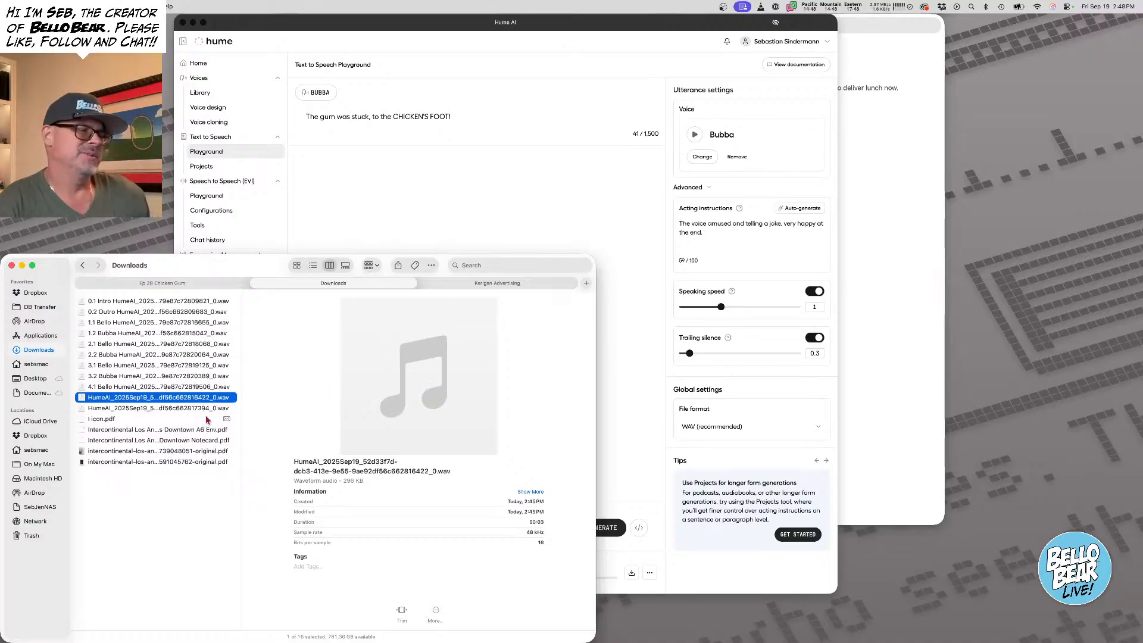
Add the prefix "4.2 Bubba" to the file name of the newer unlabelled HumeAI take
{"action": "left_click", "coordinate": [119, 409]}
{"action": "right_click", "coordinate": [120, 409]}
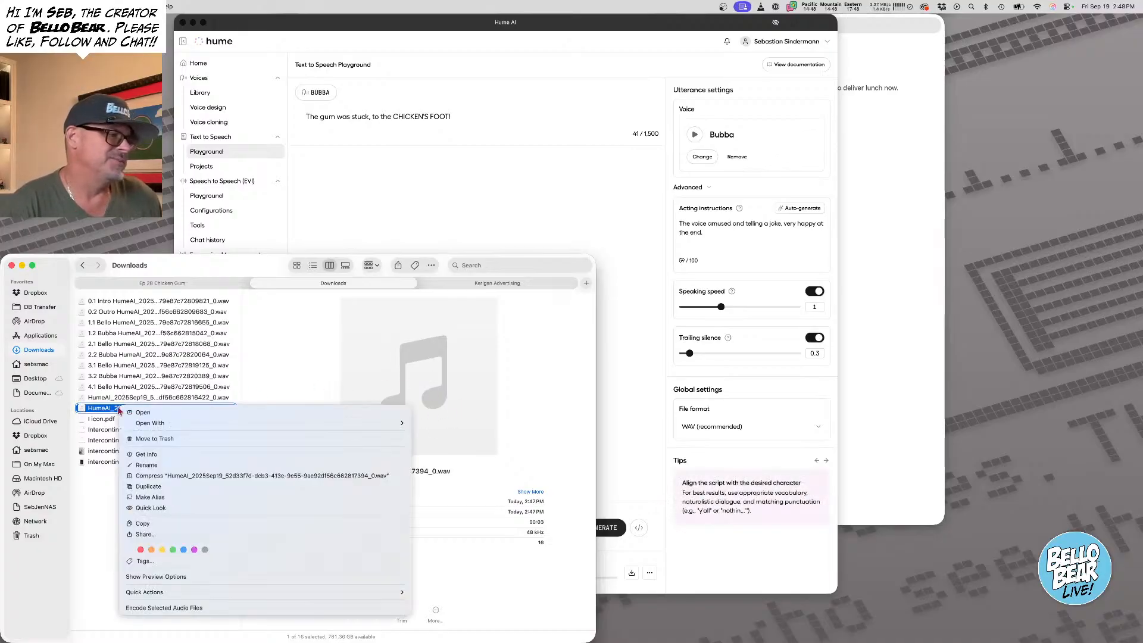
{"action": "left_click", "coordinate": [165, 464]}
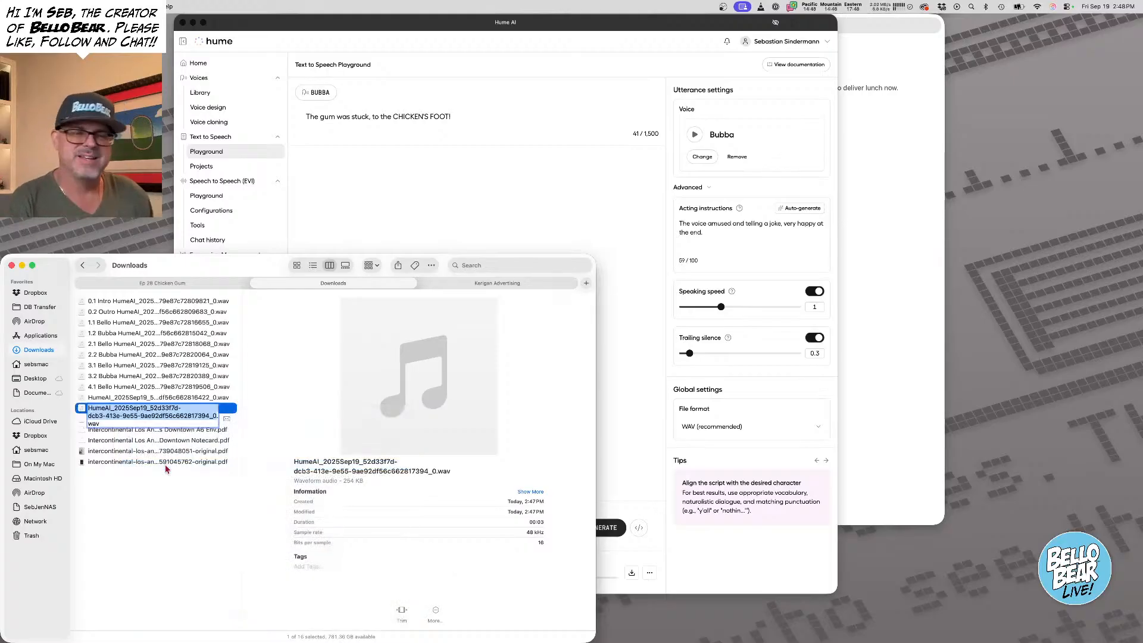
{"action": "key", "text": "Right"}
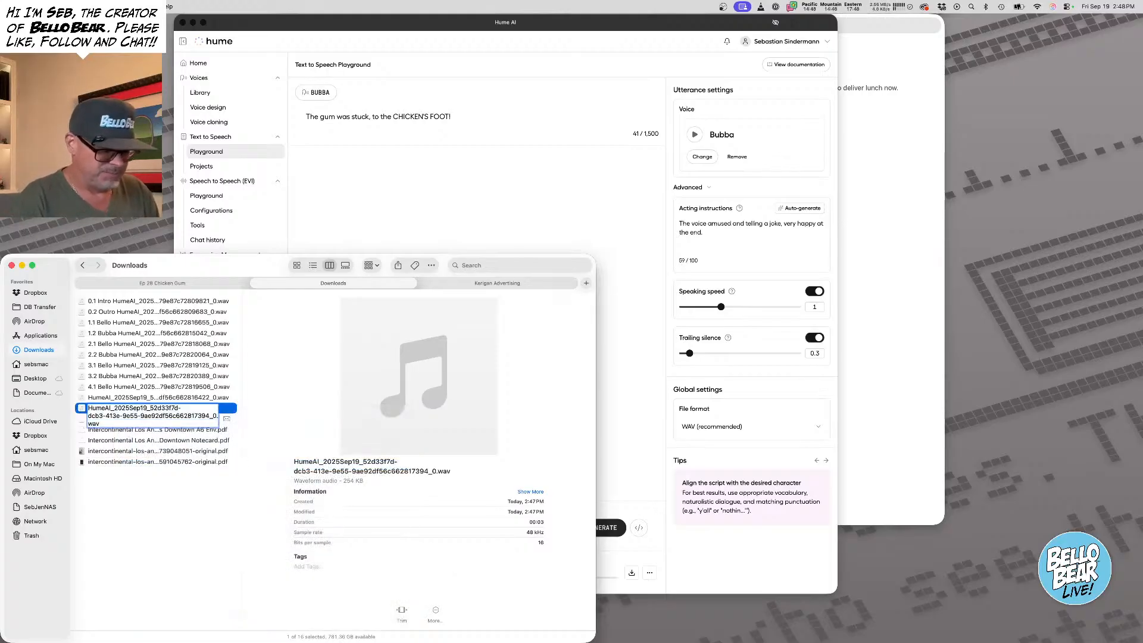
{"action": "type", "text": "4.2 B"}
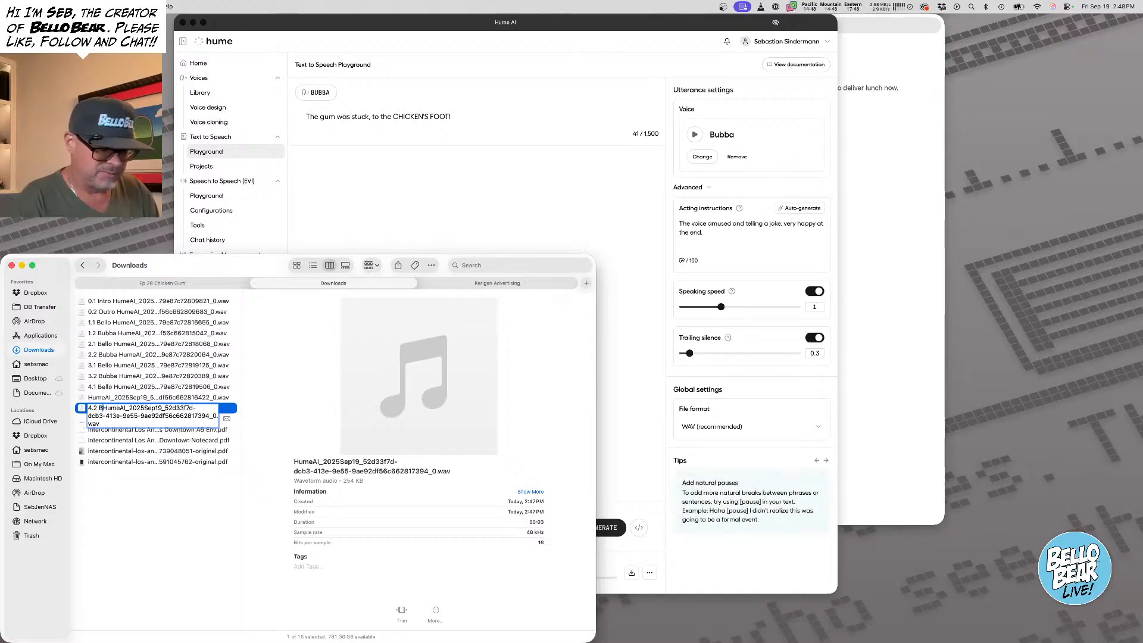
{"action": "type", "text": "ubba"}
{"action": "key", "text": "Return"}
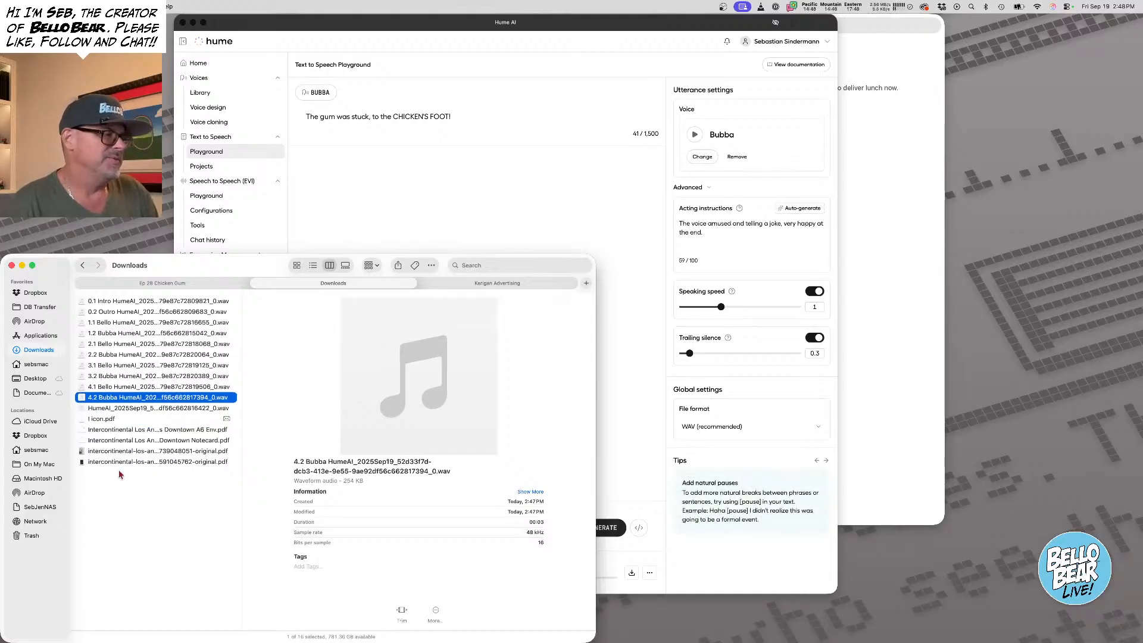
Add the prefix "4.2.1 Bubba" to the file name of the remaining unlabelled HumeAI take
{"action": "left_click", "coordinate": [110, 407]}
{"action": "right_click", "coordinate": [110, 407]}
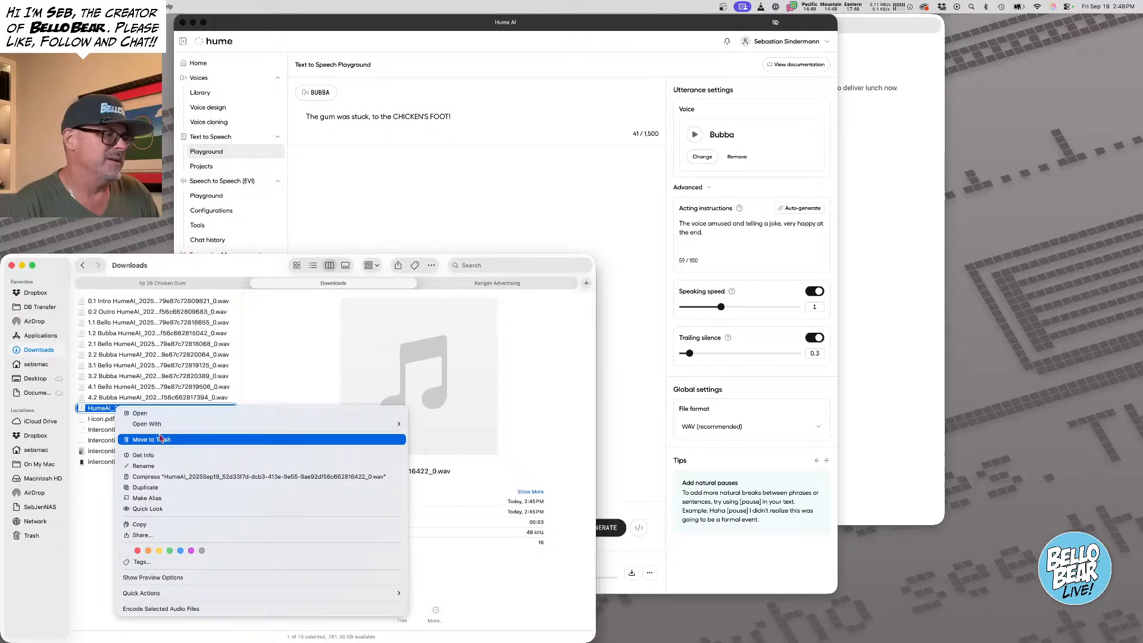
{"action": "left_click", "coordinate": [146, 465]}
{"action": "key", "text": "Left"}
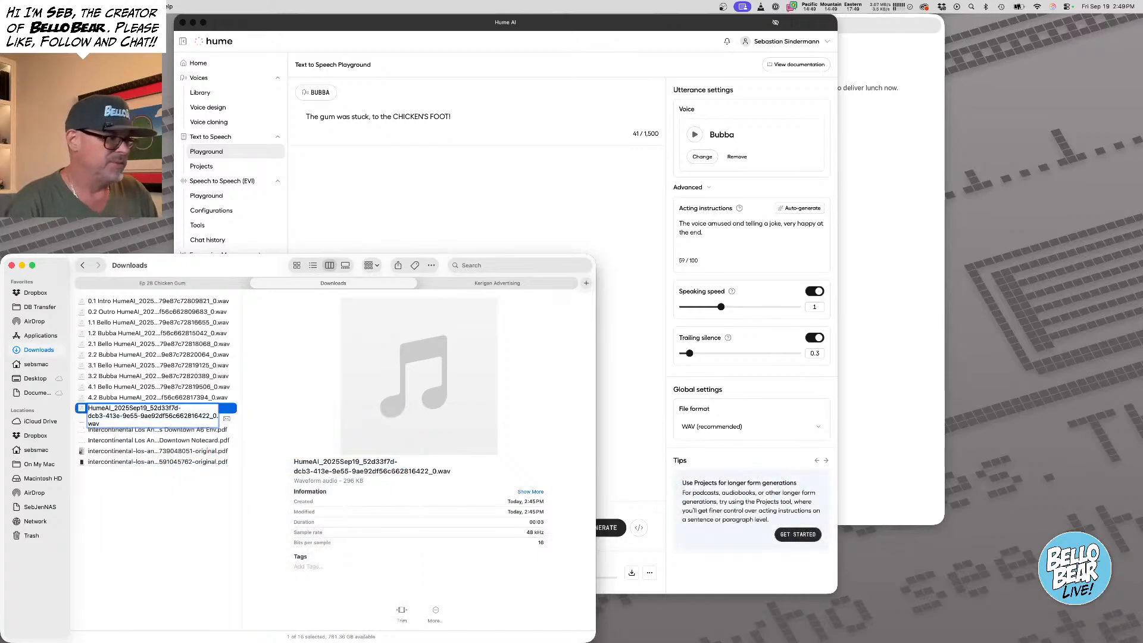
{"action": "type", "text": "4"}
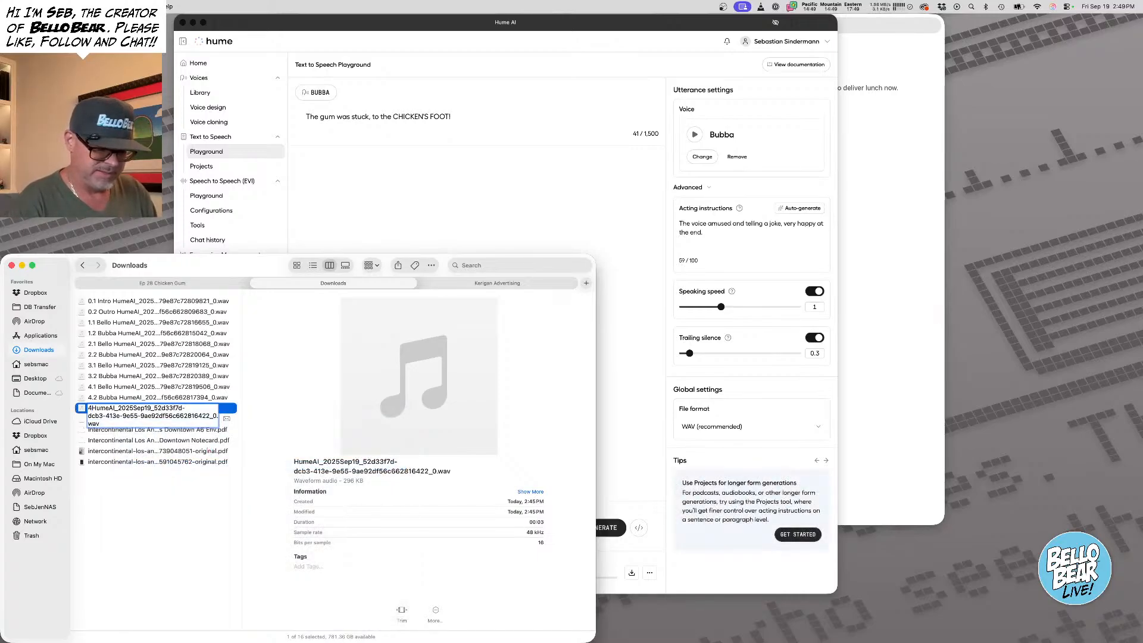
{"action": "type", "text": ".2.1"}
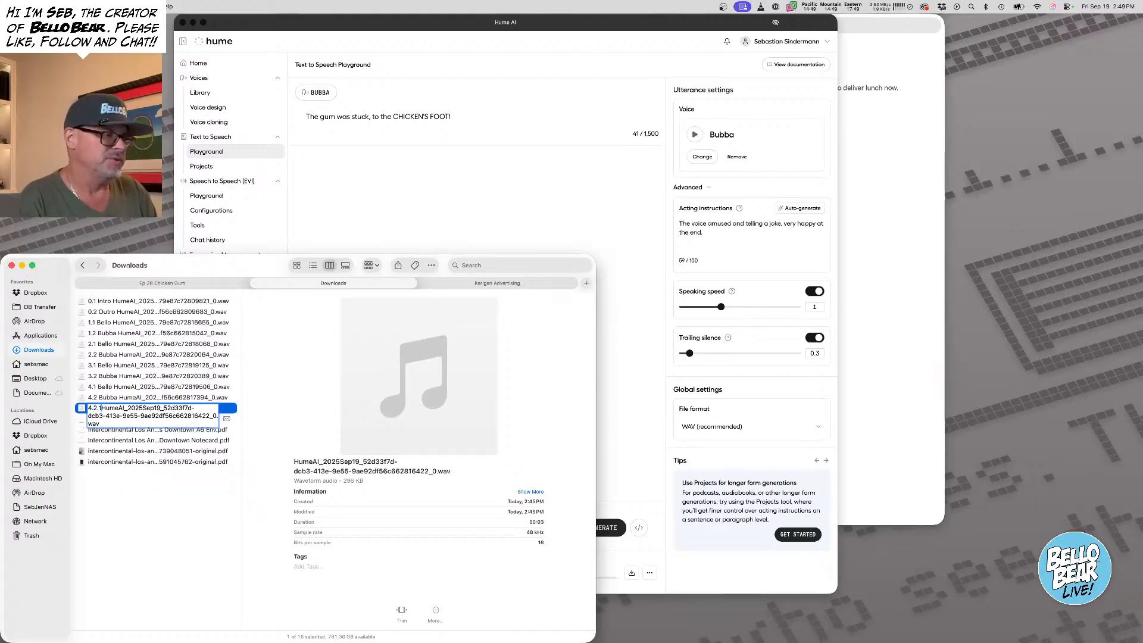
{"action": "type", "text": " Bubba"}
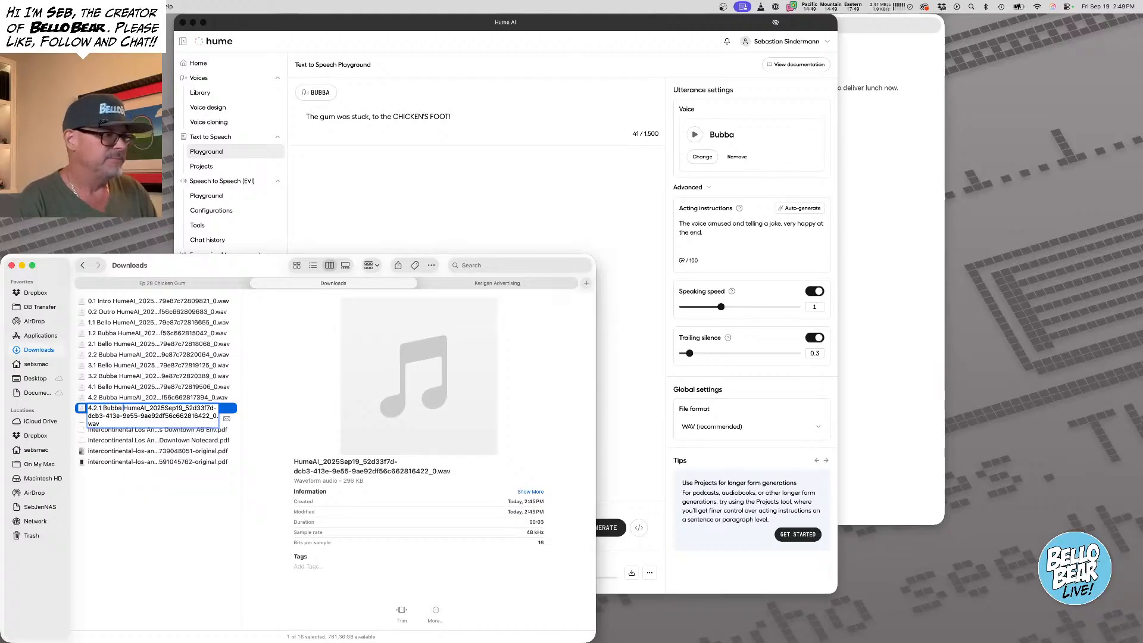
{"action": "key", "text": "Return"}
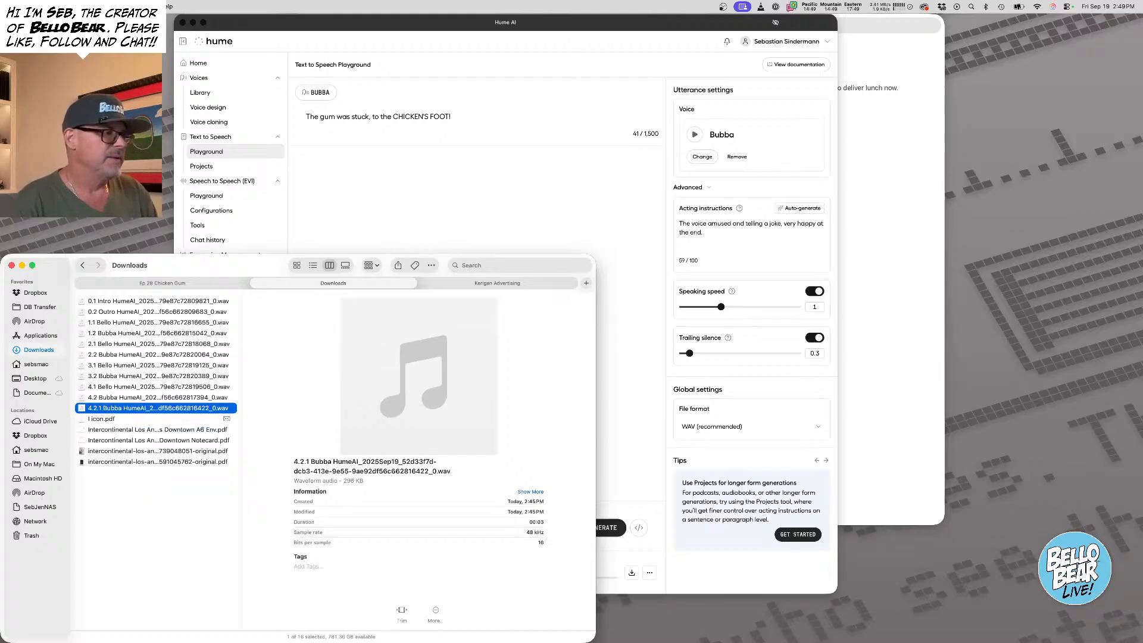
Move all the labelled HumeAI voice files from Downloads into the Ep 28 Chicken Gum folder
{"action": "left_click", "coordinate": [138, 305], "text": "shift"}
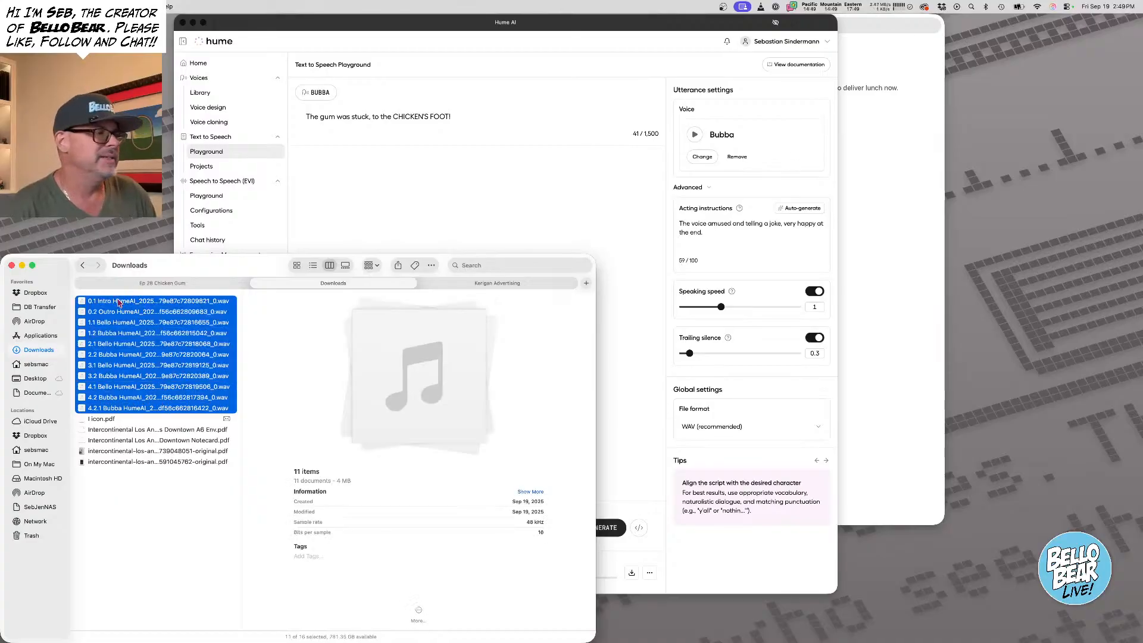
{"action": "left_click_drag", "start_coordinate": [118, 302], "coordinate": [364, 328]}
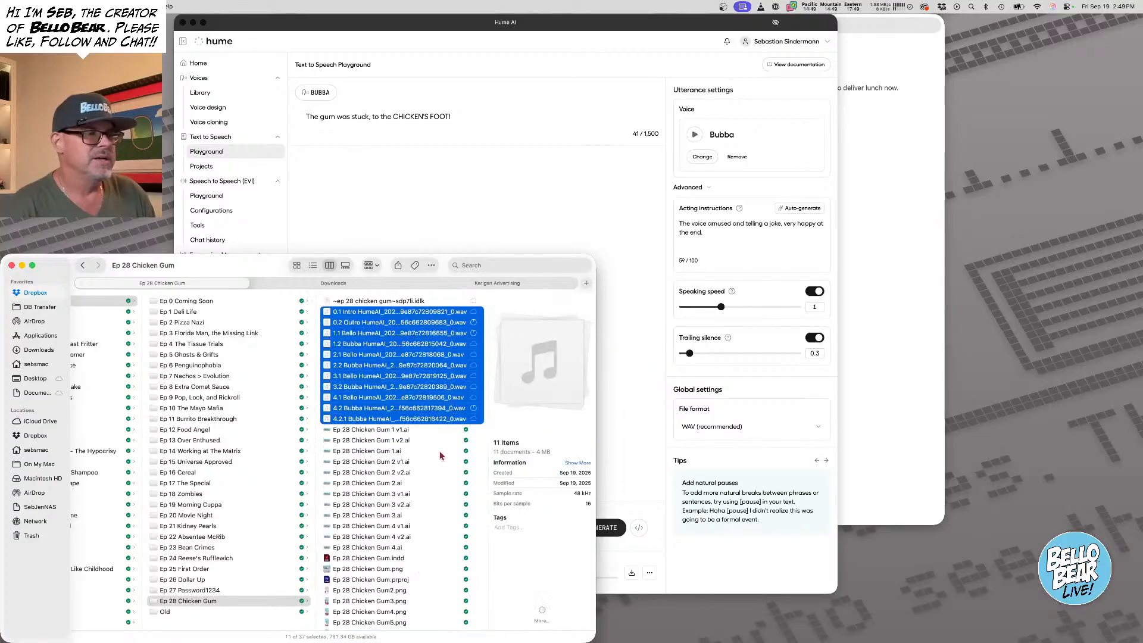
{"action": "left_click", "coordinate": [440, 456]}
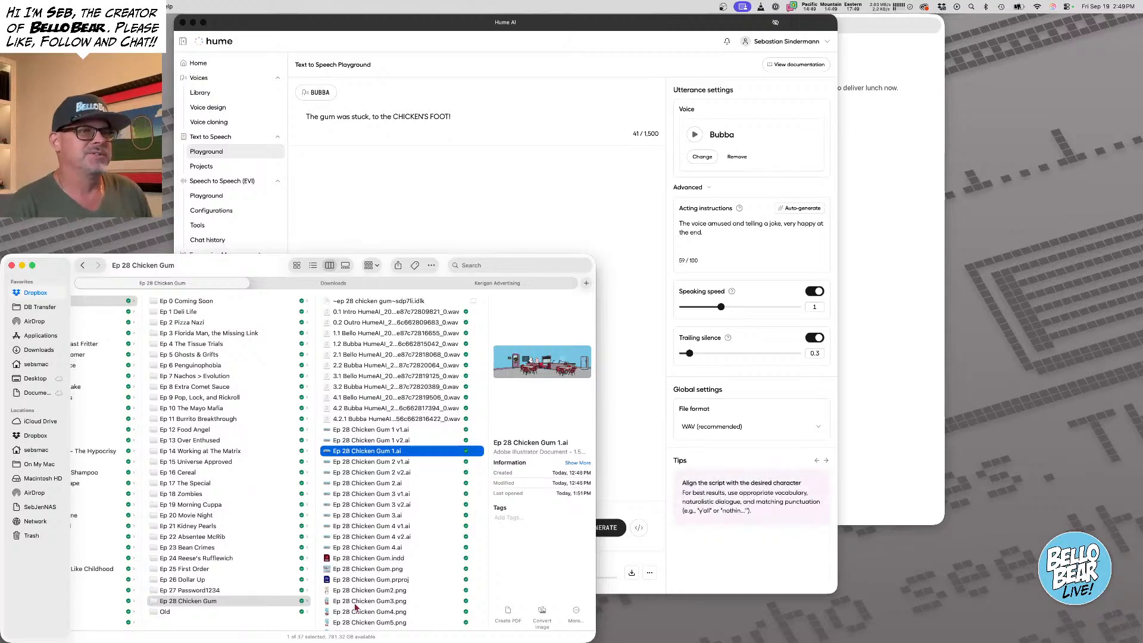
Hide the Notes script and Hume, and move the Finder window off this screen to work in Premiere Pro
{"action": "left_click", "coordinate": [889, 192]}
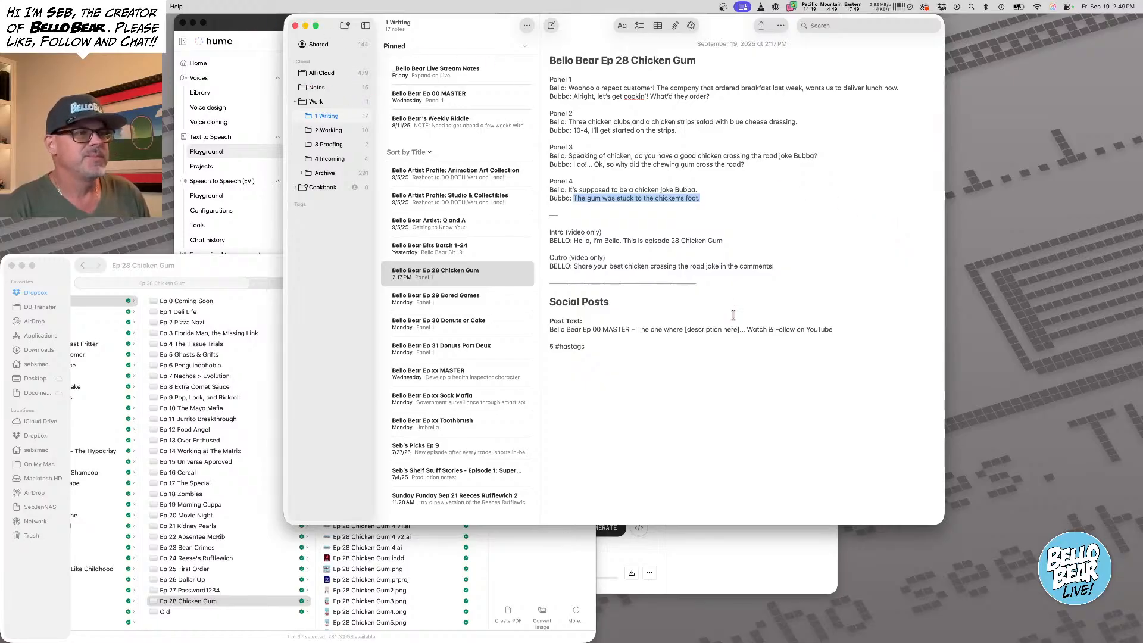
{"action": "left_click", "coordinate": [750, 419]}
{"action": "key", "text": "super+h"}
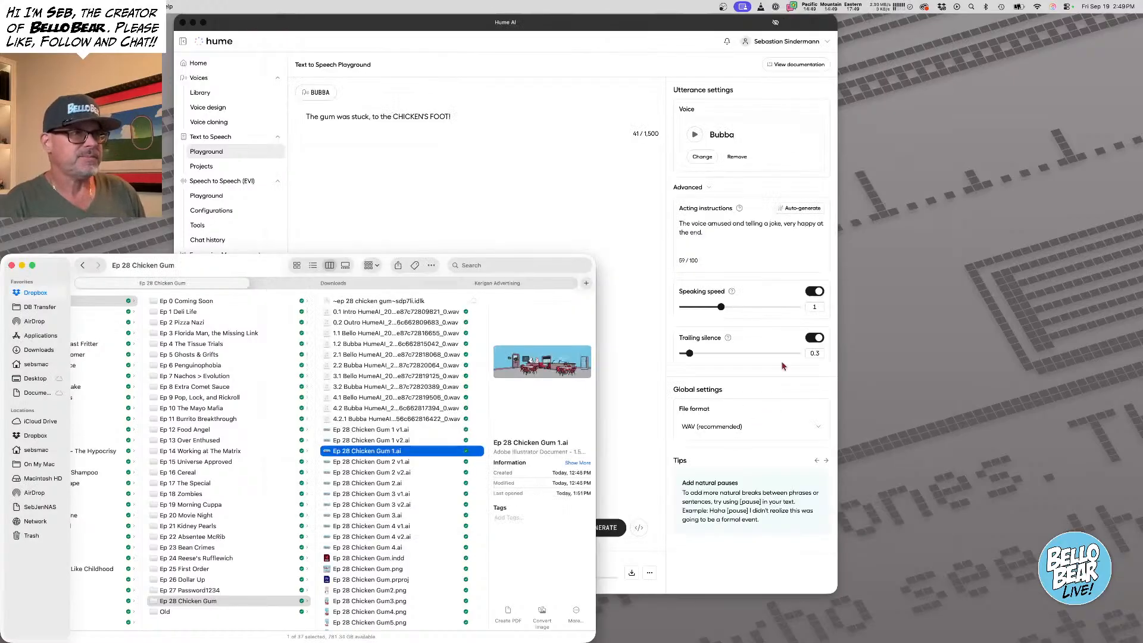
{"action": "left_click", "coordinate": [481, 42]}
{"action": "key", "text": "super+h"}
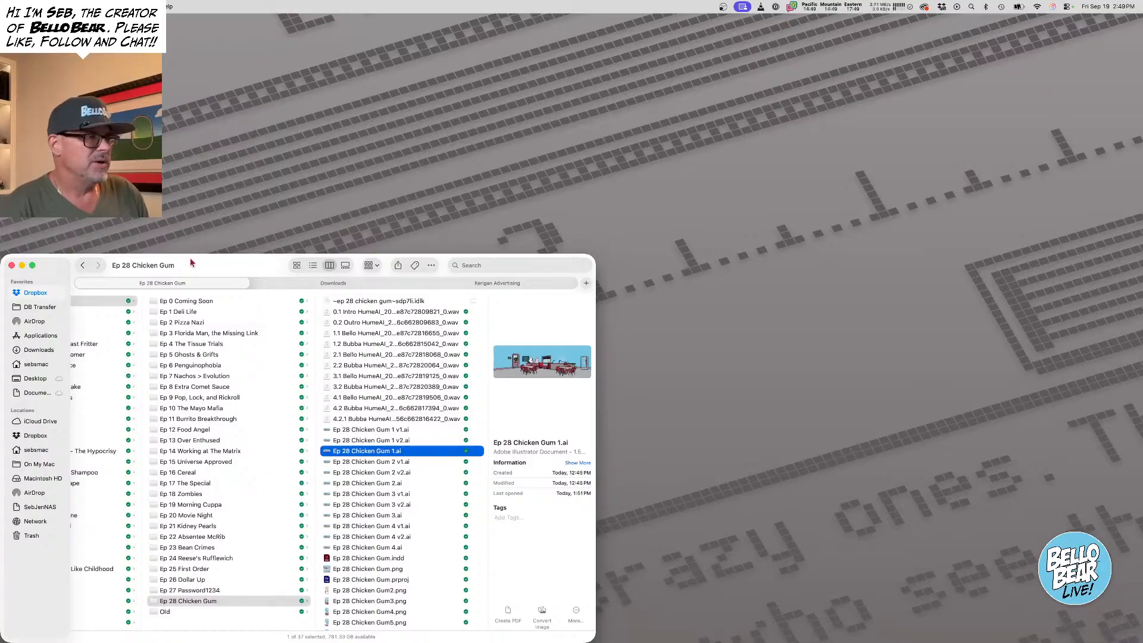
{"action": "left_click_drag", "start_coordinate": [191, 263], "coordinate": [1142, 149]}
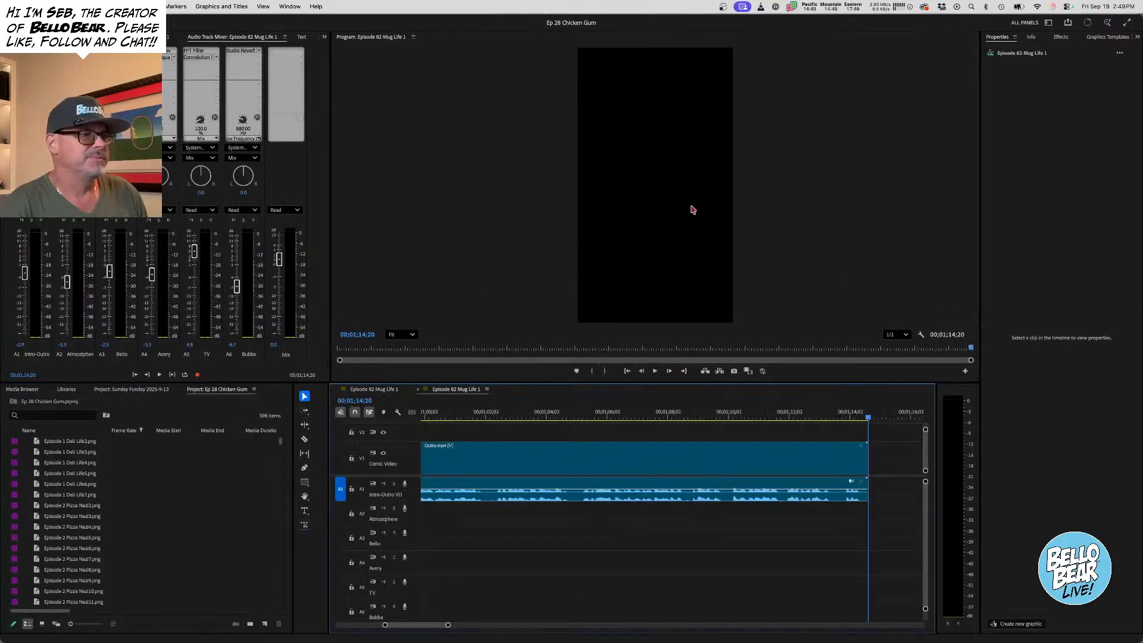
Replace the old intro voice clips on the Intro-Outro VO track with the new 0.1 Intro HumeAI recording and trim its end
{"action": "scroll", "coordinate": [565, 475], "scroll_direction": "left", "scroll_amount": 10}
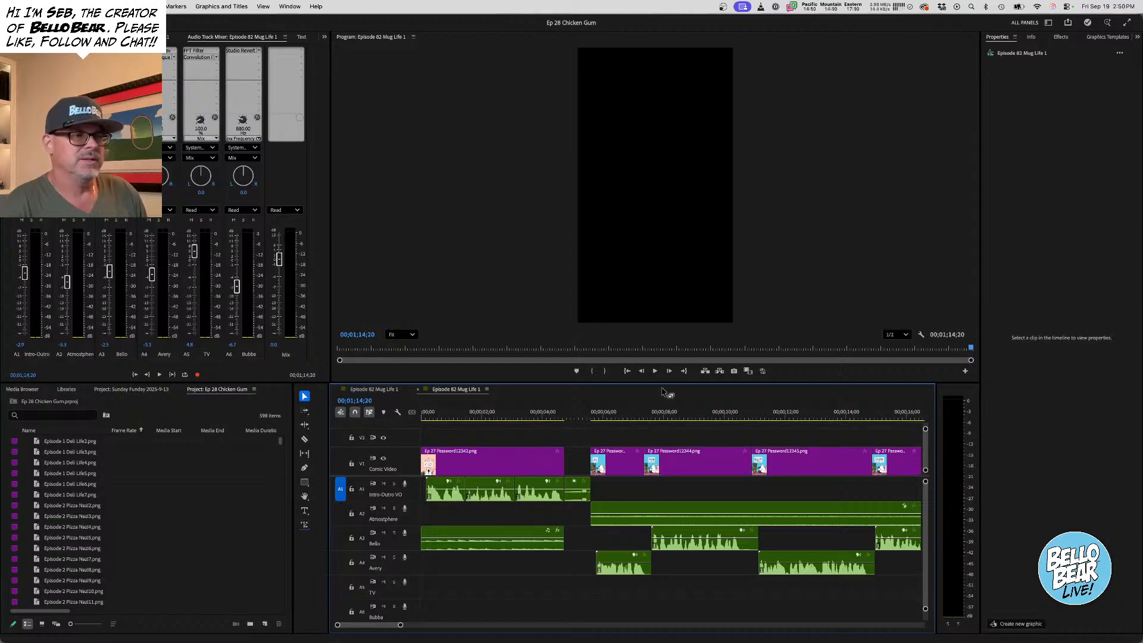
{"action": "left_click", "coordinate": [627, 371]}
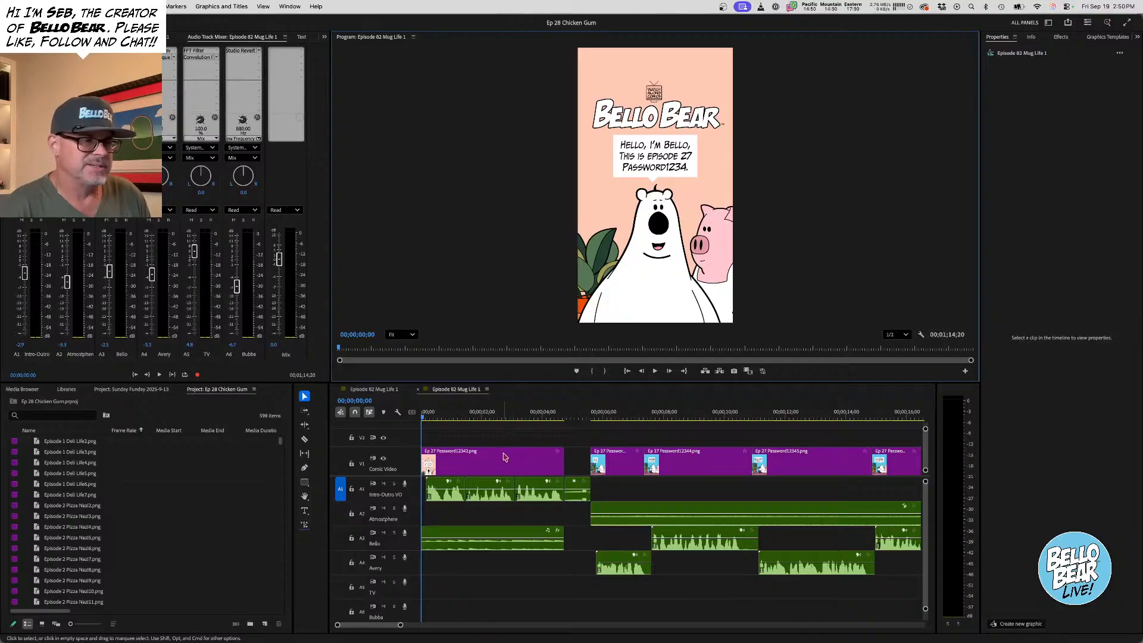
{"action": "left_click_drag", "start_coordinate": [451, 511], "coordinate": [536, 490]}
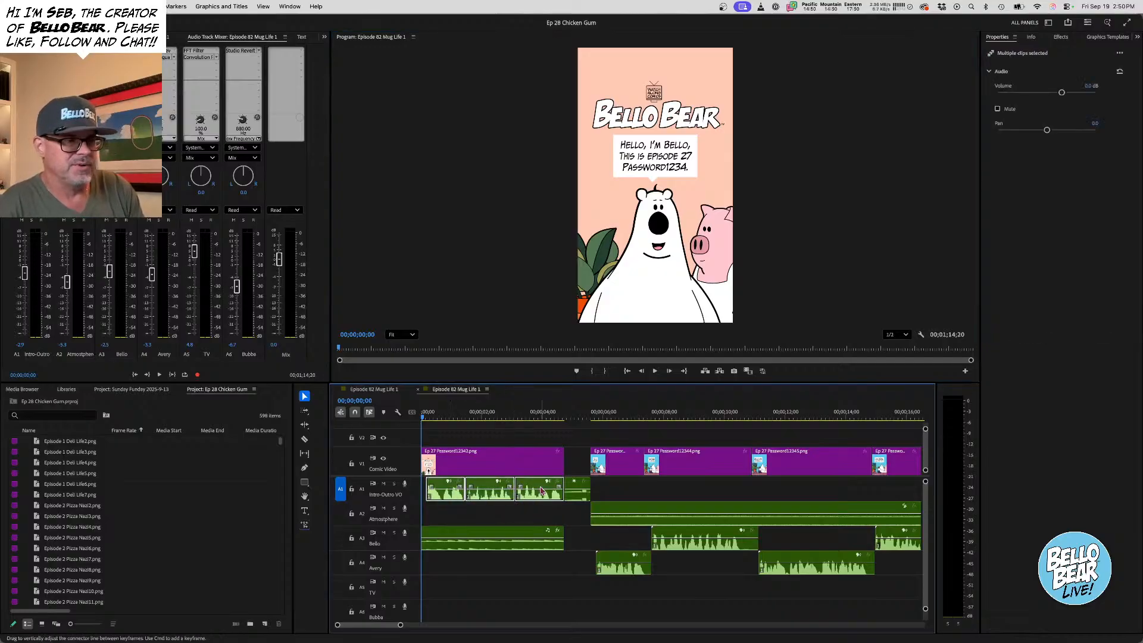
{"action": "key", "text": "Delete"}
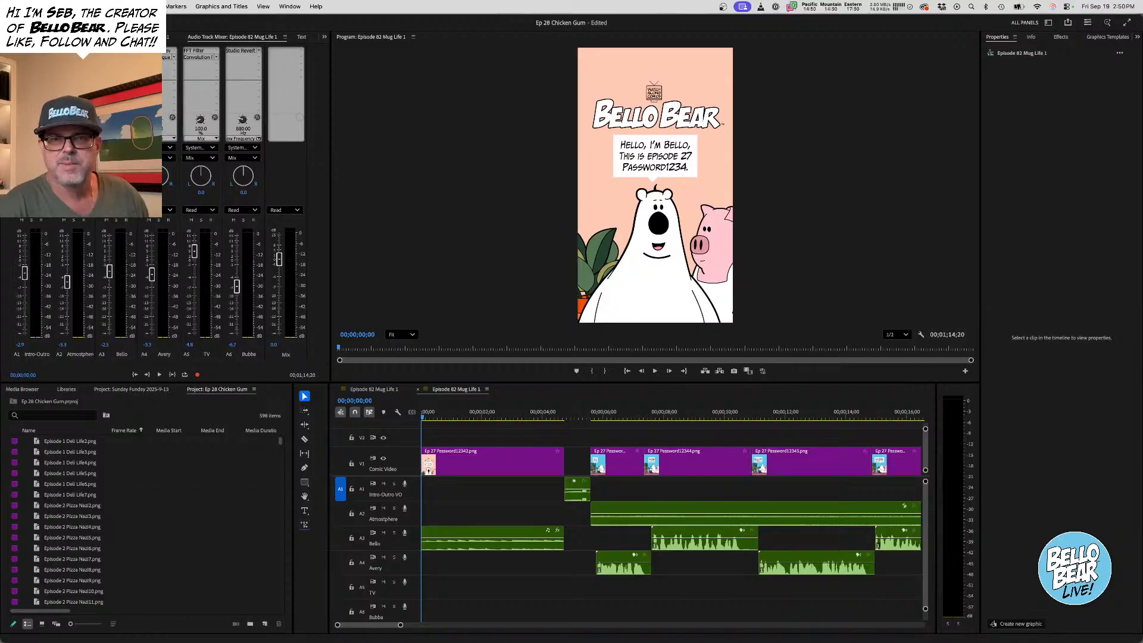
{"action": "left_click_drag", "start_coordinate": [779, 431], "coordinate": [434, 501]}
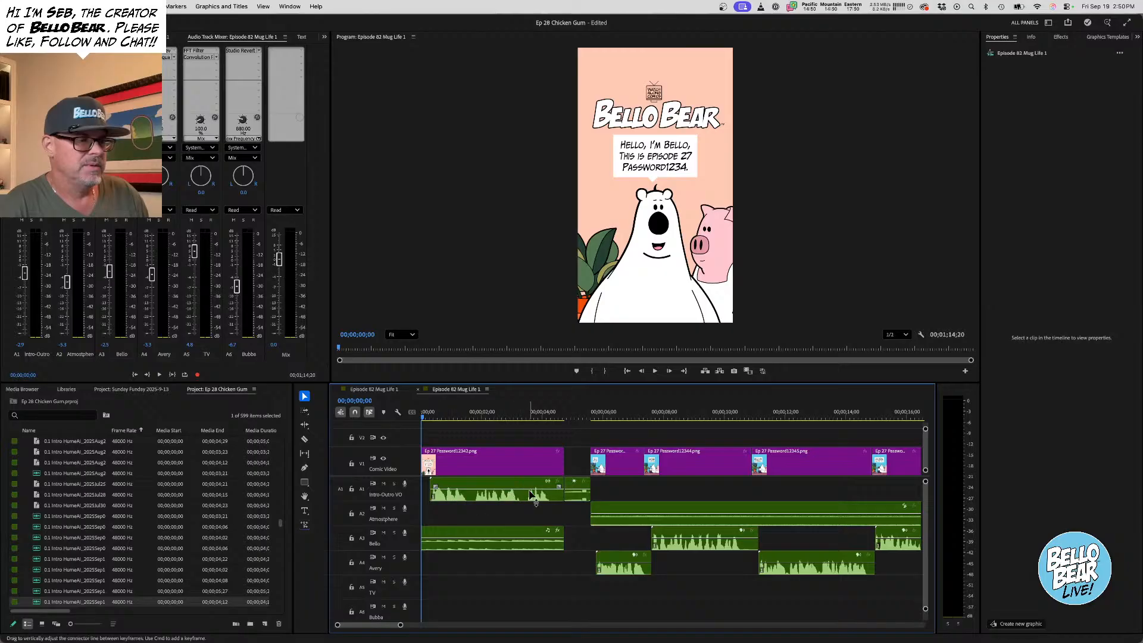
{"action": "left_click_drag", "start_coordinate": [563, 482], "coordinate": [524, 486]}
Replace the Ep 27 intro image with Ep 28 Chicken Gum2.png at the sequence start and trim its duration to 00;00;04;22
{"action": "left_click", "coordinate": [522, 461]}
{"action": "key", "text": "Delete"}
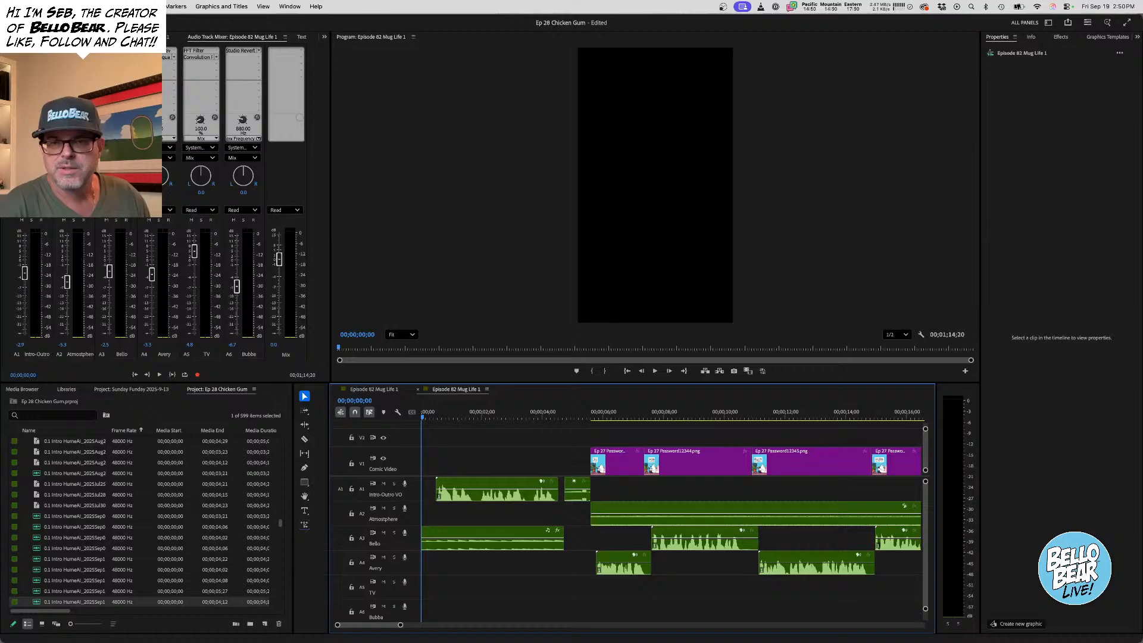
{"action": "left_click_drag", "start_coordinate": [743, 461], "coordinate": [423, 462]}
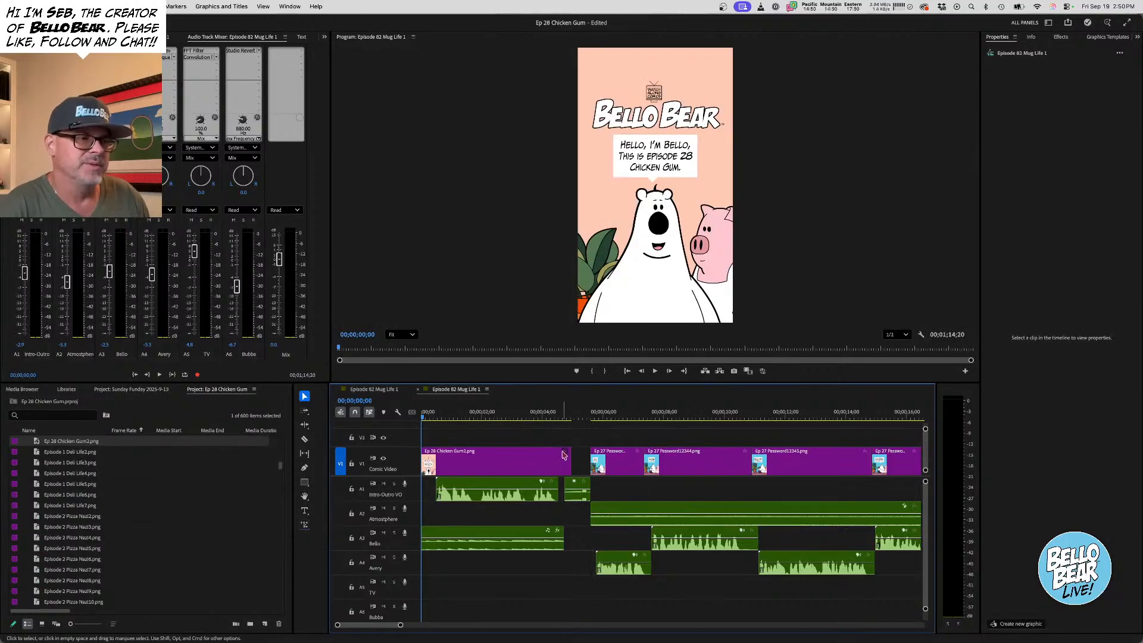
{"action": "left_click_drag", "start_coordinate": [569, 454], "coordinate": [552, 449]}
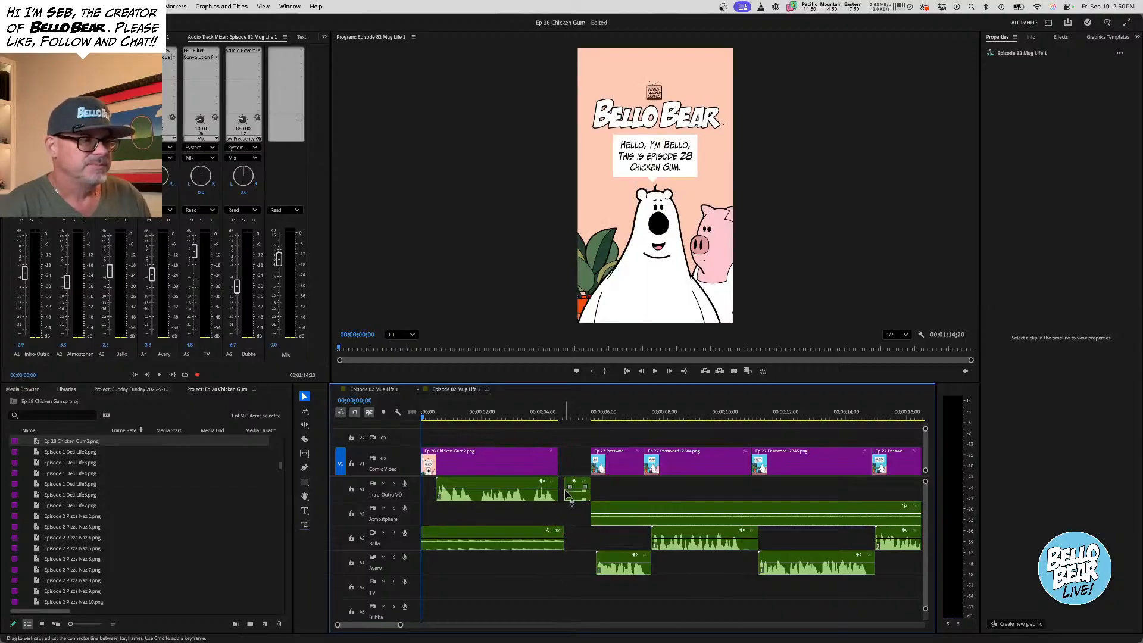
{"action": "left_click_drag", "start_coordinate": [555, 459], "coordinate": [560, 459]}
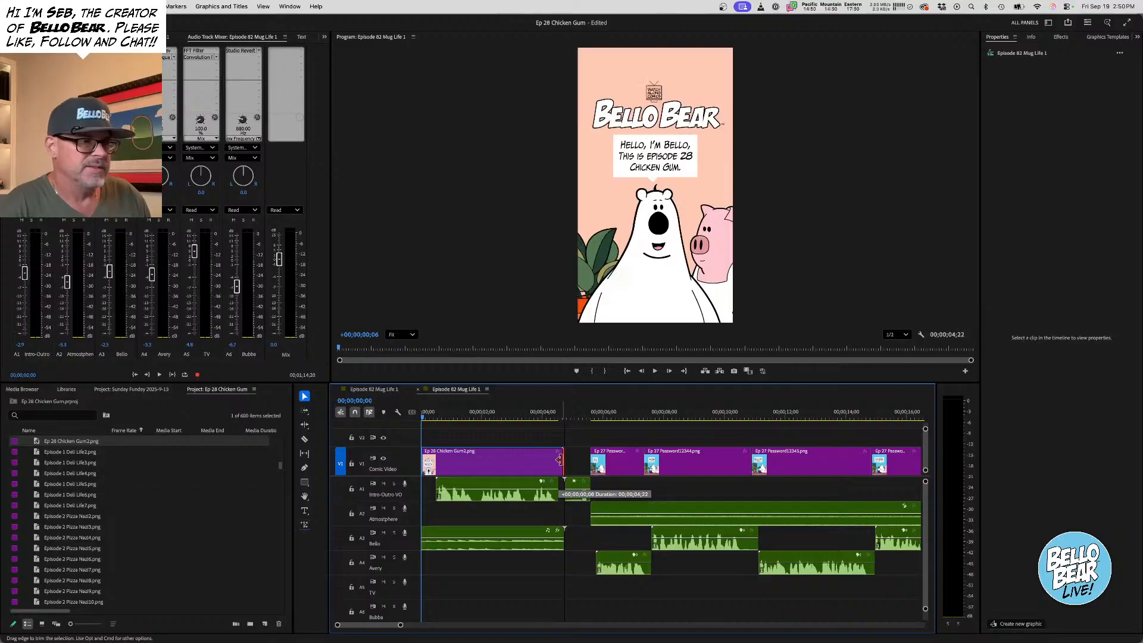
Delete all the Ep 27 Password1234 panel images between the intro and the outro on the Comic Video track
{"action": "scroll", "coordinate": [593, 443], "scroll_direction": "right", "scroll_amount": 10}
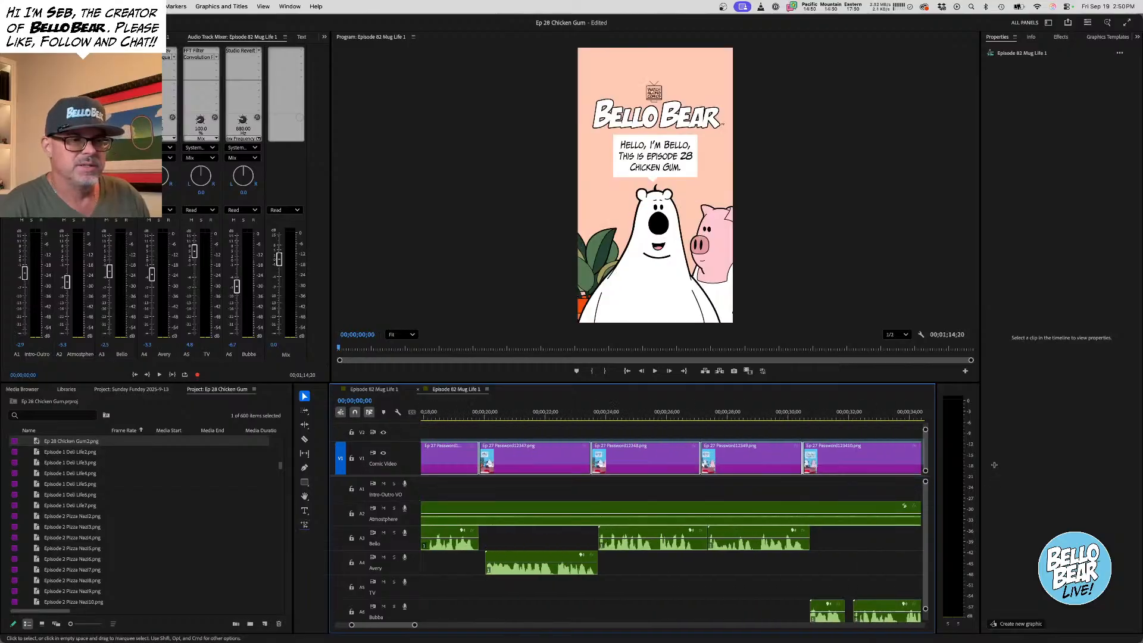
{"action": "scroll", "coordinate": [356, 437], "scroll_direction": "left", "scroll_amount": 8}
{"action": "left_click_drag", "start_coordinate": [433, 438], "coordinate": [722, 457]}
{"action": "scroll", "coordinate": [544, 604], "scroll_direction": "right", "scroll_amount": 5}
{"action": "key", "text": "backslash"}
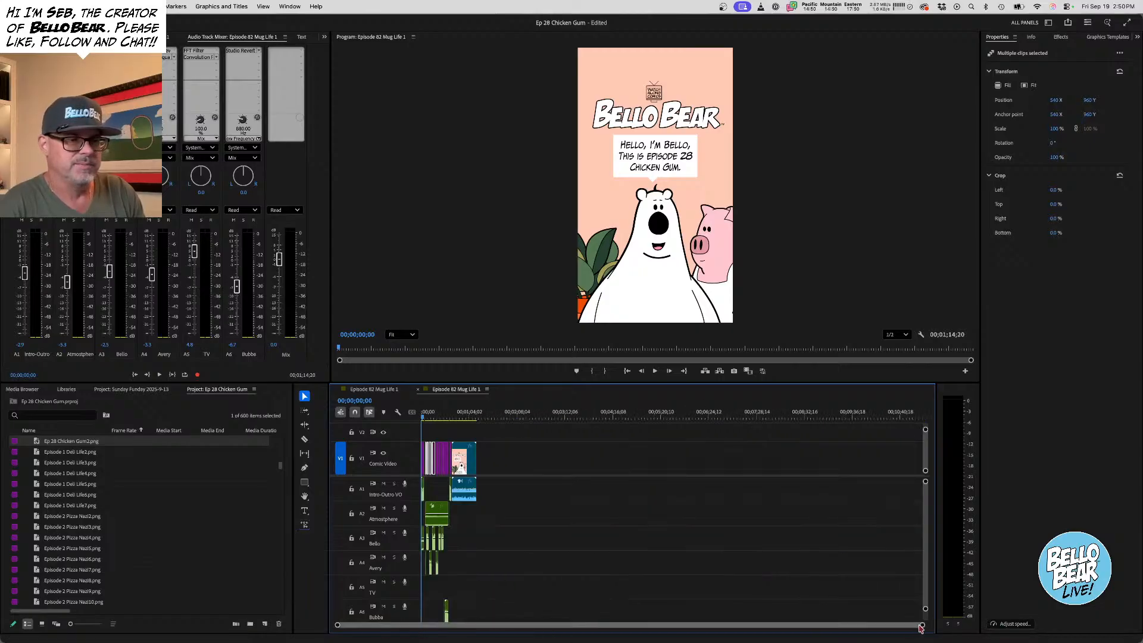
{"action": "left_click_drag", "start_coordinate": [921, 628], "coordinate": [697, 631]}
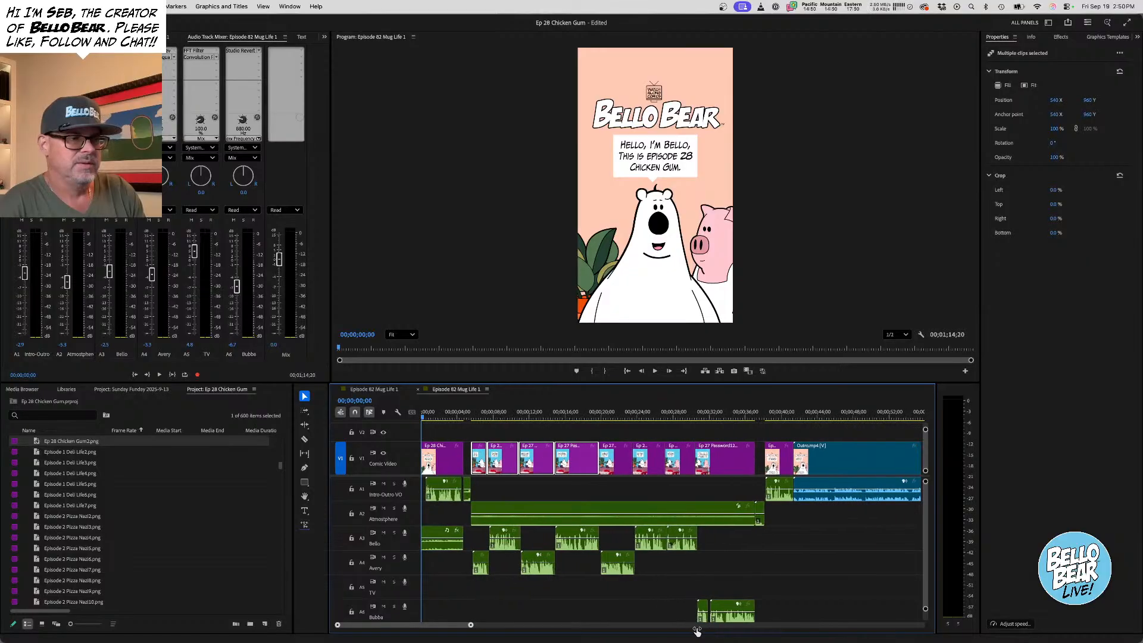
{"action": "left_click_drag", "start_coordinate": [479, 432], "coordinate": [754, 467]}
{"action": "key", "text": "Delete"}
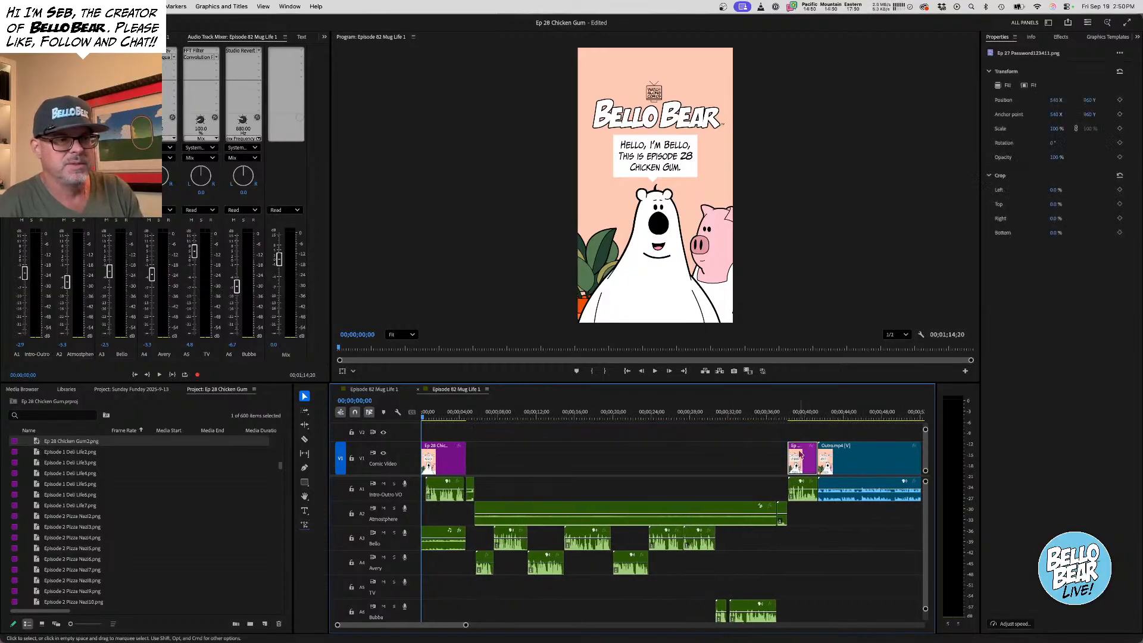
Replace the old outro image and voice clip with Ep 28 Chicken Gum11.png and the new 0.2 Outro HumeAI recording
{"action": "scroll", "coordinate": [718, 452], "scroll_direction": "down", "scroll_amount": 5}
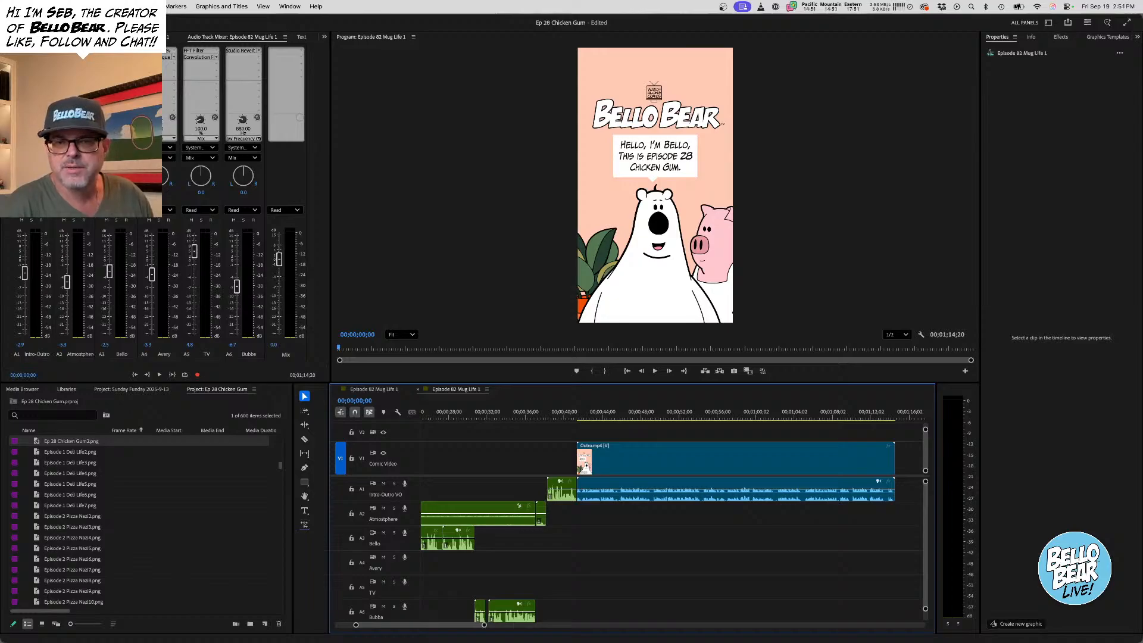
{"action": "left_click_drag", "start_coordinate": [1142, 589], "coordinate": [524, 466]}
{"action": "left_click", "coordinate": [565, 495]}
{"action": "key", "text": "Delete"}
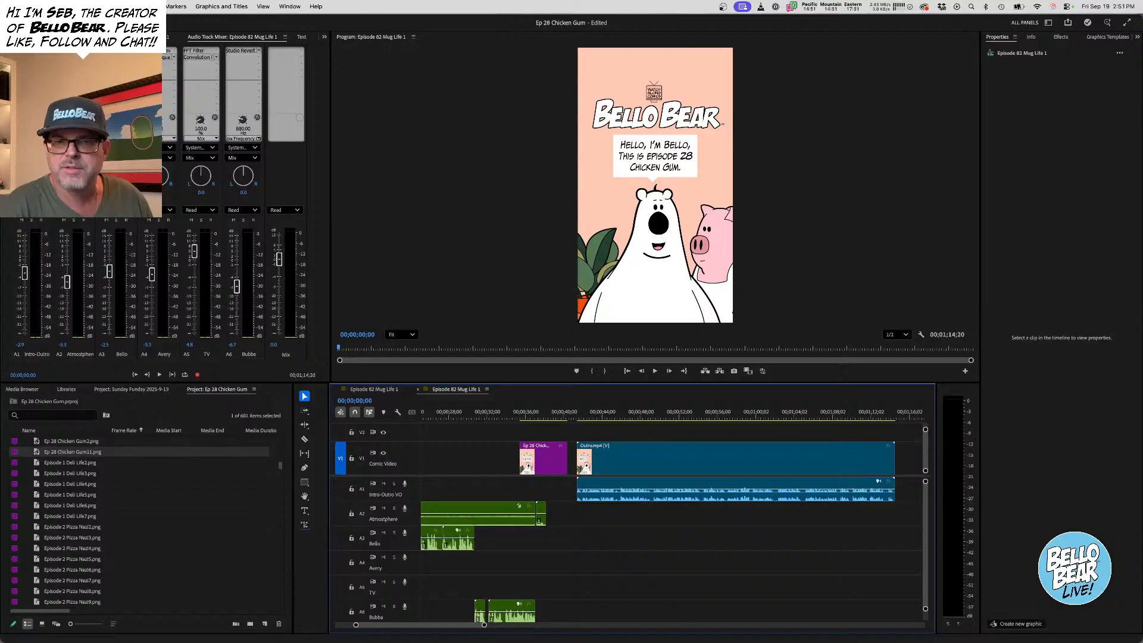
{"action": "left_click_drag", "start_coordinate": [1142, 523], "coordinate": [523, 487]}
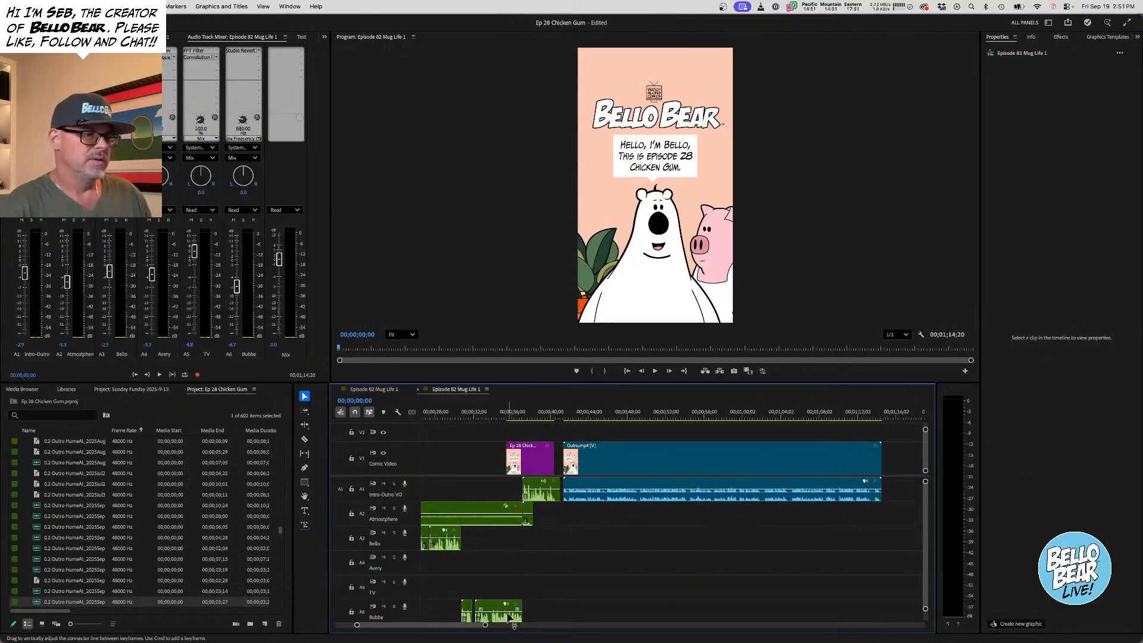
Trim the end of the outro voice clip, then align it and the Ep 28 Chicken Gum11.png image directly before Outro.mp4
{"action": "left_click", "coordinate": [527, 417]}
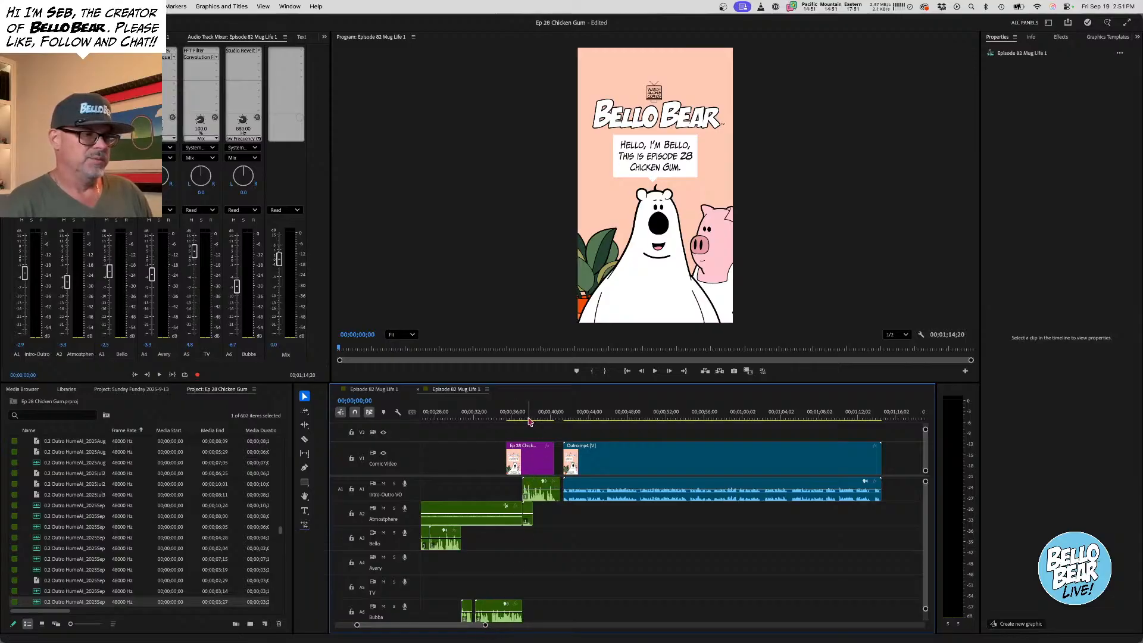
{"action": "left_click_drag", "start_coordinate": [486, 628], "coordinate": [451, 629]}
{"action": "scroll", "coordinate": [778, 522], "scroll_direction": "right", "scroll_amount": 5}
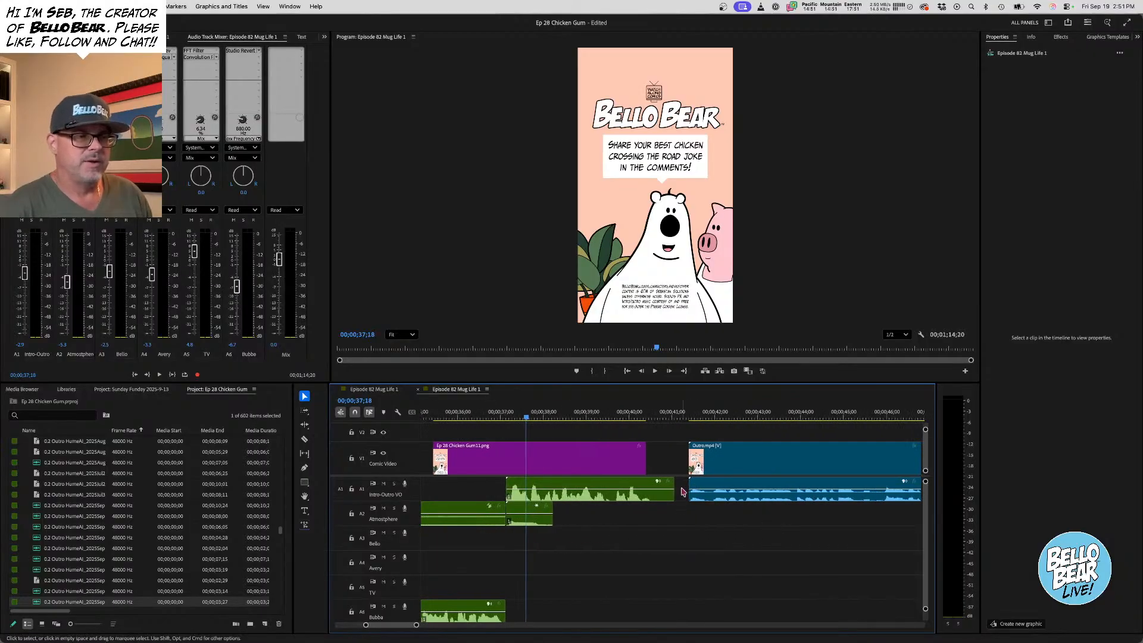
{"action": "left_click_drag", "start_coordinate": [673, 481], "coordinate": [643, 482]}
{"action": "left_click_drag", "start_coordinate": [535, 455], "coordinate": [579, 459]}
{"action": "left_click_drag", "start_coordinate": [479, 450], "coordinate": [541, 451]}
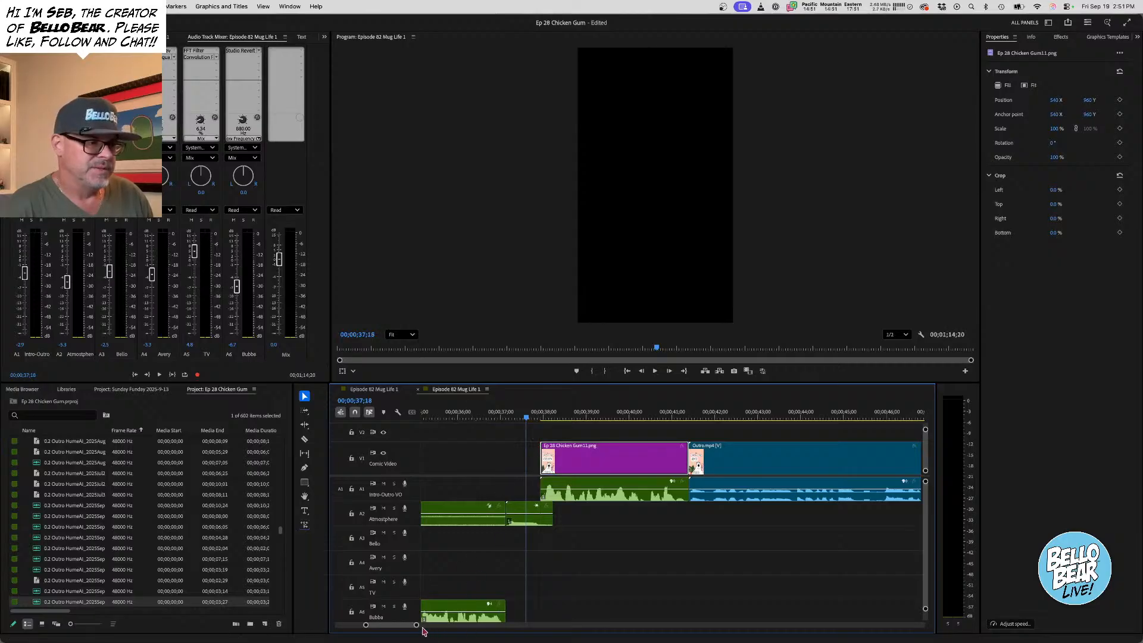
Move the outro image, its voice clip and Outro.mp4 together about 15 seconds later, and place the playhead at 00;00;52;25
{"action": "left_click_drag", "start_coordinate": [417, 626], "coordinate": [472, 625]}
{"action": "scroll", "coordinate": [588, 552], "scroll_direction": "right", "scroll_amount": 5}
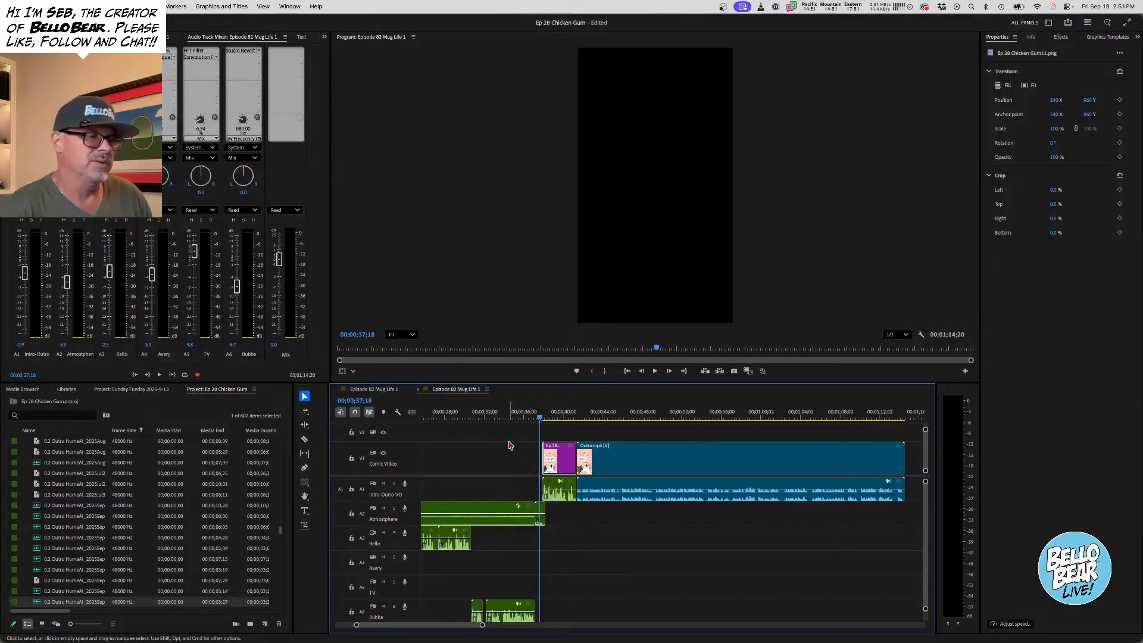
{"action": "left_click_drag", "start_coordinate": [515, 444], "coordinate": [853, 460]}
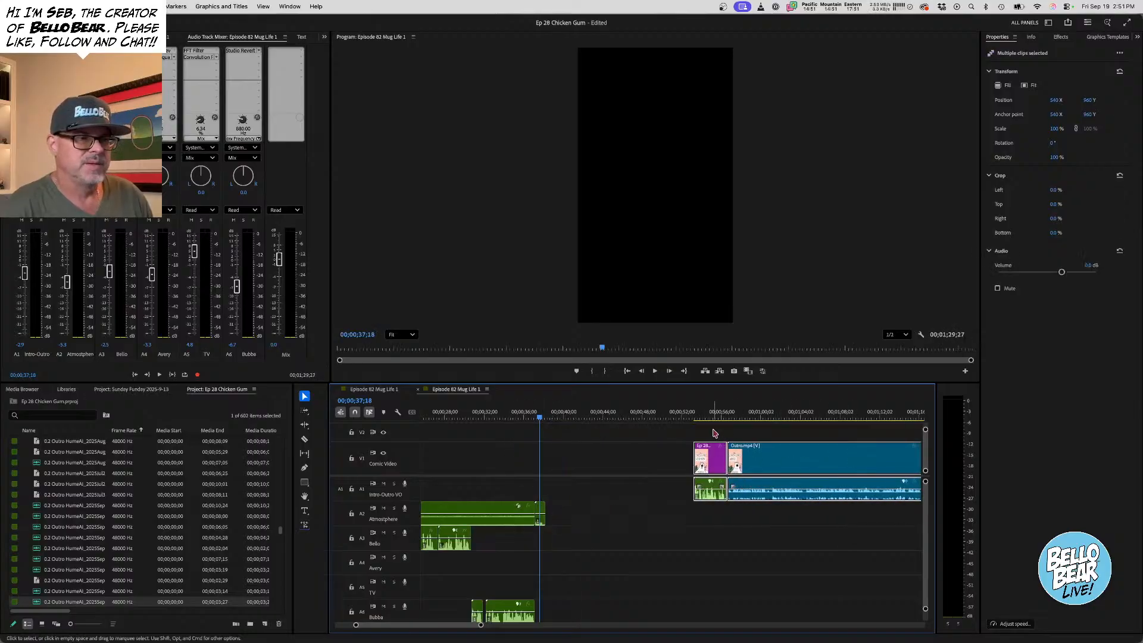
{"action": "left_click", "coordinate": [690, 416]}
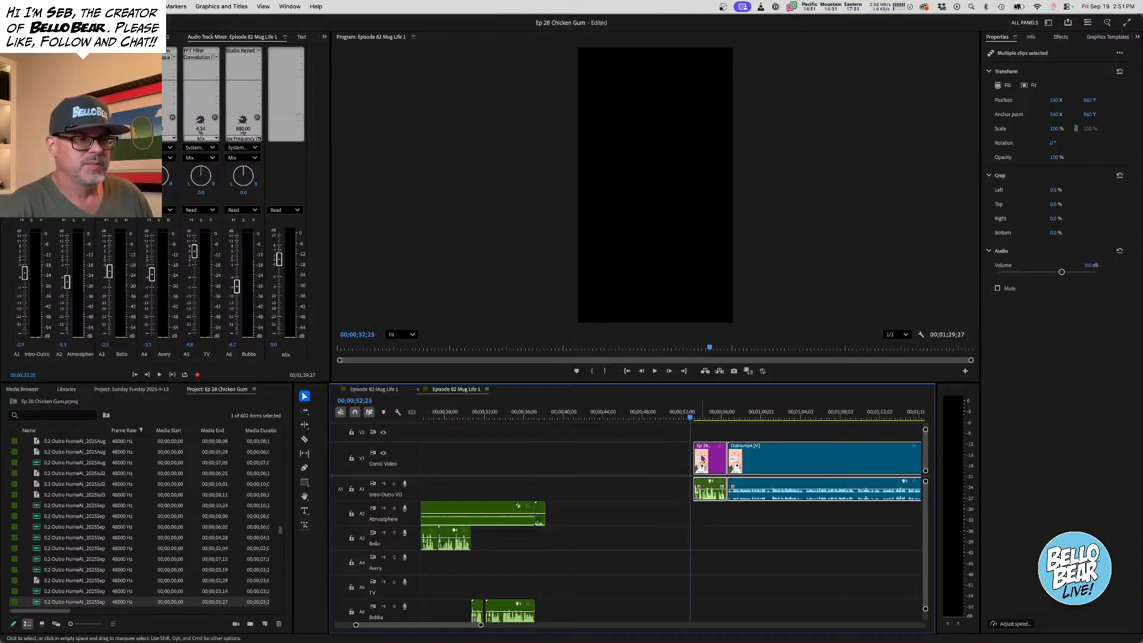
Extend the start of the Ep 28 Chicken Gum11.png outro image back to 00;00;52;25 and play through the outro
{"action": "left_click", "coordinate": [695, 446]}
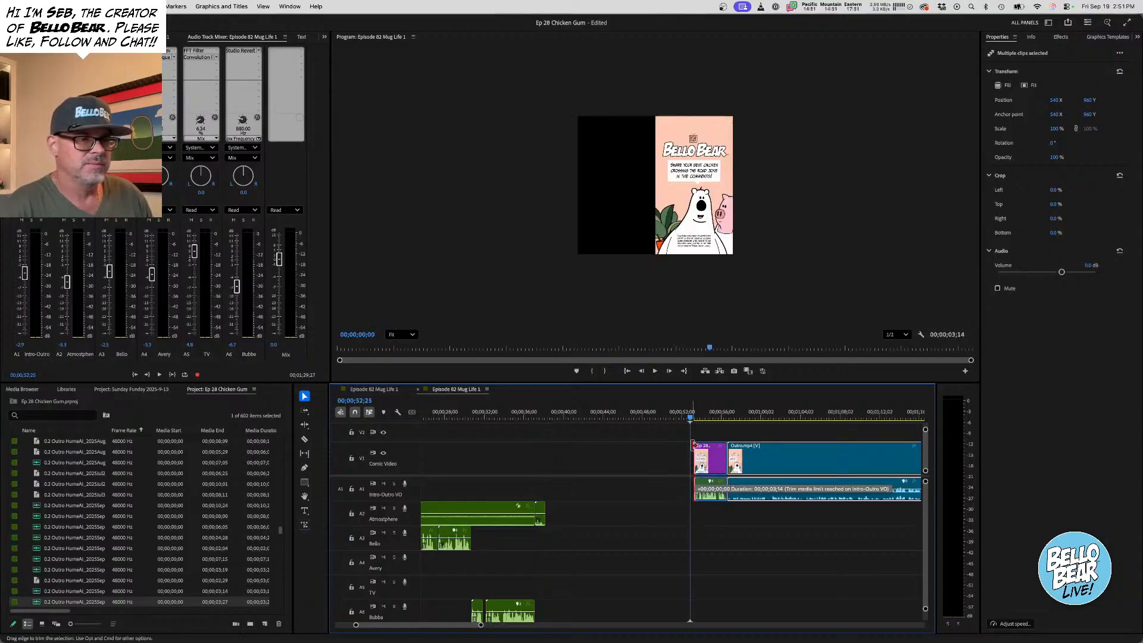
{"action": "left_click_drag", "start_coordinate": [695, 447], "coordinate": [691, 446]}
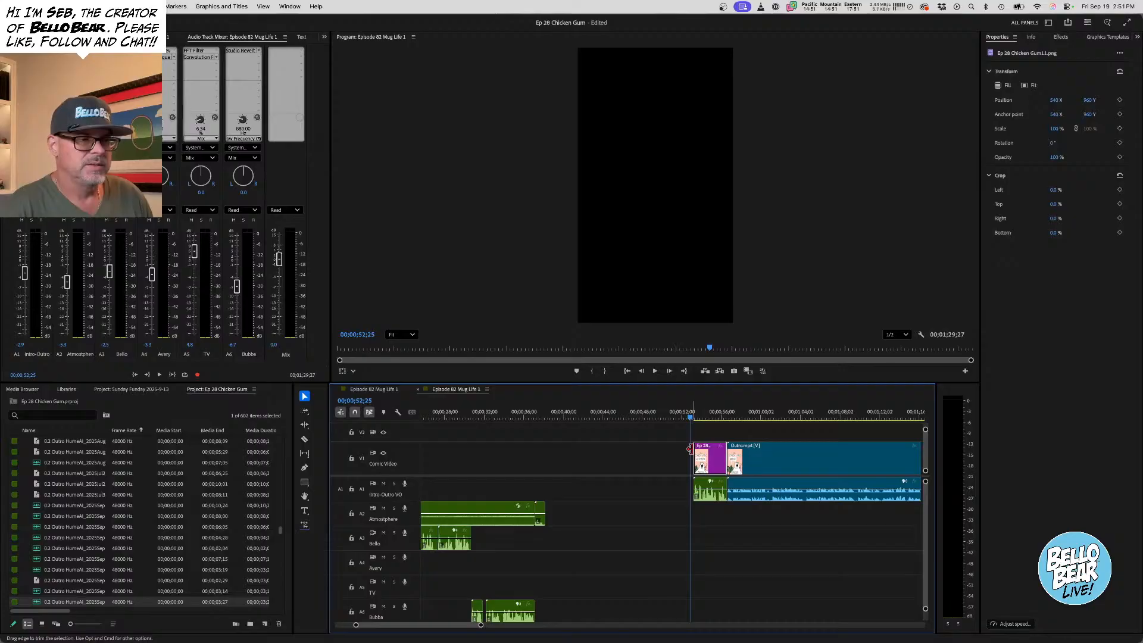
{"action": "left_click", "coordinate": [676, 415]}
{"action": "key", "text": "space"}
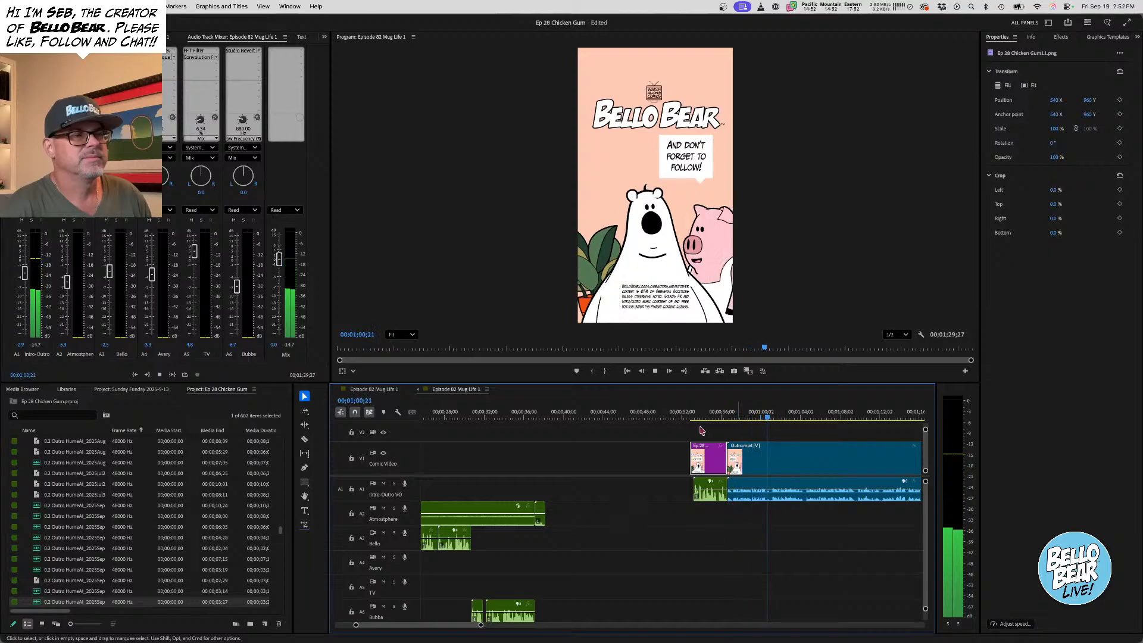
{"action": "left_click", "coordinate": [655, 372]}
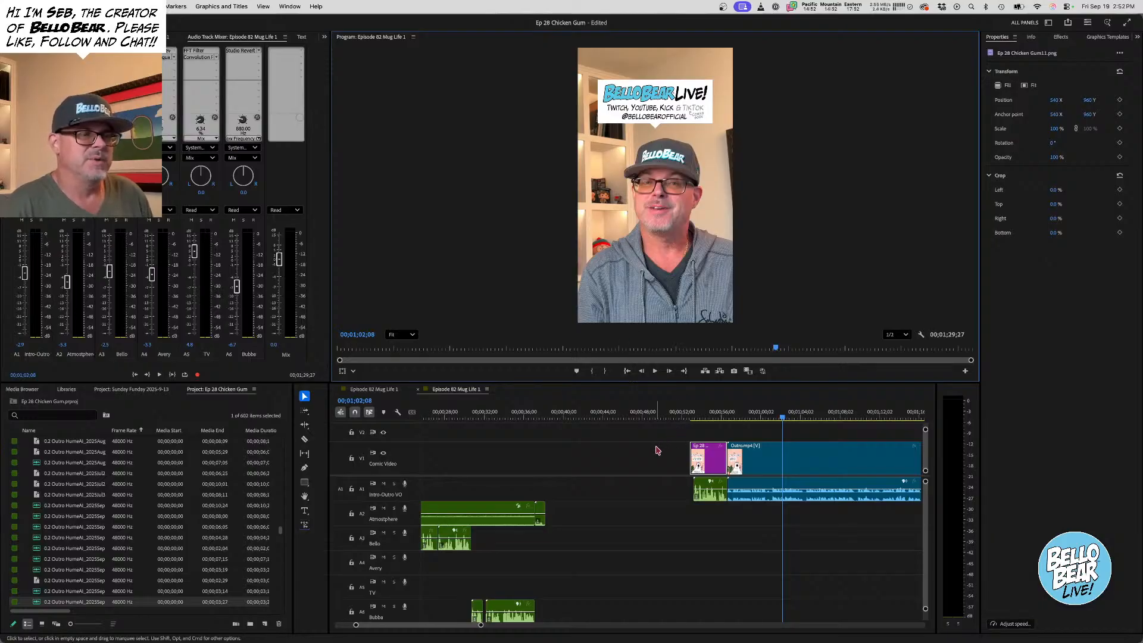
Delete all the previous episode's voice clips on the Bello, Avery and Bubba tracks after the intro, keeping the atmosphere audio
{"action": "left_click", "coordinate": [627, 372]}
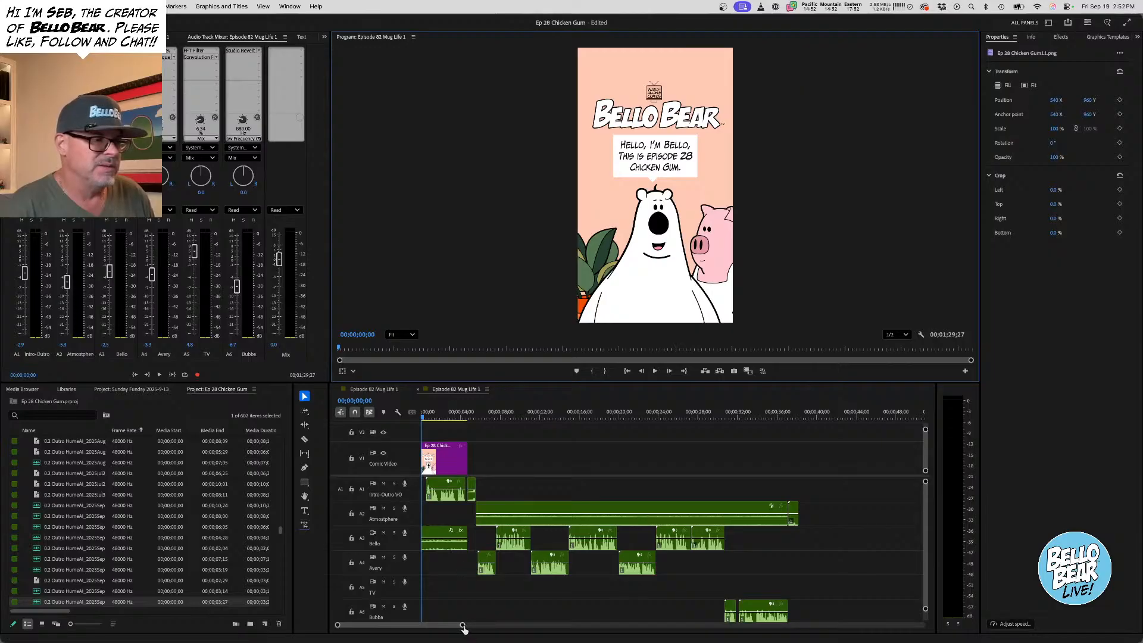
{"action": "left_click_drag", "start_coordinate": [462, 625], "coordinate": [435, 632]}
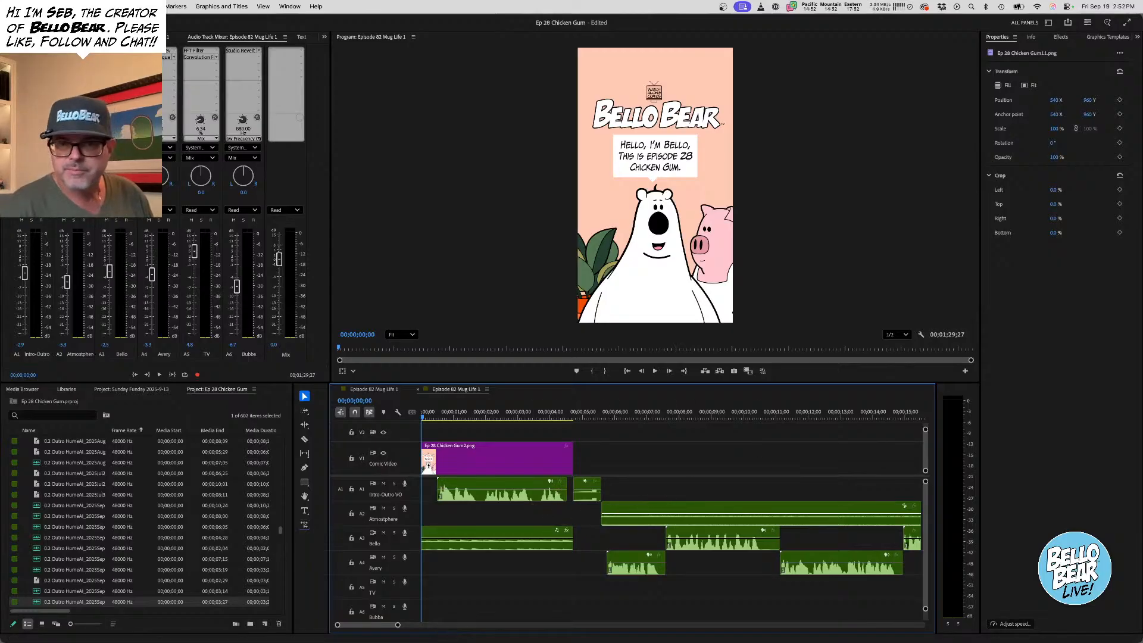
{"action": "scroll", "coordinate": [487, 539], "scroll_direction": "right", "scroll_amount": 5}
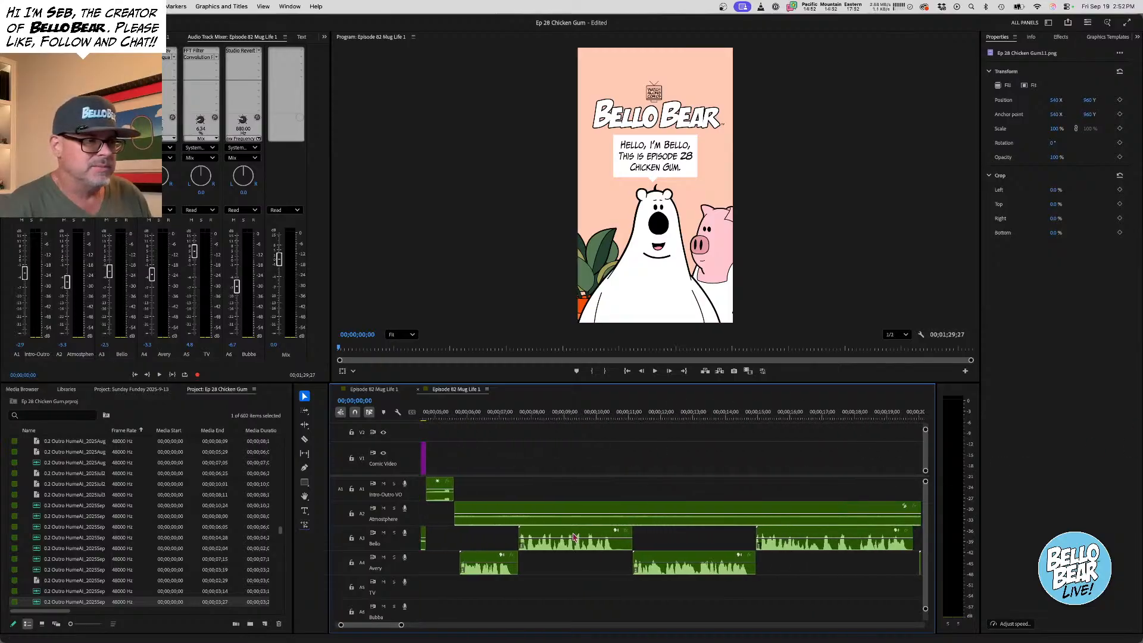
{"action": "left_click_drag", "start_coordinate": [485, 537], "coordinate": [700, 591]}
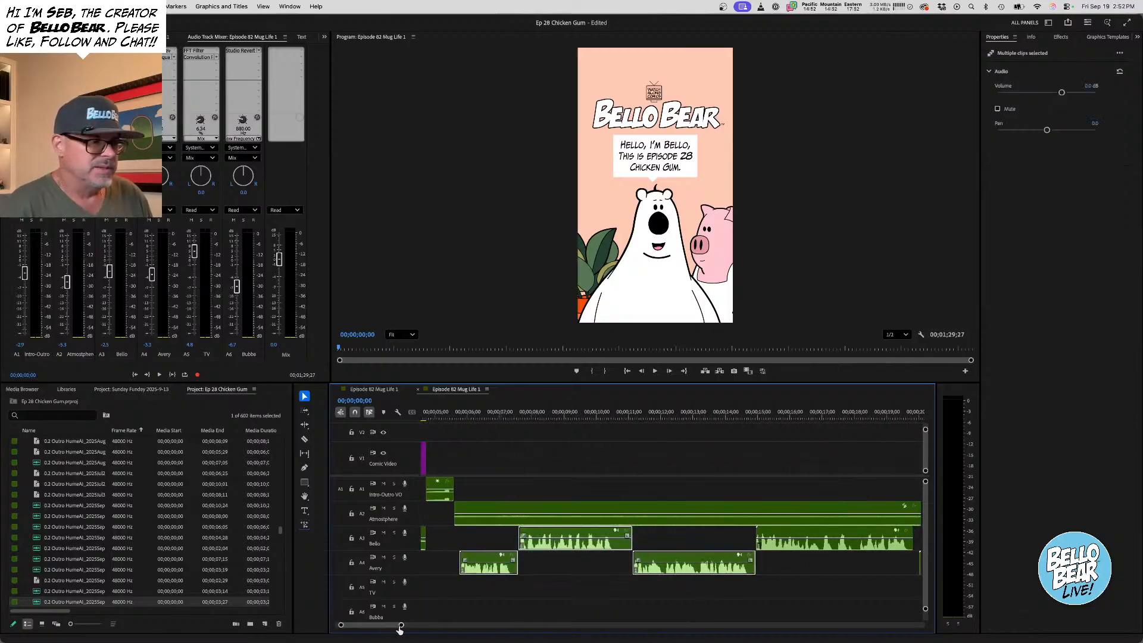
{"action": "left_click_drag", "start_coordinate": [402, 629], "coordinate": [443, 628]}
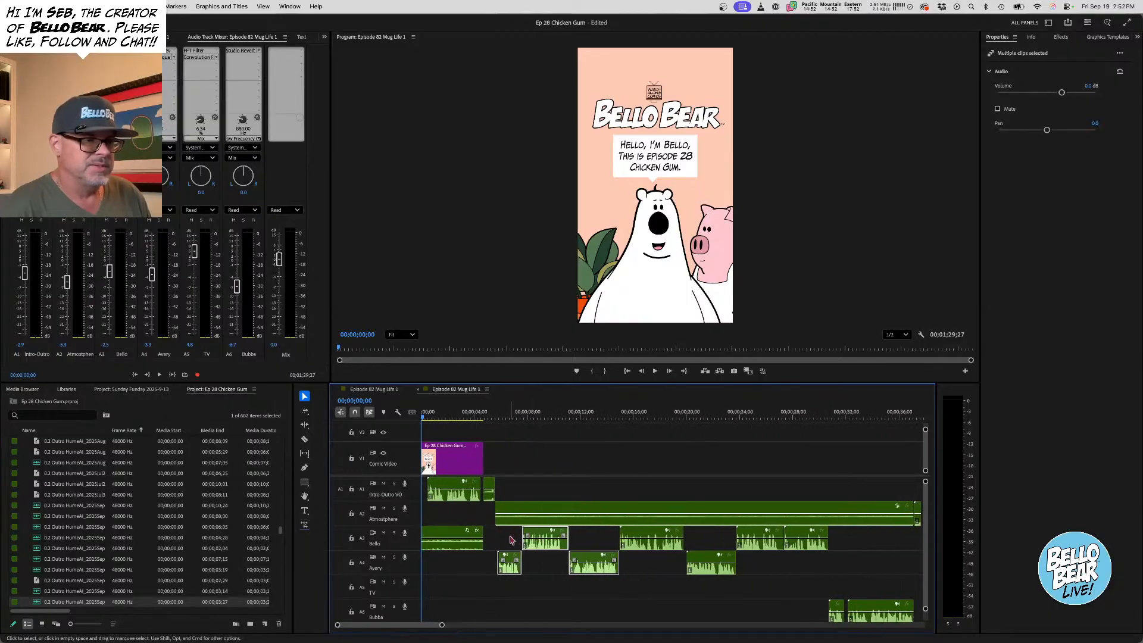
{"action": "left_click_drag", "start_coordinate": [511, 536], "coordinate": [869, 614]}
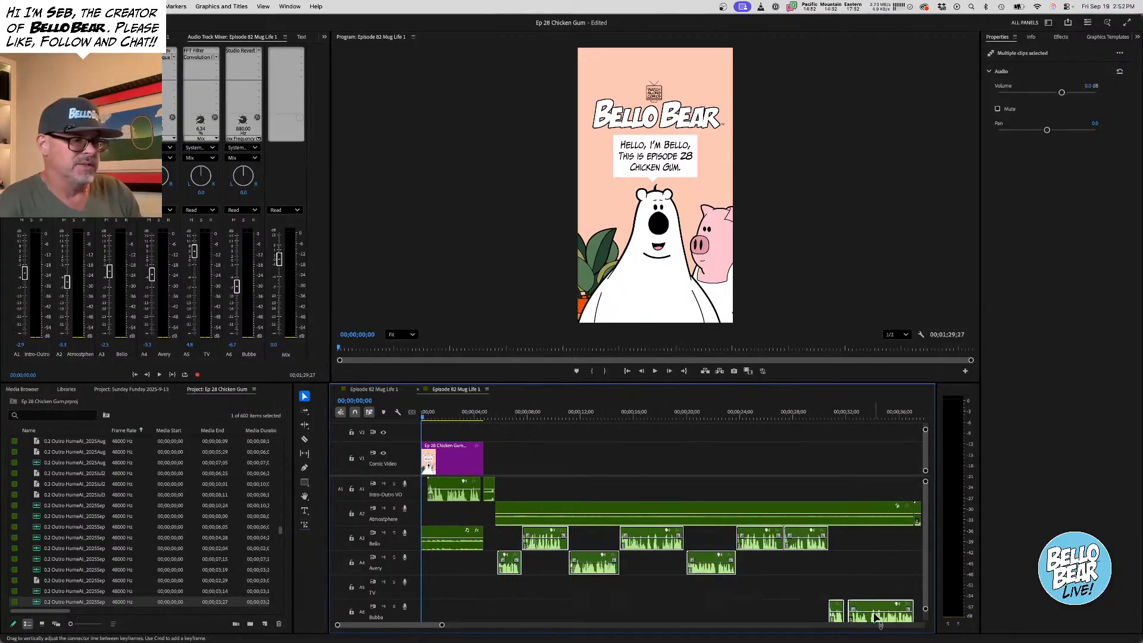
{"action": "scroll", "coordinate": [877, 586], "scroll_direction": "down", "scroll_amount": 2}
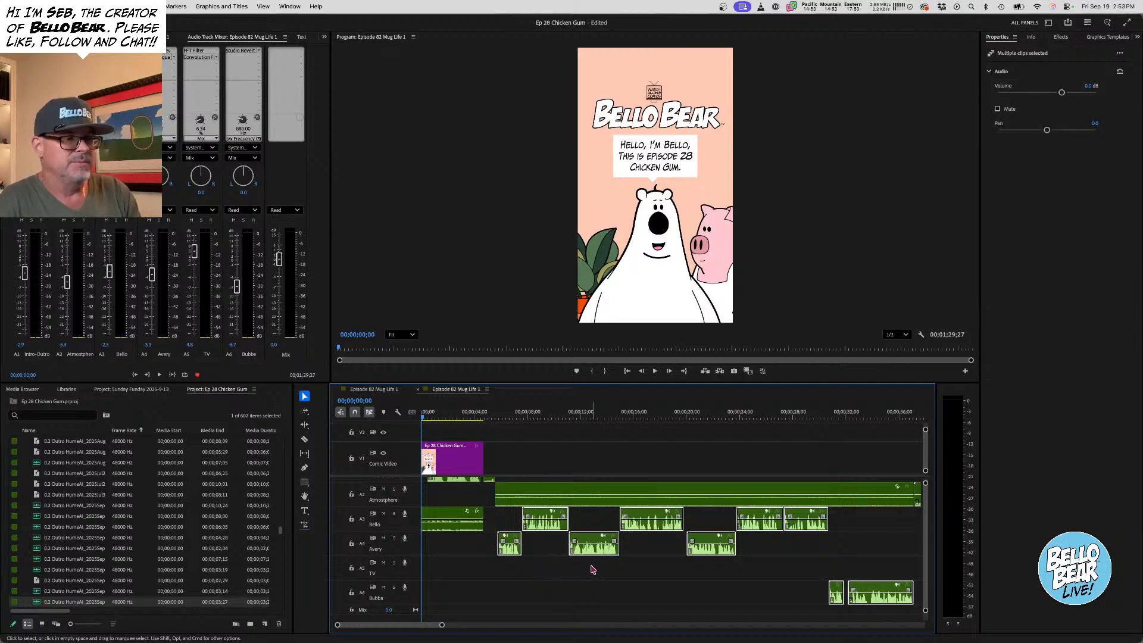
{"action": "key", "text": "Delete"}
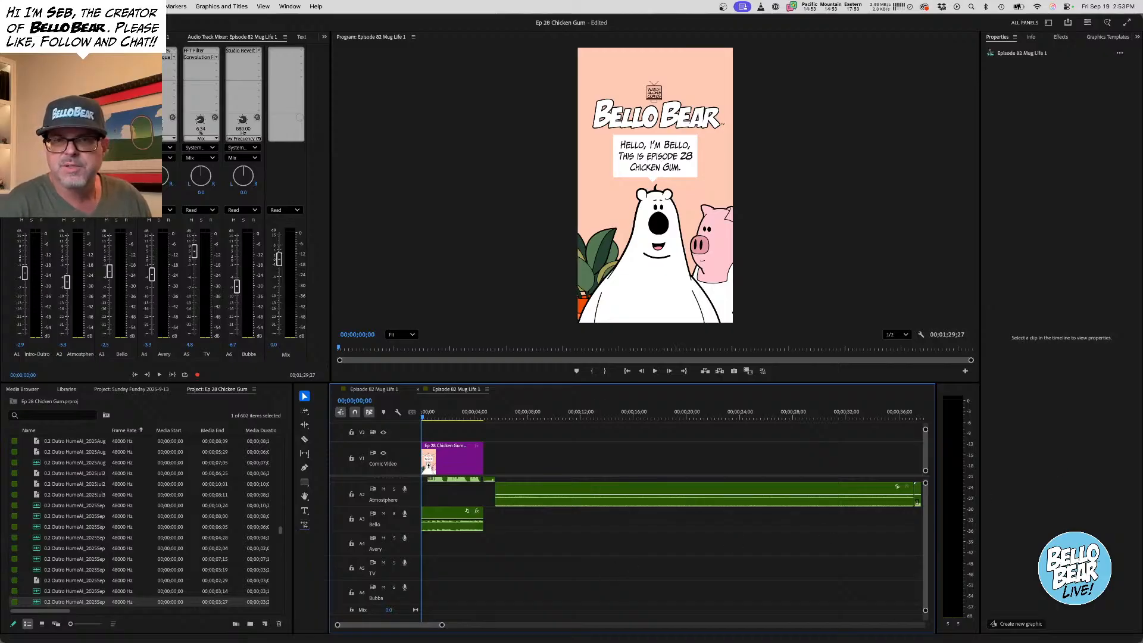
Place the new 1.1 Bello, 1.2 Bubba, 2.1 Bello and 2.2 Bubba HumeAI recordings one after another on their characters' tracks after the intro
{"action": "left_click_drag", "start_coordinate": [1142, 548], "coordinate": [530, 512]}
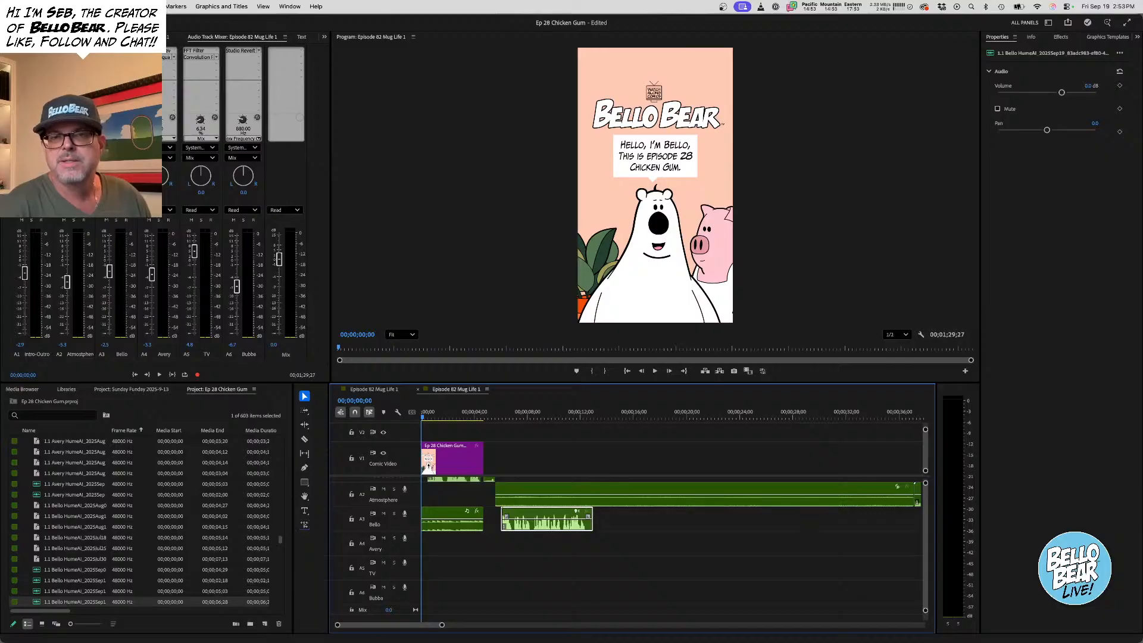
{"action": "left_click_drag", "start_coordinate": [720, 642], "coordinate": [598, 601]}
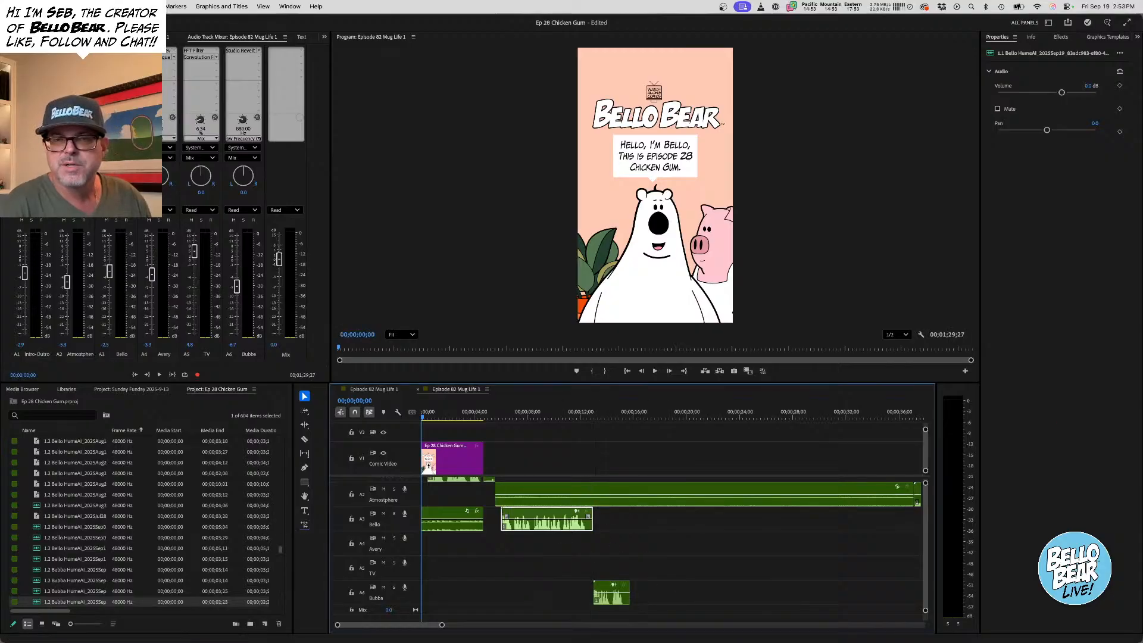
{"action": "left_click_drag", "start_coordinate": [1142, 519], "coordinate": [595, 534]}
{"action": "scroll", "coordinate": [652, 551], "scroll_direction": "down", "scroll_amount": 1}
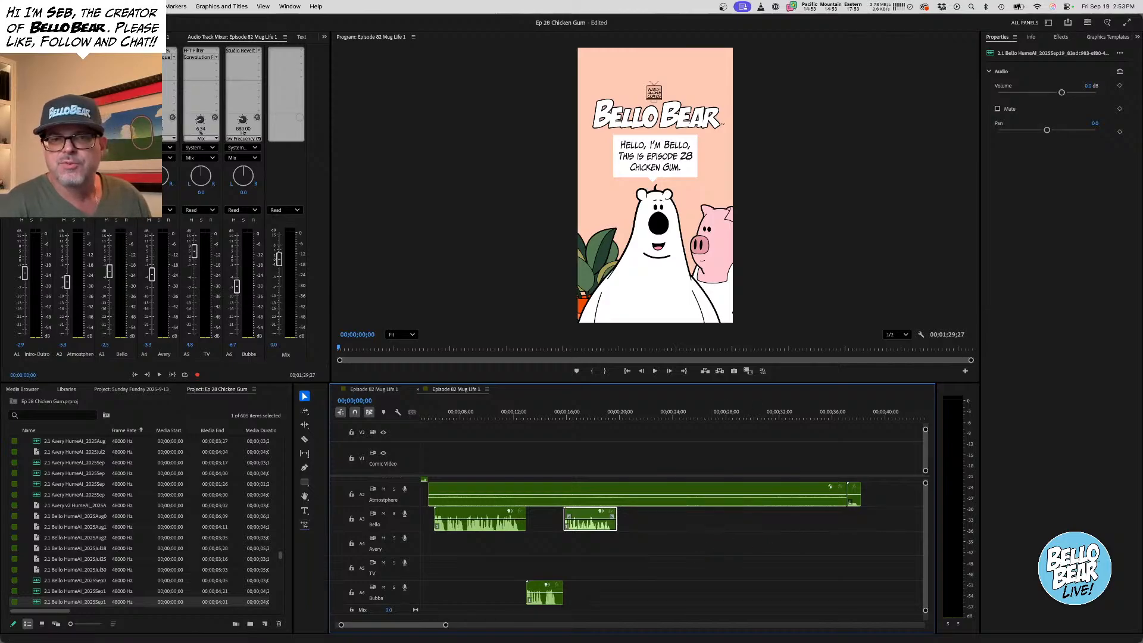
{"action": "left_click_drag", "start_coordinate": [1039, 568], "coordinate": [616, 597]}
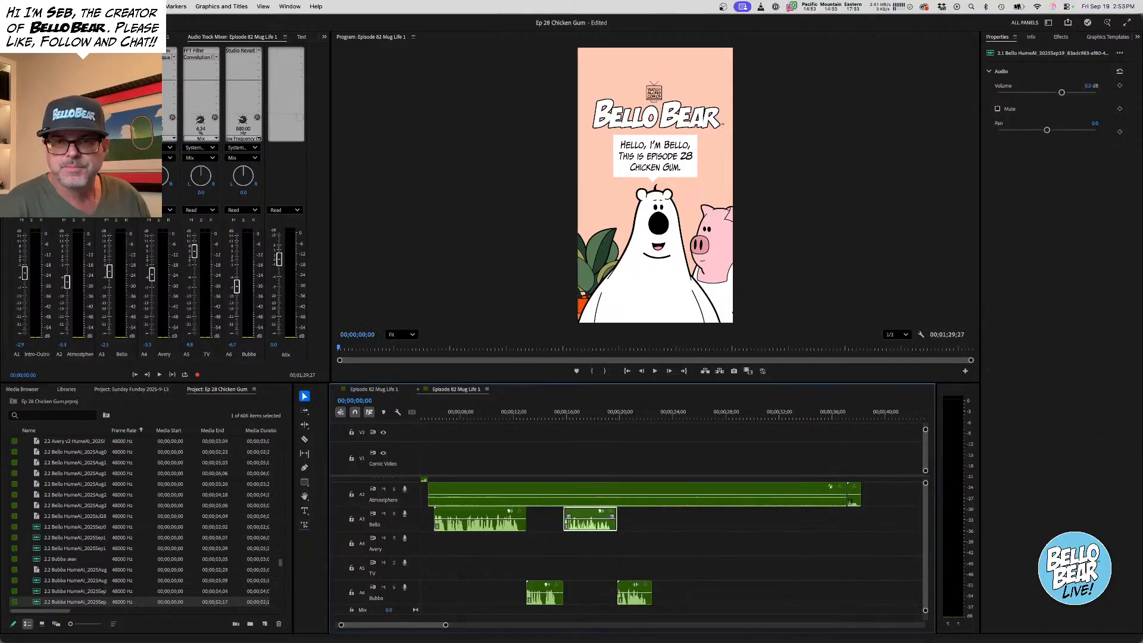
Add the 3.1 Bello, 3.2 Bubba, 4.1 Bello, 4.2 Bubba and 4.2.1 Bubba HumeAI recordings in sequence on the Bello and Bubba tracks
{"action": "left_click_drag", "start_coordinate": [1140, 455], "coordinate": [658, 520]}
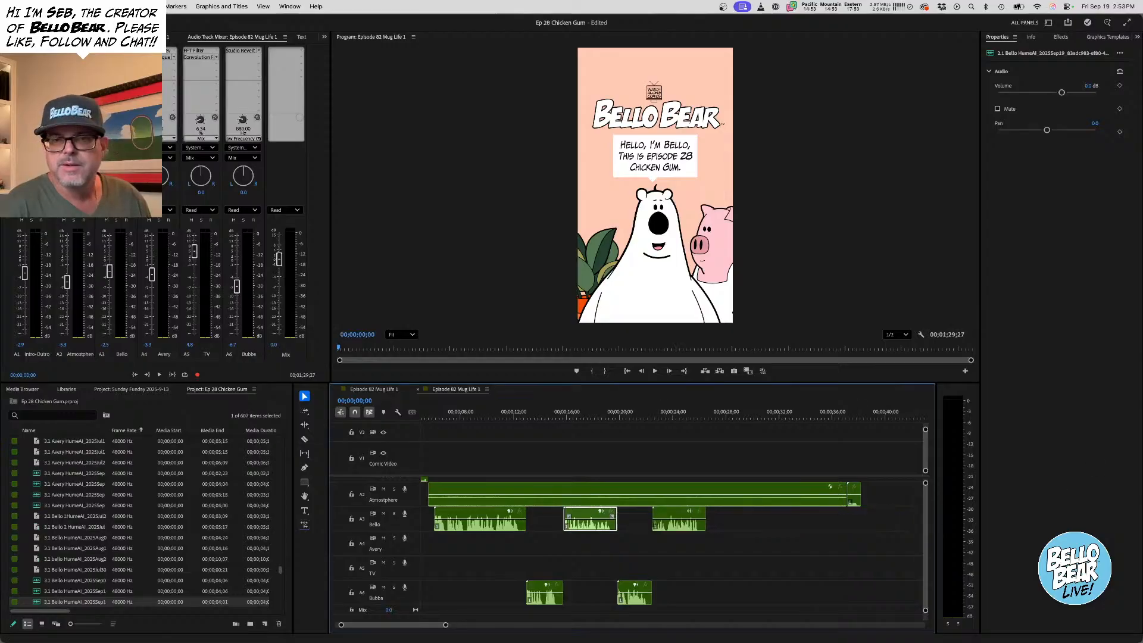
{"action": "left_click_drag", "start_coordinate": [1140, 474], "coordinate": [726, 587]}
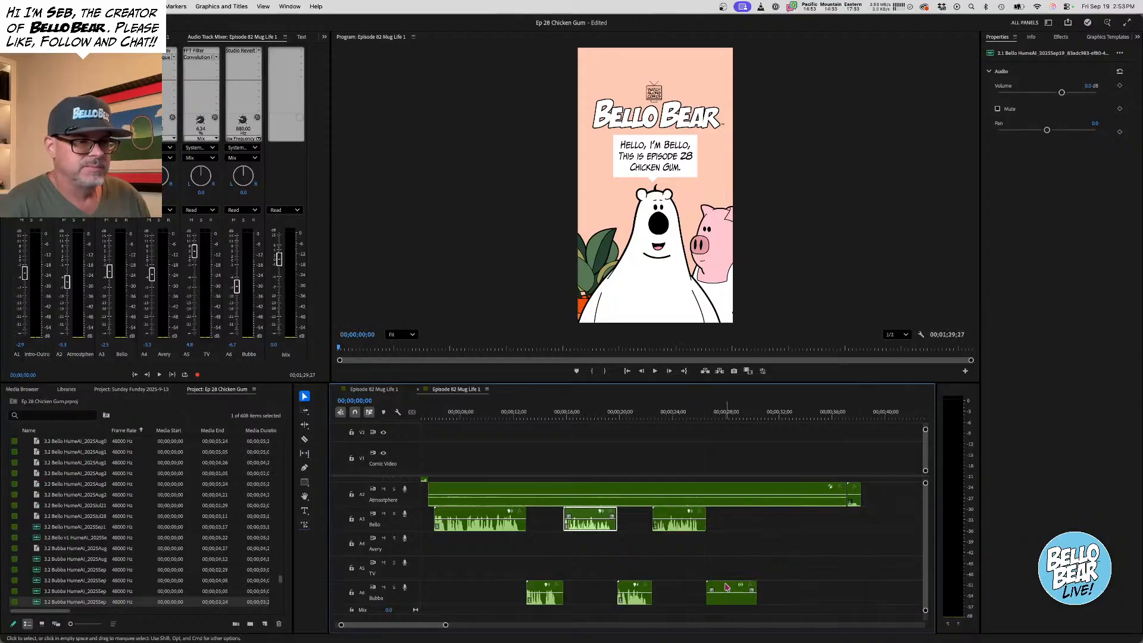
{"action": "left_click_drag", "start_coordinate": [1140, 466], "coordinate": [759, 524]}
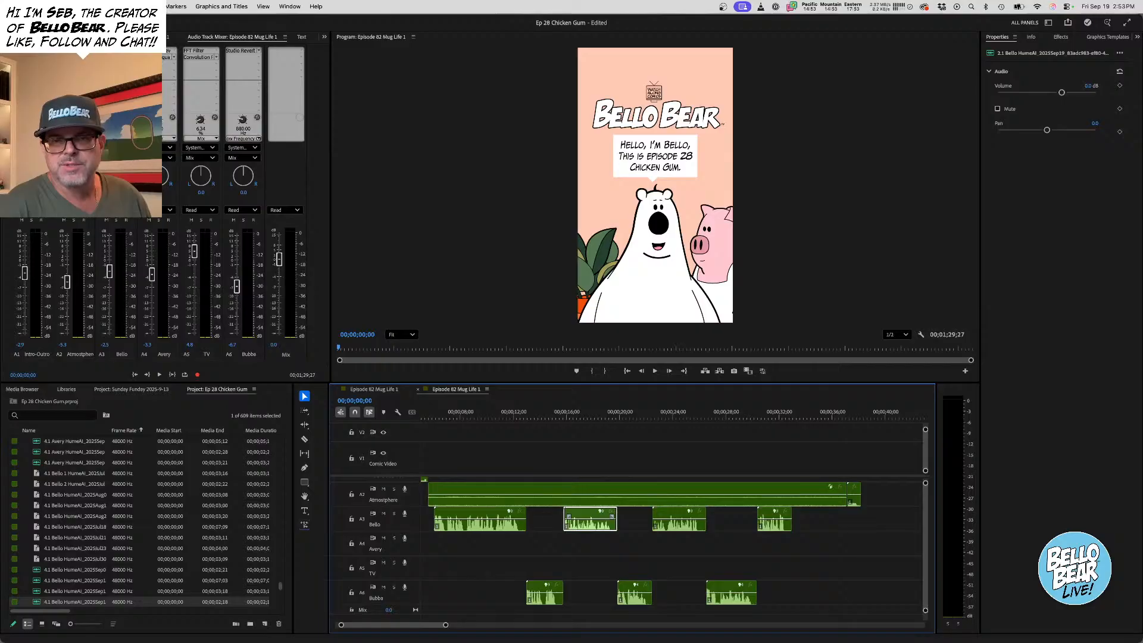
{"action": "left_click_drag", "start_coordinate": [803, 642], "coordinate": [798, 597]}
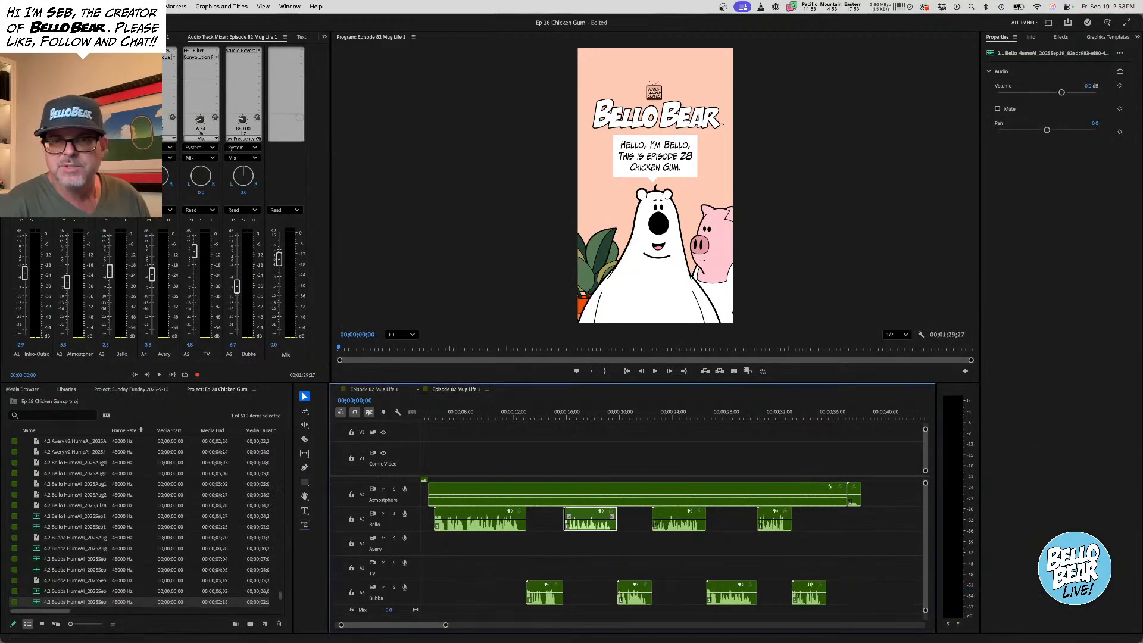
{"action": "left_click_drag", "start_coordinate": [963, 581], "coordinate": [832, 598]}
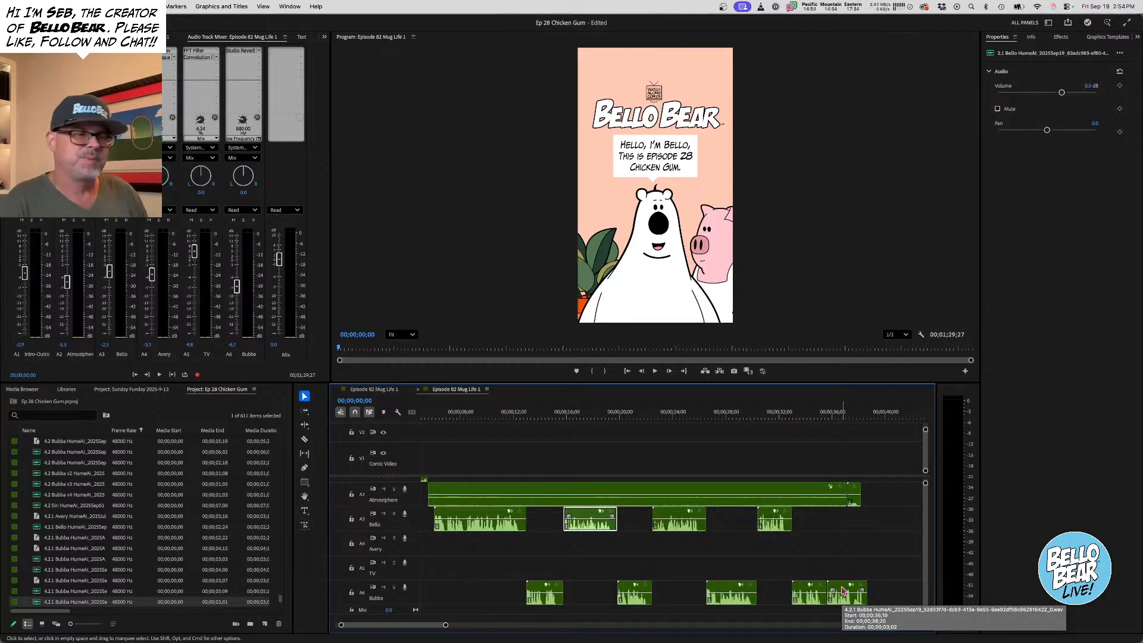
Play the sequence from the beginning to review the intro and the timing of the new Bello and Bubba voice clips
{"action": "scroll", "coordinate": [655, 535], "scroll_direction": "left", "scroll_amount": 2}
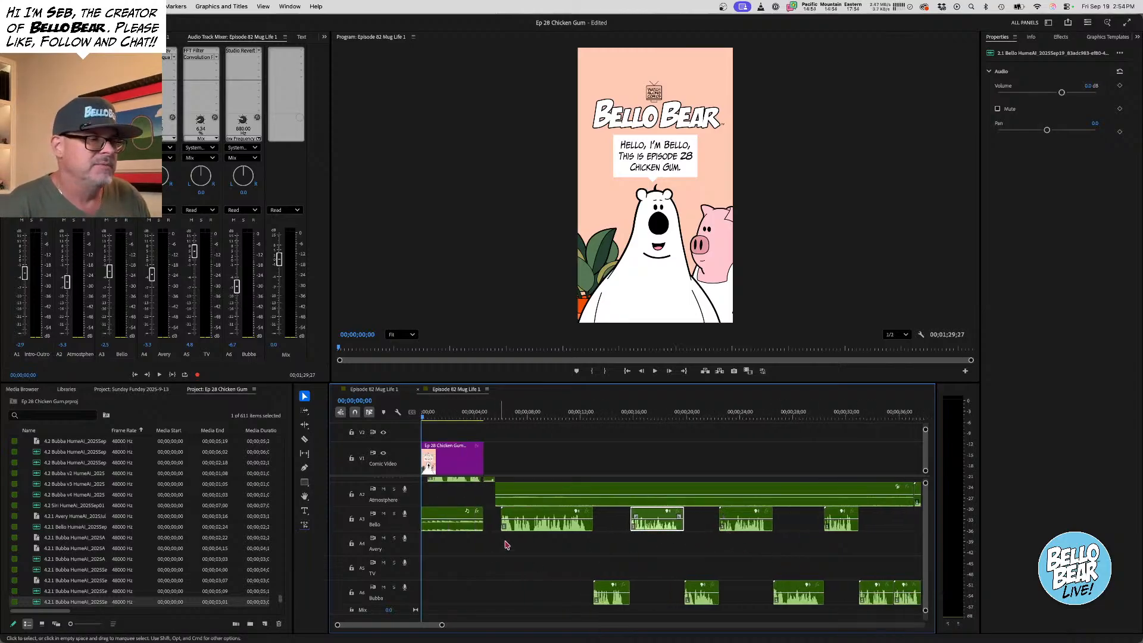
{"action": "left_click_drag", "start_coordinate": [442, 628], "coordinate": [419, 625]}
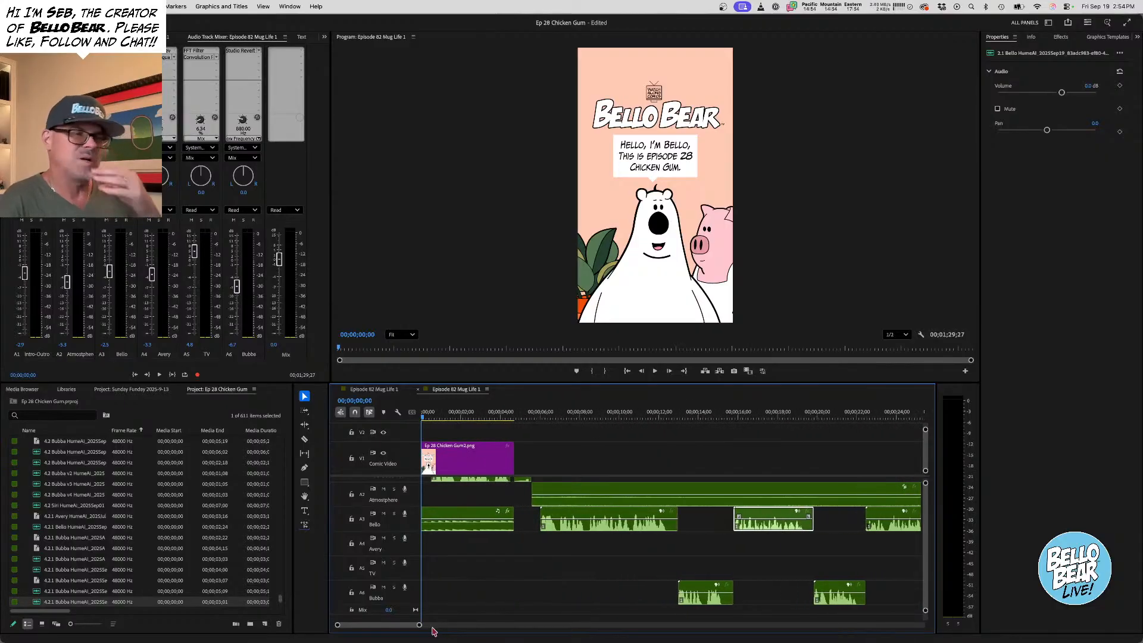
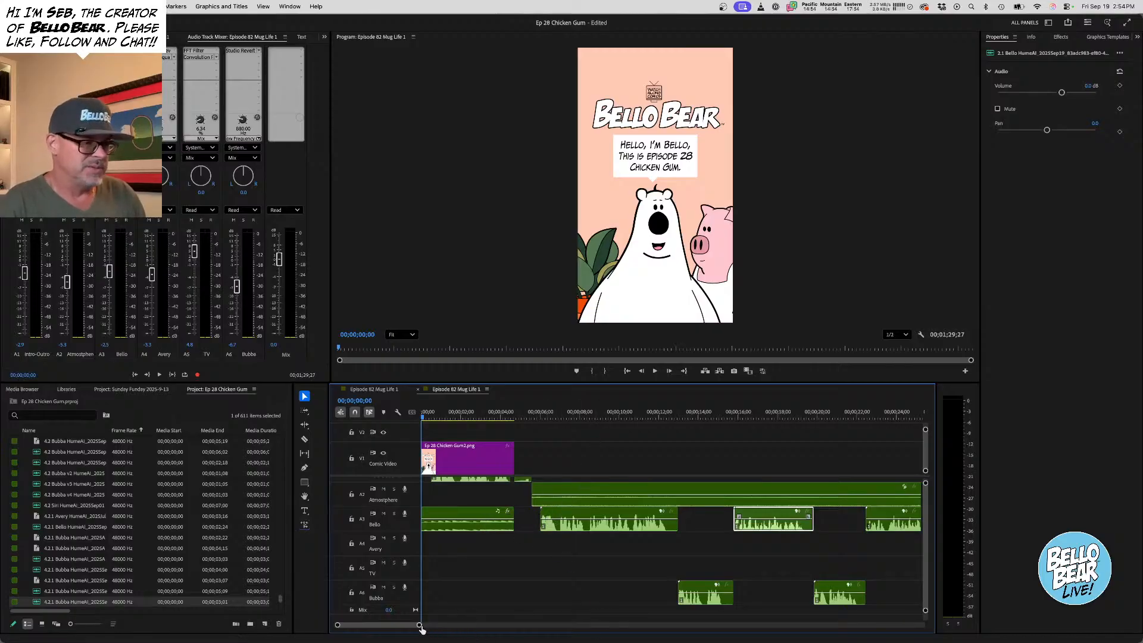
{"action": "left_click_drag", "start_coordinate": [418, 624], "coordinate": [415, 624]}
{"action": "left_click_drag", "start_coordinate": [413, 630], "coordinate": [411, 629]}
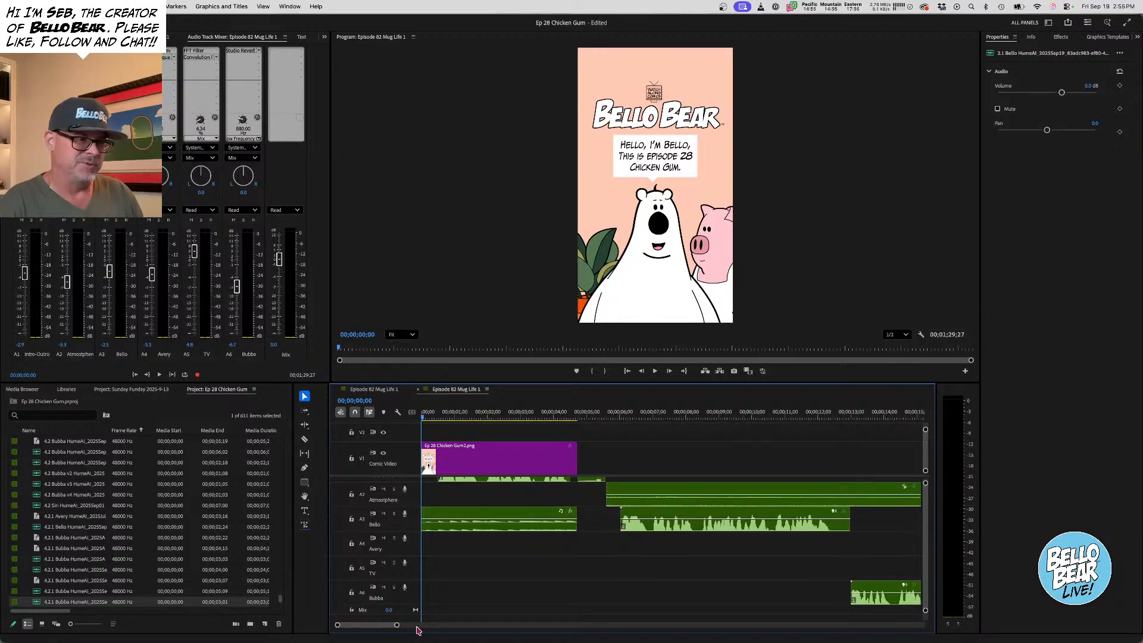
{"action": "scroll", "coordinate": [549, 545], "scroll_direction": "up", "scroll_amount": 2}
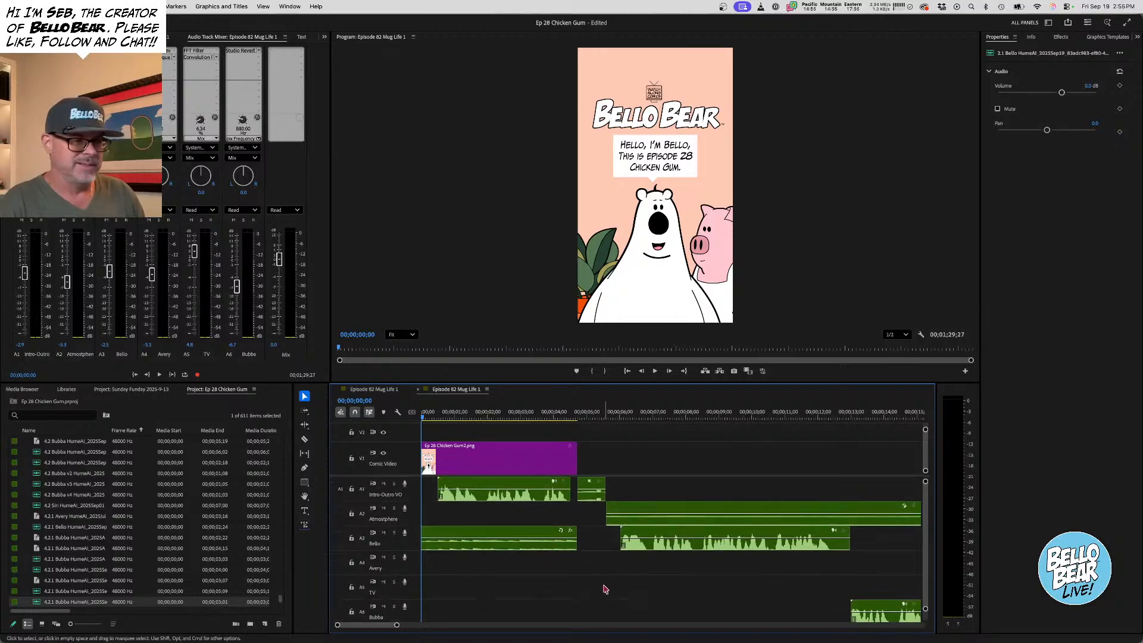
{"action": "key", "text": "space"}
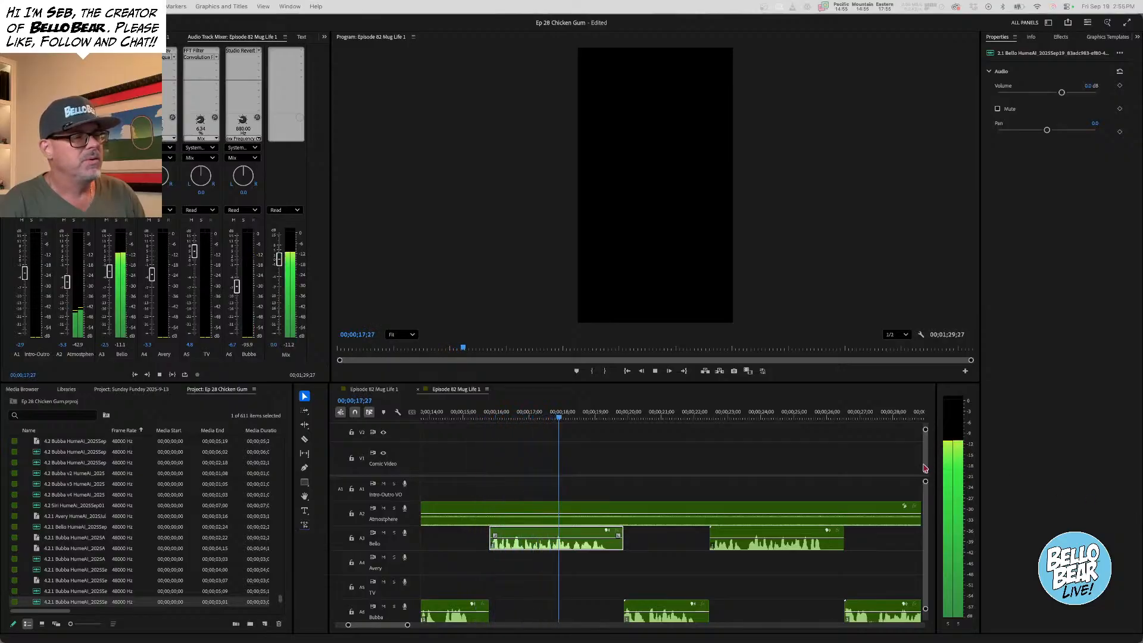
{"action": "scroll", "coordinate": [683, 516], "scroll_direction": "down", "scroll_amount": 1}
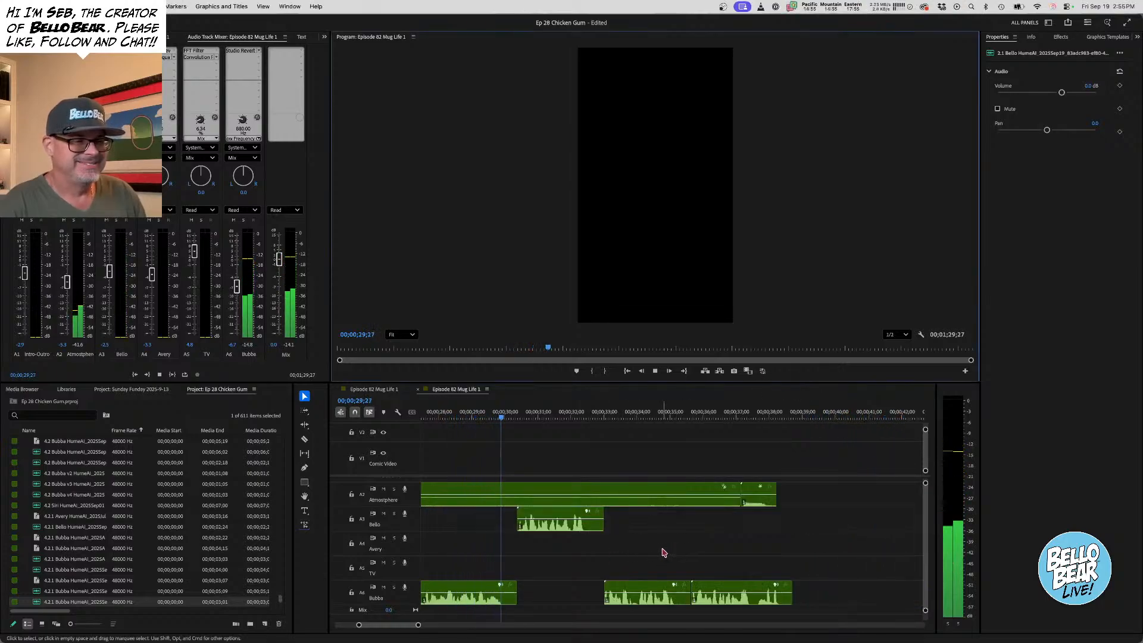
{"action": "key", "text": "space"}
Replay from 00;00;05;01, move the 1.2 Bubba clip about 10 frames earlier and trim the silent end of the 1.1 Bello clip
{"action": "scroll", "coordinate": [651, 553], "scroll_direction": "up", "scroll_amount": 2}
{"action": "scroll", "coordinate": [651, 554], "scroll_direction": "up", "scroll_amount": 5}
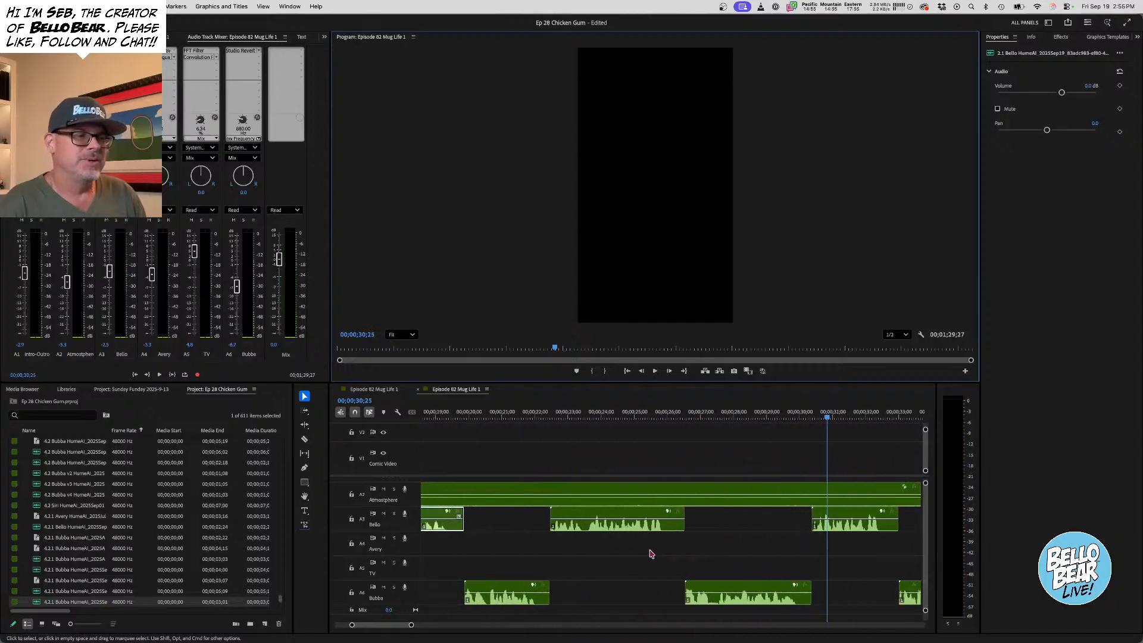
{"action": "scroll", "coordinate": [651, 553], "scroll_direction": "up", "scroll_amount": 3}
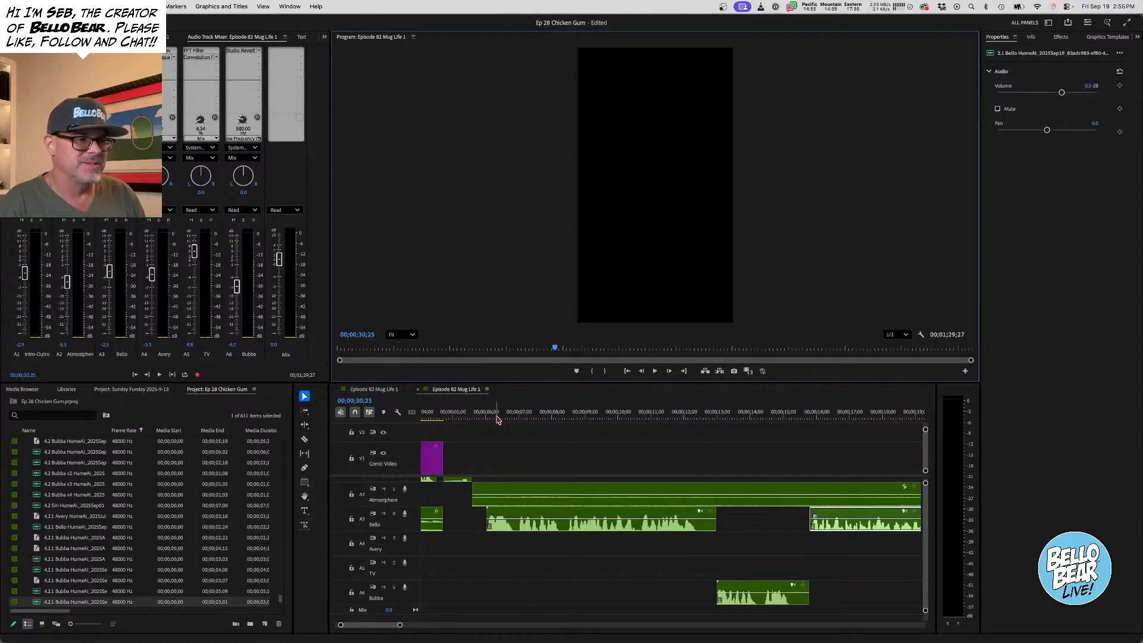
{"action": "left_click", "coordinate": [473, 418]}
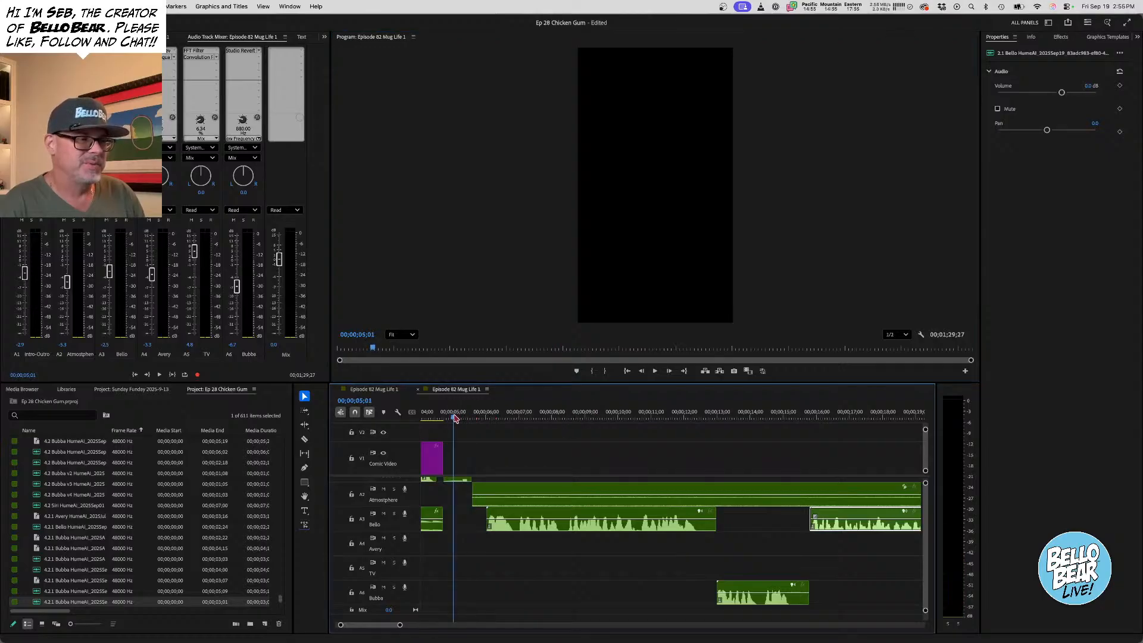
{"action": "key", "text": "space"}
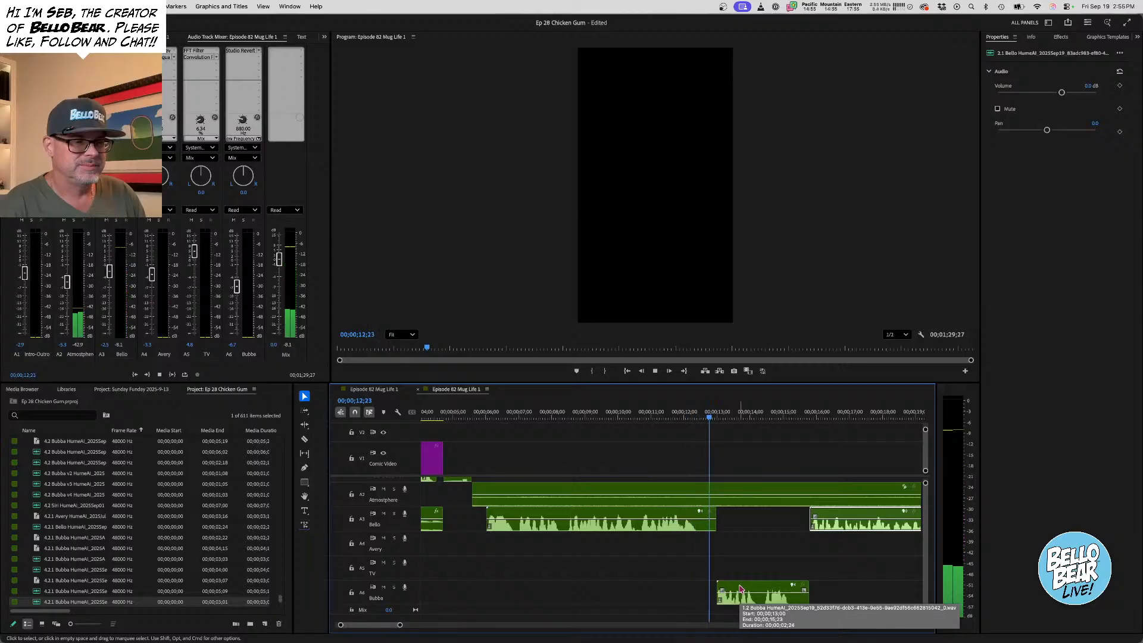
{"action": "key", "text": "space"}
{"action": "left_click_drag", "start_coordinate": [751, 588], "coordinate": [741, 588]}
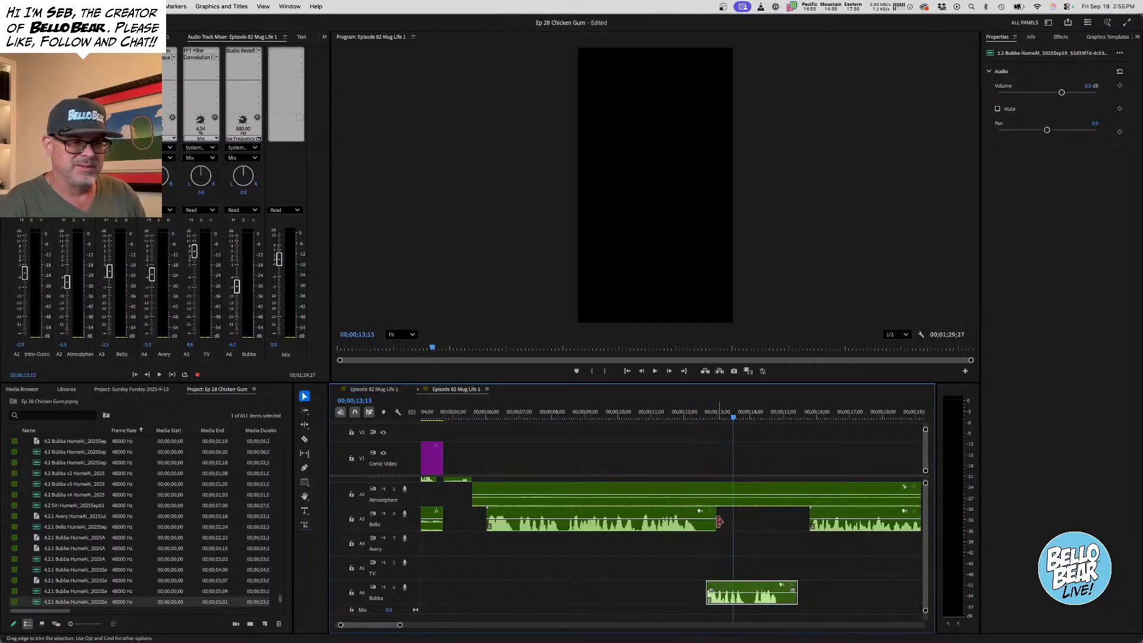
{"action": "left_click_drag", "start_coordinate": [714, 522], "coordinate": [709, 521]}
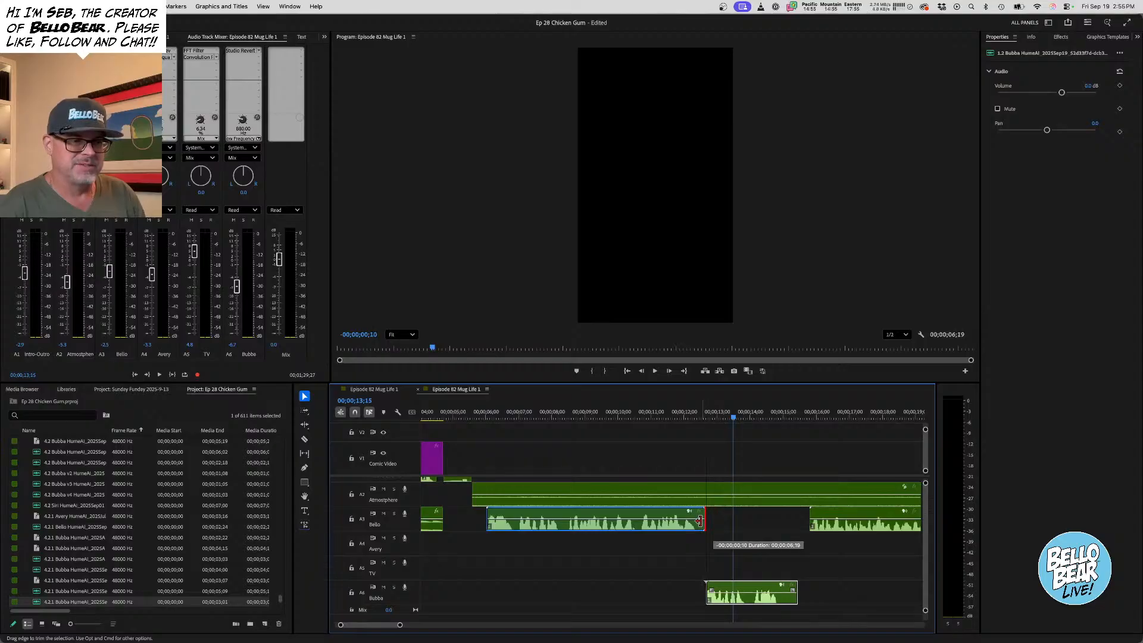
{"action": "left_click_drag", "start_coordinate": [696, 521], "coordinate": [697, 523]}
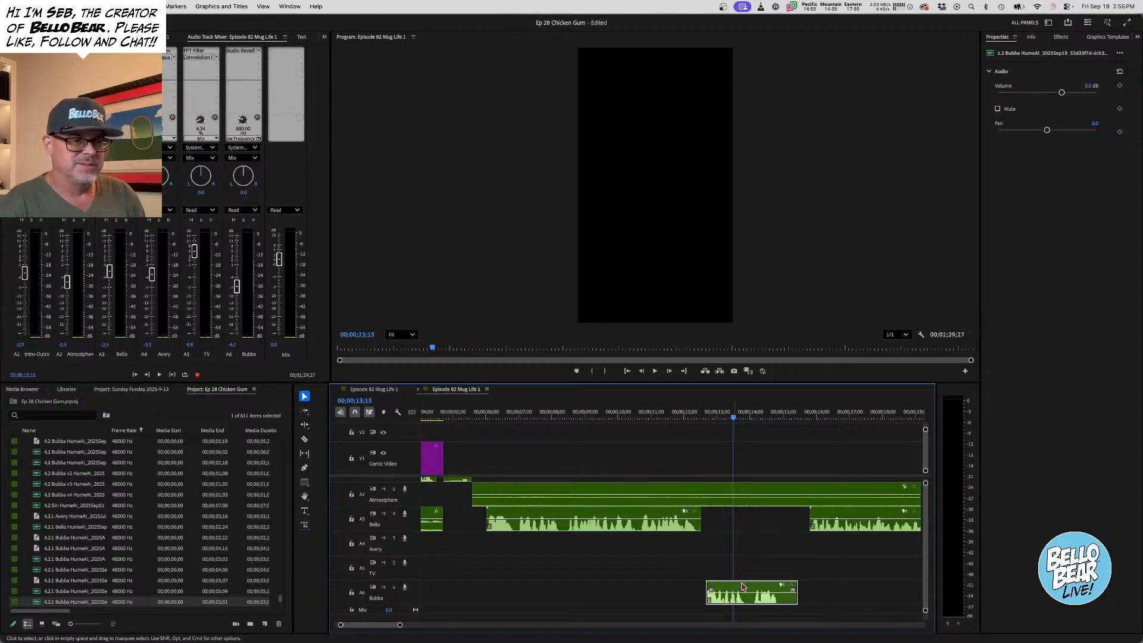
Replay the 1.1 Bello to 1.2 Bubba exchange, nudge 1.2 Bubba about 2 frames earlier and trim about 4 frames off 1.1 Bello's end
{"action": "left_click_drag", "start_coordinate": [646, 415], "coordinate": [612, 411]}
{"action": "key", "text": "space"}
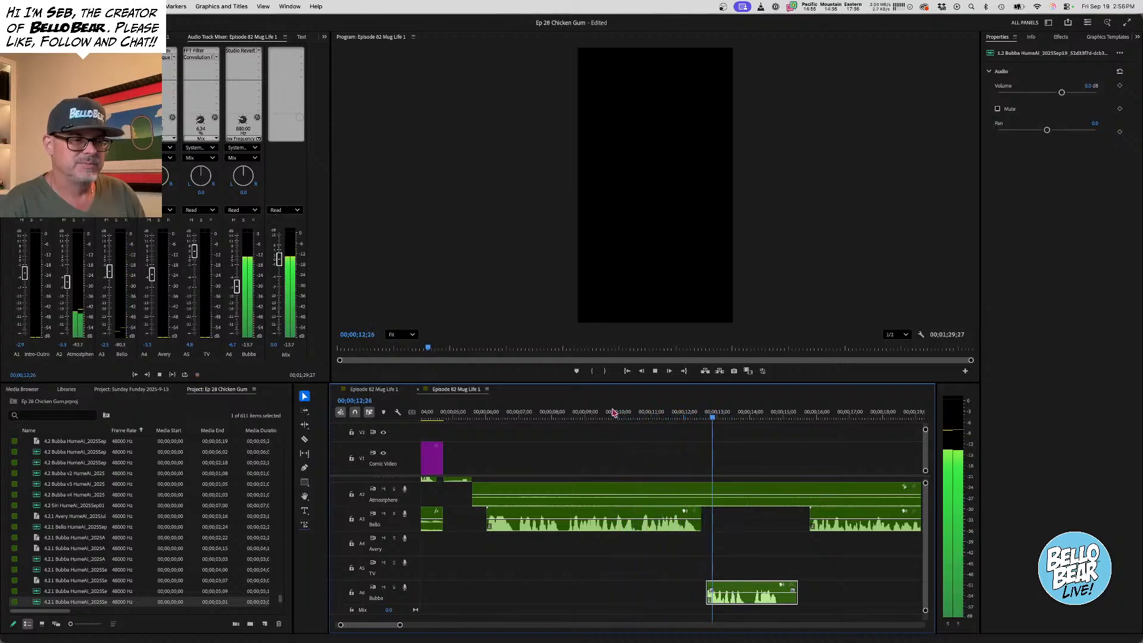
{"action": "key", "text": "space"}
{"action": "scroll", "coordinate": [753, 513], "scroll_direction": "right", "scroll_amount": 4}
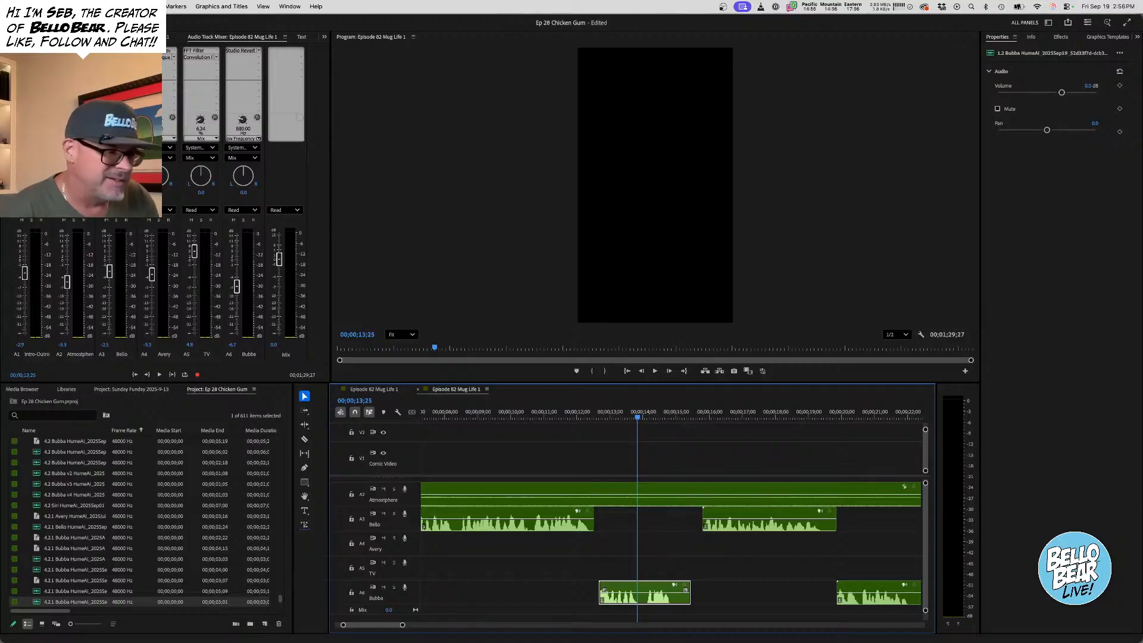
{"action": "left_click_drag", "start_coordinate": [402, 625], "coordinate": [368, 625]}
{"action": "left_click_drag", "start_coordinate": [696, 586], "coordinate": [687, 586]}
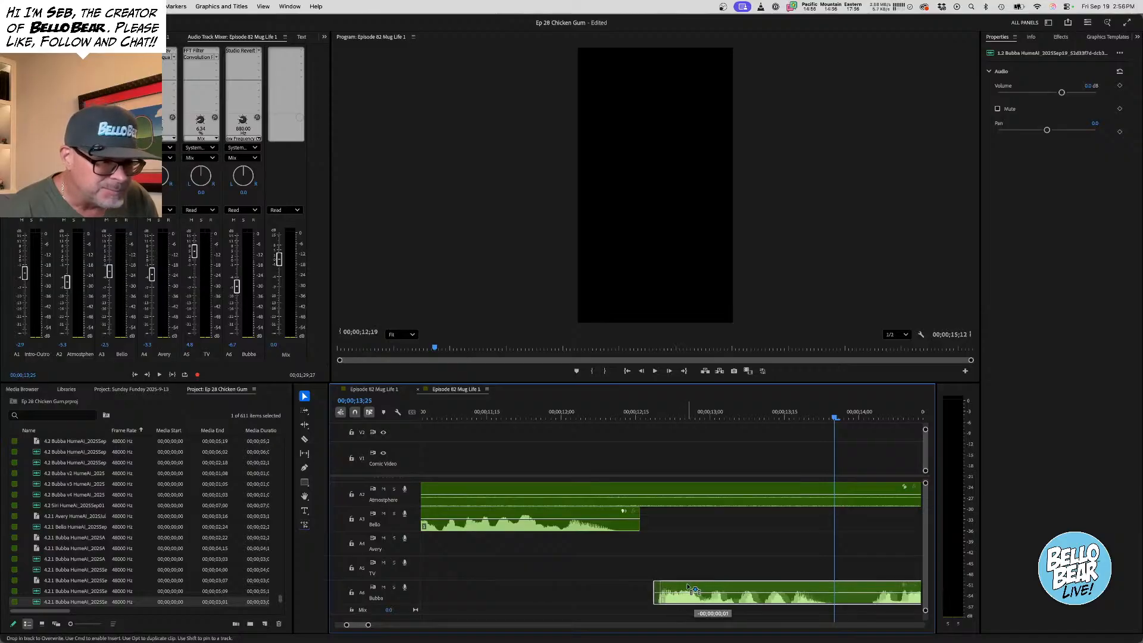
{"action": "left_click_drag", "start_coordinate": [637, 524], "coordinate": [618, 522]}
{"action": "left_click", "coordinate": [630, 558]}
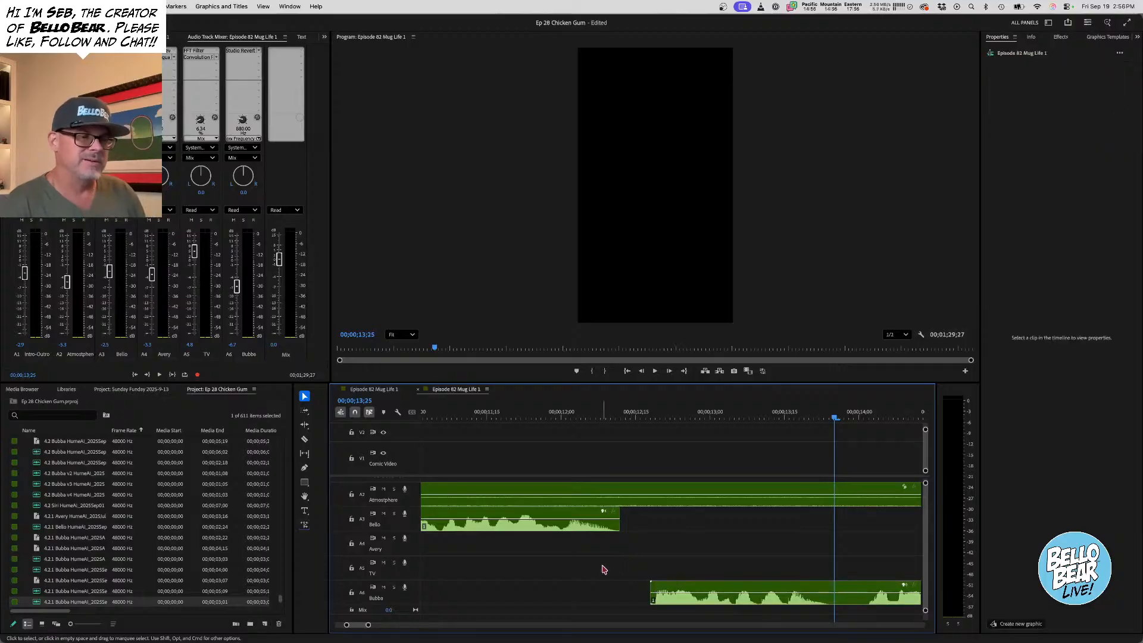
Move the 2.1 Bello clip earlier to start at about 00;00;15;02 and trim the silent end of 1.2 Bubba to meet it
{"action": "scroll", "coordinate": [598, 568], "scroll_direction": "right", "scroll_amount": 5}
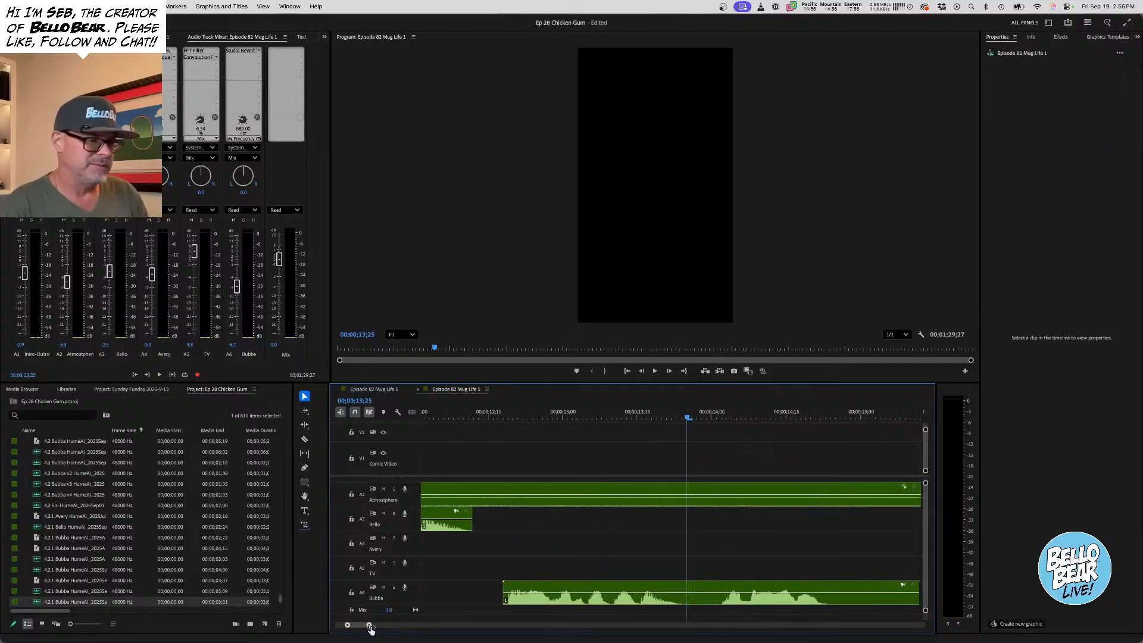
{"action": "left_click_drag", "start_coordinate": [369, 625], "coordinate": [382, 625]}
{"action": "left_click_drag", "start_coordinate": [855, 528], "coordinate": [815, 519]}
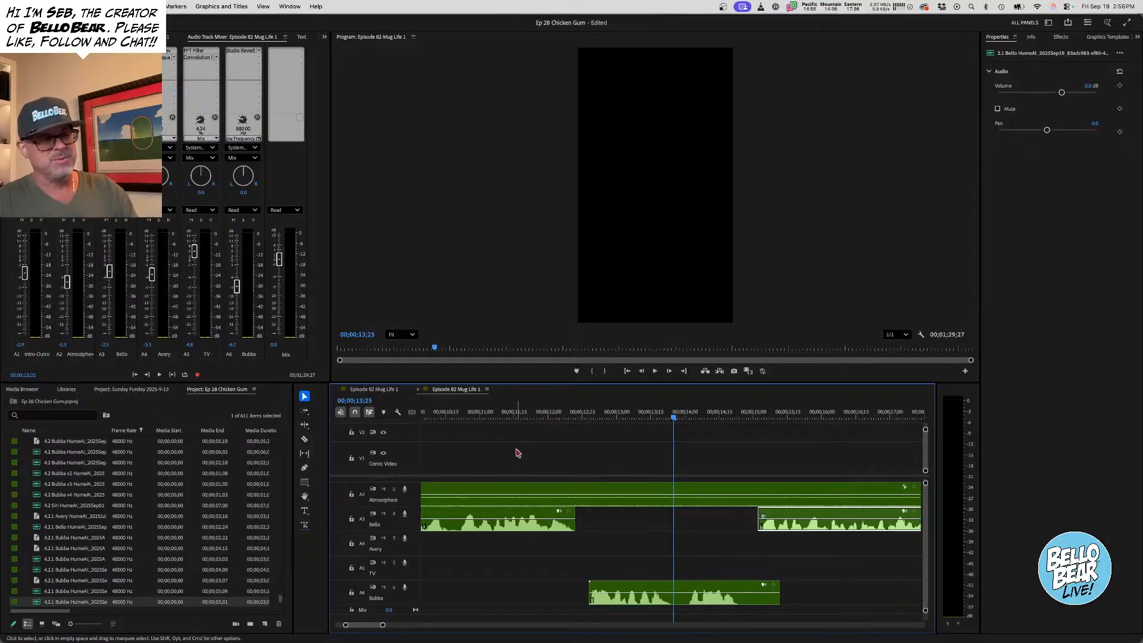
{"action": "left_click", "coordinate": [458, 417]}
{"action": "key", "text": "space"}
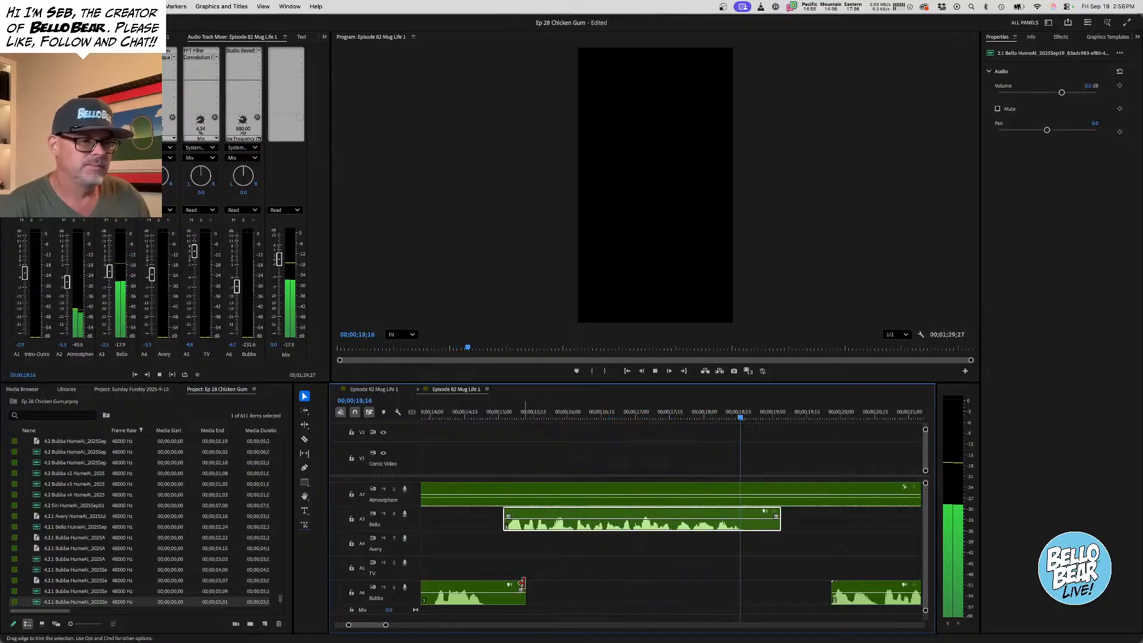
{"action": "key", "text": "space"}
{"action": "left_click_drag", "start_coordinate": [522, 582], "coordinate": [500, 582]}
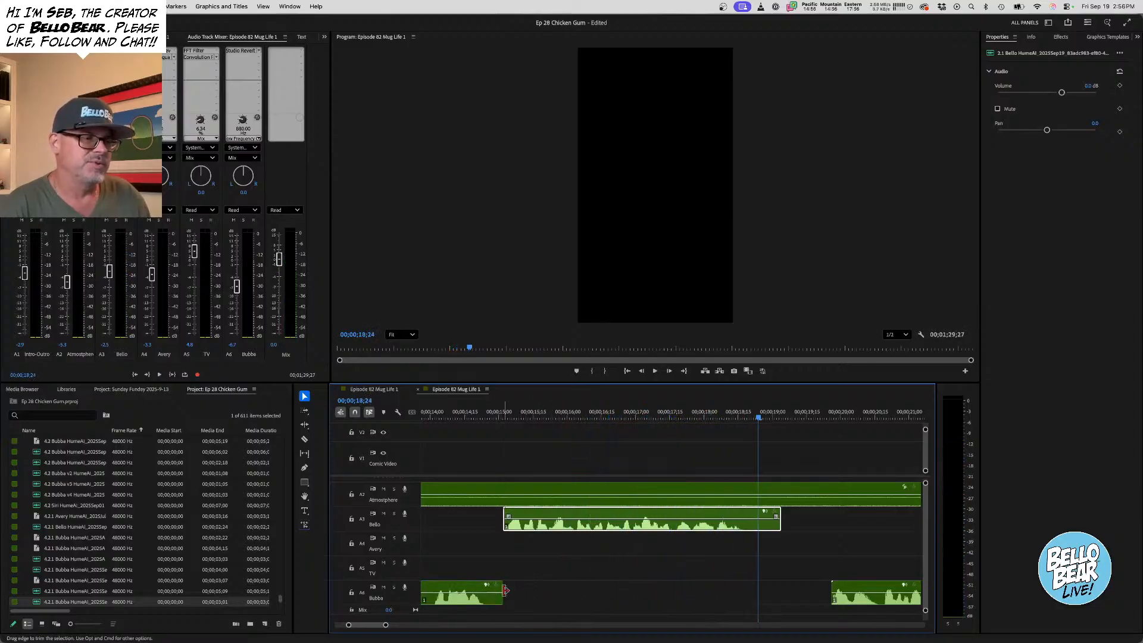
Move the 2.2 Bubba clip earlier to start at about 00;00;18;28, overlapping the silent end of 2.1 Bello, and play the transition
{"action": "scroll", "coordinate": [600, 570], "scroll_direction": "right", "scroll_amount": 3}
{"action": "left_click_drag", "start_coordinate": [767, 591], "coordinate": [718, 588]}
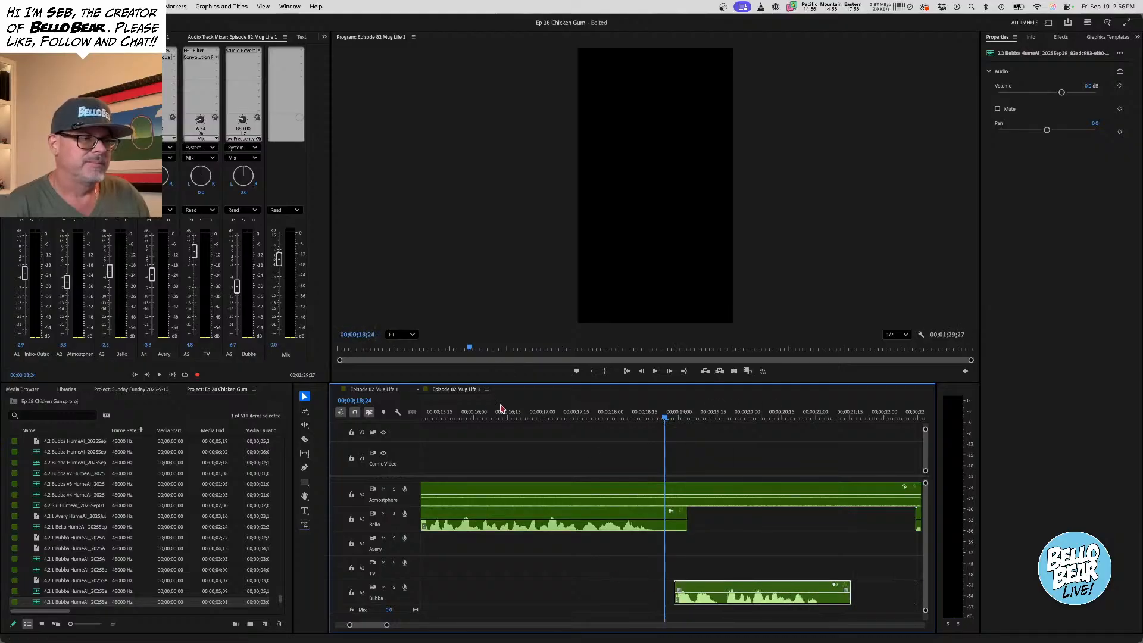
{"action": "key", "text": "space"}
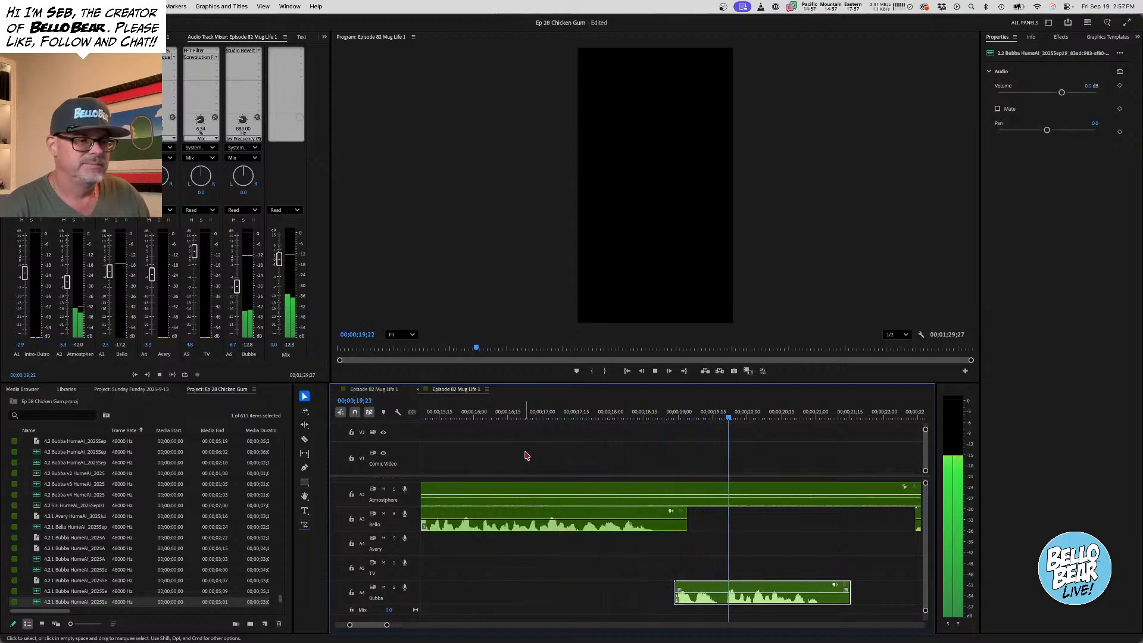
{"action": "key", "text": "space"}
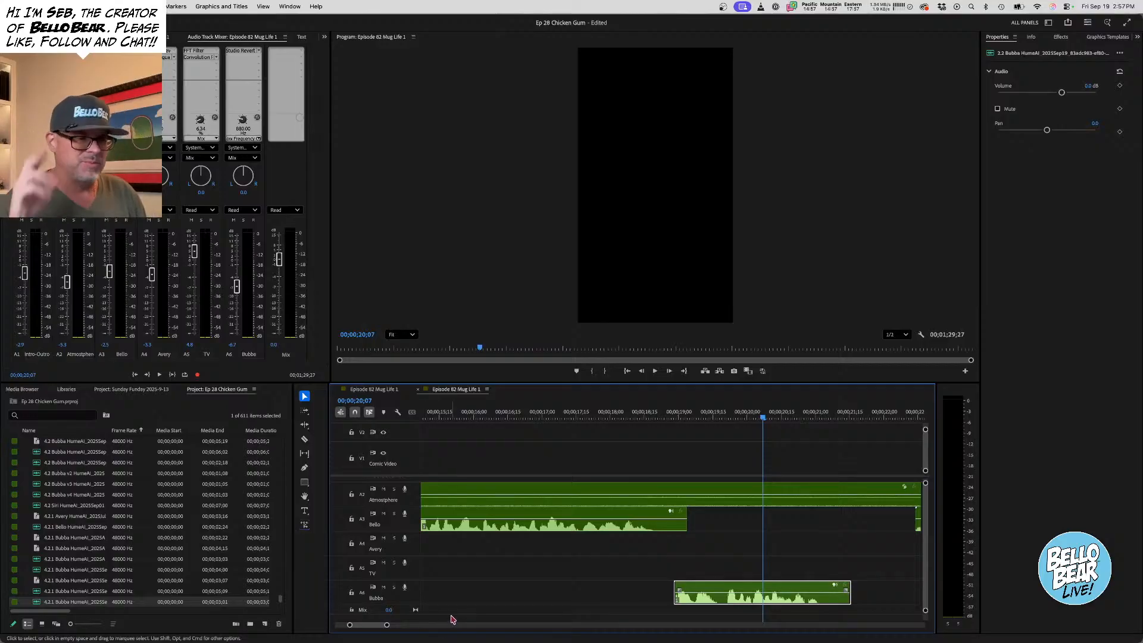
Move the 3.1 Bello clip to start at about 00;00;21;22, checking the pause by playback, and trim the silent end of 2.2 Bubba
{"action": "scroll", "coordinate": [671, 538], "scroll_direction": "right", "scroll_amount": 8}
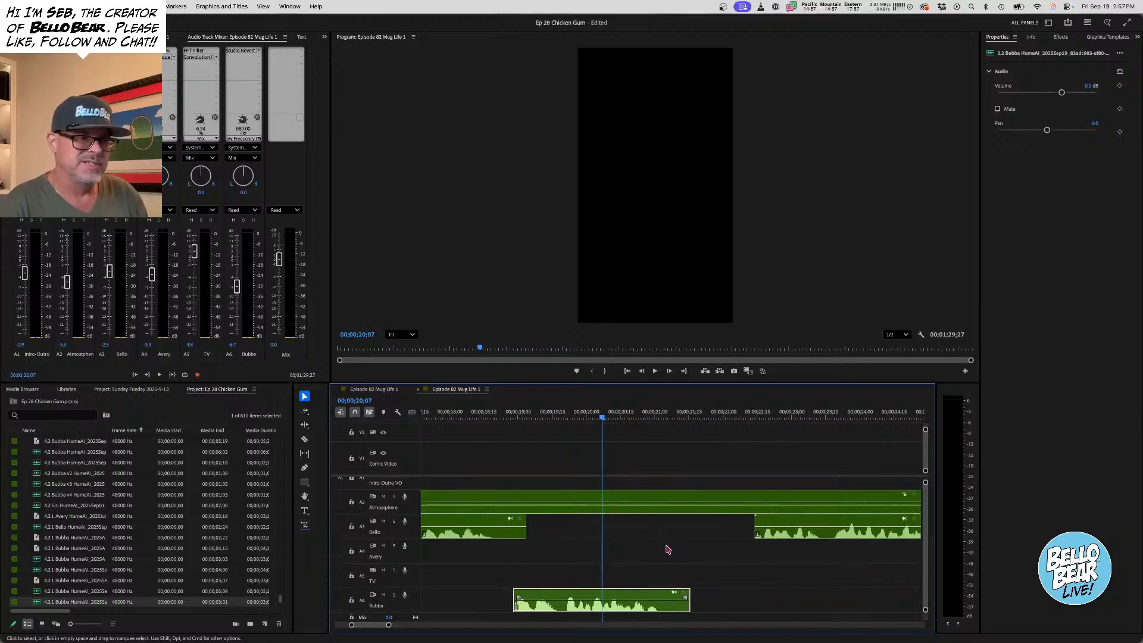
{"action": "left_click_drag", "start_coordinate": [757, 524], "coordinate": [692, 524]}
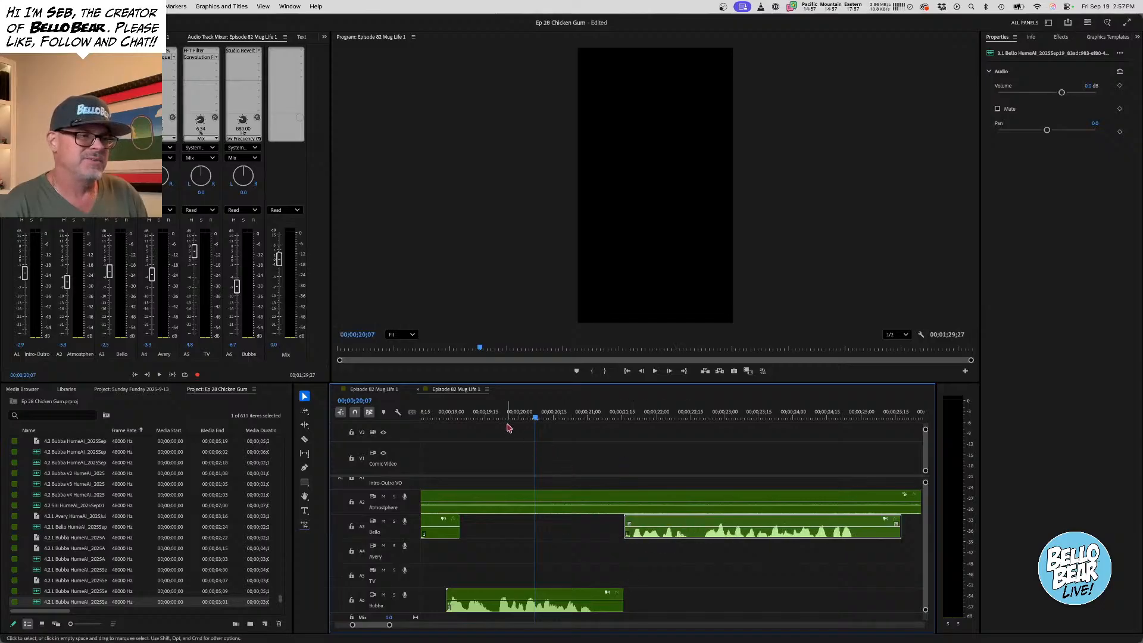
{"action": "key", "text": "space"}
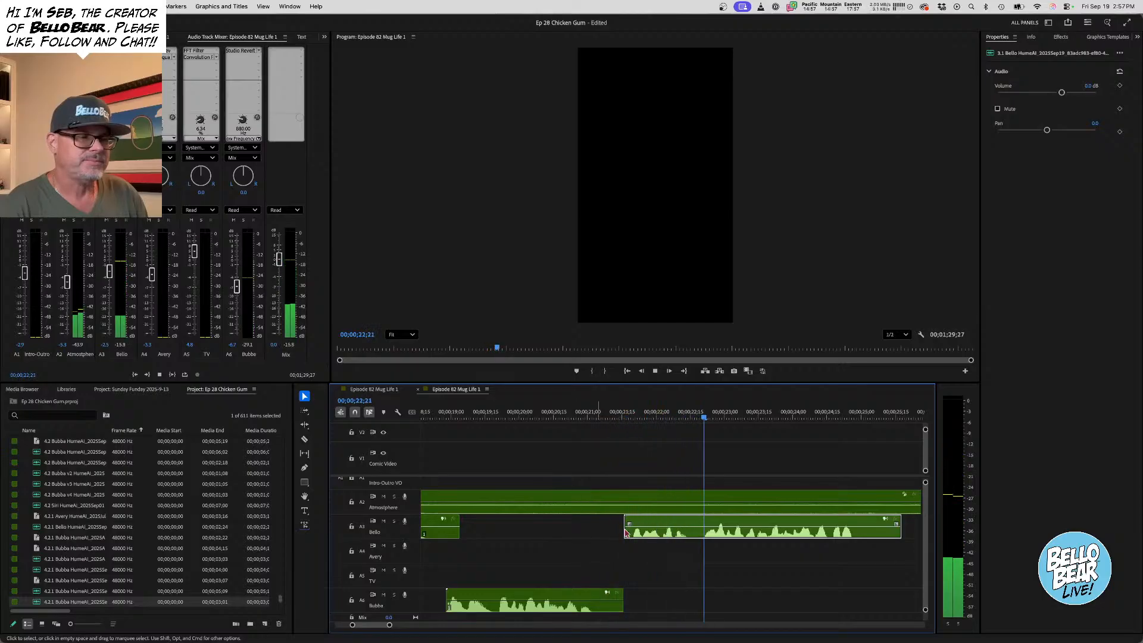
{"action": "key", "text": "space"}
{"action": "left_click_drag", "start_coordinate": [677, 525], "coordinate": [704, 524]}
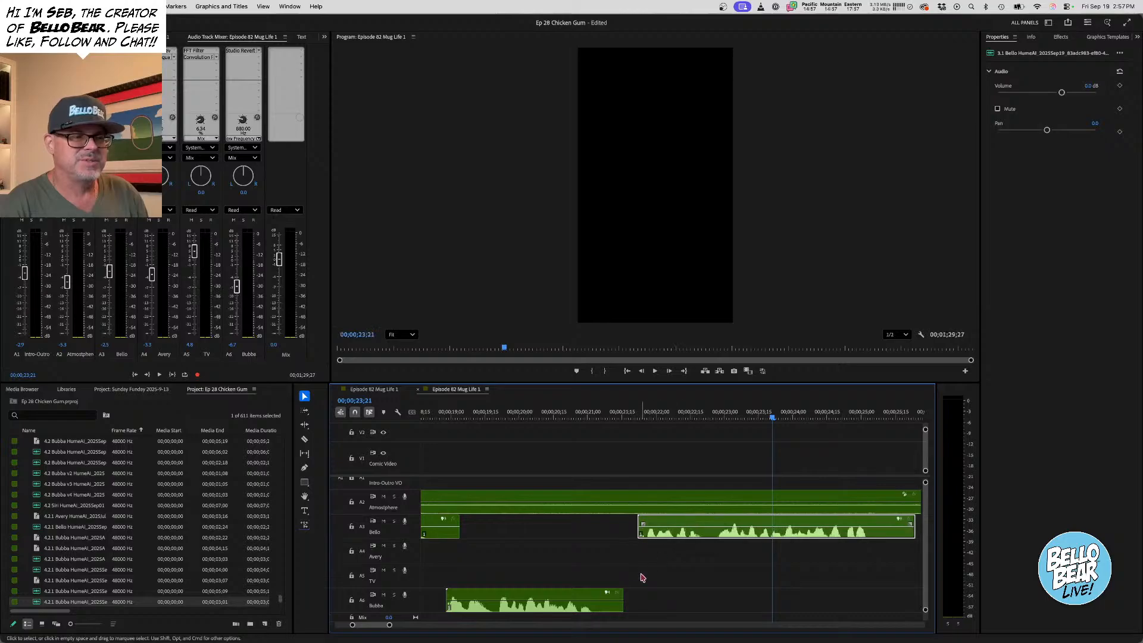
{"action": "left_click_drag", "start_coordinate": [620, 590], "coordinate": [601, 590]}
Replay from 00;00;15;20 and move the 3.2 Bubba clip earlier to start at about 00;00;25;10, checking the exchange by playback
{"action": "left_click", "coordinate": [492, 416]}
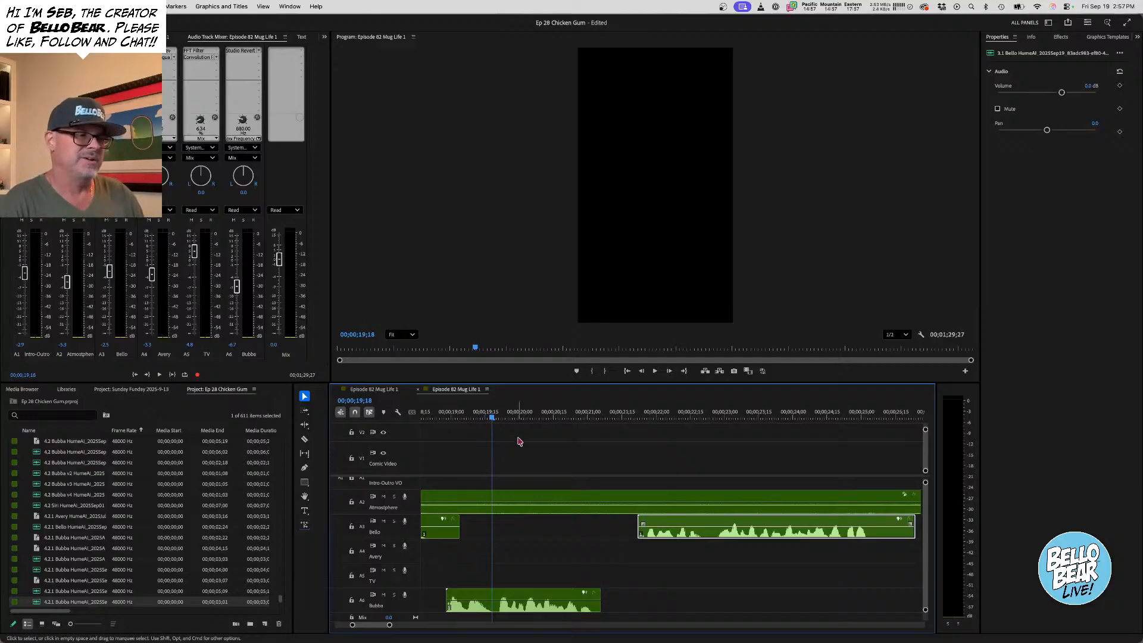
{"action": "scroll", "coordinate": [624, 465], "scroll_direction": "left", "scroll_amount": 5}
{"action": "left_click_drag", "start_coordinate": [480, 419], "coordinate": [451, 417]}
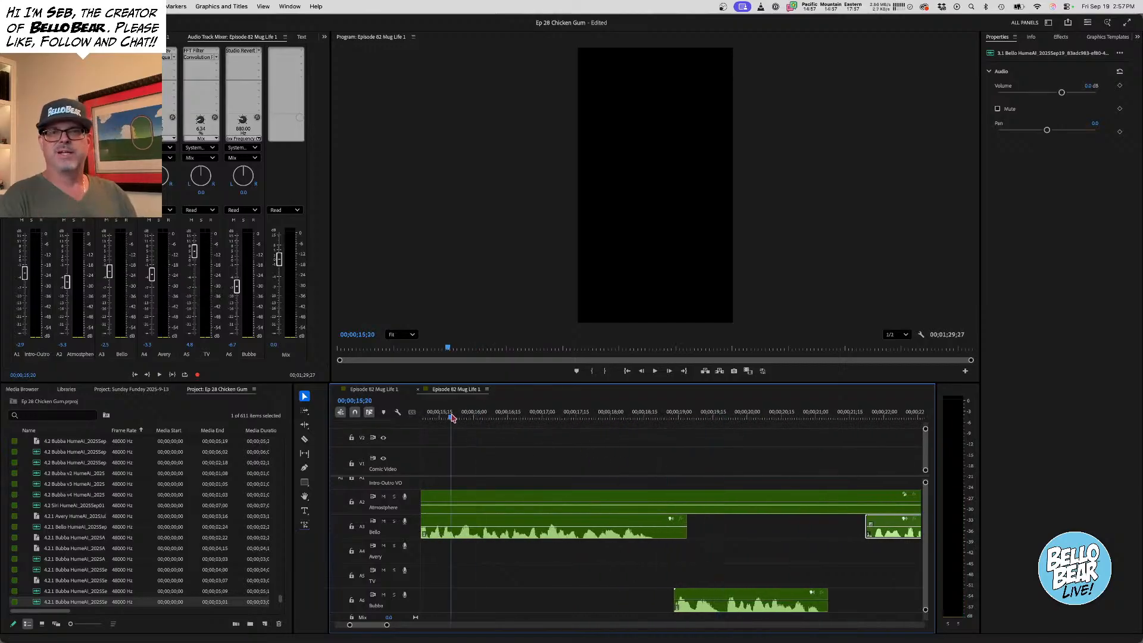
{"action": "key", "text": "space"}
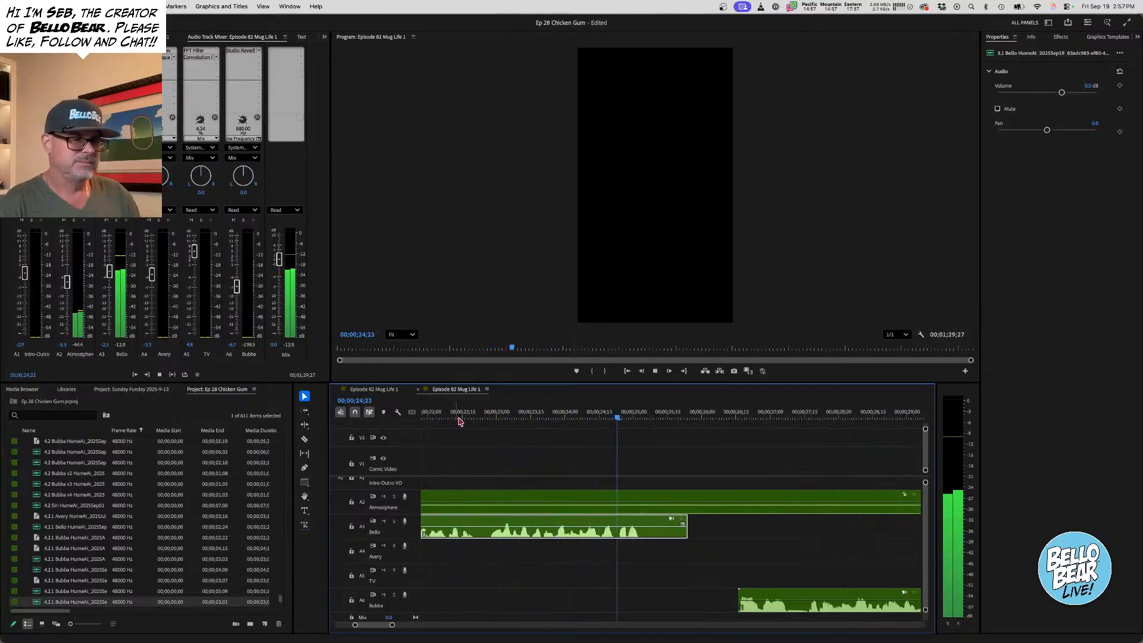
{"action": "key", "text": "space"}
{"action": "left_click_drag", "start_coordinate": [808, 598], "coordinate": [713, 600]}
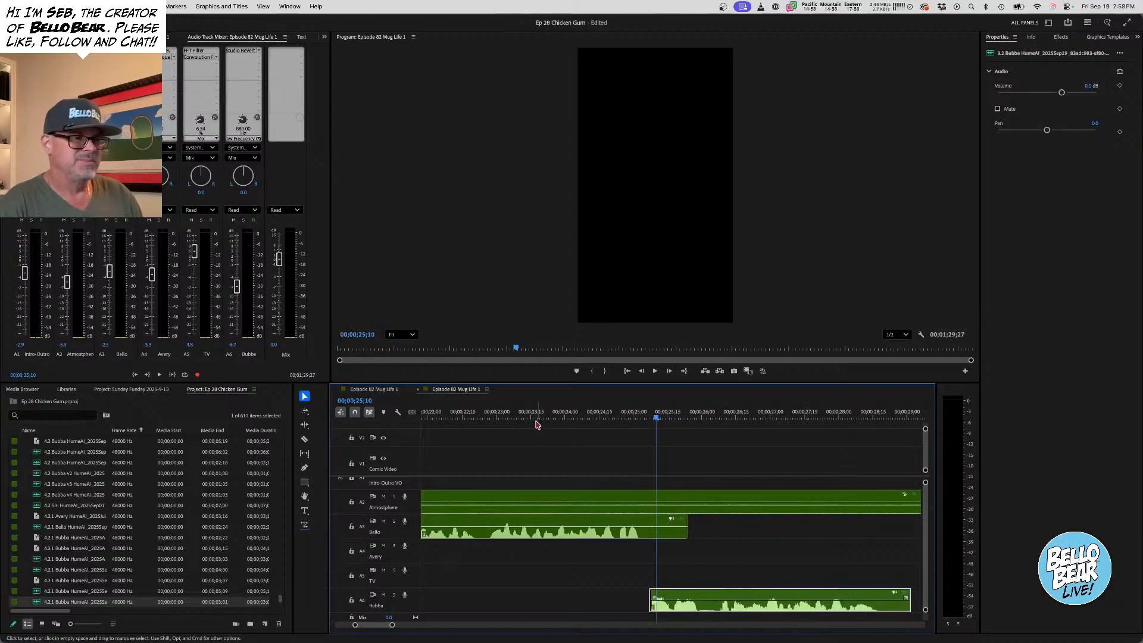
{"action": "left_click", "coordinate": [511, 415]}
{"action": "key", "text": "space"}
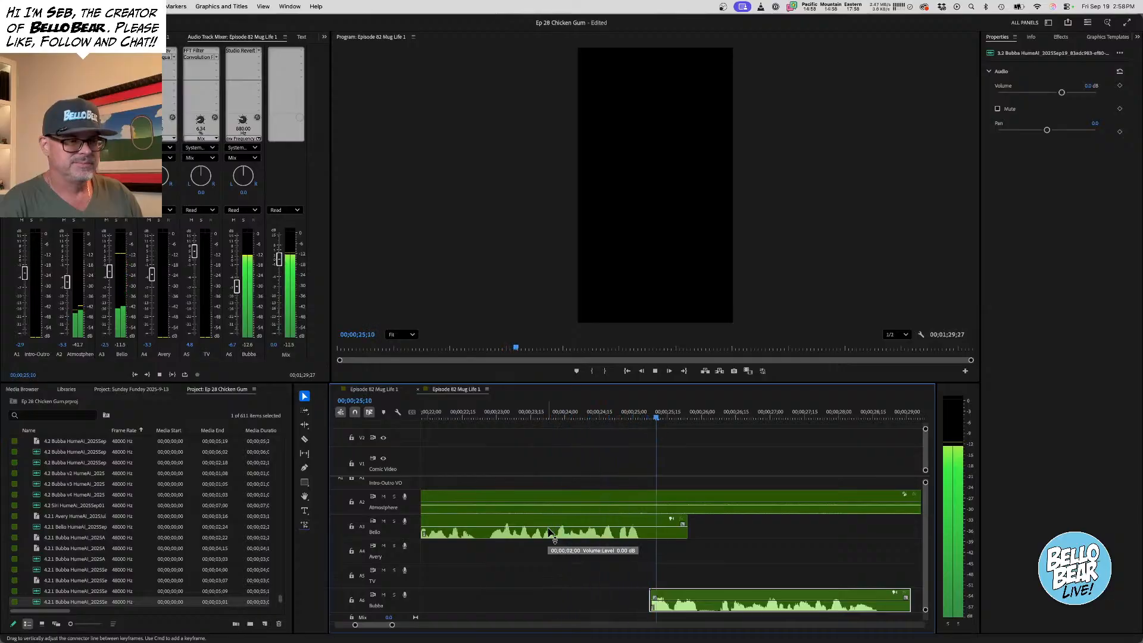
{"action": "key", "text": "space"}
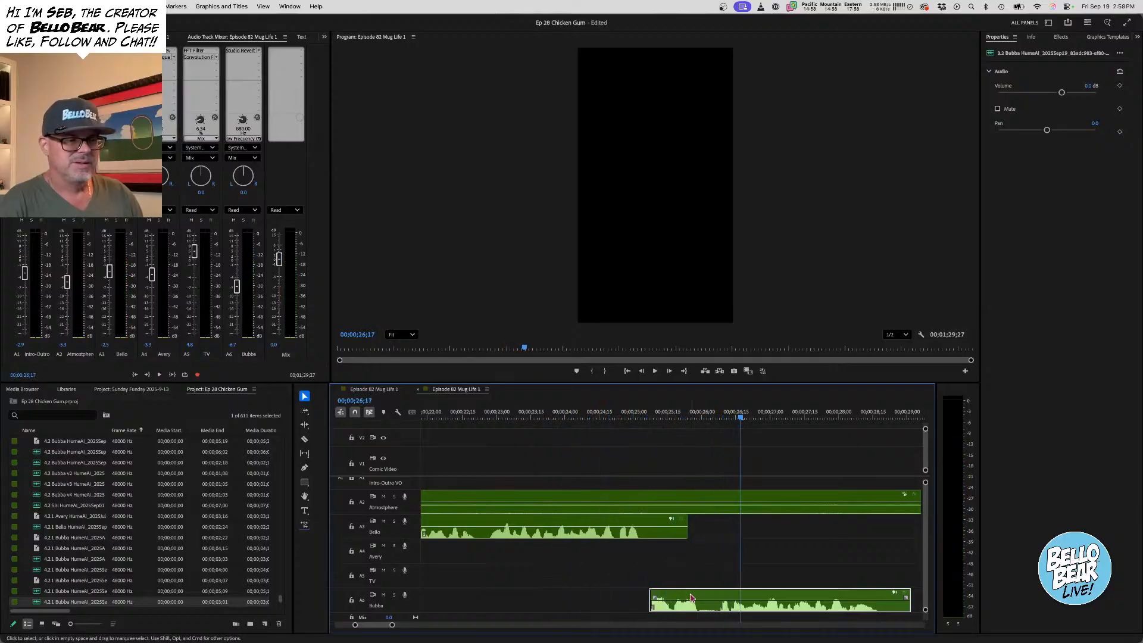
{"action": "left_click_drag", "start_coordinate": [690, 594], "coordinate": [710, 598]}
{"action": "left_click", "coordinate": [525, 414]}
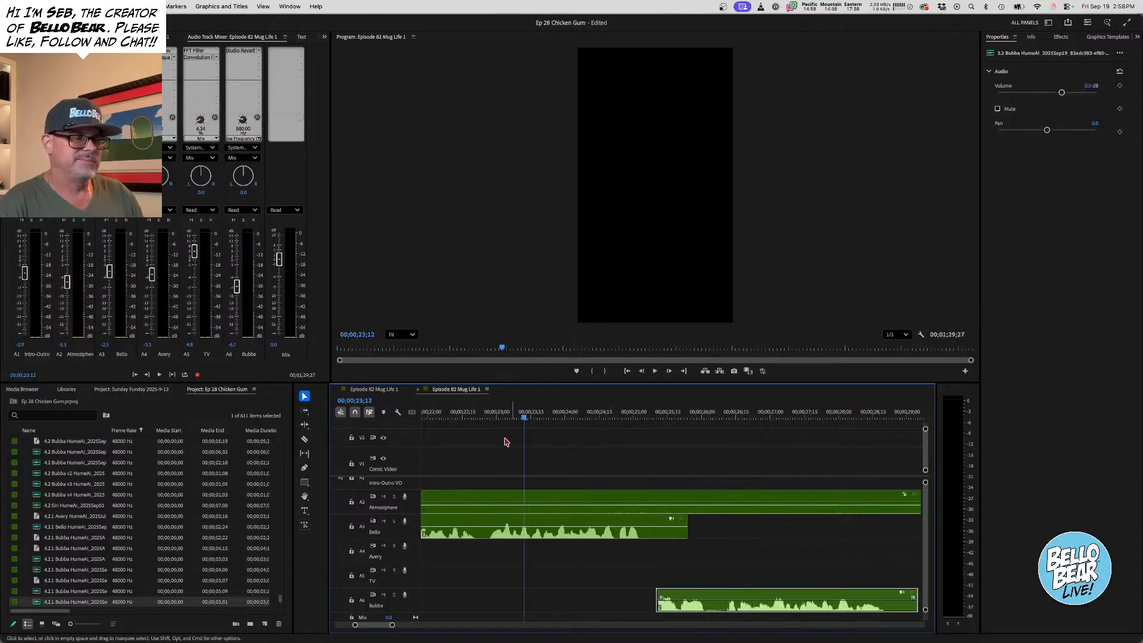
{"action": "key", "text": "space"}
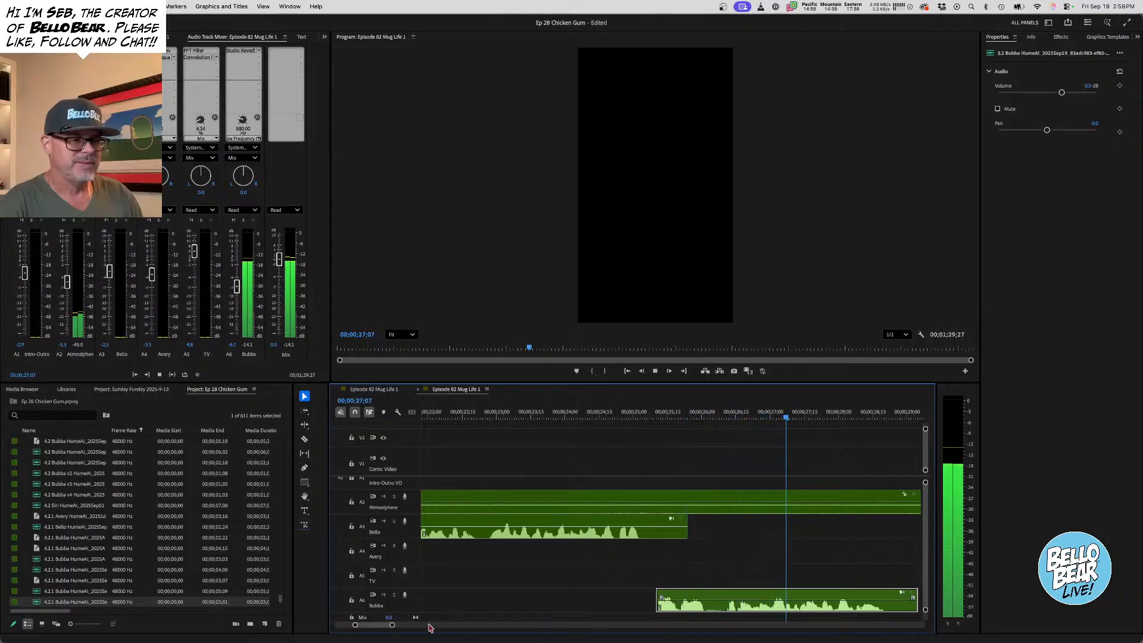
Move the 4.1 Bello clip earlier to start at about 00;00;28;28 and trim the silent end of 3.2 Bubba to meet it
{"action": "left_click_drag", "start_coordinate": [391, 625], "coordinate": [407, 626]}
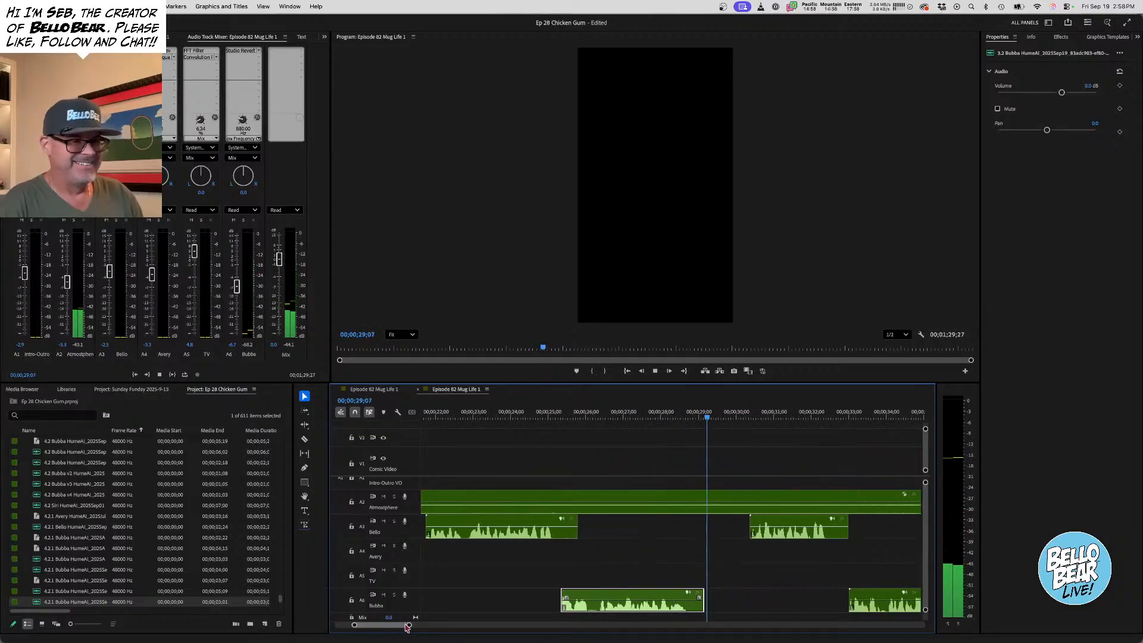
{"action": "key", "text": "space"}
{"action": "left_click_drag", "start_coordinate": [803, 526], "coordinate": [749, 529]}
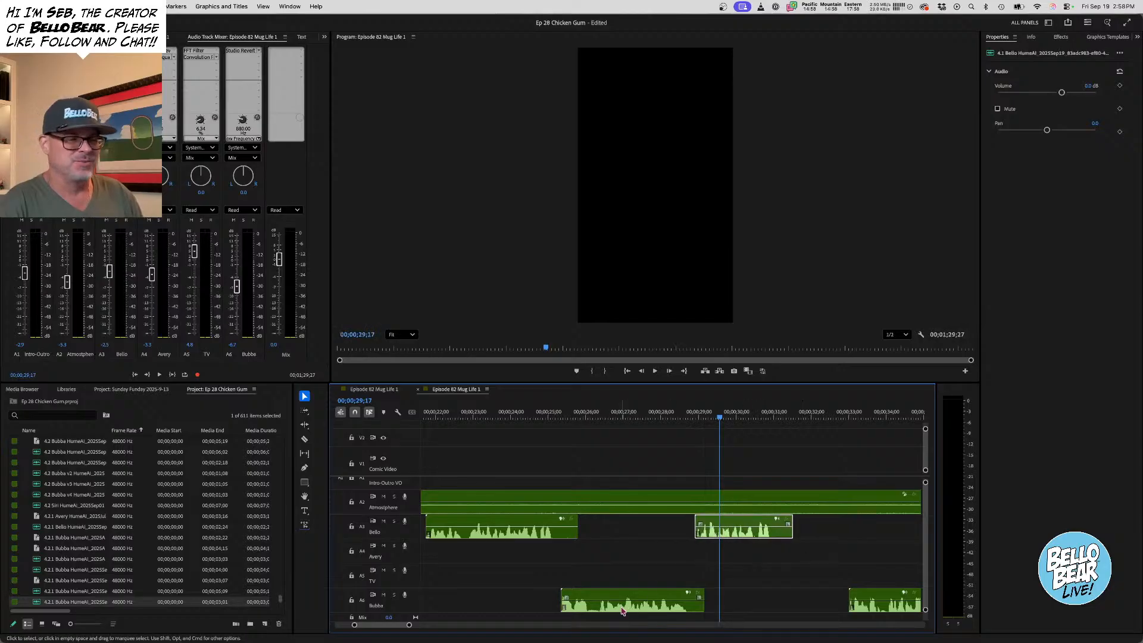
{"action": "left_click_drag", "start_coordinate": [701, 589], "coordinate": [693, 590]}
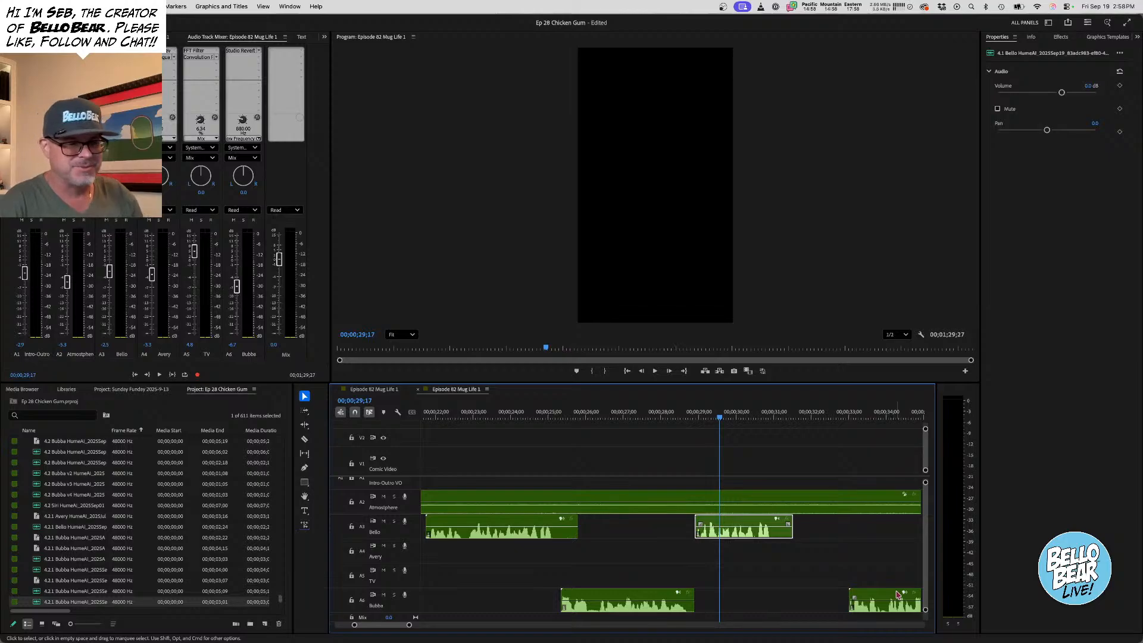
Move 4.2 Bubba earlier to overlap 4.1 Bello's end, trim its silent end, and place a shortened 4.2.1 Bubba directly after it
{"action": "left_click_drag", "start_coordinate": [889, 594], "coordinate": [823, 597]}
{"action": "left_click", "coordinate": [819, 553]}
{"action": "scroll", "coordinate": [818, 555], "scroll_direction": "right", "scroll_amount": 3}
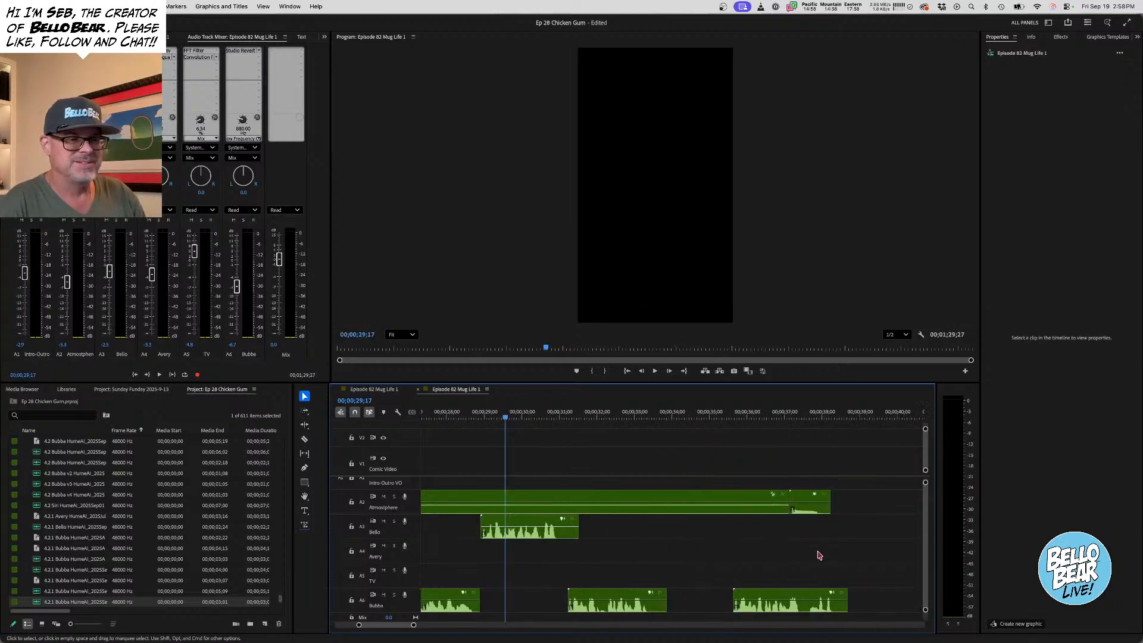
{"action": "scroll", "coordinate": [817, 554], "scroll_direction": "left", "scroll_amount": 5}
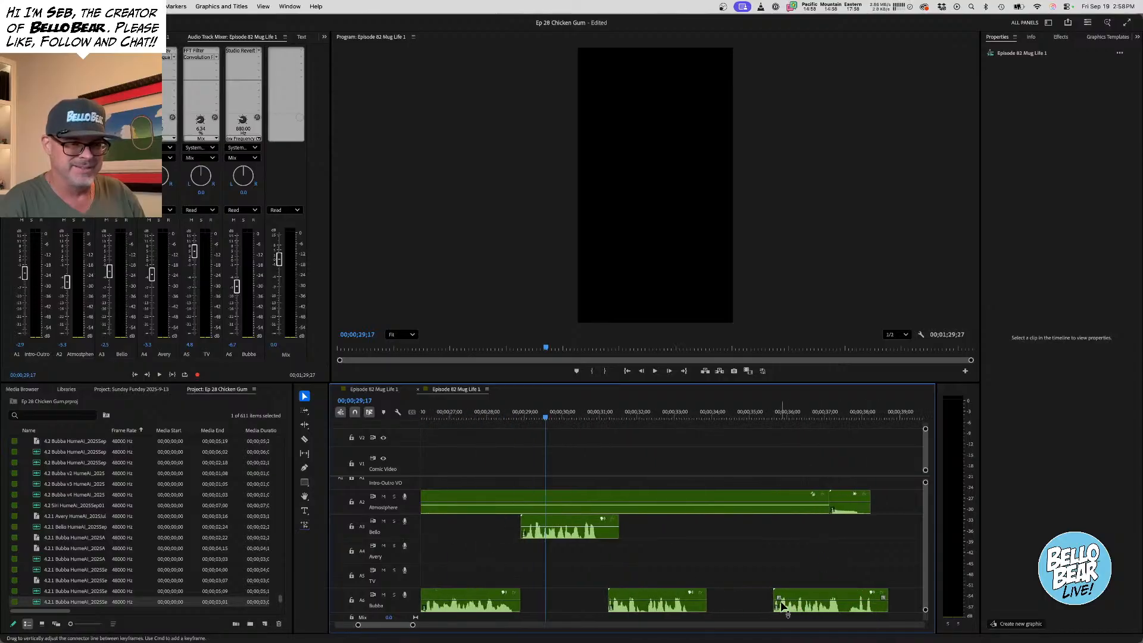
{"action": "left_click_drag", "start_coordinate": [774, 598], "coordinate": [702, 595]}
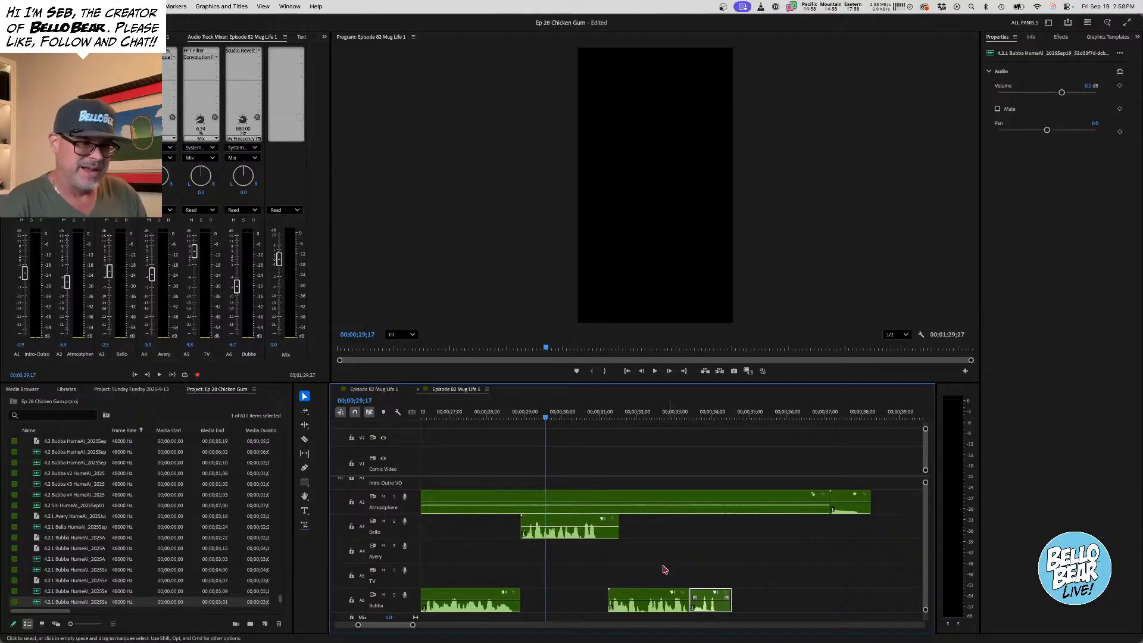
Shift 3.1 Bello and all voice clips after it about 5 frames earlier, and replay the dialogue from about 00;00;18;22
{"action": "scroll", "coordinate": [675, 552], "scroll_direction": "left", "scroll_amount": 4}
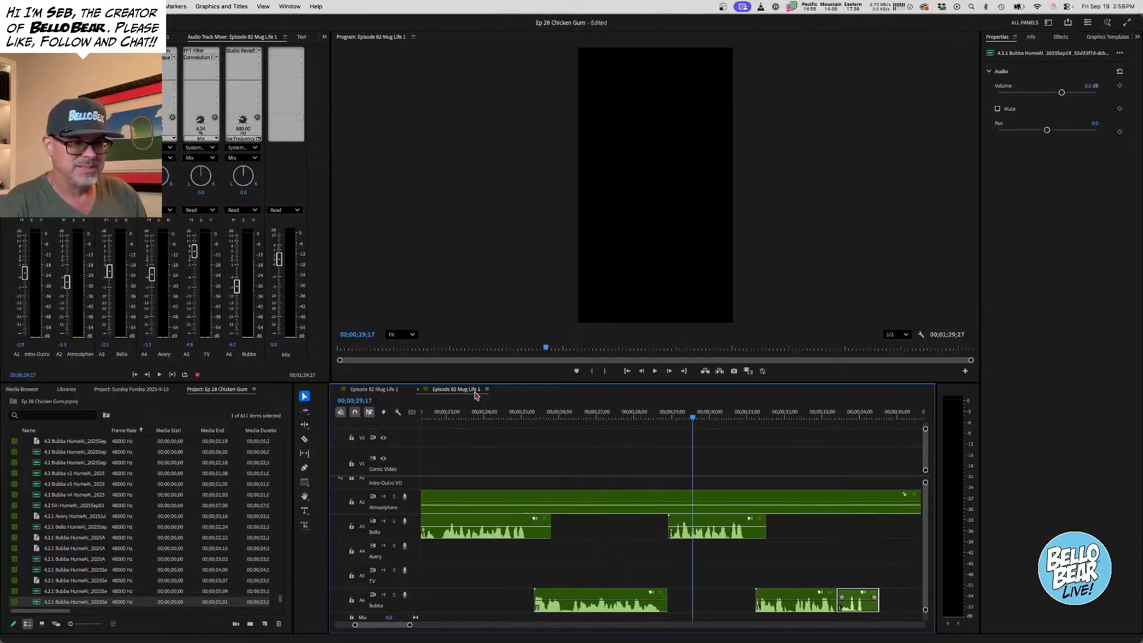
{"action": "scroll", "coordinate": [453, 417], "scroll_direction": "left", "scroll_amount": 4}
{"action": "left_click", "coordinate": [518, 416]}
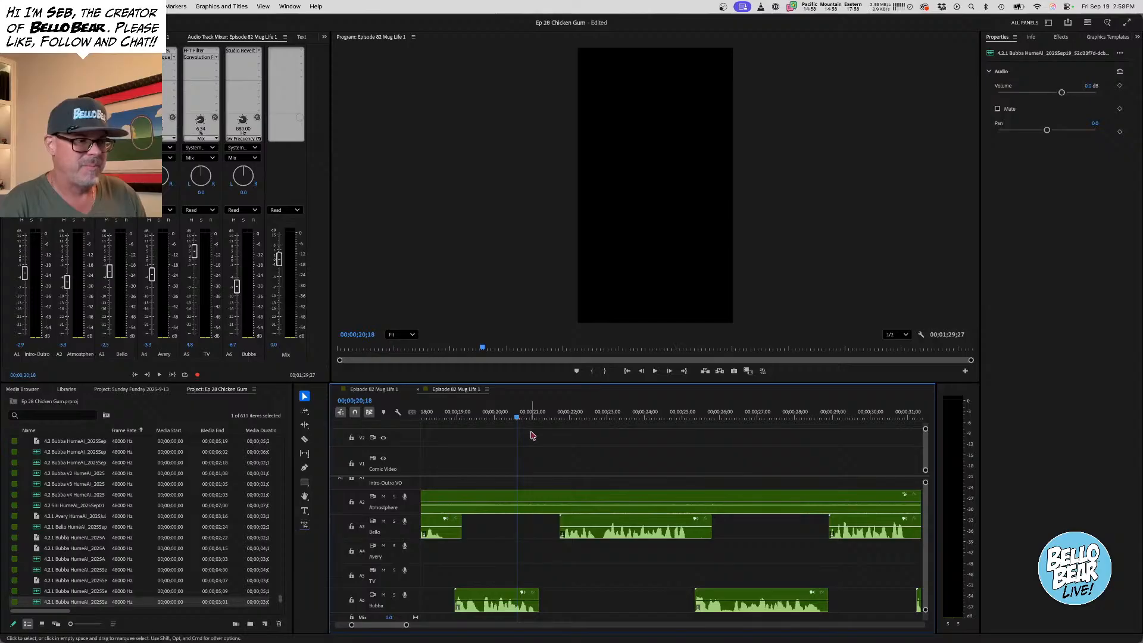
{"action": "key", "text": "space"}
{"action": "key", "text": "space"}
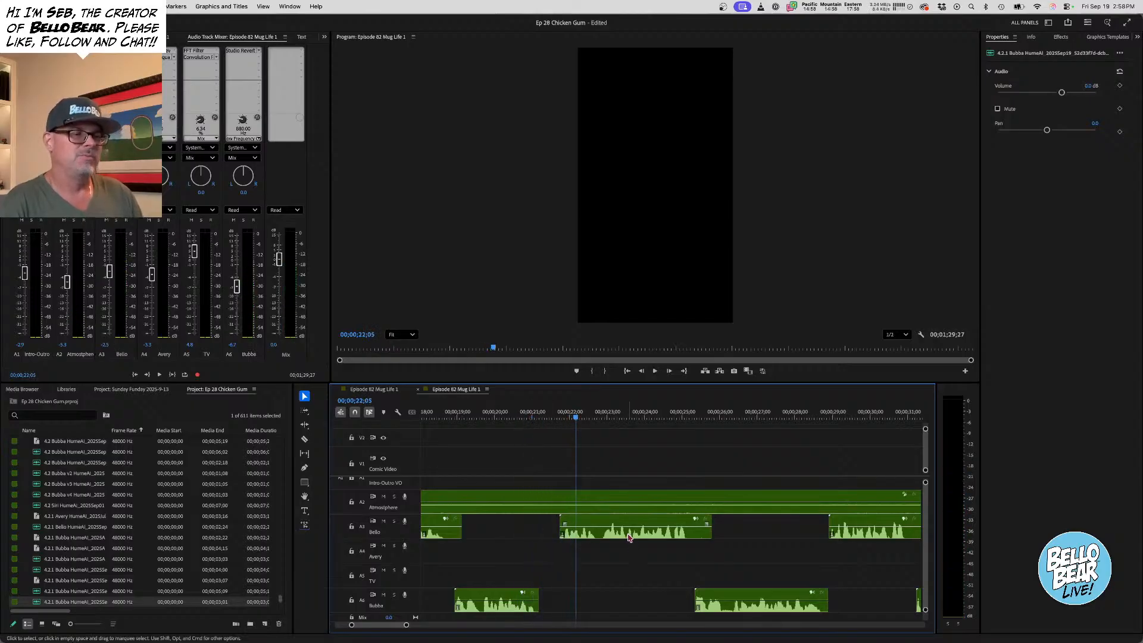
{"action": "scroll", "coordinate": [626, 535], "scroll_direction": "right", "scroll_amount": 3}
{"action": "left_click_drag", "start_coordinate": [445, 519], "coordinate": [902, 613]}
{"action": "scroll", "coordinate": [645, 591], "scroll_direction": "left", "scroll_amount": 3}
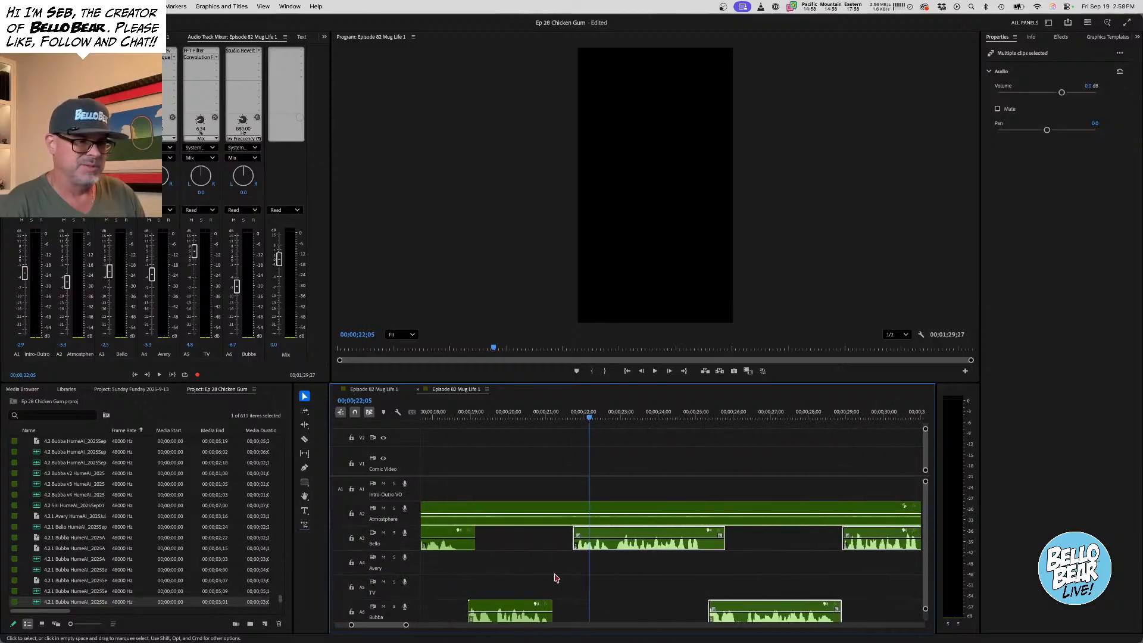
{"action": "left_click_drag", "start_coordinate": [609, 536], "coordinate": [605, 537]}
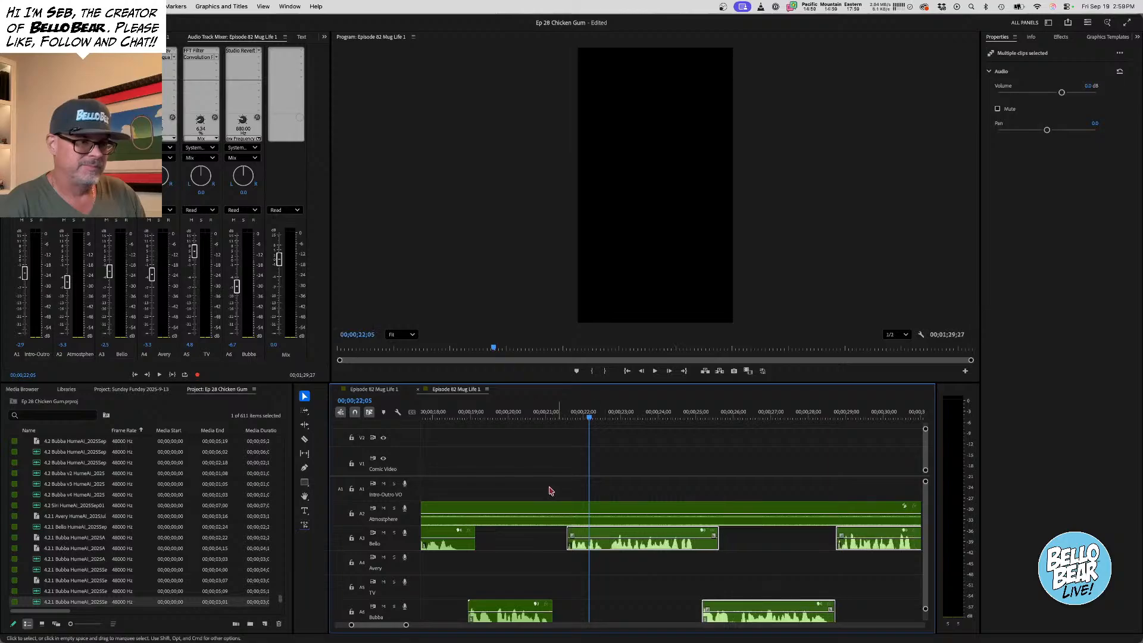
{"action": "left_click", "coordinate": [460, 418]}
{"action": "key", "text": "space"}
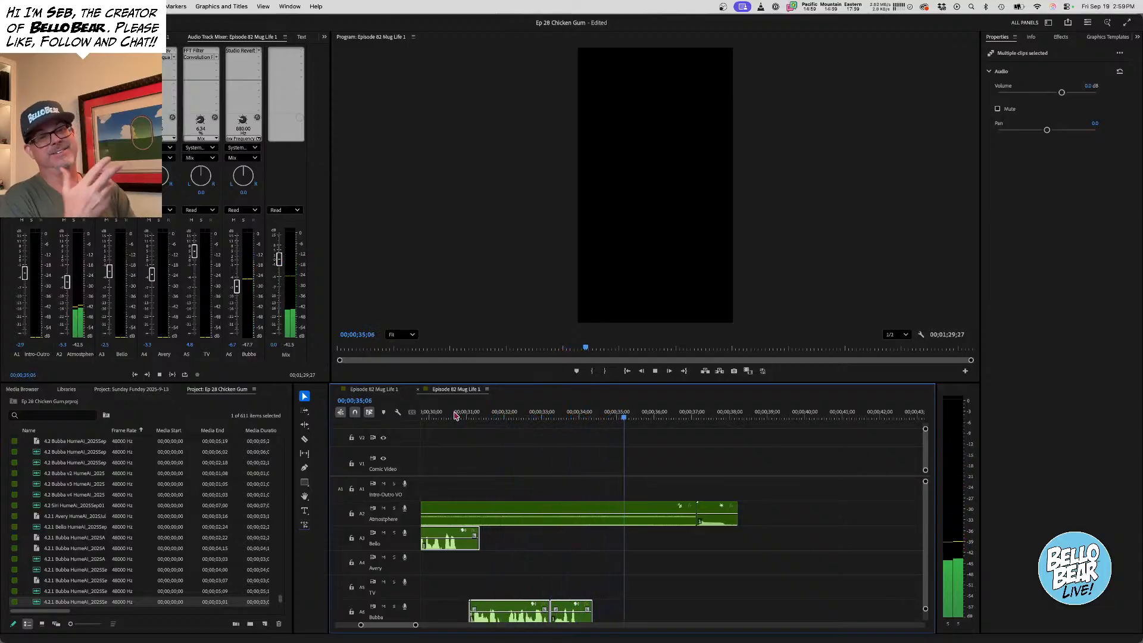
Trim the end of the 4.1 Bello clip by 9 frames so it ends where 4.2 Bubba starts
{"action": "key", "text": "space"}
{"action": "scroll", "coordinate": [580, 488], "scroll_direction": "left", "scroll_amount": 5}
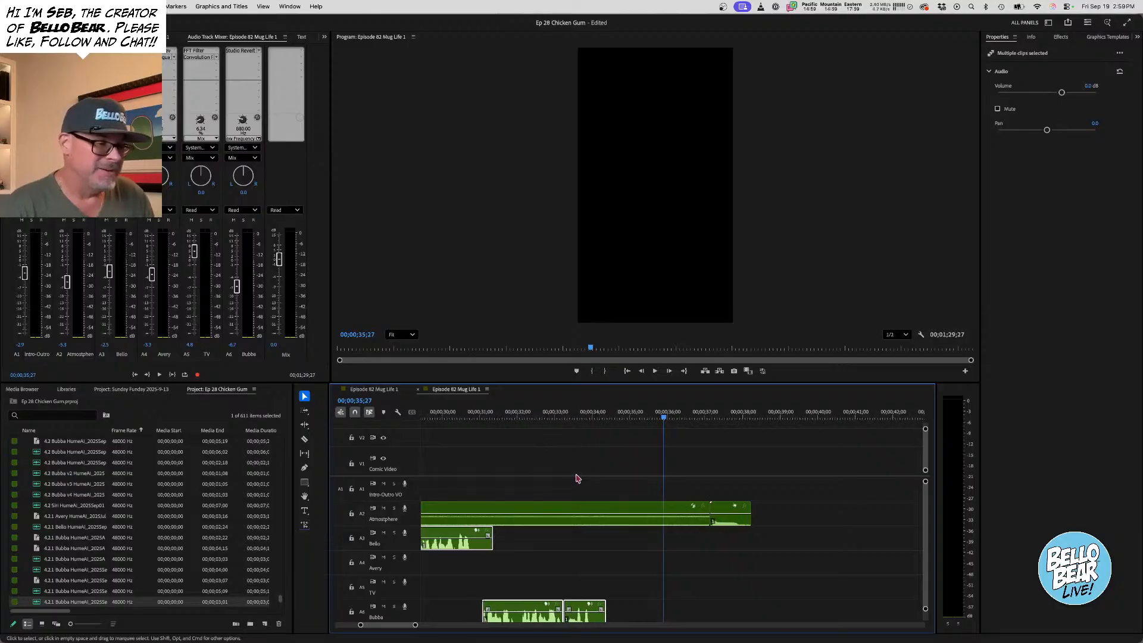
{"action": "left_click_drag", "start_coordinate": [568, 544], "coordinate": [560, 540]}
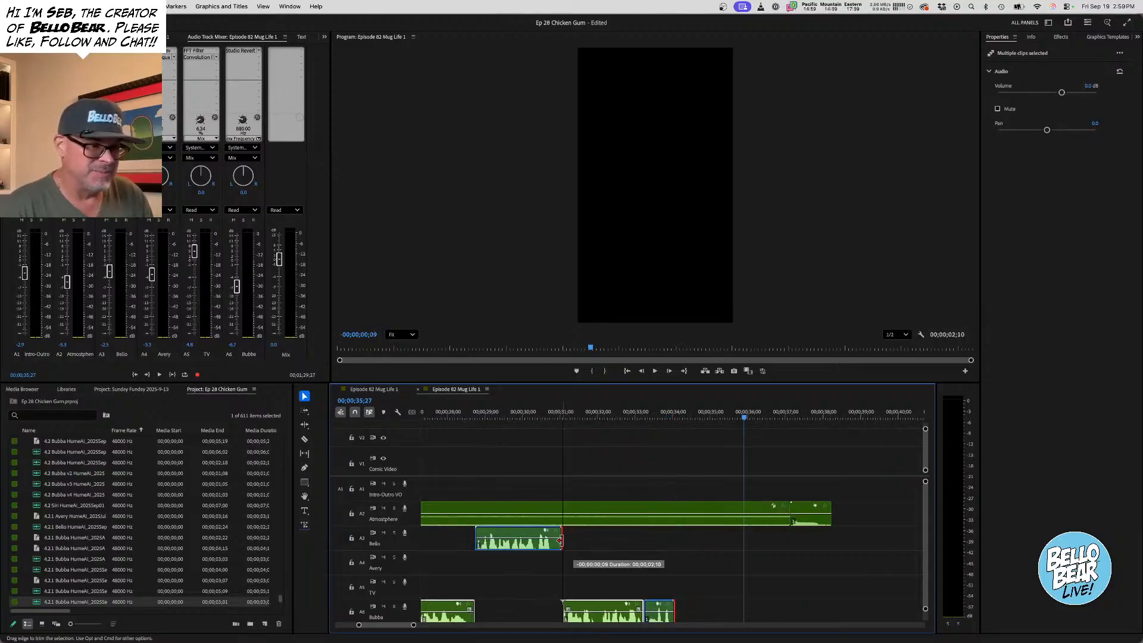
{"action": "left_click", "coordinate": [679, 558]}
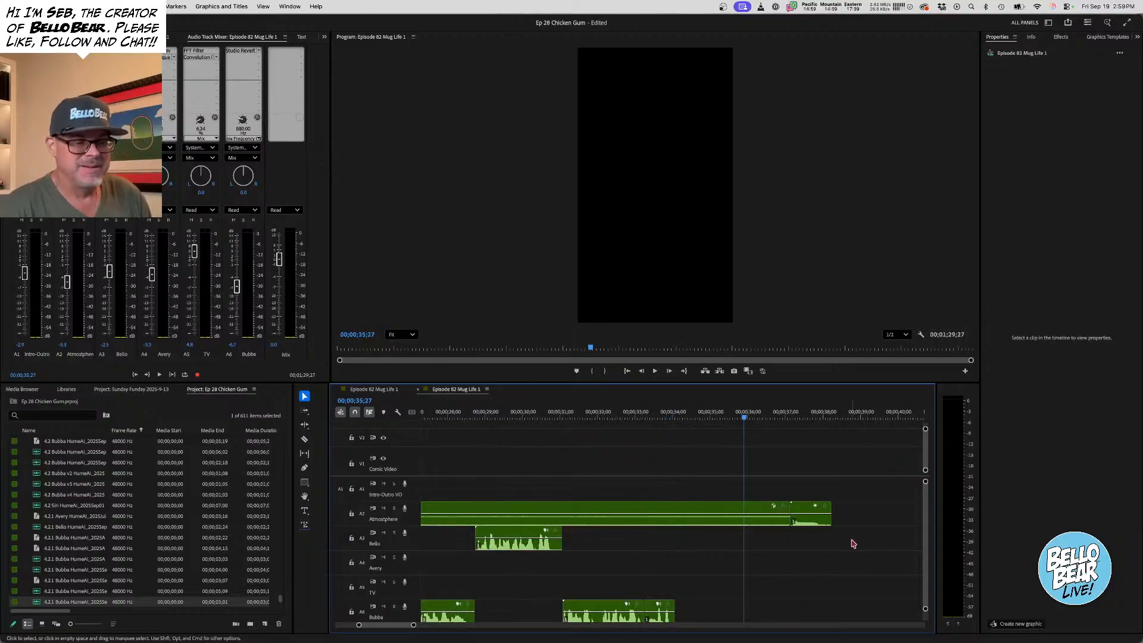
{"action": "key", "text": "super+z"}
{"action": "key", "text": "super+shift+z"}
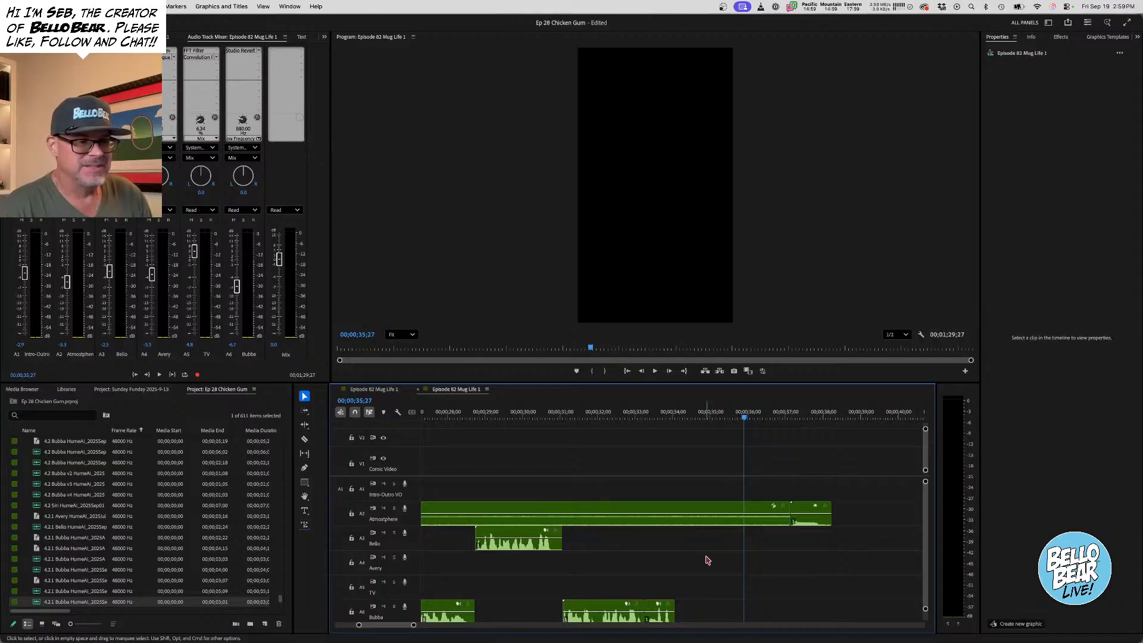
Move the closing image and outro clips about 13 seconds later and place Ep 28 Chicken Gum3 to Gum10 on Comic Video from the atmosphere's start
{"action": "scroll", "coordinate": [673, 553], "scroll_direction": "left", "scroll_amount": 15}
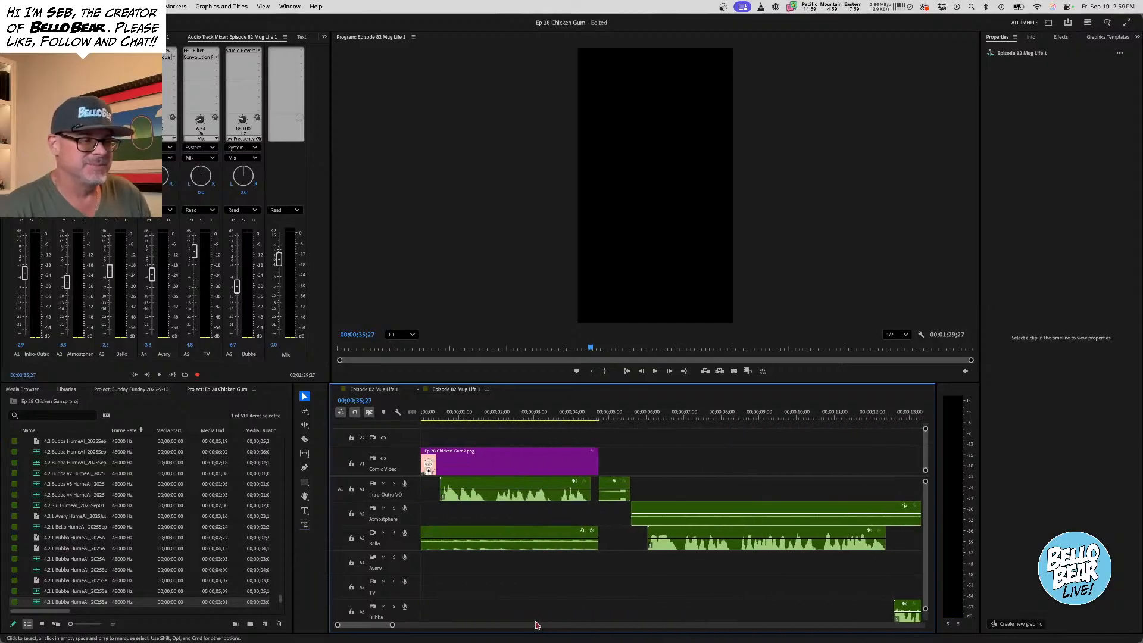
{"action": "left_click_drag", "start_coordinate": [392, 628], "coordinate": [453, 626]}
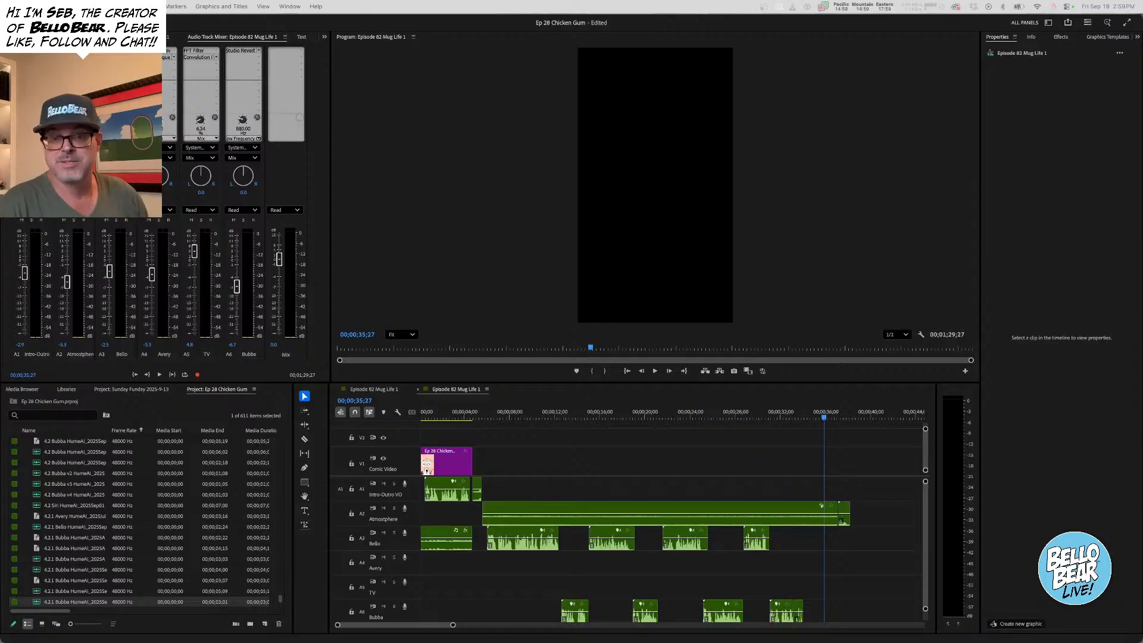
{"action": "left_click_drag", "start_coordinate": [1142, 434], "coordinate": [713, 451]}
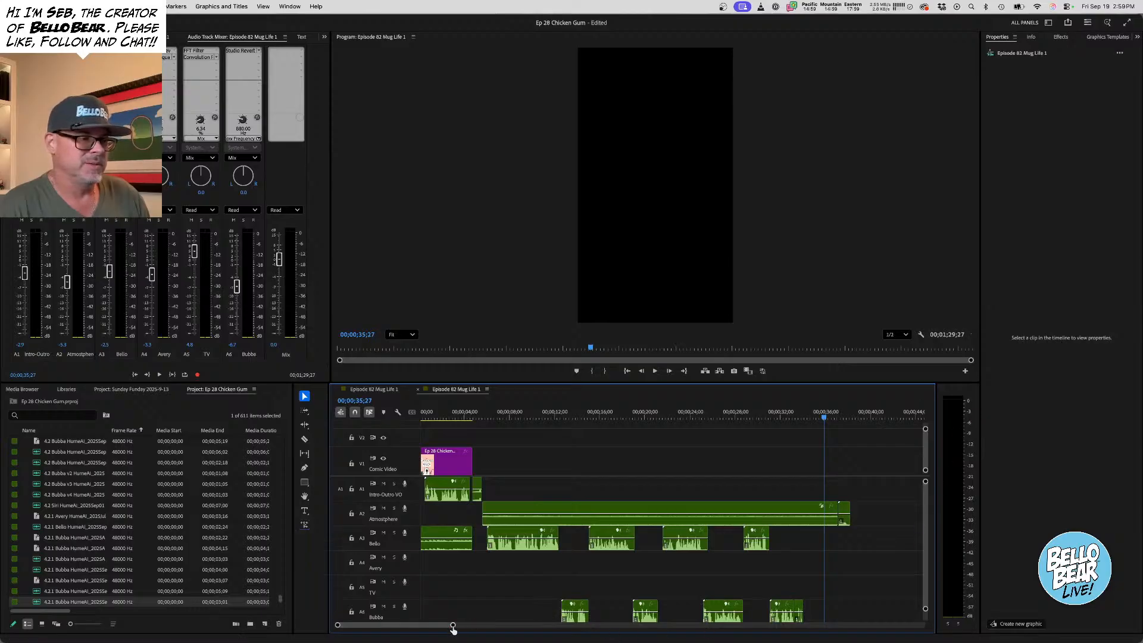
{"action": "left_click_drag", "start_coordinate": [453, 628], "coordinate": [496, 629]}
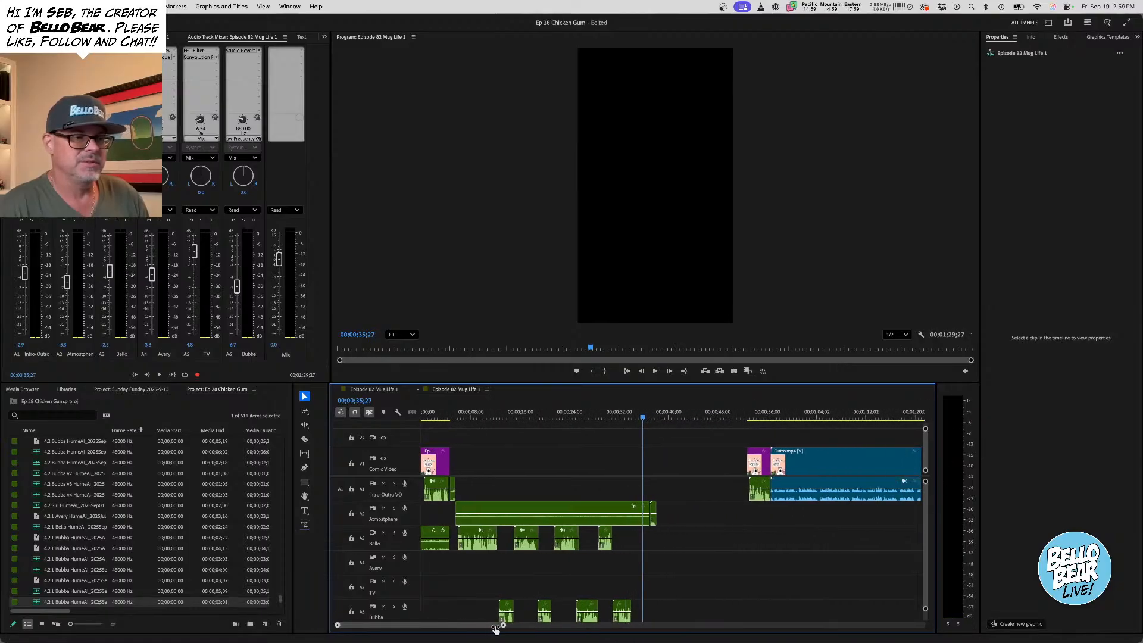
{"action": "scroll", "coordinate": [704, 477], "scroll_direction": "down", "scroll_amount": 5}
{"action": "left_click_drag", "start_coordinate": [595, 448], "coordinate": [767, 512]}
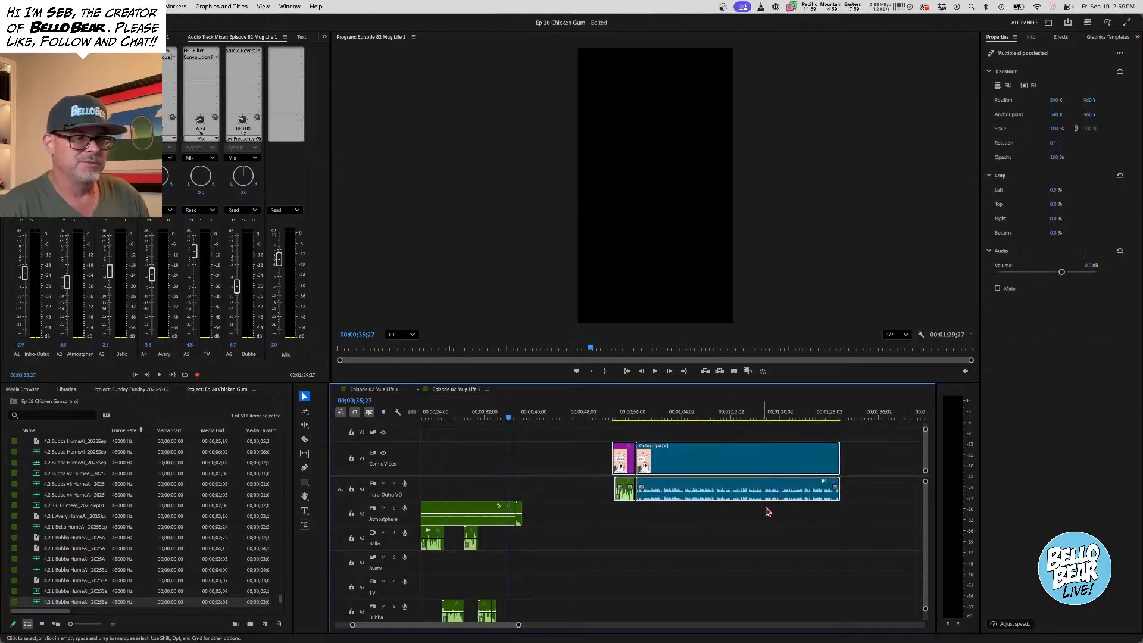
{"action": "left_click_drag", "start_coordinate": [740, 468], "coordinate": [824, 467]}
{"action": "scroll", "coordinate": [827, 470], "scroll_direction": "up", "scroll_amount": 5}
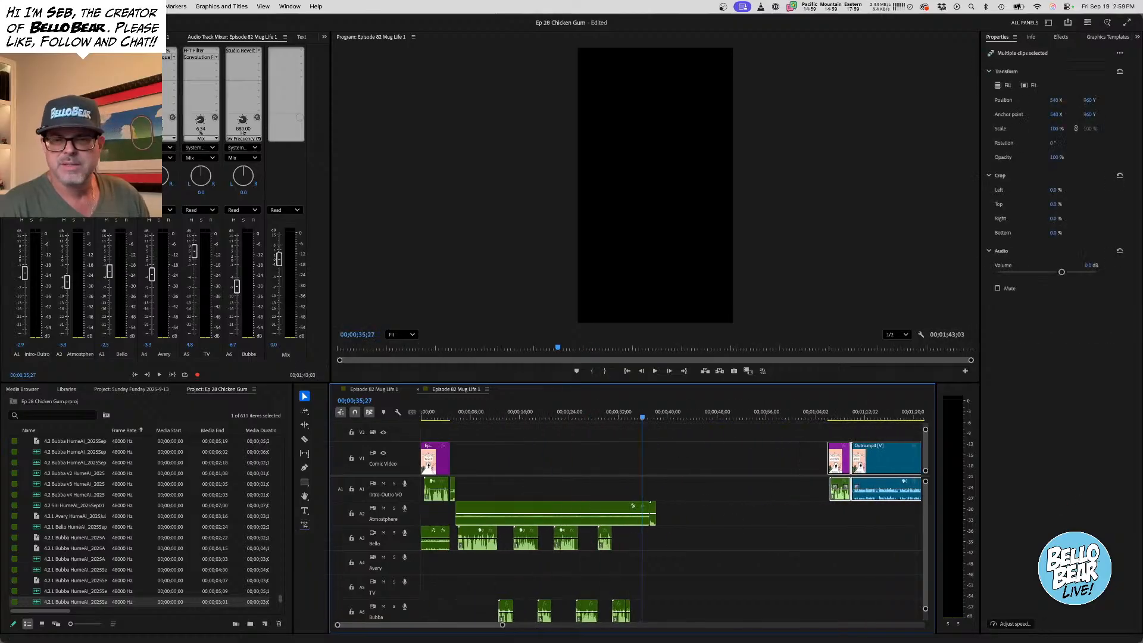
{"action": "left_click_drag", "start_coordinate": [952, 467], "coordinate": [583, 463]}
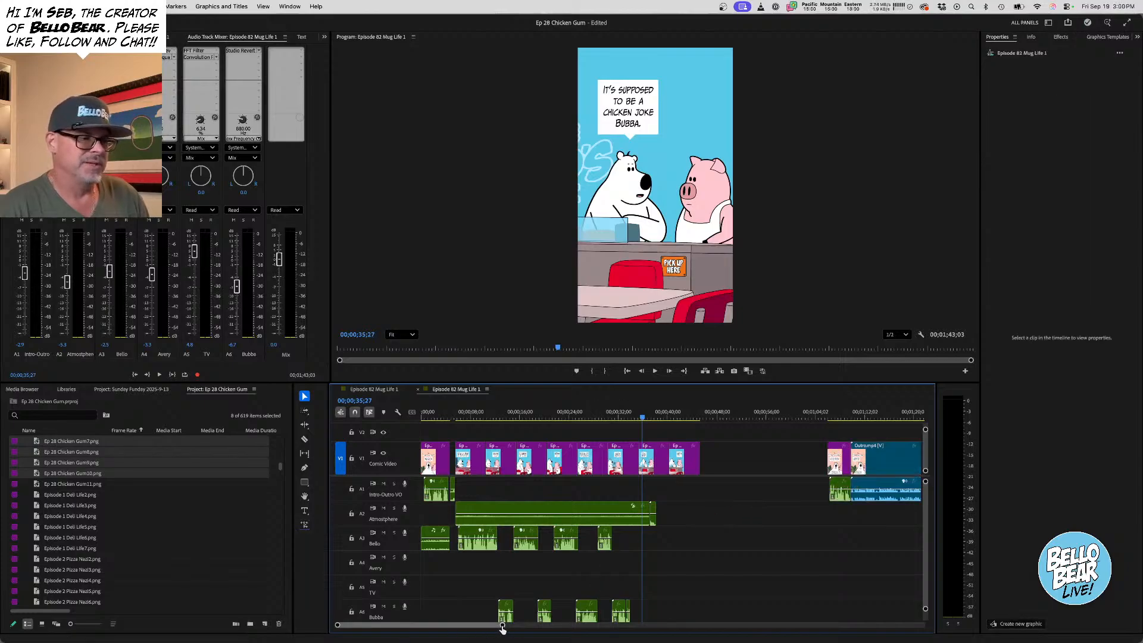
Trim the start of the Ep 28 Chicken Gum4.png image to about 00;00;13;26 on the Comic Video track
{"action": "left_click_drag", "start_coordinate": [502, 628], "coordinate": [459, 630]}
{"action": "scroll", "coordinate": [591, 531], "scroll_direction": "left", "scroll_amount": 20}
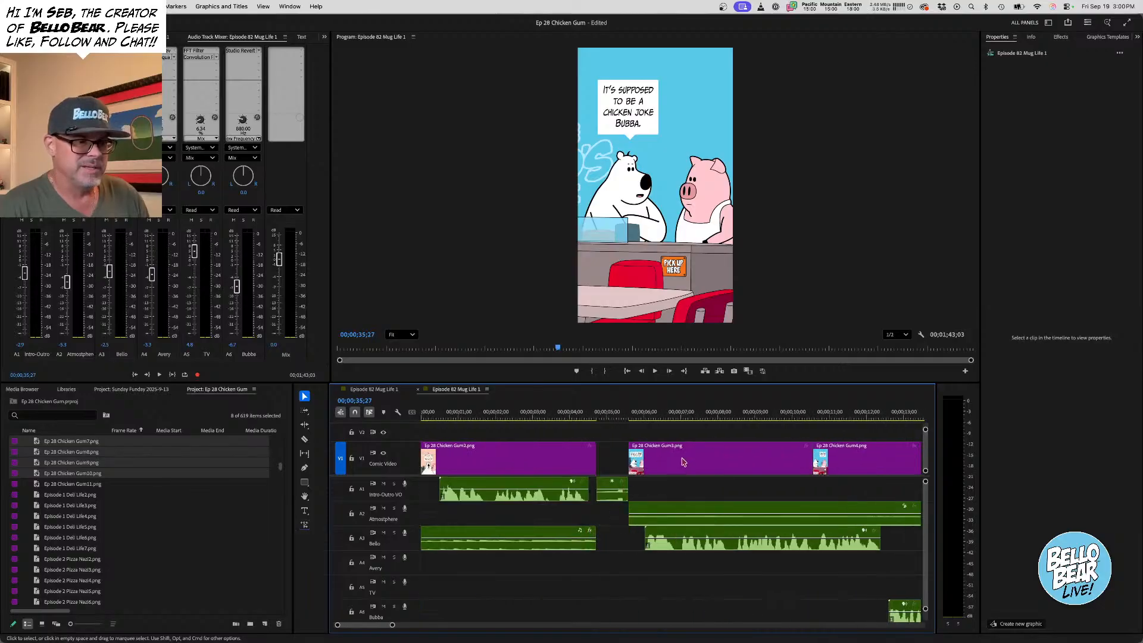
{"action": "left_click", "coordinate": [683, 462]}
{"action": "scroll", "coordinate": [772, 526], "scroll_direction": "right", "scroll_amount": 3}
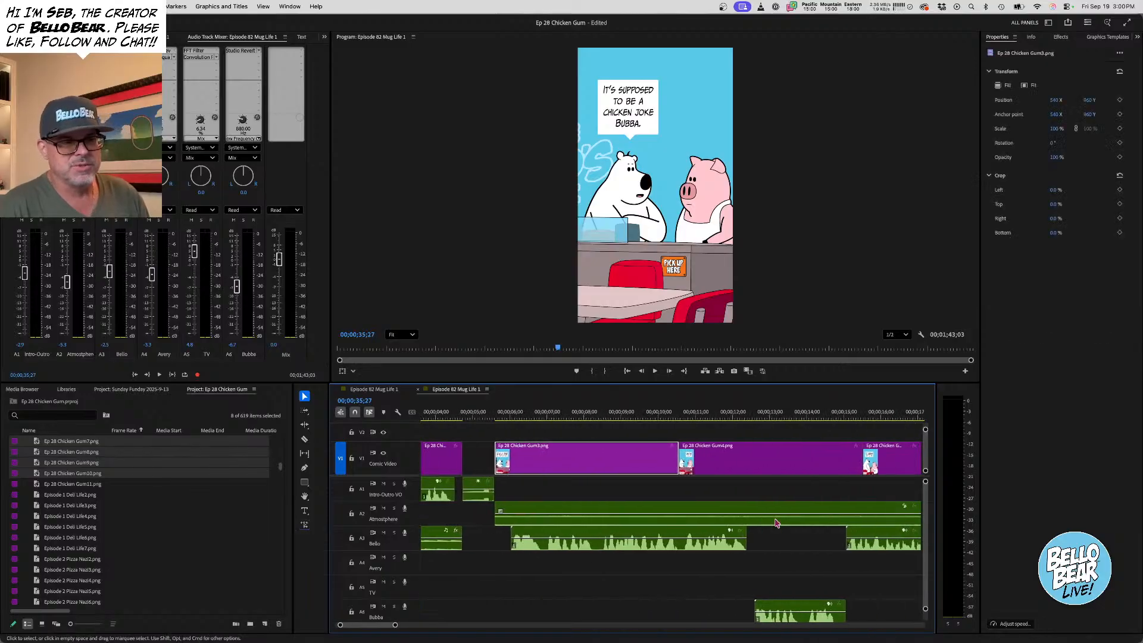
{"action": "left_click", "coordinate": [734, 467]}
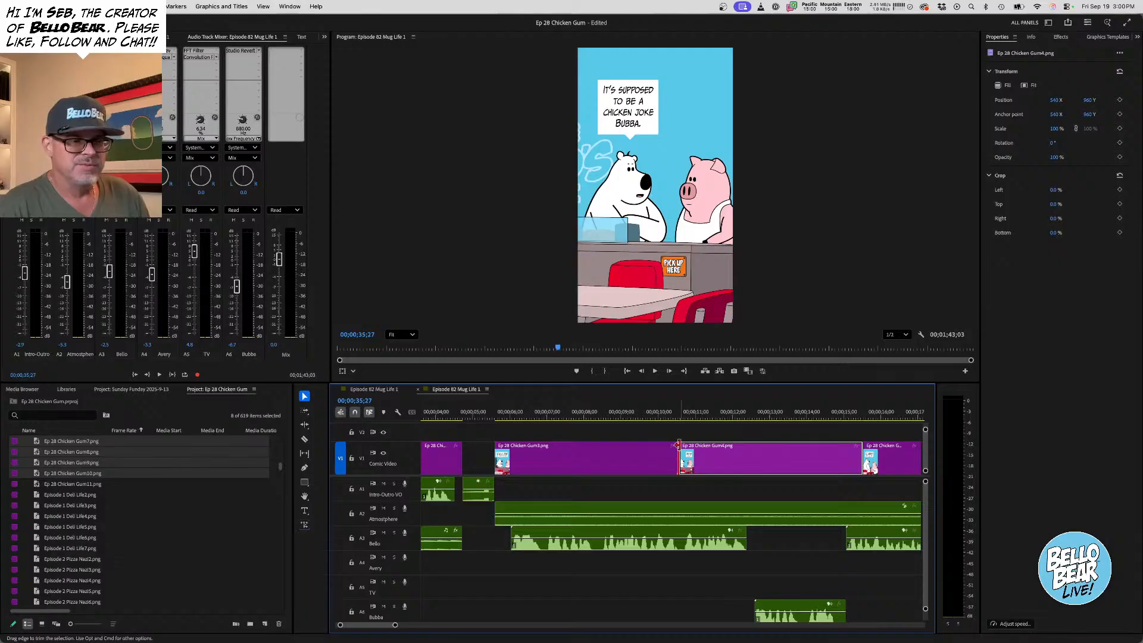
{"action": "left_click_drag", "start_coordinate": [677, 446], "coordinate": [804, 448]}
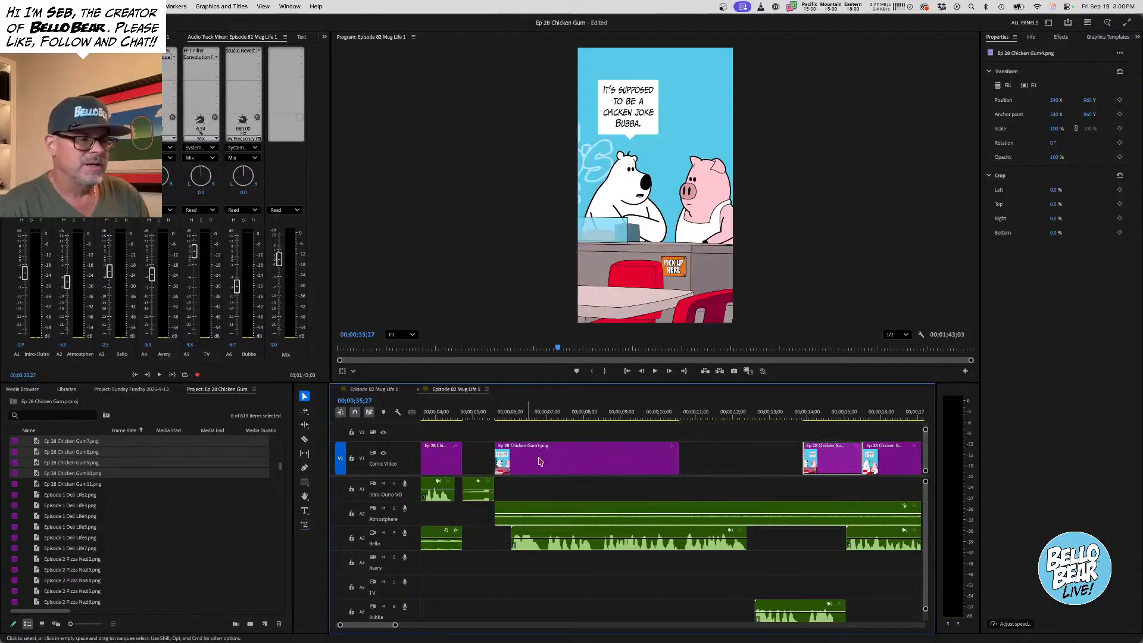
Try starting Ep 28 Chicken Gum3.png with Bello's first dialogue line, play it back, and return the image to the atmosphere's start
{"action": "left_click_drag", "start_coordinate": [538, 462], "coordinate": [554, 462]}
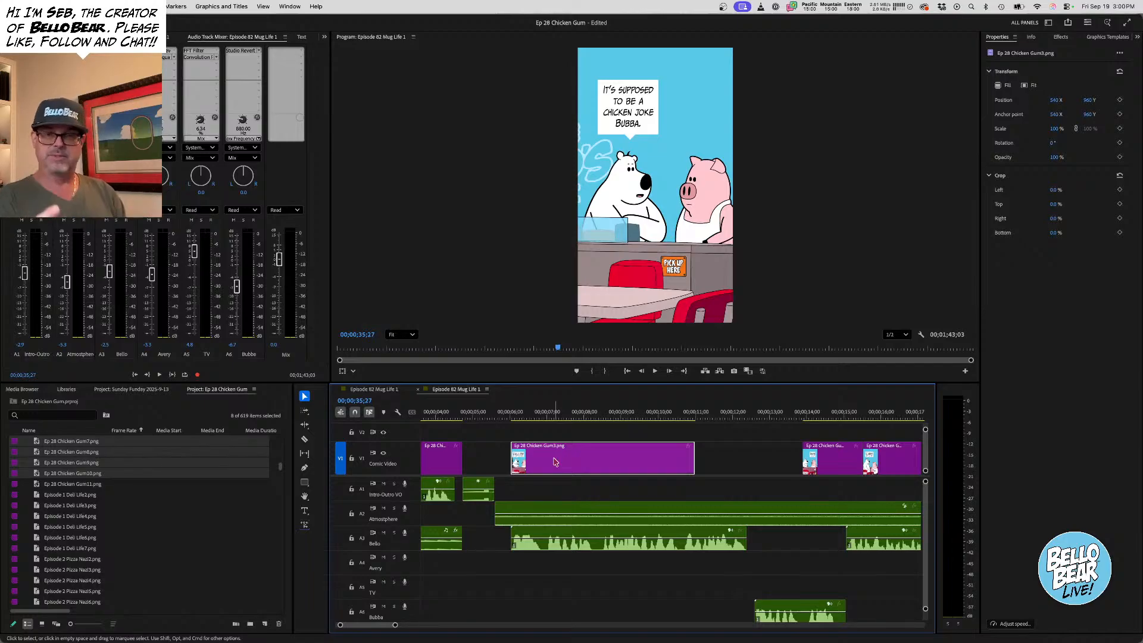
{"action": "left_click", "coordinate": [489, 416]}
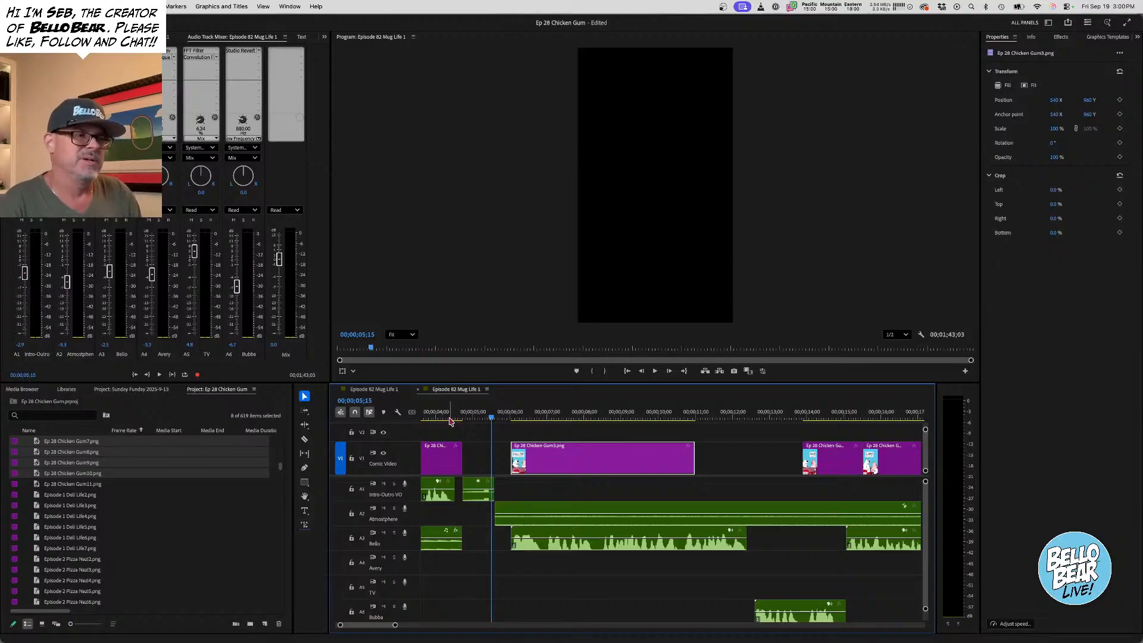
{"action": "left_click", "coordinate": [463, 417]}
{"action": "key", "text": "space"}
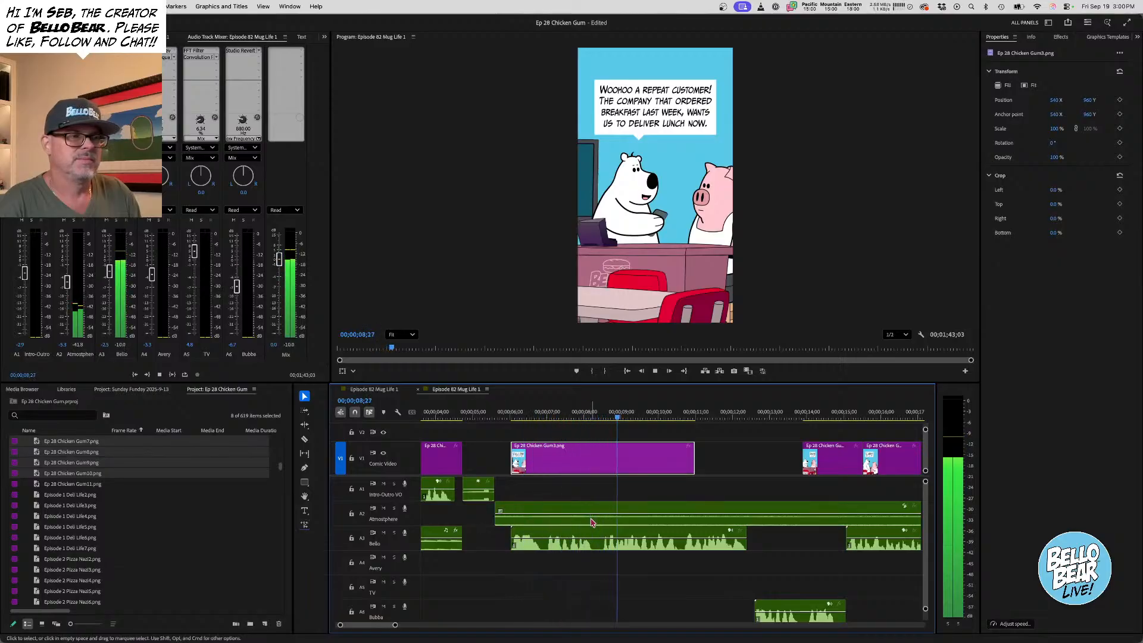
{"action": "key", "text": "space"}
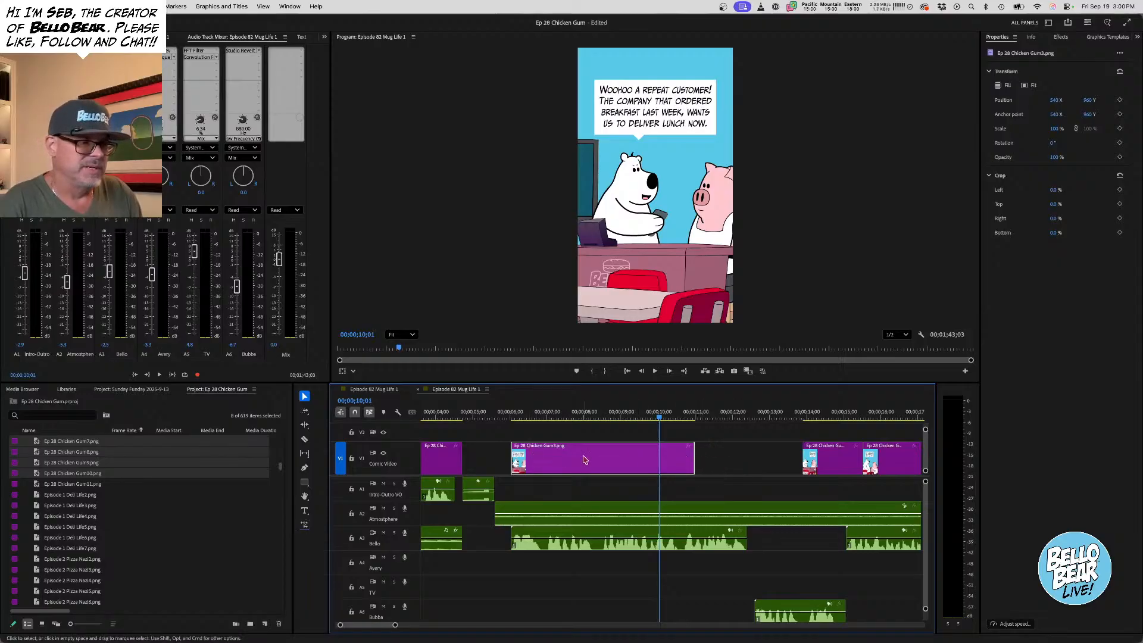
{"action": "left_click_drag", "start_coordinate": [584, 459], "coordinate": [568, 459]}
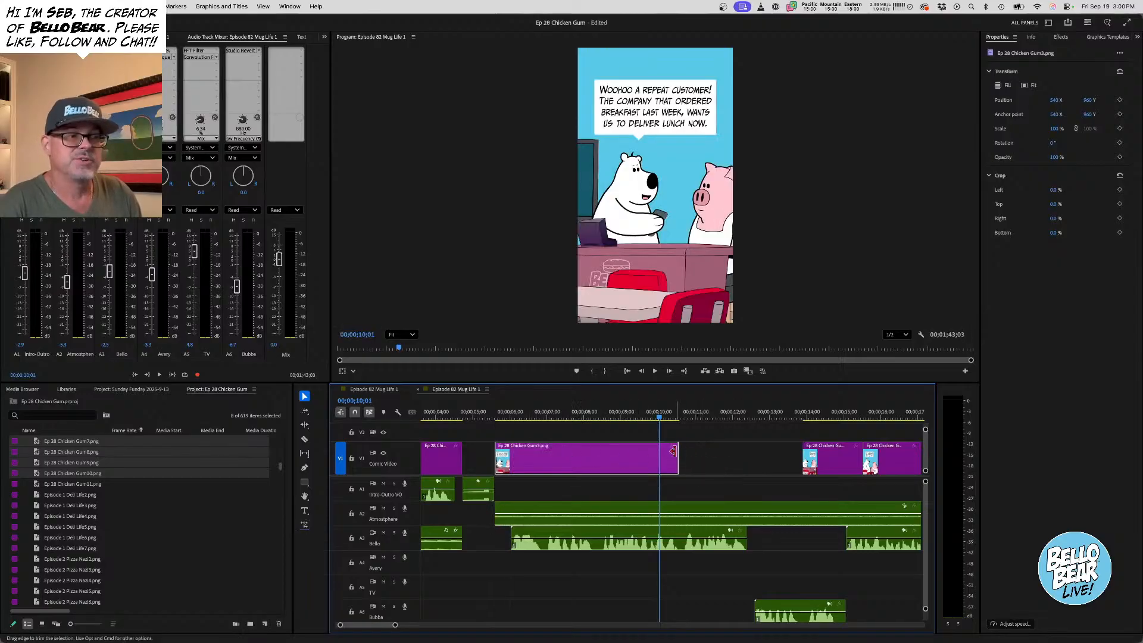
Extend Chicken Gum3 to the end of Bello's first line, fit Gum4 directly after it through Bubba's line, and play from 00;00;08;20
{"action": "left_click_drag", "start_coordinate": [673, 451], "coordinate": [746, 452]}
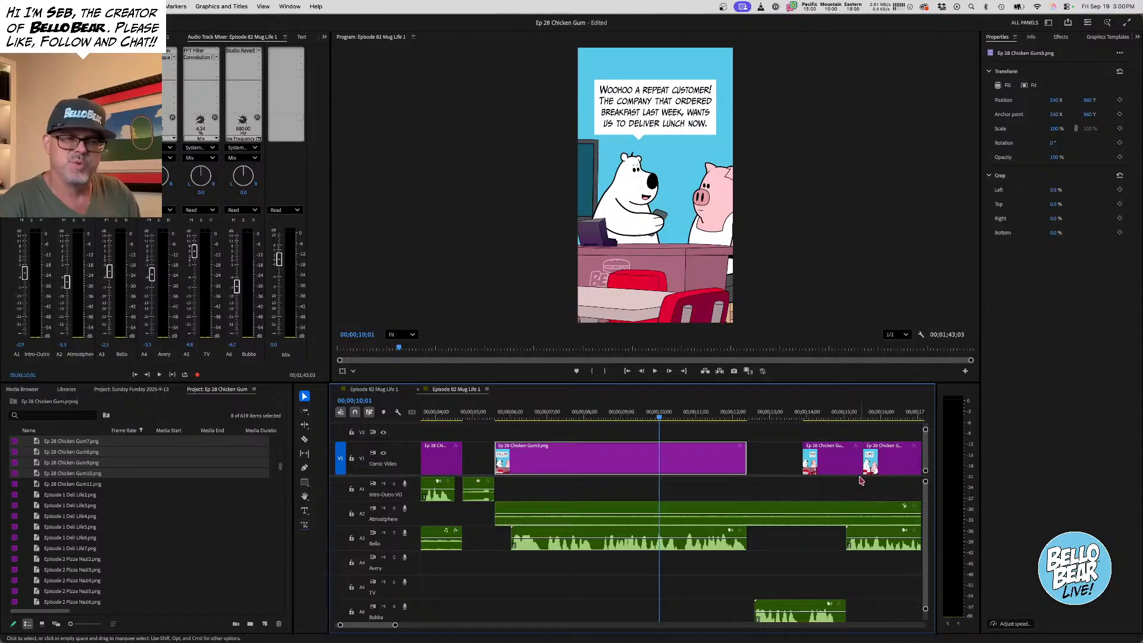
{"action": "mouse_move", "coordinate": [837, 465]}
{"action": "left_mouse_down"}
{"action": "mouse_move", "coordinate": [782, 465]}
{"action": "mouse_move", "coordinate": [844, 460]}
{"action": "left_mouse_up"}
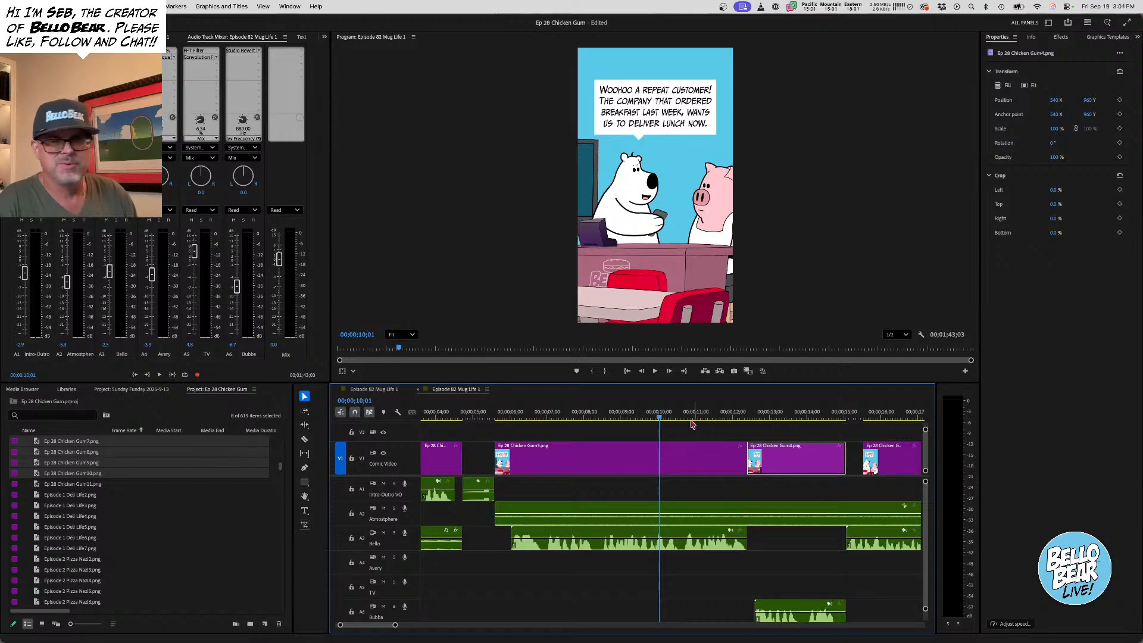
{"action": "left_click_drag", "start_coordinate": [636, 419], "coordinate": [609, 418]}
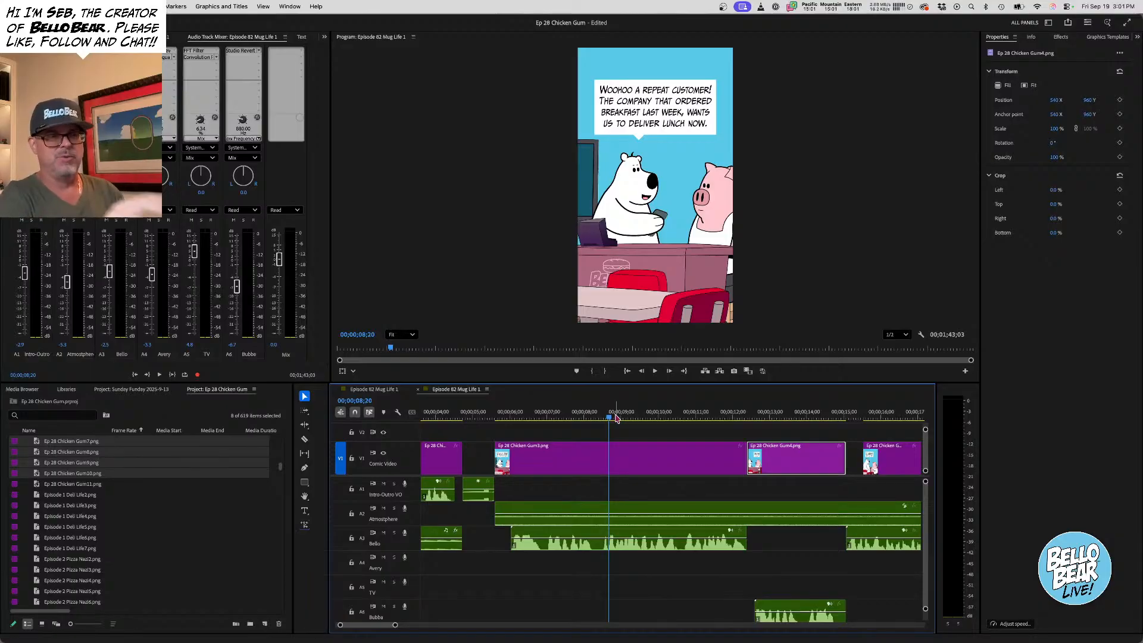
{"action": "key", "text": "space"}
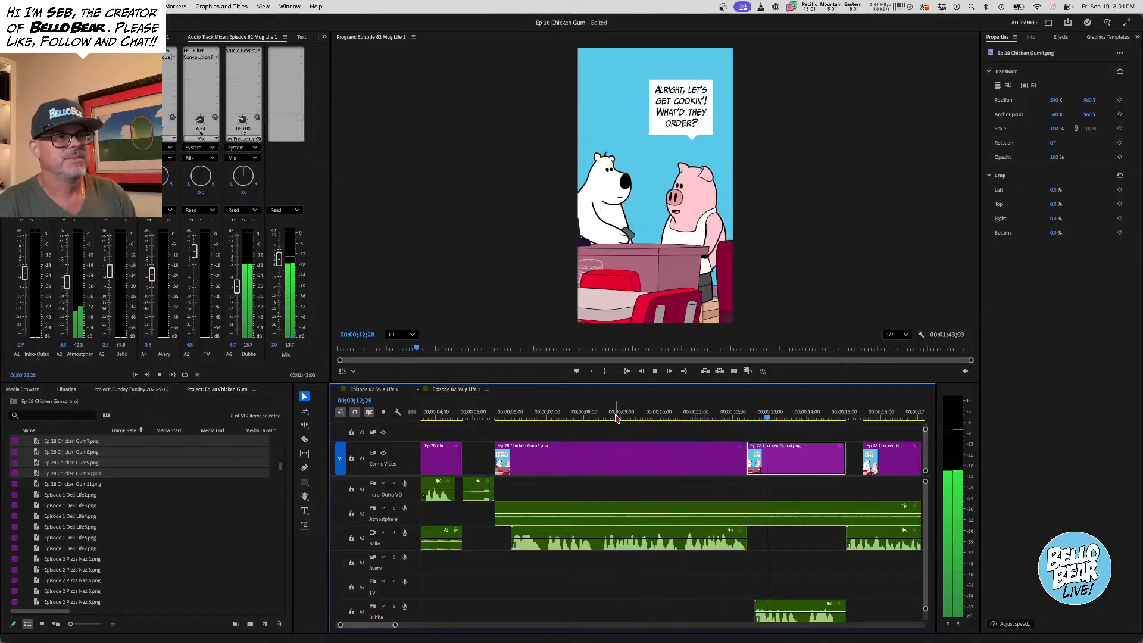
{"action": "key", "text": "space"}
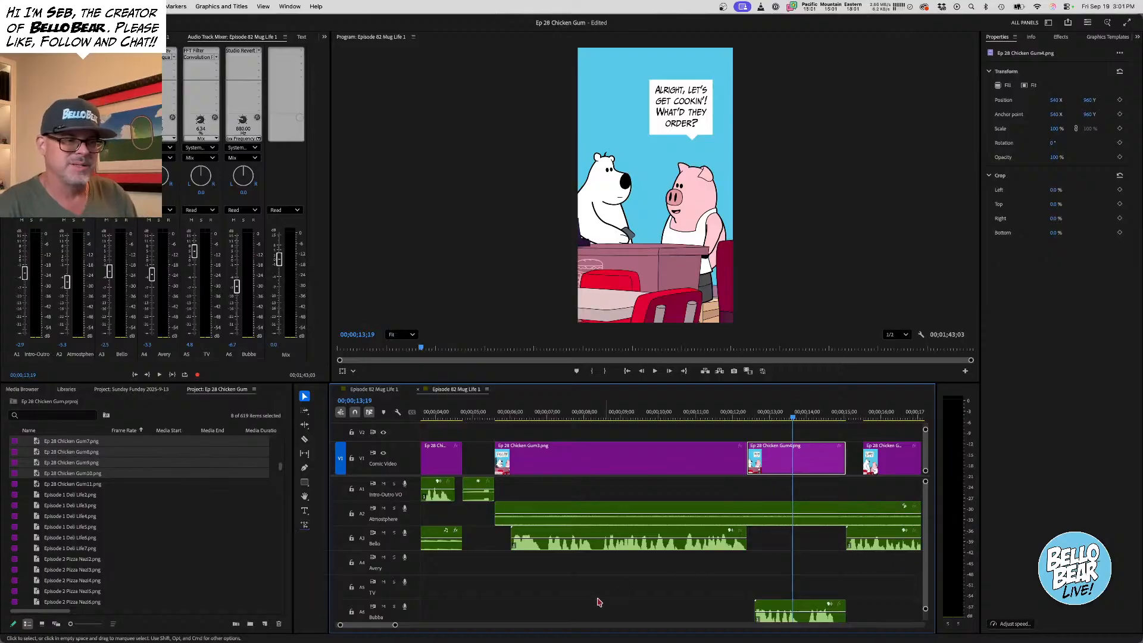
Shift the cut from Chicken Gum3 to Gum4 about 2 frames earlier, keeping the images adjoining, and replay from 00;00;09;04
{"action": "left_click_drag", "start_coordinate": [396, 628], "coordinate": [373, 627]}
{"action": "scroll", "coordinate": [630, 564], "scroll_direction": "up", "scroll_amount": 2}
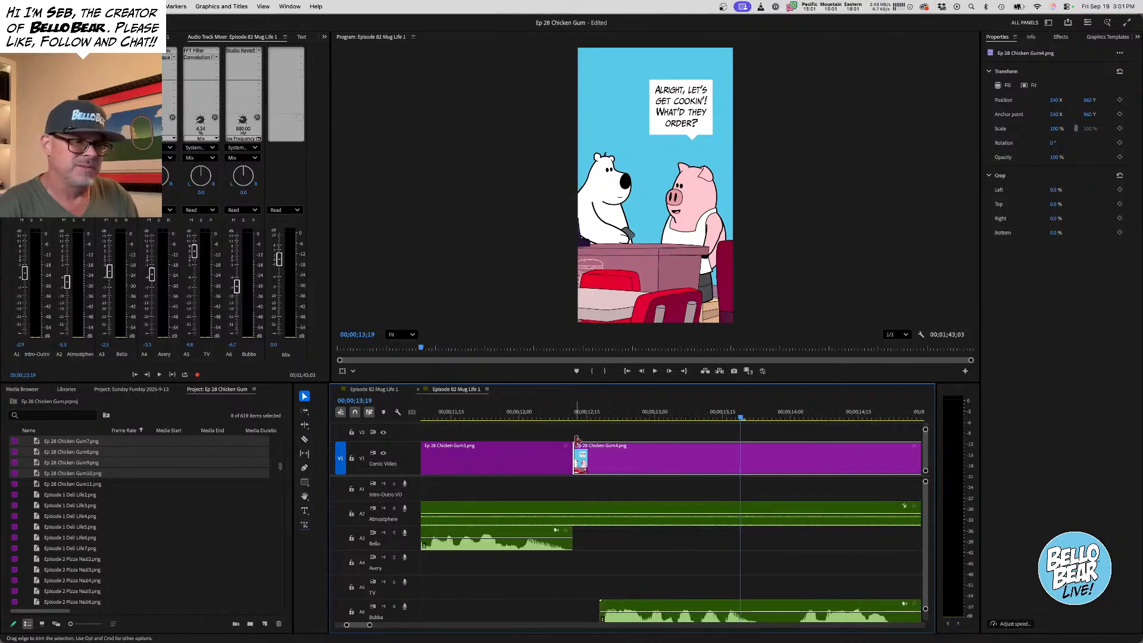
{"action": "mouse_move", "coordinate": [576, 440]}
{"action": "left_mouse_down"}
{"action": "mouse_move", "coordinate": [559, 441]}
{"action": "mouse_move", "coordinate": [563, 457]}
{"action": "left_mouse_up"}
{"action": "left_click_drag", "start_coordinate": [583, 464], "coordinate": [607, 465]}
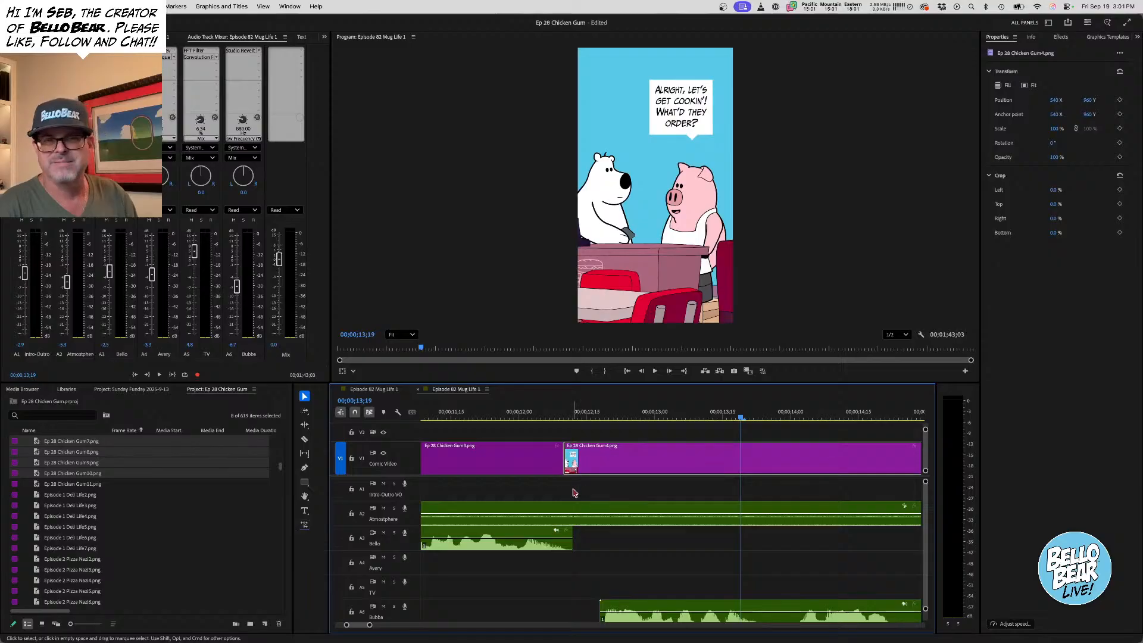
{"action": "scroll", "coordinate": [595, 497], "scroll_direction": "left", "scroll_amount": 6}
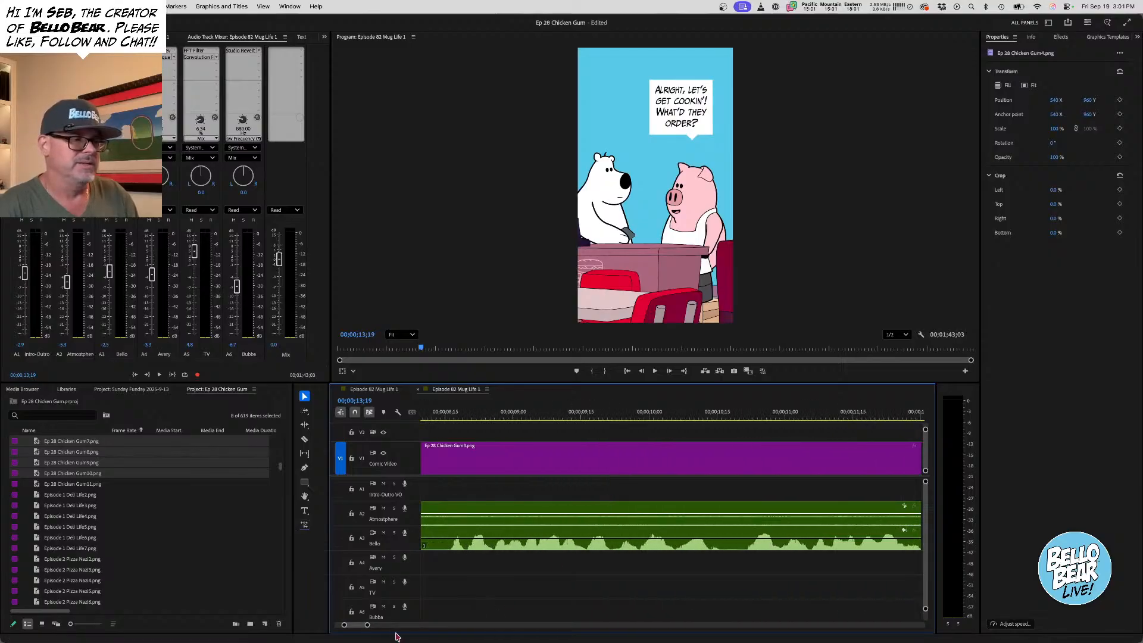
{"action": "left_click_drag", "start_coordinate": [367, 624], "coordinate": [399, 625]}
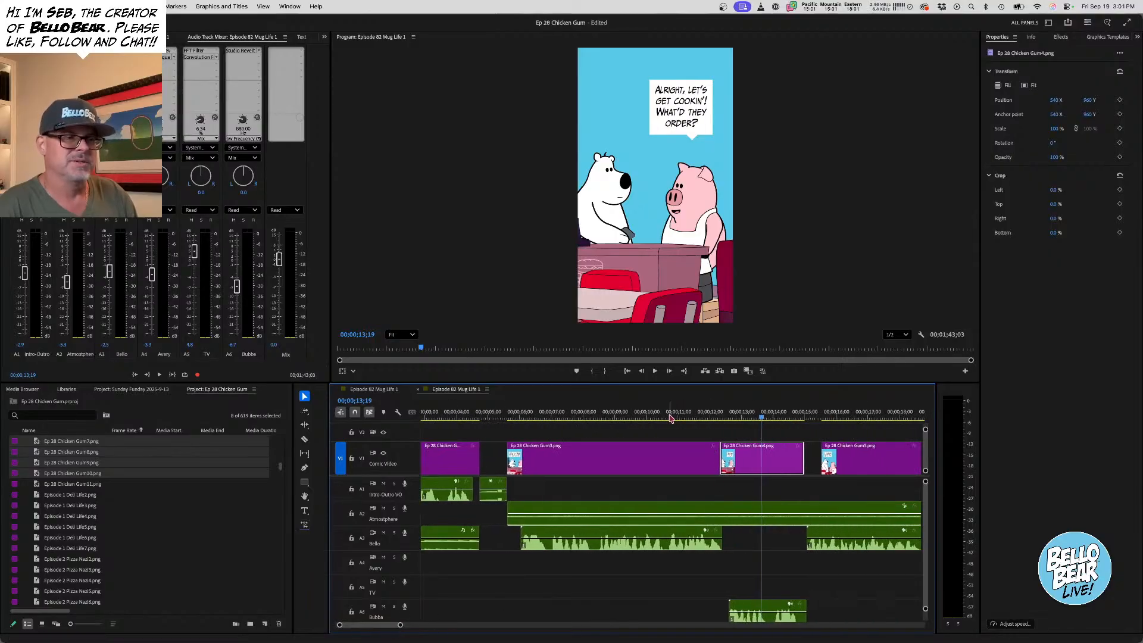
{"action": "left_click_drag", "start_coordinate": [670, 418], "coordinate": [619, 418]}
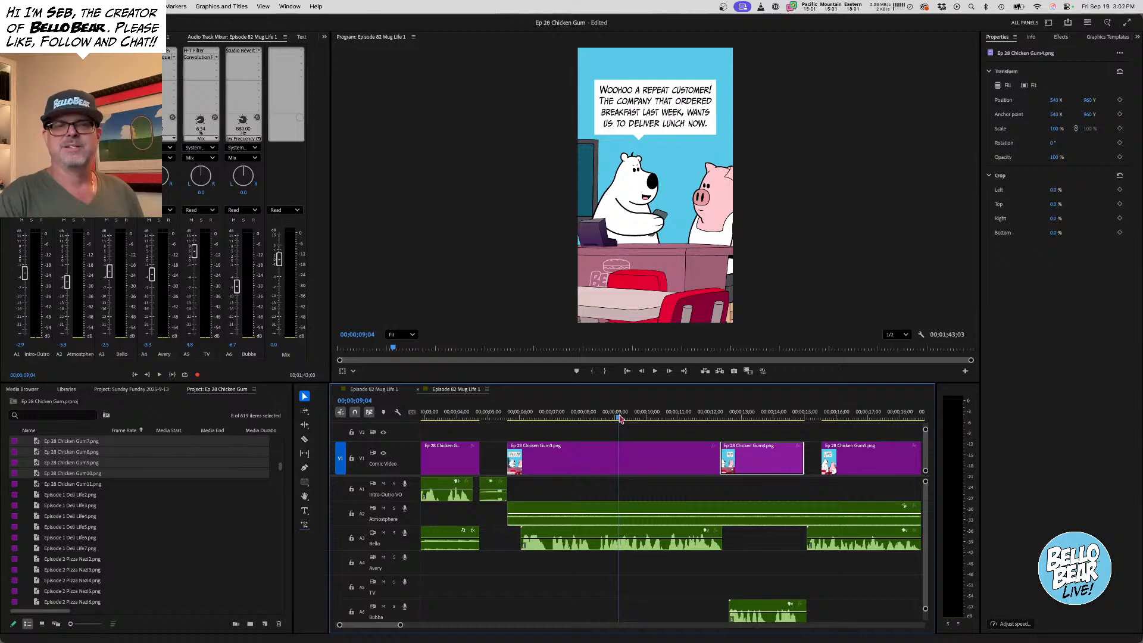
{"action": "key", "text": "space"}
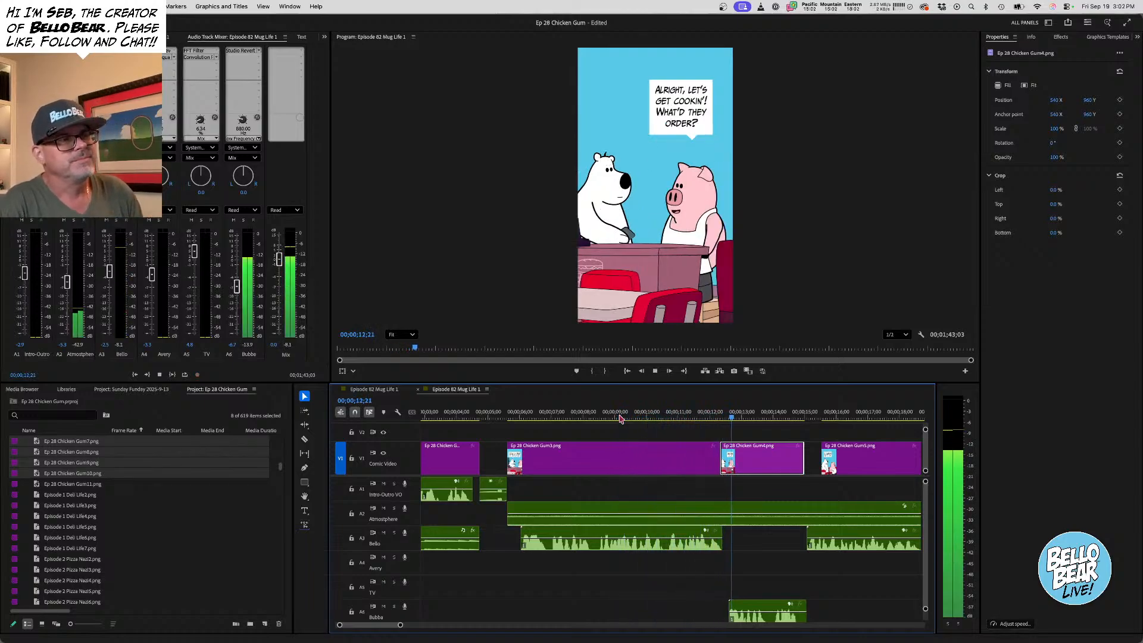
{"action": "key", "text": "space"}
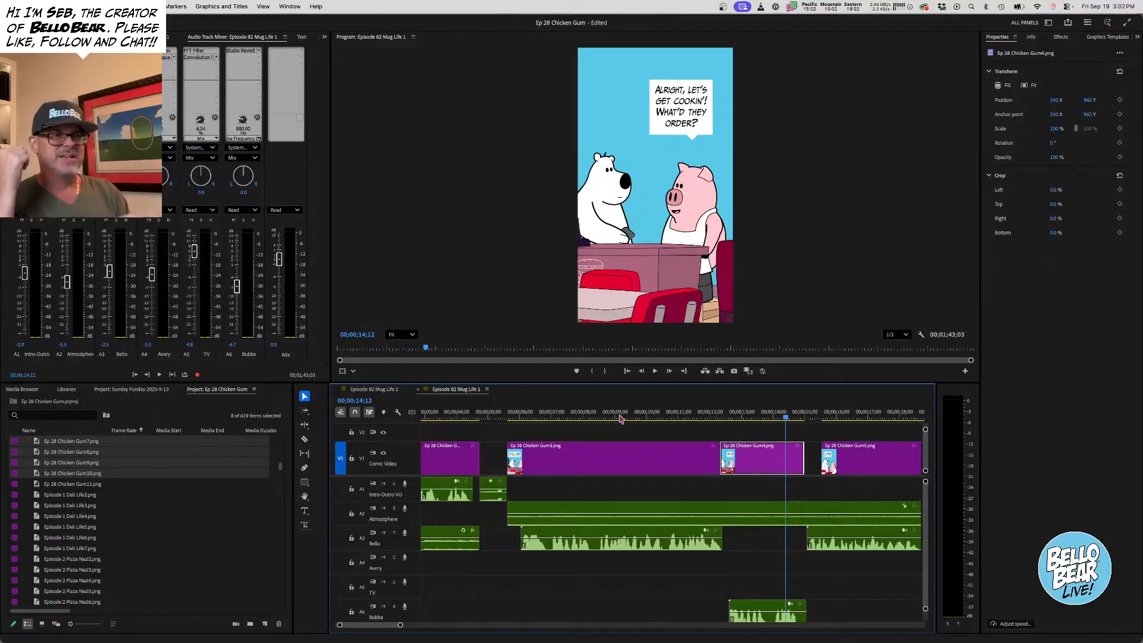
Move Ep 28 Chicken Gum5.png directly after Gum4 so it starts about 2 frames before Bello's next line
{"action": "left_click", "coordinate": [676, 437]}
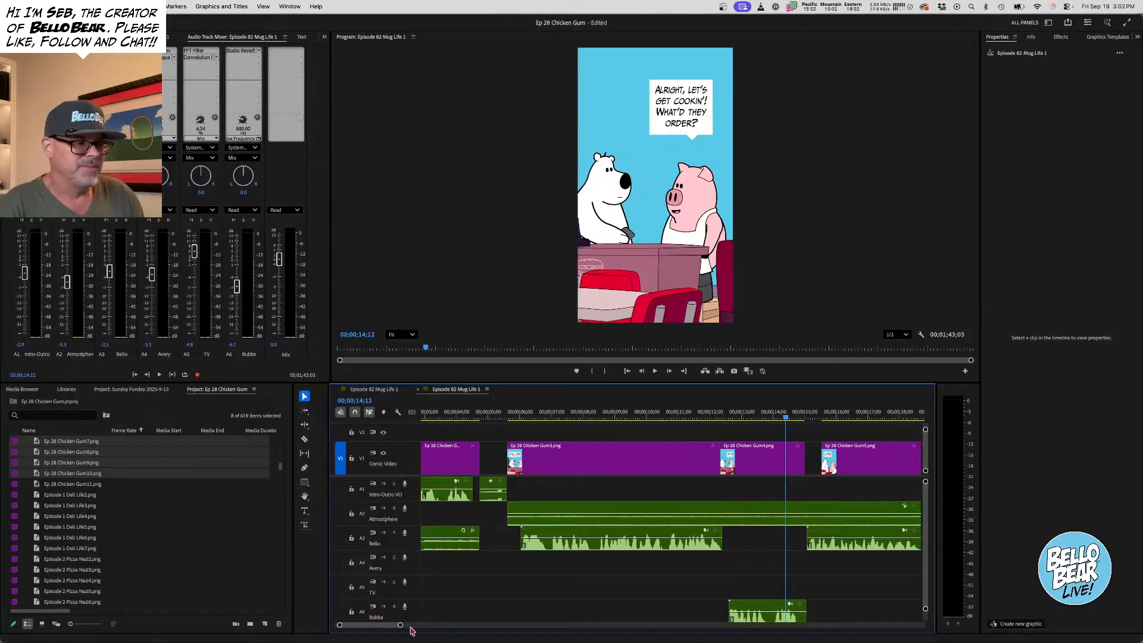
{"action": "left_click_drag", "start_coordinate": [400, 624], "coordinate": [377, 625]}
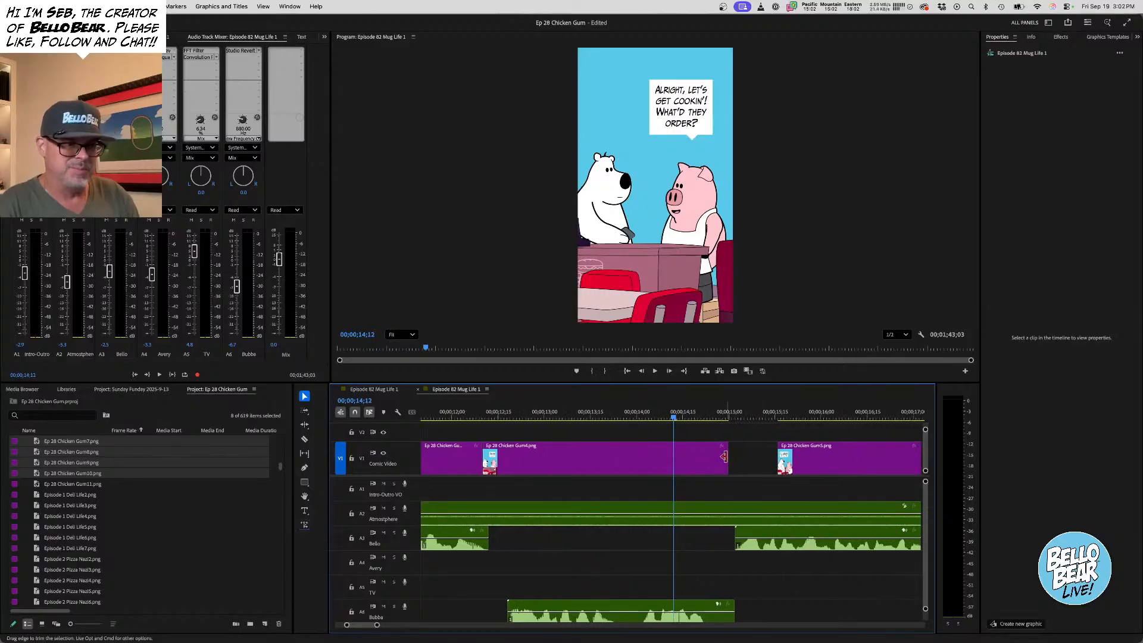
{"action": "left_click_drag", "start_coordinate": [727, 459], "coordinate": [734, 457]}
{"action": "mouse_move", "coordinate": [799, 476]}
{"action": "left_mouse_down"}
{"action": "mouse_move", "coordinate": [773, 464]}
{"action": "mouse_move", "coordinate": [814, 464]}
{"action": "left_mouse_up"}
{"action": "scroll", "coordinate": [781, 498], "scroll_direction": "right", "scroll_amount": 5}
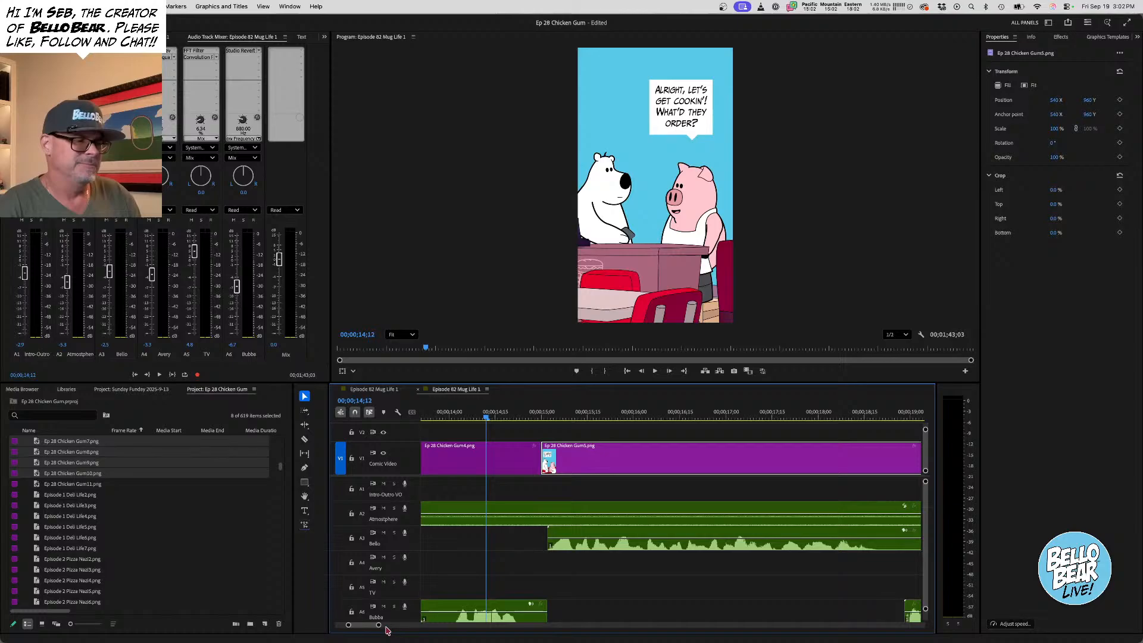
Trim Ep 28 Chicken Gum5.png to Bubba's next line, move Gum6 directly after it, and end Gum6 where Bello's next line starts
{"action": "left_click_drag", "start_coordinate": [379, 628], "coordinate": [396, 624]}
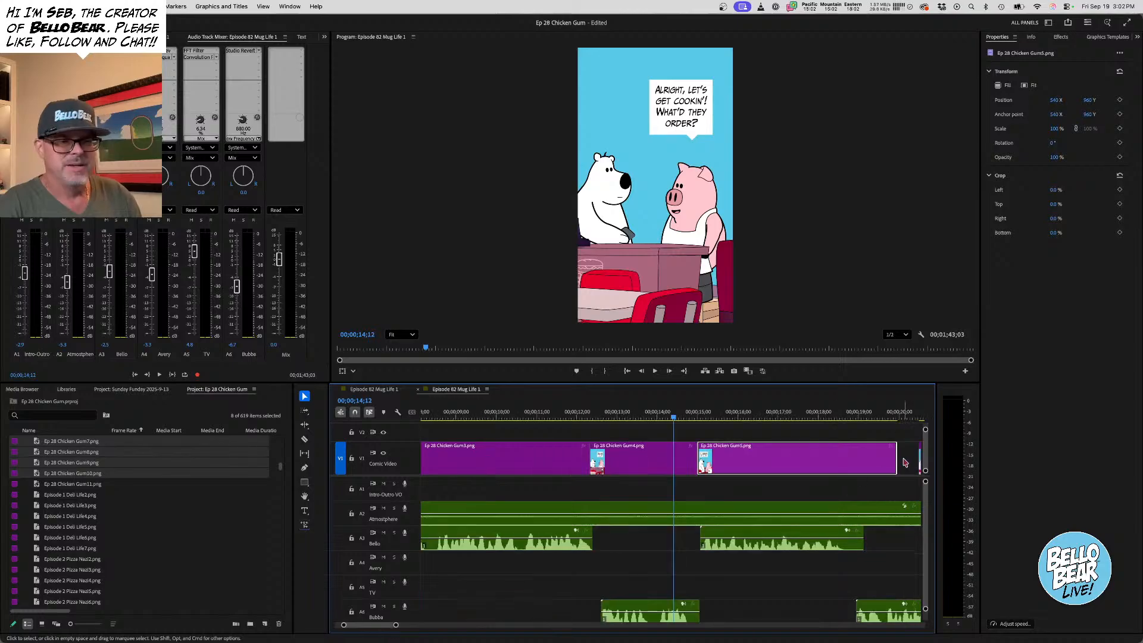
{"action": "left_click_drag", "start_coordinate": [896, 458], "coordinate": [776, 458]}
{"action": "scroll", "coordinate": [845, 464], "scroll_direction": "right", "scroll_amount": 3}
{"action": "left_click", "coordinate": [835, 456]}
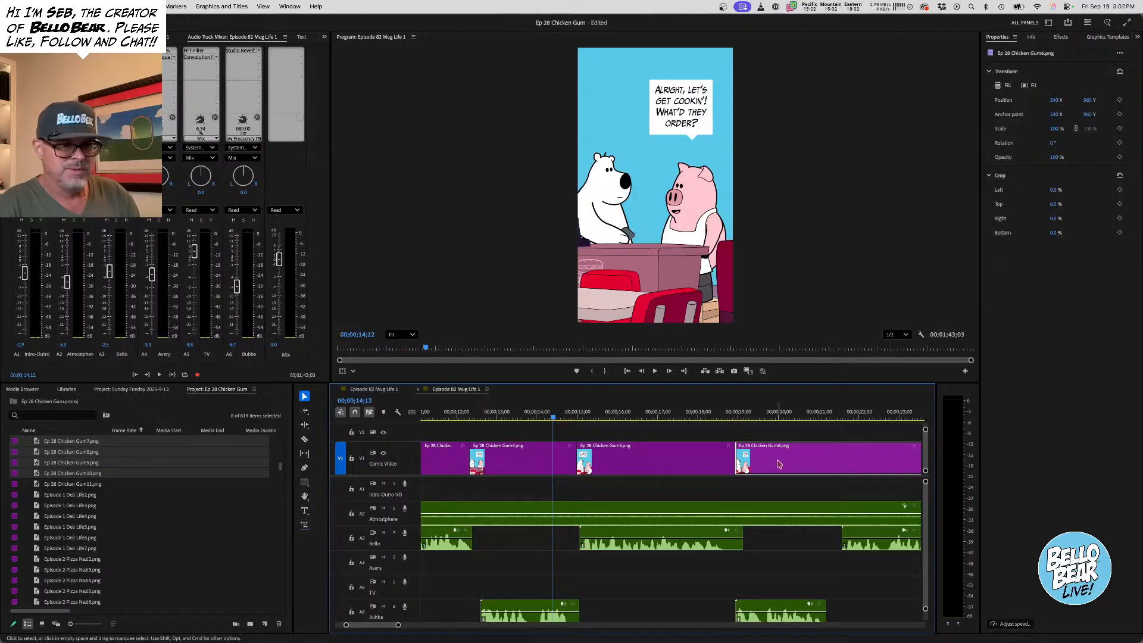
{"action": "left_click_drag", "start_coordinate": [798, 463], "coordinate": [693, 457]}
Move Ep 28 Chicken Gum7.png against Gum6, starting a few frames before Bello's line, and trim its end to Bubba's next line
{"action": "scroll", "coordinate": [792, 462], "scroll_direction": "right", "scroll_amount": 5}
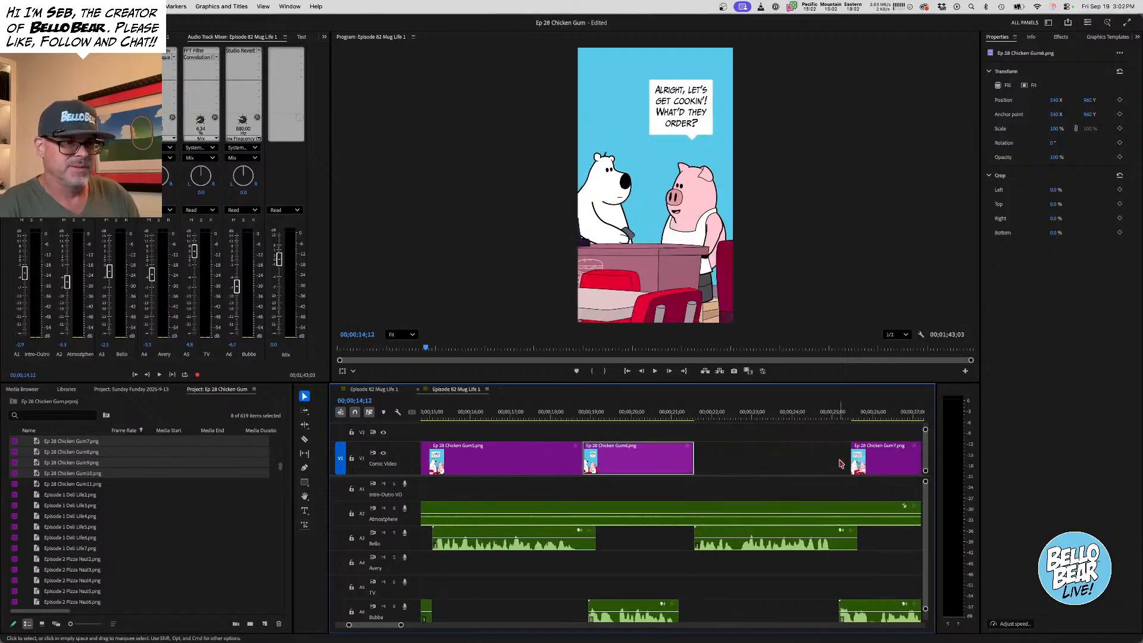
{"action": "left_click_drag", "start_coordinate": [904, 460], "coordinate": [748, 463]}
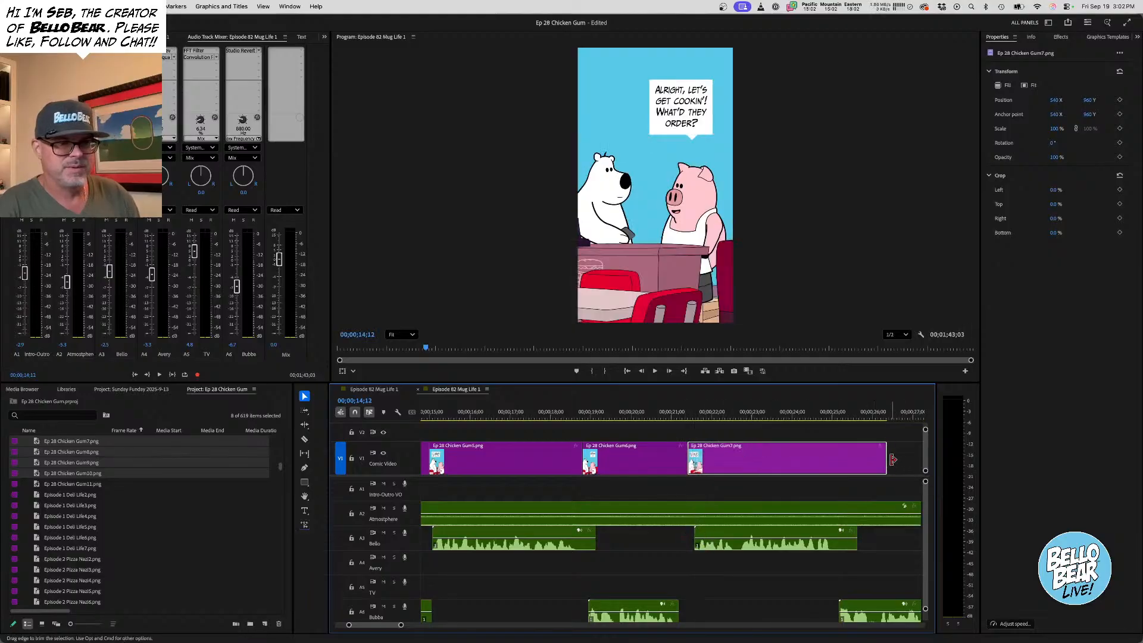
{"action": "left_click_drag", "start_coordinate": [882, 459], "coordinate": [837, 460]}
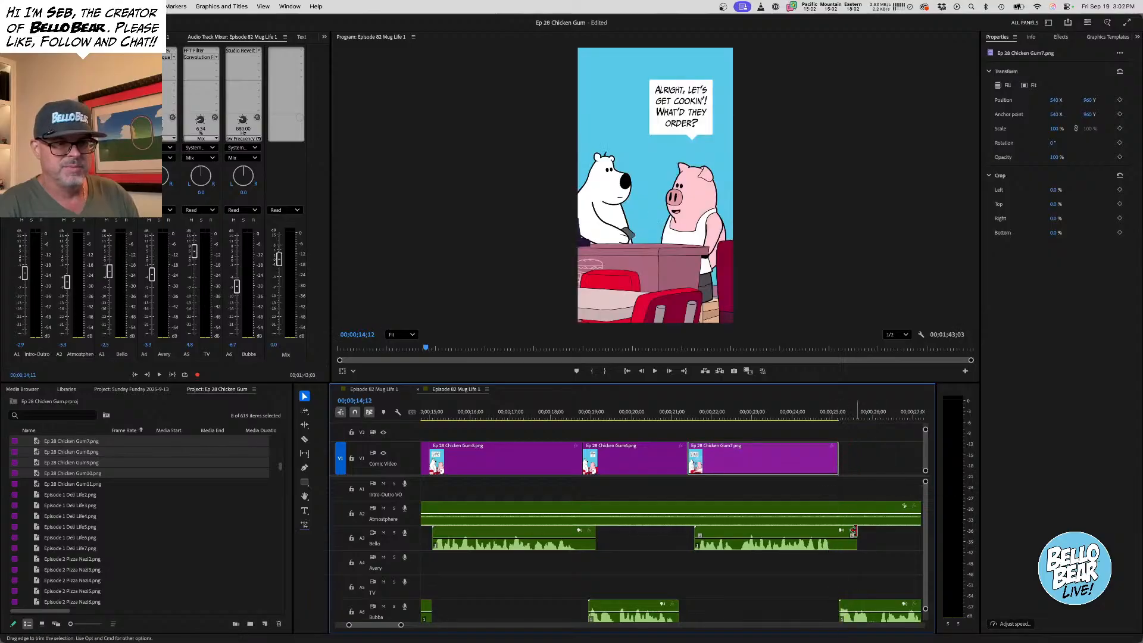
Move Ep 28 Chicken Gum8.png against Gum7, starting a few frames before Bubba's line, and trim its end to Bello's next line
{"action": "scroll", "coordinate": [857, 533], "scroll_direction": "right", "scroll_amount": 5}
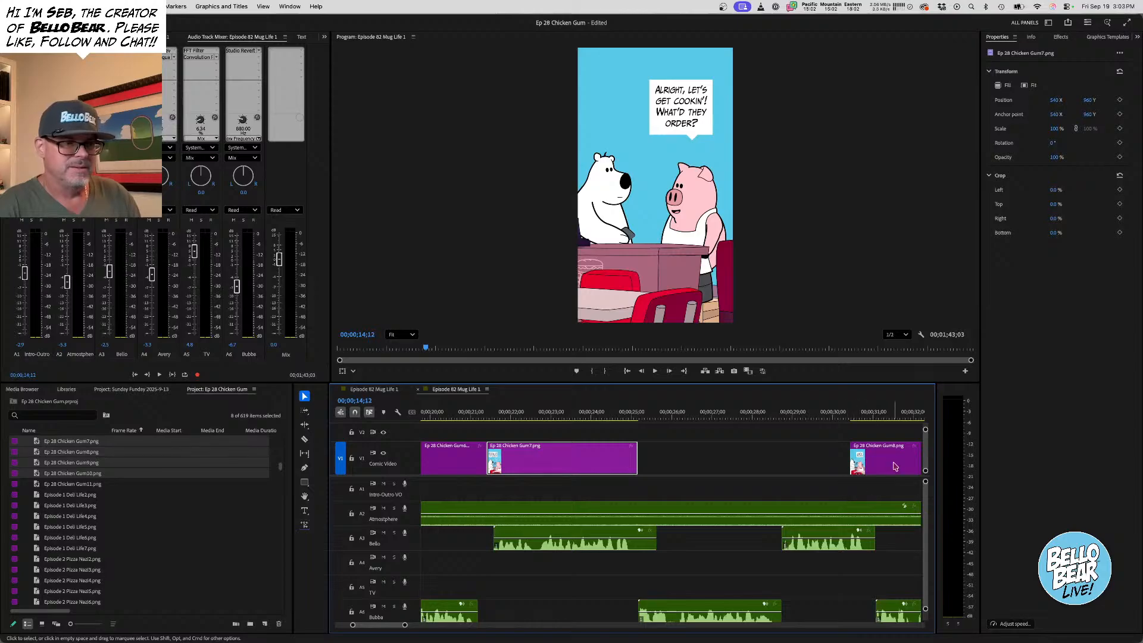
{"action": "left_click_drag", "start_coordinate": [890, 463], "coordinate": [702, 464]}
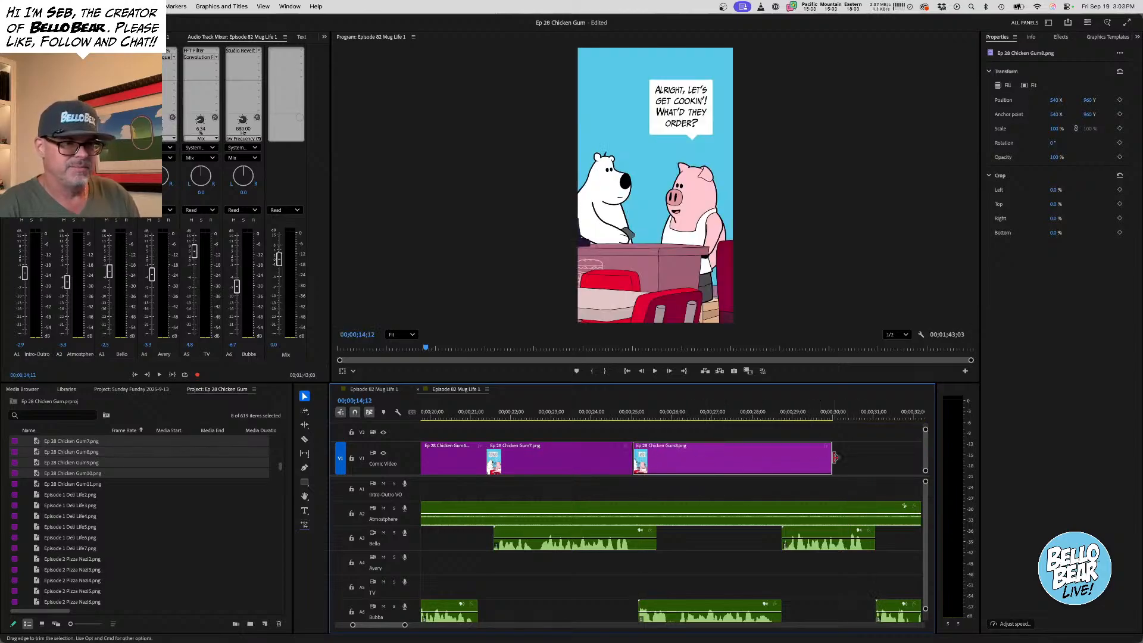
{"action": "left_click_drag", "start_coordinate": [834, 456], "coordinate": [774, 461]}
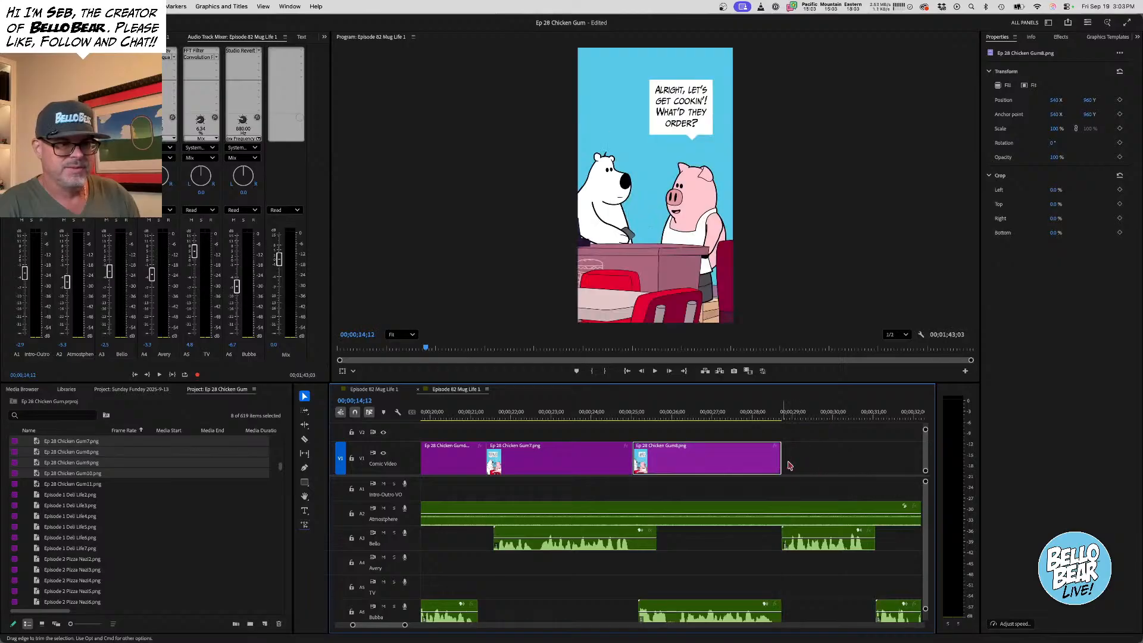
Move Ep 28 Chicken Gum9.png against Gum8, starting a few frames before Bello's last line, and trim its end to Bubba's final lines
{"action": "scroll", "coordinate": [806, 465], "scroll_direction": "right", "scroll_amount": 3}
{"action": "scroll", "coordinate": [807, 466], "scroll_direction": "right", "scroll_amount": 2}
{"action": "left_click_drag", "start_coordinate": [846, 461], "coordinate": [624, 464]}
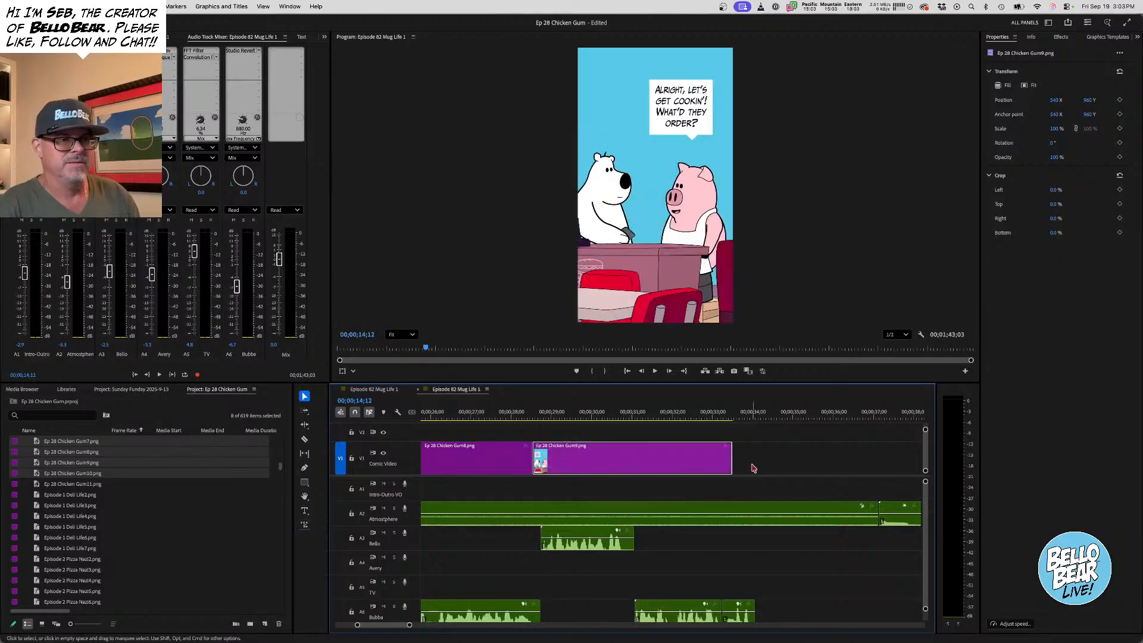
{"action": "left_click_drag", "start_coordinate": [731, 462], "coordinate": [633, 462]}
Move Ep 28 Chicken Gum10.png against Gum9, starting a few frames before Bubba's final lines, and trim its end to where they finish
{"action": "scroll", "coordinate": [737, 471], "scroll_direction": "right", "scroll_amount": 5}
{"action": "left_click_drag", "start_coordinate": [822, 464], "coordinate": [567, 464]}
{"action": "scroll", "coordinate": [606, 461], "scroll_direction": "left", "scroll_amount": 3}
{"action": "left_click_drag", "start_coordinate": [740, 464], "coordinate": [693, 465]}
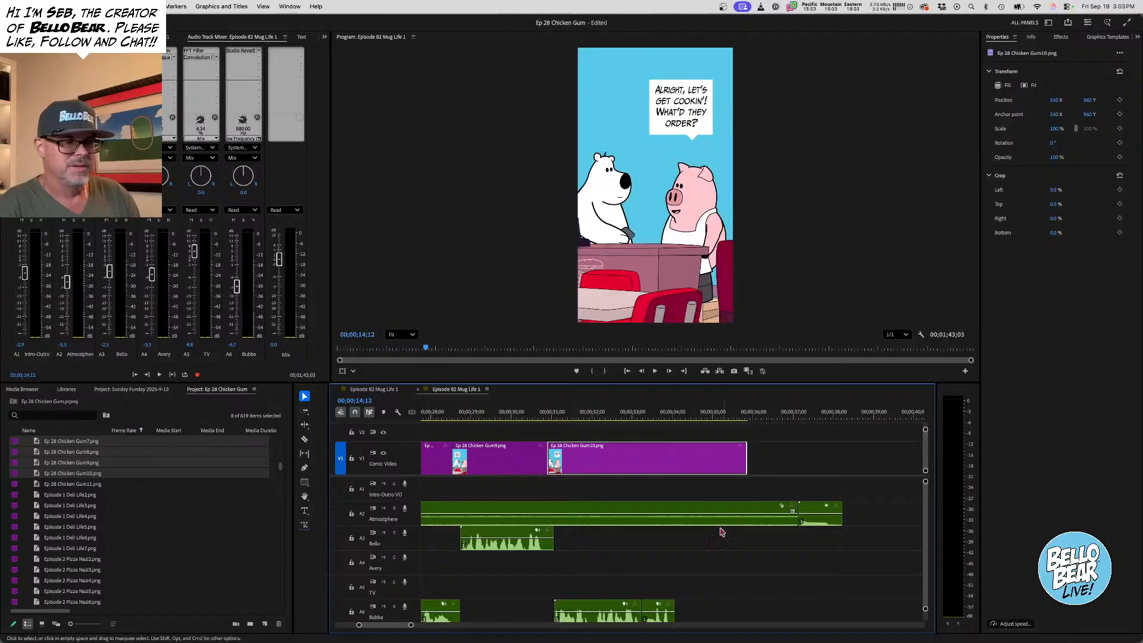
{"action": "scroll", "coordinate": [722, 533], "scroll_direction": "down", "scroll_amount": 1}
{"action": "scroll", "coordinate": [726, 538], "scroll_direction": "left", "scroll_amount": 1}
{"action": "left_click", "coordinate": [790, 499]}
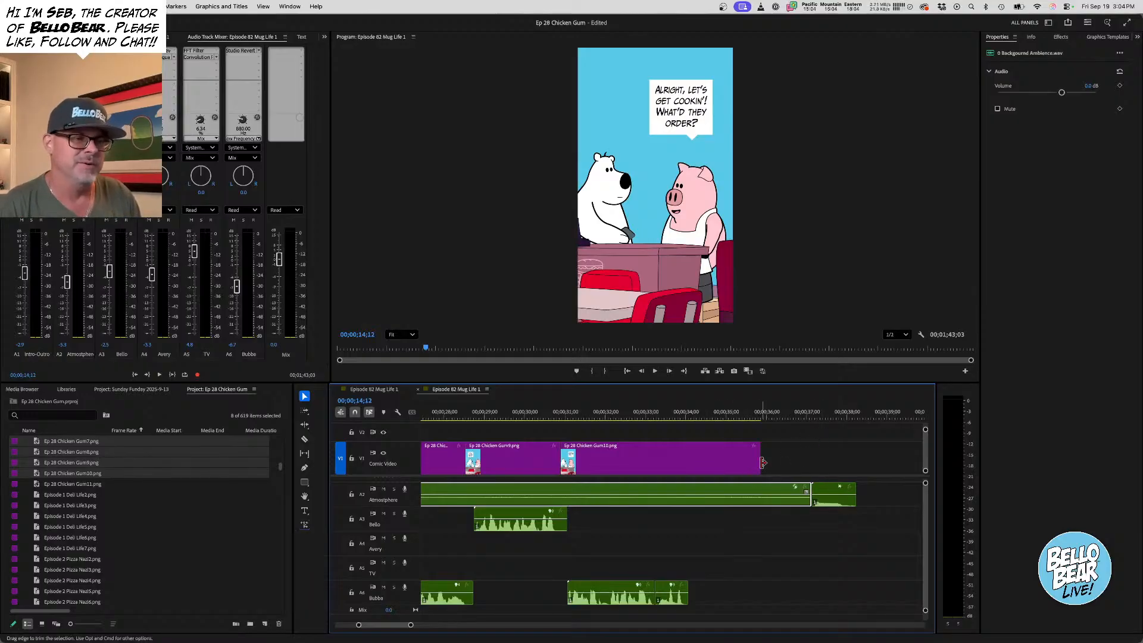
{"action": "left_click_drag", "start_coordinate": [762, 461], "coordinate": [685, 462]}
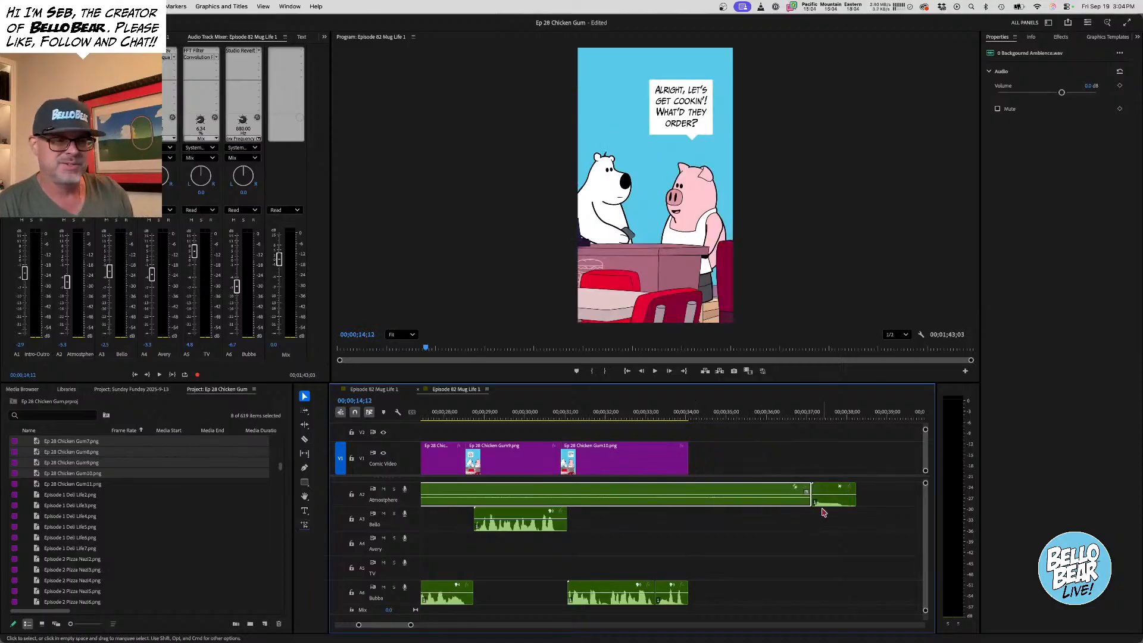
Shorten the background ambience clip to the end of Gum10 and move the microwave end sound directly after it
{"action": "left_click_drag", "start_coordinate": [812, 494], "coordinate": [685, 488]}
{"action": "left_click_drag", "start_coordinate": [836, 493], "coordinate": [710, 497]}
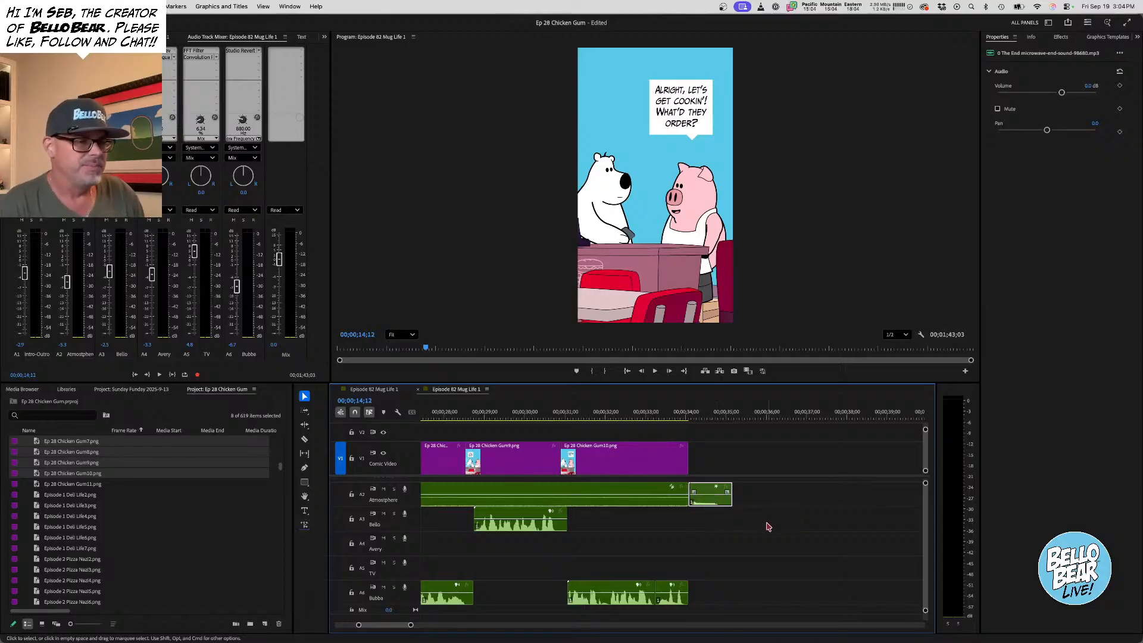
Move the closing image, Outro.mp4 and their audio clips together so they start directly after the microwave end sound
{"action": "scroll", "coordinate": [779, 532], "scroll_direction": "right", "scroll_amount": 4}
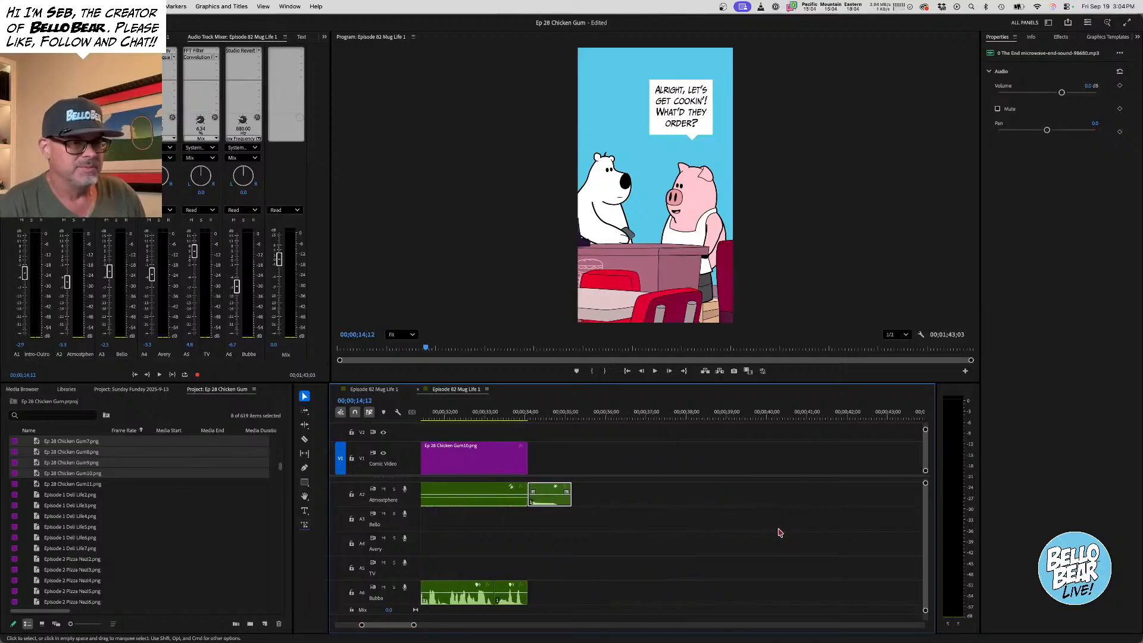
{"action": "left_click_drag", "start_coordinate": [414, 624], "coordinate": [499, 626]}
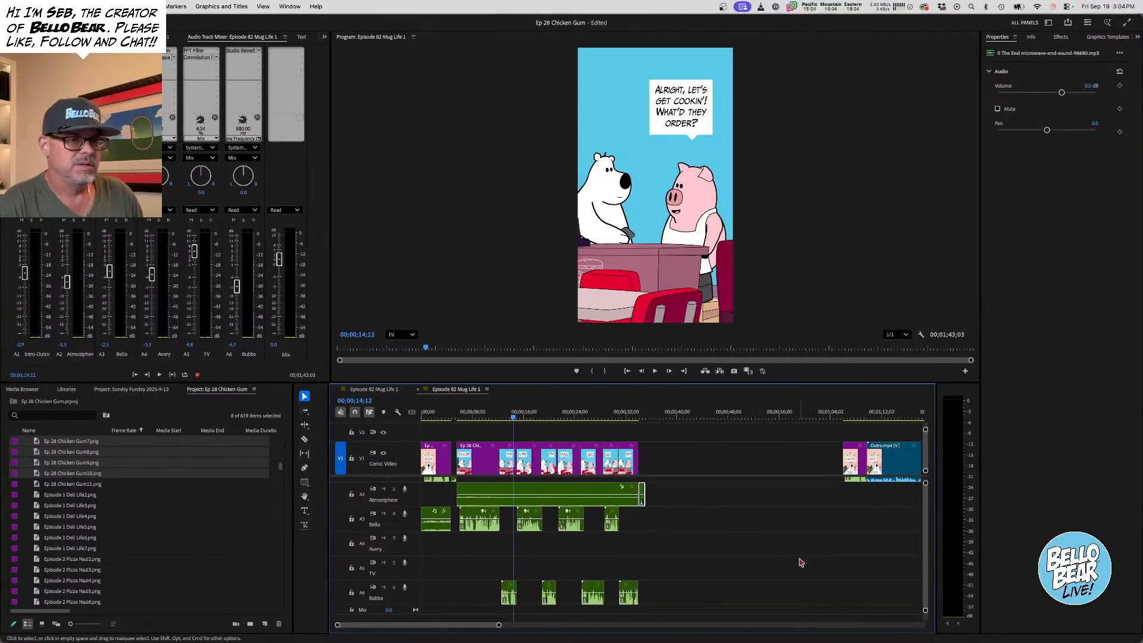
{"action": "left_click_drag", "start_coordinate": [815, 444], "coordinate": [920, 518]}
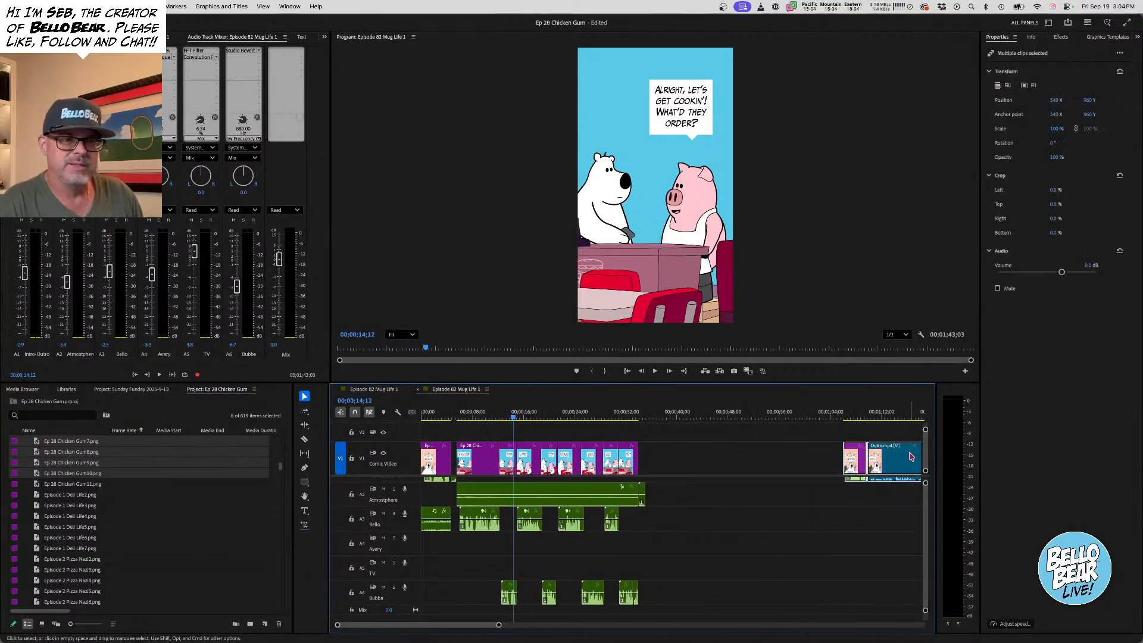
{"action": "left_click_drag", "start_coordinate": [914, 458], "coordinate": [719, 462]}
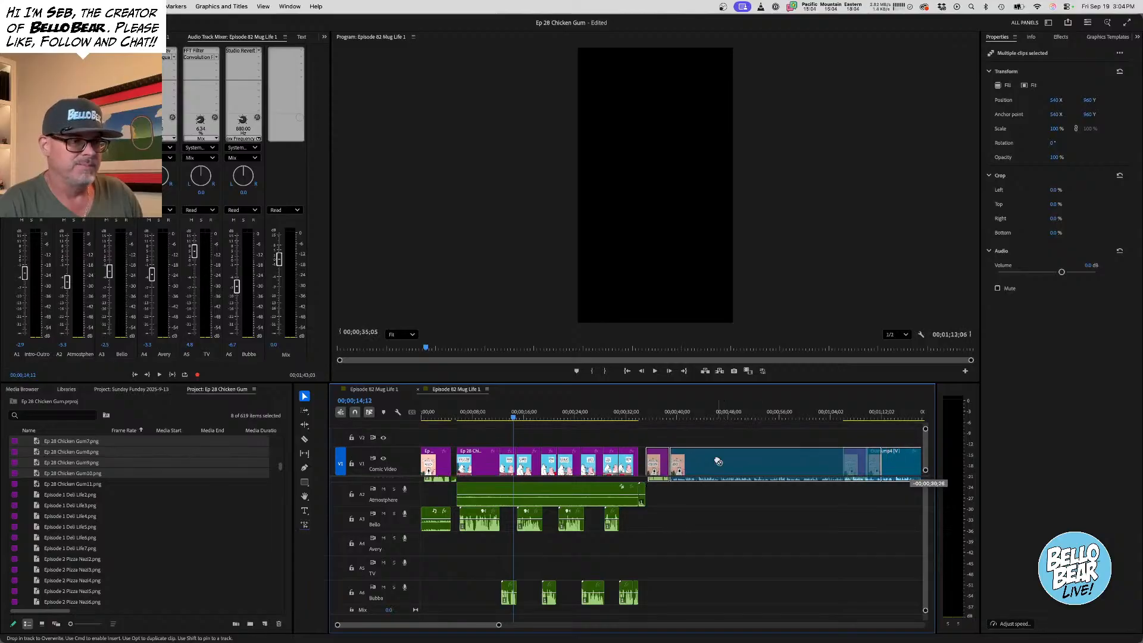
{"action": "scroll", "coordinate": [702, 499], "scroll_direction": "up", "scroll_amount": 2}
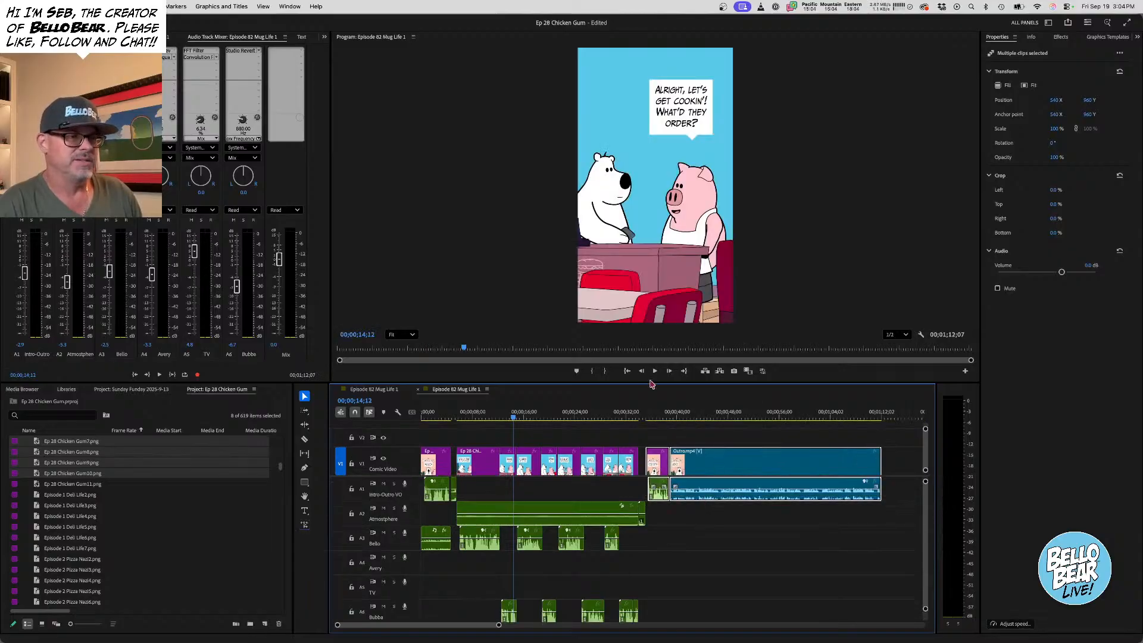
Play the sequence from the beginning into the outro, and replay it from the start to check the image and dialogue timing
{"action": "left_click", "coordinate": [627, 371]}
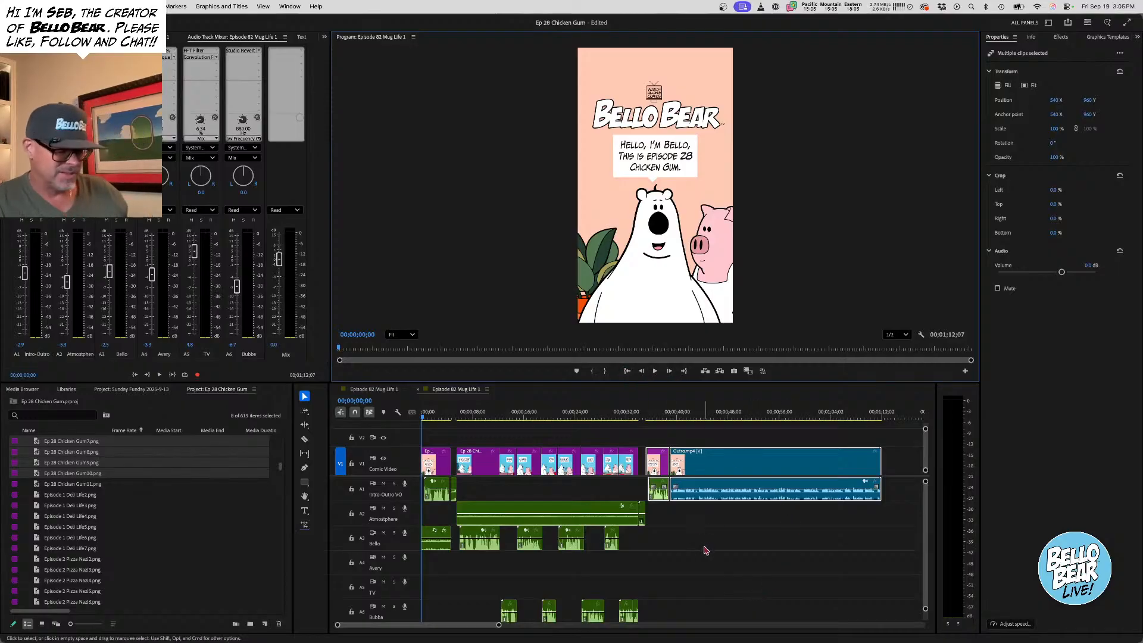
{"action": "key", "text": "space"}
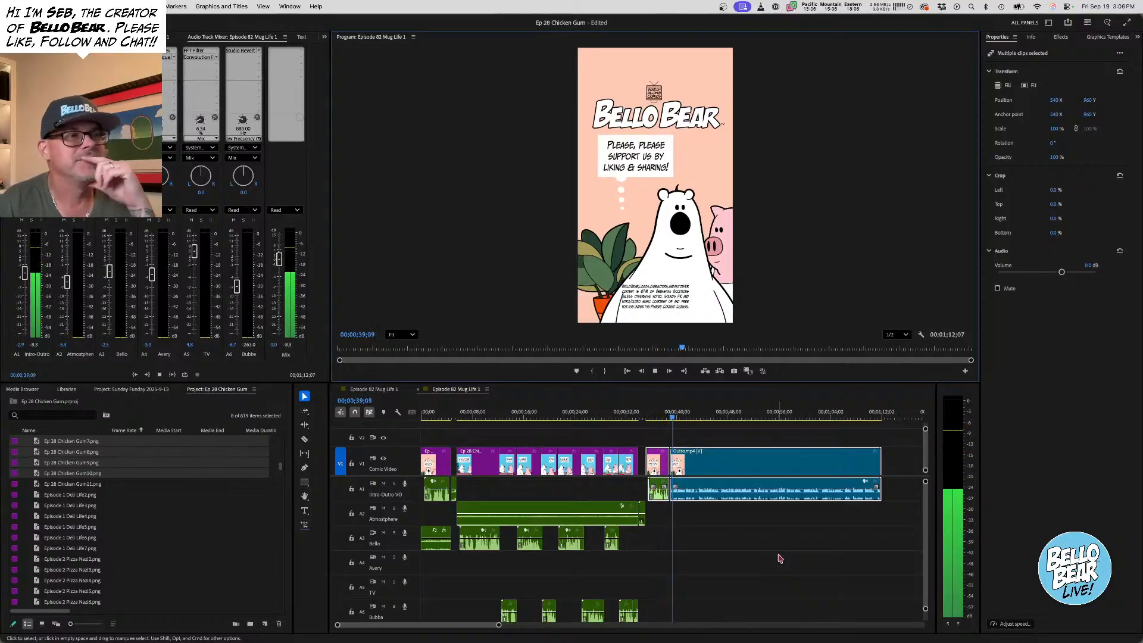
{"action": "left_click", "coordinate": [655, 371]}
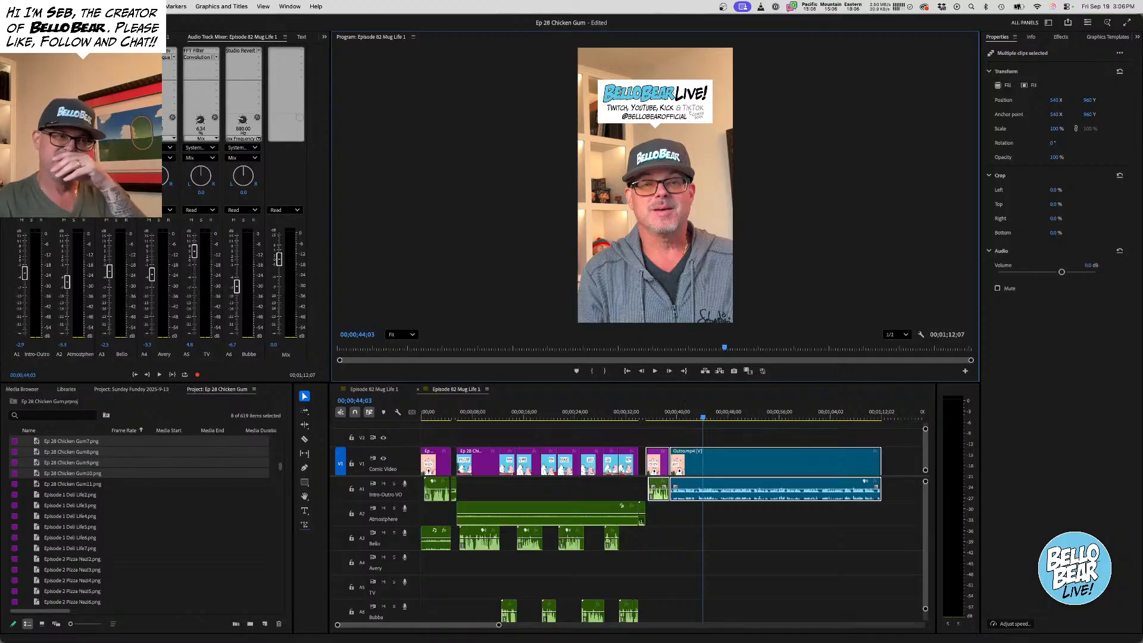
{"action": "left_click", "coordinate": [628, 370]}
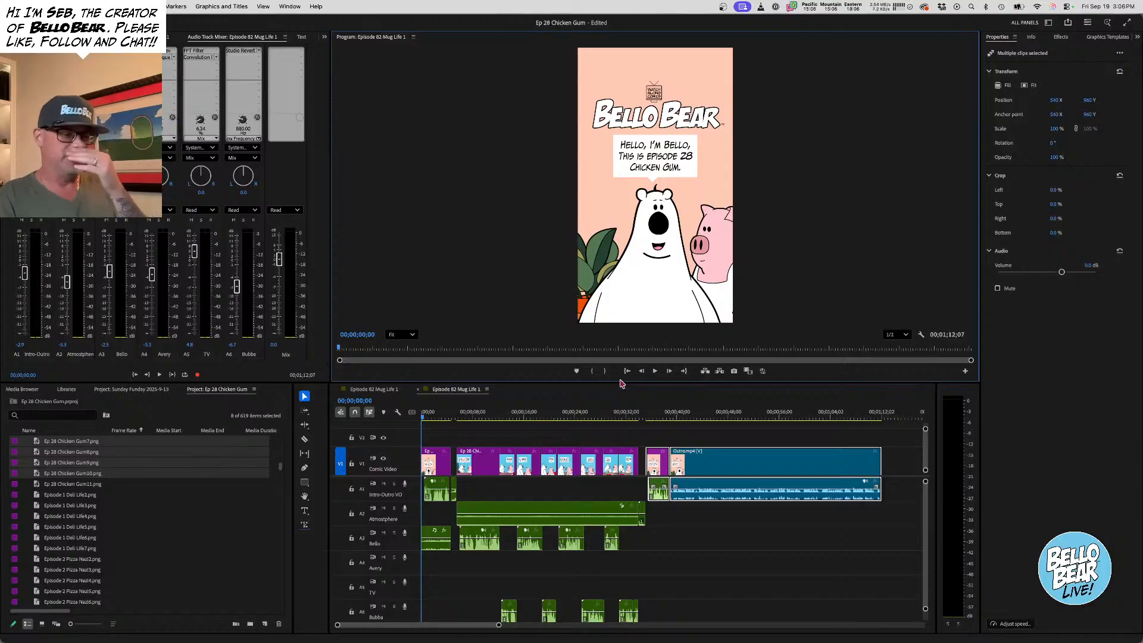
{"action": "key", "text": "space"}
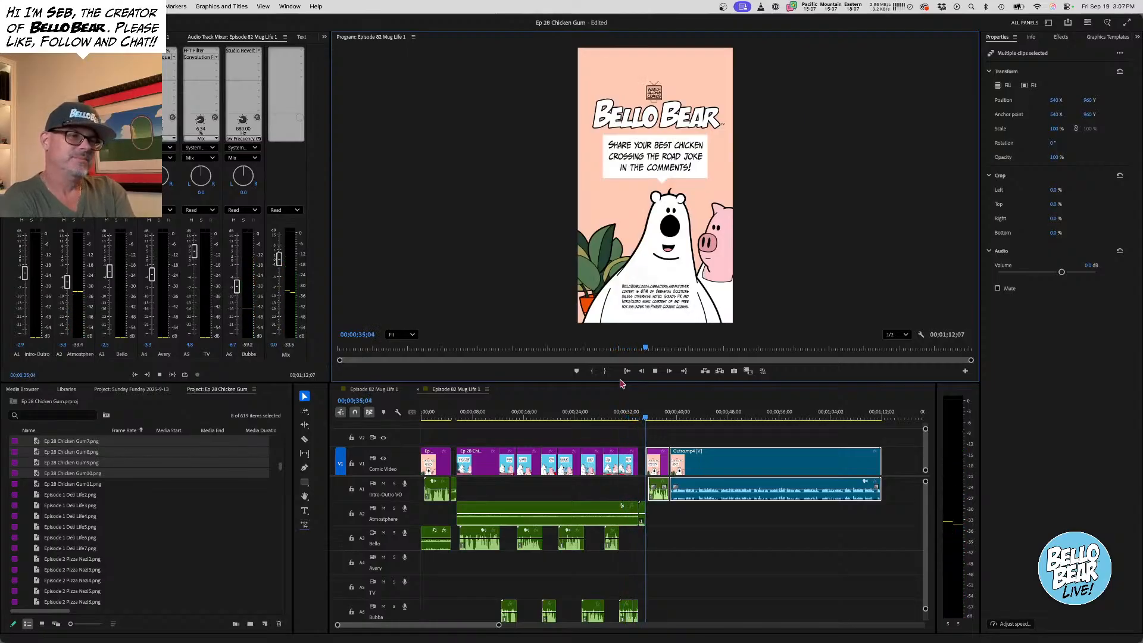
{"action": "key", "text": "space"}
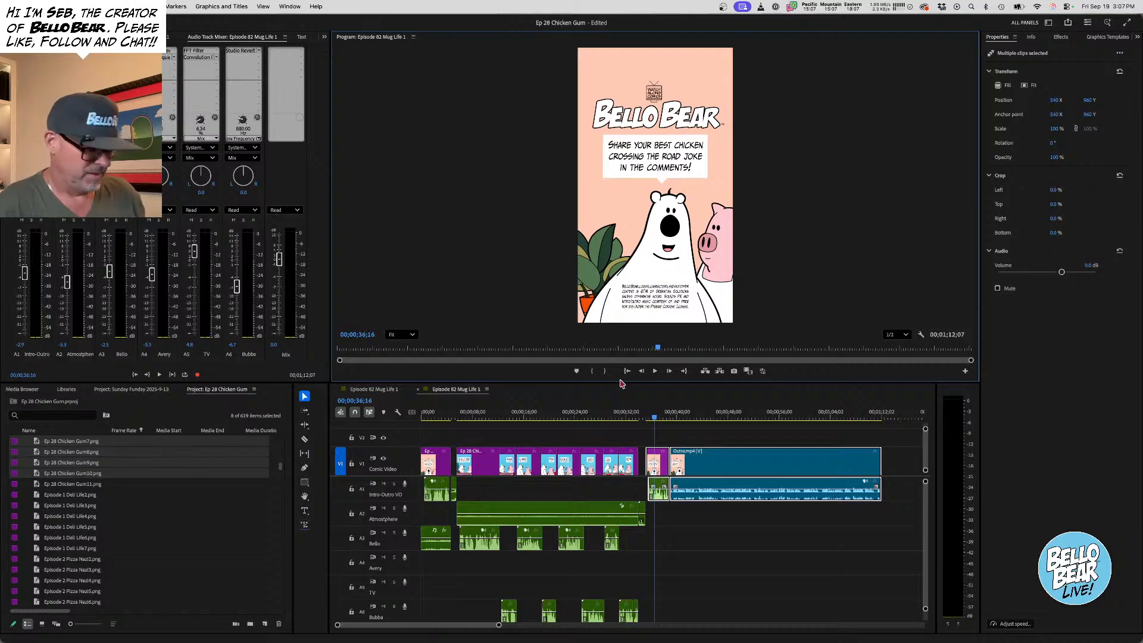
Save the Ep 28 Chicken Gum project
{"action": "key", "text": "super+s"}
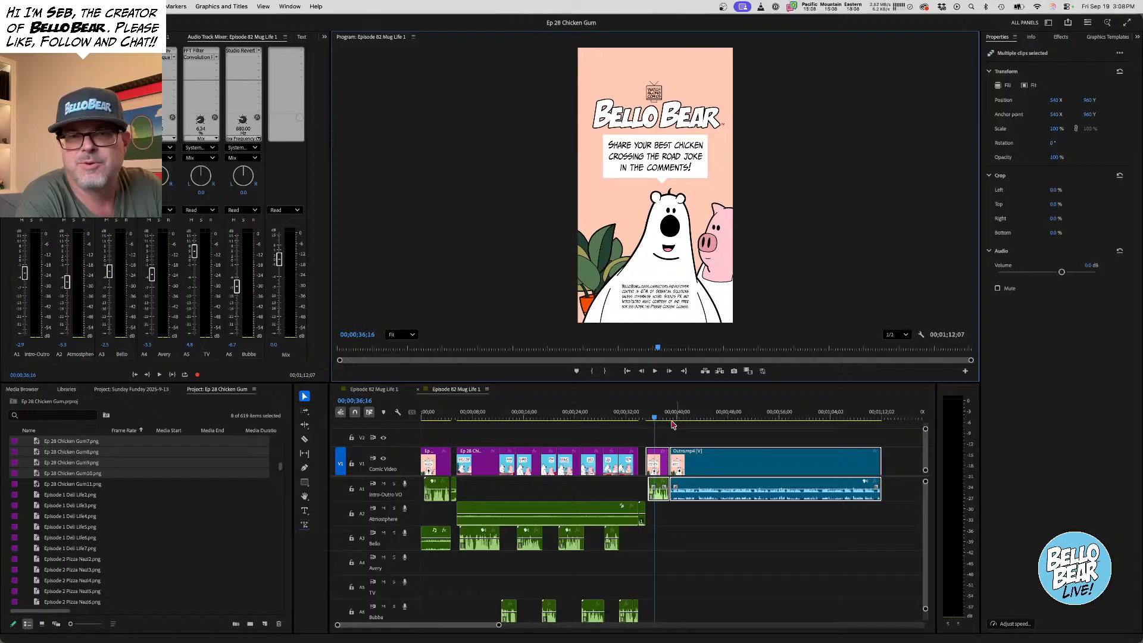
{"action": "scroll", "coordinate": [673, 425], "scroll_direction": "right", "scroll_amount": 5}
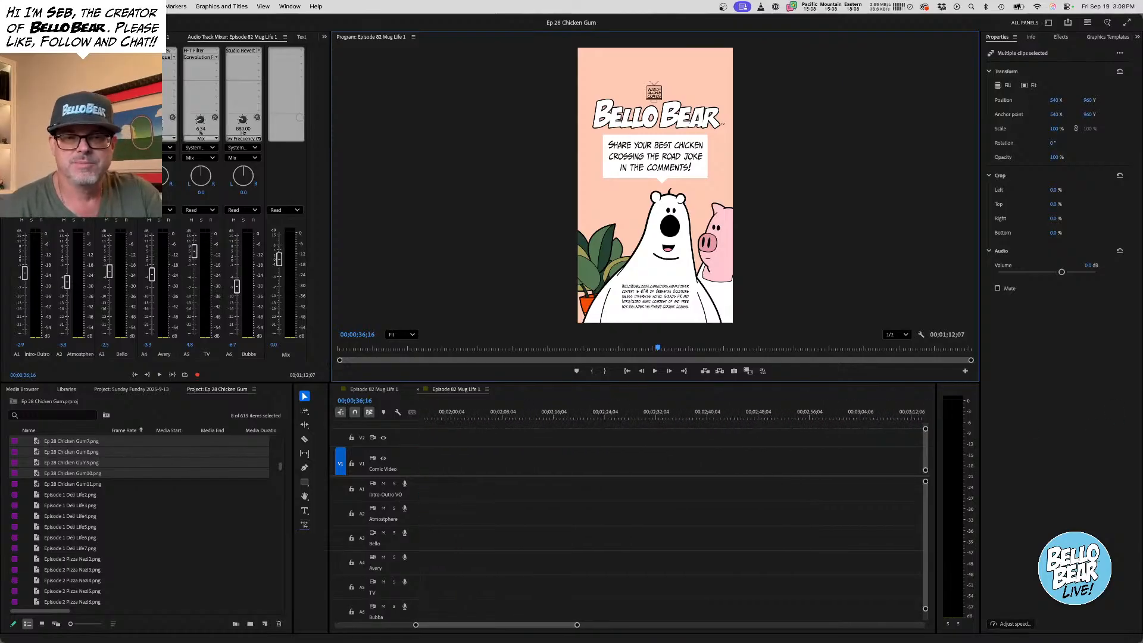